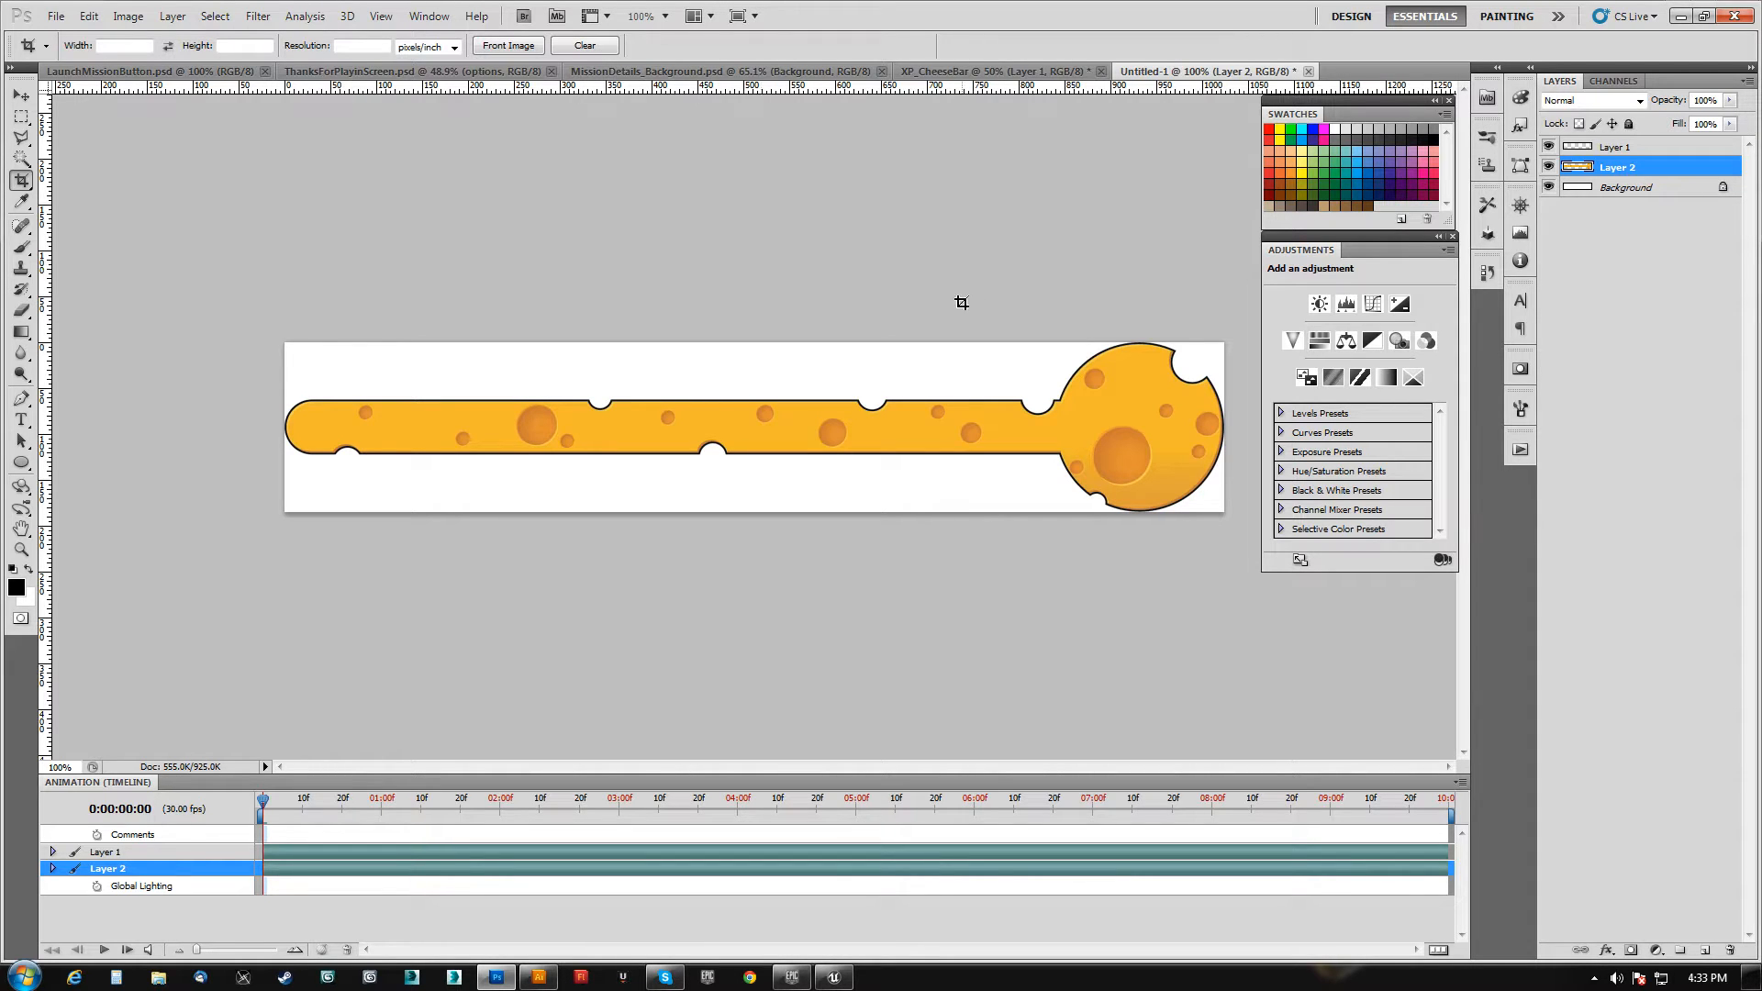
- Switch to Illustrator to view the original cheese bar artwork, and return to the Photoshop document
{"action": "key", "text": "ctrl+plus"}
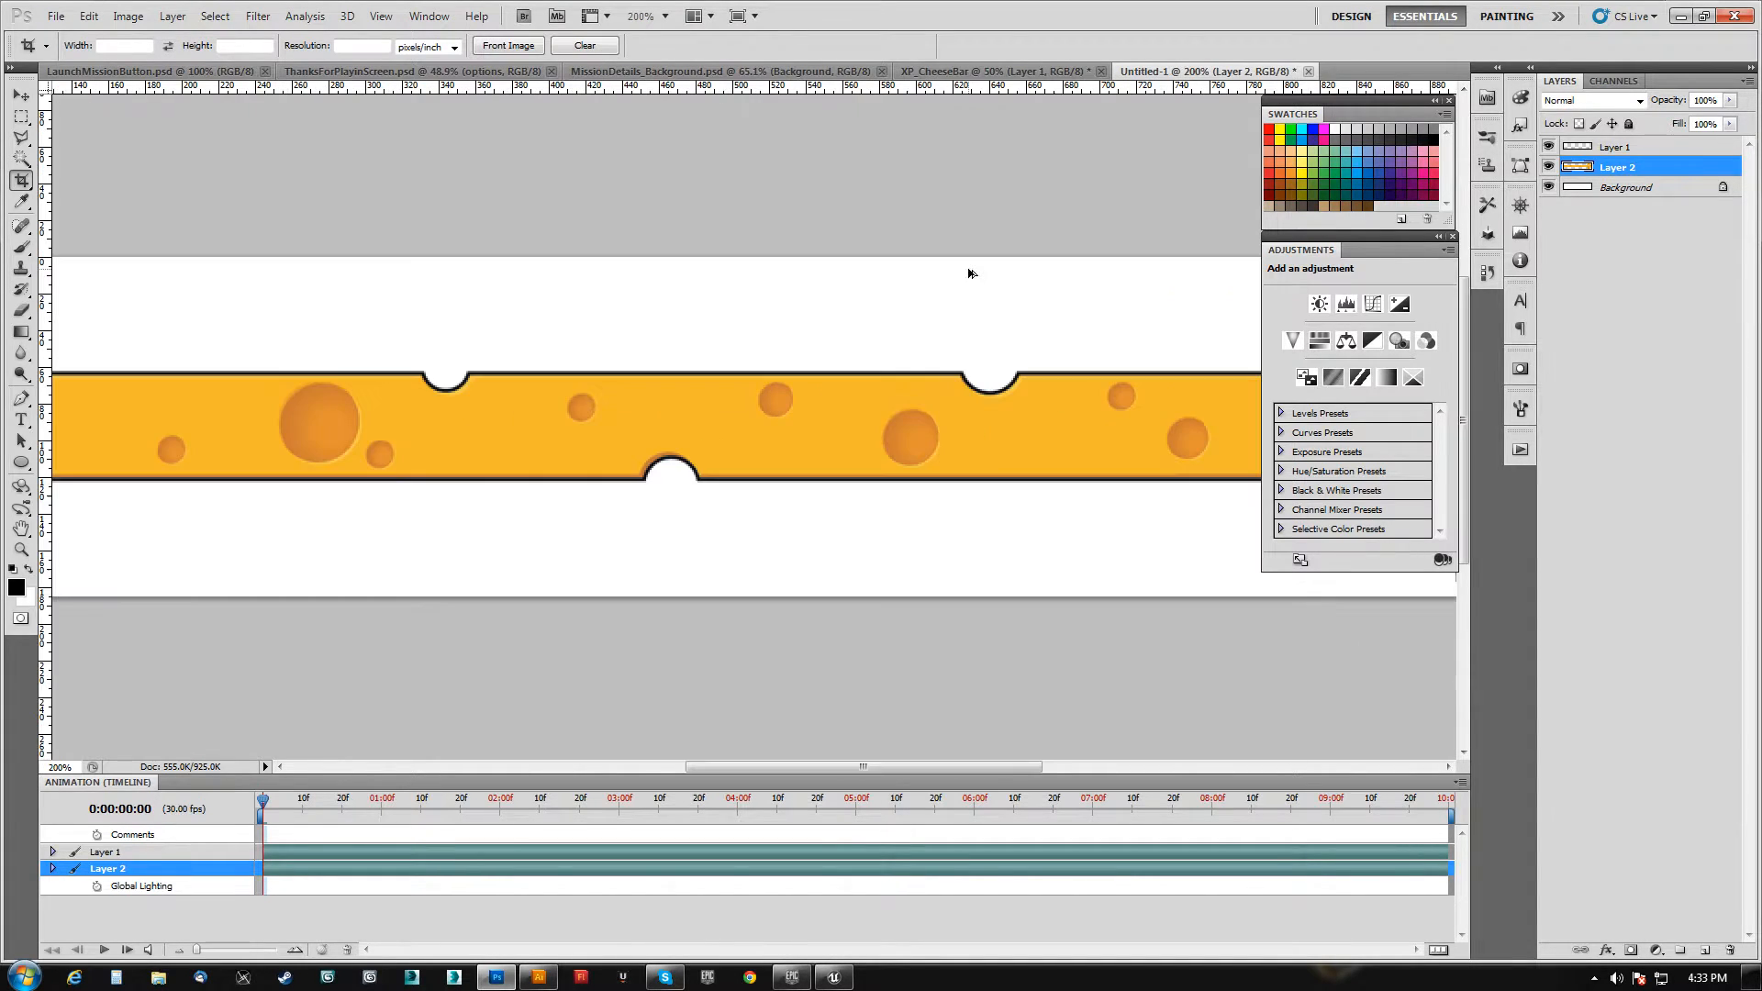
{"action": "key", "text": "ctrl+minus"}
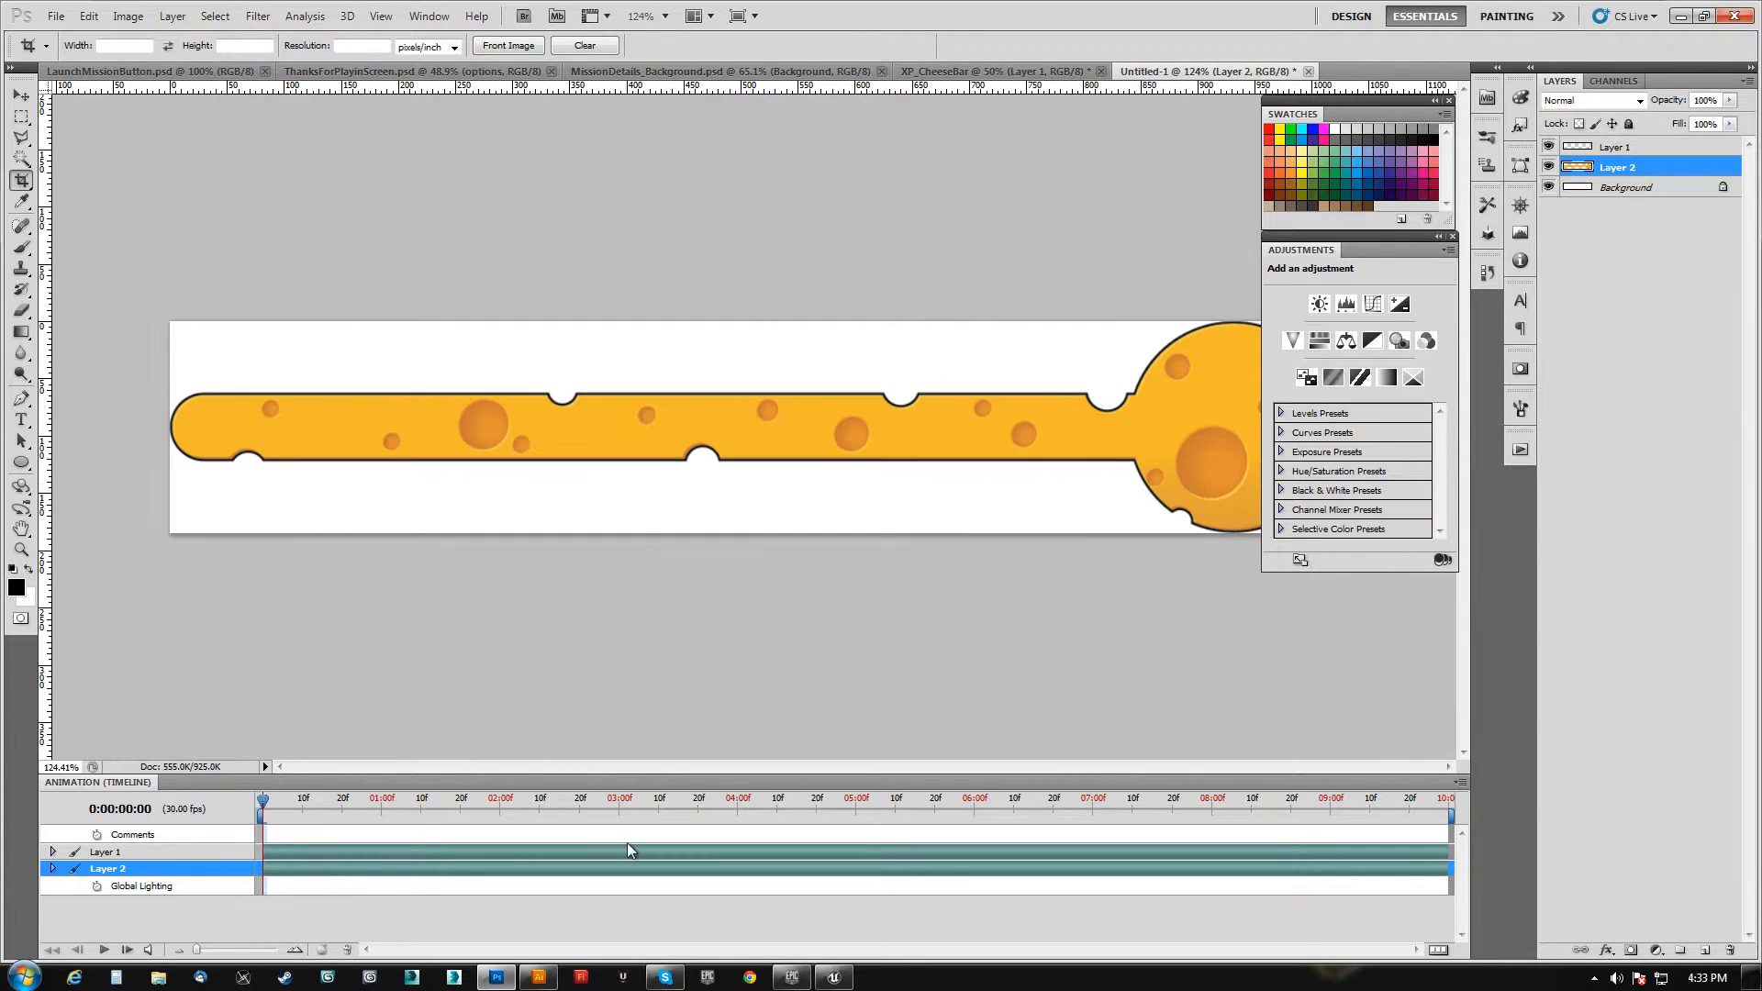
{"action": "key", "text": "alt+Tab"}
{"action": "left_click", "coordinate": [896, 326]}
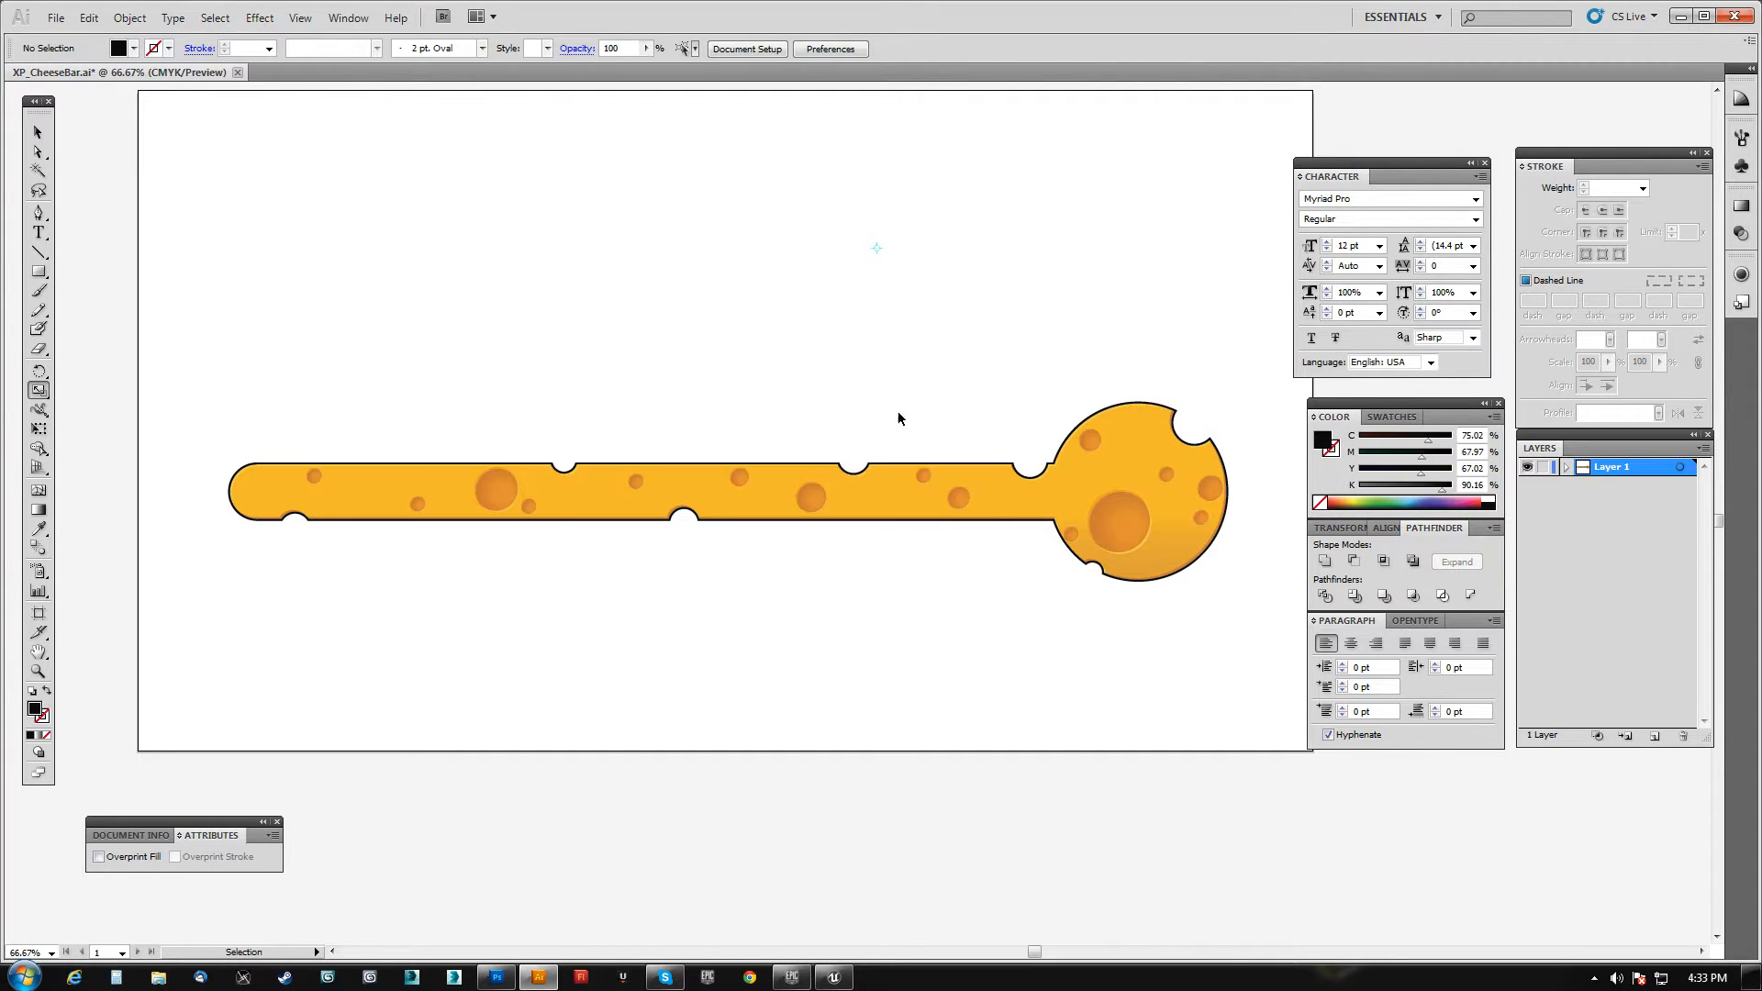
{"action": "left_click", "coordinate": [496, 976]}
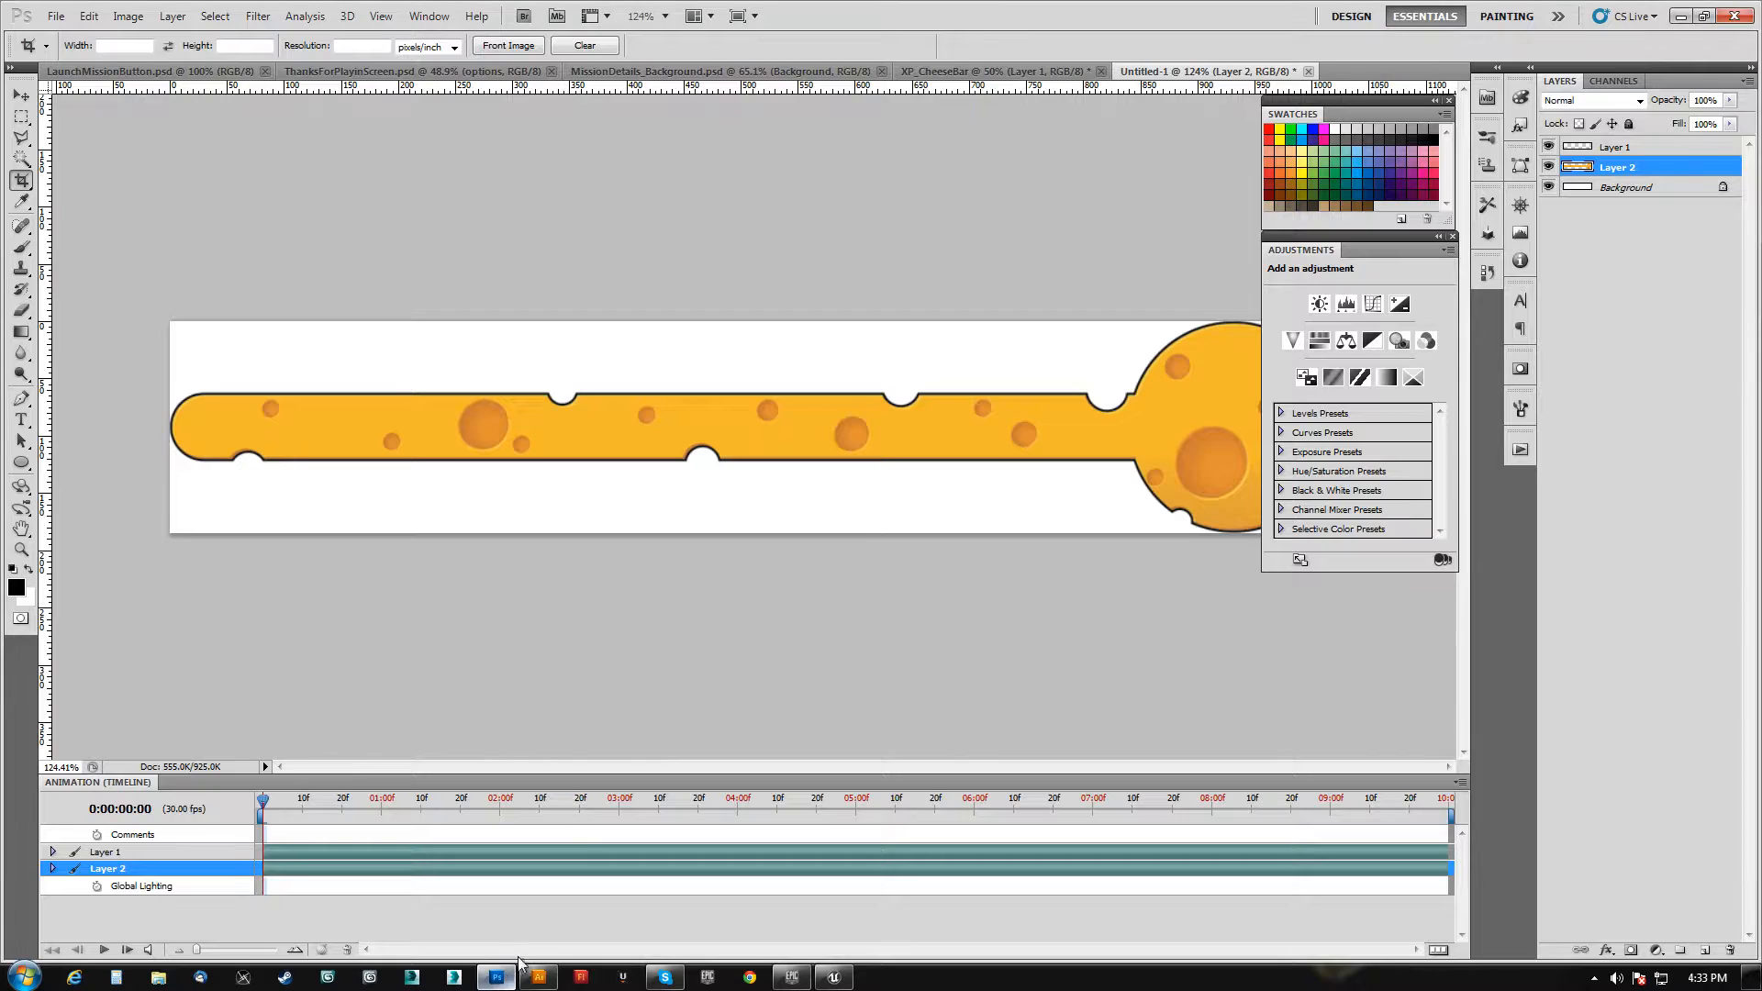
- Dock the Adjustments panel beside the canvas and check the document's pixel dimensions in Image Size
{"action": "left_click_drag", "start_coordinate": [1342, 233], "coordinate": [1467, 528]}
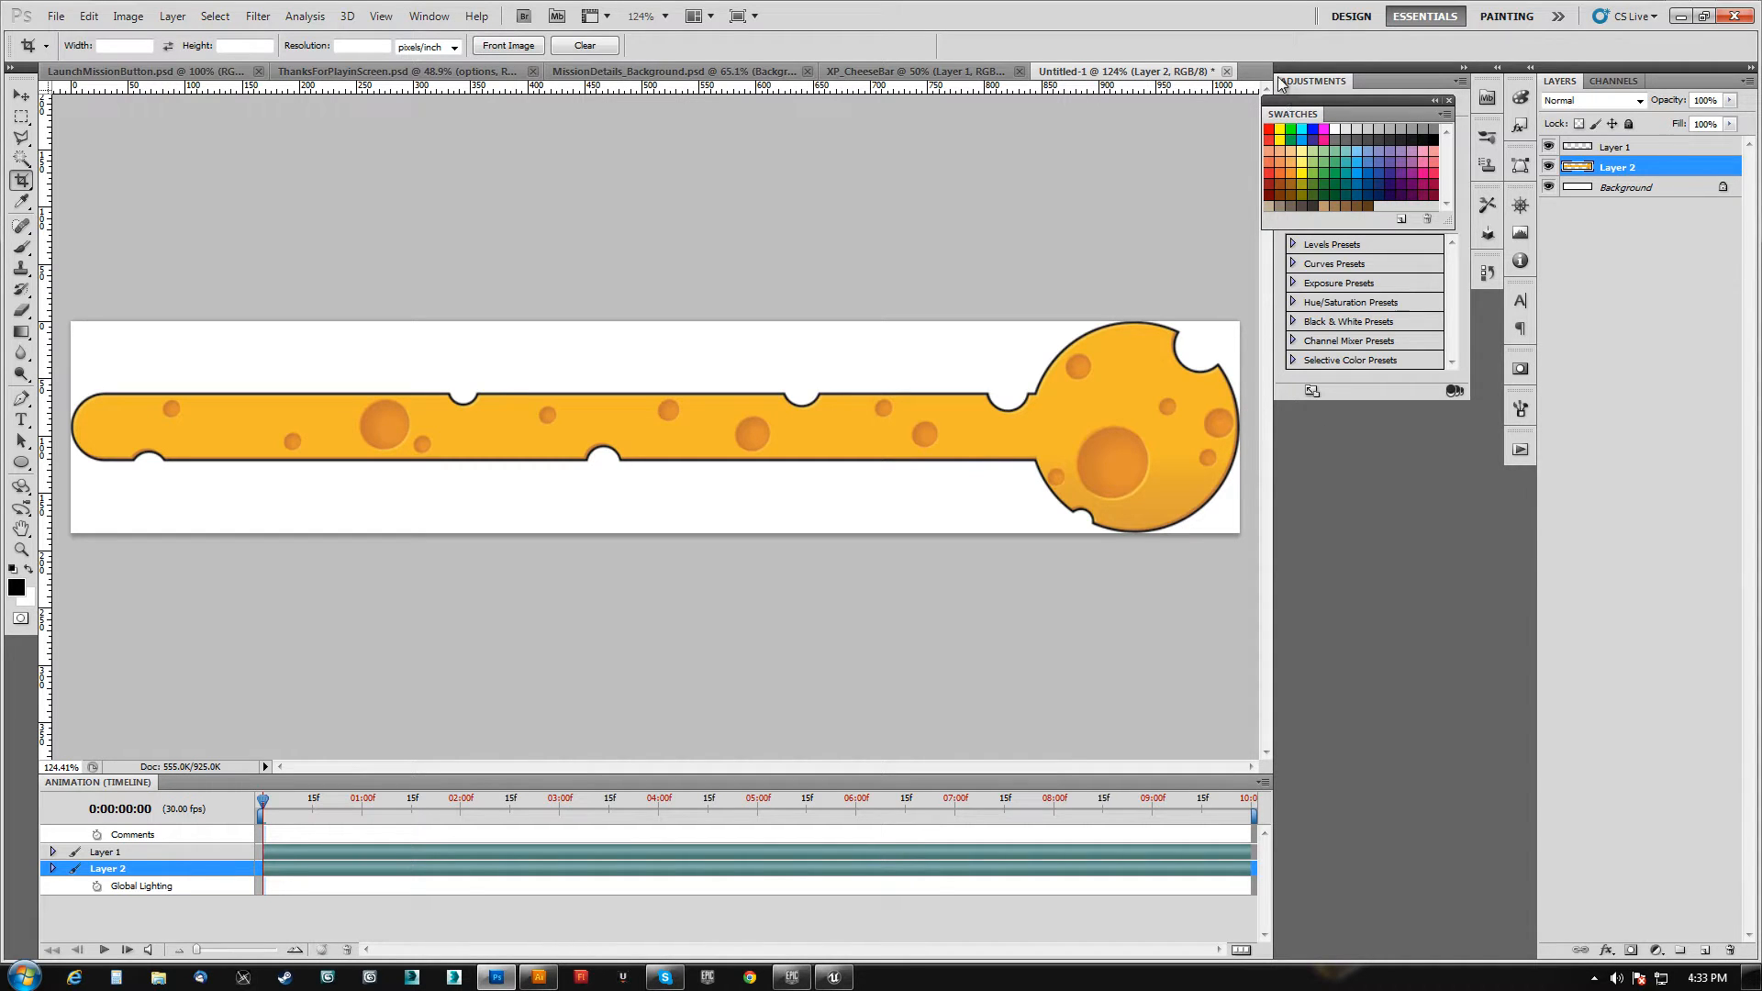
{"action": "left_click", "coordinate": [128, 15]}
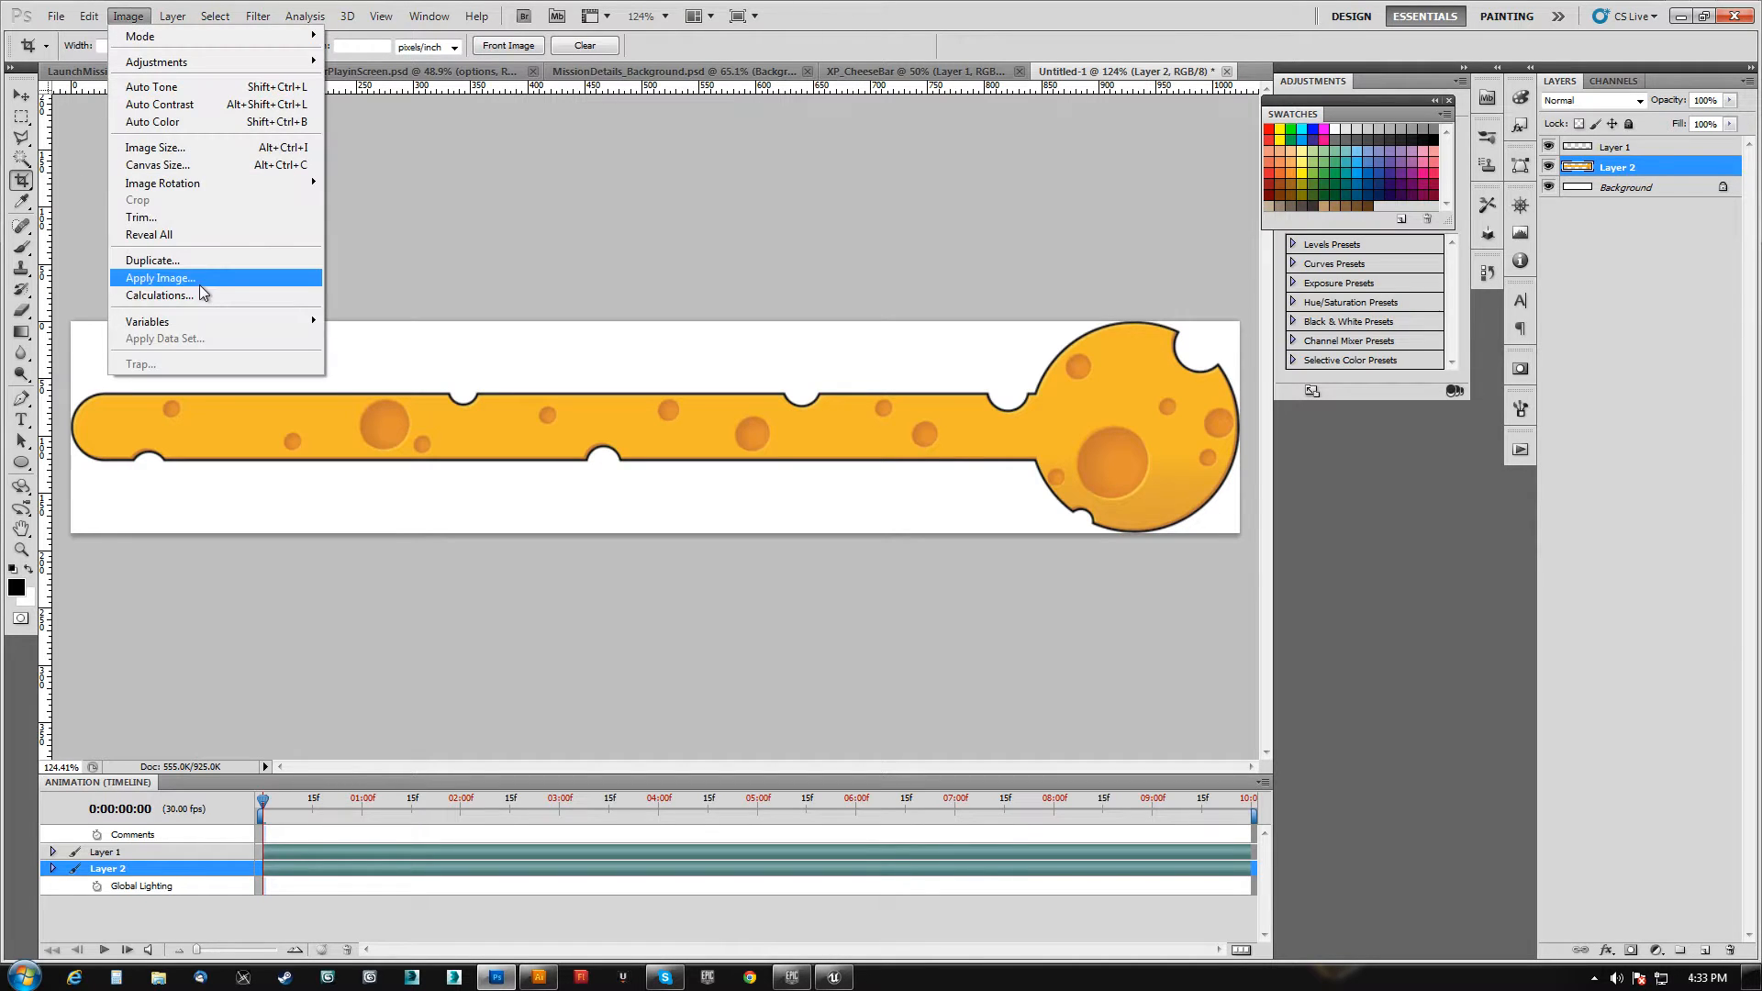
{"action": "left_click", "coordinate": [197, 148]}
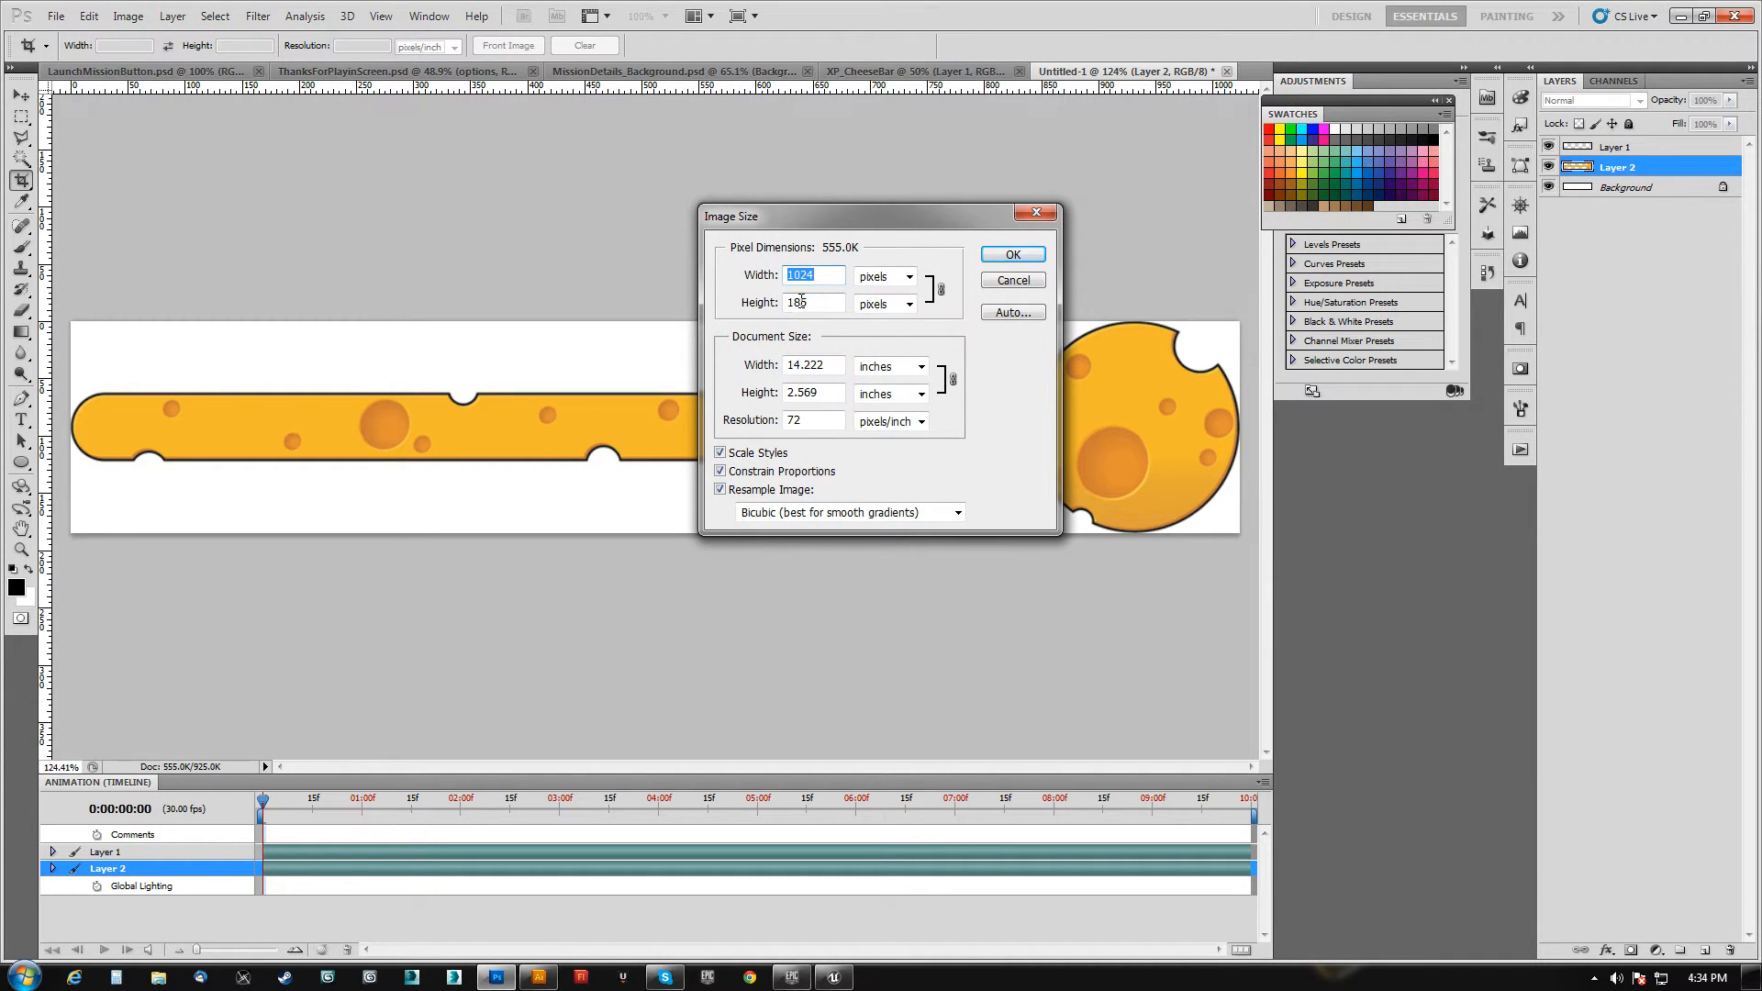
{"action": "left_click", "coordinate": [1031, 281]}
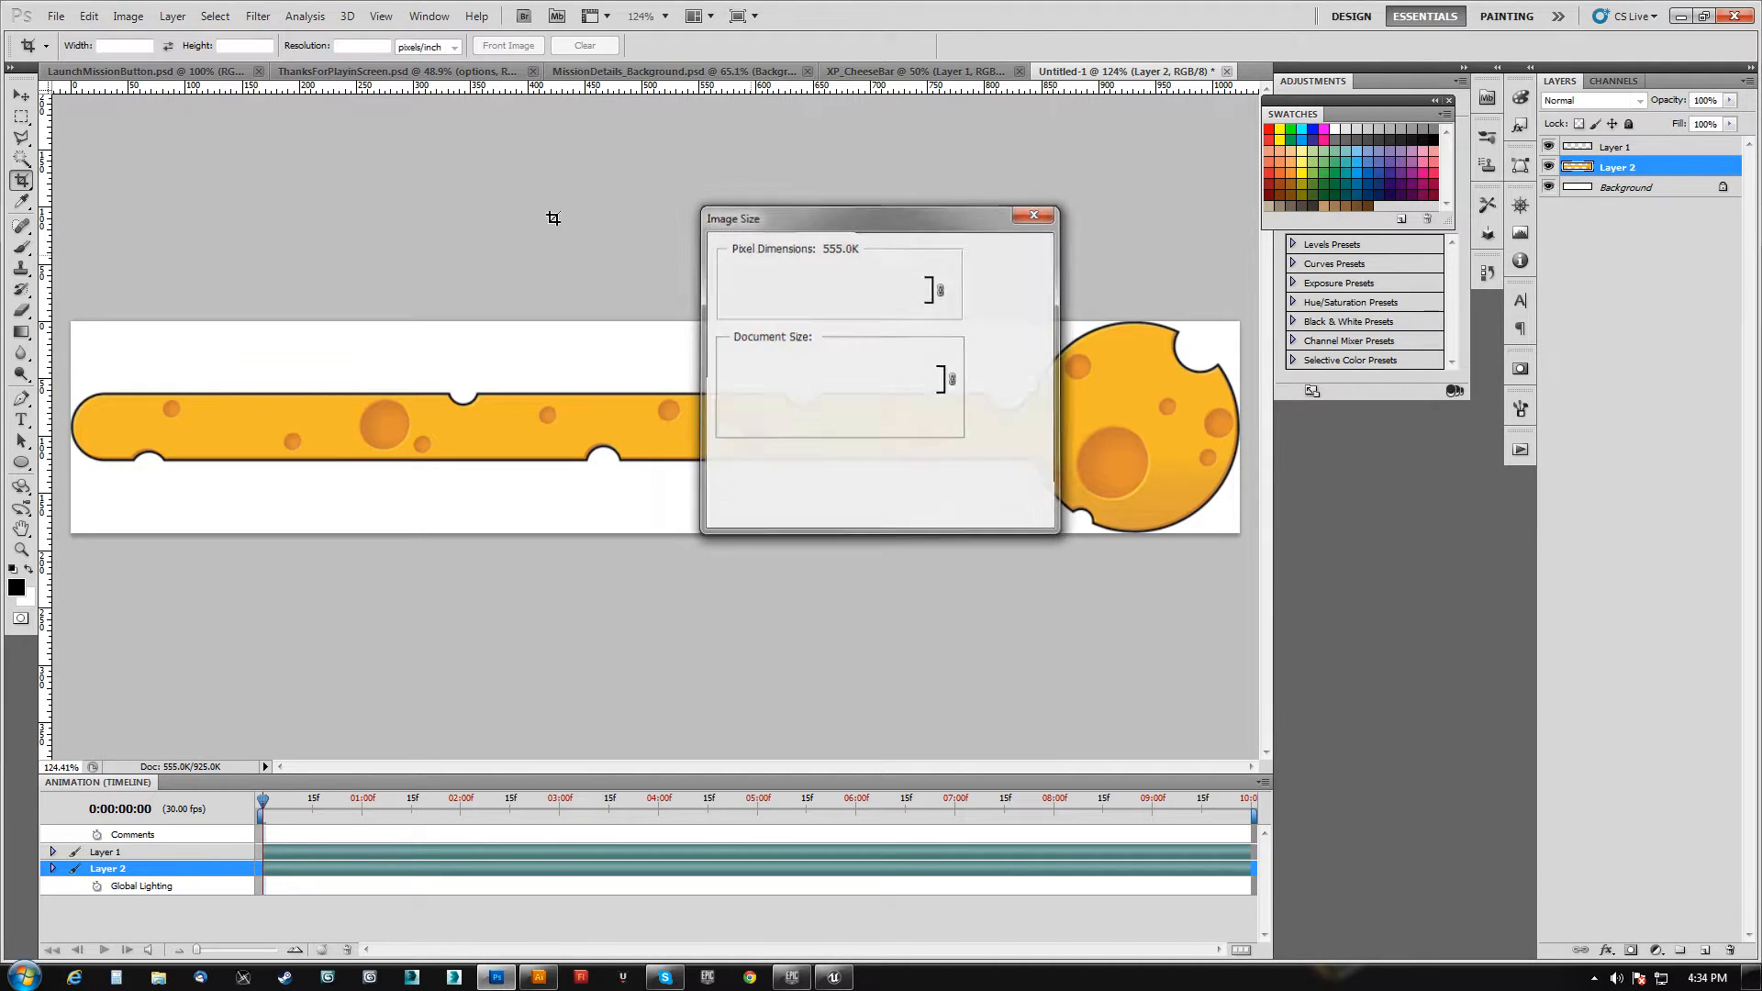
- Set the canvas height to 256 pixels, keeping the 1024-pixel width and the centre anchor
{"action": "left_click", "coordinate": [129, 17]}
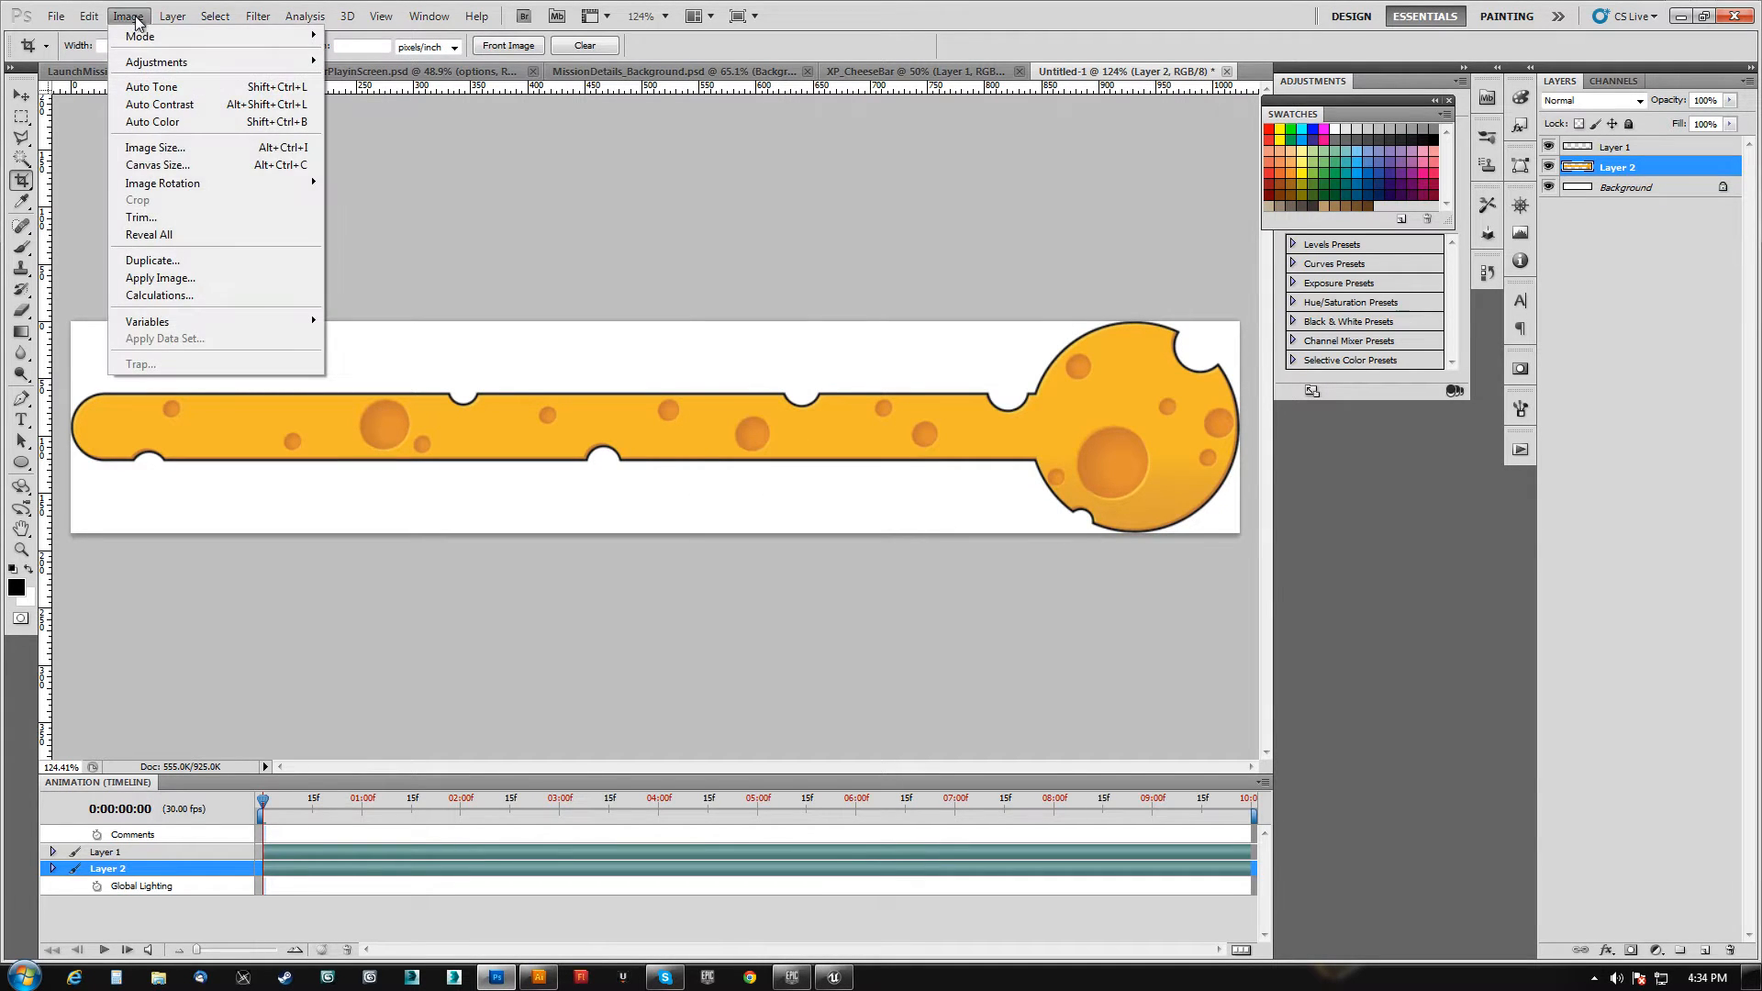
{"action": "left_click", "coordinate": [174, 167]}
{"action": "key", "text": "Tab"}
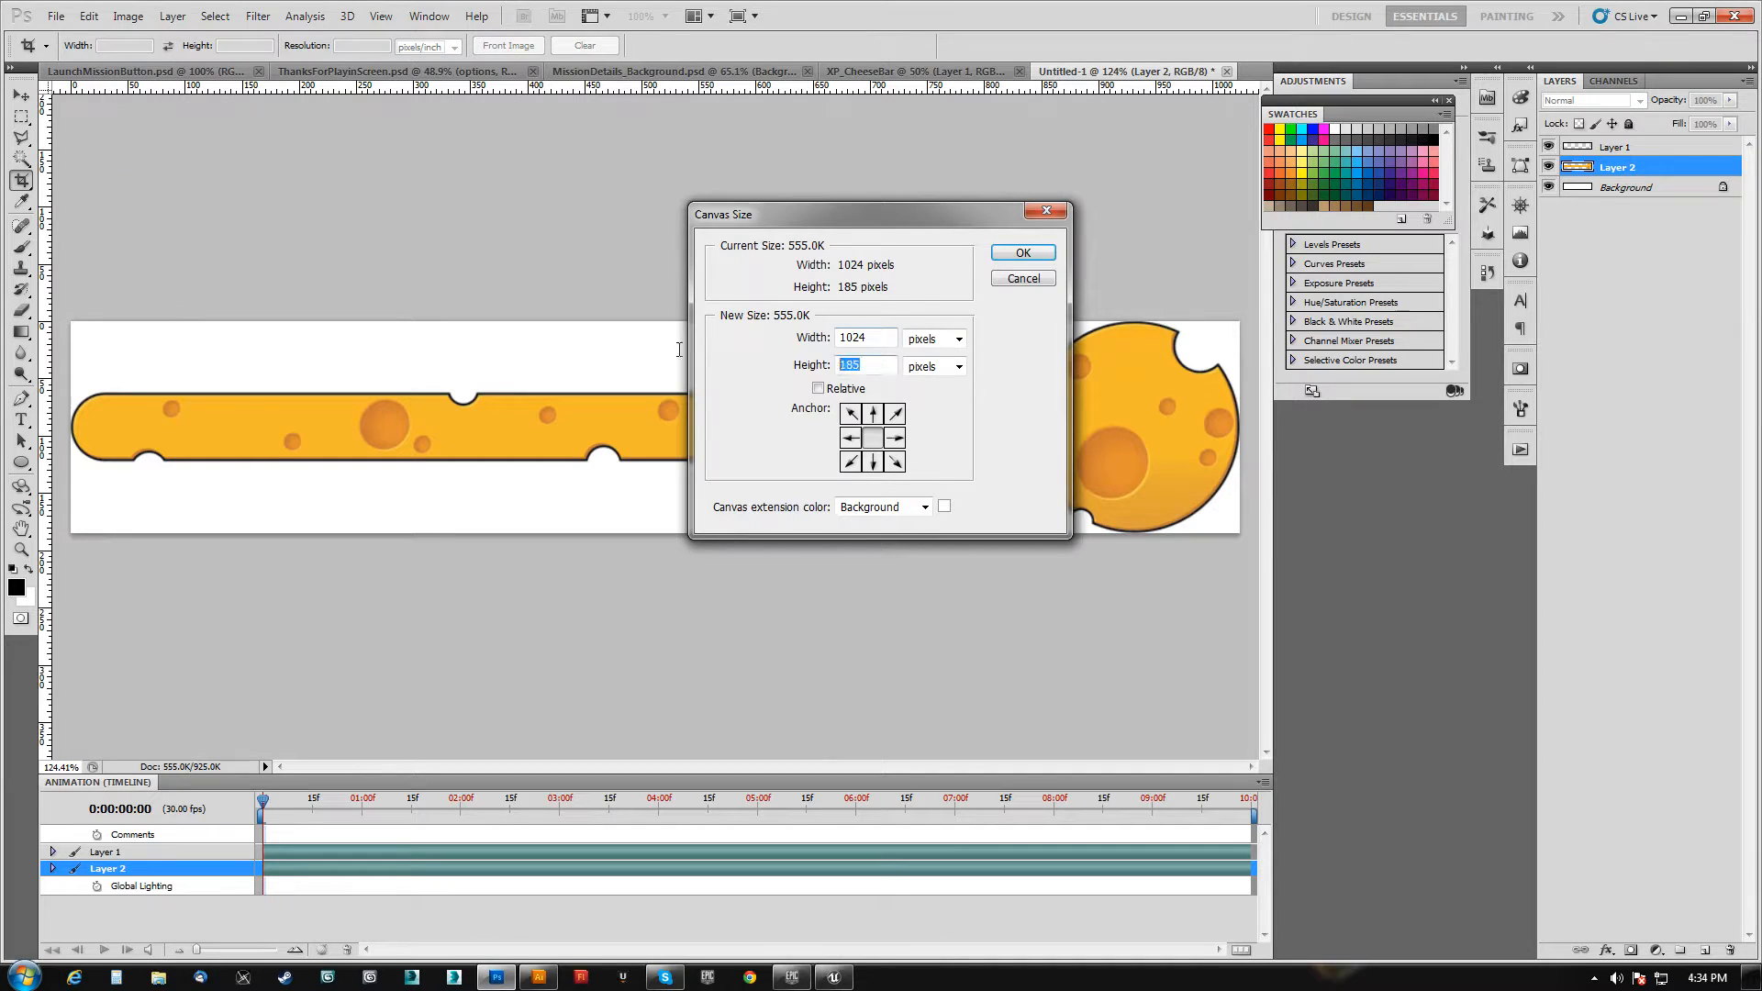
{"action": "type", "text": "256"}
{"action": "left_click", "coordinate": [1023, 253]}
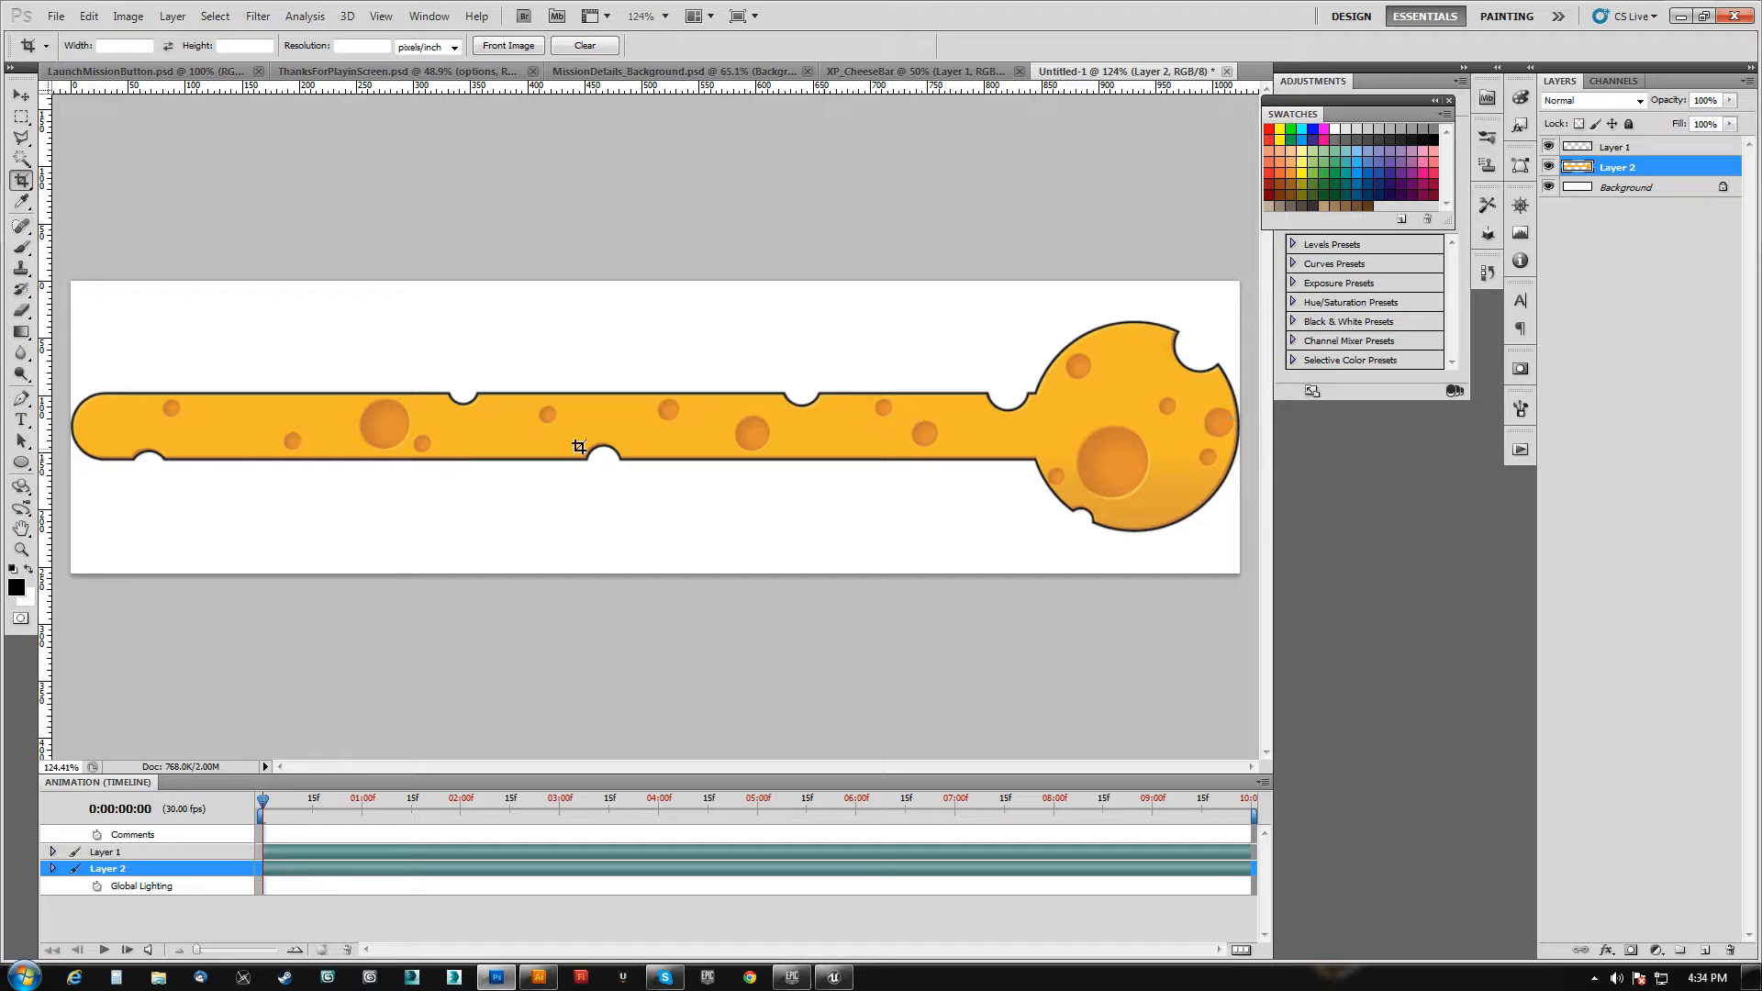
- Examine the cheese bar's rounded end up close and compare the artwork with and without the Layer 2 fill
{"action": "key", "text": "z"}
{"action": "left_click_drag", "start_coordinate": [61, 385], "coordinate": [189, 499]}
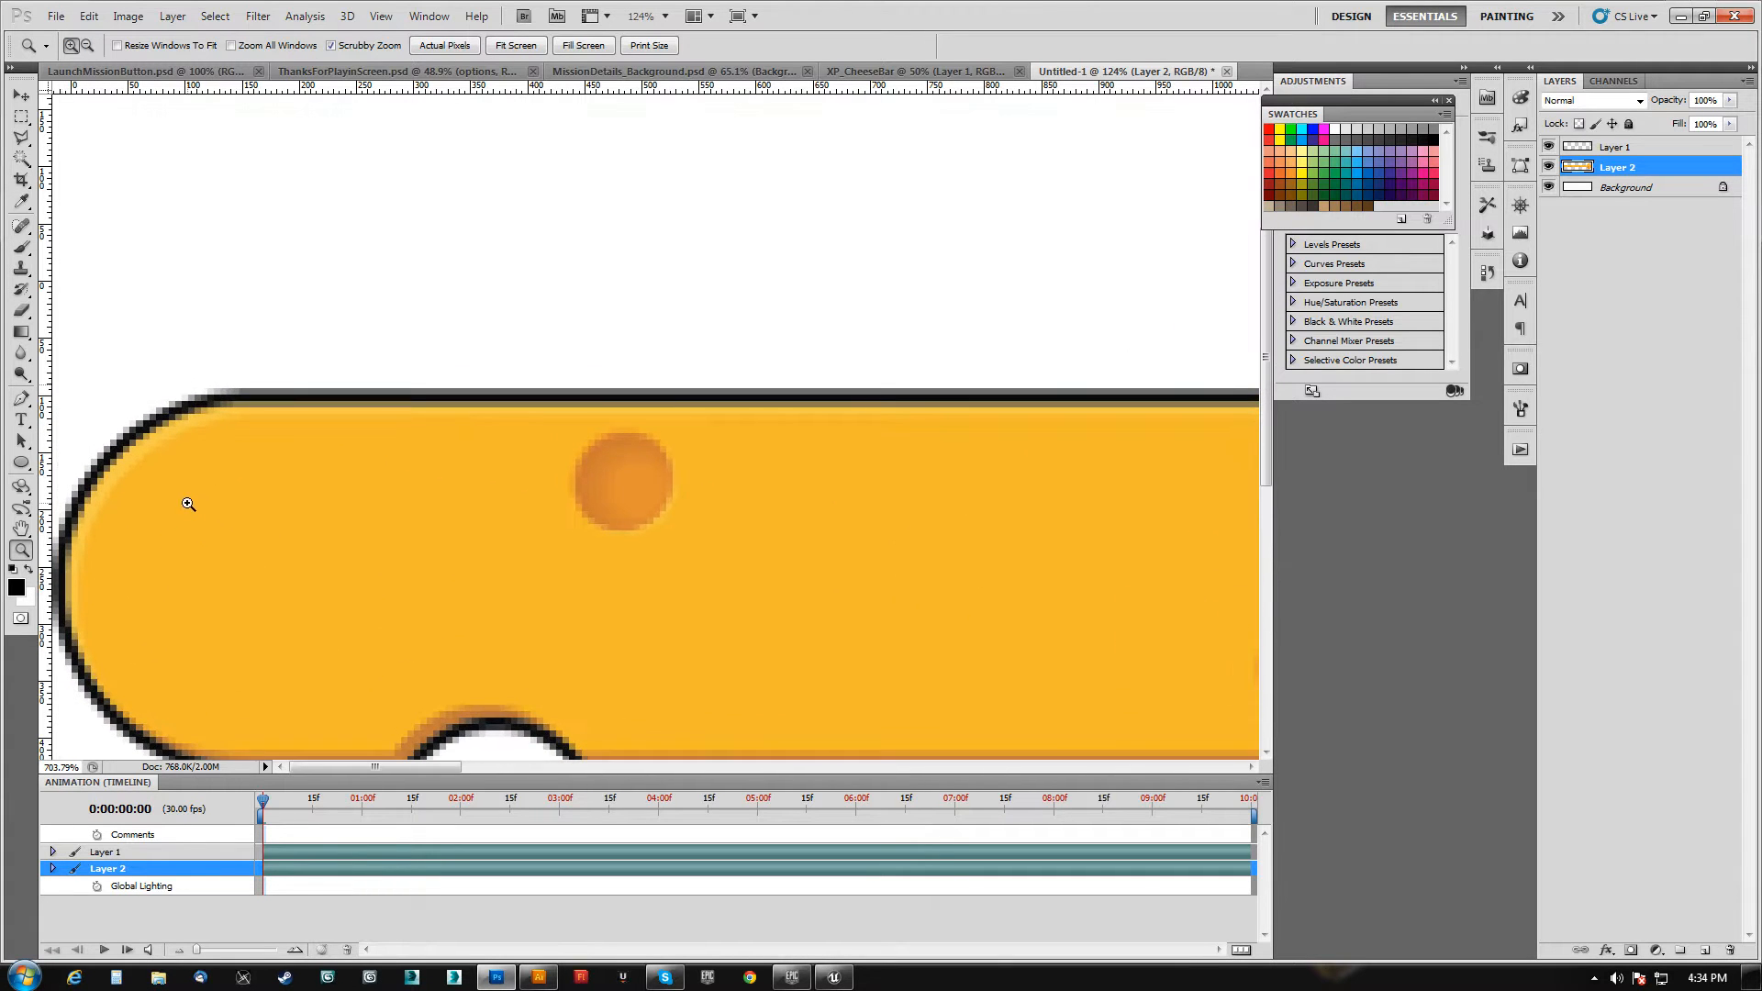
{"action": "scroll", "coordinate": [314, 542], "scroll_direction": "down", "scroll_amount": 3}
{"action": "key", "text": "ctrl+r"}
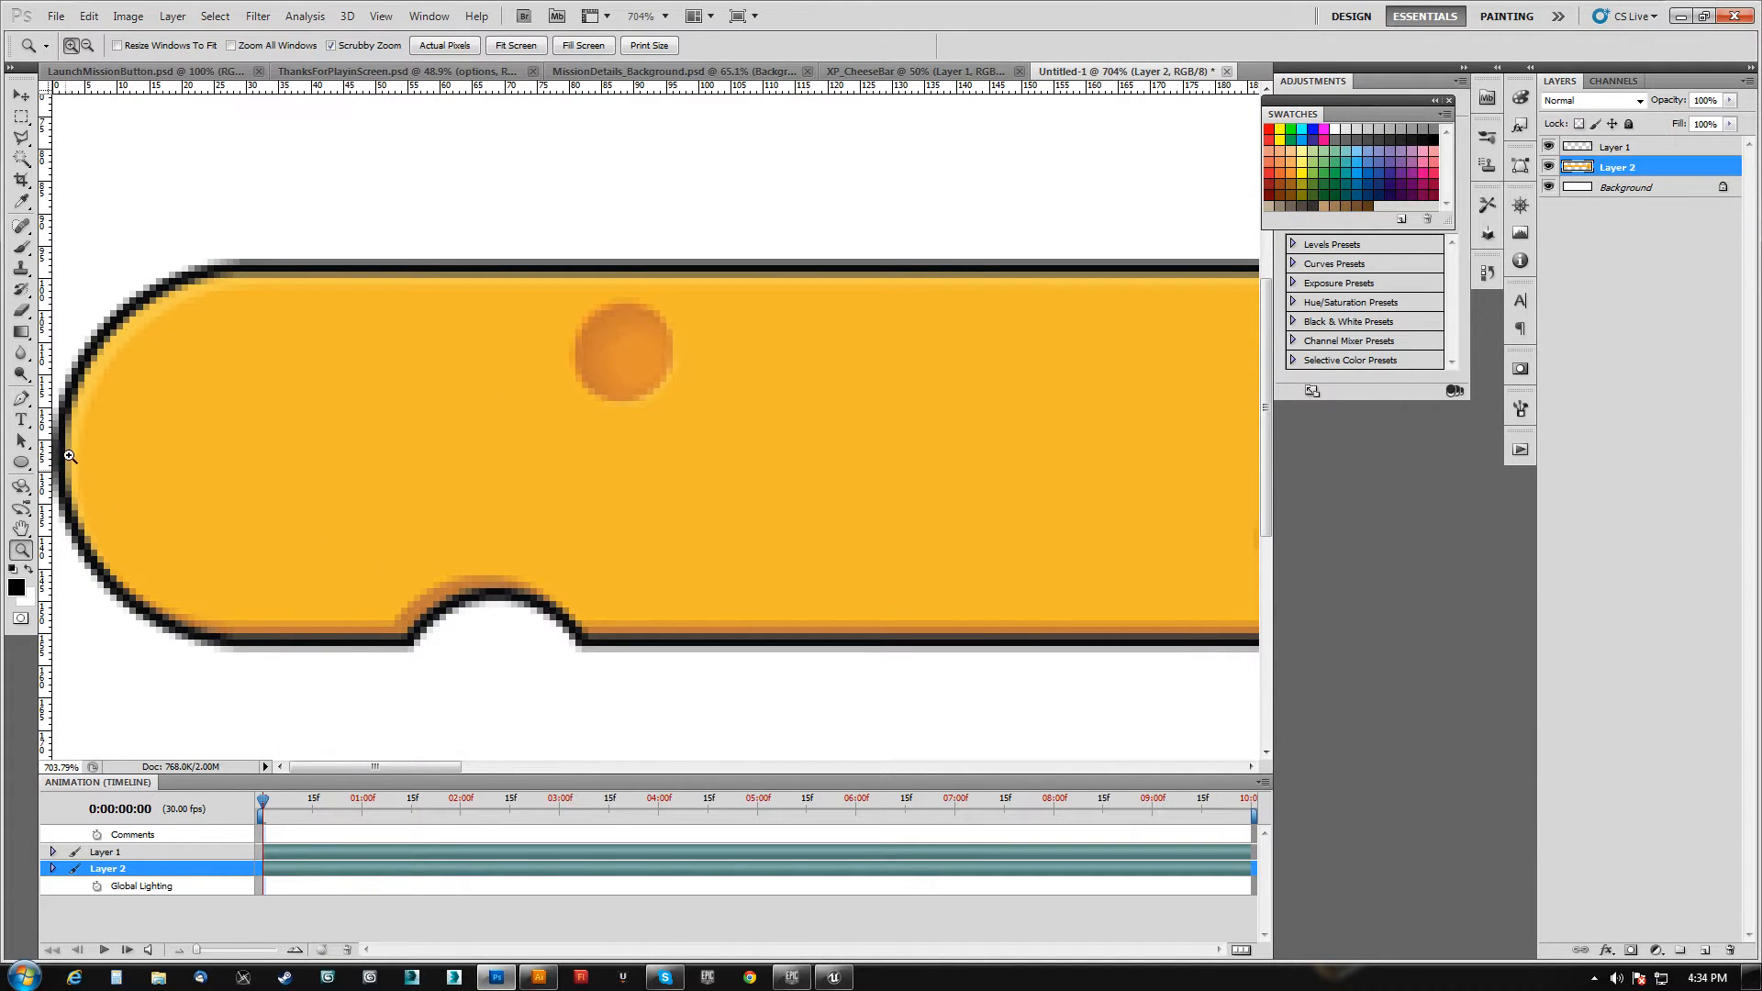
{"action": "key", "text": "ctrl+0"}
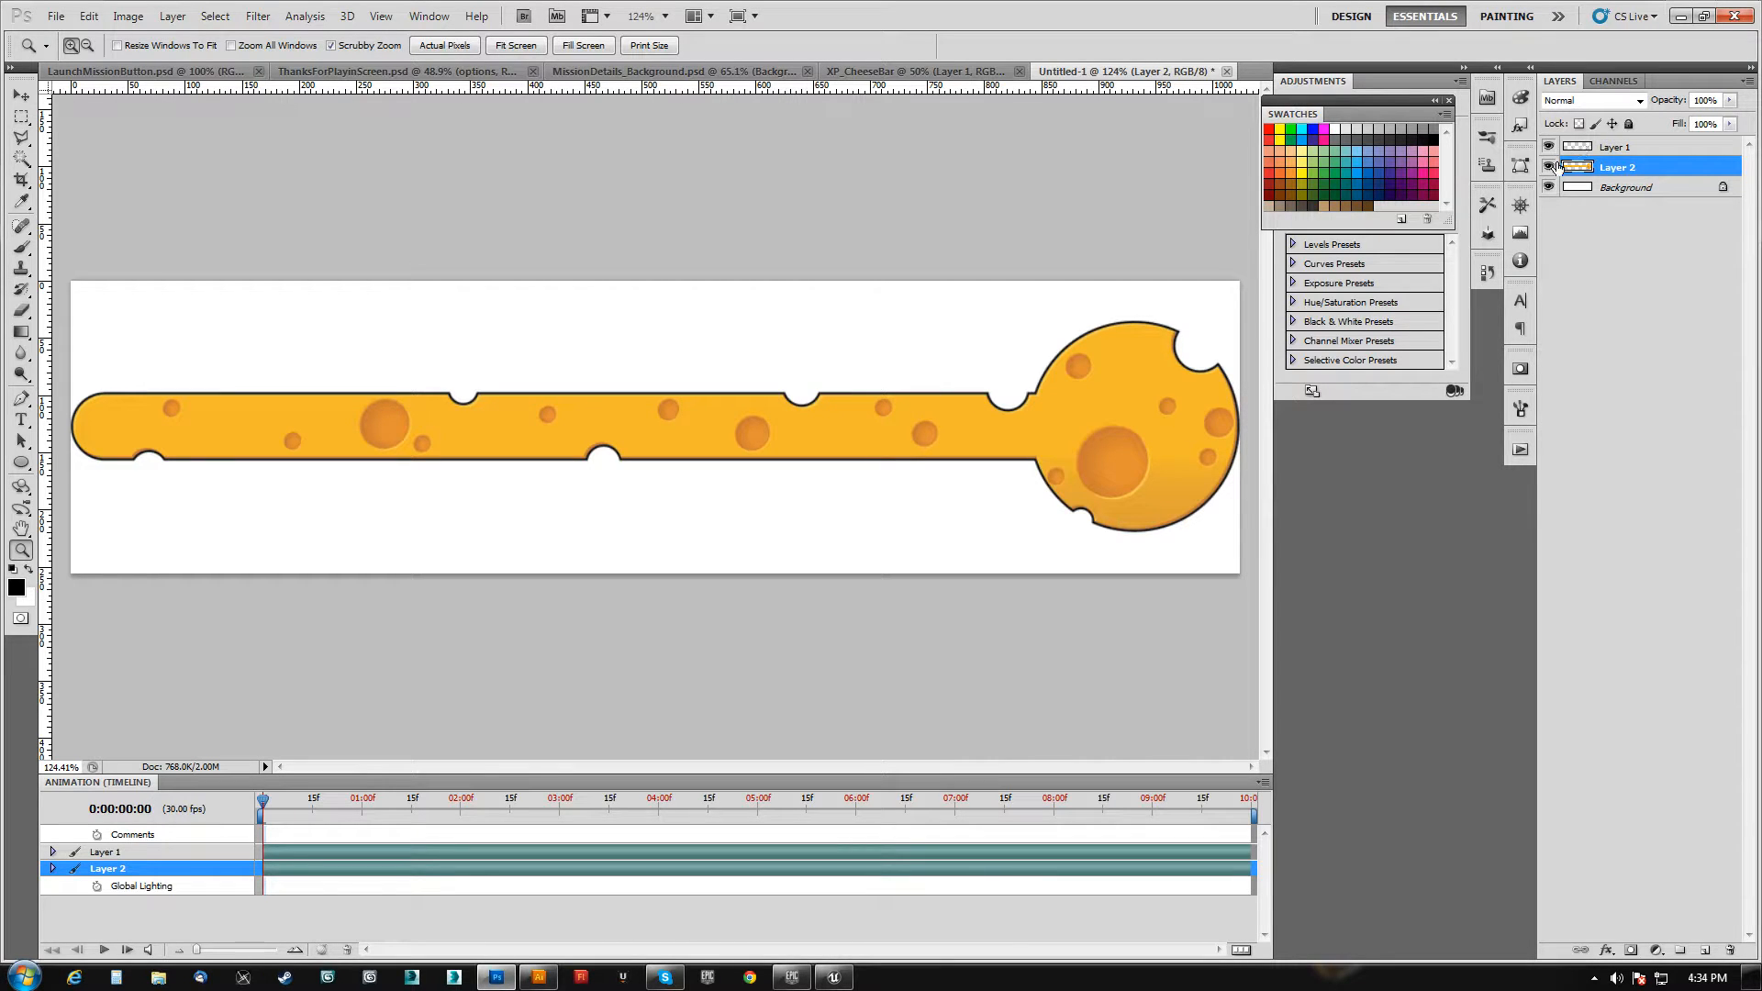
{"action": "left_click", "coordinate": [1549, 167]}
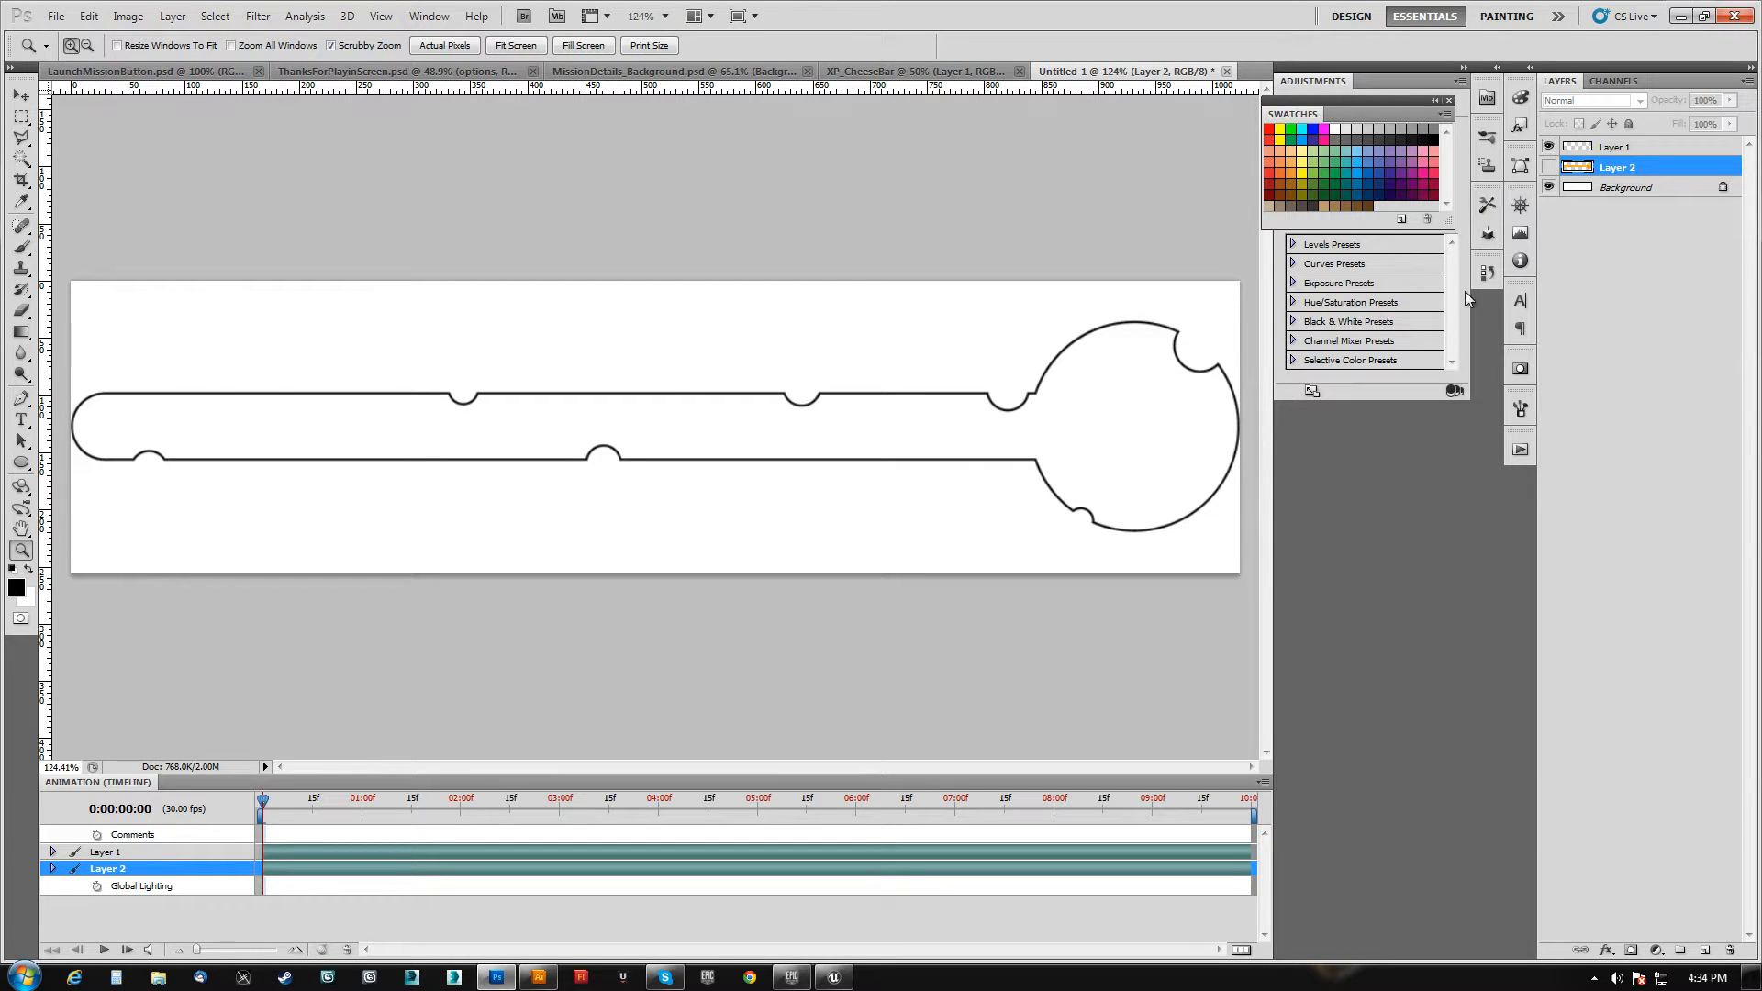
{"action": "left_click", "coordinate": [1549, 167]}
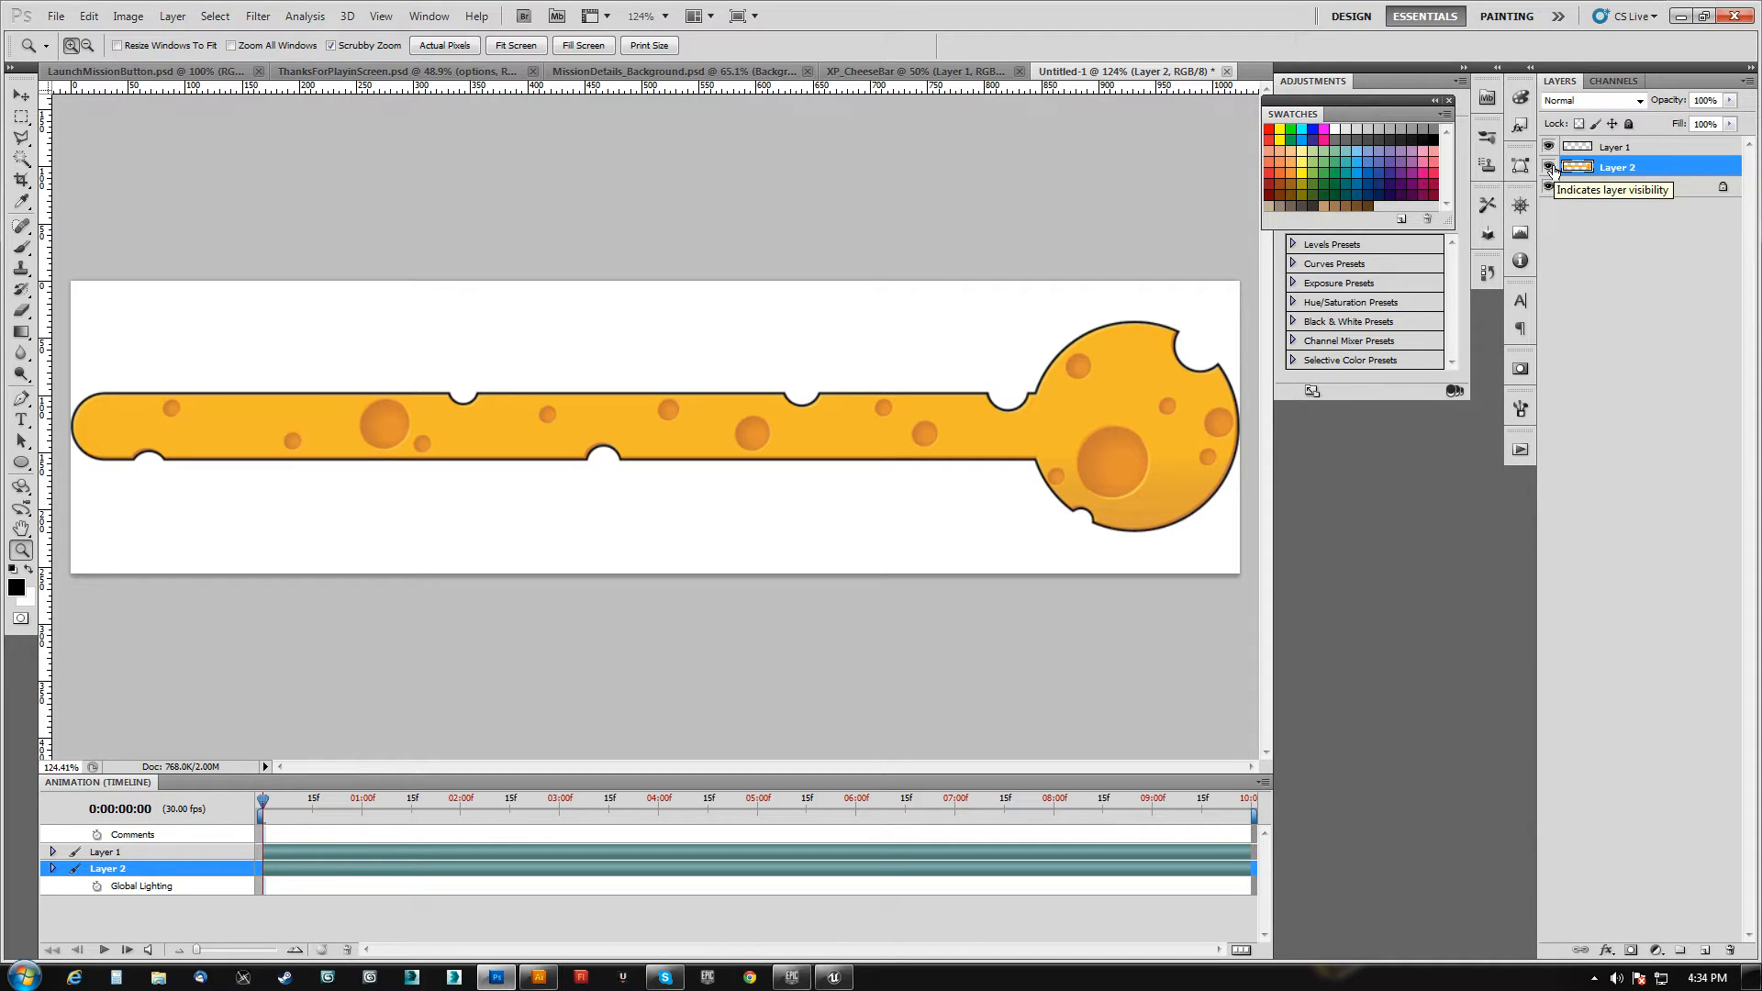
- Load Layer 2's shape as a selection and fill it with black on a new layer placed beneath Layer 2
{"action": "left_click", "coordinate": [1549, 169]}
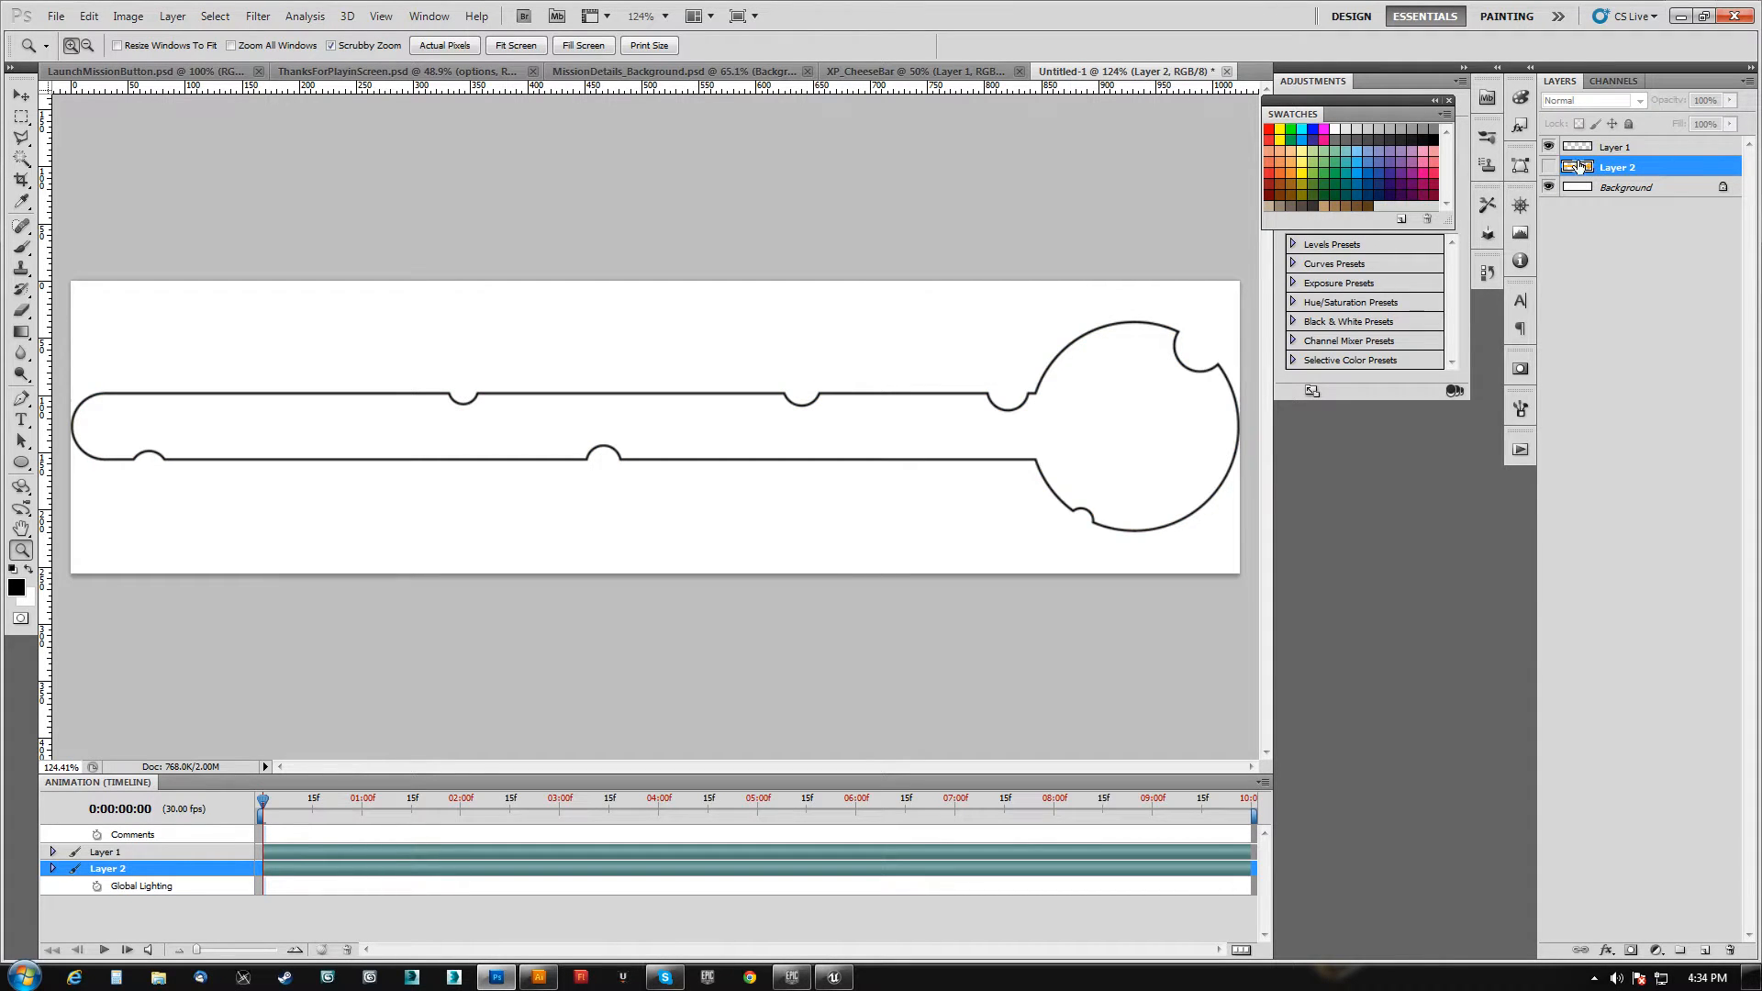
{"action": "left_click", "coordinate": [1572, 169], "text": "ctrl"}
{"action": "left_click", "coordinate": [1549, 169]}
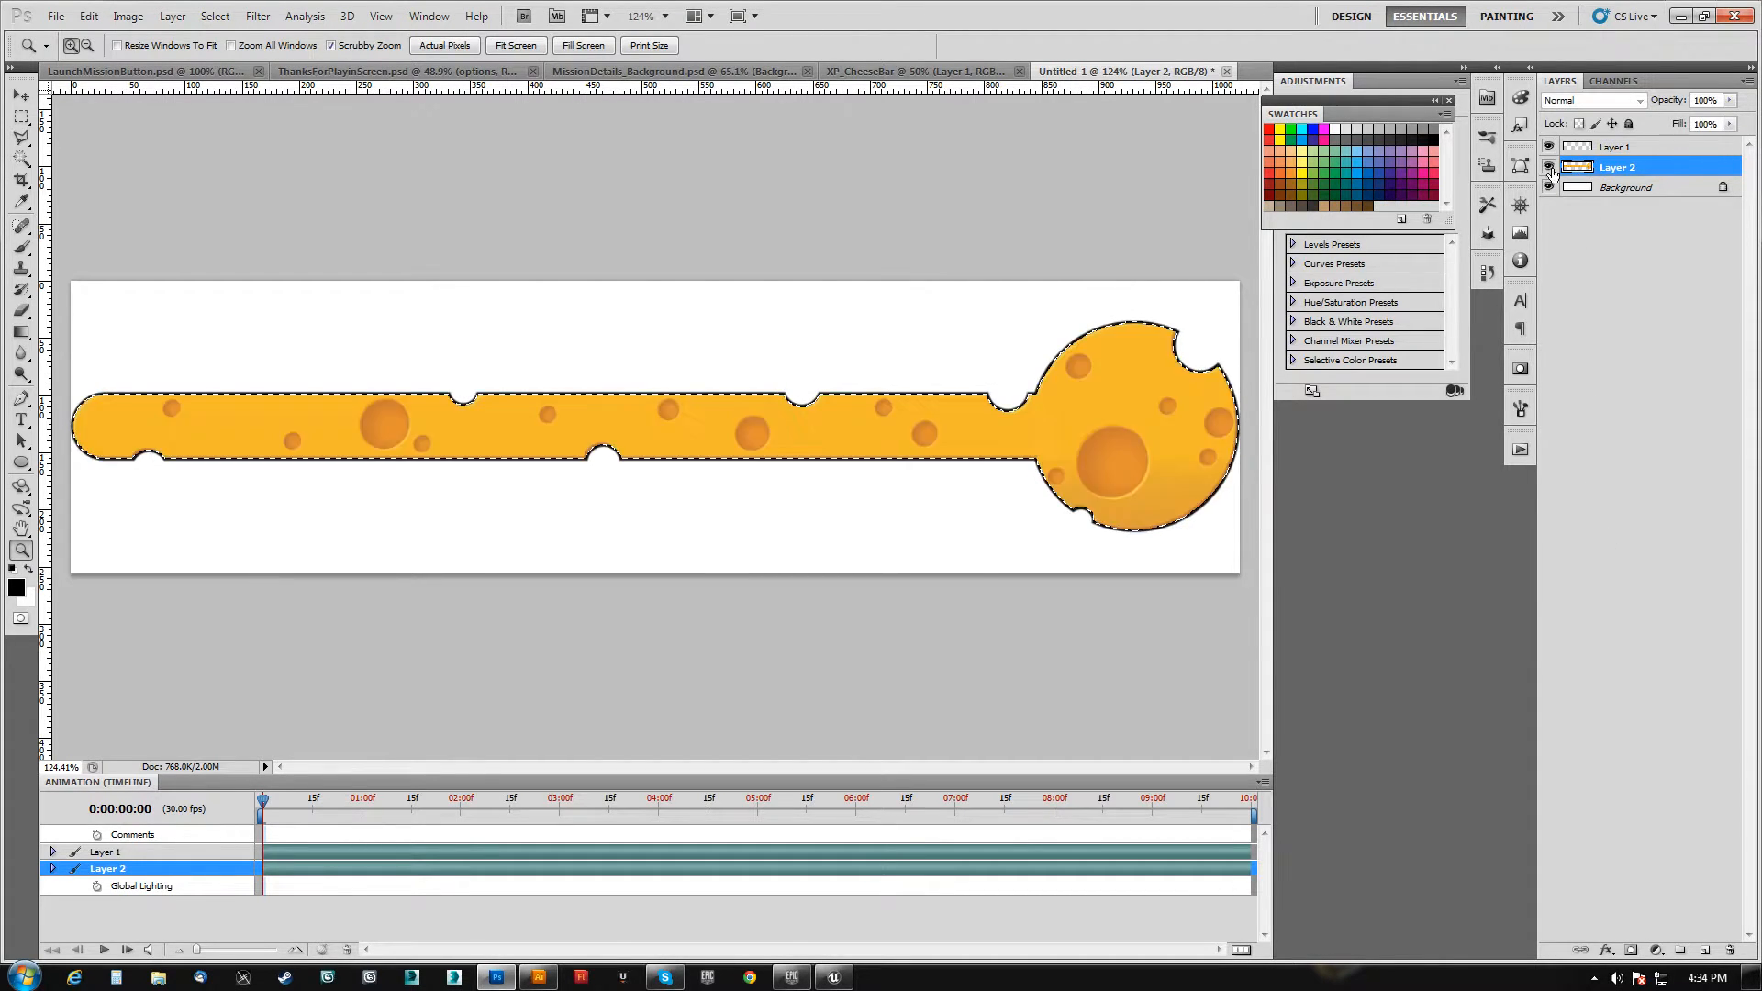
{"action": "left_click", "coordinate": [1705, 950]}
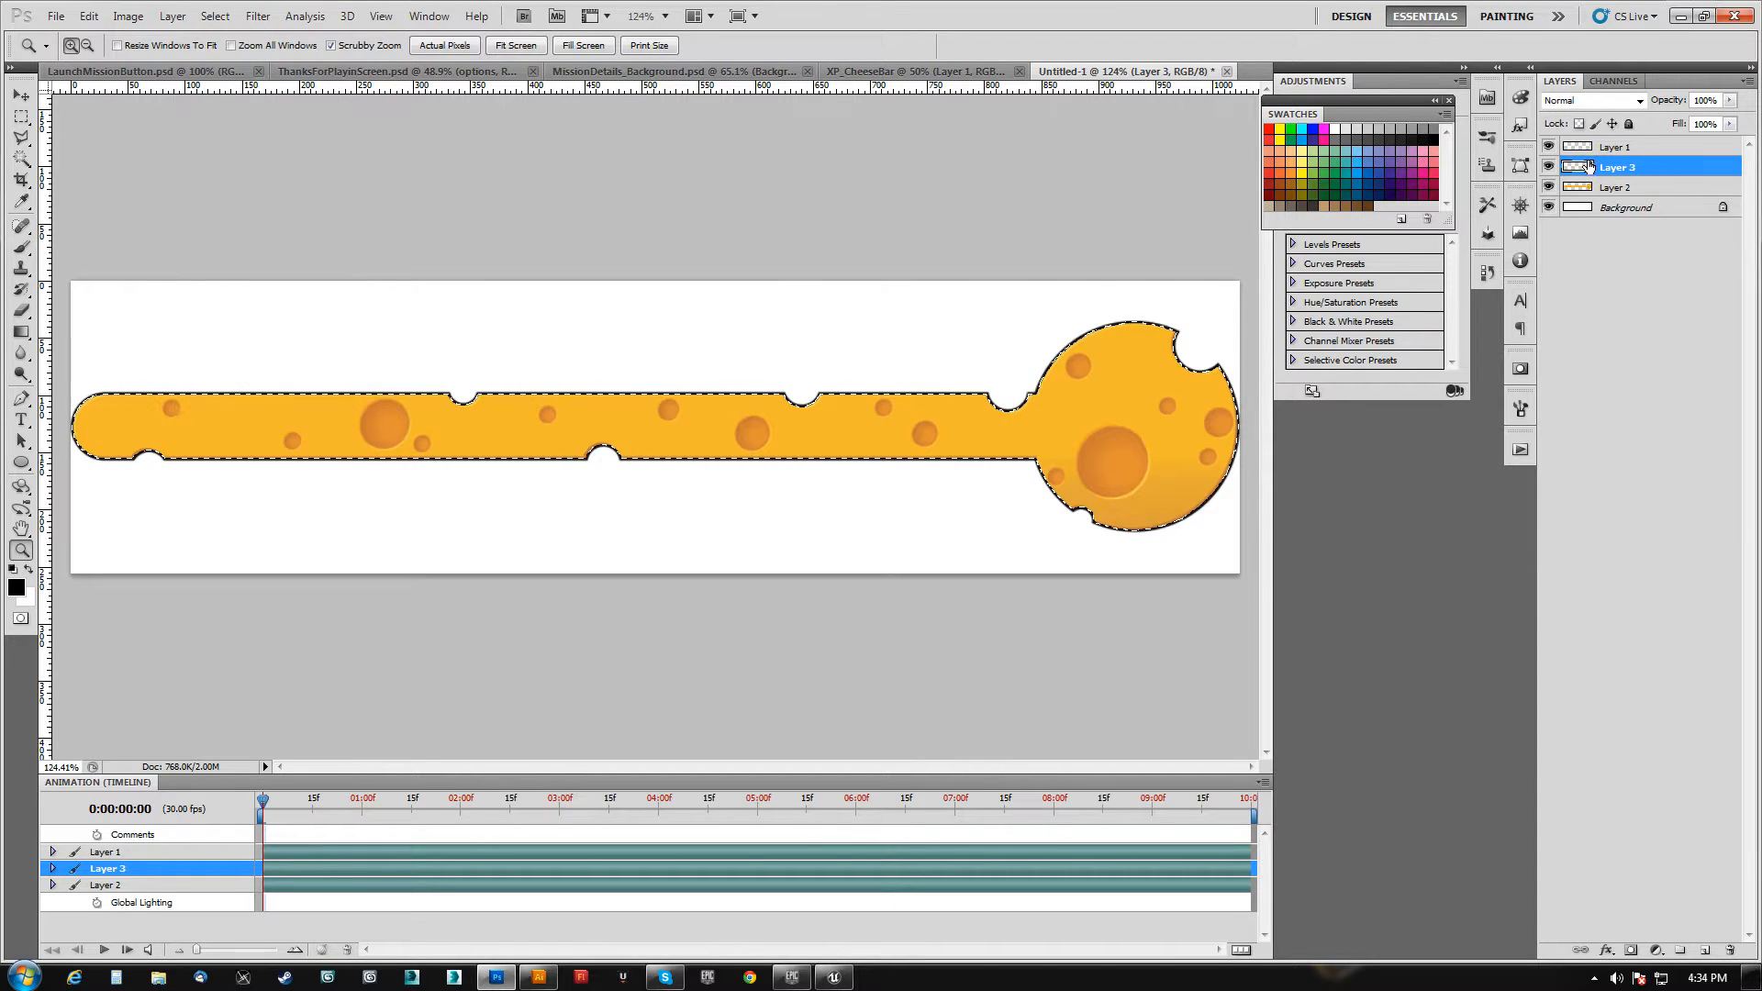
{"action": "left_click_drag", "start_coordinate": [1578, 167], "coordinate": [1580, 190]}
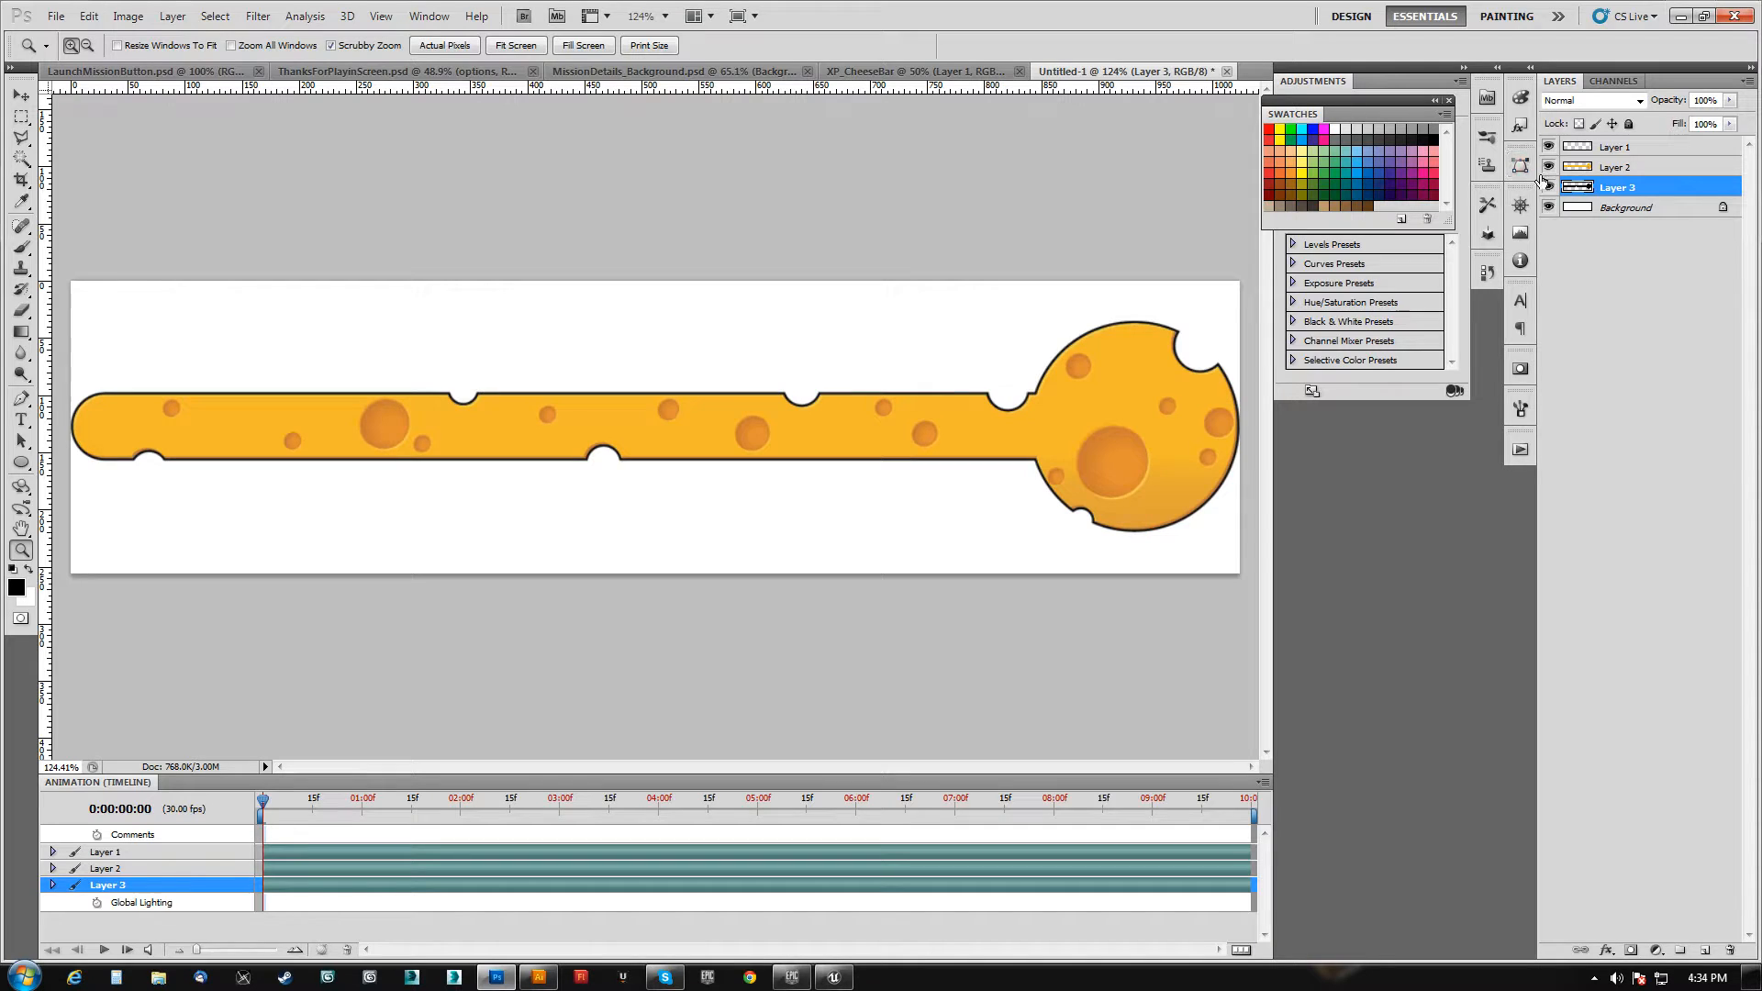
- Hide Layer 2, load Layer 3's shape as a selection, and expand it to fill the outer edge with black
{"action": "left_click", "coordinate": [1549, 167]}
{"action": "left_click", "coordinate": [1578, 187], "text": "ctrl"}
{"action": "left_click_drag", "start_coordinate": [820, 424], "coordinate": [933, 288]}
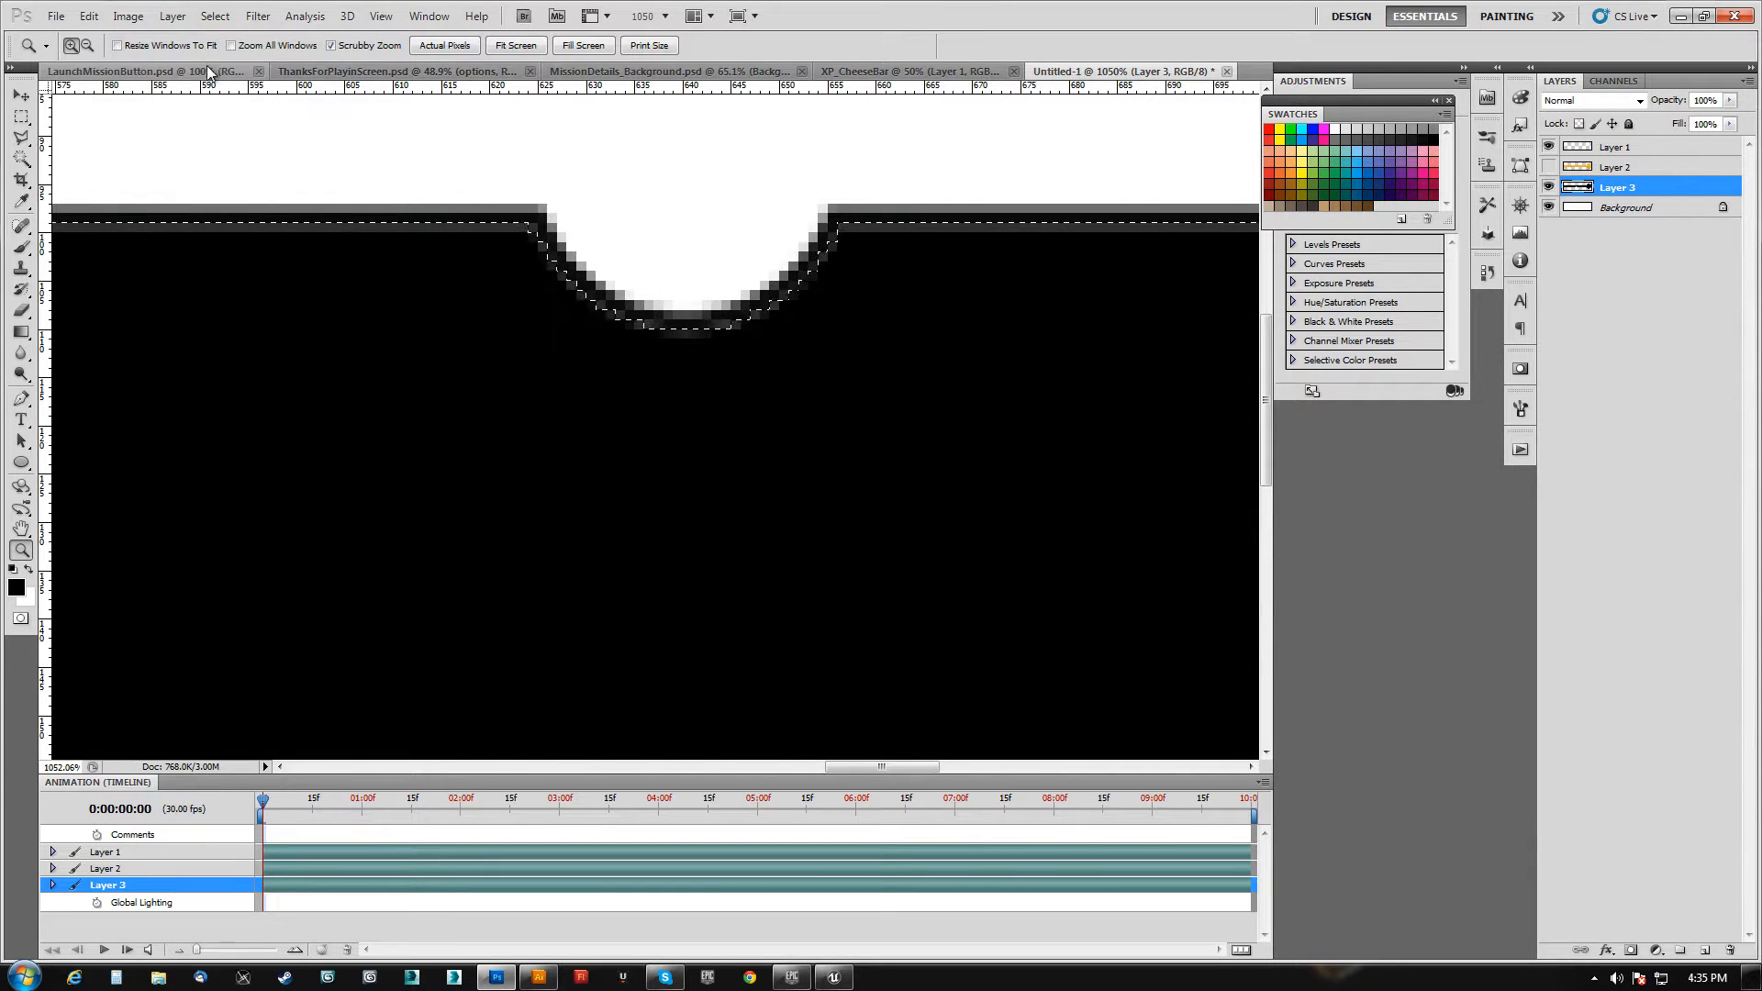
{"action": "left_click", "coordinate": [216, 16]}
{"action": "mouse_move", "coordinate": [273, 212]}
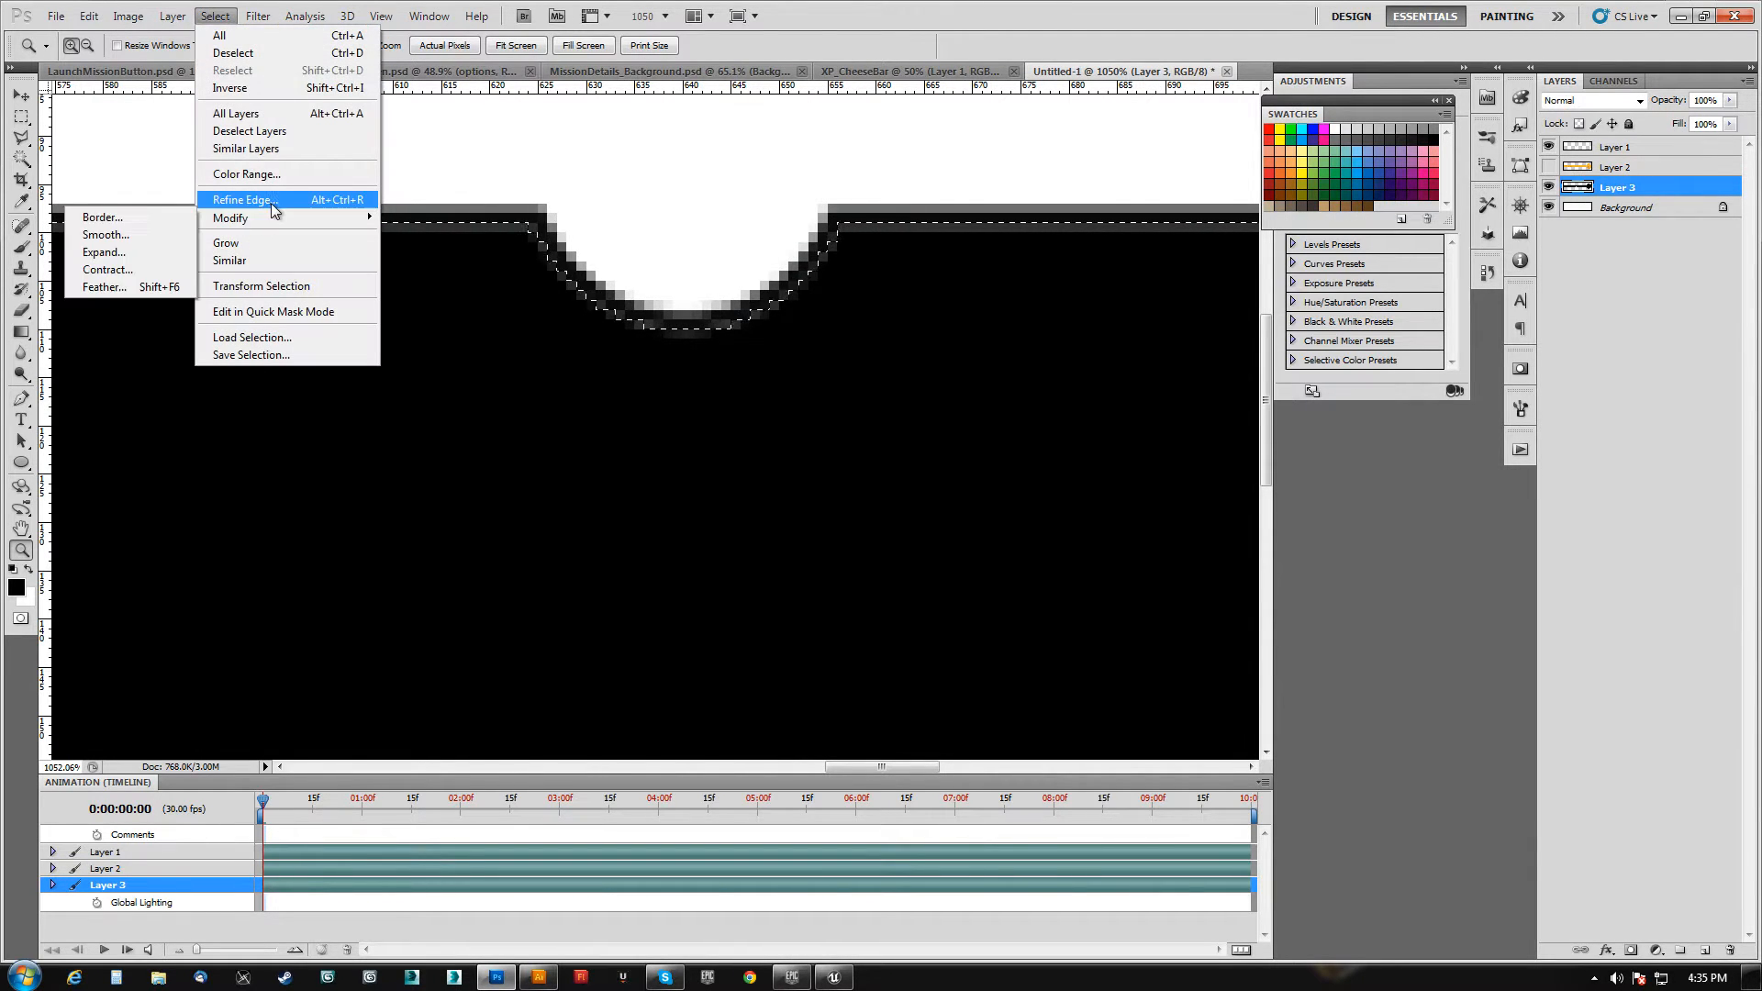
{"action": "left_click", "coordinate": [123, 253]}
{"action": "left_click", "coordinate": [951, 327]}
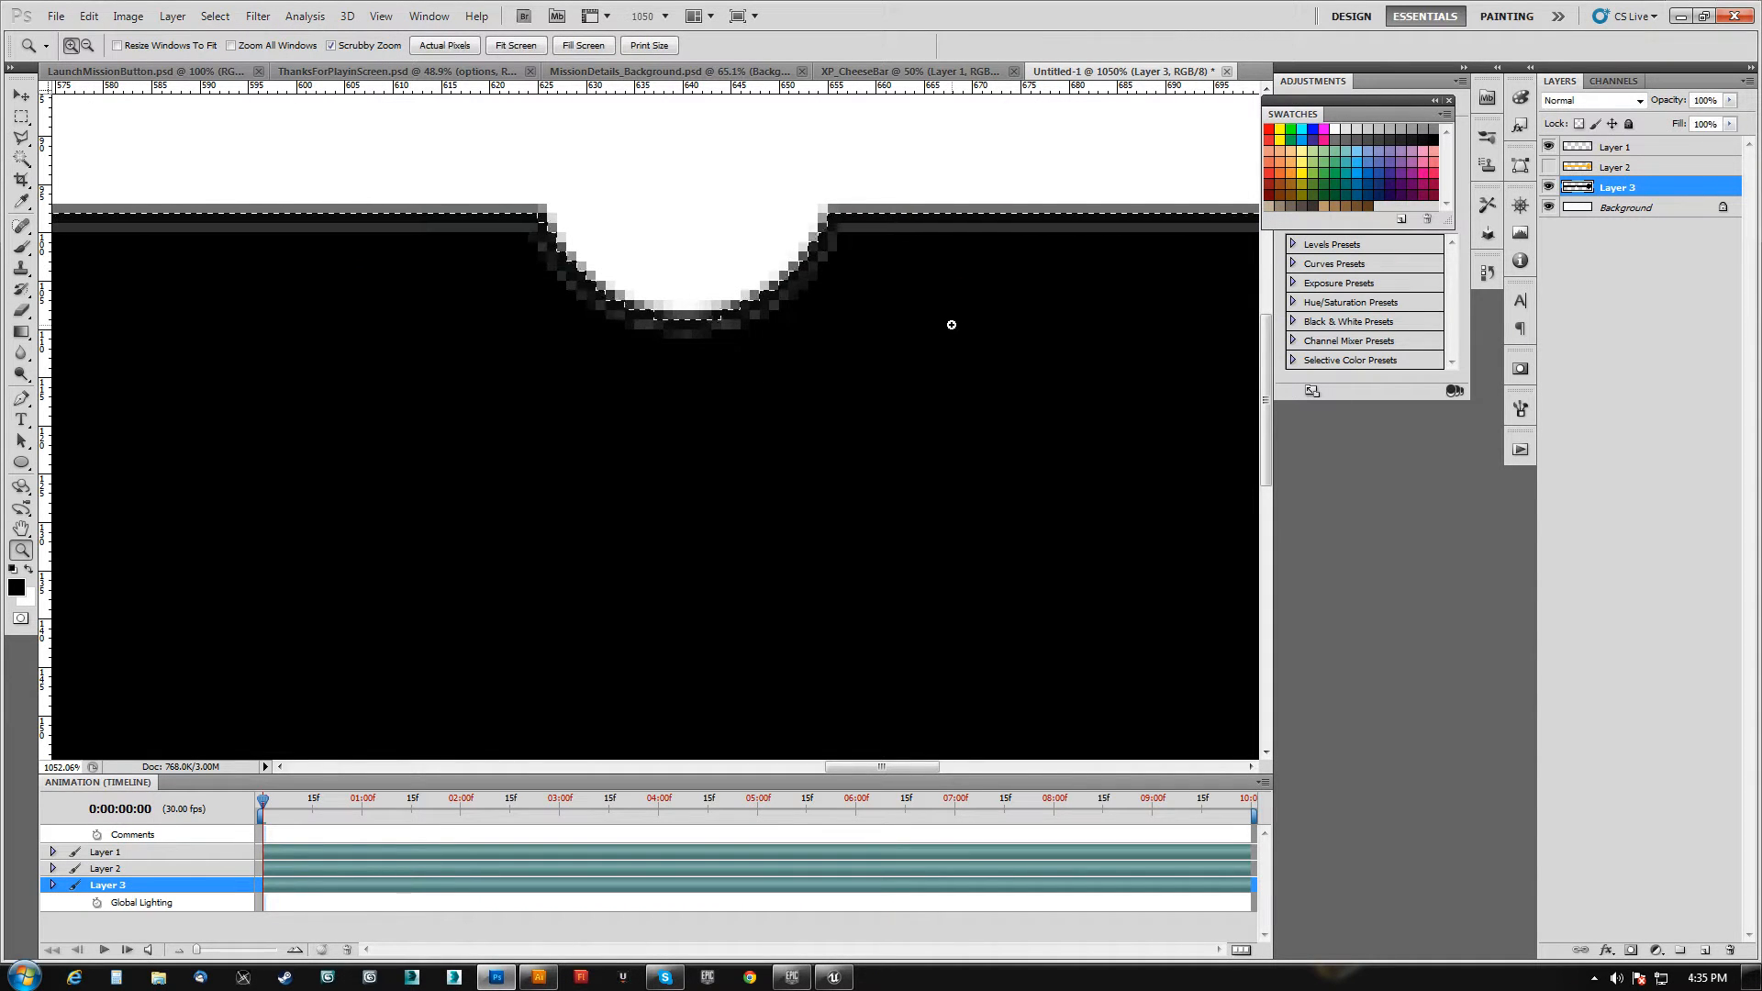
{"action": "key", "text": "alt+BackSpace"}
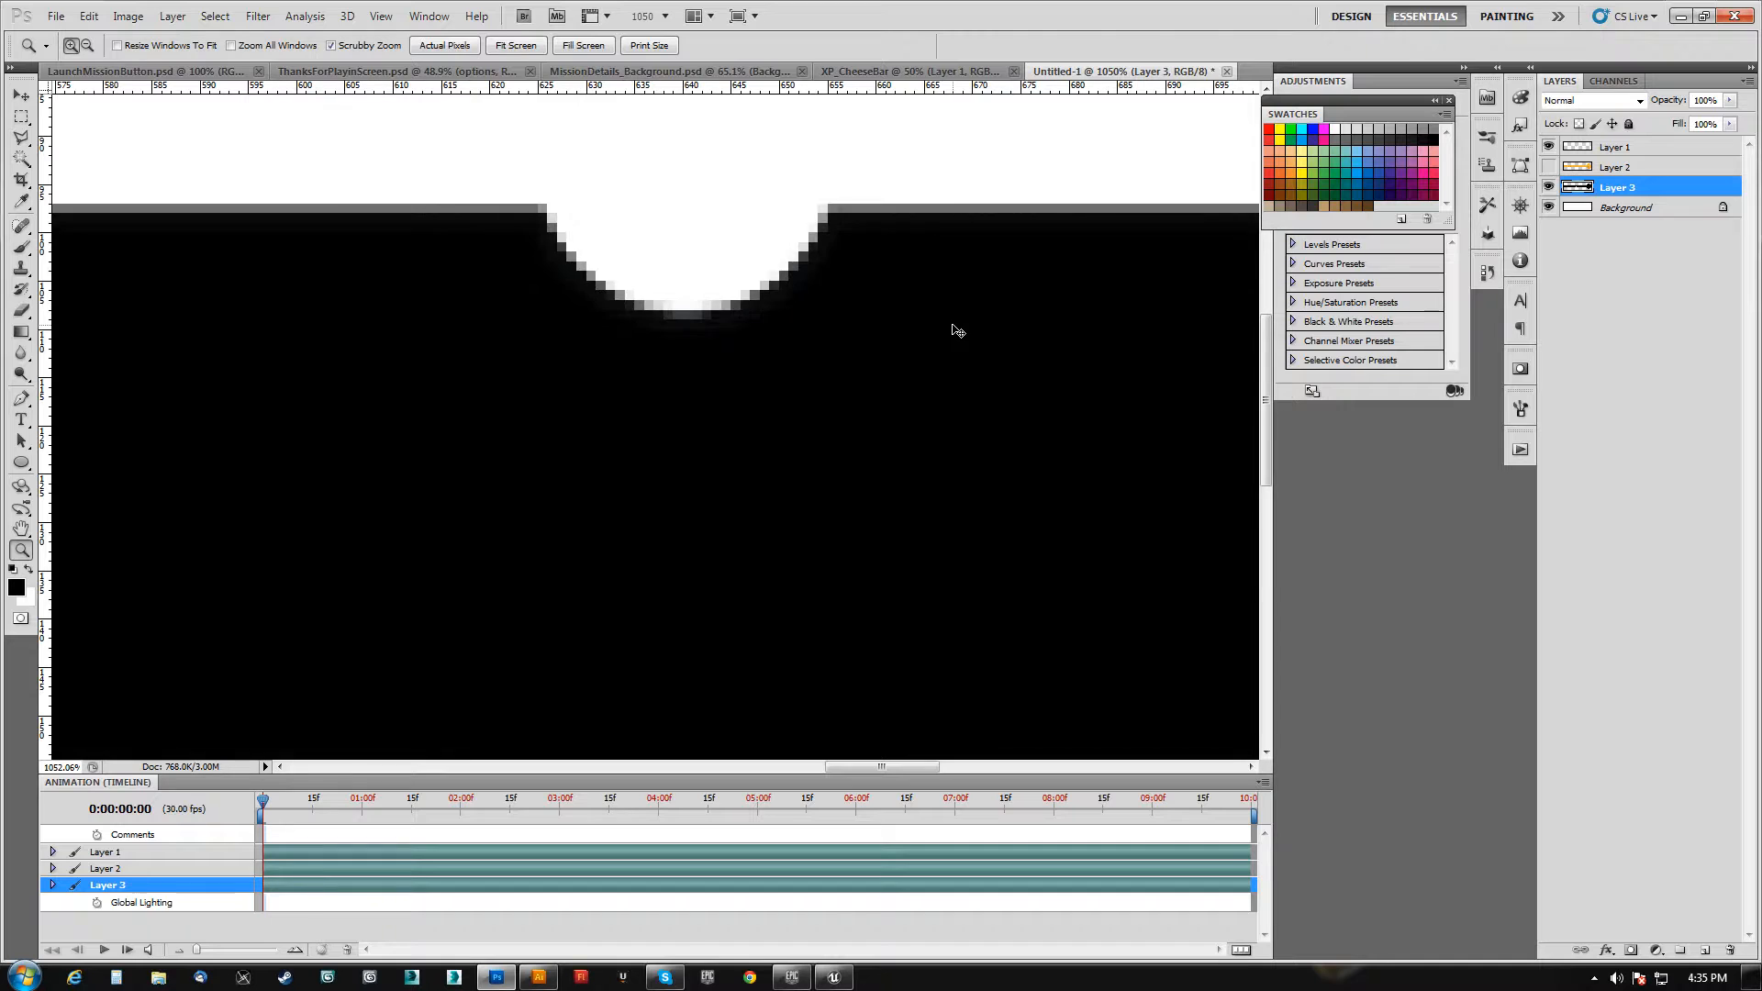
- Set Layer 3's opacity to 40% and hide the Background layer
{"action": "key", "text": "ctrl+0"}
{"action": "key", "text": "v"}
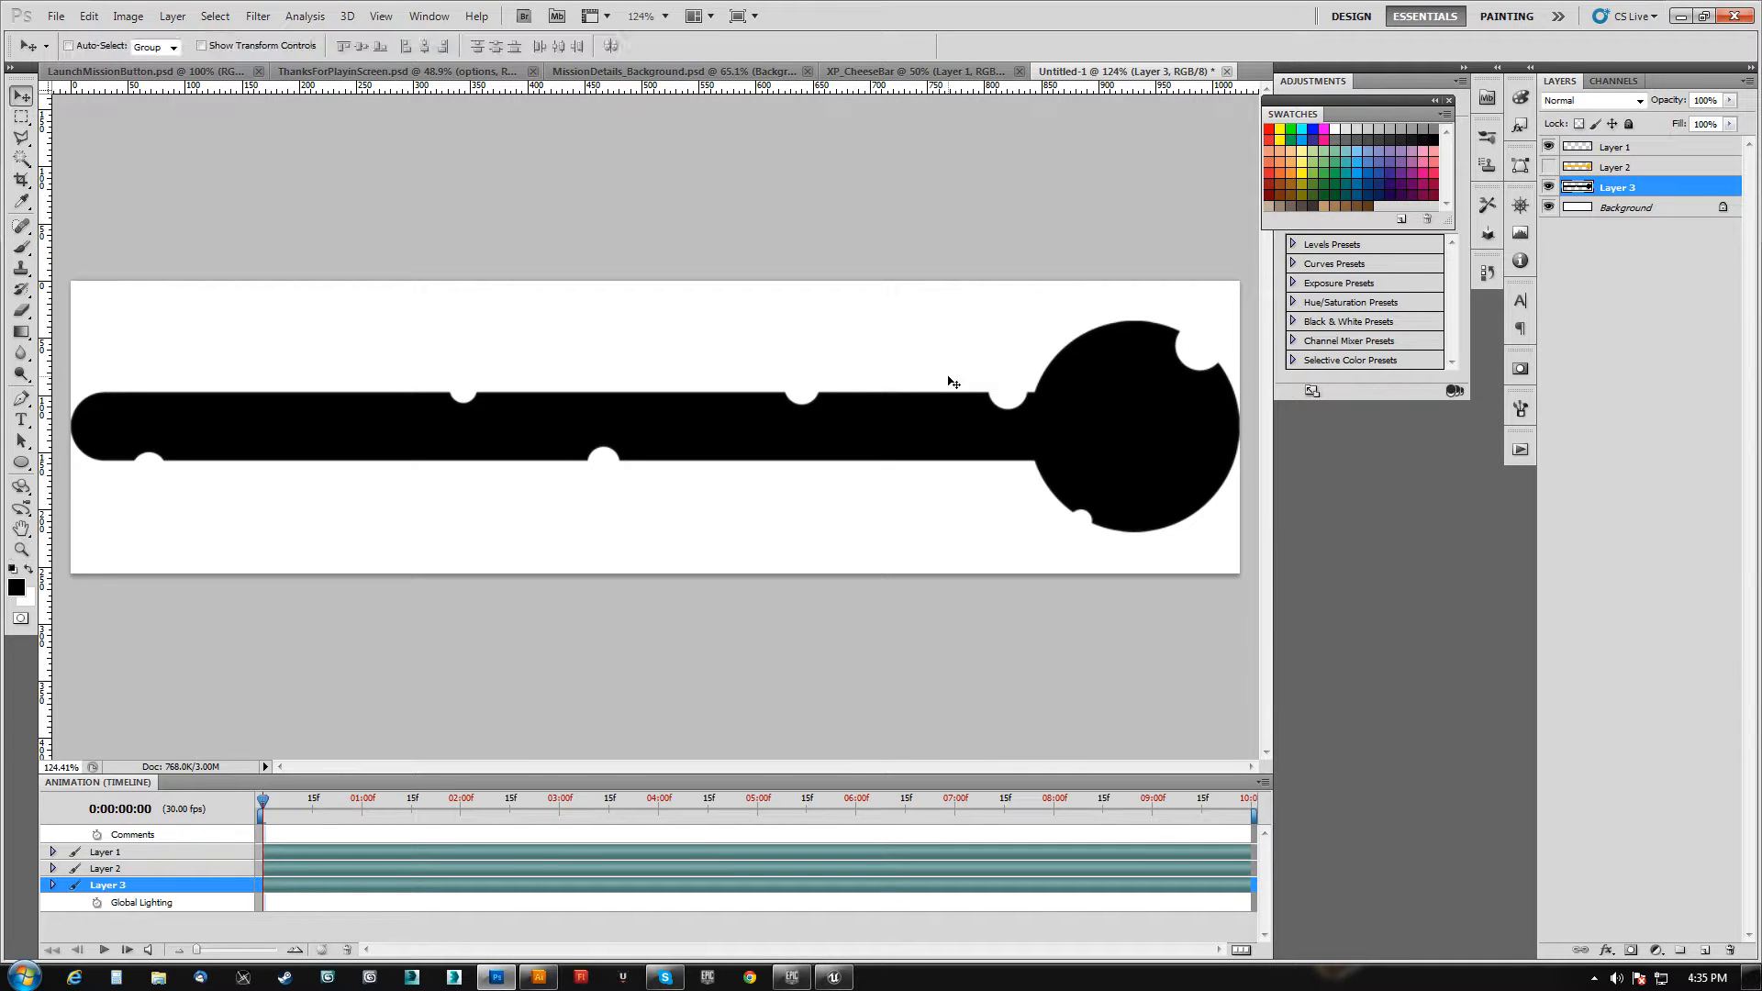
{"action": "key", "text": "4"}
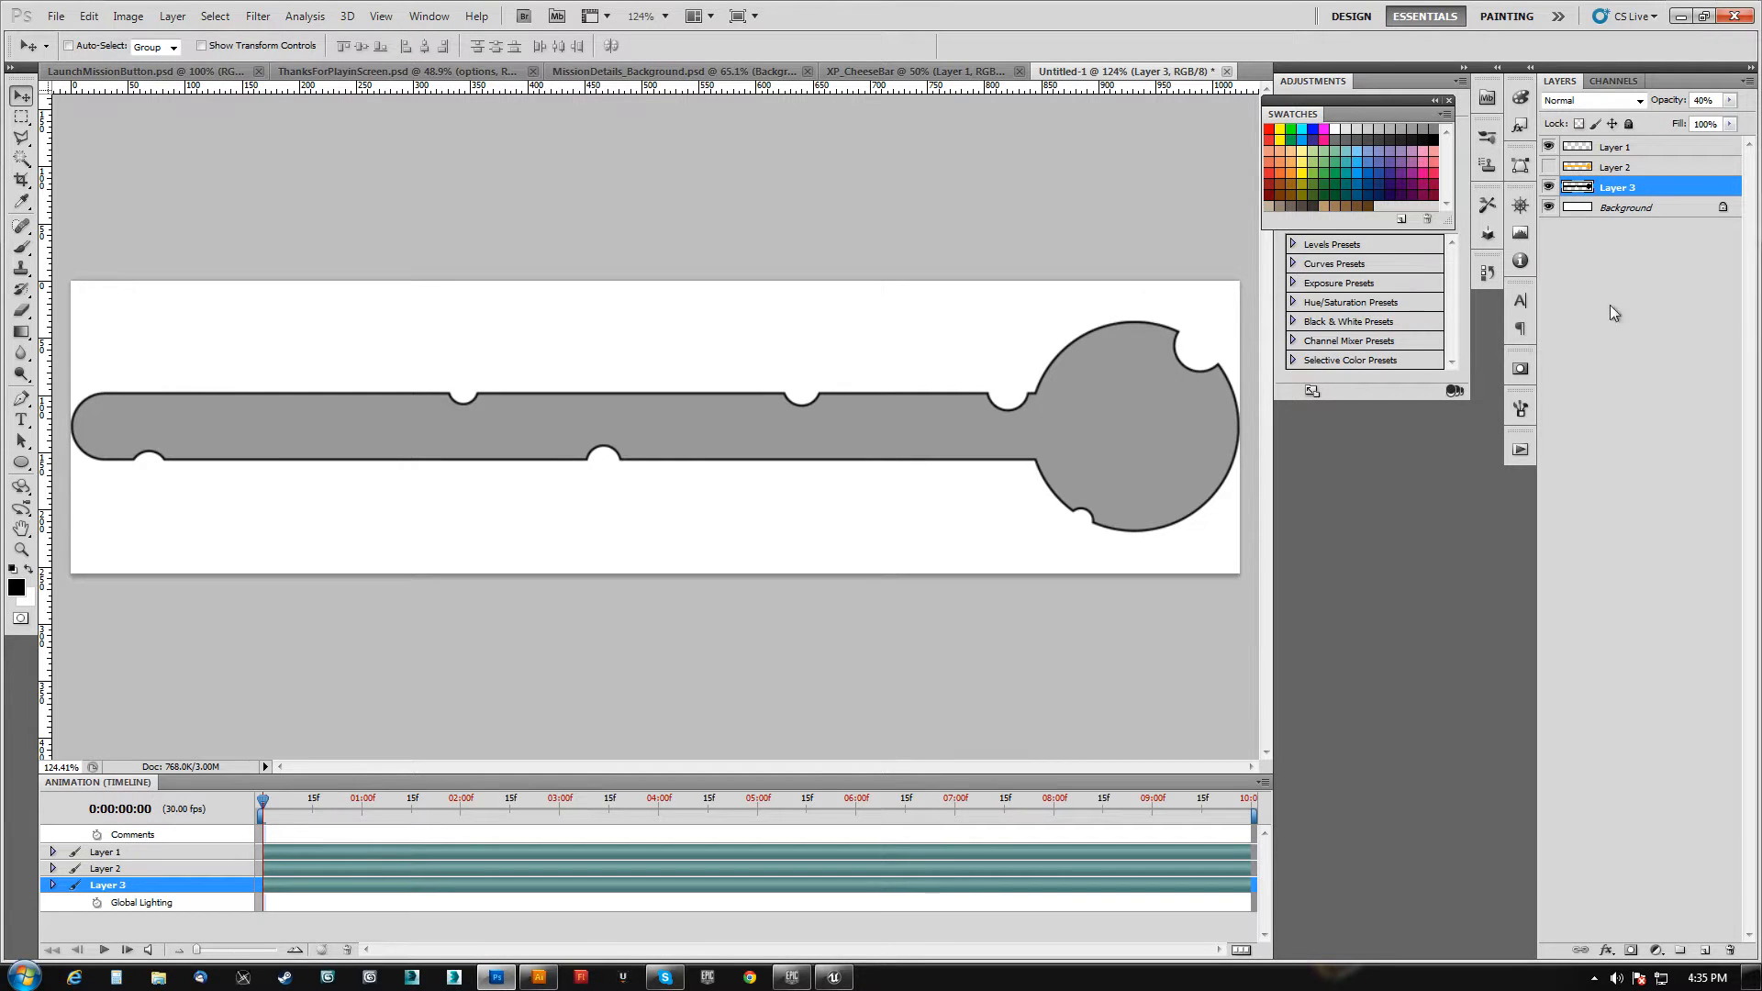
{"action": "left_click", "coordinate": [1551, 208]}
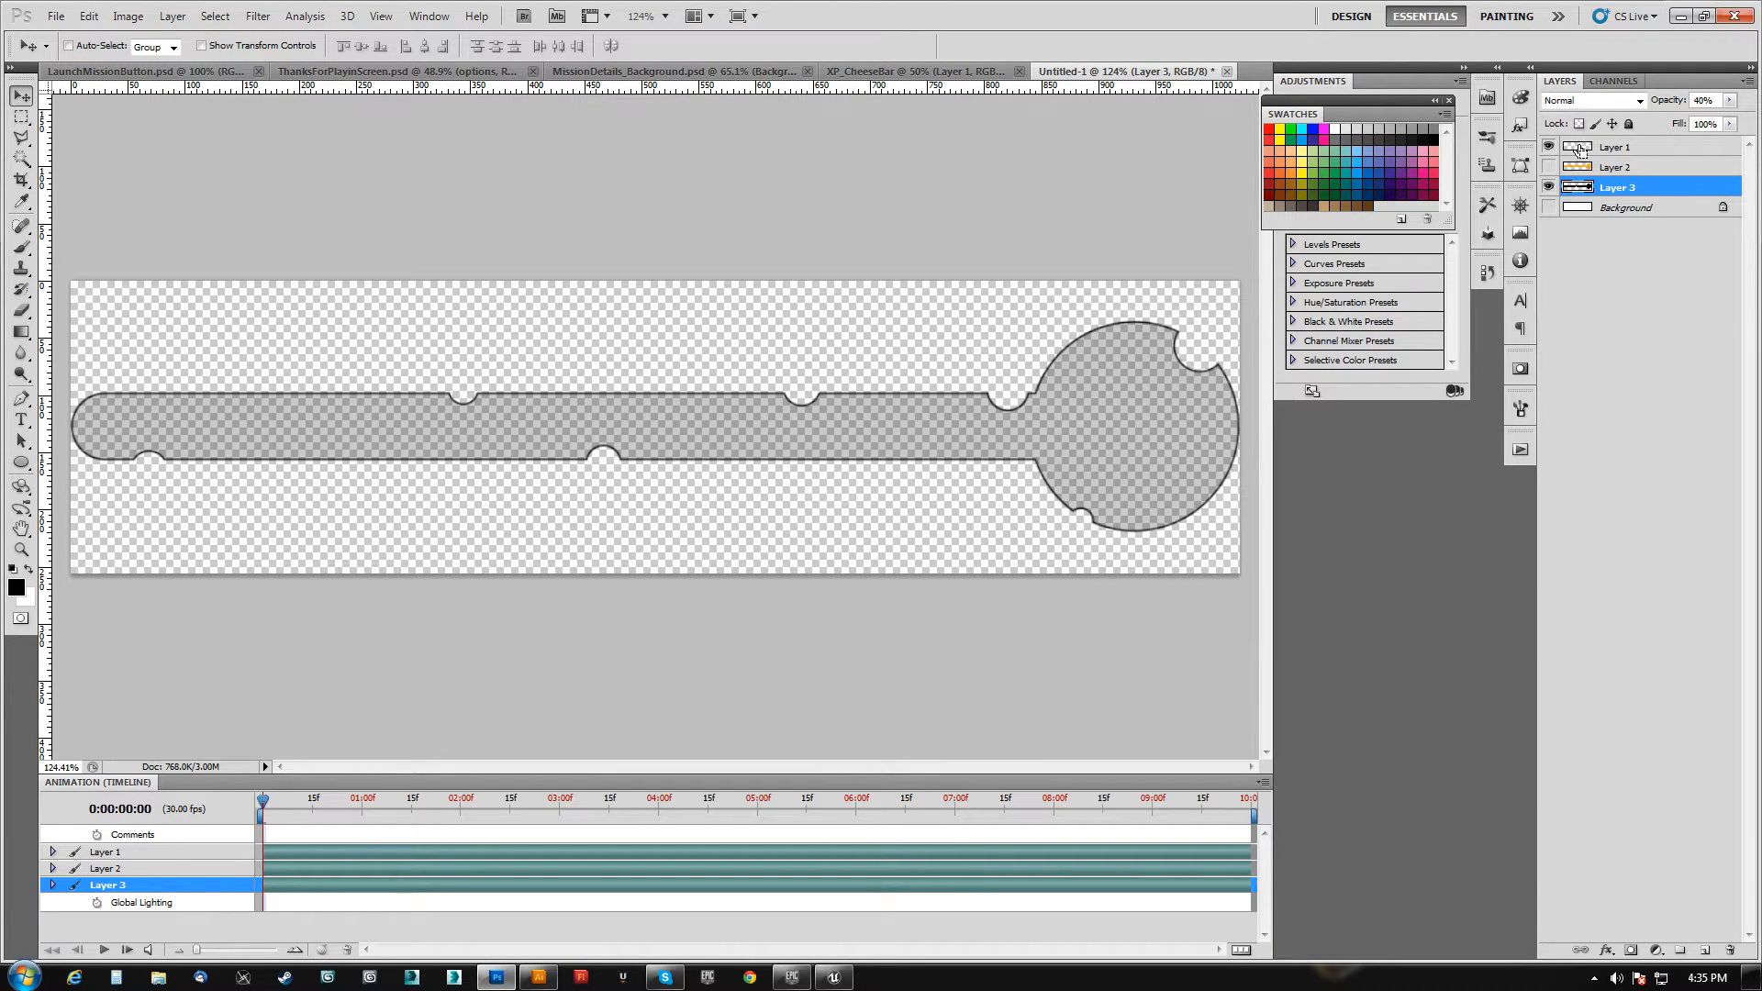
- Save Layer 3's shape as an alpha channel, display that channel alone, and deselect
{"action": "left_click", "coordinate": [1575, 188], "text": "ctrl"}
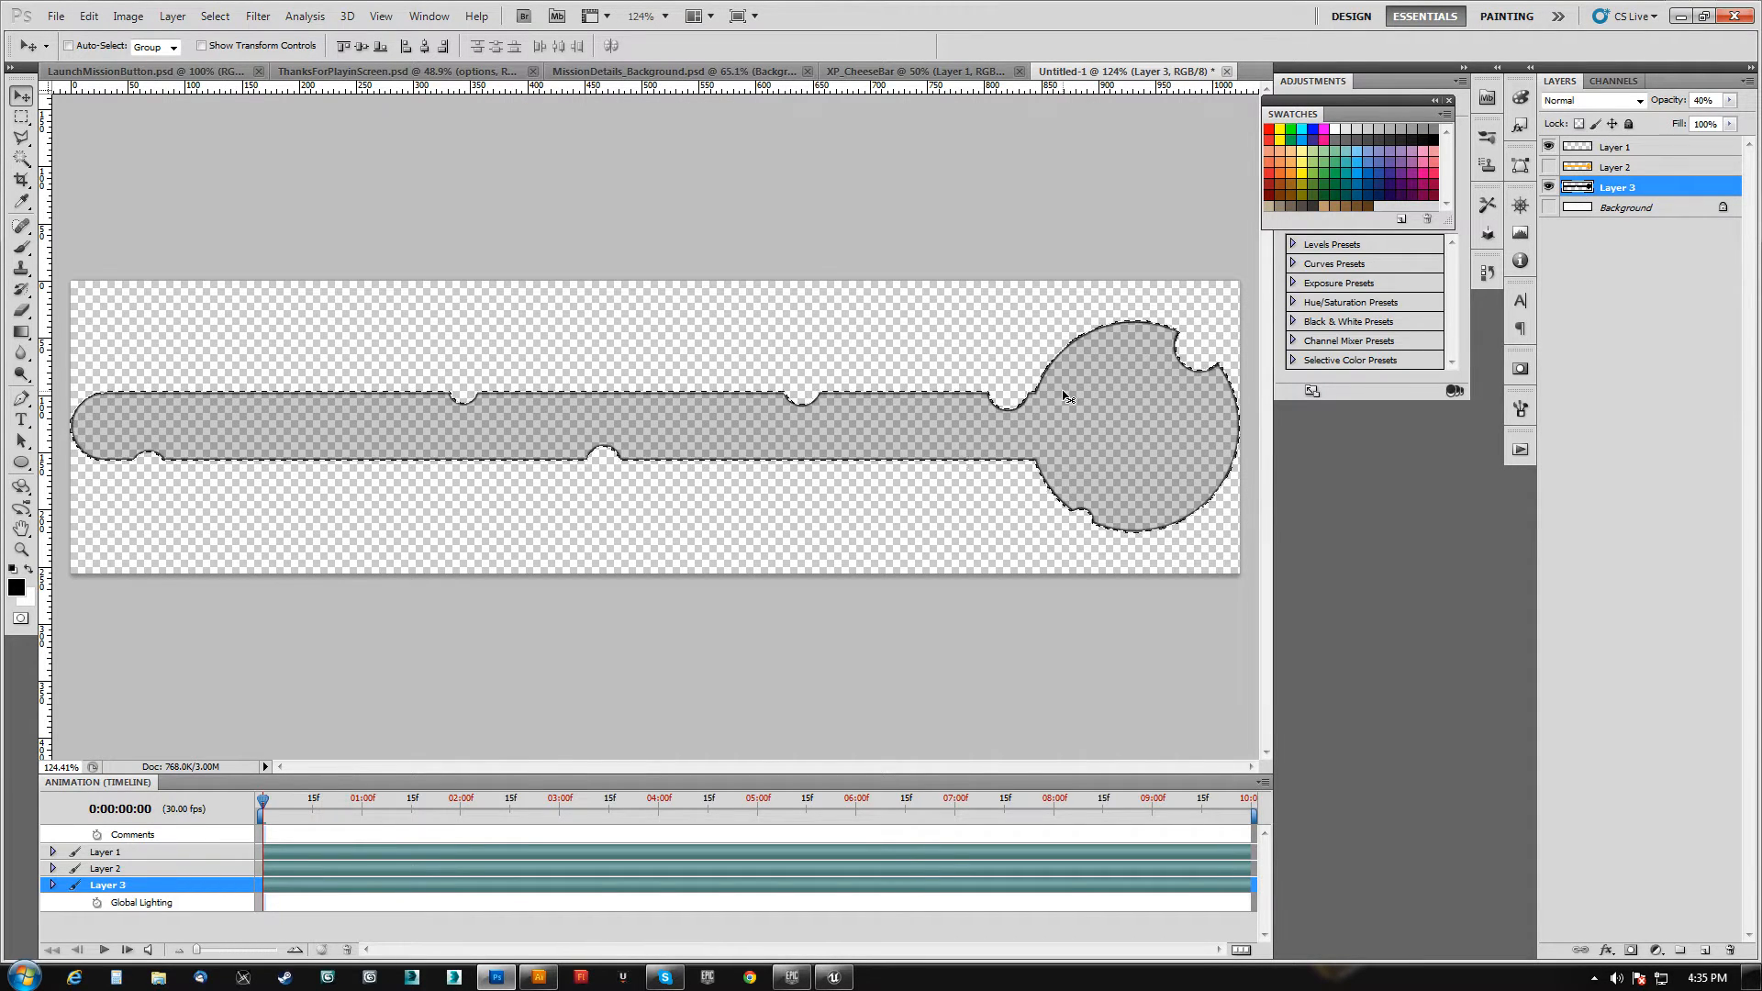
{"action": "left_click", "coordinate": [1612, 81]}
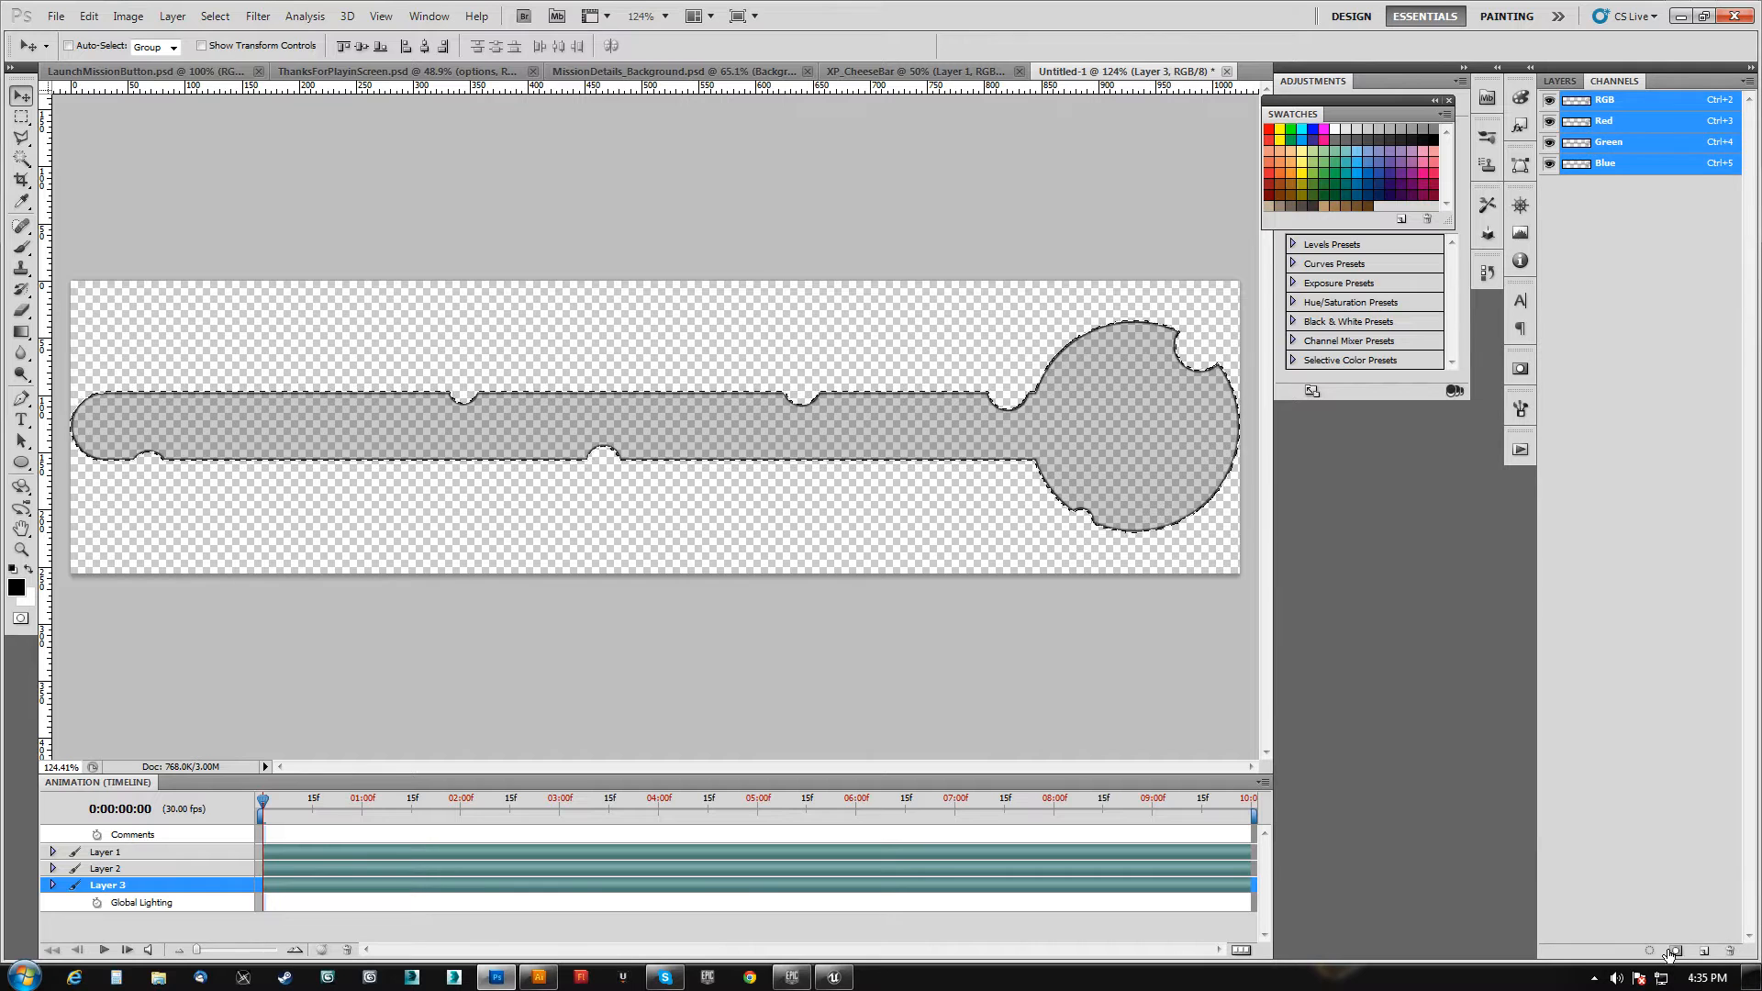
{"action": "left_click", "coordinate": [1675, 951]}
{"action": "left_click", "coordinate": [1597, 186]}
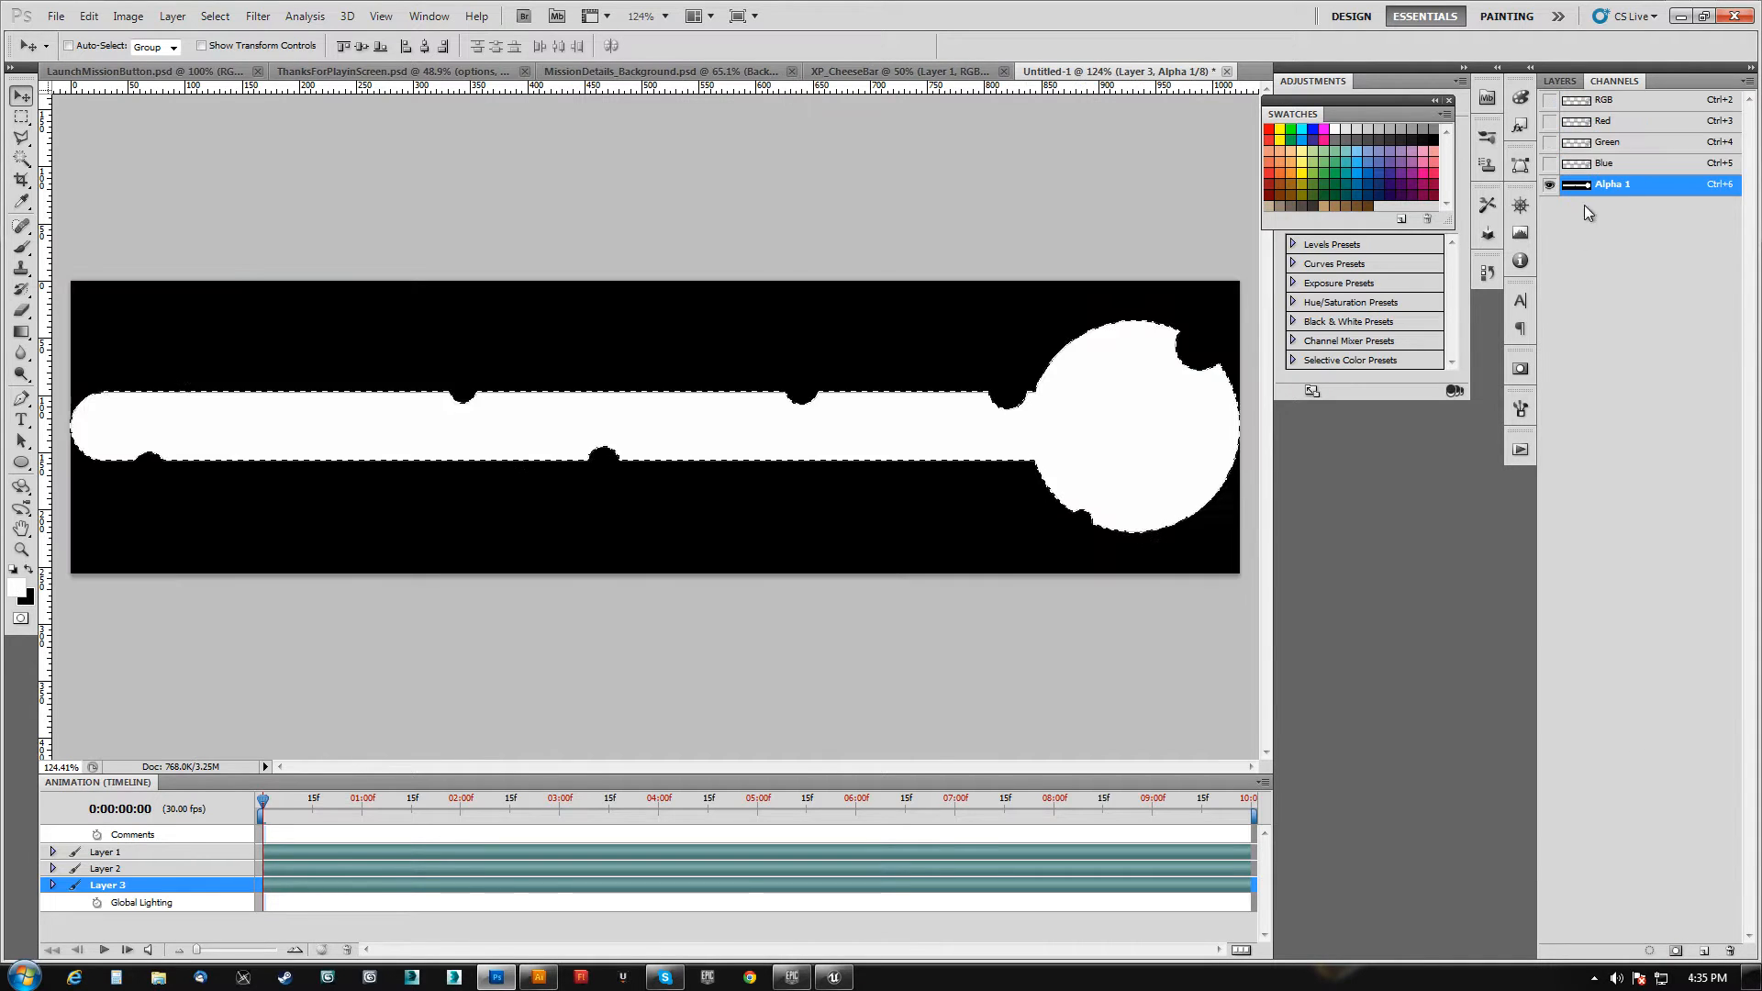
{"action": "key", "text": "ctrl+d"}
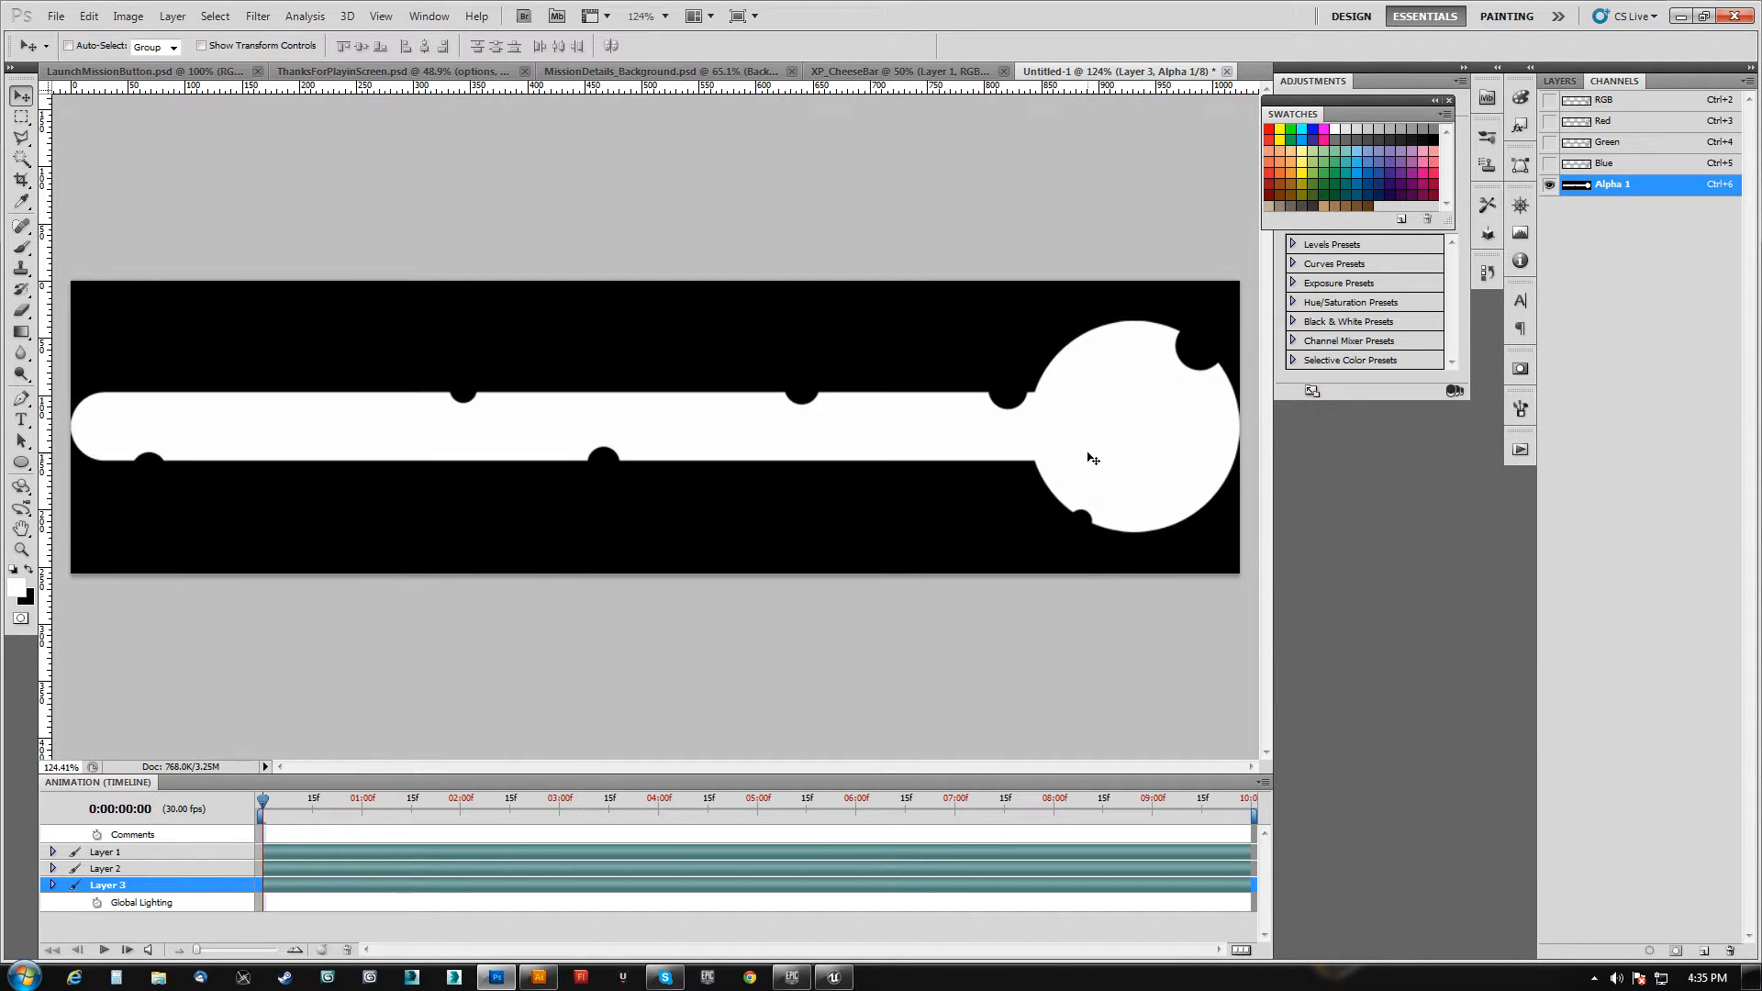
- Delete the alpha channel made from Layer 3's shape
{"action": "left_click", "coordinate": [1560, 82]}
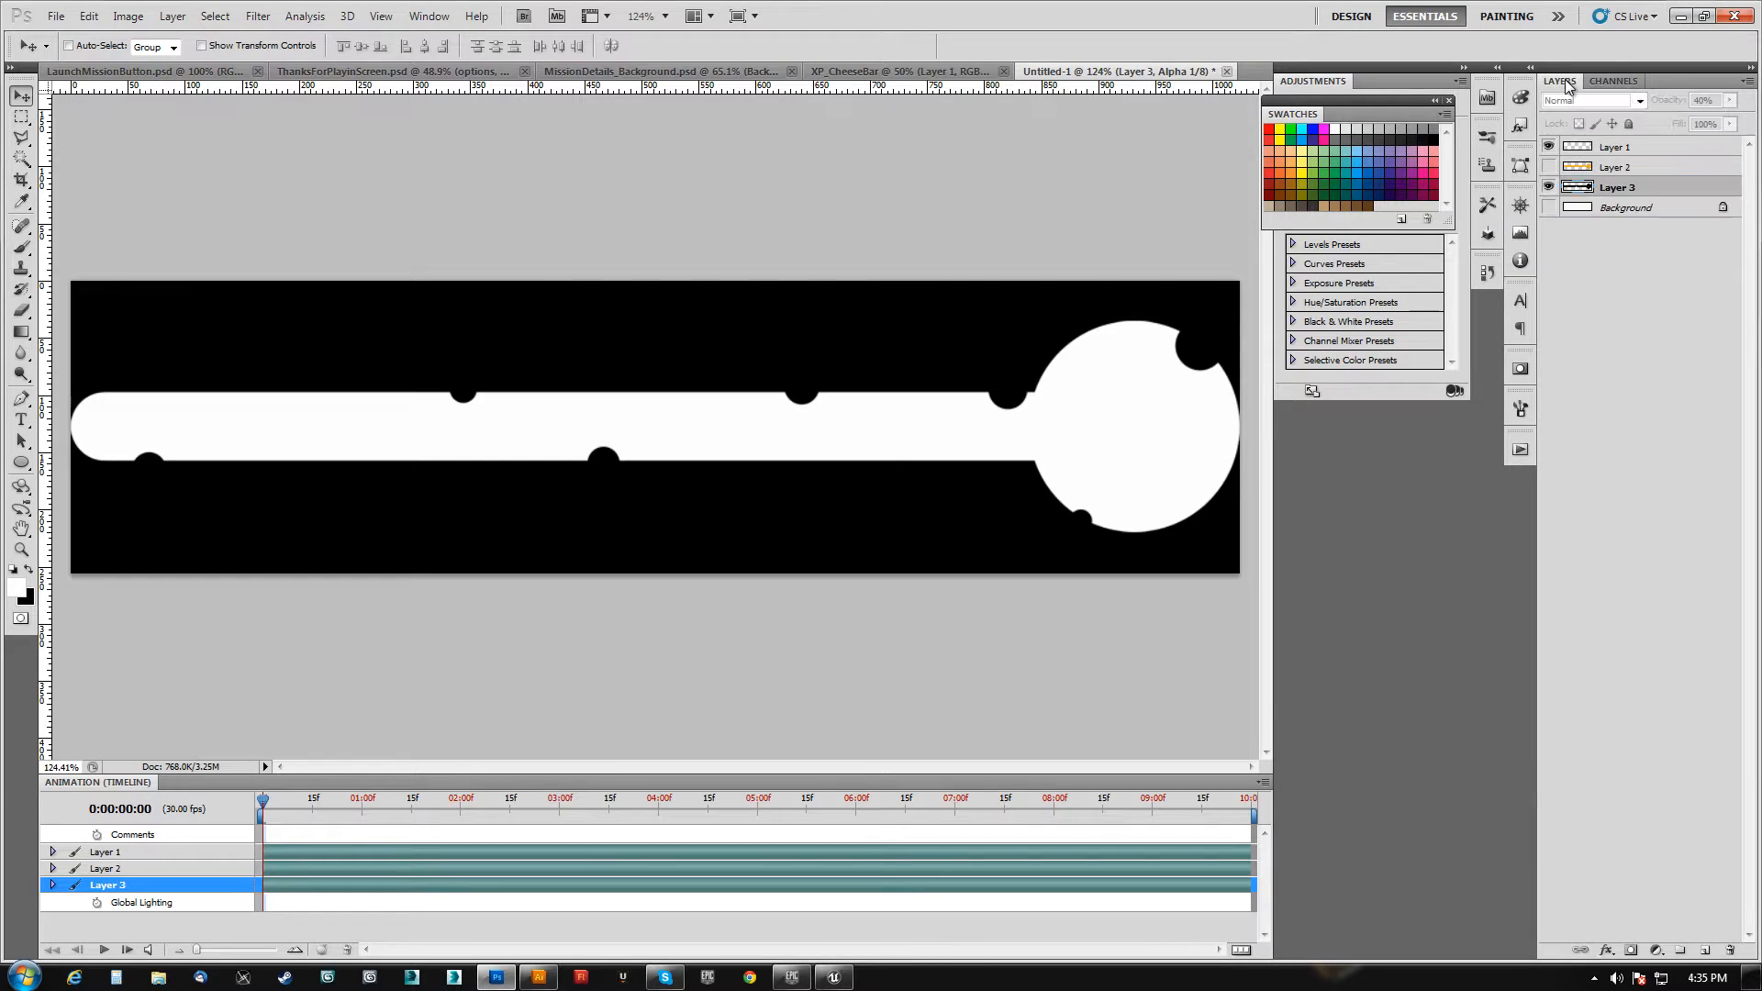
{"action": "left_click", "coordinate": [1614, 81]}
{"action": "left_click_drag", "start_coordinate": [1579, 186], "coordinate": [1727, 947]}
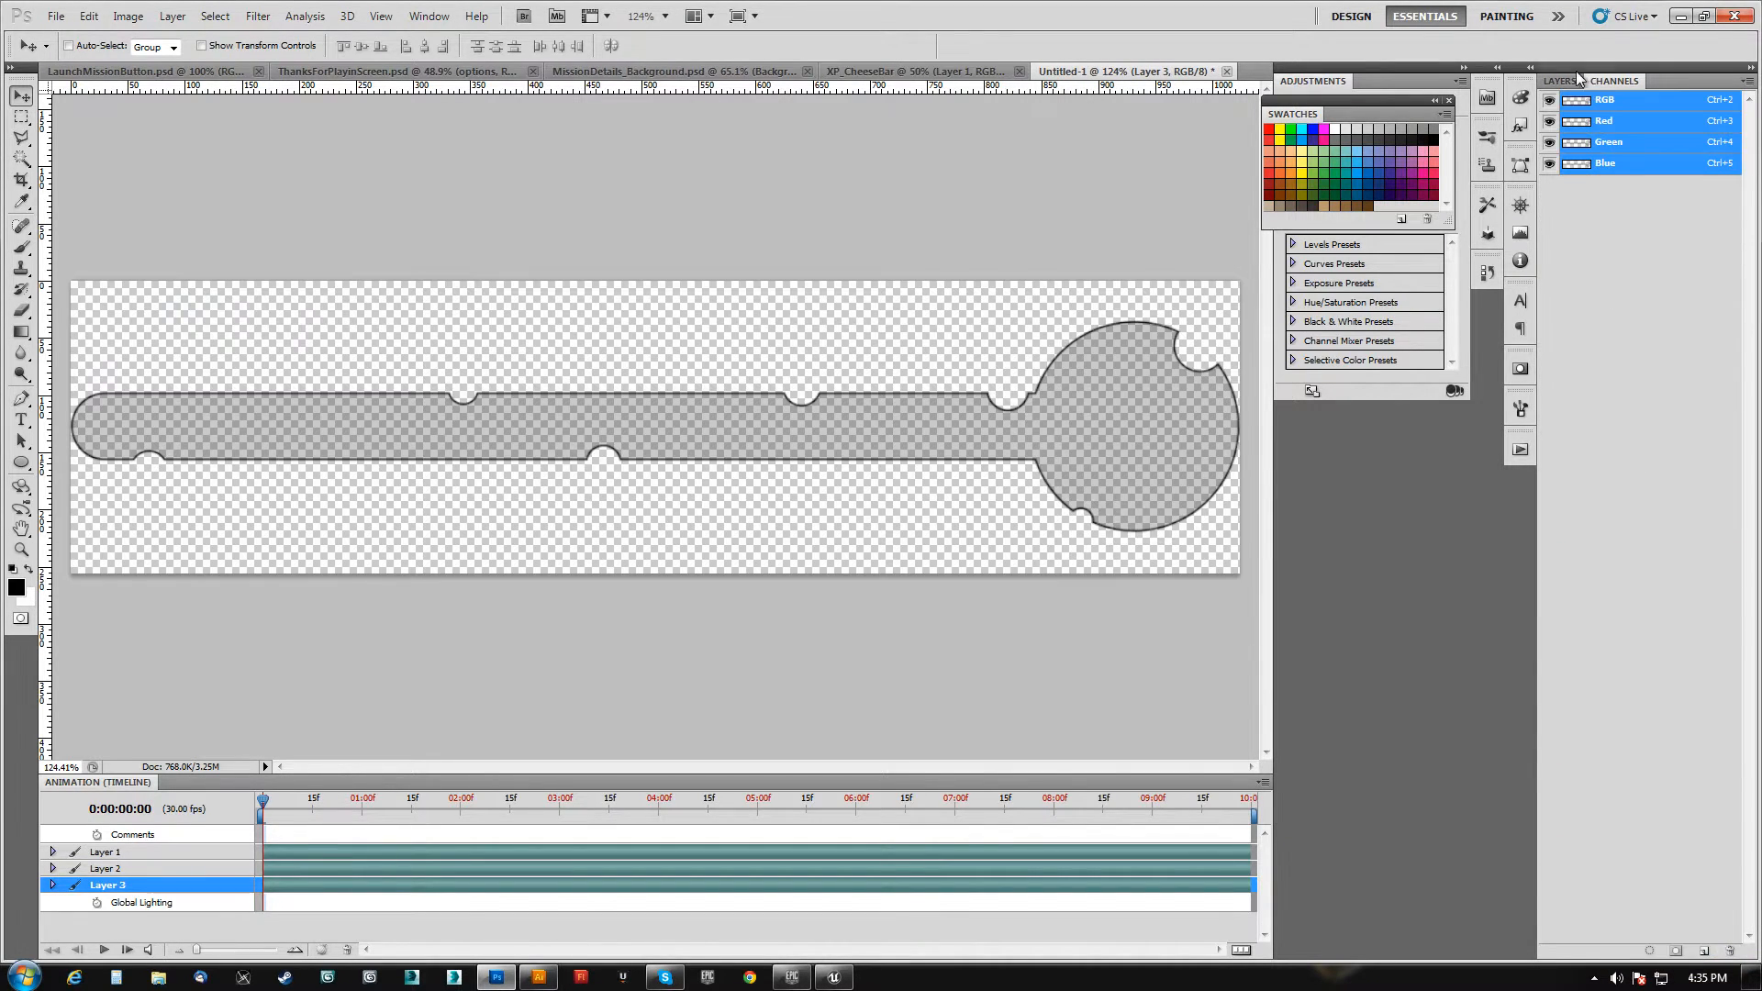
- Save Layer 1's outline shape as an alpha channel, display that channel alone, and deselect
{"action": "left_click", "coordinate": [1560, 81]}
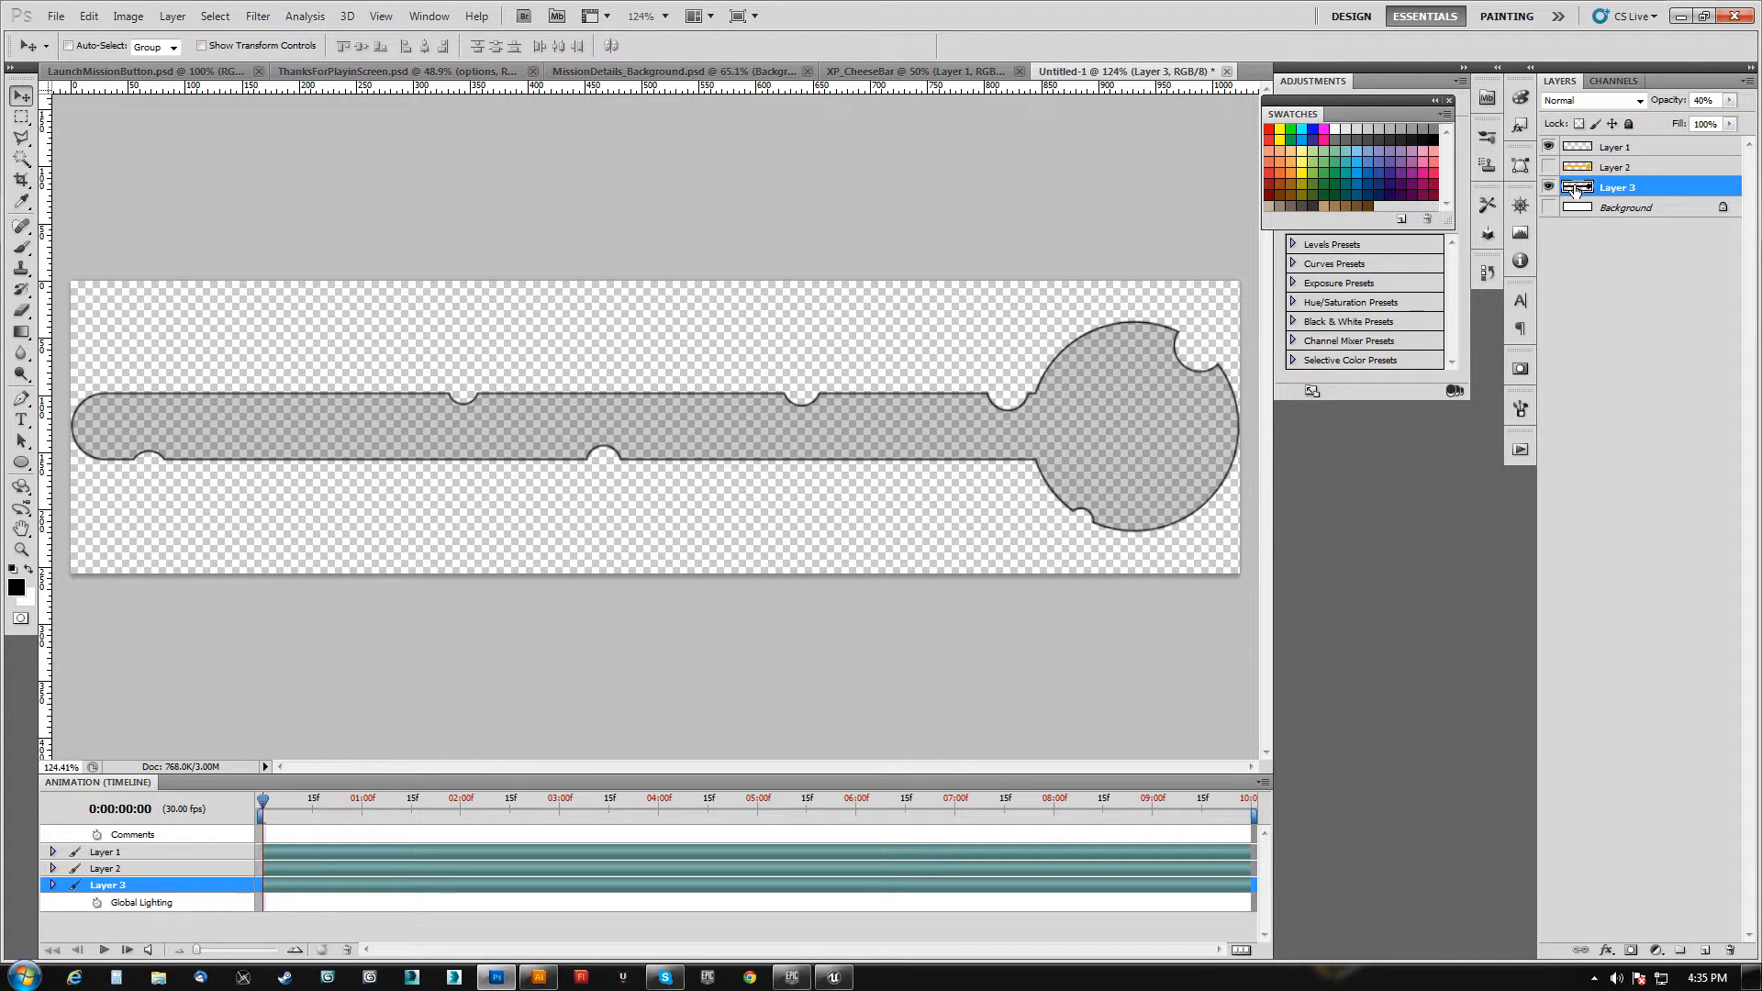
{"action": "left_click", "coordinate": [1585, 148], "text": "ctrl"}
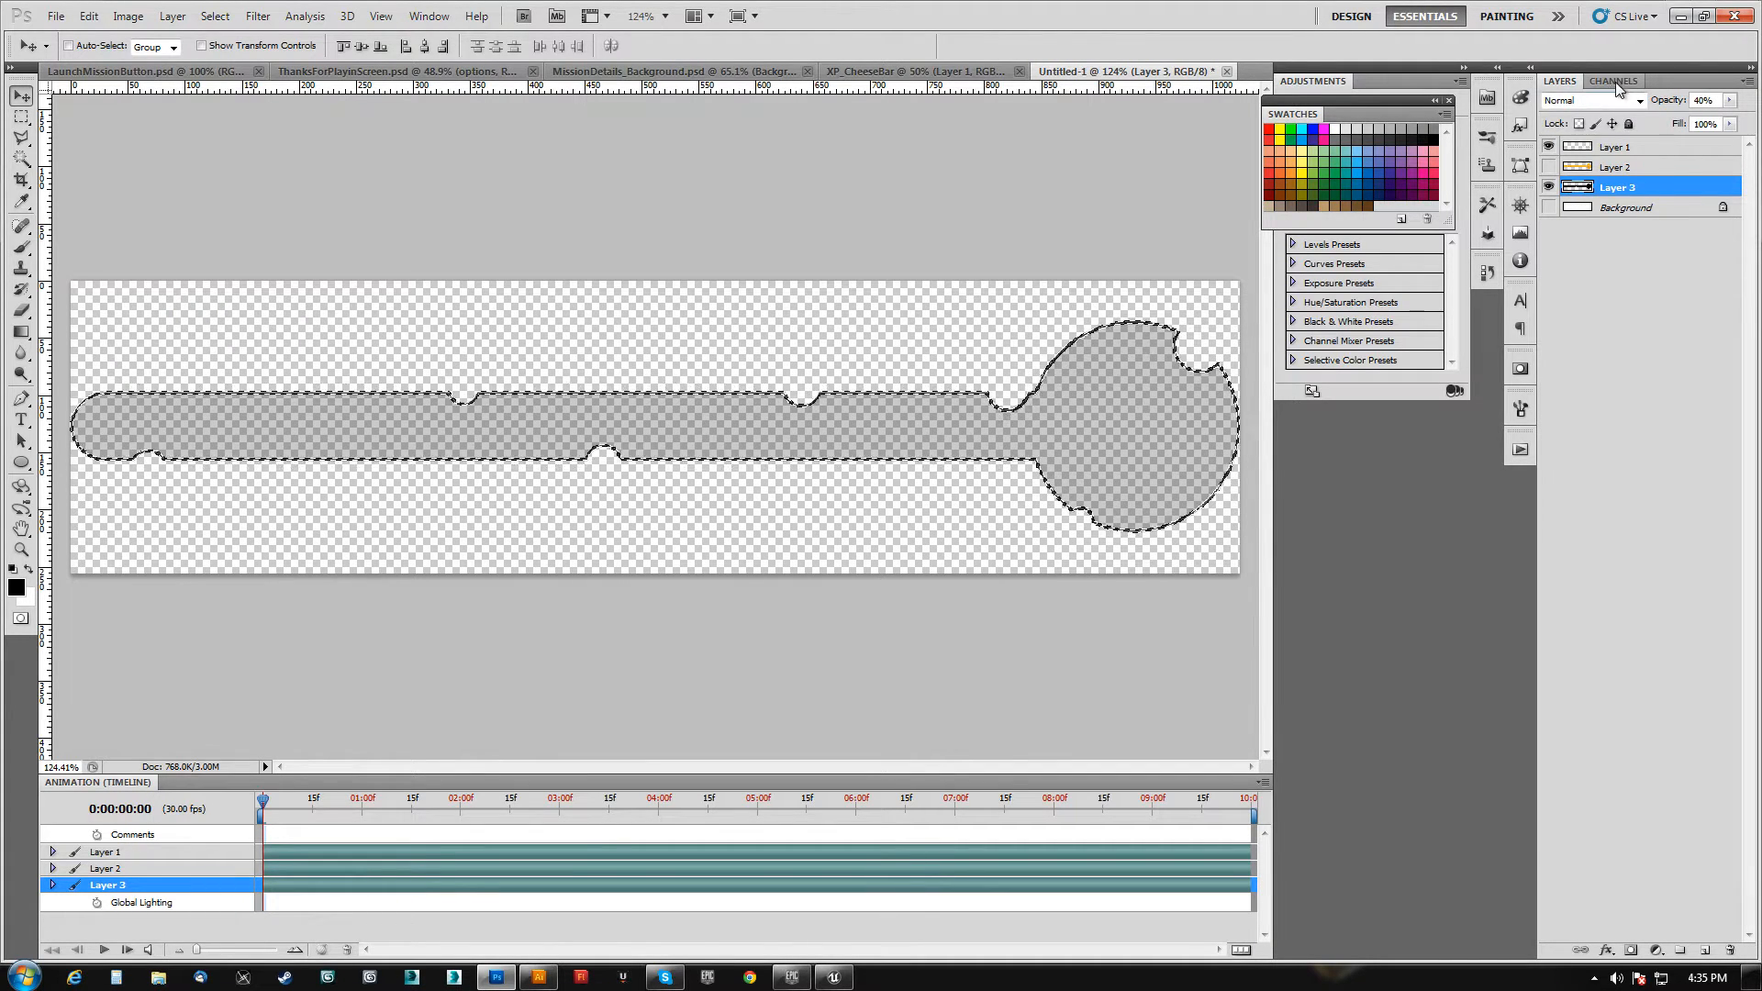
{"action": "left_click", "coordinate": [1614, 82]}
{"action": "left_click", "coordinate": [1578, 163]}
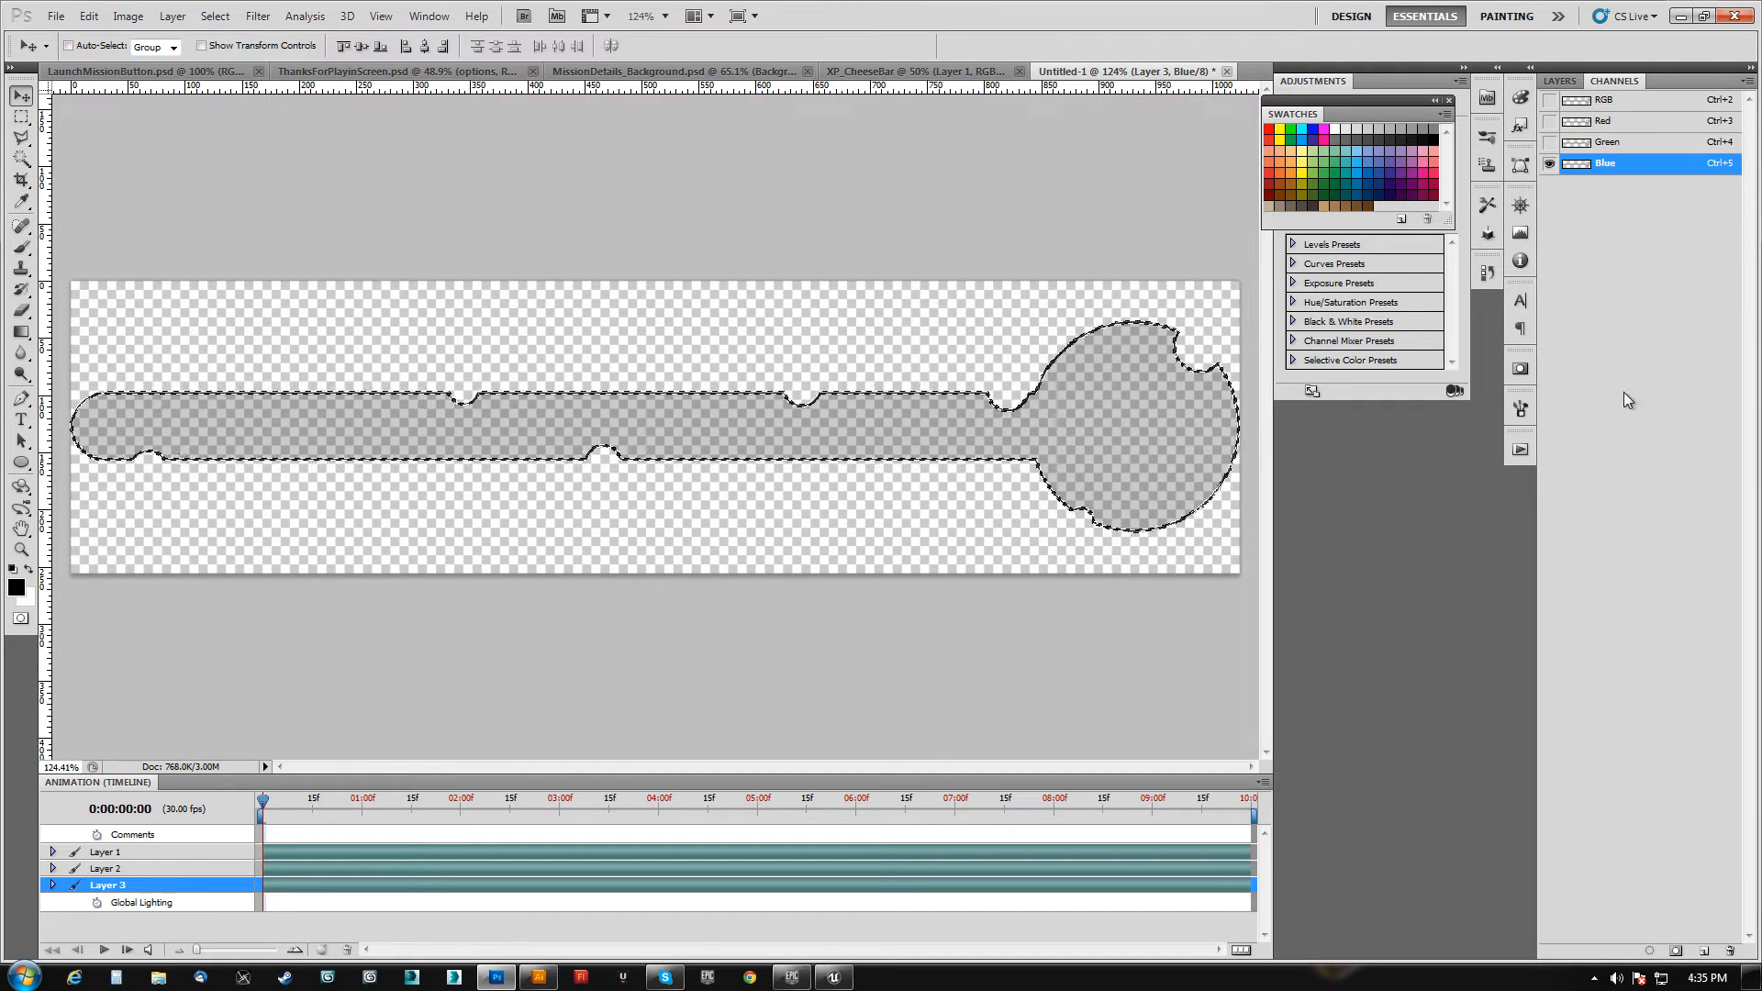
{"action": "left_click", "coordinate": [1676, 954]}
{"action": "left_click", "coordinate": [1613, 184]}
{"action": "key", "text": "ctrl+d"}
- Load Layer 3's shape as a selection and display the alpha channel alone beneath it
{"action": "left_click", "coordinate": [1560, 82]}
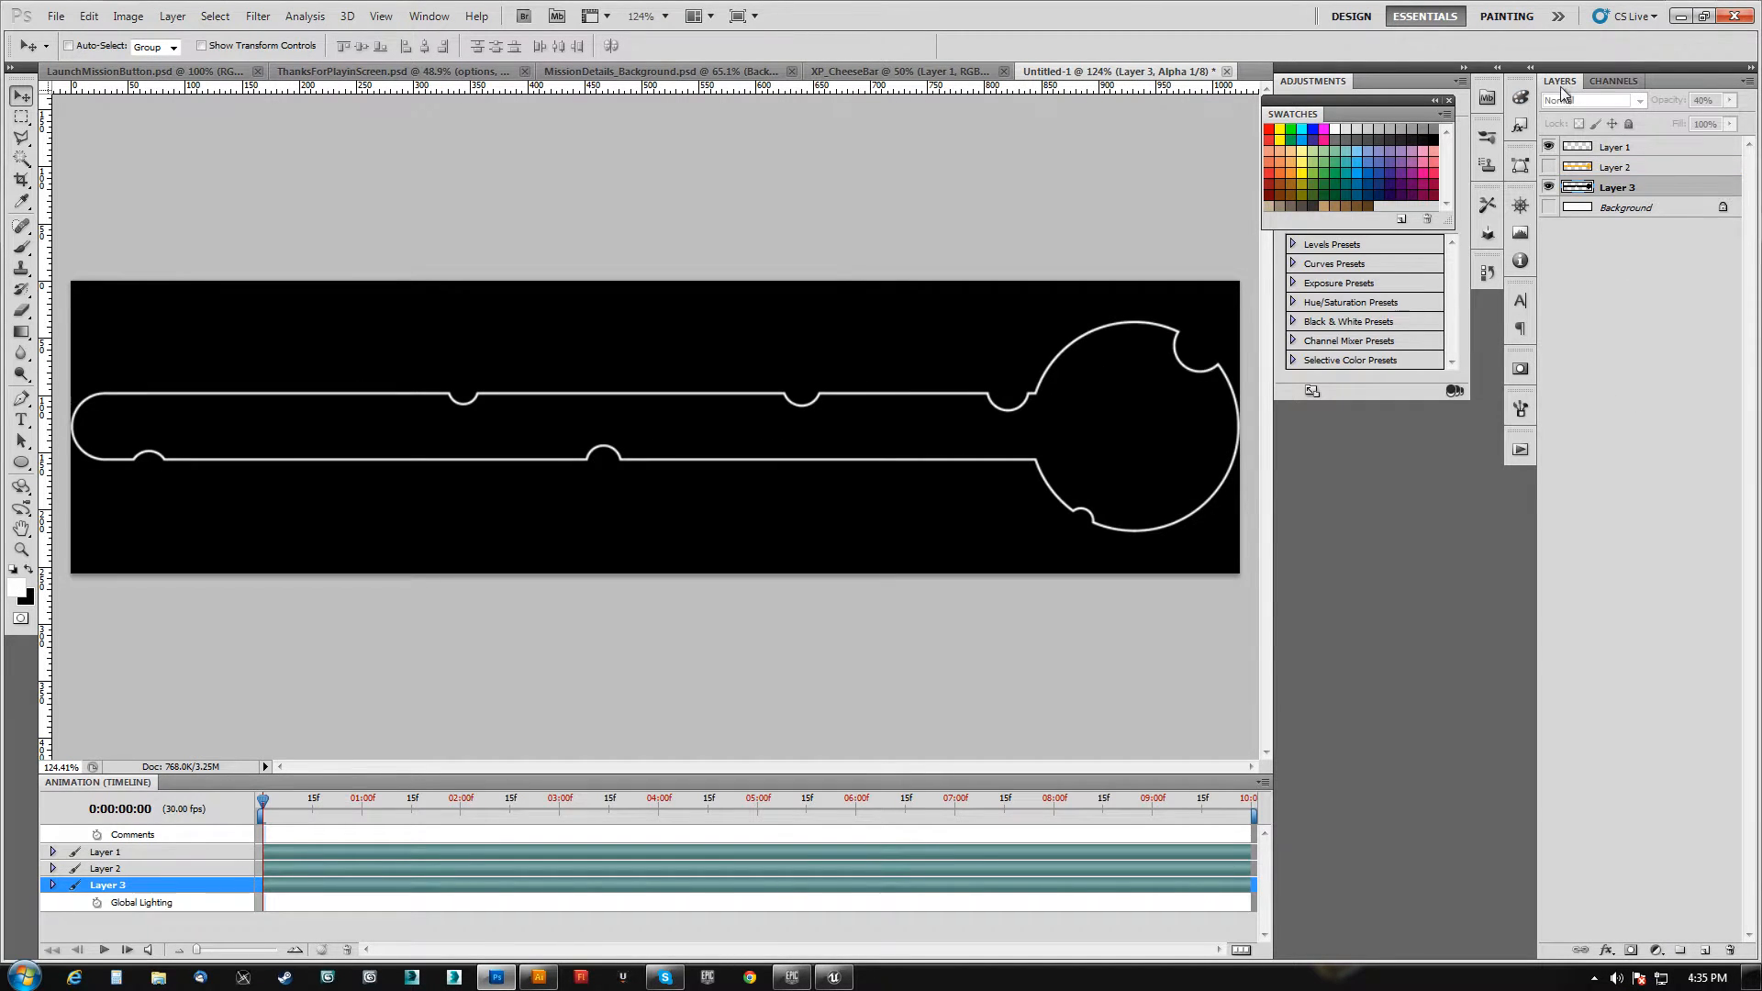
{"action": "left_click", "coordinate": [1579, 186], "text": "ctrl"}
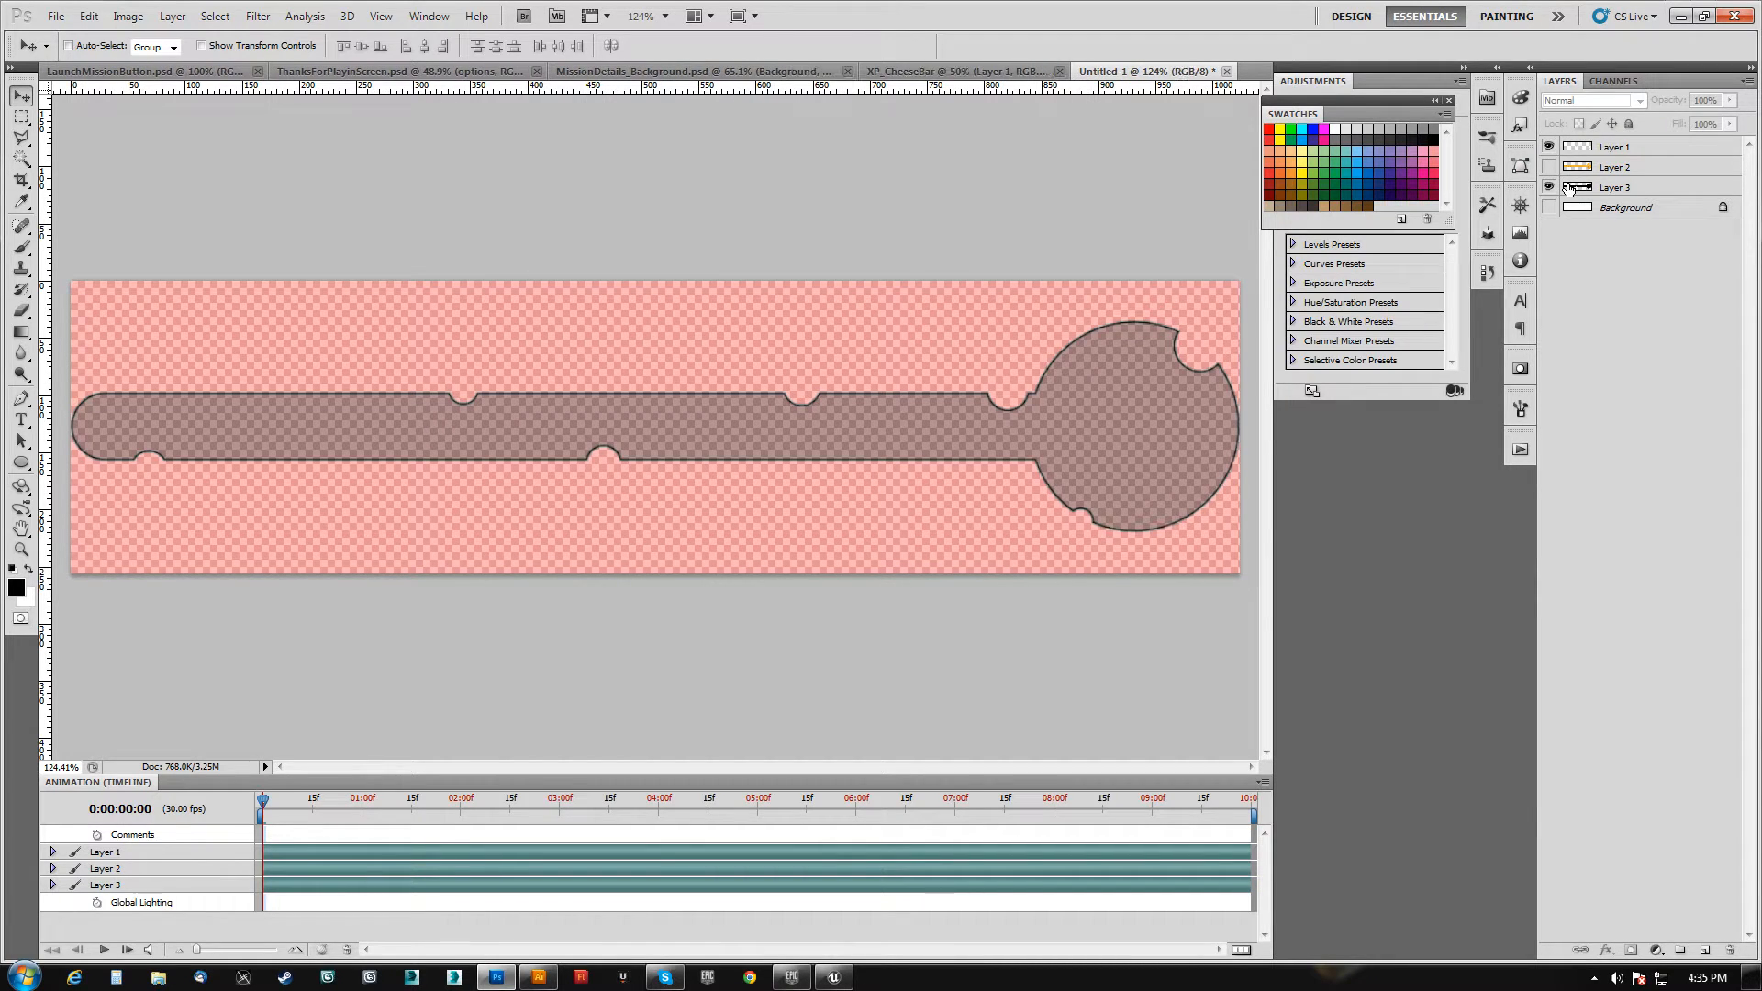
{"action": "left_click", "coordinate": [1625, 81]}
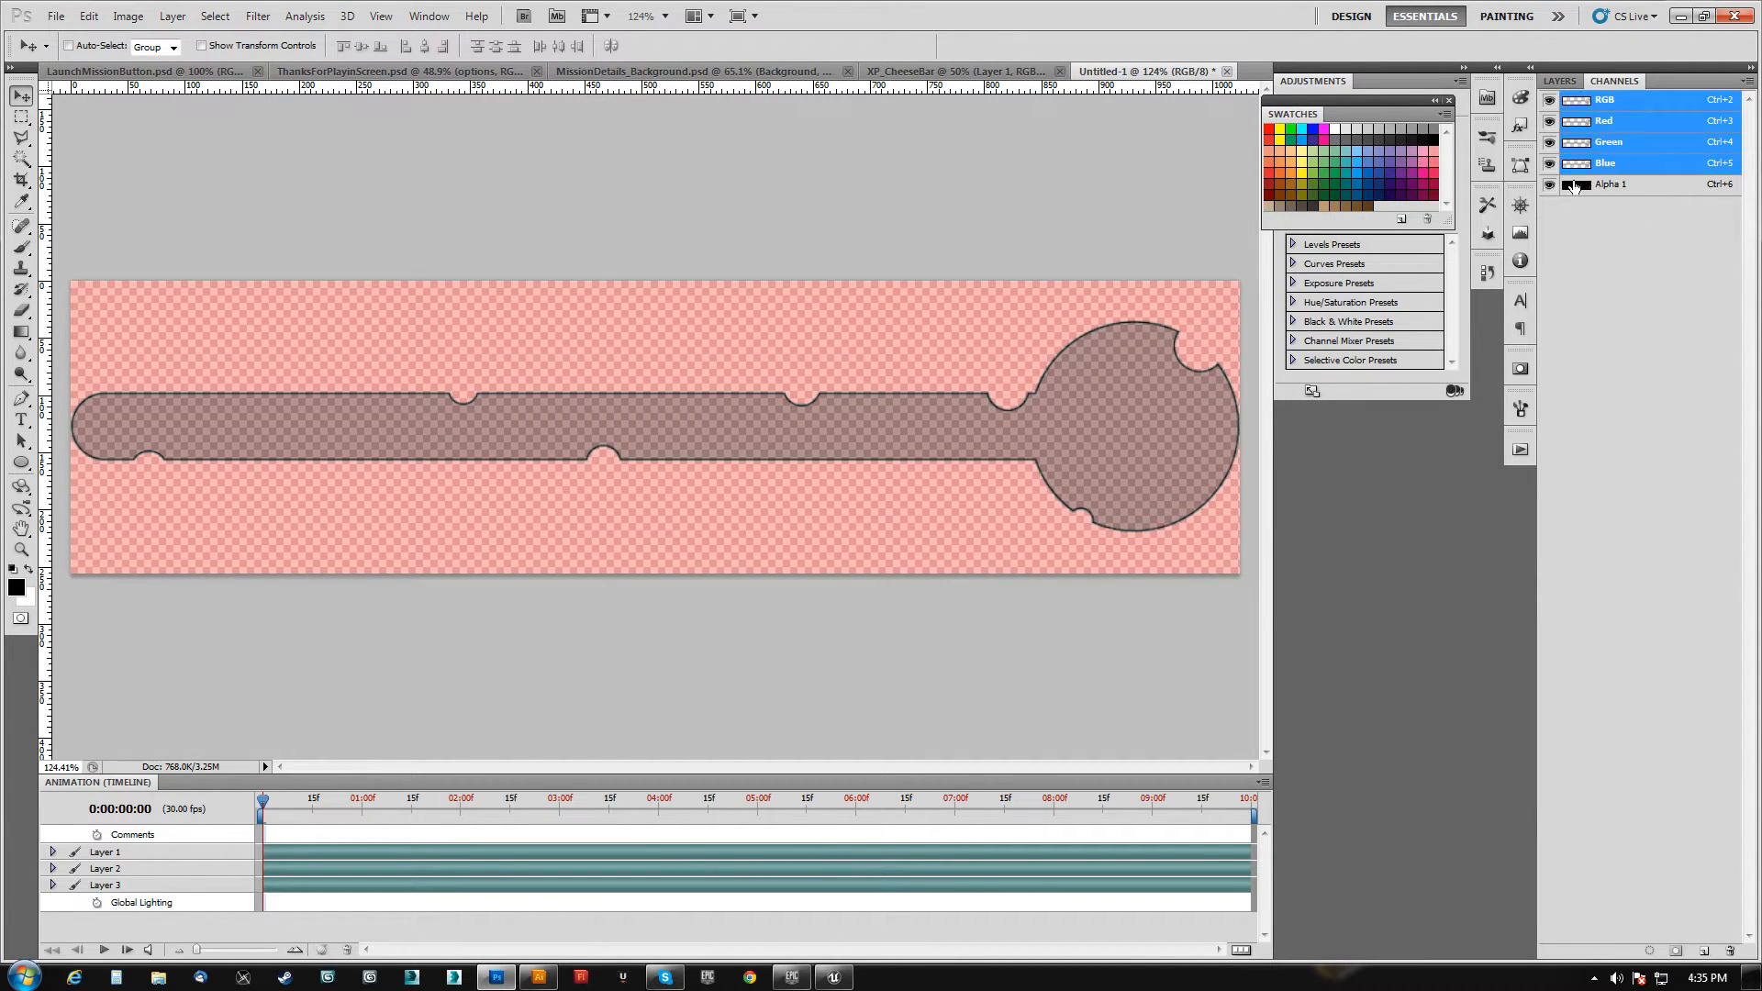
{"action": "left_click", "coordinate": [1576, 188]}
{"action": "left_click", "coordinate": [1586, 101]}
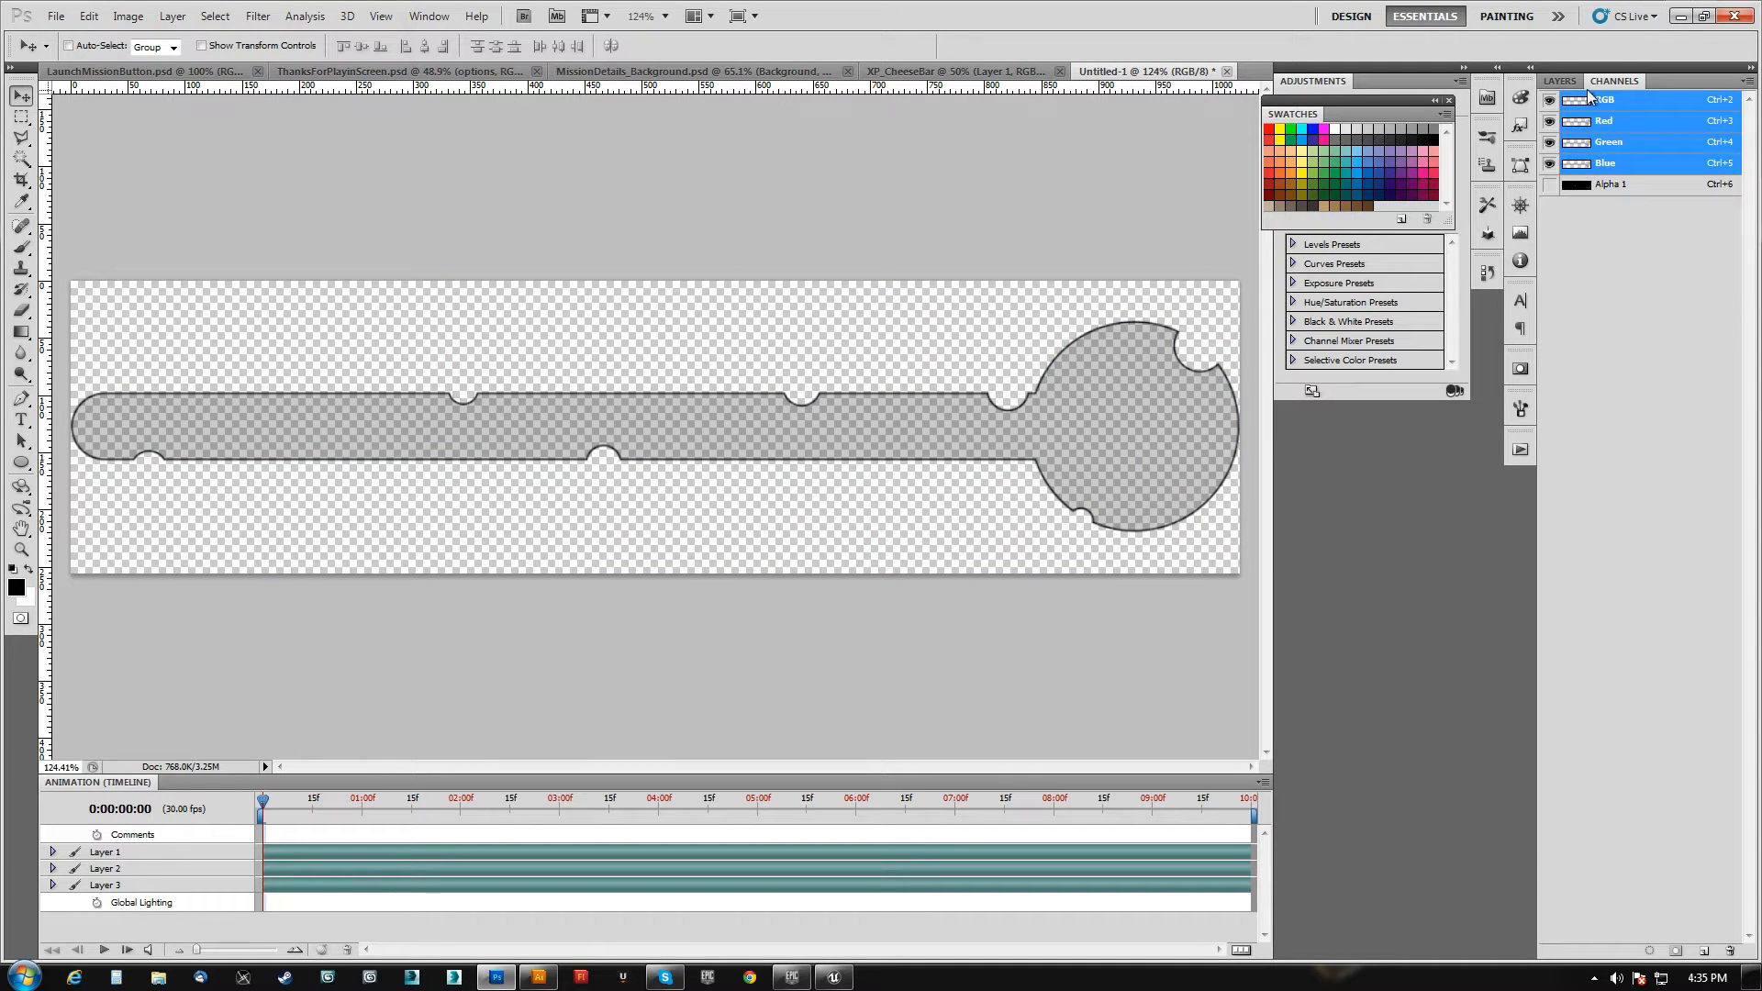
{"action": "left_click", "coordinate": [1571, 81]}
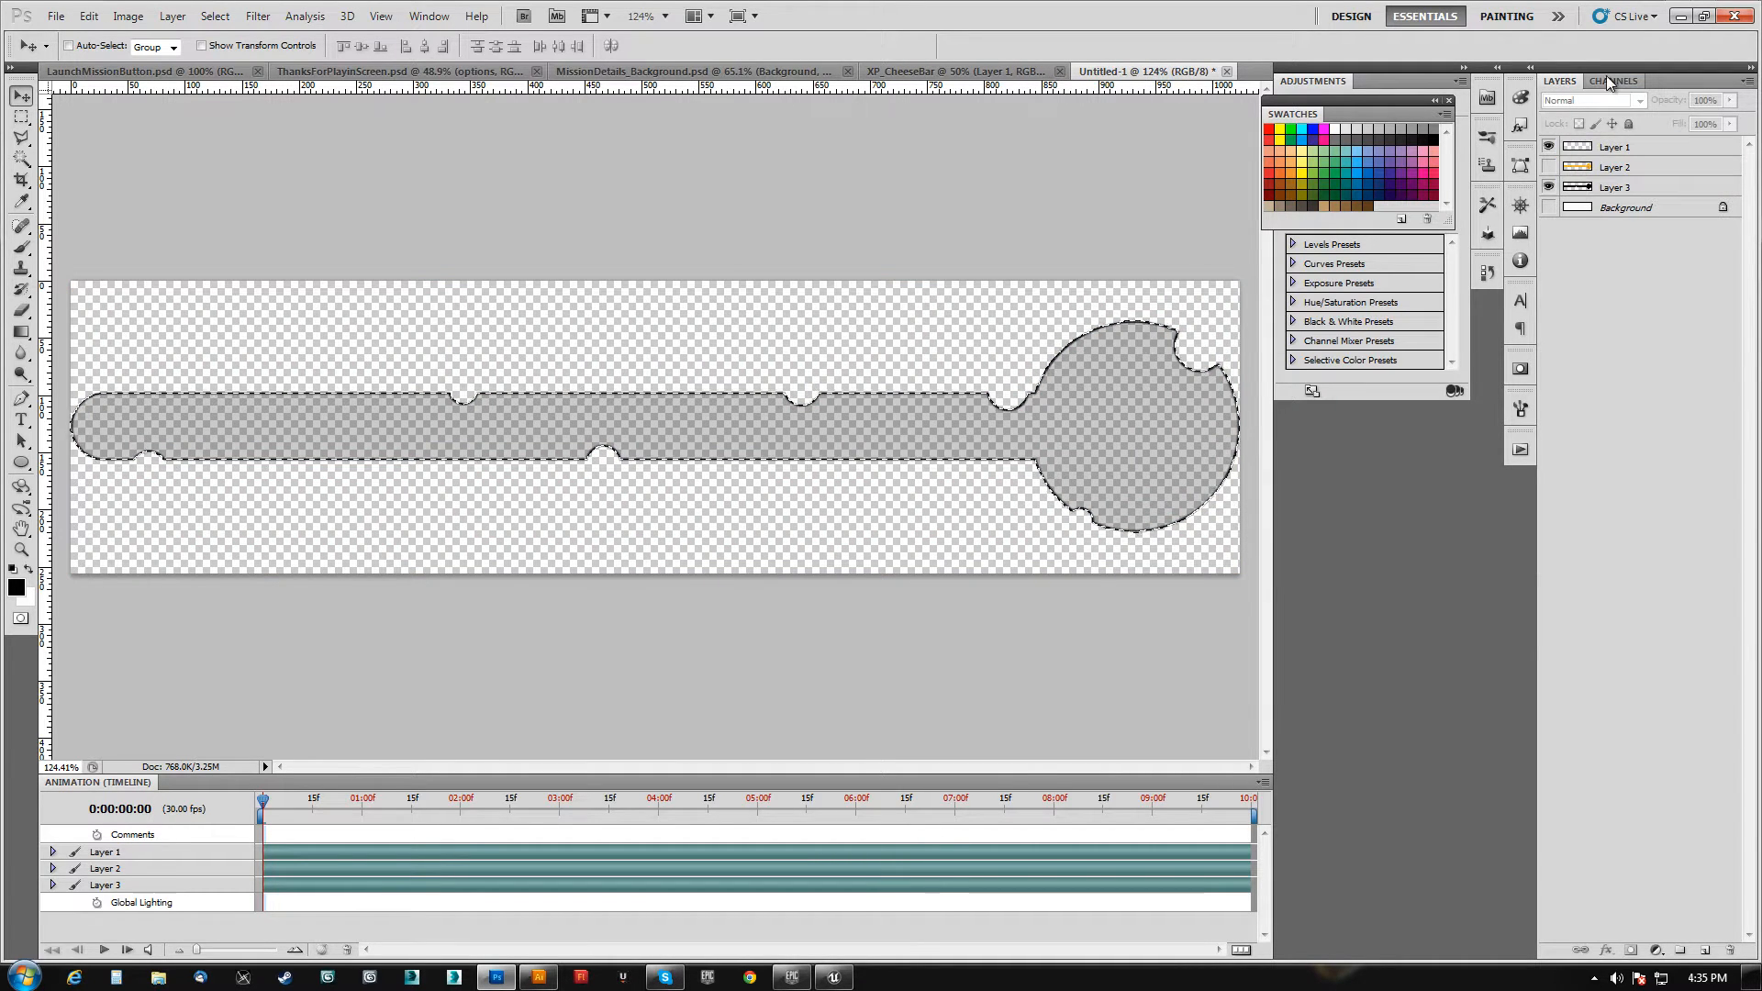
{"action": "left_click", "coordinate": [1606, 80]}
{"action": "left_click", "coordinate": [1612, 185]}
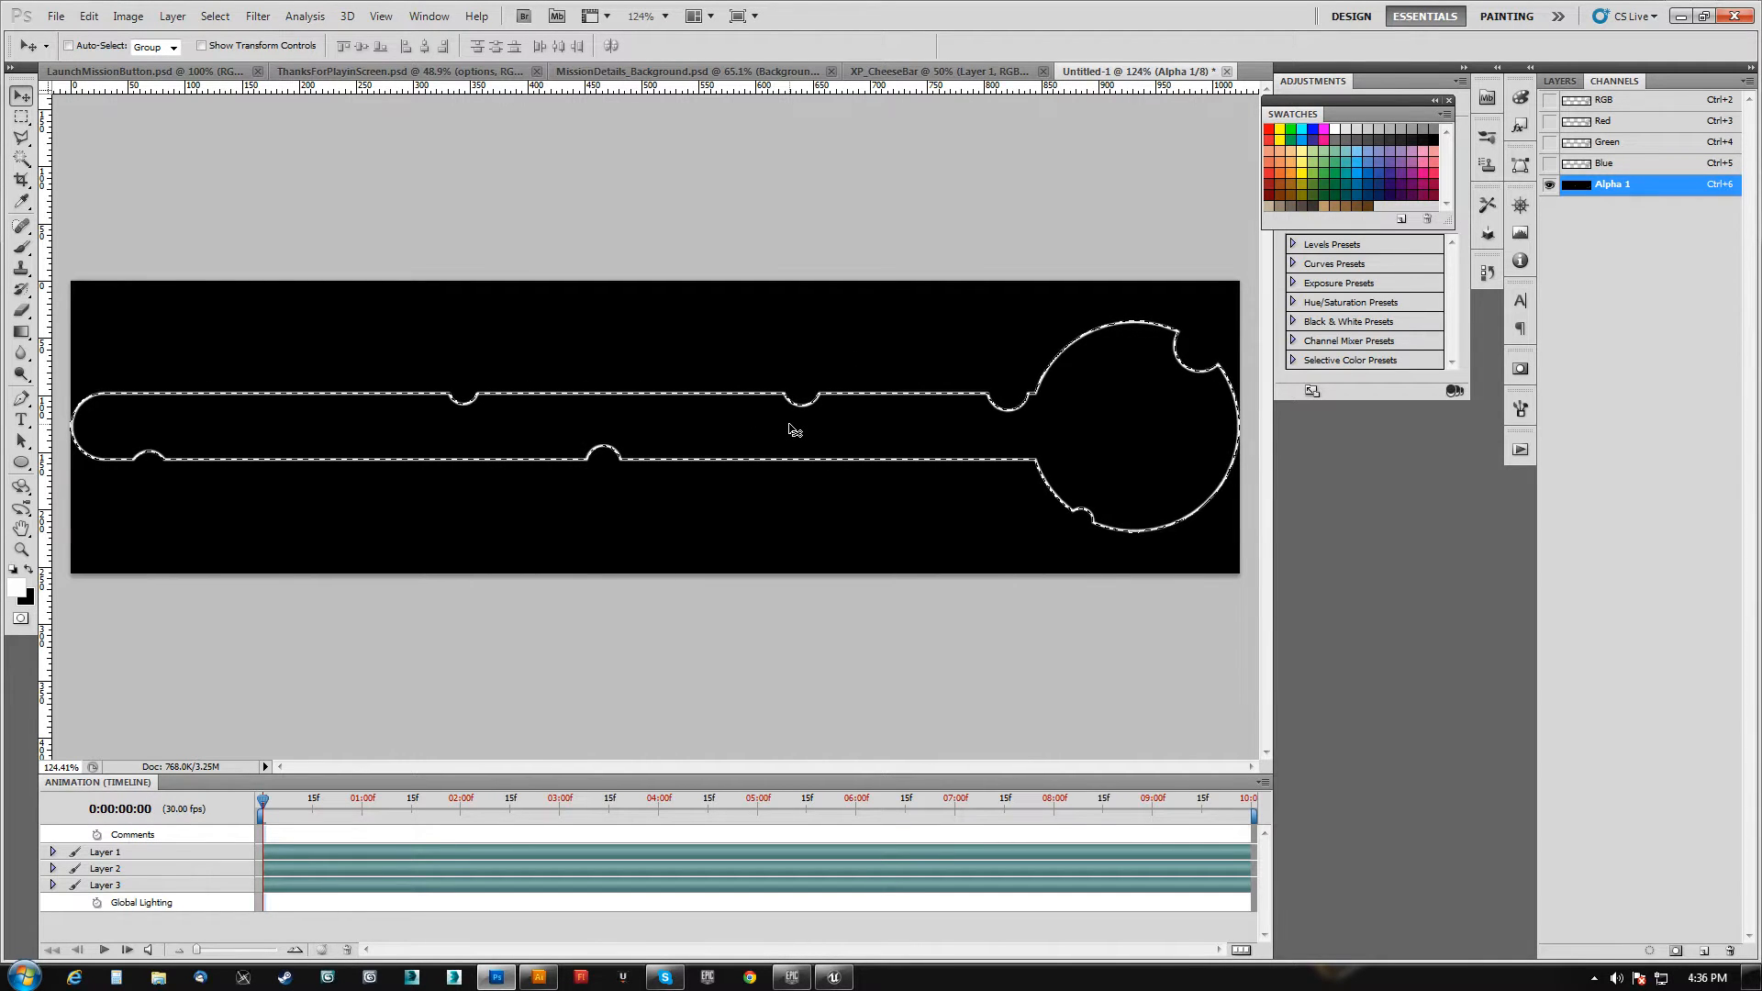
{"action": "key", "text": "b"}
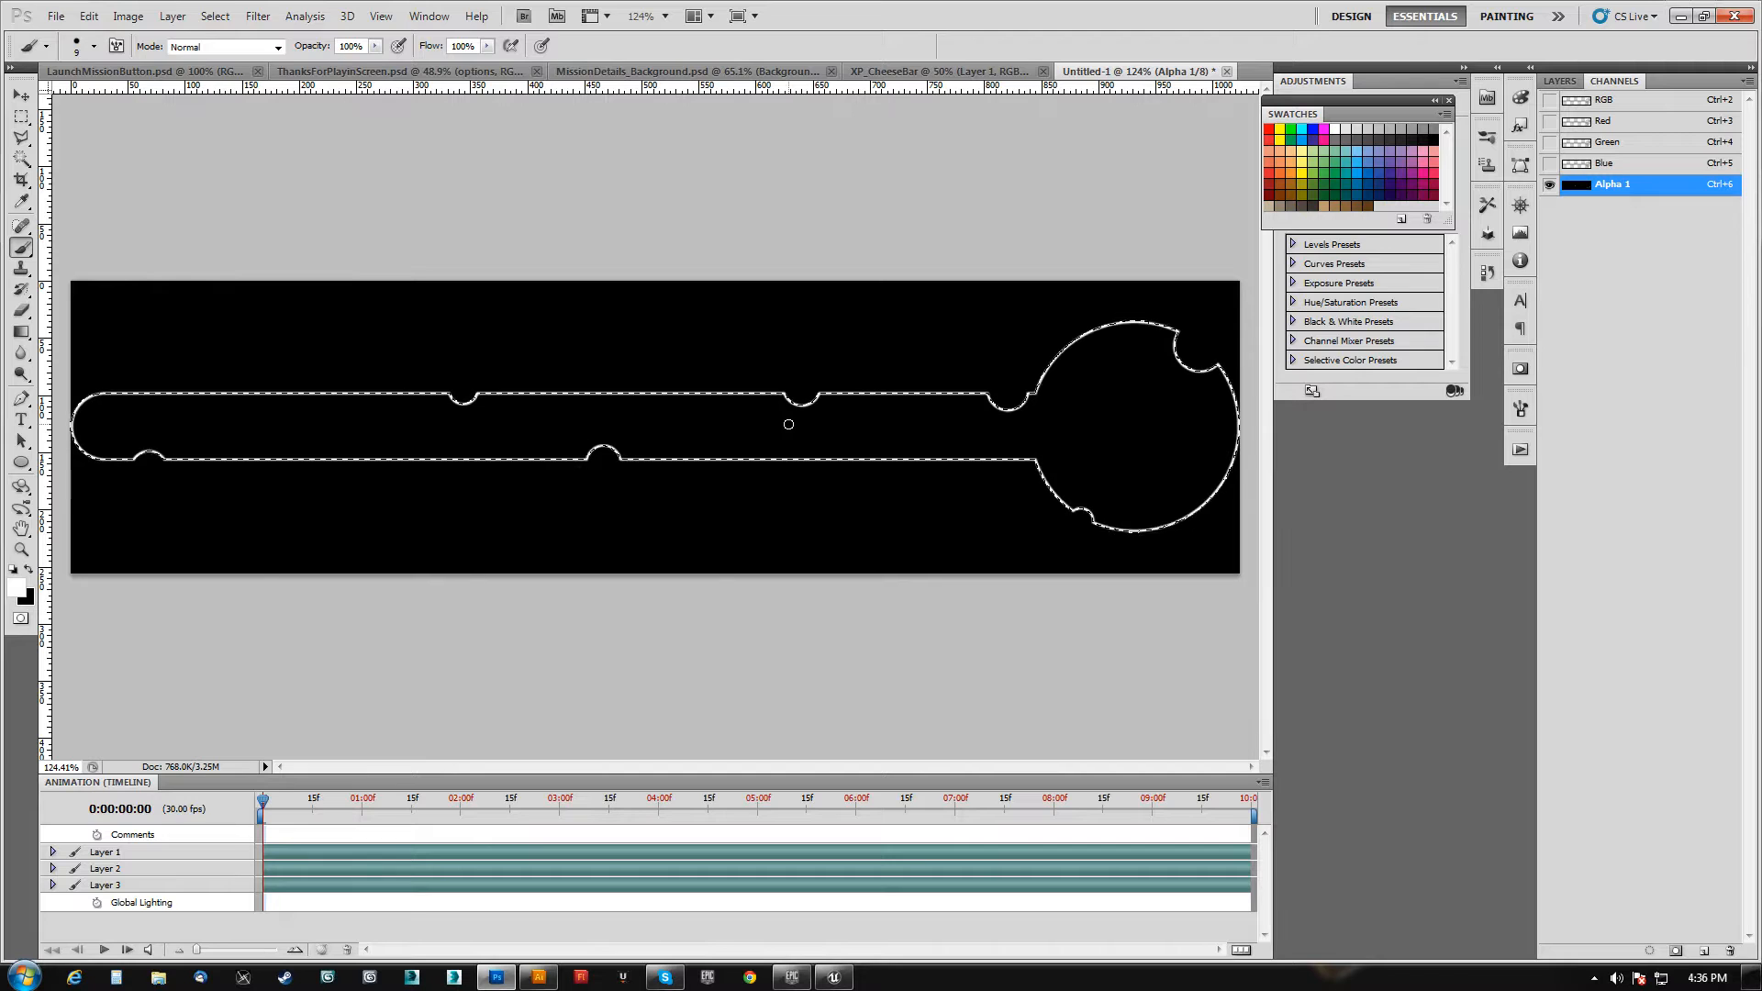
{"action": "key", "text": "alt"}
{"action": "key", "text": "alt"}
{"action": "left_click", "coordinate": [173, 15]}
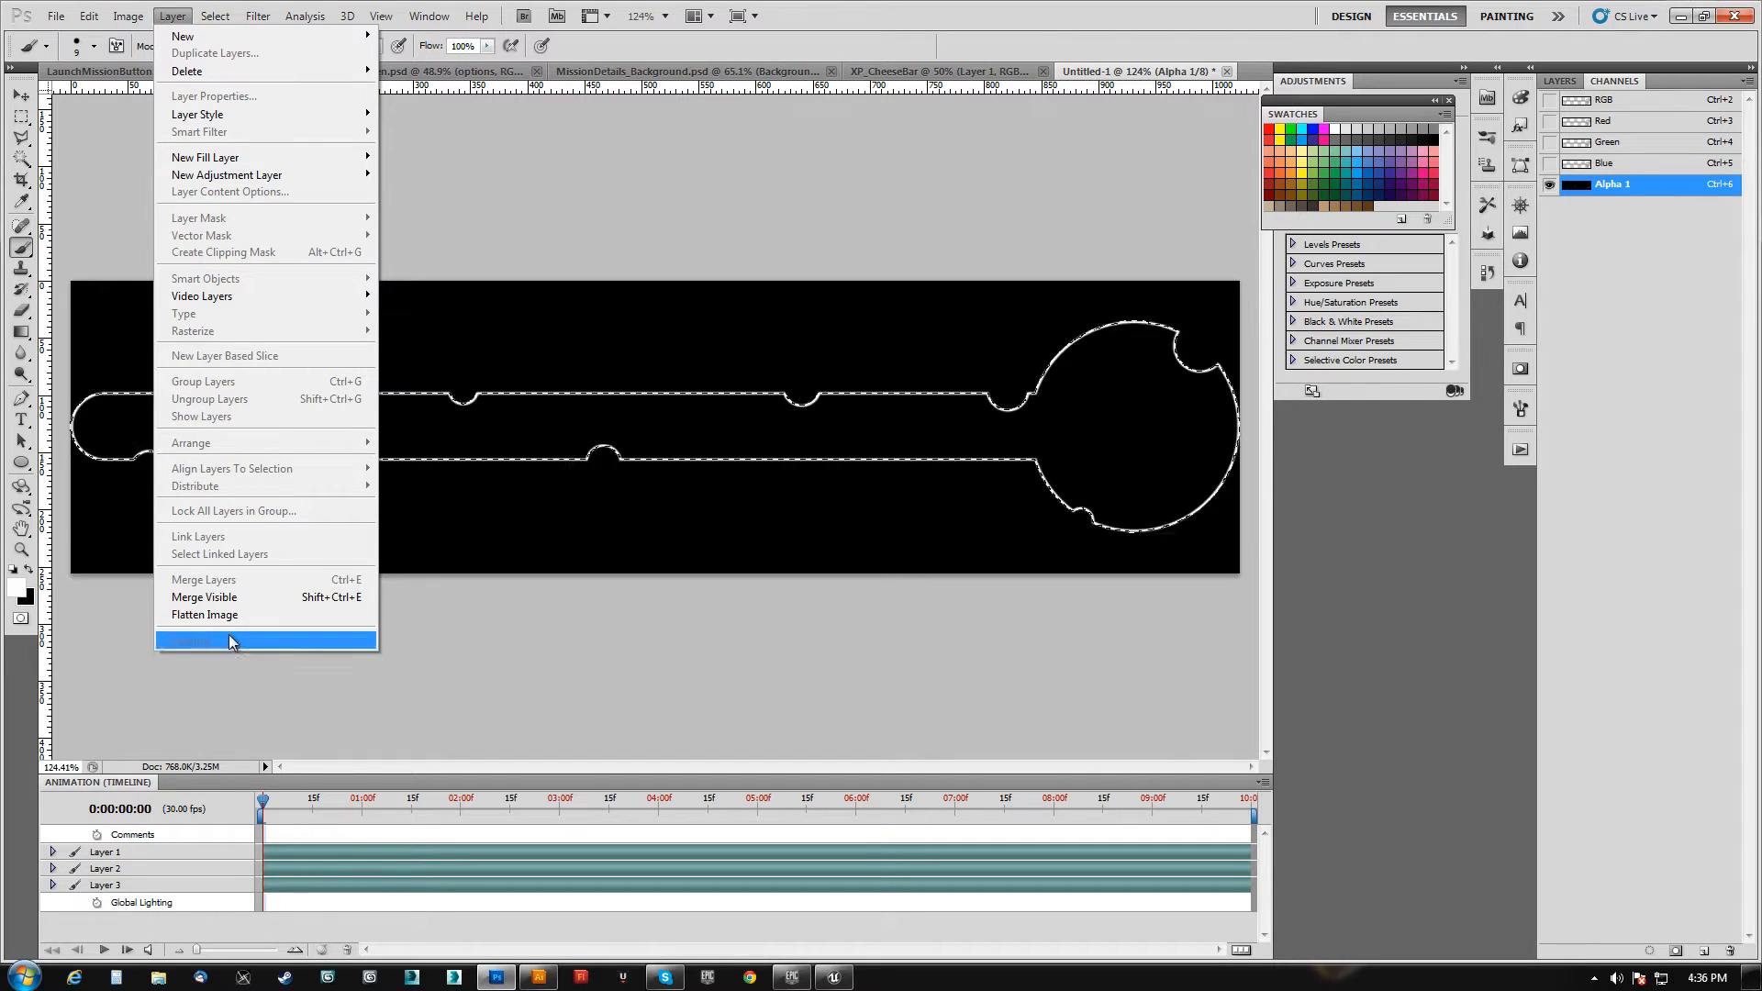
{"action": "left_click", "coordinate": [937, 16]}
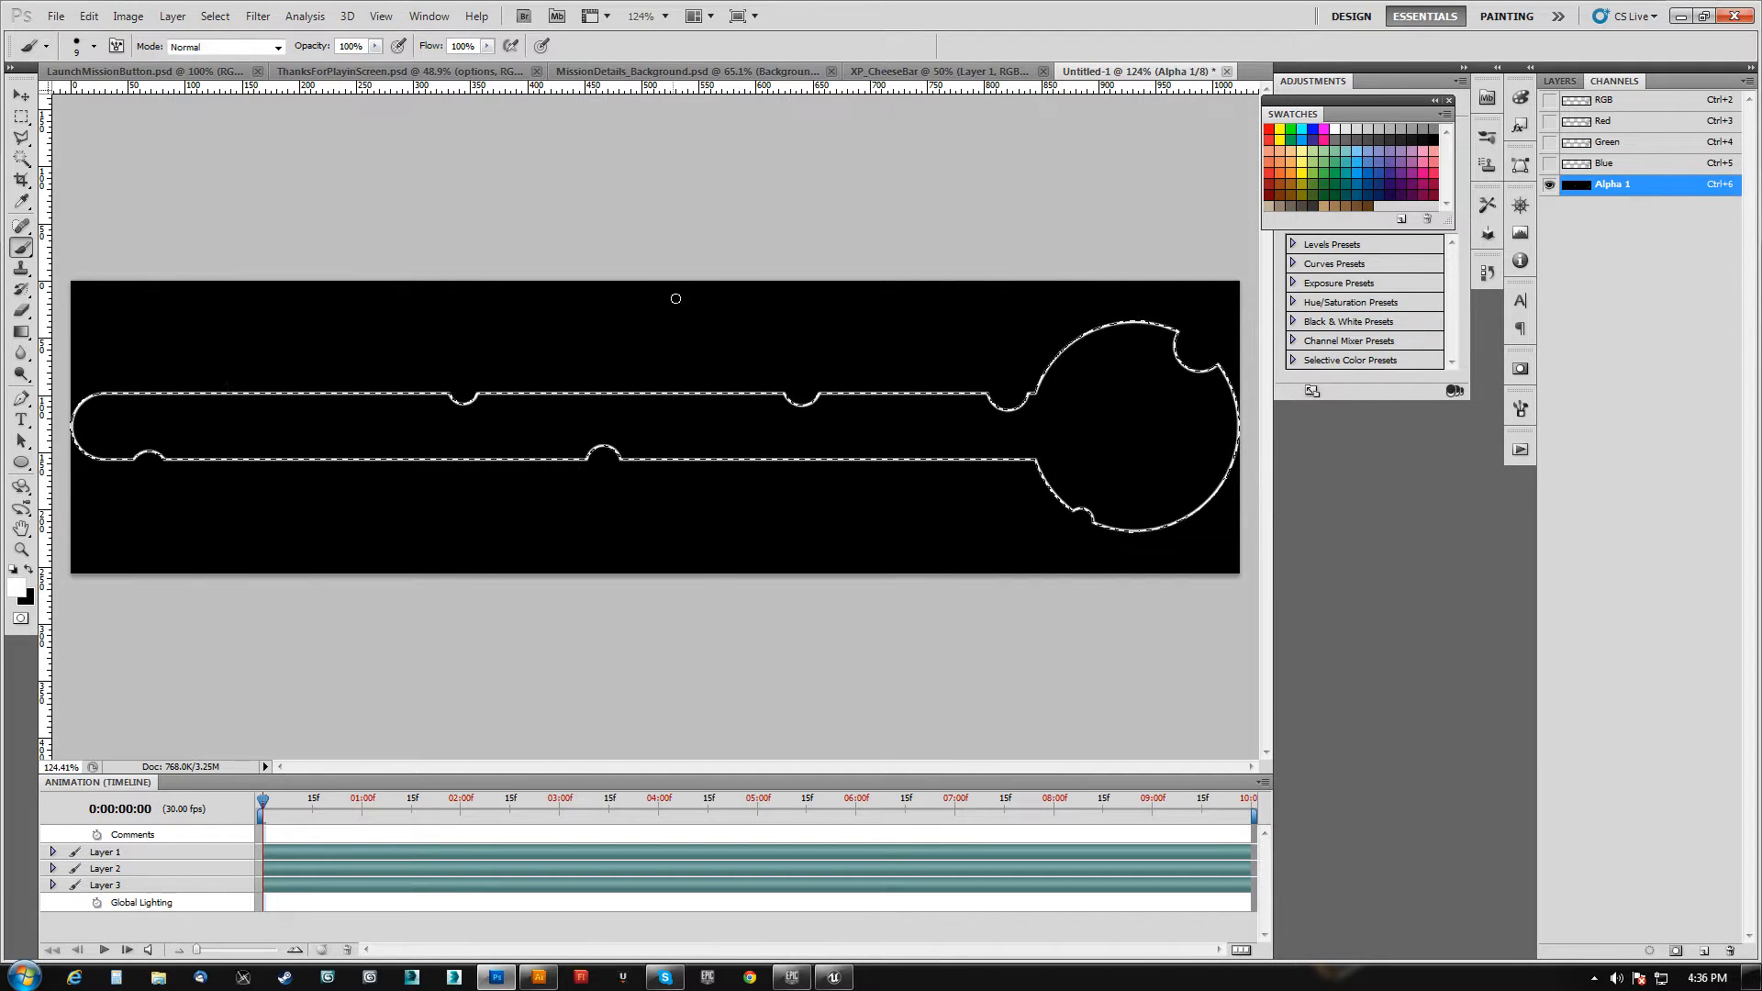
{"action": "key", "text": "v"}
{"action": "left_click", "coordinate": [690, 264]}
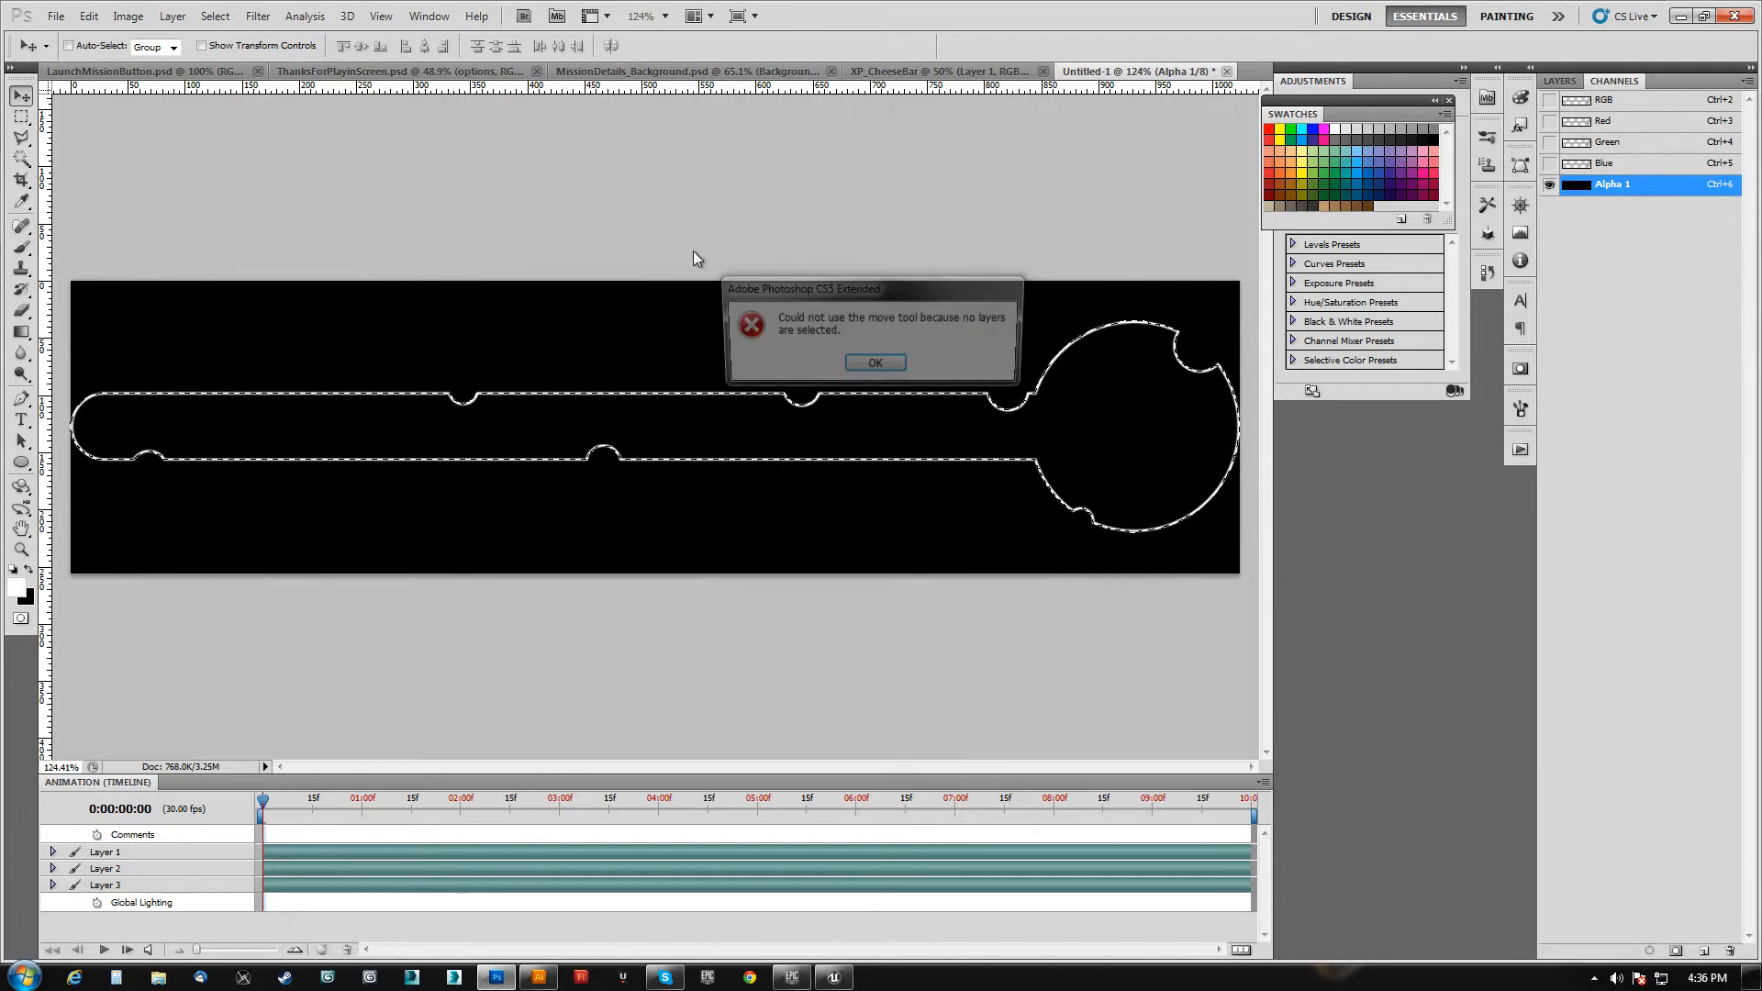
{"action": "left_click", "coordinate": [870, 363]}
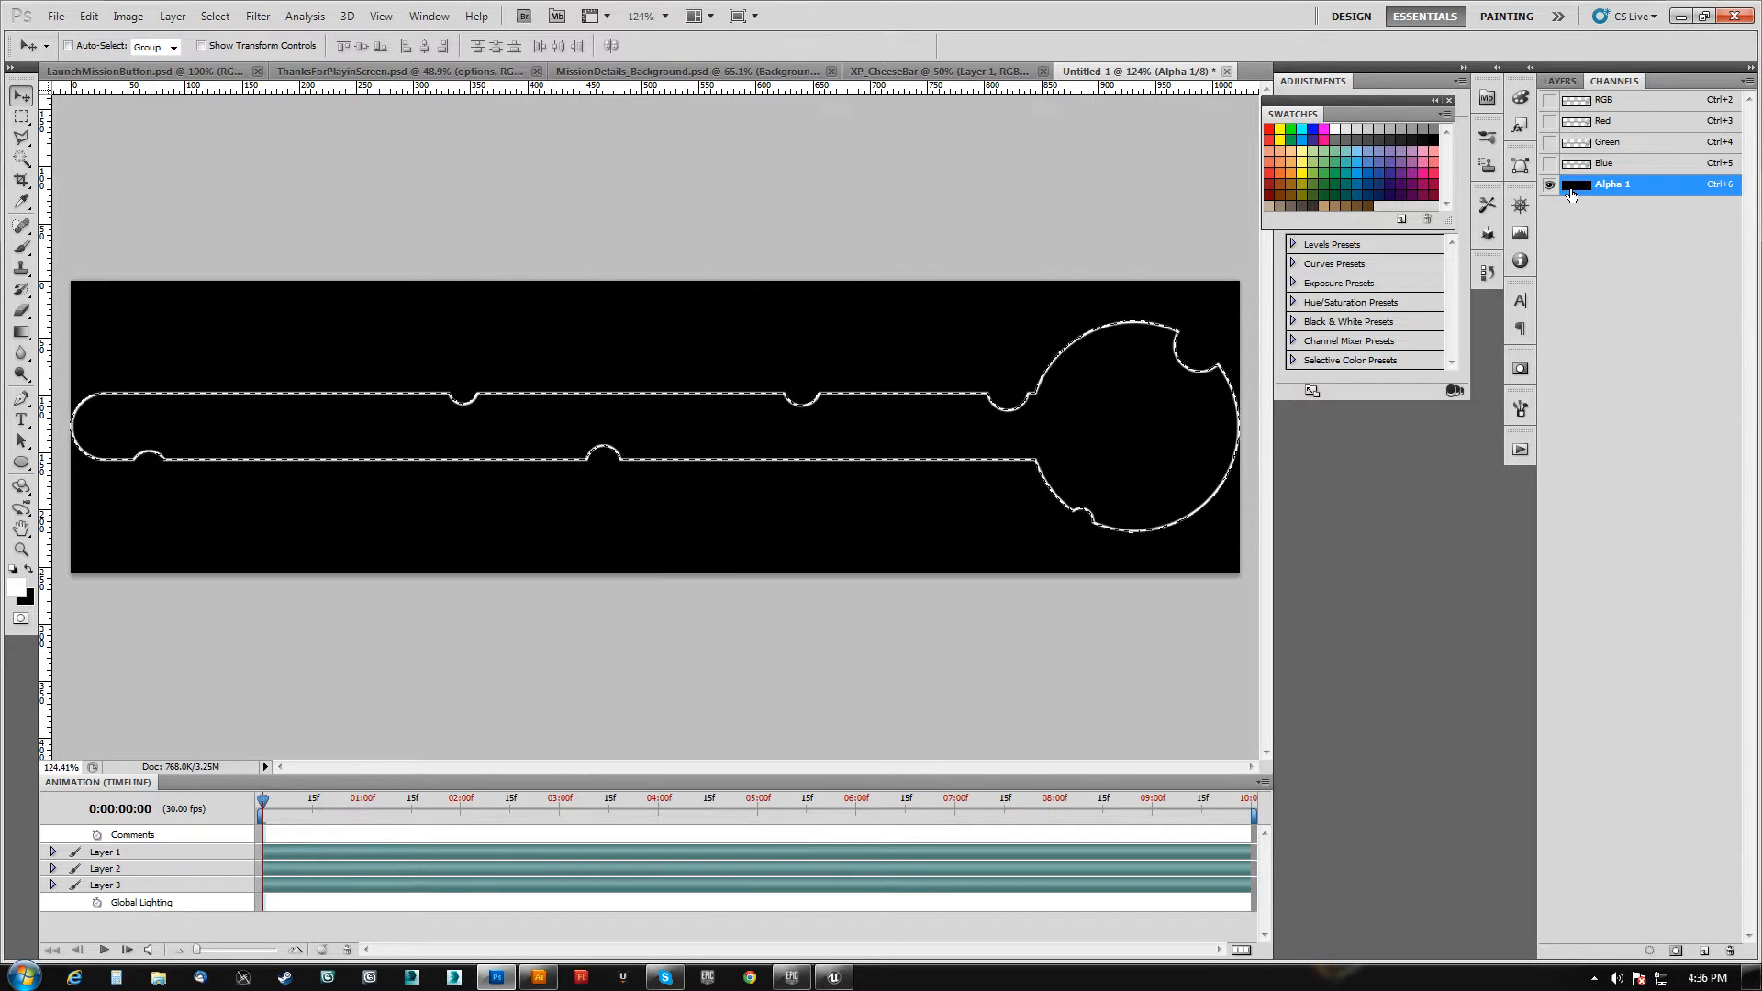
- Show the RGB channels together with the alpha channel and try to clear the selected bar area in it
{"action": "left_click", "coordinate": [1549, 100]}
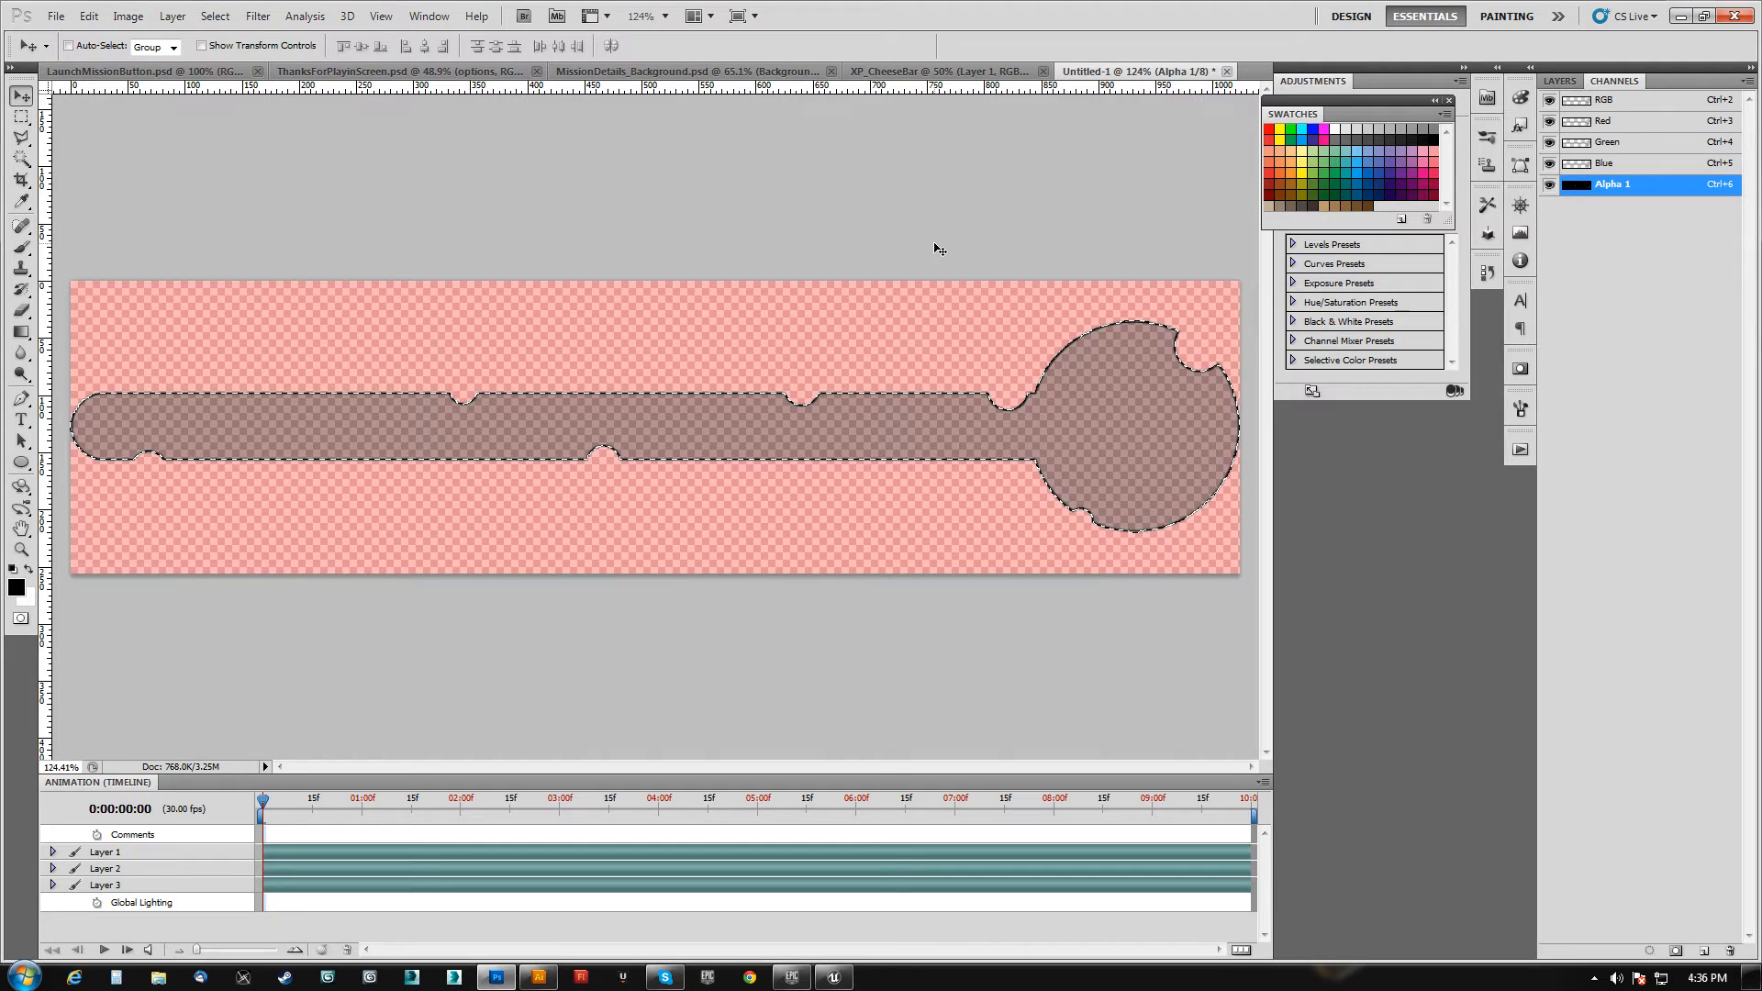
{"action": "key", "text": "Delete"}
{"action": "key", "text": "ctrl+z"}
- Deselect and delete the alpha channel made from the bar's outline
{"action": "key", "text": "ctrl+d"}
{"action": "left_click", "coordinate": [1584, 108]}
{"action": "left_click_drag", "start_coordinate": [1575, 184], "coordinate": [1733, 950]}
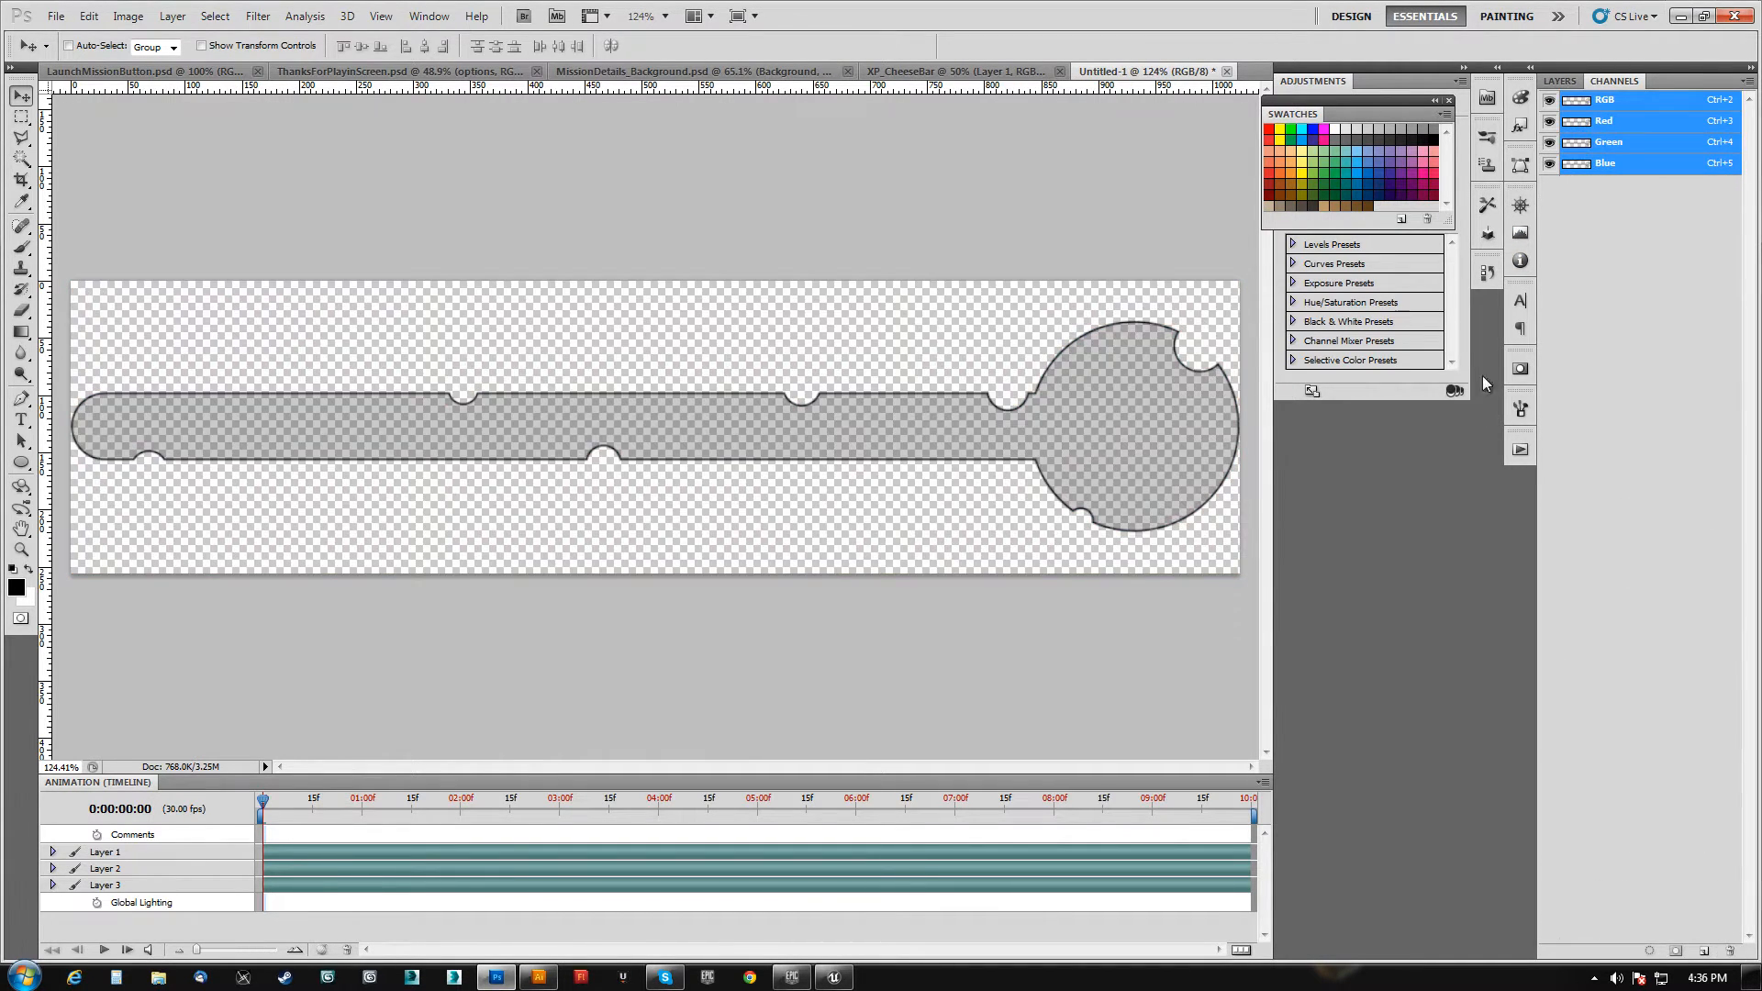
- Make the Background layer visible and view the document's channels
{"action": "left_click", "coordinate": [1560, 81]}
{"action": "left_click", "coordinate": [1549, 207]}
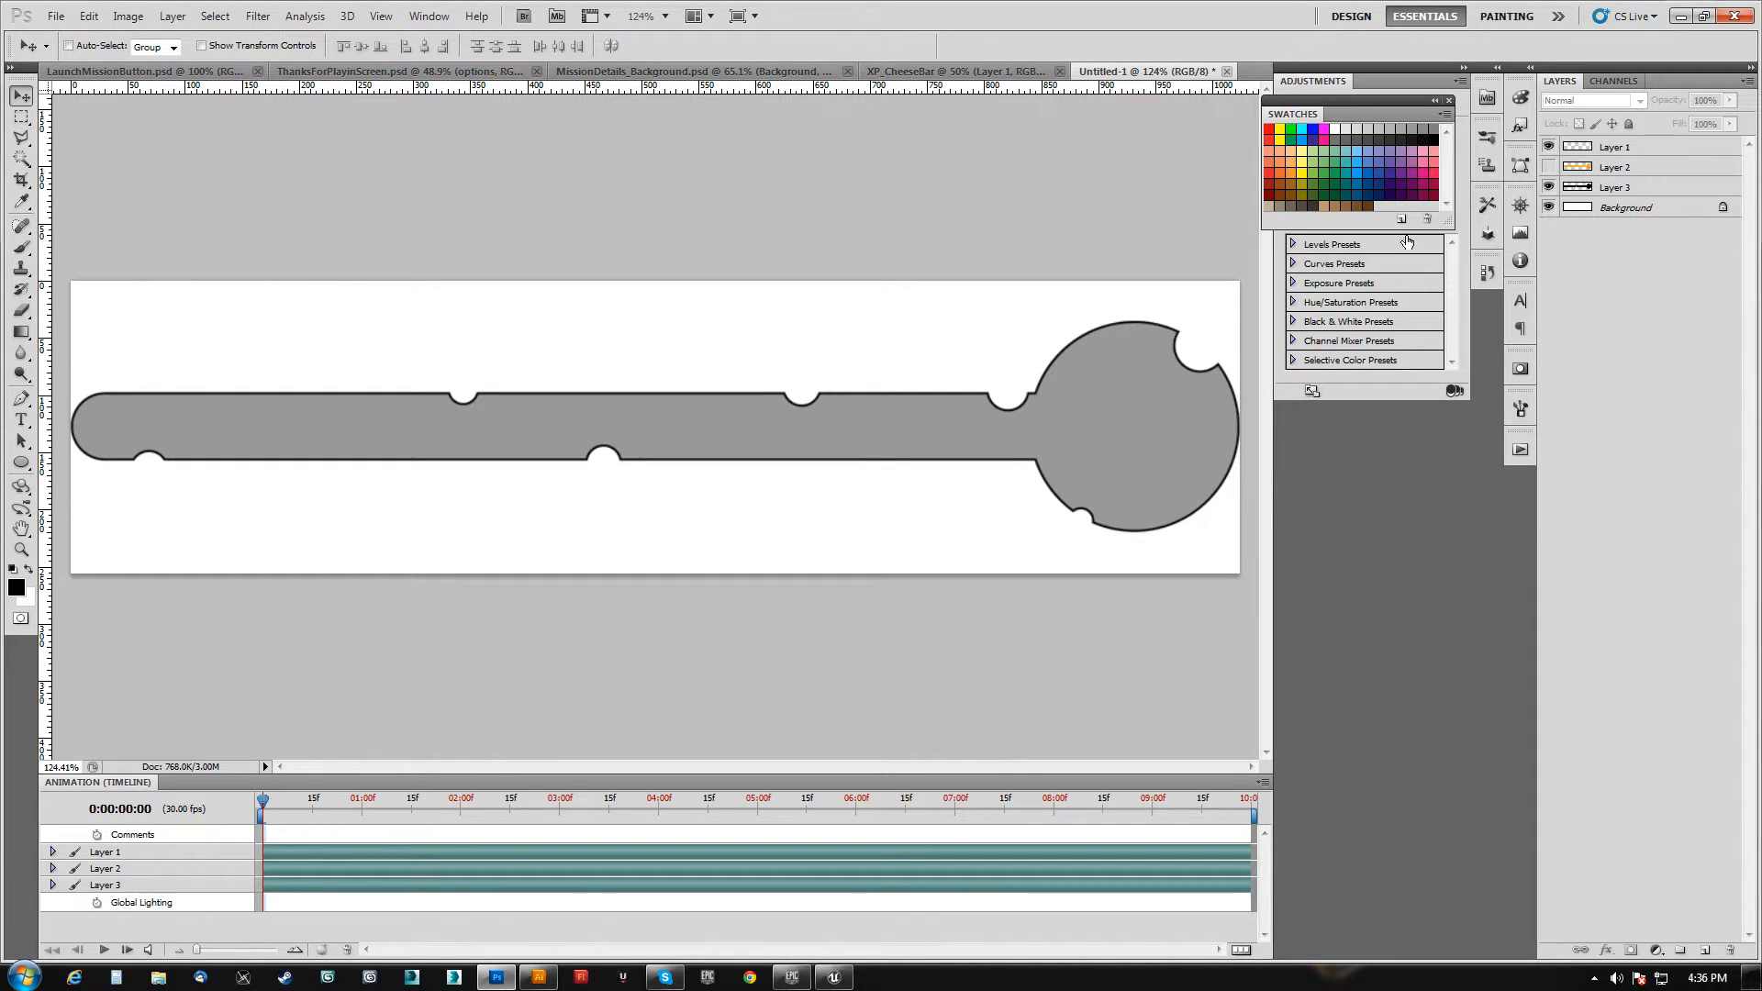
{"action": "left_click", "coordinate": [1611, 81]}
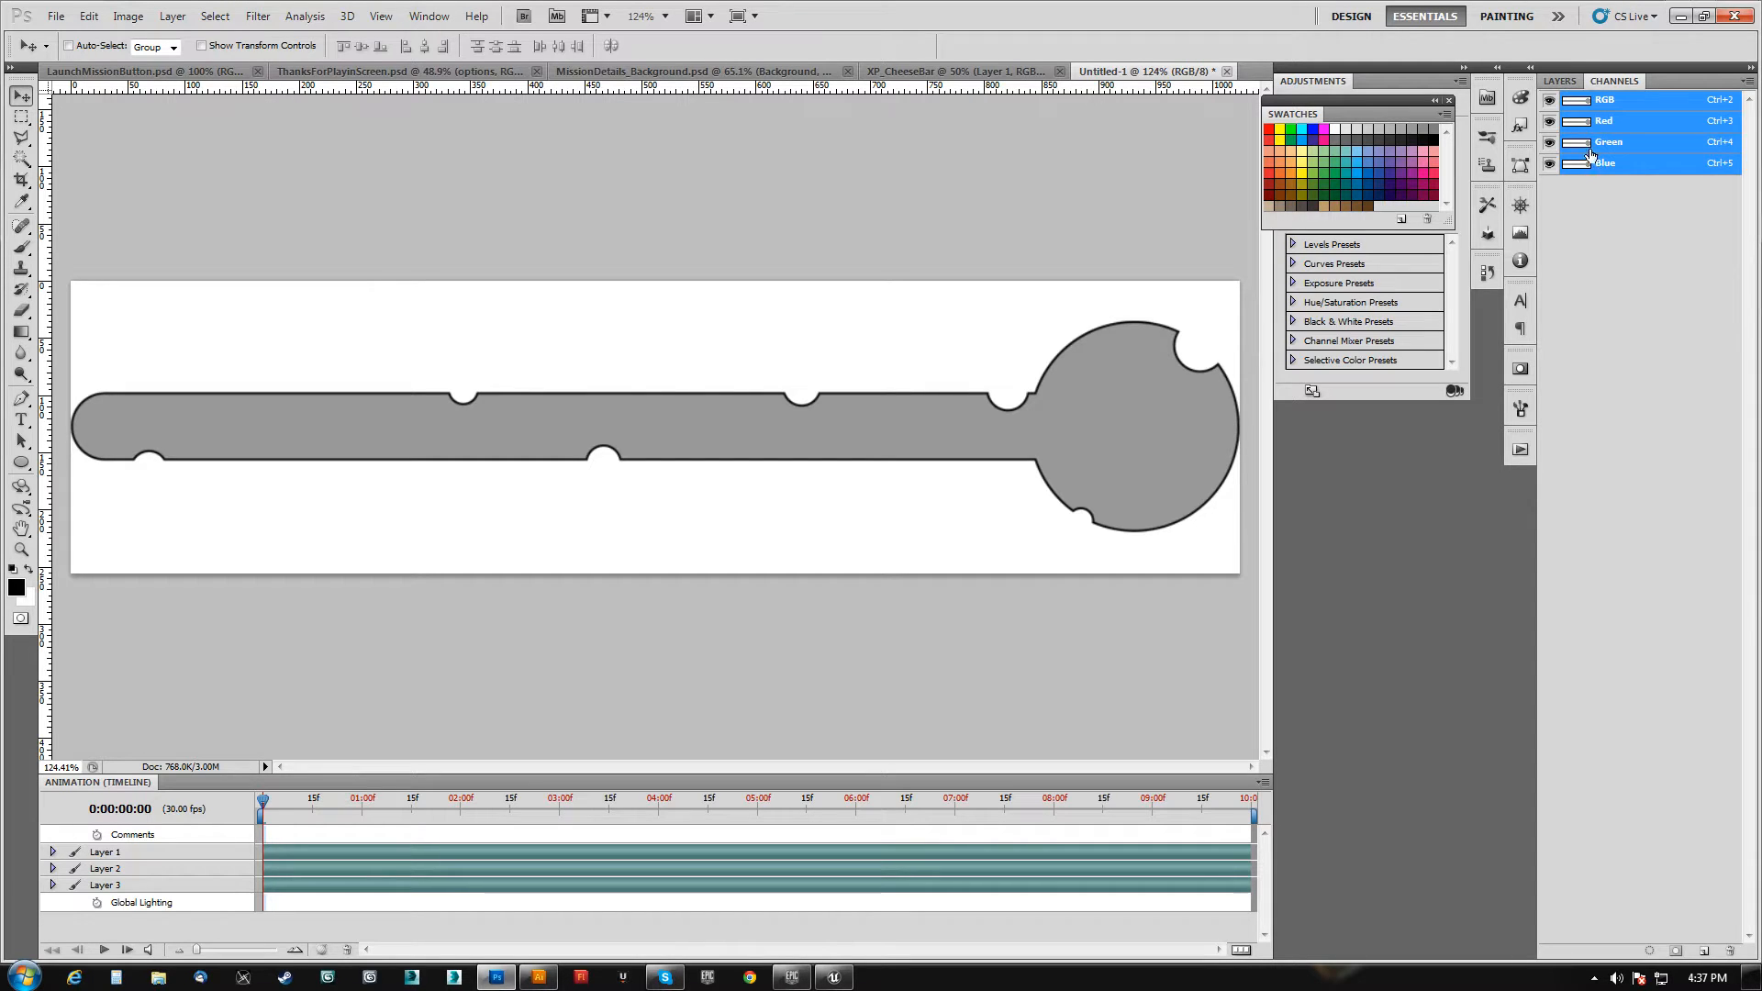
- Add an empty alpha channel and load Layer 3's bar shape as a selection over it
{"action": "left_click", "coordinate": [1564, 79]}
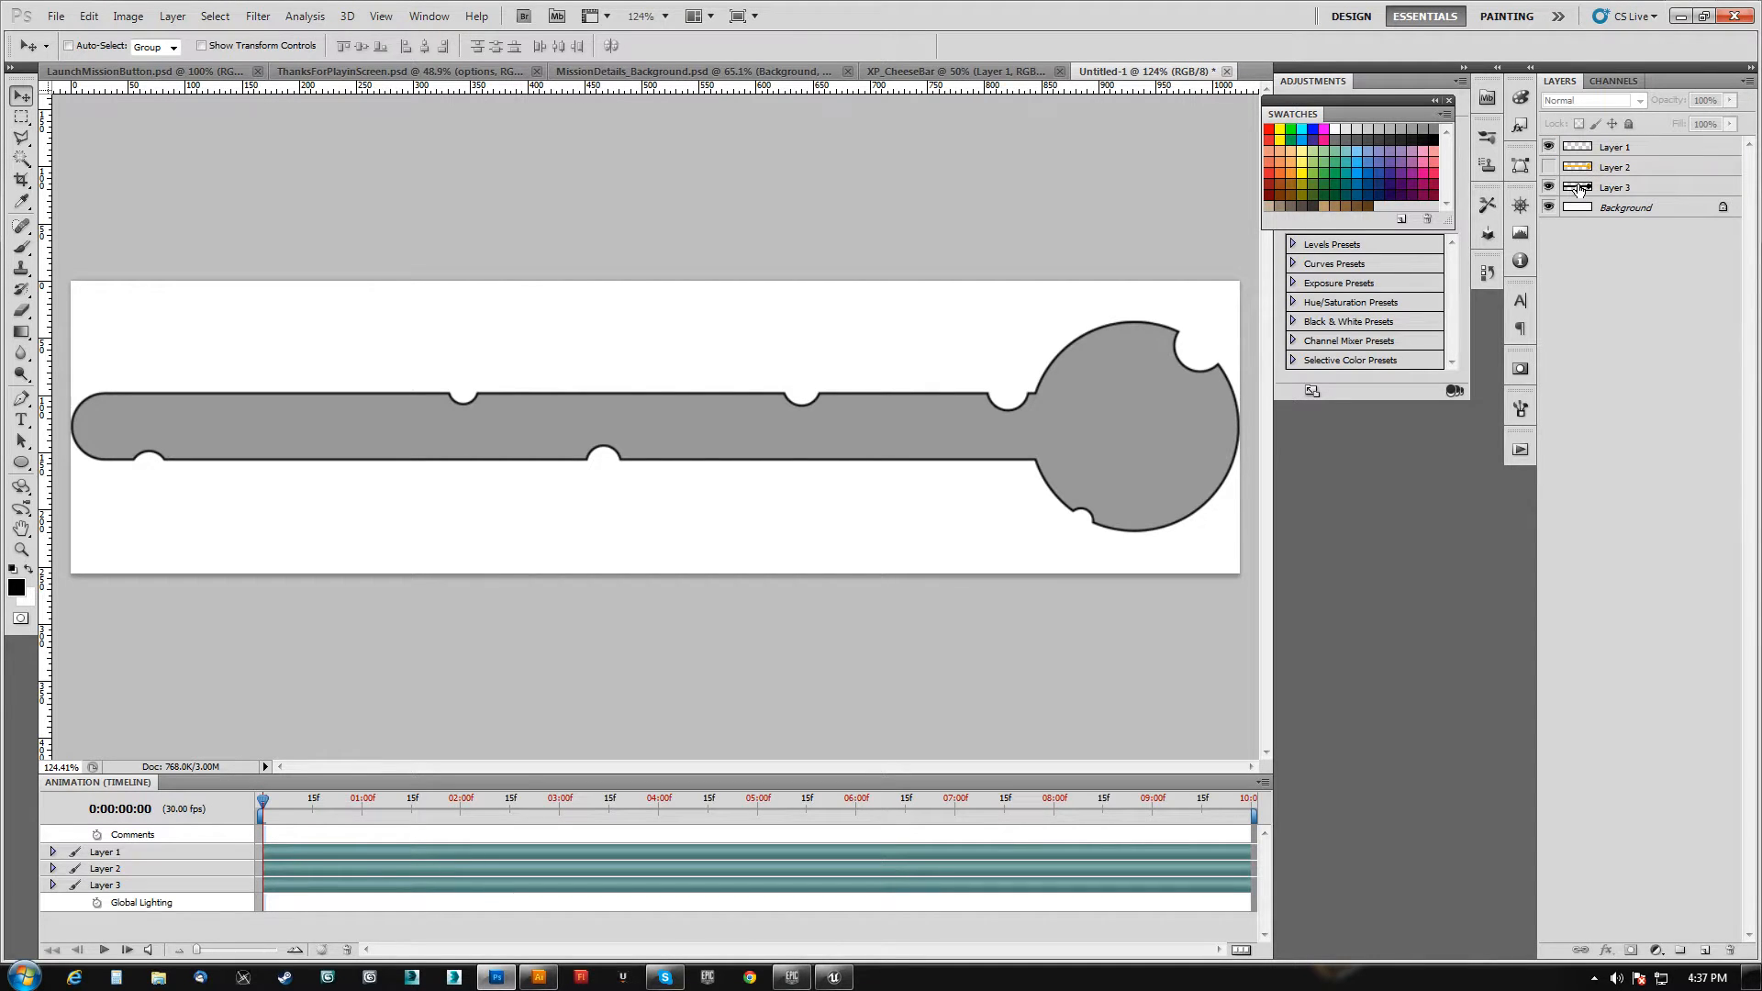
{"action": "left_click", "coordinate": [1578, 189], "text": "ctrl"}
{"action": "left_click", "coordinate": [1614, 81]}
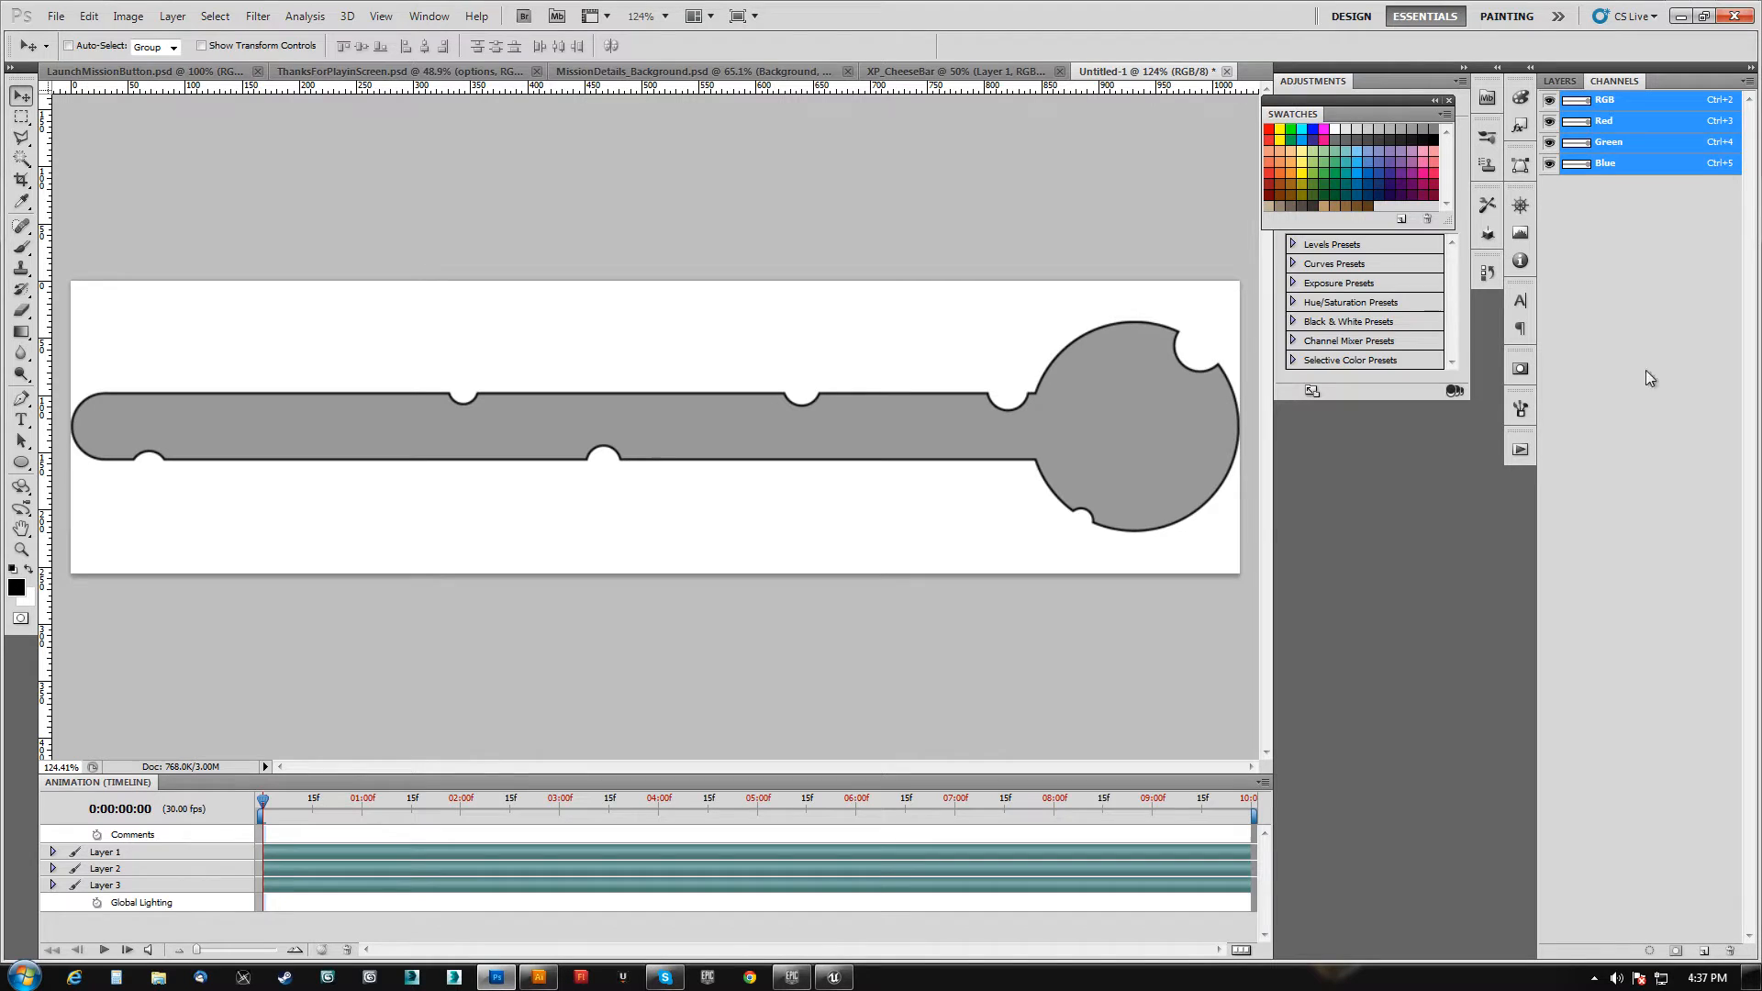
{"action": "left_click", "coordinate": [1703, 952]}
{"action": "left_click", "coordinate": [1556, 81]}
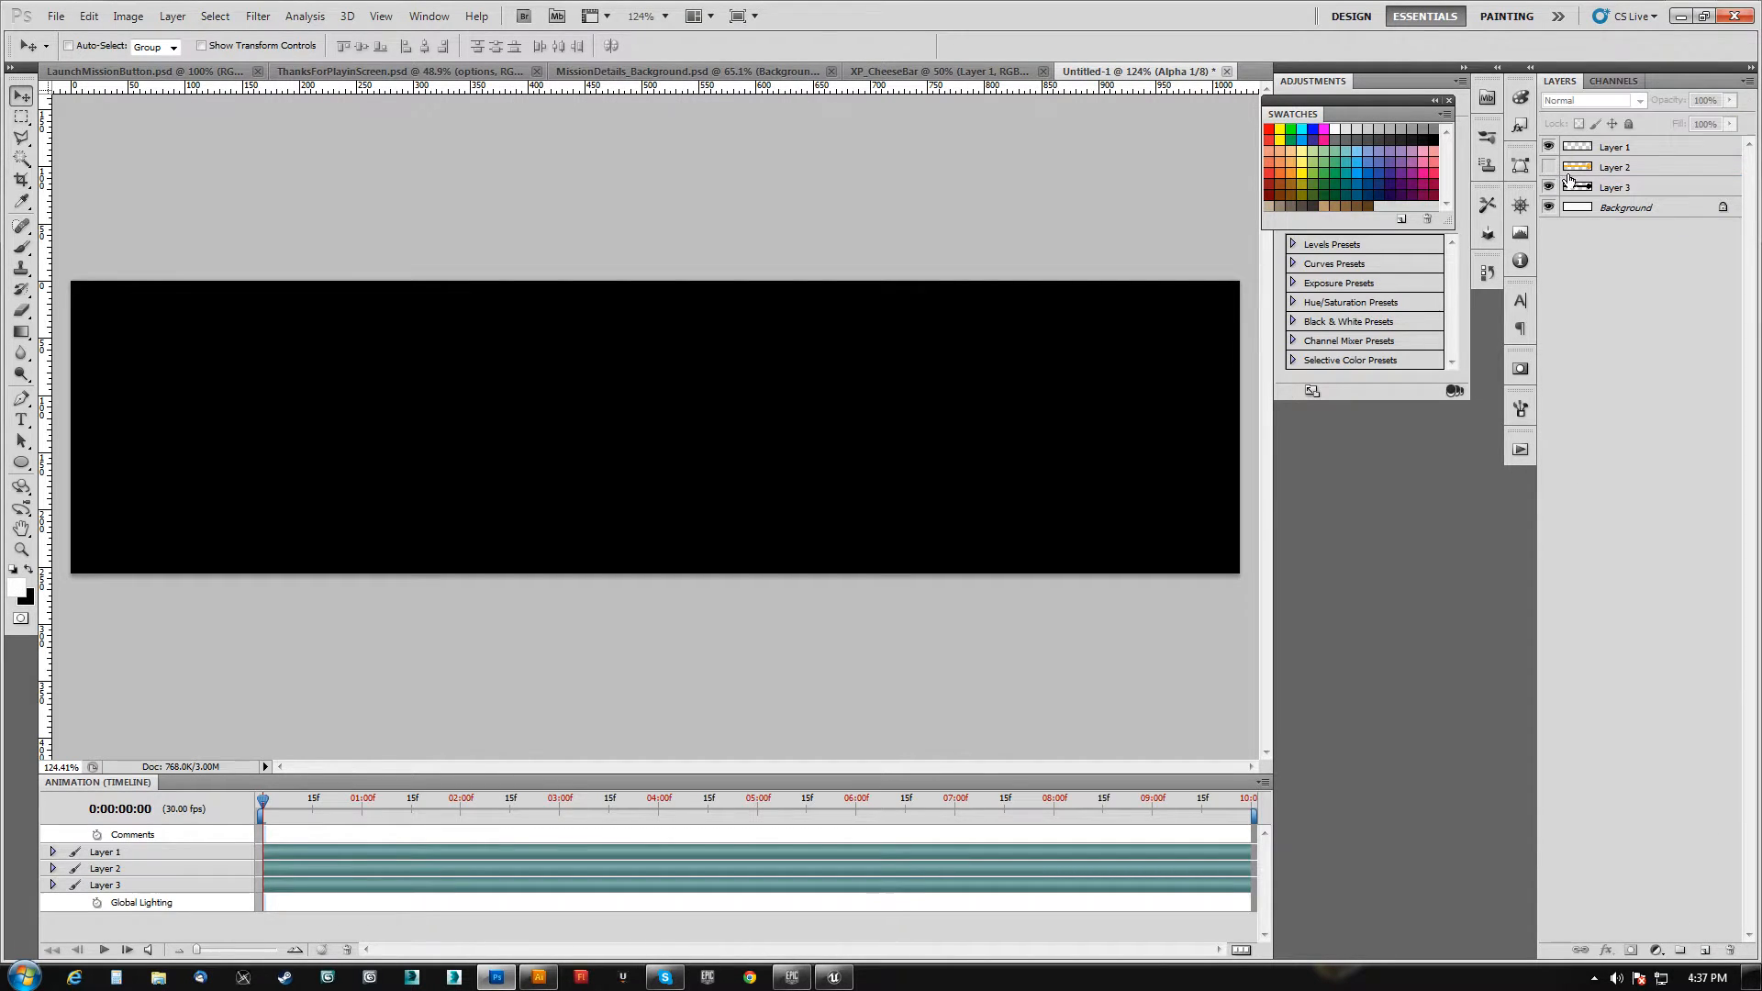
{"action": "left_click", "coordinate": [1612, 81]}
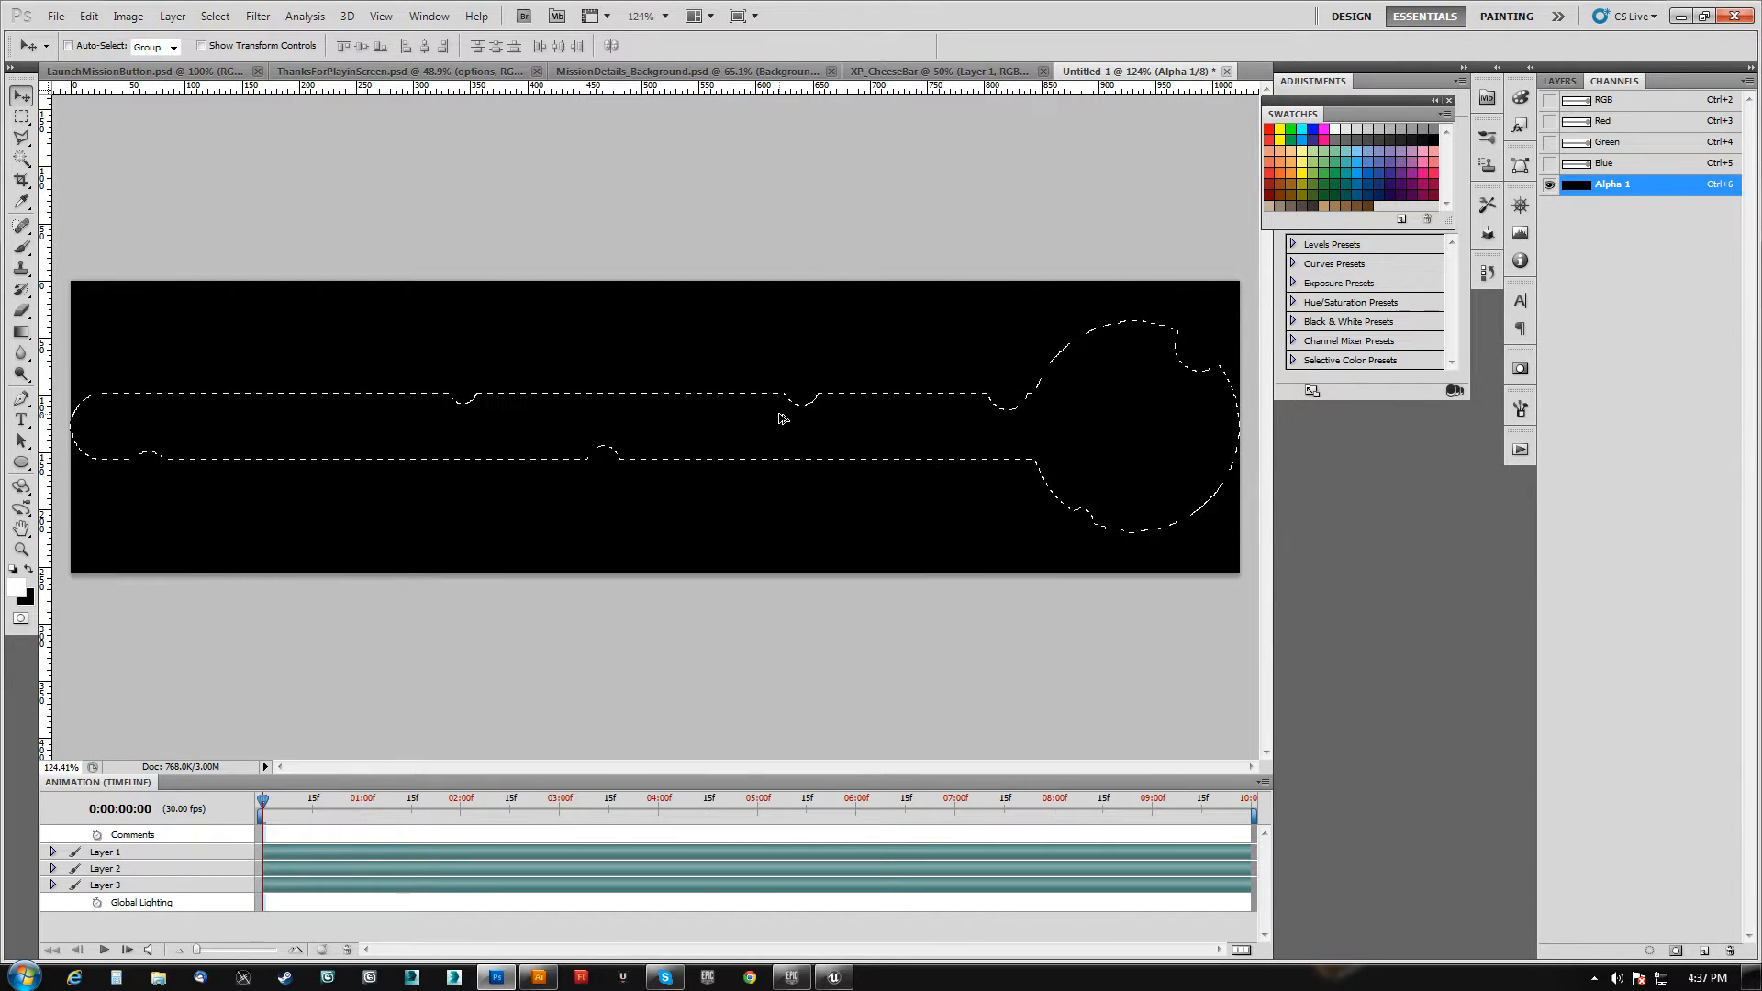
- Try to fill the selection in the alpha channel, before and after switching the image to 16 bits per channel and back to 8
{"action": "left_click", "coordinate": [781, 417]}
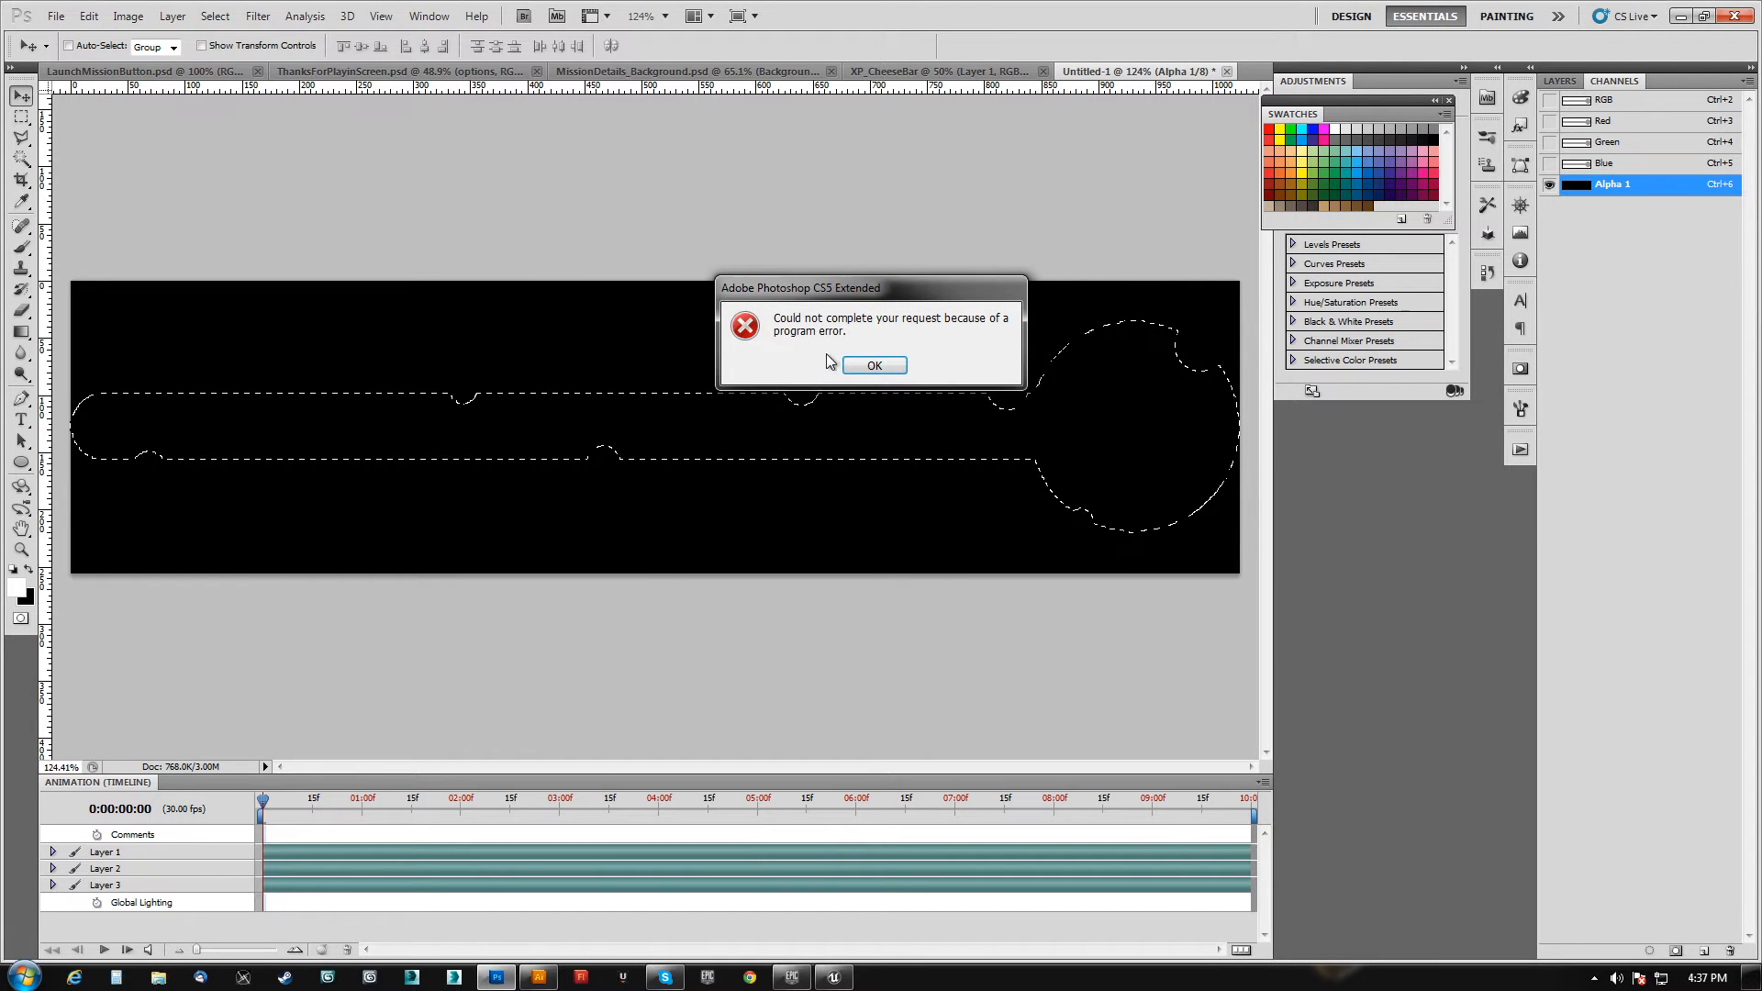
{"action": "left_click", "coordinate": [871, 365]}
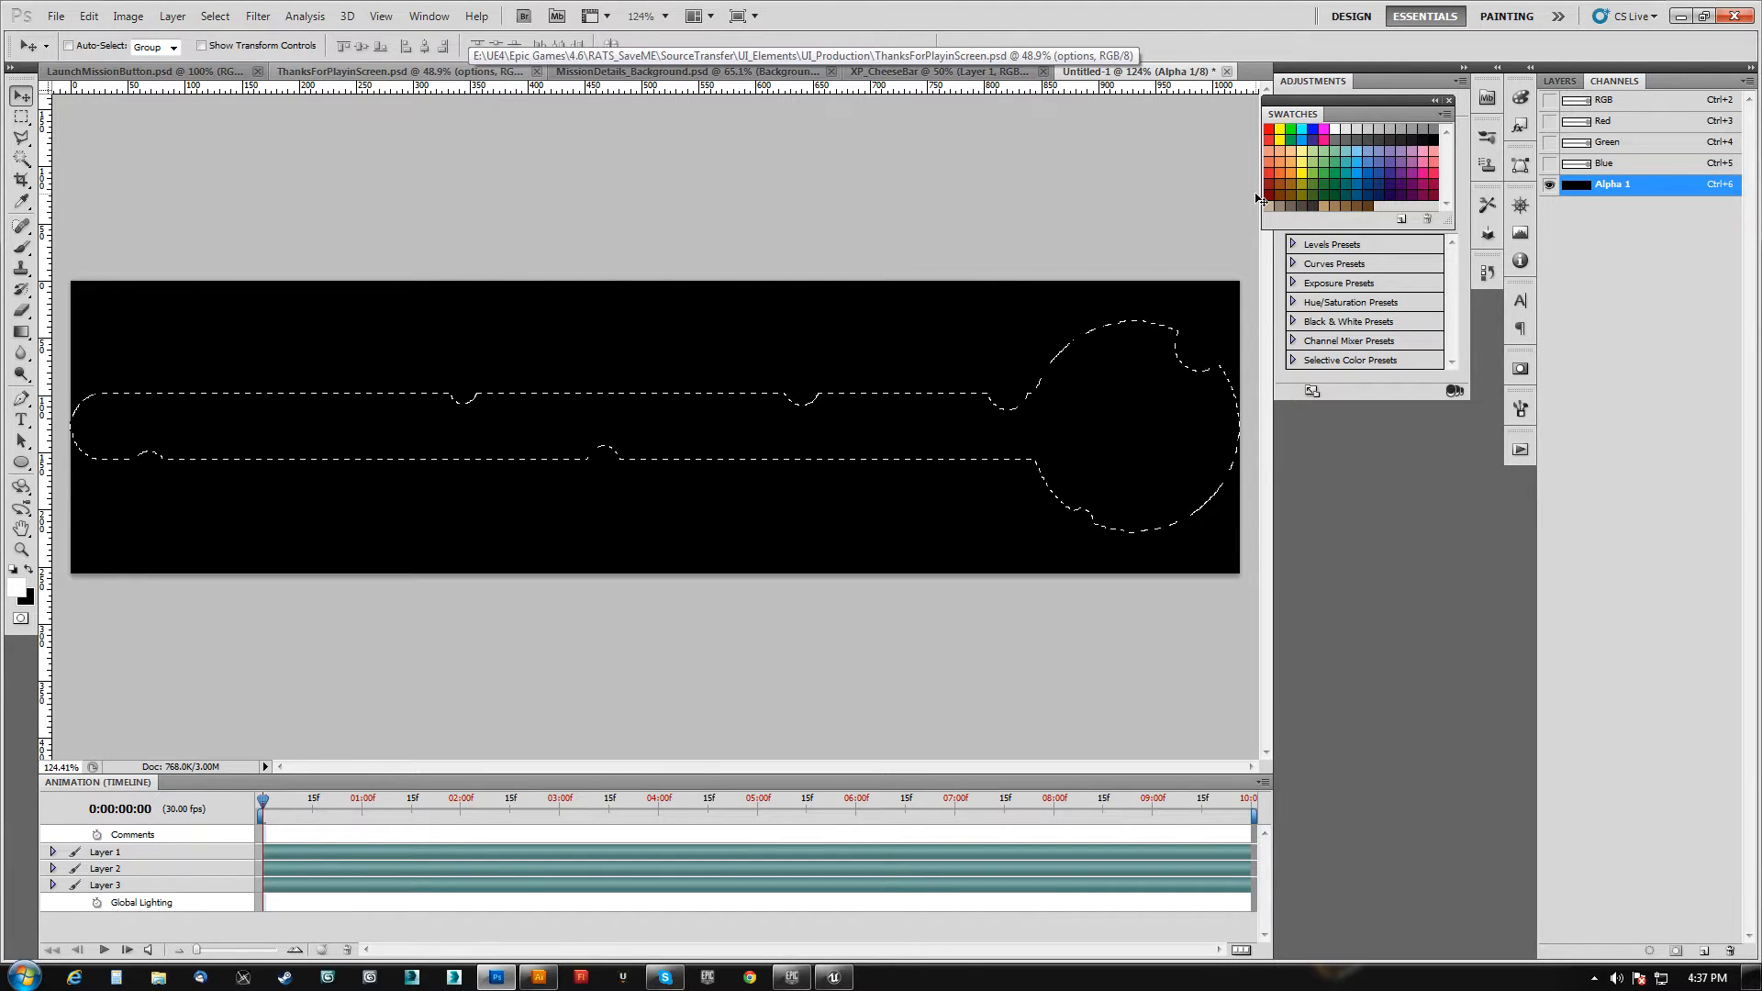
{"action": "left_click", "coordinate": [128, 17]}
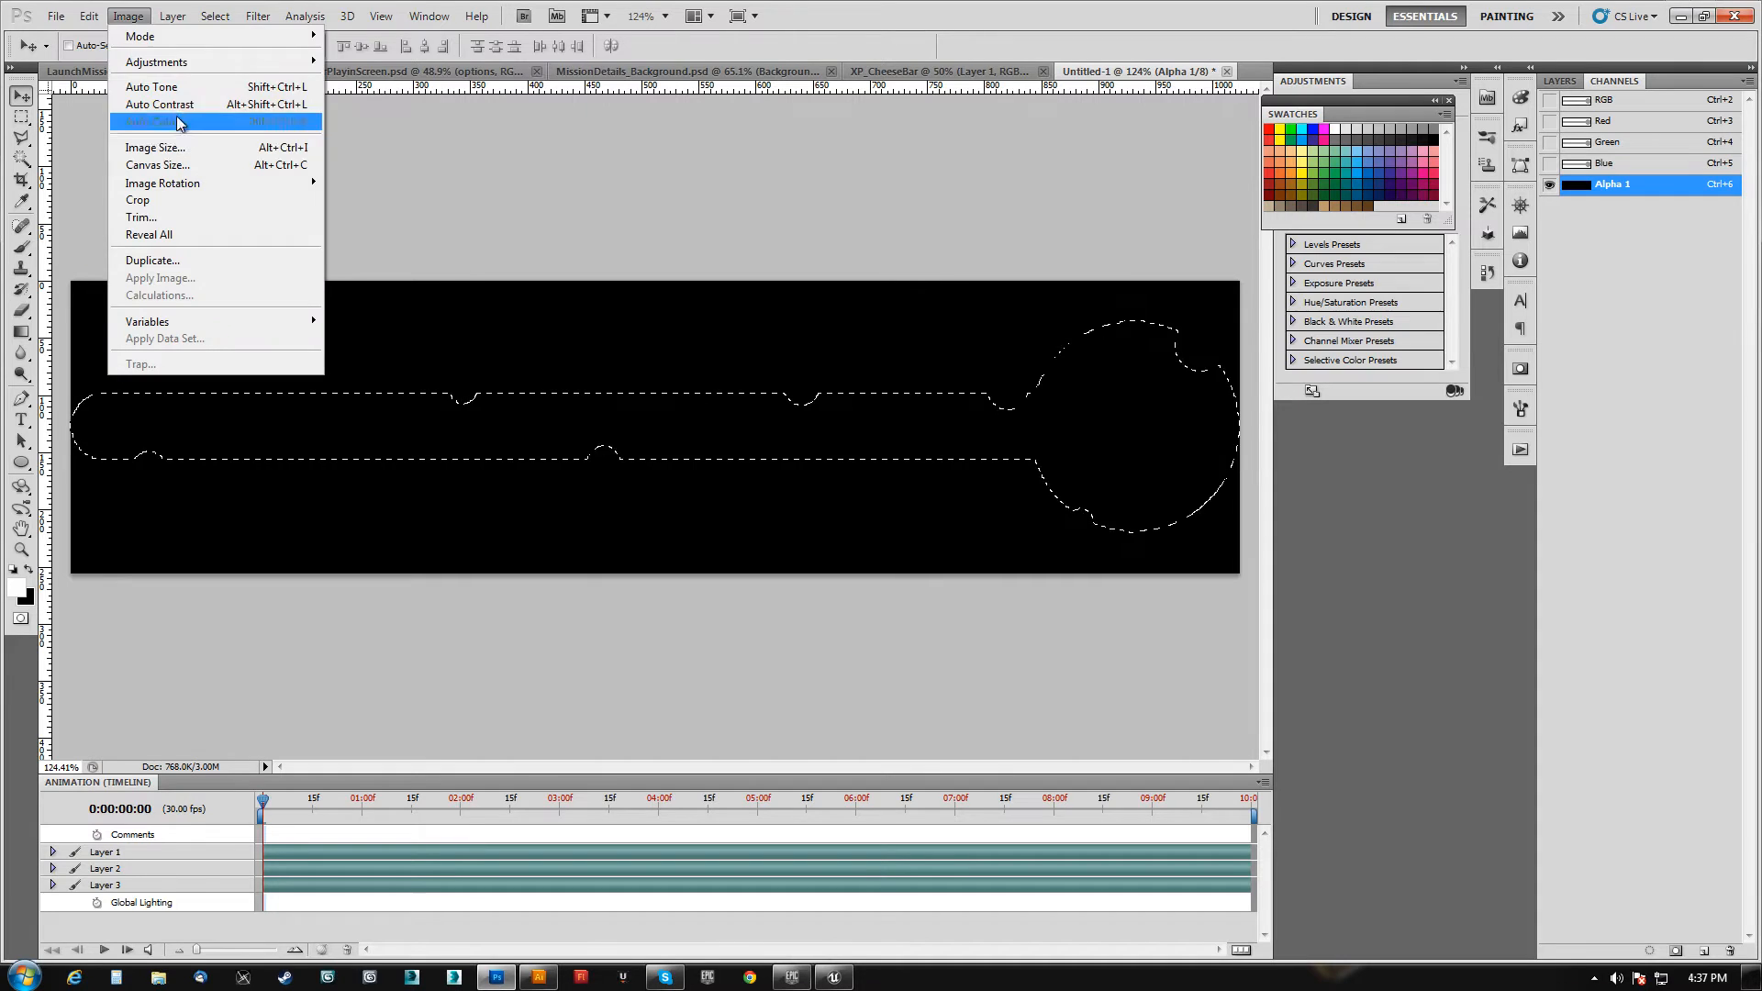
{"action": "mouse_move", "coordinate": [184, 36]}
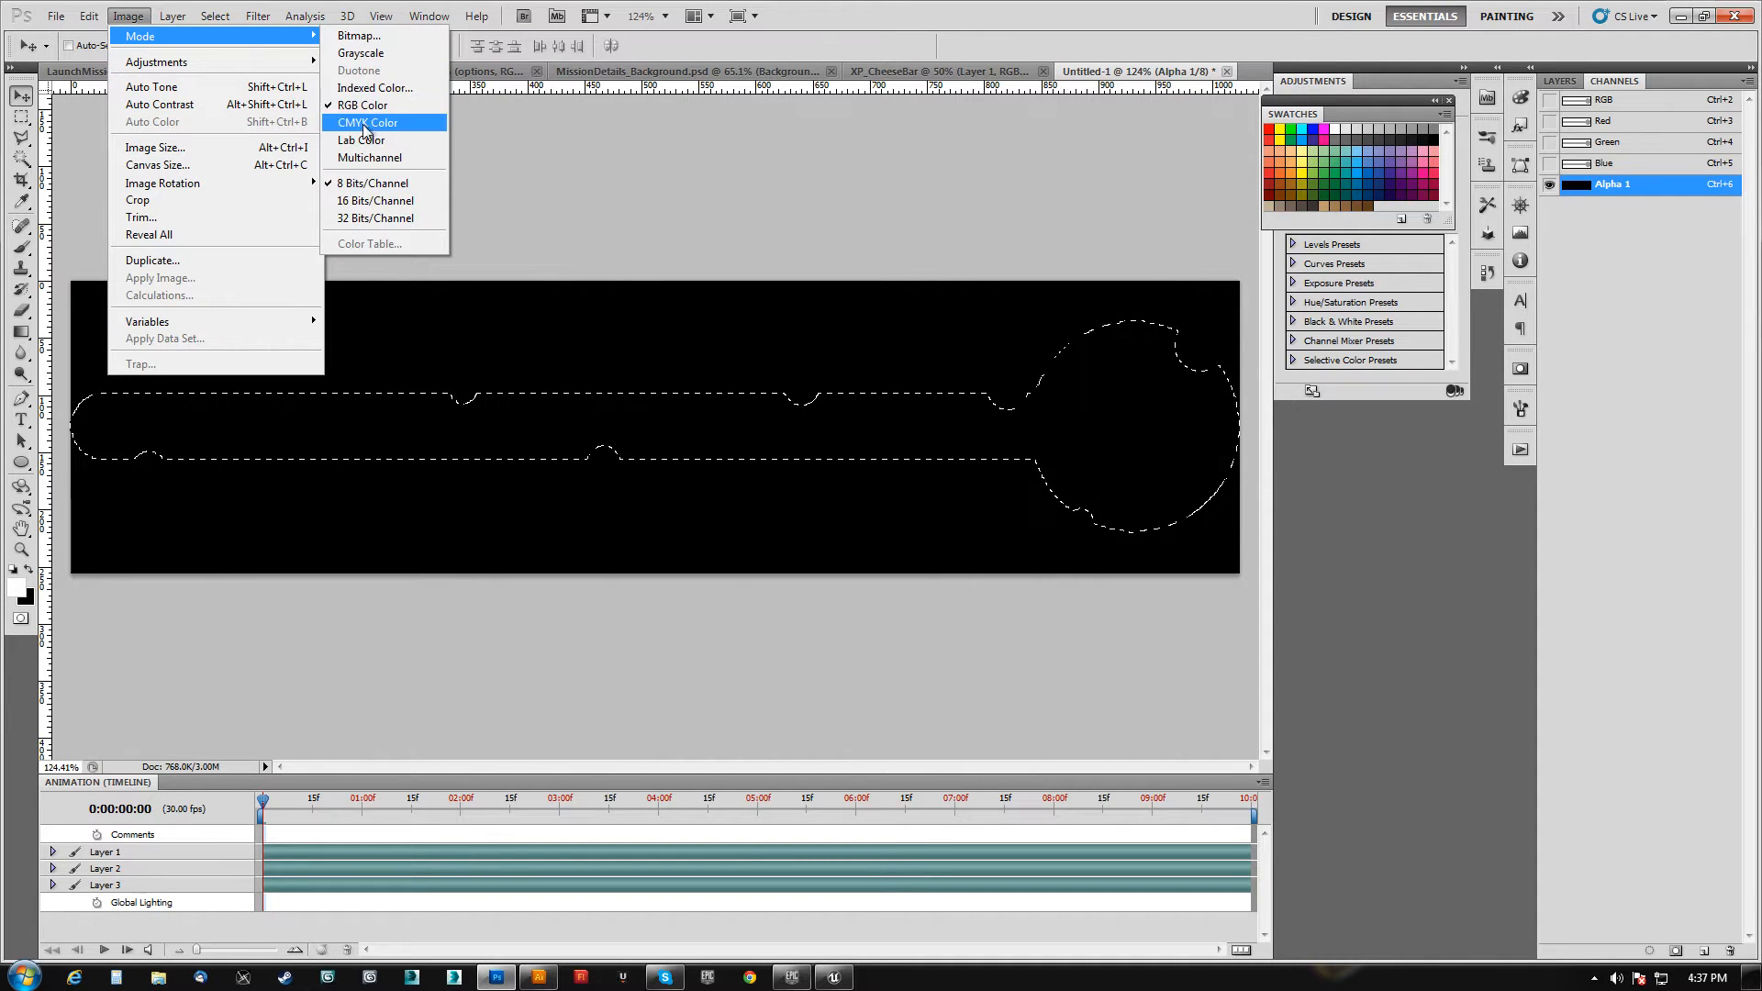
{"action": "left_click", "coordinate": [366, 204]}
{"action": "left_click", "coordinate": [128, 17]}
{"action": "mouse_move", "coordinate": [183, 35]}
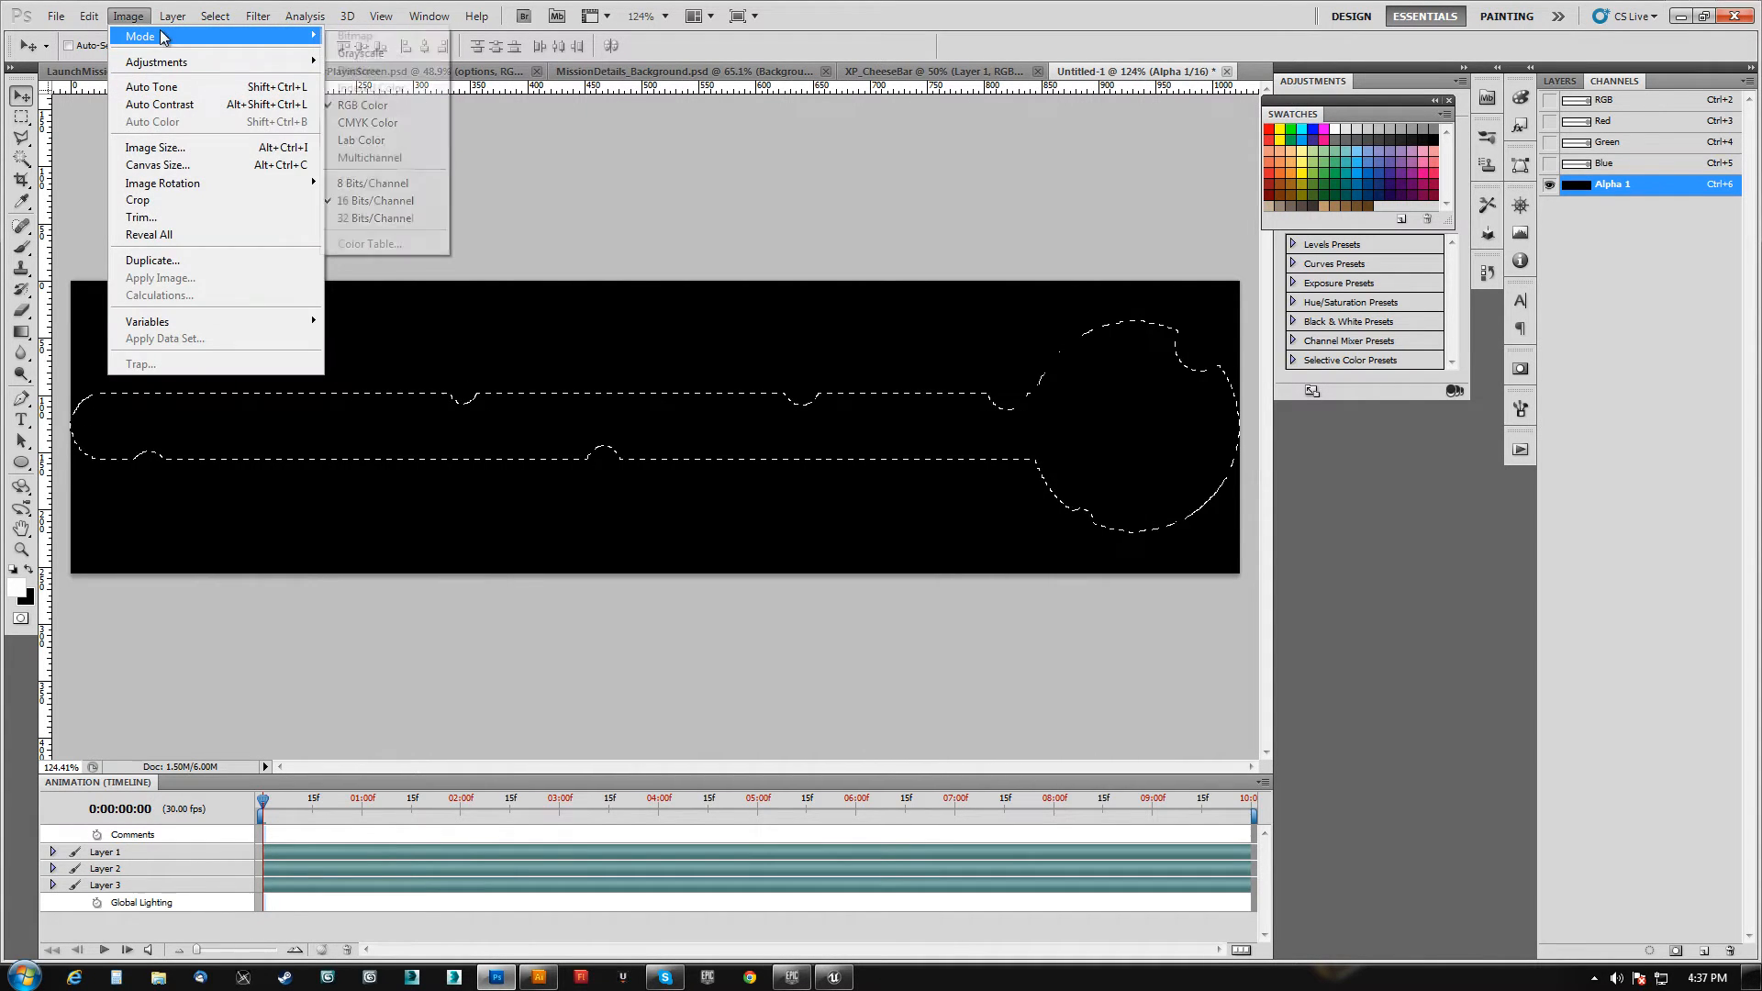
{"action": "left_click", "coordinate": [403, 183]}
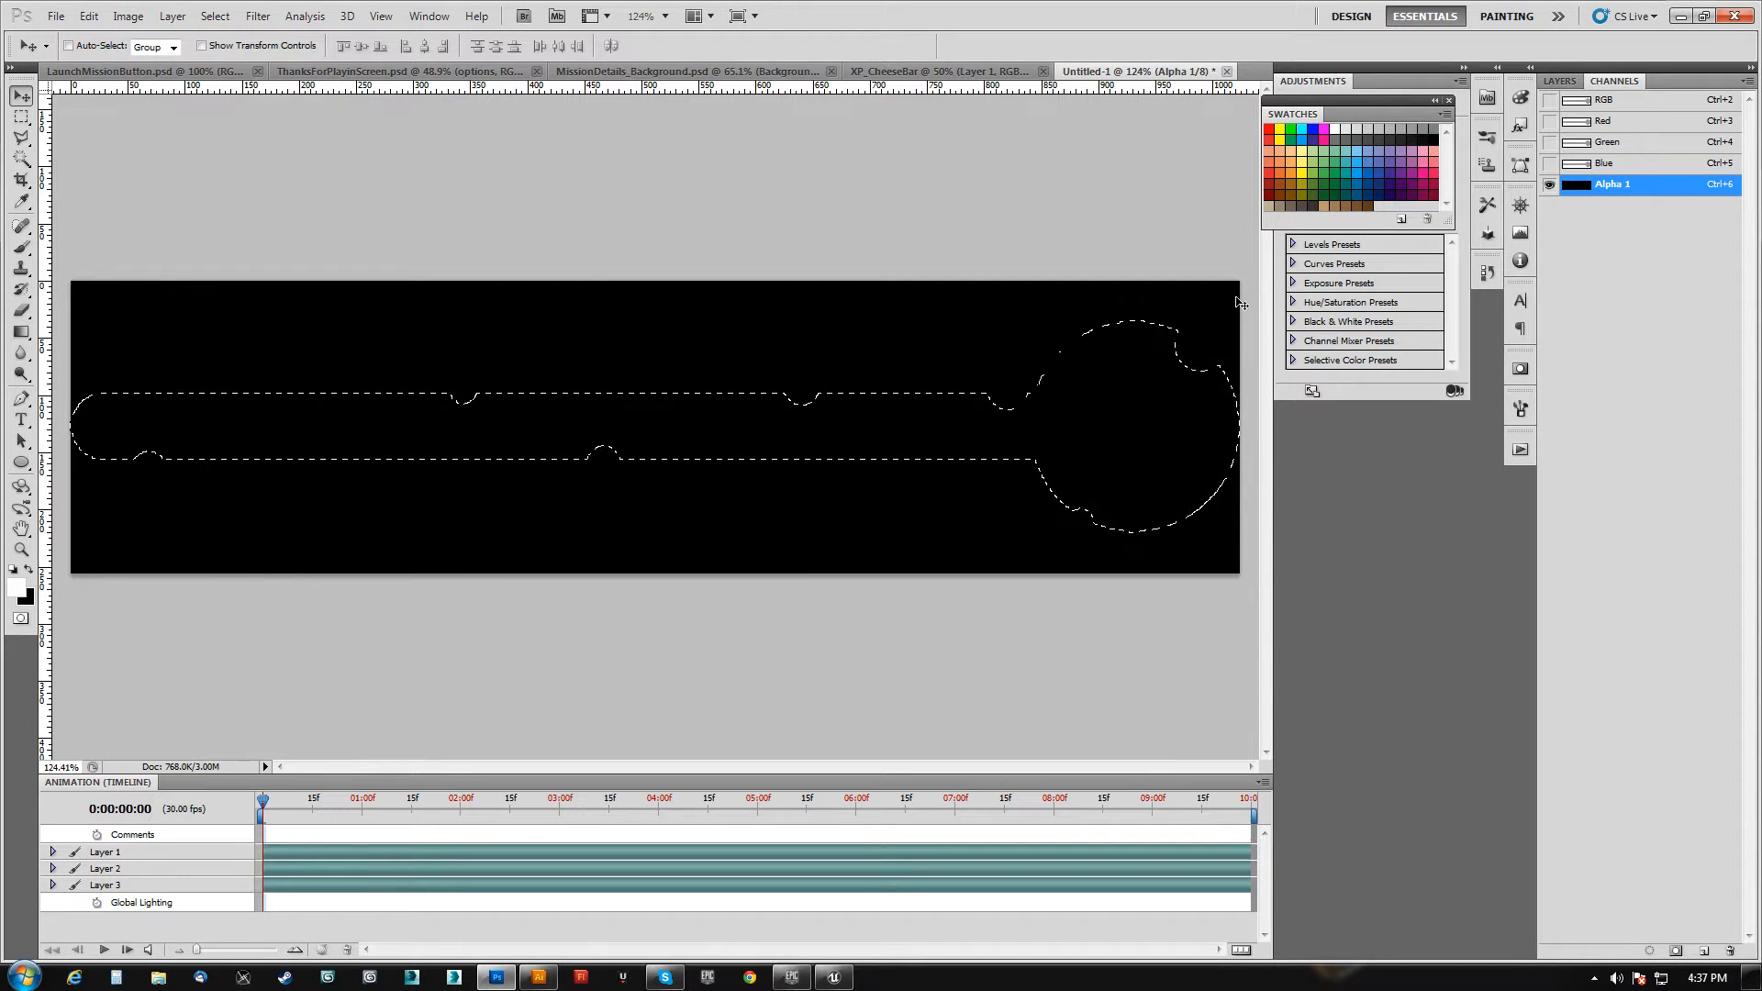
{"action": "key", "text": "alt+BackSpace"}
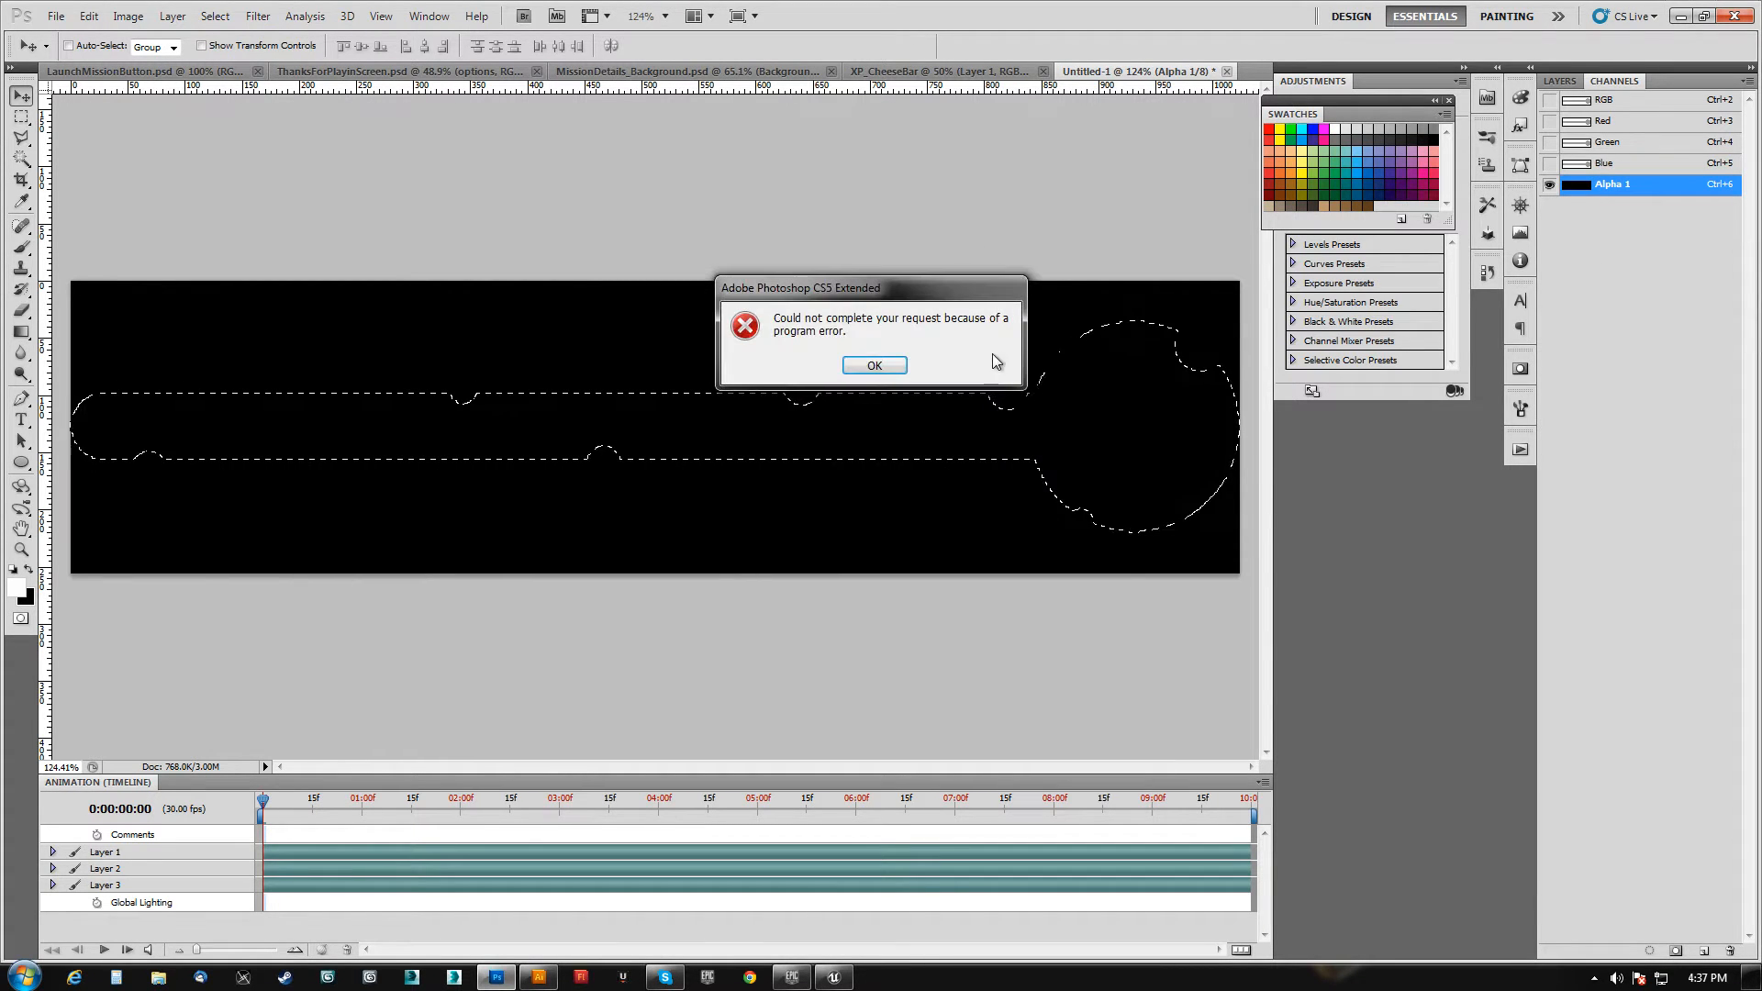
{"action": "left_click", "coordinate": [873, 366]}
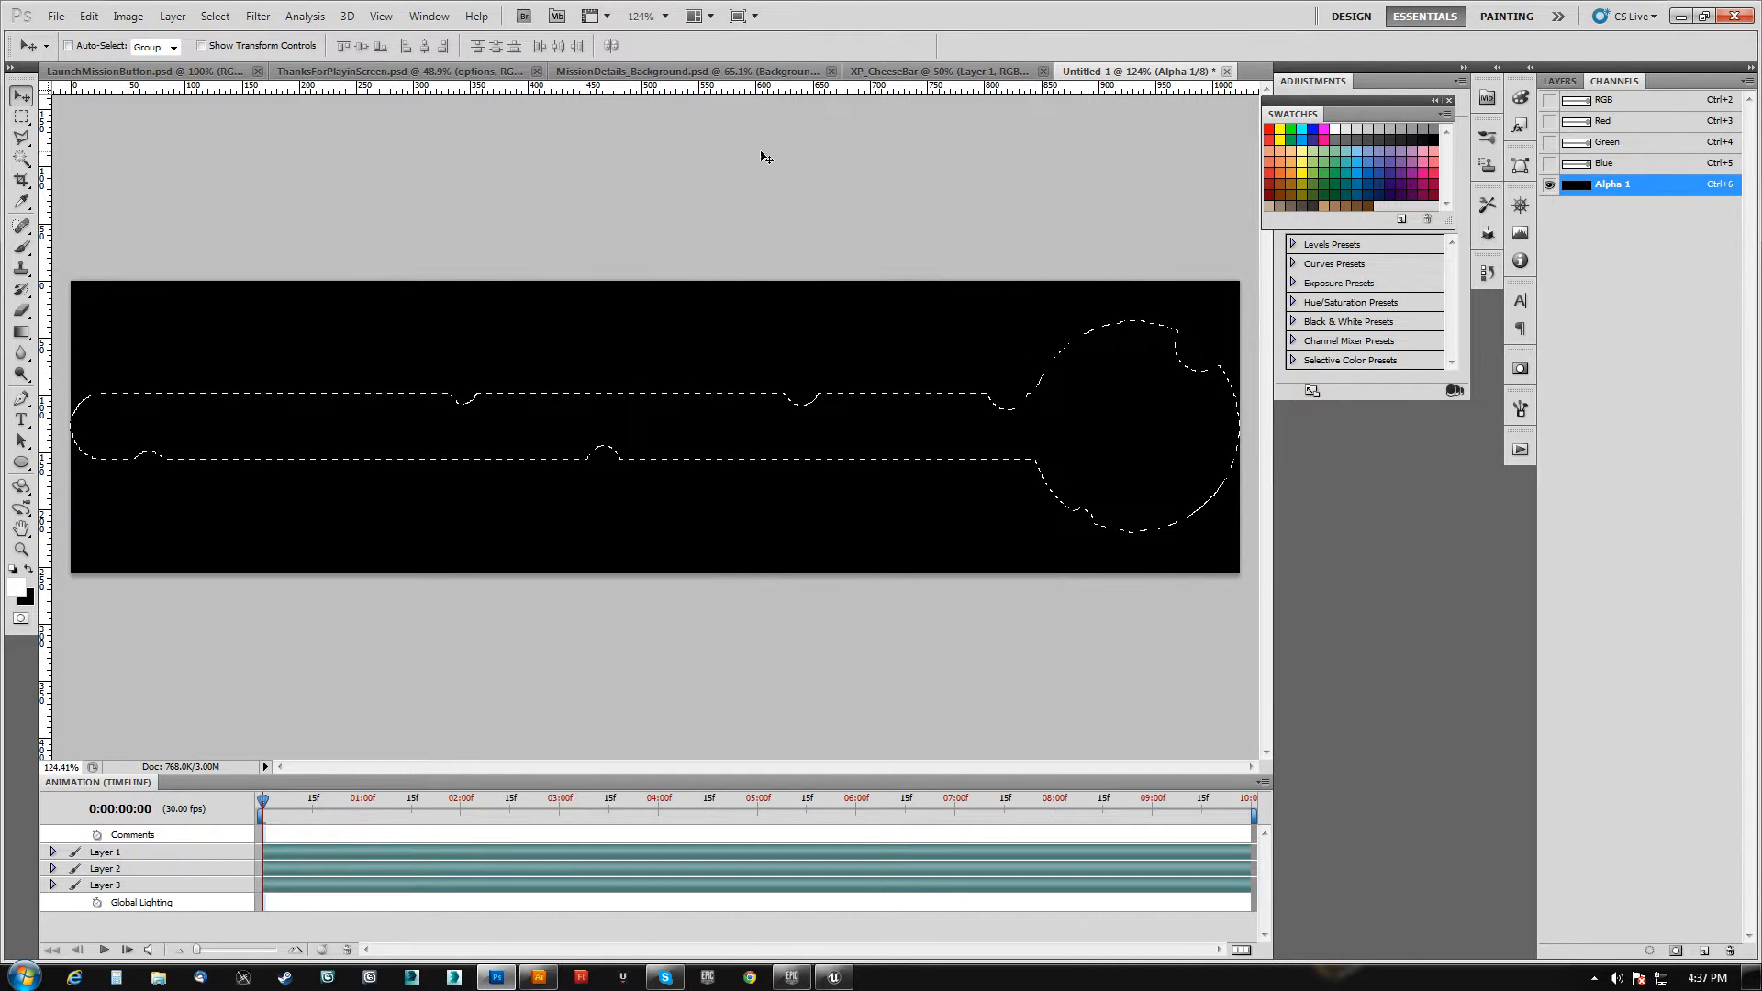
- Create a new document 1024 pixels wide and 512 pixels high
{"action": "key", "text": "ctrl+n"}
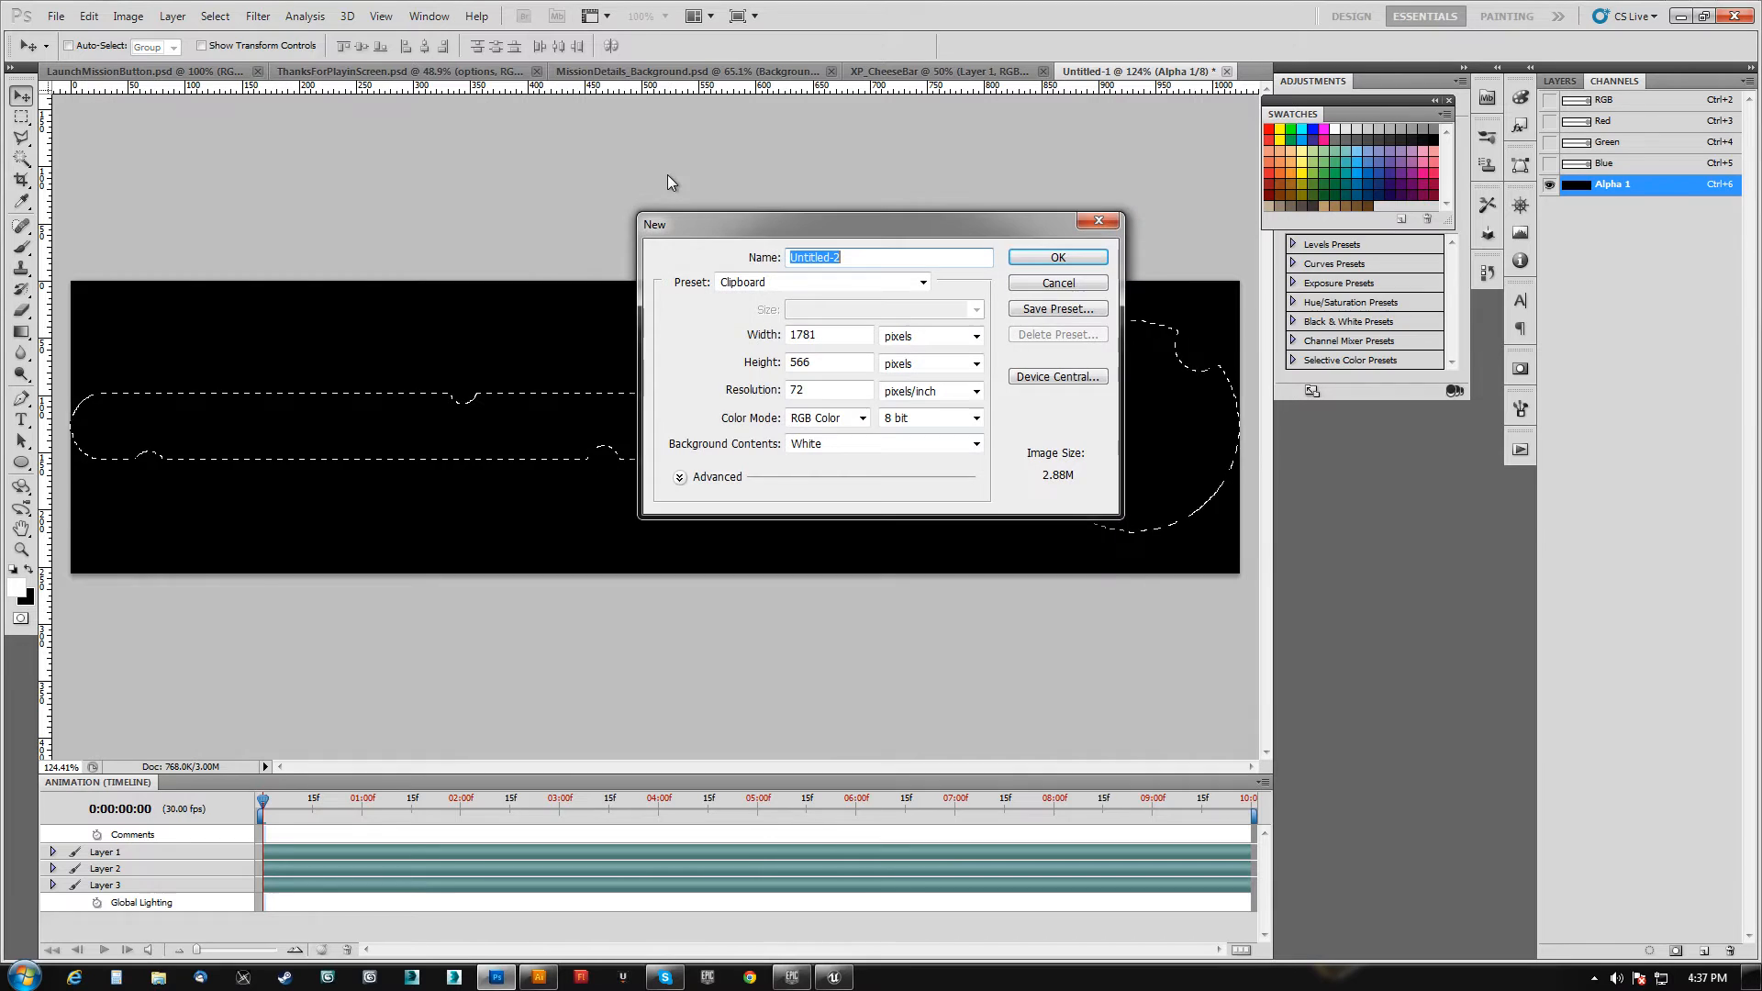
{"action": "double_click", "coordinate": [831, 333]}
{"action": "type", "text": "1024"}
{"action": "key", "text": "Tab"}
{"action": "key", "text": "Tab"}
{"action": "type", "text": "512"}
{"action": "key", "text": "Return"}
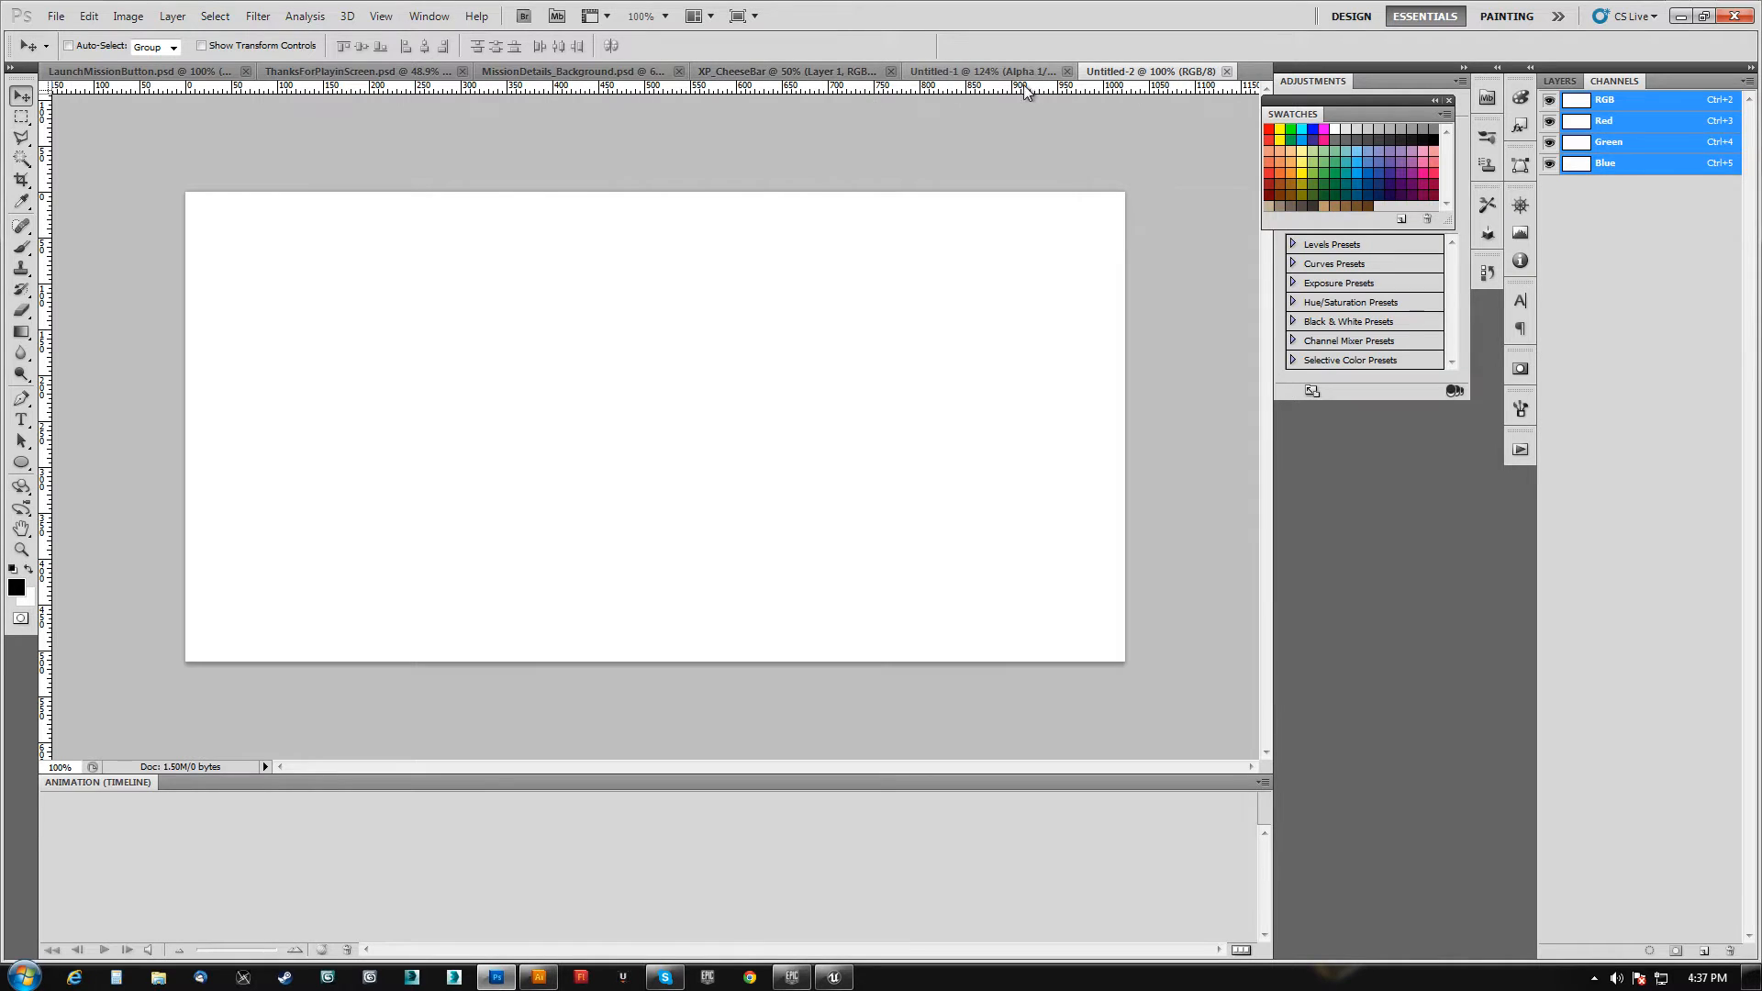
- Transfer the bar-shaped selection outline from Untitled-1 into the new document, centred on the canvas
{"action": "left_click", "coordinate": [991, 75]}
{"action": "key", "text": "m"}
{"action": "left_click_drag", "start_coordinate": [1109, 417], "coordinate": [881, 527]}
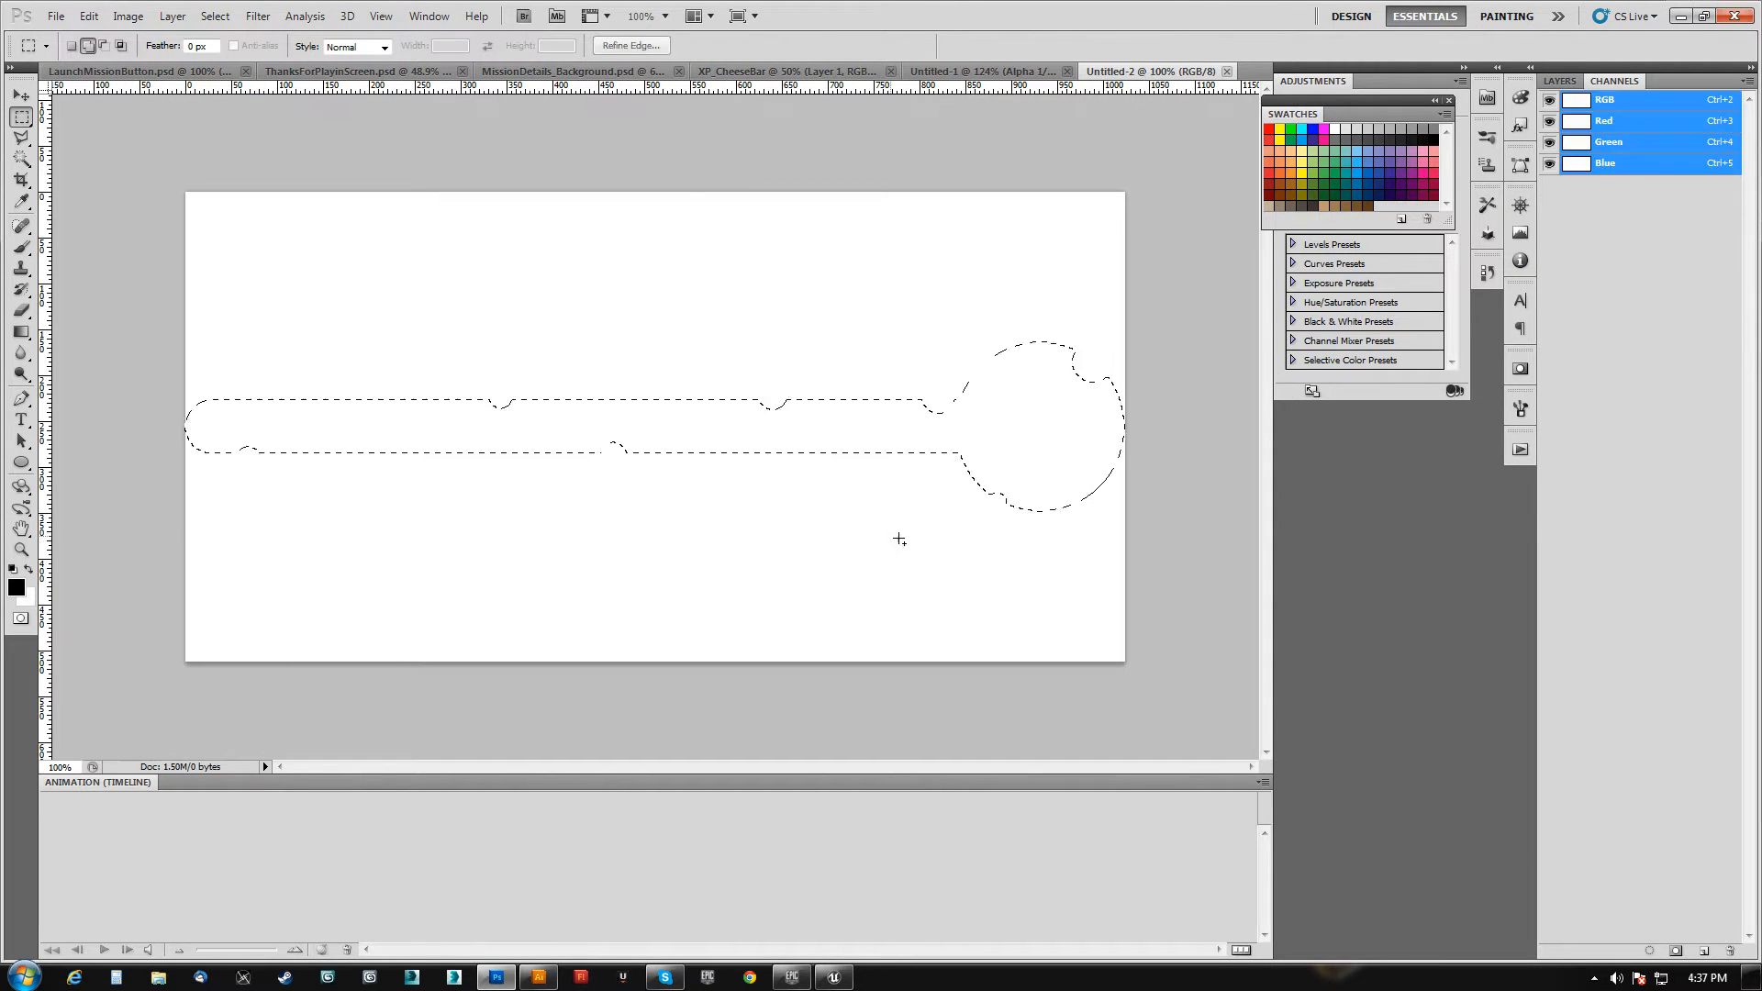
- Save the bar selection as an alpha channel in the new document, deselect, and display that channel alone
{"action": "left_click", "coordinate": [1677, 950]}
{"action": "key", "text": "ctrl+d"}
{"action": "left_click", "coordinate": [1597, 184]}
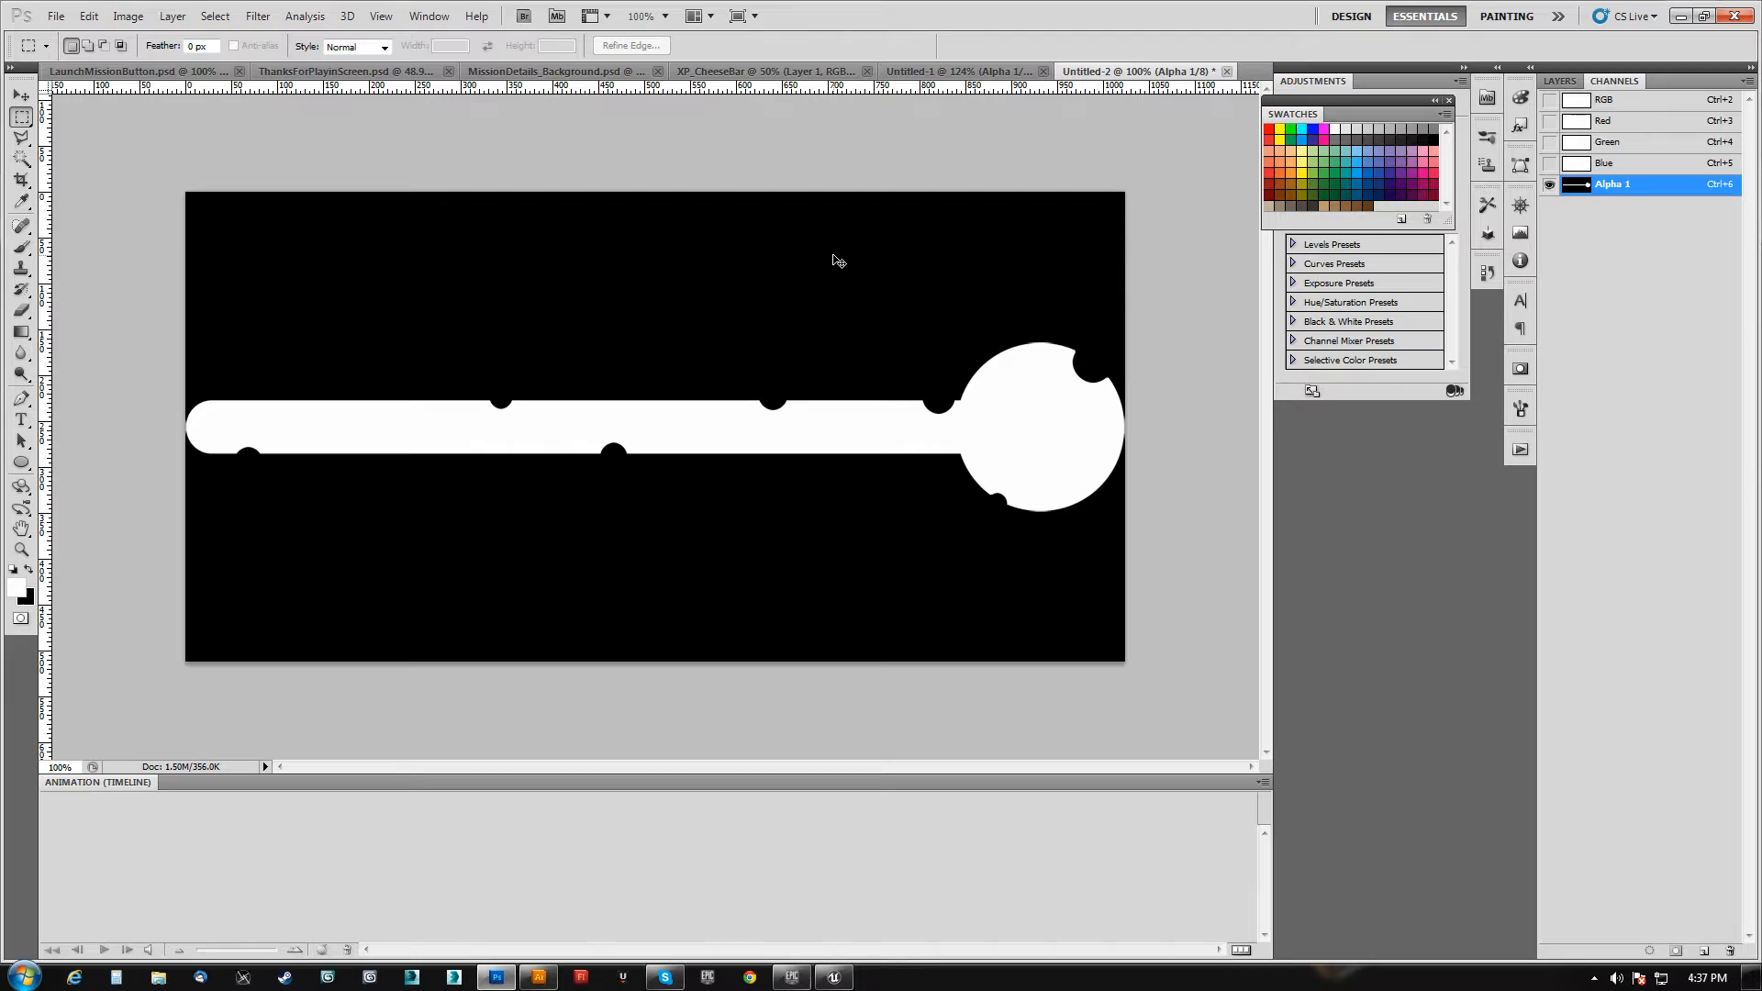
- Darken the bar in the alpha channel with Levels, lowering the white output level to 41
{"action": "key", "text": "ctrl+l"}
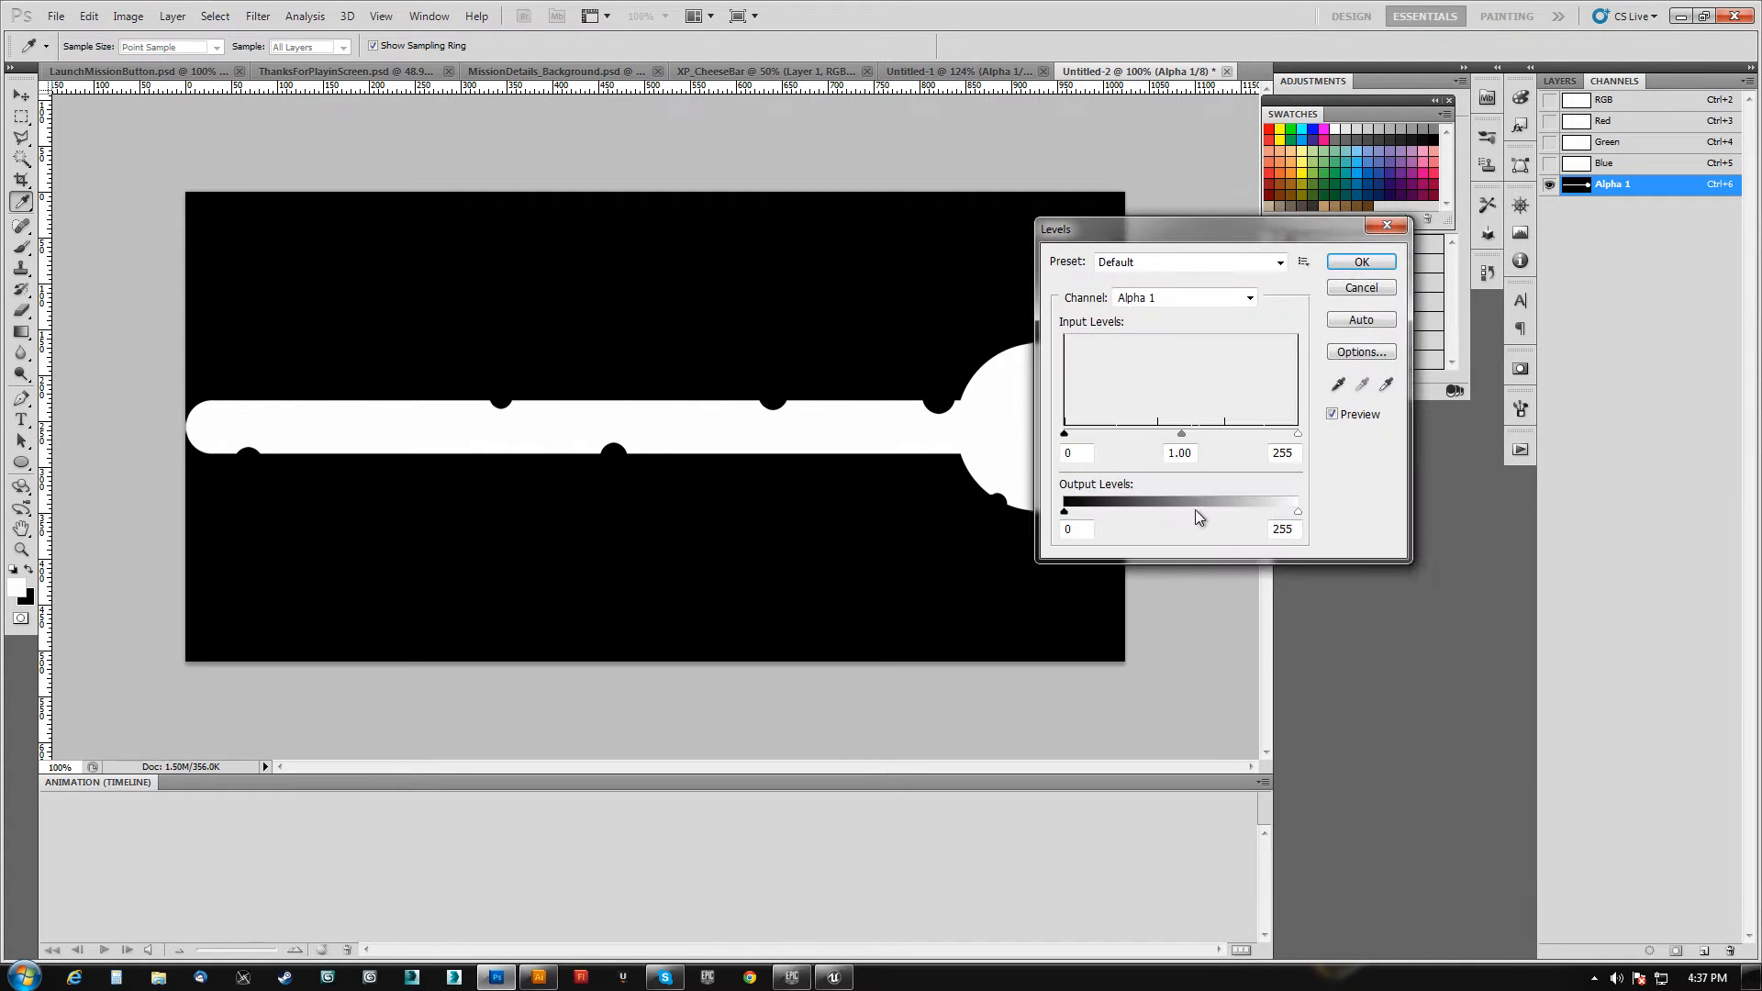
{"action": "left_click_drag", "start_coordinate": [1297, 511], "coordinate": [1102, 502]}
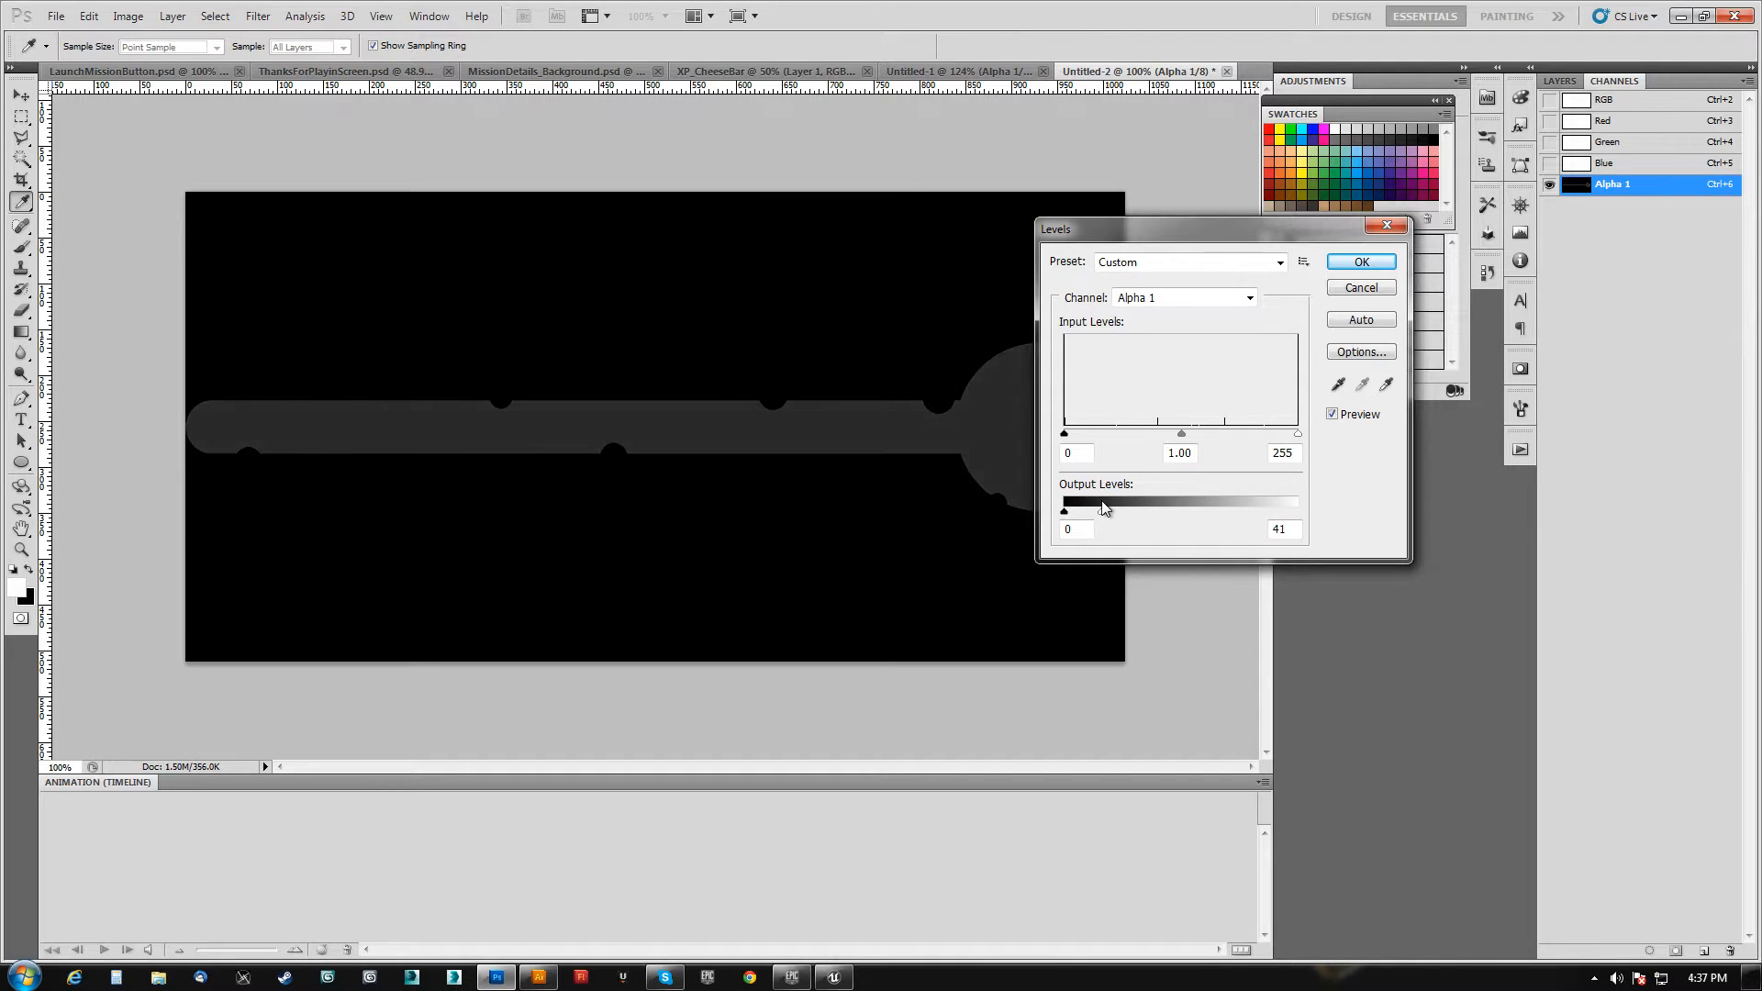
{"action": "left_click", "coordinate": [1364, 262]}
- Bring the Layer 1 outline selection from Untitled-1 into Untitled-2, fill it with white in Alpha 1, and deselect
{"action": "left_click", "coordinate": [956, 72]}
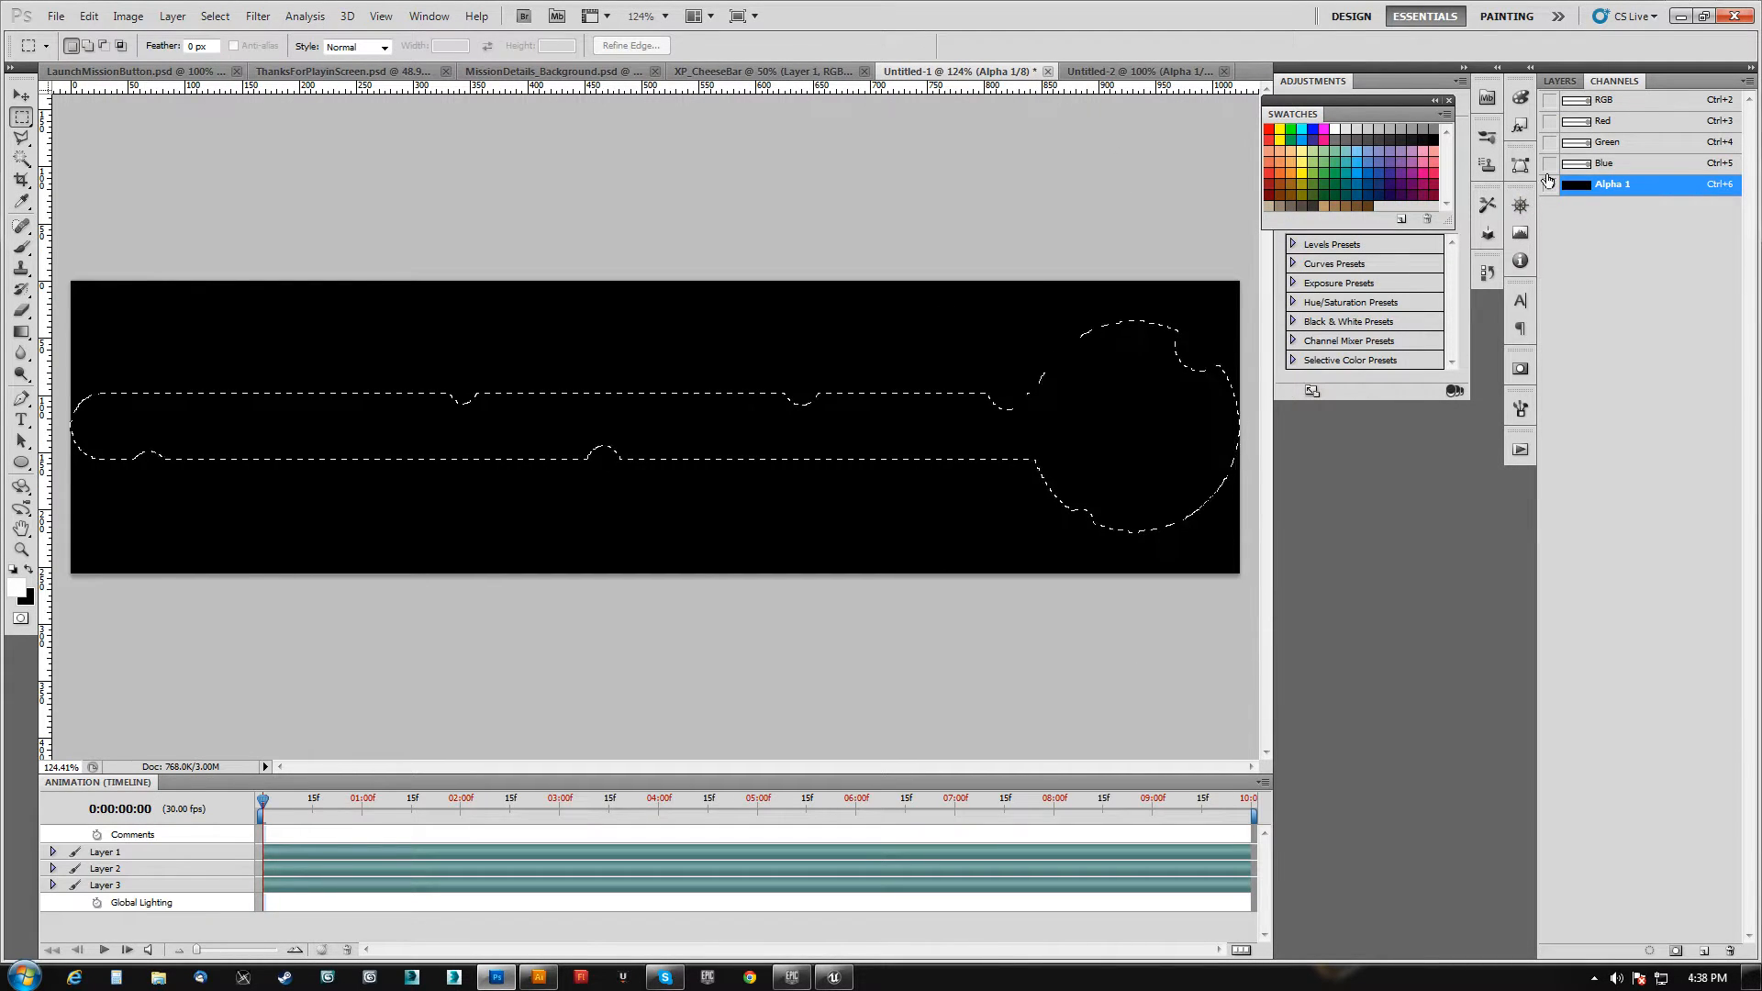
{"action": "left_click", "coordinate": [1559, 81]}
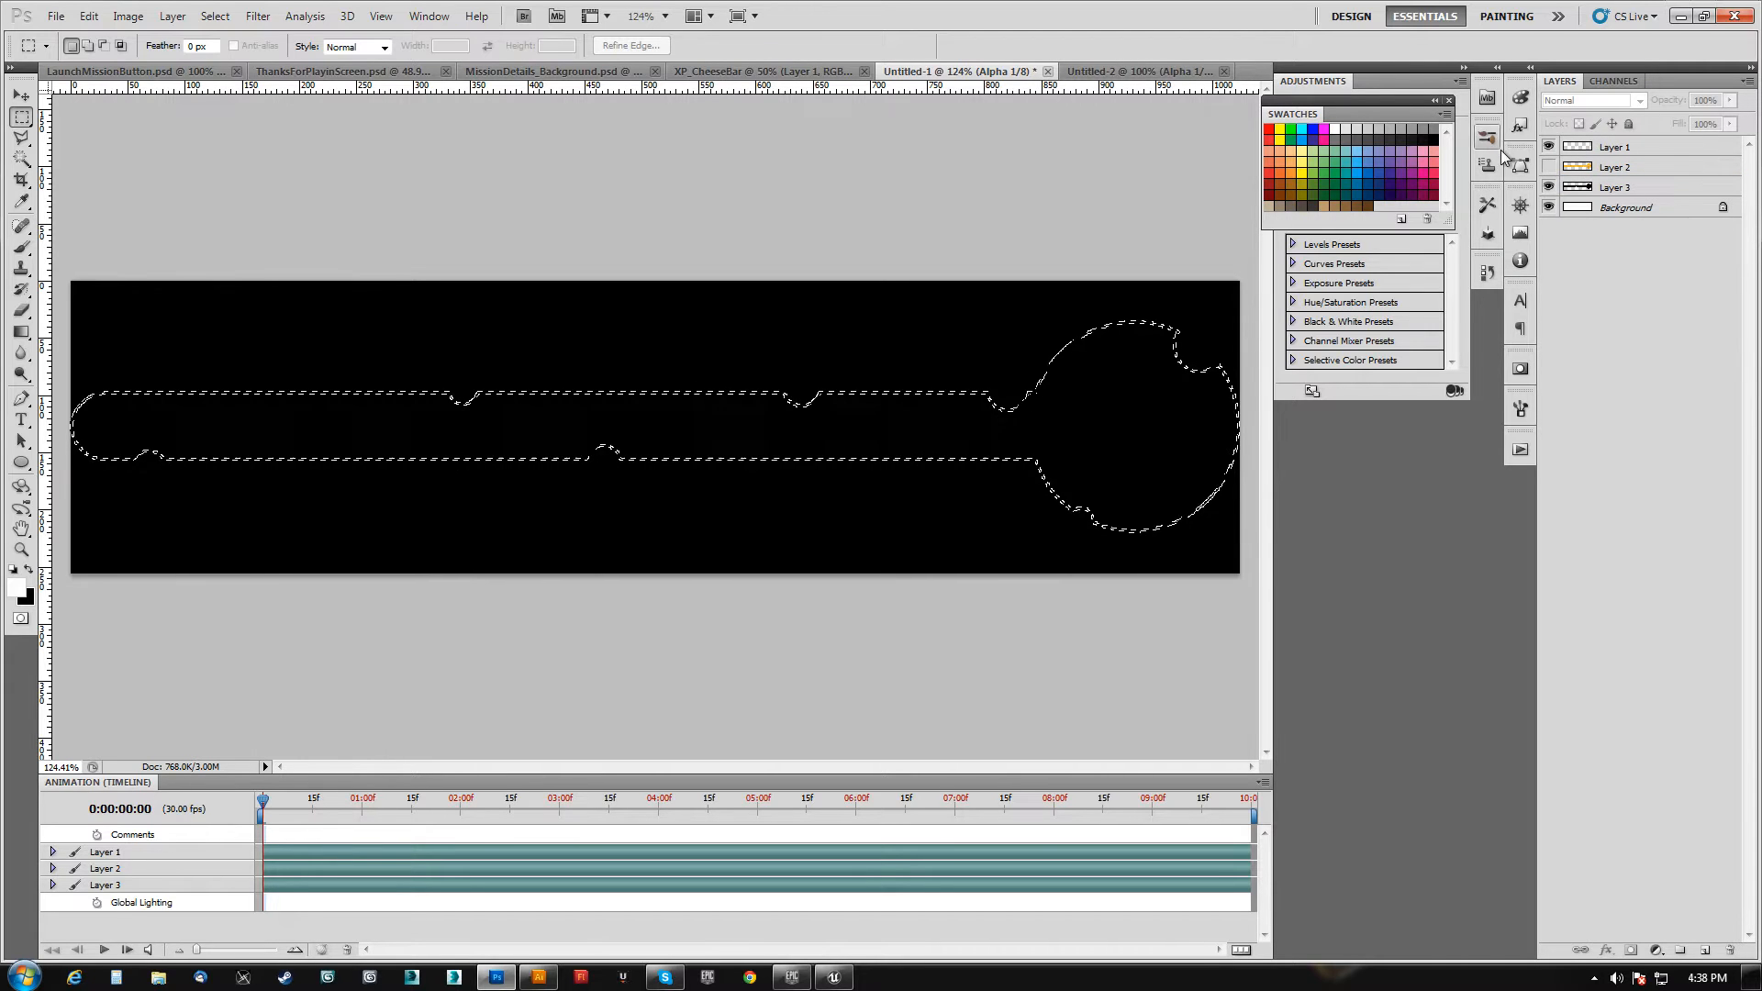
{"action": "left_click_drag", "start_coordinate": [1085, 343], "coordinate": [1001, 342]}
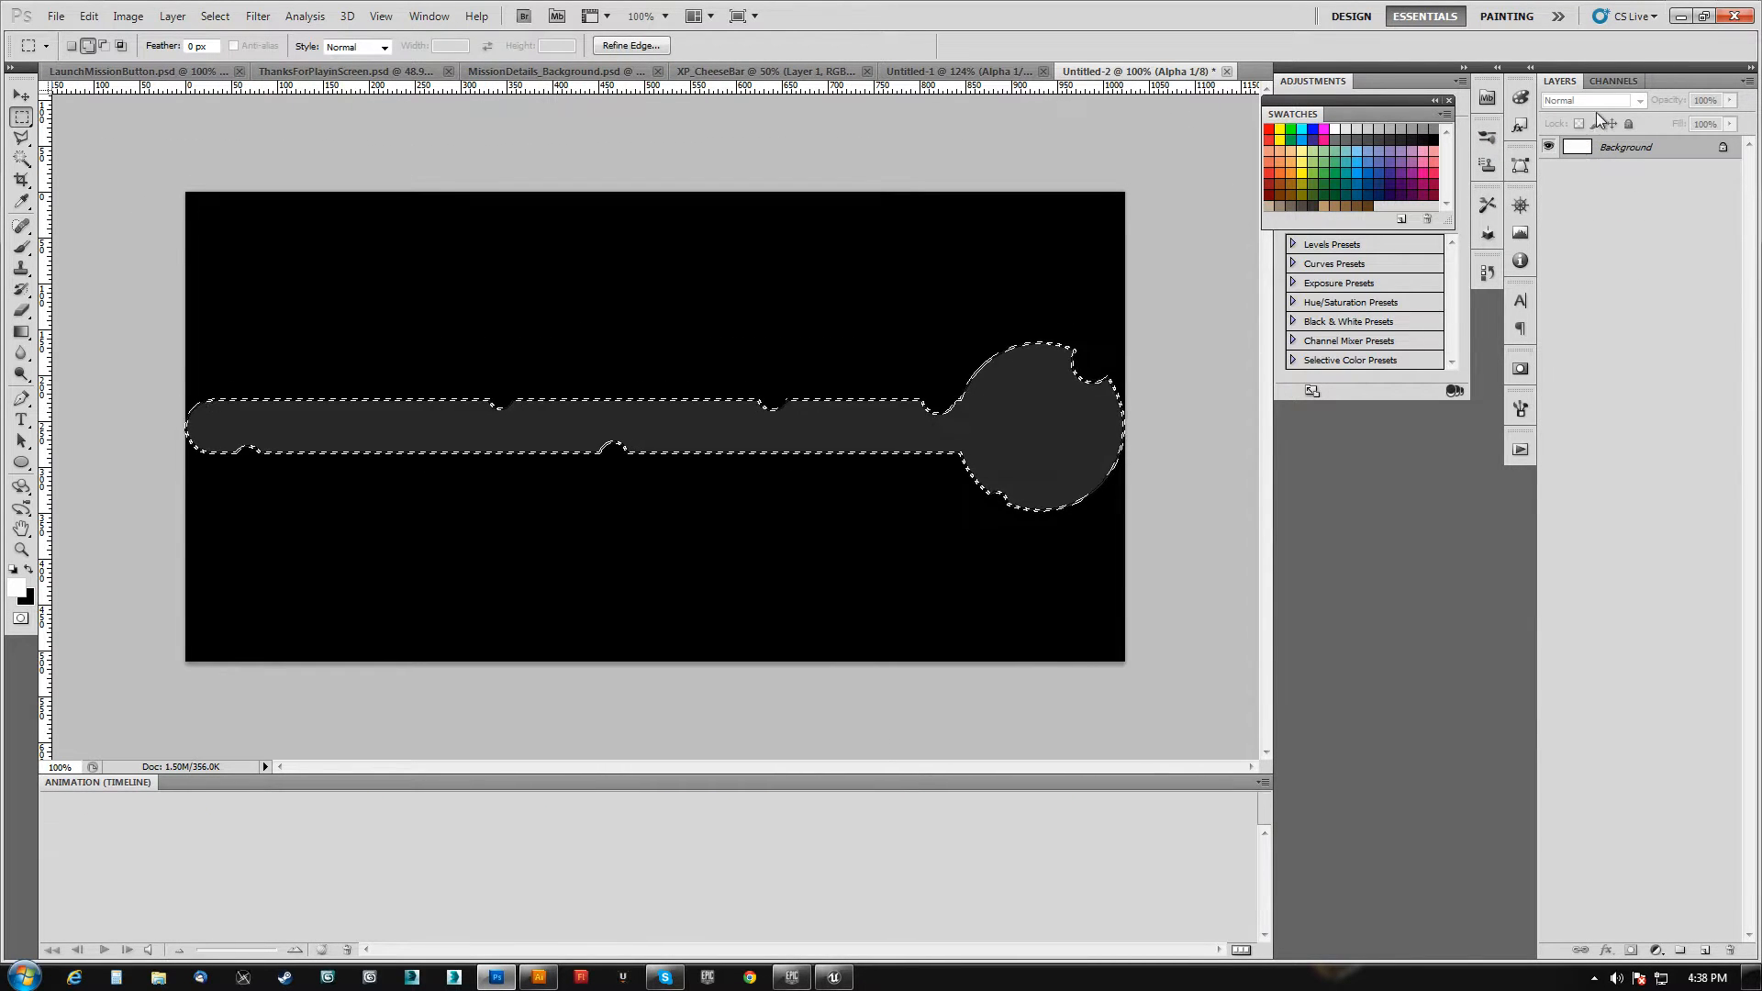
{"action": "left_click", "coordinate": [1613, 81]}
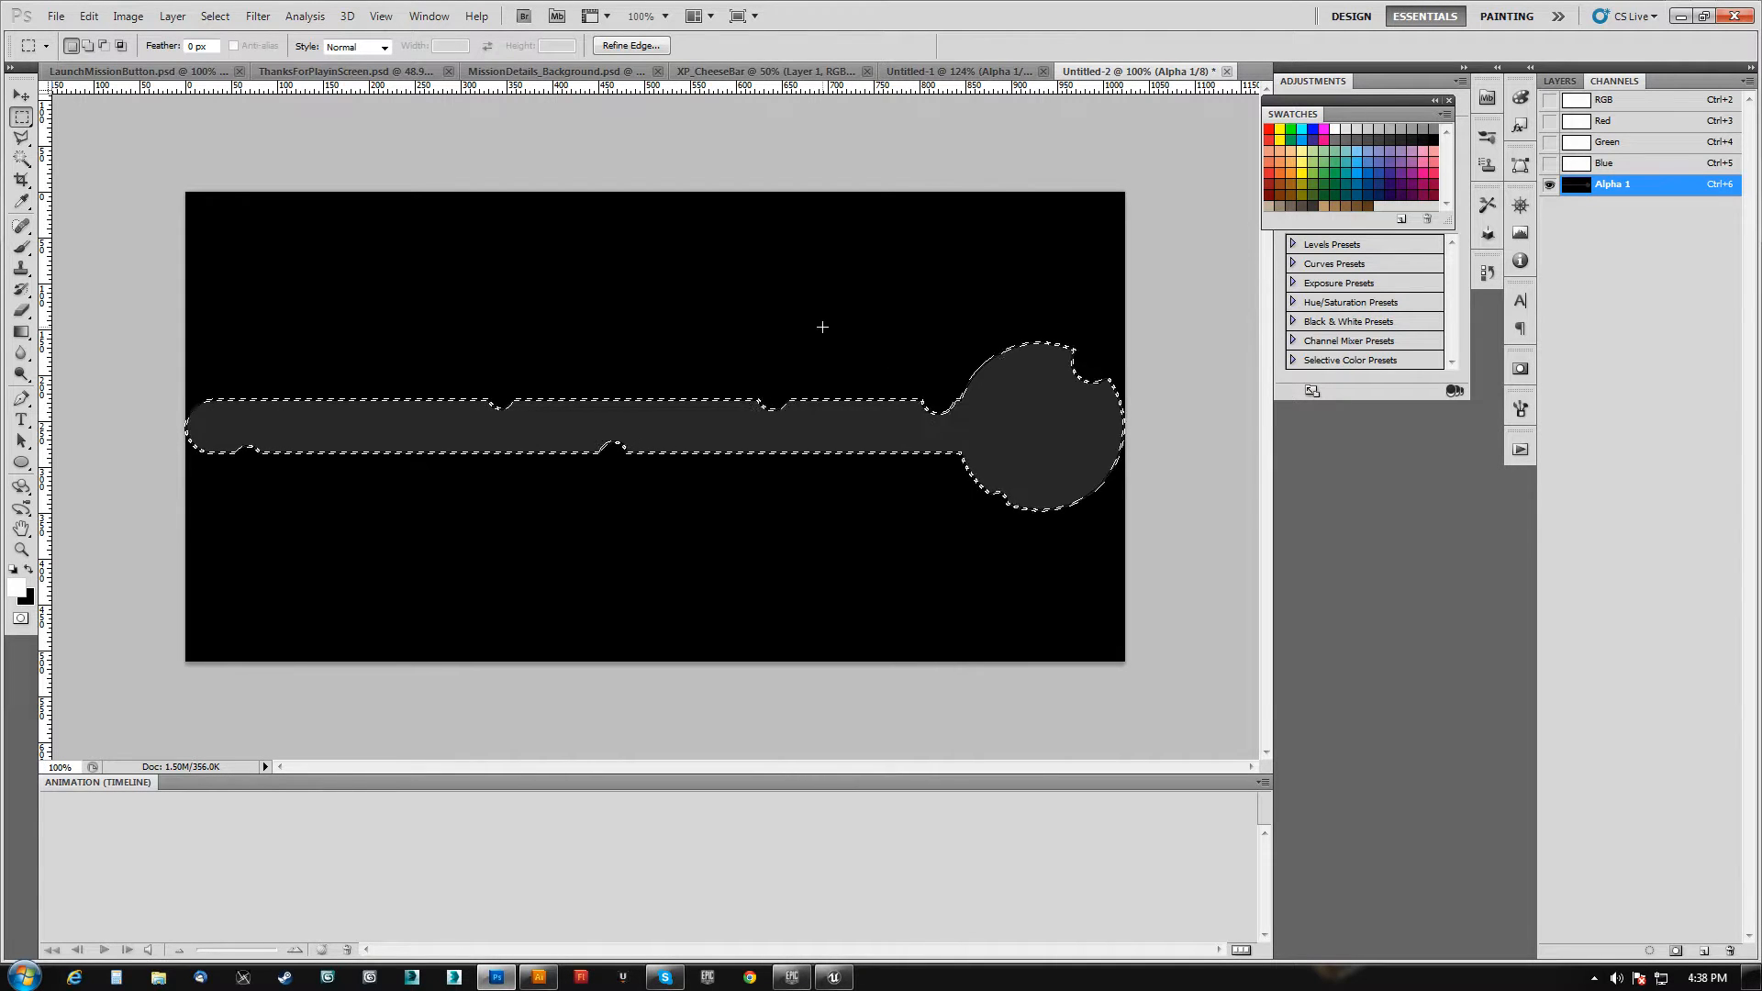
{"action": "key", "text": "ctrl+d"}
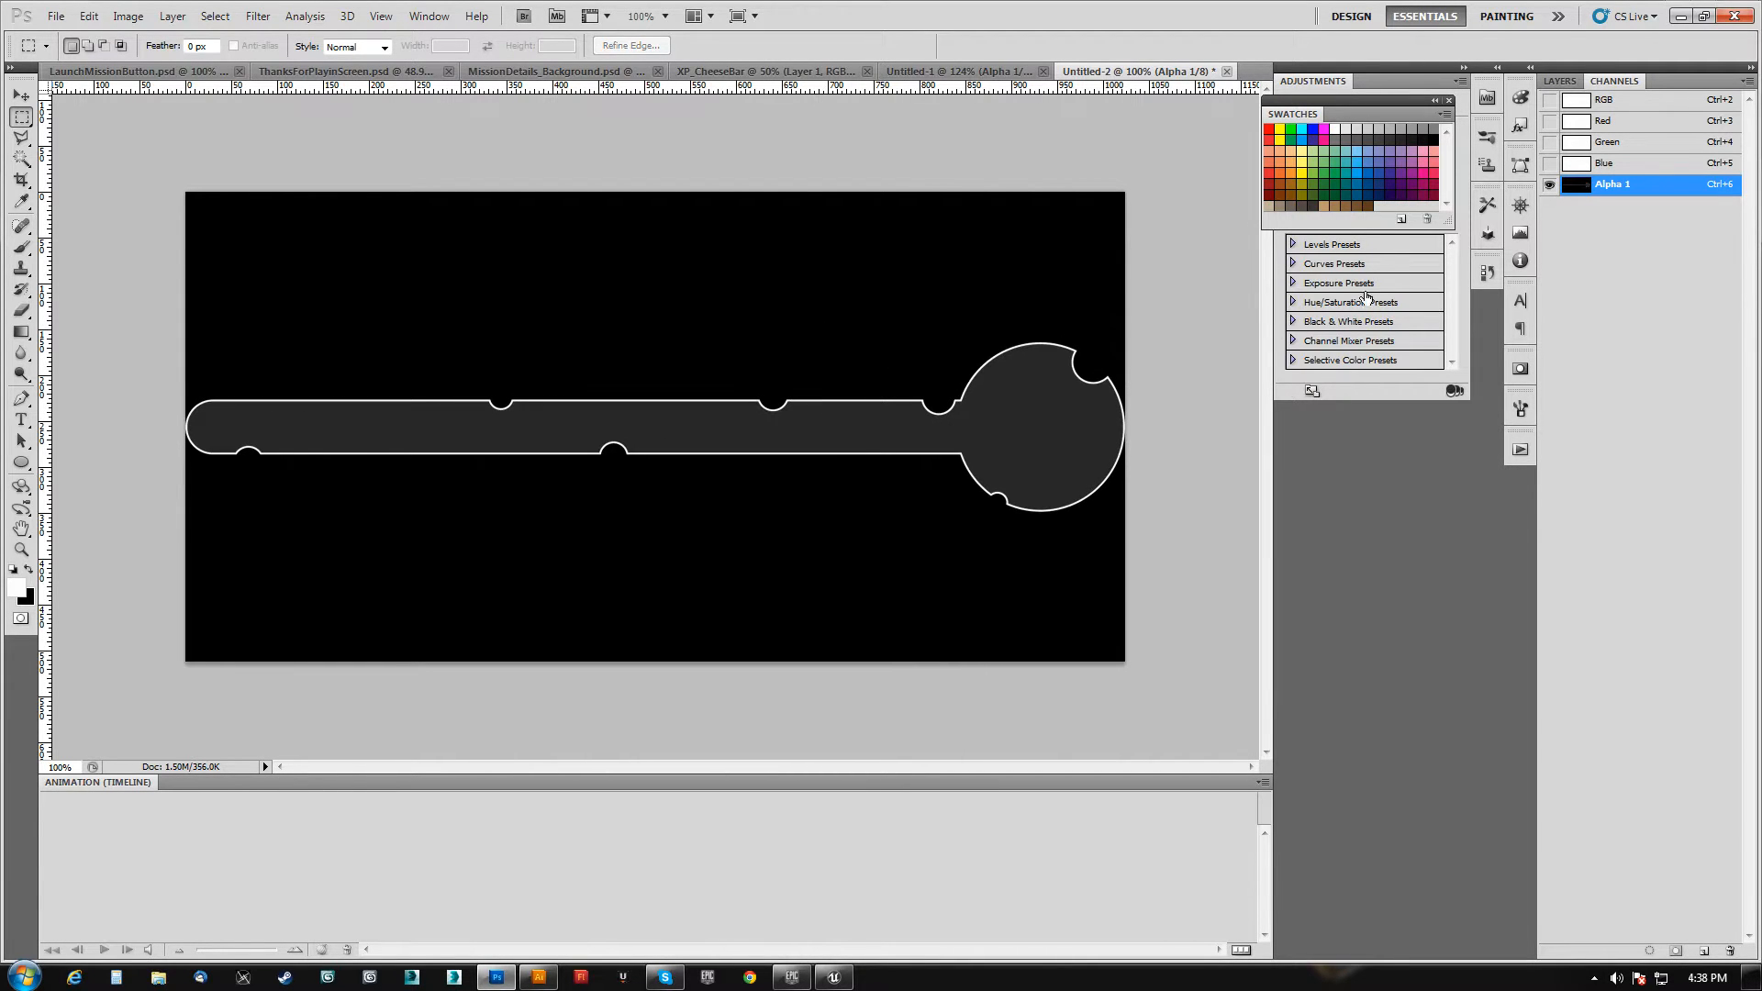
- Copy the finished alpha channel into Untitled-1, delete that document's old Alpha 1, and rename the copy Alpha 1
{"action": "key", "text": "v"}
{"action": "left_click_drag", "start_coordinate": [993, 395], "coordinate": [982, 454]}
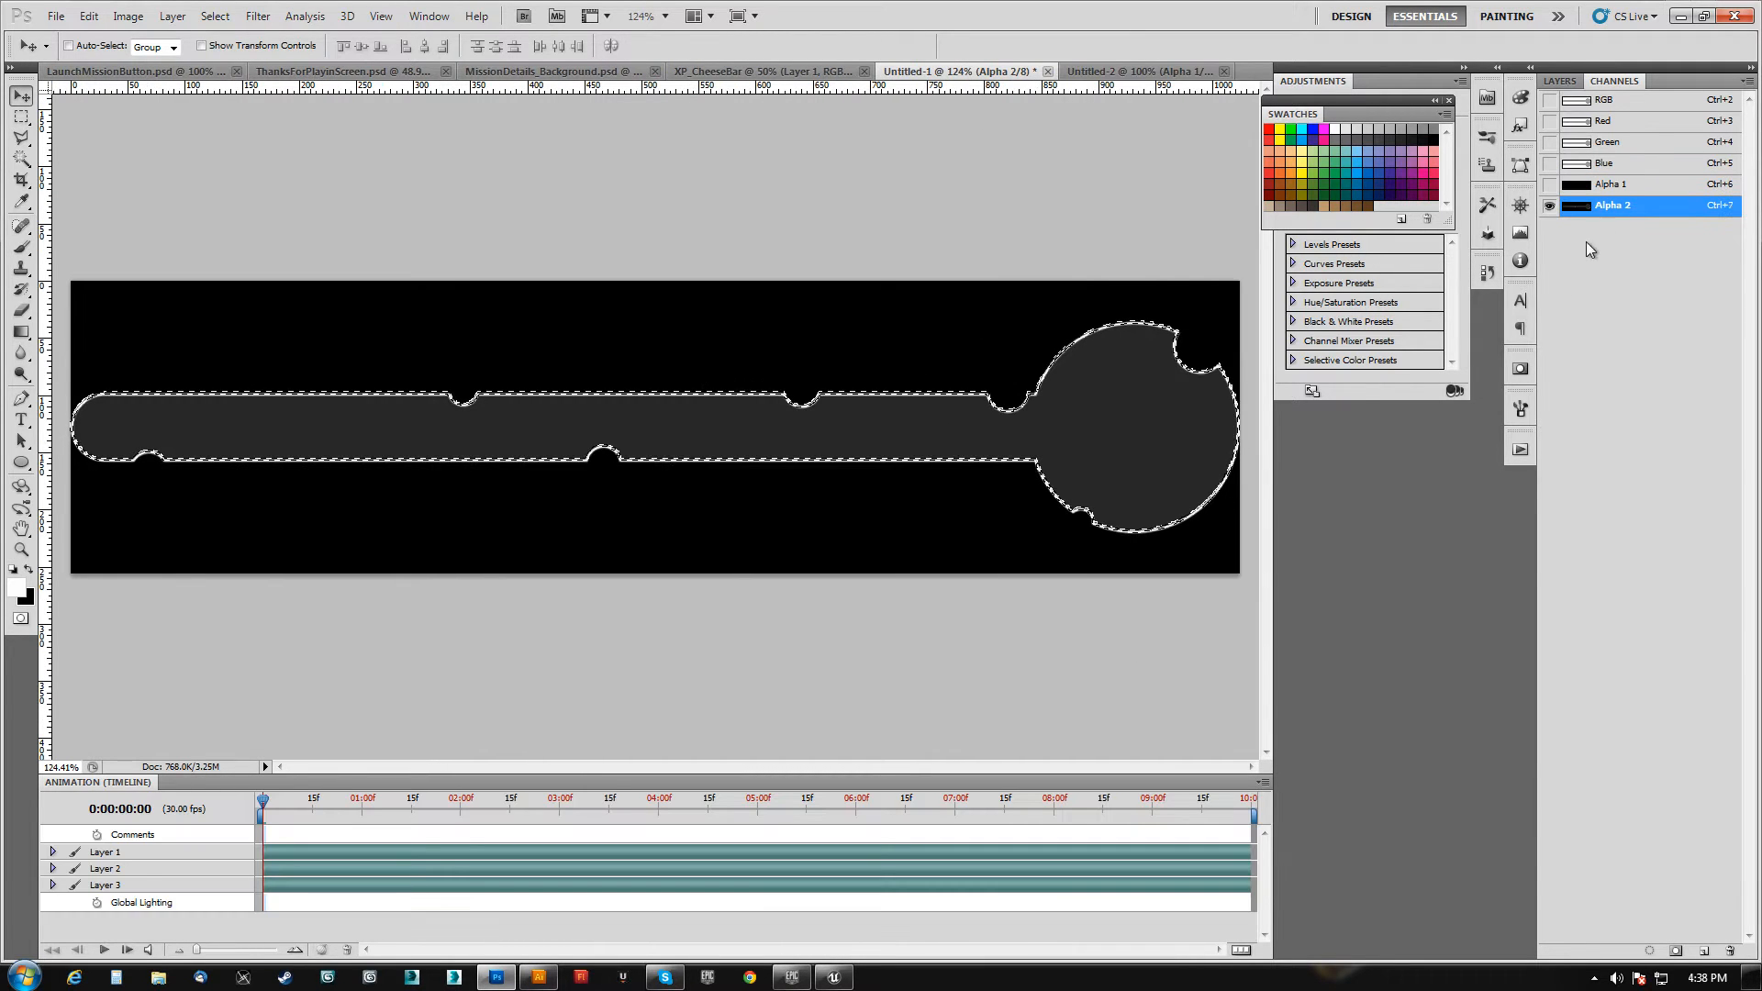
{"action": "key", "text": "ctrl+d"}
{"action": "left_click_drag", "start_coordinate": [1579, 183], "coordinate": [1730, 951]}
{"action": "double_click", "coordinate": [1623, 184]}
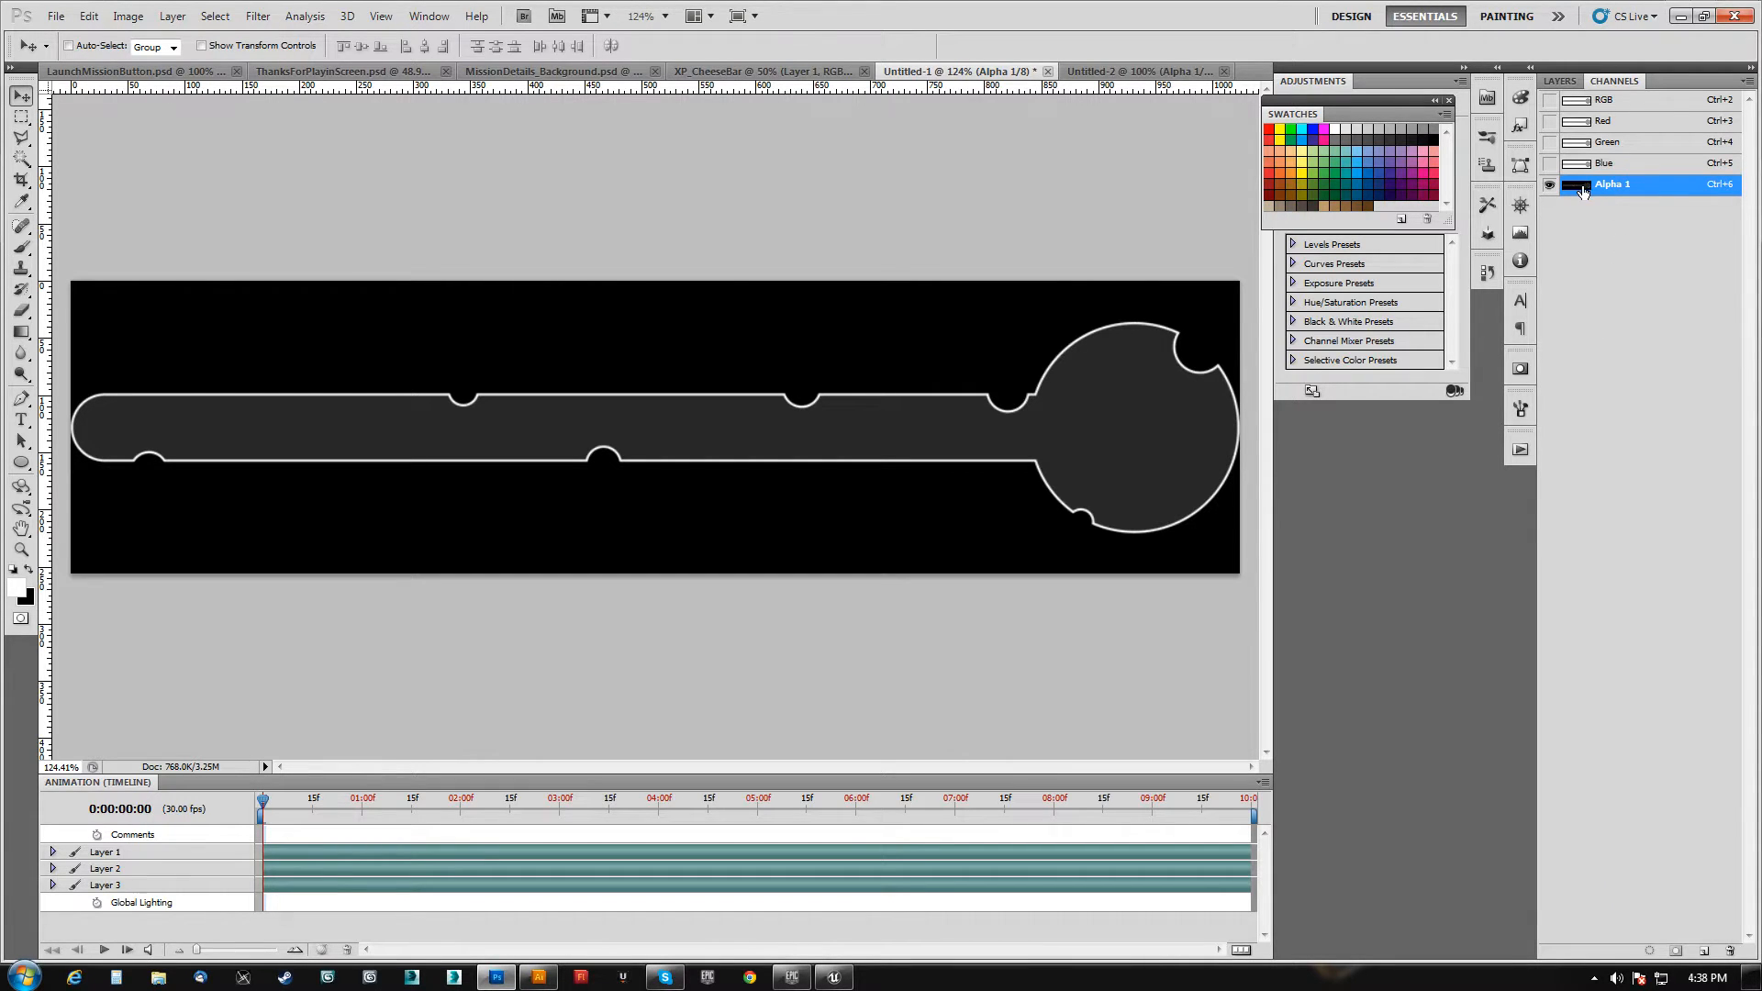
- Return to the RGB composite and fill the Background layer with black
{"action": "left_click", "coordinate": [1574, 102]}
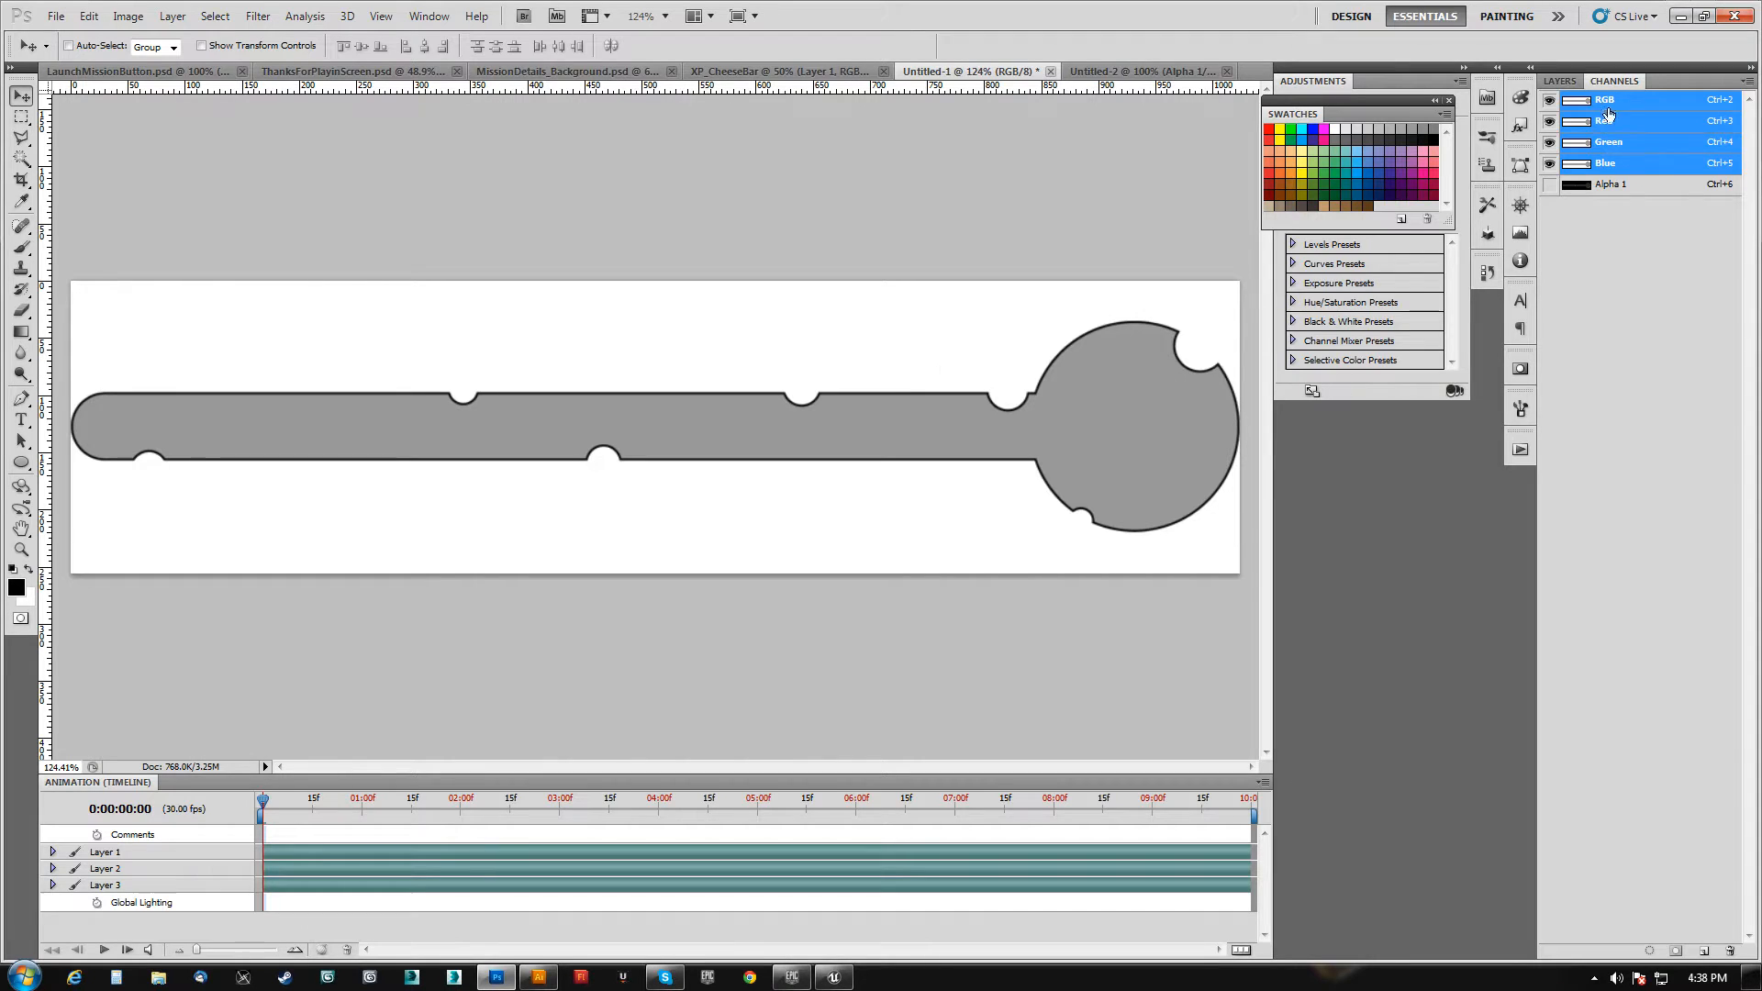
{"action": "left_click", "coordinate": [1560, 81]}
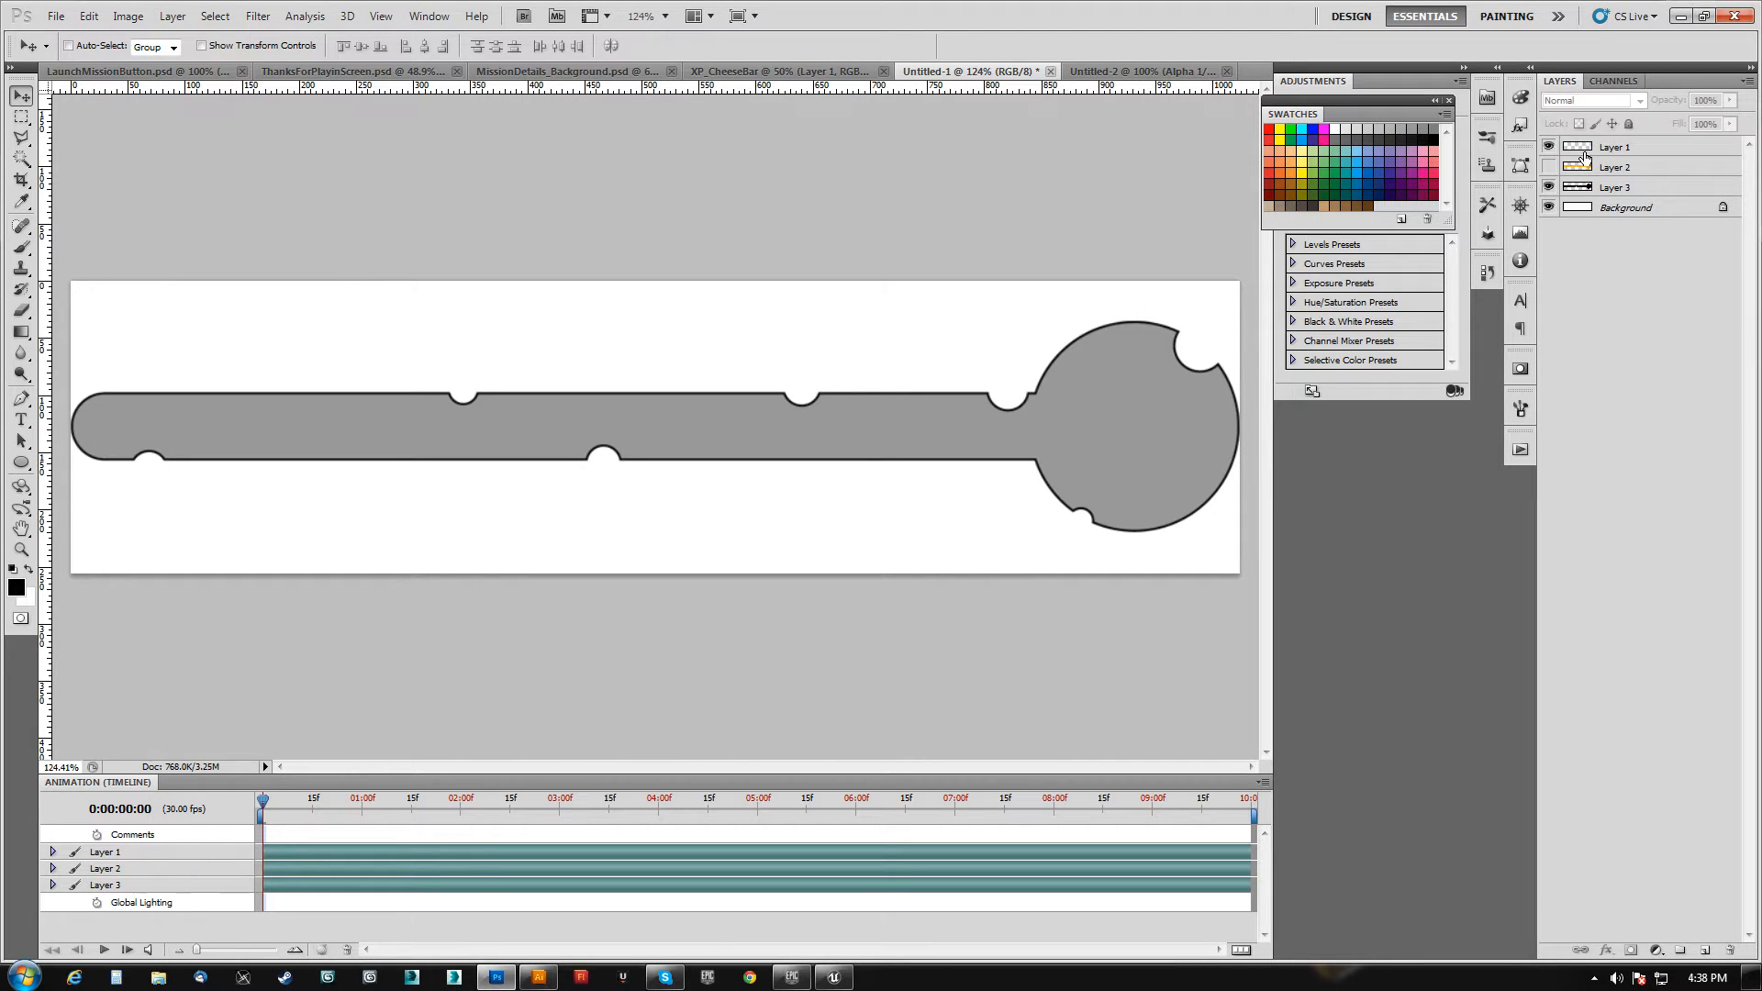
{"action": "left_click", "coordinate": [1549, 207]}
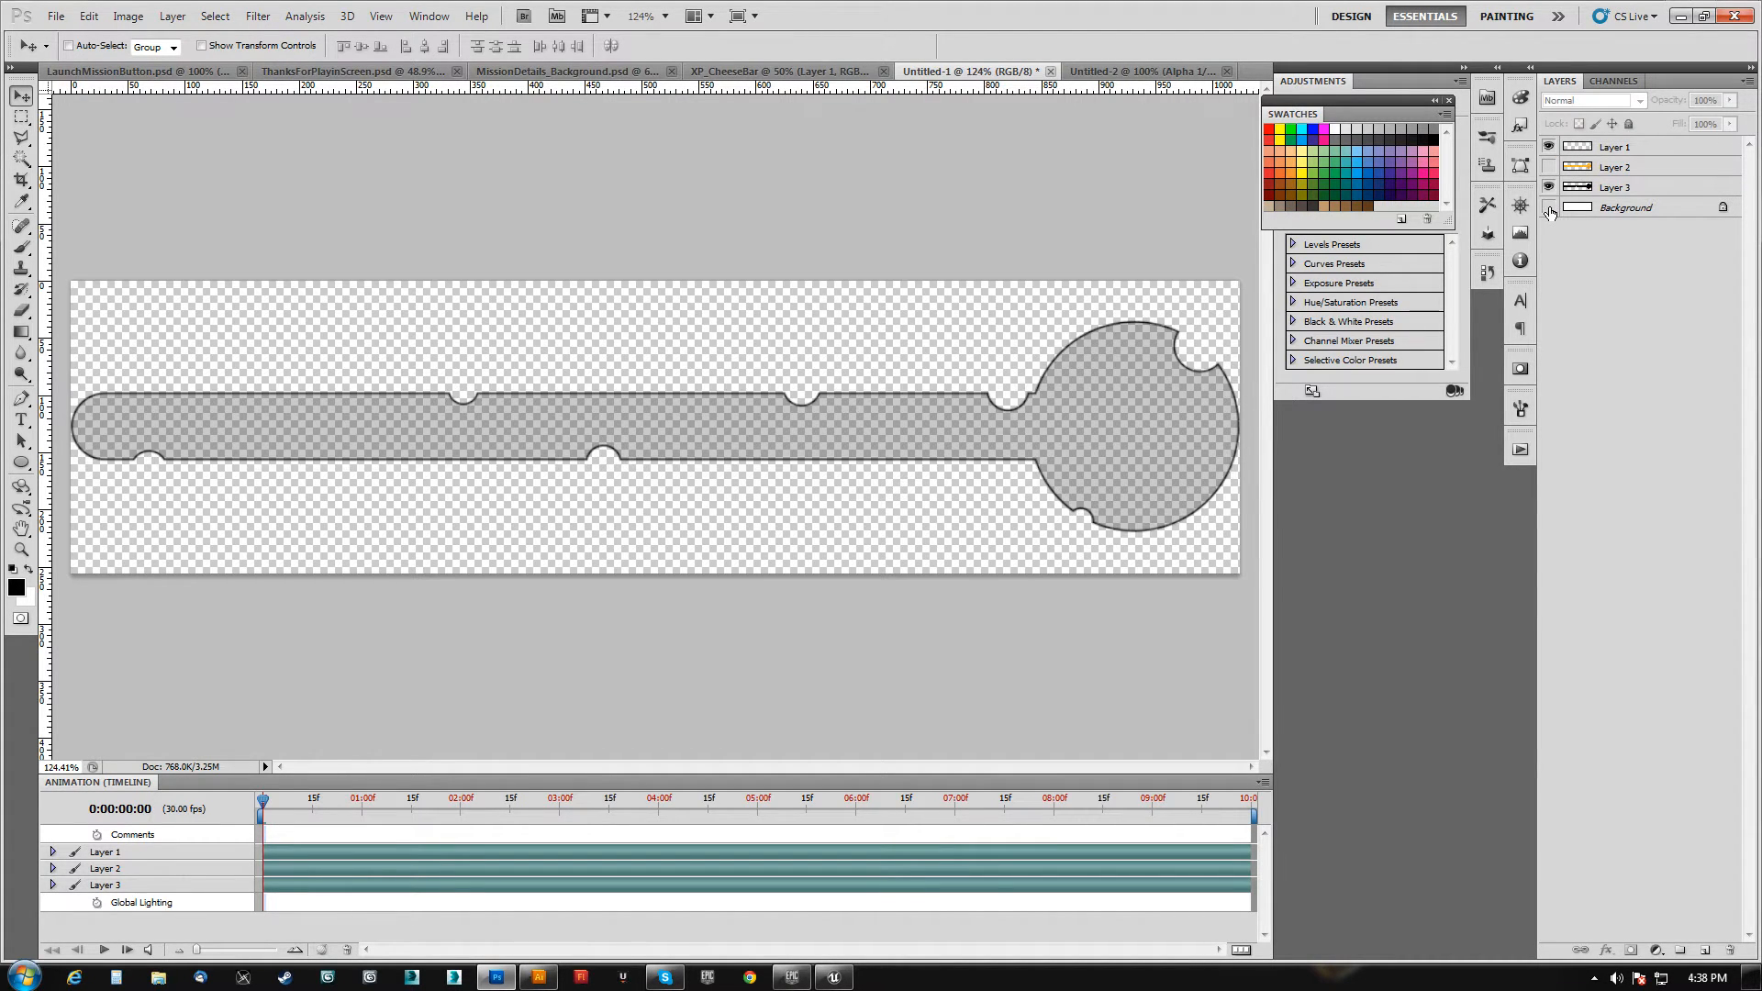
{"action": "left_click", "coordinate": [1587, 209]}
{"action": "left_click", "coordinate": [1549, 208]}
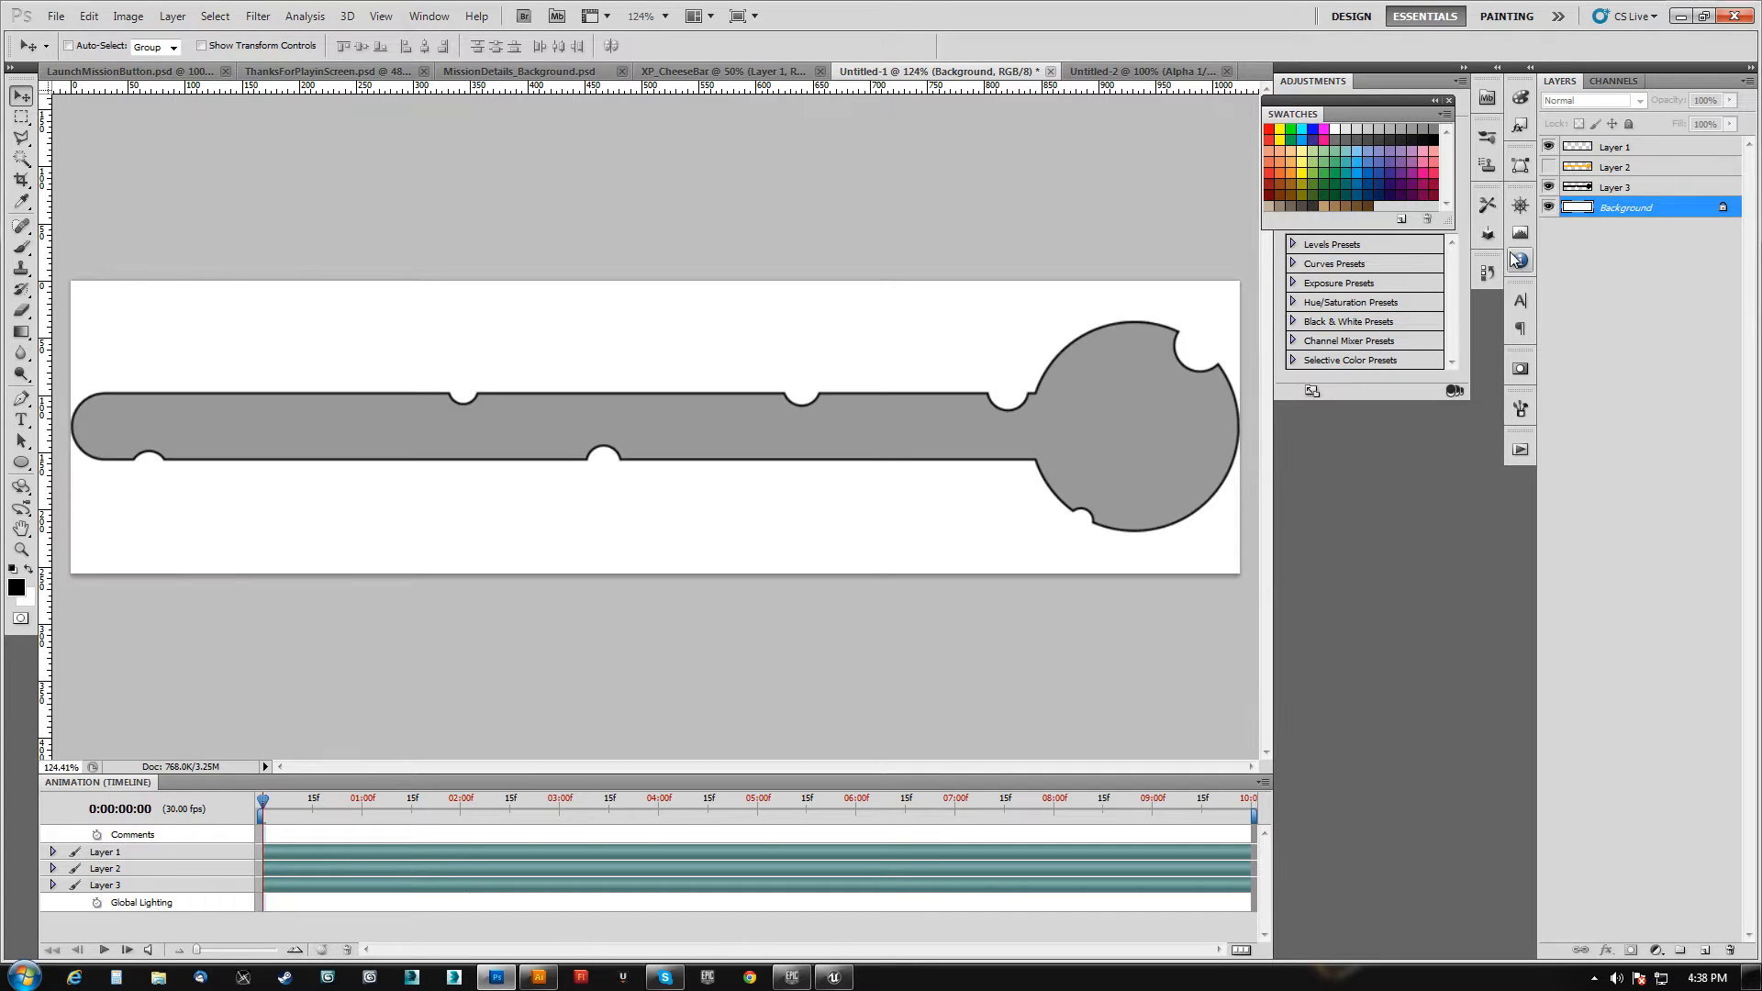
{"action": "key", "text": "alt+BackSpace"}
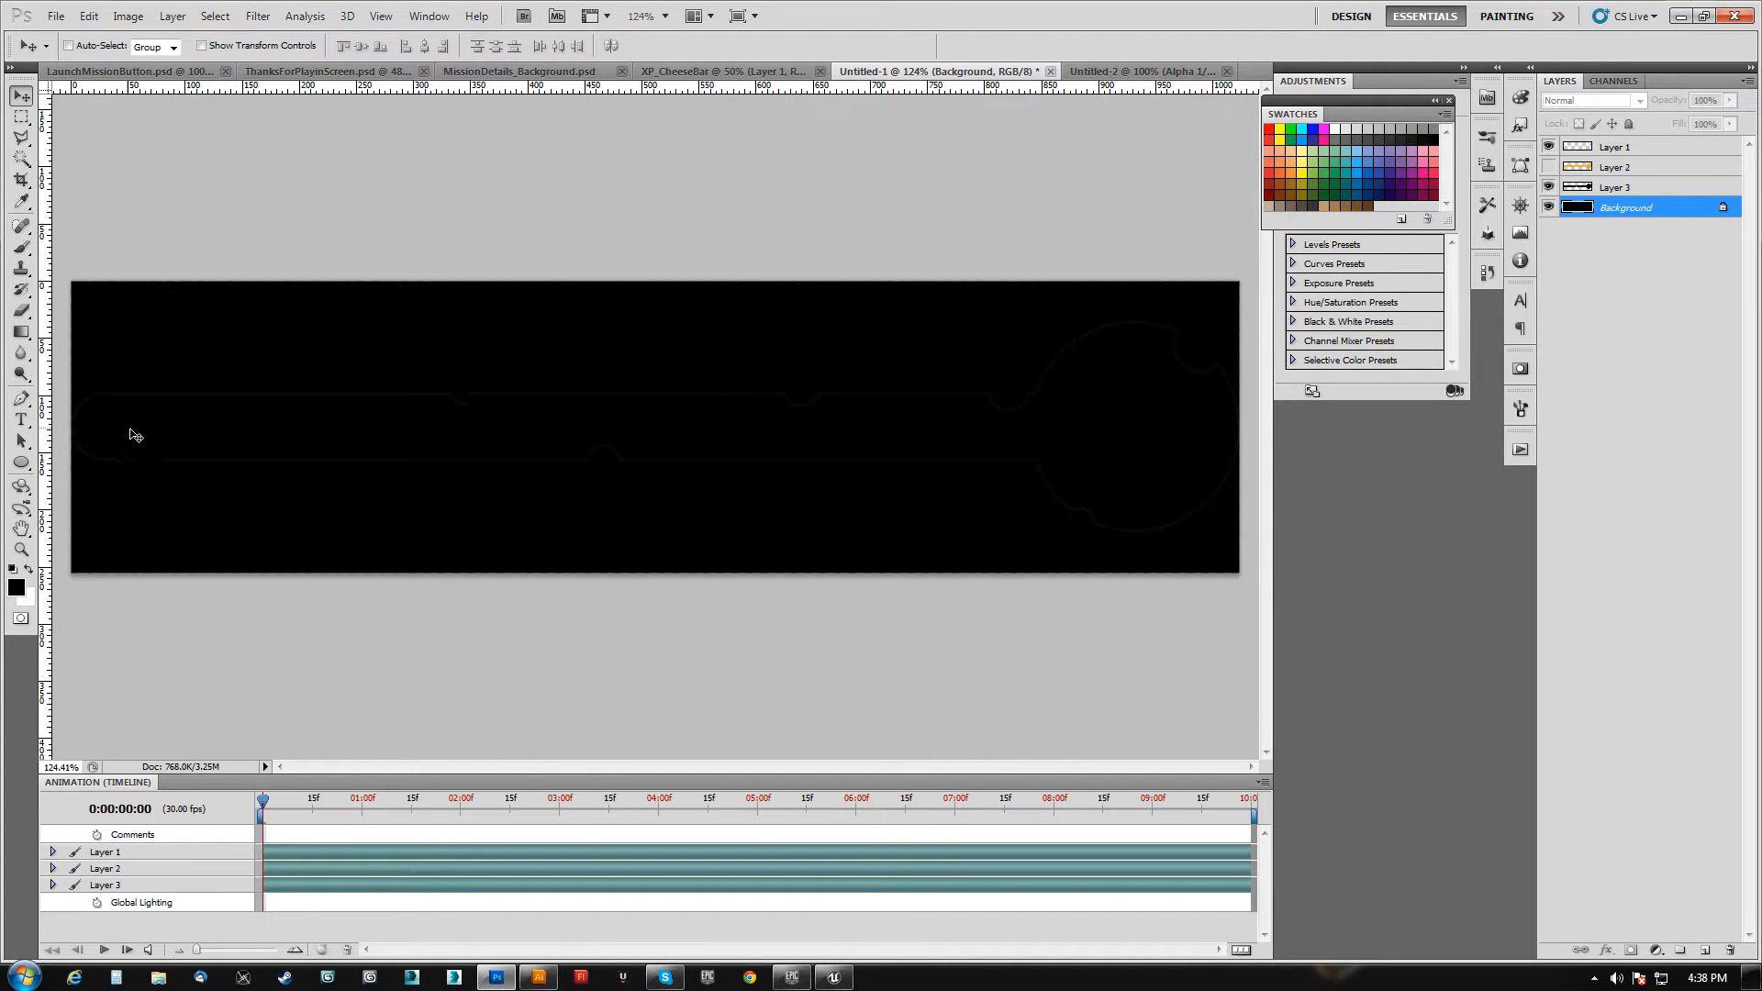
- Lock Layer 1's transparent pixels, fill its outline with black, and check it by toggling the Background layer's visibility
{"action": "left_click", "coordinate": [1587, 151]}
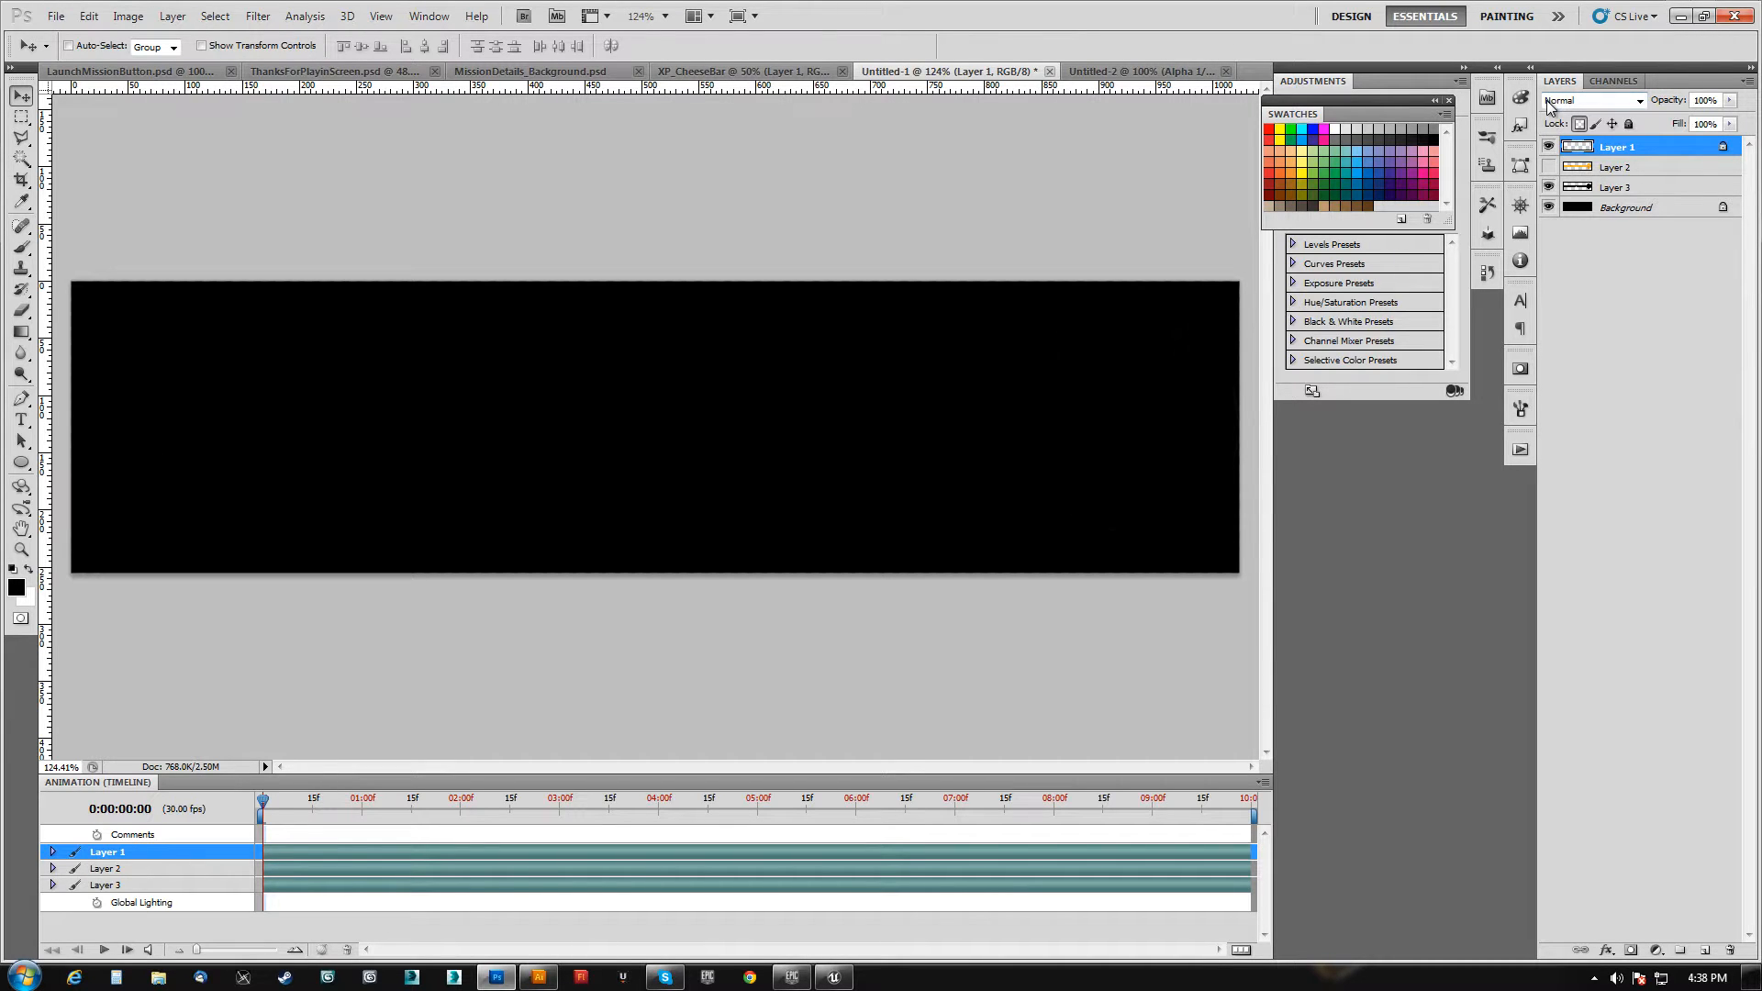
{"action": "left_click", "coordinate": [1549, 209]}
{"action": "left_click", "coordinate": [1549, 208]}
{"action": "left_click", "coordinate": [1549, 208]}
{"action": "left_click", "coordinate": [1549, 208]}
- Save the document as XPBar.psd in the UI_Production folder with Maximize Compatibility enabled
{"action": "key", "text": "ctrl+s"}
{"action": "left_click", "coordinate": [163, 187]}
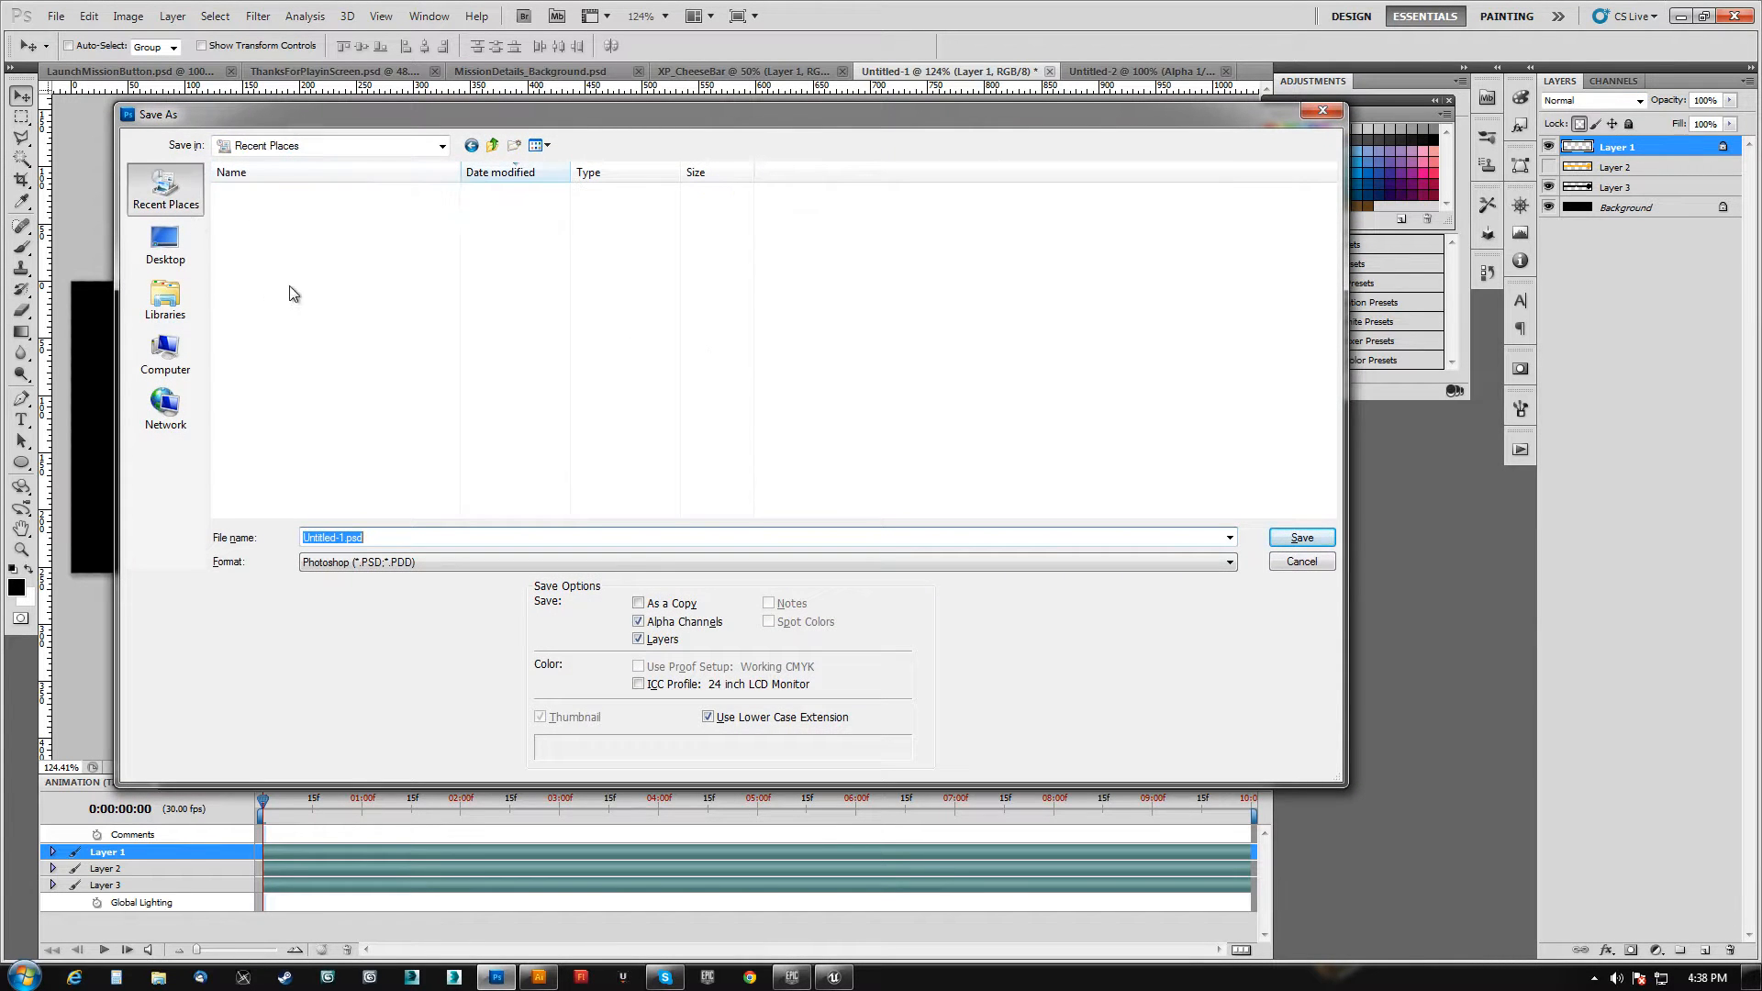
{"action": "double_click", "coordinate": [267, 228]}
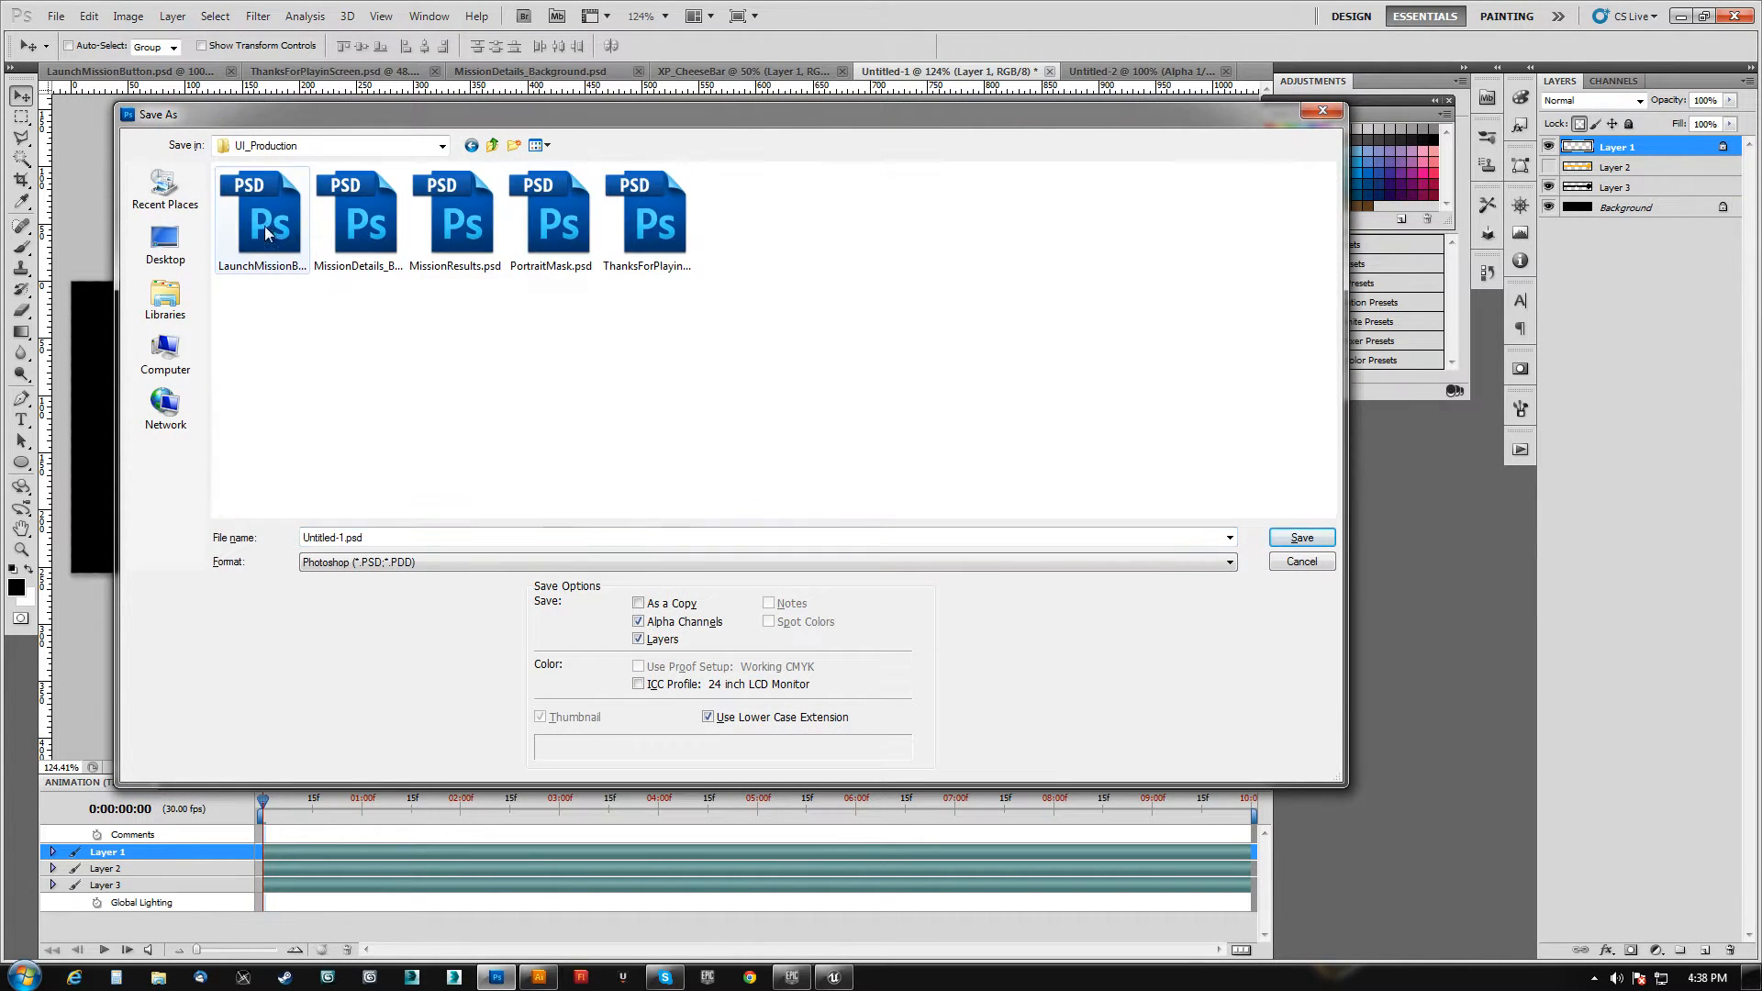
{"action": "type", "text": "XPBar_"}
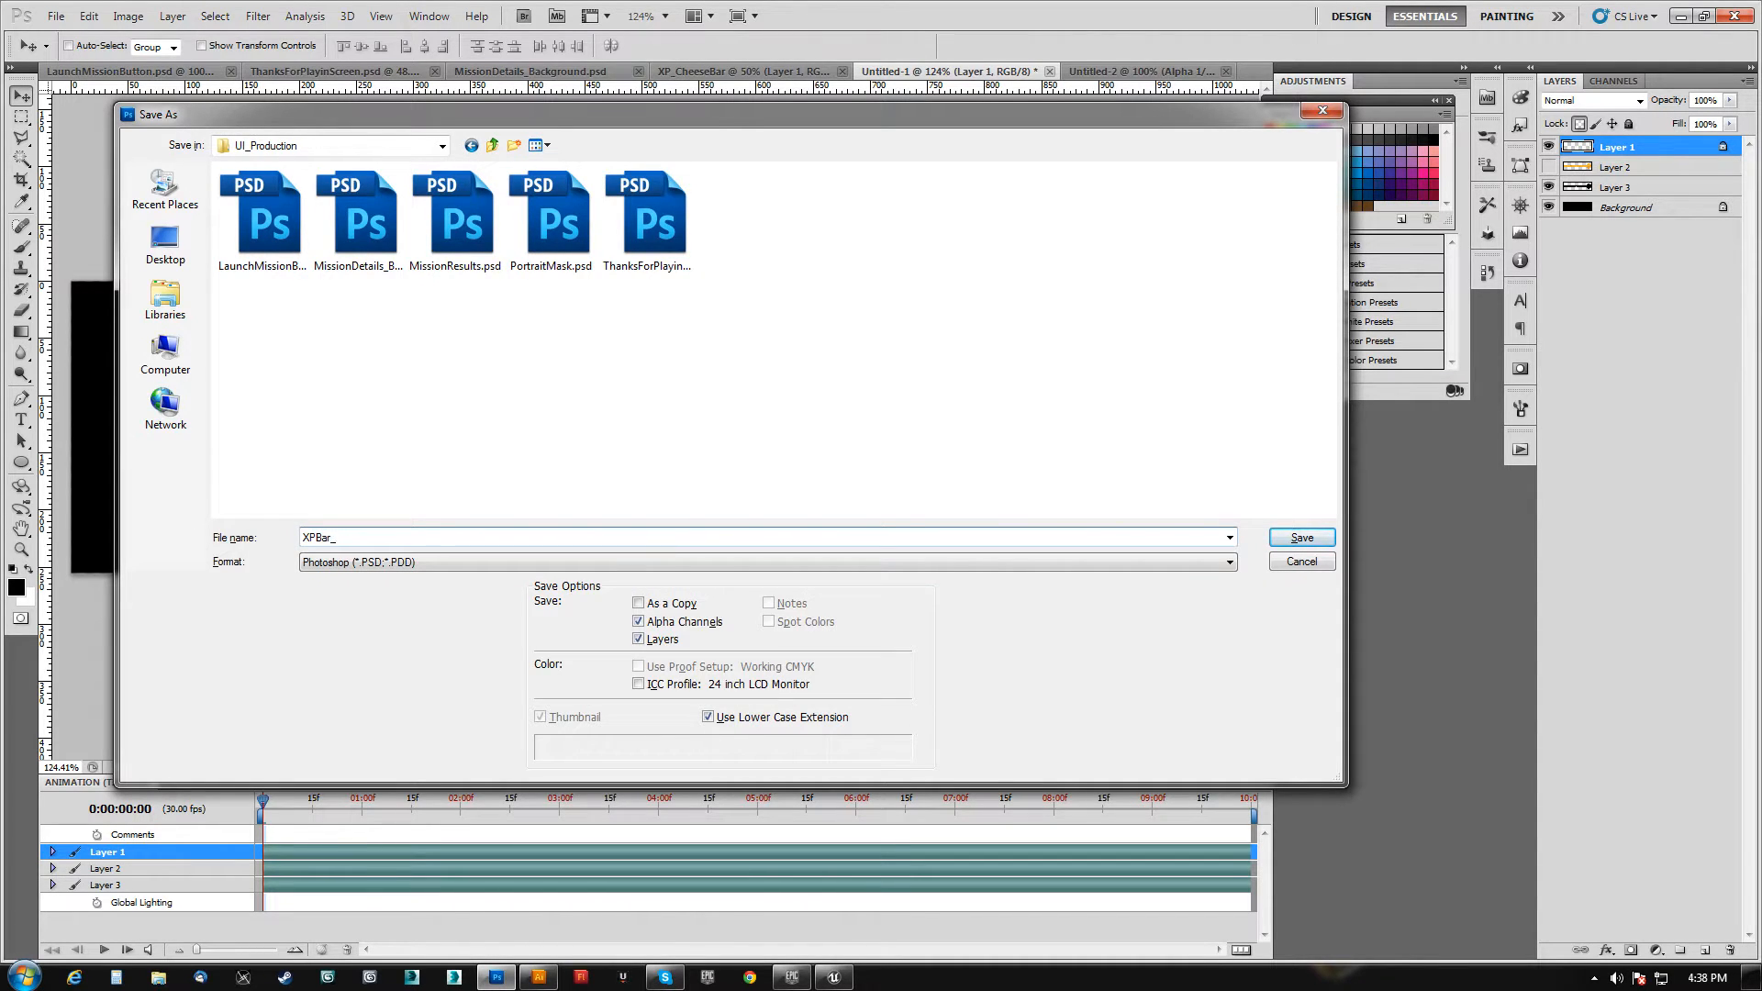
{"action": "key", "text": "Return"}
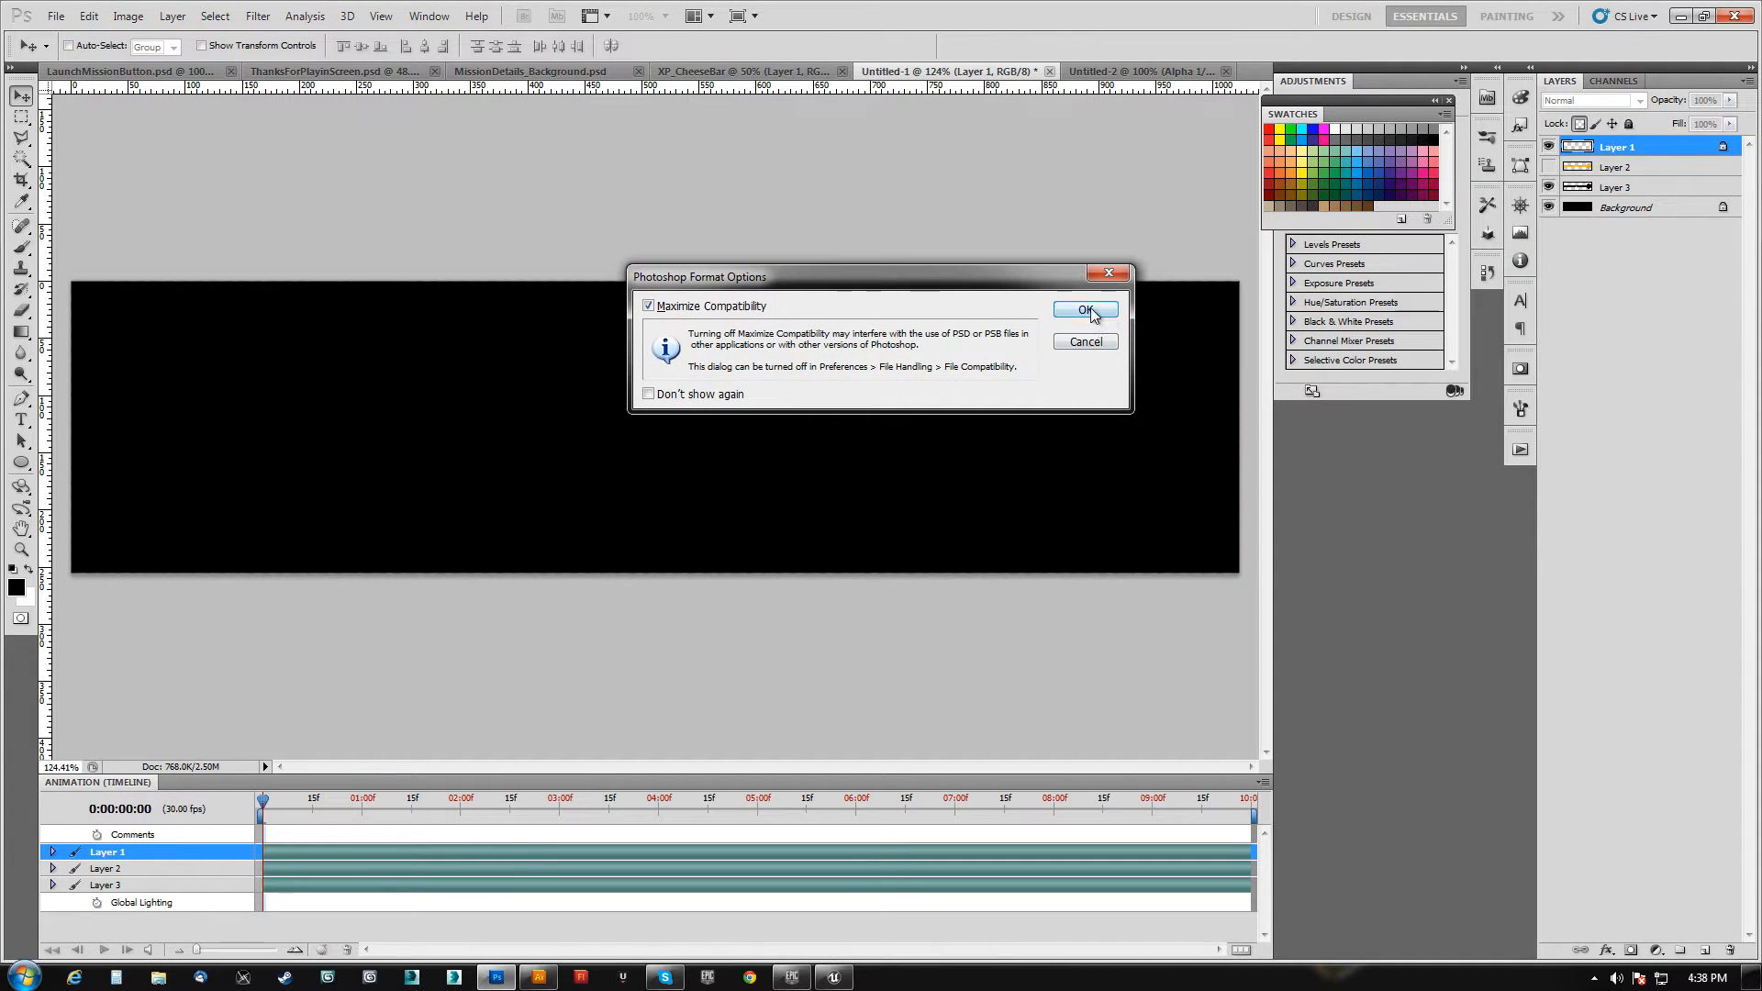
{"action": "left_click", "coordinate": [1092, 306]}
- Start saving a copy of XPBar in Targa format with its alpha channel included
{"action": "key", "text": "ctrl+shift+s"}
{"action": "left_click", "coordinate": [626, 561]}
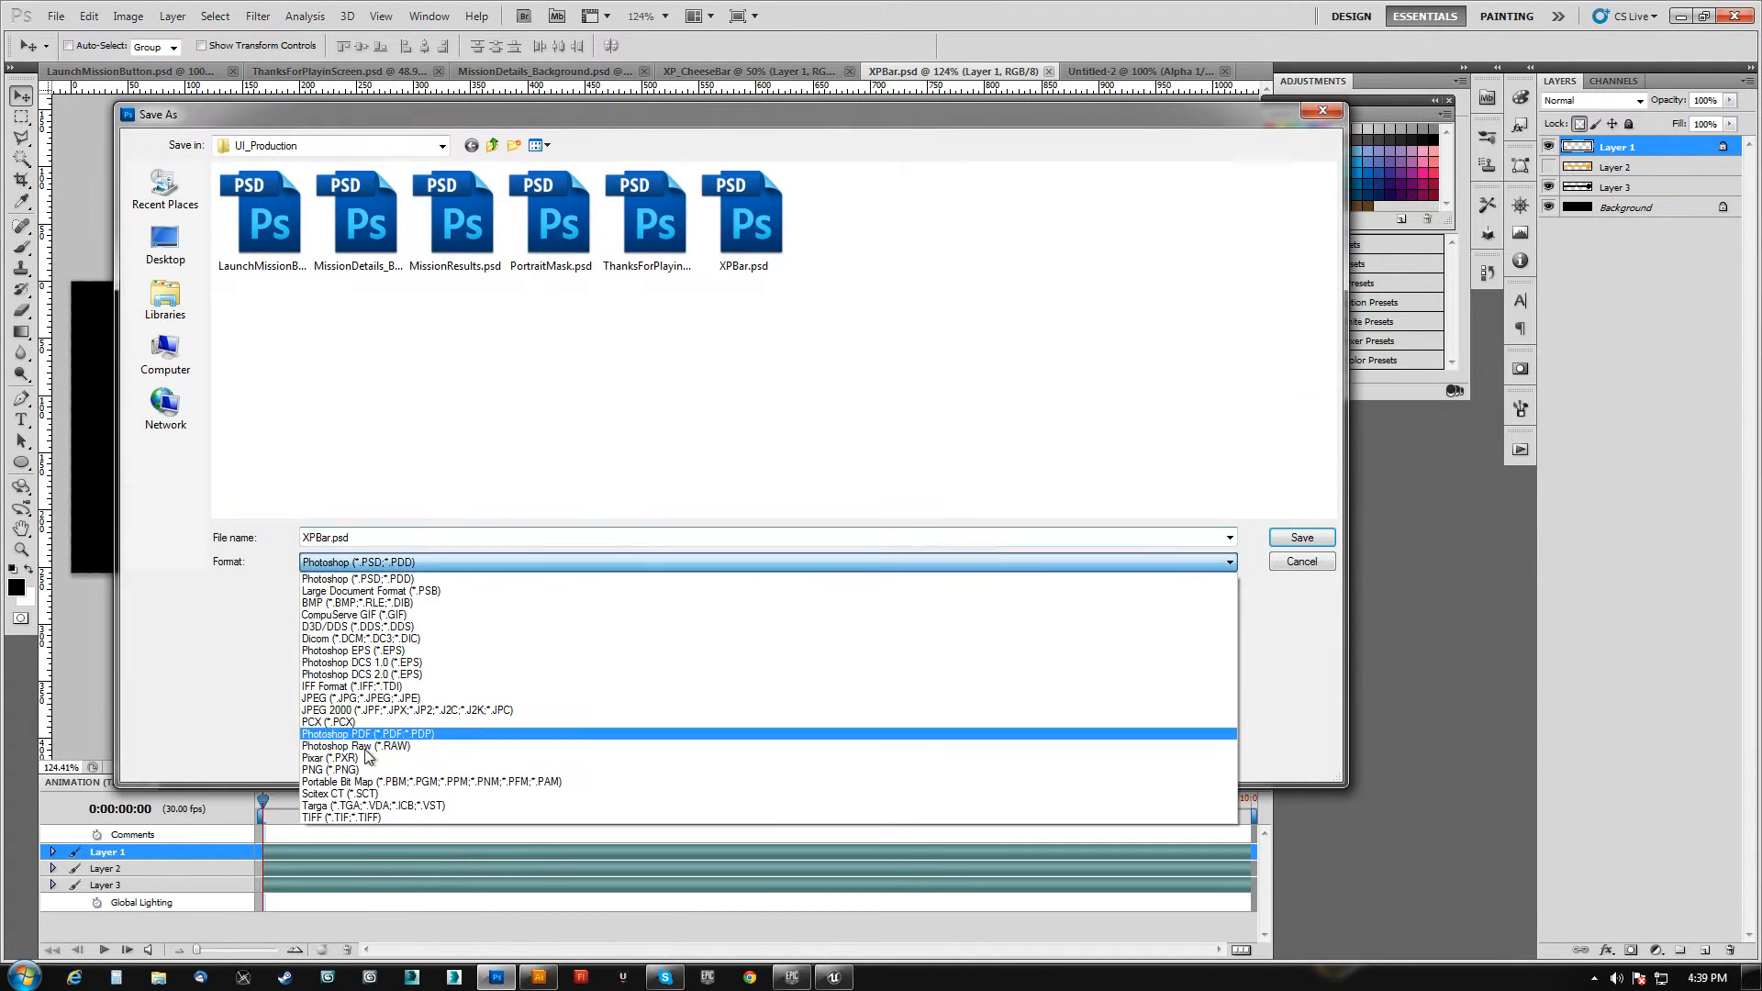
{"action": "left_click", "coordinate": [336, 808]}
{"action": "left_click", "coordinate": [513, 145]}
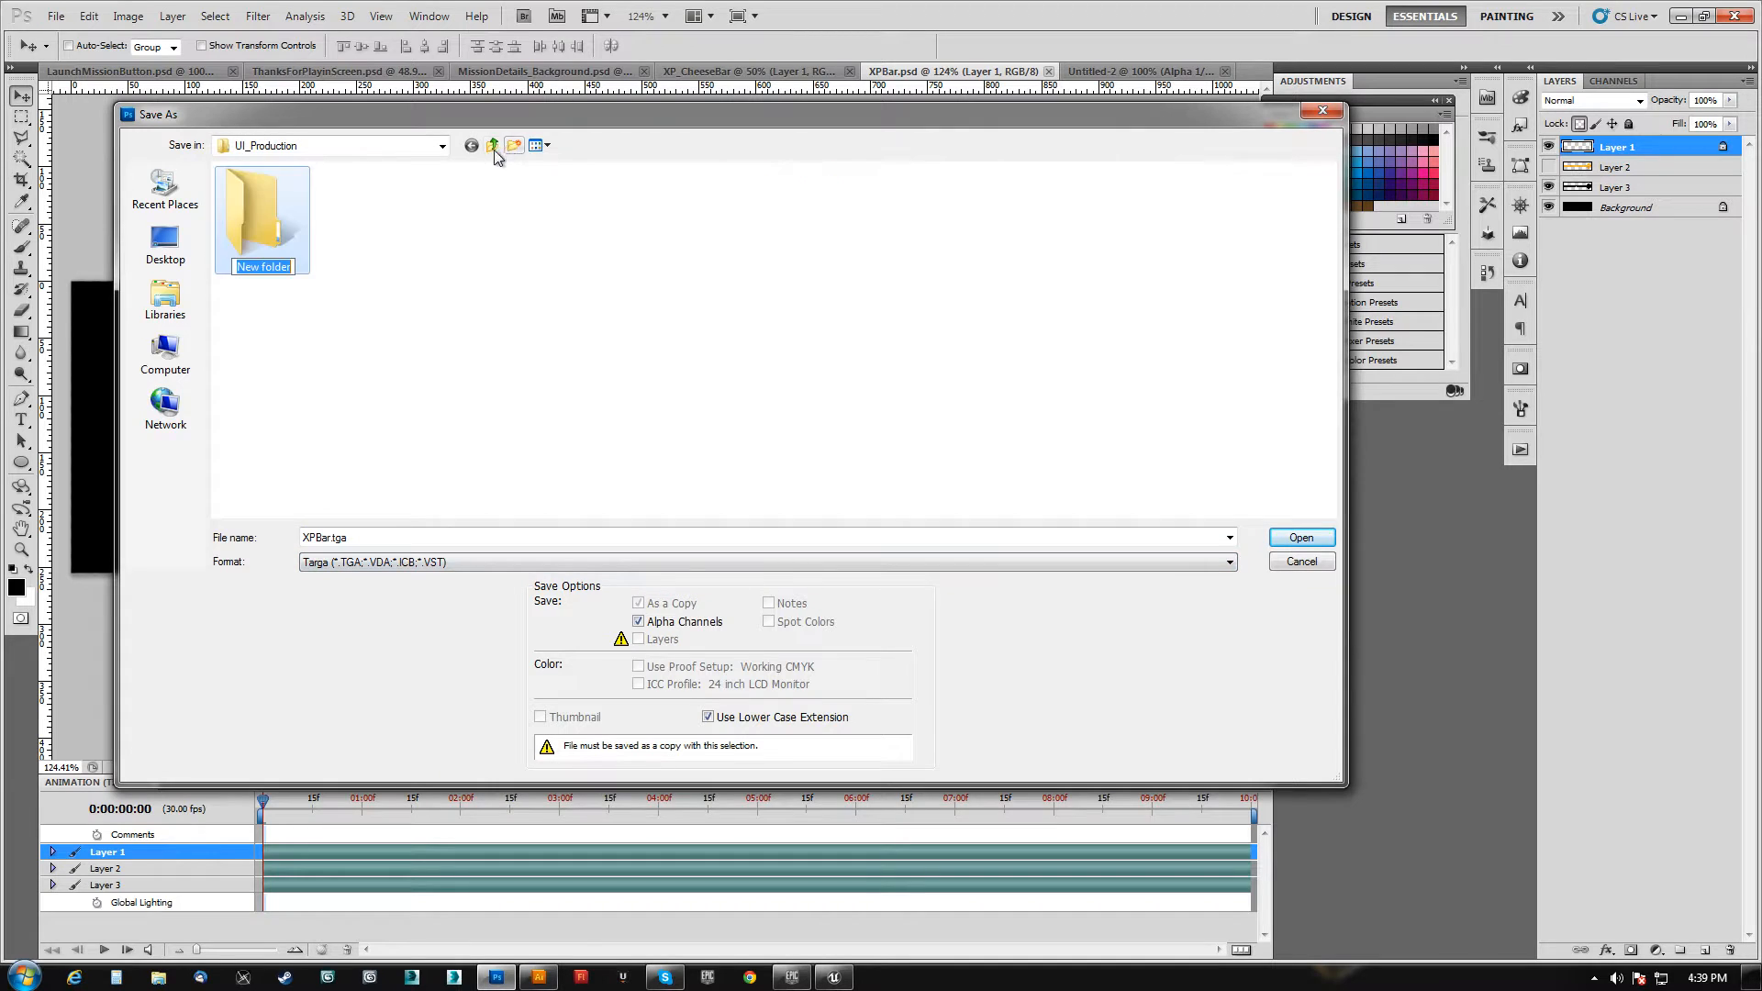
{"action": "right_click", "coordinate": [273, 231]}
{"action": "left_click", "coordinate": [72, 716]}
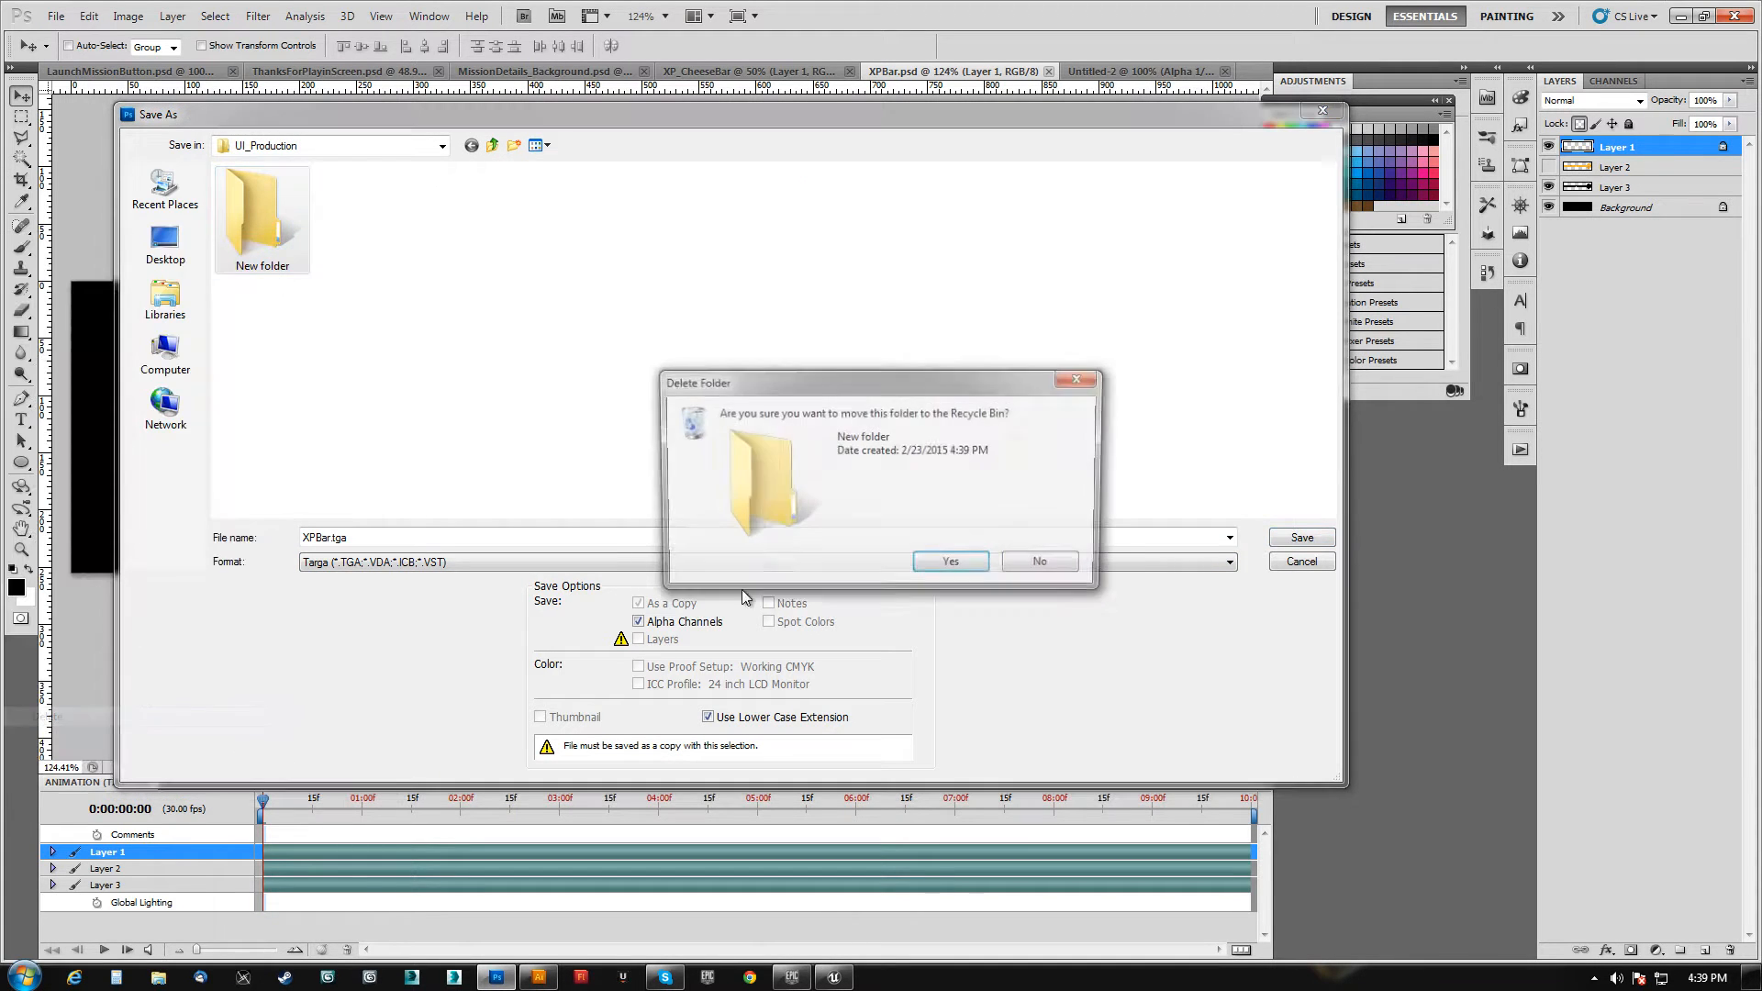
{"action": "left_click", "coordinate": [965, 572]}
- Save the Targa copy as XPBar_Background.tga in the UI_Elements folder at 32 bits/pixel
{"action": "left_click", "coordinate": [493, 145]}
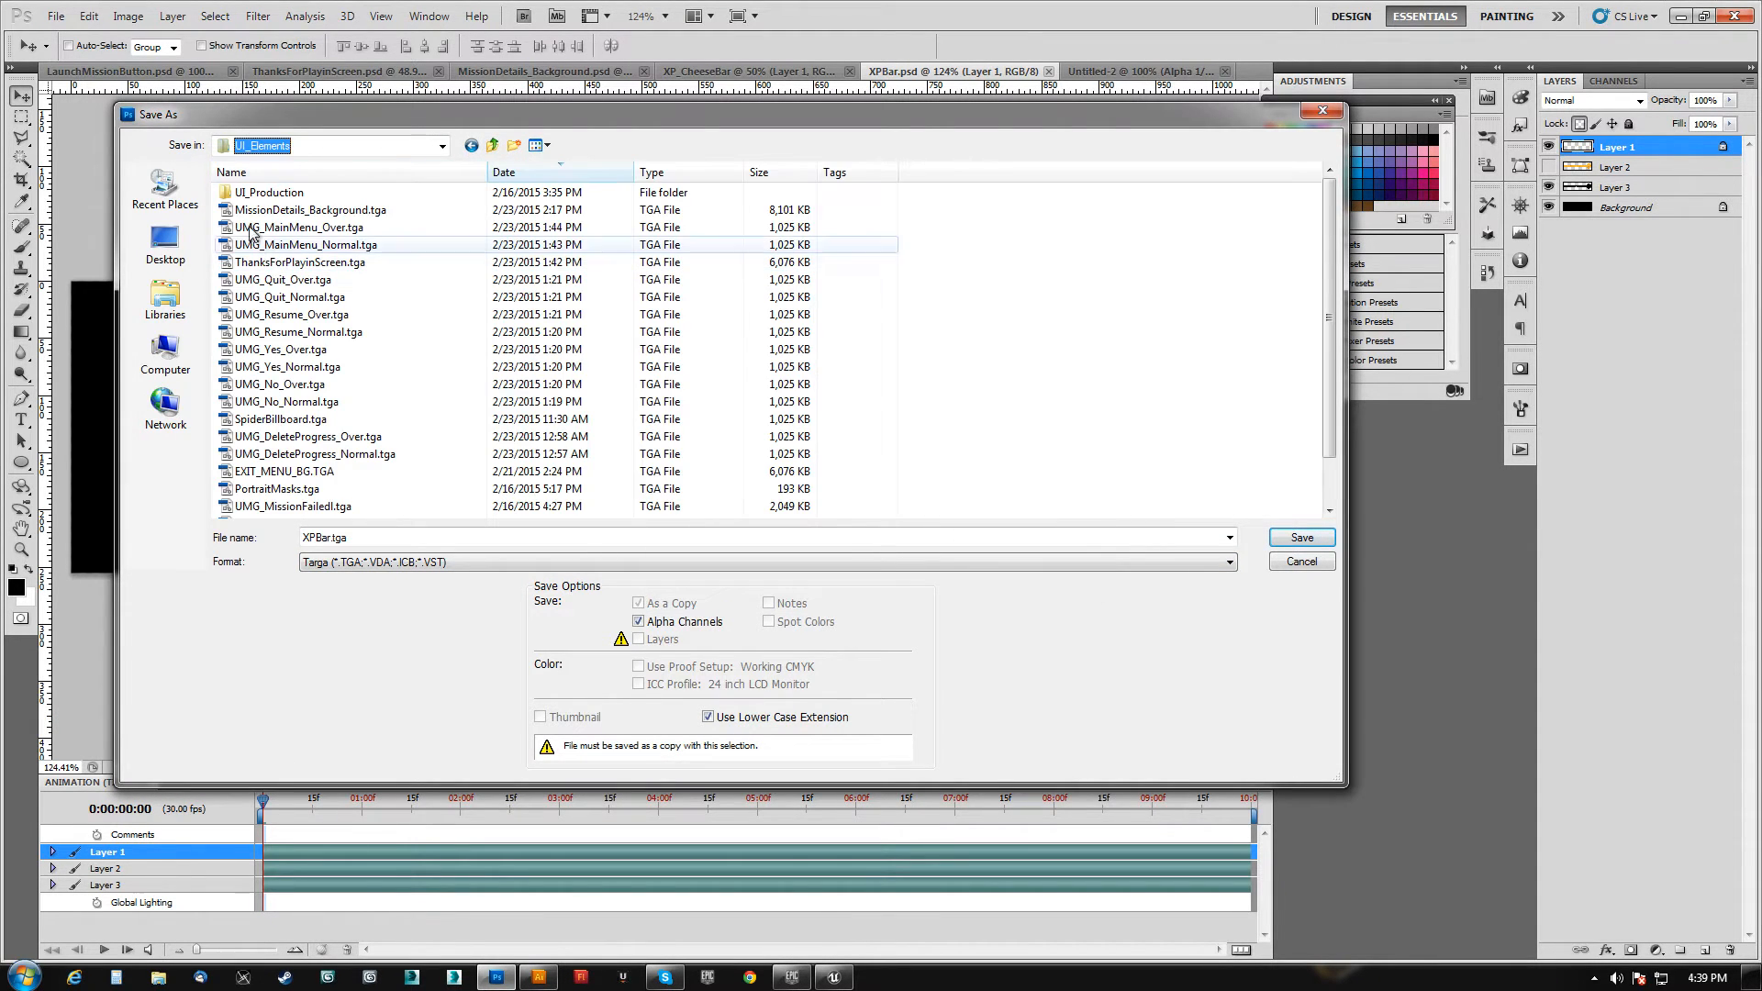
{"action": "double_click", "coordinate": [331, 538]}
{"action": "type", "text": "_Bac"}
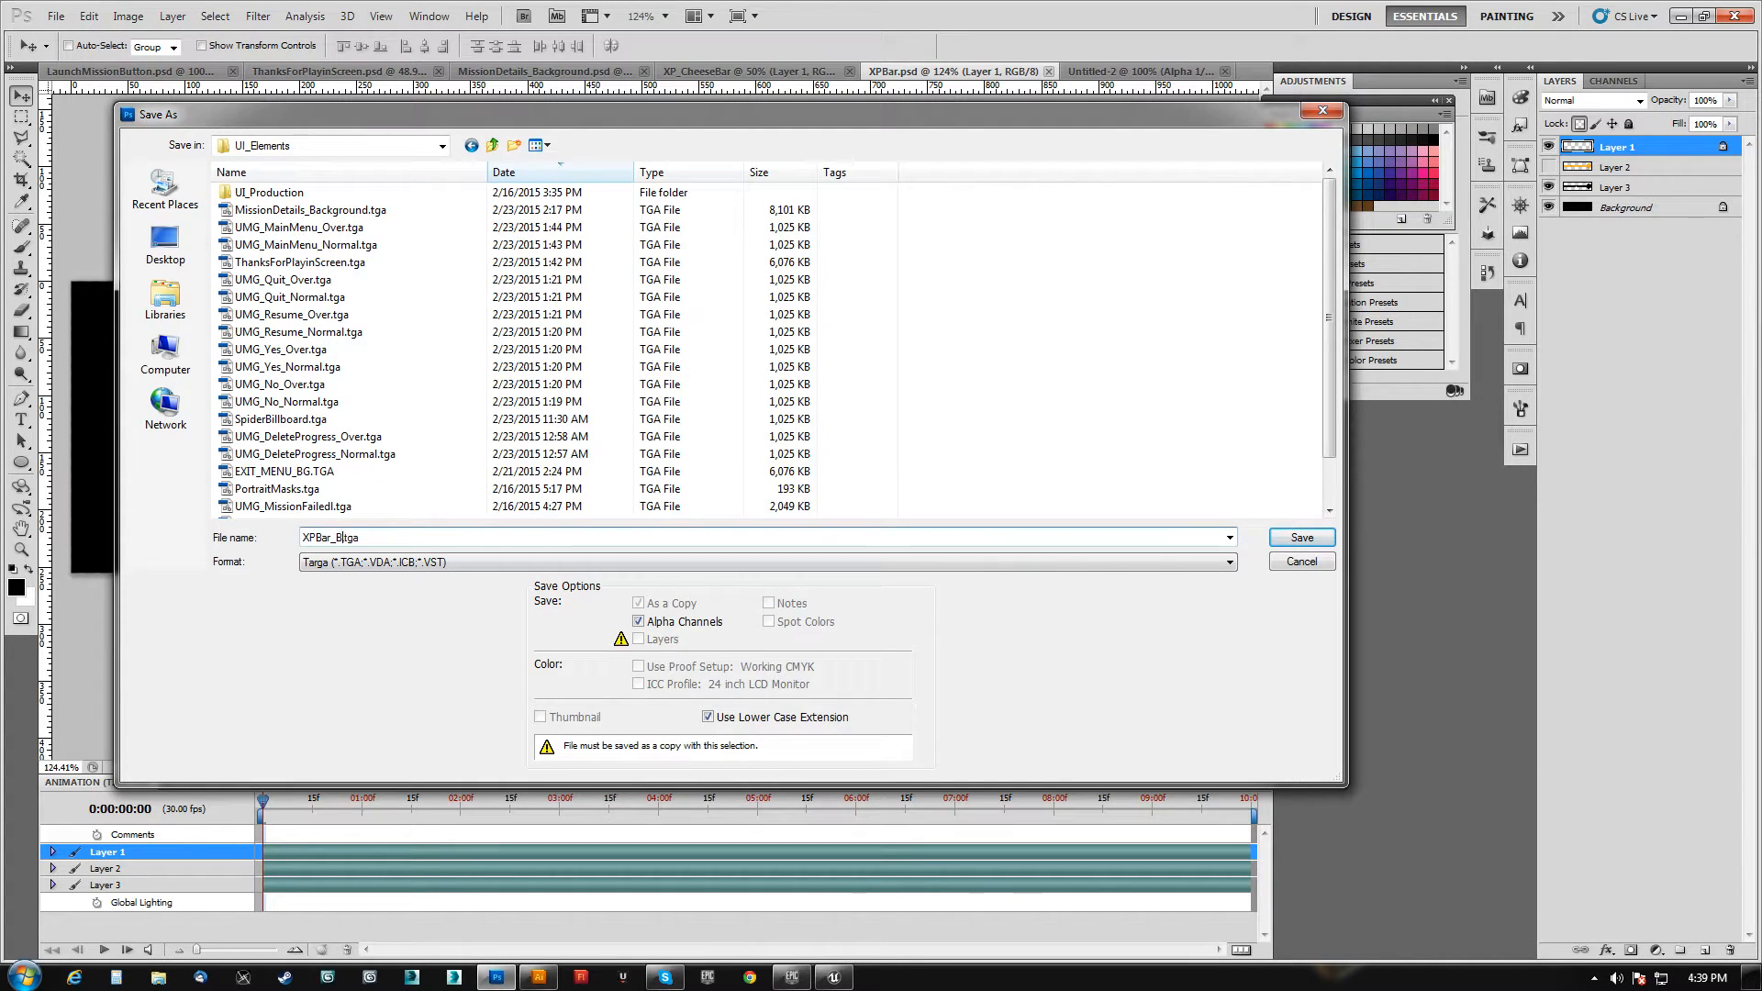
{"action": "type", "text": "kground"}
{"action": "left_click", "coordinate": [1300, 539]}
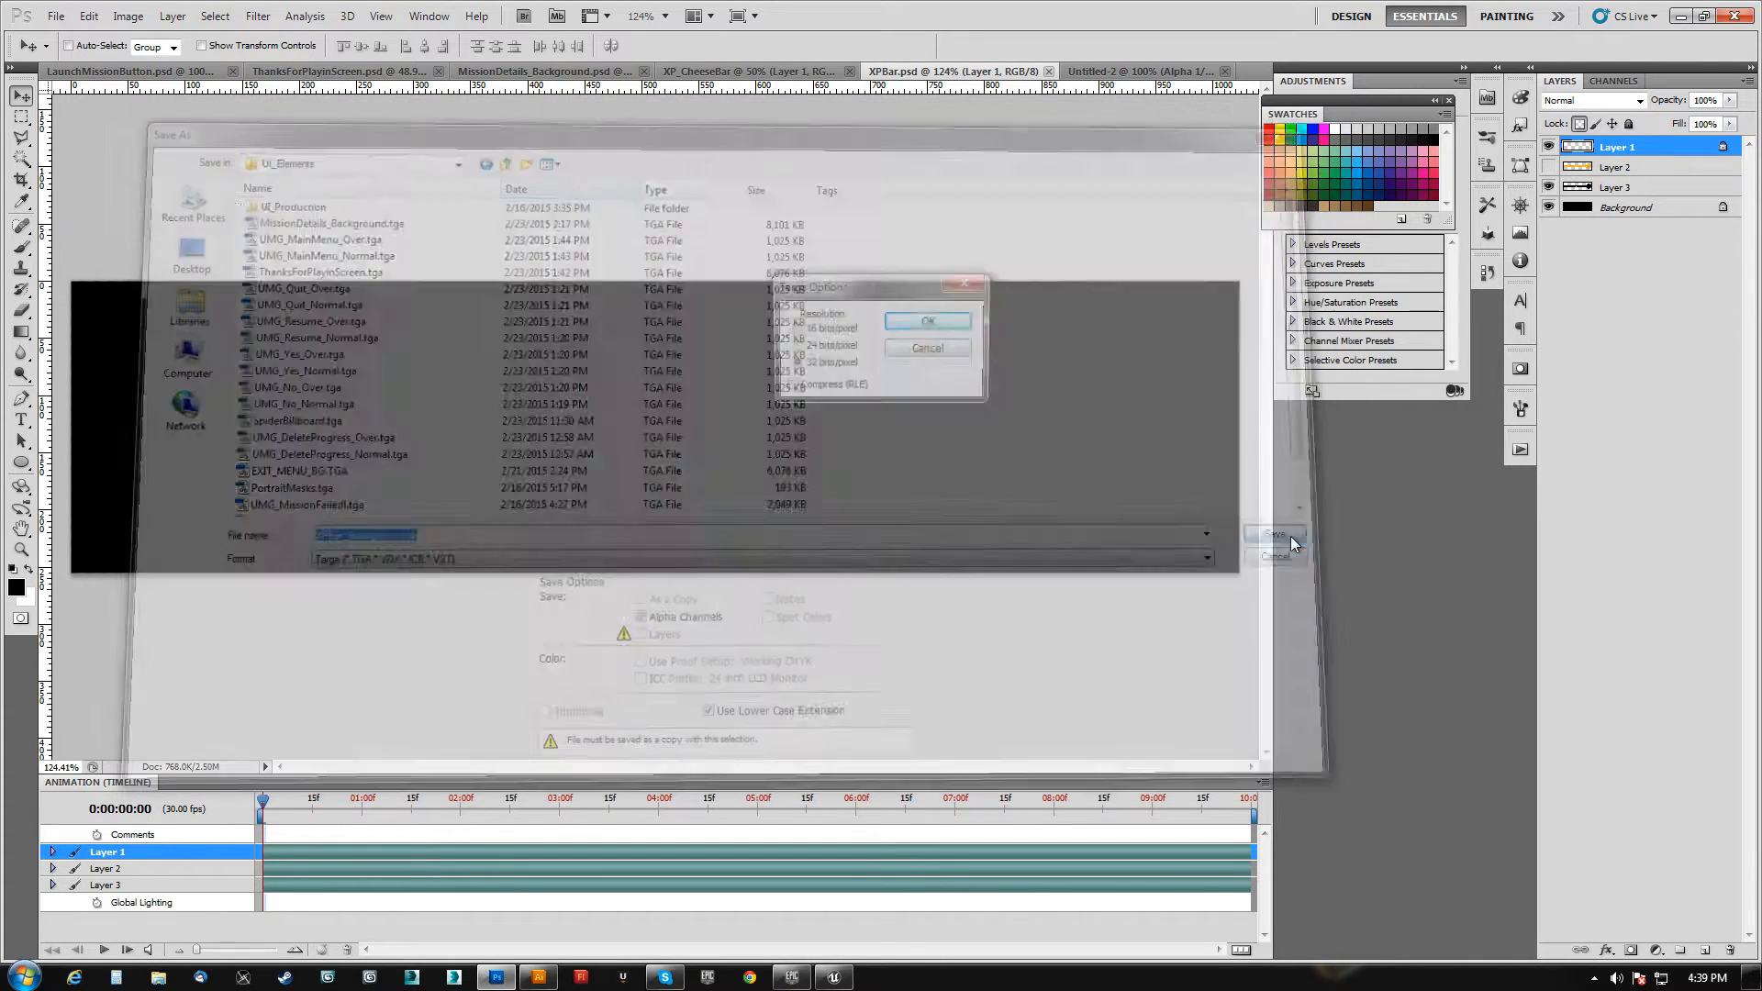
{"action": "left_click", "coordinate": [932, 322]}
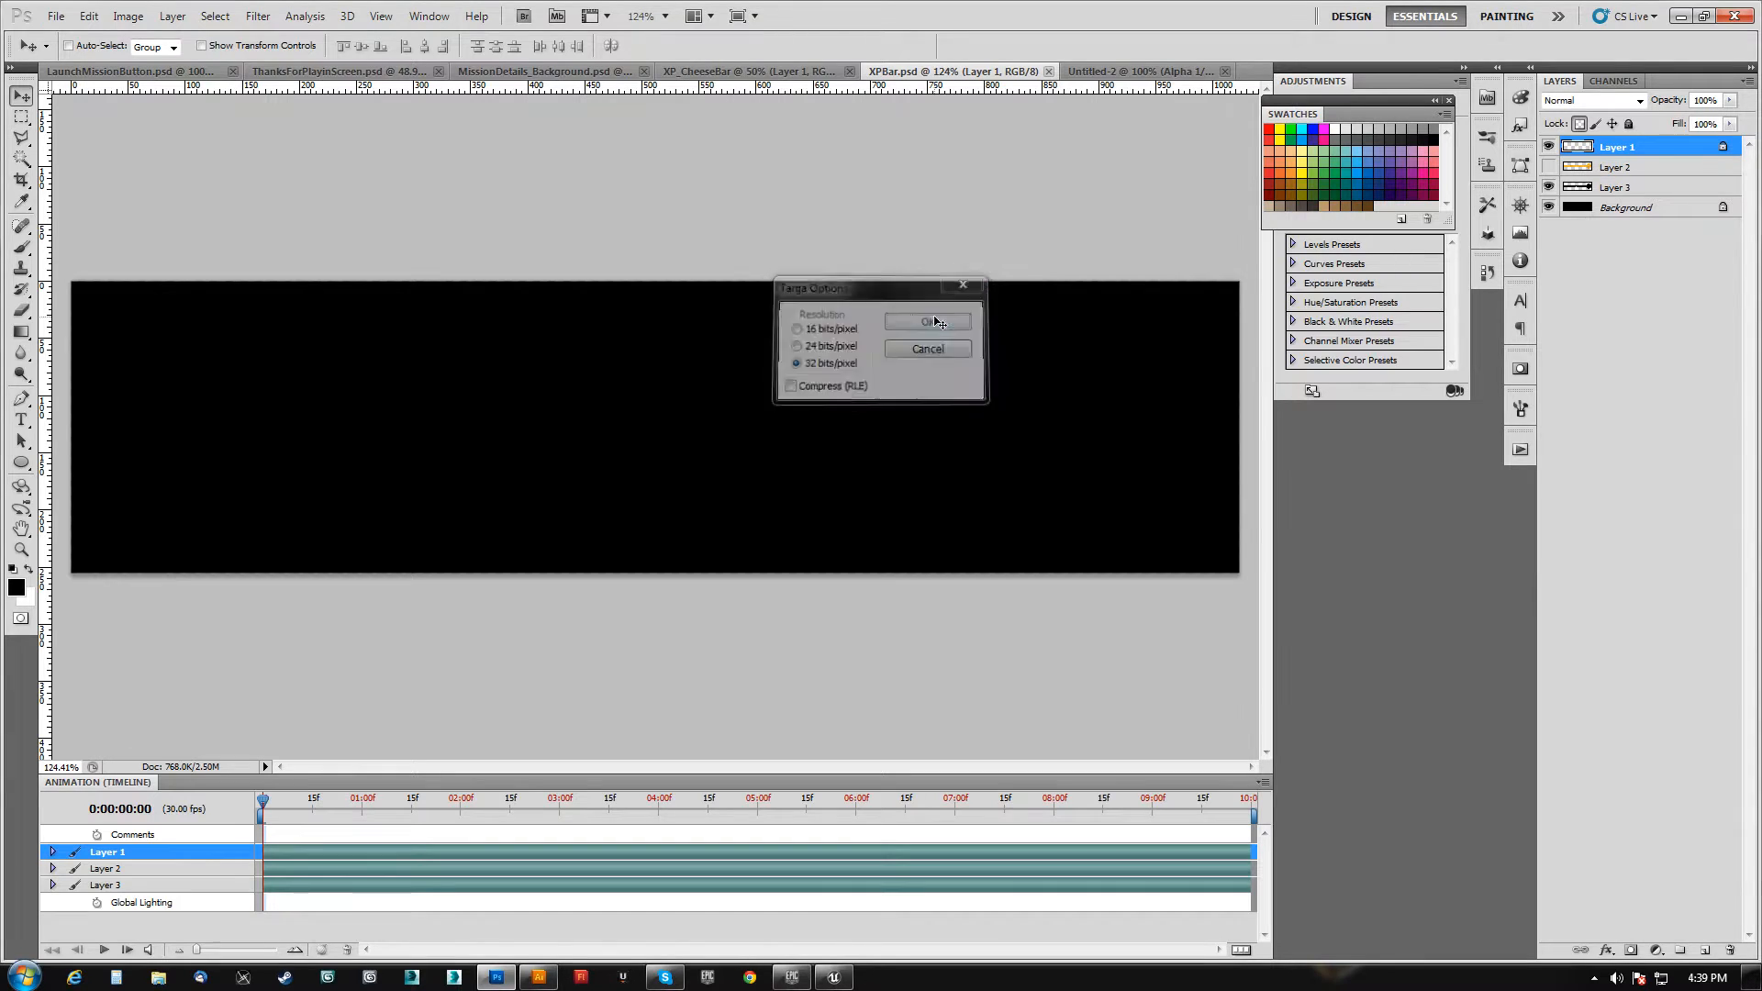
- Delete the Alpha 1 channel and leave only the cheese artwork on Layer 2 visible
{"action": "left_click", "coordinate": [1613, 81]}
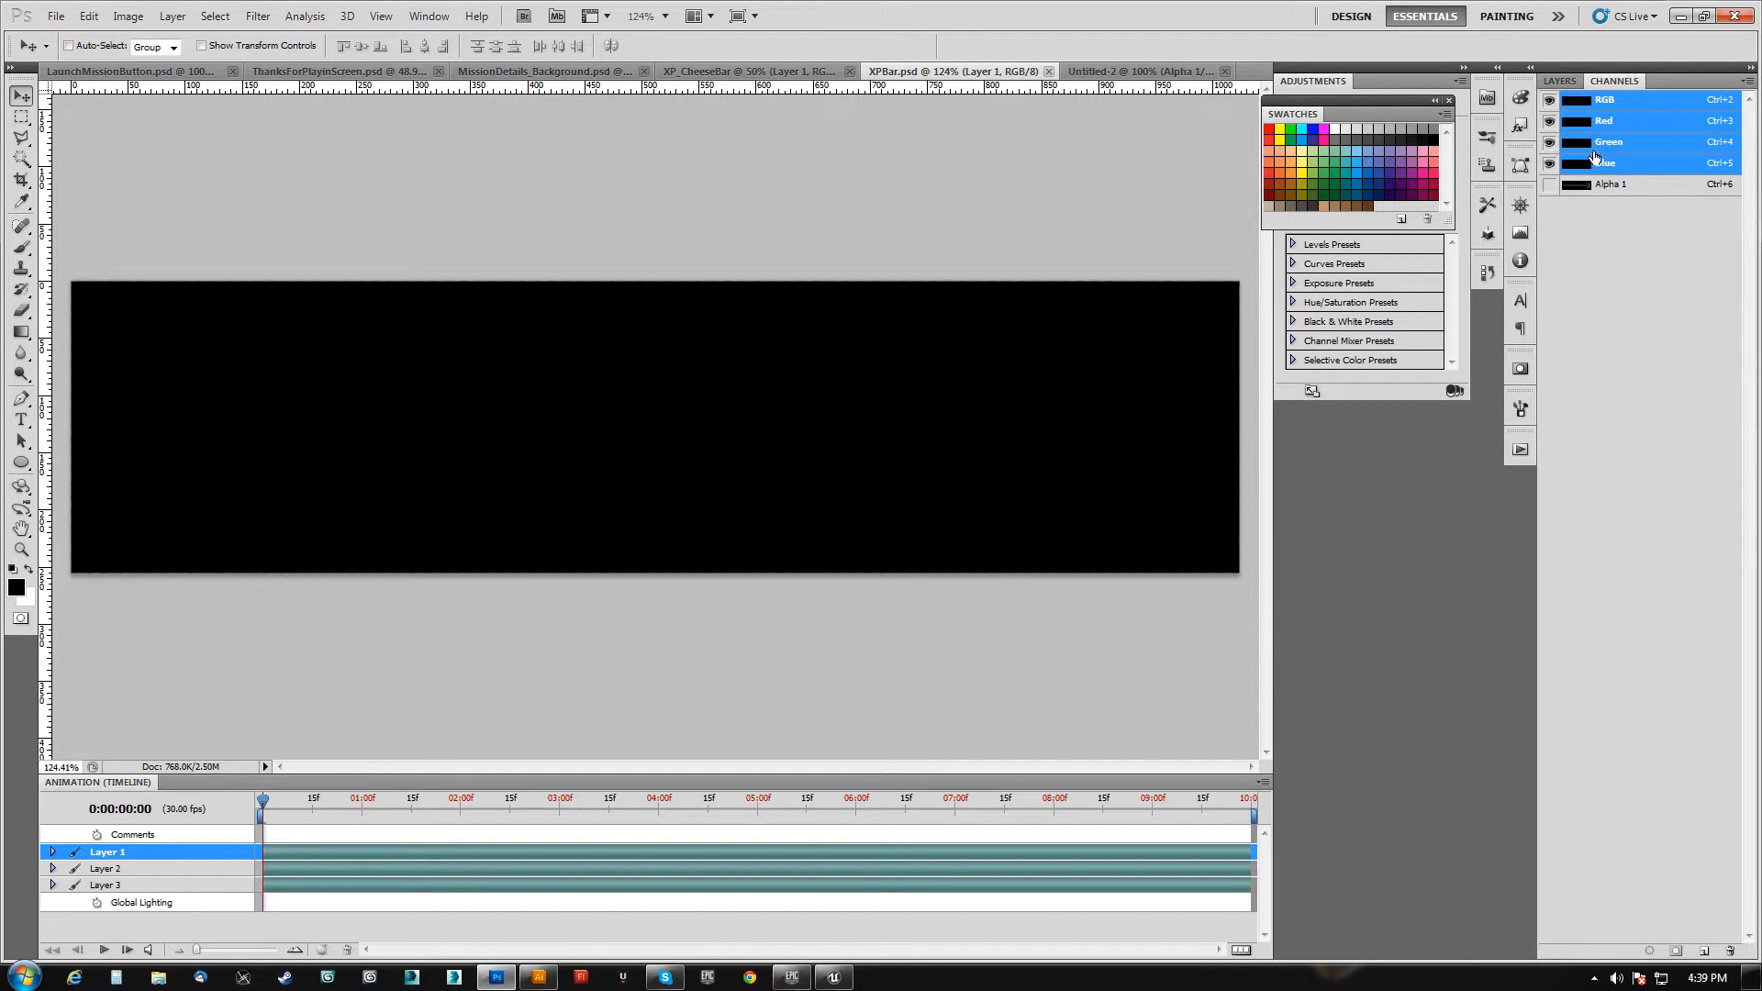
{"action": "left_click_drag", "start_coordinate": [1583, 184], "coordinate": [1732, 947]}
{"action": "left_click", "coordinate": [1567, 85]}
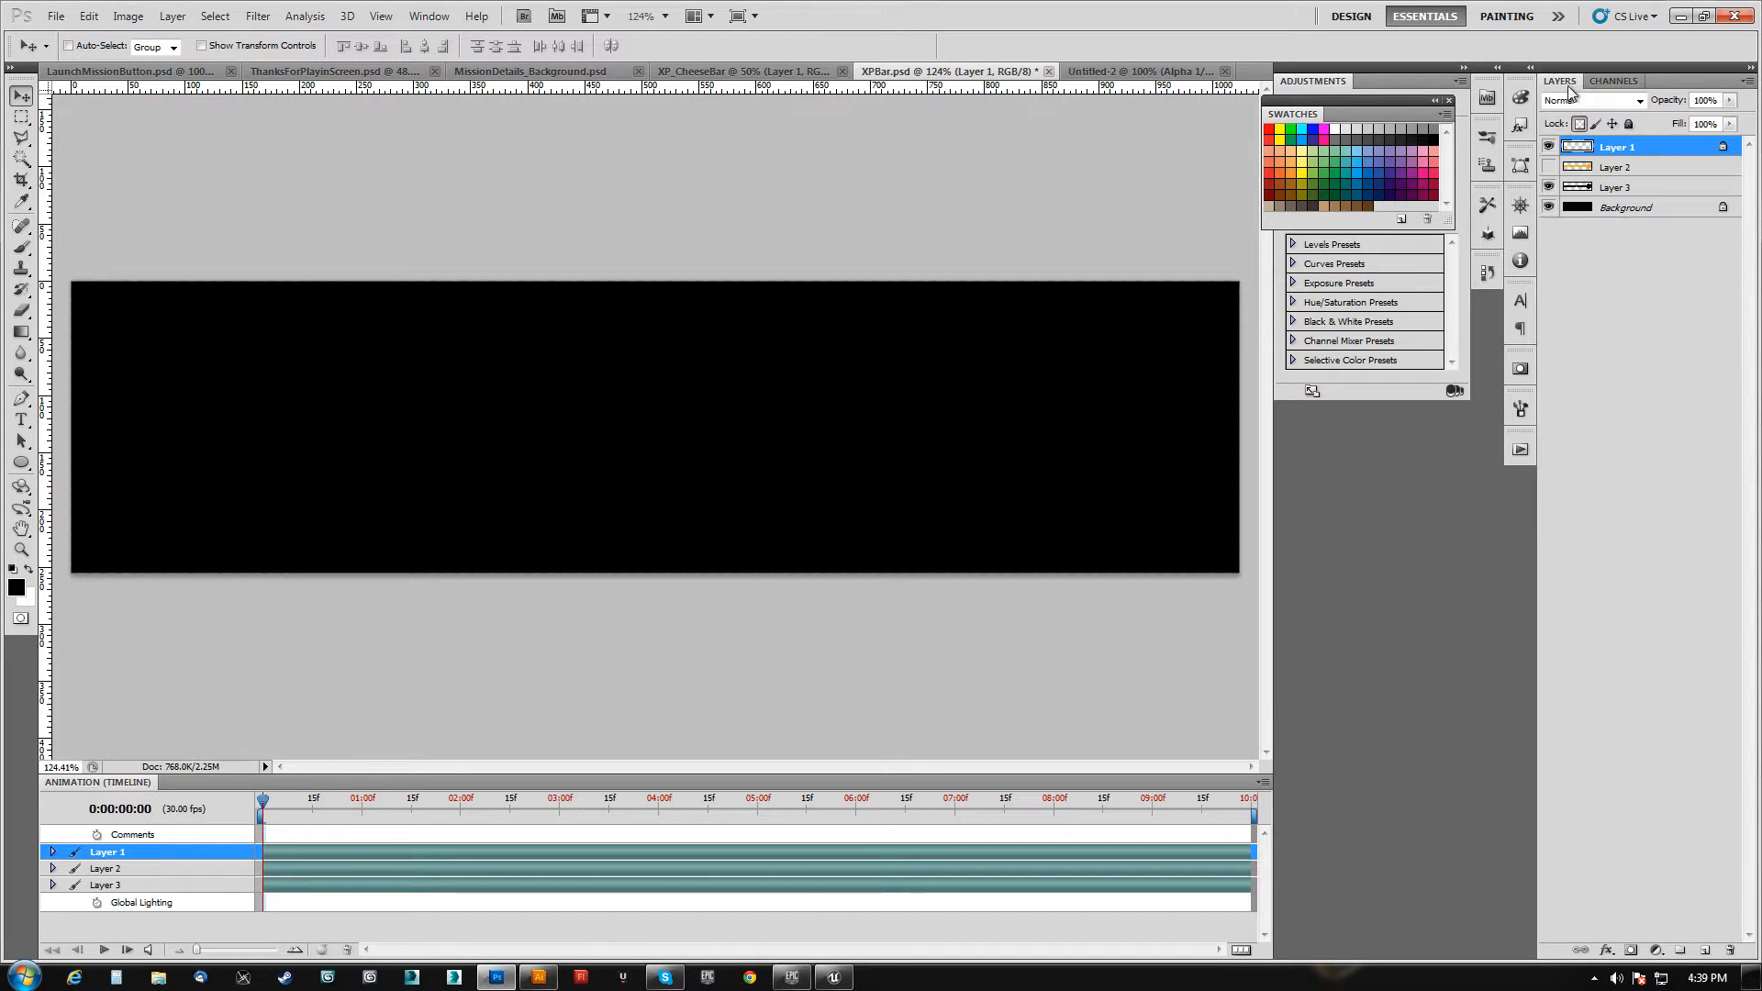
{"action": "left_click", "coordinate": [1575, 167]}
{"action": "left_click", "coordinate": [1548, 167]}
{"action": "left_click", "coordinate": [1548, 147]}
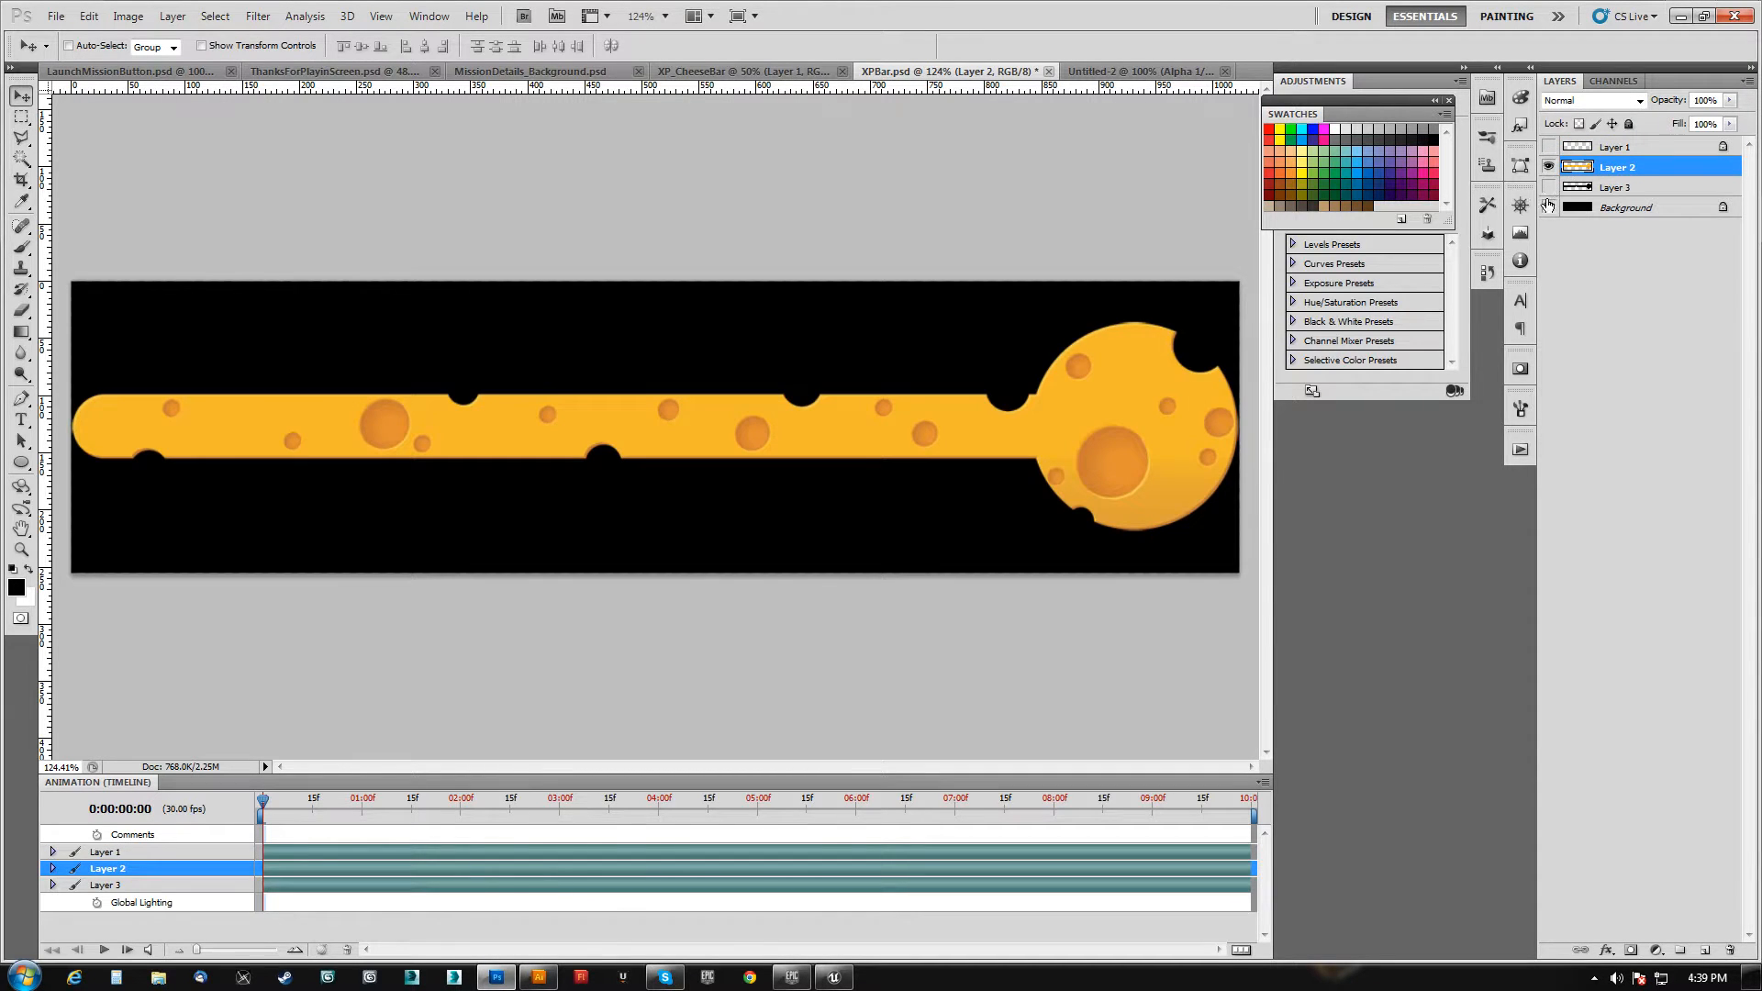
{"action": "left_click", "coordinate": [1548, 207]}
- Load the outline of Layer 2 as a selection, save it as a new alpha channel, deselect, and view that channel
{"action": "left_click", "coordinate": [1576, 167], "text": "ctrl"}
{"action": "left_click", "coordinate": [1610, 81]}
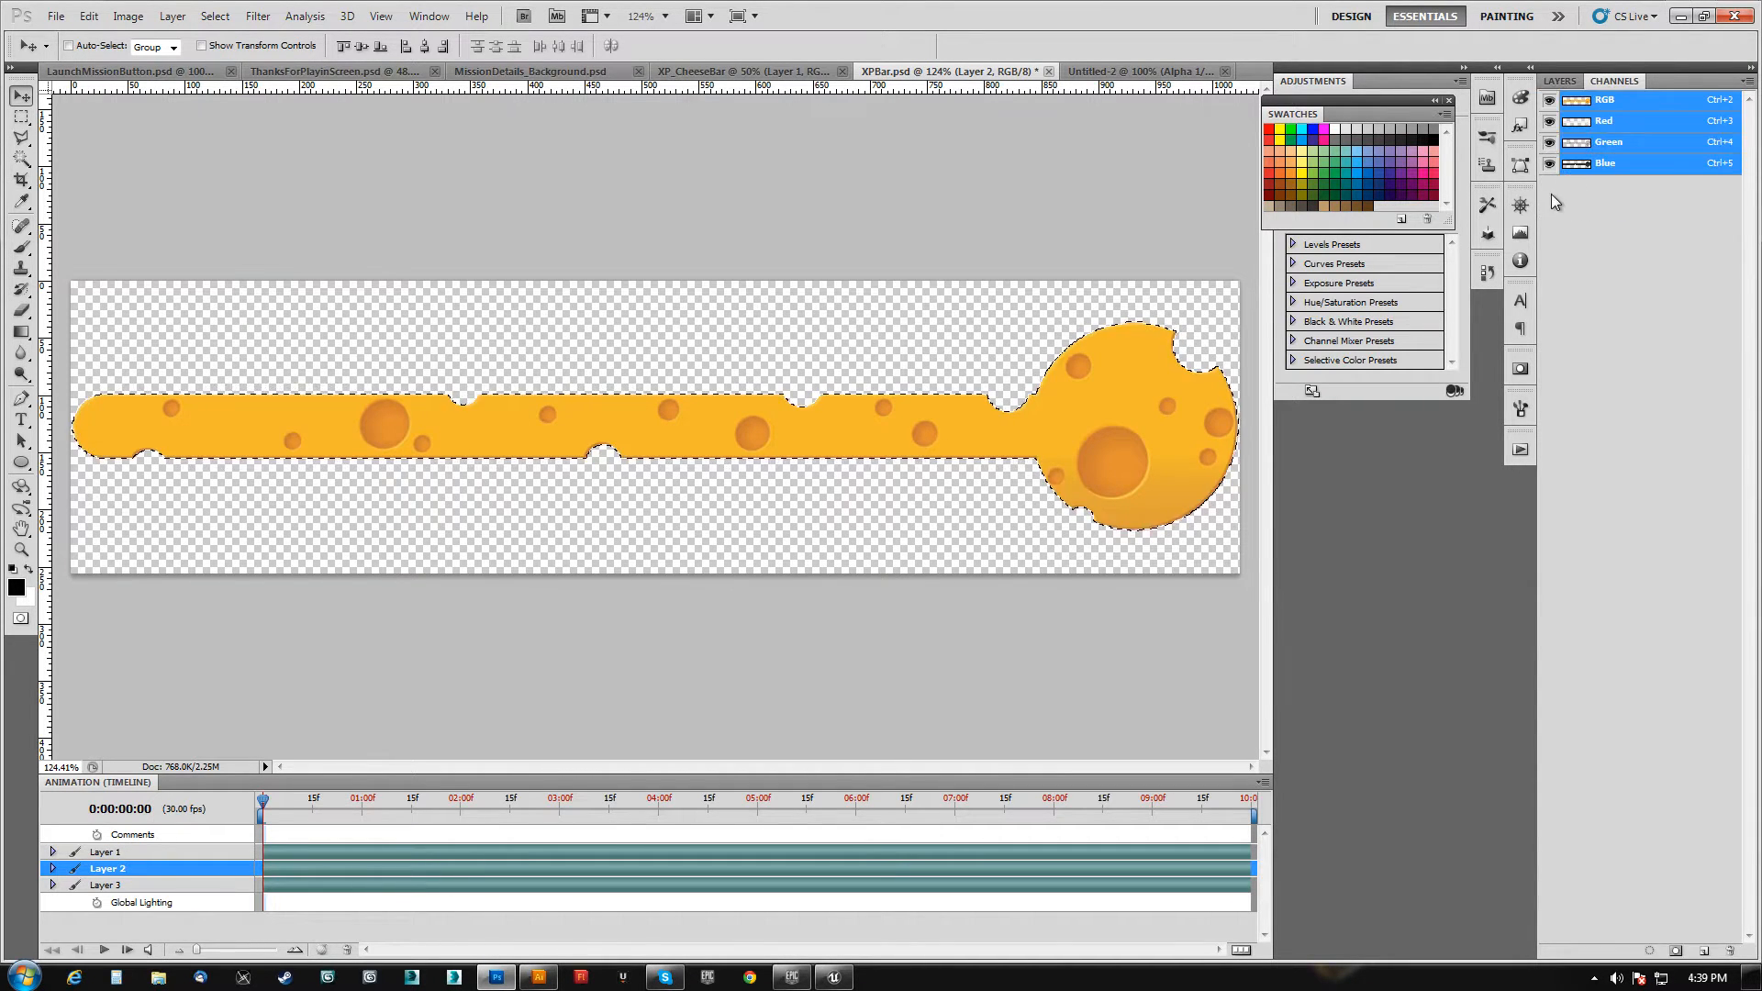
{"action": "left_click", "coordinate": [1676, 951]}
{"action": "key", "text": "ctrl+d"}
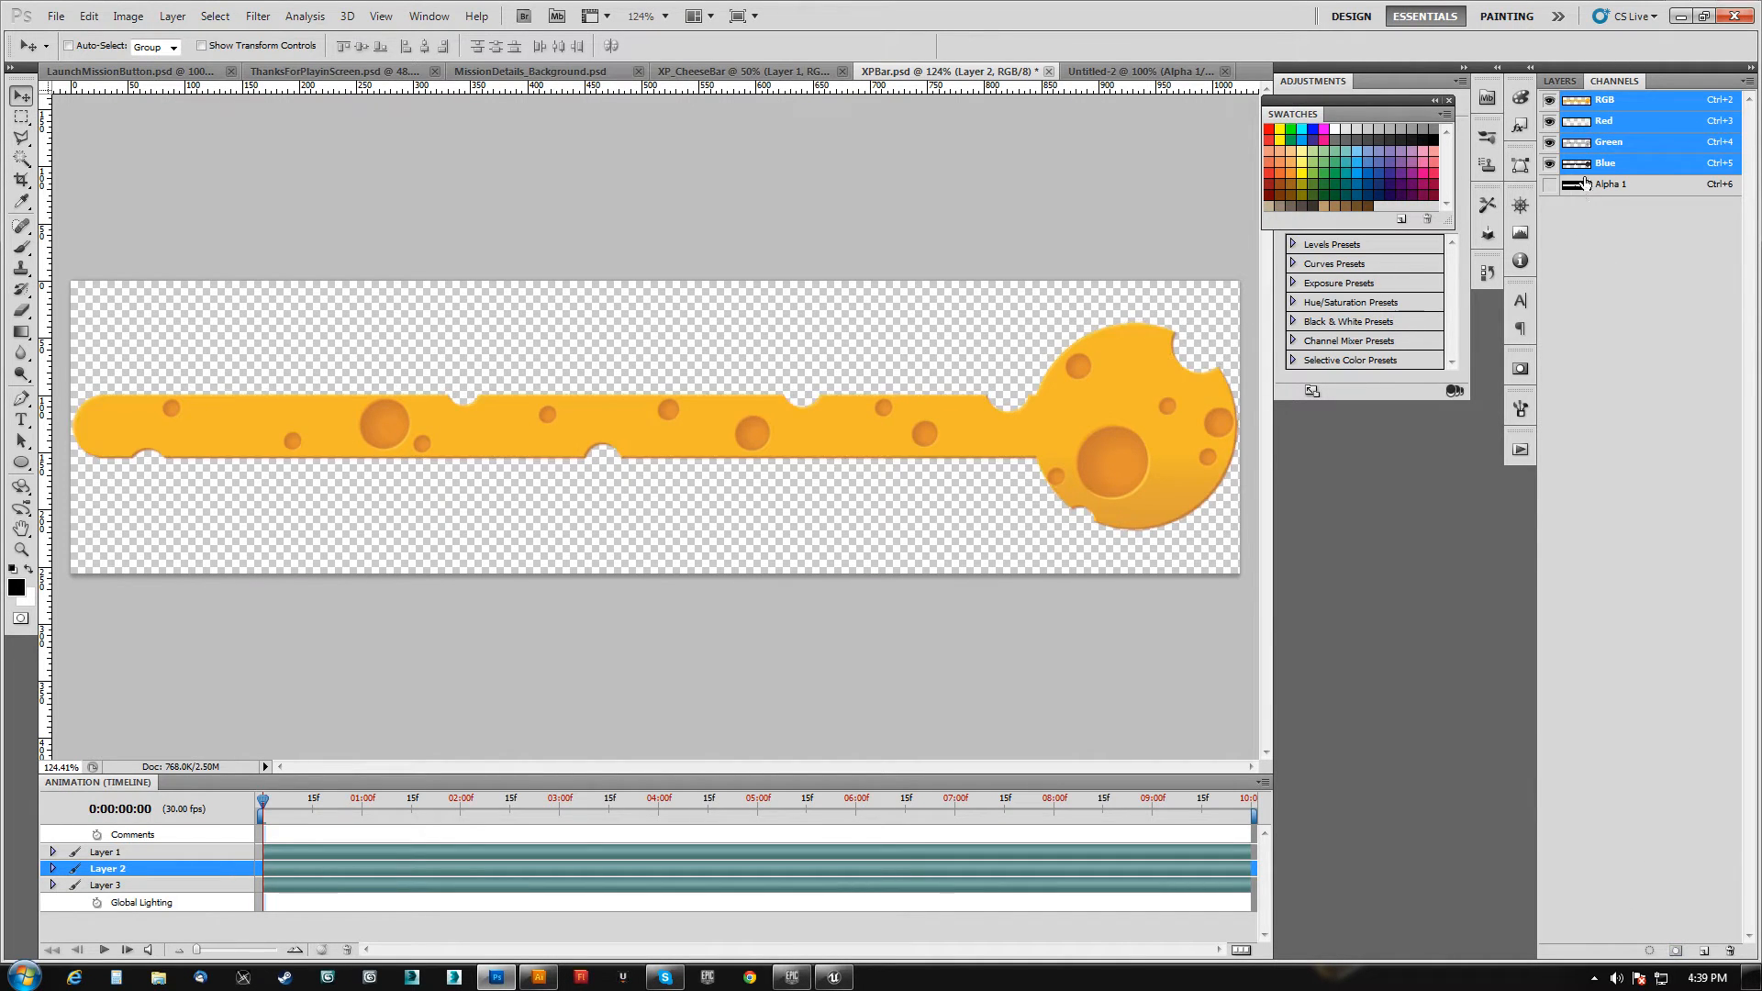
{"action": "left_click", "coordinate": [1583, 186]}
- Sample the cheese's orange, fill the visible Background layer with it, and display the Alpha 1 channel alone
{"action": "left_click", "coordinate": [1586, 101]}
{"action": "key", "text": "b"}
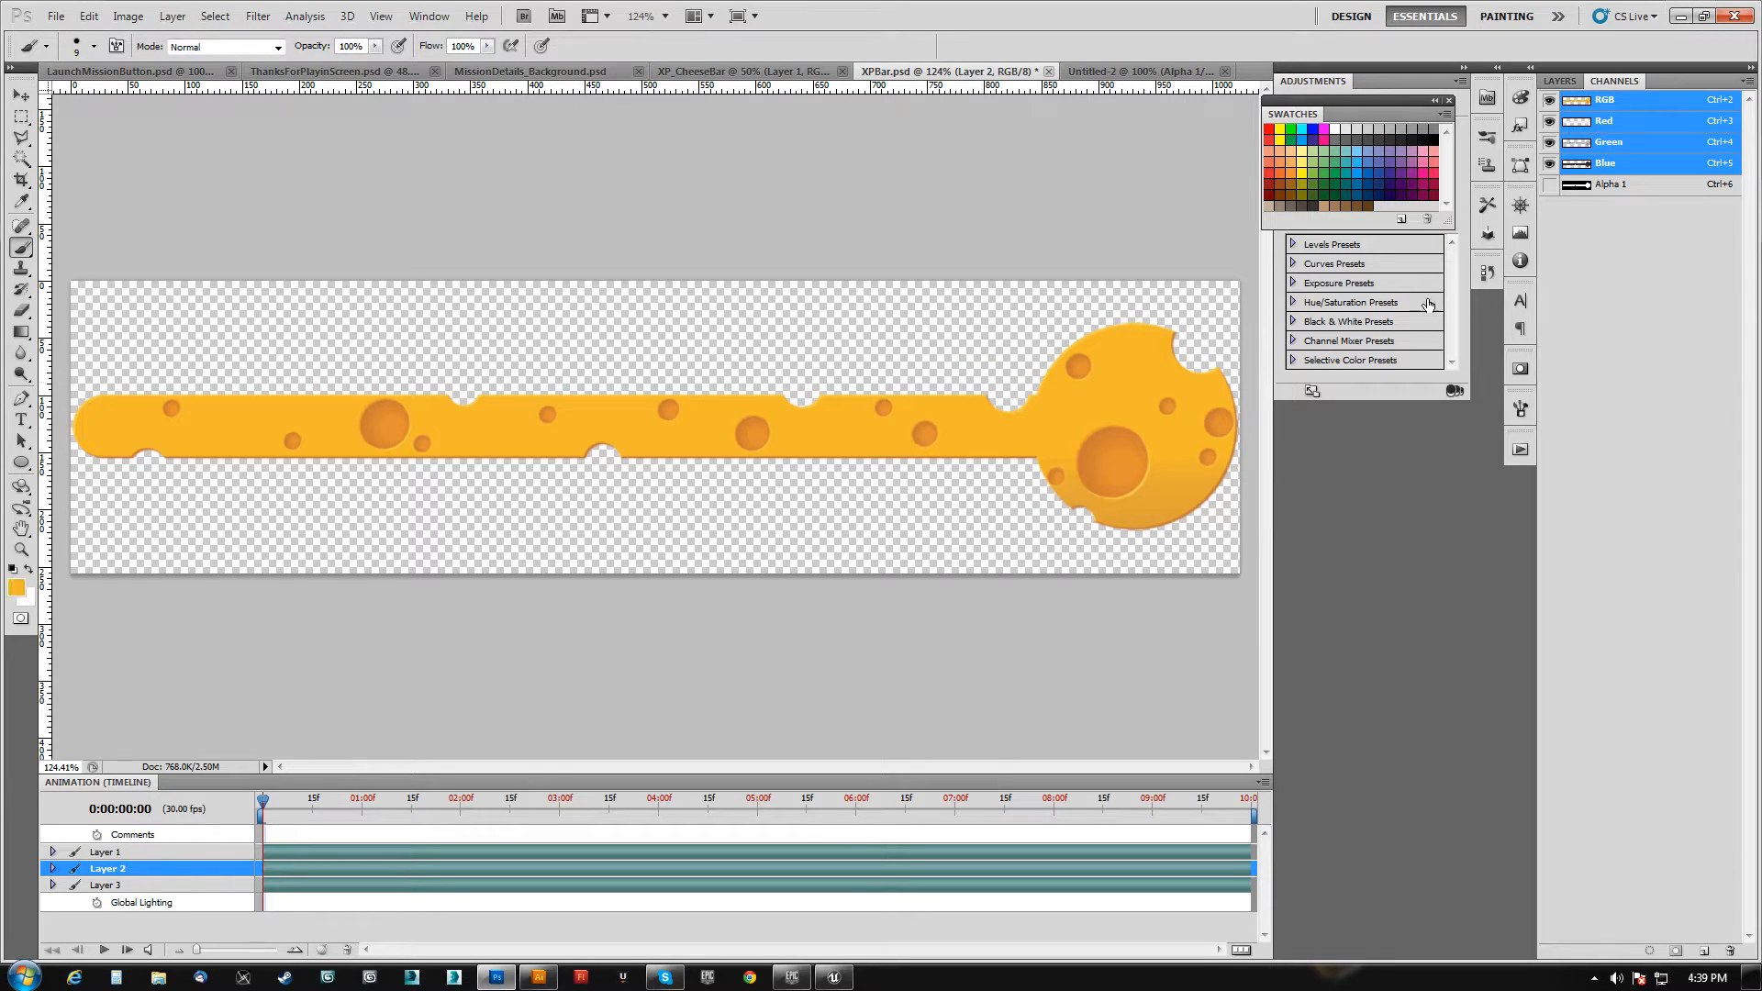
{"action": "left_click", "coordinate": [1559, 82]}
{"action": "left_click", "coordinate": [1572, 207]}
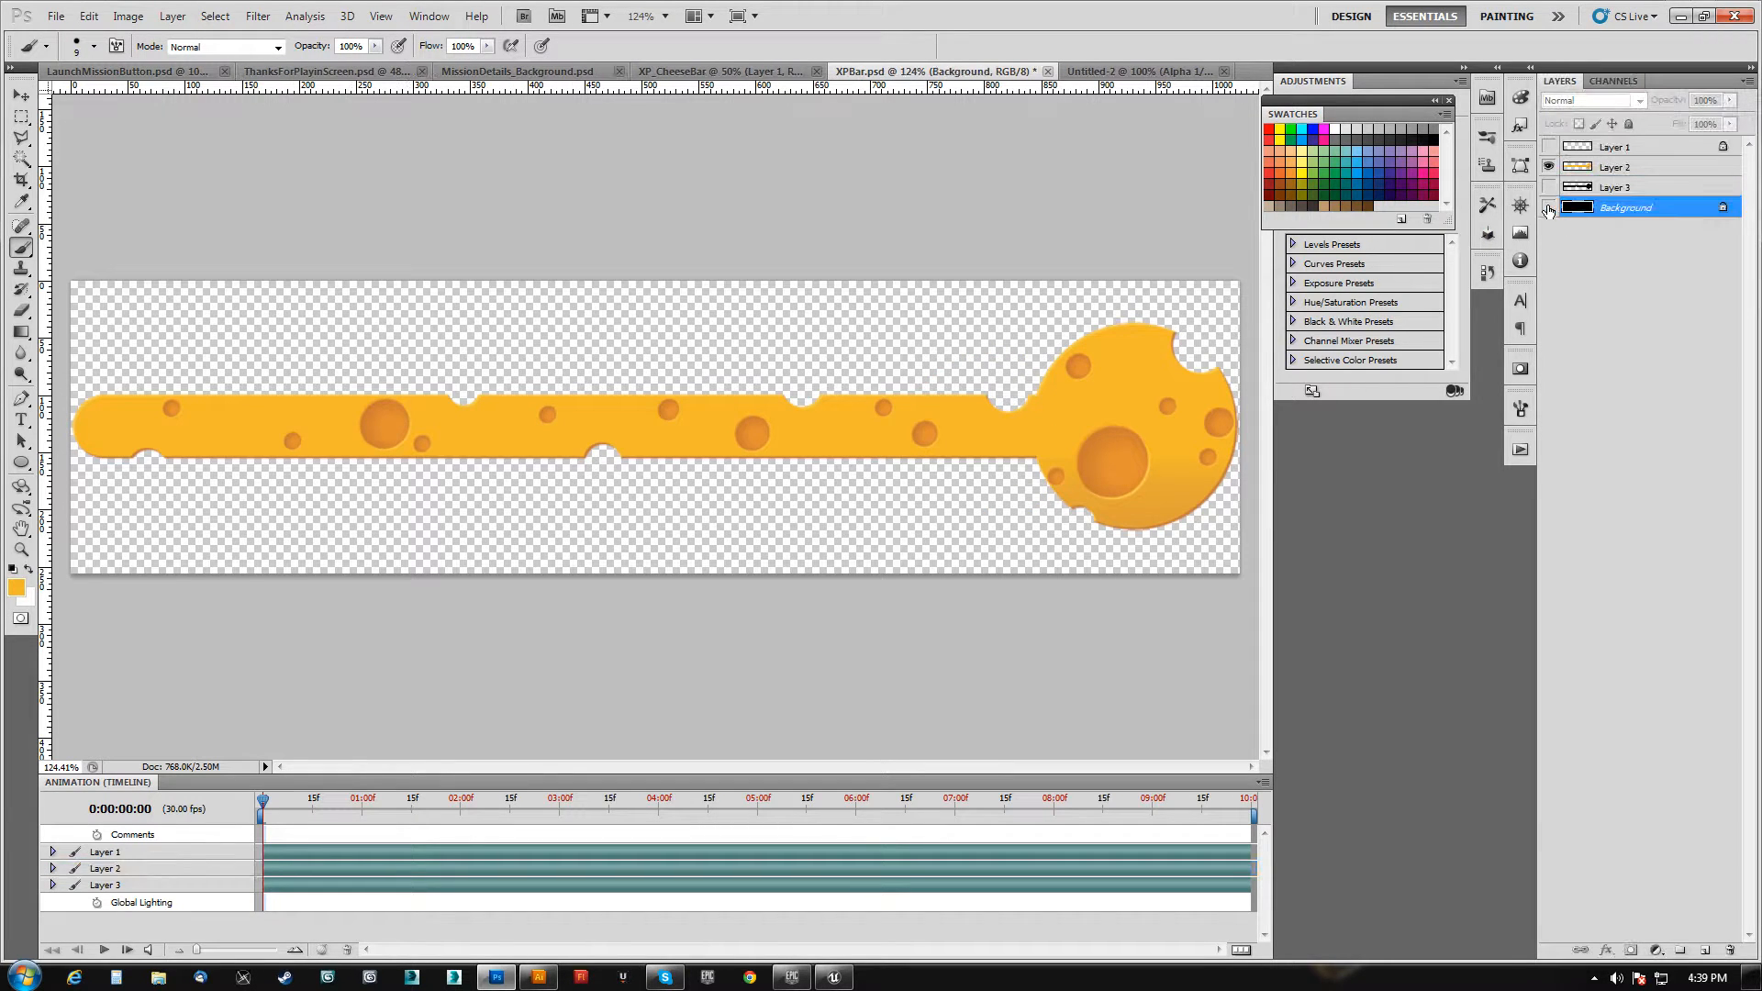
{"action": "left_click", "coordinate": [1549, 208]}
{"action": "key", "text": "alt+BackSpace"}
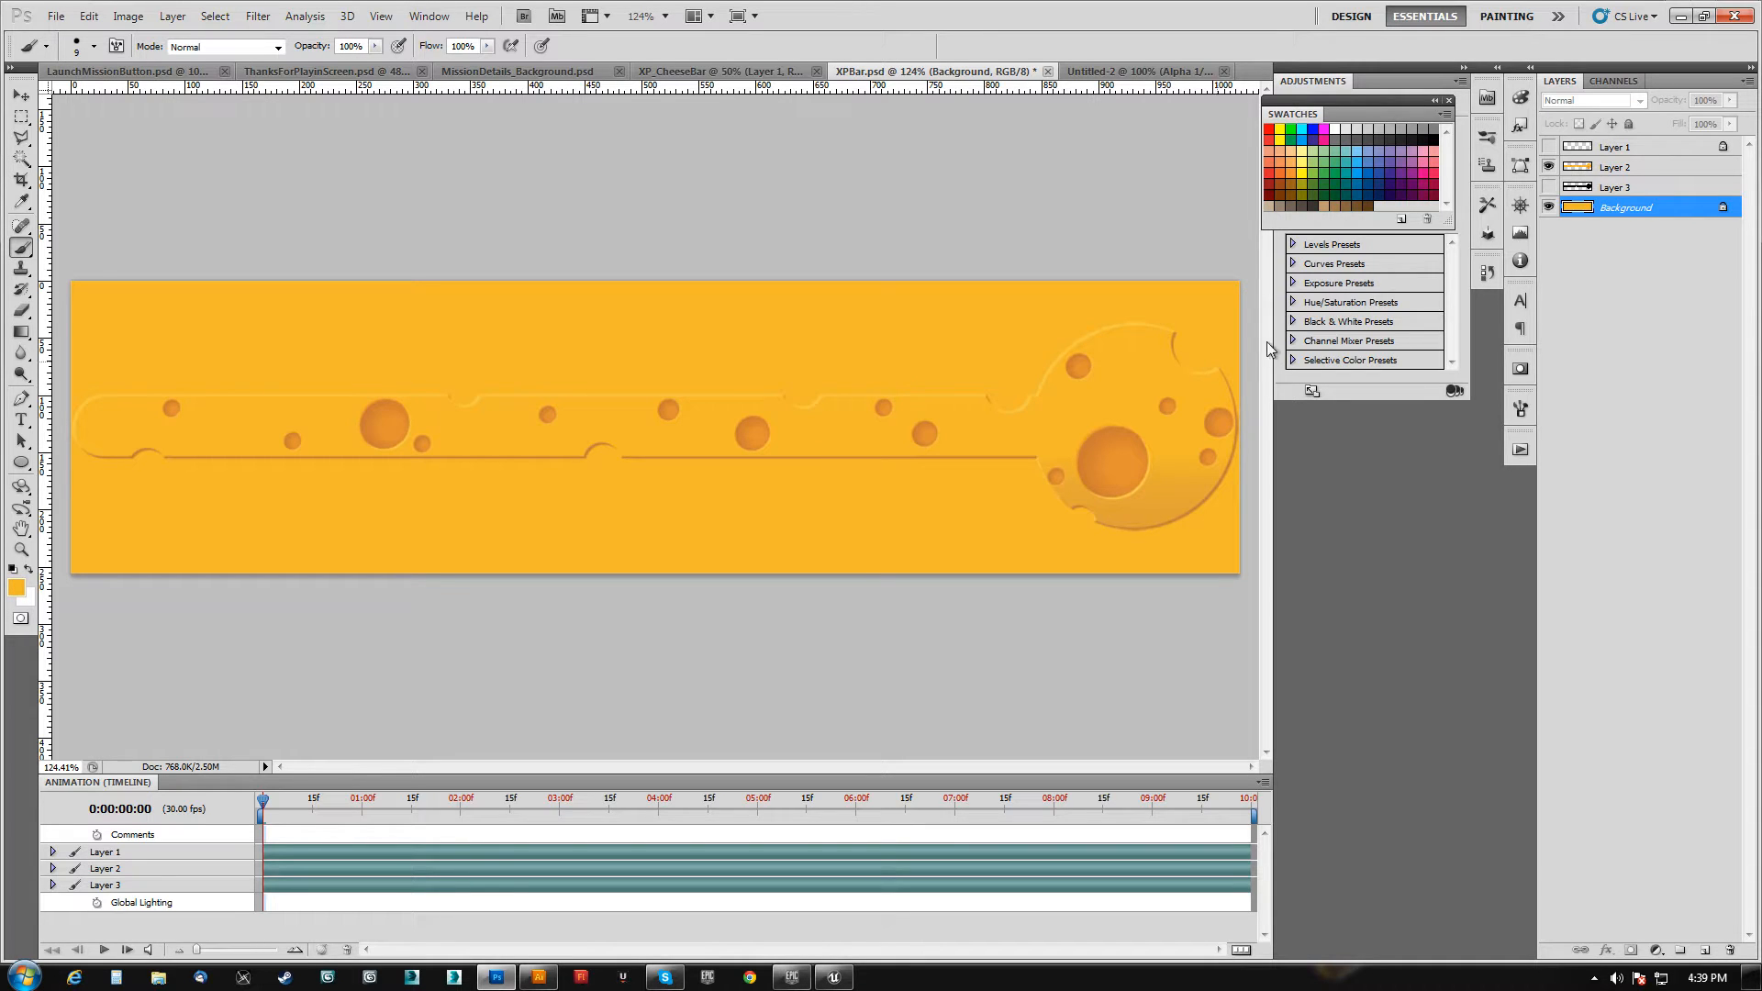
{"action": "left_click", "coordinate": [1611, 79]}
{"action": "left_click", "coordinate": [1584, 186]}
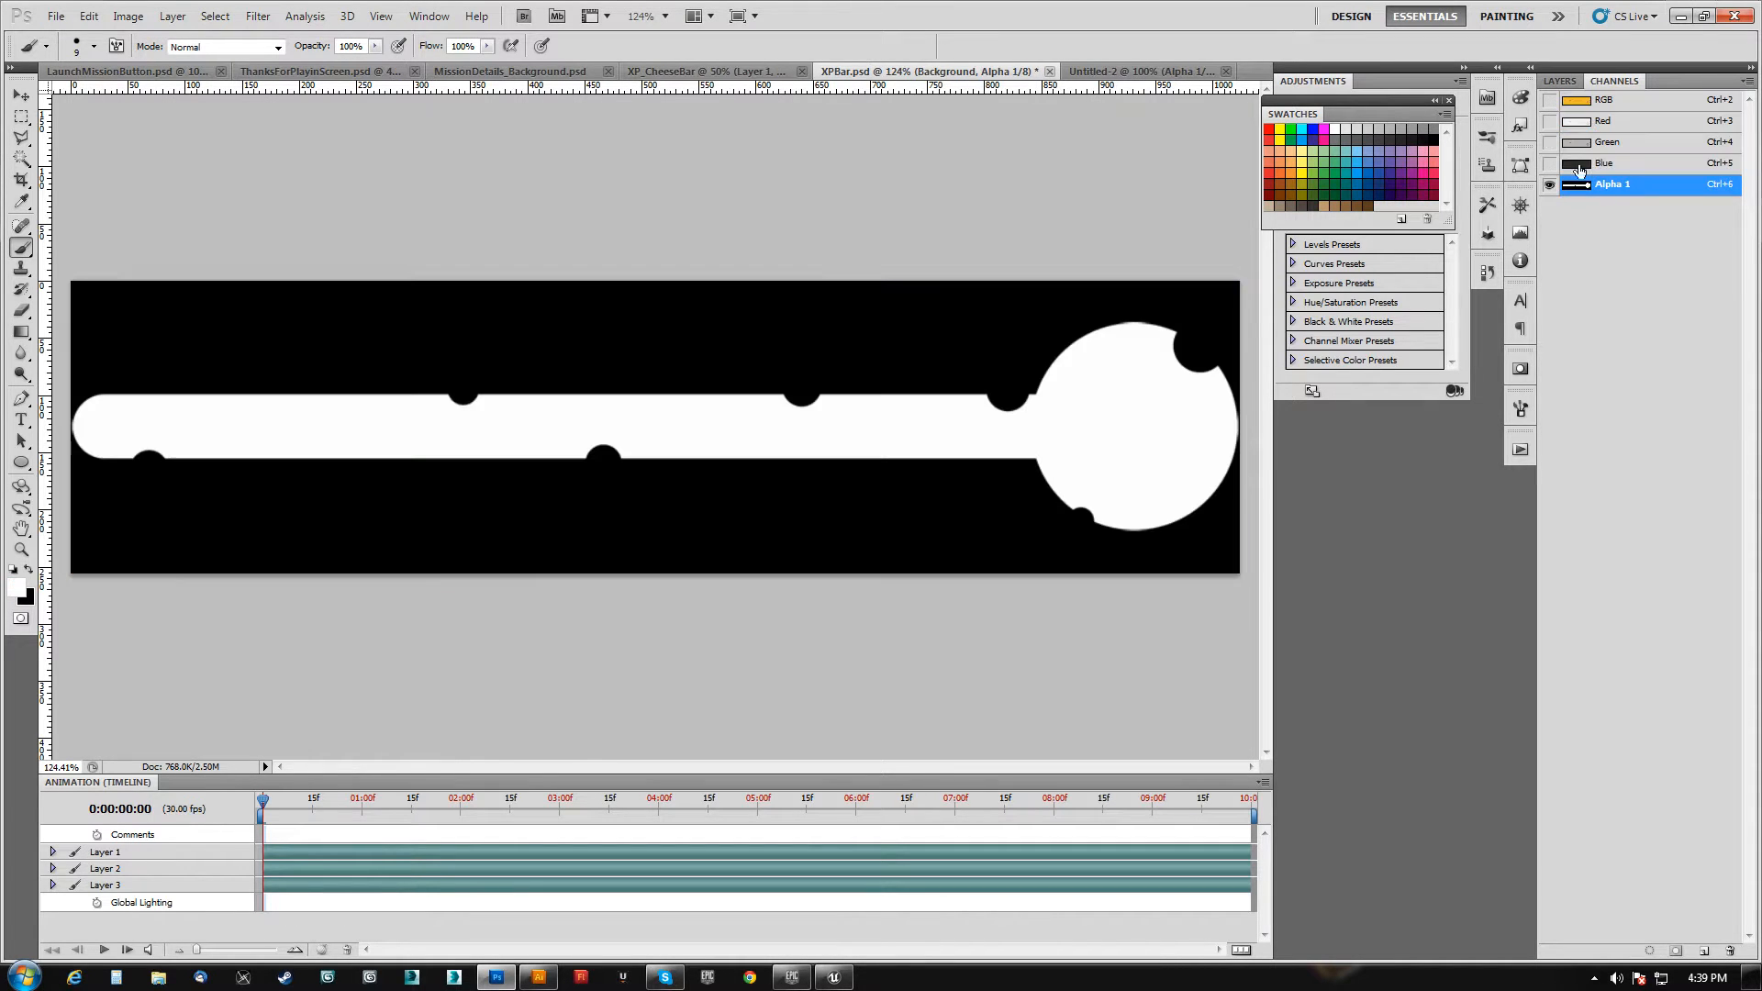
- Show the RGB channels and save a Targa copy as XPBar_Bar.tga in the UI_Elements folder at 32 bits/pixel
{"action": "left_click", "coordinate": [1587, 101]}
{"action": "key", "text": "ctrl+shift+s"}
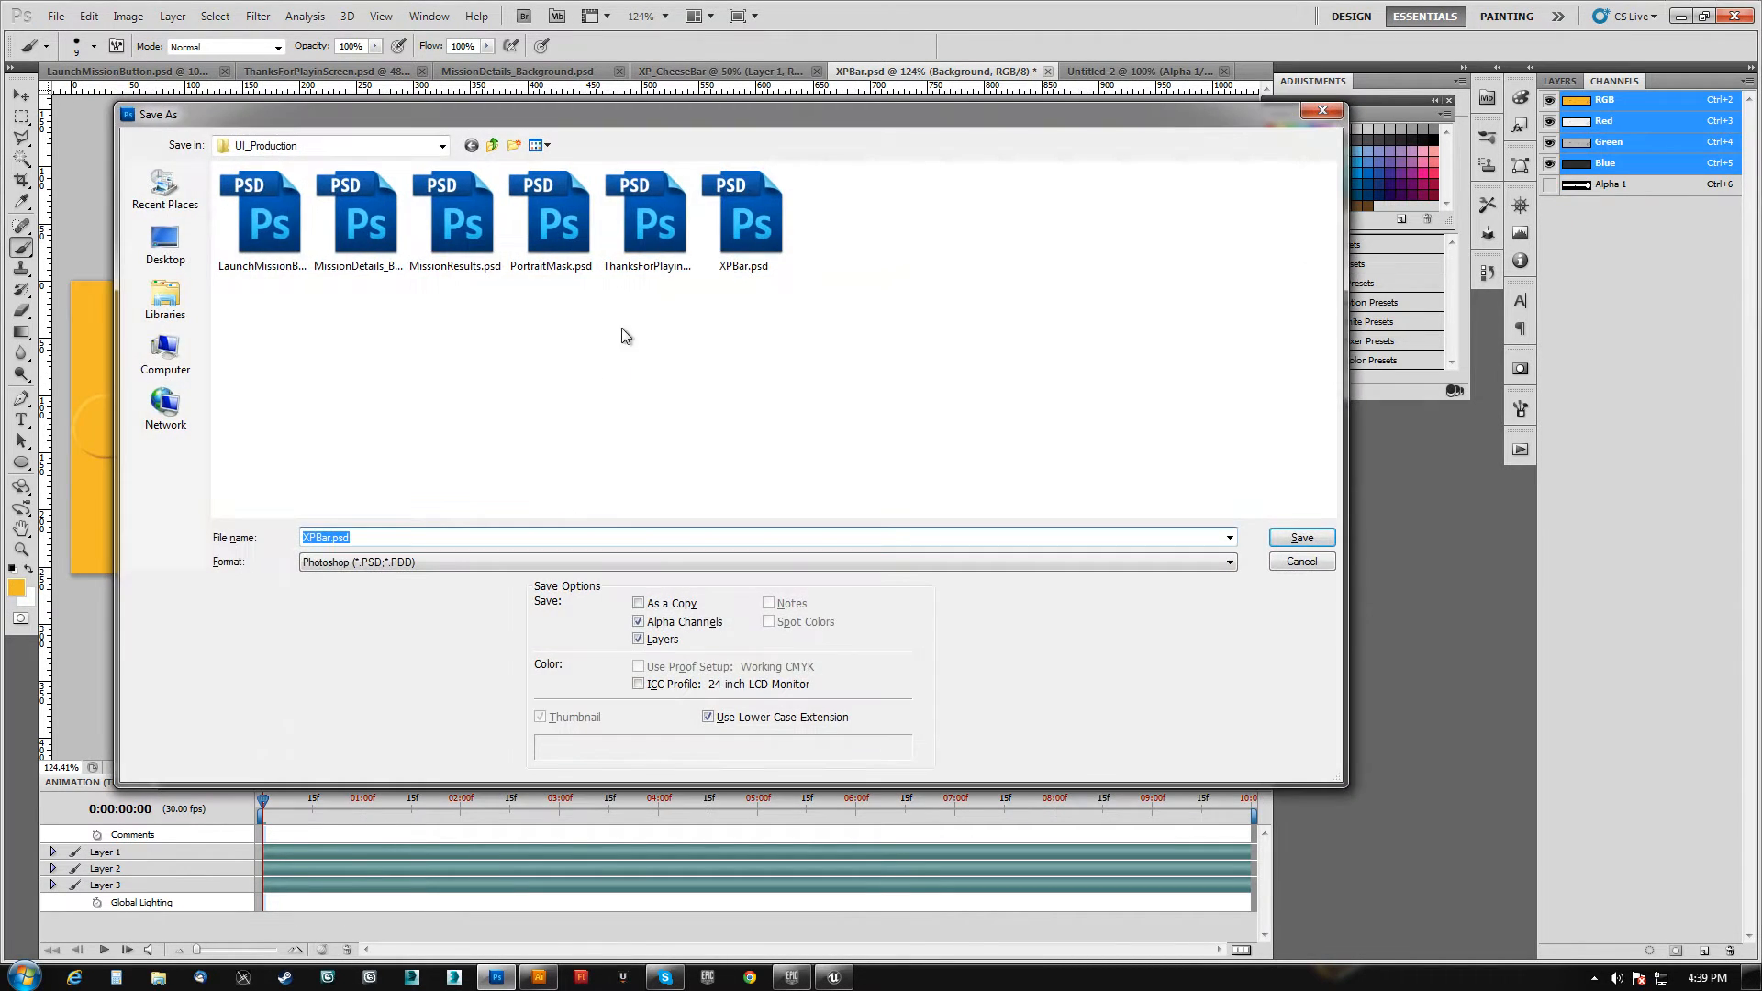
{"action": "left_click", "coordinate": [398, 567]}
{"action": "left_click", "coordinate": [441, 793]}
{"action": "left_click", "coordinate": [546, 565]}
{"action": "left_click", "coordinate": [374, 804]}
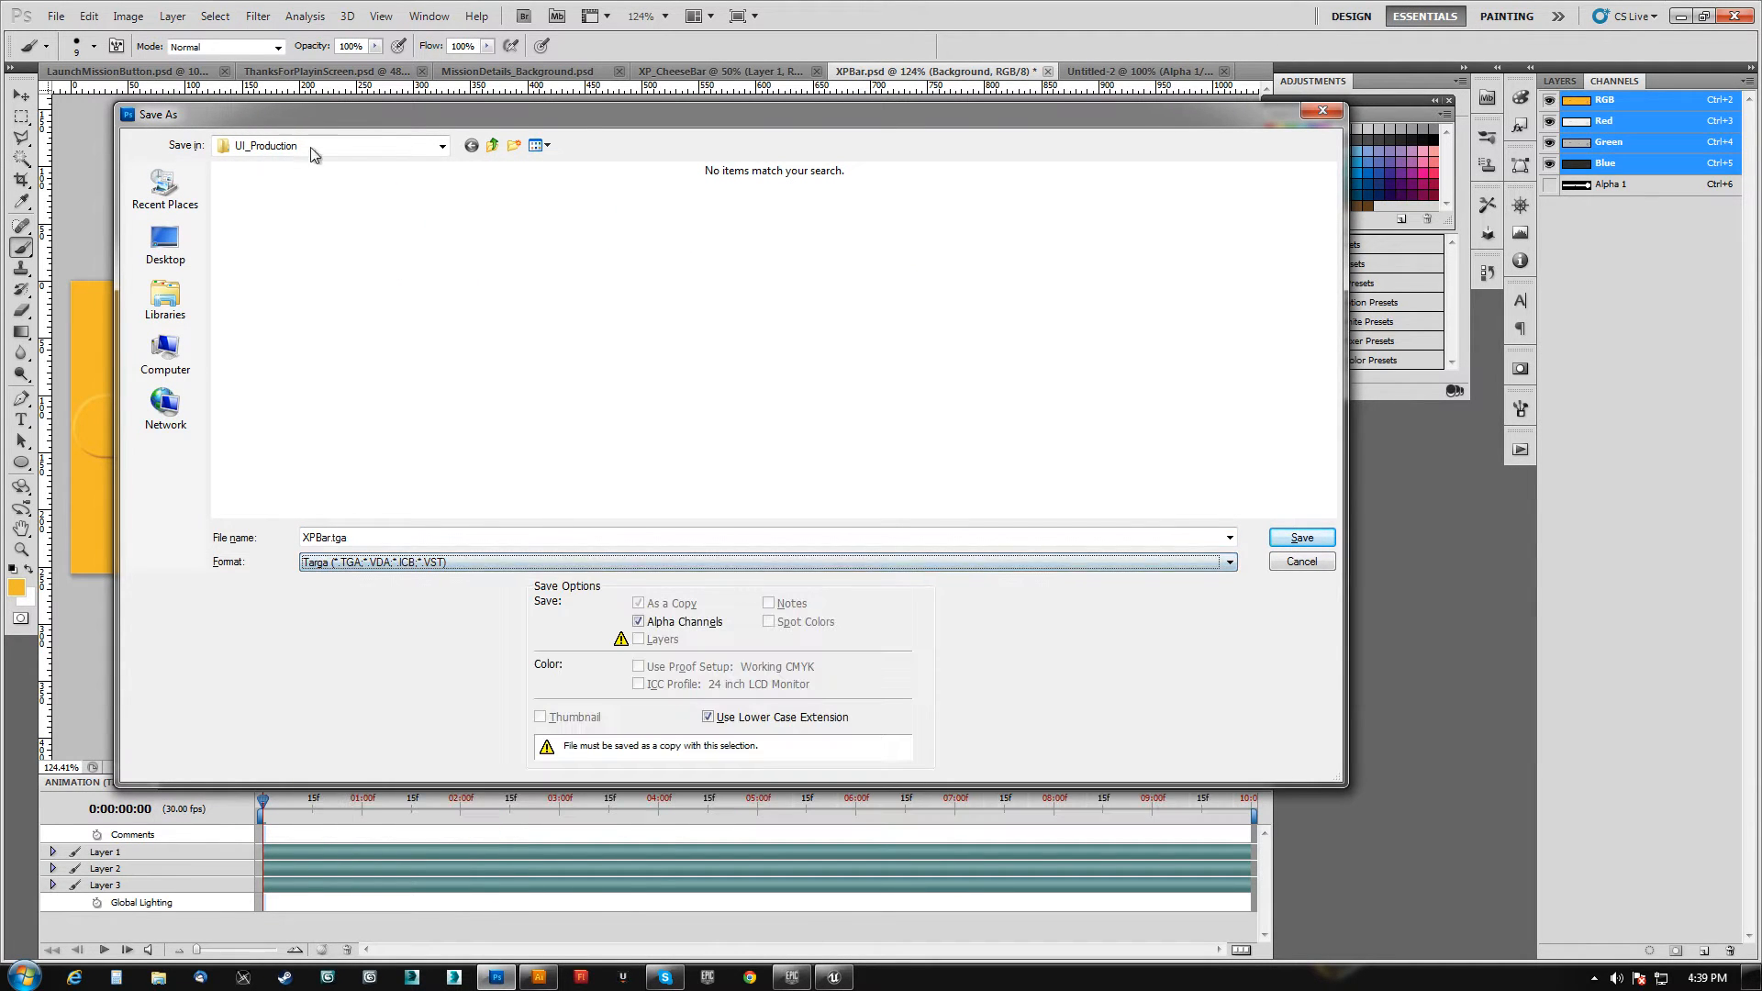
{"action": "left_click", "coordinate": [493, 145]}
{"action": "left_click", "coordinate": [289, 209]}
{"action": "double_click", "coordinate": [331, 540]}
{"action": "left_click_drag", "start_coordinate": [341, 543], "coordinate": [381, 542]}
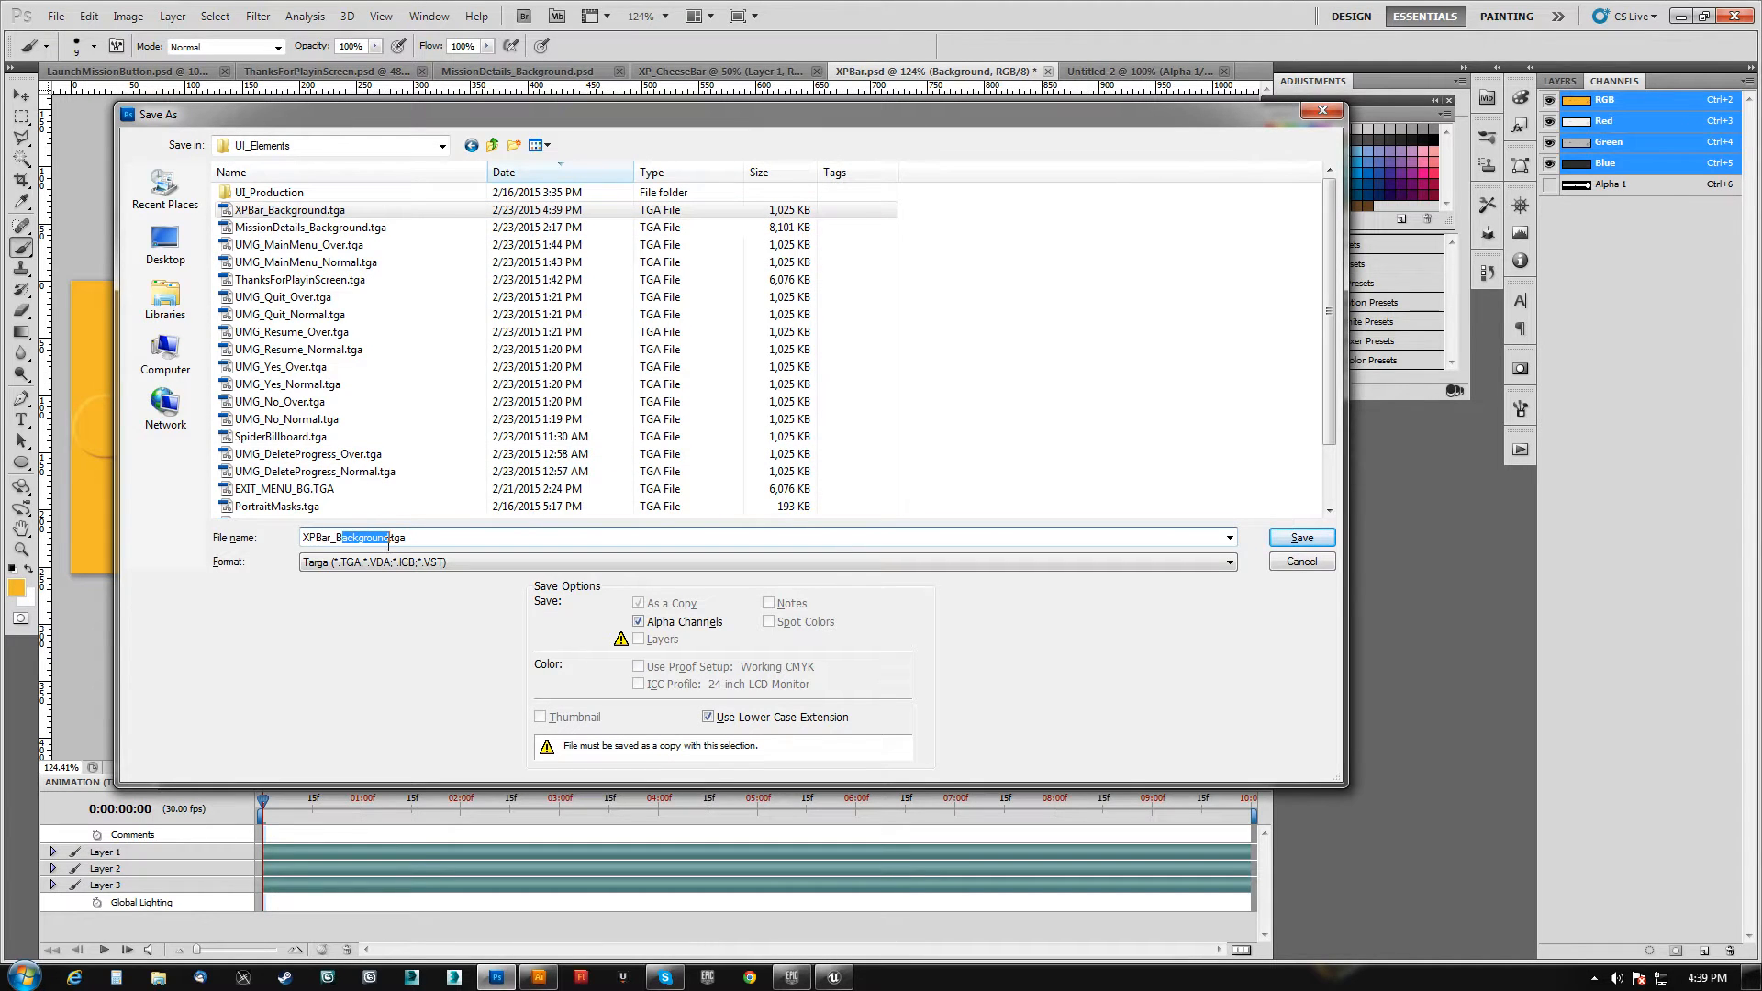
{"action": "left_click", "coordinate": [1324, 536]}
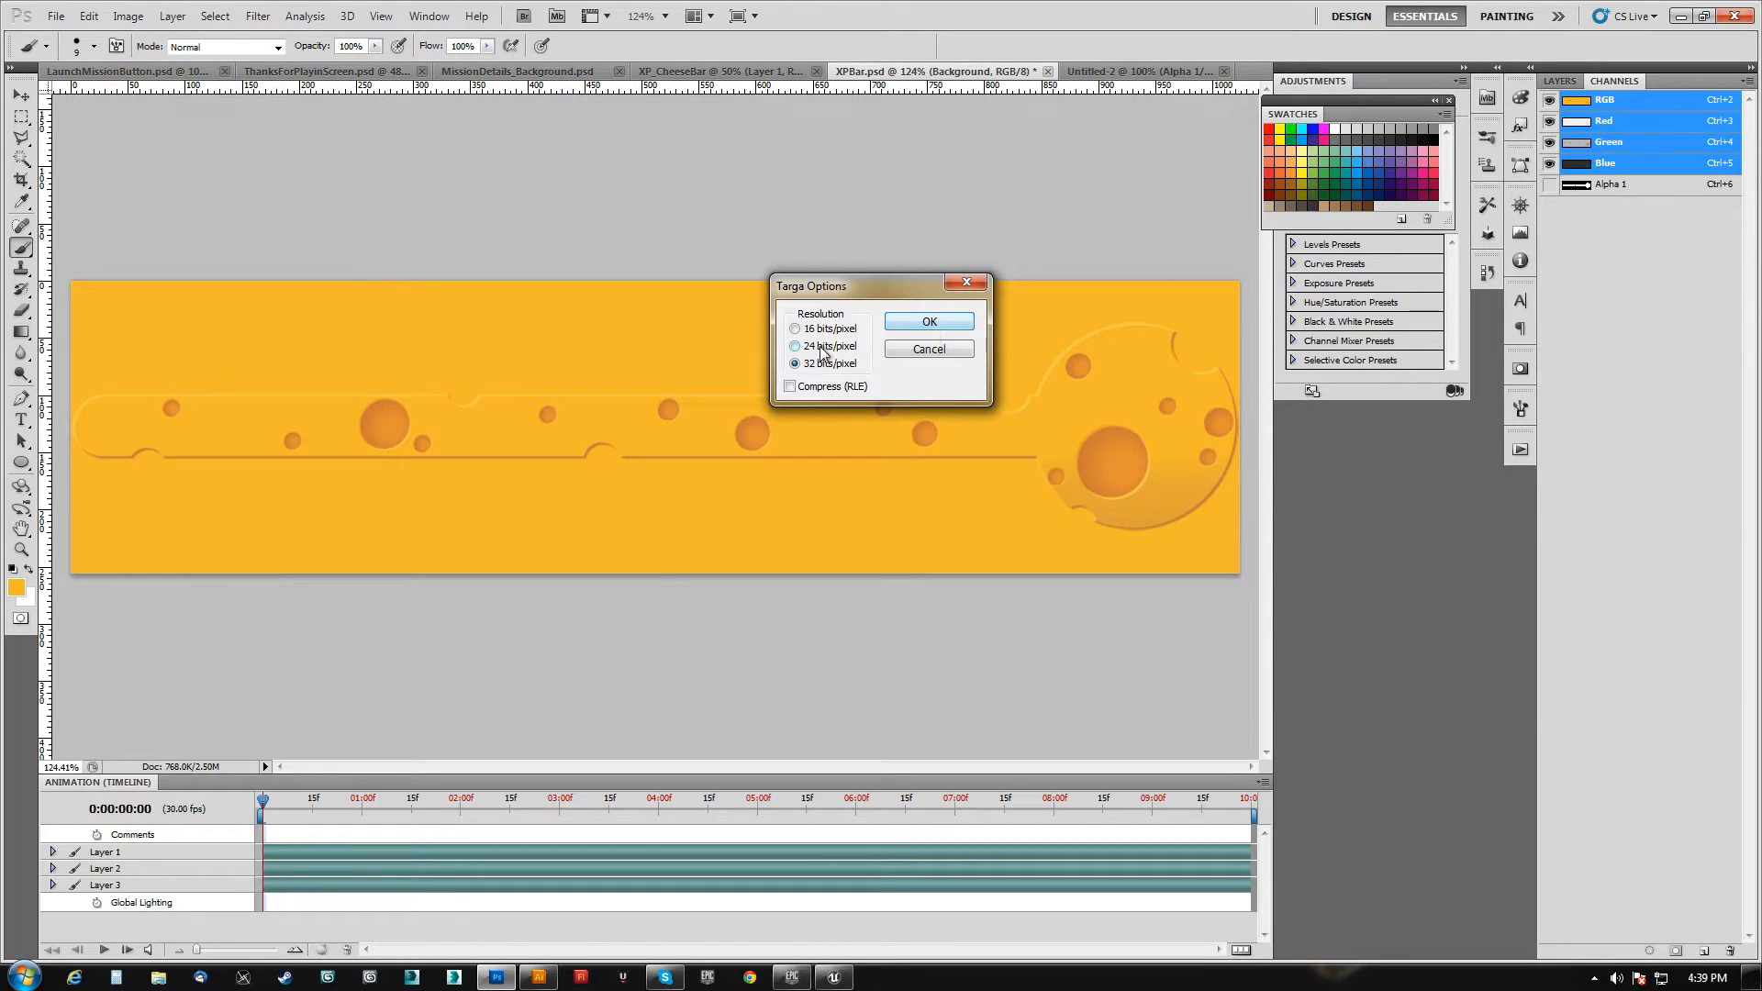
{"action": "left_click", "coordinate": [929, 321]}
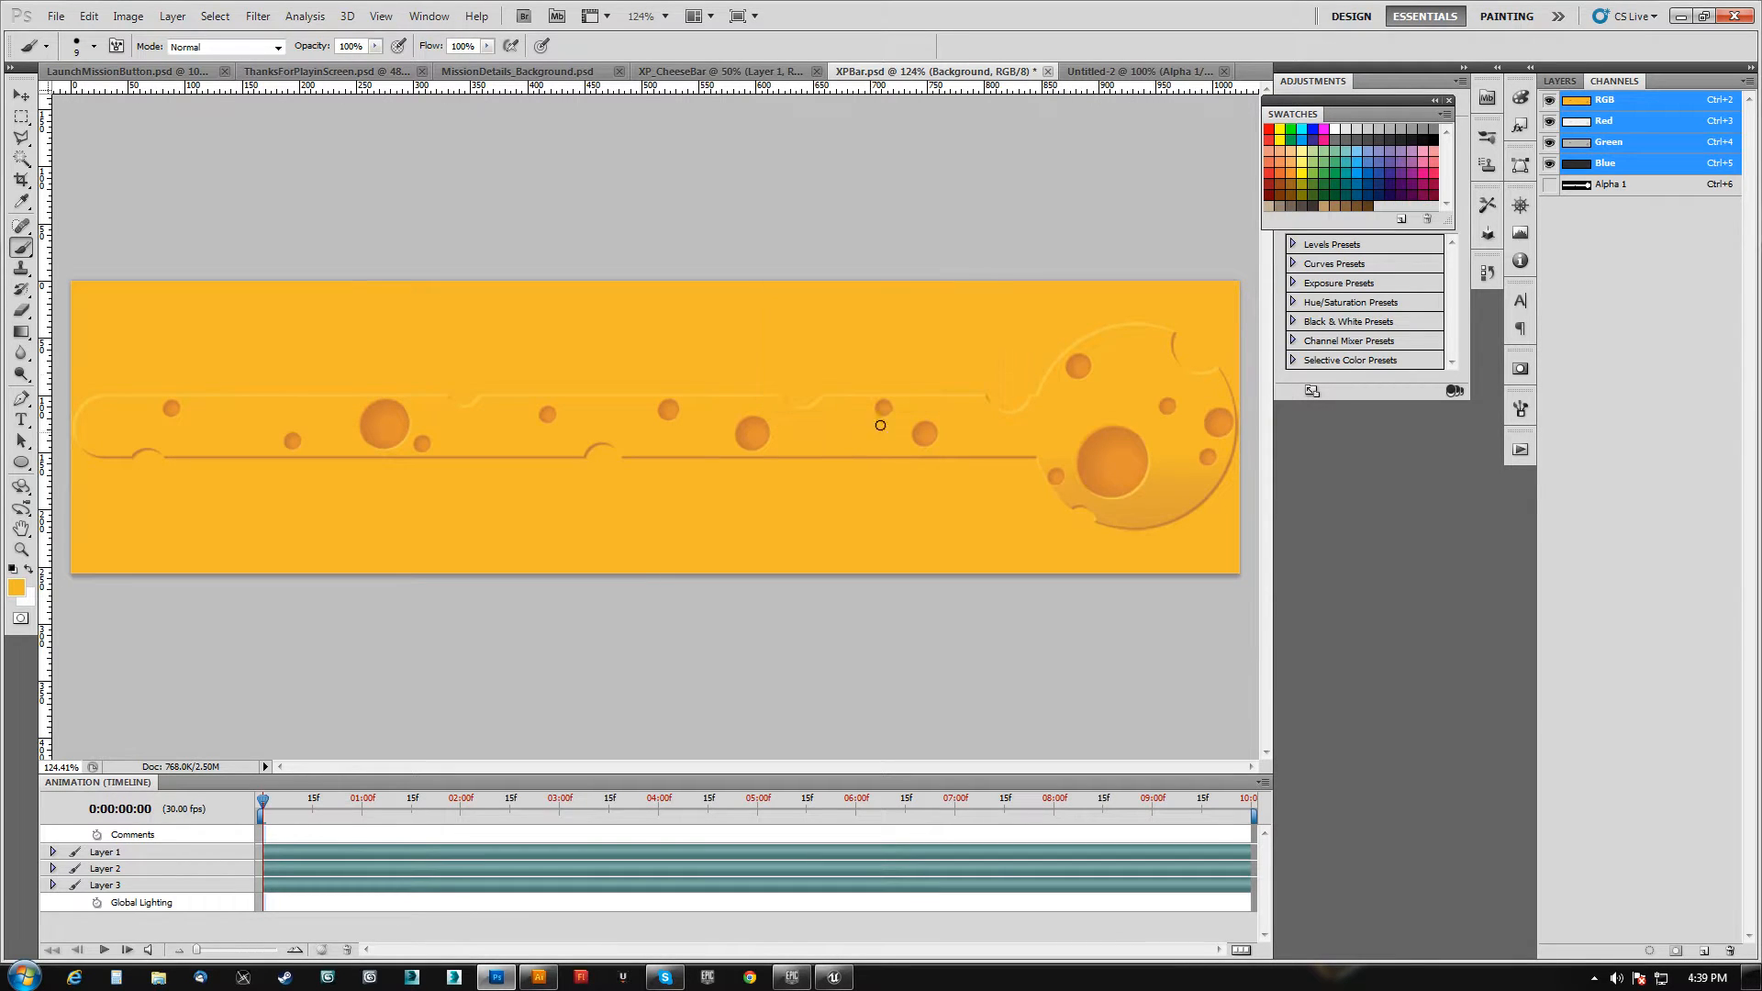
- Hide every layer except Layer 1 and examine its black outline up close
{"action": "left_click", "coordinate": [1560, 80]}
{"action": "left_click", "coordinate": [1577, 149]}
{"action": "left_click", "coordinate": [1549, 168]}
{"action": "left_click", "coordinate": [1550, 207]}
{"action": "left_click", "coordinate": [1550, 148]}
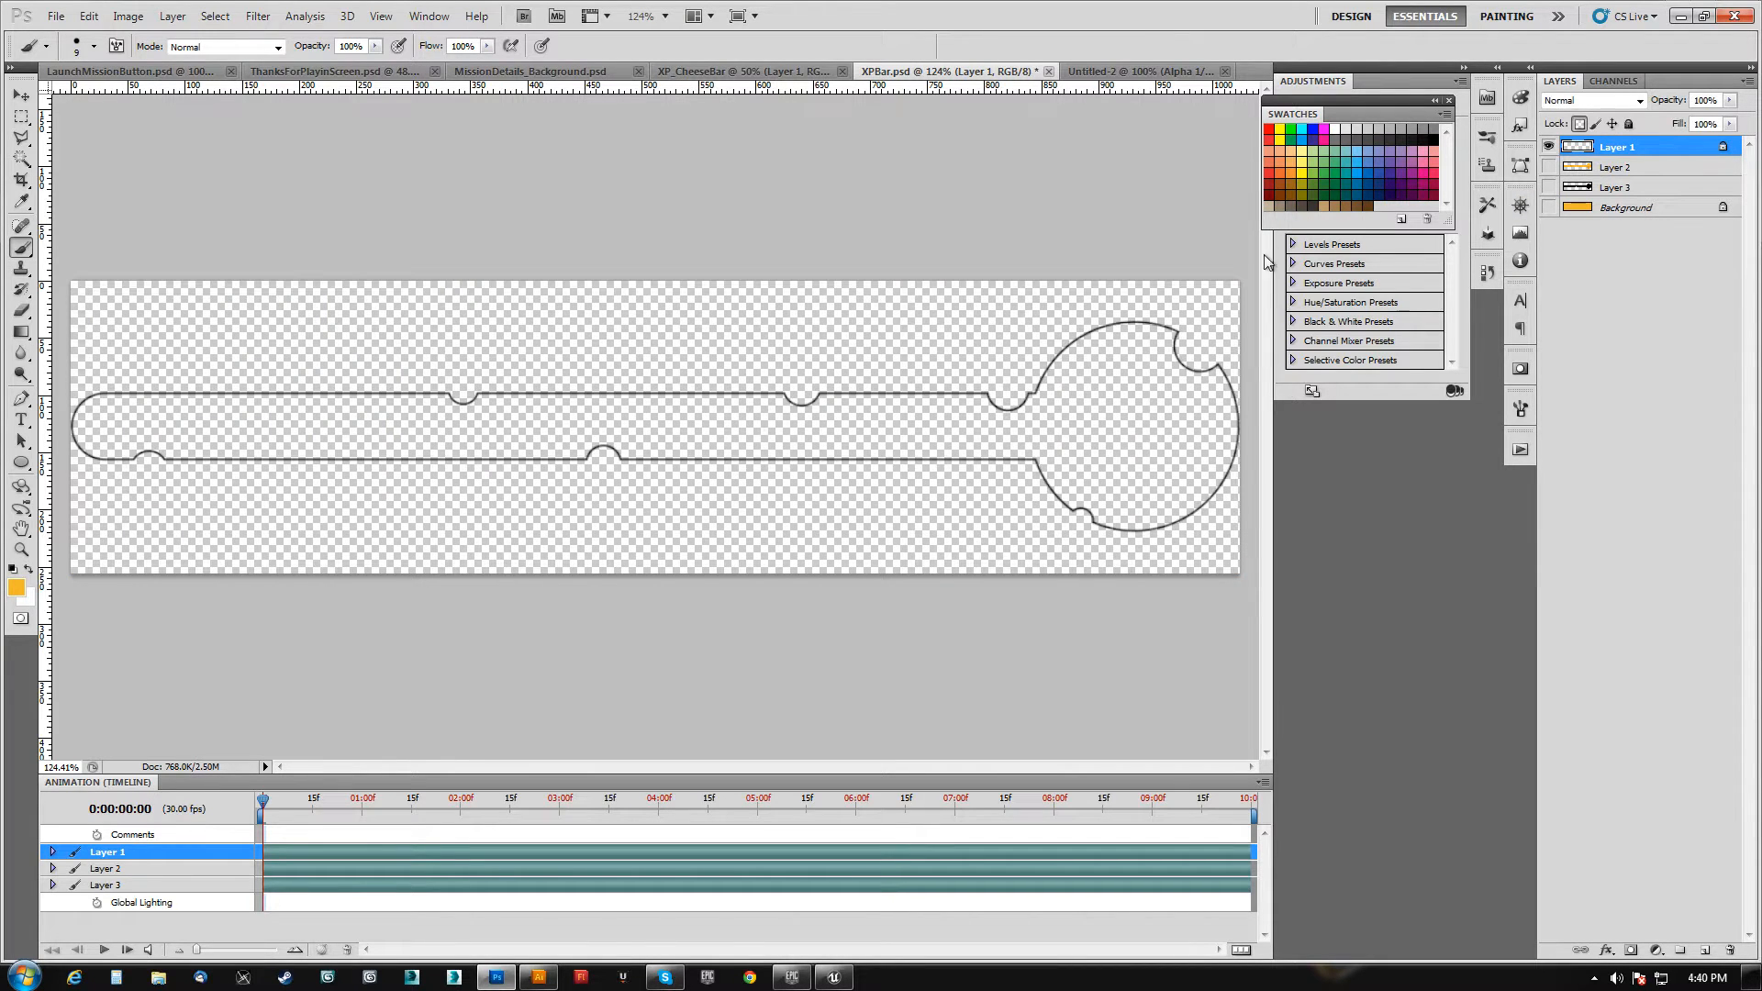
{"action": "key", "text": "ctrl+minus"}
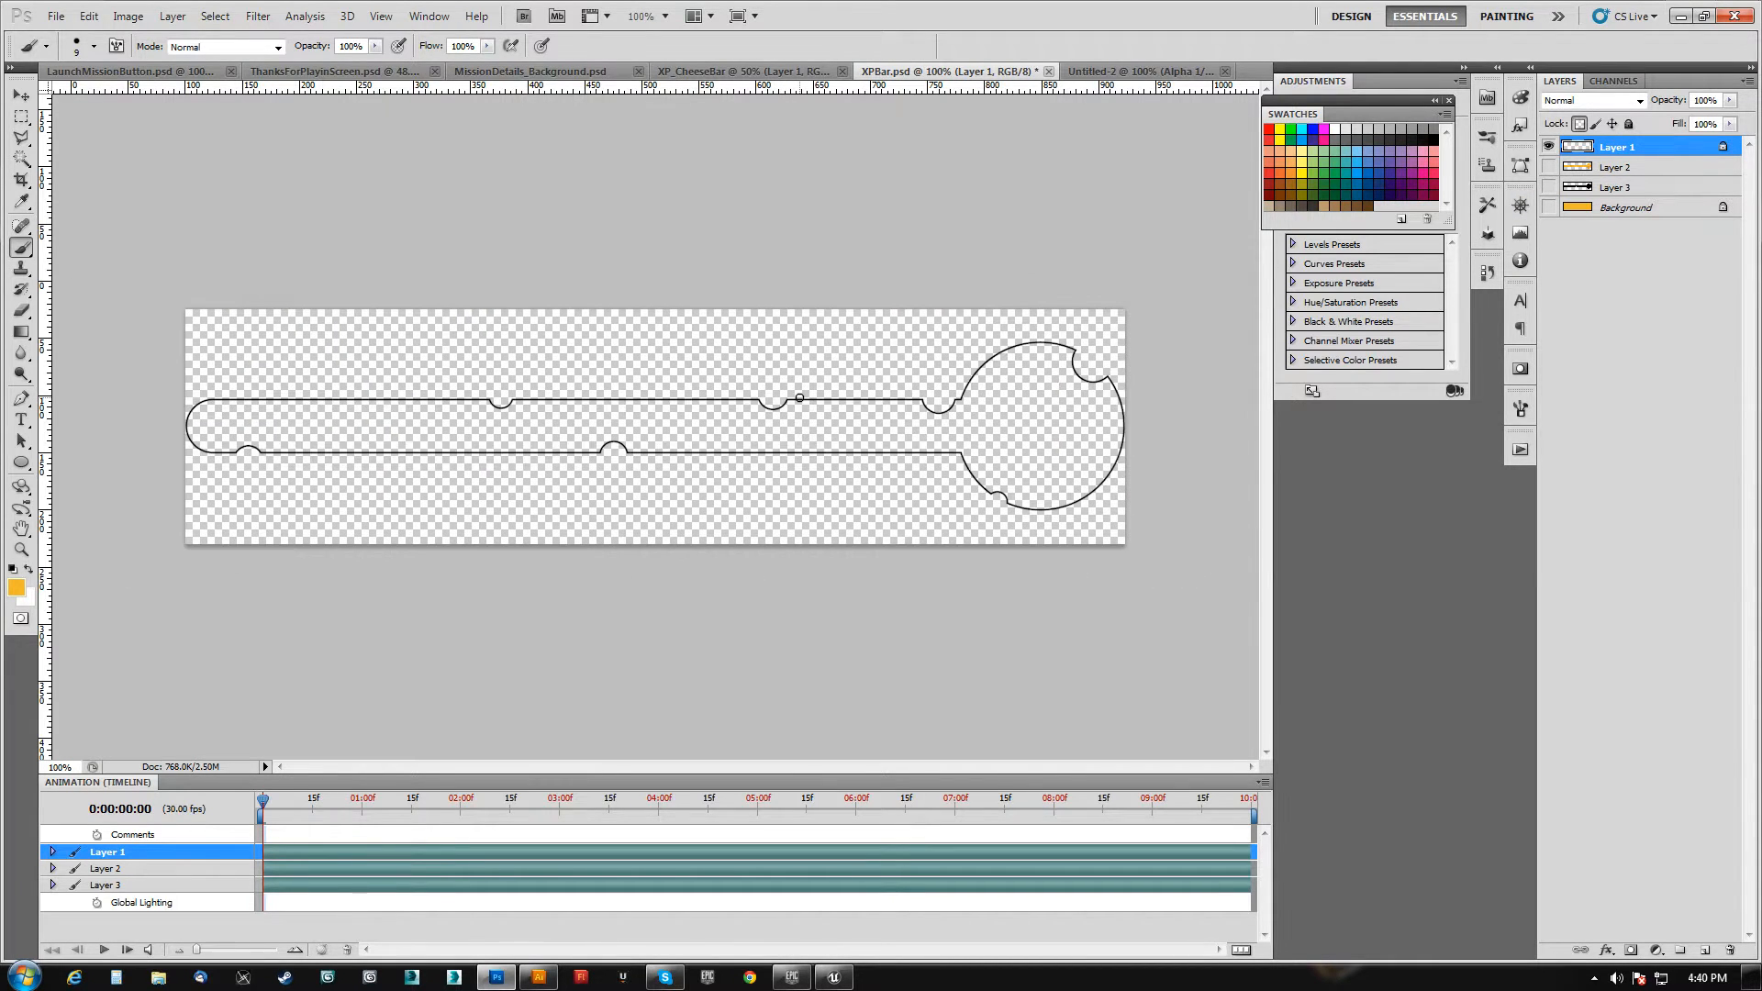
{"action": "key", "text": "ctrl+plus"}
{"action": "key", "text": "ctrl+plus"}
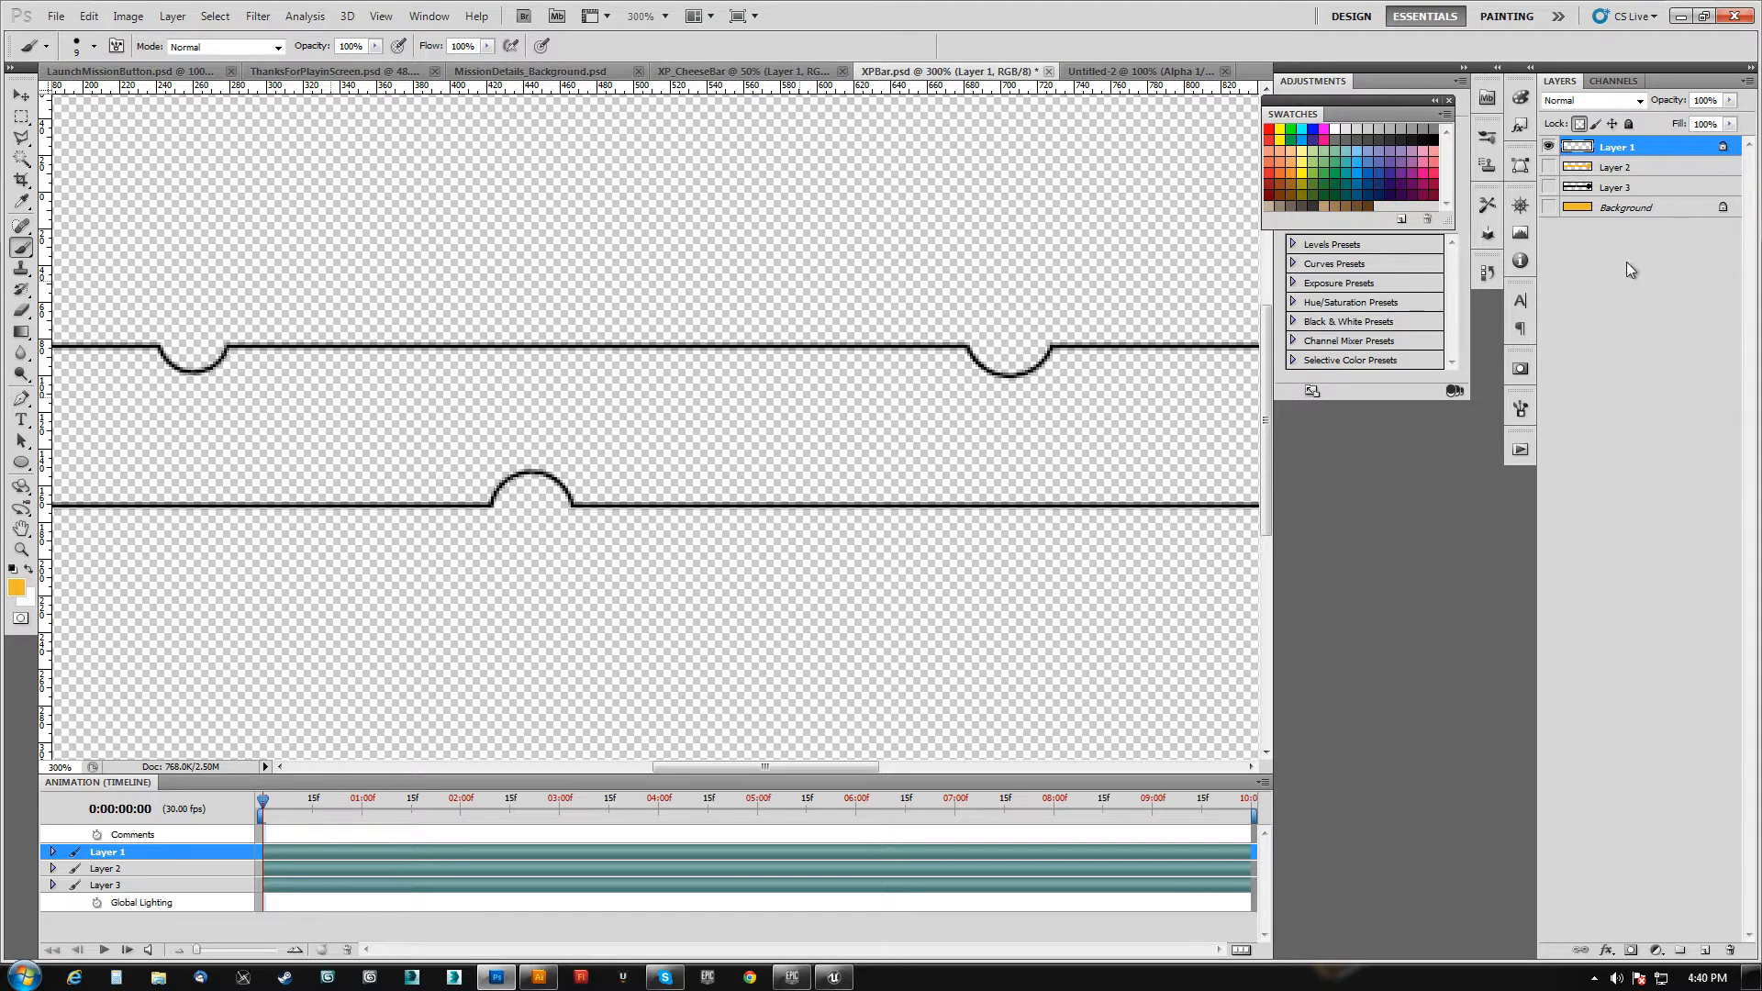
- Switch to Unreal Editor and import XPBar_Bar.tga and XPBar_Background.tga from UI_Elements into the HUD_RATS Images folder
{"action": "left_click", "coordinate": [833, 976]}
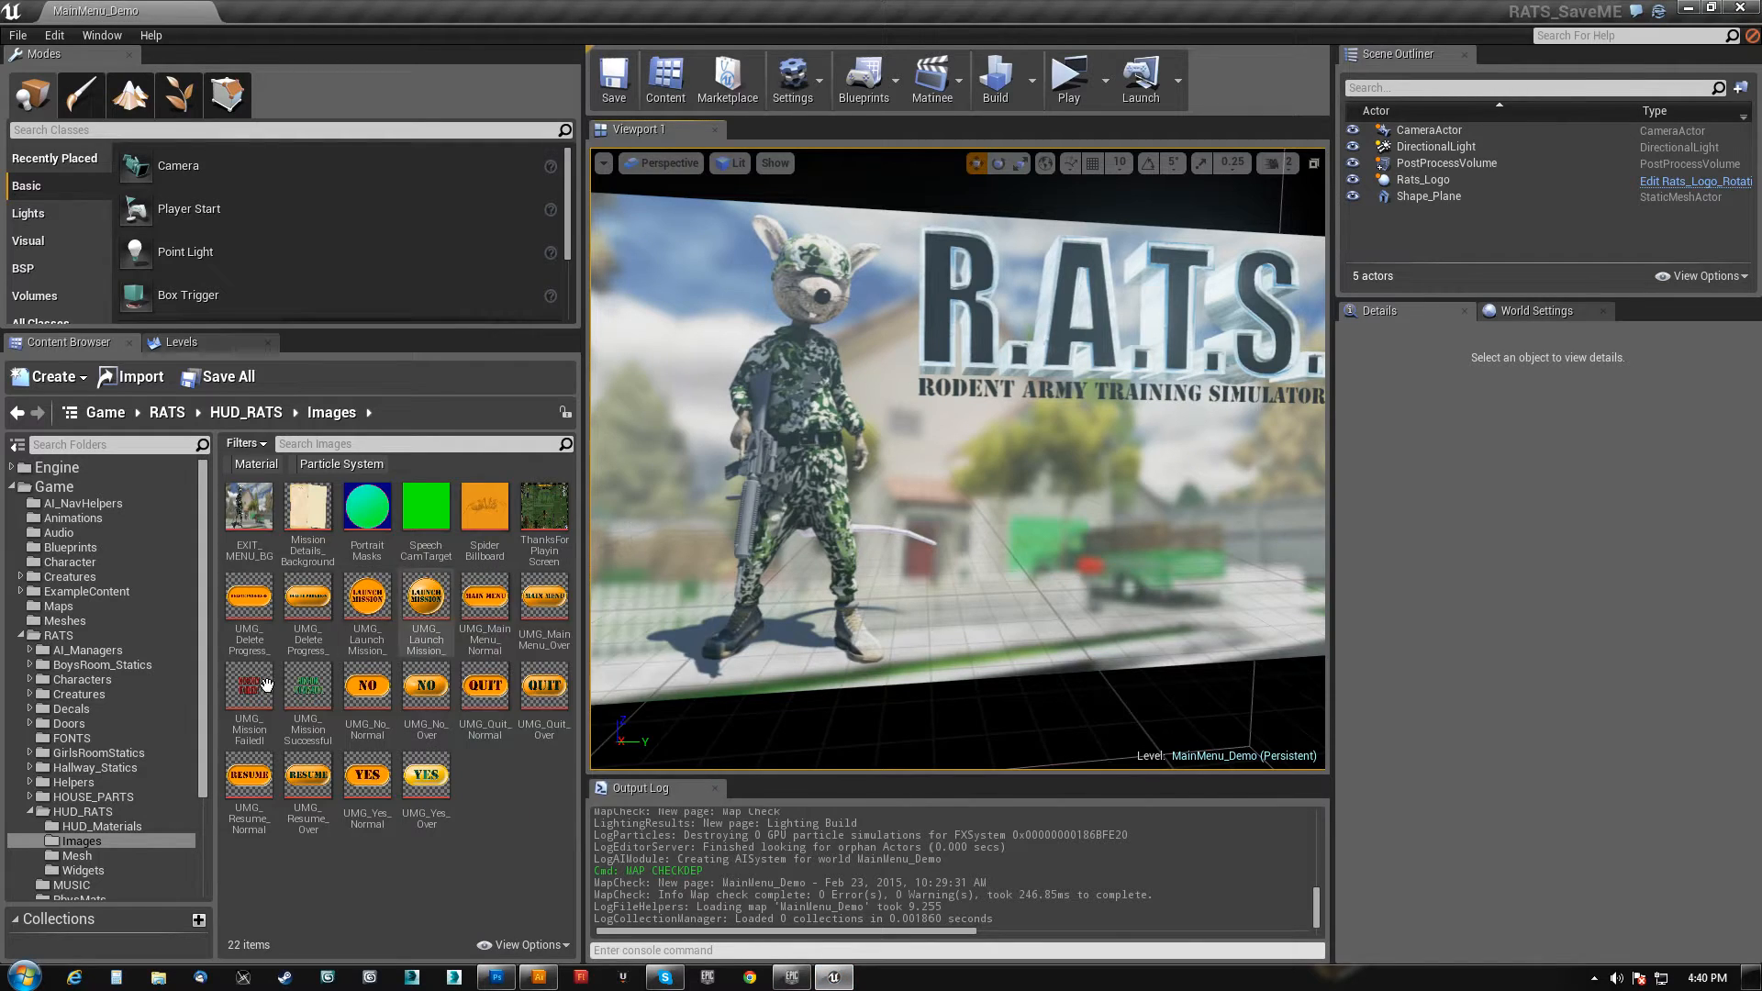
{"action": "mouse_move", "coordinate": [536, 525]}
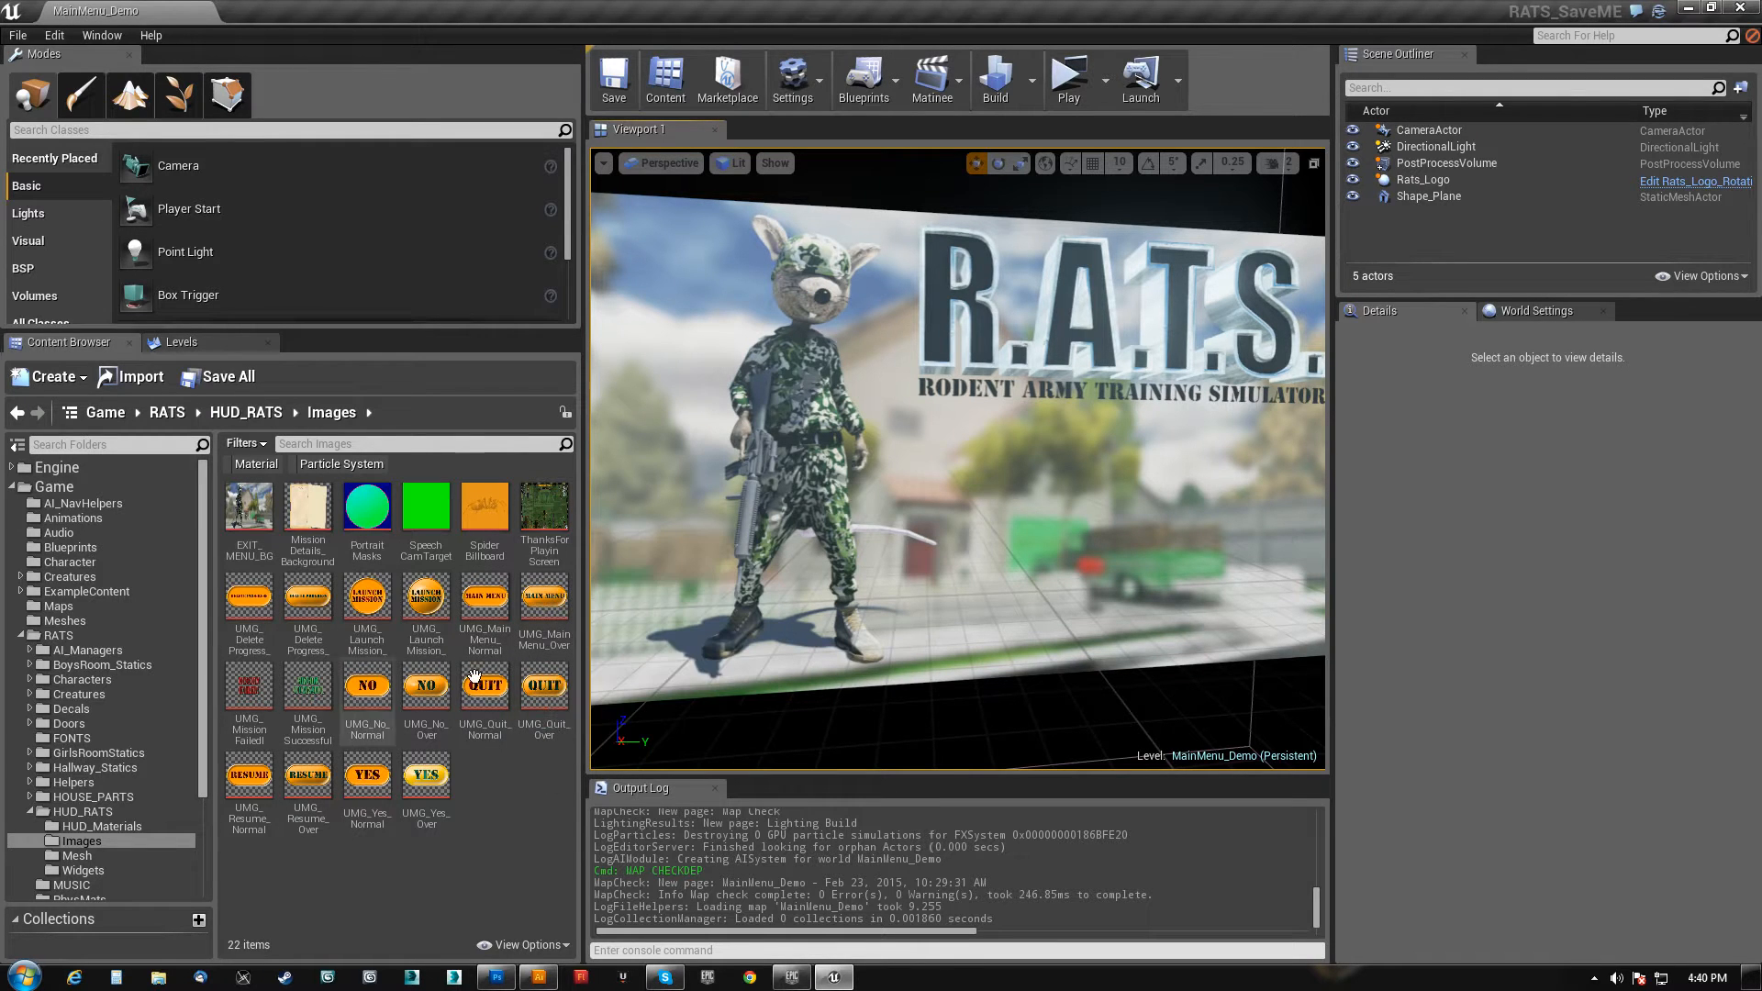
{"action": "left_click", "coordinate": [158, 978]}
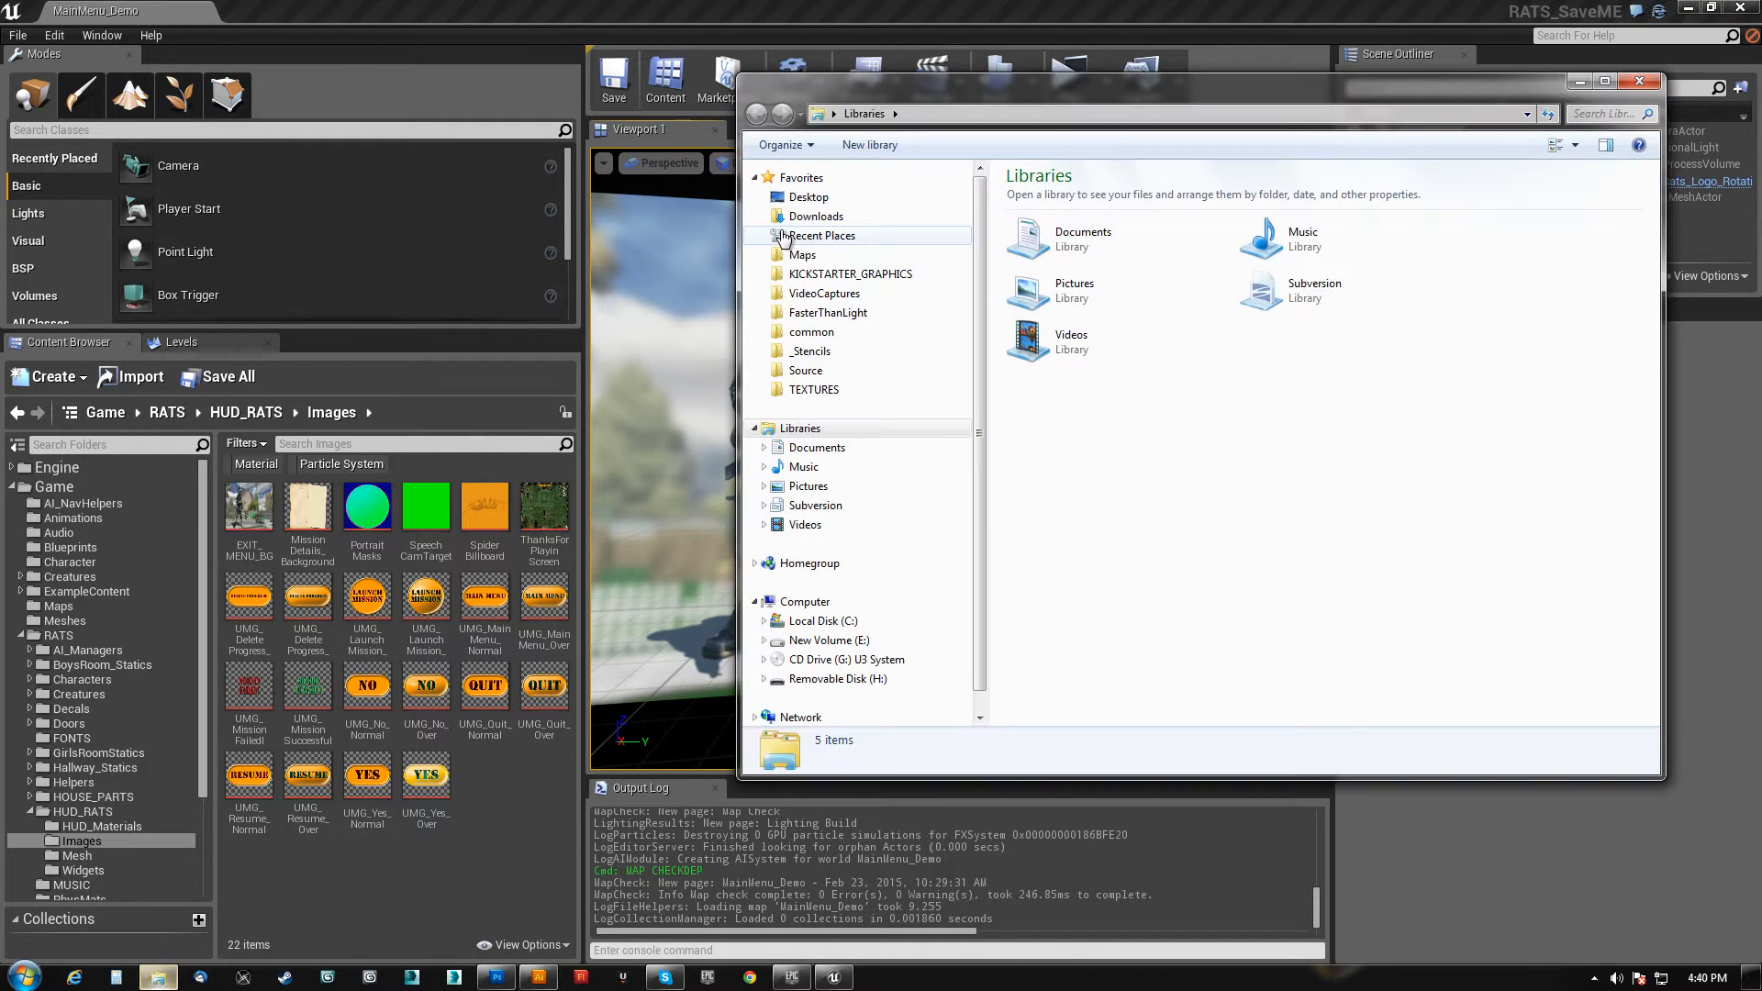
{"action": "left_click", "coordinate": [823, 235]}
{"action": "left_click", "coordinate": [1052, 200]}
{"action": "double_click", "coordinate": [1052, 200]}
{"action": "left_click", "coordinate": [1055, 218]}
{"action": "left_click", "coordinate": [1079, 237], "text": "shift"}
{"action": "left_click_drag", "start_coordinate": [1013, 223], "coordinate": [567, 731]}
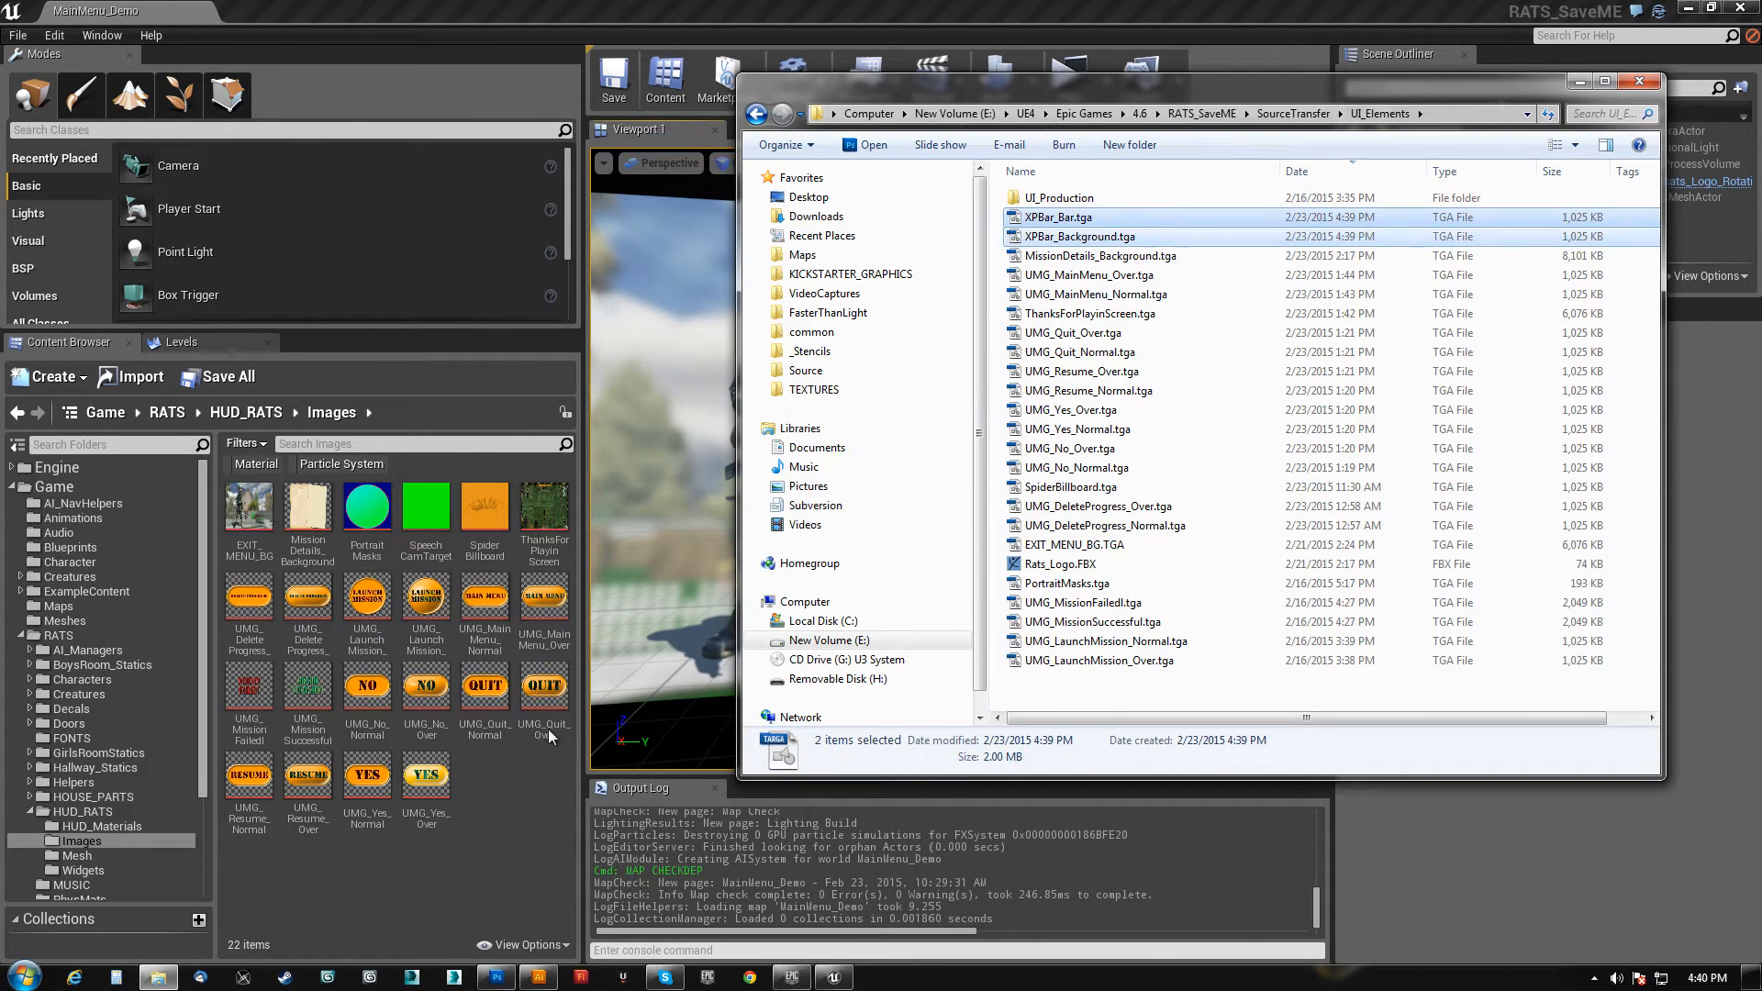
{"action": "left_click_drag", "start_coordinate": [481, 781], "coordinate": [486, 777]}
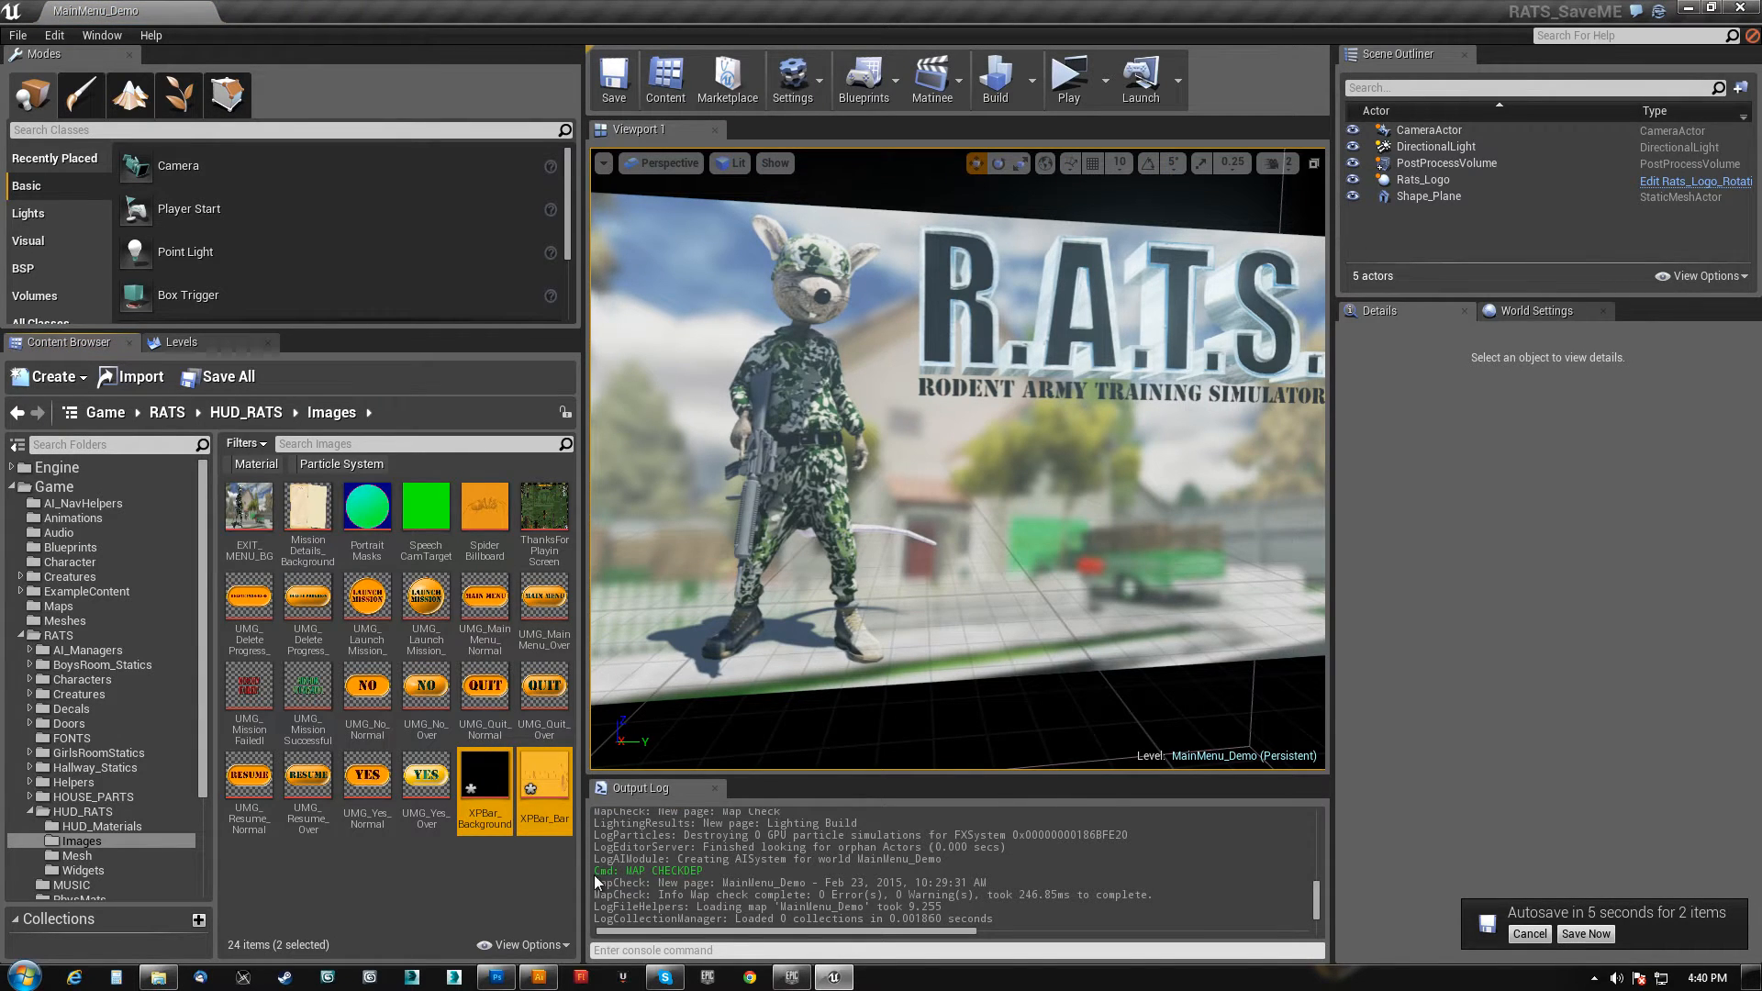
- Open both imported textures, set XPBar_Bar's texture group to UI and compression to UserInterface2D, and save it
{"action": "key", "text": "Return"}
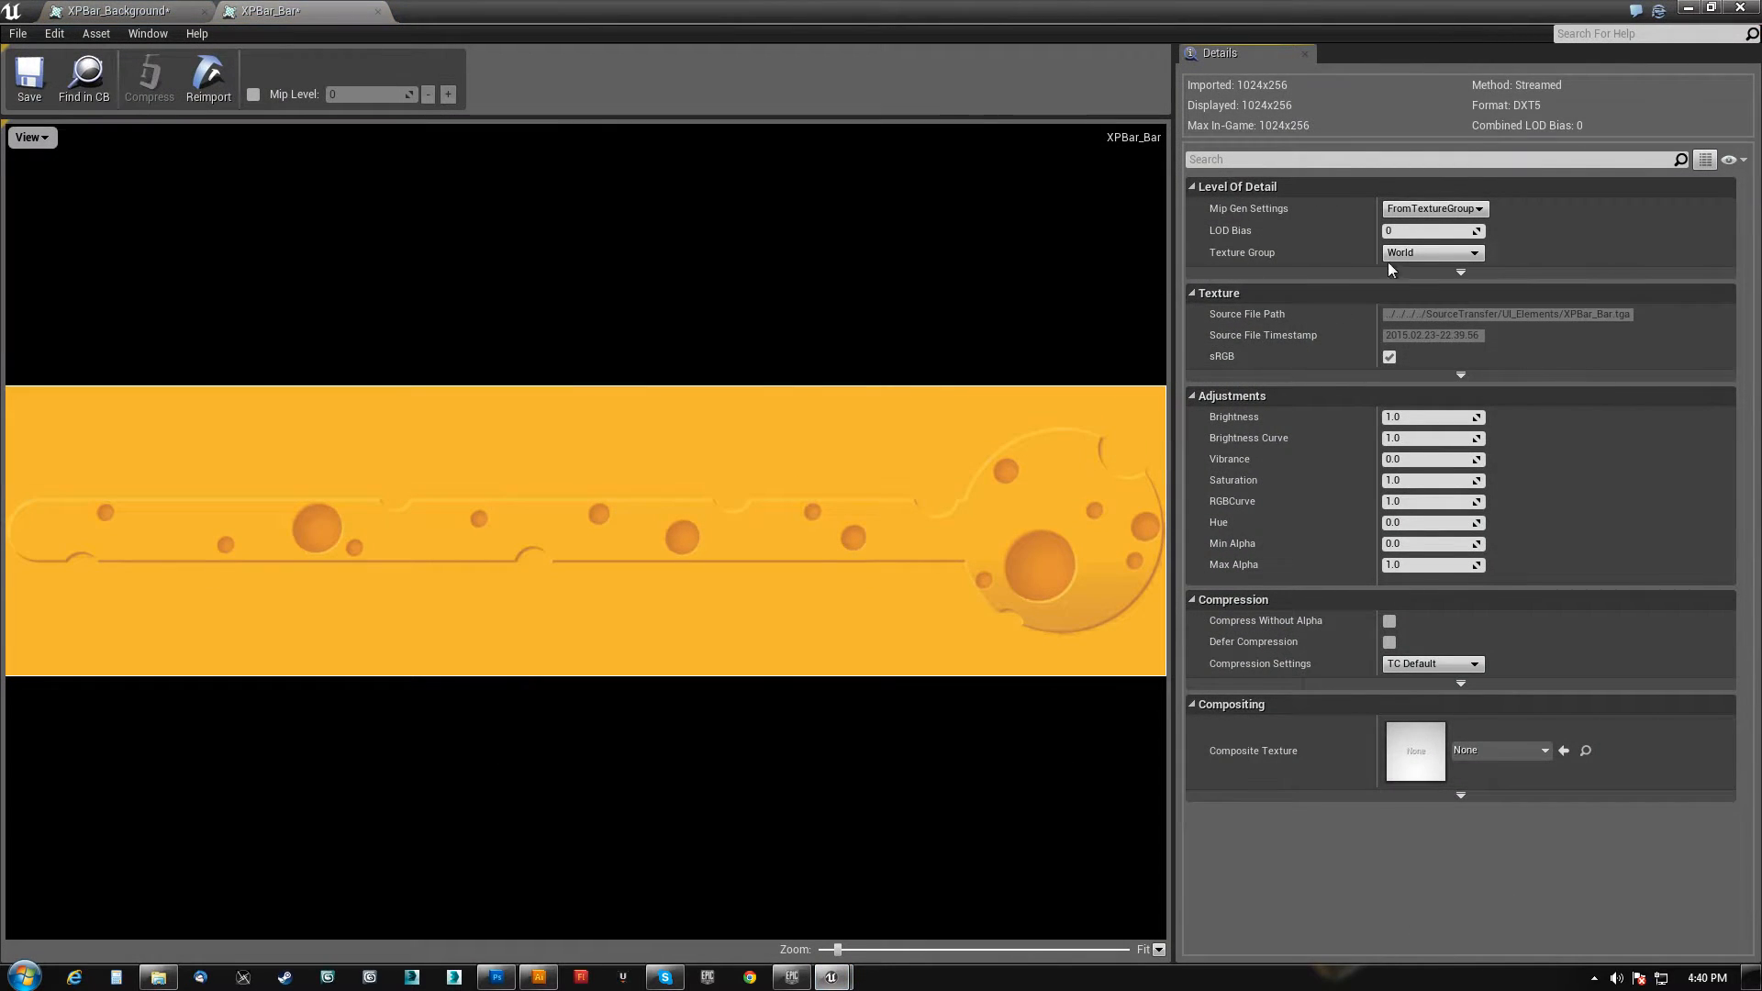
{"action": "left_click", "coordinate": [1412, 253]}
{"action": "left_click", "coordinate": [1389, 441]}
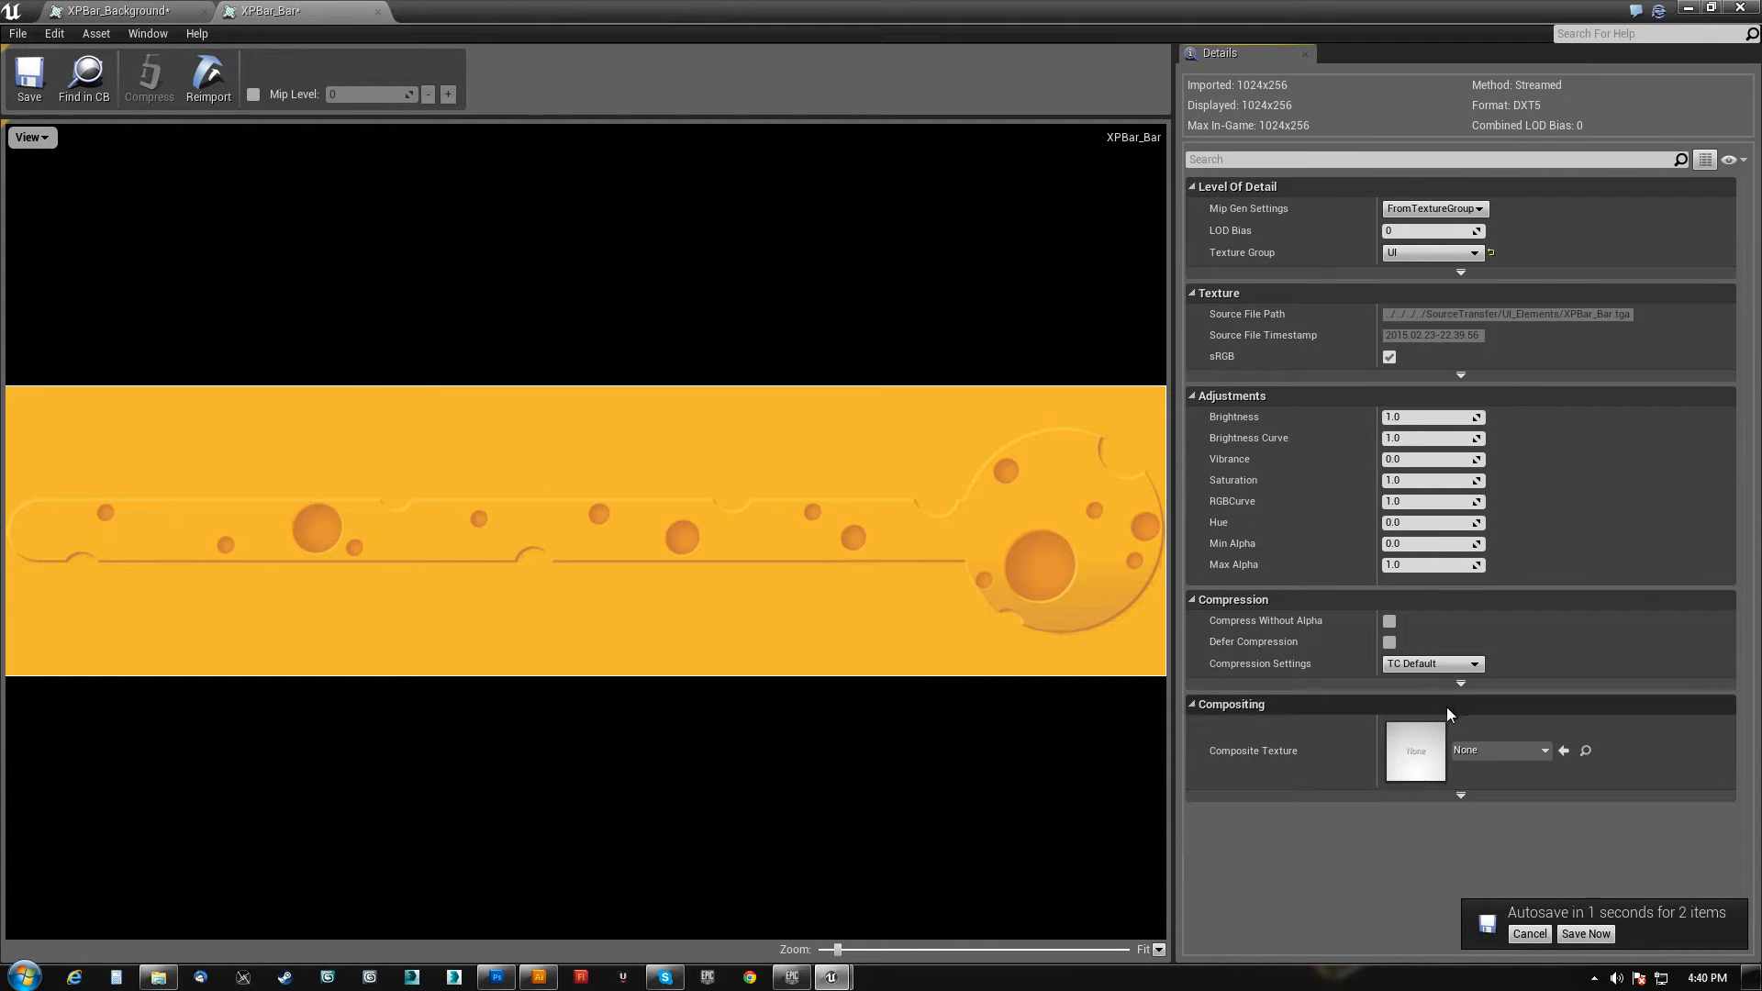
{"action": "left_click", "coordinate": [1434, 663]}
{"action": "left_click", "coordinate": [1419, 757]}
{"action": "left_click", "coordinate": [30, 78]}
- Set XPBar_Background's texture group to UI and compression to UserInterface2D, save it, and close both texture editors
{"action": "left_click", "coordinate": [119, 10]}
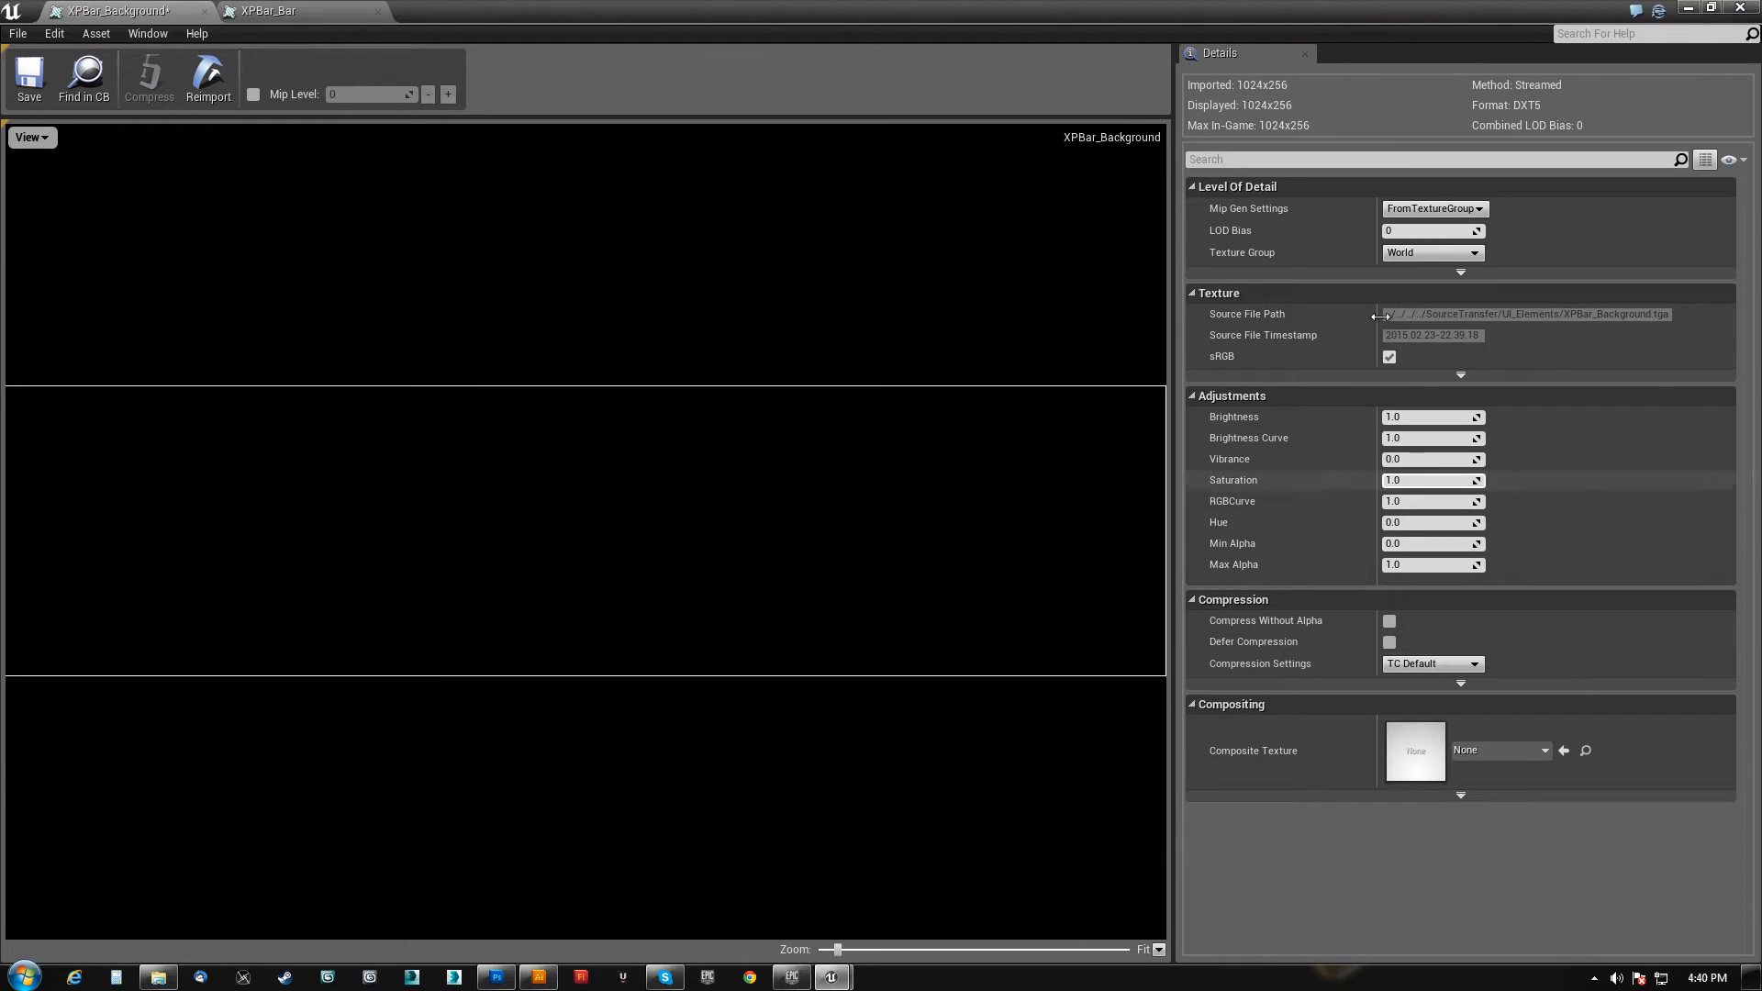
{"action": "left_click", "coordinate": [1446, 253]}
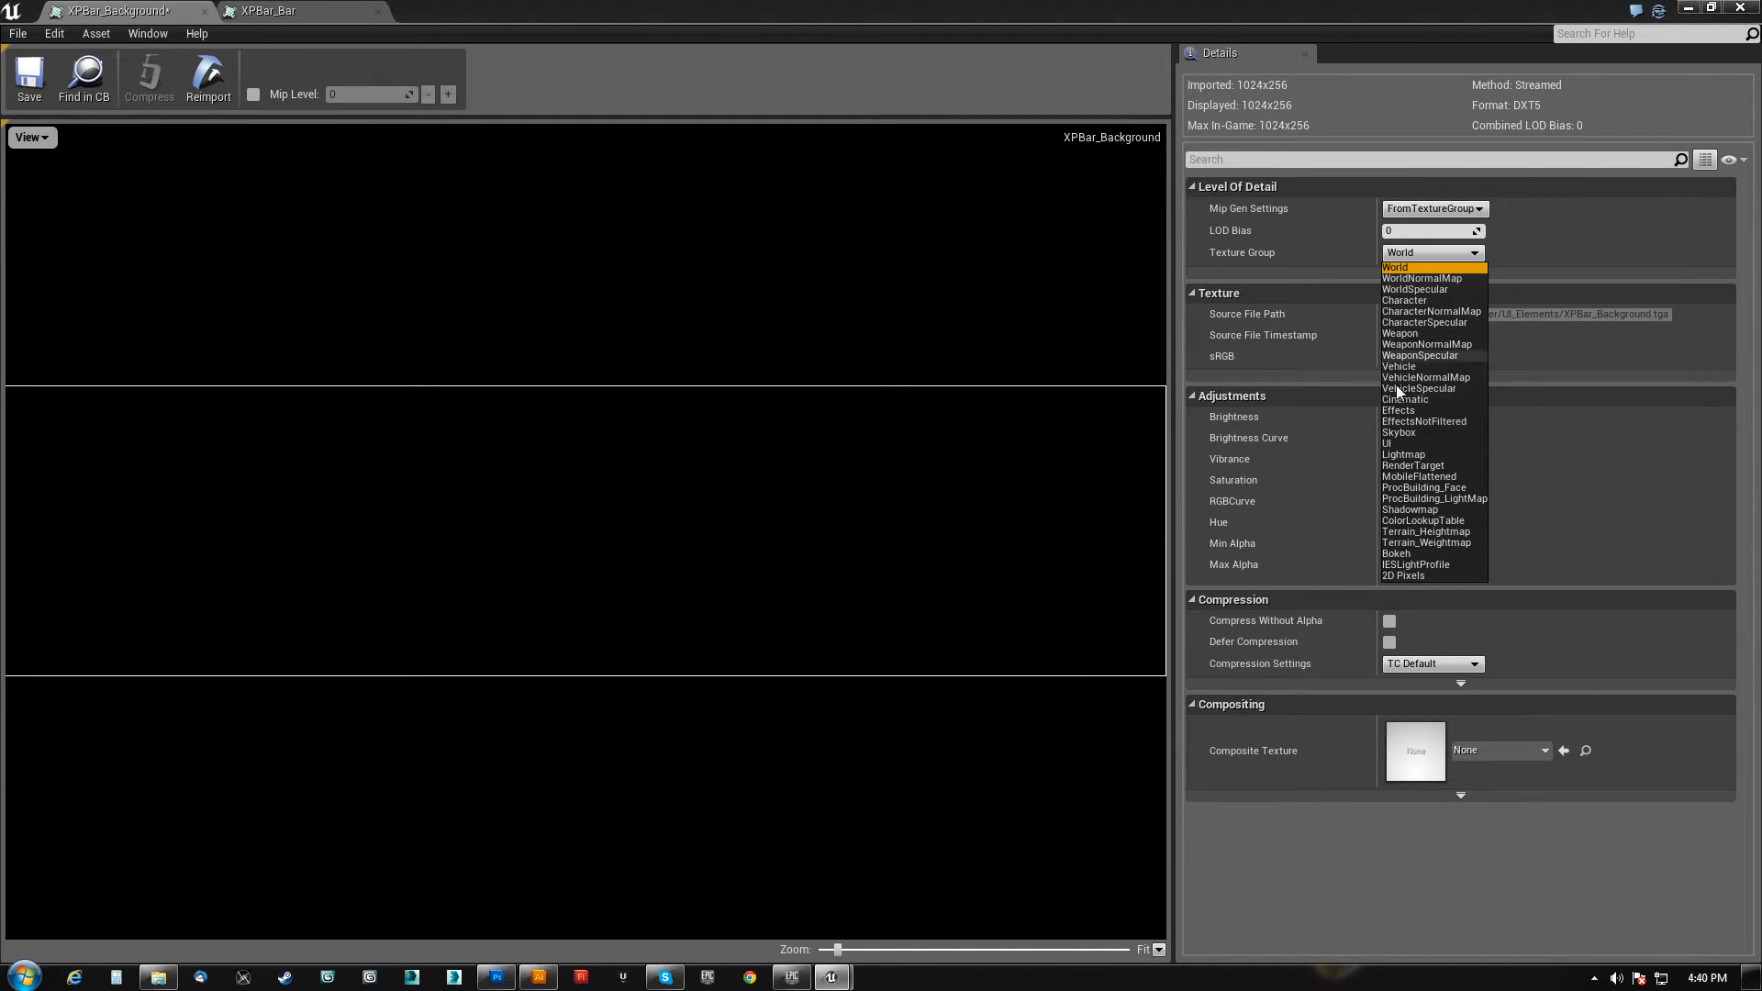
{"action": "left_click", "coordinate": [1387, 443]}
{"action": "left_click", "coordinate": [1434, 659]}
{"action": "left_click", "coordinate": [1281, 708]}
{"action": "left_click", "coordinate": [30, 78]}
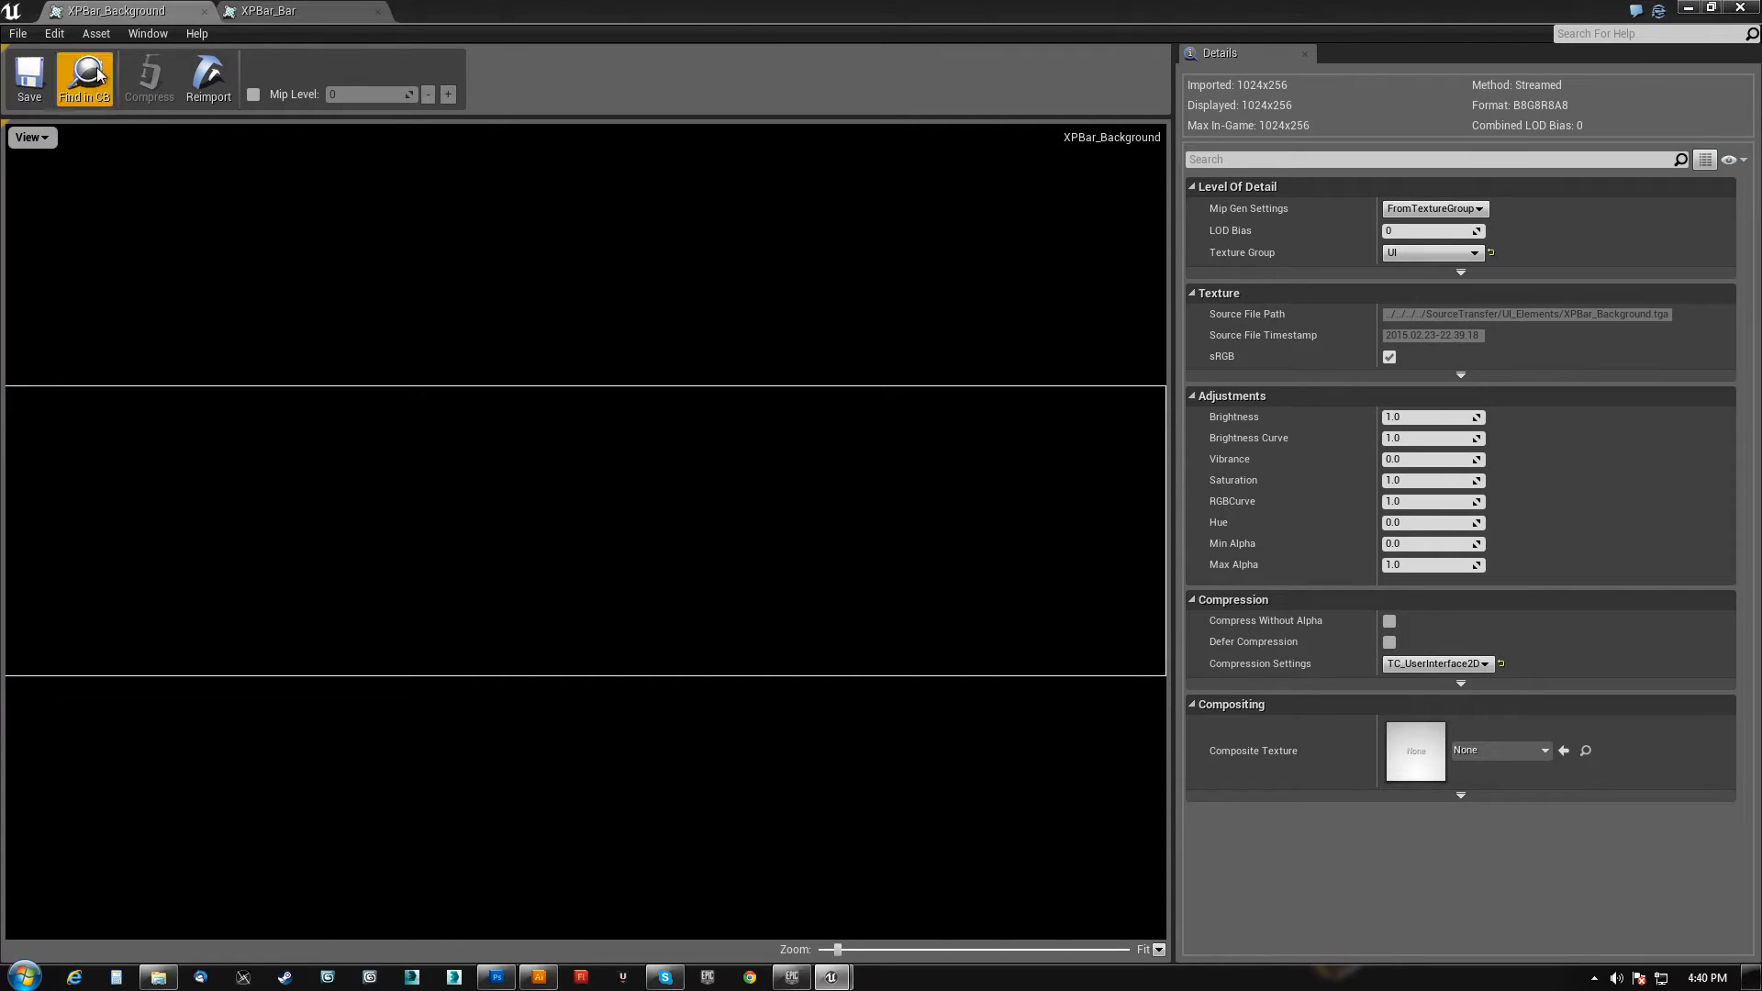
{"action": "left_click", "coordinate": [204, 13]}
{"action": "left_click", "coordinate": [204, 13]}
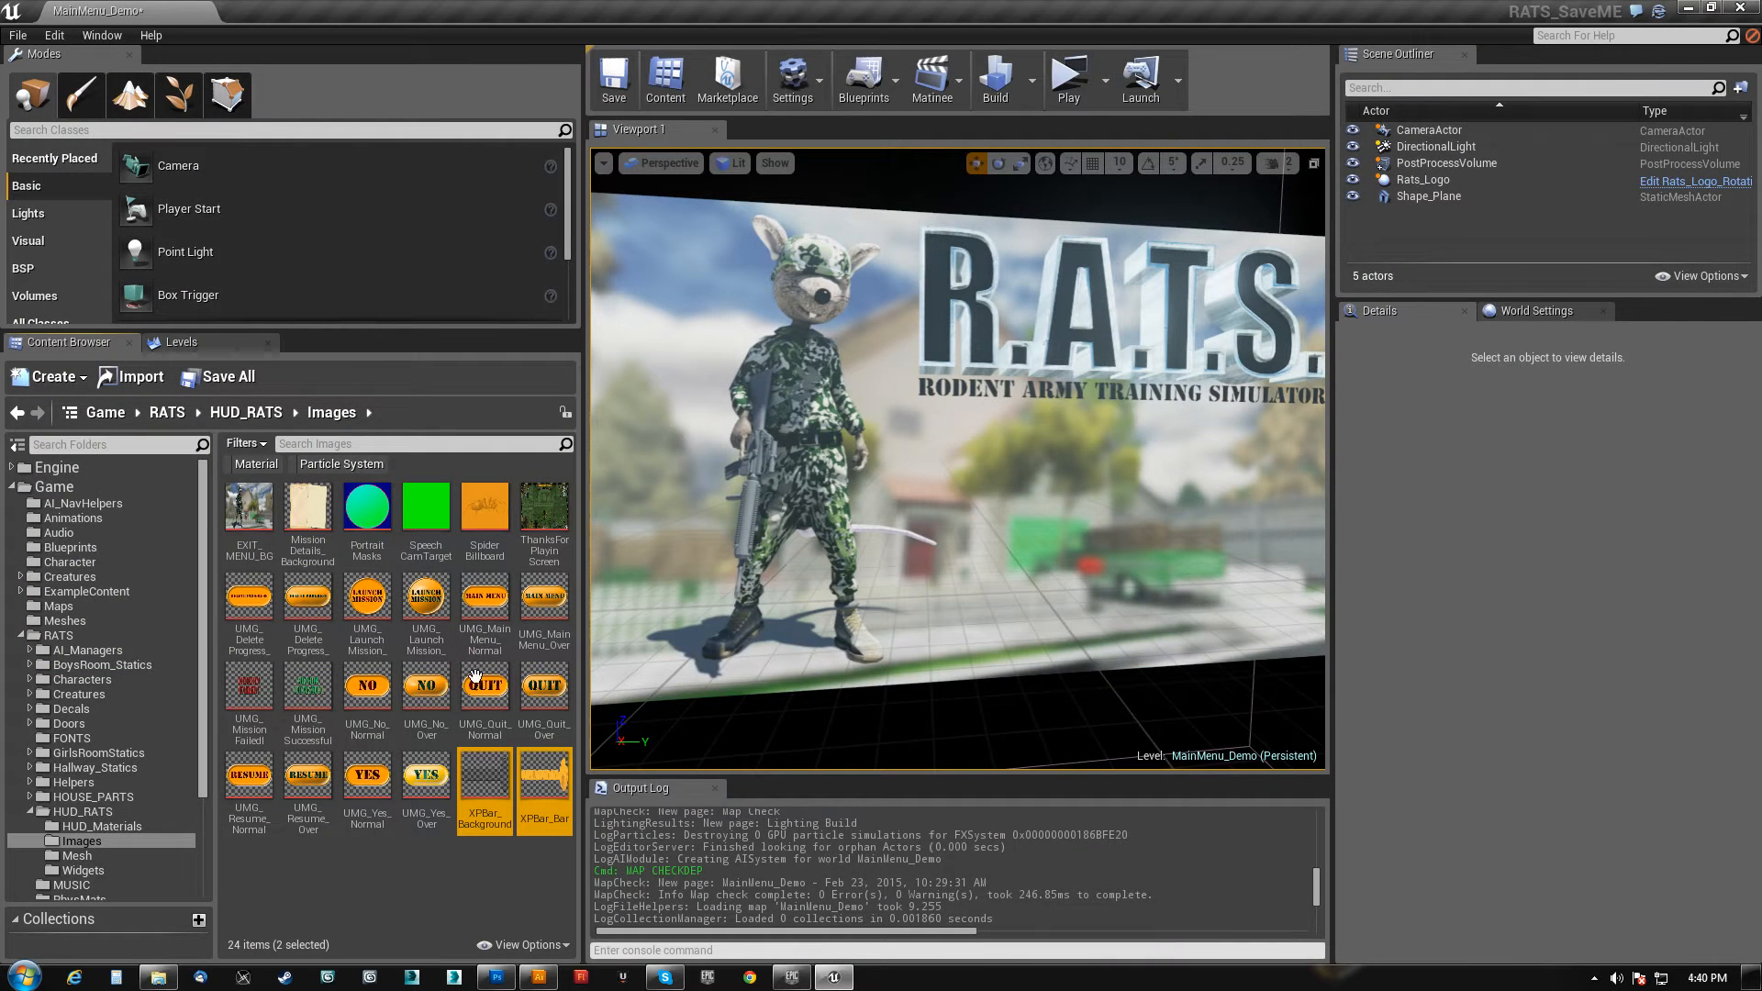
- Create a Widget Blueprint named XP_Bar_Widget in the HUD_RATS Widgets folder
{"action": "left_click", "coordinate": [77, 856]}
{"action": "left_click", "coordinate": [83, 870]}
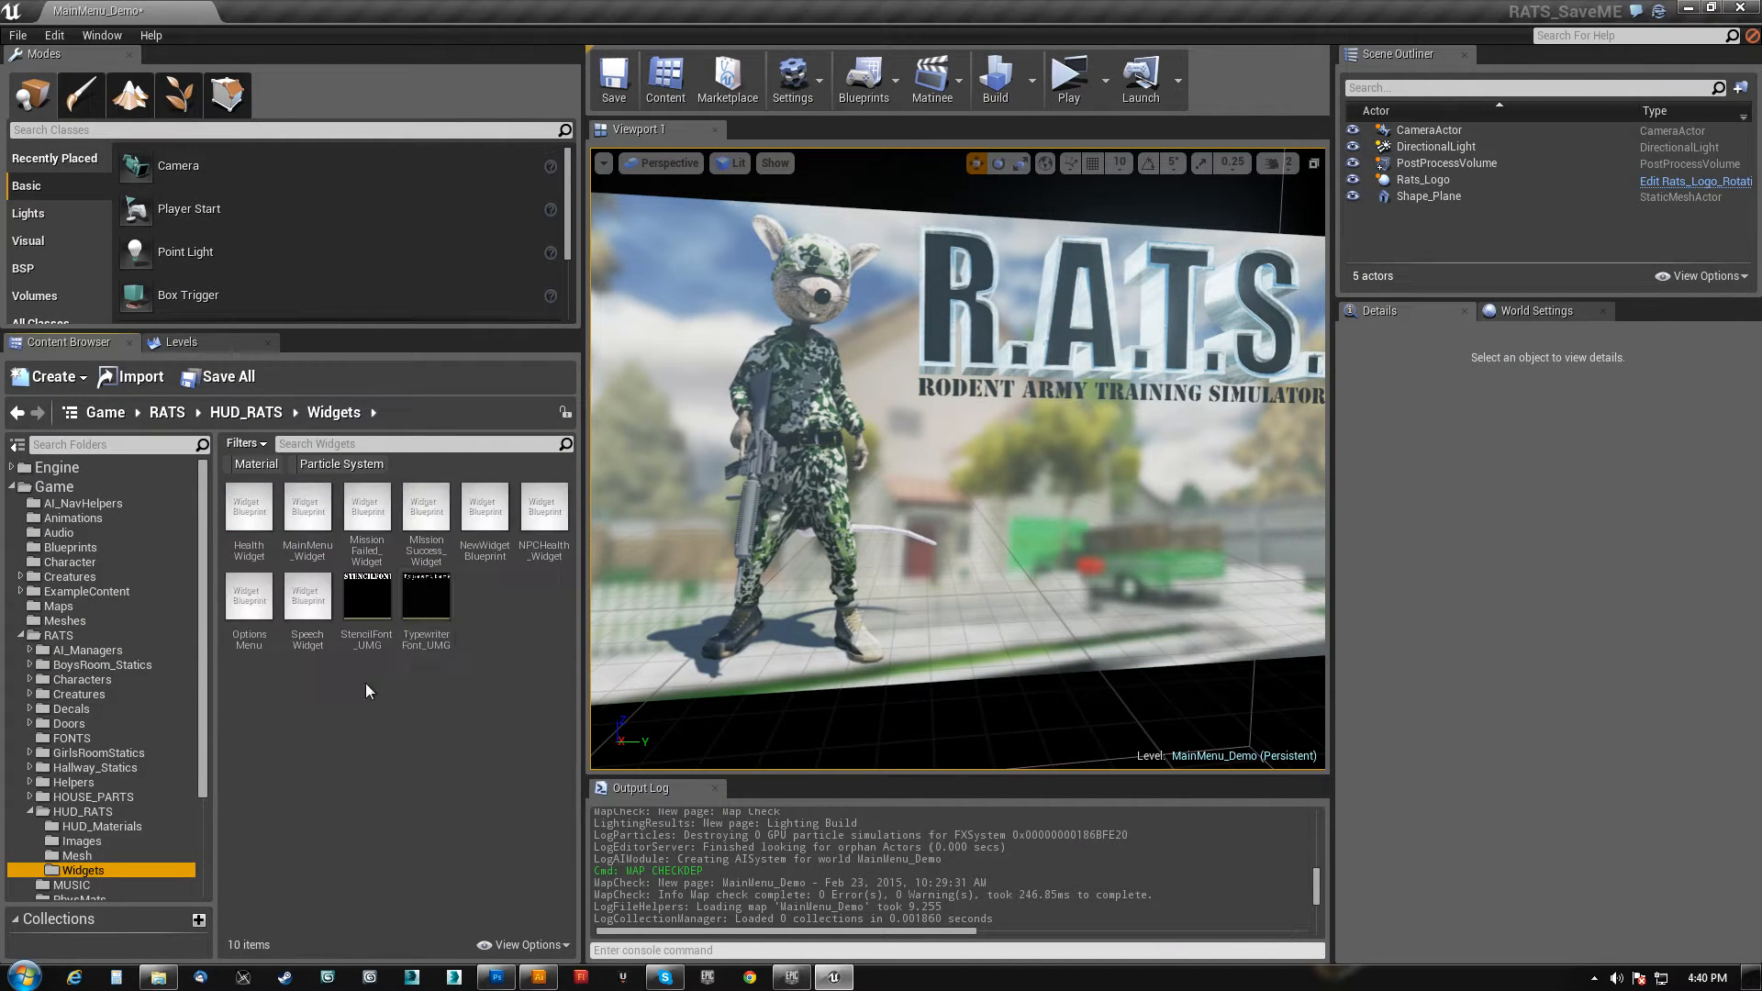
{"action": "right_click", "coordinate": [493, 602]}
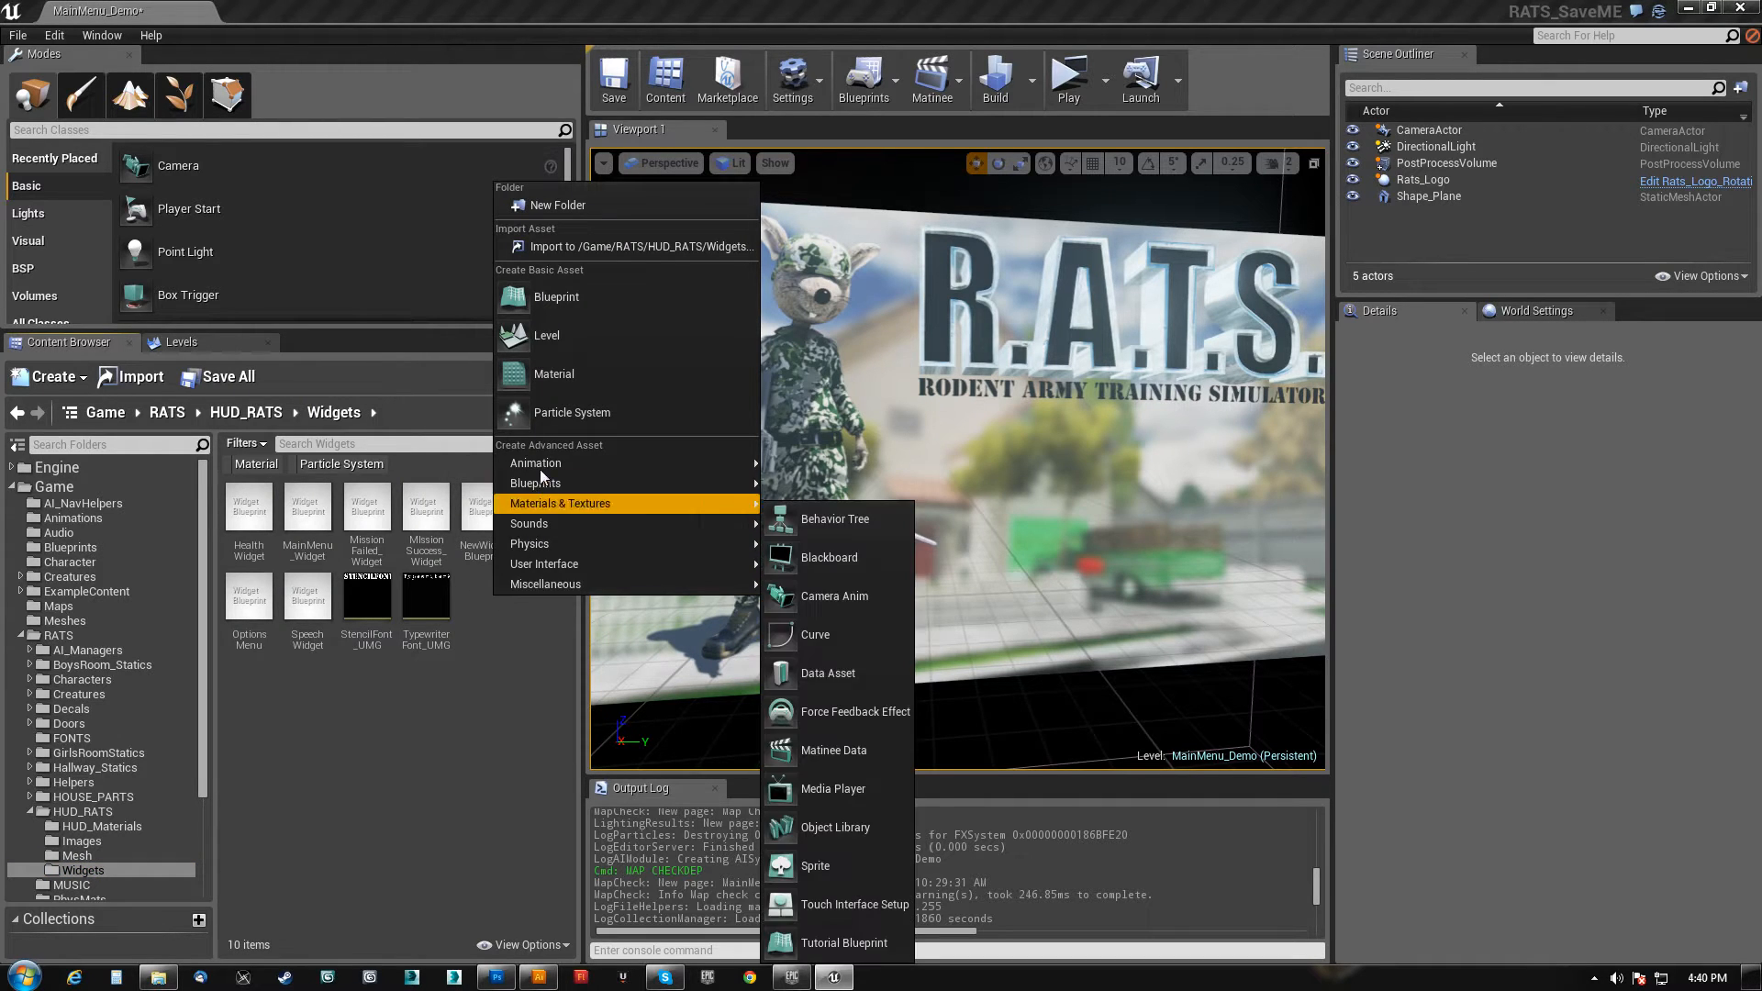
{"action": "mouse_move", "coordinate": [549, 505]}
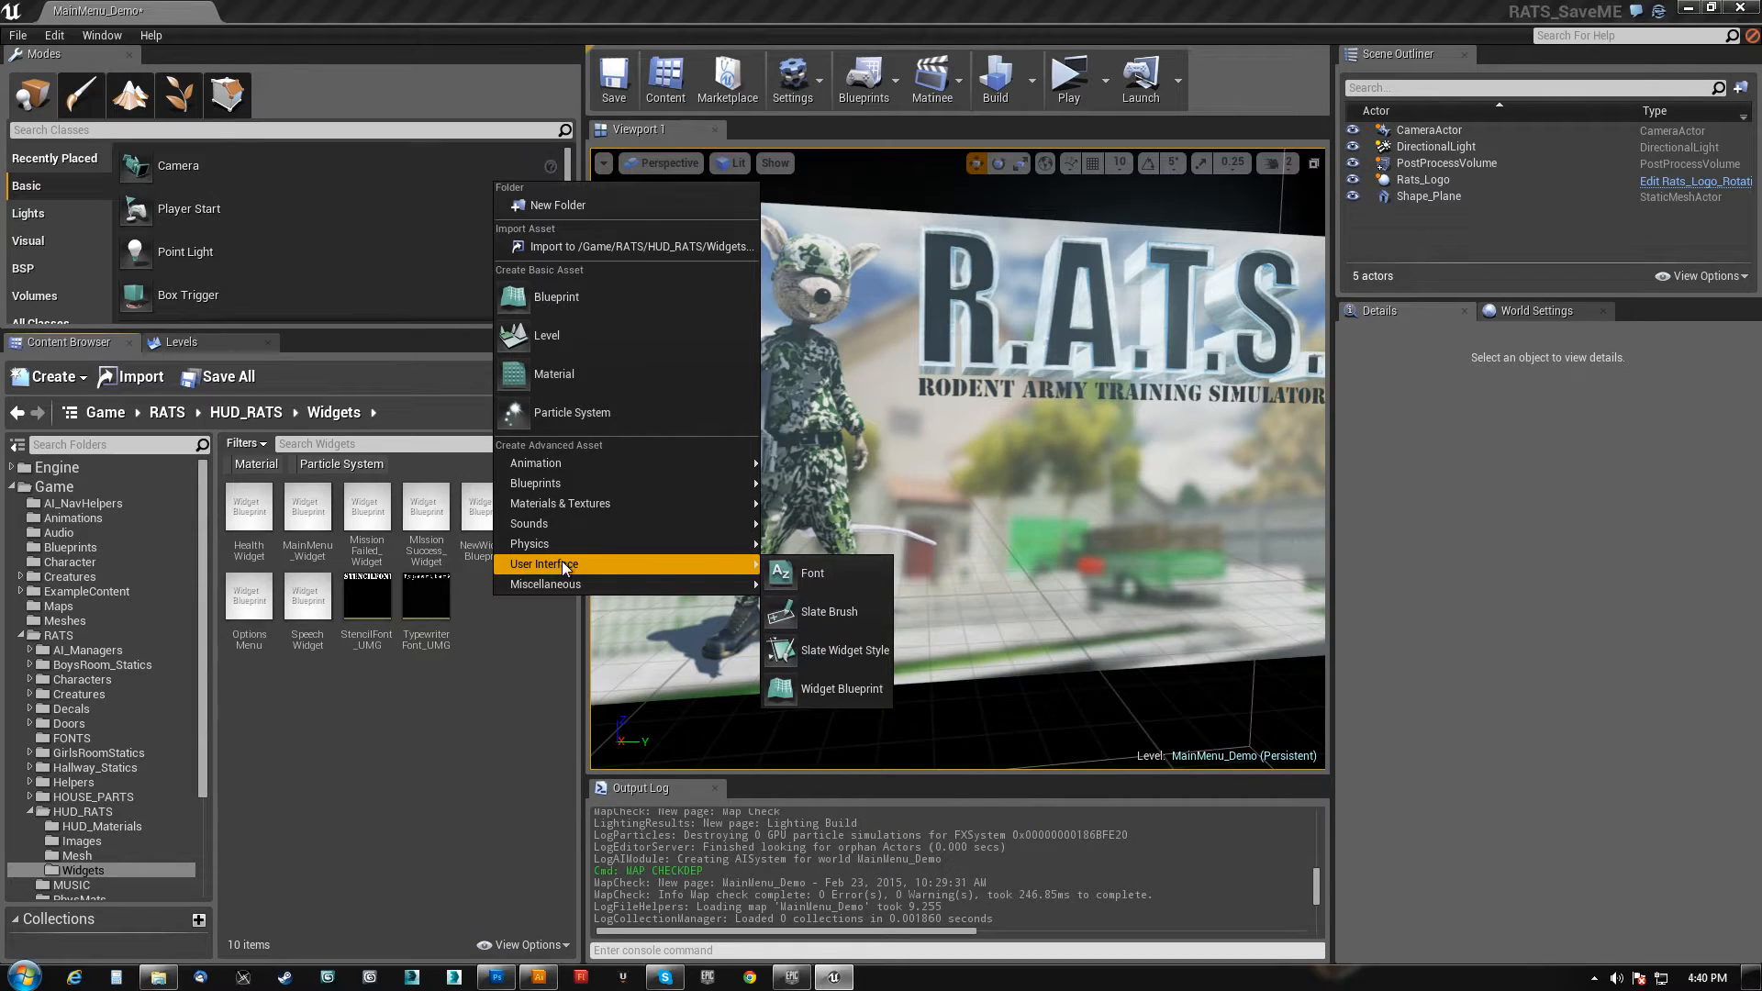
{"action": "left_click", "coordinate": [812, 687]}
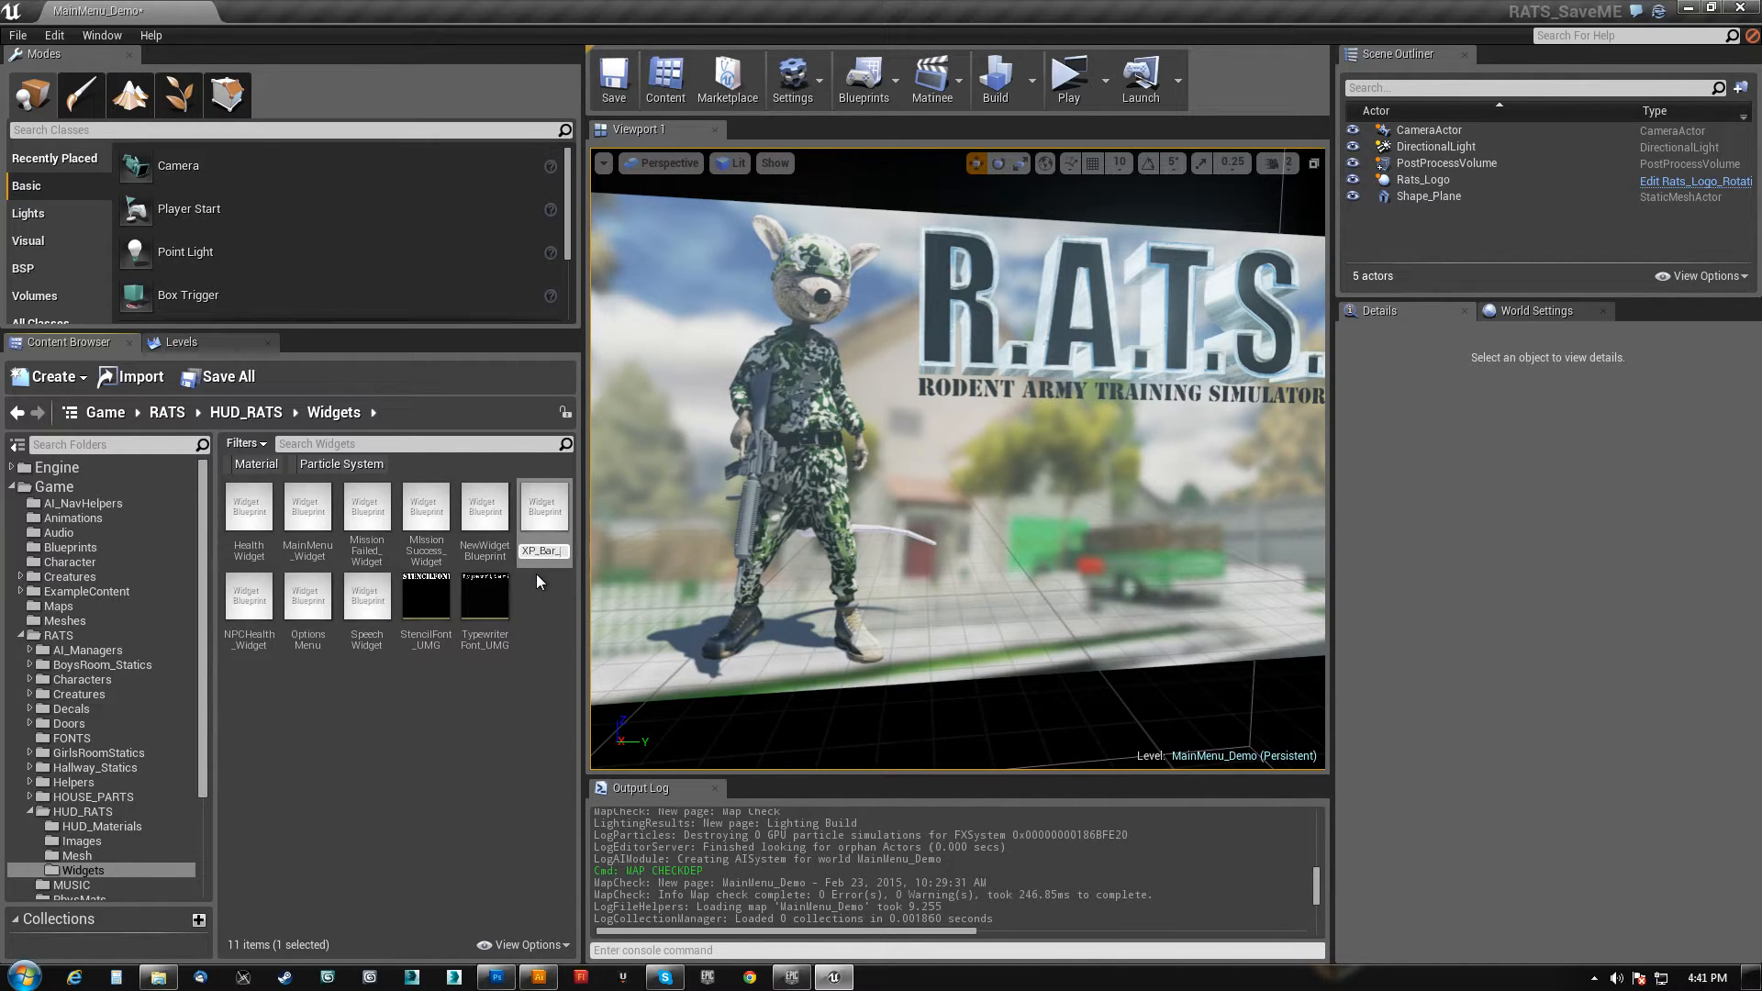
{"action": "type", "text": "t"}
{"action": "key", "text": "Return"}
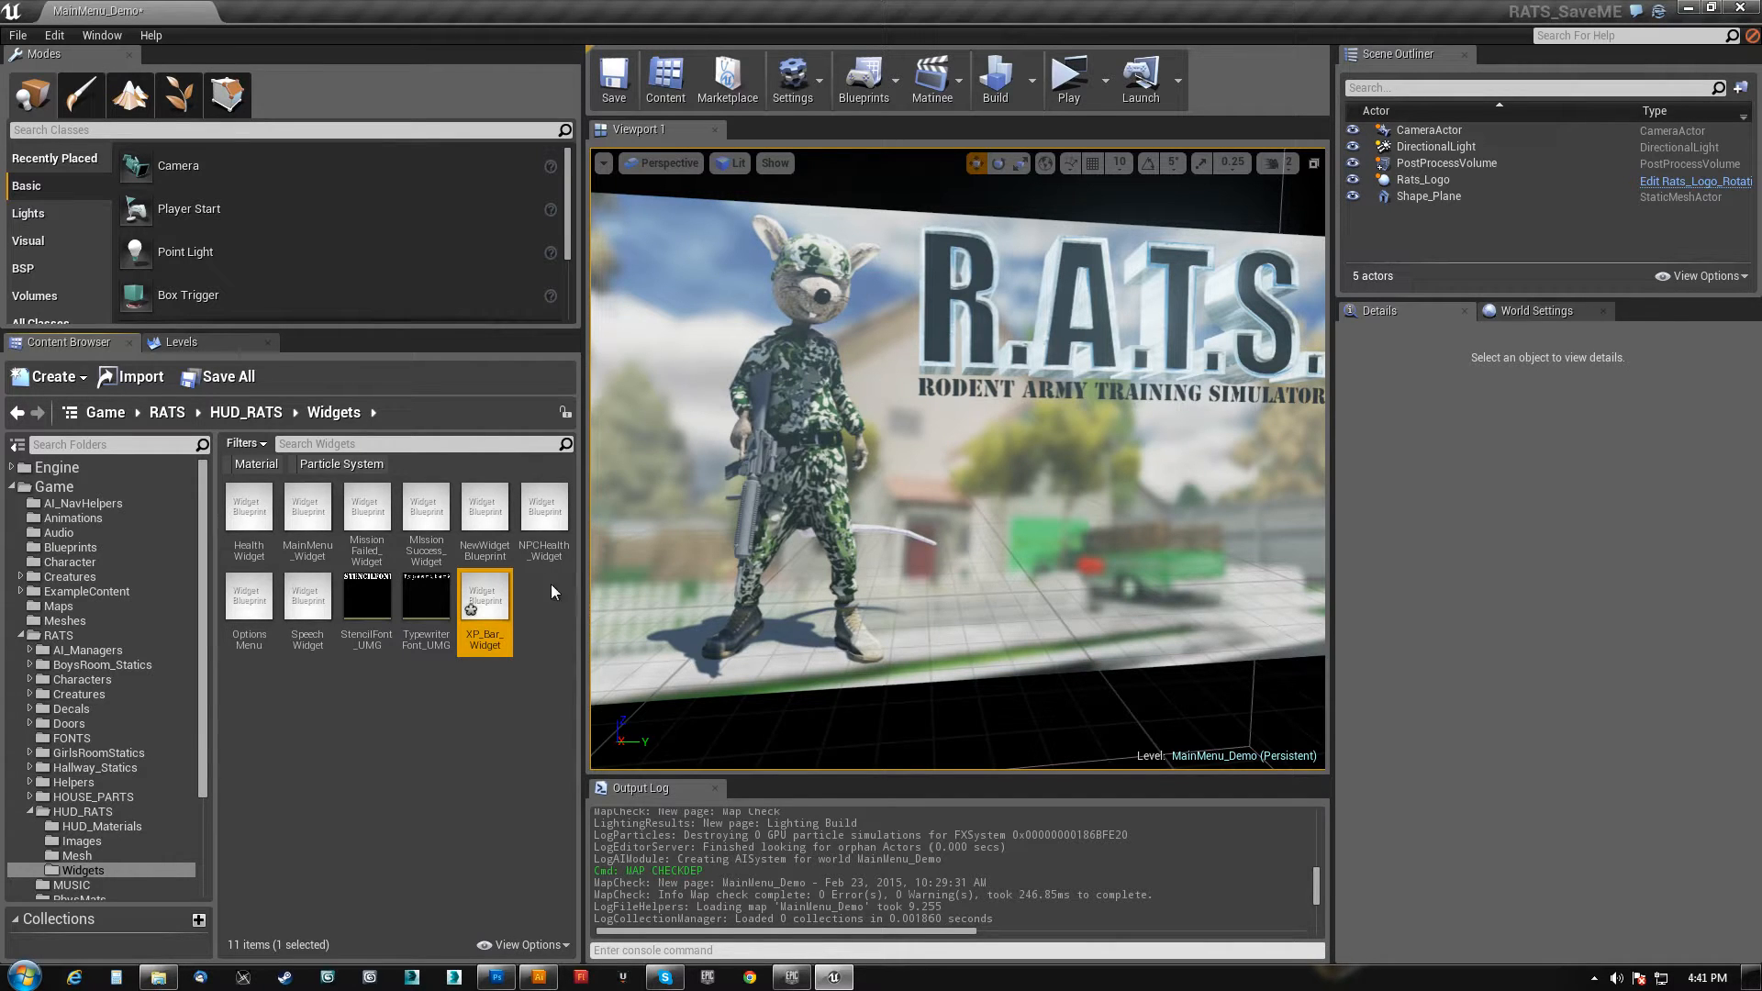
- Open XP_Bar_Widget, place an Image on the upper part of the canvas, and assign it the XPBar_Background texture
{"action": "double_click", "coordinate": [484, 605]}
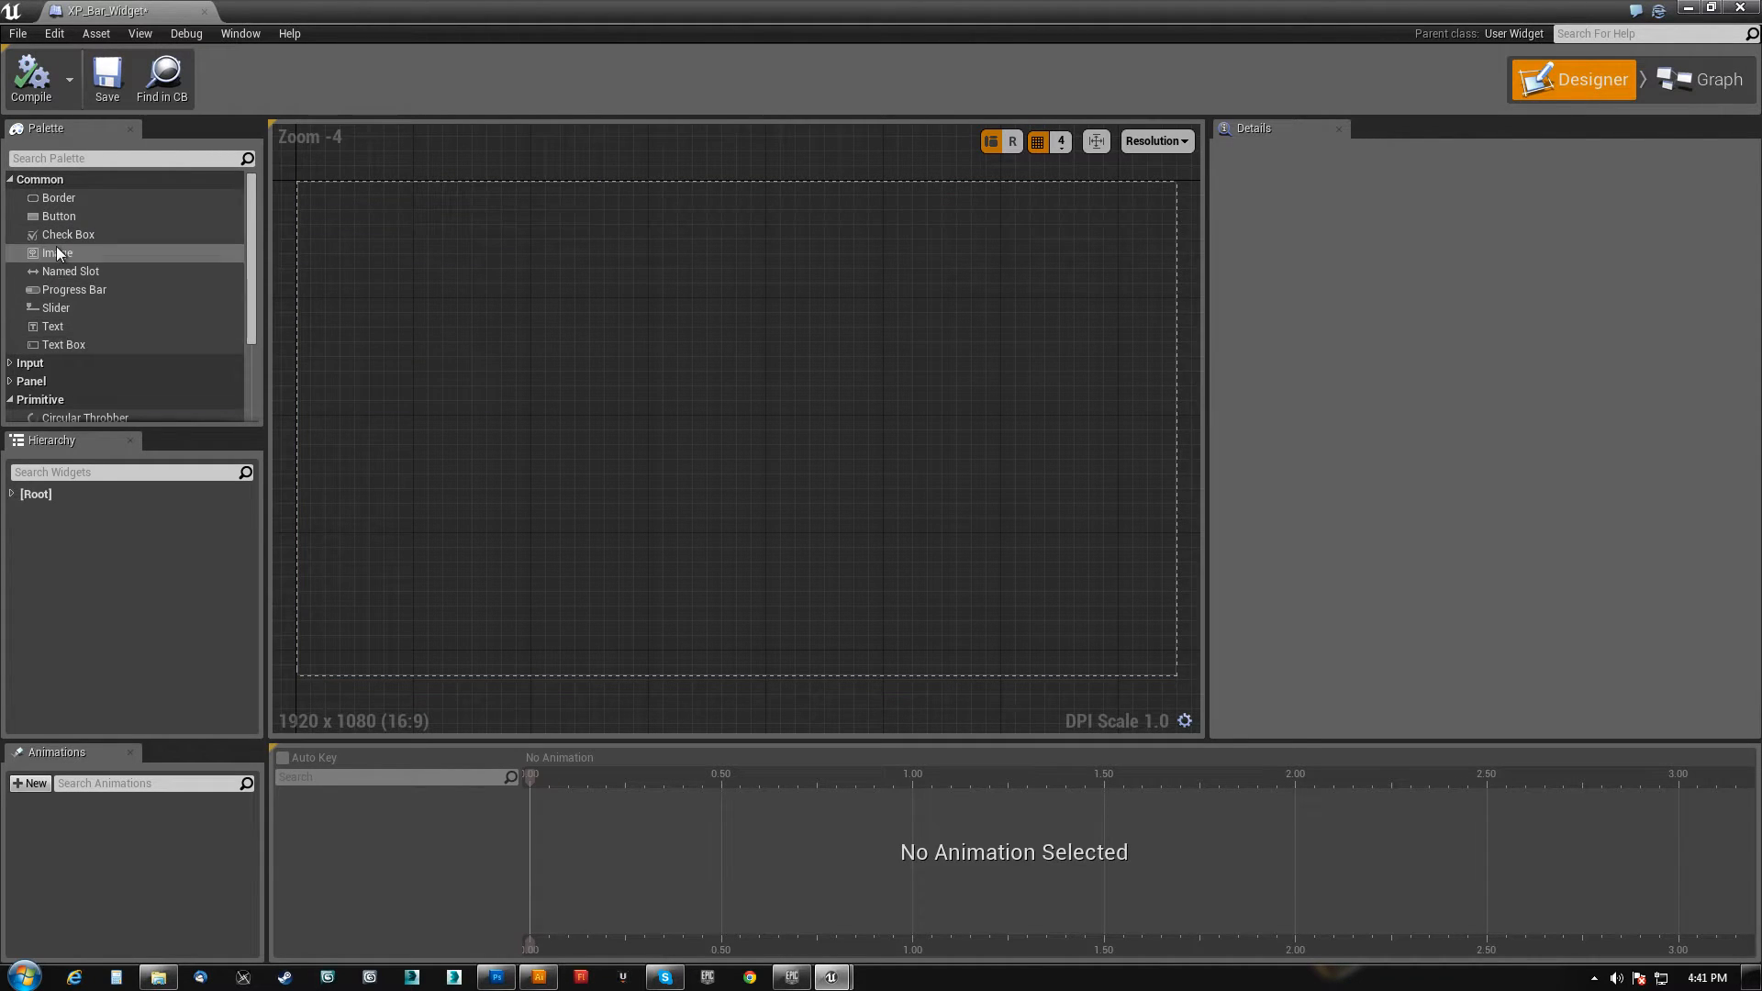
{"action": "mouse_move", "coordinate": [58, 256]}
{"action": "left_mouse_down"}
{"action": "mouse_move", "coordinate": [958, 270]}
{"action": "mouse_move", "coordinate": [1033, 222]}
{"action": "mouse_move", "coordinate": [975, 250]}
{"action": "mouse_move", "coordinate": [919, 237]}
{"action": "left_mouse_up"}
{"action": "left_click", "coordinate": [1535, 463]}
{"action": "type", "text": "xp"}
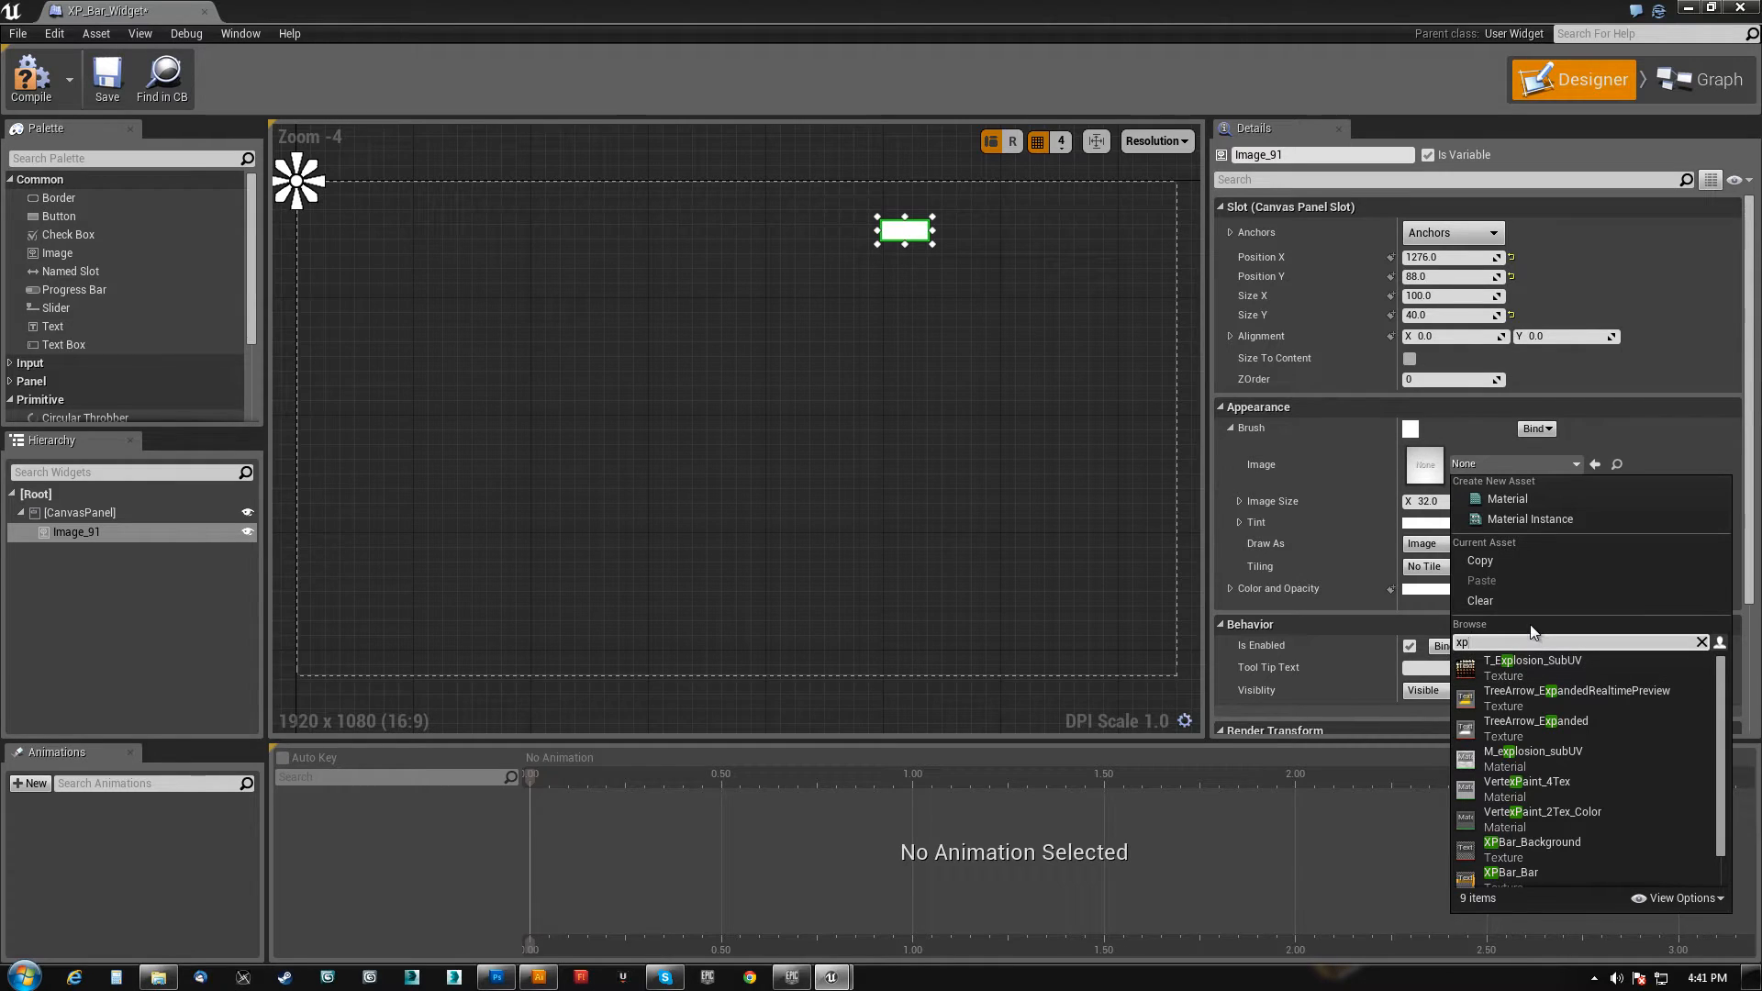
{"action": "type", "text": "bar"}
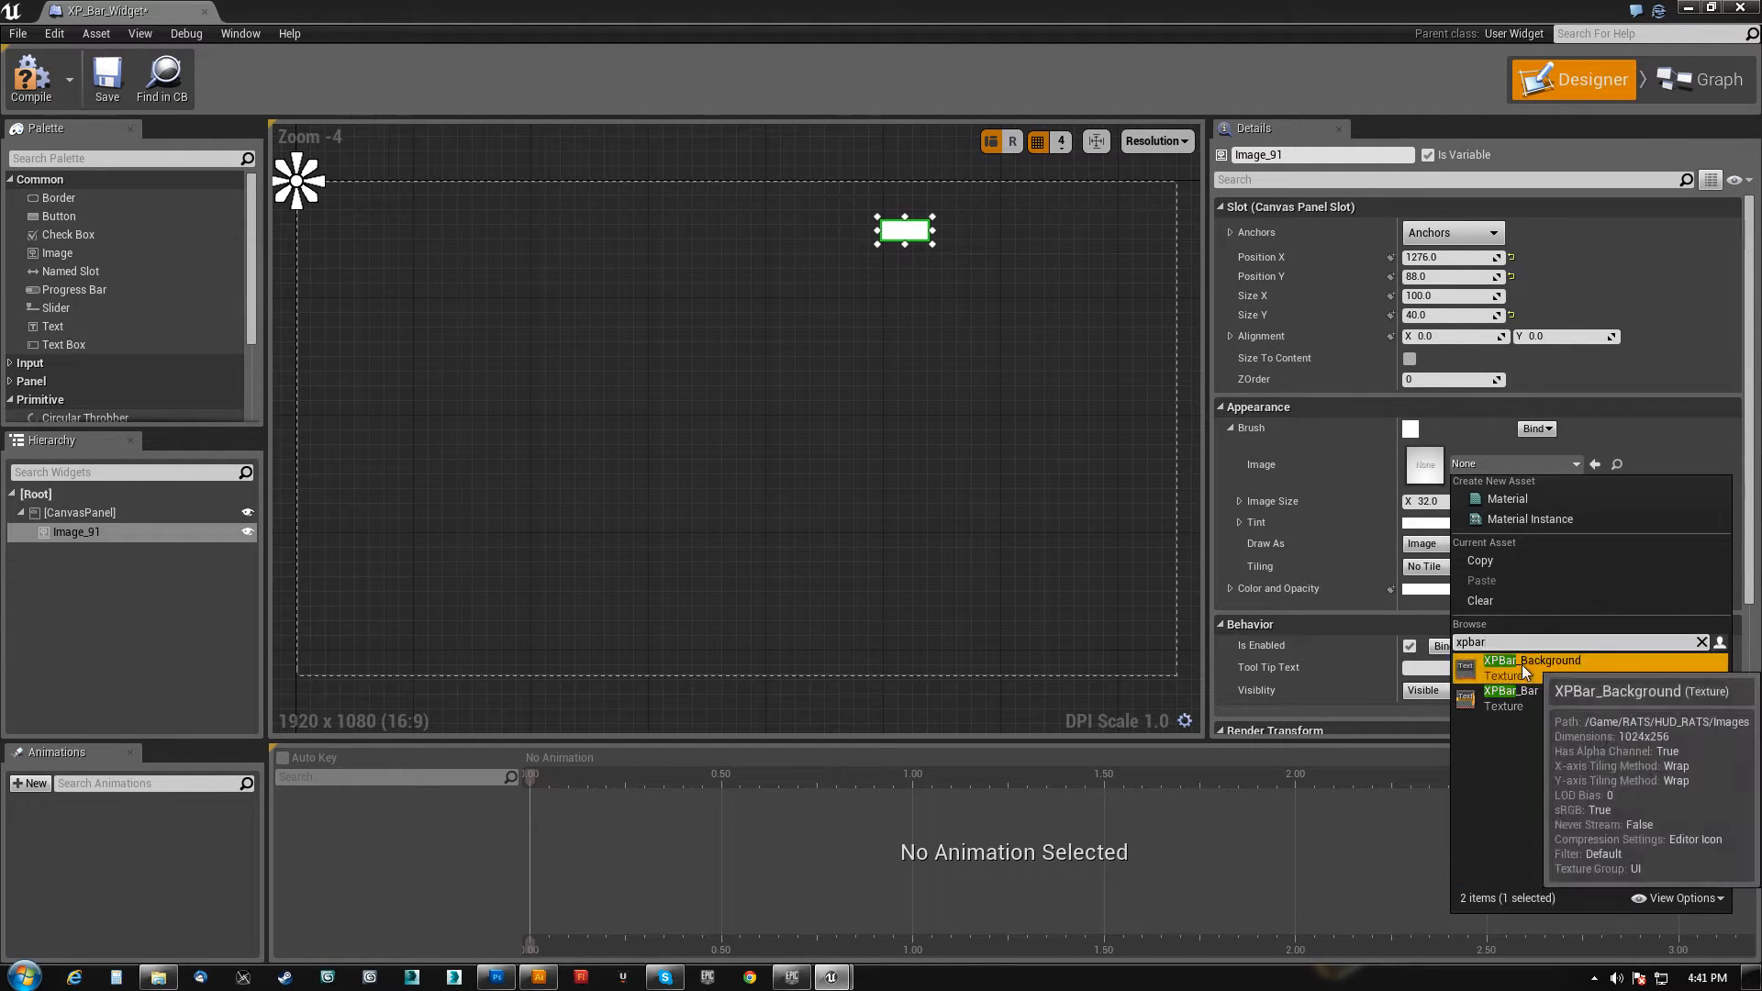
{"action": "left_click", "coordinate": [1521, 664]}
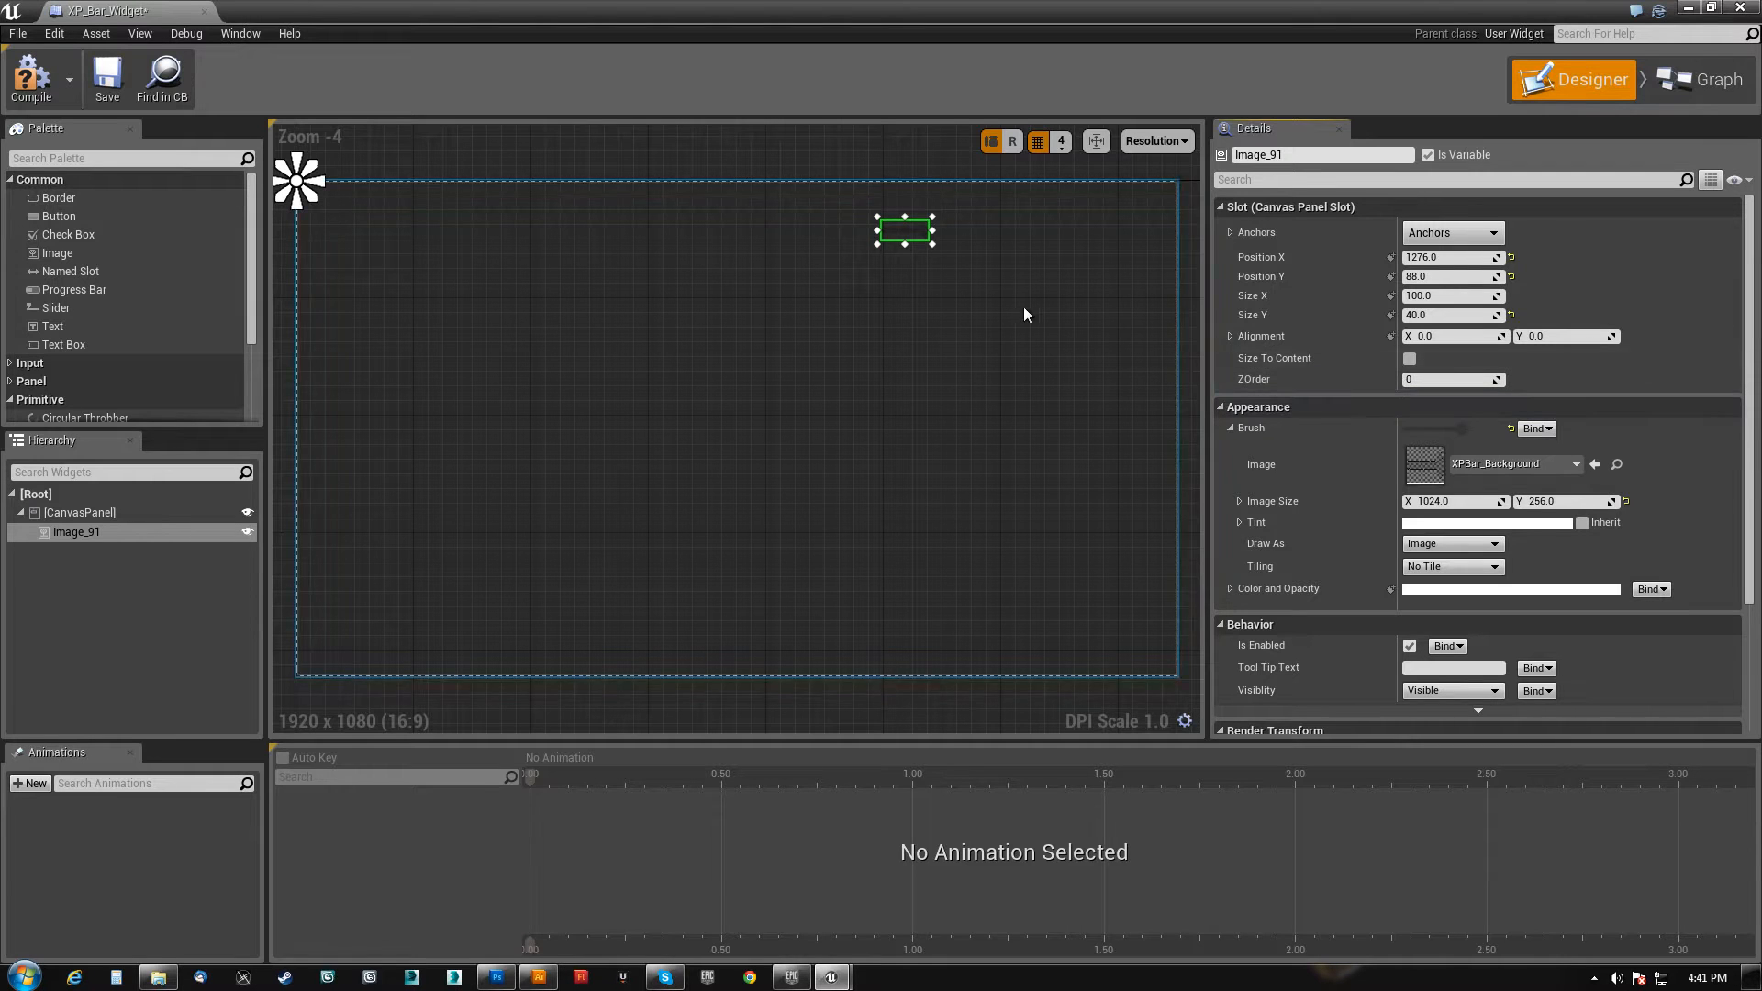
- Resize the background image to Size X 1024 and Size Y 256
{"action": "left_click_drag", "start_coordinate": [933, 243], "coordinate": [1131, 305]}
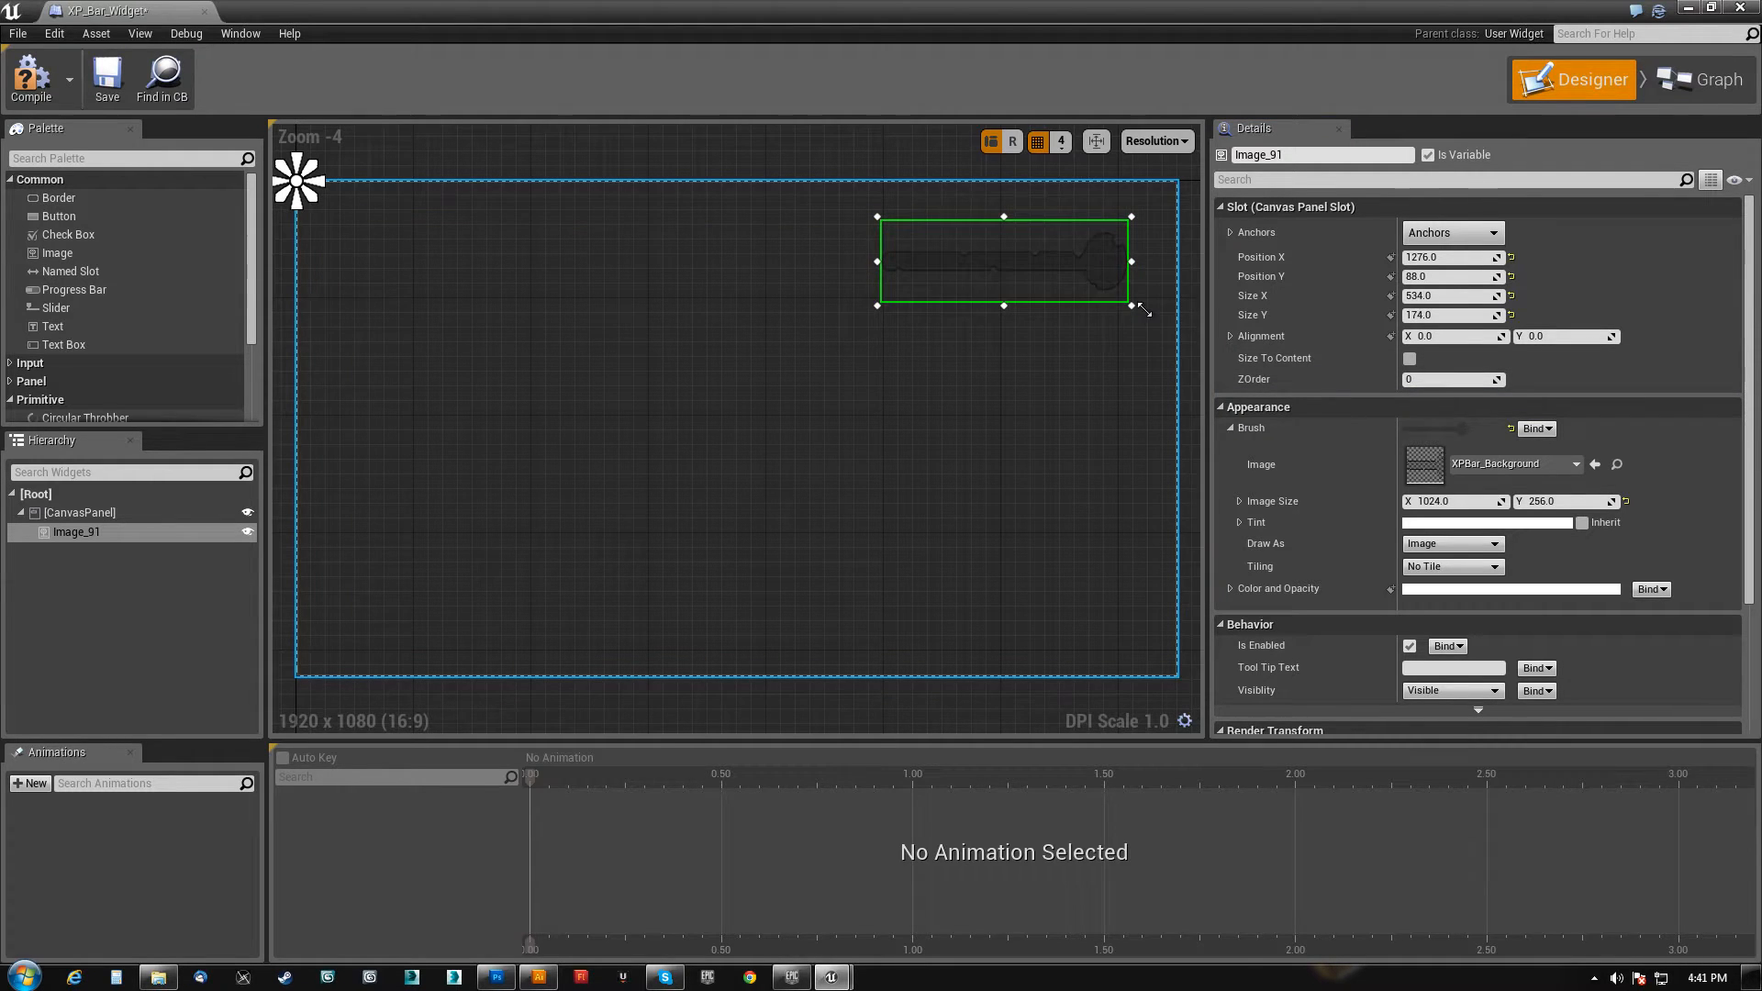
{"action": "left_click", "coordinate": [1444, 296]}
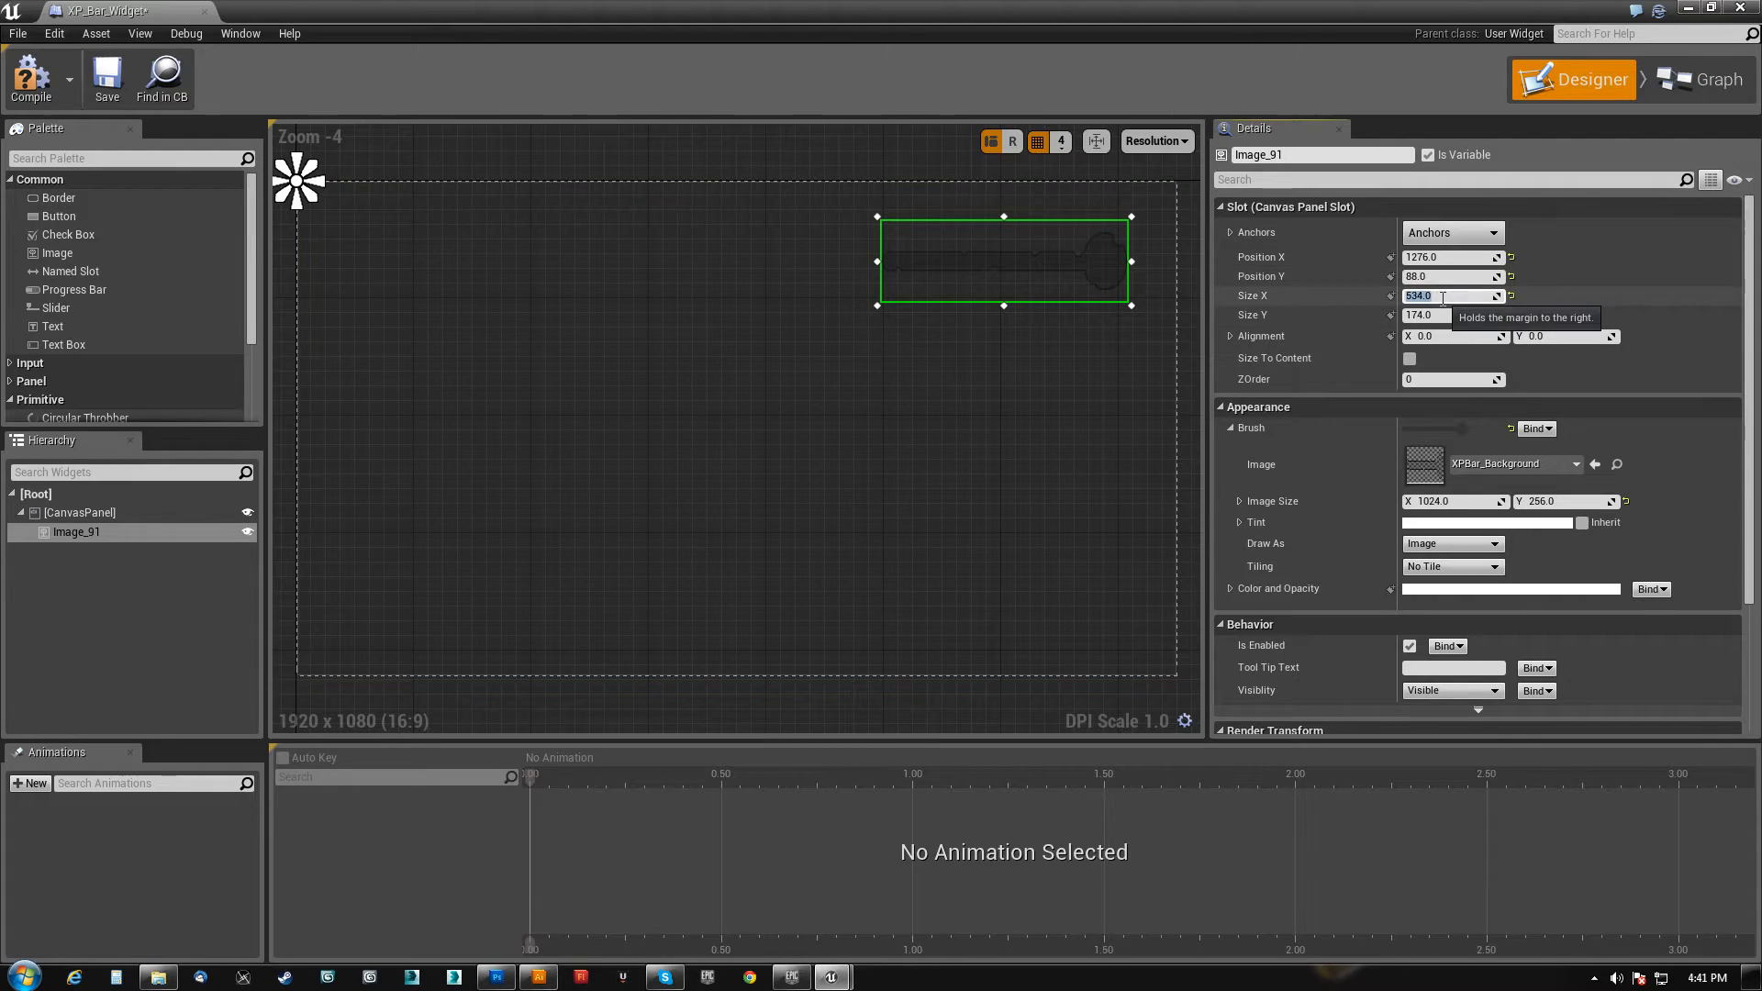
{"action": "type", "text": "1024"}
{"action": "key", "text": "Tab"}
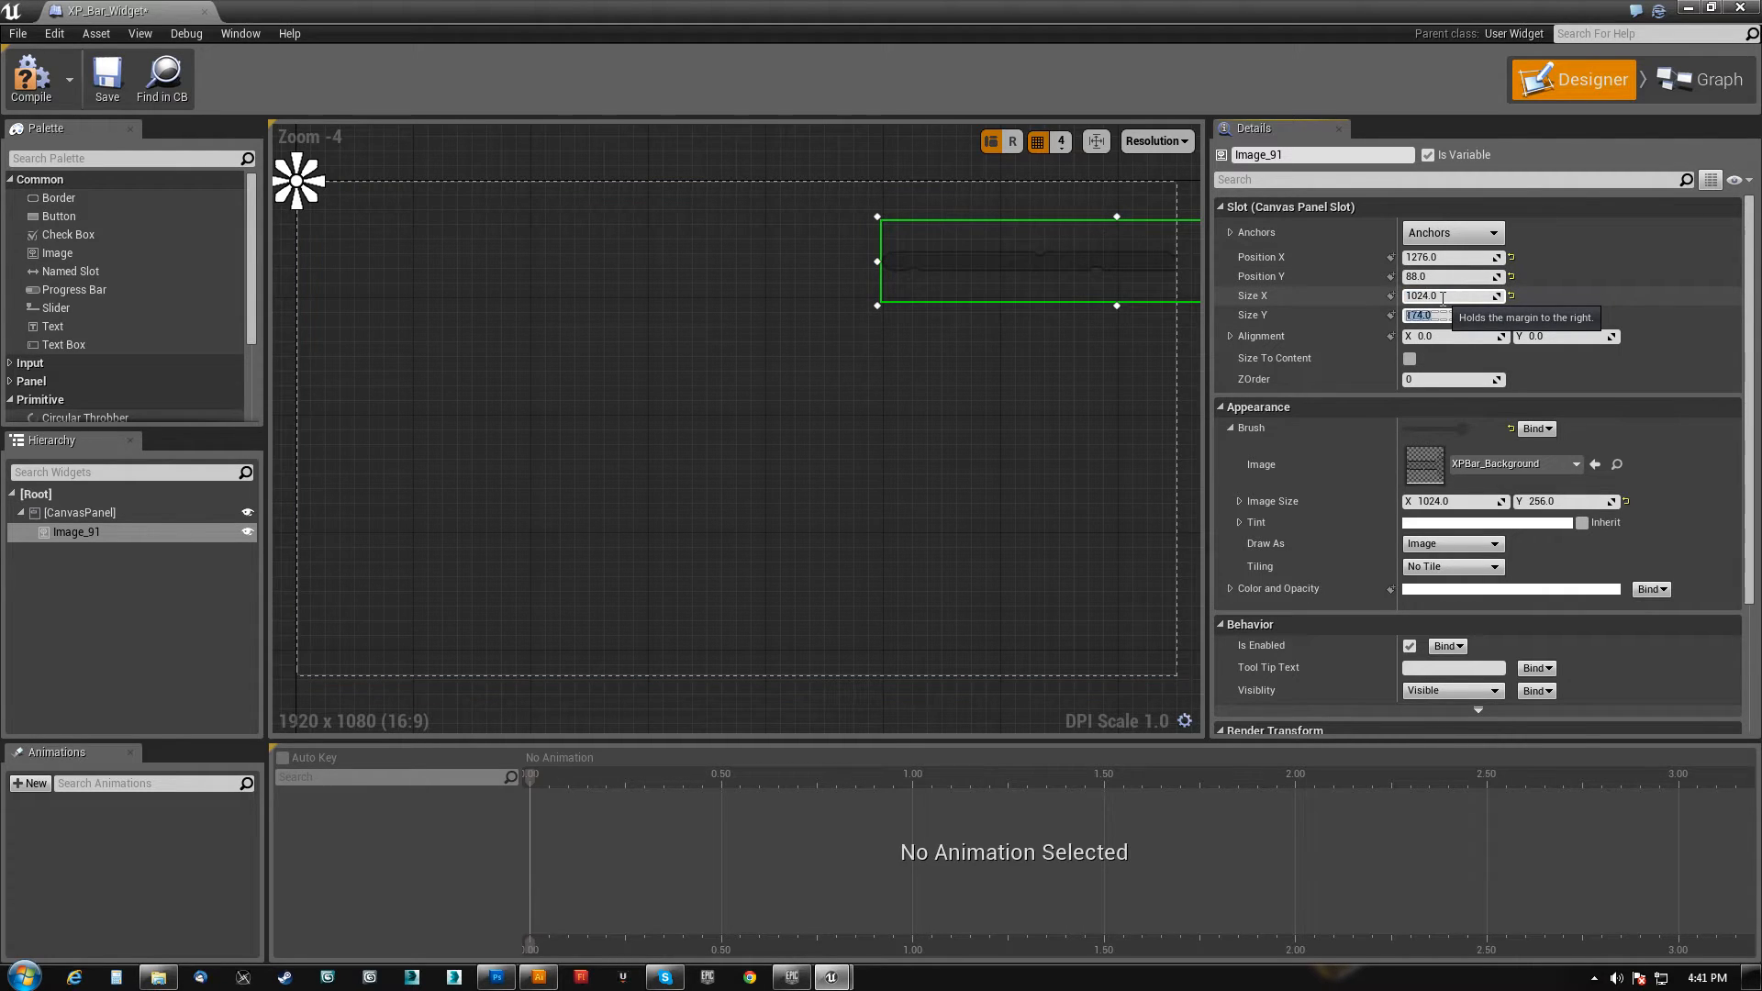
{"action": "key", "text": "Return"}
- Move the image to about X 864, Y 36 on the canvas and anchor it to the top-right corner
{"action": "left_click", "coordinate": [996, 359]}
{"action": "left_click", "coordinate": [996, 282]}
{"action": "left_click_drag", "start_coordinate": [993, 286], "coordinate": [889, 272]}
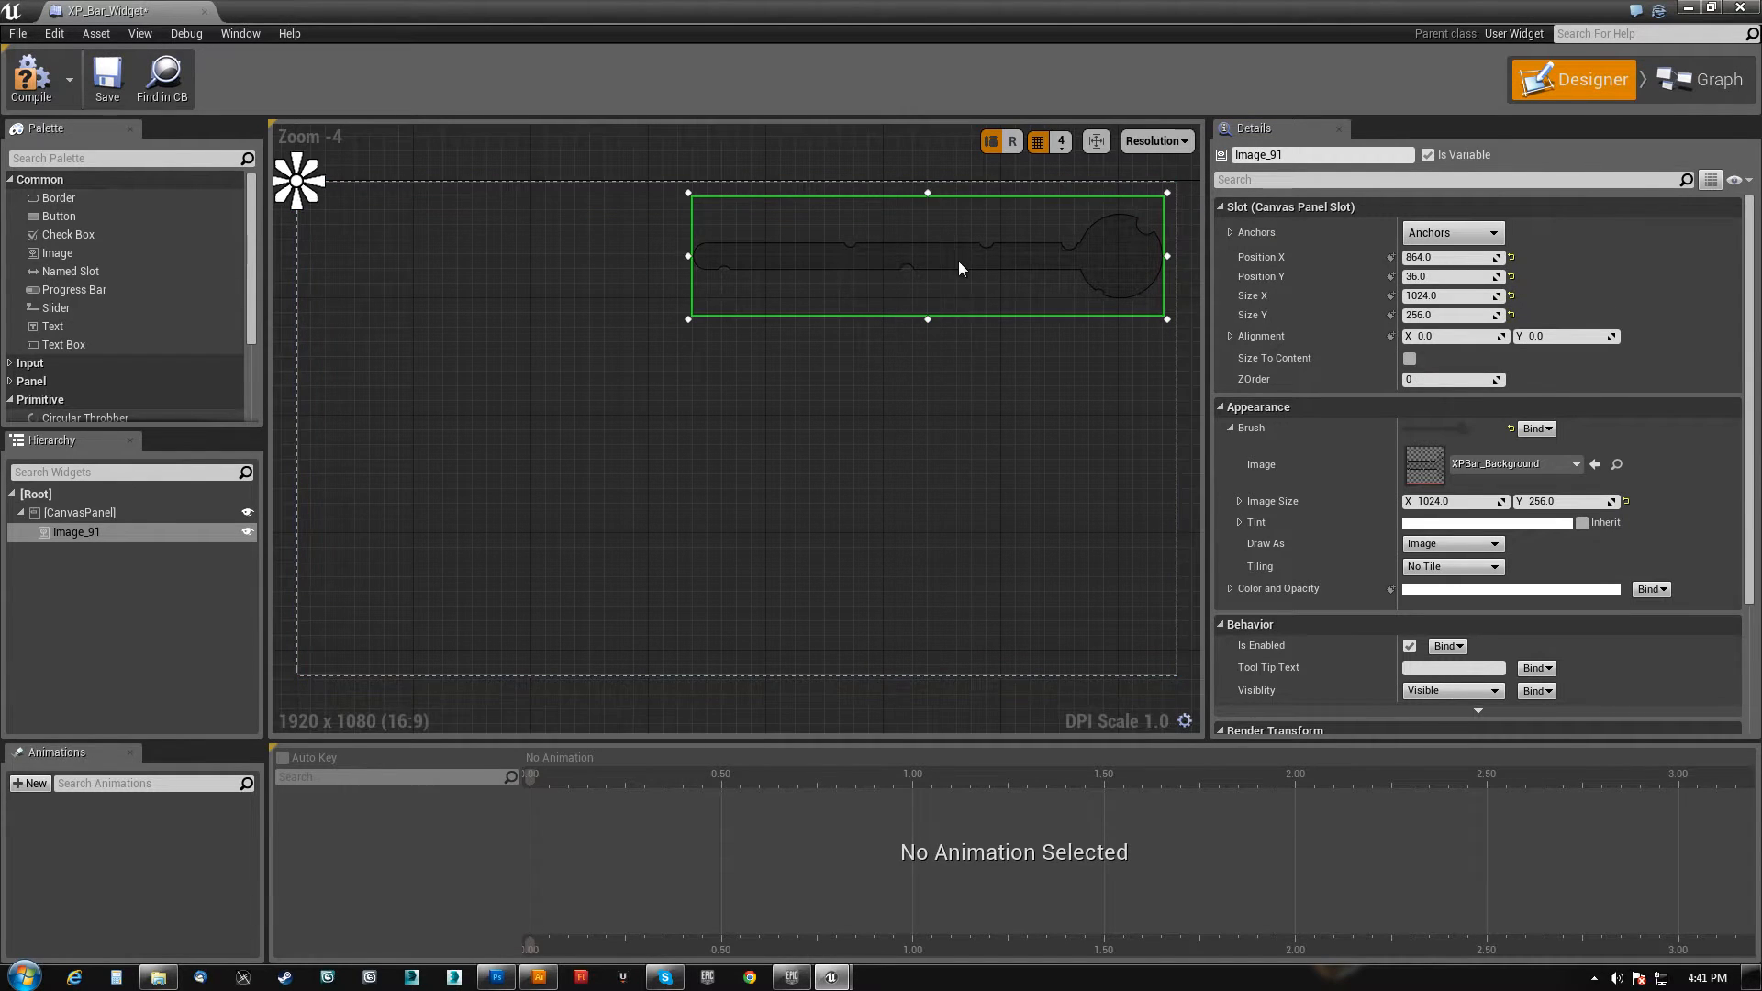
{"action": "left_click", "coordinate": [1468, 233]}
{"action": "left_click", "coordinate": [1563, 284]}
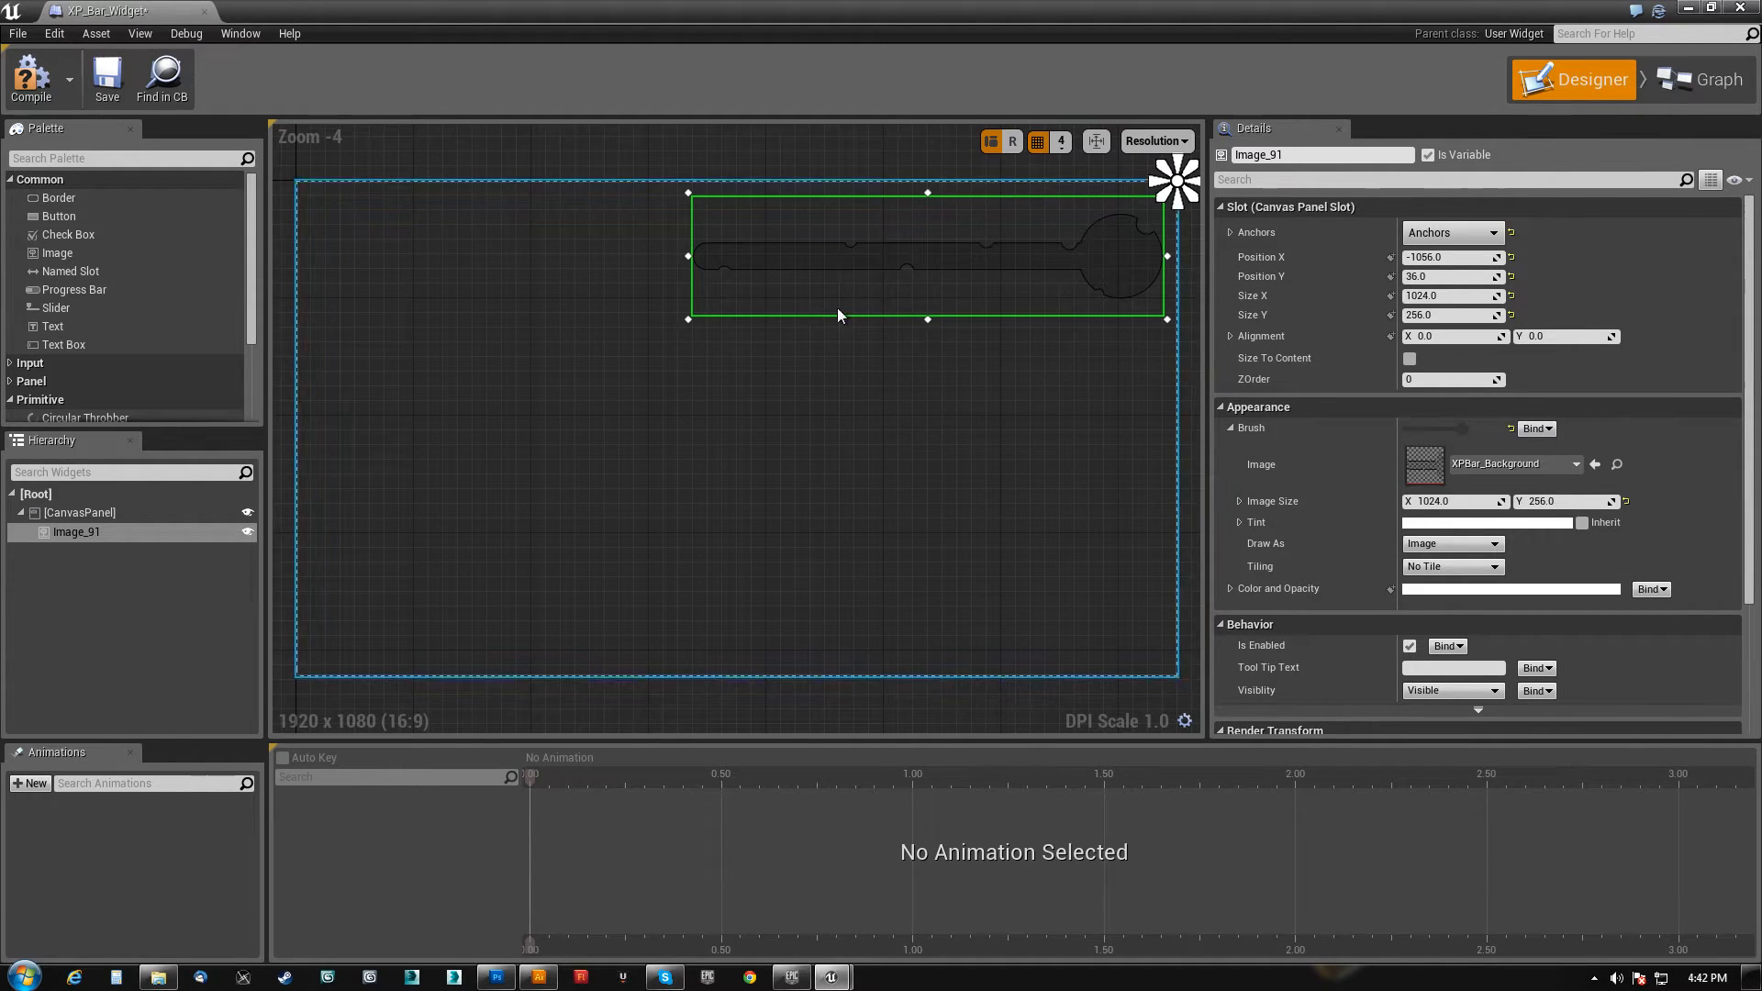
- Set the background image's render transform scale to 0.5 on X and Y, then move it closer to the canvas's top-right corner
{"action": "scroll", "coordinate": [1468, 550], "scroll_direction": "down", "scroll_amount": 3}
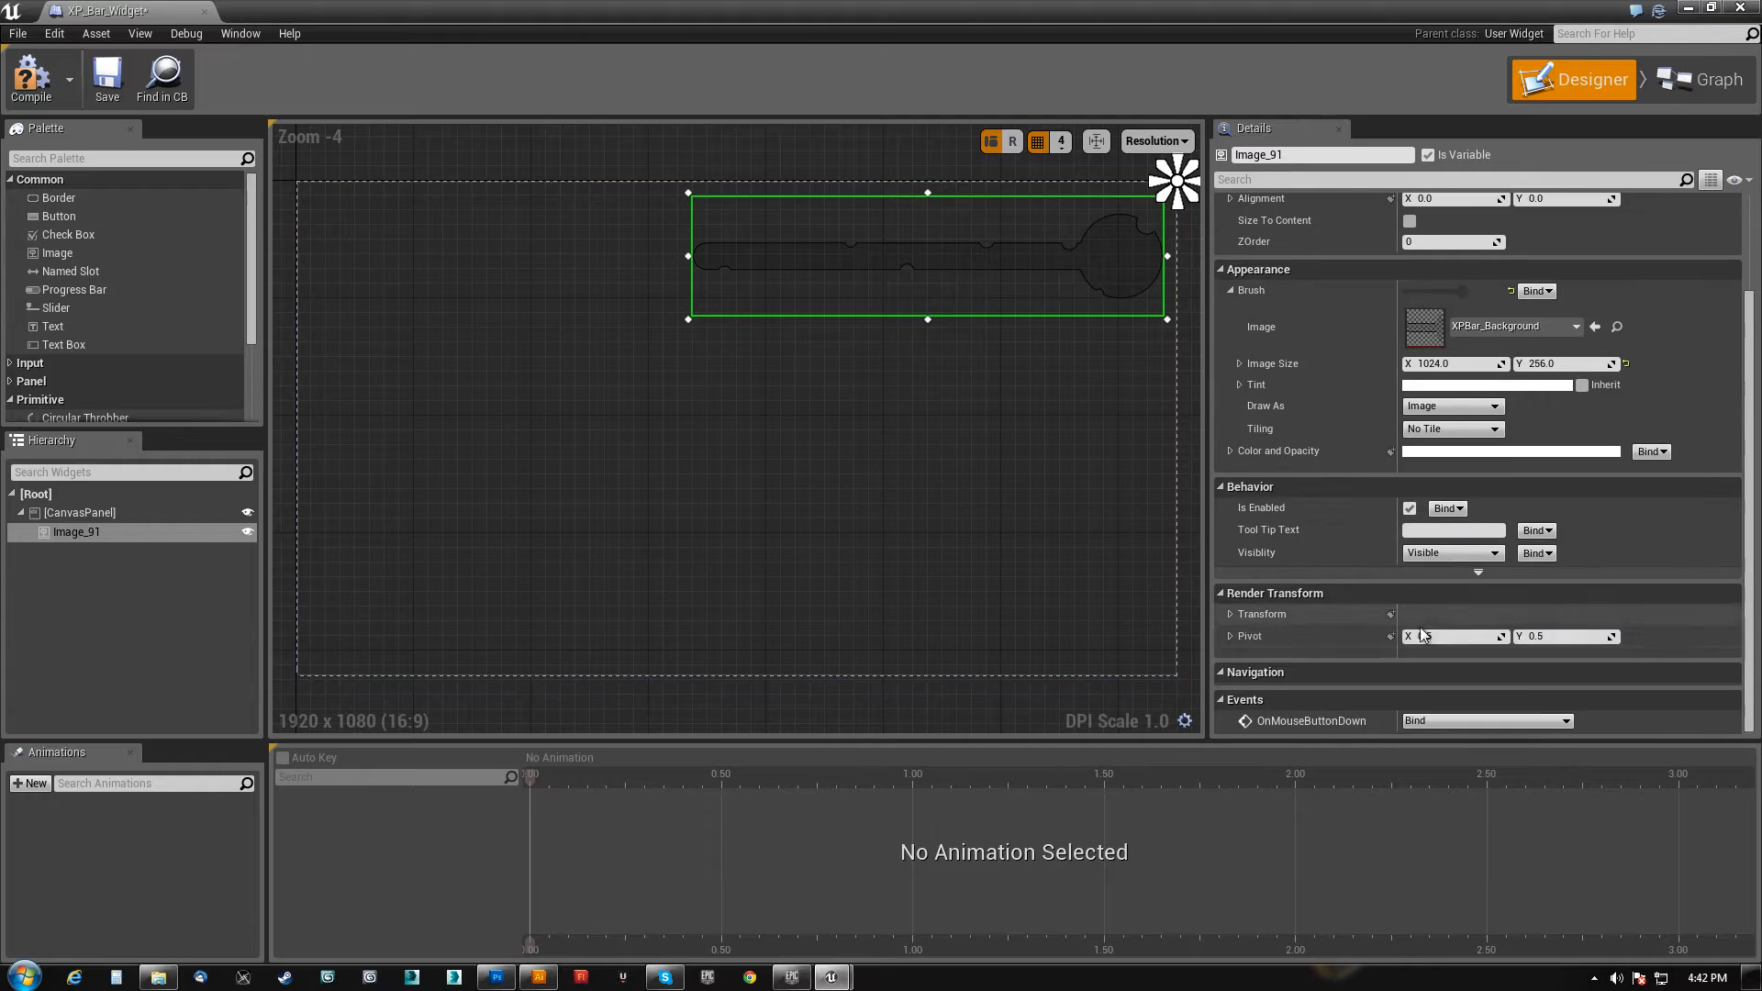
{"action": "left_click", "coordinate": [1229, 614]}
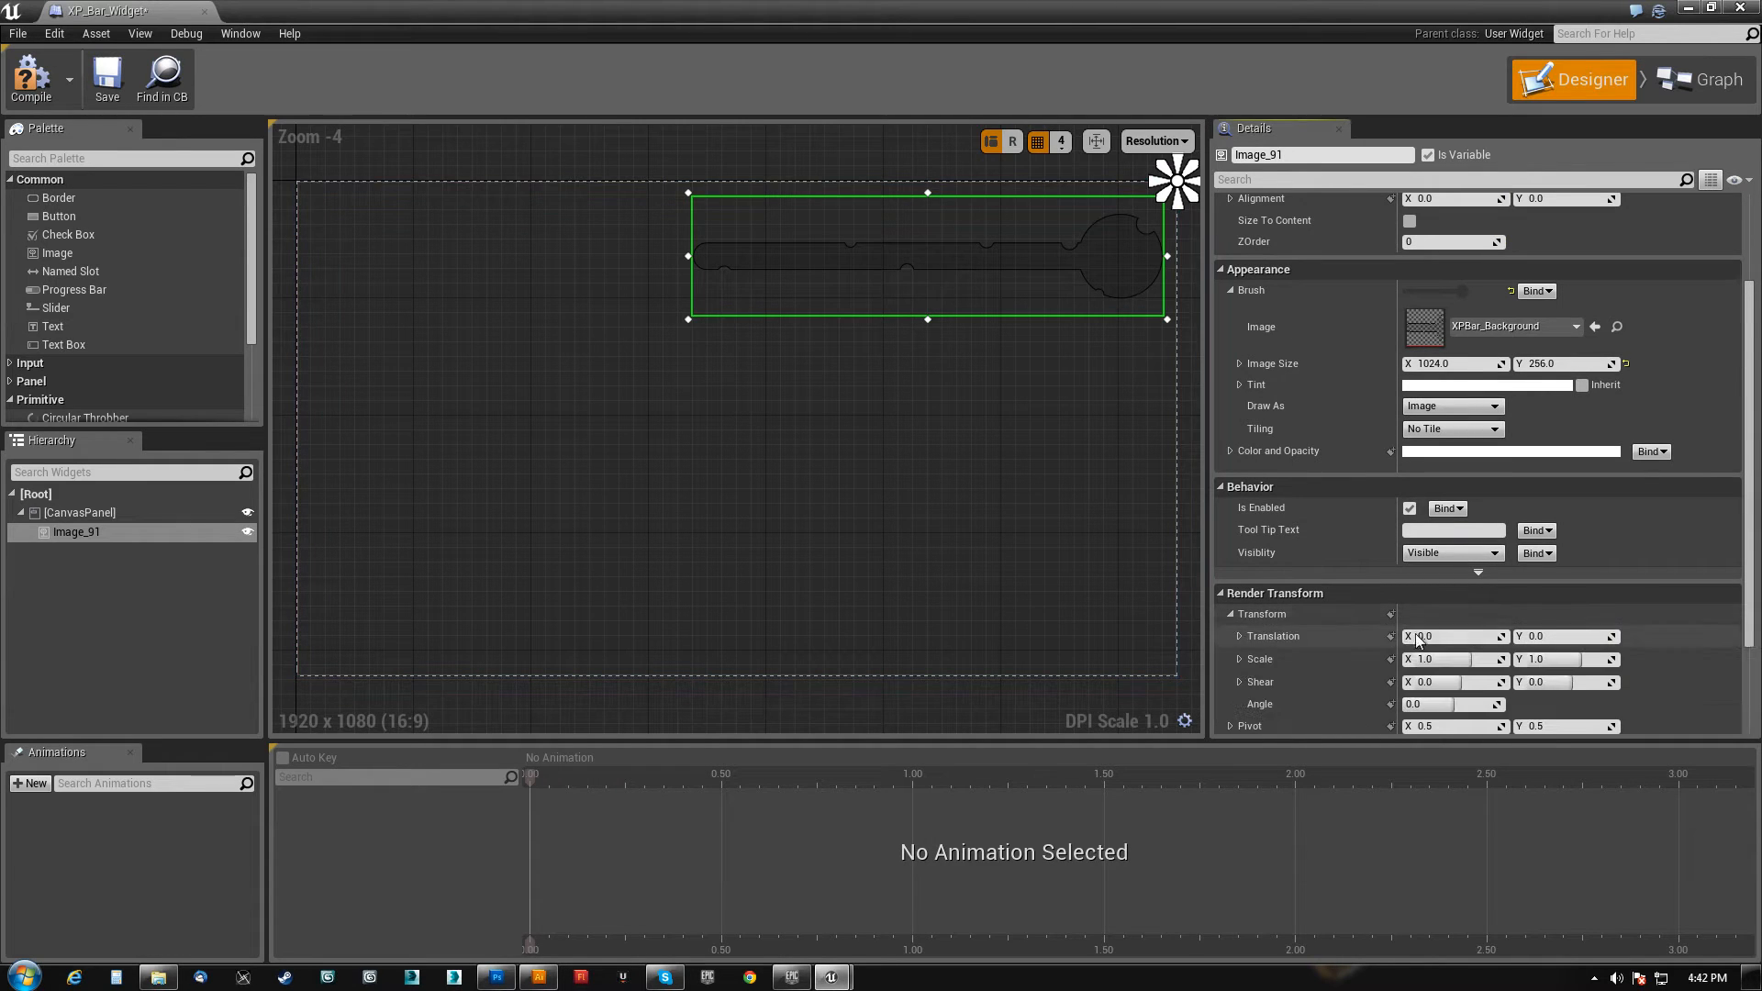
{"action": "left_click", "coordinate": [1455, 659]}
{"action": "type", "text": ".5"}
{"action": "key", "text": "Tab"}
{"action": "type", "text": ".5"}
{"action": "key", "text": "Return"}
{"action": "left_click_drag", "start_coordinate": [907, 254], "coordinate": [1028, 224]}
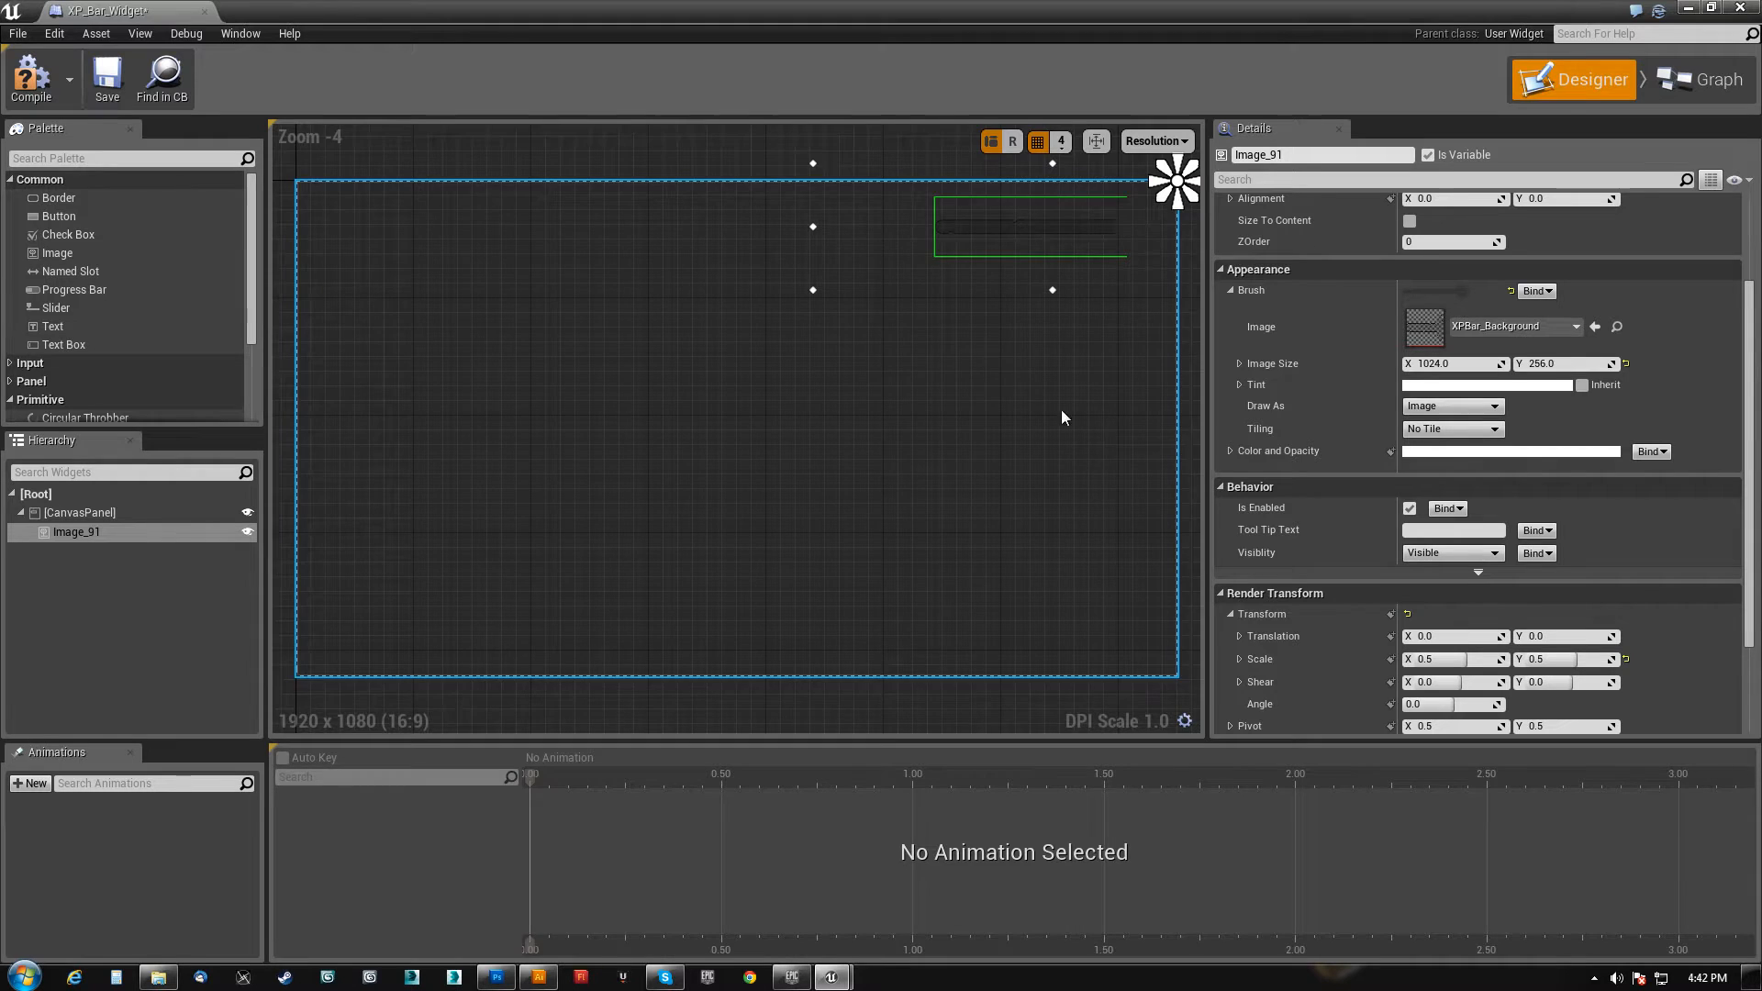
- Inspect the scaled image's placement relative to the top-right anchor at several zoom levels
{"action": "scroll", "coordinate": [718, 543], "scroll_direction": "up", "scroll_amount": 8}
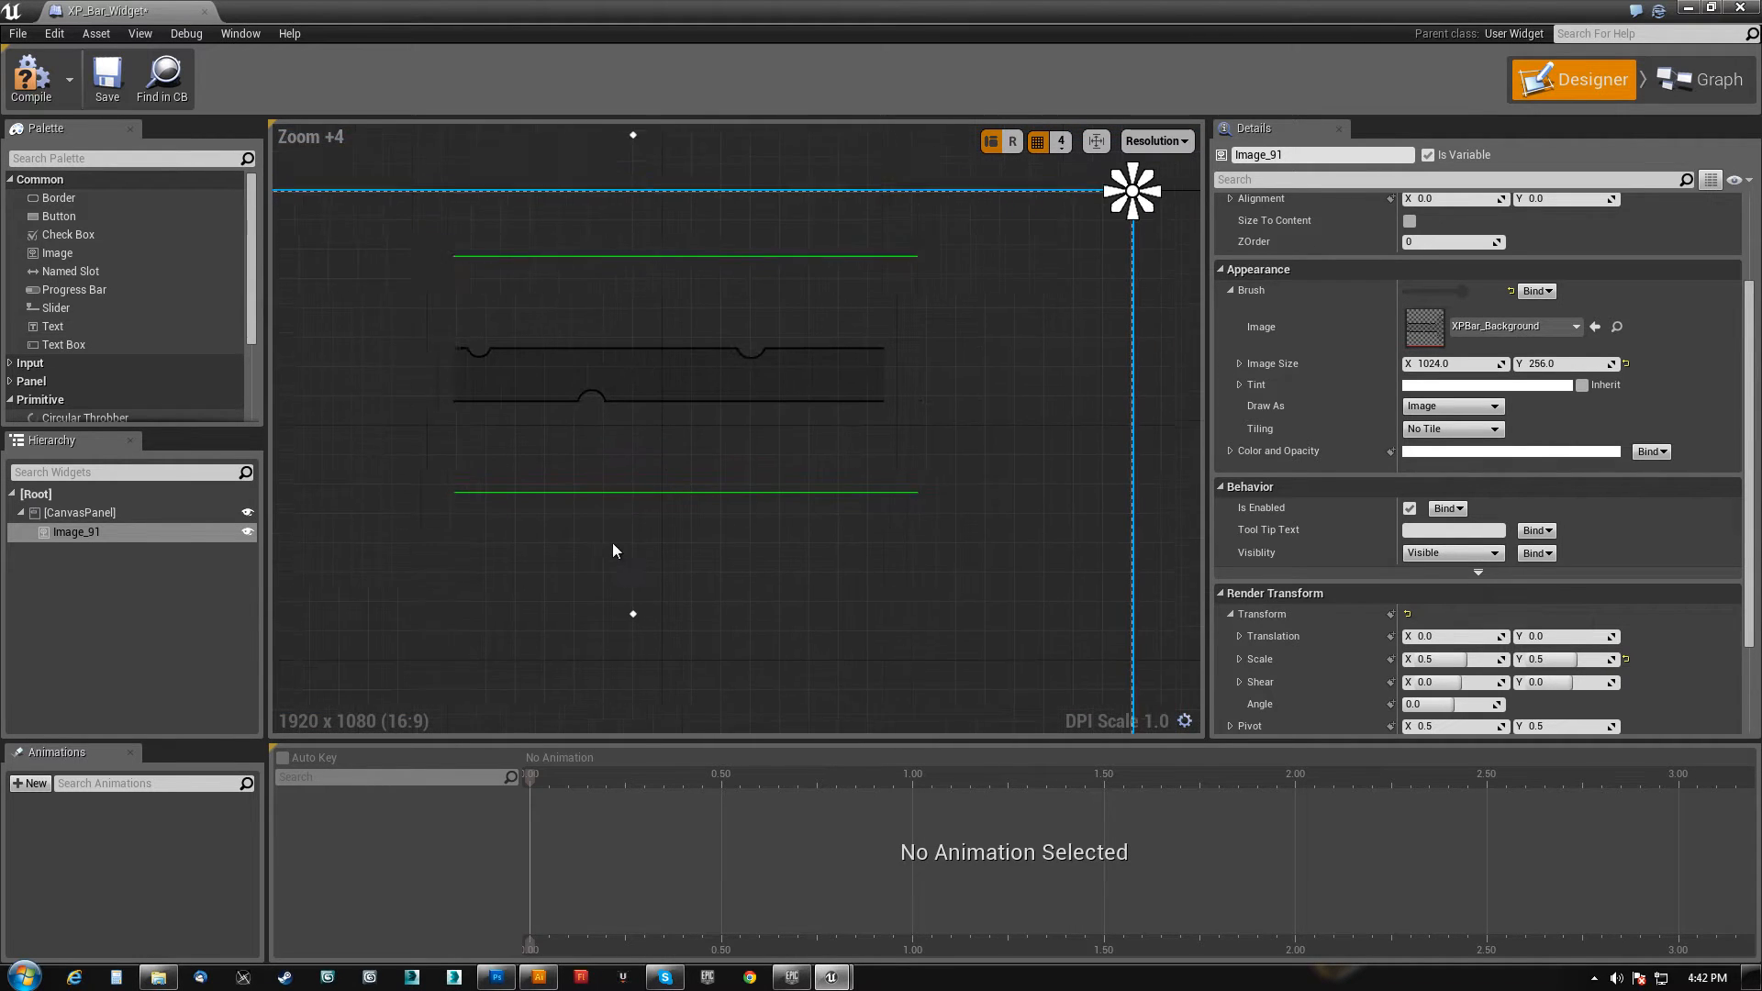
{"action": "right_click_drag", "start_coordinate": [695, 540], "coordinate": [929, 493]}
{"action": "scroll", "coordinate": [929, 493], "scroll_direction": "down", "scroll_amount": 6}
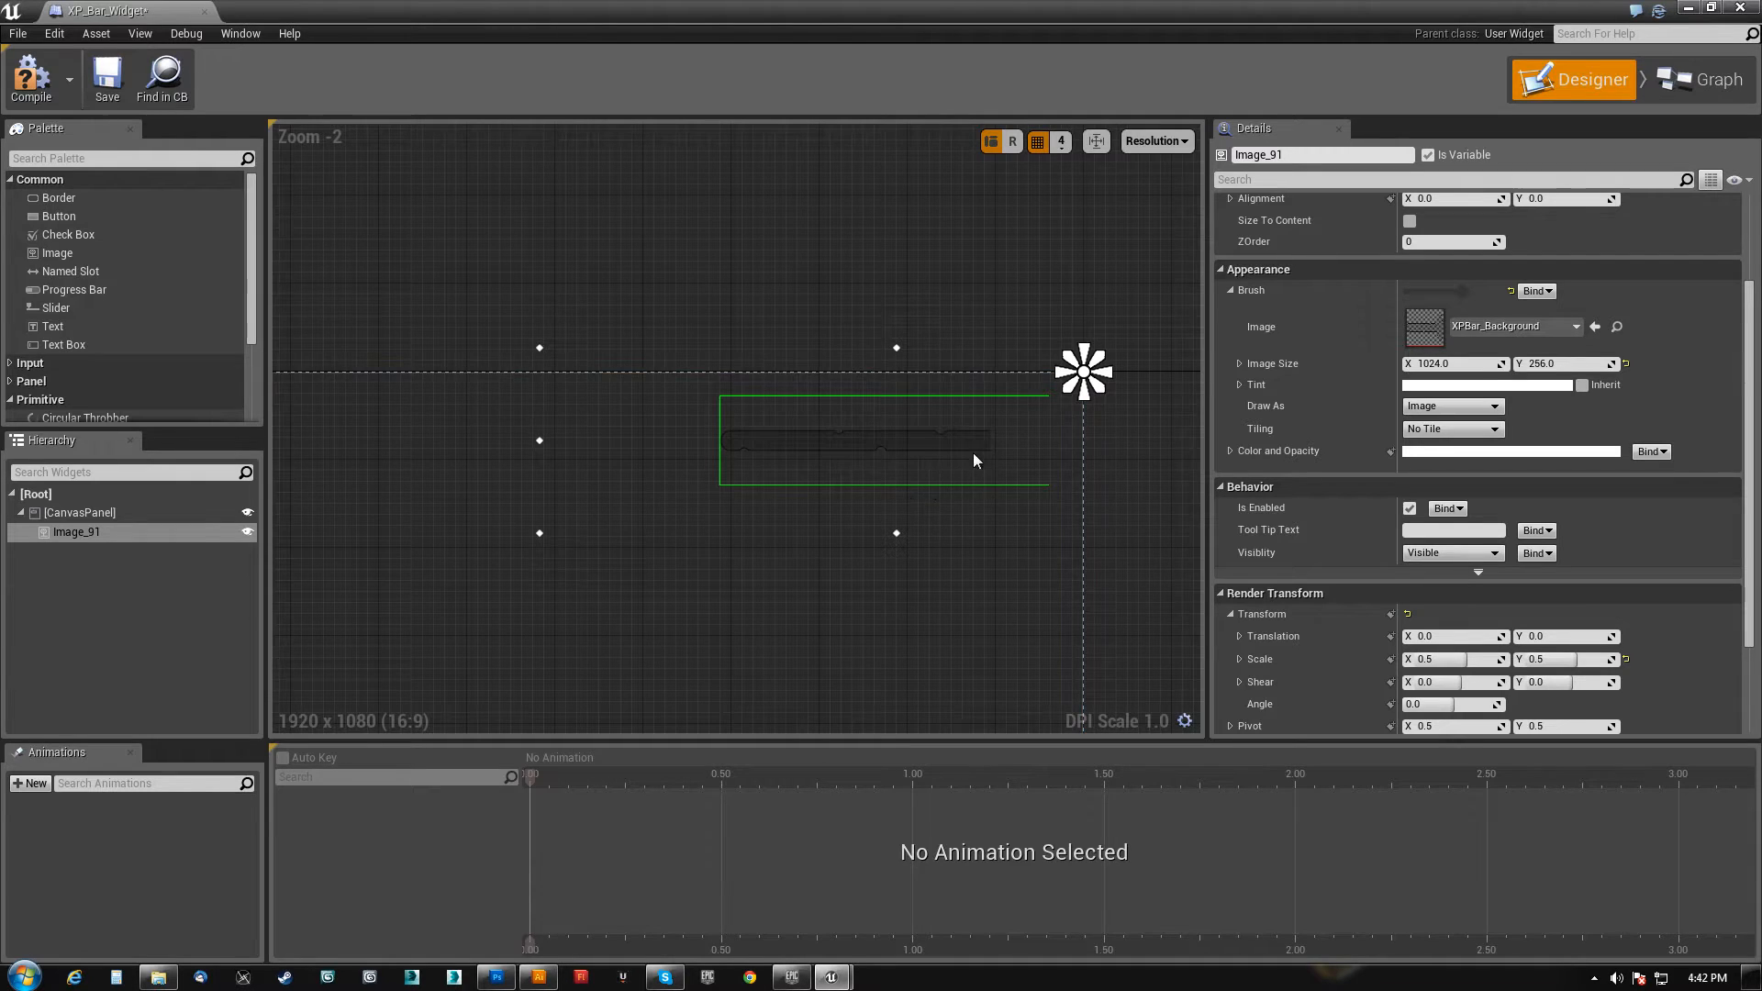
{"action": "right_click_drag", "start_coordinate": [949, 368], "coordinate": [773, 282]}
{"action": "scroll", "coordinate": [772, 283], "scroll_direction": "up", "scroll_amount": 2}
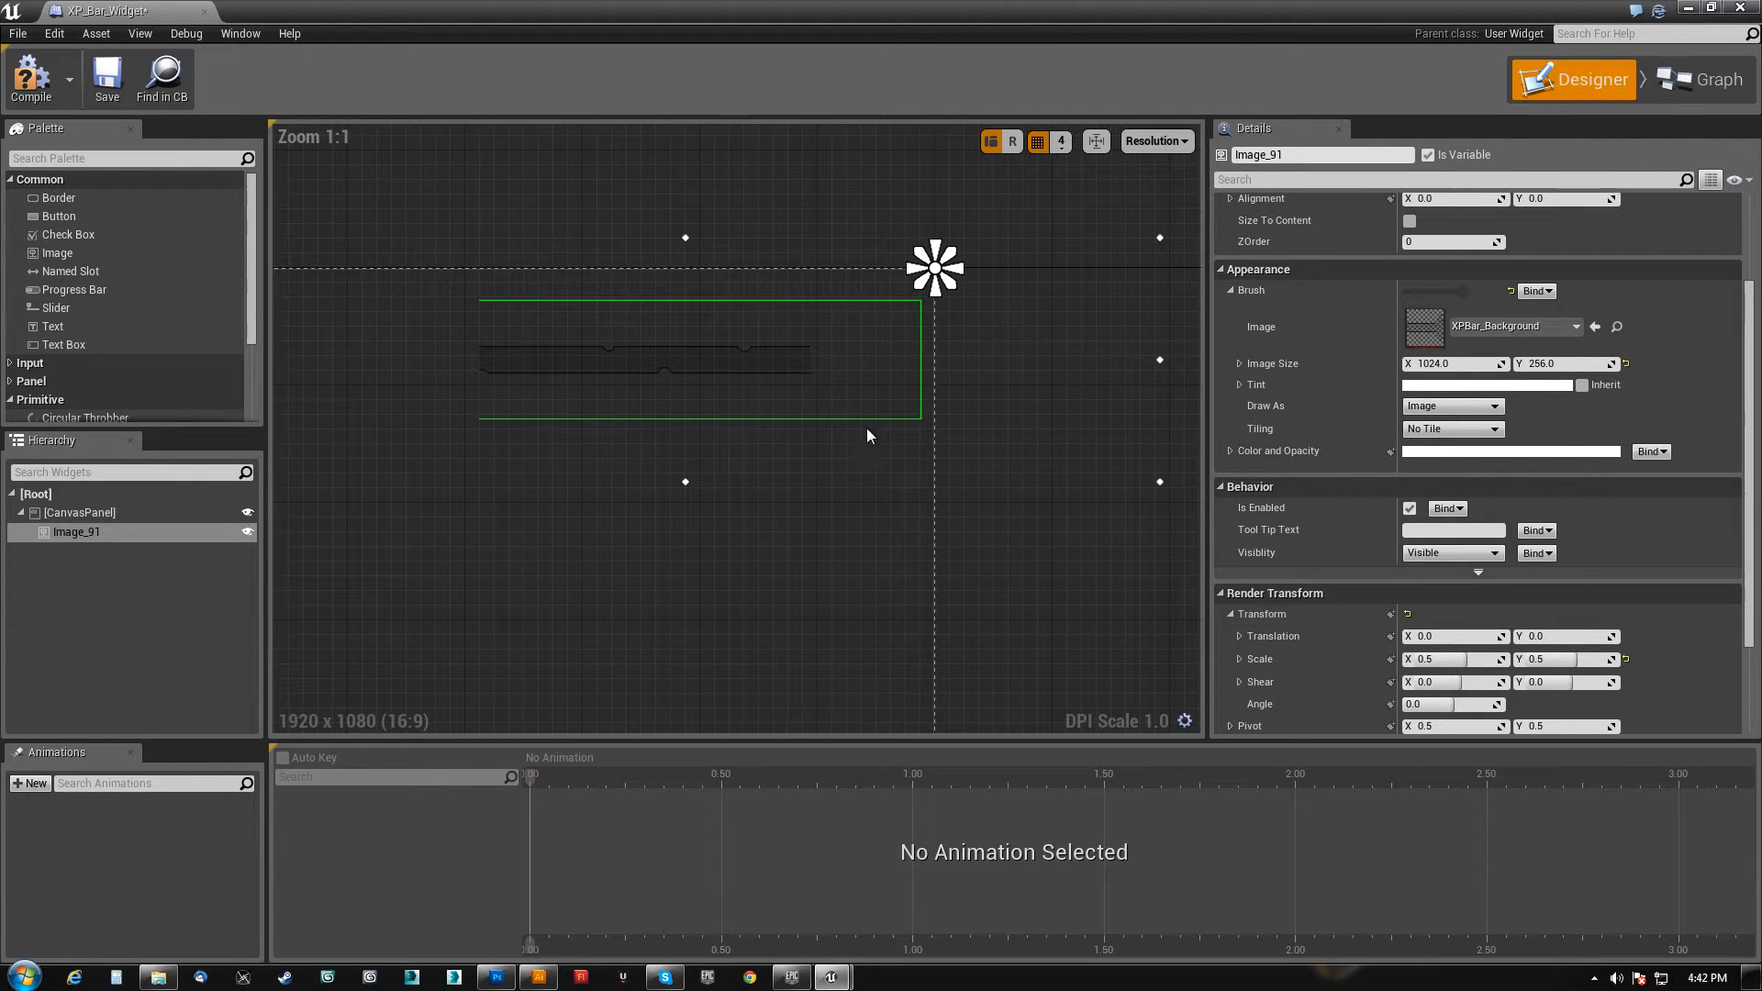
{"action": "scroll", "coordinate": [928, 467], "scroll_direction": "down", "scroll_amount": 4}
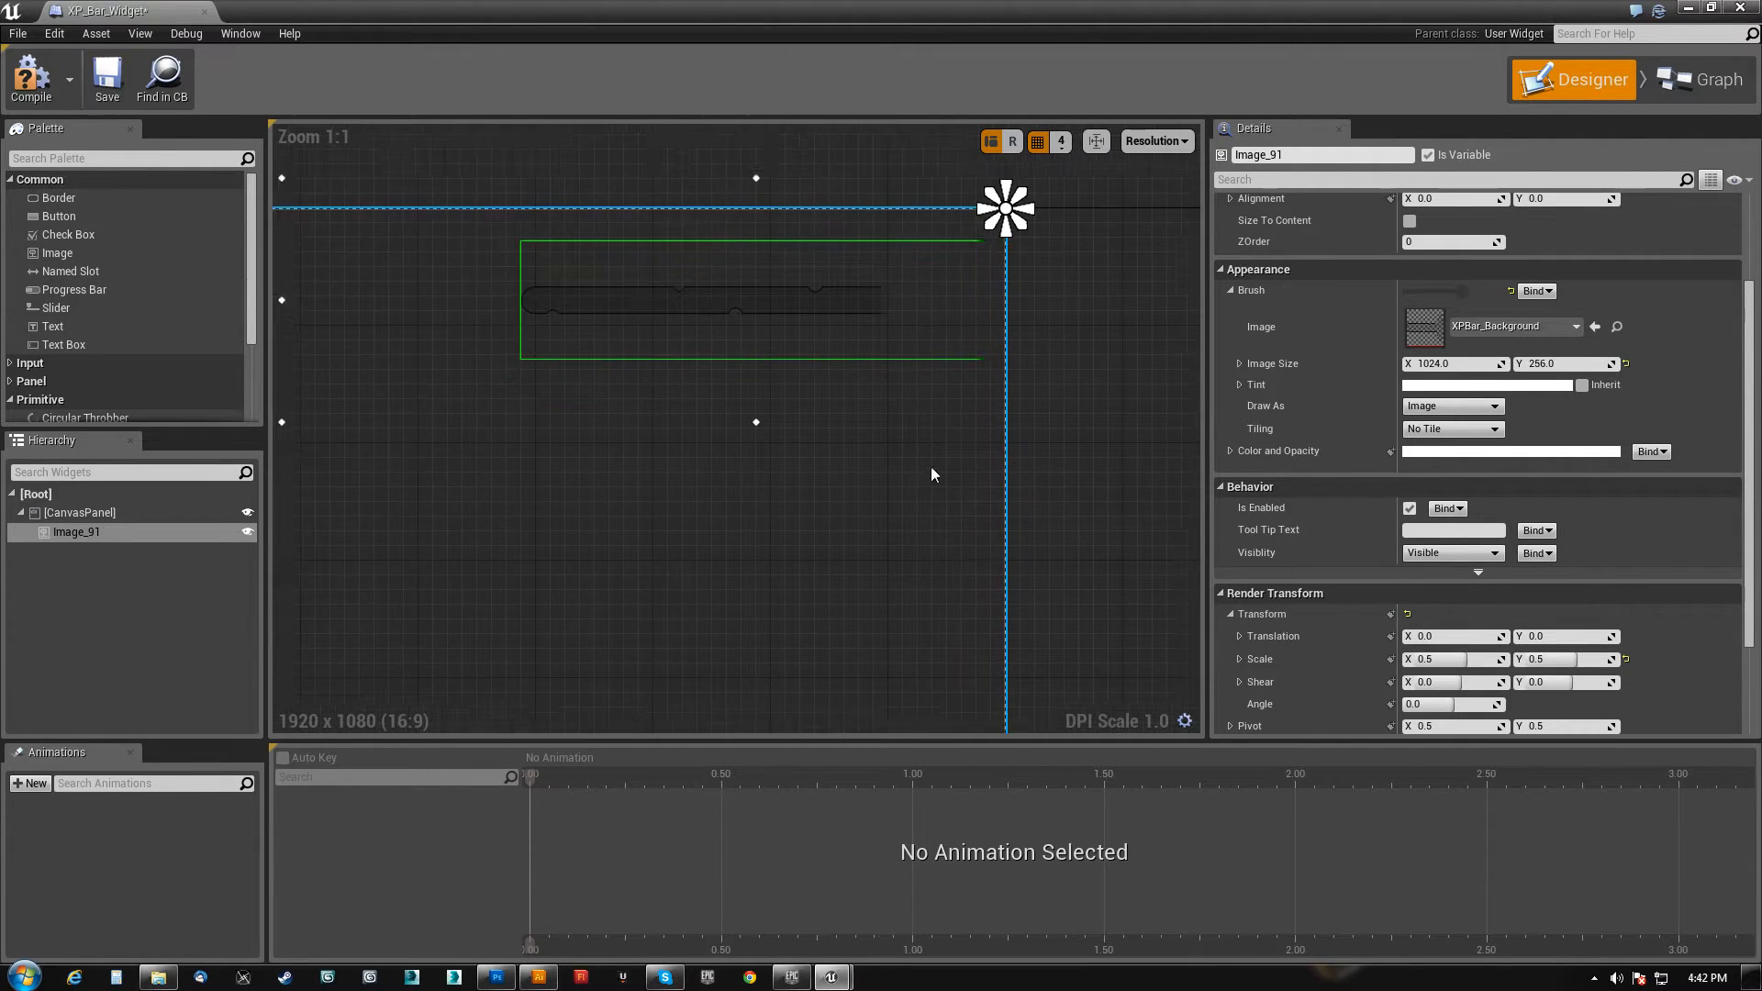
{"action": "scroll", "coordinate": [872, 395], "scroll_direction": "up", "scroll_amount": 2}
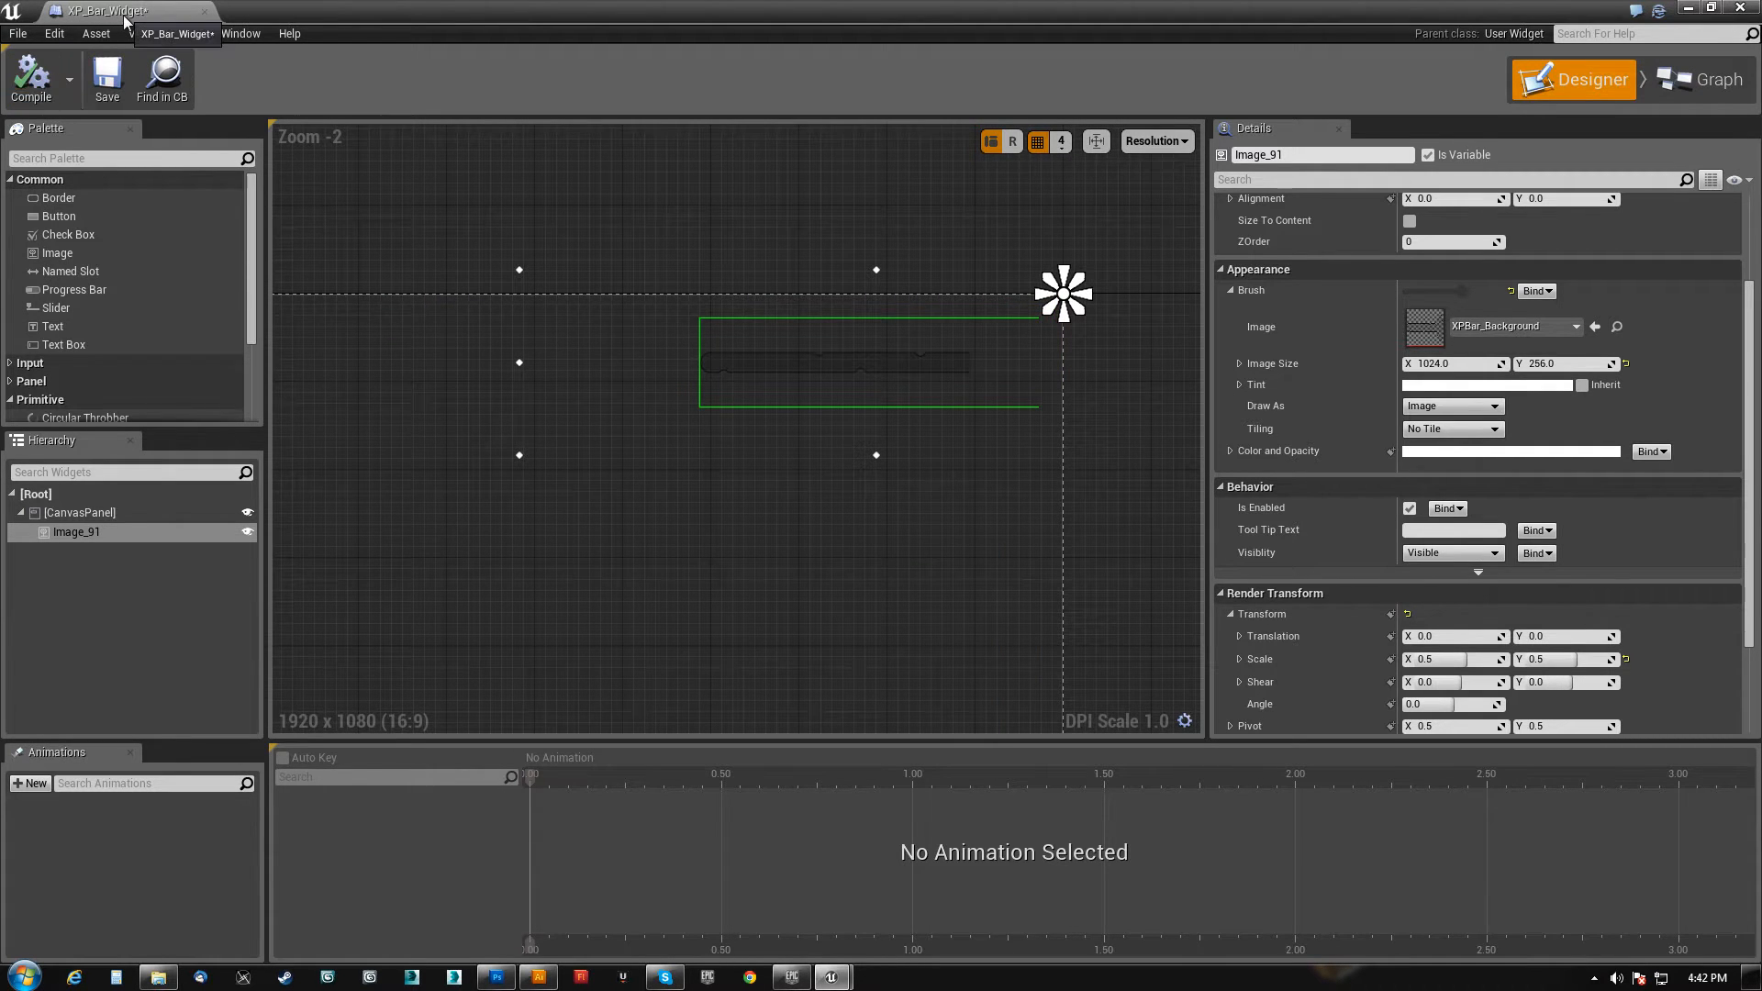
- Dock the XP_Bar_Widget editor into the main editor window and open the 1p_PlayerController blueprint from the RATS Characters Blueprints folder
{"action": "left_click_drag", "start_coordinate": [127, 19], "coordinate": [464, 15]}
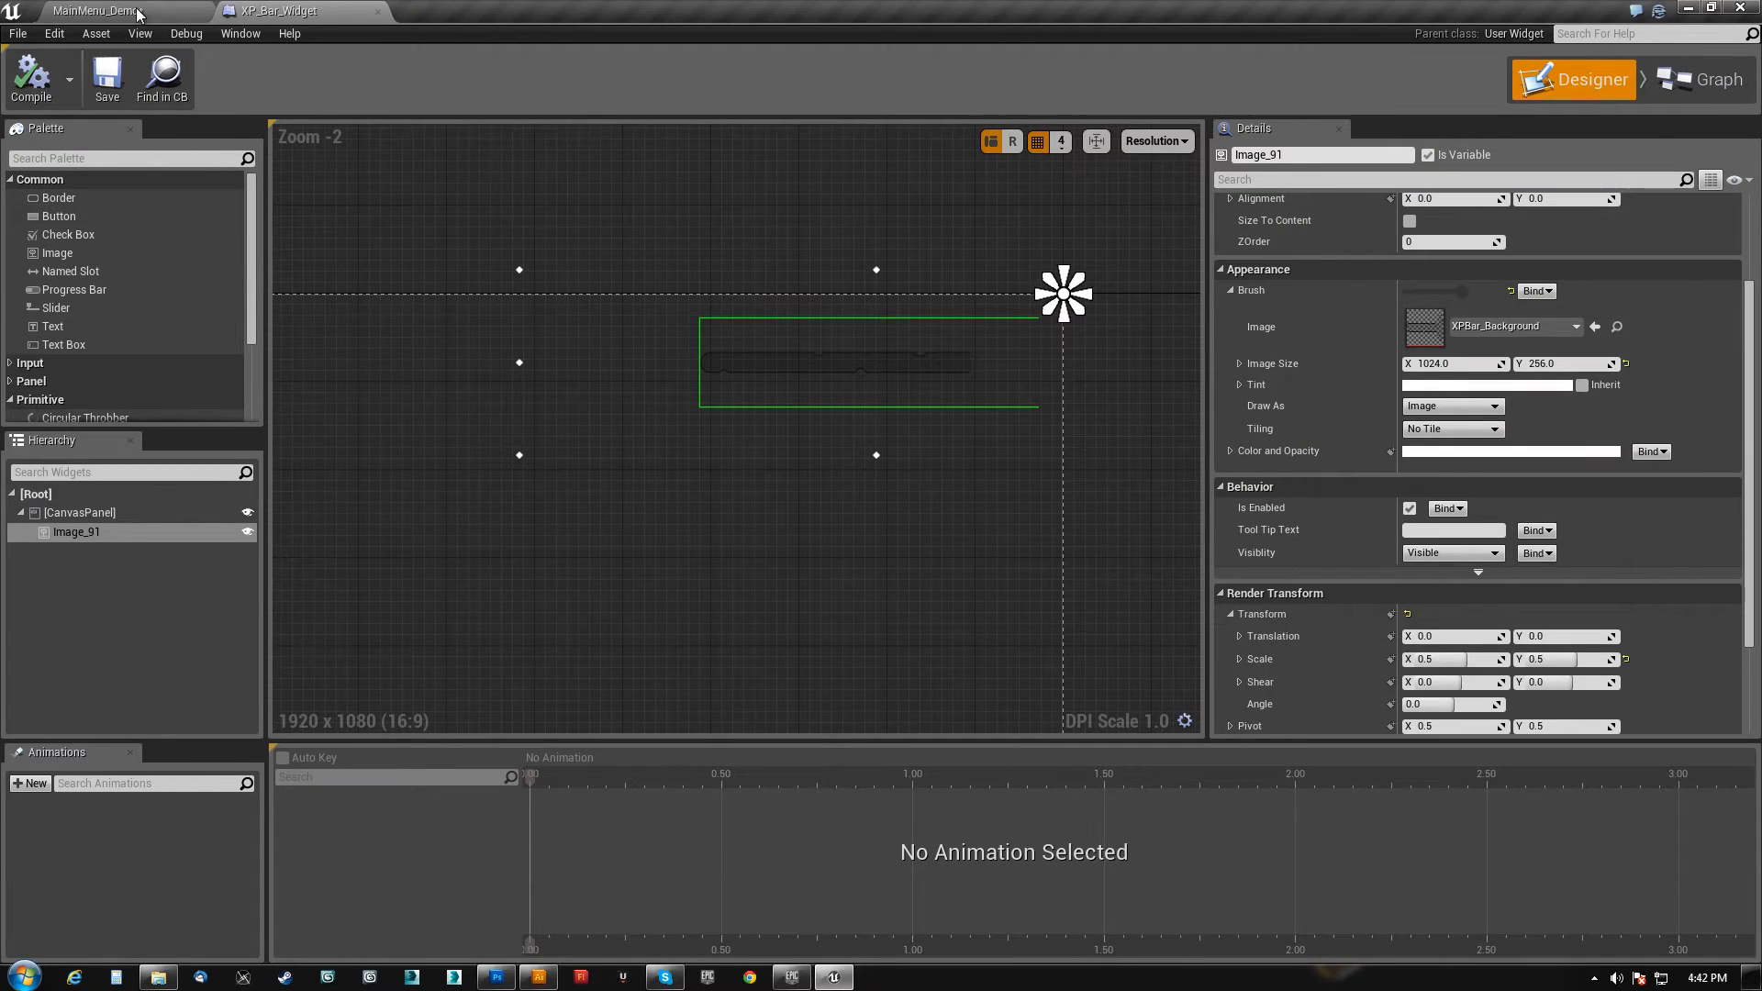
{"action": "left_click", "coordinate": [137, 11]}
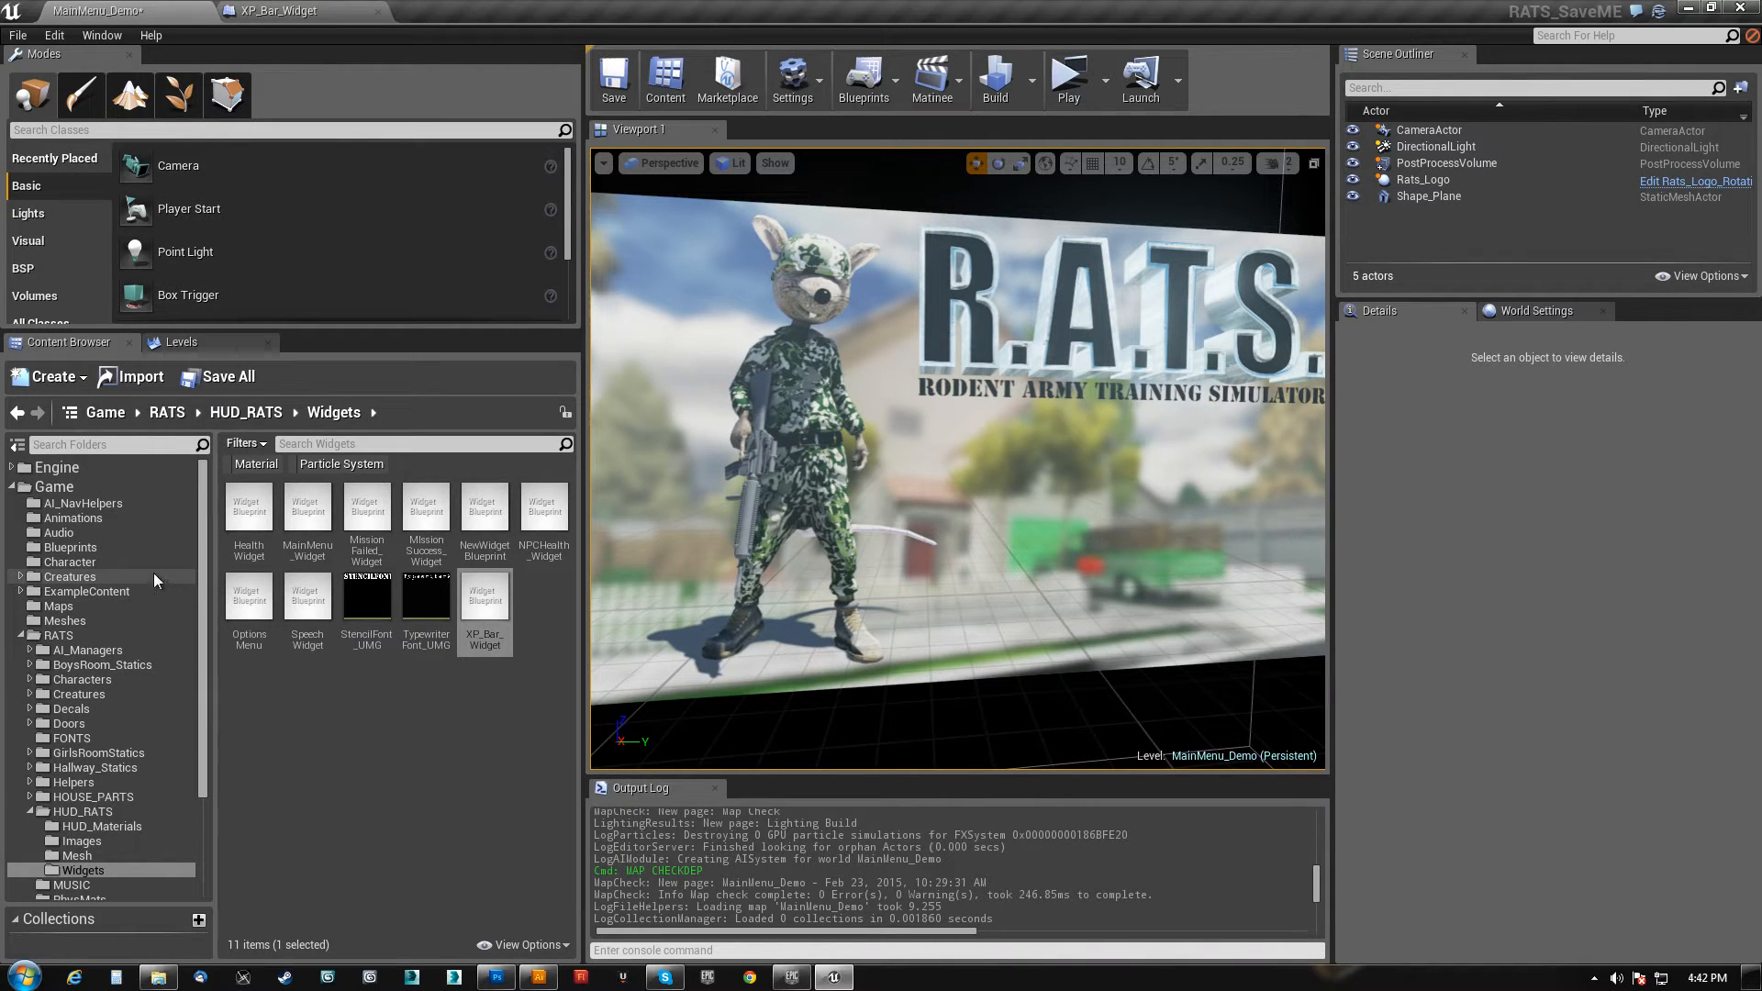
{"action": "left_click", "coordinate": [30, 680]}
{"action": "left_click", "coordinate": [88, 694]}
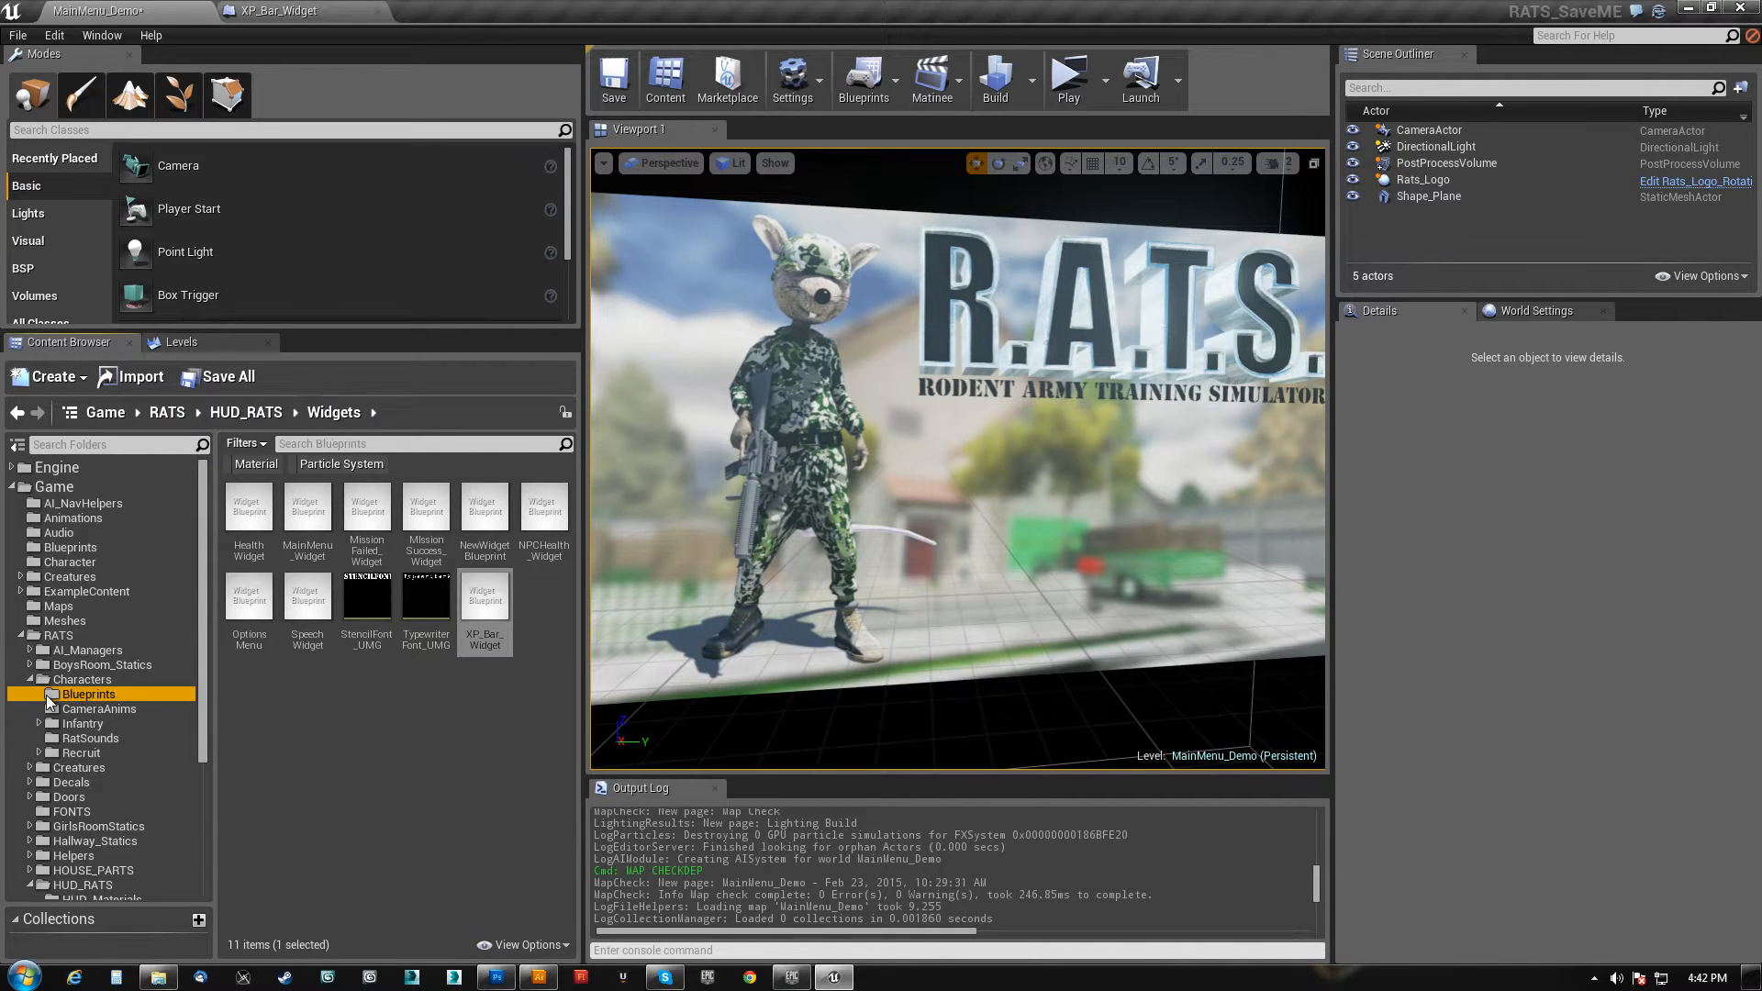
{"action": "left_click", "coordinate": [307, 511]}
{"action": "double_click", "coordinate": [307, 511]}
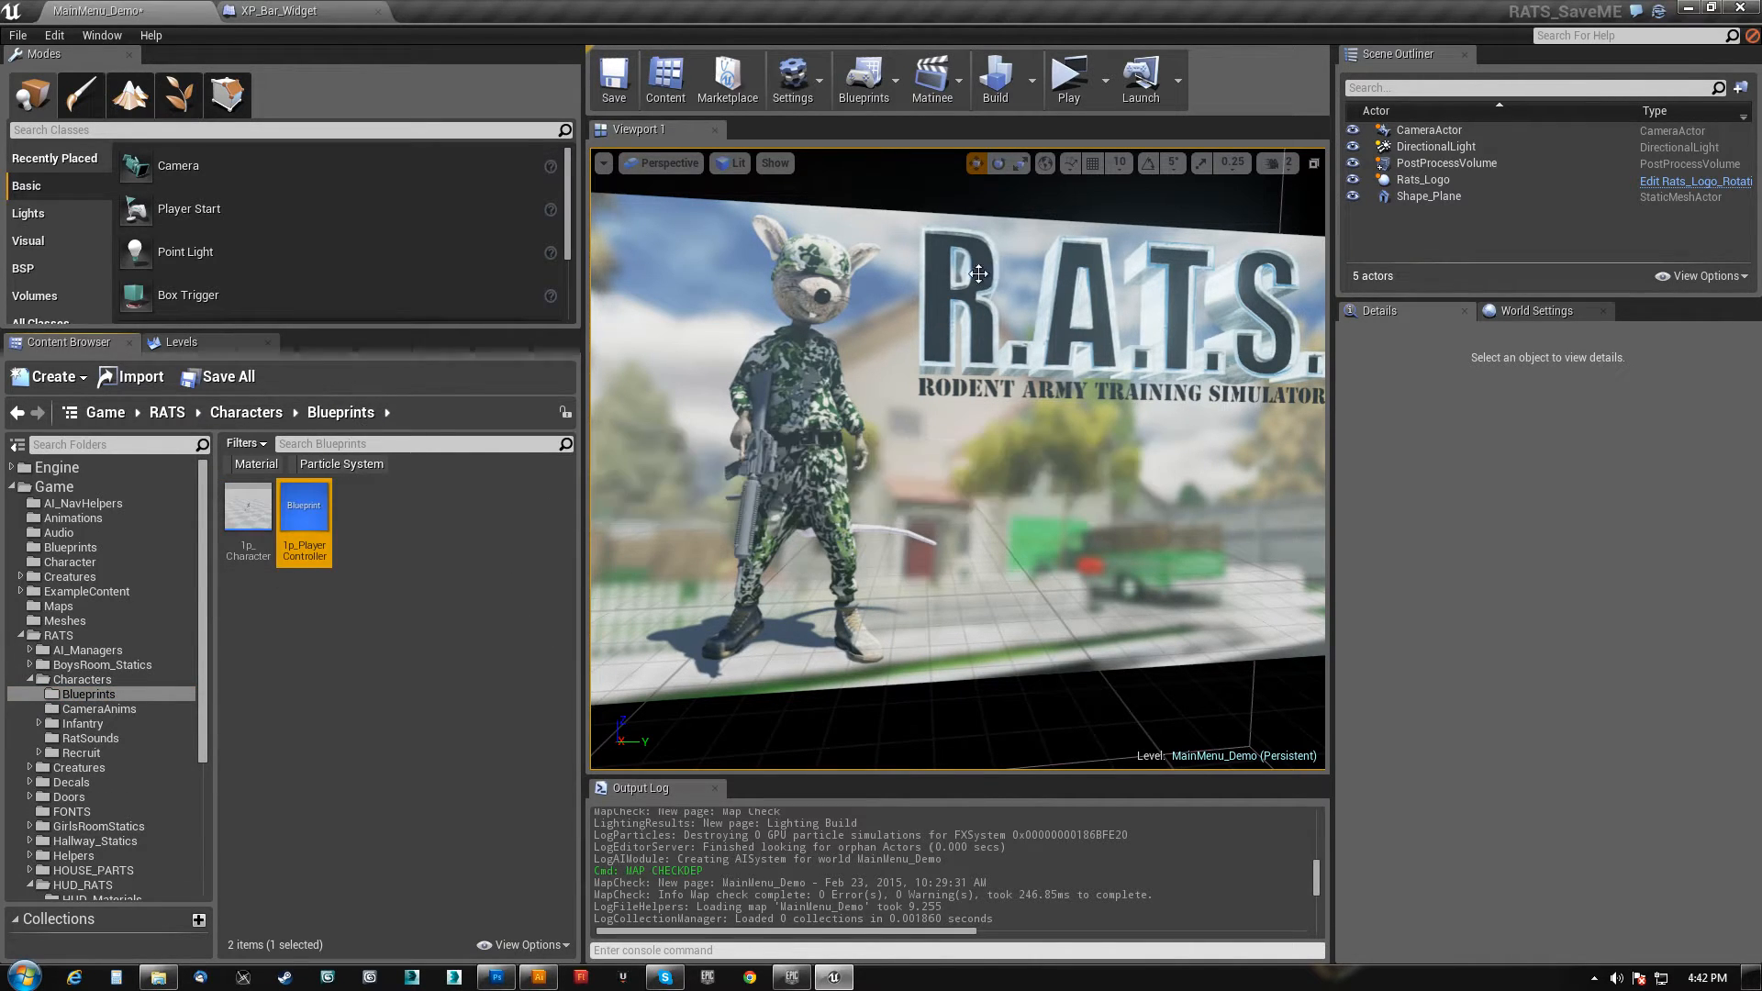
- Insert a Sequence node between the Game Mode SET node and the Create HealthWidget node, spacing the surrounding nodes to fit
{"action": "scroll", "coordinate": [1104, 400], "scroll_direction": "down", "scroll_amount": 11}
{"action": "scroll", "coordinate": [1220, 491], "scroll_direction": "up", "scroll_amount": 4}
{"action": "scroll", "coordinate": [855, 470], "scroll_direction": "up", "scroll_amount": 6}
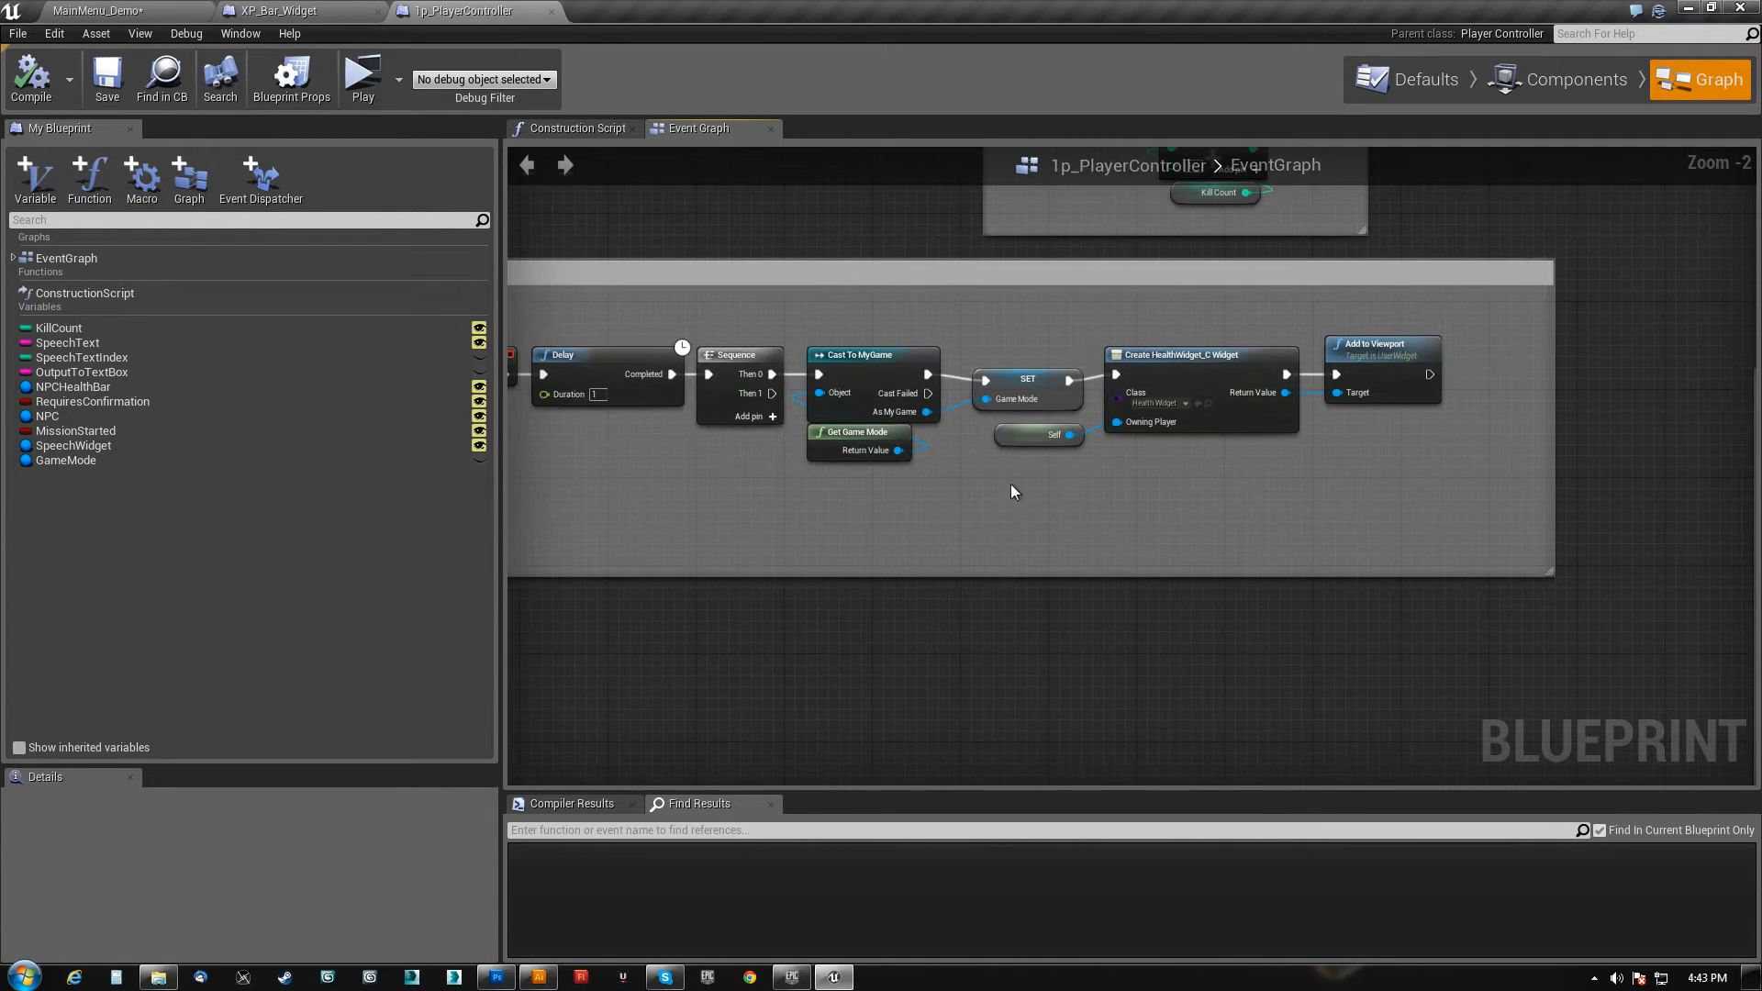
{"action": "scroll", "coordinate": [915, 446], "scroll_direction": "up", "scroll_amount": 2}
{"action": "left_click_drag", "start_coordinate": [973, 404], "coordinate": [1374, 194]}
{"action": "mouse_move", "coordinate": [1124, 259]}
{"action": "left_mouse_down"}
{"action": "mouse_move", "coordinate": [1256, 259]}
{"action": "mouse_move", "coordinate": [1241, 259]}
{"action": "left_mouse_up"}
{"action": "left_click_drag", "start_coordinate": [934, 291], "coordinate": [977, 279]}
{"action": "type", "text": "seq"}
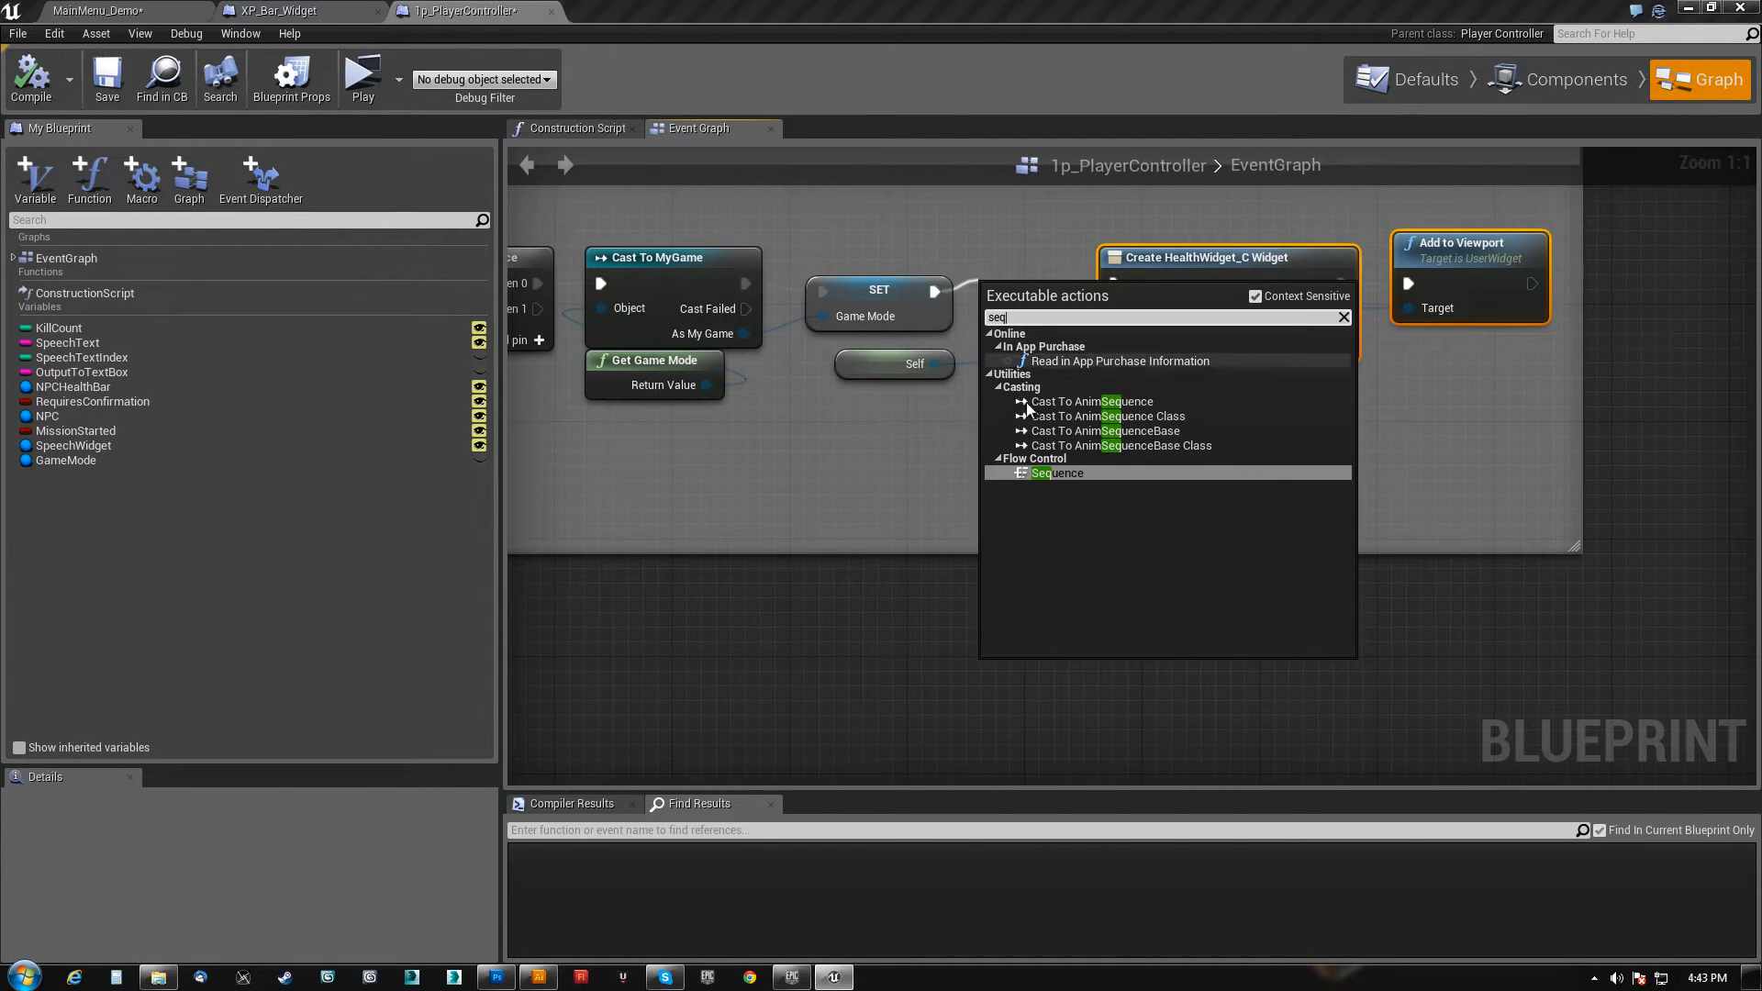
{"action": "left_click", "coordinate": [1061, 471]}
{"action": "mouse_move", "coordinate": [1313, 399]}
{"action": "left_mouse_down"}
{"action": "mouse_move", "coordinate": [1391, 278]}
{"action": "mouse_move", "coordinate": [1418, 275]}
{"action": "left_mouse_up"}
{"action": "left_click_drag", "start_coordinate": [1209, 257], "coordinate": [1254, 257]}
{"action": "left_click_drag", "start_coordinate": [1033, 301], "coordinate": [1033, 272]}
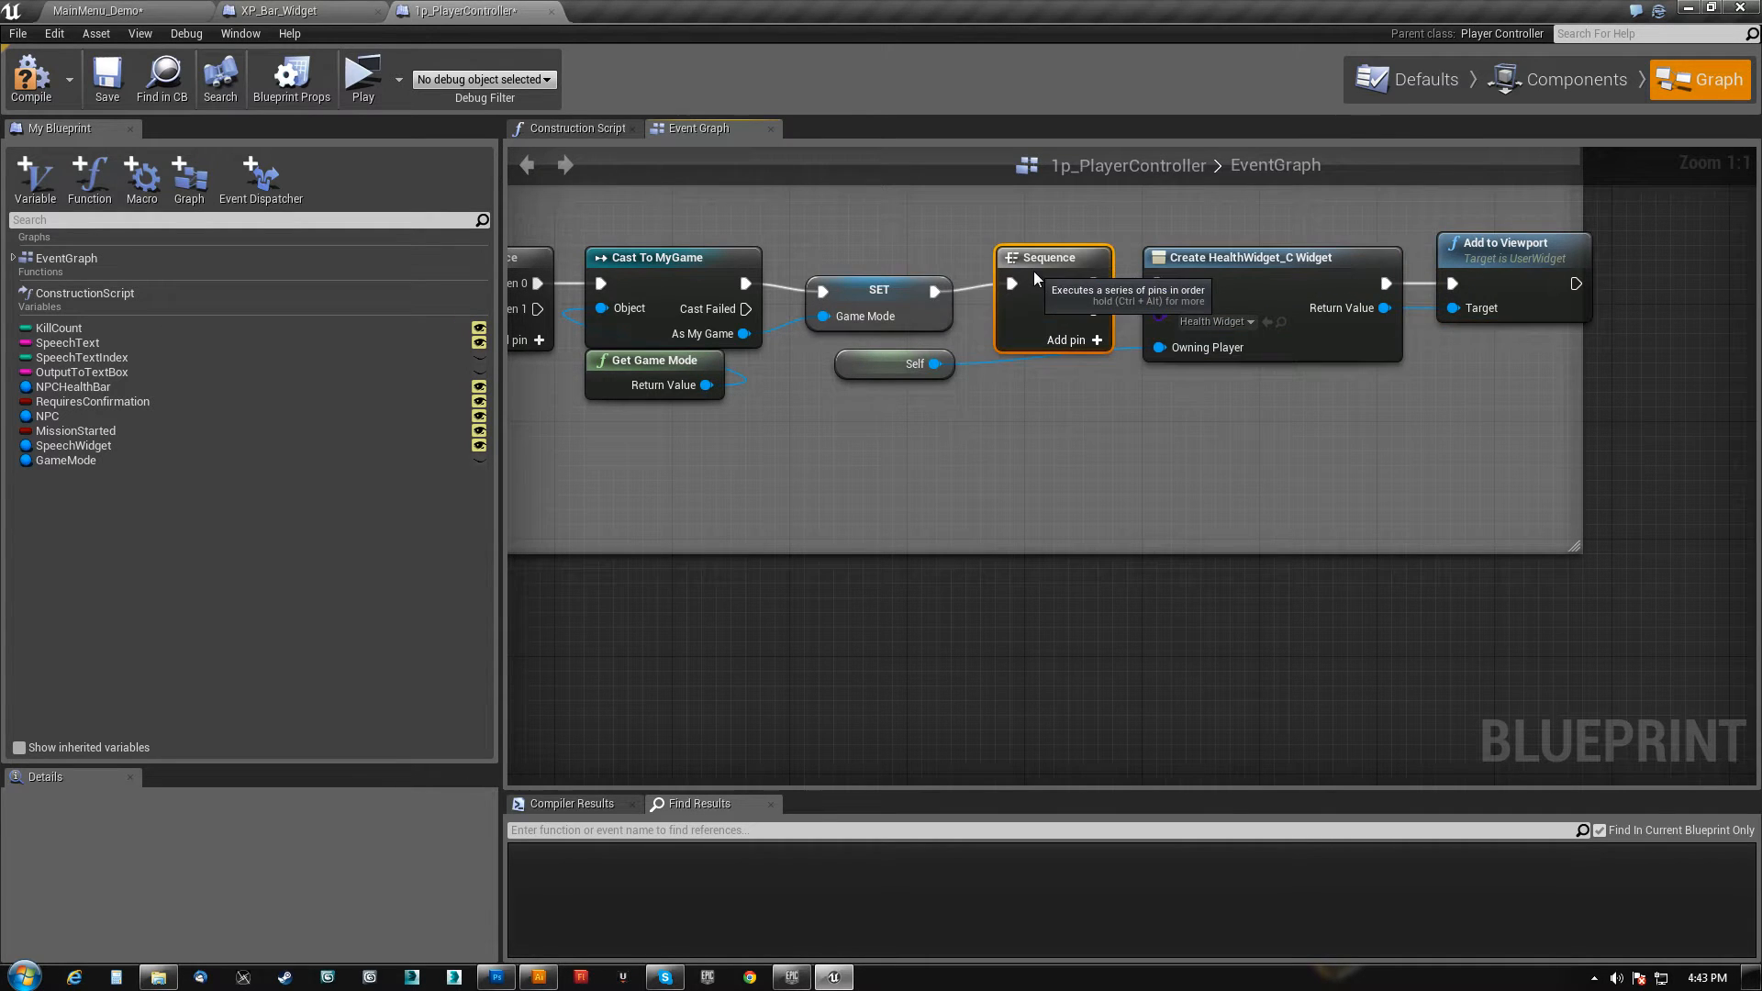
- Duplicate the Create HealthWidget node below it, set its class to XP_Bar_Widget, and wire it to Then 1 and Self
{"action": "left_click", "coordinate": [1243, 261]}
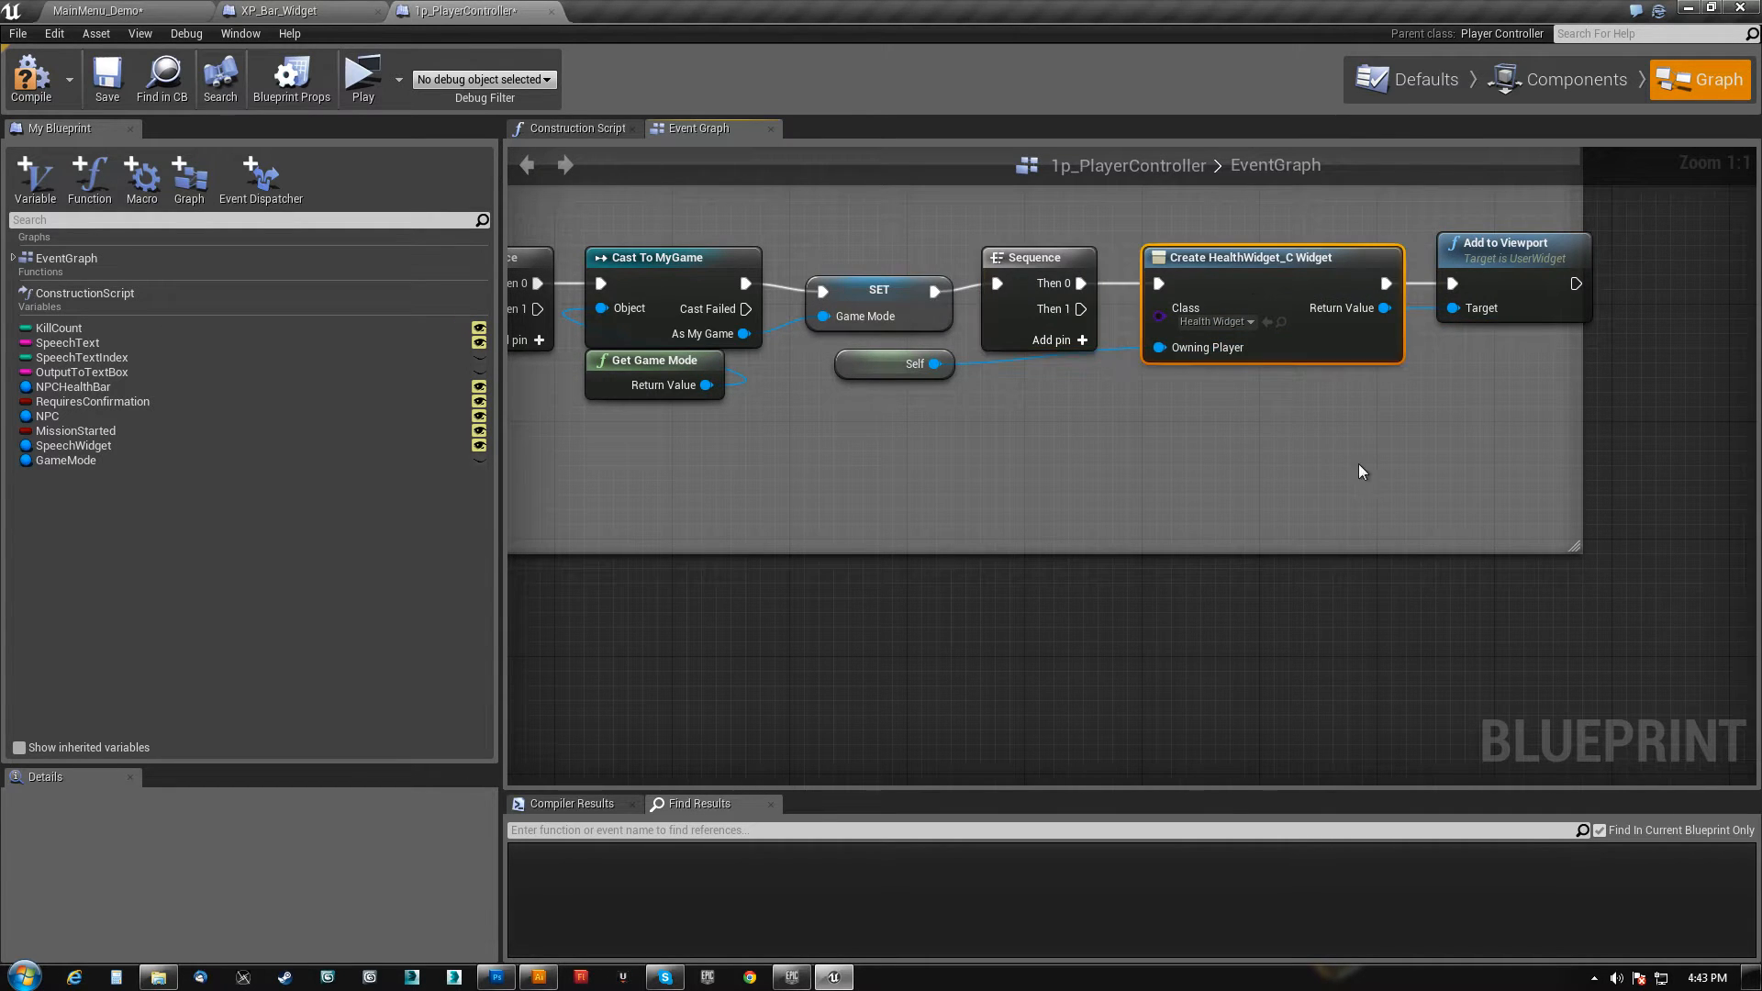
{"action": "key", "text": "ctrl+c"}
{"action": "key", "text": "ctrl+v"}
{"action": "mouse_move", "coordinate": [1346, 415]}
{"action": "left_mouse_down"}
{"action": "mouse_move", "coordinate": [1244, 400]}
{"action": "mouse_move", "coordinate": [1199, 371]}
{"action": "left_mouse_up"}
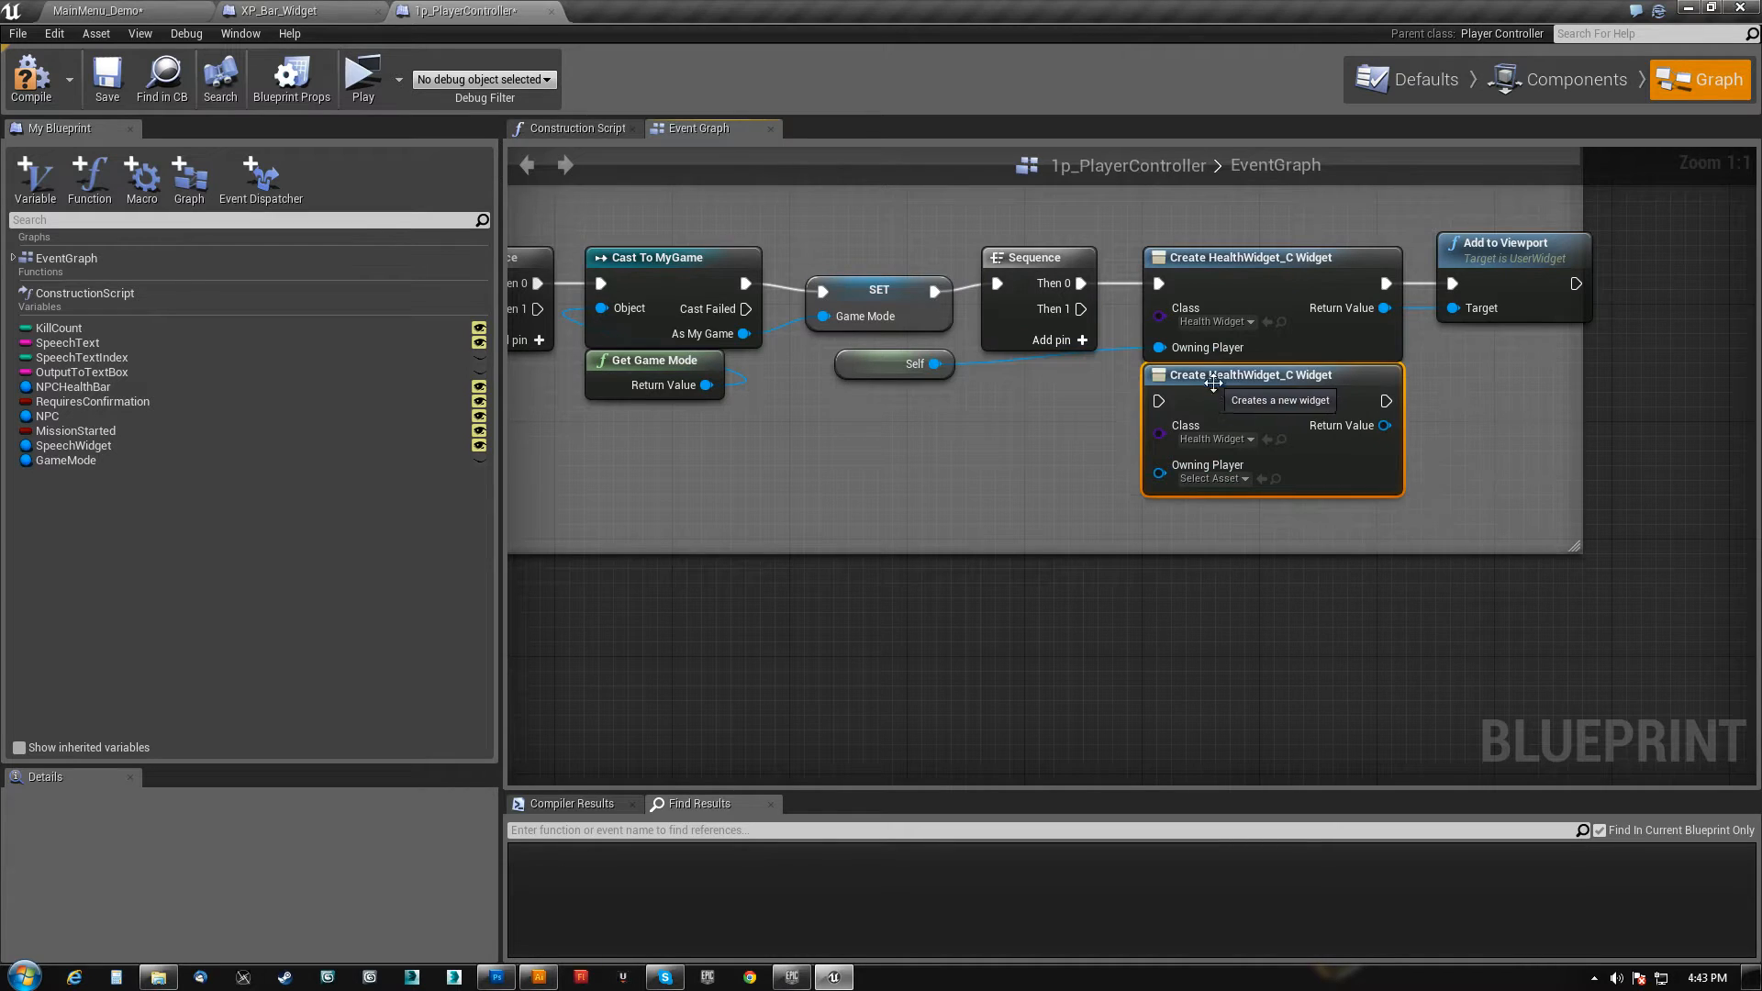
{"action": "left_click", "coordinate": [1250, 438]}
{"action": "type", "text": "xp"}
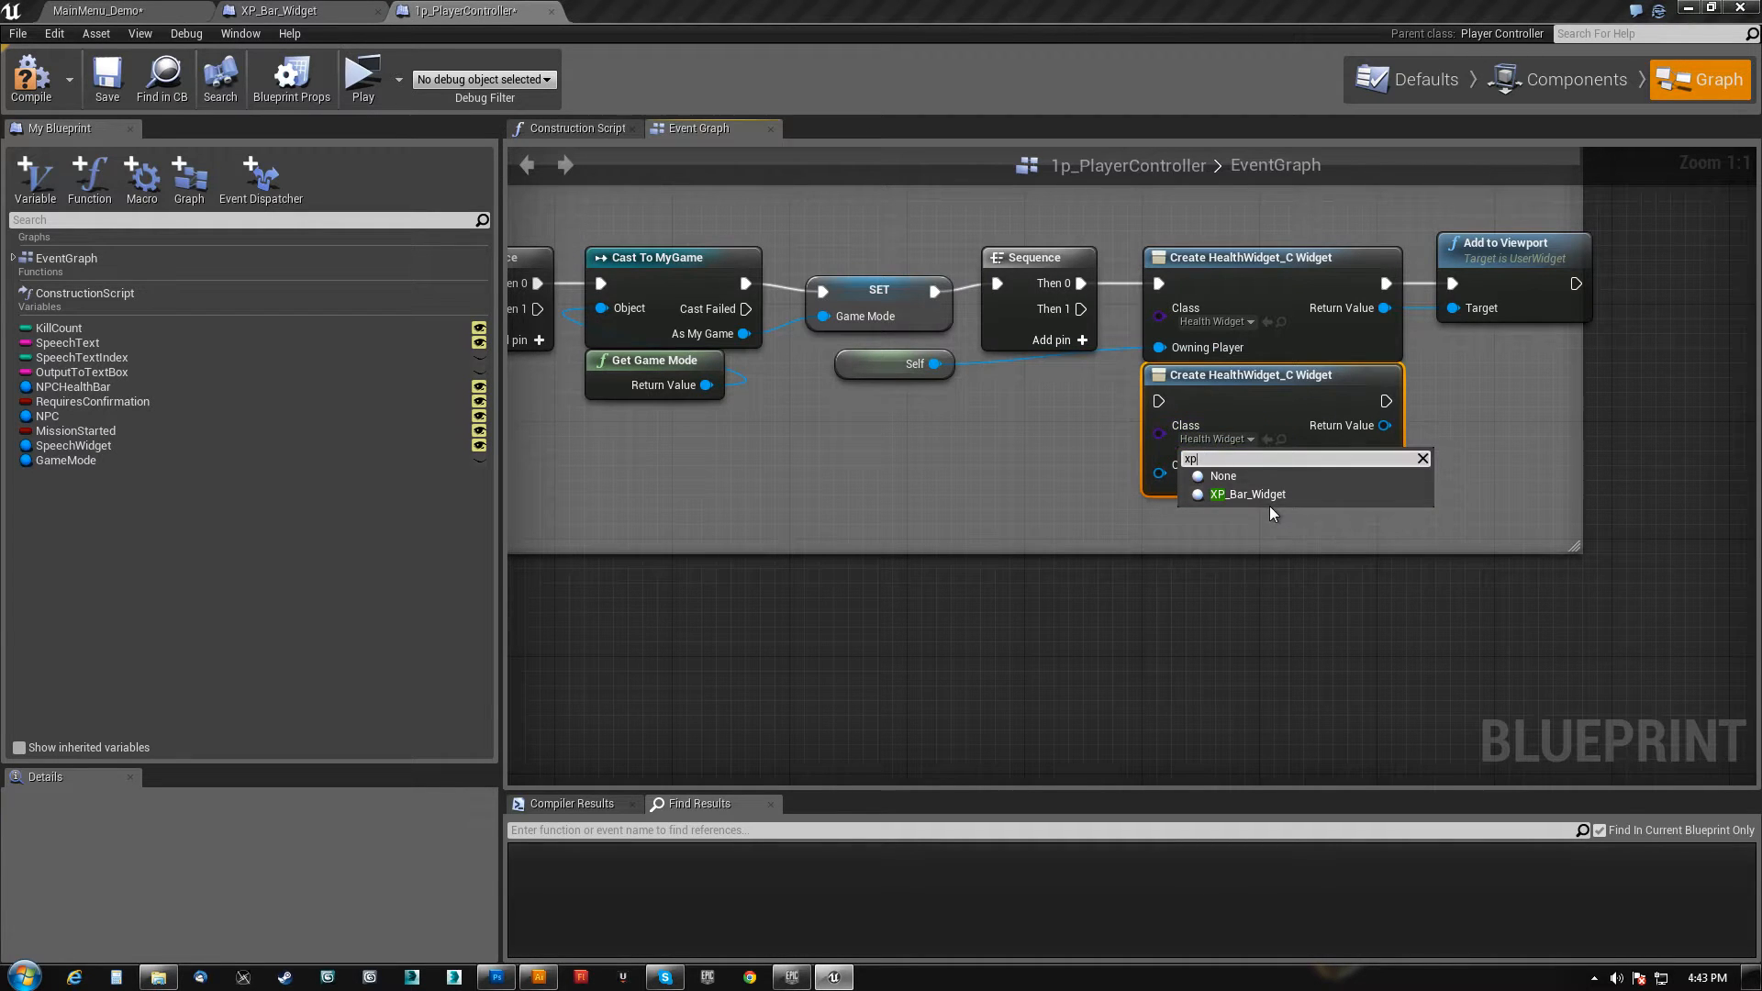
{"action": "left_click", "coordinate": [1264, 498]}
{"action": "left_click_drag", "start_coordinate": [1084, 310], "coordinate": [1165, 469]}
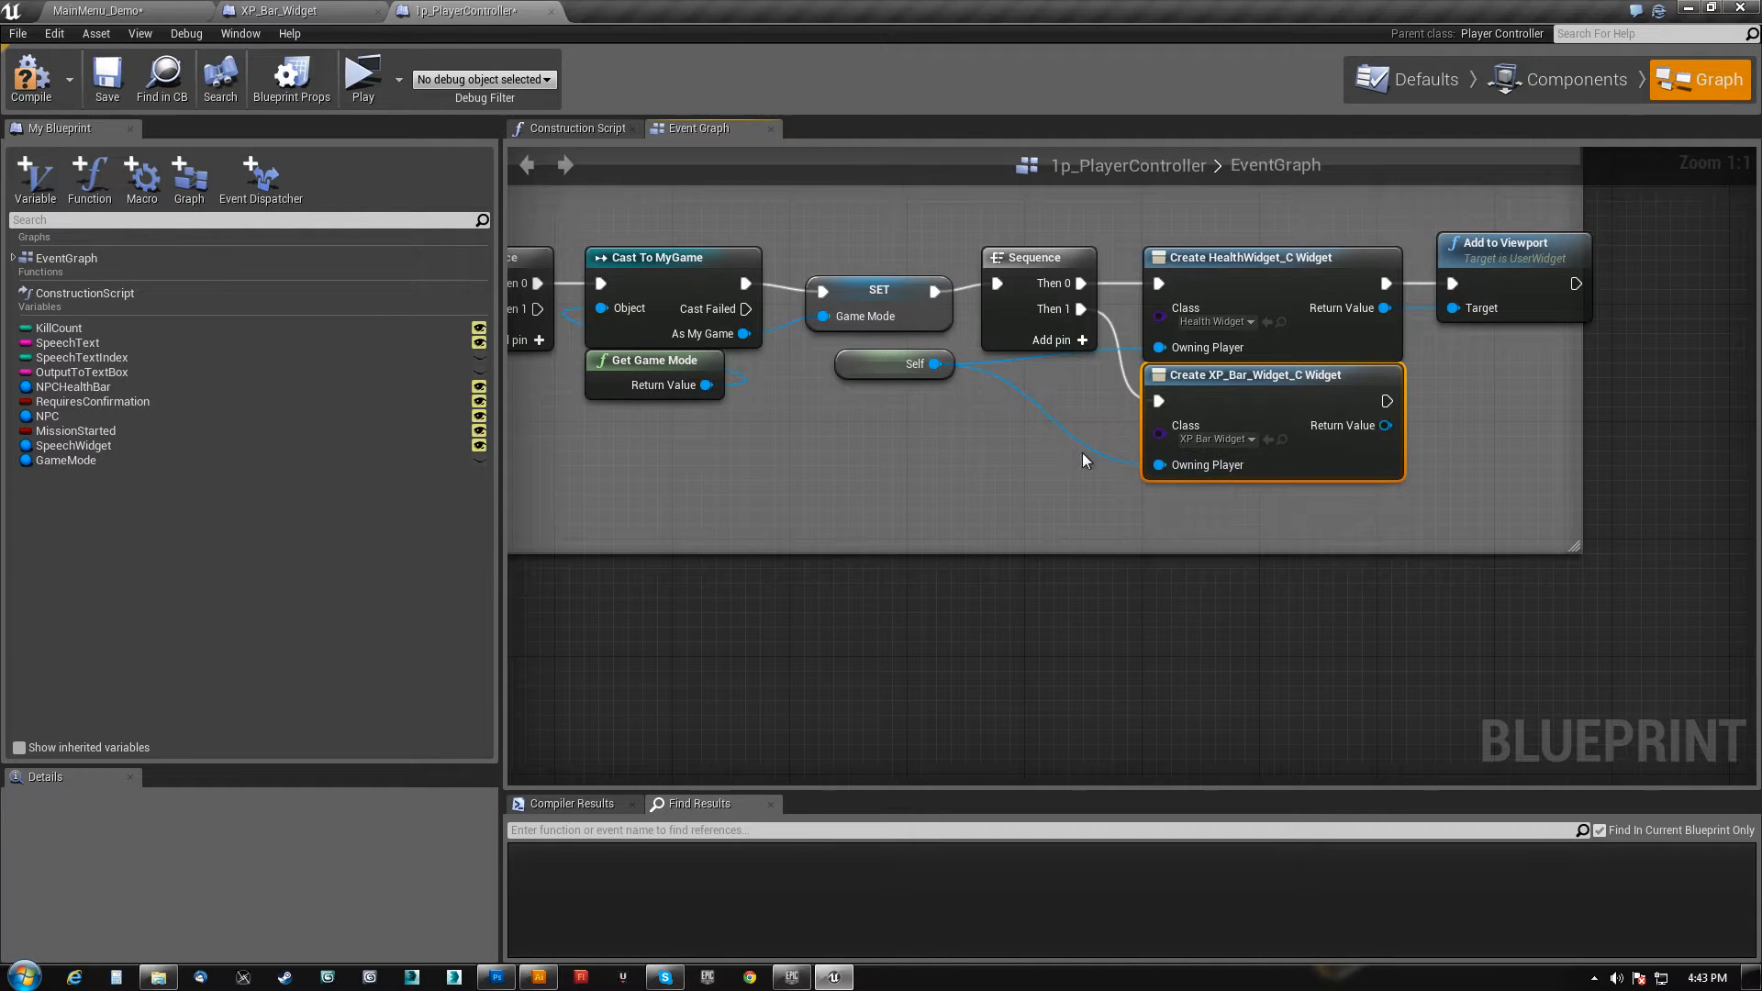
- Duplicate the Add to Viewport node and connect it to the XP_Bar_Widget node's execution and Return Value outputs
{"action": "right_click_drag", "start_coordinate": [1096, 457], "coordinate": [788, 470]}
{"action": "left_click", "coordinate": [1219, 317]}
{"action": "key", "text": "ctrl+c"}
{"action": "key", "text": "ctrl+v"}
{"action": "left_click_drag", "start_coordinate": [1205, 399], "coordinate": [1133, 455]}
{"action": "left_click_drag", "start_coordinate": [1280, 356], "coordinate": [1489, 338]}
{"action": "left_click_drag", "start_coordinate": [1185, 462], "coordinate": [1271, 447]}
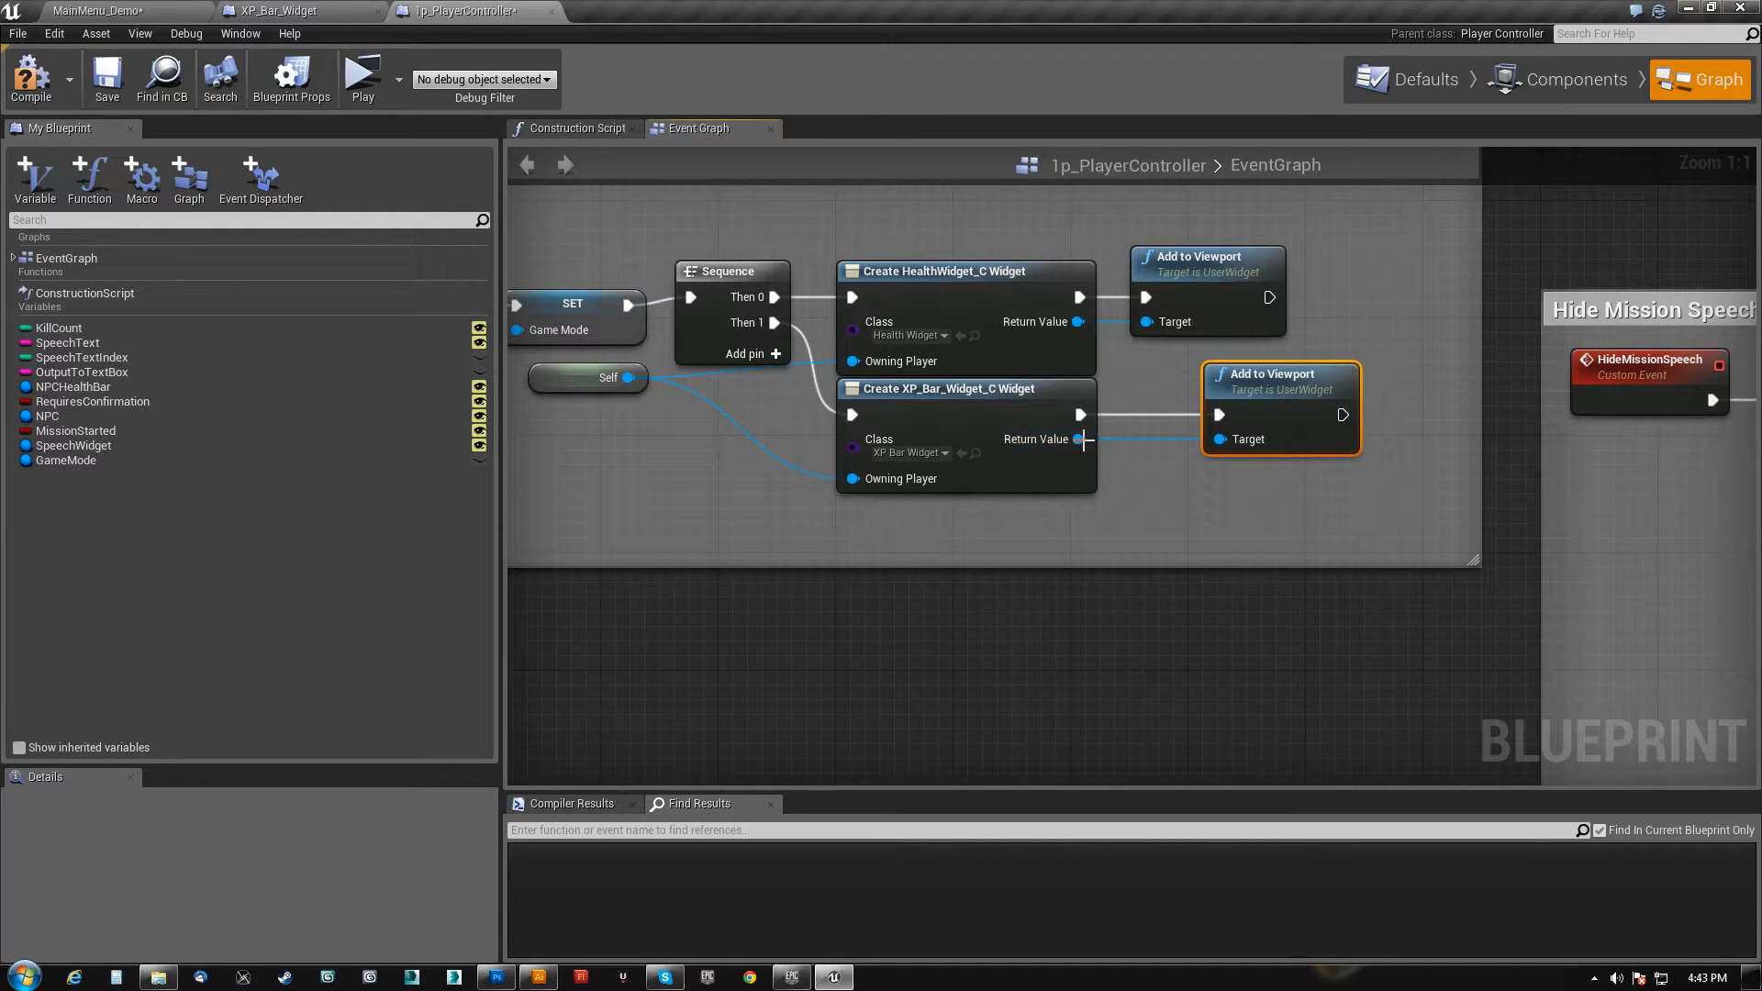
- Compile and save the 1p_PlayerController blueprint, then return to the MainMenu_Demo level
{"action": "scroll", "coordinate": [1516, 495], "scroll_direction": "down", "scroll_amount": 2}
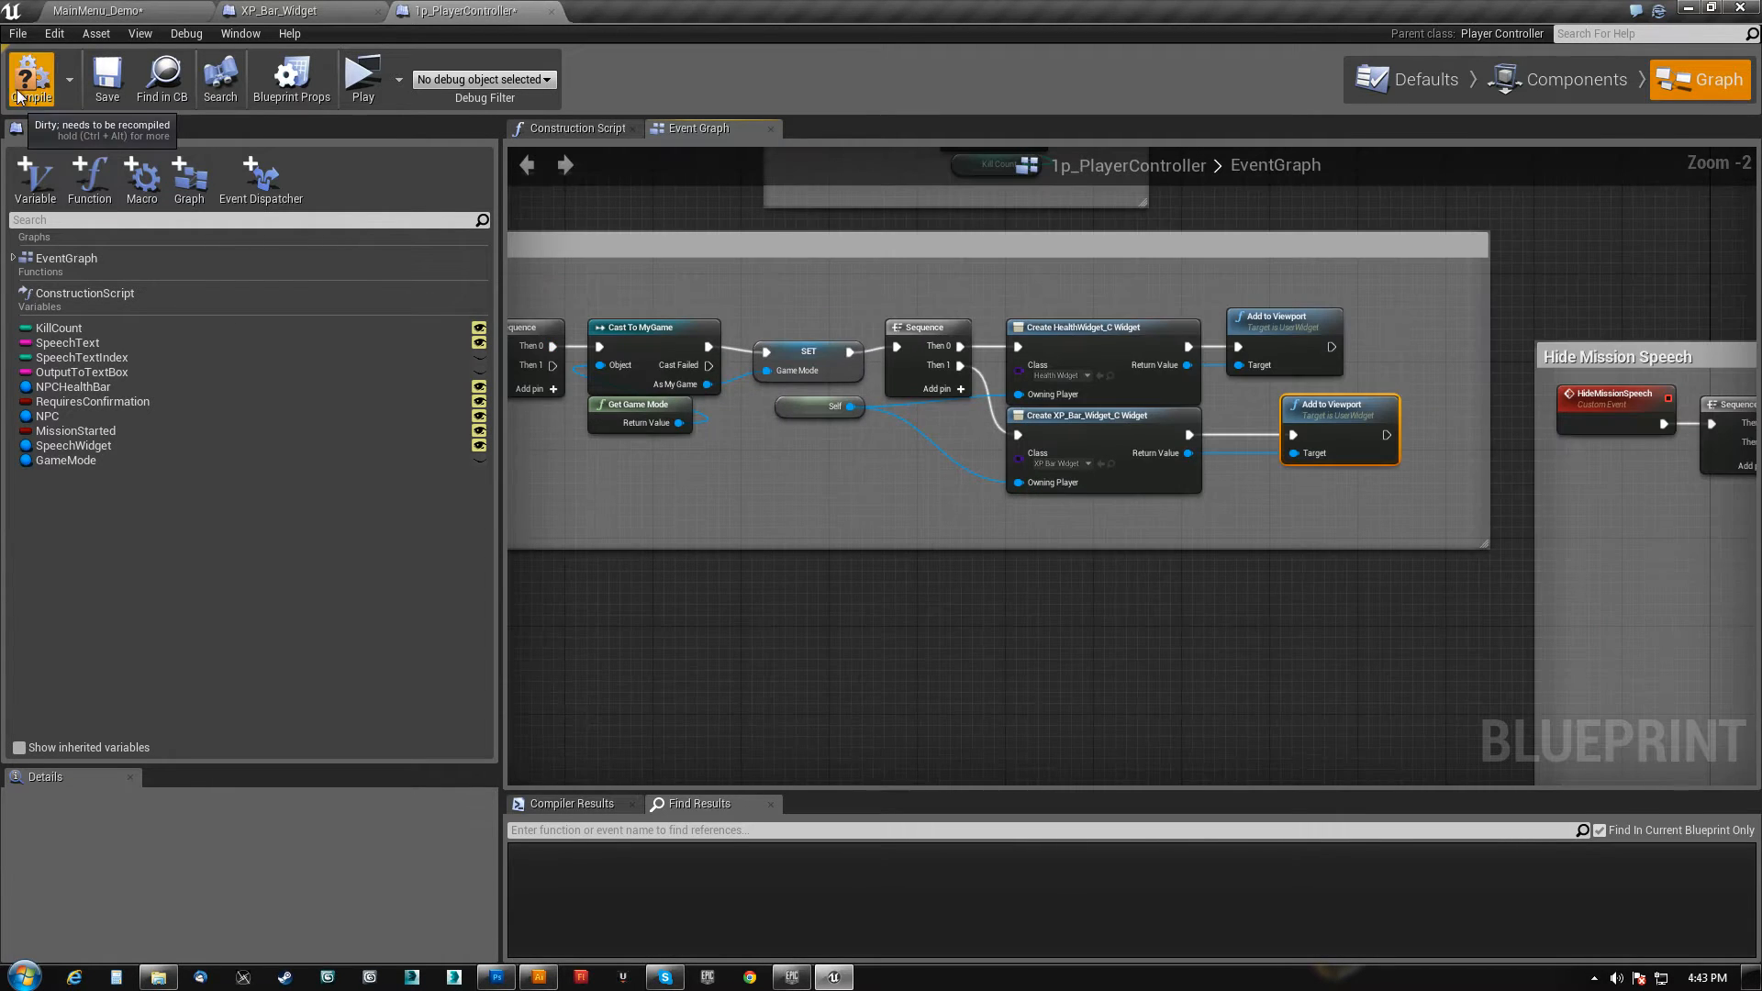
{"action": "left_click", "coordinate": [132, 11]}
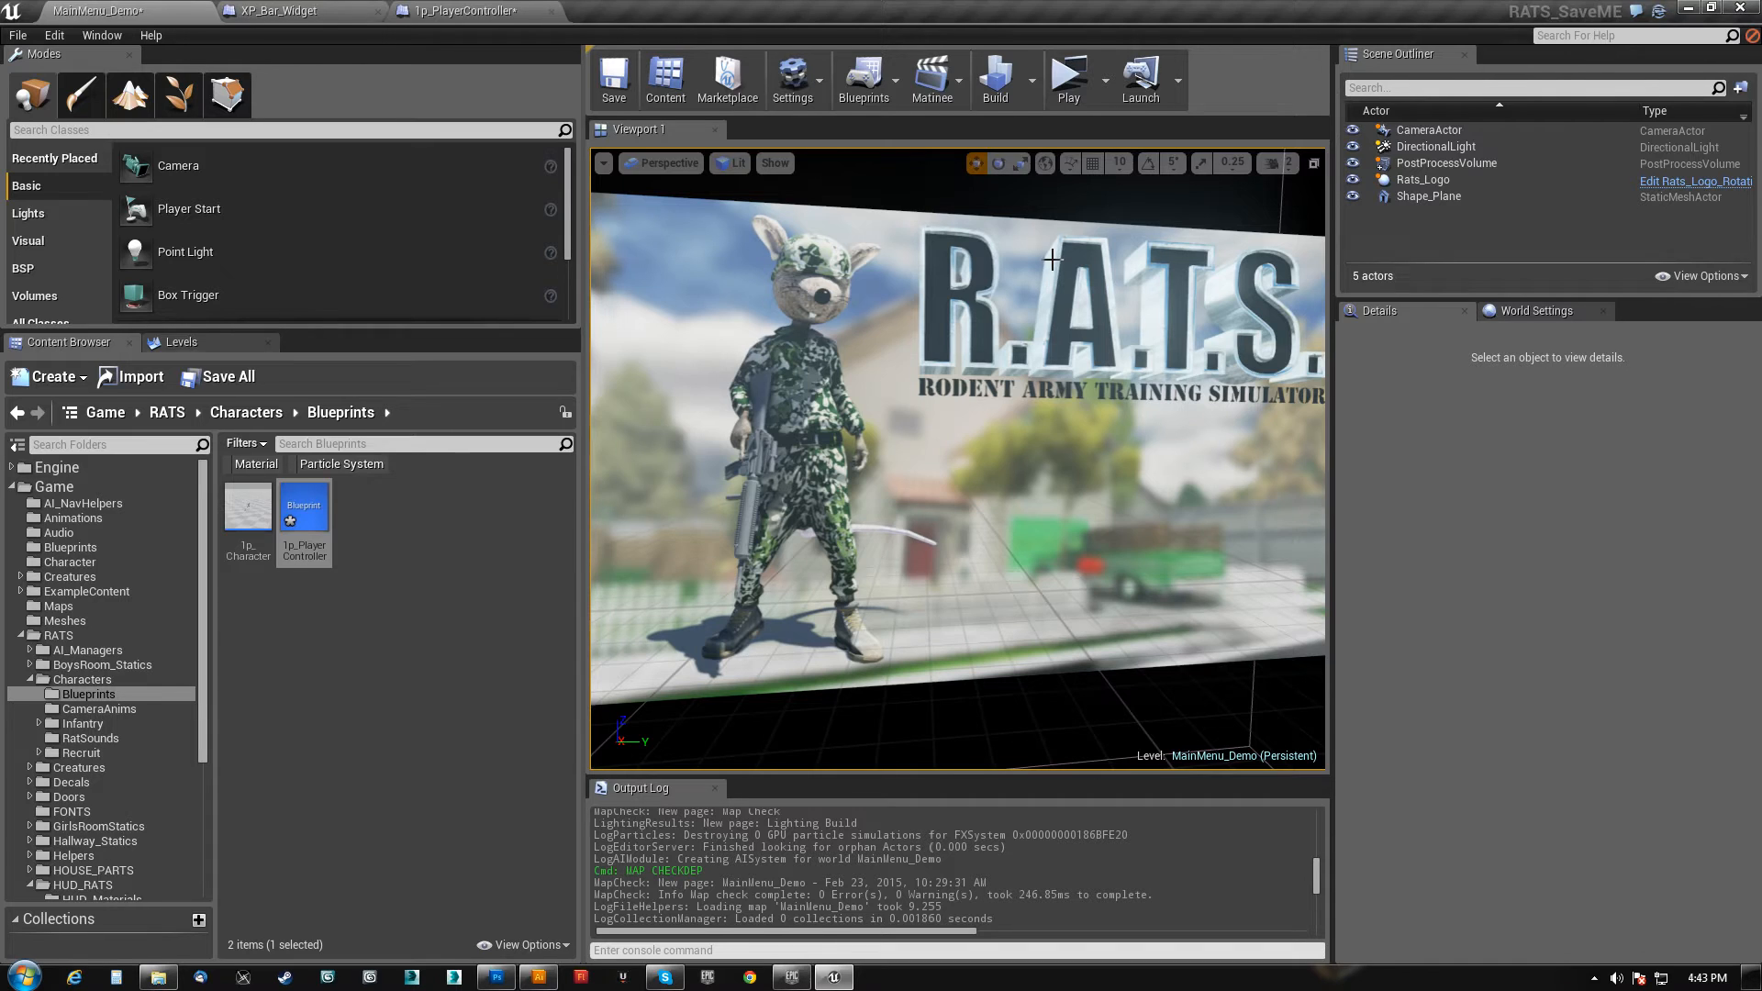
{"action": "left_click", "coordinate": [496, 11]}
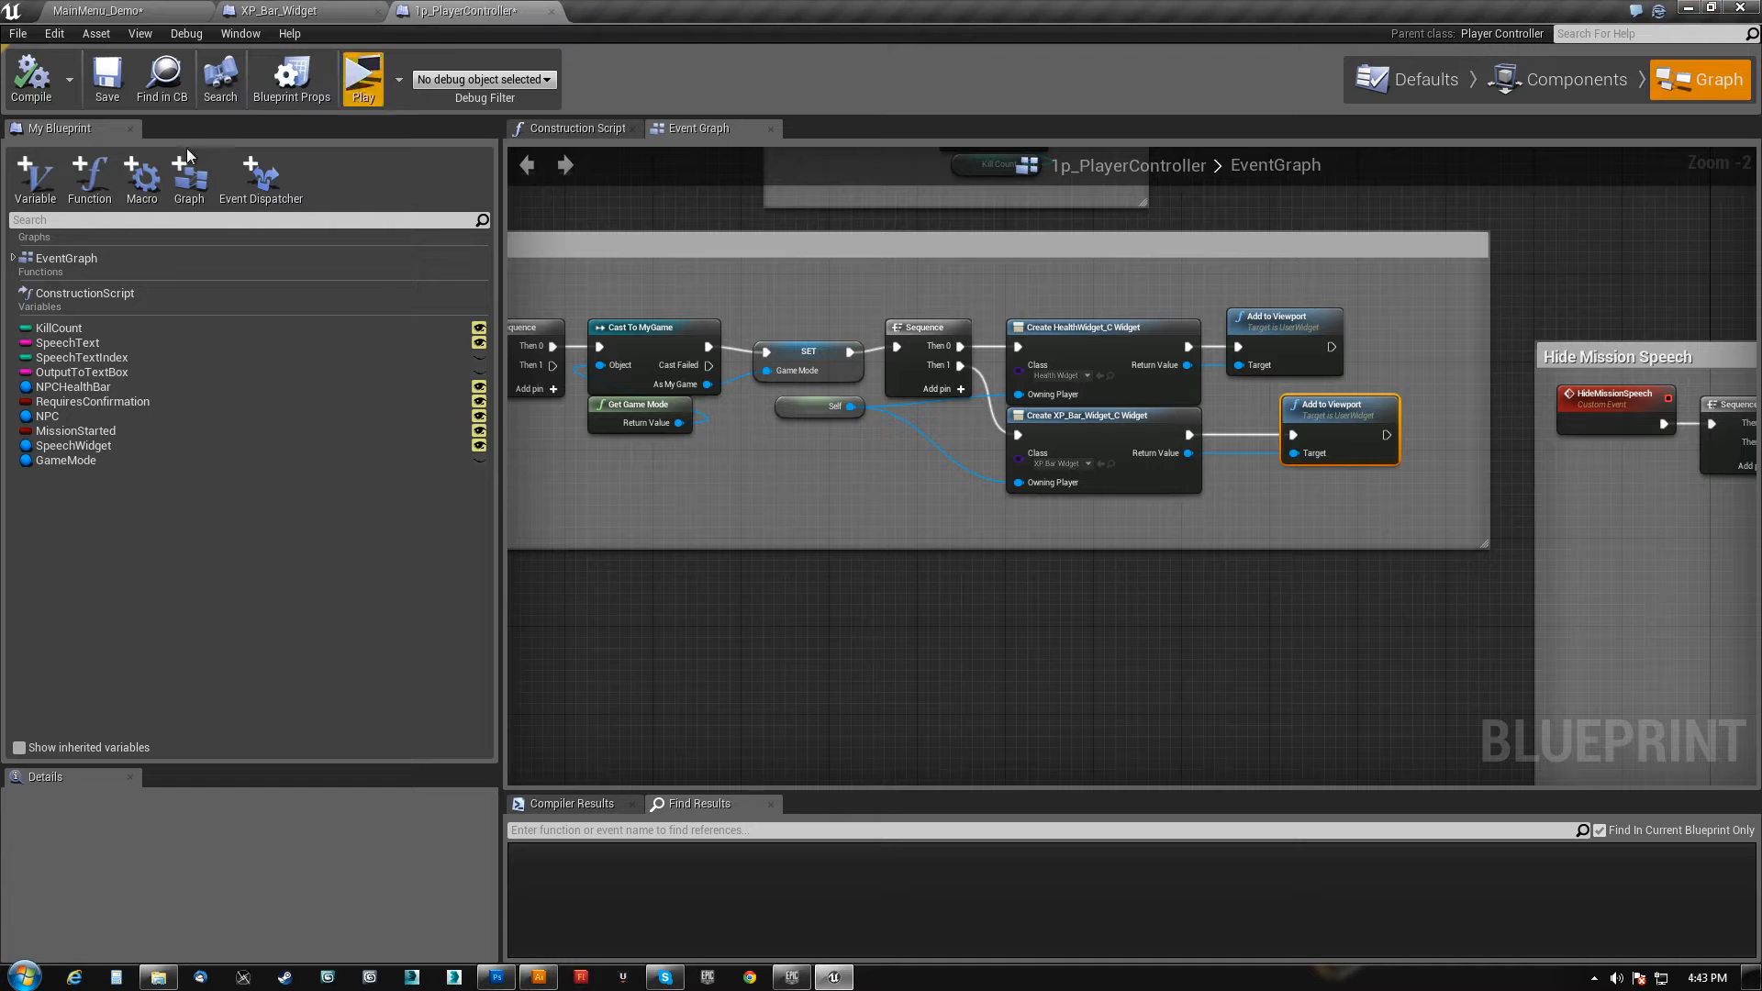
{"action": "key", "text": "ctrl+s"}
{"action": "left_click", "coordinate": [96, 10]}
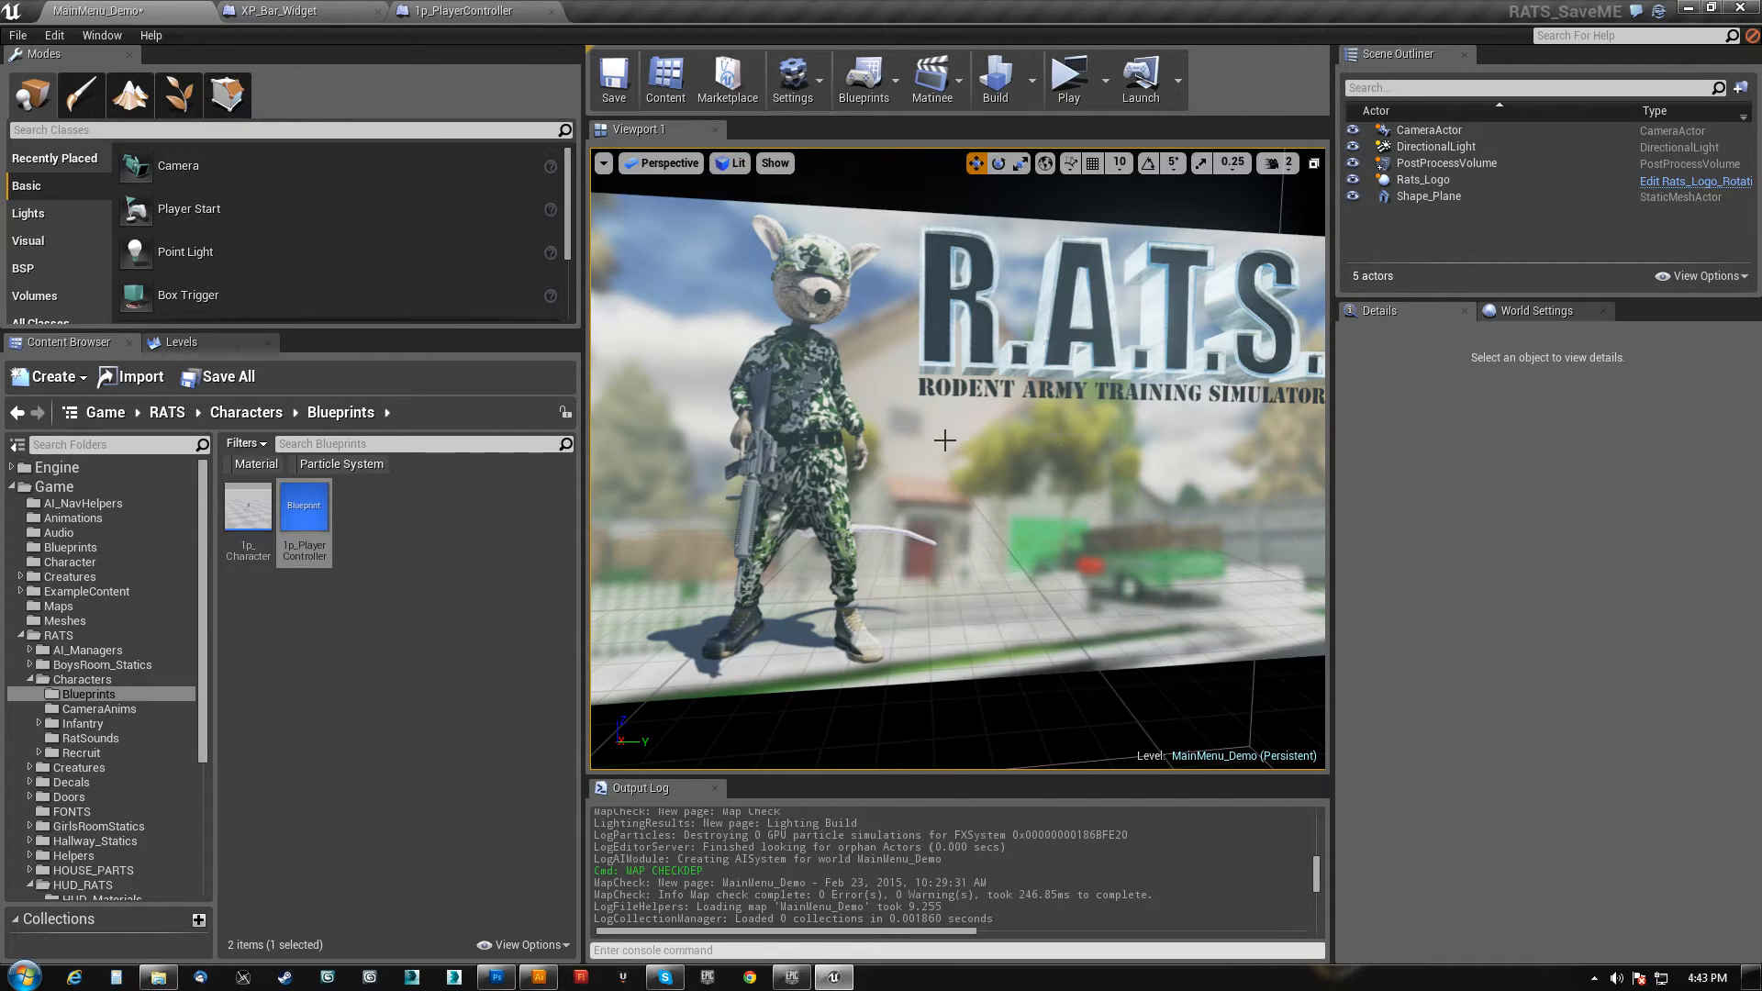
- Show the level's World Settings, start playing MainMenu_Demo, and replace the player name with SMELLY
{"action": "left_click", "coordinate": [1523, 316]}
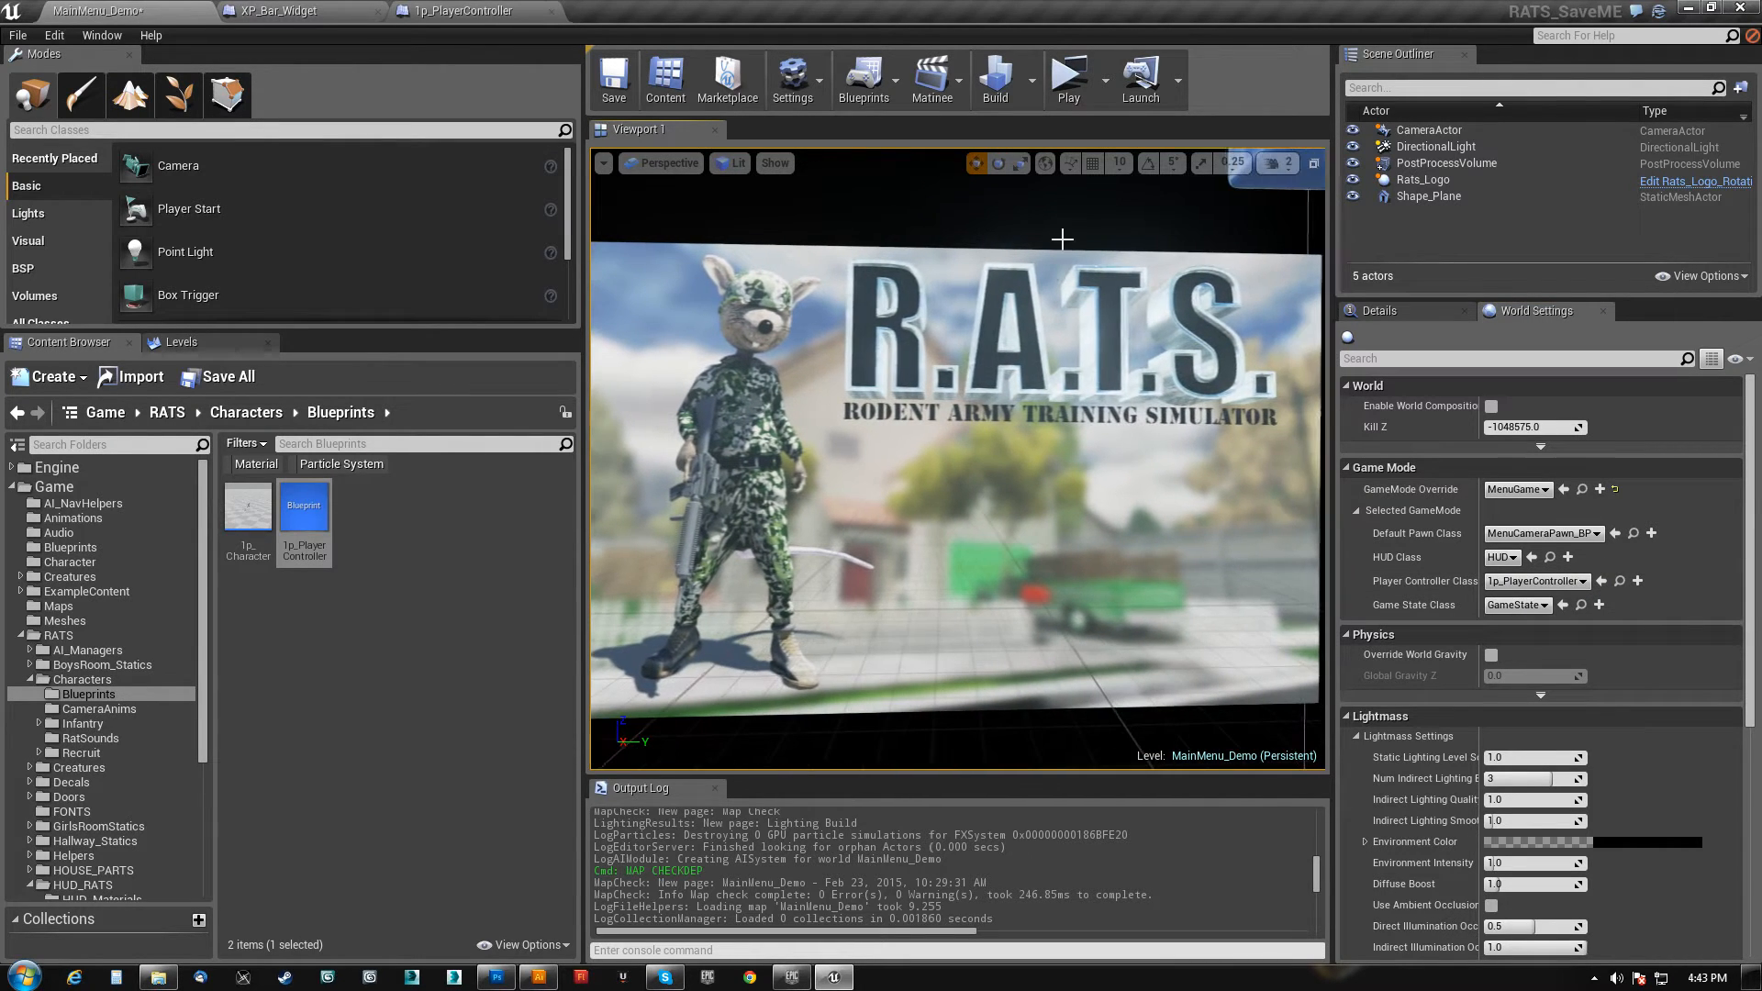
{"action": "left_click", "coordinate": [1069, 78]}
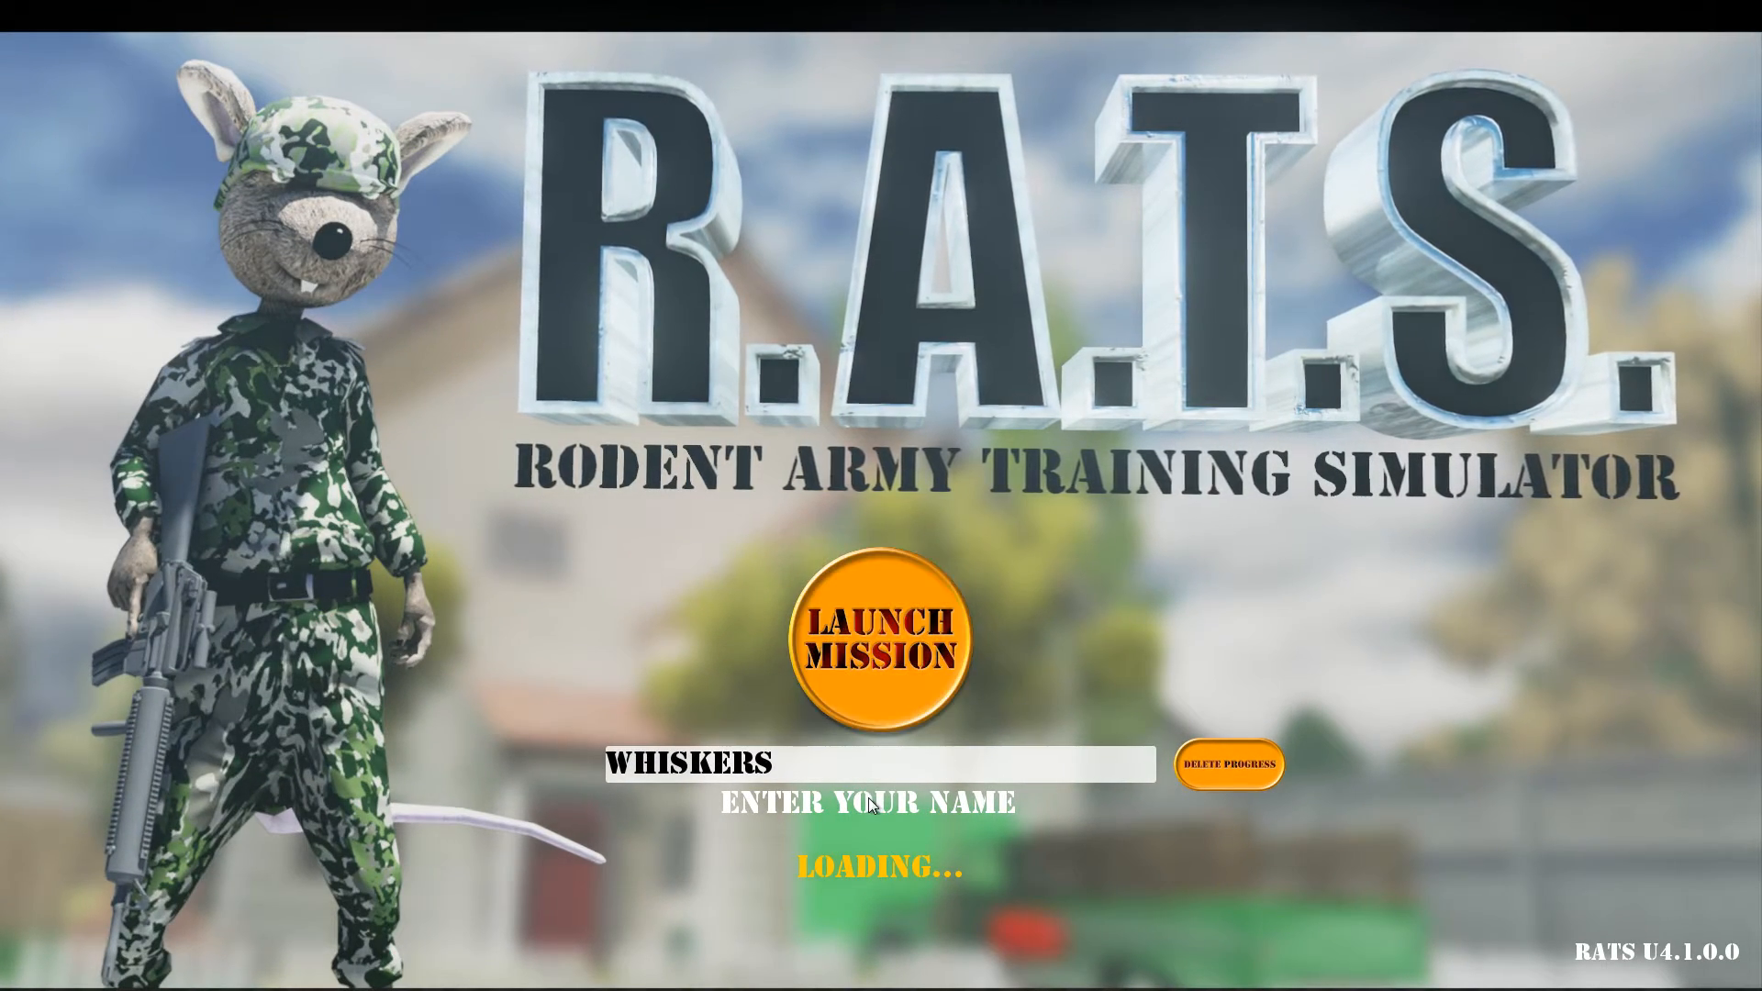
{"action": "left_click", "coordinate": [785, 776]}
{"action": "left_click_drag", "start_coordinate": [780, 771], "coordinate": [514, 734]}
{"action": "left_click", "coordinate": [943, 493]}
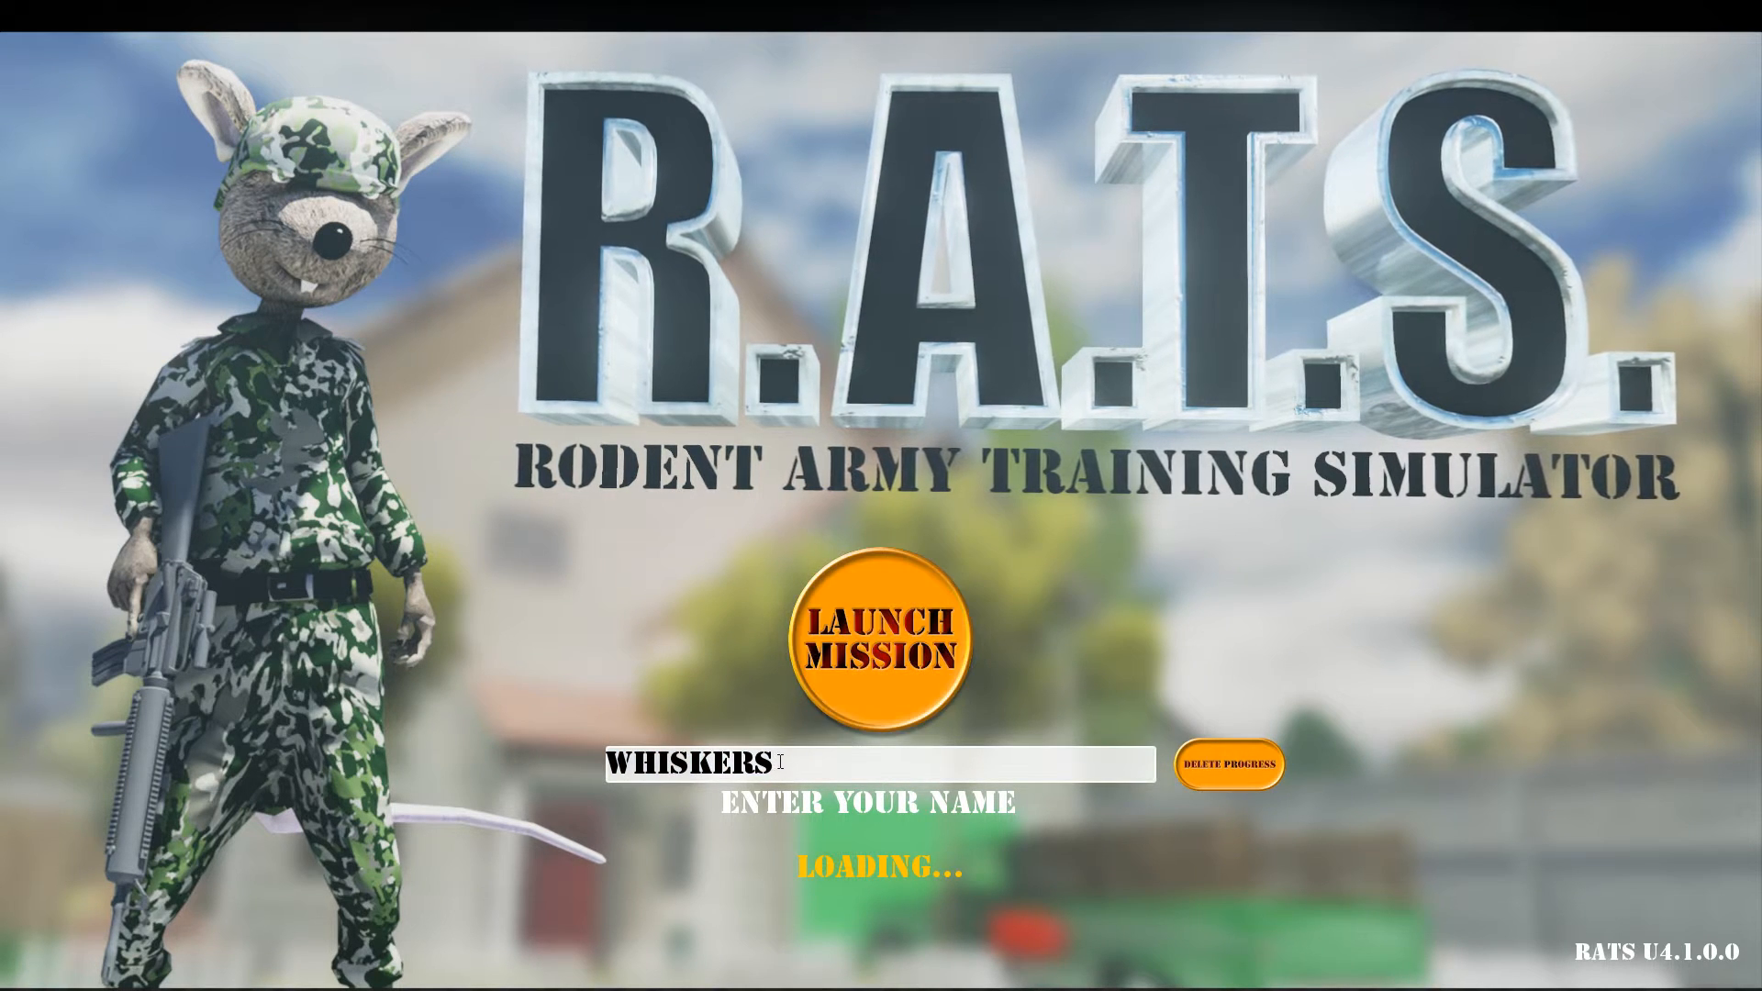
{"action": "left_click_drag", "start_coordinate": [780, 764], "coordinate": [540, 730]}
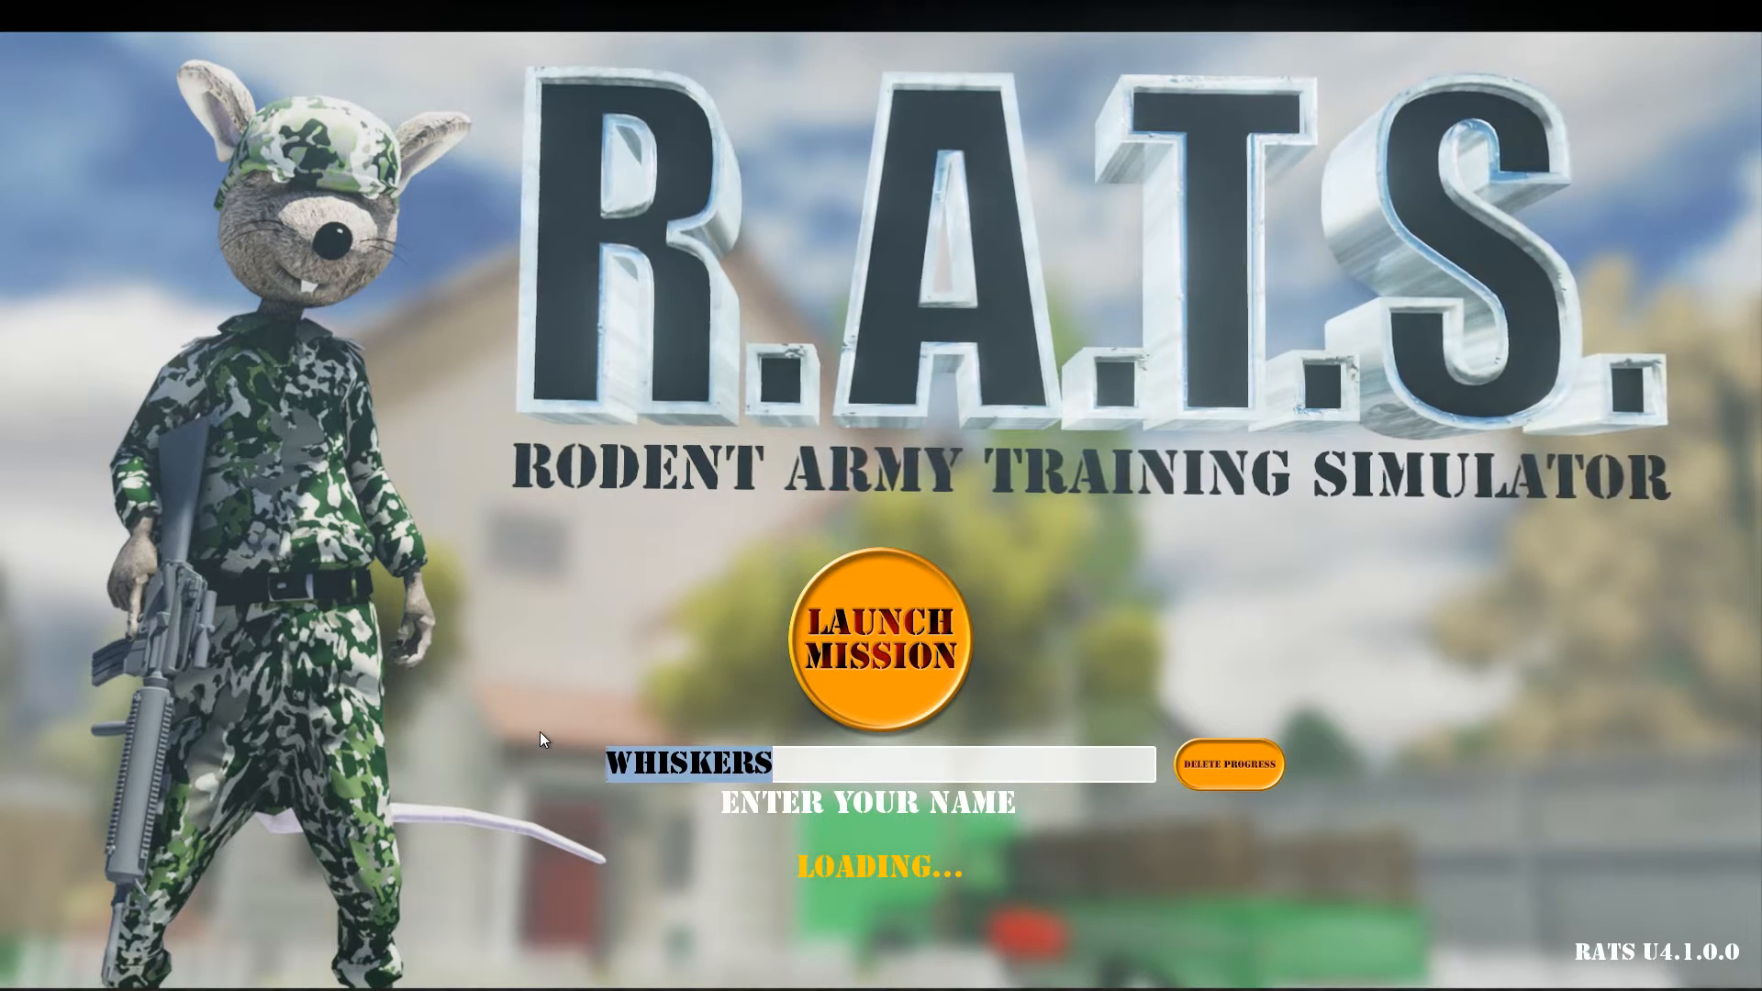
{"action": "type", "text": "SMEE"}
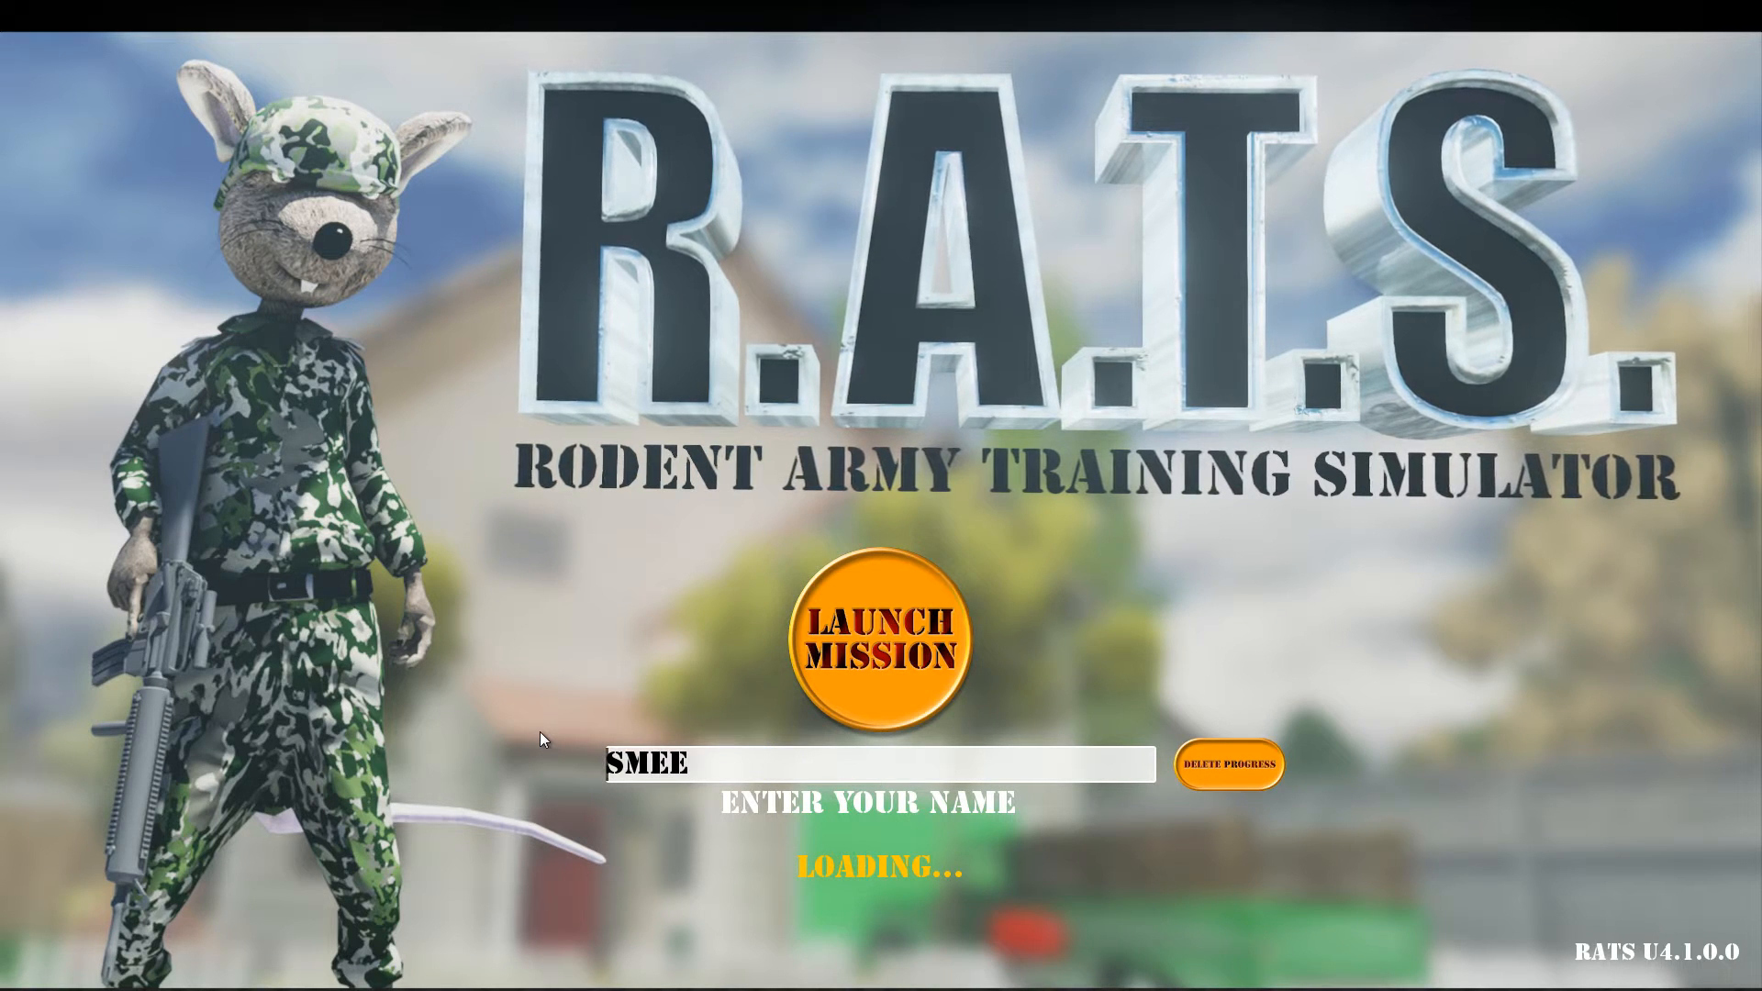
{"action": "key", "text": "BackSpace"}
{"action": "type", "text": "LLUY"}
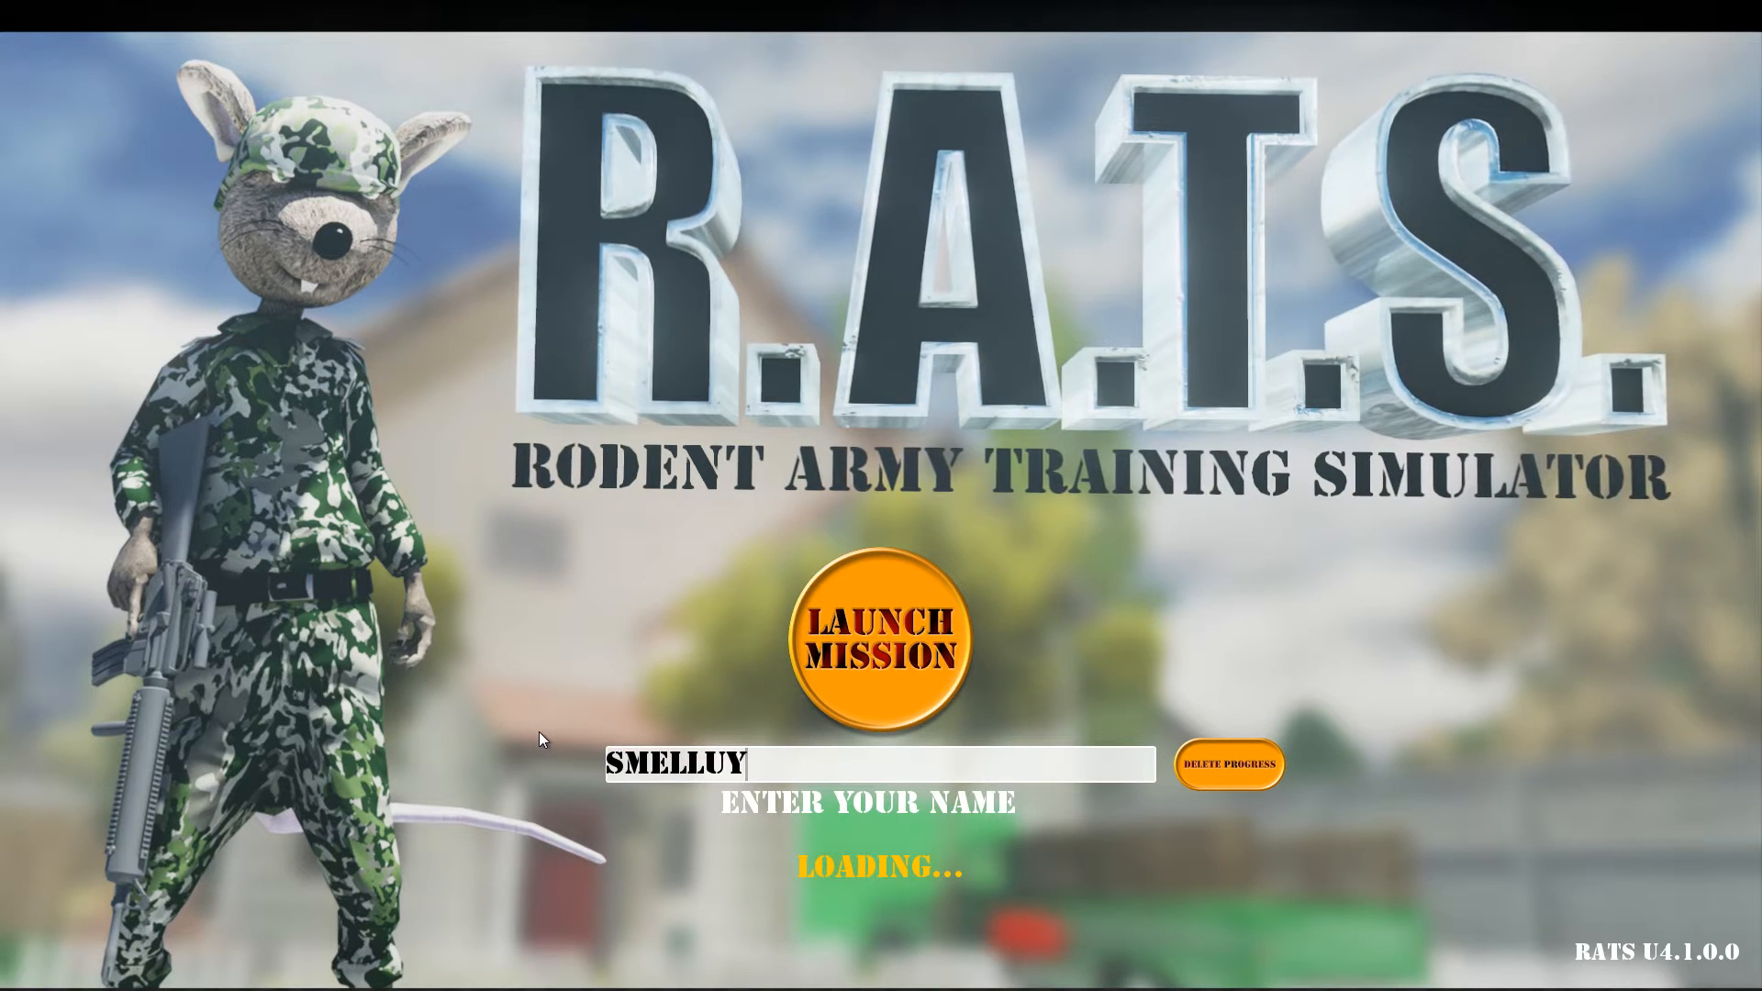
{"action": "key", "text": "BackSpace"}
{"action": "key", "text": "BackSpace"}
{"action": "type", "text": "Y"}
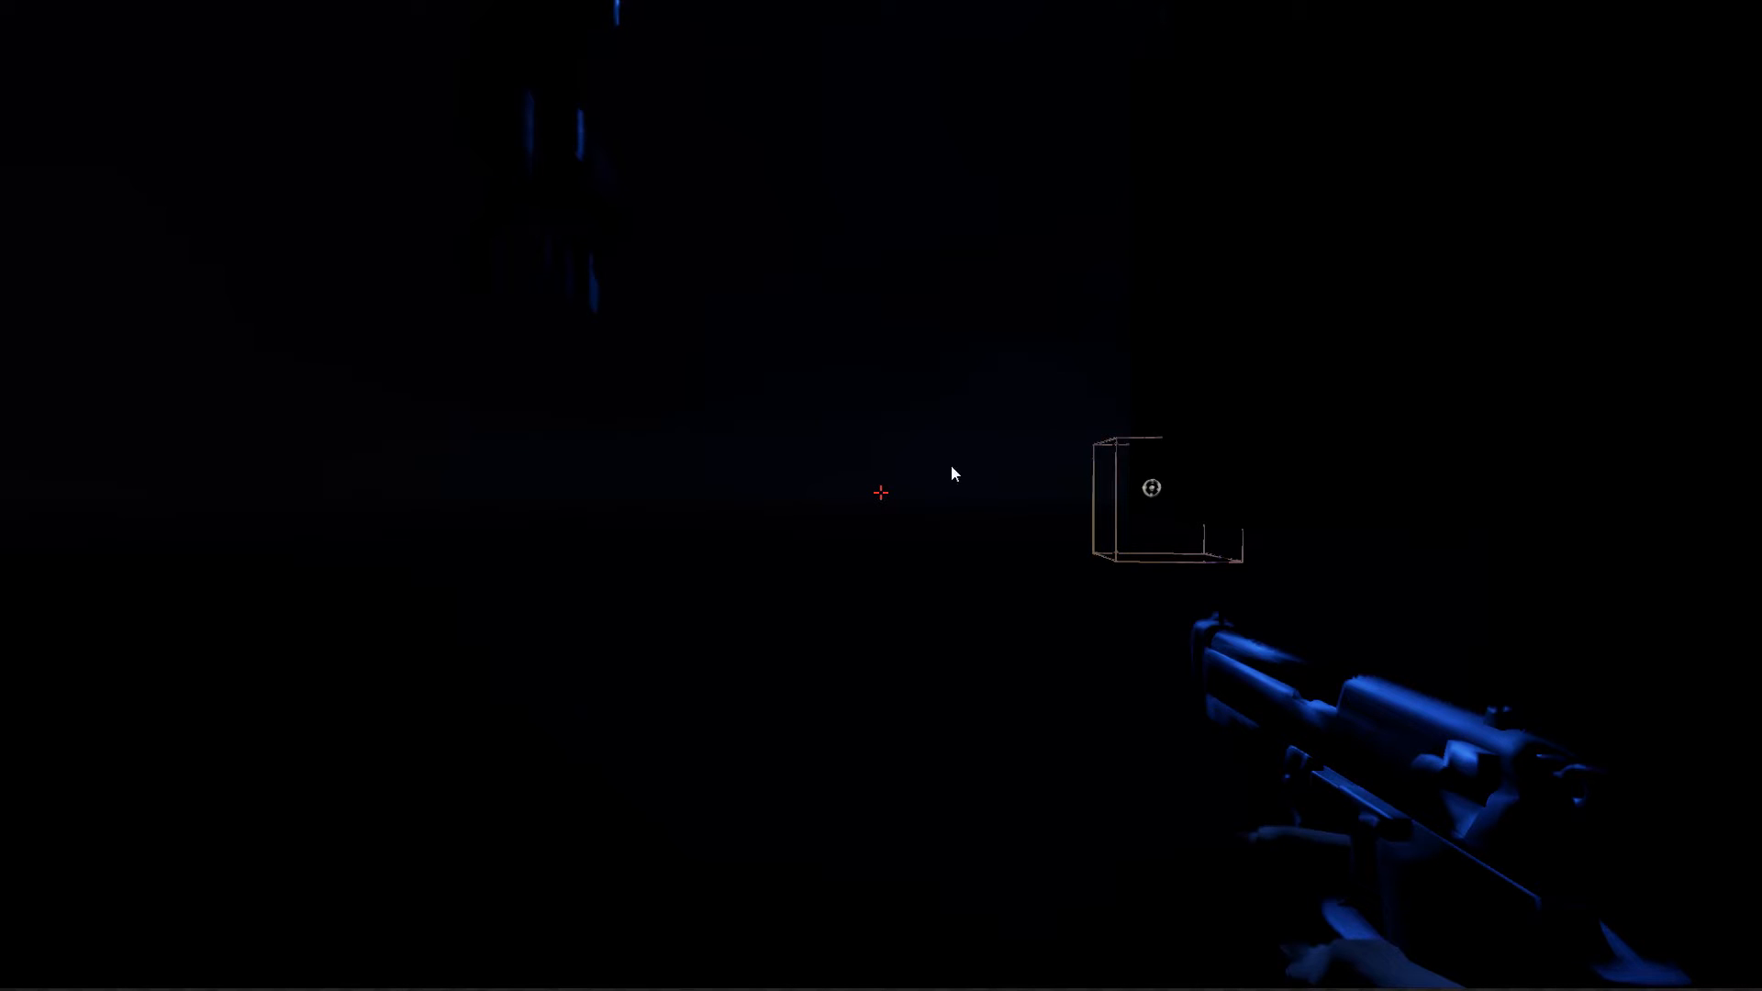
- Check the in-game HUD for the XP bar in the running mission and end the play session
{"action": "left_click", "coordinate": [1015, 466]}
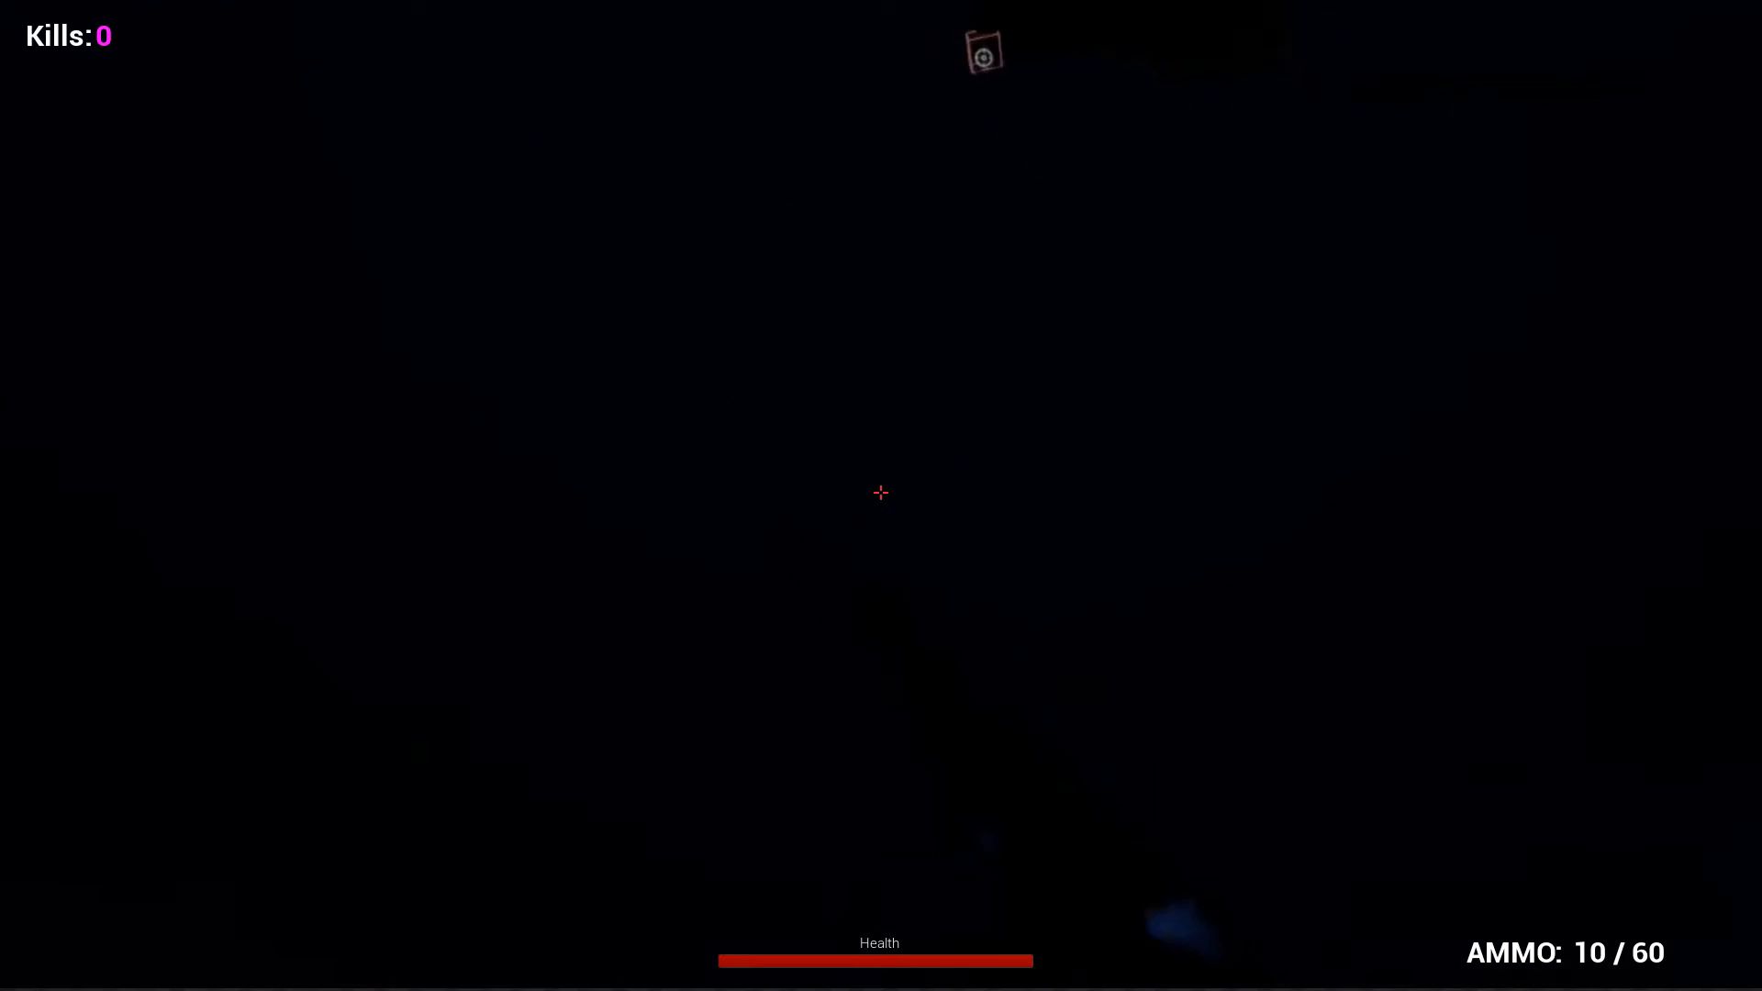
{"action": "key", "text": "Escape"}
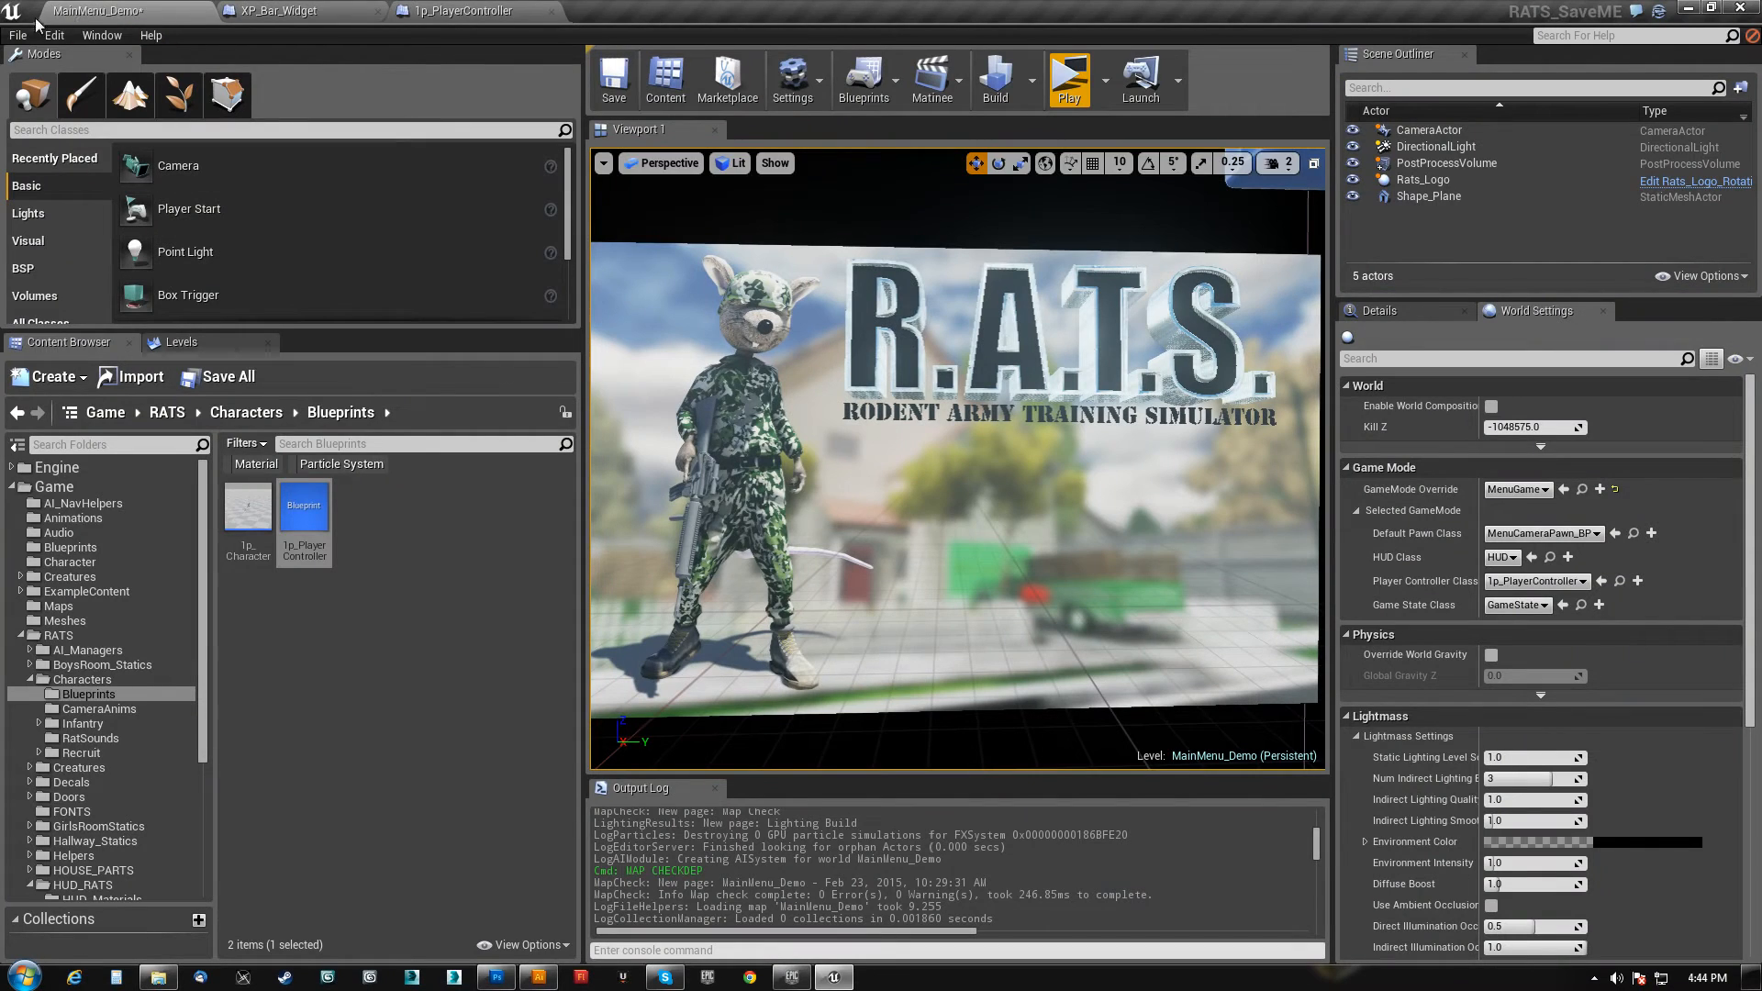
- Try to open the World_Persistent level, discarding the unsaved changes to MainMenu_Demo
{"action": "left_click", "coordinate": [18, 35]}
{"action": "left_click", "coordinate": [90, 96]}
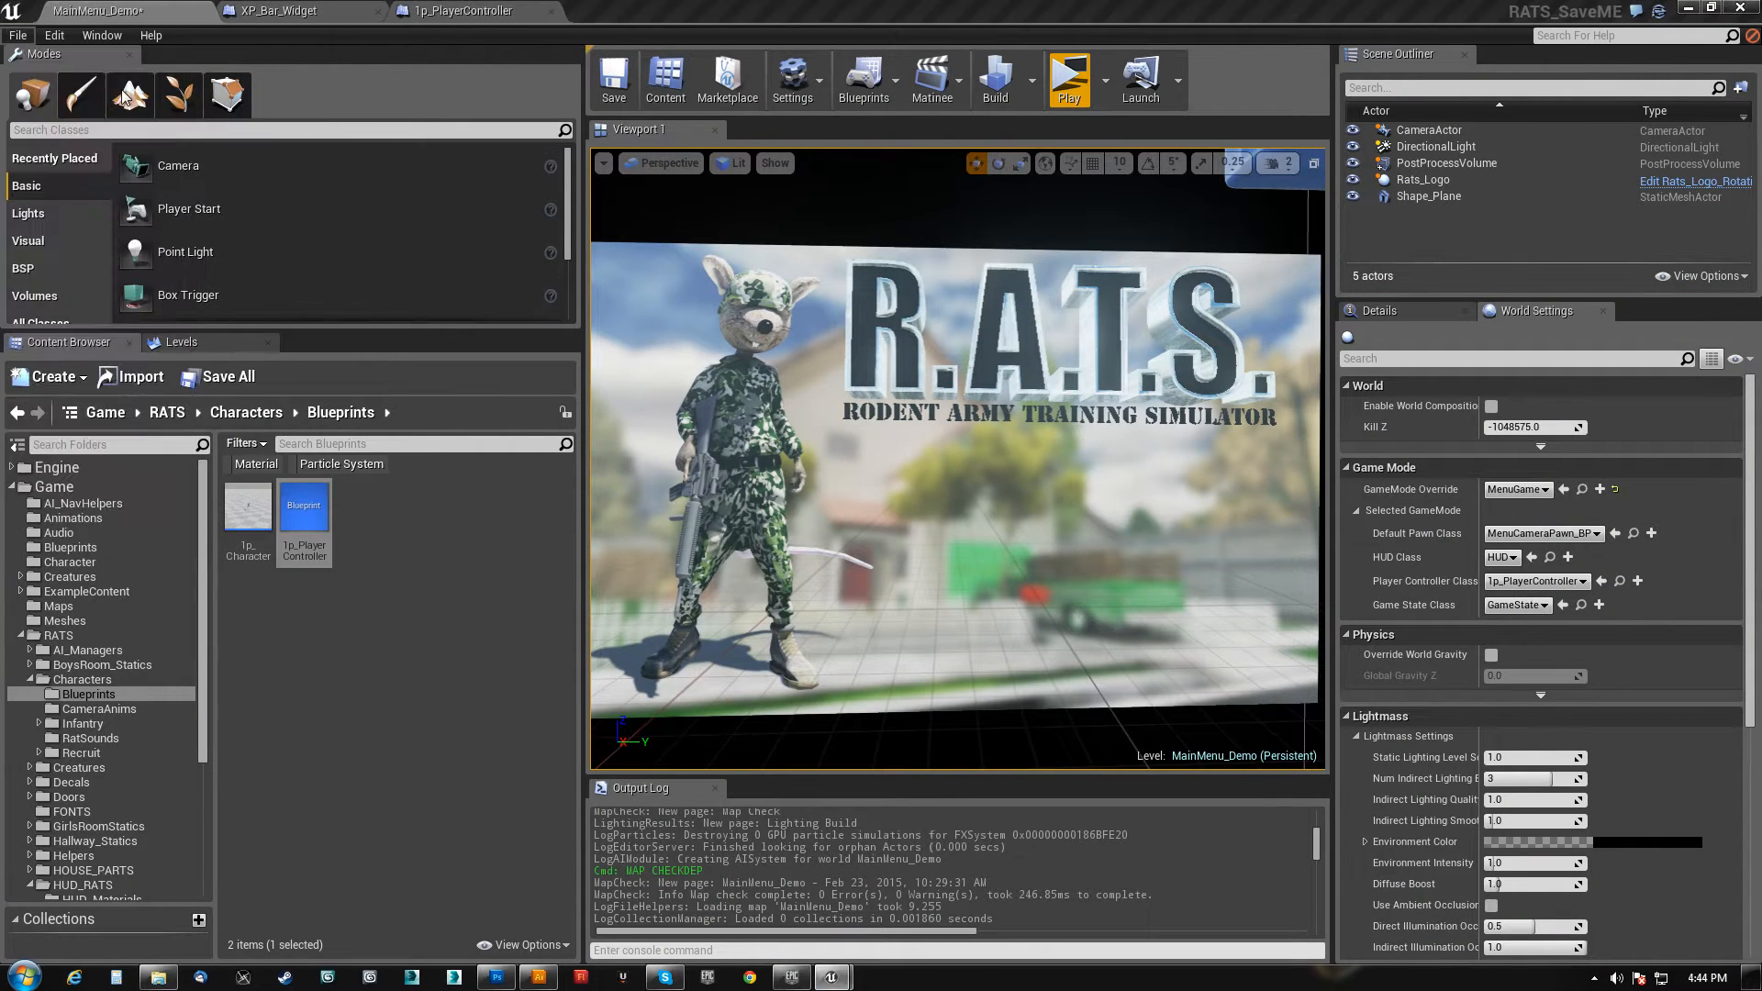
{"action": "double_click", "coordinate": [1037, 261]}
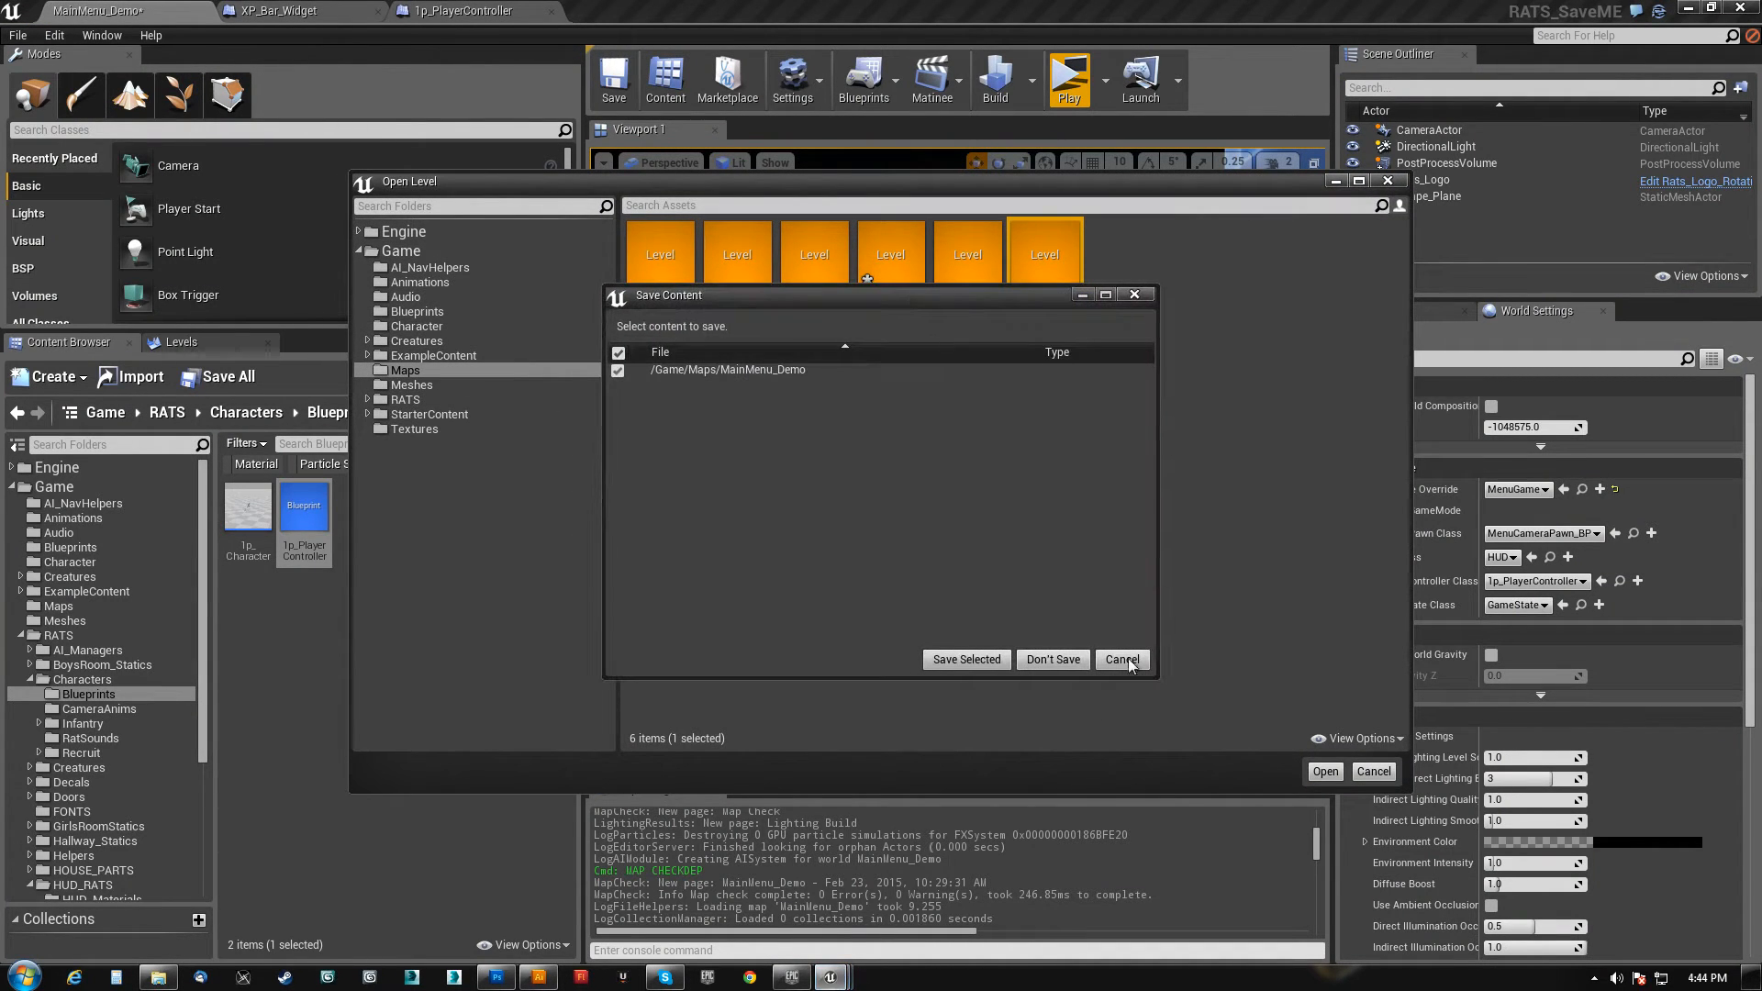
{"action": "left_click", "coordinate": [1052, 661]}
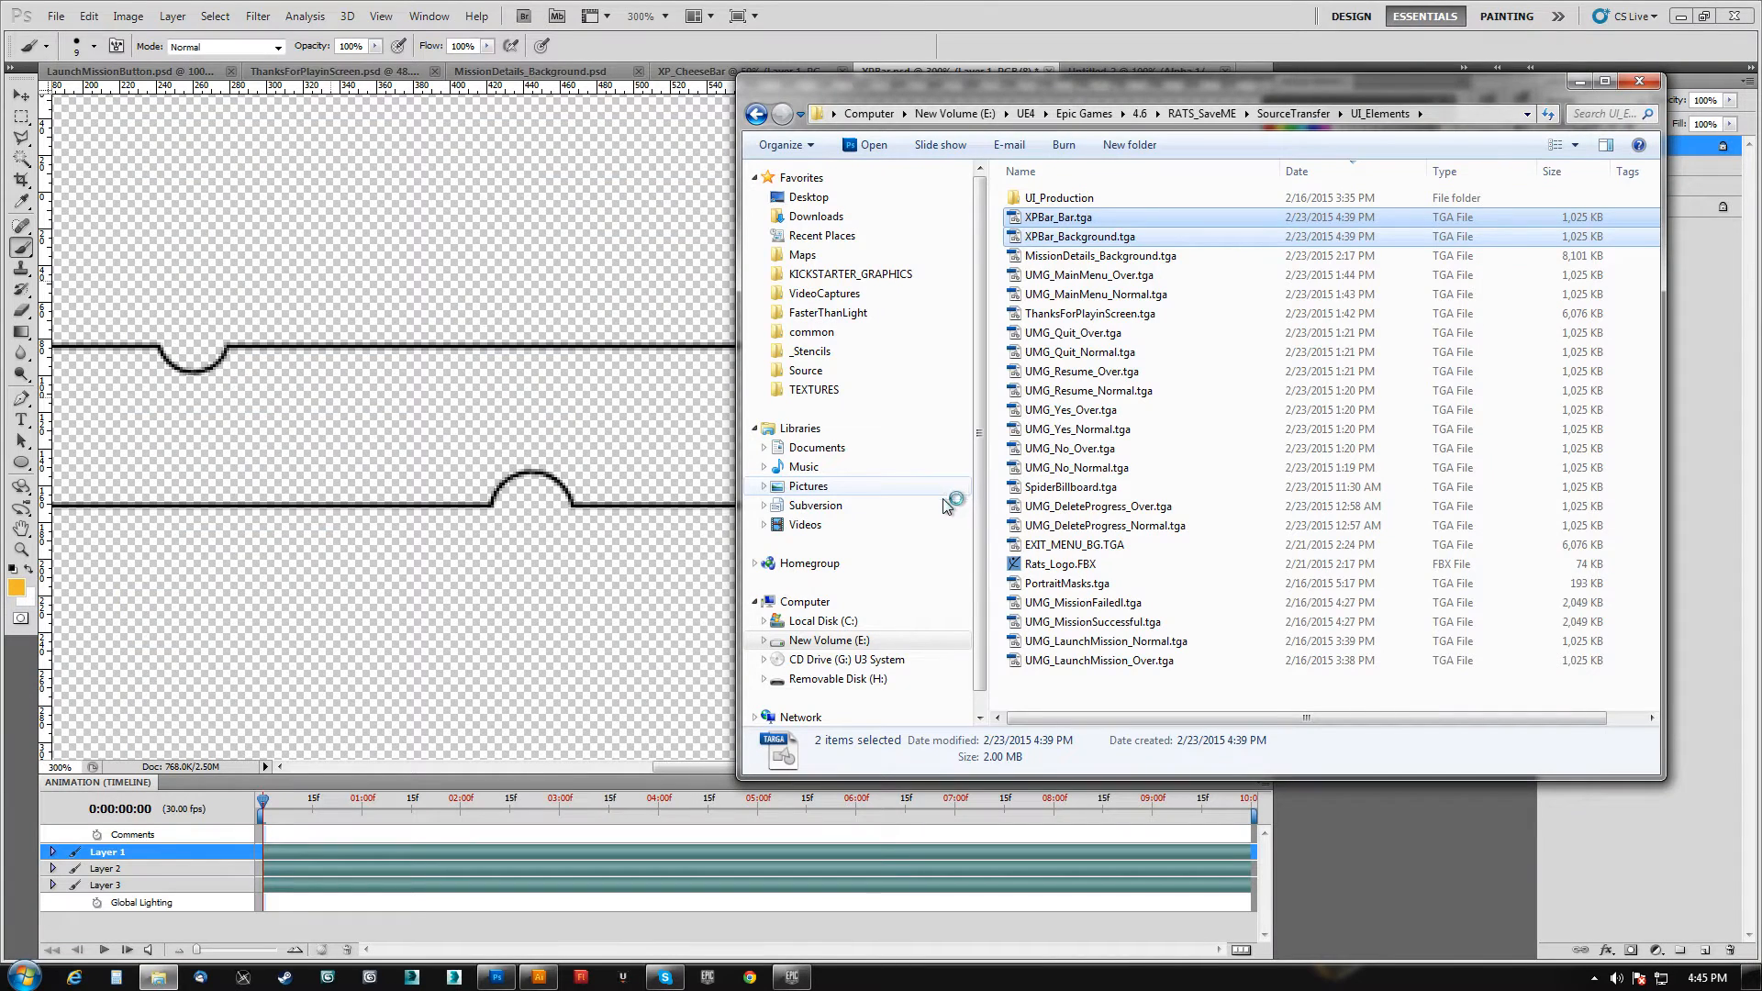
- Dismiss the crash reporter and relaunch the RATS_SaveME project from the Unreal Engine launcher's library
{"action": "scroll", "coordinate": [983, 550], "scroll_direction": "down", "scroll_amount": 1}
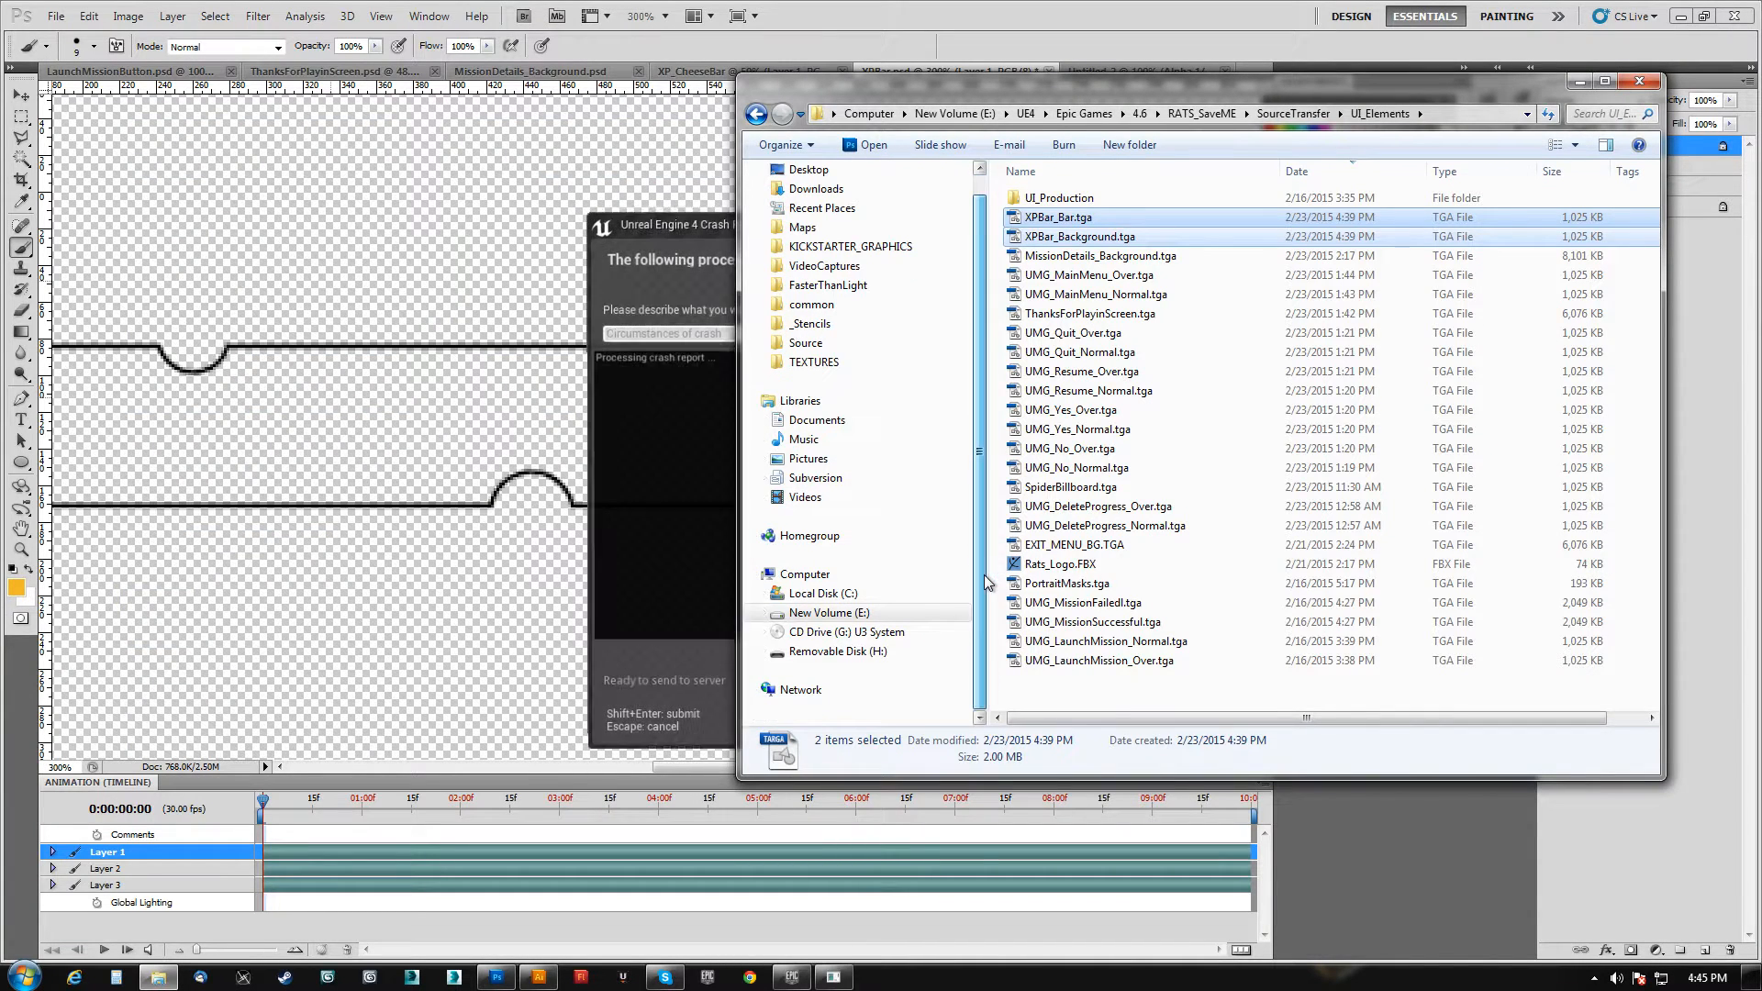
{"action": "left_click", "coordinate": [1106, 731]}
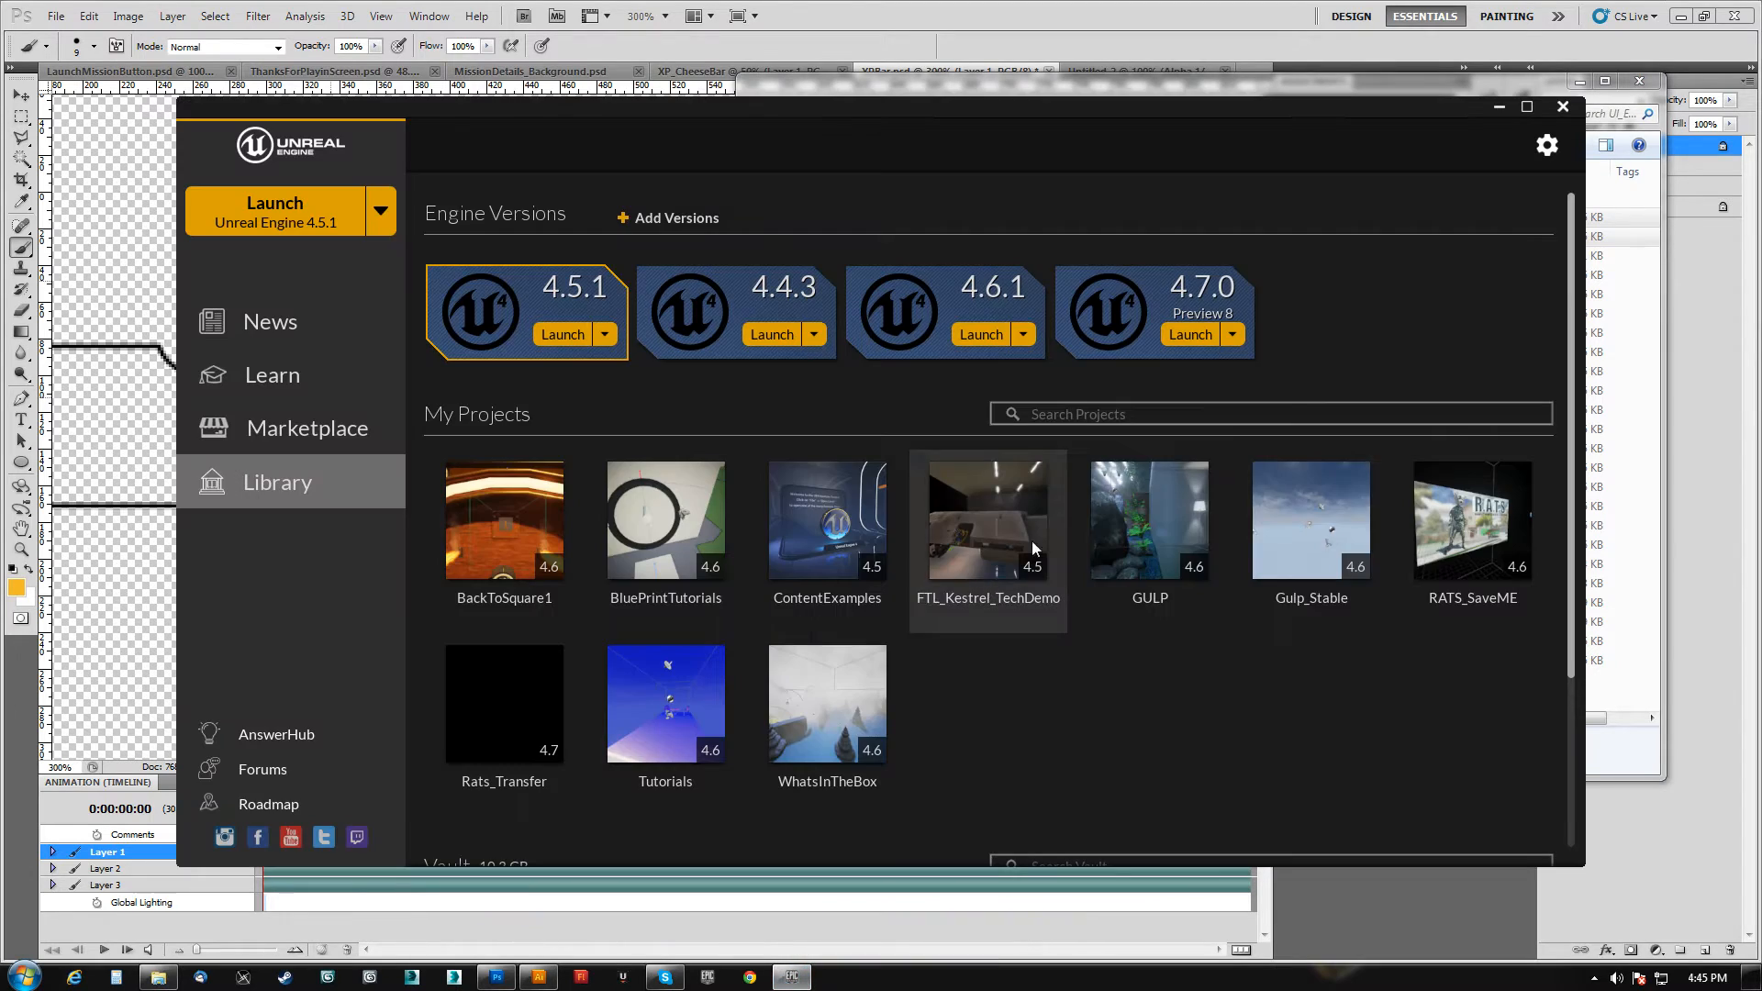
{"action": "double_click", "coordinate": [1472, 503]}
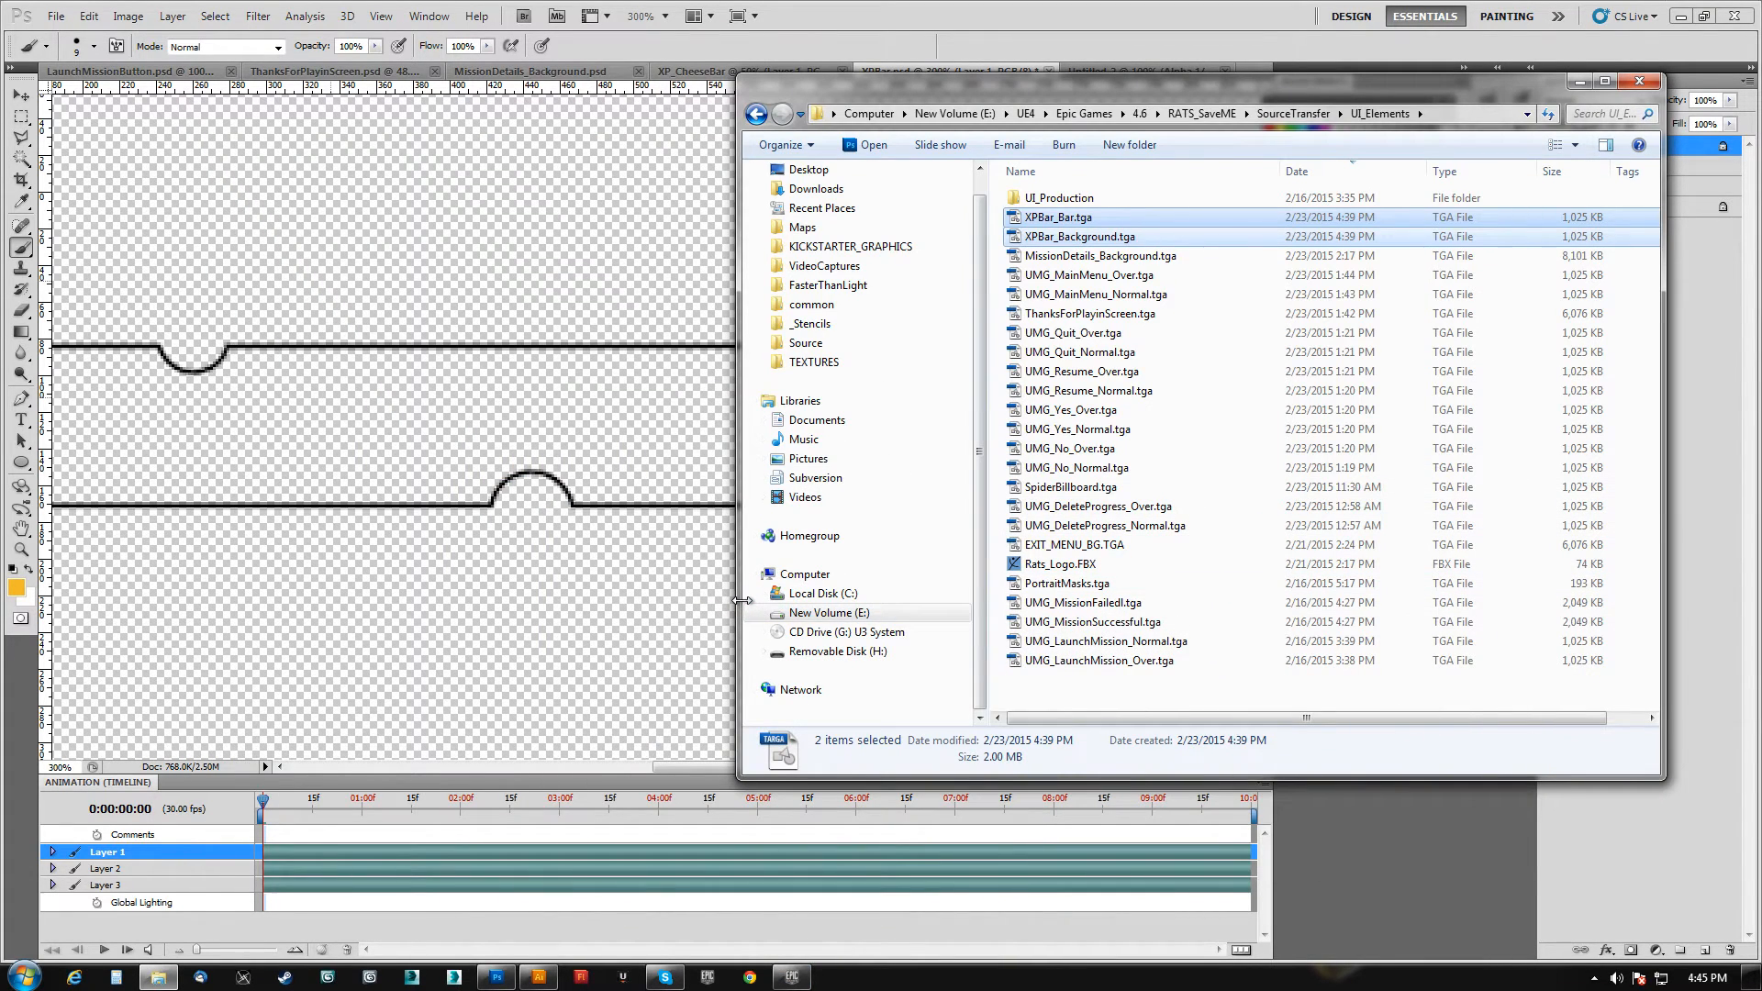
{"action": "left_click_drag", "start_coordinate": [739, 602], "coordinate": [261, 597]}
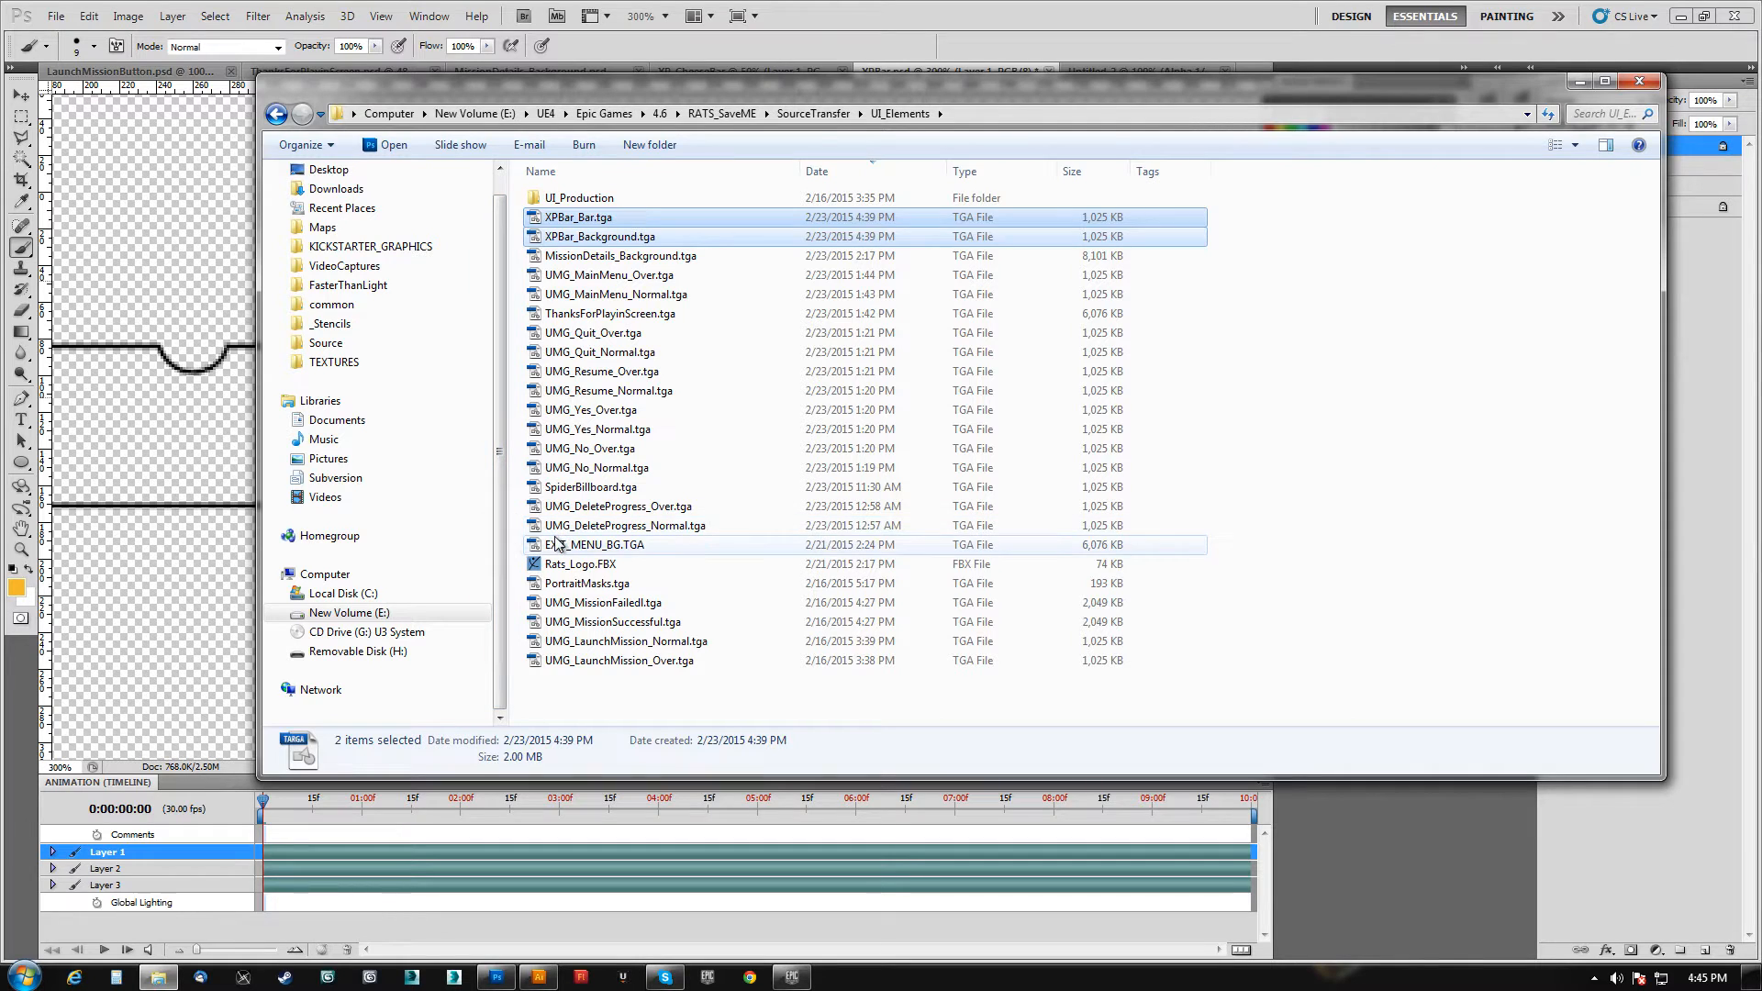
{"action": "left_click", "coordinate": [792, 976]}
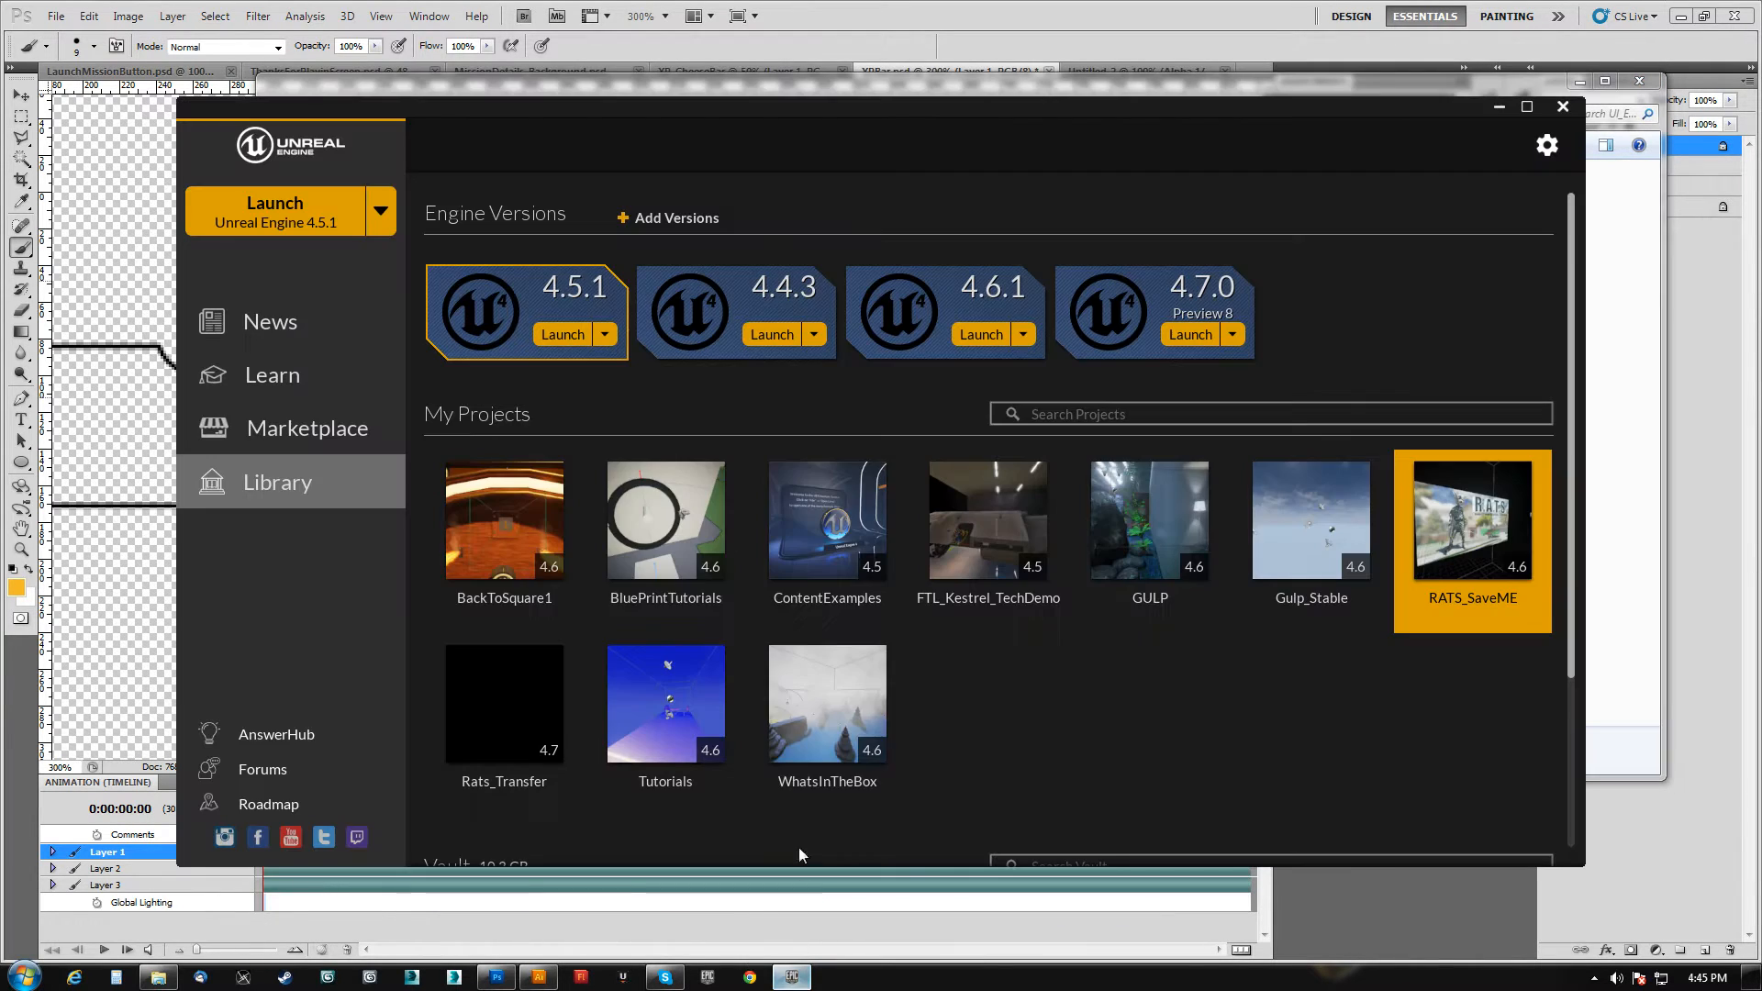
{"action": "left_click", "coordinate": [334, 429]}
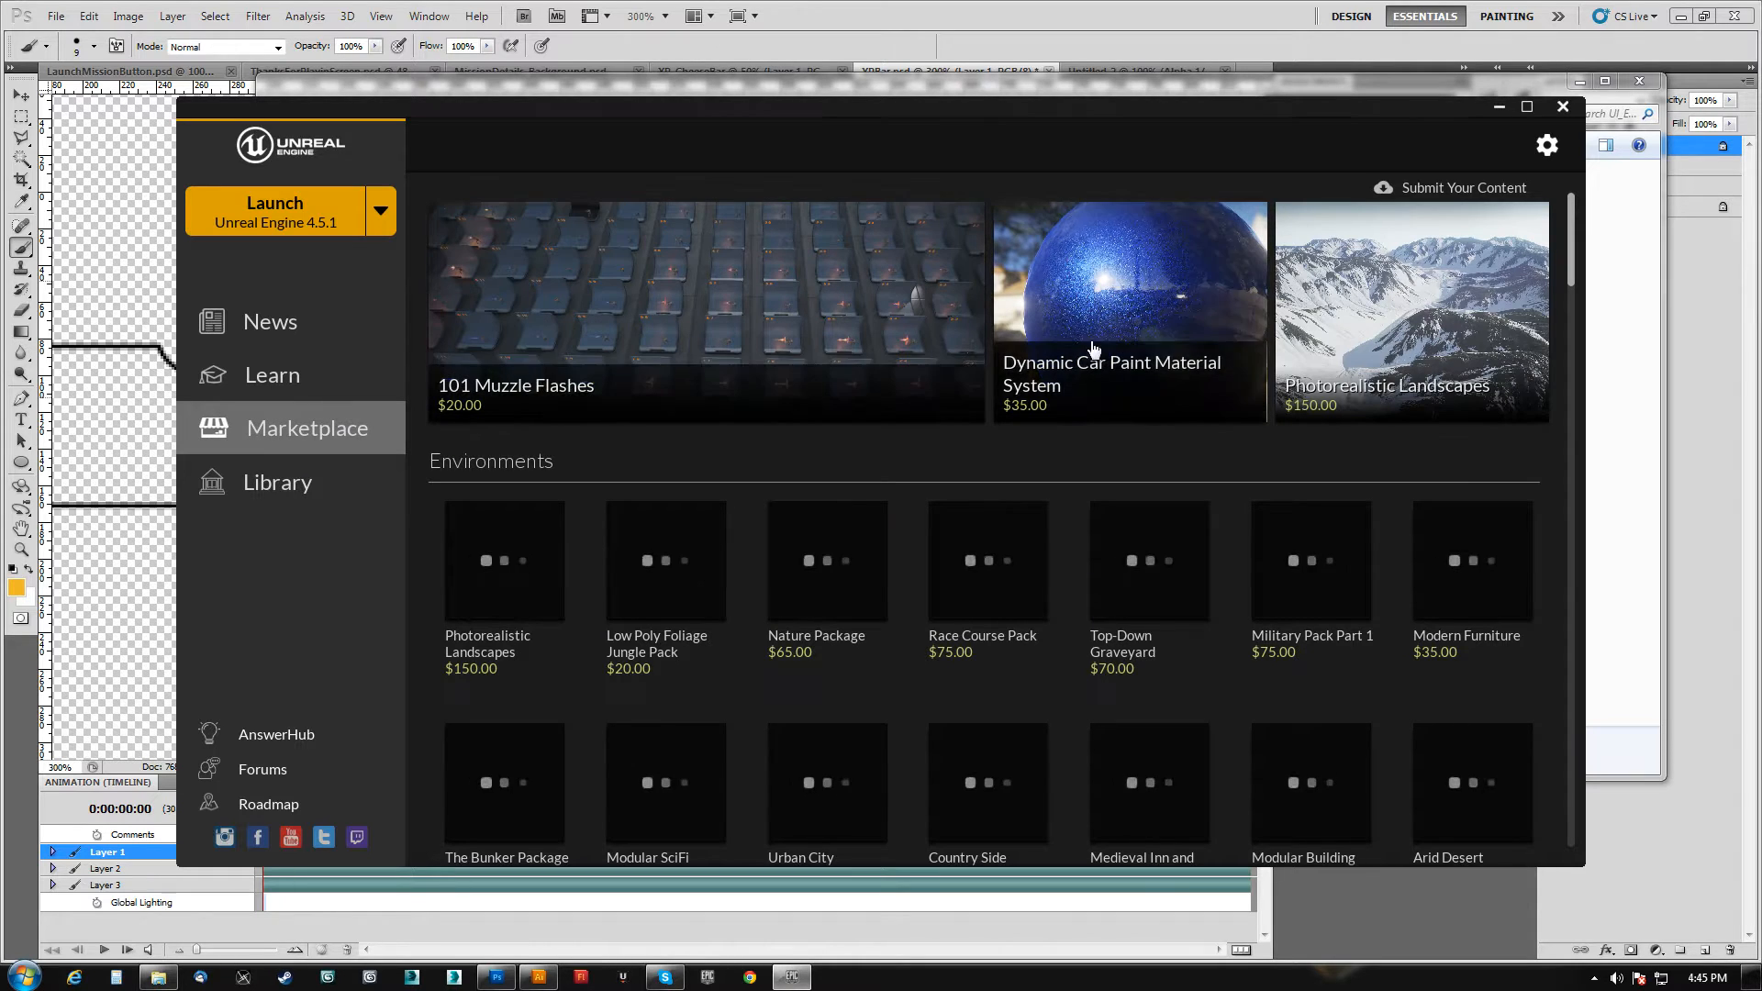
{"action": "left_click", "coordinate": [317, 487]}
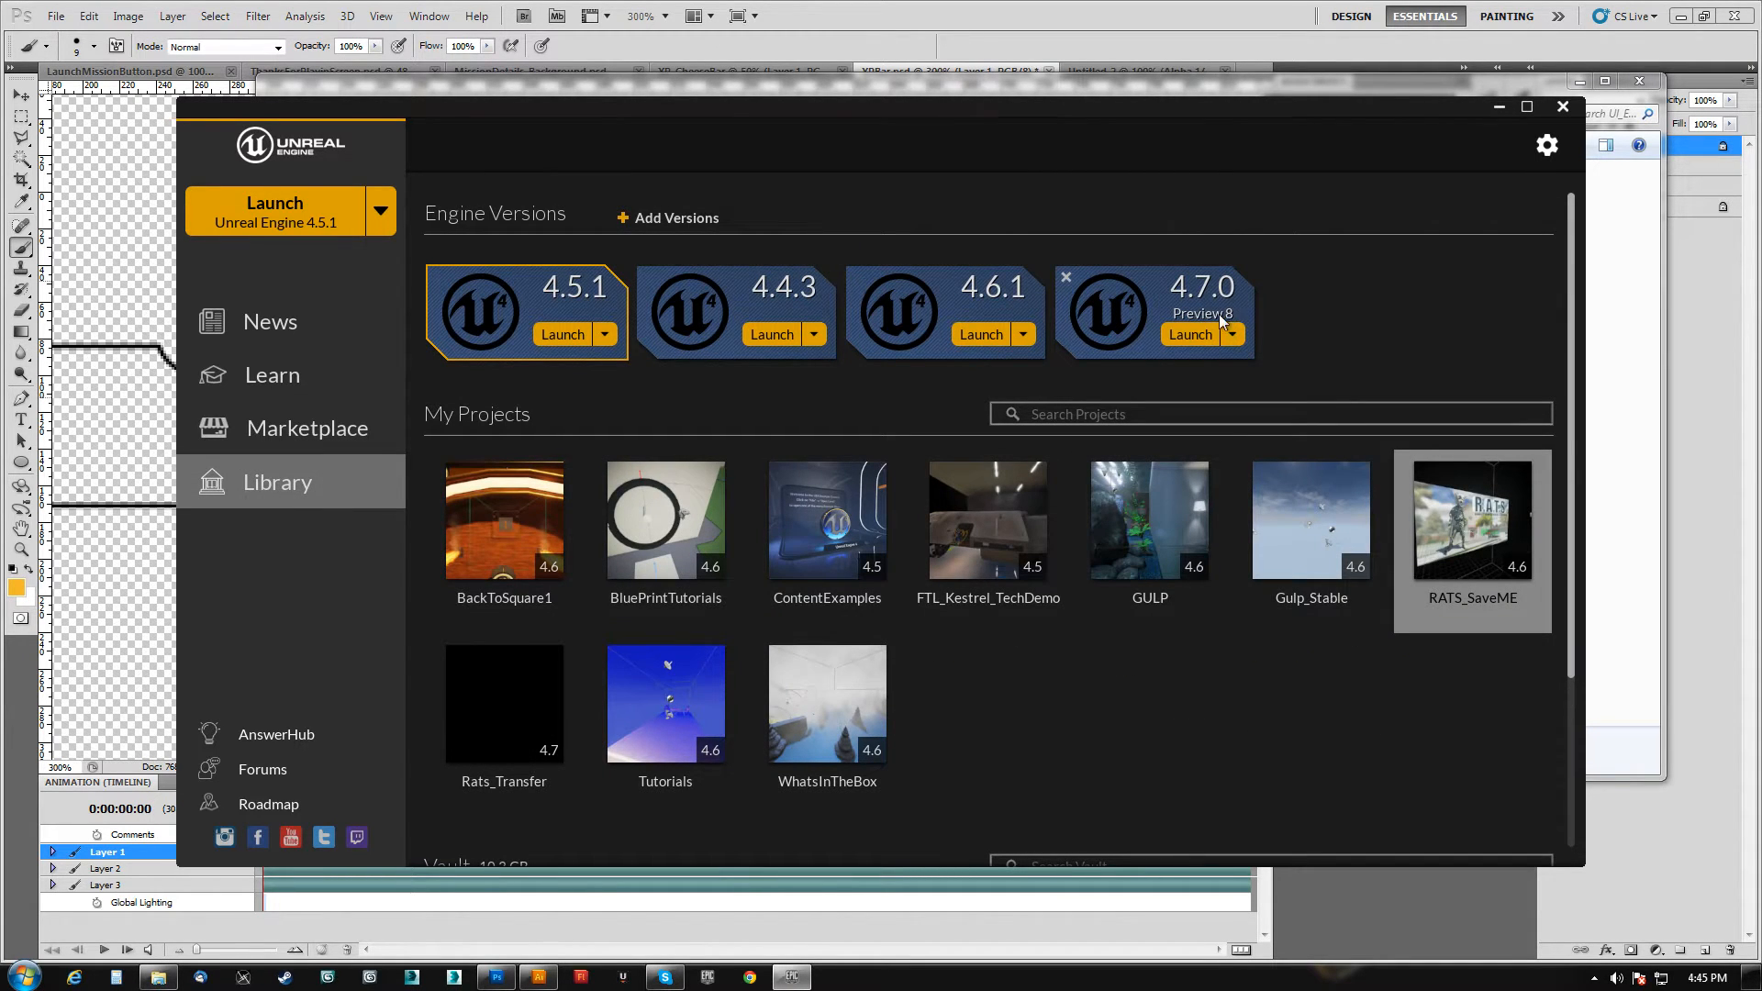
{"action": "left_click", "coordinate": [296, 444]}
{"action": "scroll", "coordinate": [799, 690], "scroll_direction": "down", "scroll_amount": 2}
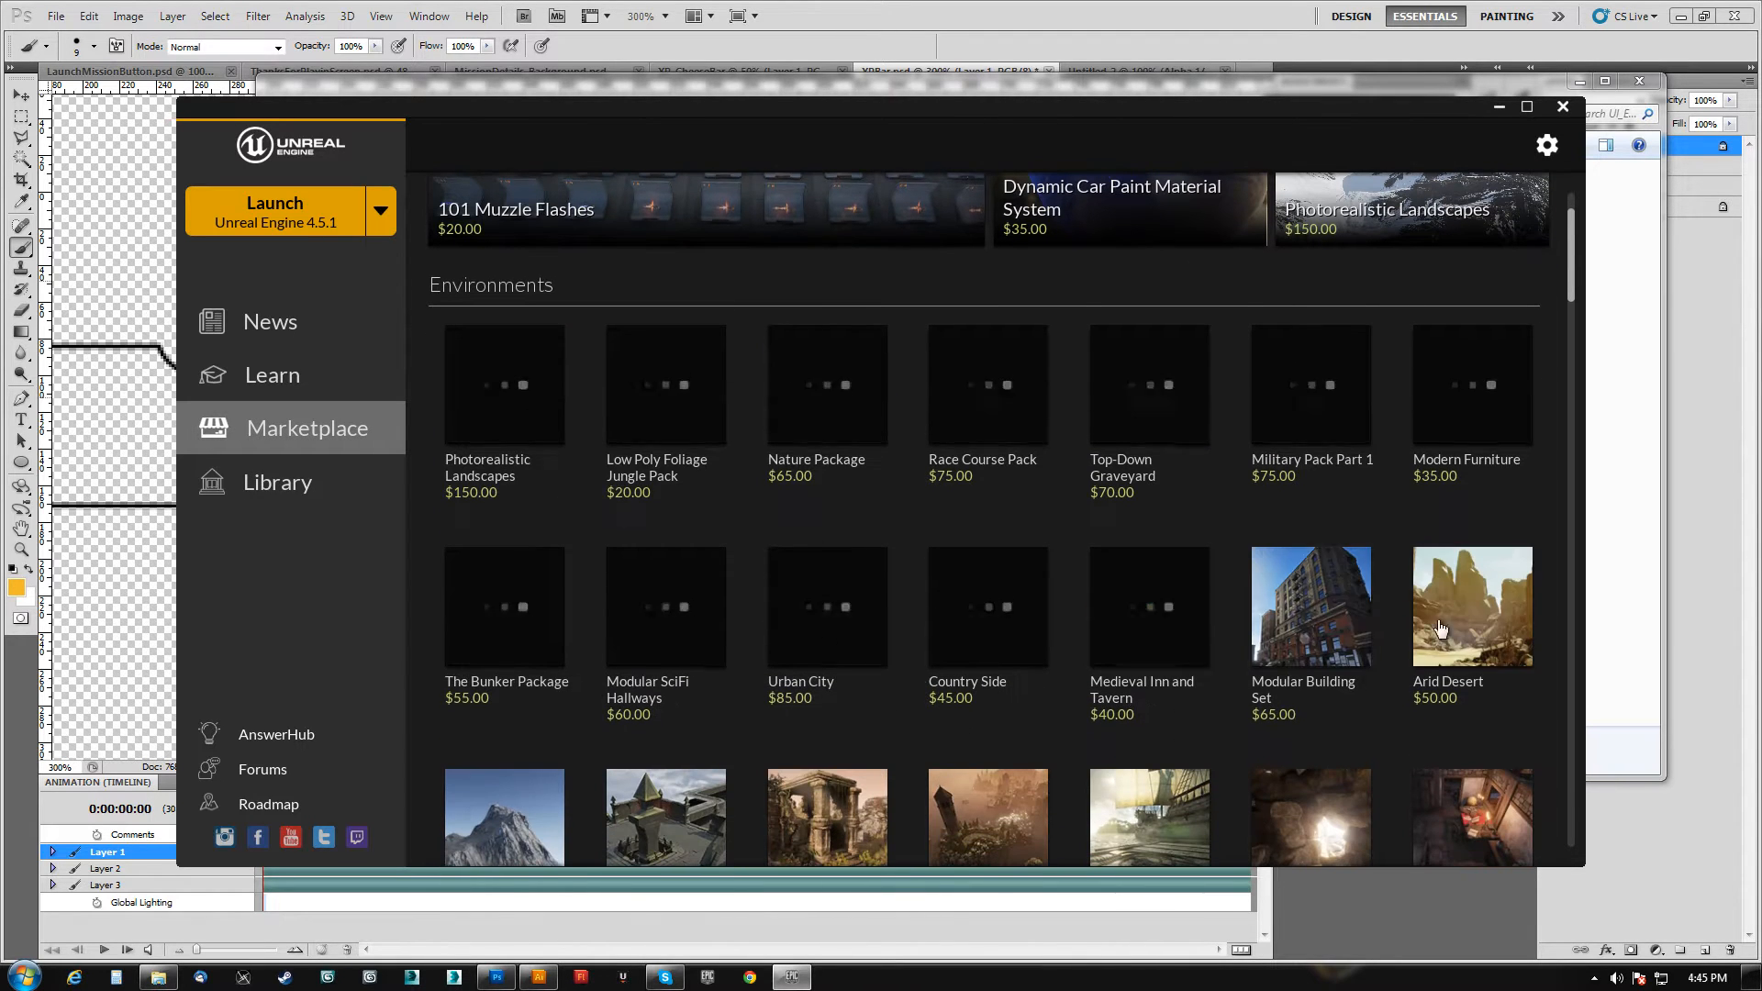
{"action": "left_click_drag", "start_coordinate": [1571, 259], "coordinate": [1575, 601]}
{"action": "left_click_drag", "start_coordinate": [1115, 102], "coordinate": [1064, 112]}
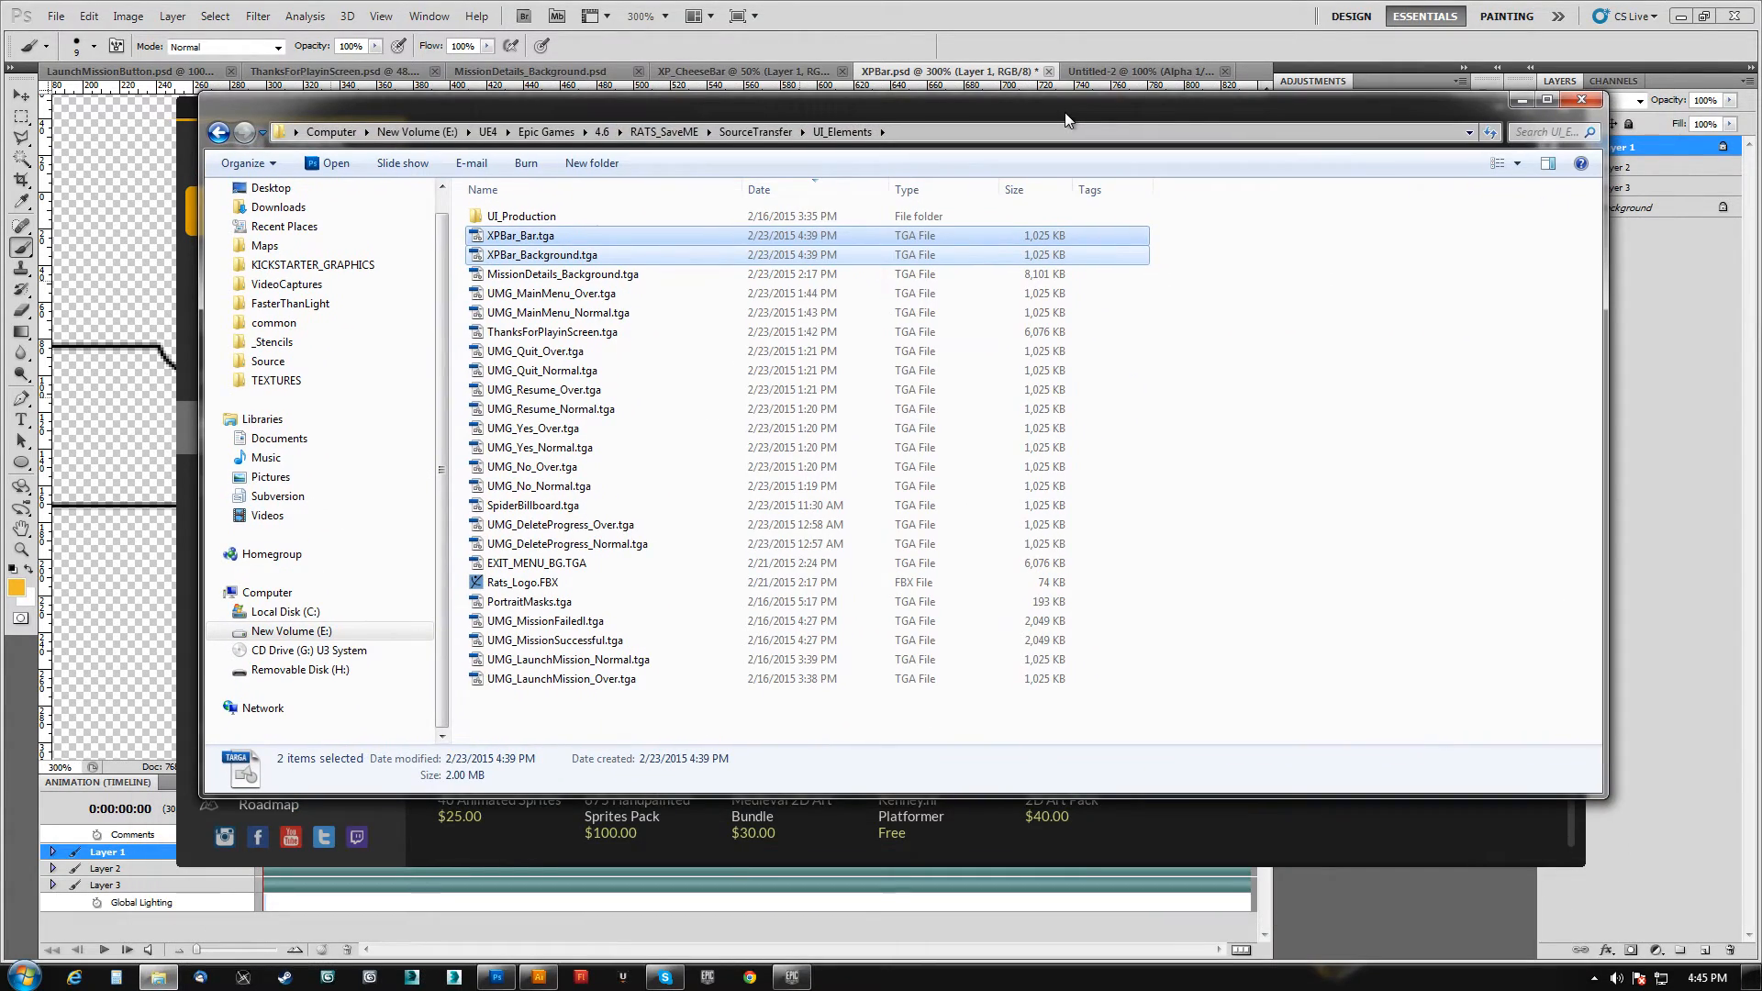
{"action": "left_click", "coordinate": [1523, 102]}
{"action": "left_click_drag", "start_coordinate": [1151, 108], "coordinate": [1073, 206]}
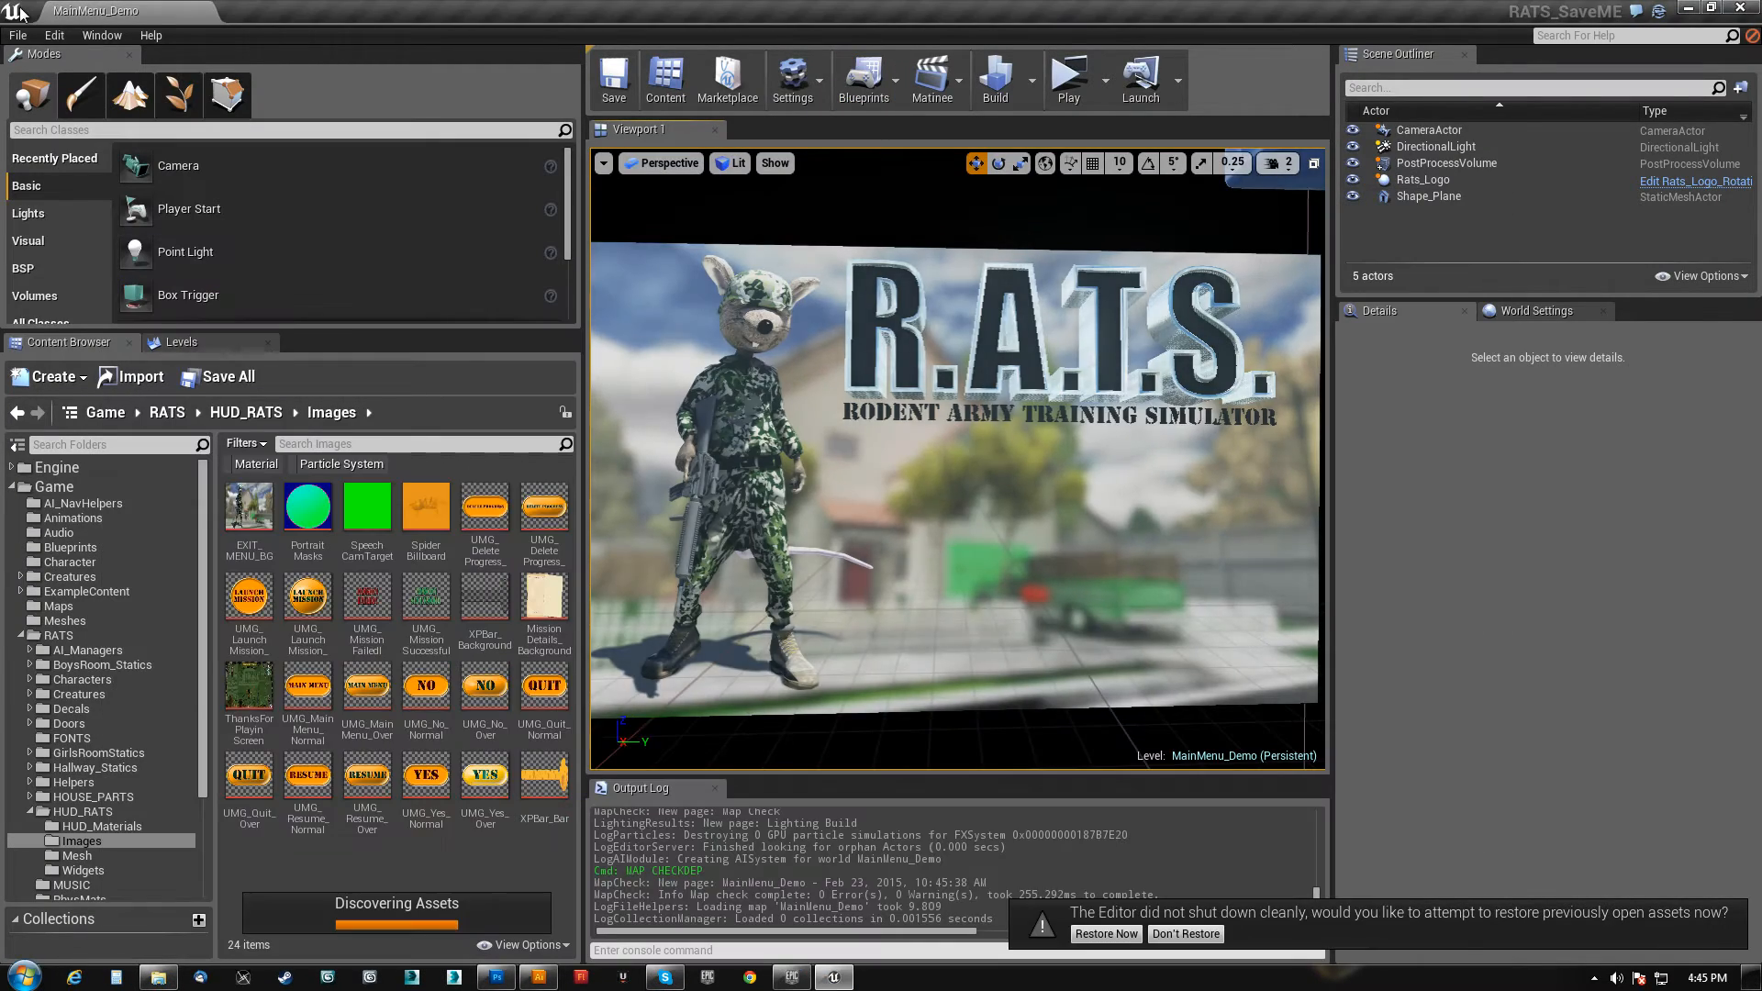
- Open the World_Persistent level from the project's Maps folder
{"action": "left_click", "coordinate": [17, 35]}
{"action": "left_click", "coordinate": [64, 87]}
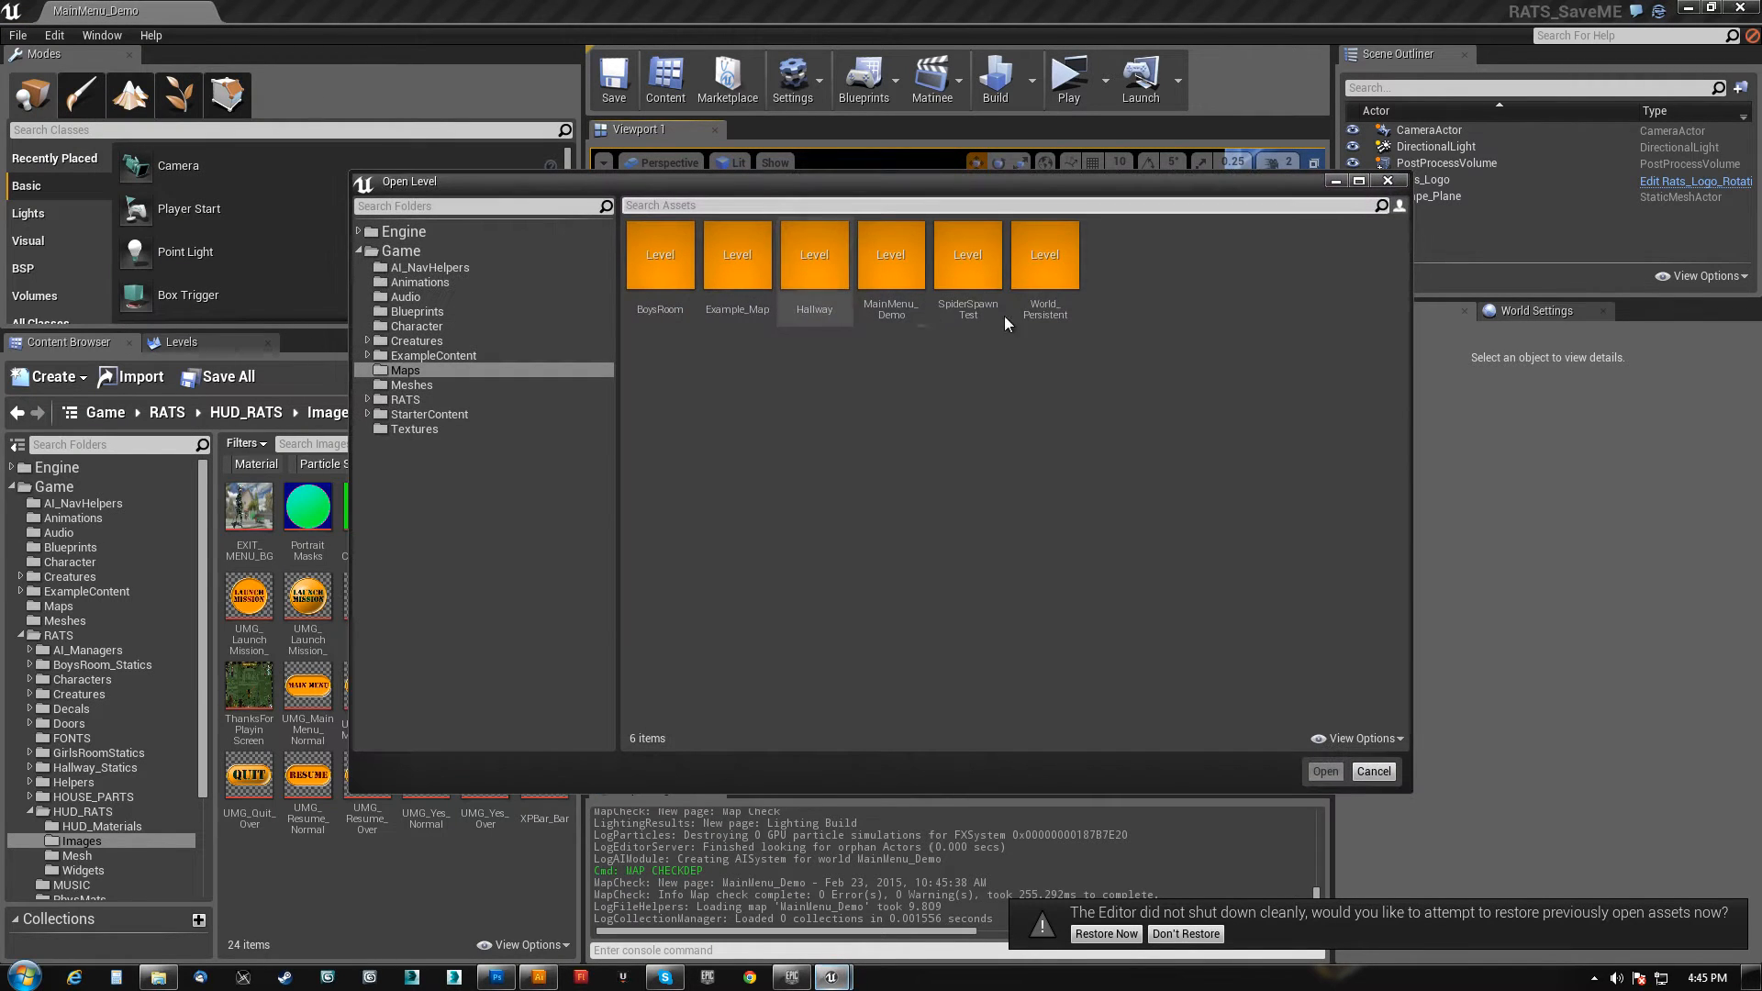
{"action": "double_click", "coordinate": [1044, 266]}
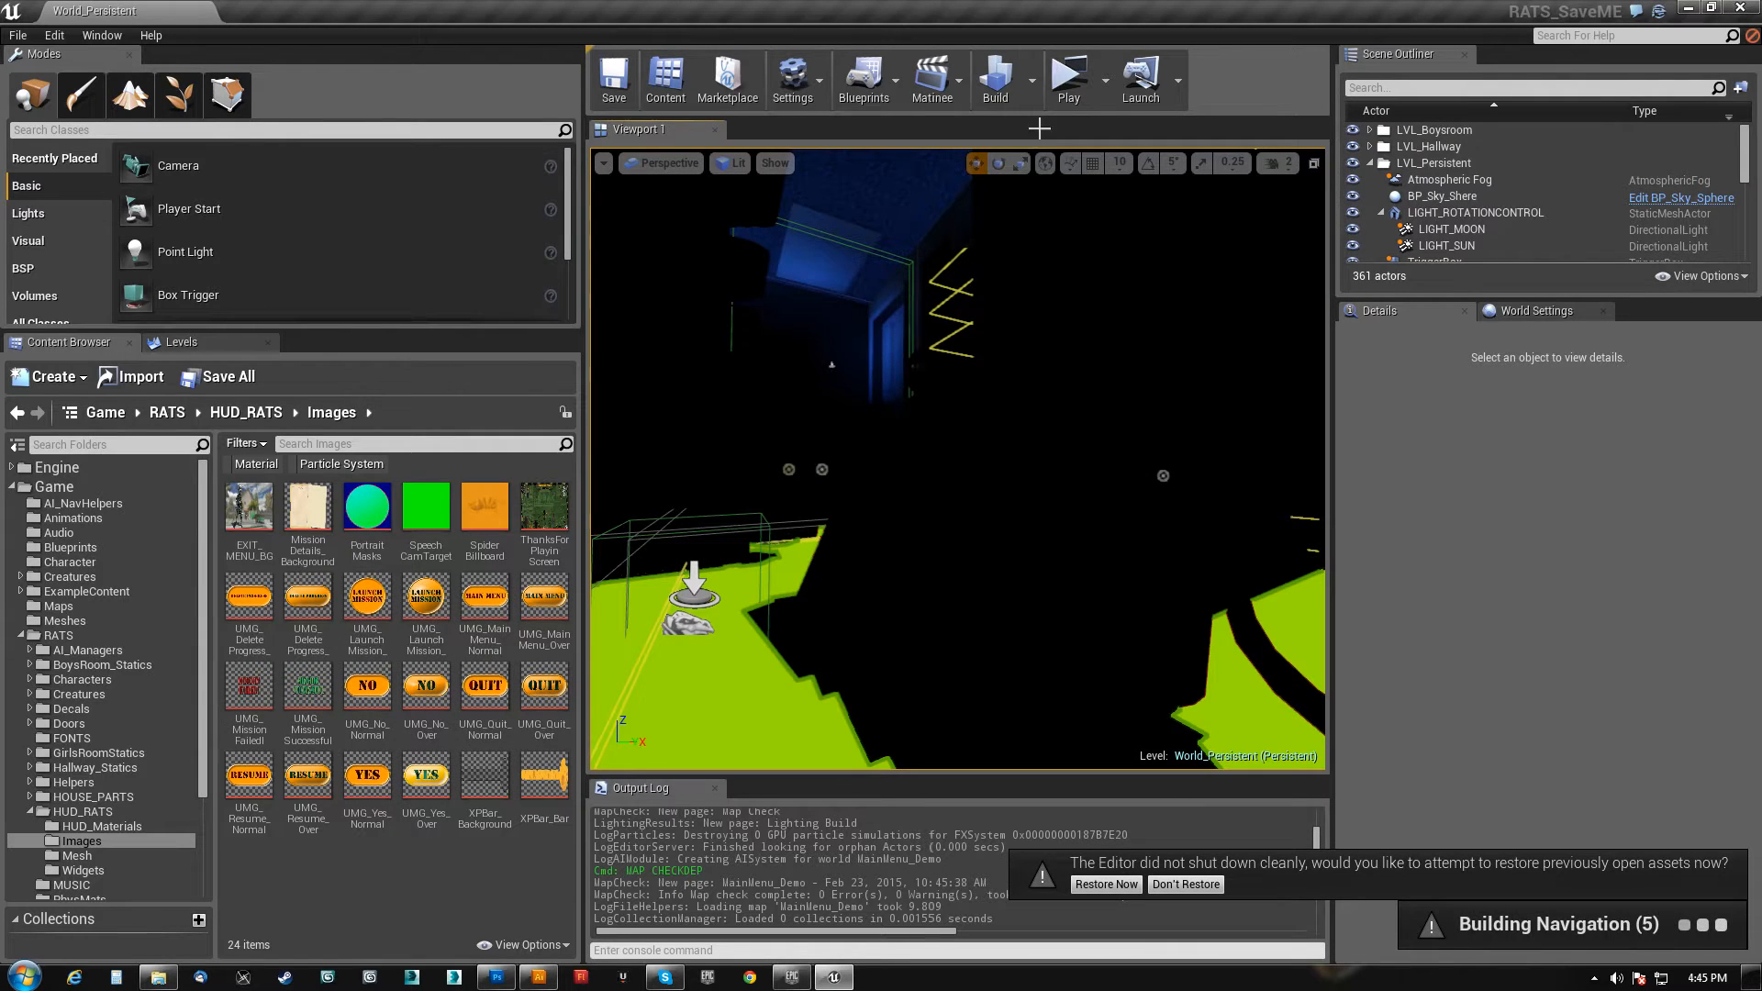
- Play World_Persistent with the flashlight on, check the XP bar's size and placement in the HUD, and end the session
{"action": "left_click", "coordinate": [1069, 74]}
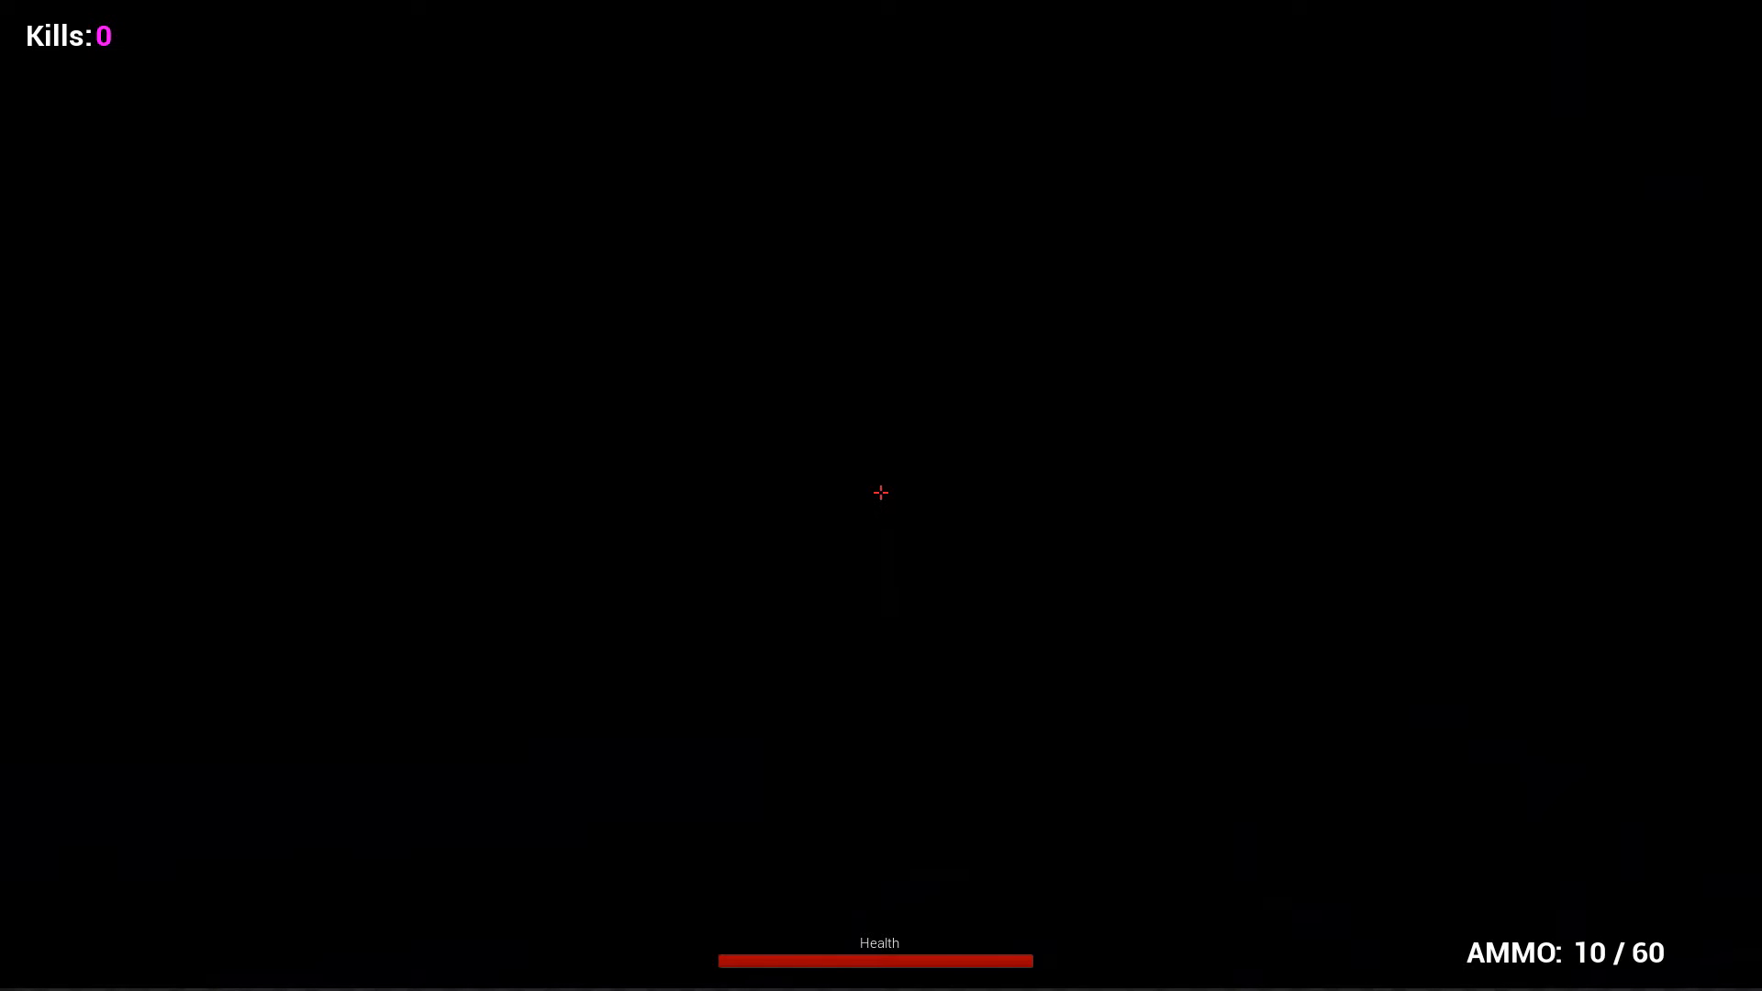
{"action": "key", "text": "f"}
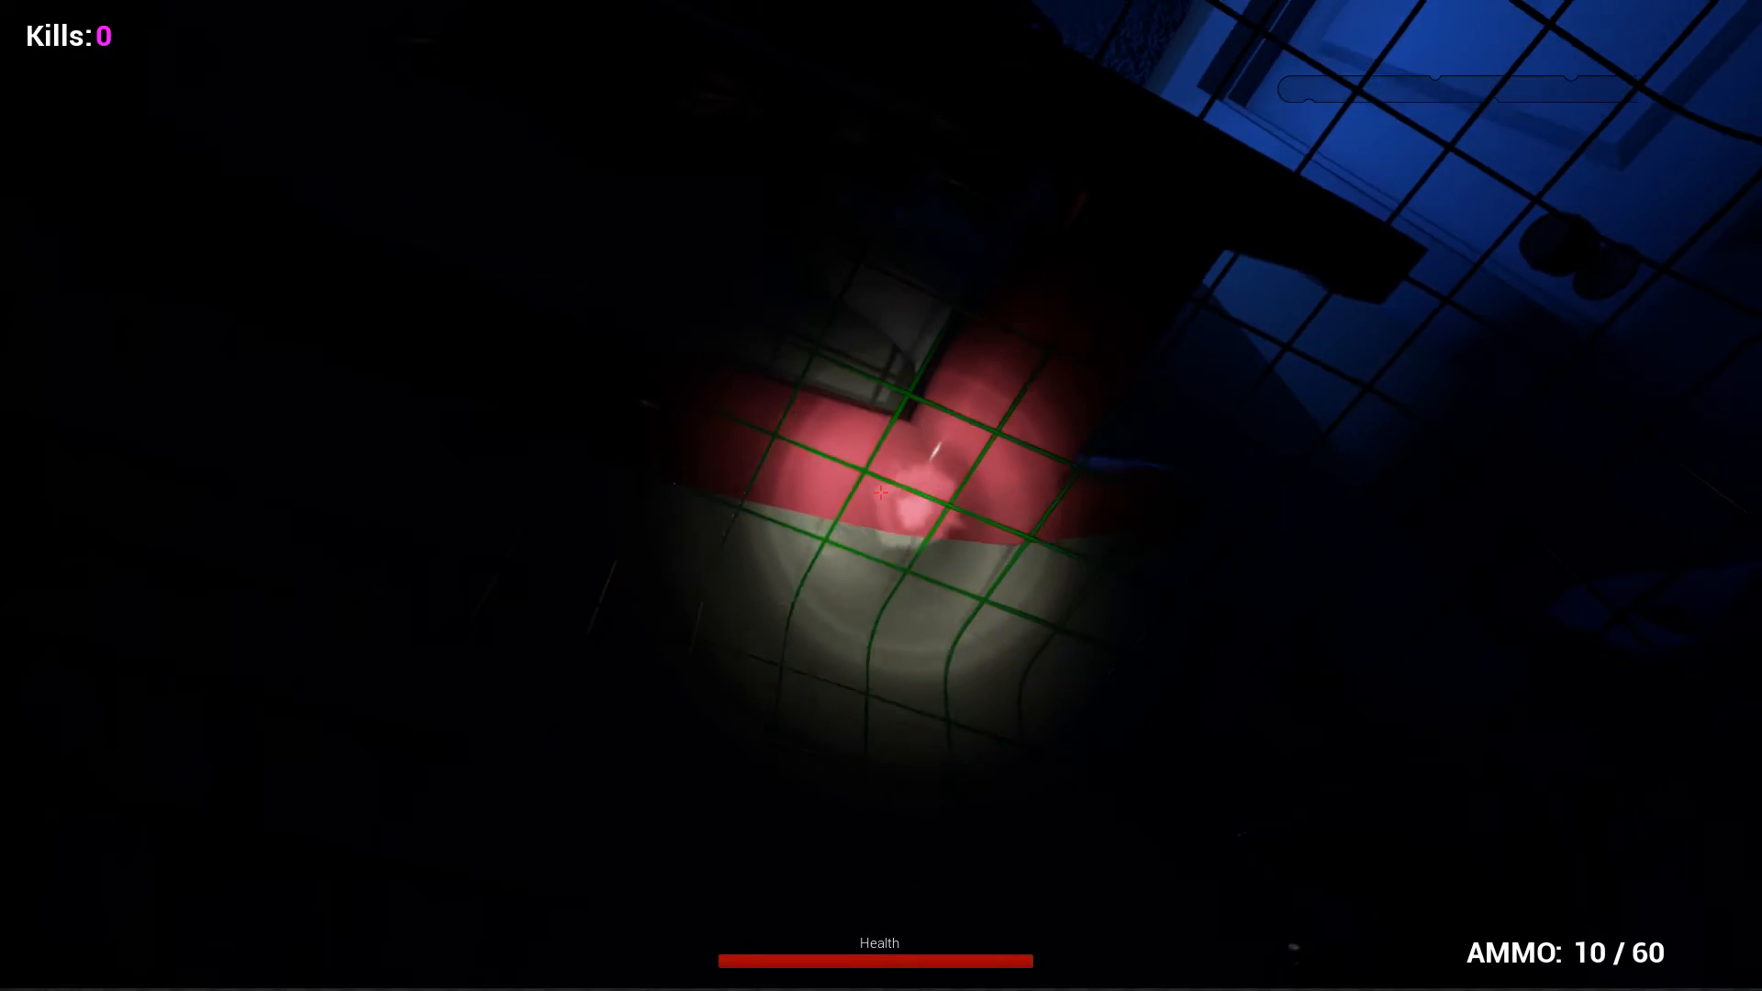
{"action": "key", "text": "1"}
{"action": "key", "text": "2"}
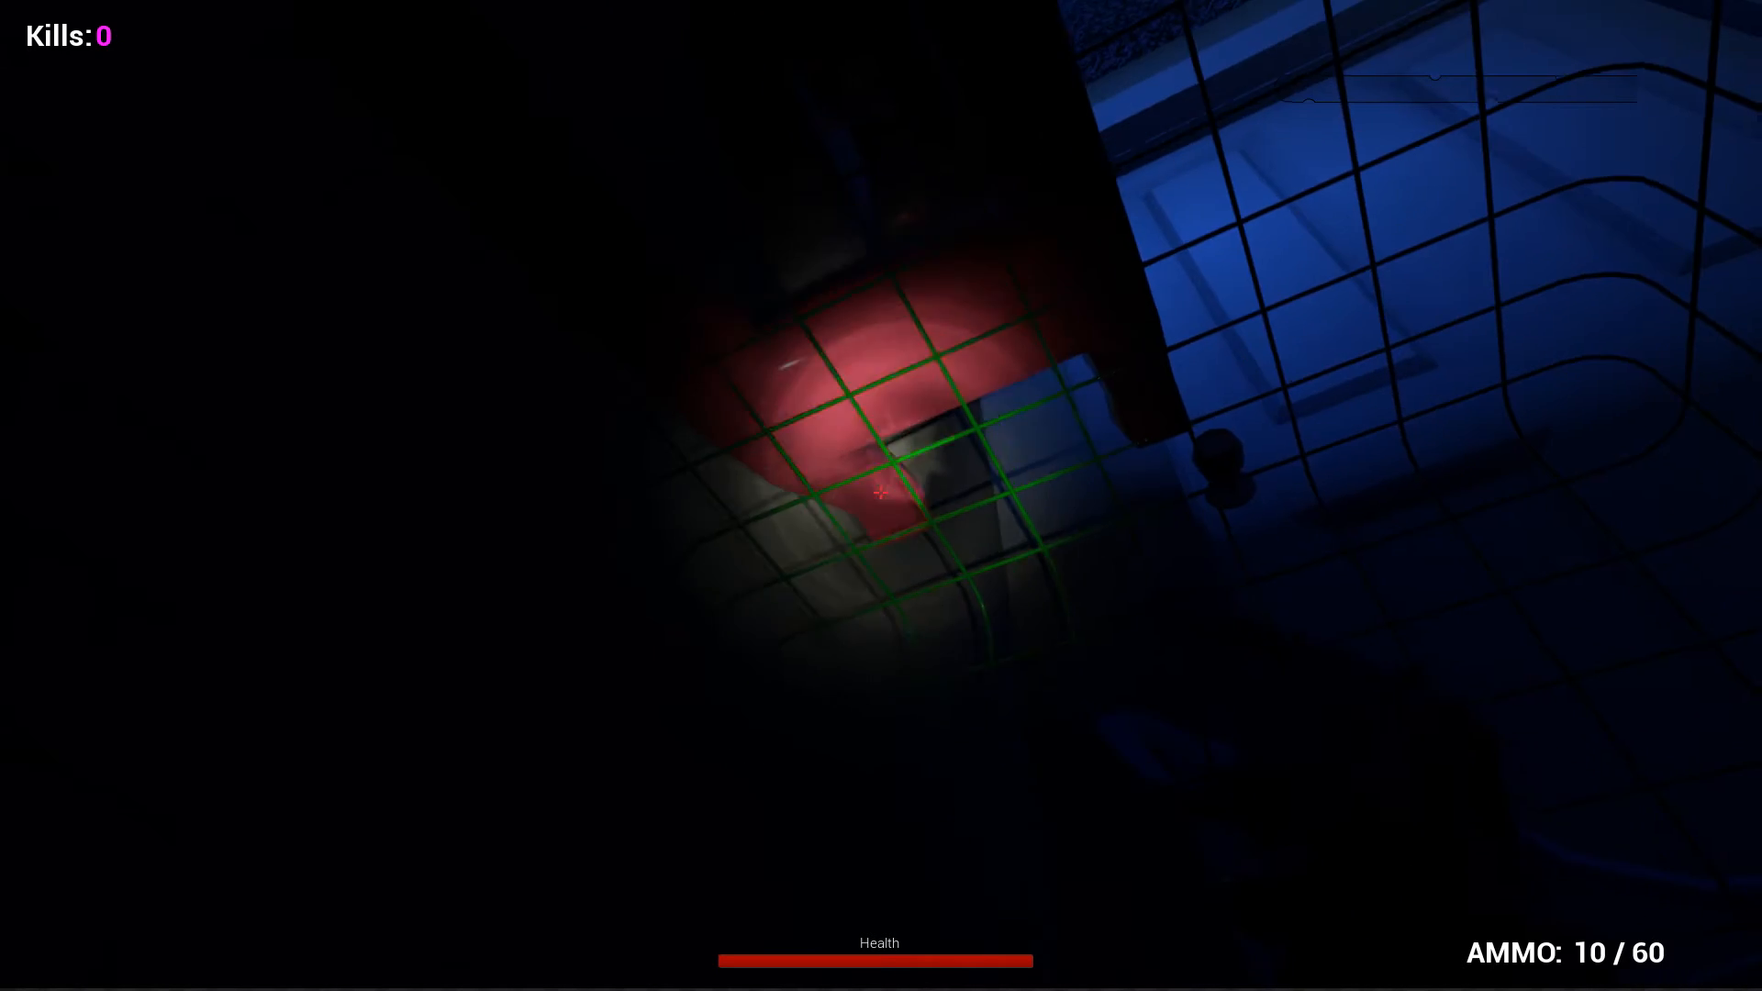
{"action": "key", "text": "Escape"}
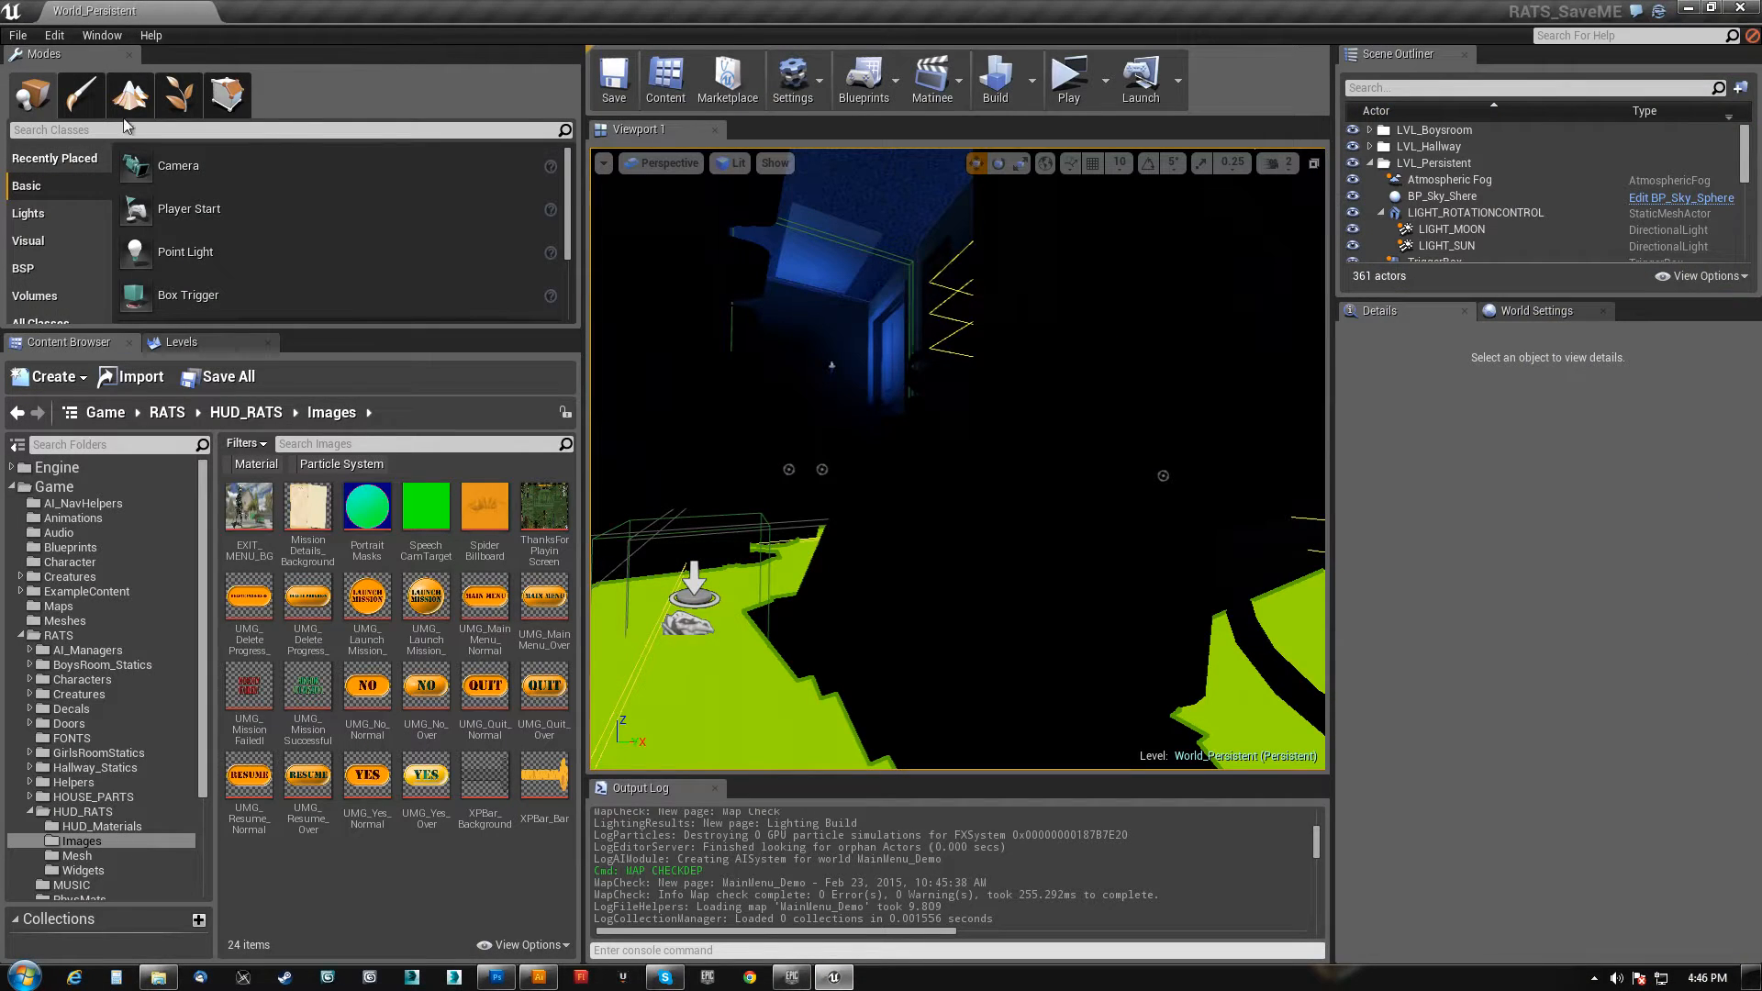
- Open XP_Bar_Widget from the HUD_RATS Widgets folder in the widget designer
{"action": "left_click", "coordinate": [64, 872]}
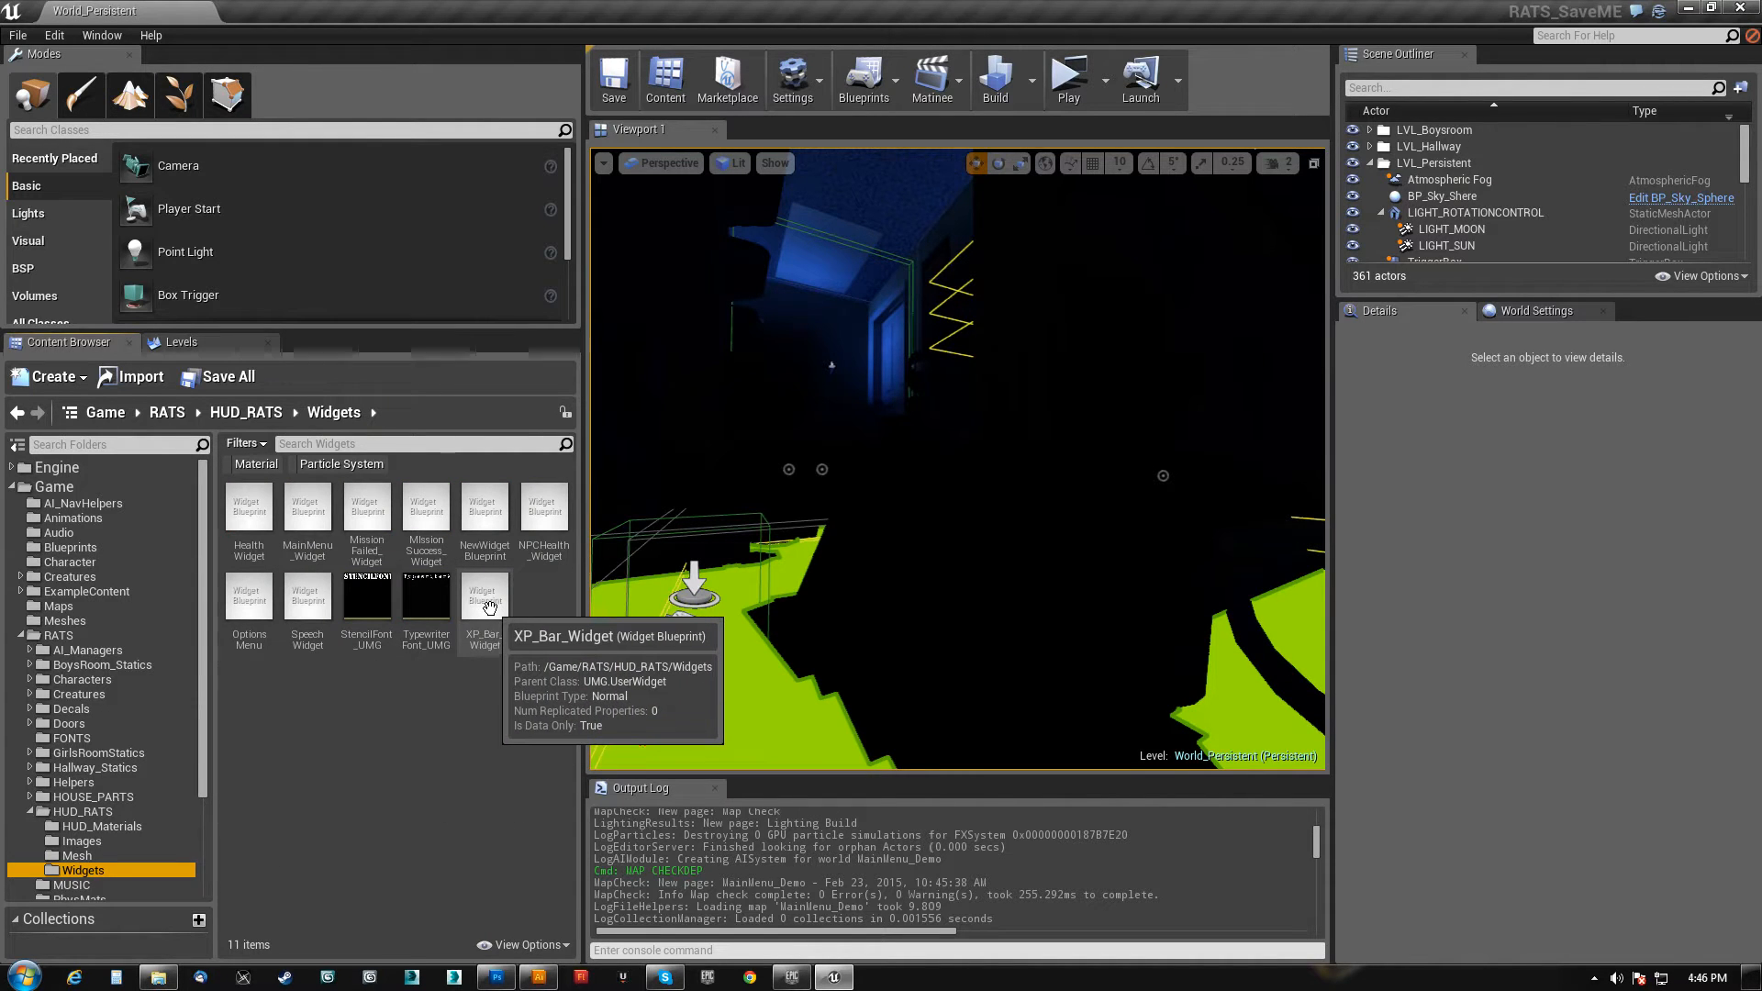
{"action": "double_click", "coordinate": [501, 597]}
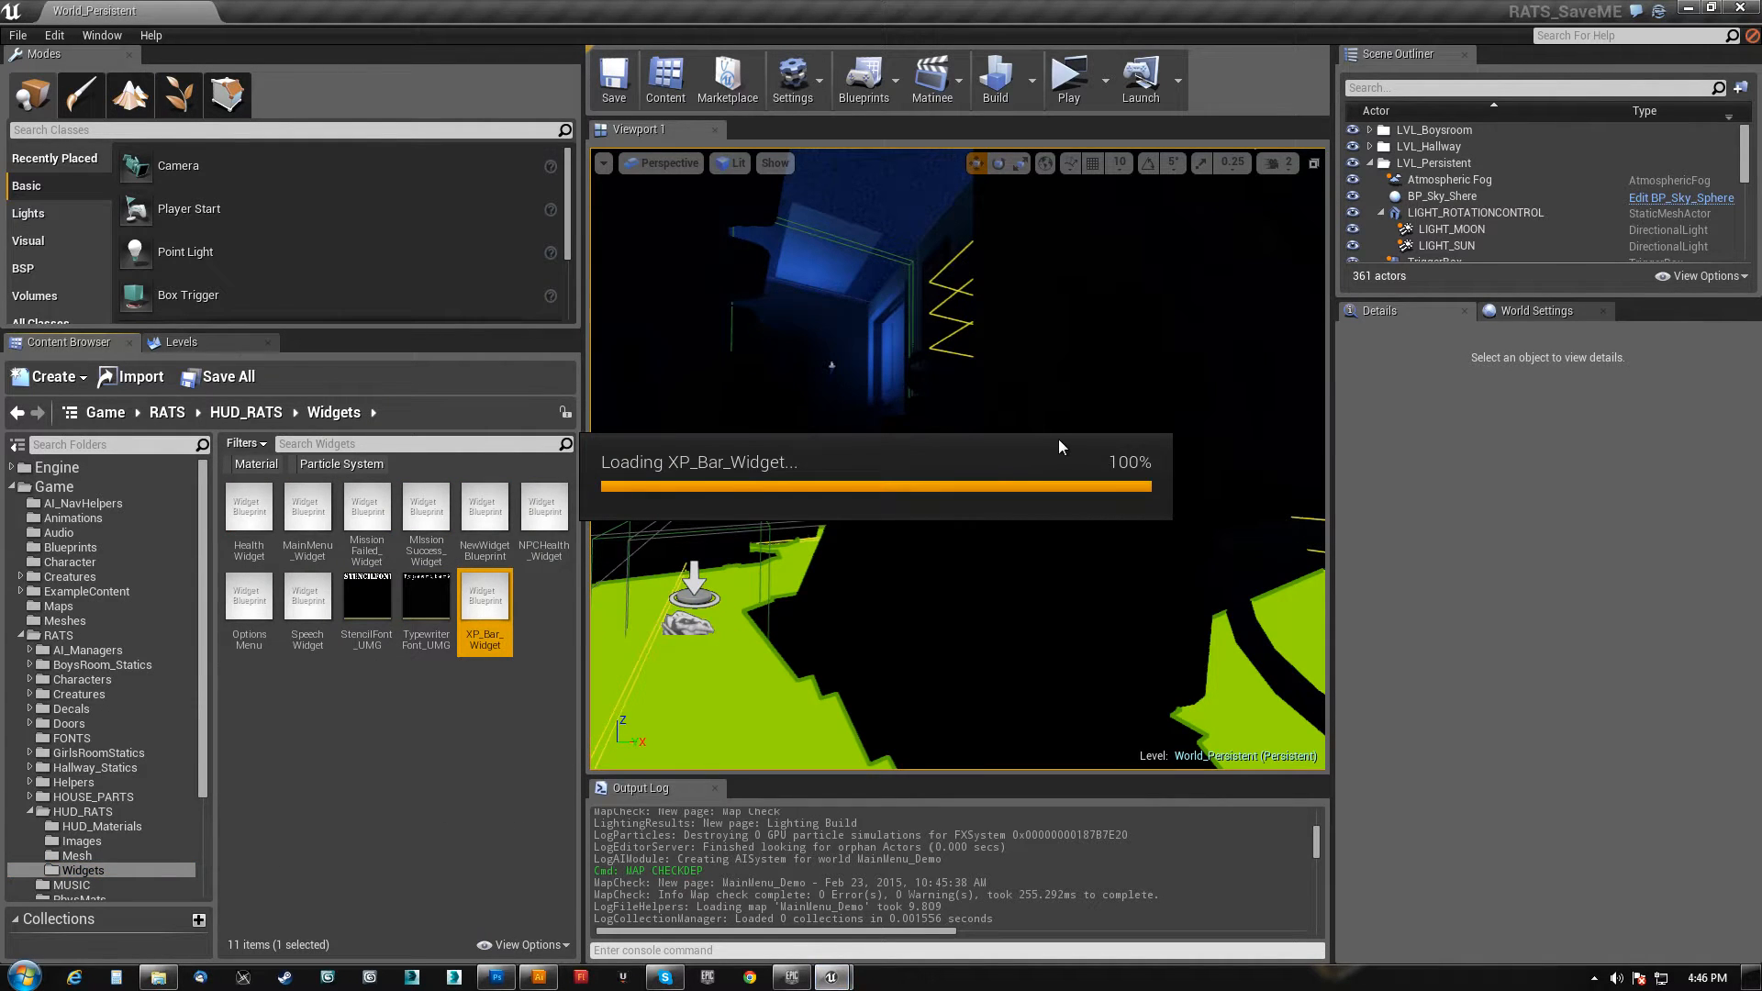
{"action": "scroll", "coordinate": [869, 398], "scroll_direction": "up", "scroll_amount": 8}
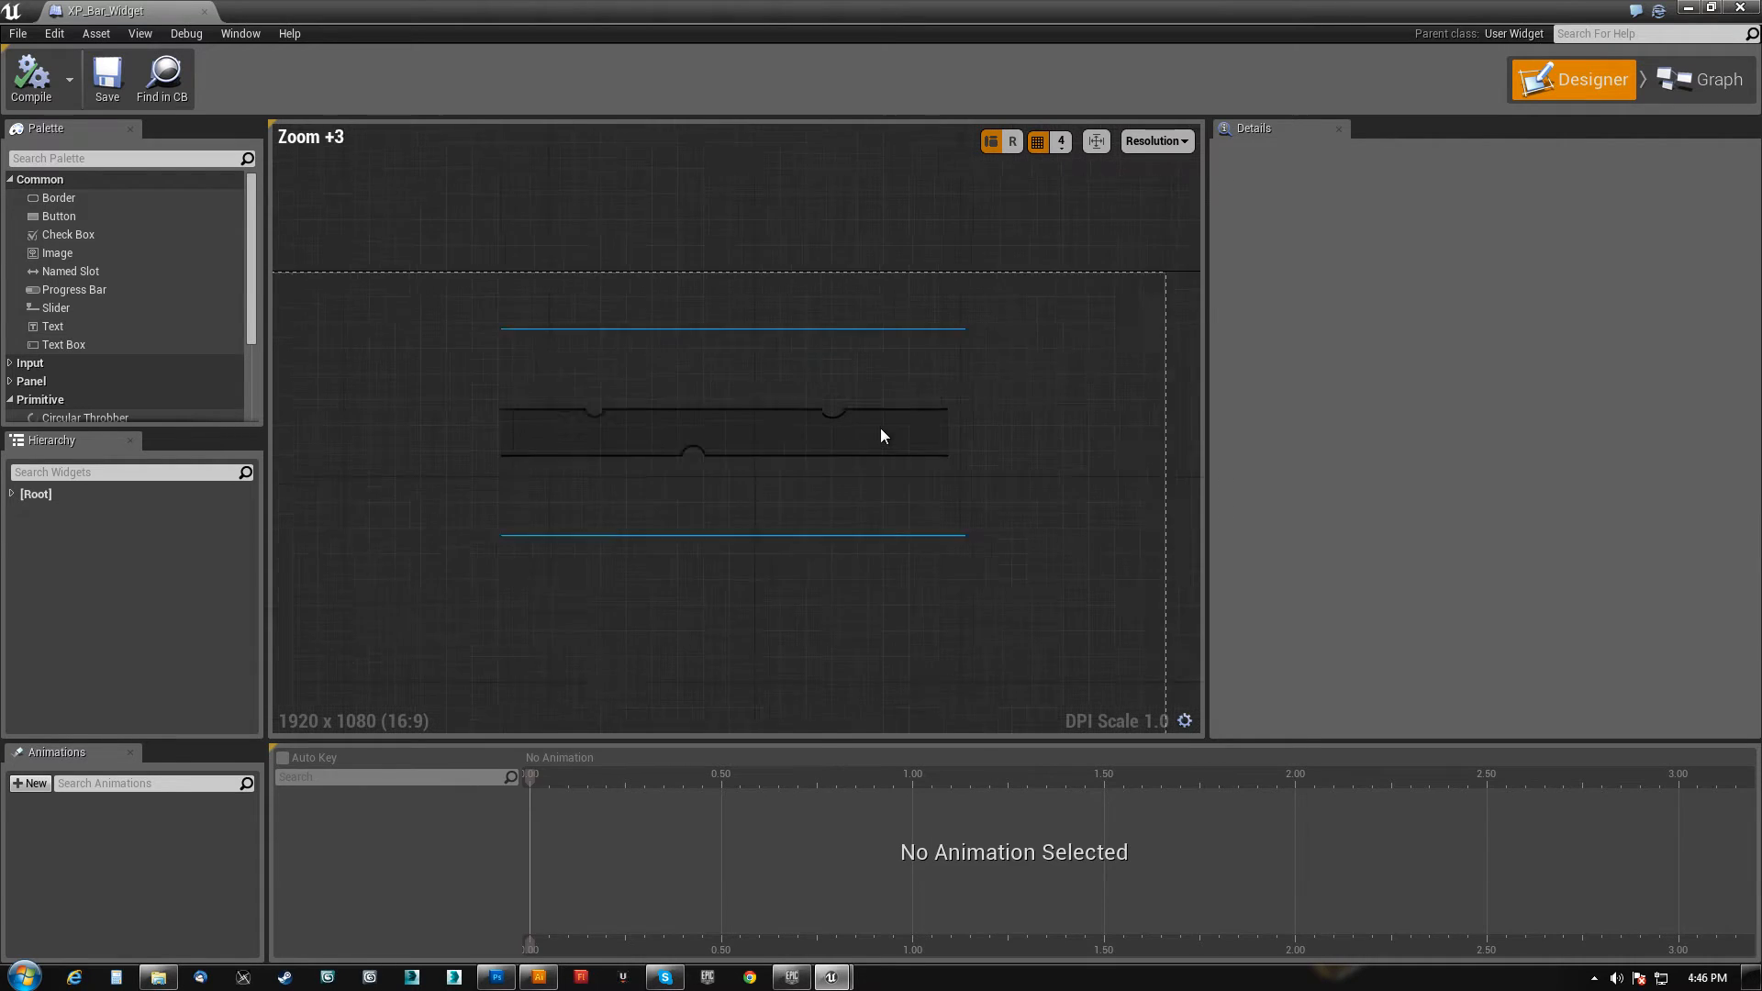
- Try narrowing the XP bar background image to a width of about 782, then undo the resize
{"action": "left_click", "coordinate": [883, 428]}
{"action": "scroll", "coordinate": [838, 565], "scroll_direction": "down", "scroll_amount": 4}
{"action": "right_click_drag", "start_coordinate": [831, 612], "coordinate": [806, 504]}
{"action": "scroll", "coordinate": [838, 564], "scroll_direction": "down", "scroll_amount": 1}
{"action": "left_click_drag", "start_coordinate": [1176, 384], "coordinate": [975, 383]}
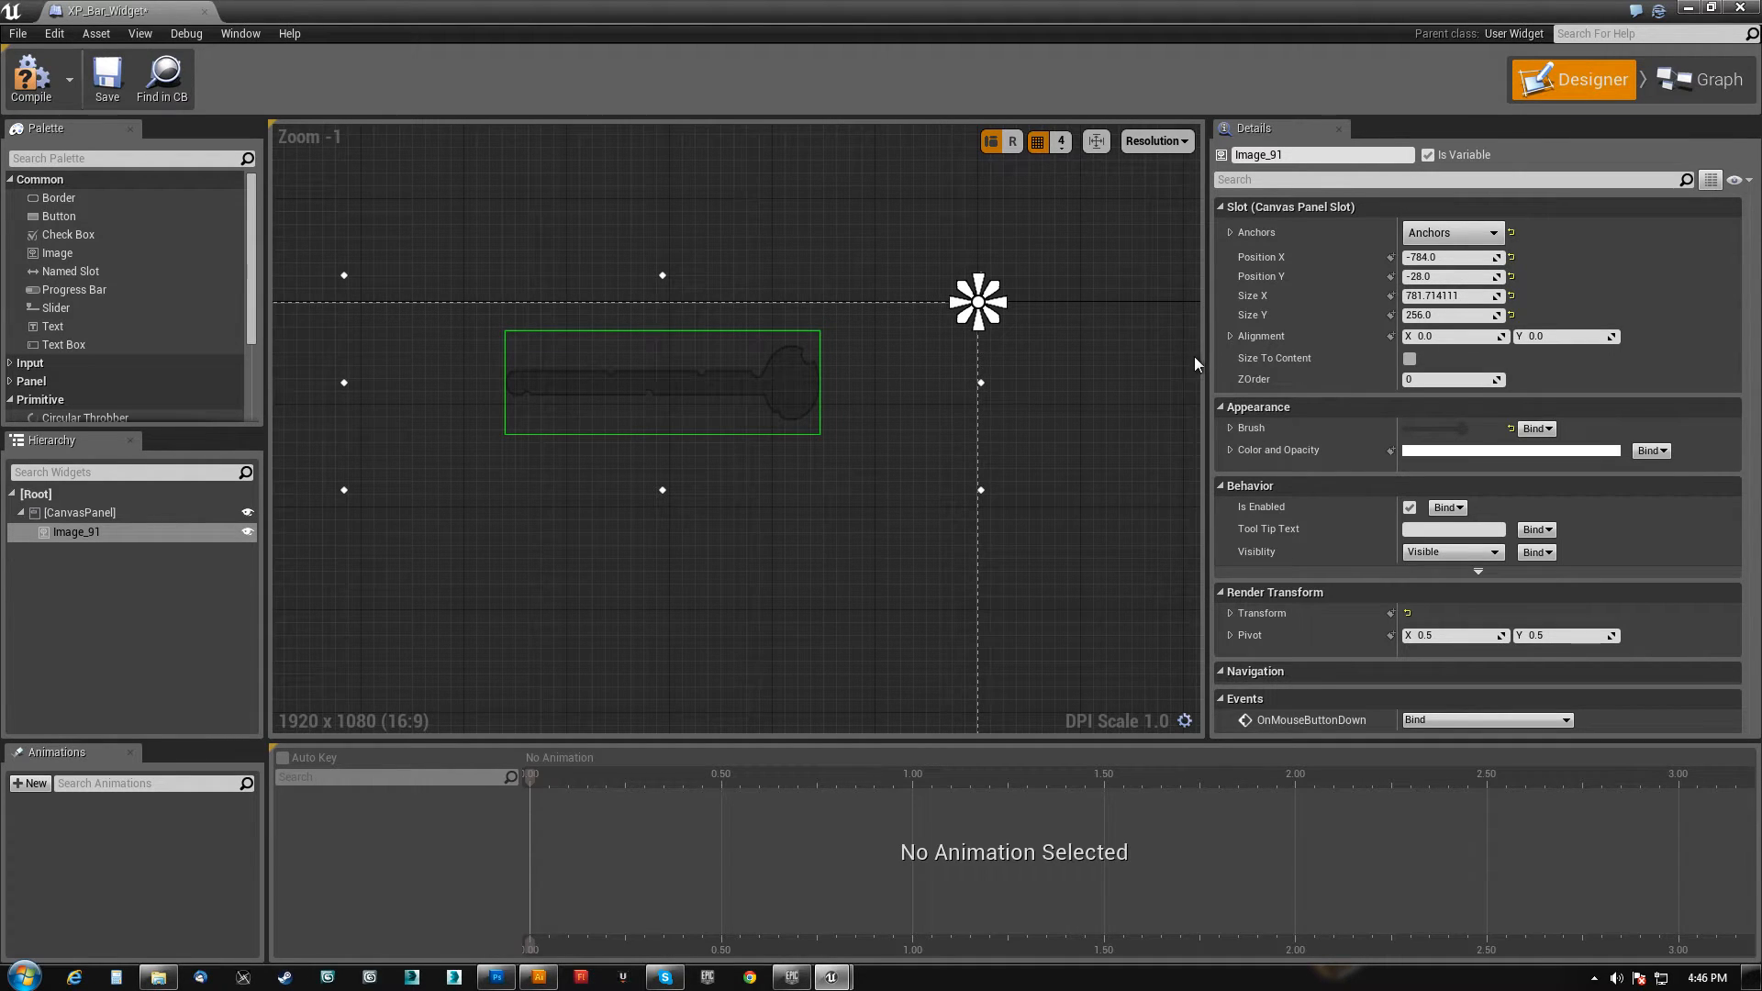
{"action": "key", "text": "ctrl+z"}
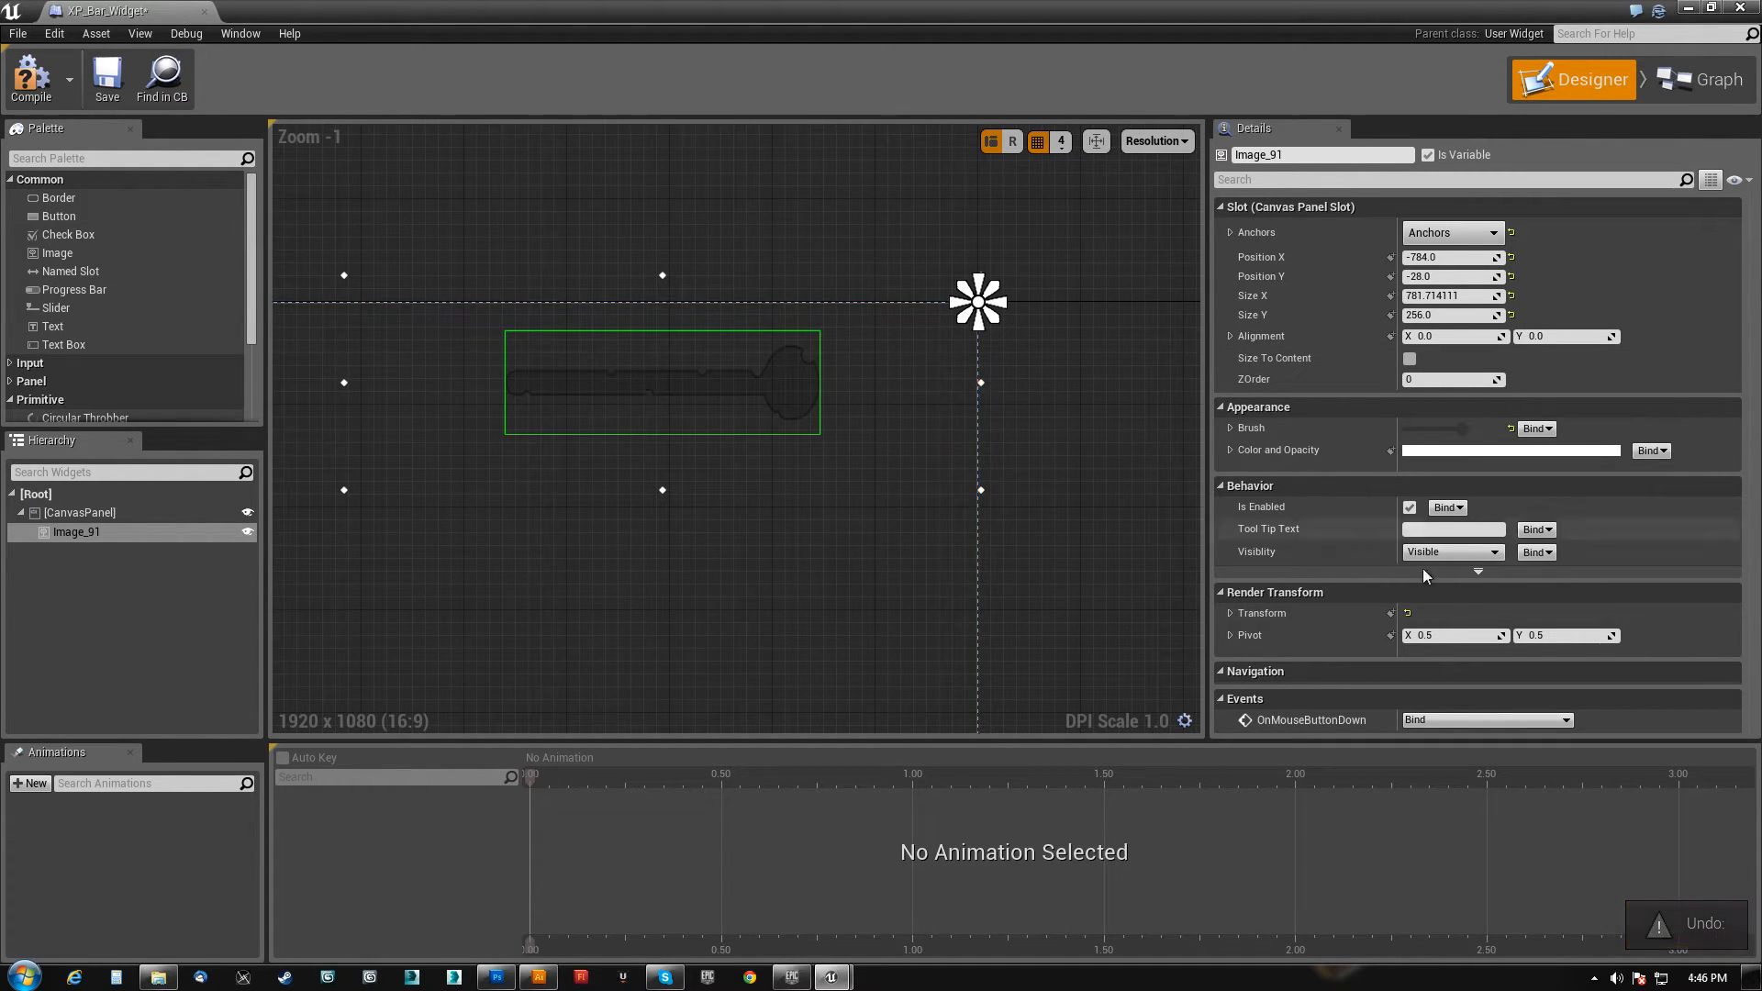
- Set the background image's render transform scale to 1.0 in both X and Y
{"action": "left_click", "coordinate": [1230, 614]}
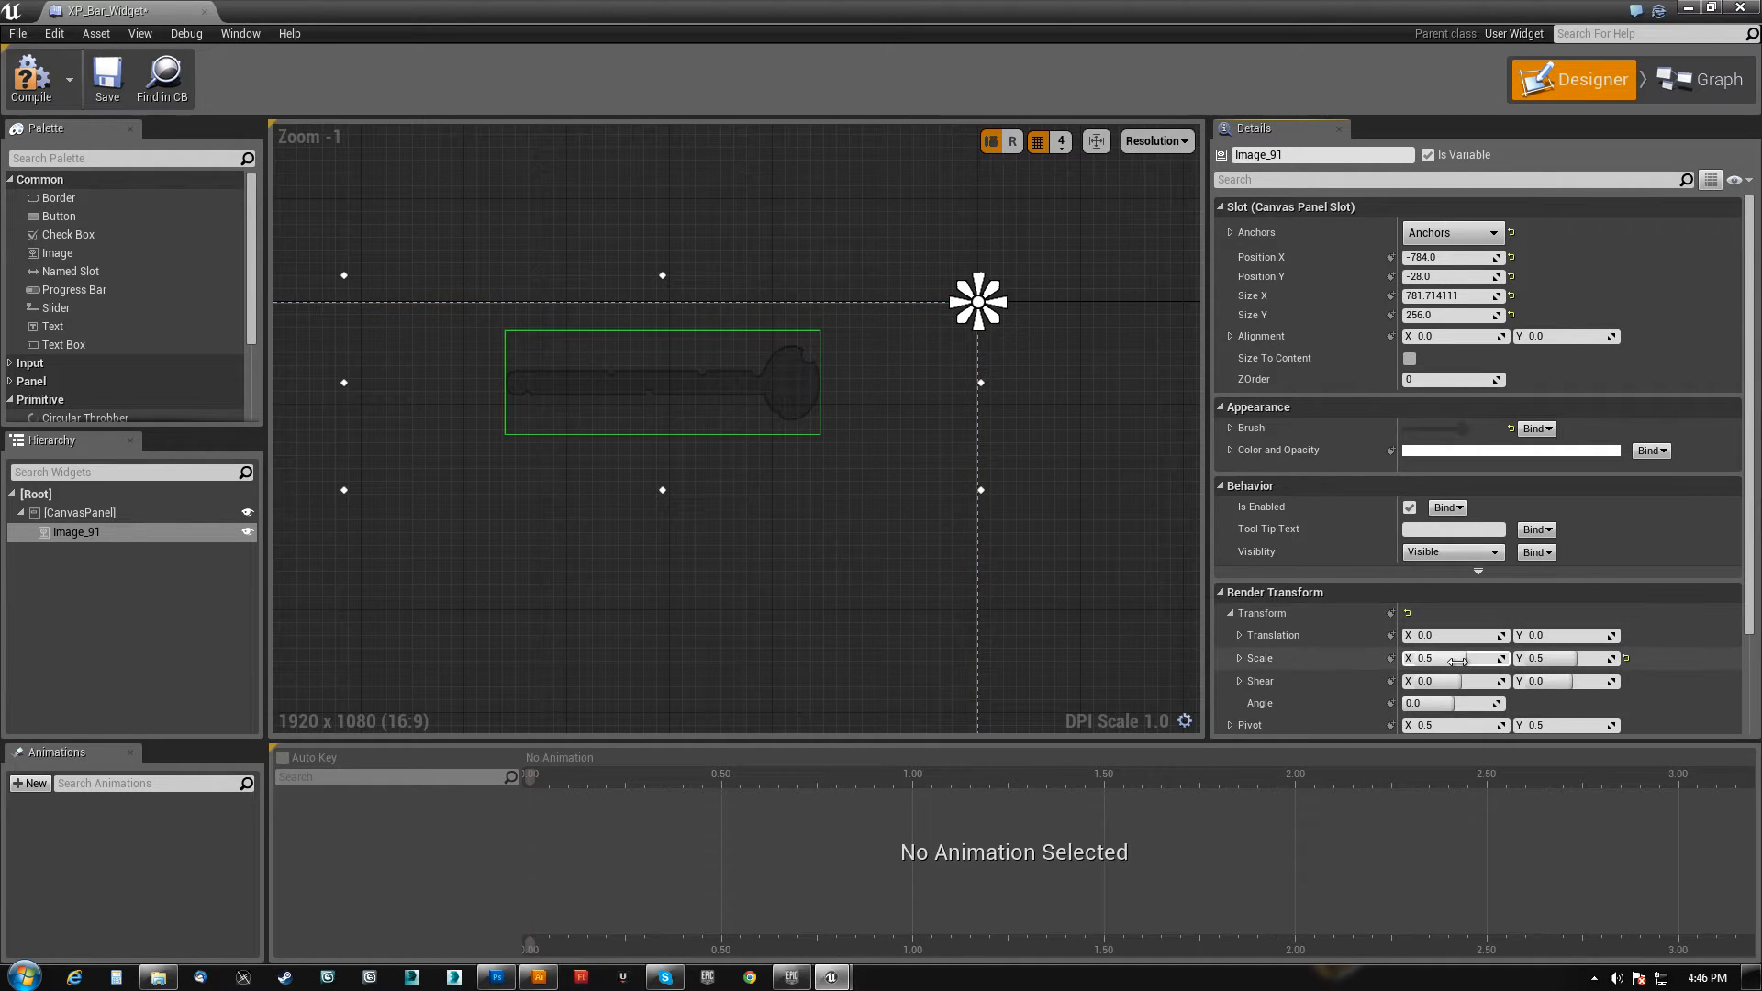
{"action": "type", "text": "1"}
{"action": "key", "text": "Tab"}
{"action": "type", "text": "1"}
{"action": "key", "text": "Return"}
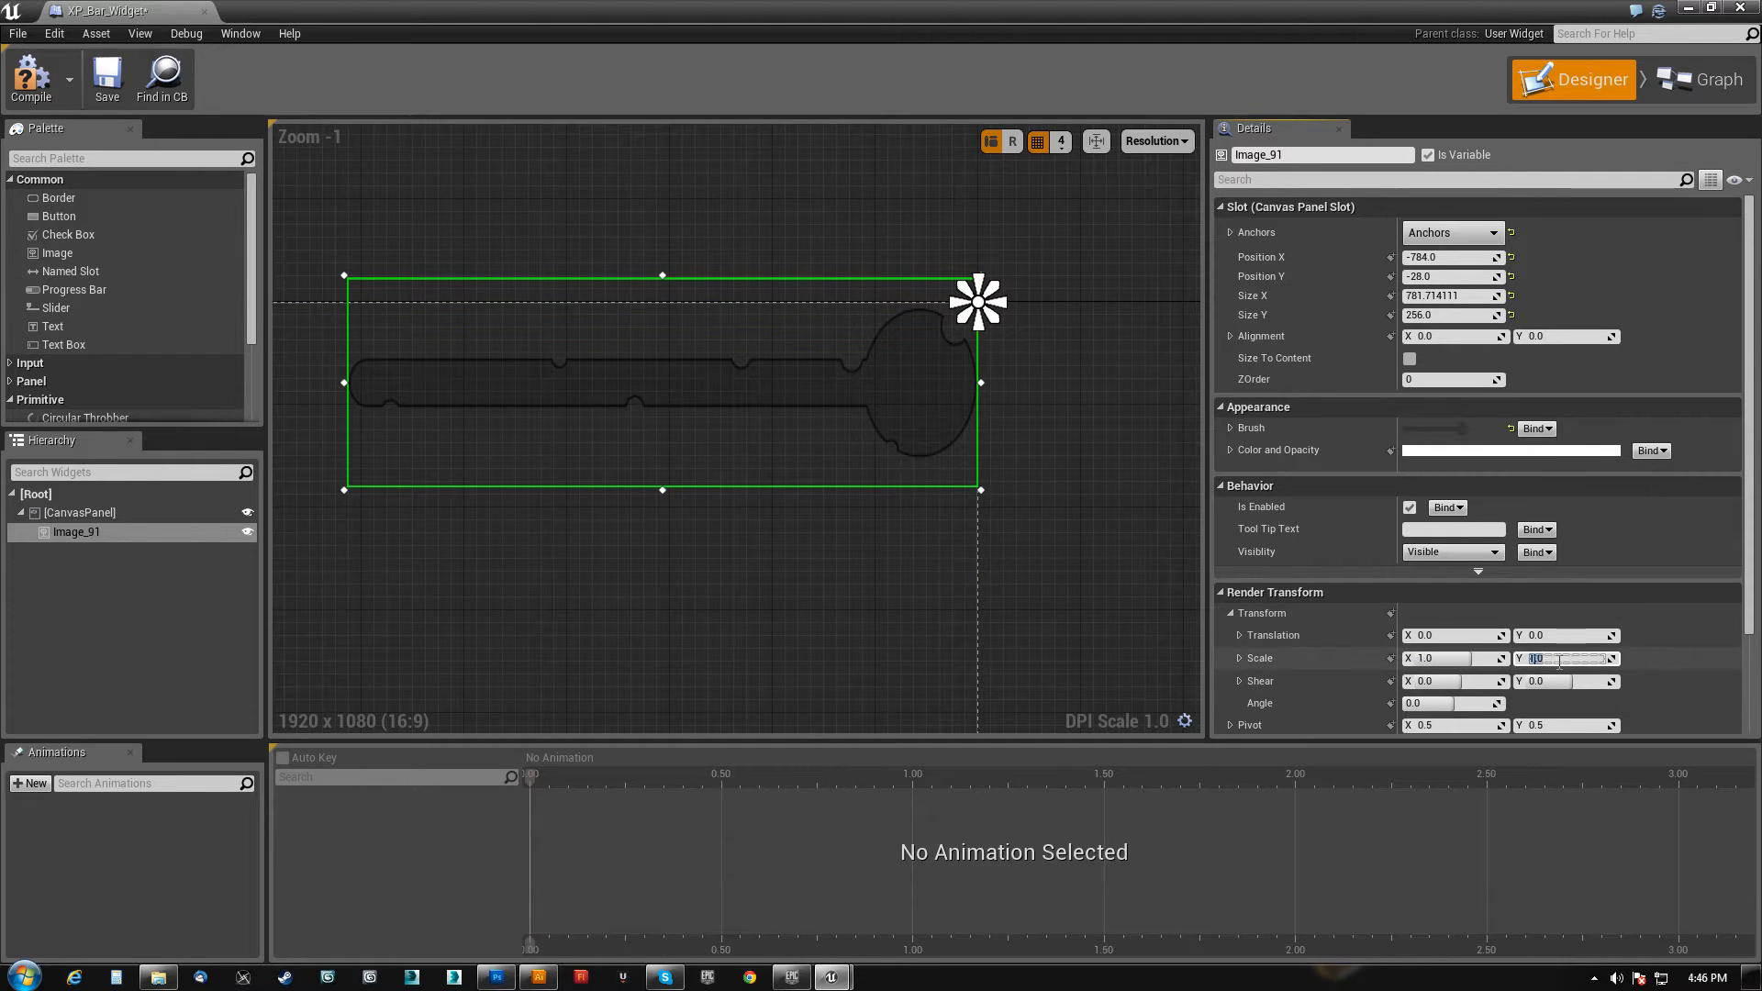
- Set the background image's size to 512 by 128 and move it to position X -528, Y 16
{"action": "left_click", "coordinate": [1454, 296]}
{"action": "type", "text": "512"}
{"action": "key", "text": "Tab"}
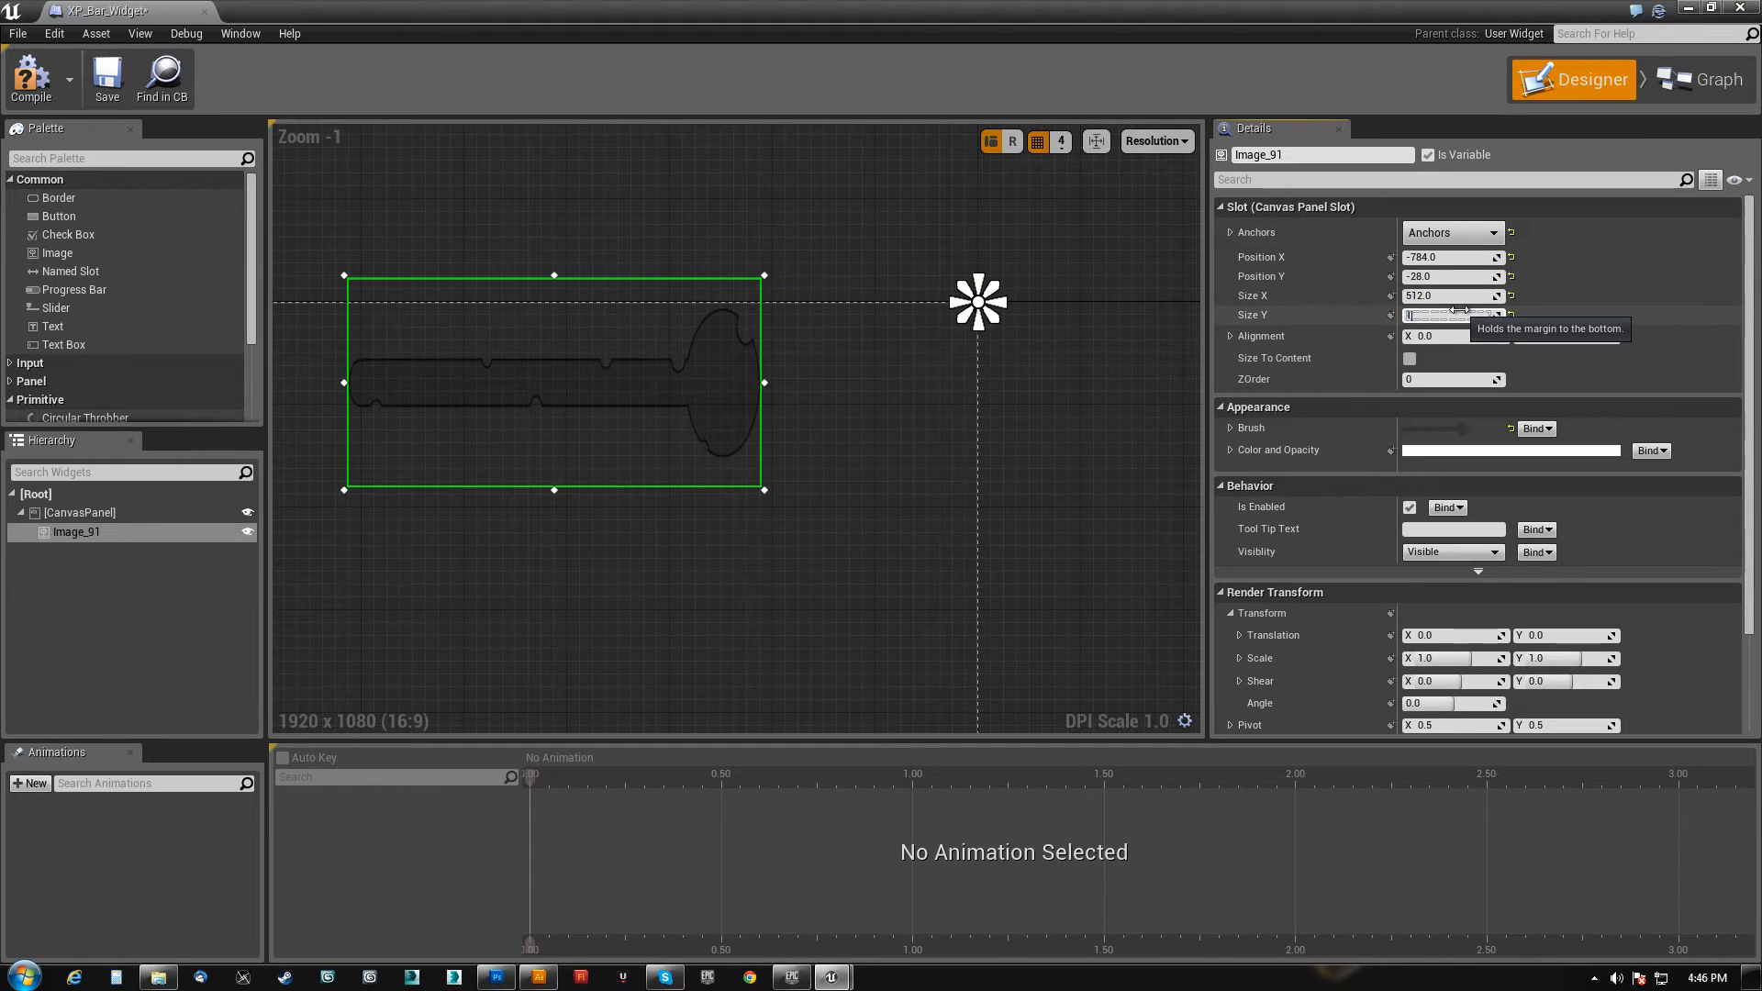
{"action": "type", "text": "124"}
{"action": "key", "text": "BackSpace"}
{"action": "type", "text": "8"}
{"action": "key", "text": "Return"}
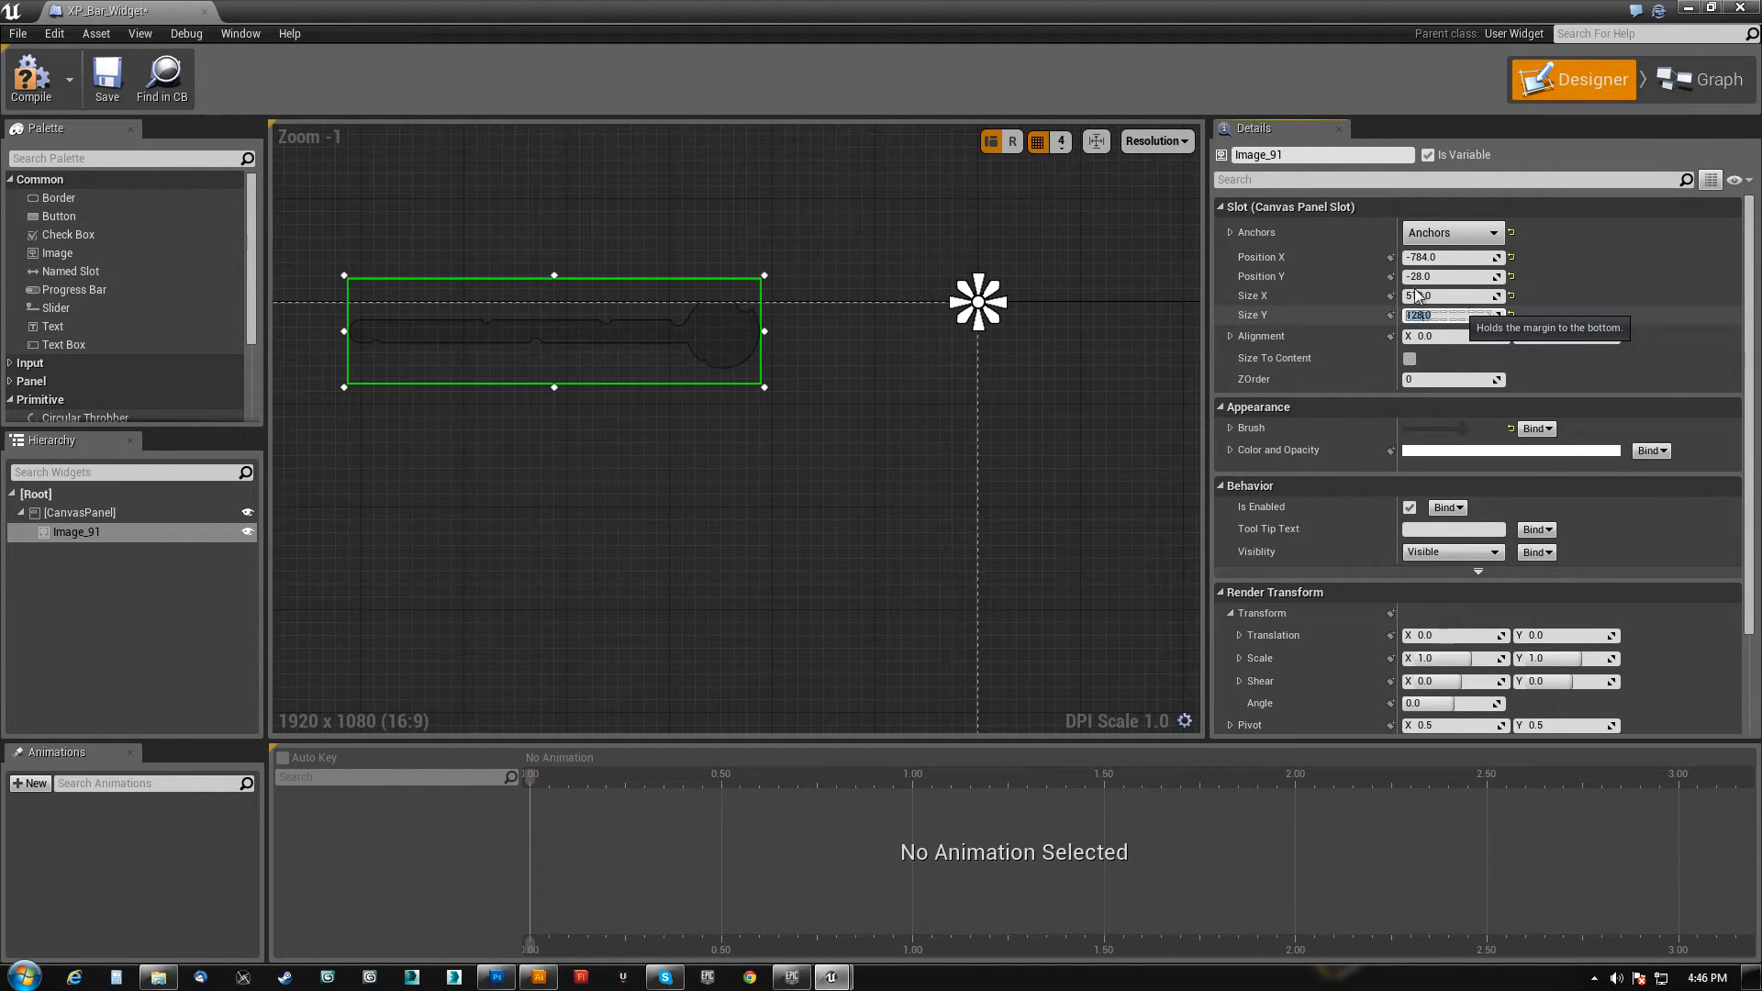
{"action": "left_click_drag", "start_coordinate": [732, 360], "coordinate": [917, 379]}
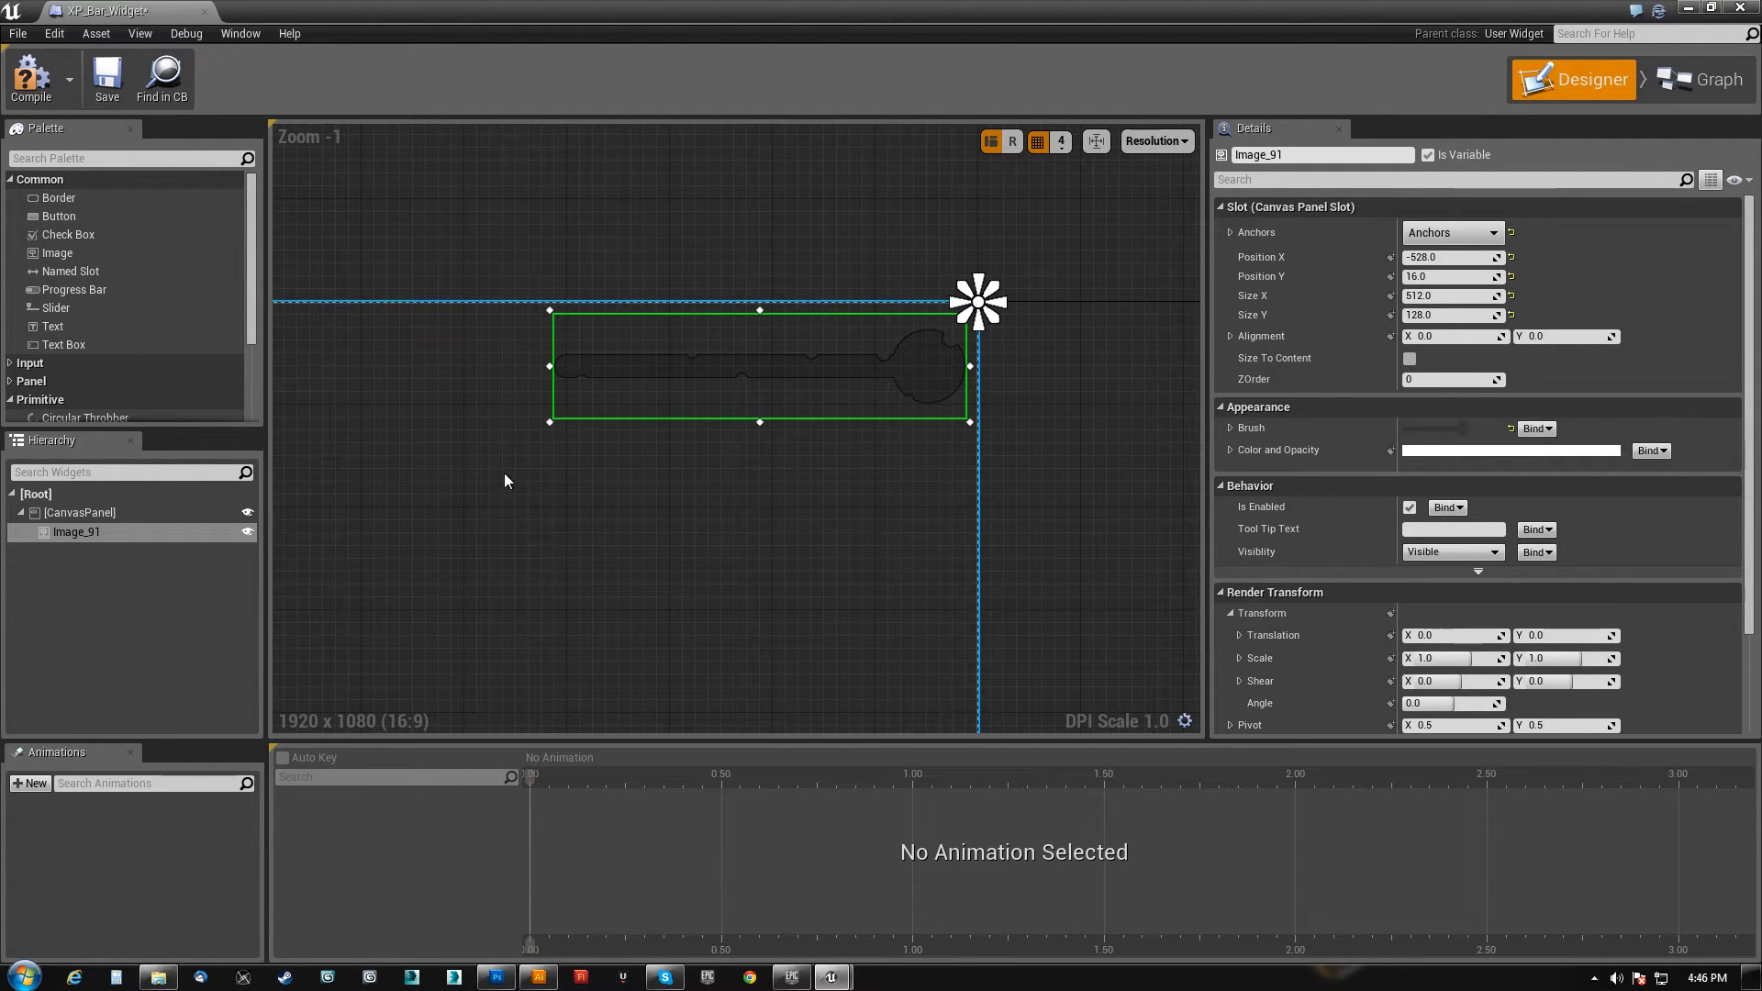
- Rename the background image widget to XPBar_BG
{"action": "scroll", "coordinate": [725, 408], "scroll_direction": "up", "scroll_amount": 3}
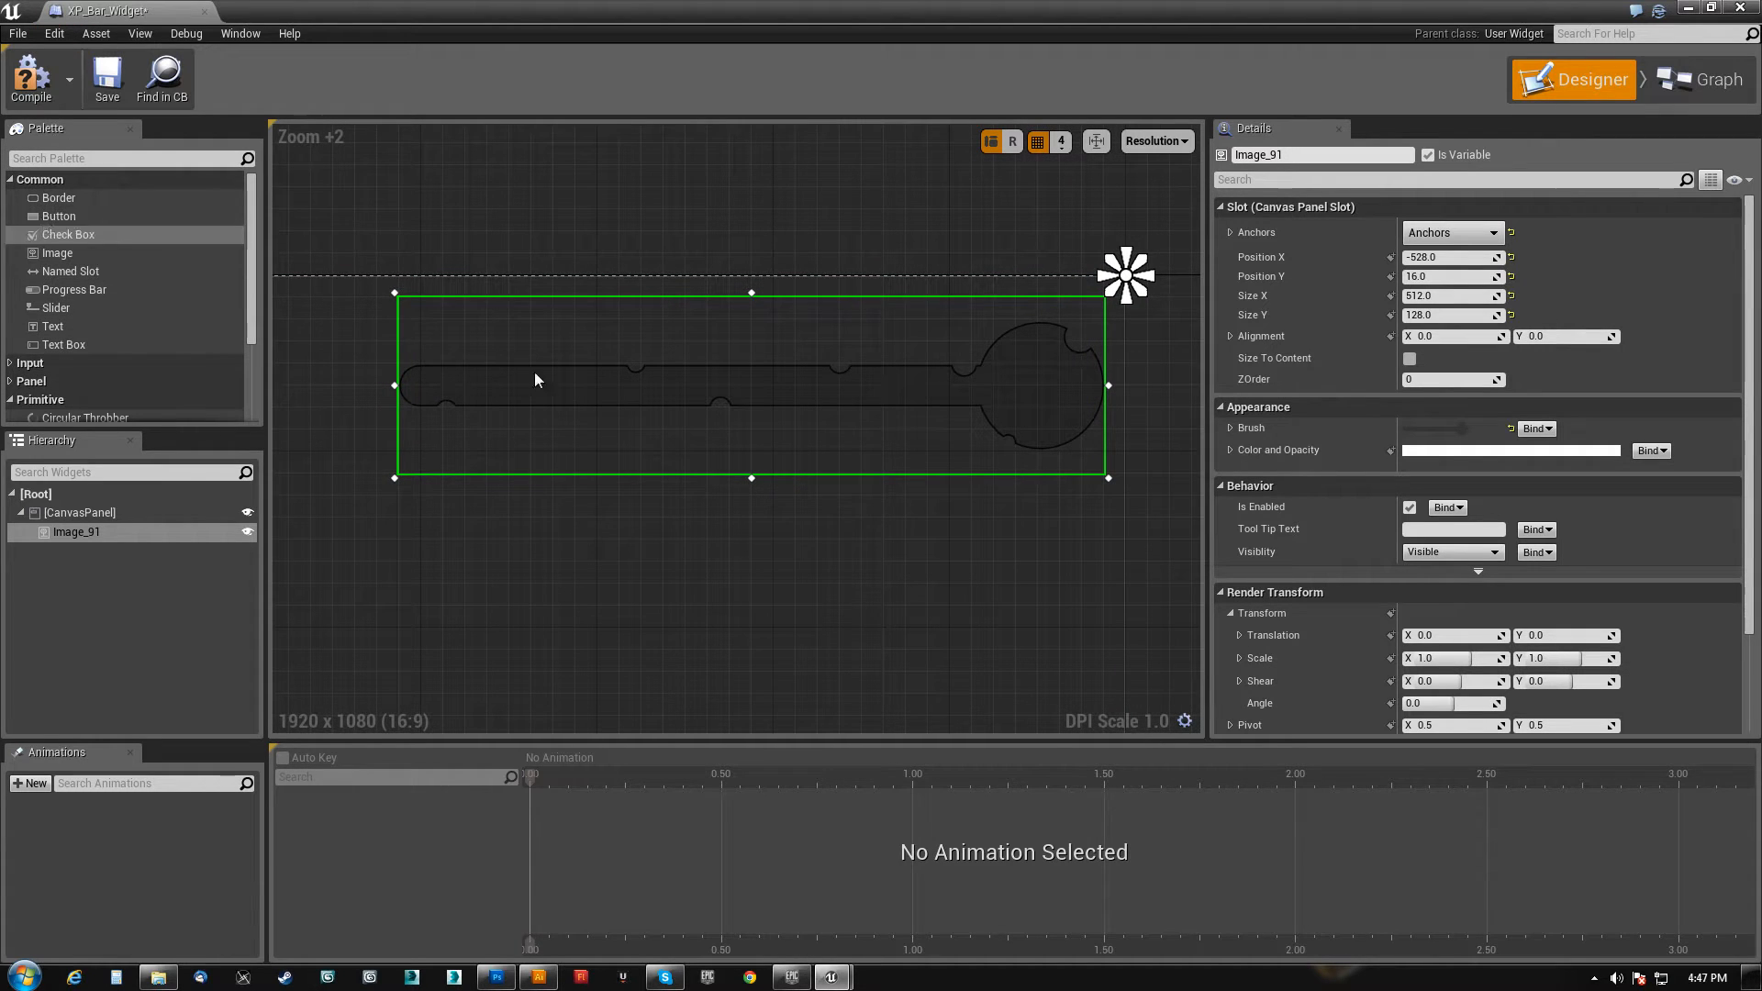
{"action": "right_click", "coordinate": [76, 526]}
{"action": "left_click", "coordinate": [67, 530]}
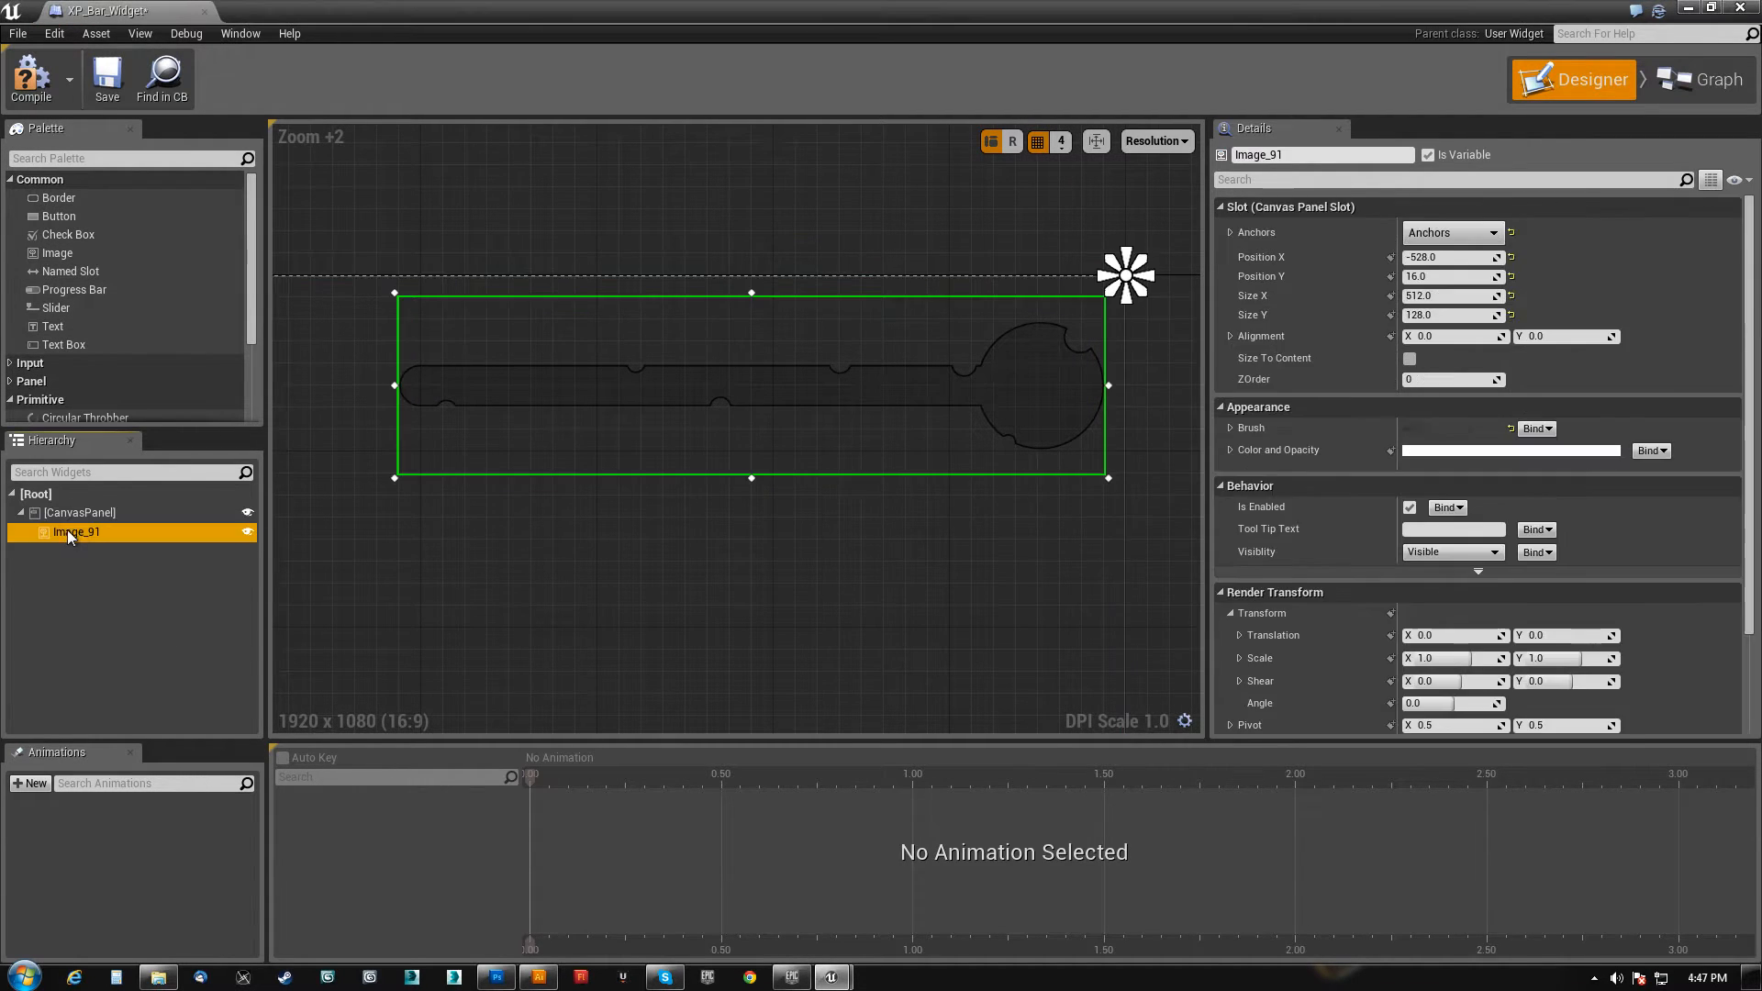
{"action": "left_click", "coordinate": [1295, 154]}
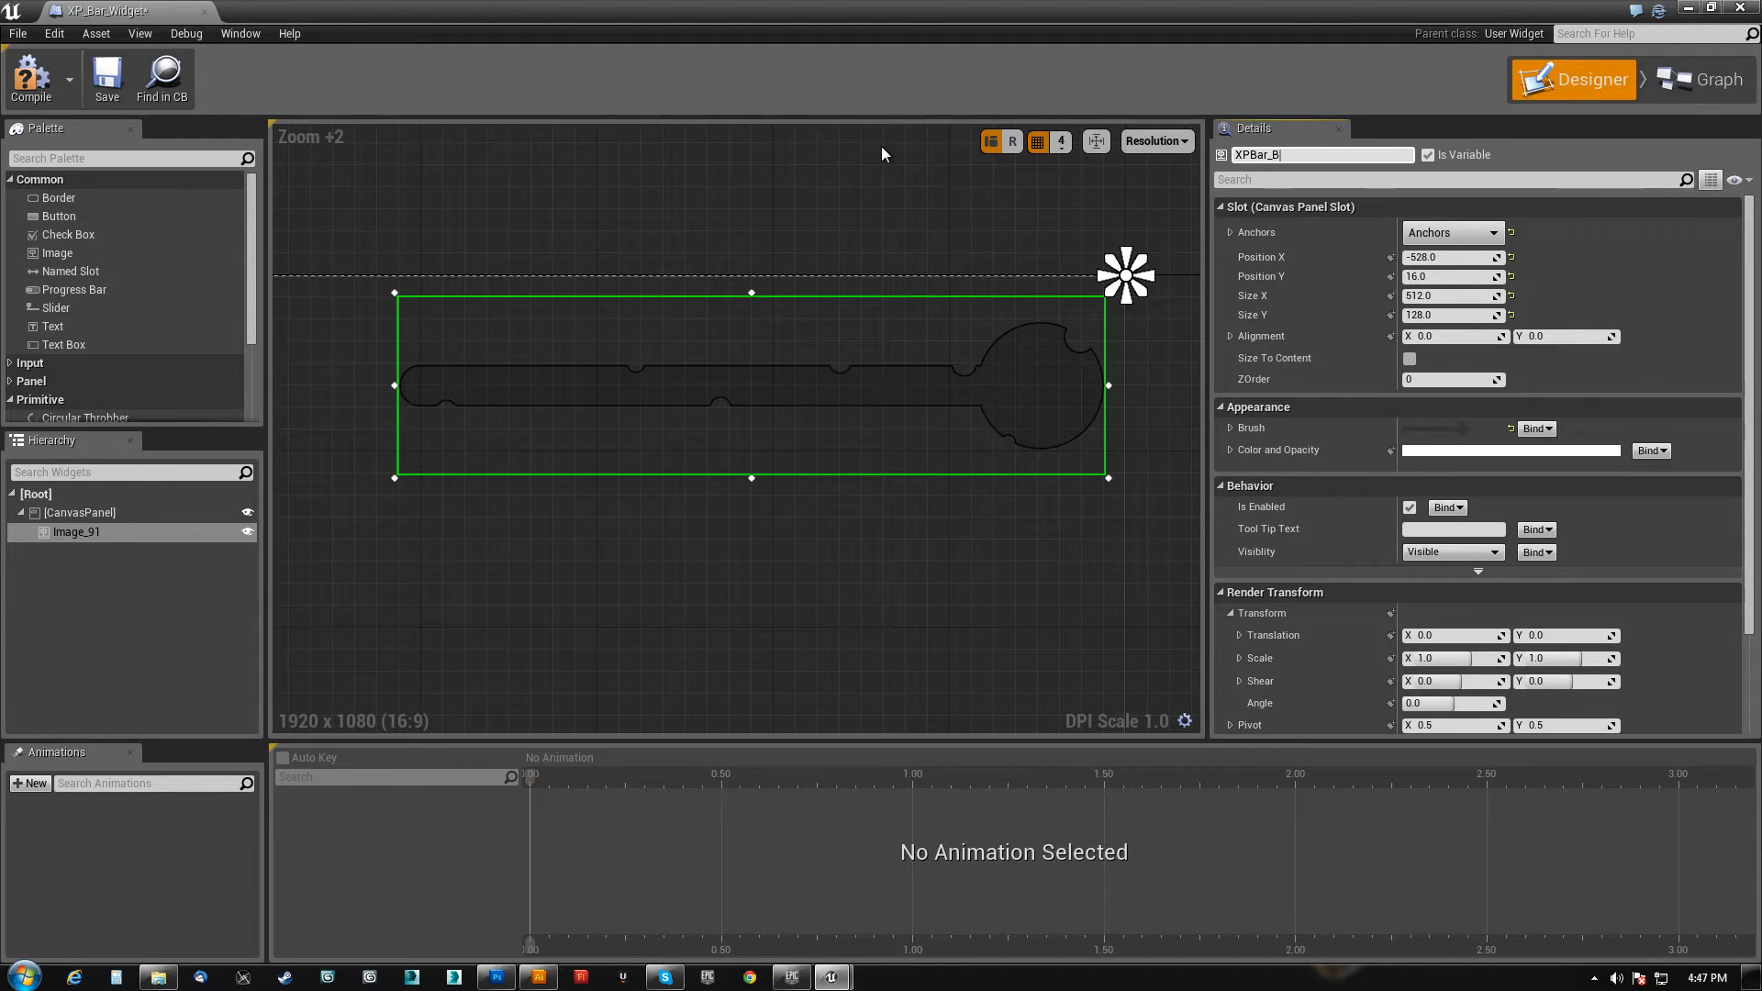
{"action": "key", "text": "Return"}
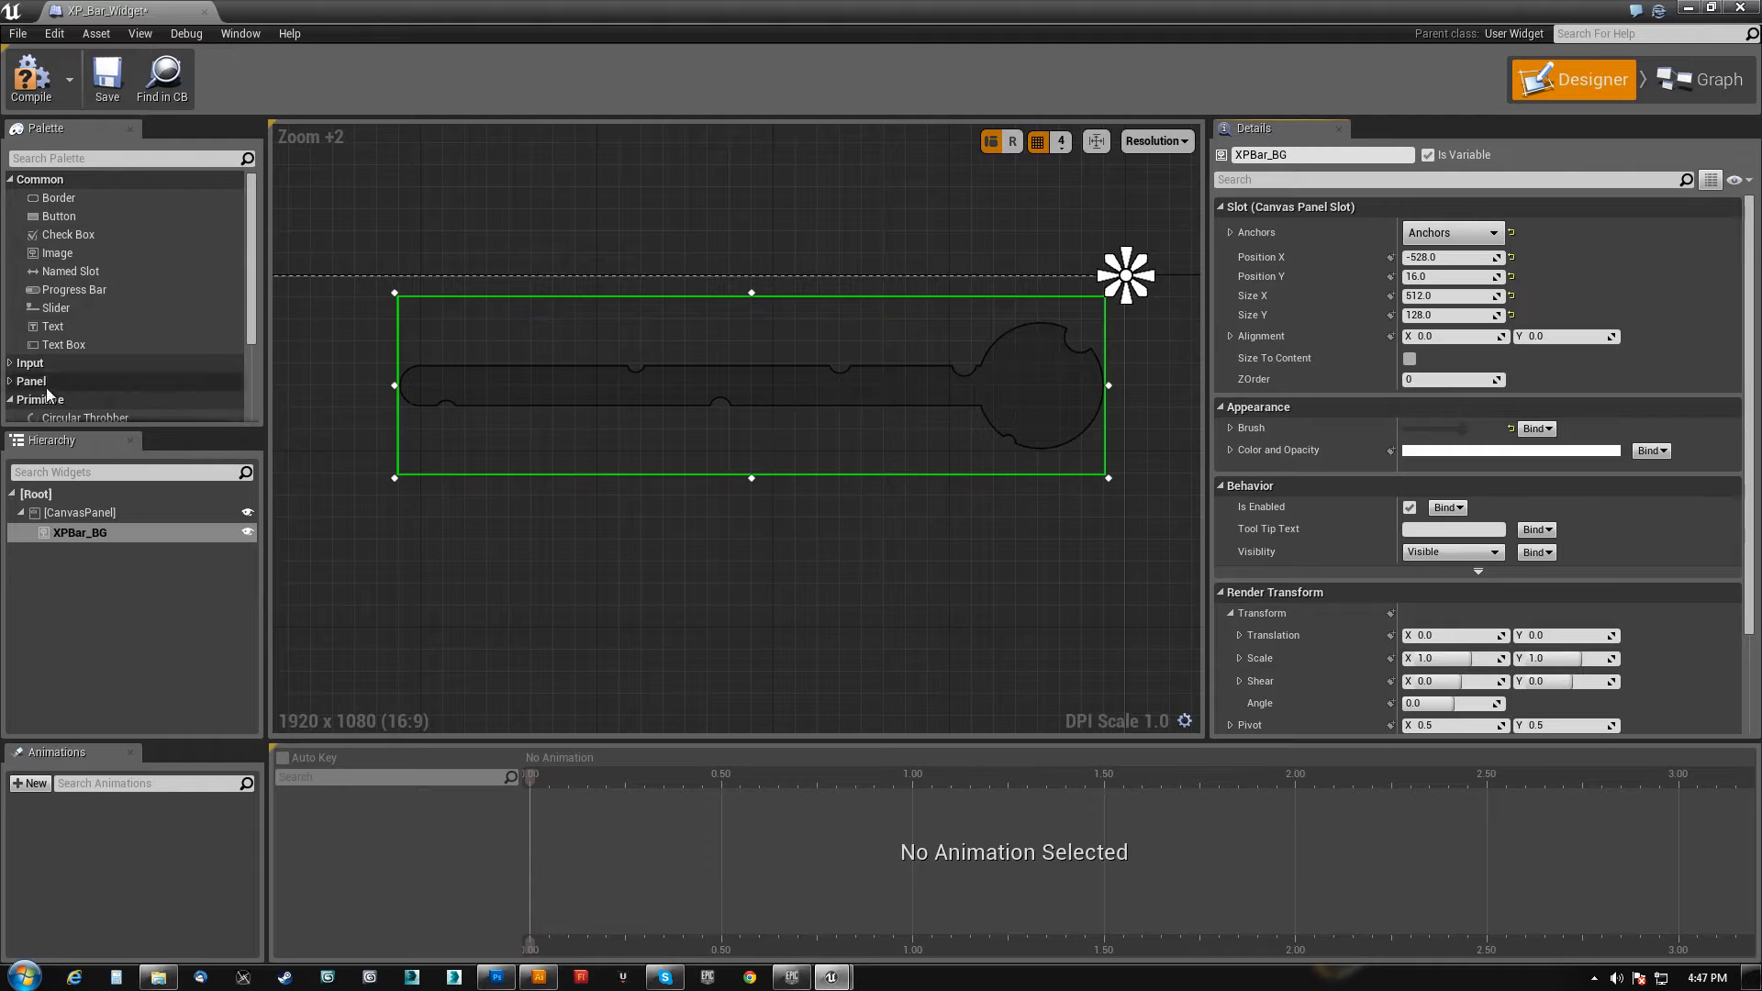
{"action": "right_click", "coordinate": [85, 532]}
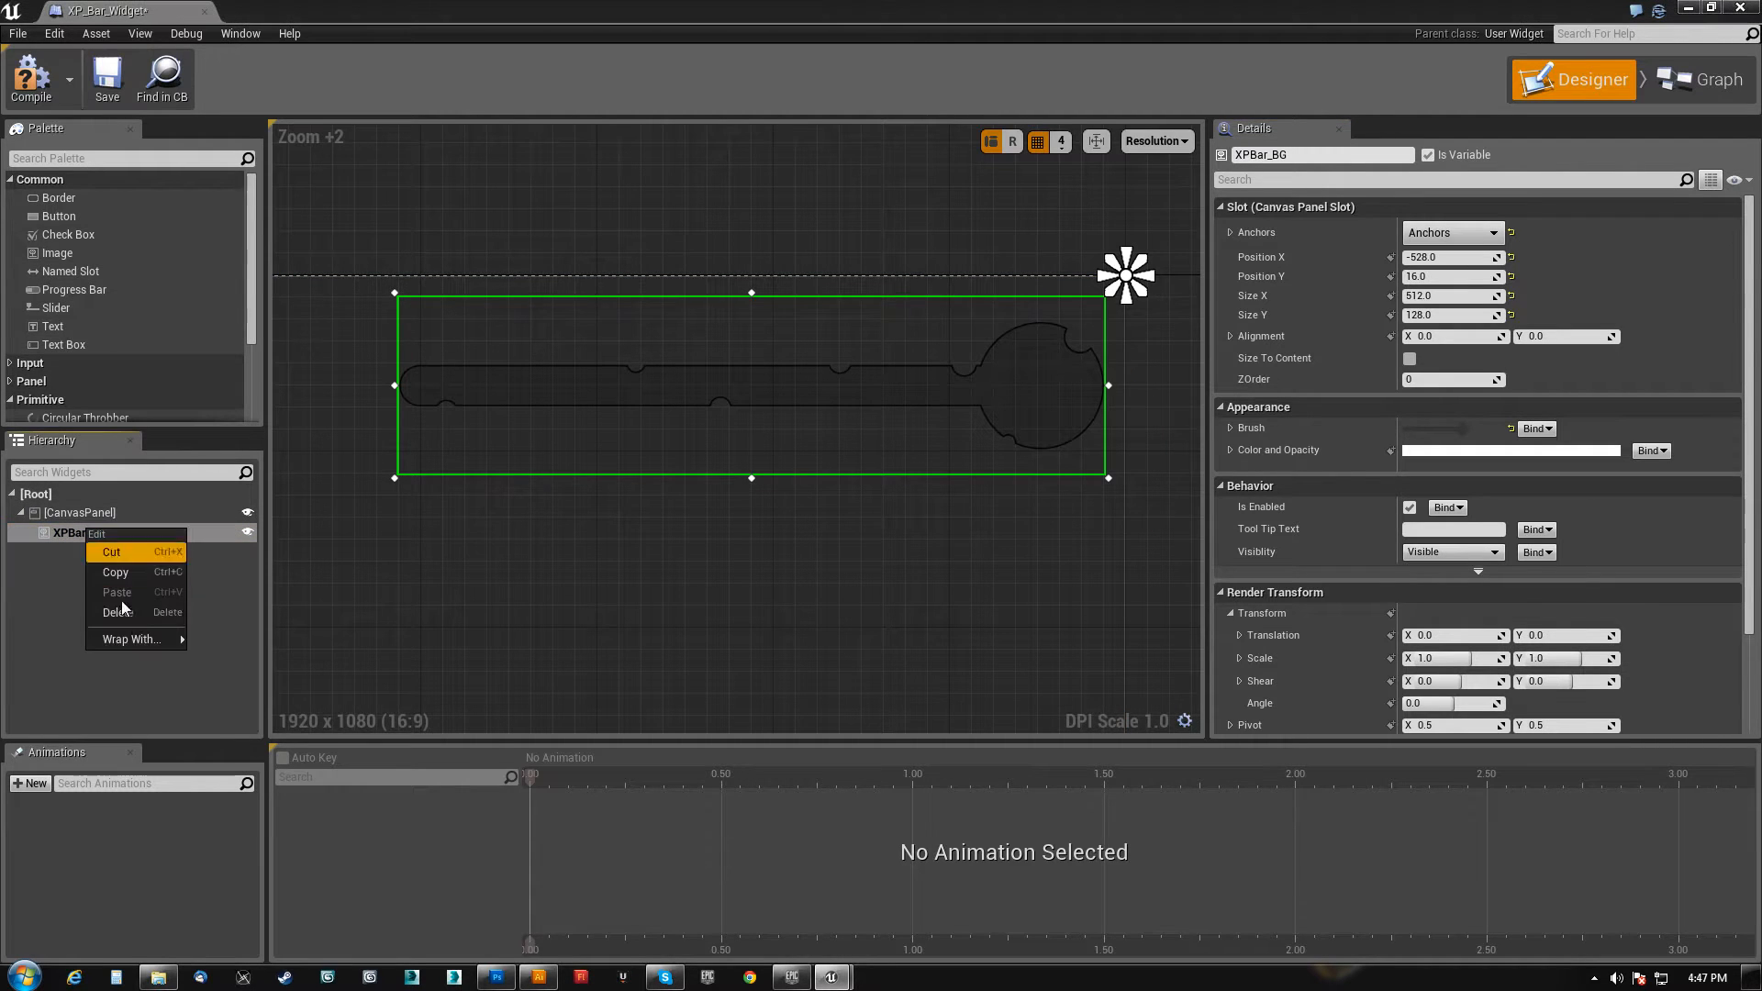
{"action": "left_click", "coordinate": [256, 572]}
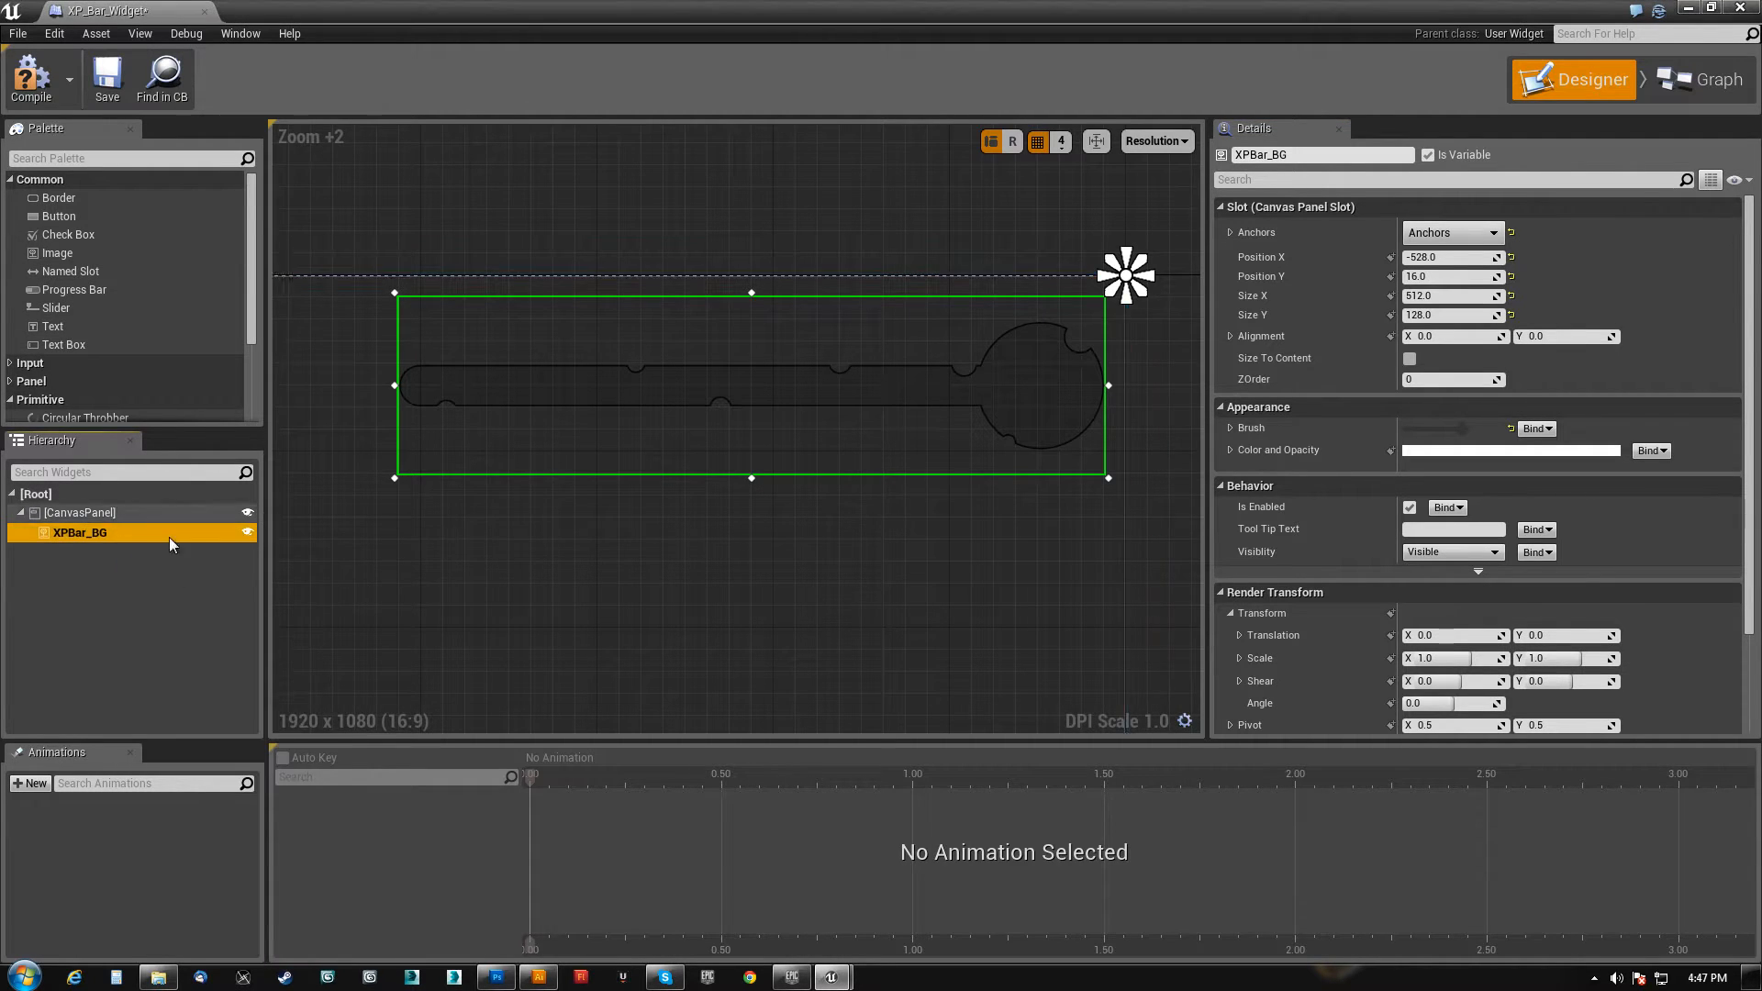
- Paste a copy of the XP bar background image onto the canvas and enlarge it beneath the original to about 503 by 107
{"action": "right_click", "coordinate": [558, 562]}
{"action": "left_click", "coordinate": [602, 621]}
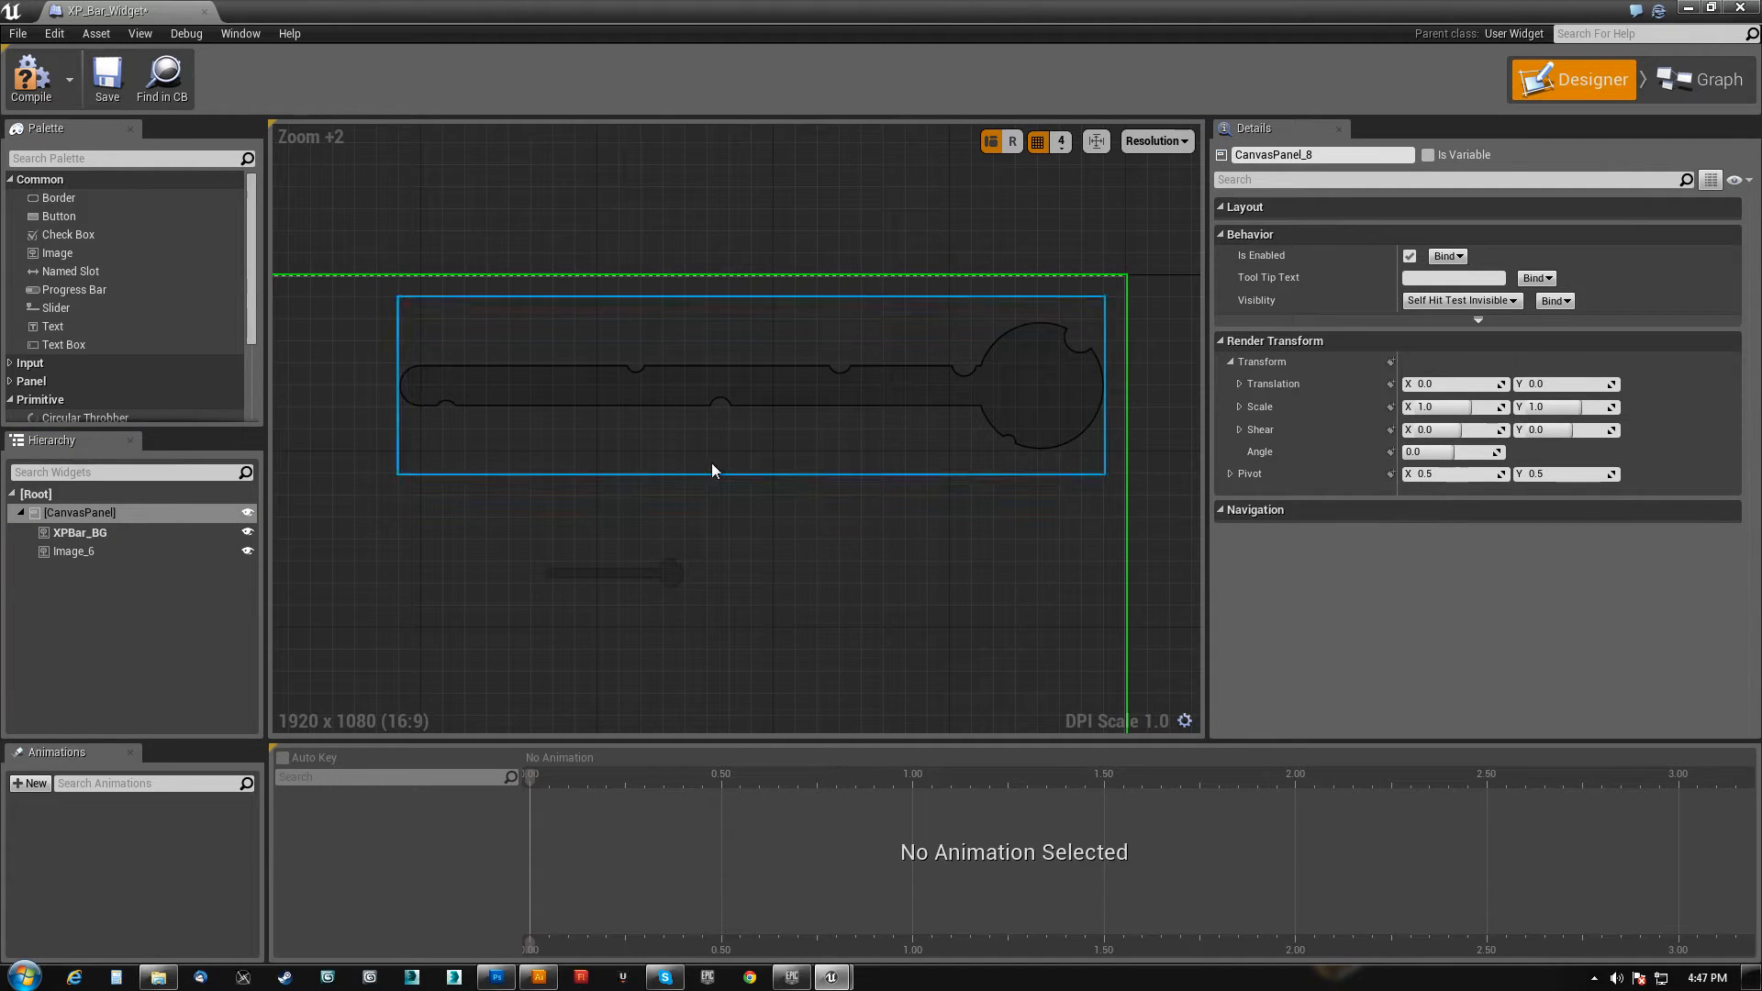
{"action": "left_click_drag", "start_coordinate": [673, 575], "coordinate": [1111, 591]}
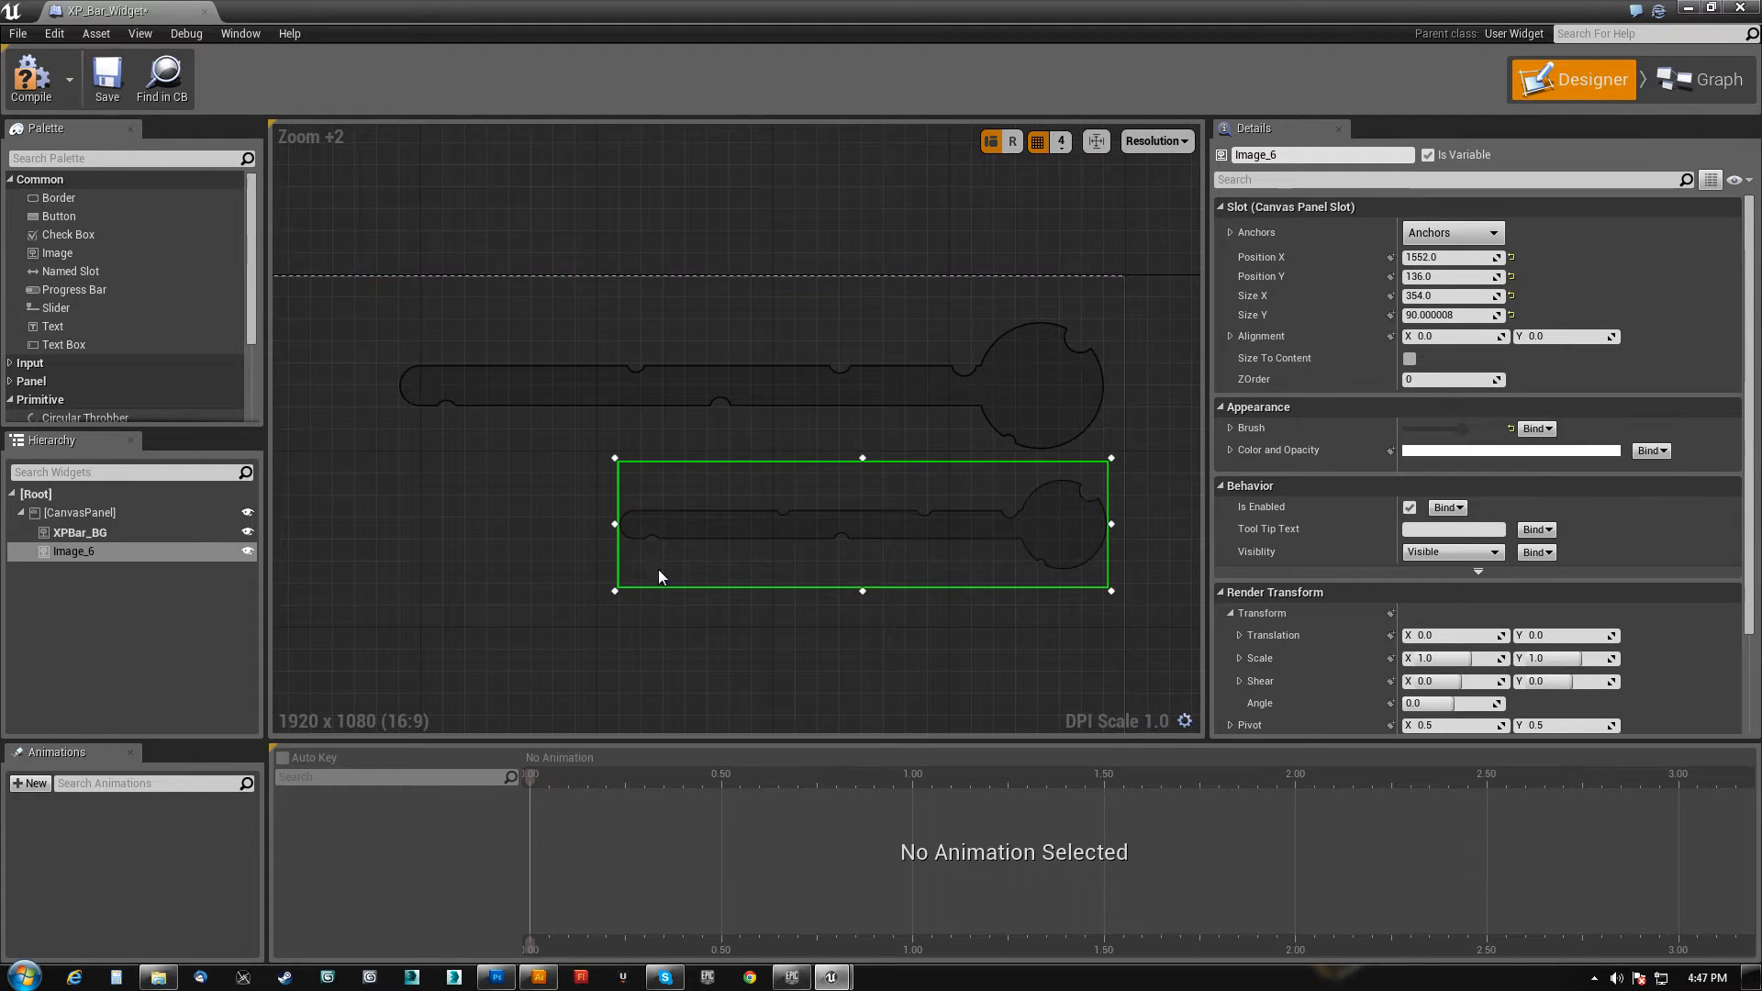
{"action": "left_click_drag", "start_coordinate": [617, 588], "coordinate": [411, 614]}
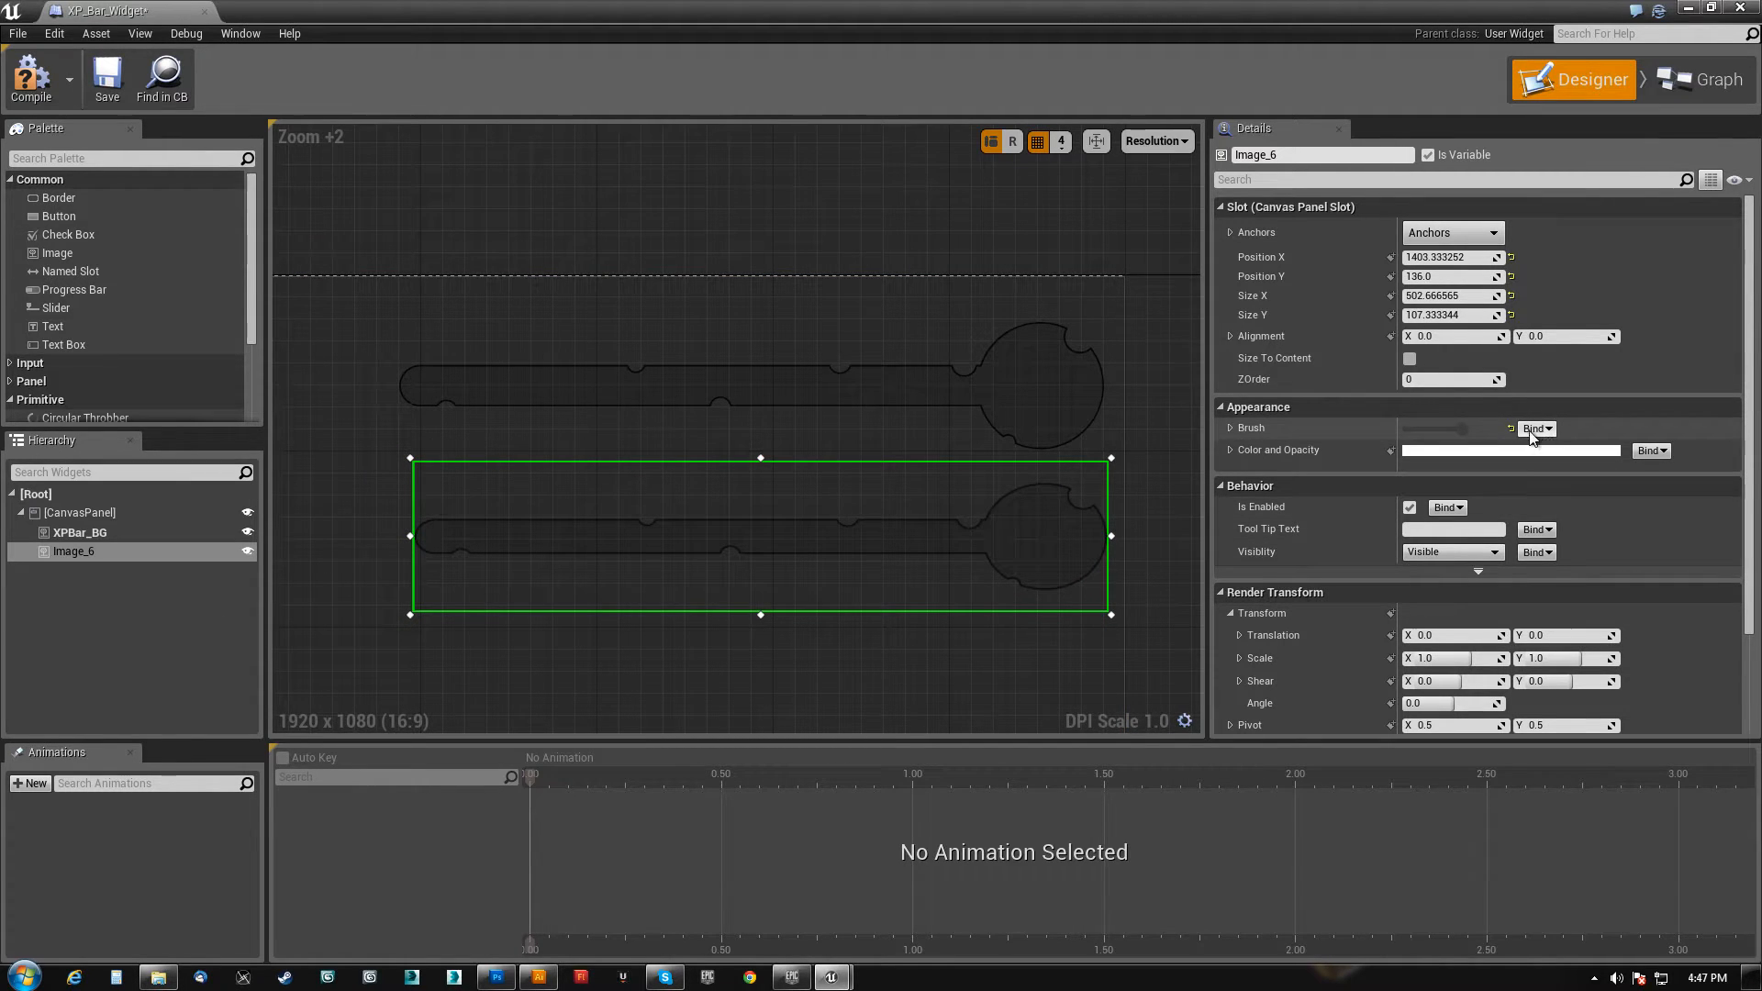
- Change the pasted image's brush to the XPBar_Bar texture and set its size to 512 by 128
{"action": "left_click", "coordinate": [1230, 427]}
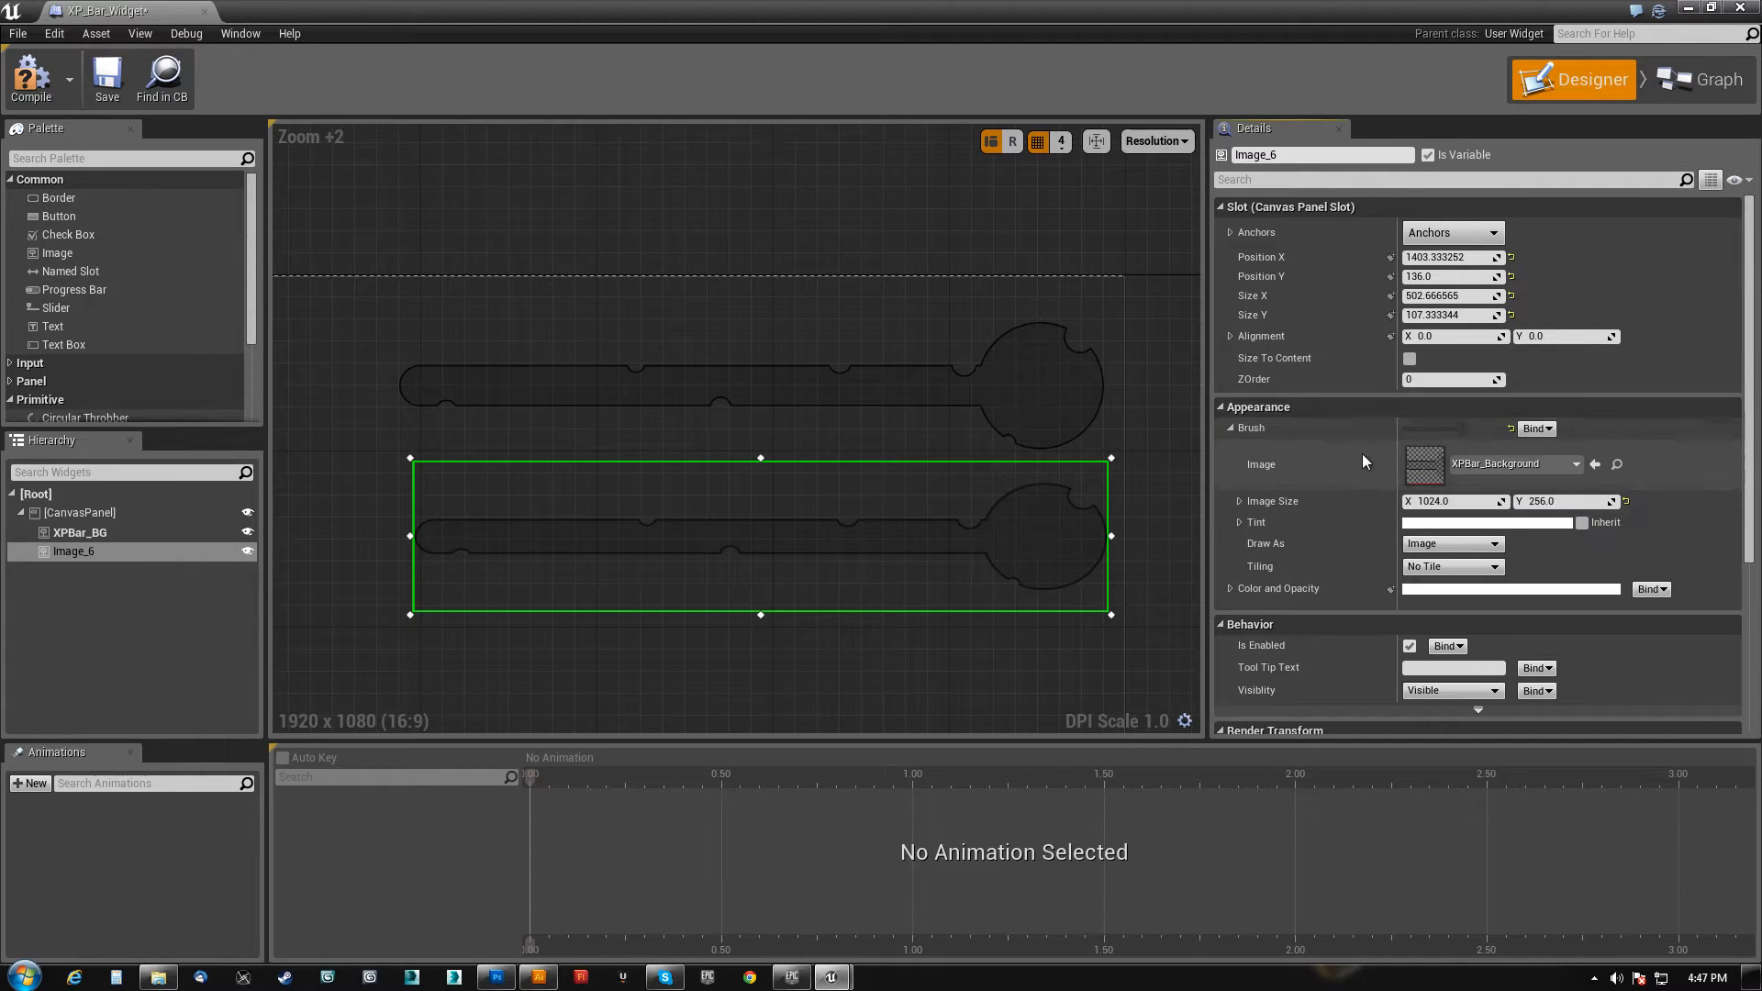
{"action": "left_click", "coordinate": [1579, 463]}
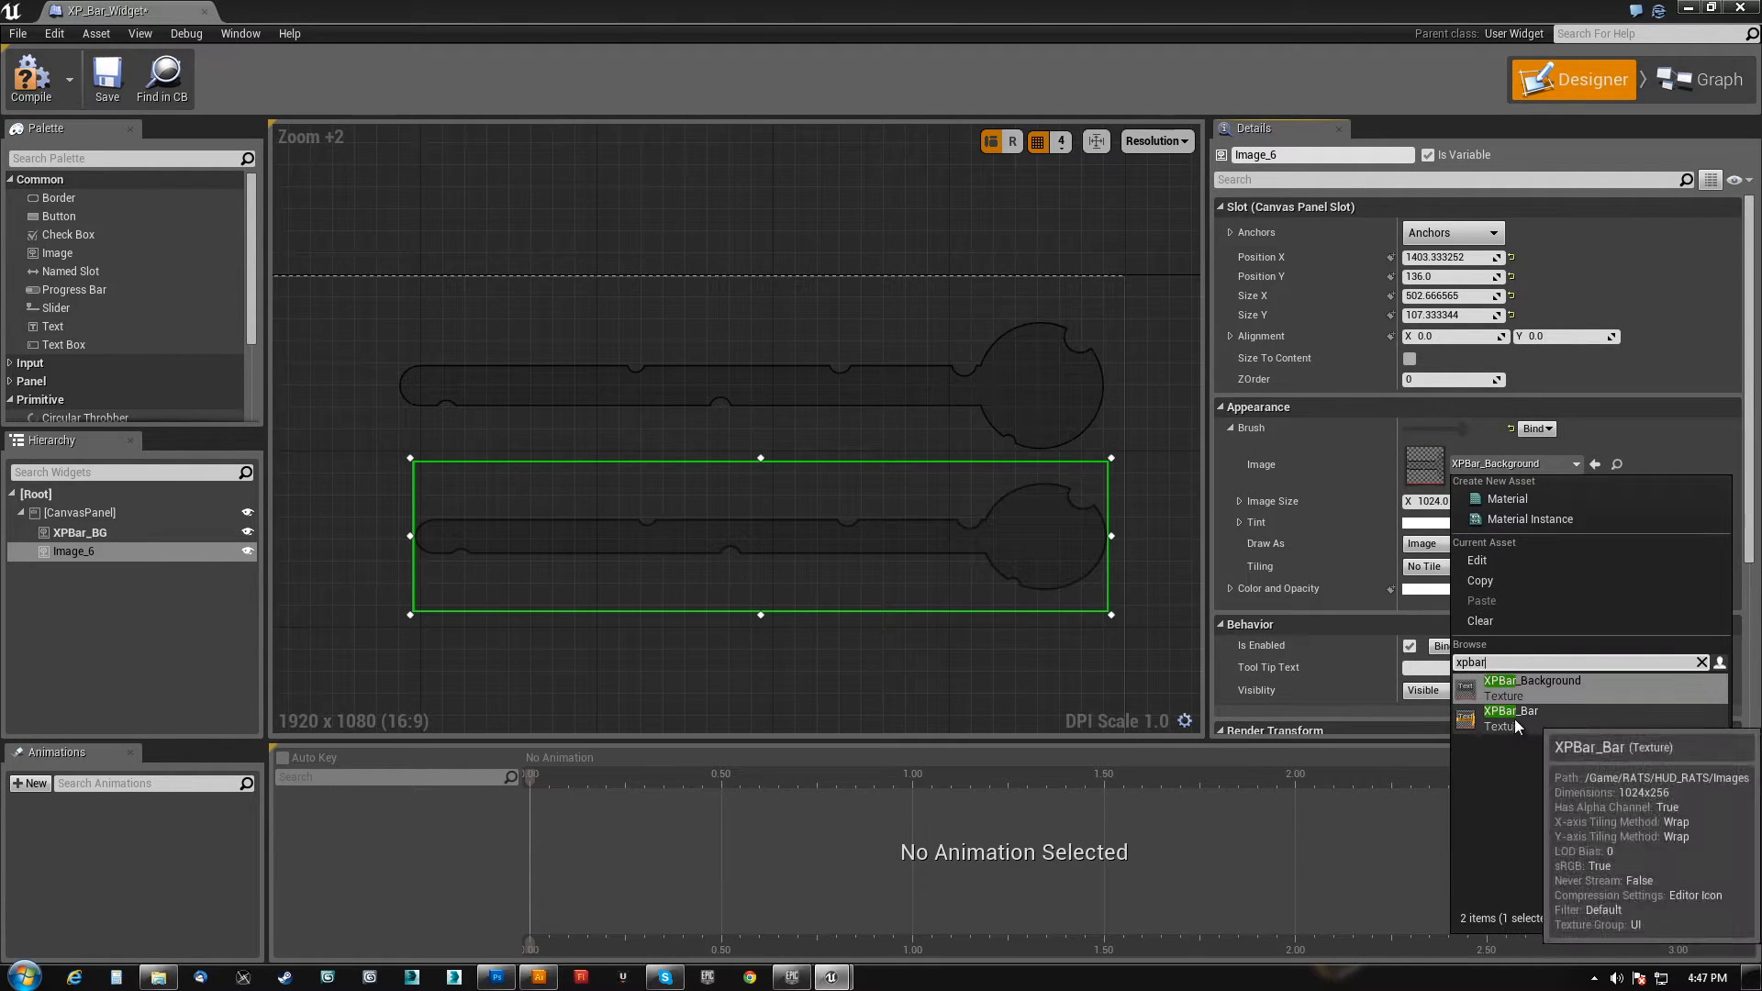
{"action": "left_click", "coordinate": [1514, 718]}
{"action": "left_click", "coordinate": [1446, 296]}
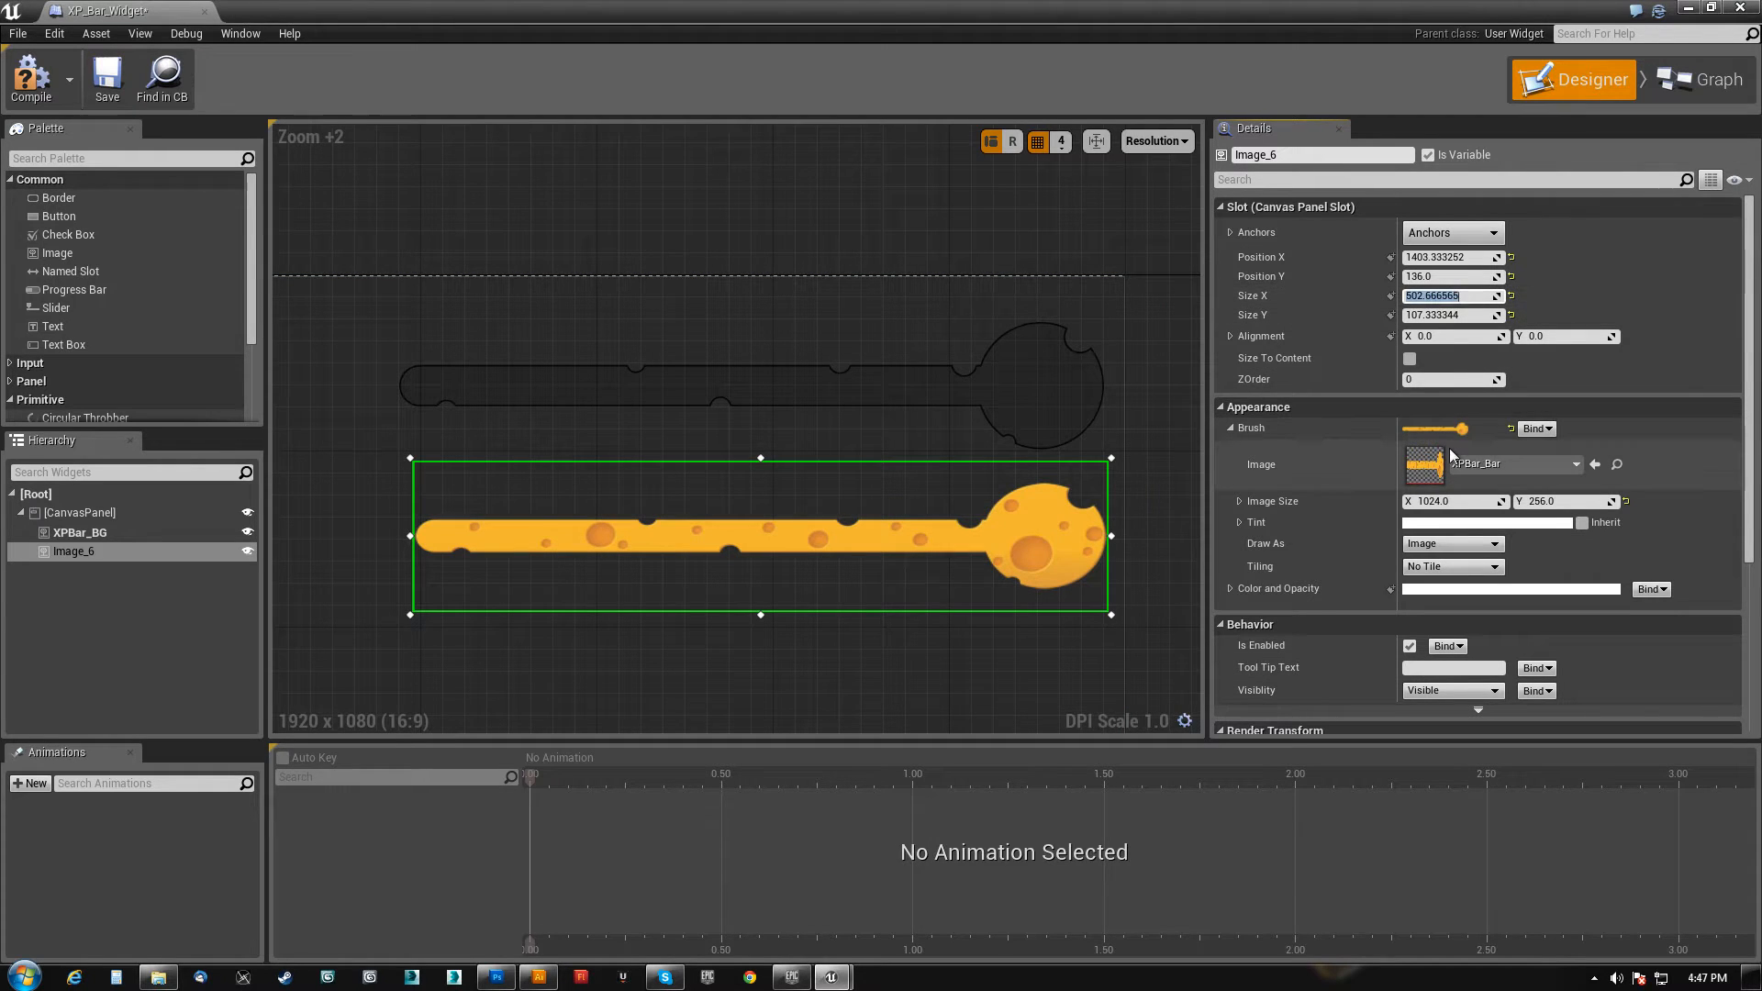
{"action": "key", "text": "Tab"}
{"action": "type", "text": "128"}
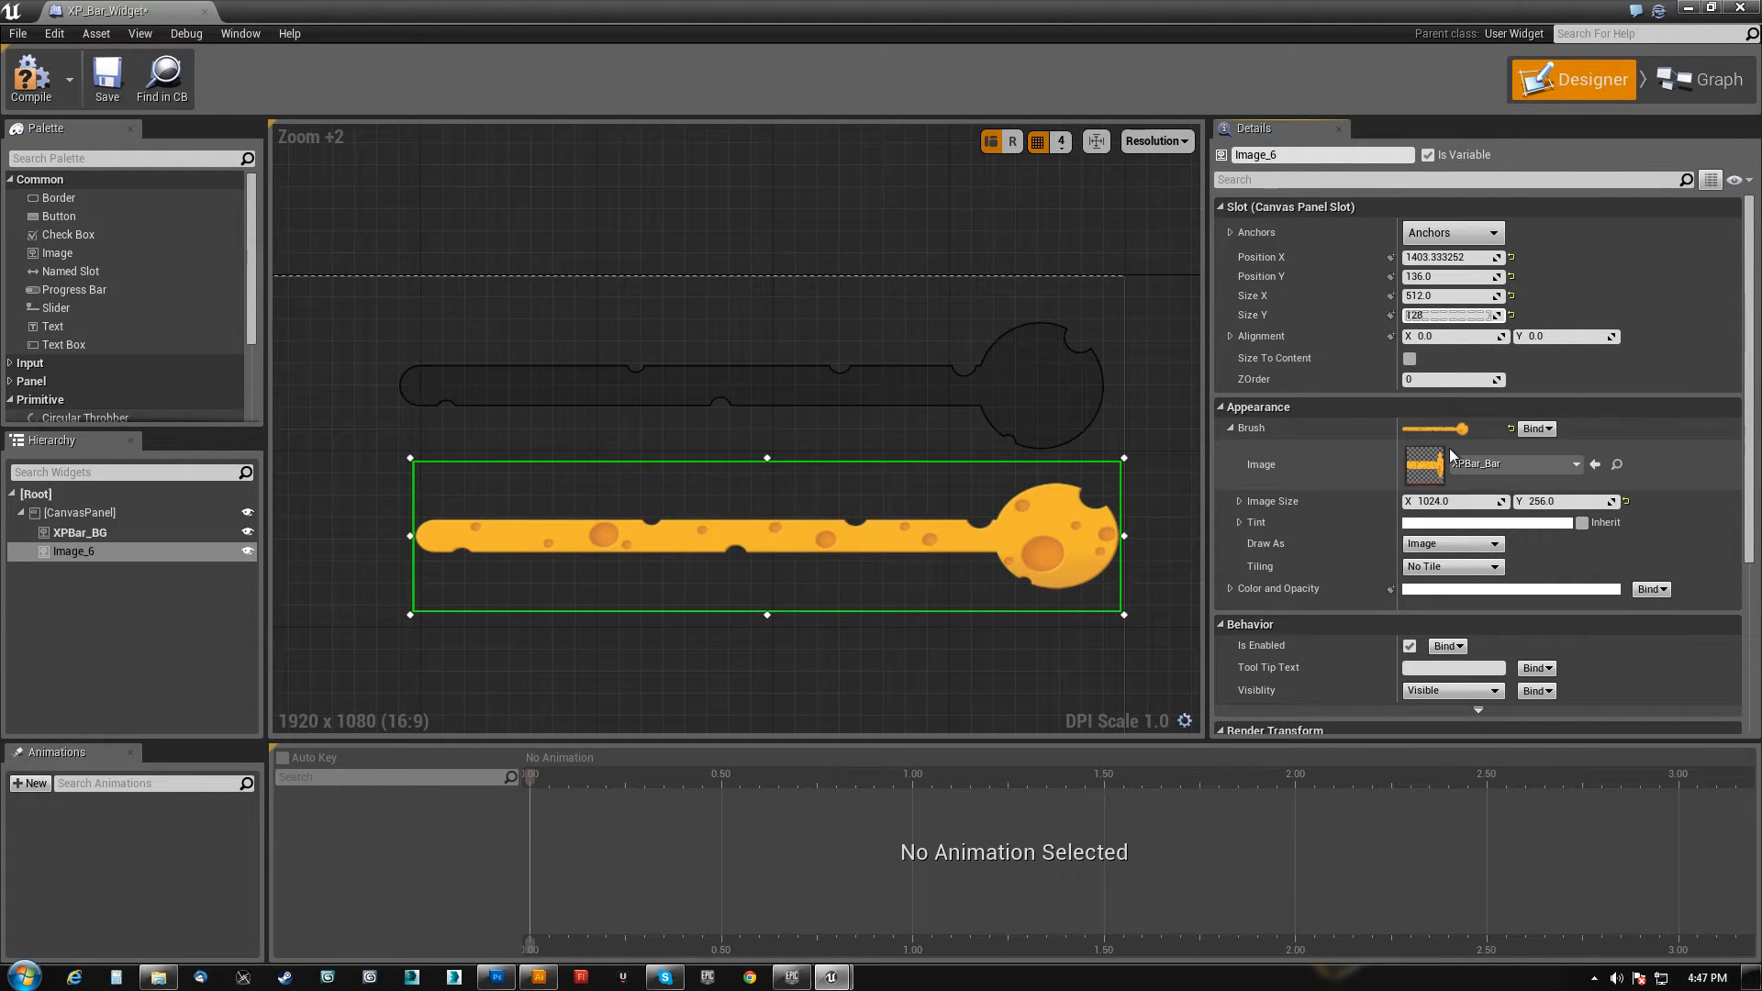
{"action": "key", "text": "Return"}
- Set the cheese bar image's position to X -528, Y 16, matching the XPBar_BG position values
{"action": "left_click", "coordinate": [1012, 378]}
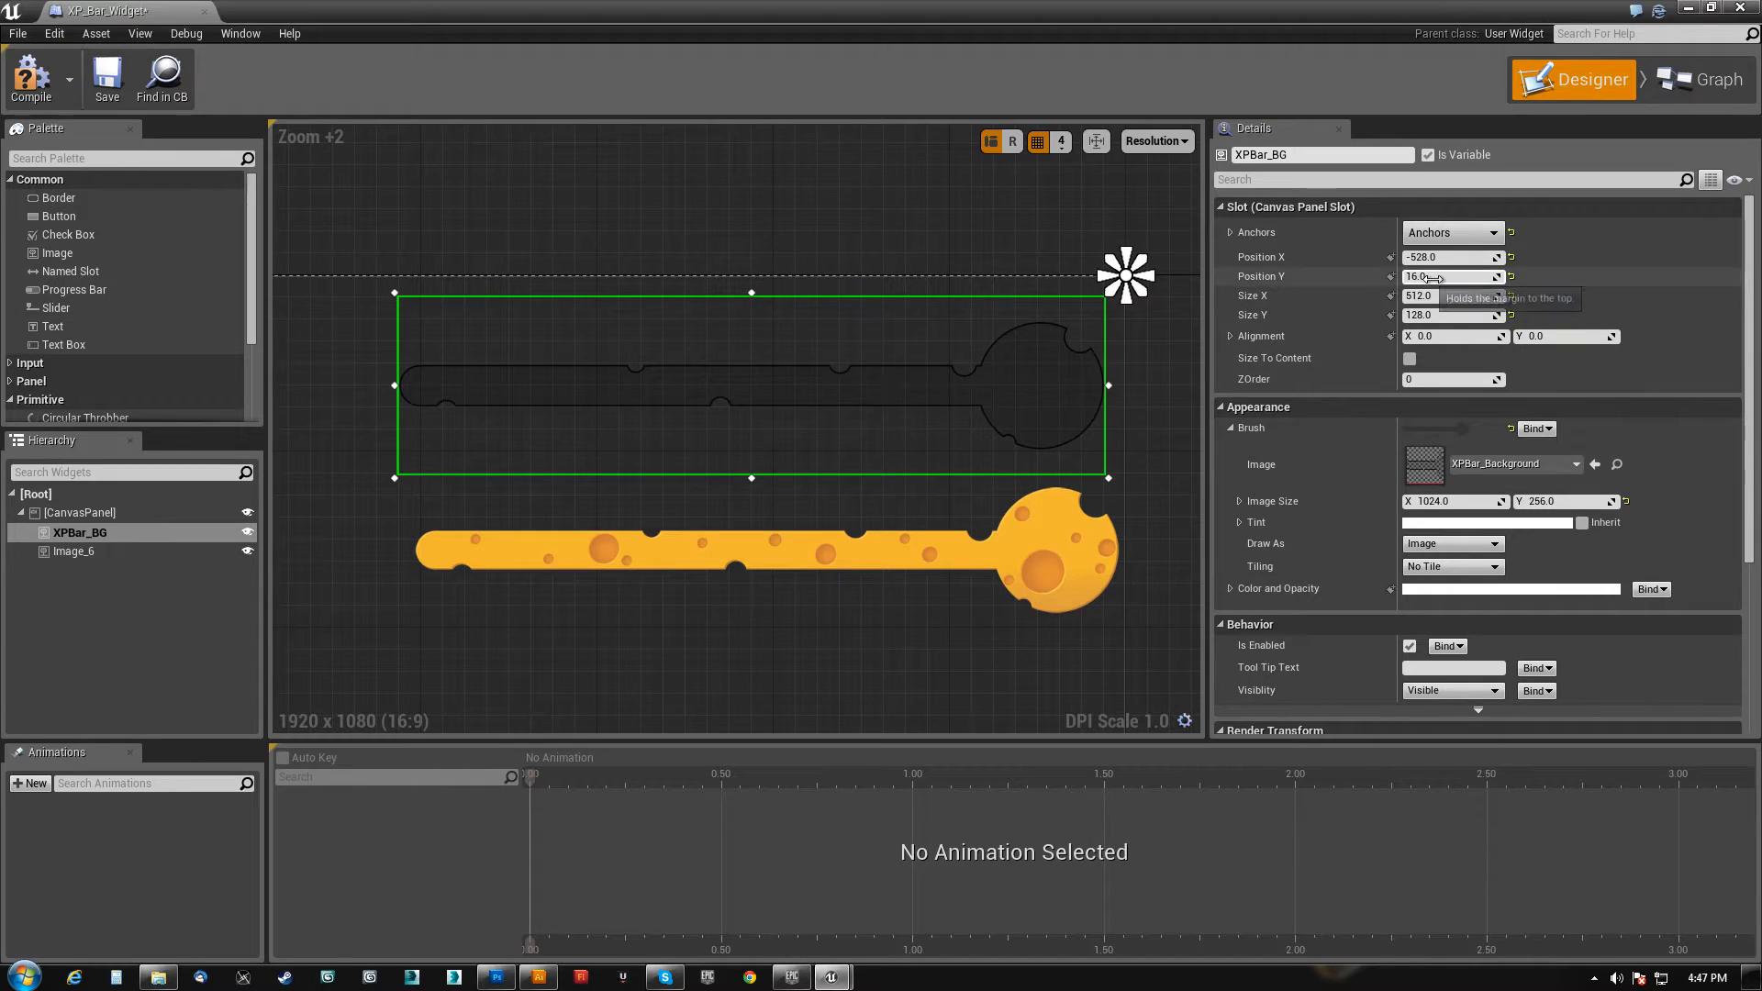
{"action": "left_click", "coordinate": [1077, 532]}
{"action": "left_click", "coordinate": [1445, 261]}
{"action": "type", "text": "-528"}
{"action": "key", "text": "Return"}
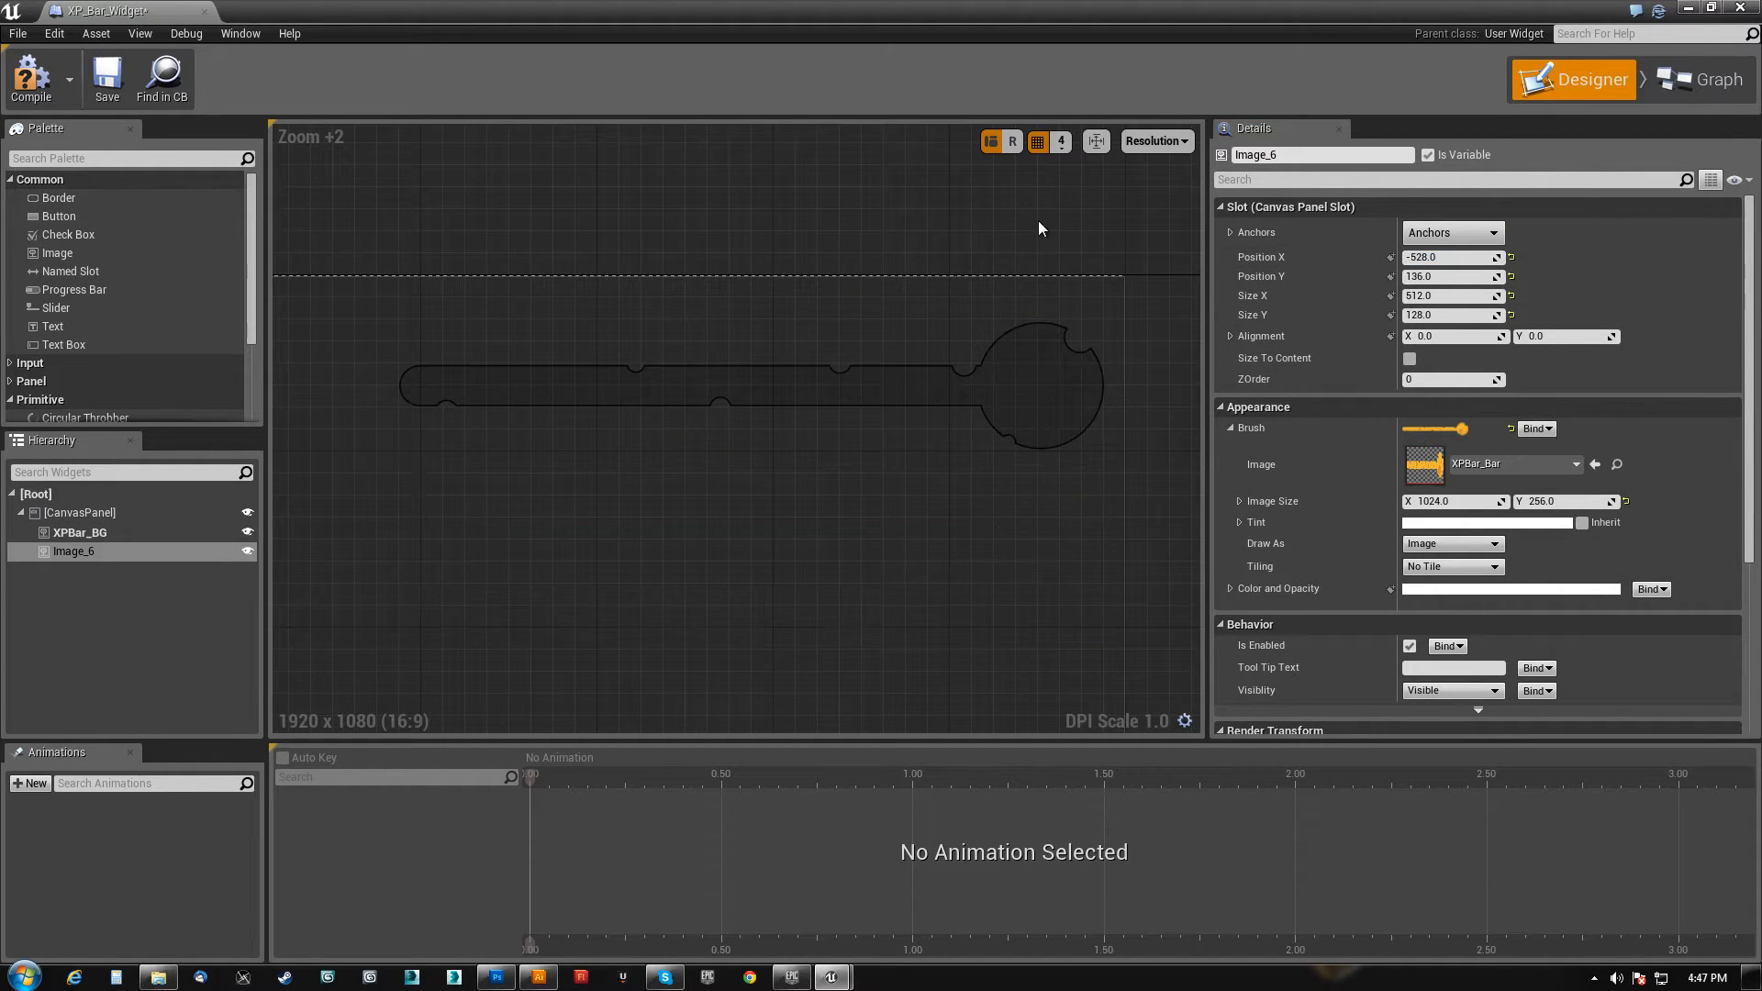
{"action": "left_click", "coordinate": [1041, 382]}
{"action": "left_click", "coordinate": [1446, 277]}
{"action": "left_click", "coordinate": [73, 551]}
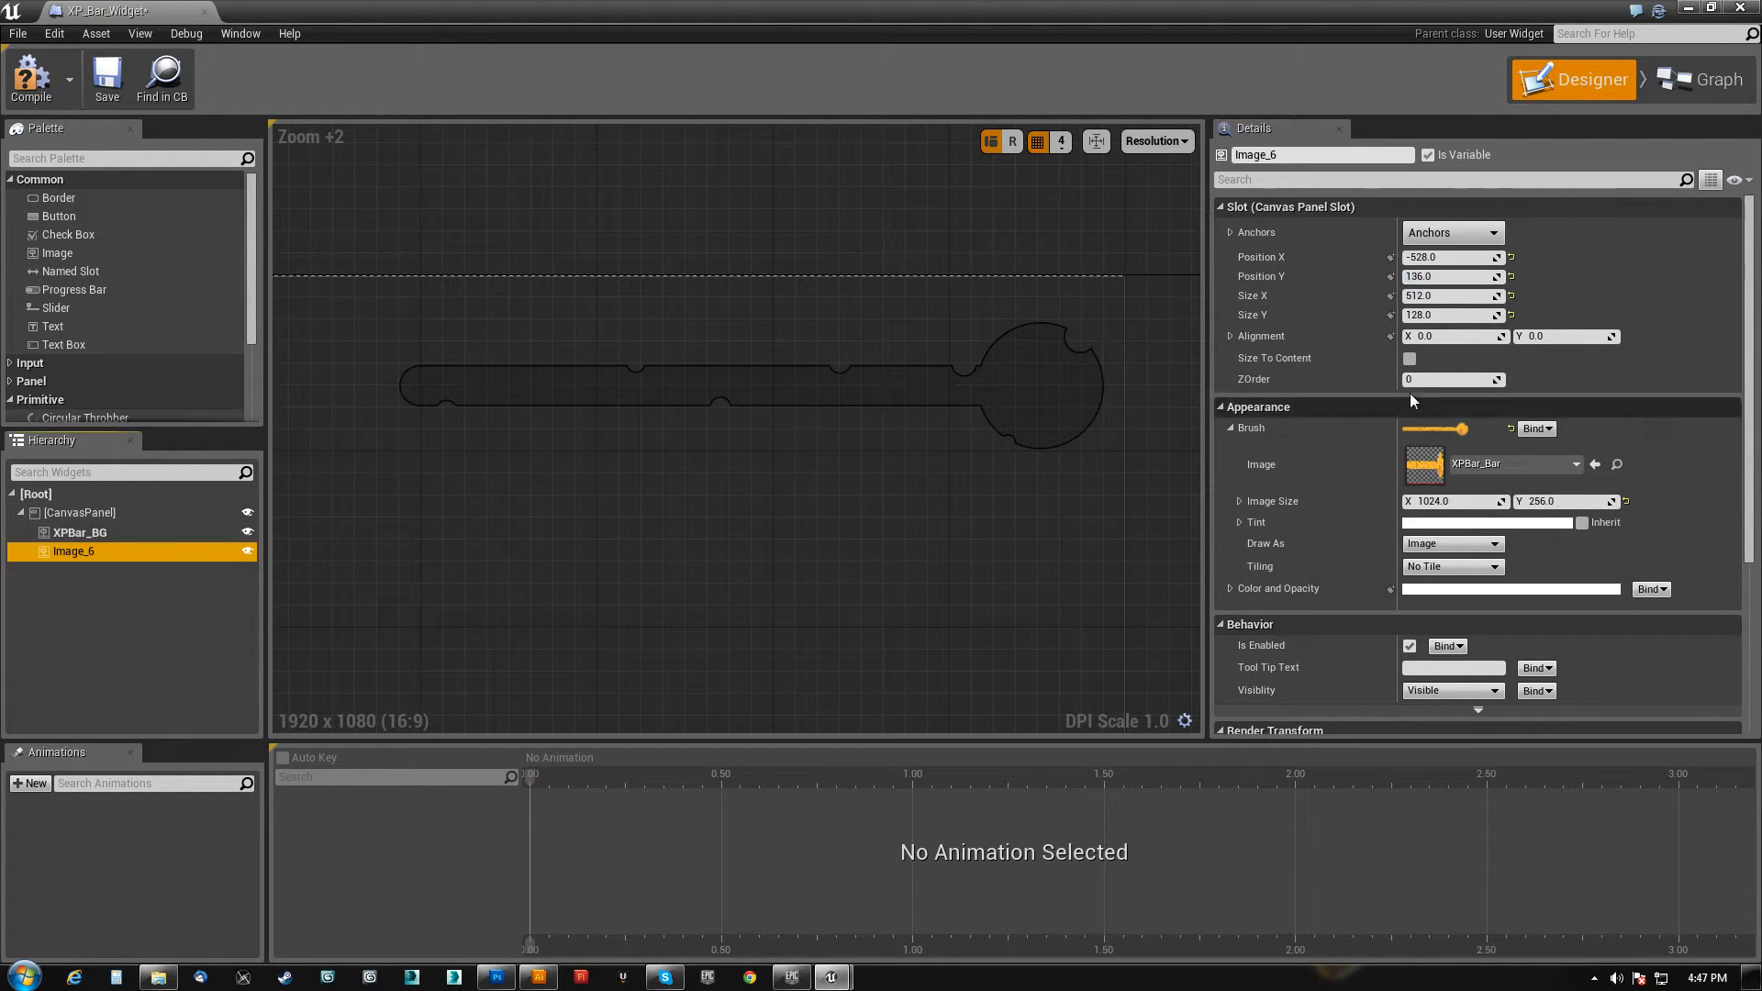
- Anchor the cheese bar image to the top-right corner of the canvas
{"action": "right_click", "coordinate": [993, 552]}
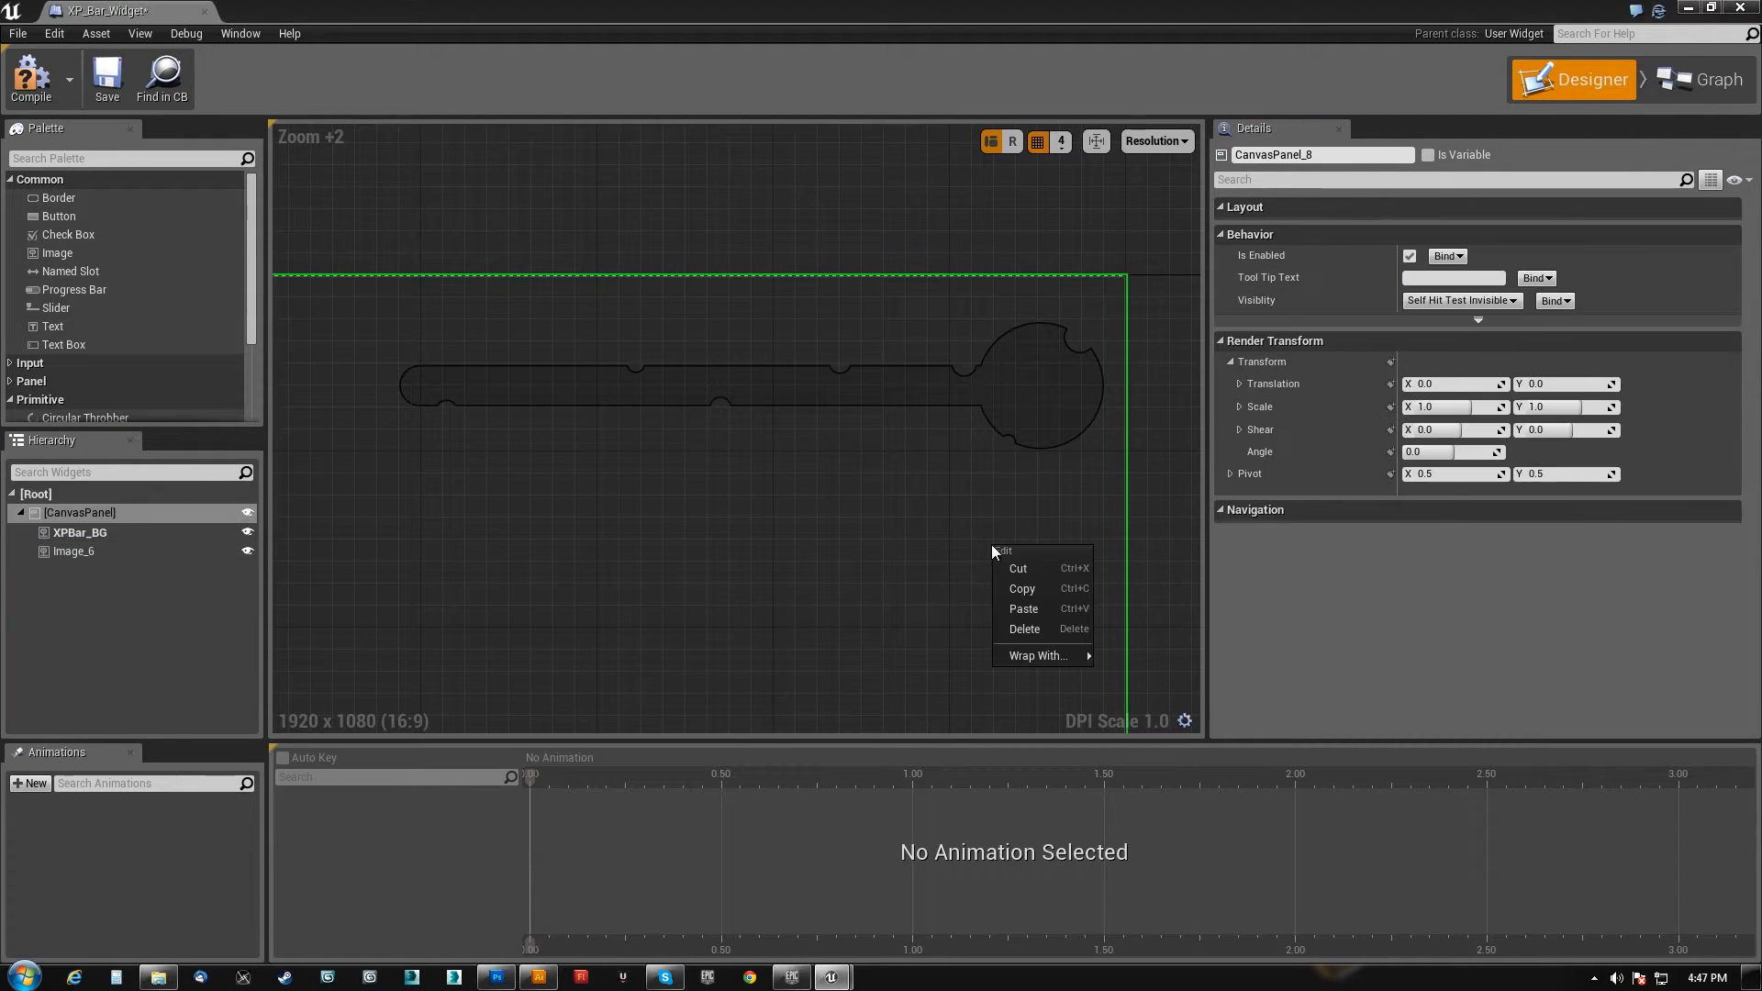
{"action": "right_click_drag", "start_coordinate": [815, 574], "coordinate": [1182, 448]}
{"action": "scroll", "coordinate": [620, 493], "scroll_direction": "down", "scroll_amount": 6}
{"action": "right_click_drag", "start_coordinate": [413, 459], "coordinate": [1394, 251]}
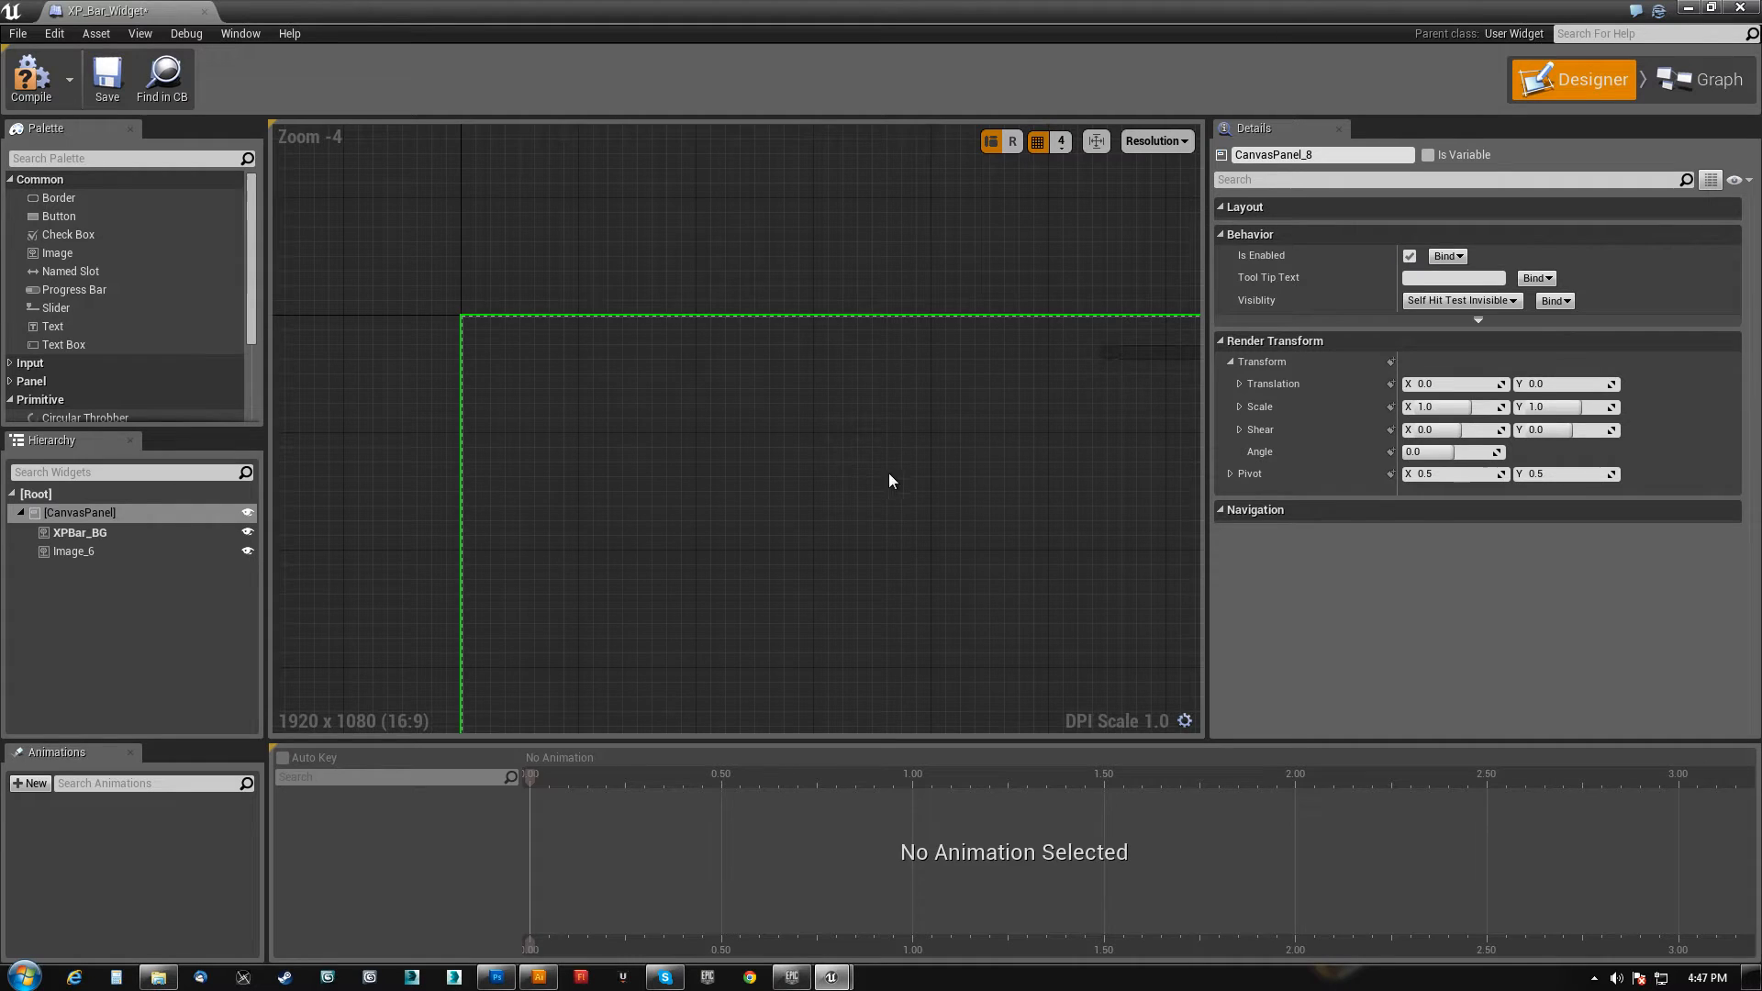
{"action": "left_click", "coordinate": [73, 551]}
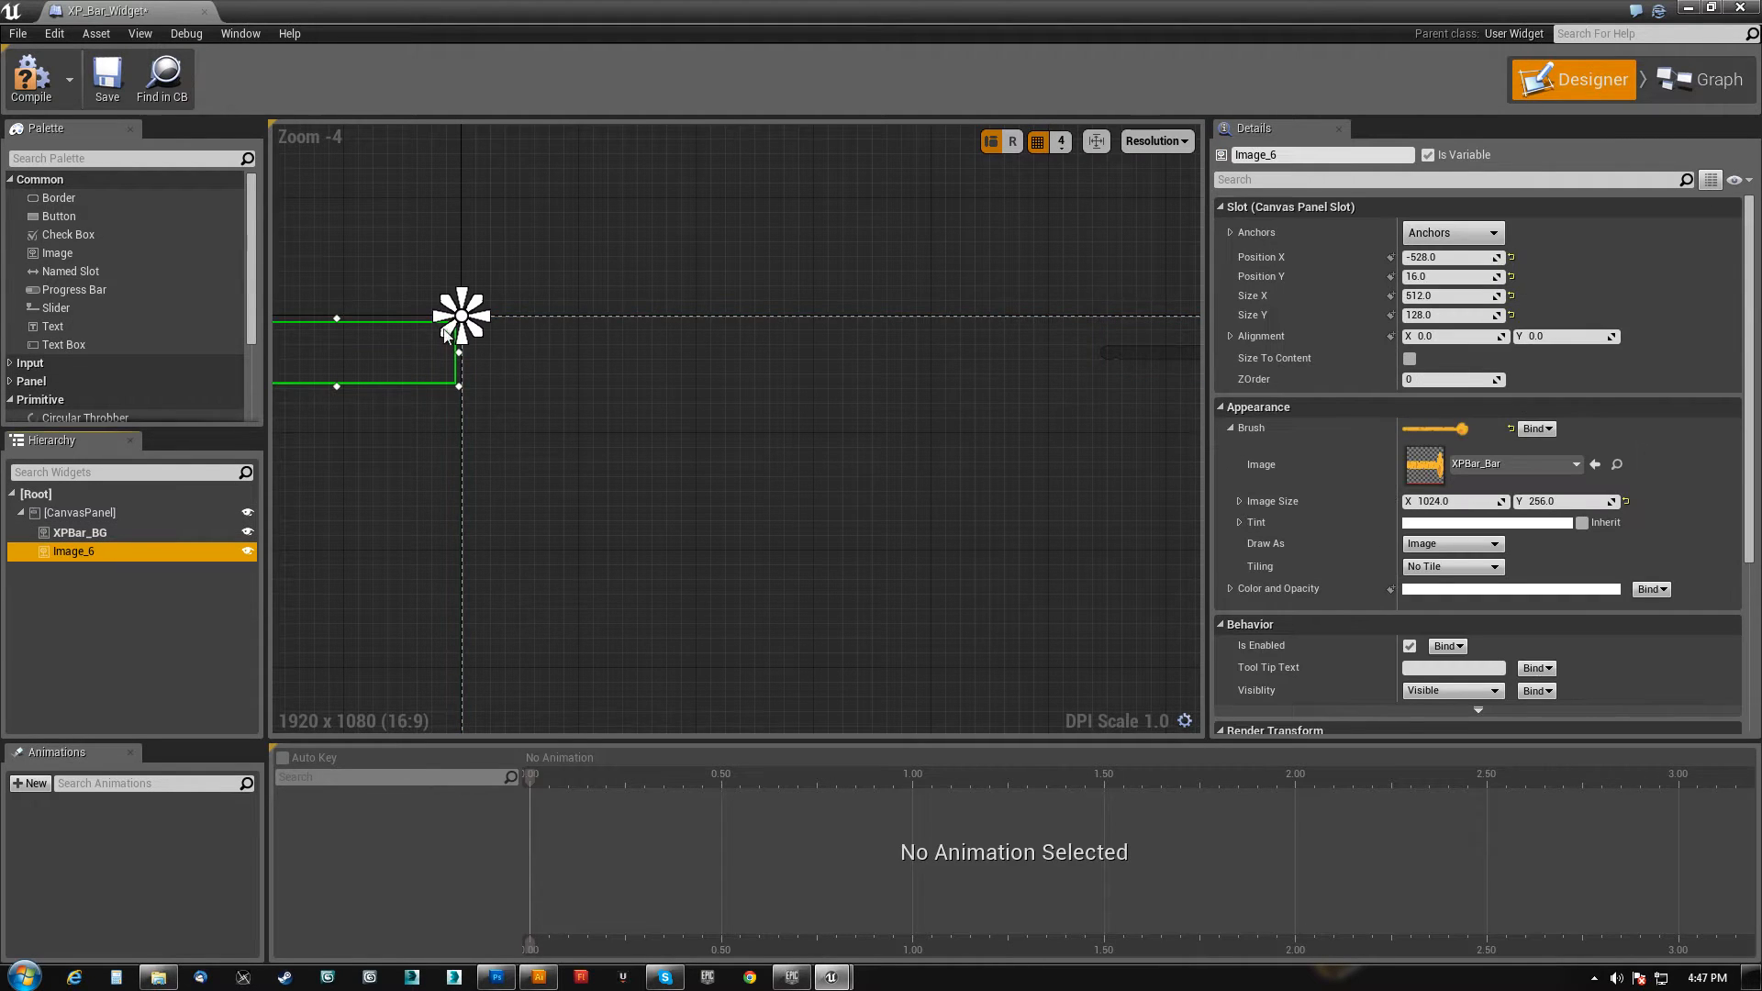
{"action": "left_click", "coordinate": [1452, 232]}
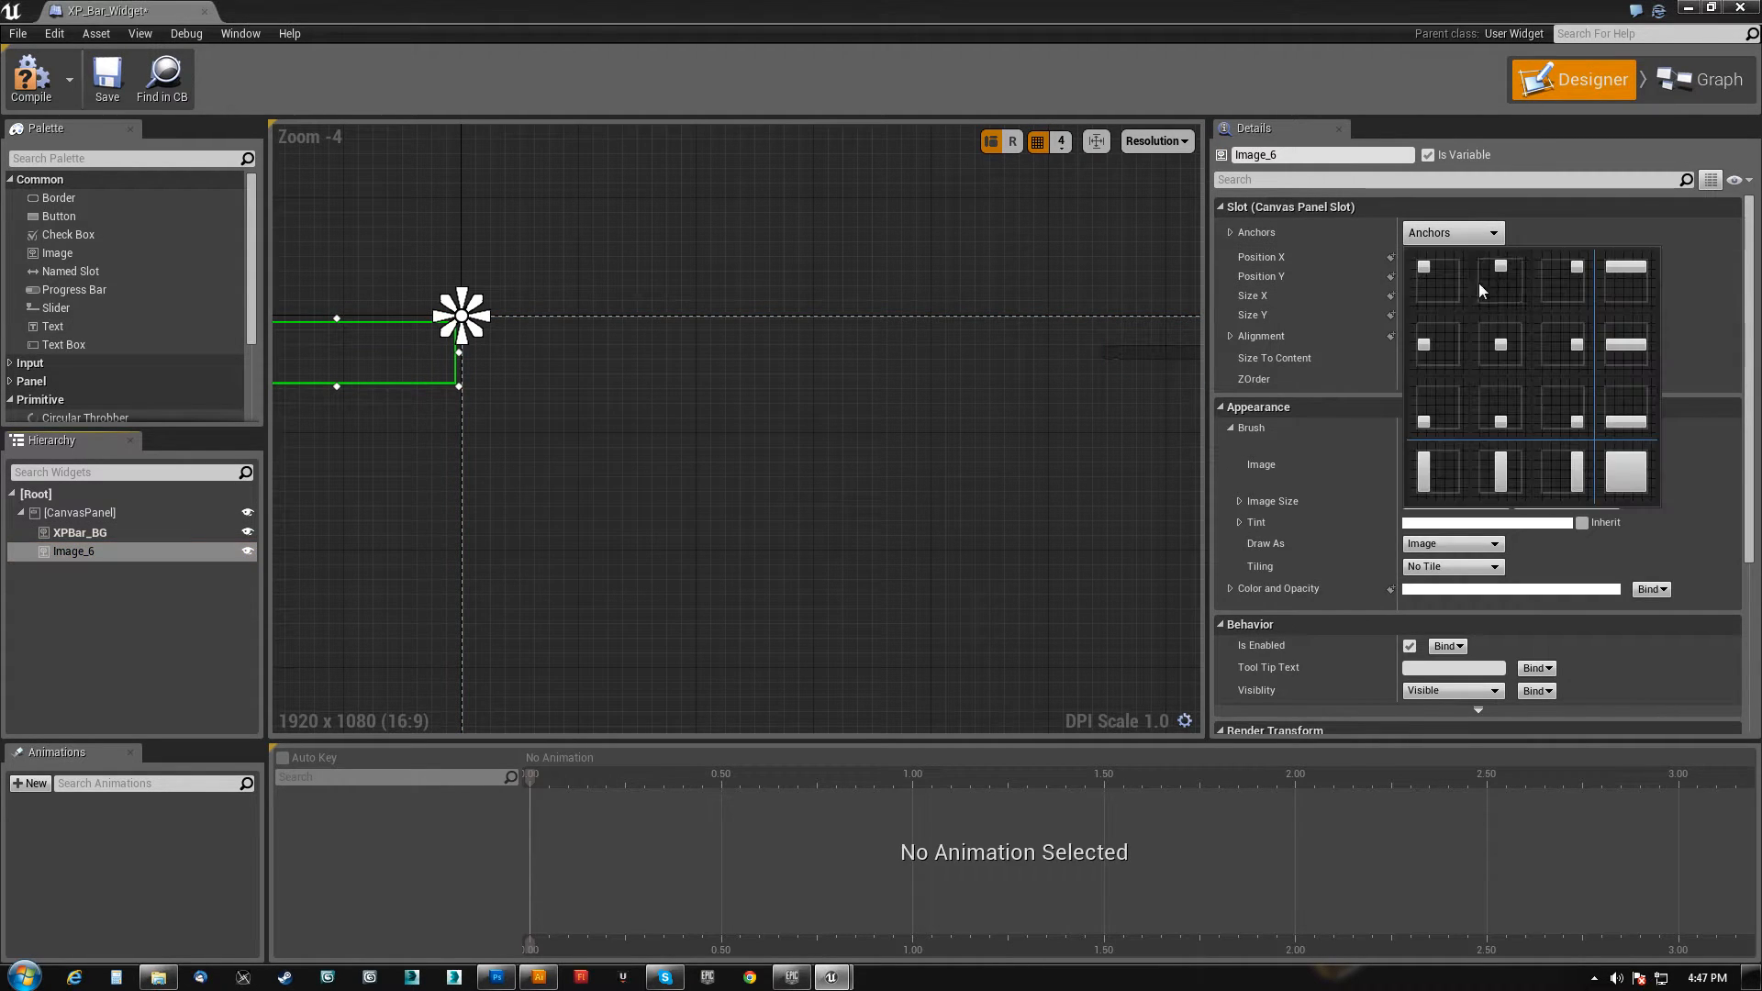
{"action": "left_click", "coordinate": [1564, 288]}
{"action": "right_click_drag", "start_coordinate": [958, 470], "coordinate": [761, 488]}
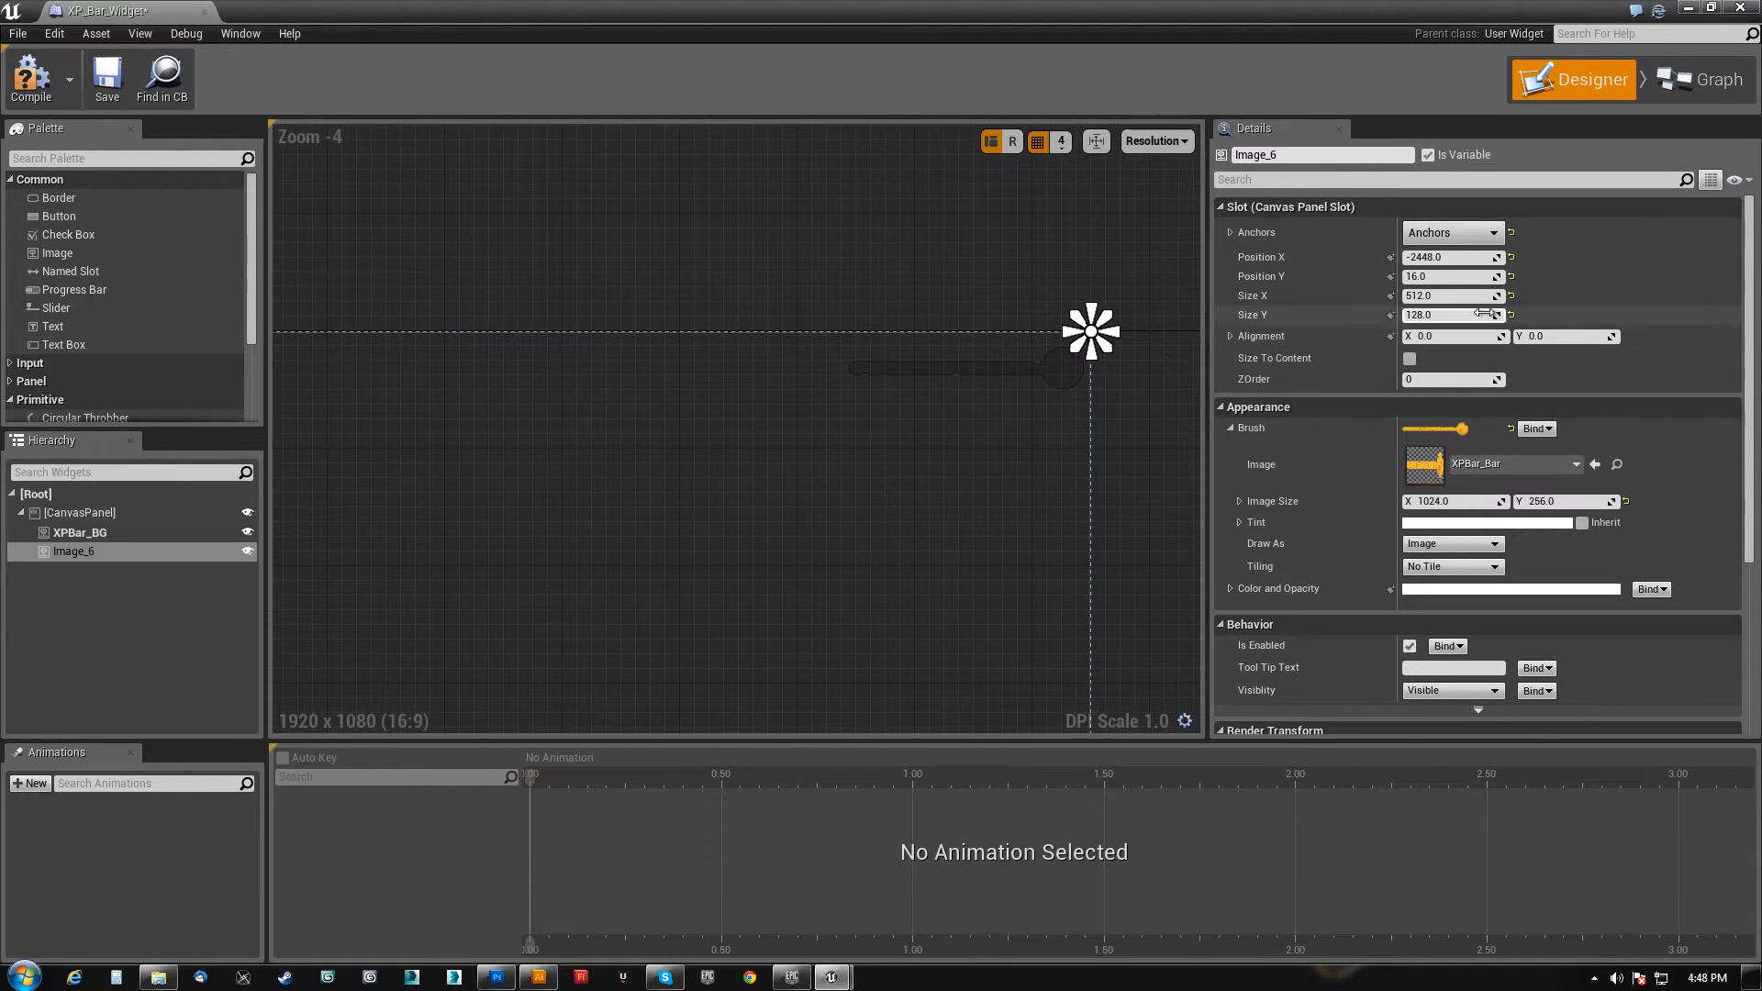
{"action": "mouse_move", "coordinate": [951, 468]}
{"action": "right_mouse_down"}
{"action": "mouse_move", "coordinate": [905, 456]}
{"action": "mouse_move", "coordinate": [945, 472]}
{"action": "right_mouse_up"}
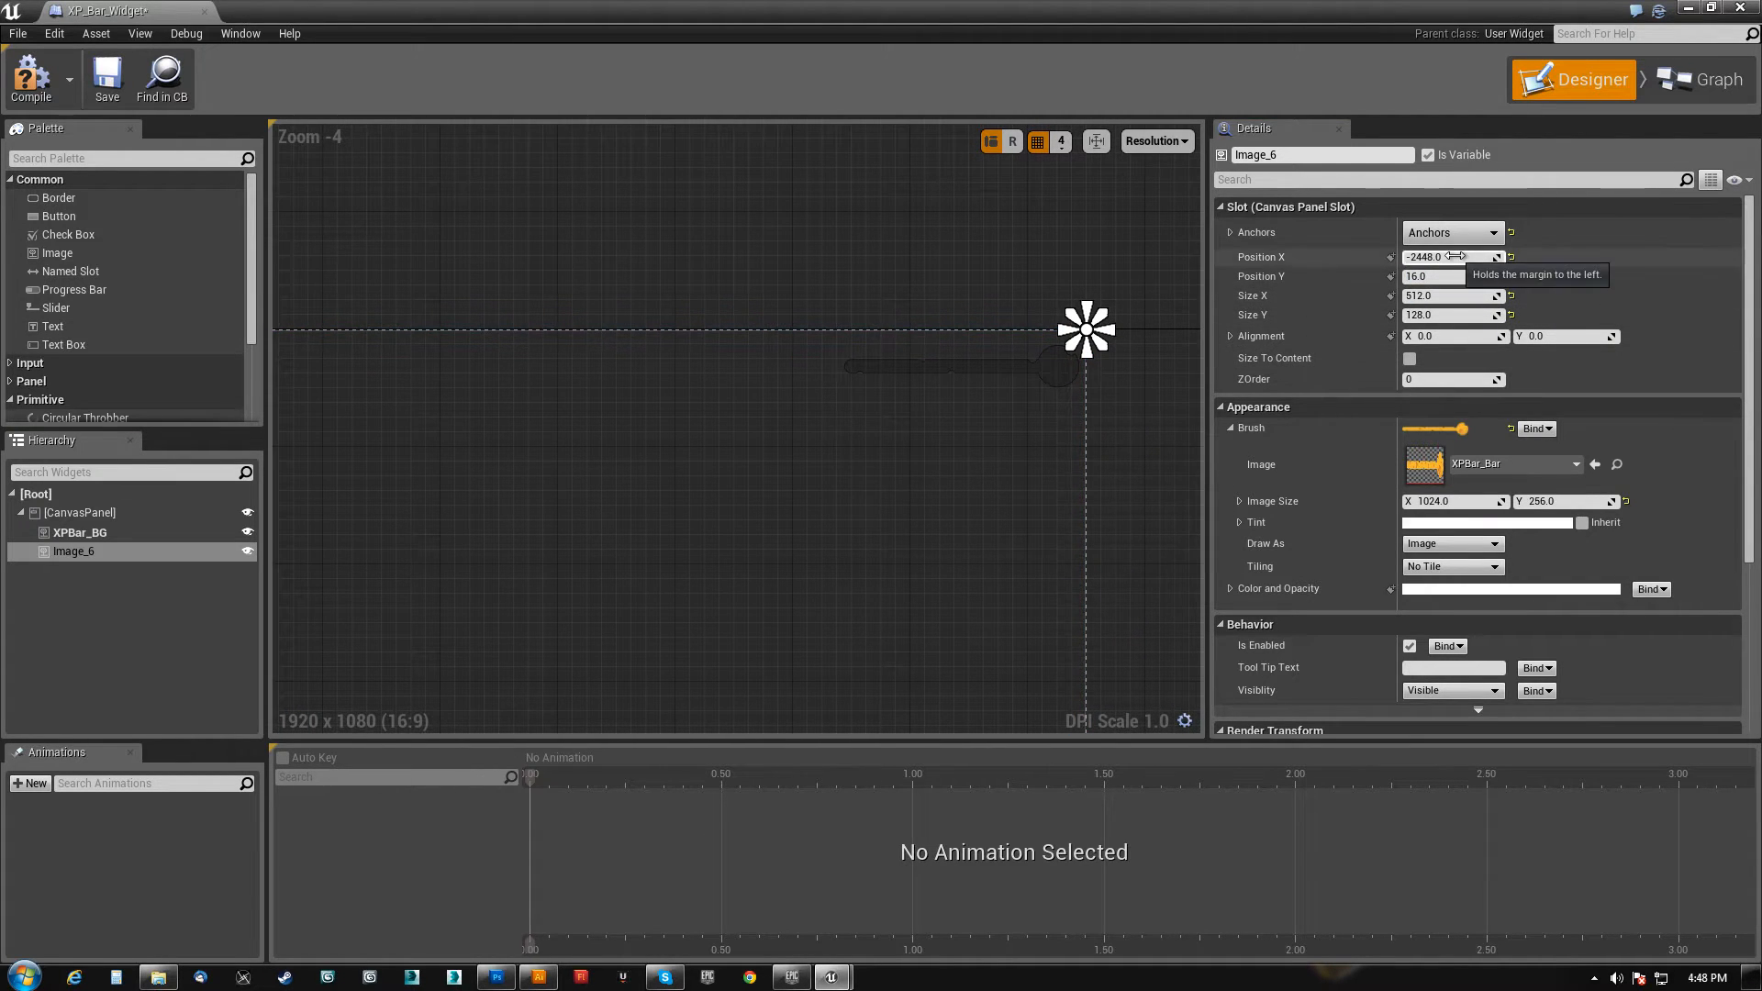
- Set the cheese bar image's Position X to -528 to overlay XPBar_BG, and examine how the two shapes line up
{"action": "left_click", "coordinate": [104, 536]}
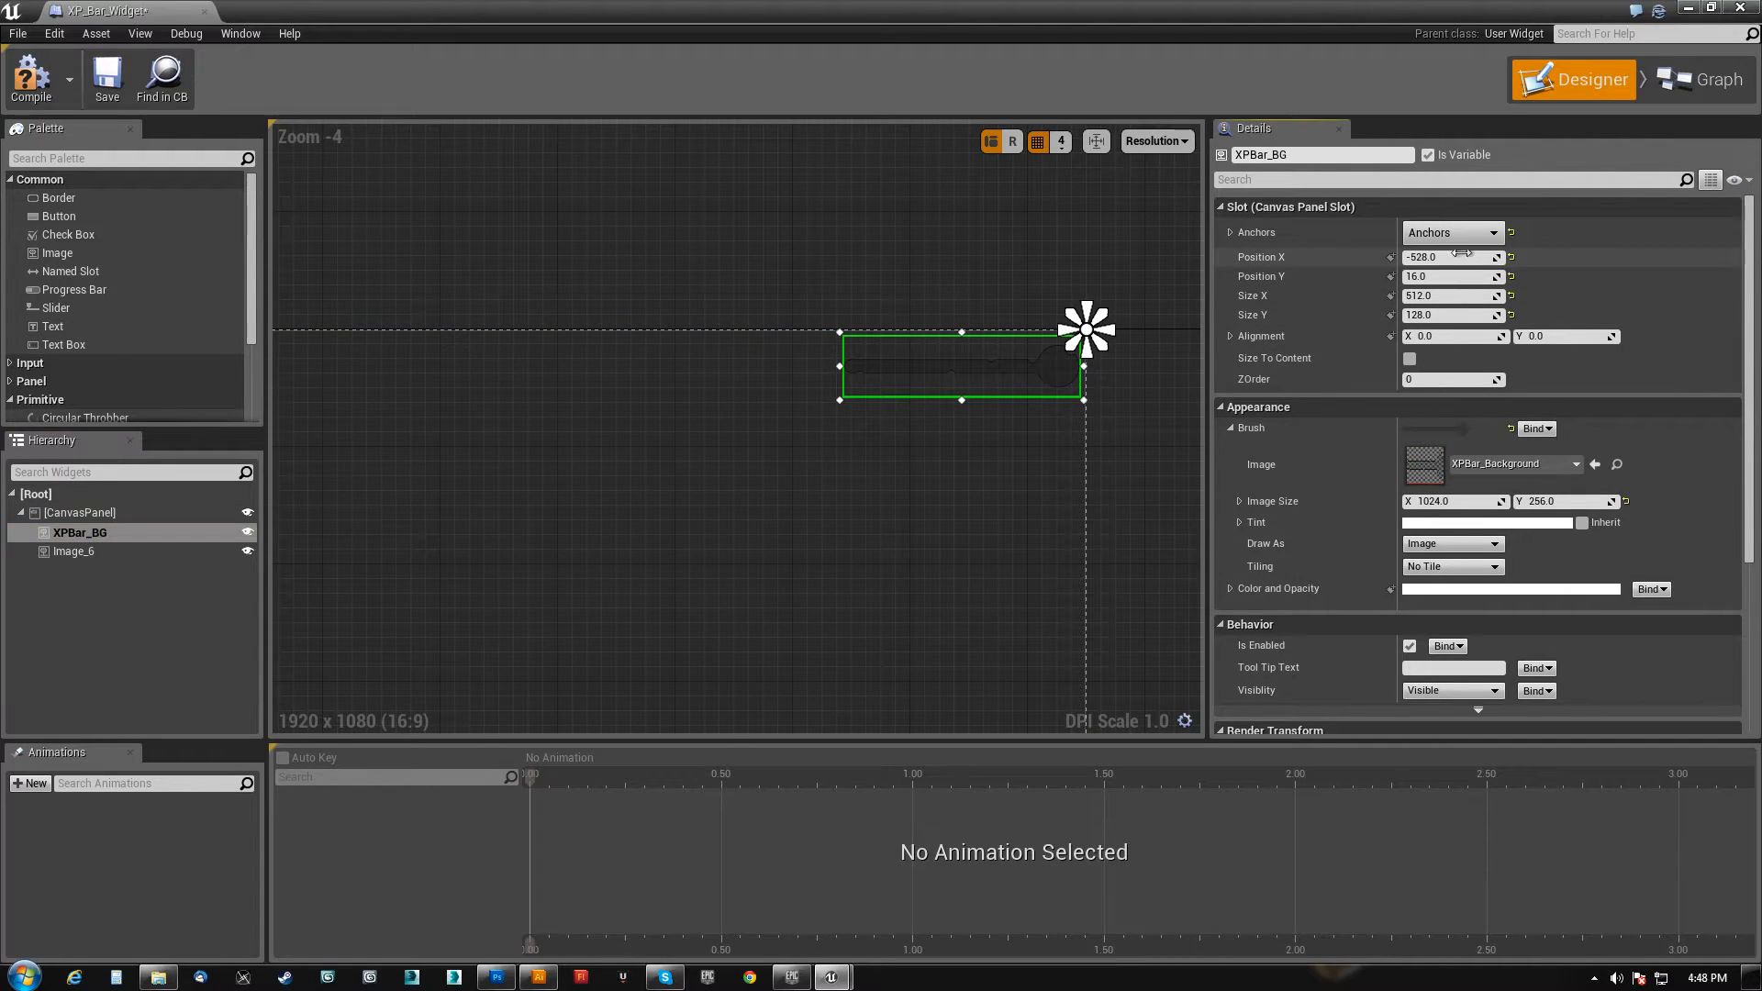
{"action": "left_click", "coordinate": [71, 551]}
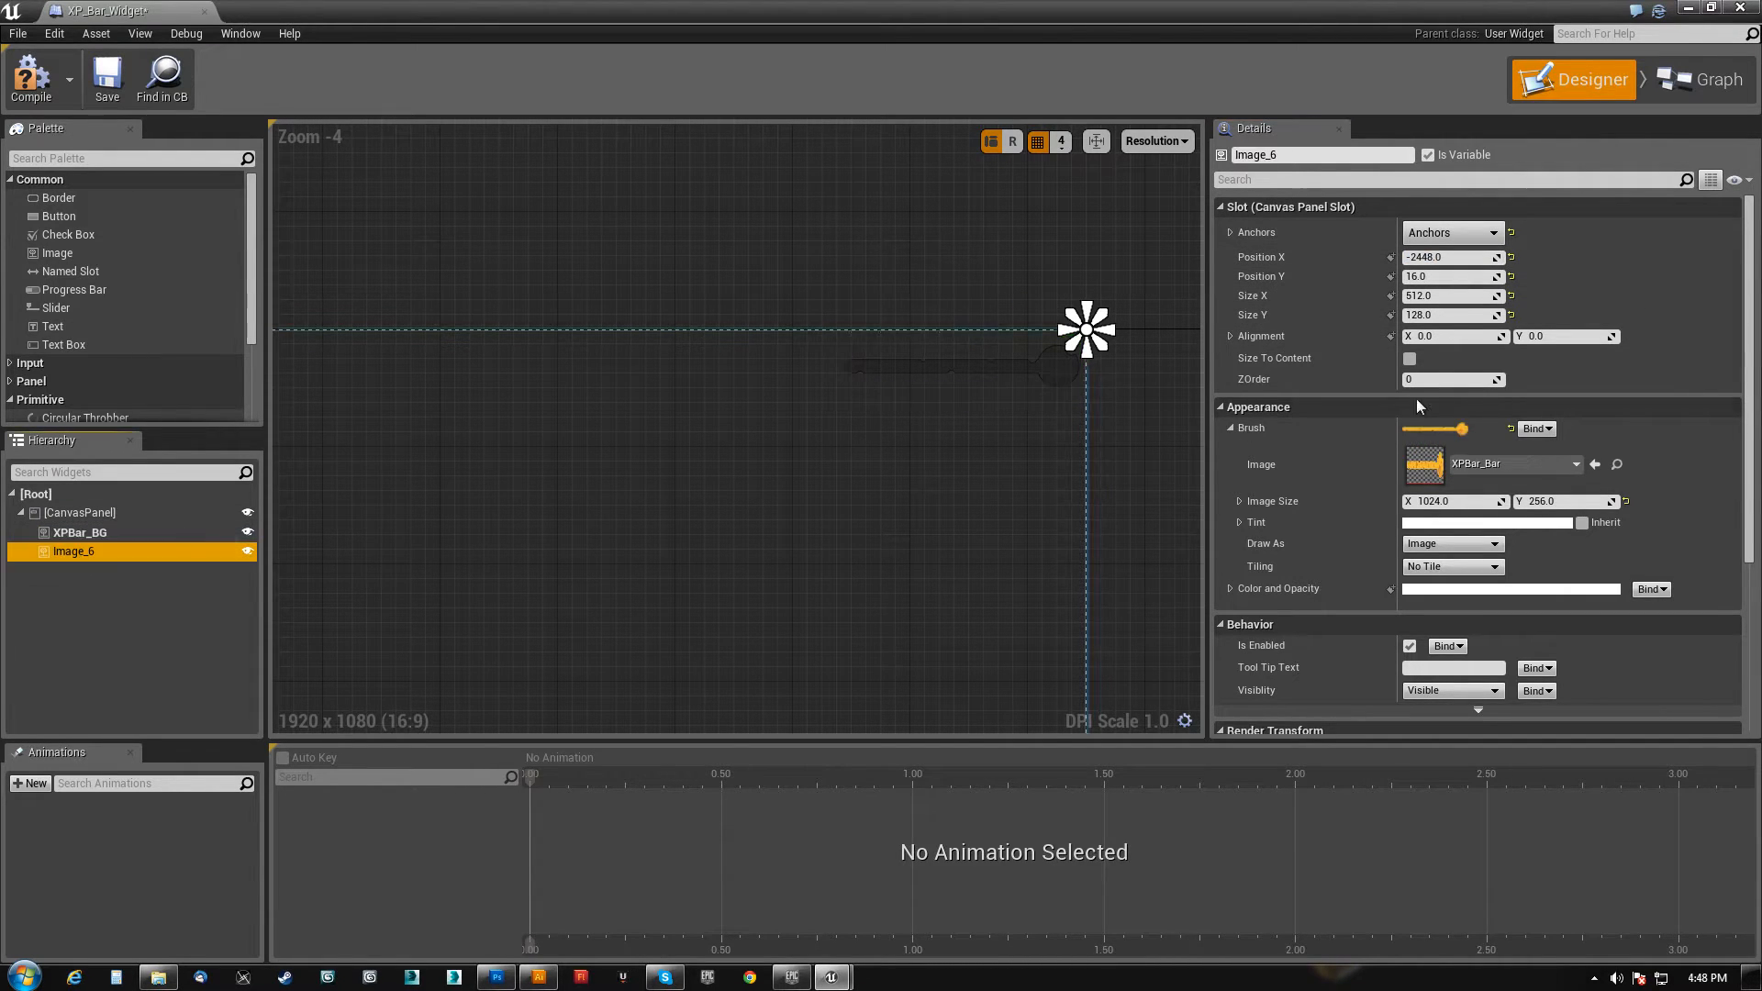
{"action": "scroll", "coordinate": [876, 476], "scroll_direction": "up", "scroll_amount": 13}
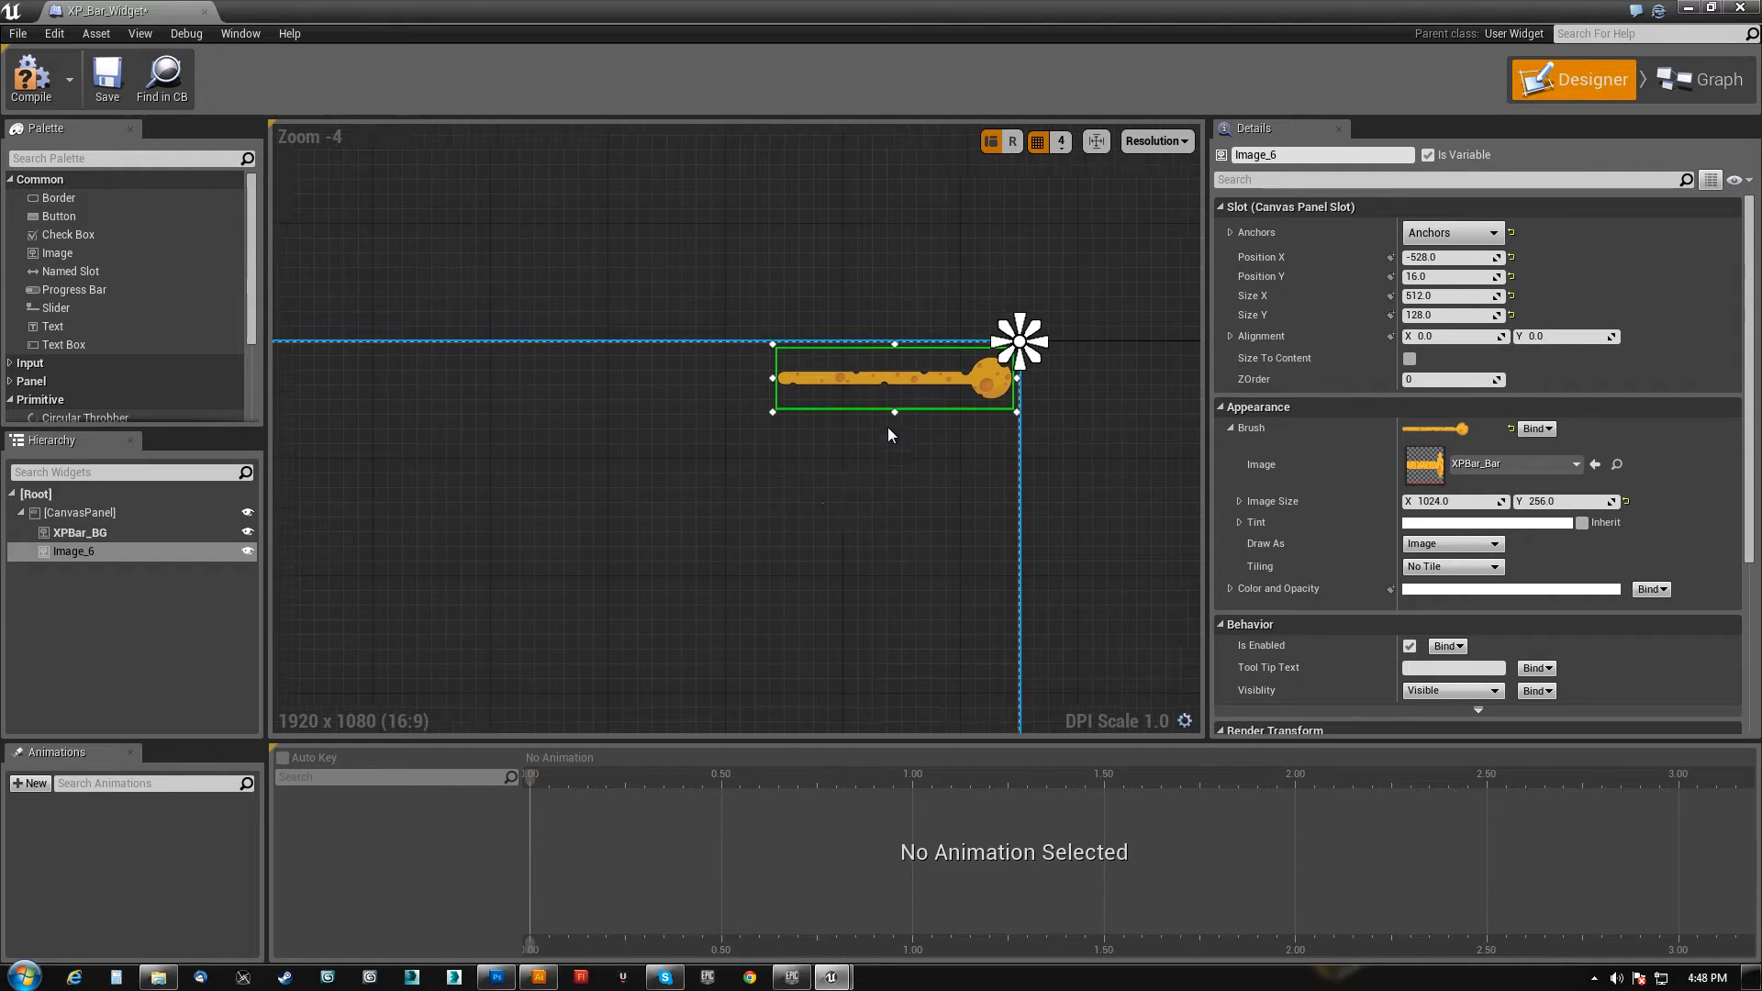
{"action": "scroll", "coordinate": [674, 452], "scroll_direction": "up", "scroll_amount": 1}
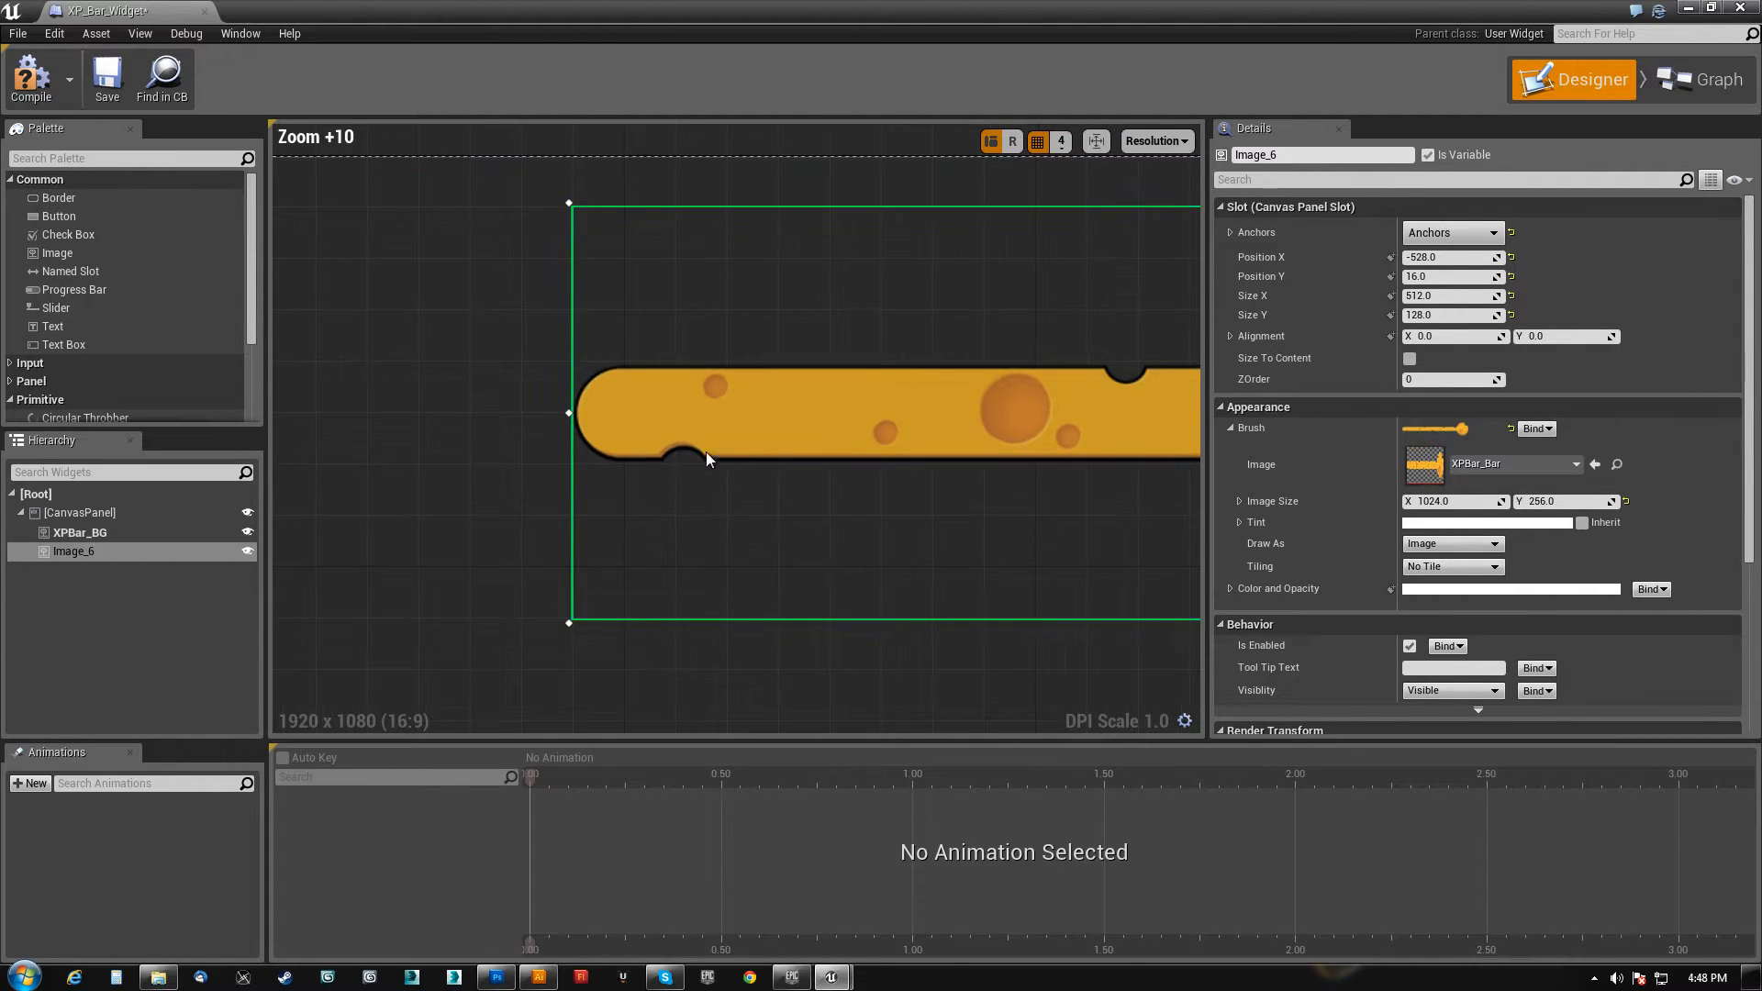
{"action": "scroll", "coordinate": [960, 531], "scroll_direction": "down", "scroll_amount": 3}
{"action": "right_click_drag", "start_coordinate": [961, 497], "coordinate": [983, 553]}
{"action": "scroll", "coordinate": [983, 552], "scroll_direction": "down", "scroll_amount": 1}
{"action": "scroll", "coordinate": [978, 553], "scroll_direction": "down", "scroll_amount": 5}
{"action": "right_click_drag", "start_coordinate": [842, 539], "coordinate": [857, 476]}
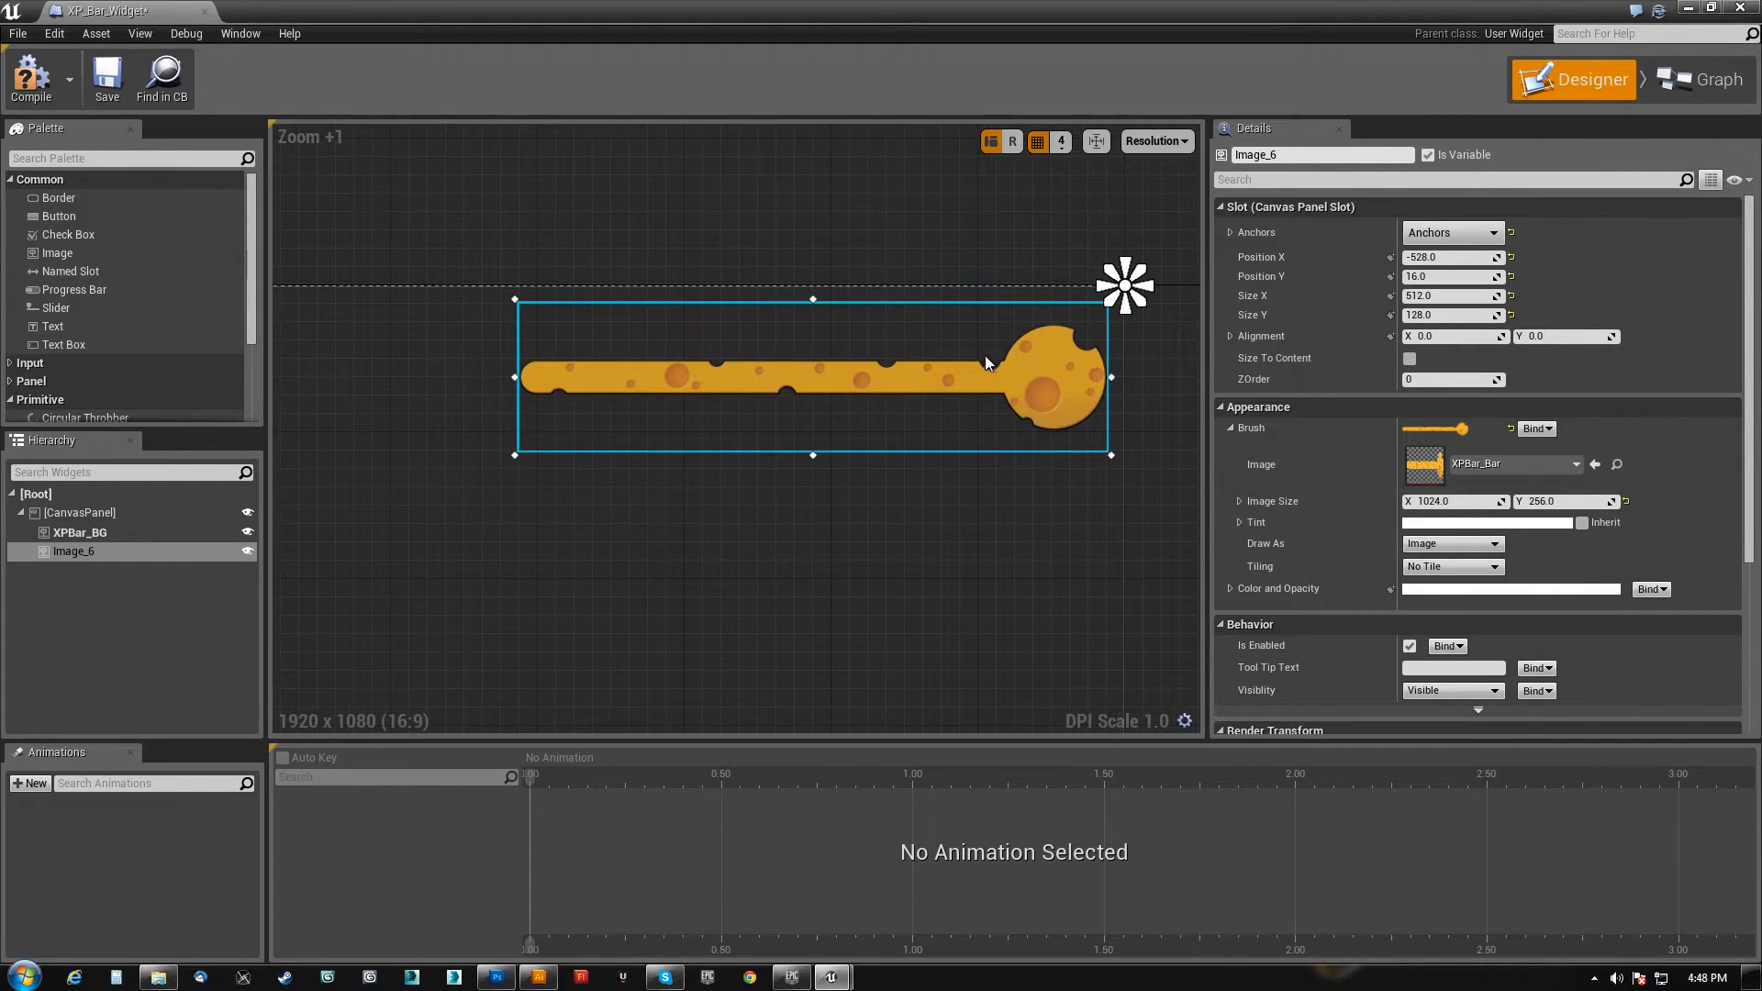
- Try moving XPBar_BG downward away from the cheese bar, then undo the move
{"action": "left_click", "coordinate": [1065, 428]}
{"action": "left_click_drag", "start_coordinate": [1065, 428], "coordinate": [1089, 599]}
{"action": "key", "text": "ctrl+z"}
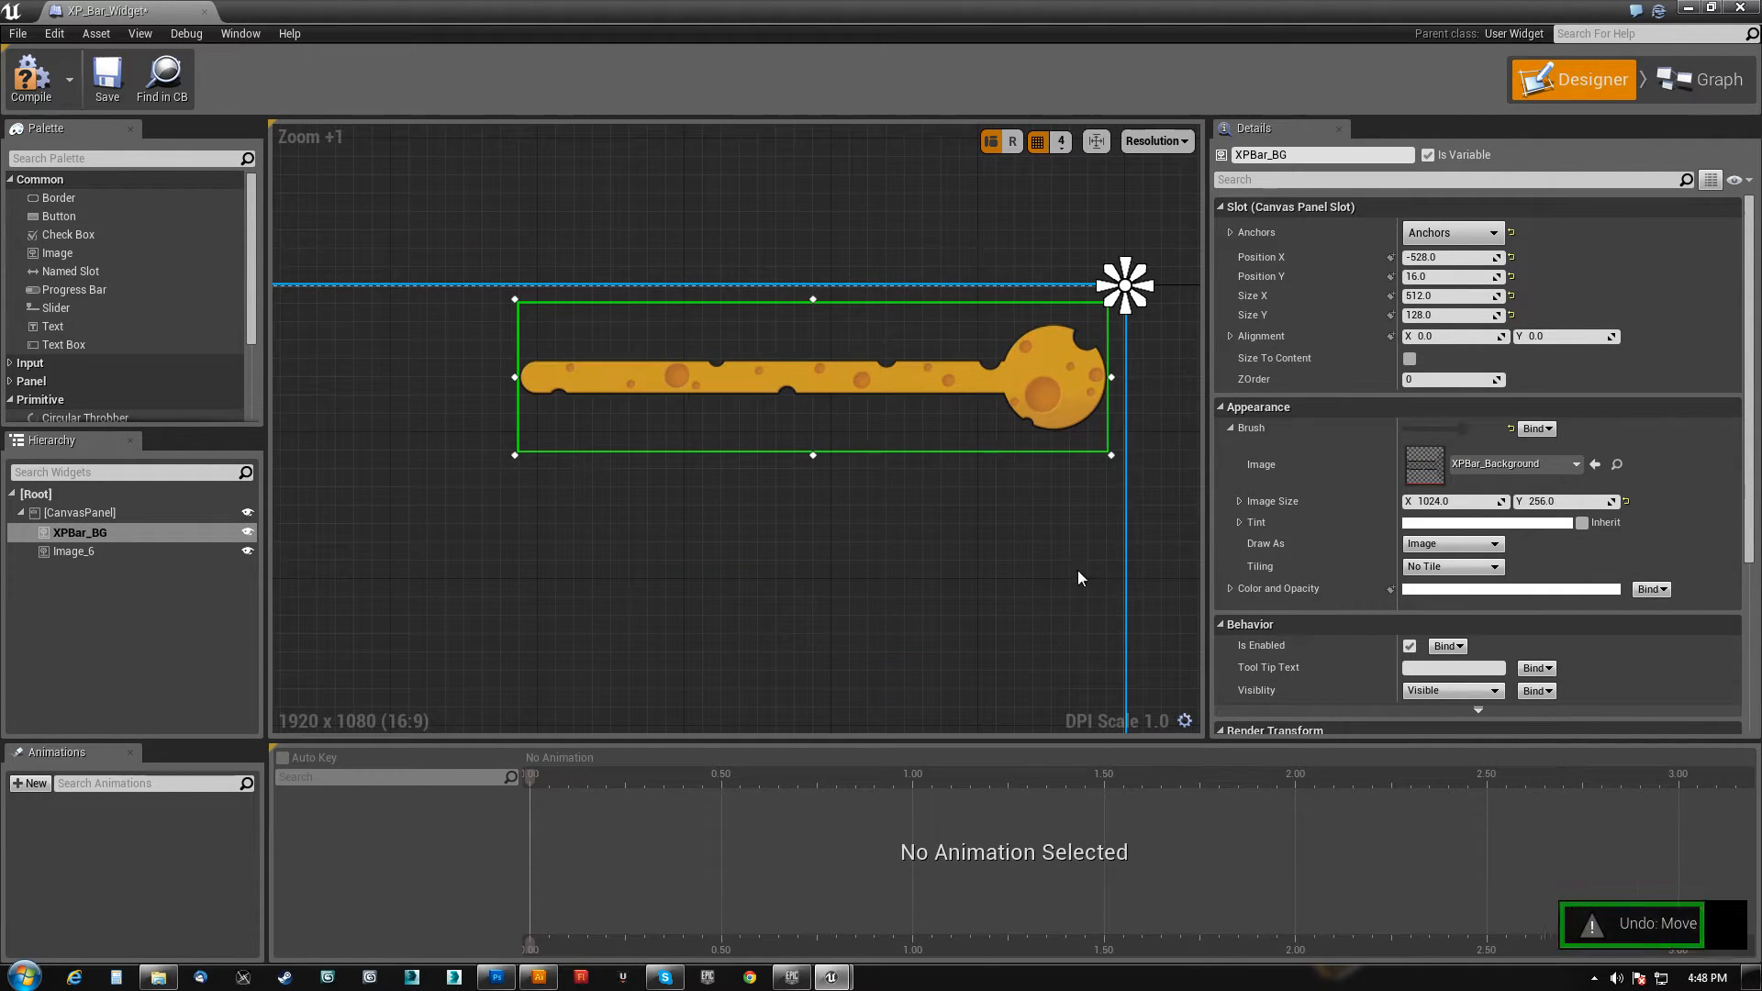
- Replace the cheese bar image with a Progress Bar widget below XPBar_BG, sized about 502 by 102
{"action": "left_click", "coordinate": [96, 548]}
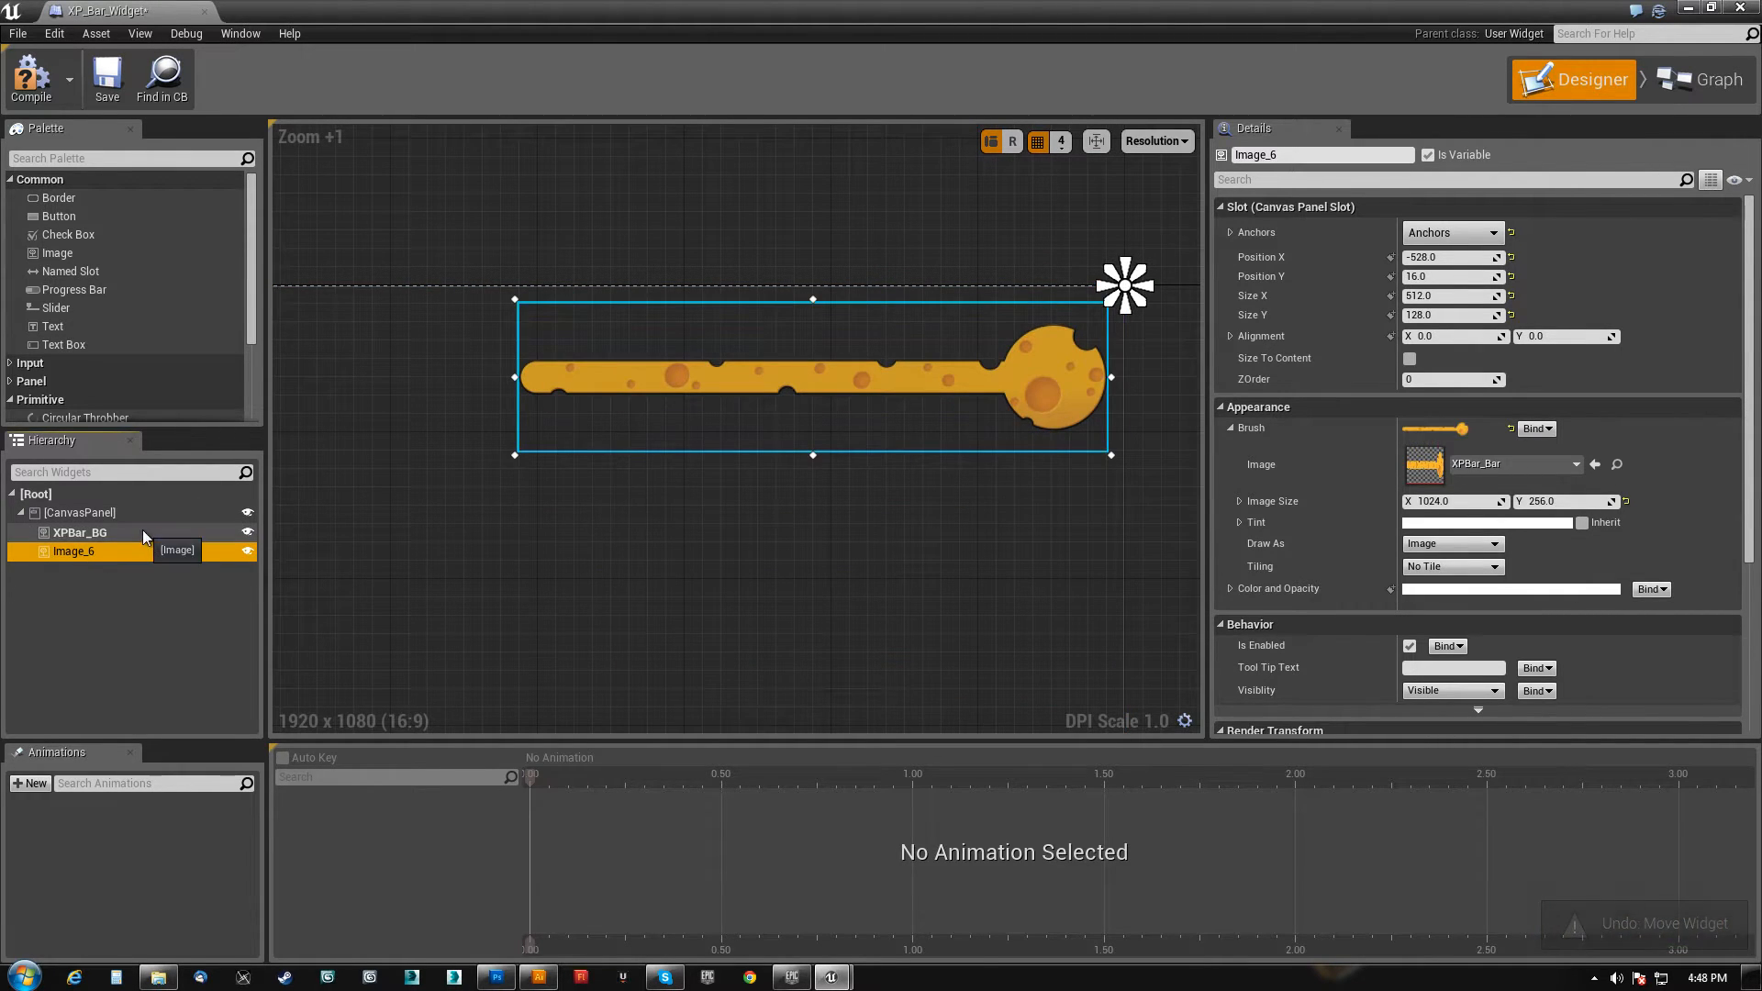
{"action": "key", "text": "Delete"}
{"action": "left_click_drag", "start_coordinate": [74, 289], "coordinate": [536, 464]}
{"action": "left_click", "coordinate": [631, 498]}
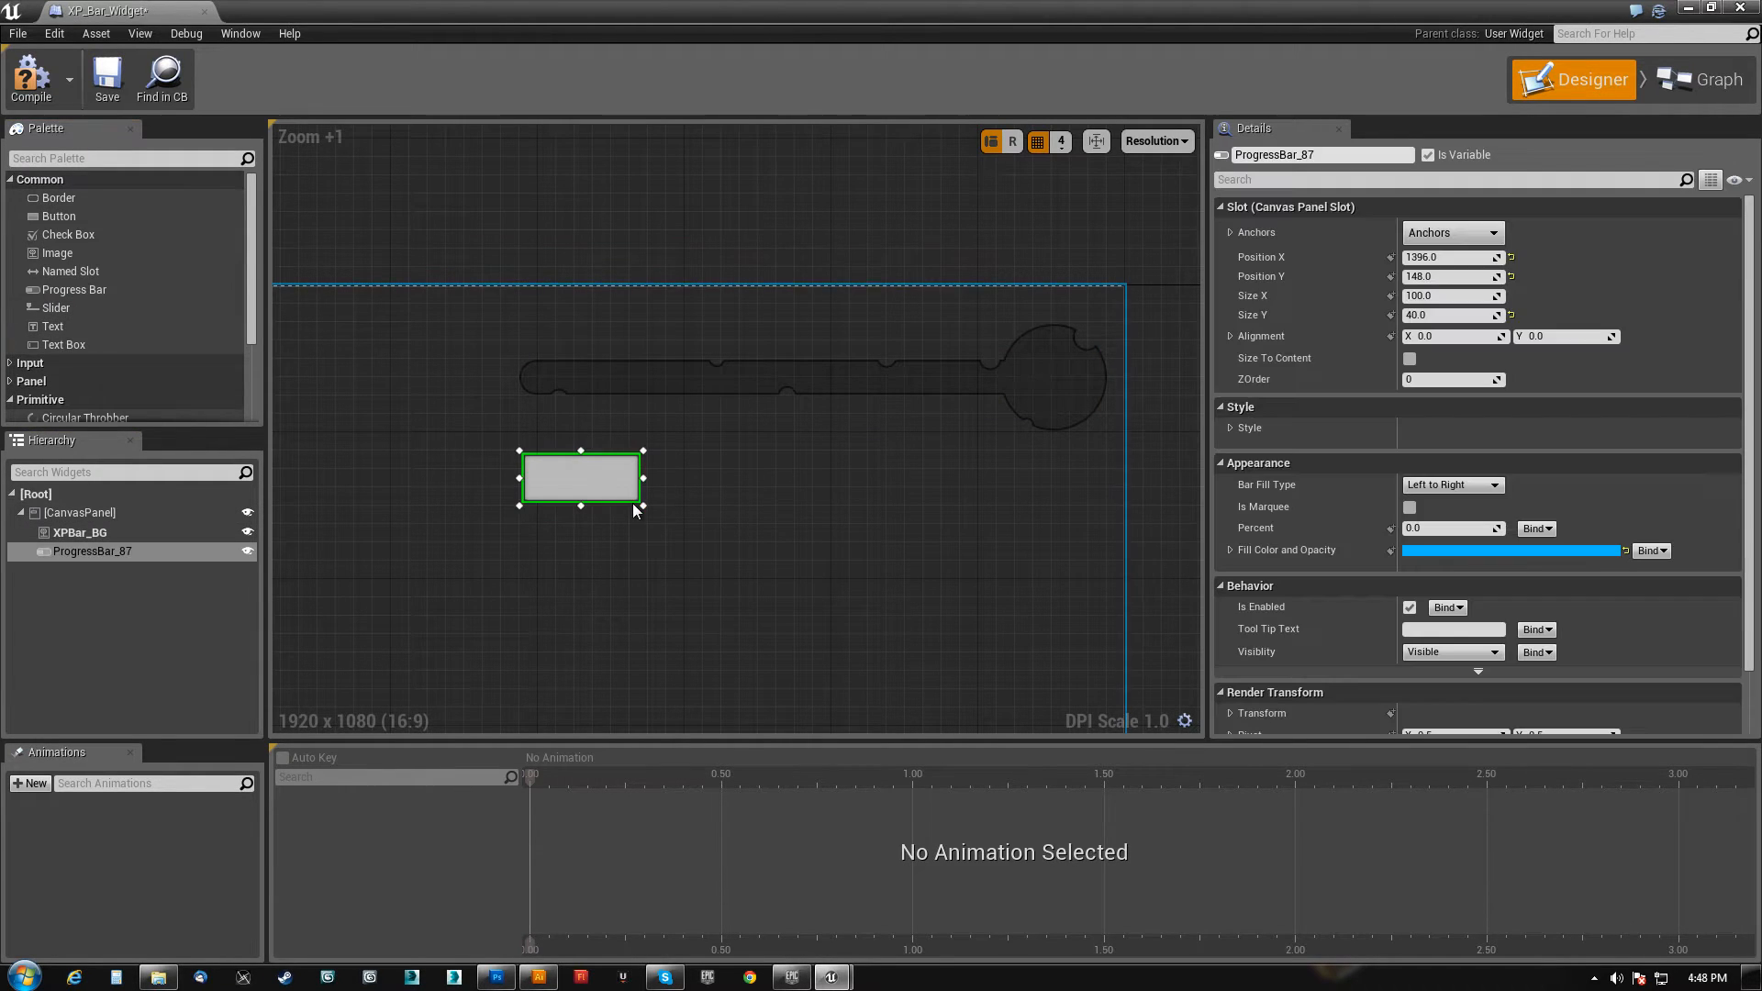
{"action": "left_click_drag", "start_coordinate": [641, 502], "coordinate": [1105, 578]}
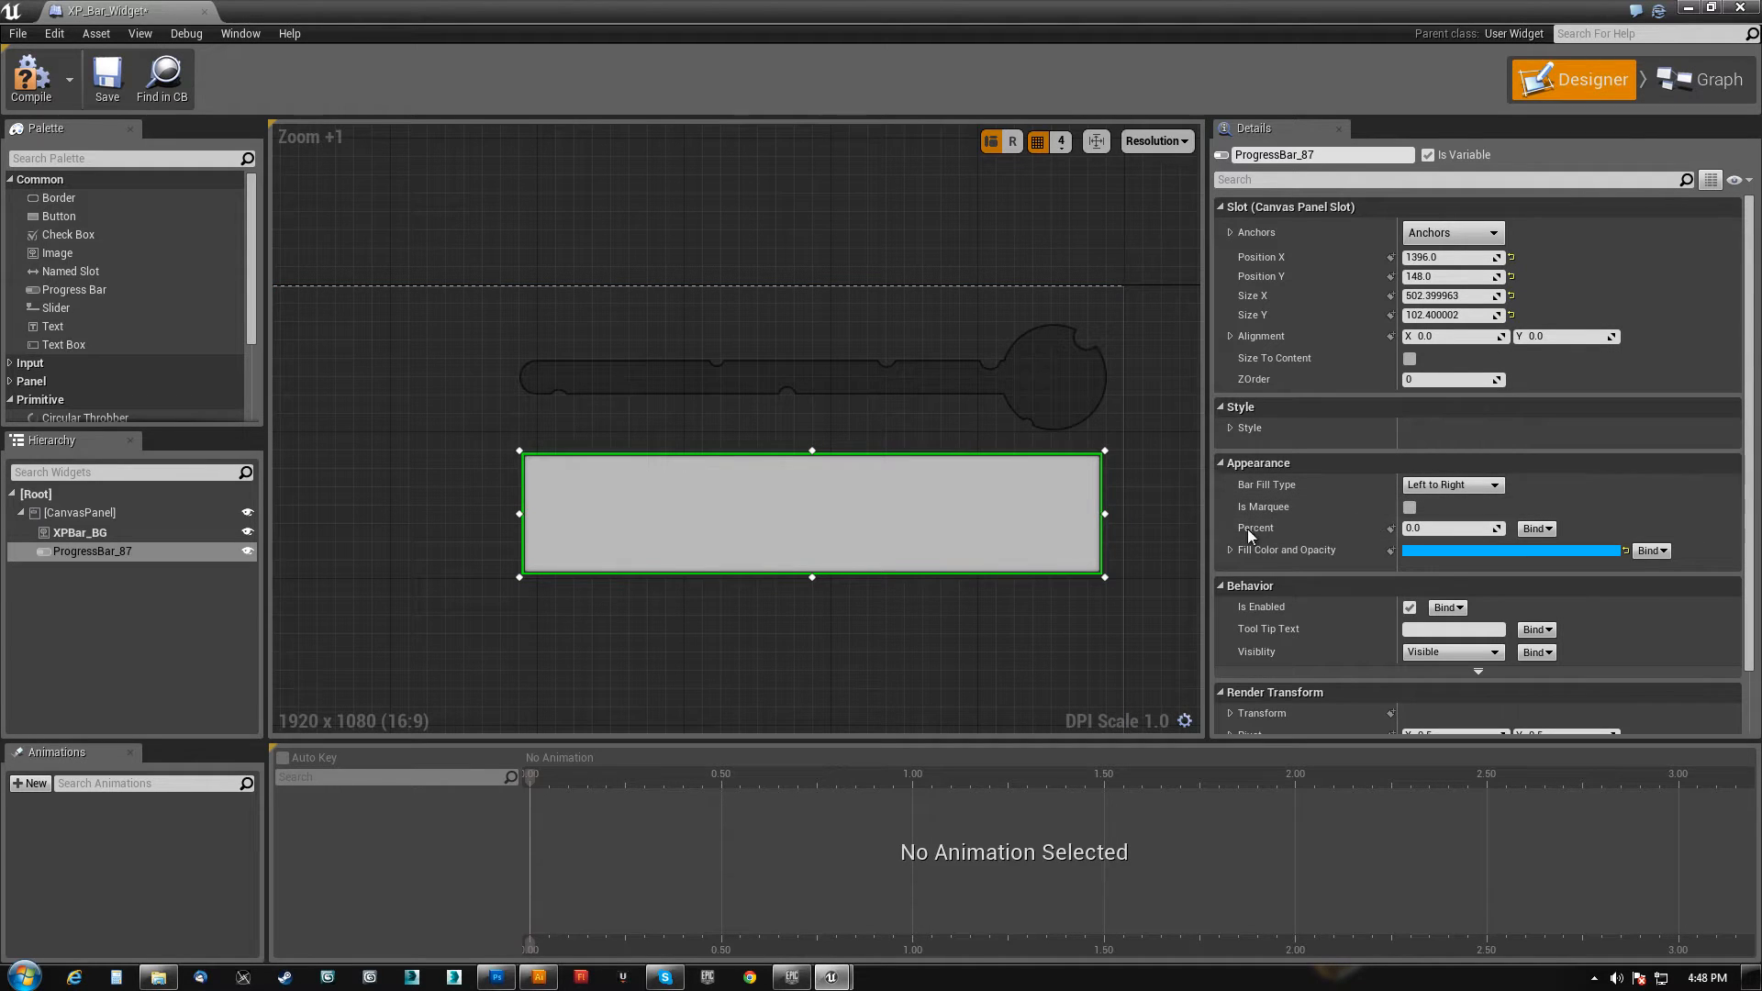
- Assign the XPBar_Bar texture as the progress bar's fill image and set its Percent to 1.0
{"action": "left_click", "coordinate": [1230, 550]}
{"action": "scroll", "coordinate": [1320, 581], "scroll_direction": "down", "scroll_amount": 2}
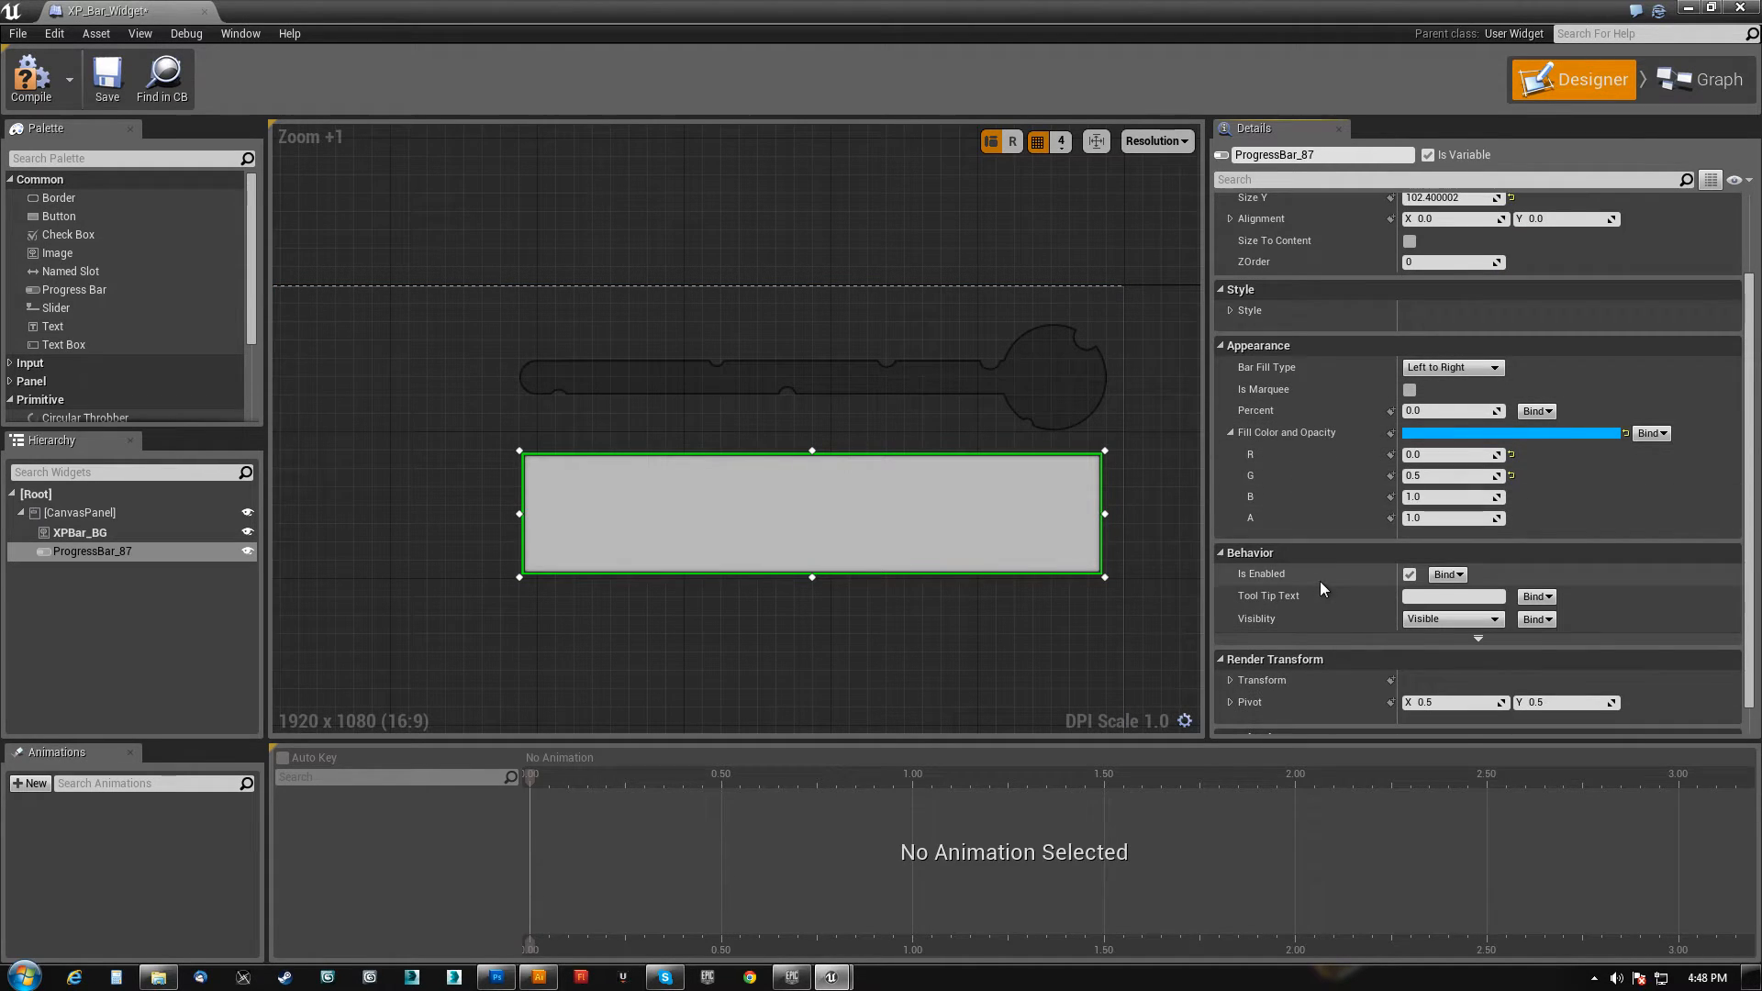
{"action": "scroll", "coordinate": [1280, 646], "scroll_direction": "up", "scroll_amount": 1}
{"action": "left_click", "coordinate": [1231, 380]}
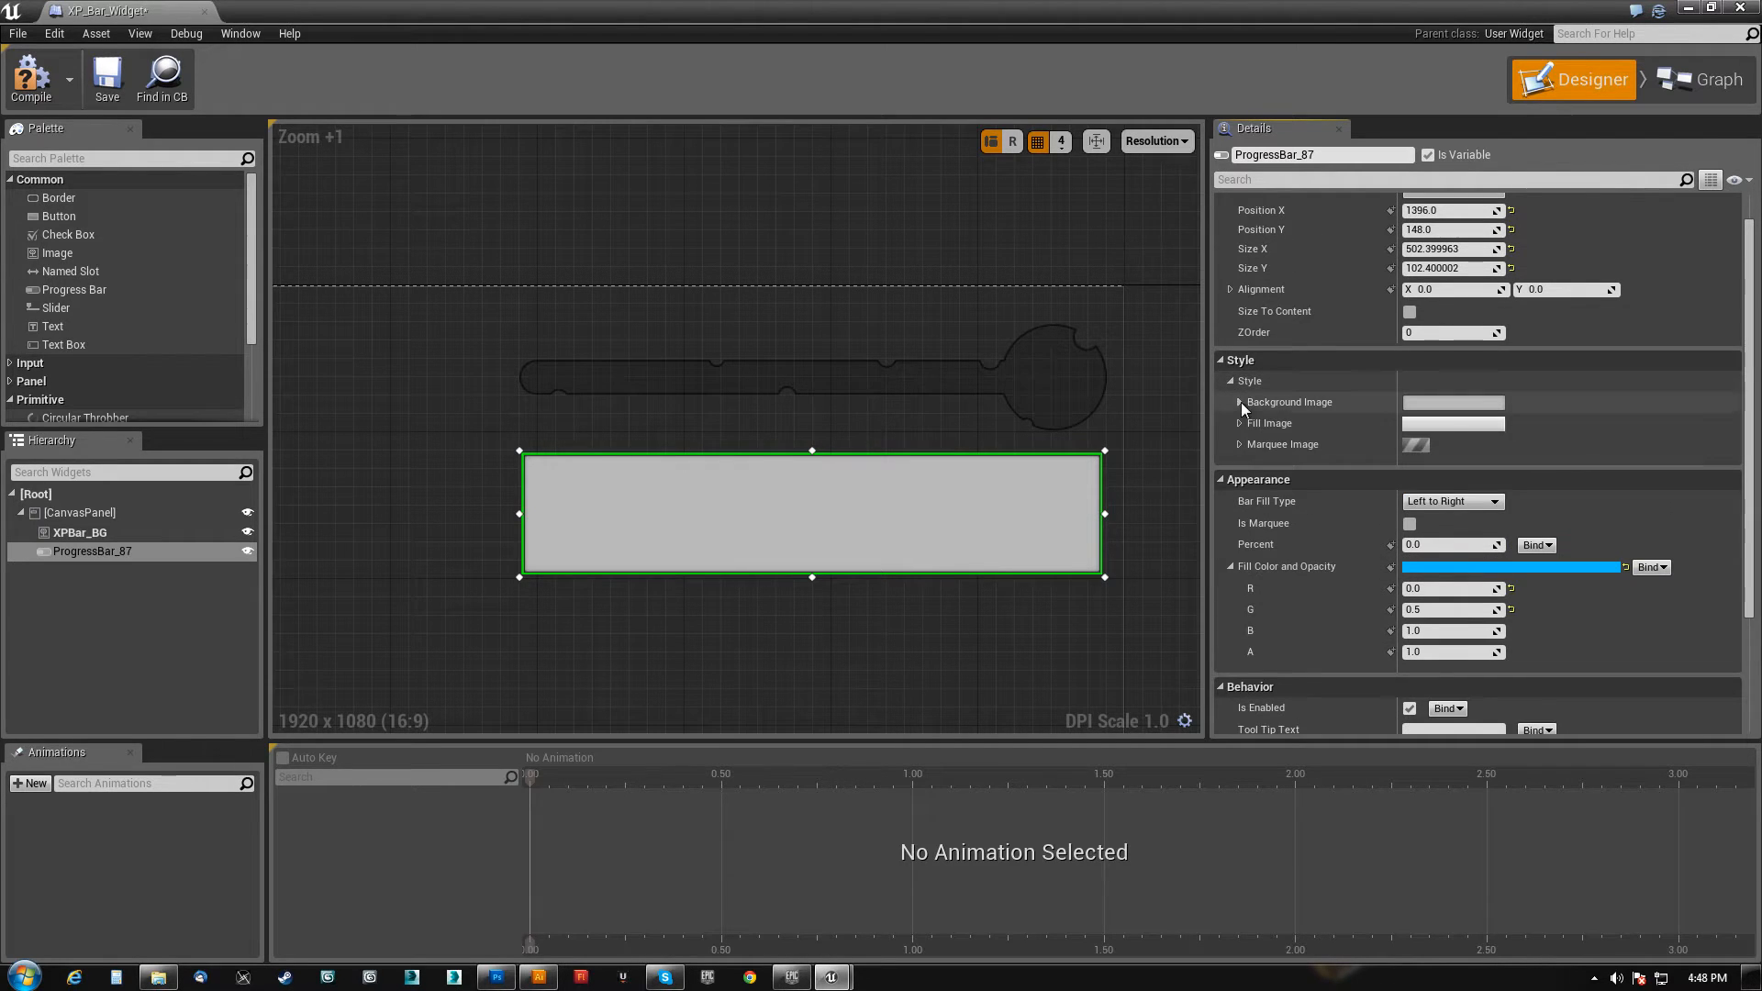
{"action": "left_click", "coordinate": [1240, 402]}
{"action": "left_click", "coordinate": [1239, 402]}
{"action": "left_click", "coordinate": [1241, 423]}
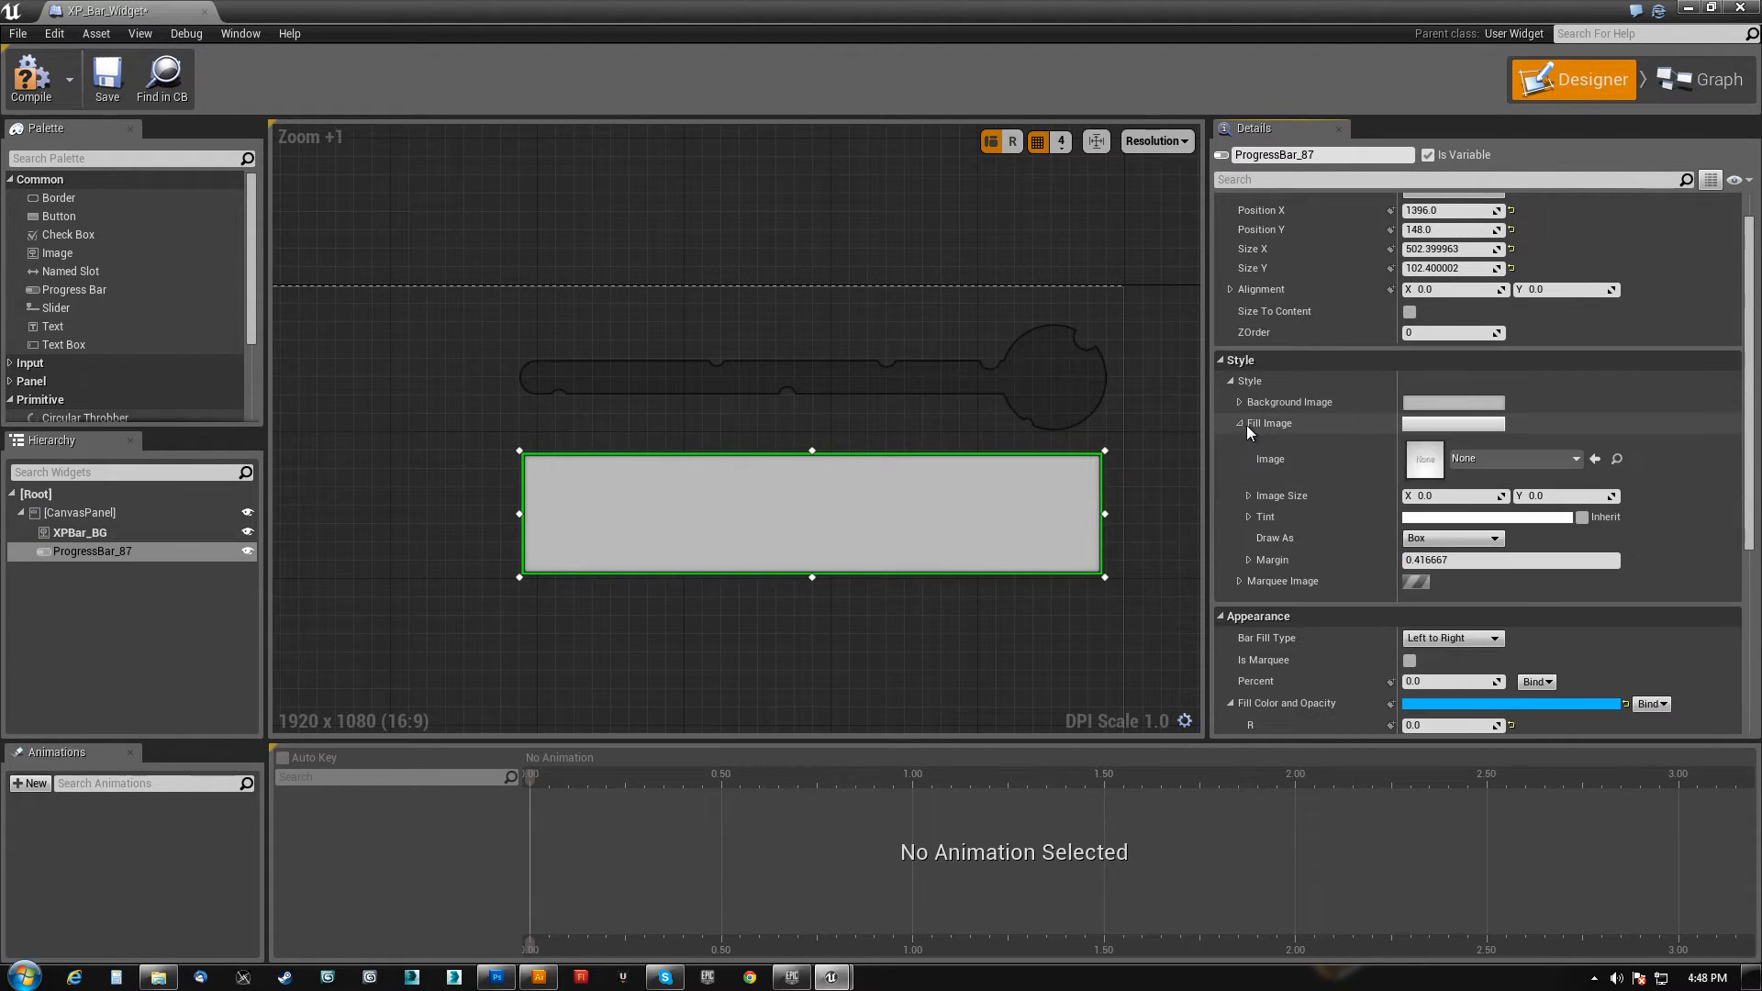
{"action": "left_click", "coordinate": [1567, 464]}
{"action": "type", "text": "xpbar"}
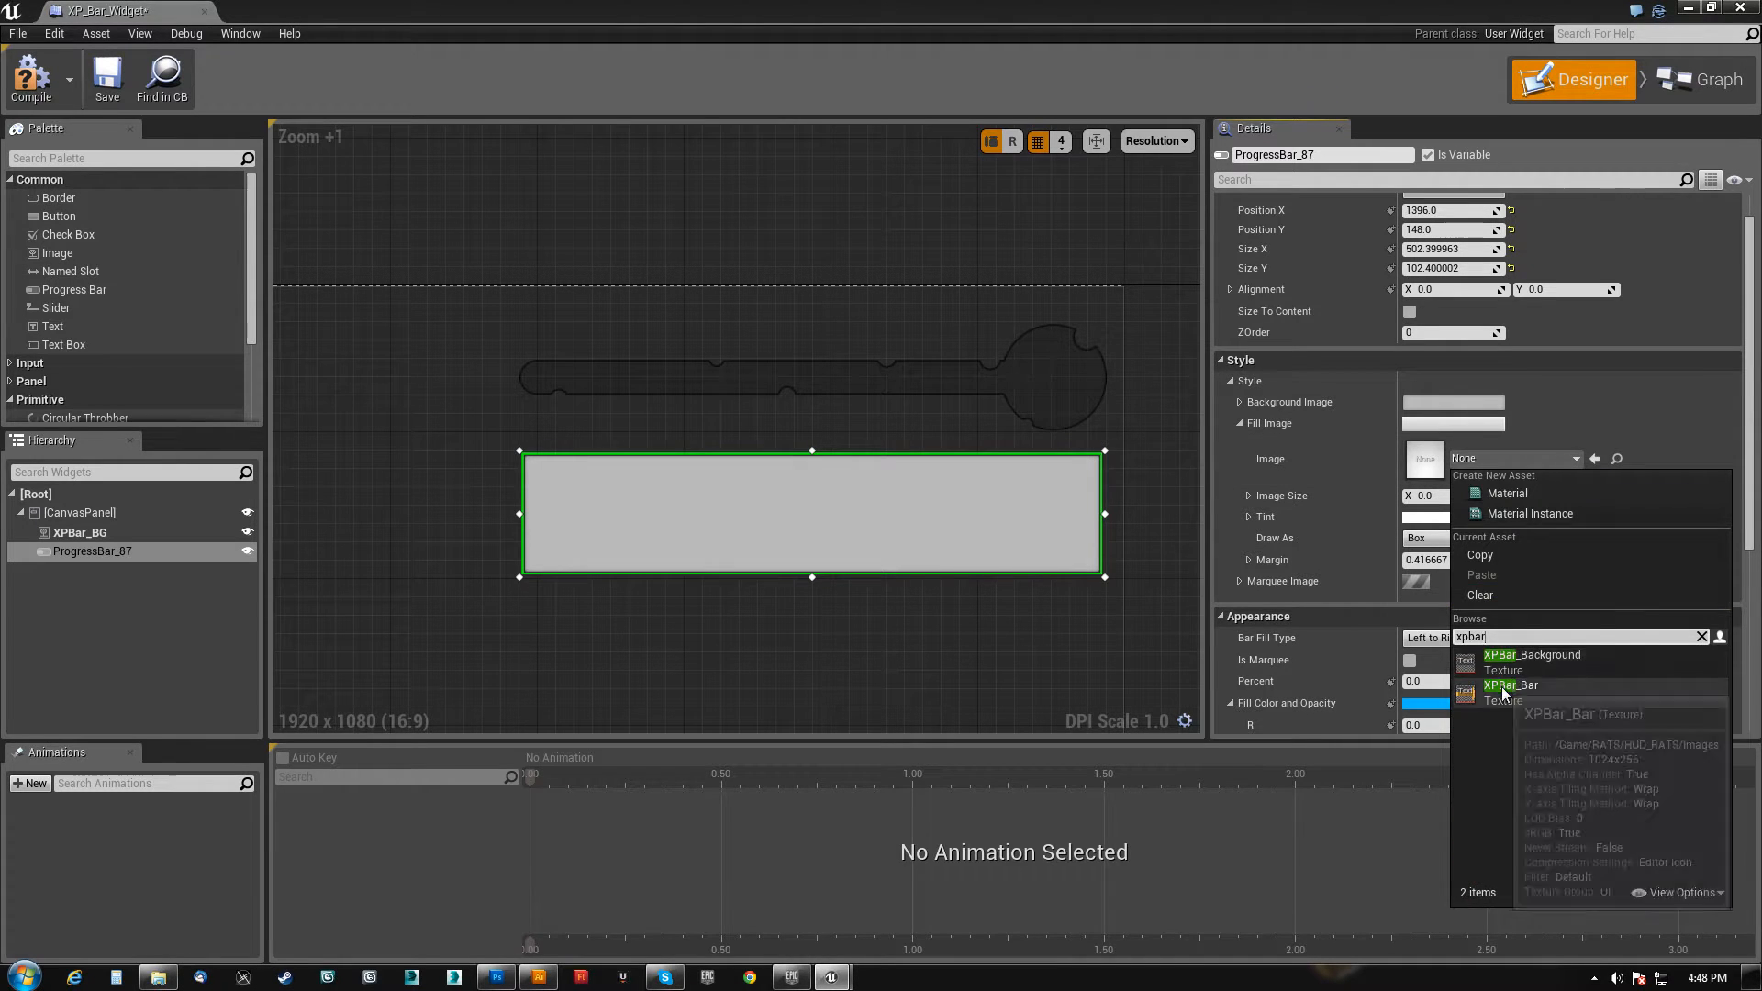
{"action": "left_click", "coordinate": [1505, 687]}
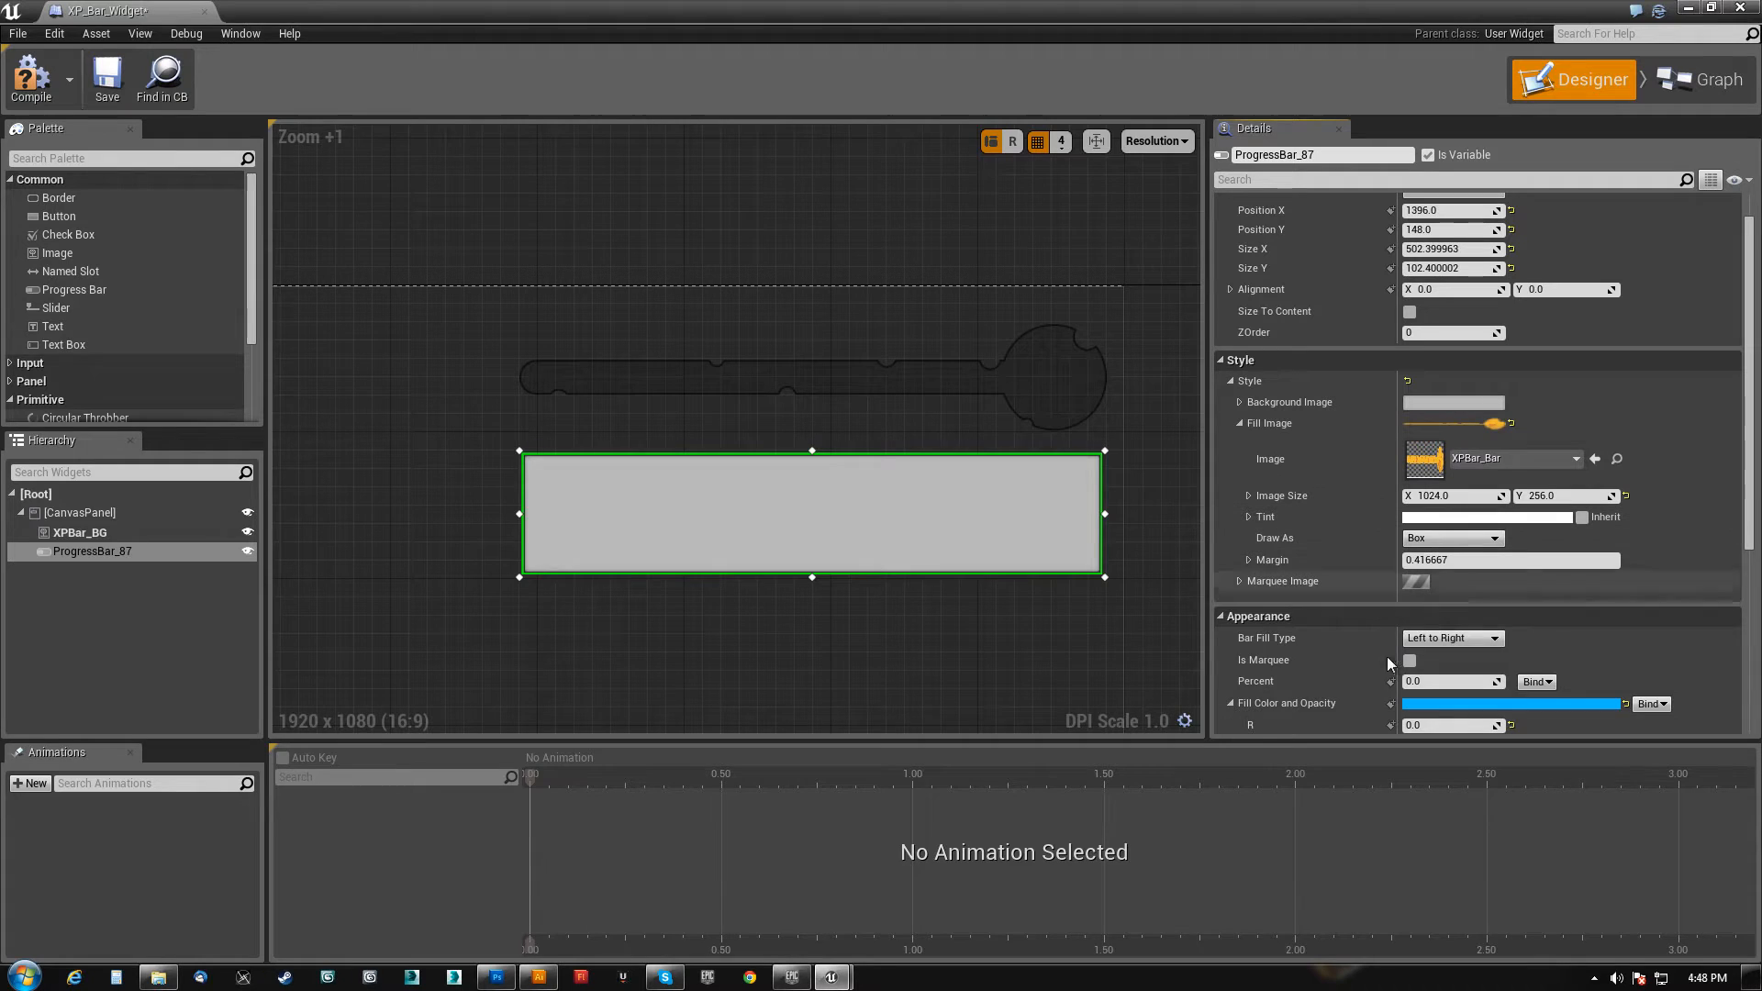
{"action": "left_click_drag", "start_coordinate": [1427, 681], "coordinate": [1492, 681]}
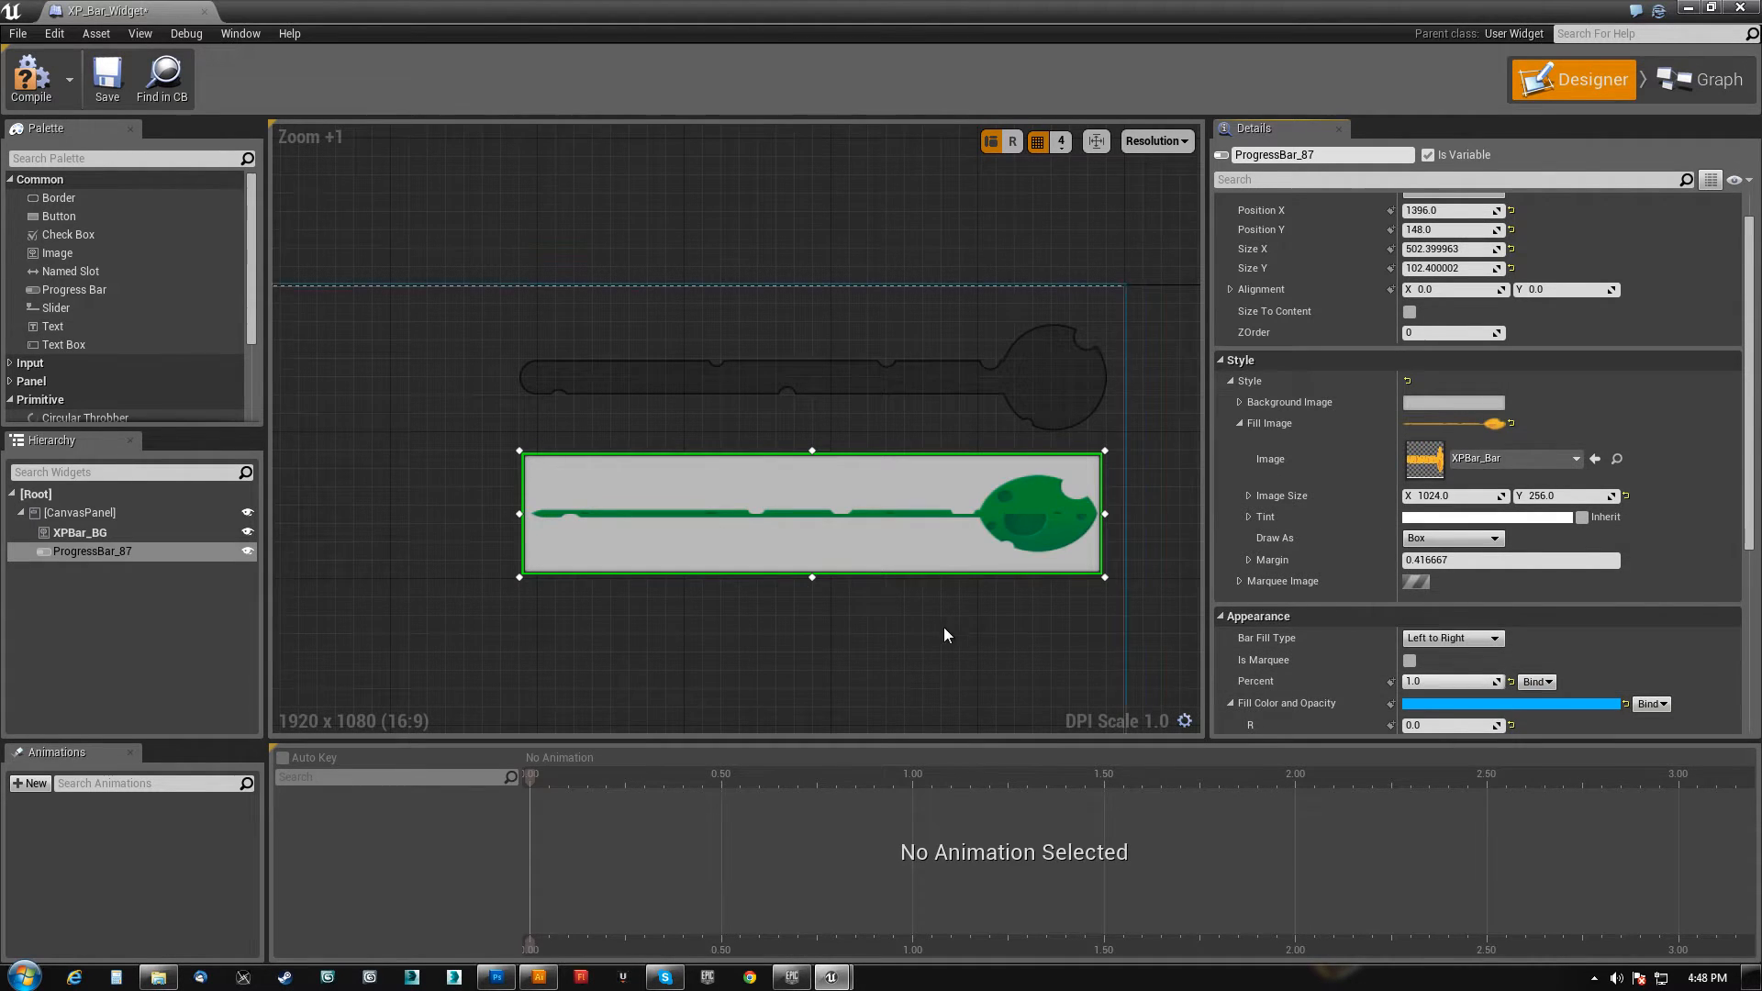
- Set the progress bar's size to 512 by 128 and enable Size To Content
{"action": "right_click_drag", "start_coordinate": [944, 628], "coordinate": [852, 576]}
{"action": "scroll", "coordinate": [1454, 390], "scroll_direction": "up", "scroll_amount": 2}
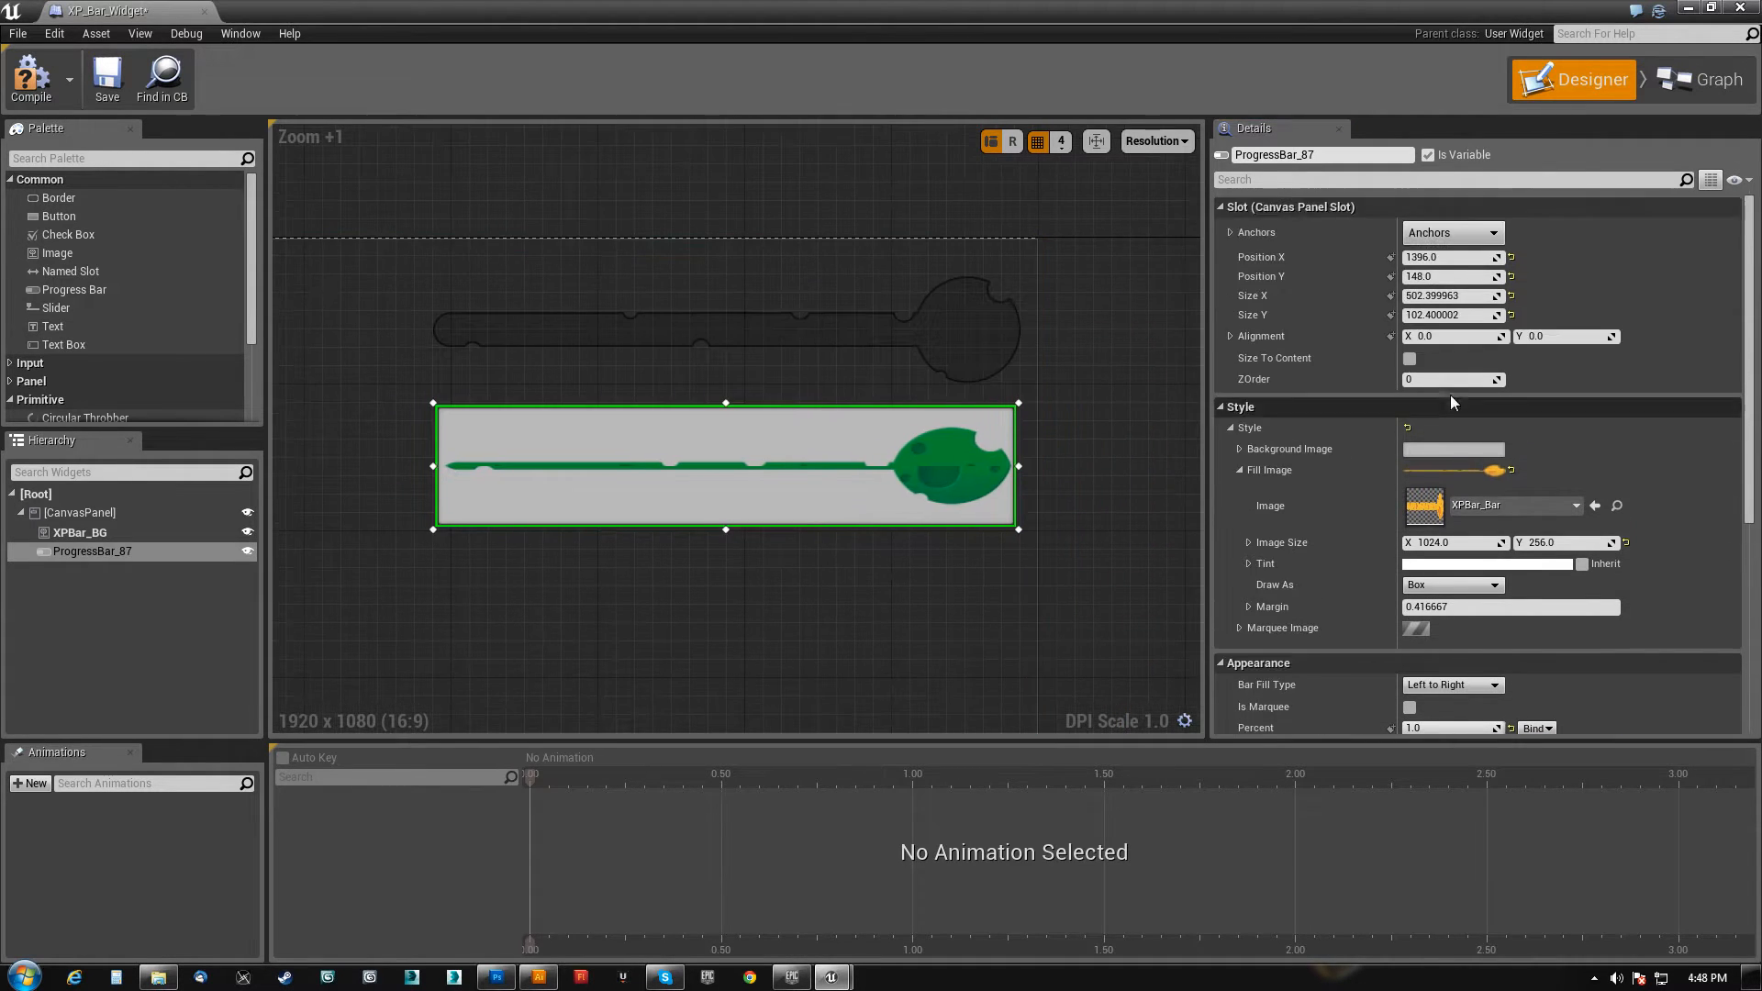
{"action": "left_click", "coordinate": [1451, 295]}
{"action": "type", "text": "512"}
{"action": "key", "text": "Tab"}
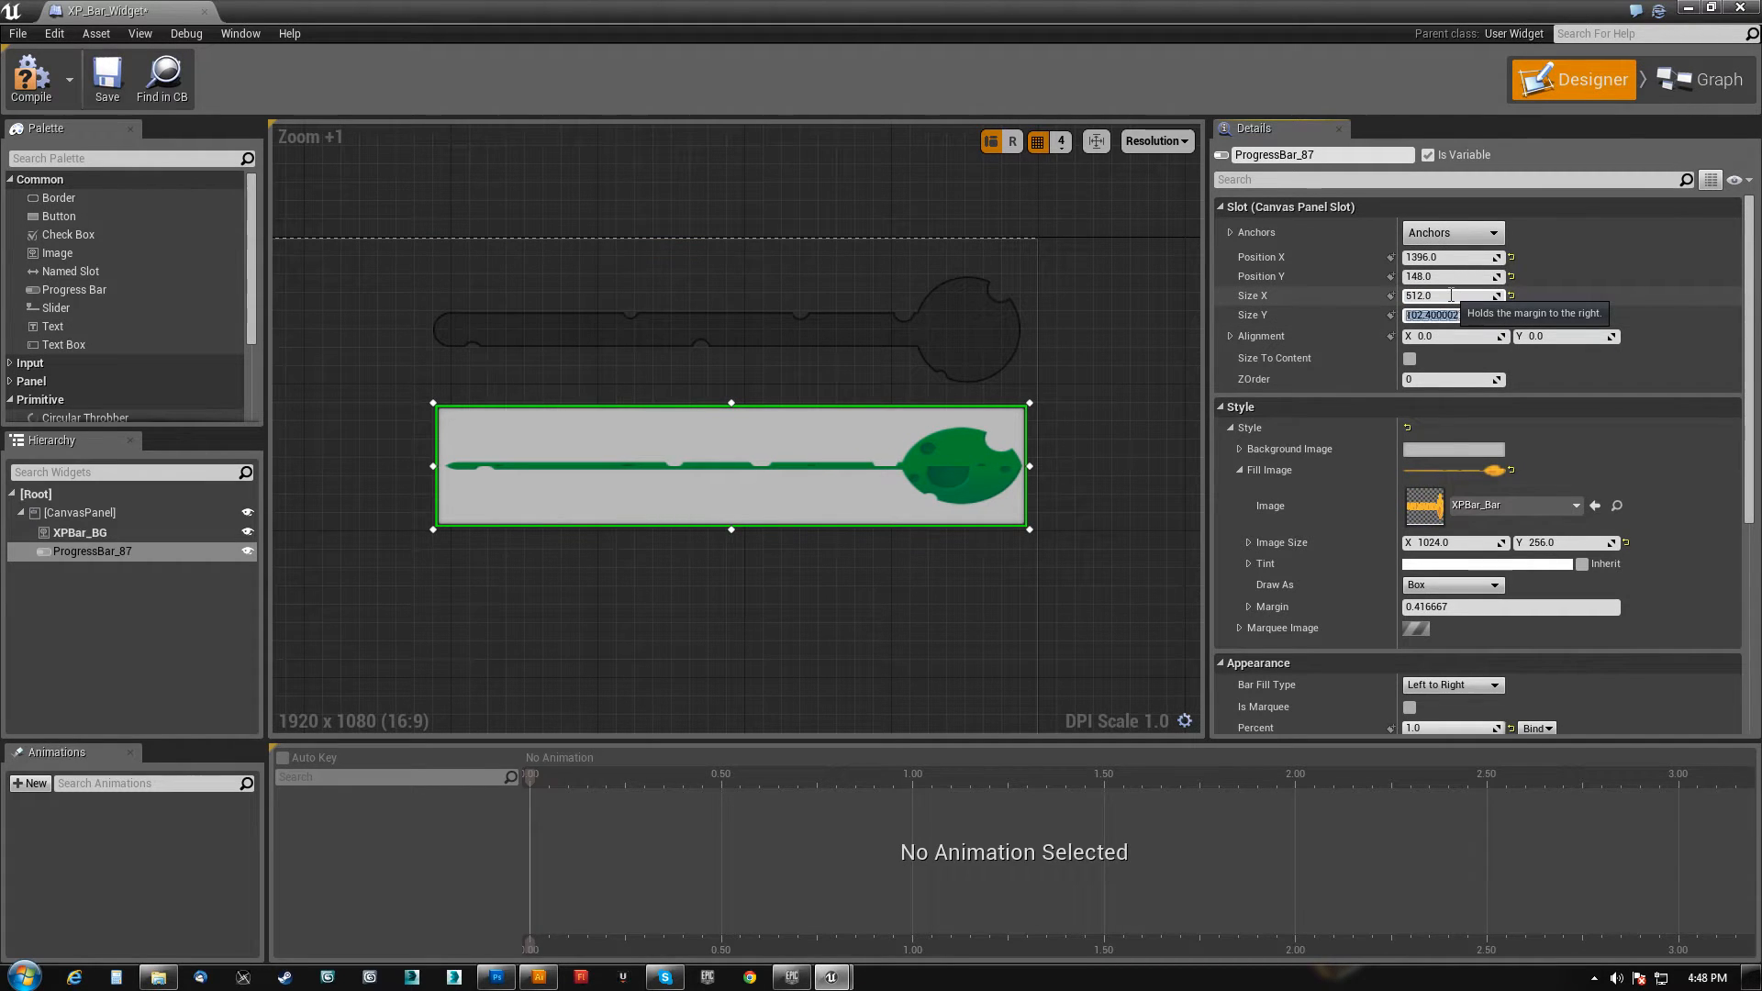
{"action": "type", "text": "128"}
{"action": "key", "text": "Return"}
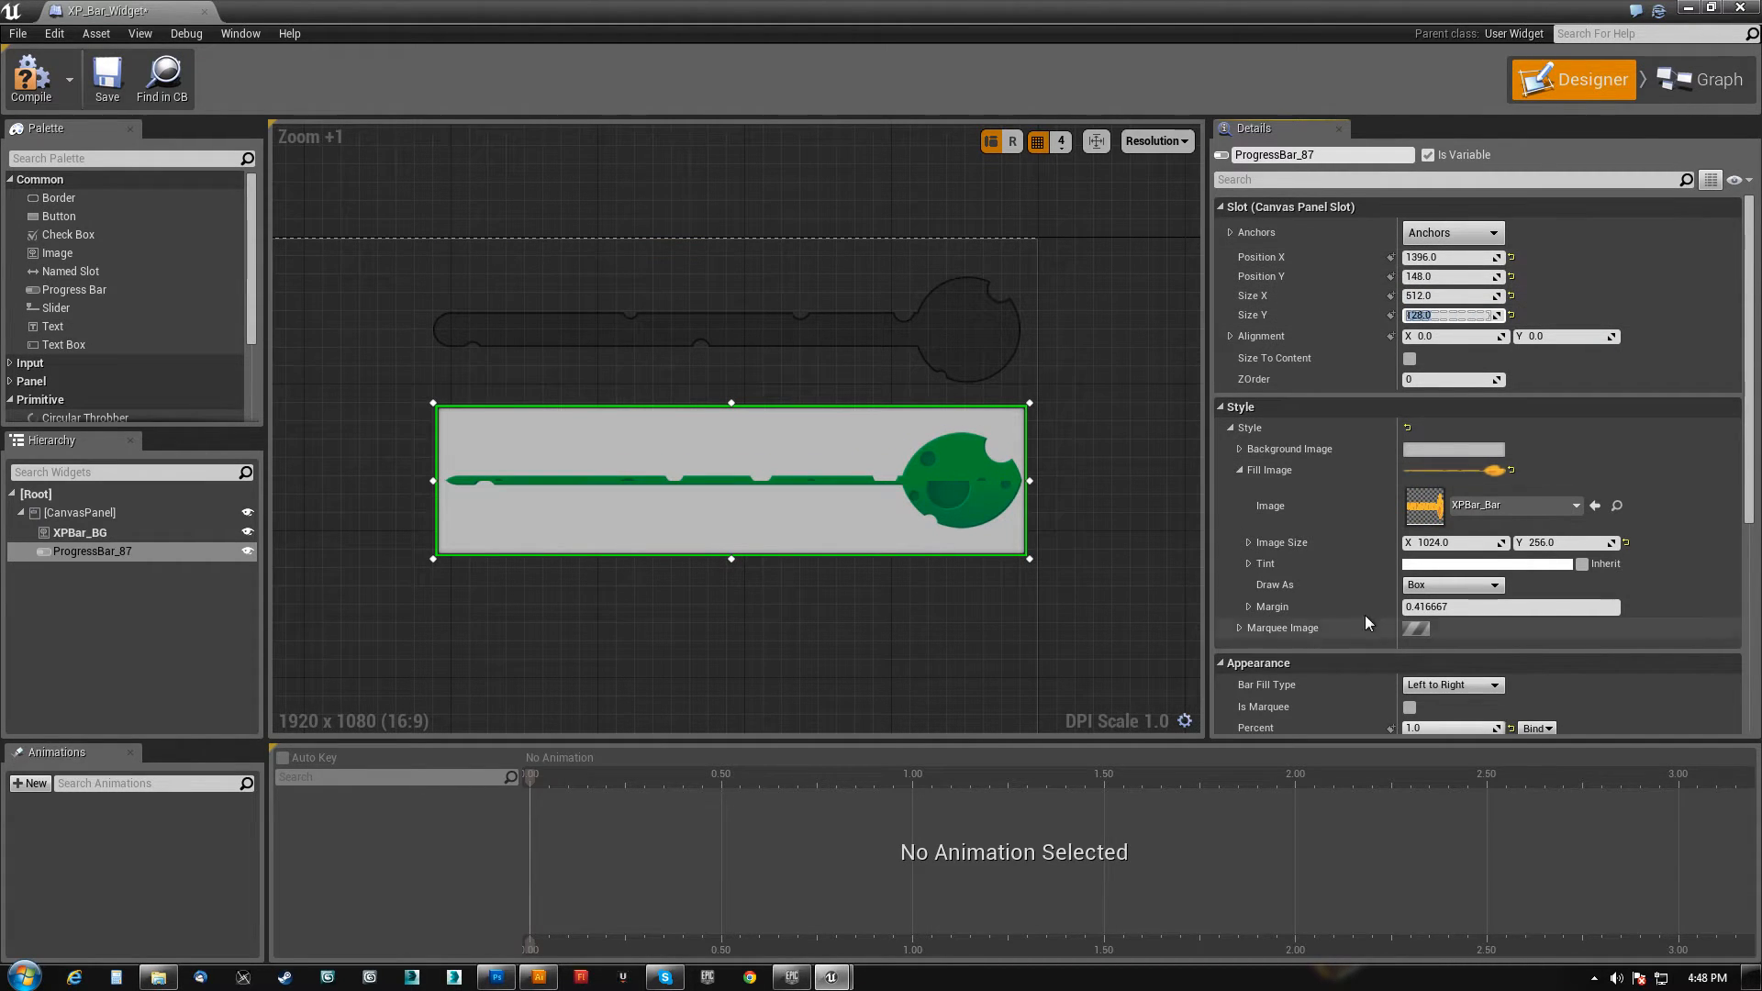
{"action": "left_click", "coordinate": [1410, 359]}
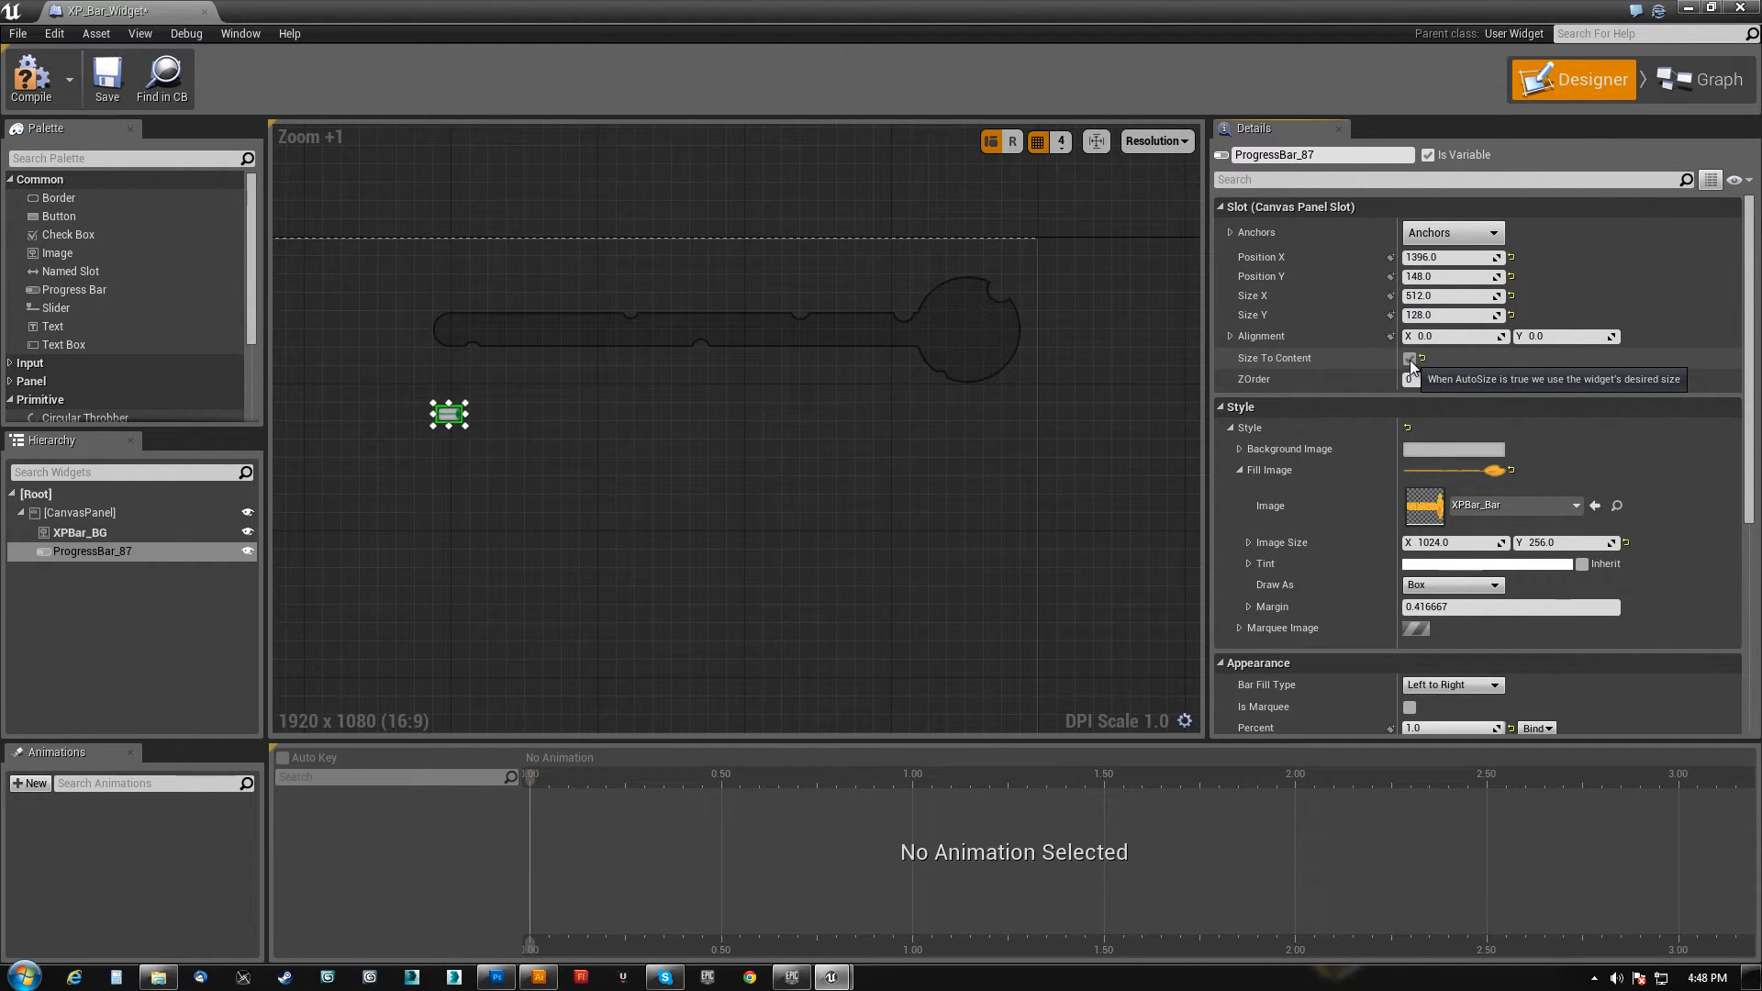
- Turn off Size To Content for the progress bar and expand its render transform settings
{"action": "left_click", "coordinate": [1409, 359]}
{"action": "scroll", "coordinate": [1382, 624], "scroll_direction": "down", "scroll_amount": 5}
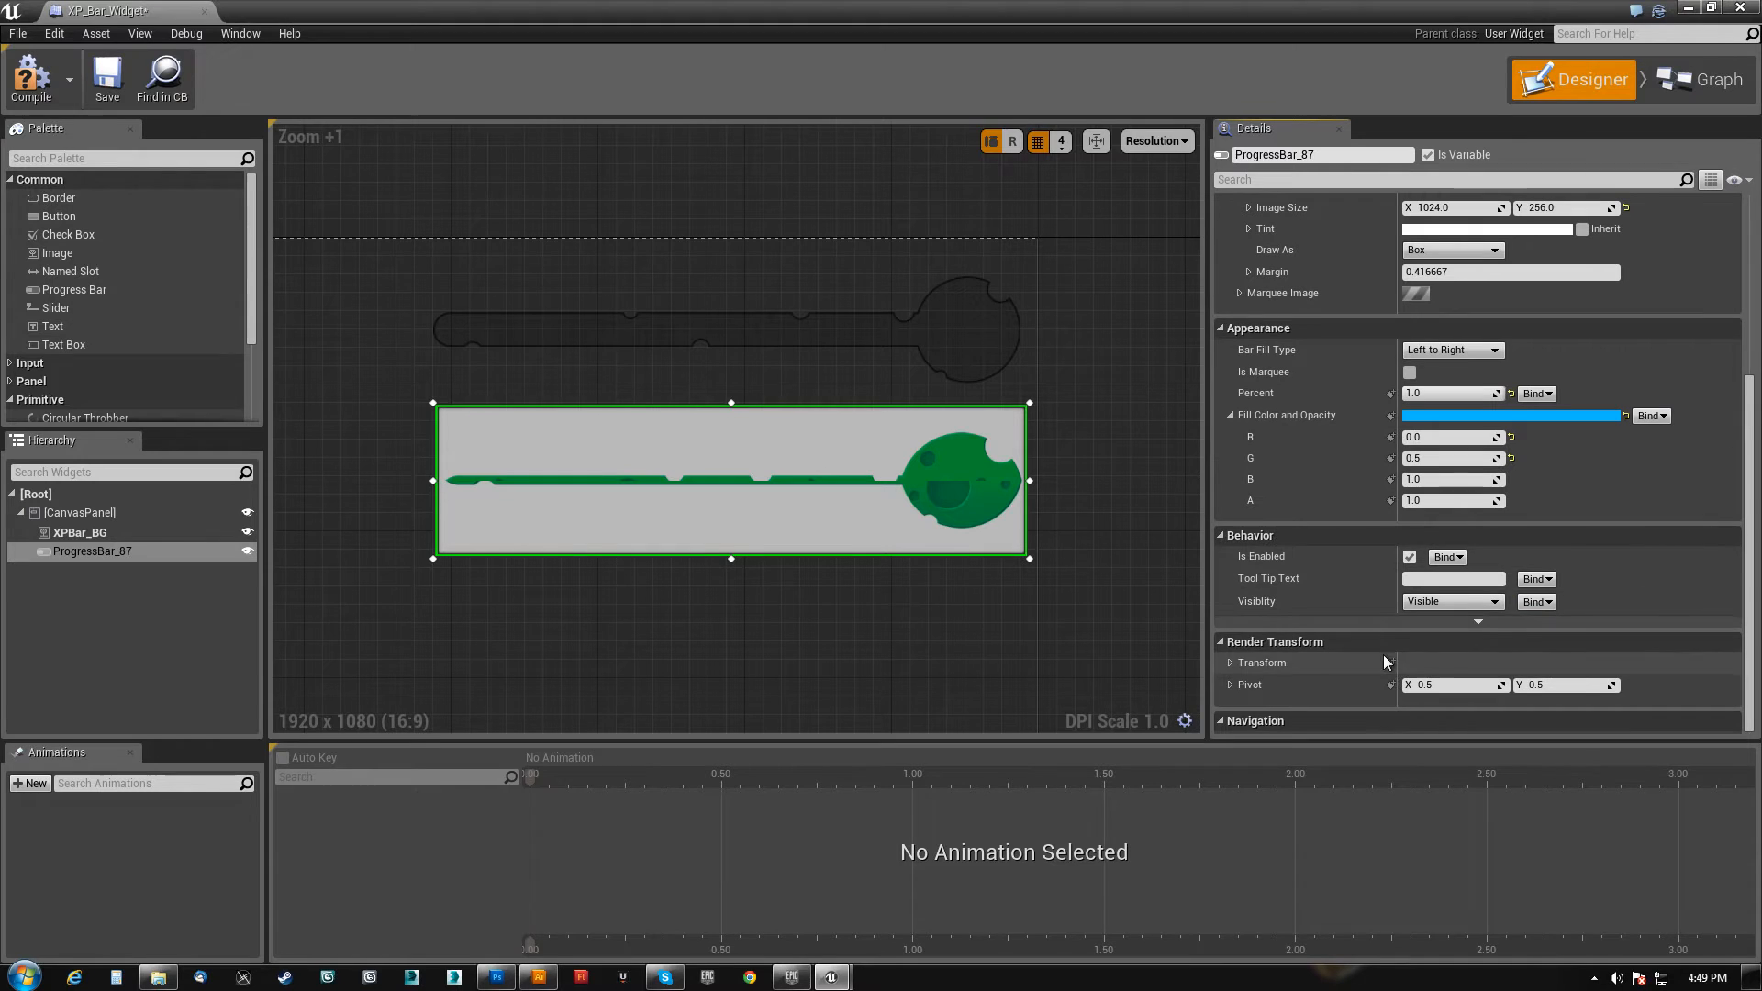
{"action": "left_click", "coordinate": [1229, 663]}
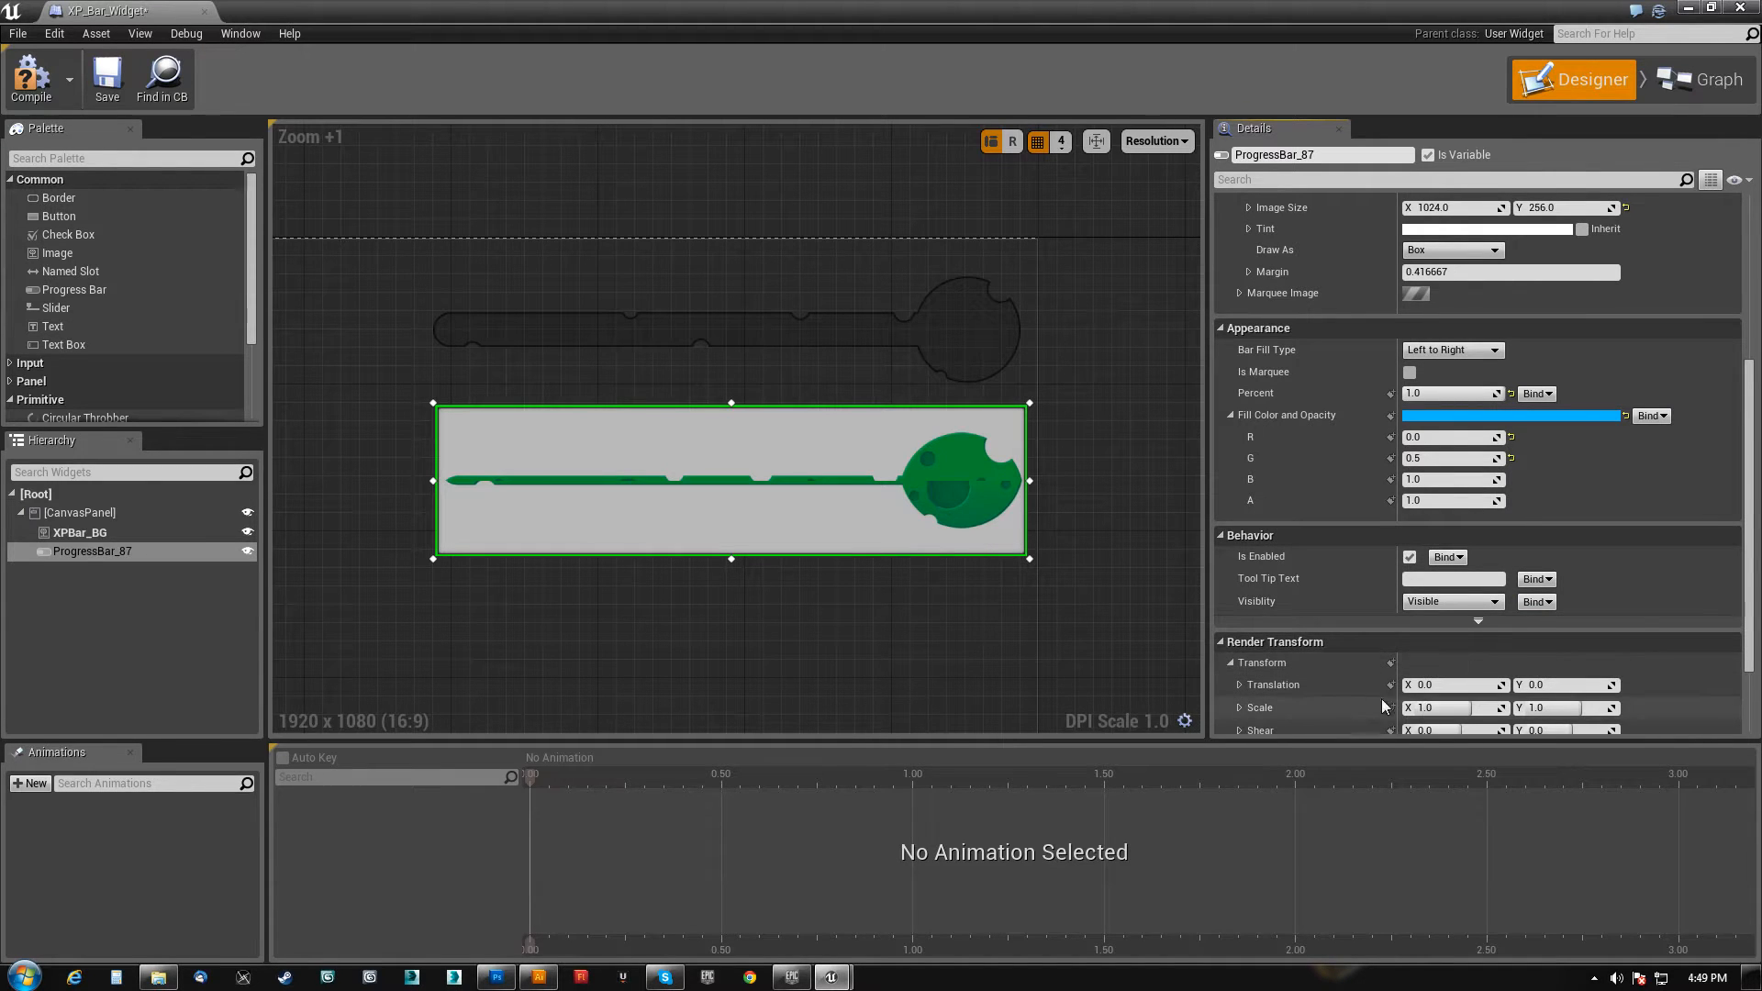
{"action": "scroll", "coordinate": [1385, 643], "scroll_direction": "up", "scroll_amount": 5}
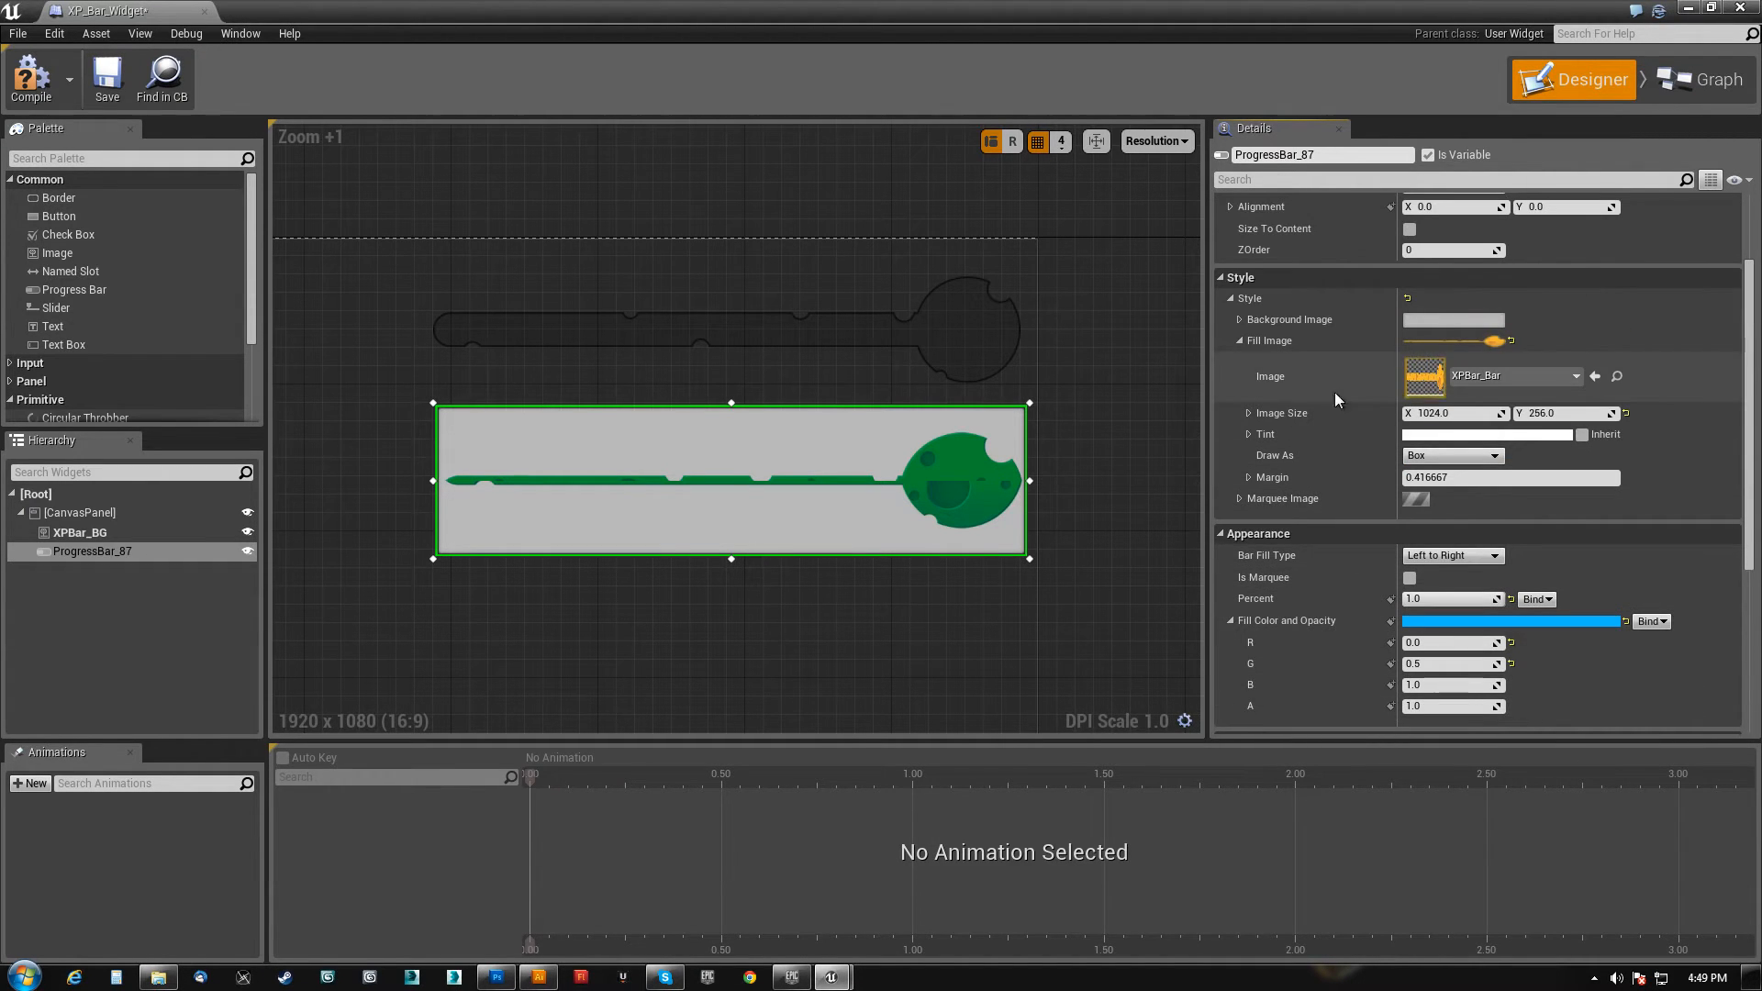
- Set the fill image size to 512 by 128 and compile the widget
{"action": "left_click", "coordinate": [1473, 413]}
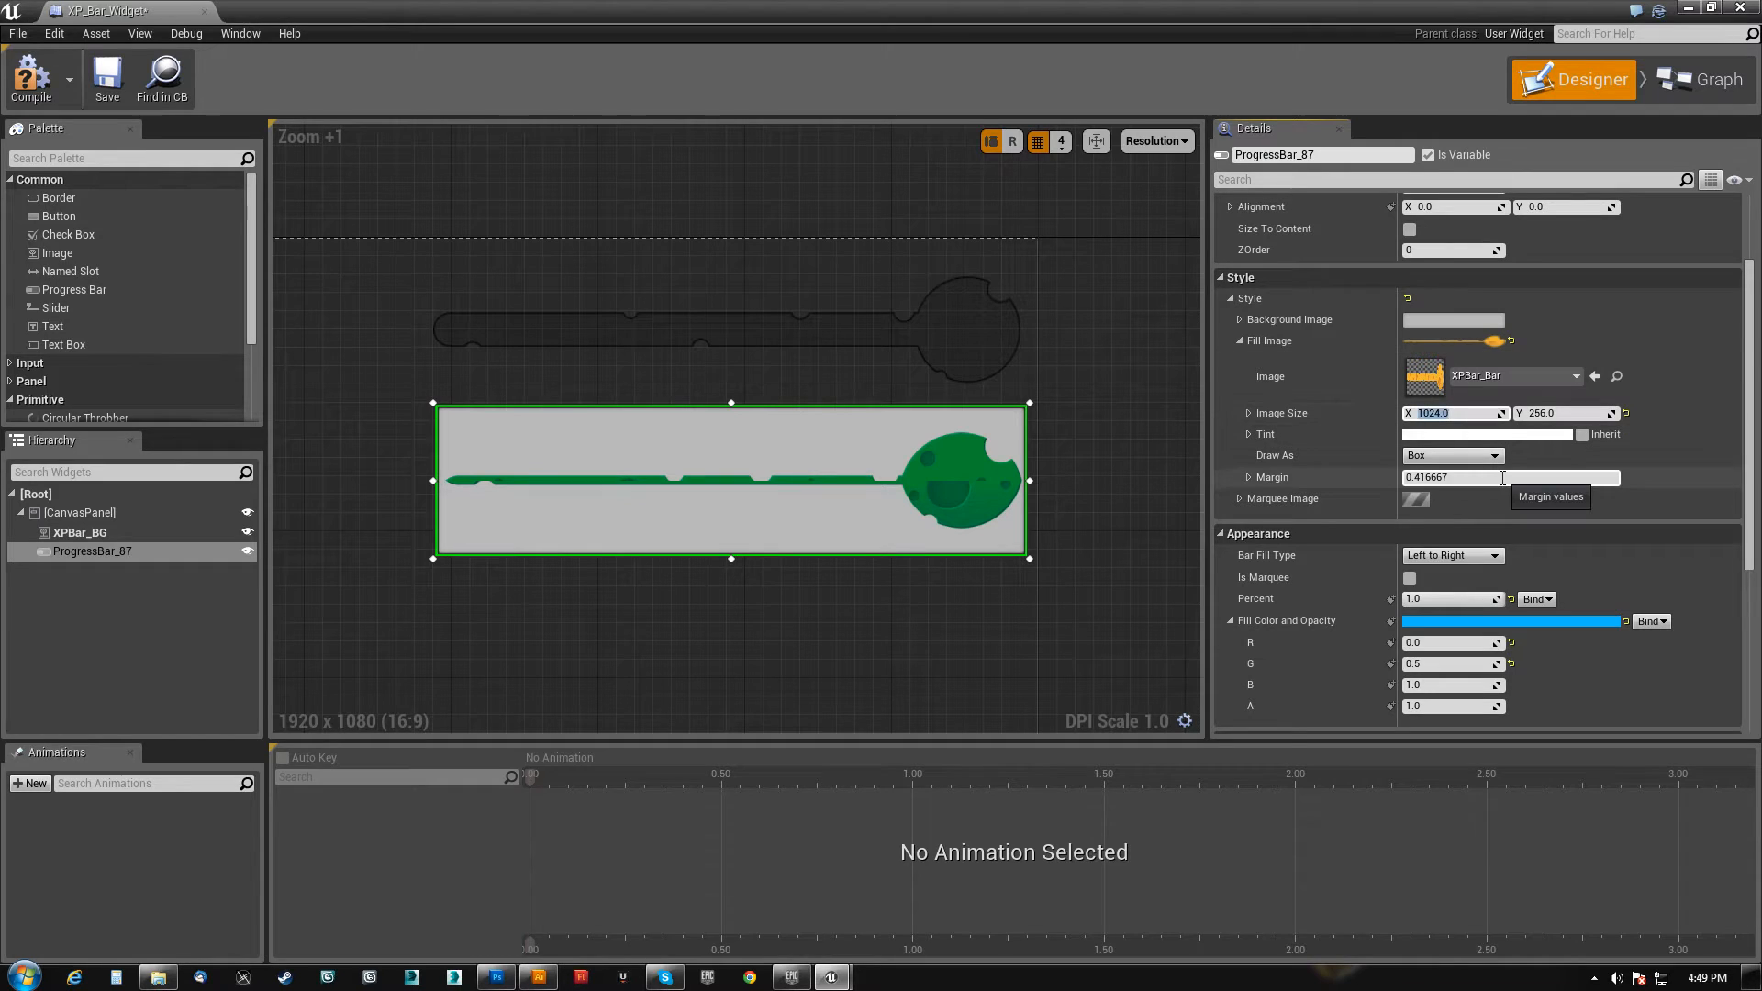
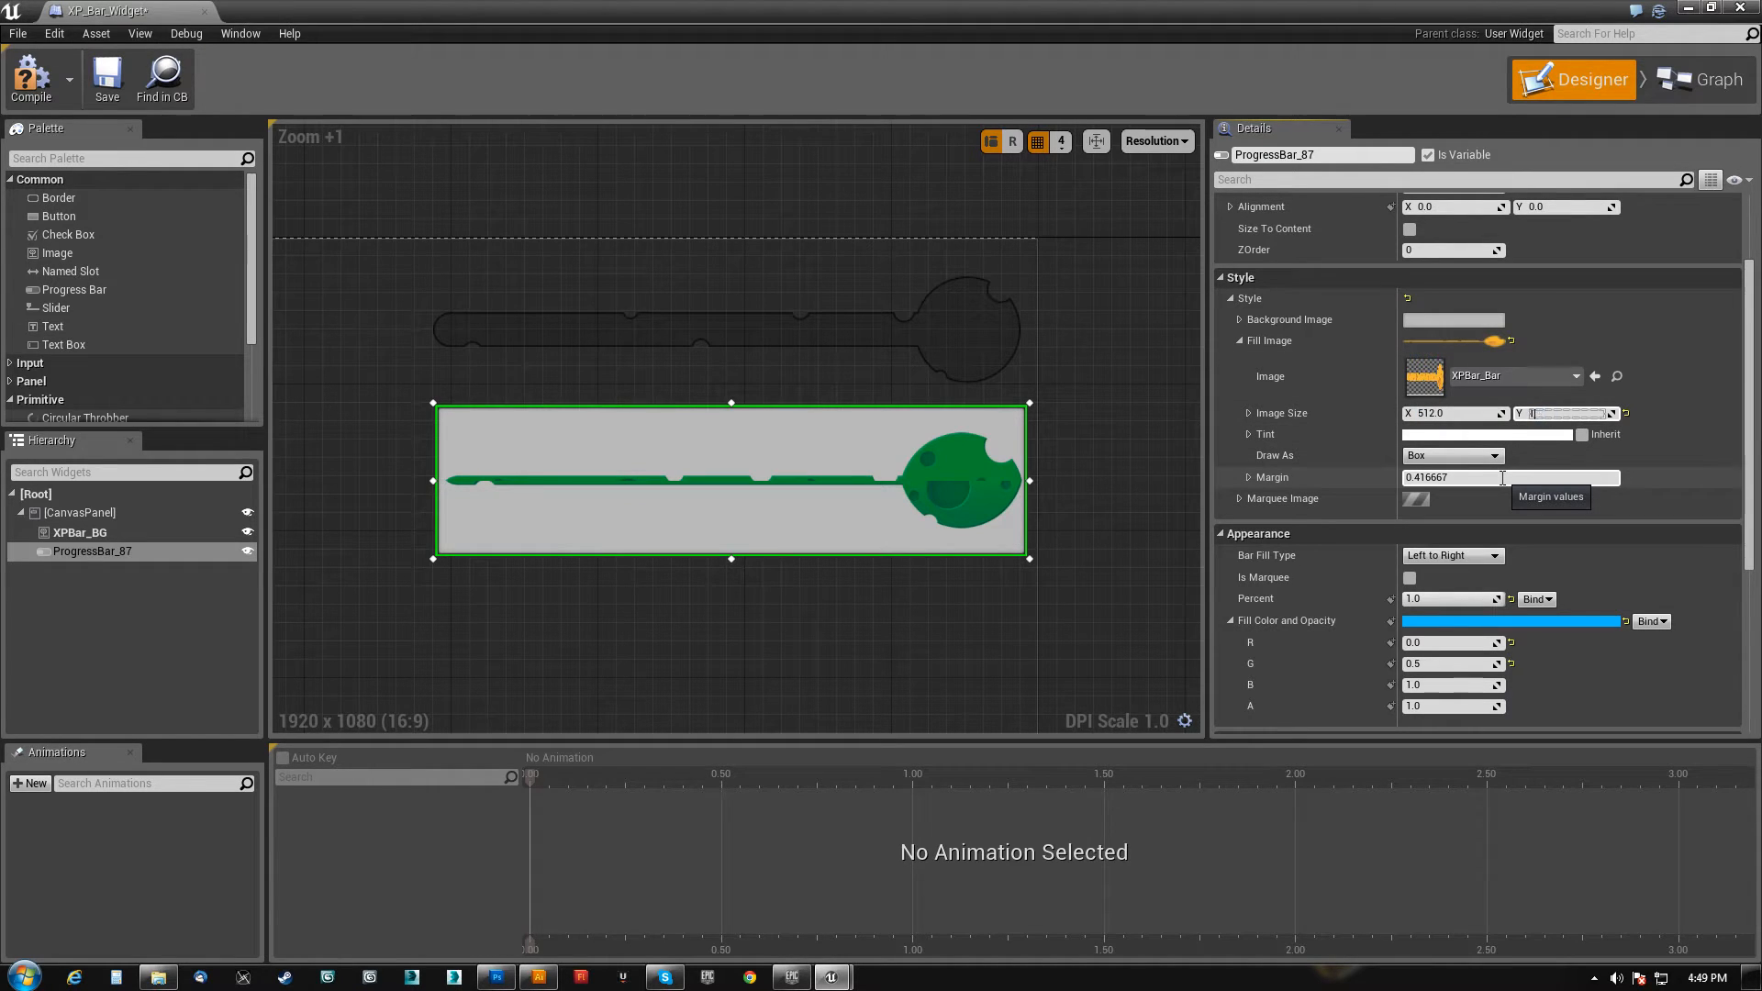
{"action": "left_click", "coordinate": [1248, 413]}
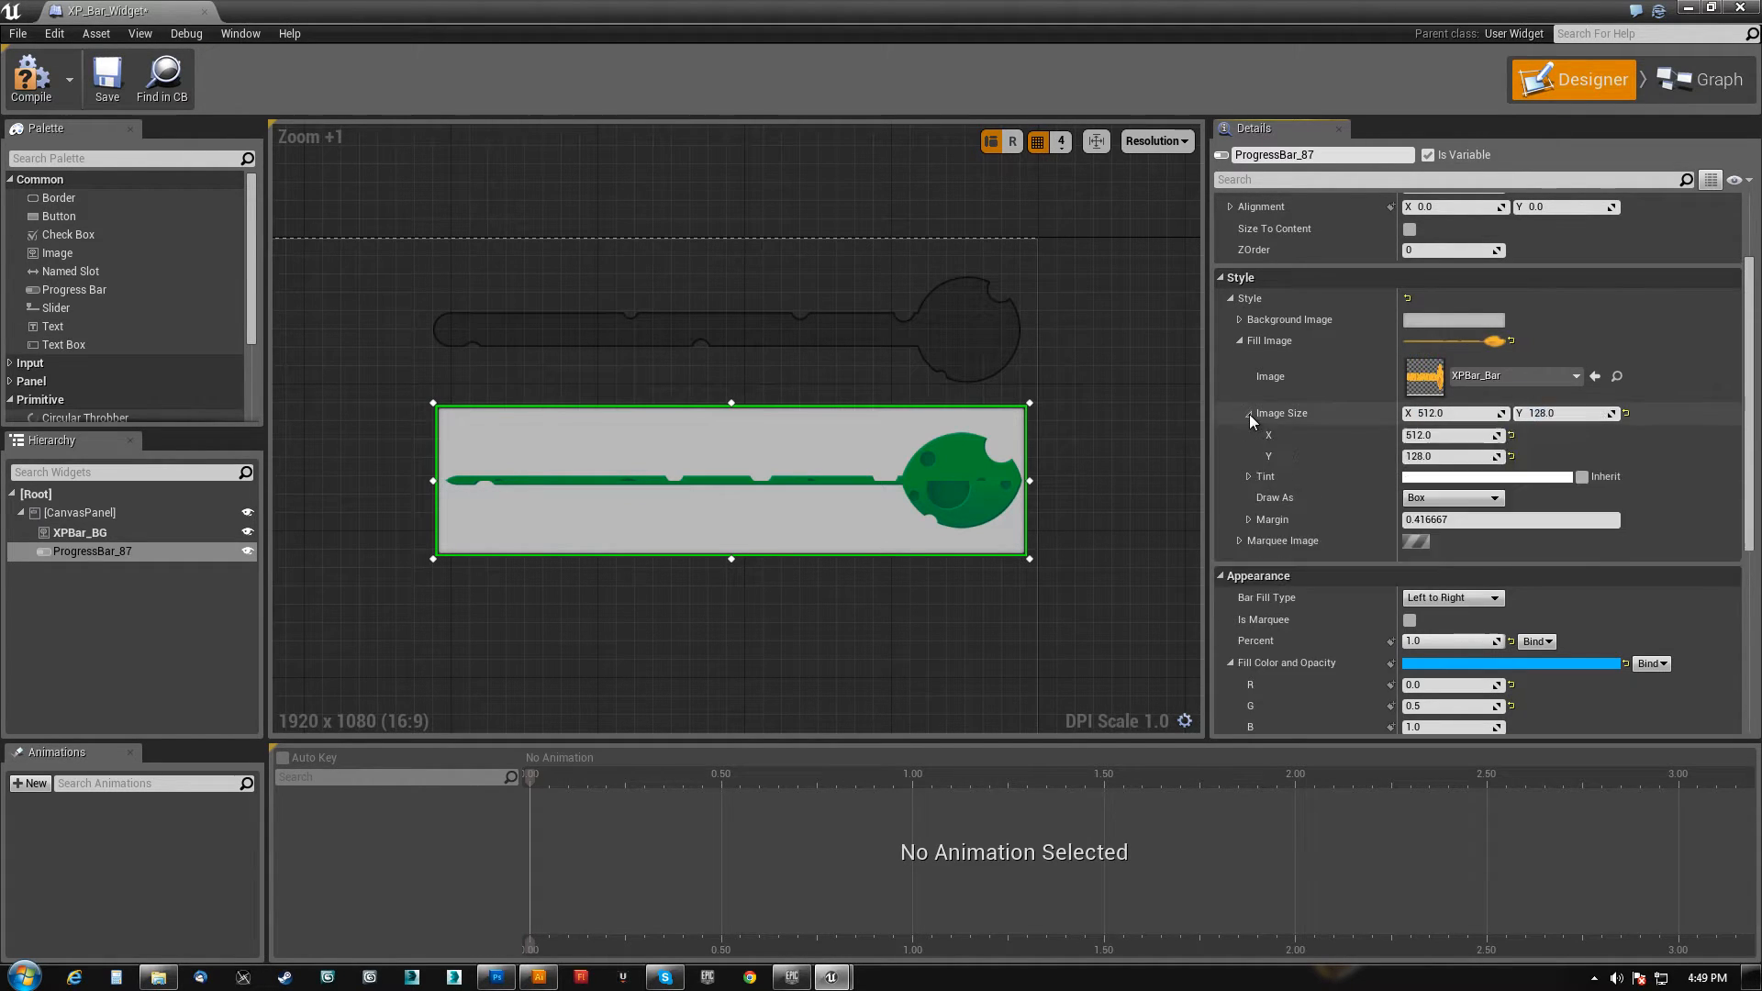
{"action": "left_click", "coordinate": [25, 85]}
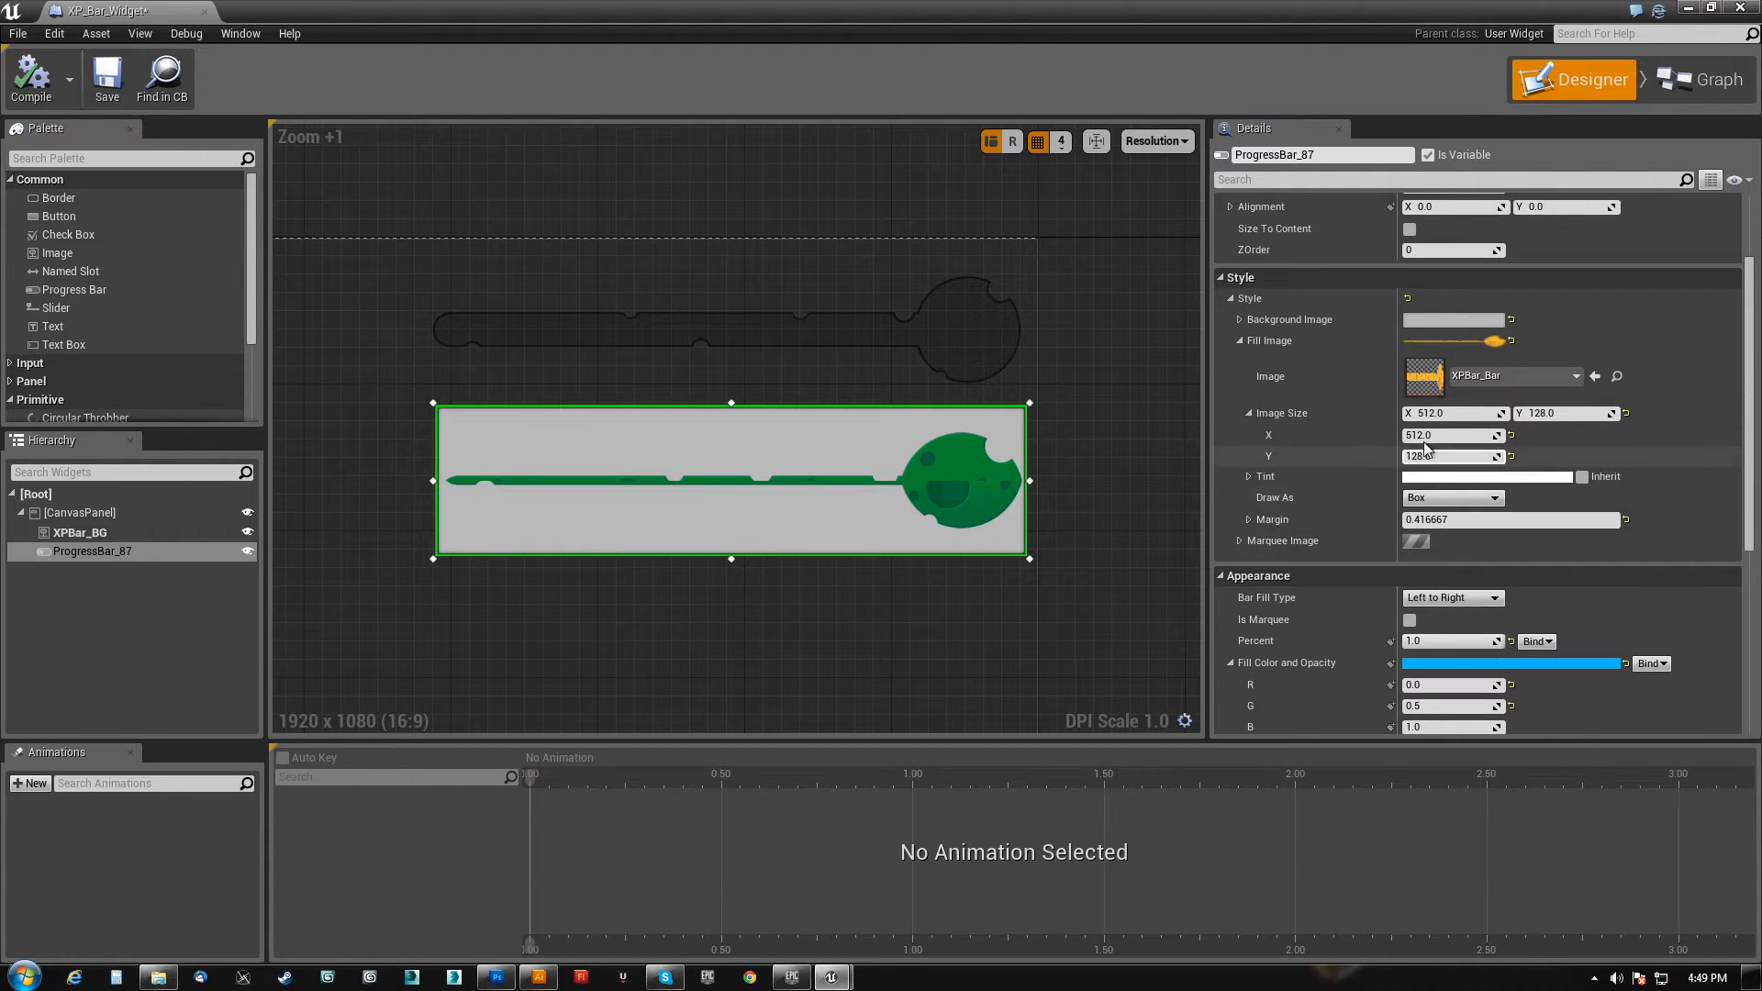
- Set both the progress bar's size and its fill image size to 1024 by 256
{"action": "scroll", "coordinate": [1337, 438], "scroll_direction": "up", "scroll_amount": 3}
{"action": "left_click", "coordinate": [1443, 284]}
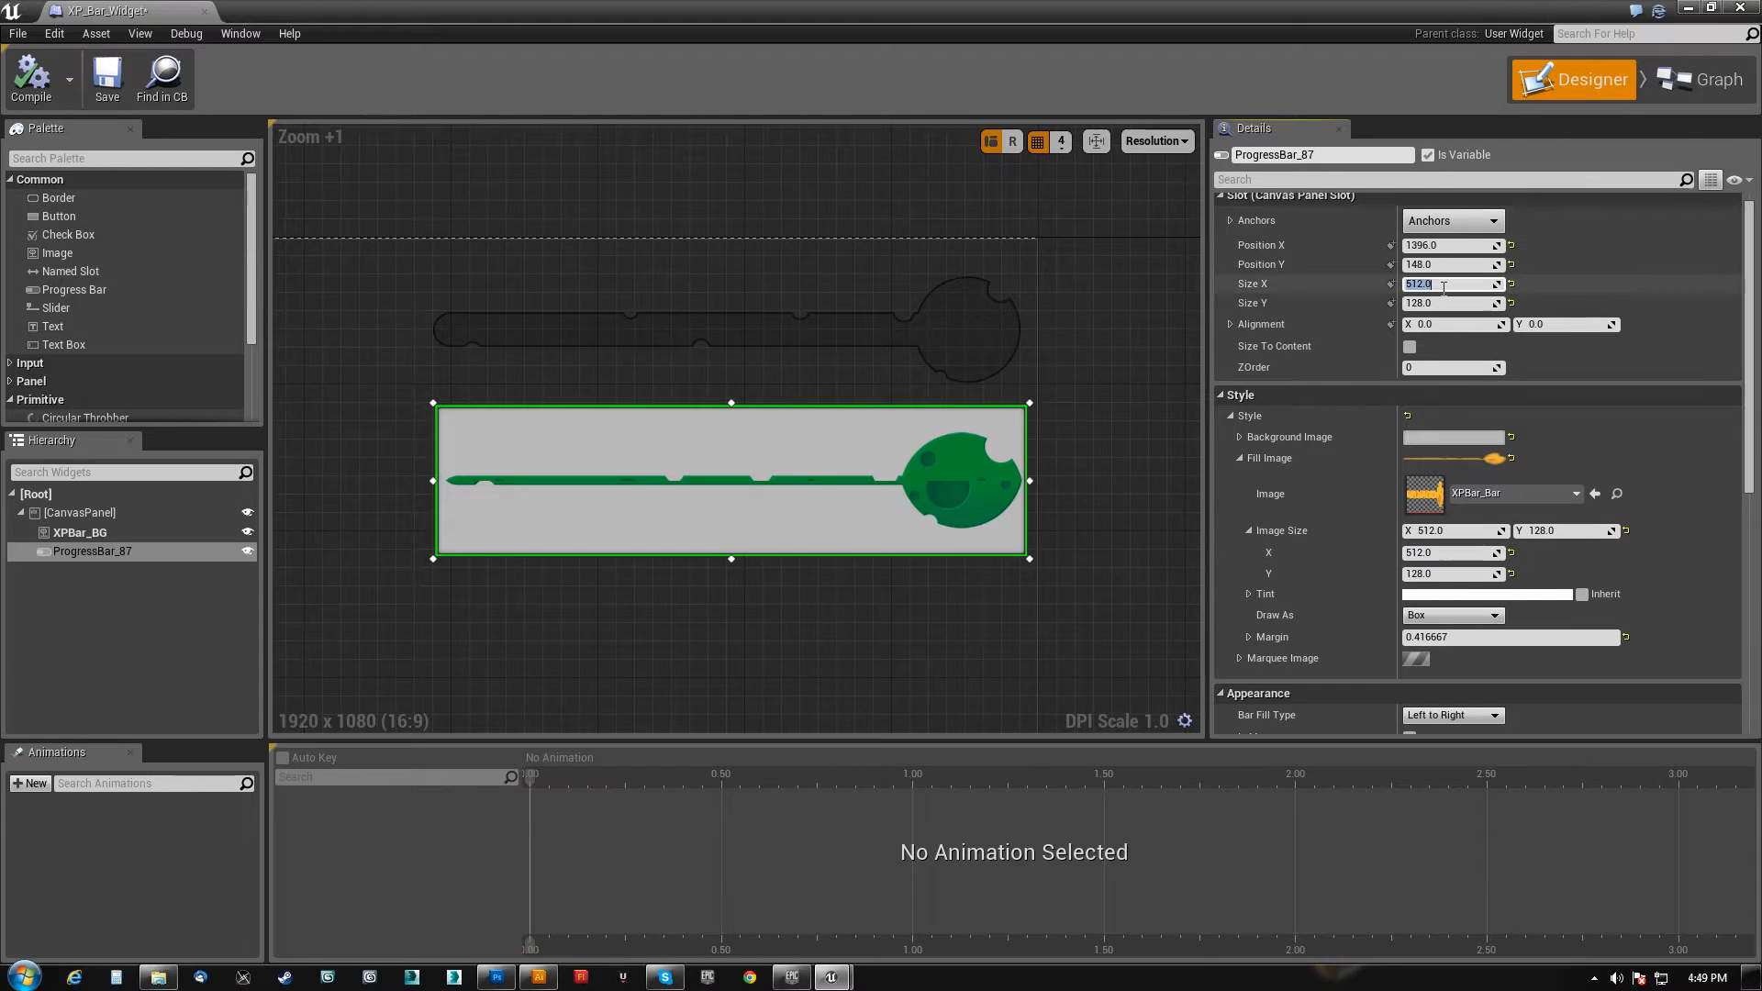
{"action": "key", "text": "Tab"}
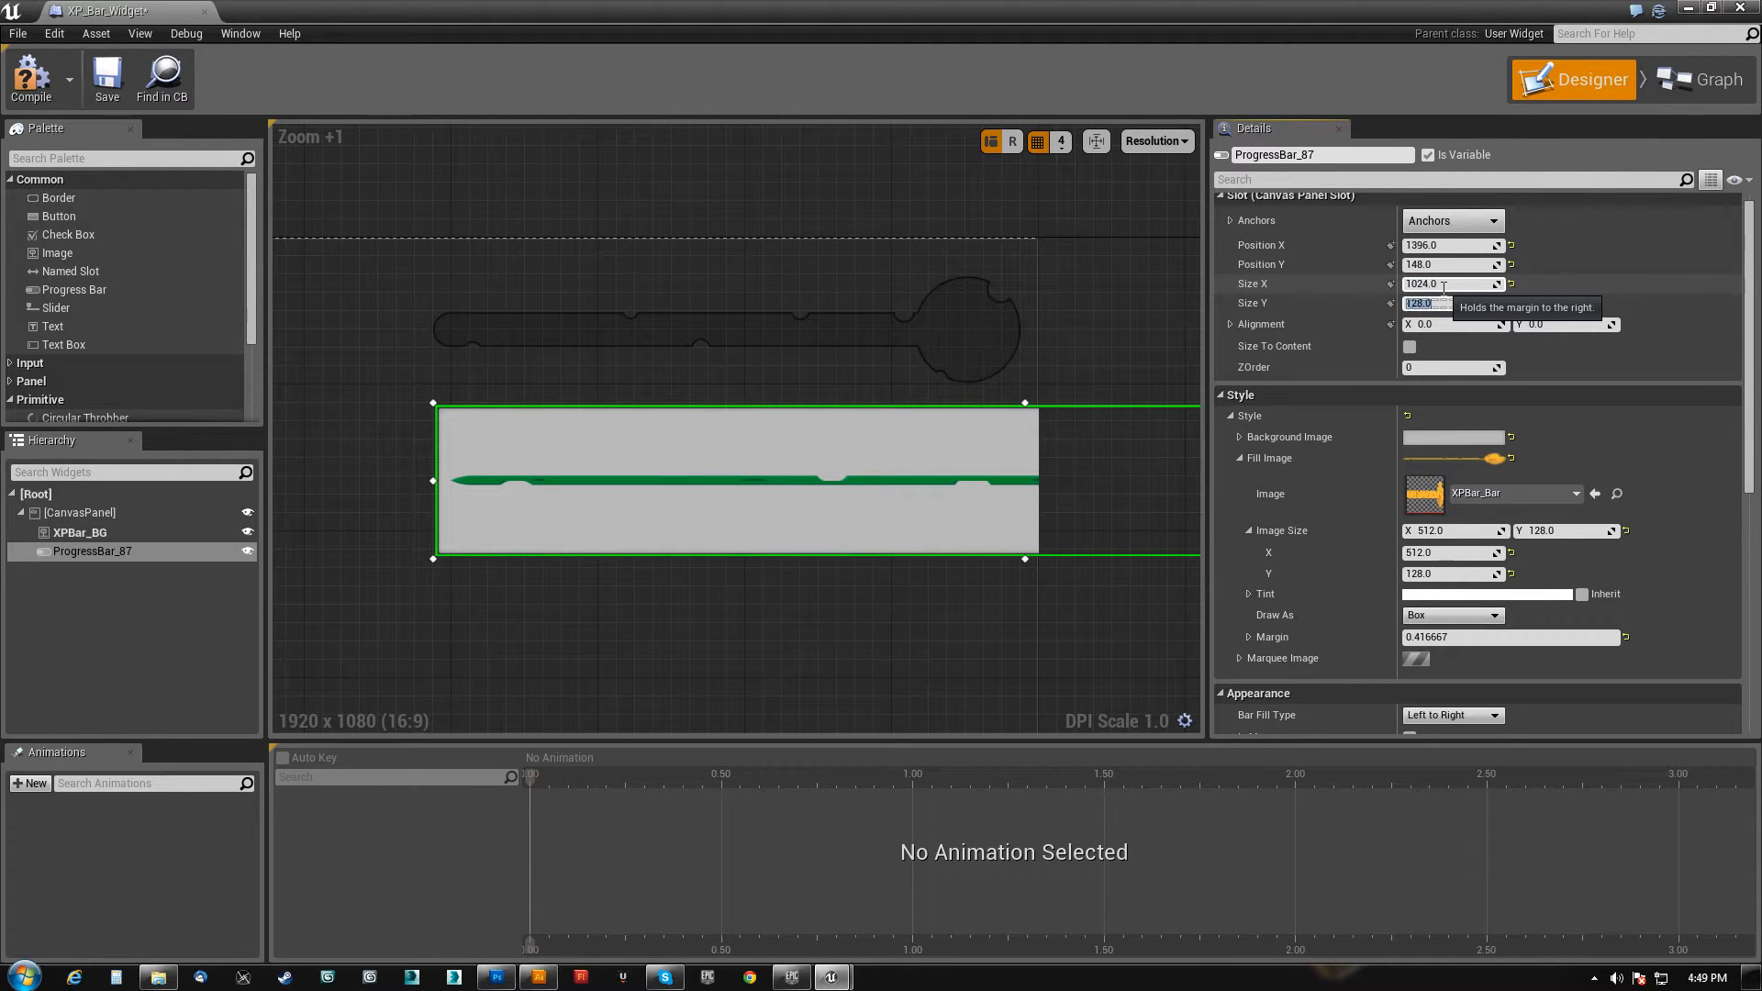
{"action": "type", "text": "256"}
{"action": "key", "text": "Return"}
{"action": "left_click", "coordinate": [1445, 553]}
{"action": "type", "text": "1024"}
{"action": "key", "text": "Tab"}
{"action": "type", "text": "256"}
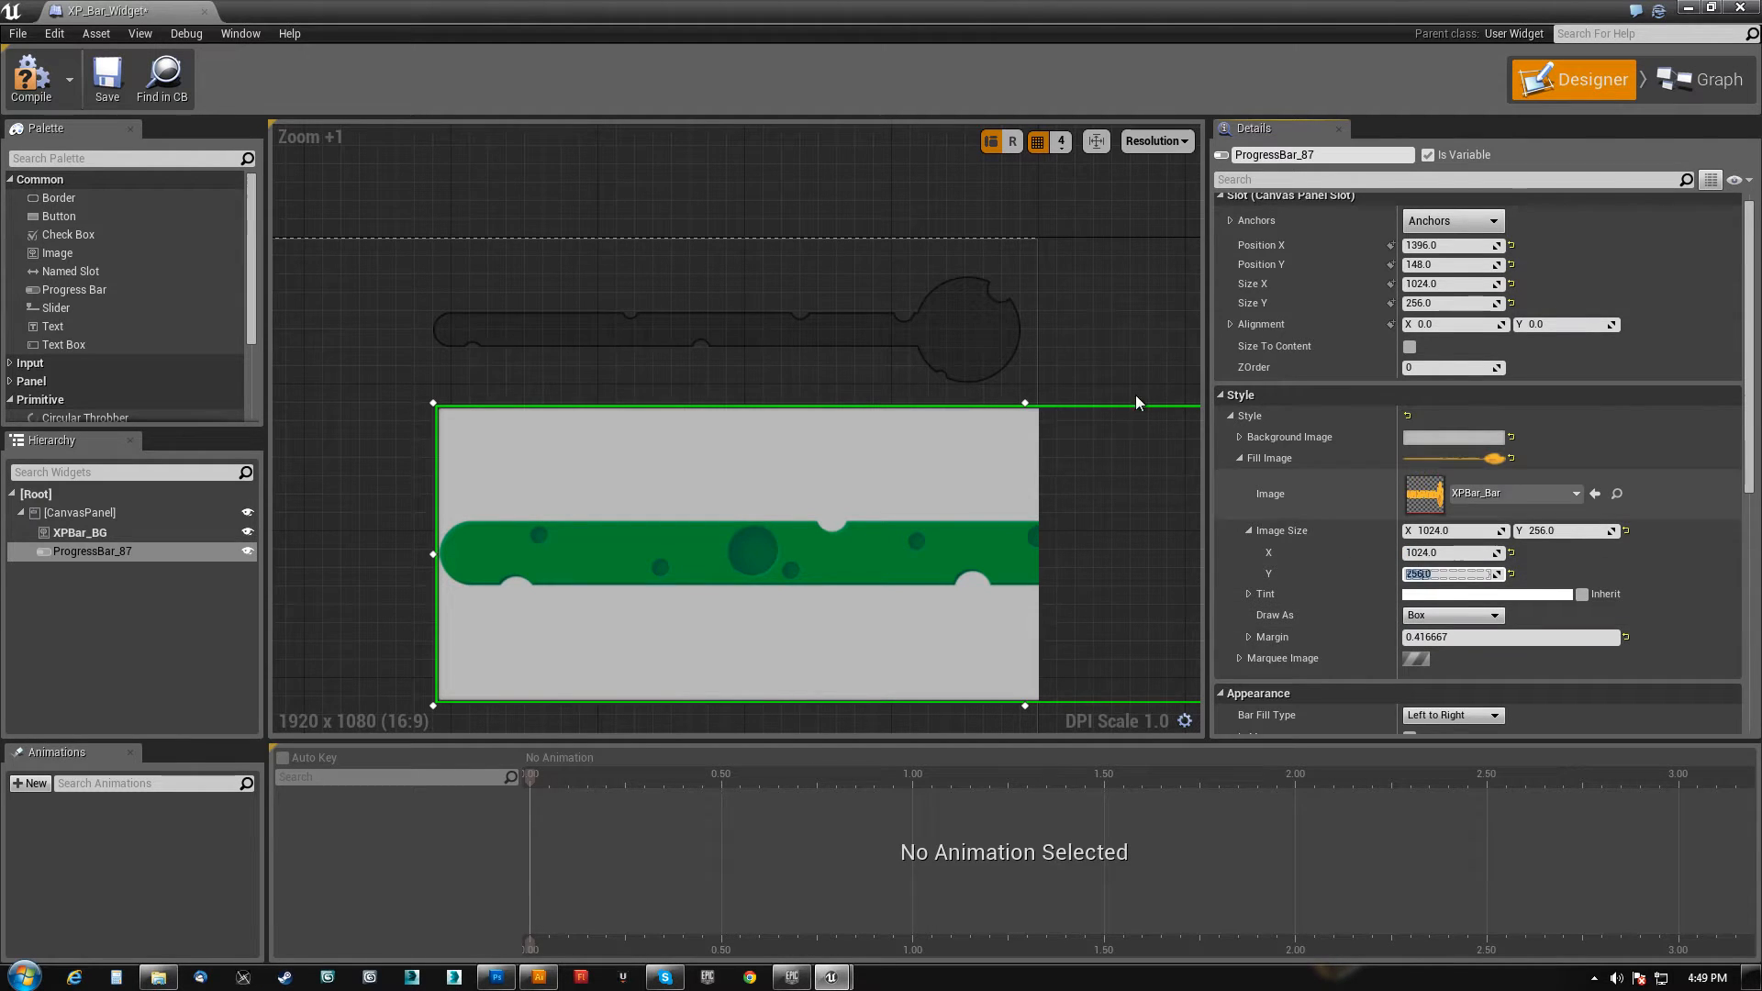
{"action": "key", "text": "Return"}
- Move the progress bar to about X 852, Y 156, inside the canvas below XPBar_BG
{"action": "right_click_drag", "start_coordinate": [1058, 341], "coordinate": [960, 261]}
{"action": "scroll", "coordinate": [960, 262], "scroll_direction": "down", "scroll_amount": 3}
{"action": "mouse_move", "coordinate": [933, 475]}
{"action": "left_mouse_down"}
{"action": "mouse_move", "coordinate": [757, 441]}
{"action": "mouse_move", "coordinate": [584, 446]}
{"action": "mouse_move", "coordinate": [955, 500]}
{"action": "left_mouse_up"}
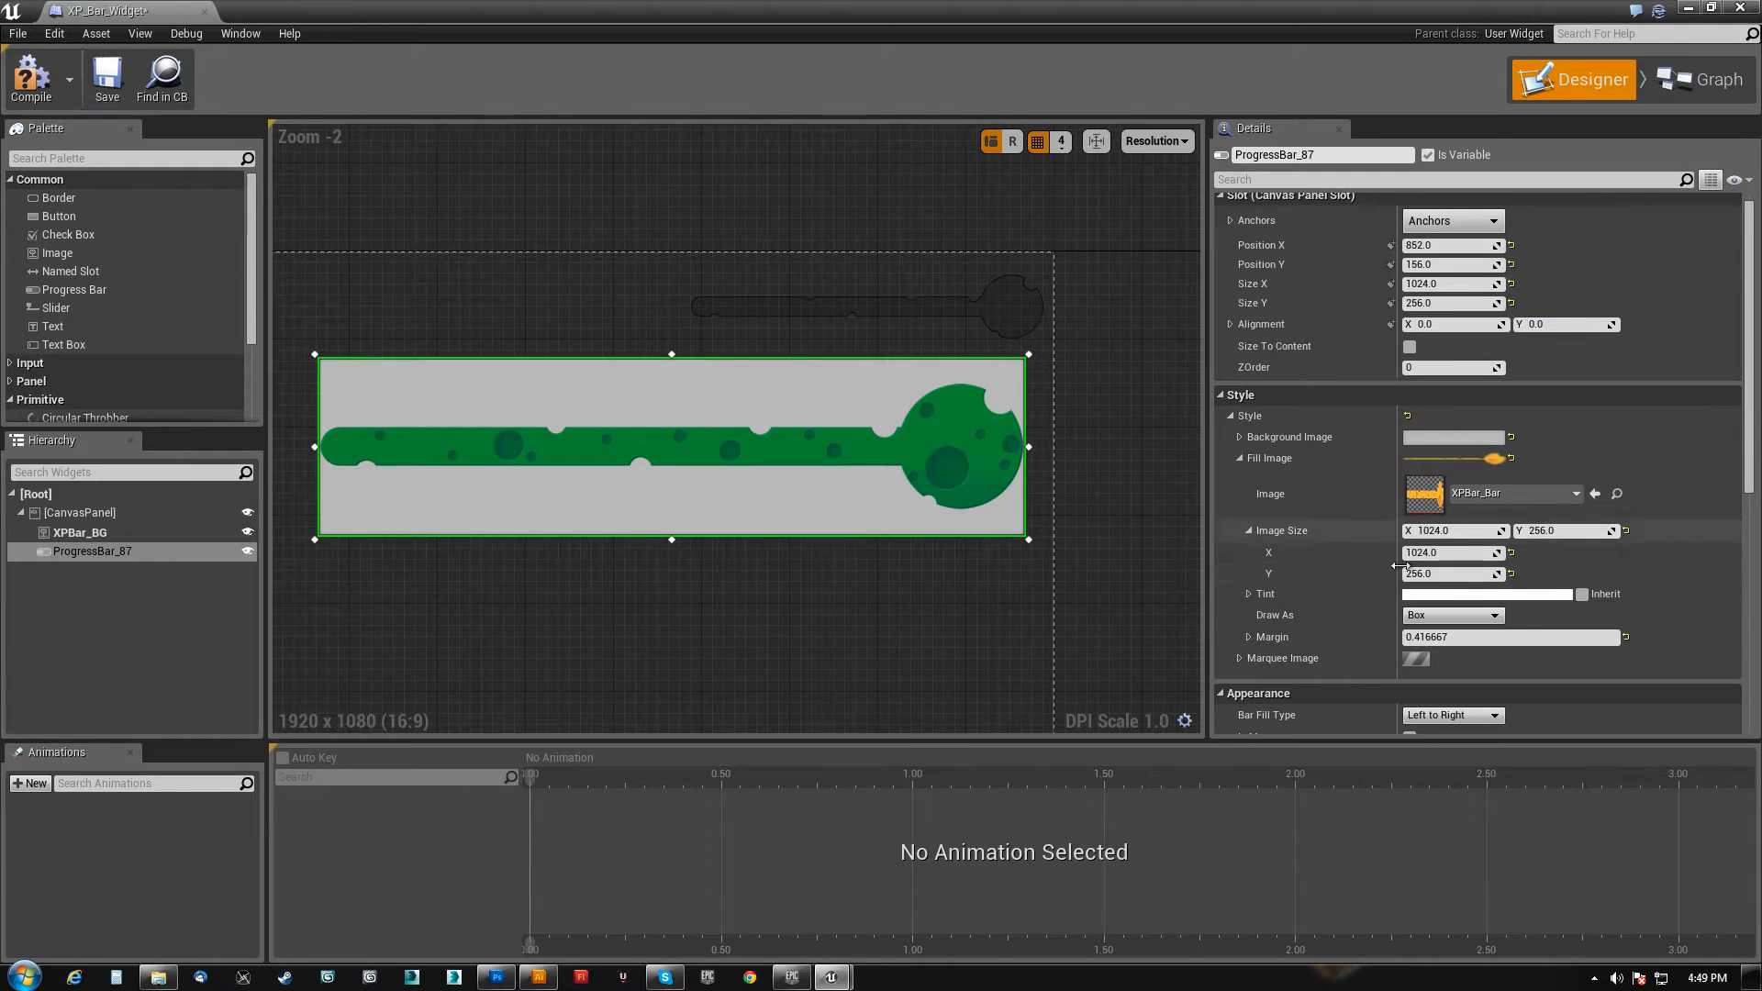
- Try a black tint on the fill image with R, G and B at 0, then set them back to 1
{"action": "left_click", "coordinate": [1248, 594]}
{"action": "left_click", "coordinate": [1435, 615]}
{"action": "key", "text": "Tab"}
{"action": "type", "text": "0"}
{"action": "key", "text": "Tab"}
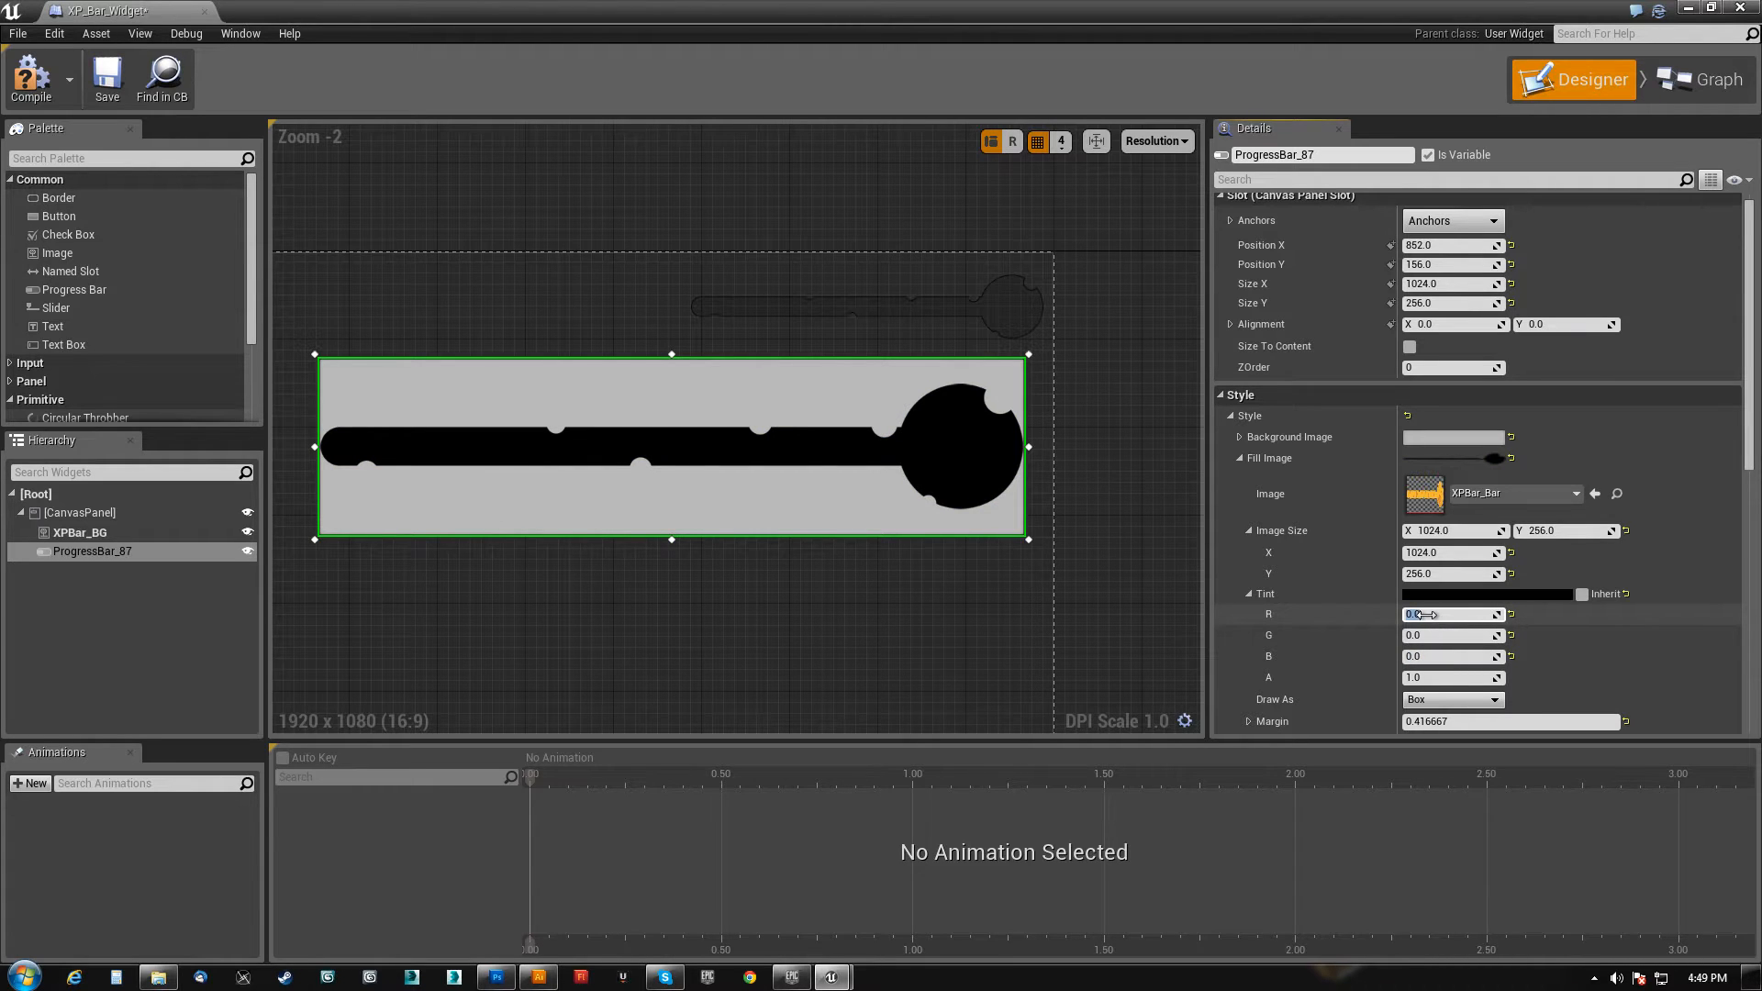
{"action": "type", "text": "1"}
{"action": "key", "text": "Tab"}
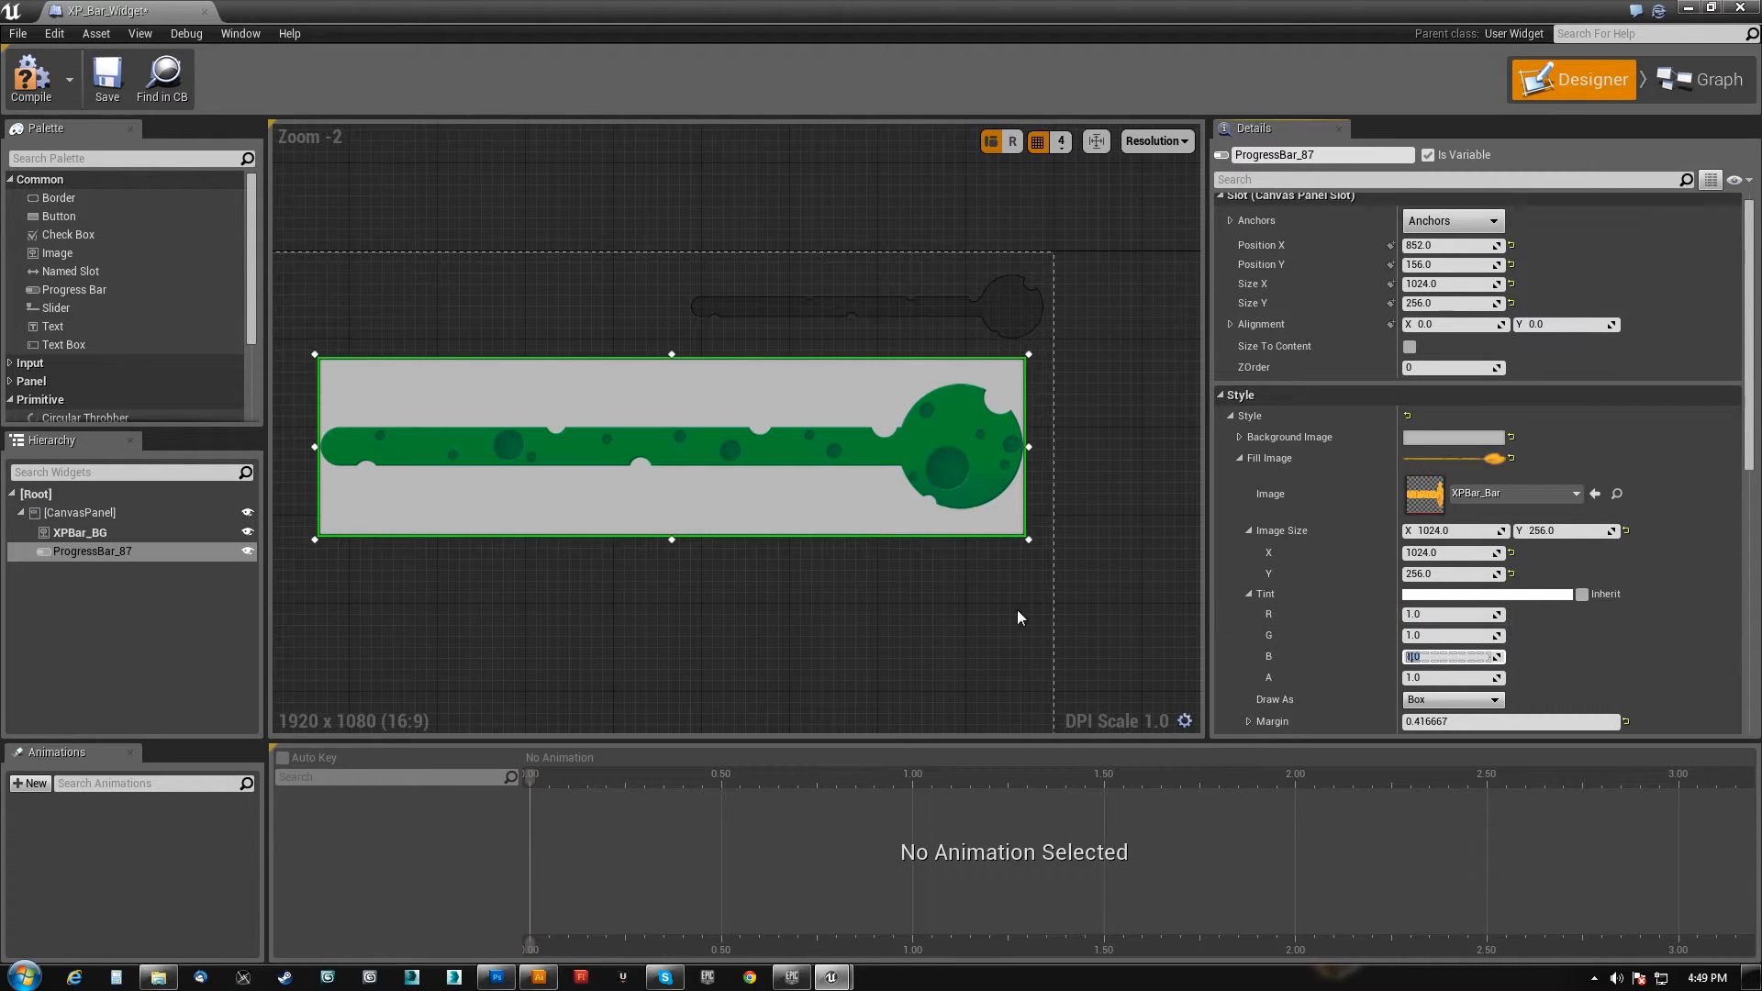
- Try a fill image tint alpha of 0, then set it back to 1
{"action": "scroll", "coordinate": [907, 571], "scroll_direction": "up", "scroll_amount": 1}
{"action": "left_click", "coordinate": [1432, 677]}
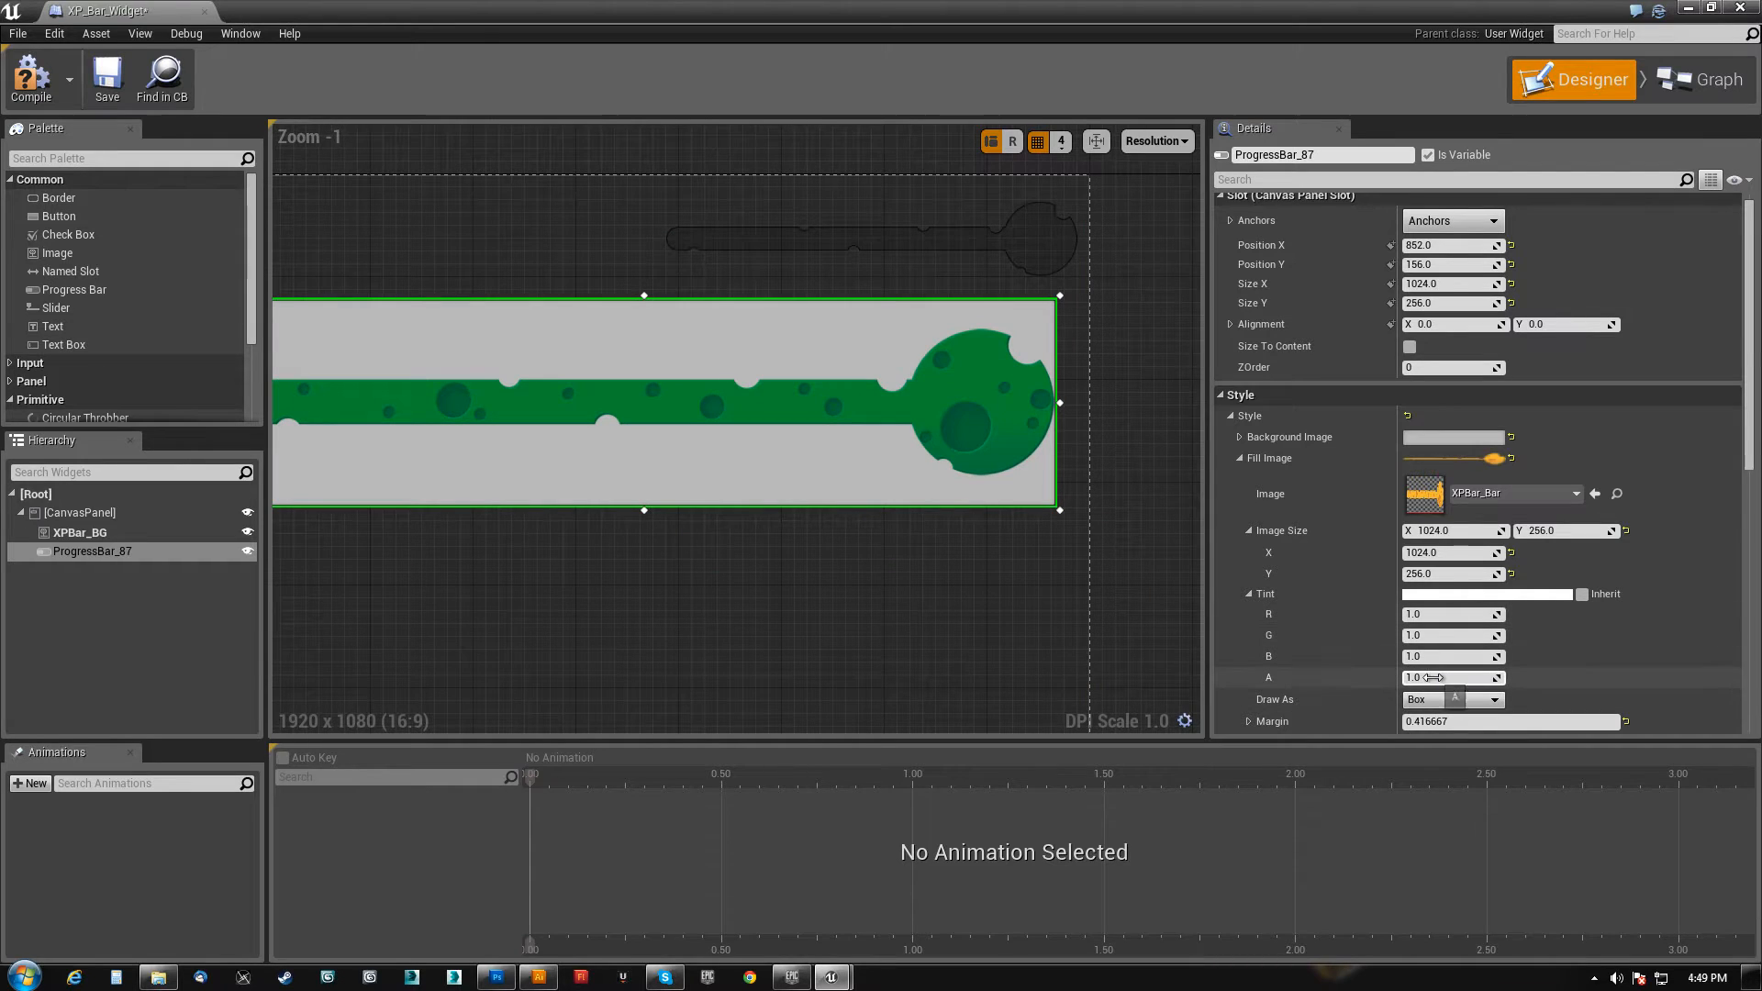
{"action": "type", "text": "0"}
{"action": "key", "text": "Return"}
{"action": "type", "text": "1"}
{"action": "key", "text": "Return"}
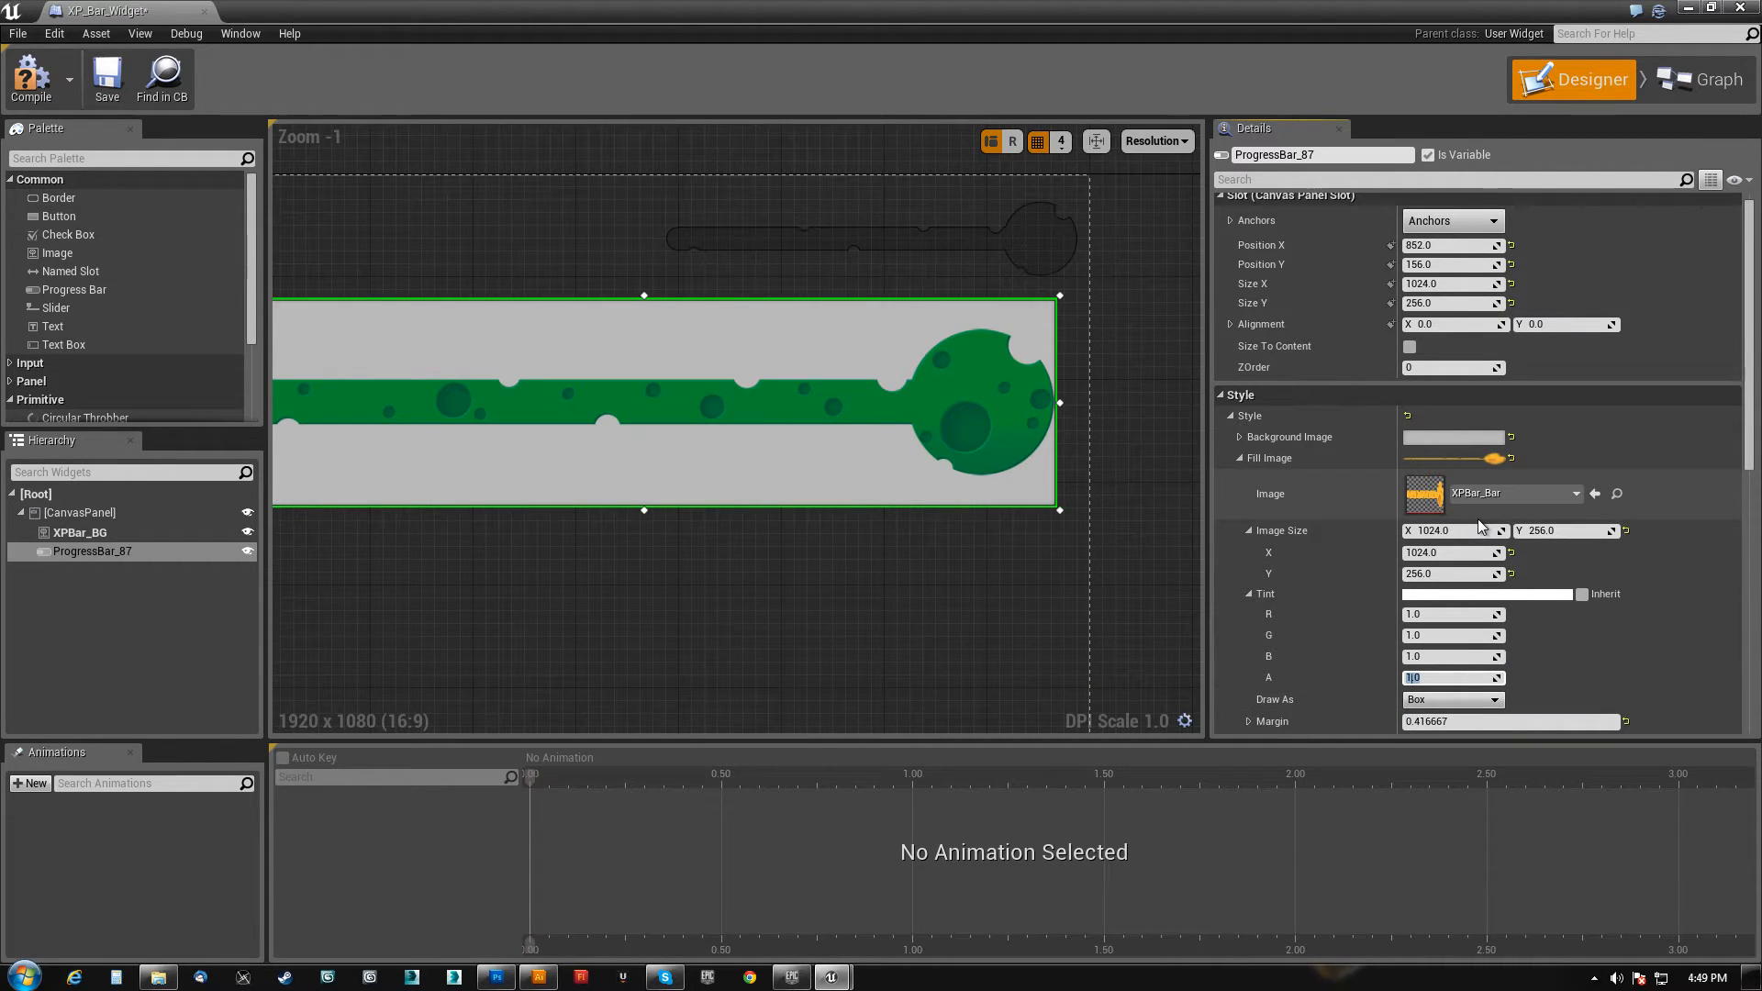
- Set the R and G values of the progress bar's Fill Color and Opacity to 1.0
{"action": "left_click", "coordinate": [1240, 437]}
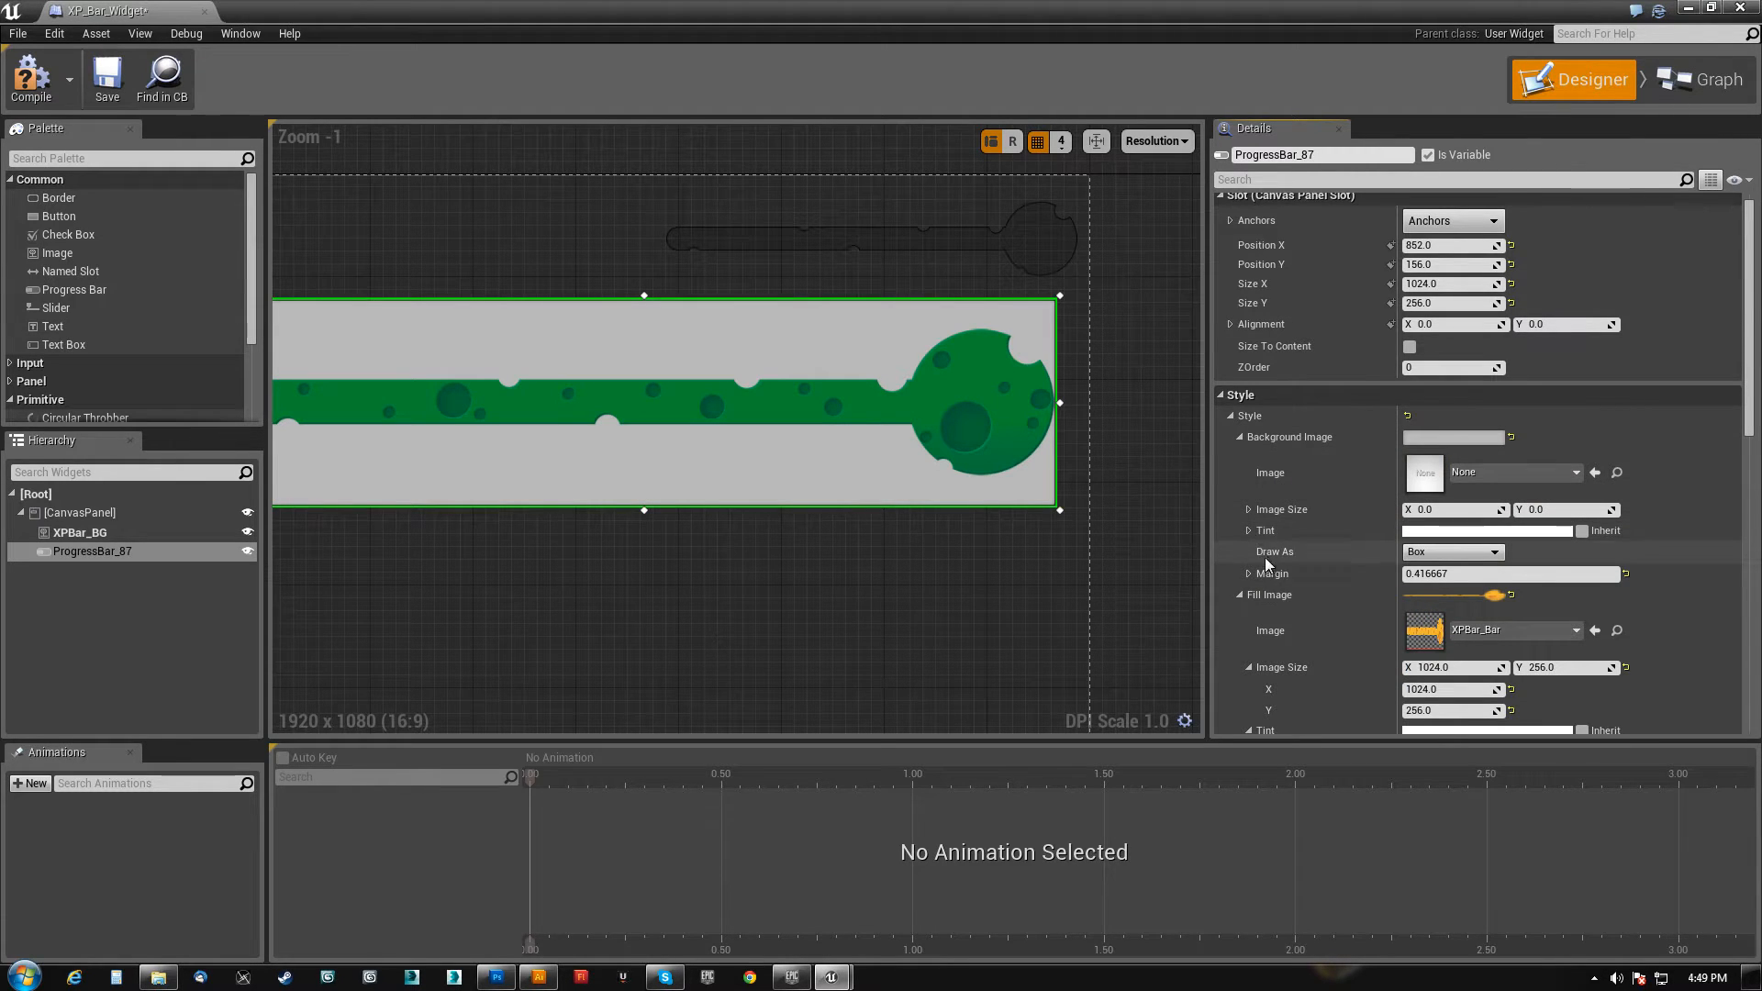
{"action": "left_click", "coordinate": [1248, 531]}
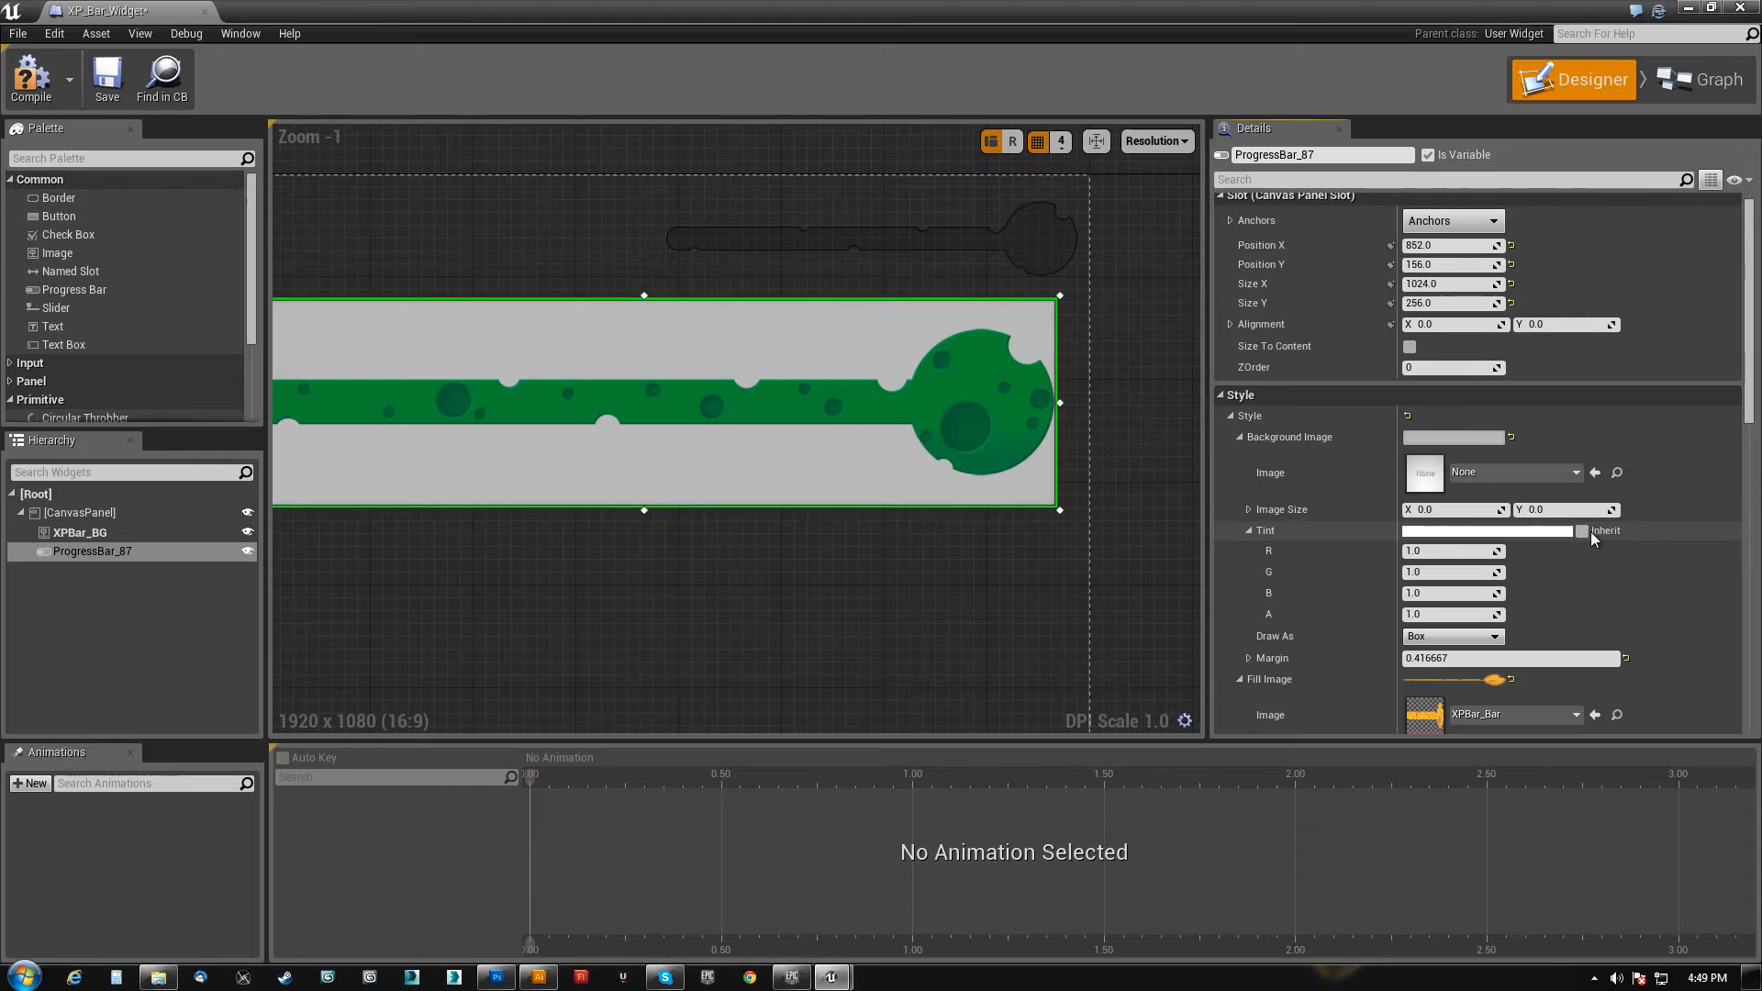
{"action": "scroll", "coordinate": [1390, 622], "scroll_direction": "down", "scroll_amount": 1}
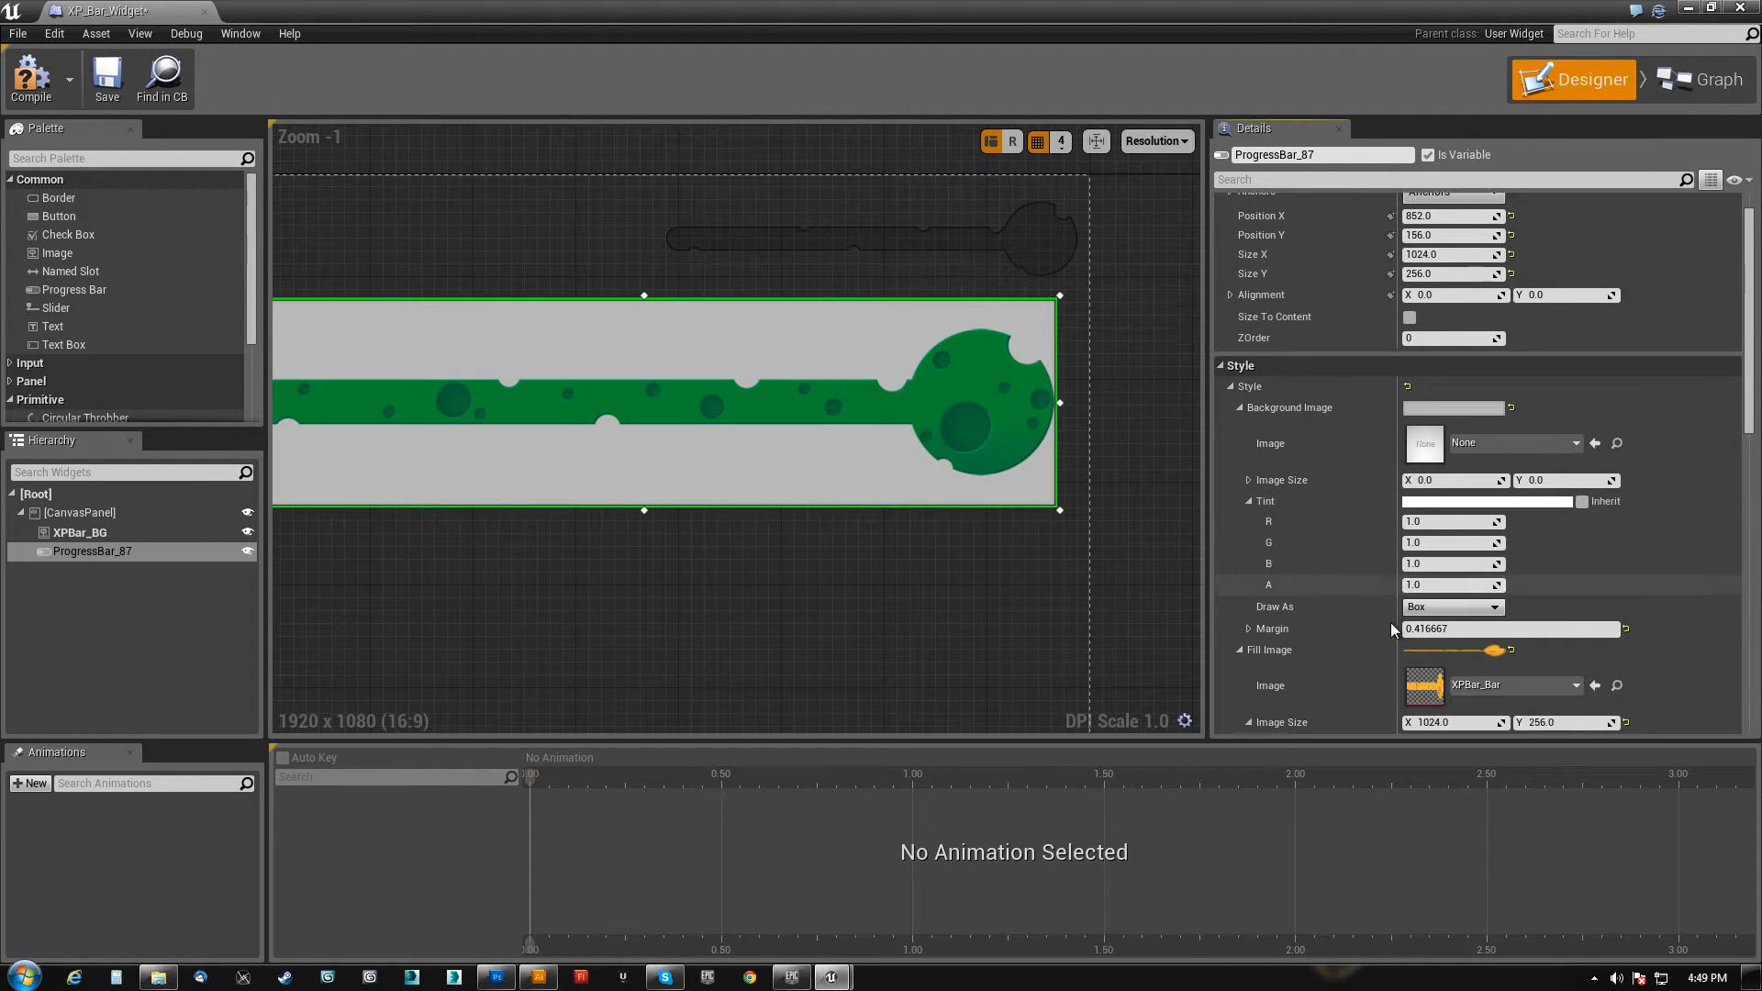
{"action": "scroll", "coordinate": [1313, 617], "scroll_direction": "down", "scroll_amount": 6}
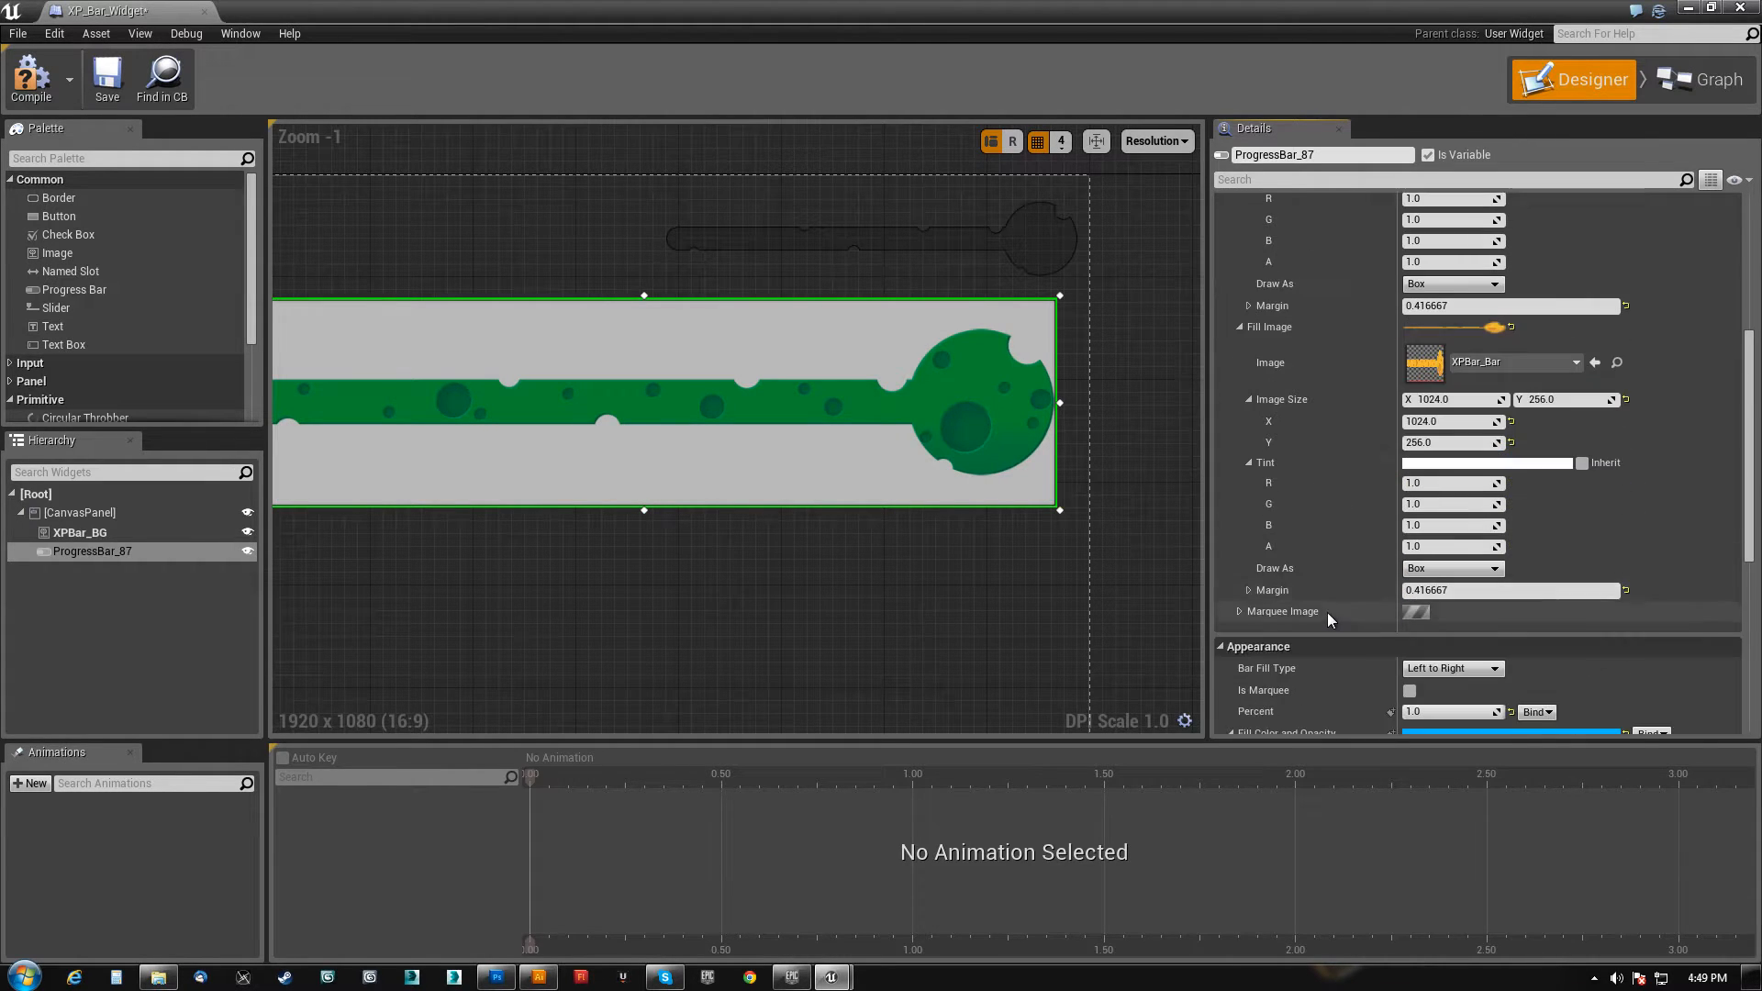
{"action": "scroll", "coordinate": [1336, 620], "scroll_direction": "down", "scroll_amount": 3}
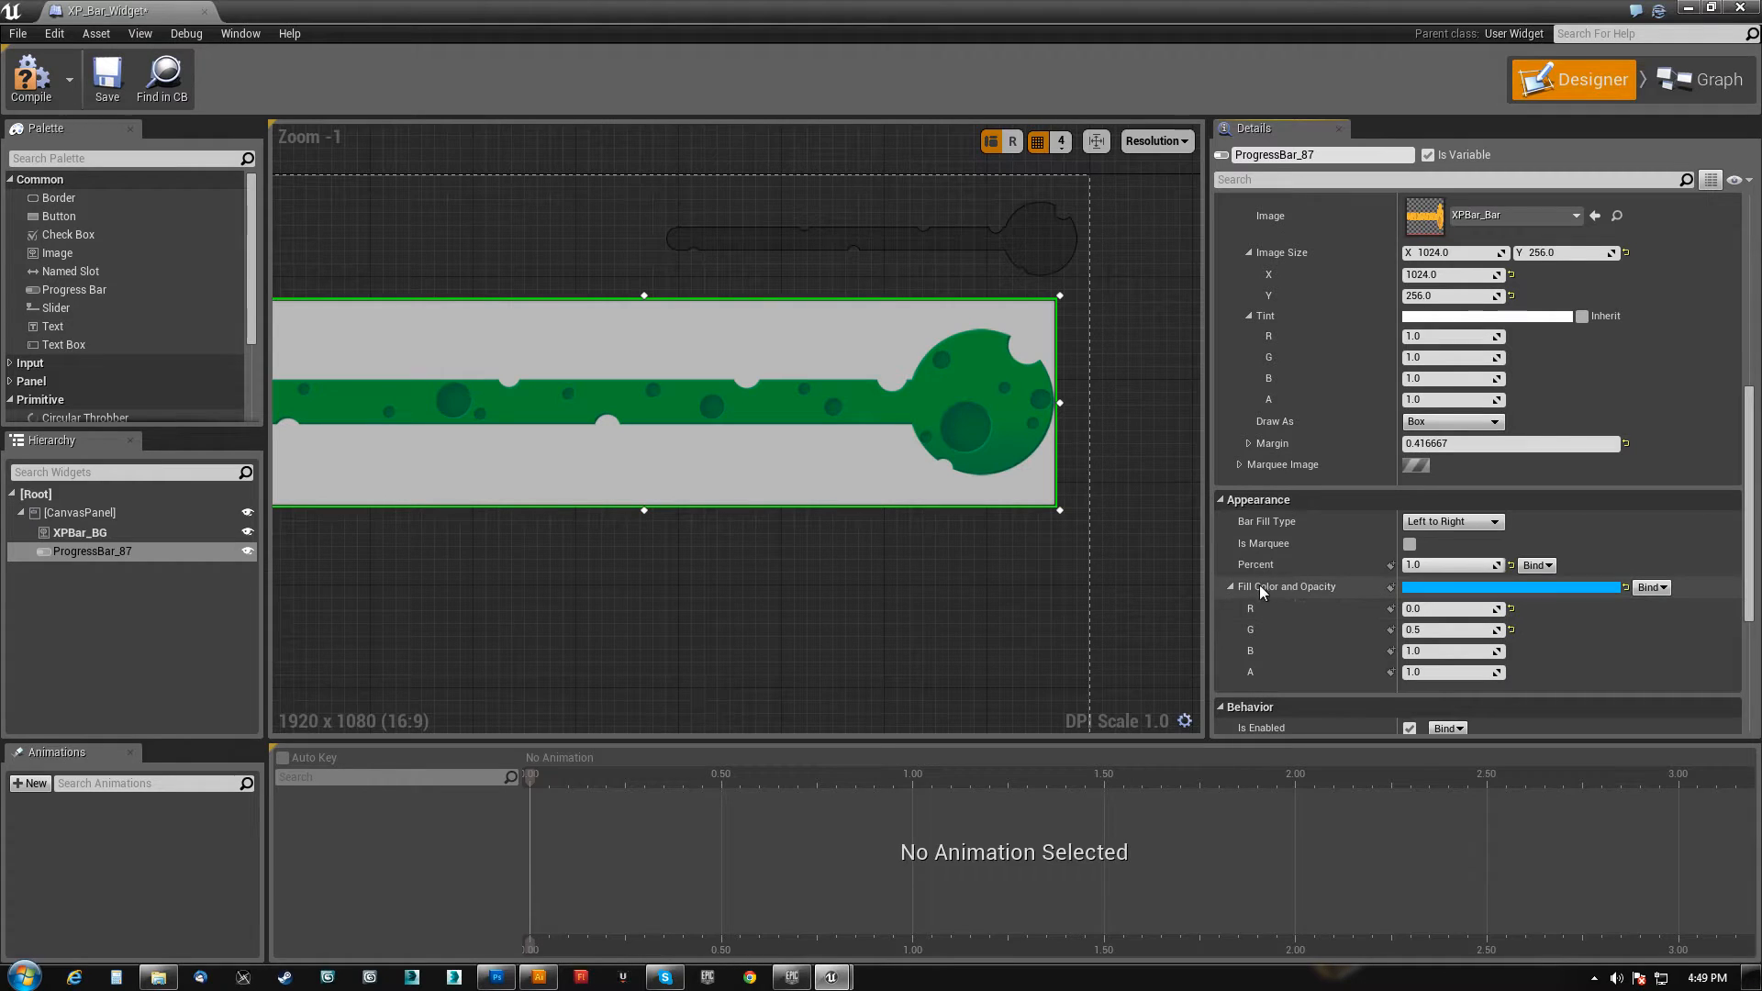
{"action": "left_click", "coordinate": [1424, 611]}
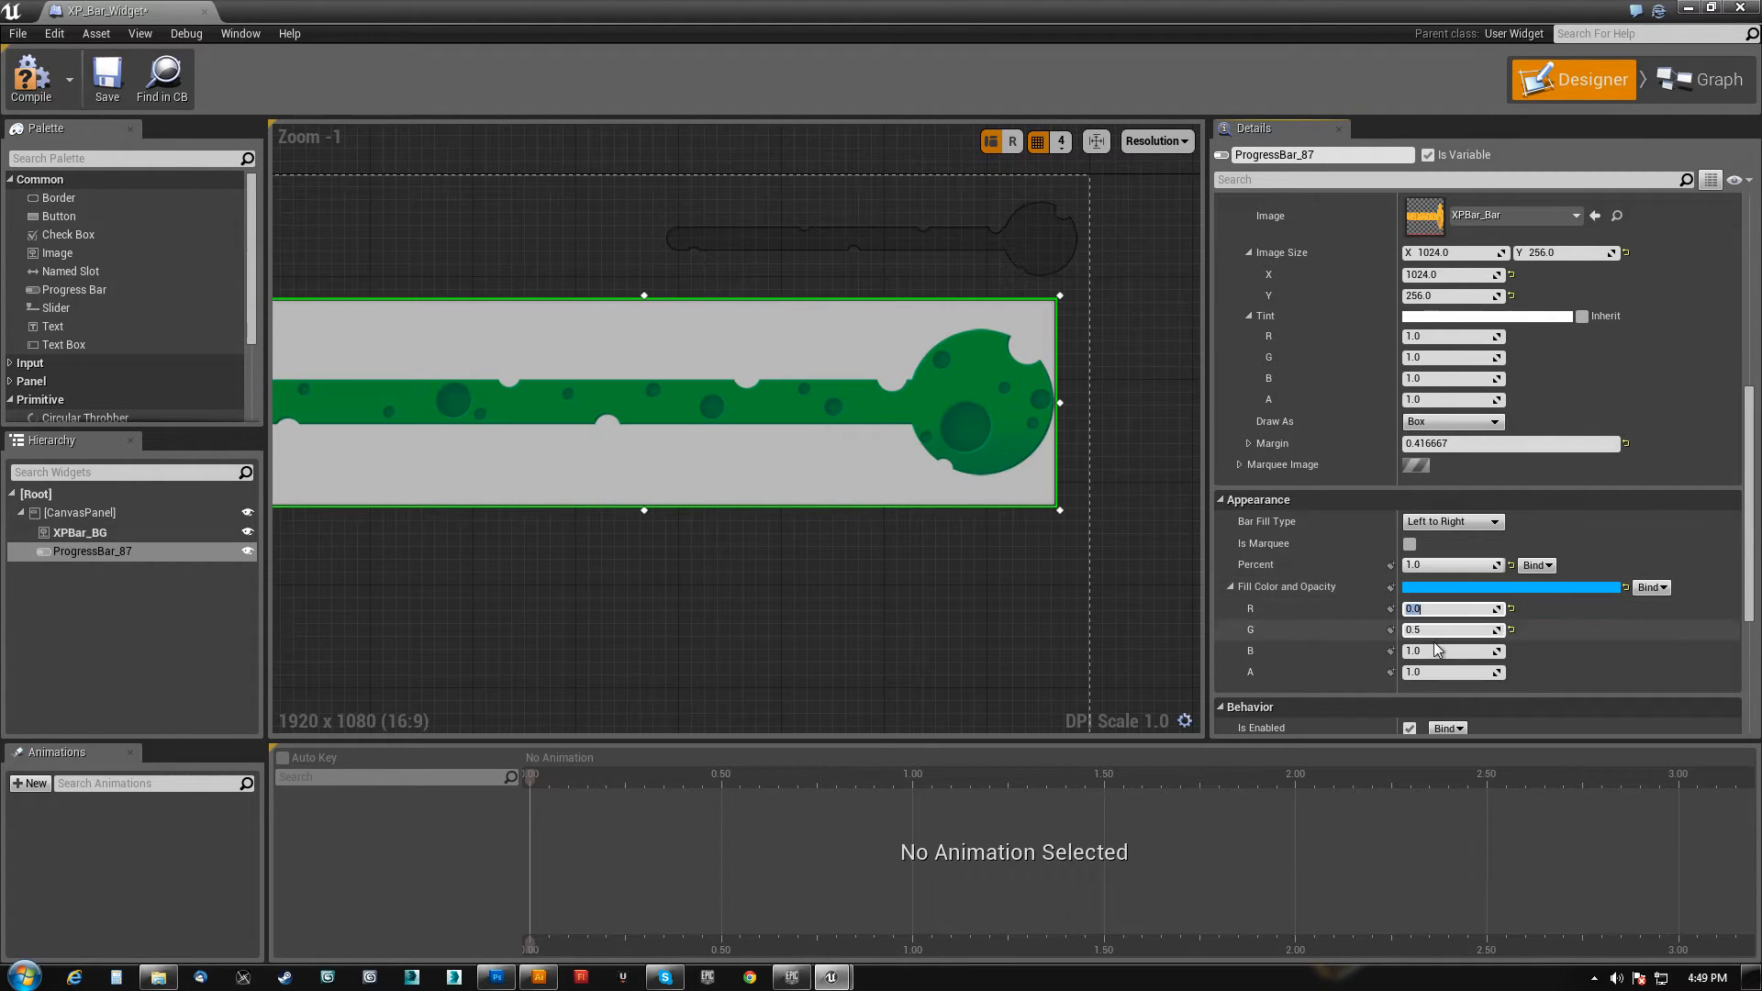
{"action": "type", "text": "1"}
{"action": "key", "text": "Tab"}
{"action": "type", "text": "1"}
{"action": "key", "text": "Tab"}
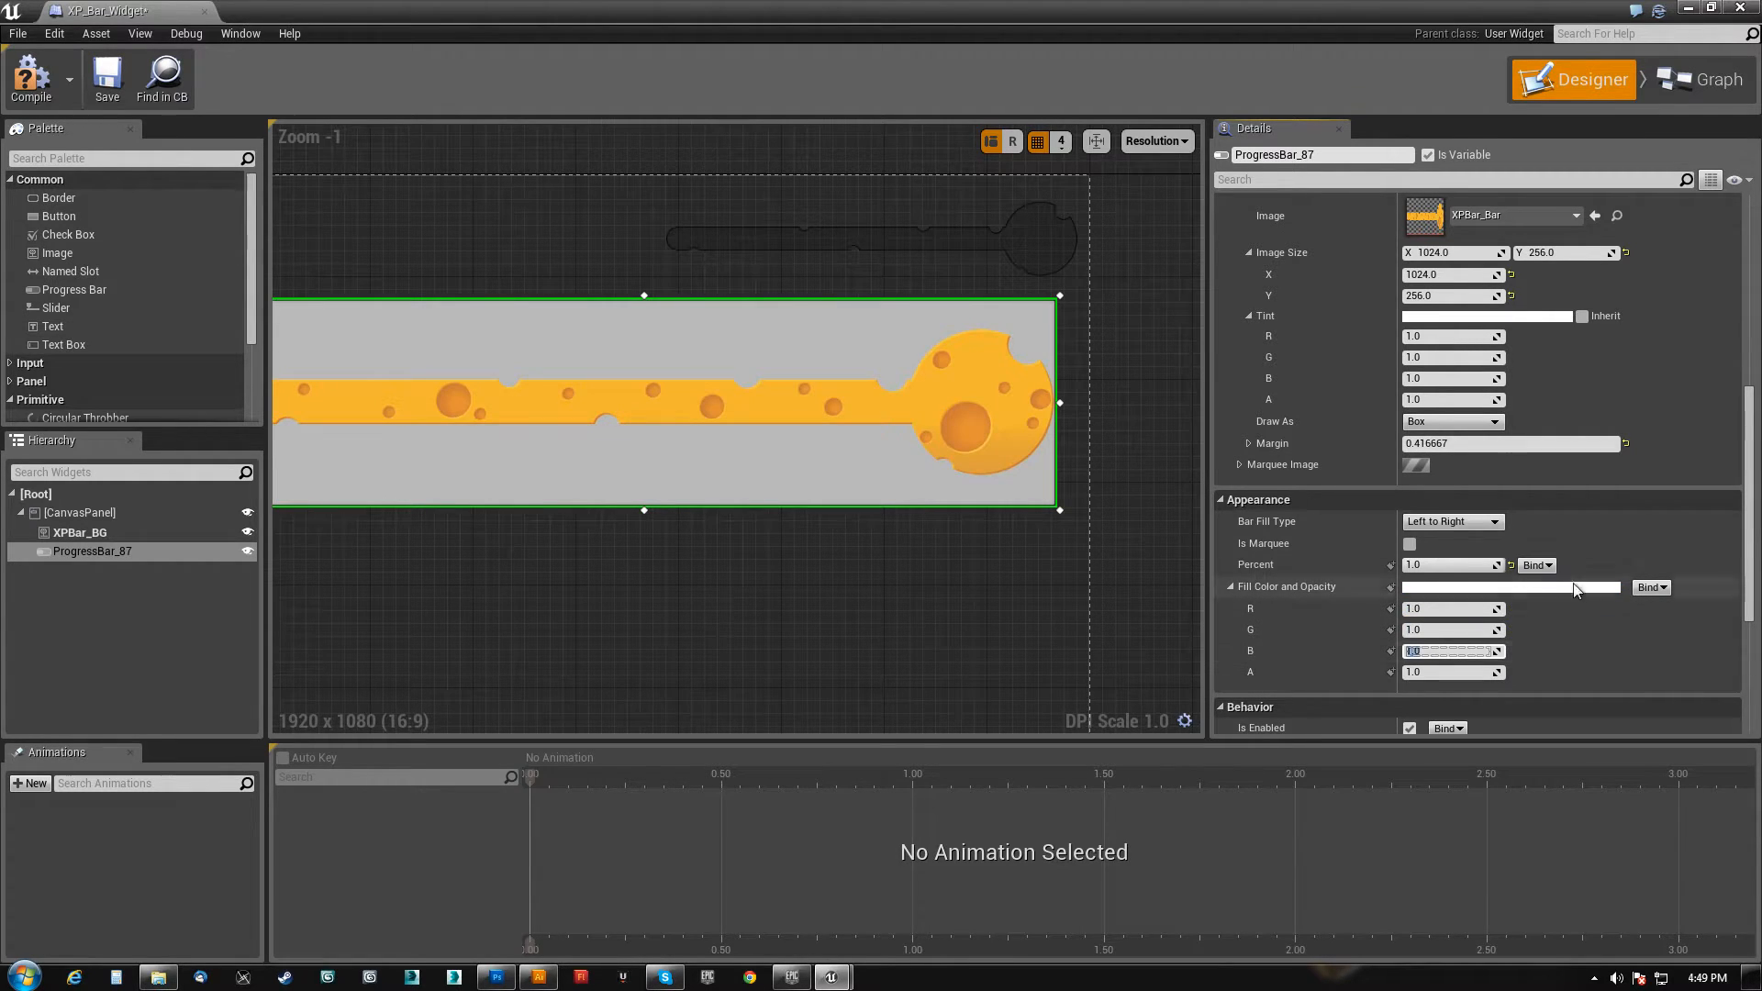
{"action": "mouse_move", "coordinate": [757, 550]}
{"action": "right_mouse_down"}
{"action": "mouse_move", "coordinate": [950, 543]}
{"action": "mouse_move", "coordinate": [732, 573]}
{"action": "right_mouse_up"}
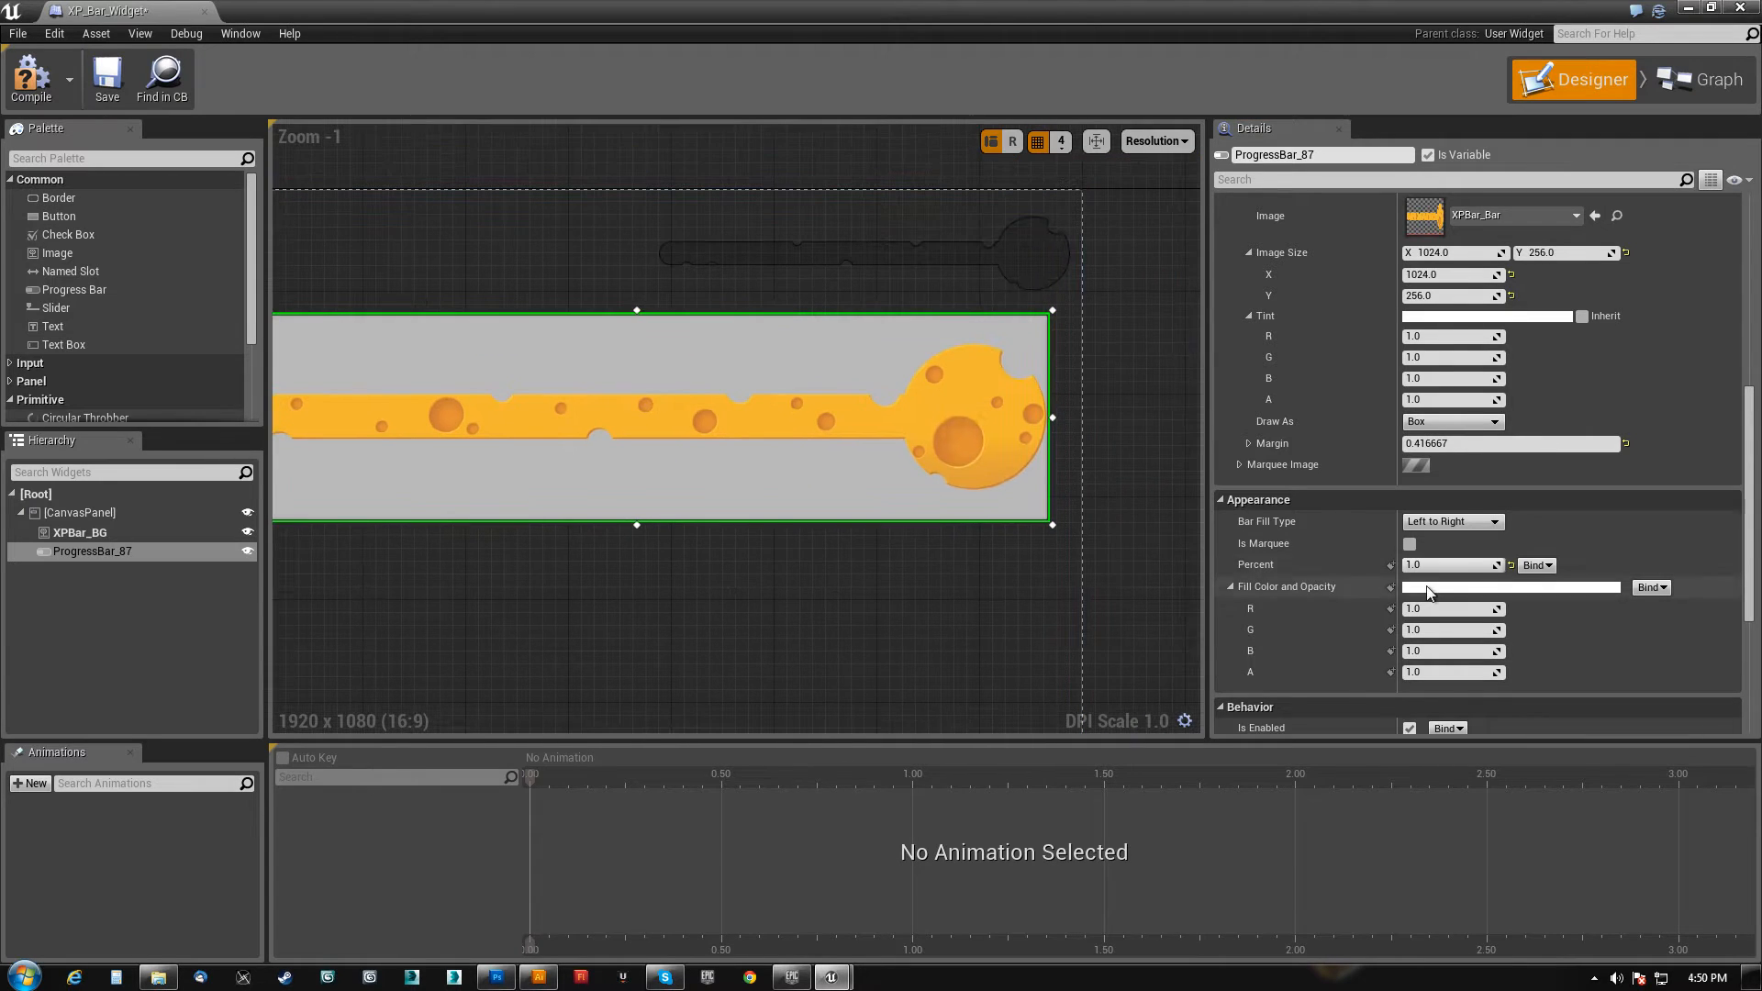
- Examine the progress bar's style settings for the grey background behind the cheese fill
{"action": "scroll", "coordinate": [1292, 592], "scroll_direction": "down", "scroll_amount": 3}
{"action": "scroll", "coordinate": [1308, 624], "scroll_direction": "up", "scroll_amount": 5}
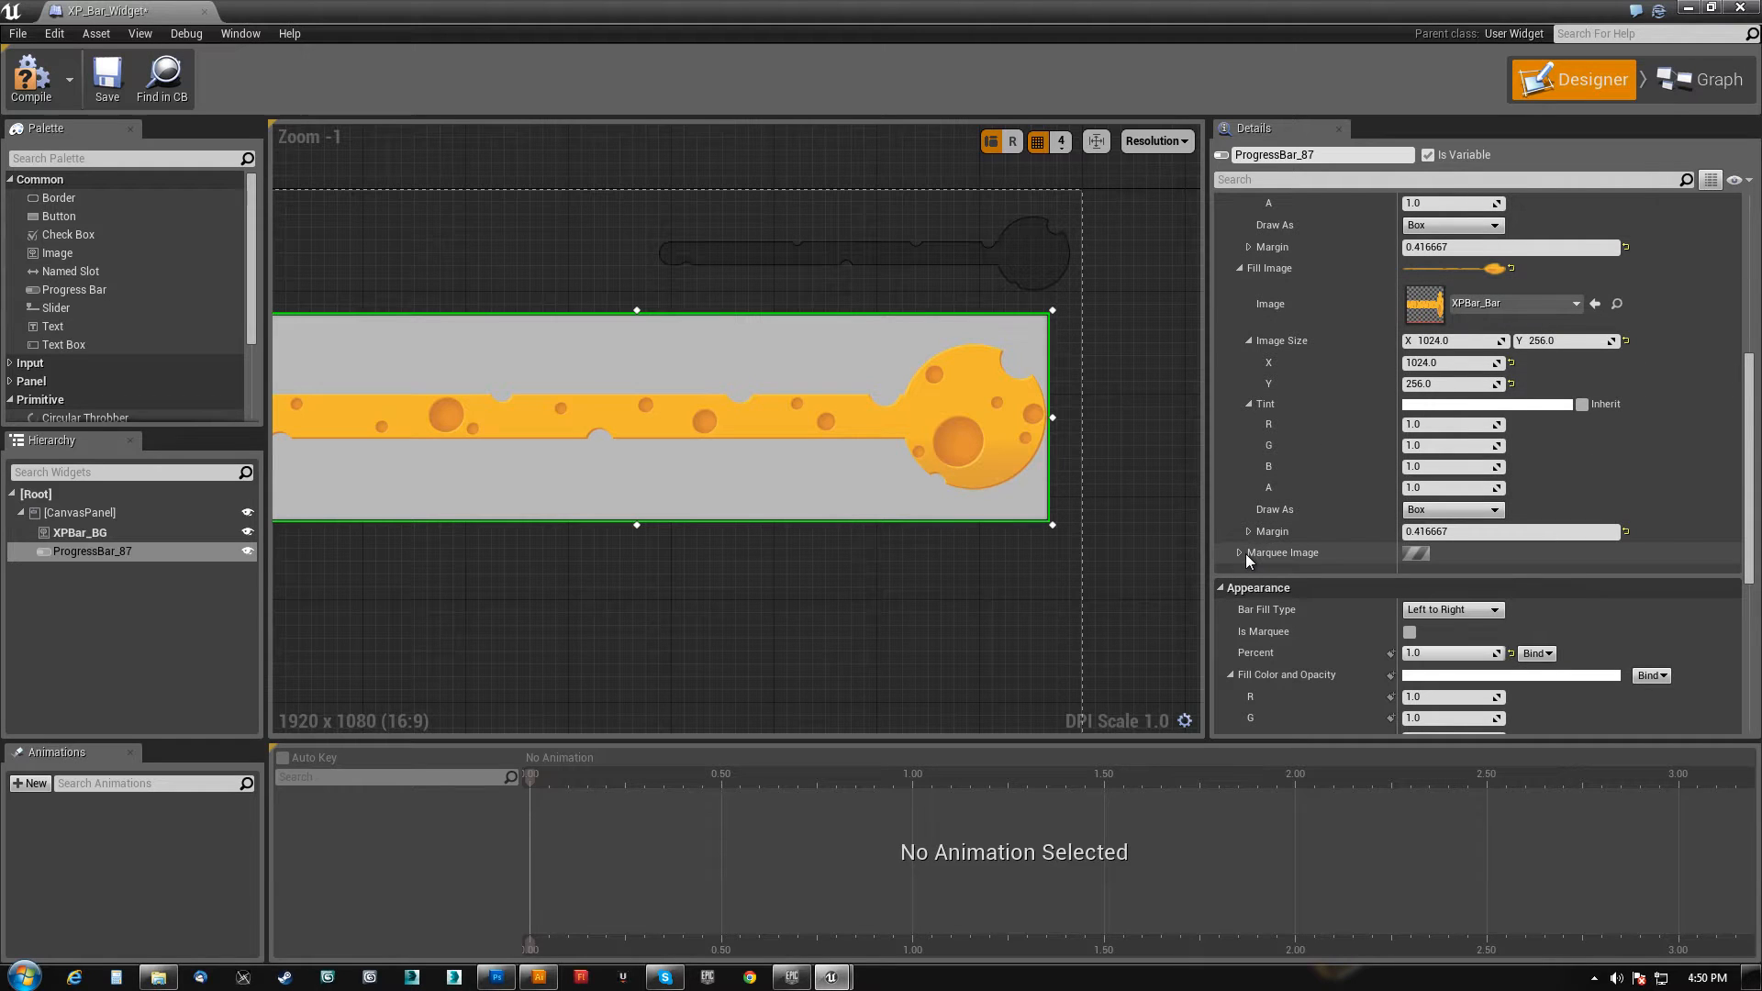
{"action": "scroll", "coordinate": [1264, 523], "scroll_direction": "up", "scroll_amount": 2}
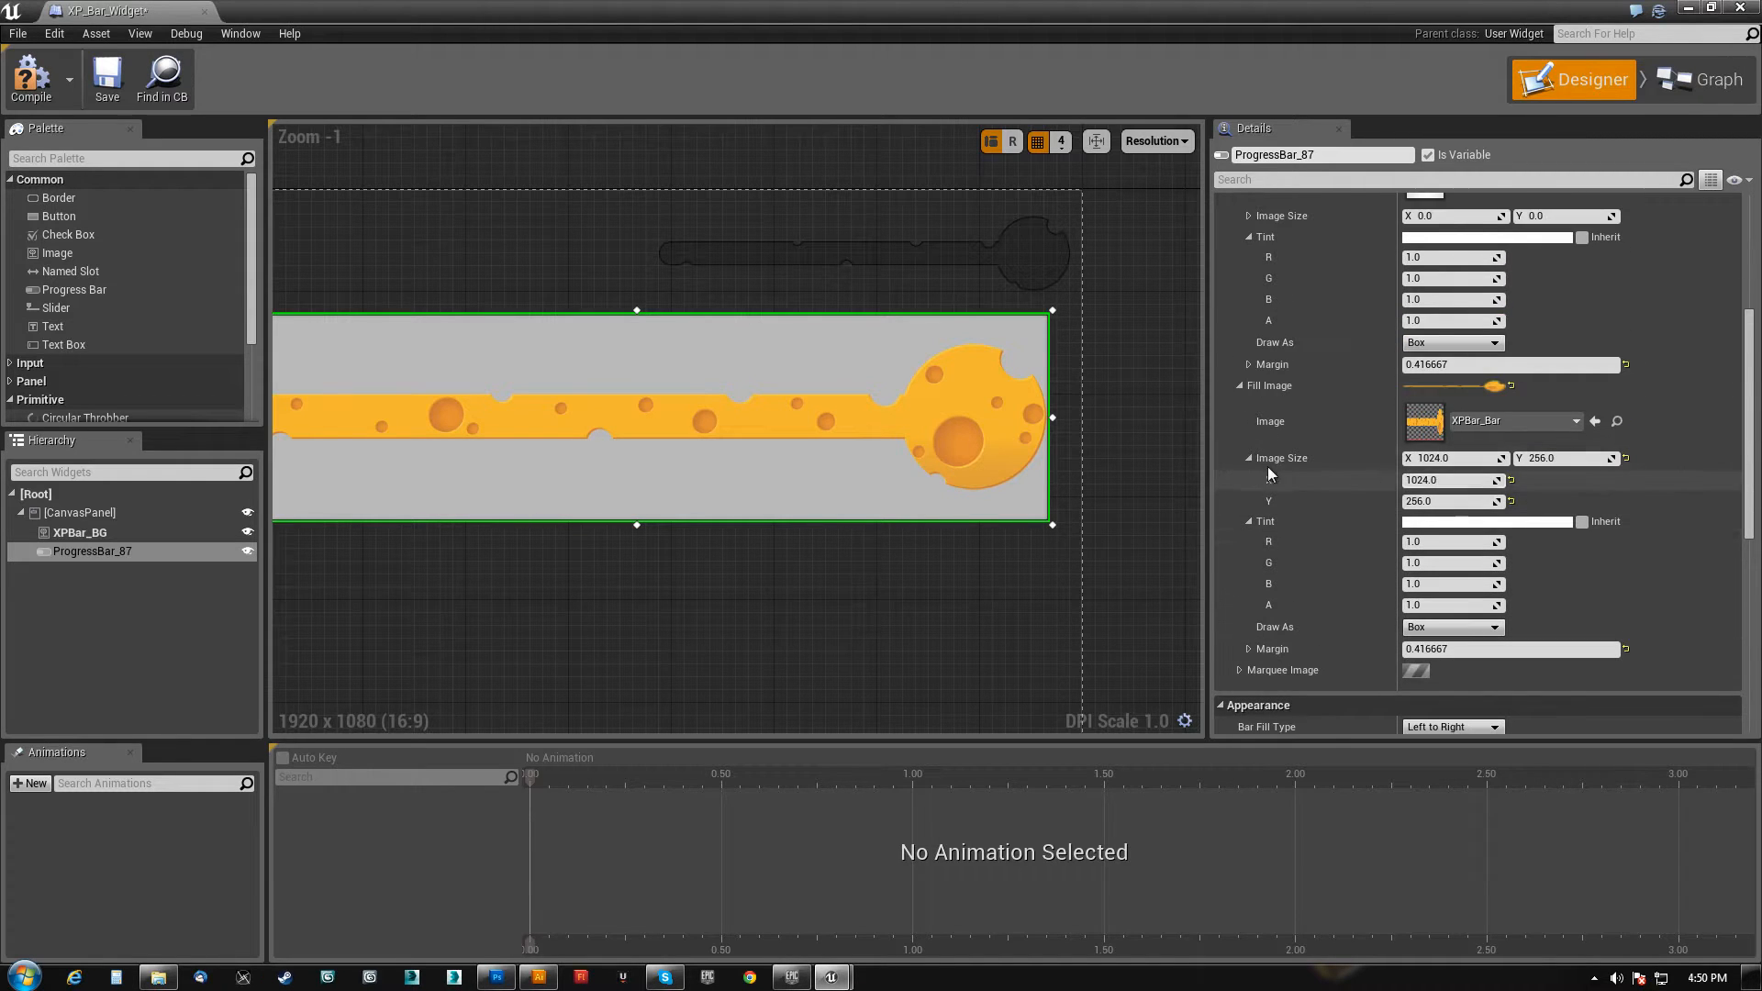
{"action": "scroll", "coordinate": [1269, 474], "scroll_direction": "up", "scroll_amount": 3}
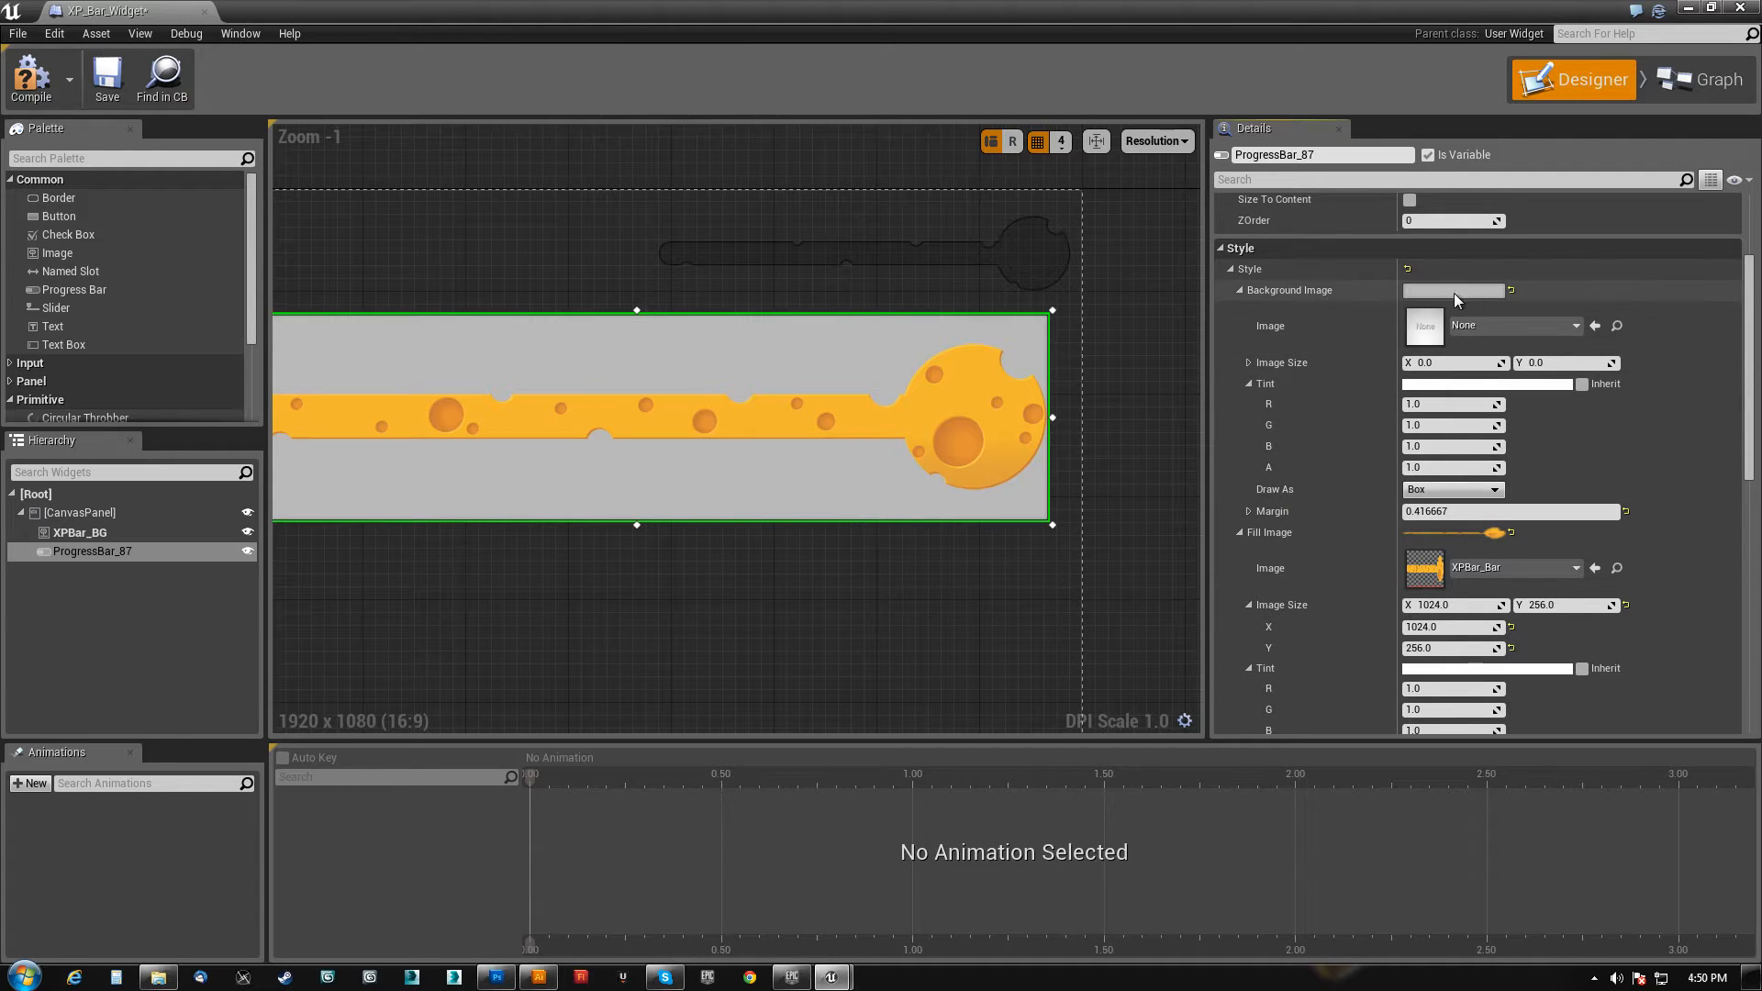
{"action": "left_click", "coordinate": [1239, 290]}
{"action": "left_click", "coordinate": [1239, 290]}
{"action": "scroll", "coordinate": [1335, 424], "scroll_direction": "up", "scroll_amount": 4}
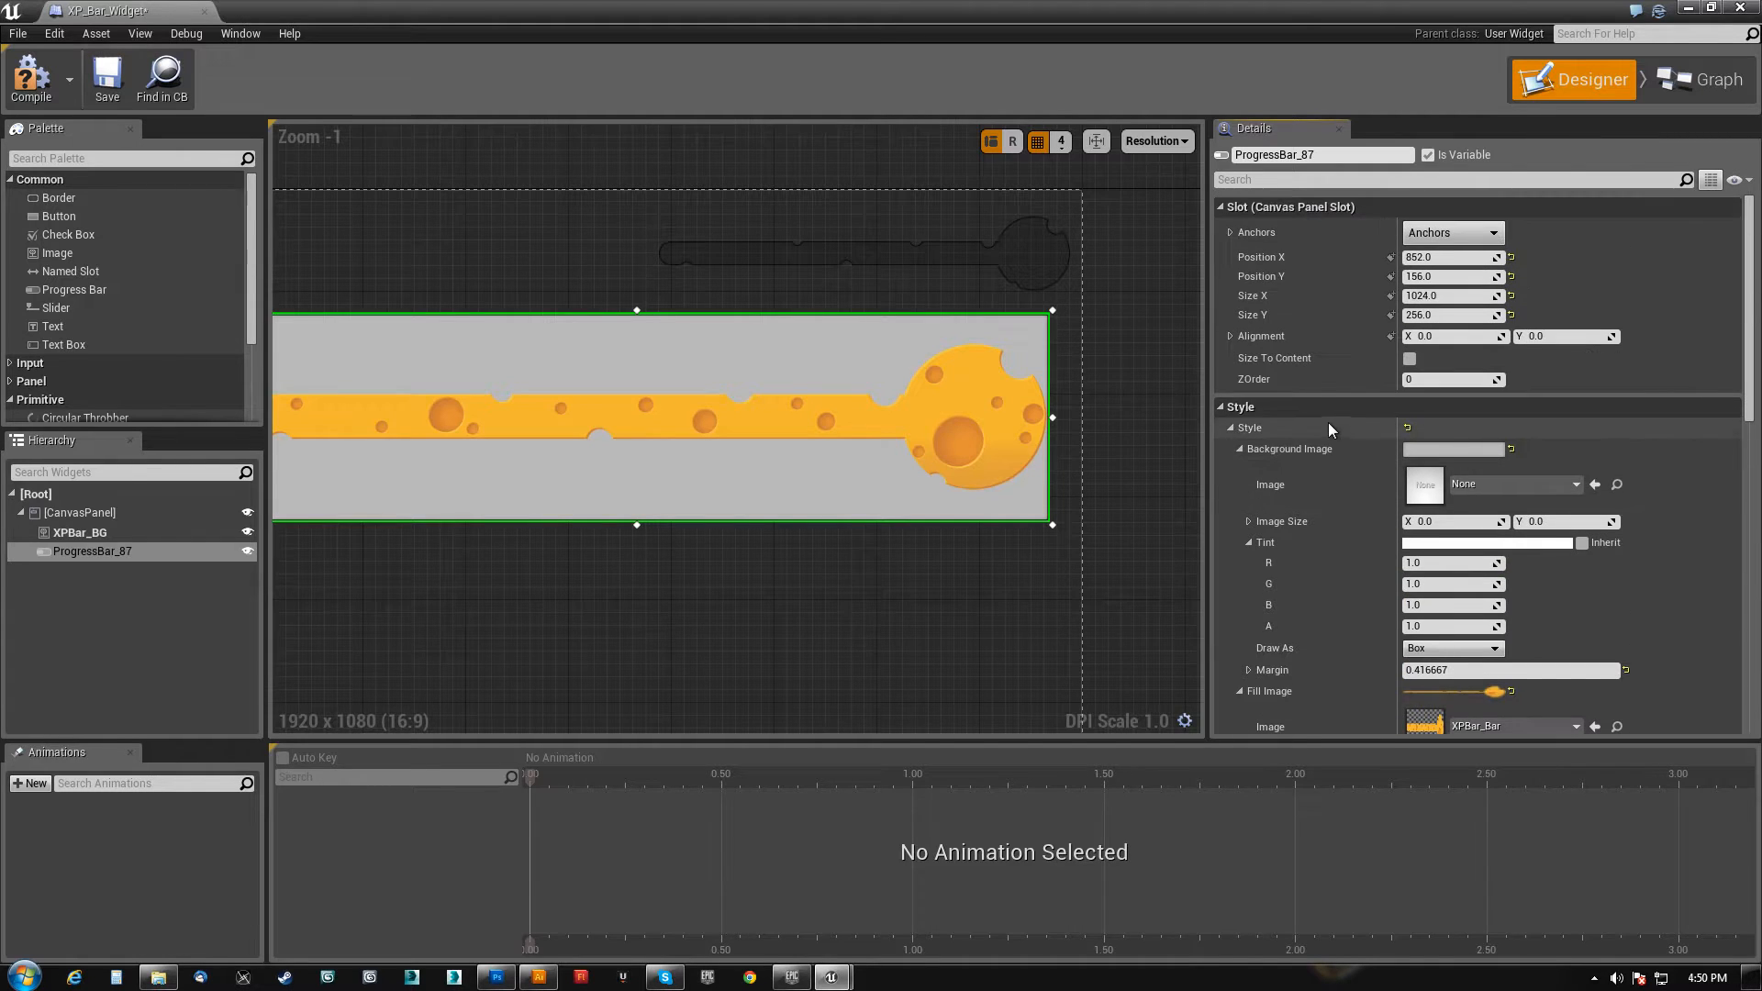
{"action": "scroll", "coordinate": [1294, 431], "scroll_direction": "down", "scroll_amount": 5}
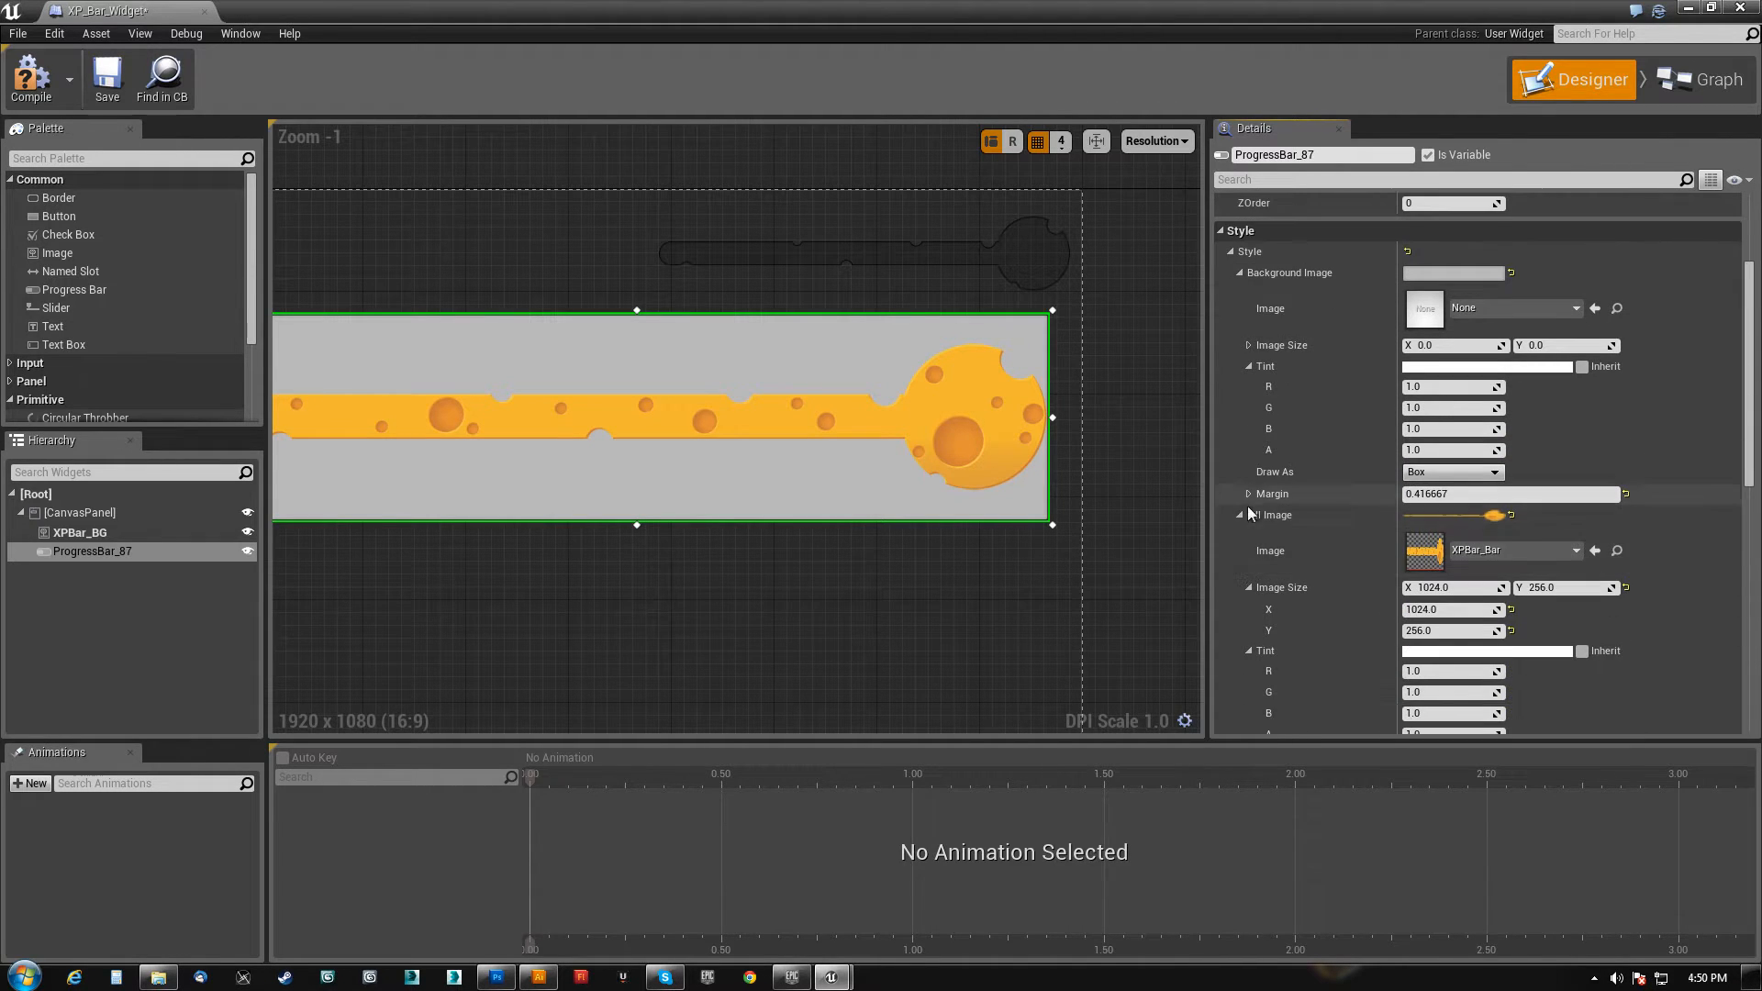
- Hide the cheese fill with a tint alpha of 0, then restore its alpha to 1
{"action": "scroll", "coordinate": [1308, 609], "scroll_direction": "down", "scroll_amount": 3}
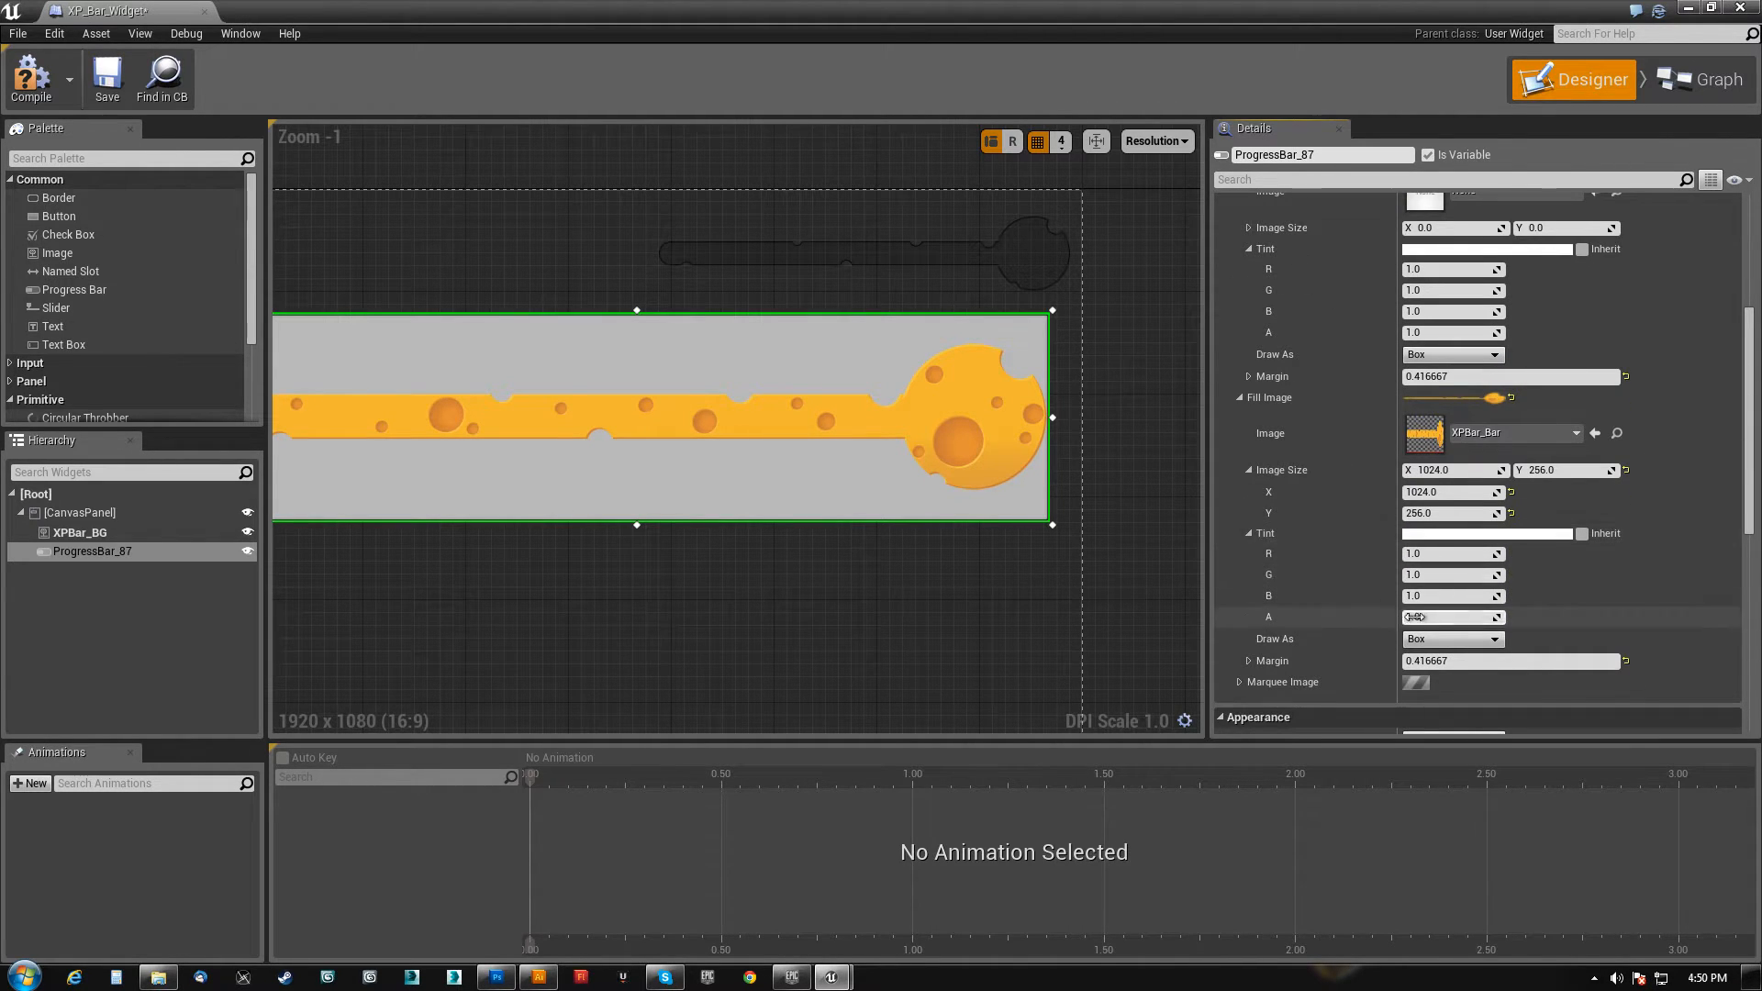
{"action": "type", "text": "0"}
{"action": "key", "text": "Return"}
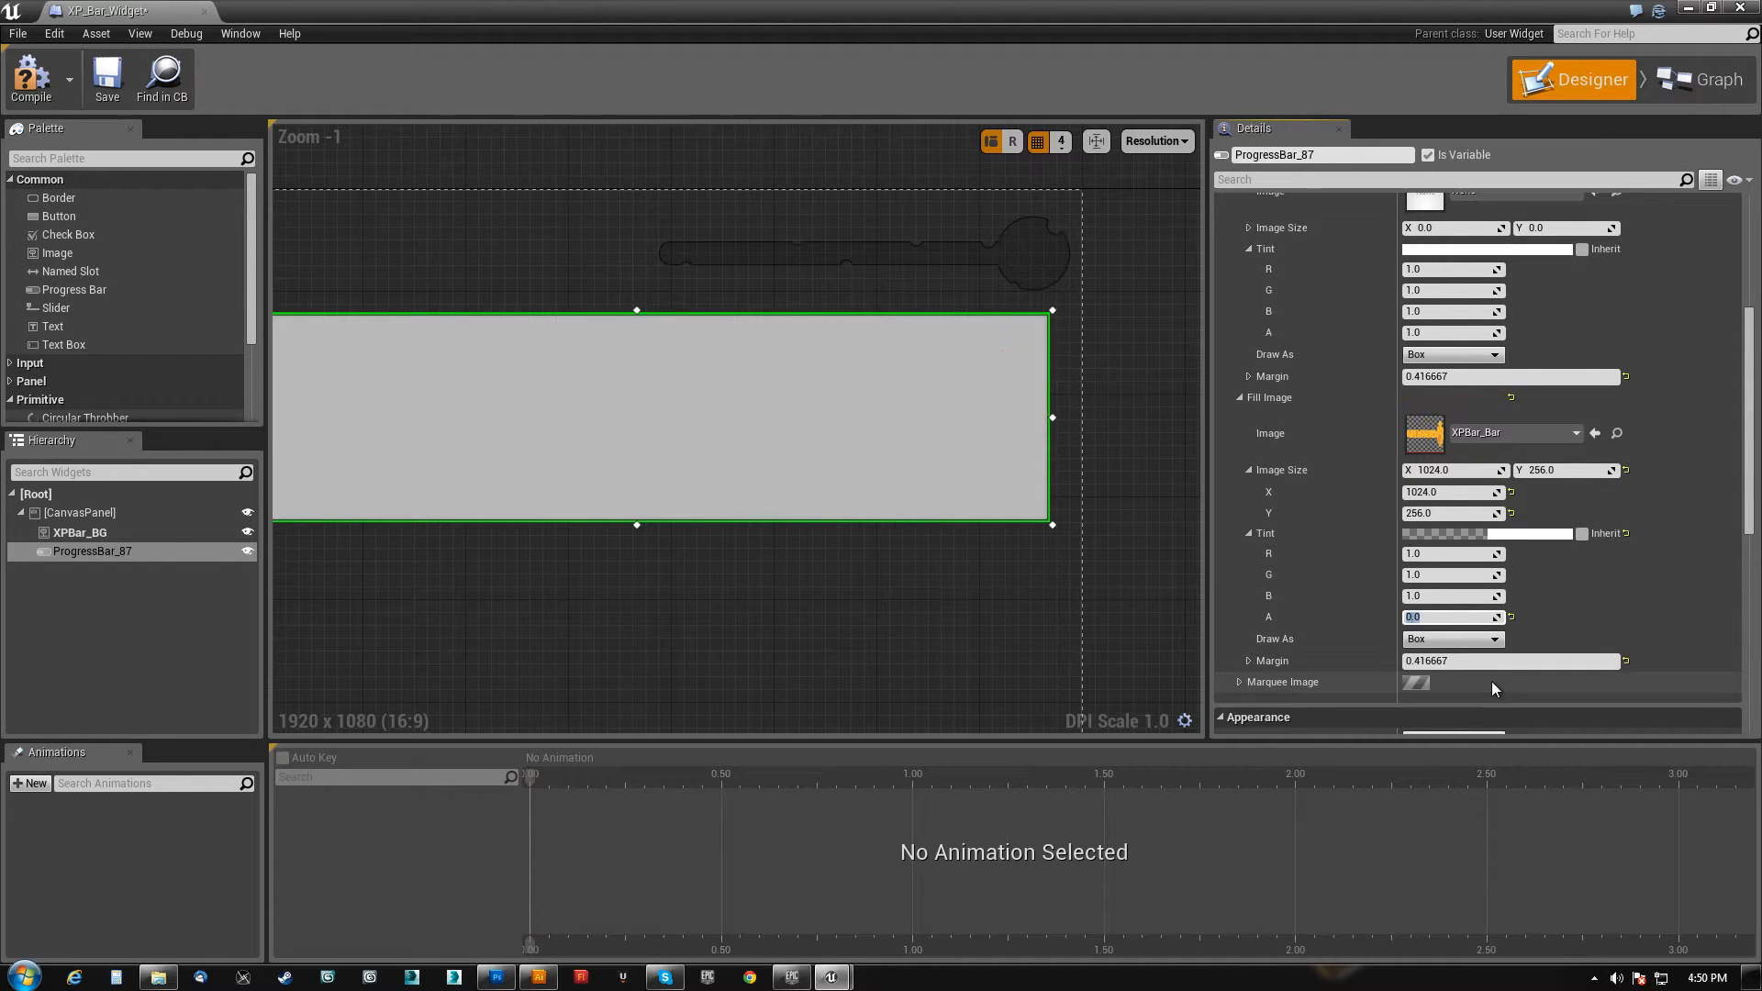
{"action": "type", "text": "1"}
{"action": "key", "text": "Return"}
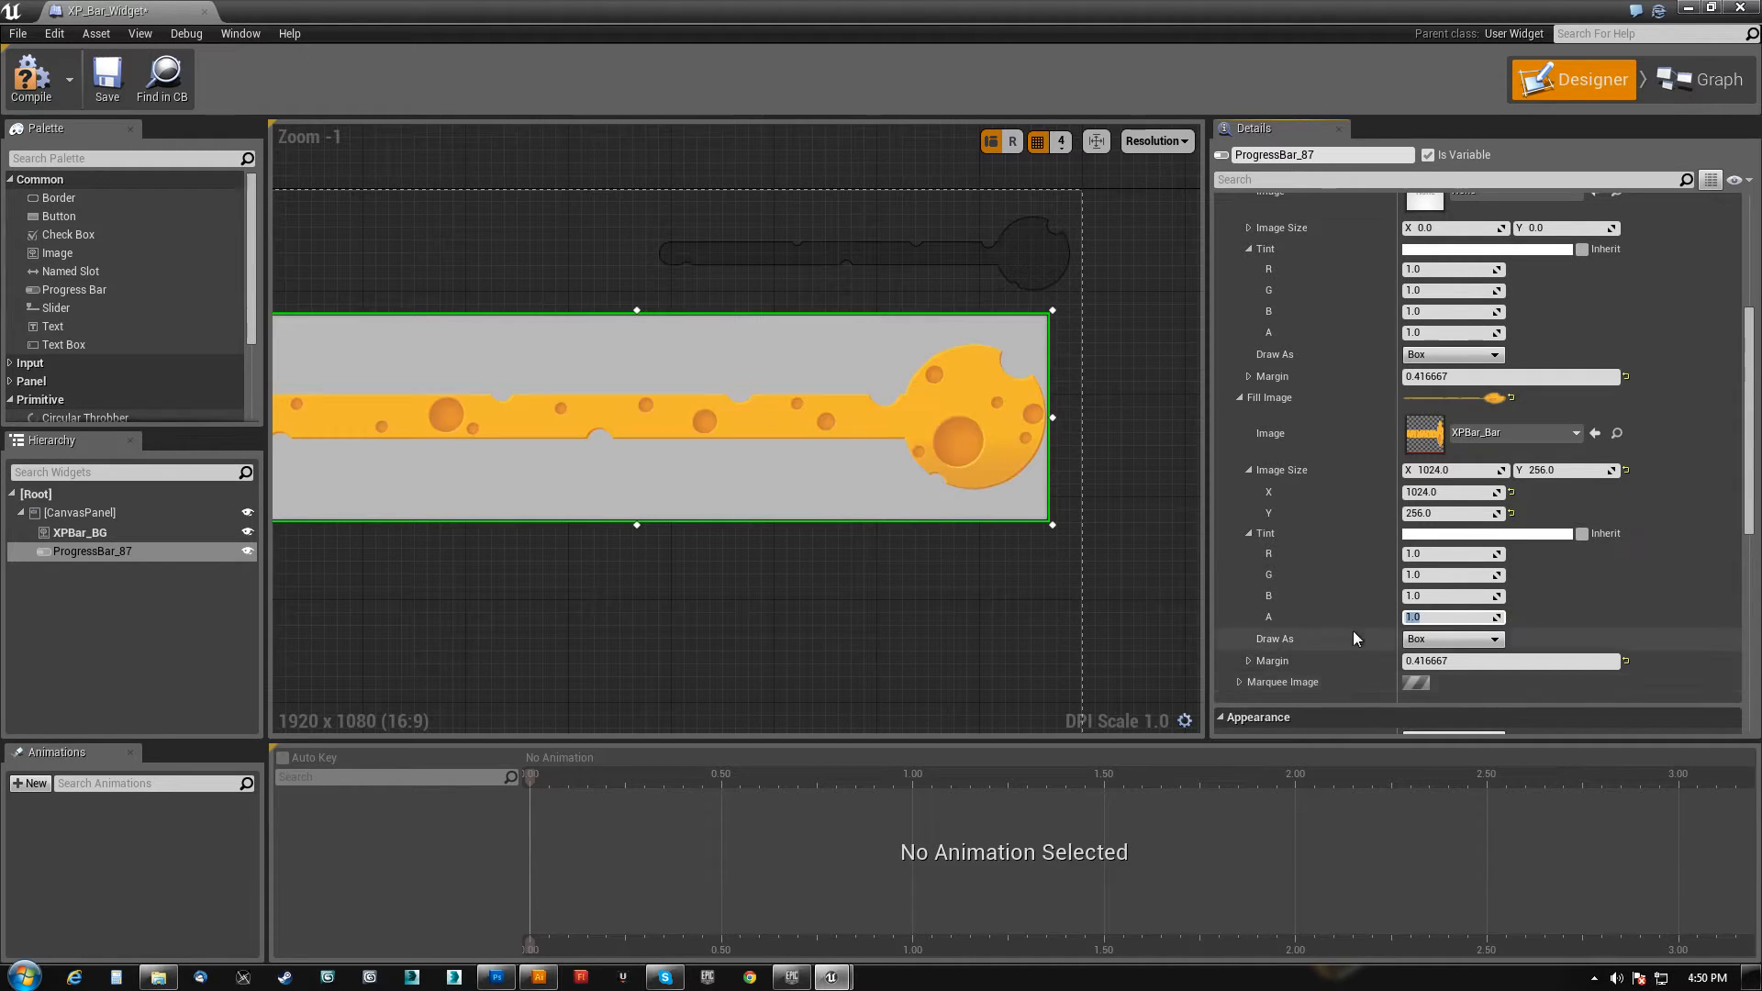
- Set the fill image's Margin to 0 and turn on Is Marquee for the progress bar
{"action": "scroll", "coordinate": [1297, 602], "scroll_direction": "down", "scroll_amount": 3}
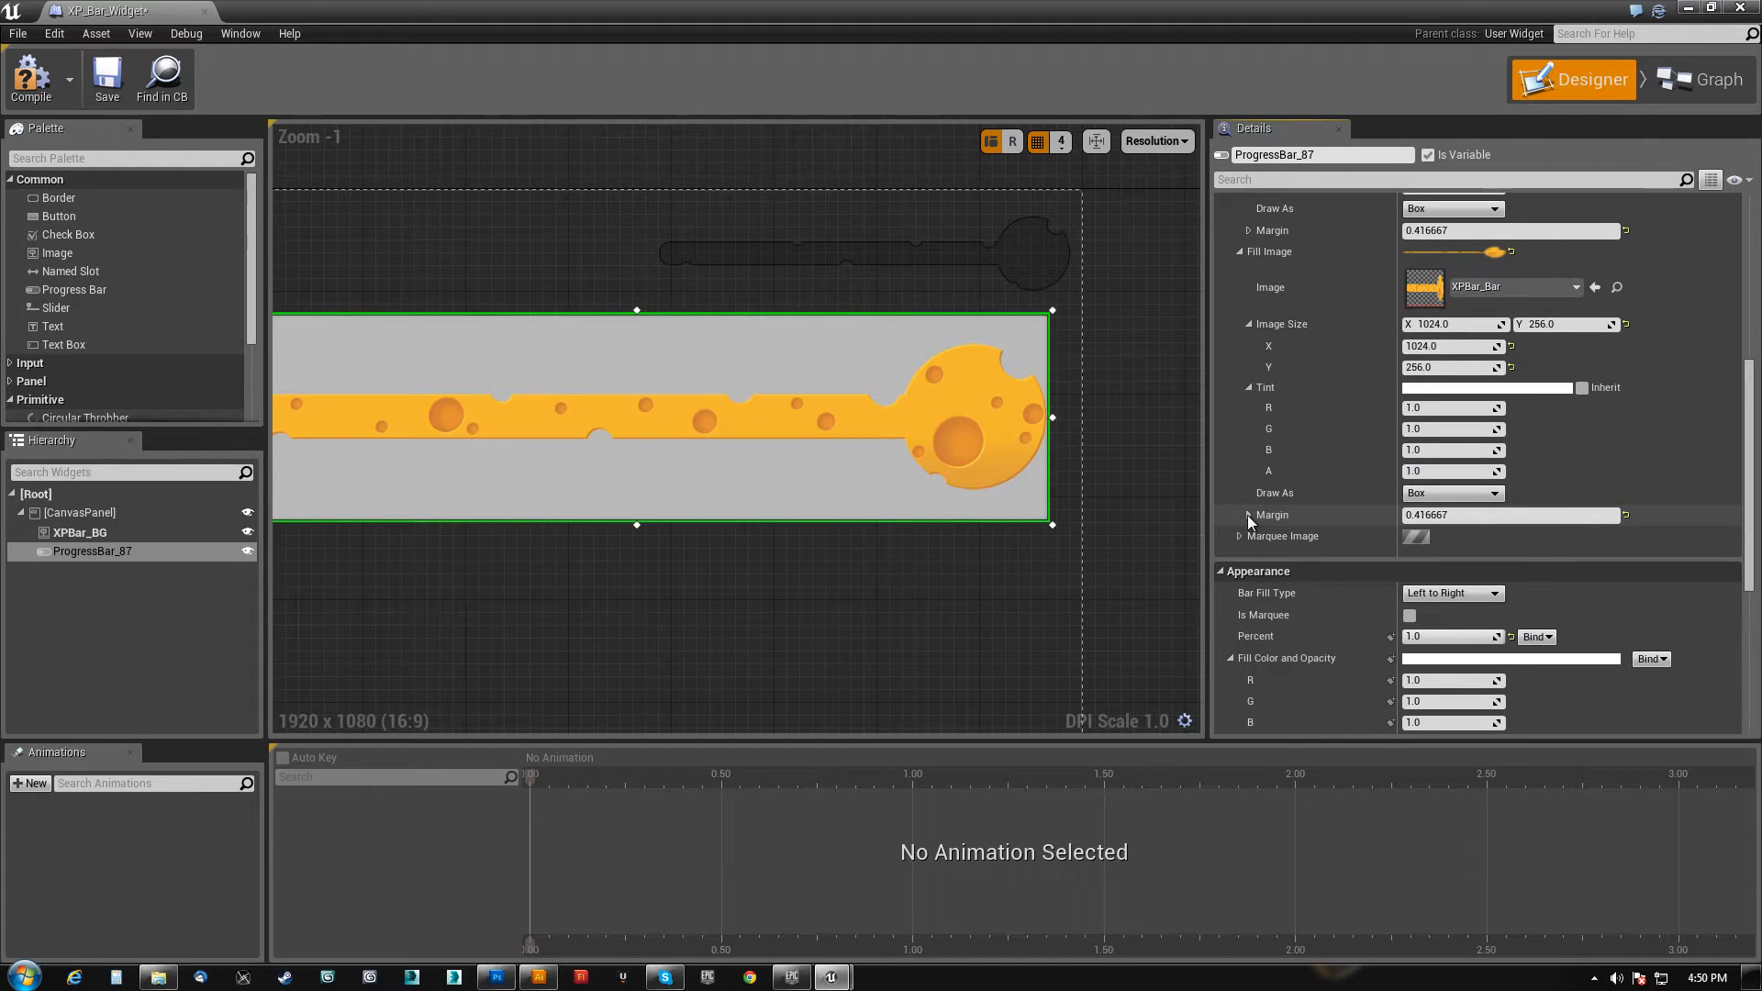
{"action": "left_click", "coordinate": [1483, 517]}
{"action": "type", "text": "0"}
{"action": "key", "text": "Return"}
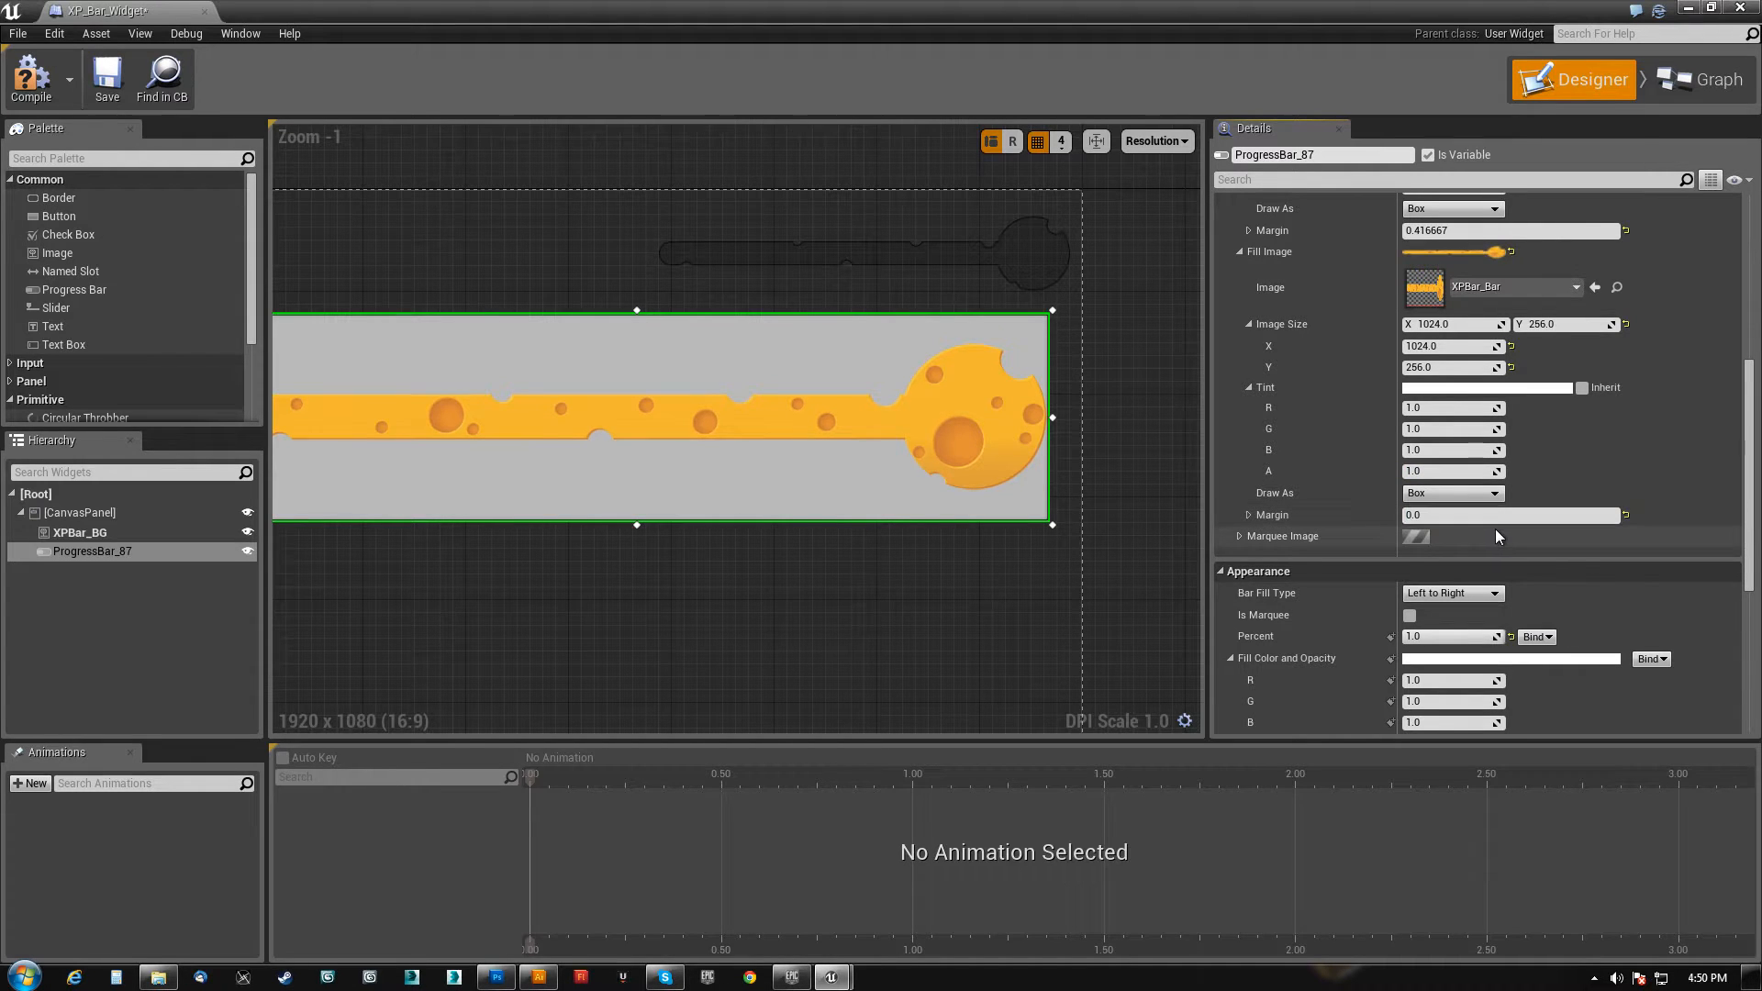
{"action": "scroll", "coordinate": [1335, 572], "scroll_direction": "down", "scroll_amount": 2}
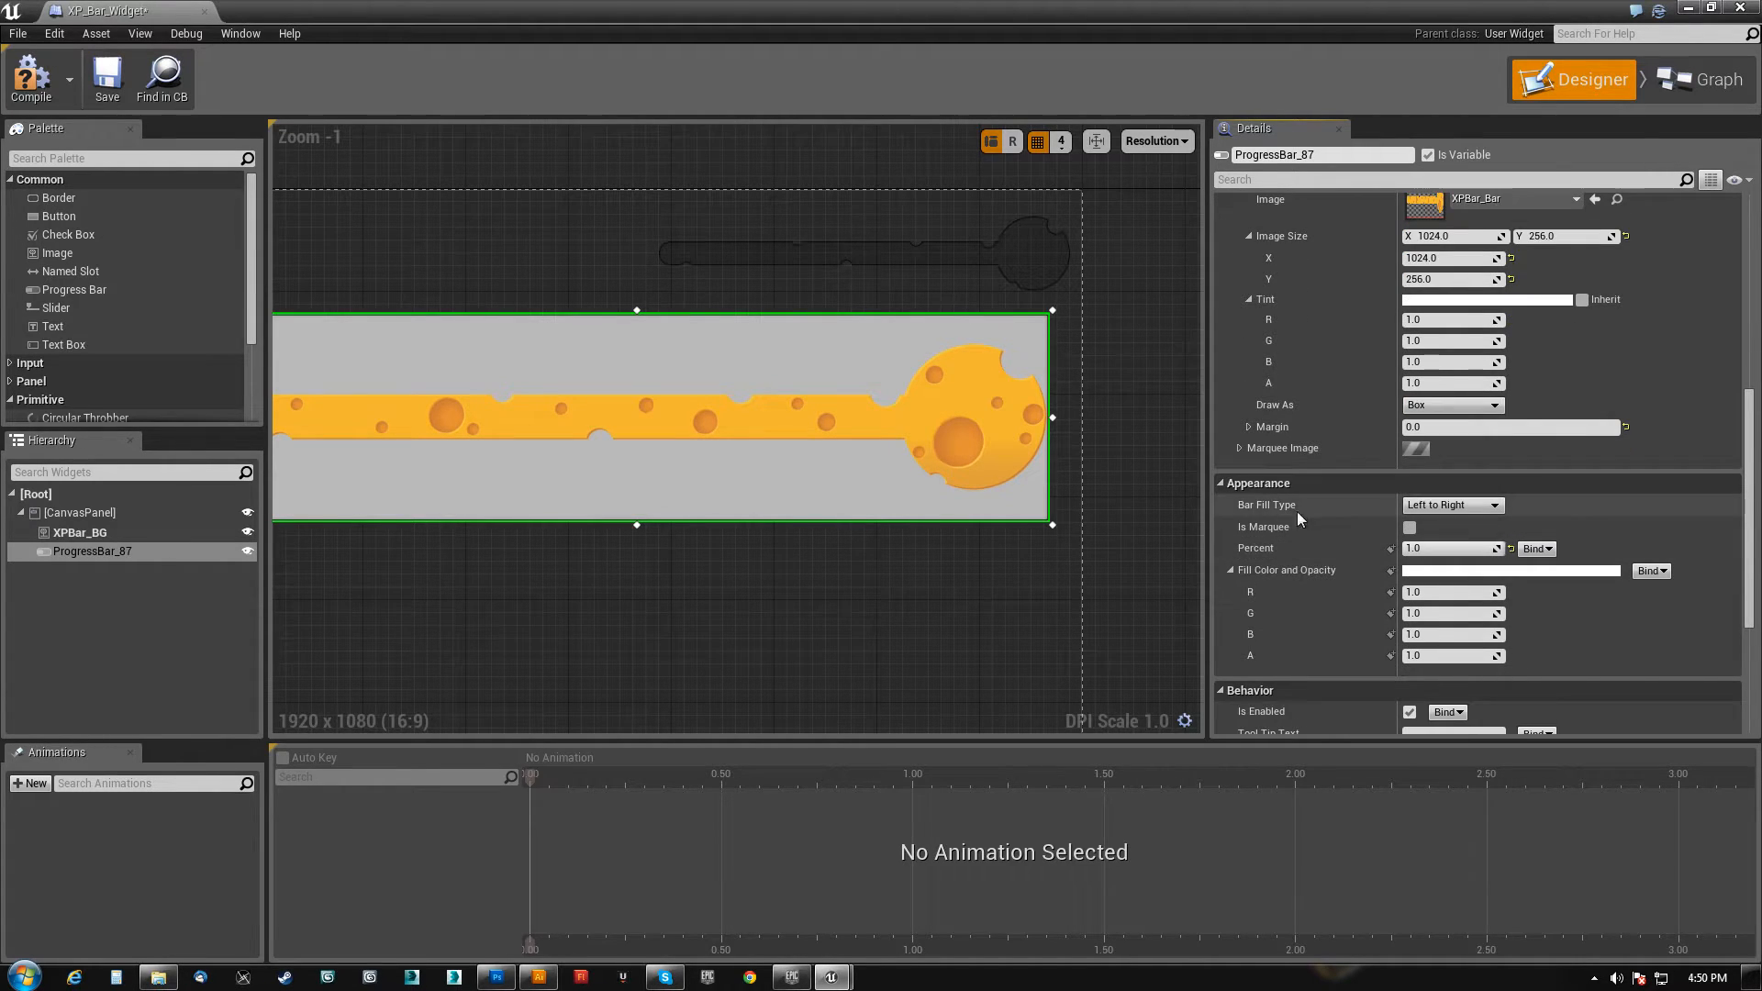
{"action": "left_click", "coordinate": [1409, 528]}
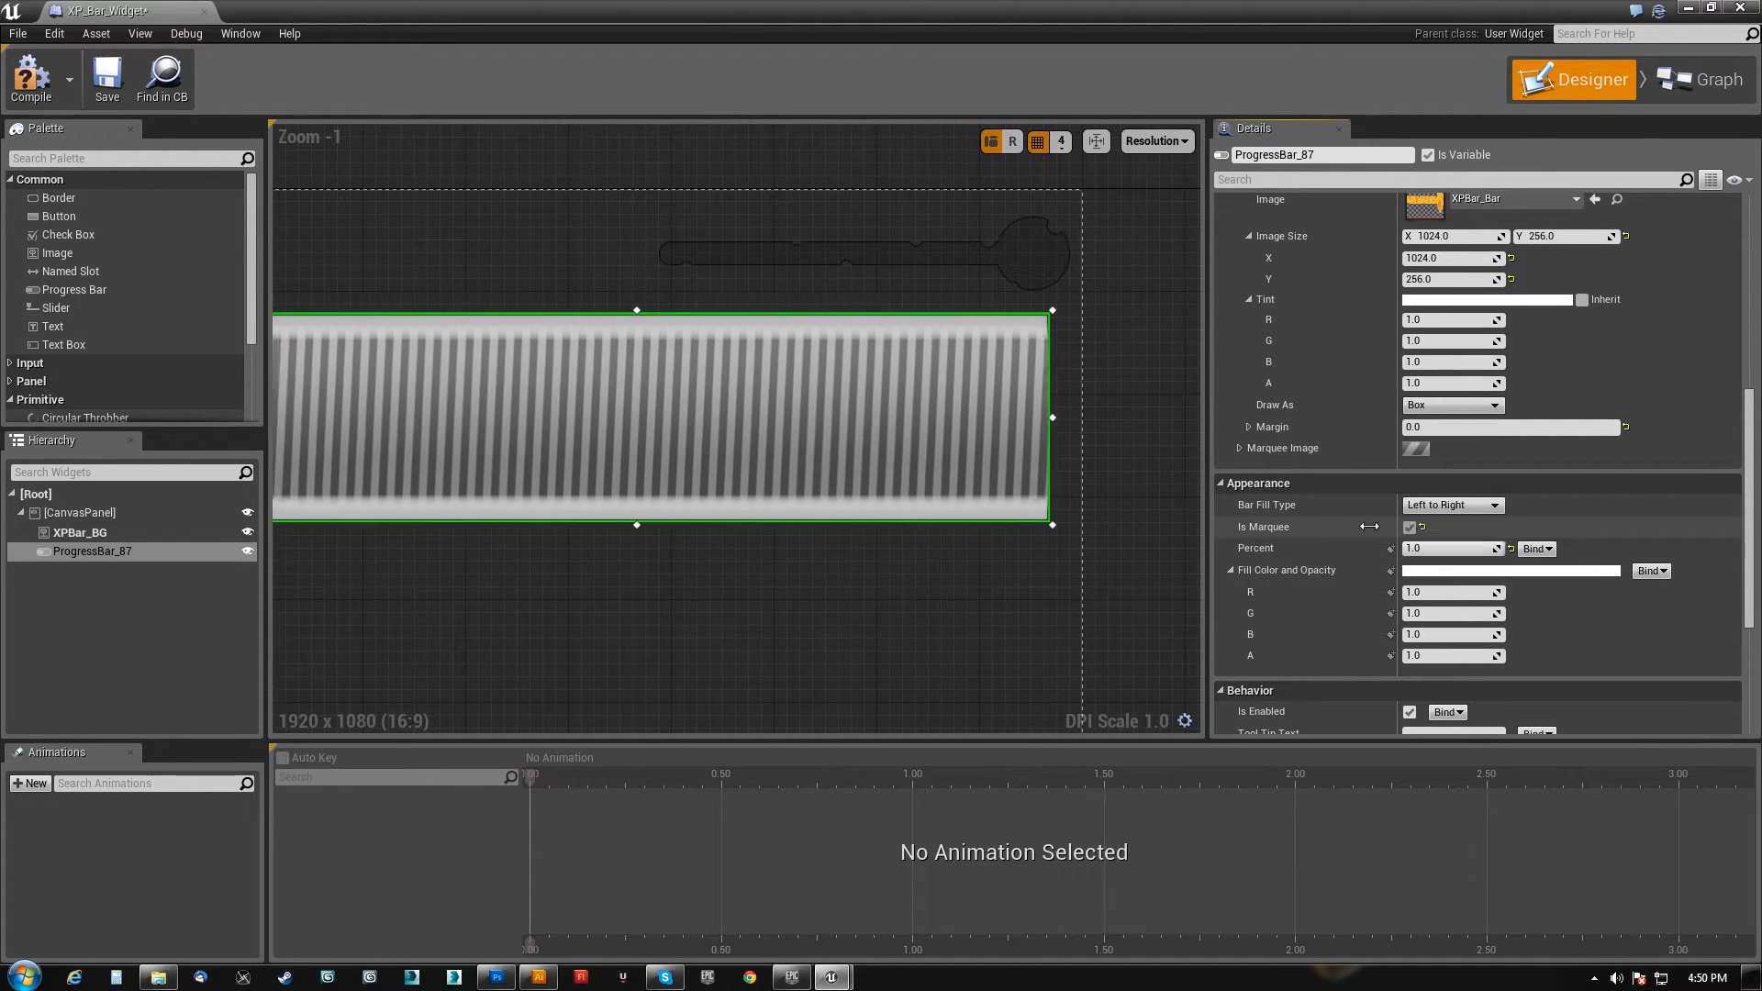
- Turn off Is Marquee, and set the Fill Color and Opacity alpha to 0, then back to 1
{"action": "left_click", "coordinate": [1410, 528]}
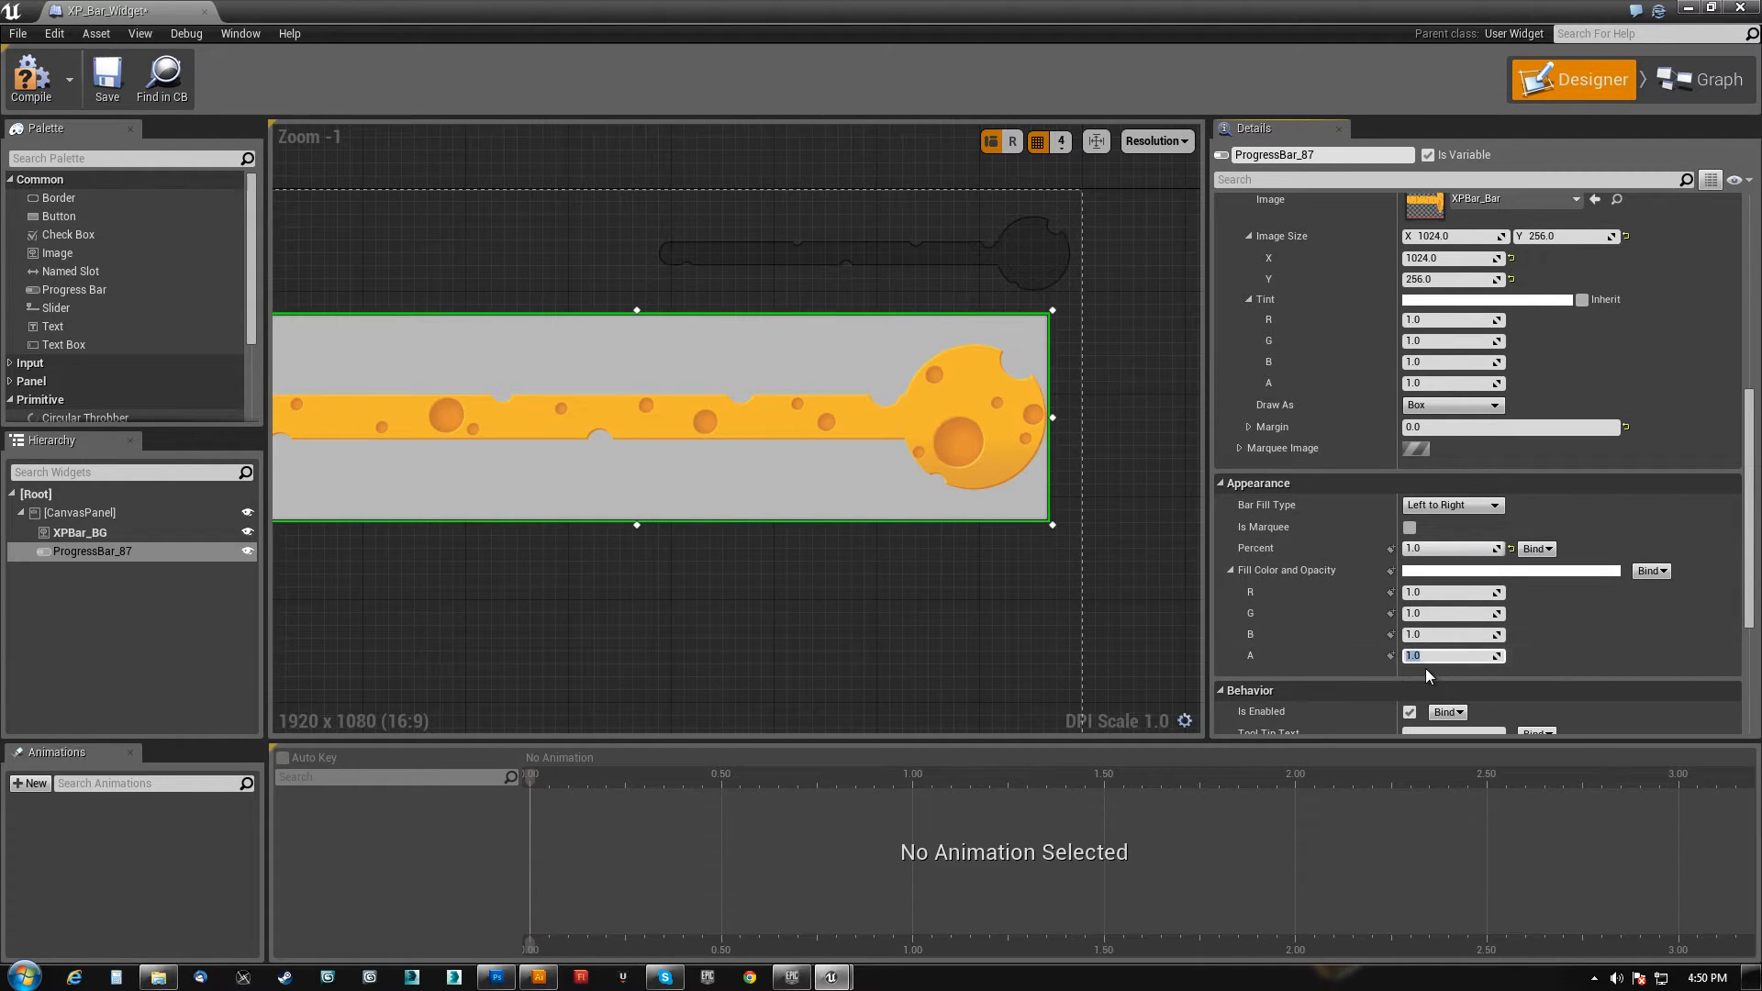
{"action": "type", "text": "0"}
{"action": "key", "text": "Return"}
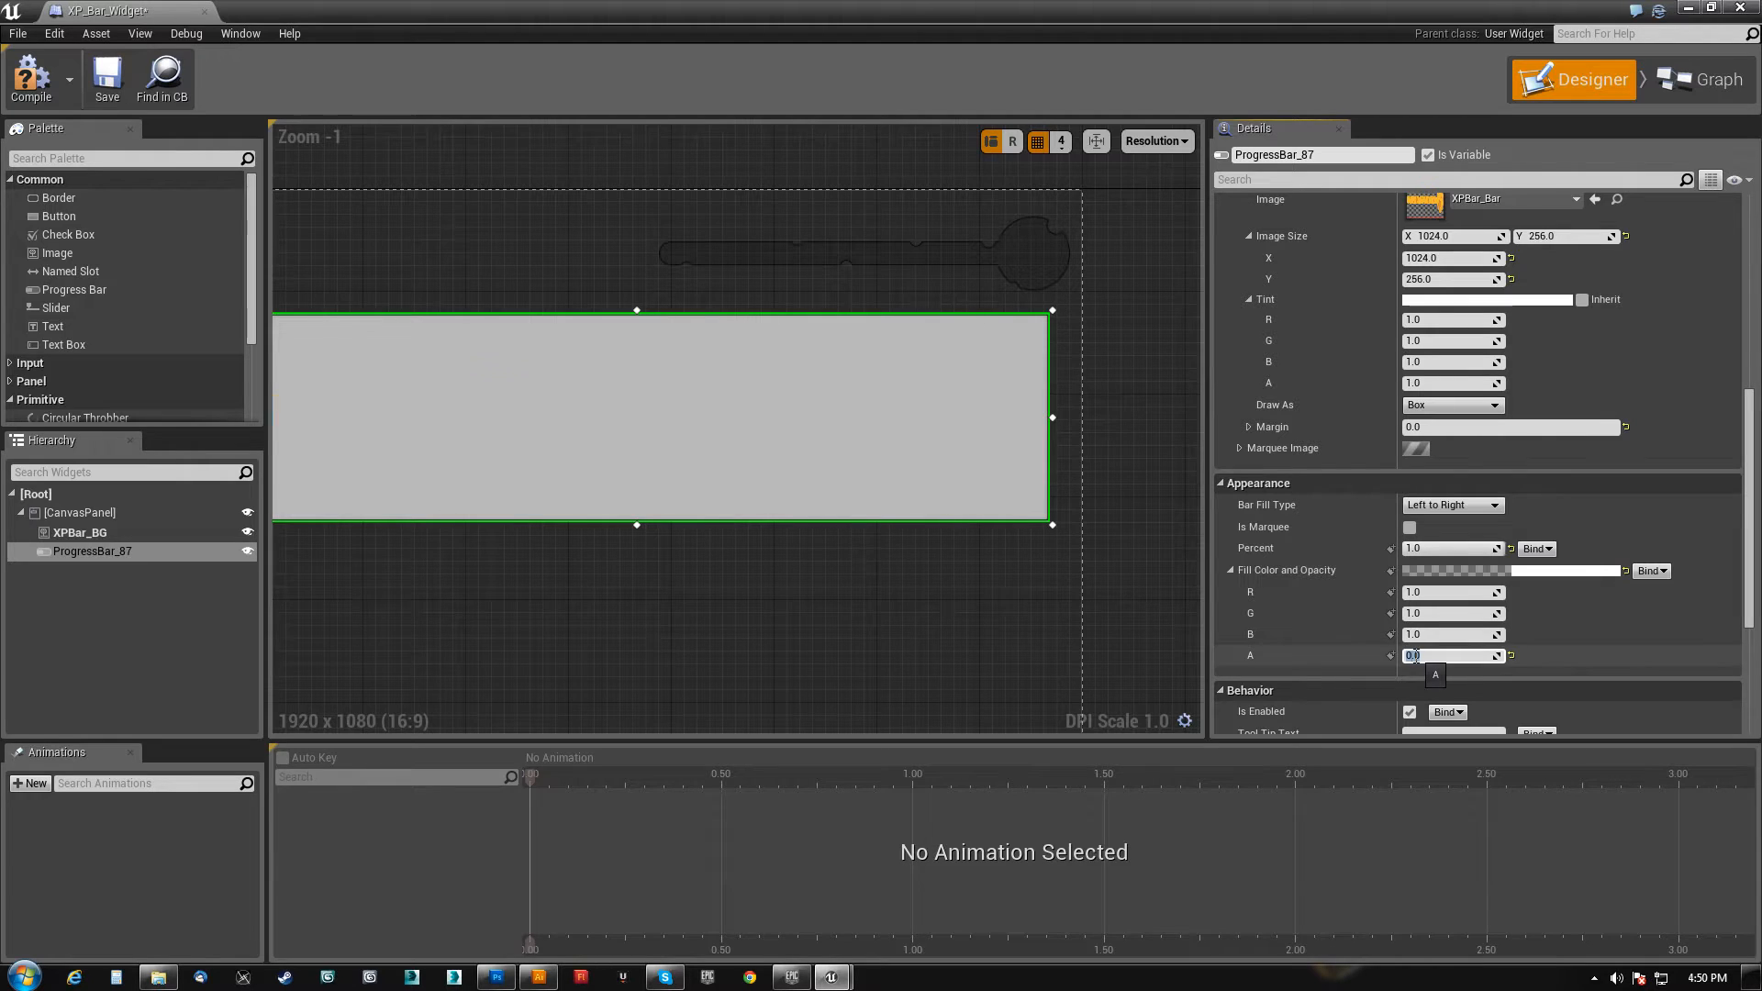
{"action": "type", "text": "1"}
{"action": "key", "text": "Return"}
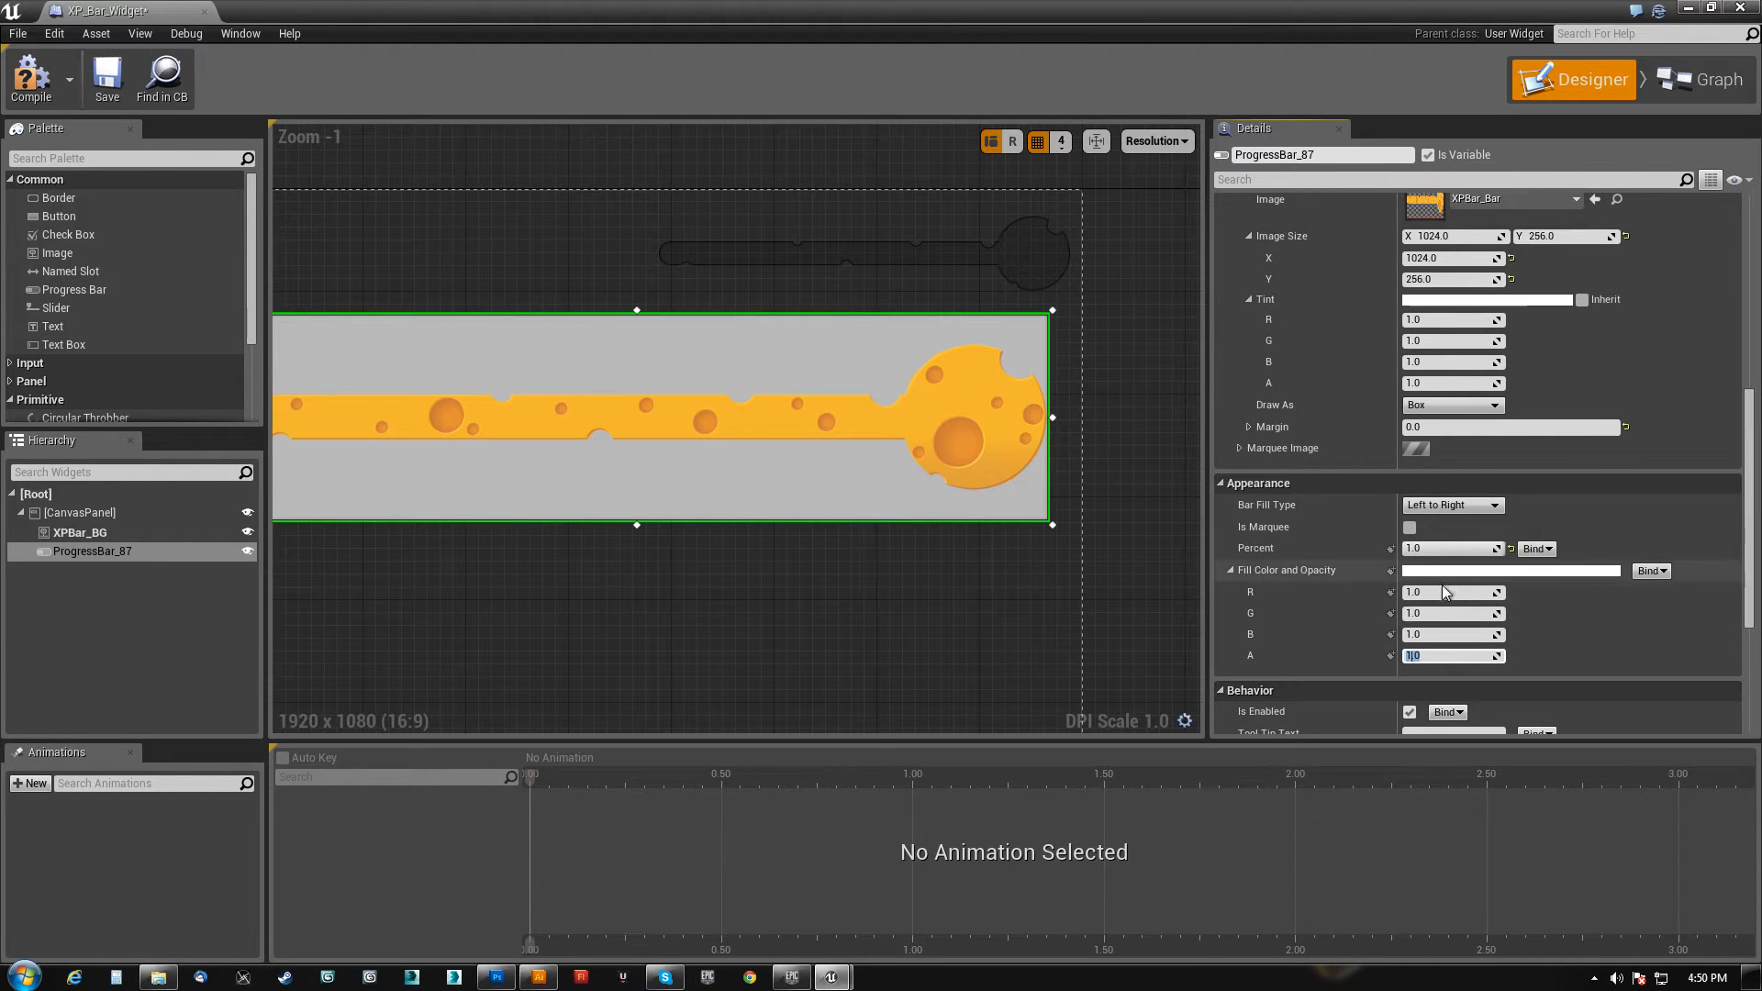
- Look through the progress bar's slot, style, appearance and render transform settings for what controls the grey background
{"action": "scroll", "coordinate": [1322, 633], "scroll_direction": "down", "scroll_amount": 3}
{"action": "scroll", "coordinate": [1354, 630], "scroll_direction": "up", "scroll_amount": 7}
{"action": "scroll", "coordinate": [1360, 633], "scroll_direction": "up", "scroll_amount": 8}
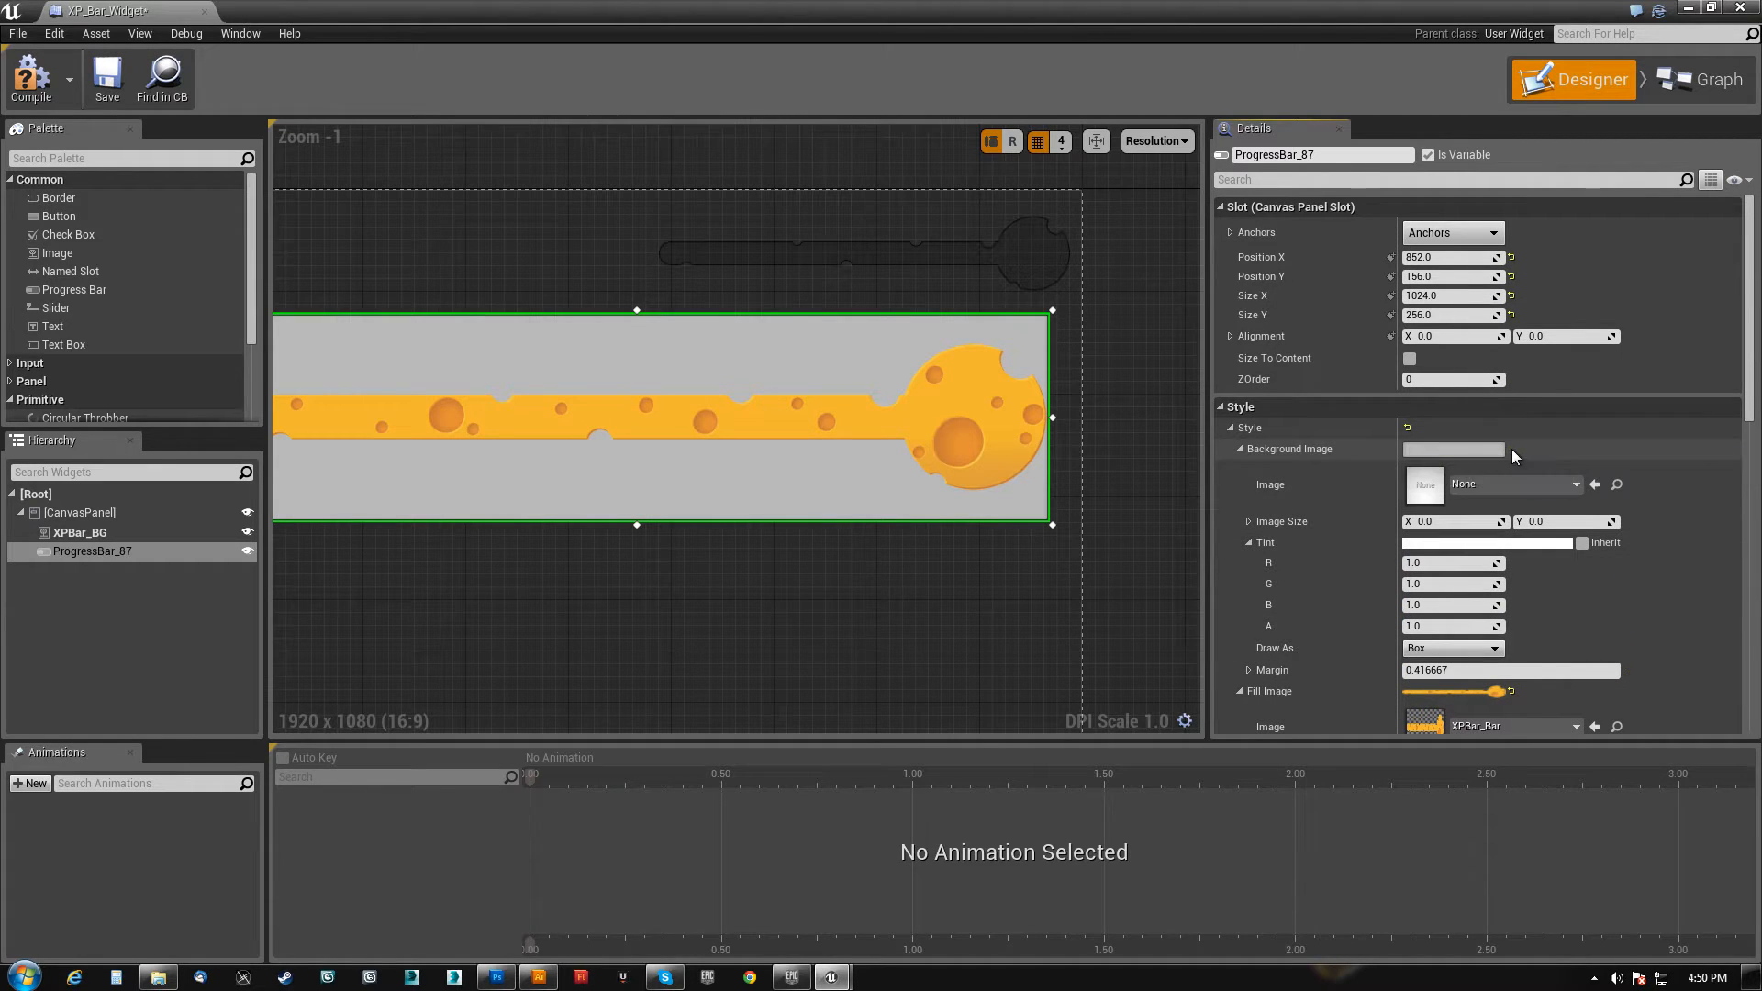
{"action": "right_click_drag", "start_coordinate": [839, 565], "coordinate": [831, 396]}
{"action": "scroll", "coordinate": [1376, 665], "scroll_direction": "down", "scroll_amount": 10}
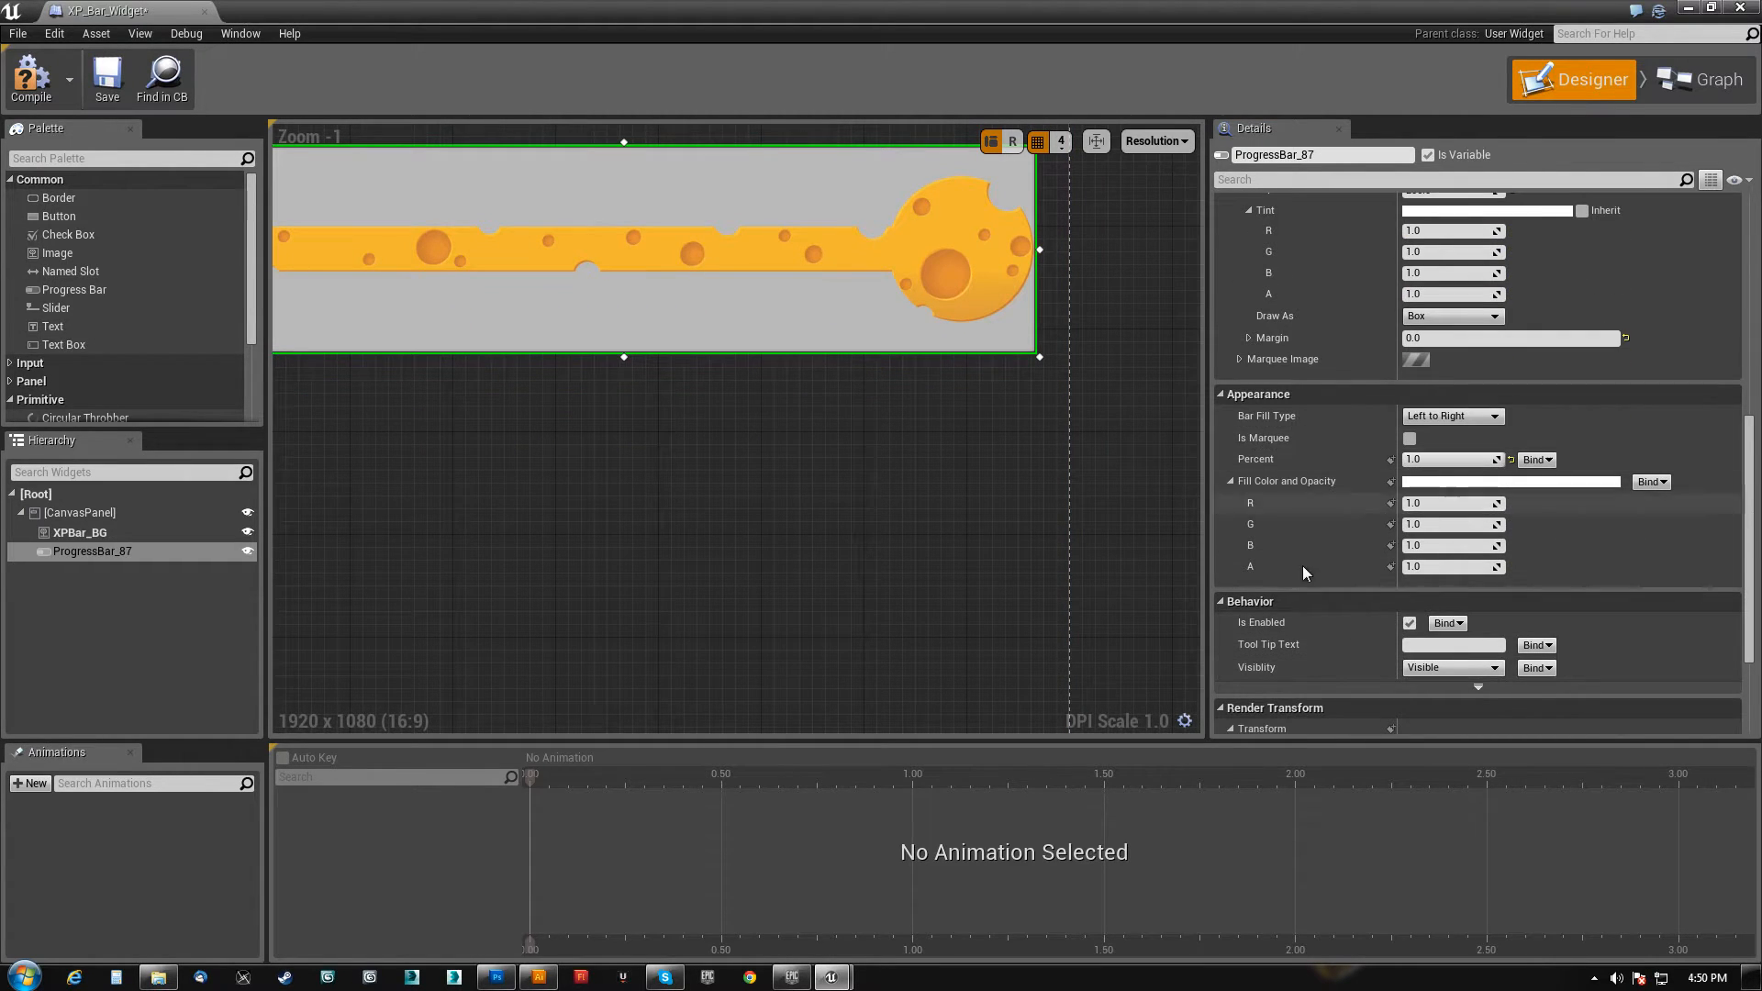
{"action": "scroll", "coordinate": [1313, 600], "scroll_direction": "down", "scroll_amount": 5}
{"action": "scroll", "coordinate": [1303, 599], "scroll_direction": "up", "scroll_amount": 4}
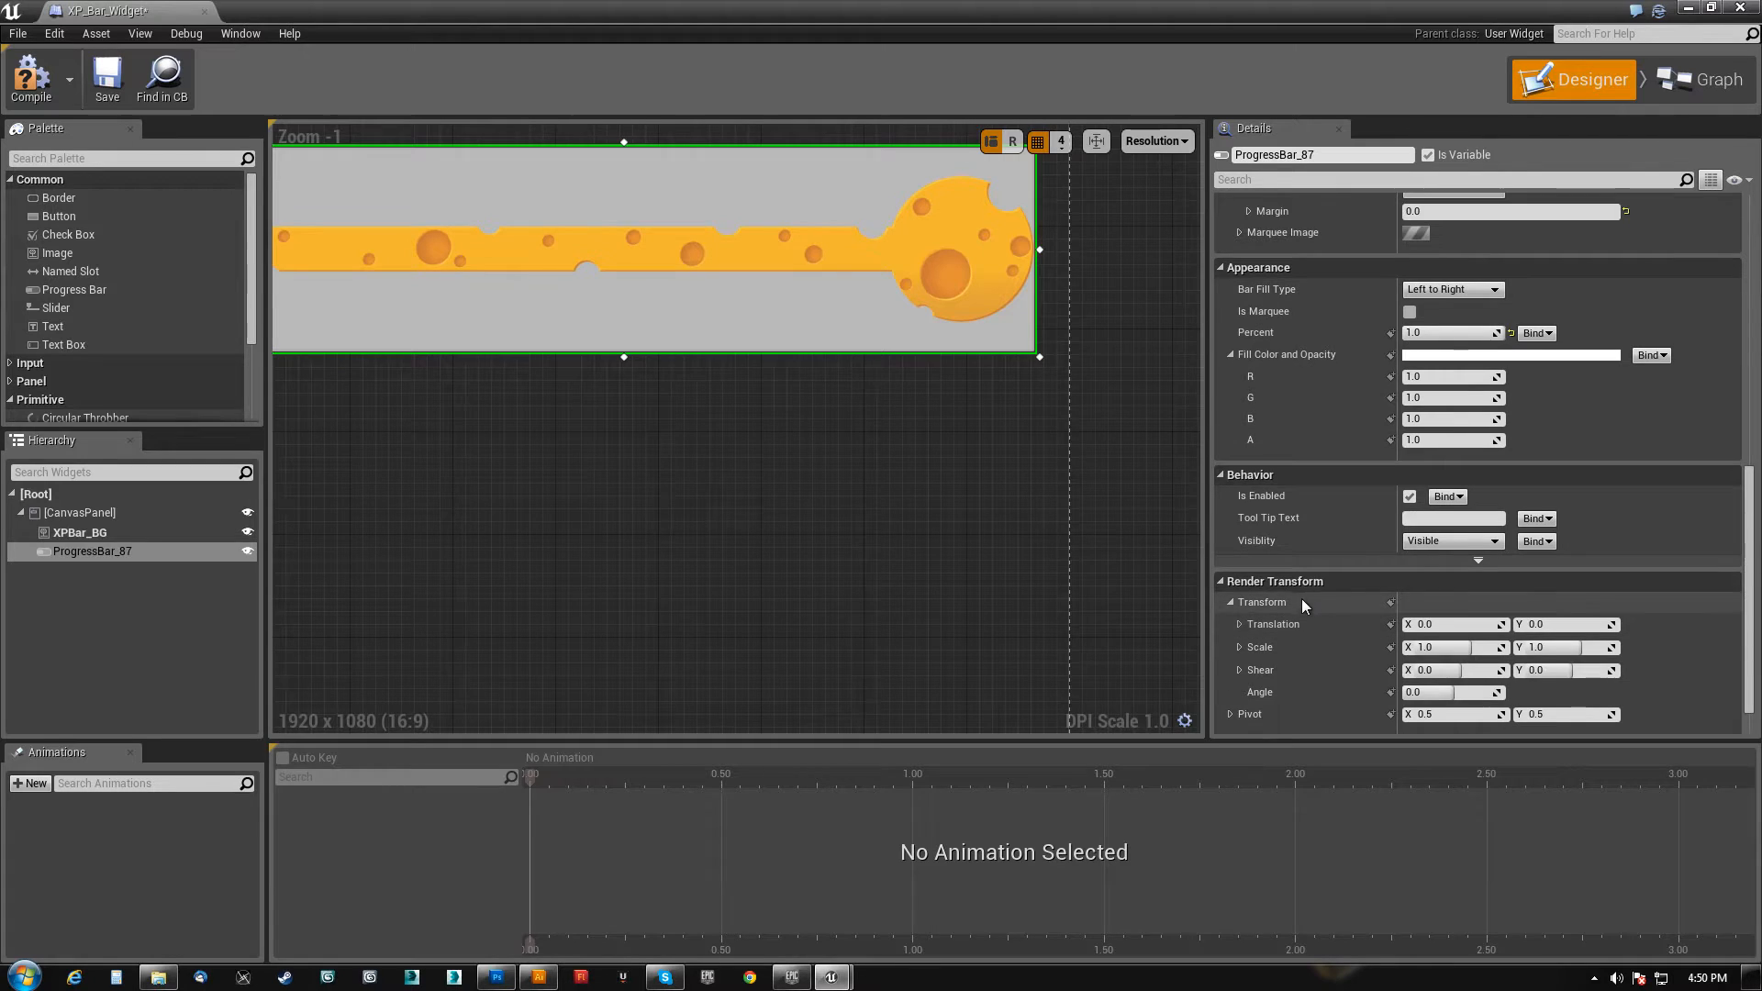
{"action": "scroll", "coordinate": [1297, 611], "scroll_direction": "up", "scroll_amount": 14}
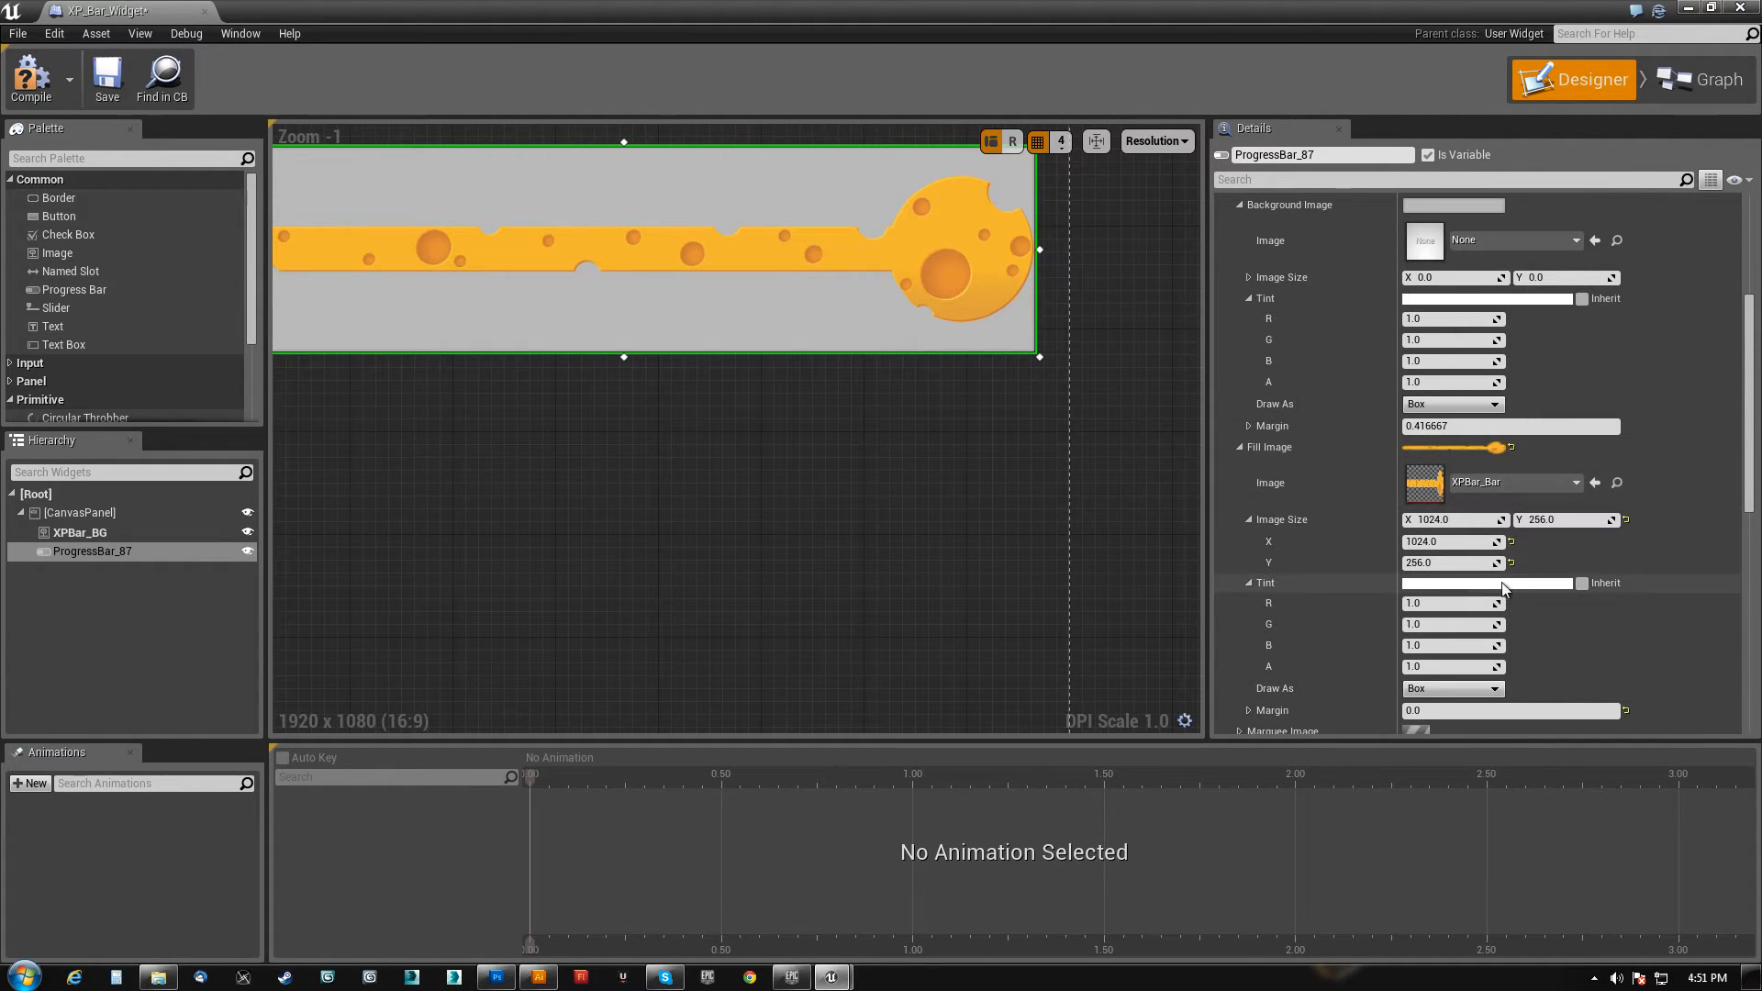
- Toggle Inherit for the fill image's tint on and off to compare the cheese fill's color, leaving it off
{"action": "left_click", "coordinate": [1583, 583]}
{"action": "left_click", "coordinate": [1583, 583]}
{"action": "left_click", "coordinate": [1583, 583]}
{"action": "left_click", "coordinate": [1583, 583]}
{"action": "left_click", "coordinate": [1583, 583]}
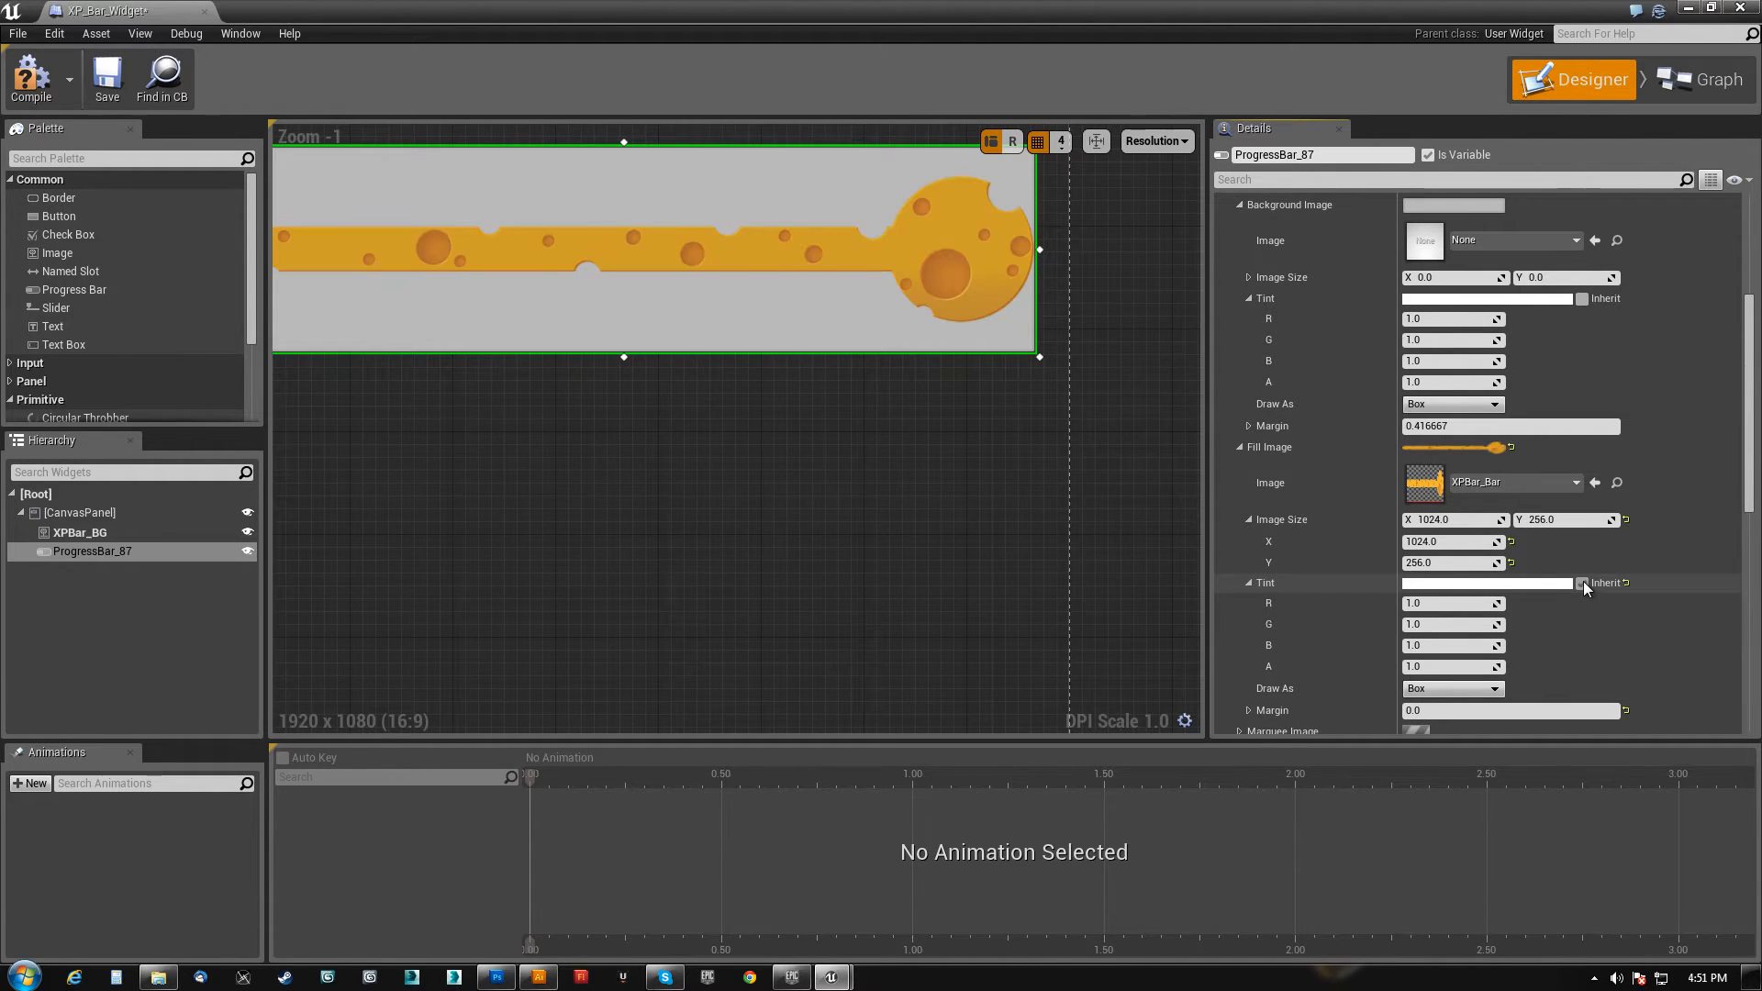
{"action": "left_click", "coordinate": [1581, 583]}
{"action": "left_click", "coordinate": [1581, 583]}
{"action": "left_click", "coordinate": [1581, 583]}
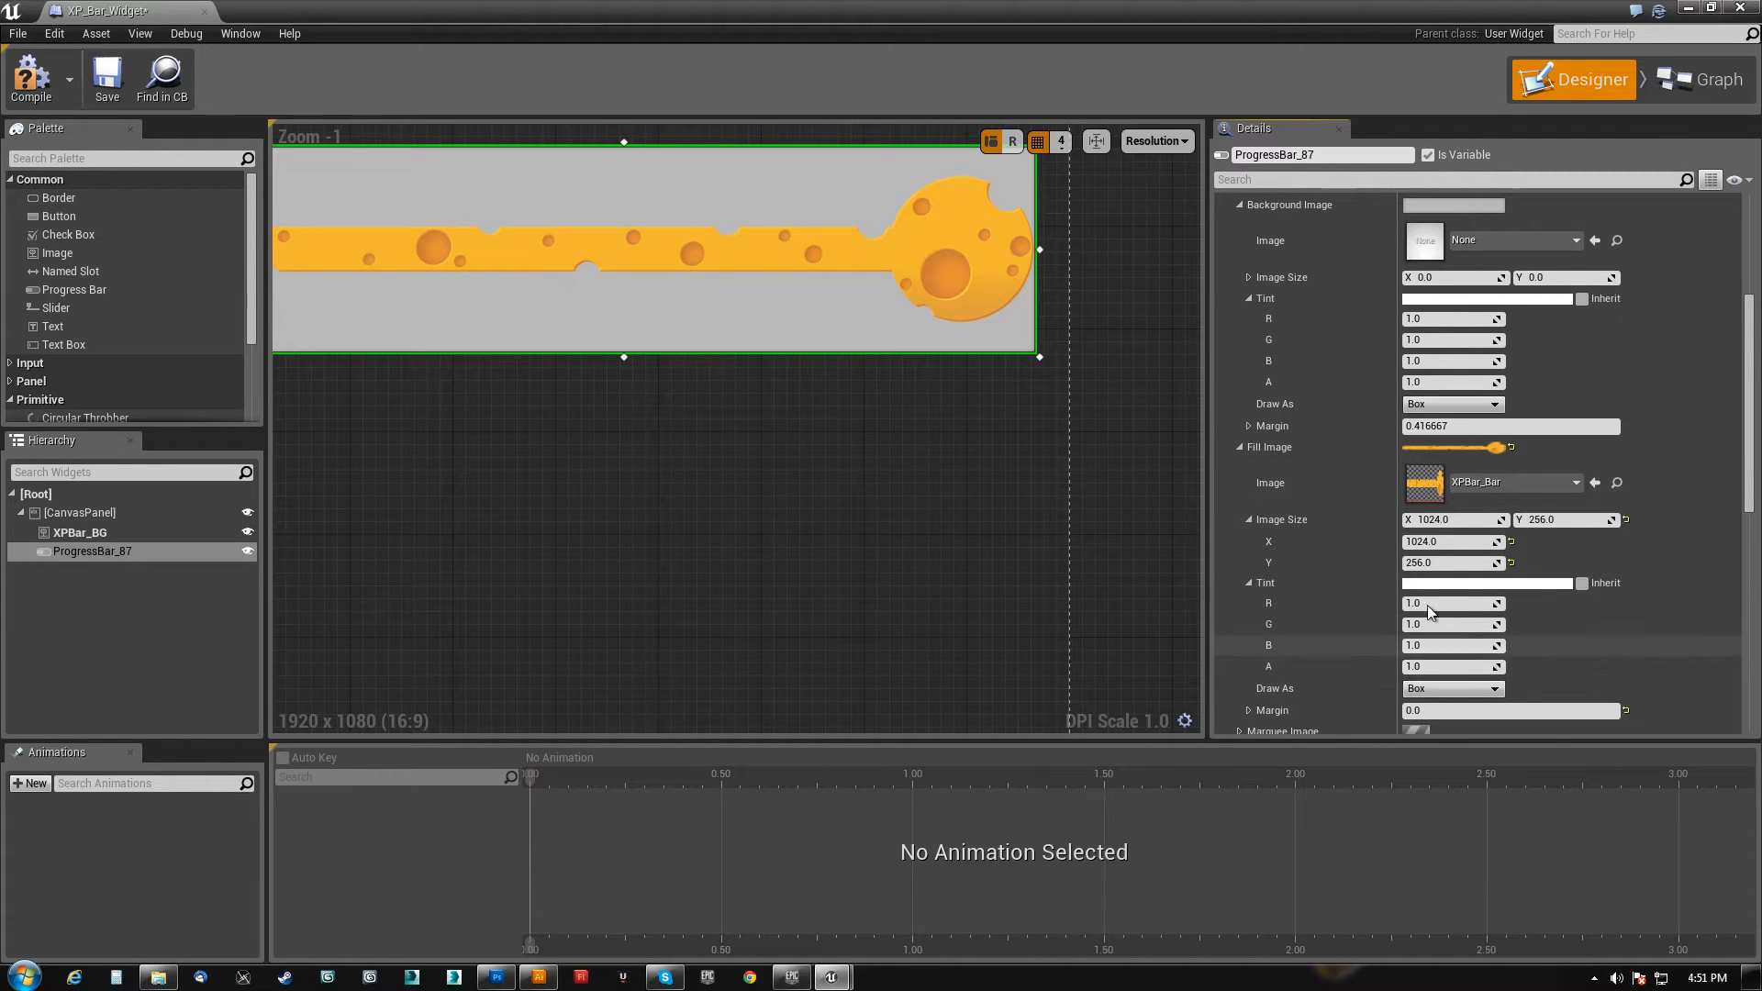
- Try raising the fill image's tint R value to about 2.11, then return it to 1.0
{"action": "left_click_drag", "start_coordinate": [1432, 603], "coordinate": [1469, 603]}
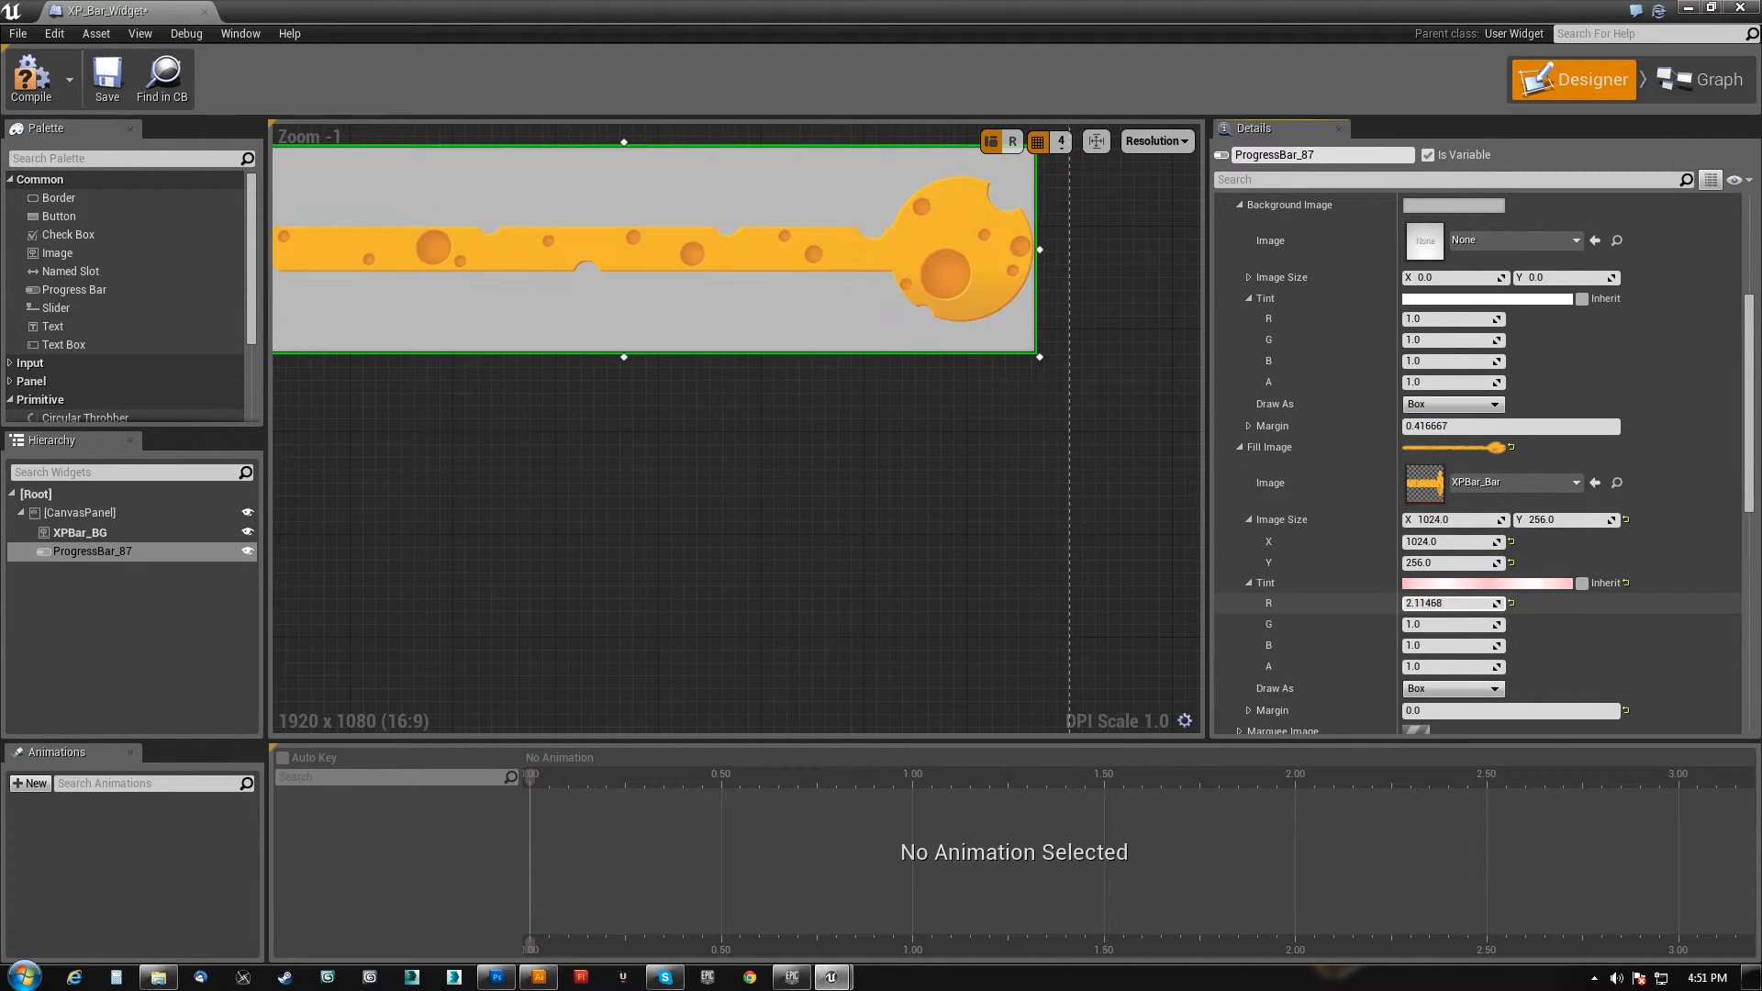
{"action": "left_click", "coordinate": [1042, 600]}
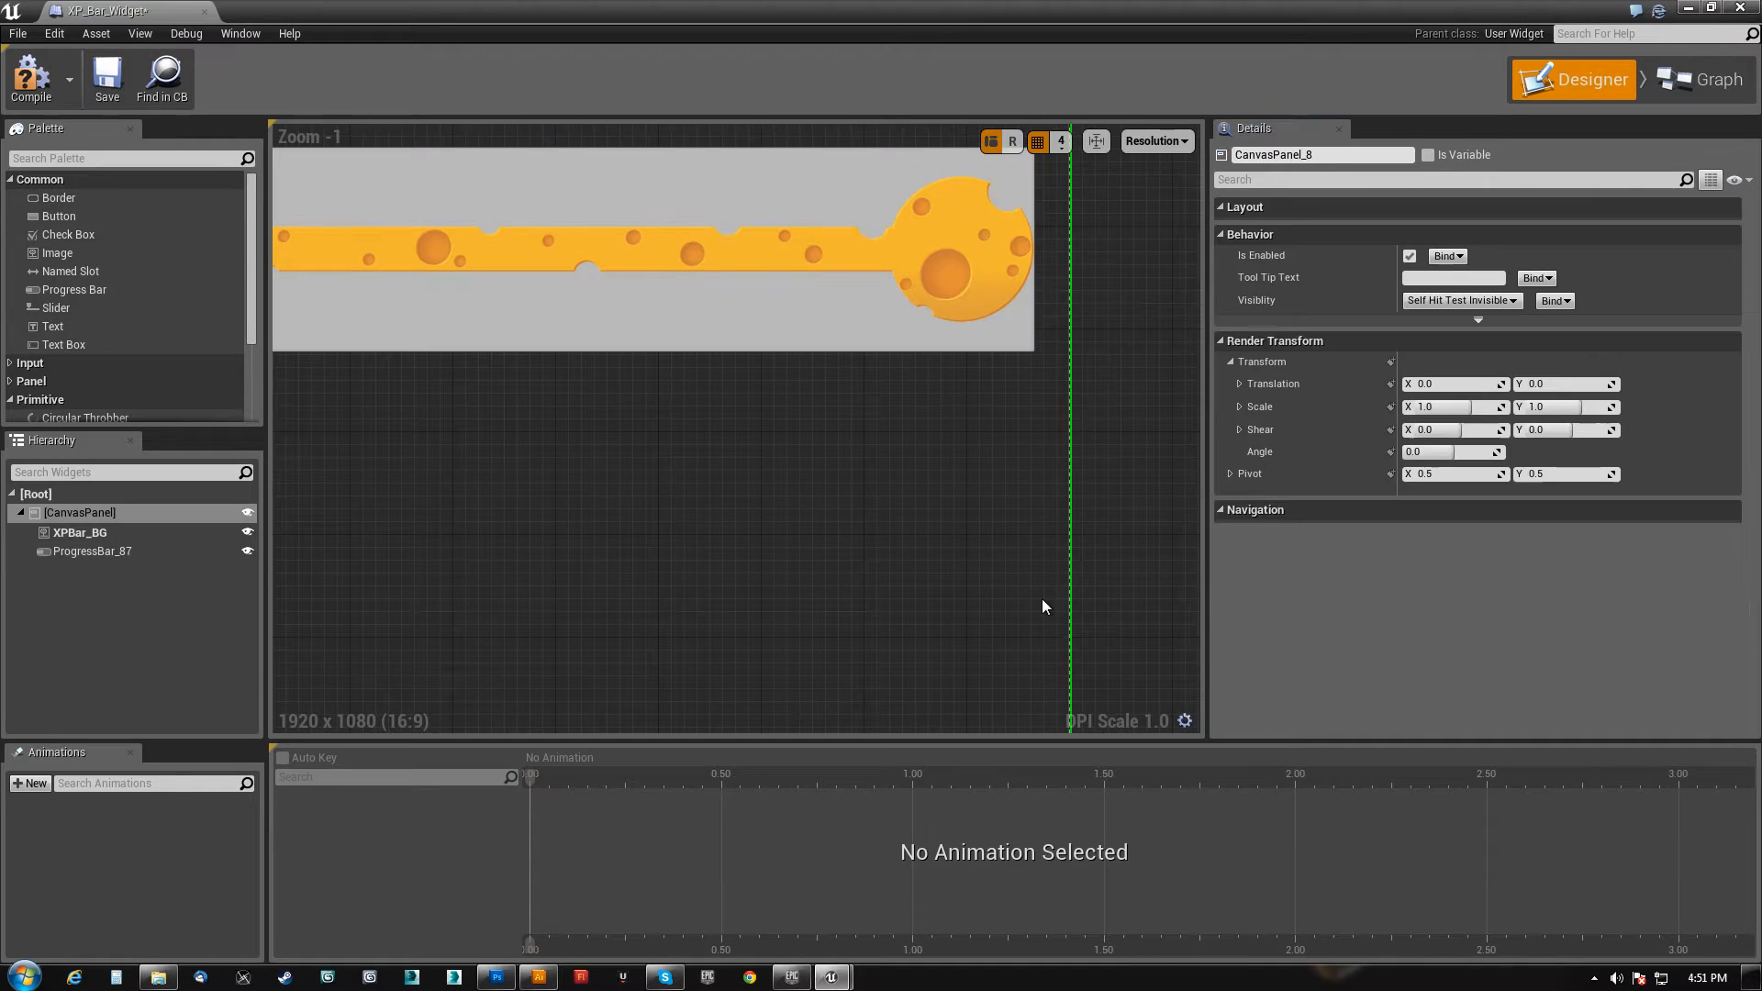
{"action": "left_click", "coordinate": [947, 268]}
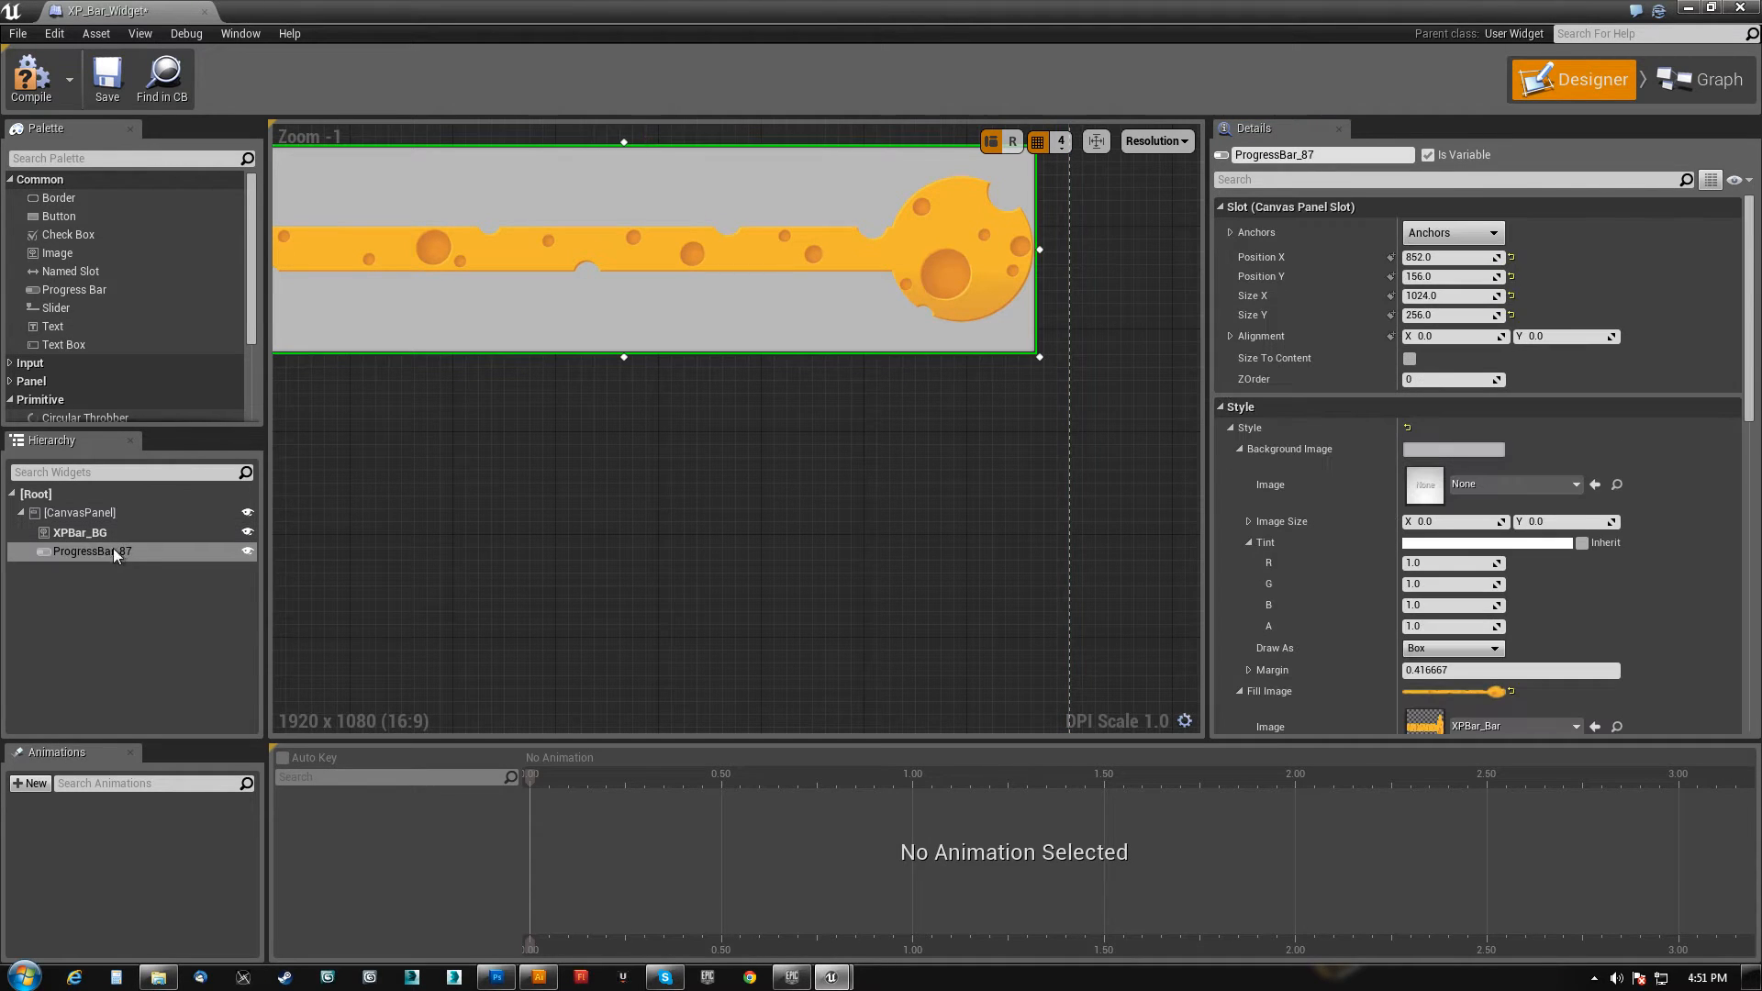
{"action": "scroll", "coordinate": [1510, 642], "scroll_direction": "down", "scroll_amount": 3}
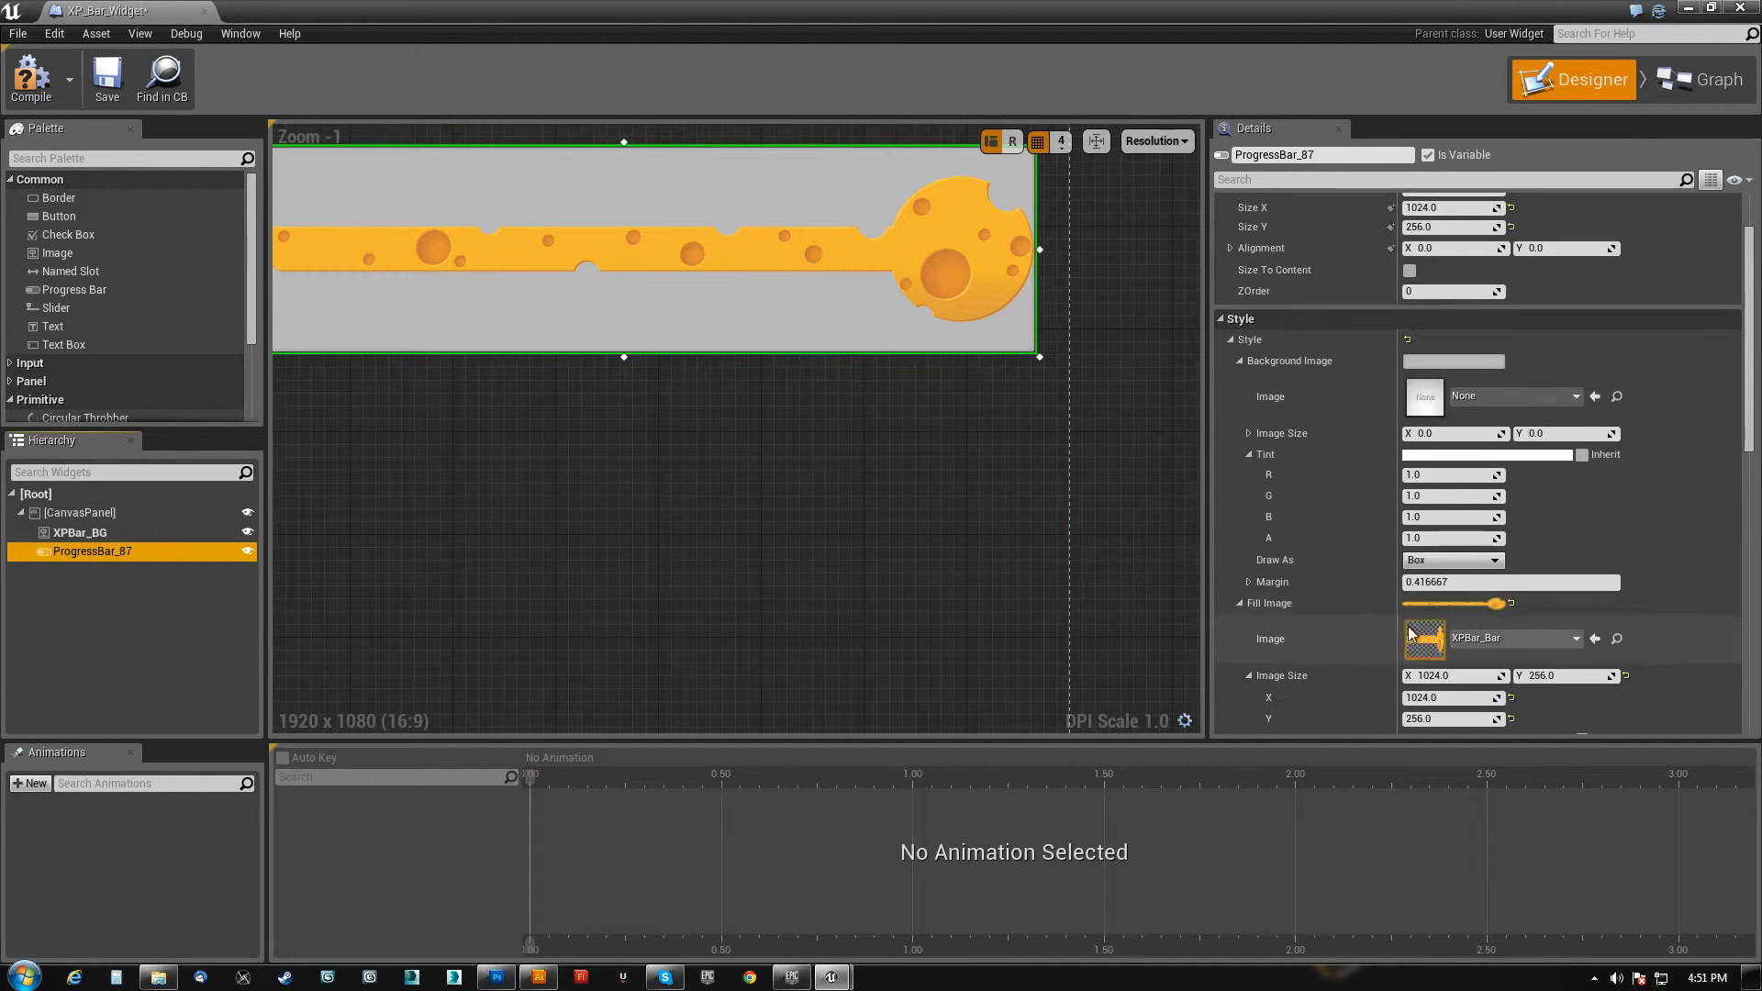
{"action": "scroll", "coordinate": [1513, 657], "scroll_direction": "down", "scroll_amount": 1}
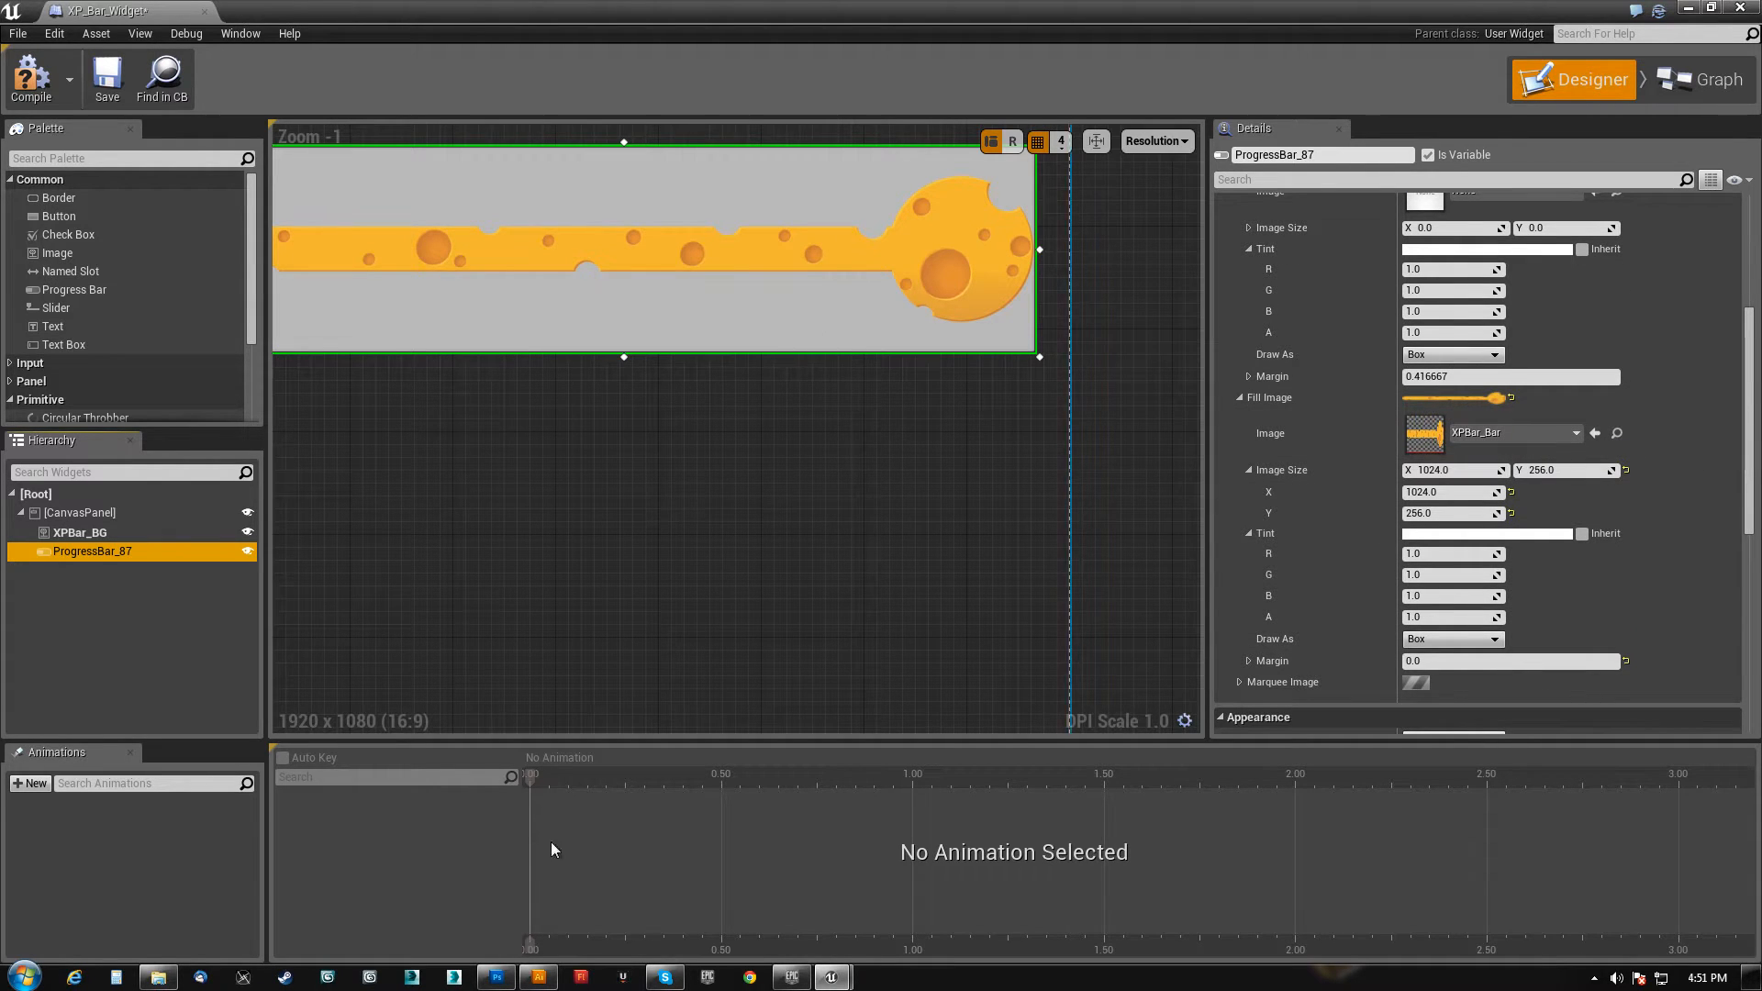
- Open the XPBar_Bar texture from the HUD_RATS Images folder, view it with its transparency applied, and close it
{"action": "left_click_drag", "start_coordinate": [175, 11], "coordinate": [303, 11]}
{"action": "left_click", "coordinate": [148, 11]}
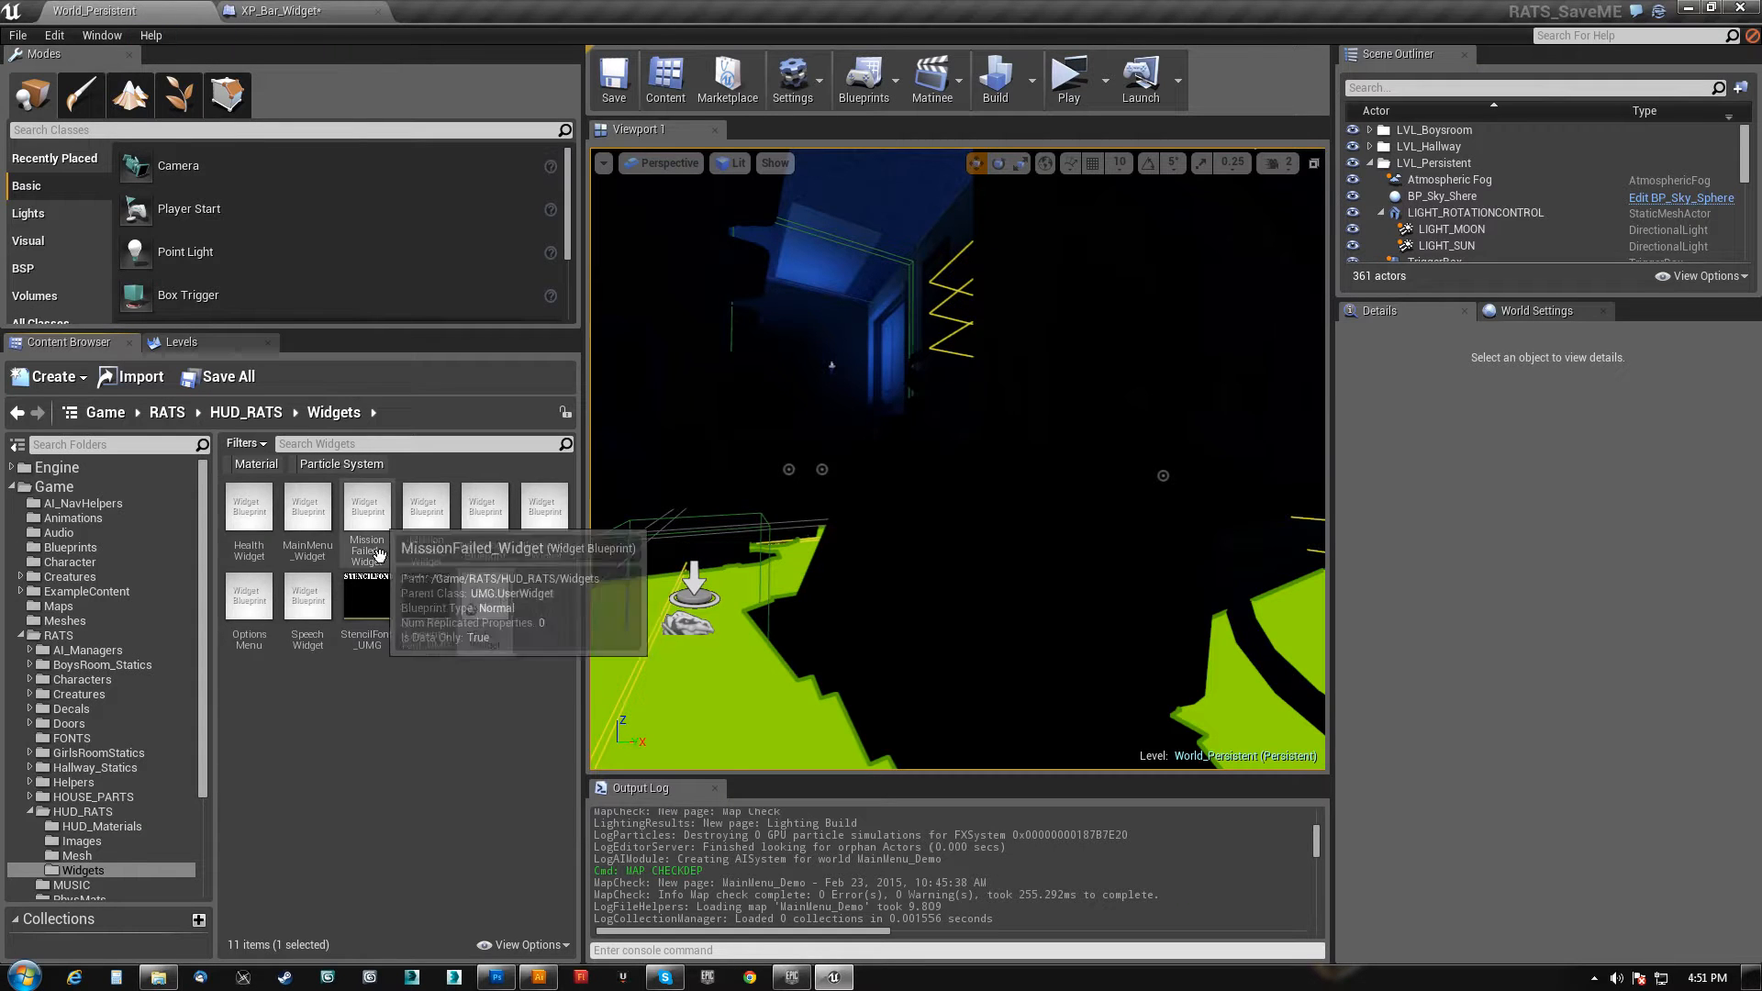
{"action": "left_click", "coordinate": [81, 841]}
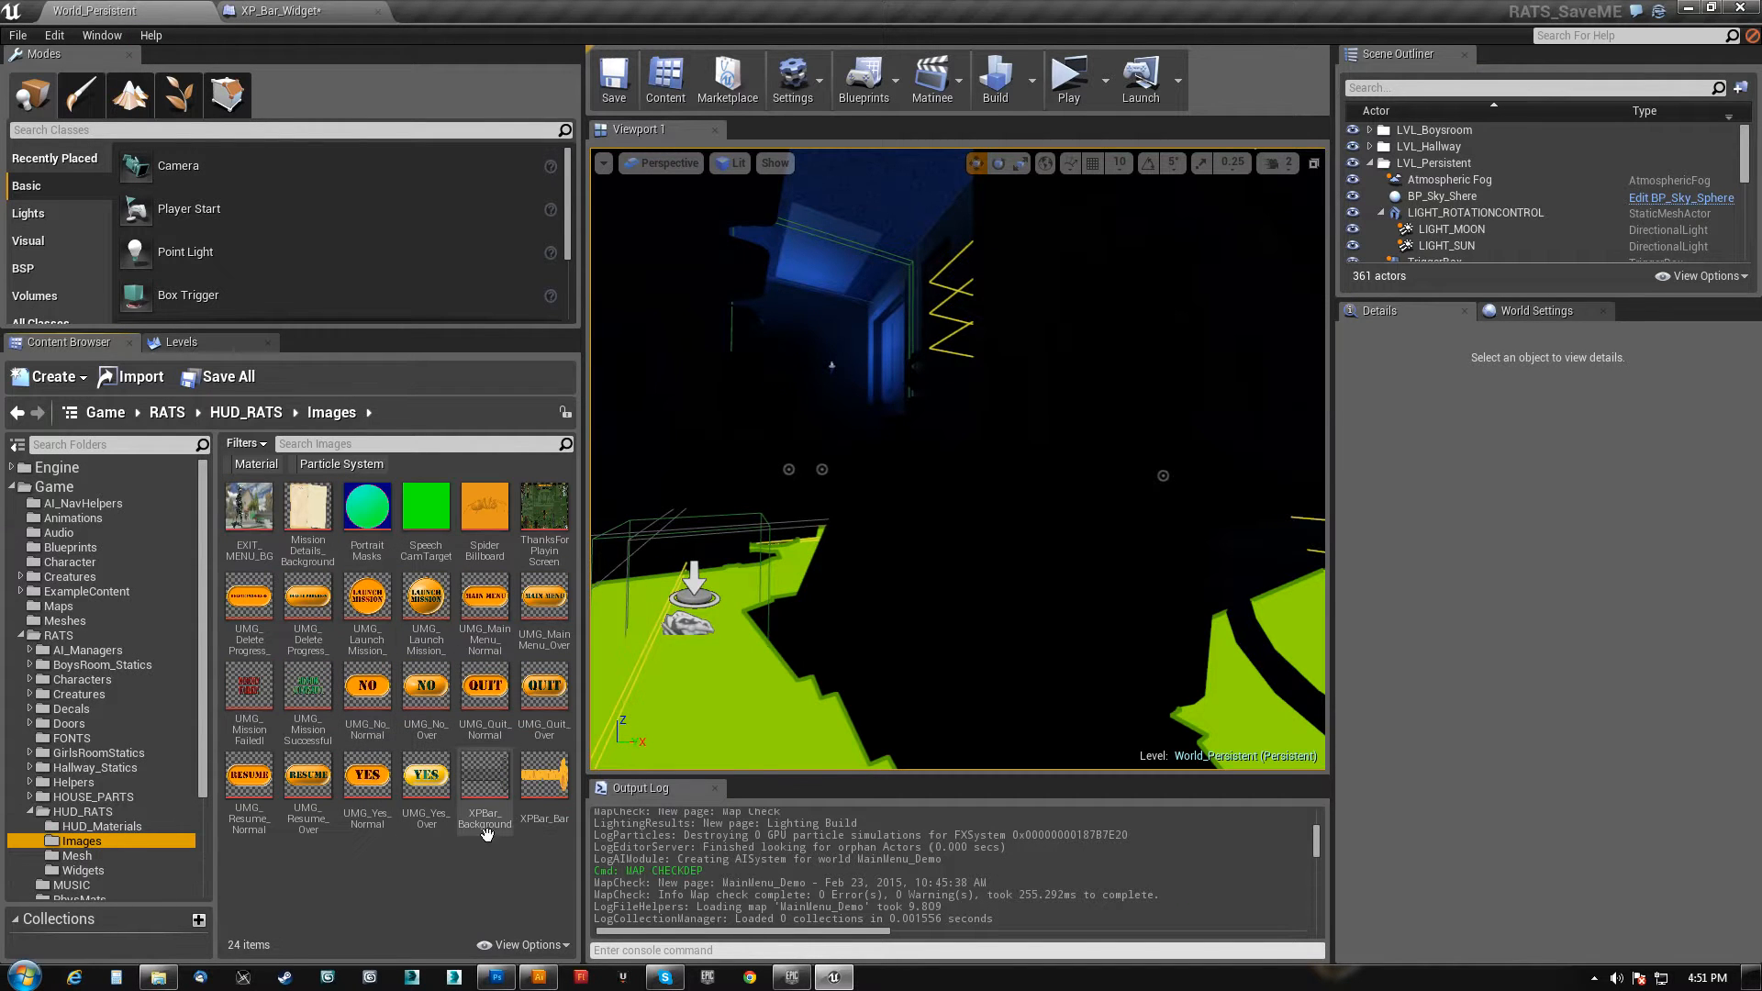
{"action": "double_click", "coordinate": [551, 786]}
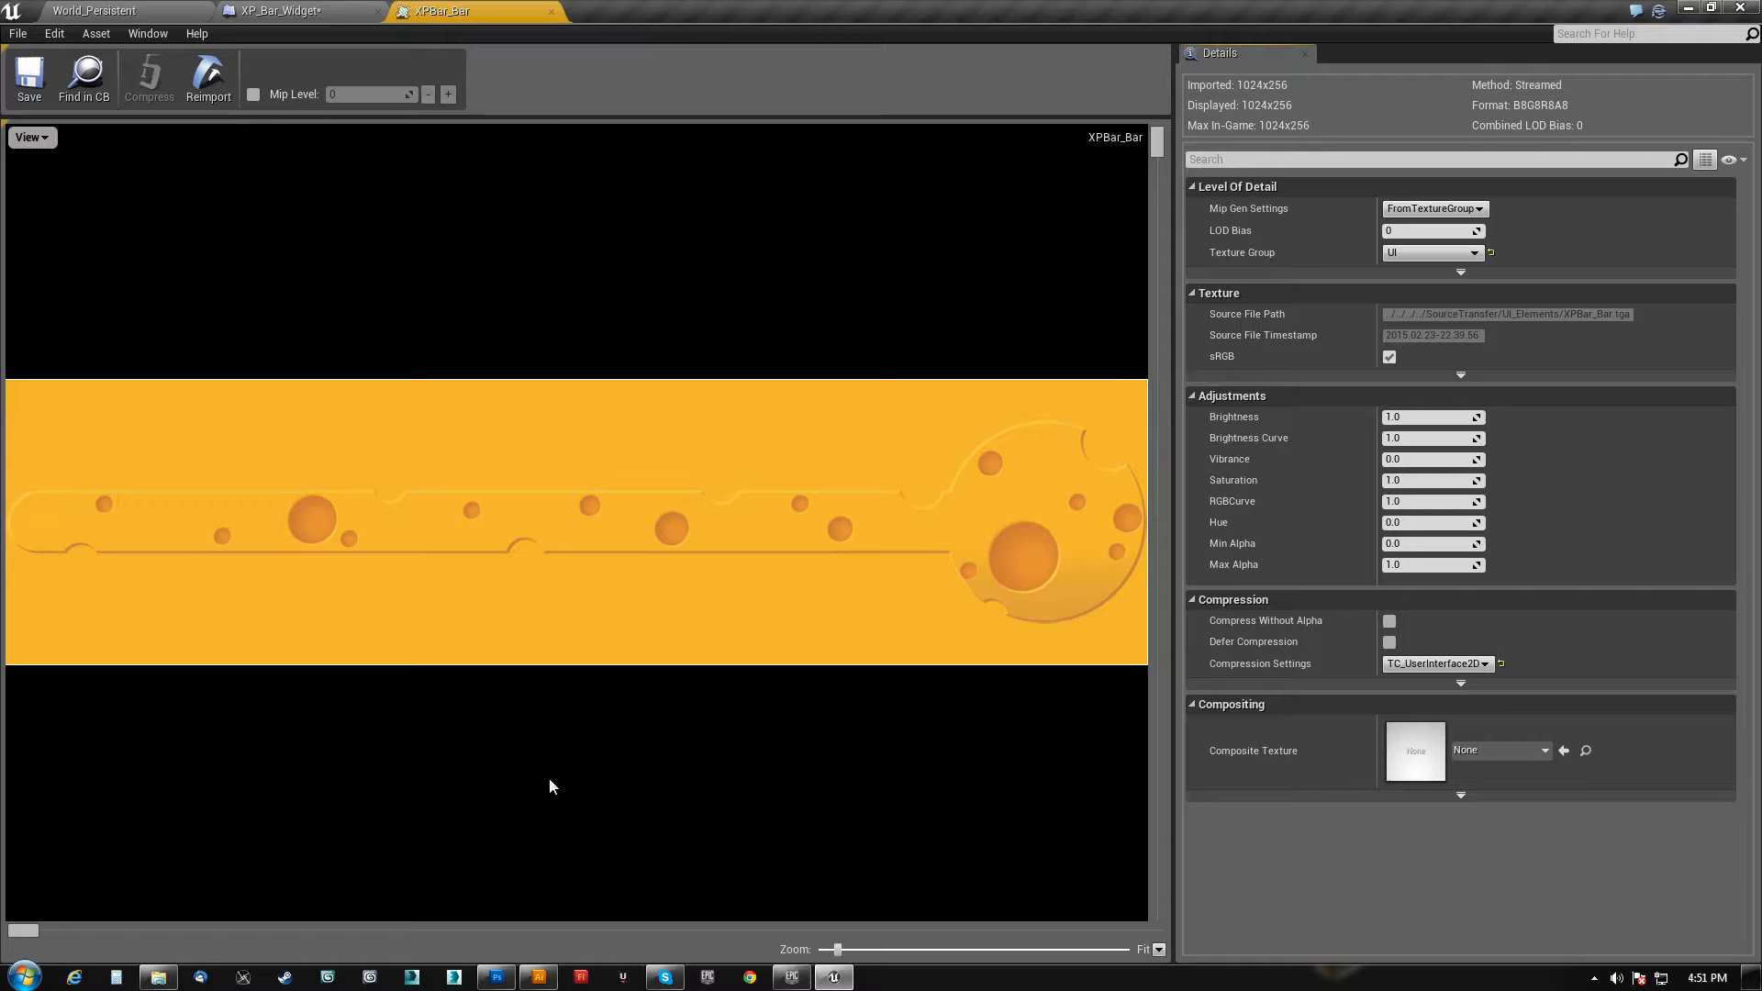
{"action": "left_click", "coordinate": [30, 139]}
{"action": "left_click", "coordinate": [57, 237]}
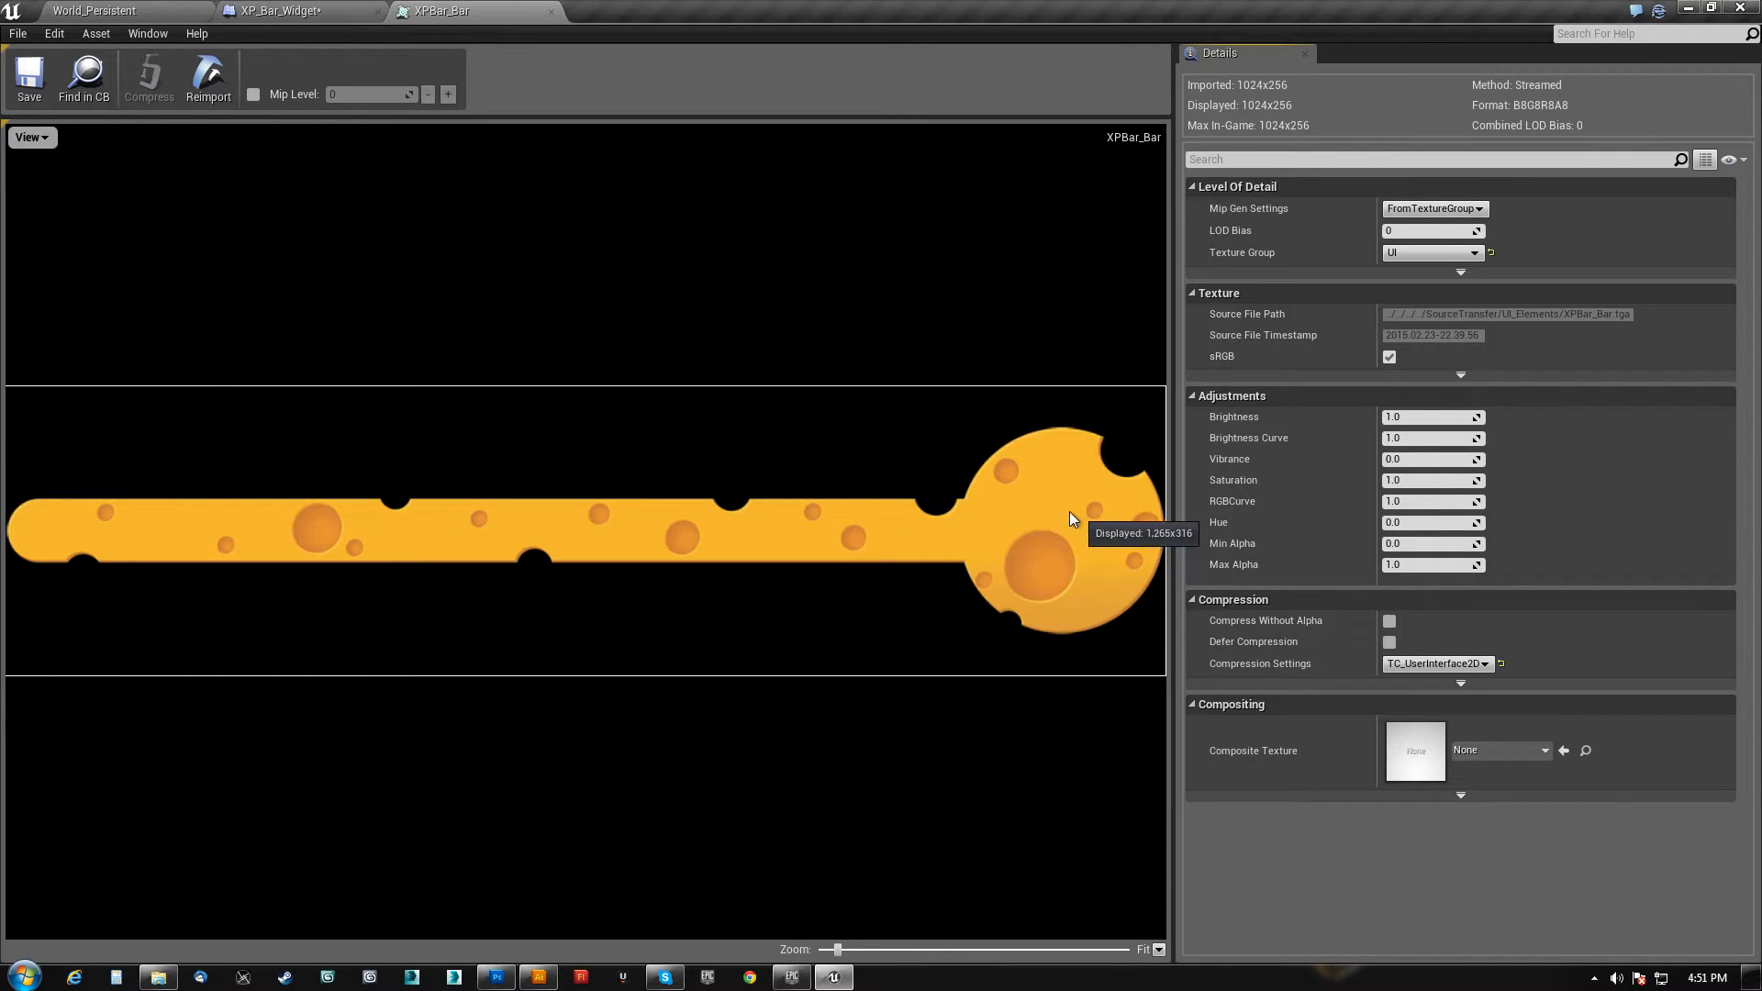
{"action": "left_click", "coordinate": [552, 12]}
- Move the progress bar up on the canvas, closer to the XPBar_BG outline
{"action": "scroll", "coordinate": [1026, 558], "scroll_direction": "up", "scroll_amount": 3}
{"action": "scroll", "coordinate": [1026, 557], "scroll_direction": "down", "scroll_amount": 4}
{"action": "left_click_drag", "start_coordinate": [1034, 439], "coordinate": [1033, 392]}
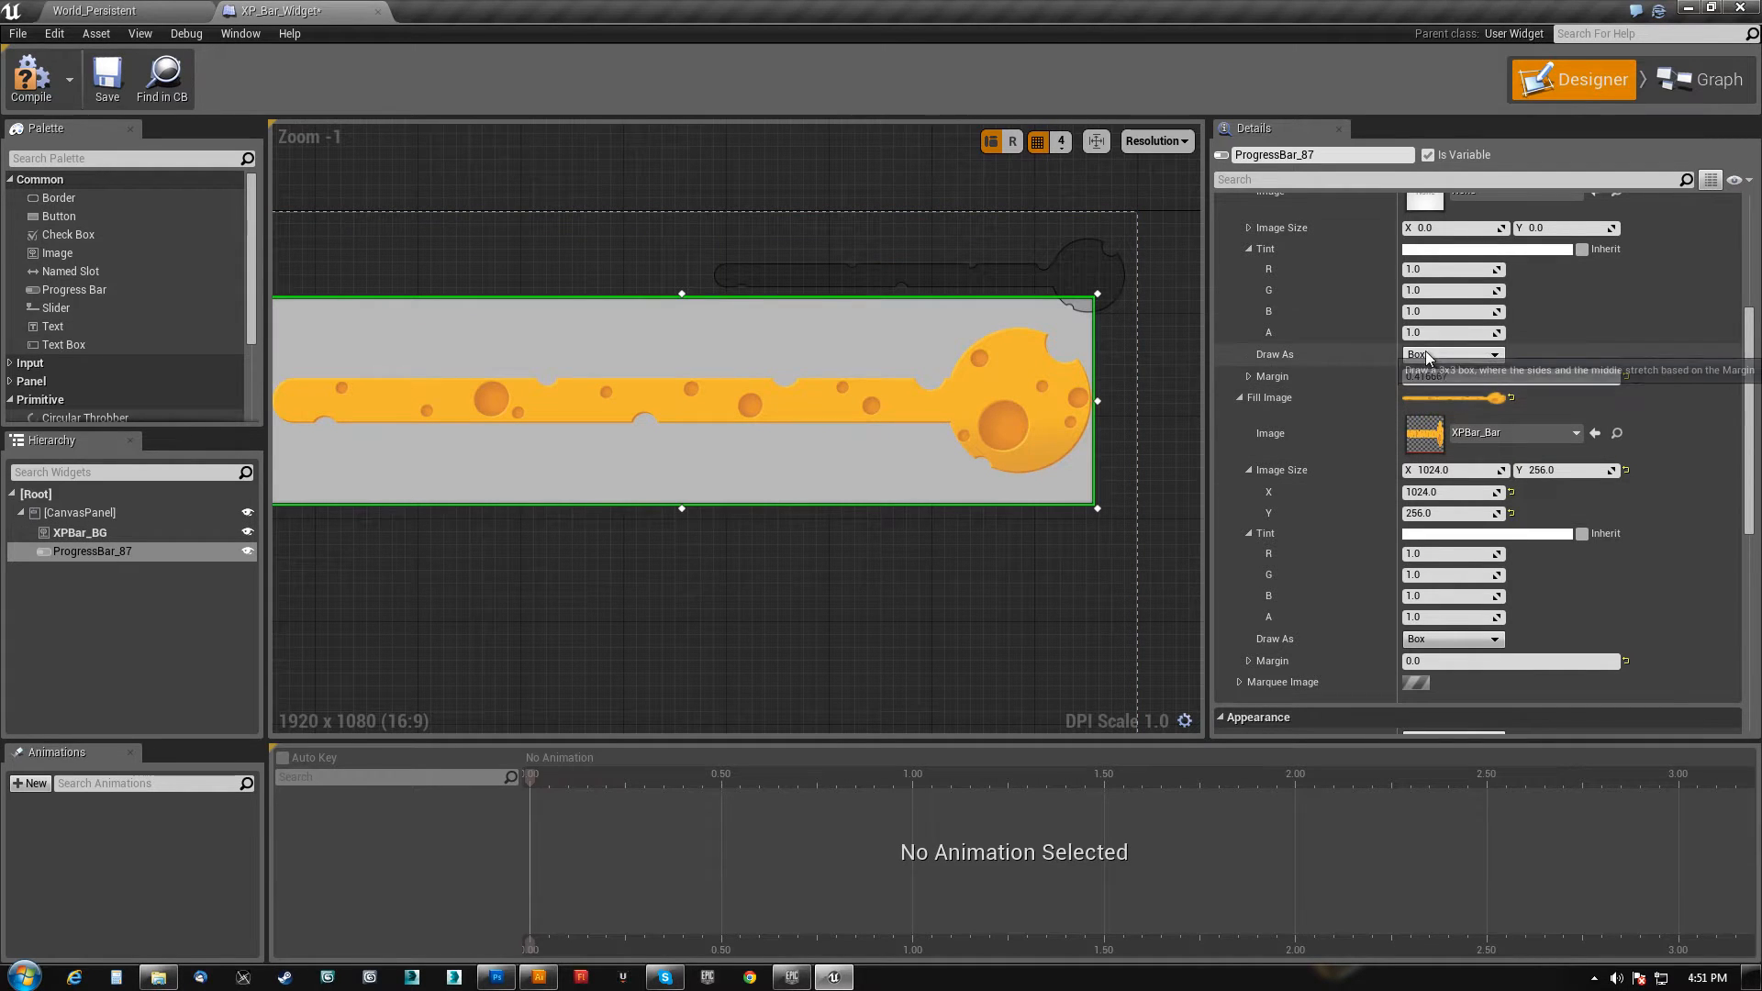
- Show all advanced details for the progress bar and examine its style, appearance, behavior and render transform settings
{"action": "scroll", "coordinate": [1460, 431], "scroll_direction": "up", "scroll_amount": 2}
{"action": "scroll", "coordinate": [1462, 441], "scroll_direction": "down", "scroll_amount": 7}
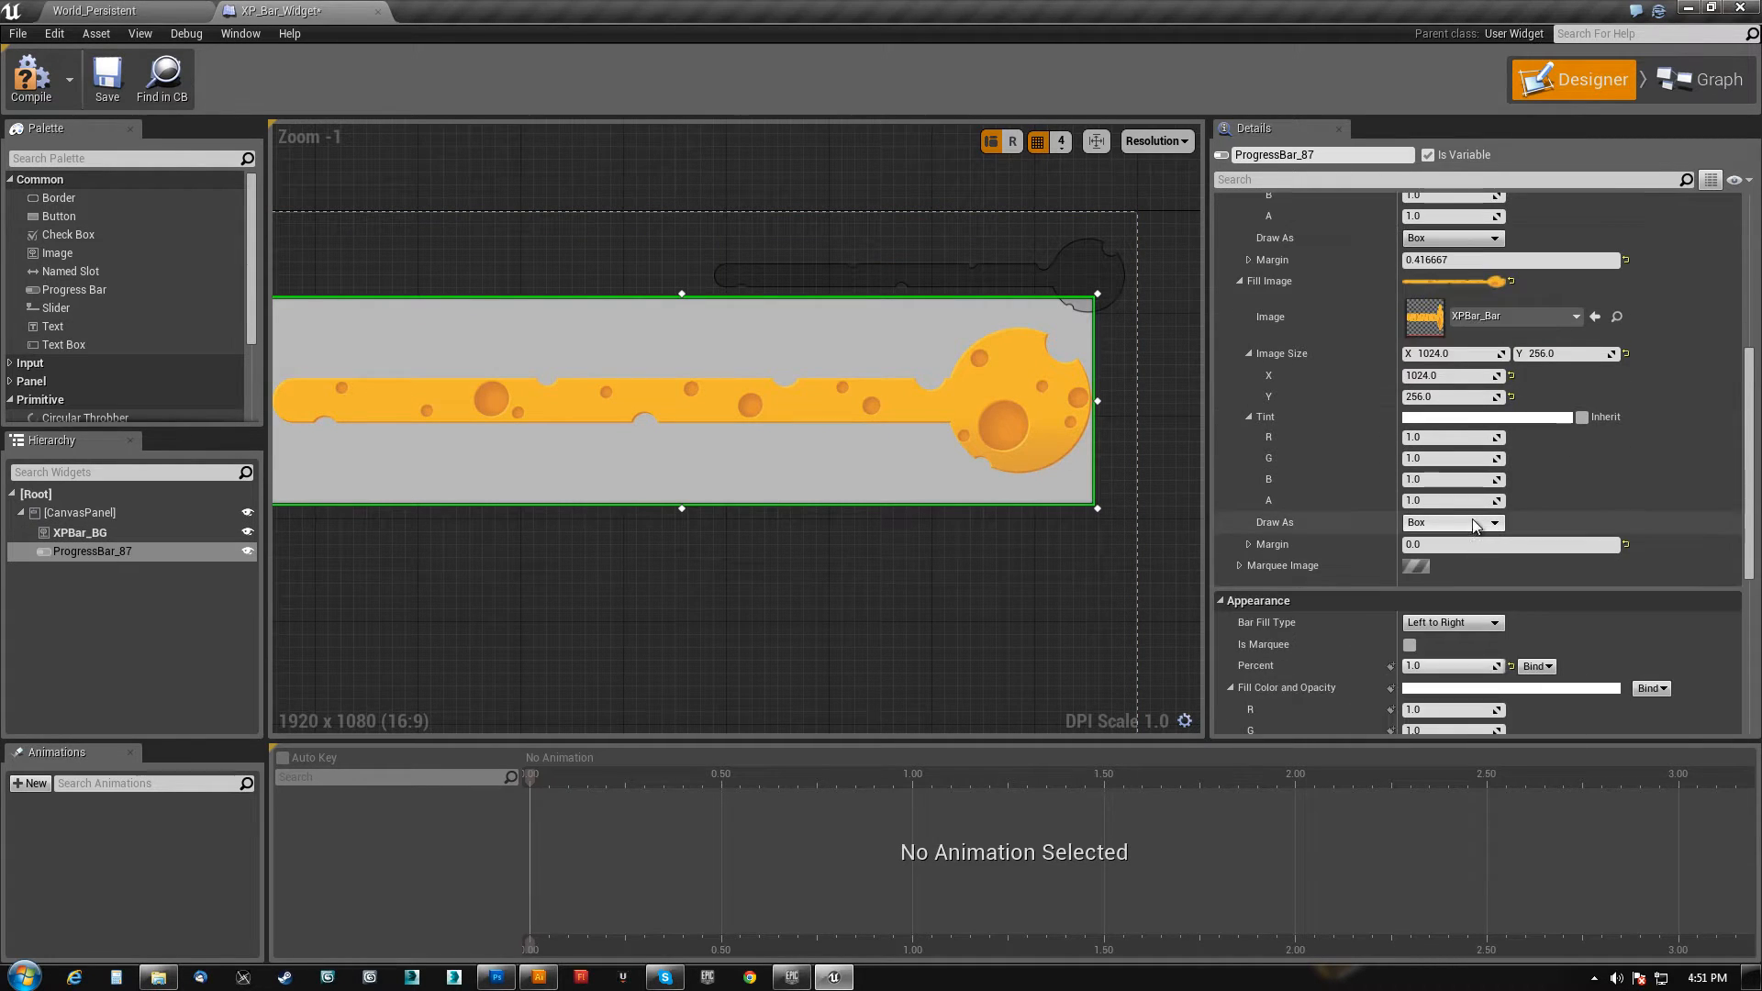
{"action": "scroll", "coordinate": [1454, 616], "scroll_direction": "down", "scroll_amount": 3}
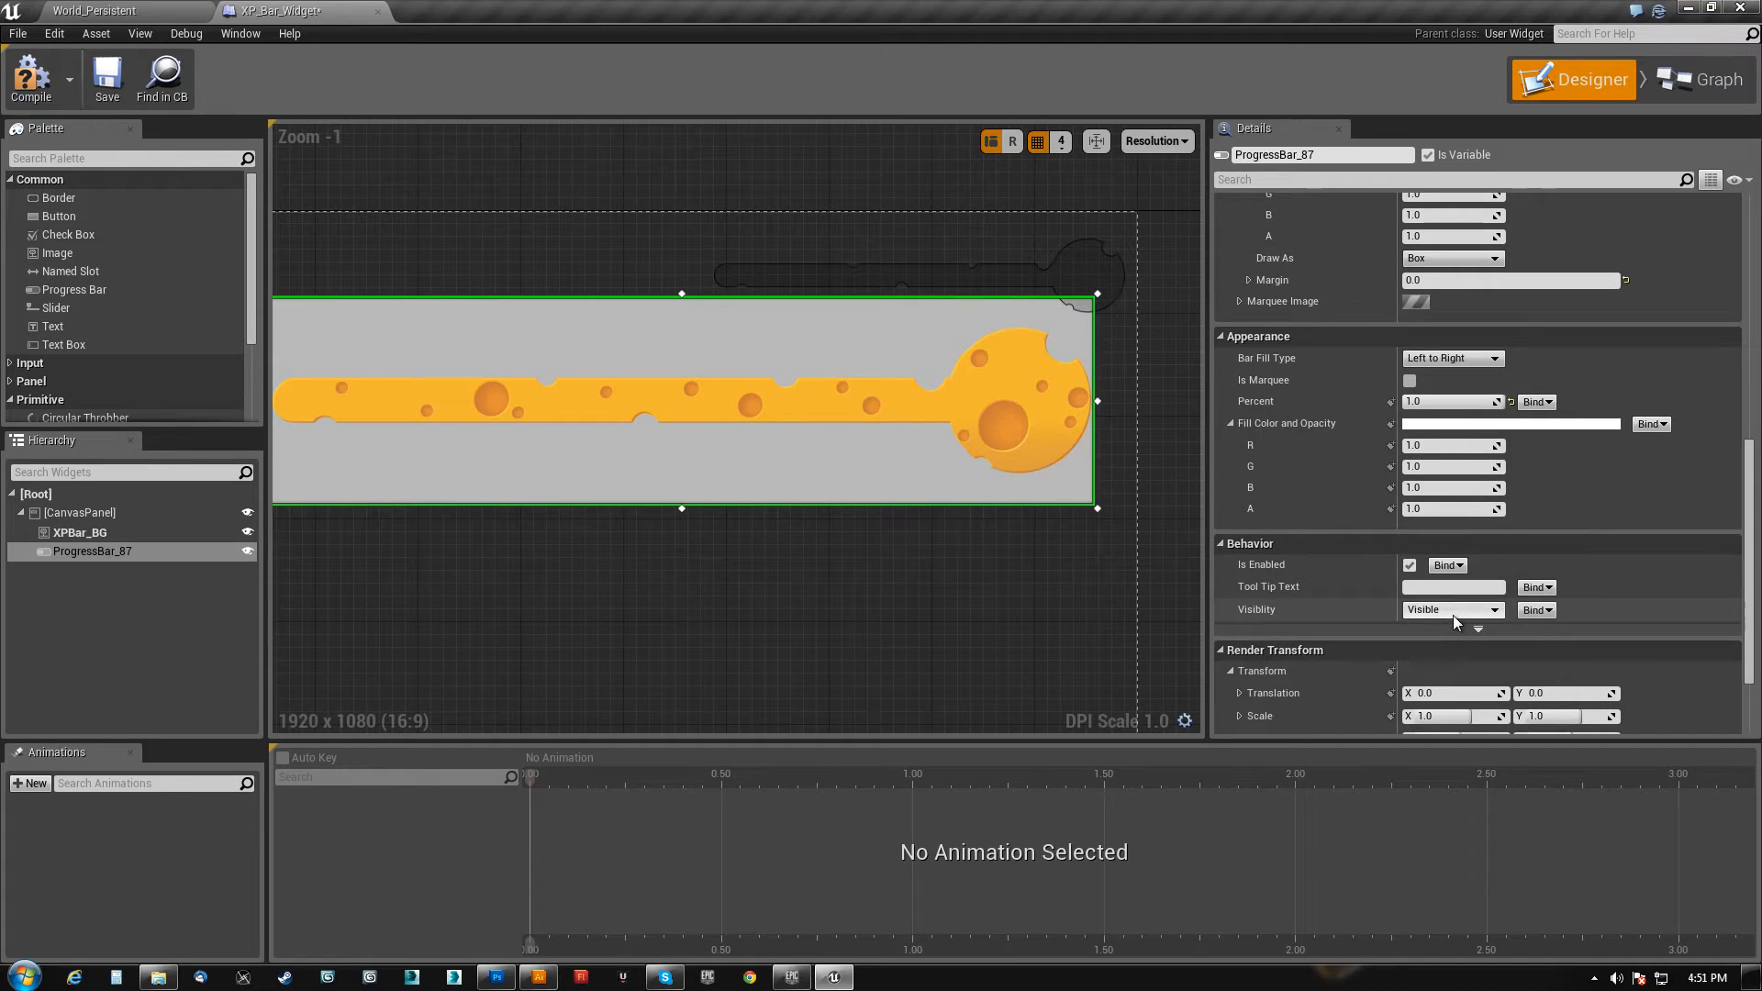
{"action": "scroll", "coordinate": [1411, 624], "scroll_direction": "down", "scroll_amount": 2}
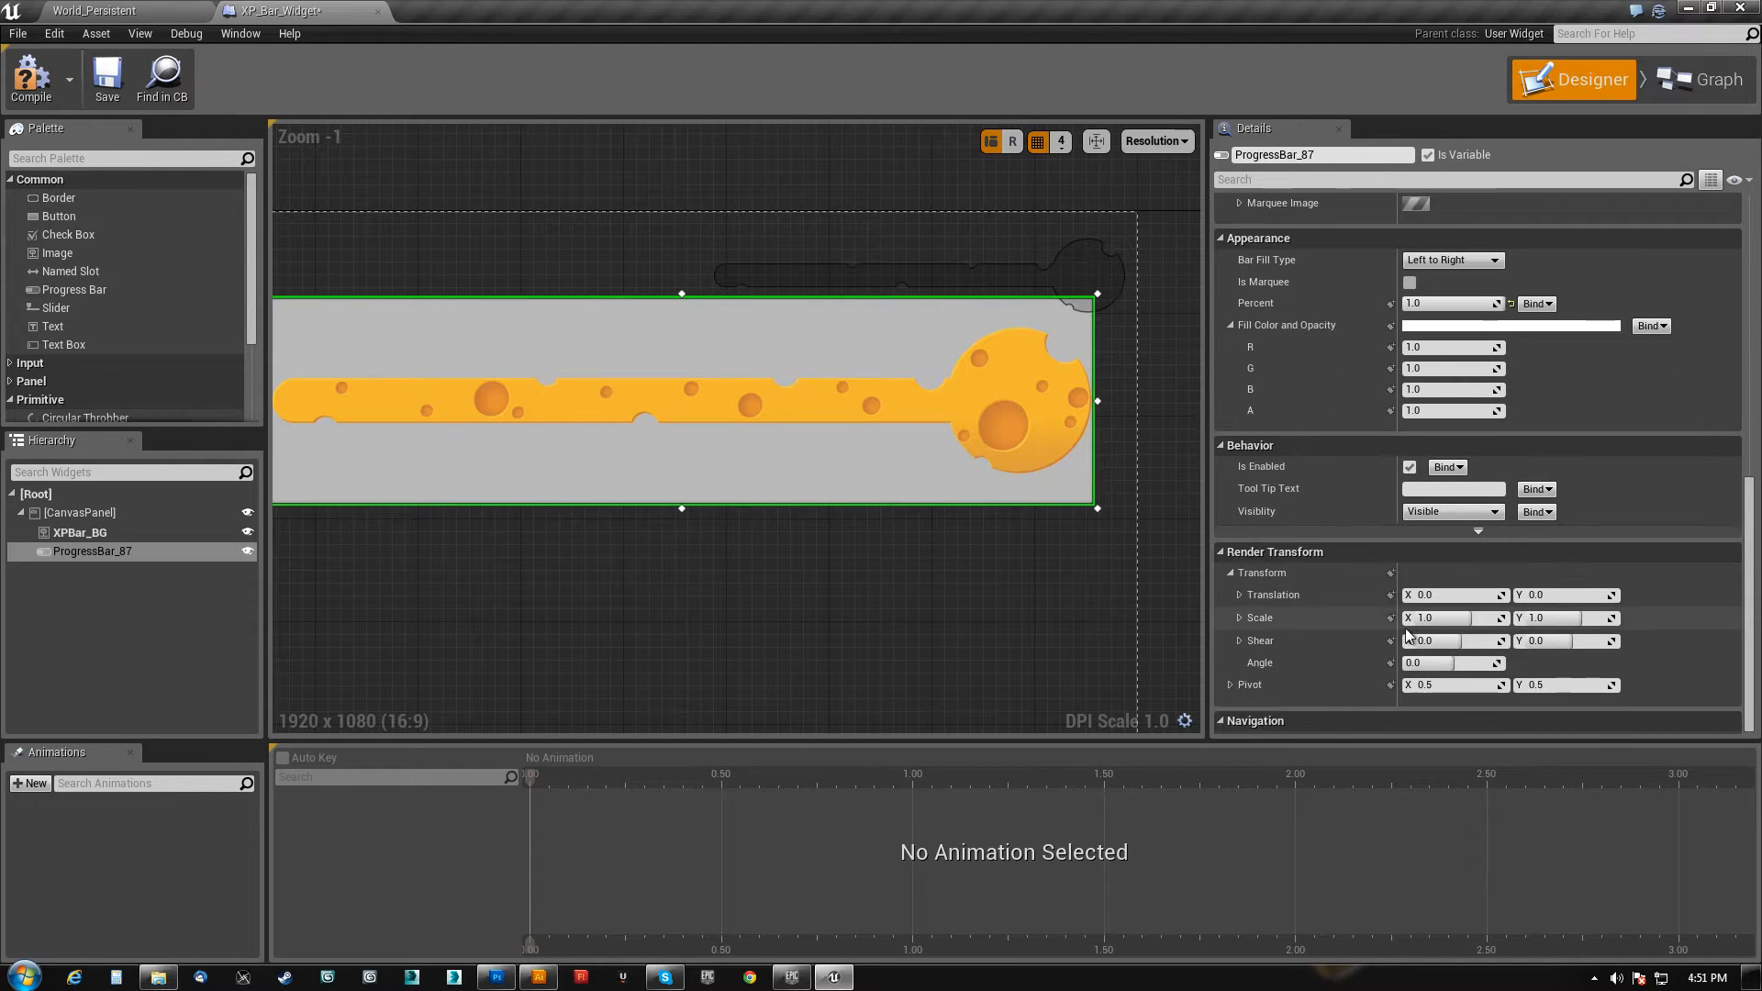
{"action": "left_click", "coordinate": [1735, 183]}
{"action": "left_click", "coordinate": [1684, 214]}
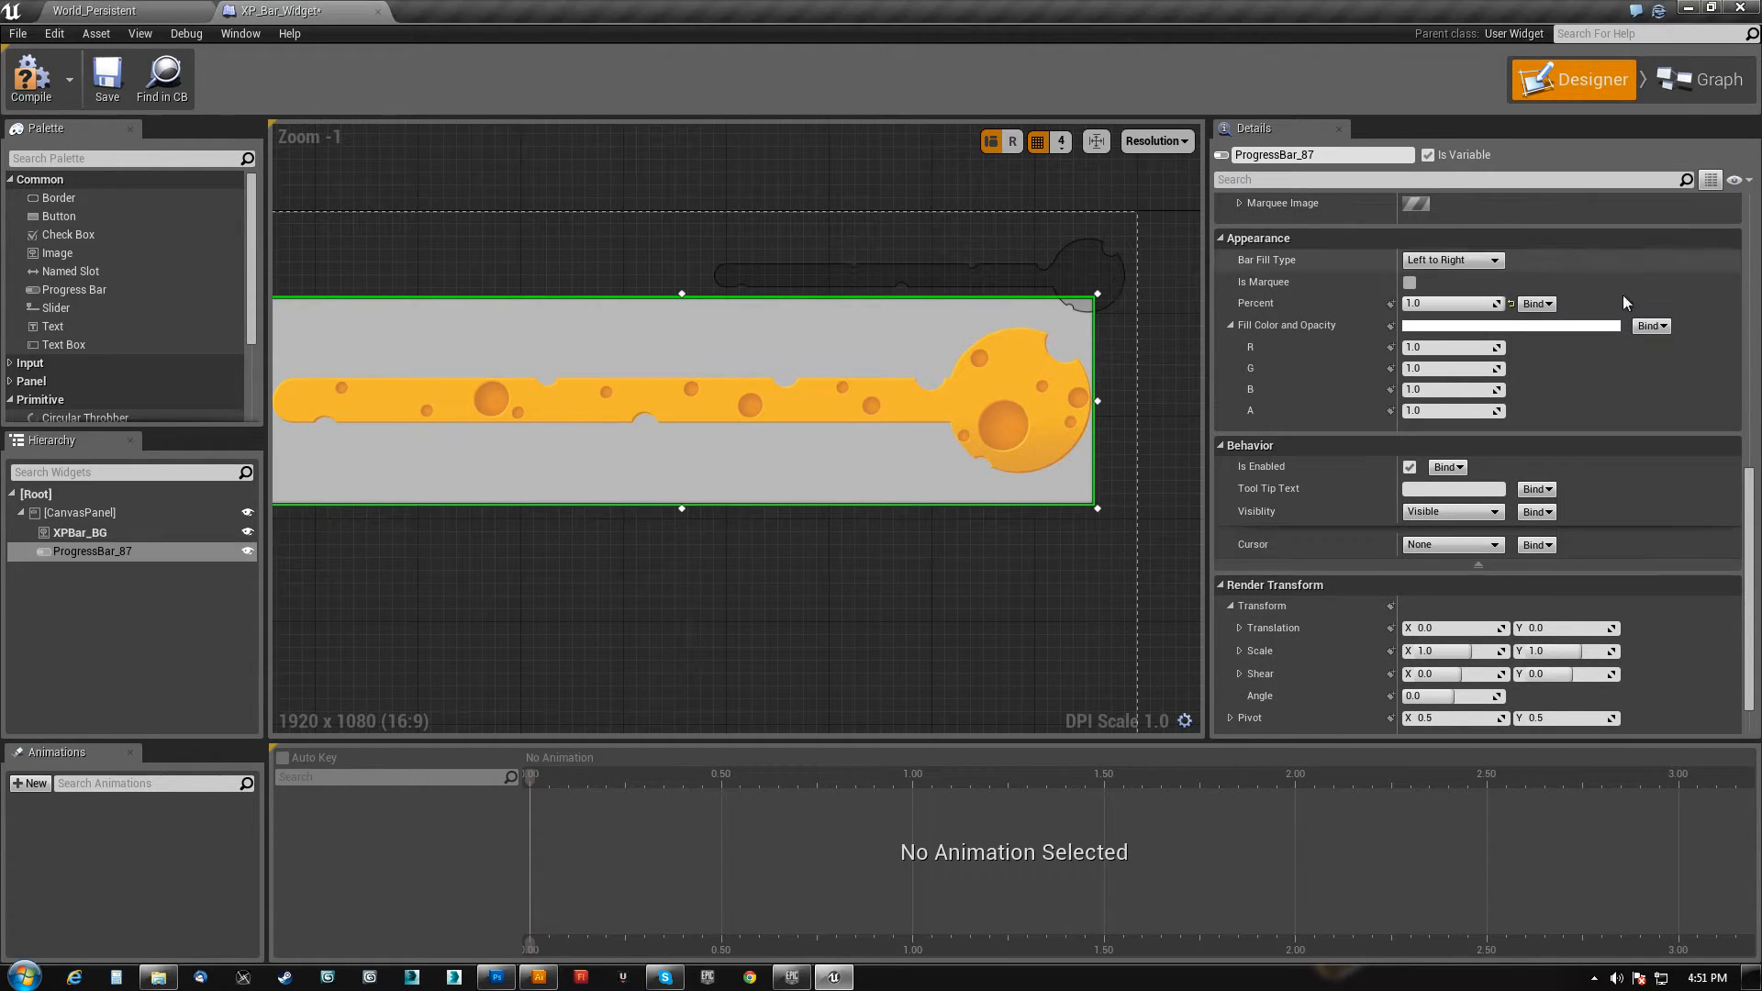
{"action": "scroll", "coordinate": [1362, 641], "scroll_direction": "down", "scroll_amount": 1}
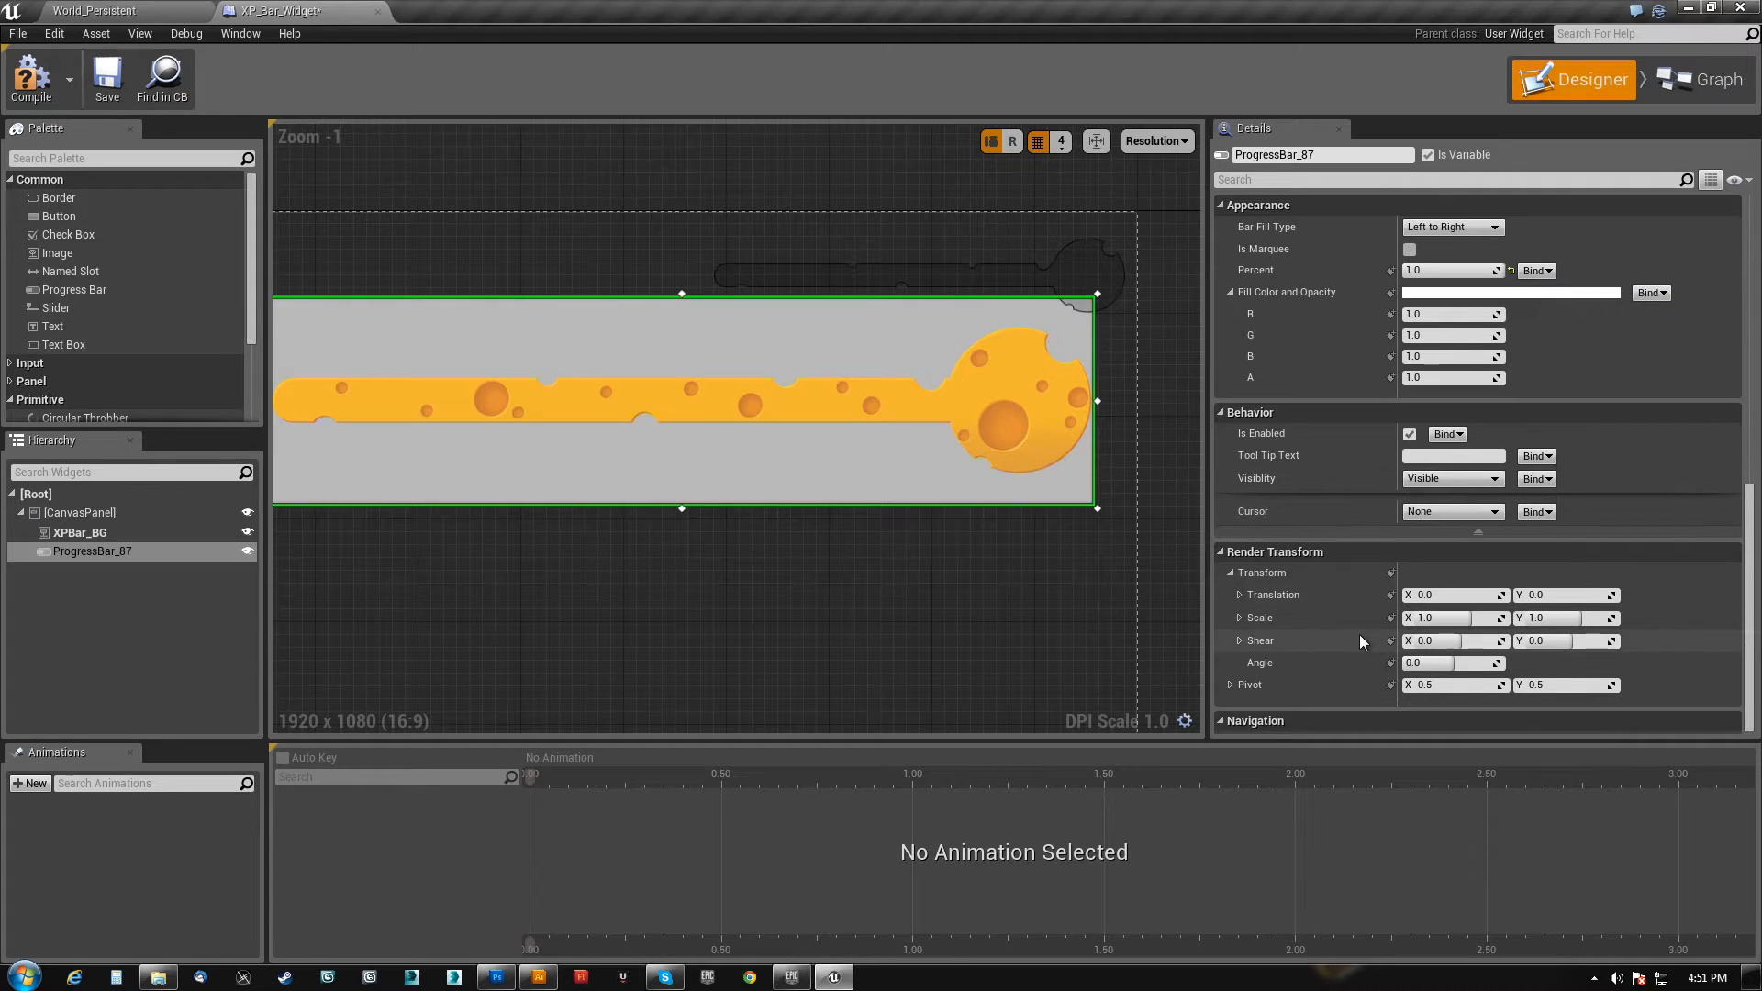
{"action": "scroll", "coordinate": [1280, 530], "scroll_direction": "up", "scroll_amount": 5}
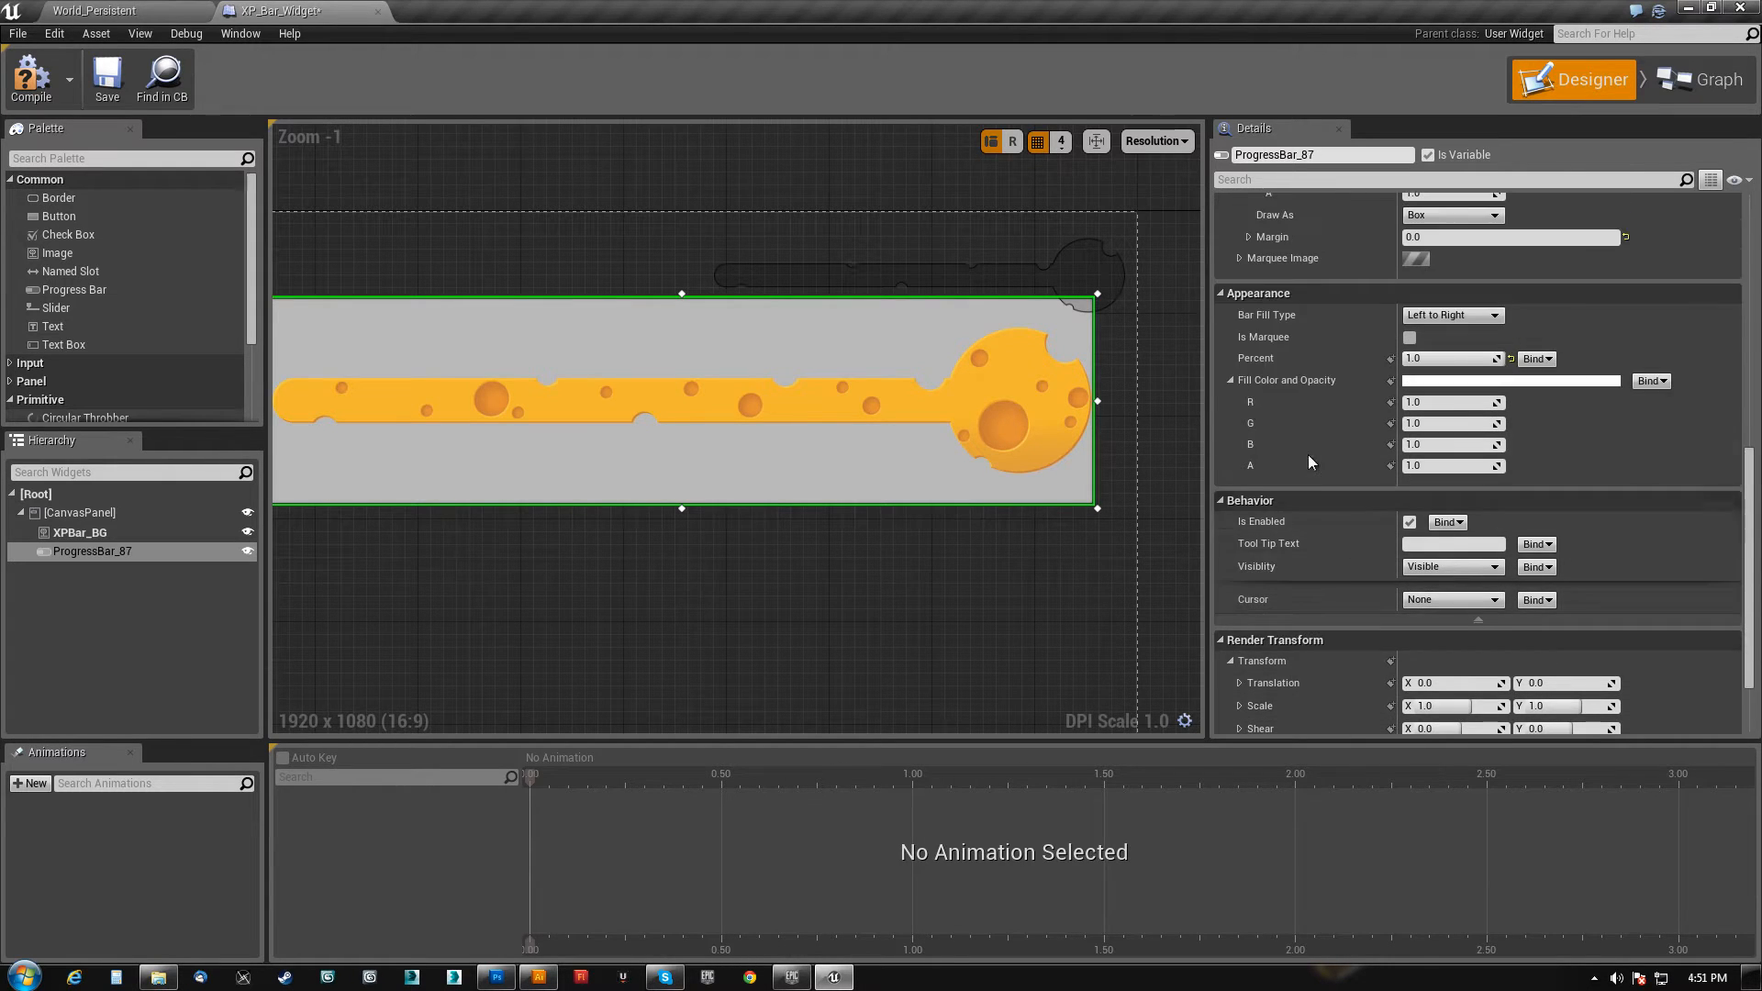
{"action": "scroll", "coordinate": [1277, 422], "scroll_direction": "up", "scroll_amount": 8}
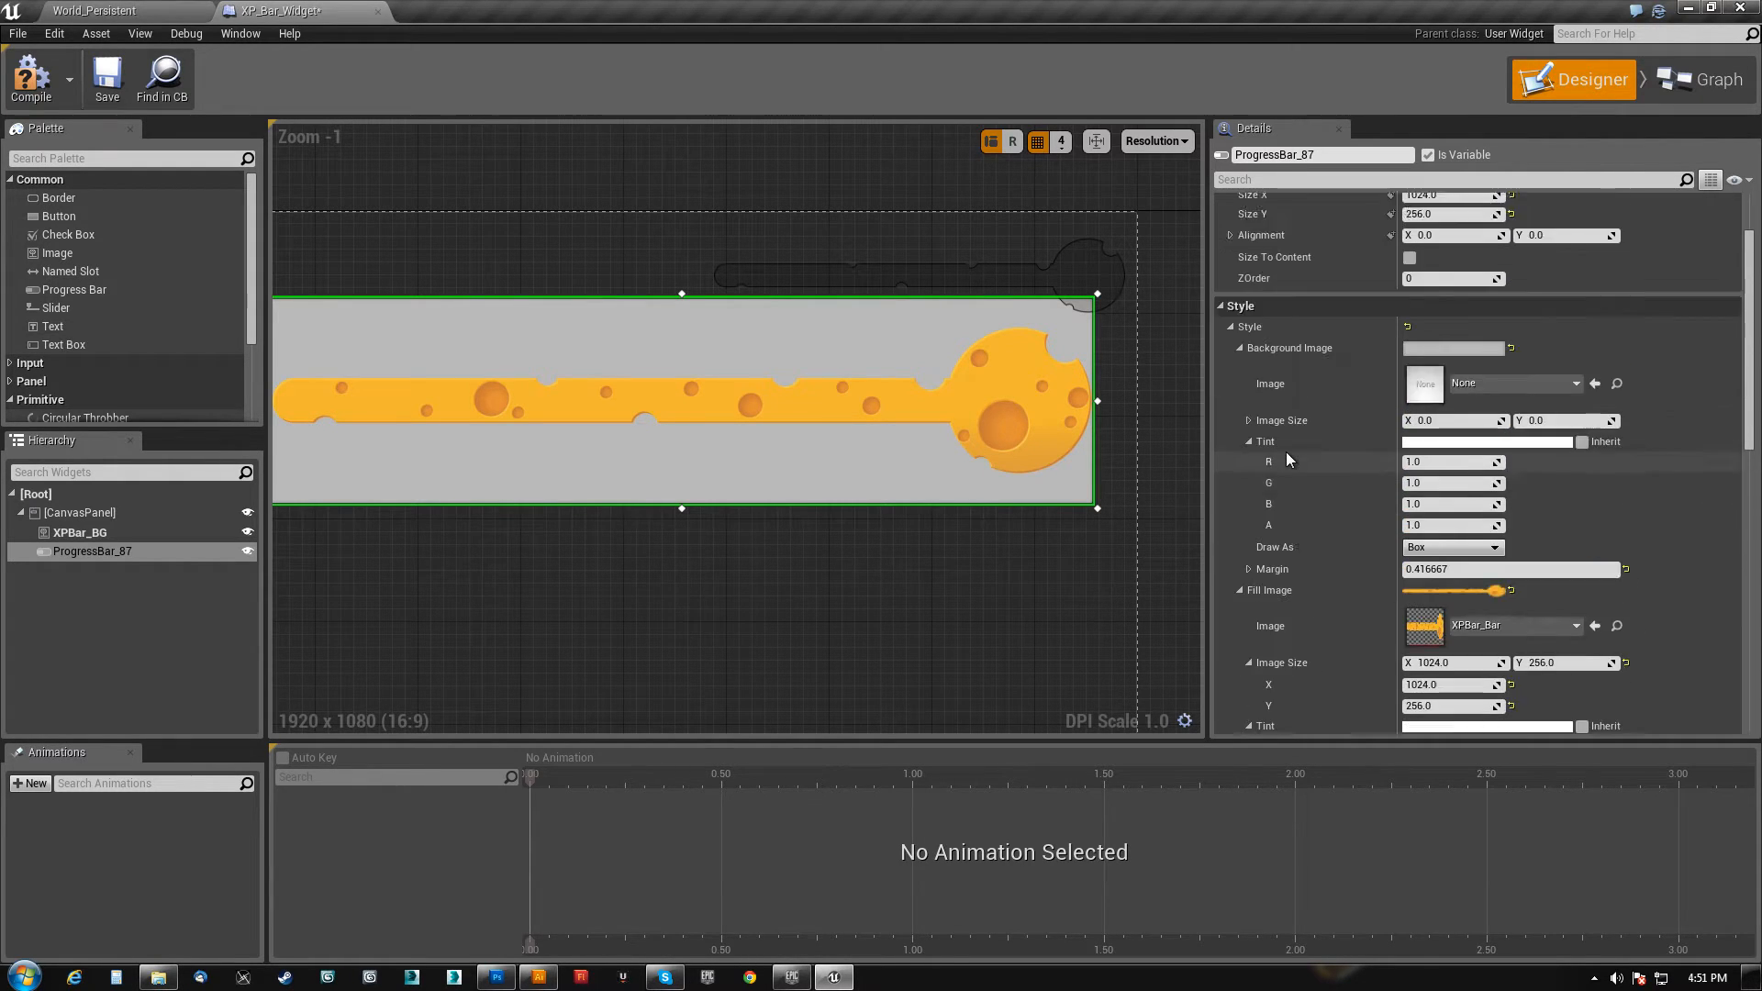
- Place the progress bar at position X 848, Y 40 with ZOrder 1, and clear its background image
{"action": "left_click", "coordinate": [1078, 519]}
{"action": "left_click_drag", "start_coordinate": [1001, 424], "coordinate": [1021, 334]}
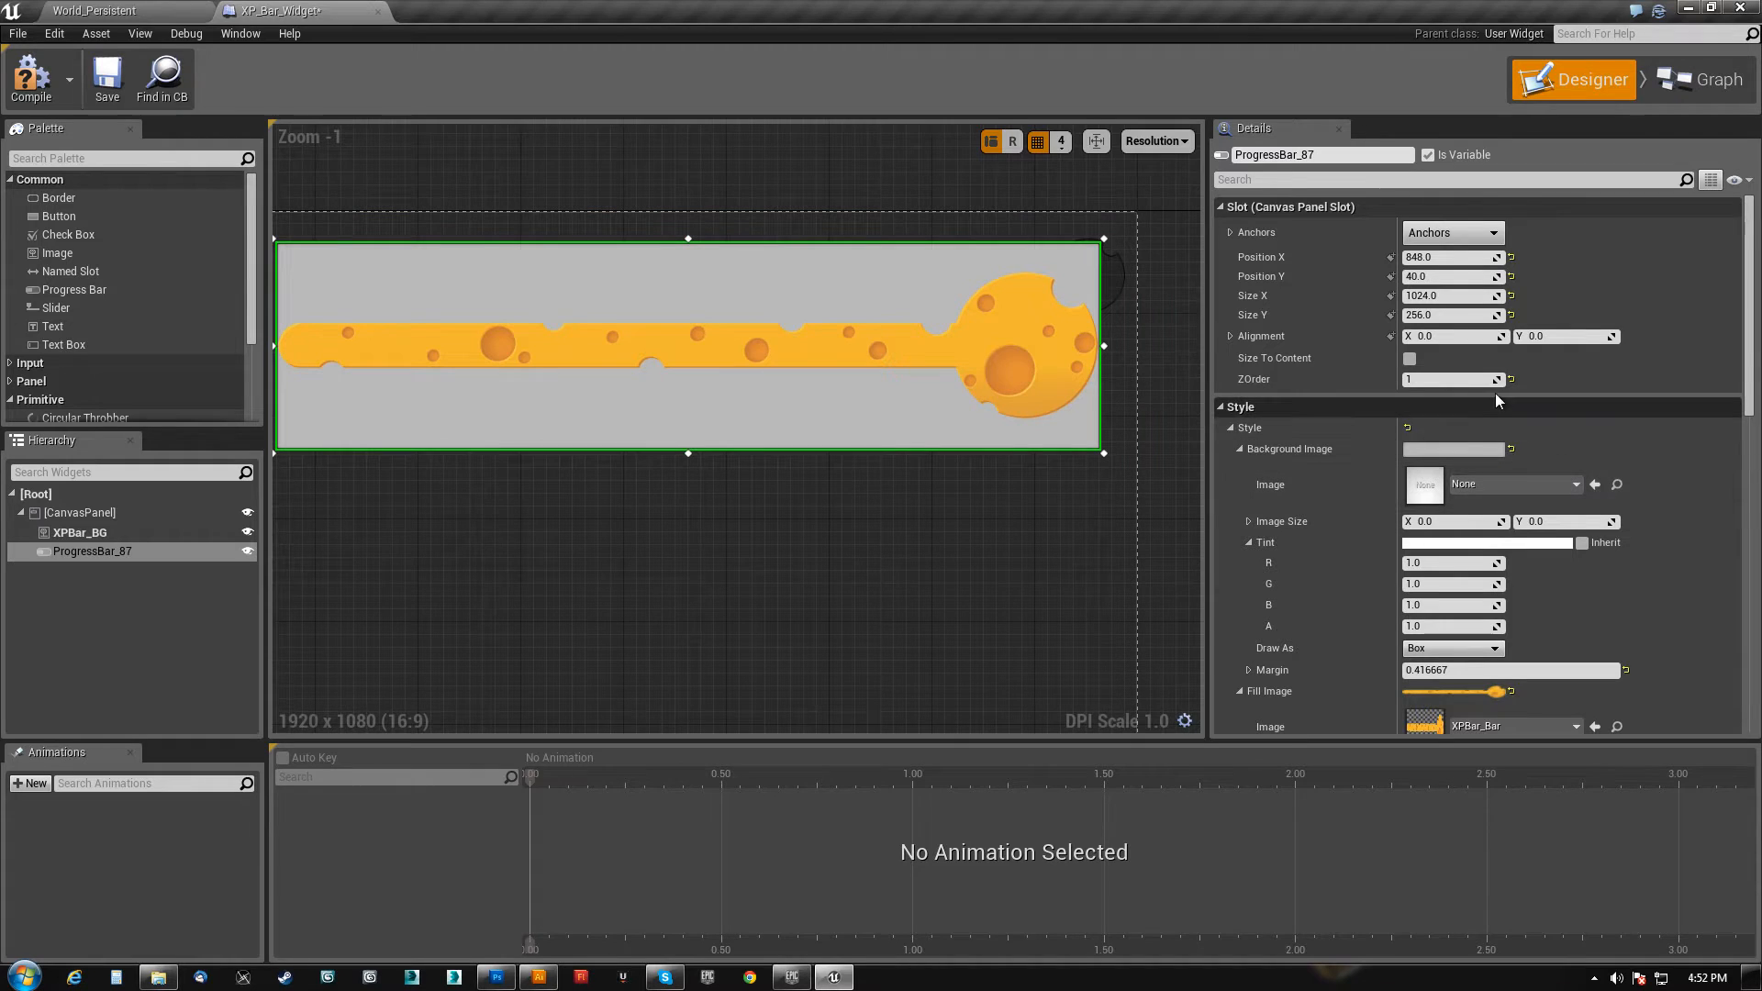
{"action": "left_click", "coordinate": [1569, 486]}
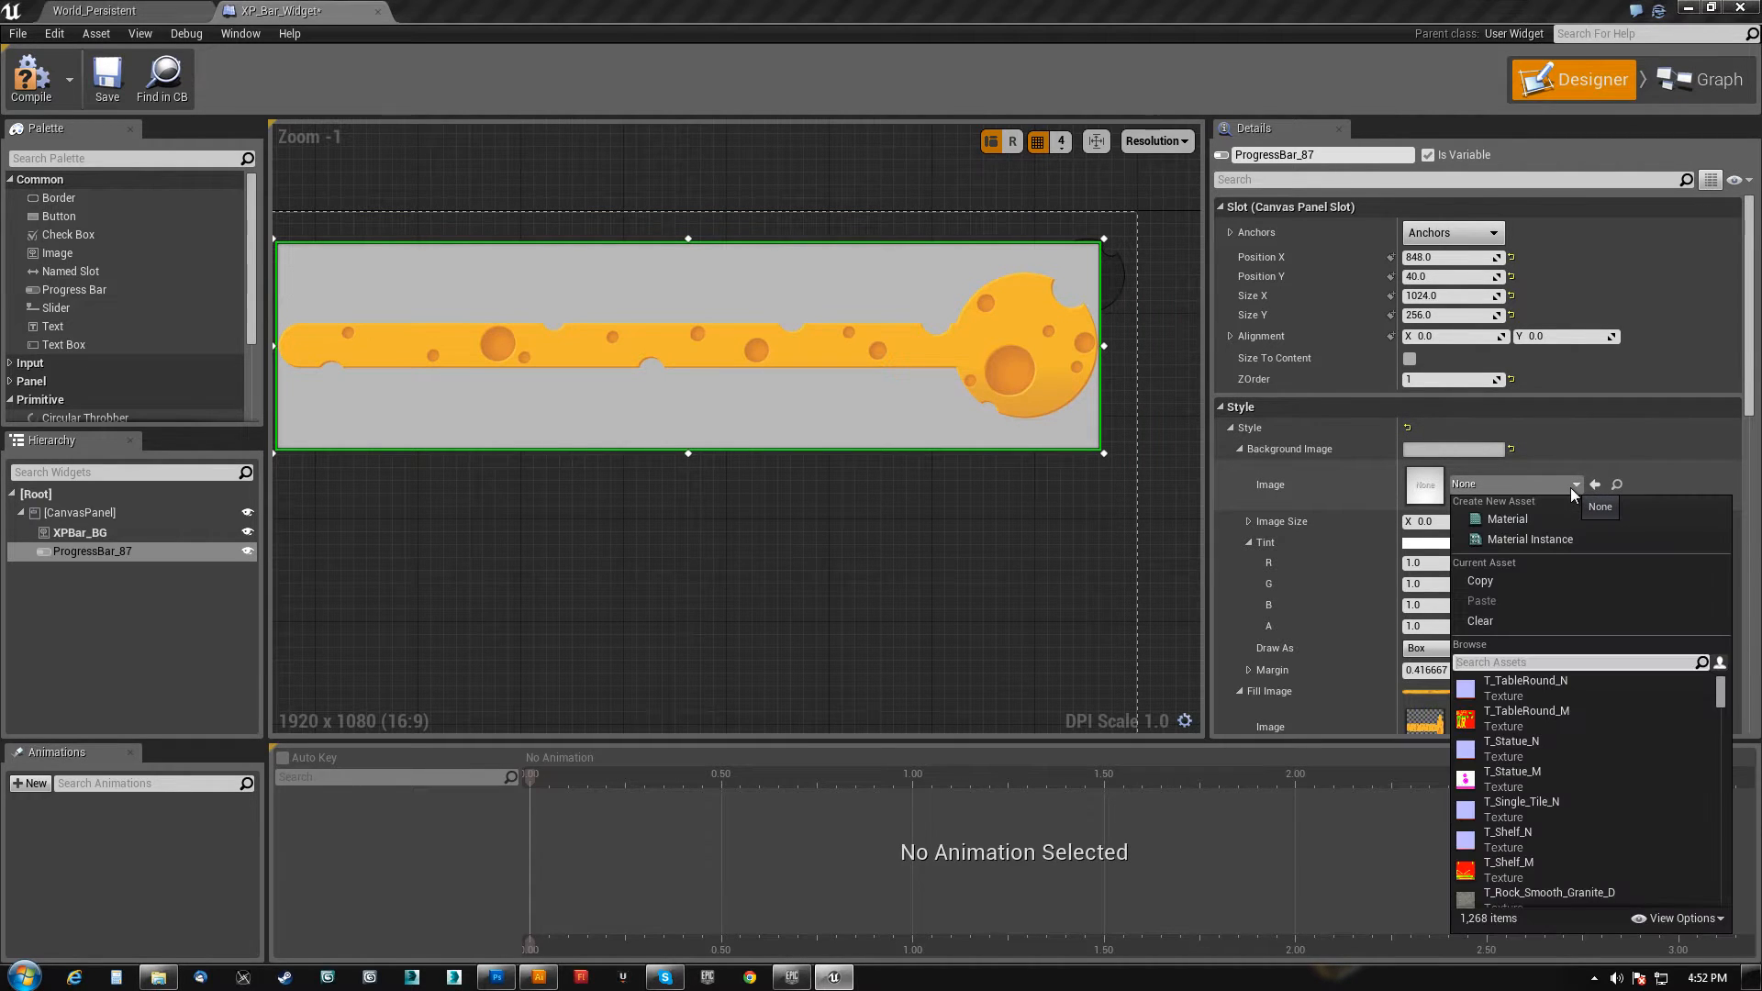
{"action": "left_click", "coordinate": [1507, 616]}
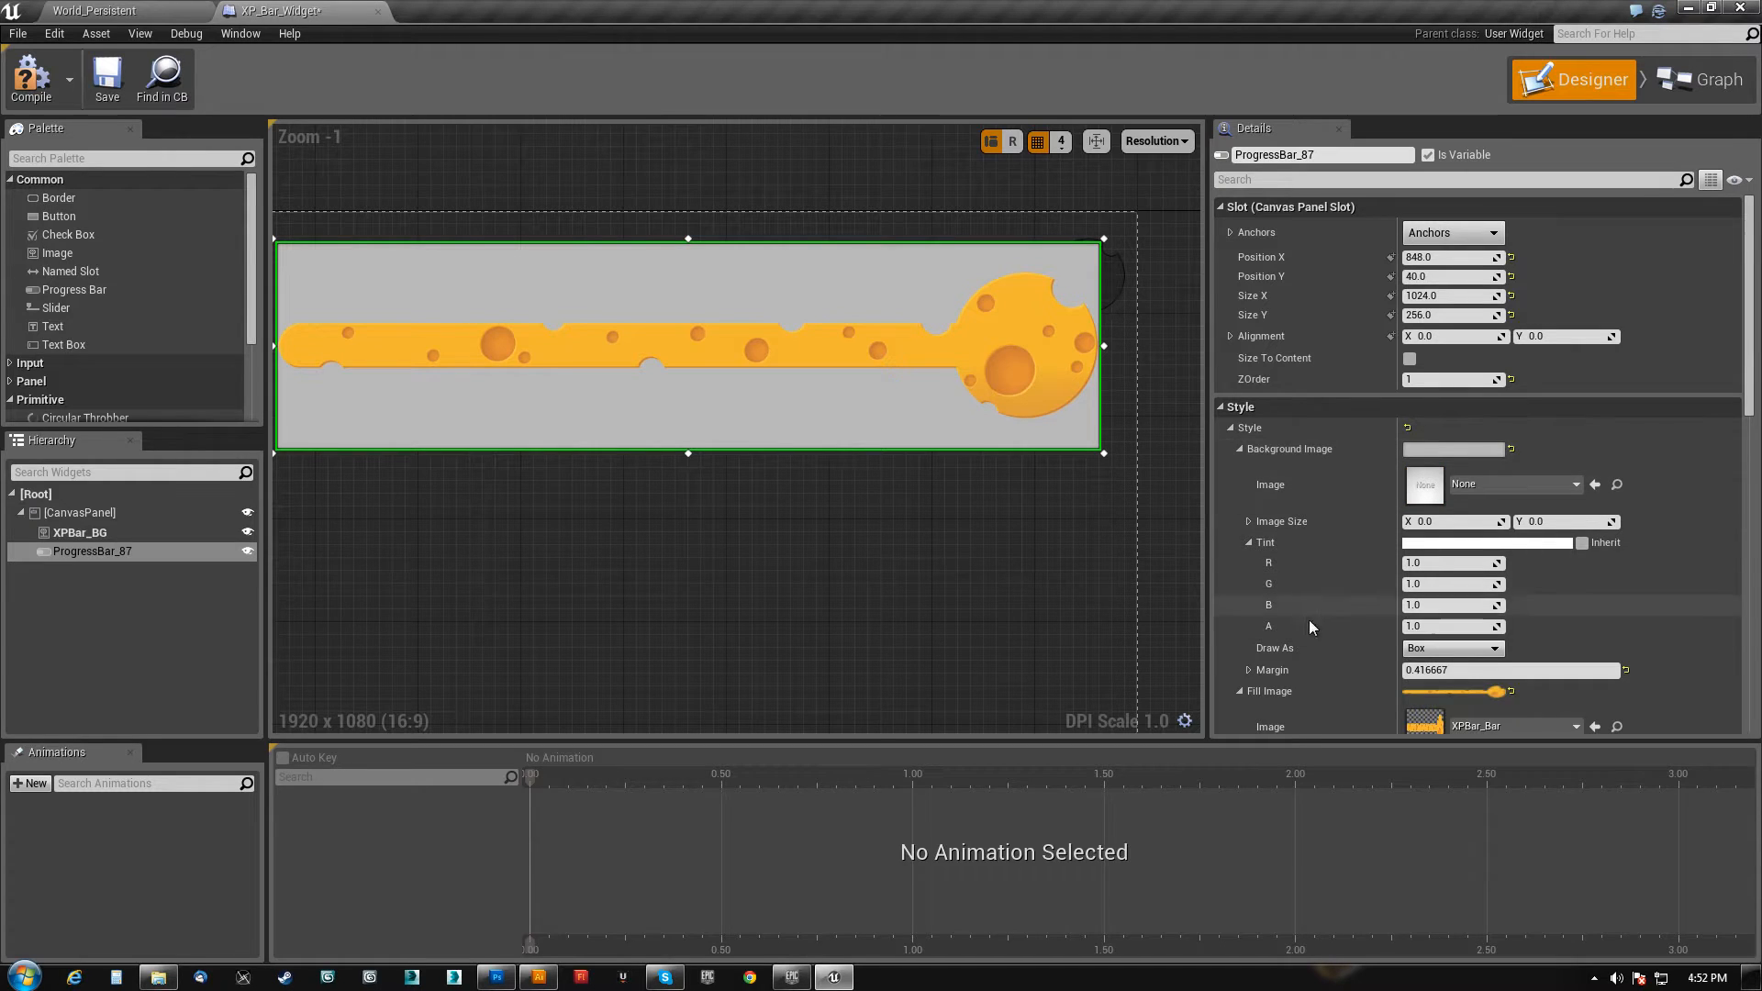
- Recheck the progress bar's background, fill, appearance and transform settings for a way to remove the grey backing
{"action": "scroll", "coordinate": [1303, 624], "scroll_direction": "down", "scroll_amount": 5}
{"action": "scroll", "coordinate": [1344, 599], "scroll_direction": "down", "scroll_amount": 2}
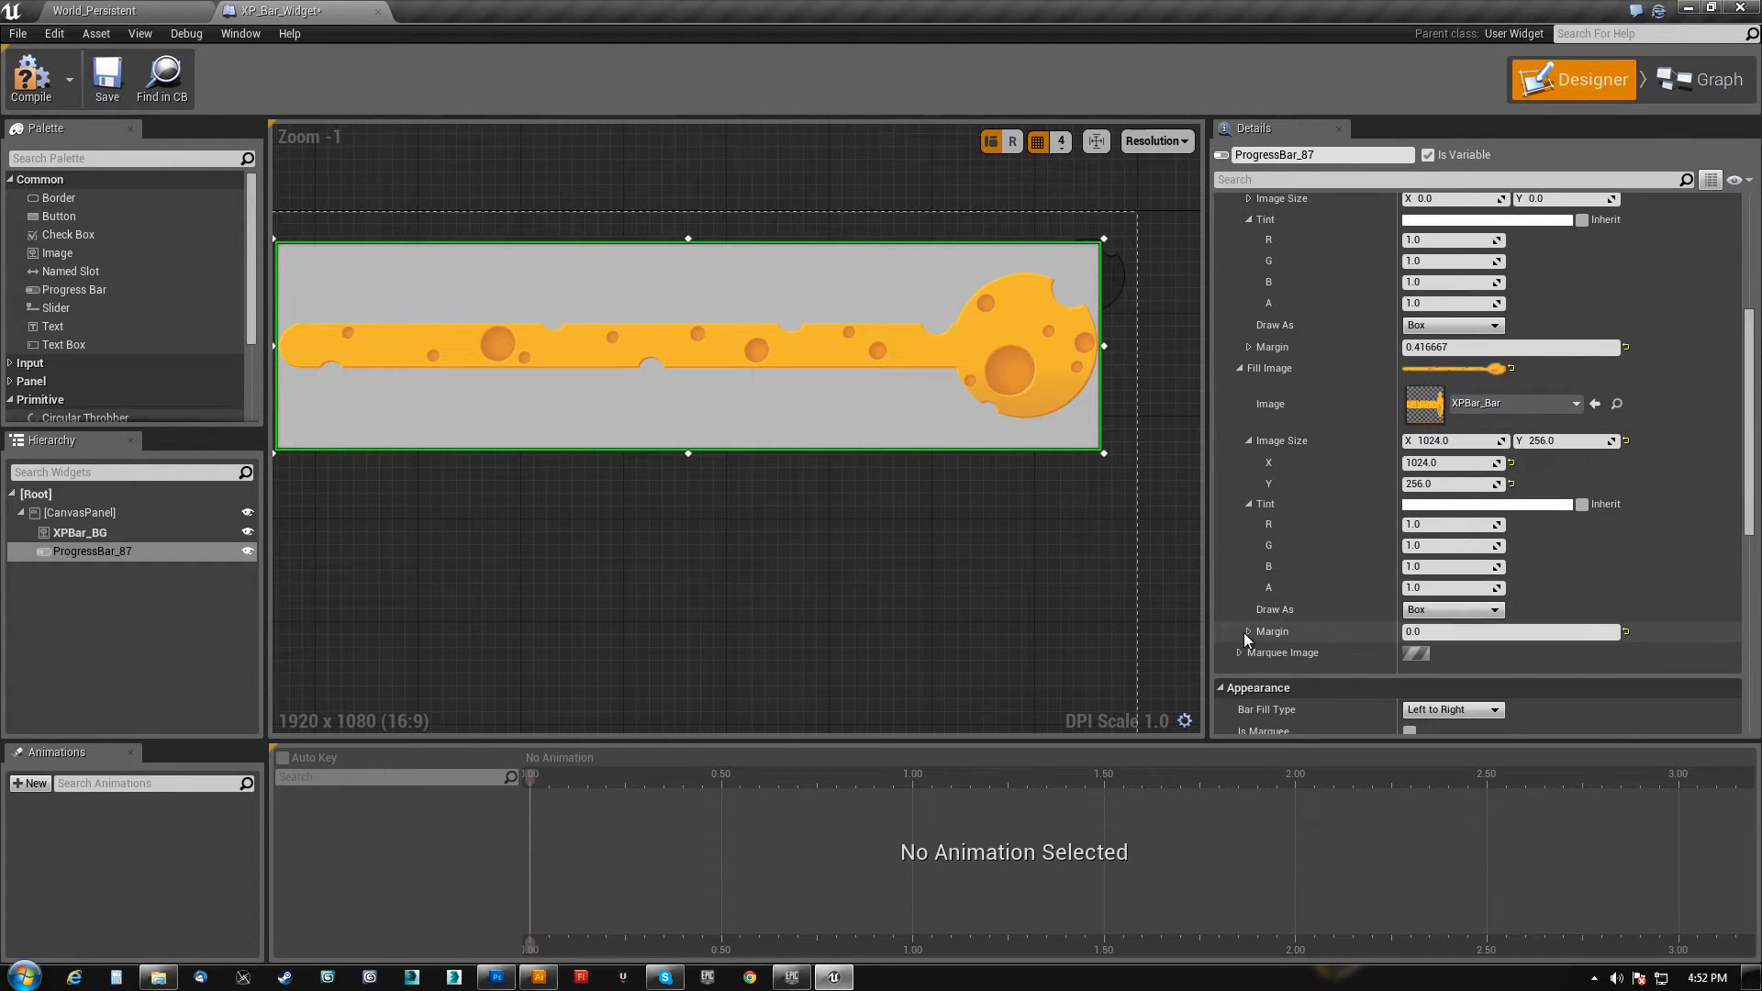
{"action": "scroll", "coordinate": [1304, 647], "scroll_direction": "down", "scroll_amount": 3}
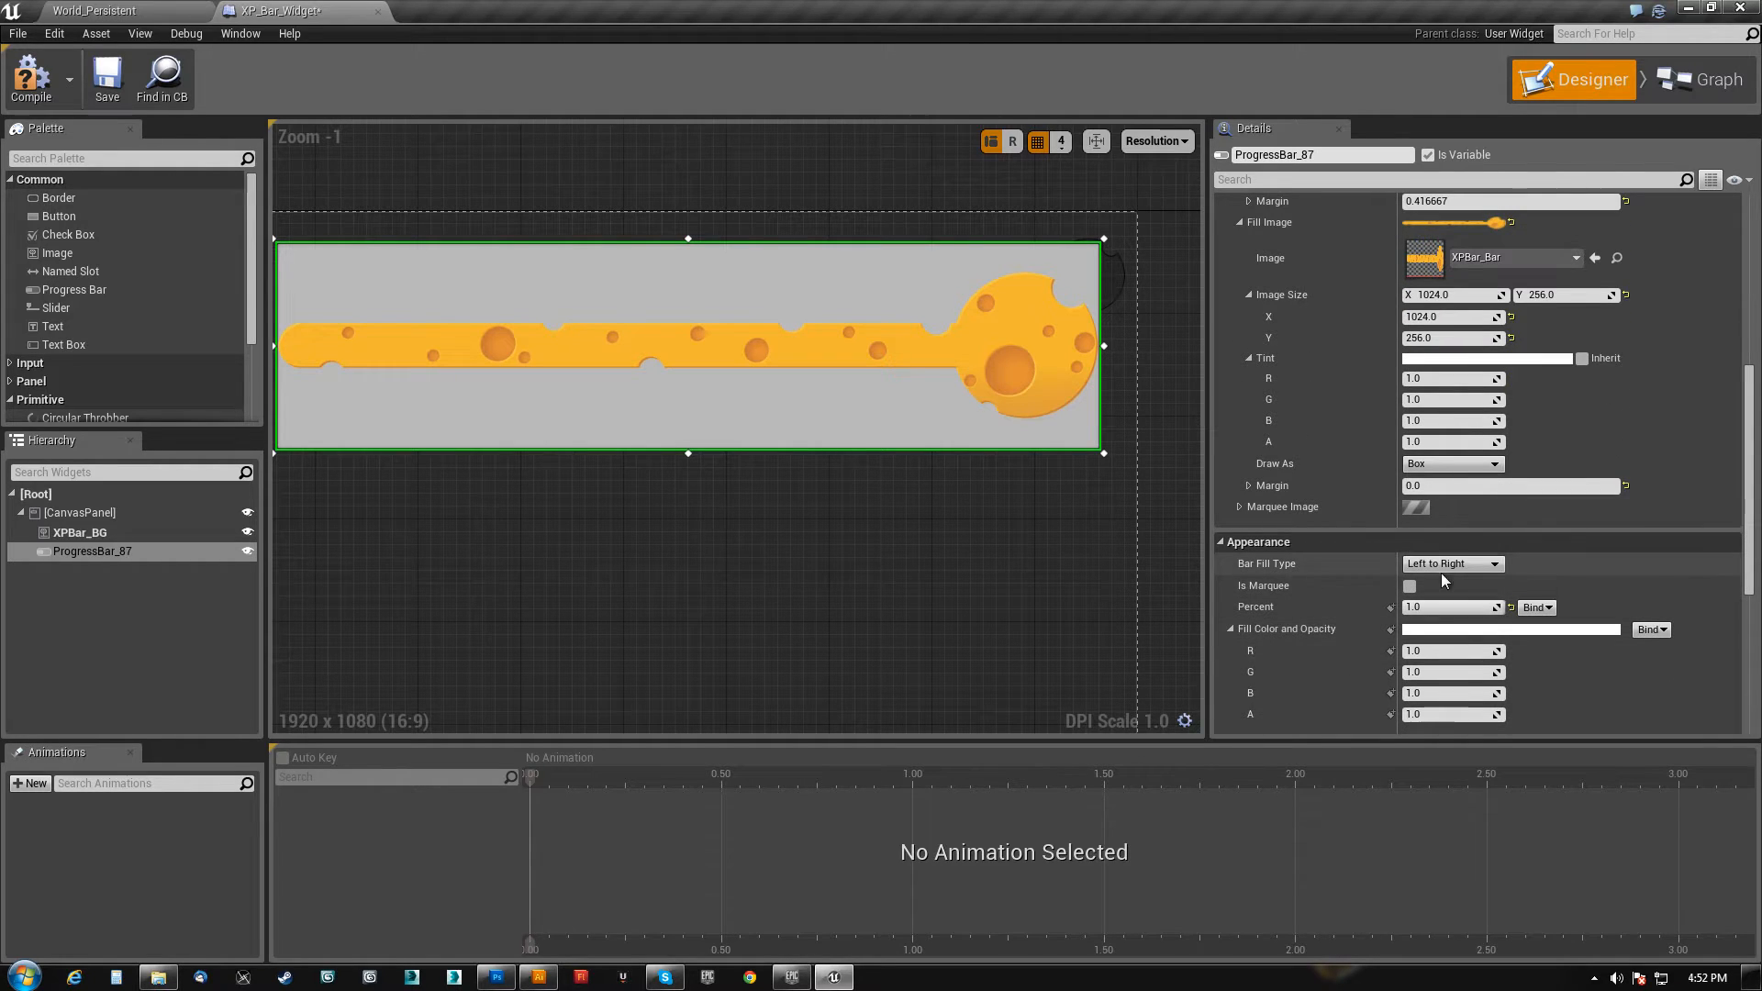
{"action": "scroll", "coordinate": [1272, 635], "scroll_direction": "down", "scroll_amount": 2}
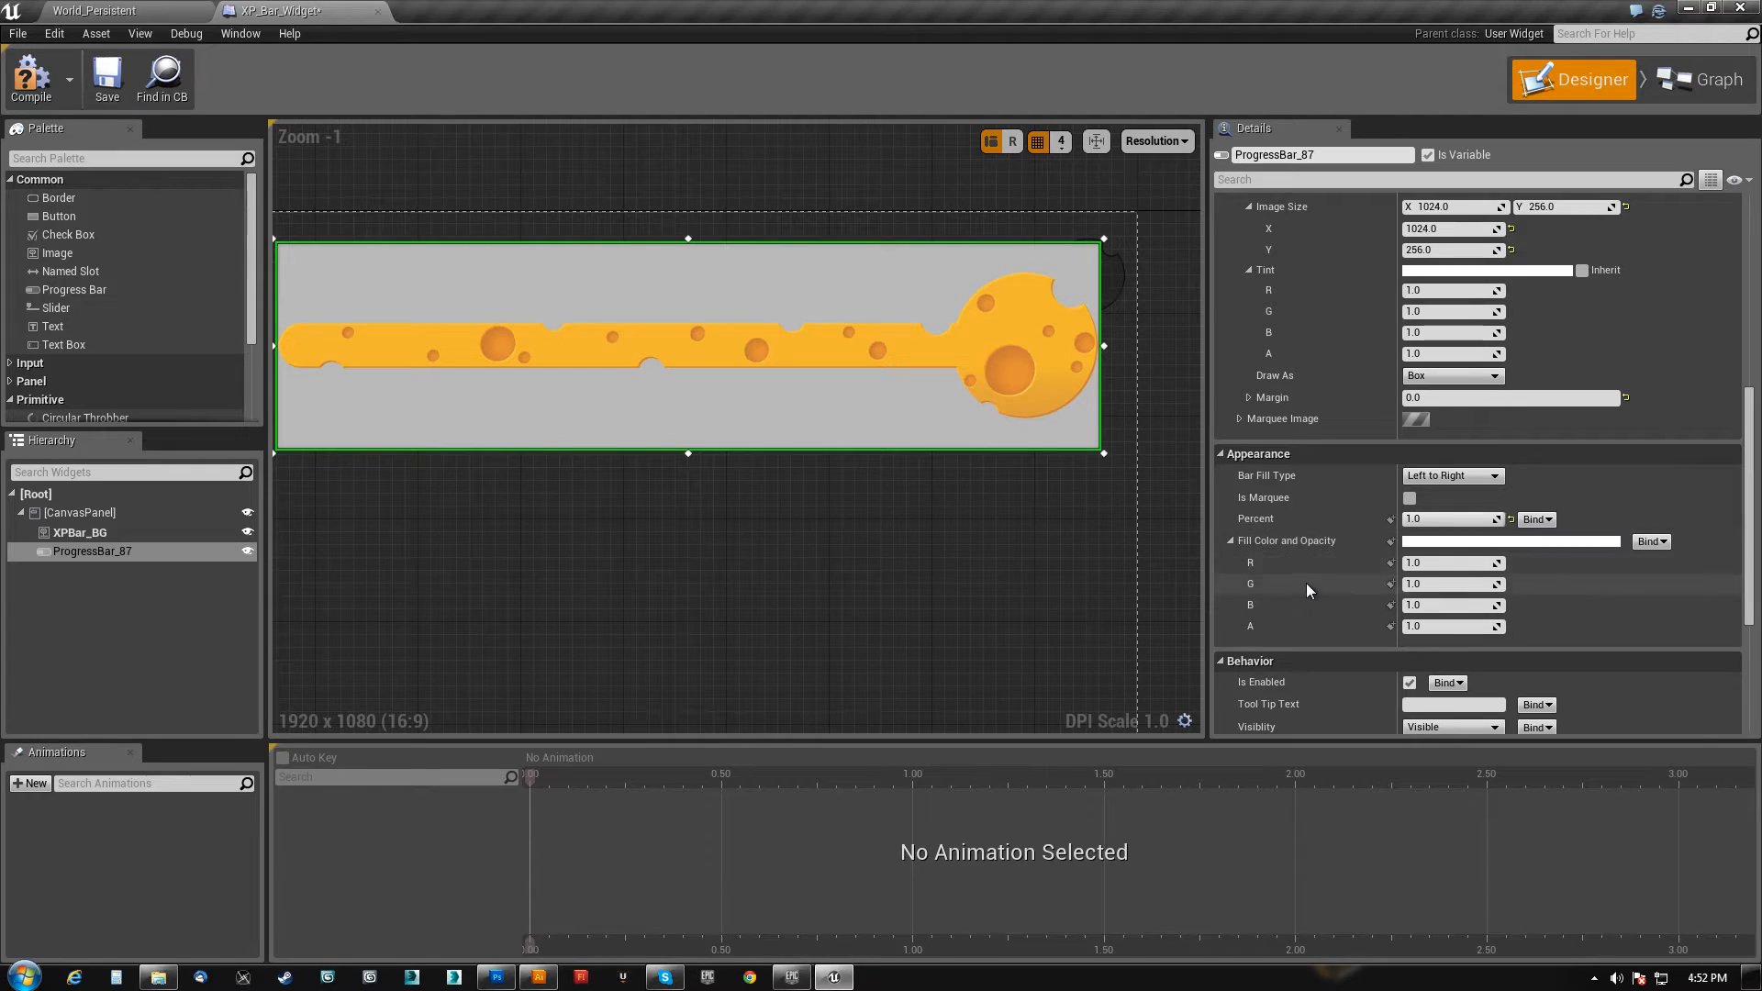
{"action": "scroll", "coordinate": [1307, 581], "scroll_direction": "down", "scroll_amount": 3}
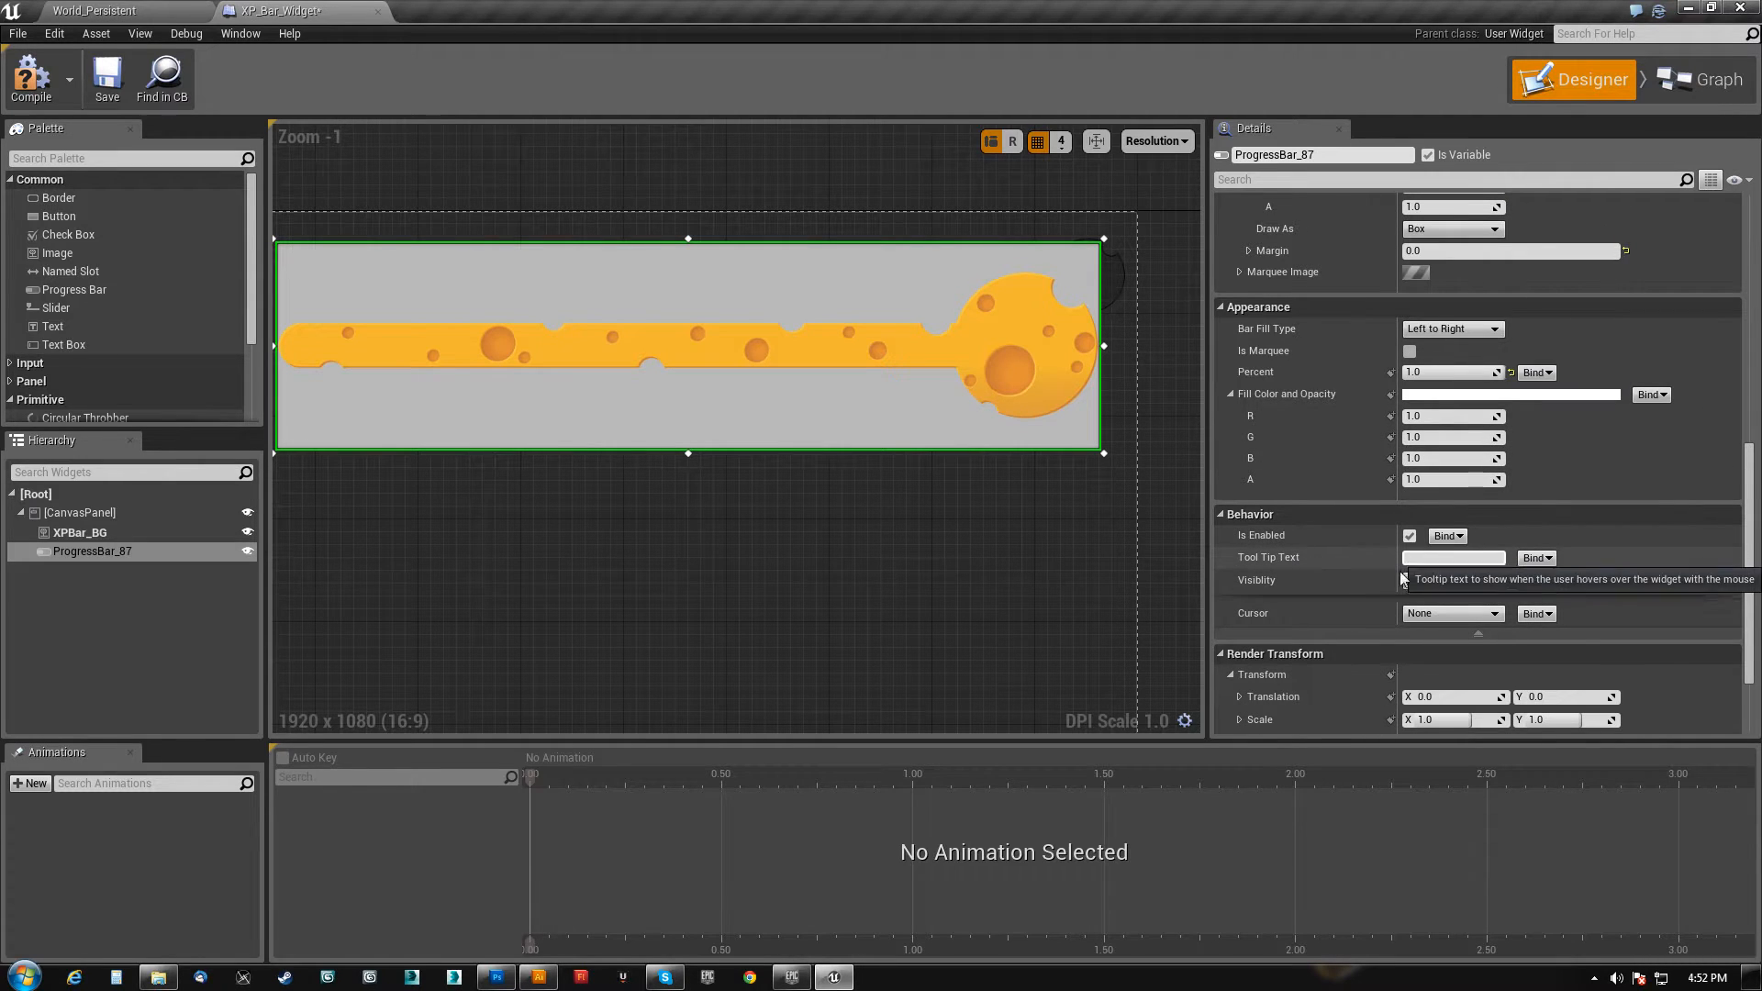
{"action": "scroll", "coordinate": [1278, 619], "scroll_direction": "down", "scroll_amount": 2}
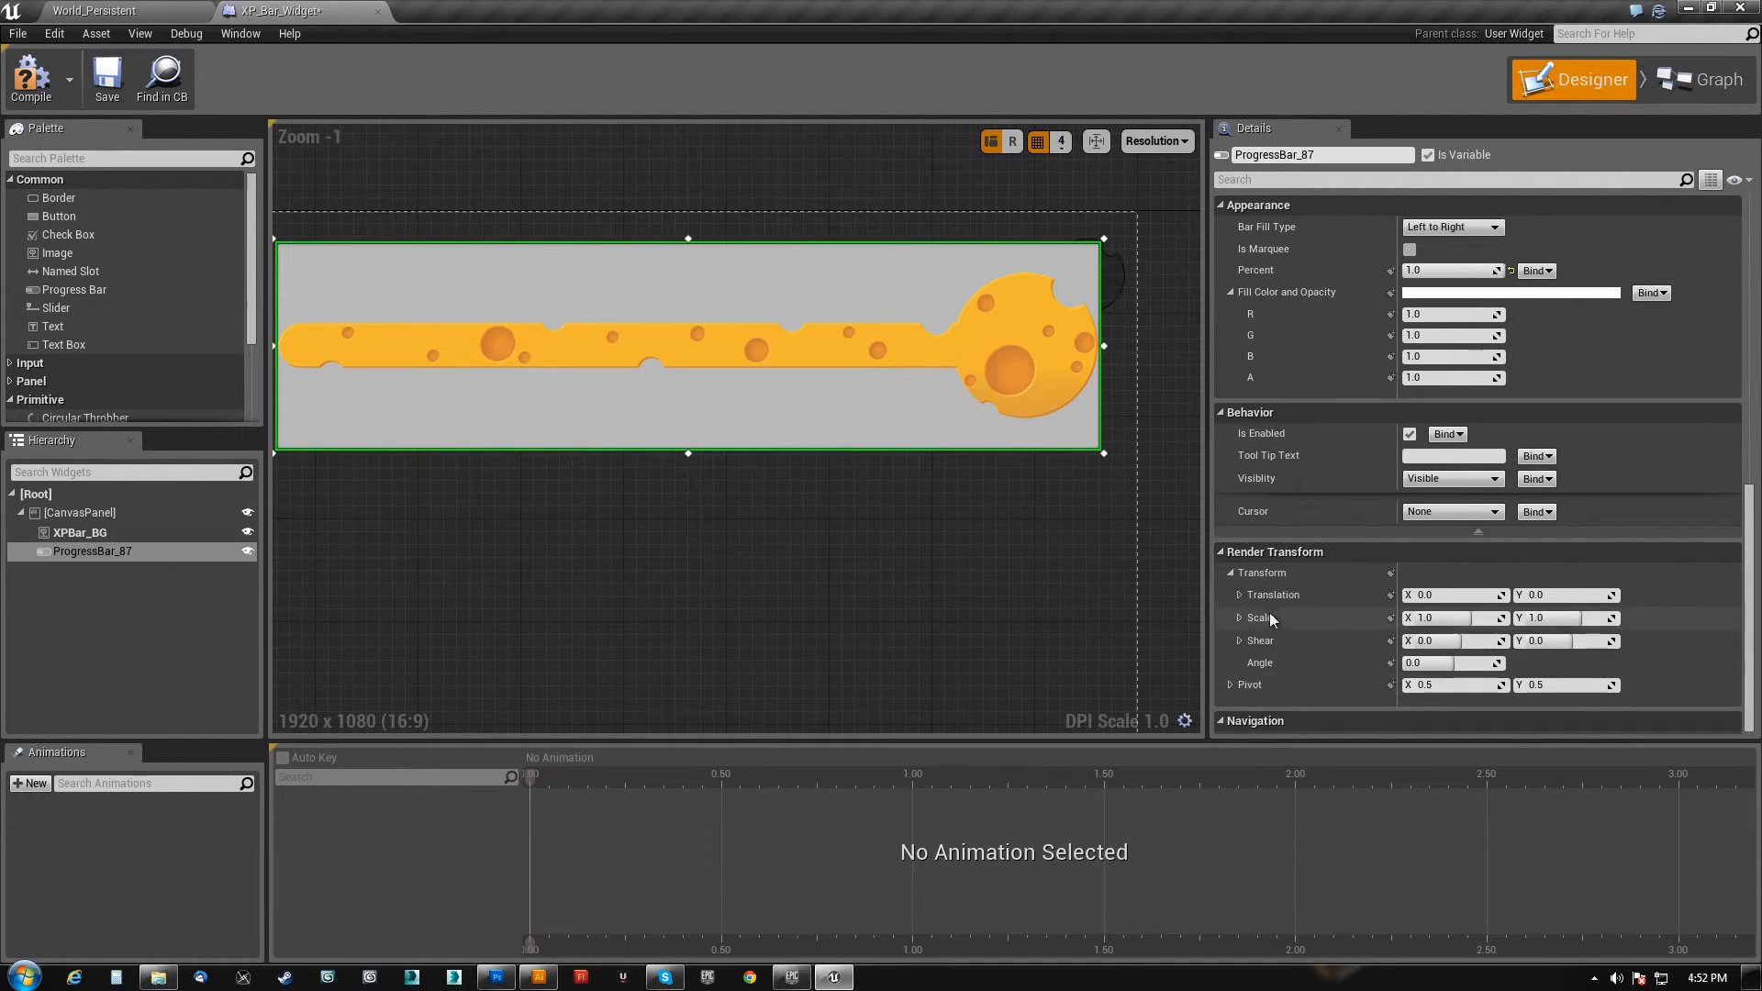
{"action": "scroll", "coordinate": [1269, 613], "scroll_direction": "up", "scroll_amount": 15}
{"action": "scroll", "coordinate": [1373, 474], "scroll_direction": "up", "scroll_amount": 4}
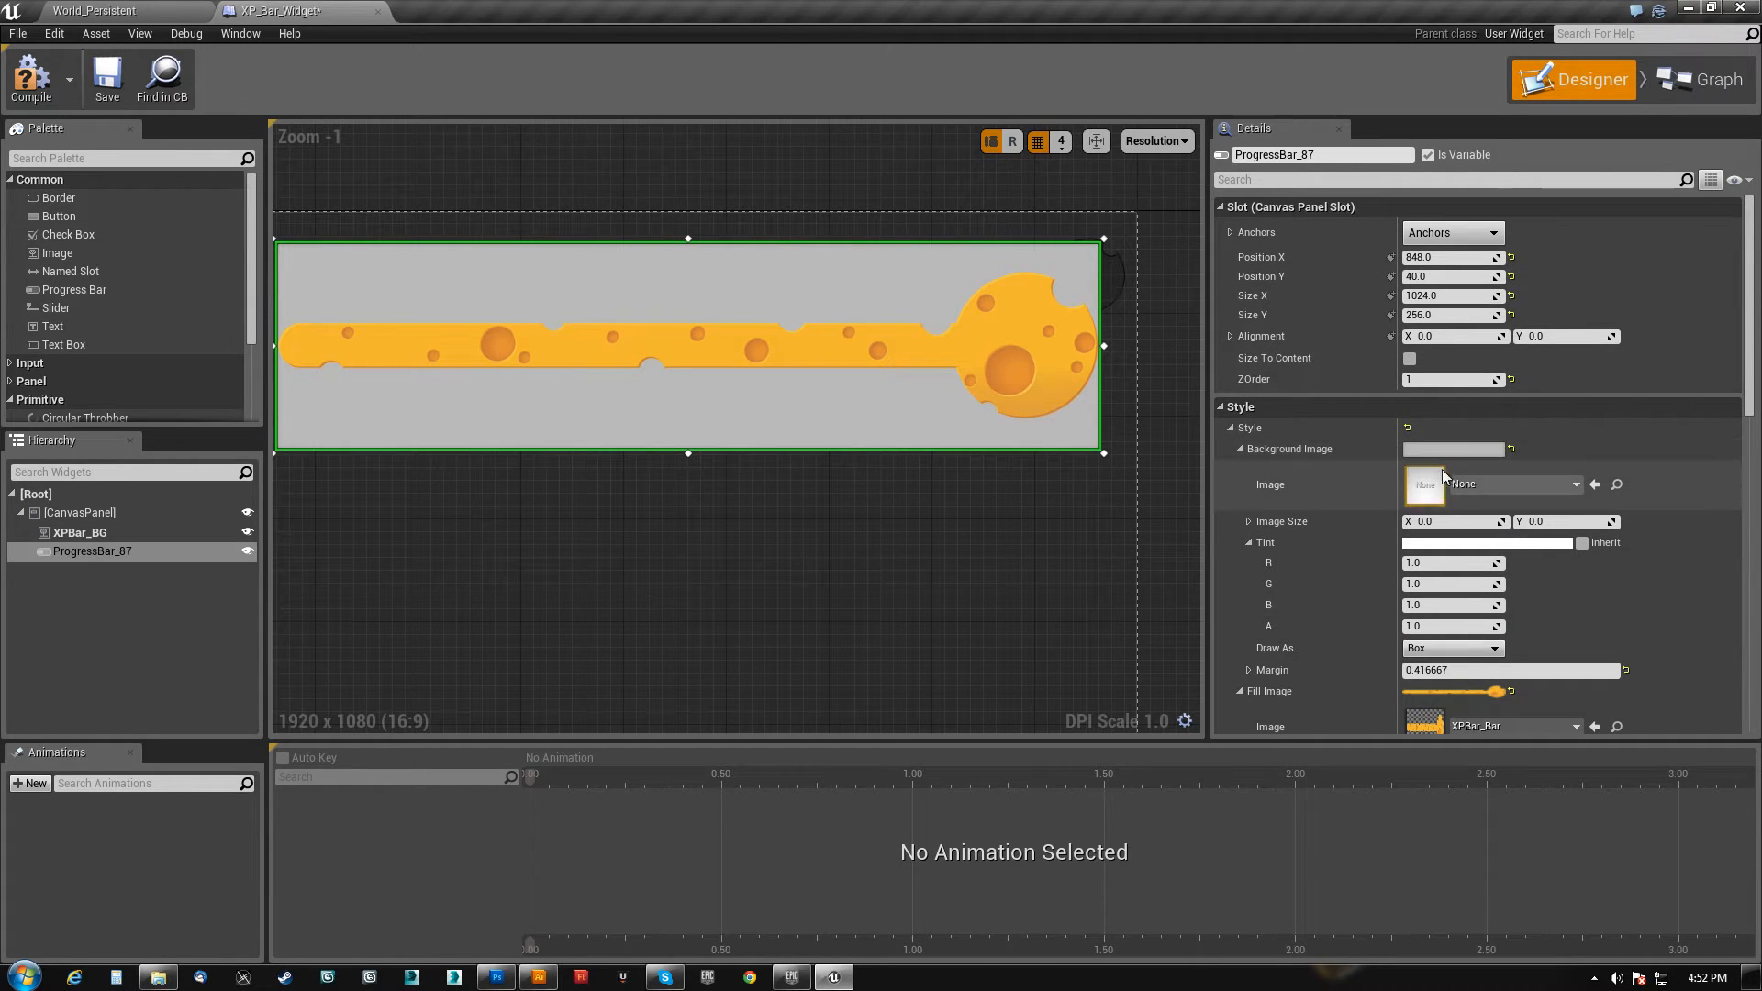
- Make the progress bar's background image fully transparent by setting its tint alpha to 0
{"action": "left_click", "coordinate": [1247, 523]}
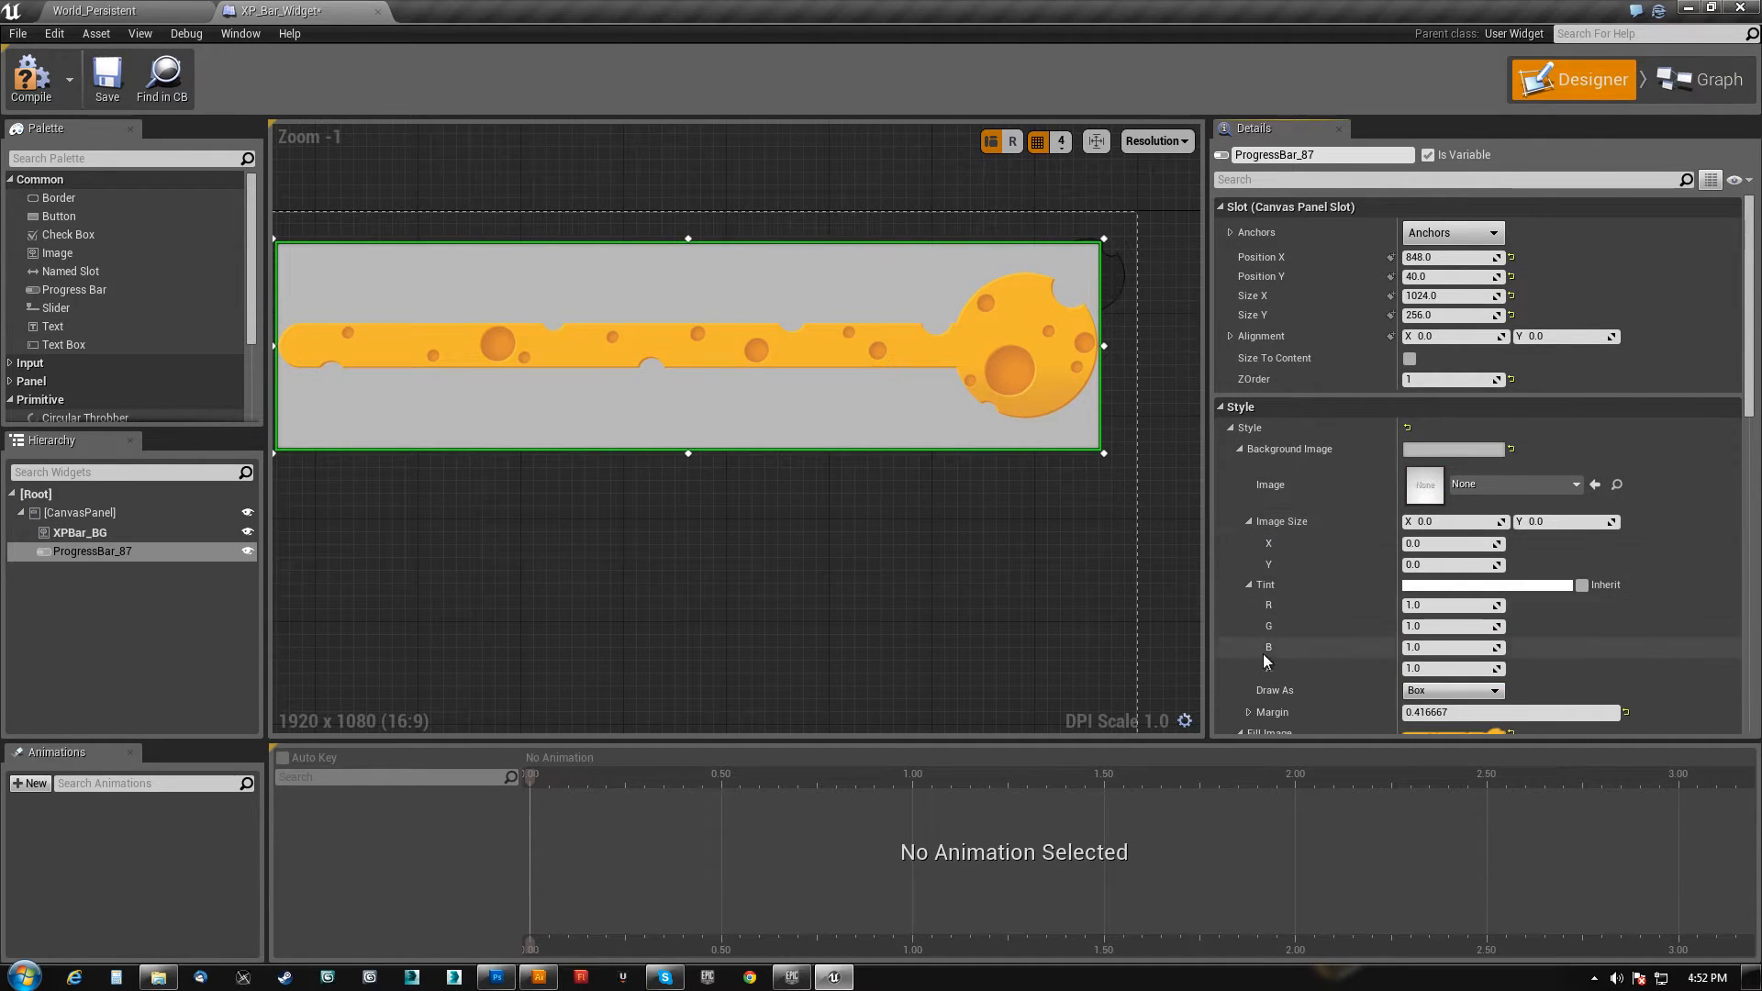
{"action": "scroll", "coordinate": [1263, 653], "scroll_direction": "down", "scroll_amount": 2}
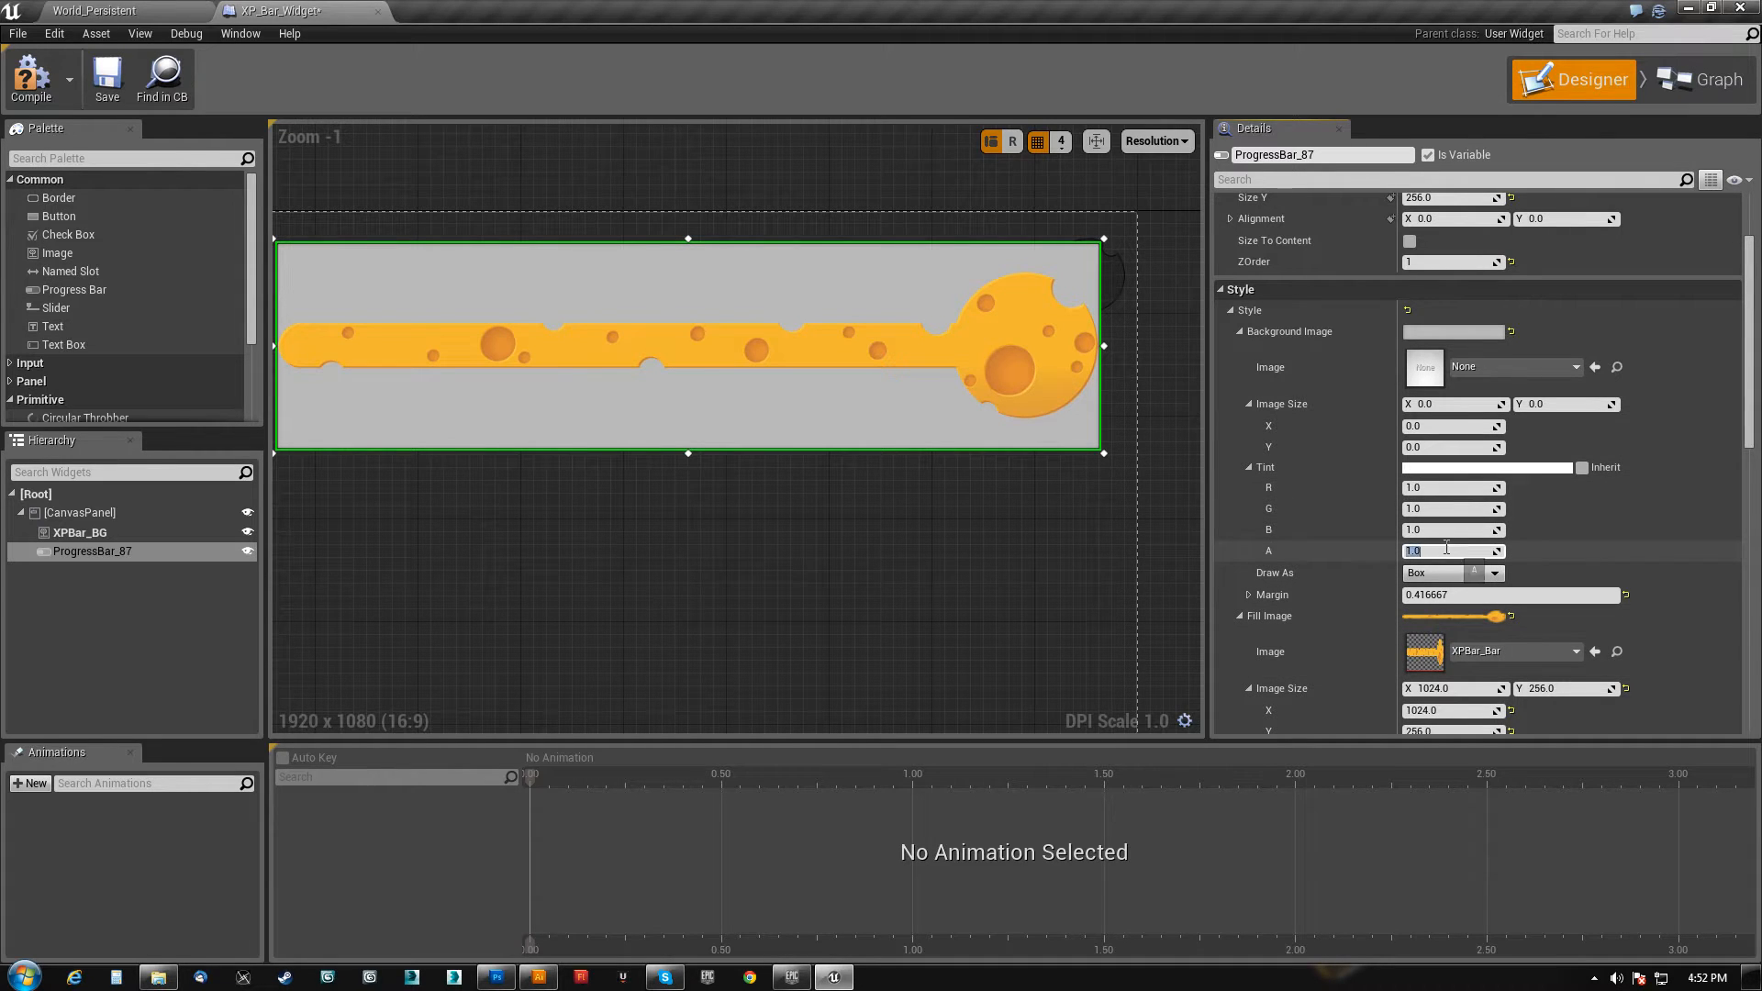
{"action": "key", "text": "Return"}
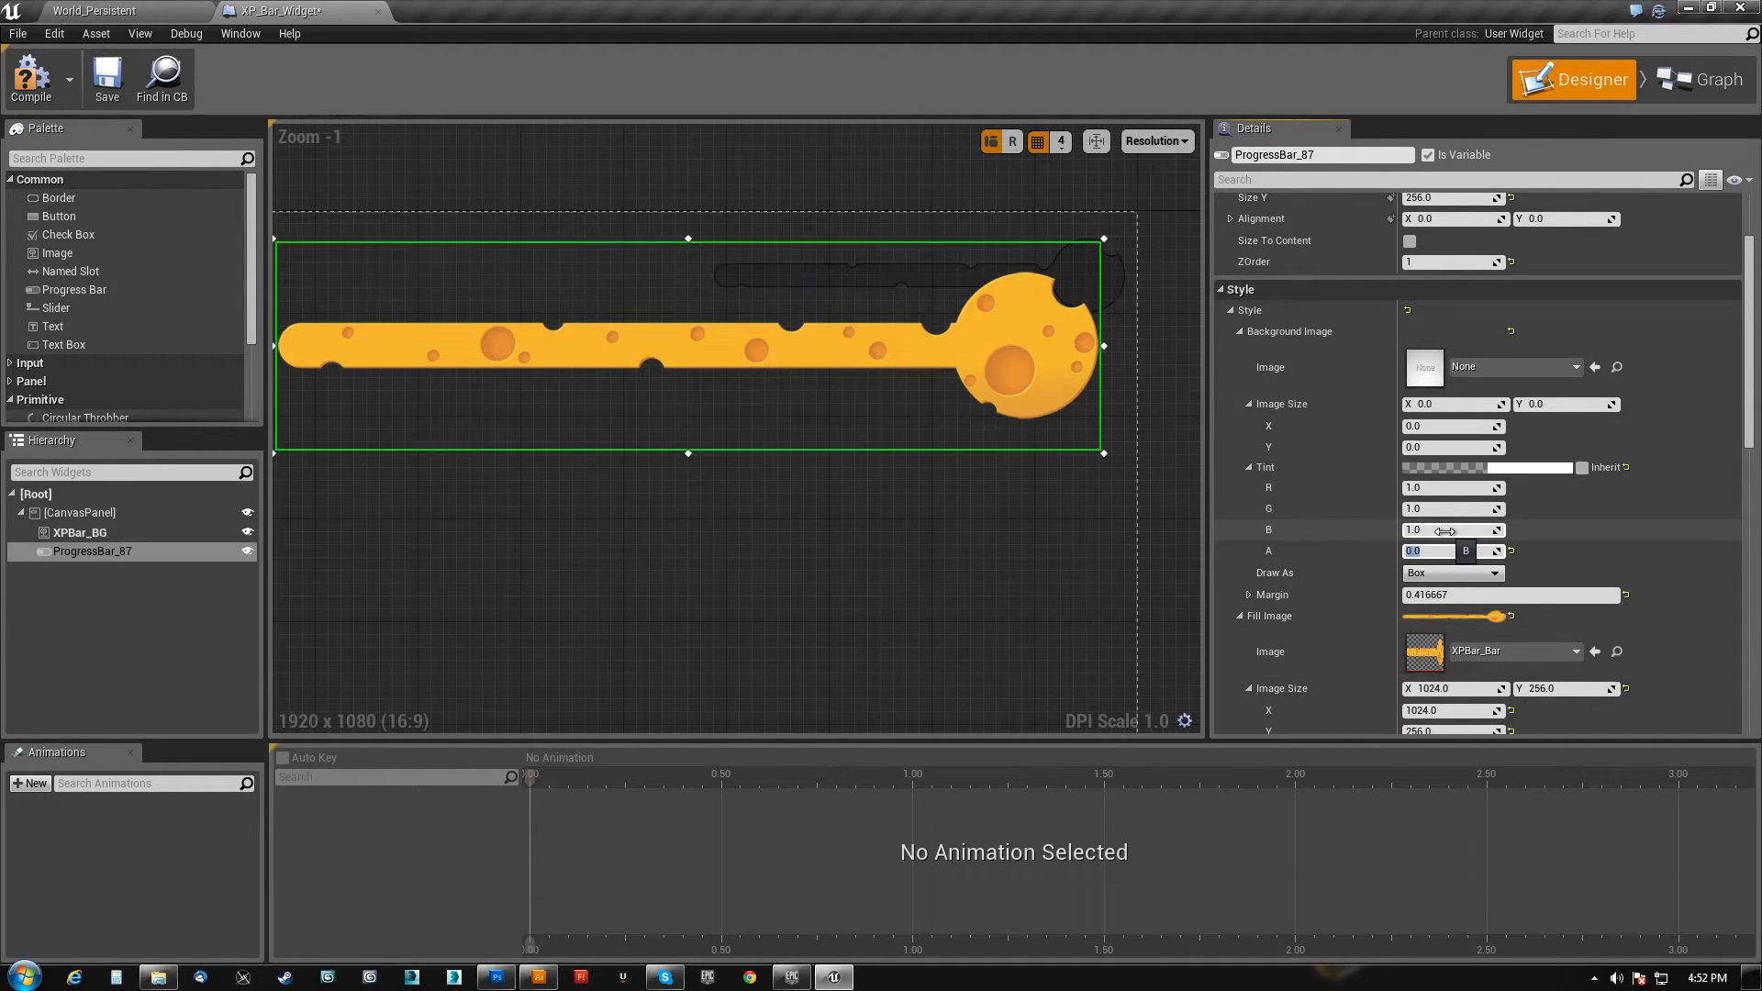
- Resize the progress bar to Size X 512 and Size Y 128
{"action": "right_click_drag", "start_coordinate": [857, 597], "coordinate": [933, 511]}
{"action": "scroll", "coordinate": [1391, 371], "scroll_direction": "up", "scroll_amount": 3}
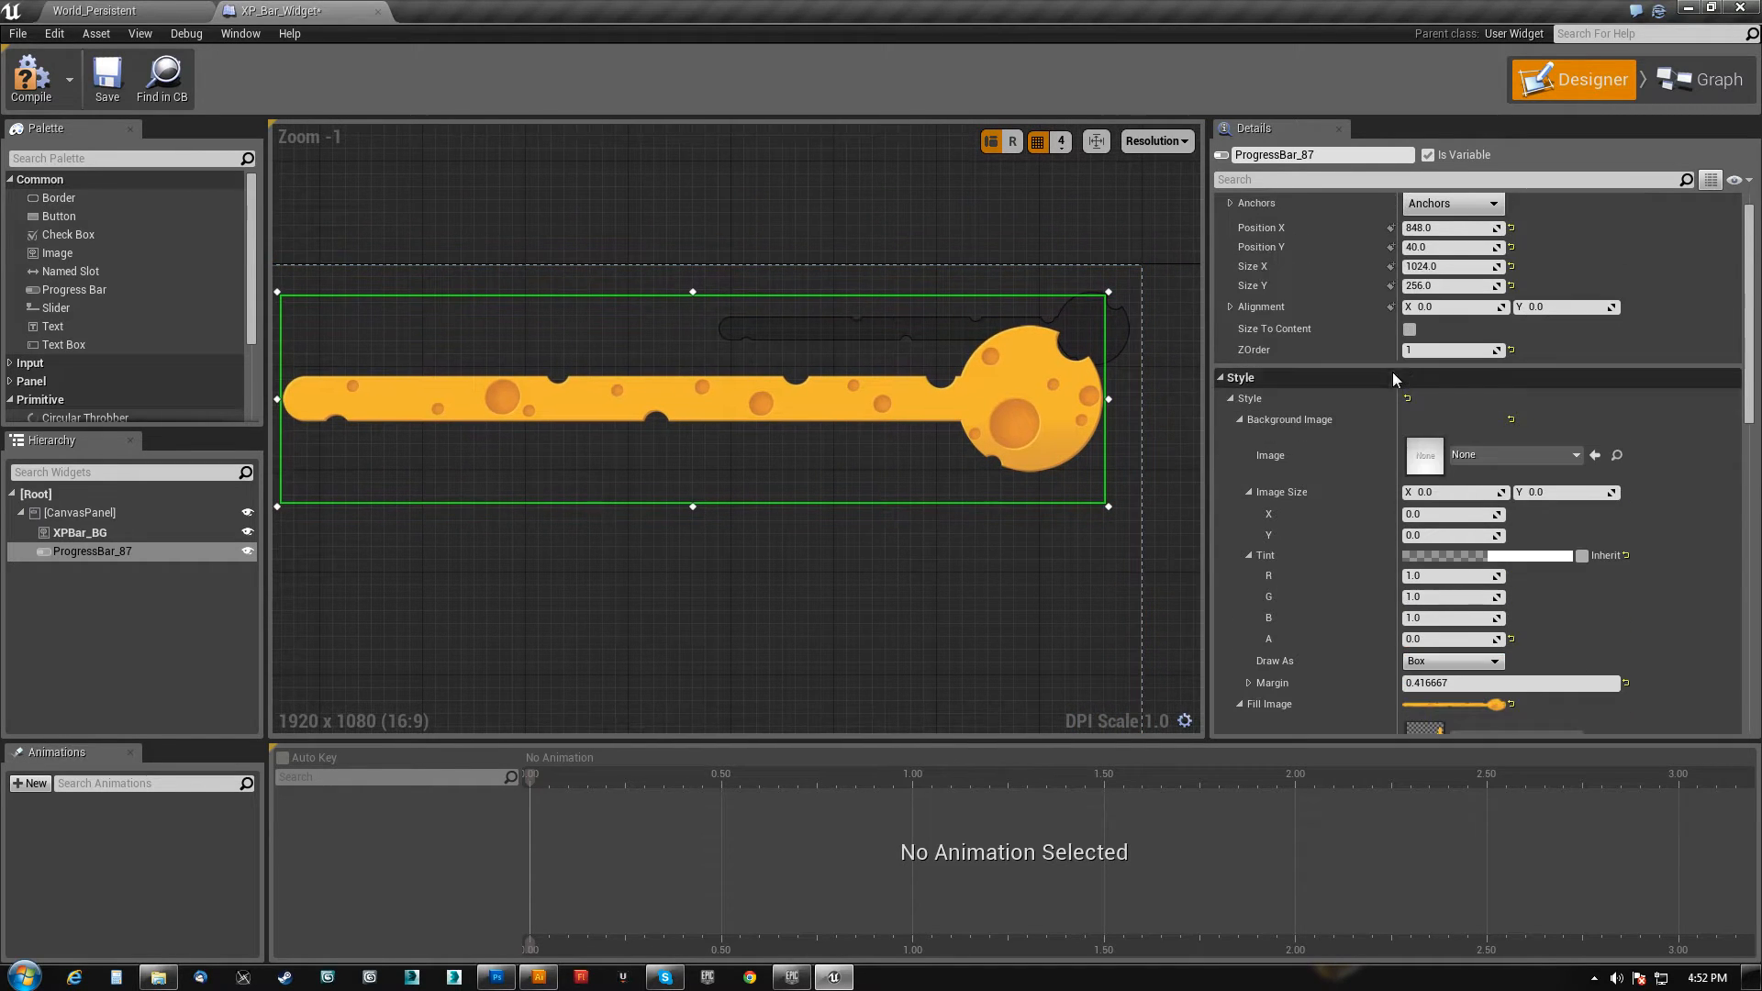
{"action": "left_click", "coordinate": [1433, 267]}
{"action": "type", "text": "51"}
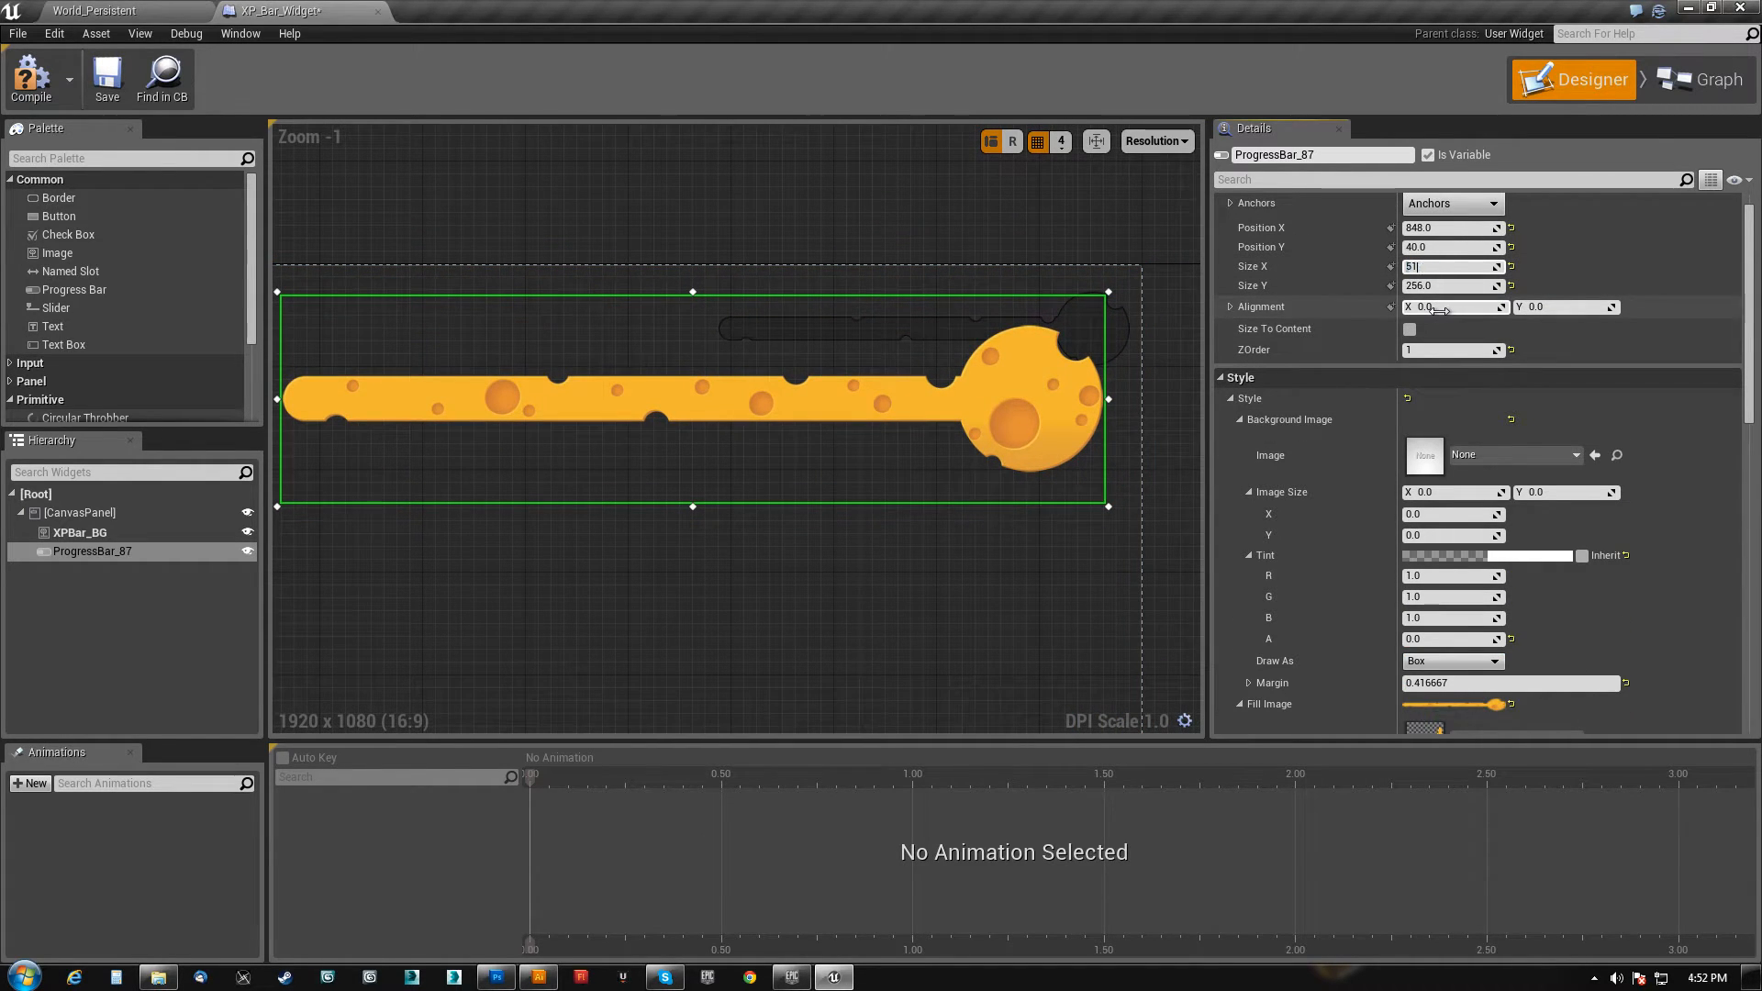
{"action": "type", "text": "2"}
{"action": "key", "text": "Return"}
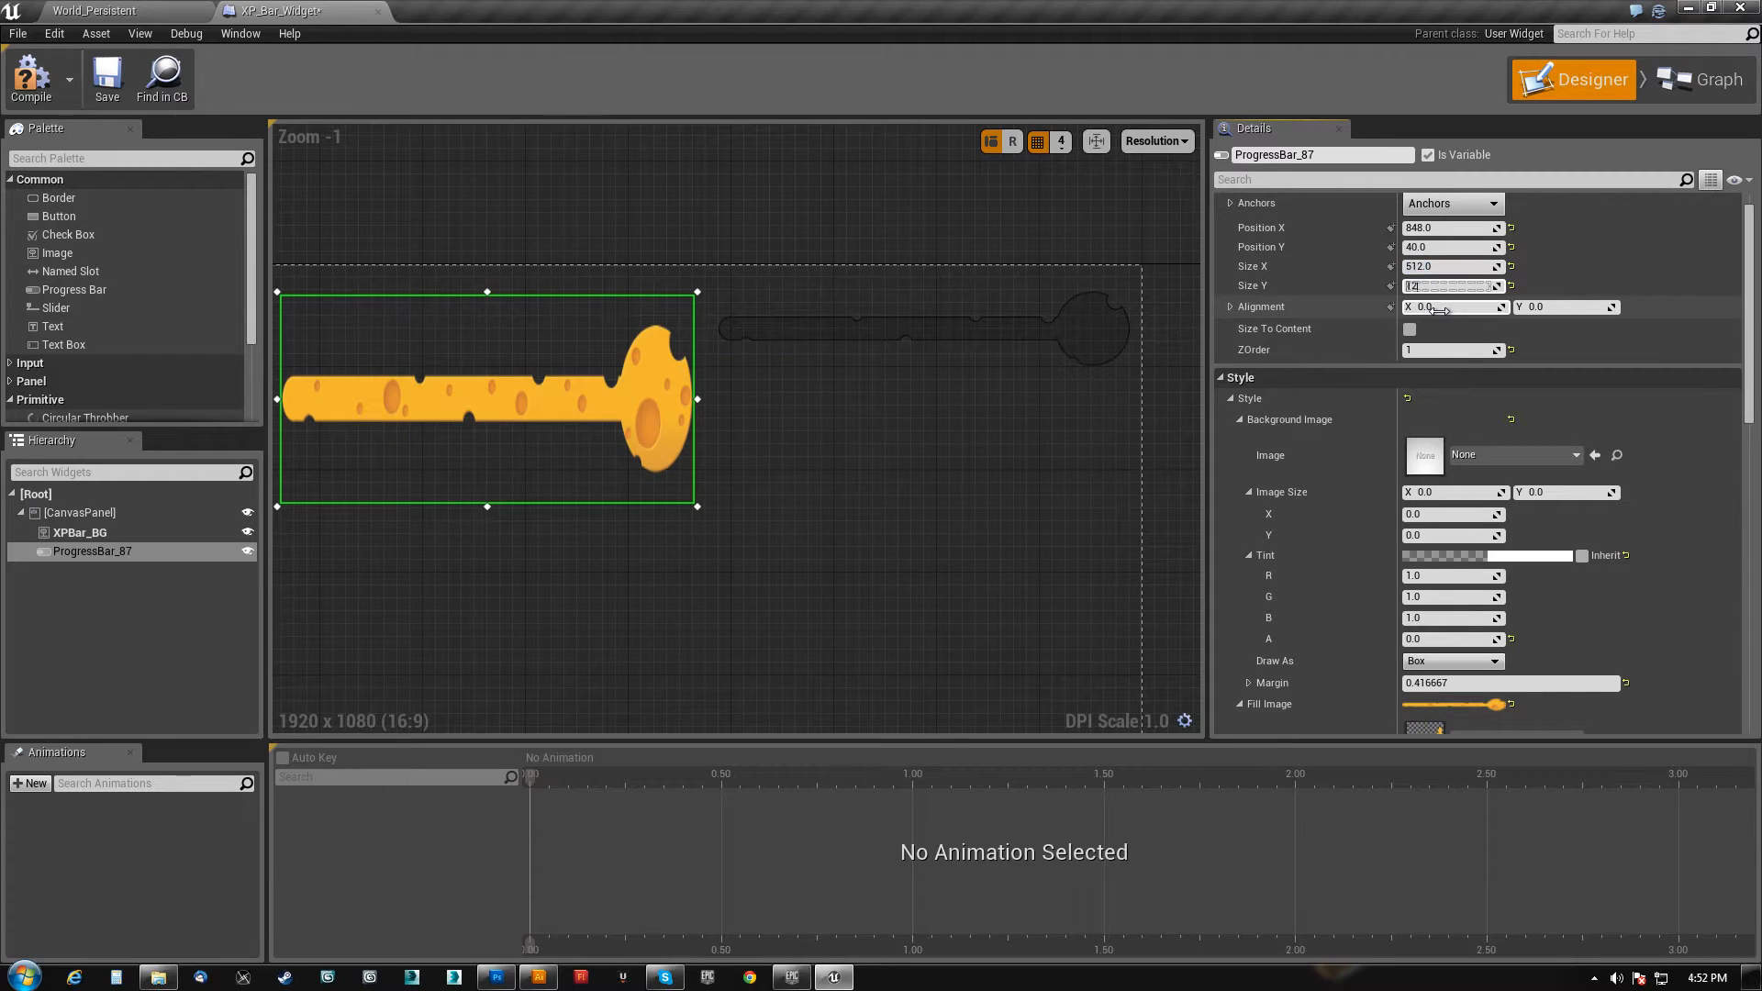
{"action": "type", "text": "128"}
{"action": "key", "text": "Return"}
- Move the progress bar just below XPBar_BG and try the background's Position X of -528 on it
{"action": "left_click_drag", "start_coordinate": [688, 395], "coordinate": [1032, 445]}
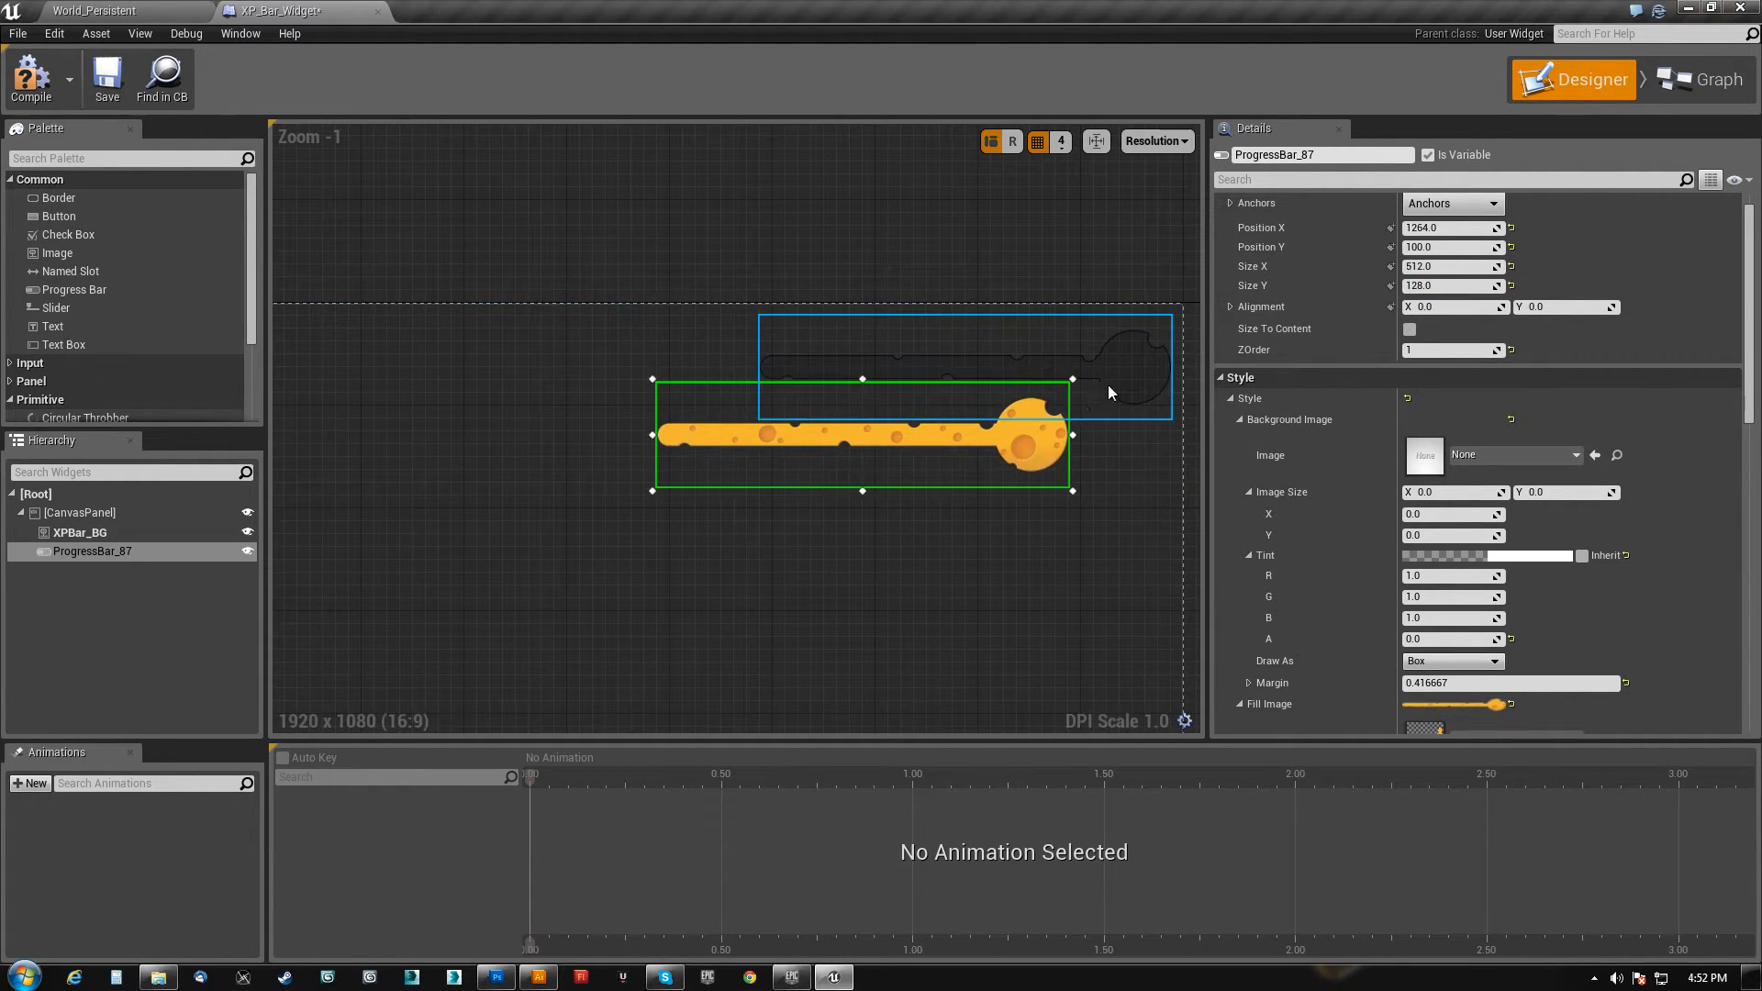
{"action": "left_click", "coordinate": [1137, 374]}
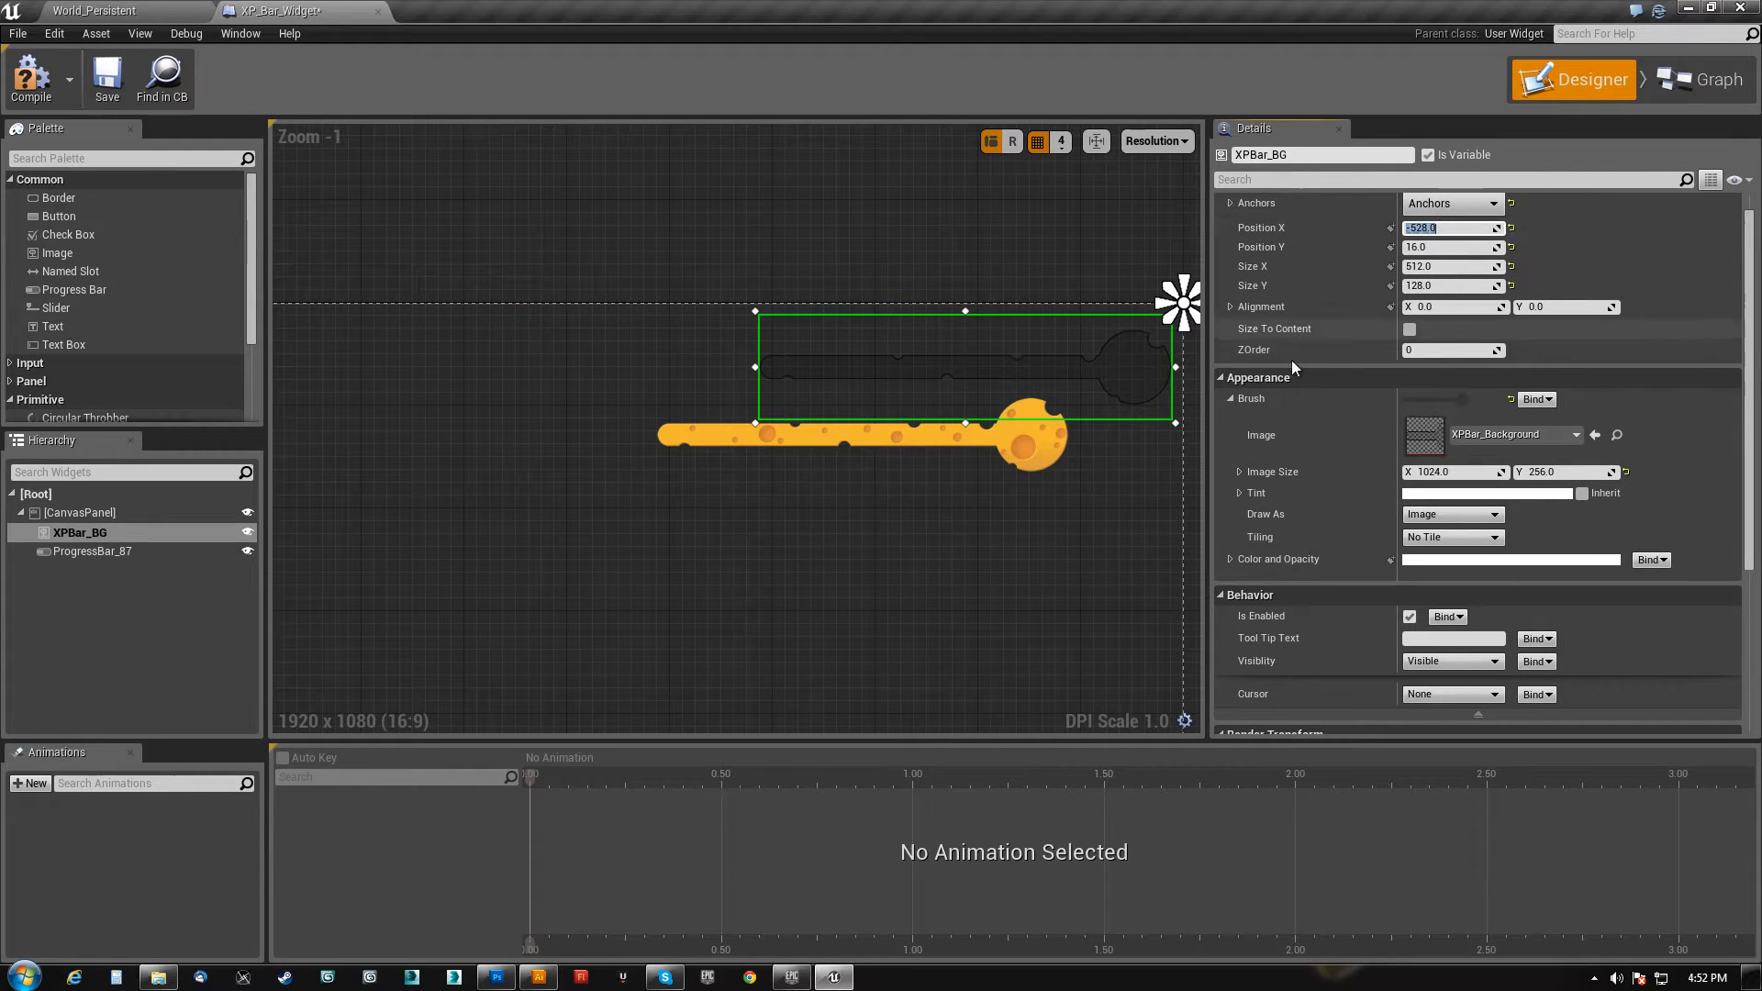
{"action": "left_click", "coordinate": [1054, 436]}
{"action": "left_click", "coordinate": [1450, 227]}
{"action": "left_click", "coordinate": [1115, 549]}
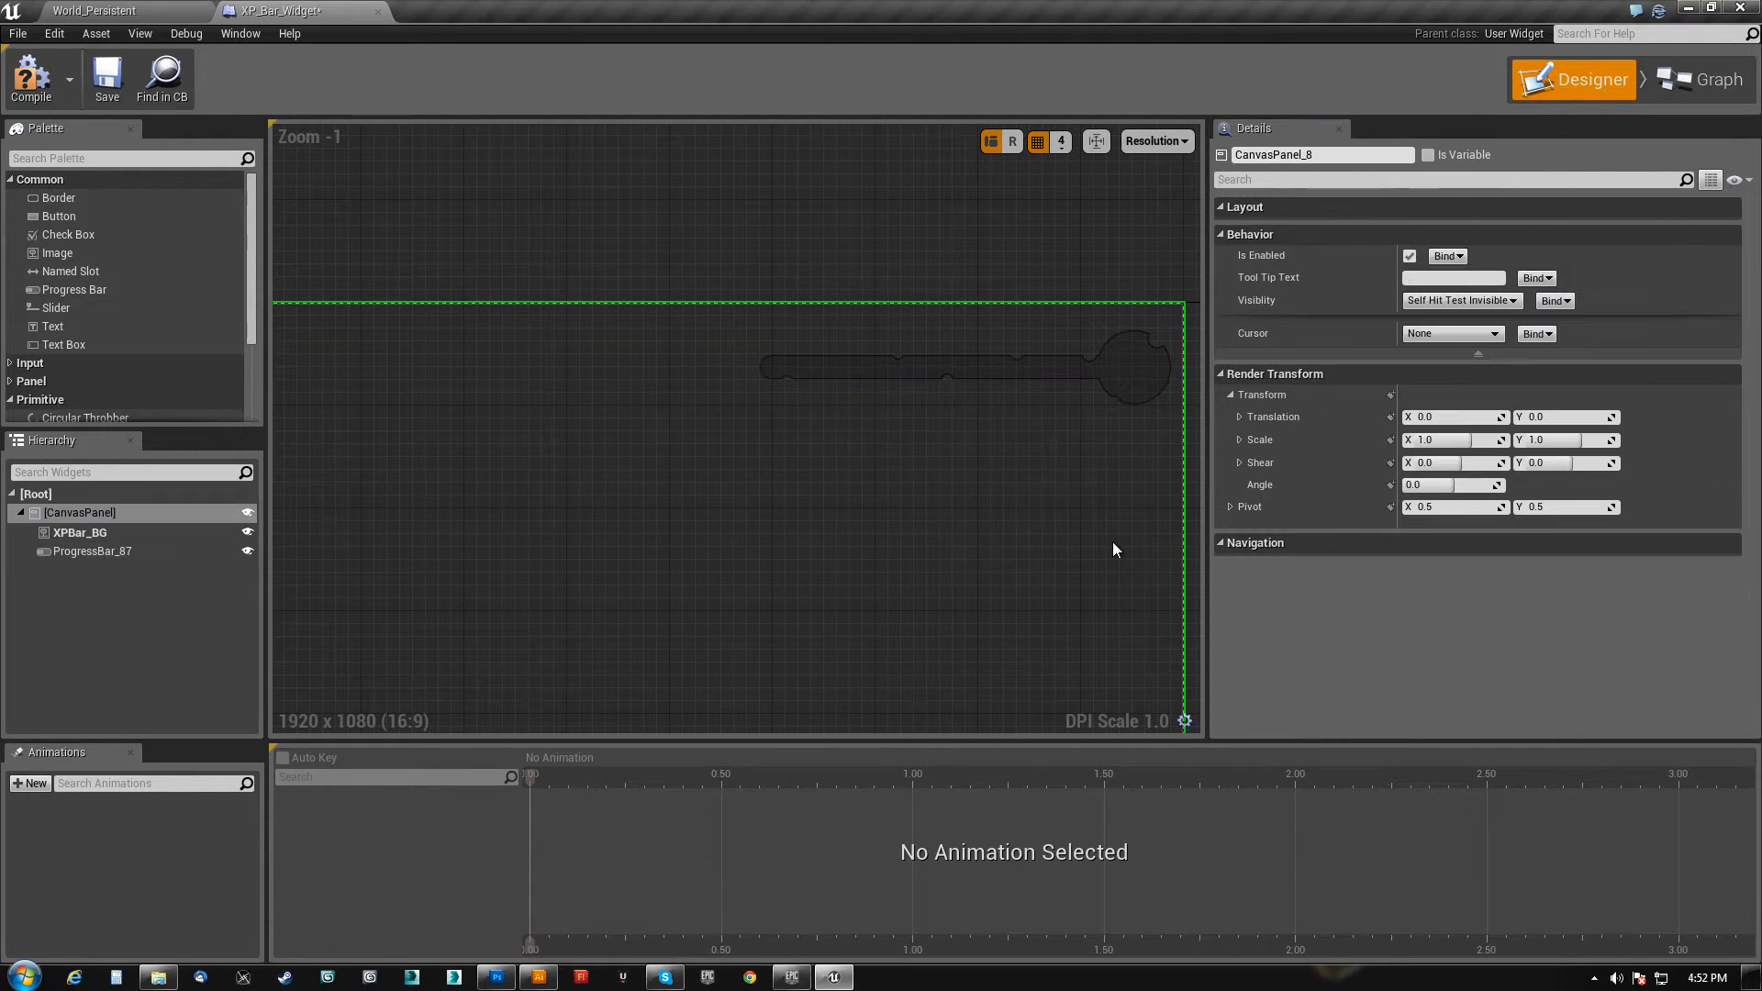
- Anchor the progress bar to the canvas's top-right corner and set its Position X to -528
{"action": "right_click_drag", "start_coordinate": [413, 461], "coordinate": [907, 464]}
{"action": "scroll", "coordinate": [908, 464], "scroll_direction": "down", "scroll_amount": 3}
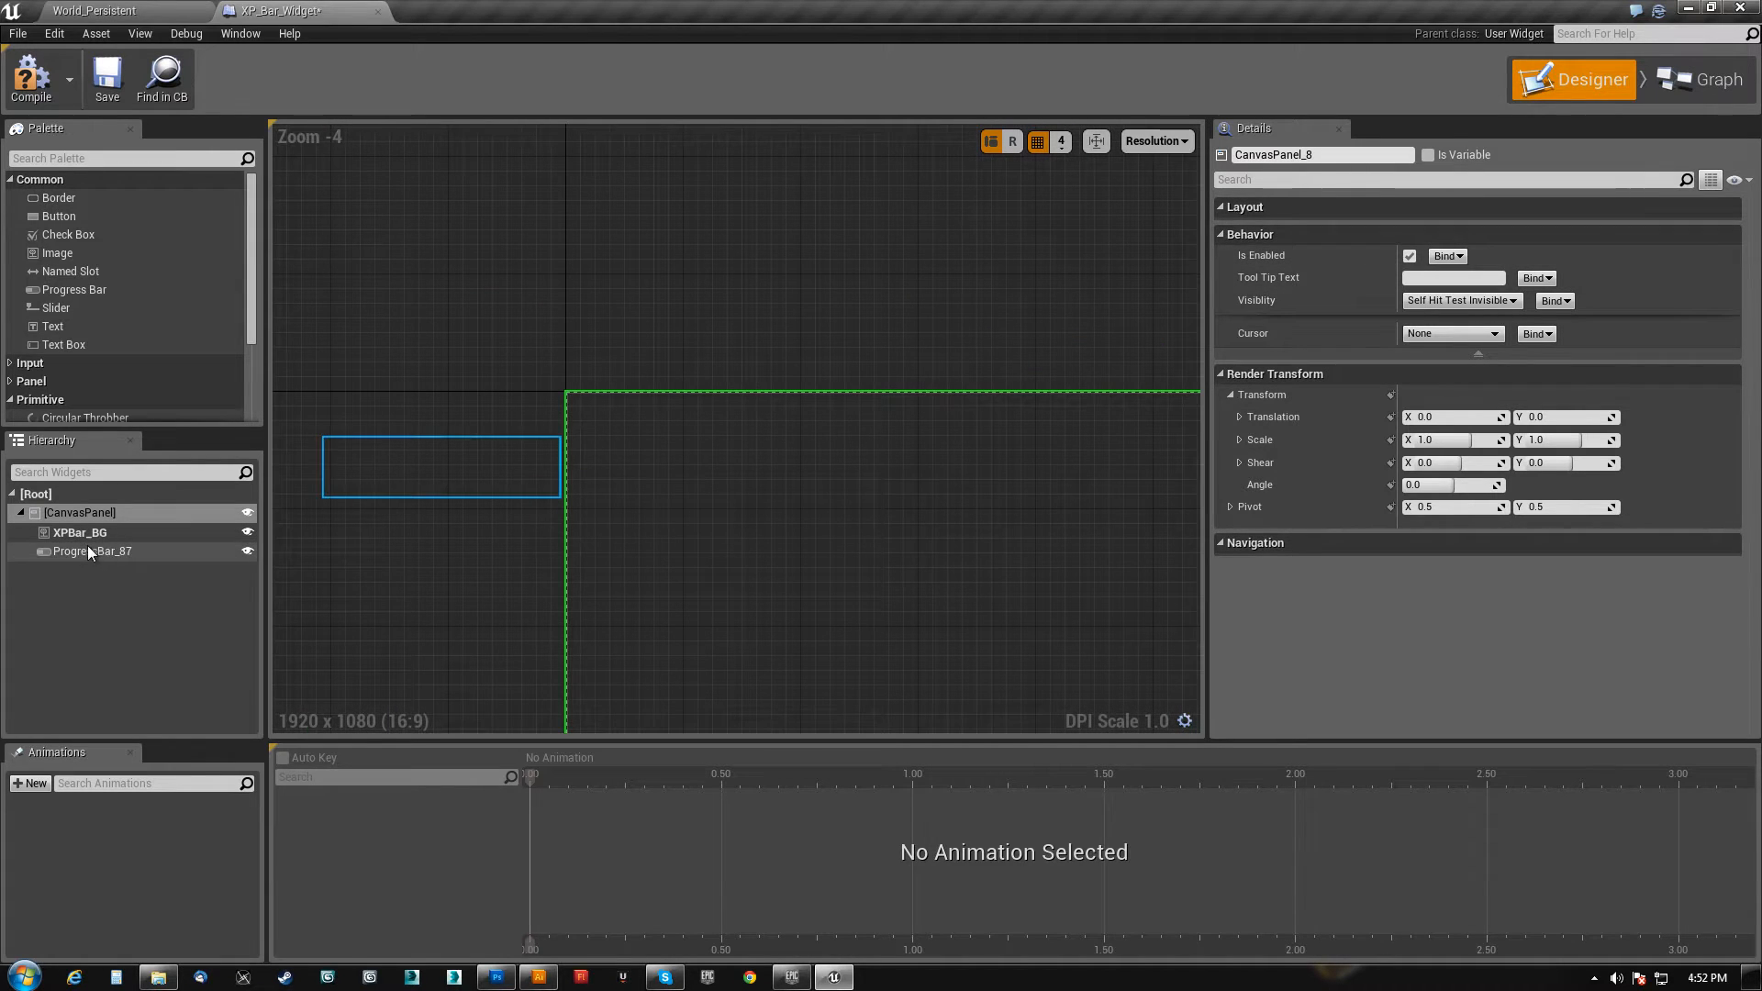
{"action": "left_click", "coordinate": [120, 551]}
{"action": "left_click", "coordinate": [1468, 233]}
{"action": "left_click", "coordinate": [1572, 287]}
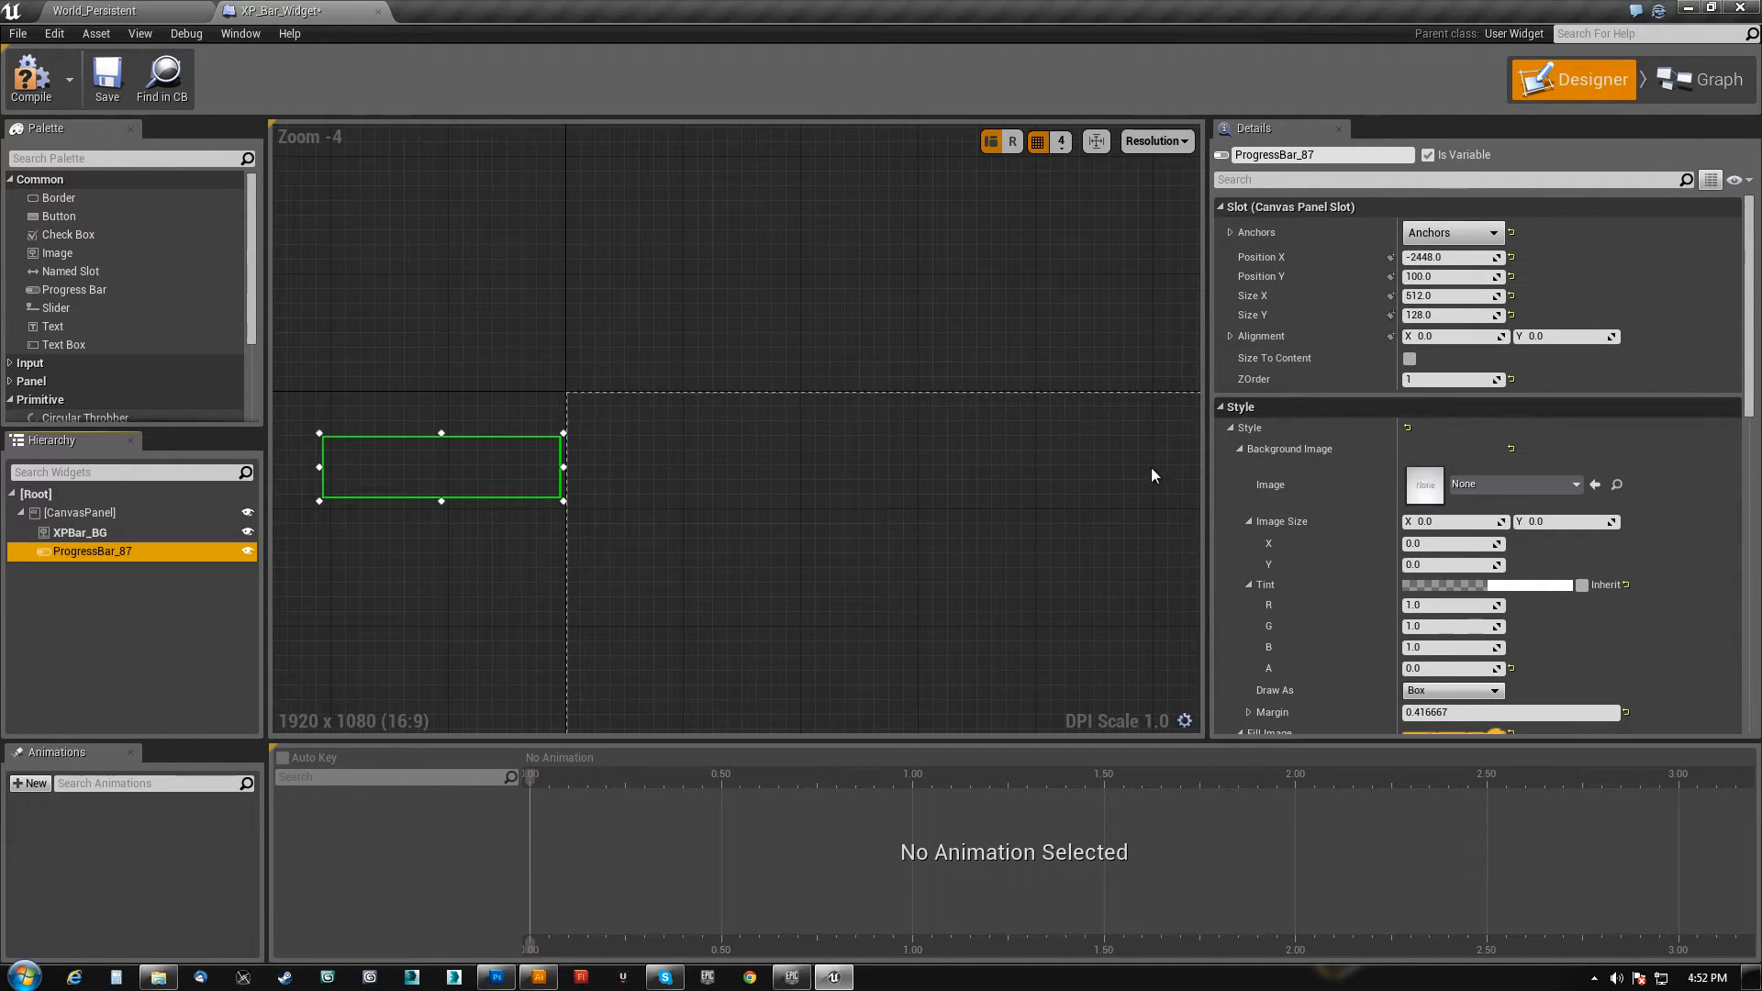
{"action": "left_click", "coordinate": [1444, 258]}
{"action": "type", "text": "-528"}
{"action": "right_click_drag", "start_coordinate": [971, 464], "coordinate": [896, 454]}
{"action": "right_click_drag", "start_coordinate": [731, 476], "coordinate": [802, 456]}
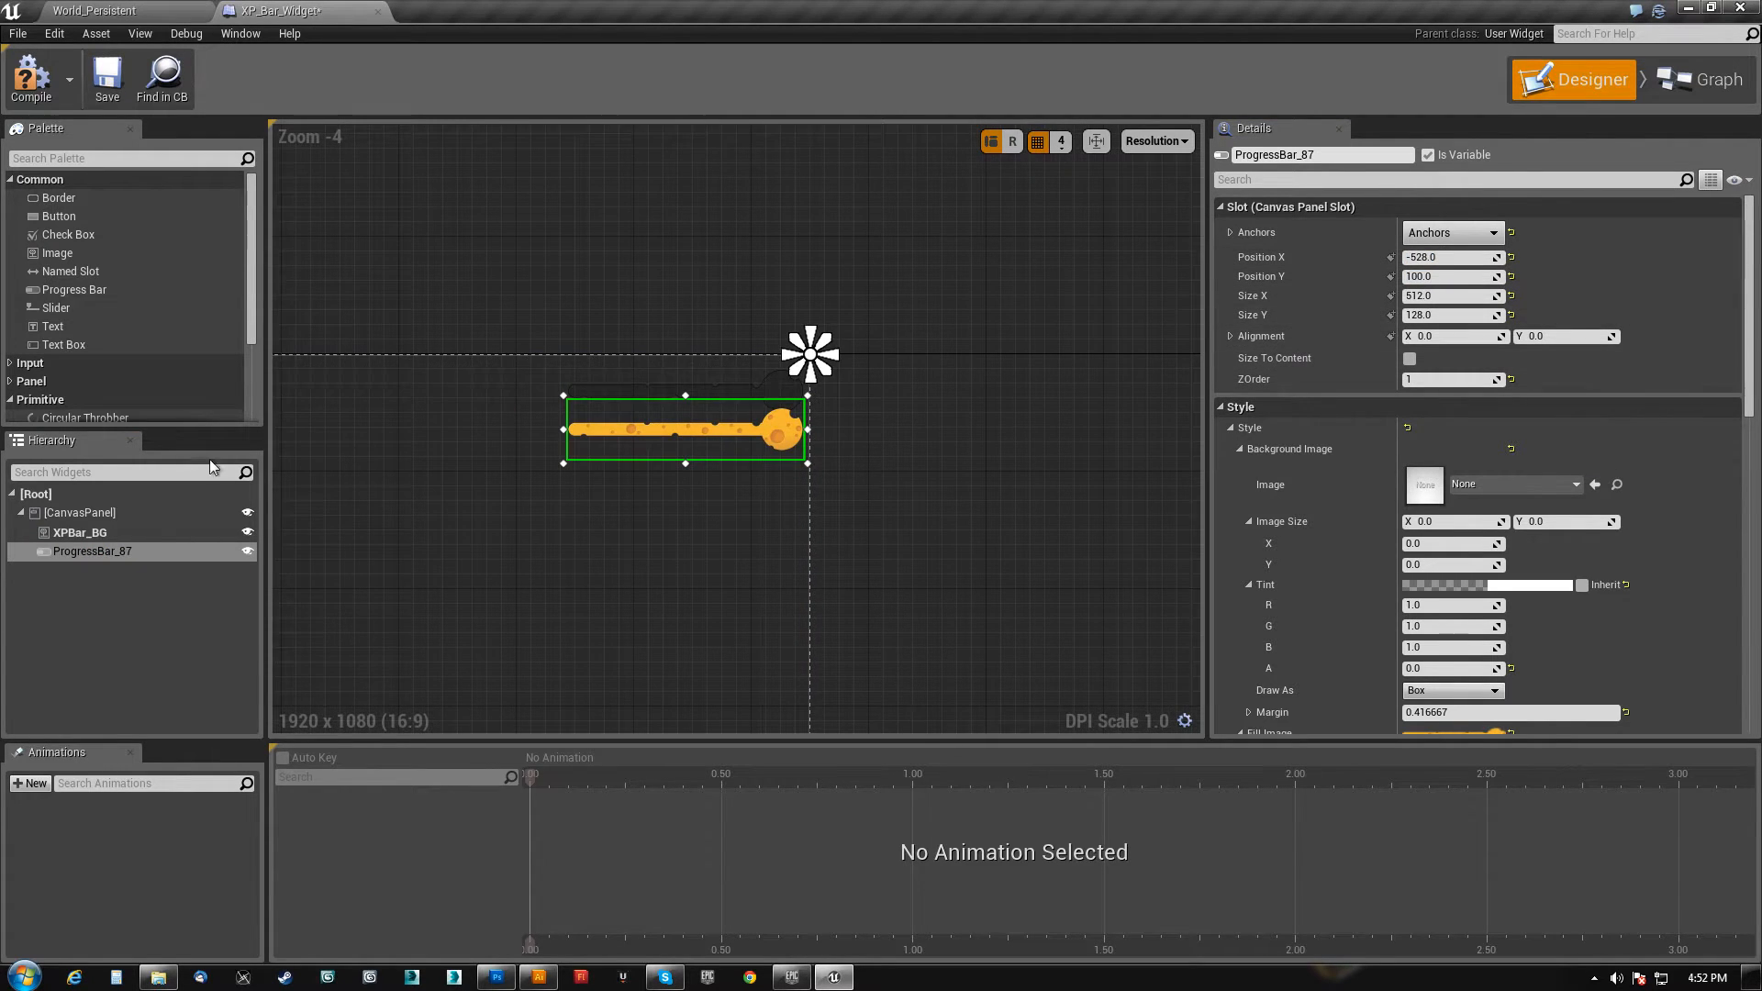
- Set the progress bar's Position Y to 16 to match XPBar_BG, and inspect the overlap up close
{"action": "left_click", "coordinate": [780, 389]}
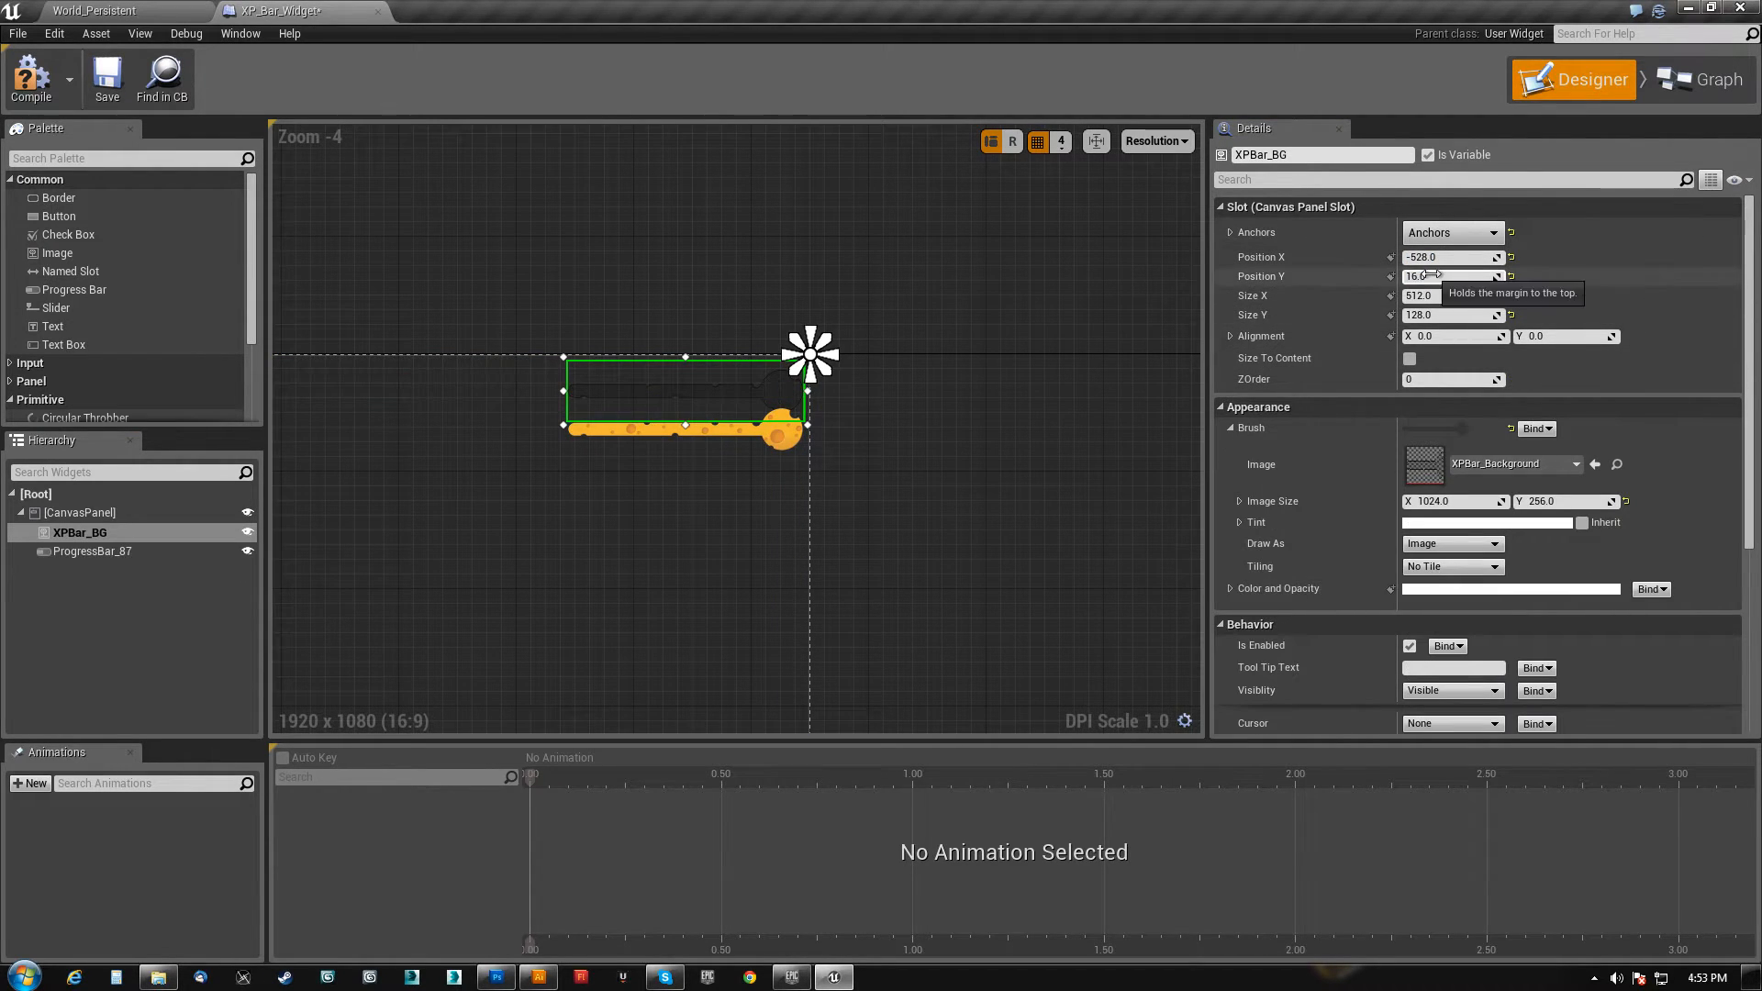
{"action": "left_click", "coordinate": [771, 443]}
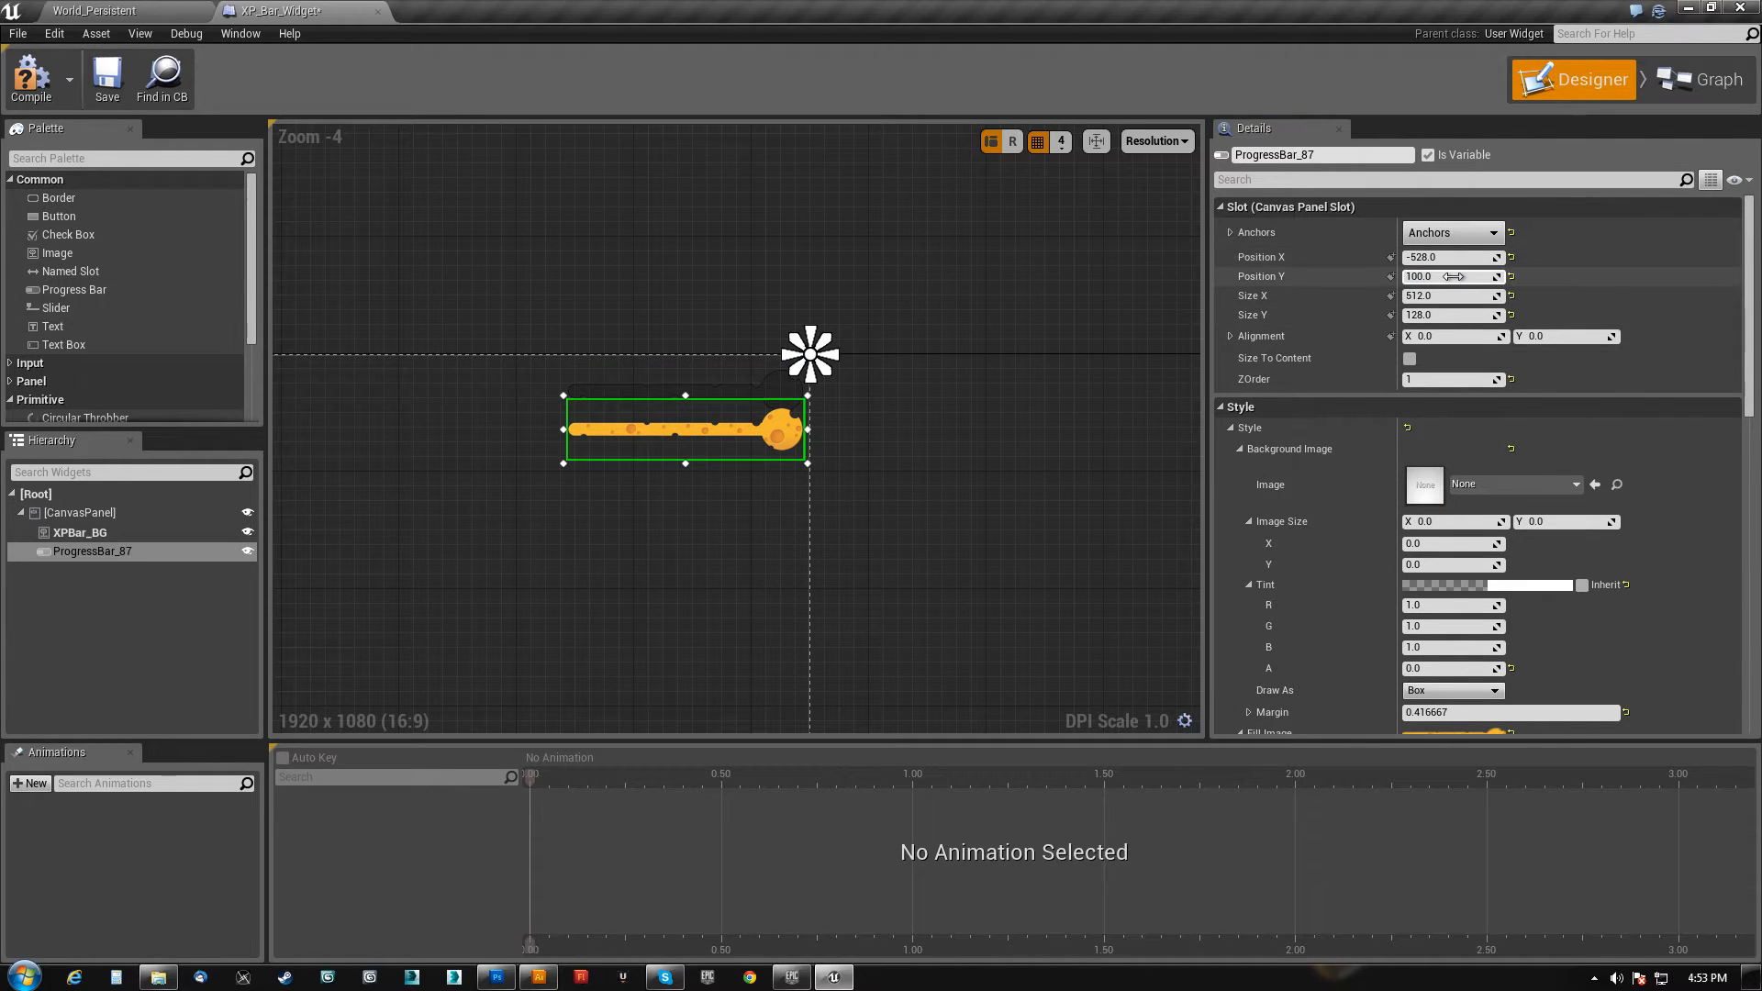
{"action": "type", "text": "16"}
{"action": "key", "text": "Return"}
{"action": "scroll", "coordinate": [959, 486], "scroll_direction": "up", "scroll_amount": 9}
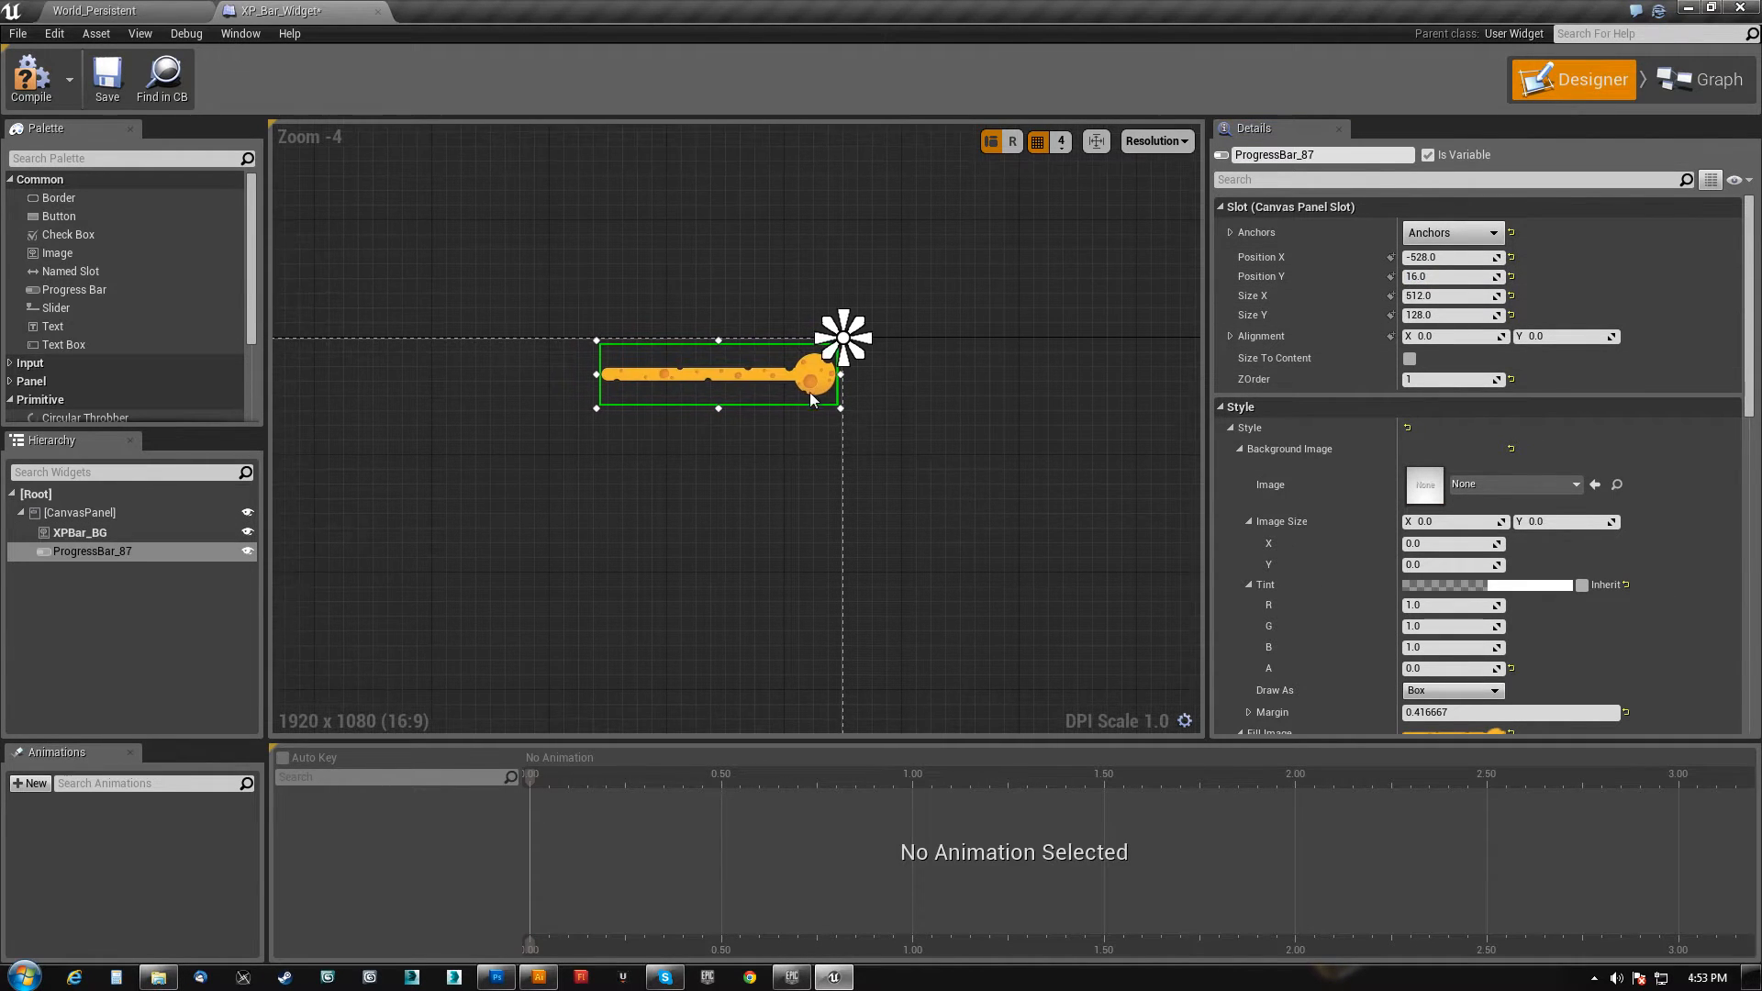
{"action": "scroll", "coordinate": [820, 317], "scroll_direction": "up", "scroll_amount": 5}
{"action": "right_click_drag", "start_coordinate": [881, 449], "coordinate": [1748, 462]}
{"action": "right_click_drag", "start_coordinate": [564, 443], "coordinate": [994, 436]}
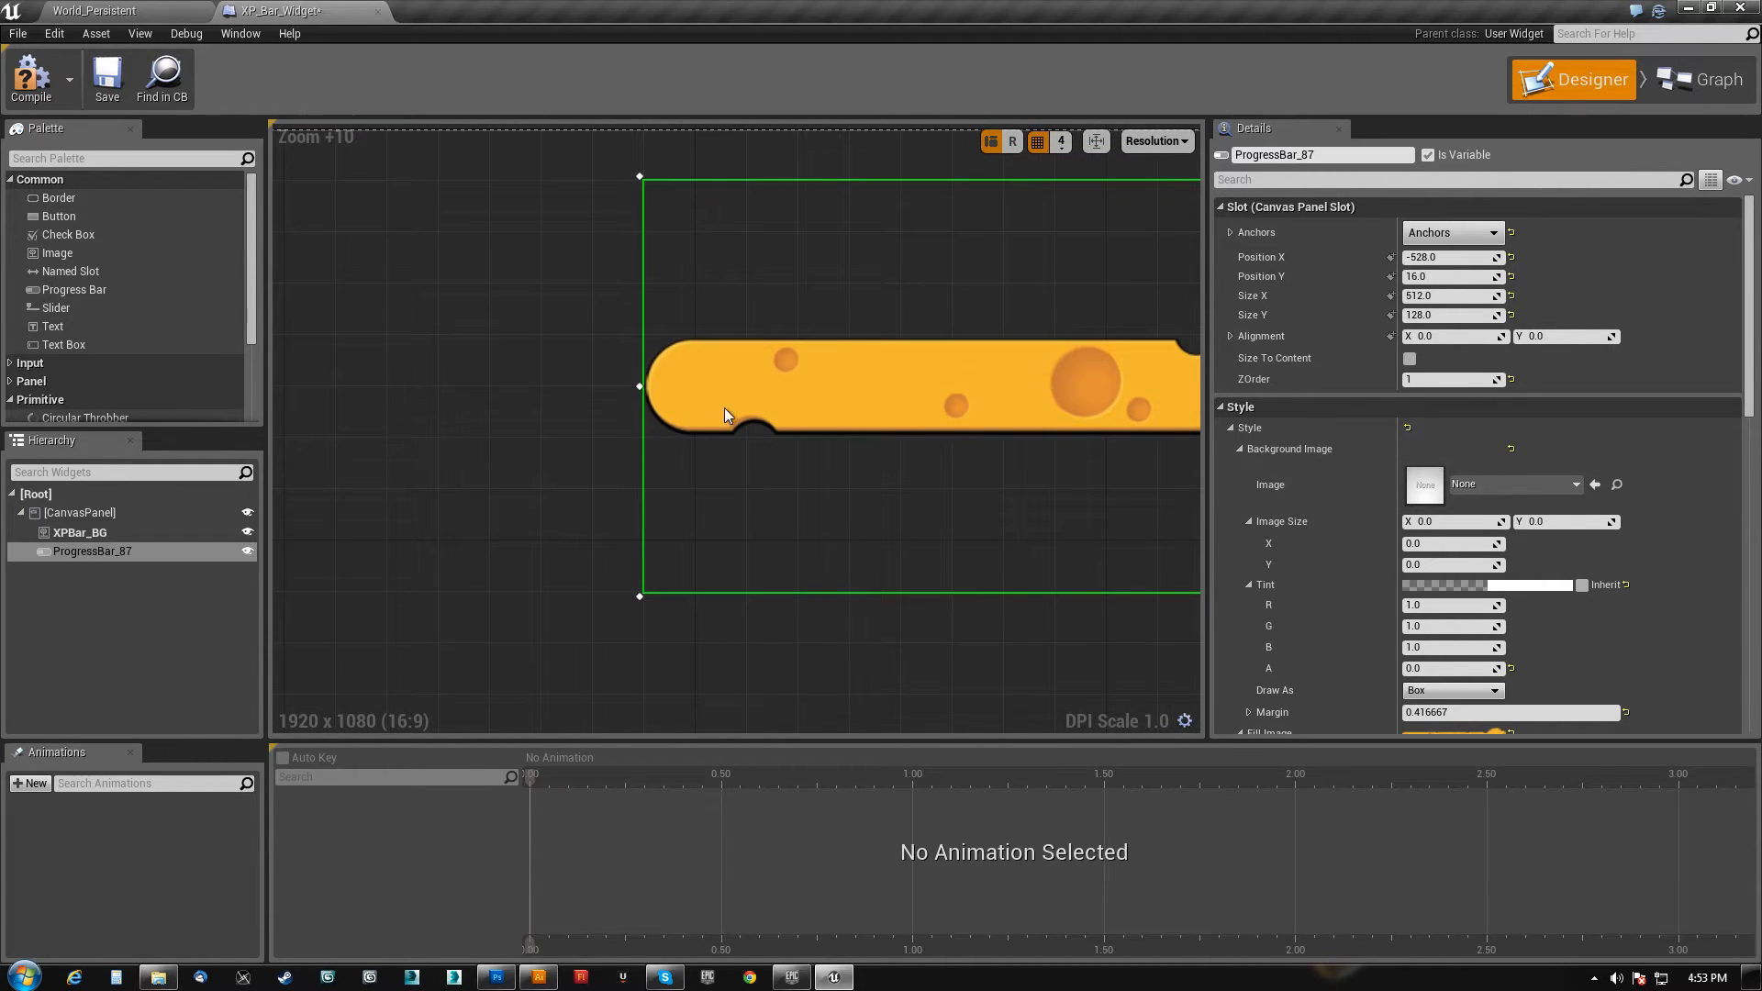
{"action": "right_click_drag", "start_coordinate": [955, 521], "coordinate": [513, 479]}
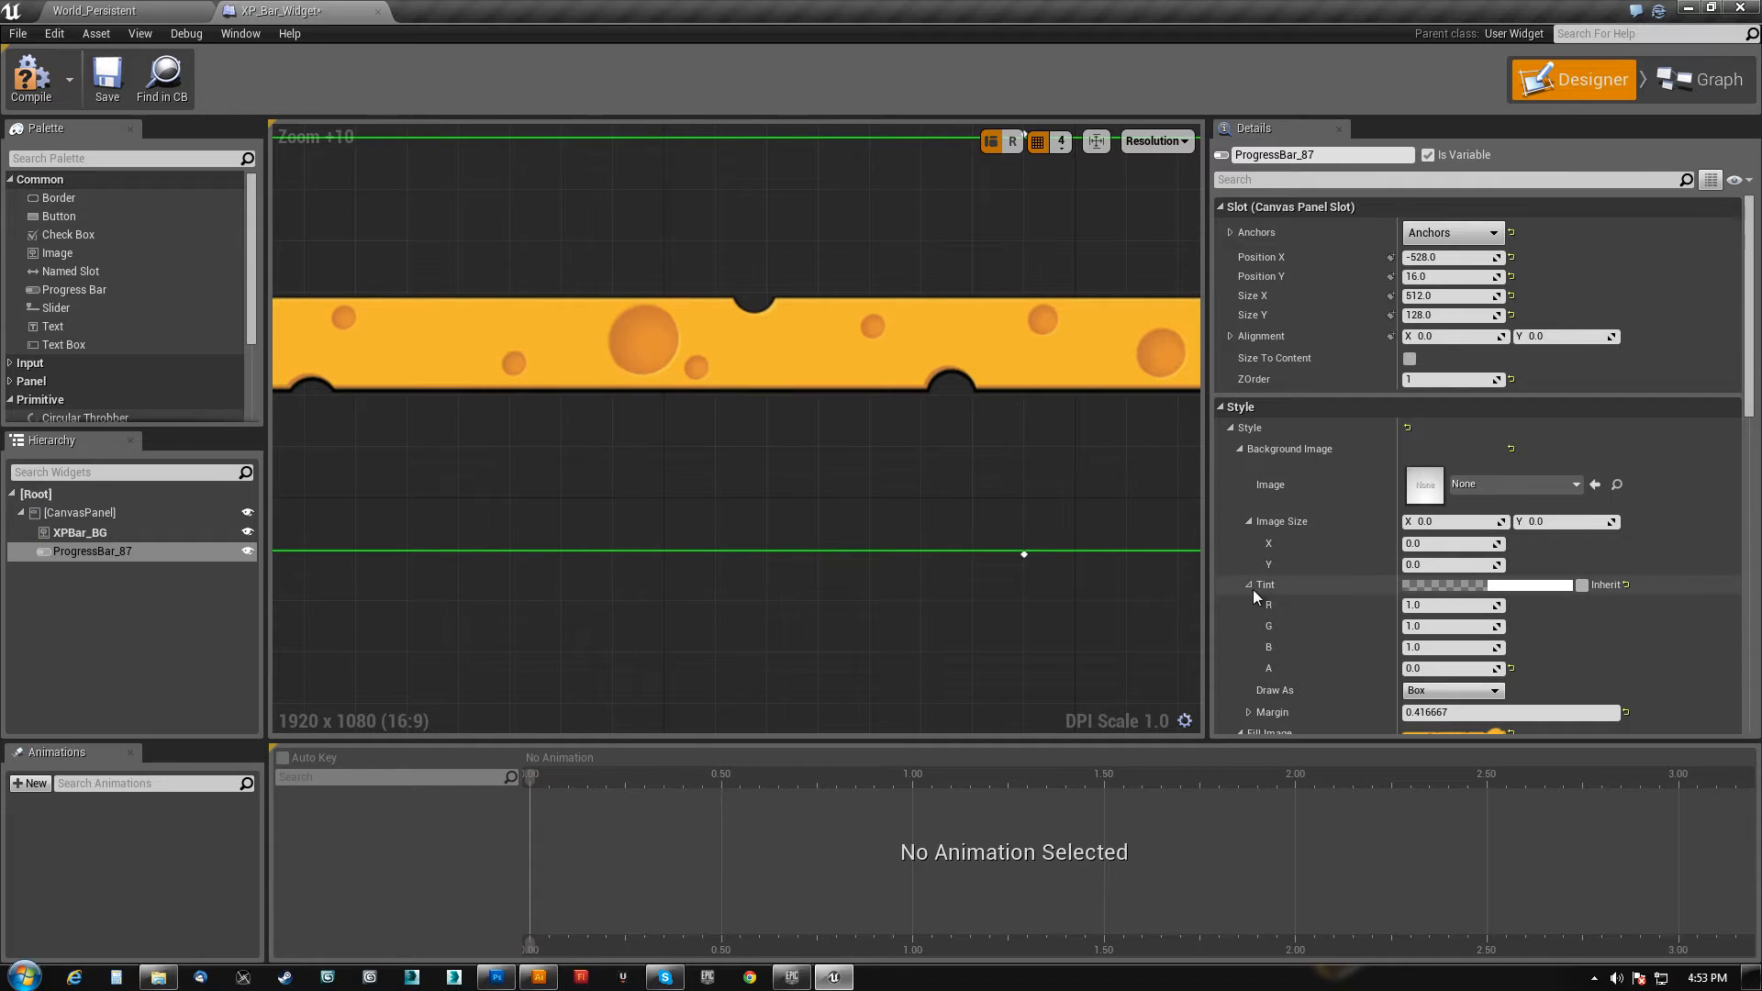
- Test the fill by lowering the progress bar's Percent to about 0.87, and restore it to 1.0
{"action": "scroll", "coordinate": [1347, 613], "scroll_direction": "down", "scroll_amount": 2}
{"action": "scroll", "coordinate": [1367, 604], "scroll_direction": "down", "scroll_amount": 10}
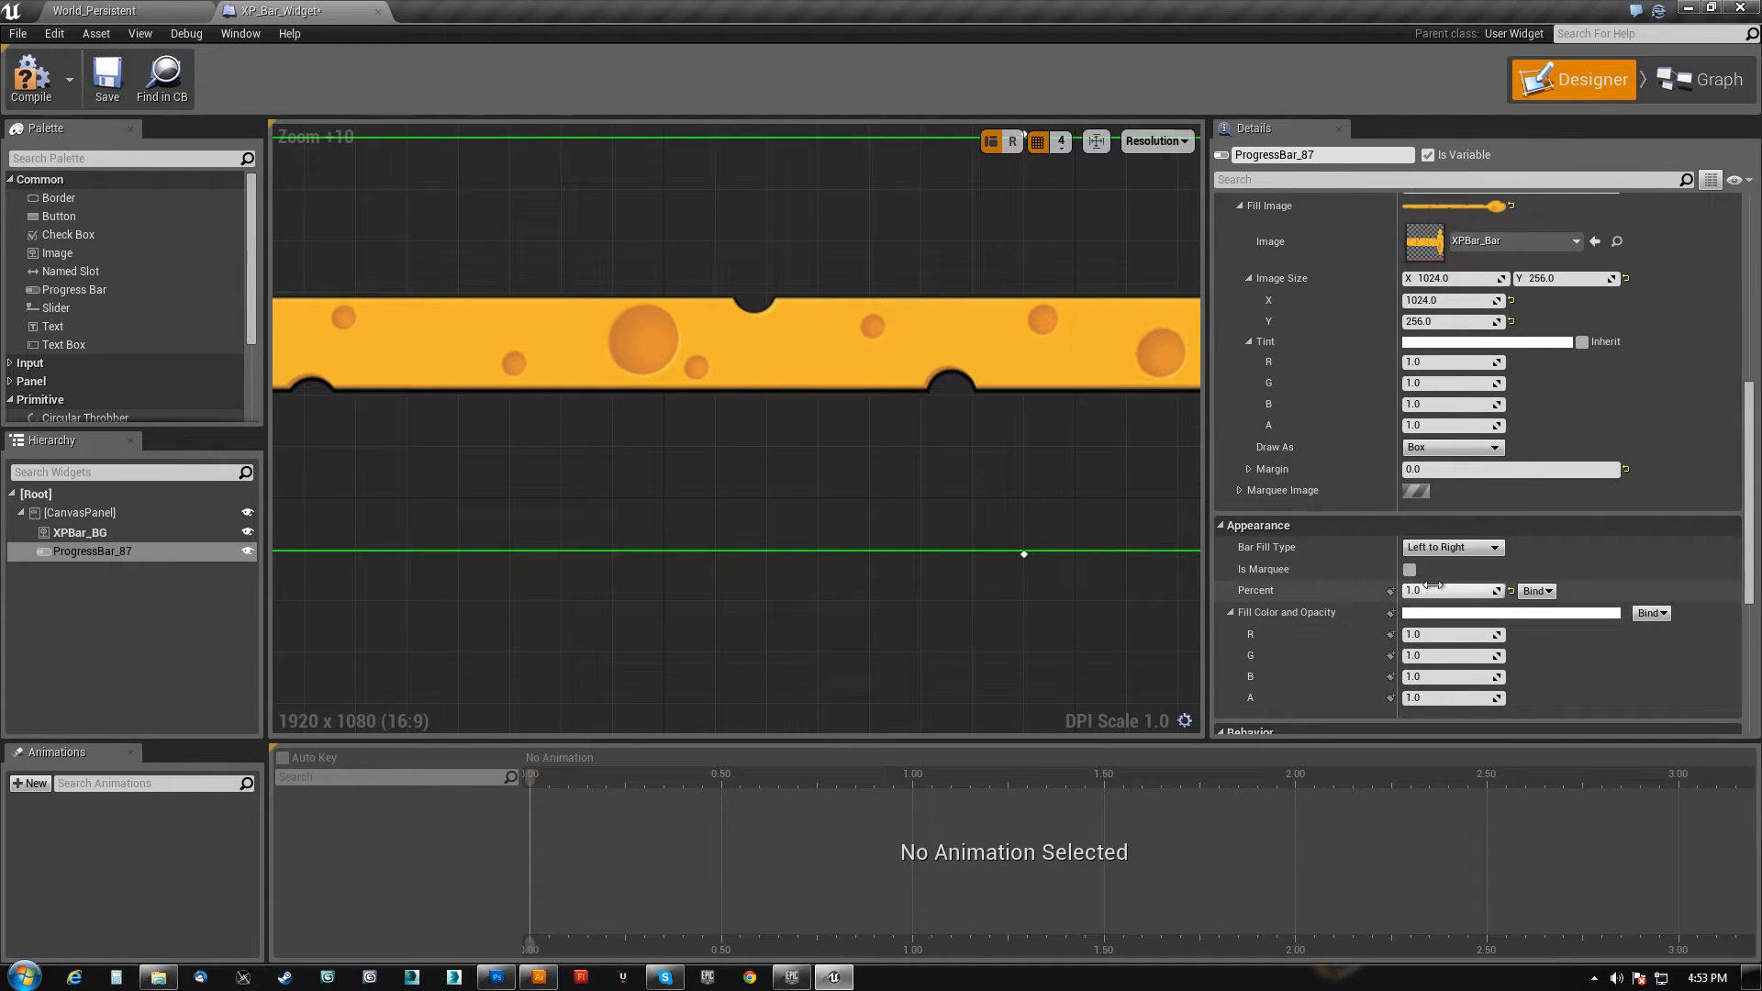
{"action": "left_click_drag", "start_coordinate": [1499, 591], "coordinate": [1492, 591]}
{"action": "scroll", "coordinate": [1019, 485], "scroll_direction": "down", "scroll_amount": 5}
{"action": "right_click_drag", "start_coordinate": [1037, 494], "coordinate": [742, 471]}
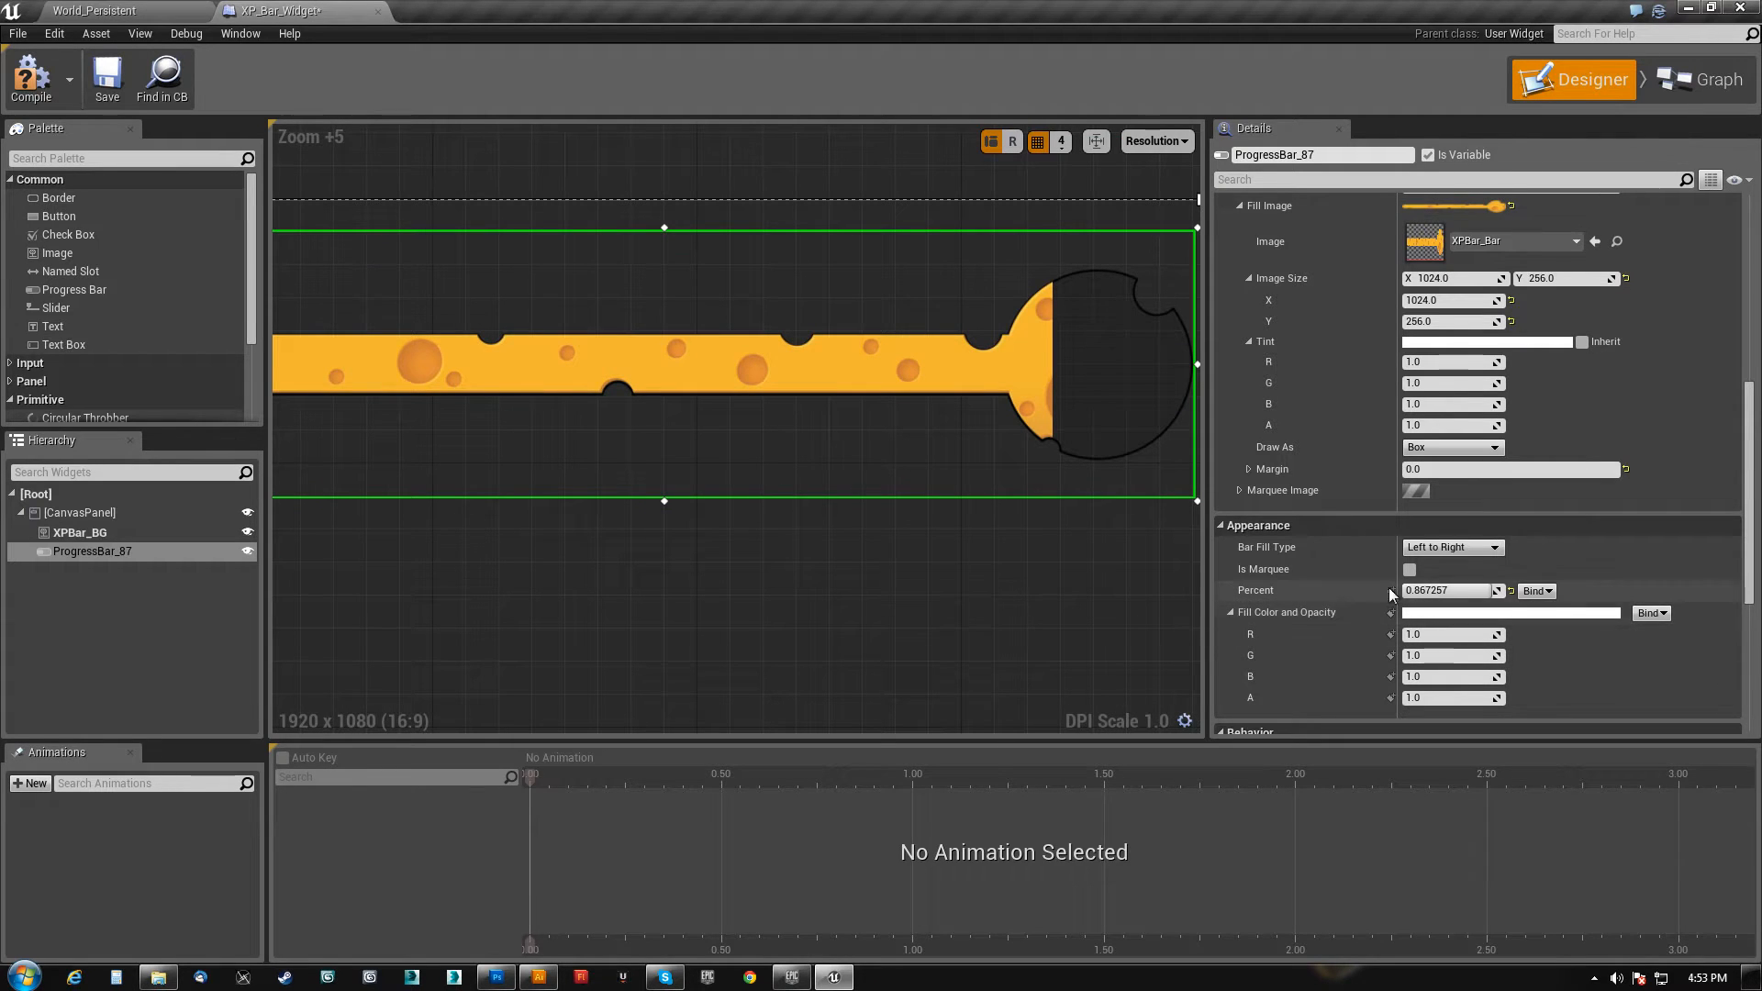
{"action": "mouse_move", "coordinate": [1473, 591]}
{"action": "left_mouse_down"}
{"action": "mouse_move", "coordinate": [1404, 591]}
{"action": "mouse_move", "coordinate": [1497, 592]}
{"action": "mouse_move", "coordinate": [1404, 592]}
{"action": "mouse_move", "coordinate": [1497, 592]}
{"action": "left_mouse_up"}
{"action": "scroll", "coordinate": [932, 544], "scroll_direction": "down", "scroll_amount": 4}
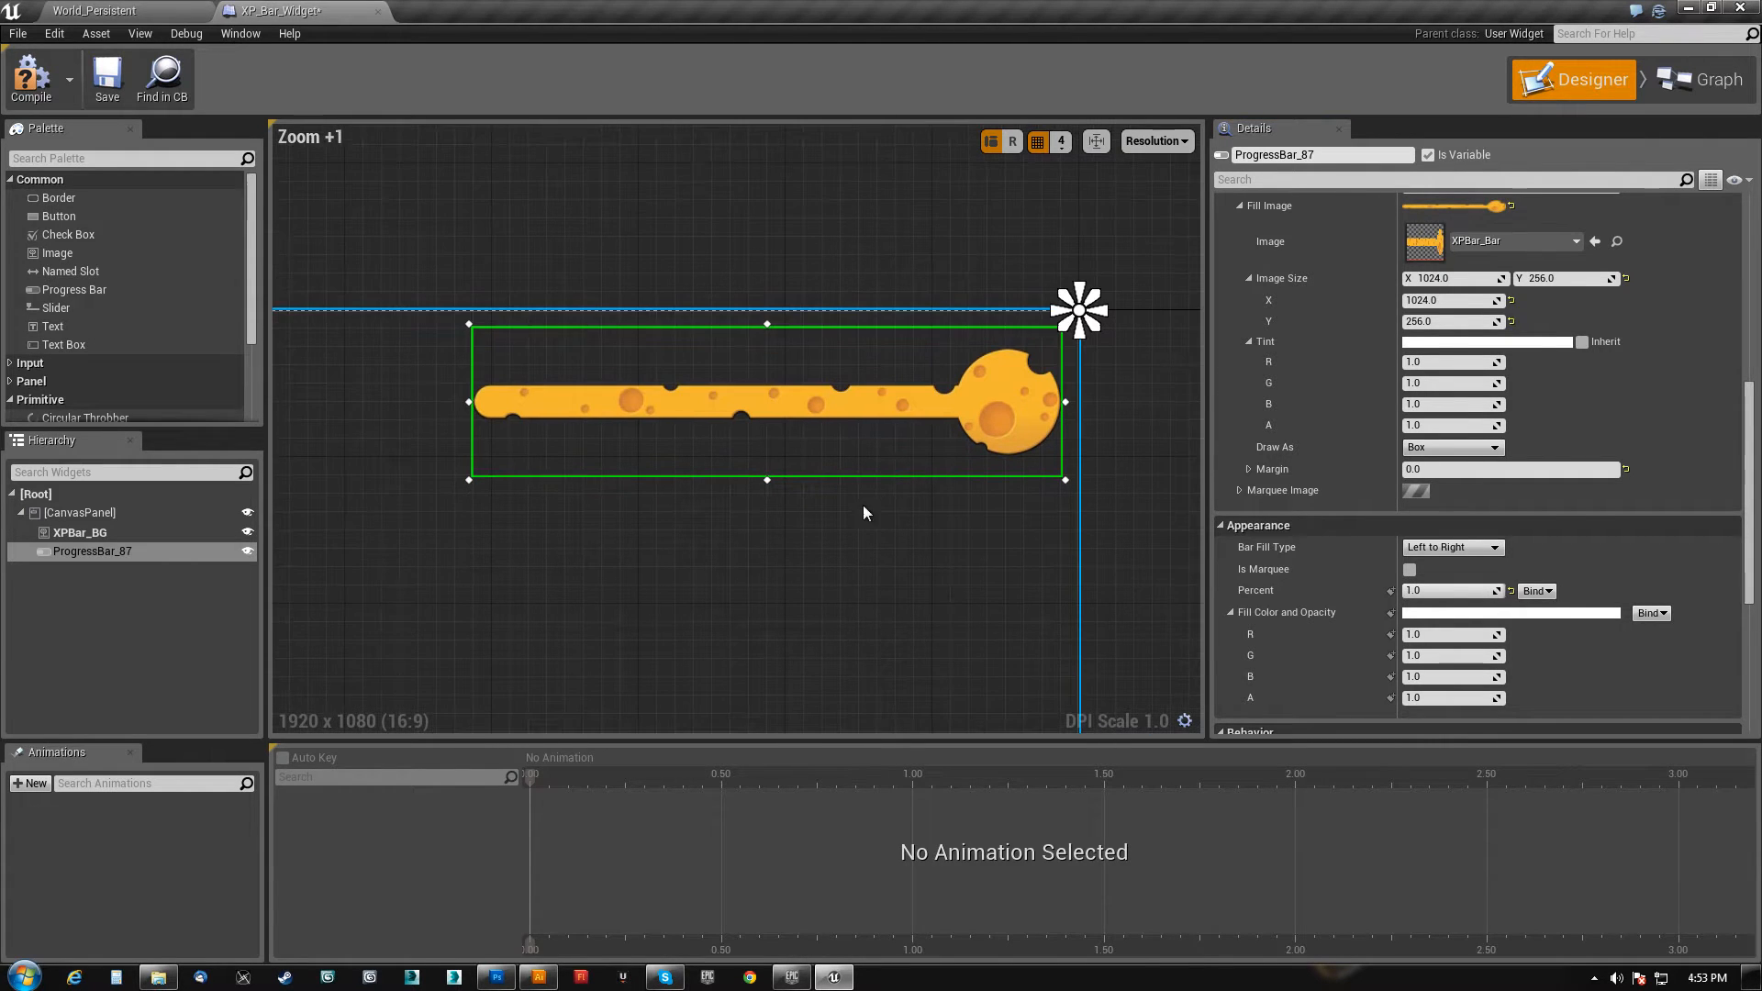
- Preview the progress bar's marquee mode briefly, and copy the XPBar_Bar fill texture into the marquee image
{"action": "left_click", "coordinate": [1412, 570]}
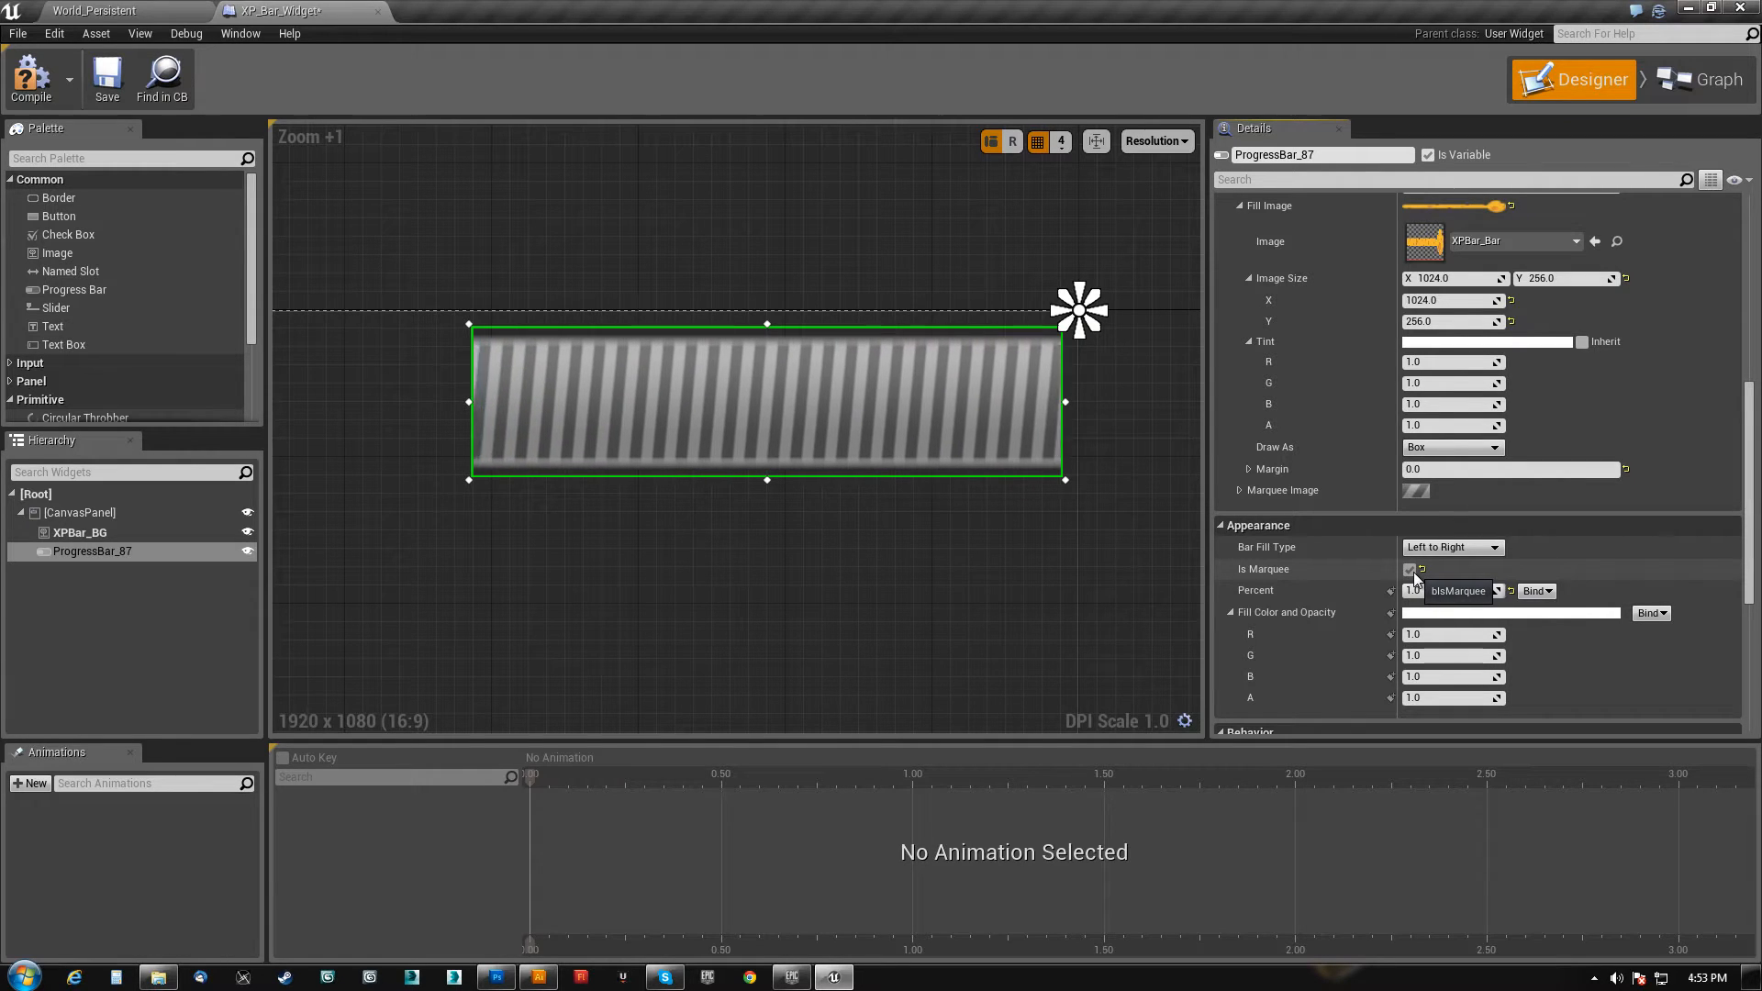
{"action": "left_click", "coordinate": [1411, 570]}
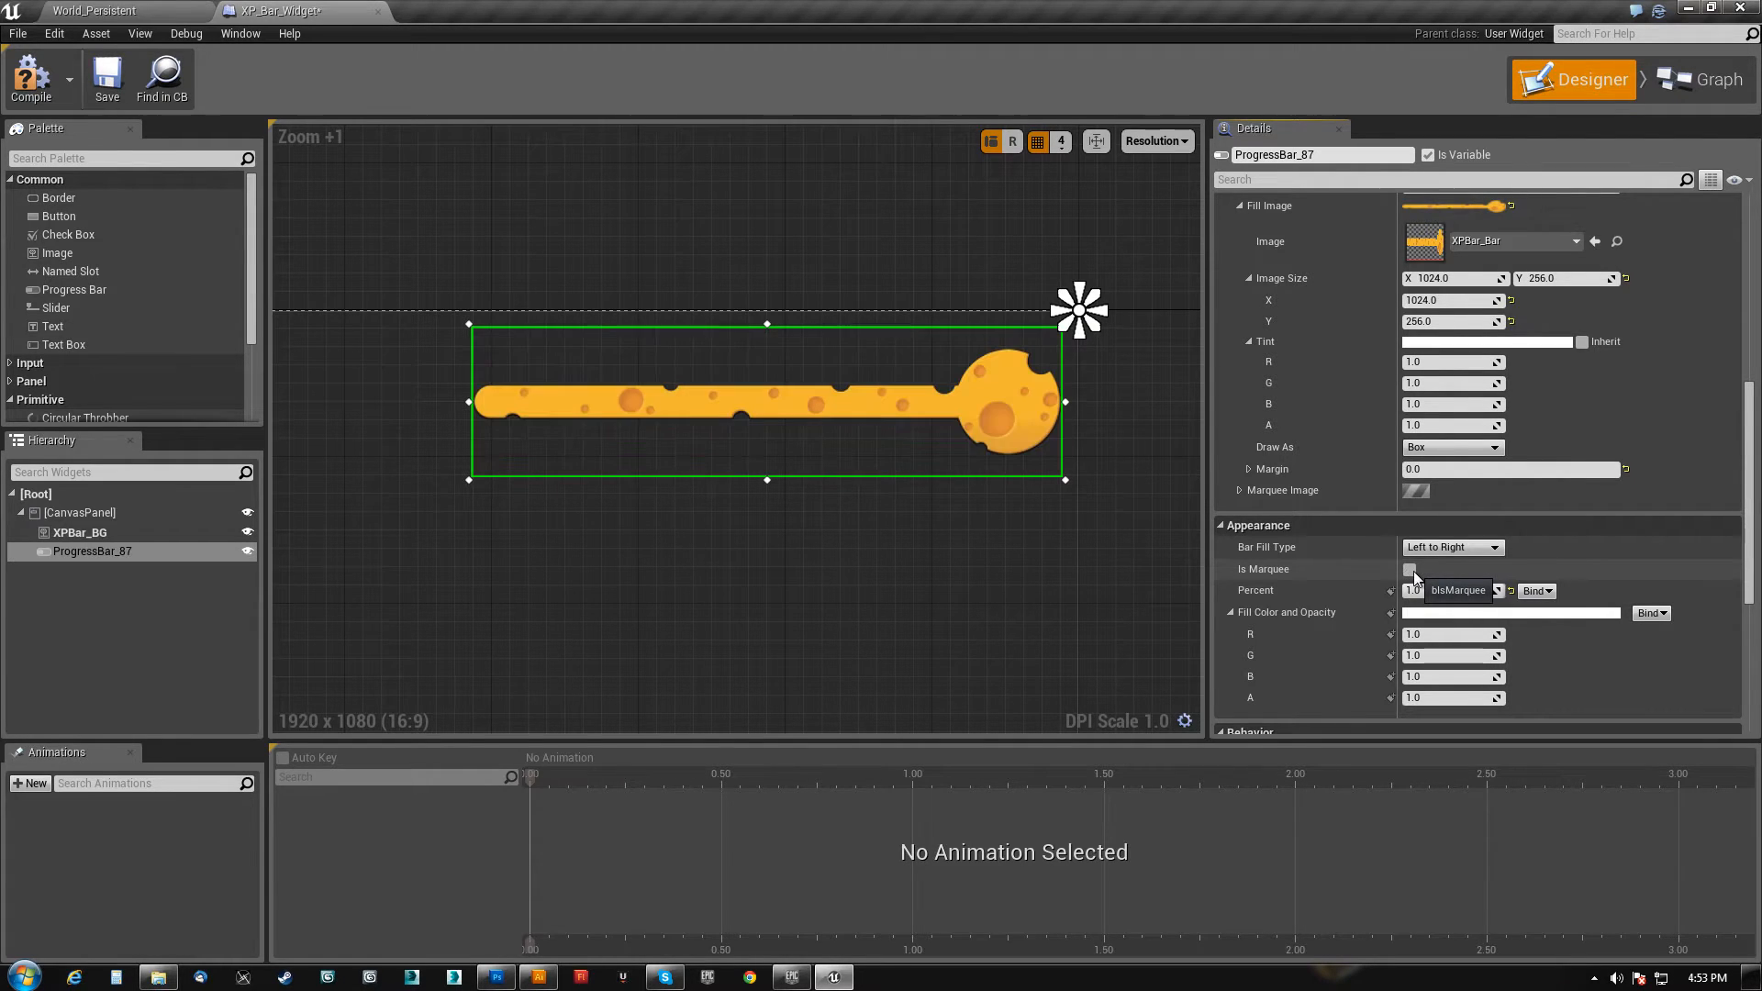
{"action": "left_click", "coordinate": [1242, 490]}
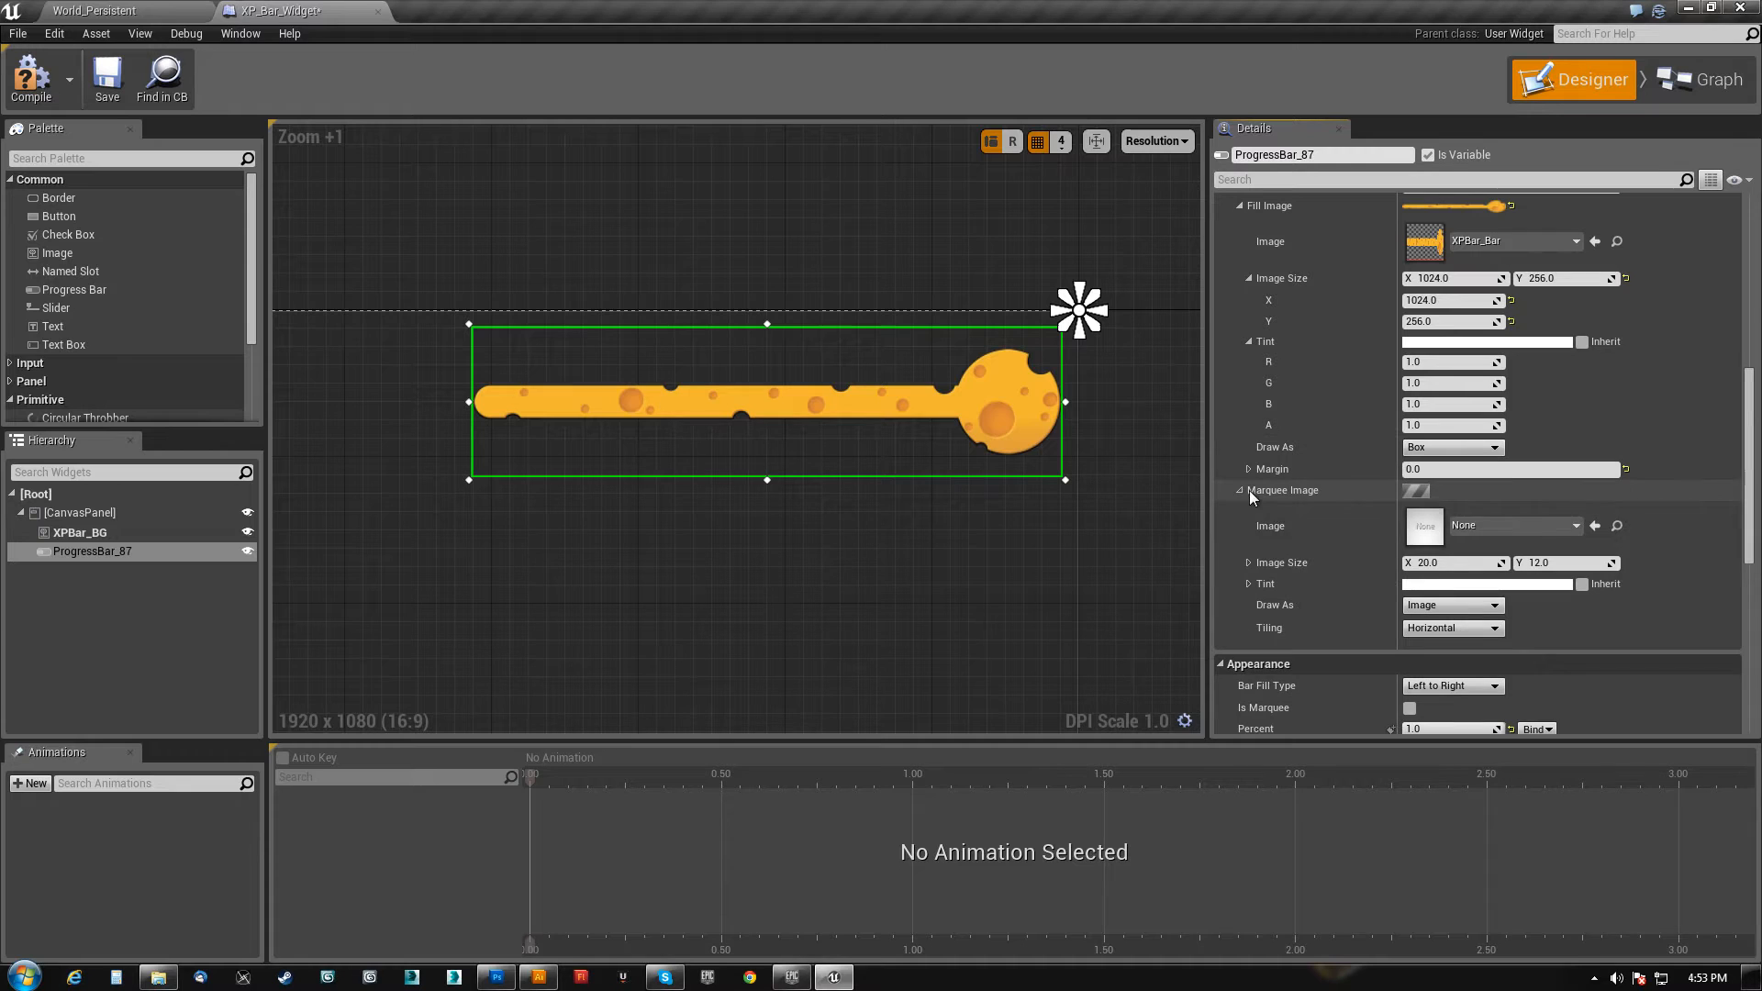
{"action": "left_click", "coordinate": [1577, 242]}
{"action": "left_click", "coordinate": [1494, 362]}
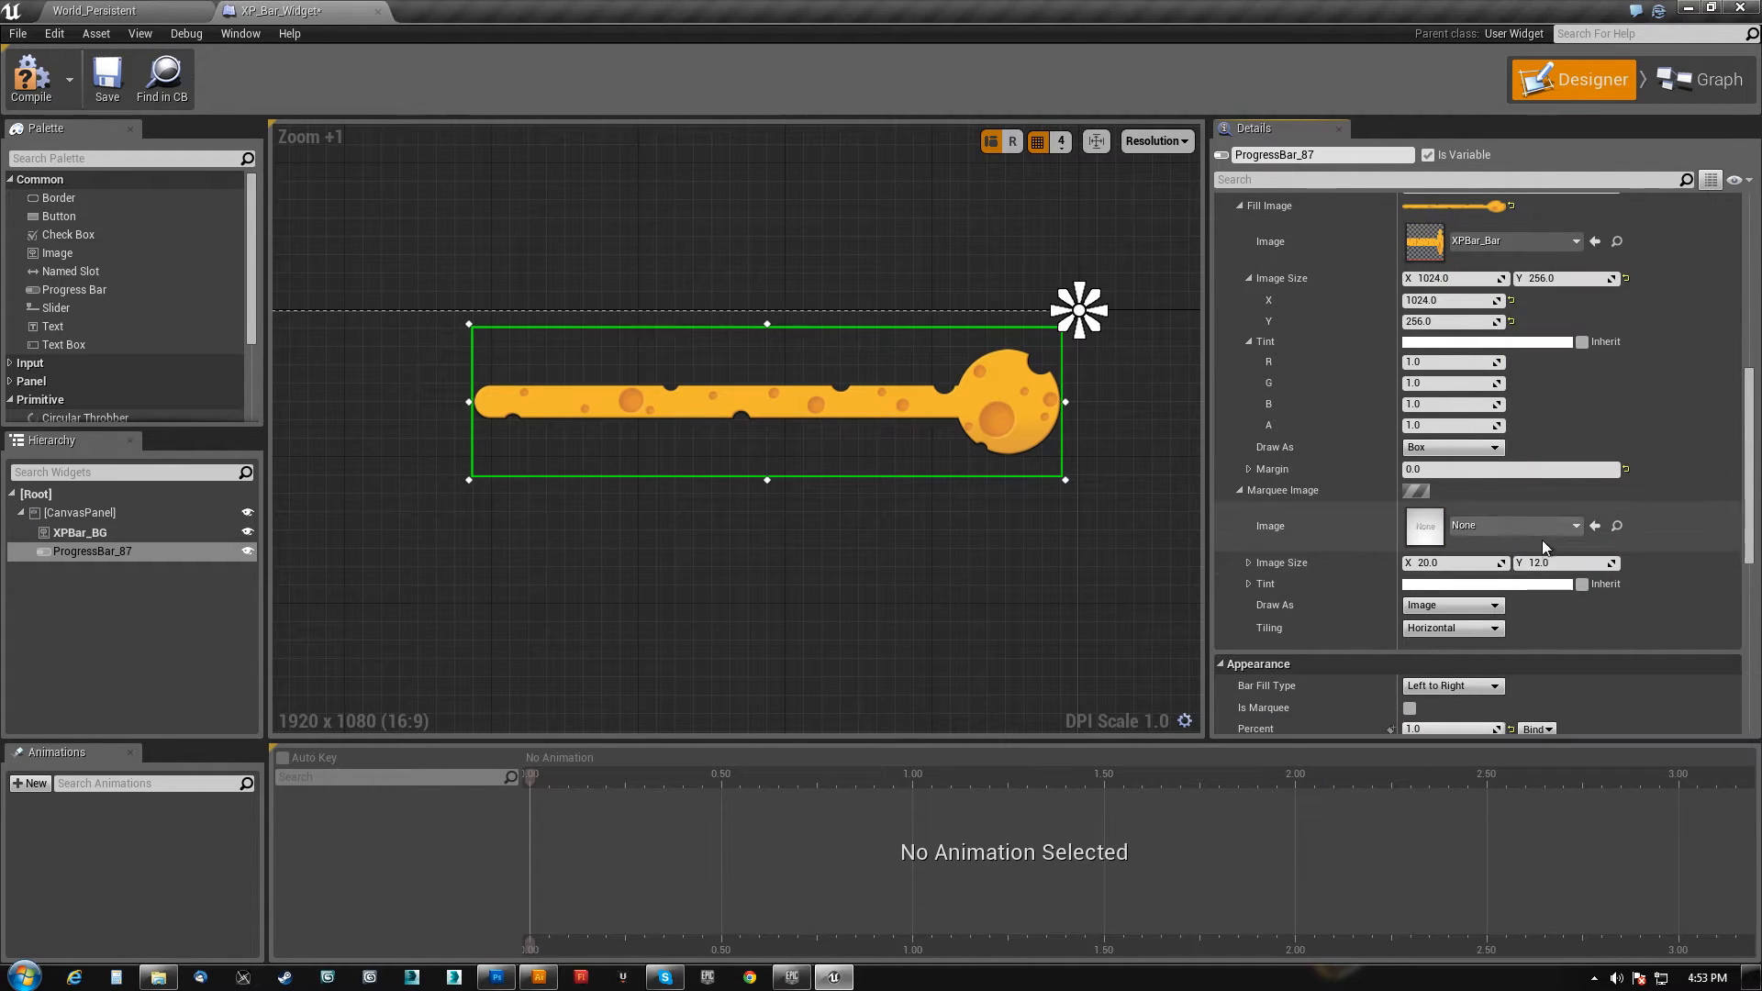
{"action": "left_click", "coordinate": [1564, 531]}
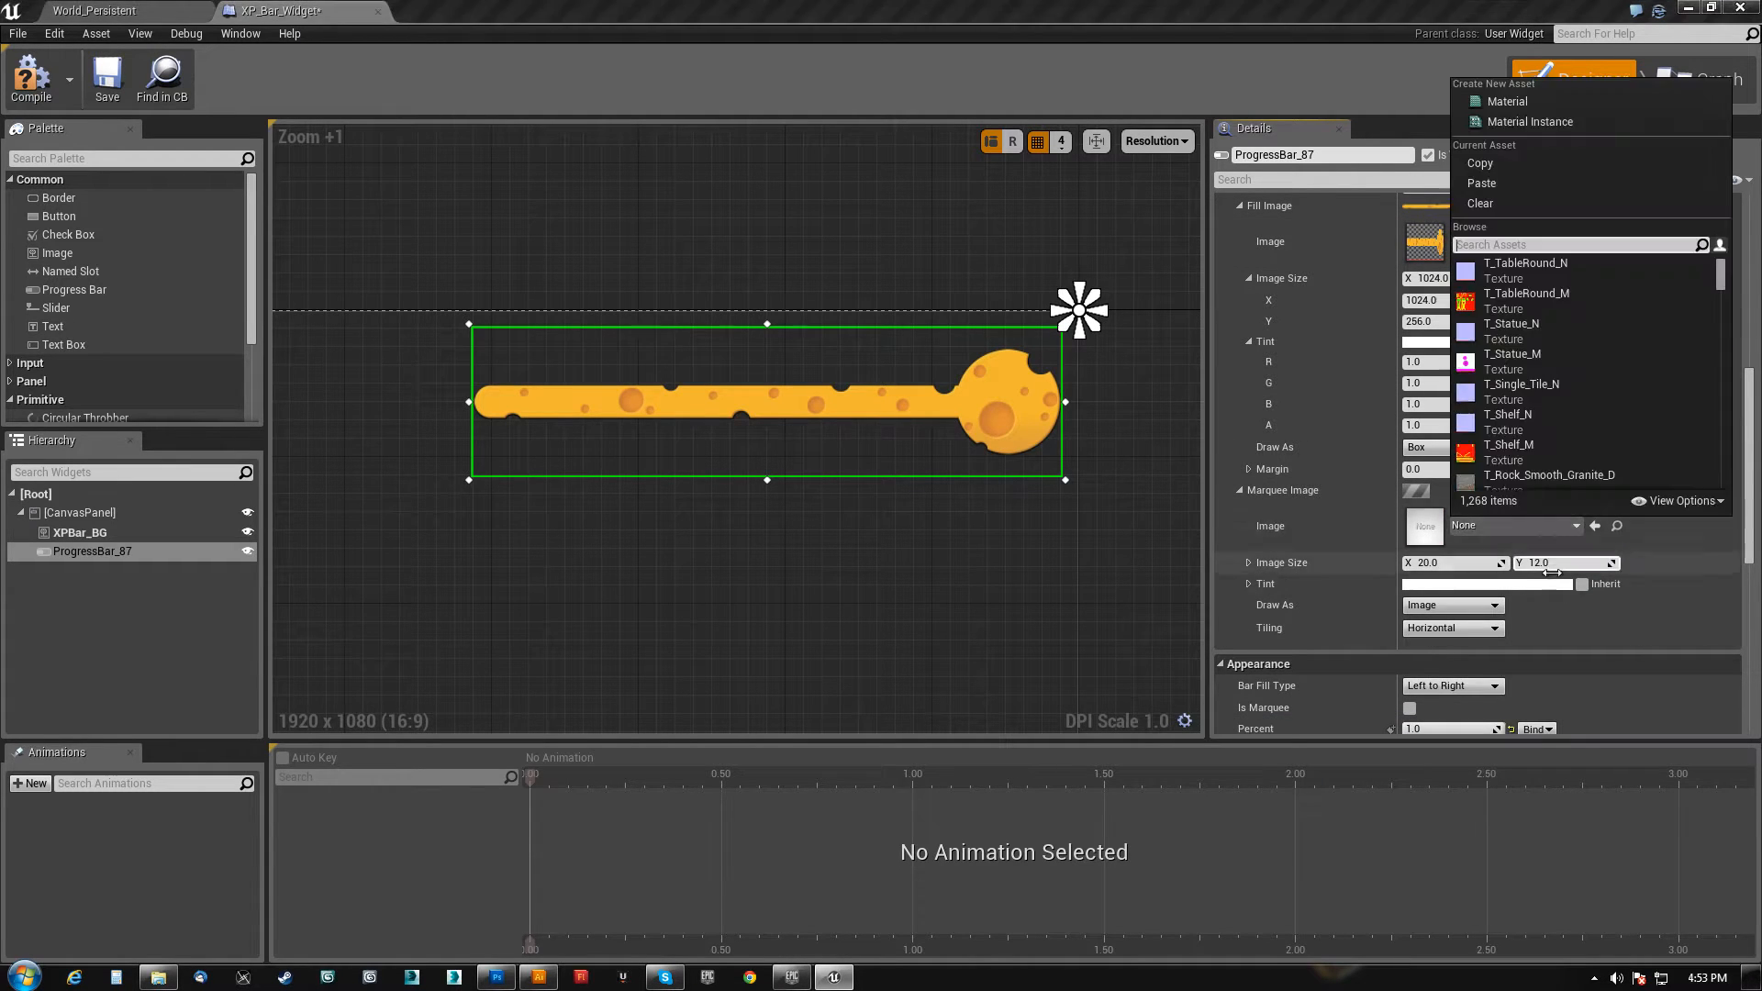
{"action": "left_click", "coordinate": [1489, 195]}
{"action": "scroll", "coordinate": [1396, 666], "scroll_direction": "down", "scroll_amount": 1}
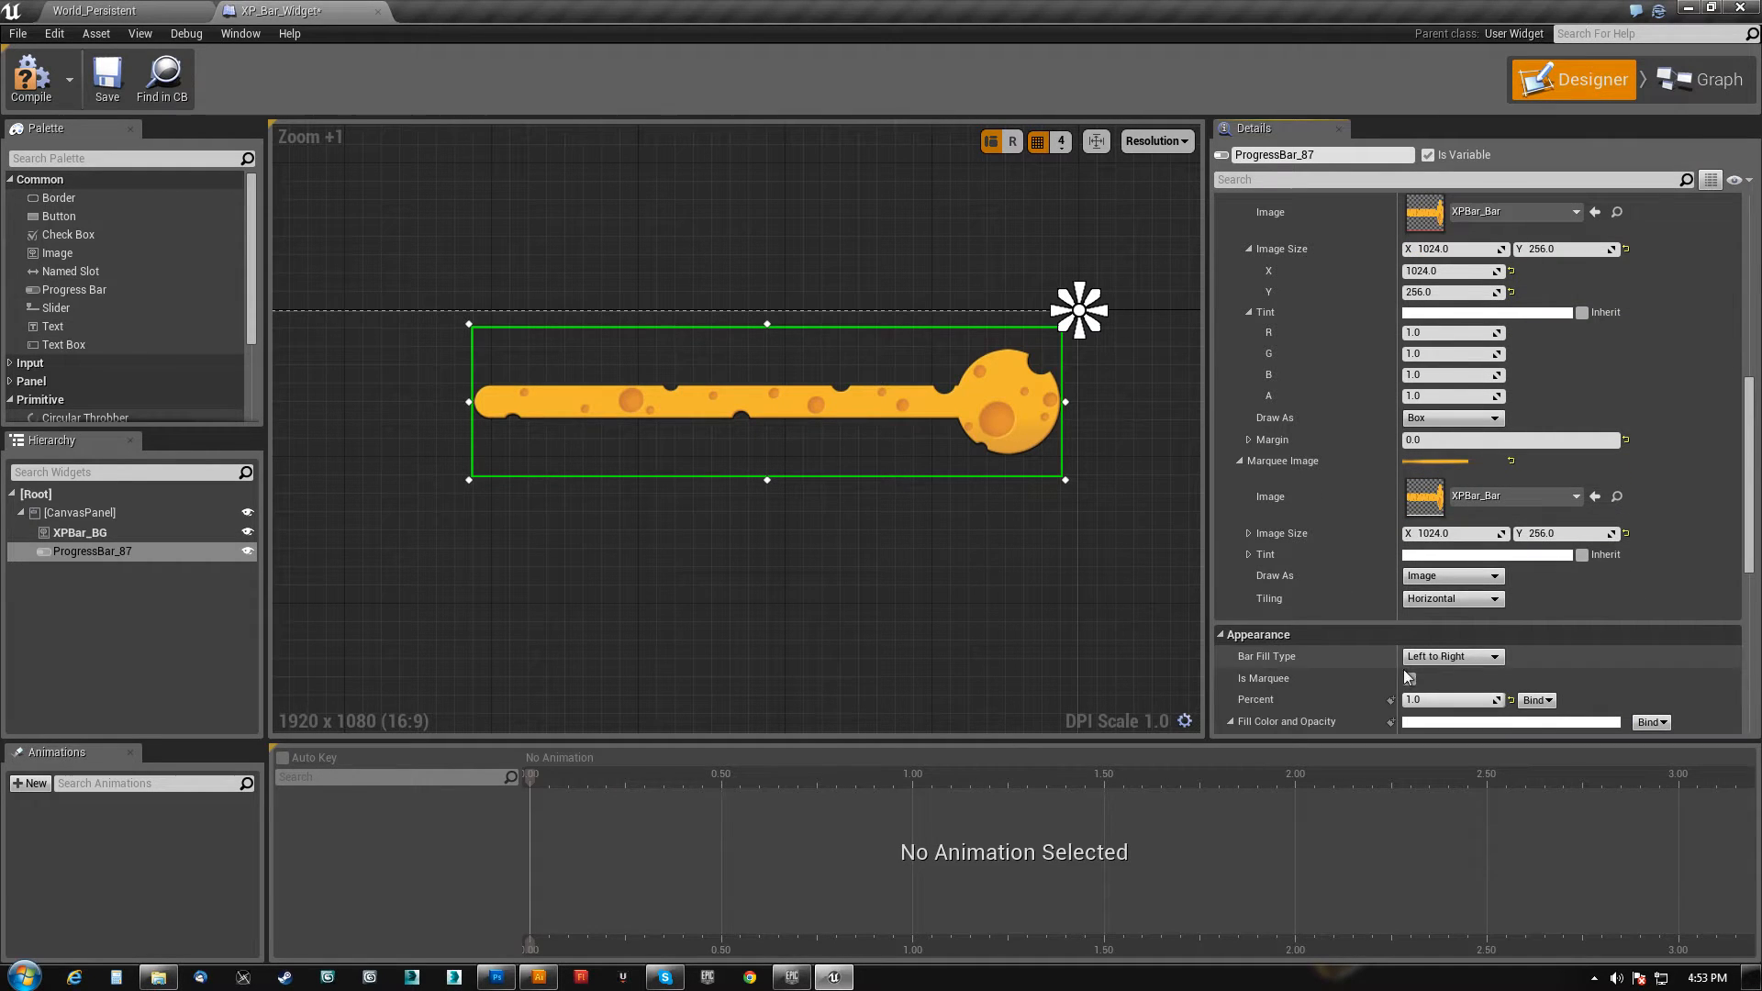
- Turn on Is Marquee and set the marquee image's tiling to No Tile
{"action": "left_click", "coordinate": [1410, 679]}
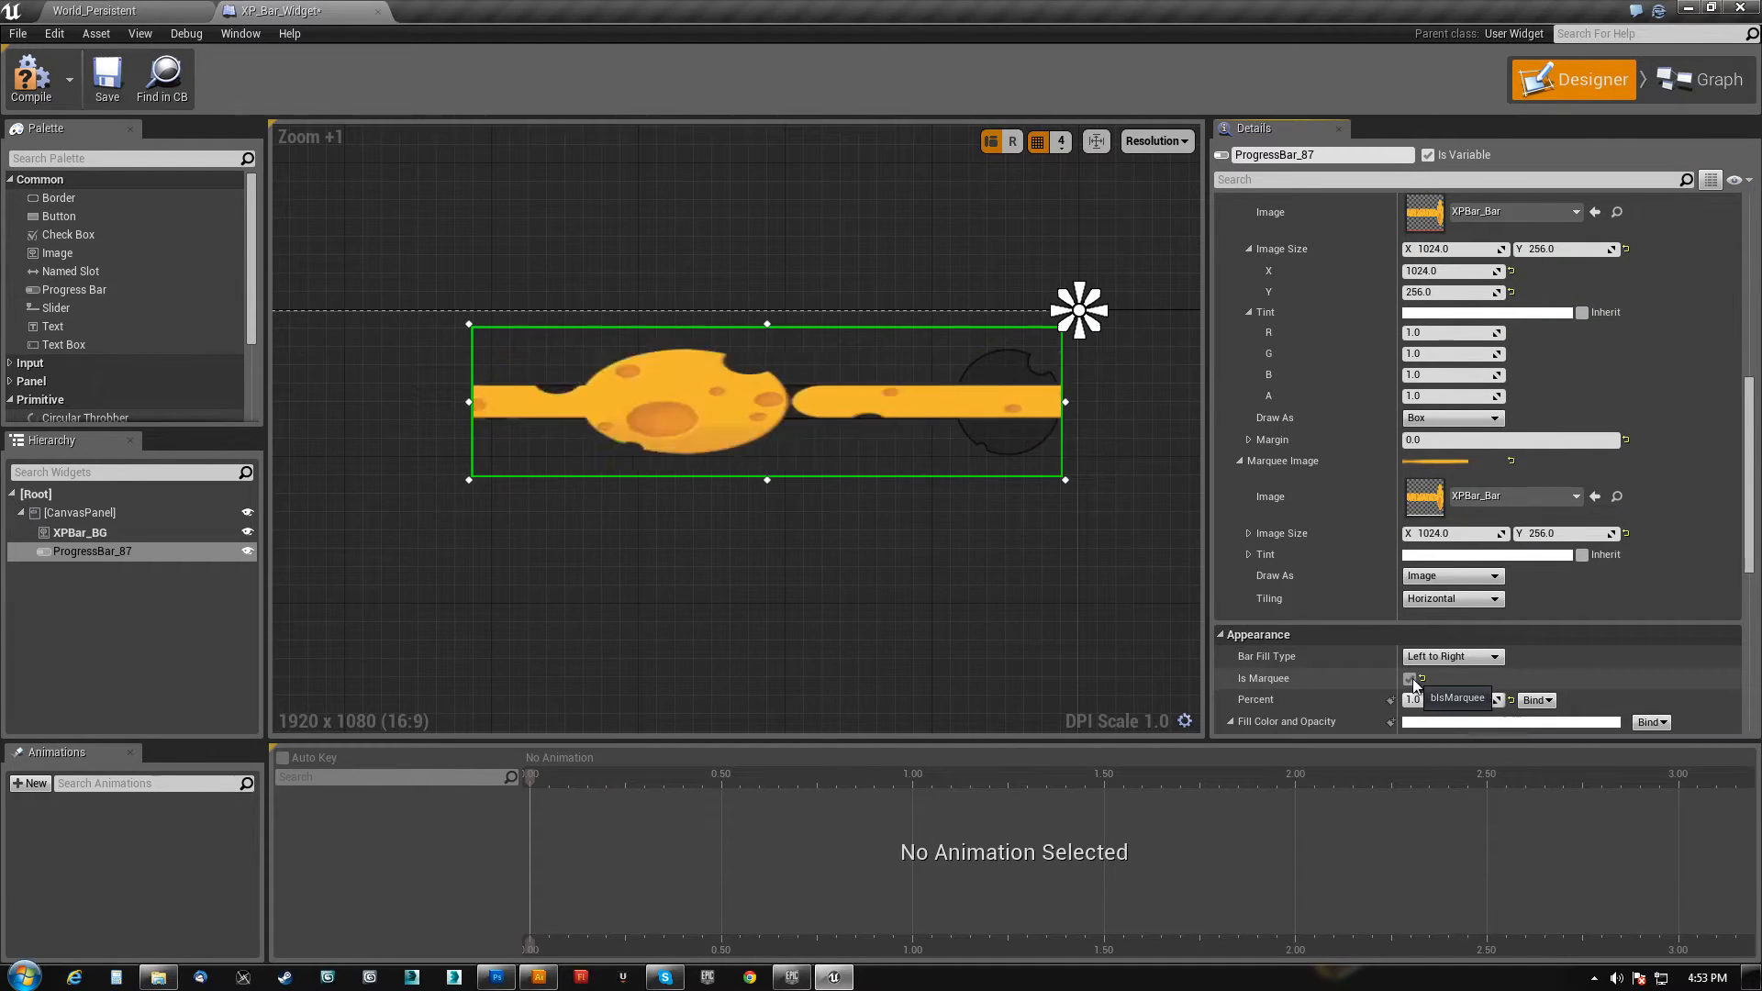
{"action": "scroll", "coordinate": [1415, 679], "scroll_direction": "down", "scroll_amount": 2}
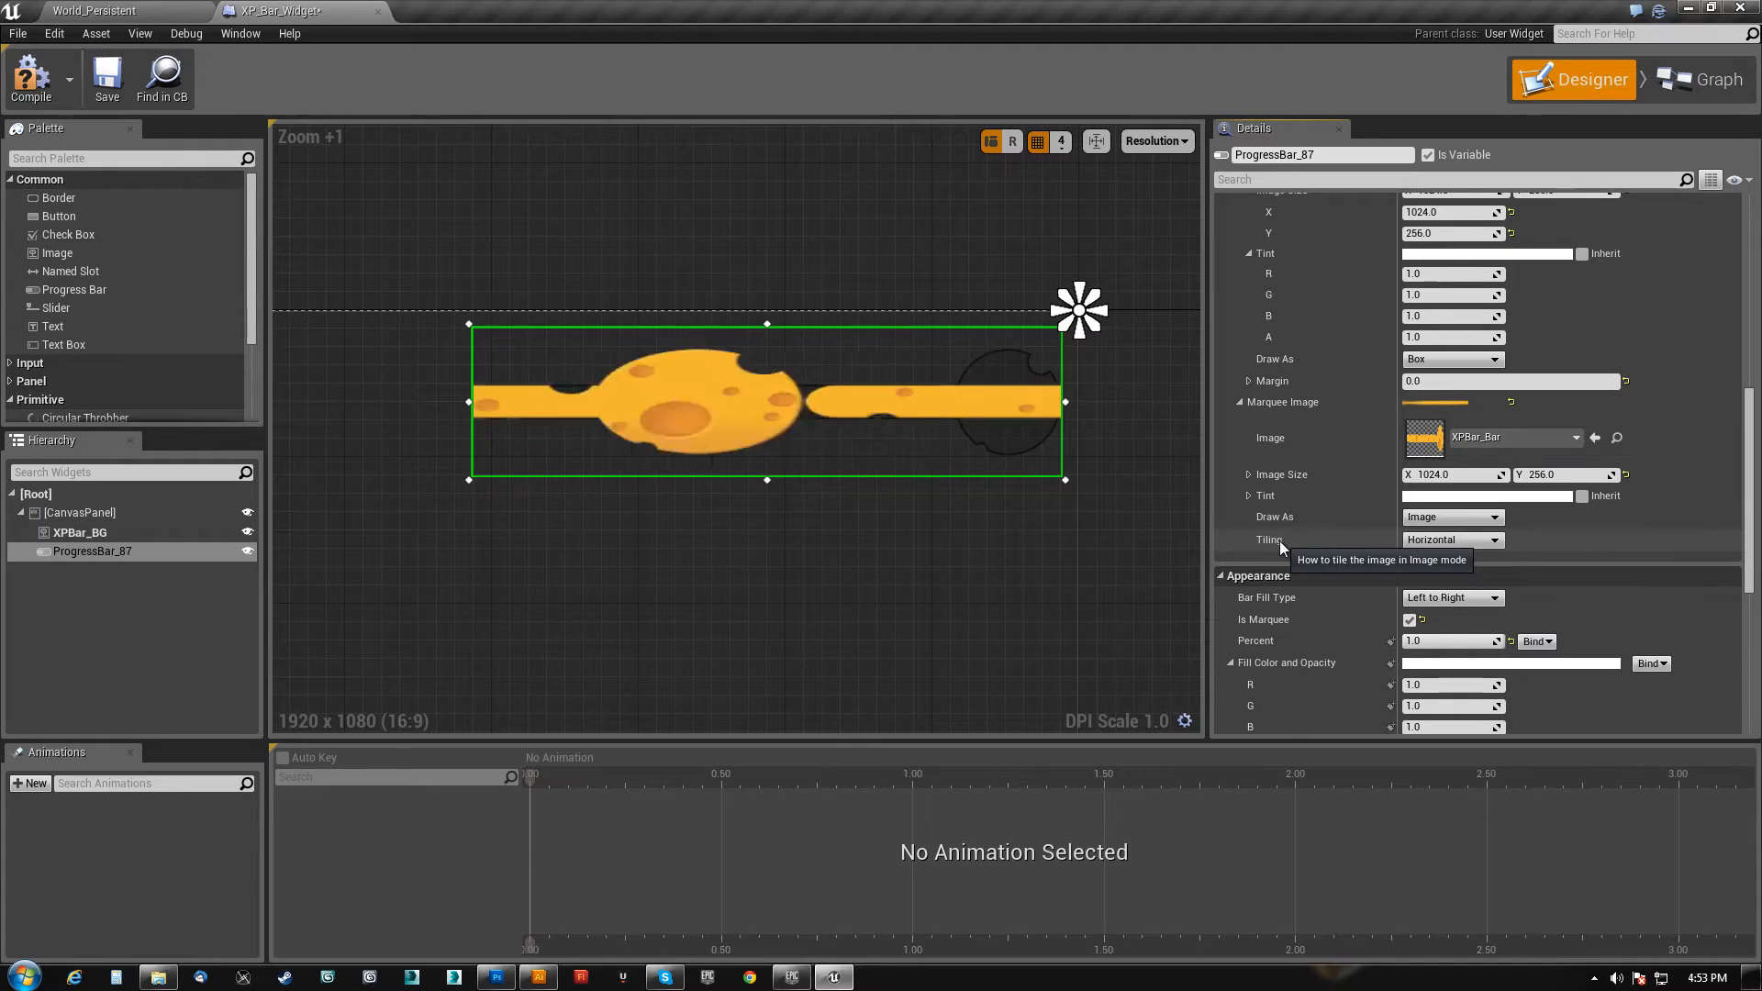
{"action": "left_click", "coordinate": [1453, 539]}
{"action": "left_click", "coordinate": [1450, 558]}
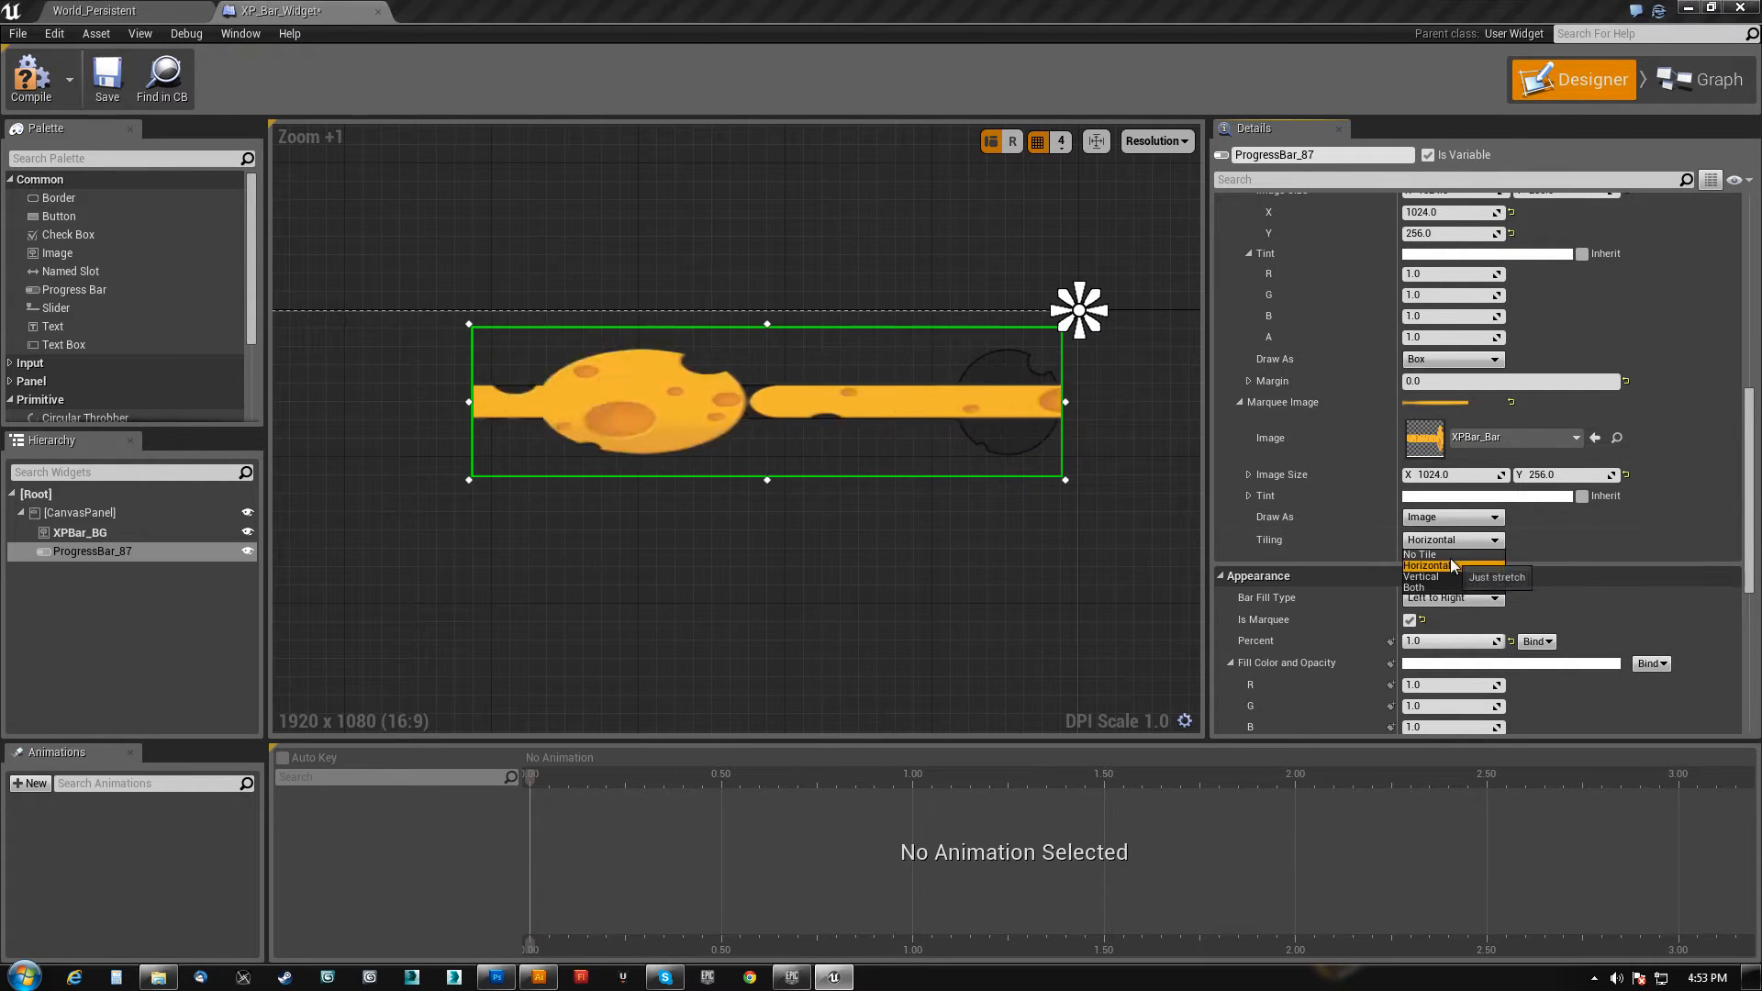
- Try Vertical and Both tiling for the marquee image, and return it to No Tile
{"action": "left_click", "coordinate": [1452, 540]}
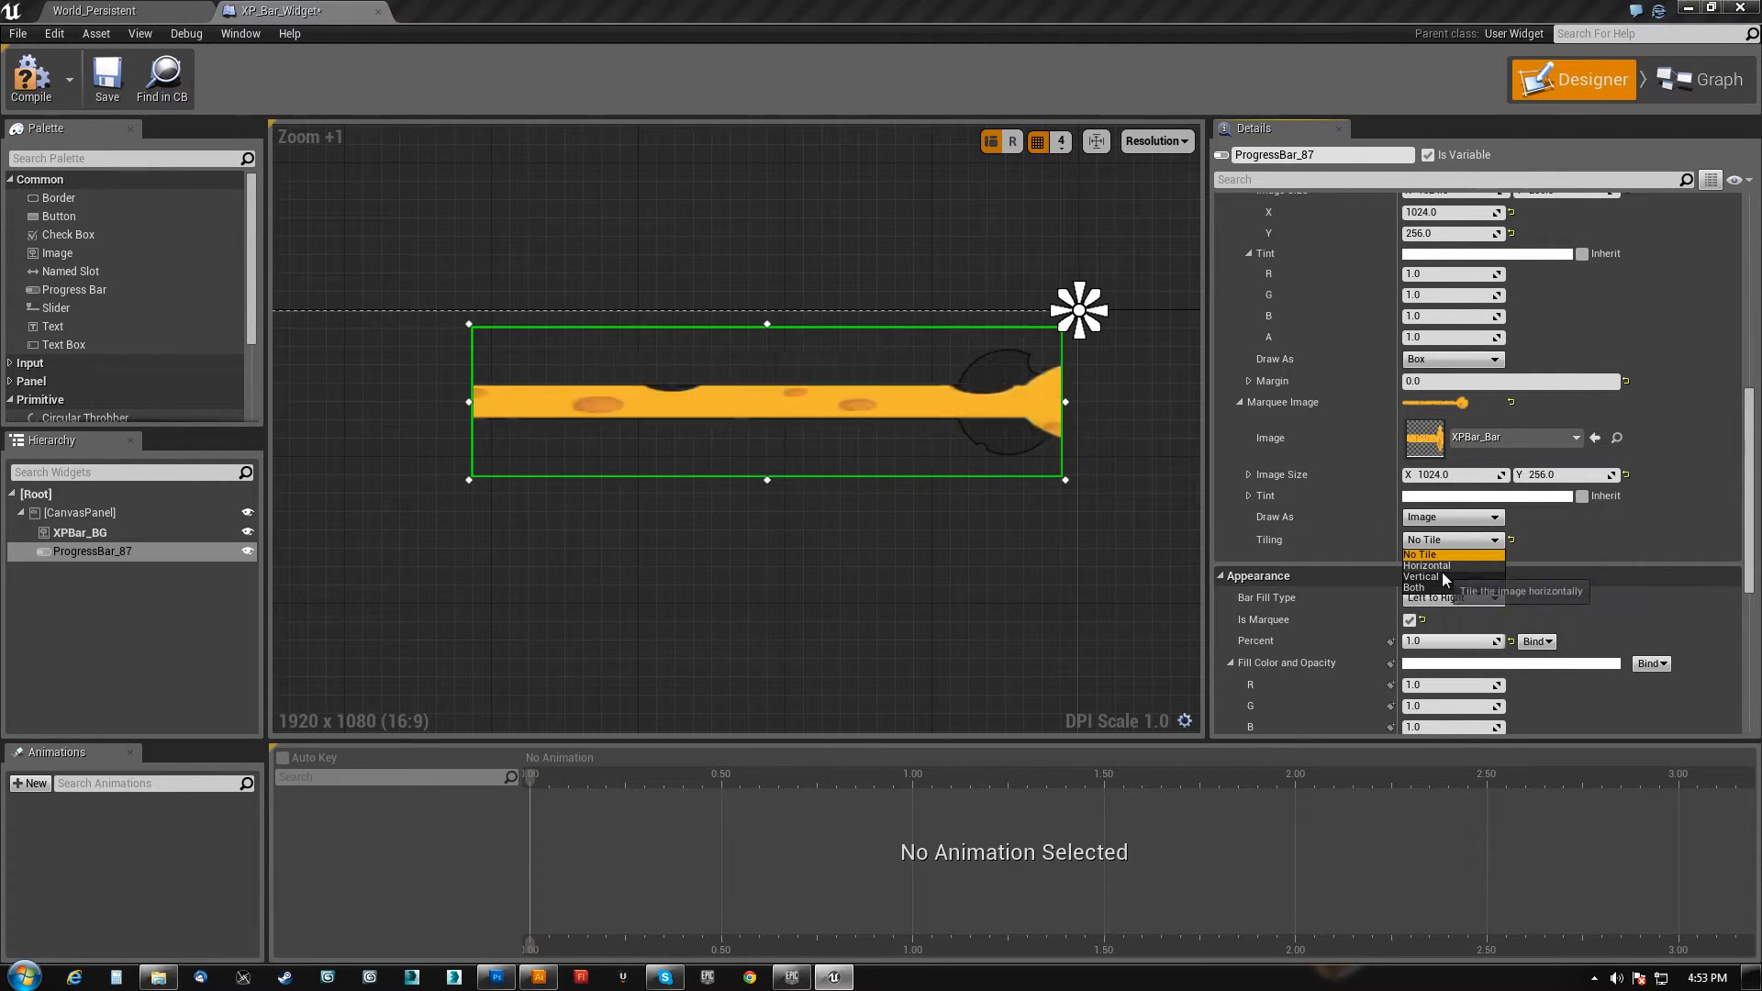
{"action": "left_click", "coordinate": [1440, 573]}
{"action": "left_click", "coordinate": [1445, 544]}
{"action": "left_click", "coordinate": [1440, 576]}
{"action": "left_click", "coordinate": [1449, 540]}
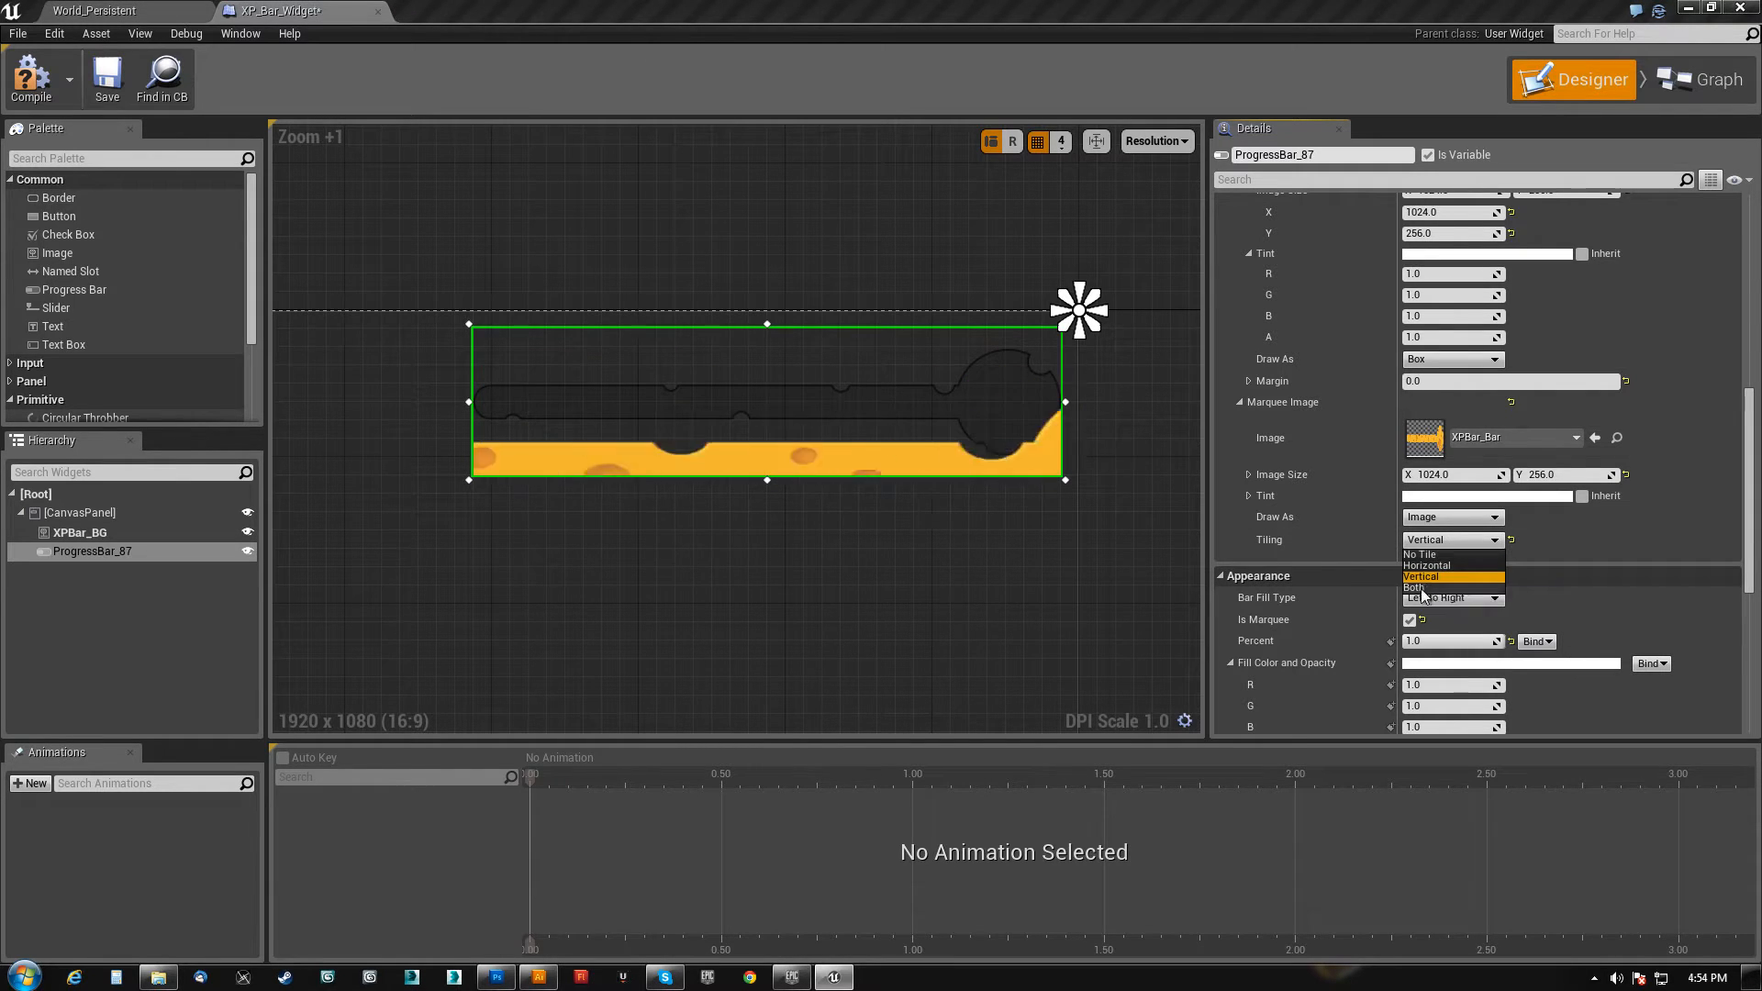
{"action": "left_click", "coordinate": [1419, 587]}
{"action": "left_click", "coordinate": [1445, 542]}
{"action": "left_click", "coordinate": [1431, 553]}
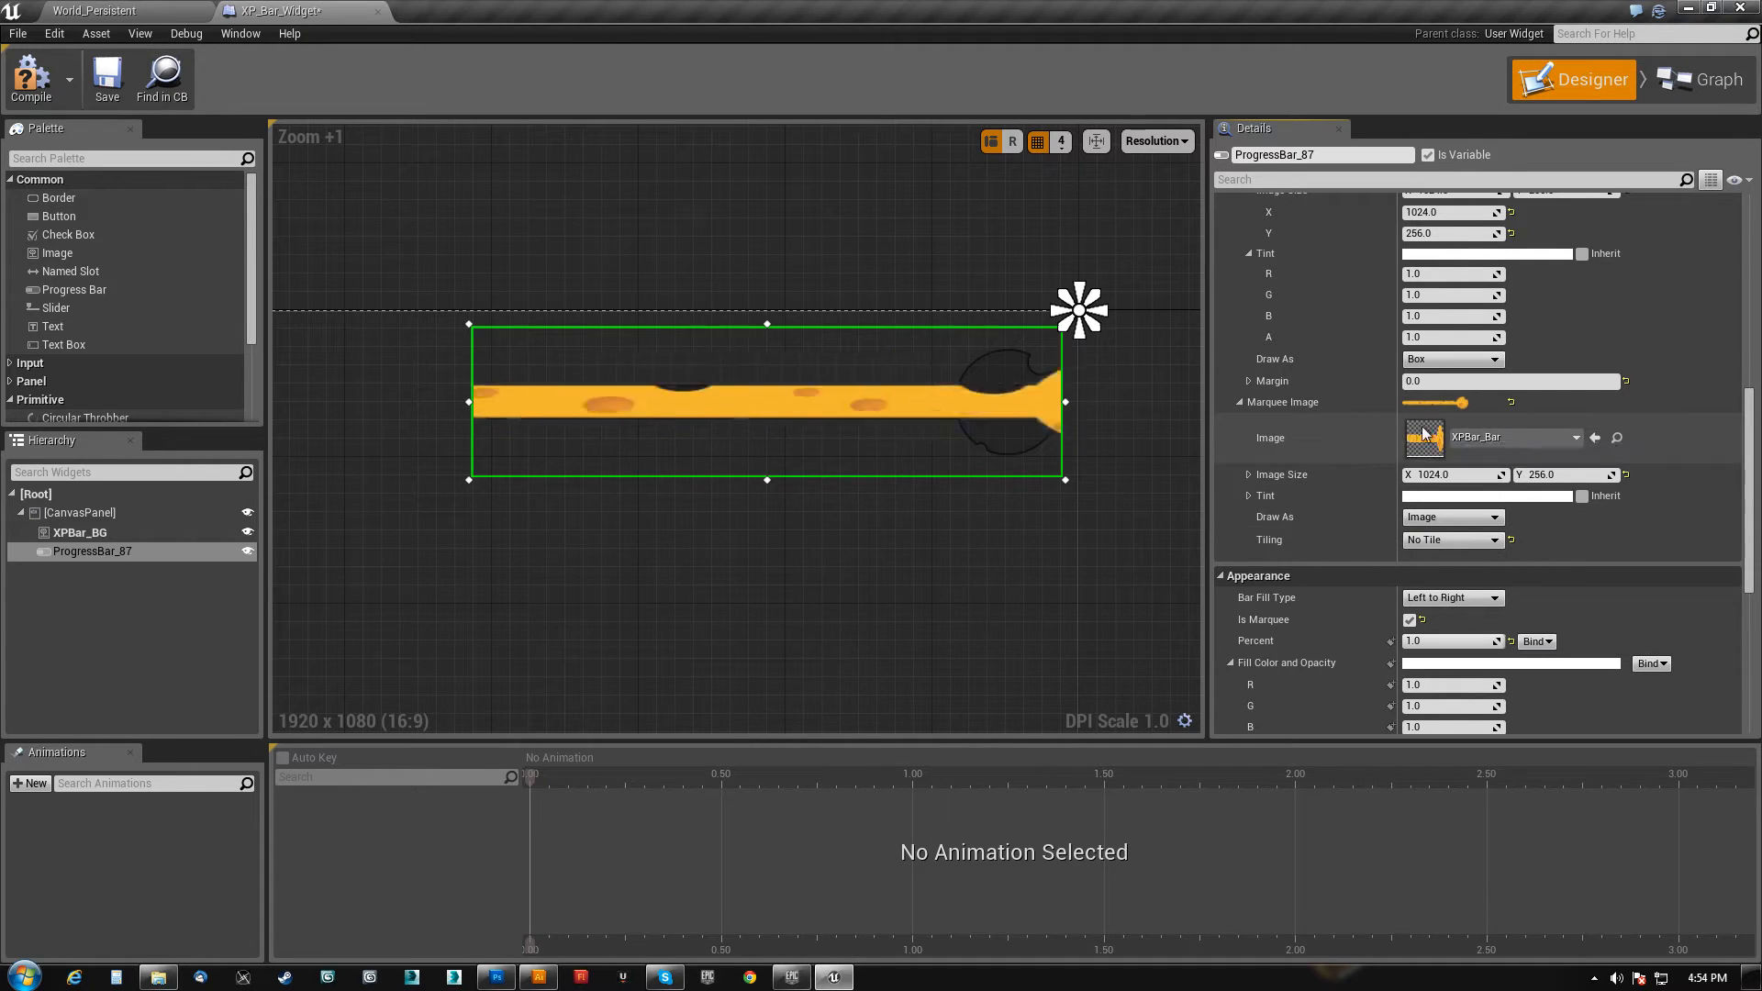
- Turn off Is Marquee for the progress bar and inspect the regular cheese fill up close
{"action": "scroll", "coordinate": [1336, 622], "scroll_direction": "down", "scroll_amount": 3}
{"action": "scroll", "coordinate": [1337, 622], "scroll_direction": "up", "scroll_amount": 1}
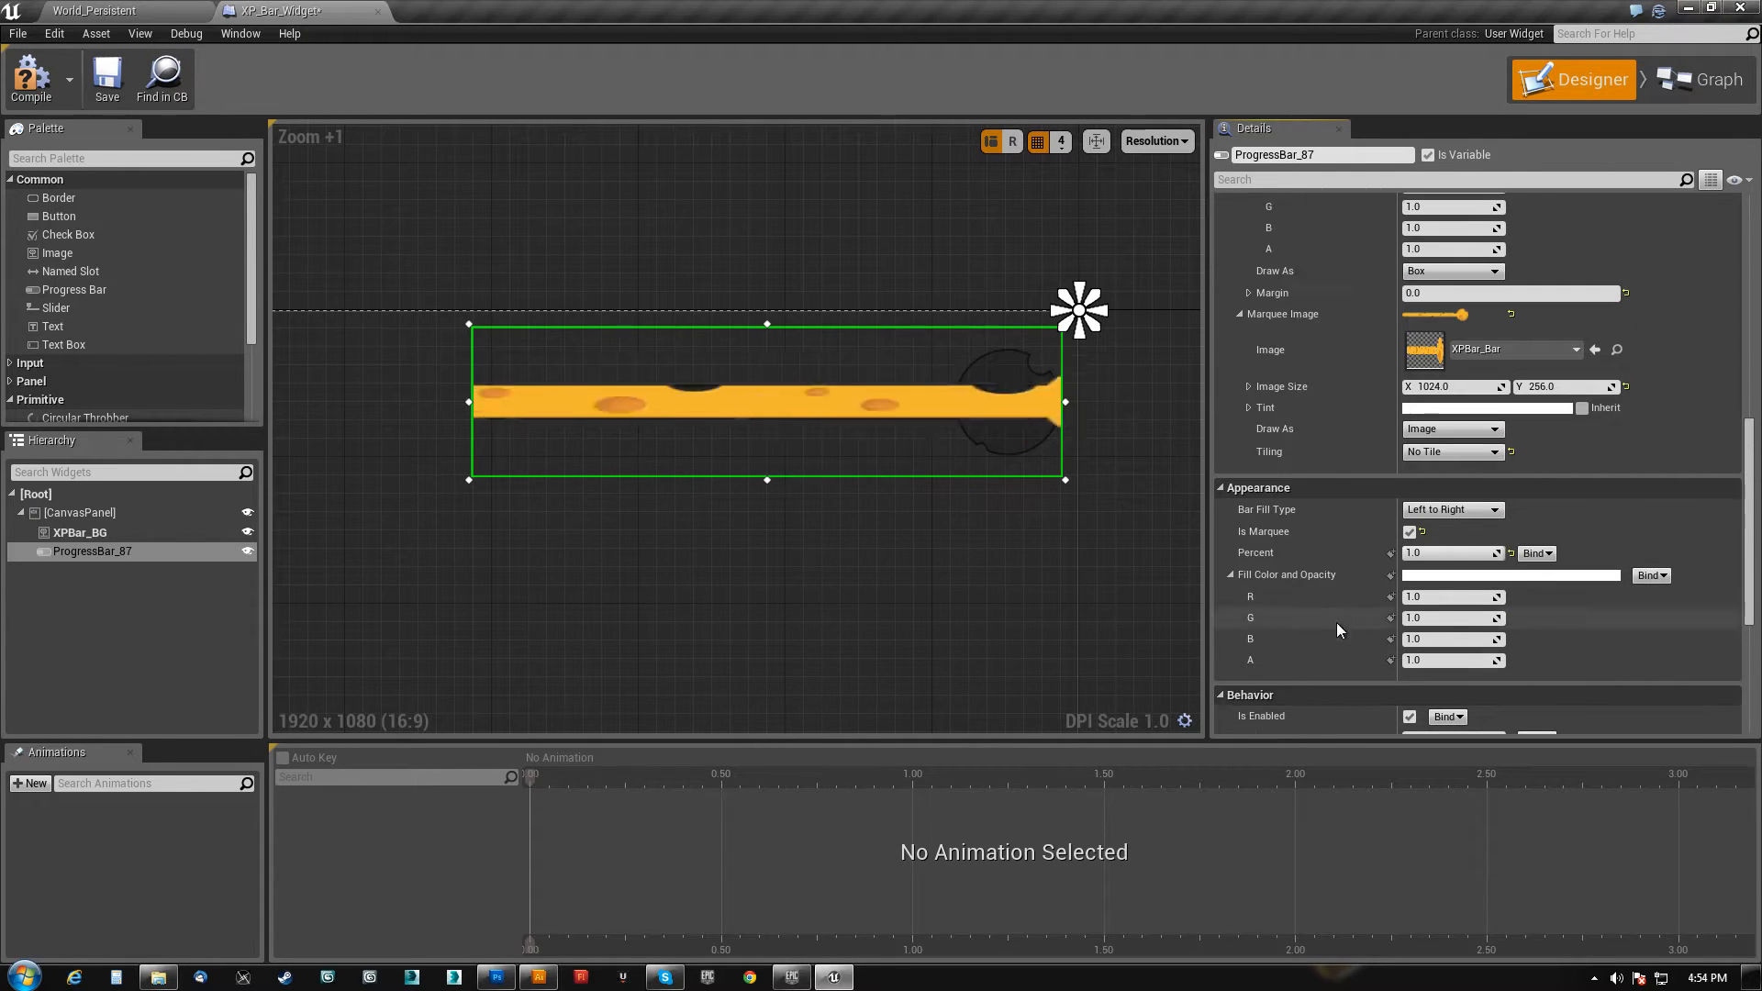
{"action": "left_click", "coordinate": [1410, 531]}
{"action": "scroll", "coordinate": [812, 543], "scroll_direction": "up", "scroll_amount": 9}
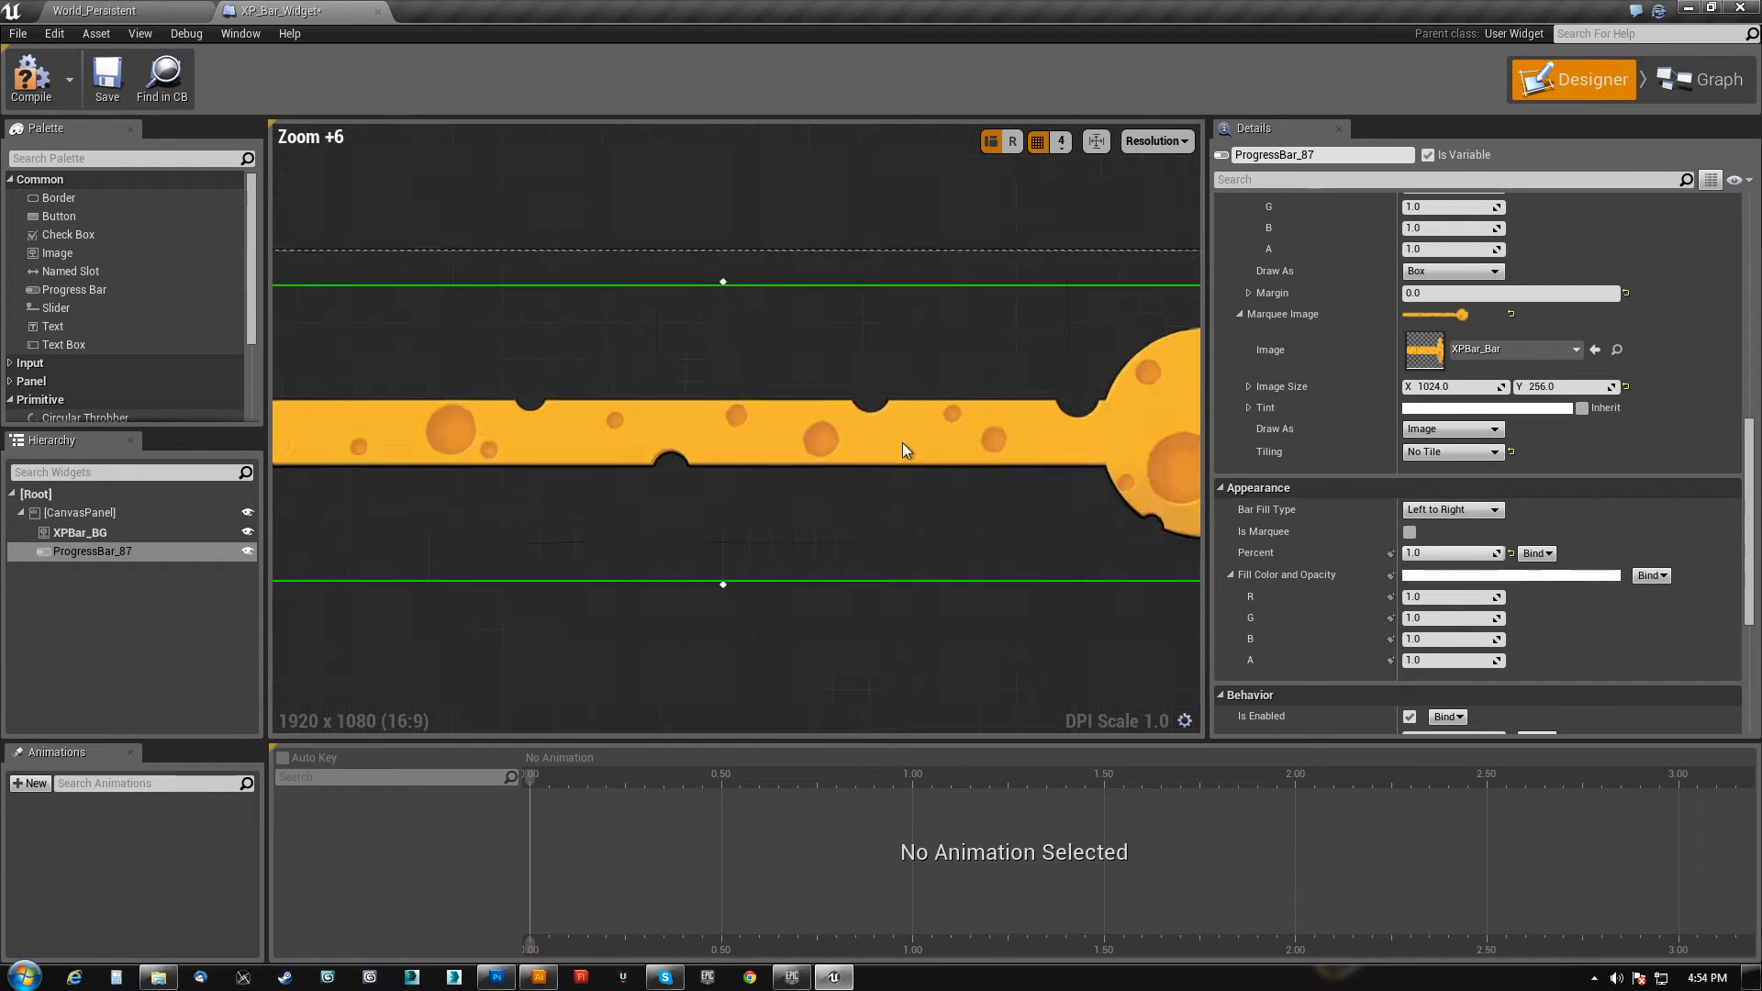
{"action": "right_click_drag", "start_coordinate": [766, 406], "coordinate": [828, 459]}
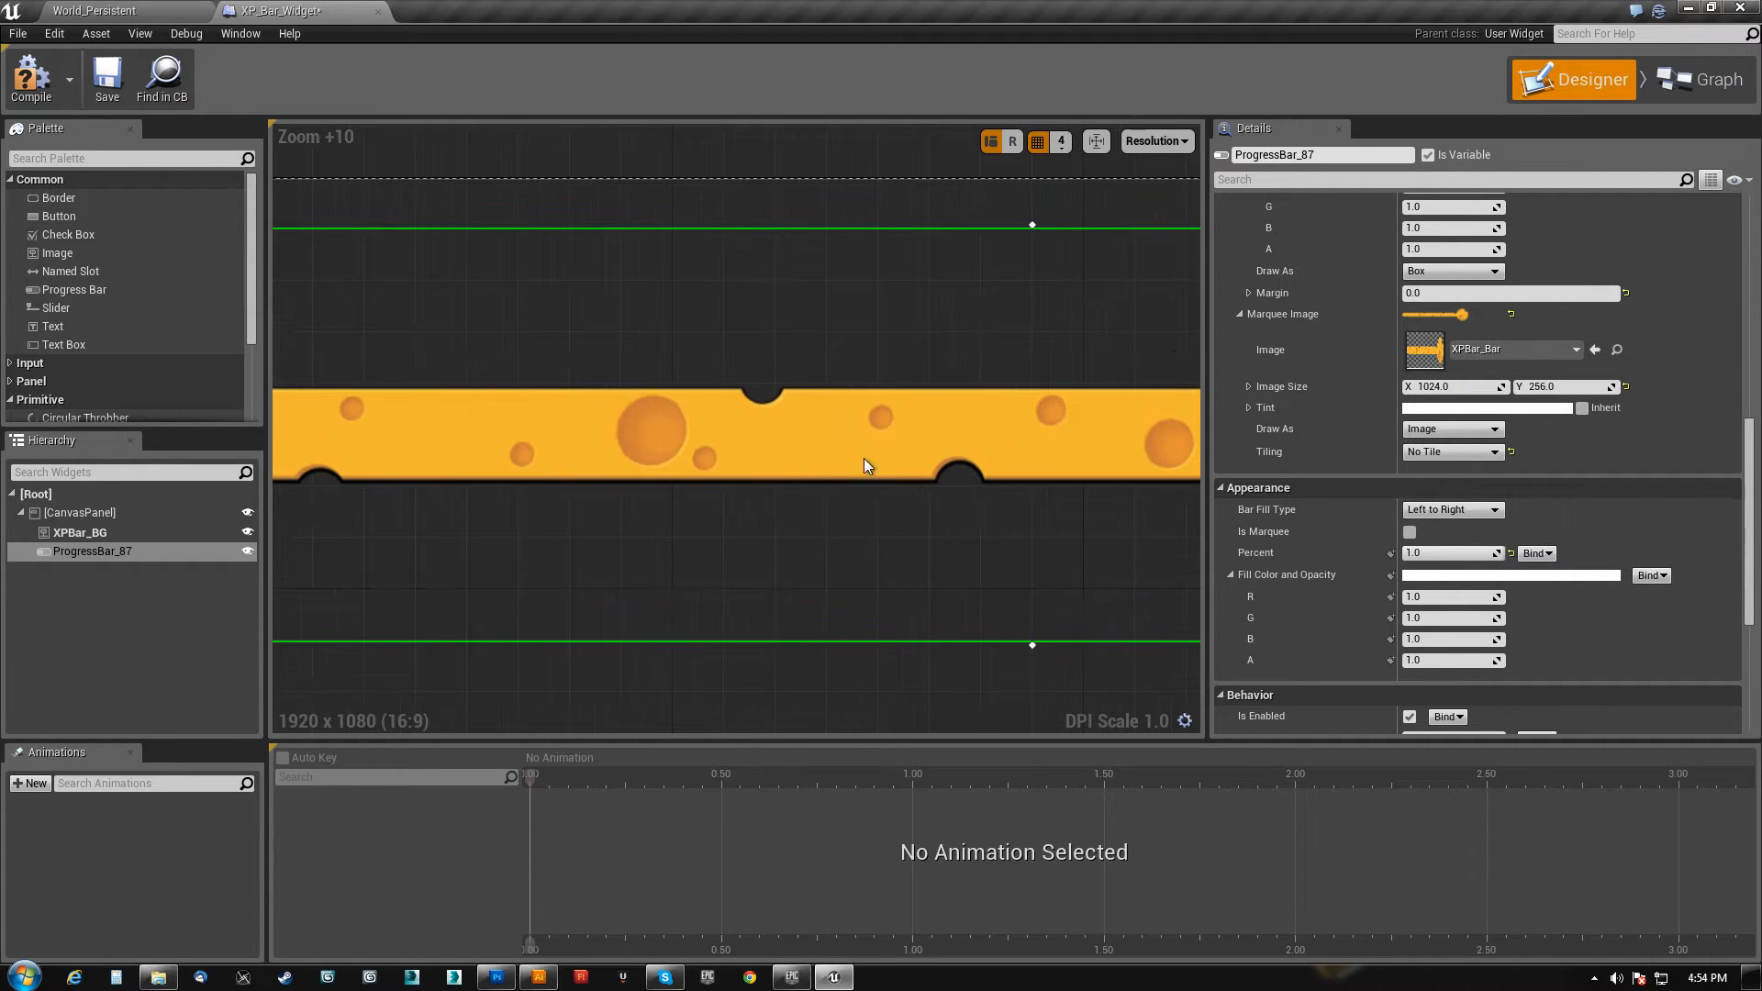
- Compare the slot positions of XPBar_BG and the progress bar, and nudge the progress bar's Position Y to about 16.25
{"action": "scroll", "coordinate": [1441, 415], "scroll_direction": "up", "scroll_amount": 5}
{"action": "scroll", "coordinate": [1440, 415], "scroll_direction": "up", "scroll_amount": 5}
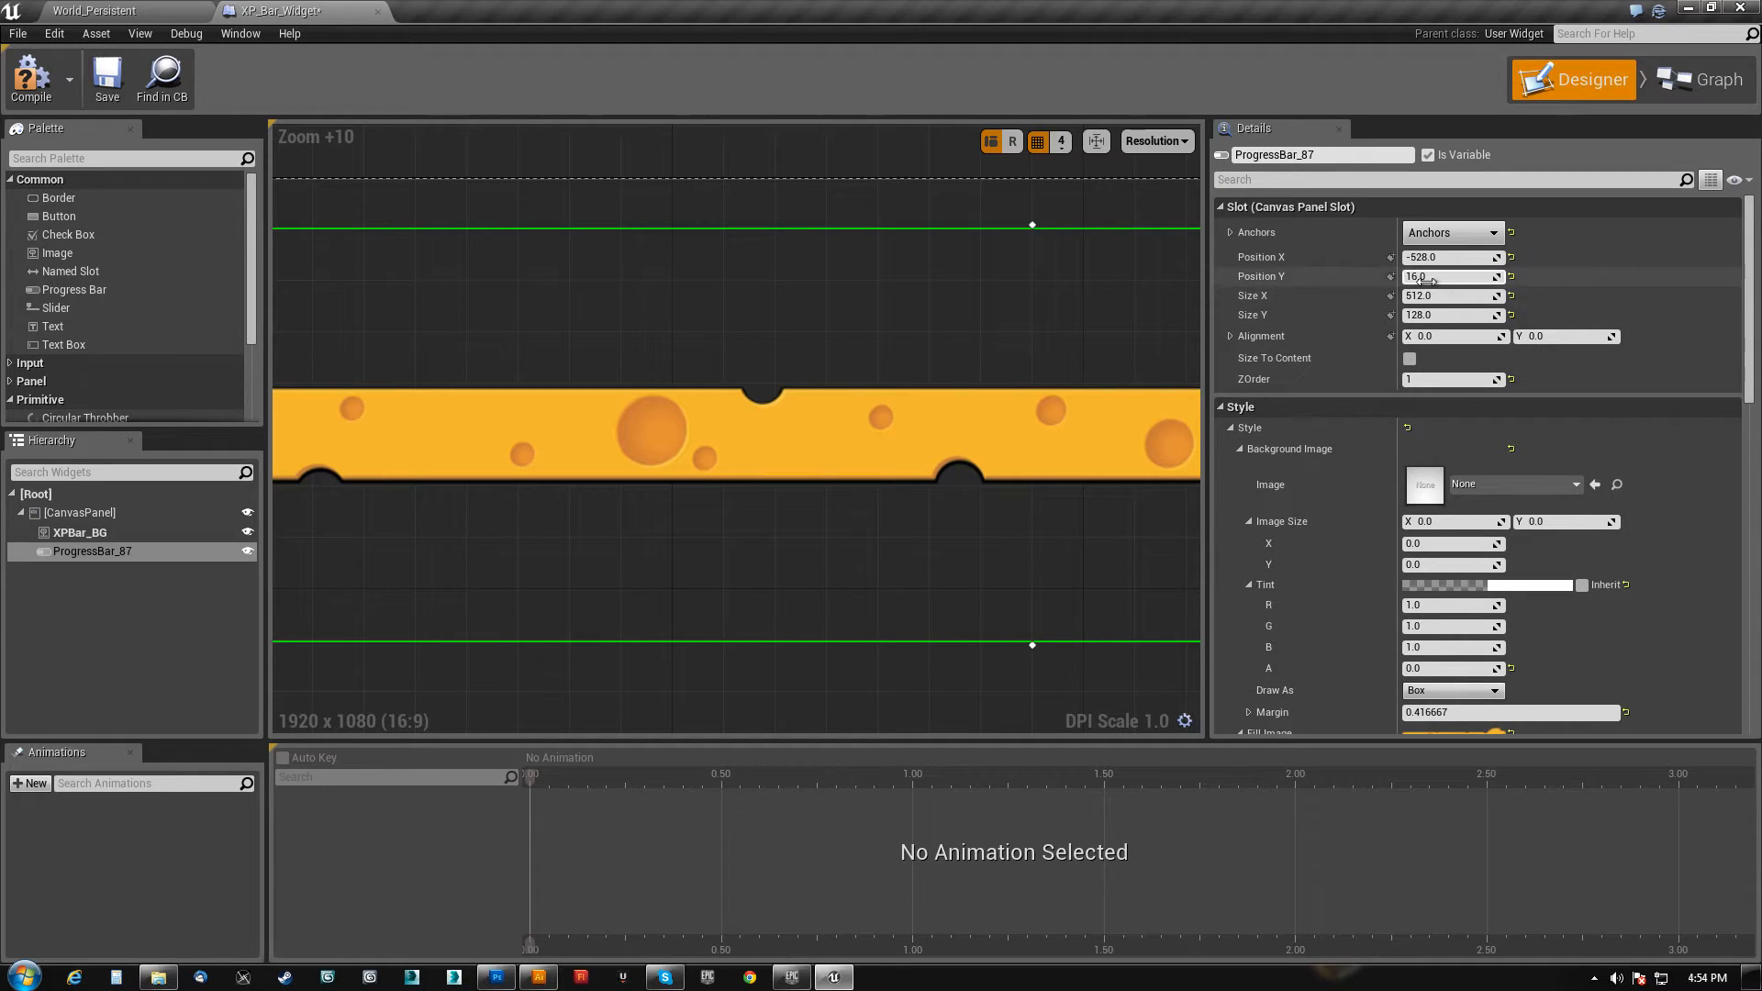
{"action": "left_click", "coordinate": [80, 532]}
{"action": "left_click", "coordinate": [1424, 277]}
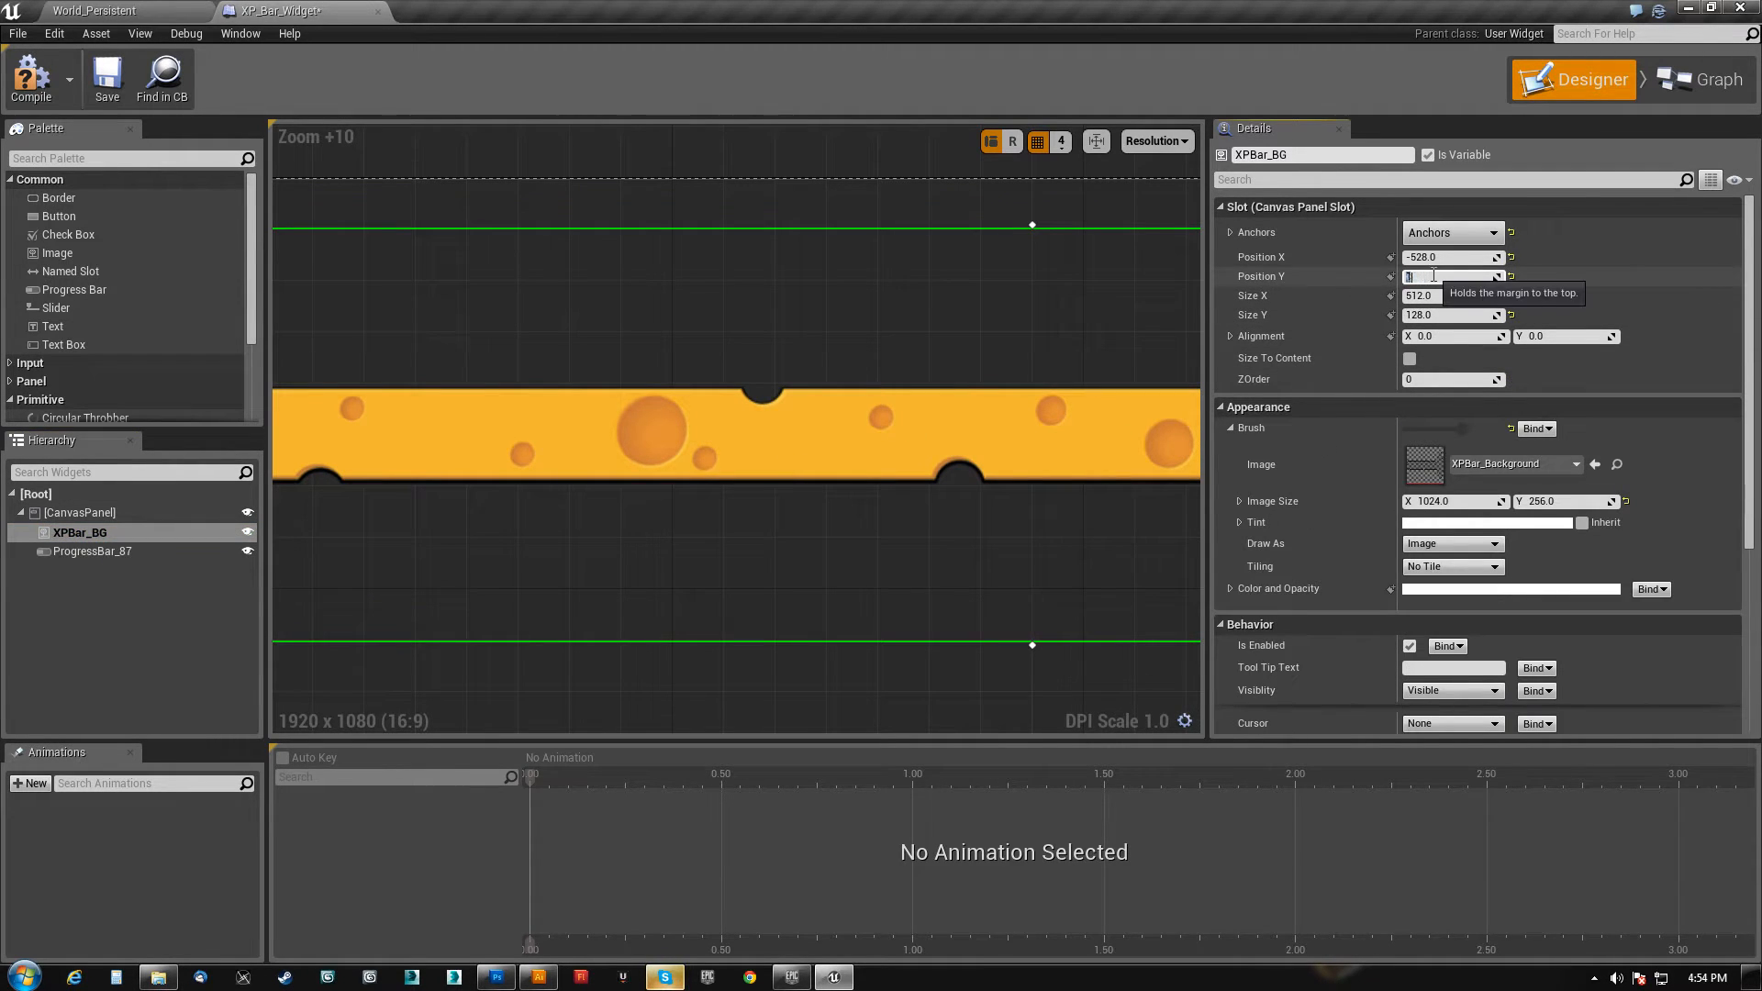
{"action": "right_click_drag", "start_coordinate": [786, 481], "coordinate": [92, 458]}
{"action": "right_click_drag", "start_coordinate": [896, 350], "coordinate": [838, 306]}
{"action": "left_click", "coordinate": [112, 552]}
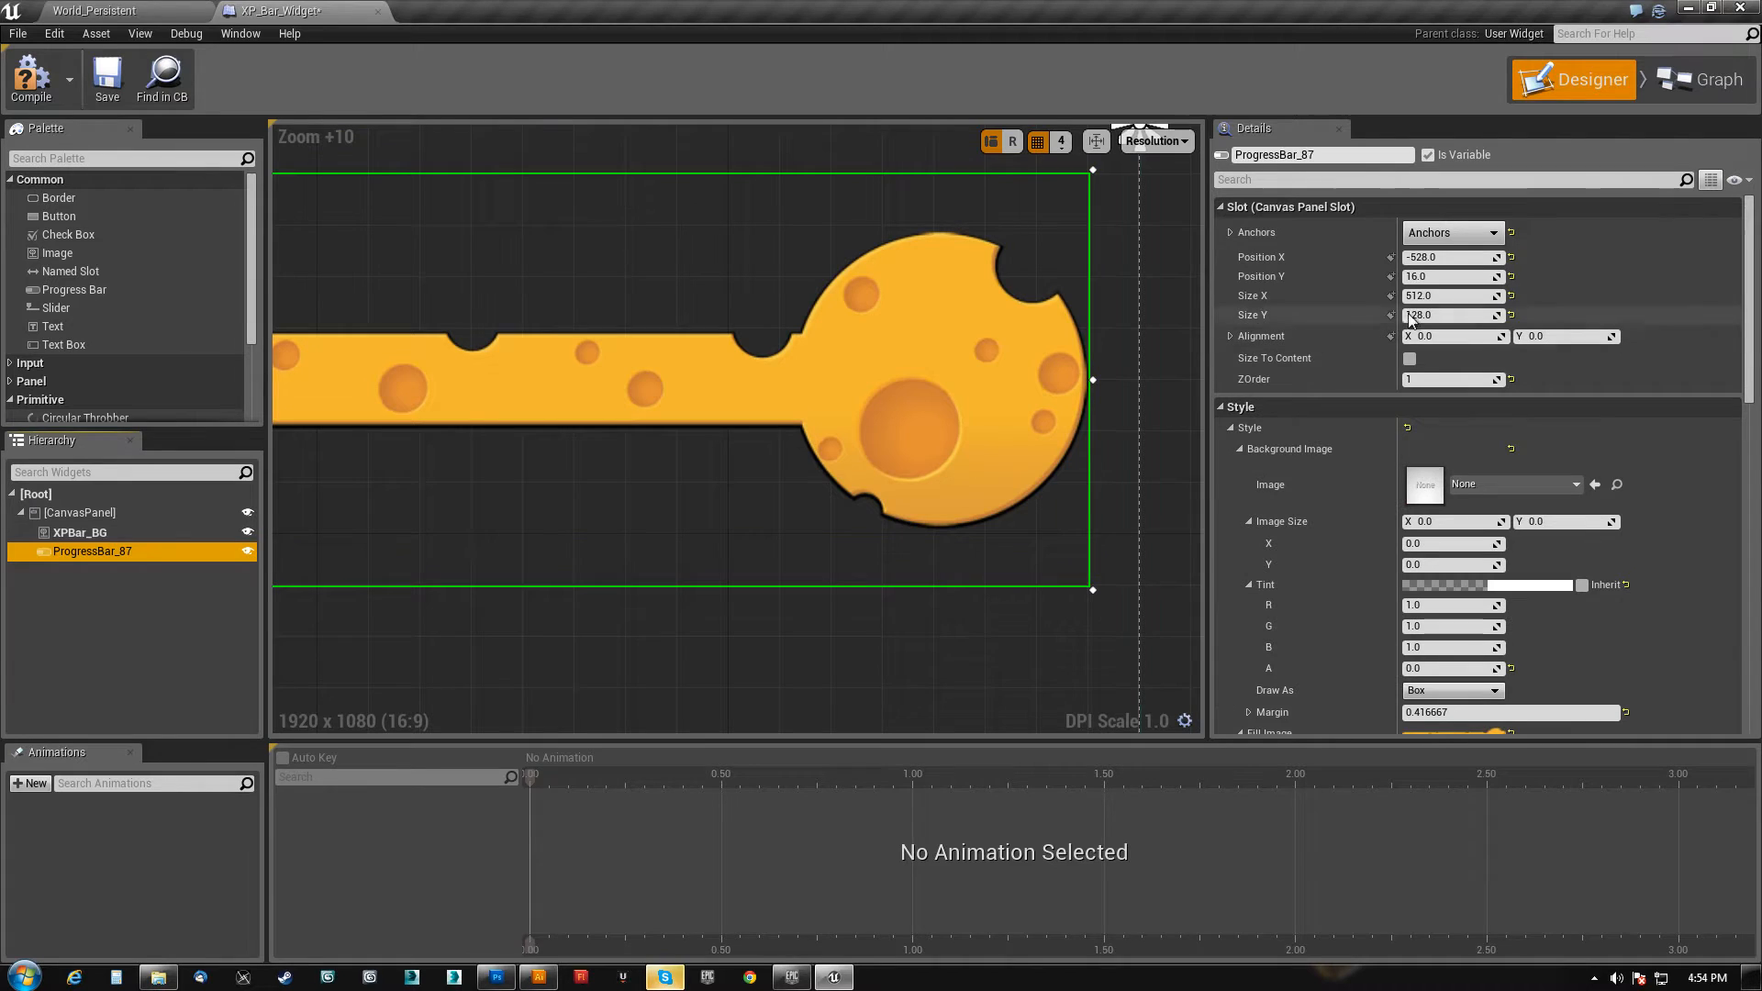
{"action": "left_click", "coordinate": [1452, 277]}
{"action": "left_click_drag", "start_coordinate": [1451, 277], "coordinate": [1450, 279]}
- Switch to Photoshop and delete the existing alpha channel of XPBar.psd
{"action": "left_click", "coordinate": [496, 978]}
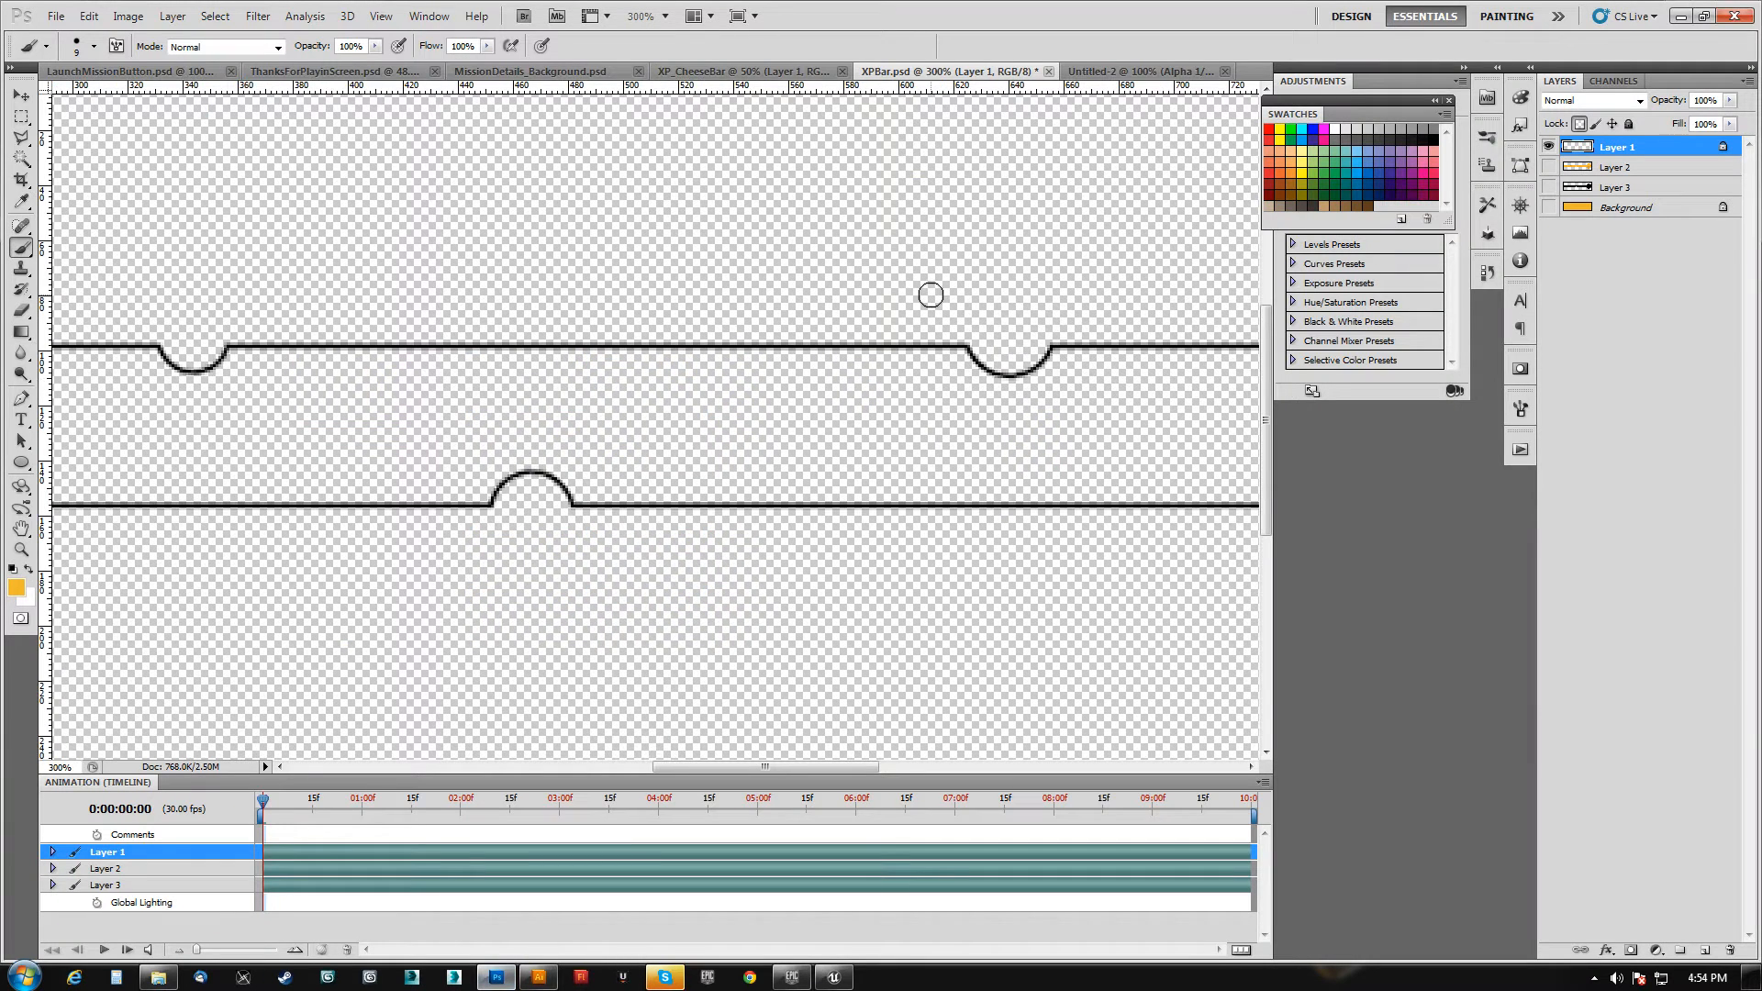
{"action": "key", "text": "ctrl+minus"}
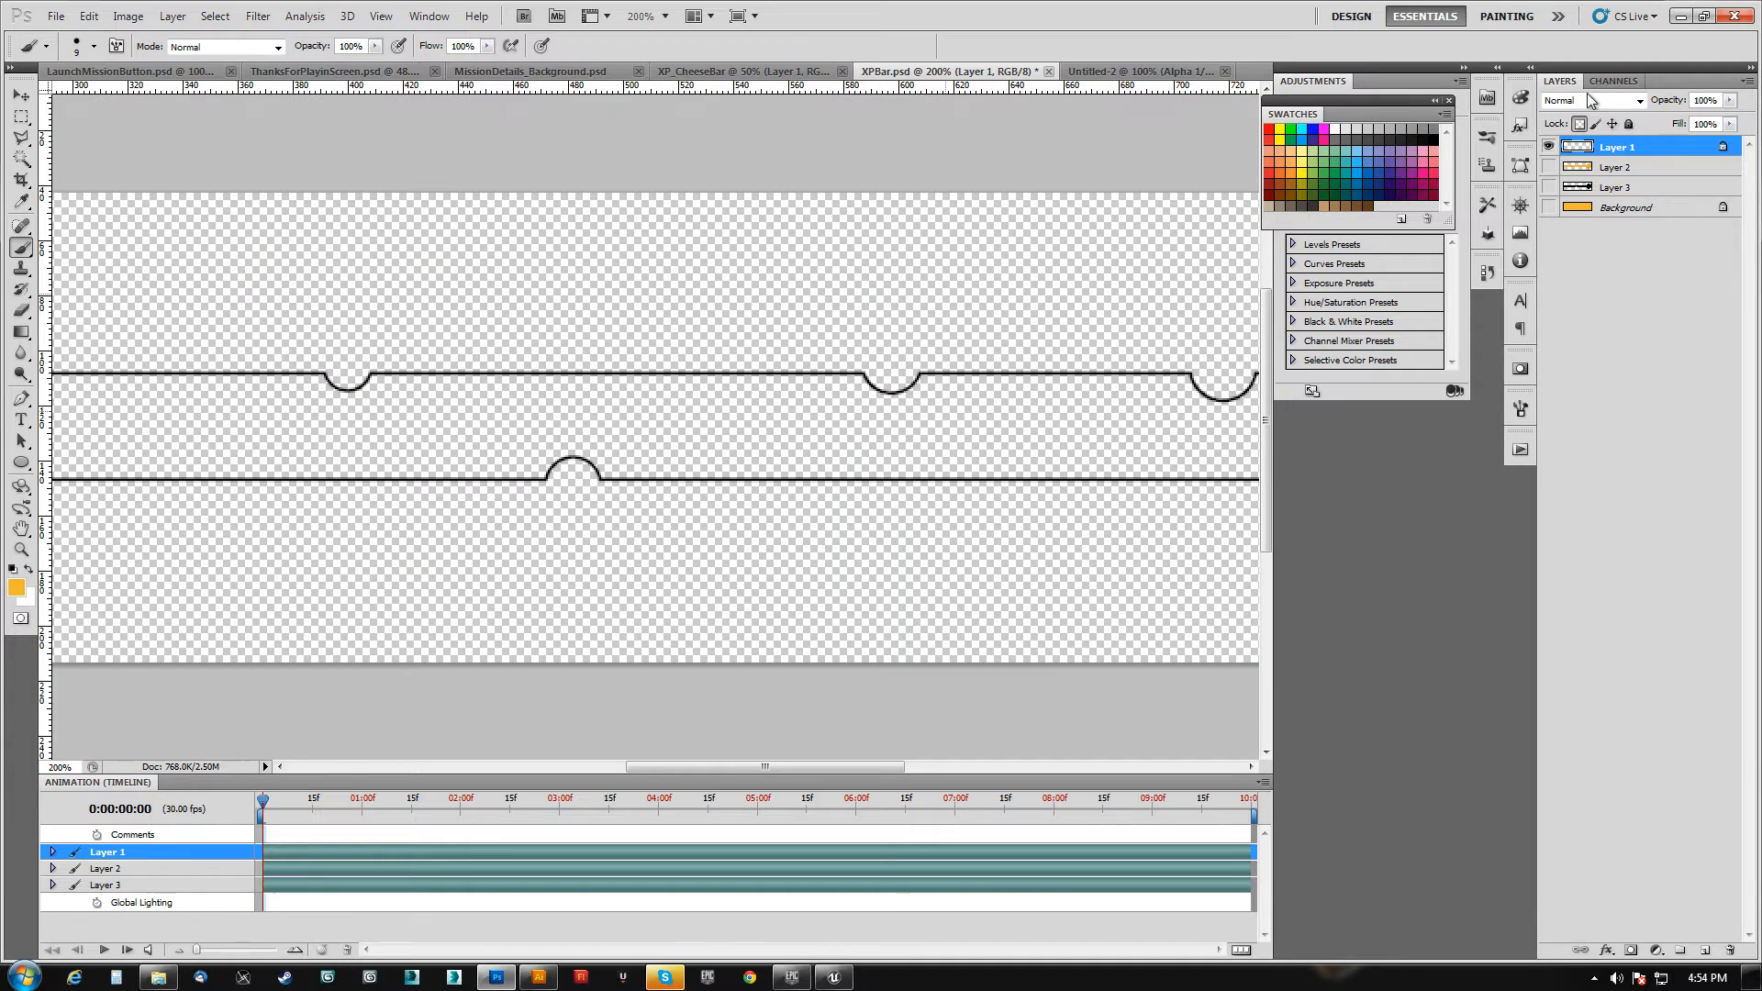
{"action": "left_click", "coordinate": [1613, 81]}
{"action": "left_click_drag", "start_coordinate": [1575, 182], "coordinate": [1730, 951]}
- Load Layer 1's stroke outline as a selection, save it as a new alpha channel and inspect that channel
{"action": "left_click", "coordinate": [1560, 81]}
{"action": "left_click", "coordinate": [1576, 150], "text": "ctrl"}
{"action": "left_click", "coordinate": [1613, 81]}
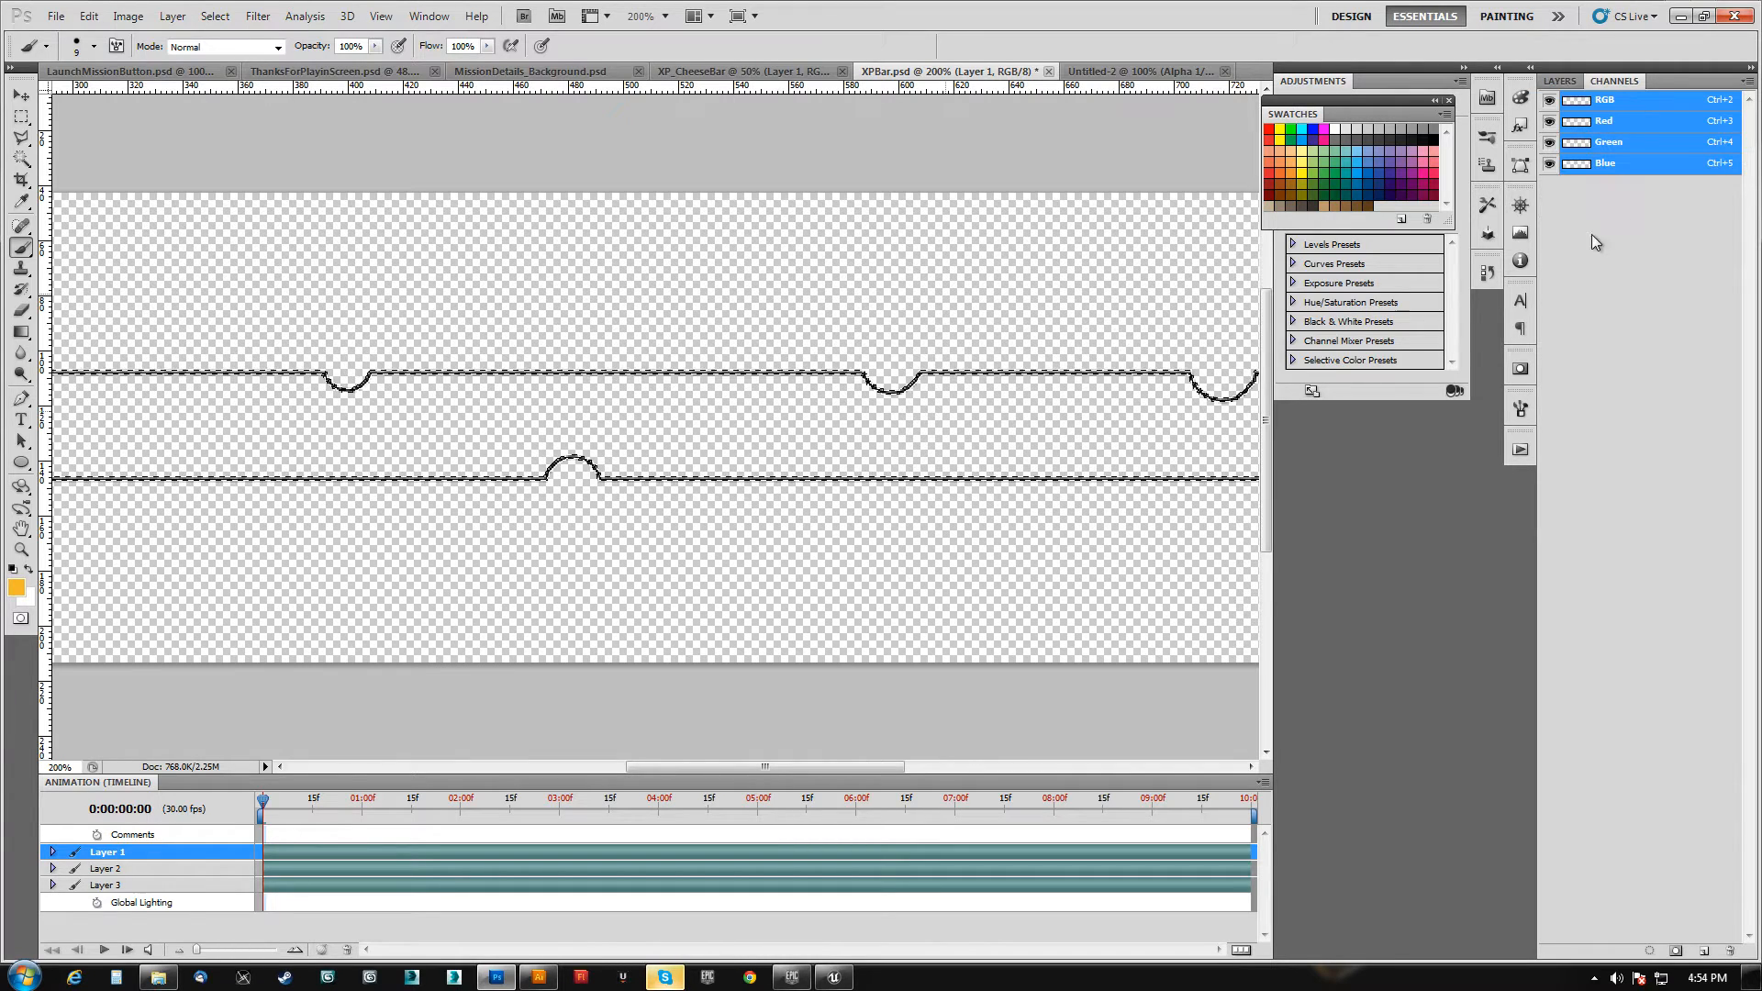
{"action": "left_click", "coordinate": [1676, 950]}
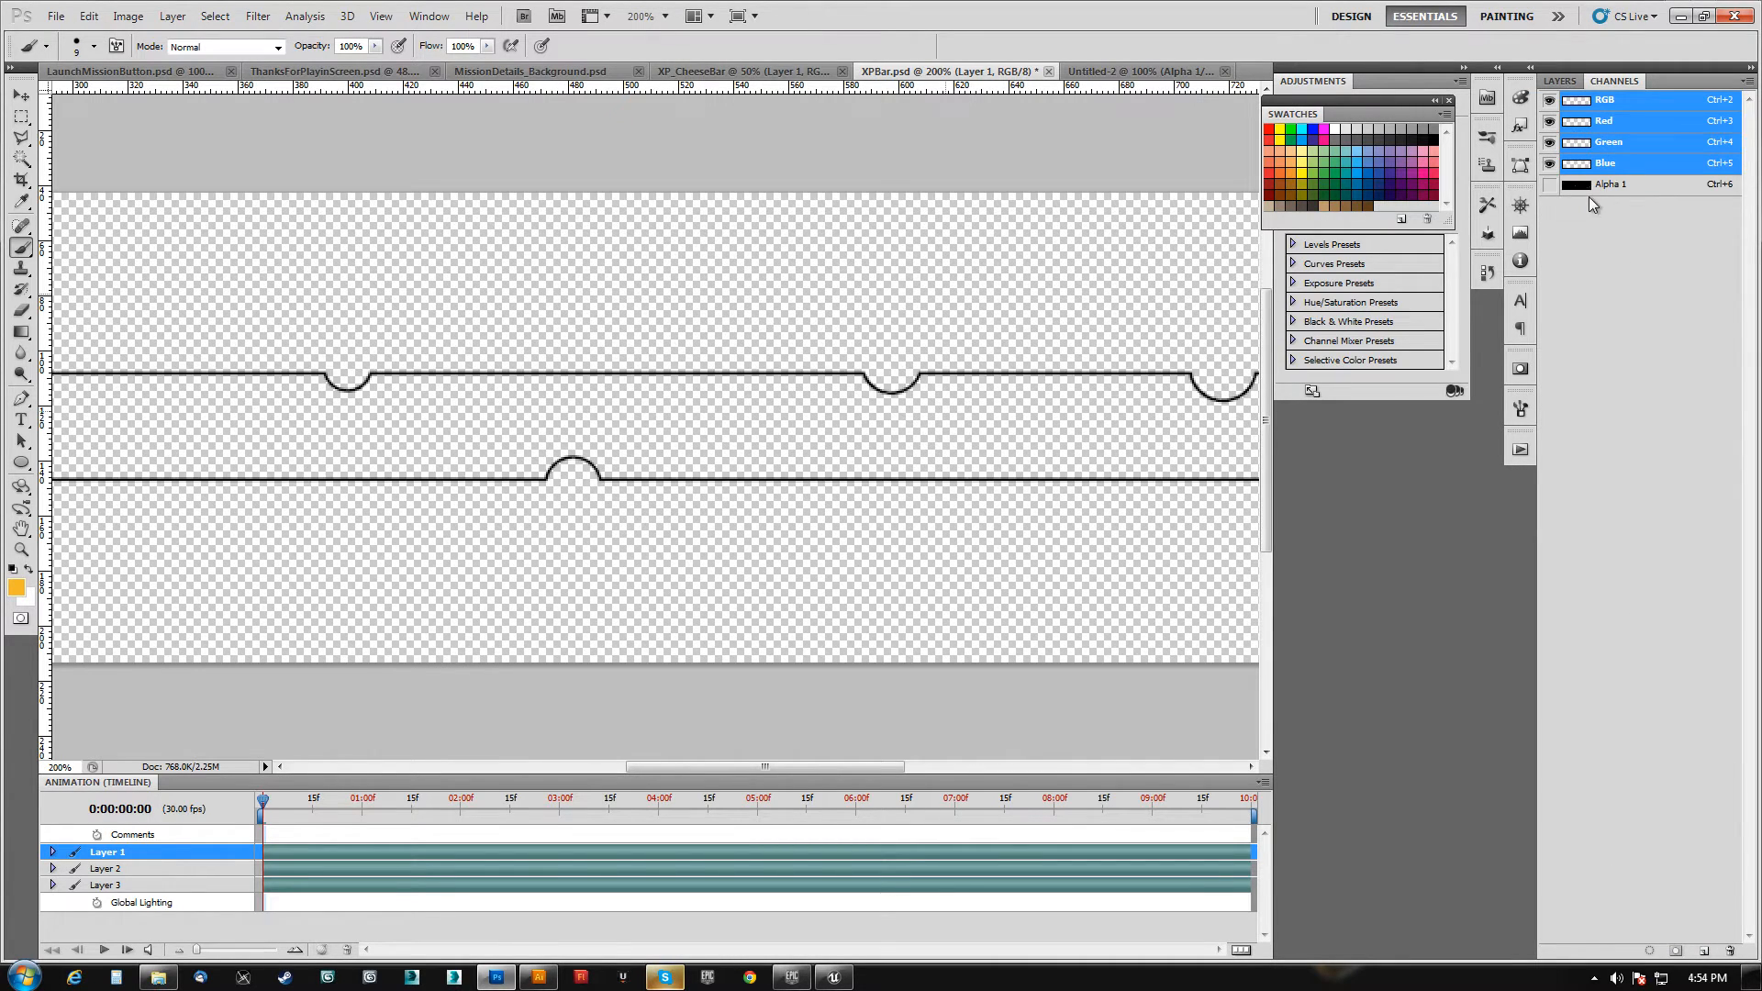
{"action": "left_click", "coordinate": [1612, 183]}
{"action": "left_click_drag", "start_coordinate": [915, 443], "coordinate": [1310, 396]}
{"action": "left_click_drag", "start_coordinate": [801, 407], "coordinate": [798, 408]}
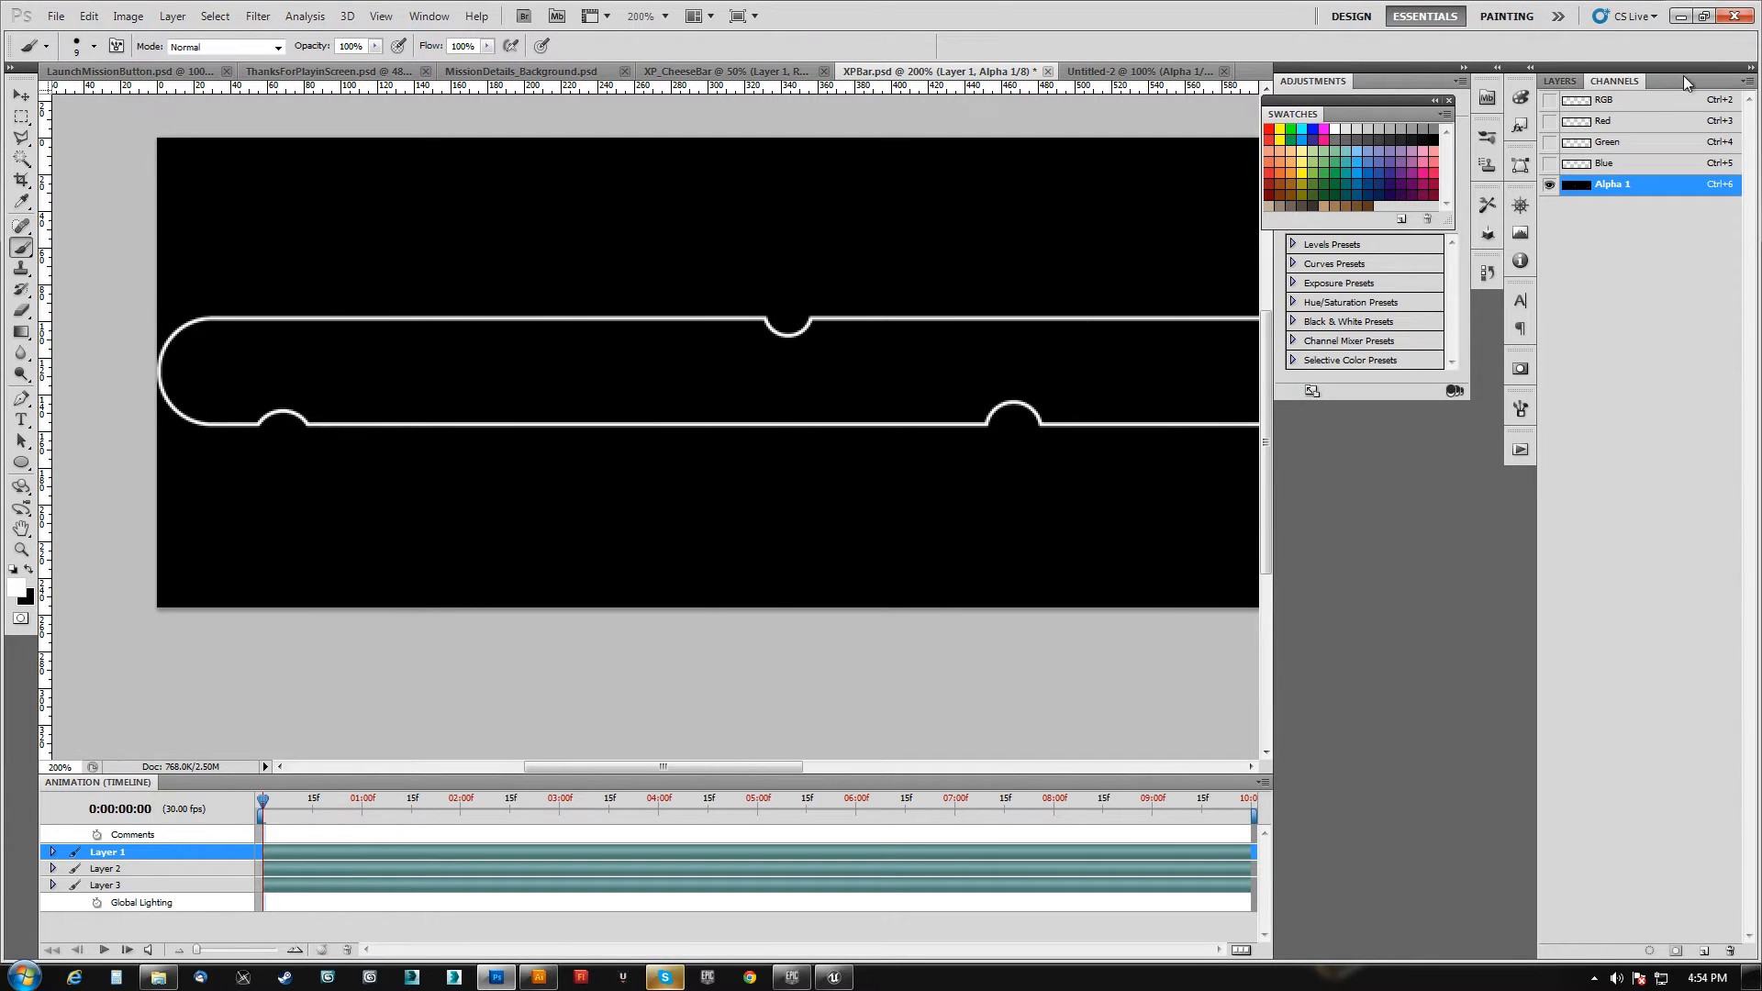
- Fill the Background layer with solid black
{"action": "left_click", "coordinate": [1558, 82]}
{"action": "left_click", "coordinate": [1579, 211]}
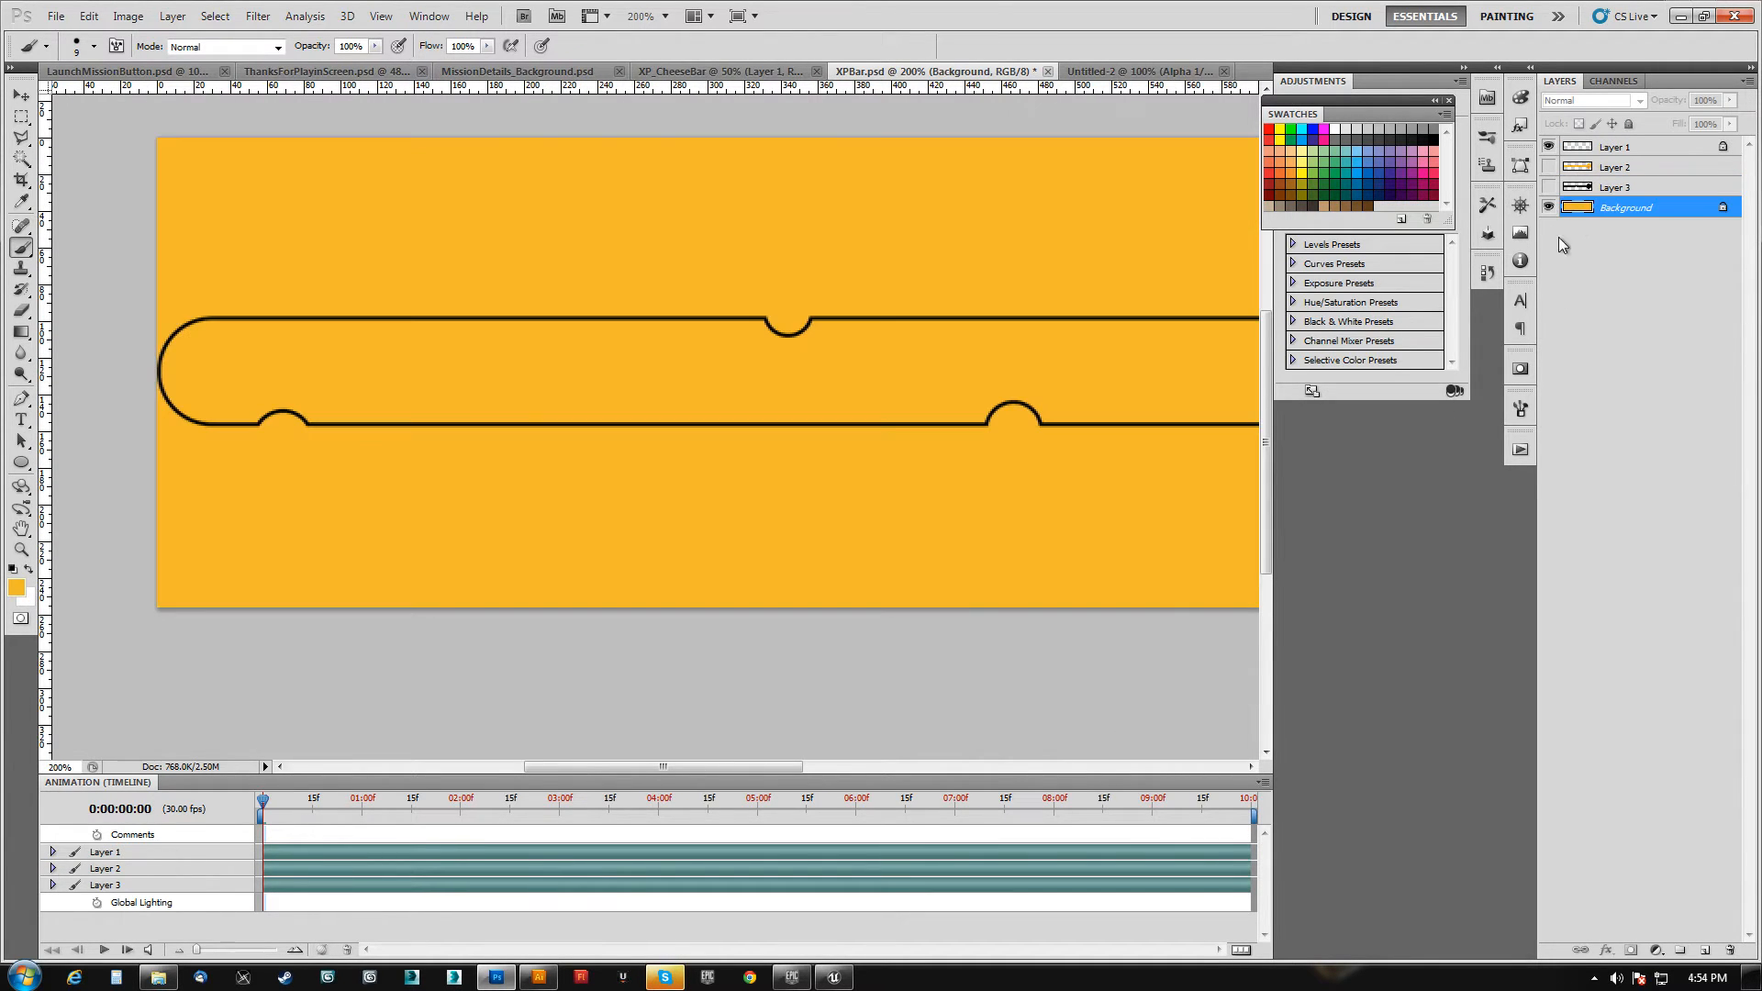
{"action": "key", "text": "alt+BackSpace"}
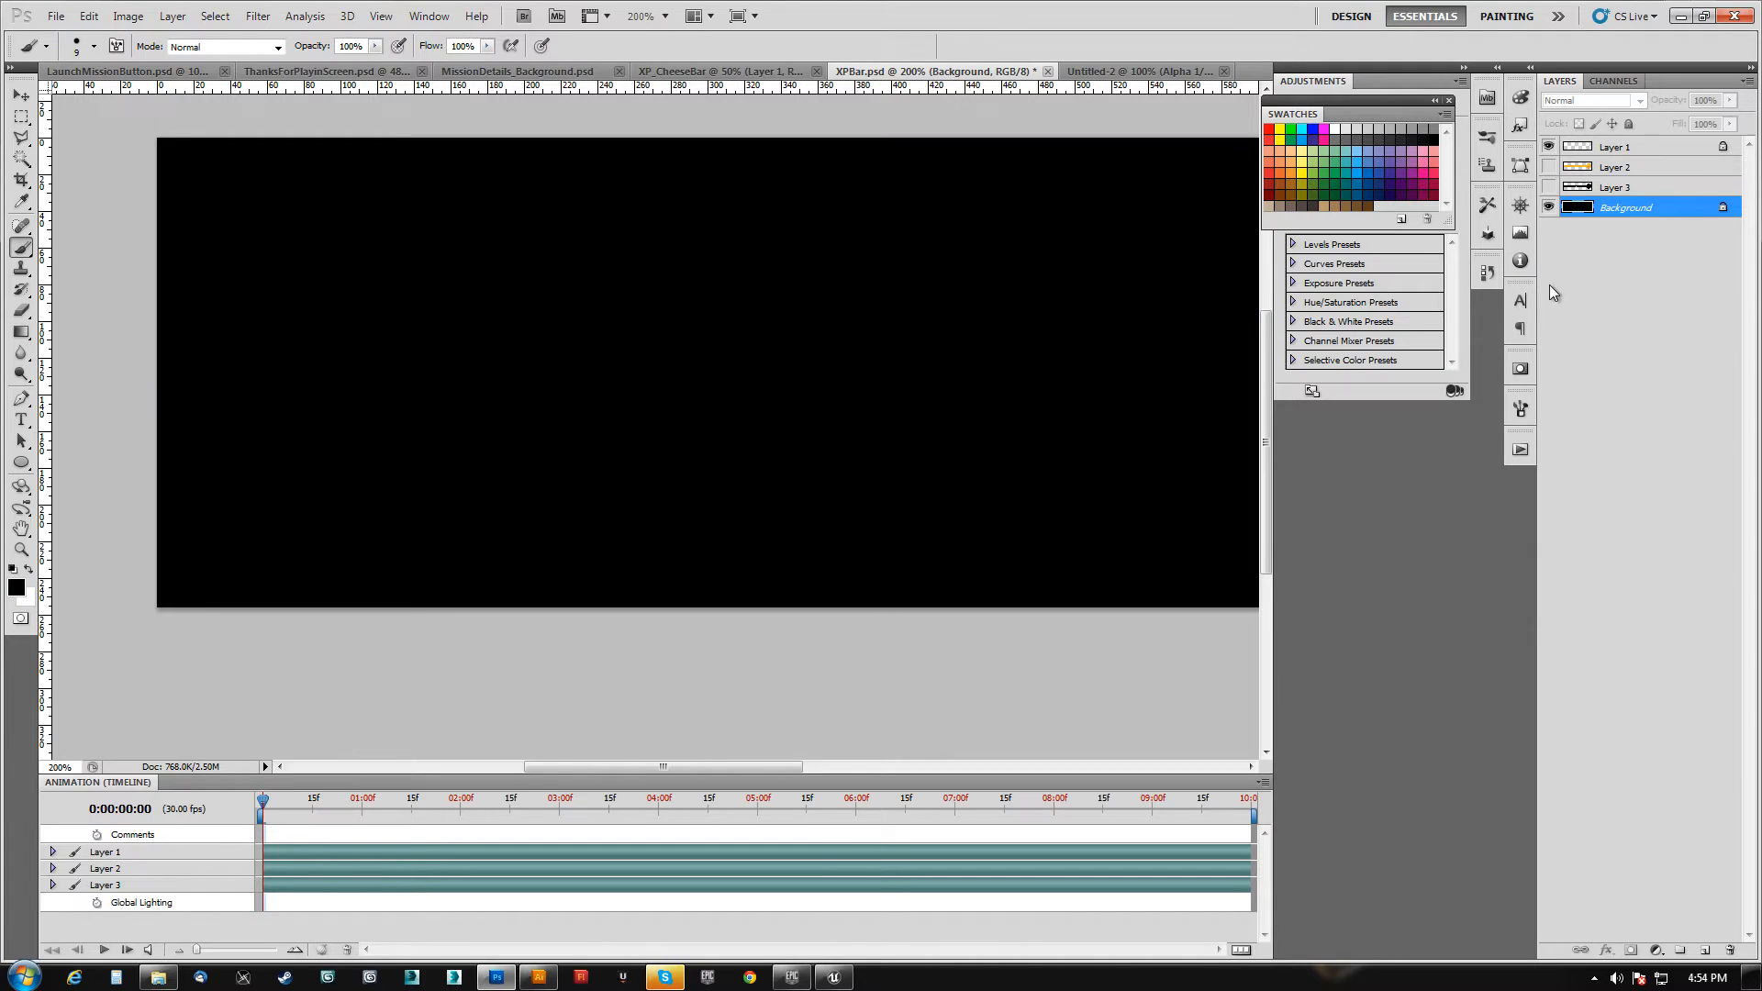
- Save a Targa copy with alpha channels as XPBar_Stroke.tga in the UI_Elements folder
{"action": "key", "text": "ctrl+shift+s"}
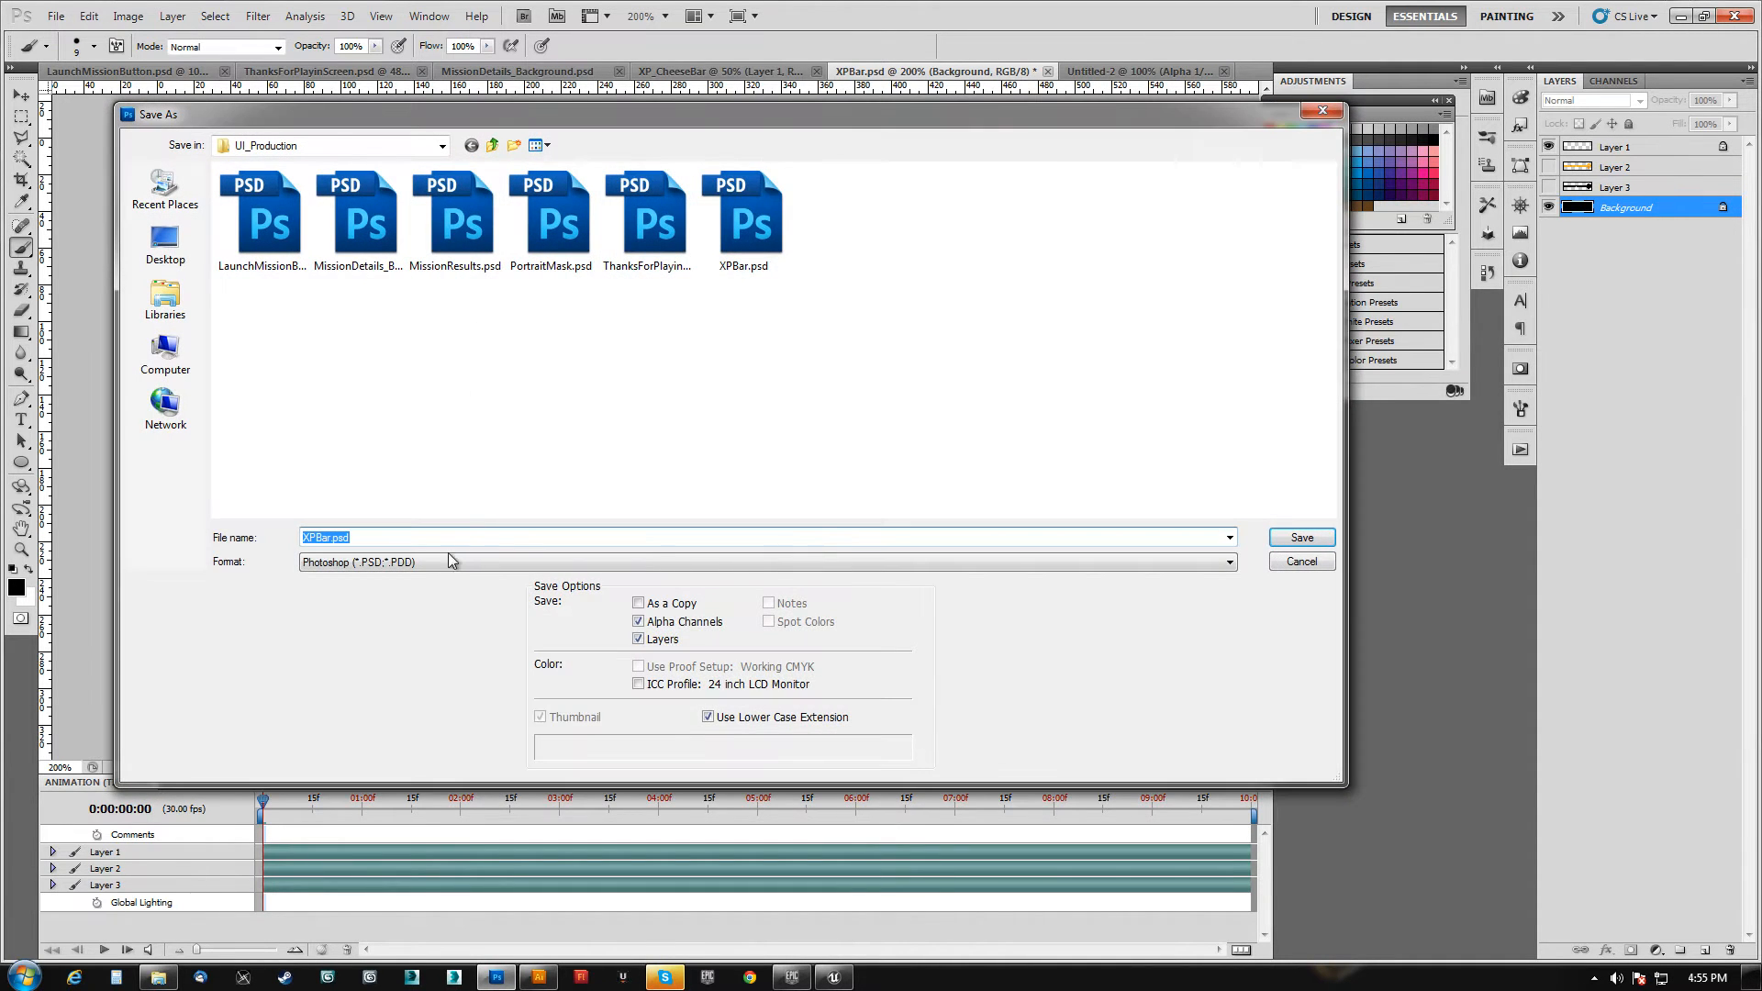
{"action": "left_click", "coordinate": [441, 562]}
{"action": "left_click", "coordinate": [357, 806]}
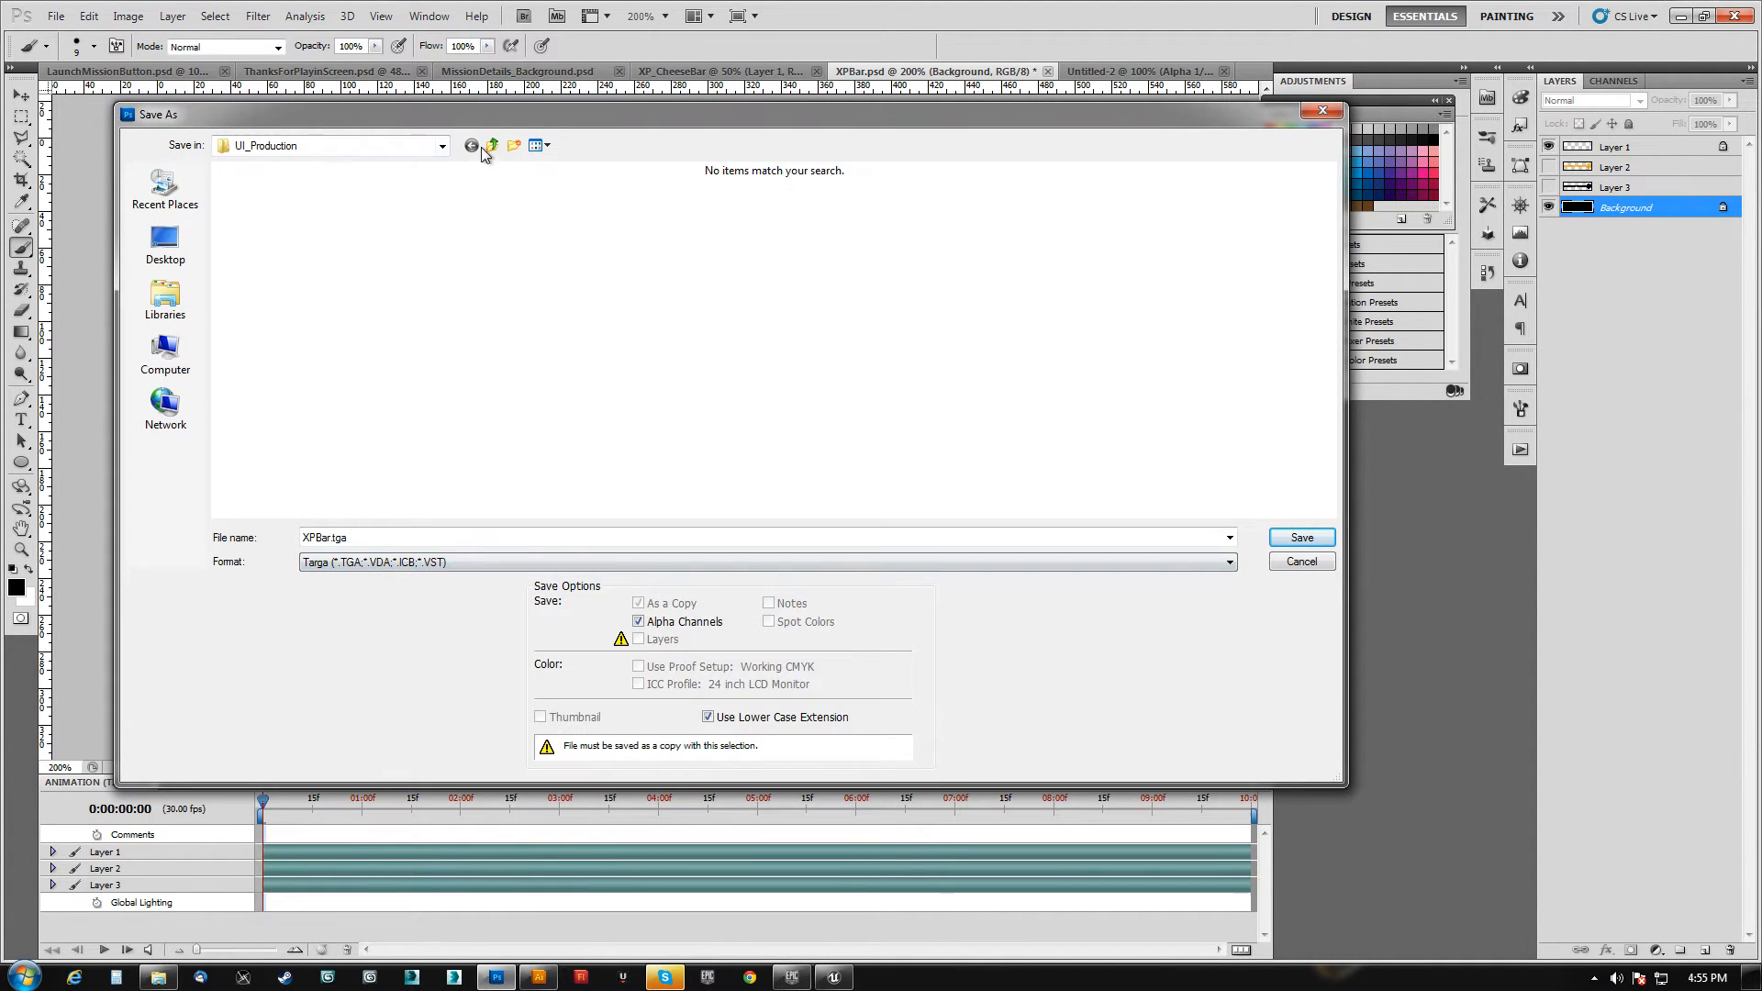
{"action": "left_click", "coordinate": [493, 145]}
{"action": "left_click", "coordinate": [286, 213]}
{"action": "left_click", "coordinate": [338, 539]}
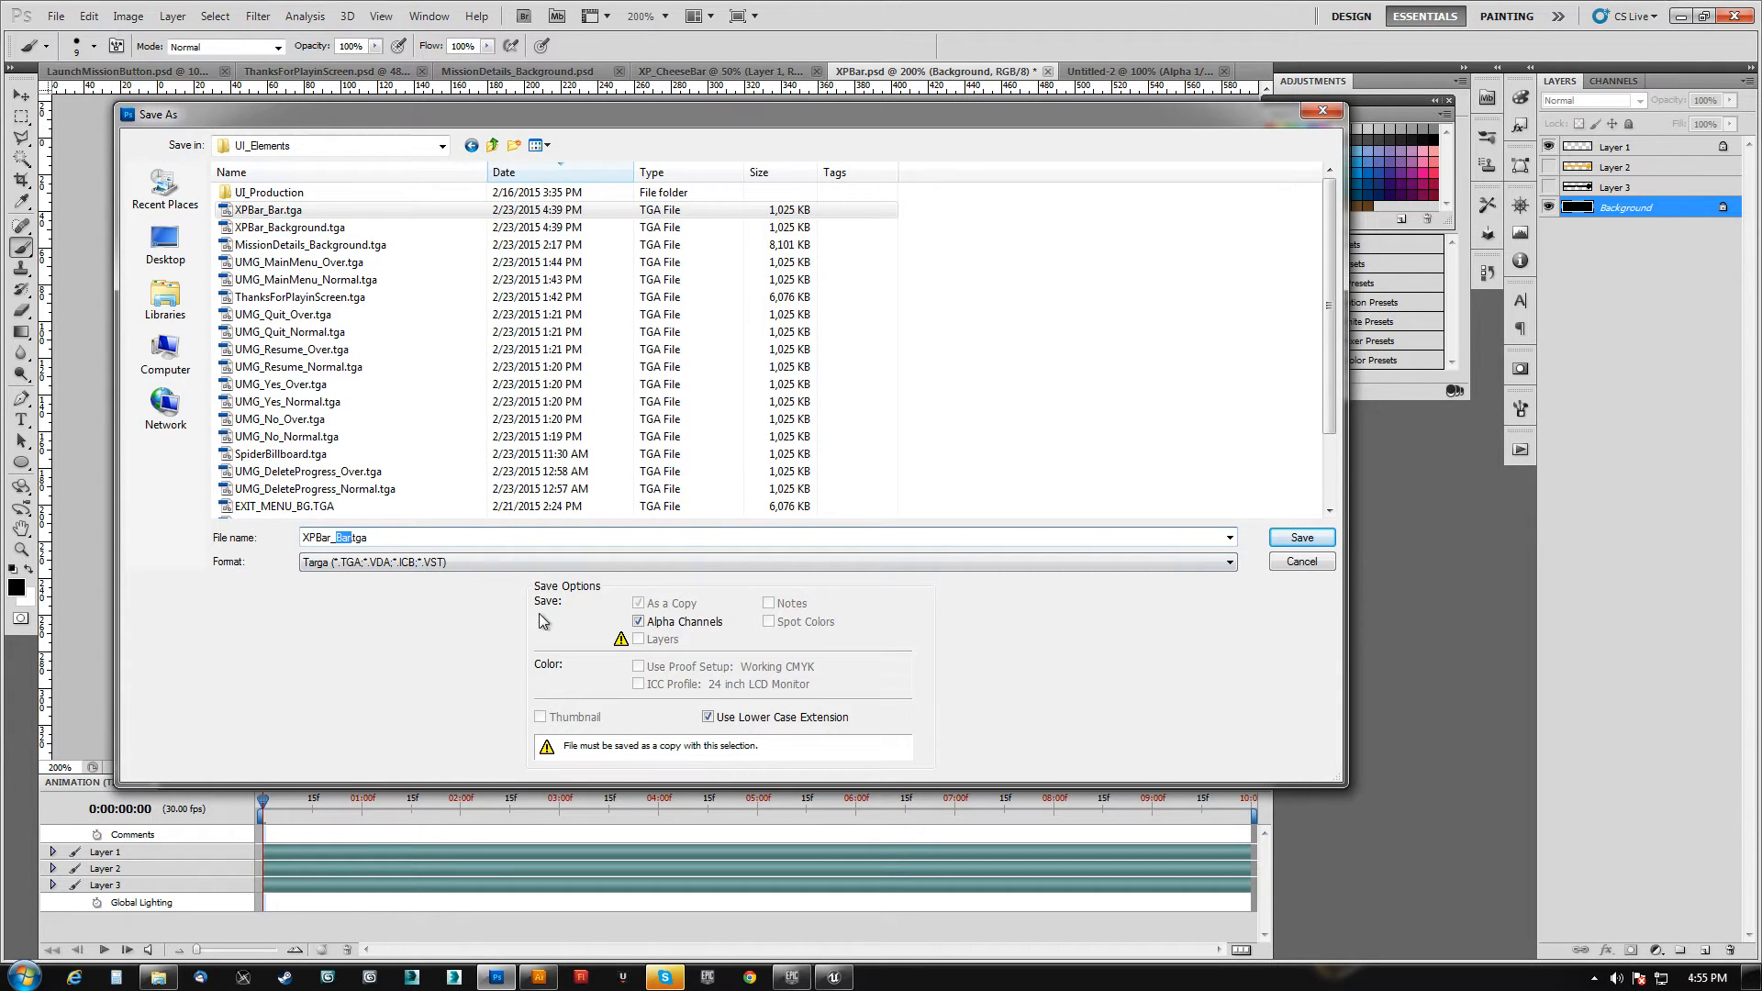
{"action": "key", "text": "Return"}
{"action": "key", "text": "Return"}
- Switch to Unreal Editor and import XPBar_Stroke.tga from UI_Elements into the HUD_RATS Images folder
{"action": "left_click", "coordinate": [850, 980]}
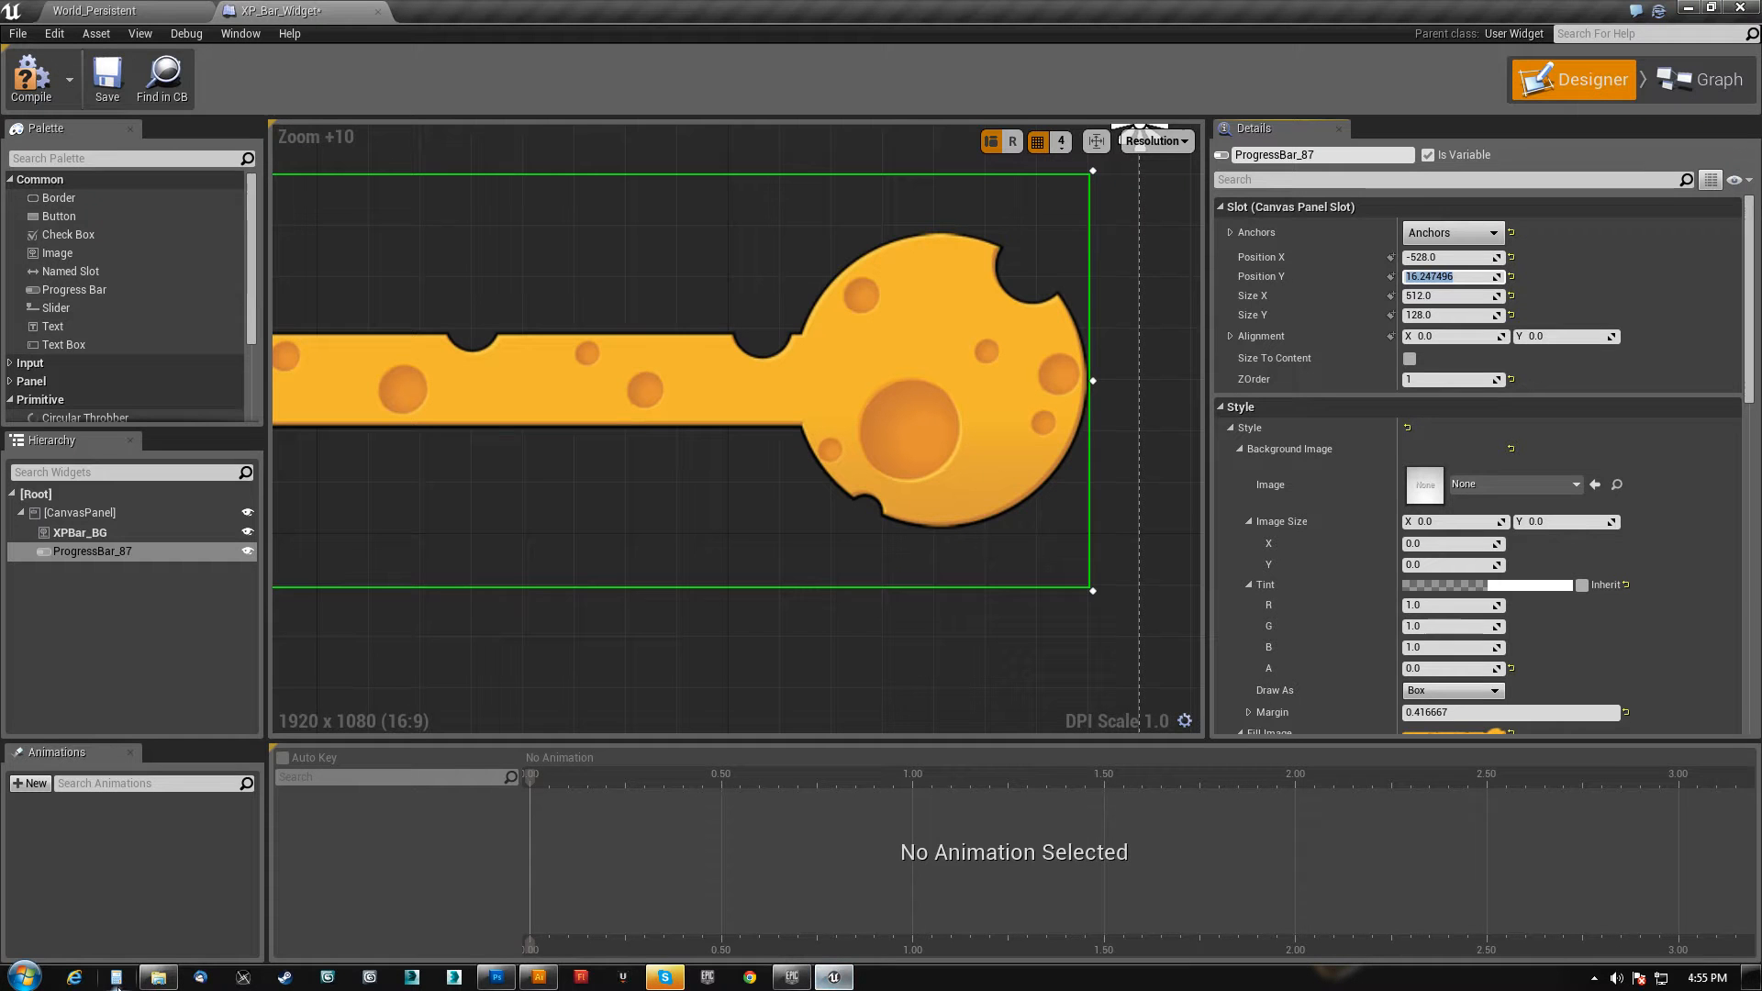
{"action": "left_click", "coordinate": [126, 9]}
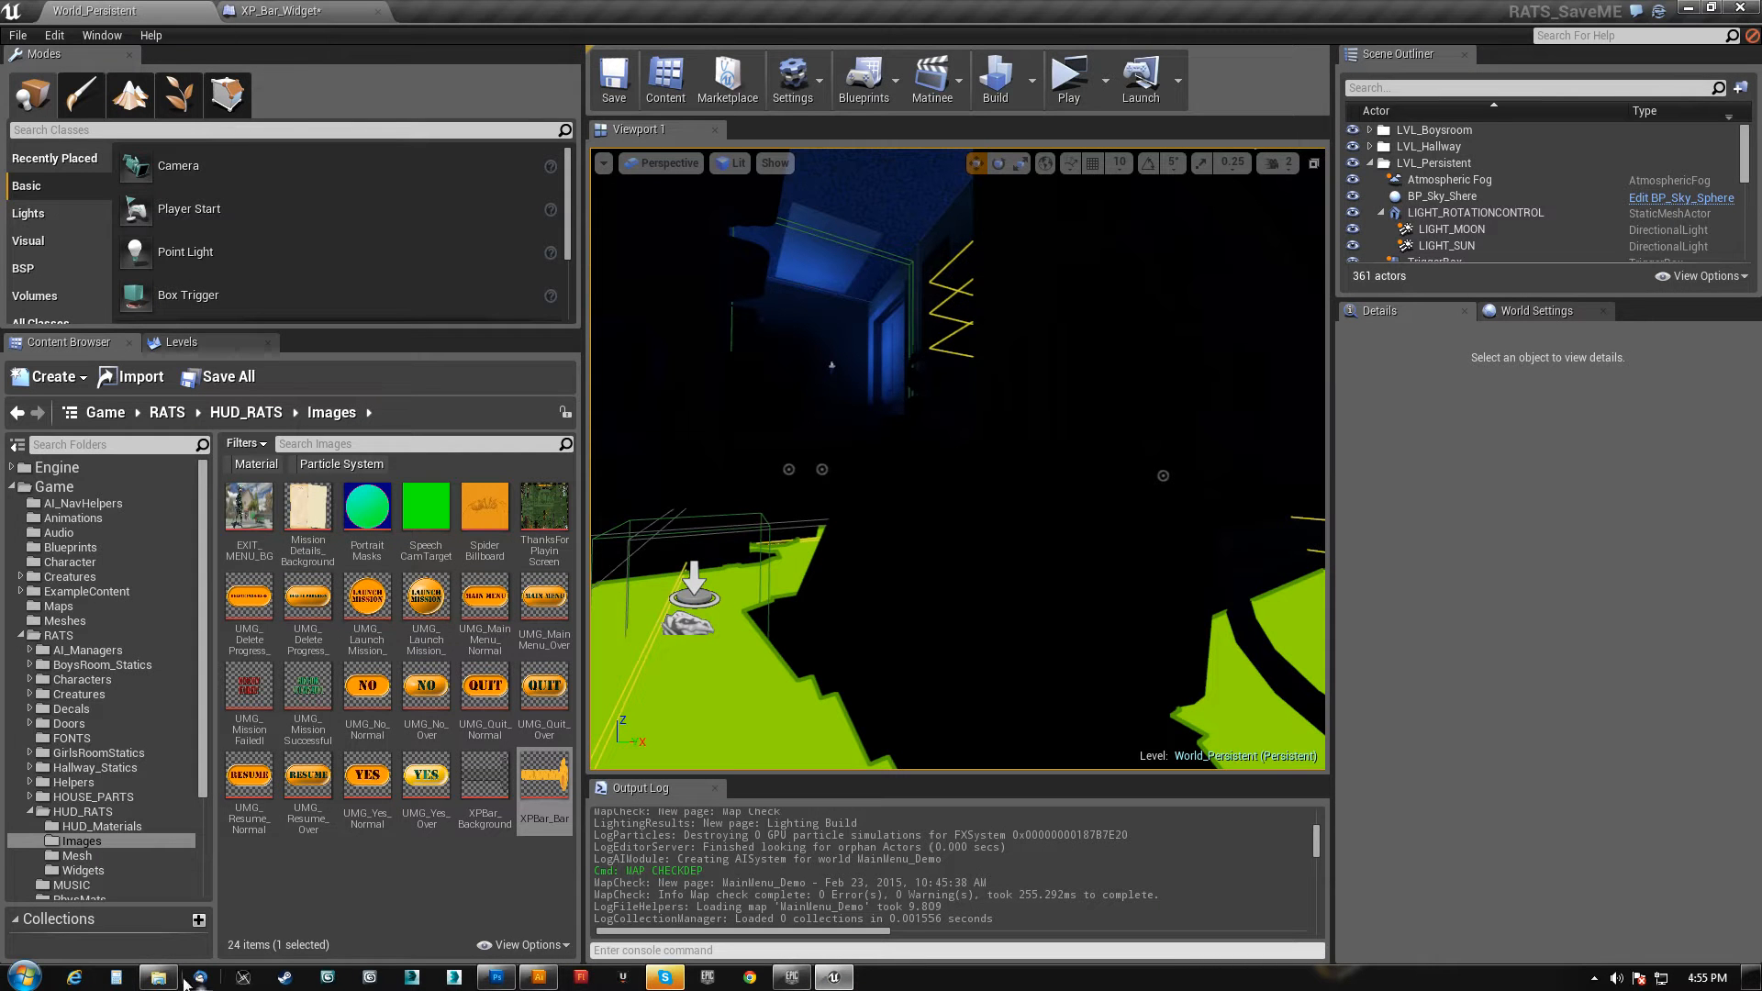
{"action": "left_click", "coordinate": [160, 980]}
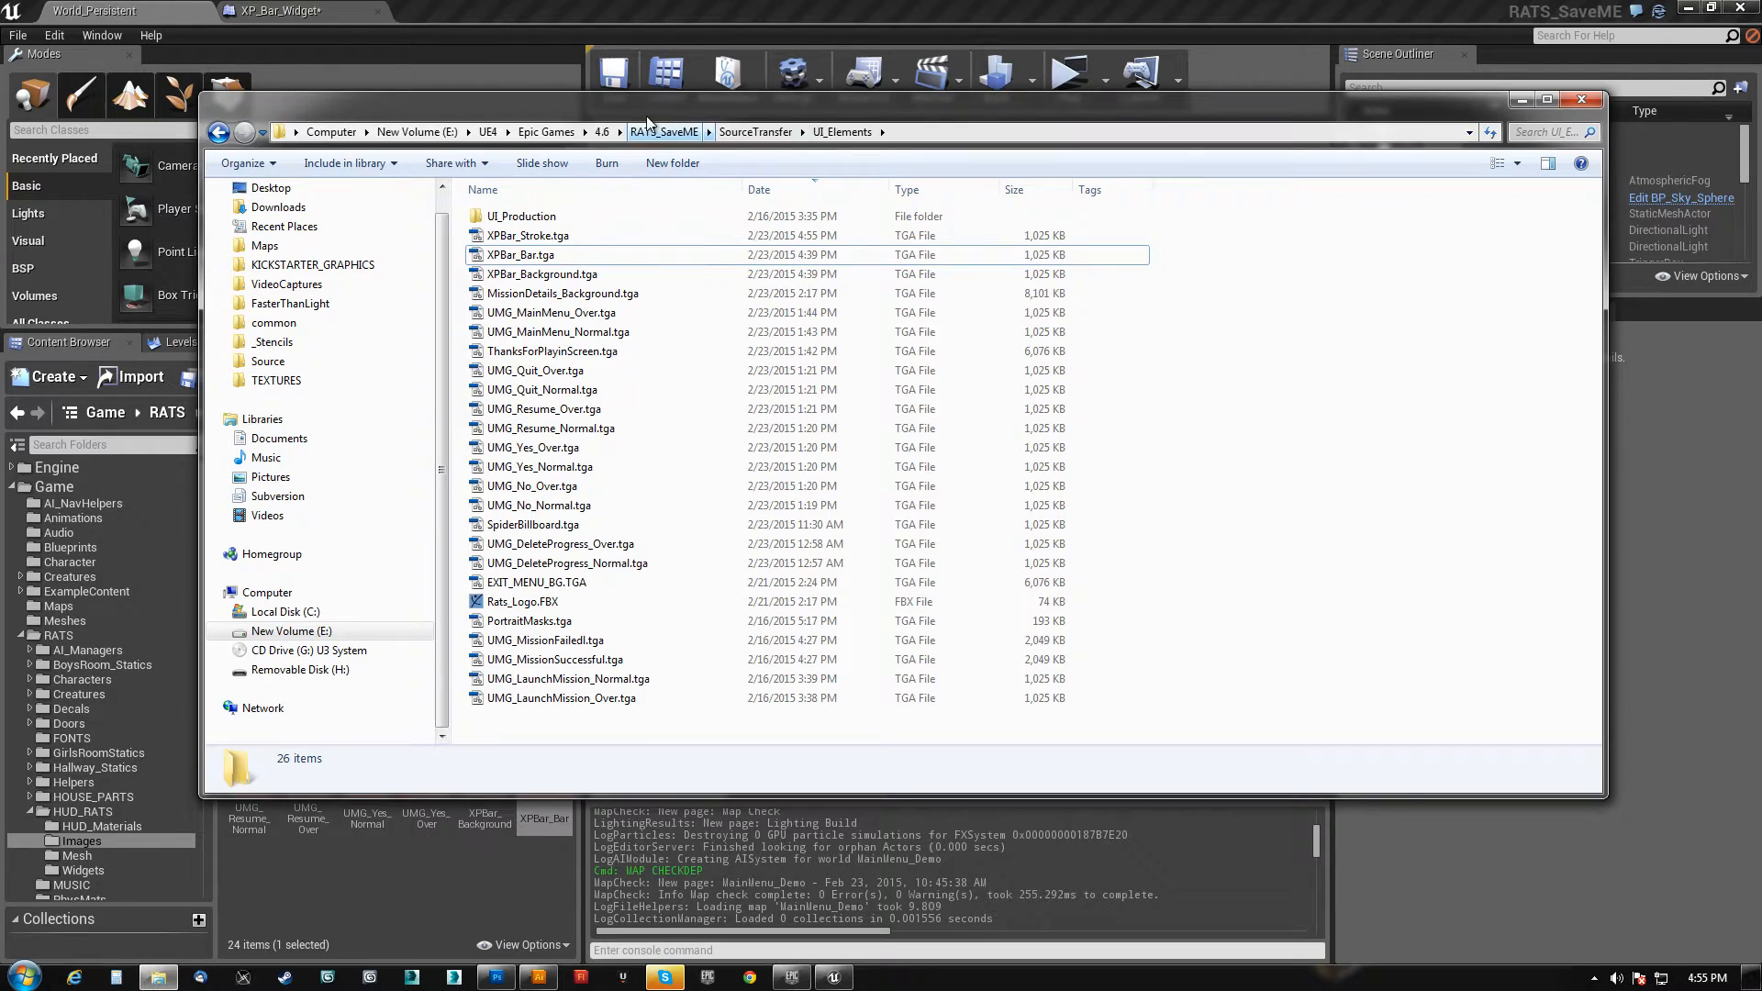
{"action": "left_click_drag", "start_coordinate": [648, 100], "coordinate": [1133, 109]}
{"action": "left_click", "coordinate": [962, 246]}
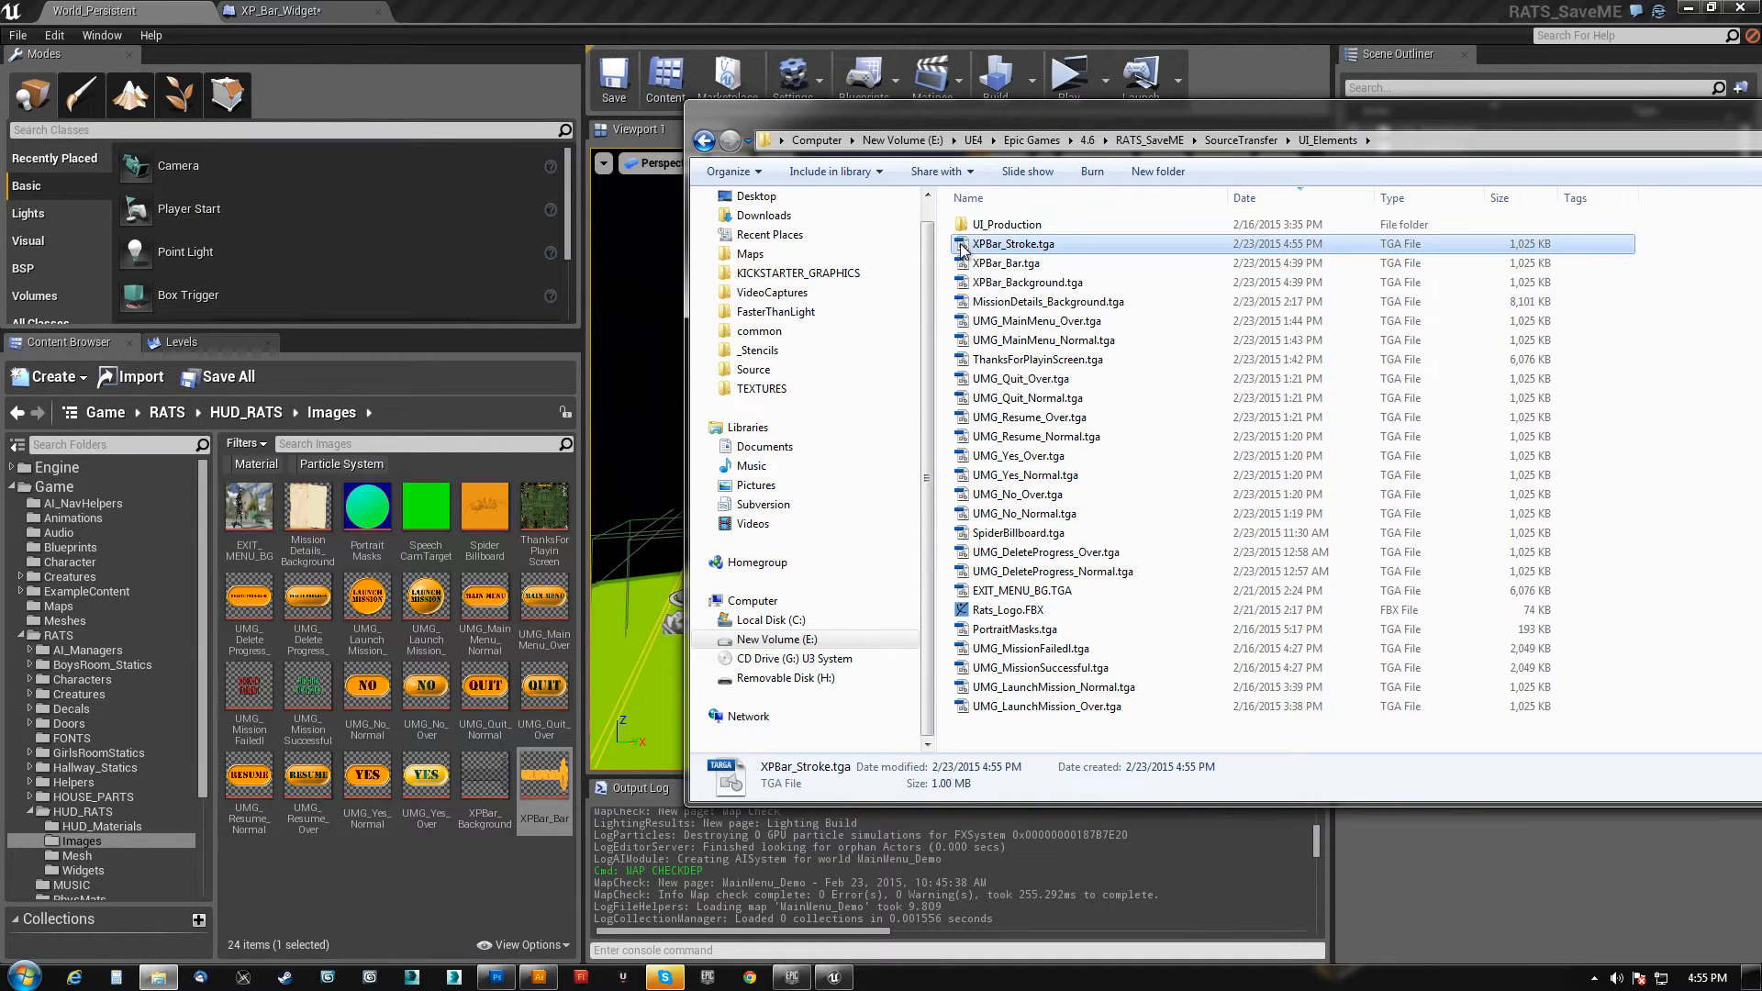
{"action": "left_click", "coordinate": [378, 868]}
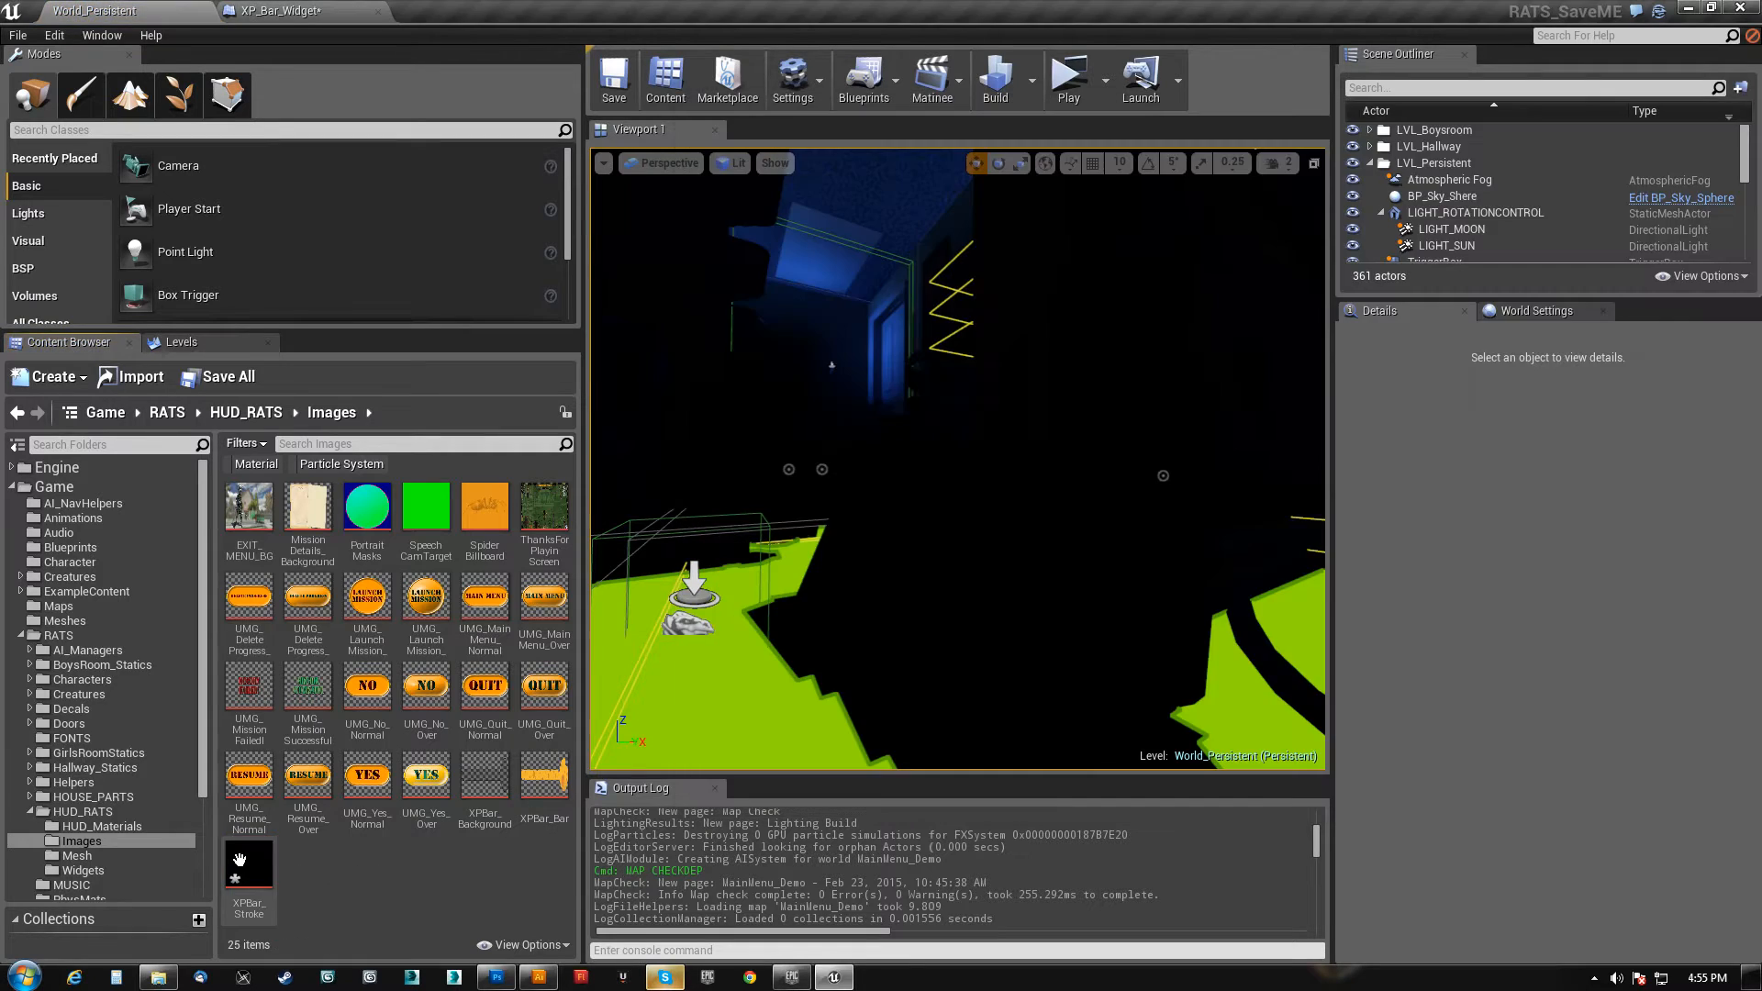
- Set the XPBar_Stroke texture's group to UI and its compression to TC_UserInterface2D, and close the texture
{"action": "double_click", "coordinate": [249, 867]}
{"action": "left_click", "coordinate": [1459, 253]}
{"action": "left_click", "coordinate": [1404, 445]}
{"action": "left_click", "coordinate": [1424, 667]}
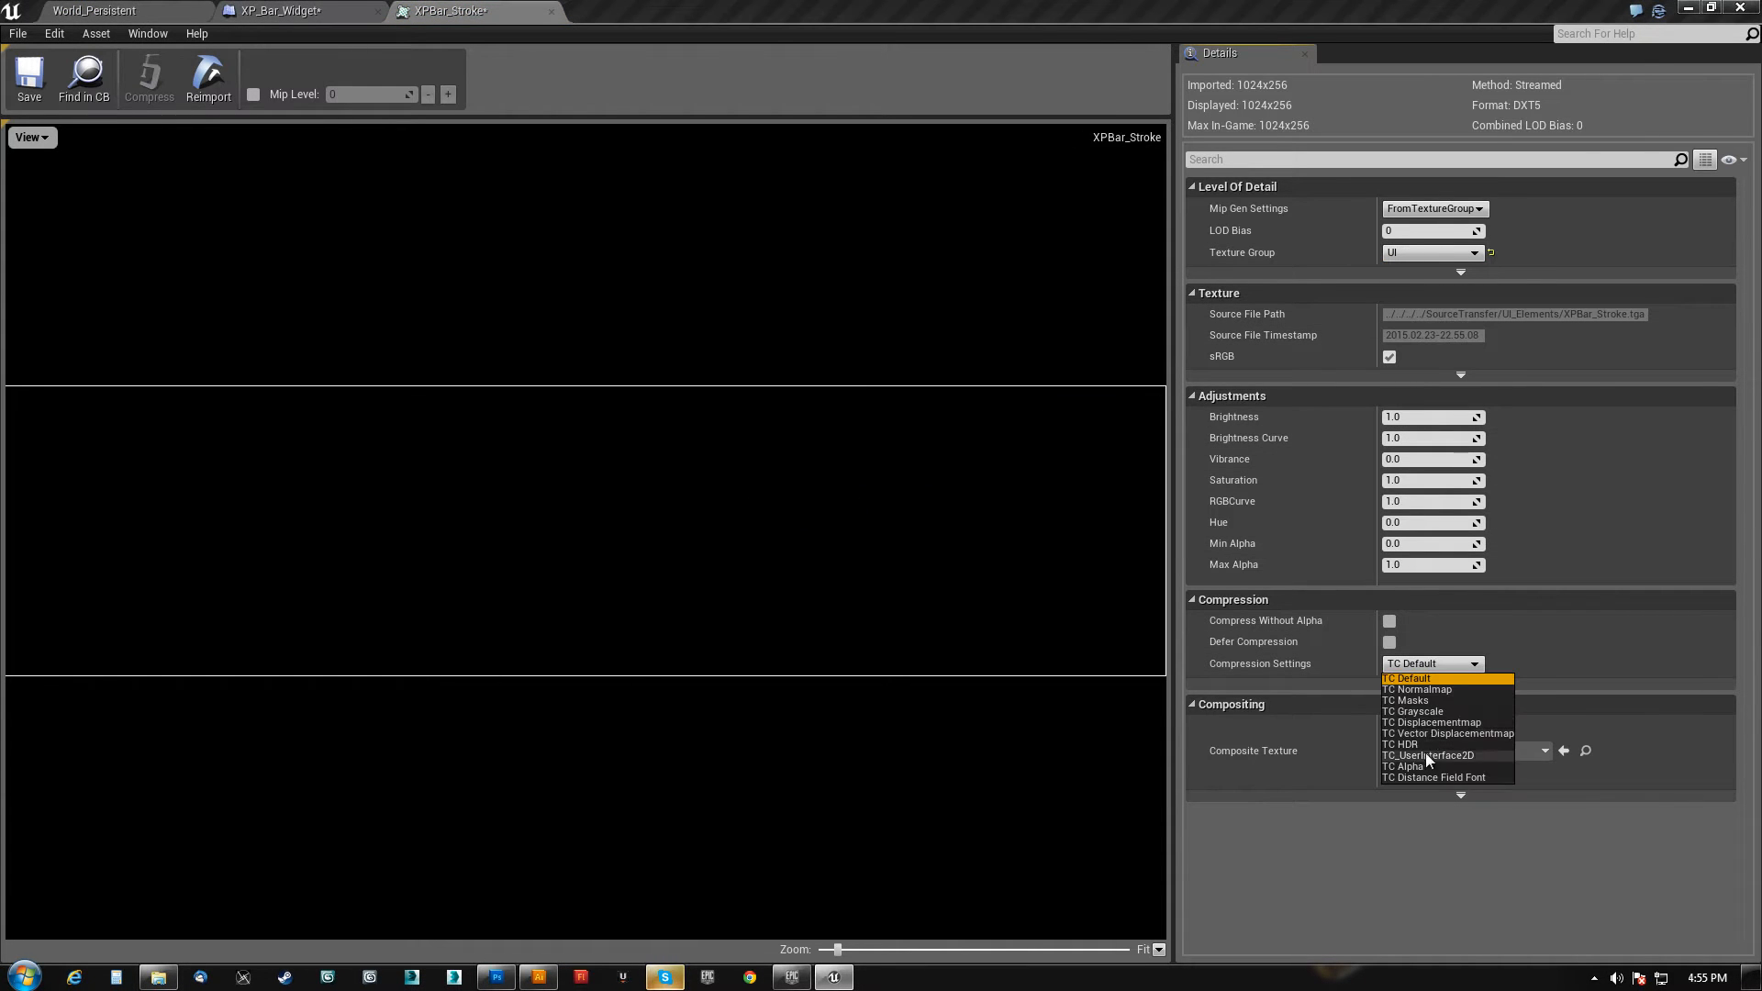
{"action": "left_click", "coordinate": [1428, 755]}
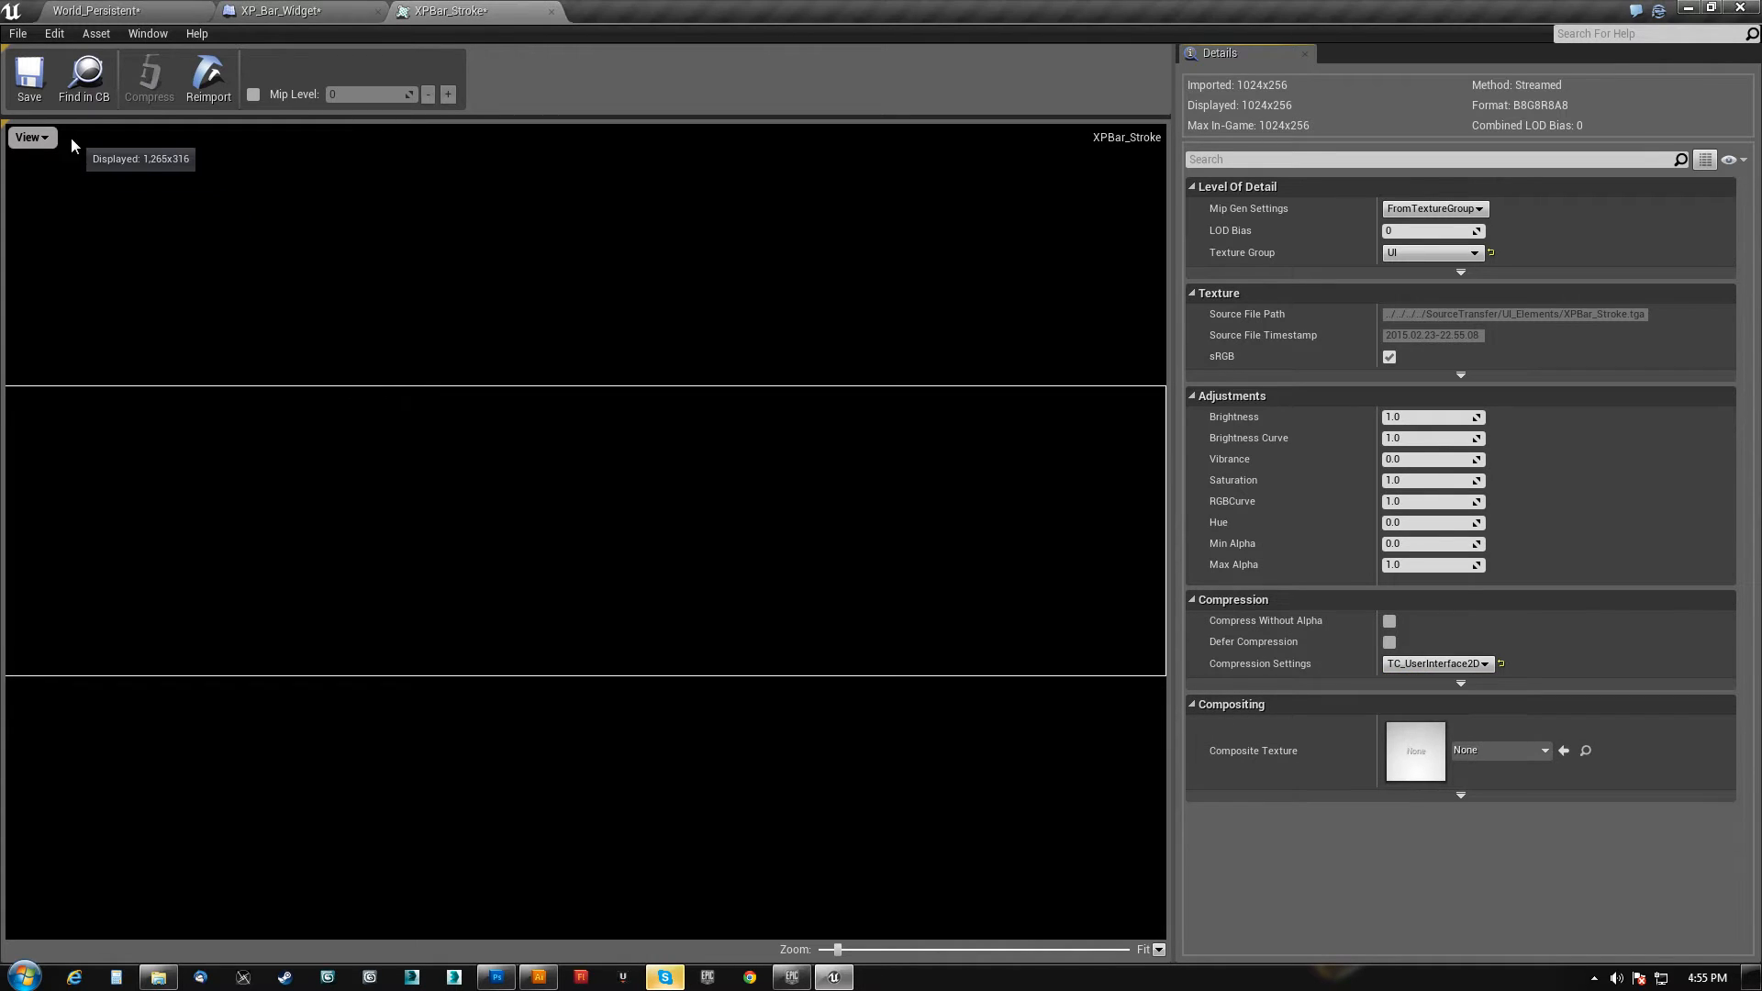
{"action": "left_click", "coordinate": [551, 12]}
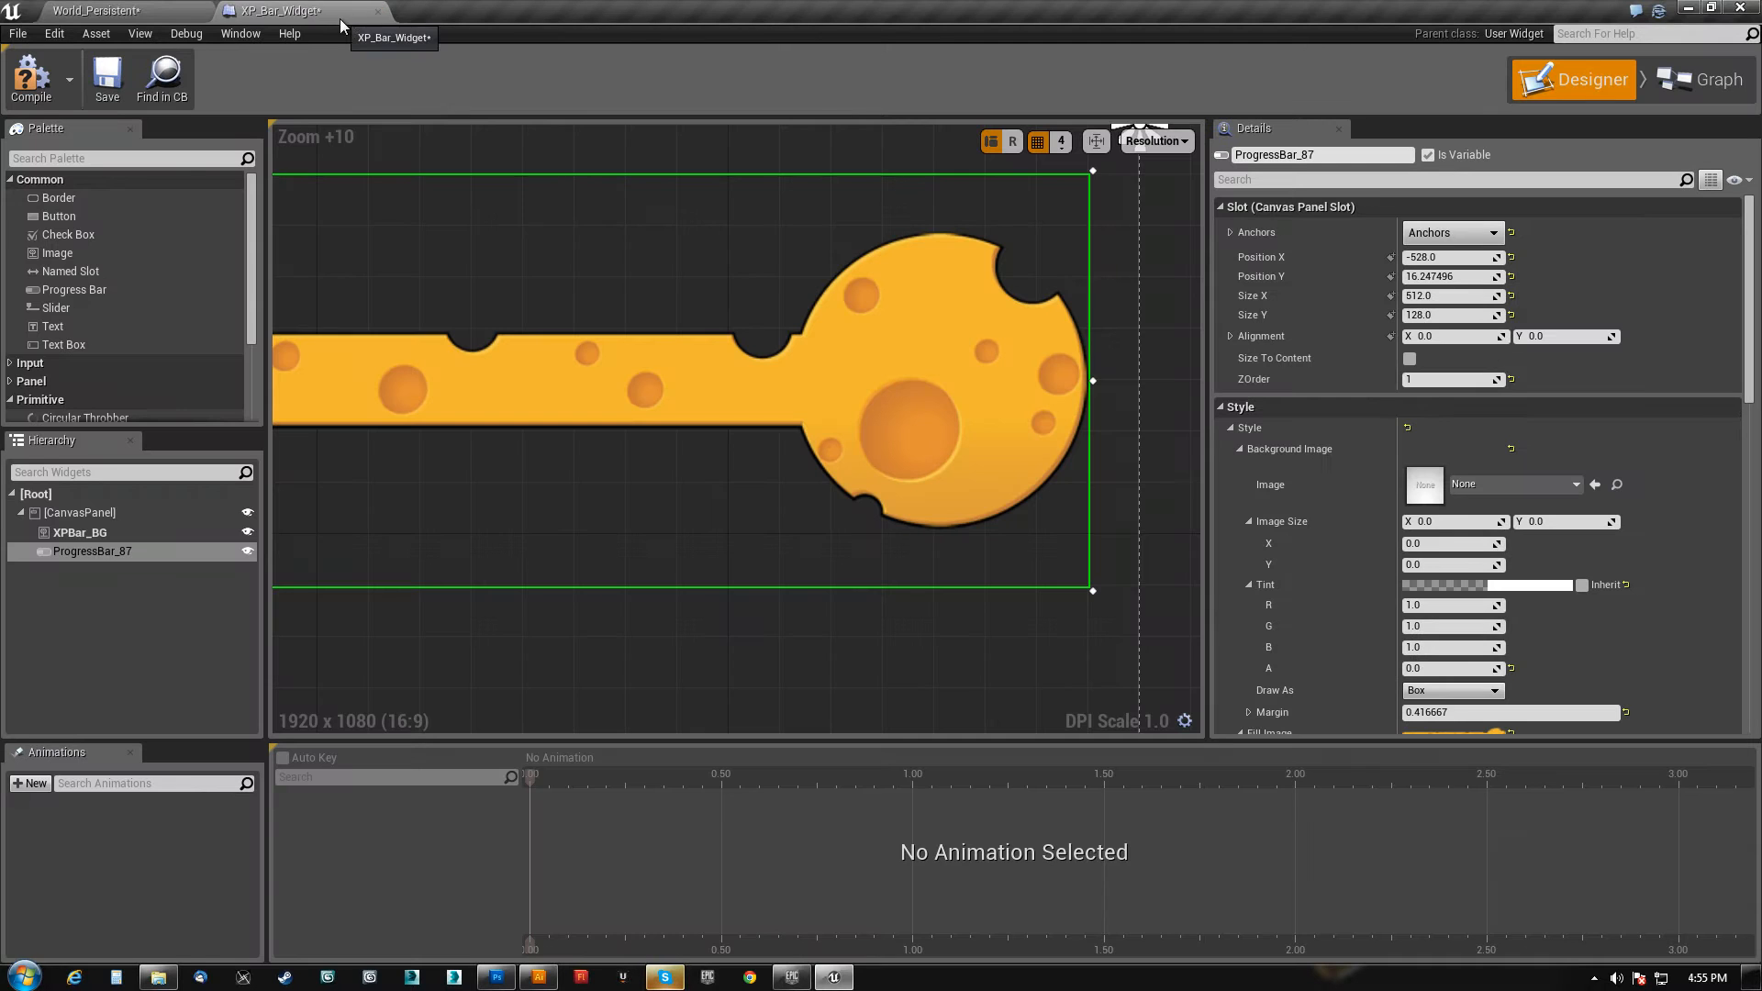
- Copy the XPBar_BG image in the XP bar widget and paste the duplicate onto the canvas below the cheese bar
{"action": "scroll", "coordinate": [569, 437], "scroll_direction": "up", "scroll_amount": 3}
{"action": "left_click", "coordinate": [89, 534]}
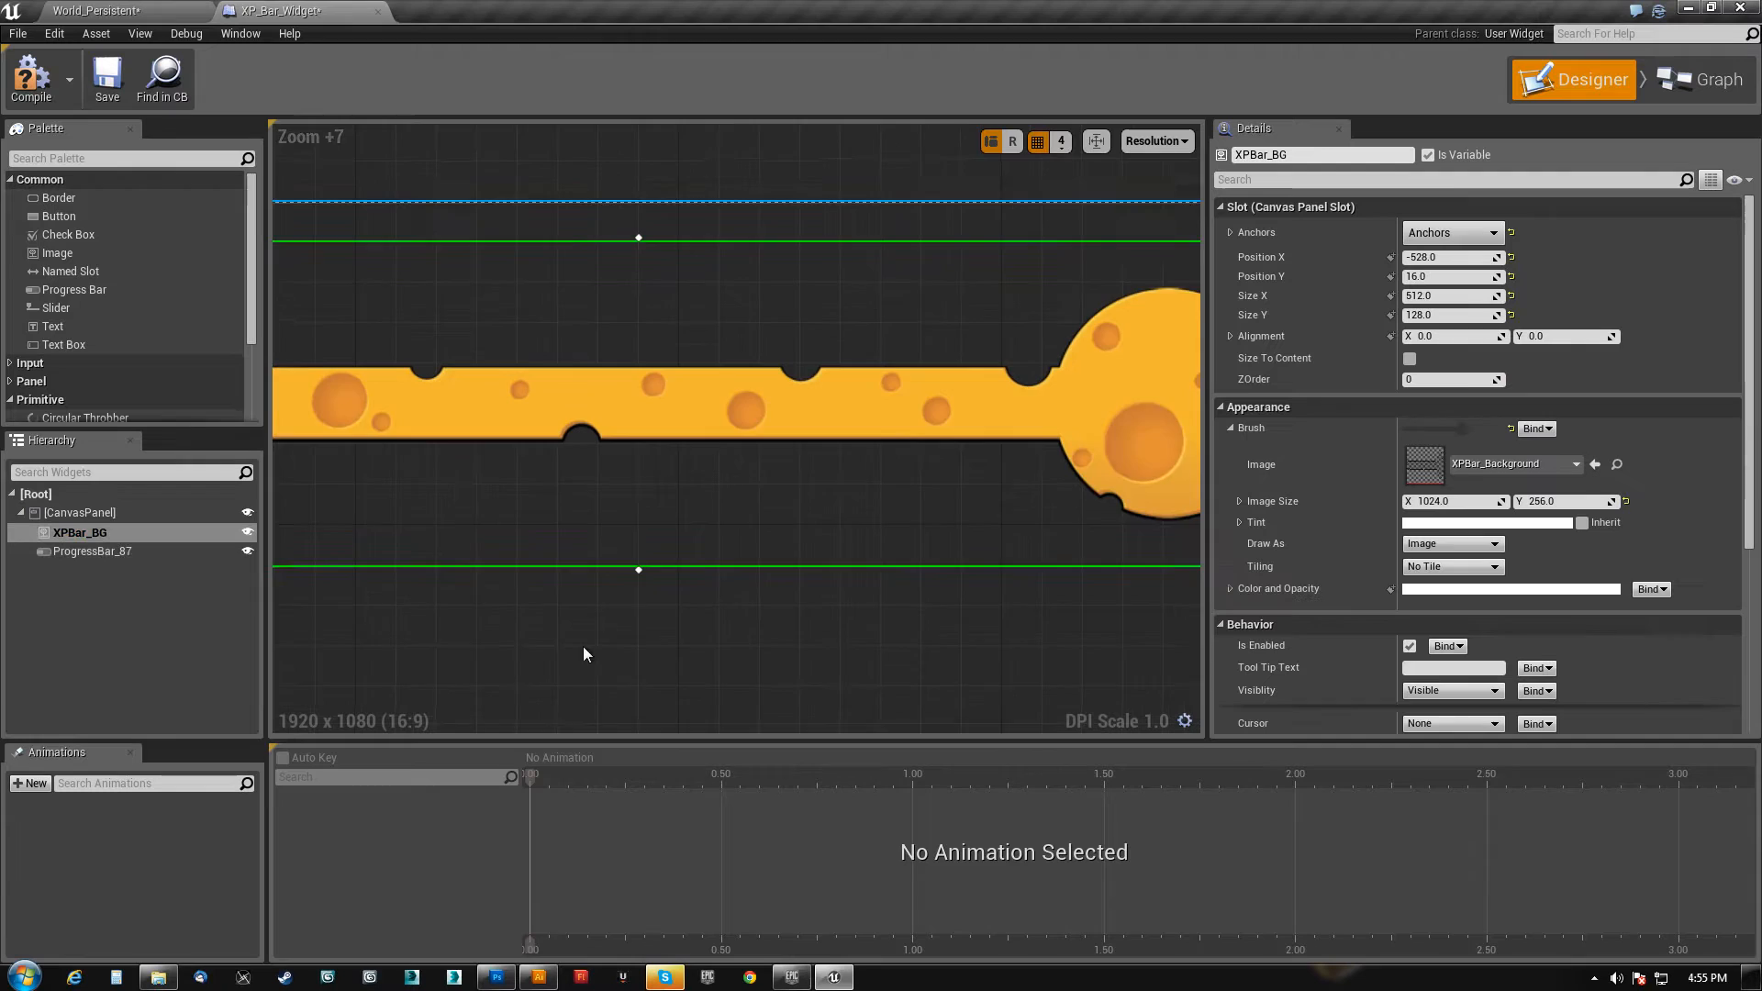
{"action": "scroll", "coordinate": [625, 551], "scroll_direction": "down", "scroll_amount": 4}
{"action": "right_click", "coordinate": [101, 534]}
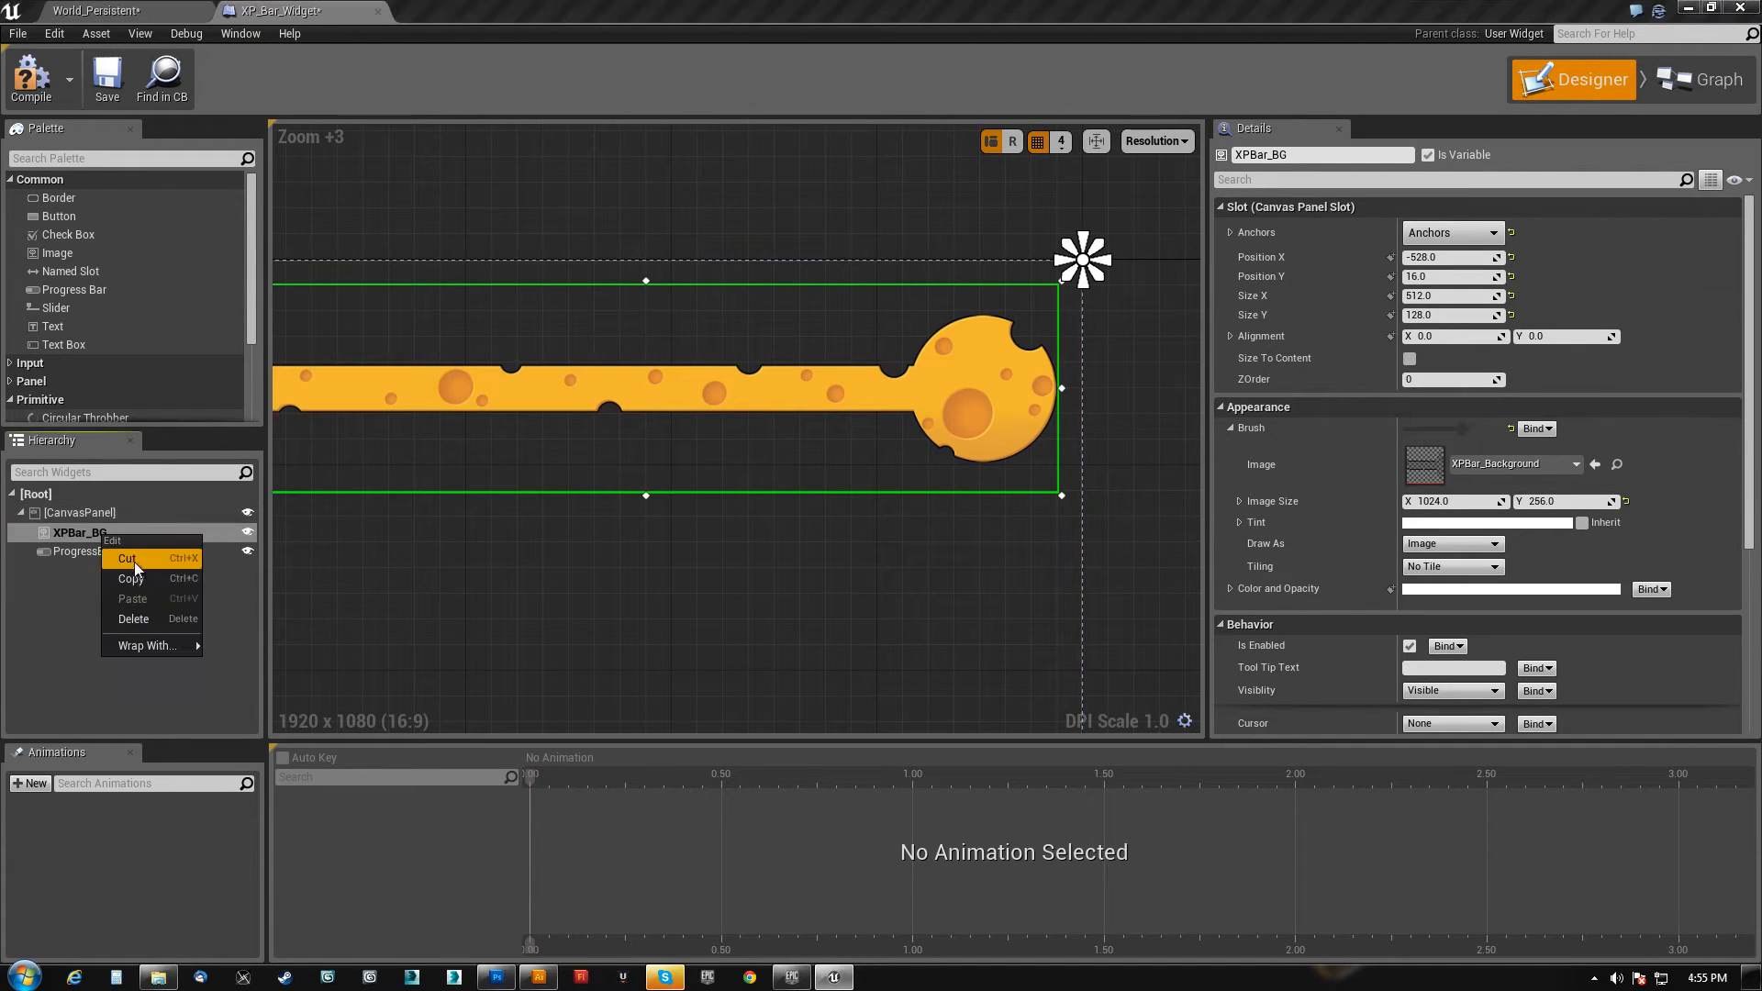
{"action": "left_click", "coordinate": [140, 581]}
{"action": "right_click", "coordinate": [63, 591]}
{"action": "right_click", "coordinate": [469, 595]}
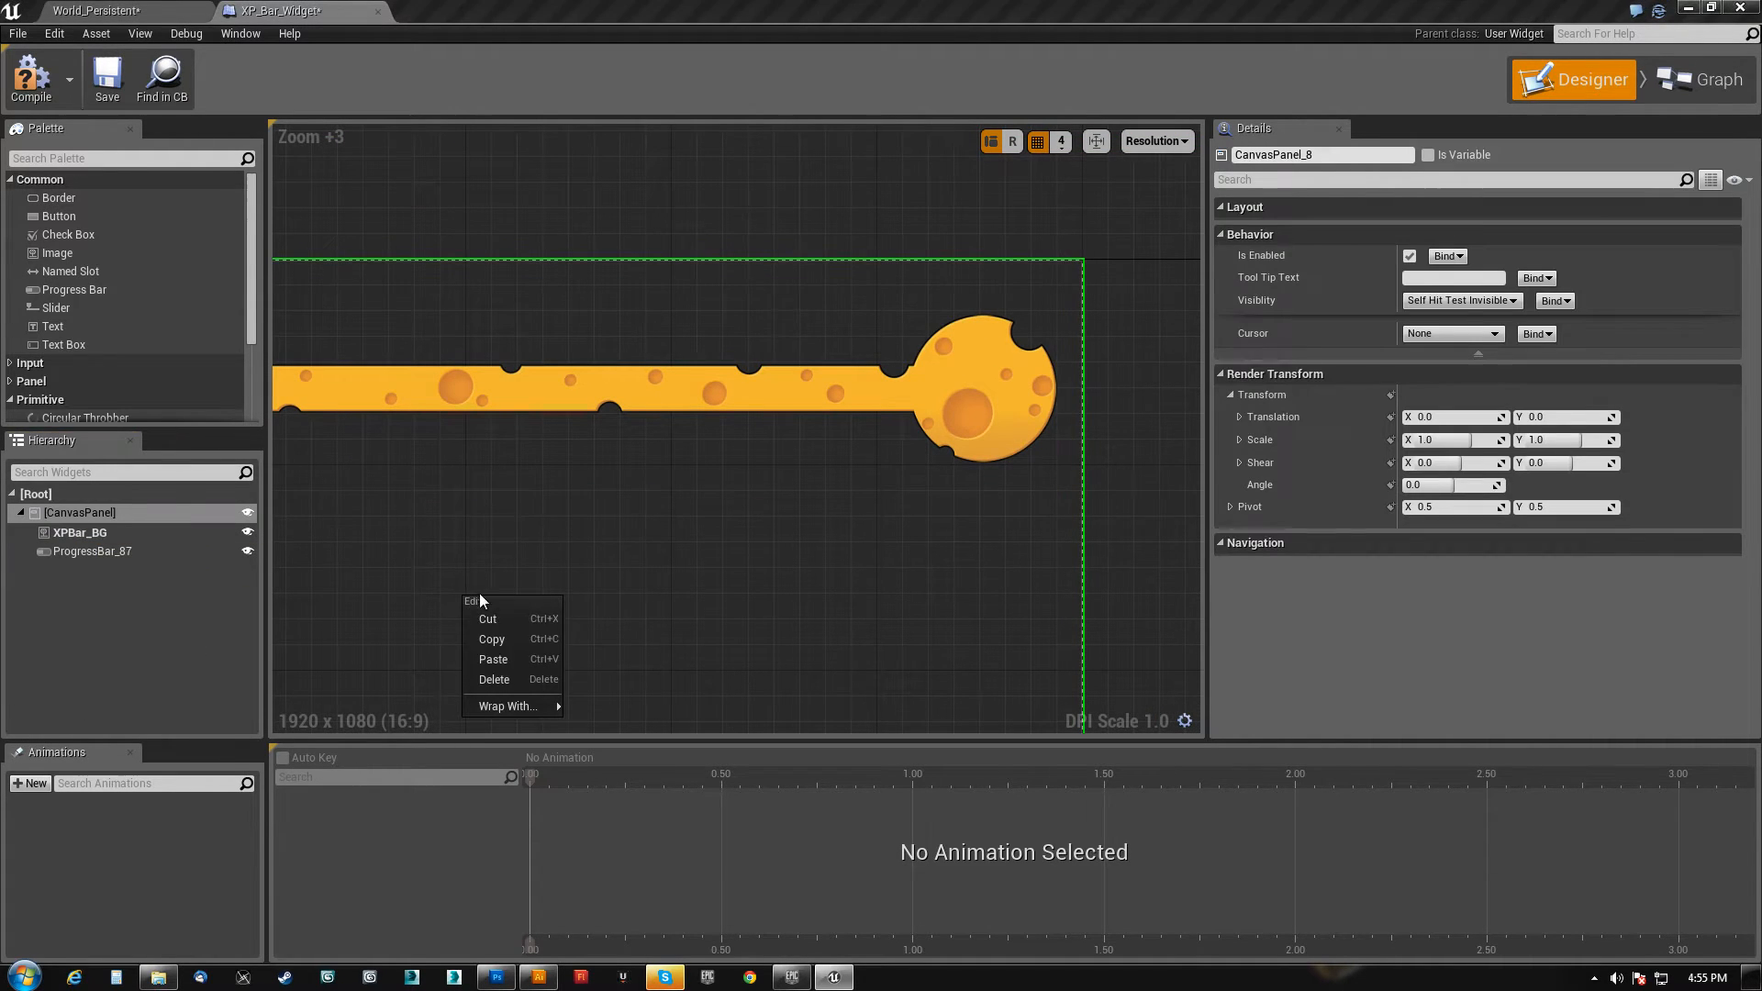
{"action": "left_click", "coordinate": [511, 659]}
{"action": "right_click_drag", "start_coordinate": [577, 533], "coordinate": [668, 494]}
{"action": "left_click", "coordinate": [686, 580]}
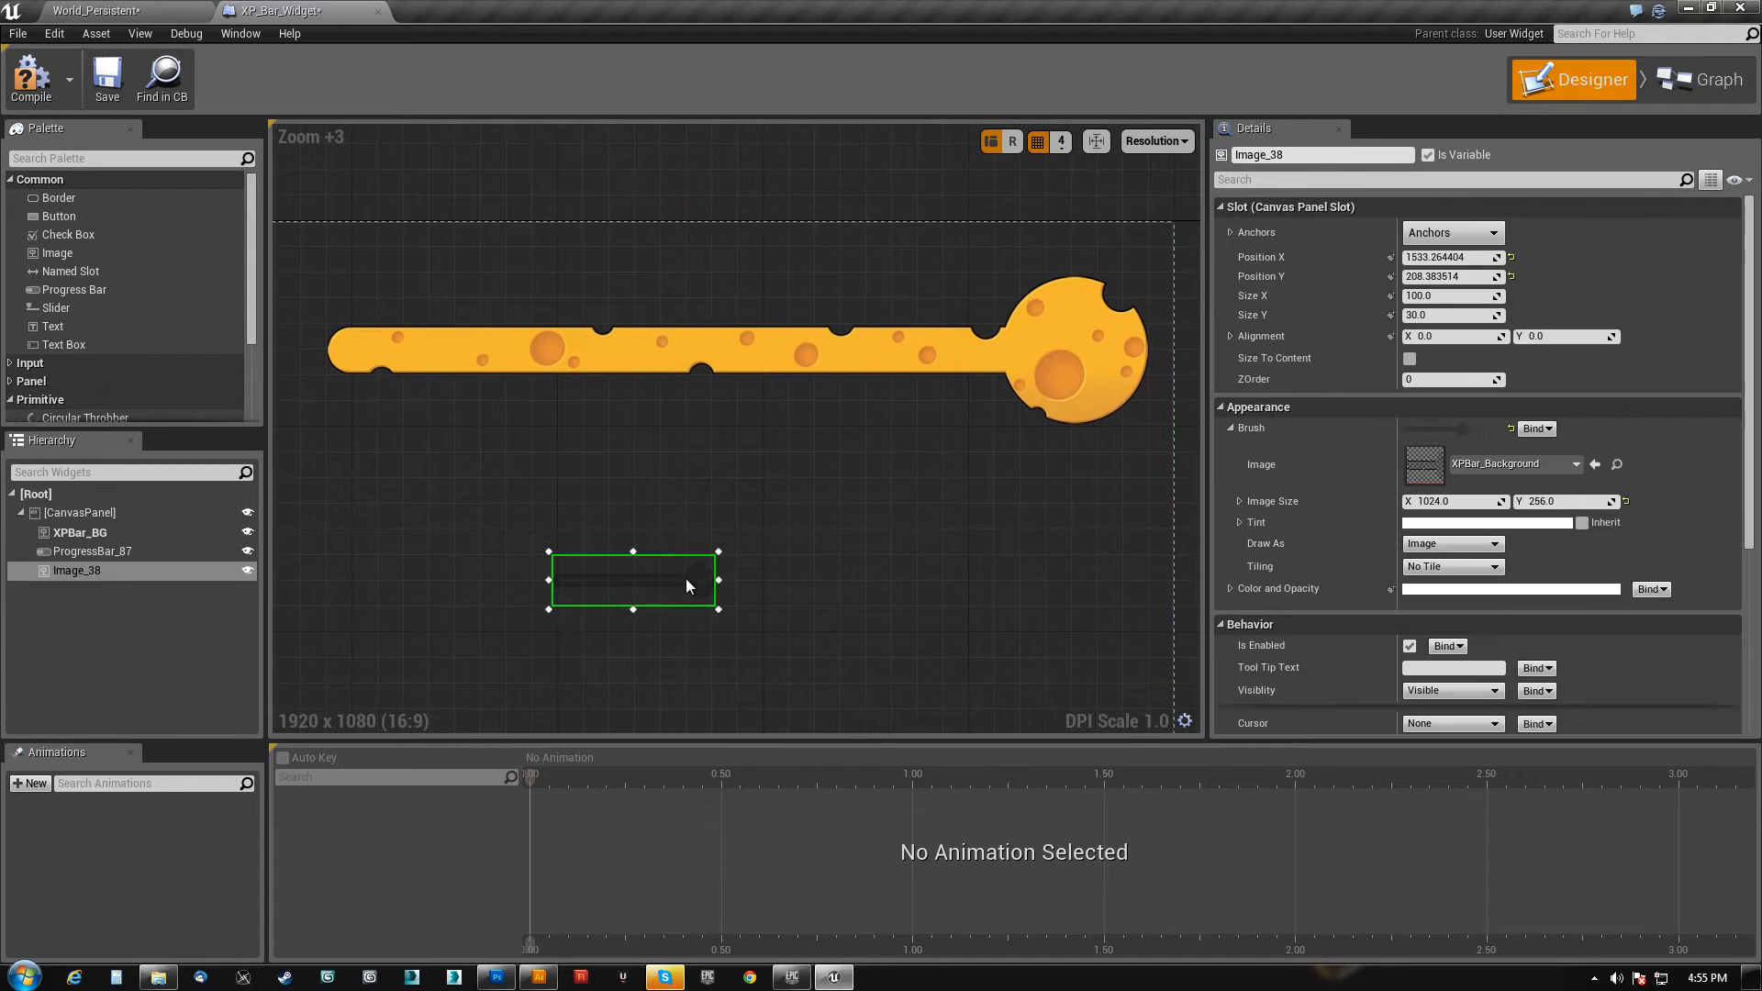
- Assign the XPBar_Stroke texture to the pasted image and set its size to 512 by 128
{"action": "left_click", "coordinate": [1575, 464]}
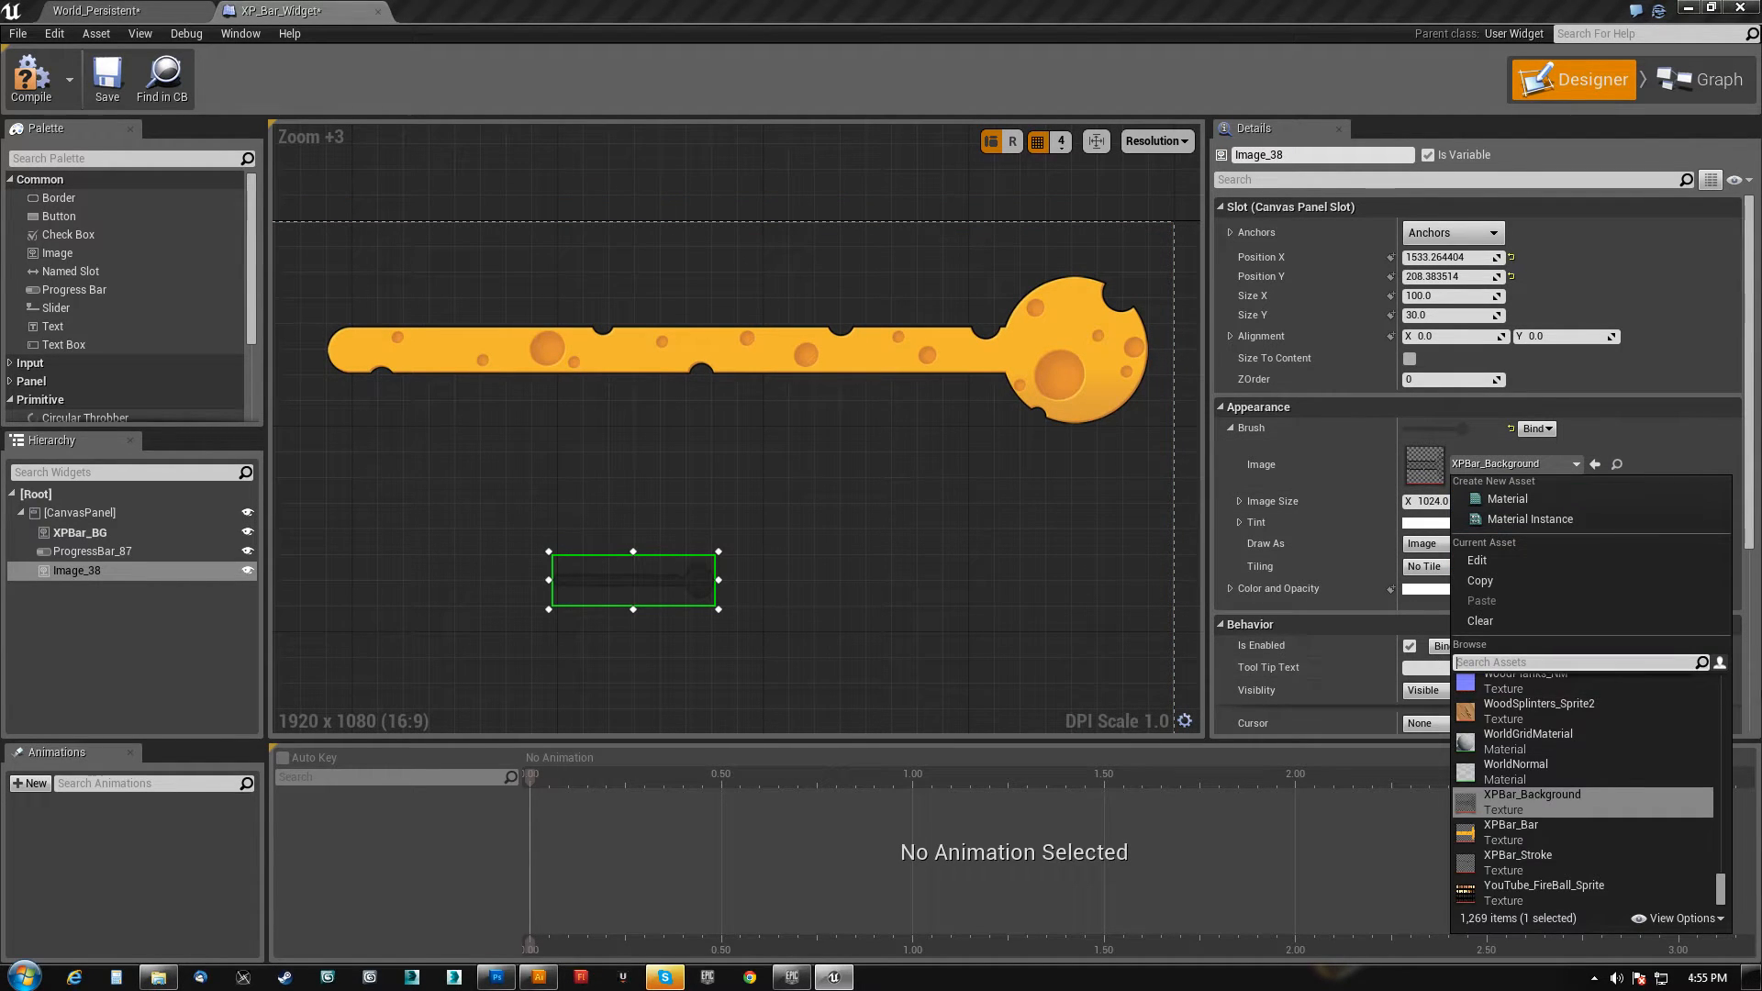
{"action": "left_click", "coordinate": [1545, 858]}
{"action": "right_click_drag", "start_coordinate": [934, 521], "coordinate": [879, 576]}
{"action": "left_click", "coordinate": [1449, 295]}
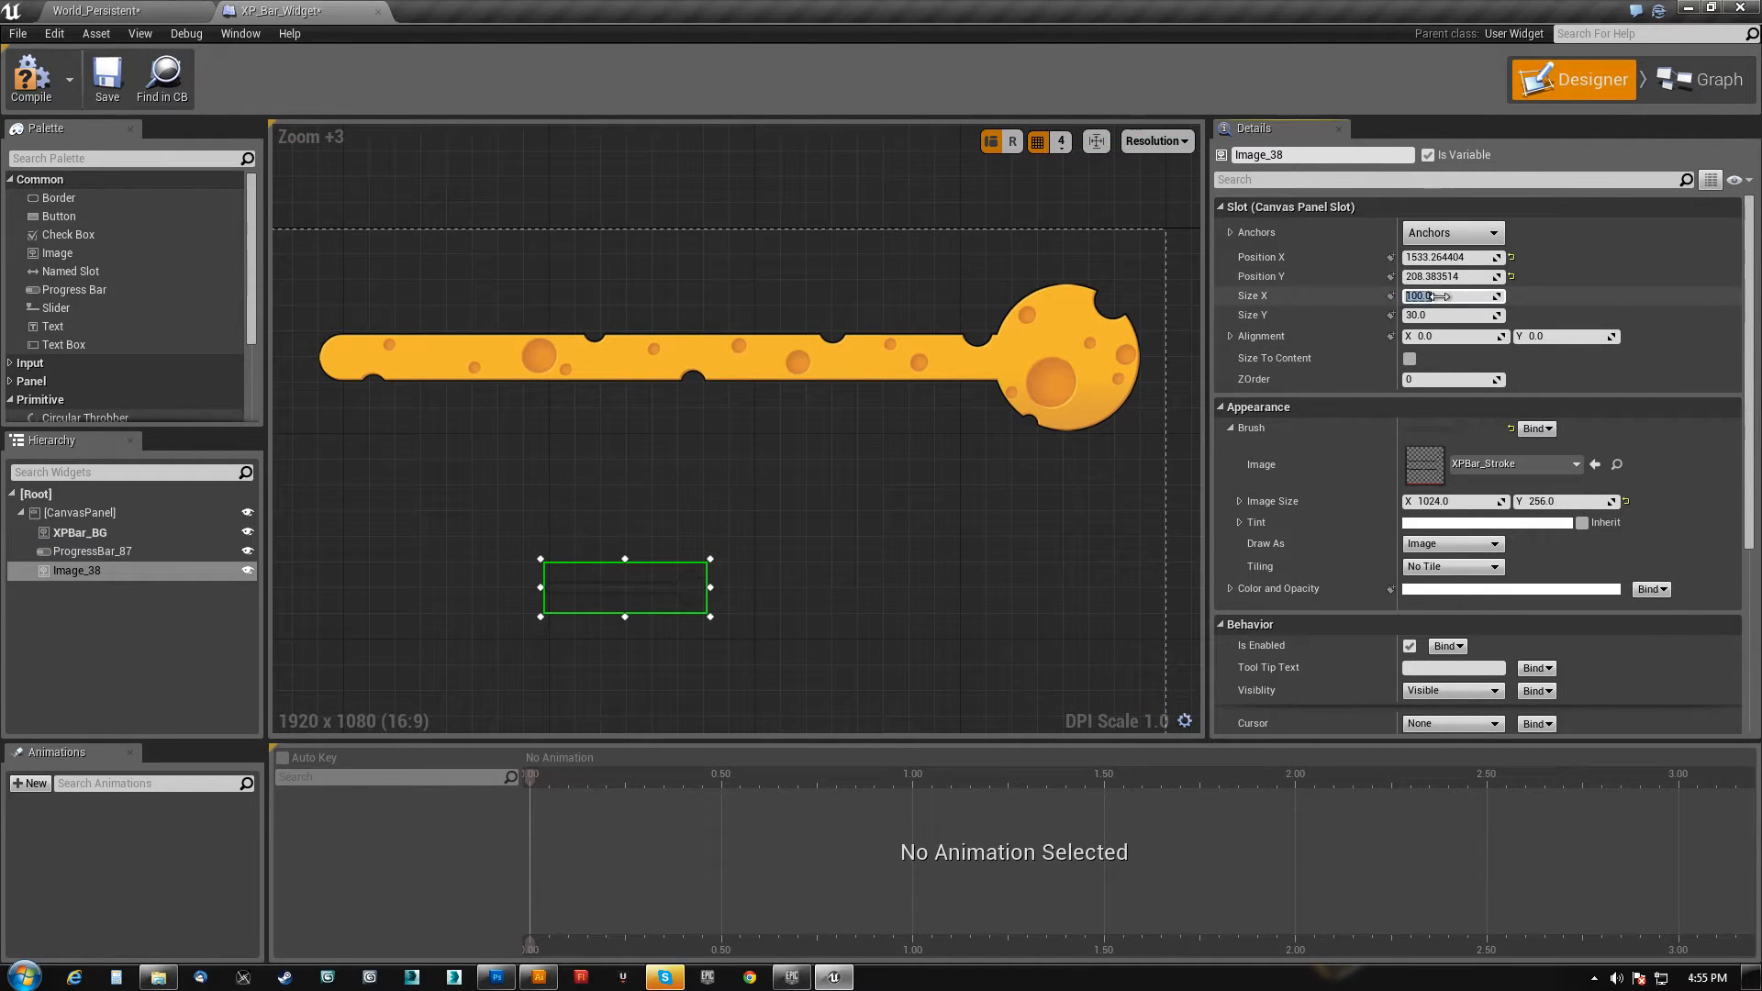
{"action": "type", "text": "512"}
{"action": "key", "text": "Tab"}
{"action": "type", "text": "128"}
{"action": "key", "text": "Return"}
- Move the stroke image over the cheese bar at Position X 1392, Position Y 16, with a ZOrder of 2
{"action": "left_click_drag", "start_coordinate": [1090, 662], "coordinate": [867, 521]}
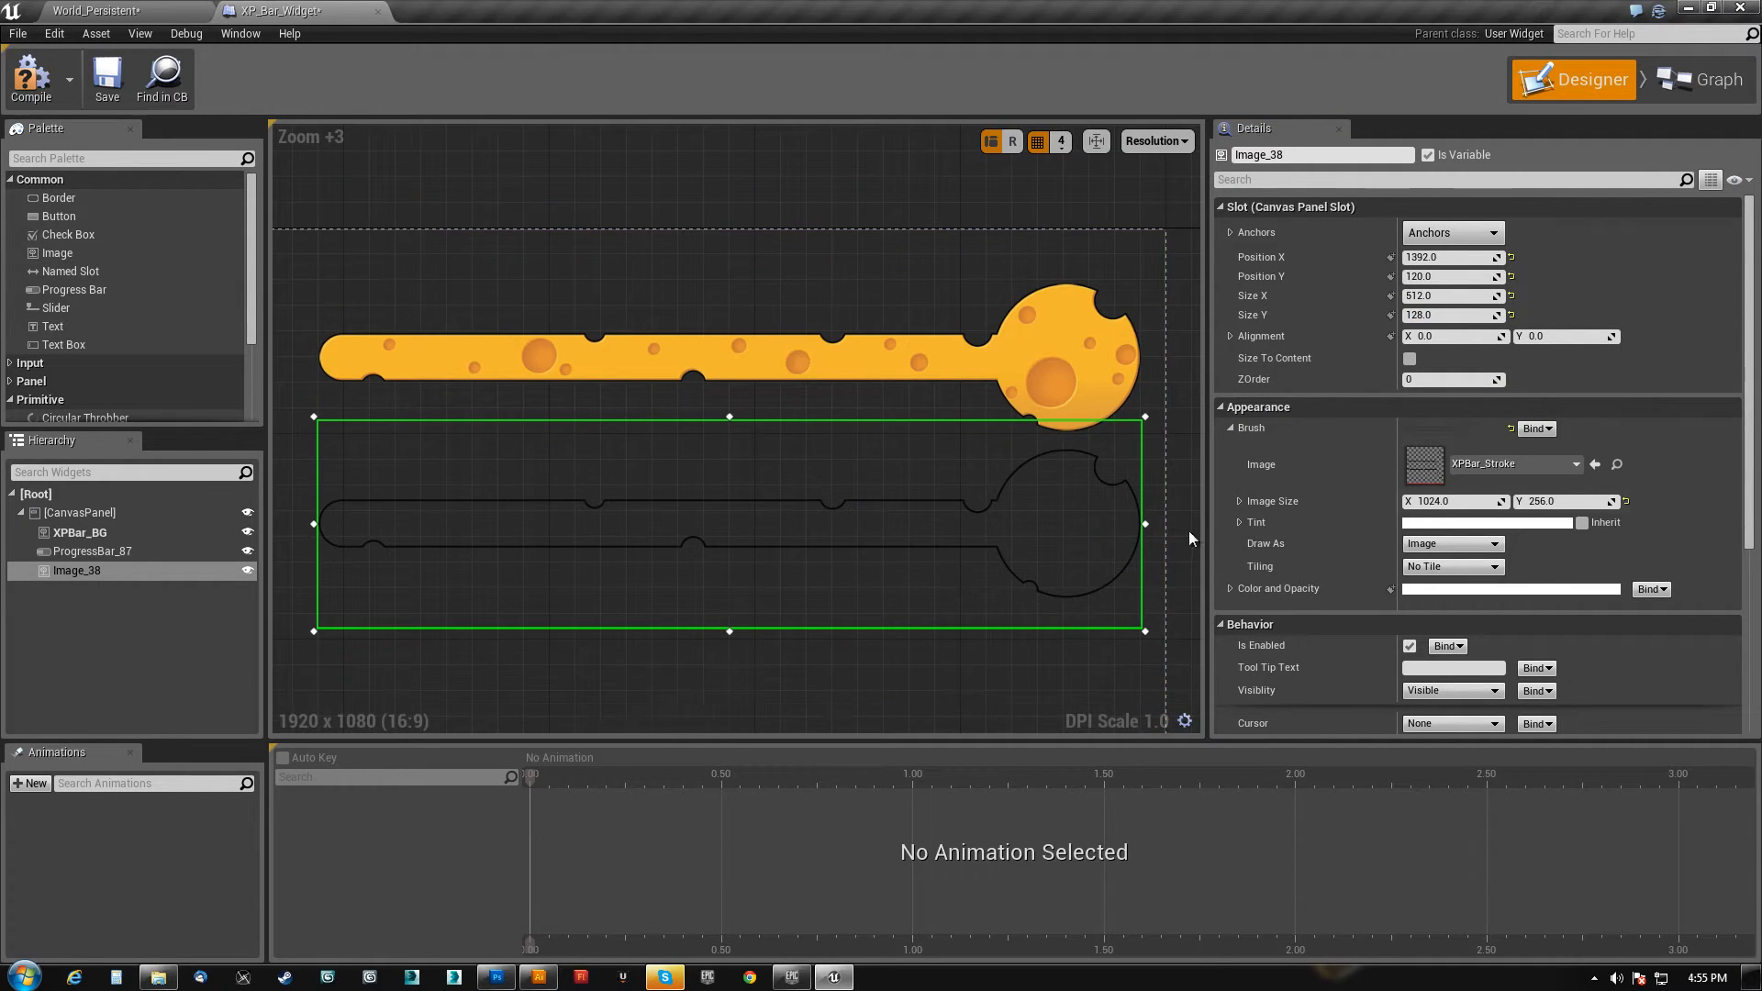
{"action": "left_click", "coordinate": [973, 237]}
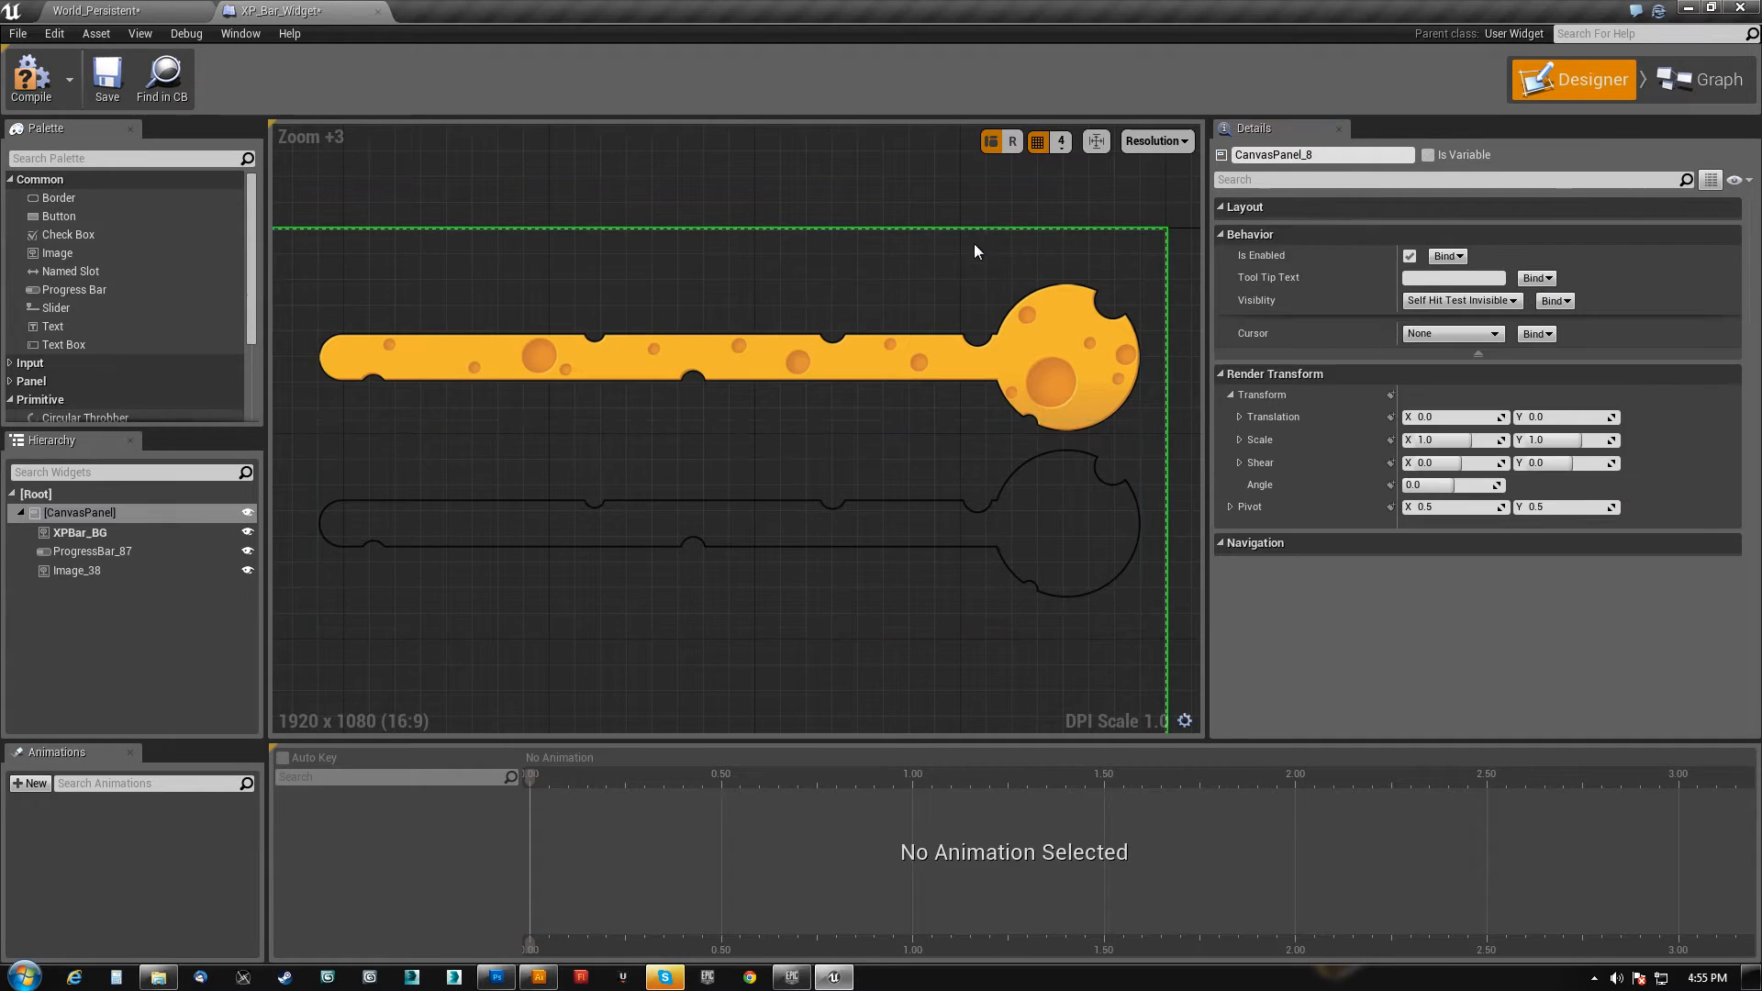
{"action": "left_click_drag", "start_coordinate": [1049, 566], "coordinate": [1046, 393]}
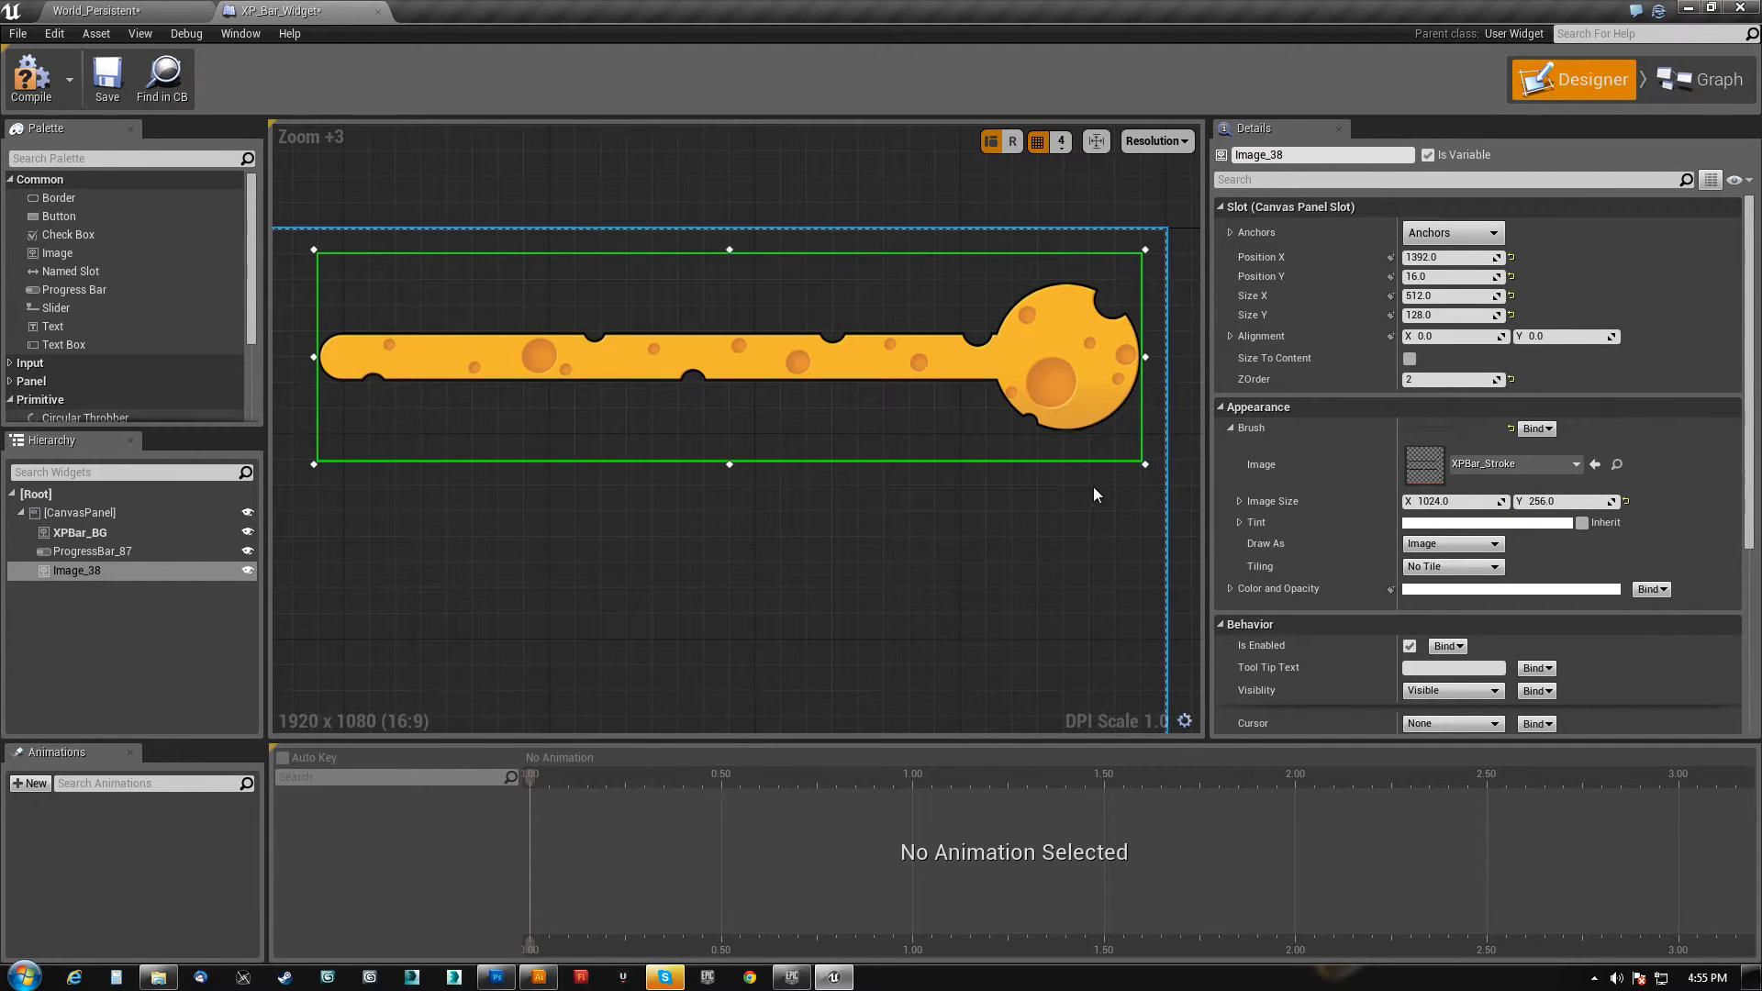
{"action": "left_click", "coordinate": [1410, 275]}
{"action": "type", "text": "16"}
{"action": "key", "text": "Return"}
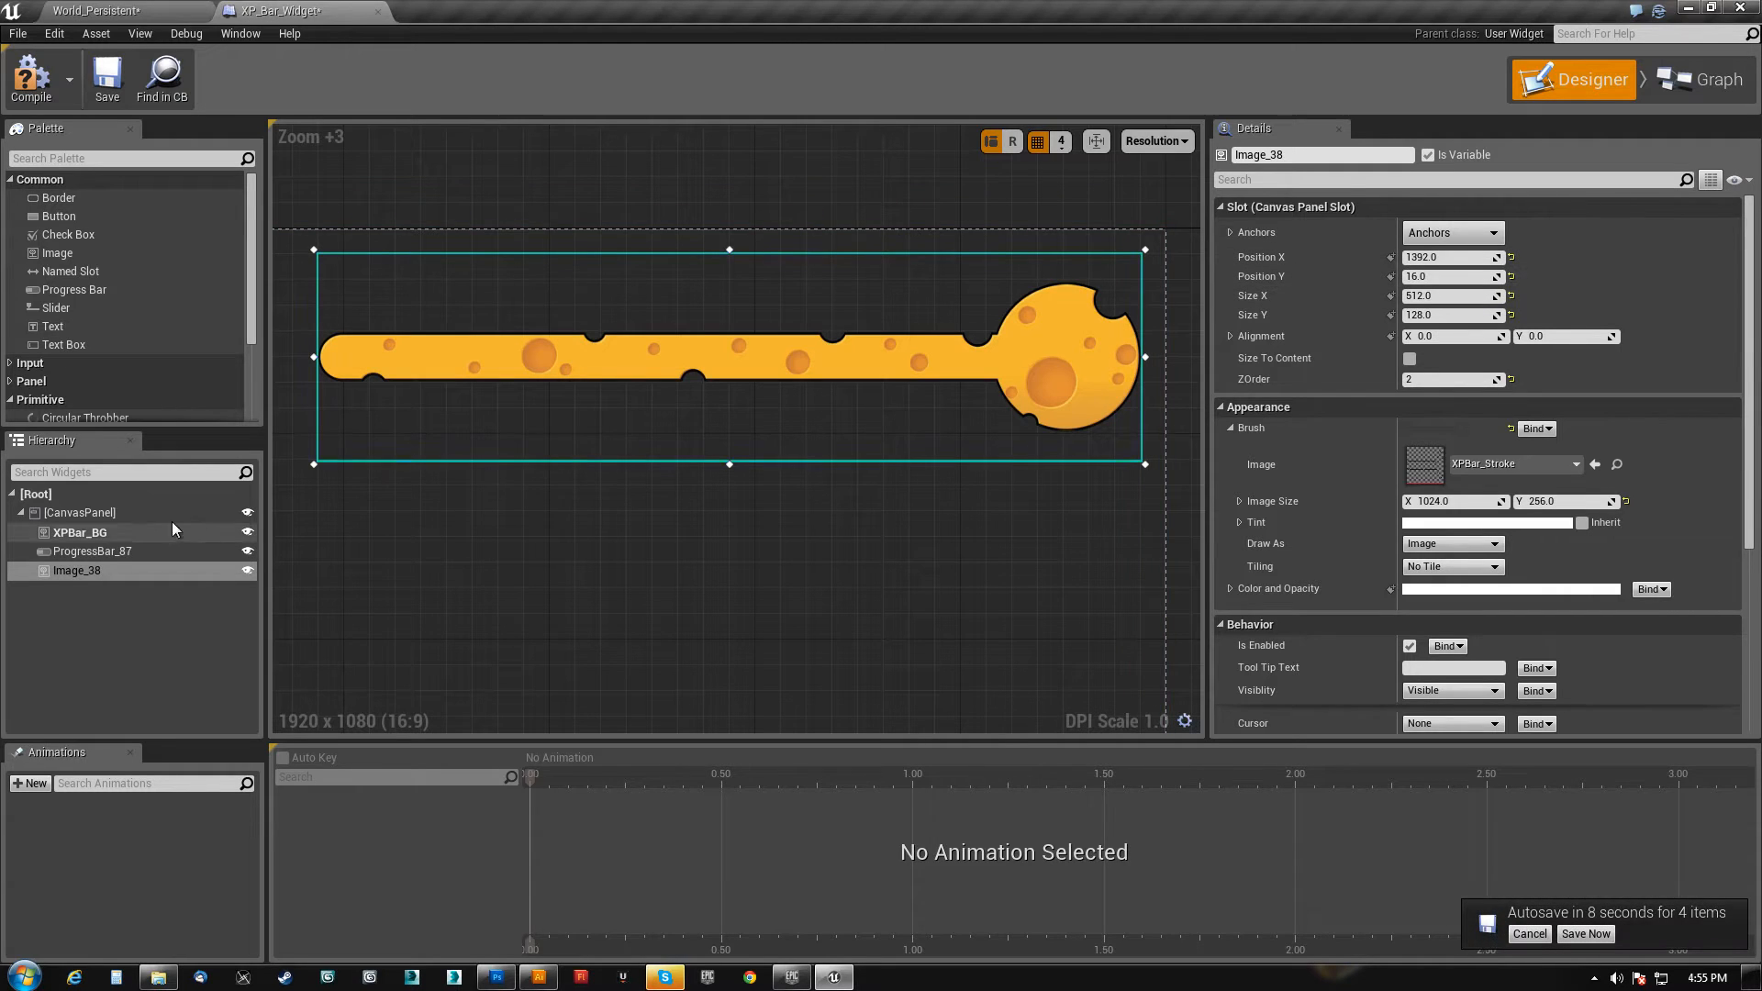
- Check XPBar_BG's slot settings, and try the top-center anchor for the progress bar before returning it to top-right
{"action": "left_click", "coordinate": [112, 535]}
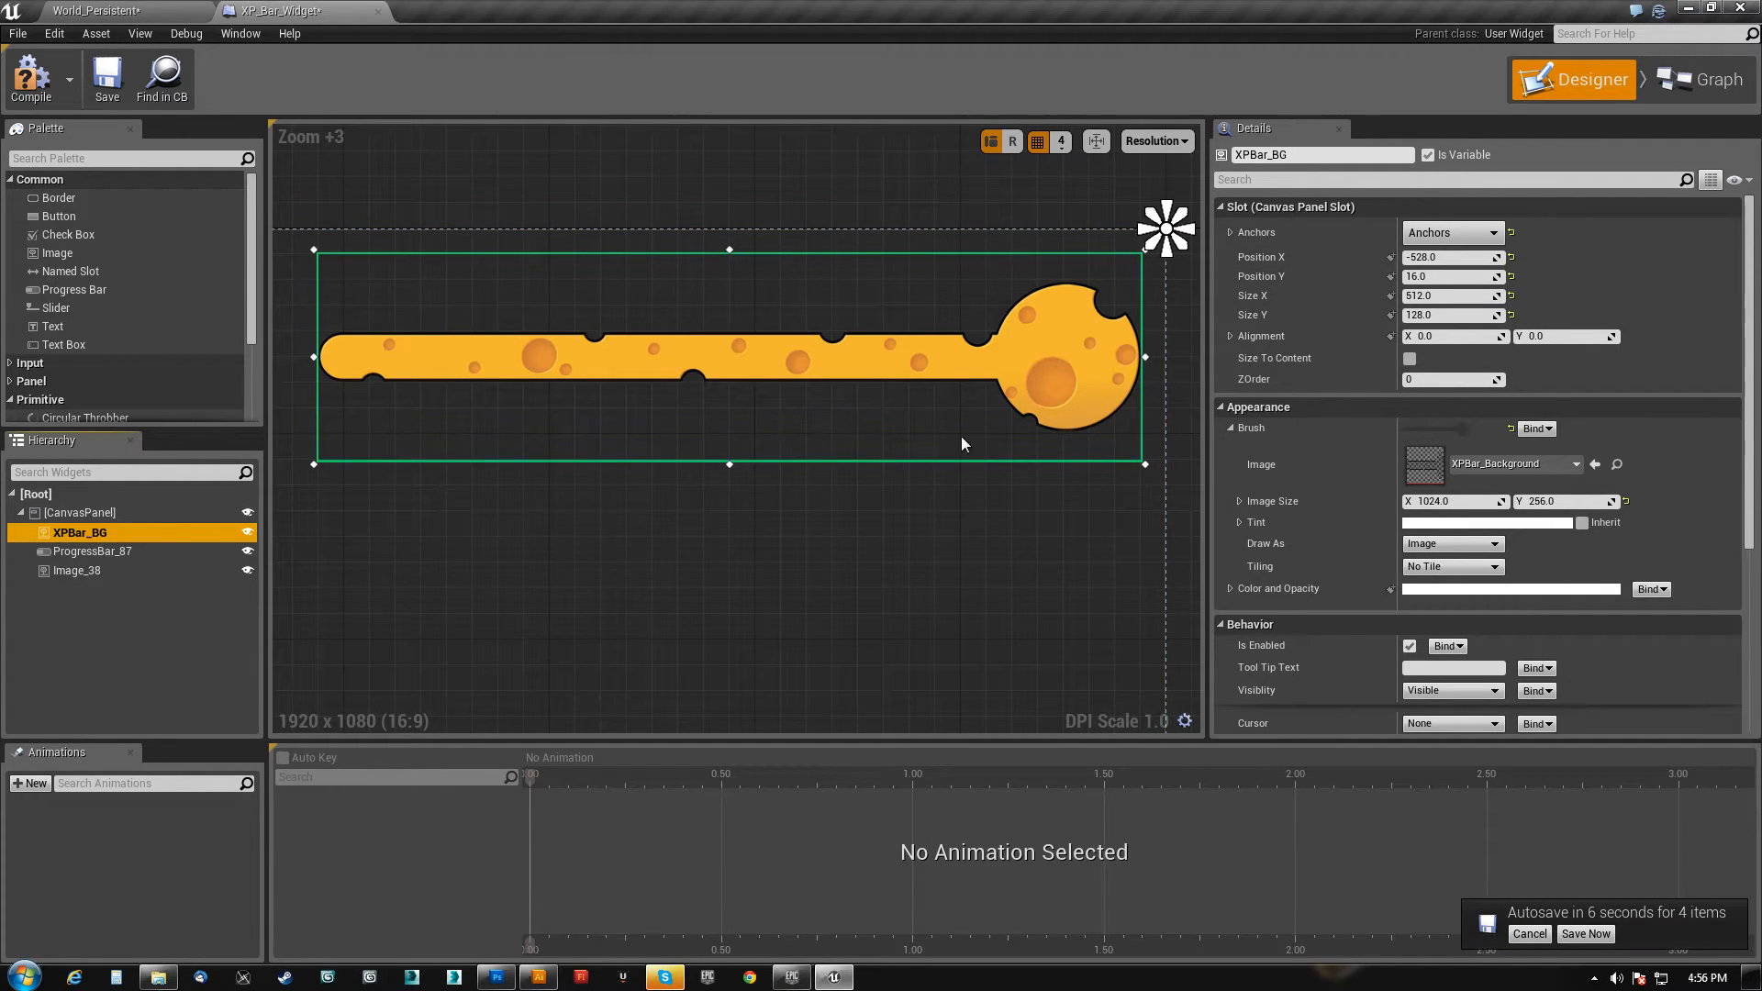
{"action": "left_click", "coordinate": [101, 551]}
{"action": "left_click", "coordinate": [1493, 233]}
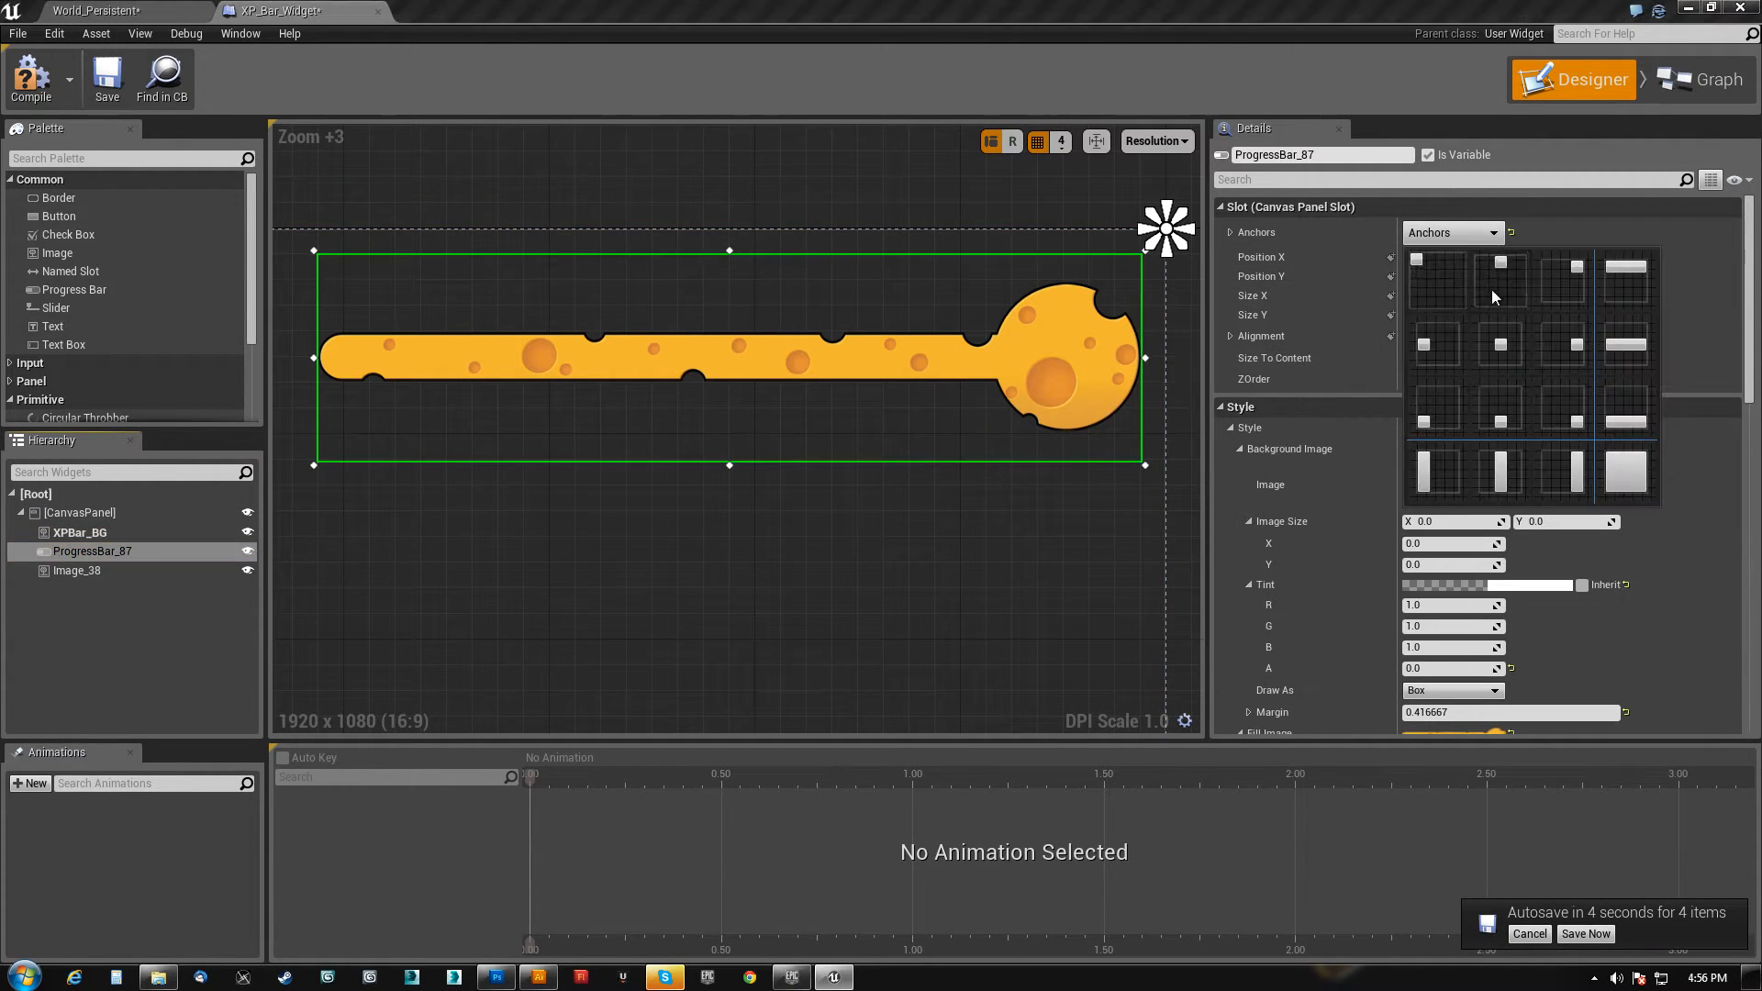
{"action": "left_click", "coordinate": [1500, 275]}
{"action": "left_click", "coordinate": [1493, 233]}
{"action": "left_click", "coordinate": [1576, 275]}
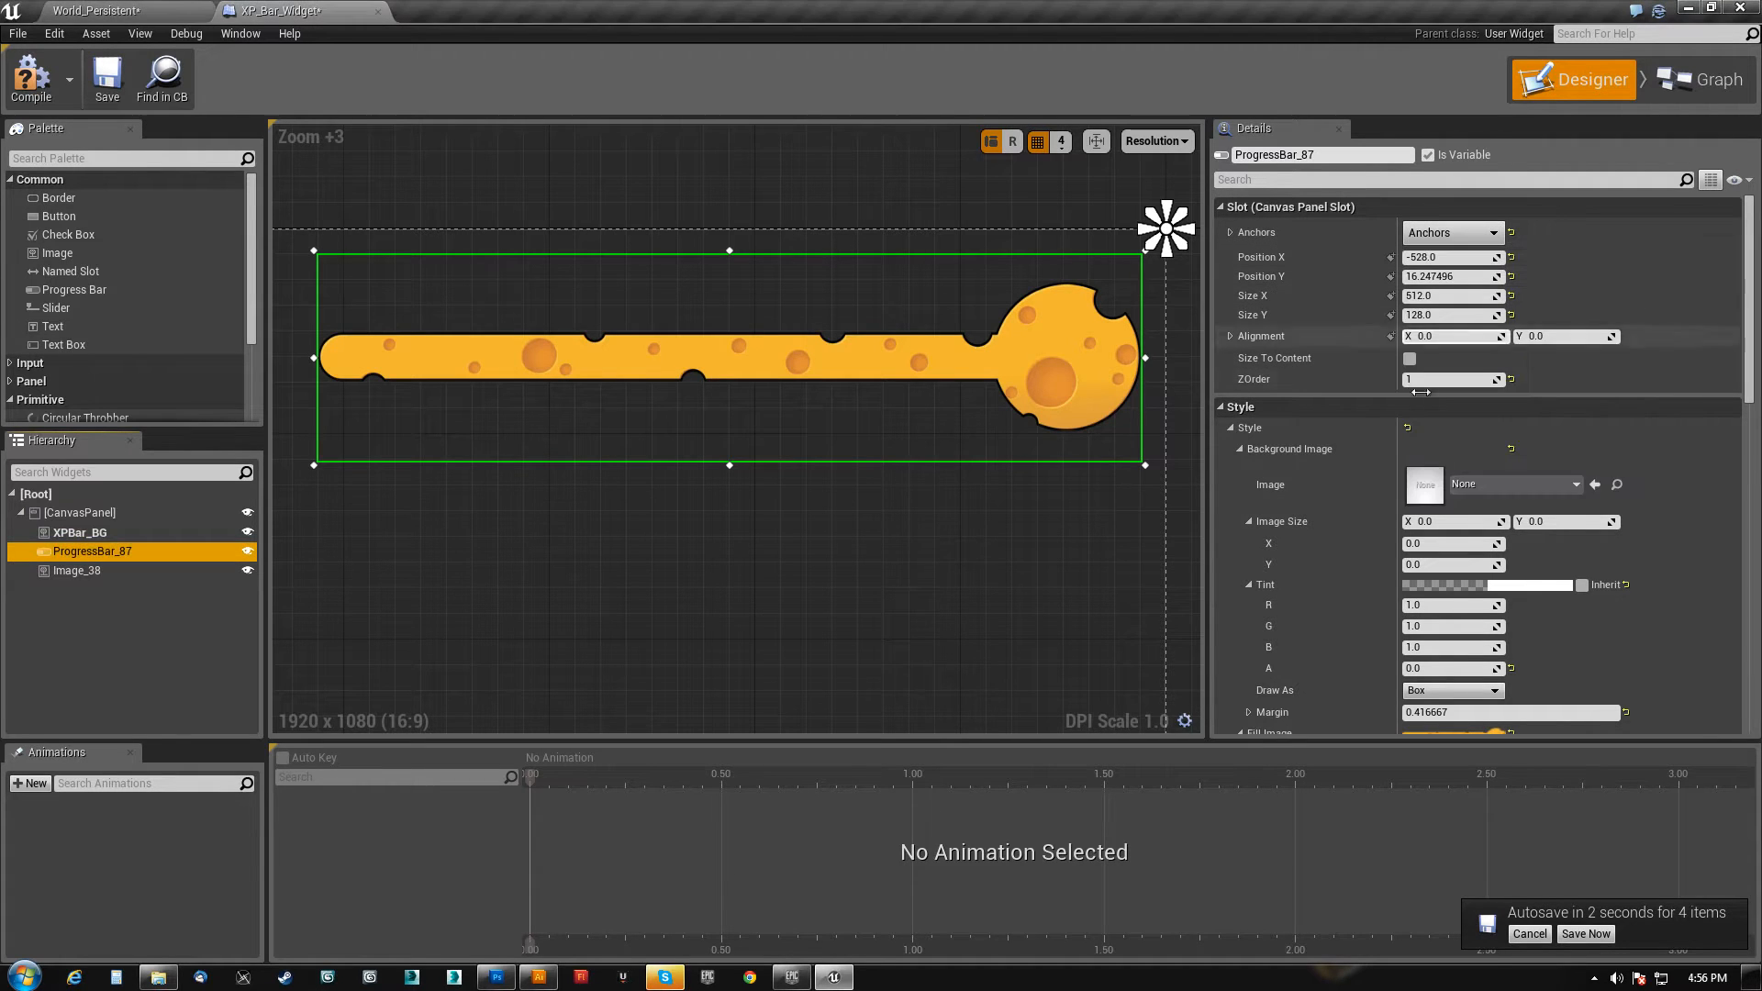
{"action": "right_click_drag", "start_coordinate": [903, 581], "coordinate": [927, 560]}
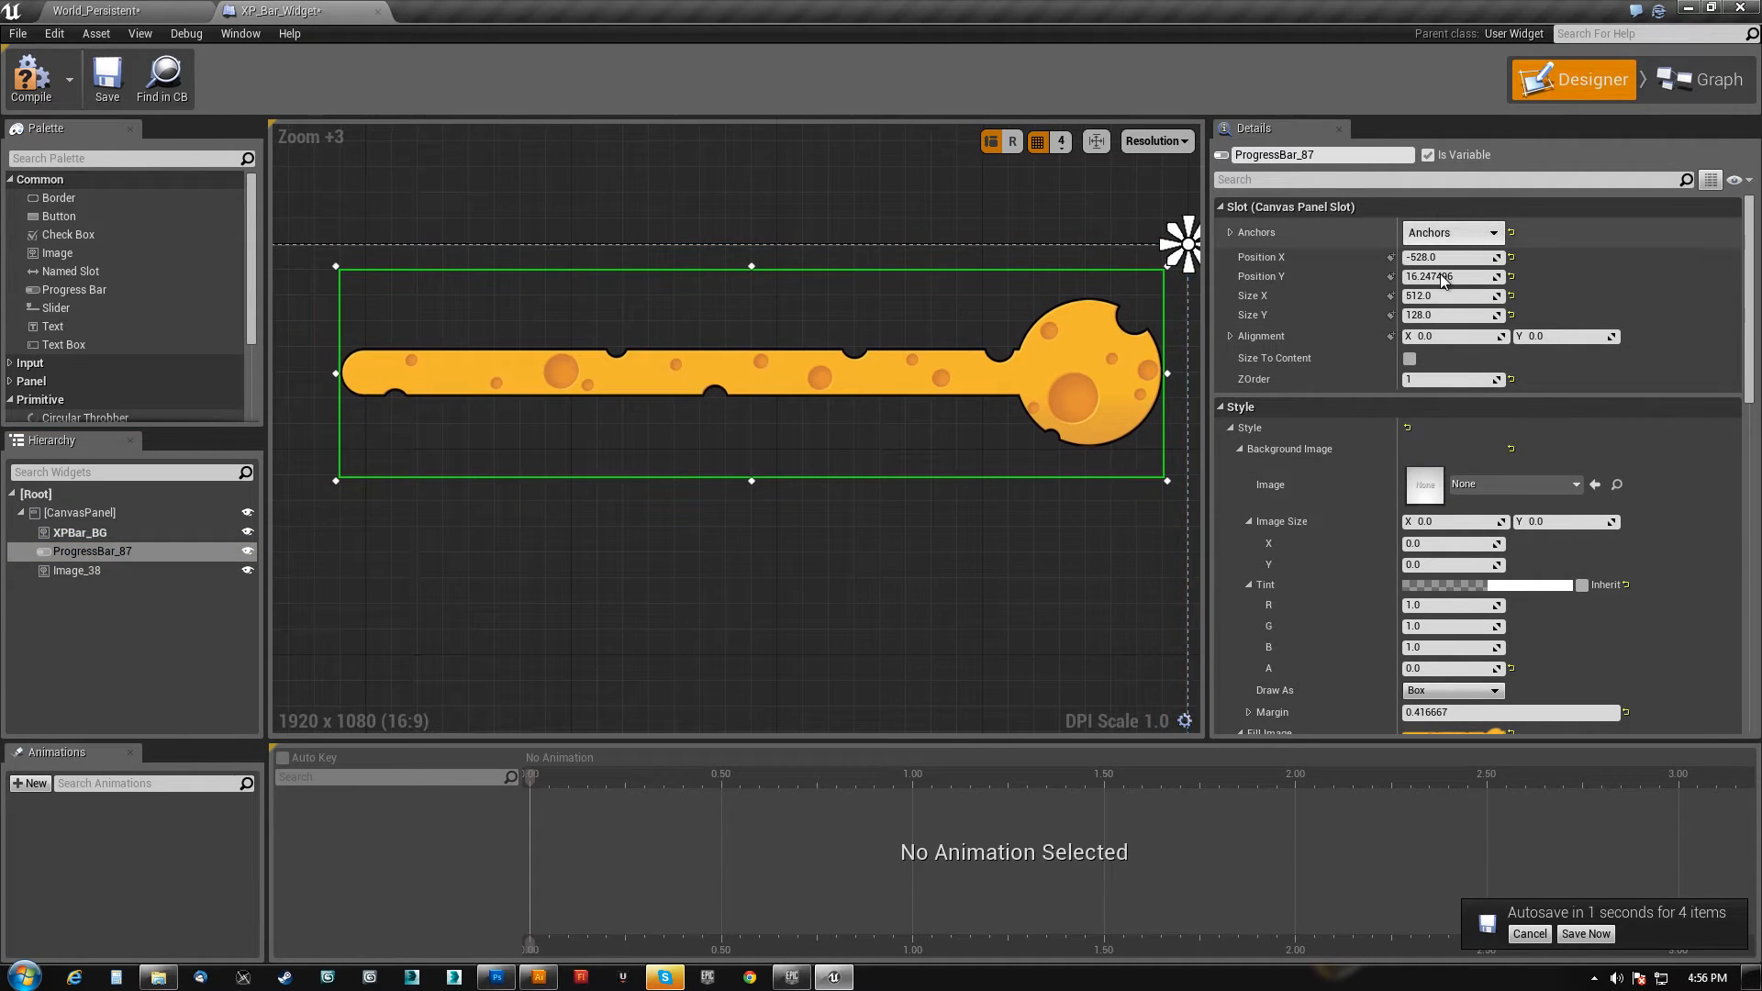
- Compare the slot settings of the background, progress bar and stroke image, and examine their alignment on the canvas up close
{"action": "left_click", "coordinate": [92, 534]}
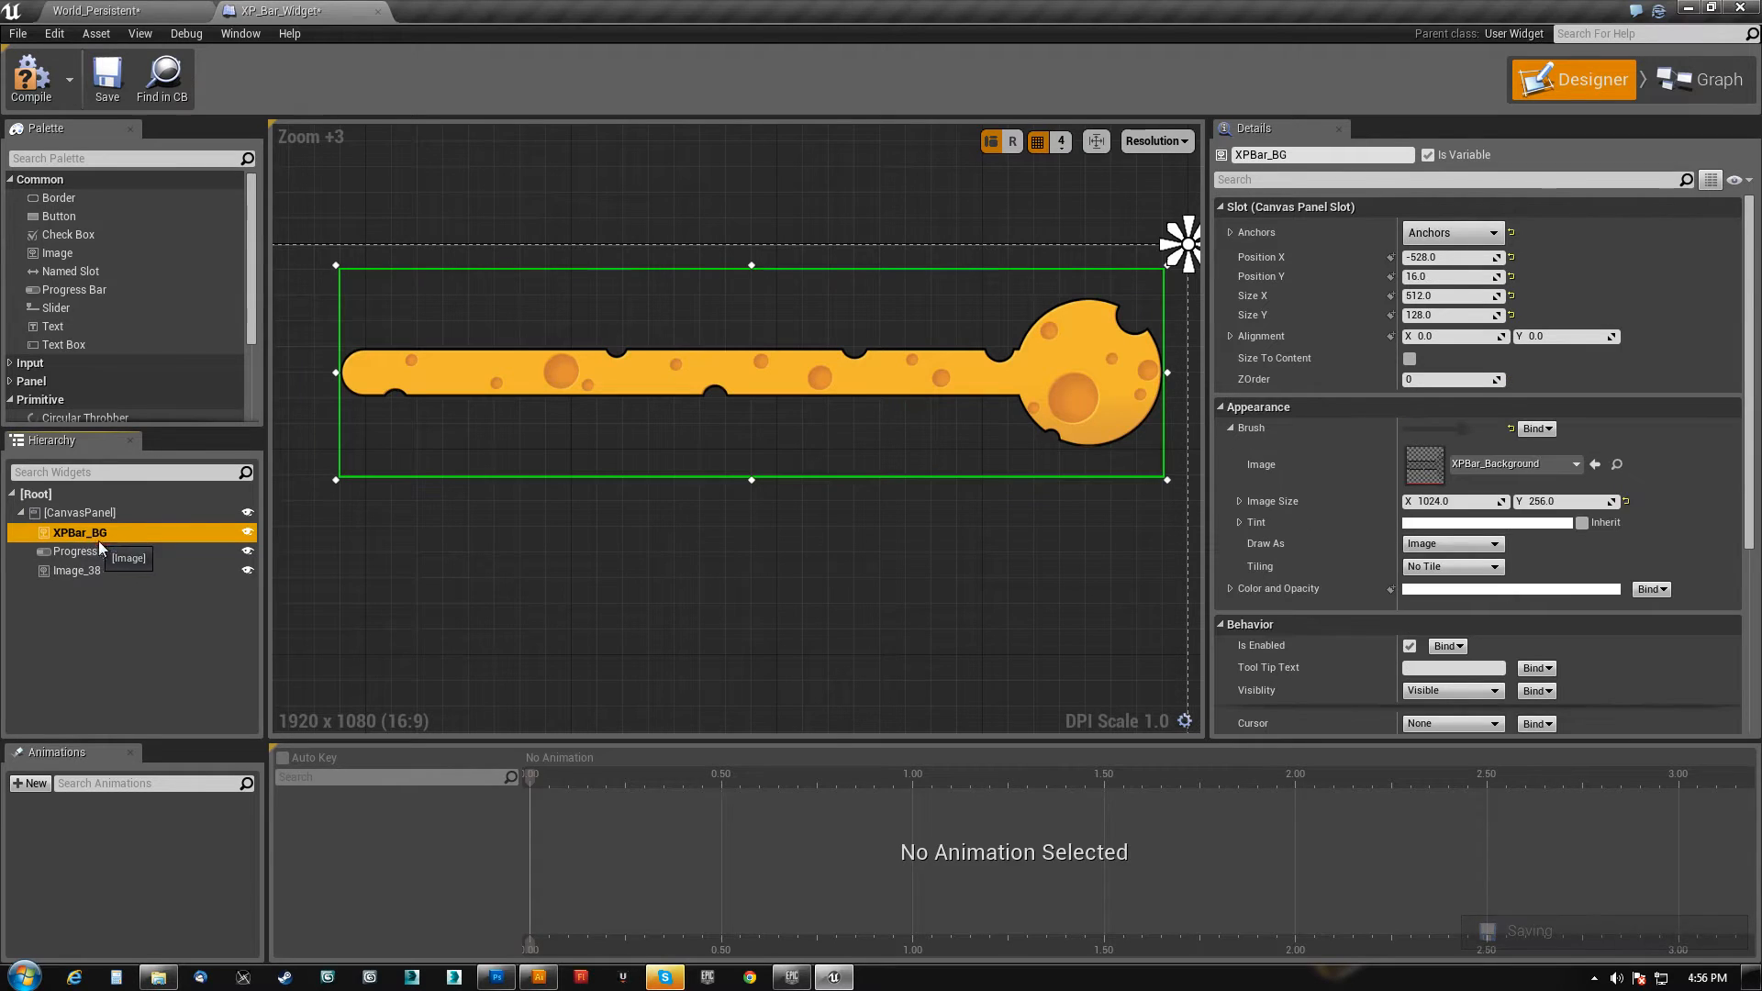
{"action": "left_click", "coordinate": [113, 549]}
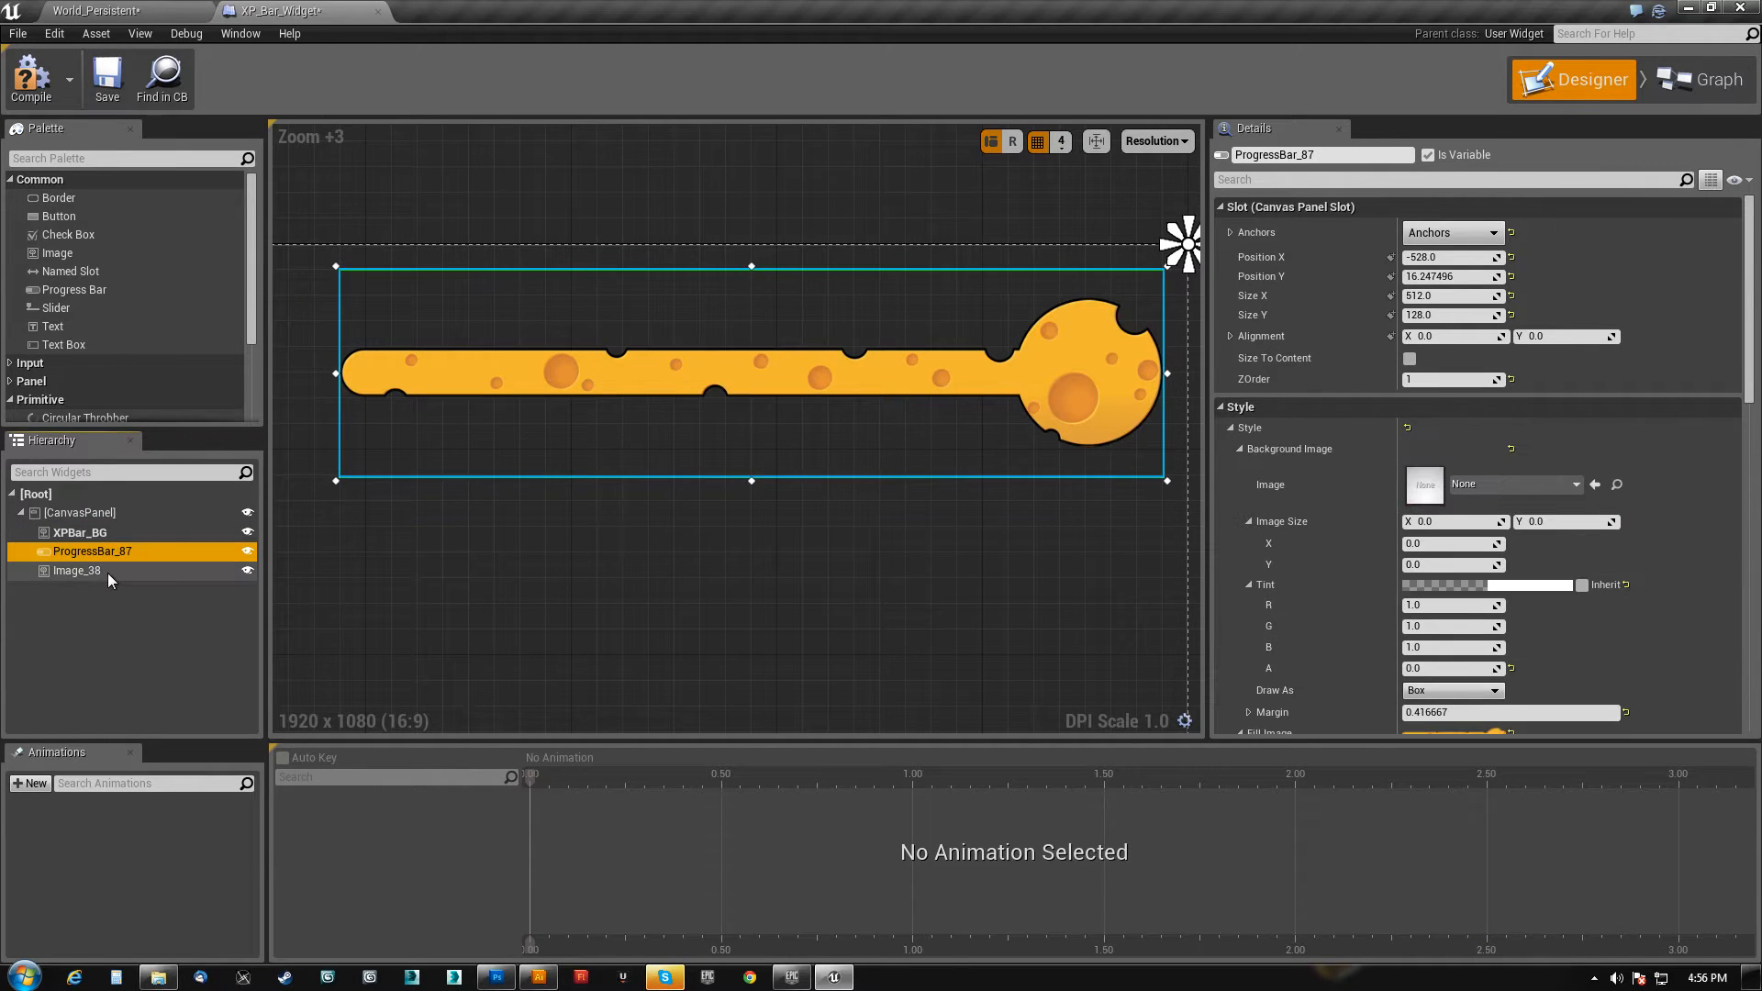
{"action": "left_click", "coordinate": [108, 571]}
{"action": "left_click", "coordinate": [103, 534]}
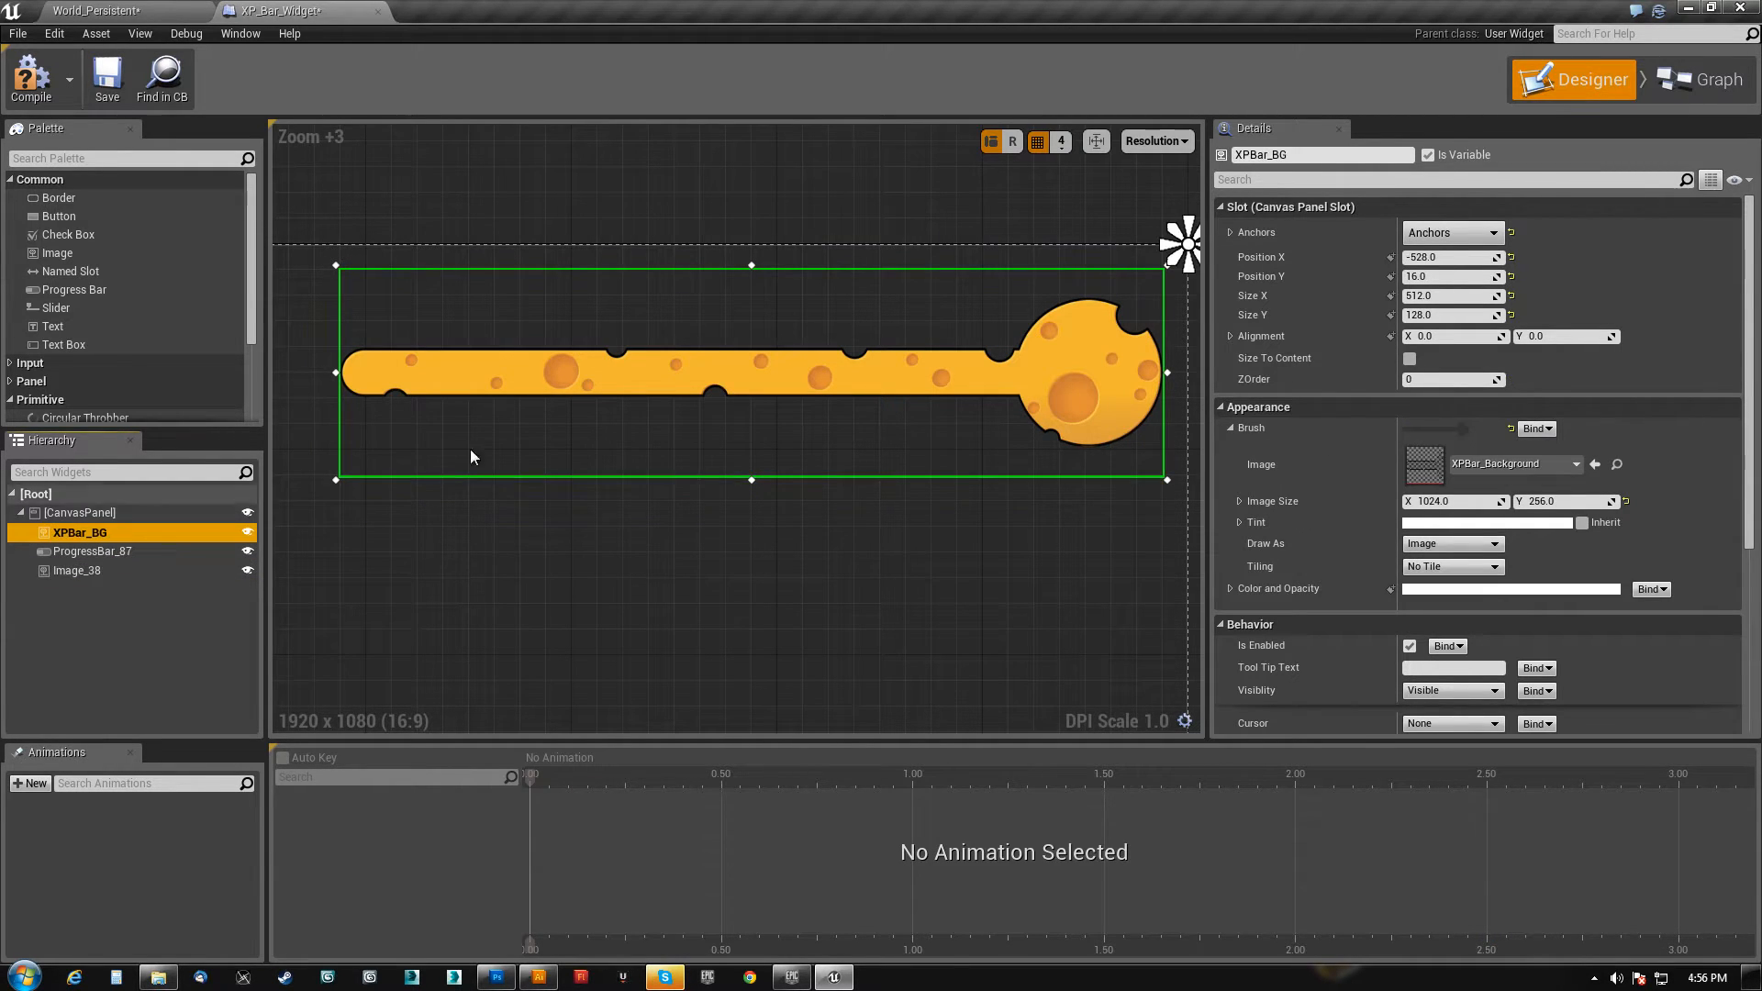
{"action": "left_click", "coordinate": [81, 571]}
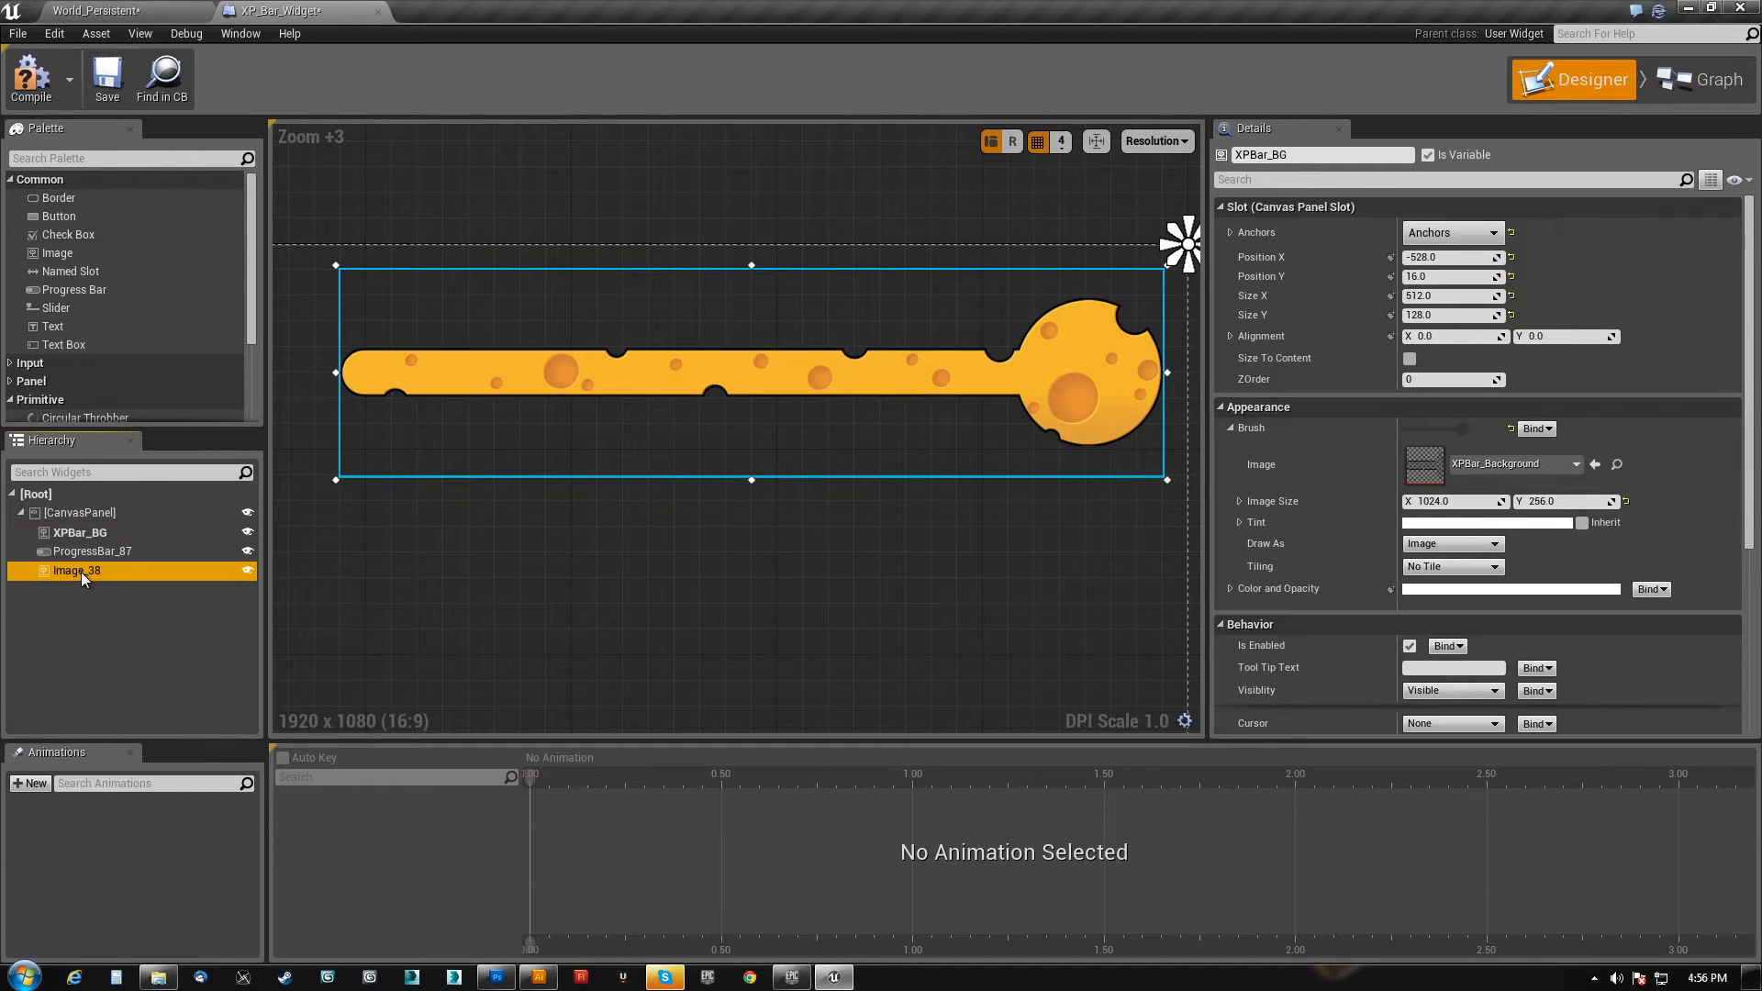
{"action": "scroll", "coordinate": [997, 354], "scroll_direction": "up", "scroll_amount": 7}
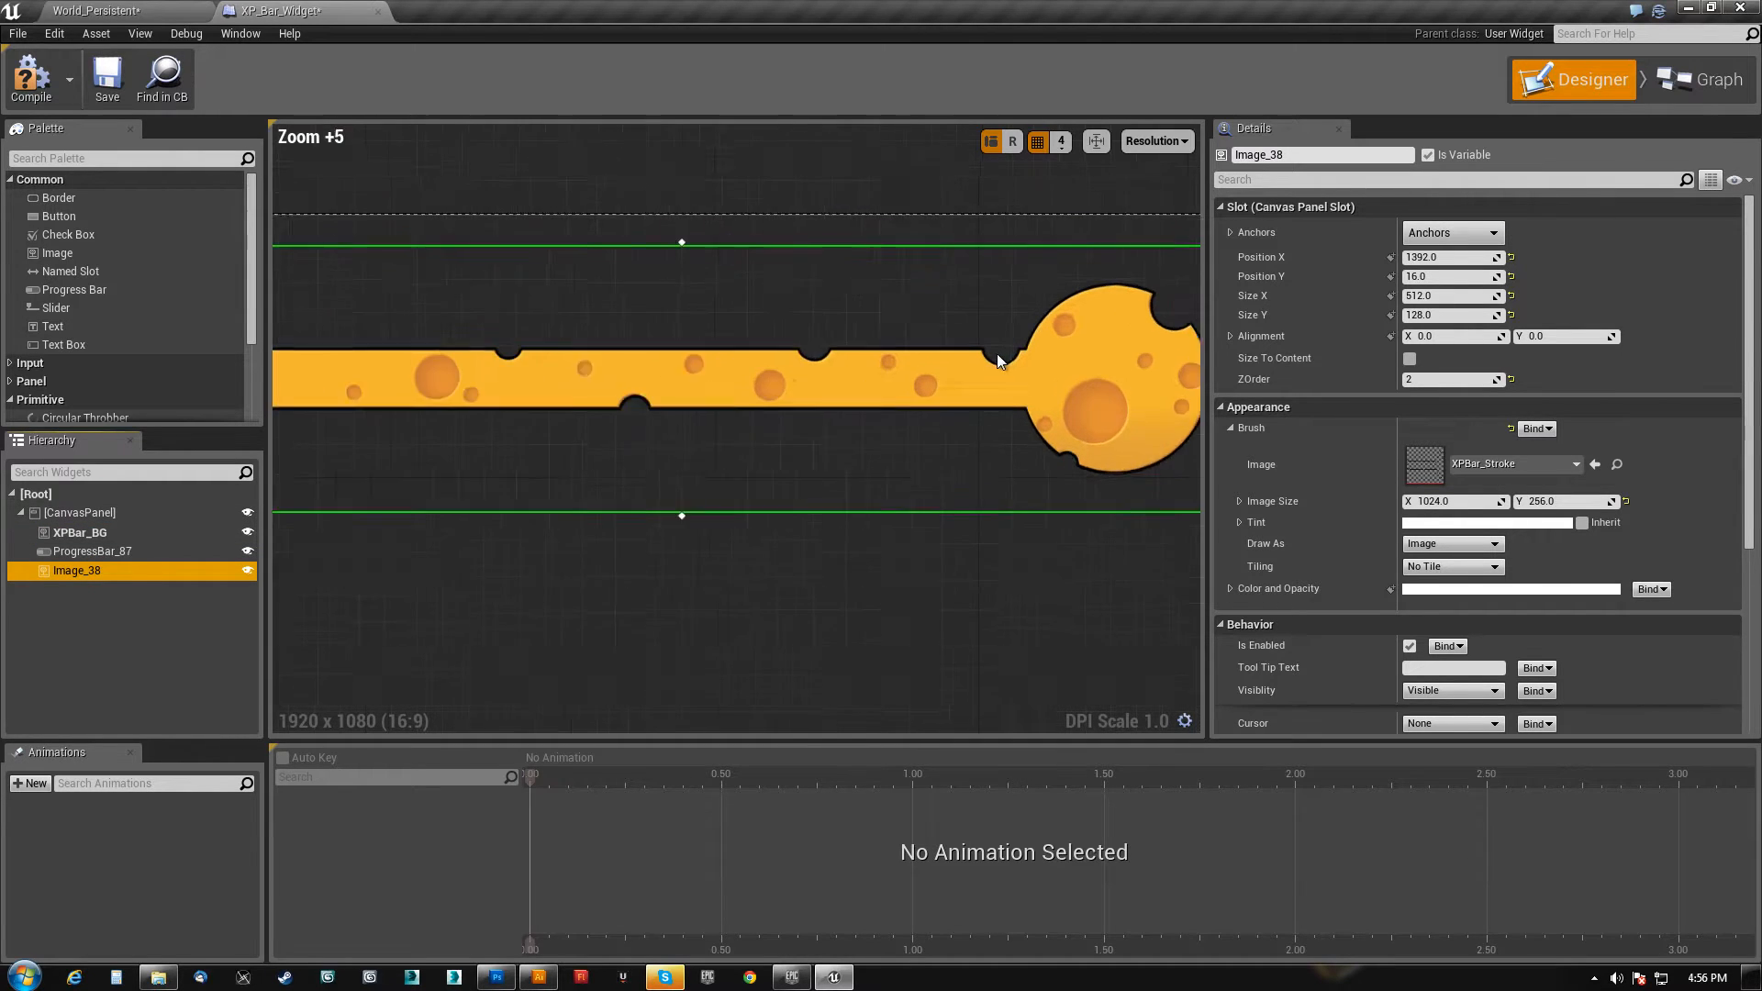
{"action": "right_click_drag", "start_coordinate": [1056, 414], "coordinate": [805, 461]}
- Rename the progress bar to XP_ProgressBar and the stroke image to Stroke
{"action": "left_click", "coordinate": [91, 551]}
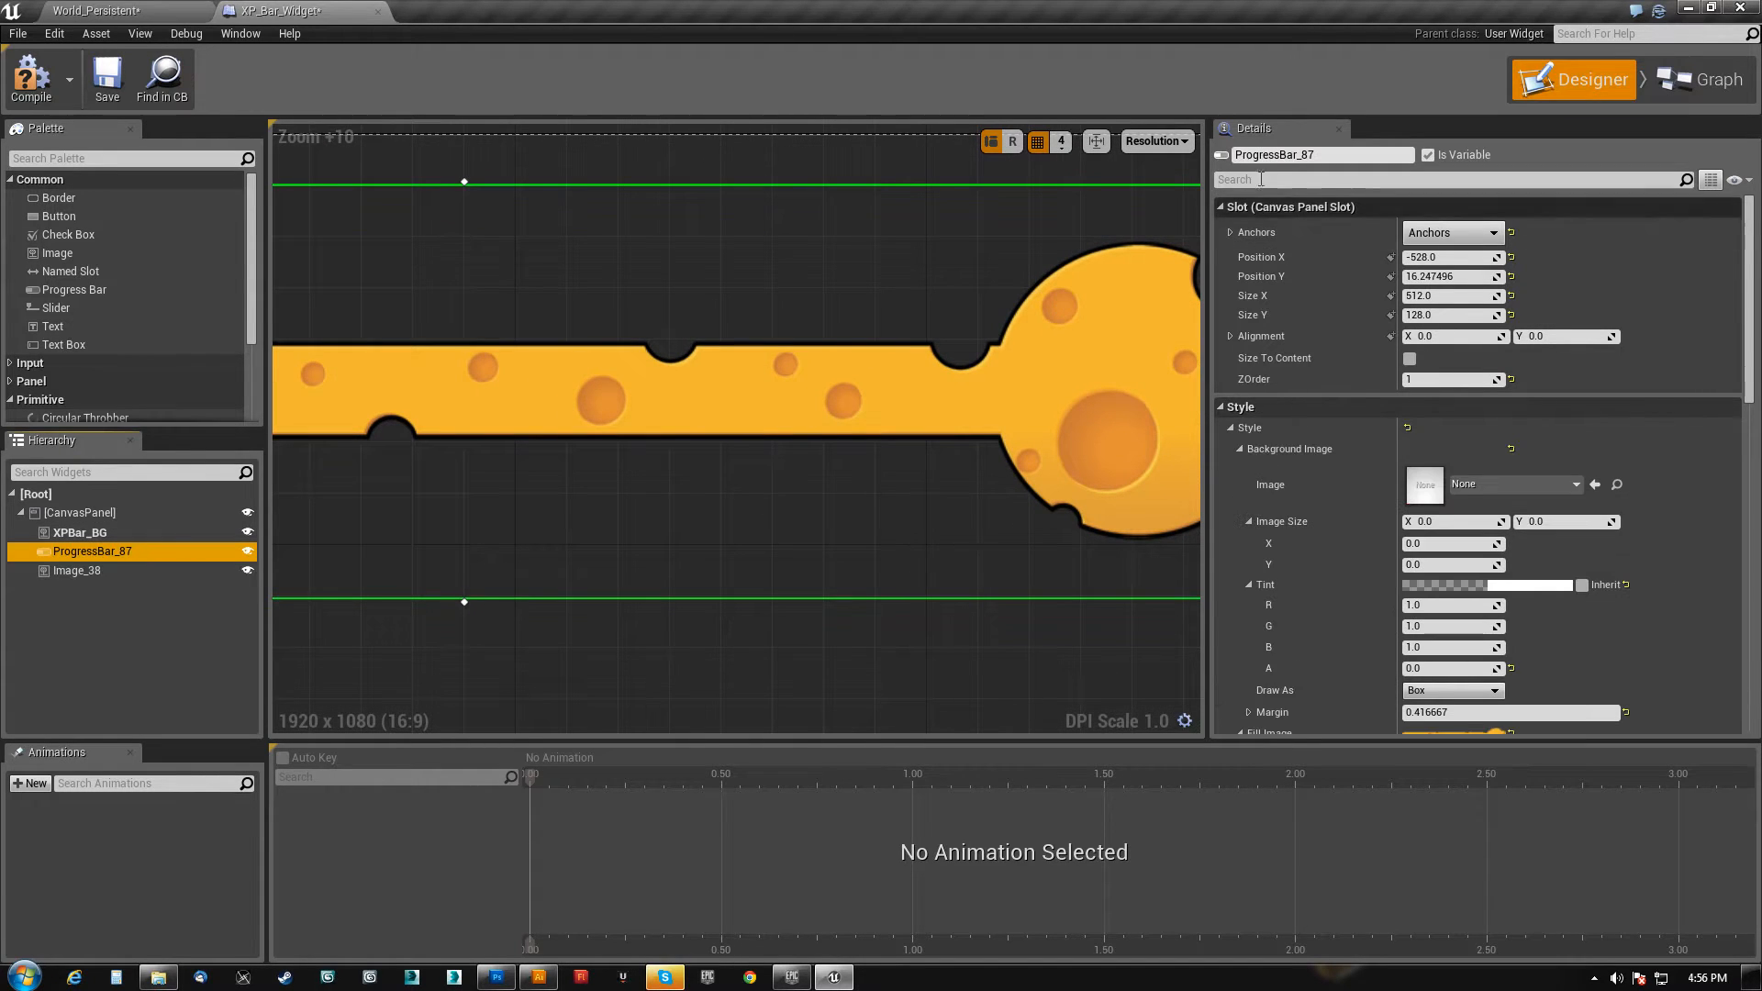
{"action": "left_click_drag", "start_coordinate": [1318, 156], "coordinate": [1296, 156]}
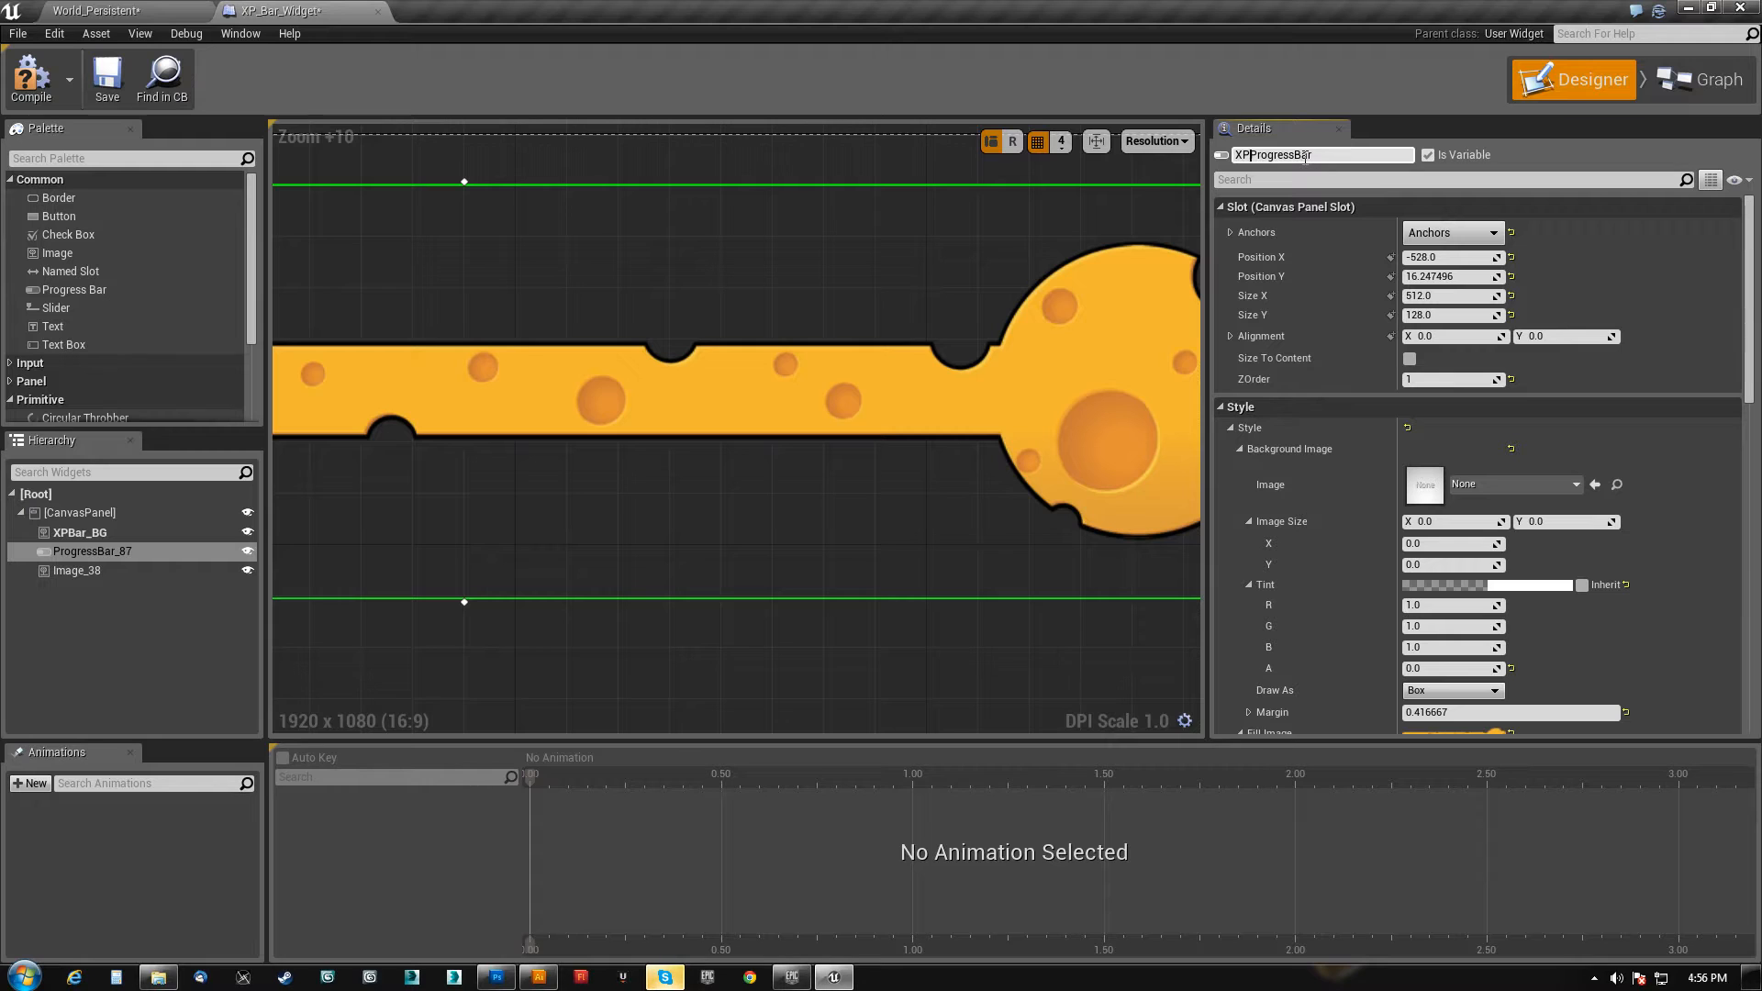
{"action": "left_click", "coordinate": [91, 570]}
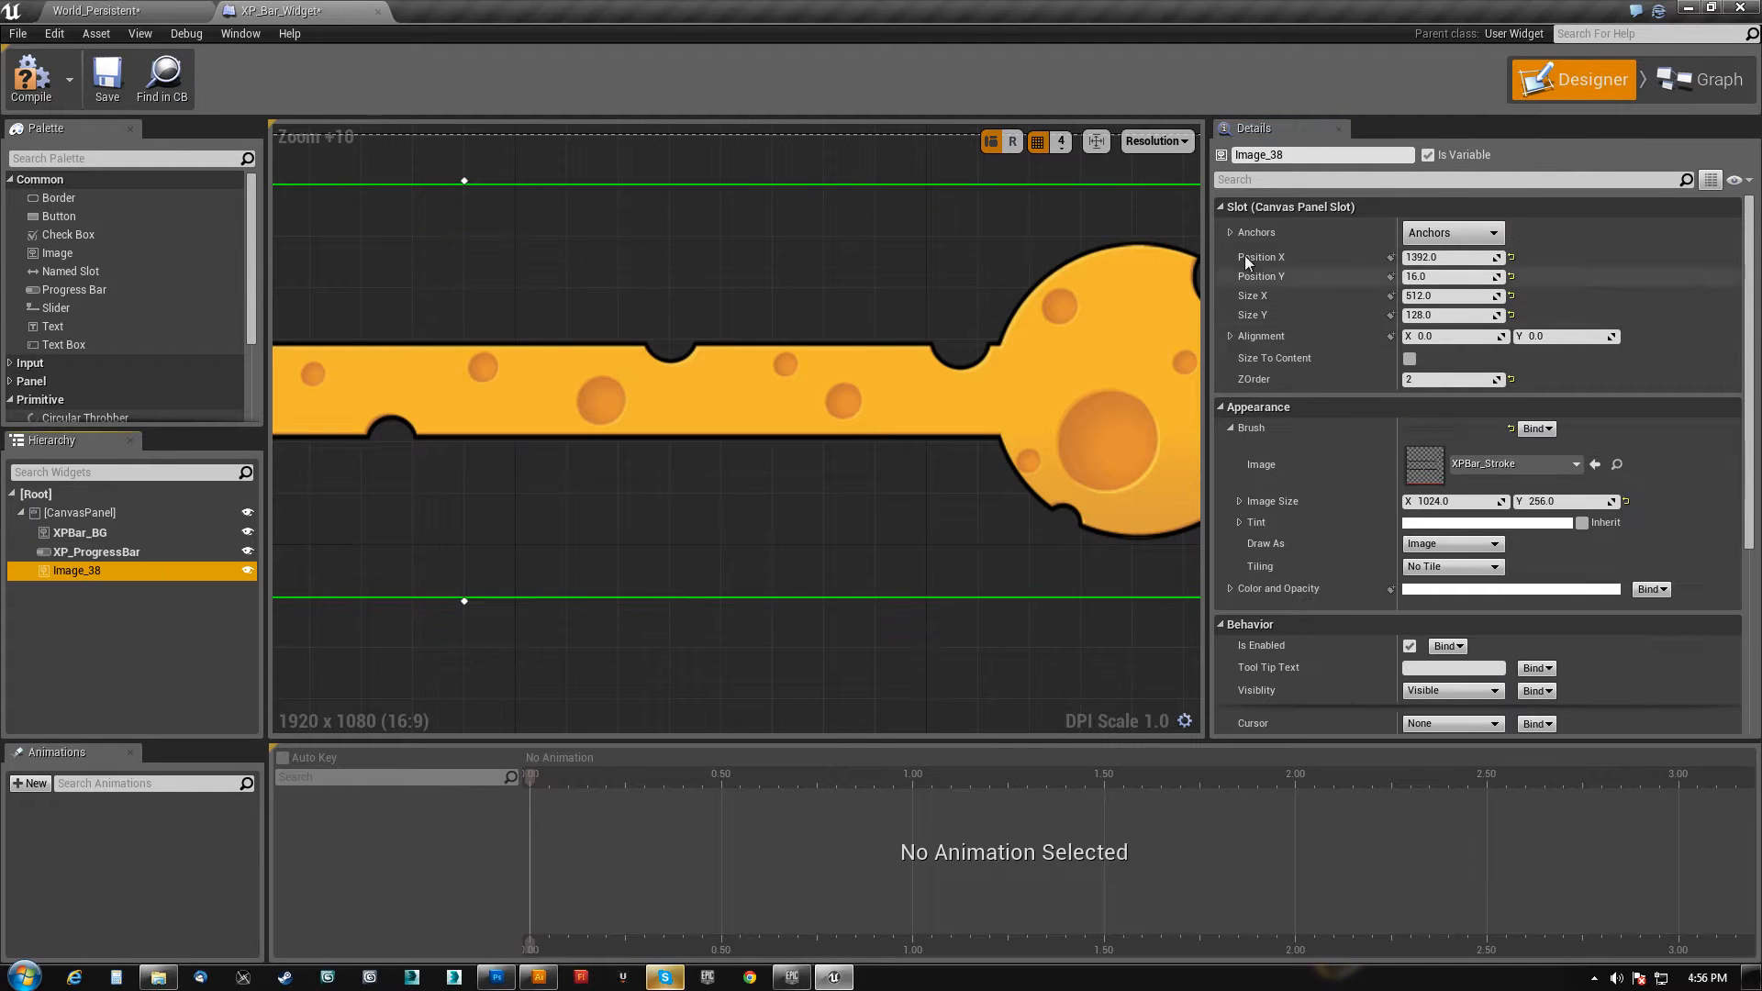
{"action": "left_click", "coordinate": [1295, 156]}
{"action": "type", "text": "Stroke"}
{"action": "key", "text": "Return"}
- Shorten the name of the XPBar_BG background image to BG
{"action": "left_click", "coordinate": [83, 533]}
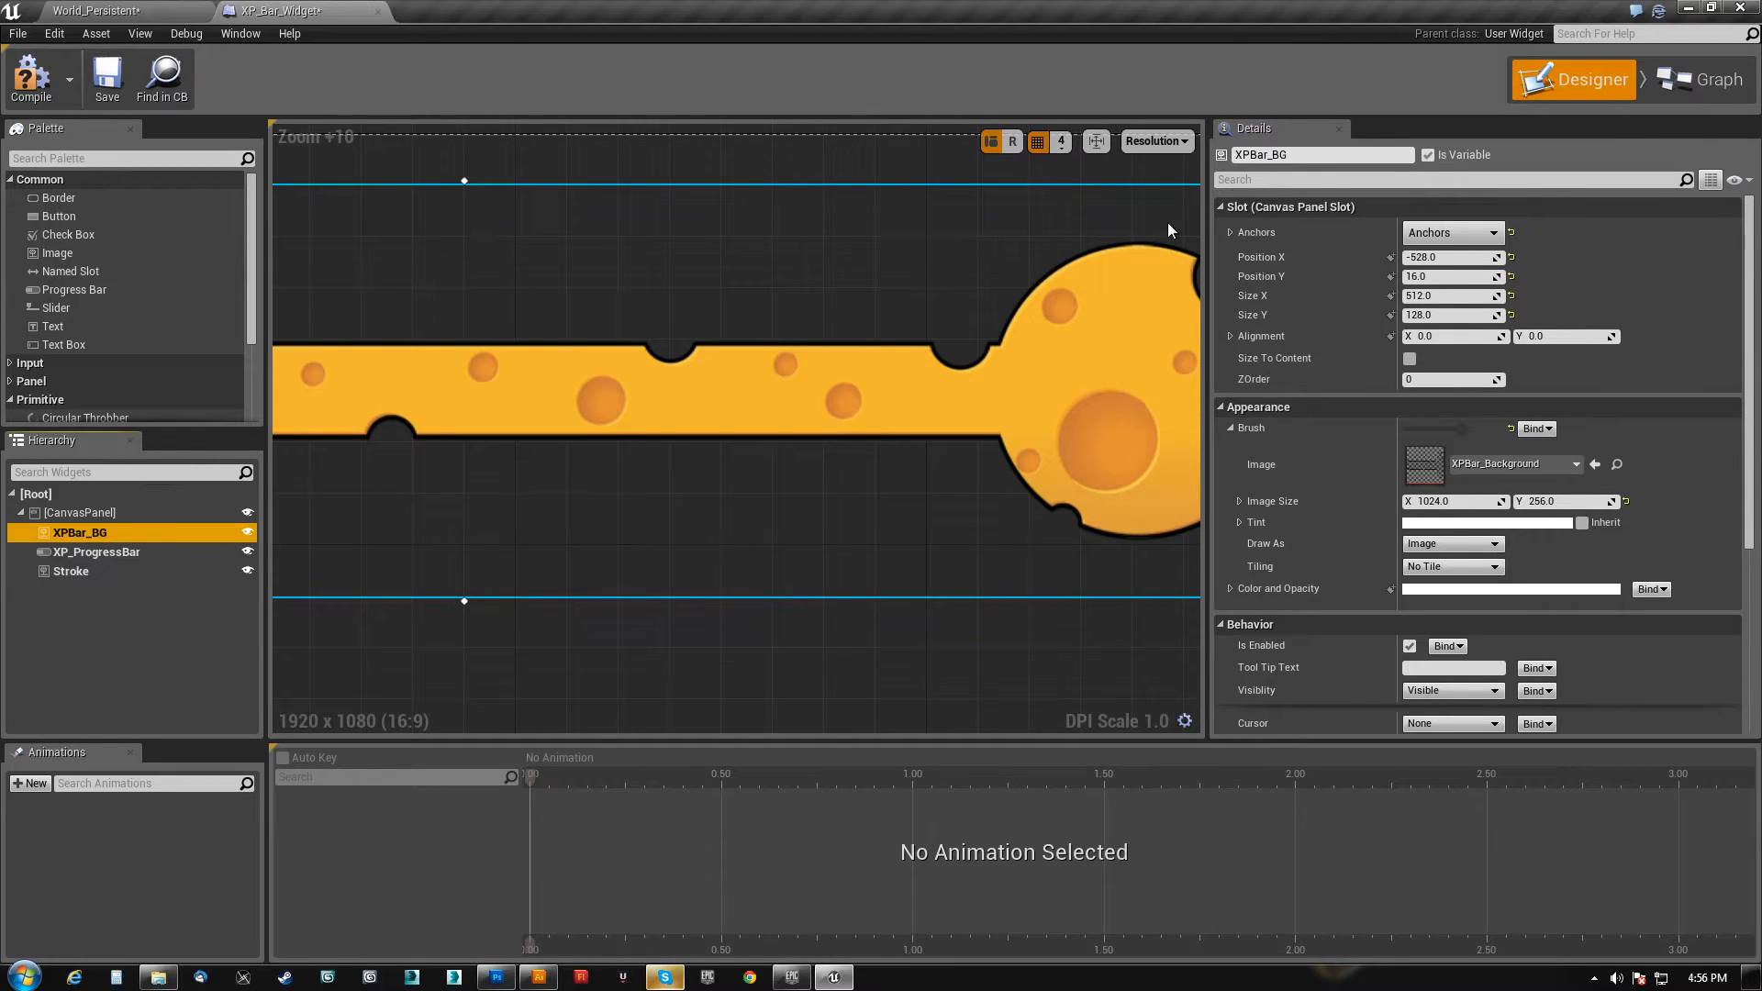
{"action": "left_click", "coordinate": [1272, 154]}
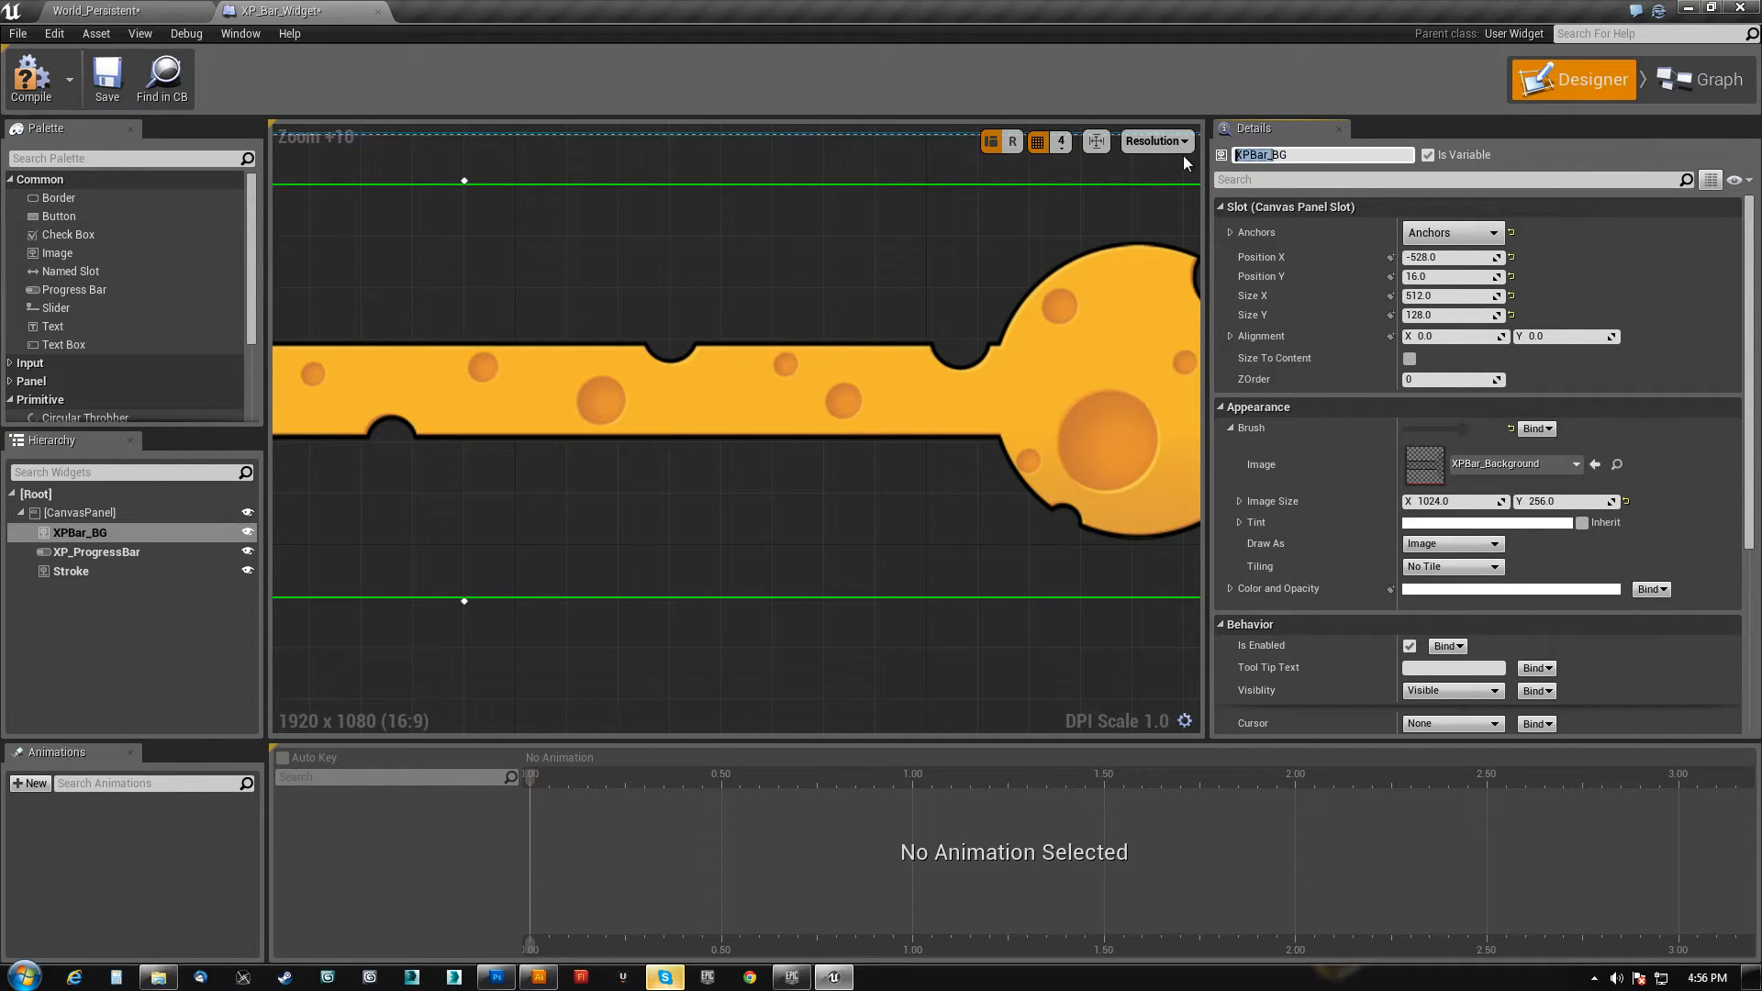
{"action": "key", "text": "BackSpace"}
{"action": "key", "text": "Return"}
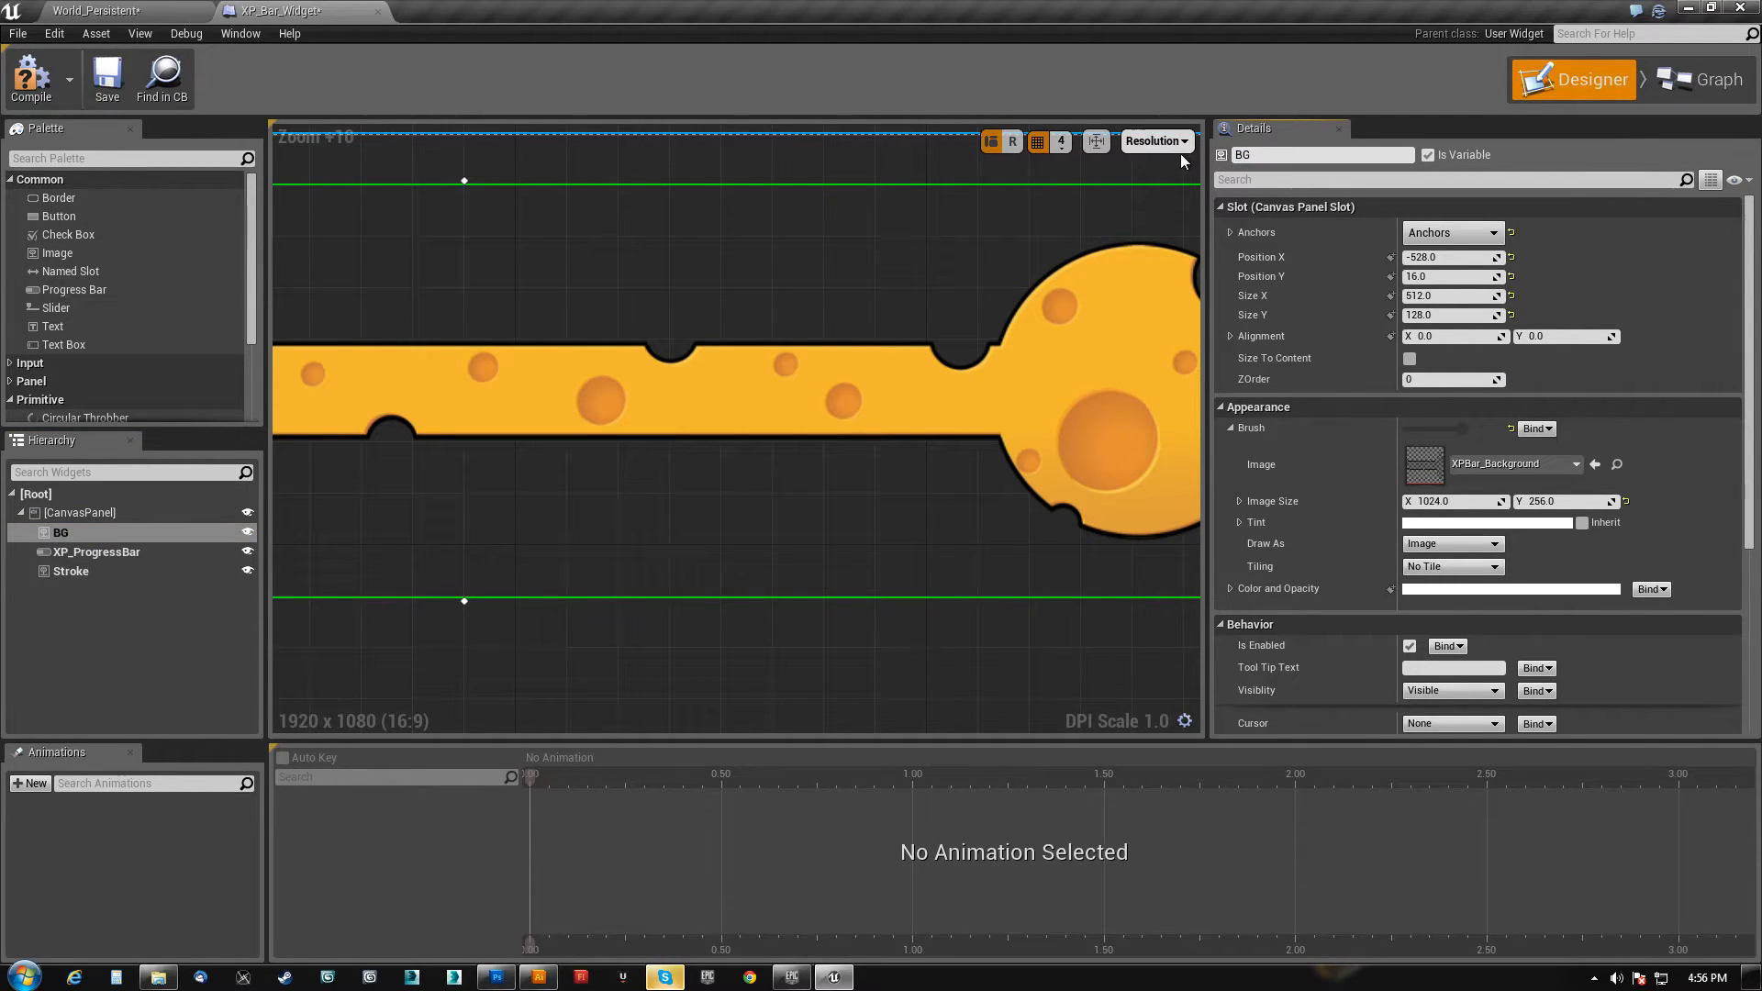
- Create a new binding function for the Percent property of XP_ProgressBar
{"action": "left_click", "coordinate": [94, 553]}
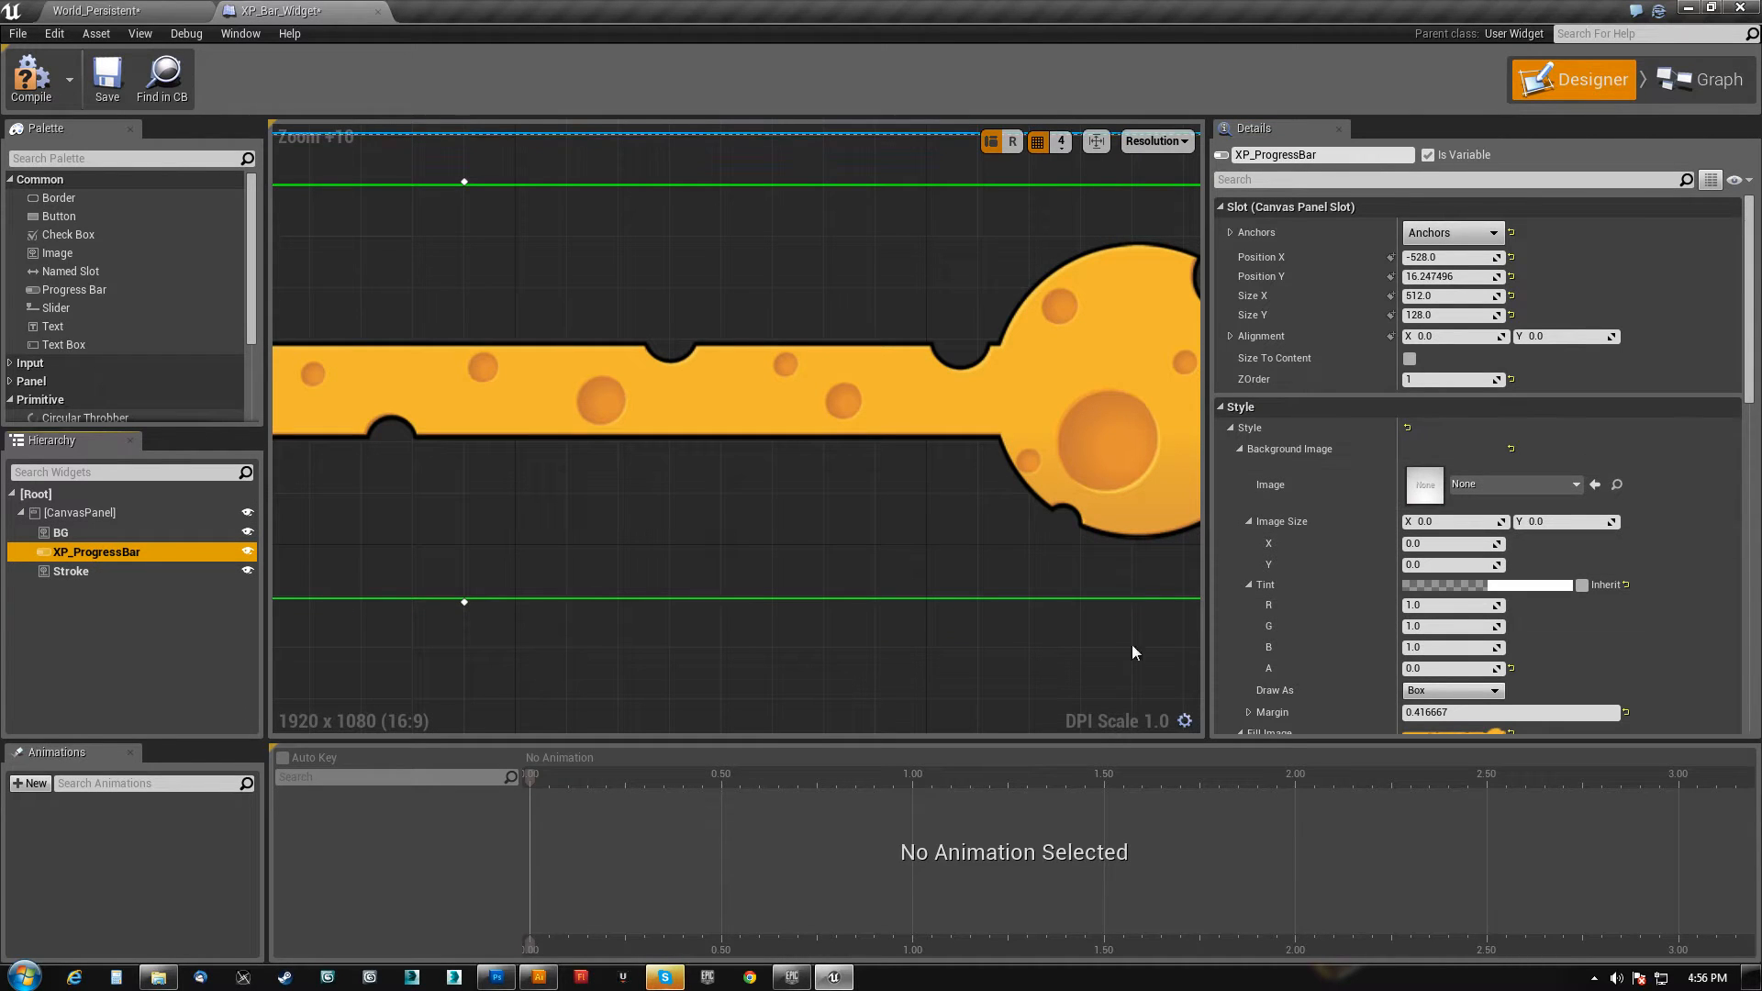
{"action": "scroll", "coordinate": [1346, 640], "scroll_direction": "down", "scroll_amount": 8}
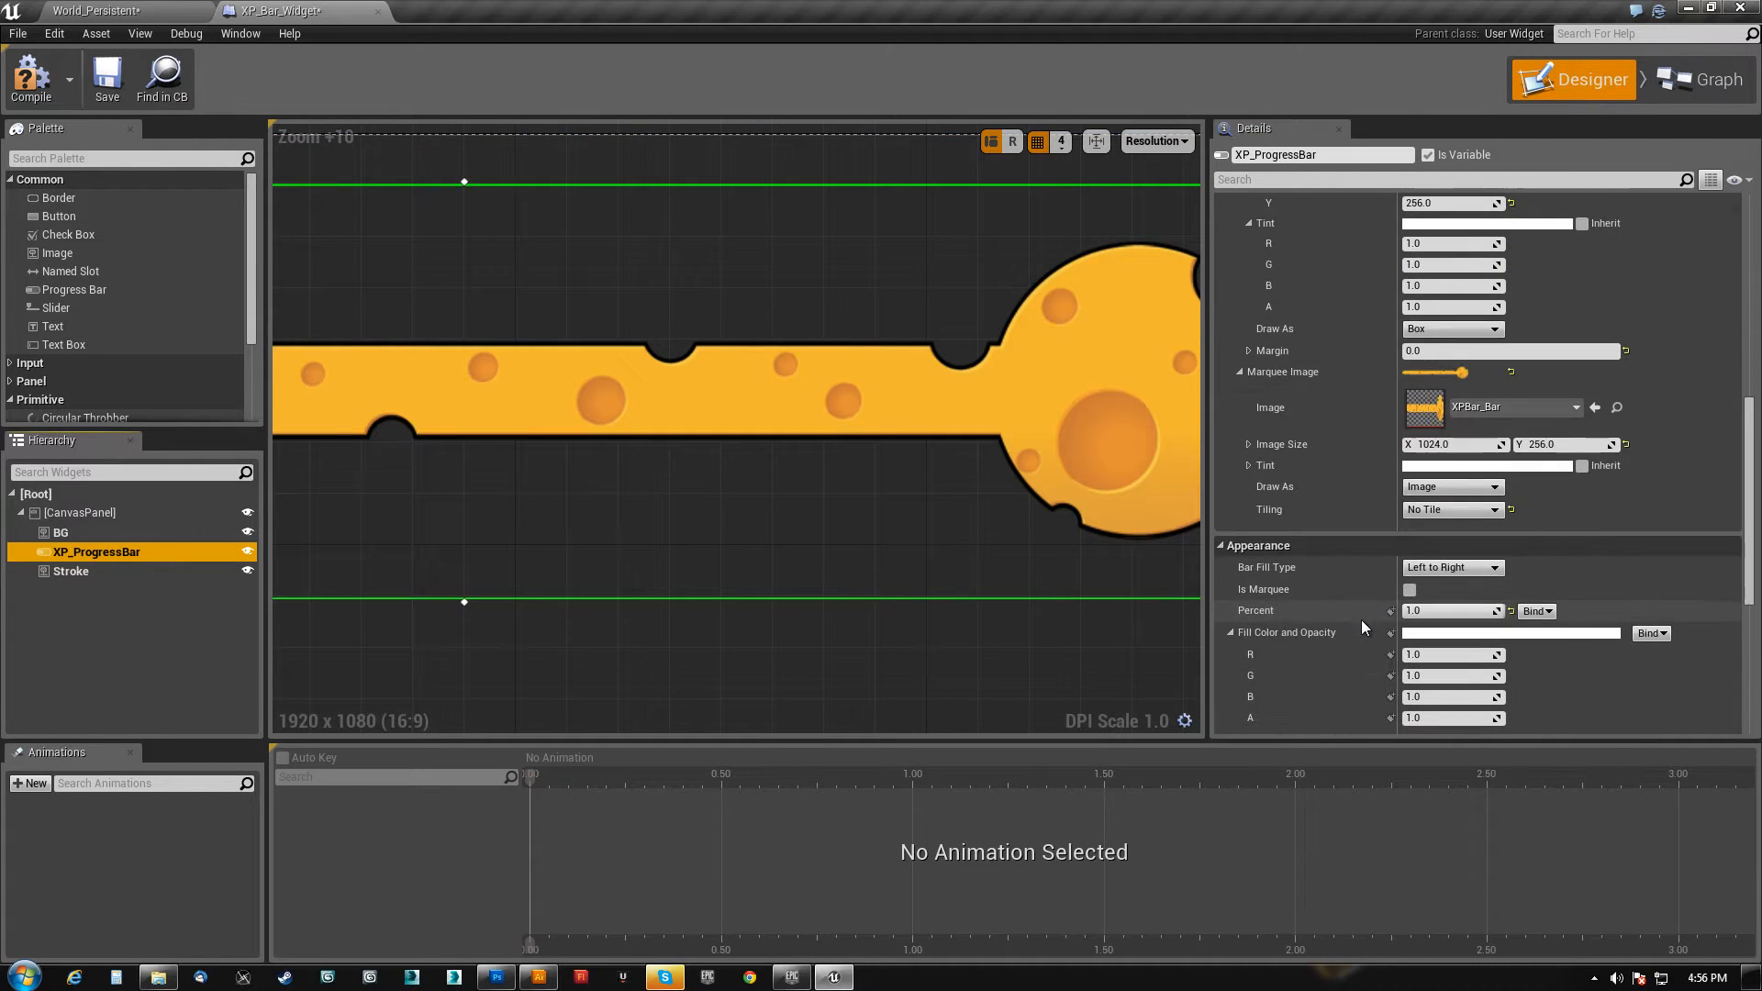
{"action": "mouse_move", "coordinate": [1454, 611]}
{"action": "left_mouse_down"}
{"action": "mouse_move", "coordinate": [1362, 611]}
{"action": "mouse_move", "coordinate": [1454, 611]}
{"action": "left_mouse_up"}
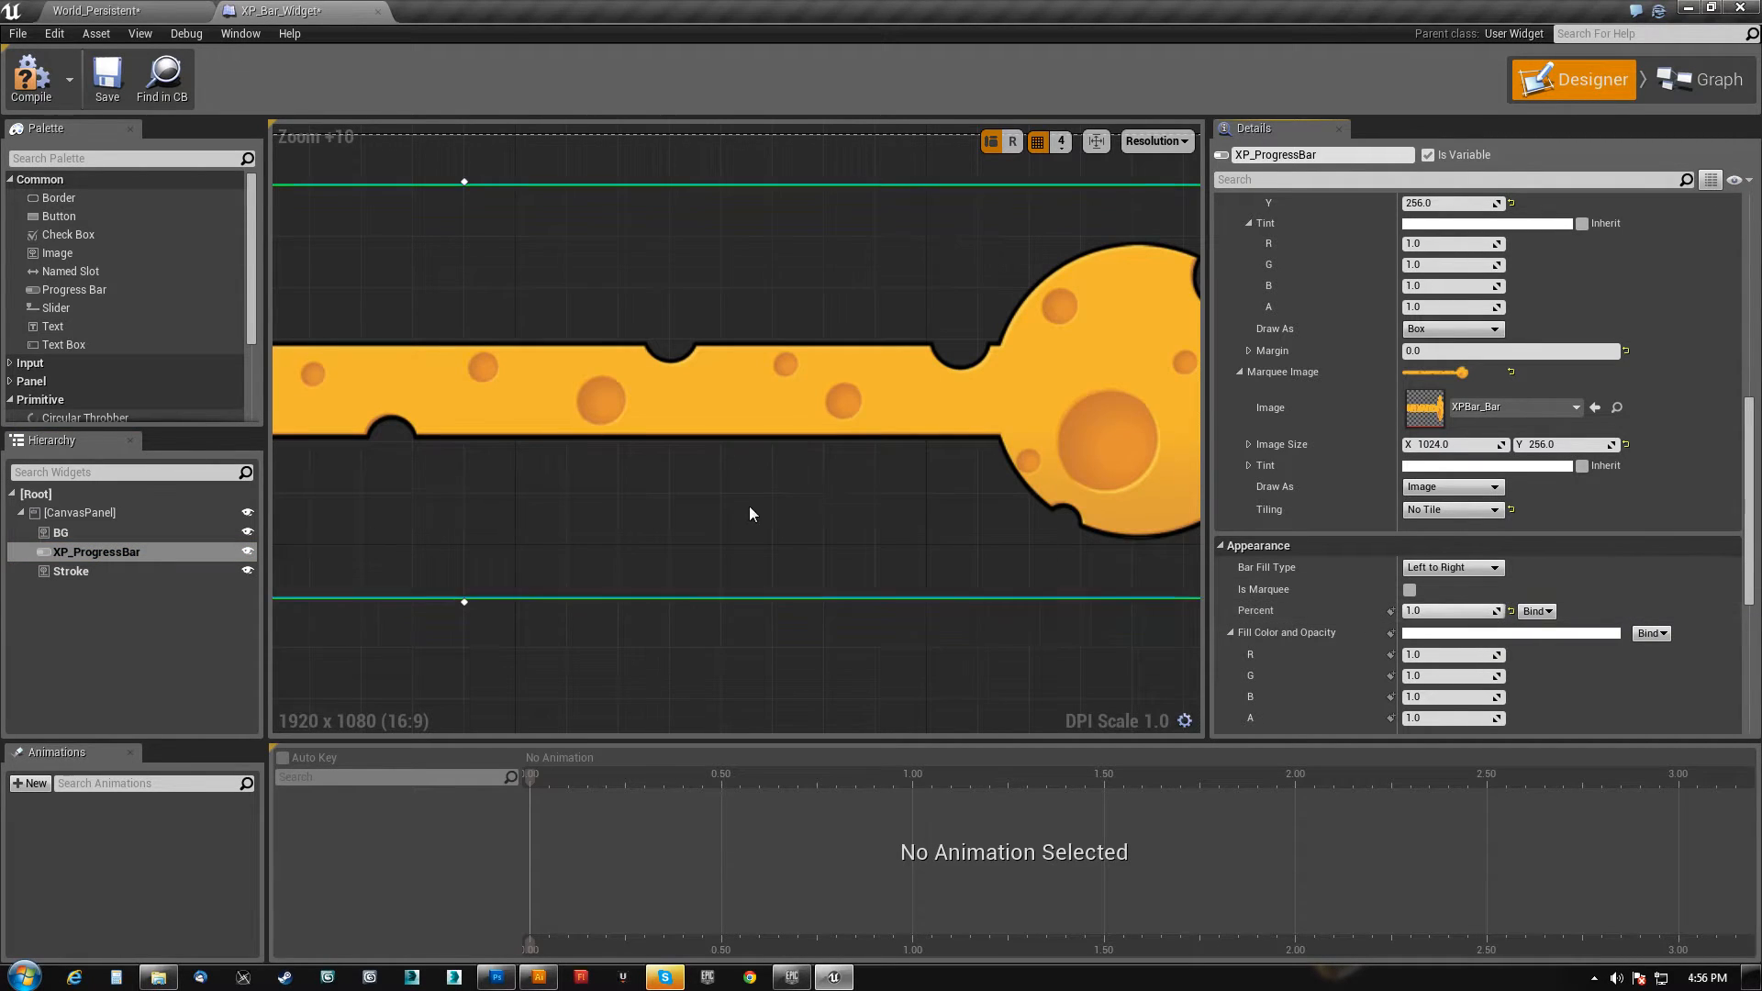
{"action": "scroll", "coordinate": [772, 516], "scroll_direction": "down", "scroll_amount": 9}
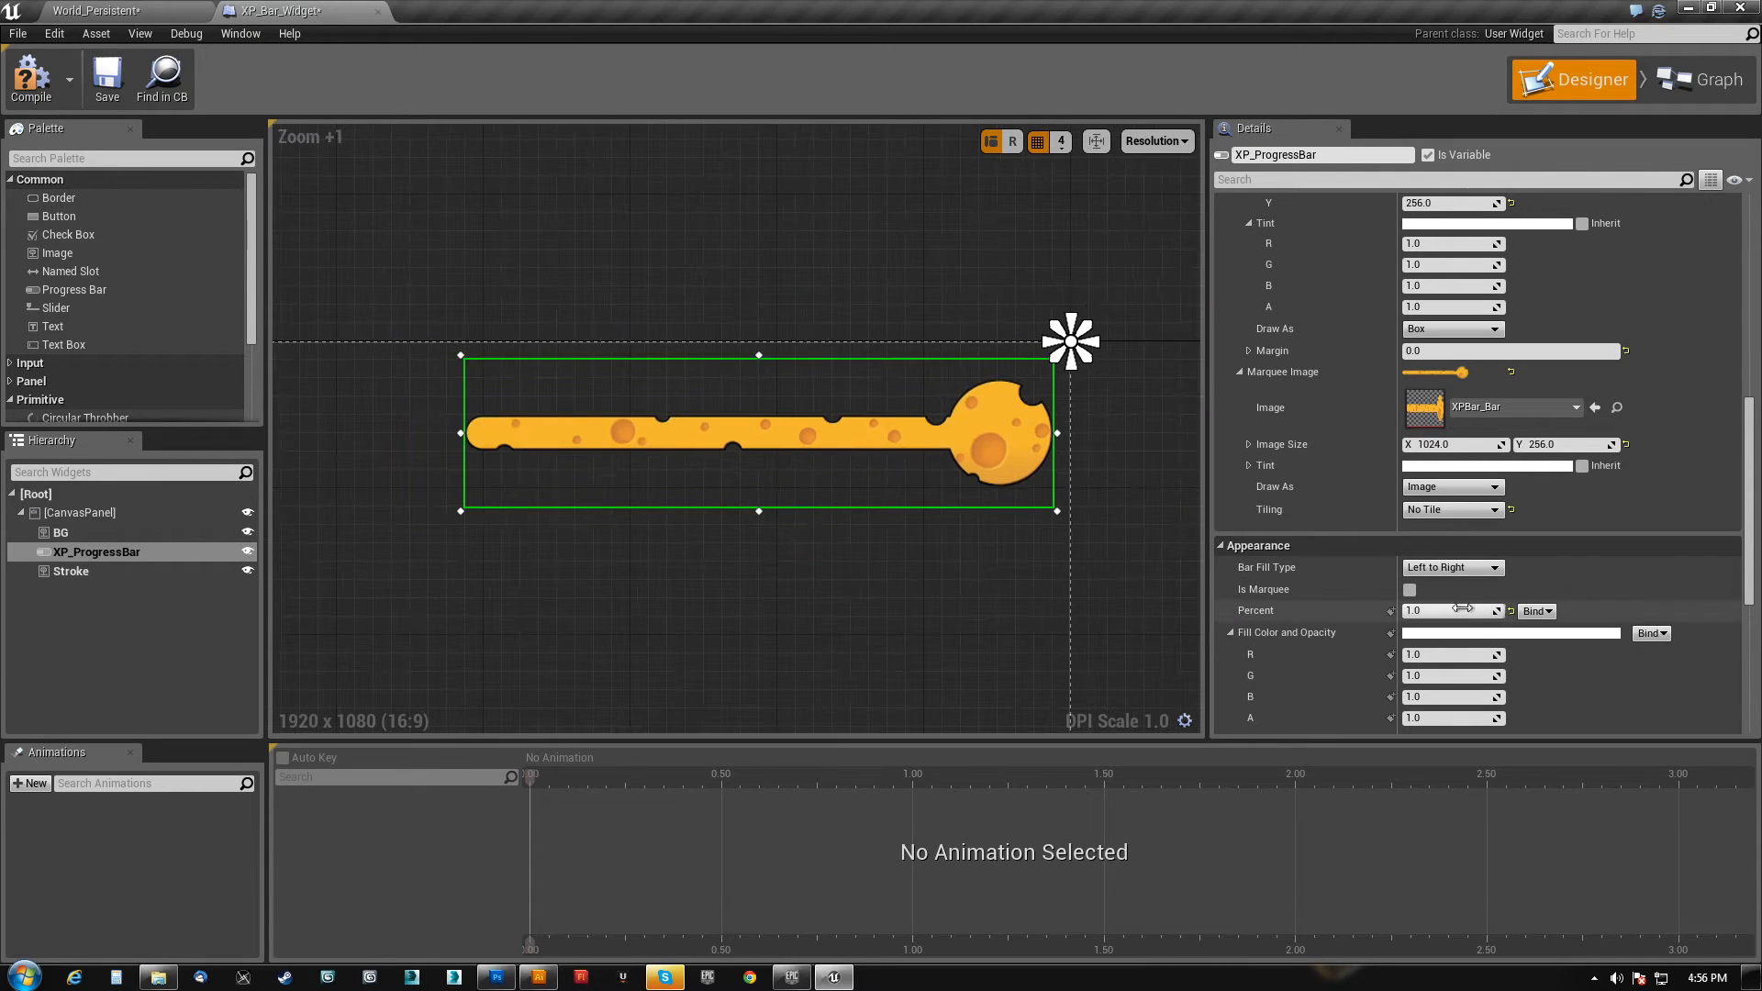
{"action": "left_click", "coordinate": [1548, 612]}
{"action": "left_click", "coordinate": [1561, 636]}
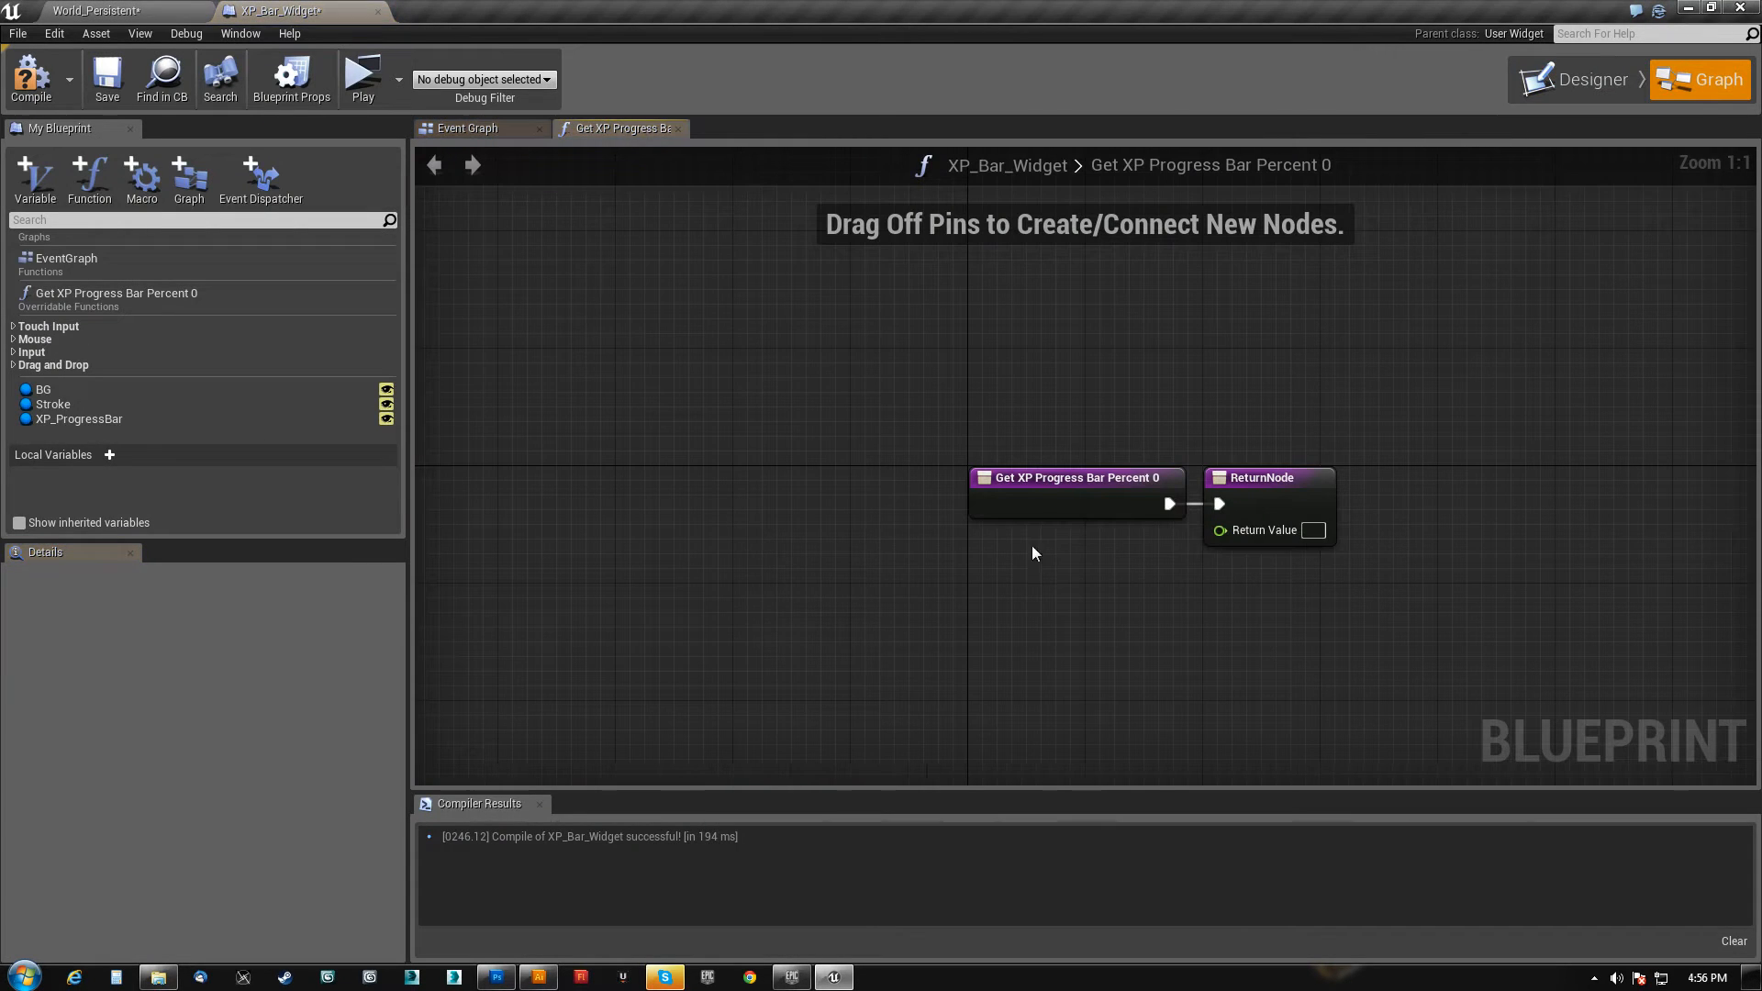
- Move the ReturnNode farther from the function's entry node to make room for new nodes between them
{"action": "left_click_drag", "start_coordinate": [956, 444], "coordinate": [1309, 447]}
{"action": "left_click", "coordinate": [820, 454]}
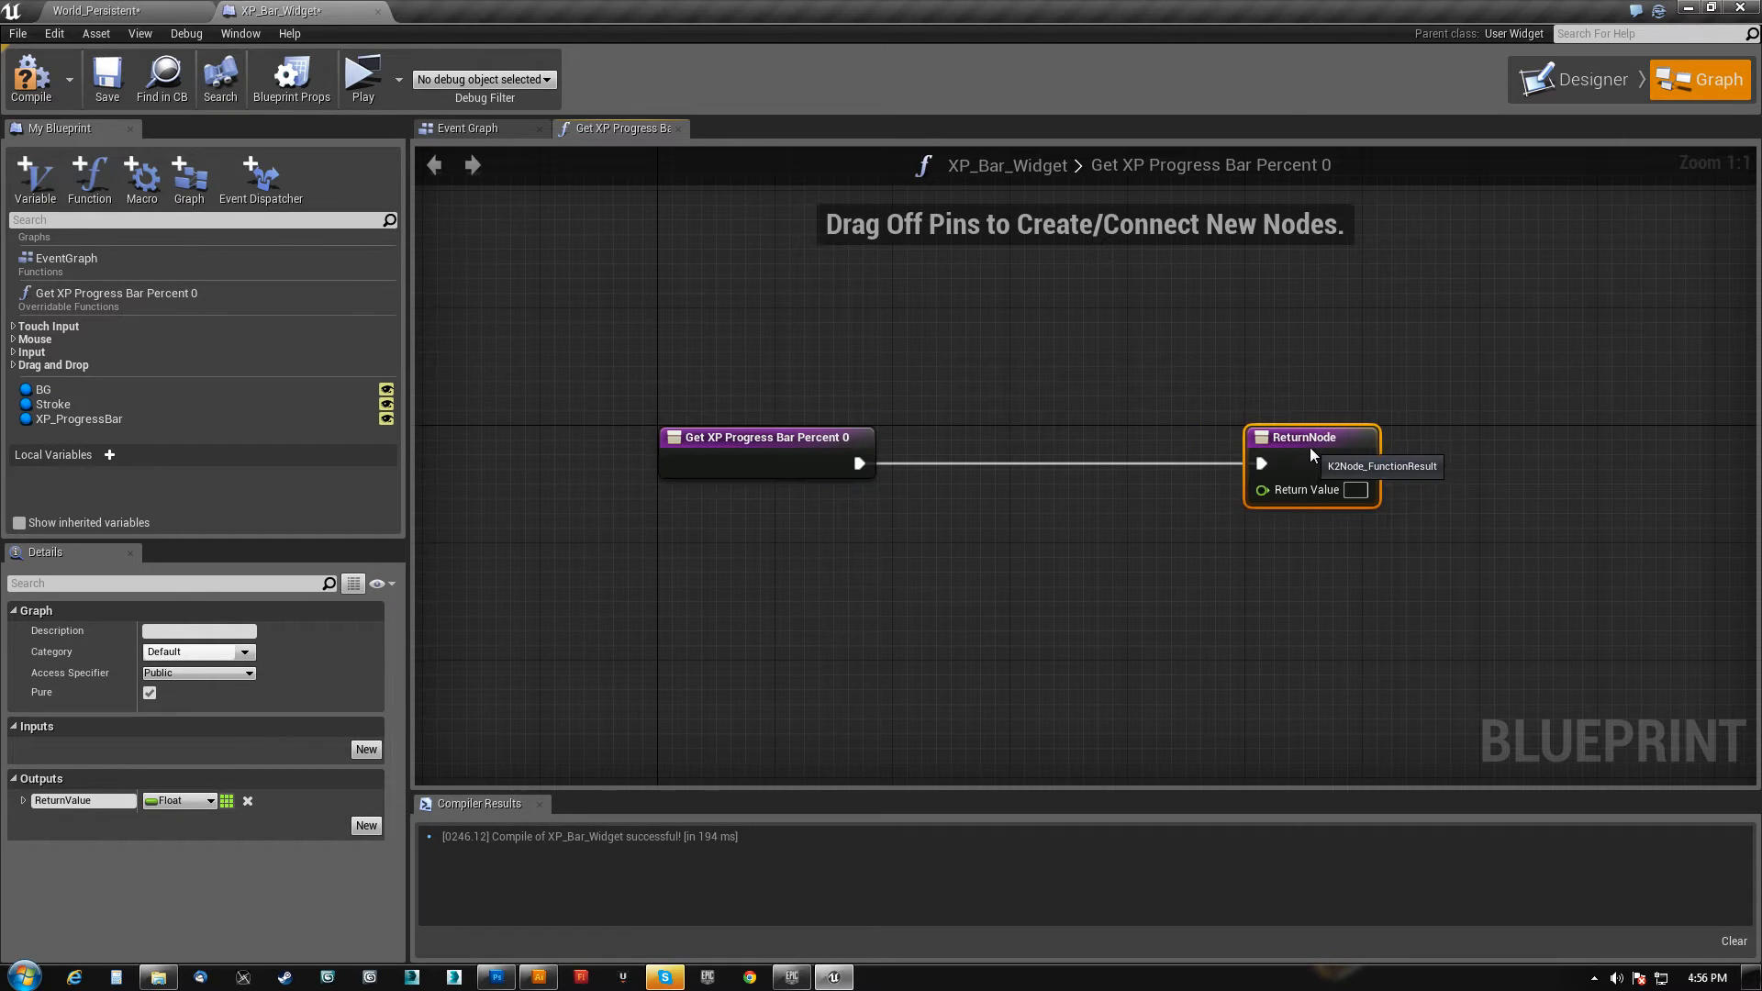
{"action": "right_click_drag", "start_coordinate": [846, 558], "coordinate": [860, 507]}
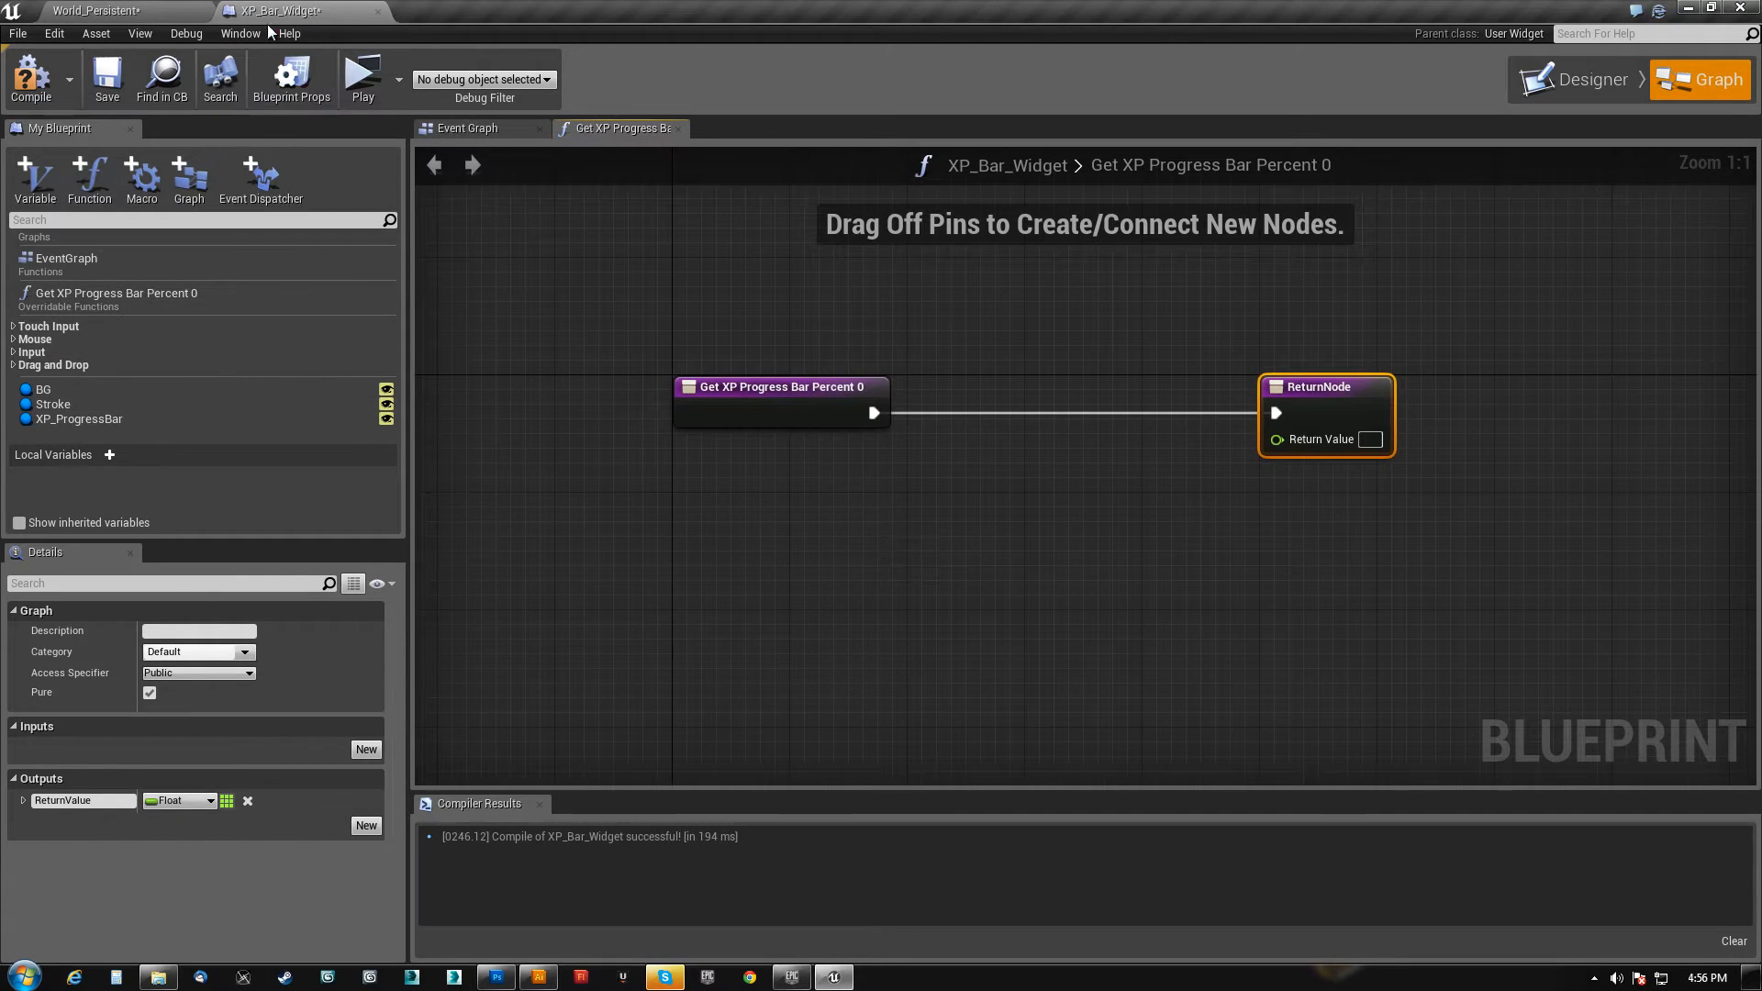
- Switch to the World_Persistent level editor
{"action": "left_click", "coordinate": [122, 13]}
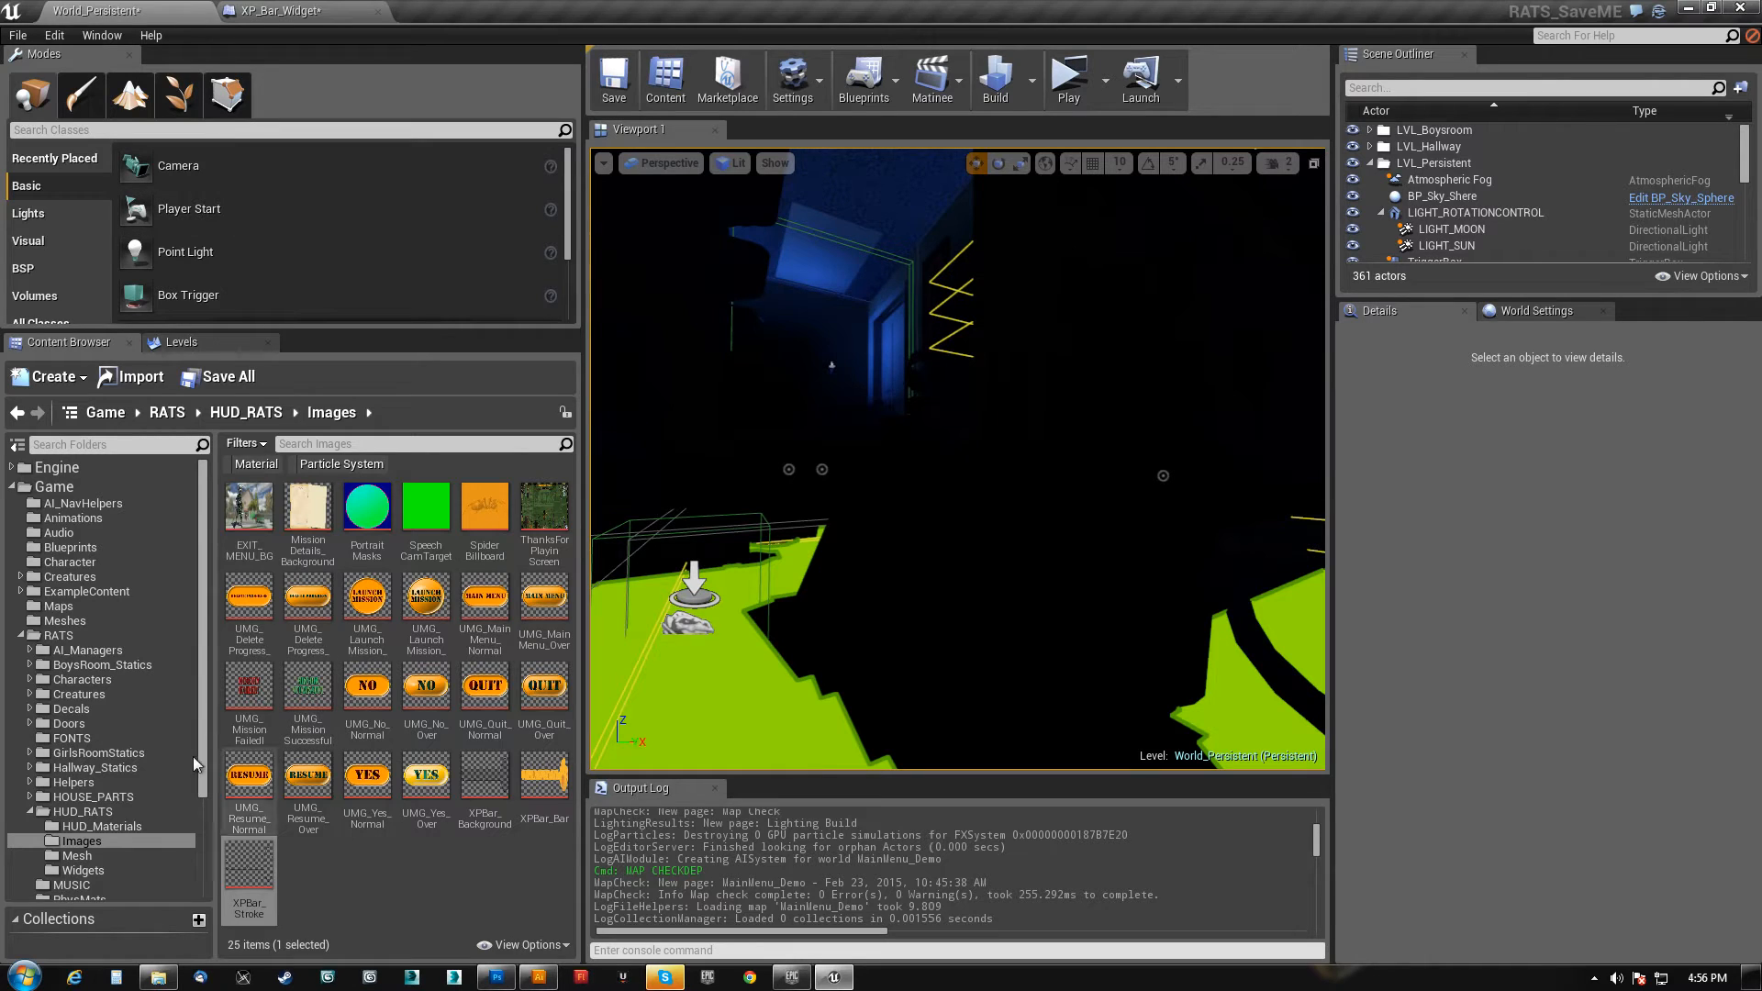
{"action": "right_click_drag", "start_coordinate": [1134, 612], "coordinate": [789, 592]}
{"action": "key", "text": "w"}
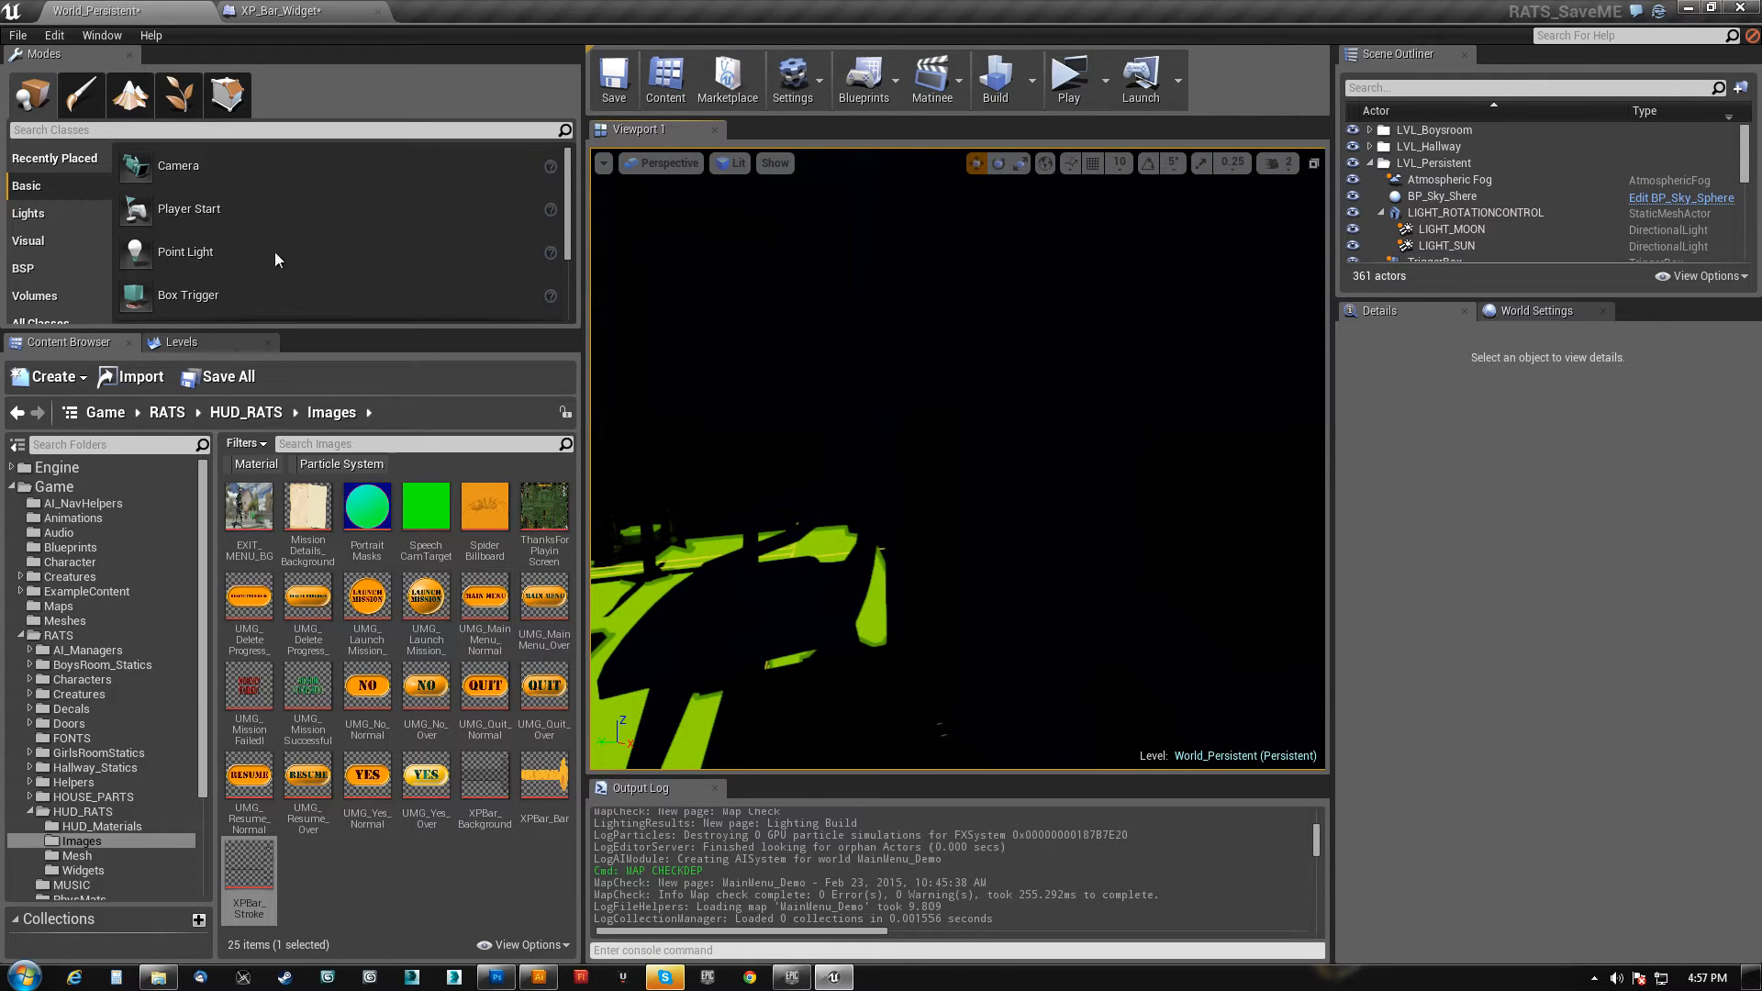
{"action": "left_click", "coordinate": [21, 577]}
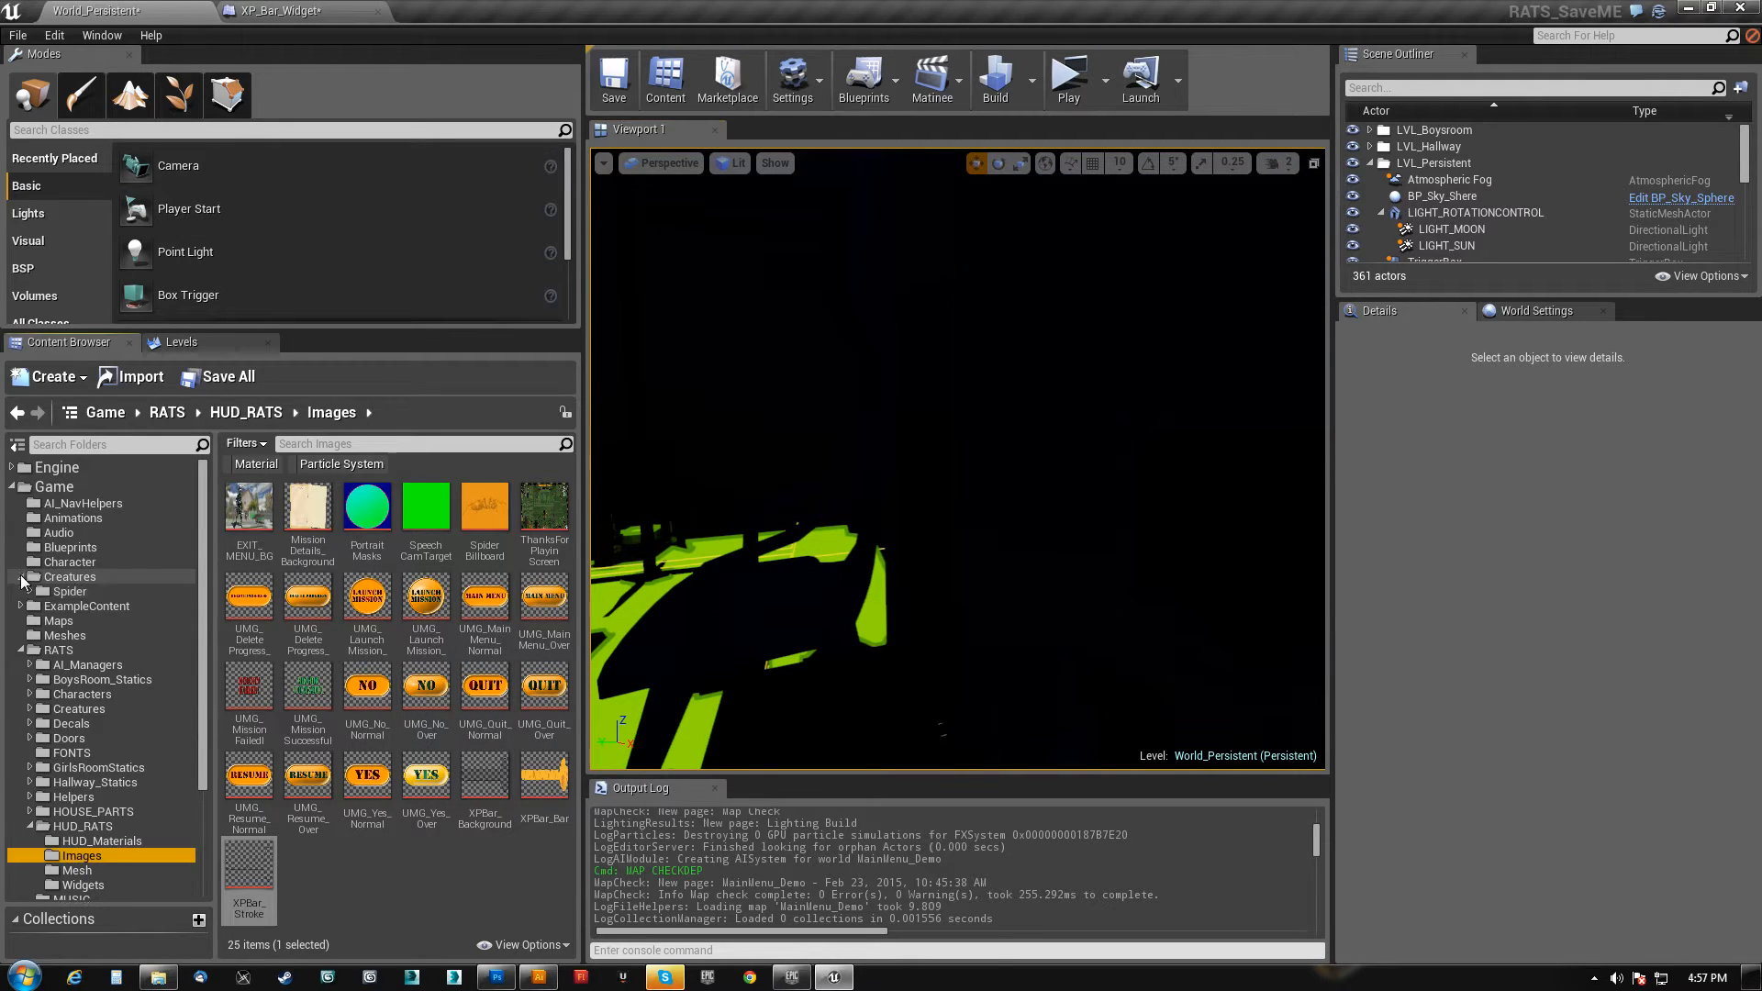
{"action": "left_click", "coordinate": [30, 592]}
{"action": "left_click", "coordinate": [88, 606]}
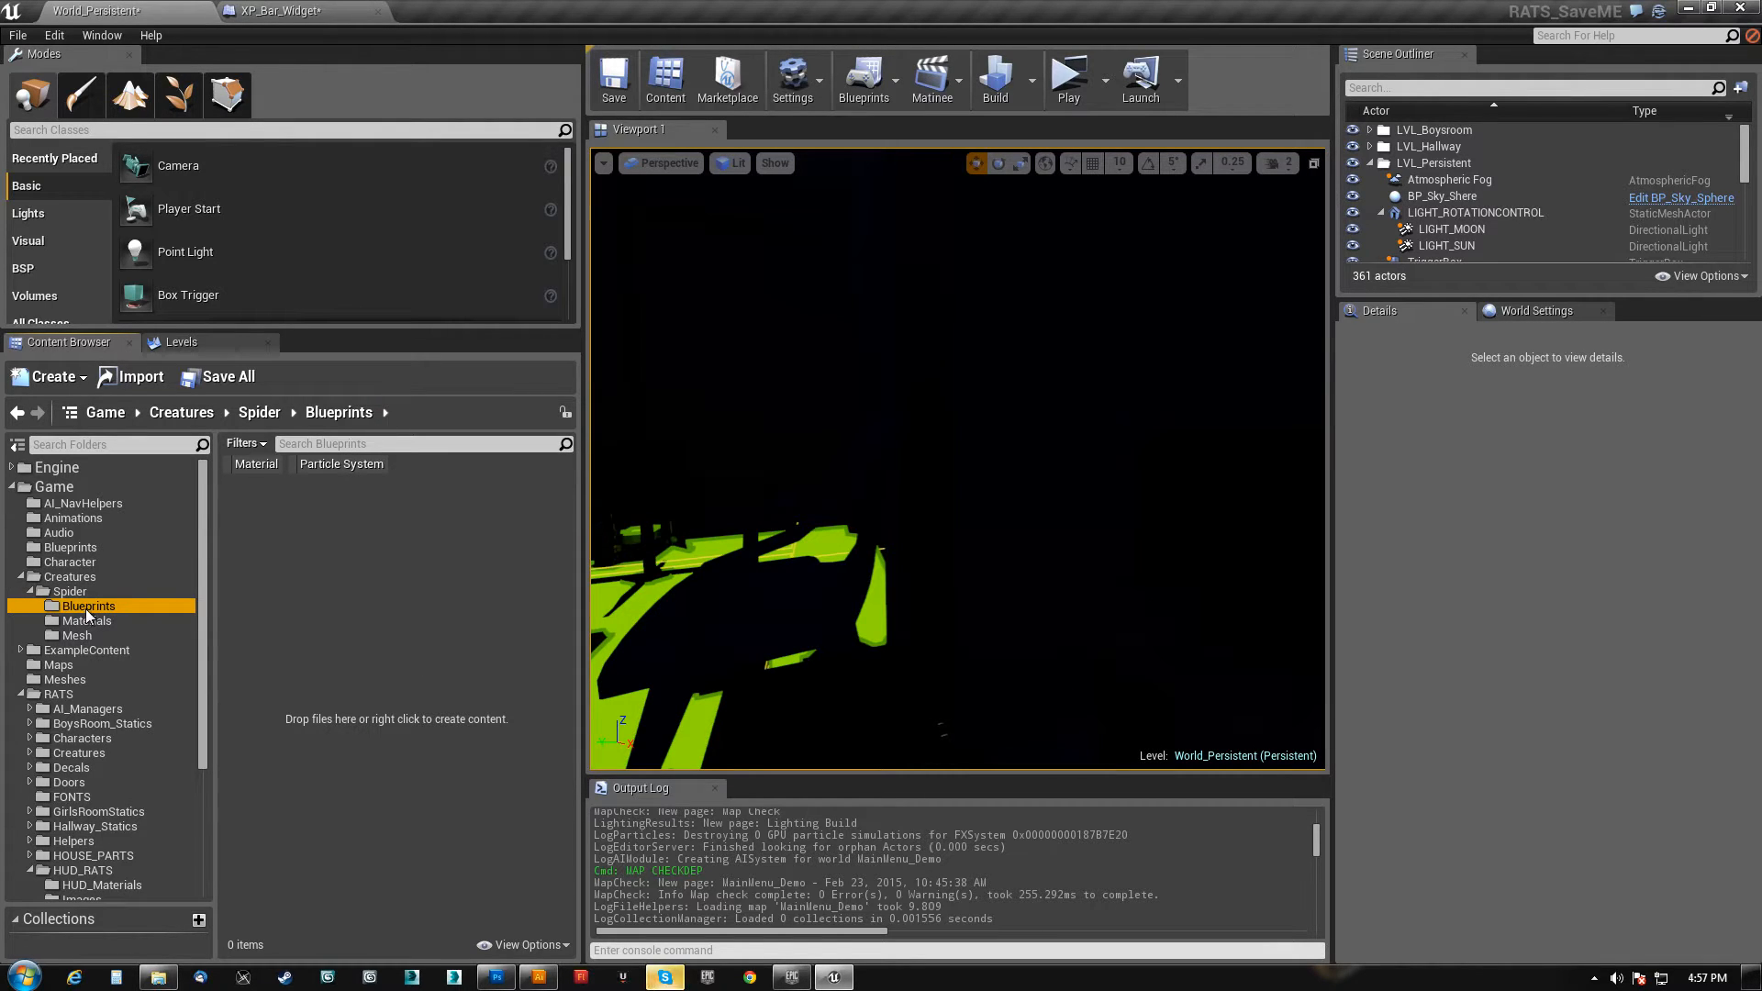
{"action": "left_click", "coordinate": [20, 577]}
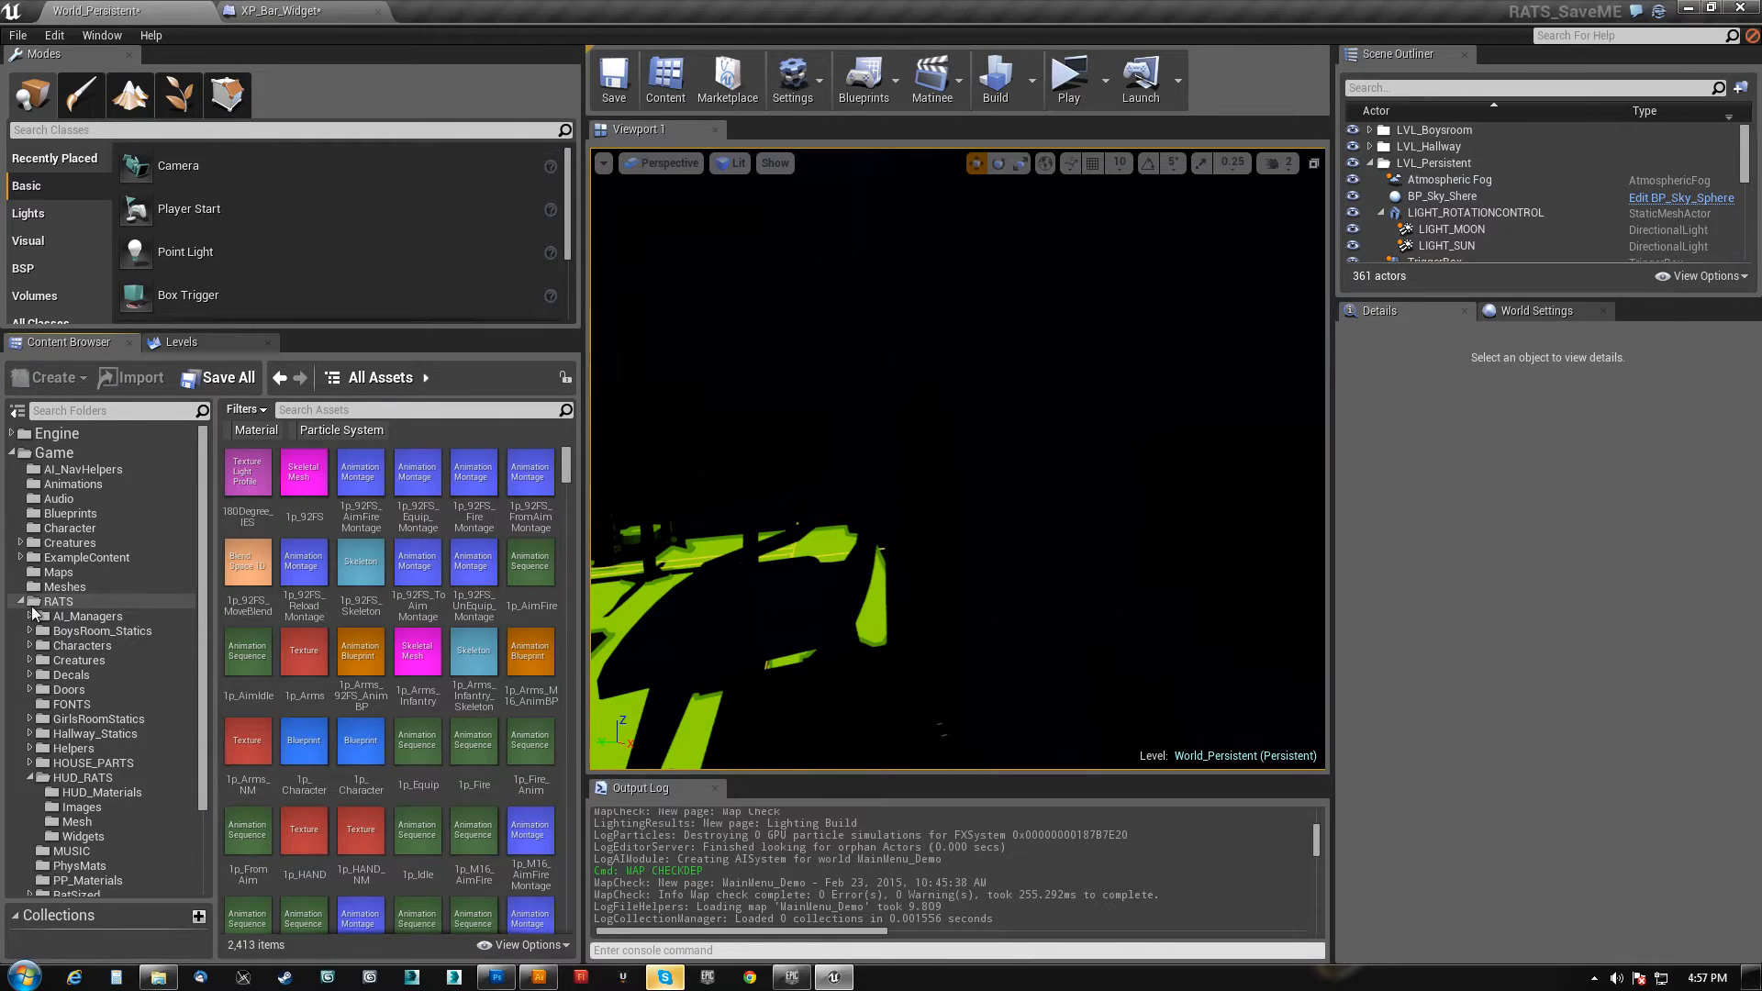
- Open the Spider_AIChar blueprint from the RATS > Creatures > Spider > Blueprints folder
{"action": "left_click", "coordinate": [29, 661]}
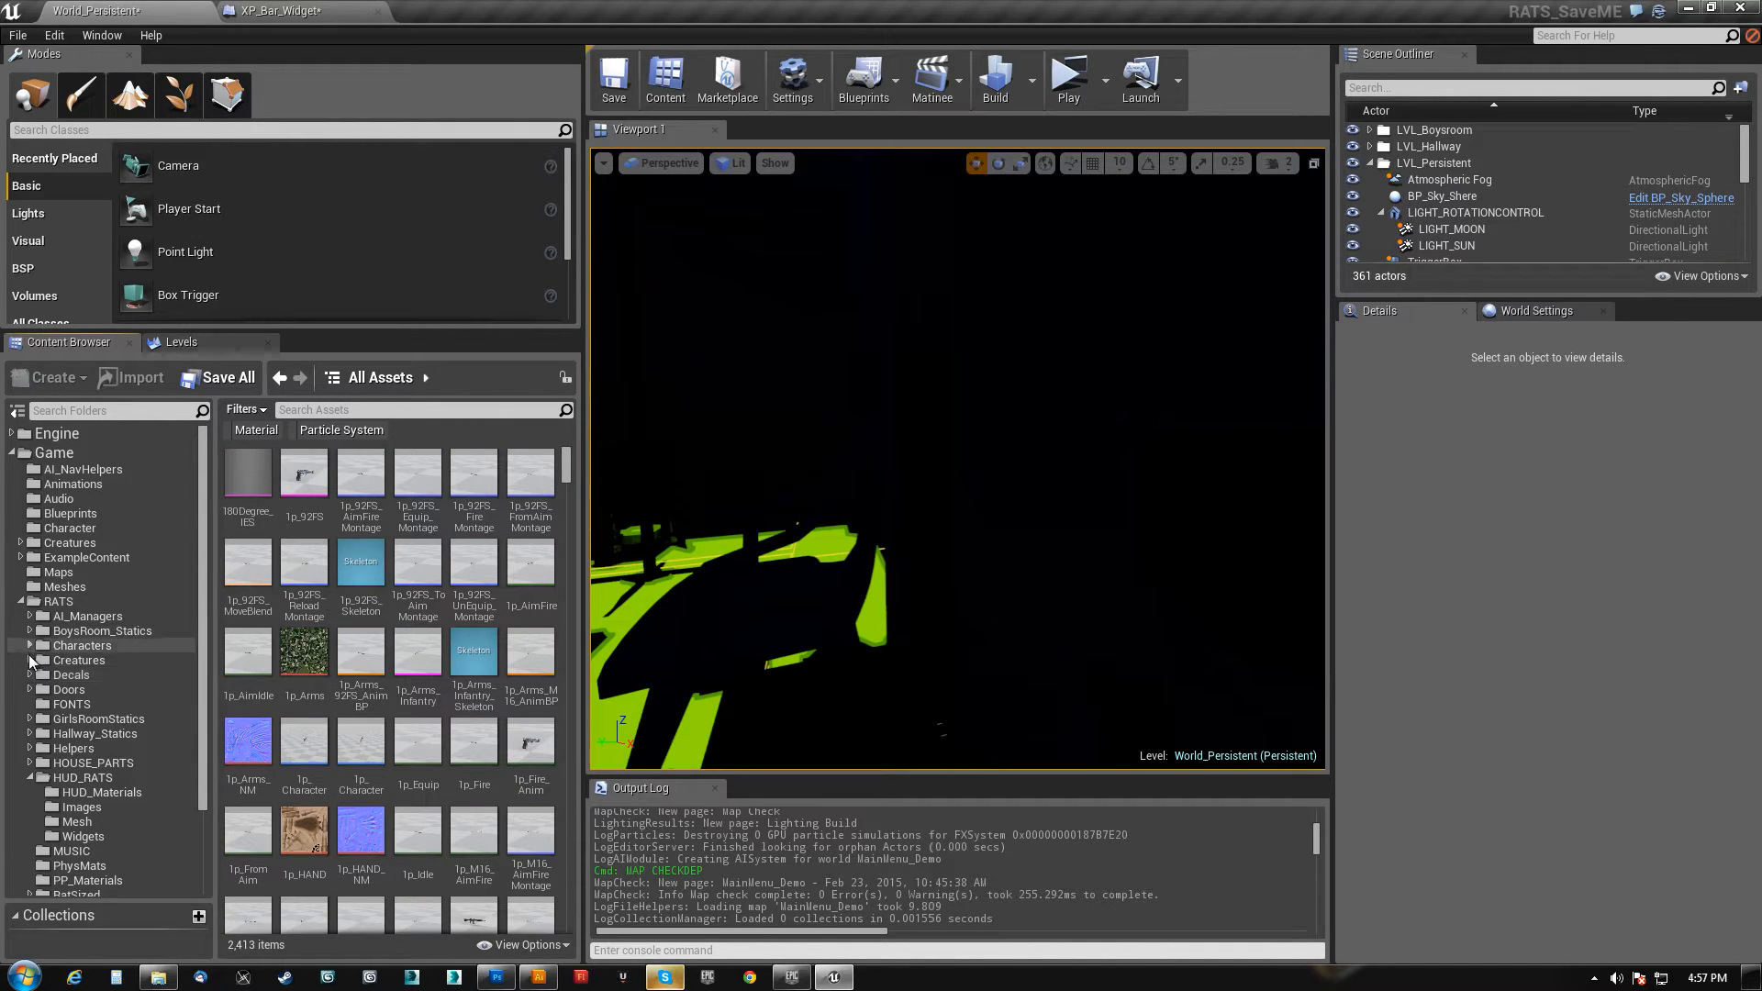
{"action": "left_click", "coordinate": [39, 676]}
{"action": "left_click", "coordinate": [87, 705]}
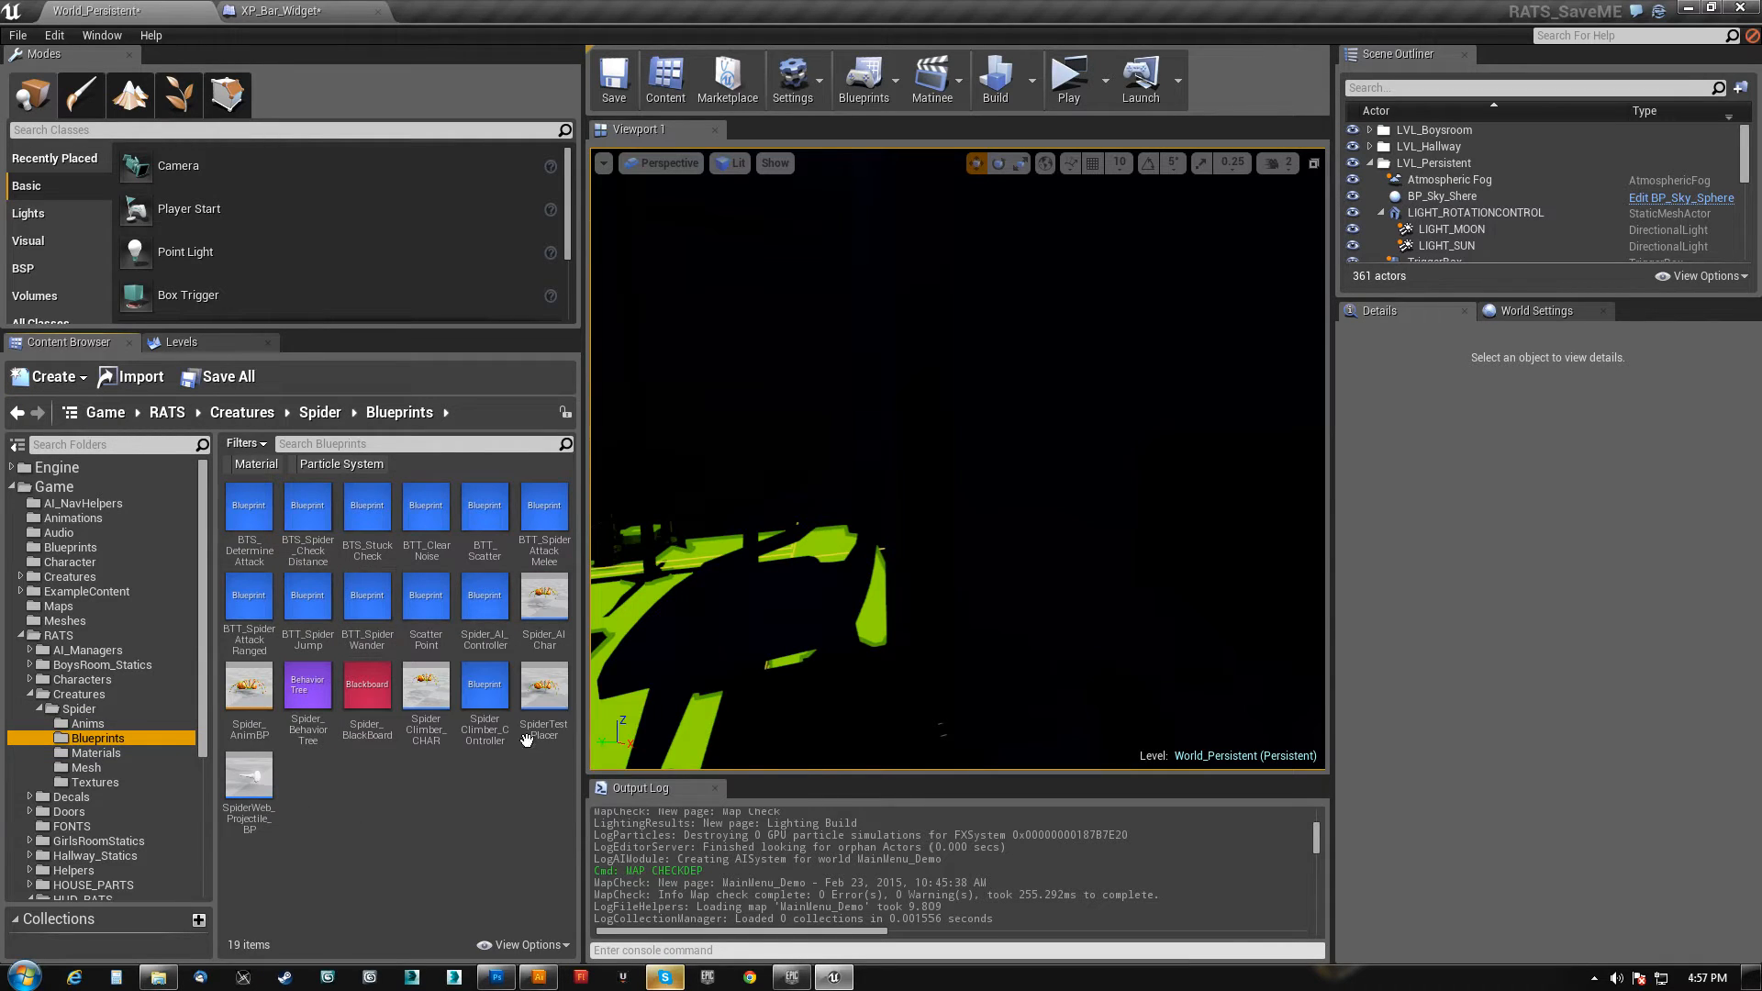
{"action": "left_click", "coordinate": [543, 601]}
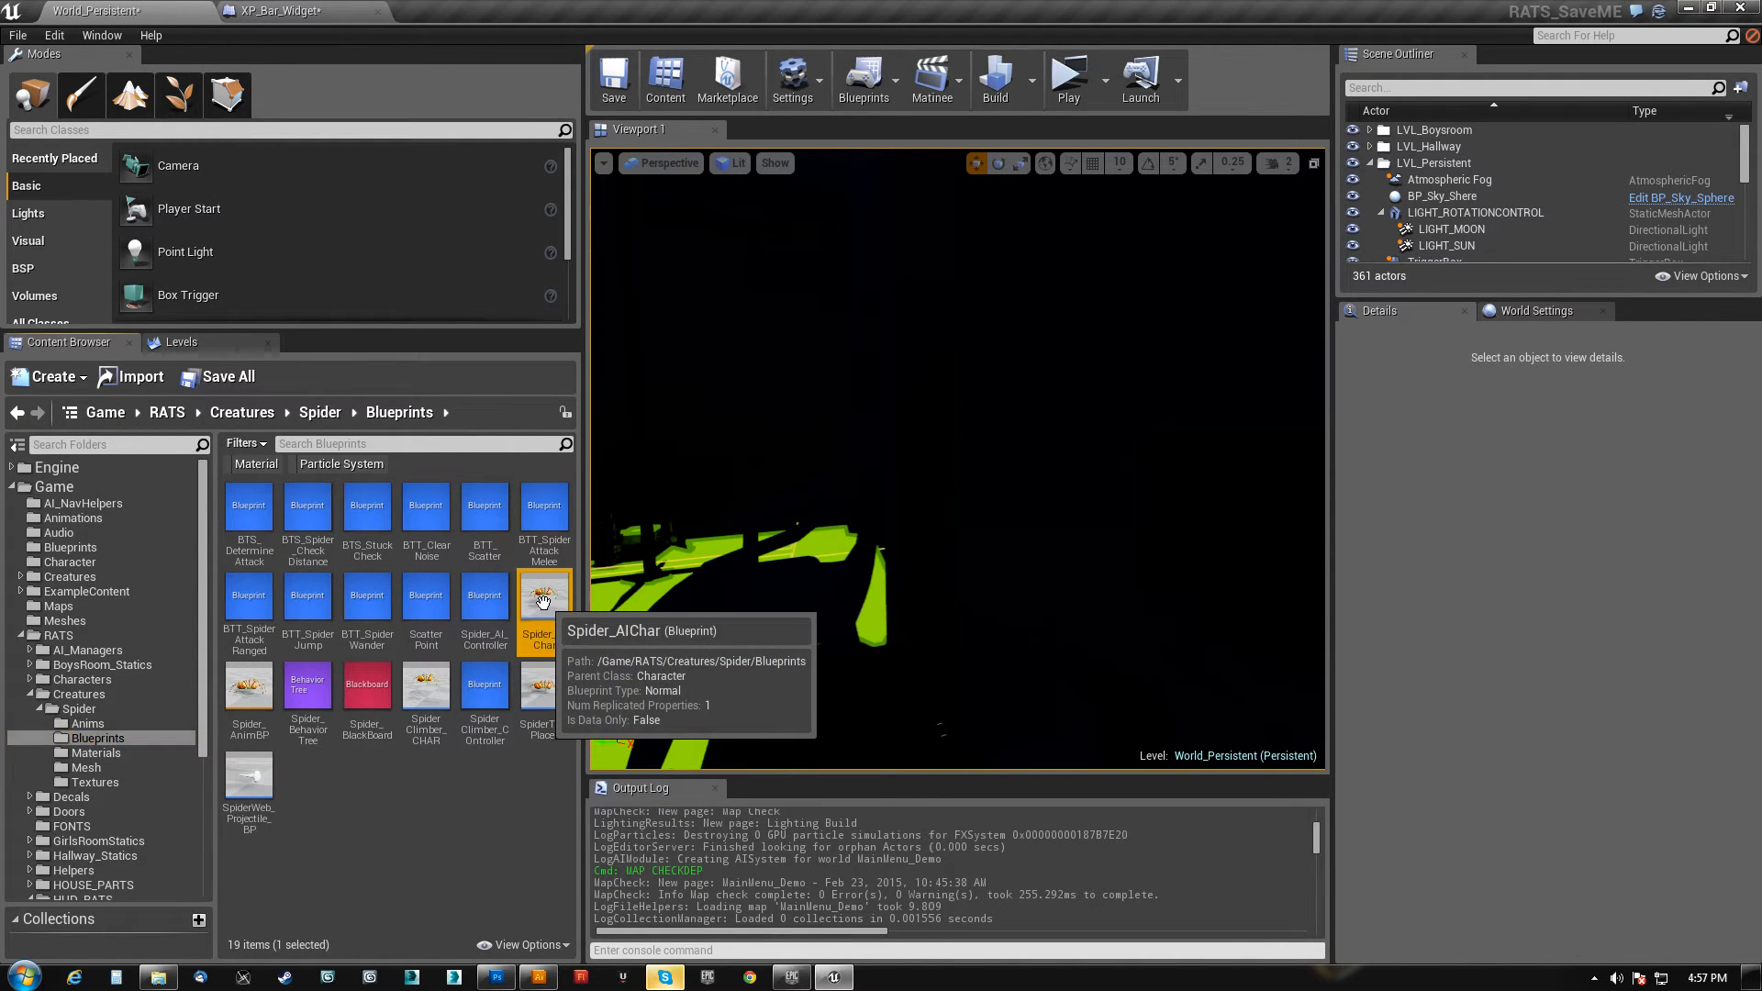
{"action": "left_click_drag", "start_coordinate": [544, 602], "coordinate": [878, 554]}
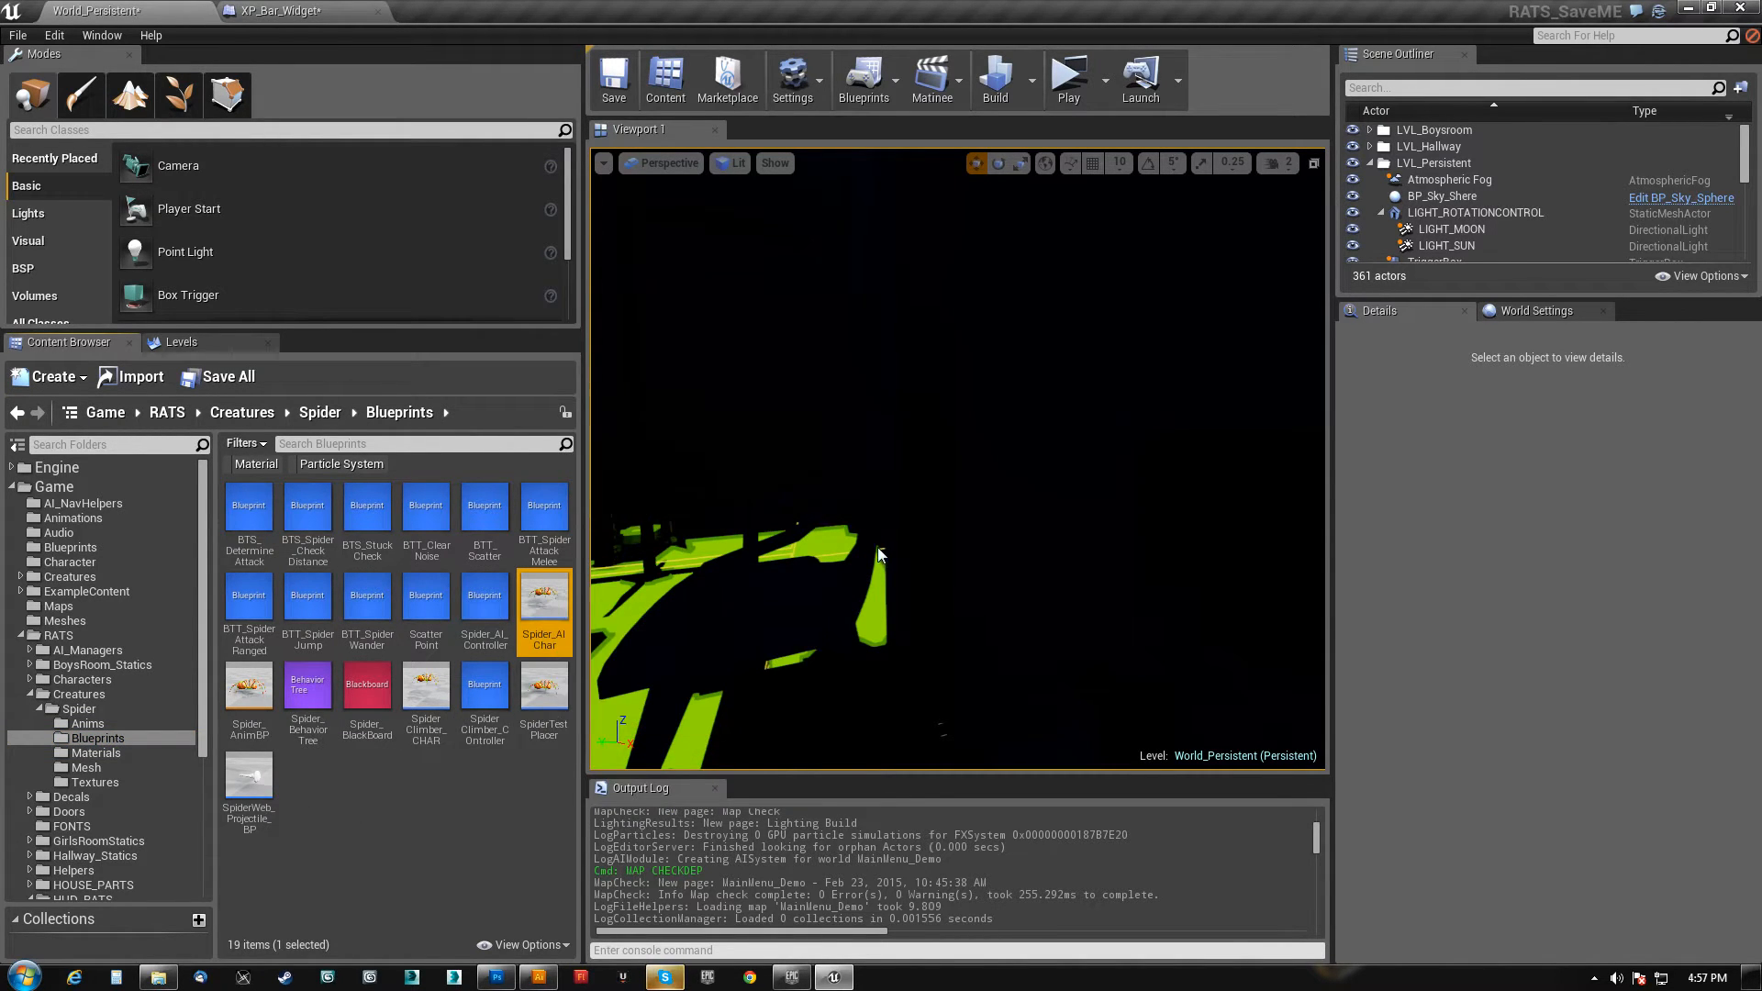
- Move the Report Aggro to Game Mode node farther from the Sequence node in the Death section
{"action": "scroll", "coordinate": [1121, 472], "scroll_direction": "down", "scroll_amount": 4}
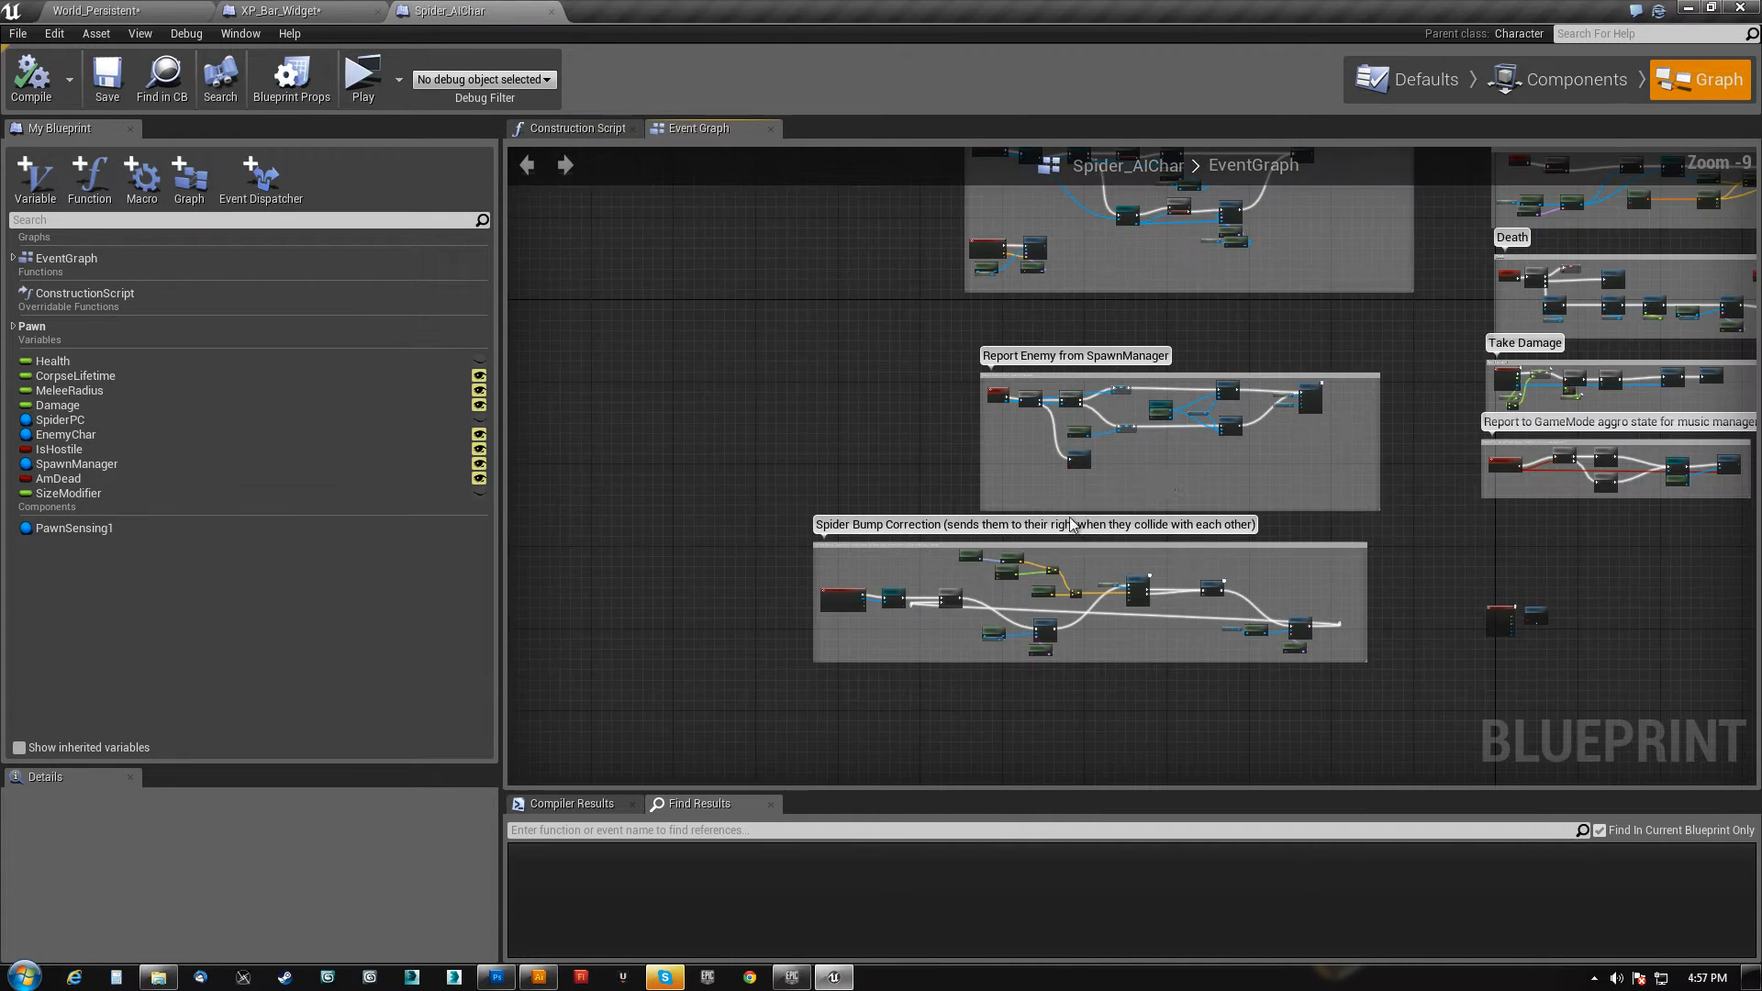
{"action": "right_click_drag", "start_coordinate": [1121, 472], "coordinate": [1073, 482]}
{"action": "scroll", "coordinate": [909, 432], "scroll_direction": "up", "scroll_amount": 9}
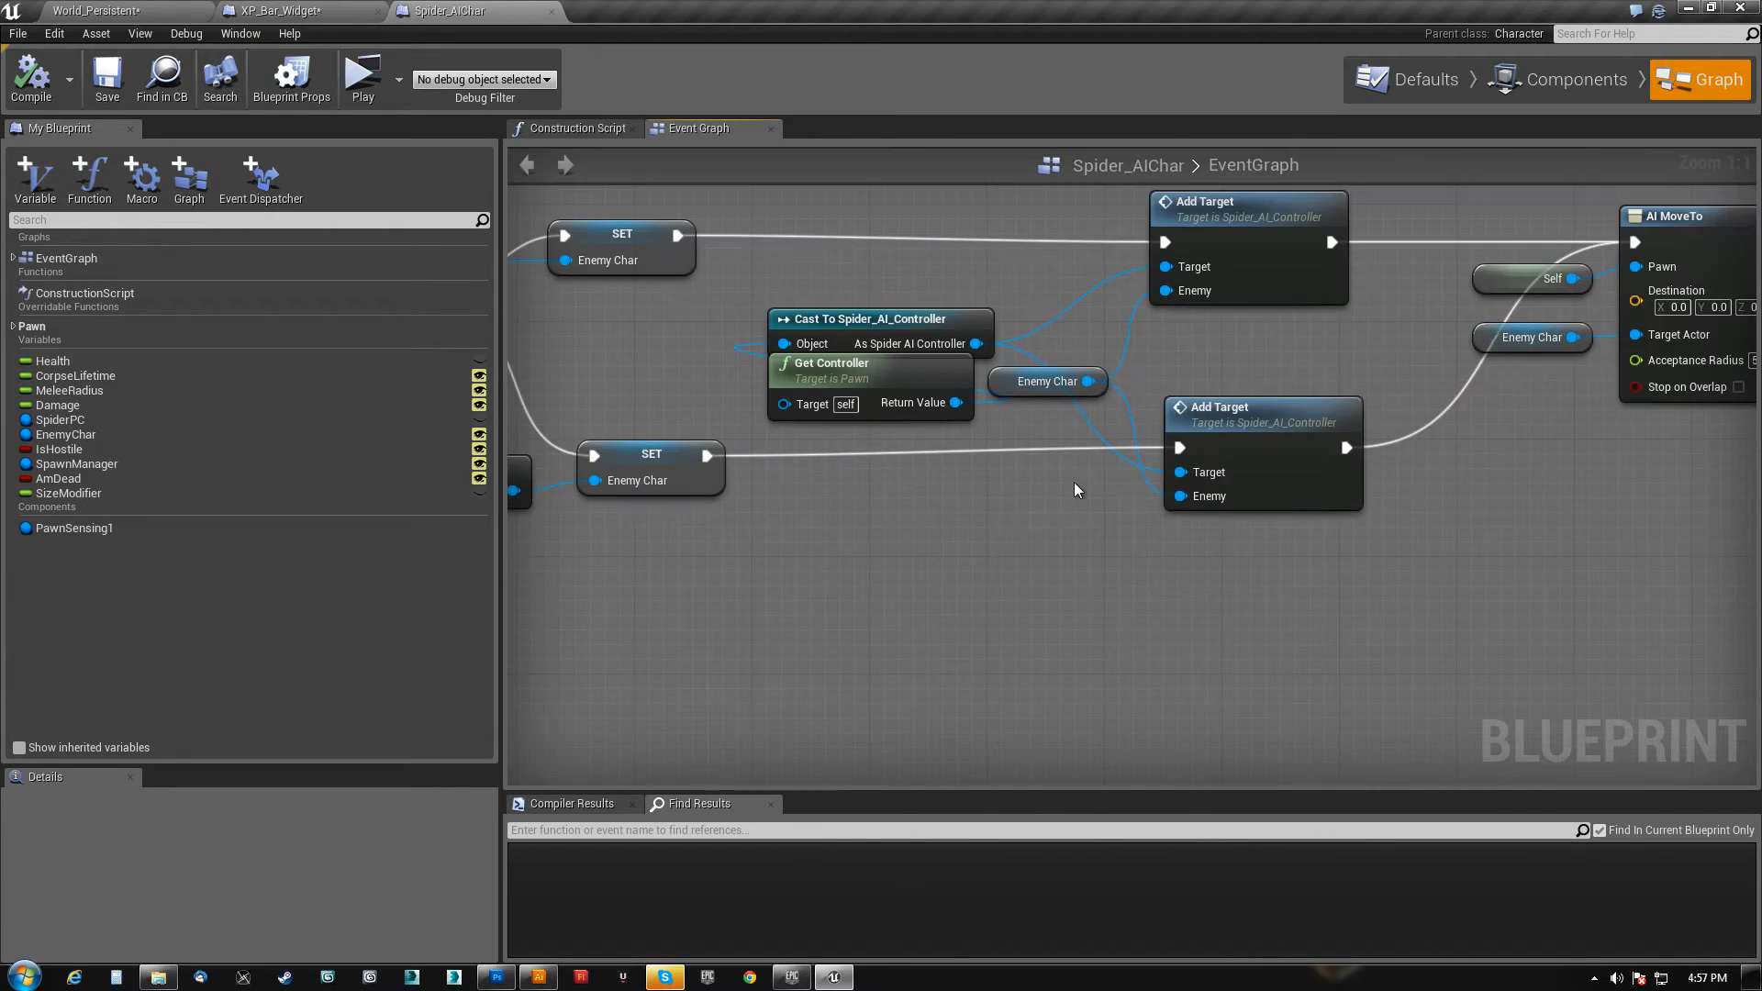
{"action": "scroll", "coordinate": [1074, 481], "scroll_direction": "down", "scroll_amount": 11}
{"action": "right_click_drag", "start_coordinate": [910, 619], "coordinate": [720, 609]}
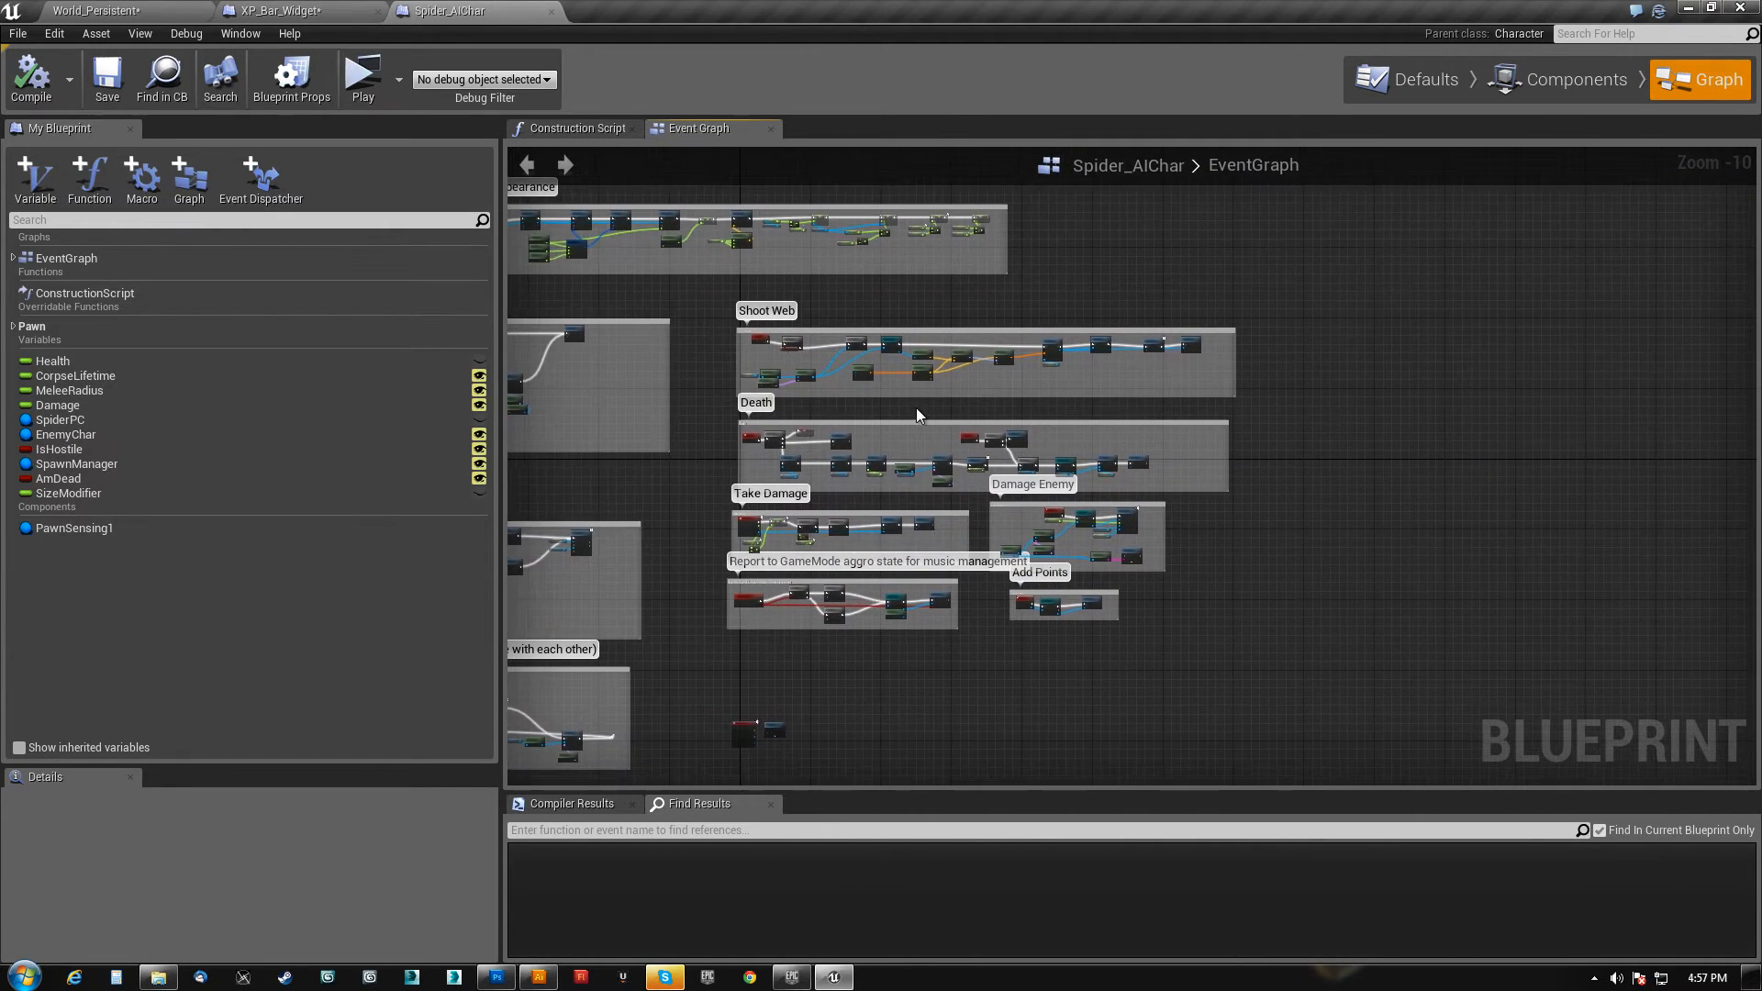
{"action": "scroll", "coordinate": [916, 408], "scroll_direction": "up", "scroll_amount": 9}
{"action": "right_click_drag", "start_coordinate": [1011, 498], "coordinate": [783, 410]}
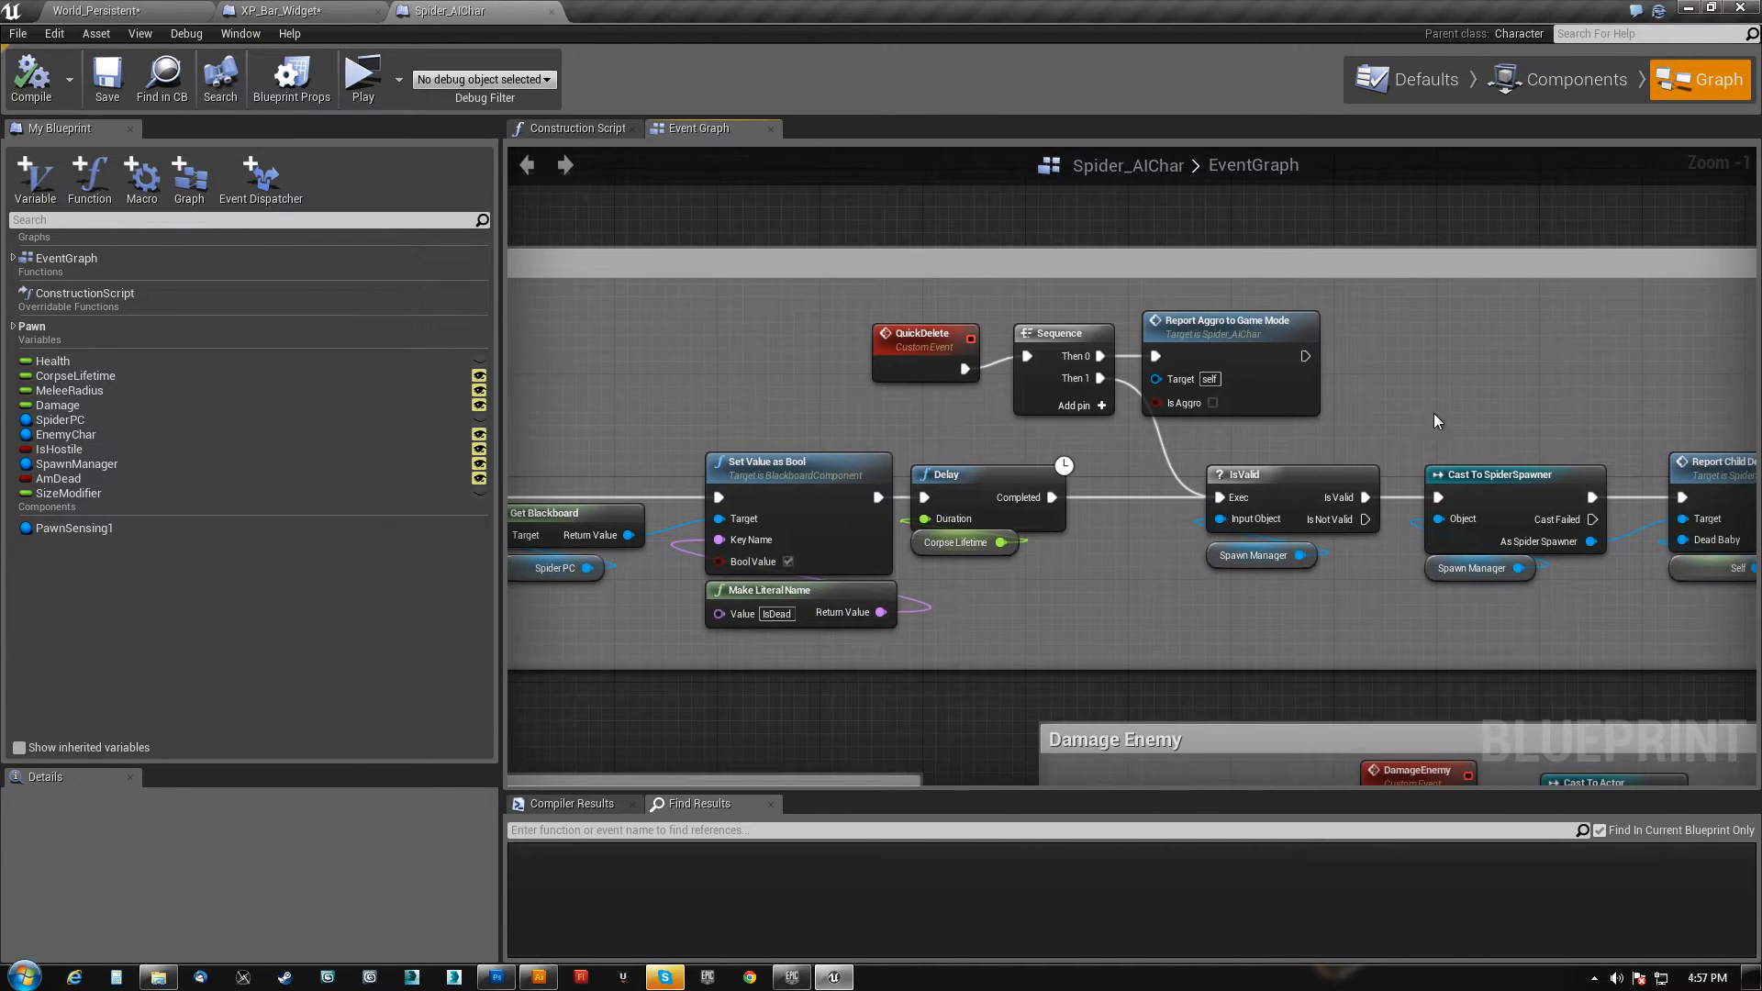
{"action": "right_click_drag", "start_coordinate": [1434, 413], "coordinate": [1133, 381]}
{"action": "left_click_drag", "start_coordinate": [894, 305], "coordinate": [958, 312]}
- Move the Destroy Actor node well away from Report Child Death to make room in the Death chain
{"action": "right_click_drag", "start_coordinate": [1207, 383], "coordinate": [831, 308]}
{"action": "left_click_drag", "start_coordinate": [993, 546], "coordinate": [1320, 377]}
{"action": "right_click_drag", "start_coordinate": [845, 298], "coordinate": [1315, 378]}
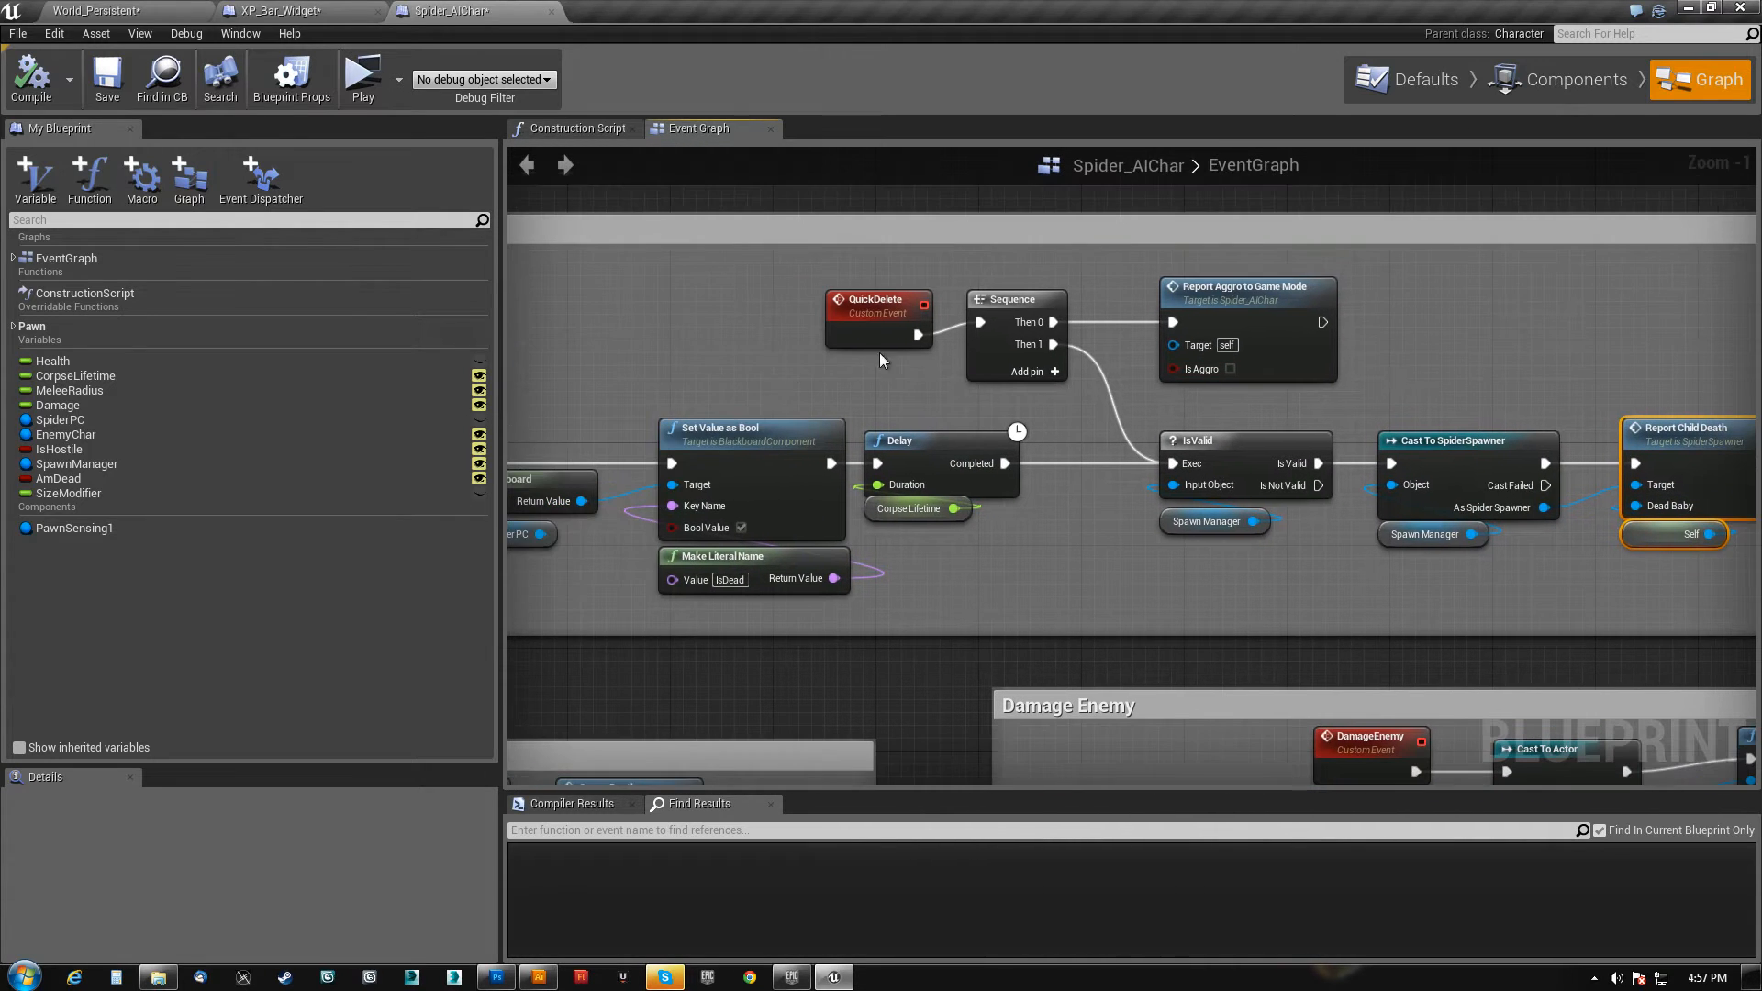
{"action": "left_click_drag", "start_coordinate": [810, 380], "coordinate": [983, 300]}
{"action": "right_click_drag", "start_coordinate": [1408, 398], "coordinate": [1000, 321]}
{"action": "left_click_drag", "start_coordinate": [1280, 301], "coordinate": [1287, 472]}
{"action": "left_click", "coordinate": [1410, 357]}
{"action": "right_click_drag", "start_coordinate": [643, 321], "coordinate": [1026, 447]}
{"action": "right_click_drag", "start_coordinate": [1356, 568], "coordinate": [1048, 388]}
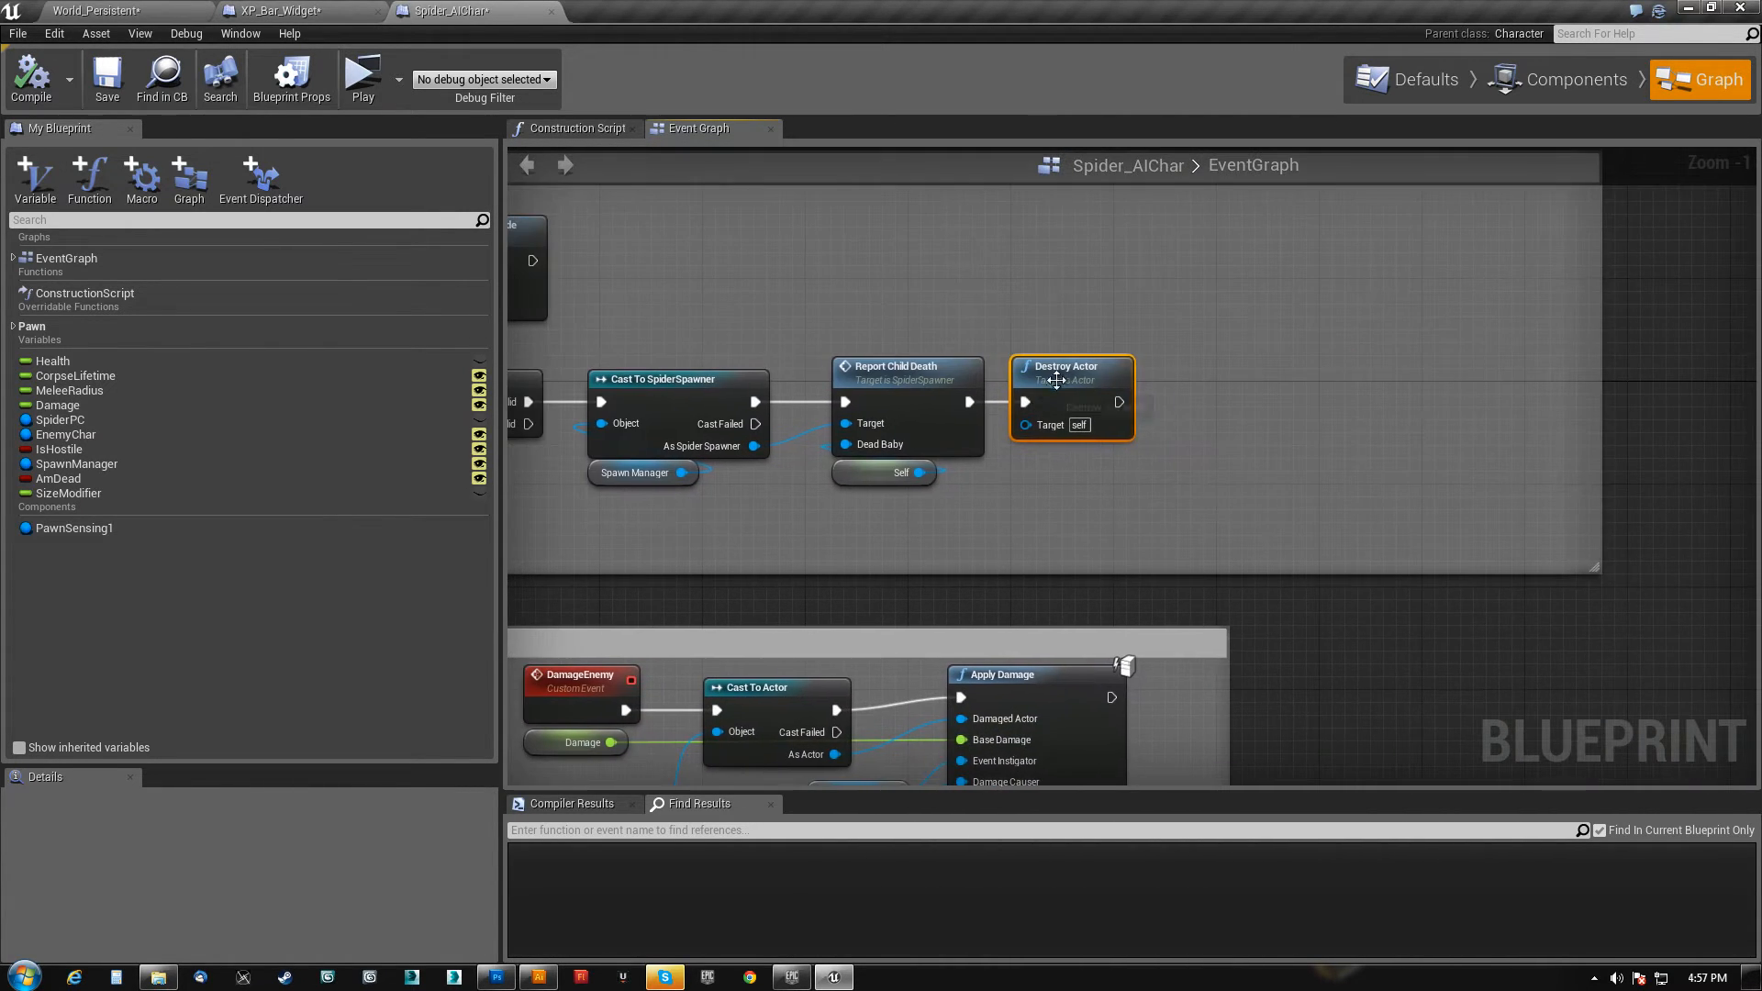
{"action": "left_click_drag", "start_coordinate": [1038, 376], "coordinate": [1336, 372]}
- Examine the Damage Enemy section and the widened gap before Destroy Actor in the Death section
{"action": "right_click_drag", "start_coordinate": [578, 547], "coordinate": [700, 524]}
{"action": "scroll", "coordinate": [861, 526], "scroll_direction": "down", "scroll_amount": 4}
{"action": "right_click_drag", "start_coordinate": [861, 525], "coordinate": [1025, 347]}
{"action": "scroll", "coordinate": [813, 345], "scroll_direction": "up", "scroll_amount": 3}
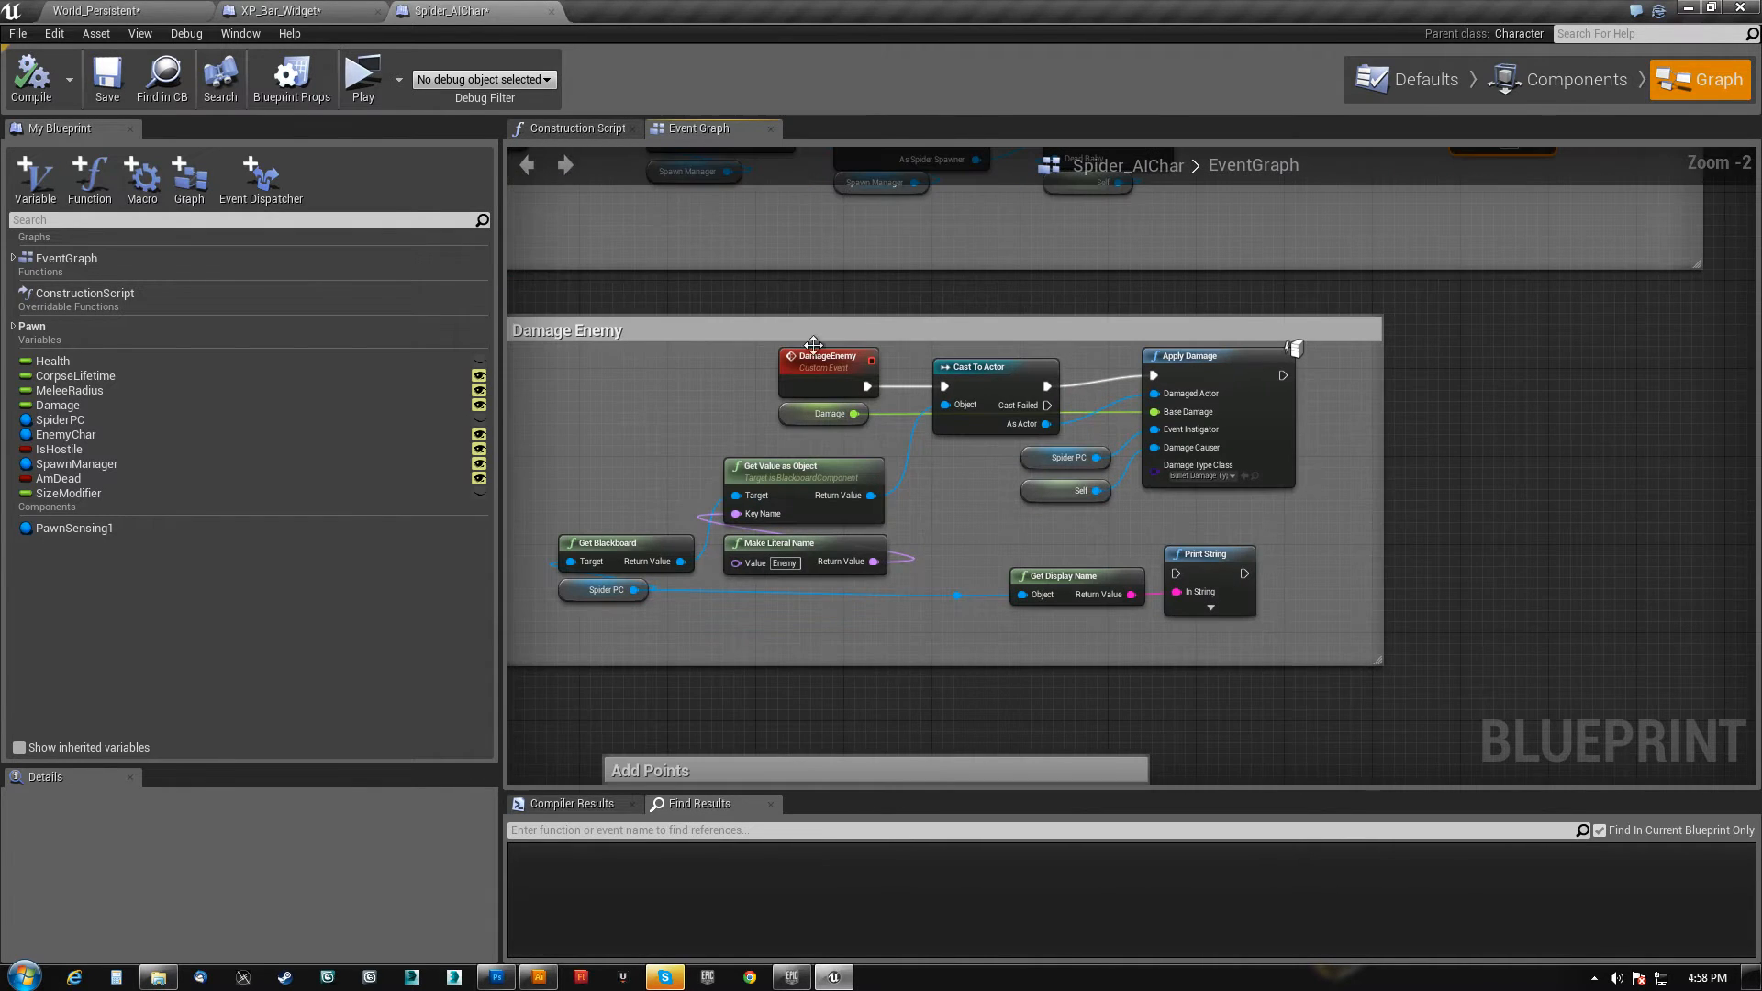
{"action": "right_click_drag", "start_coordinate": [916, 670], "coordinate": [1096, 566]}
{"action": "right_click_drag", "start_coordinate": [1181, 468], "coordinate": [1036, 437]}
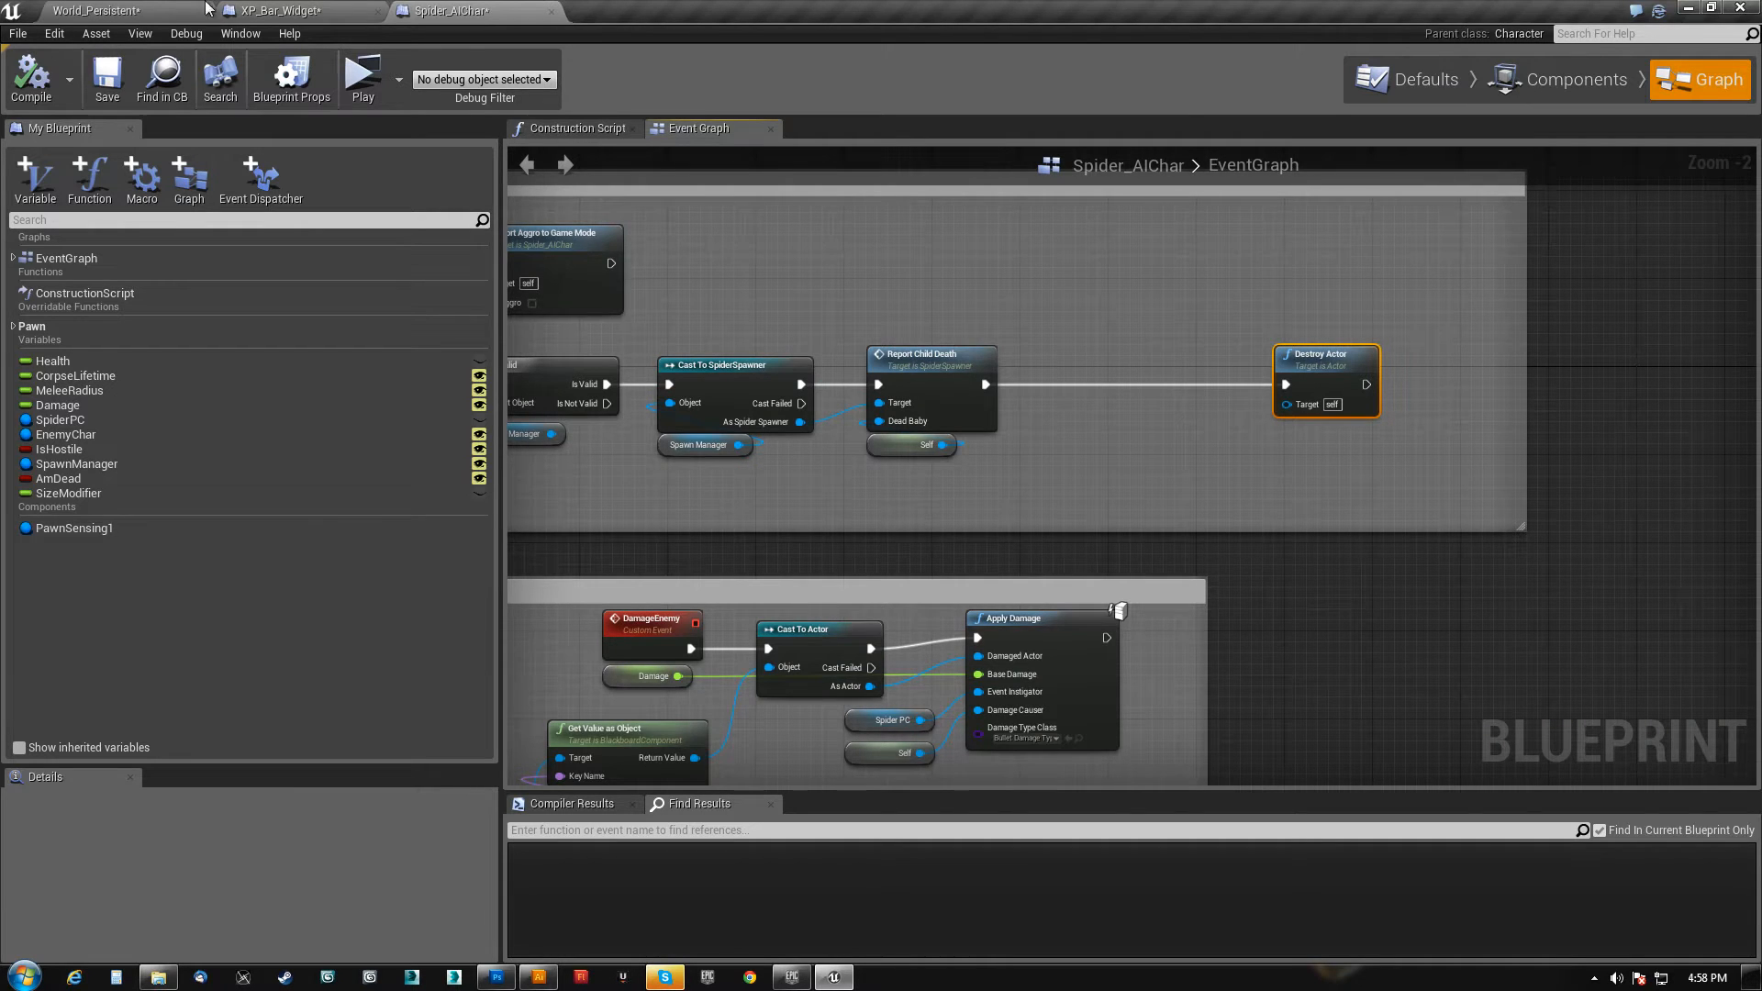
- Open the 1p_PlayerController blueprint from the RATS > Characters > Blueprints folder
{"action": "left_click", "coordinate": [118, 10]}
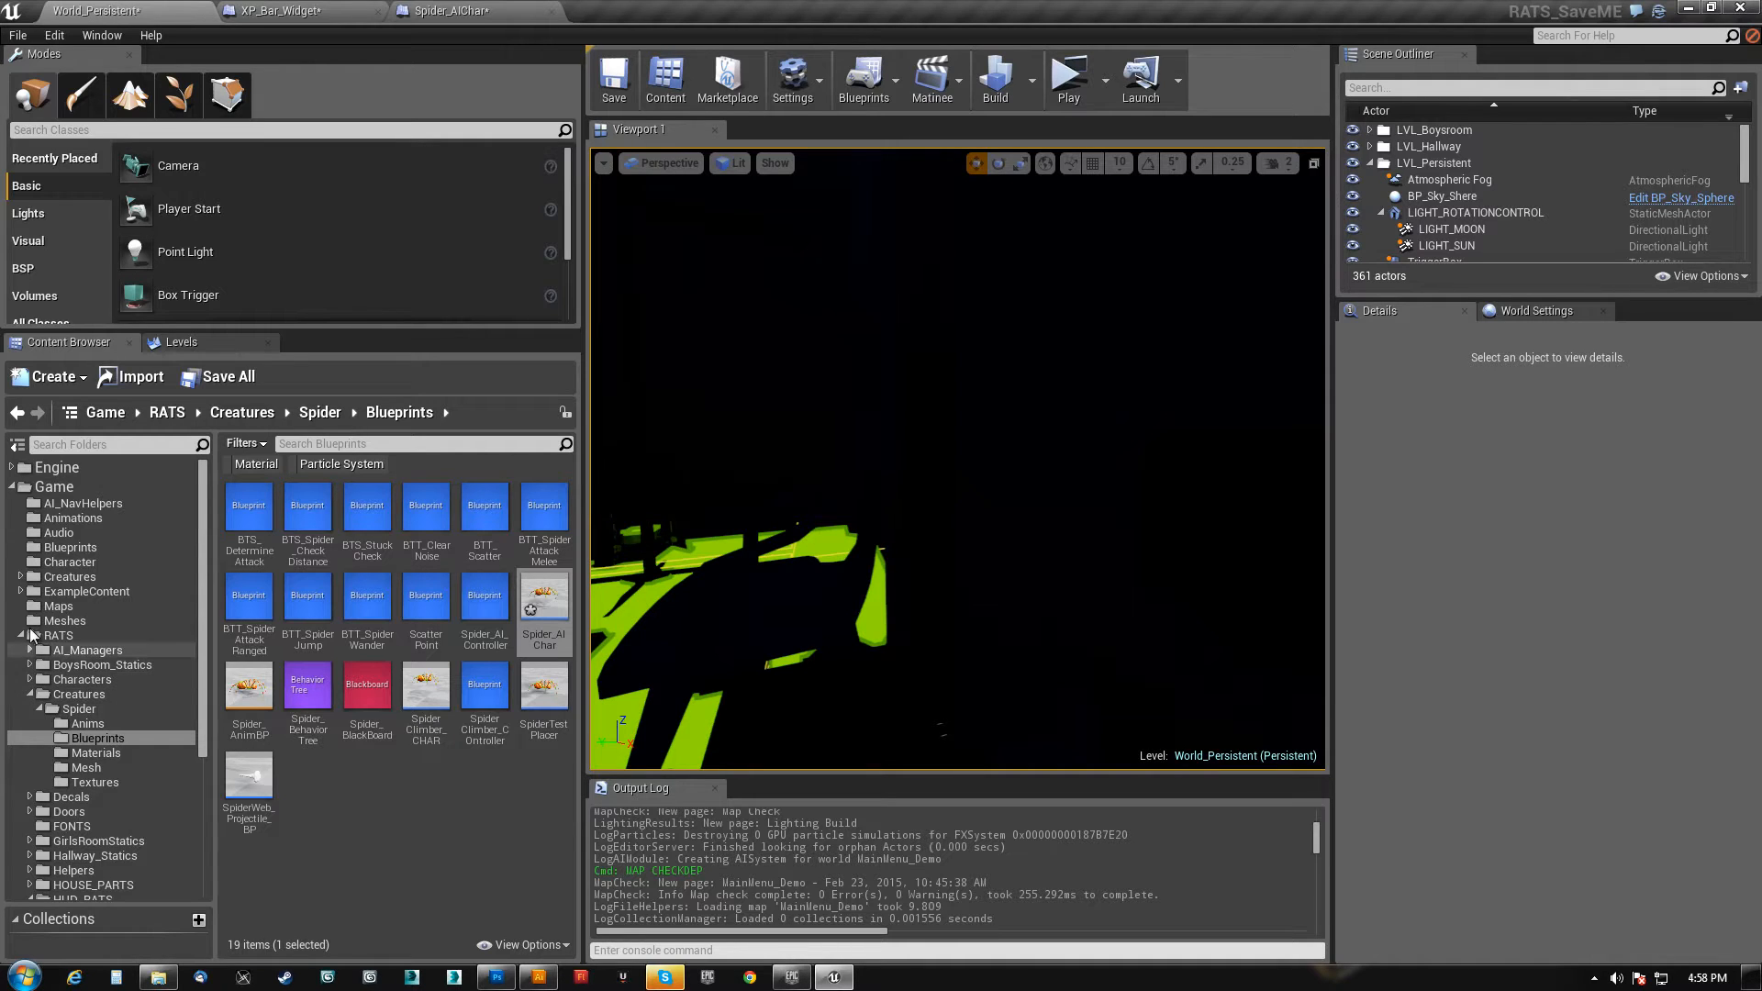
{"action": "left_click_drag", "start_coordinate": [203, 571], "coordinate": [196, 711]}
{"action": "scroll", "coordinate": [34, 554], "scroll_direction": "up", "scroll_amount": 3}
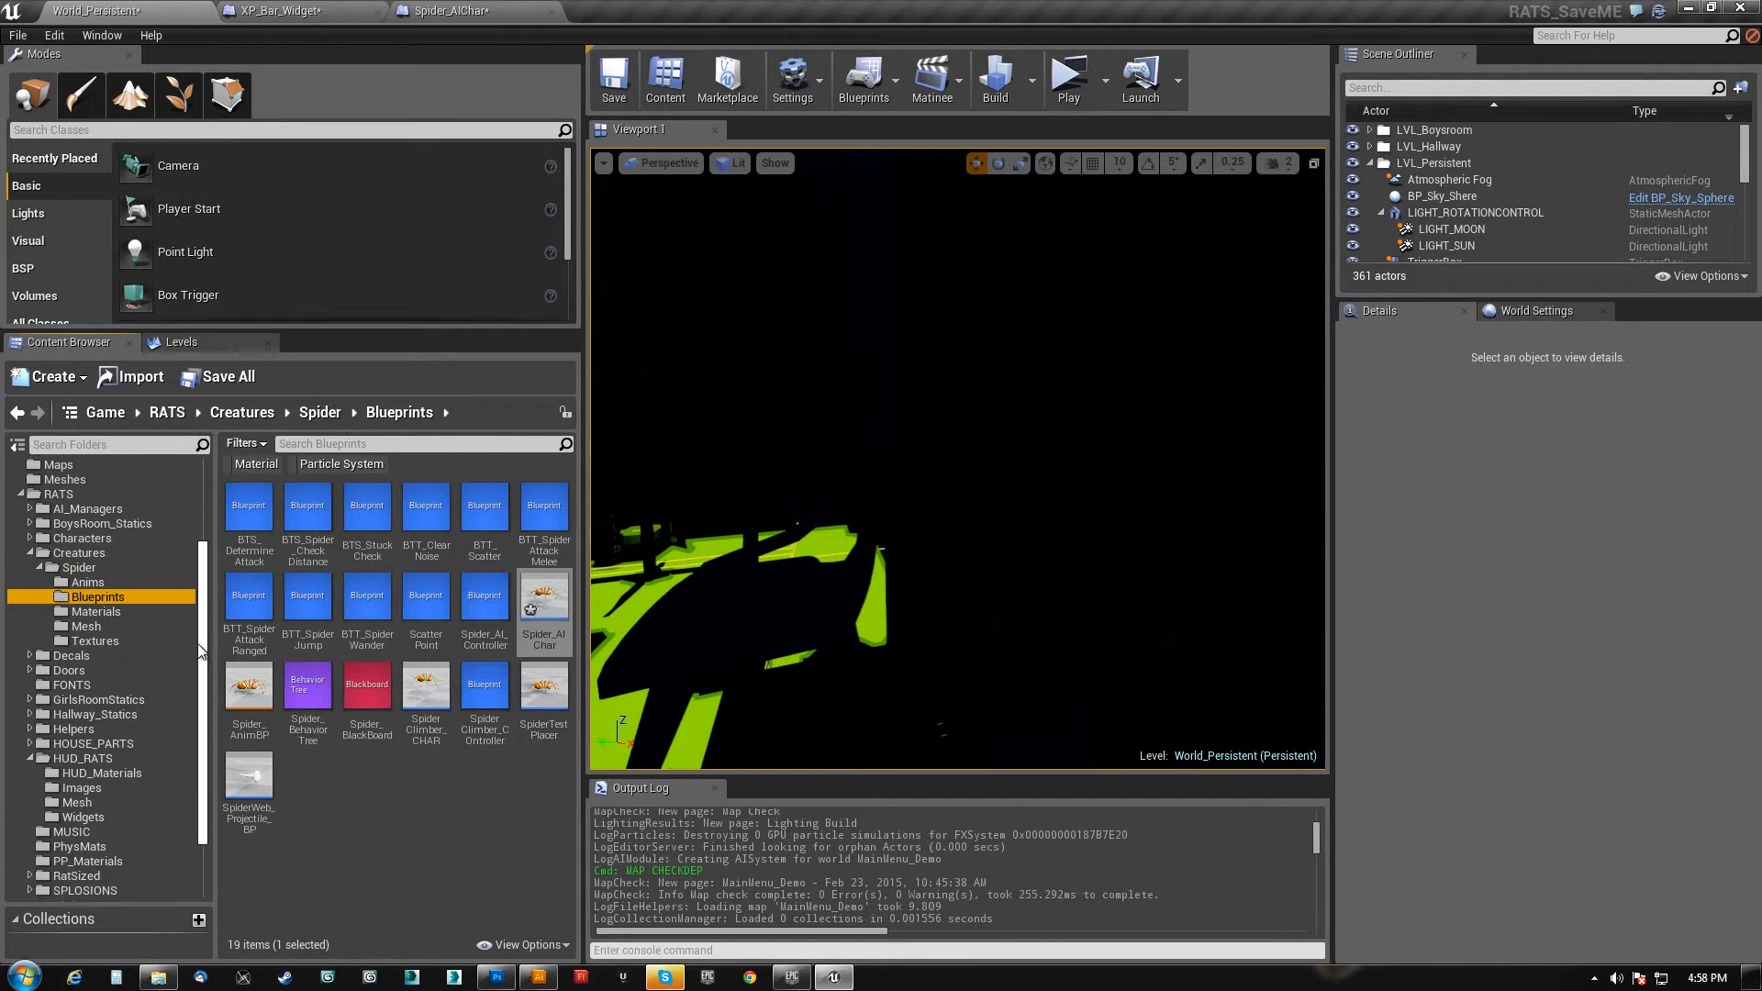
{"action": "left_click", "coordinate": [30, 548]}
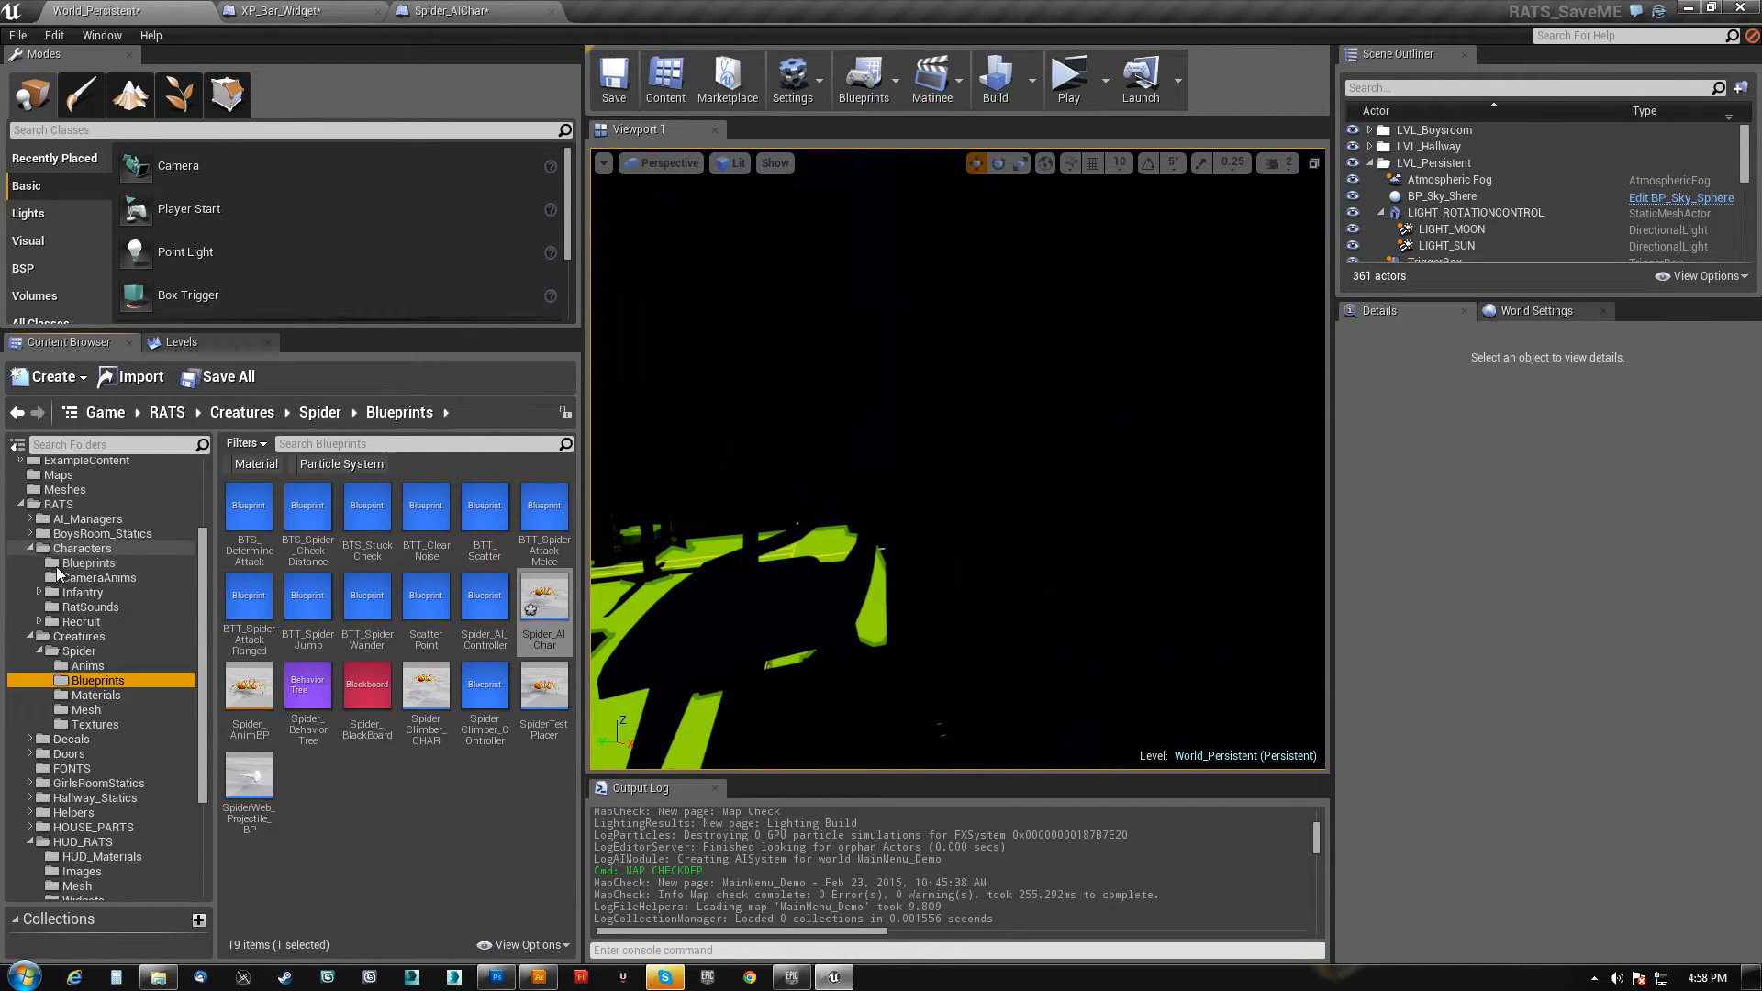
{"action": "left_click", "coordinate": [88, 563]}
{"action": "double_click", "coordinate": [321, 505]}
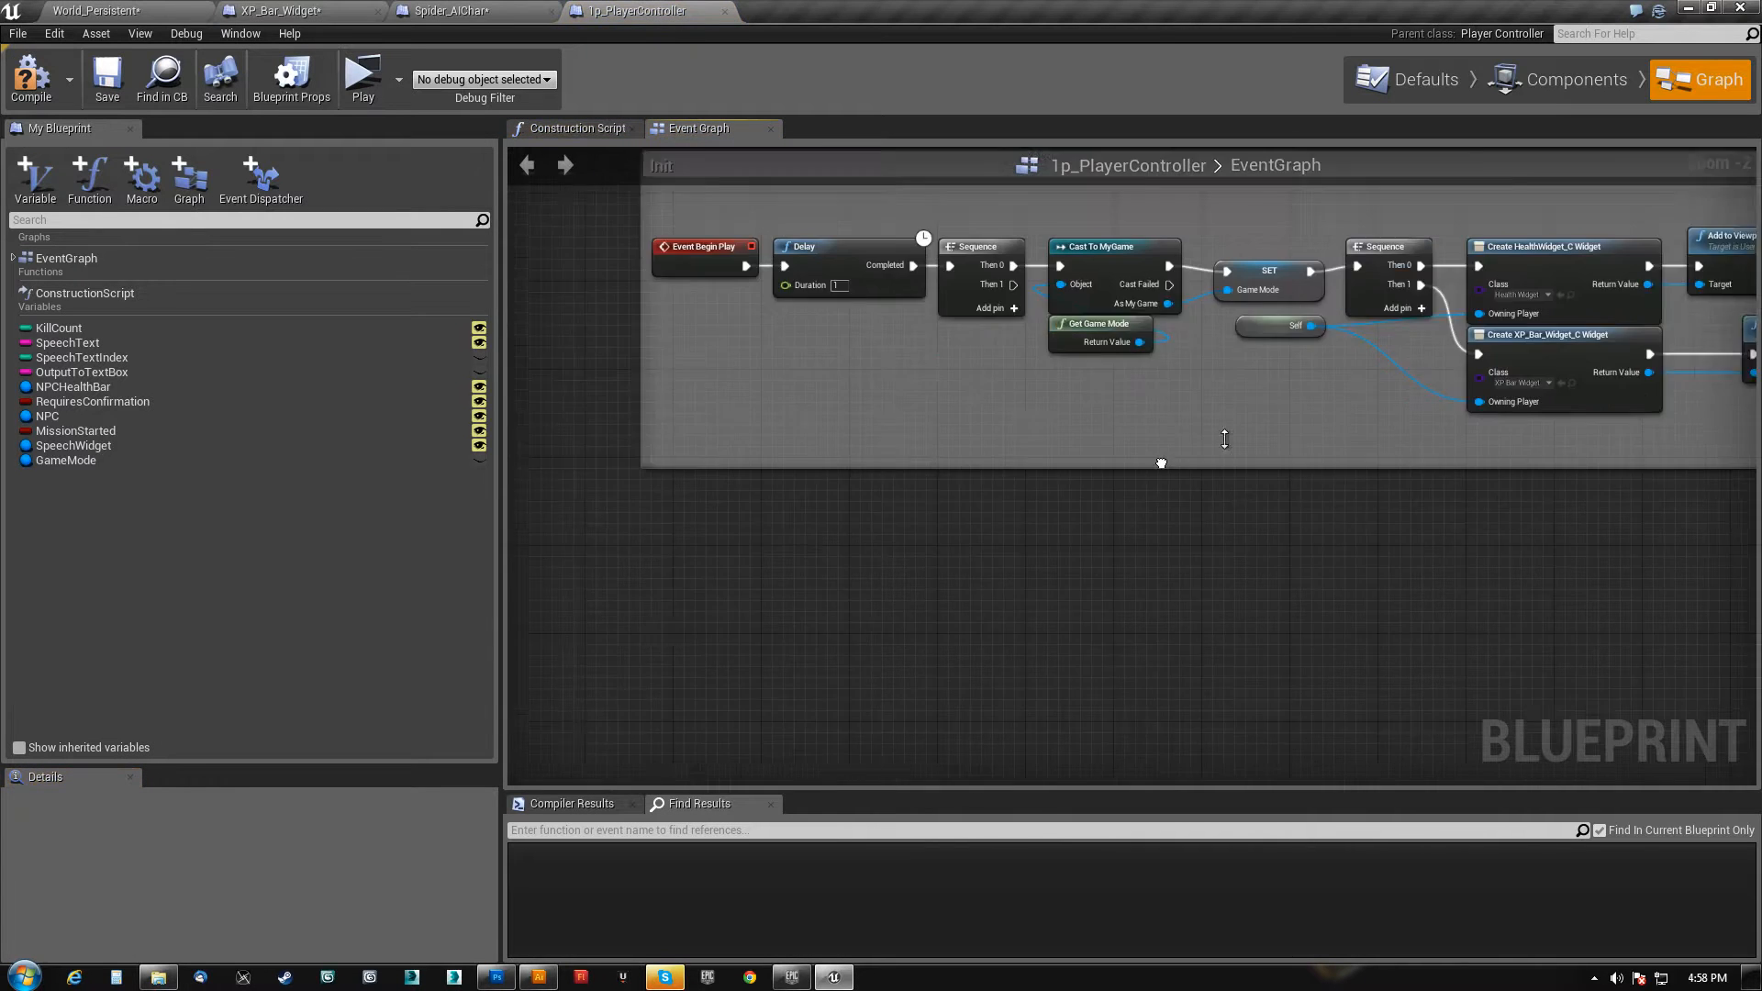
- Add a custom event named AddXP in an empty area of the 1p_PlayerController event graph
{"action": "scroll", "coordinate": [1193, 514], "scroll_direction": "down", "scroll_amount": 5}
{"action": "right_click_drag", "start_coordinate": [1116, 602], "coordinate": [908, 382]}
{"action": "scroll", "coordinate": [870, 433], "scroll_direction": "up", "scroll_amount": 8}
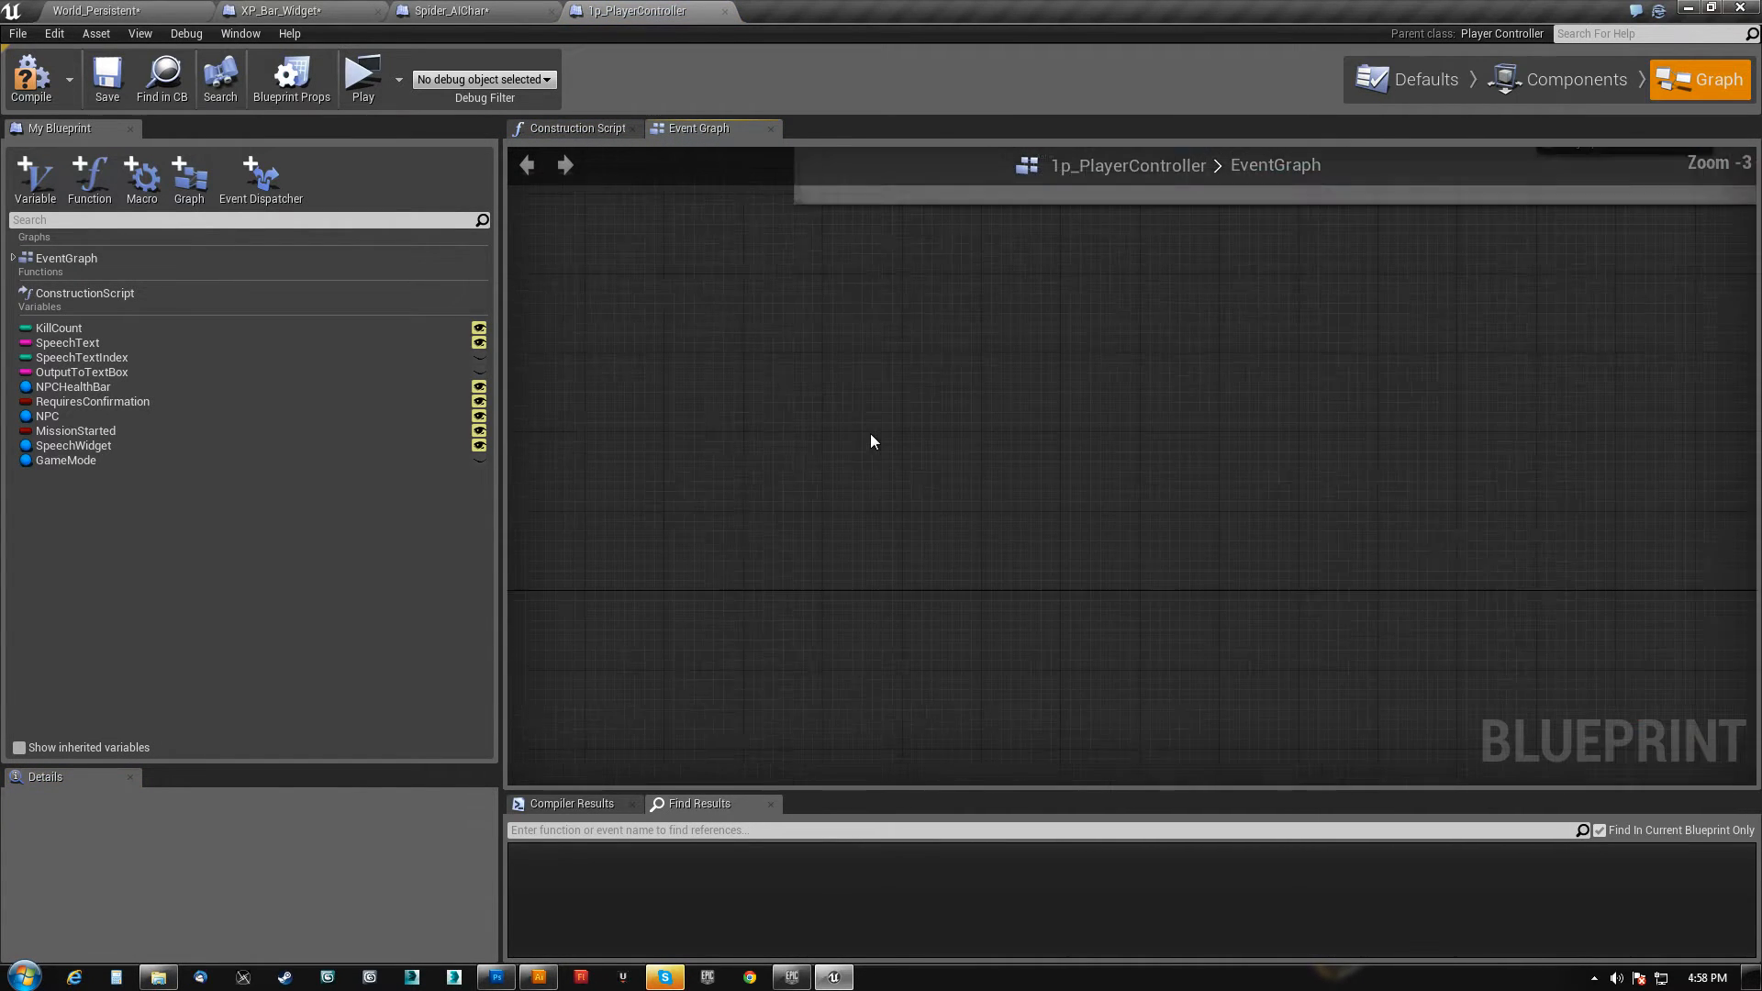
{"action": "right_click", "coordinate": [828, 375]}
{"action": "type", "text": "custom"}
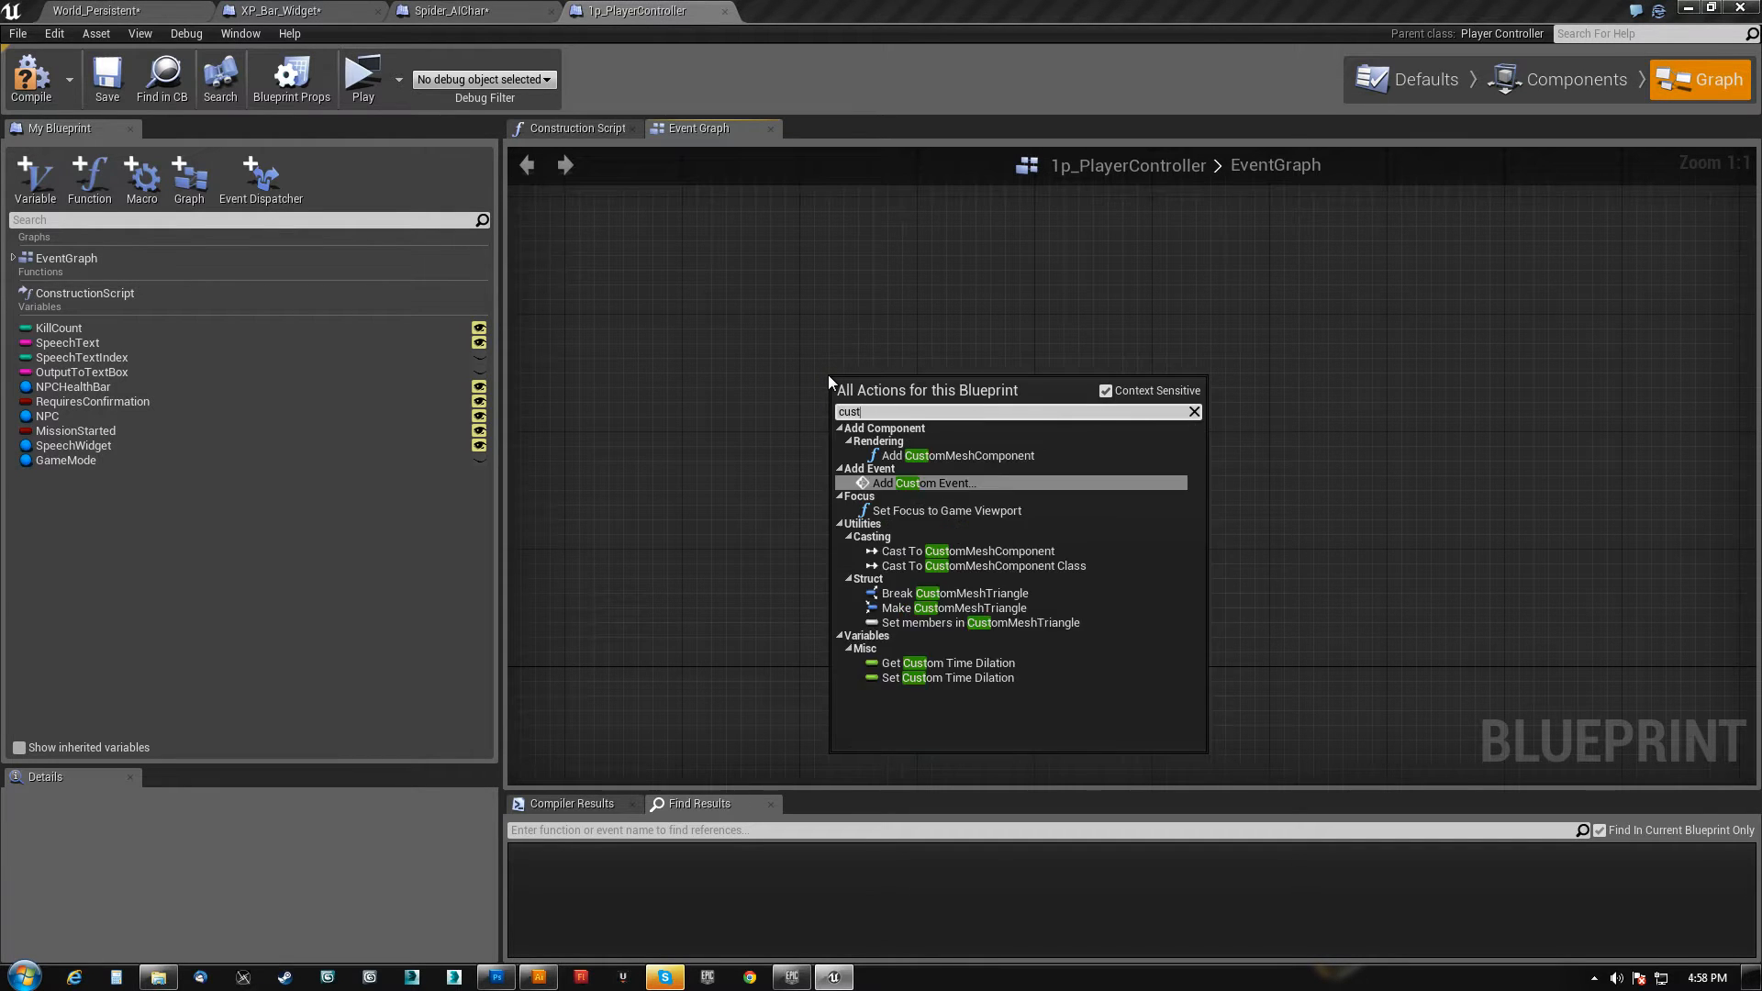
{"action": "key", "text": "Return"}
{"action": "type", "text": "AddXP"}
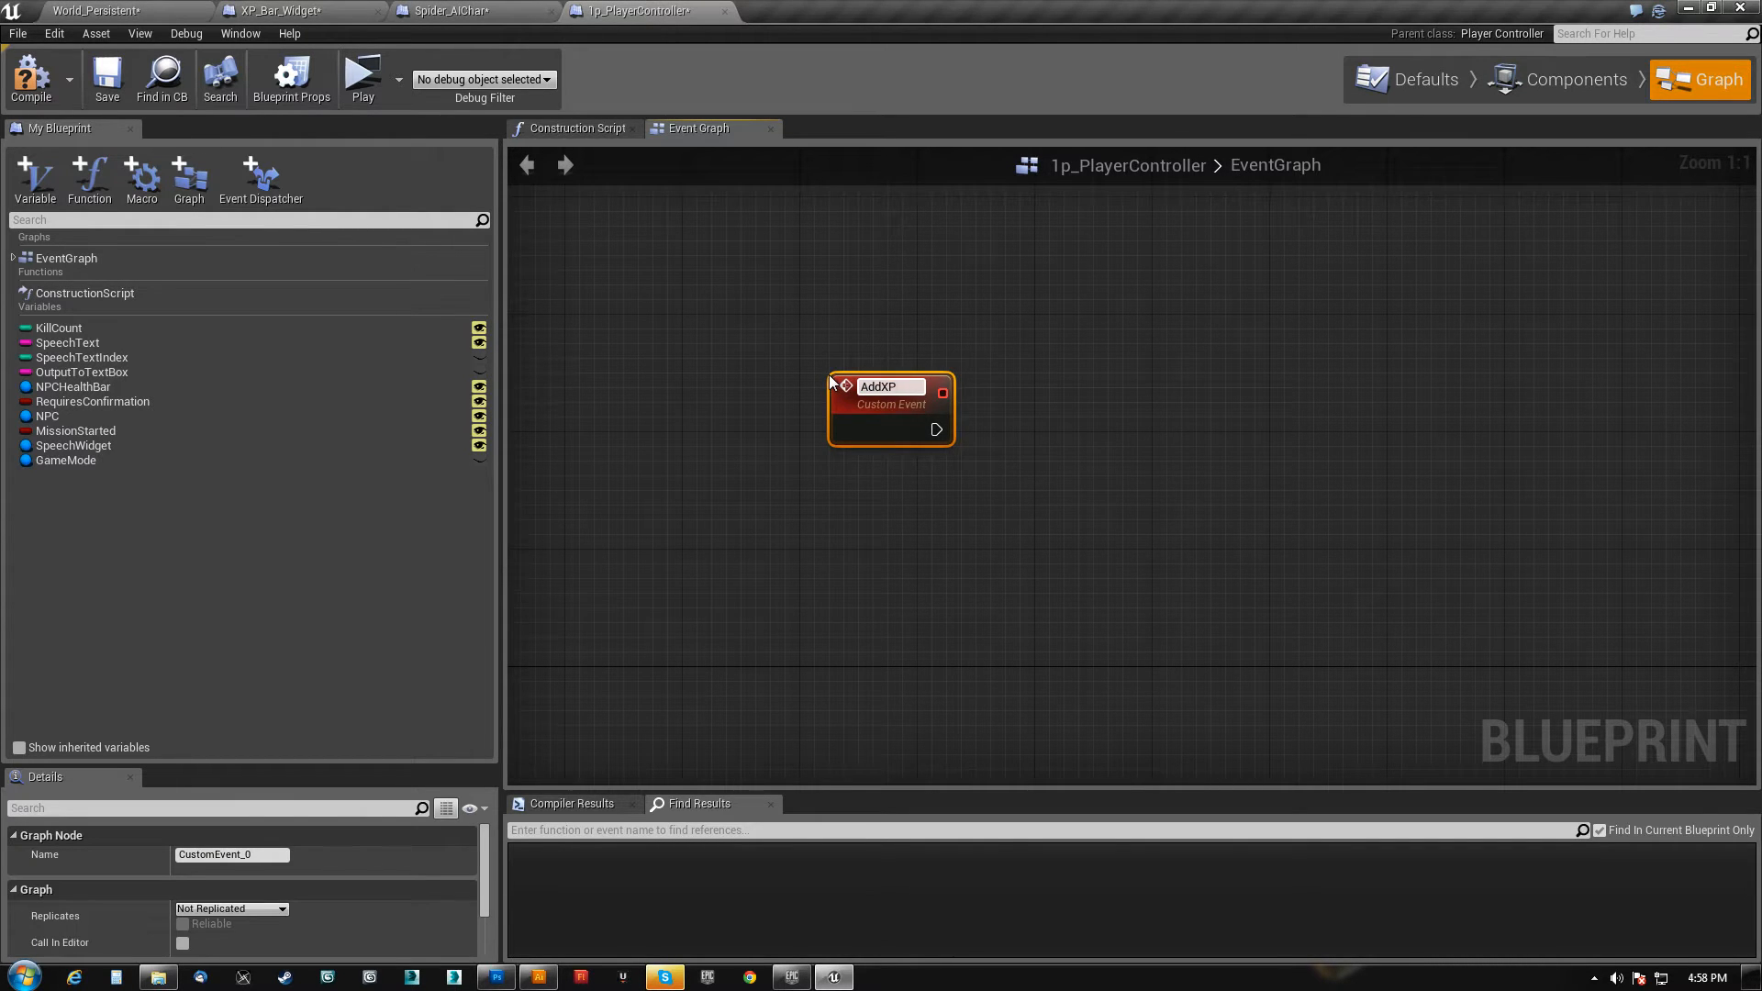
{"action": "key", "text": "Return"}
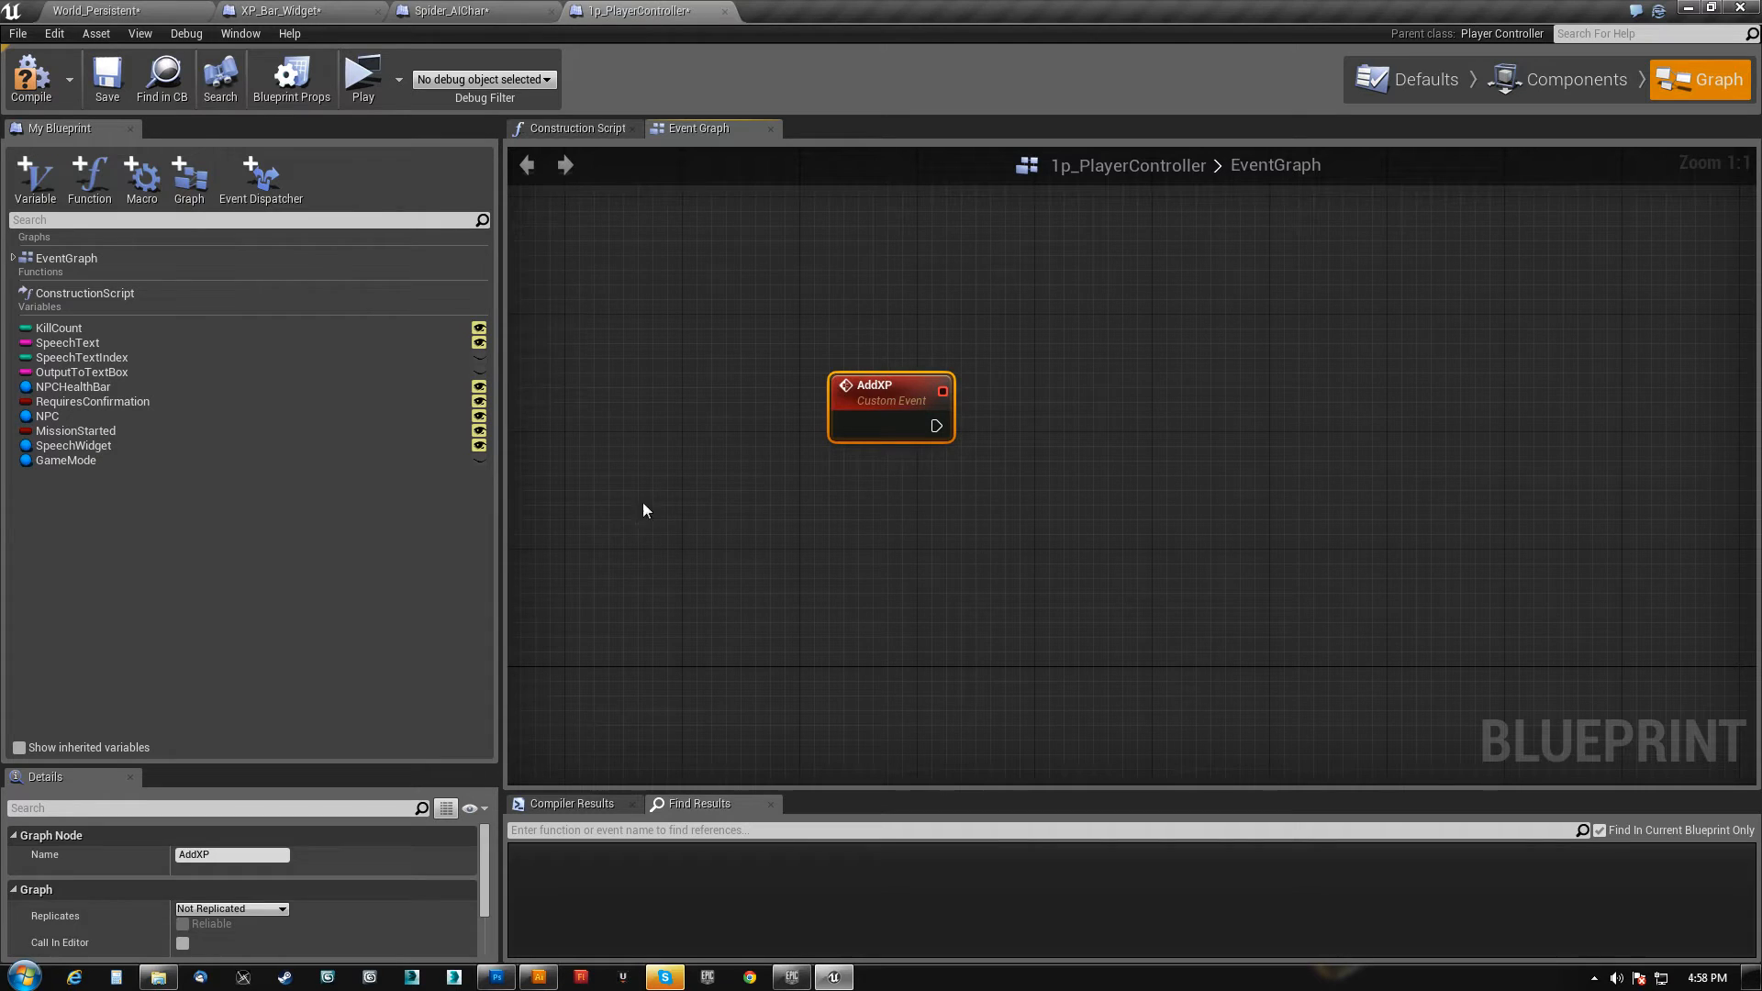
- Give the AddXP event a Float input named XPAmount and compile the blueprint
{"action": "scroll", "coordinate": [339, 883], "scroll_direction": "down", "scroll_amount": 2}
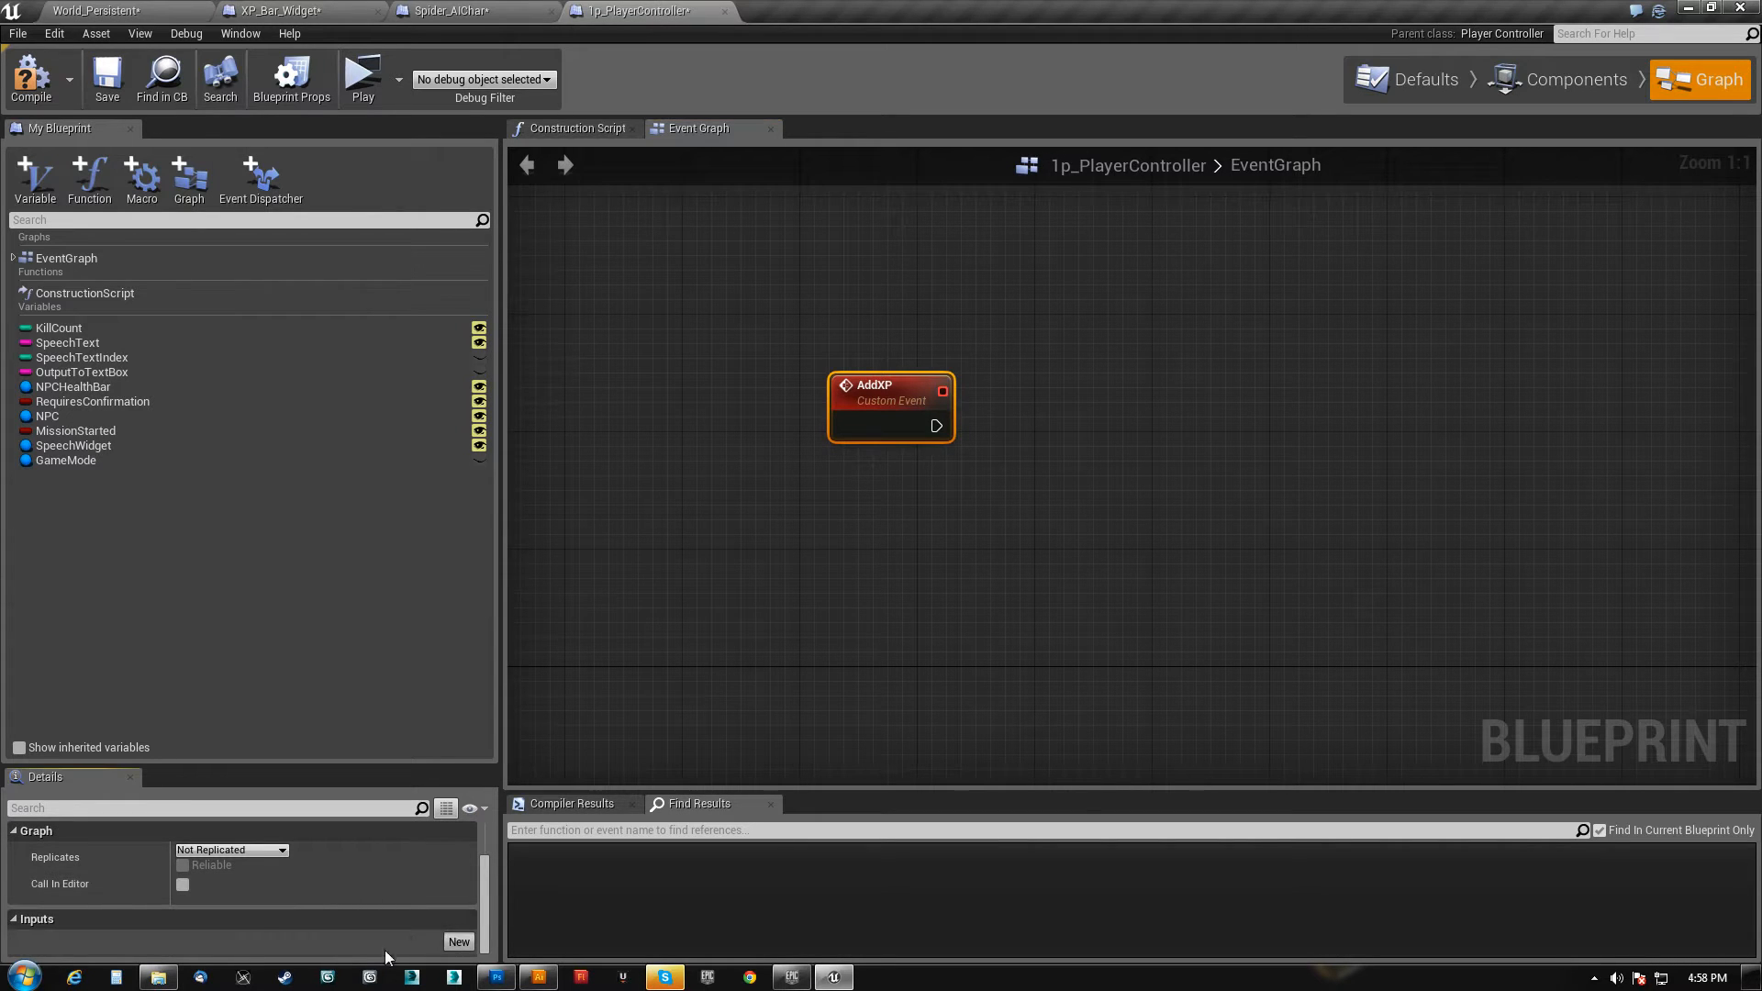
{"action": "left_click", "coordinate": [121, 943]}
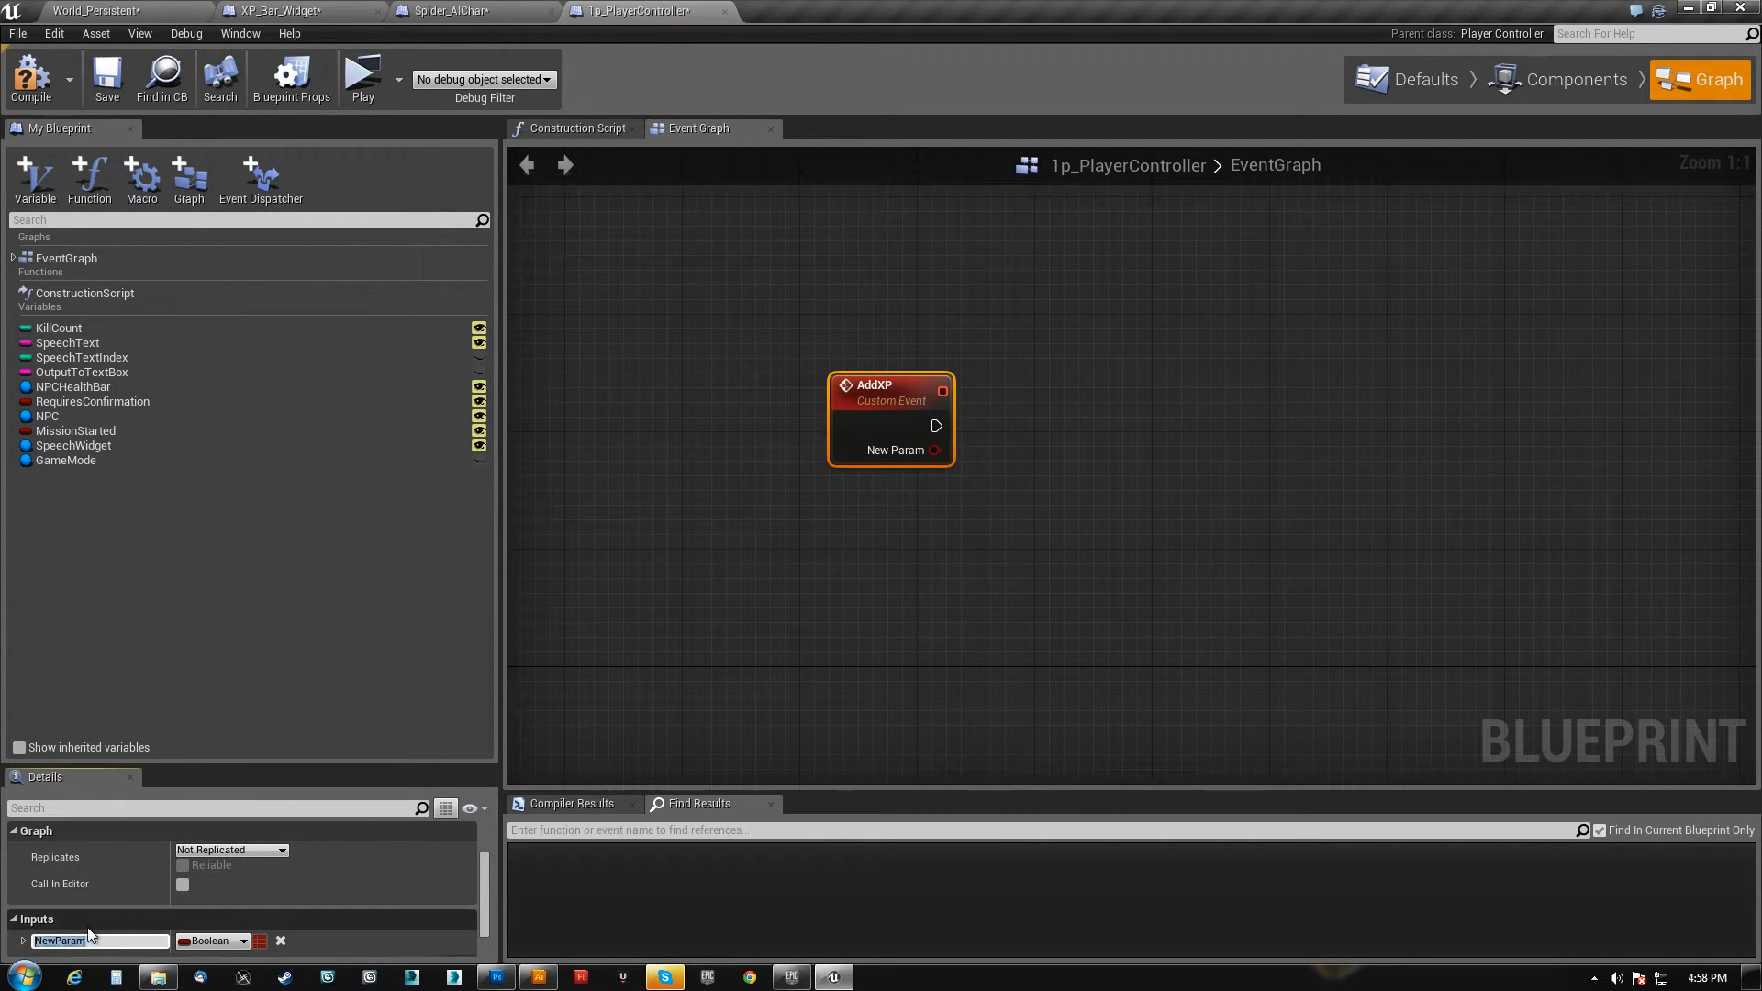
{"action": "type", "text": "XPAmount"}
{"action": "key", "text": "Return"}
{"action": "left_click", "coordinate": [221, 944]}
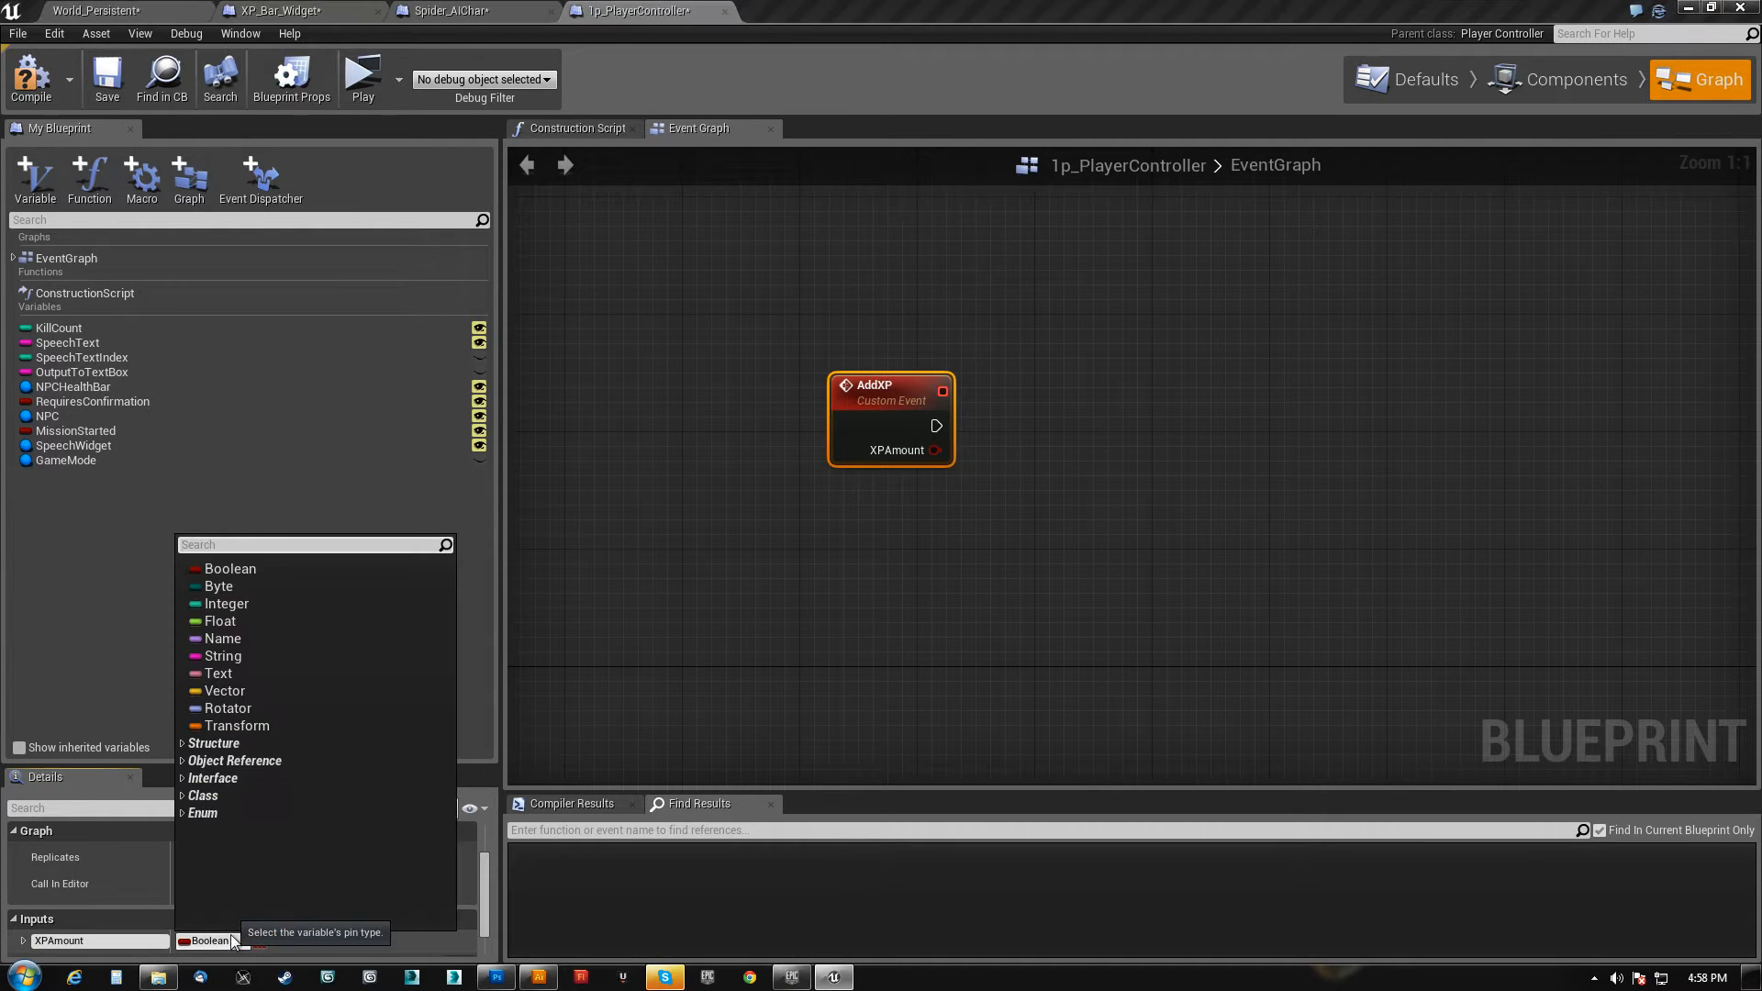
{"action": "left_click", "coordinate": [230, 623]}
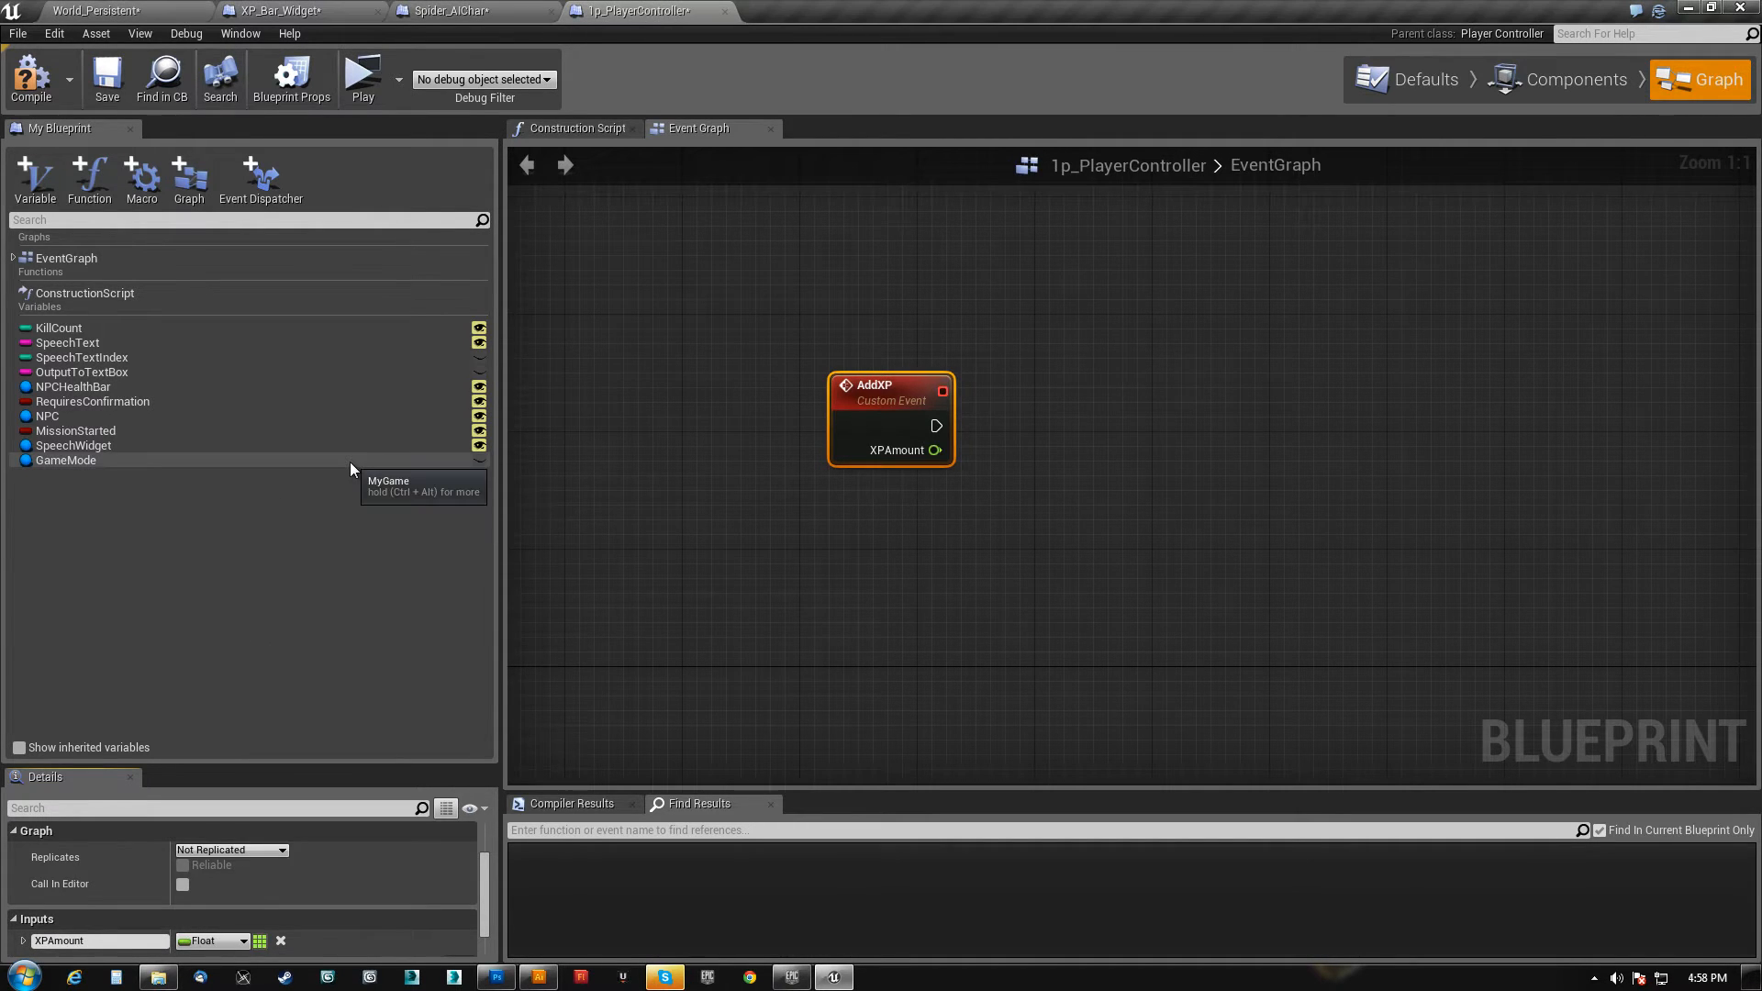
{"action": "left_click", "coordinate": [47, 90]}
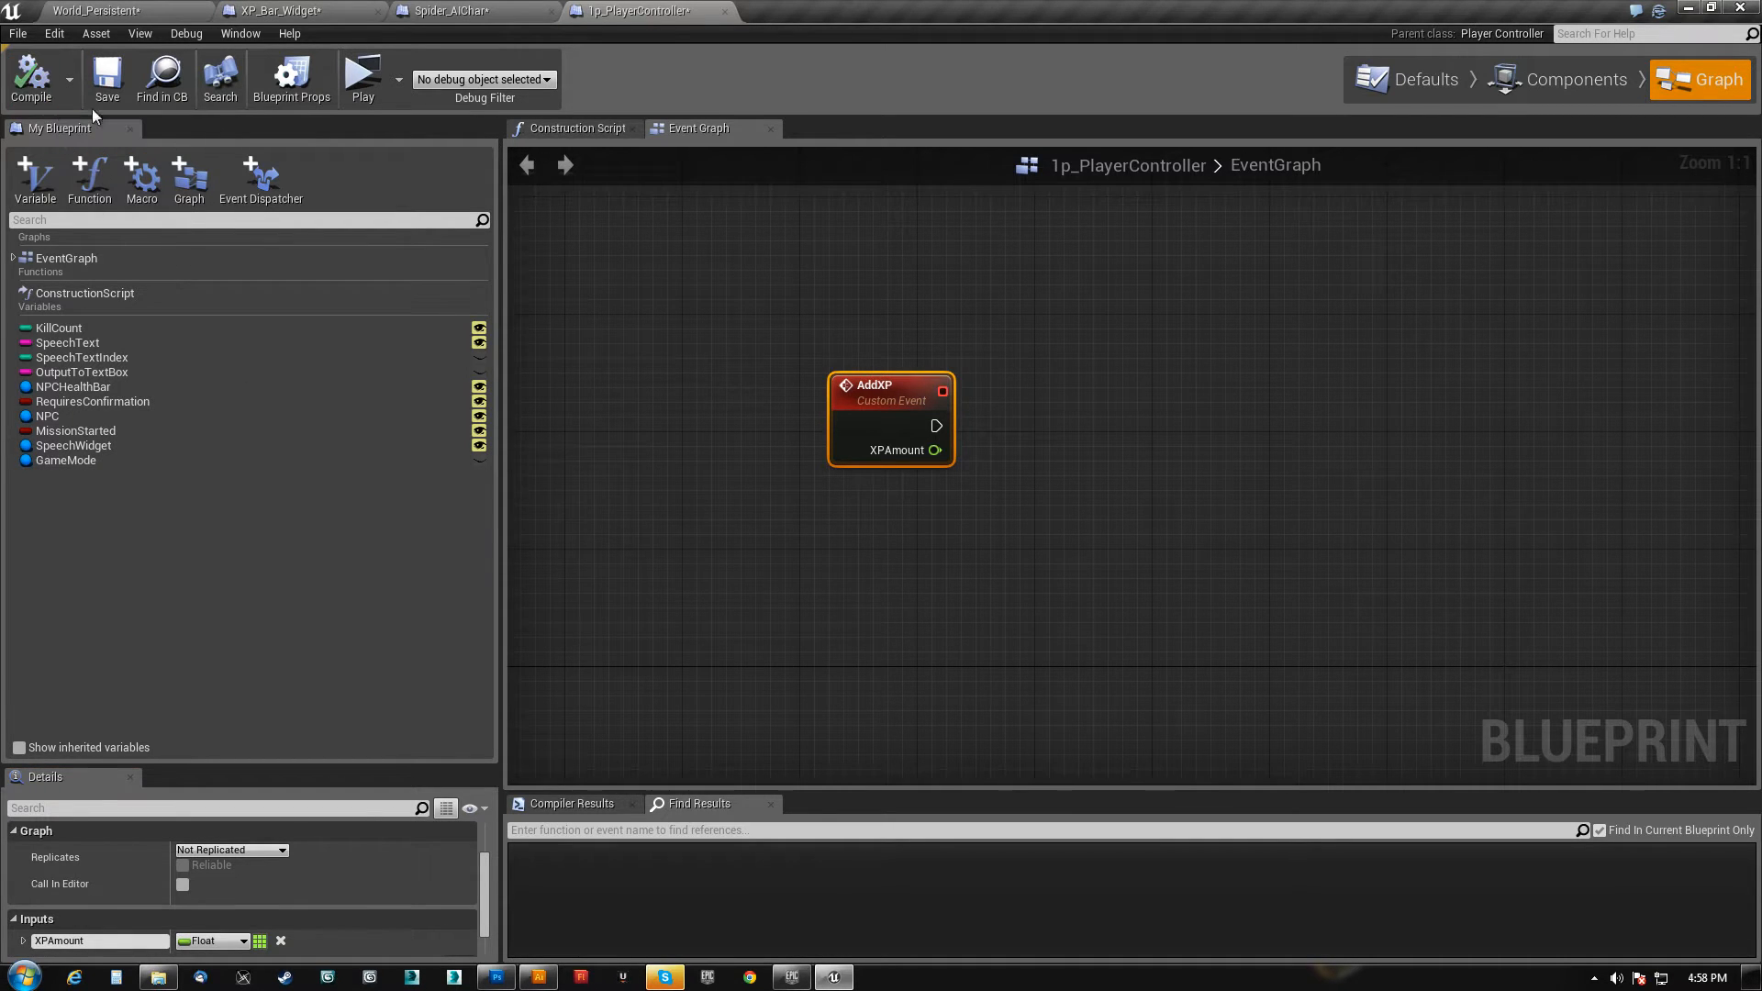
- Promote the AddXP event's XPAmount pin to a variable named XPAmount and place its SET node beside the event
{"action": "right_click_drag", "start_coordinate": [864, 324], "coordinate": [770, 385]}
{"action": "left_click_drag", "start_coordinate": [779, 456], "coordinate": [746, 388]}
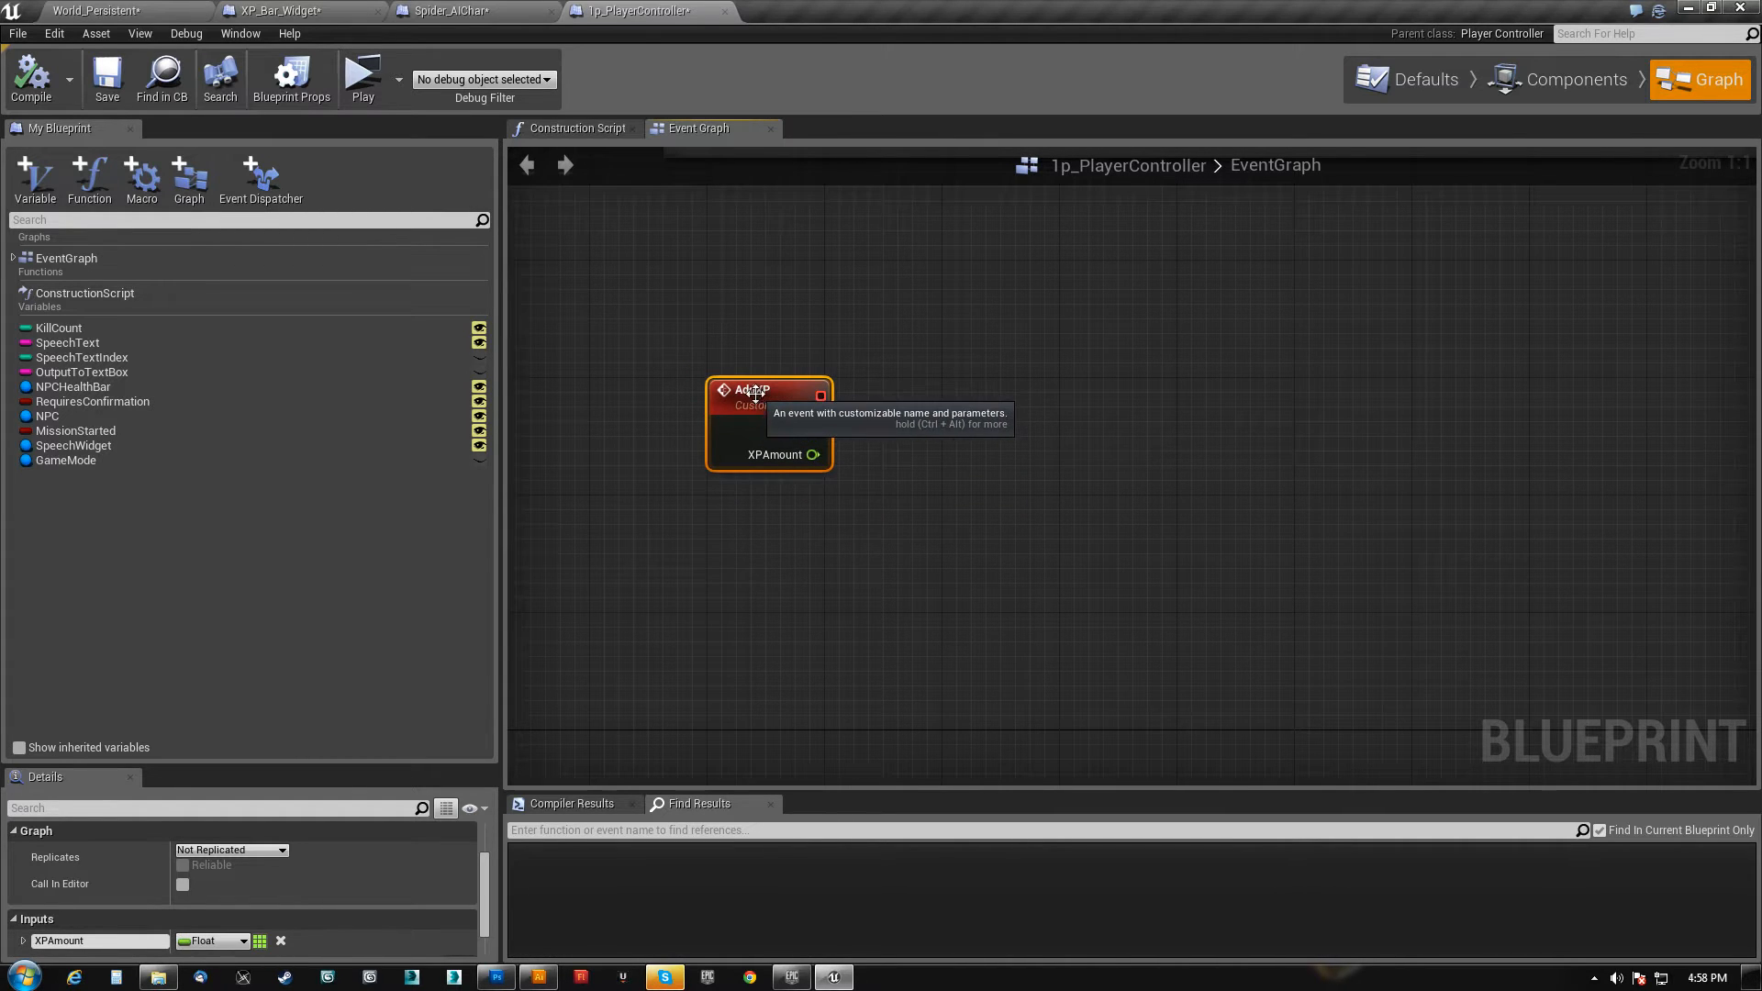
{"action": "right_click_drag", "start_coordinate": [867, 431], "coordinate": [801, 519]}
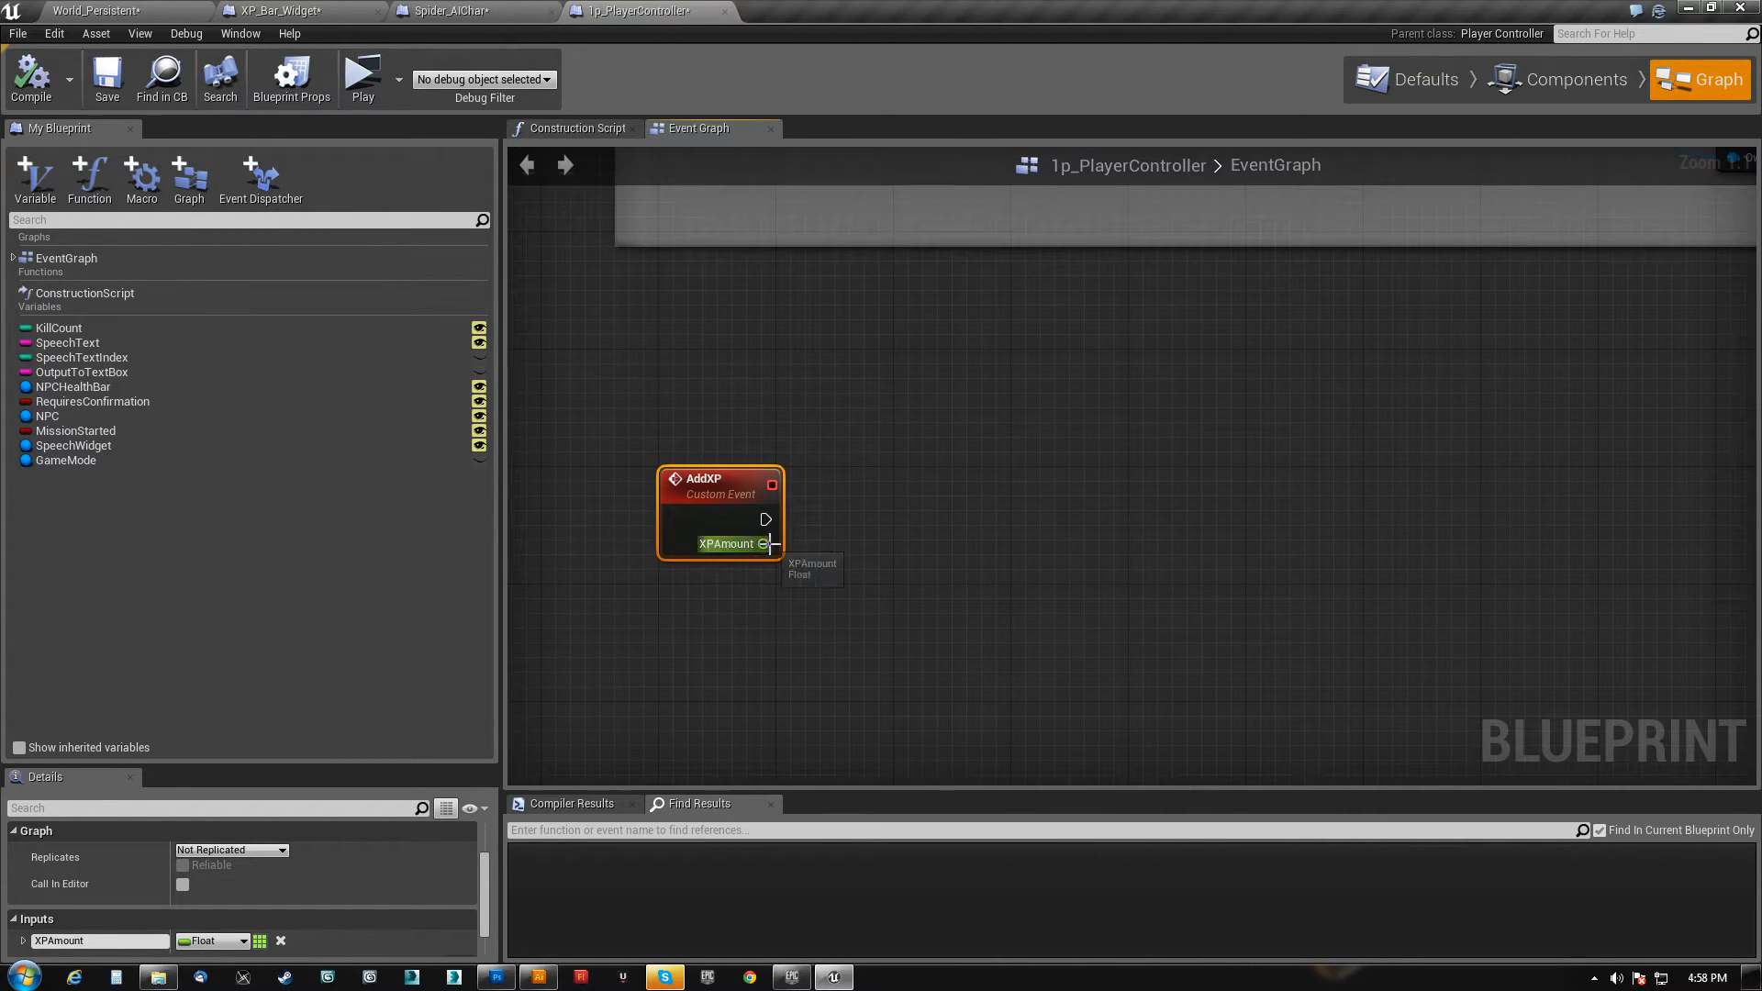
{"action": "left_click_drag", "start_coordinate": [764, 543], "coordinate": [843, 507]}
{"action": "left_click", "coordinate": [894, 581]}
{"action": "type", "text": "XPAmount"}
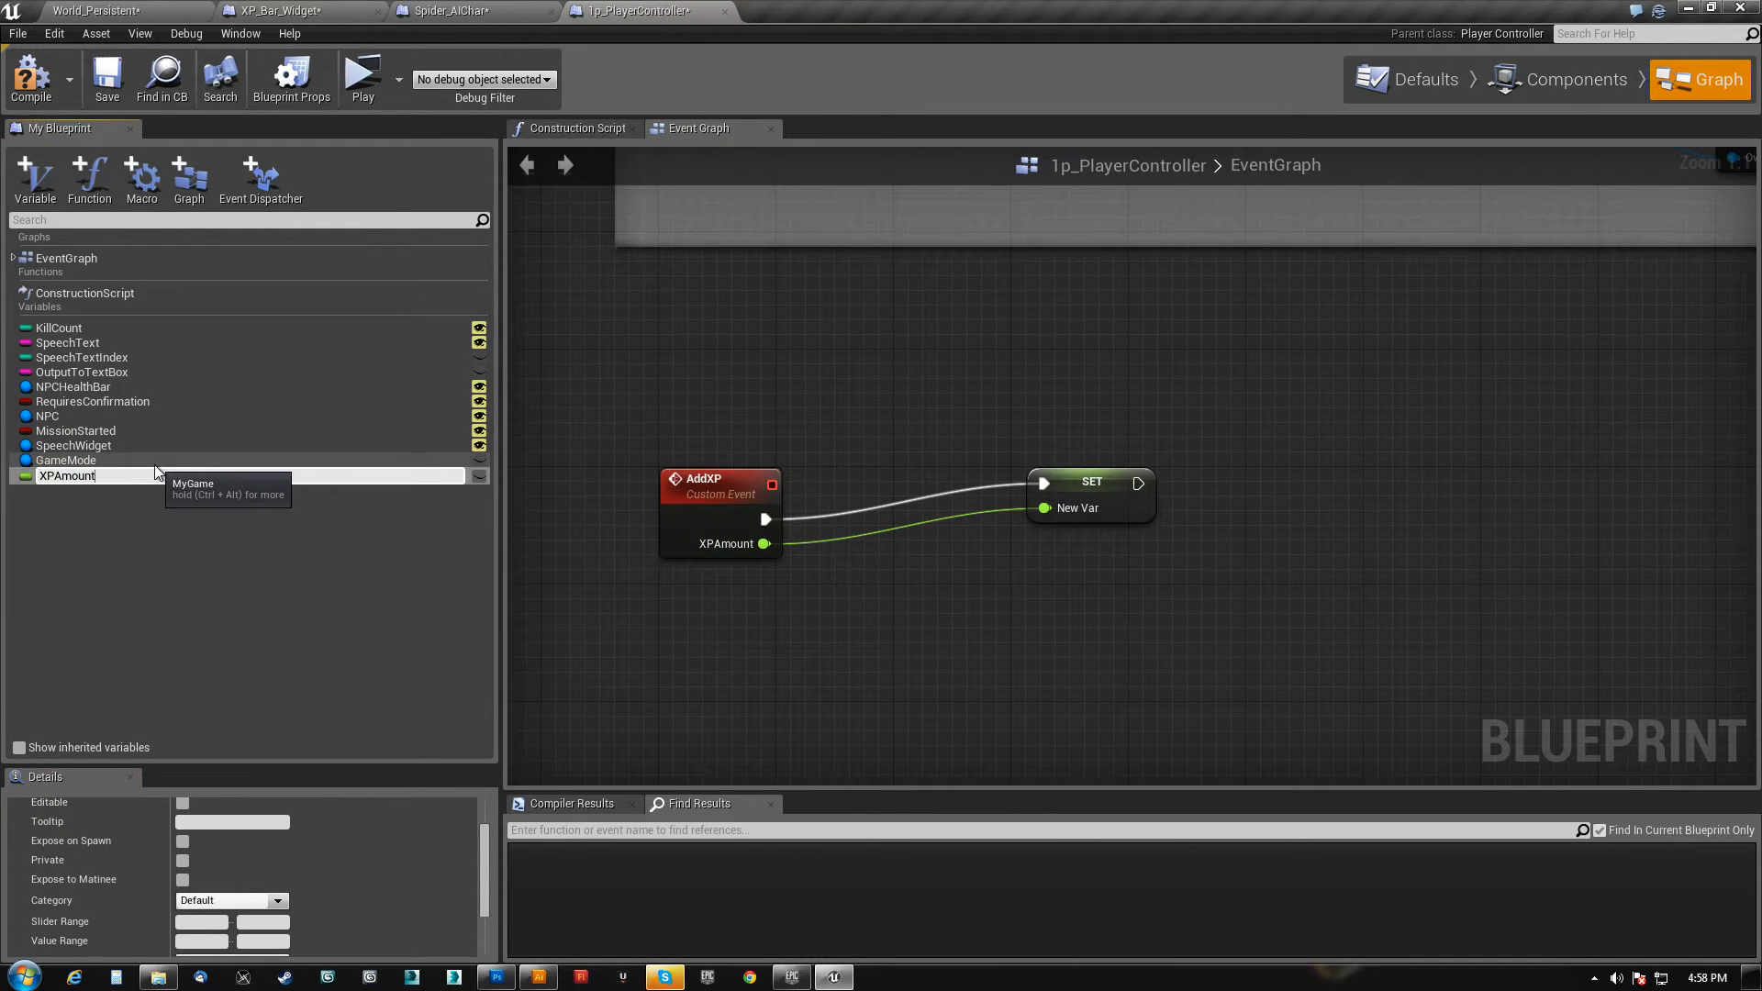
{"action": "key", "text": "Return"}
{"action": "left_click_drag", "start_coordinate": [1128, 493], "coordinate": [1004, 510]}
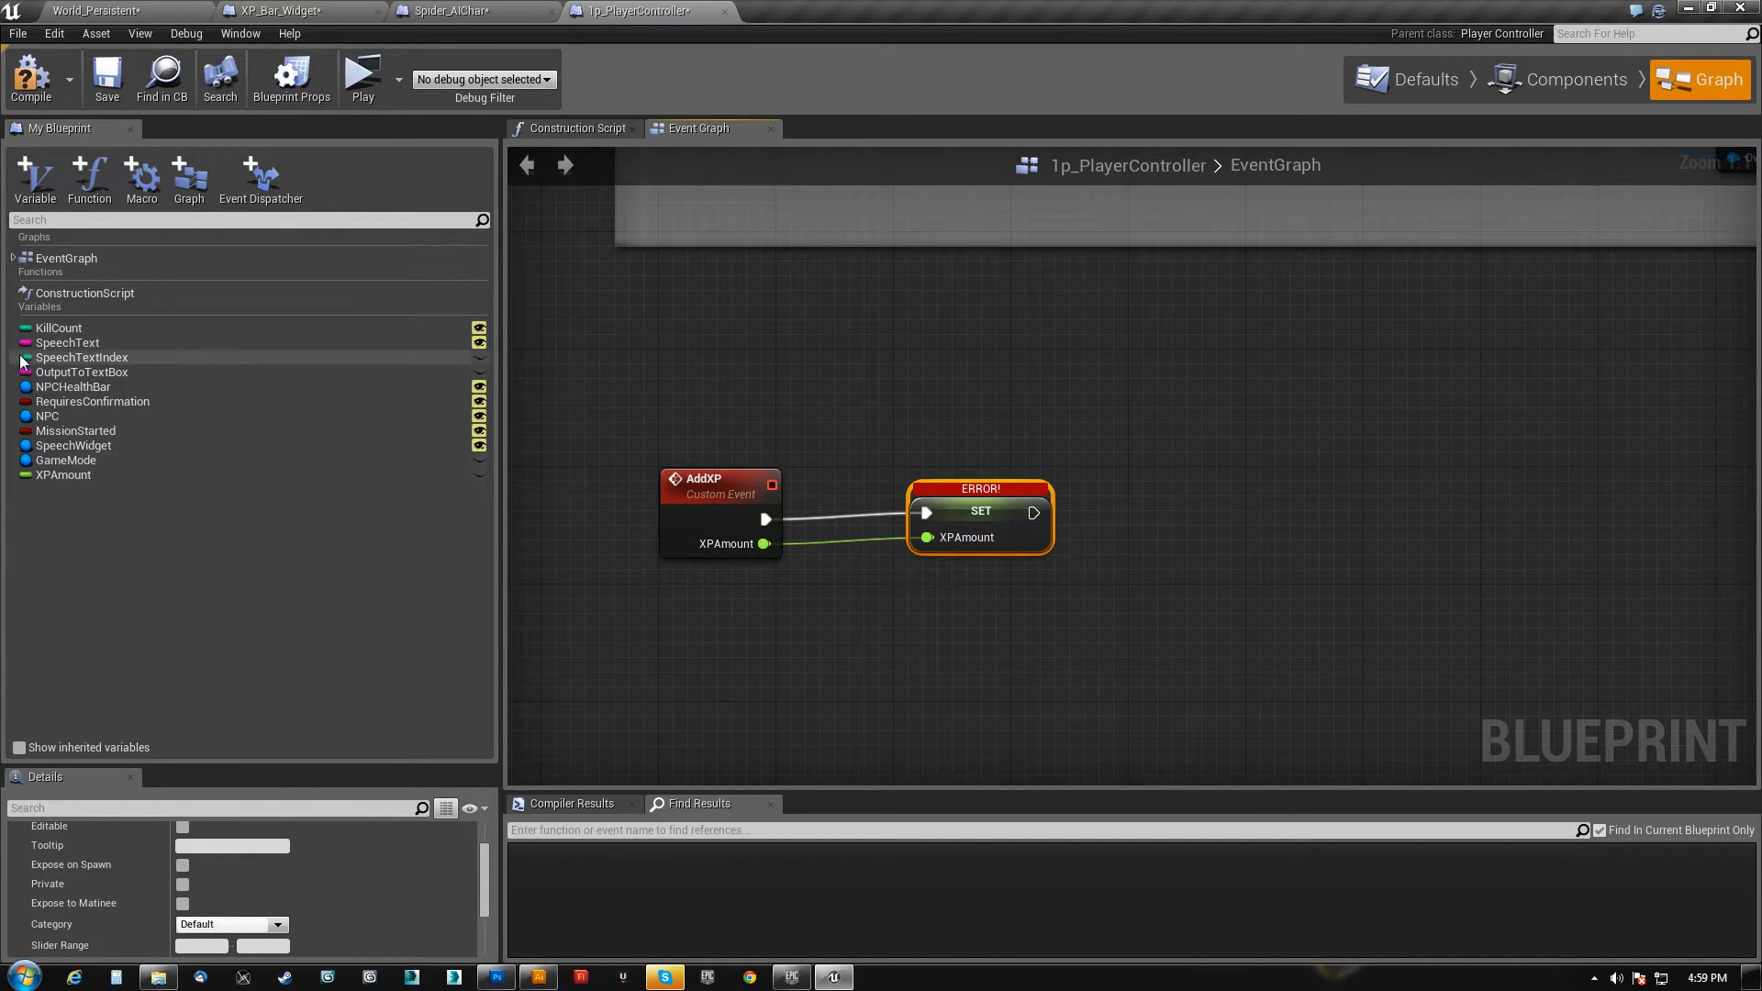
- Duplicate the XPAmount variable as XPToLevel and make both variables editable
{"action": "left_click", "coordinate": [53, 475]}
{"action": "key", "text": "ctrl+w"}
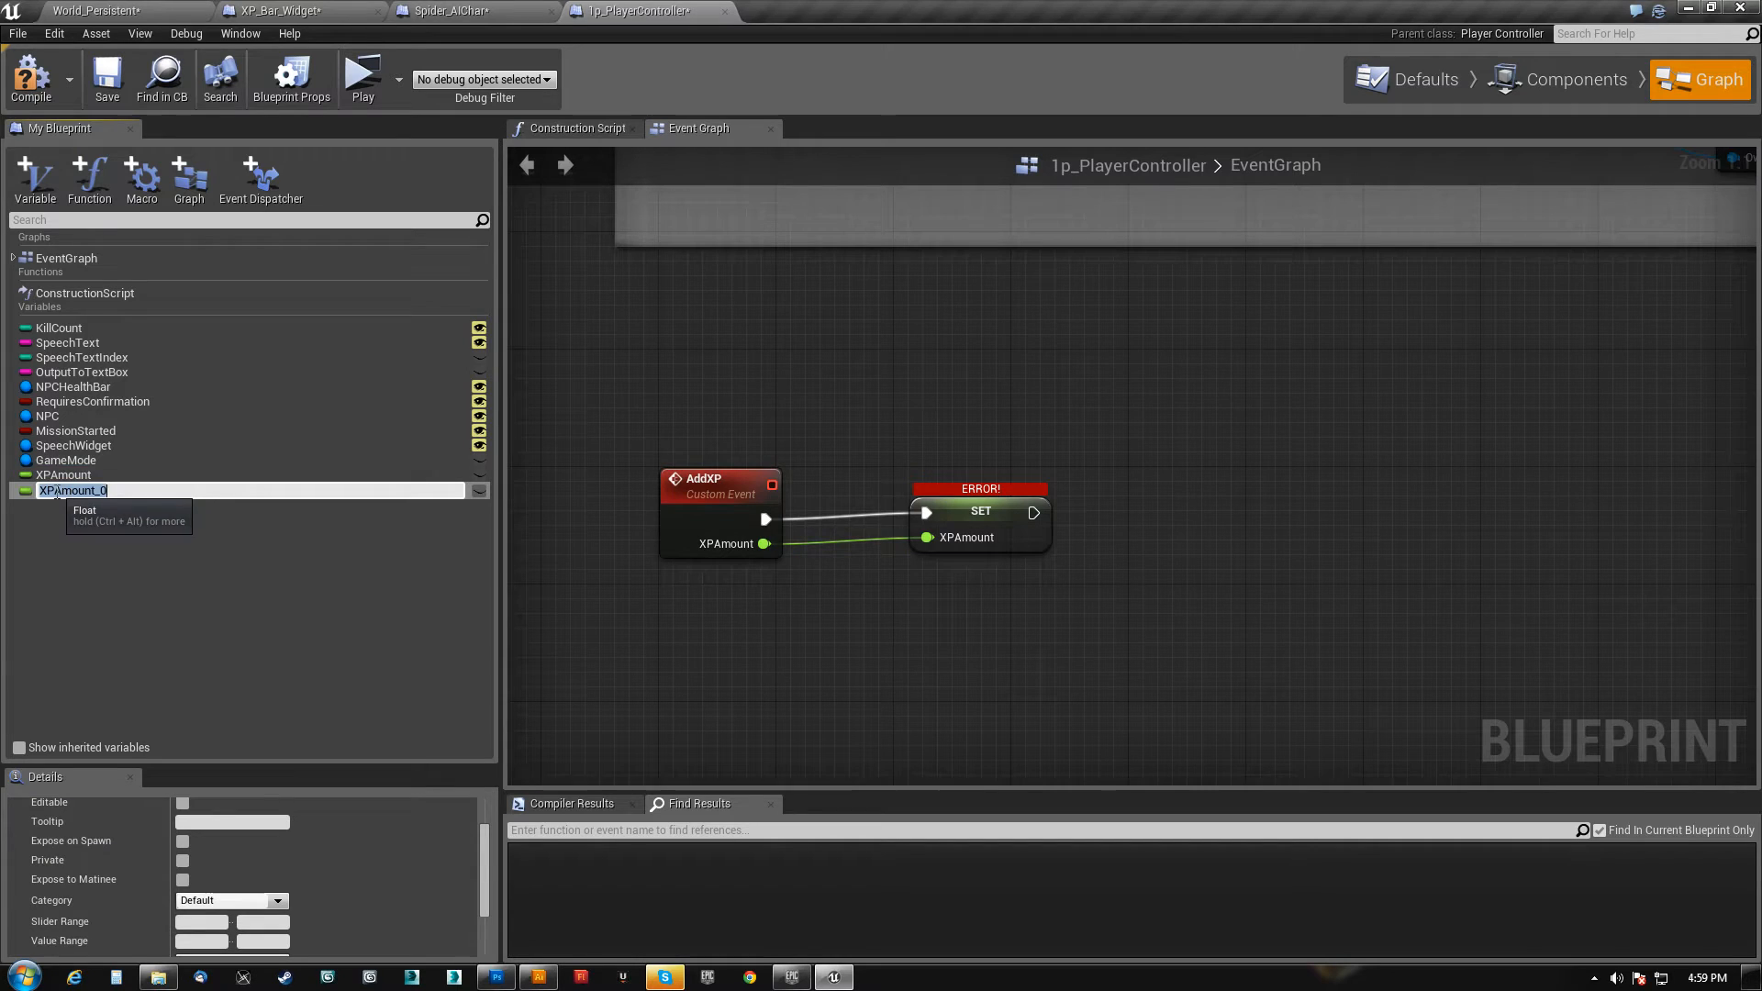
{"action": "left_click_drag", "start_coordinate": [121, 487], "coordinate": [183, 494]}
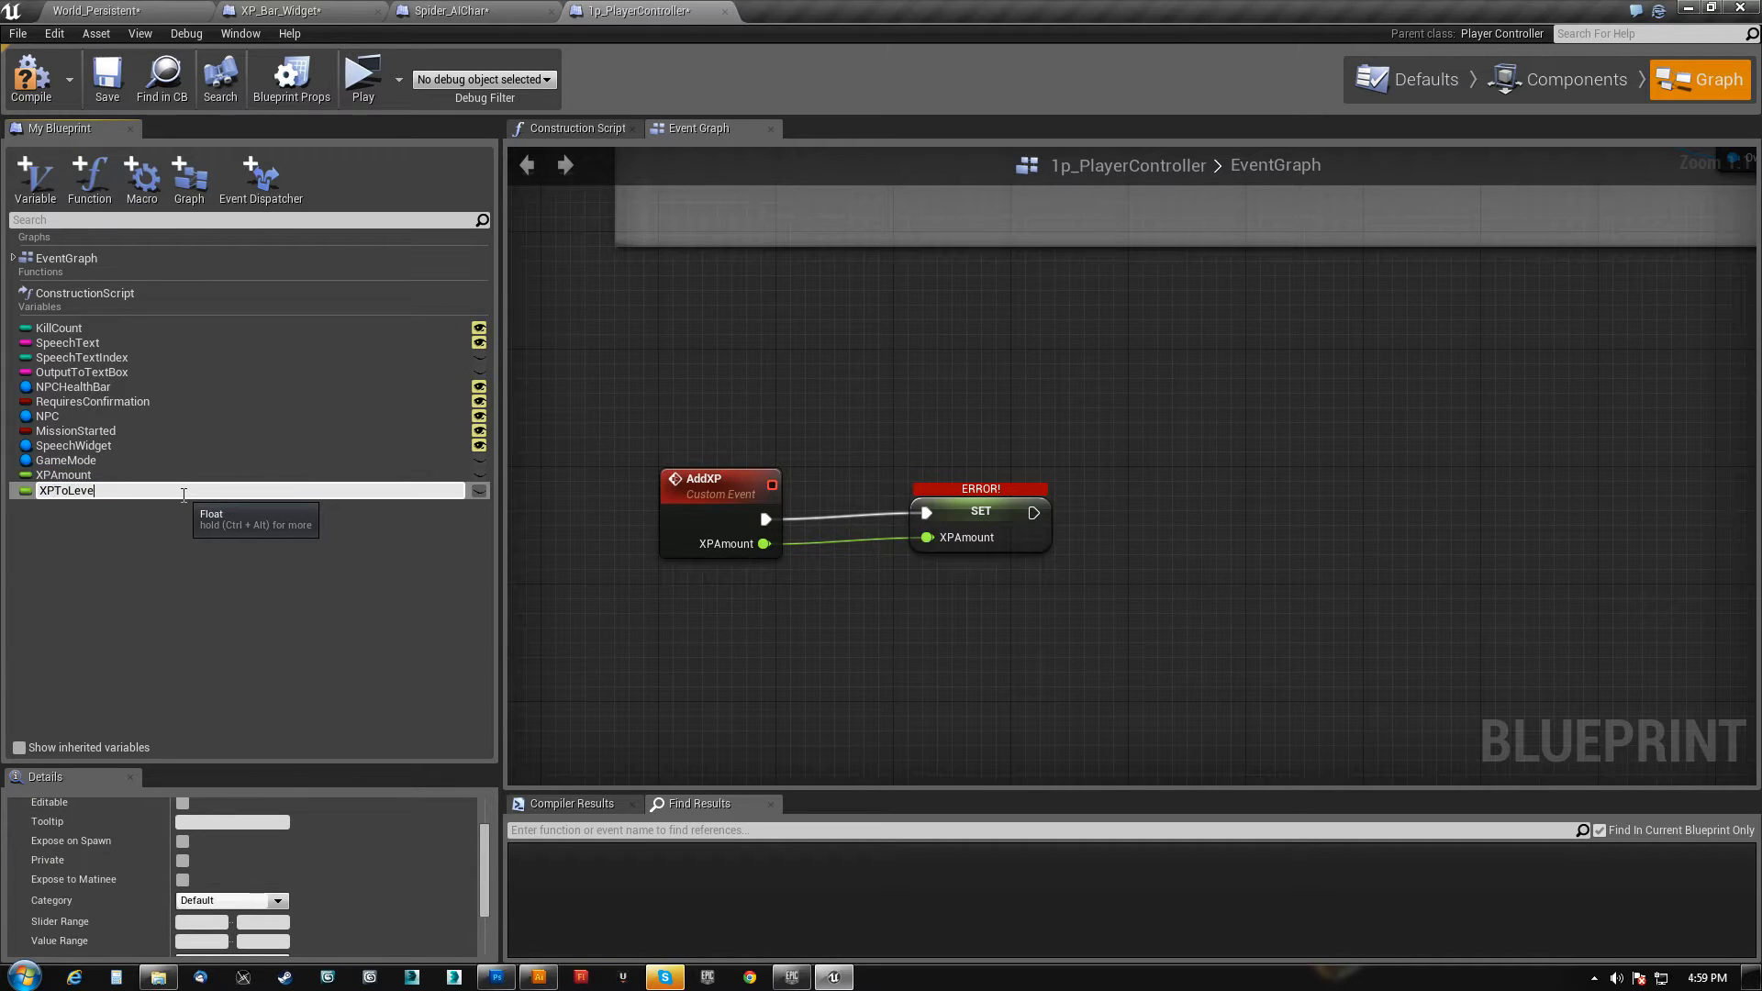
{"action": "key", "text": "Return"}
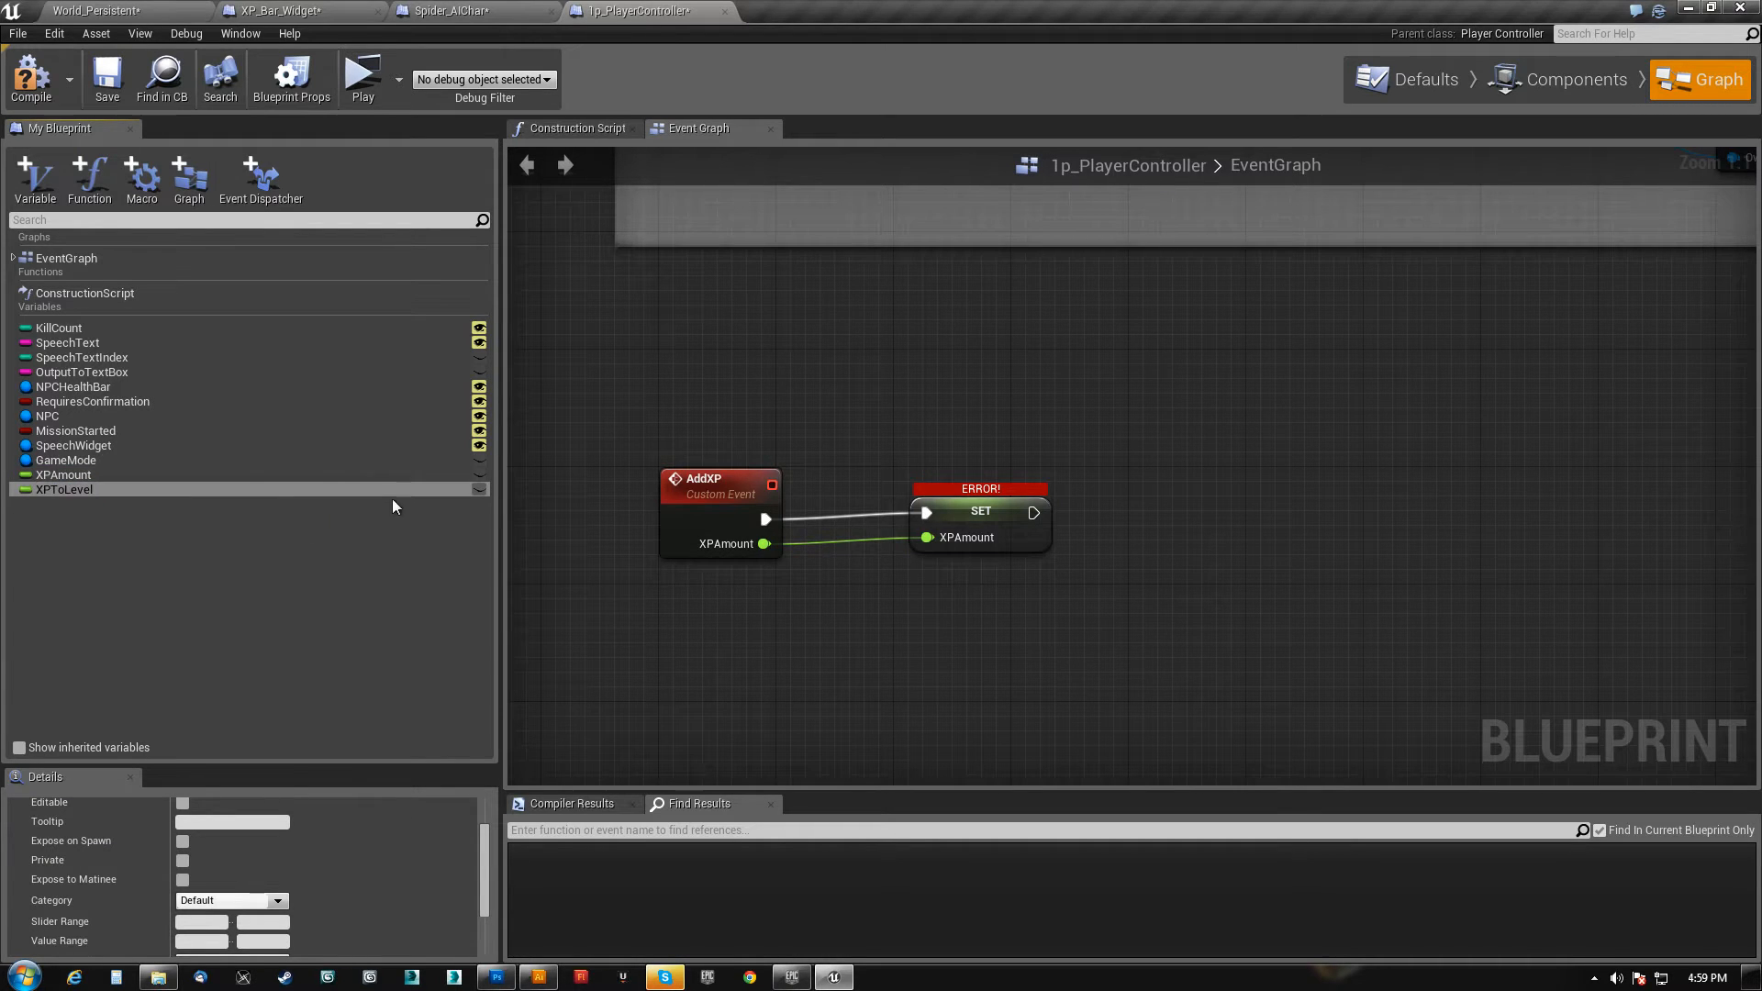
{"action": "left_click", "coordinate": [479, 474]}
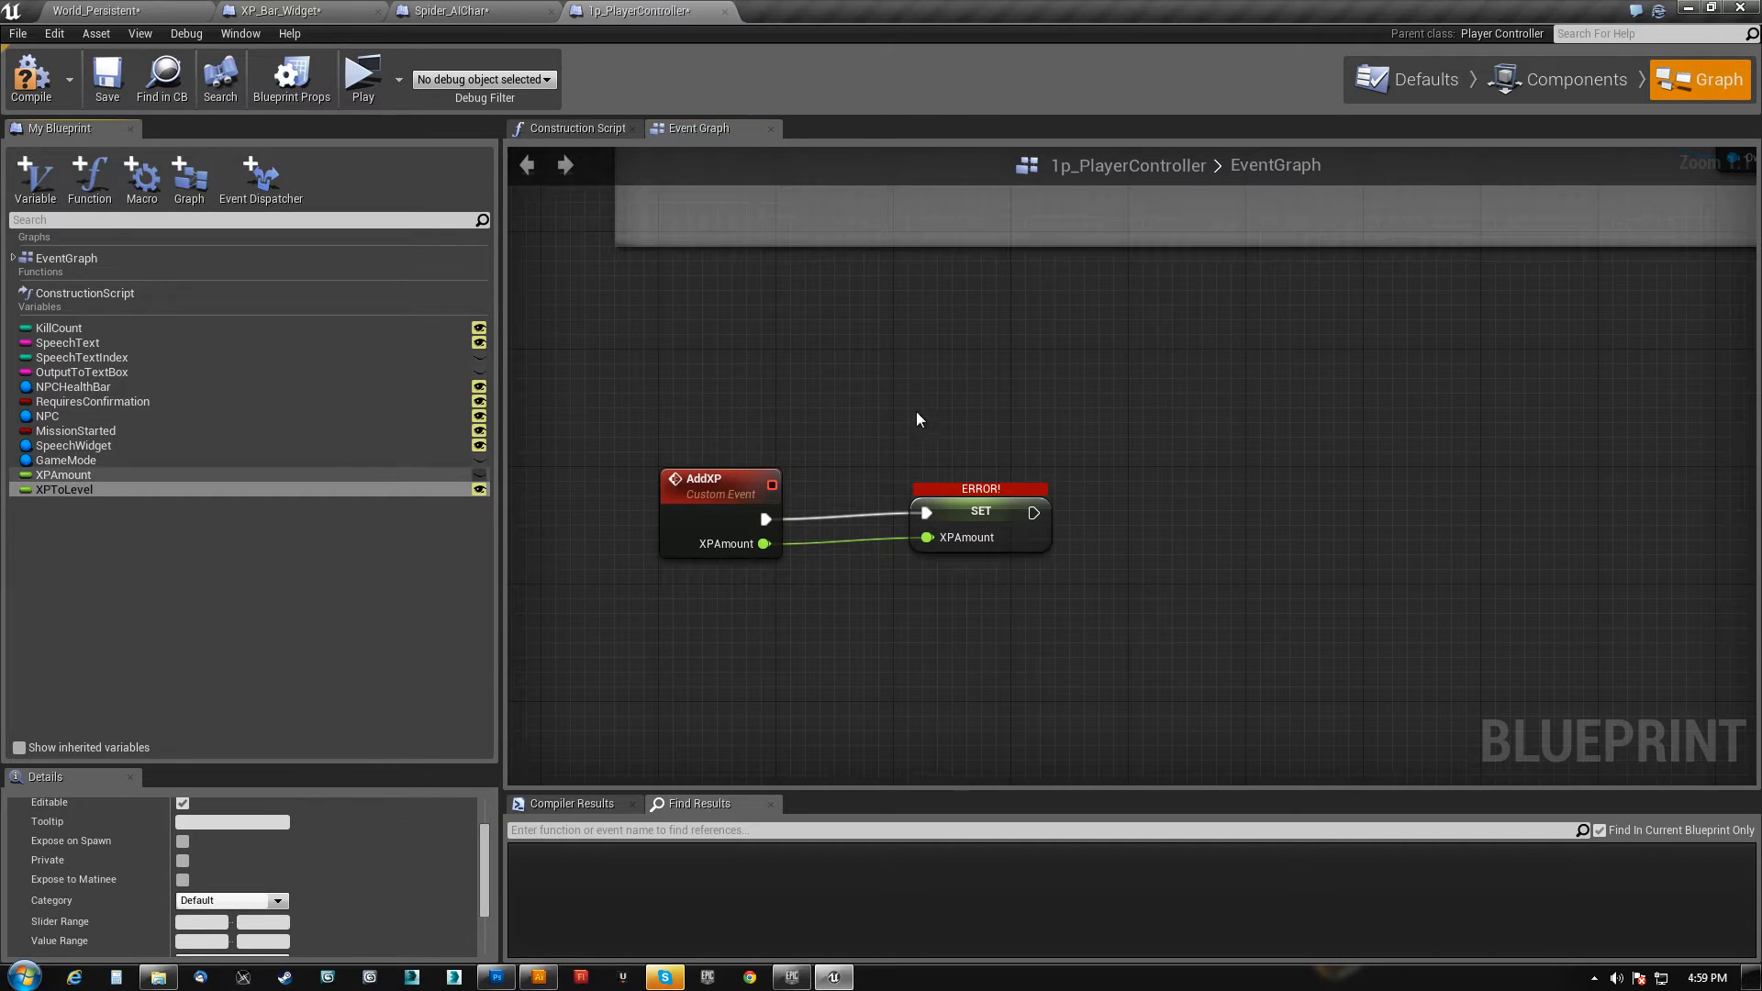
- Add a Float + Float node summing the XPAmount variable and the AddXP event's XPAmount, and feed the result into the XPAmount SET node
{"action": "right_click_drag", "start_coordinate": [911, 415], "coordinate": [844, 378]}
{"action": "left_click", "coordinate": [870, 486]}
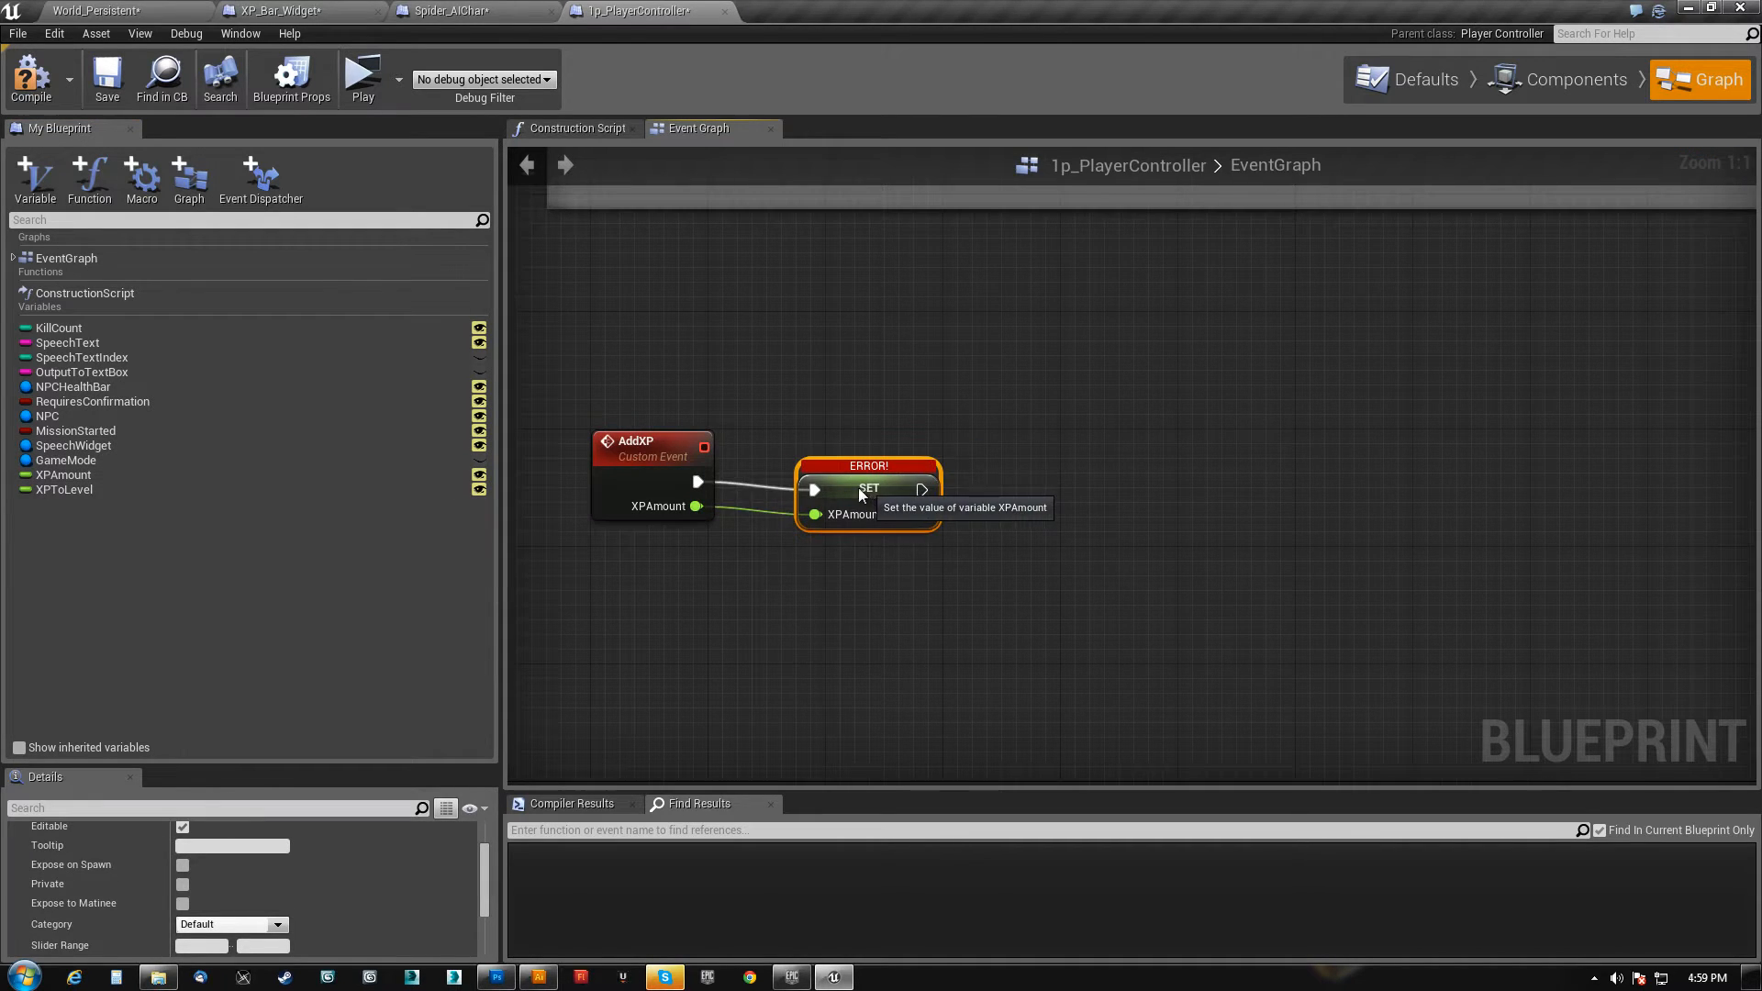
{"action": "left_click_drag", "start_coordinate": [829, 487], "coordinate": [1431, 502]}
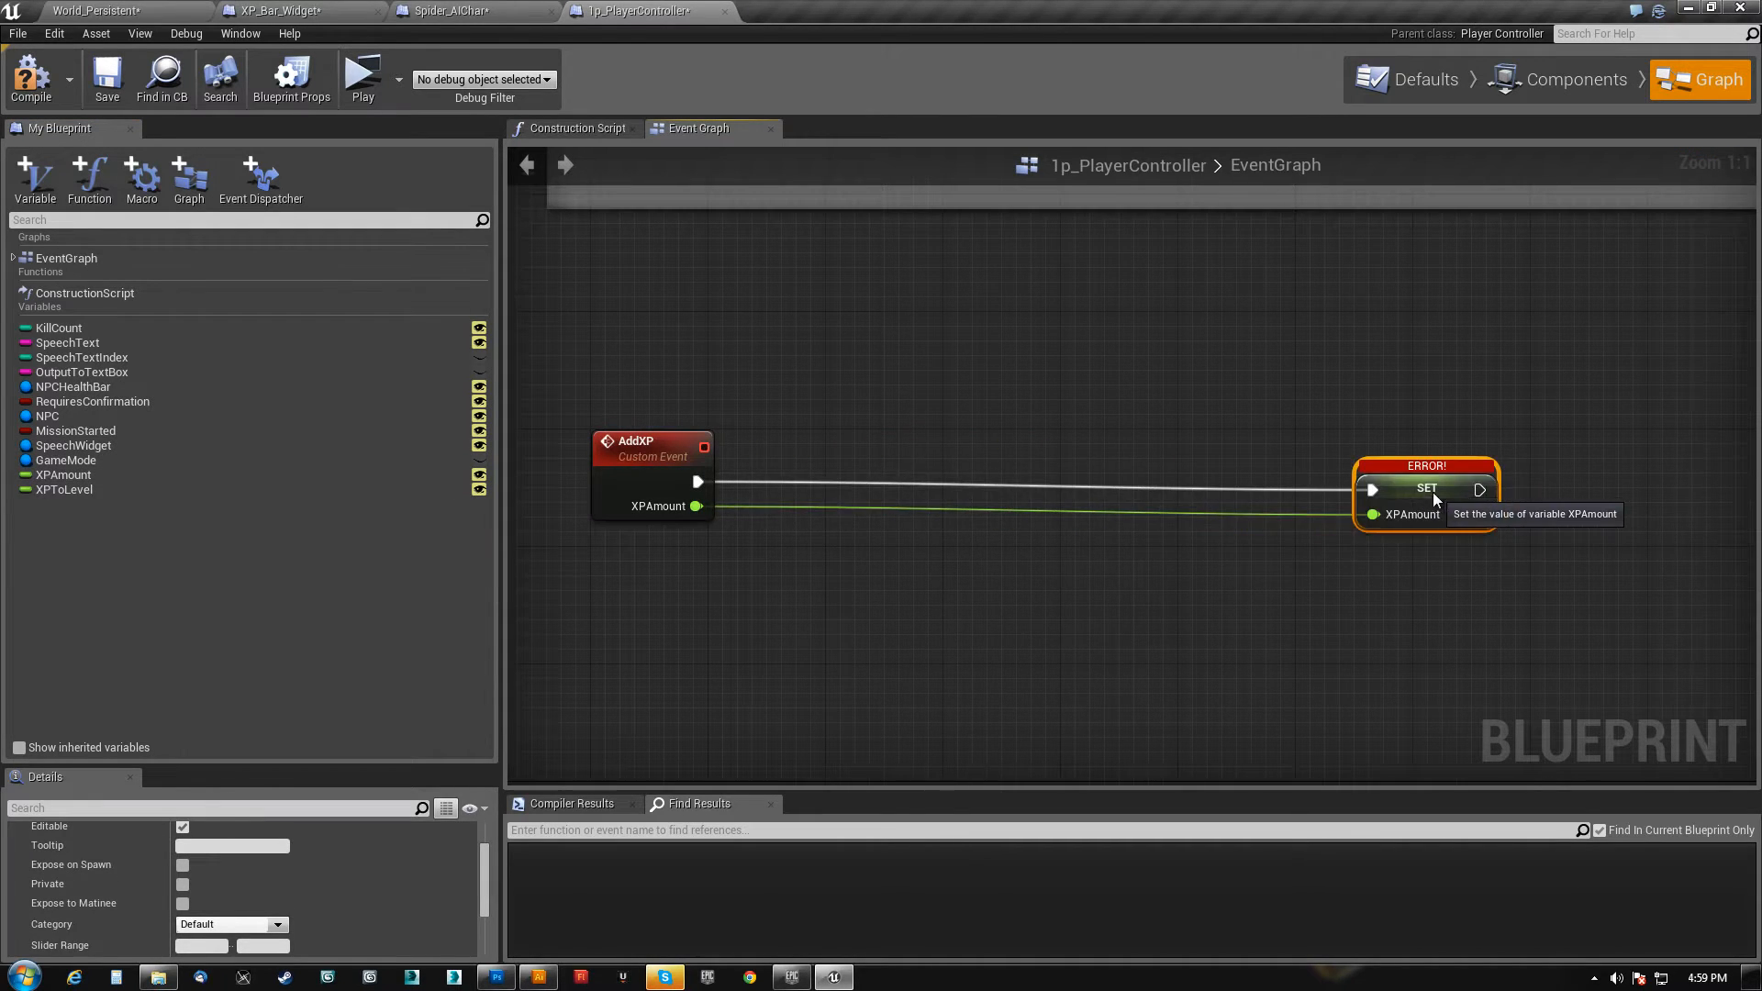
{"action": "left_click_drag", "start_coordinate": [53, 489], "coordinate": [1000, 529]}
{"action": "type", "text": "+"}
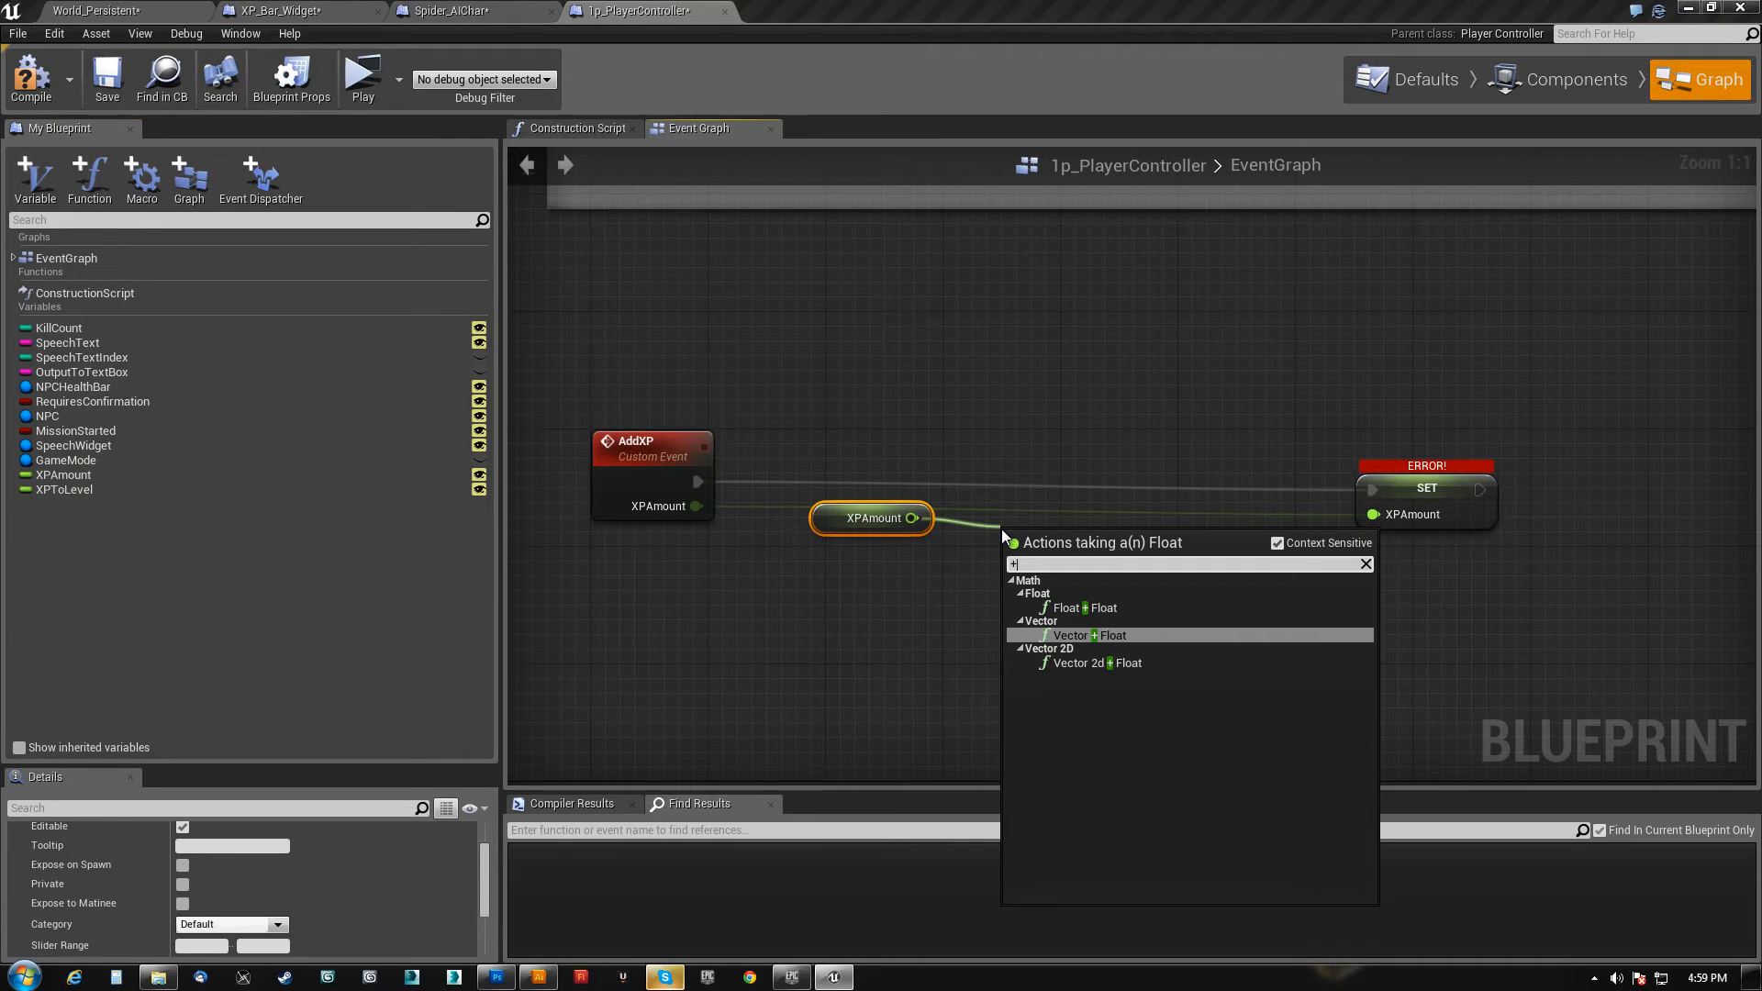
{"action": "left_click", "coordinate": [1097, 607]}
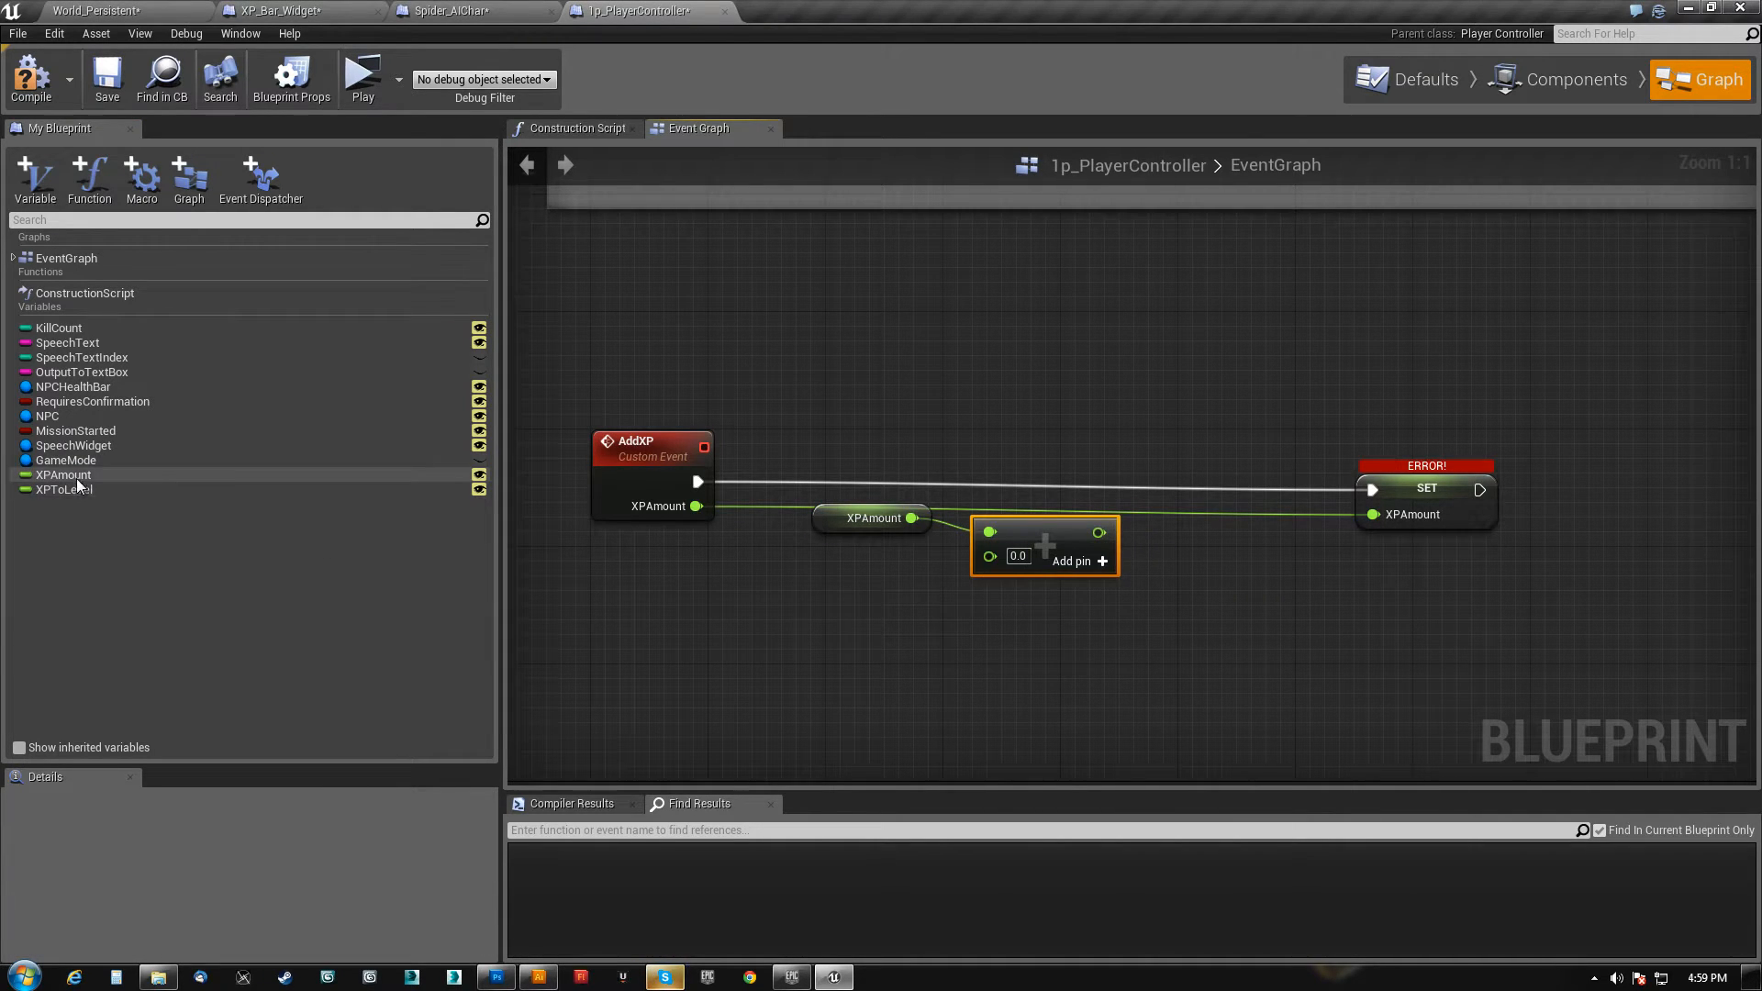
{"action": "left_click_drag", "start_coordinate": [695, 506], "coordinate": [1169, 490]}
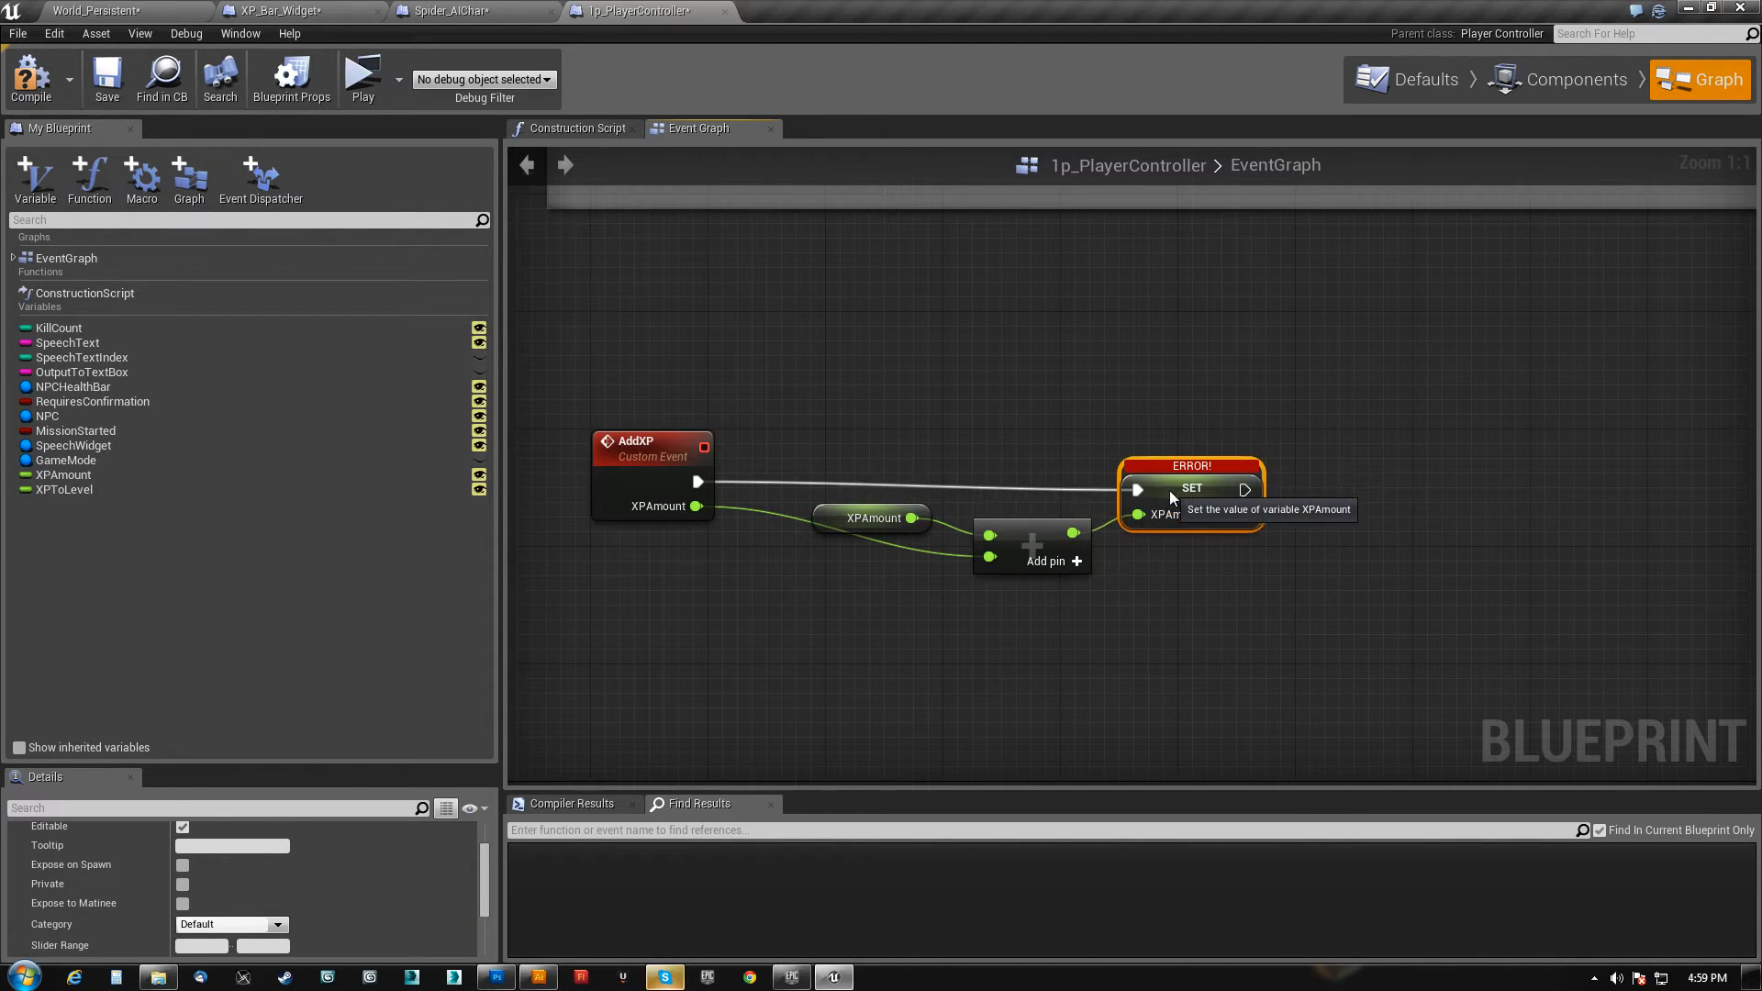
- Arrange the XPAmount getter above the addition node and move the SET node close beside them
{"action": "left_click_drag", "start_coordinate": [820, 525], "coordinate": [980, 498]}
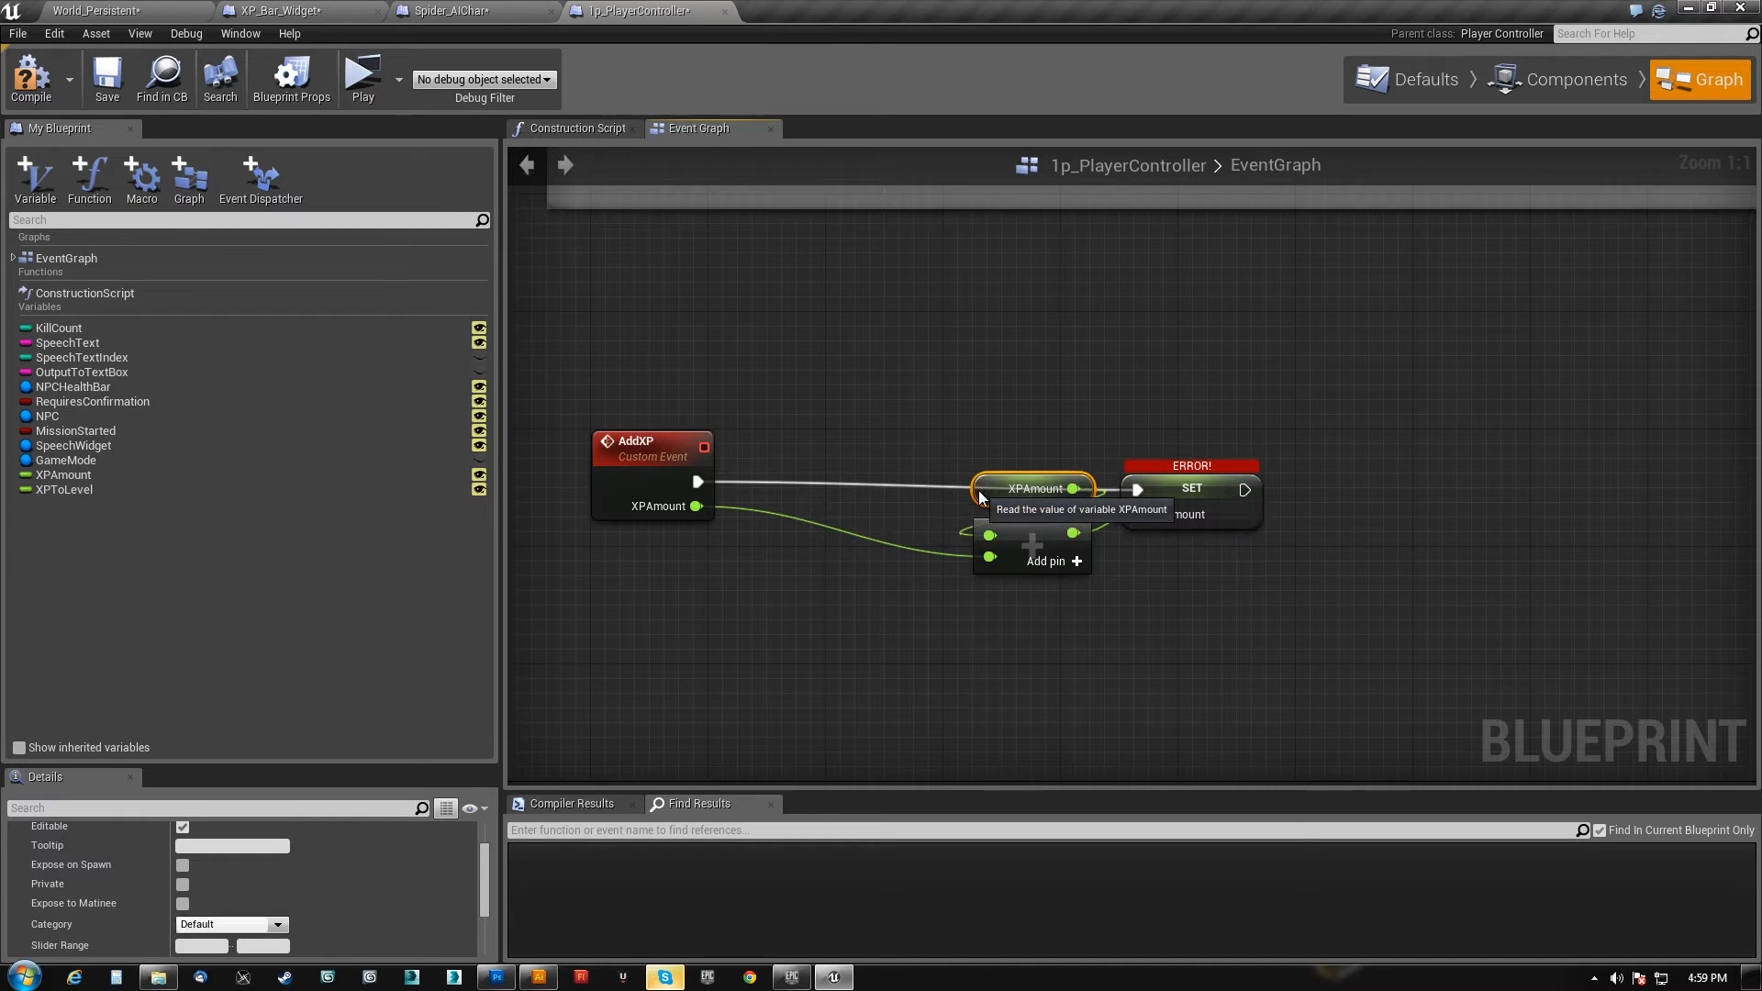
{"action": "left_click", "coordinate": [996, 567], "text": "ctrl"}
{"action": "left_click_drag", "start_coordinate": [995, 567], "coordinate": [834, 596]}
{"action": "left_click_drag", "start_coordinate": [1190, 519], "coordinate": [1042, 489]}
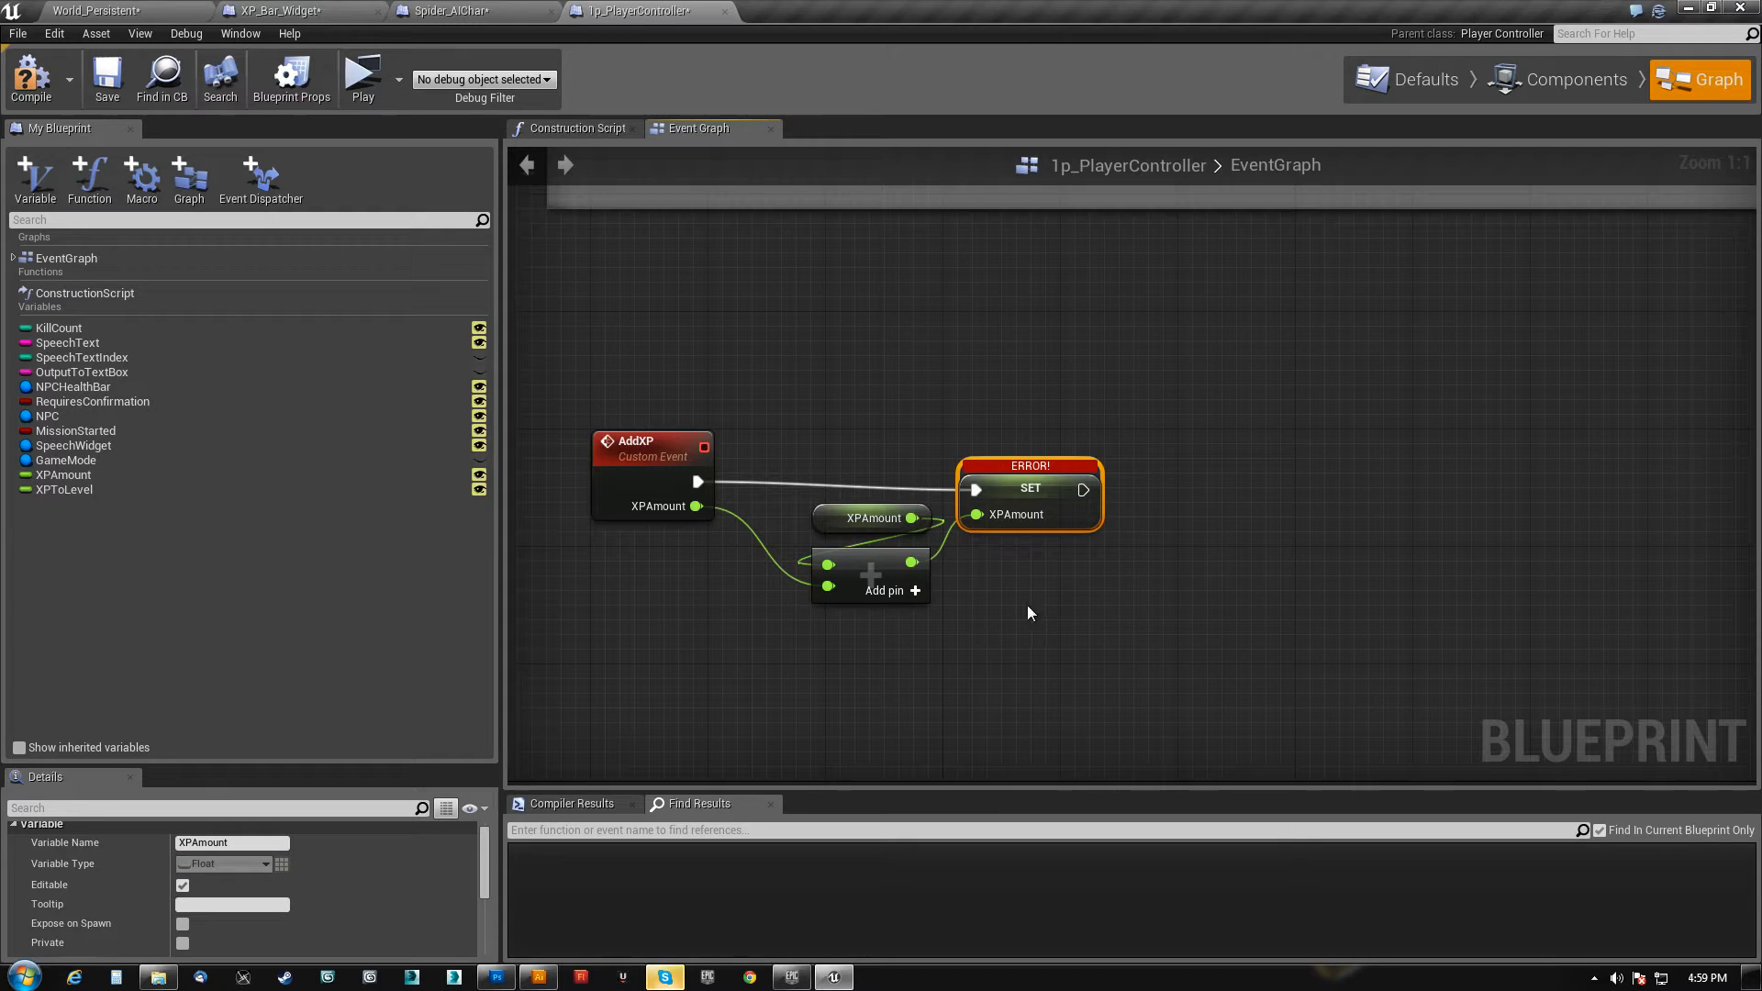
{"action": "left_click", "coordinate": [55, 489]}
{"action": "scroll", "coordinate": [263, 890], "scroll_direction": "down", "scroll_amount": 5}
{"action": "right_click_drag", "start_coordinate": [1168, 554], "coordinate": [1079, 601]}
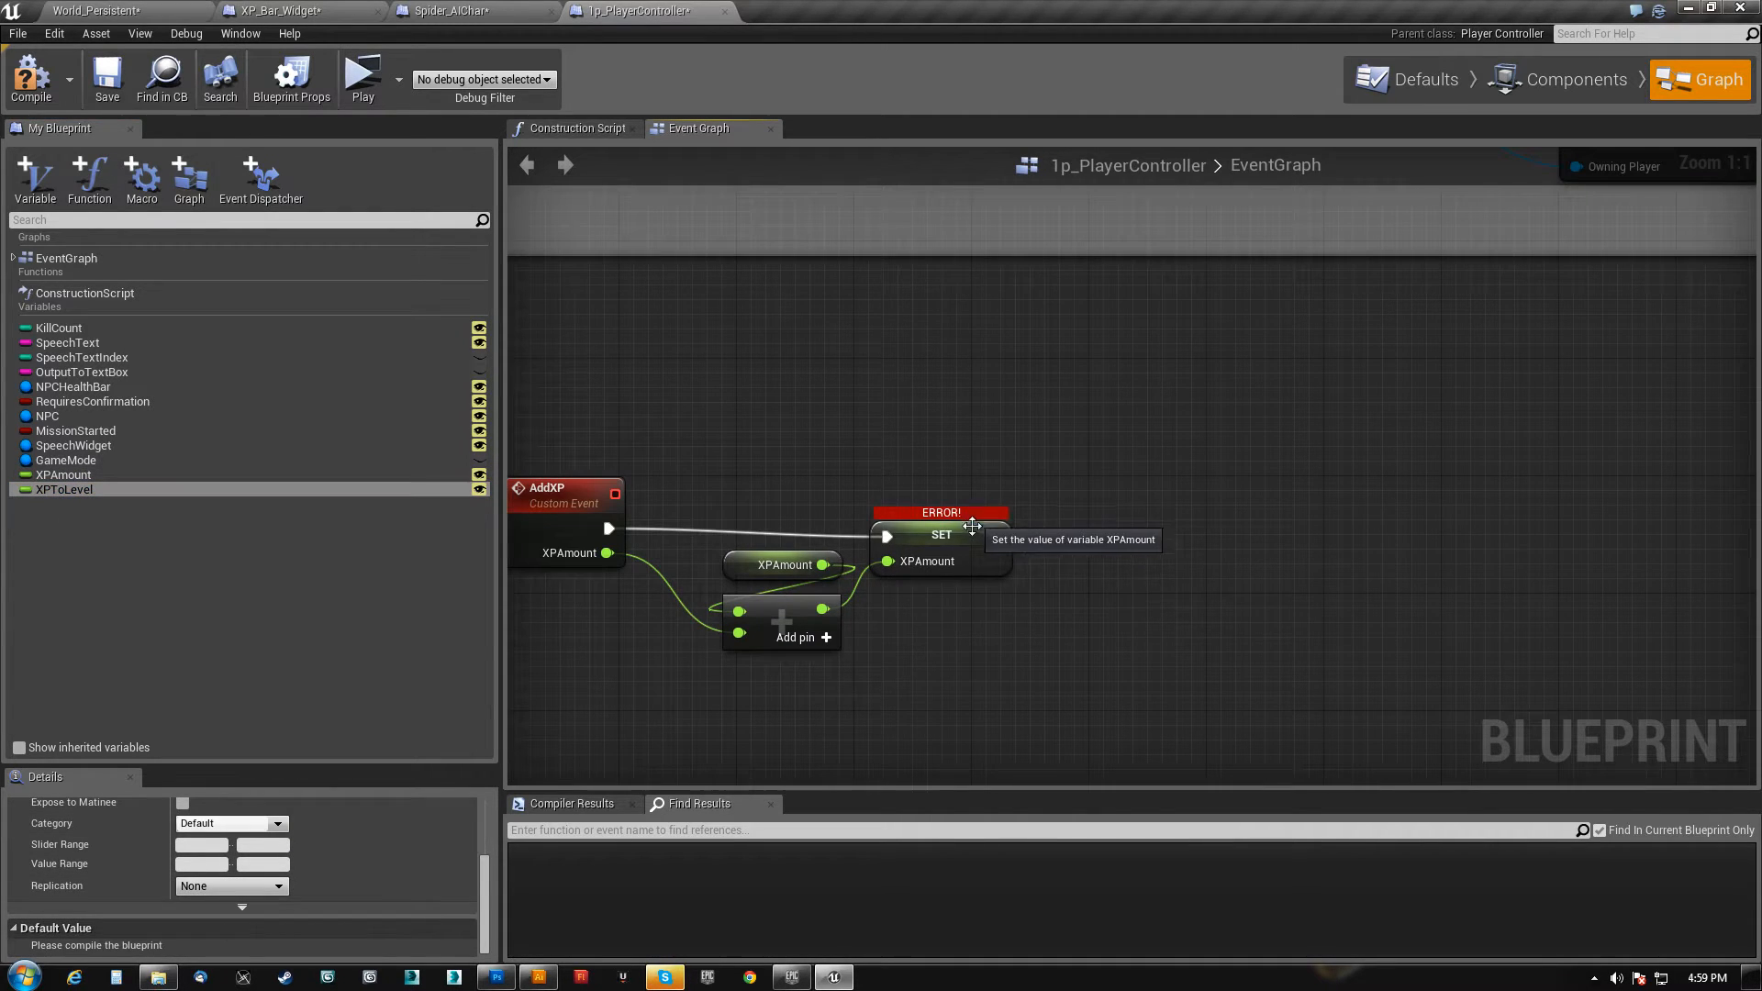
{"action": "left_click", "coordinate": [964, 530]}
{"action": "left_click_drag", "start_coordinate": [964, 526], "coordinate": [968, 519]}
{"action": "right_click_drag", "start_coordinate": [955, 651], "coordinate": [1120, 587]}
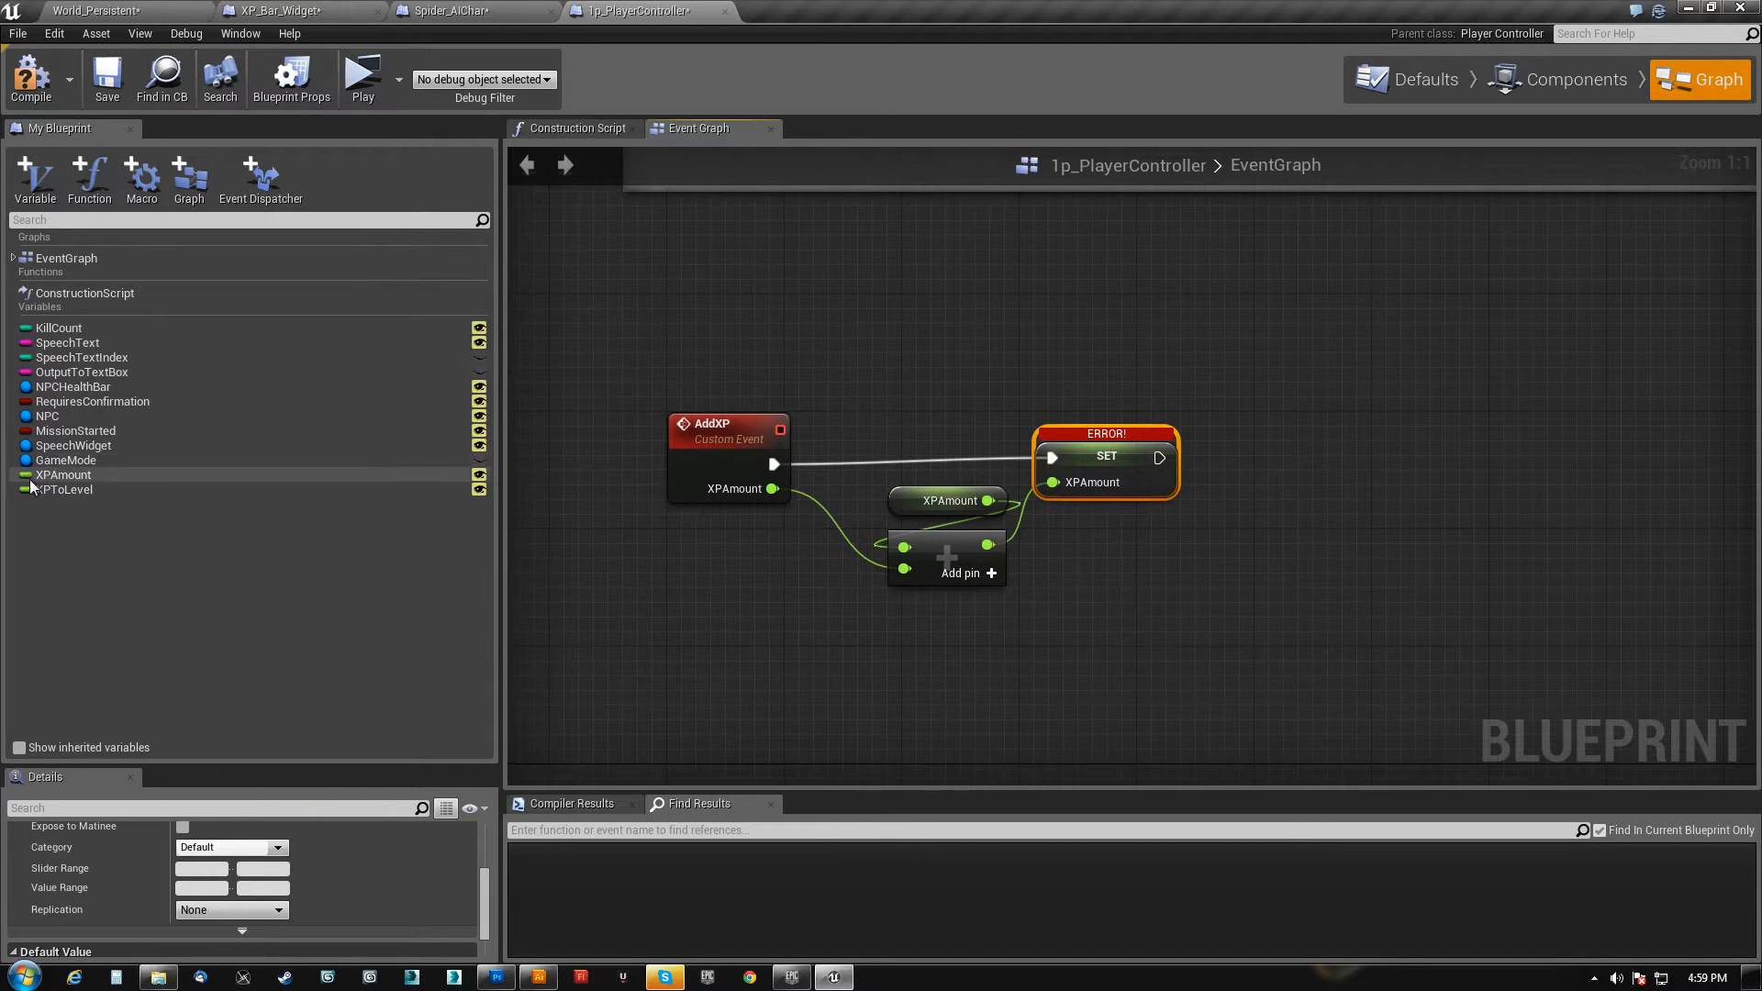
- Place XPAmount and XPToLevel getters after the SET node and compare them with a float >= node
{"action": "left_click_drag", "start_coordinate": [46, 476], "coordinate": [939, 585]}
{"action": "left_click_drag", "start_coordinate": [92, 492], "coordinate": [1444, 631], "text": "ctrl"}
{"action": "right_click_drag", "start_coordinate": [1314, 460], "coordinate": [1222, 408]}
{"action": "left_click_drag", "start_coordinate": [1258, 537], "coordinate": [1215, 479]}
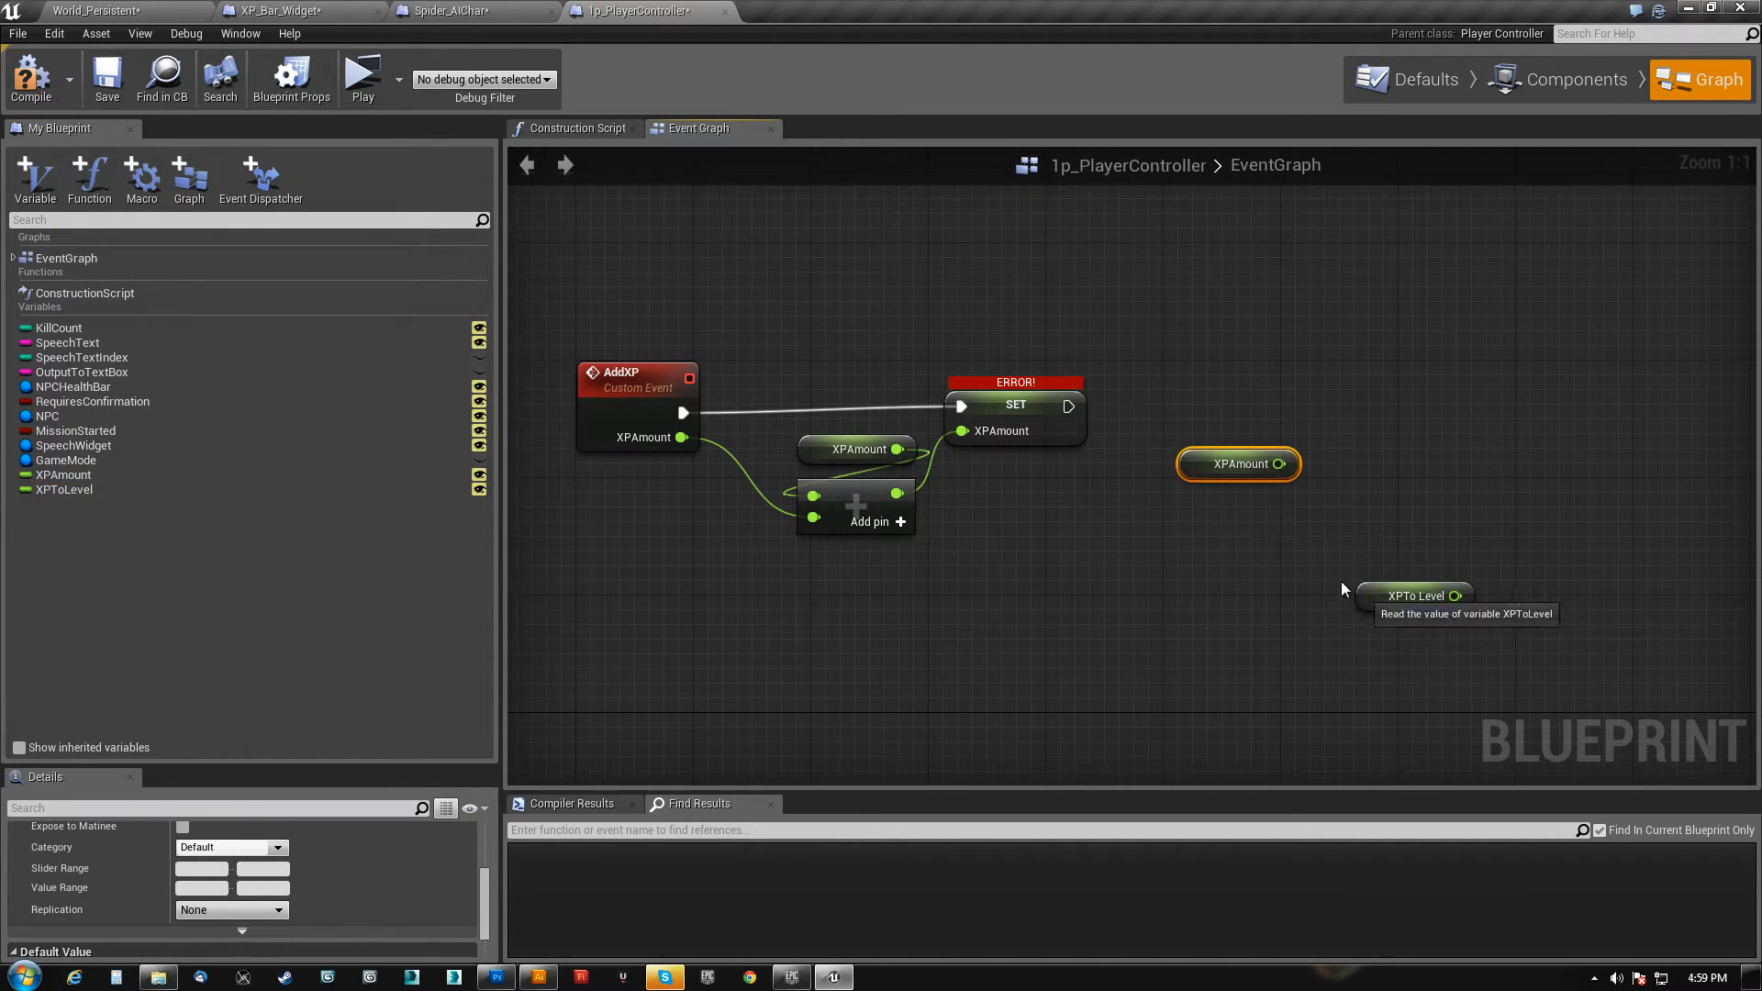
{"action": "left_click_drag", "start_coordinate": [1372, 597], "coordinate": [1197, 509]}
{"action": "left_click_drag", "start_coordinate": [1279, 465], "coordinate": [1388, 503]}
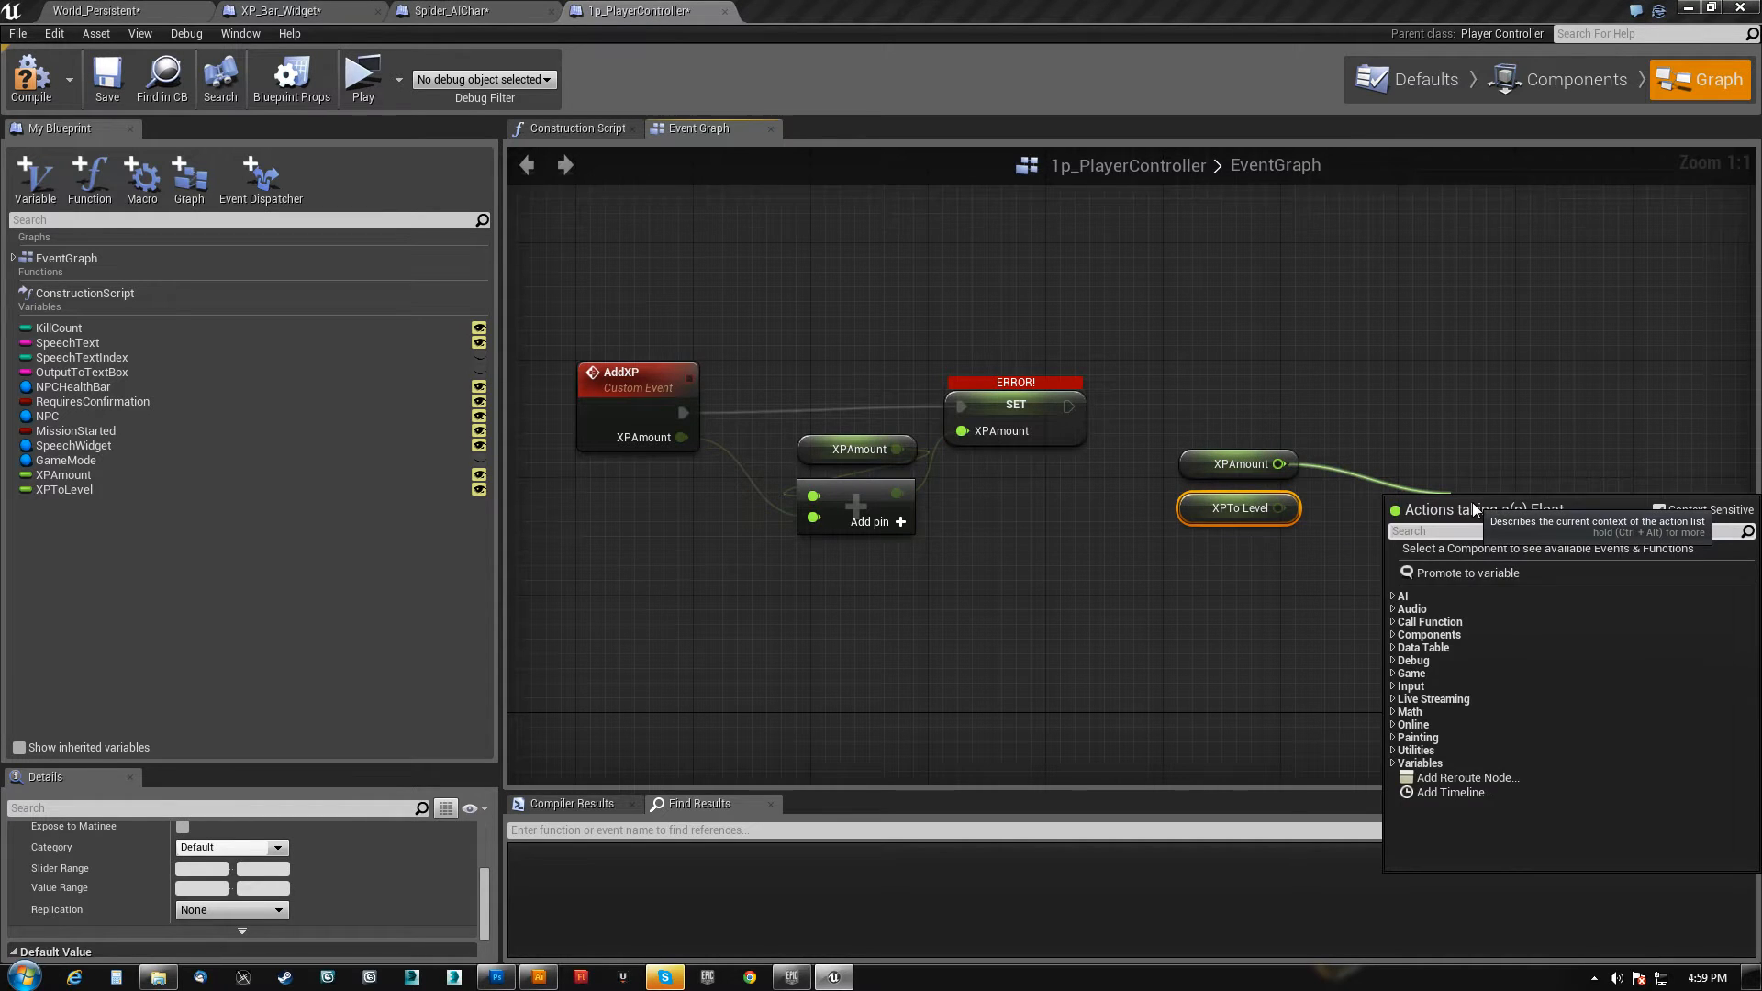
{"action": "type", "text": ">"}
{"action": "left_click", "coordinate": [1490, 590]}
{"action": "left_click_drag", "start_coordinate": [1279, 507], "coordinate": [1390, 471]}
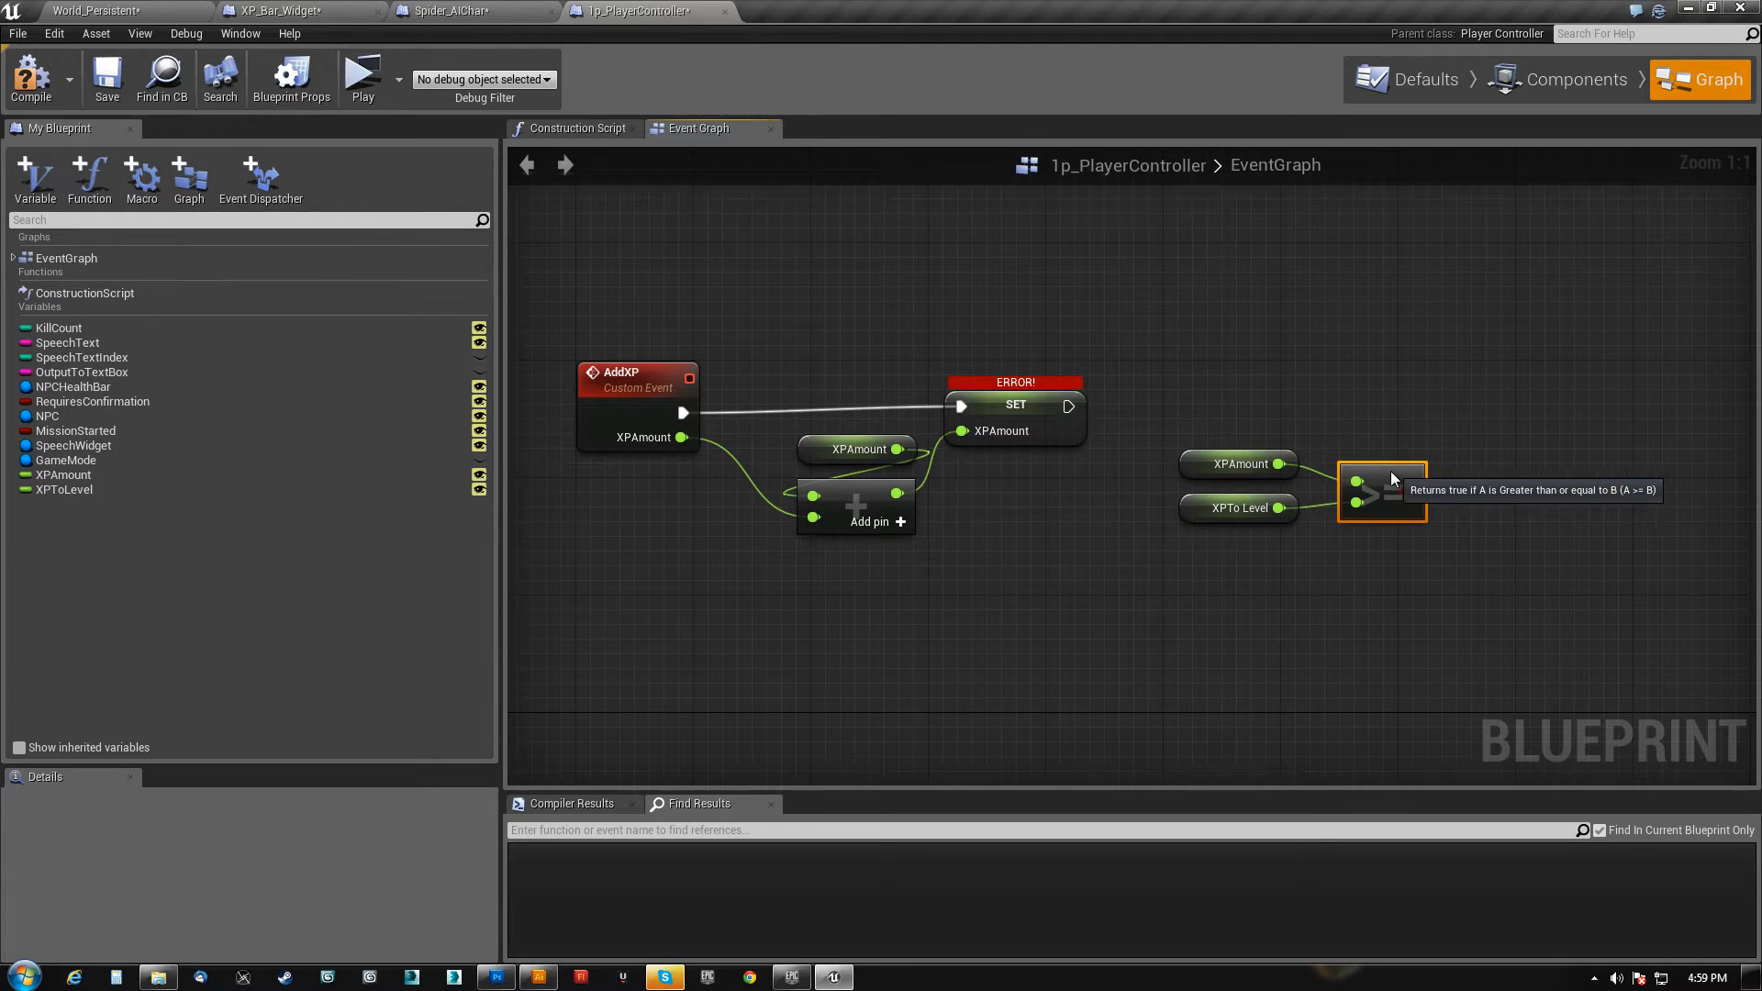
- Add a Branch after the XPAmount SET node, using the >= result as its Condition, and move the group closer
{"action": "key", "text": "b"}
{"action": "left_click", "coordinate": [1377, 410]}
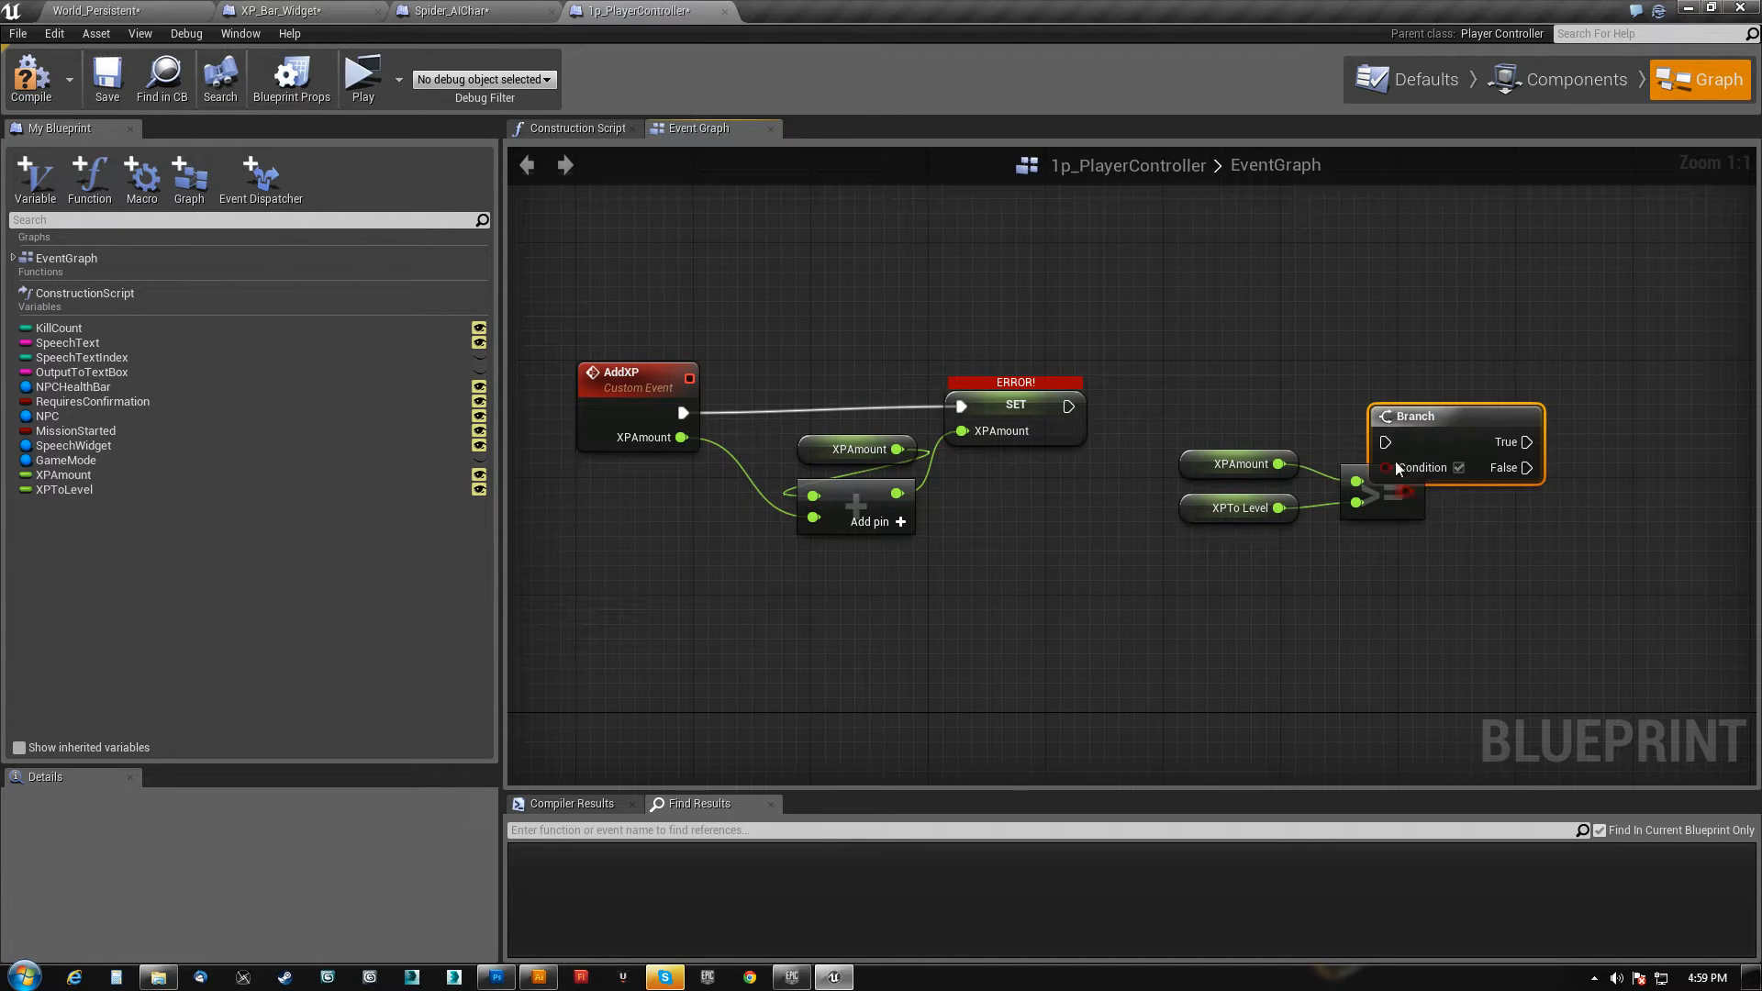
{"action": "left_click_drag", "start_coordinate": [1401, 491], "coordinate": [1372, 394]}
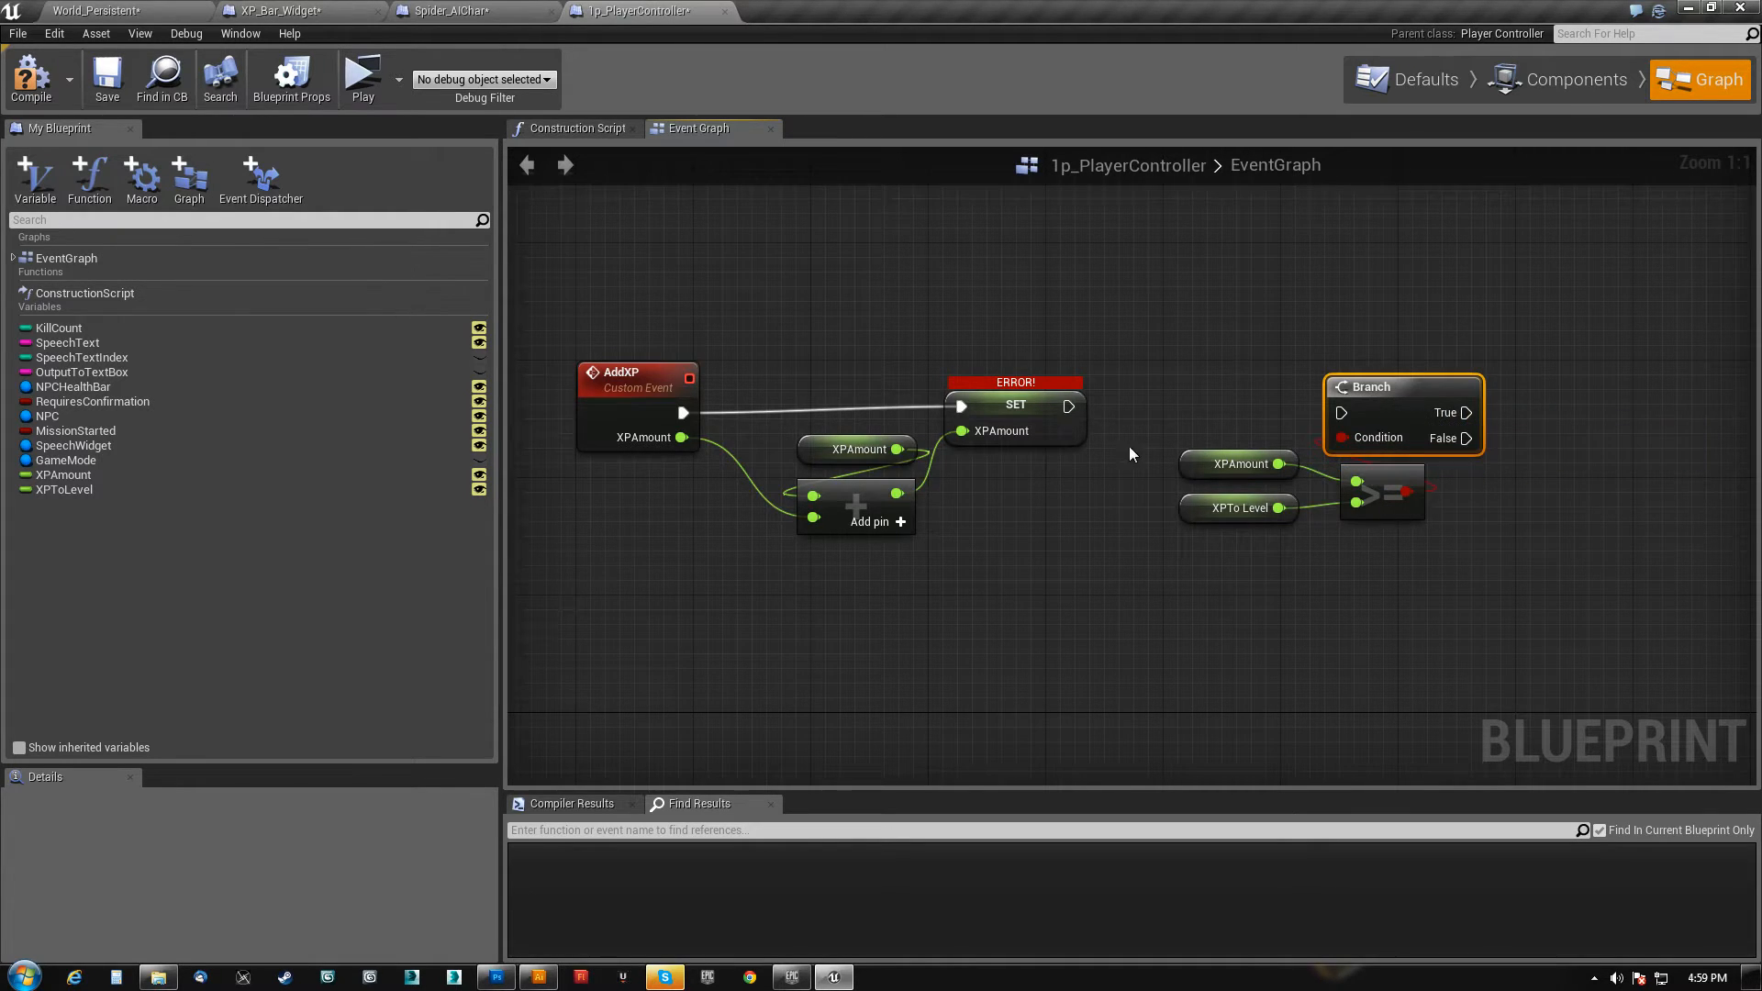
{"action": "left_click_drag", "start_coordinate": [1068, 407], "coordinate": [1343, 413]}
{"action": "left_click_drag", "start_coordinate": [1253, 536], "coordinate": [1404, 413]}
{"action": "left_click_drag", "start_coordinate": [1402, 386], "coordinate": [1327, 370]}
- Add a Print String node reading "LEVEL UP!!!" on the Branch's True output and align it with the Branch
{"action": "right_click", "coordinate": [1452, 419]}
{"action": "type", "text": "print"}
{"action": "key", "text": "Return"}
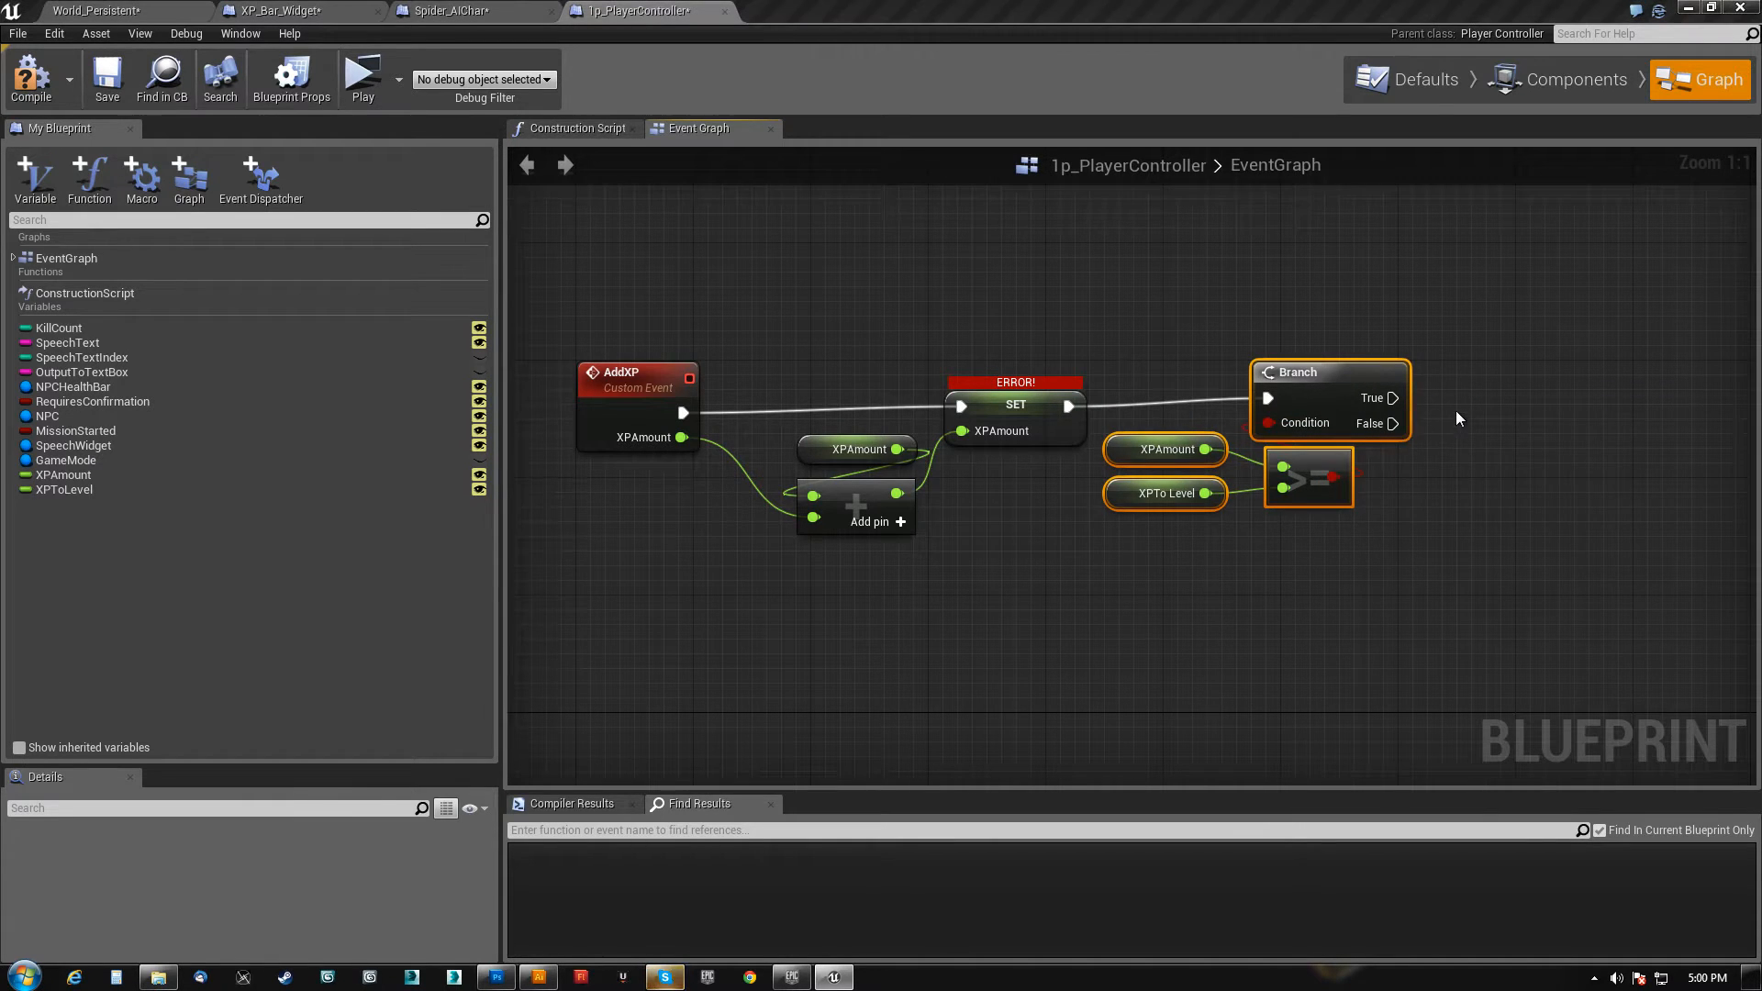
{"action": "left_click_drag", "start_coordinate": [1473, 457], "coordinate": [1393, 397]}
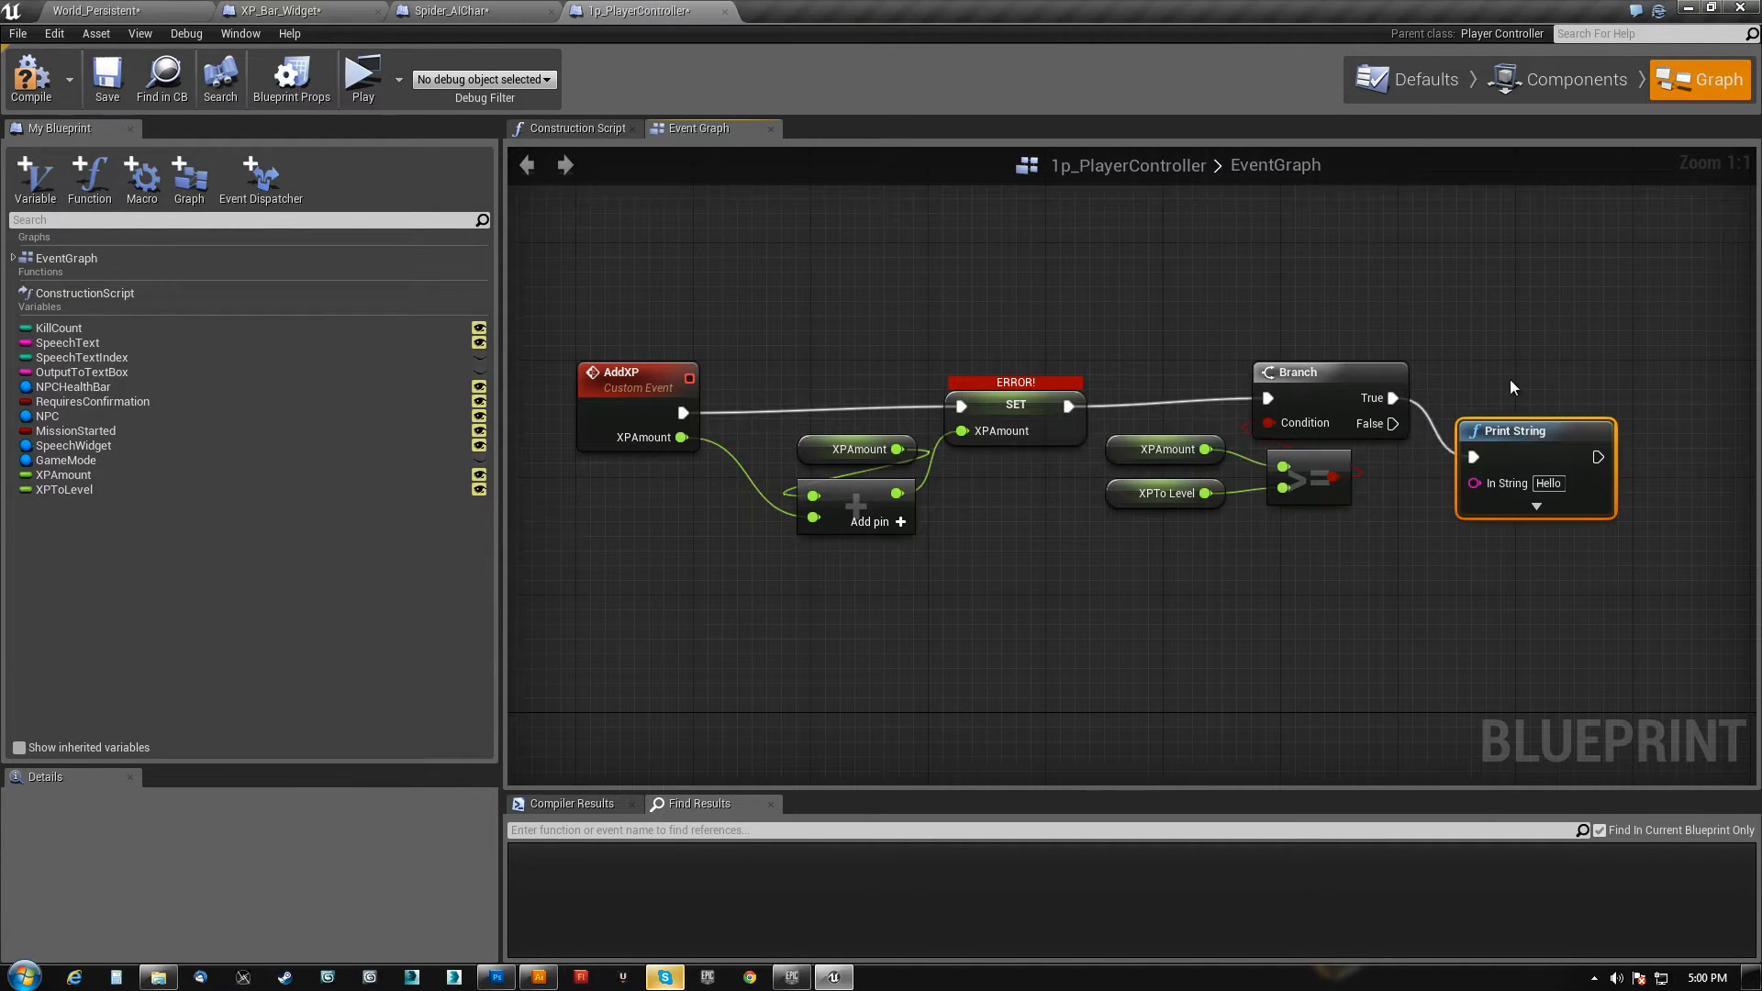
{"action": "left_click_drag", "start_coordinate": [1557, 499], "coordinate": [1542, 425]}
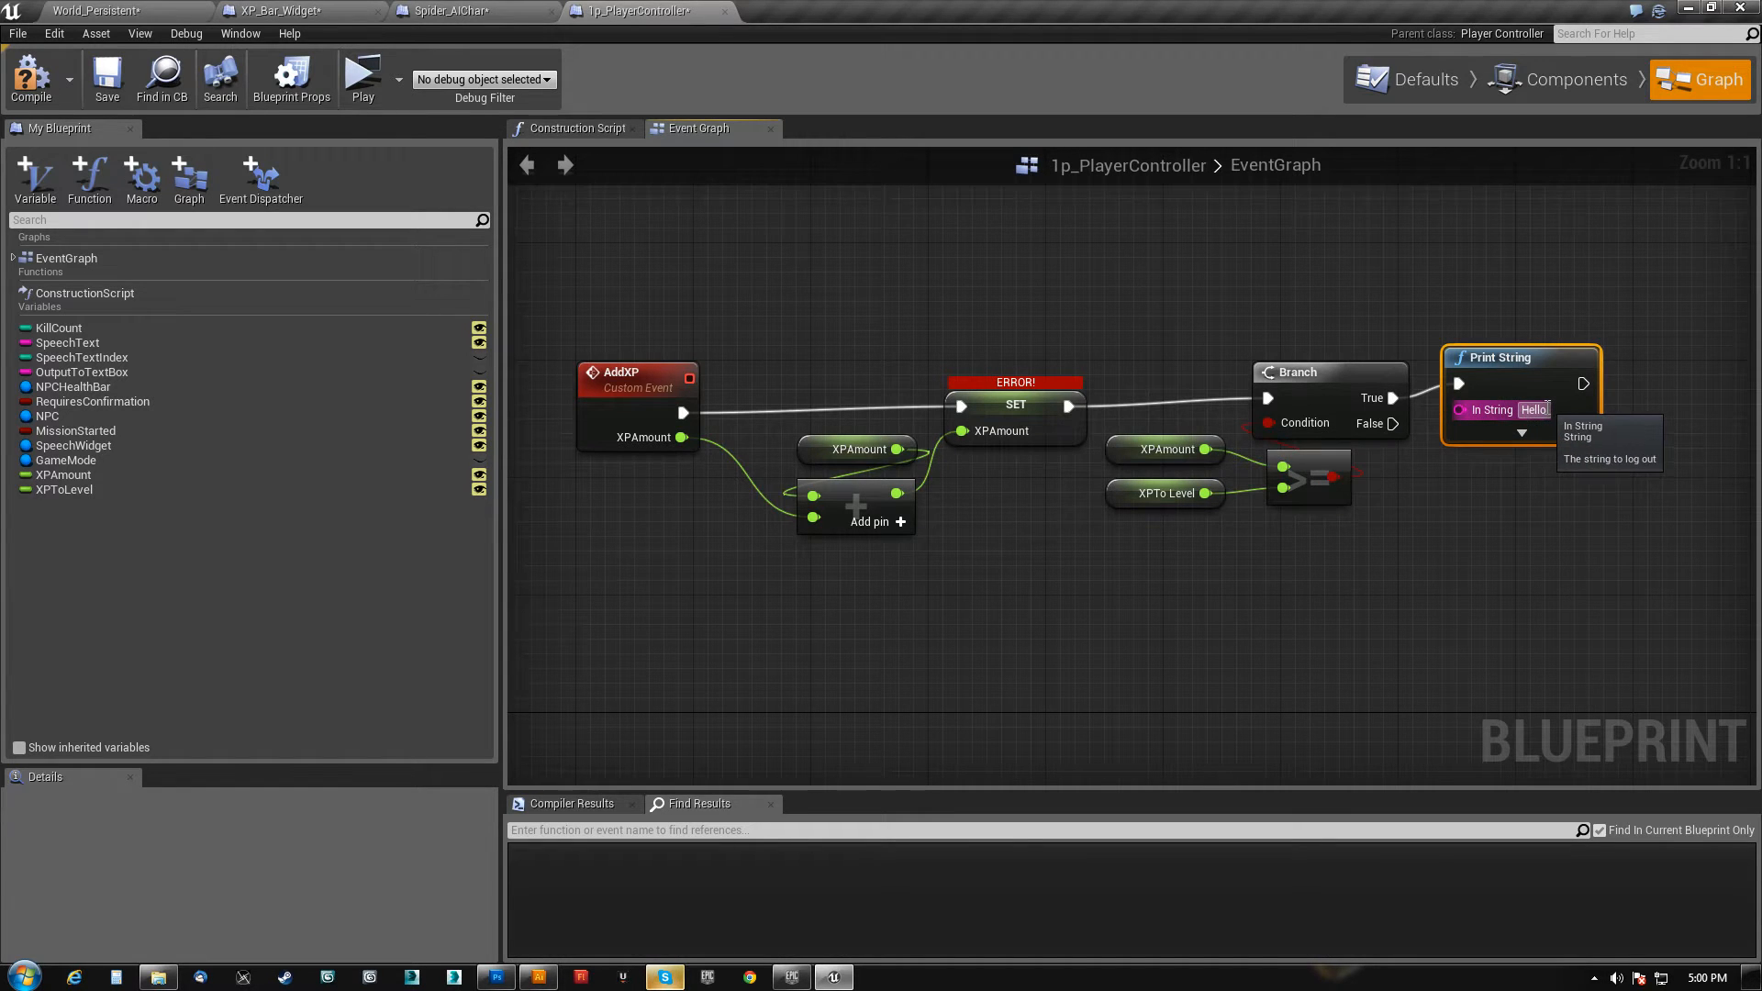
{"action": "type", "text": "LEVEL UP"}
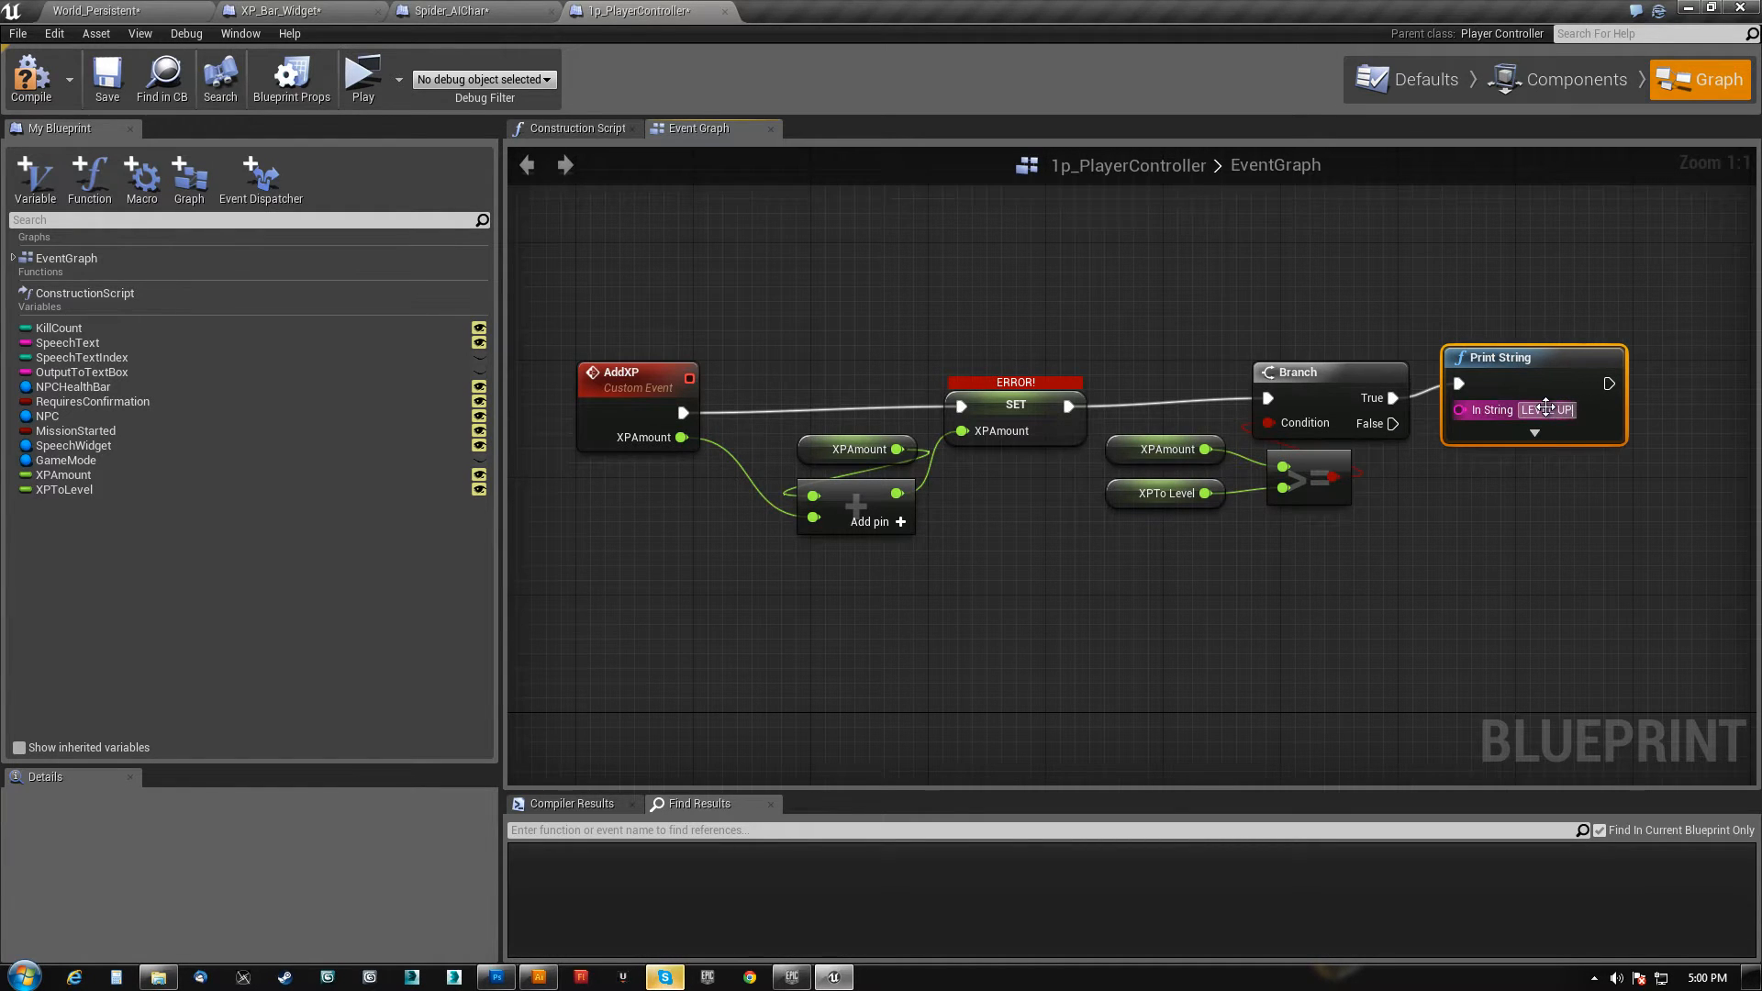
{"action": "left_click_drag", "start_coordinate": [1546, 365], "coordinate": [1648, 369]}
{"action": "right_click_drag", "start_coordinate": [1500, 342], "coordinate": [1125, 328]}
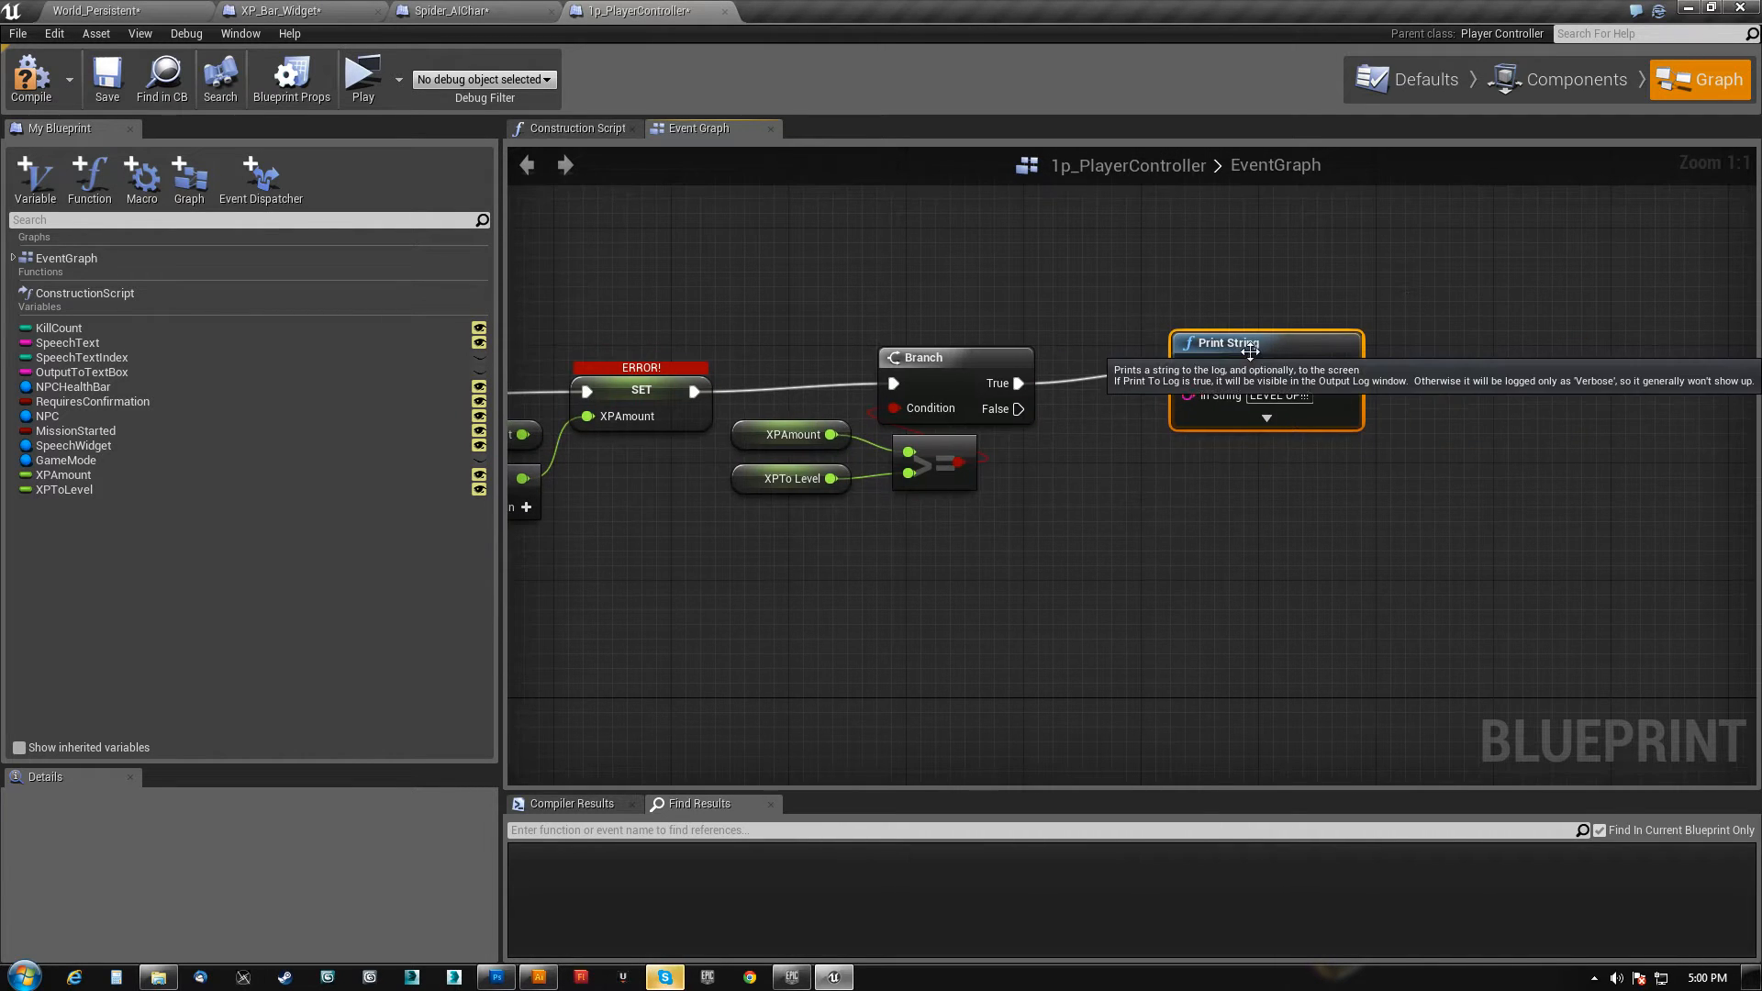
{"action": "left_click_drag", "start_coordinate": [1246, 346], "coordinate": [1202, 361]}
{"action": "right_click_drag", "start_coordinate": [1037, 518], "coordinate": [1298, 542]}
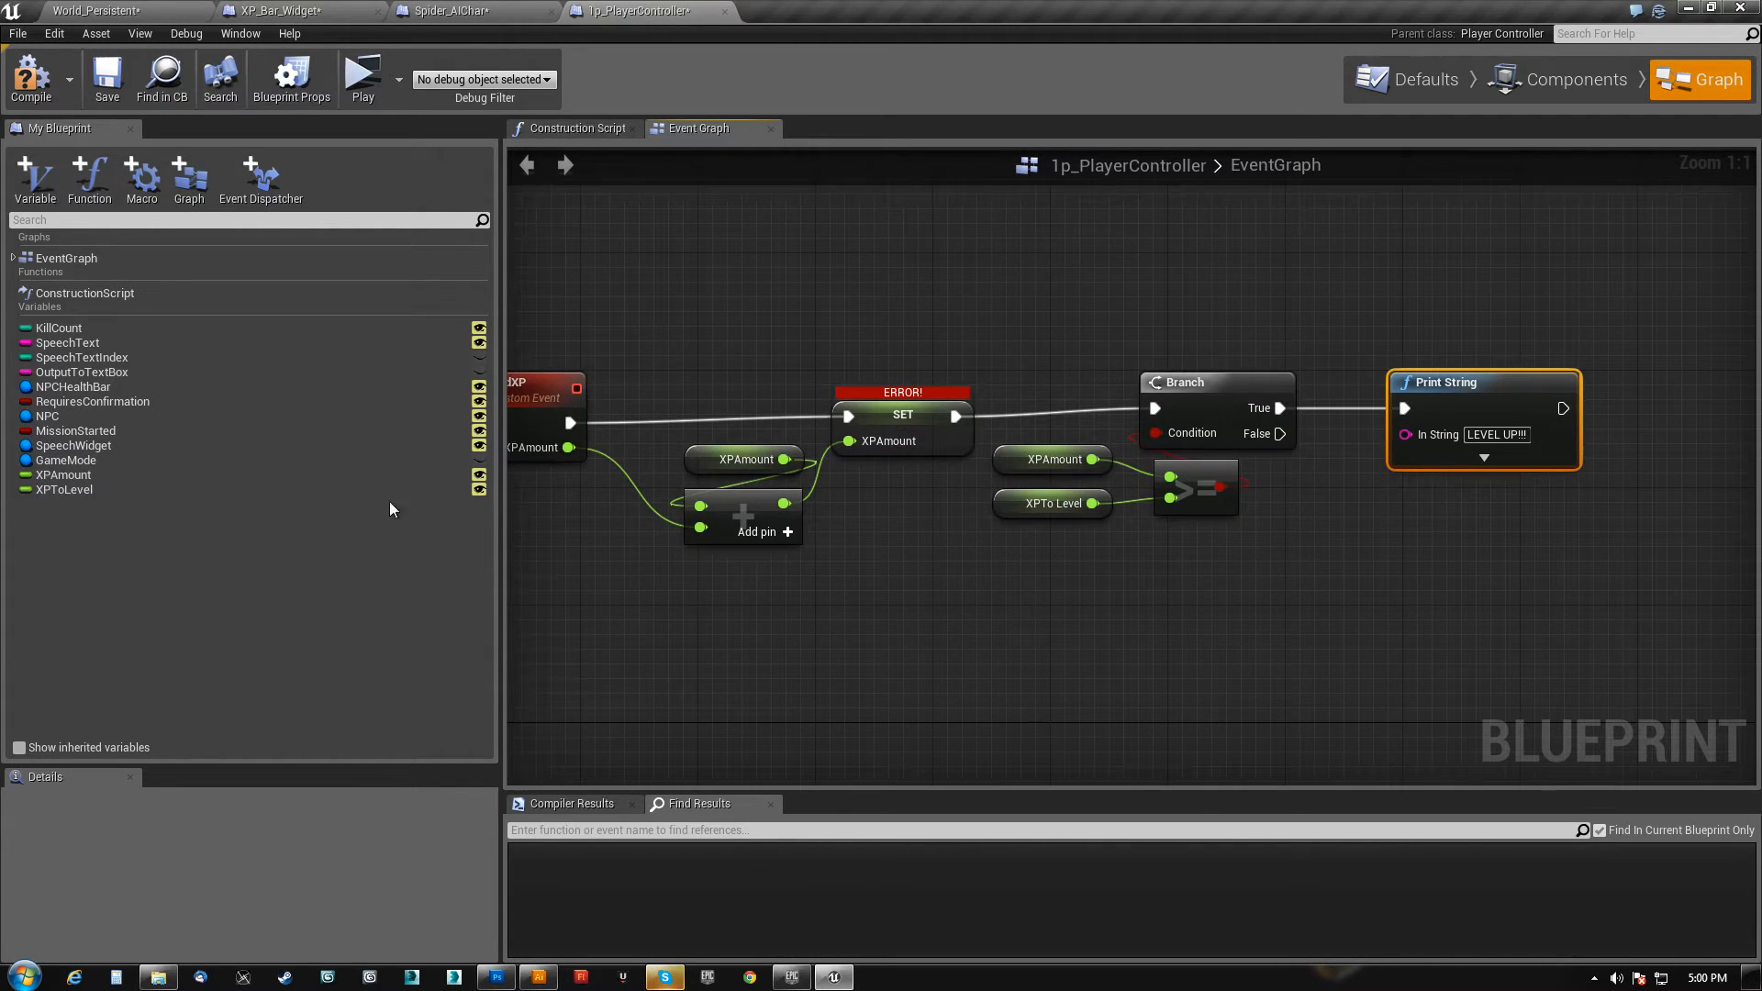
{"action": "left_click_drag", "start_coordinate": [61, 476], "coordinate": [1247, 614]}
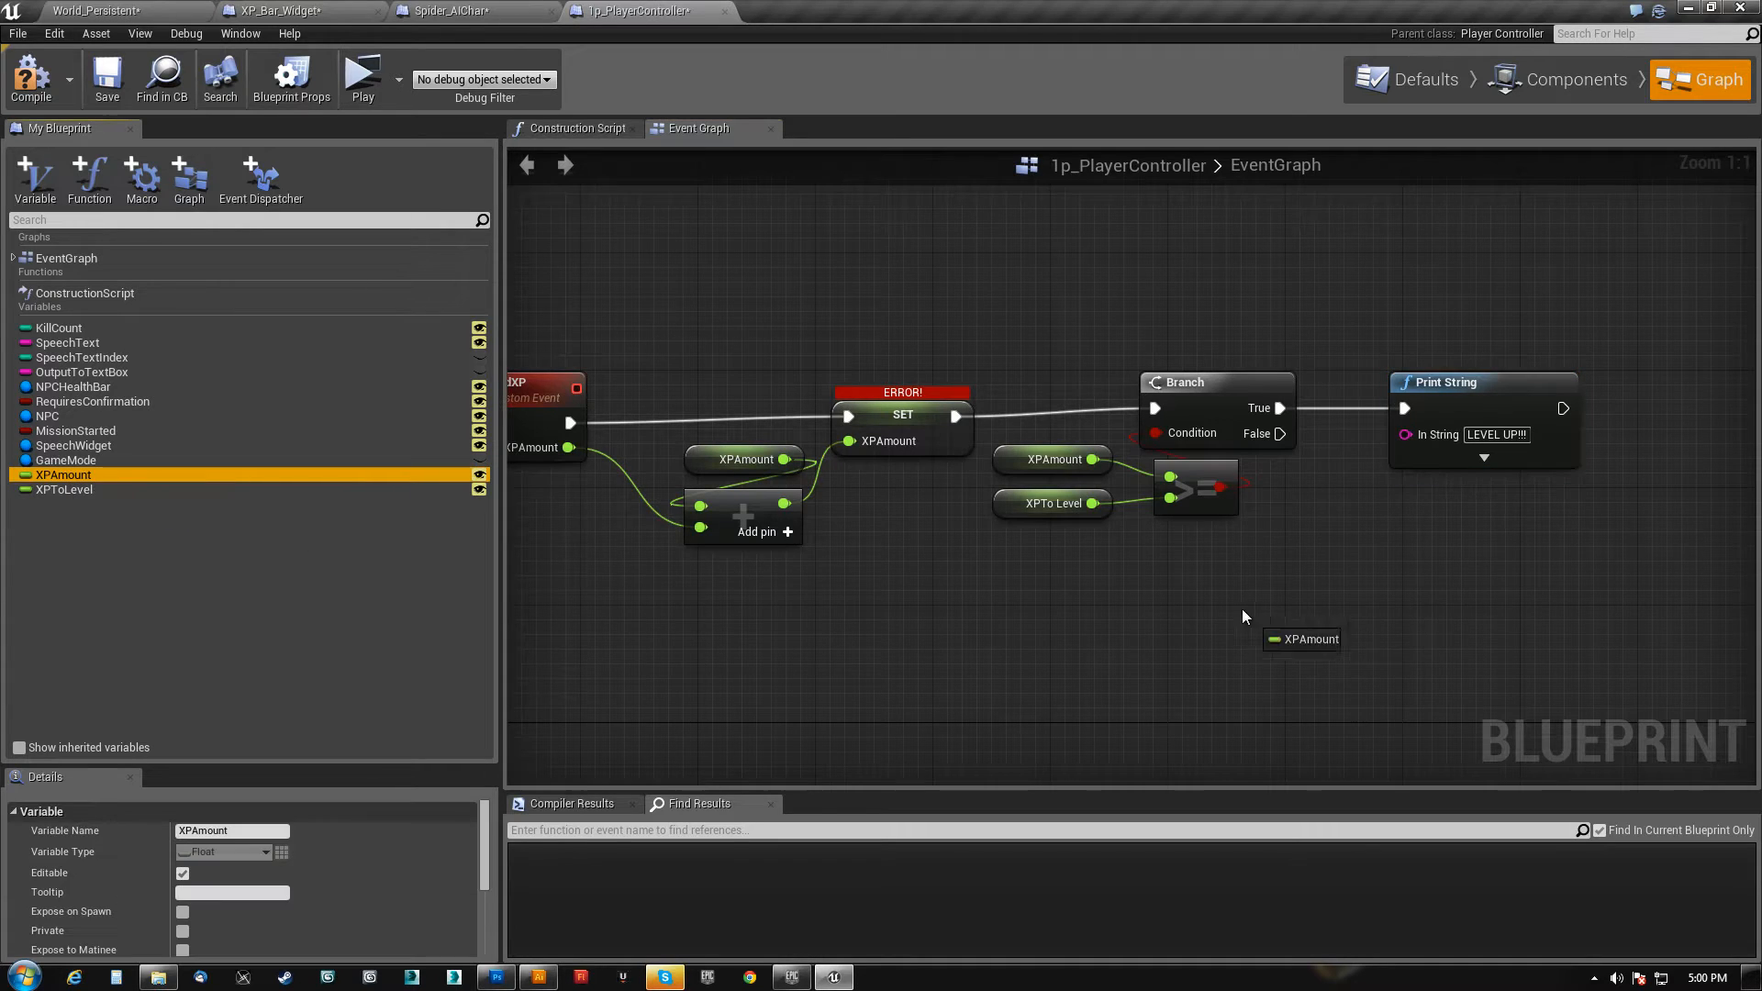
{"action": "left_click_drag", "start_coordinate": [1012, 609], "coordinate": [1244, 613], "text": "ctrl"}
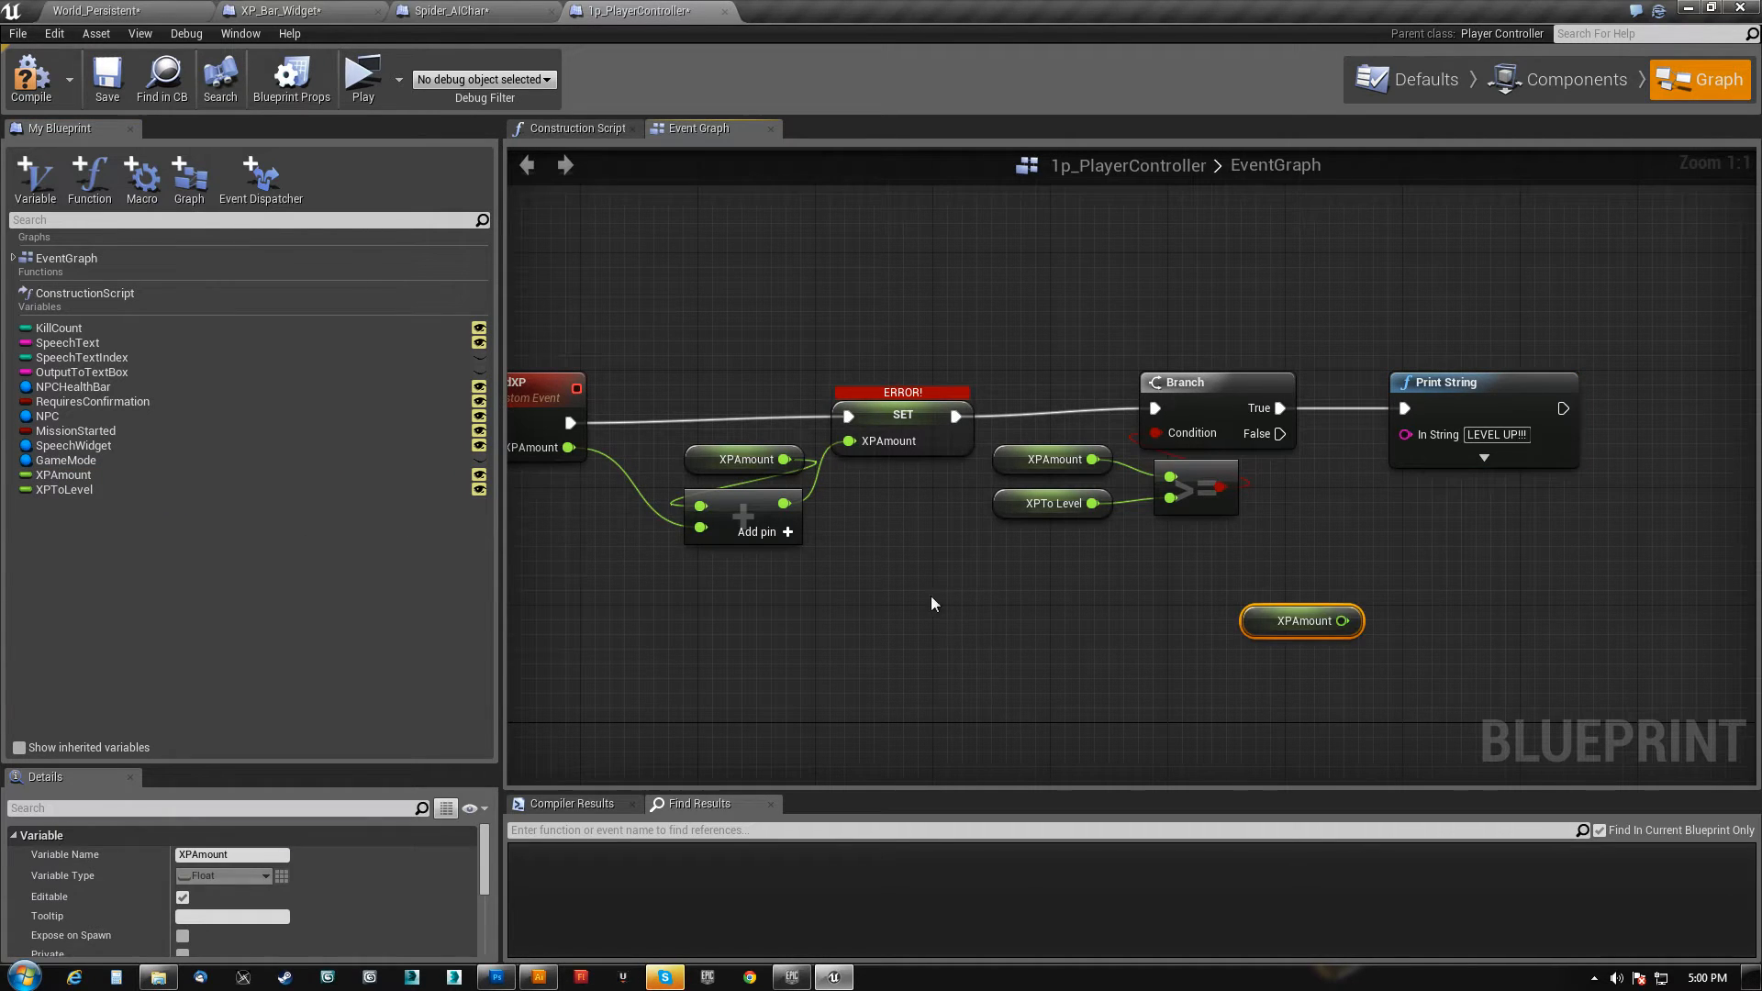
{"action": "key", "text": "Delete"}
- Place an XPAmount SET node with the value 0.0 in the empty area below the Branch and Print String
{"action": "left_click", "coordinate": [64, 475]}
{"action": "left_click_drag", "start_coordinate": [1275, 549], "coordinate": [1276, 548], "text": "alt"}
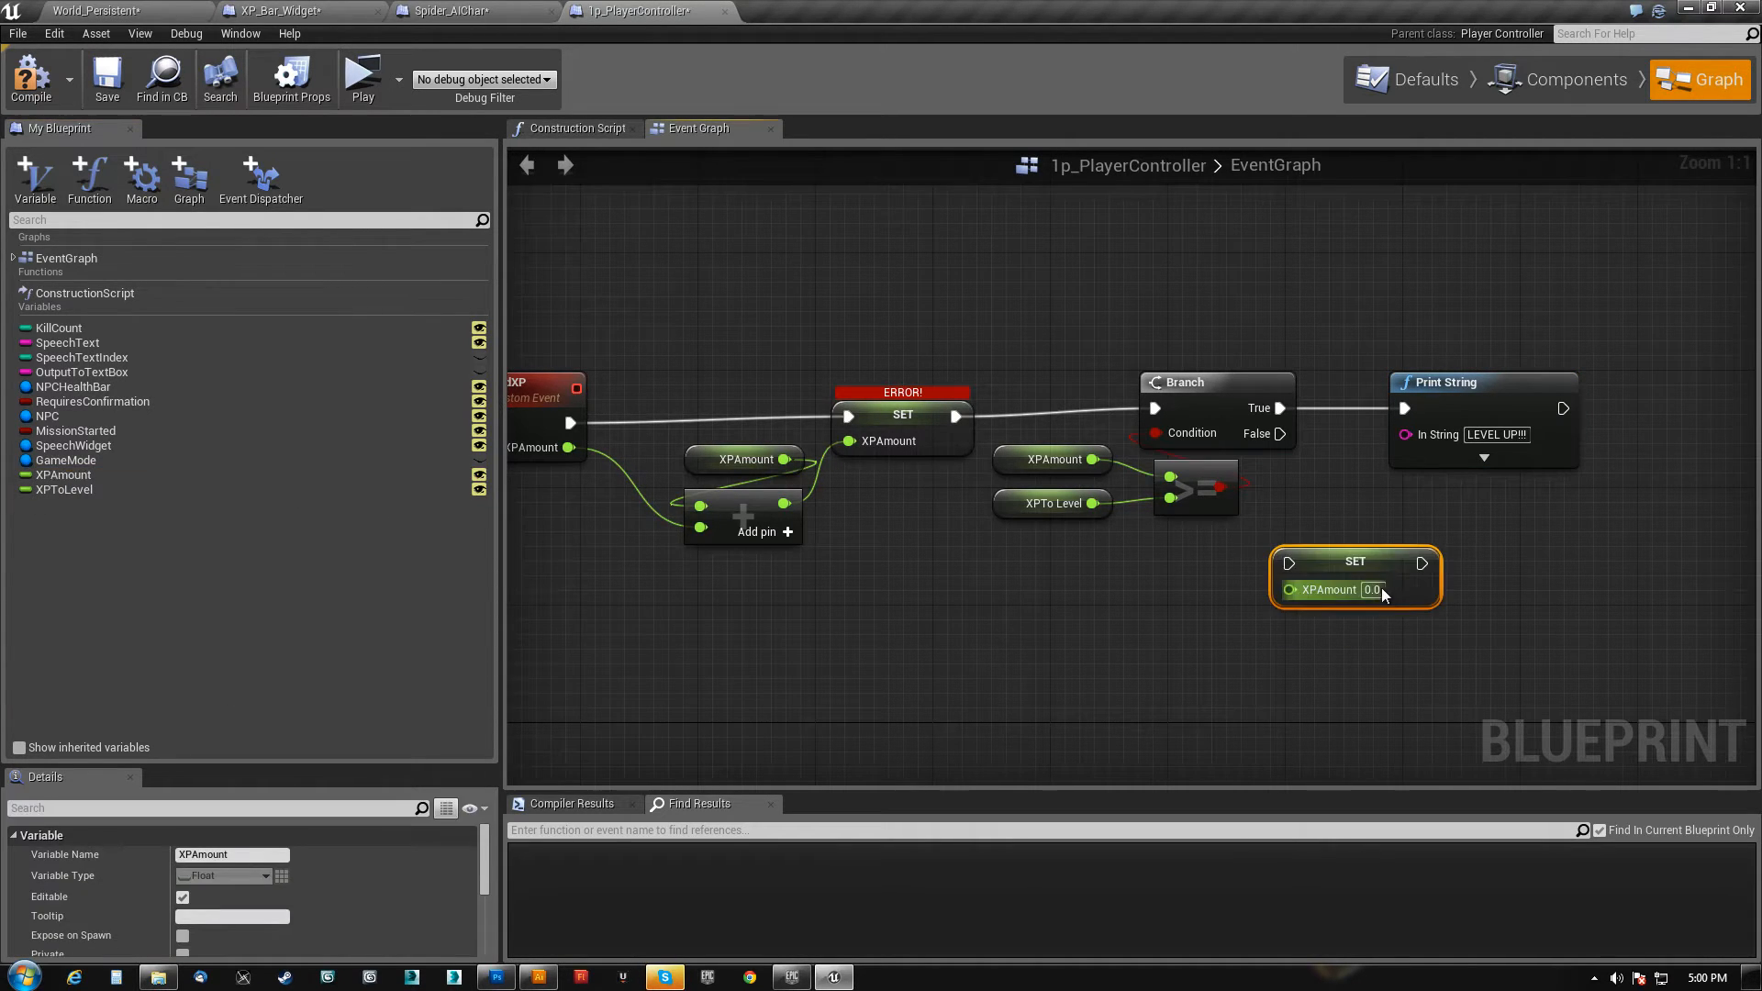
{"action": "left_click", "coordinate": [1321, 511]}
{"action": "right_click_drag", "start_coordinate": [1346, 506], "coordinate": [1156, 487]}
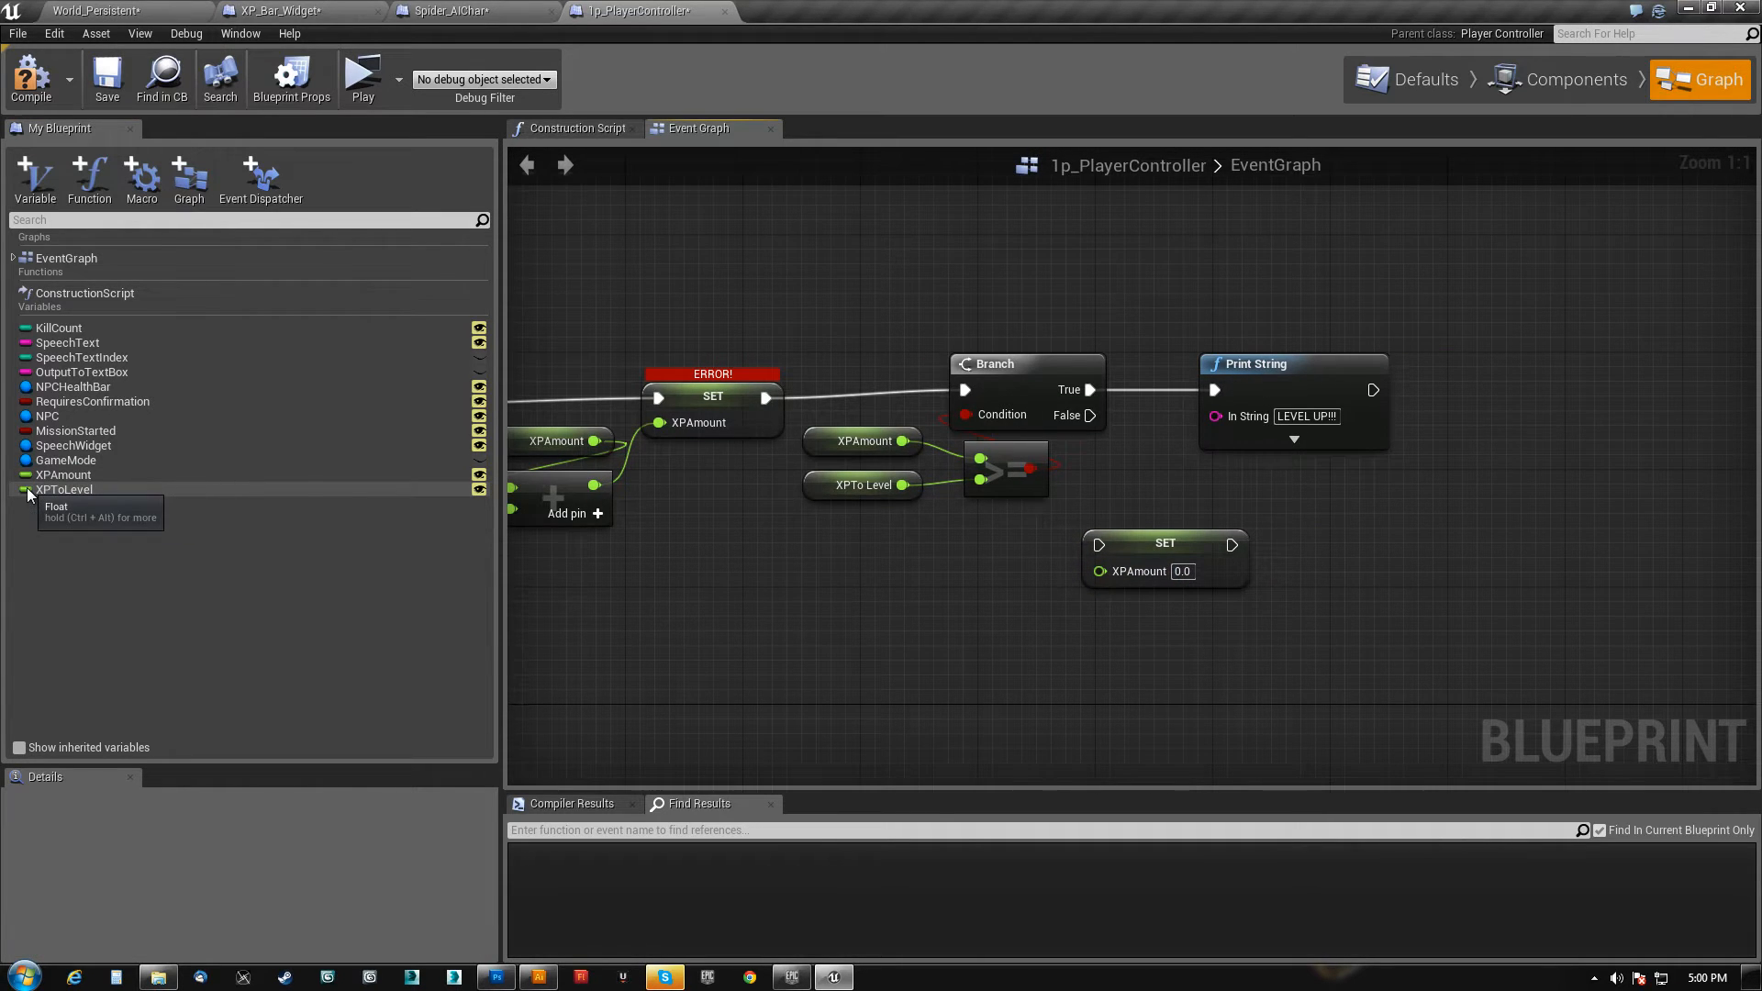
- Place an XPToLevel getter and multiply it by 2 with a Float * Float node
{"action": "left_click_drag", "start_coordinate": [32, 490], "coordinate": [1373, 543]}
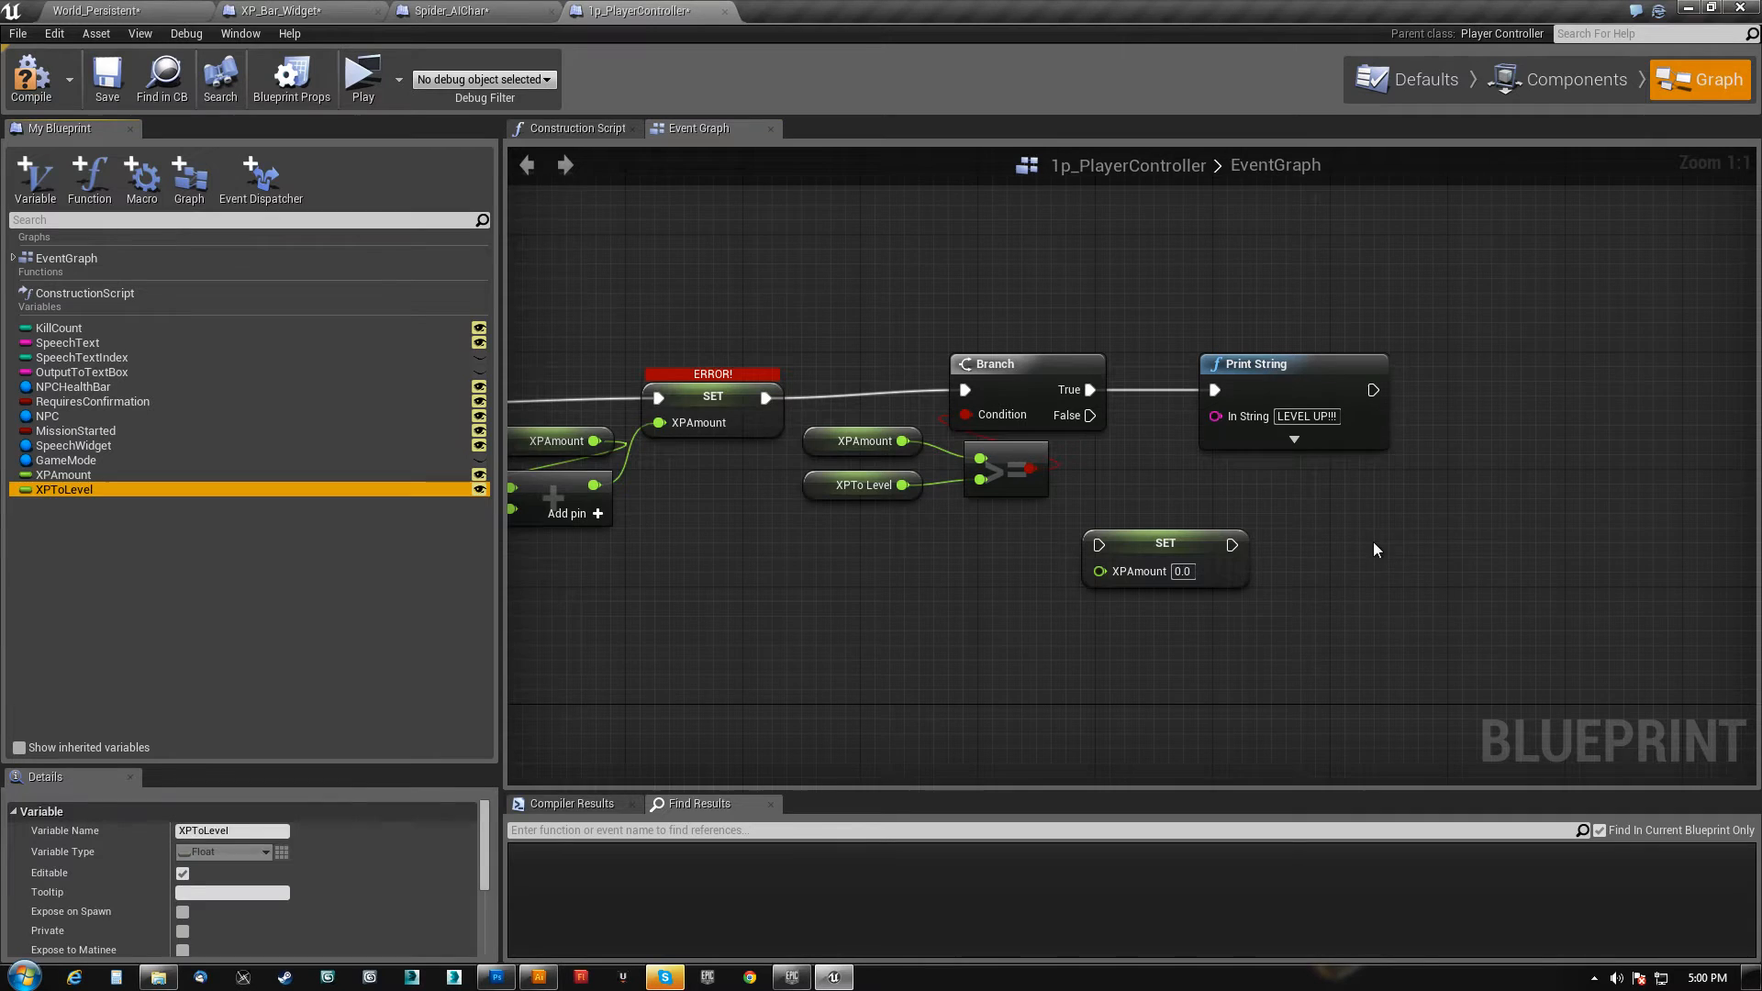
{"action": "right_click_drag", "start_coordinate": [1475, 564], "coordinate": [1170, 554]}
{"action": "left_click_drag", "start_coordinate": [1177, 541], "coordinate": [1256, 554]}
{"action": "type", "text": "*"}
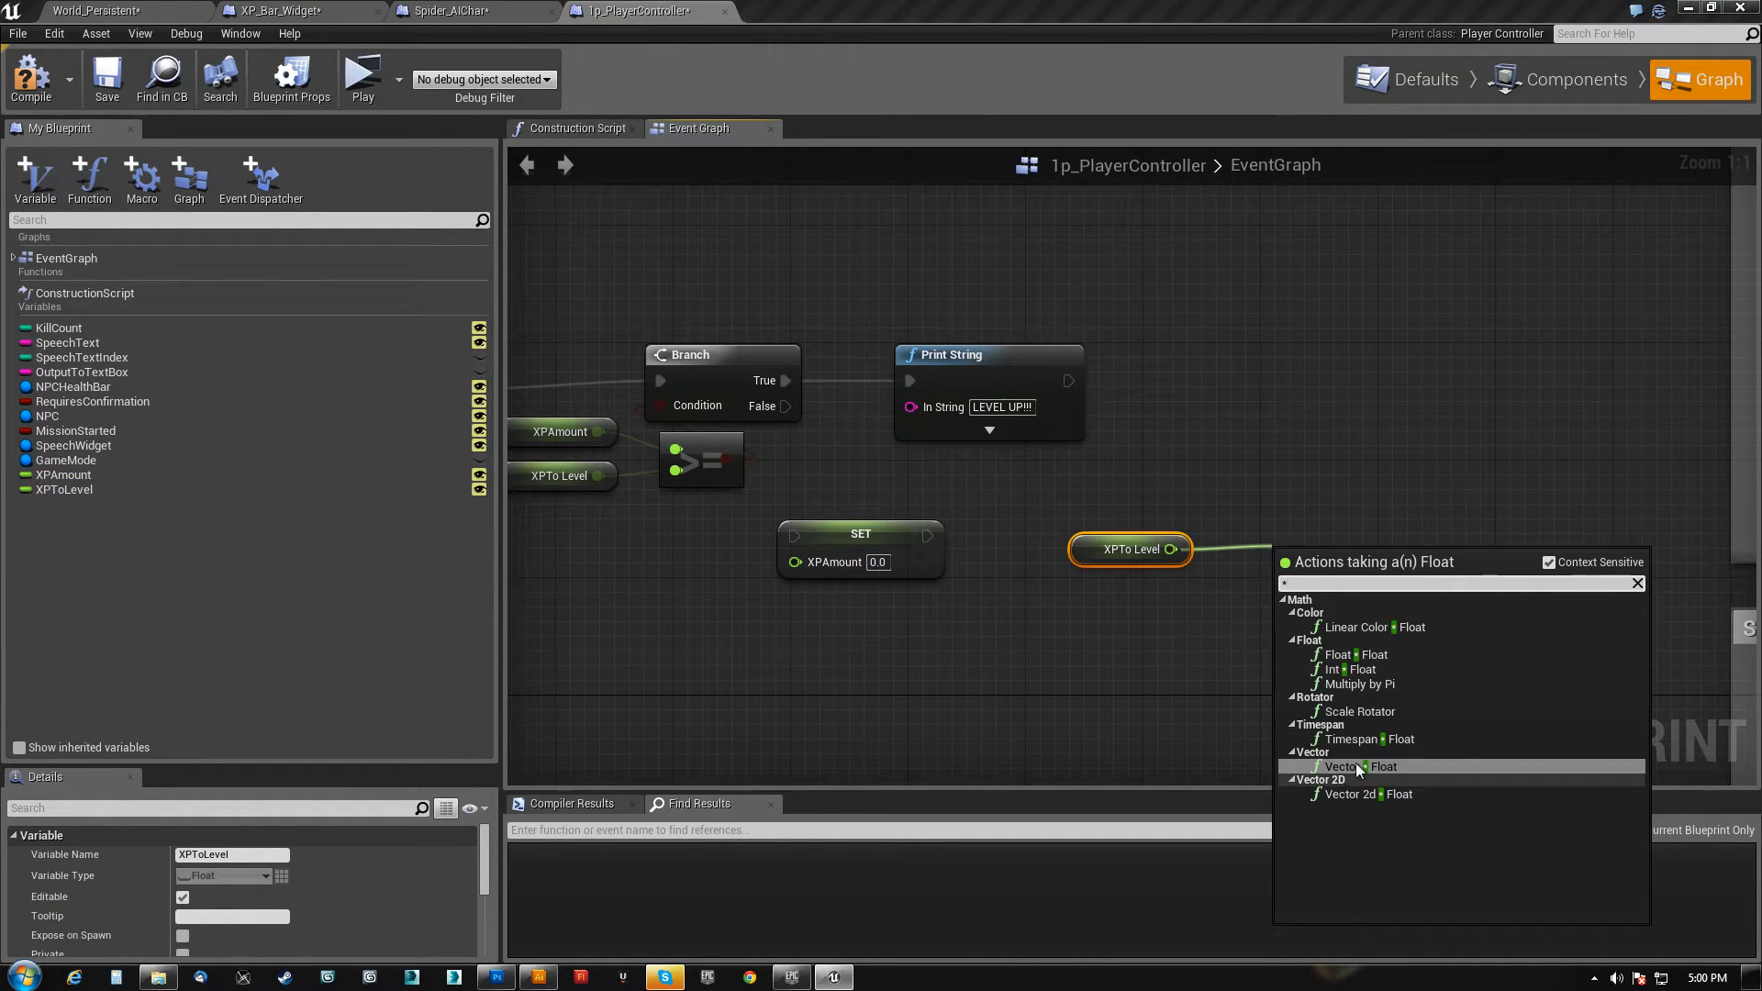
{"action": "left_click", "coordinate": [1361, 659]}
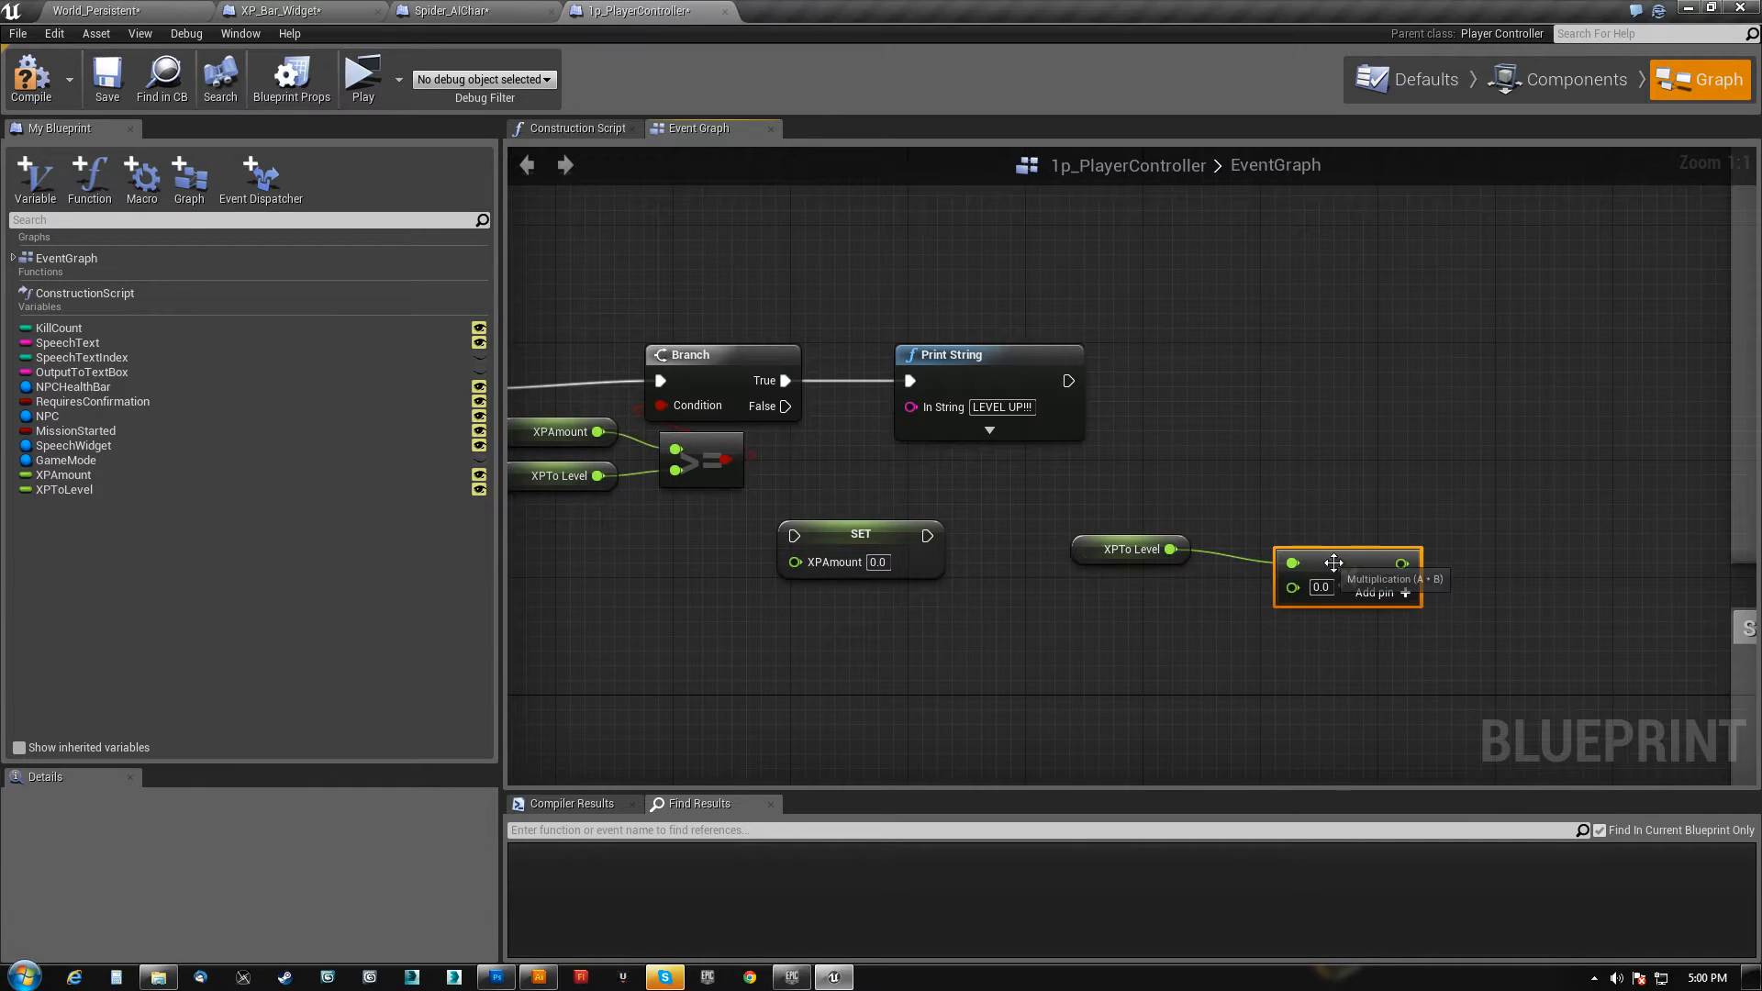
{"action": "left_click_drag", "start_coordinate": [1340, 551], "coordinate": [1280, 547]}
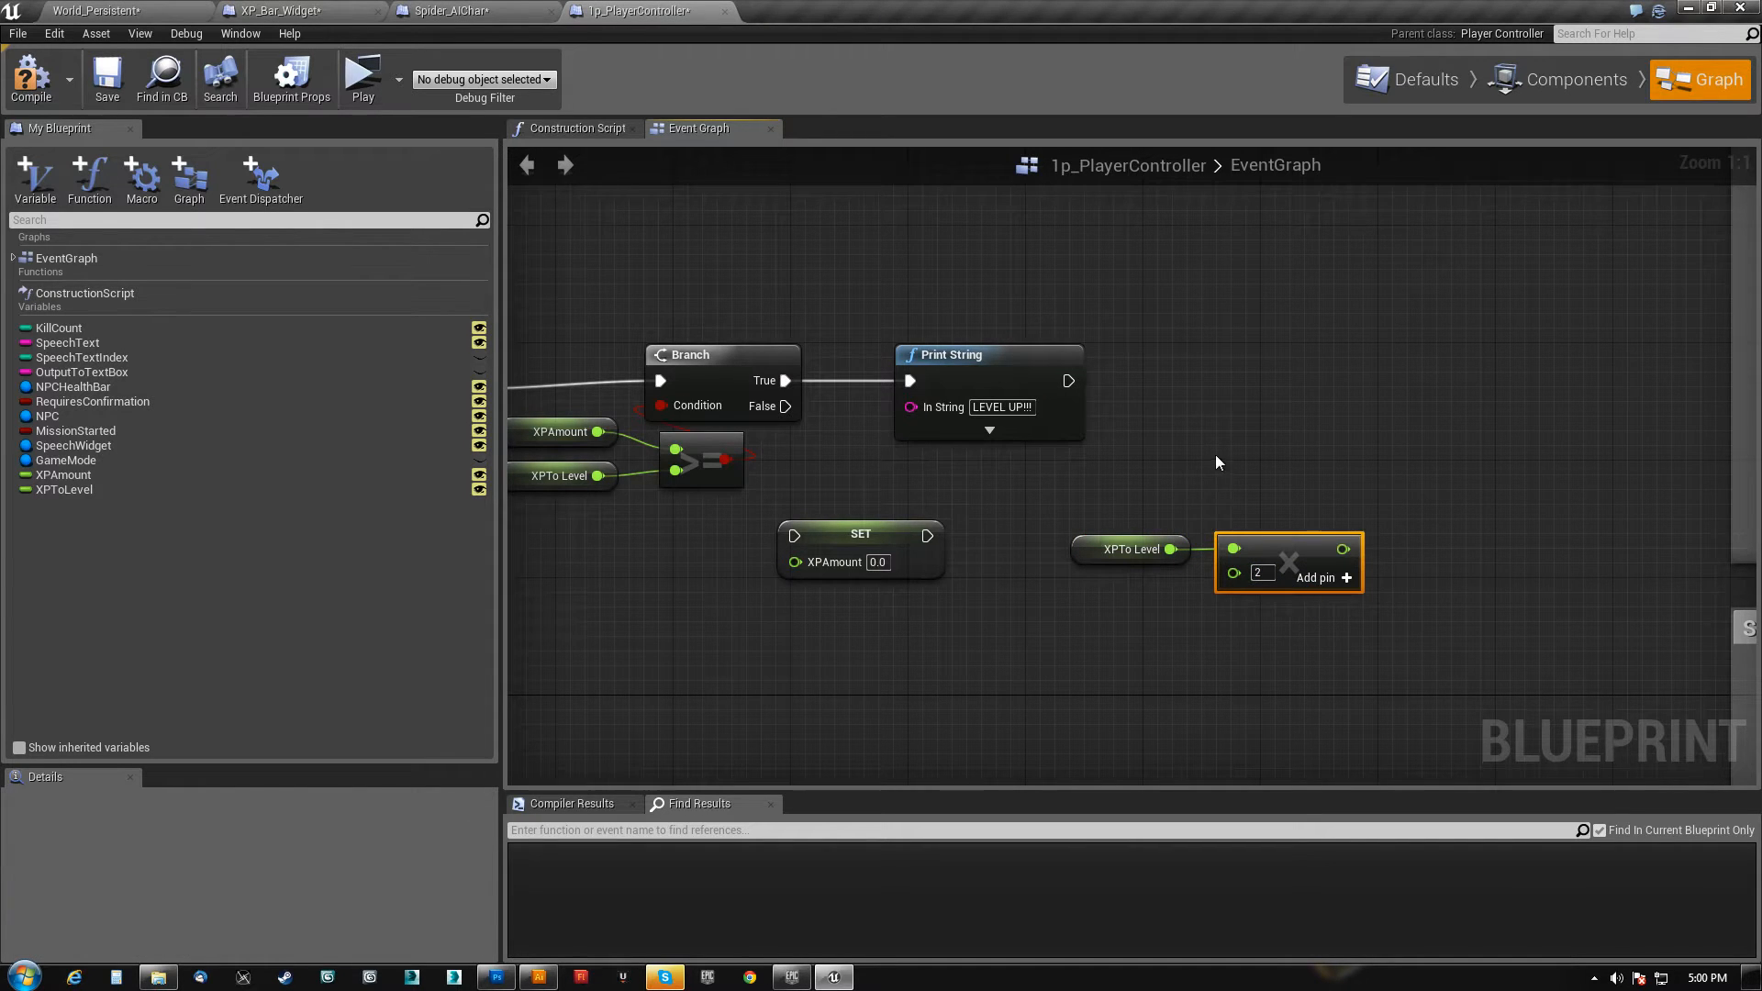
- Add an XPToLevel SET node after Print String, feed it the multiplied value, and group its input nodes beneath it
{"action": "left_click_drag", "start_coordinate": [64, 489], "coordinate": [1468, 438]}
{"action": "left_click_drag", "start_coordinate": [1343, 549], "coordinate": [1308, 391]}
{"action": "left_click_drag", "start_coordinate": [1121, 618], "coordinate": [1317, 449]}
{"action": "left_click_drag", "start_coordinate": [1068, 380], "coordinate": [1249, 389]}
{"action": "left_click", "coordinate": [1316, 373], "text": "shift"}
- Compile the player controller and set the XPToLevel variable's default value to 100.0
{"action": "left_click", "coordinate": [64, 491]}
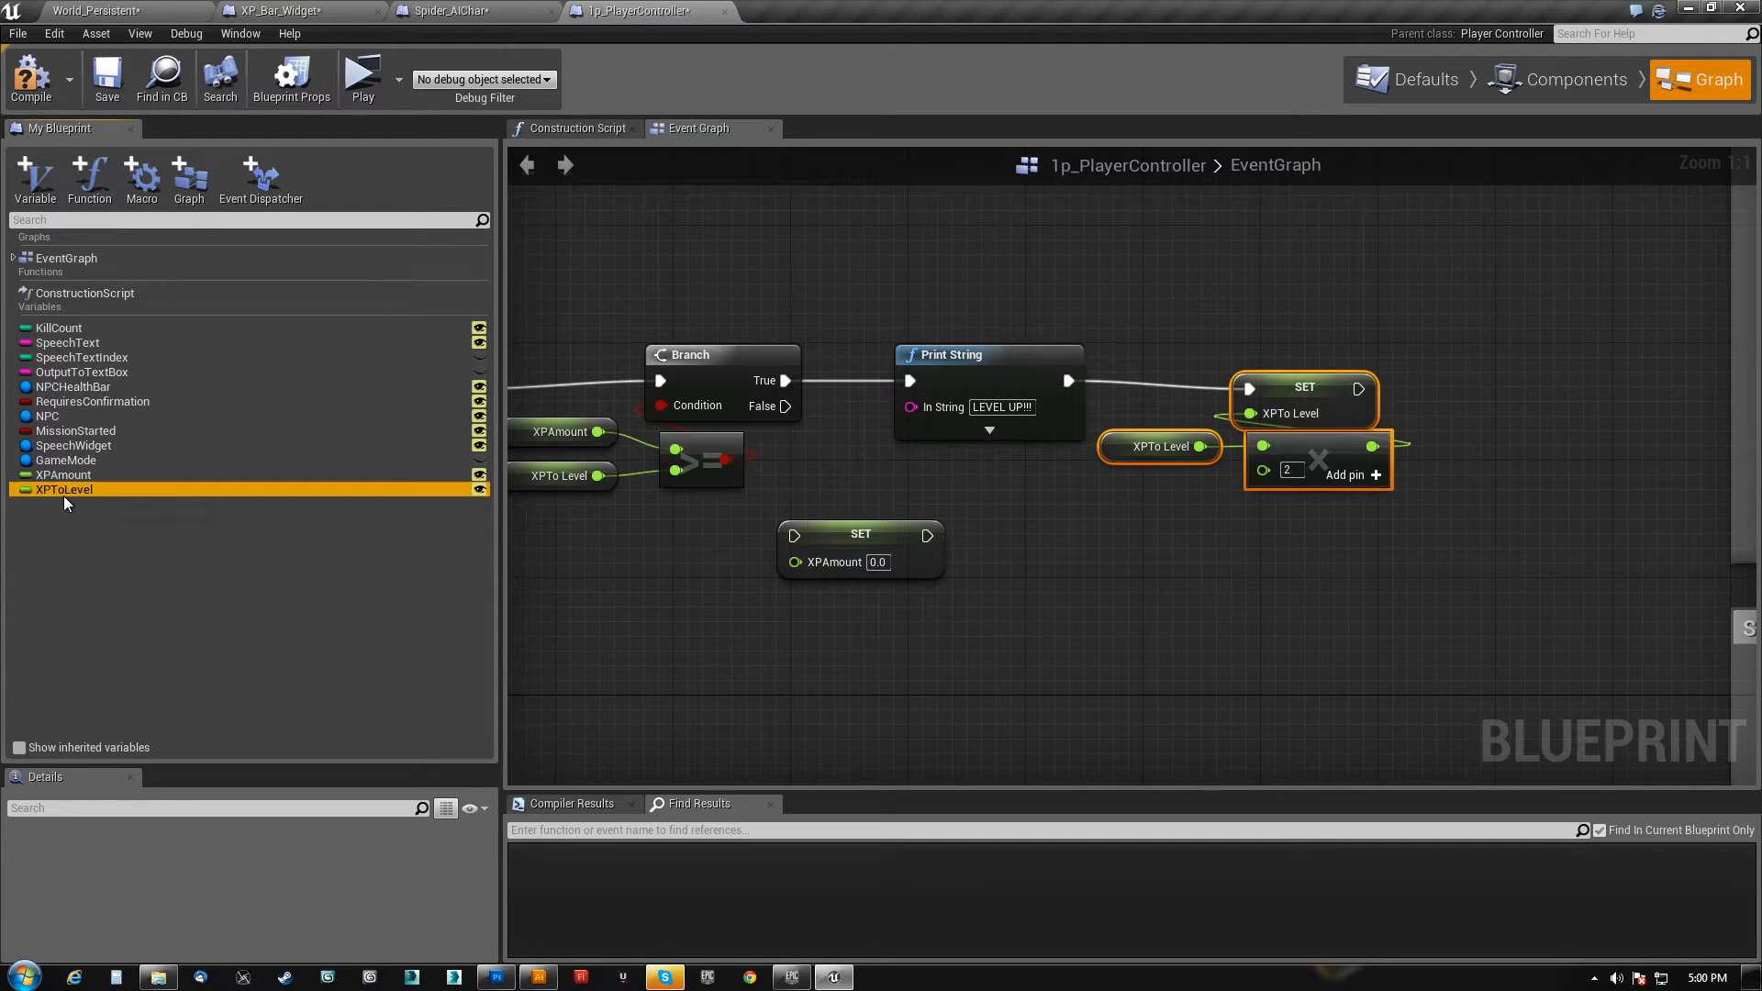
{"action": "scroll", "coordinate": [195, 873], "scroll_direction": "down", "scroll_amount": 3}
{"action": "key", "text": "F7"}
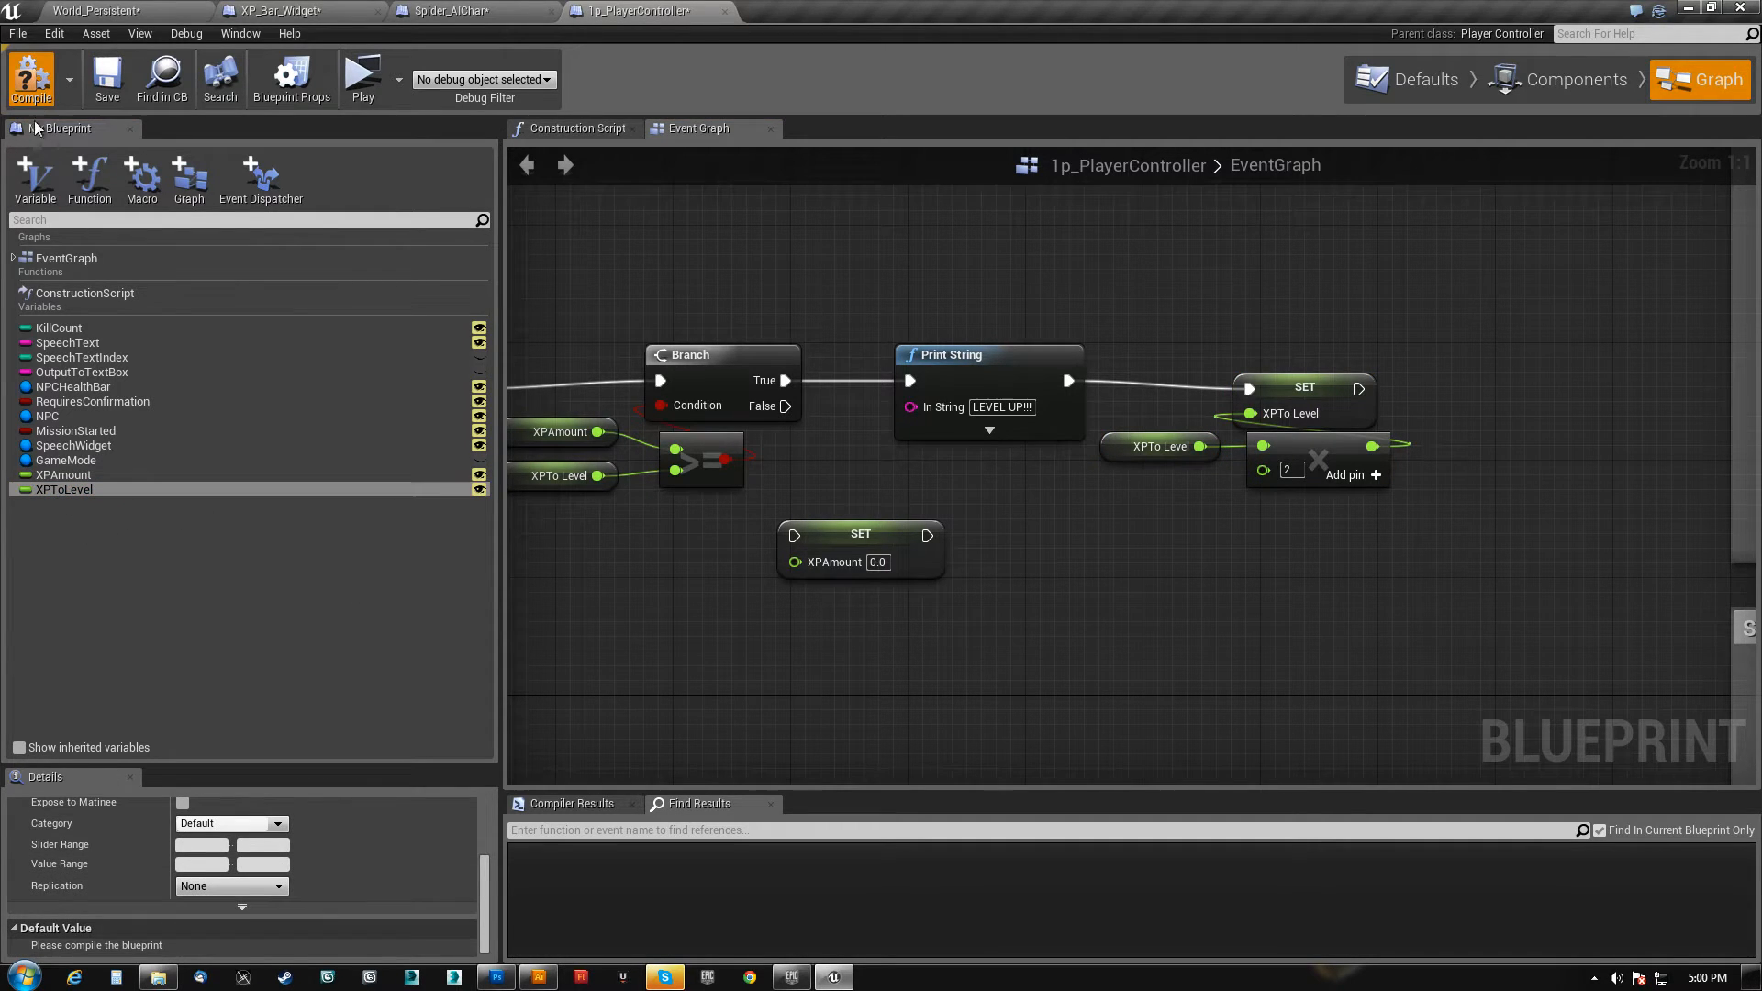
{"action": "left_click", "coordinate": [202, 948]}
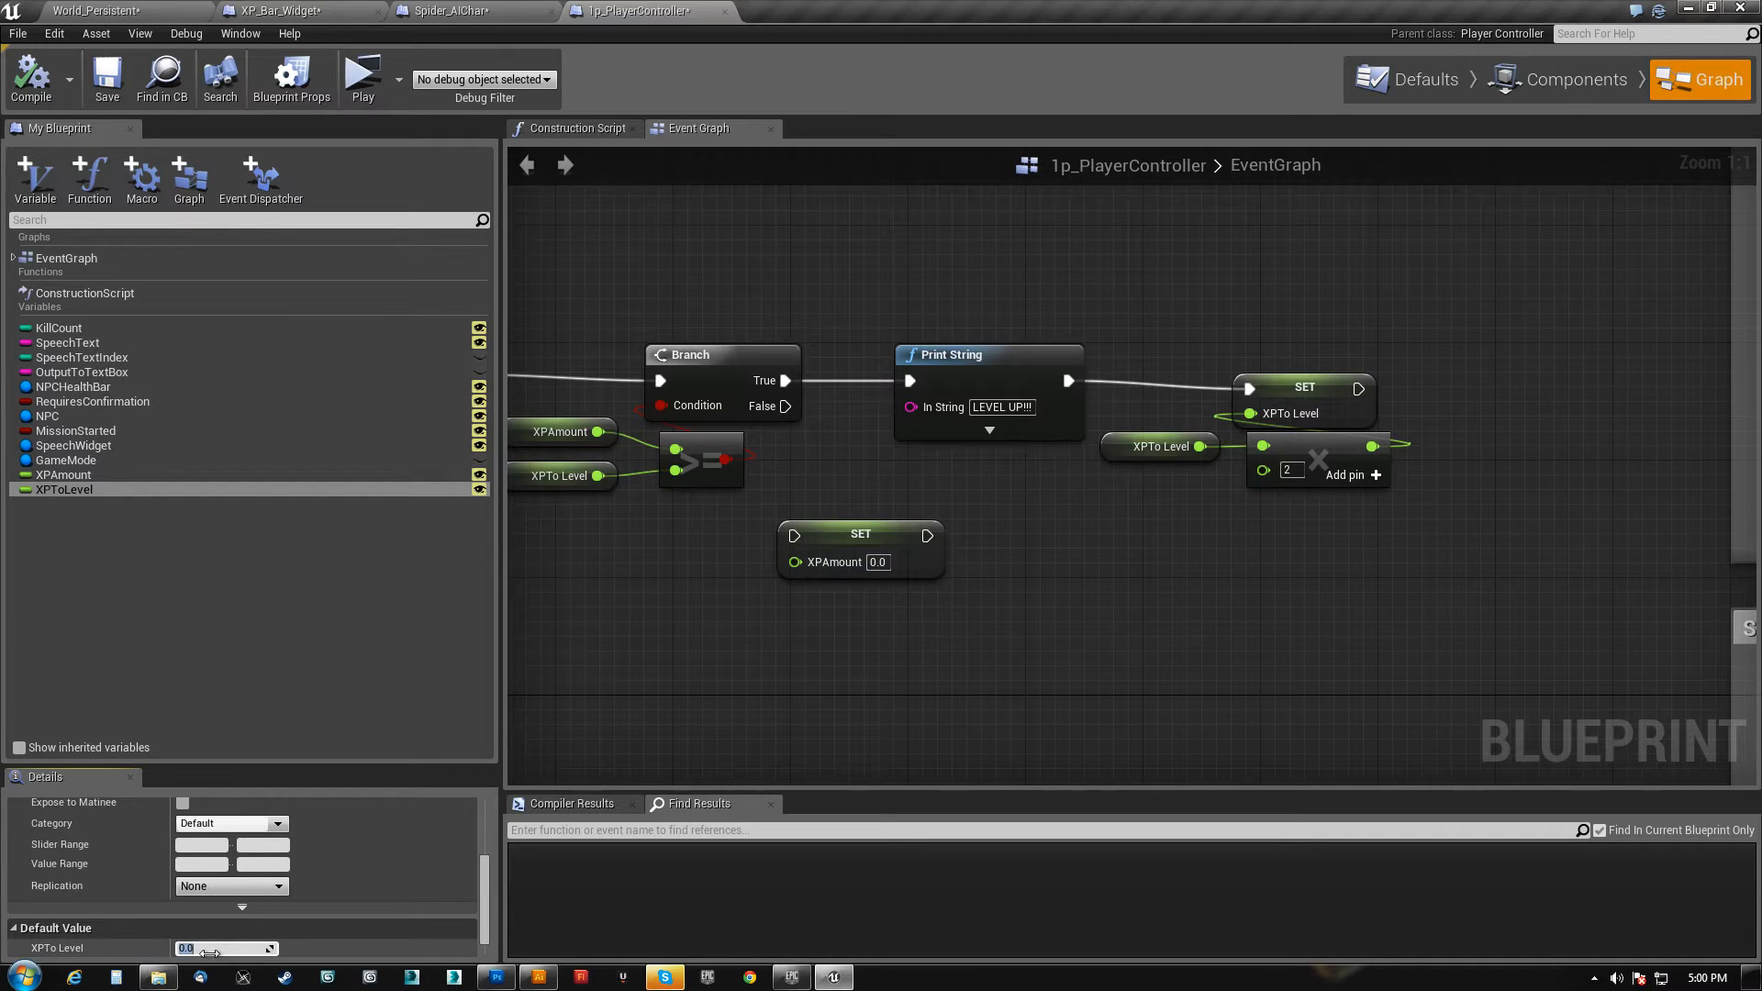
- Insert the XPAmount SET node between Print String and the XPToLevel SET node and wire its execution pins to both
{"action": "right_click_drag", "start_coordinate": [1085, 497], "coordinate": [1164, 515]}
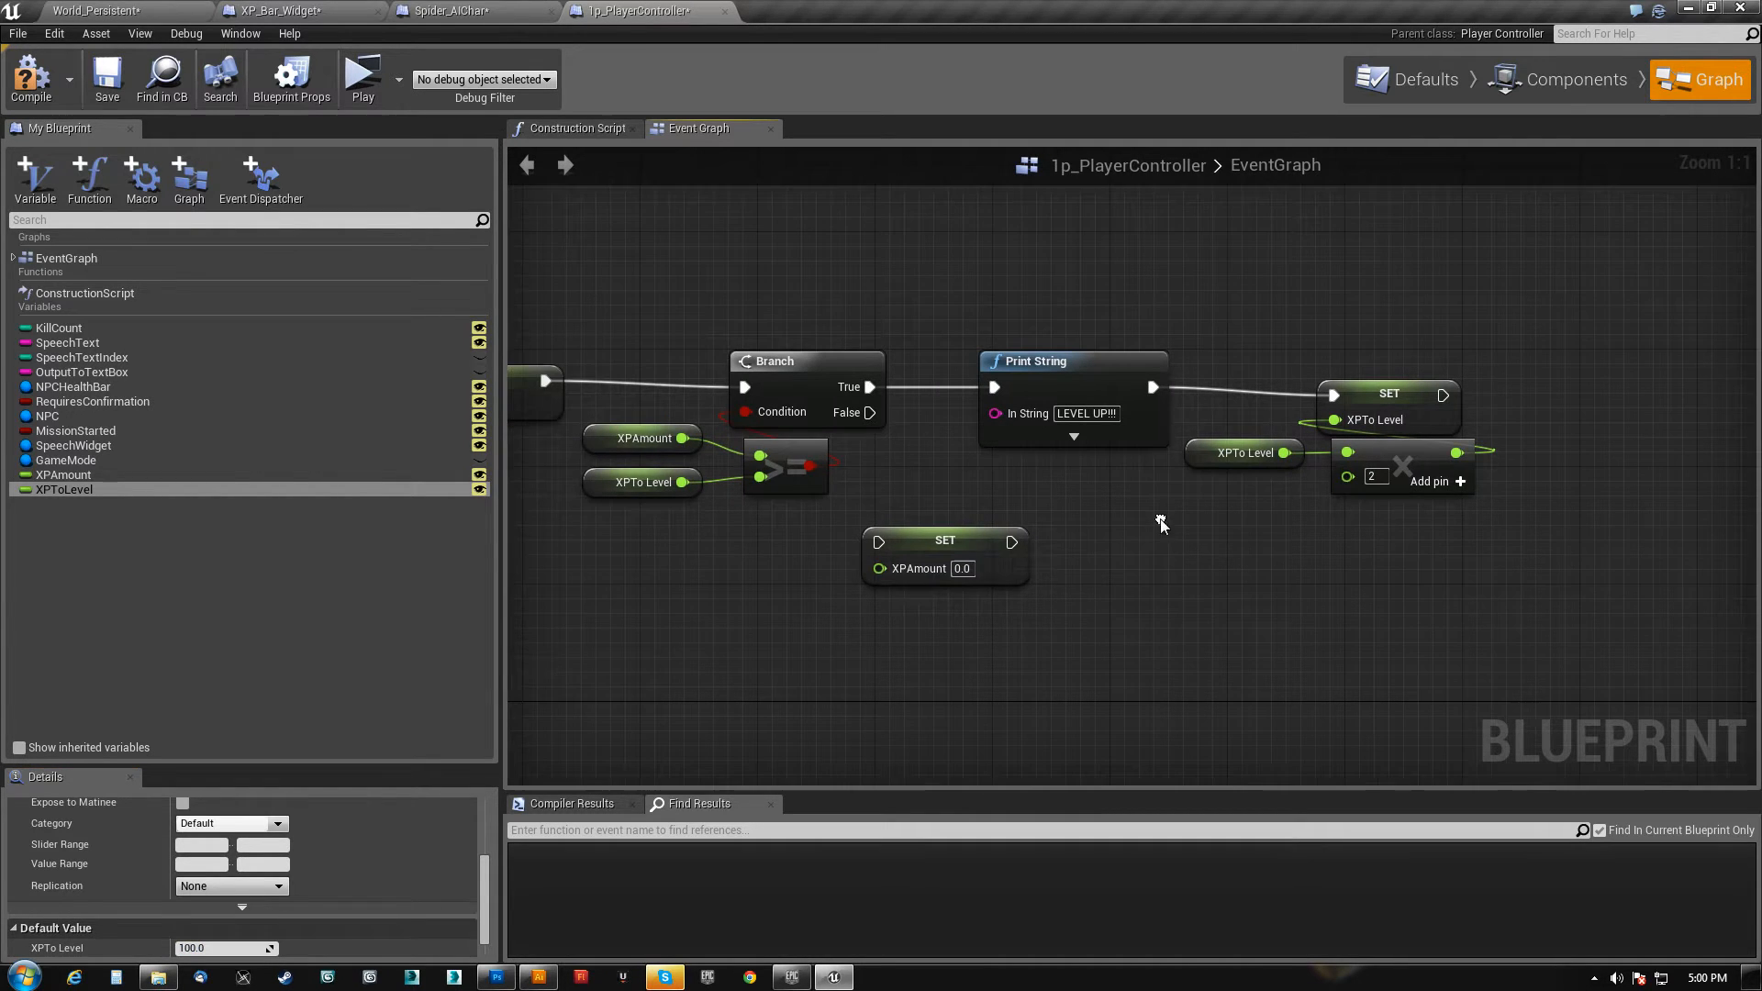
{"action": "right_click_drag", "start_coordinate": [829, 667], "coordinate": [968, 669]}
{"action": "left_click", "coordinate": [1095, 580]}
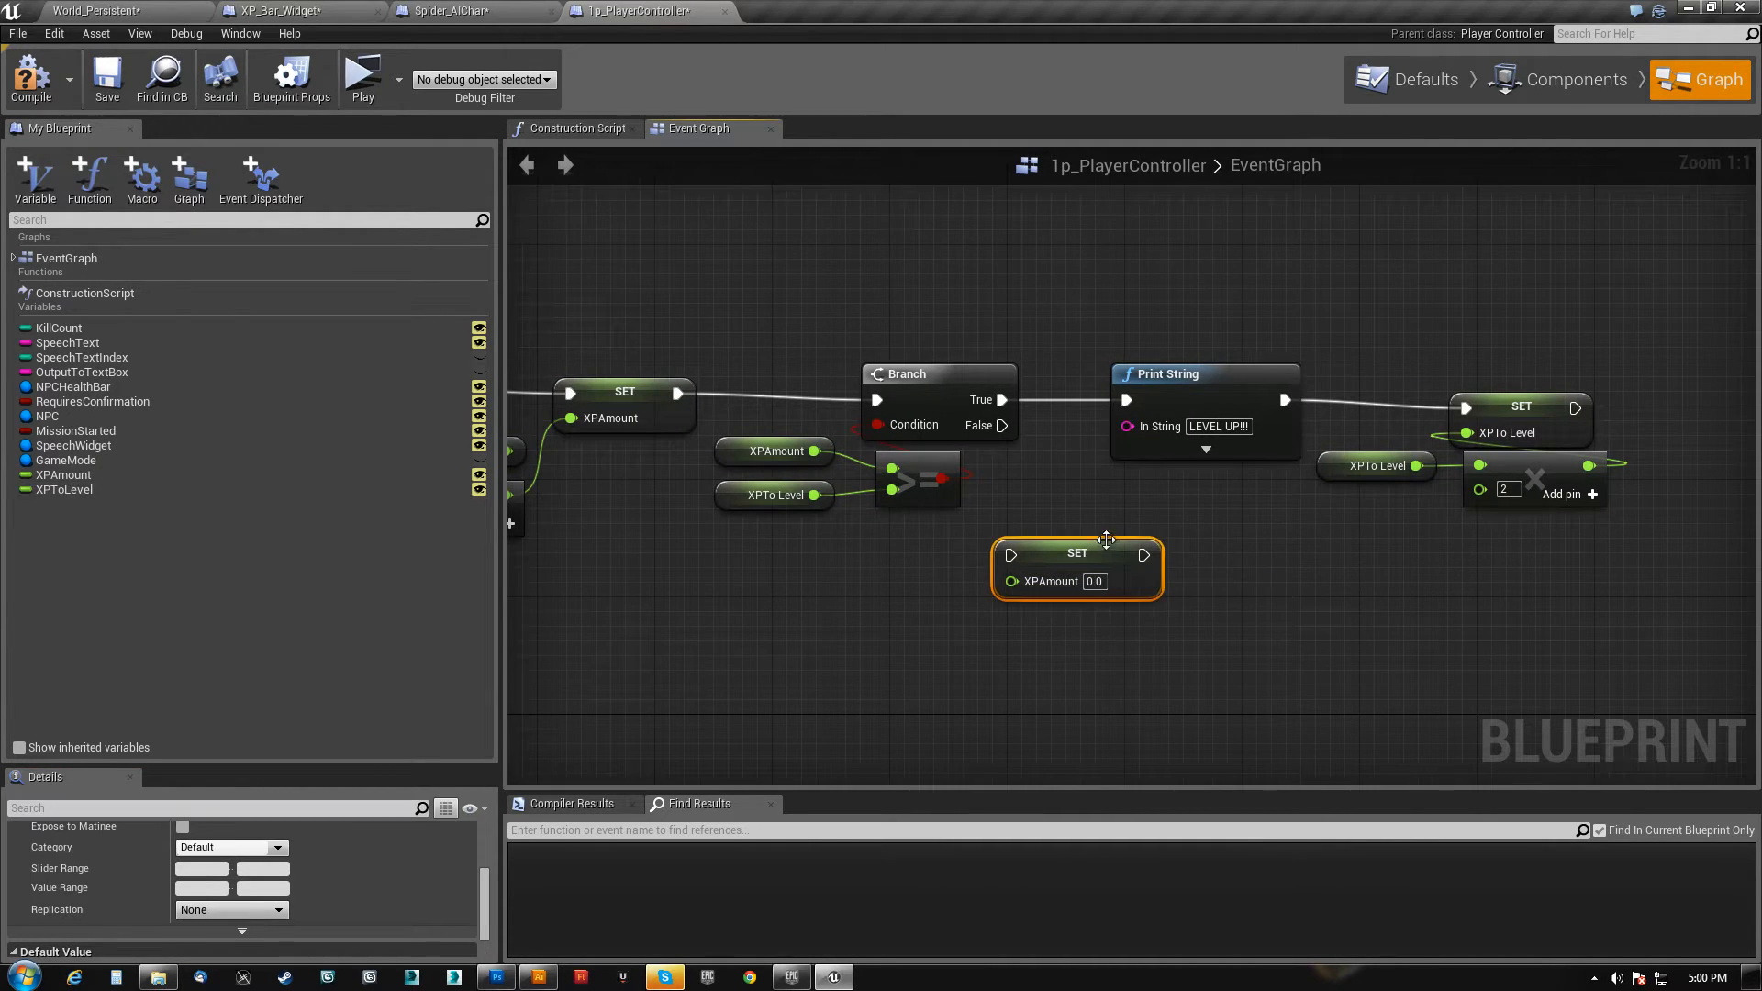
{"action": "left_click", "coordinate": [1081, 548]}
{"action": "left_click_drag", "start_coordinate": [1081, 549], "coordinate": [1374, 534]}
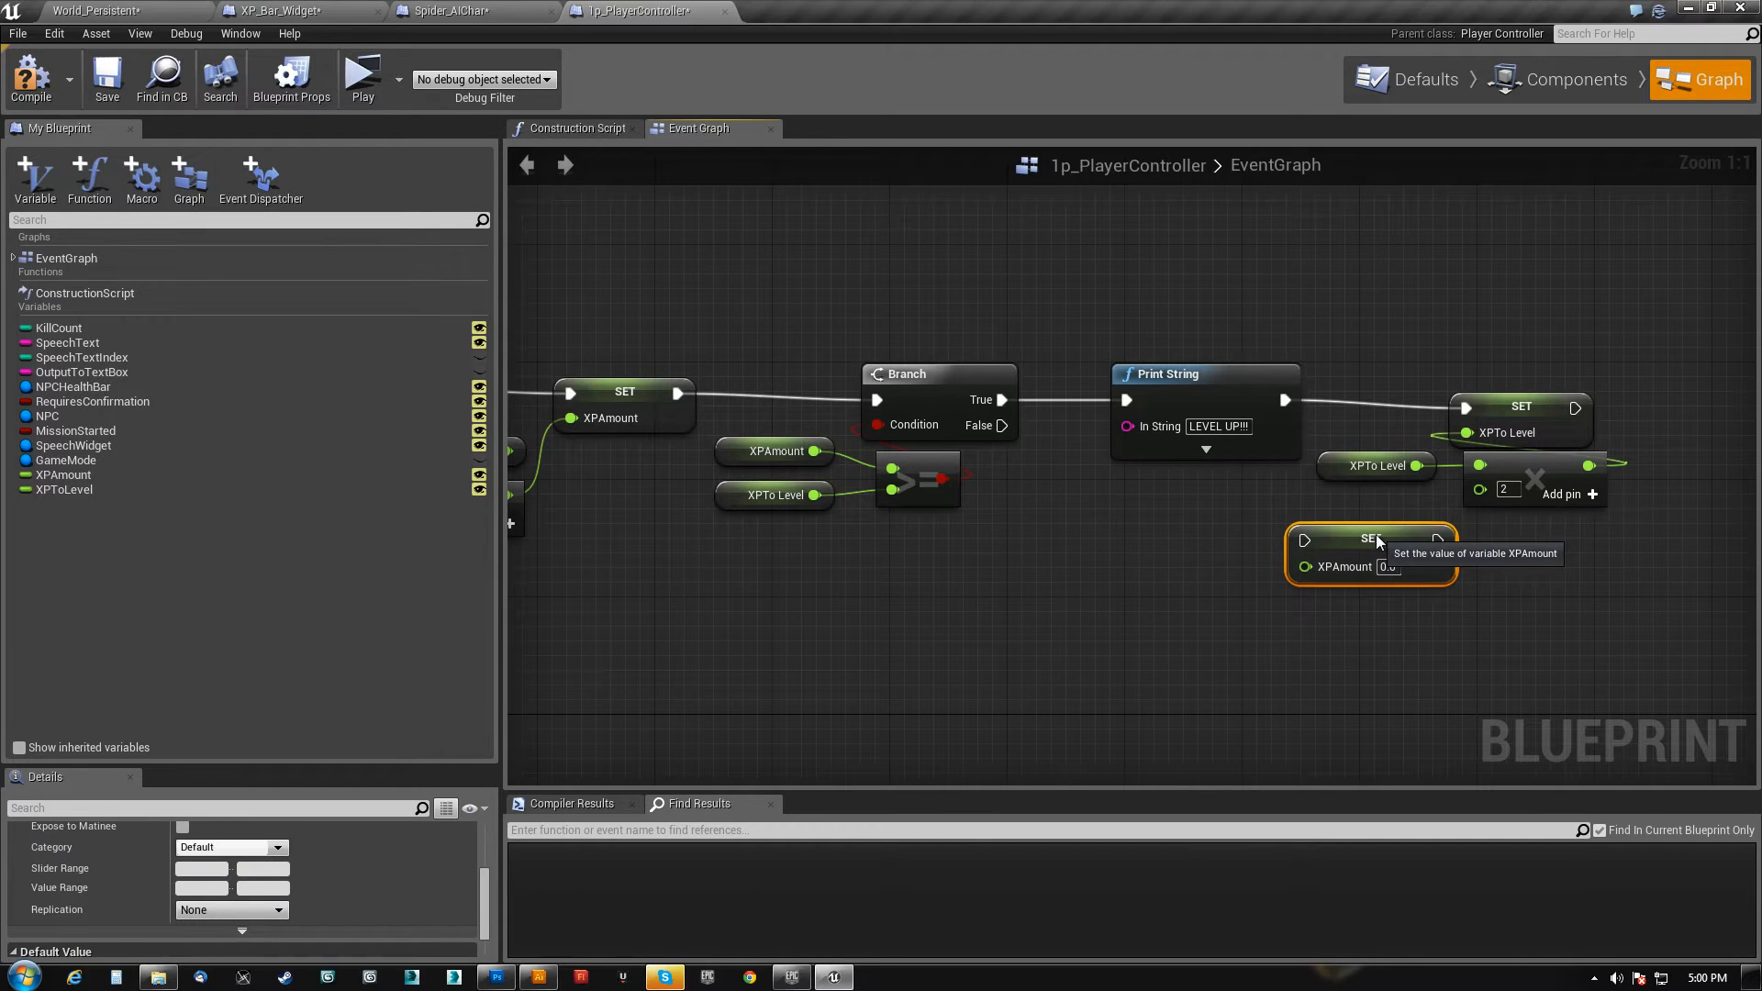
{"action": "left_click_drag", "start_coordinate": [1422, 334], "coordinate": [1624, 514]}
{"action": "right_click_drag", "start_coordinate": [1319, 569], "coordinate": [998, 589]}
{"action": "left_click_drag", "start_coordinate": [998, 589], "coordinate": [1072, 442]}
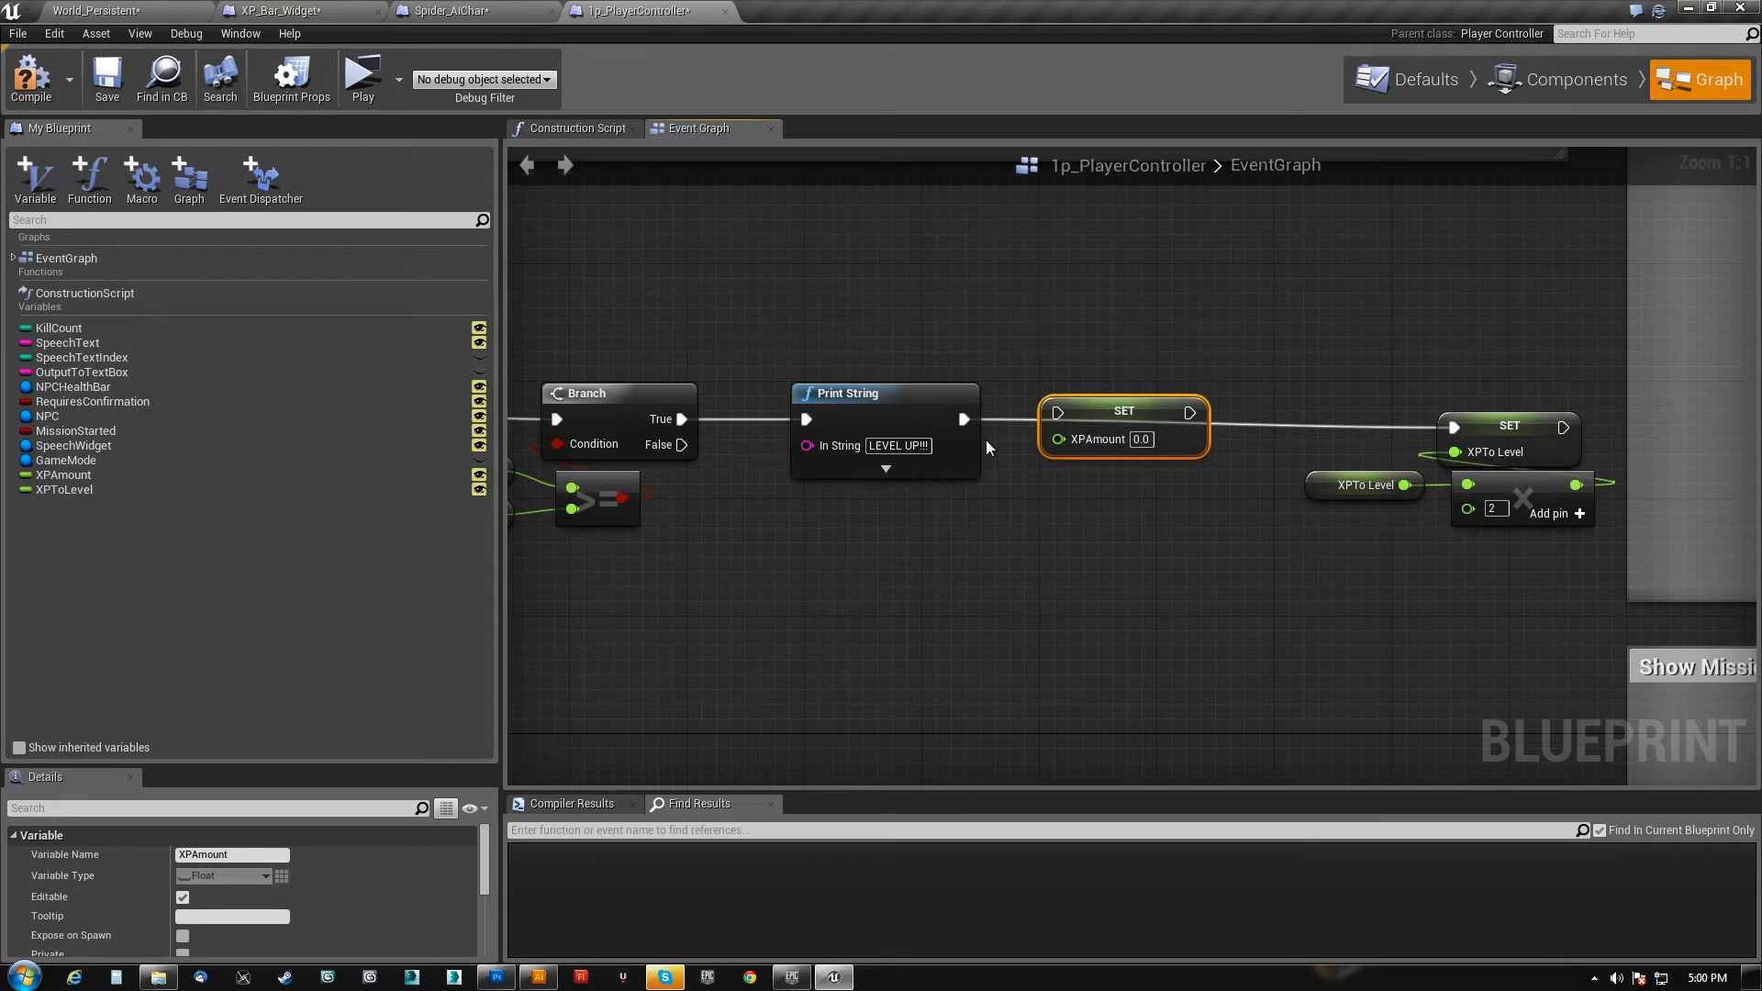
{"action": "left_click_drag", "start_coordinate": [964, 423], "coordinate": [1057, 413]}
{"action": "left_click_drag", "start_coordinate": [1189, 412], "coordinate": [1453, 426]}
- Pull the XPToLevel SET node and its multiply inputs close to the XPAmount SET node
{"action": "left_click_drag", "start_coordinate": [1396, 539], "coordinate": [1303, 438]}
{"action": "left_click", "coordinate": [1180, 523]}
{"action": "left_click_drag", "start_coordinate": [1180, 523], "coordinate": [1272, 498]}
- Create an Integer variable named Level in the player controller and compile the blueprint
{"action": "left_click", "coordinate": [35, 178]}
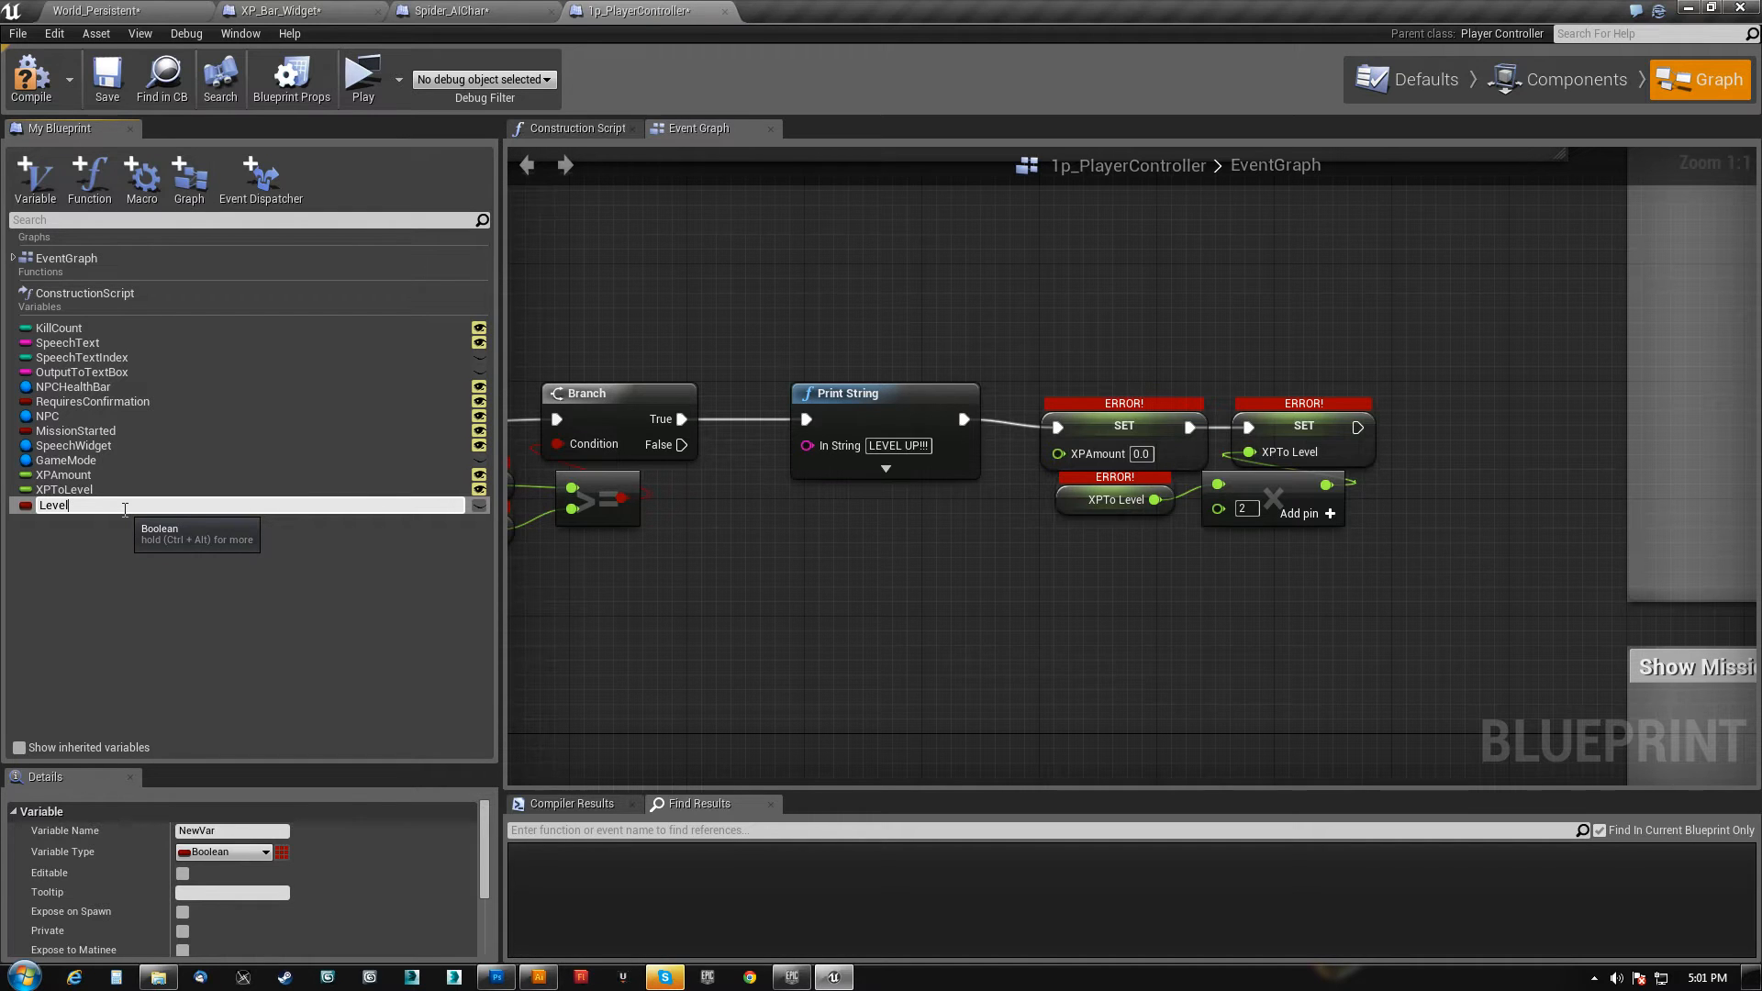
{"action": "key", "text": "Return"}
{"action": "left_click", "coordinate": [225, 852]}
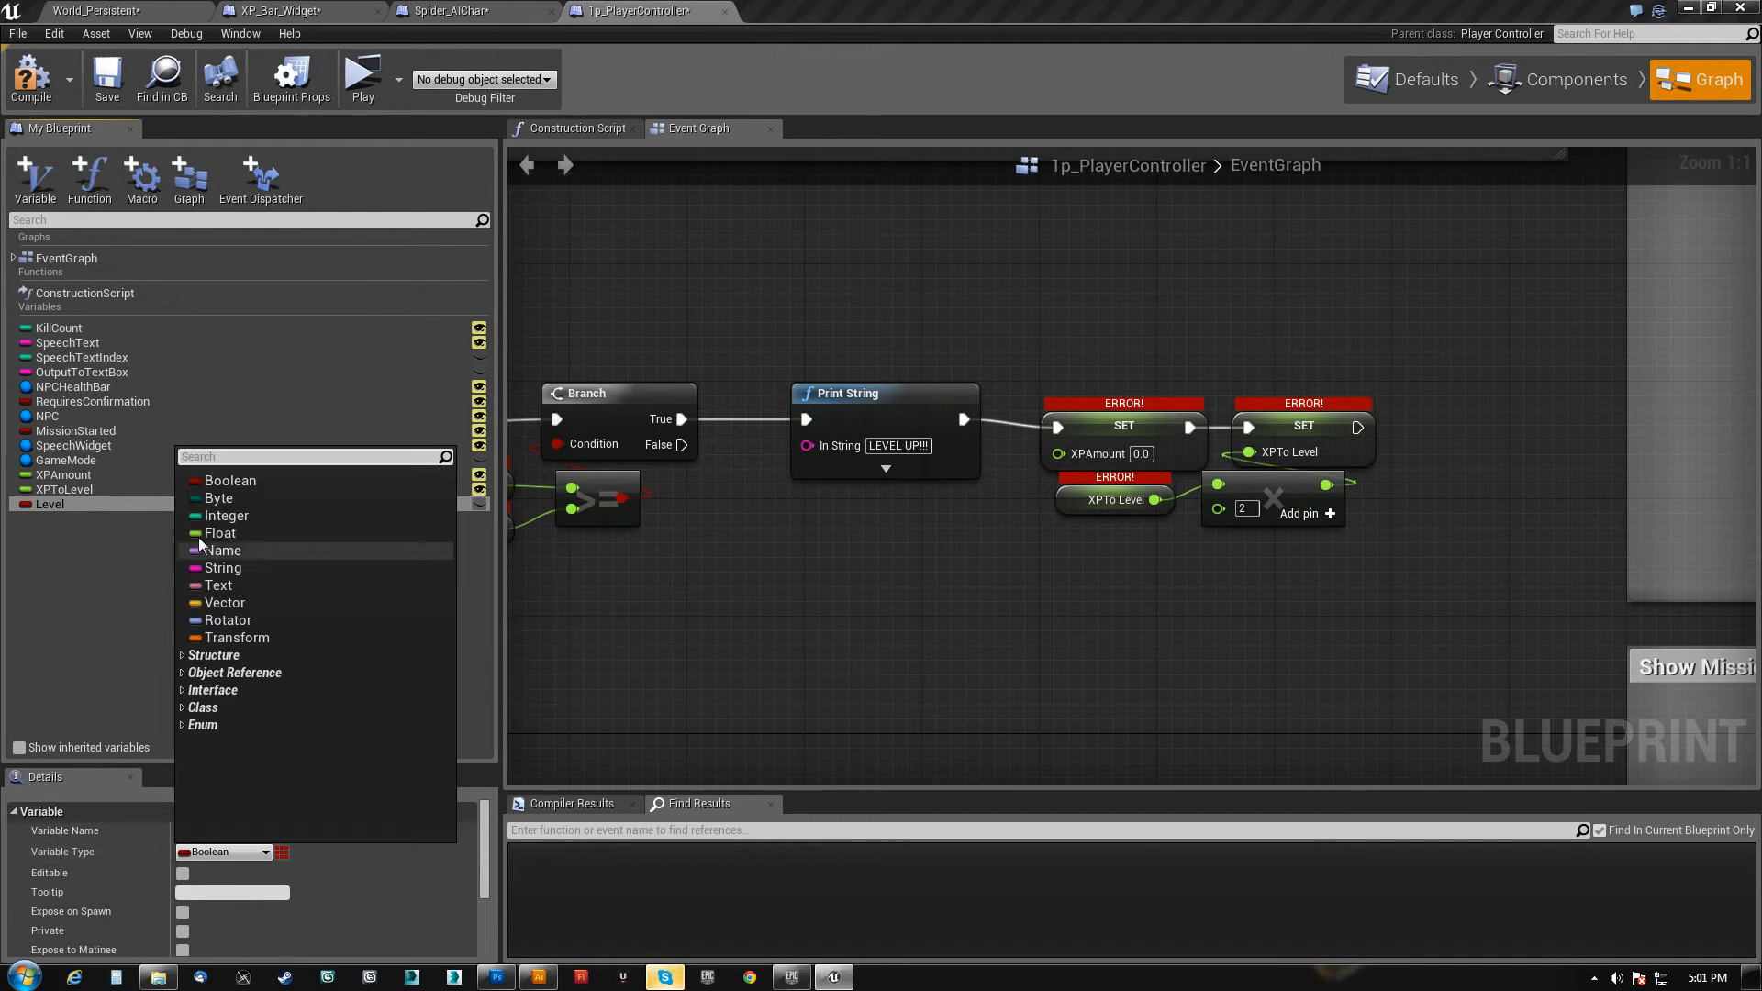
{"action": "left_click", "coordinate": [224, 515]}
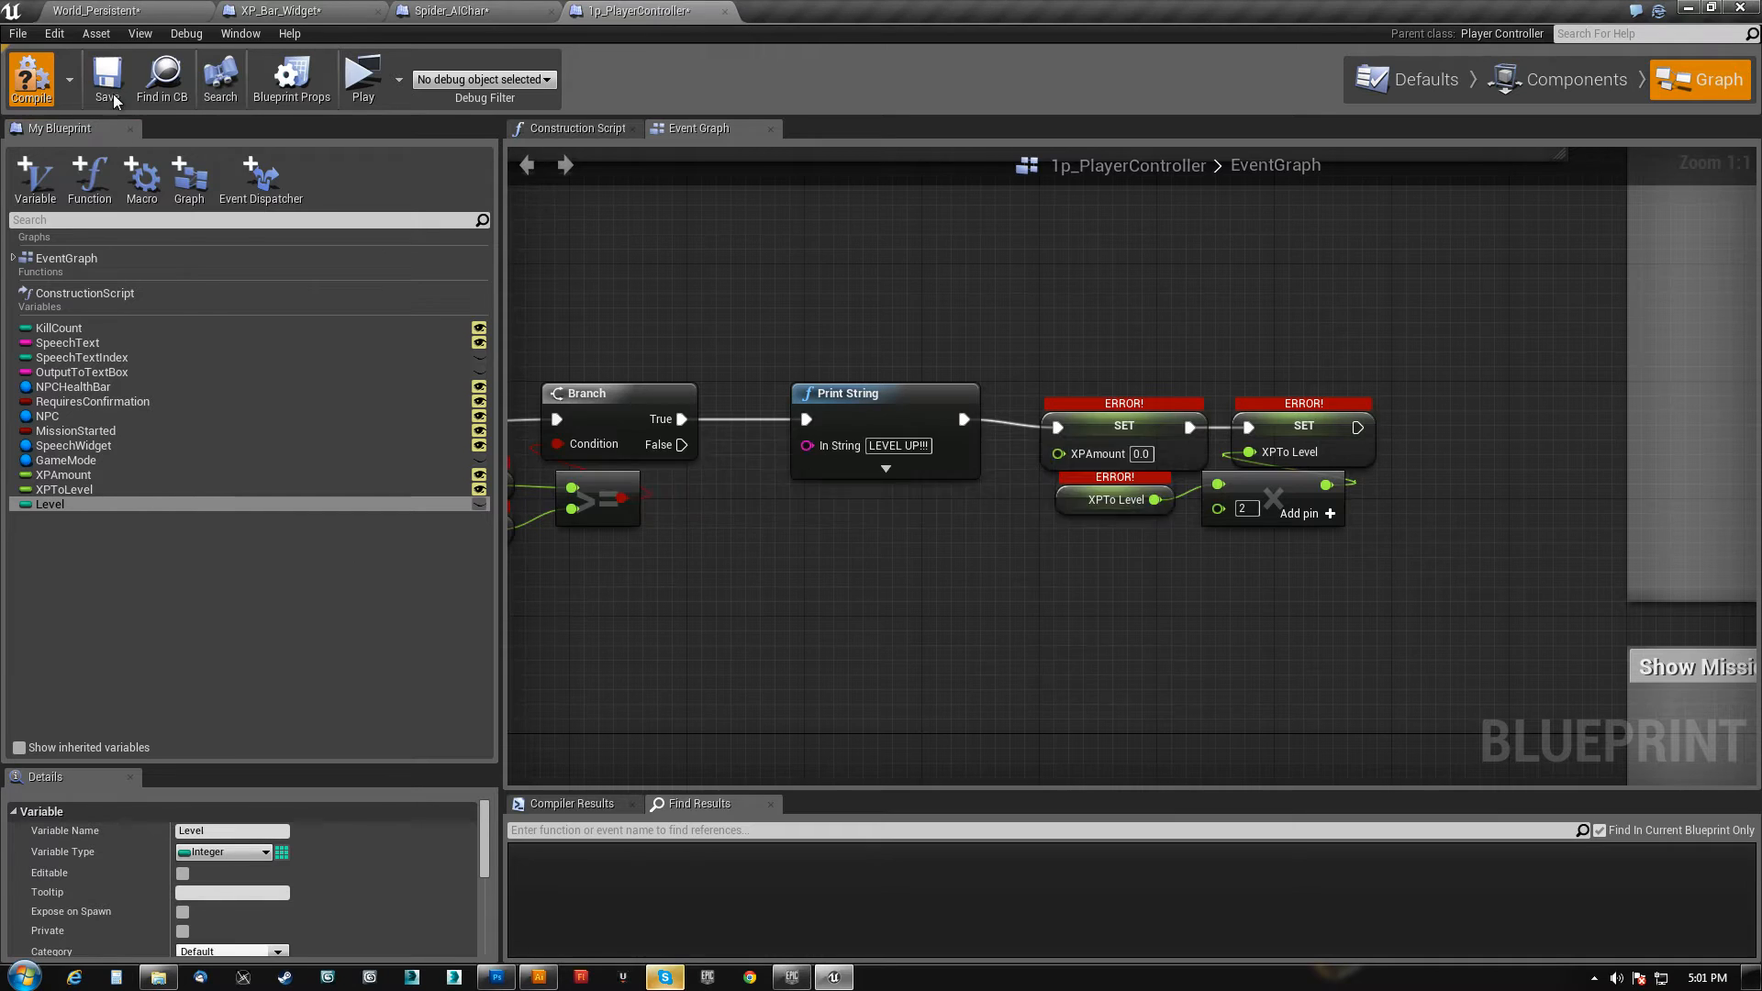
{"action": "key", "text": "F7"}
- Shift Print String and the nodes following it away from the Branch to open a gap
{"action": "scroll", "coordinate": [1290, 577], "scroll_direction": "down", "scroll_amount": 2}
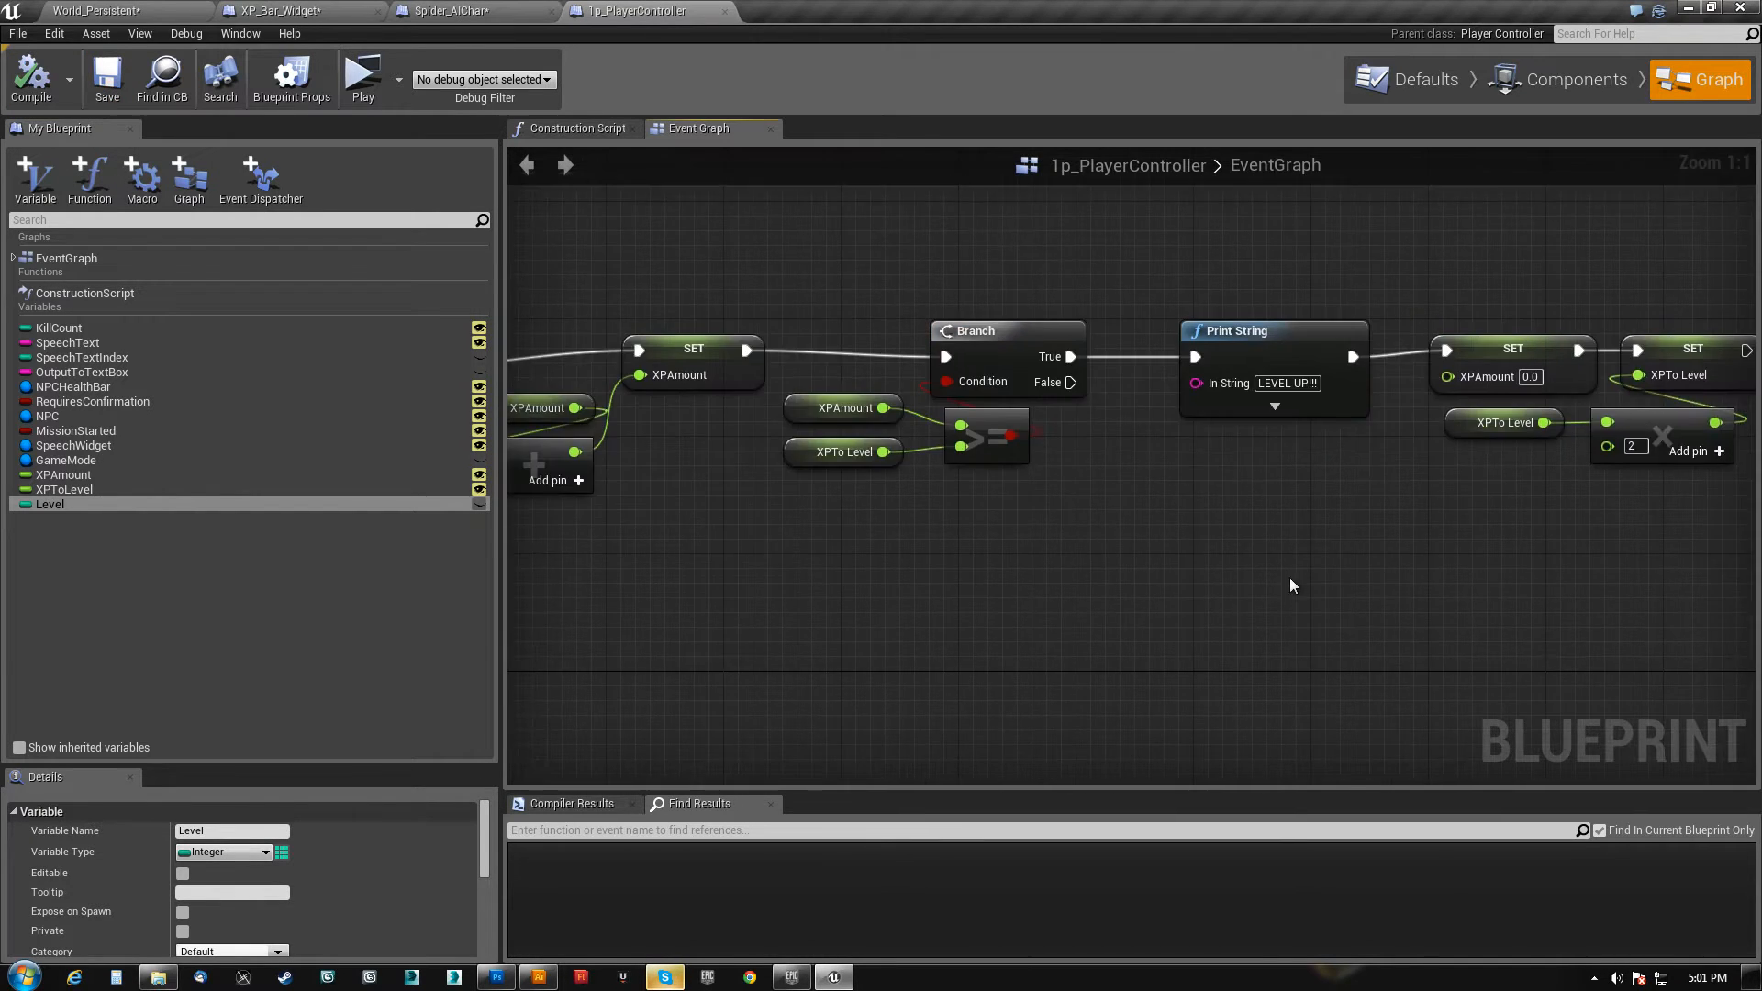
{"action": "left_click_drag", "start_coordinate": [1228, 354], "coordinate": [1535, 466]}
{"action": "left_click_drag", "start_coordinate": [1268, 404], "coordinate": [1345, 405]}
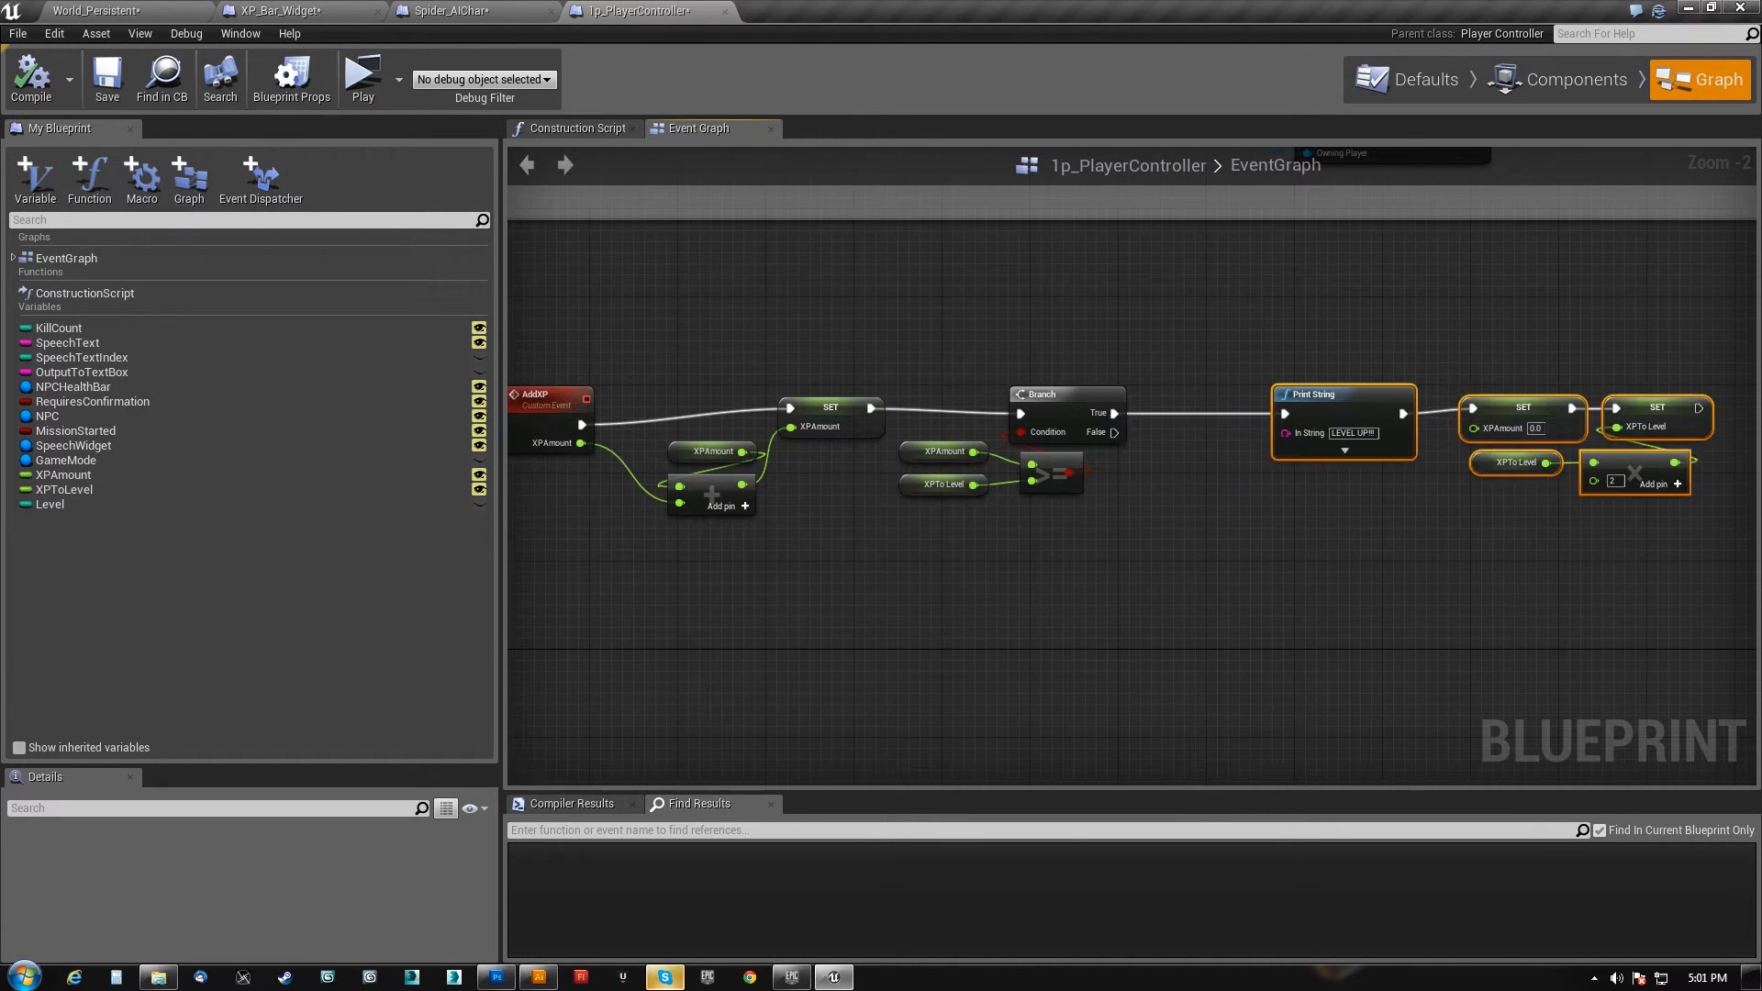
- Place a Level getter below the Branch and add 1 to it with an Integer + Integer node
{"action": "right_click_drag", "start_coordinate": [1109, 554], "coordinate": [904, 564]}
{"action": "left_click_drag", "start_coordinate": [39, 502], "coordinate": [1004, 543]}
{"action": "type", "text": "+"}
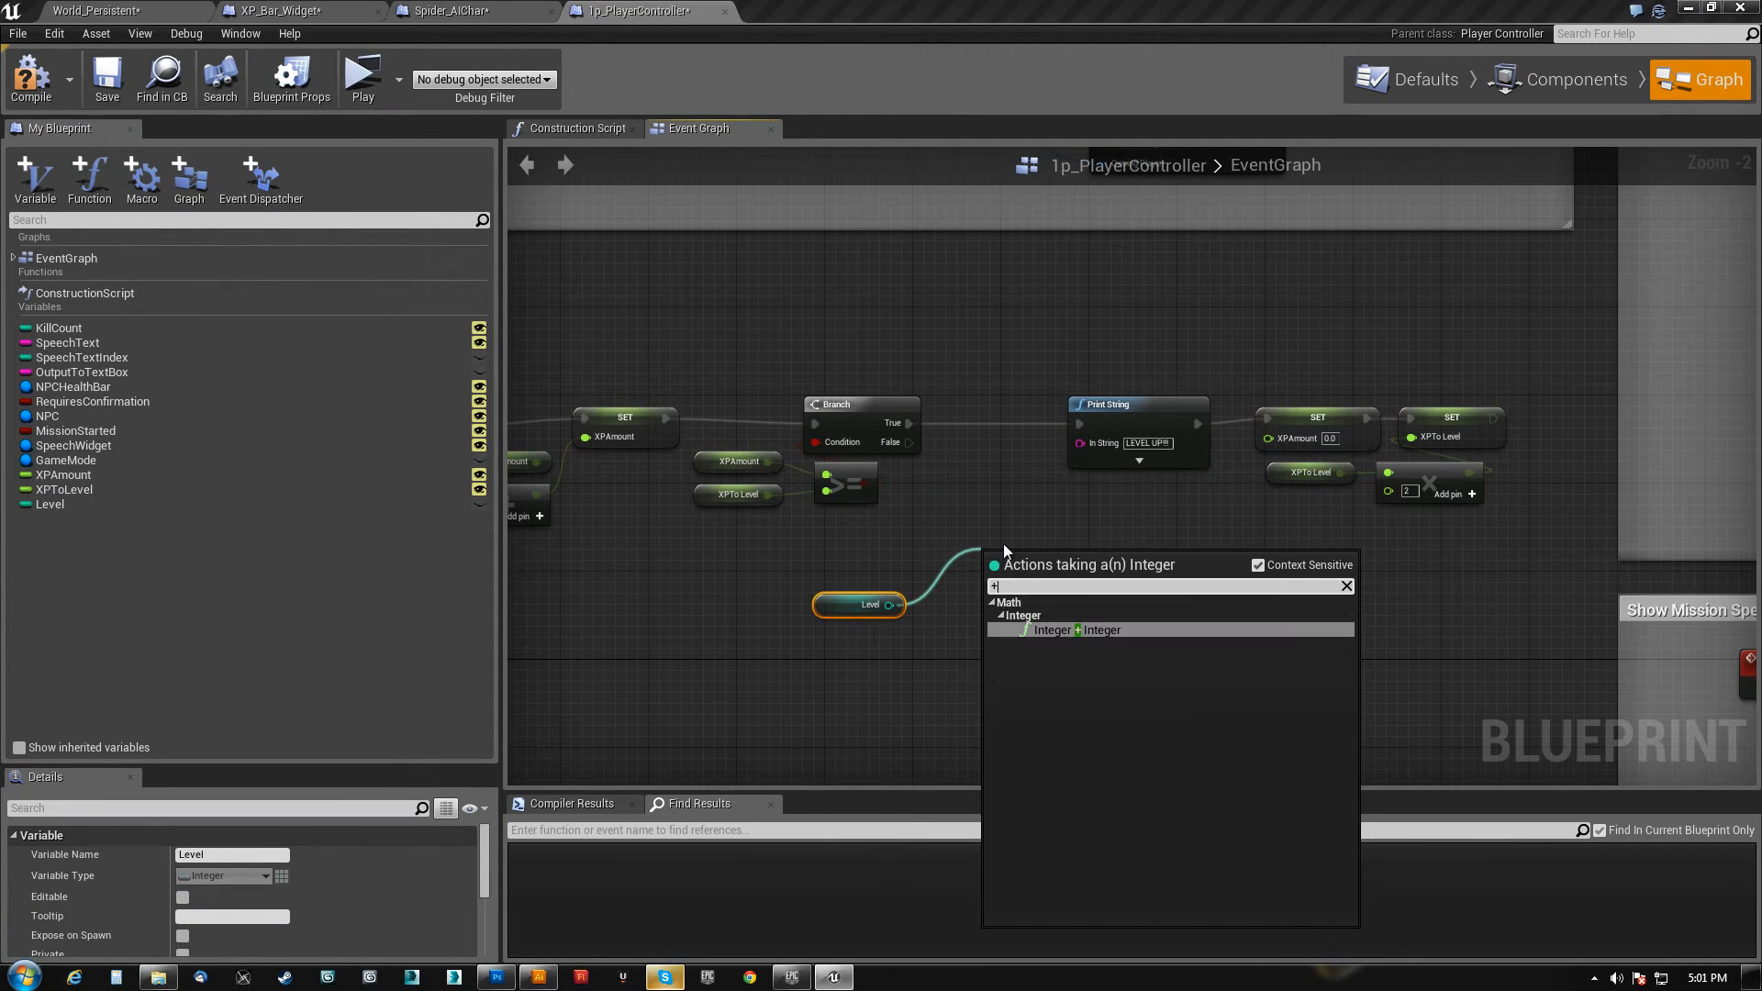
{"action": "left_click", "coordinate": [1074, 627]}
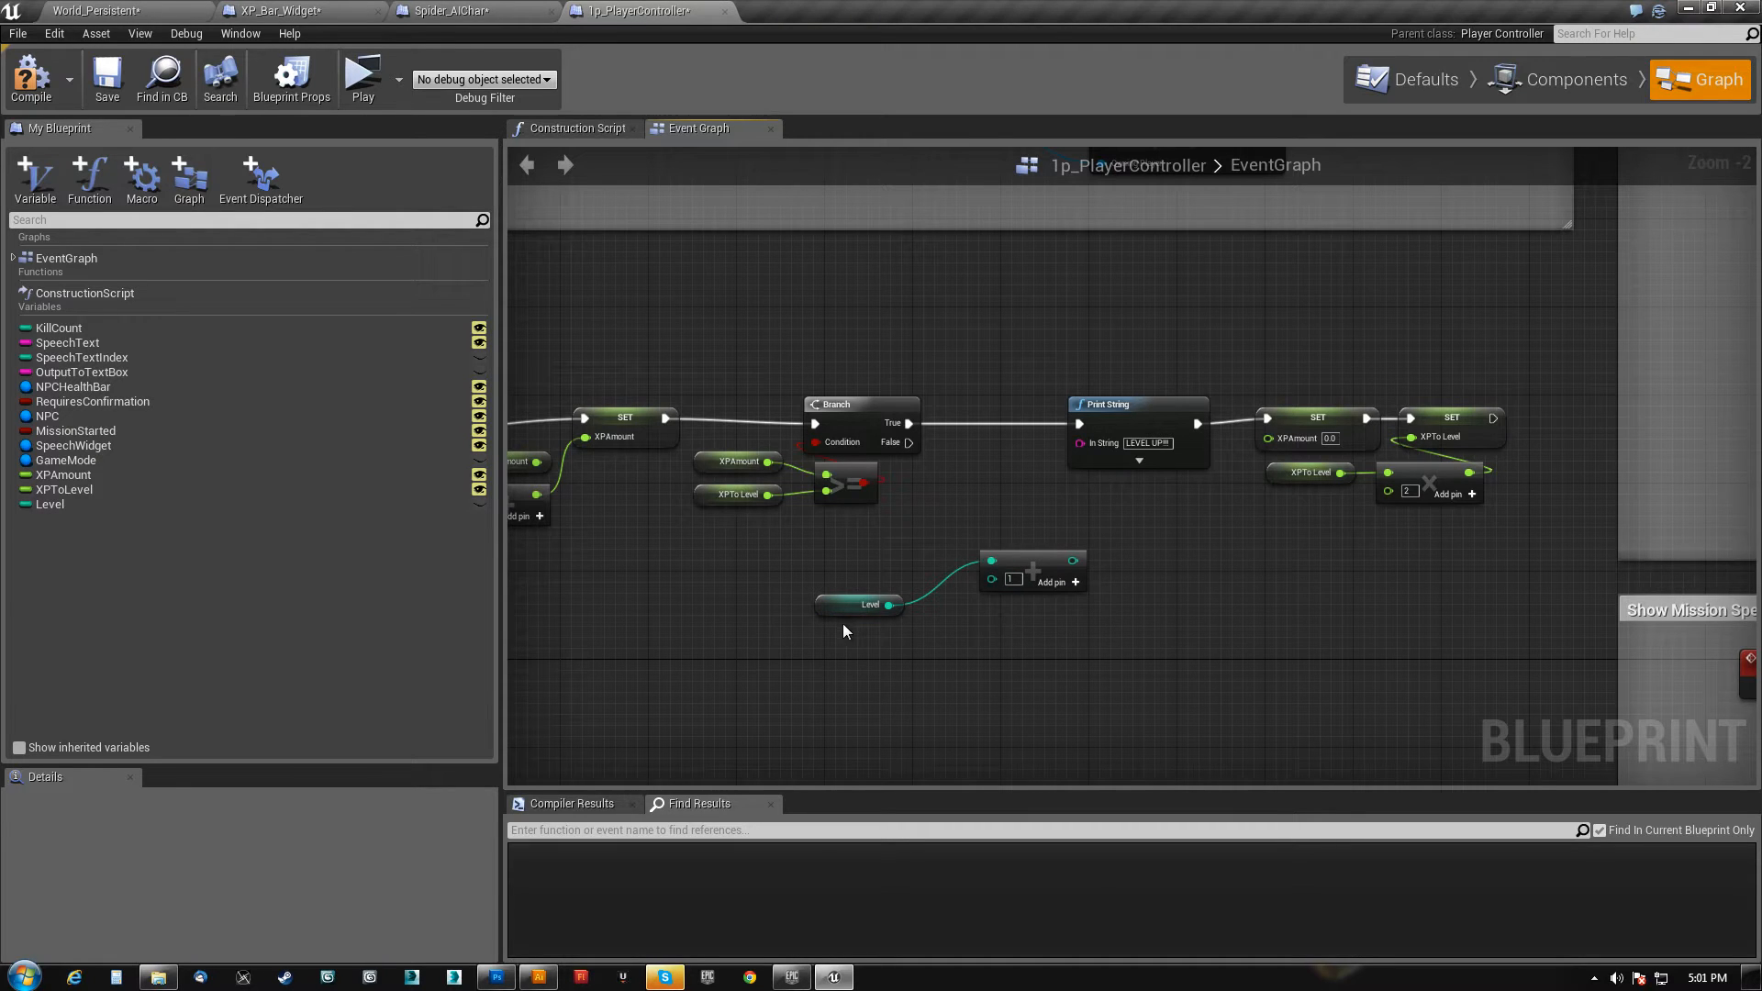
{"action": "left_click_drag", "start_coordinate": [853, 605], "coordinate": [919, 562]}
- Add a Level SET node fed by the addition and insert it between the Branch's True output and Print String
{"action": "left_click_drag", "start_coordinate": [50, 505], "coordinate": [1160, 534]}
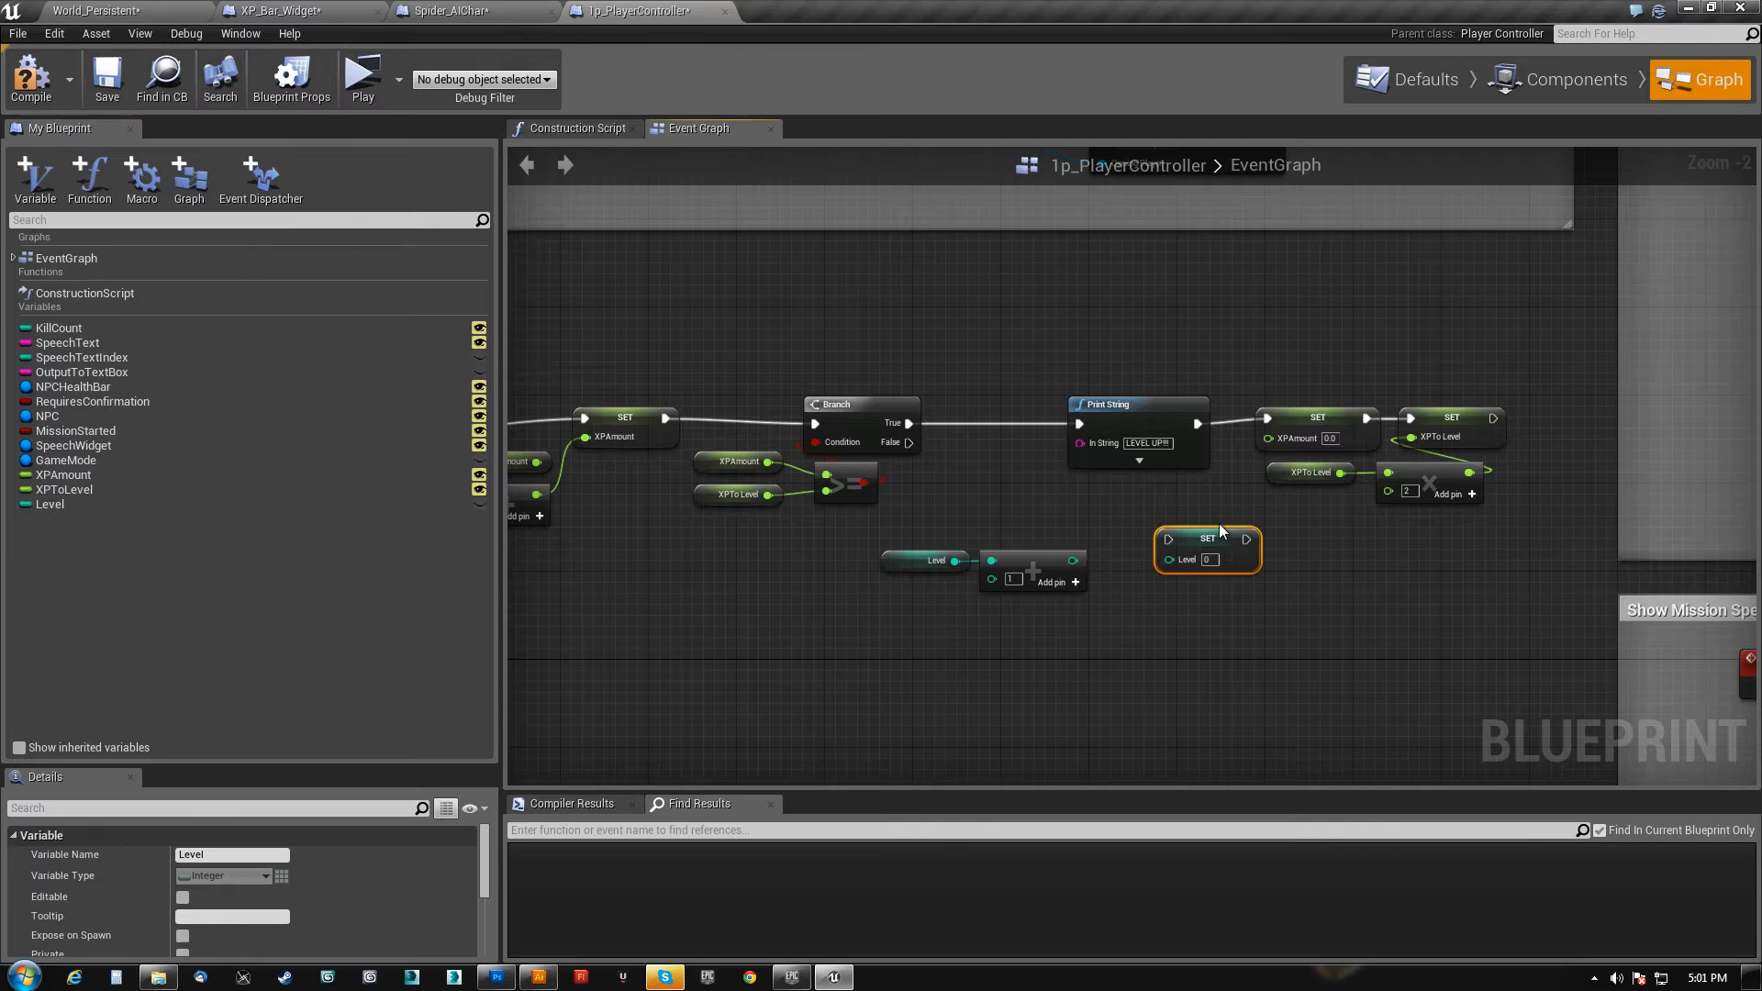
{"action": "key", "text": "Delete"}
{"action": "left_click_drag", "start_coordinate": [50, 506], "coordinate": [1073, 568]}
{"action": "left_click_drag", "start_coordinate": [1219, 585], "coordinate": [1152, 417]}
{"action": "left_click_drag", "start_coordinate": [1288, 543], "coordinate": [1451, 392]}
{"action": "left_click_drag", "start_coordinate": [1321, 419], "coordinate": [1330, 421]}
- Check the Level variable's properties, and compile and save the player controller blueprint
{"action": "left_click", "coordinate": [33, 504]}
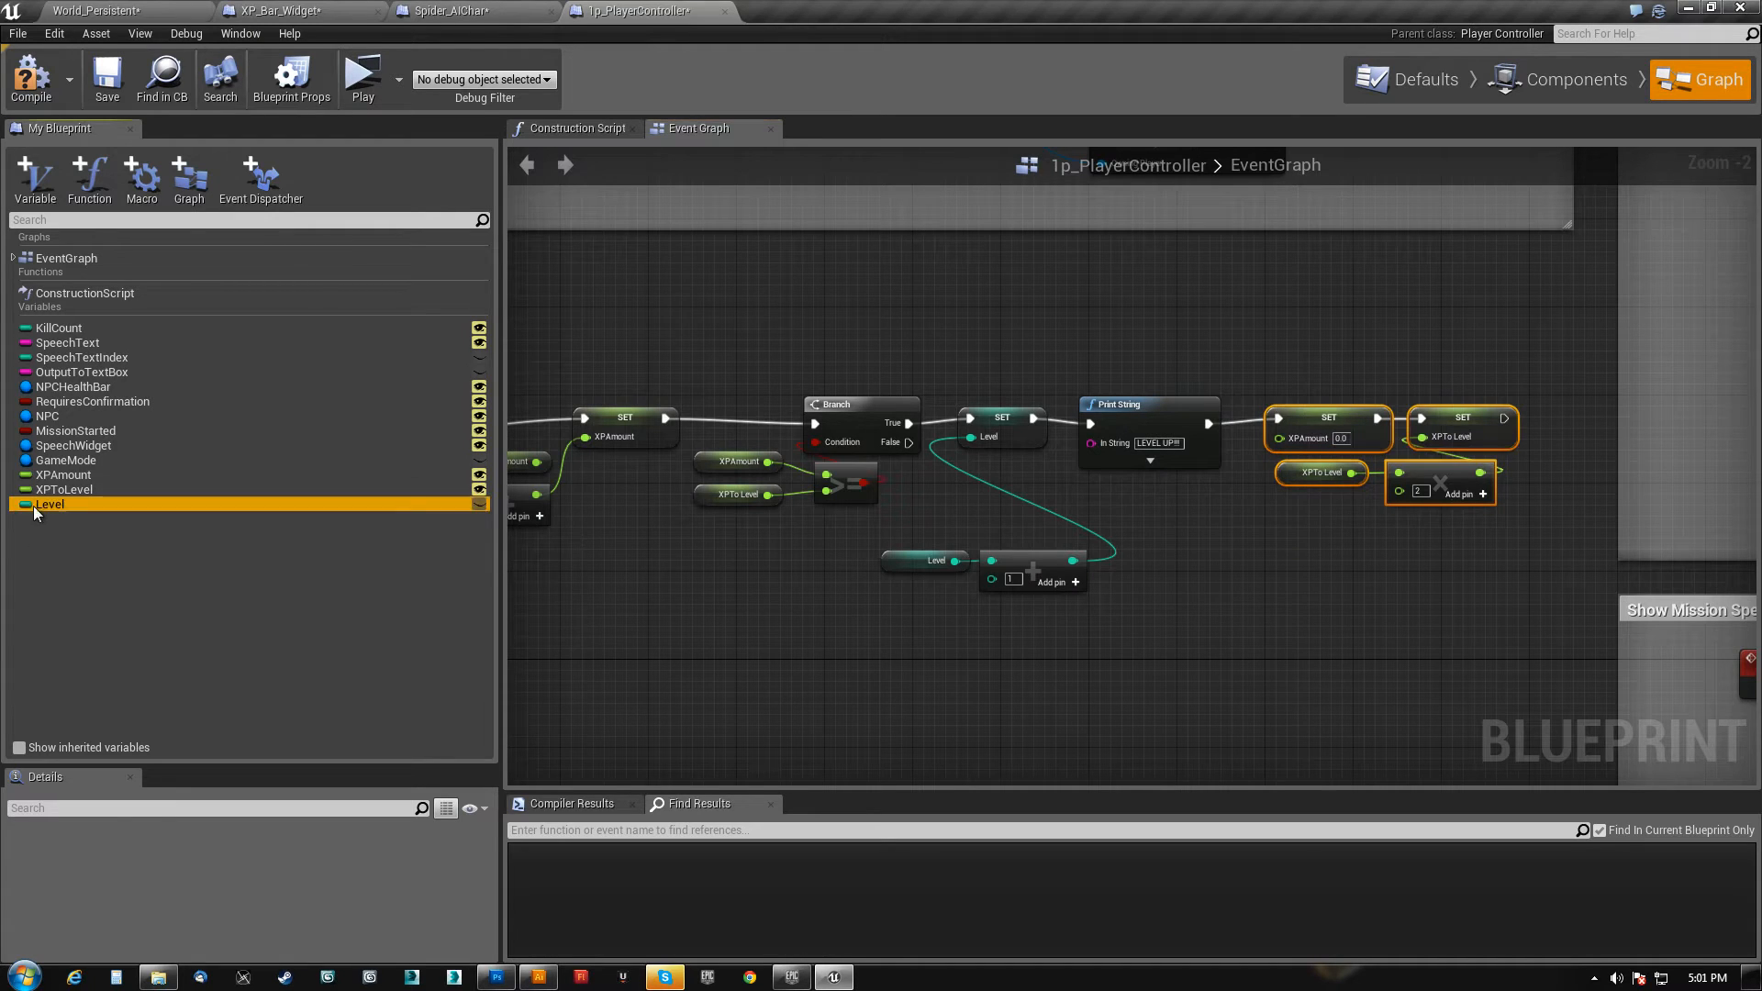
{"action": "scroll", "coordinate": [258, 908], "scroll_direction": "down", "scroll_amount": 3}
{"action": "scroll", "coordinate": [259, 908], "scroll_direction": "down", "scroll_amount": 3}
{"action": "right_click_drag", "start_coordinate": [741, 625], "coordinate": [940, 684]}
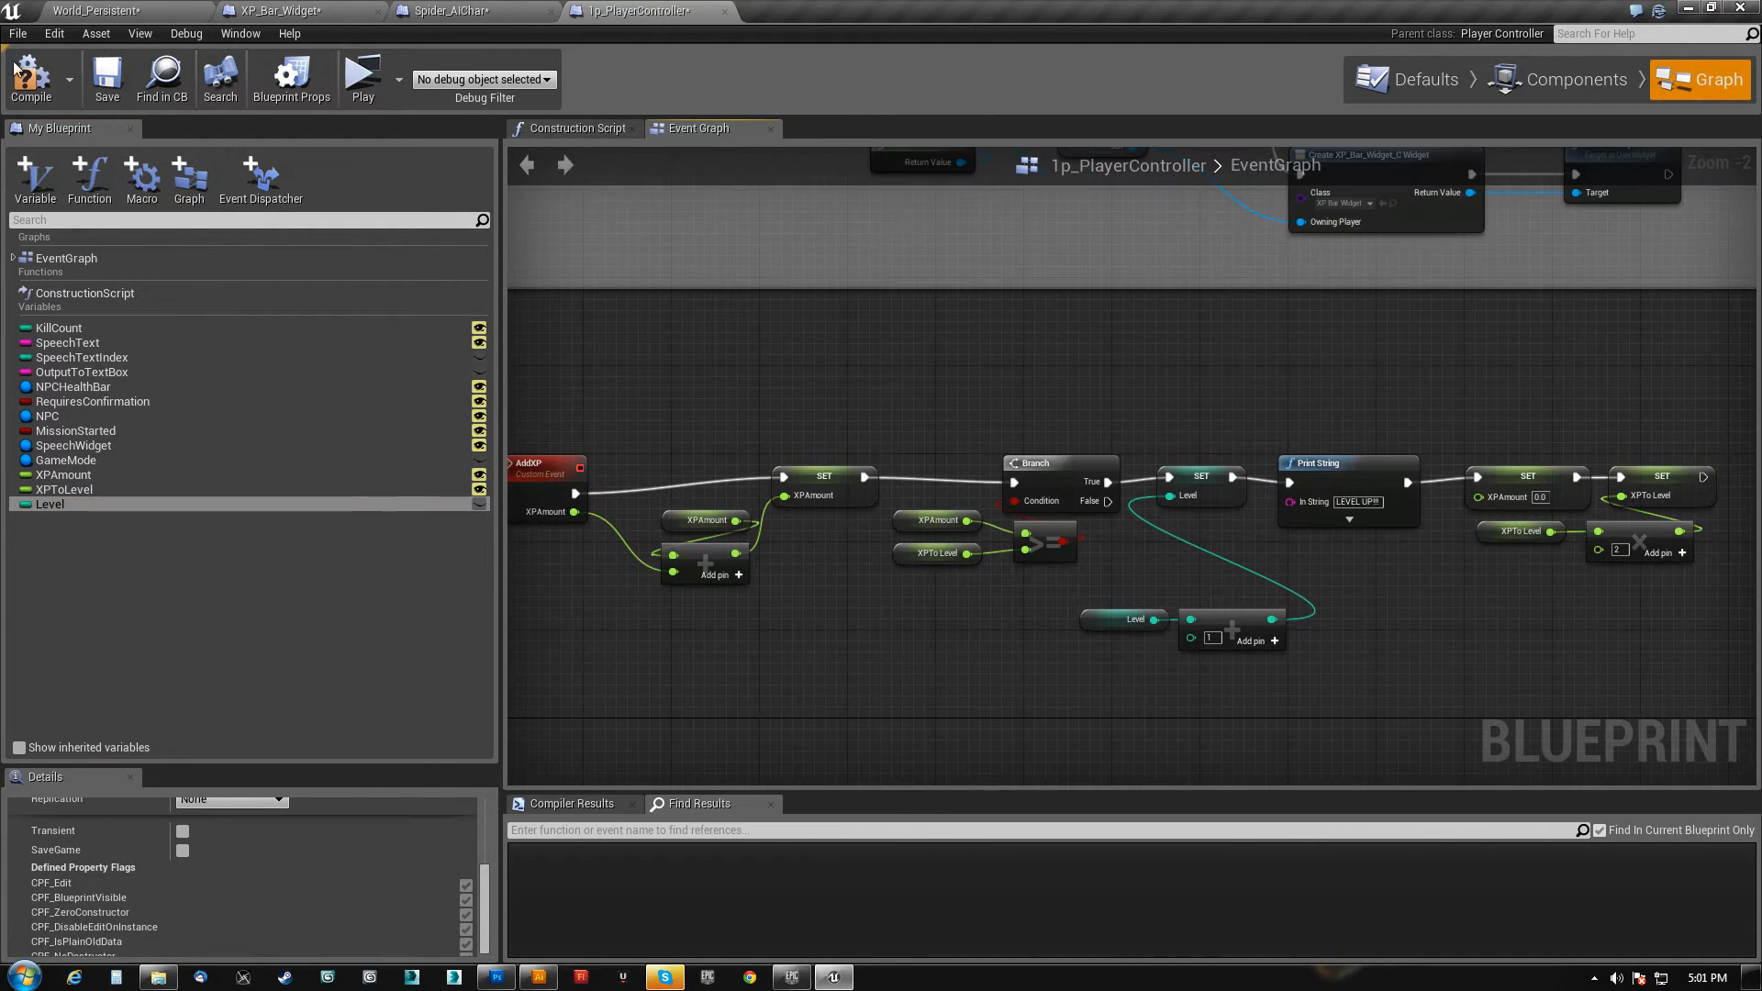
{"action": "left_click", "coordinate": [110, 85]}
- Align the AddXP event and the first XPAmount SET node with the execution line to the Branch
{"action": "right_click_drag", "start_coordinate": [982, 445], "coordinate": [1278, 346]}
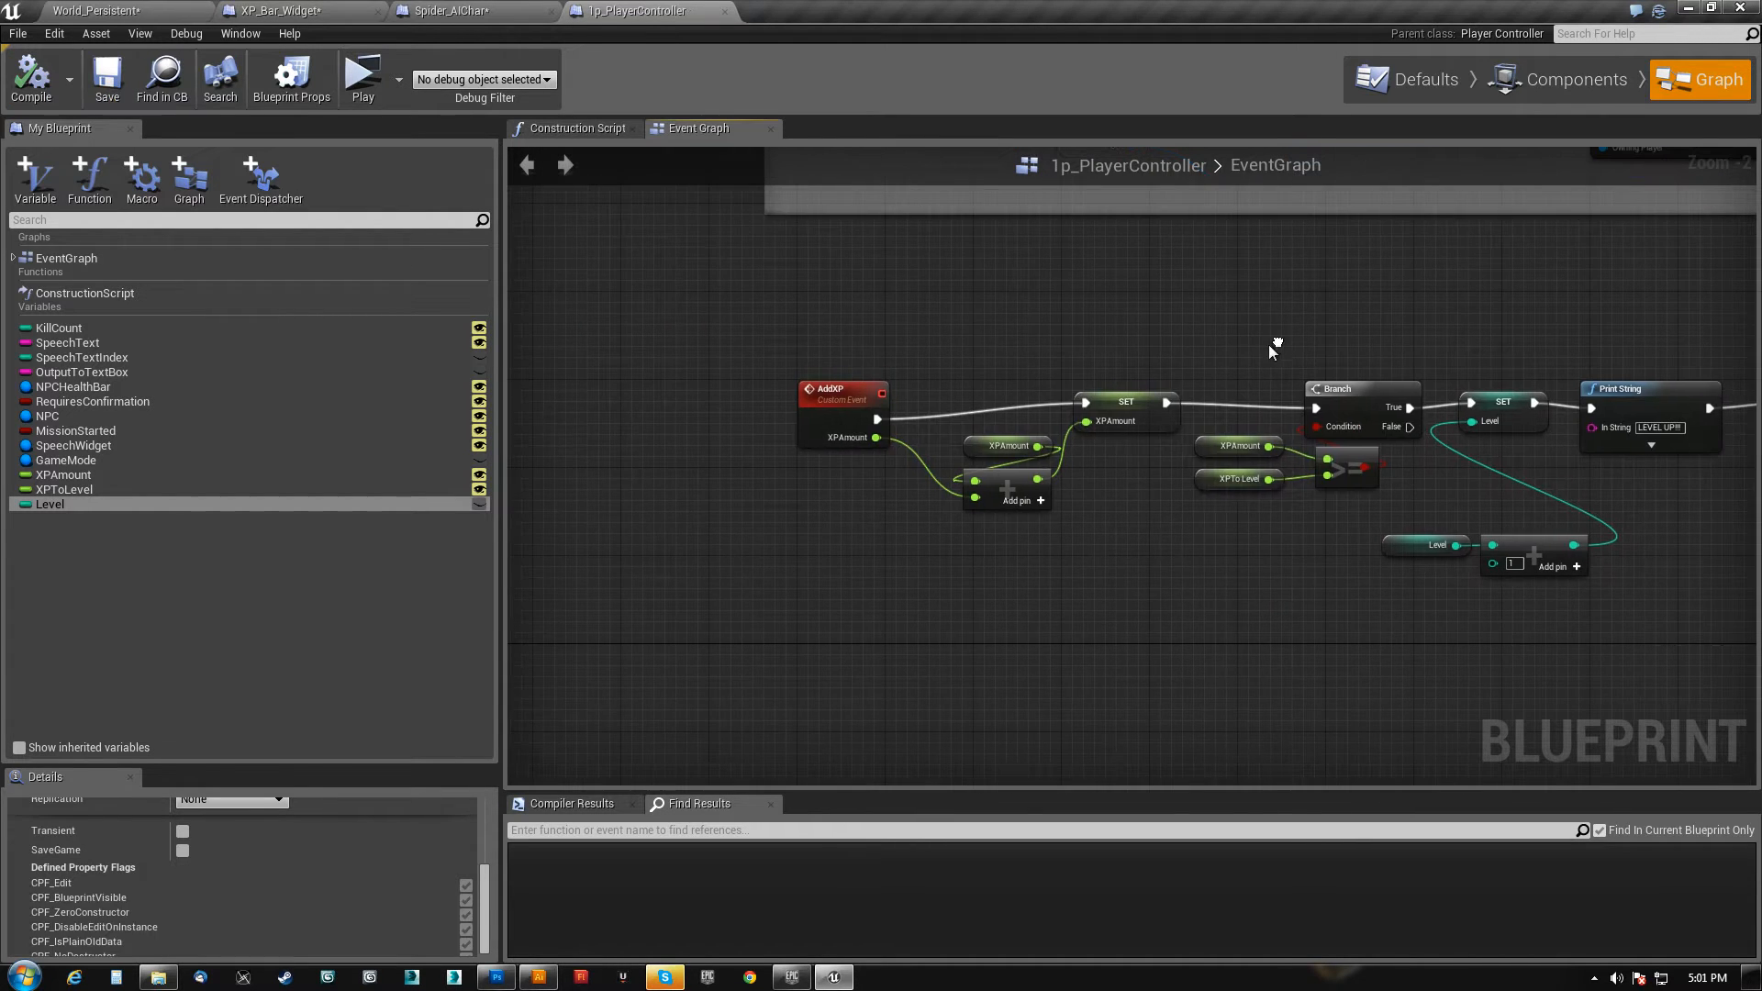
{"action": "left_click", "coordinate": [838, 406]}
{"action": "mouse_move", "coordinate": [838, 407]}
{"action": "left_mouse_down"}
{"action": "mouse_move", "coordinate": [890, 402]}
{"action": "mouse_move", "coordinate": [863, 394]}
{"action": "left_mouse_up"}
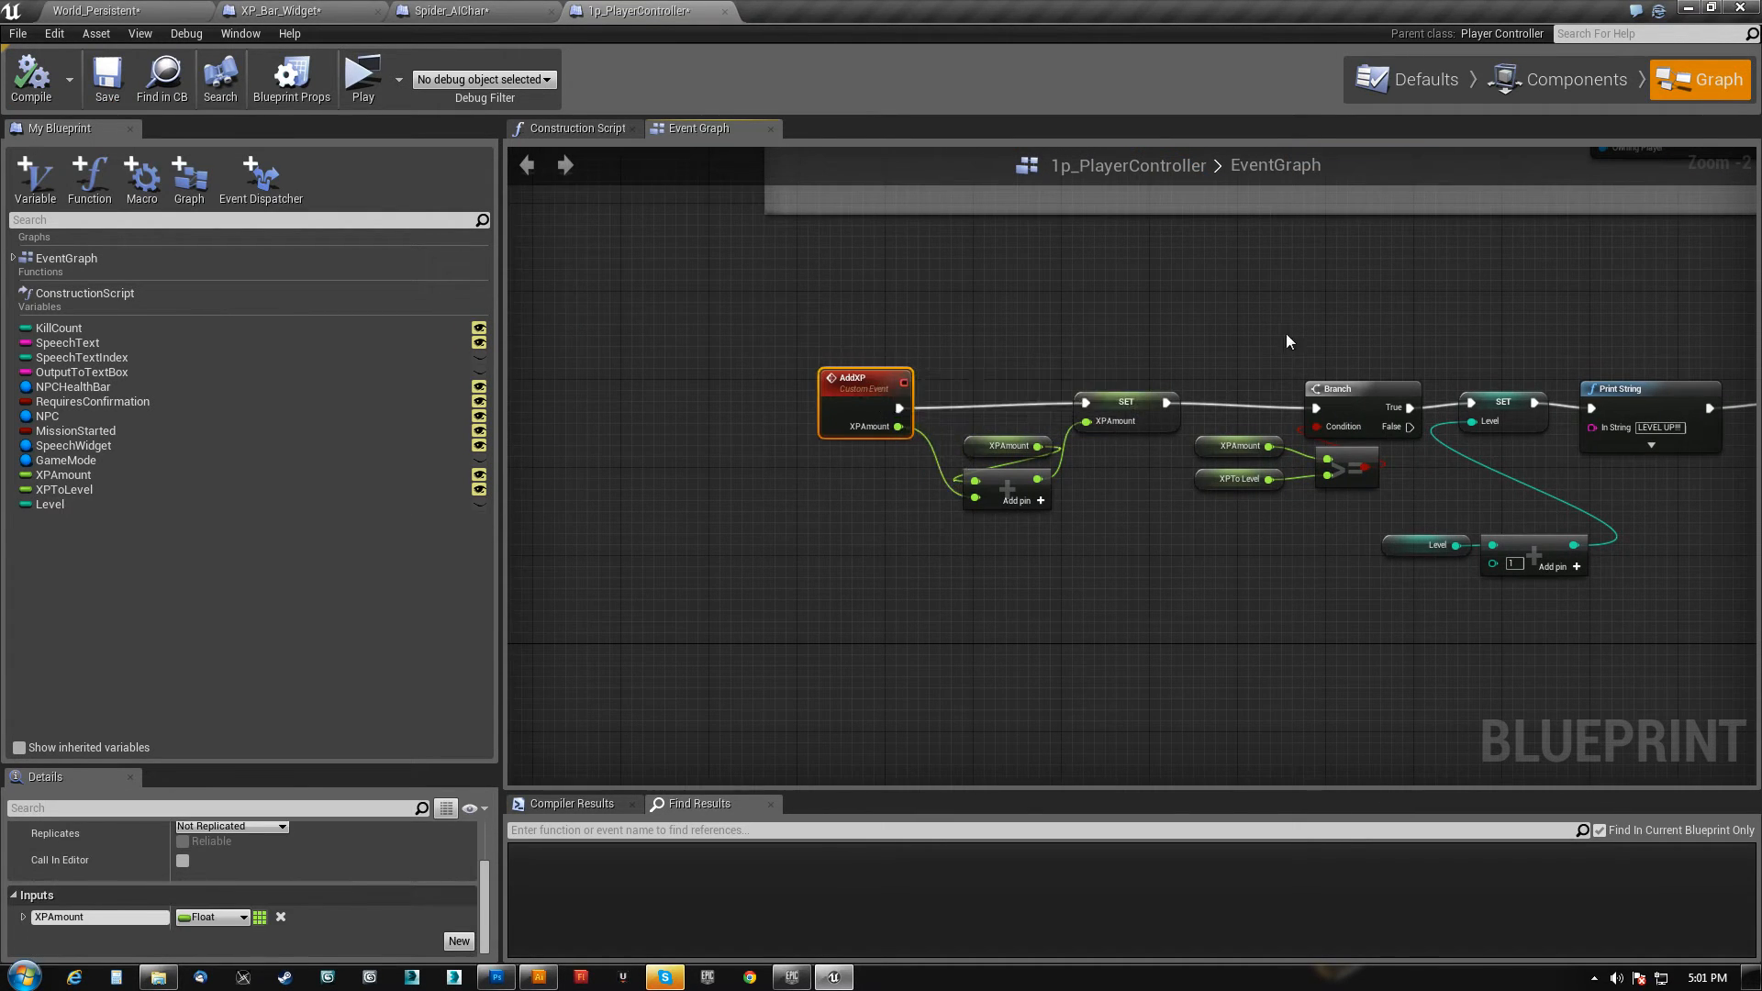
{"action": "right_click_drag", "start_coordinate": [1179, 393], "coordinate": [778, 367]}
{"action": "left_click_drag", "start_coordinate": [726, 374], "coordinate": [737, 378]}
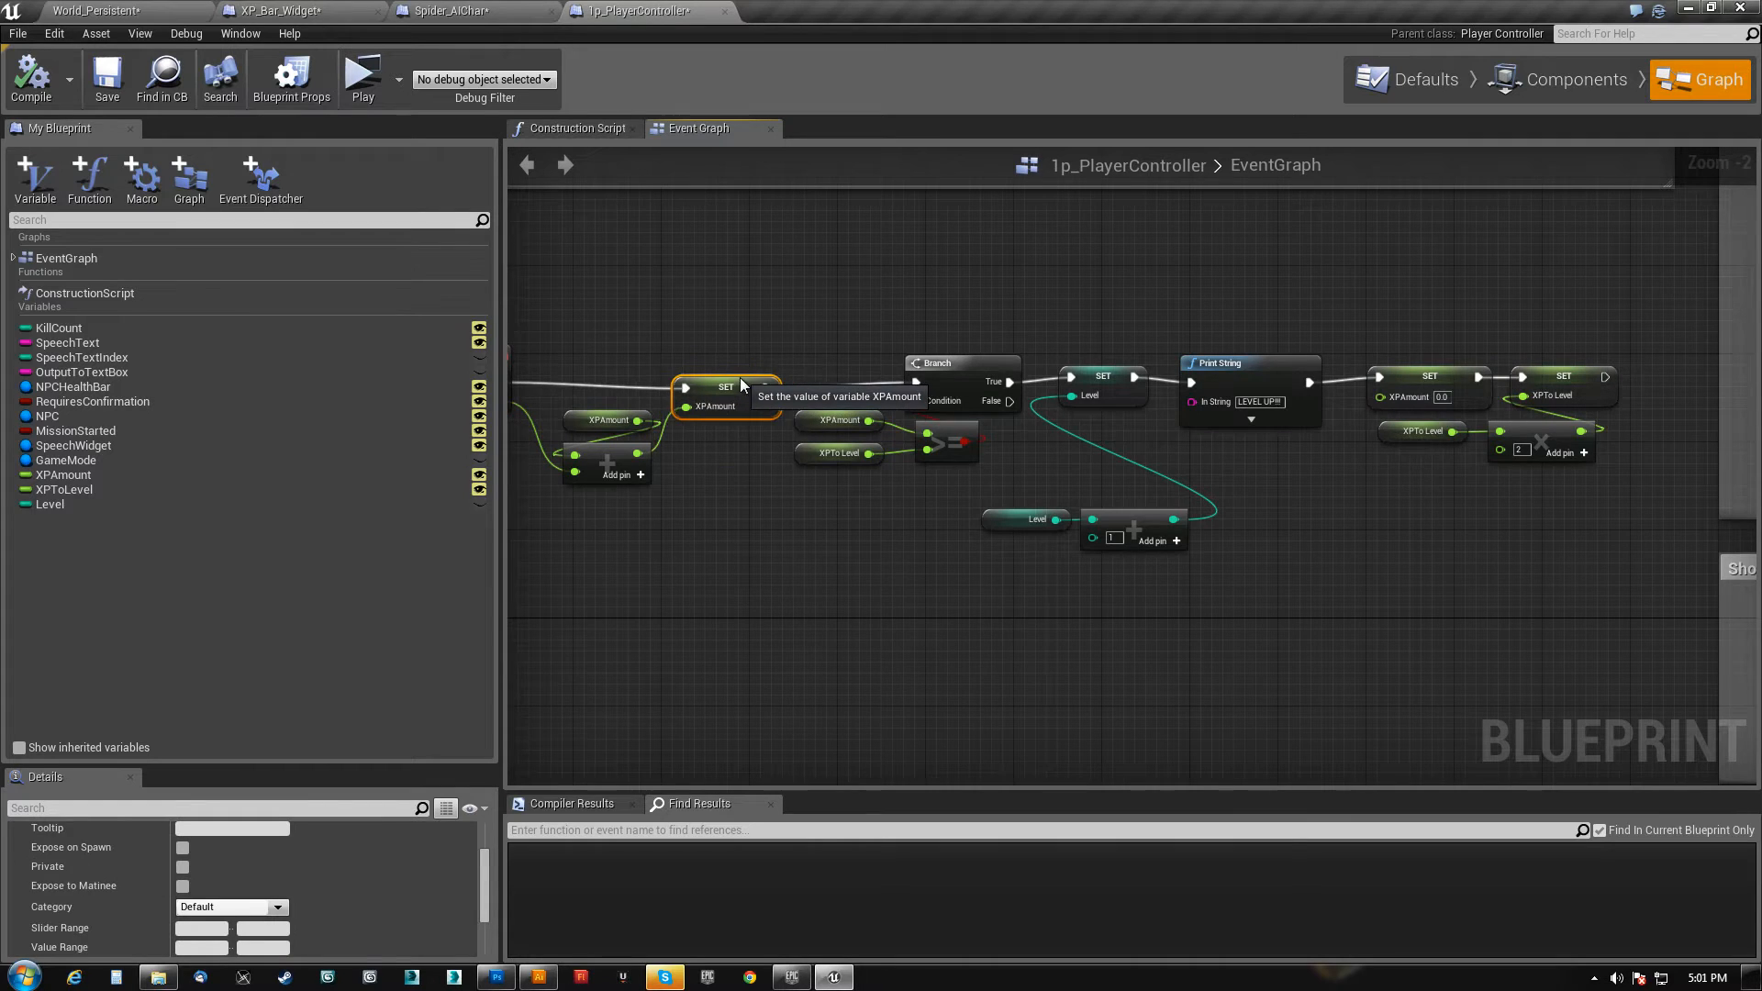
{"action": "left_click", "coordinate": [757, 371]}
{"action": "left_click", "coordinate": [738, 385]}
- Move Print String to the end of the chain after the XPToLevel SET, wiring the Level SET directly to the XPAmount SET
{"action": "right_click_drag", "start_coordinate": [1208, 413], "coordinate": [896, 396]}
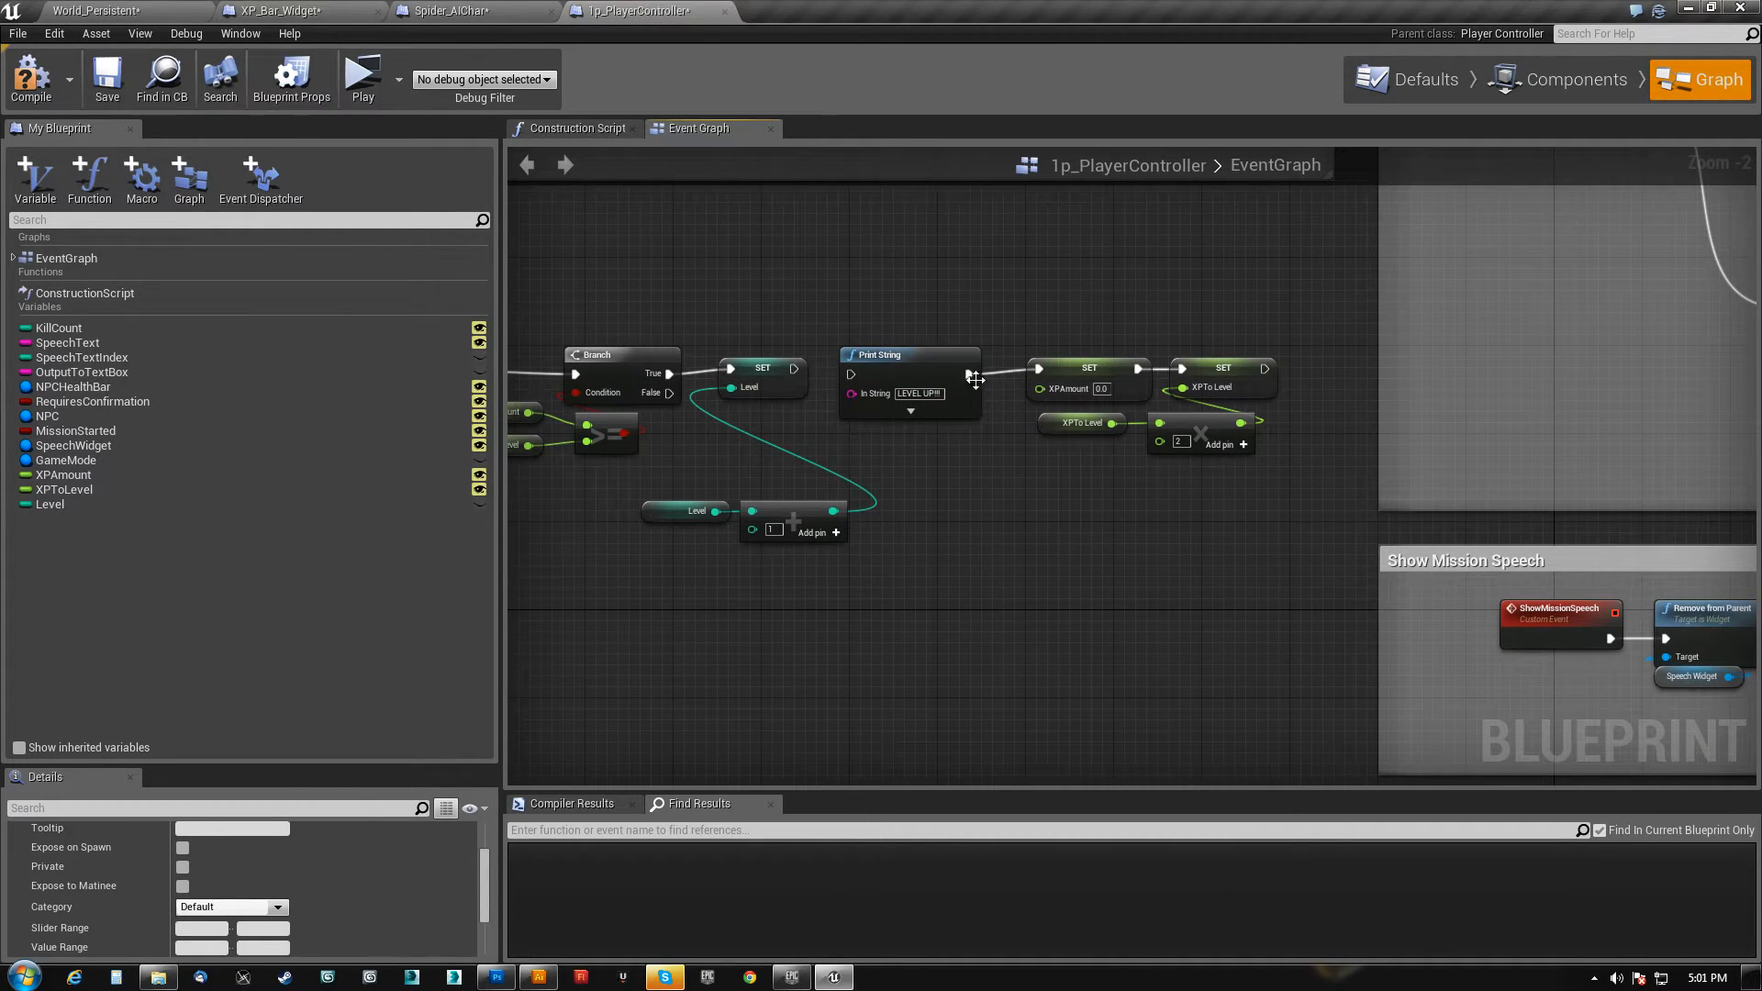
{"action": "left_click_drag", "start_coordinate": [934, 364], "coordinate": [912, 243]}
{"action": "left_click_drag", "start_coordinate": [793, 368], "coordinate": [1039, 367]}
{"action": "left_click_drag", "start_coordinate": [1016, 503], "coordinate": [1253, 364]}
{"action": "left_click_drag", "start_coordinate": [1065, 359], "coordinate": [866, 359]}
{"action": "left_click_drag", "start_coordinate": [874, 270], "coordinate": [1181, 392]}
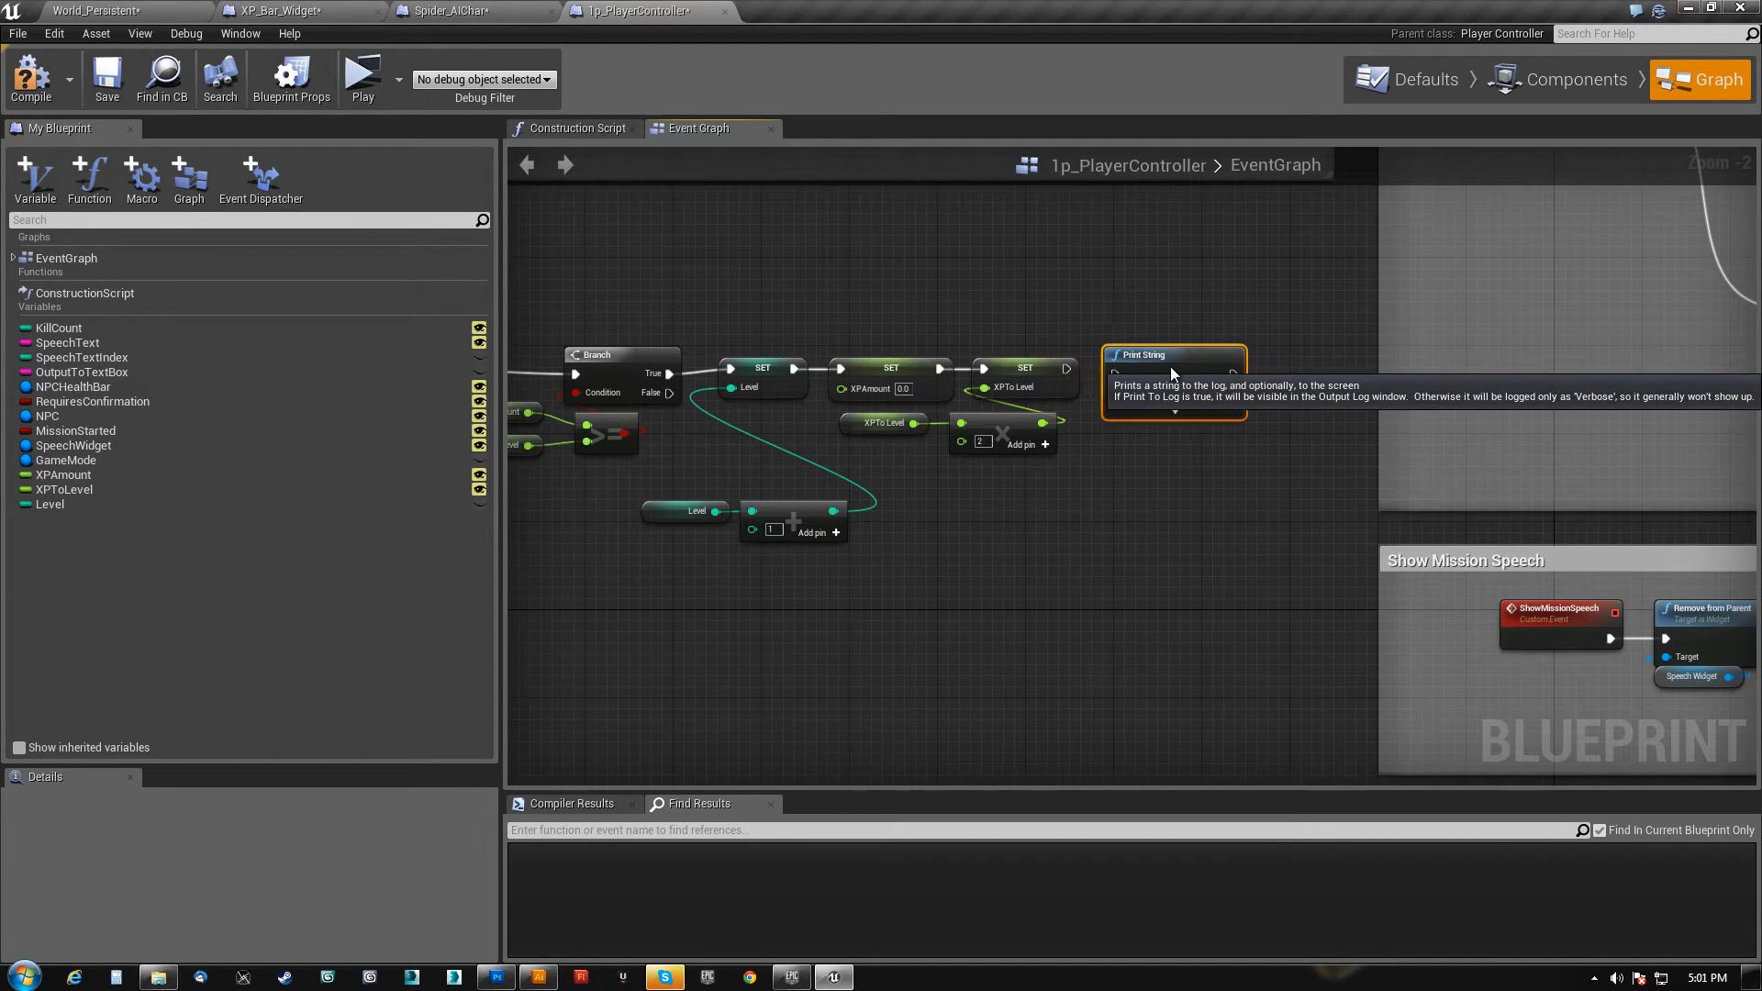
{"action": "left_click", "coordinate": [1070, 371]}
{"action": "left_click_drag", "start_coordinate": [1066, 370], "coordinate": [1137, 374]}
- Stack the multiply node and XPToLevel getter beneath the XPToLevel SET node, and compile and save the blueprint
{"action": "left_click", "coordinate": [1024, 422]}
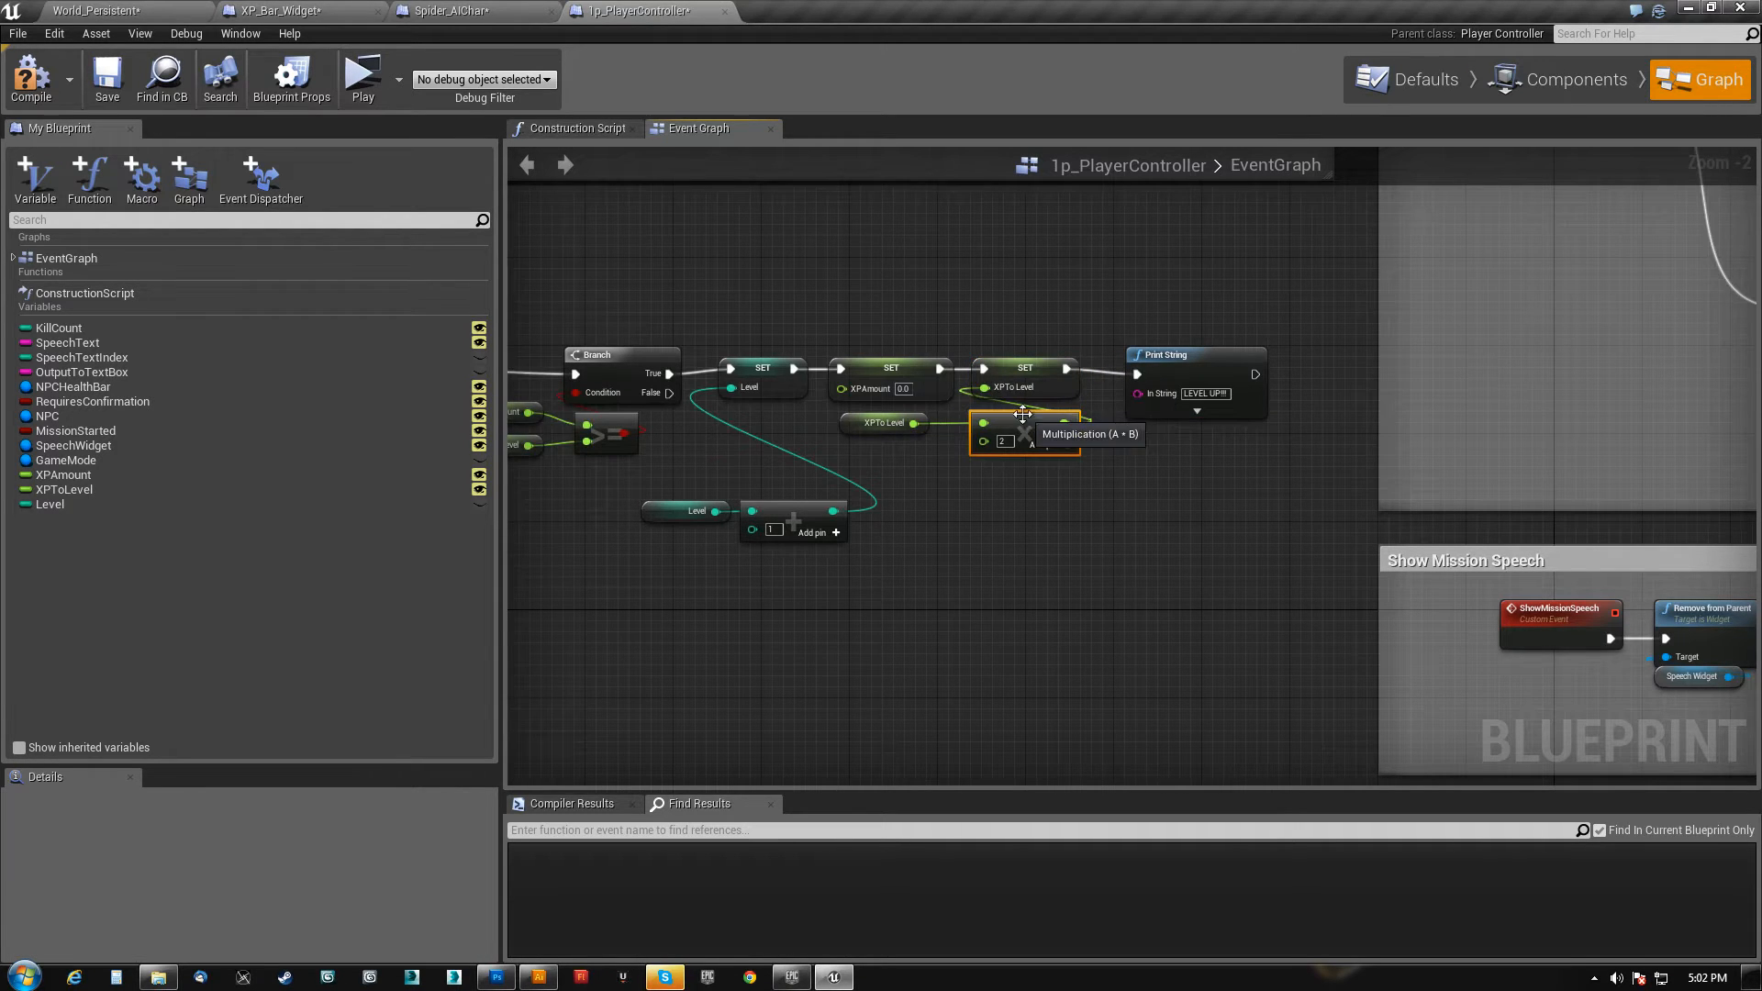
{"action": "left_click_drag", "start_coordinate": [865, 419], "coordinate": [875, 441]}
{"action": "right_click_drag", "start_coordinate": [681, 657], "coordinate": [897, 502]}
{"action": "left_click", "coordinate": [31, 78]}
{"action": "left_click", "coordinate": [107, 78]}
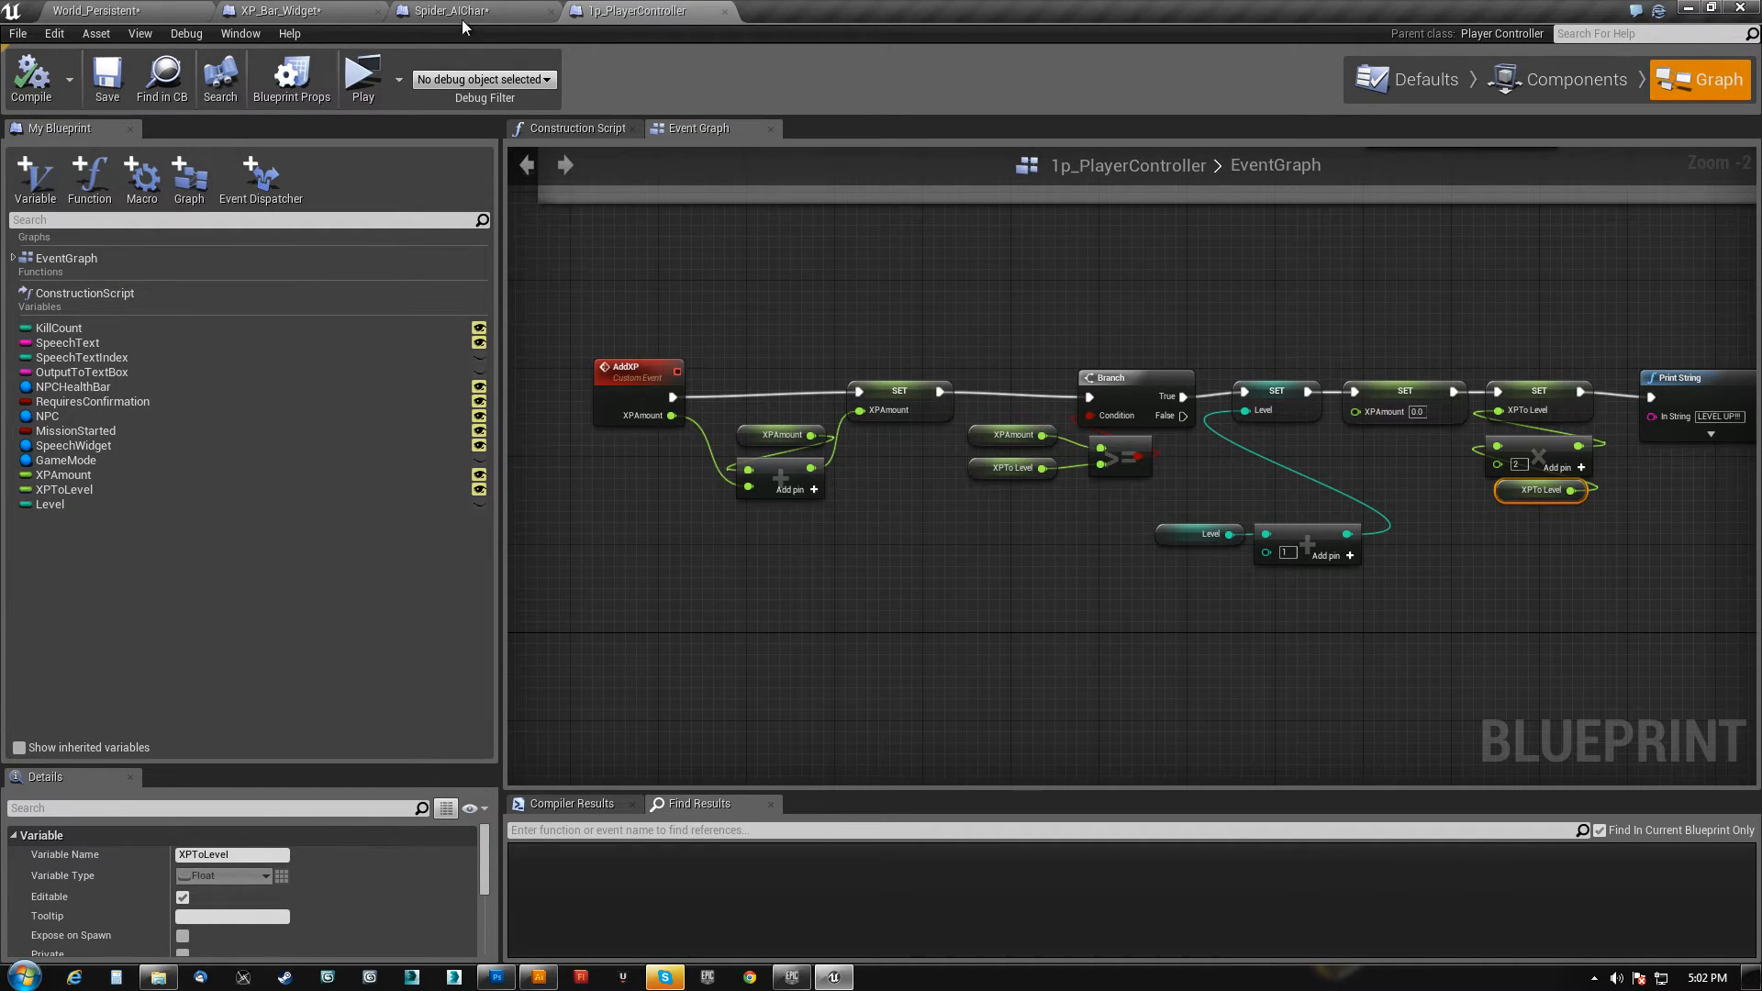
- Switch to the Spider_AIChar blueprint and create a Float variable named XPValue
{"action": "left_click_drag", "start_coordinate": [473, 10], "coordinate": [633, 11]}
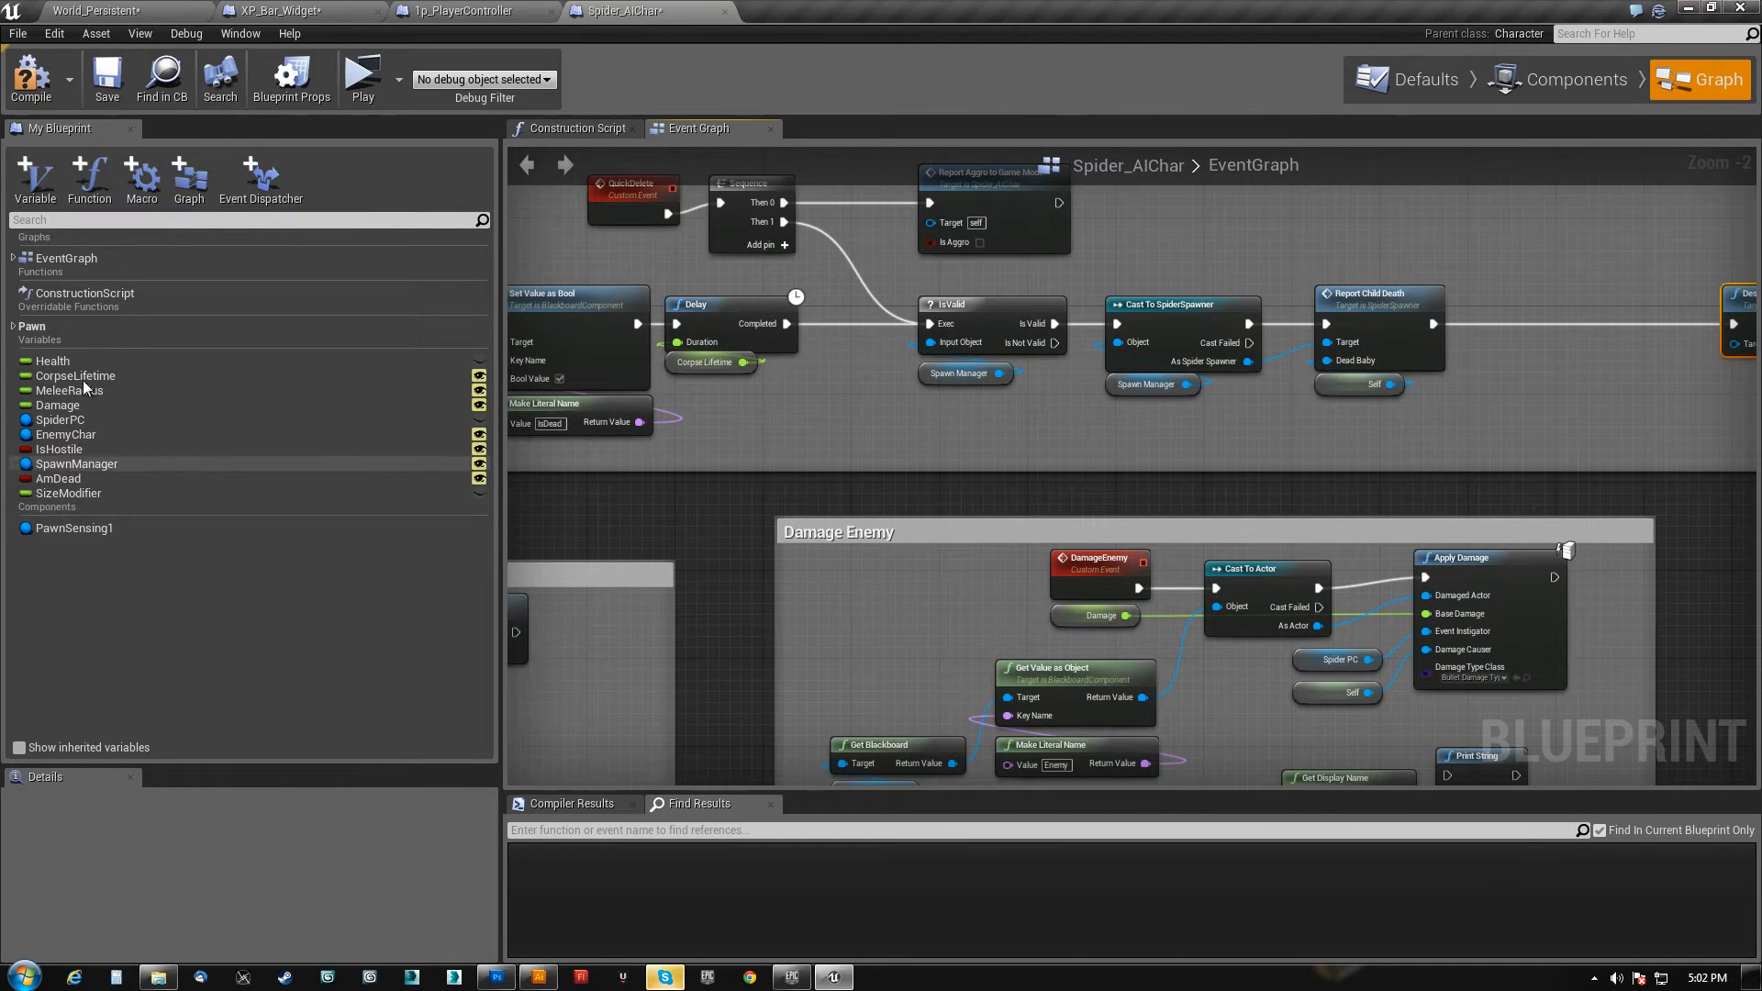
{"action": "left_click", "coordinate": [49, 167]}
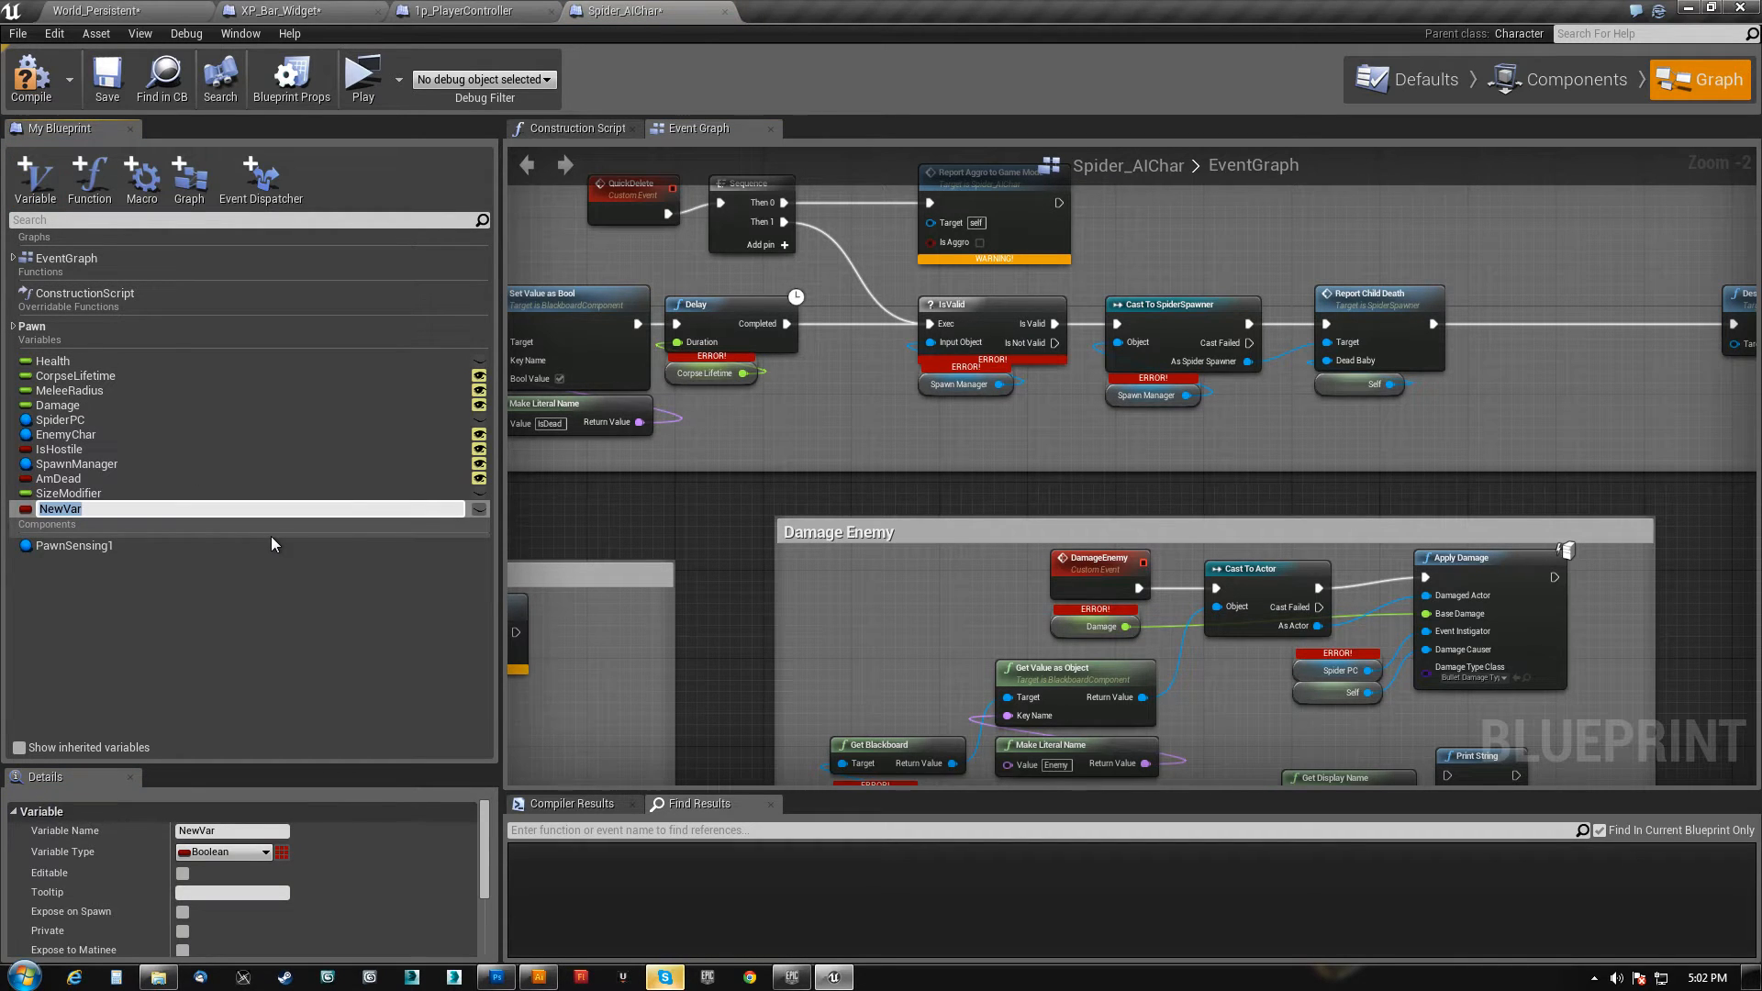
{"action": "type", "text": "XPValue"}
{"action": "key", "text": "Return"}
{"action": "left_click", "coordinate": [244, 853]}
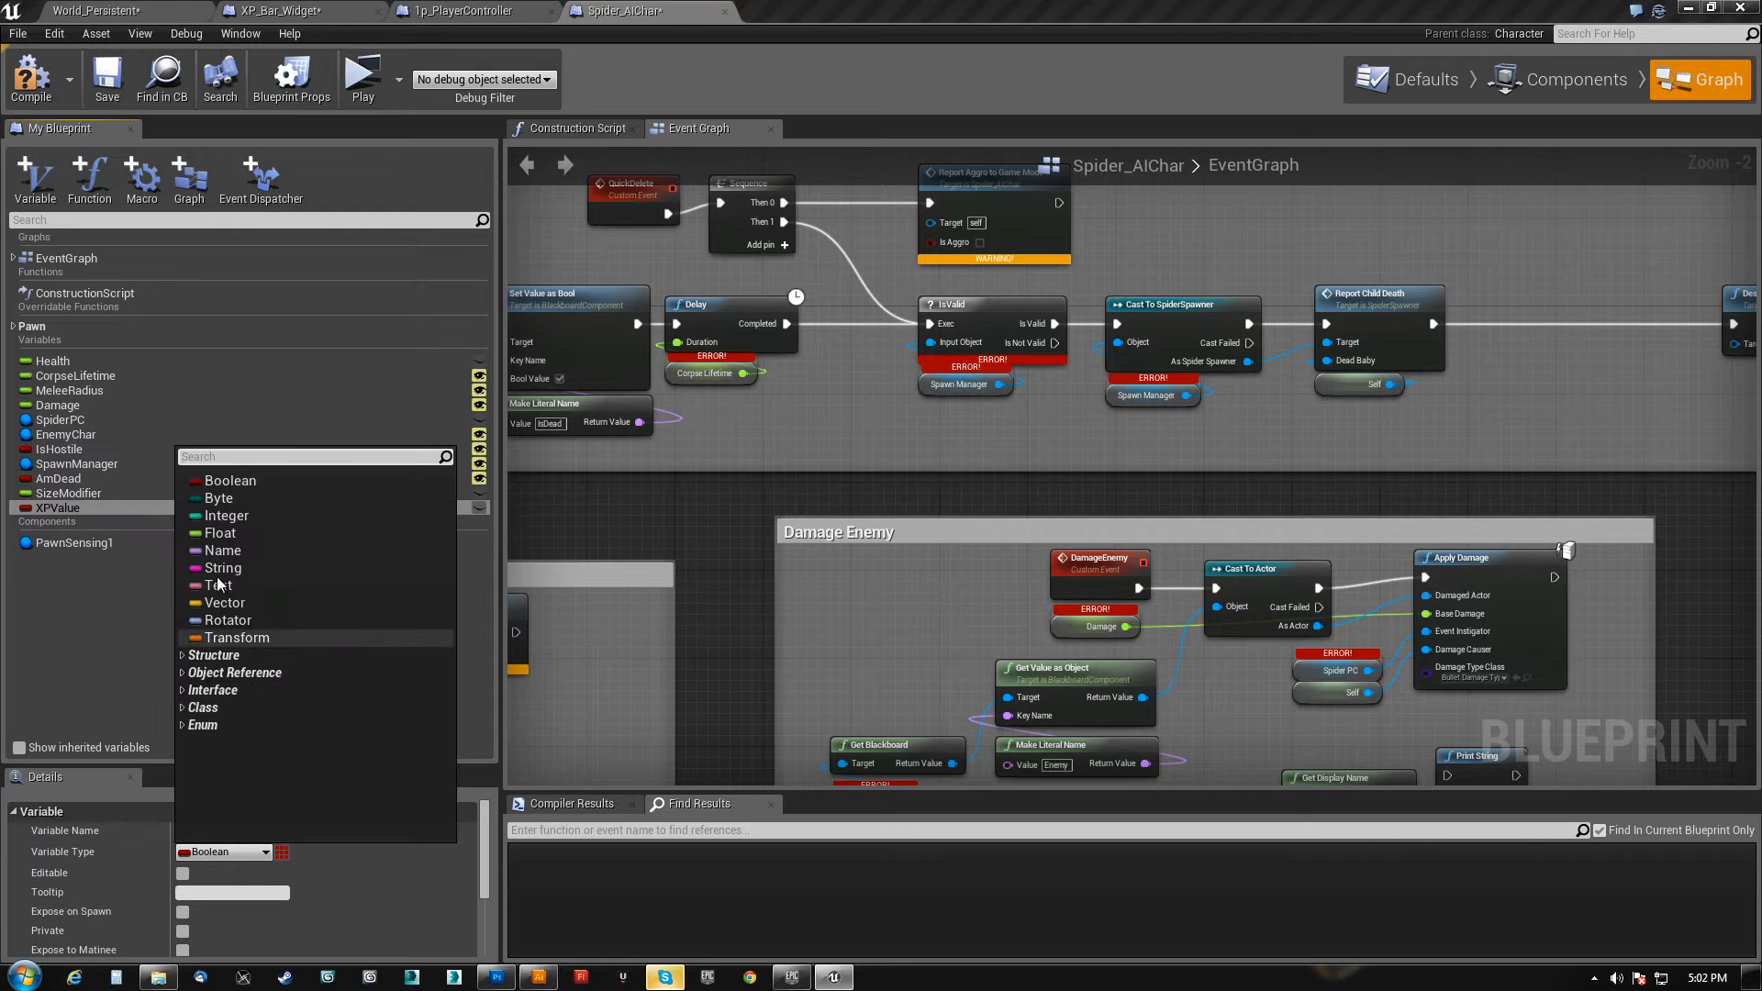
{"action": "left_click", "coordinate": [220, 533]}
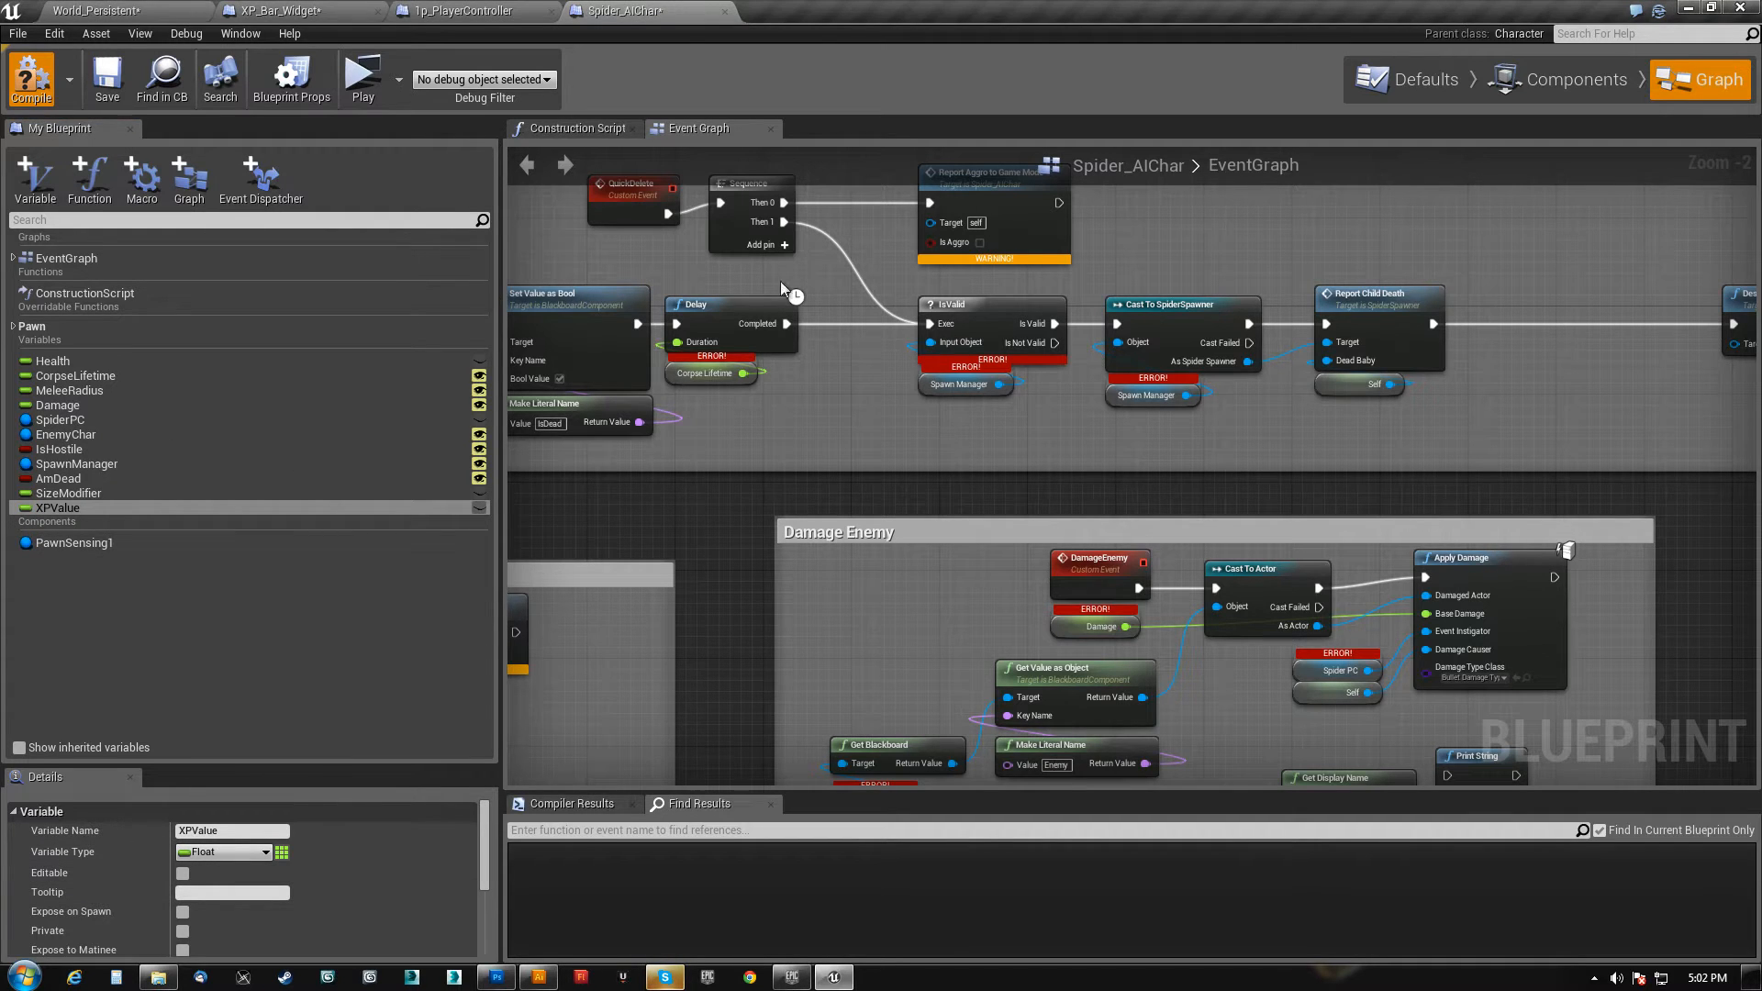
- Look over the spider's death logic and the Damage Enemy and Add Points sections of the event graph
{"action": "right_click_drag", "start_coordinate": [1547, 369], "coordinate": [1346, 389]}
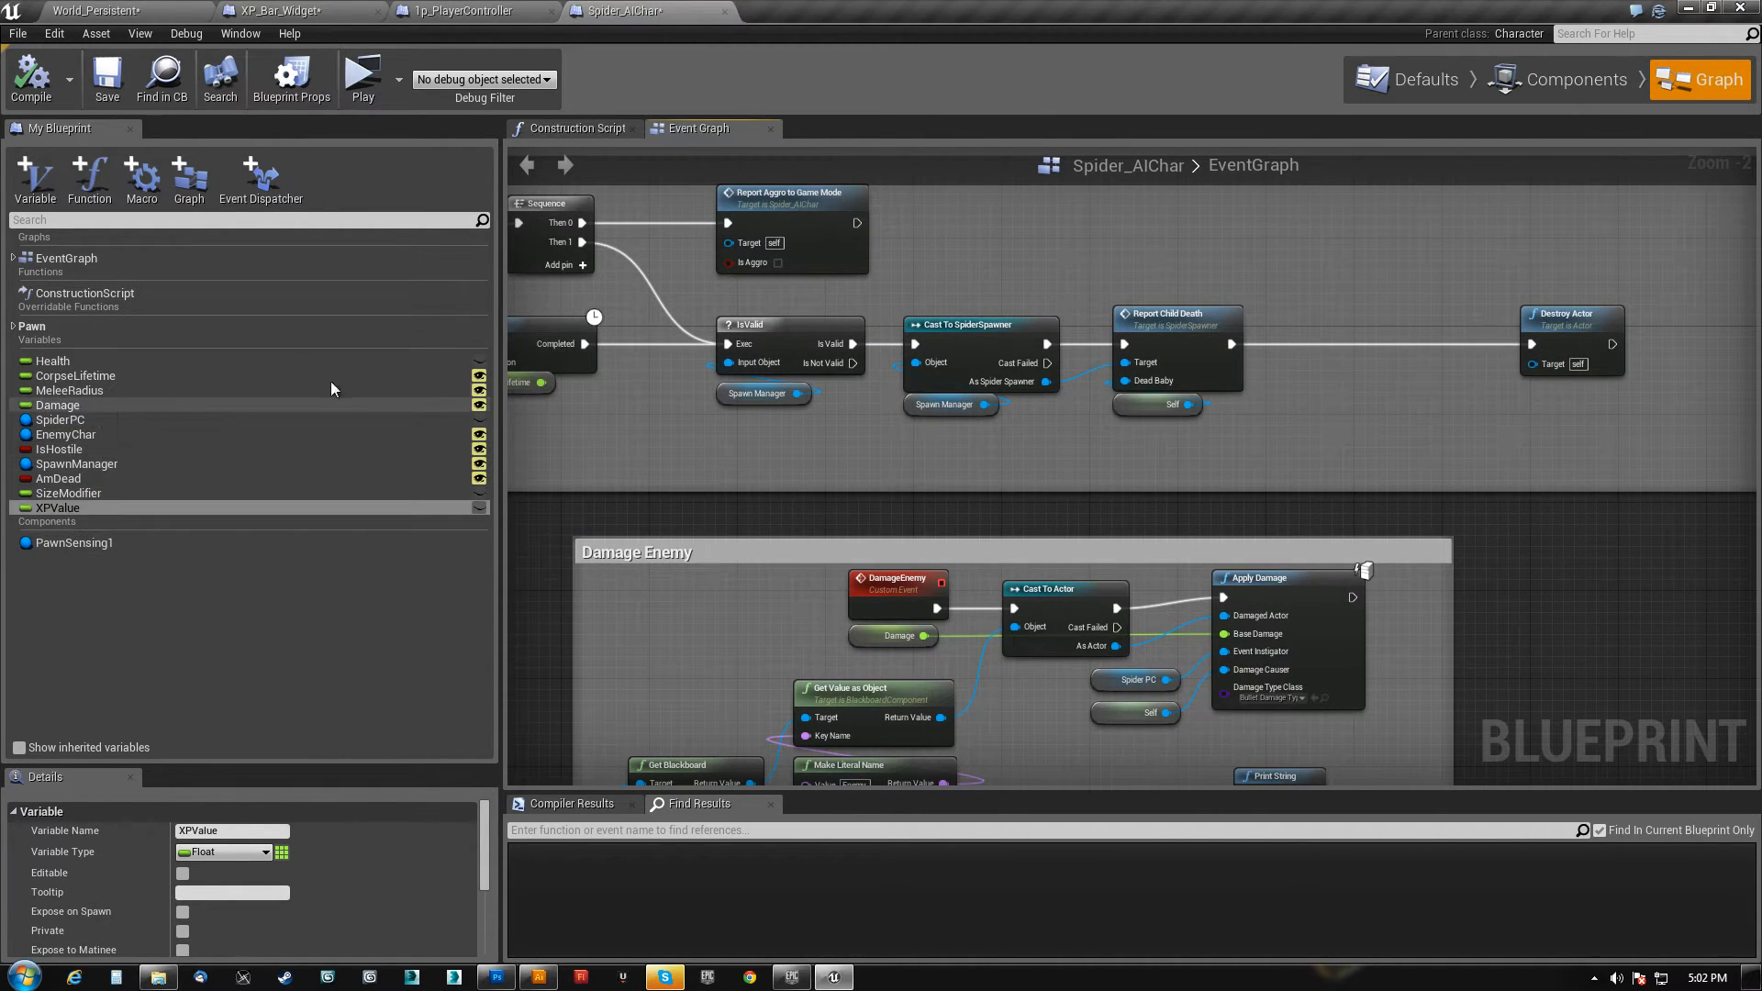
{"action": "right_click_drag", "start_coordinate": [1271, 437], "coordinate": [1757, 305]}
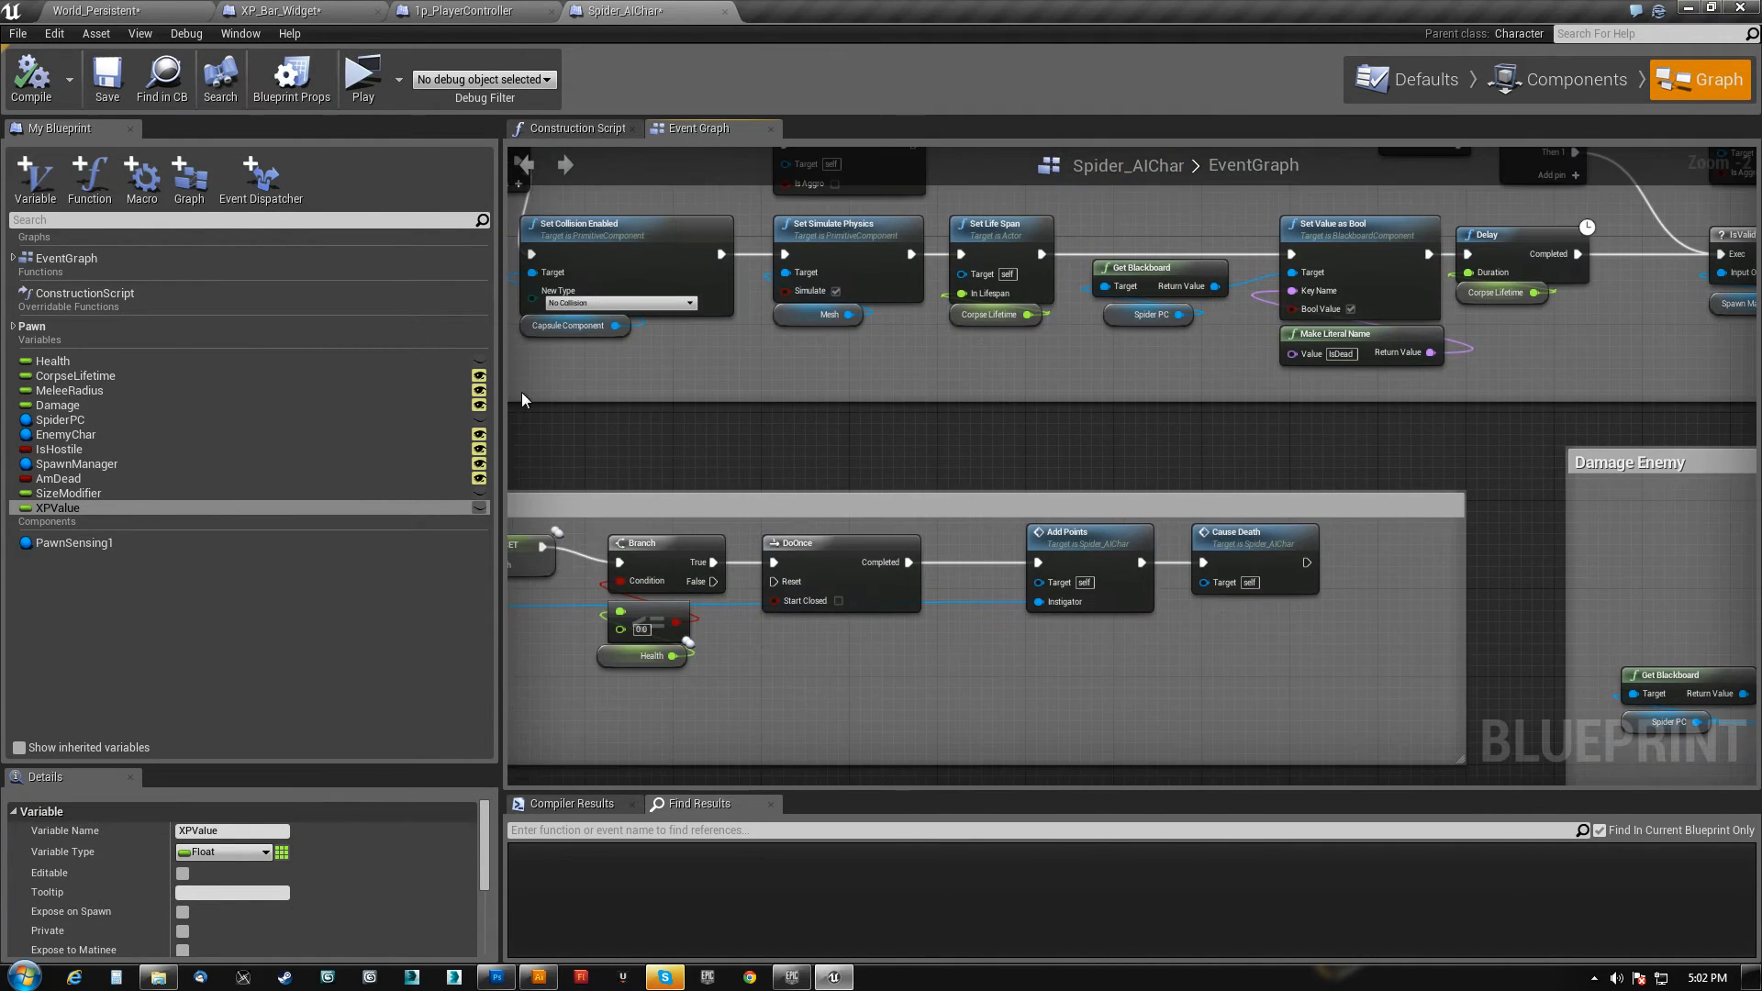
{"action": "right_click_drag", "start_coordinate": [608, 352], "coordinate": [1049, 627]}
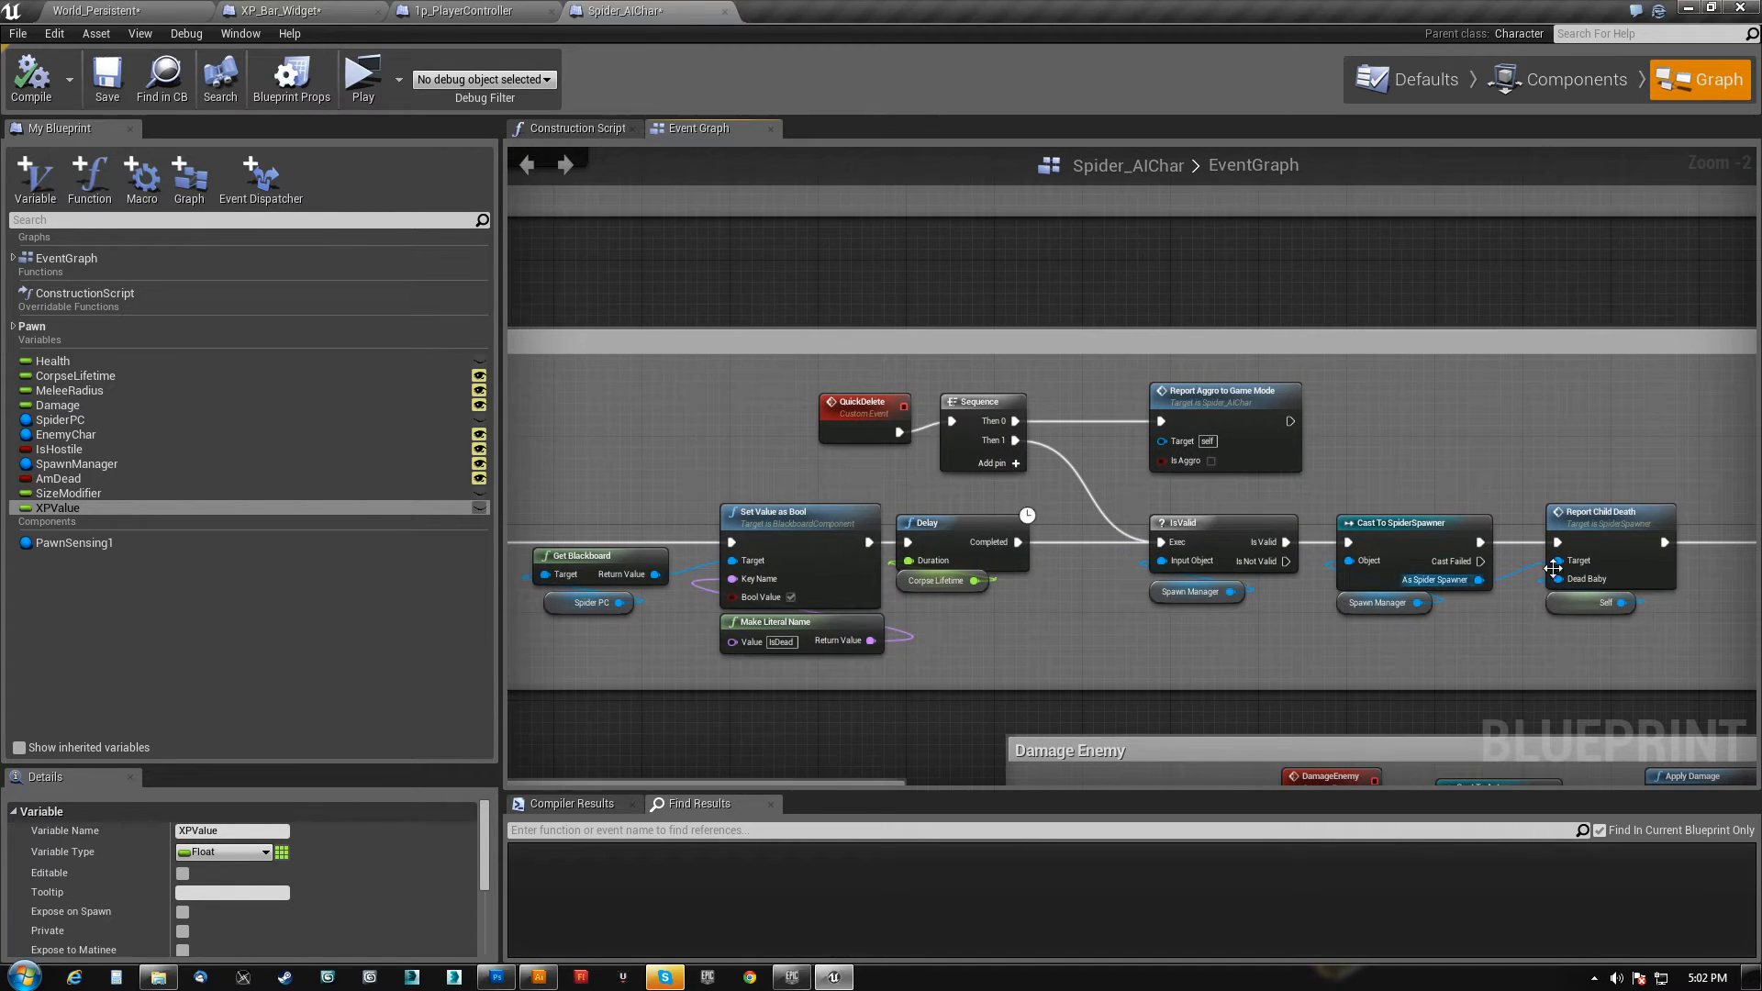
{"action": "right_click_drag", "start_coordinate": [1553, 568], "coordinate": [1506, 353]}
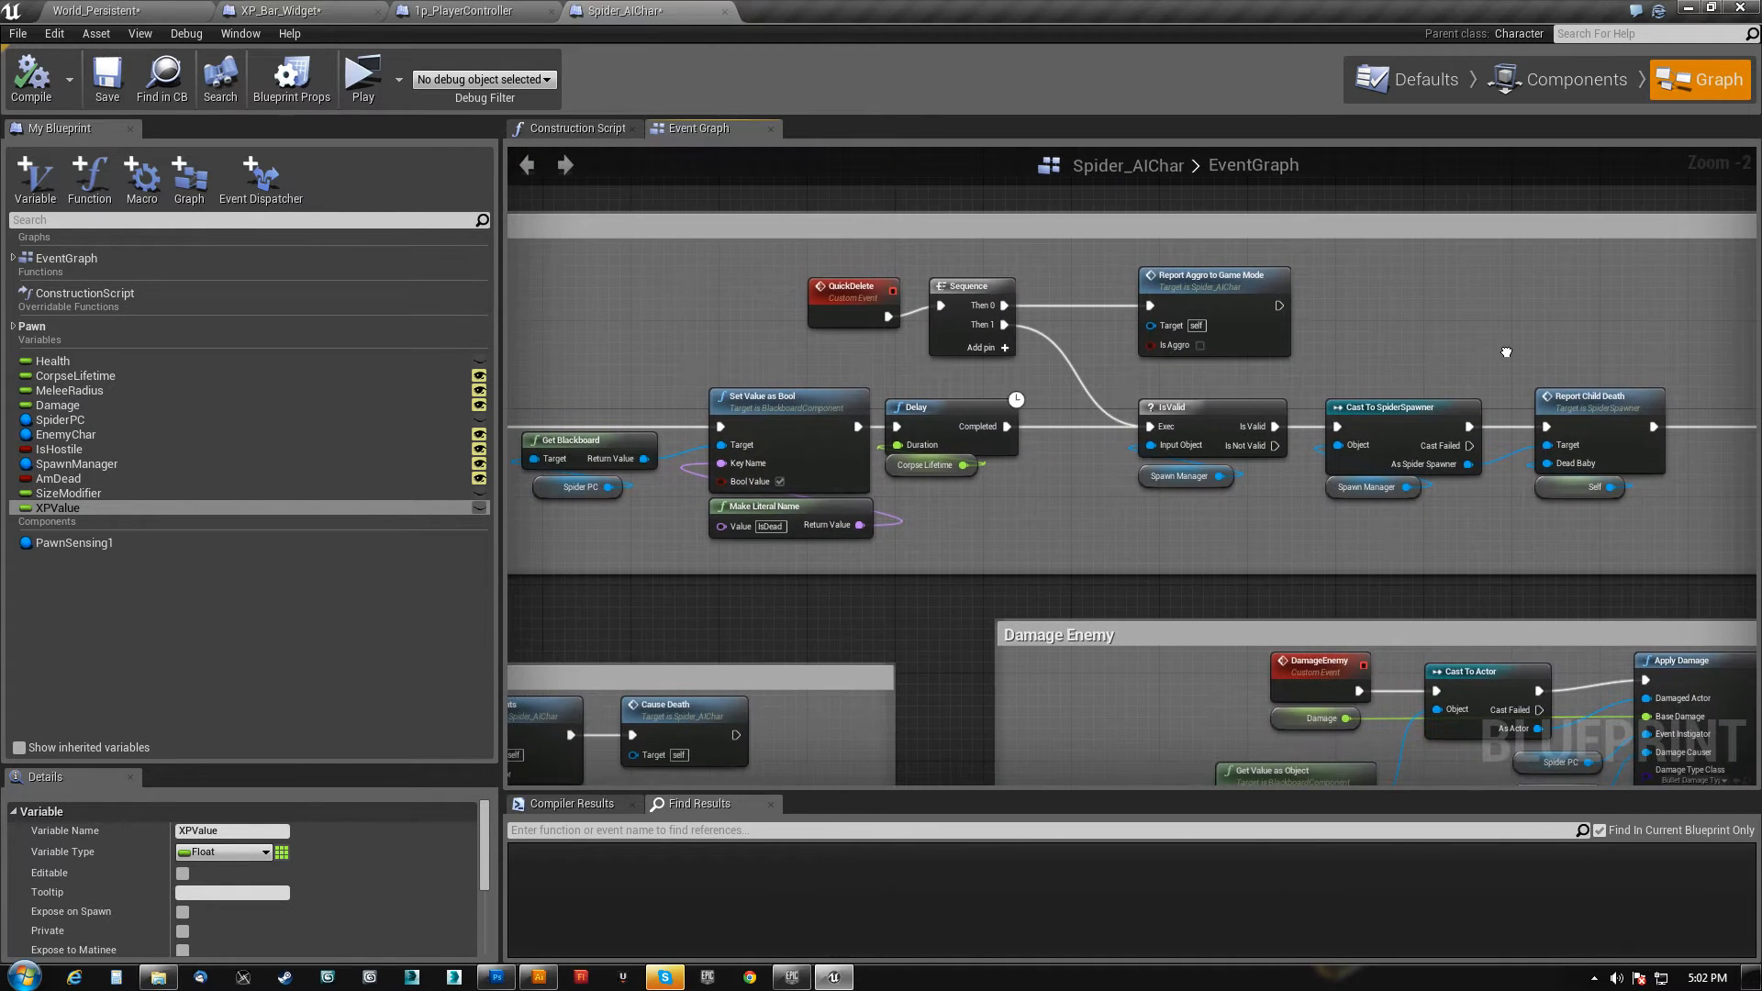
{"action": "scroll", "coordinate": [1203, 645], "scroll_direction": "down", "scroll_amount": 5}
{"action": "right_click_drag", "start_coordinate": [1043, 563], "coordinate": [569, 235]}
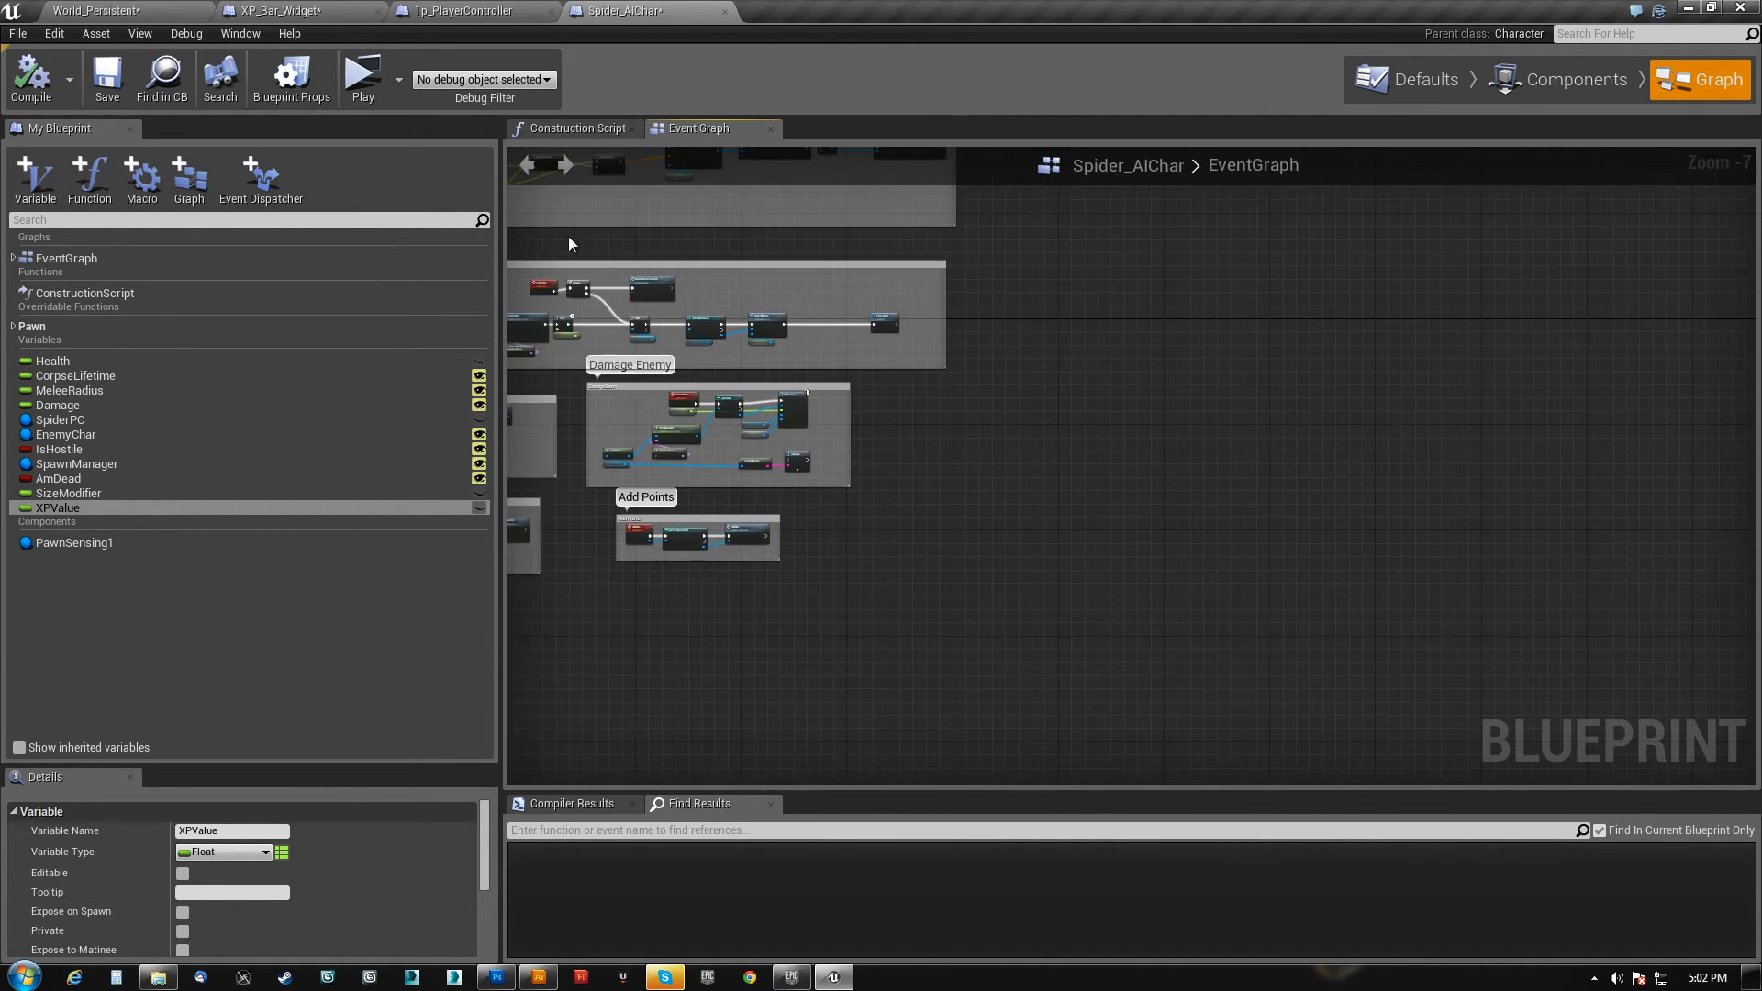
- Add a Get Player Controller node beneath Report Child Death in the spider's death logic
{"action": "scroll", "coordinate": [855, 345], "scroll_direction": "up", "scroll_amount": 6}
{"action": "right_click_drag", "start_coordinate": [963, 380], "coordinate": [1007, 264]}
{"action": "right_click", "coordinate": [816, 461]}
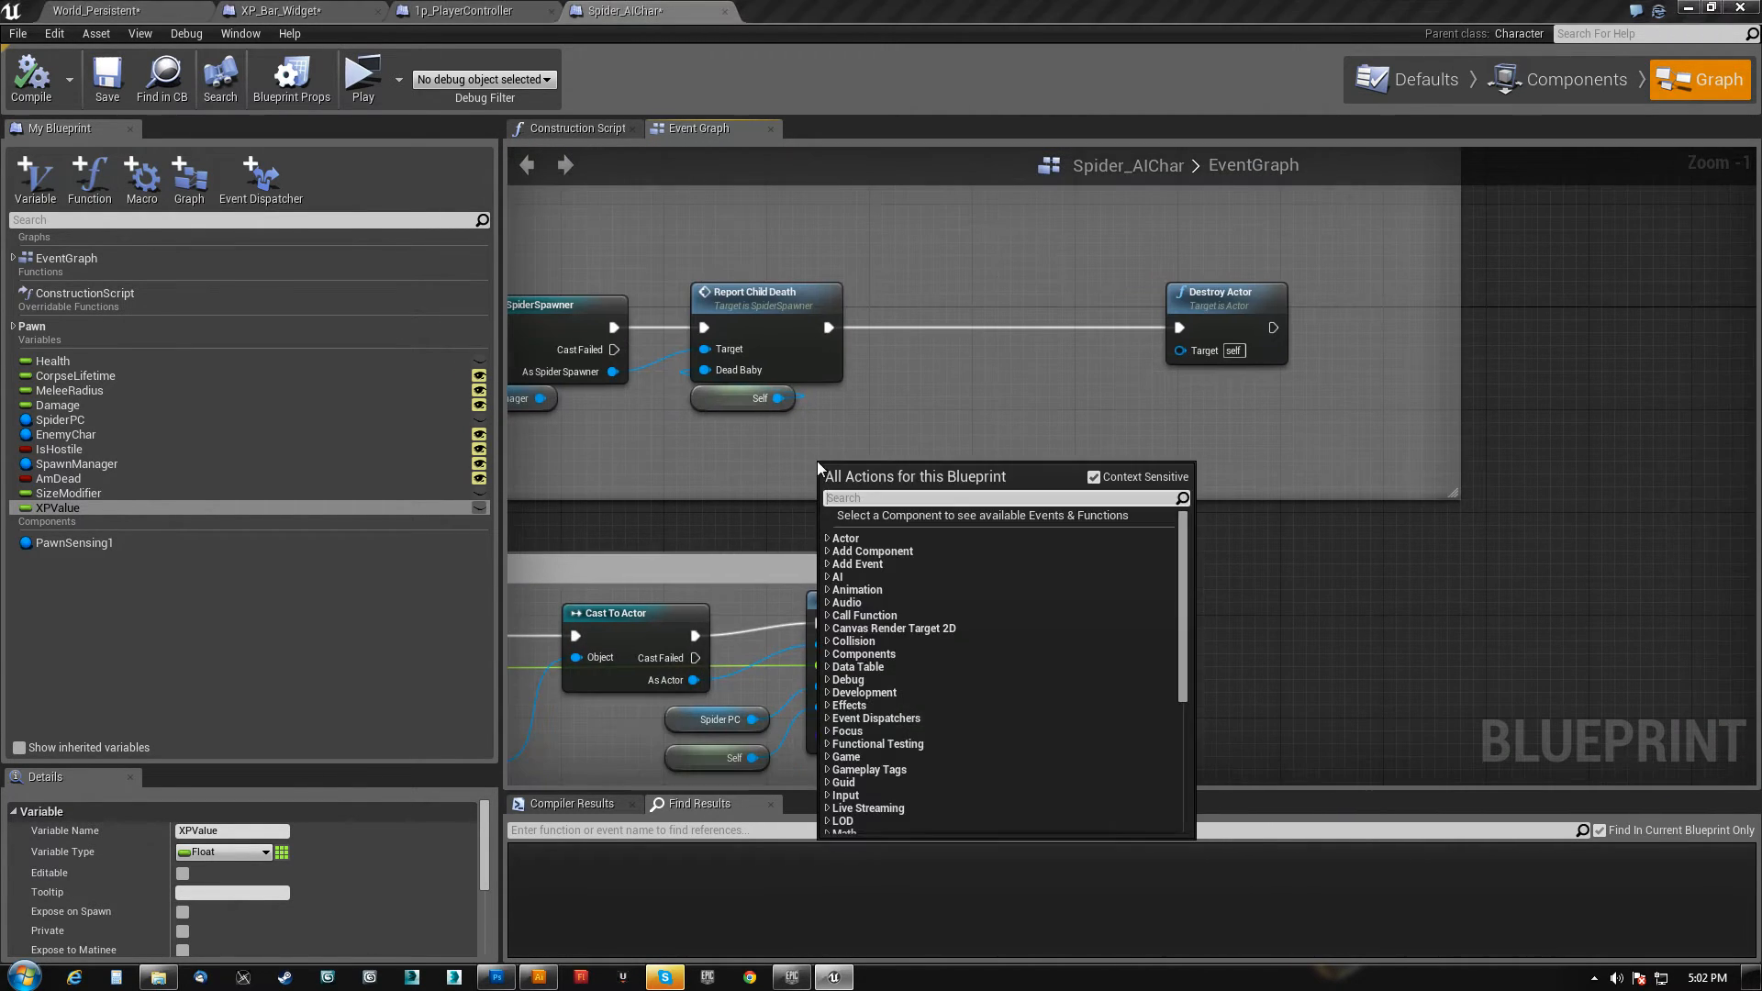
{"action": "type", "text": "get"}
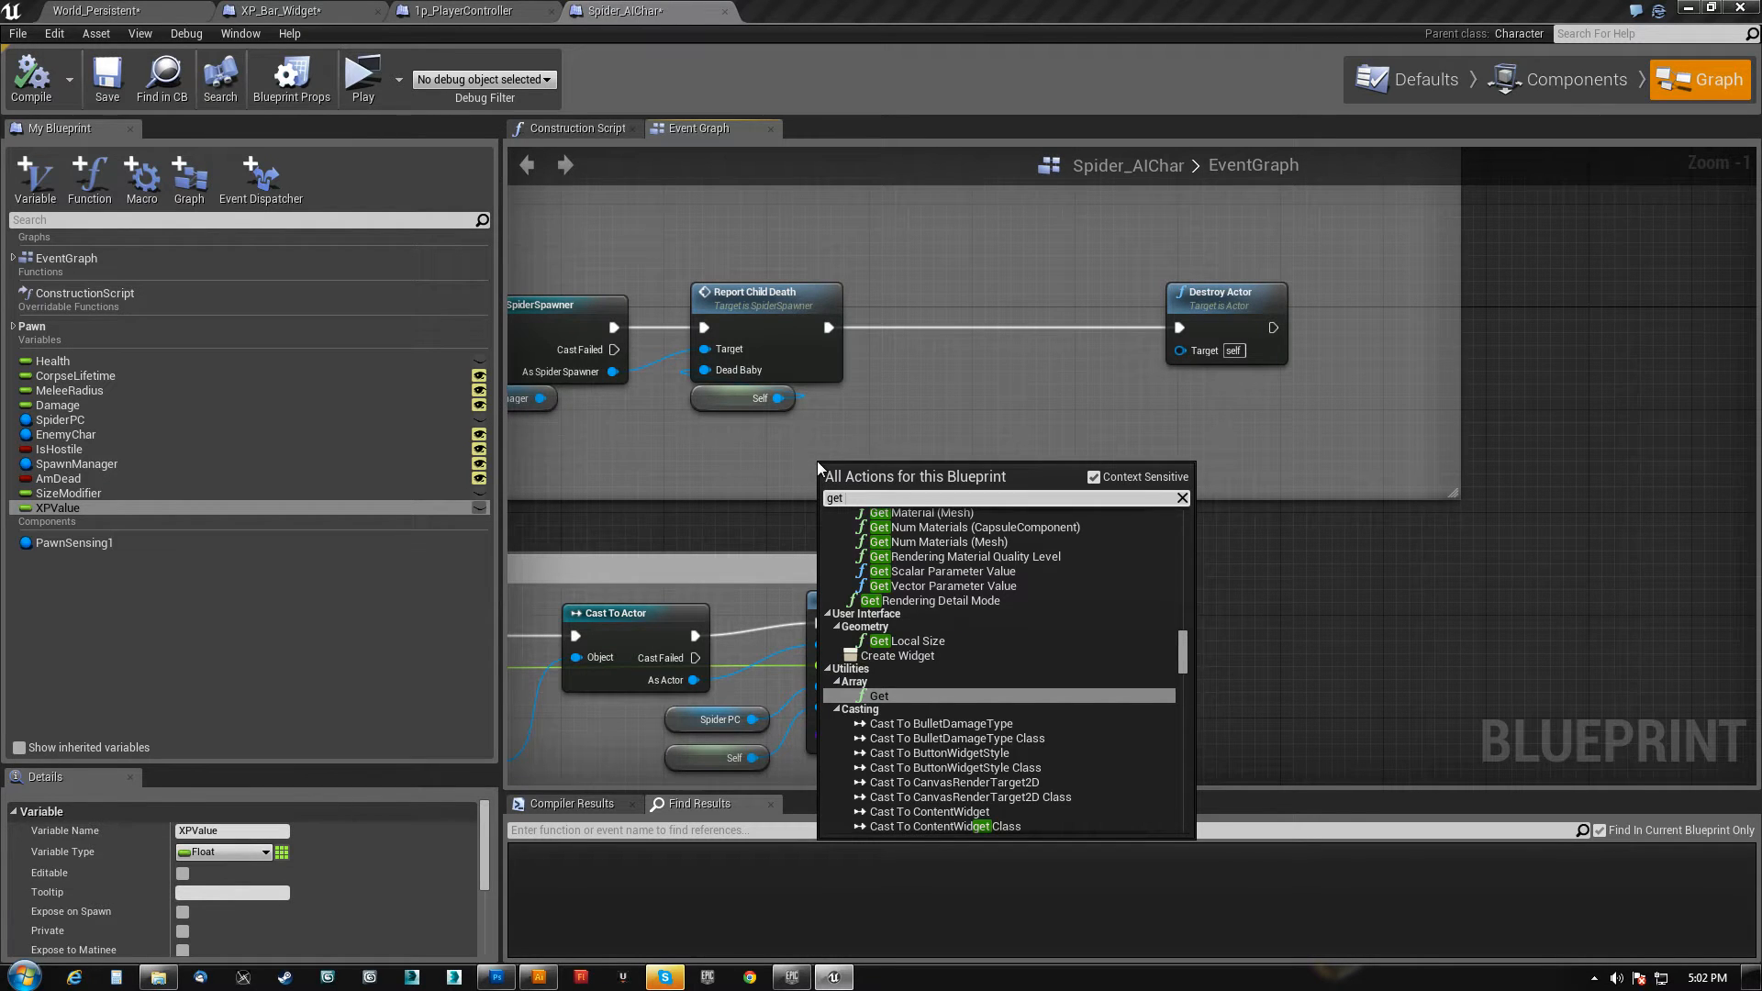
{"action": "type", "text": " player controller"}
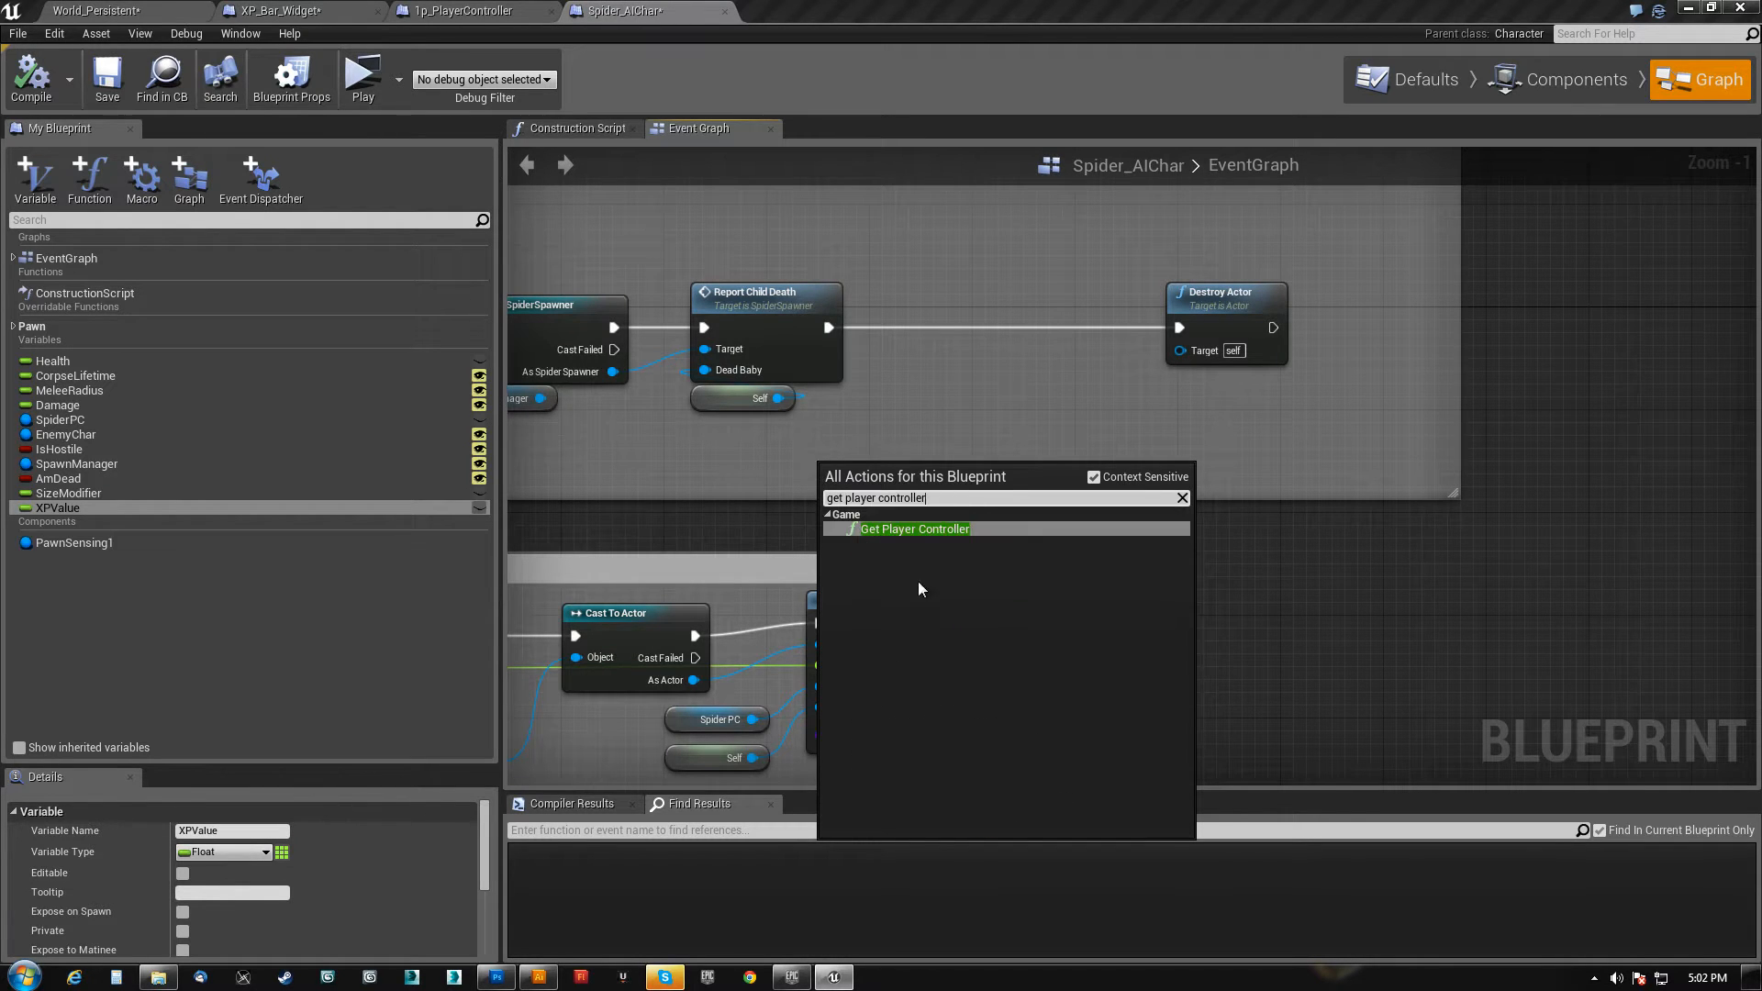
{"action": "left_click", "coordinate": [922, 530]}
{"action": "left_click_drag", "start_coordinate": [890, 483], "coordinate": [839, 444]}
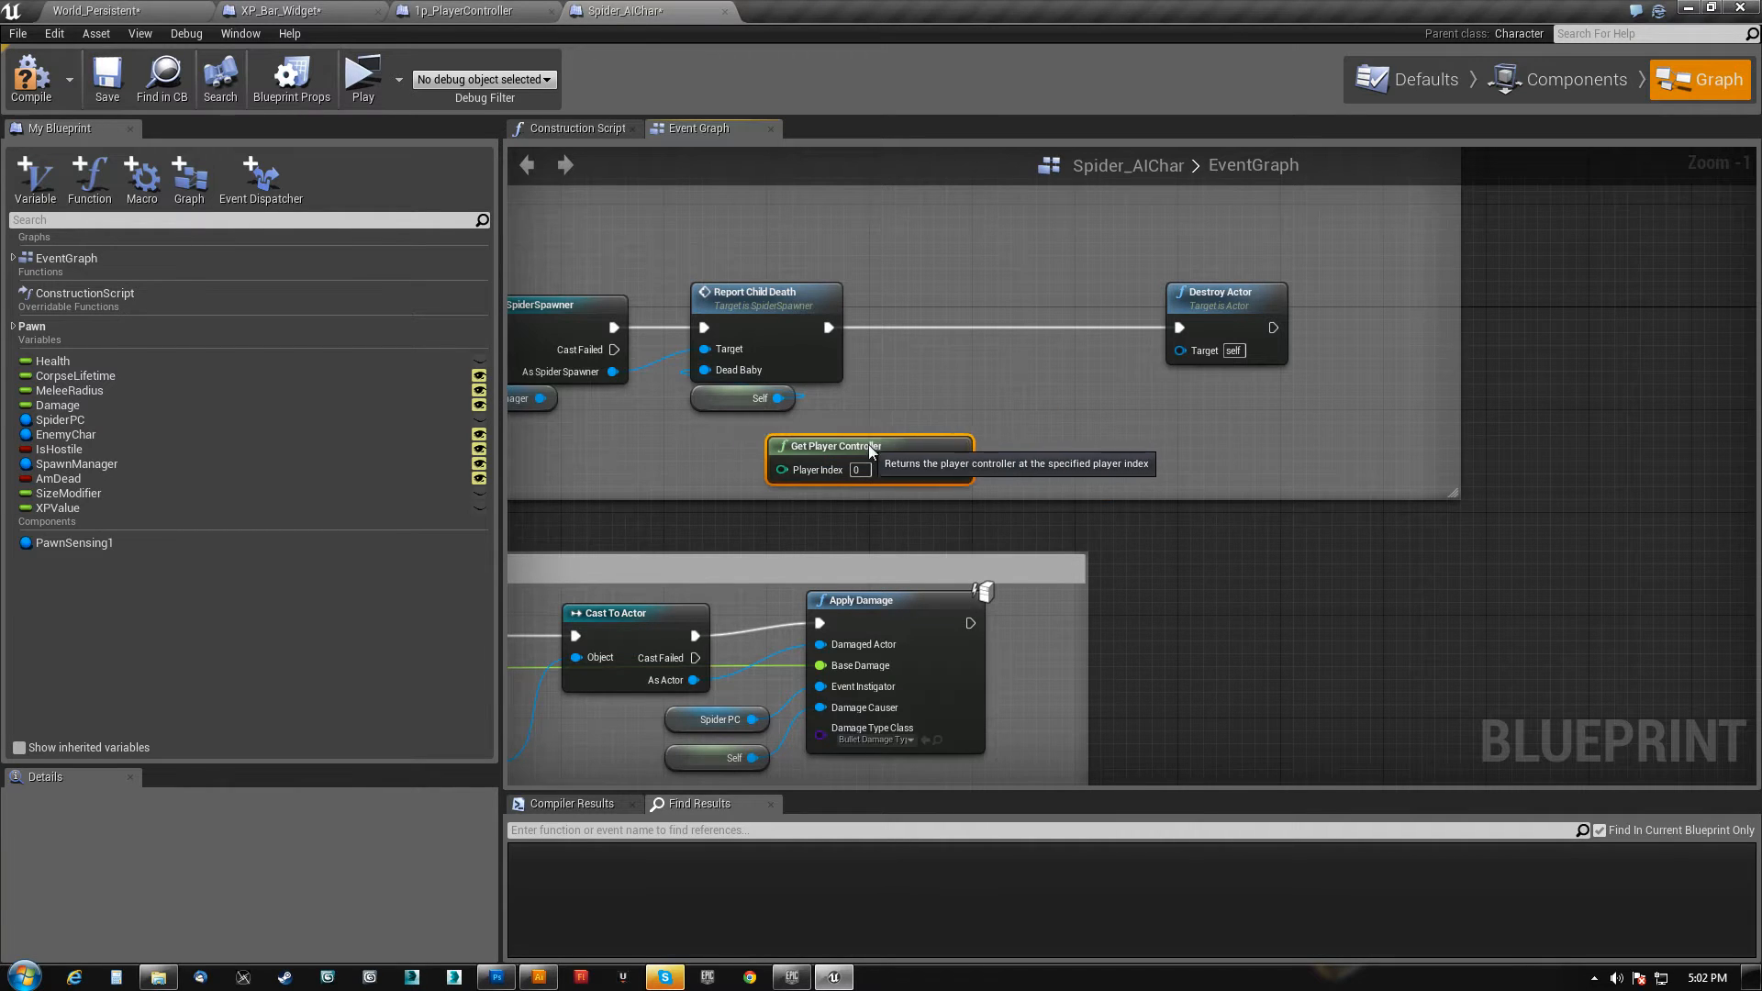
- Review the Take Damage logic from Event Any Damage through to the Report Child Death node
{"action": "right_click_drag", "start_coordinate": [595, 425], "coordinate": [1716, 444]}
{"action": "right_click_drag", "start_coordinate": [635, 492], "coordinate": [804, 445]}
{"action": "scroll", "coordinate": [803, 450], "scroll_direction": "down", "scroll_amount": 3}
{"action": "right_click_drag", "start_coordinate": [818, 649], "coordinate": [924, 468]}
{"action": "scroll", "coordinate": [925, 472], "scroll_direction": "up", "scroll_amount": 4}
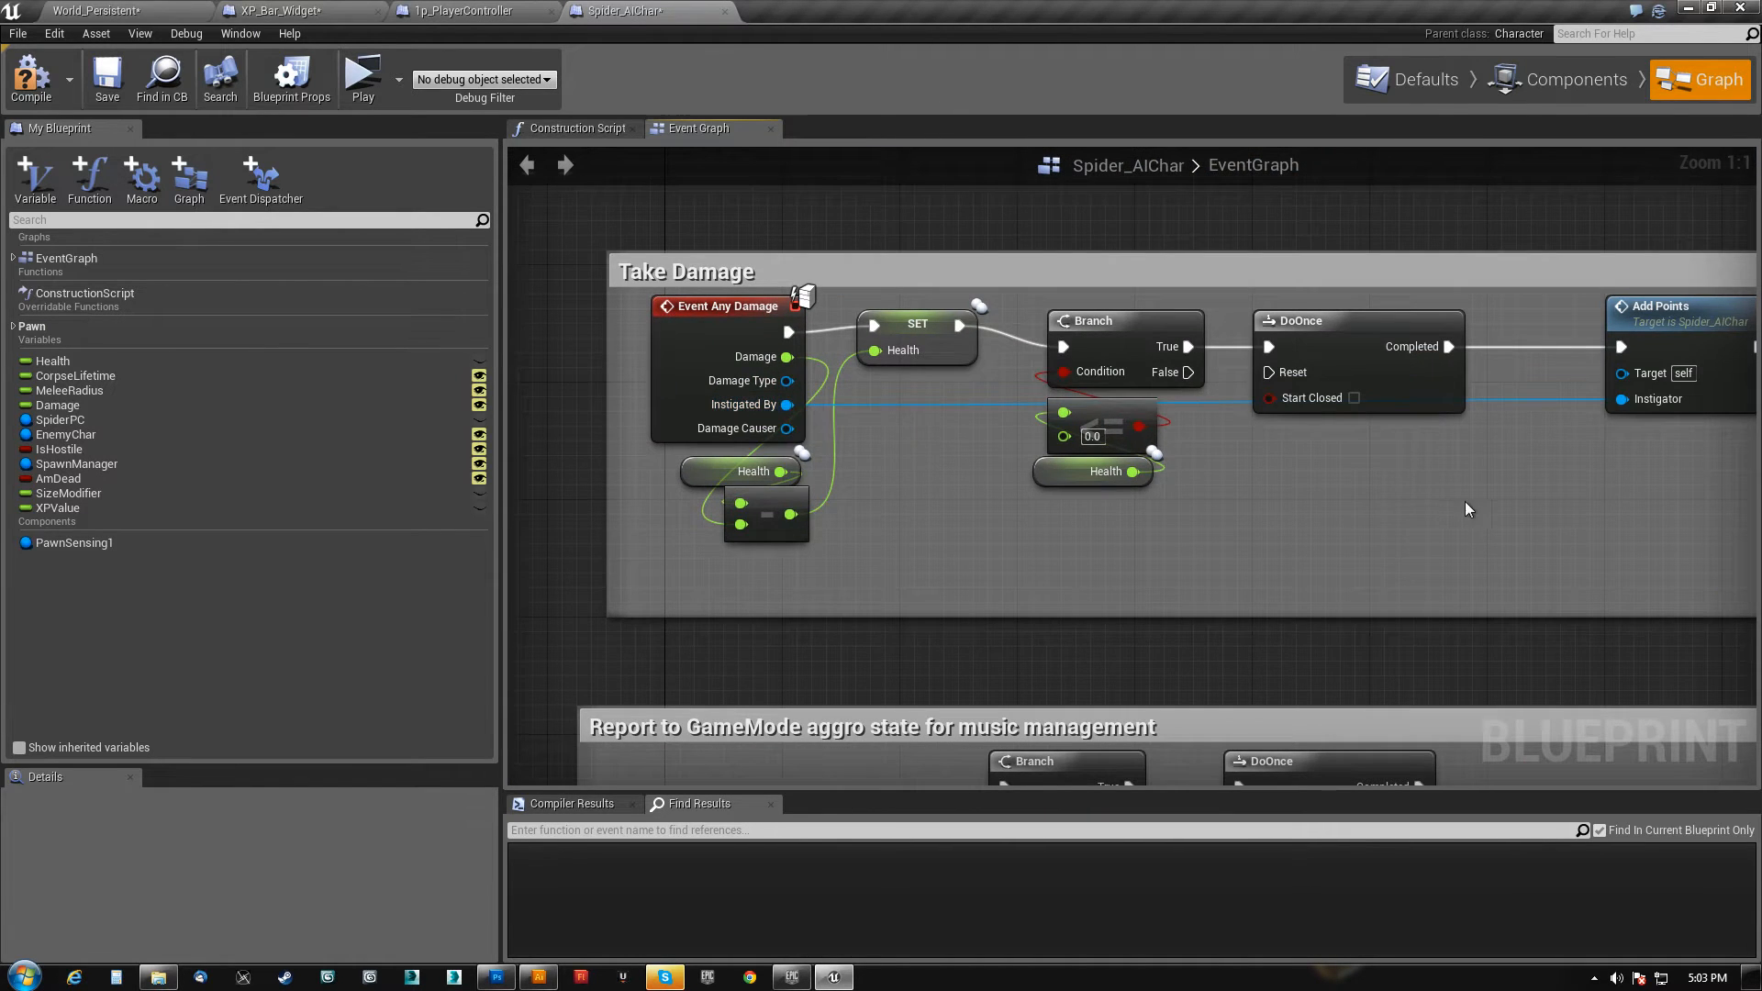
{"action": "right_click_drag", "start_coordinate": [1465, 501], "coordinate": [707, 549]}
{"action": "right_click_drag", "start_coordinate": [1366, 406], "coordinate": [357, 633]}
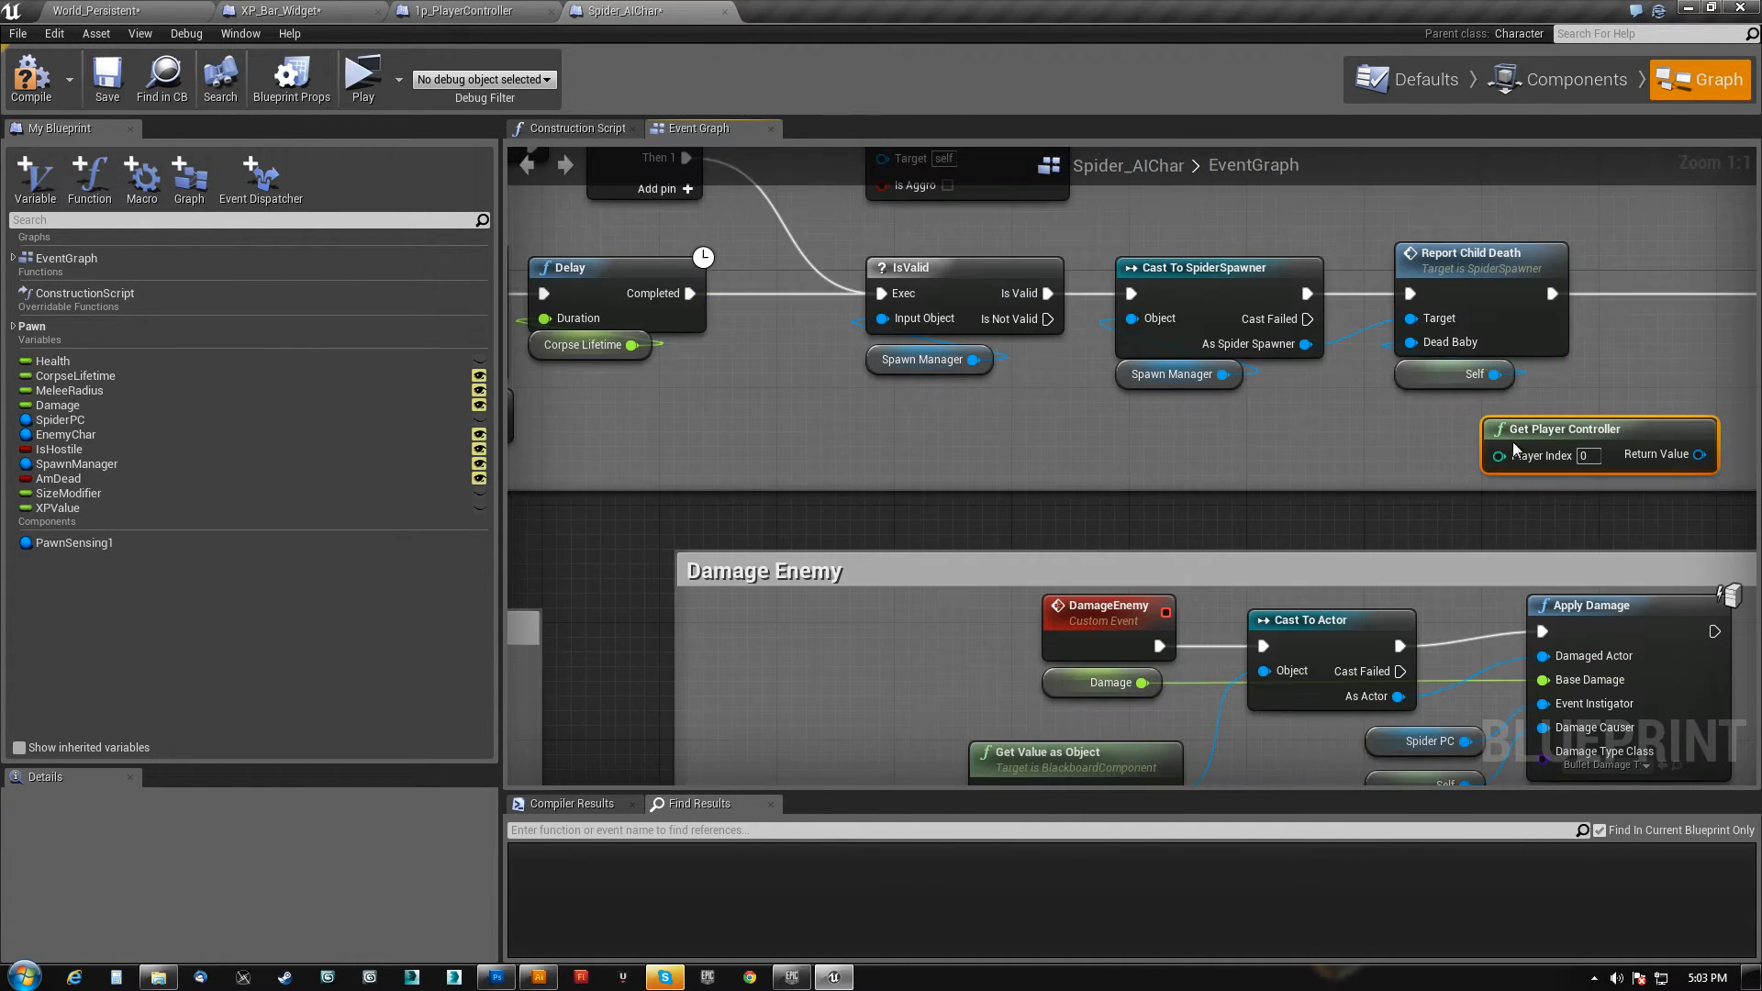
{"action": "right_click_drag", "start_coordinate": [1282, 385], "coordinate": [670, 428]}
- Cast Get Player Controller to 1p_PlayerController, wire the cast after Report Child Death, and move Destroy Actor farther along to make room
{"action": "left_click_drag", "start_coordinate": [1393, 299], "coordinate": [1465, 300]}
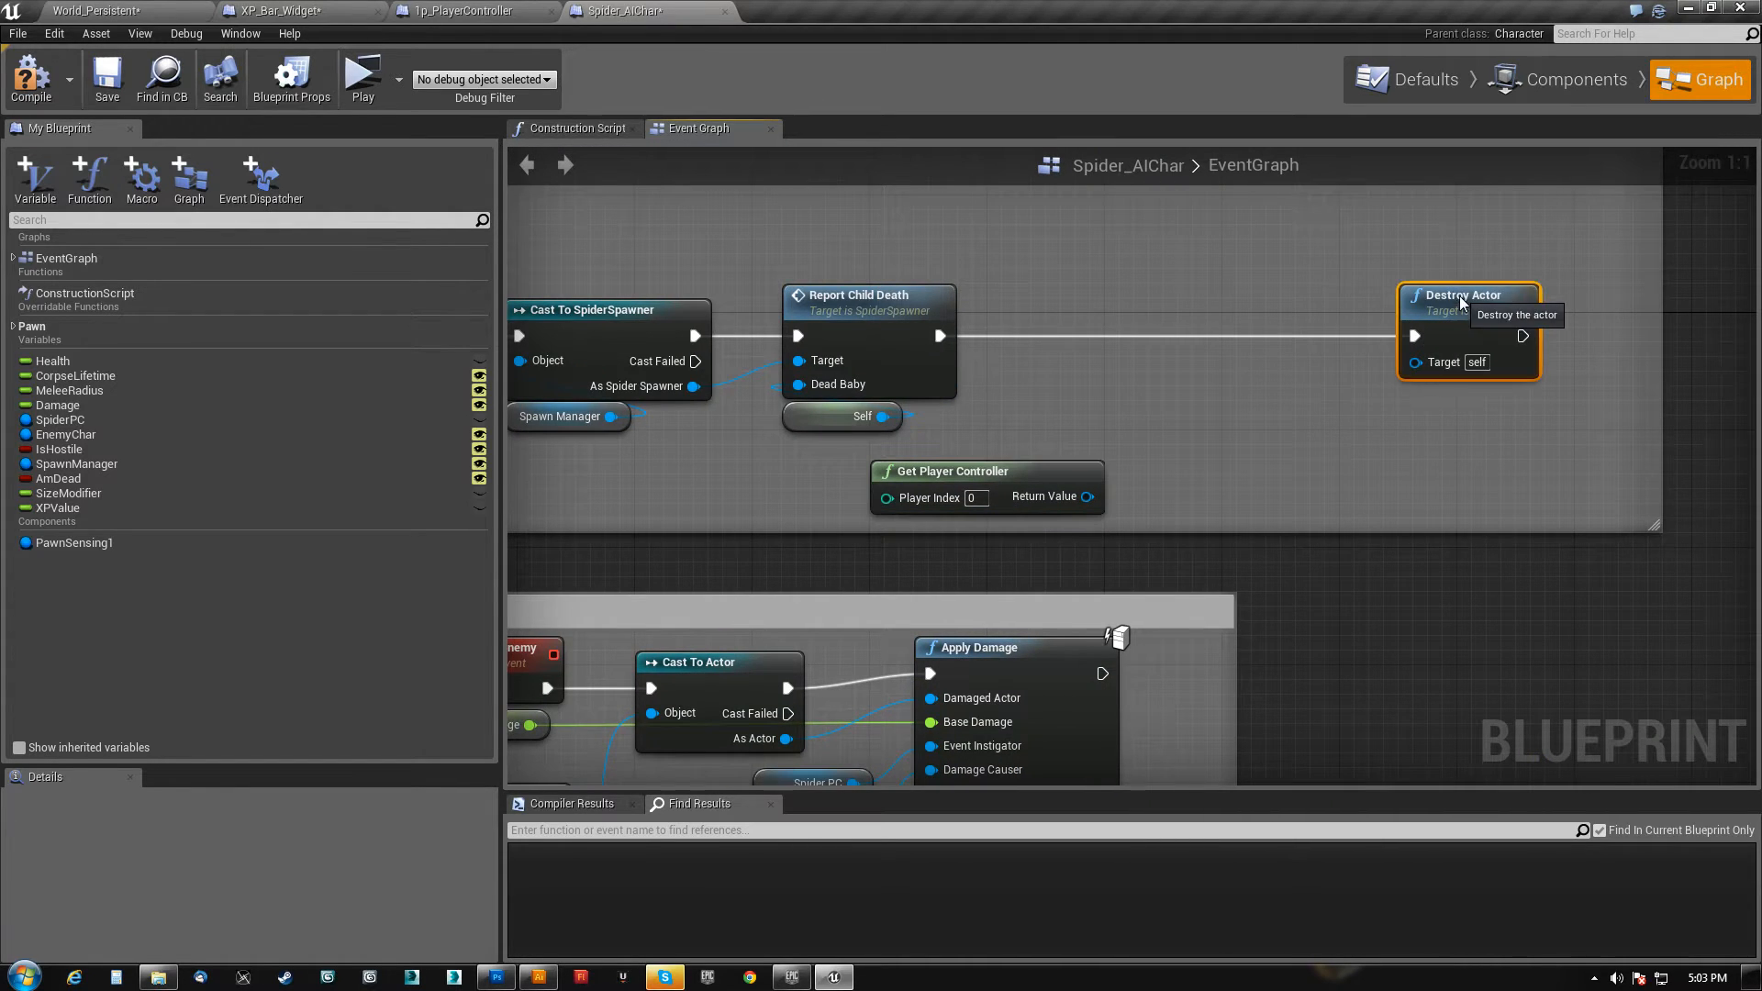
{"action": "right_click_drag", "start_coordinate": [1255, 411], "coordinate": [1059, 425]}
{"action": "left_click_drag", "start_coordinate": [887, 510], "coordinate": [868, 428]}
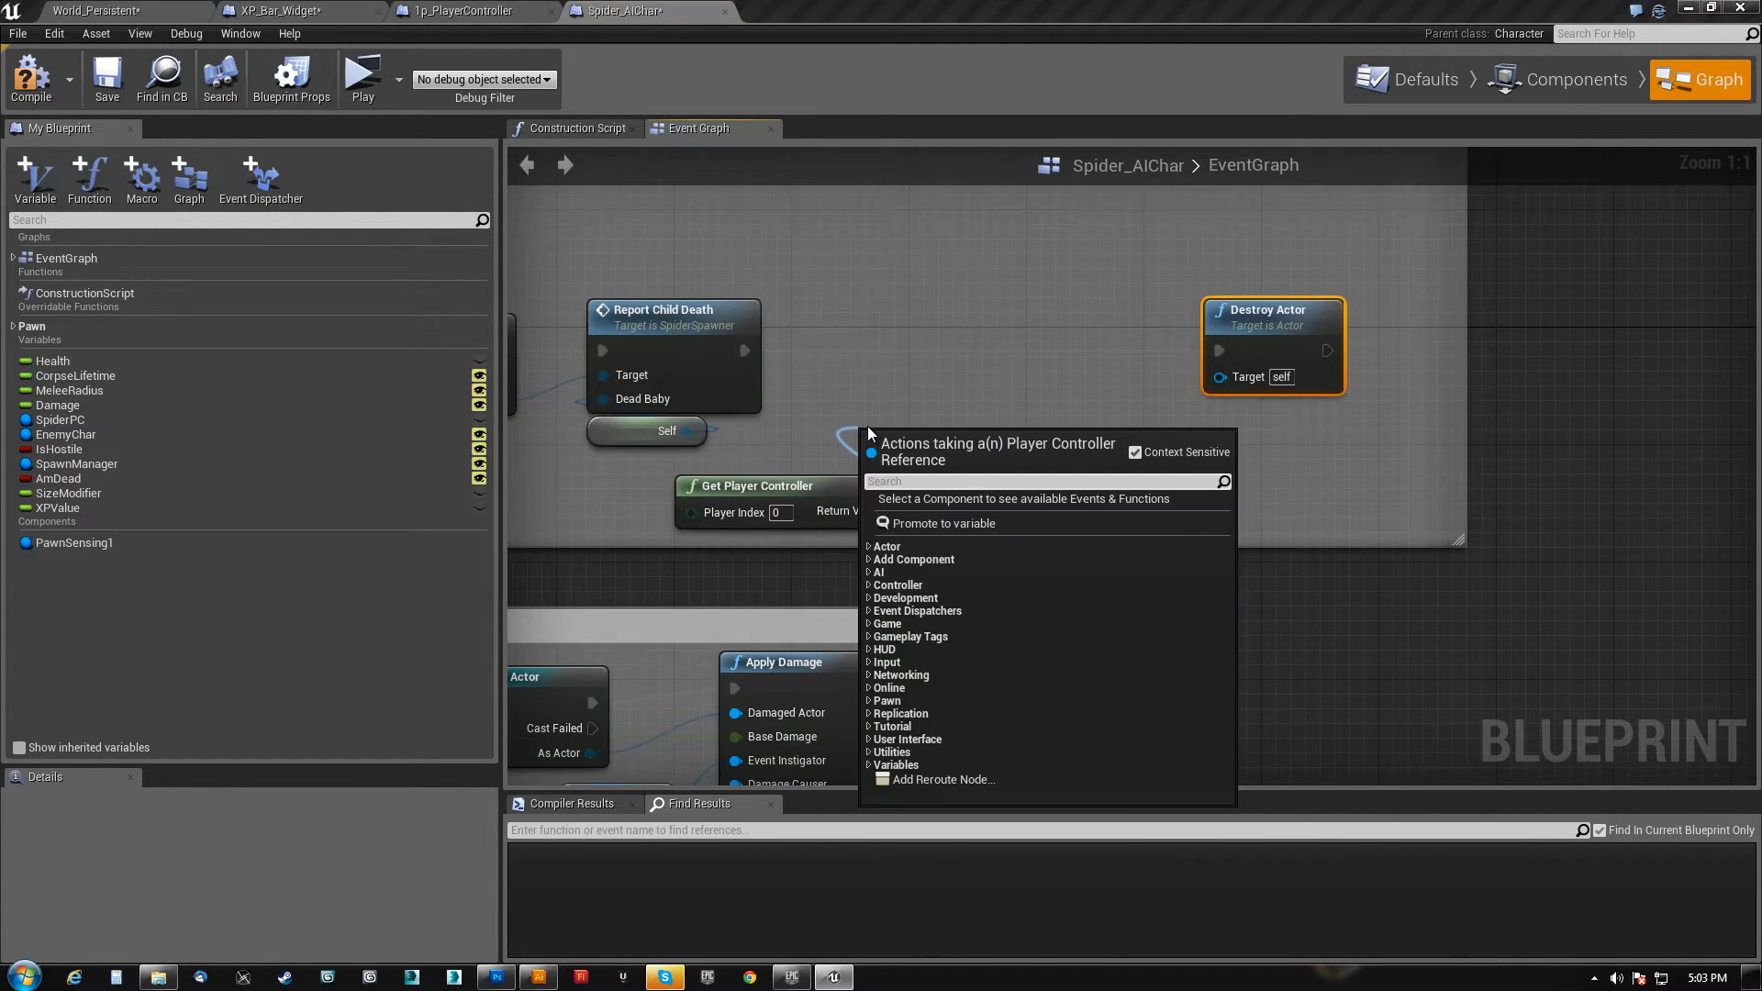
{"action": "type", "text": "cast to"}
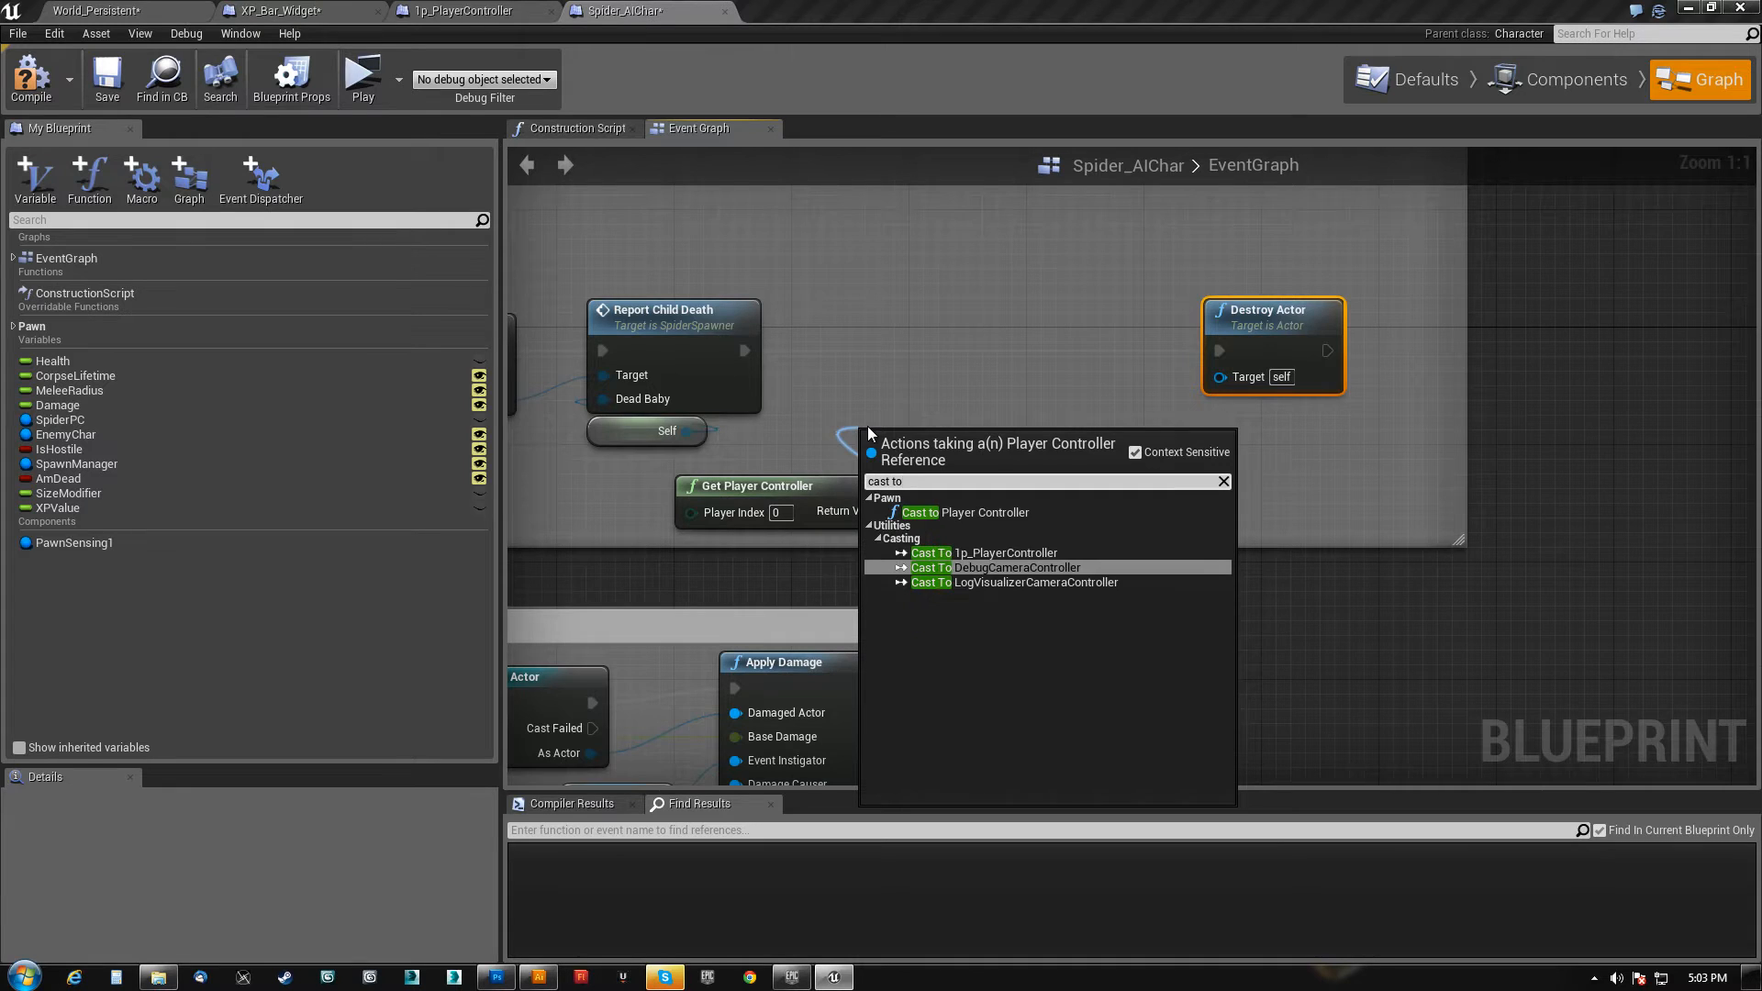
{"action": "left_click", "coordinate": [973, 553]}
{"action": "left_click_drag", "start_coordinate": [976, 450], "coordinate": [975, 336]}
{"action": "left_click_drag", "start_coordinate": [744, 350], "coordinate": [868, 350]}
{"action": "left_click_drag", "start_coordinate": [832, 501], "coordinate": [1008, 442]}
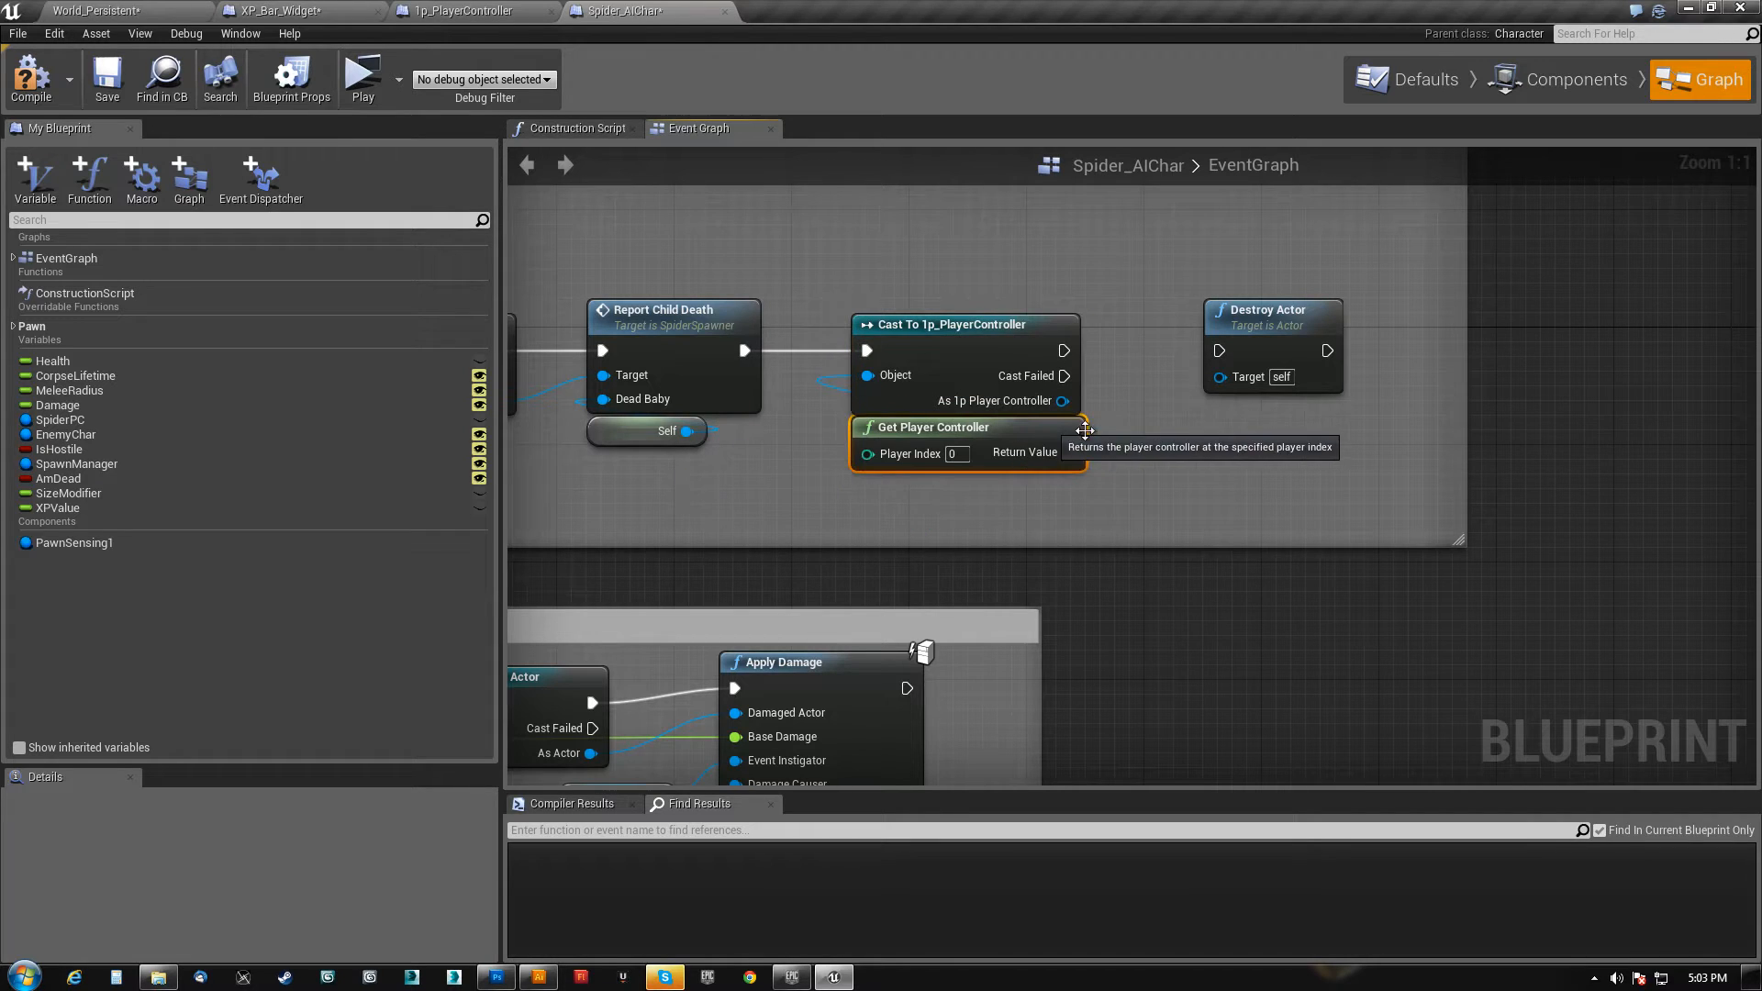
{"action": "right_click_drag", "start_coordinate": [1008, 442], "coordinate": [794, 501]}
{"action": "left_click_drag", "start_coordinate": [1007, 377], "coordinate": [1256, 391]}
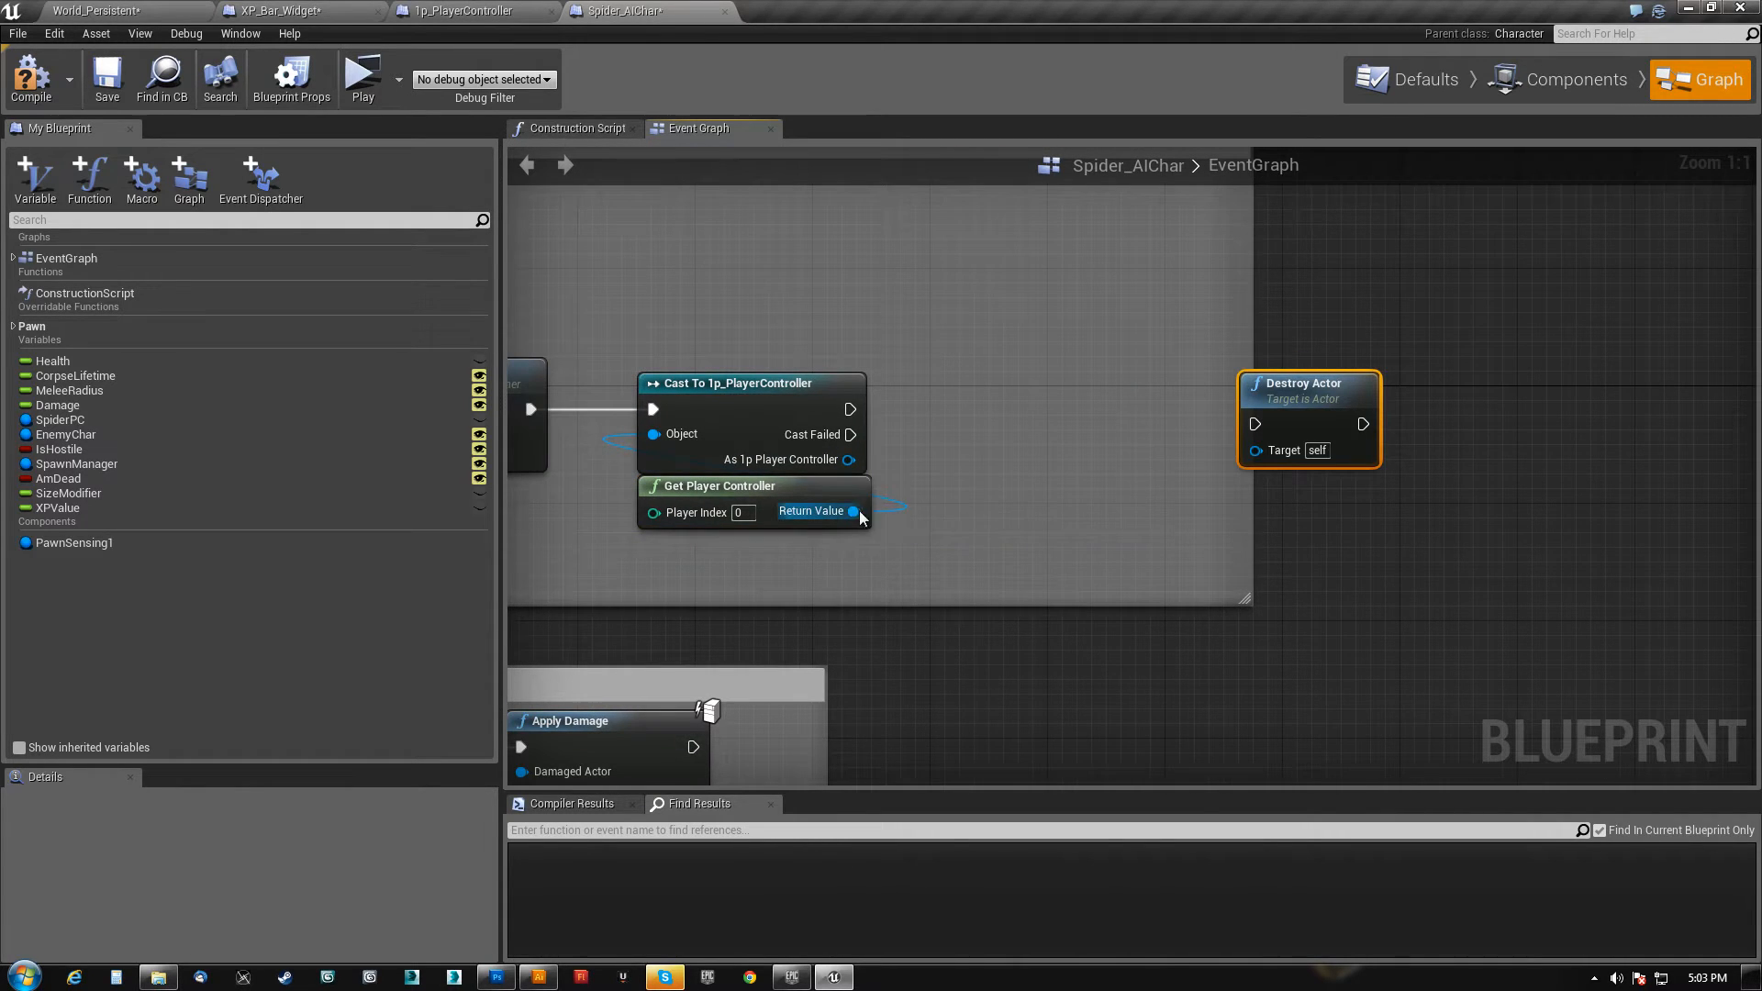
{"action": "left_click_drag", "start_coordinate": [855, 501], "coordinate": [977, 454]}
{"action": "type", "text": "addxp"}
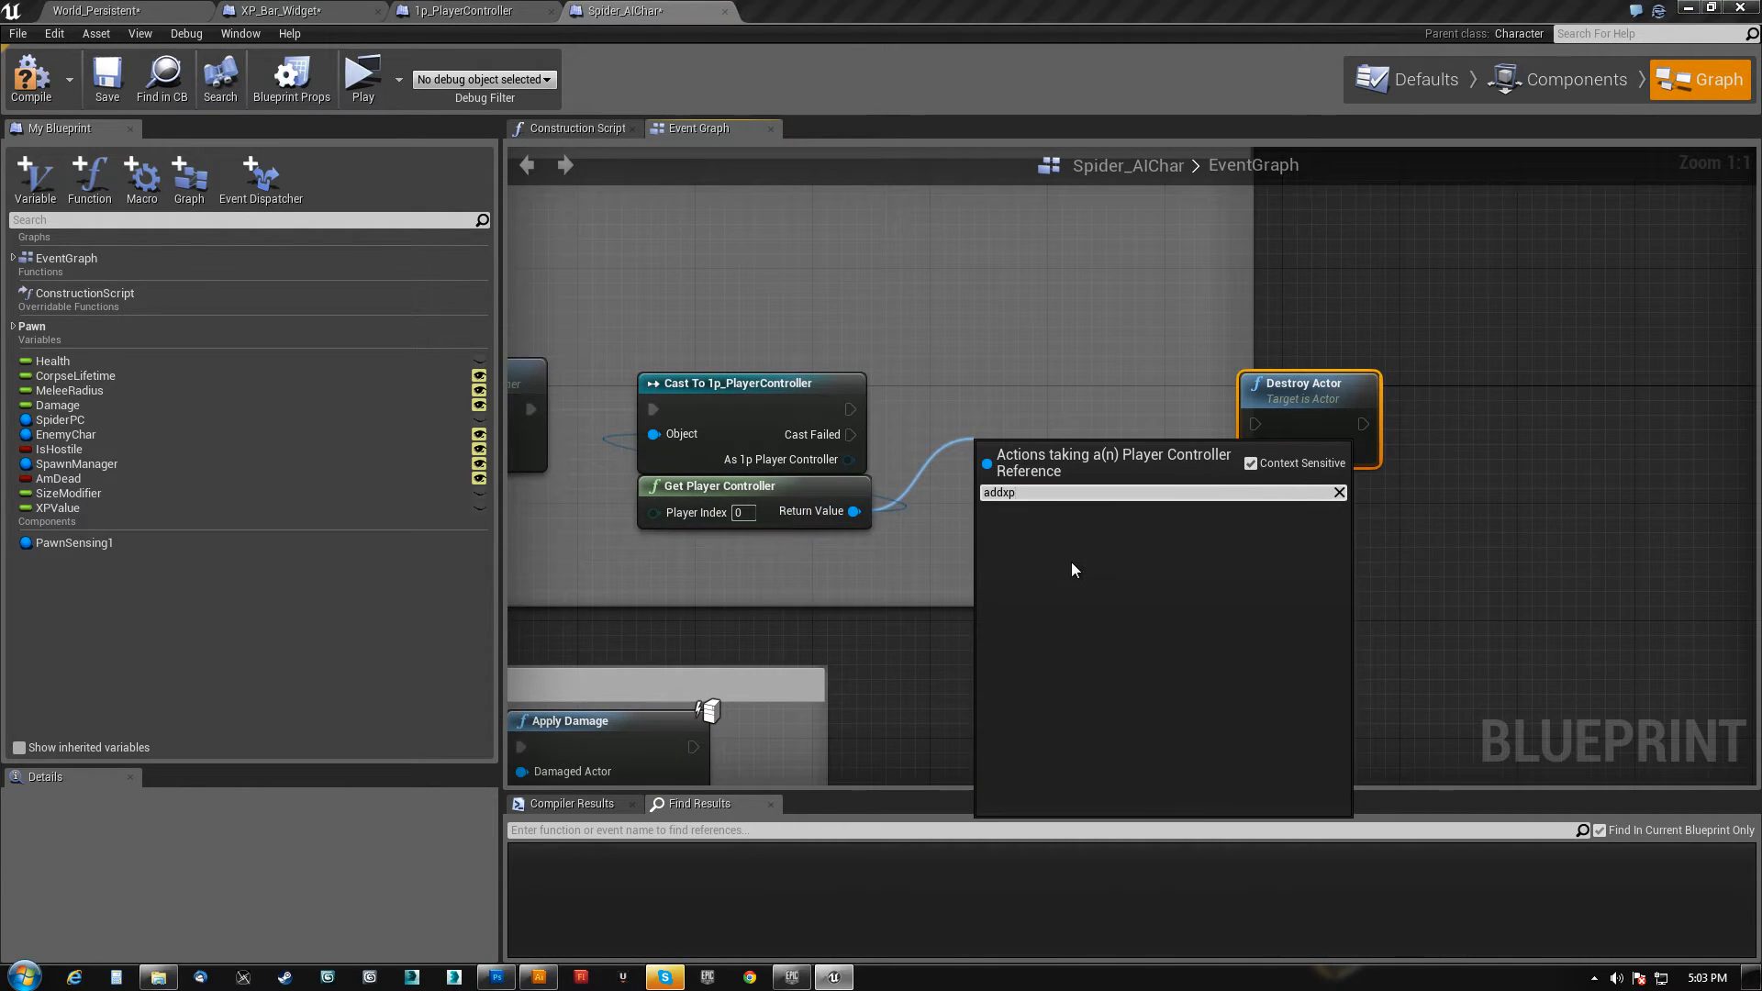
{"action": "left_click", "coordinate": [989, 415]}
{"action": "left_click", "coordinate": [769, 501]}
{"action": "left_click", "coordinate": [774, 383], "text": "shift"}
- Check the AddXP custom event in the 1p_PlayerController blueprint and return to Spider_AIChar
{"action": "left_click", "coordinate": [515, 9]}
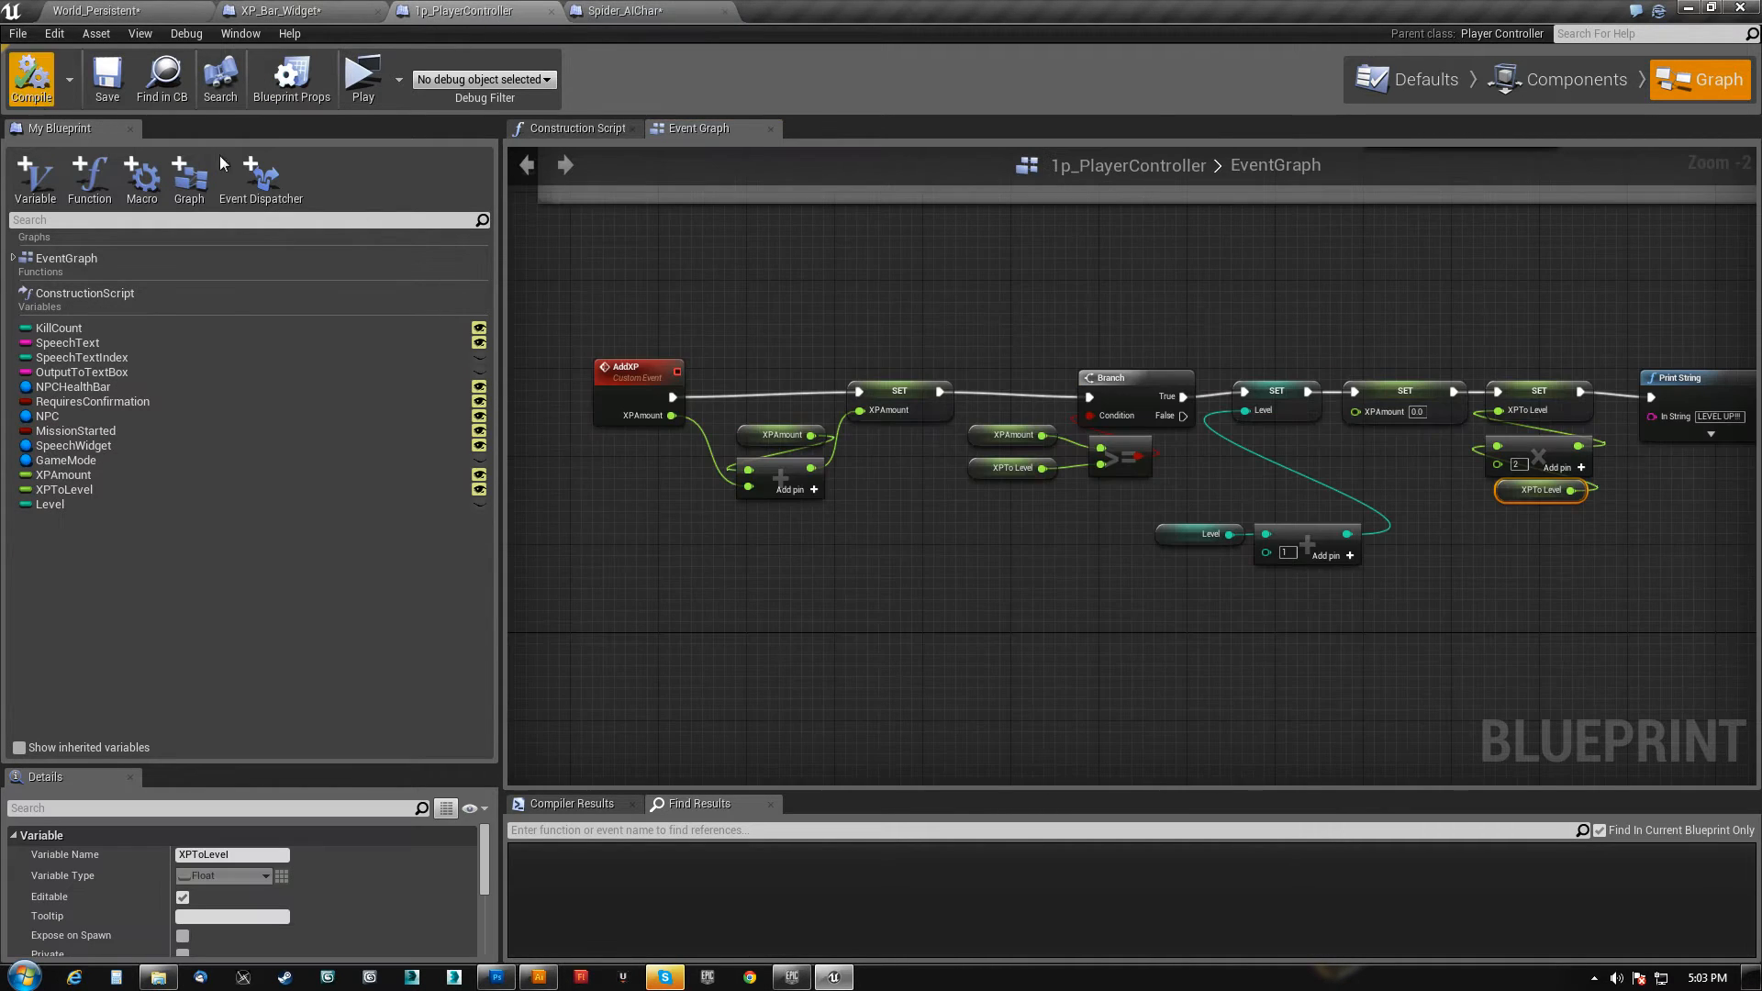
{"action": "left_click", "coordinate": [662, 368]}
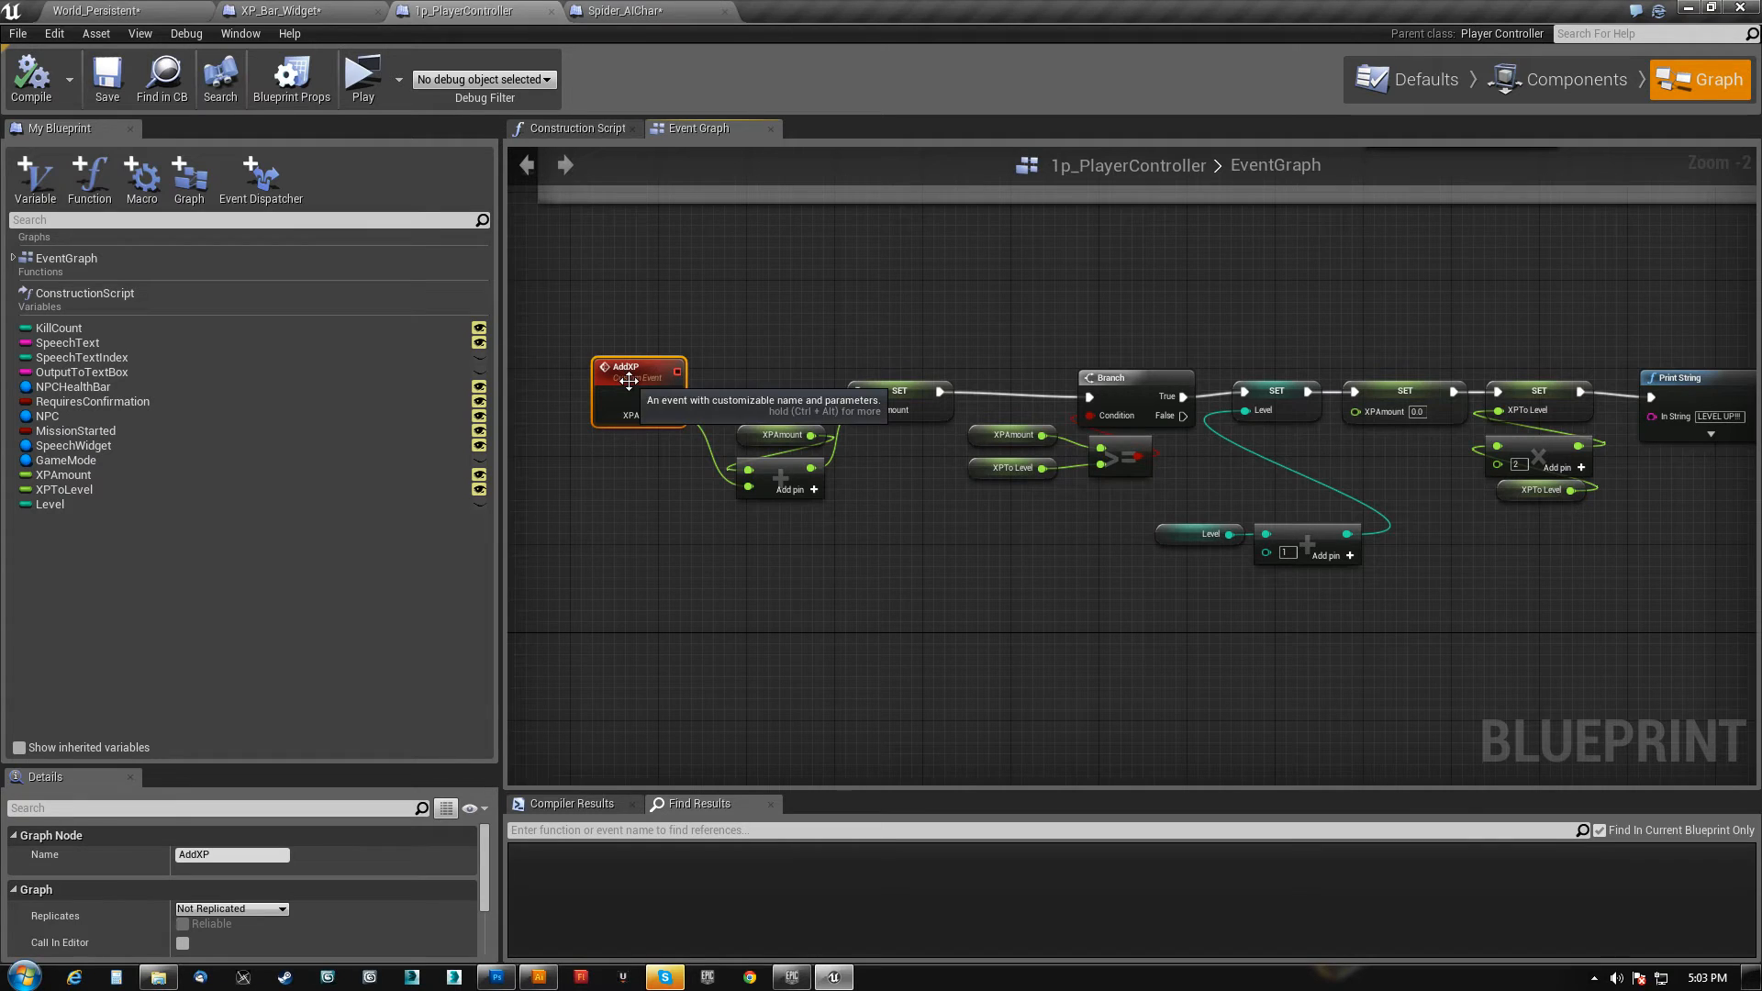
{"action": "left_click", "coordinate": [635, 15]}
- Call Add XP on the cast's As 1p Player Controller output and feed XPValue into its XPAmount input
{"action": "left_click_drag", "start_coordinate": [849, 459], "coordinate": [946, 394]}
{"action": "type", "text": "add"}
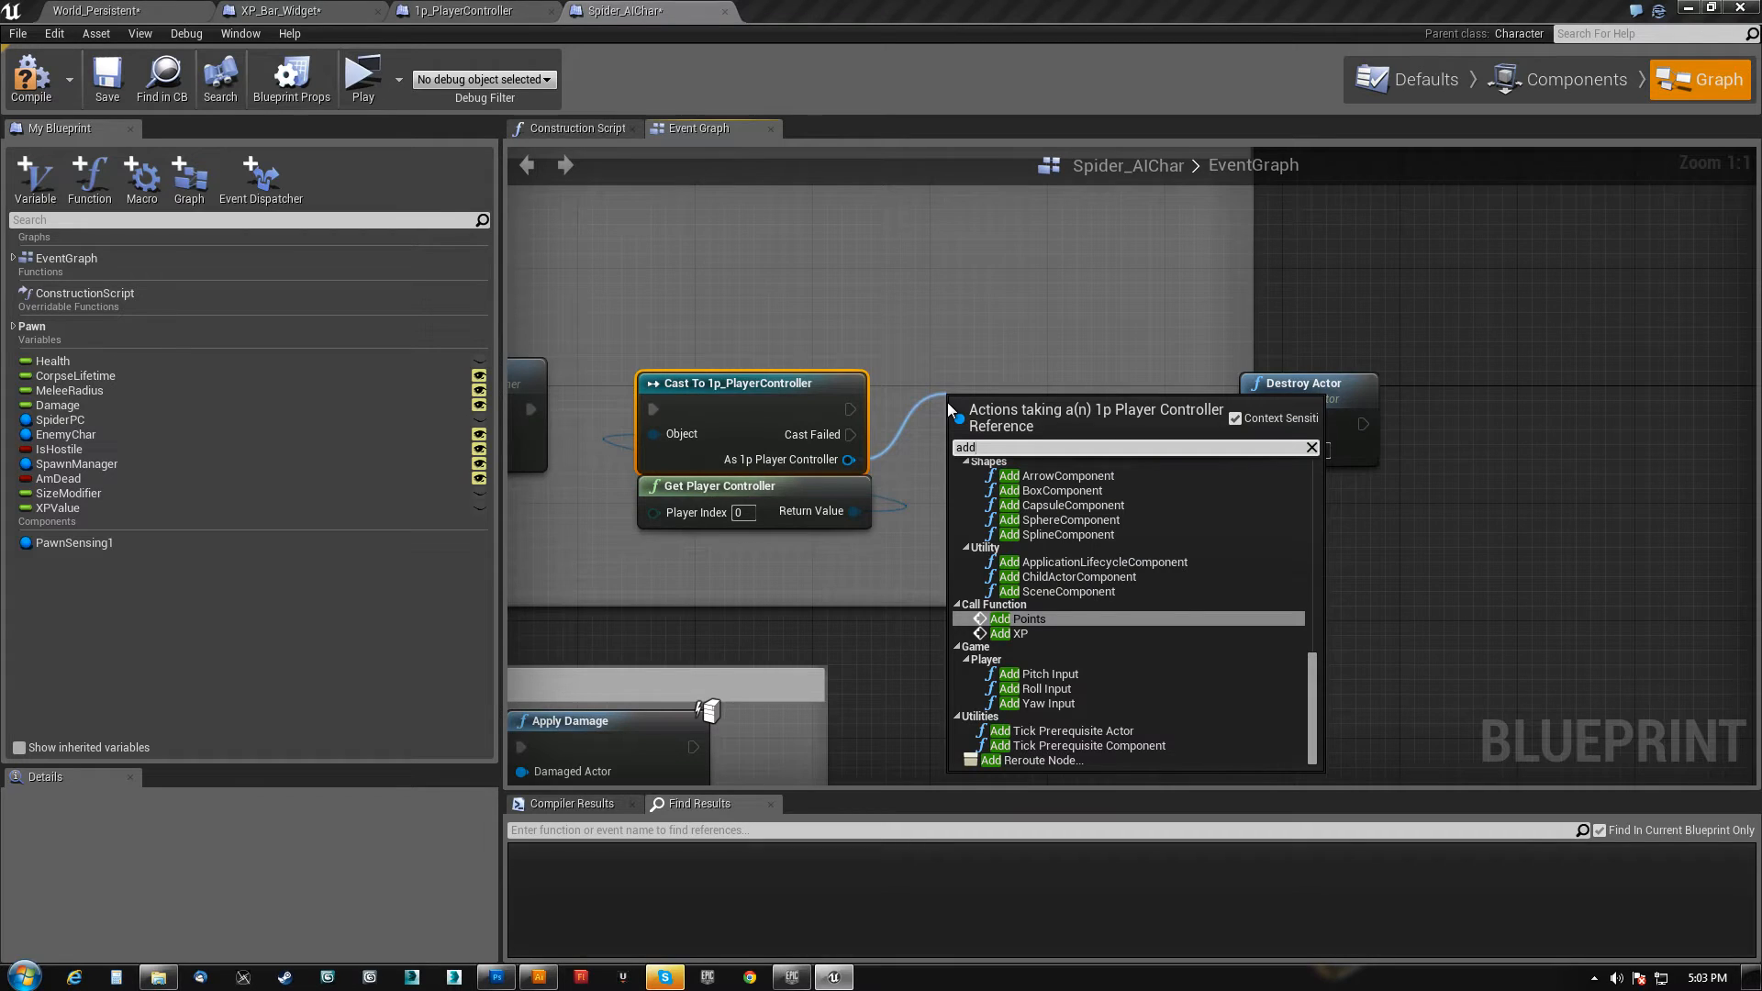
{"action": "left_click", "coordinate": [1009, 634]}
{"action": "left_click_drag", "start_coordinate": [995, 412], "coordinate": [1024, 383]}
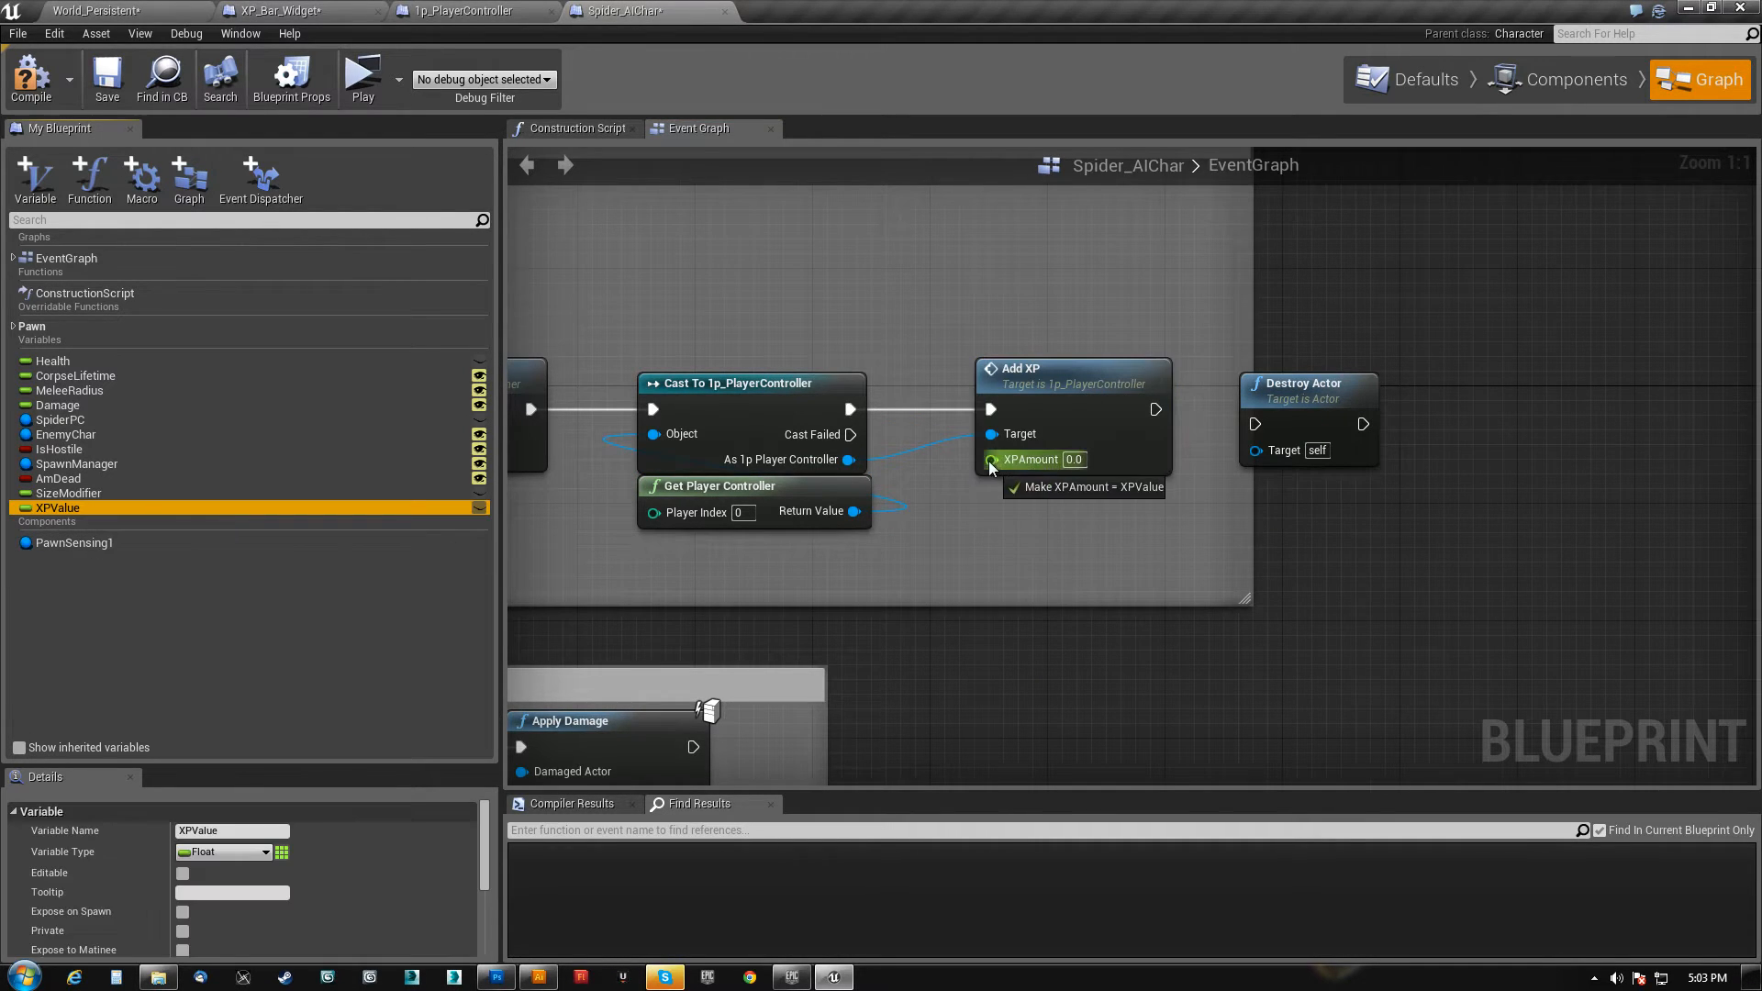
{"action": "left_click_drag", "start_coordinate": [832, 455], "coordinate": [1008, 499]}
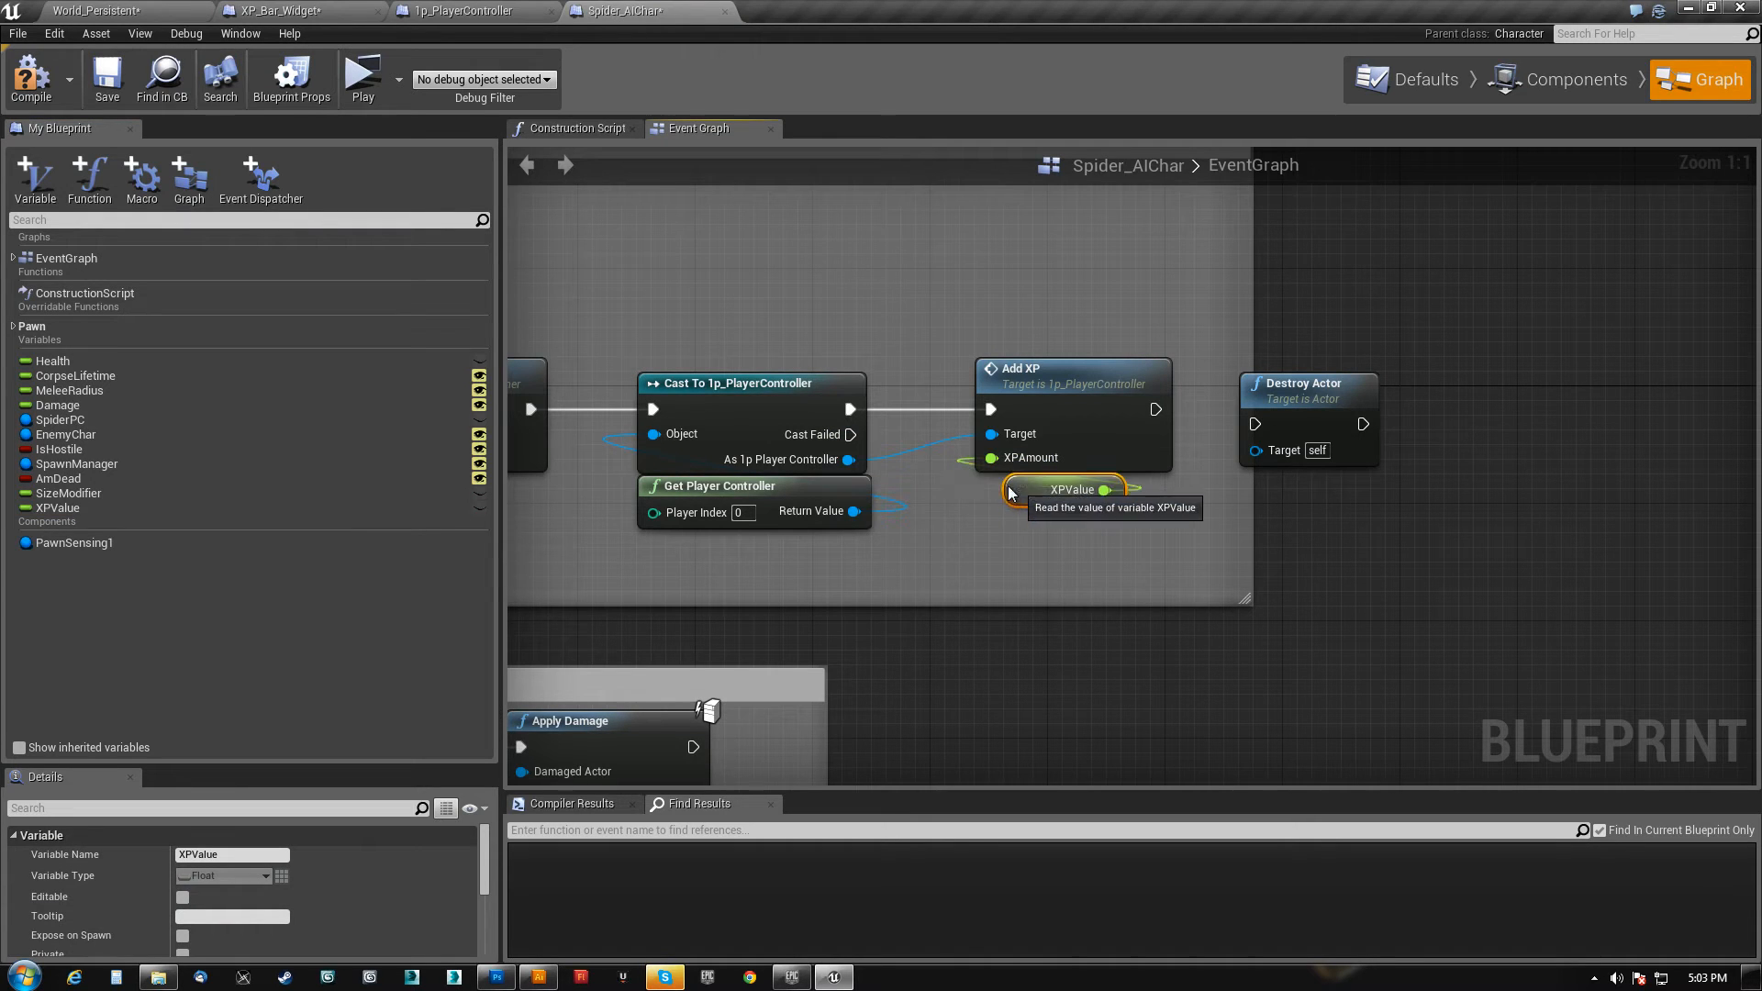
- Wire Add XP's execution output to Destroy Actor and line the Destroy Actor node up beside it
{"action": "left_click_drag", "start_coordinate": [1157, 409], "coordinate": [1255, 424]}
{"action": "left_click_drag", "start_coordinate": [1278, 342], "coordinate": [1461, 347]}
{"action": "mouse_move", "coordinate": [1322, 390]}
{"action": "left_mouse_down"}
{"action": "mouse_move", "coordinate": [1314, 365]}
{"action": "mouse_move", "coordinate": [1296, 389]}
{"action": "left_mouse_up"}
{"action": "right_click_drag", "start_coordinate": [832, 515], "coordinate": [955, 509]}
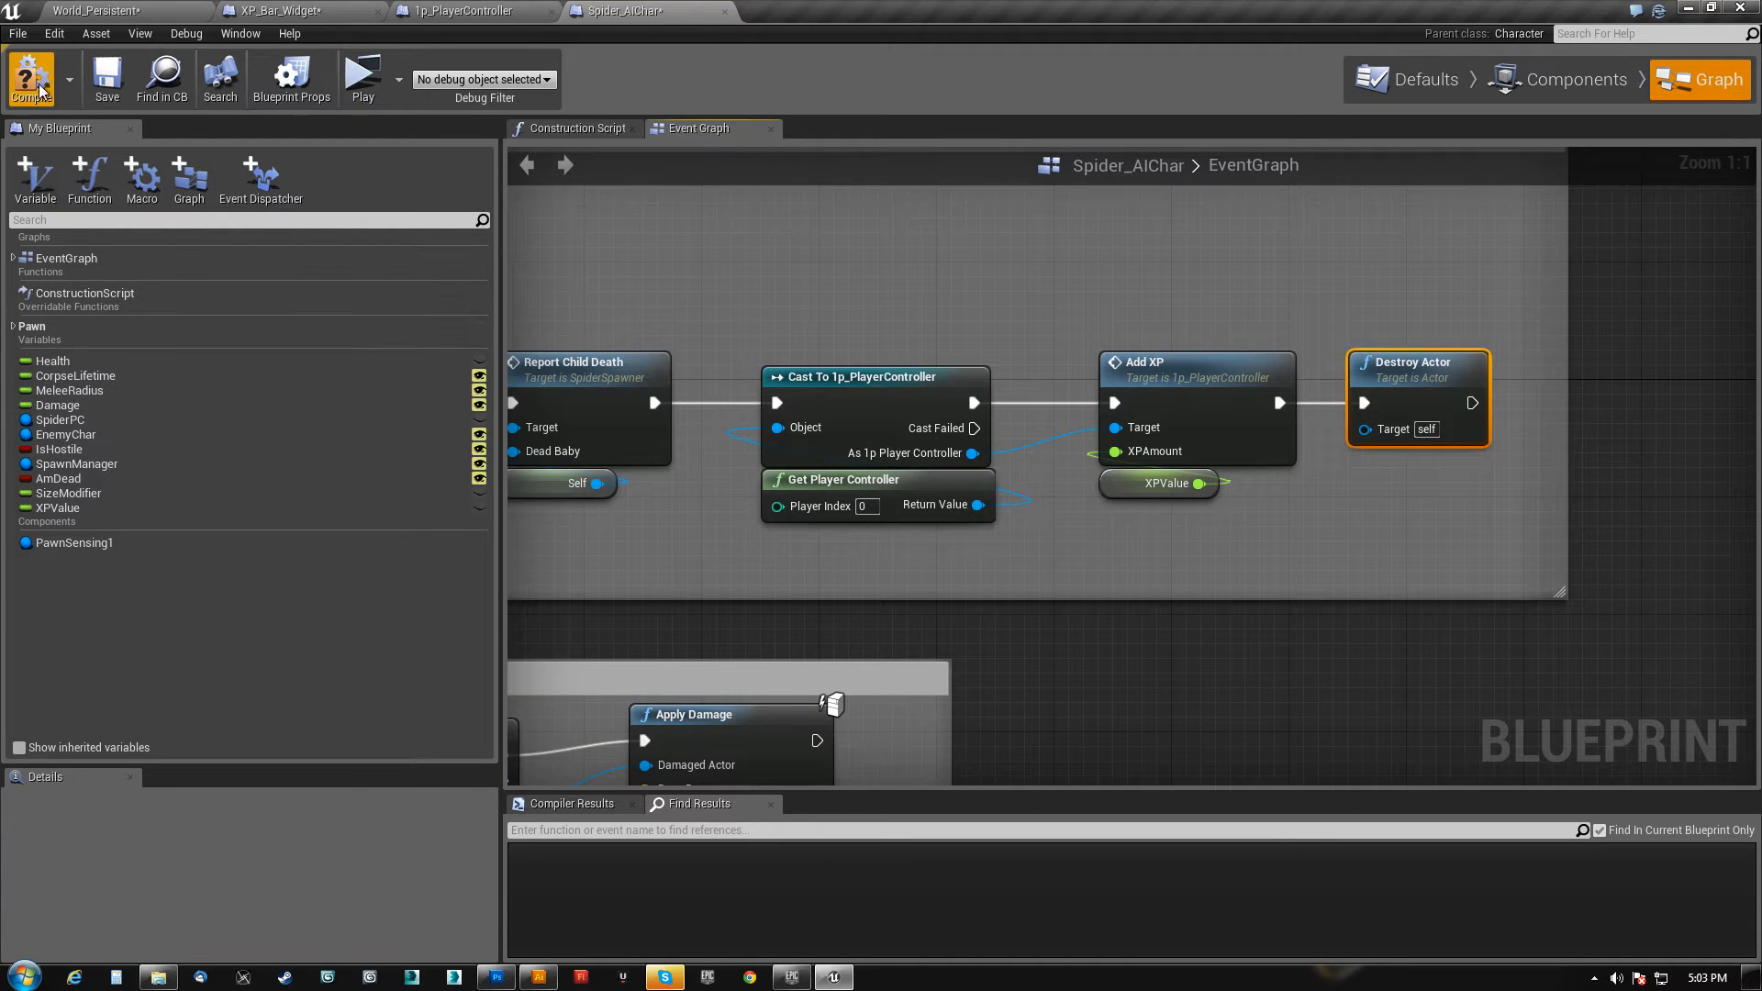
- Set XPValue's default value to 10.0, and compile and save the Spider_AIChar blueprint
{"action": "left_click", "coordinate": [58, 507]}
{"action": "scroll", "coordinate": [108, 829], "scroll_direction": "down", "scroll_amount": 3}
{"action": "left_click", "coordinate": [205, 936]}
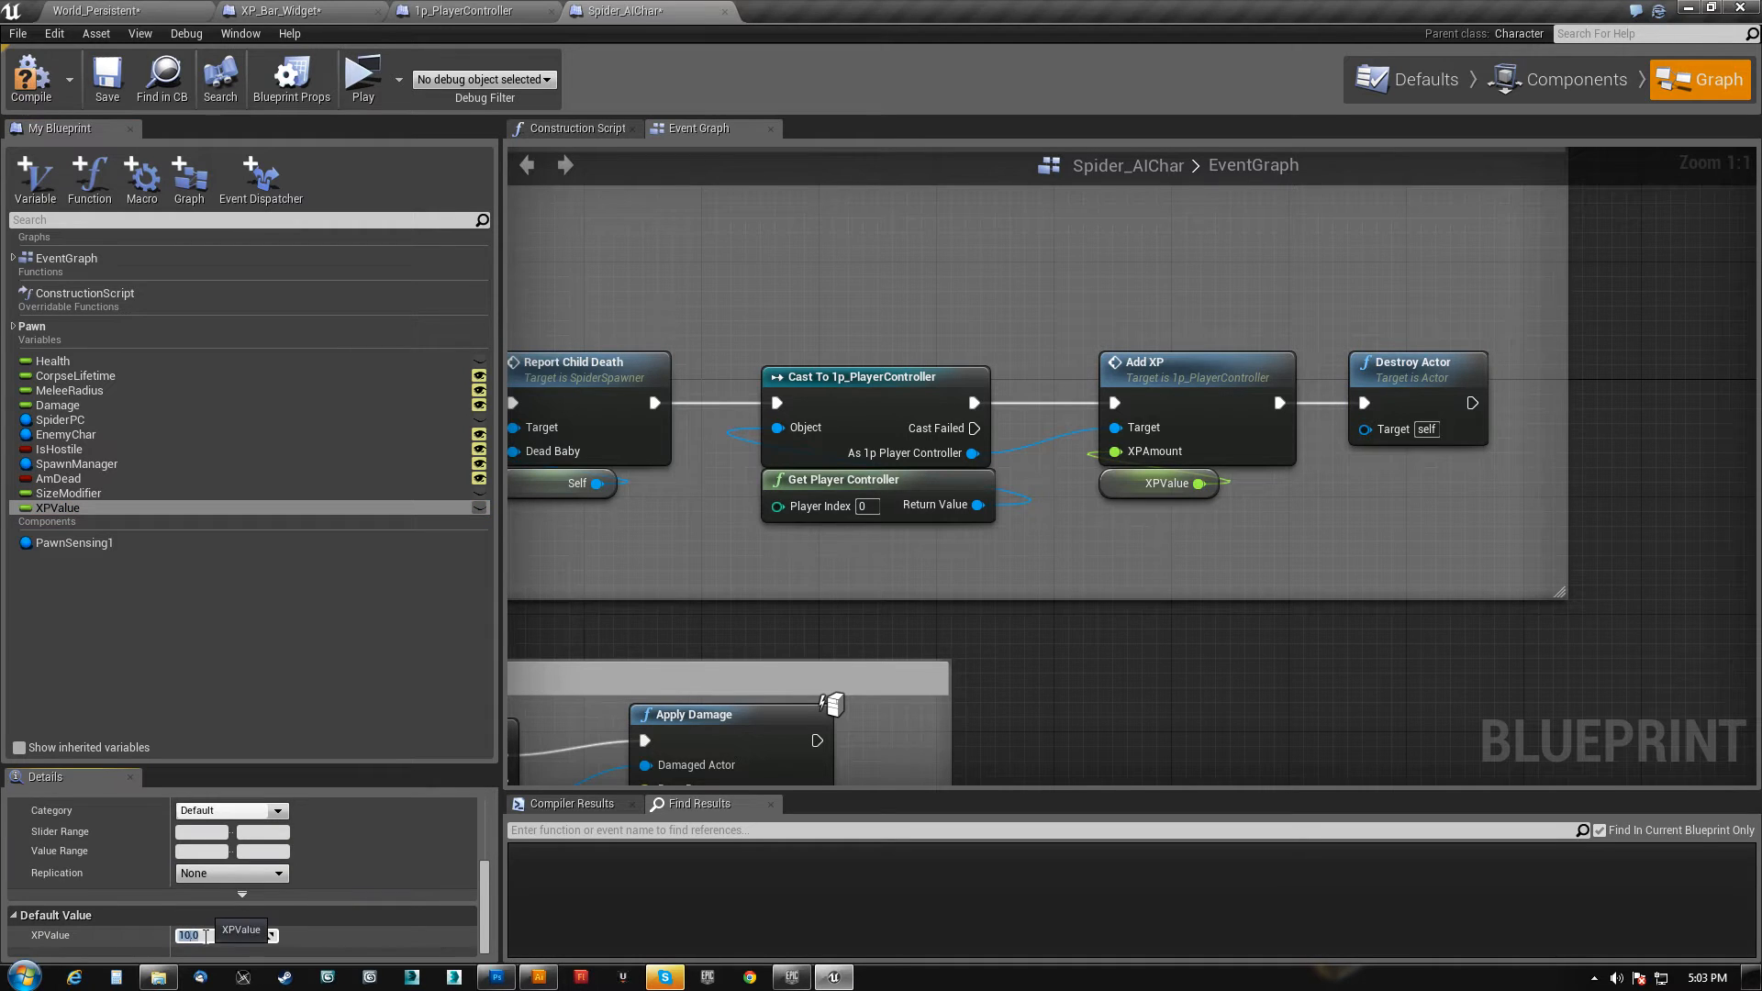
{"action": "left_click", "coordinate": [38, 92]}
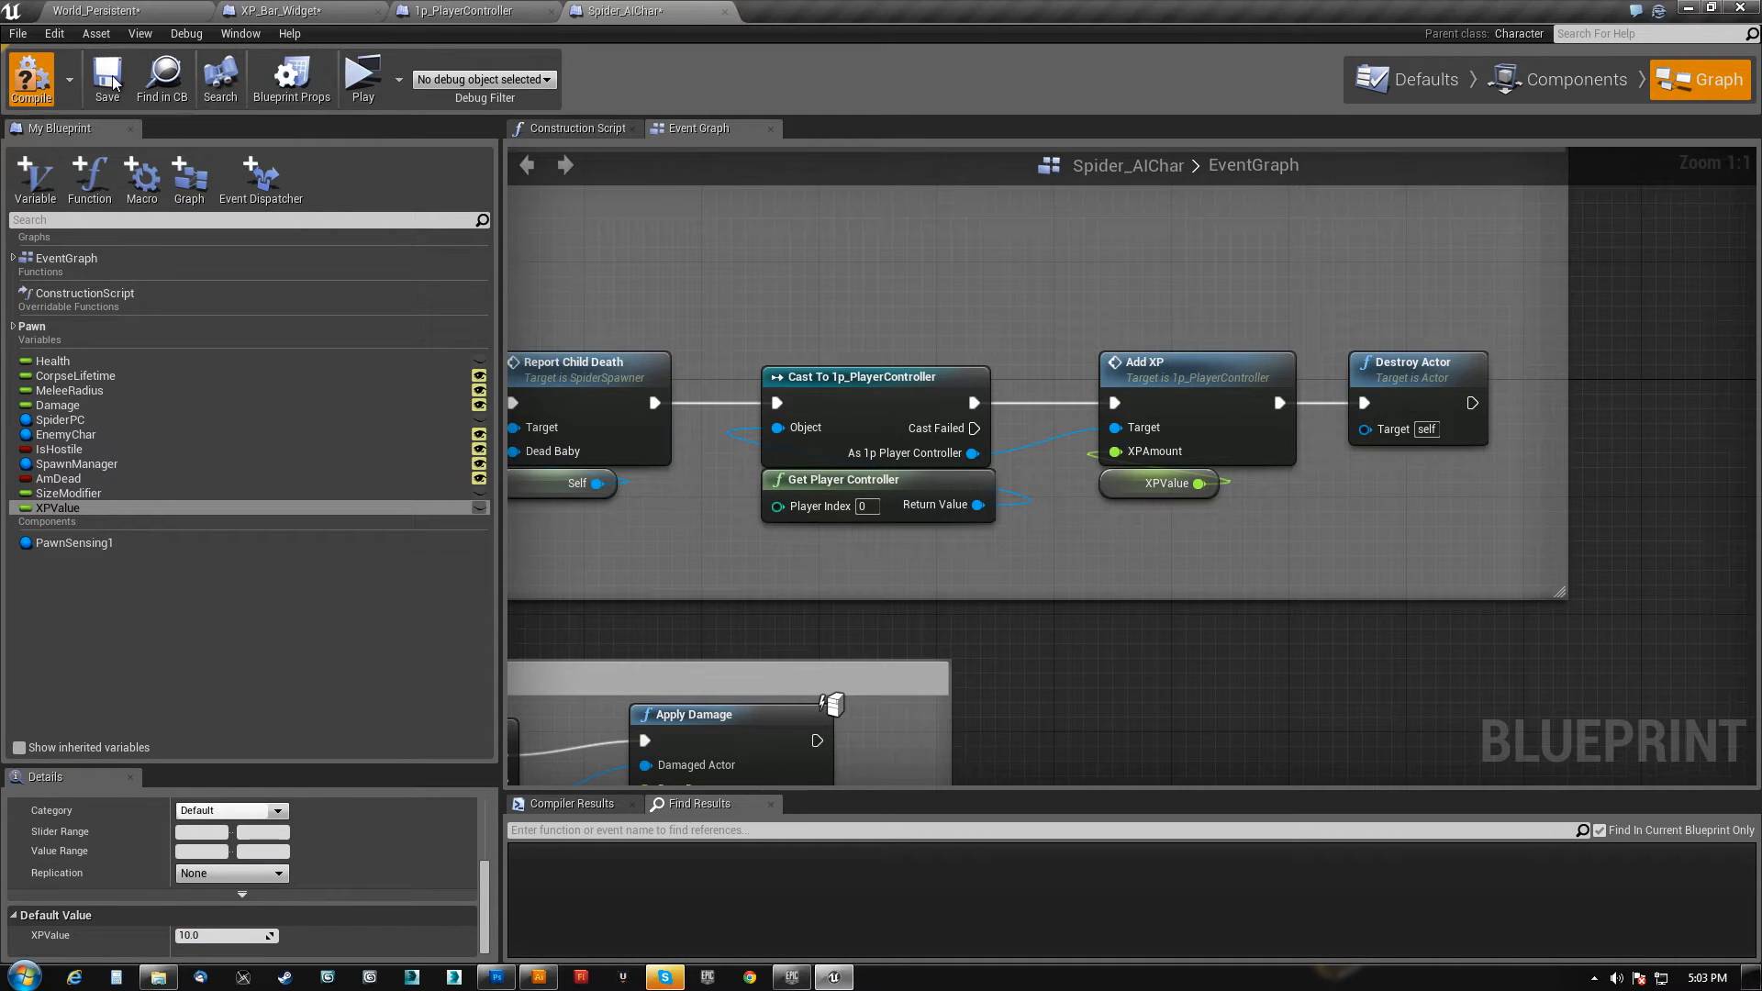
{"action": "left_click", "coordinate": [109, 81]}
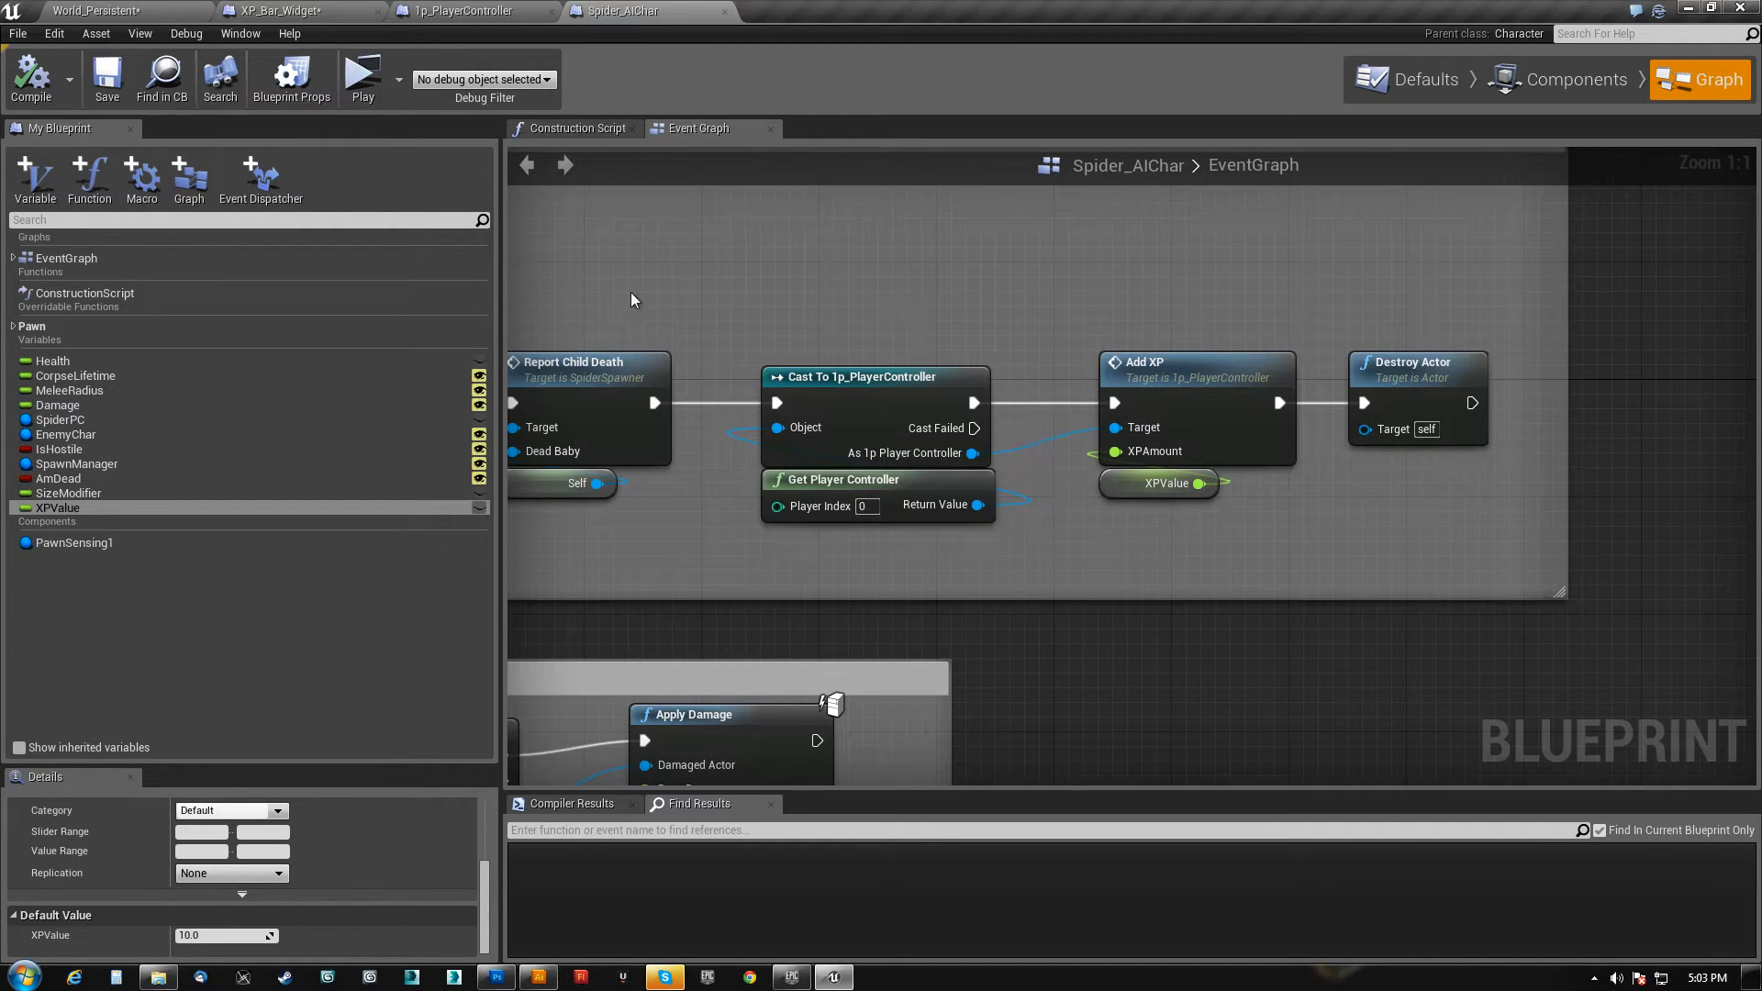
- Switch to the XP_Bar_Widget blueprint and add a Get Player Controller node to the Get XP Progress Bar Percent 0 function
{"action": "scroll", "coordinate": [630, 300], "scroll_direction": "down", "scroll_amount": 4}
{"action": "left_click", "coordinate": [280, 10]}
{"action": "right_click_drag", "start_coordinate": [1055, 453], "coordinate": [1019, 460]}
{"action": "right_click", "coordinate": [818, 481]}
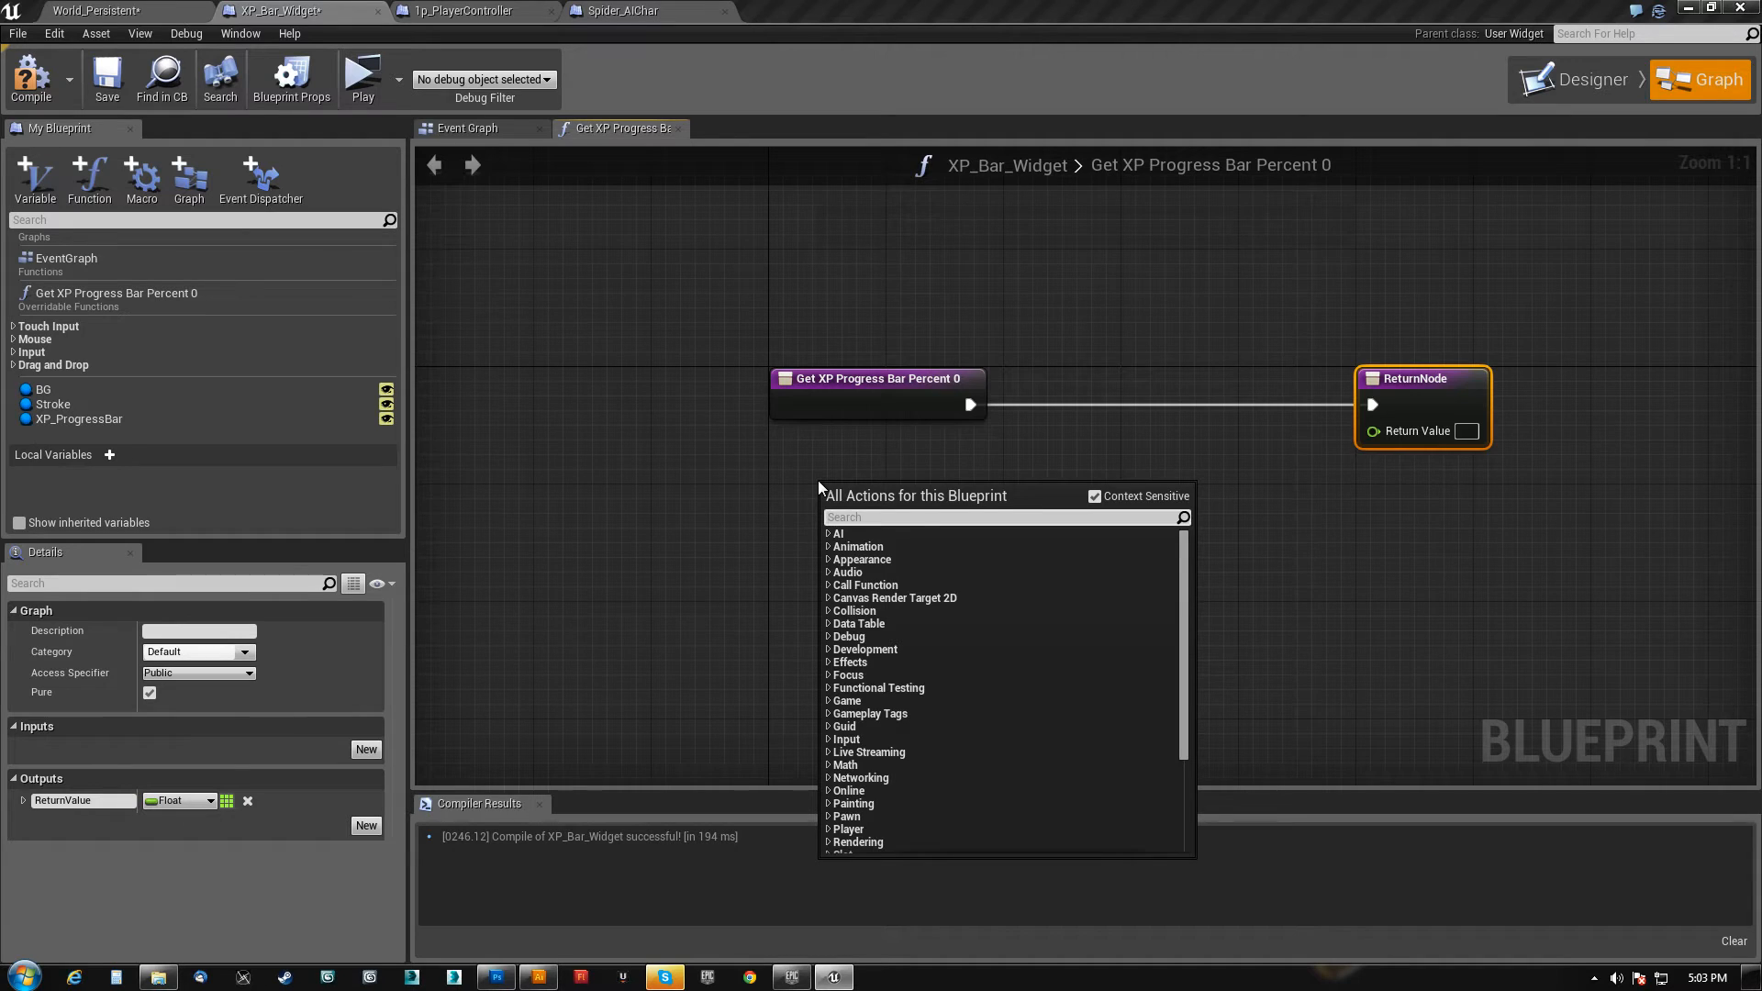
{"action": "type", "text": "get player controller"}
{"action": "key", "text": "Return"}
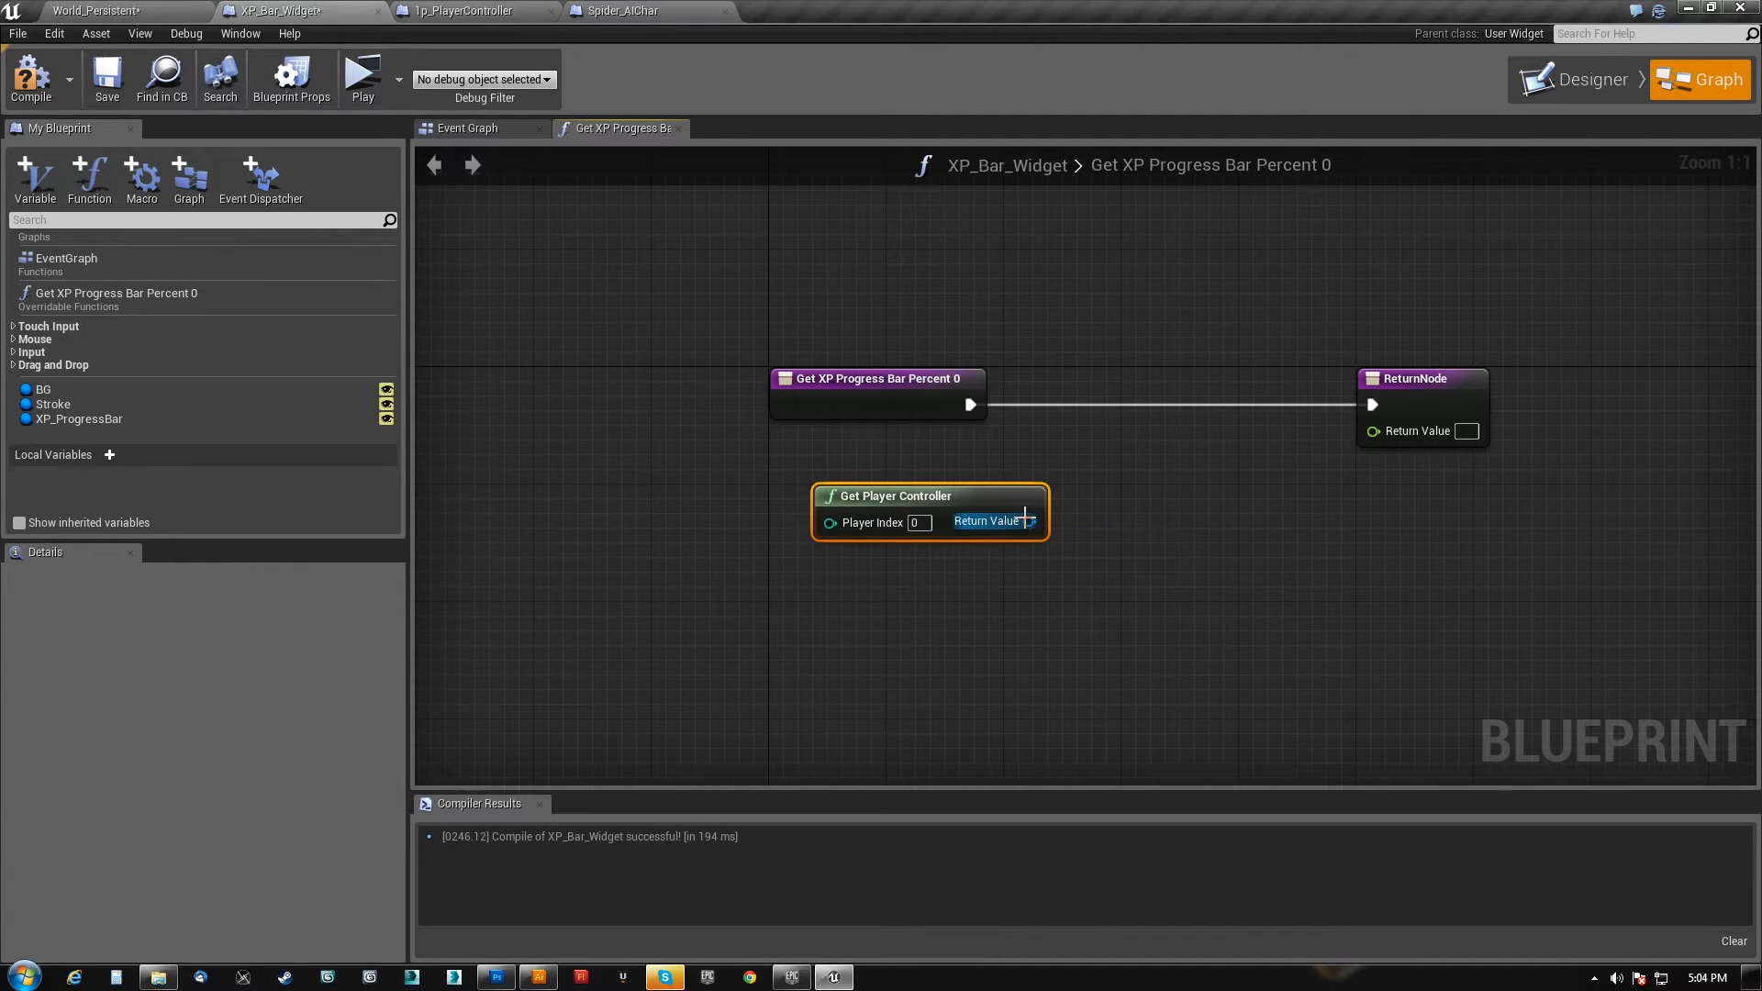
- Cast the player controller to 1p_PlayerController, convert the cast to a pure node, and arrange both nodes beneath the function entry
{"action": "left_click_drag", "start_coordinate": [974, 523], "coordinate": [932, 451]}
{"action": "type", "text": "cast to 1p"}
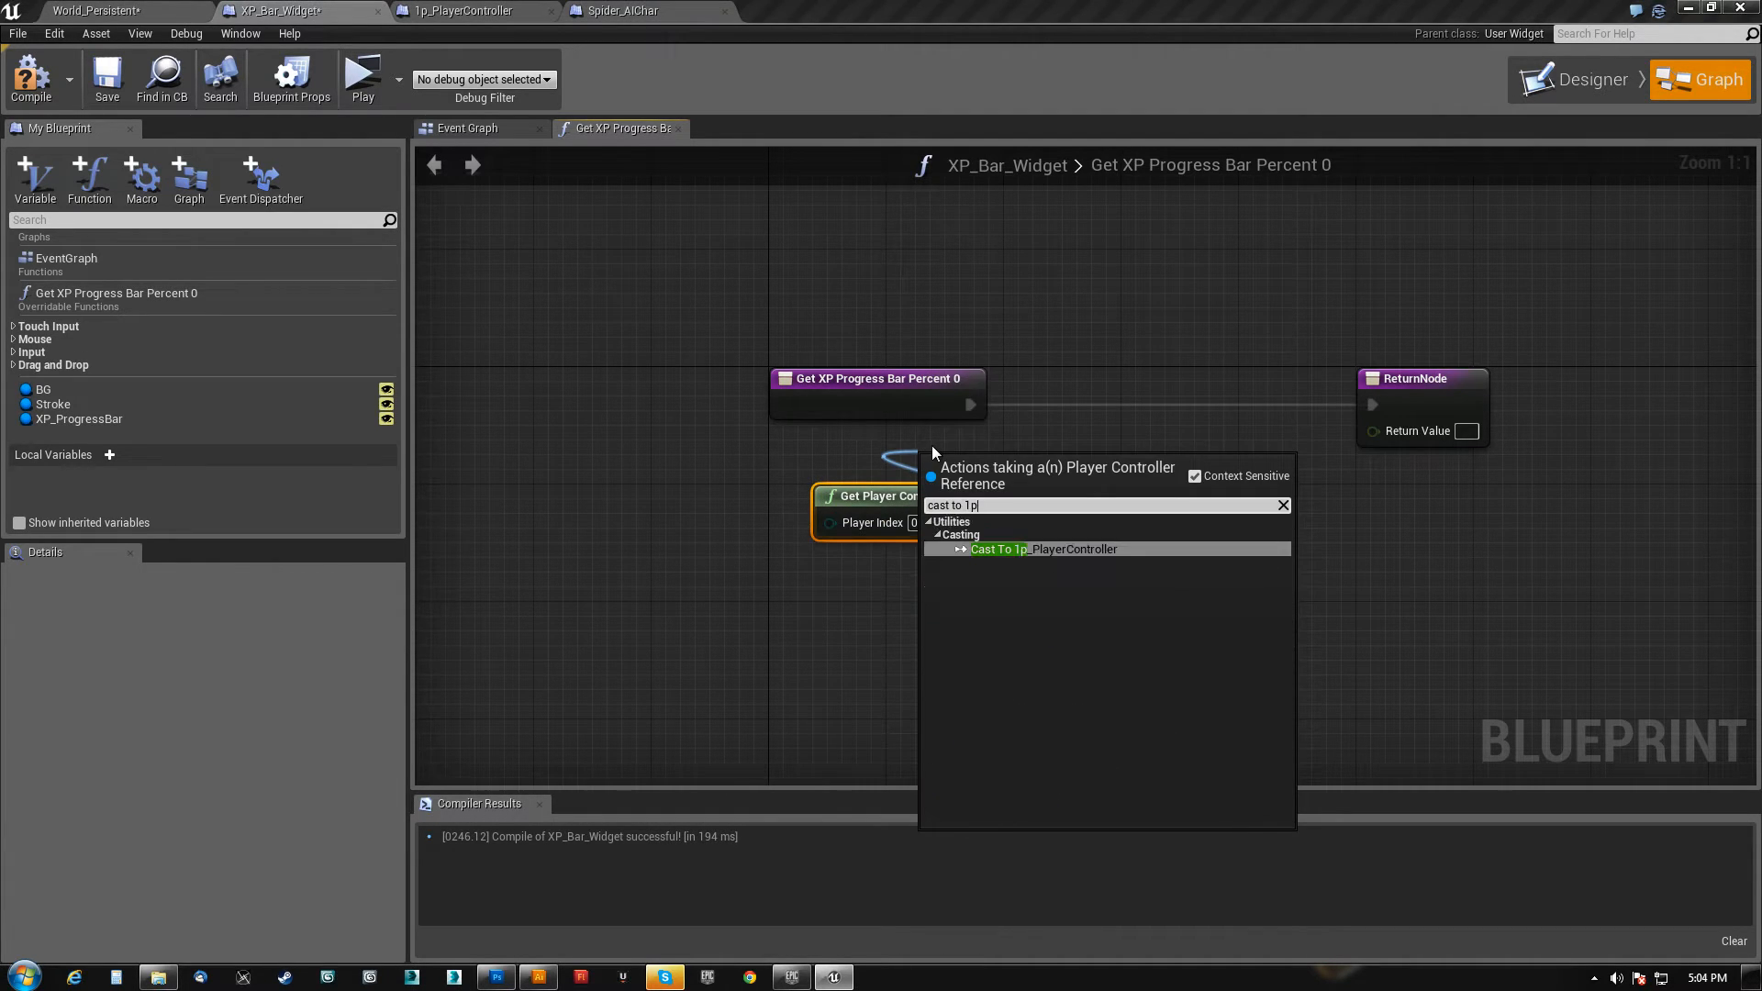
{"action": "key", "text": "Return"}
{"action": "left_click_drag", "start_coordinate": [889, 497], "coordinate": [772, 497]}
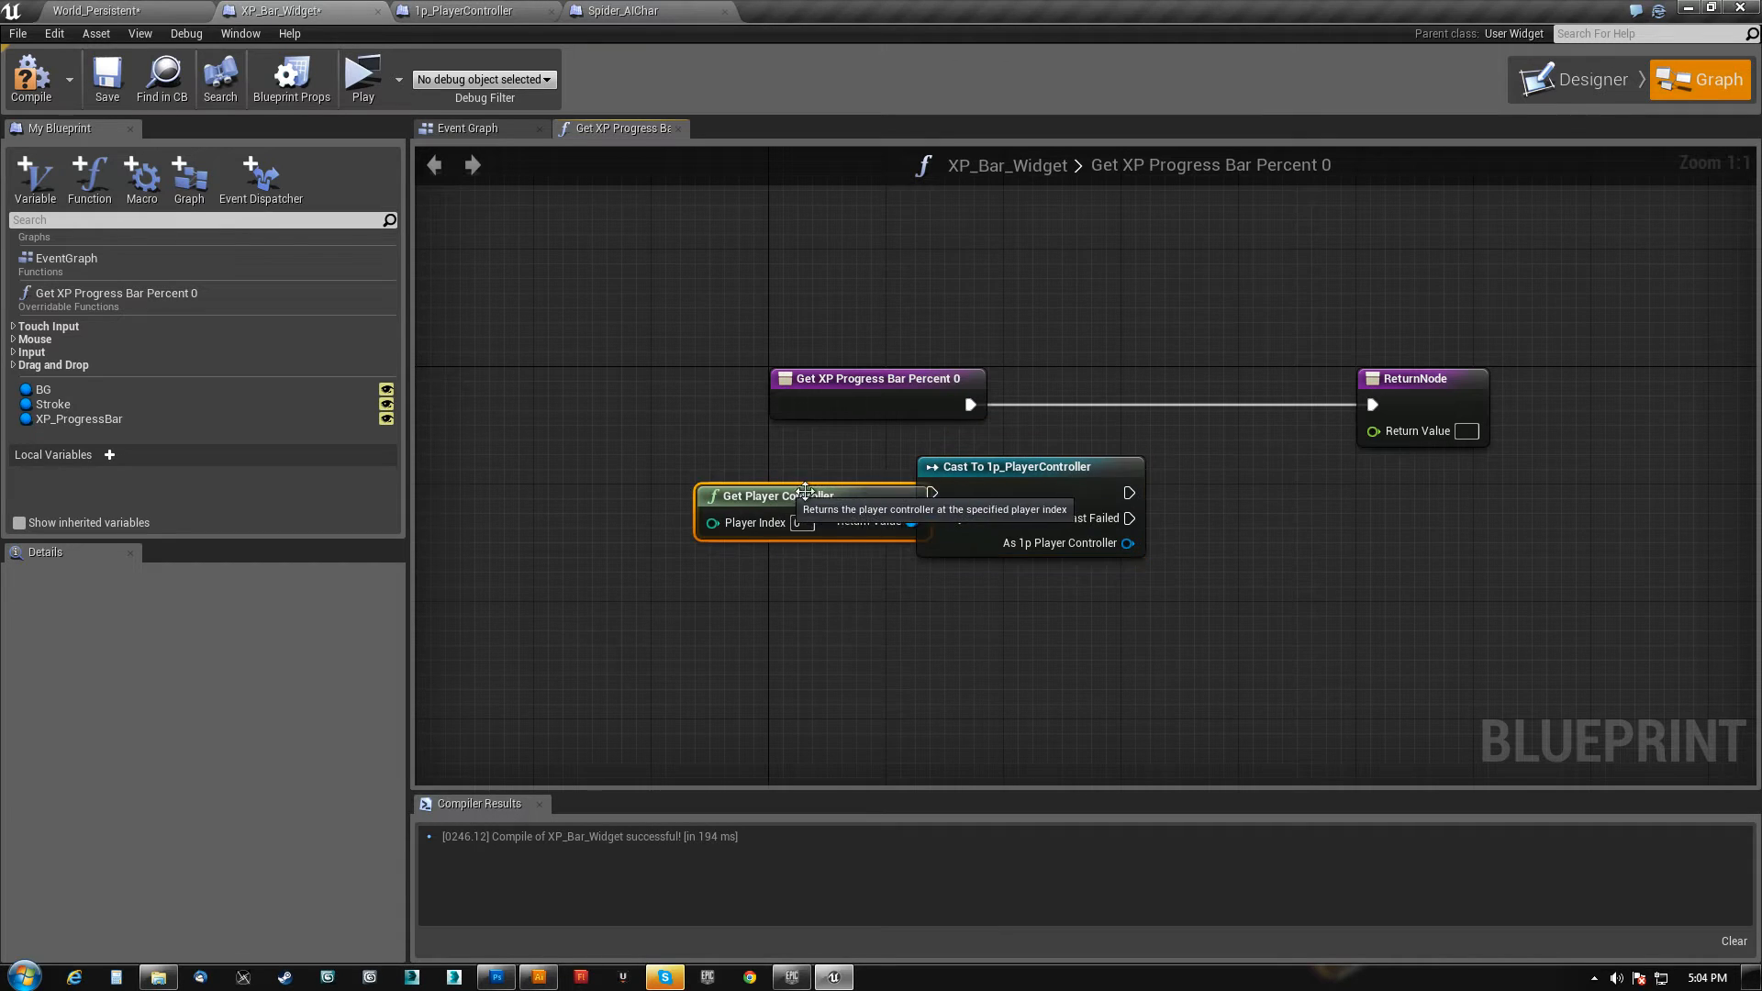
{"action": "right_click", "coordinate": [1034, 471]}
{"action": "left_click", "coordinate": [1101, 804]}
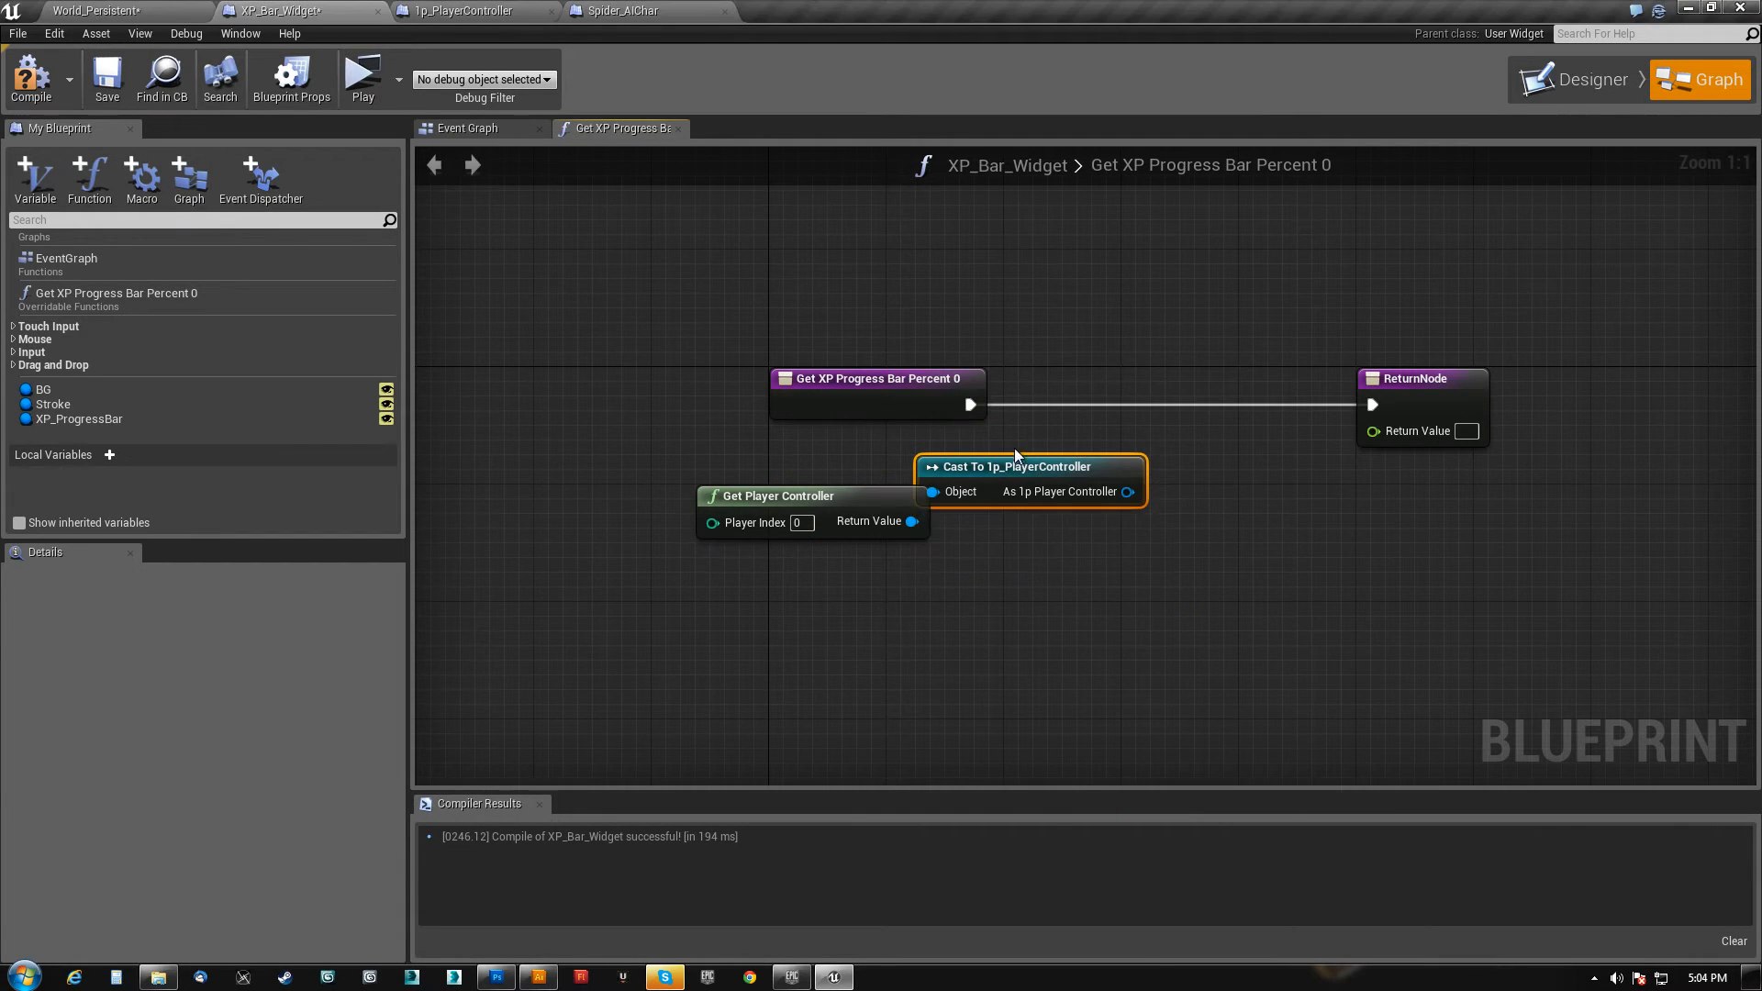
{"action": "left_click_drag", "start_coordinate": [1013, 450], "coordinate": [1070, 483]}
{"action": "left_click_drag", "start_coordinate": [709, 569], "coordinate": [1166, 489]}
- Get XPAmount from the cast's As 1p Player Controller output
{"action": "left_click_drag", "start_coordinate": [1184, 525], "coordinate": [1123, 444]}
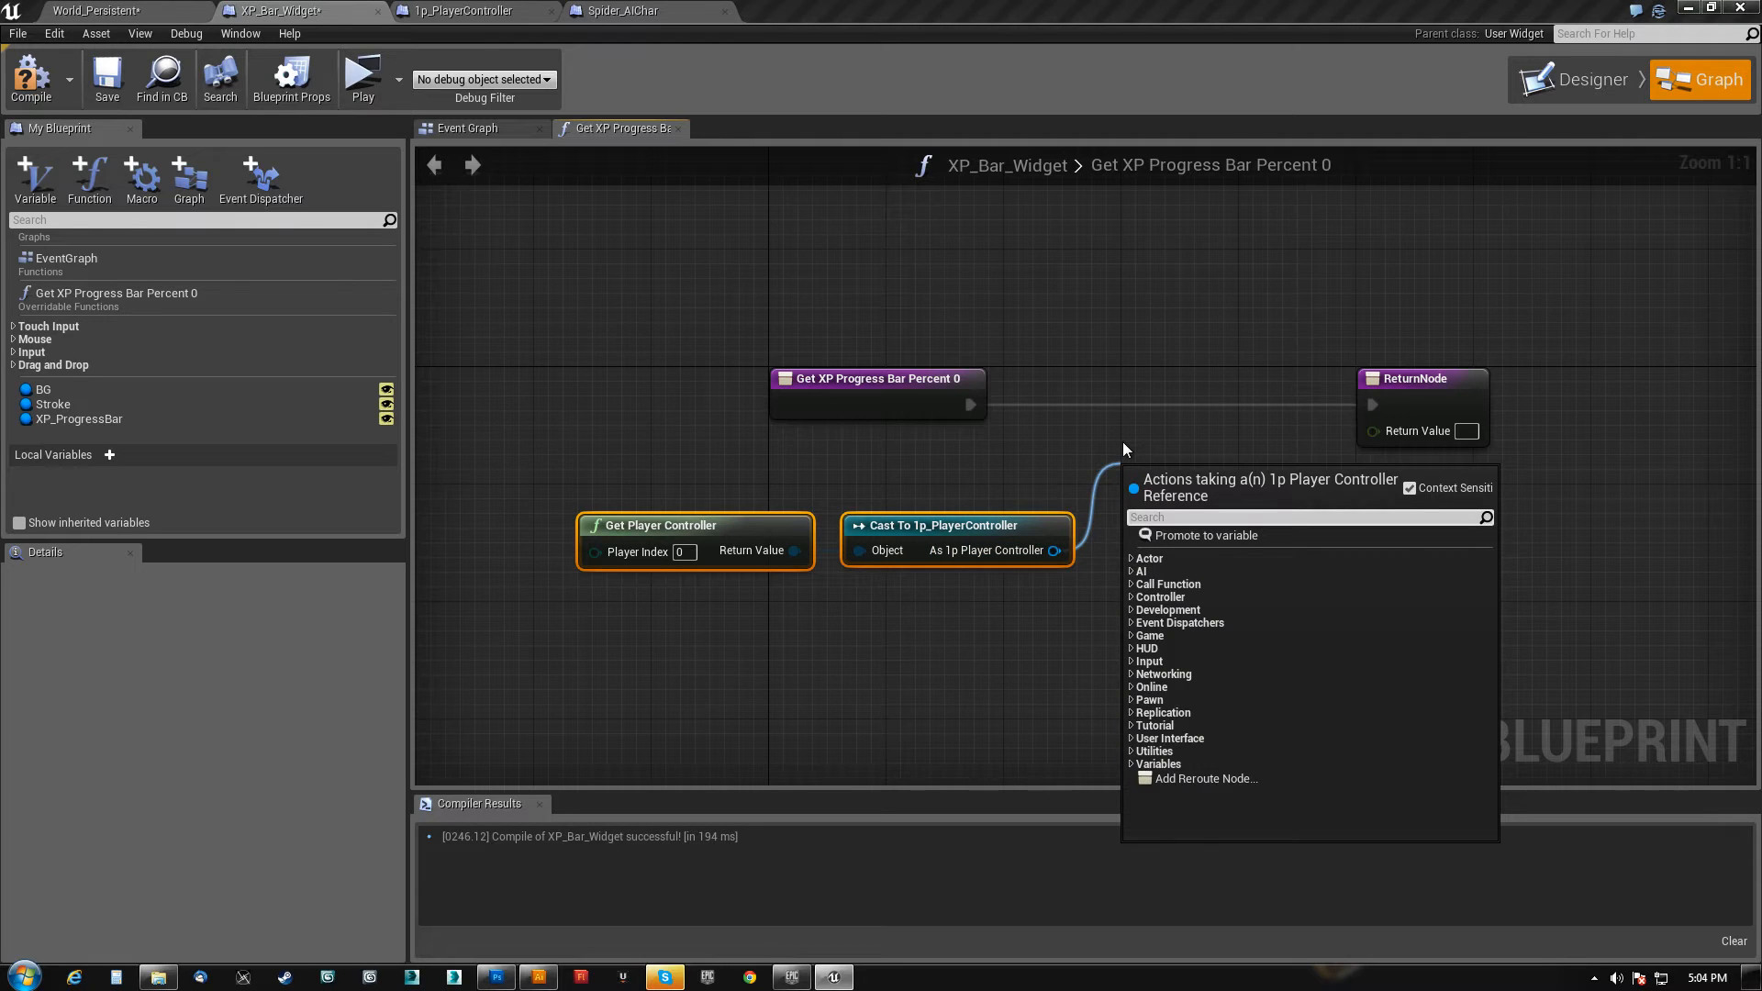
{"action": "type", "text": "get xp"}
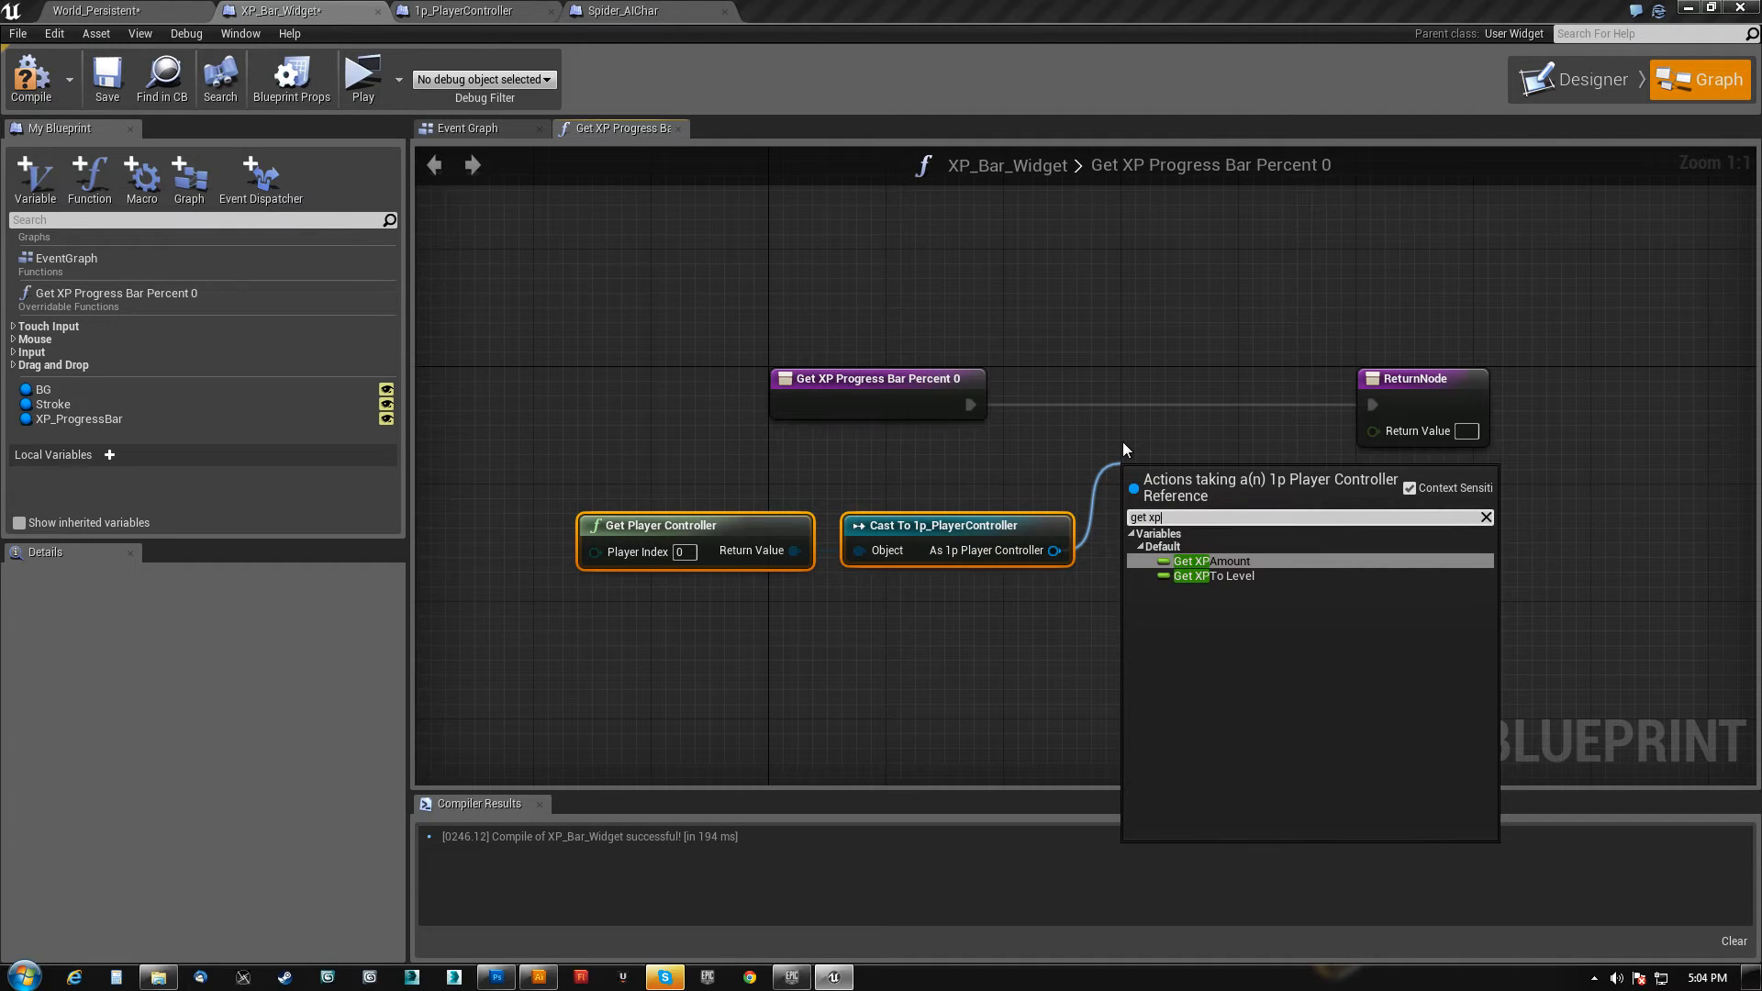
{"action": "left_click", "coordinate": [1225, 560]}
{"action": "left_click_drag", "start_coordinate": [1213, 479], "coordinate": [1148, 465]}
- Get XPToLevel from the same cast output and place the getter beside the cast node
{"action": "left_click_drag", "start_coordinate": [1053, 551], "coordinate": [1172, 579]}
{"action": "type", "text": "get xpl"}
{"action": "key", "text": "BackSpace"}
{"action": "type", "text": "to"}
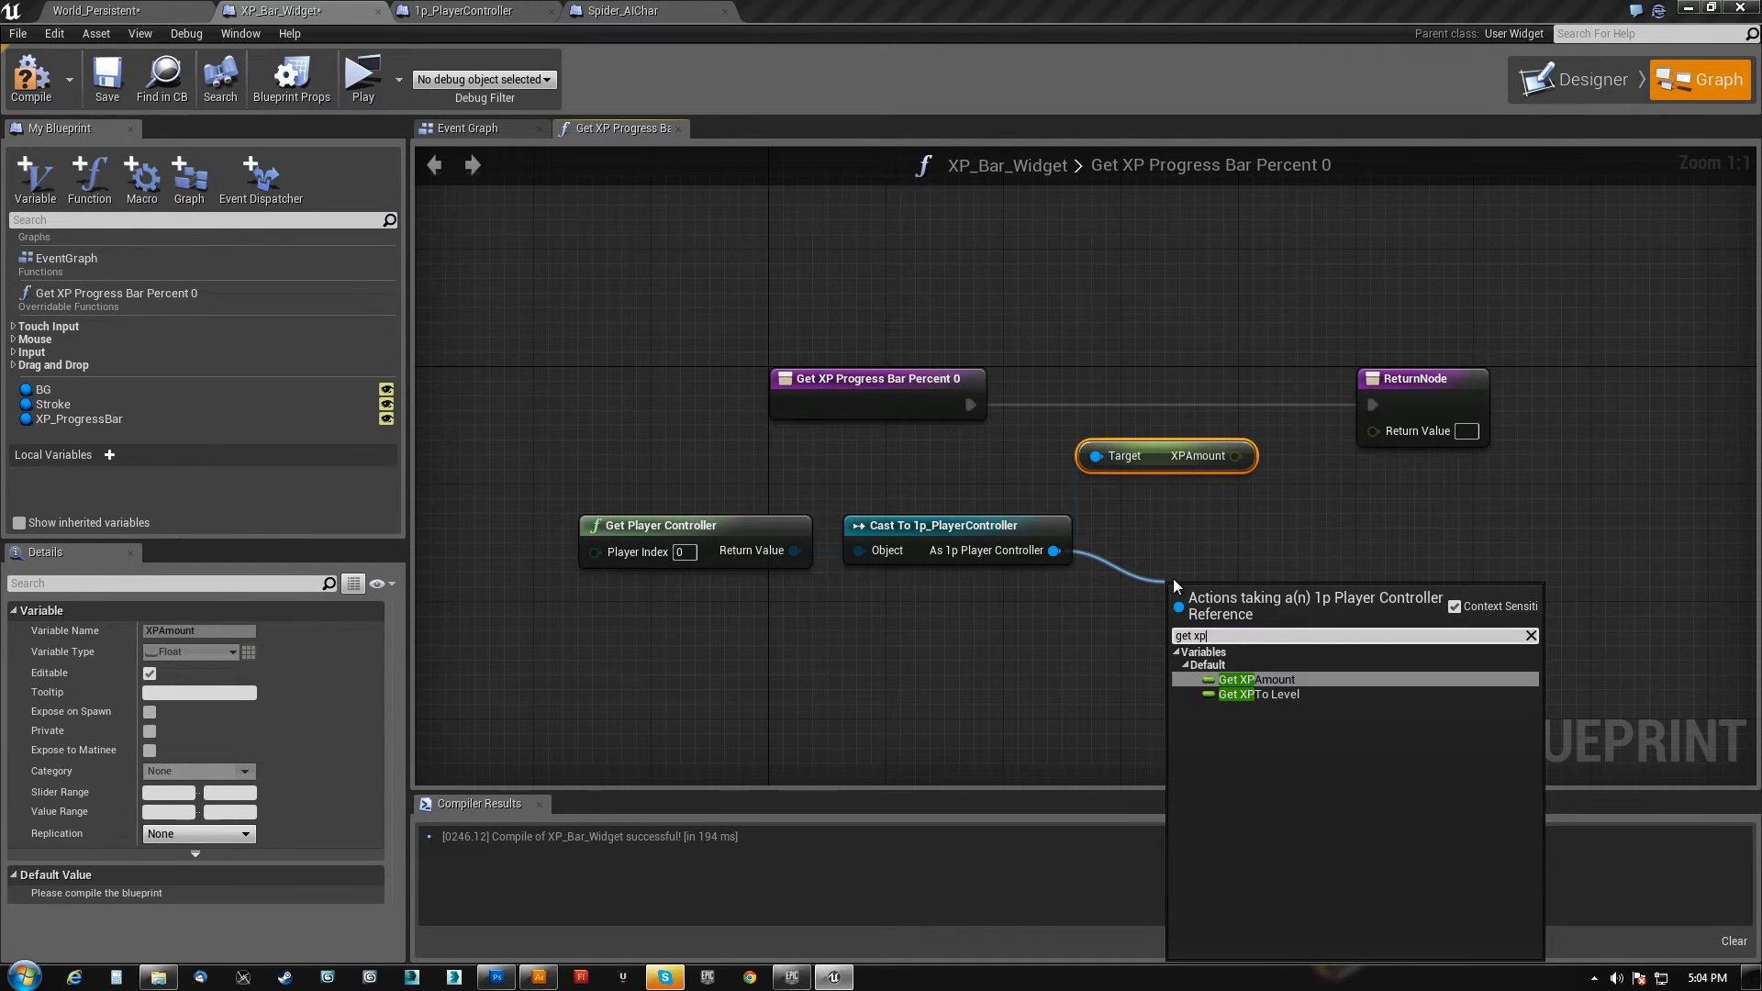
{"action": "left_click", "coordinate": [1302, 680]}
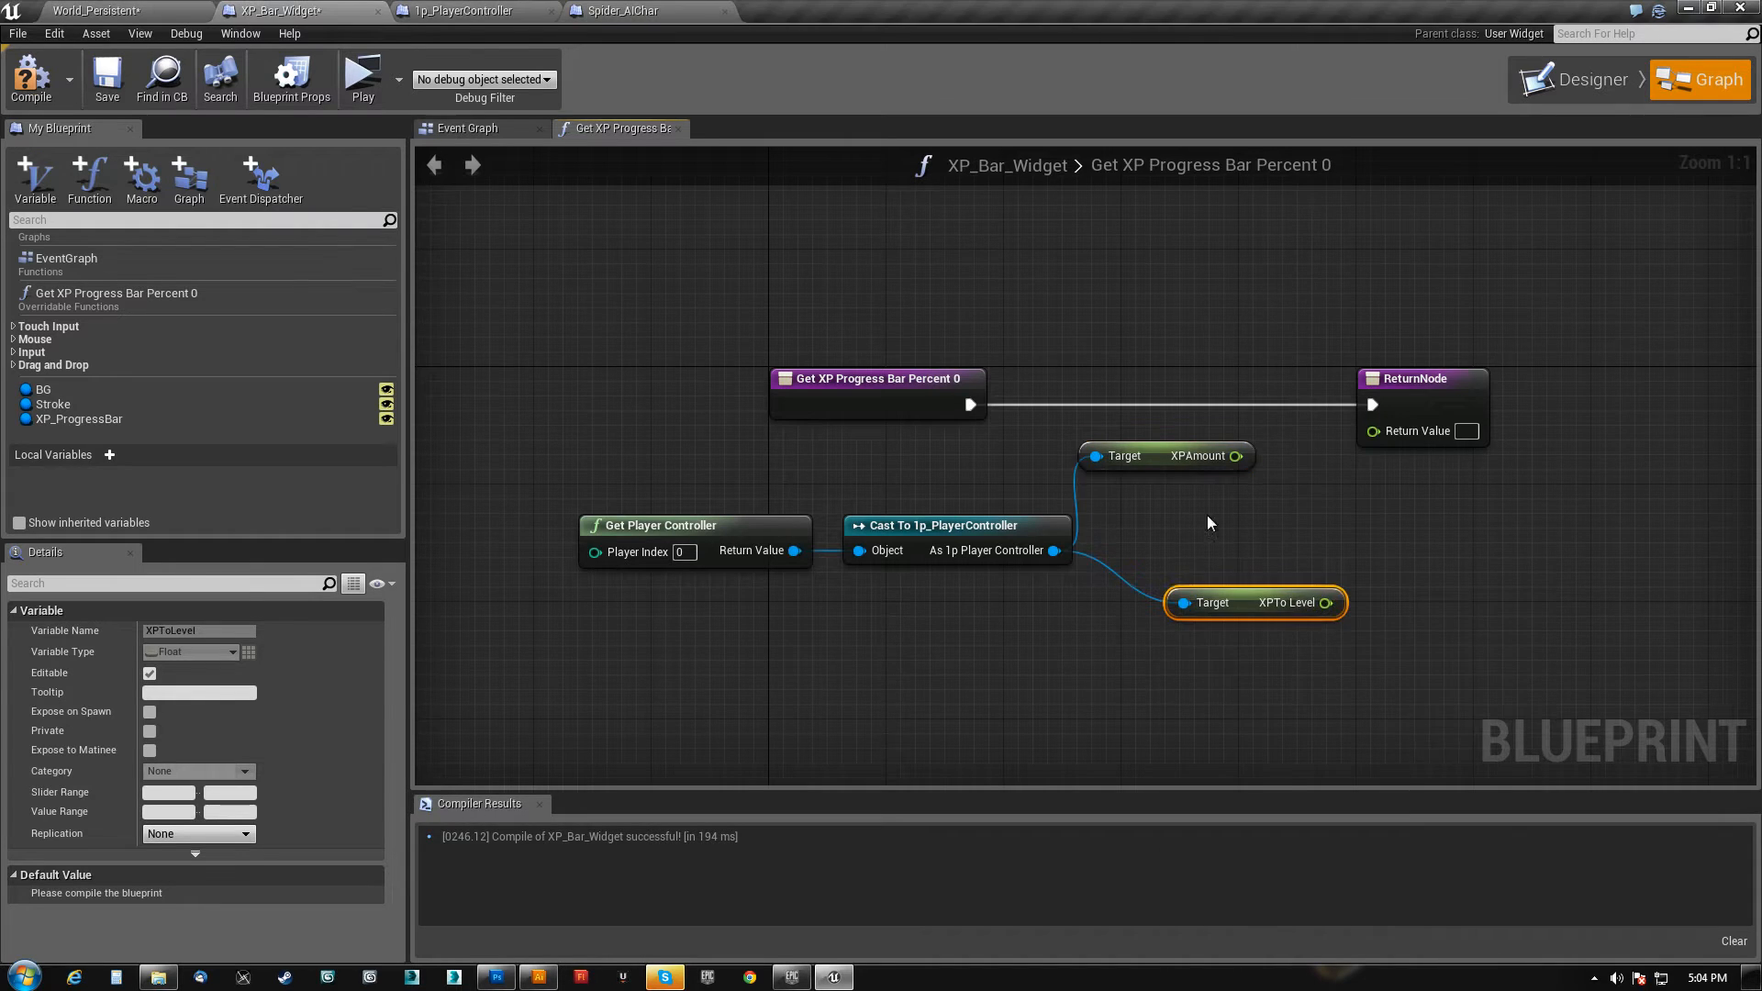
{"action": "right_click_drag", "start_coordinate": [1209, 538], "coordinate": [1048, 528]}
{"action": "left_click_drag", "start_coordinate": [1074, 592], "coordinate": [1029, 563]}
- Align the XPAmount getter above XPToLevel and feed XPAmount into a new Float / Float division node
{"action": "left_click_drag", "start_coordinate": [1039, 450], "coordinate": [1346, 534]}
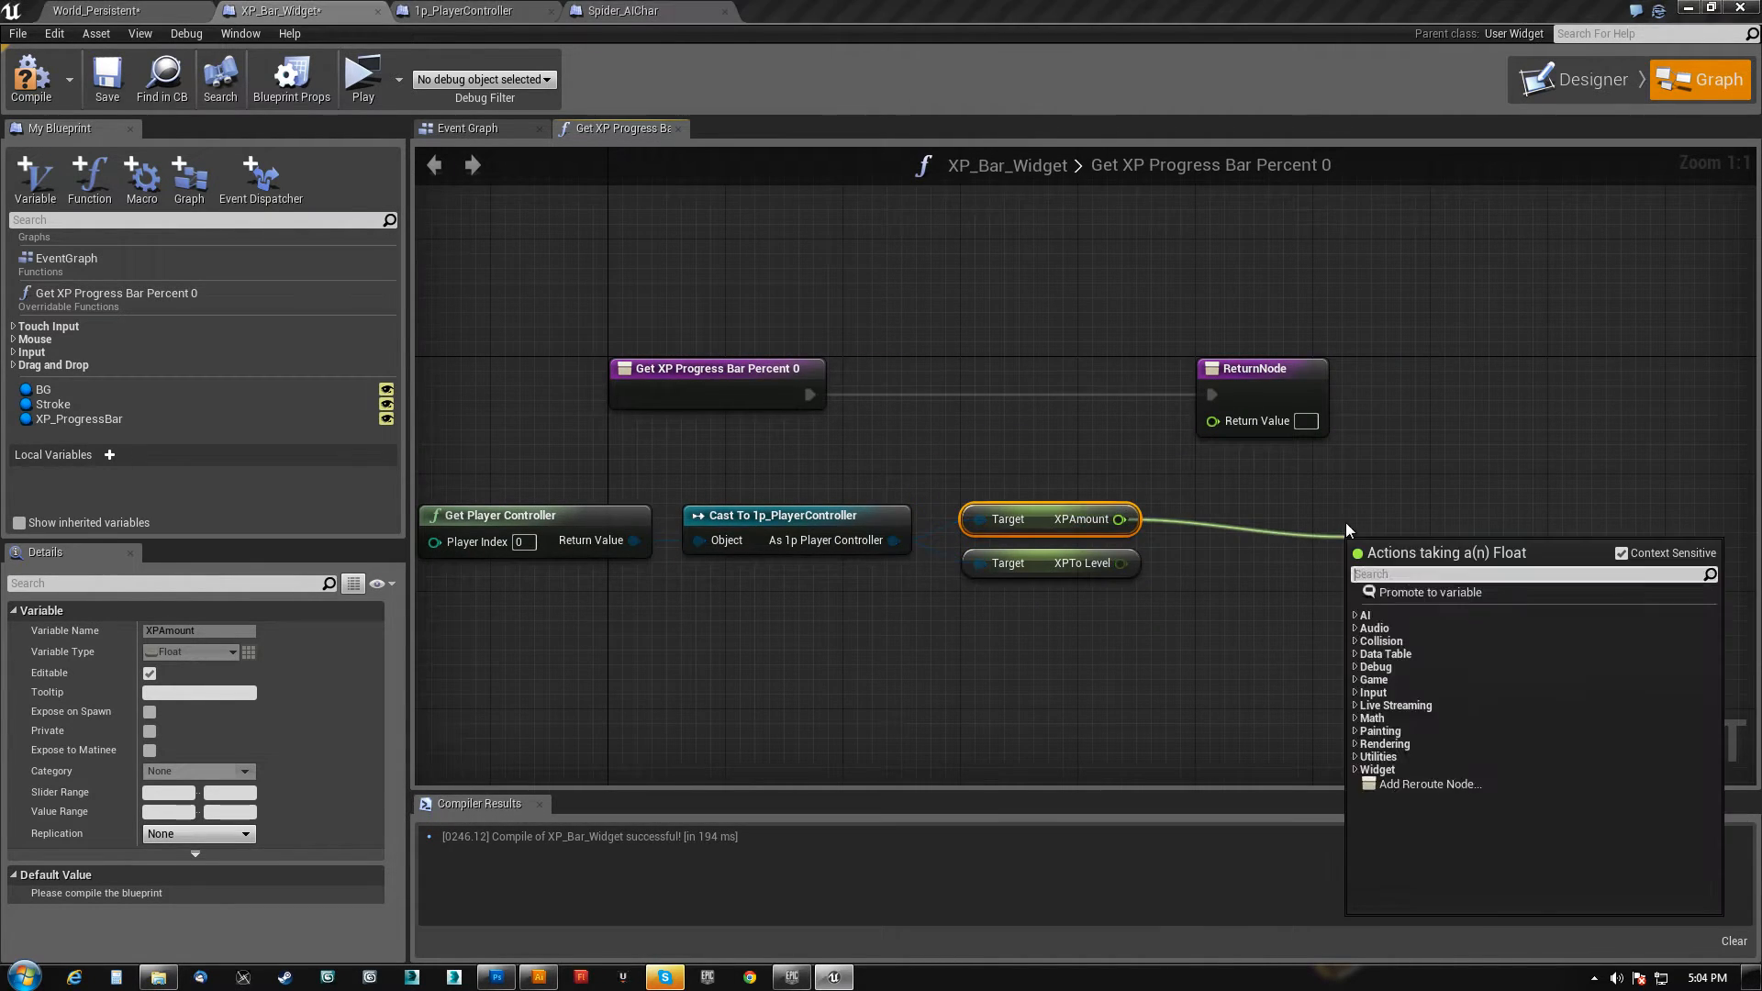
{"action": "type", "text": "div"}
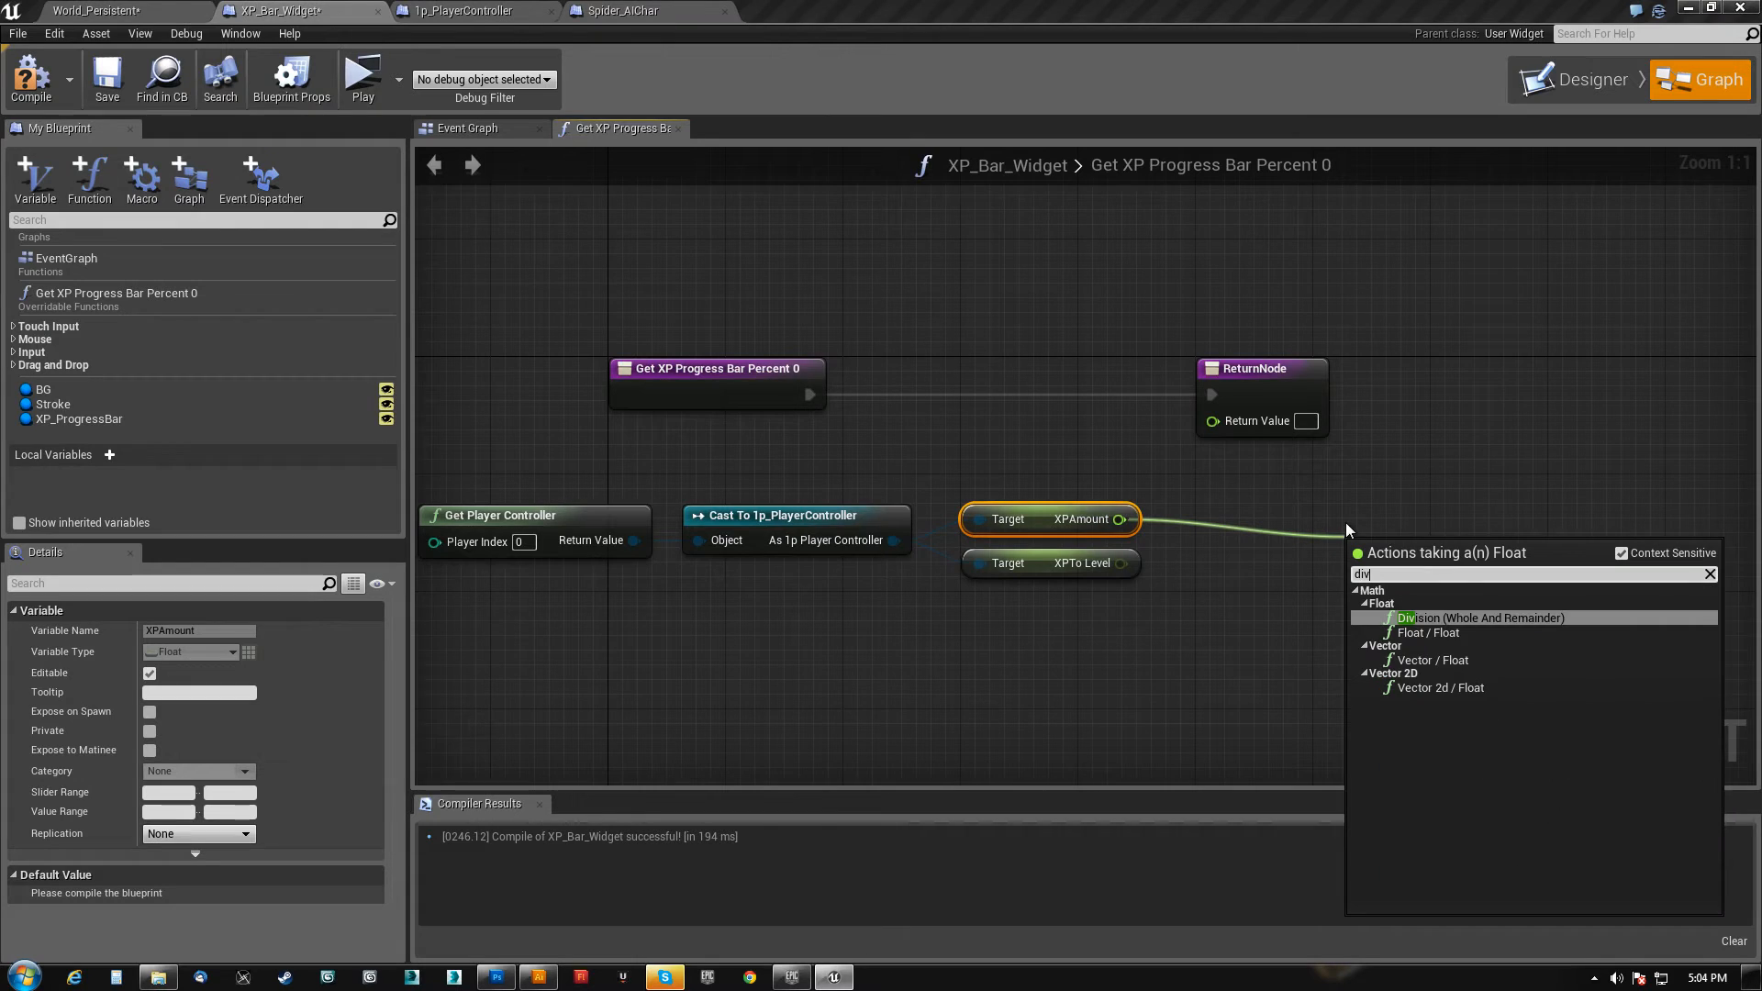
{"action": "left_click", "coordinate": [1435, 633]}
- Add a float modulo (%) node fed by XPAmount and place it beneath the XPToLevel getter
{"action": "left_click_drag", "start_coordinate": [1120, 519], "coordinate": [1219, 569]}
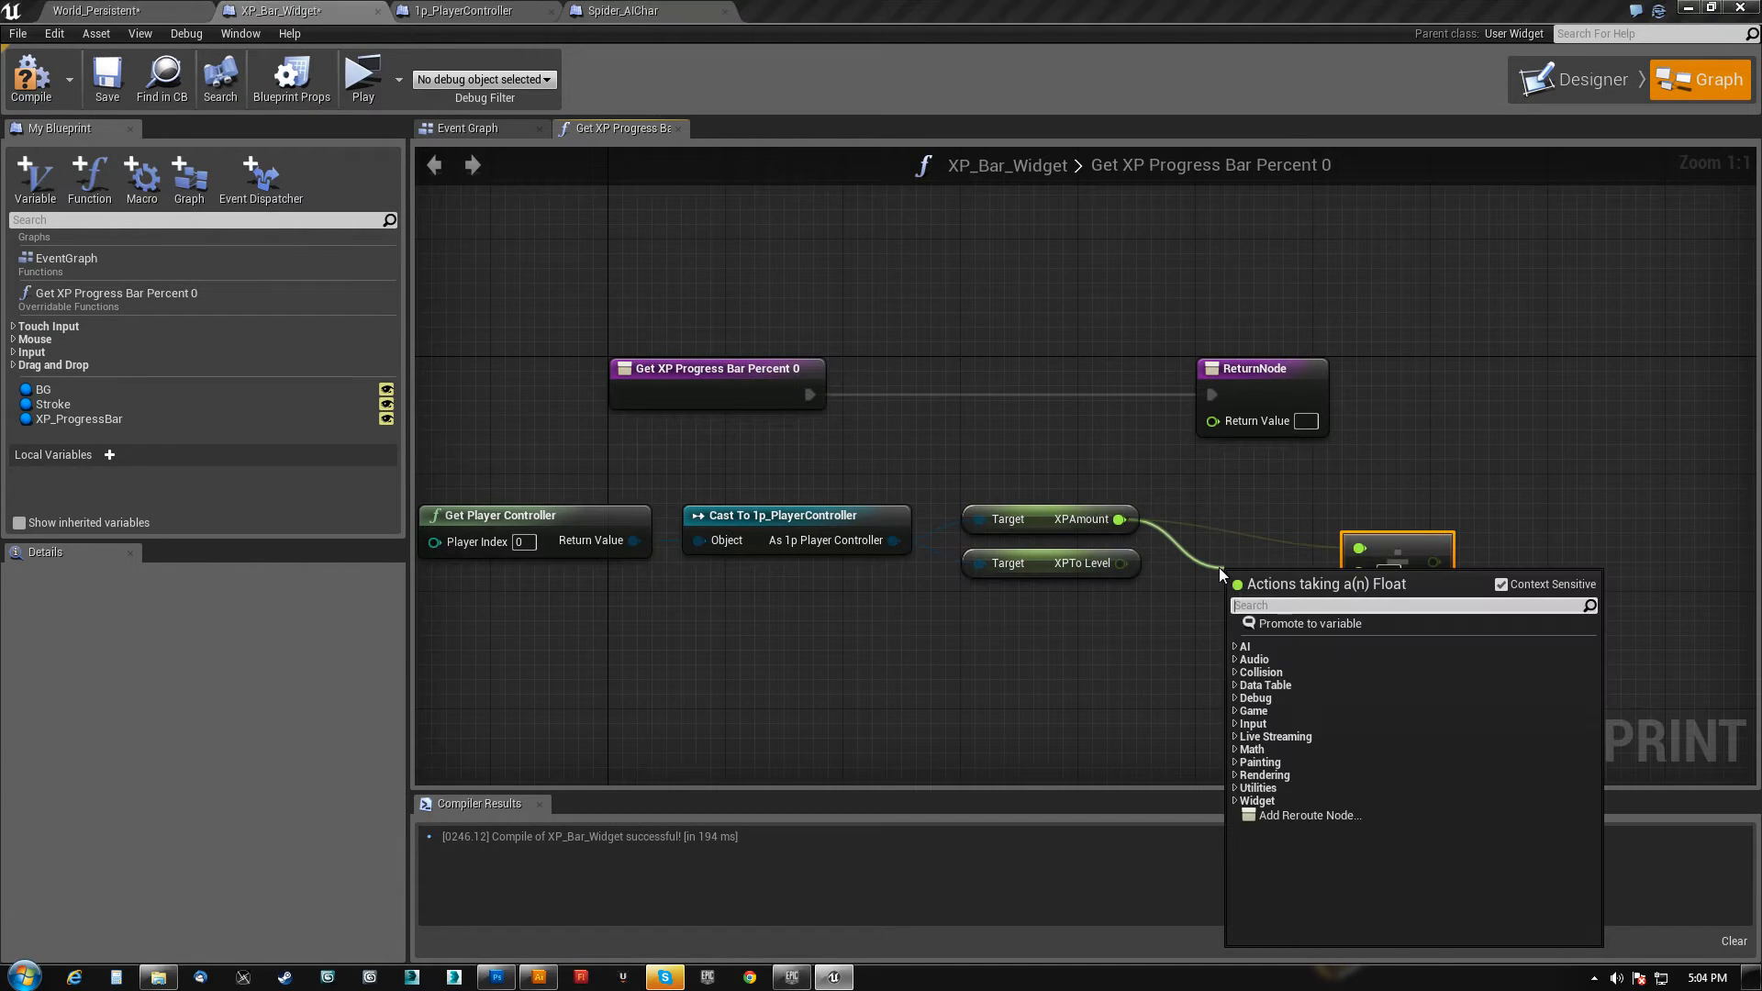
{"action": "type", "text": "%"}
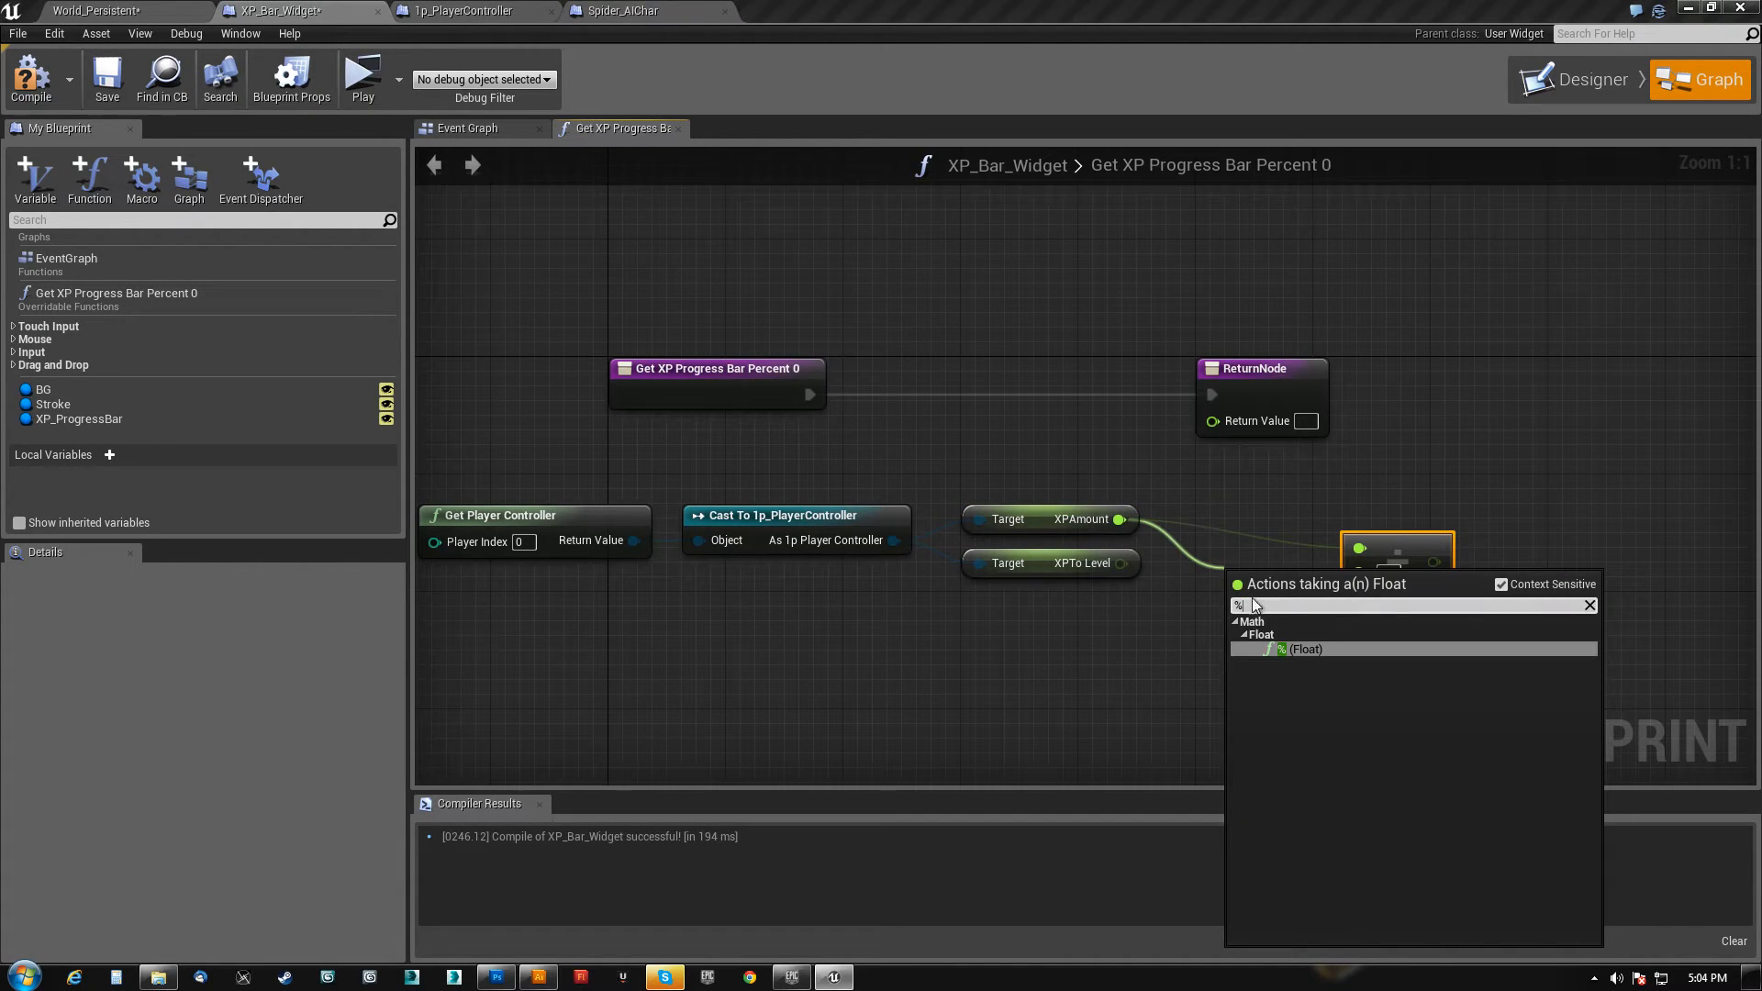
{"action": "left_click", "coordinate": [1283, 647]}
{"action": "left_click_drag", "start_coordinate": [1294, 577], "coordinate": [1258, 611]}
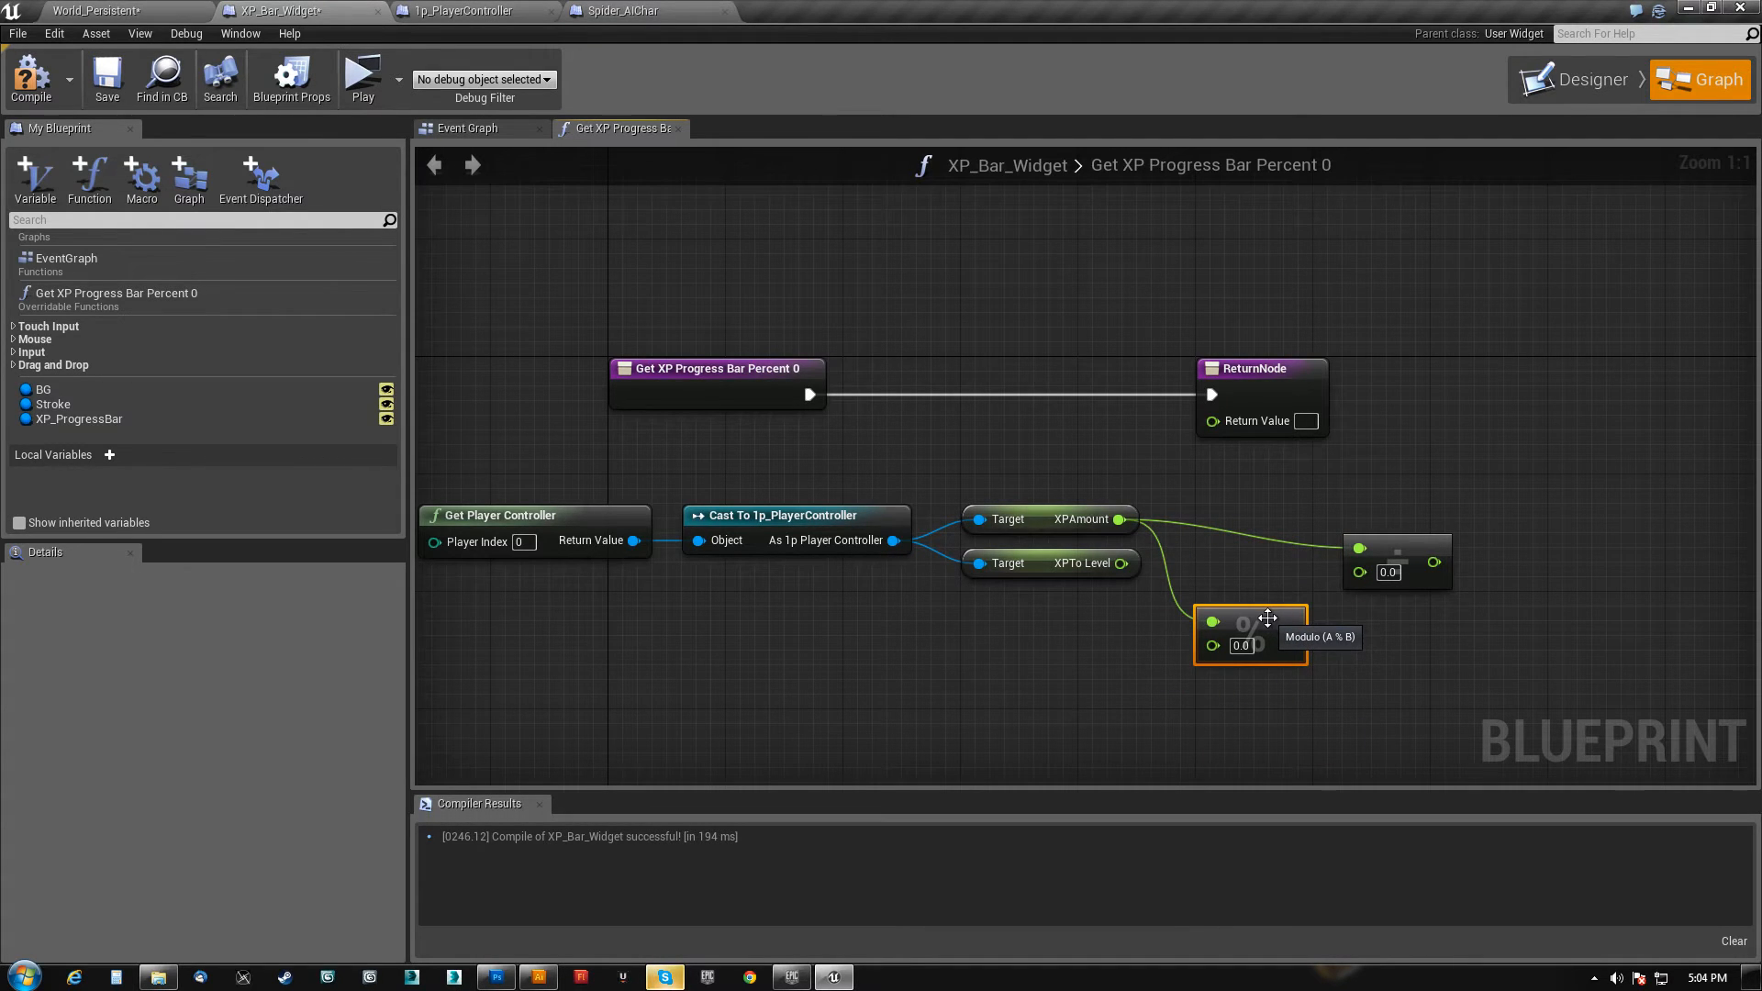
- Delete the modulo node, move the division node beside the getters, and feed XPToLevel into its second input
{"action": "key", "text": "Delete"}
{"action": "left_click_drag", "start_coordinate": [1371, 540], "coordinate": [1209, 508]}
{"action": "left_click_drag", "start_coordinate": [1121, 564], "coordinate": [1199, 542]}
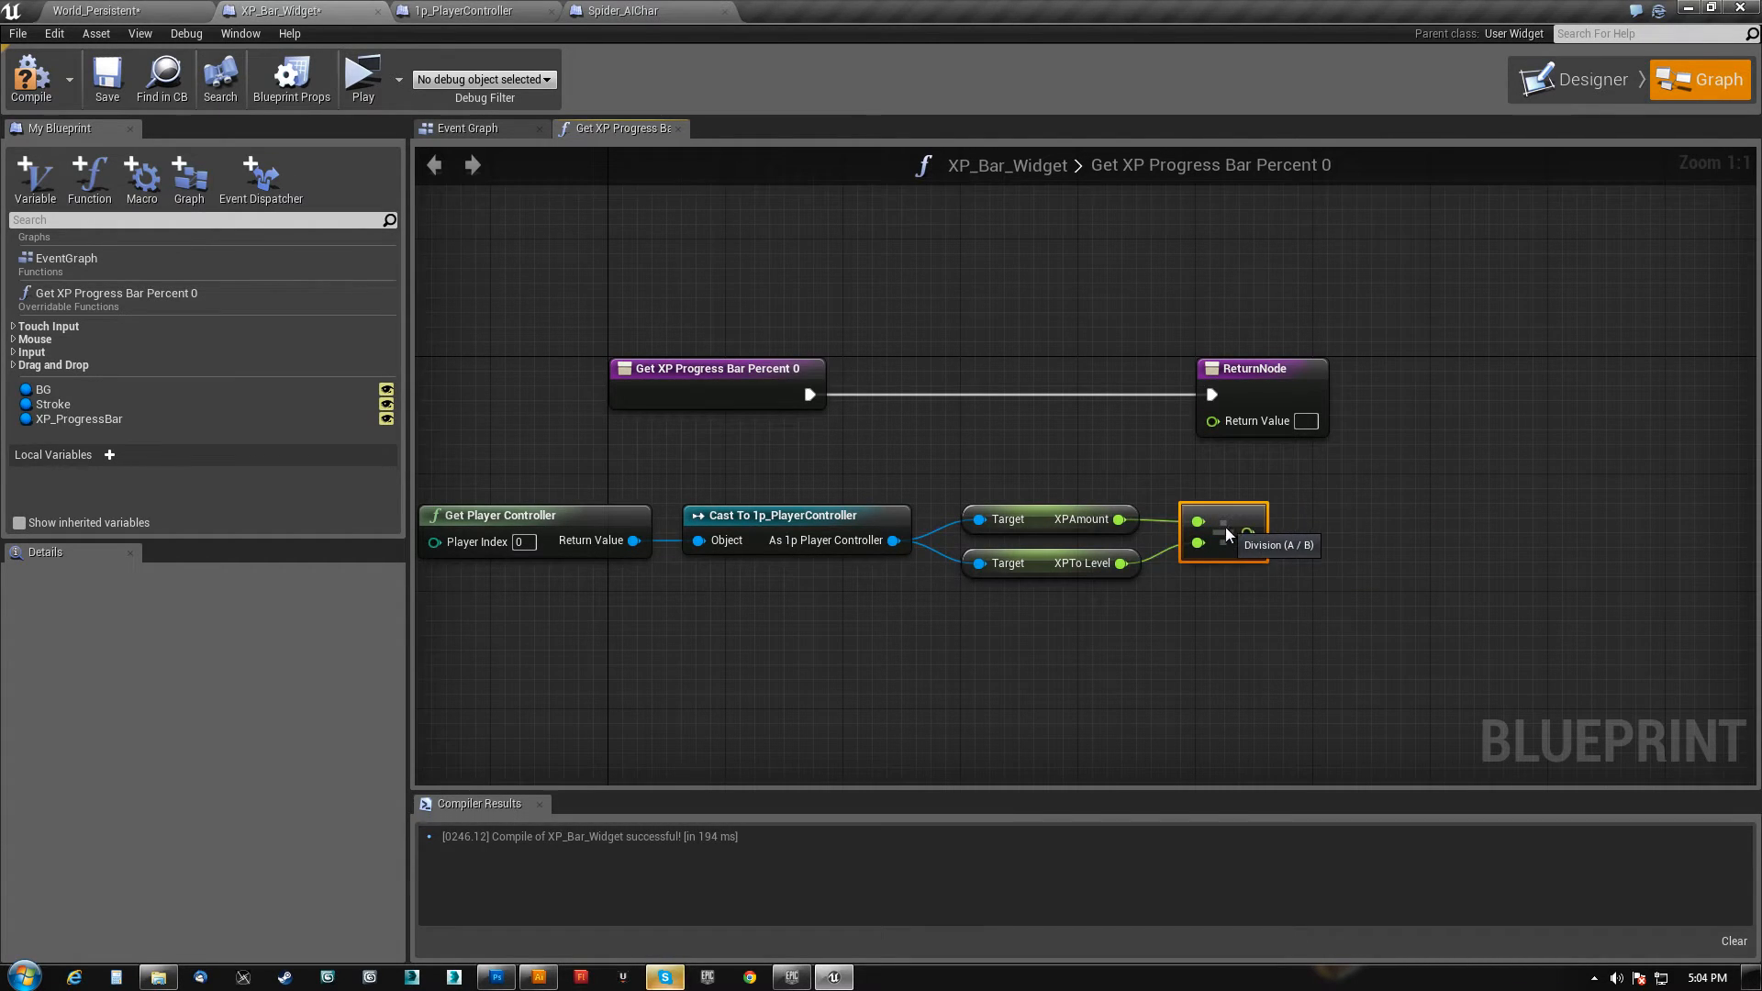
- Connect the division result to the ReturnNode's Return Value, tidy the function's nodes, and compile the XP bar widget
{"action": "left_click_drag", "start_coordinate": [1230, 535], "coordinate": [1212, 421]}
{"action": "right_click_drag", "start_coordinate": [954, 549], "coordinate": [1230, 537]}
{"action": "left_click_drag", "start_coordinate": [1230, 537], "coordinate": [1290, 461]}
{"action": "left_click_drag", "start_coordinate": [629, 523], "coordinate": [1415, 393]}
{"action": "left_click", "coordinate": [1510, 455]}
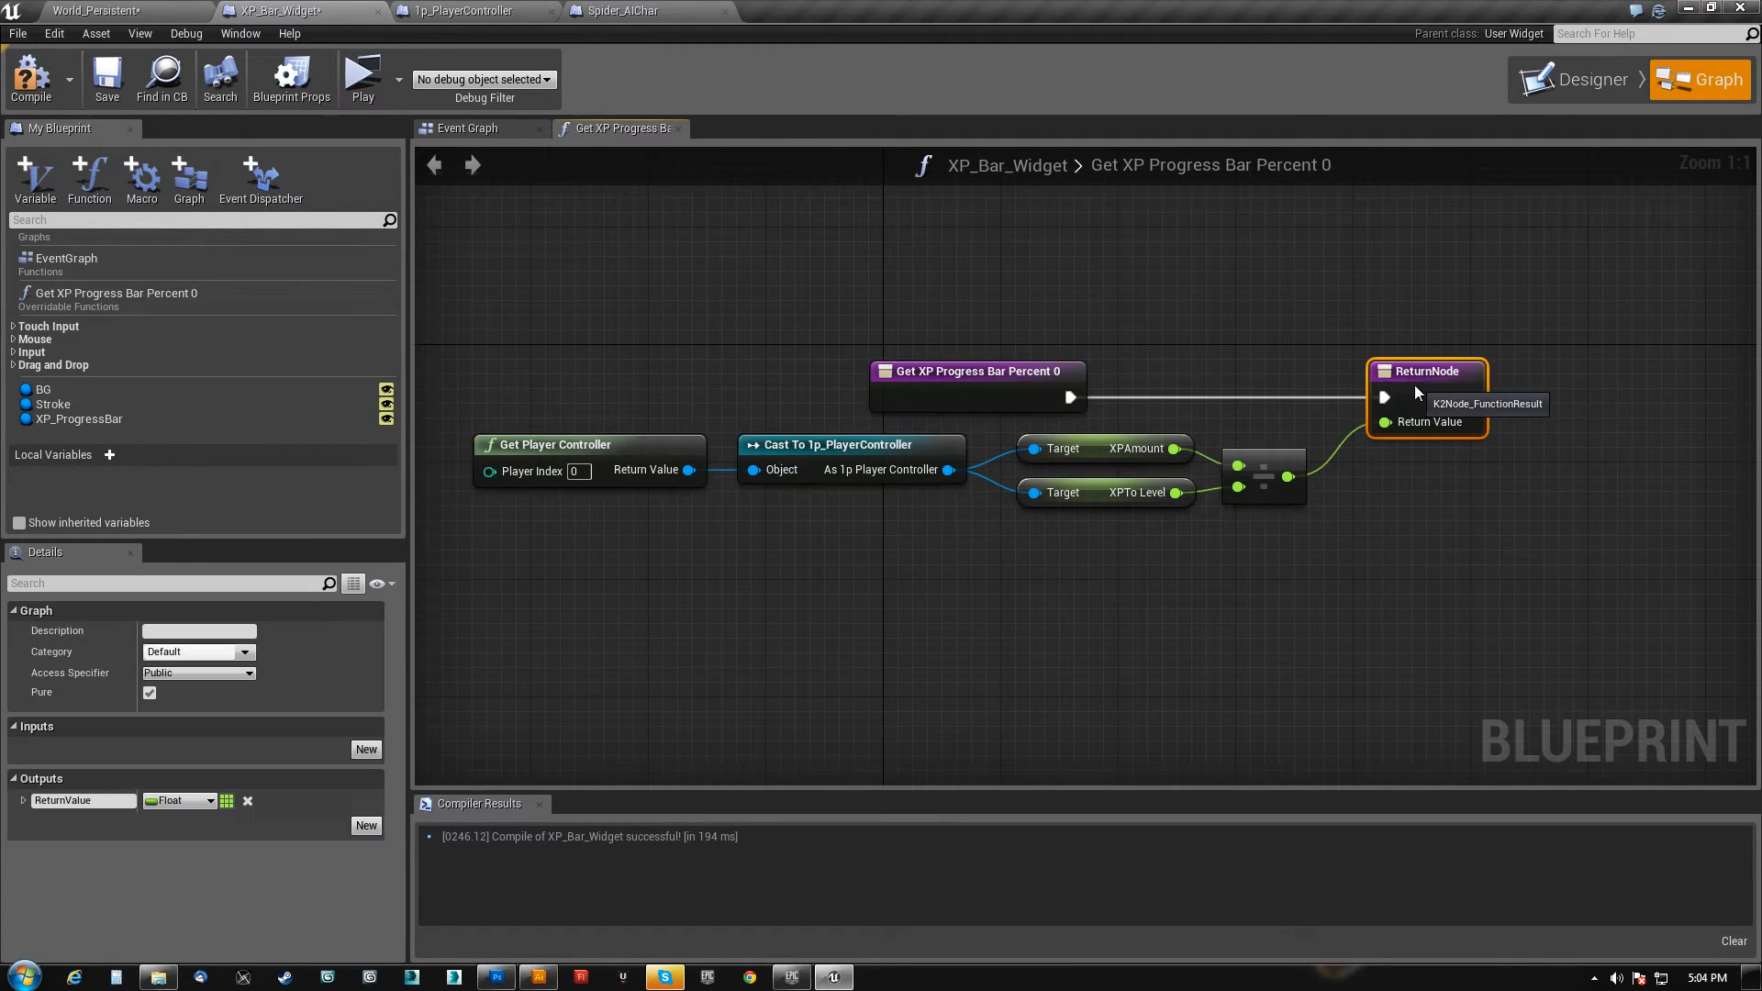
{"action": "left_click", "coordinate": [32, 78]}
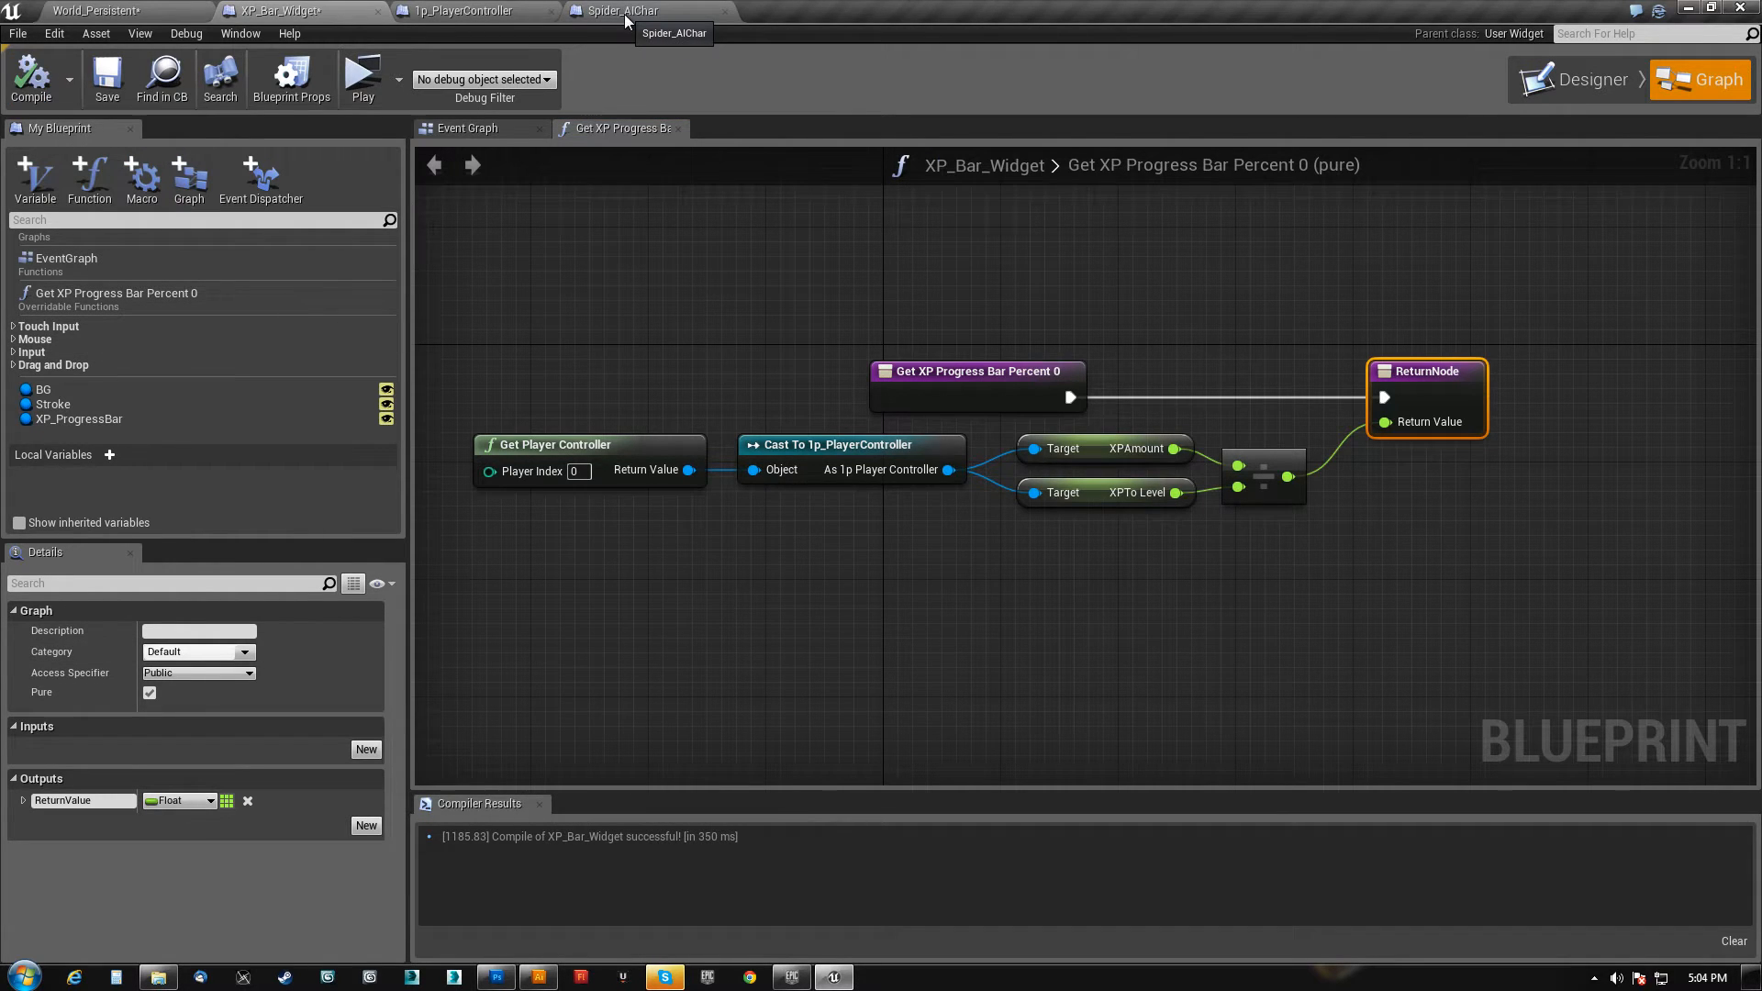
- Set the default value of XPToLevel in 1p_PlayerController to 70
{"action": "left_click", "coordinate": [648, 13]}
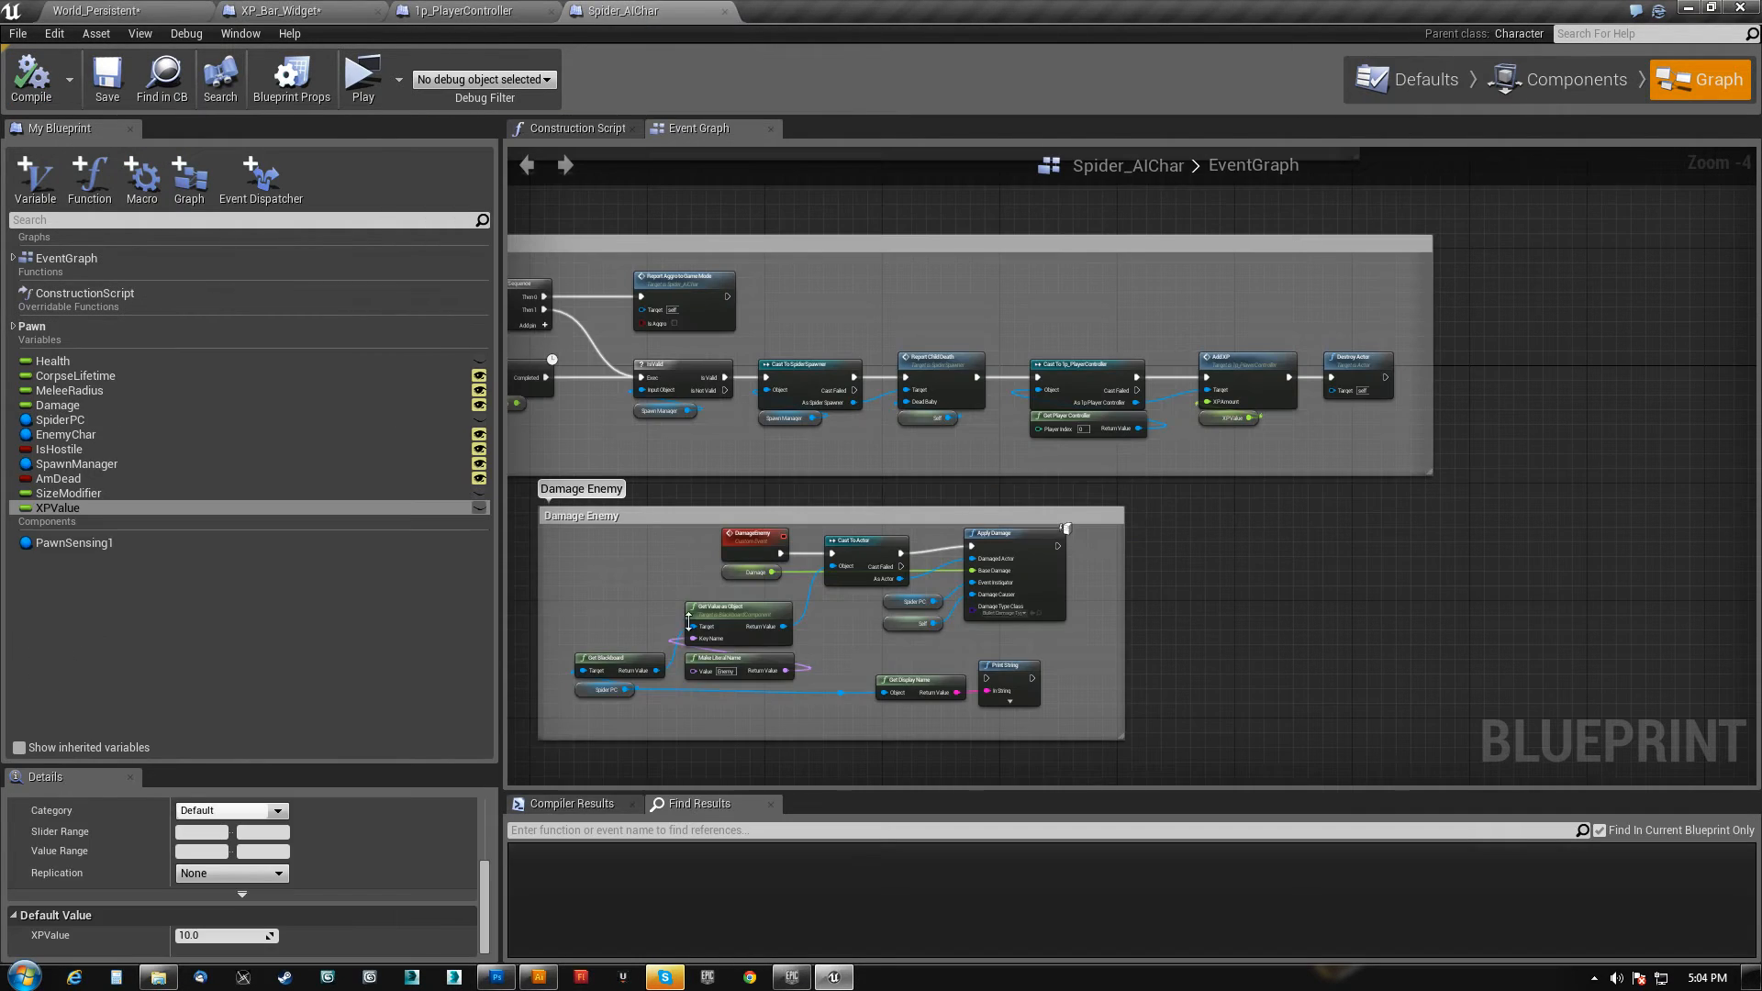
{"action": "left_click", "coordinate": [468, 11]}
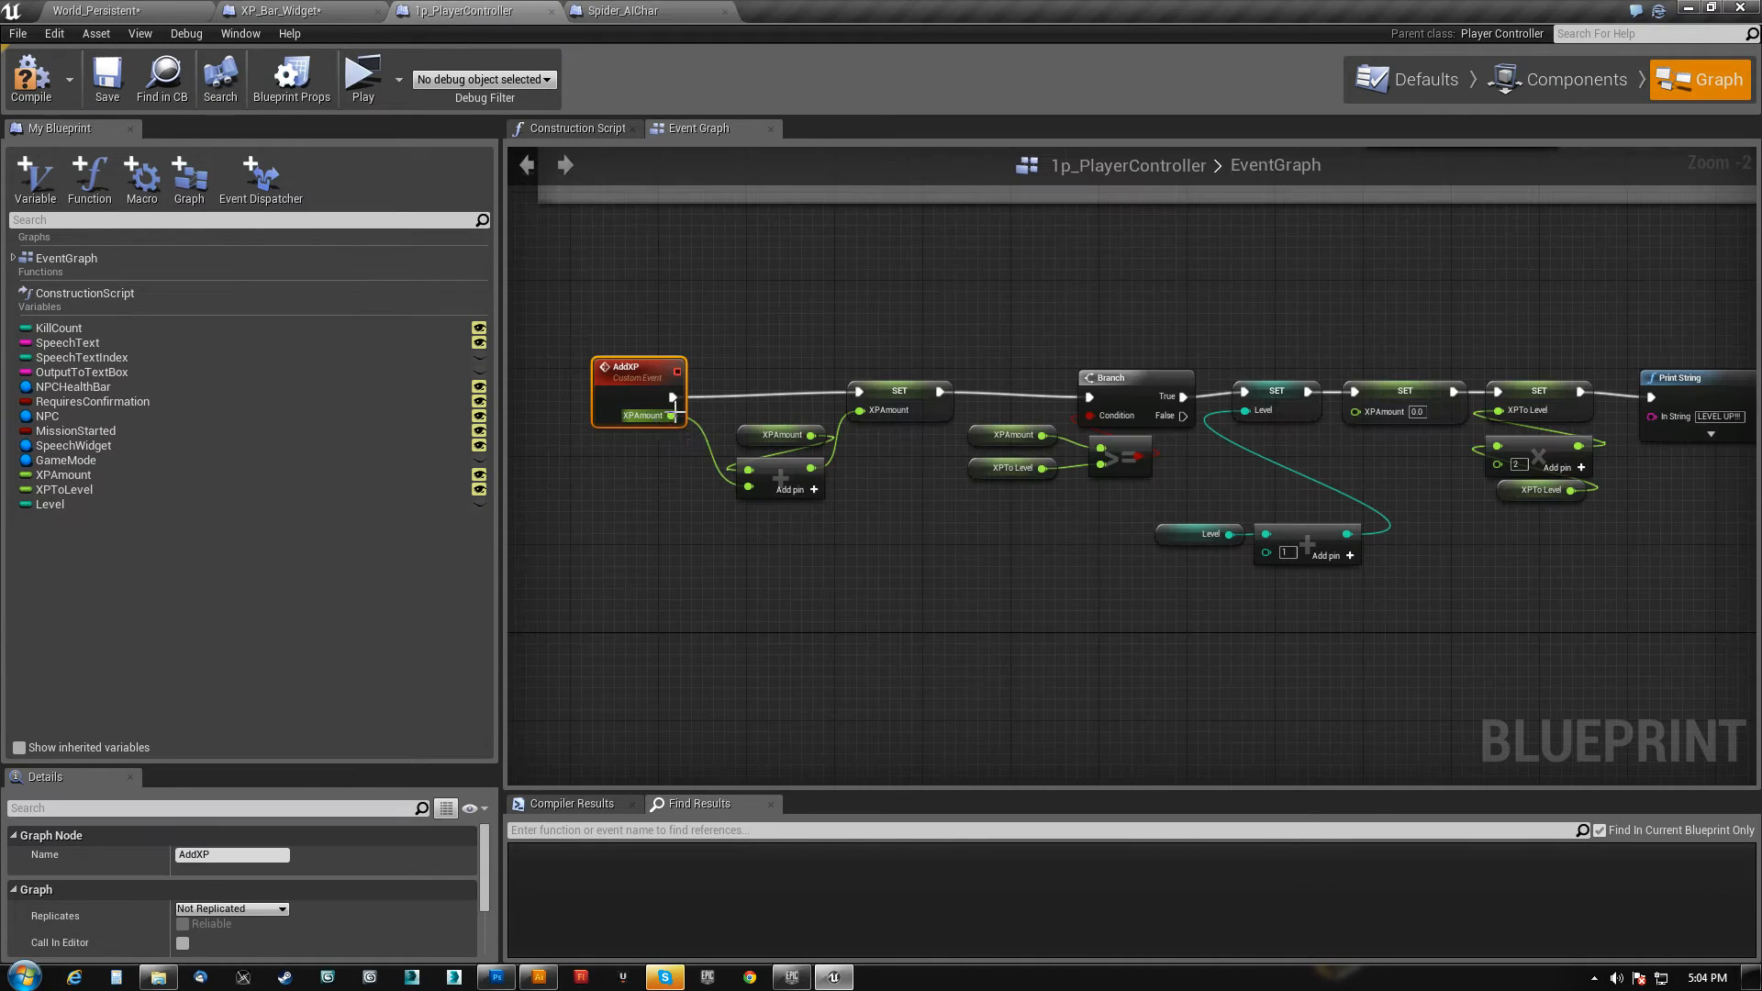
{"action": "left_click", "coordinate": [61, 489]}
{"action": "scroll", "coordinate": [201, 881], "scroll_direction": "down", "scroll_amount": 5}
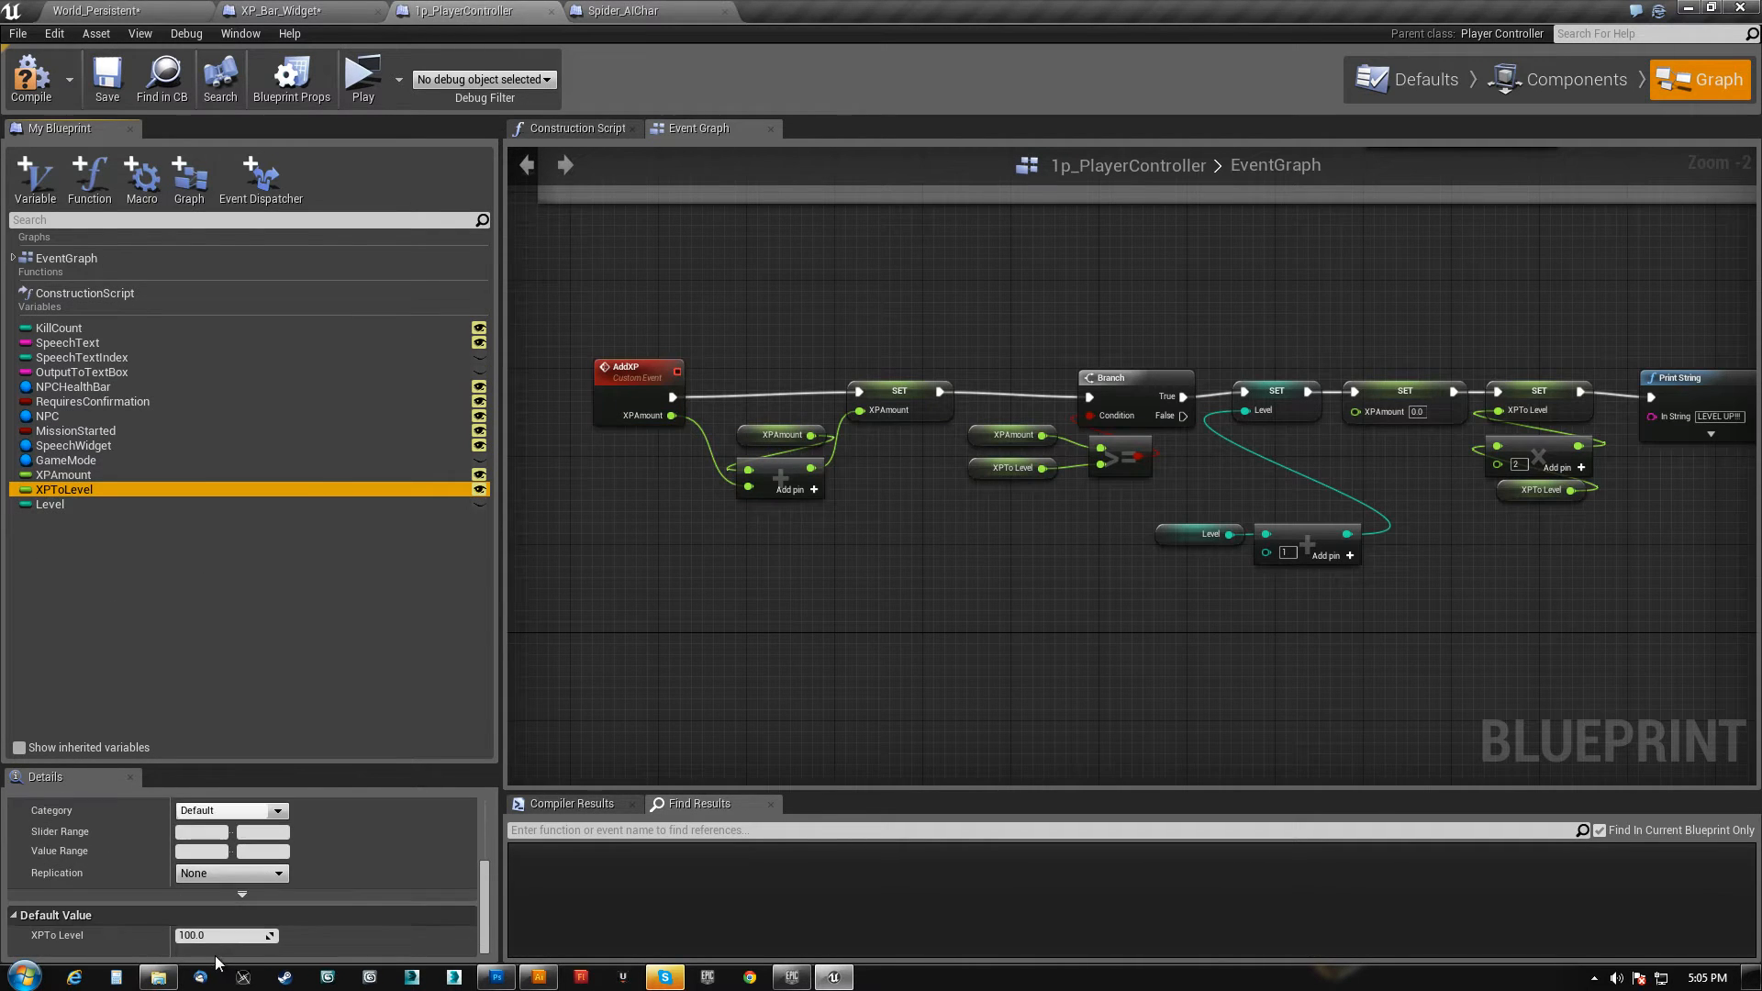
{"action": "left_click", "coordinate": [202, 934]}
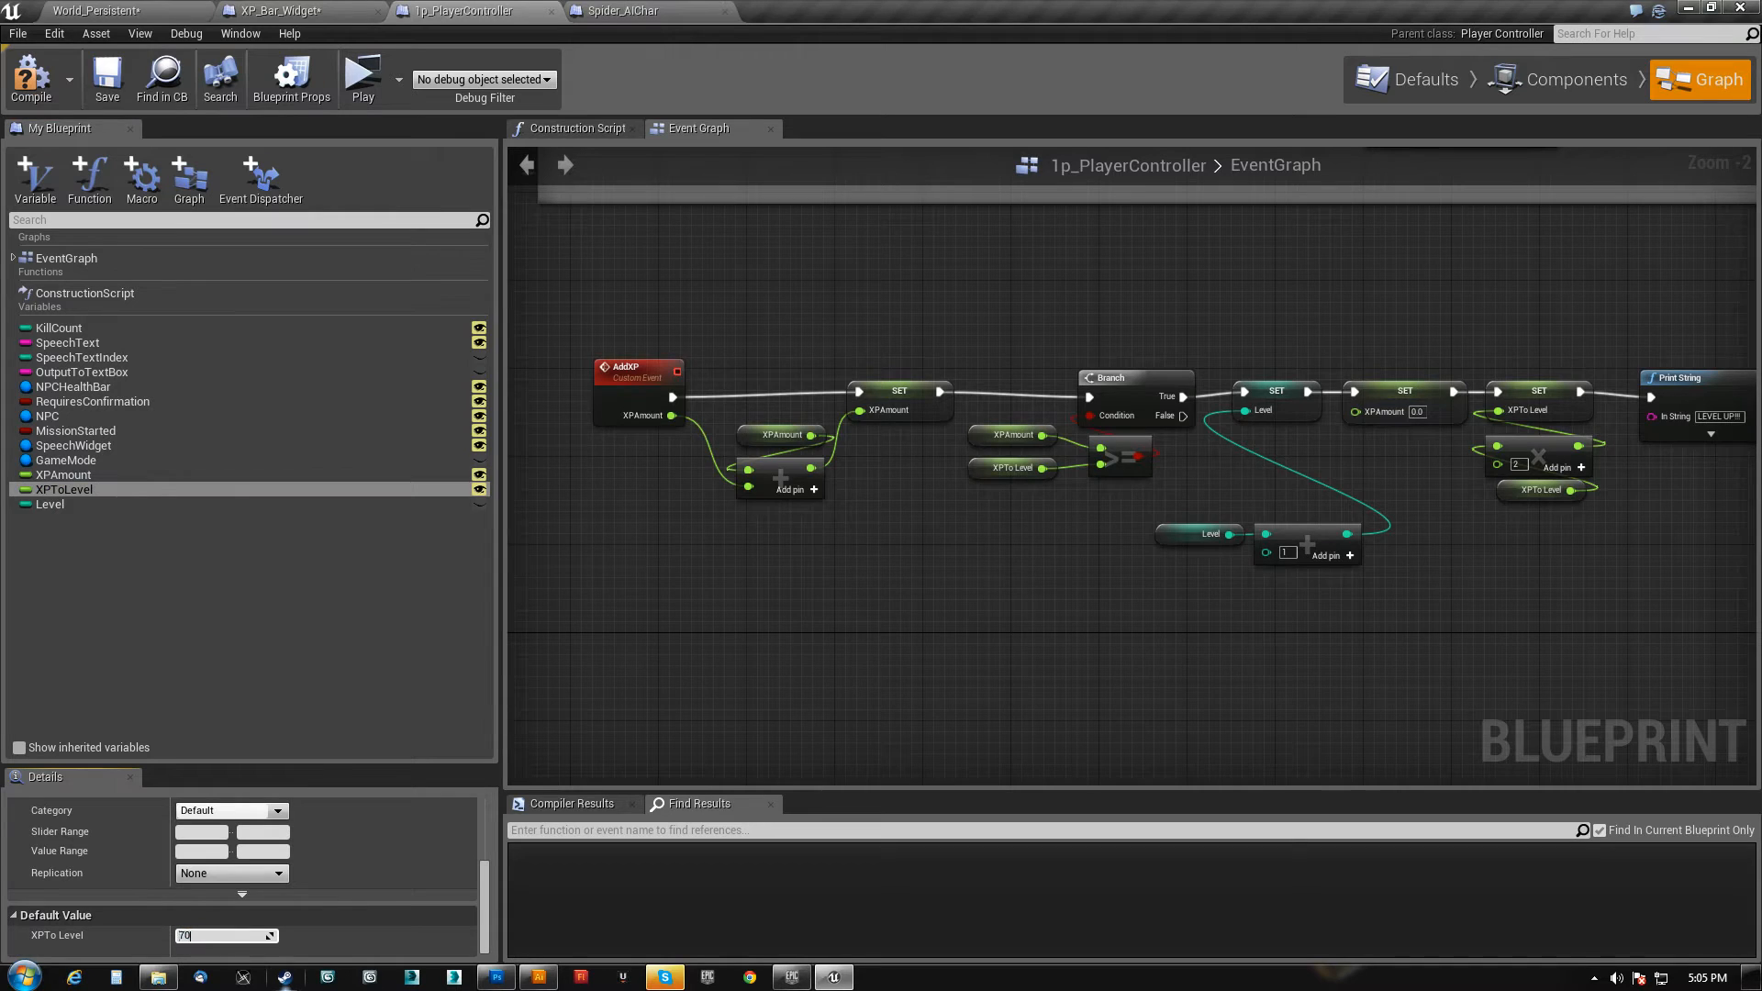
{"action": "right_click_drag", "start_coordinate": [700, 618], "coordinate": [944, 549]}
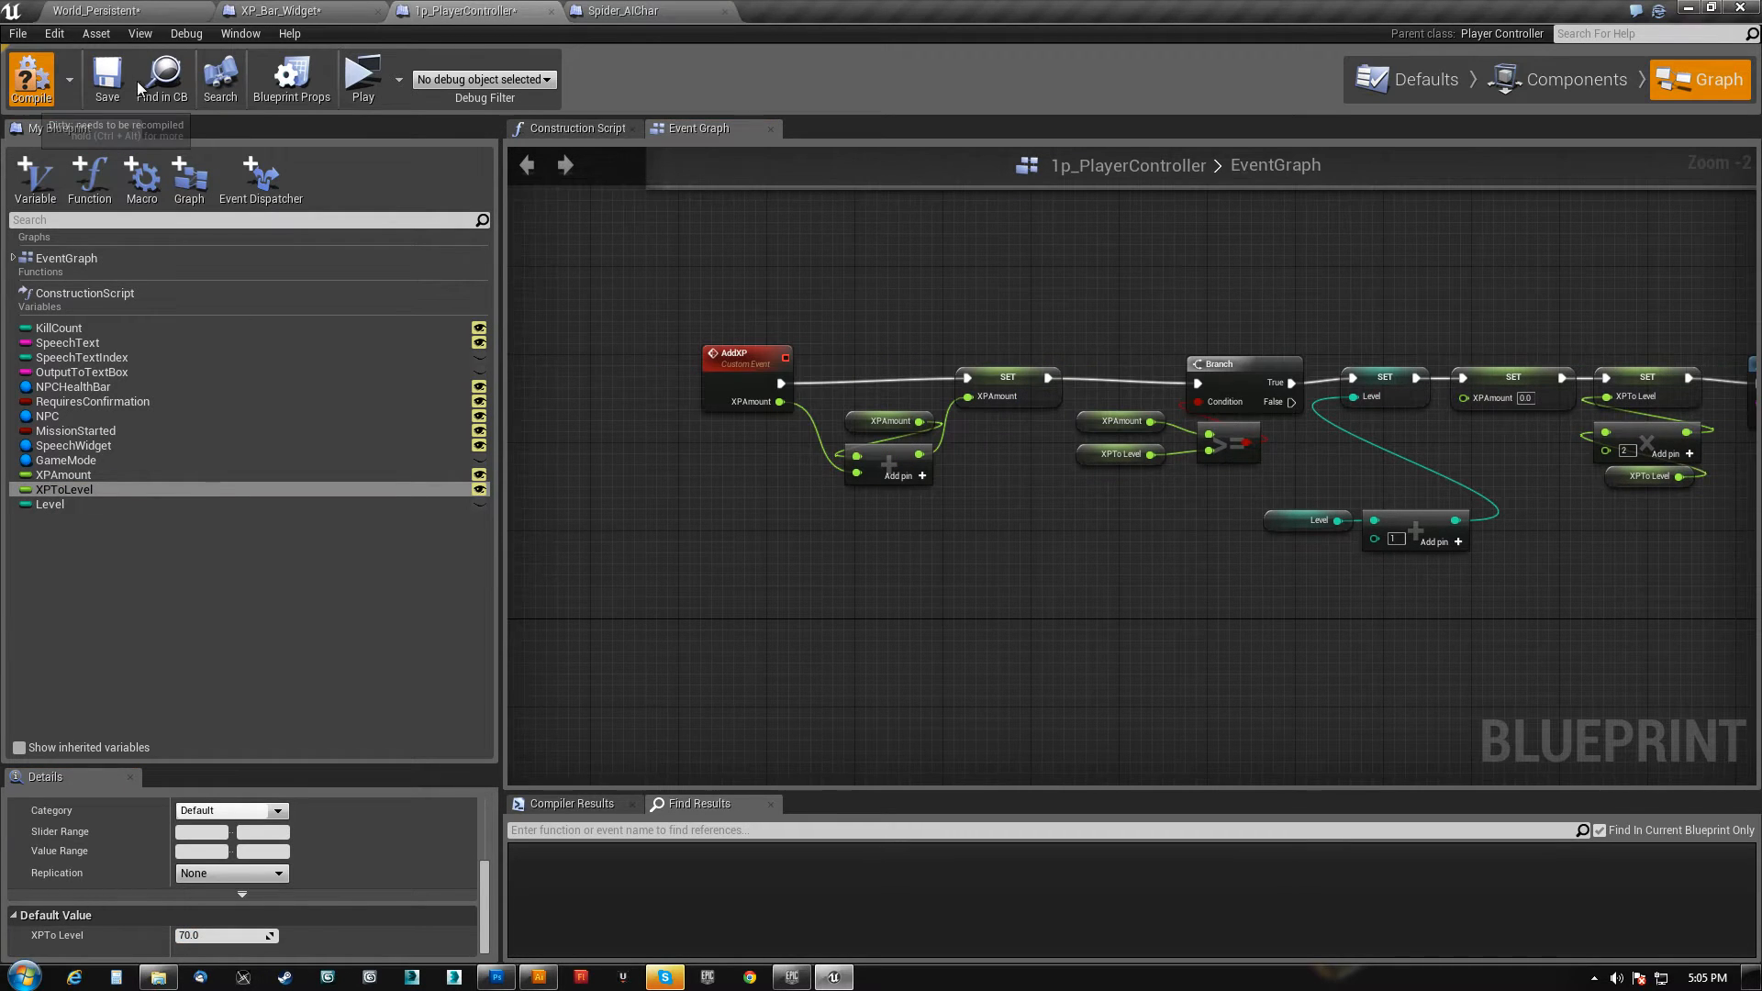
- Return to the World_Persistent level and save the map
{"action": "left_click", "coordinate": [147, 11]}
{"action": "key", "text": "ctrl+s"}
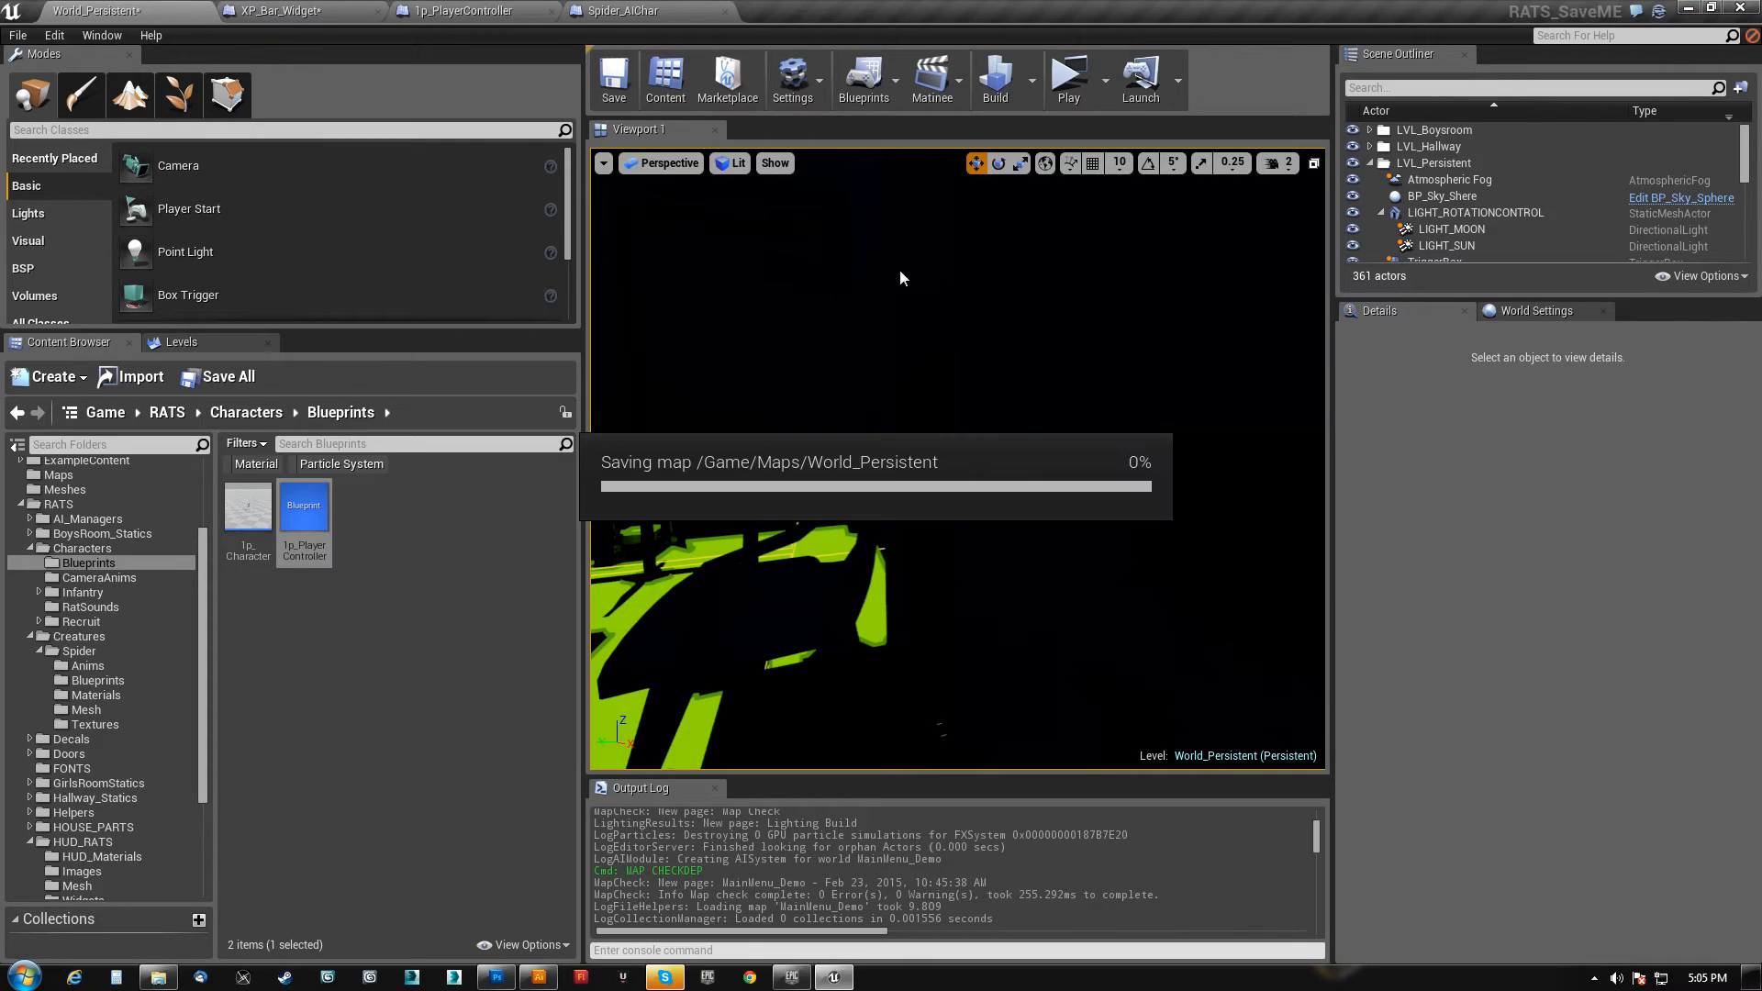
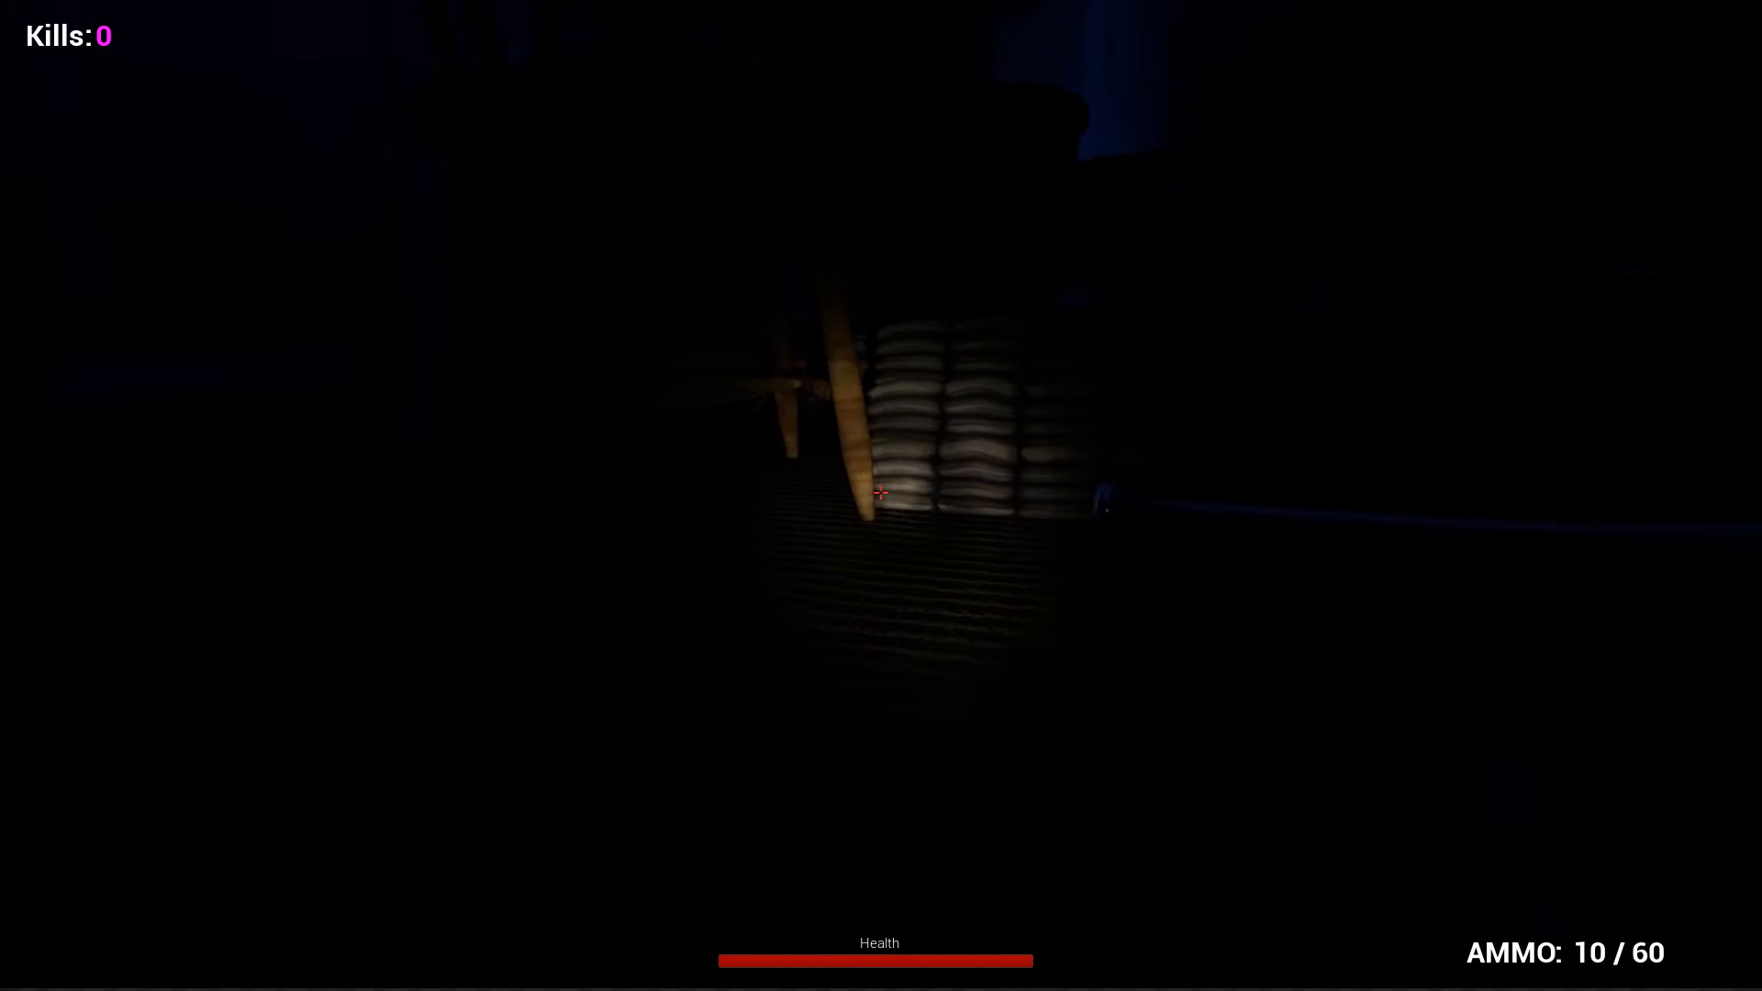
- Playtest the level by switching to the second weapon and shooting spiders to check the XP bar
{"action": "key", "text": "2"}
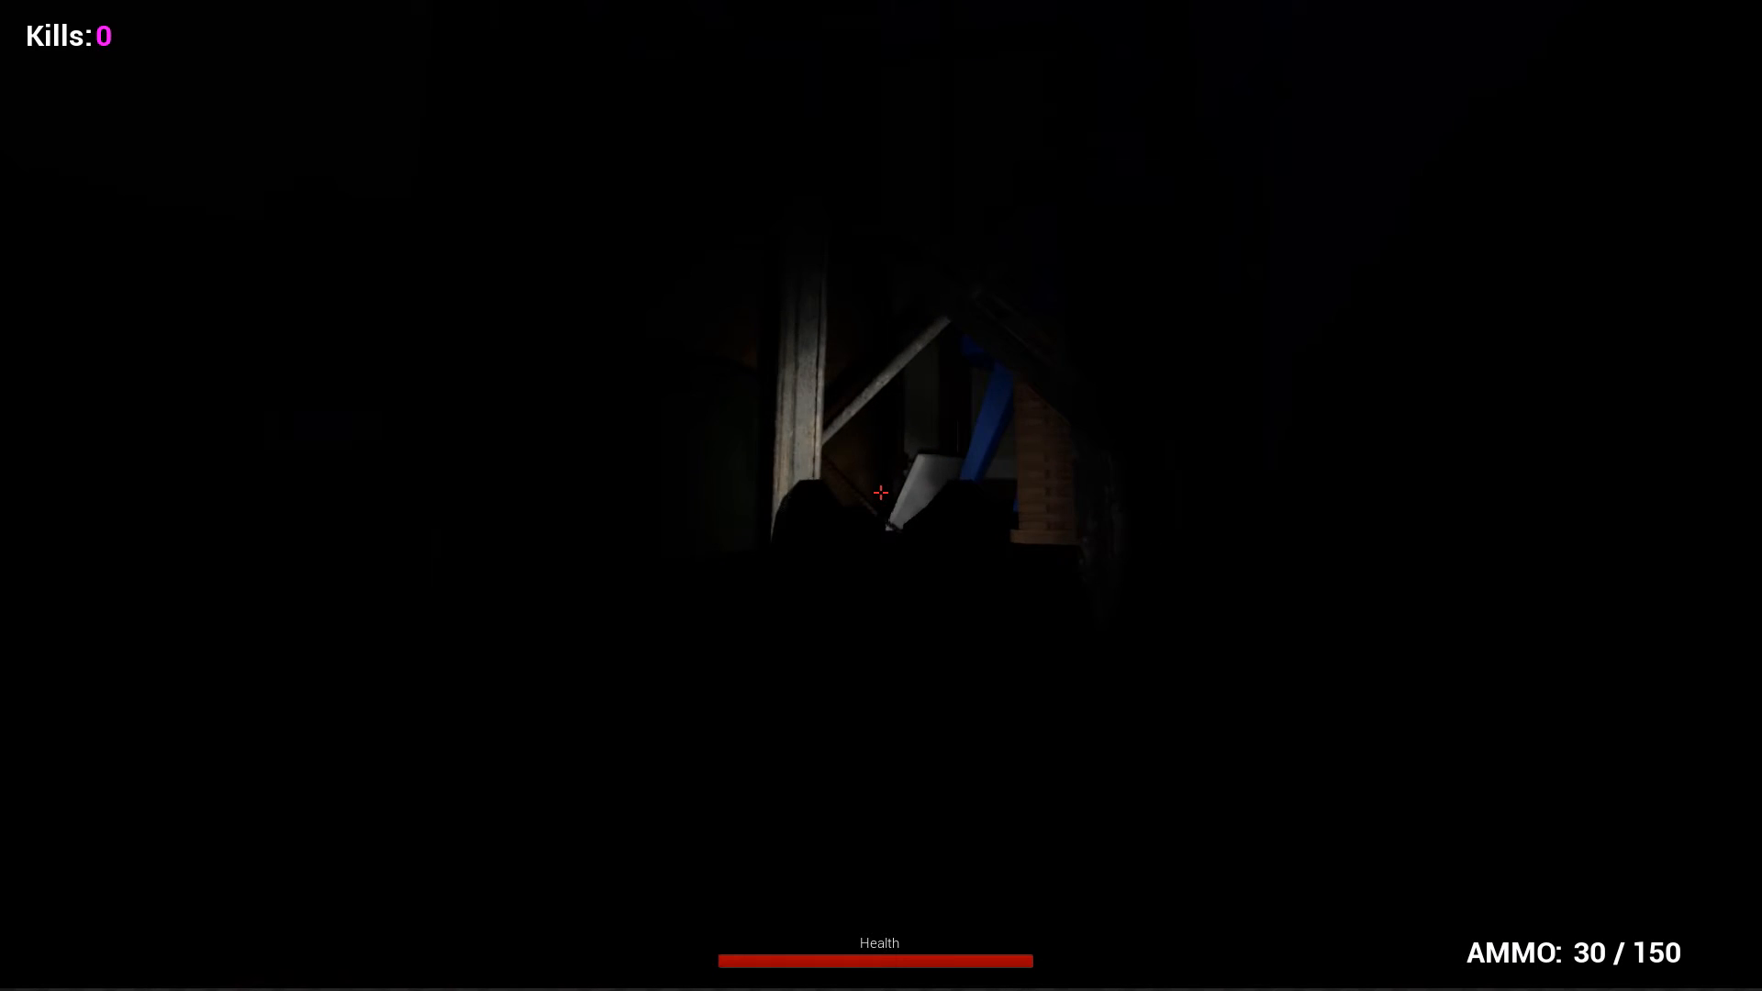
{"action": "left_click", "coordinate": [881, 493]}
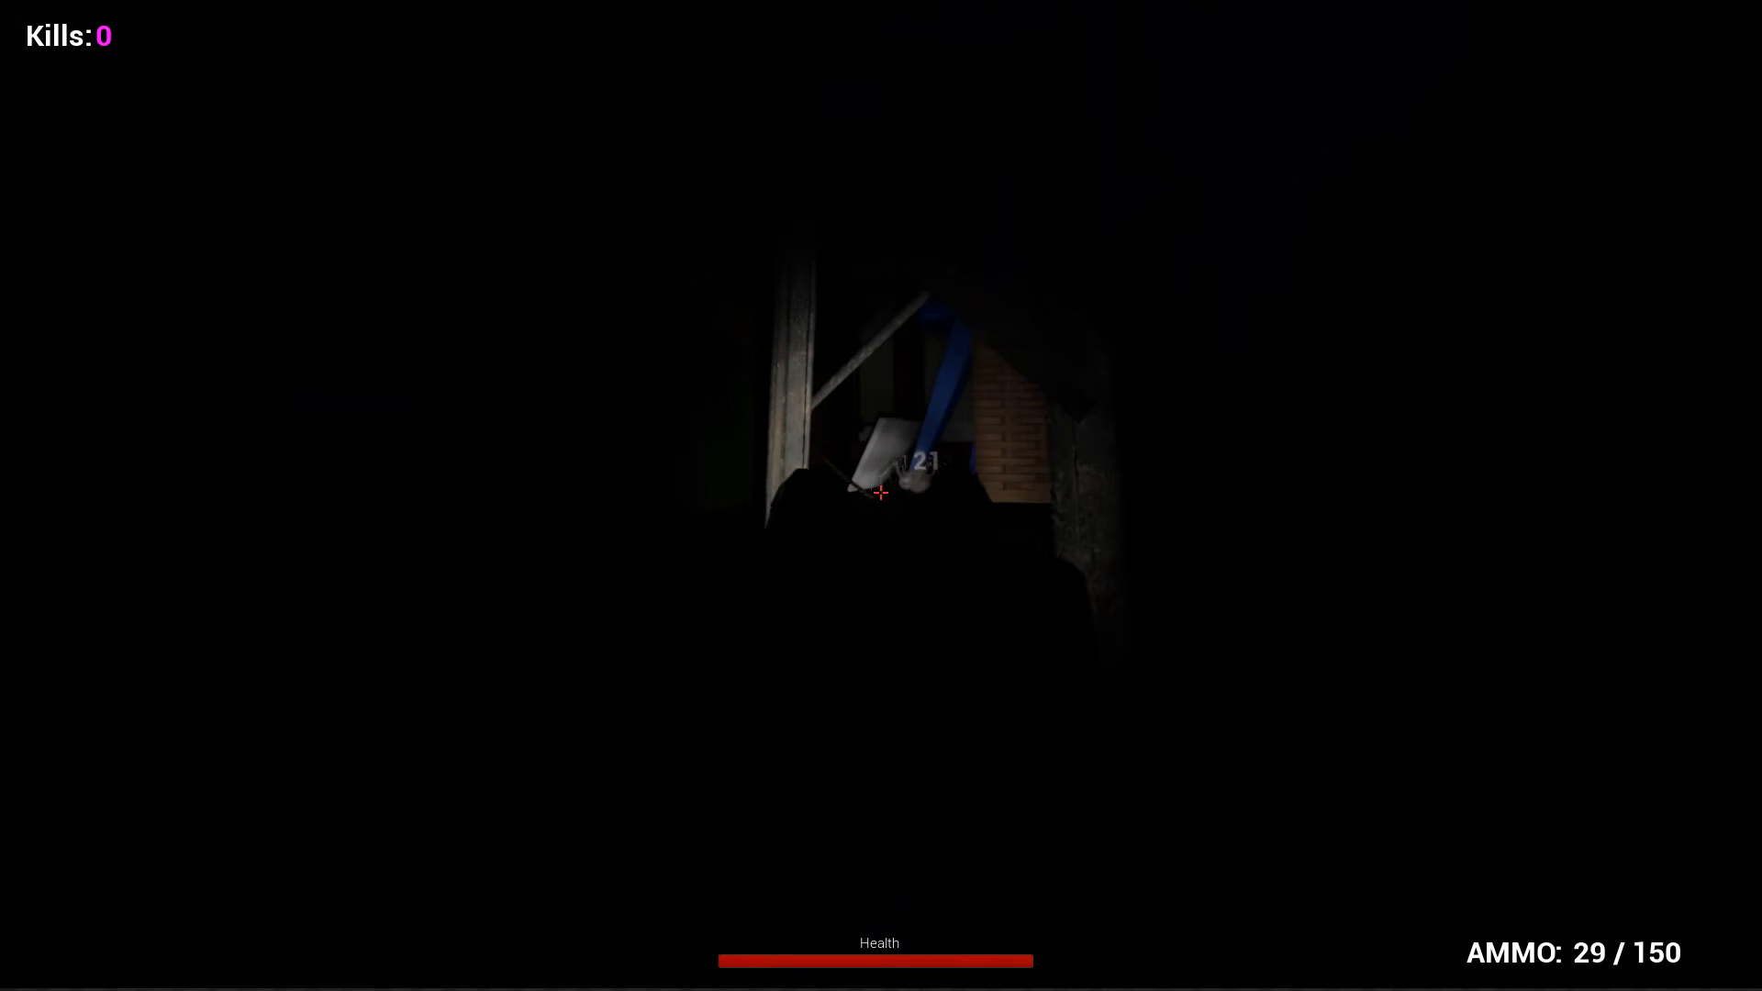
{"action": "left_click", "coordinate": [881, 493]}
{"action": "left_click", "coordinate": [881, 493]}
{"action": "left_click", "coordinate": [881, 493]}
{"action": "left_click", "coordinate": [881, 492]}
{"action": "left_click", "coordinate": [881, 493]}
{"action": "left_click", "coordinate": [881, 492]}
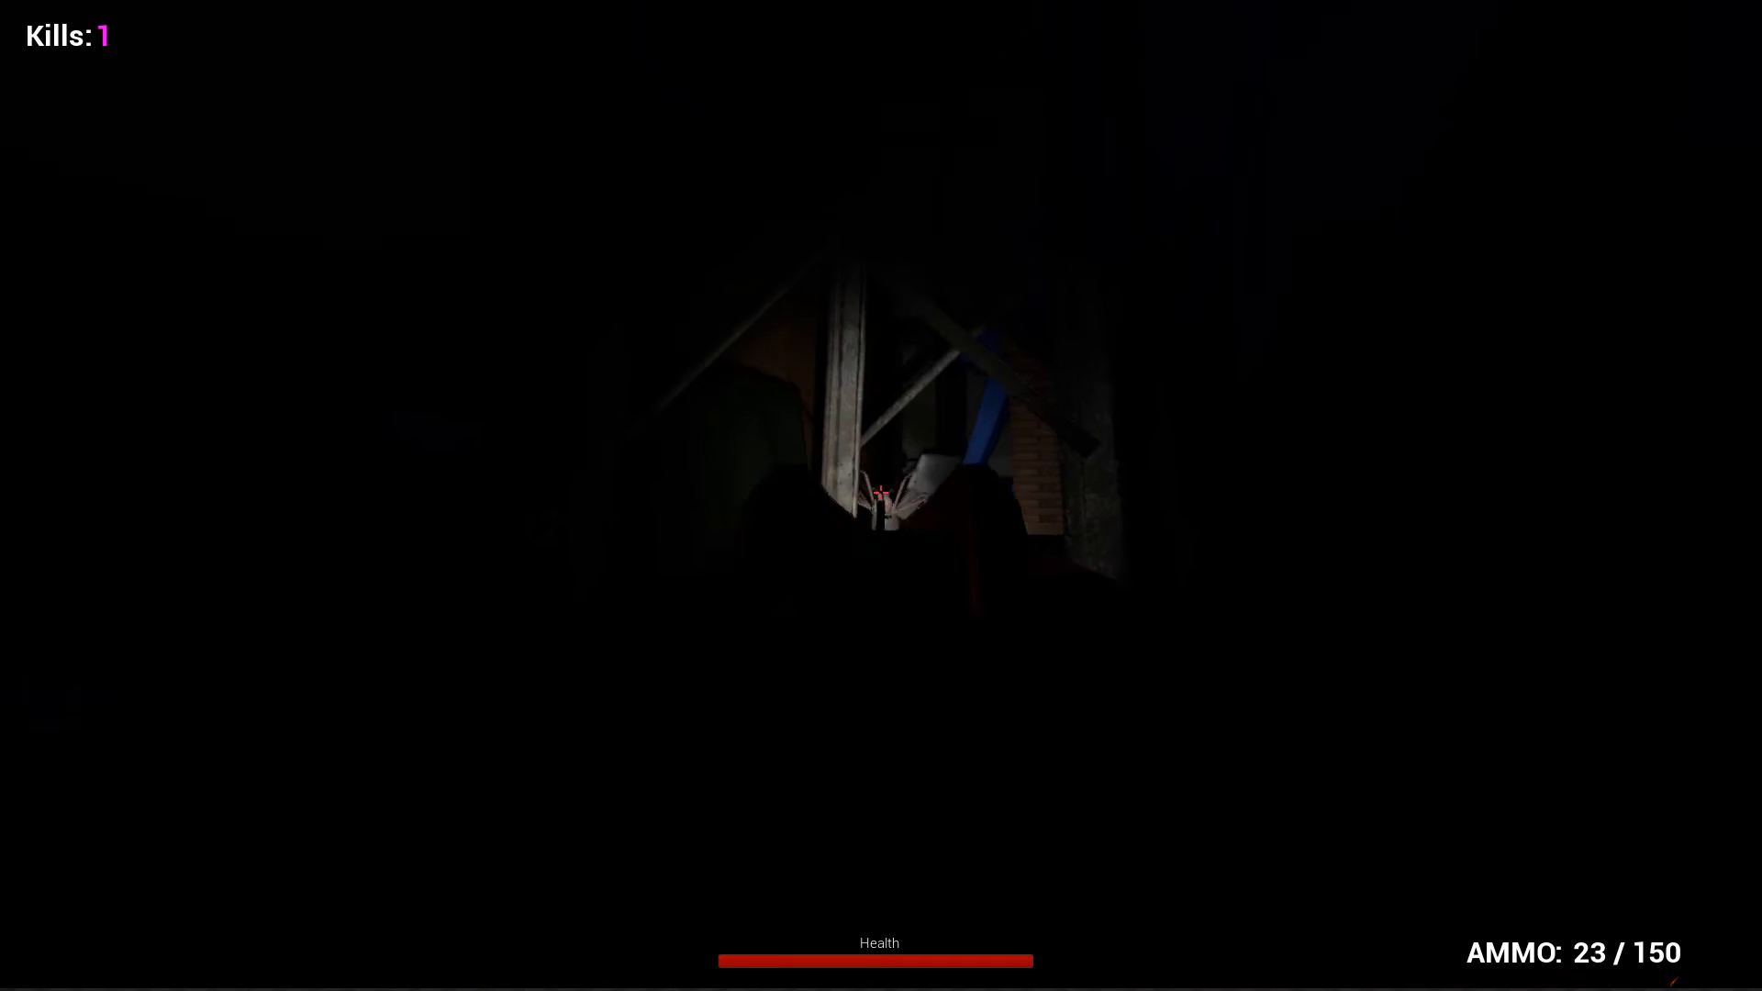
{"action": "left_click", "coordinate": [881, 493]}
{"action": "left_click", "coordinate": [881, 492]}
{"action": "left_click", "coordinate": [881, 492]}
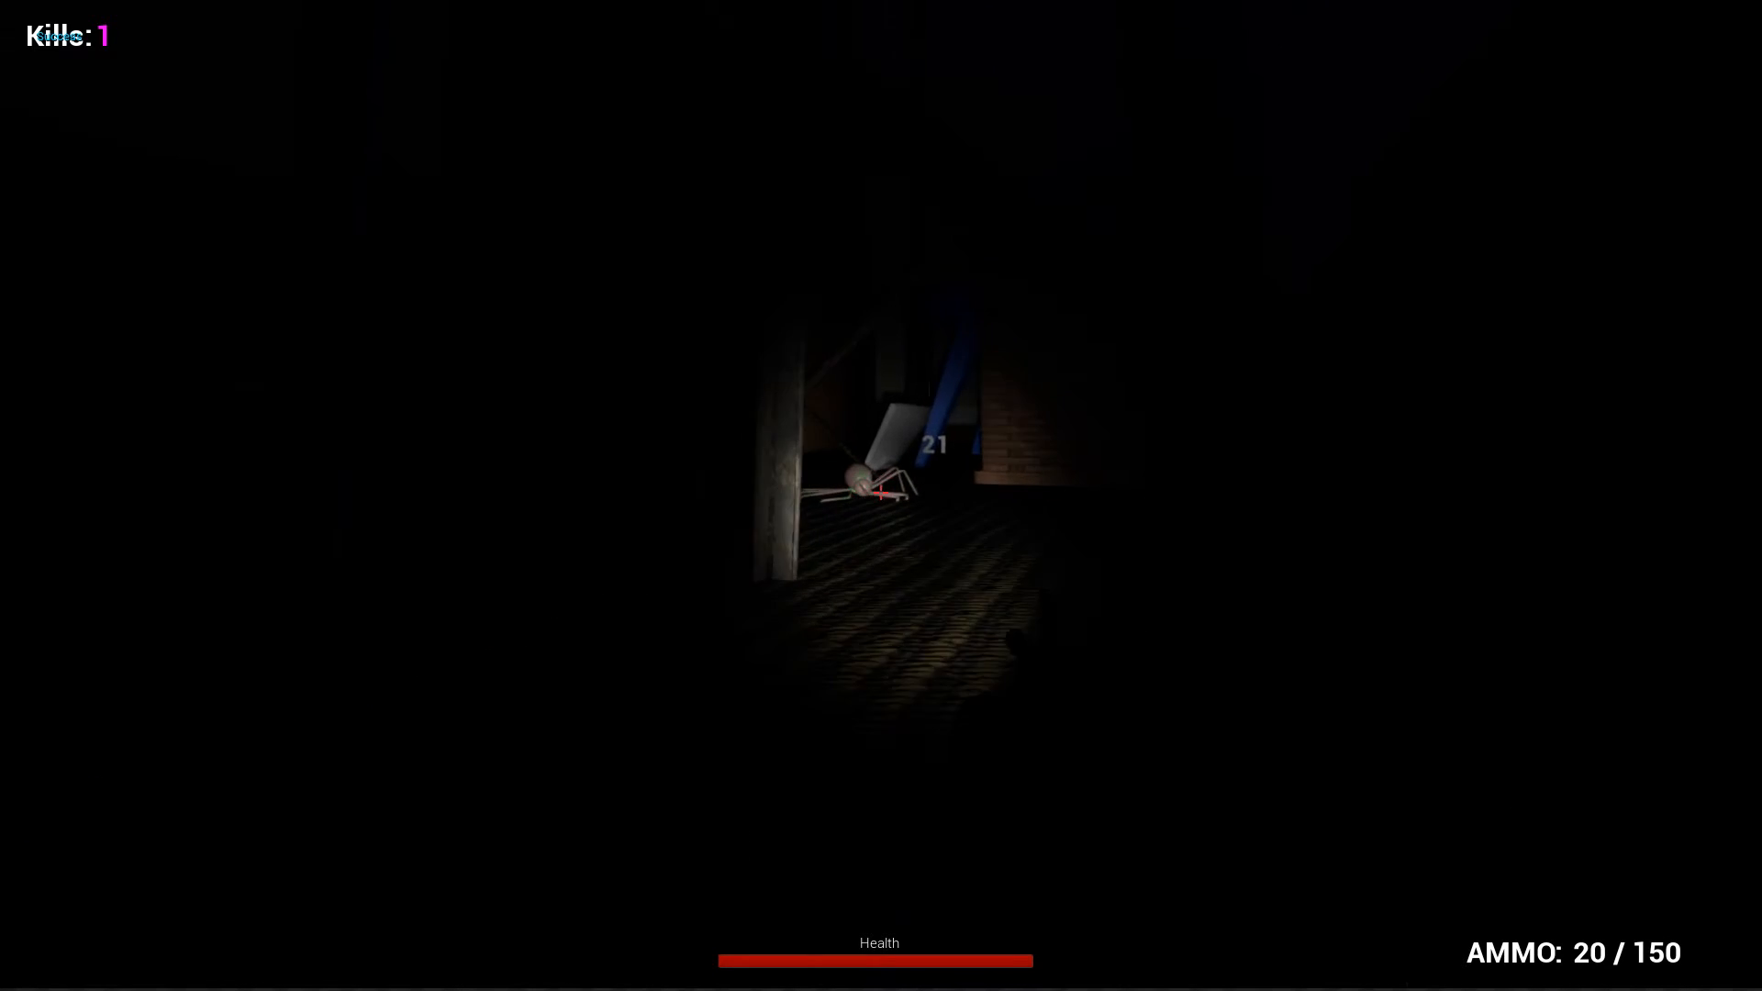
- Kill more spiders while watching when the XP bar updates, reloading as needed, and end the play session
{"action": "key", "text": "w"}
{"action": "key", "text": "w"}
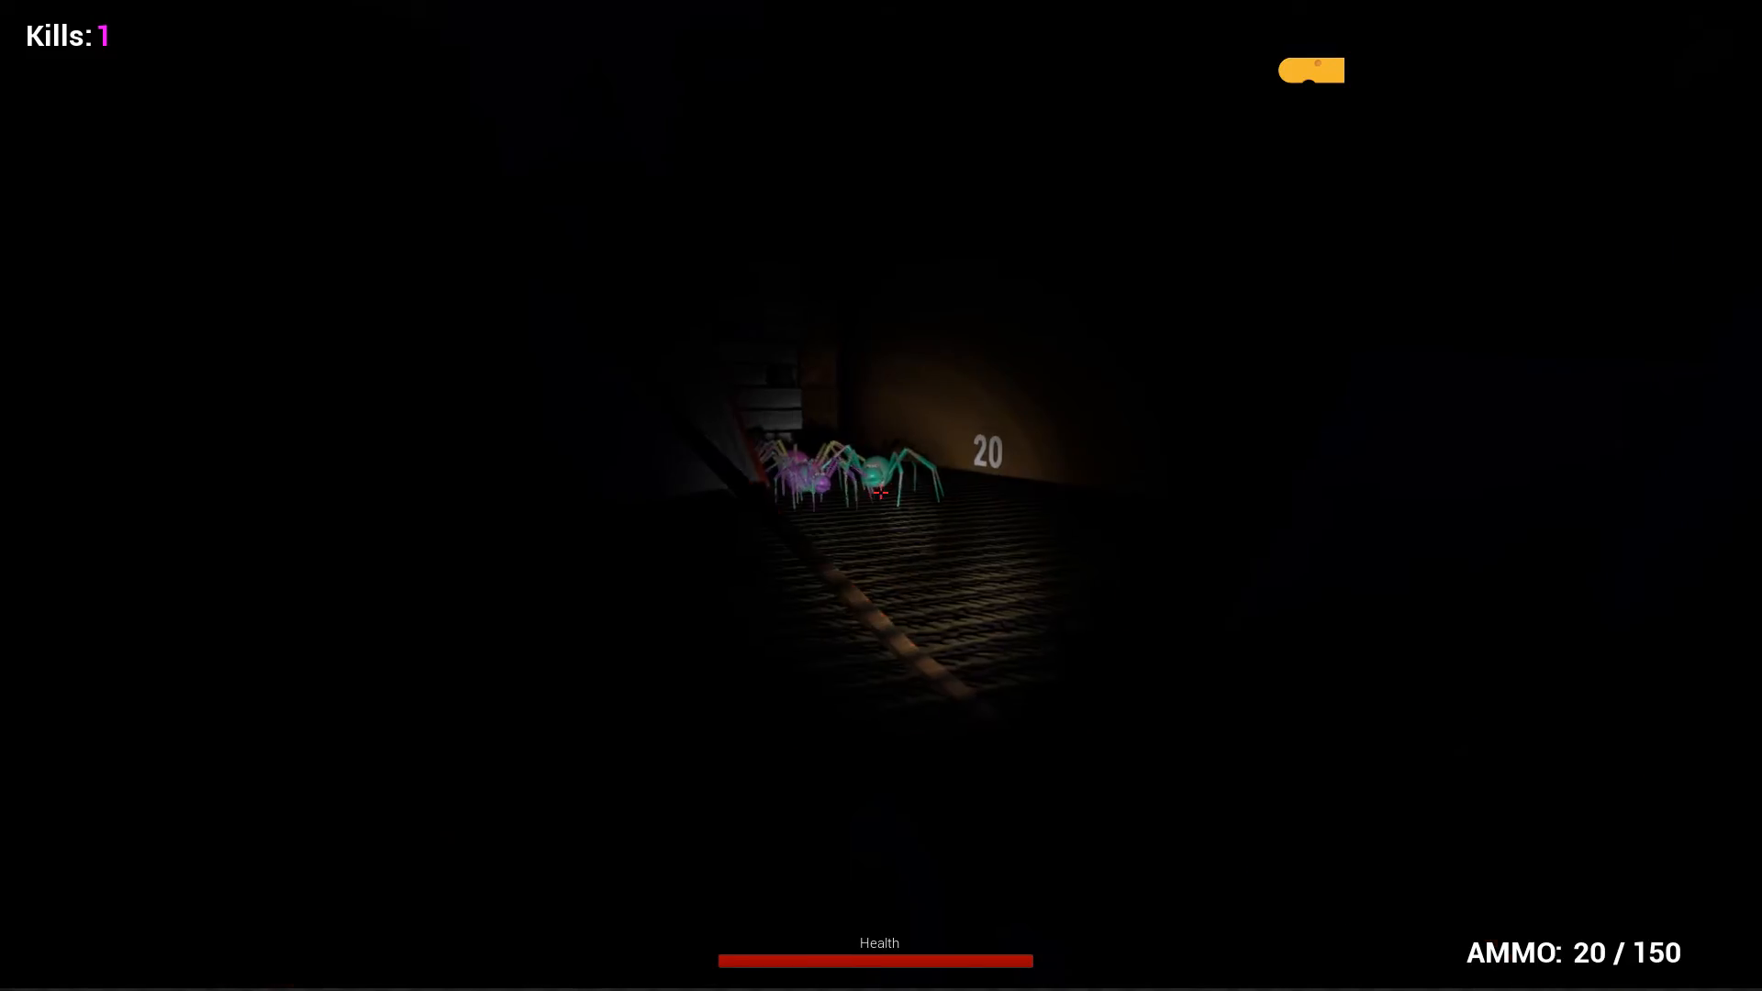
{"action": "key", "text": "s"}
{"action": "left_click", "coordinate": [881, 493]}
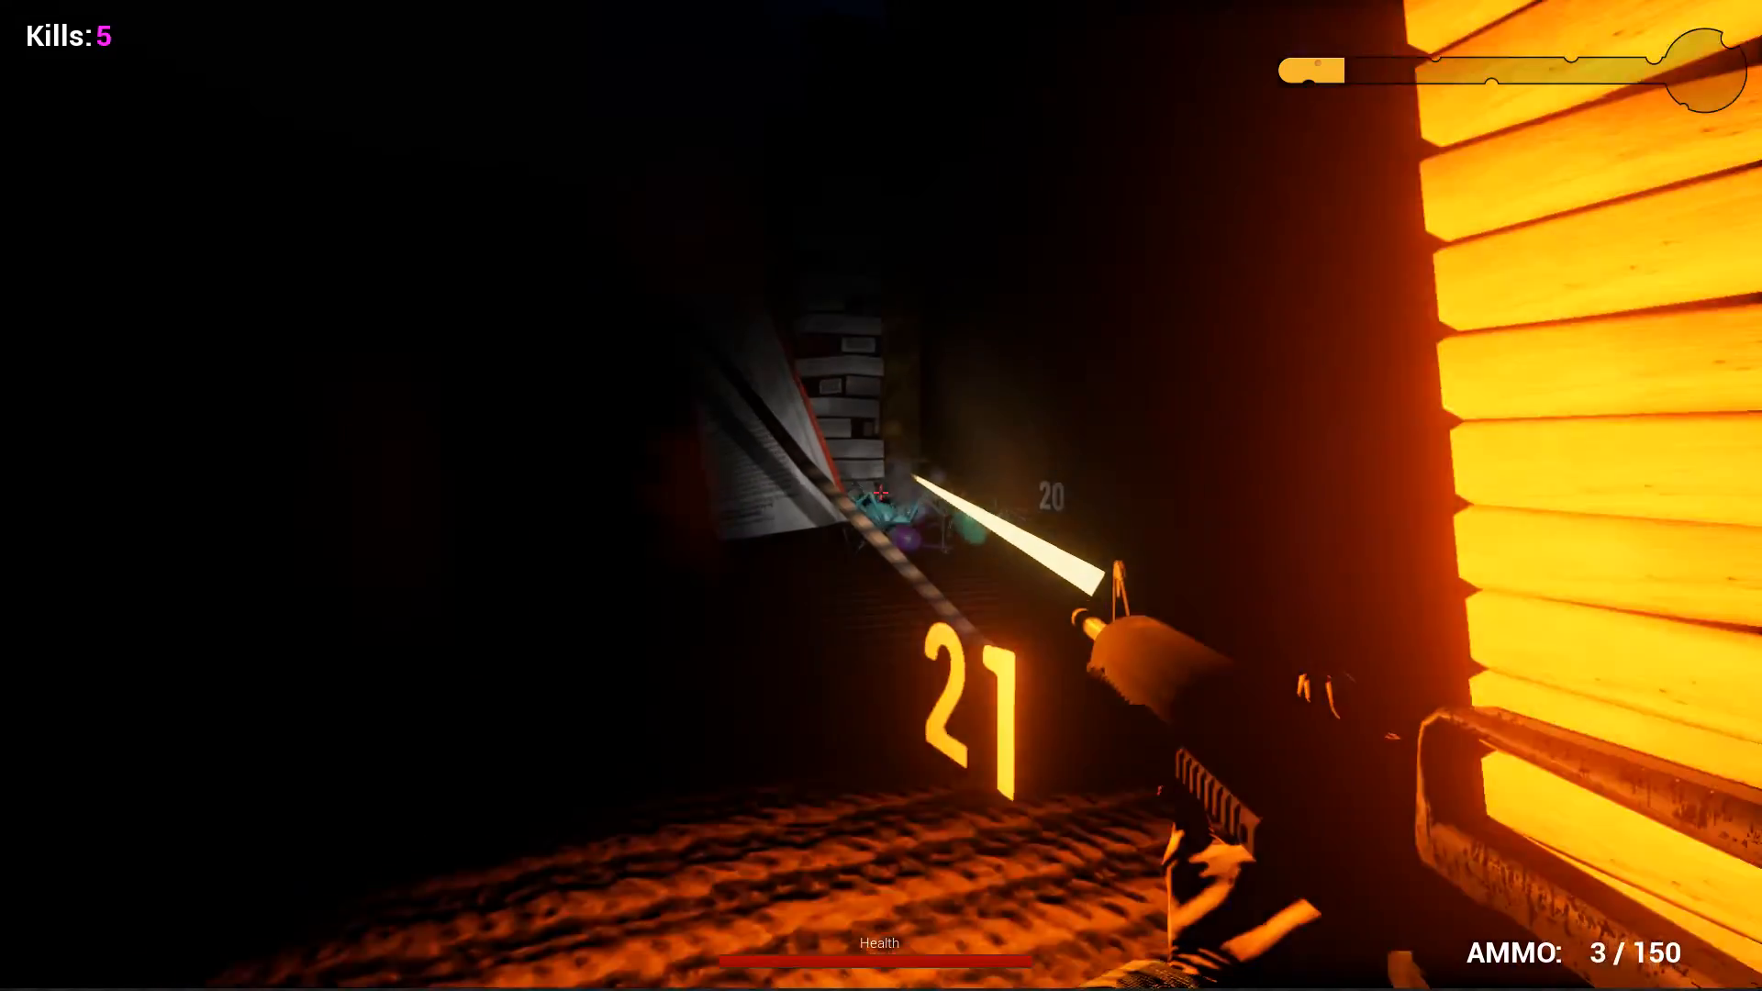
{"action": "key", "text": "r"}
{"action": "key", "text": "w"}
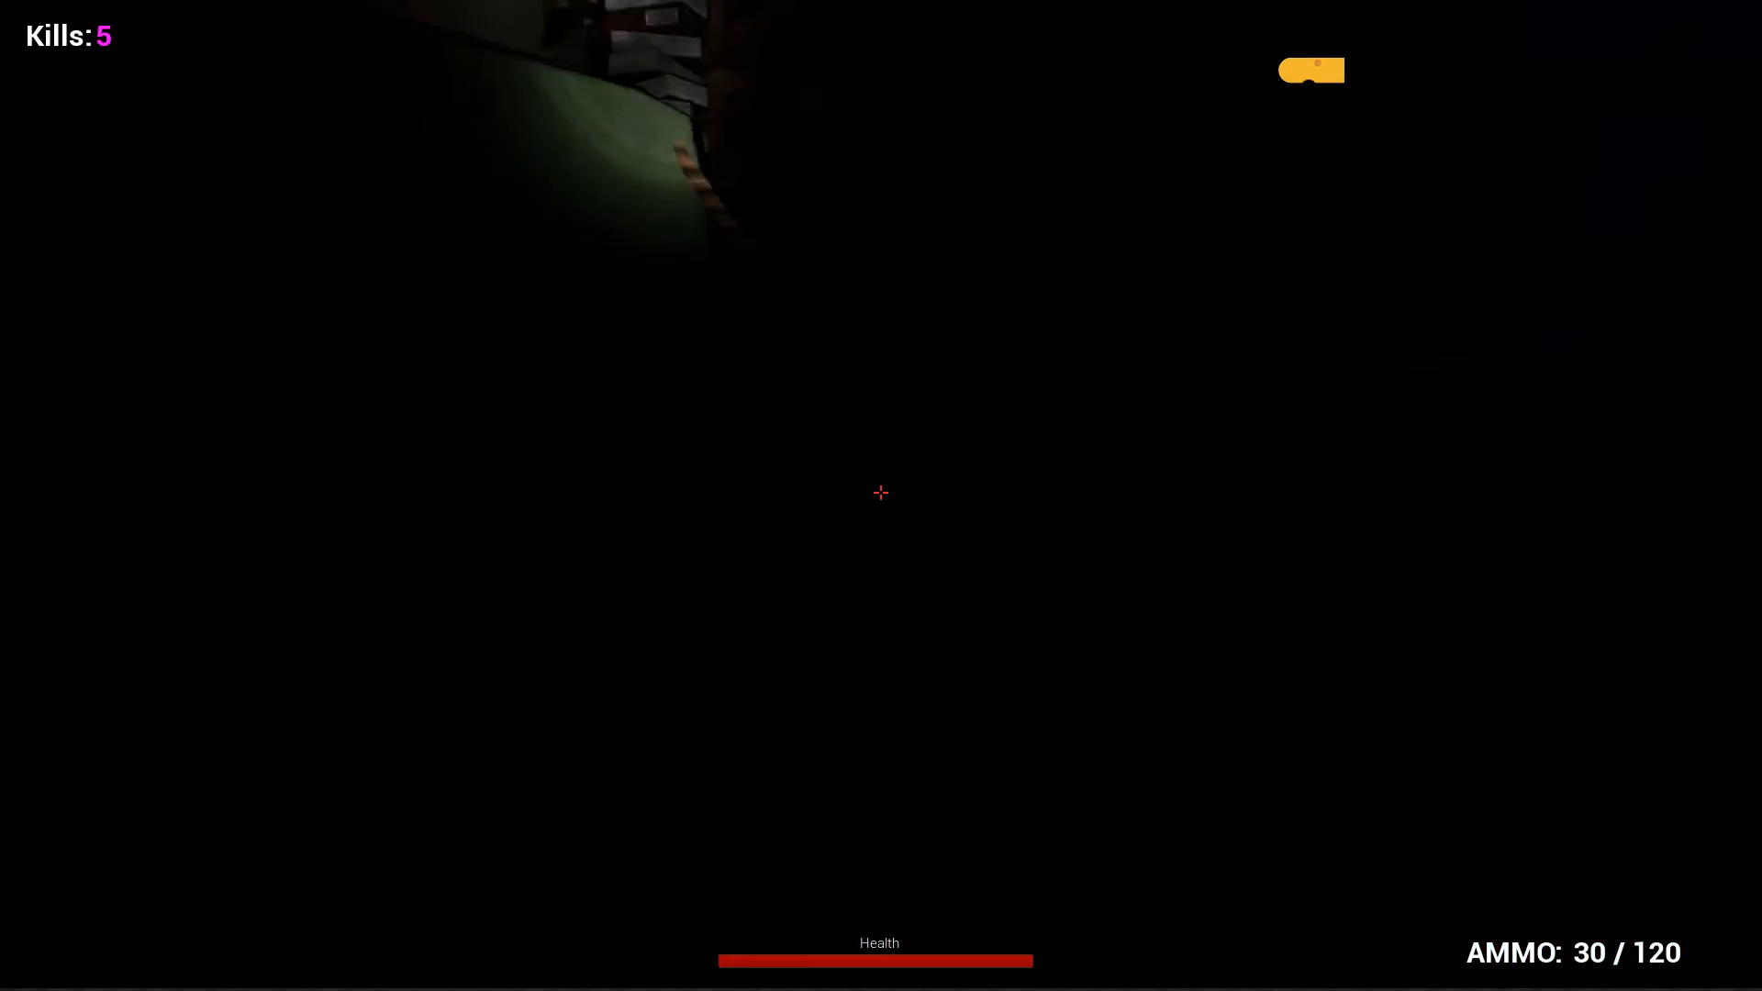
{"action": "key", "text": "s"}
{"action": "left_click", "coordinate": [881, 493]}
{"action": "left_click", "coordinate": [881, 492]}
{"action": "key", "text": "r"}
{"action": "key", "text": "s"}
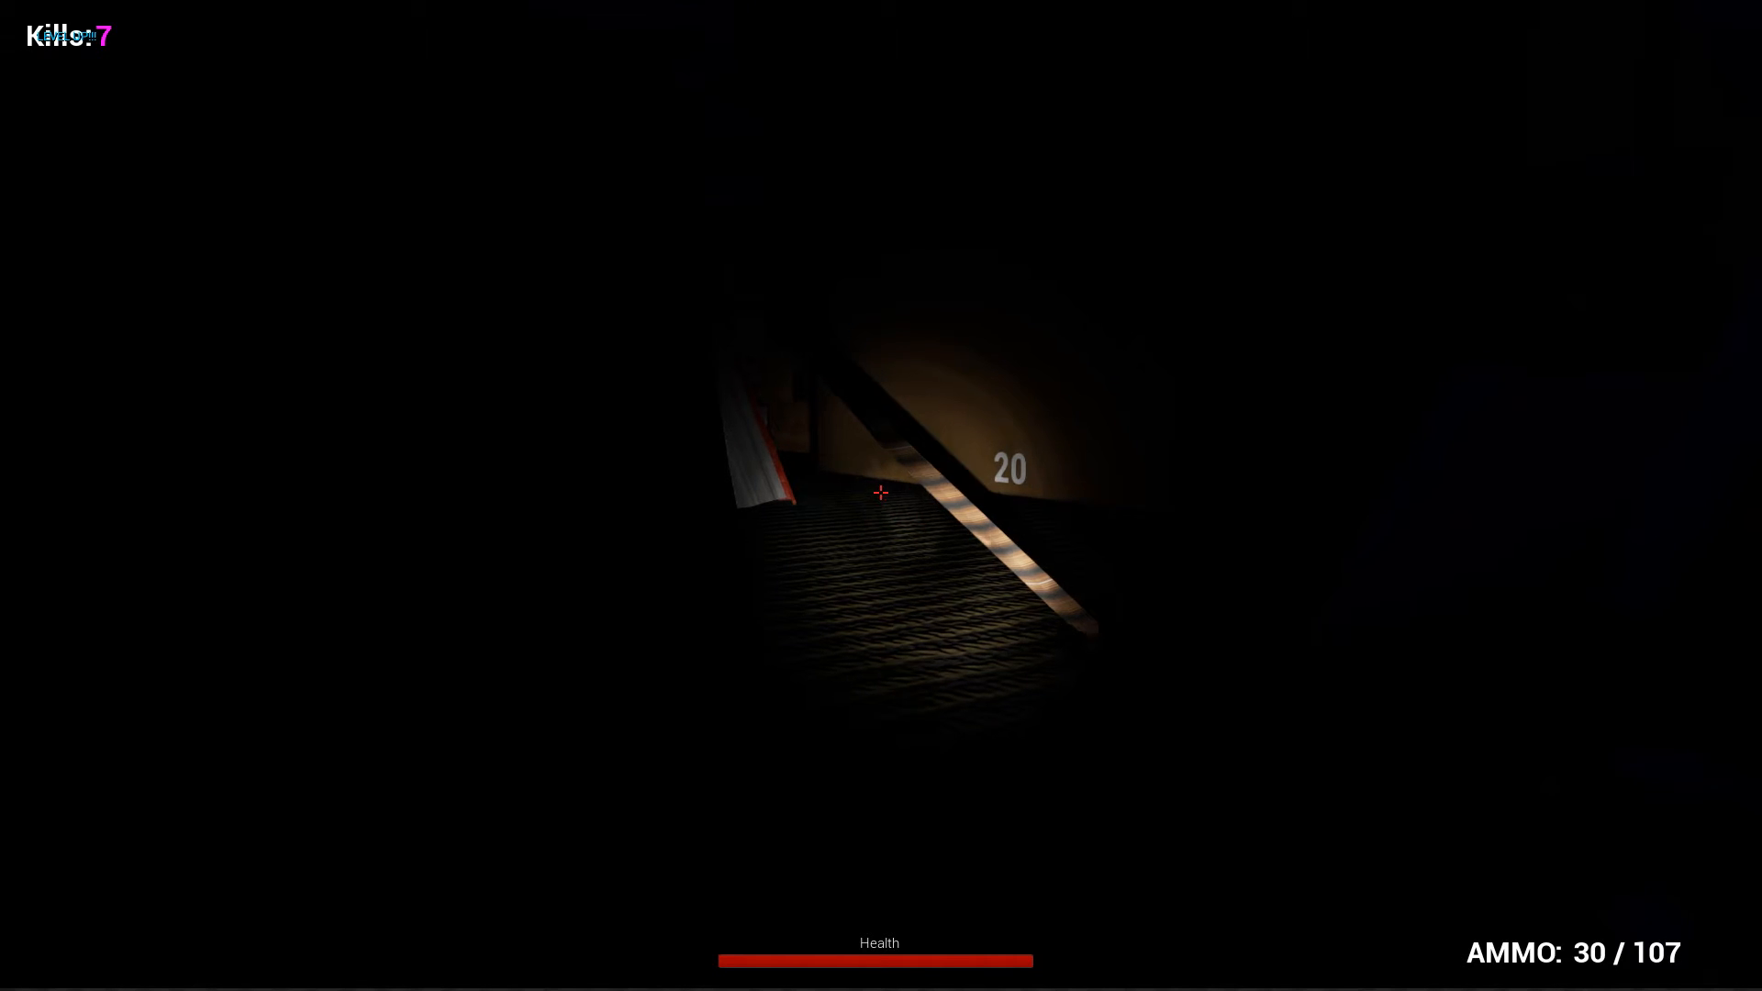
{"action": "key", "text": "Escape"}
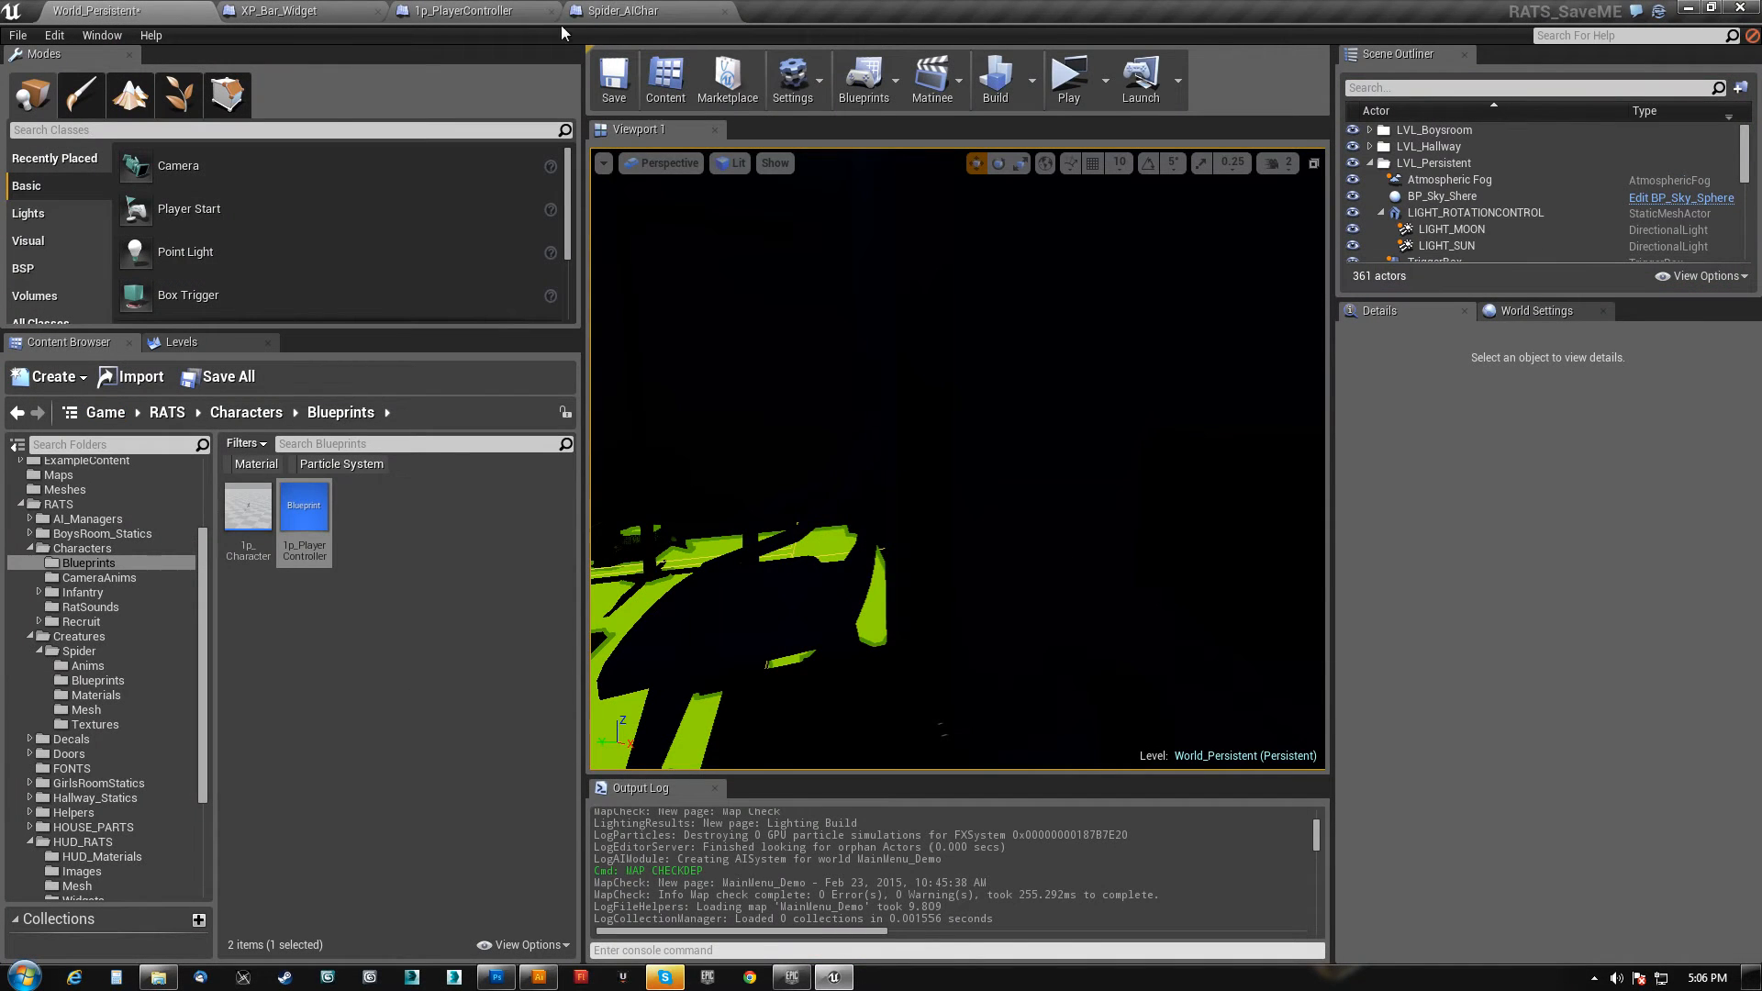
- In Spider_AIChar's Death section, pull the player controller cast and Add XP nodes out of the chain and connect Report Child Death to Destroy Actor
{"action": "left_click_drag", "start_coordinate": [647, 22], "coordinate": [606, 14]}
{"action": "right_click_drag", "start_coordinate": [681, 486], "coordinate": [1594, 444]}
{"action": "scroll", "coordinate": [1397, 404], "scroll_direction": "up", "scroll_amount": 4}
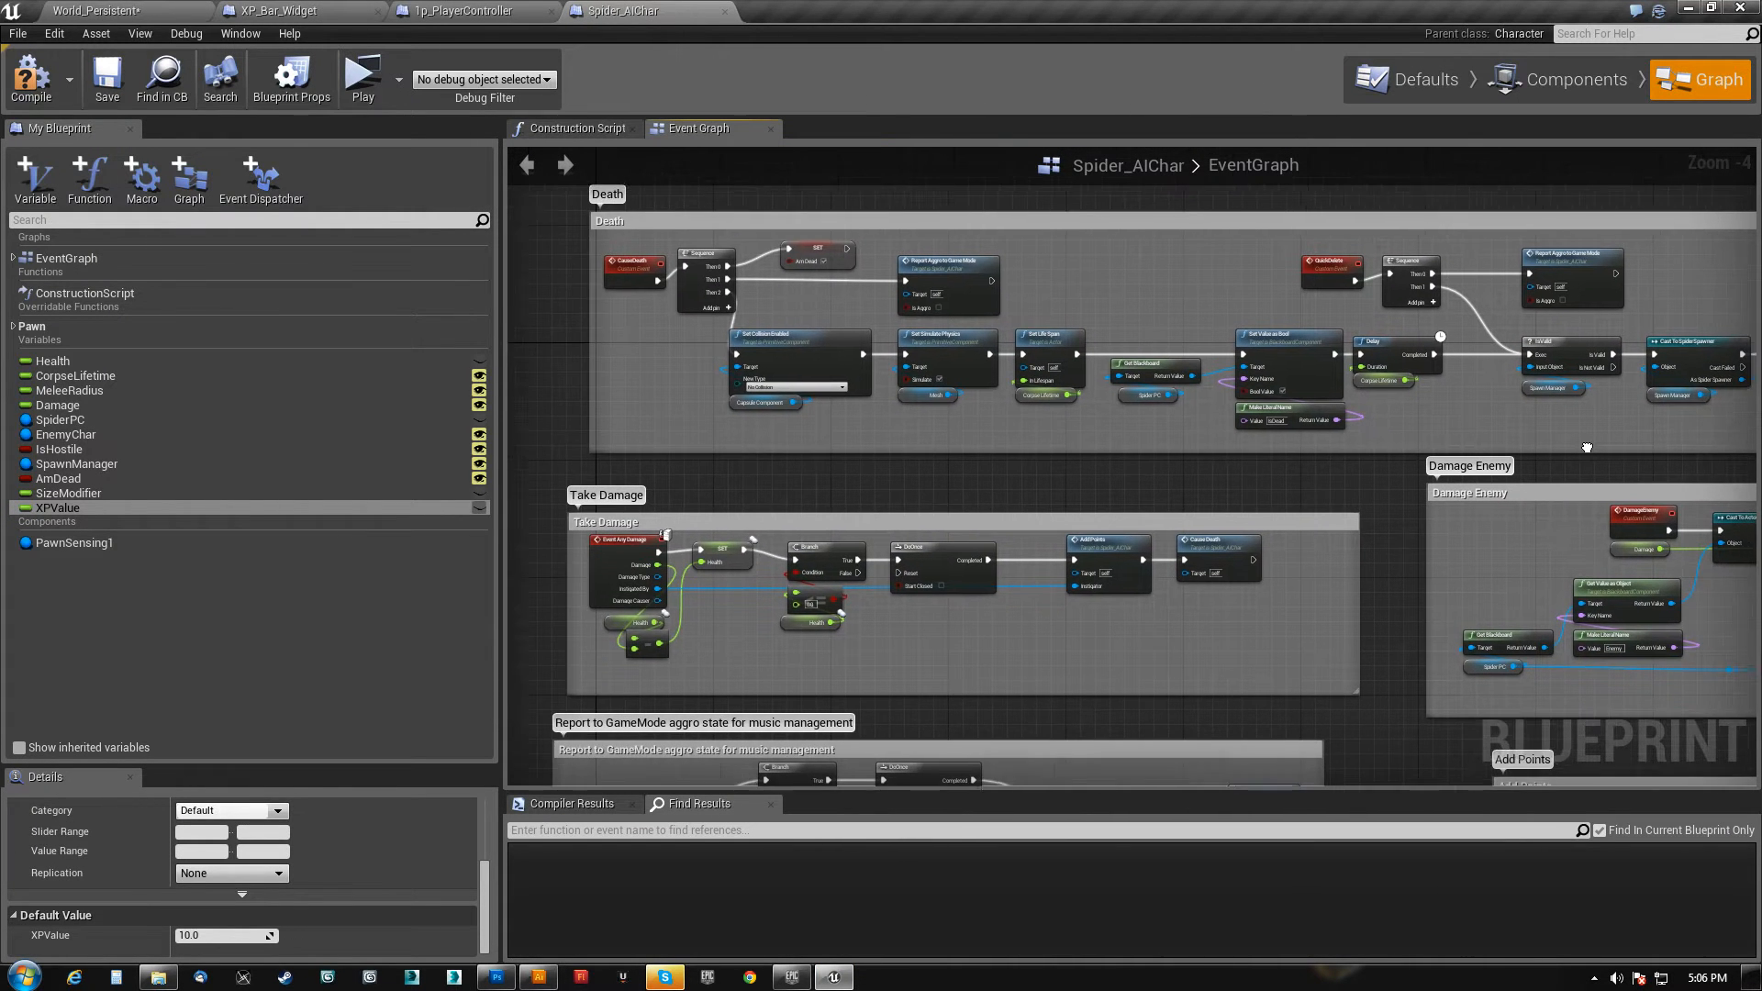
{"action": "left_click_drag", "start_coordinate": [1153, 477], "coordinate": [1228, 346]}
{"action": "right_click_drag", "start_coordinate": [1097, 297], "coordinate": [693, 350]}
{"action": "scroll", "coordinate": [862, 519], "scroll_direction": "down", "scroll_amount": 2}
{"action": "right_click_drag", "start_coordinate": [868, 541], "coordinate": [1110, 502]}
{"action": "scroll", "coordinate": [1110, 502], "scroll_direction": "down", "scroll_amount": 4}
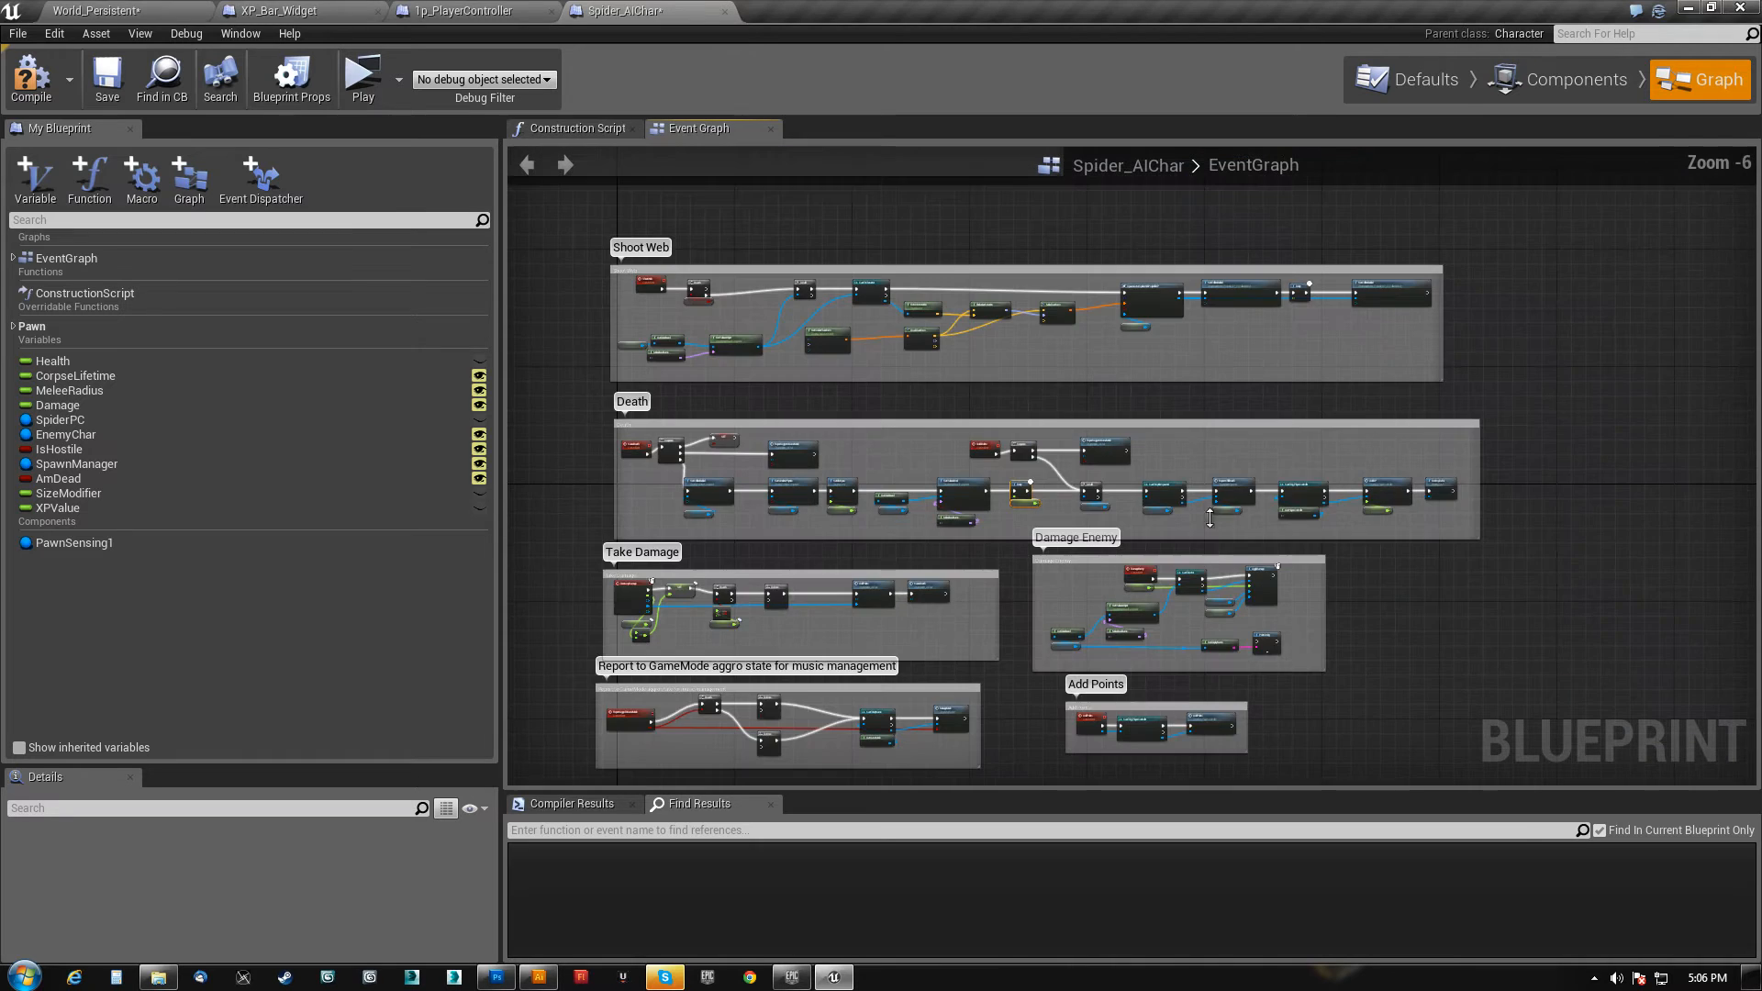
{"action": "scroll", "coordinate": [1377, 510], "scroll_direction": "up", "scroll_amount": 6}
{"action": "right_click_drag", "start_coordinate": [1411, 534], "coordinate": [1364, 520]}
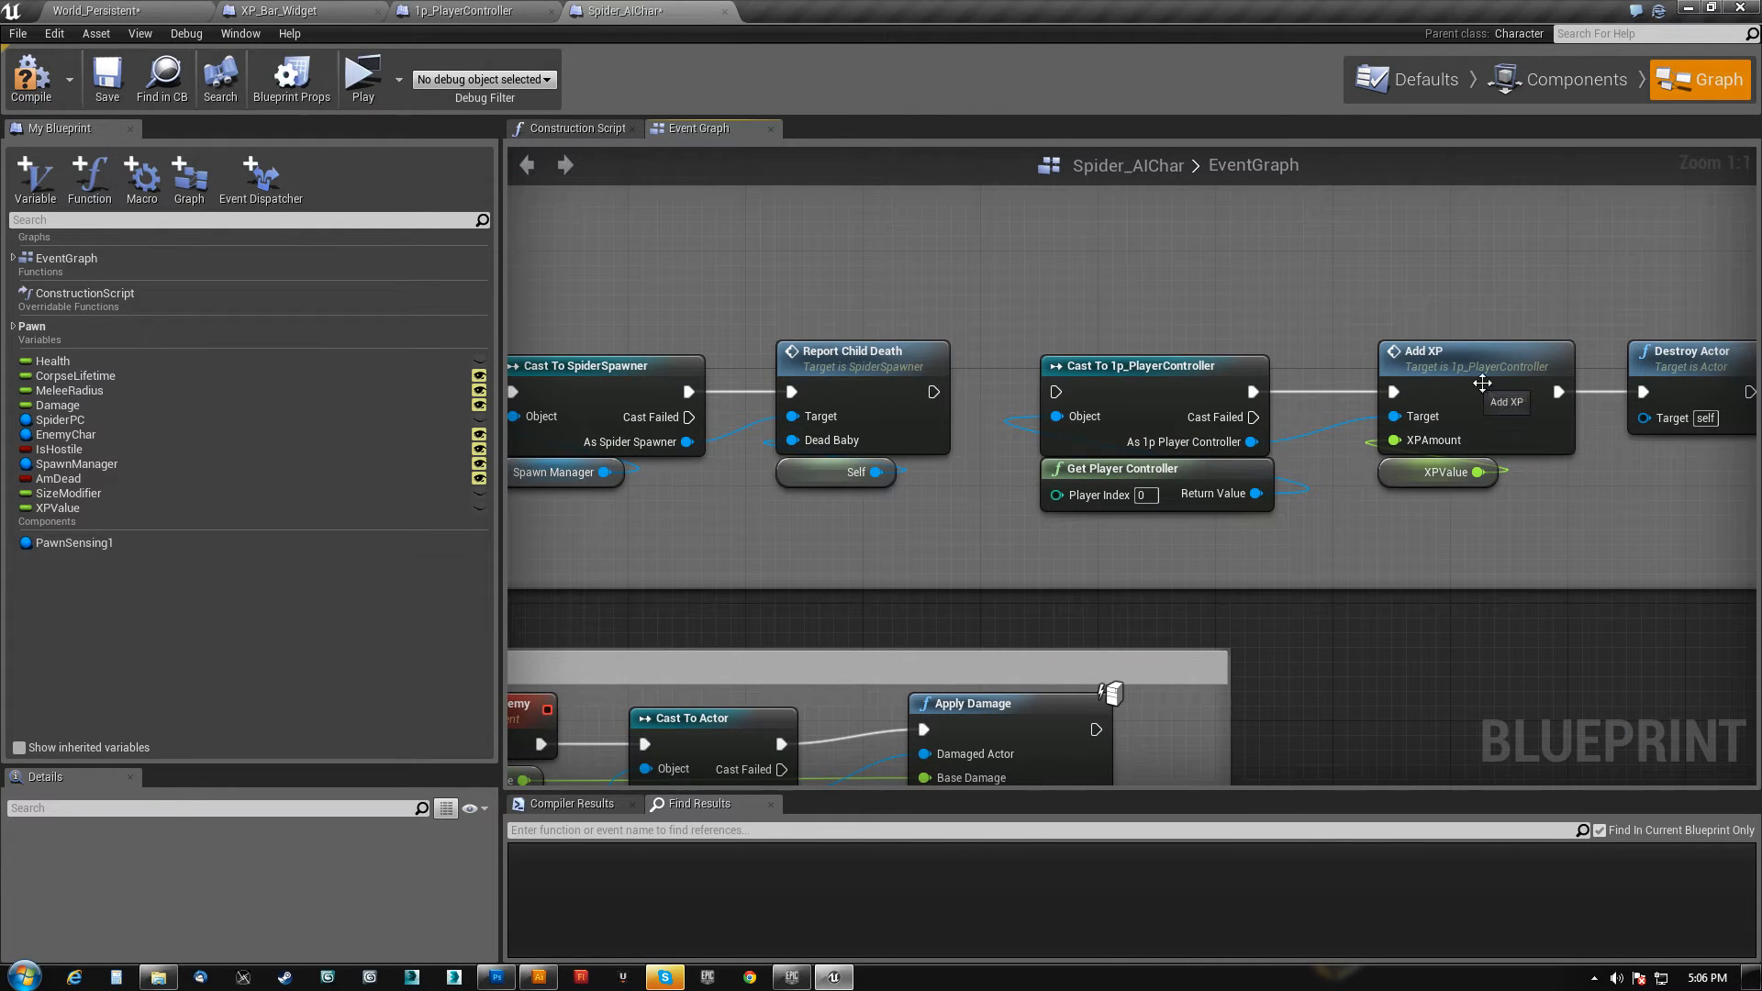
{"action": "left_click_drag", "start_coordinate": [1119, 551], "coordinate": [1417, 233]}
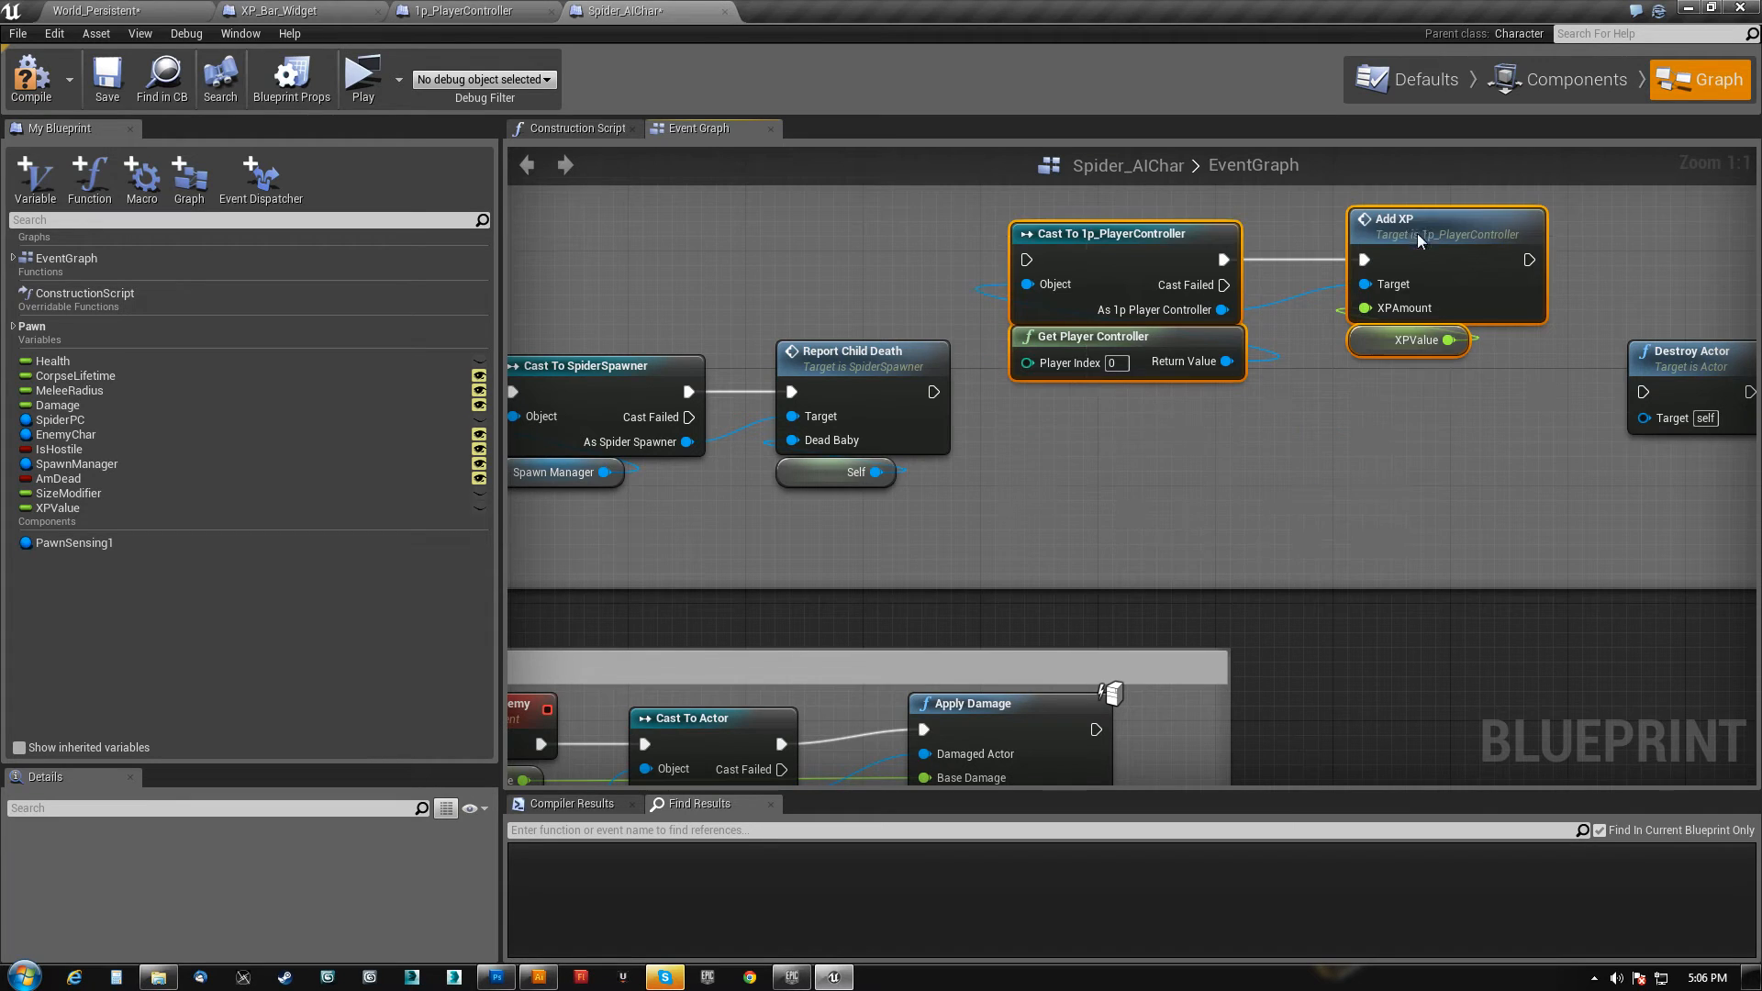
{"action": "left_click_drag", "start_coordinate": [1637, 389], "coordinate": [933, 392]}
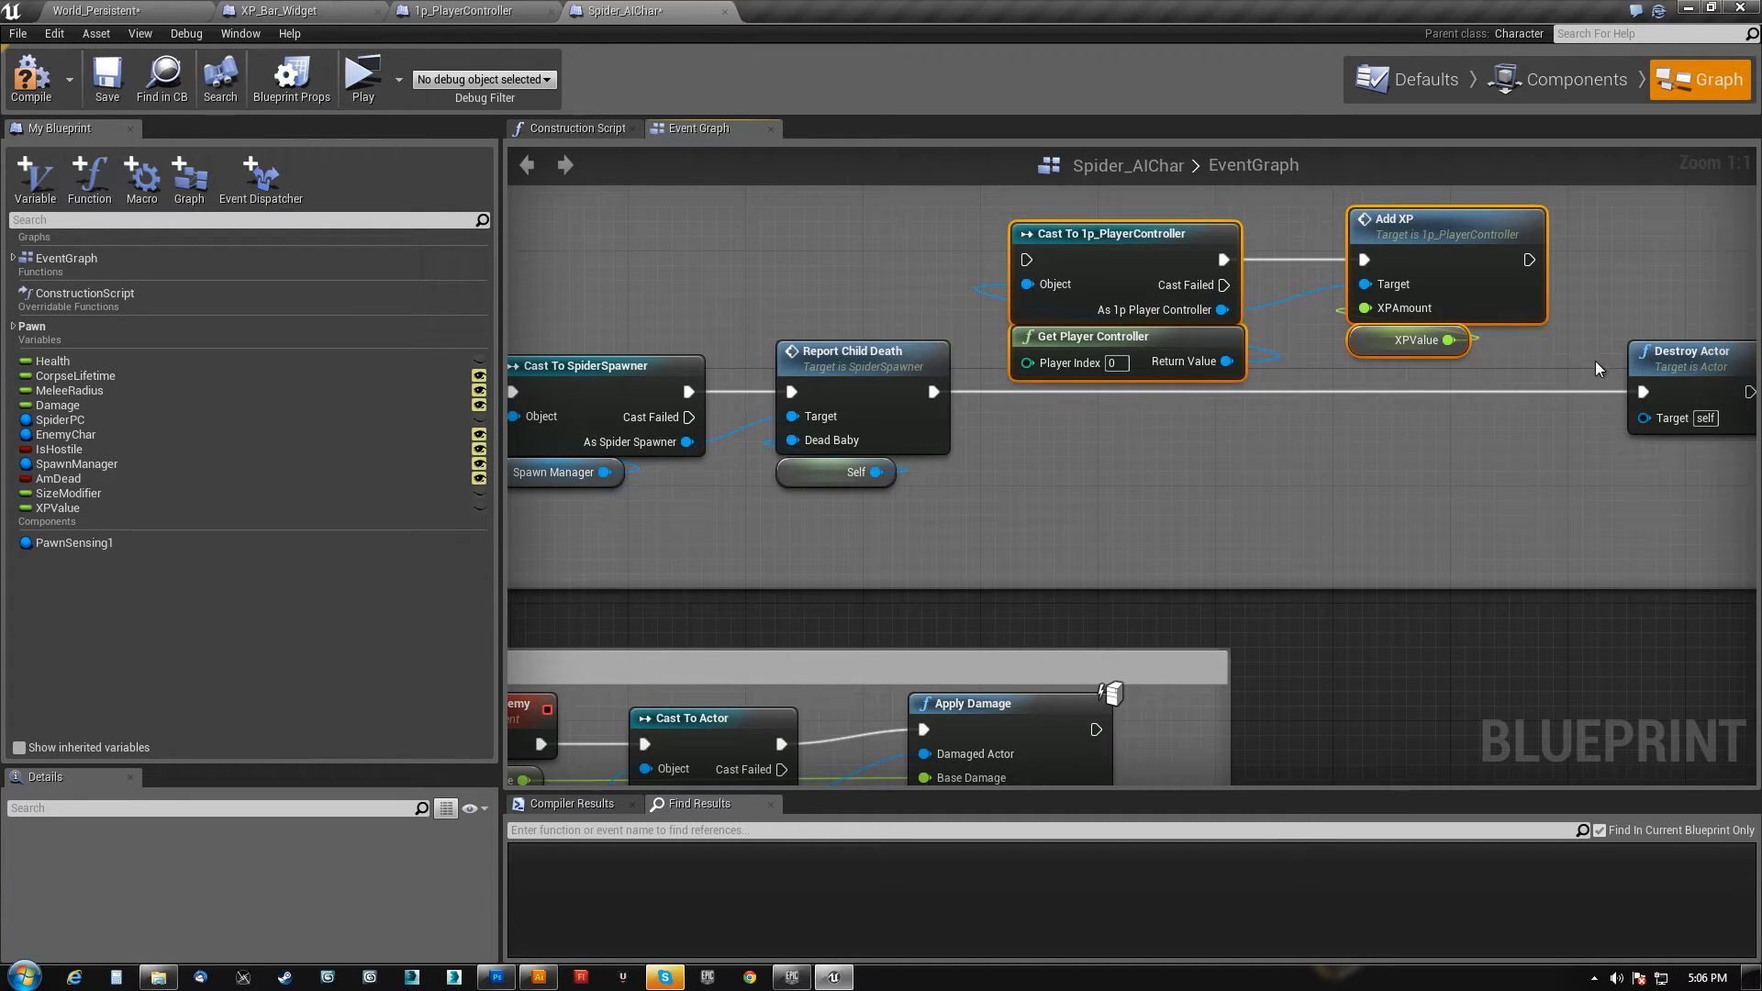
- Move the player controller cast, Add XP and XPValue nodes next to Report Aggro to Game Mode in the upper Death row
{"action": "scroll", "coordinate": [652, 597], "scroll_direction": "down", "scroll_amount": 2}
{"action": "right_click_drag", "start_coordinate": [651, 597], "coordinate": [967, 520]}
{"action": "mouse_move", "coordinate": [766, 509]}
{"action": "right_mouse_down"}
{"action": "mouse_move", "coordinate": [1175, 495]}
{"action": "mouse_move", "coordinate": [1141, 499]}
{"action": "right_mouse_up"}
{"action": "left_click_drag", "start_coordinate": [861, 465], "coordinate": [1456, 333]}
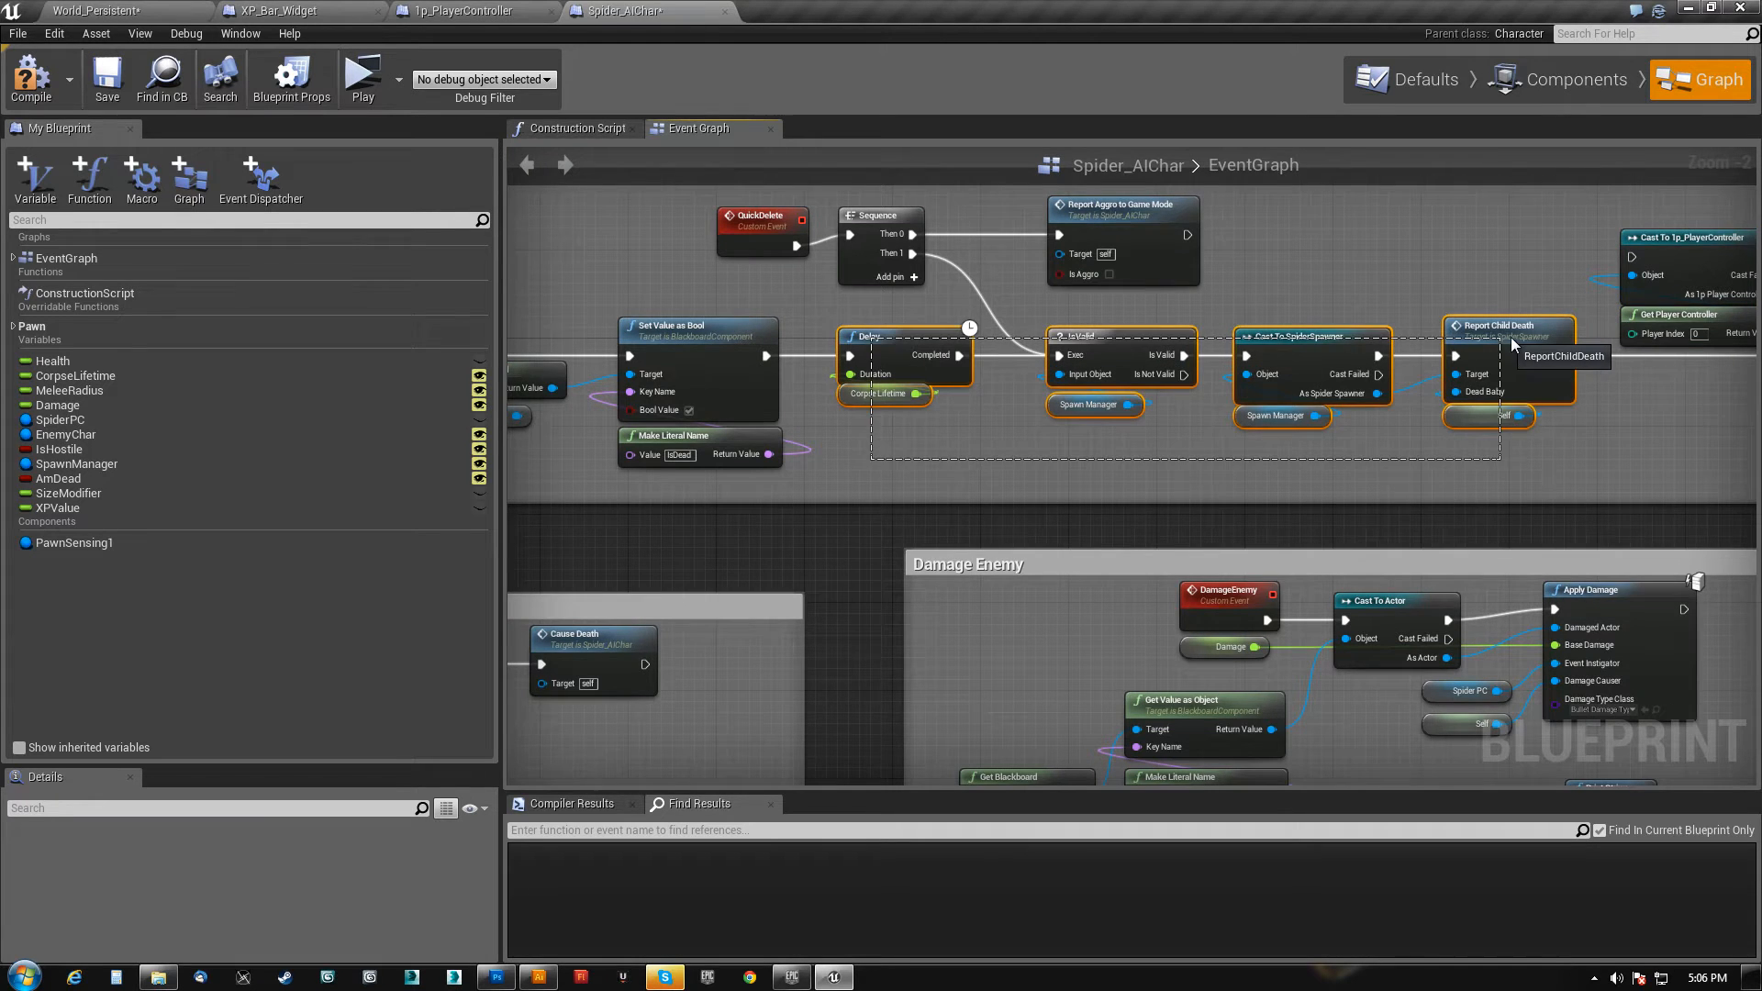
{"action": "right_click_drag", "start_coordinate": [927, 499], "coordinate": [1530, 498]}
{"action": "right_click_drag", "start_coordinate": [1026, 308], "coordinate": [929, 359]}
{"action": "scroll", "coordinate": [1232, 363], "scroll_direction": "down", "scroll_amount": 3}
{"action": "left_click_drag", "start_coordinate": [1406, 364], "coordinate": [1417, 378]}
{"action": "left_click_drag", "start_coordinate": [1263, 335], "coordinate": [606, 324]}
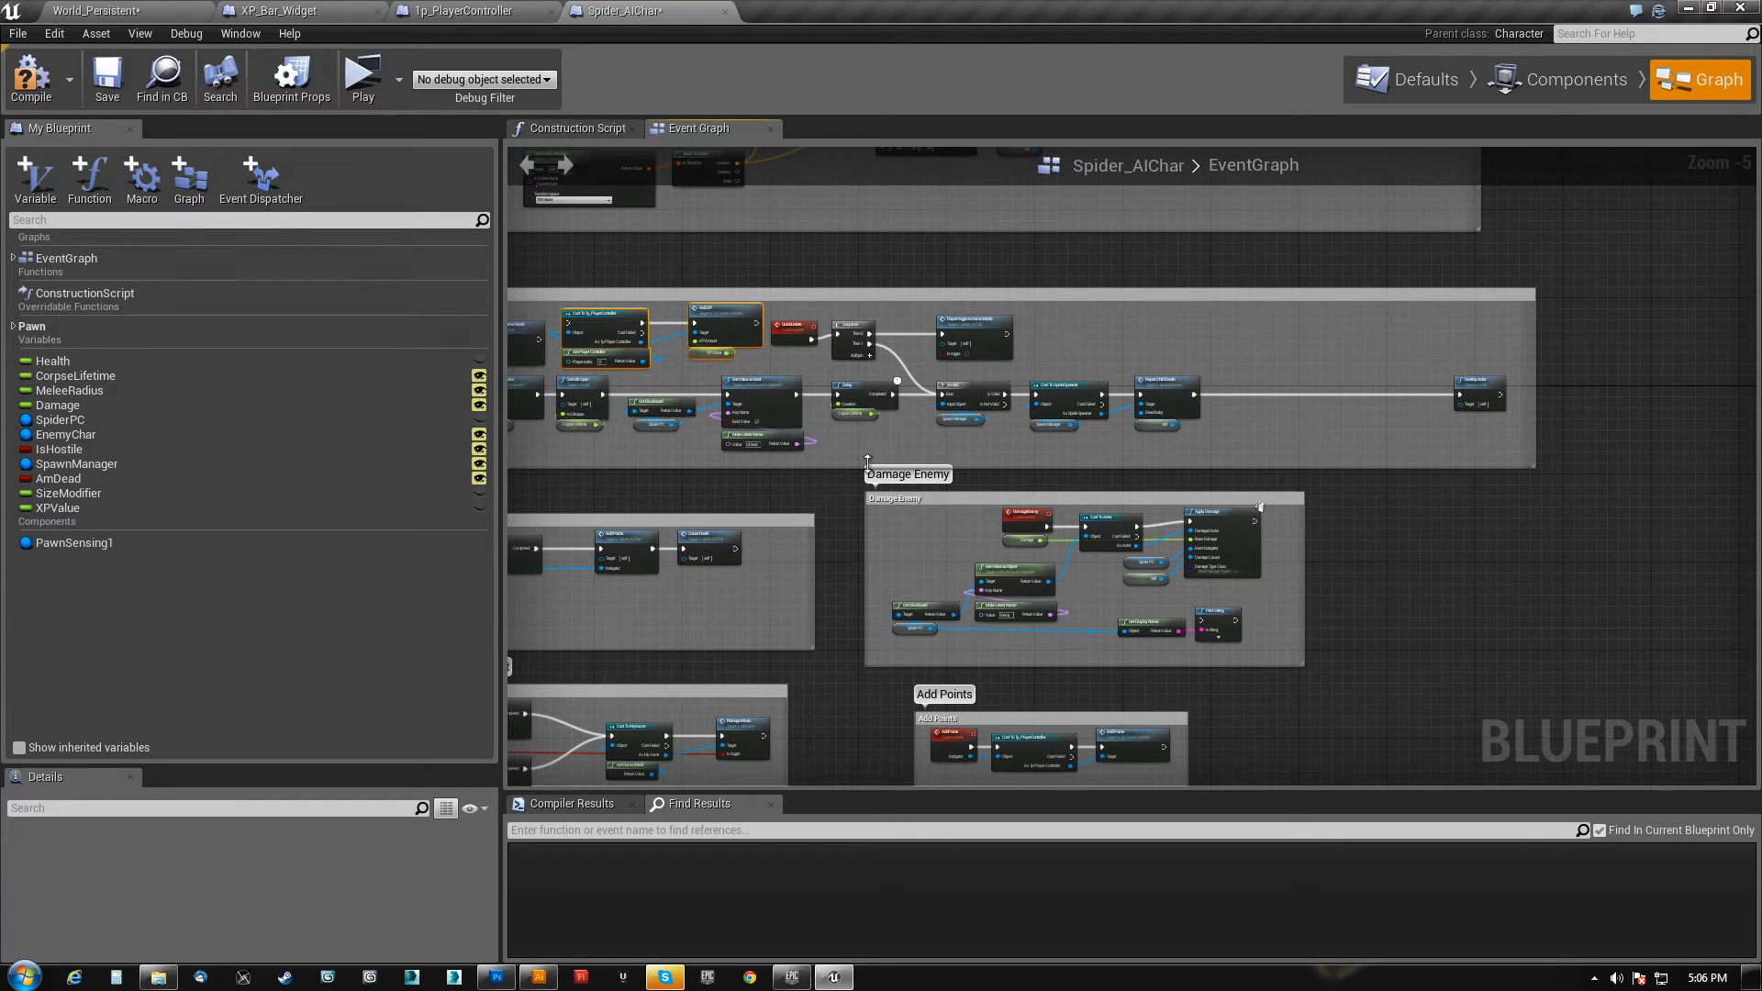
{"action": "scroll", "coordinate": [877, 424], "scroll_direction": "up", "scroll_amount": 2}
{"action": "scroll", "coordinate": [721, 460], "scroll_direction": "down", "scroll_amount": 3}
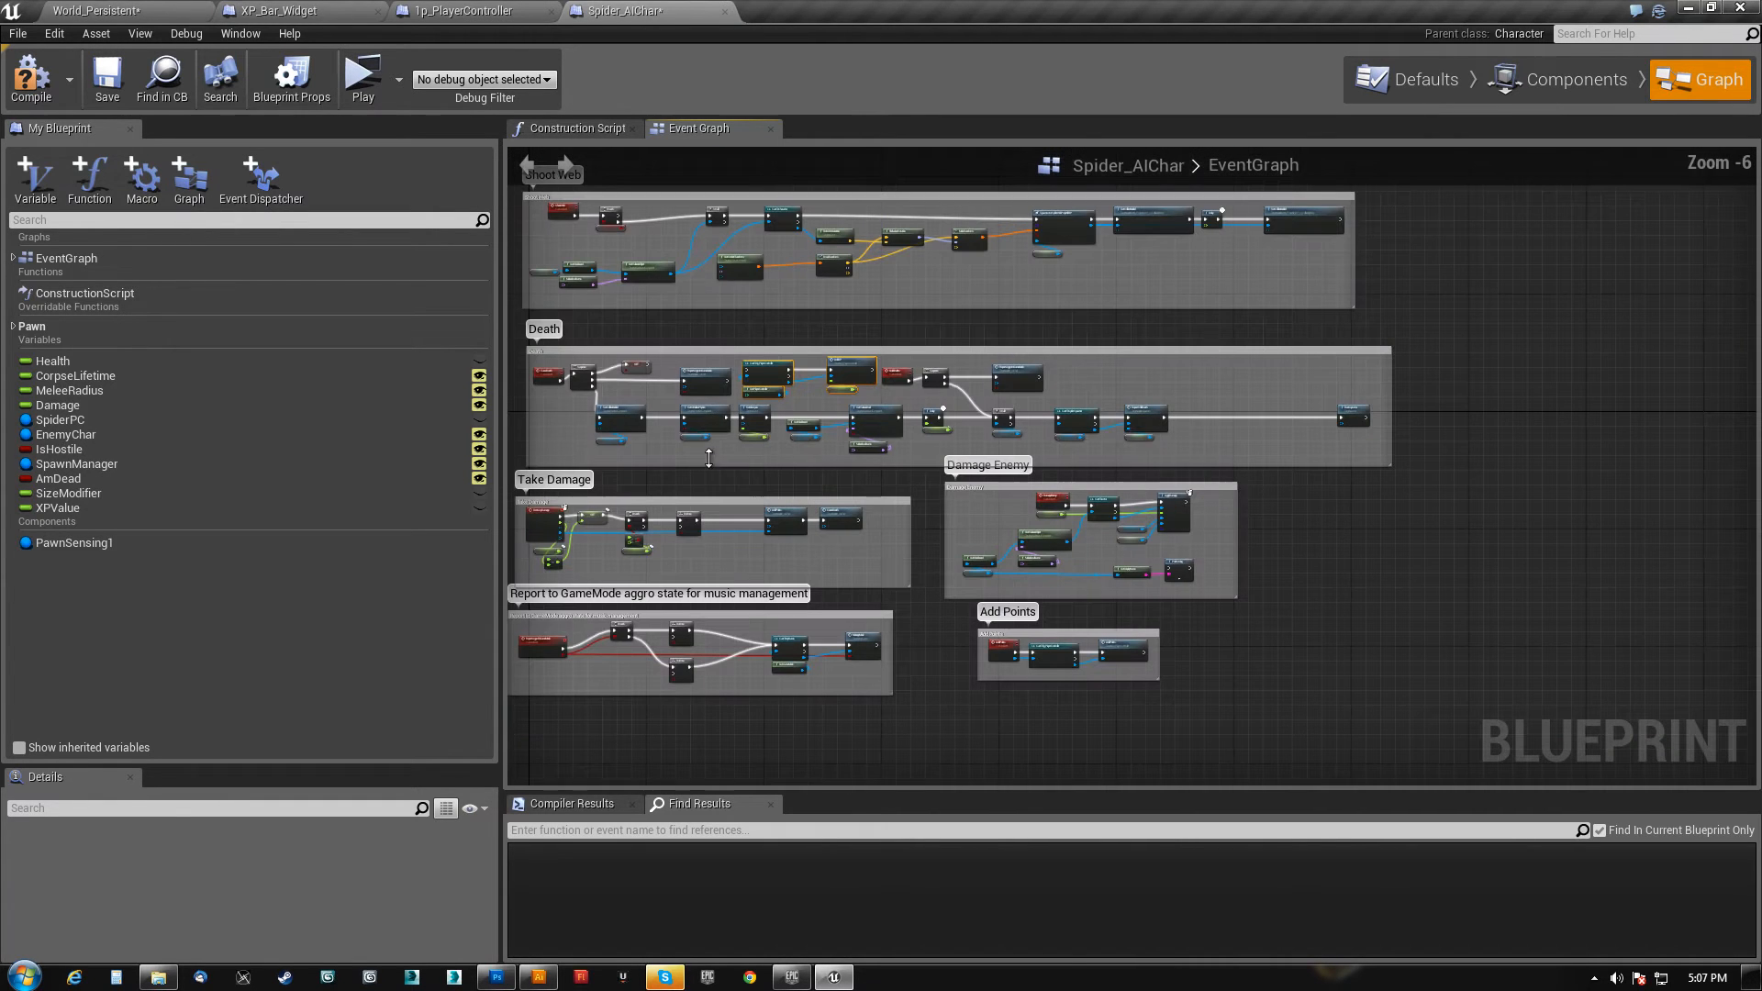
- Connect the Am Dead SET node's execution output to Cast To 1p_PlayerController and tidy the neighbouring Report Aggro and Add XP nodes
{"action": "left_click_drag", "start_coordinate": [625, 444], "coordinate": [1235, 422]}
{"action": "scroll", "coordinate": [611, 400], "scroll_direction": "up", "scroll_amount": 6}
{"action": "mouse_move", "coordinate": [806, 428]}
{"action": "right_mouse_down"}
{"action": "mouse_move", "coordinate": [828, 434]}
{"action": "mouse_move", "coordinate": [788, 429]}
{"action": "mouse_move", "coordinate": [814, 433]}
{"action": "right_mouse_up"}
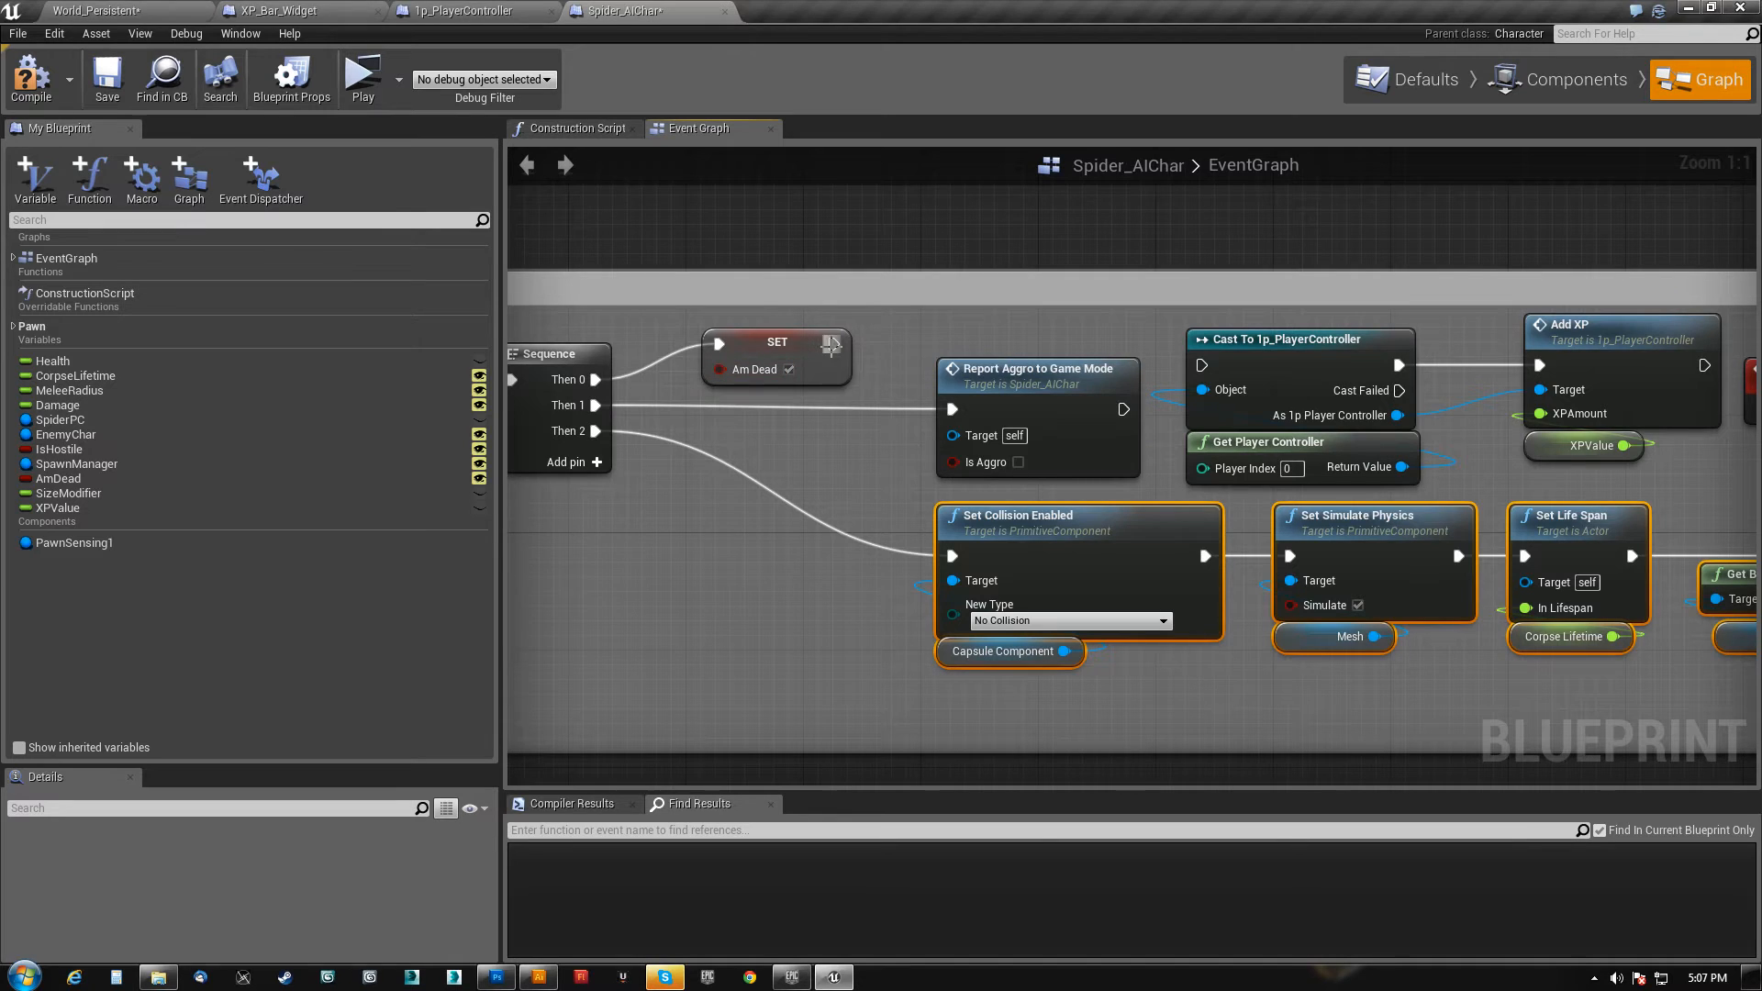
{"action": "left_click_drag", "start_coordinate": [833, 343], "coordinate": [1205, 367]}
{"action": "left_click_drag", "start_coordinate": [1037, 368], "coordinate": [932, 368]}
{"action": "right_click_drag", "start_coordinate": [1101, 477], "coordinate": [973, 472]}
{"action": "left_click_drag", "start_coordinate": [973, 471], "coordinate": [1111, 333]}
{"action": "left_click_drag", "start_coordinate": [1355, 459], "coordinate": [1322, 331]}
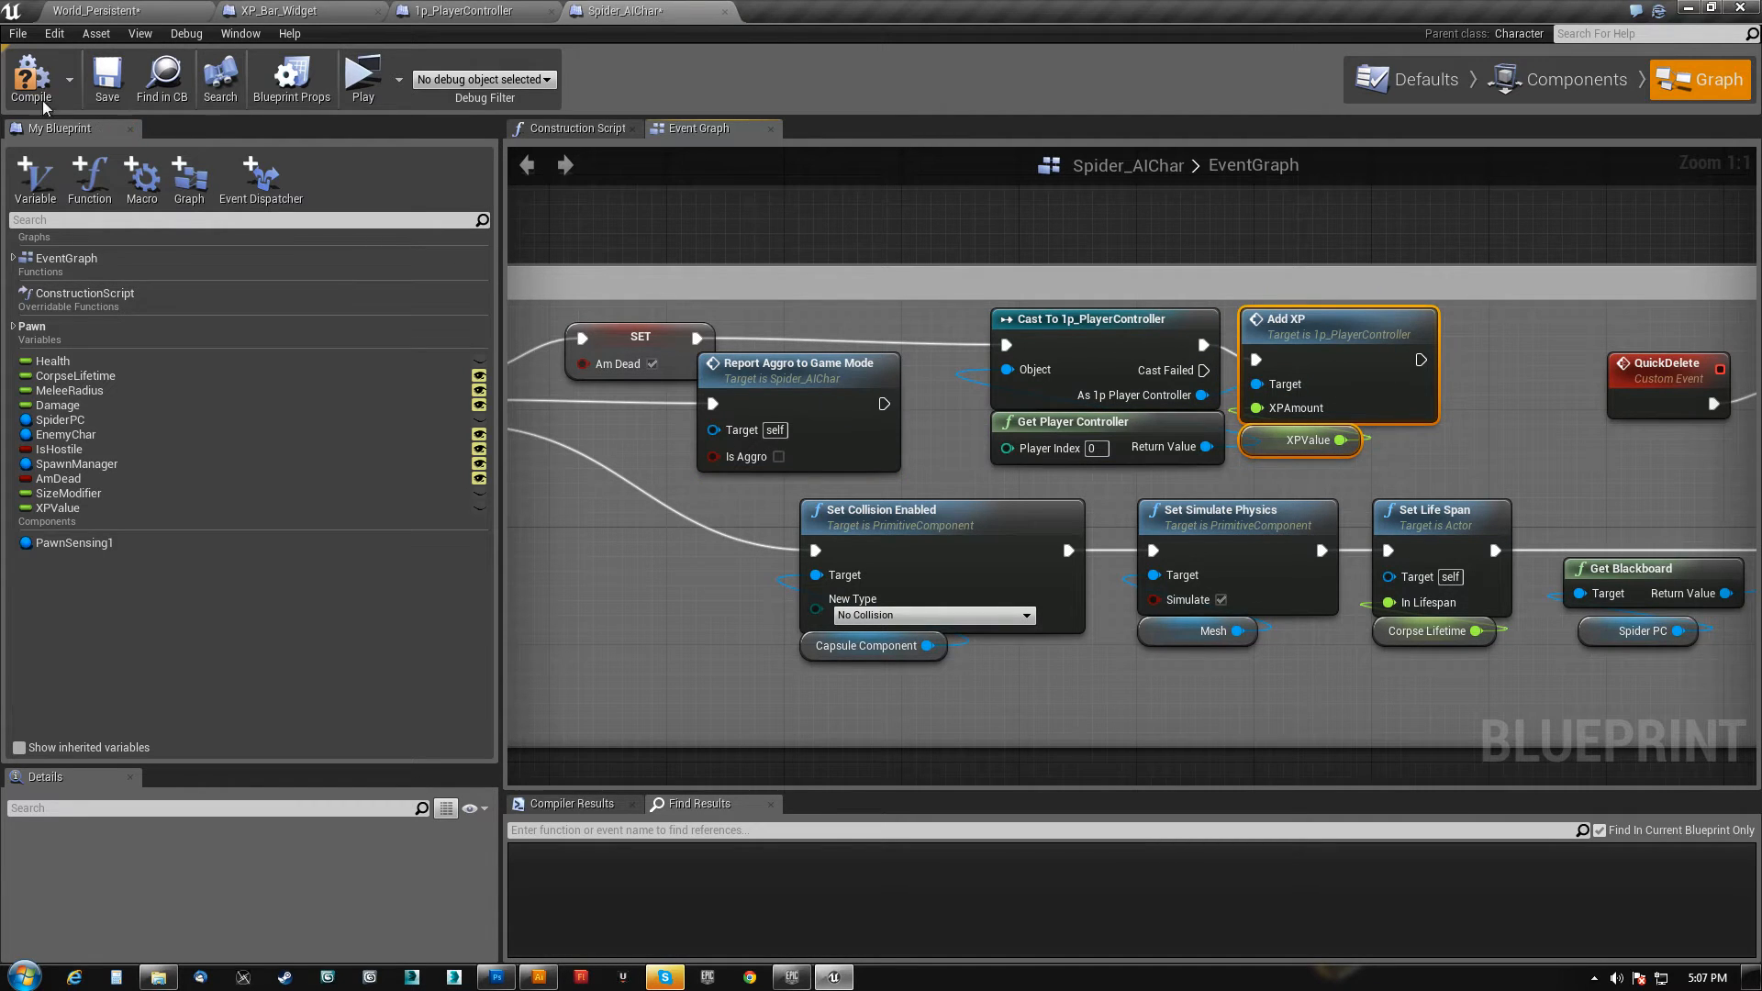
- Add a Text widget to the XP_Bar_Widget canvas just beneath the bar's round cheese end
{"action": "left_click", "coordinate": [285, 11]}
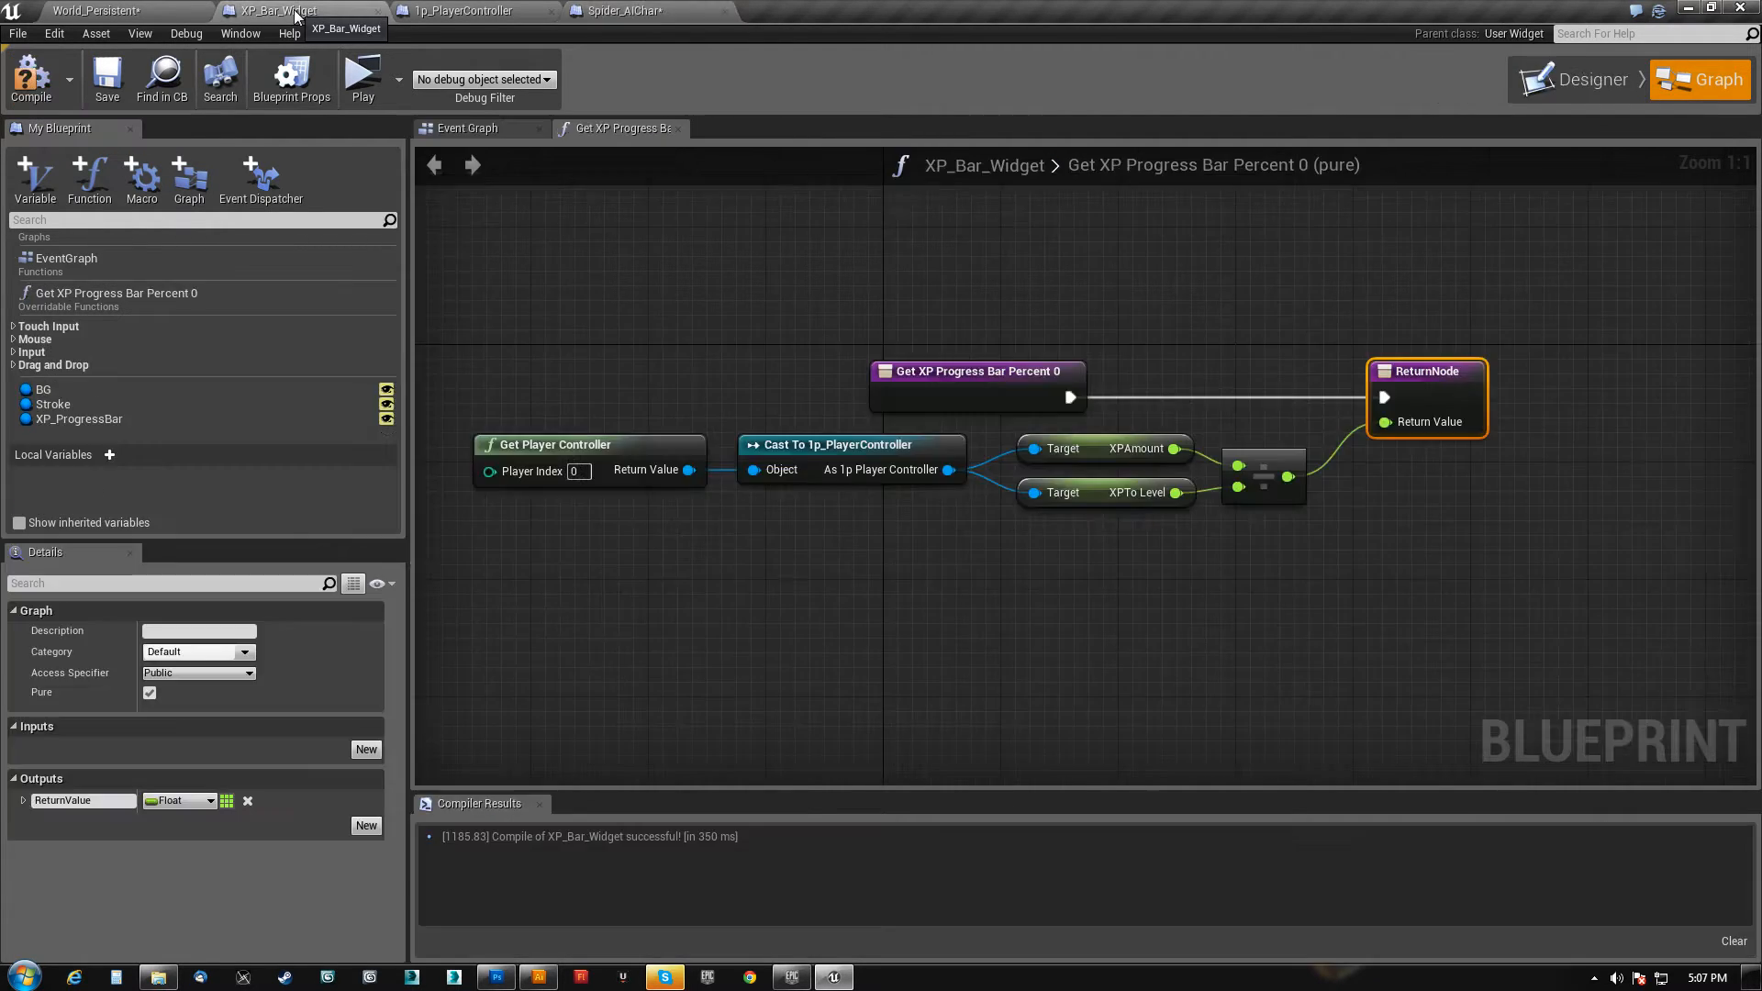
{"action": "left_click", "coordinate": [1566, 62]}
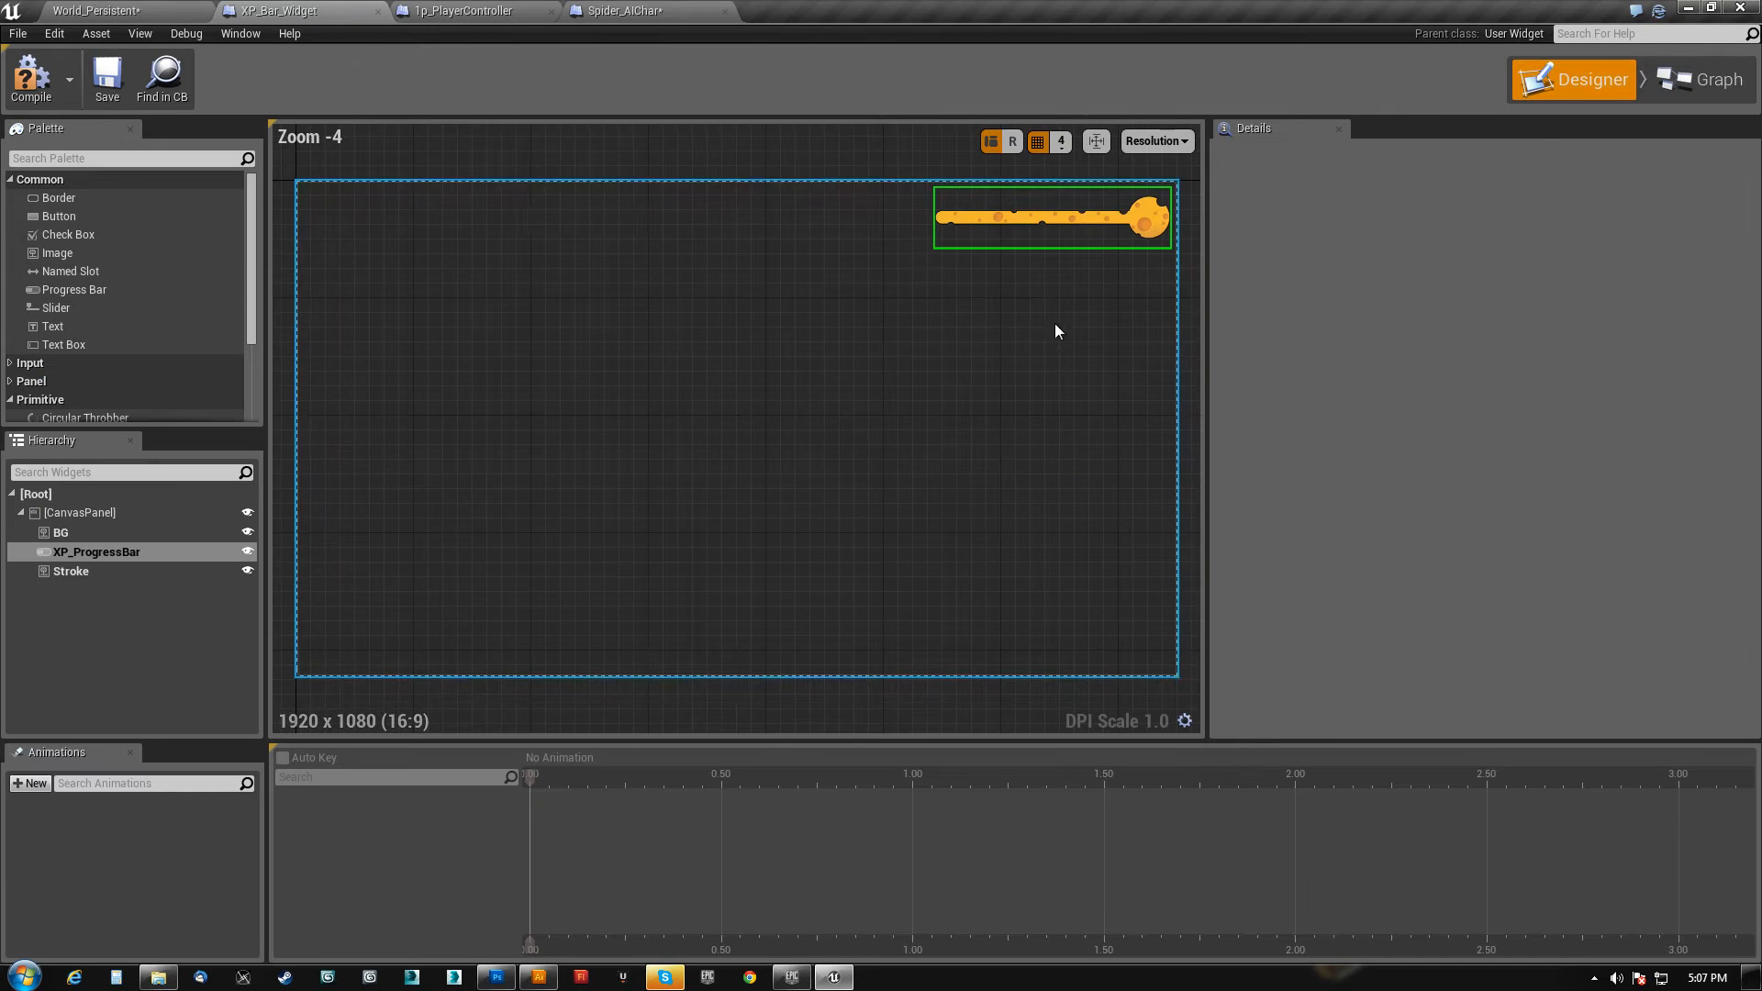
{"action": "scroll", "coordinate": [1054, 323], "scroll_direction": "up", "scroll_amount": 9}
{"action": "right_click_drag", "start_coordinate": [1020, 398], "coordinate": [521, 619]}
{"action": "scroll", "coordinate": [663, 596], "scroll_direction": "down", "scroll_amount": 2}
{"action": "scroll", "coordinate": [752, 567], "scroll_direction": "up", "scroll_amount": 2}
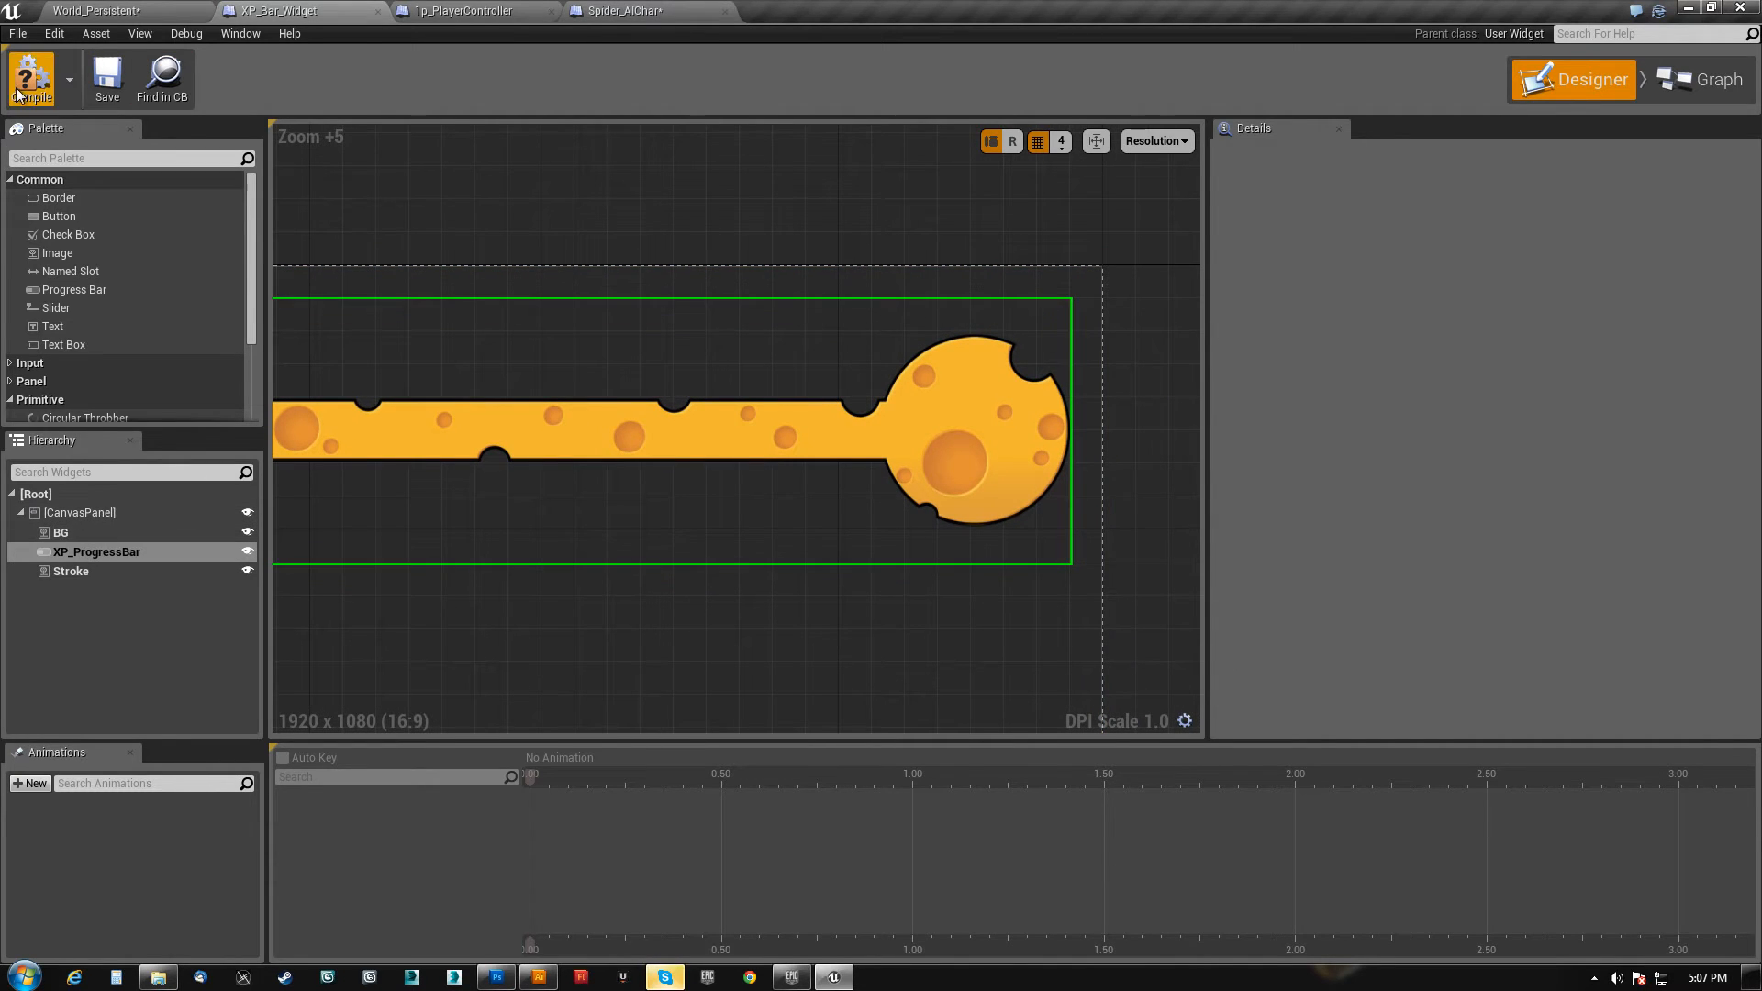
{"action": "left_click_drag", "start_coordinate": [60, 327], "coordinate": [809, 679]}
{"action": "left_click", "coordinate": [853, 663]}
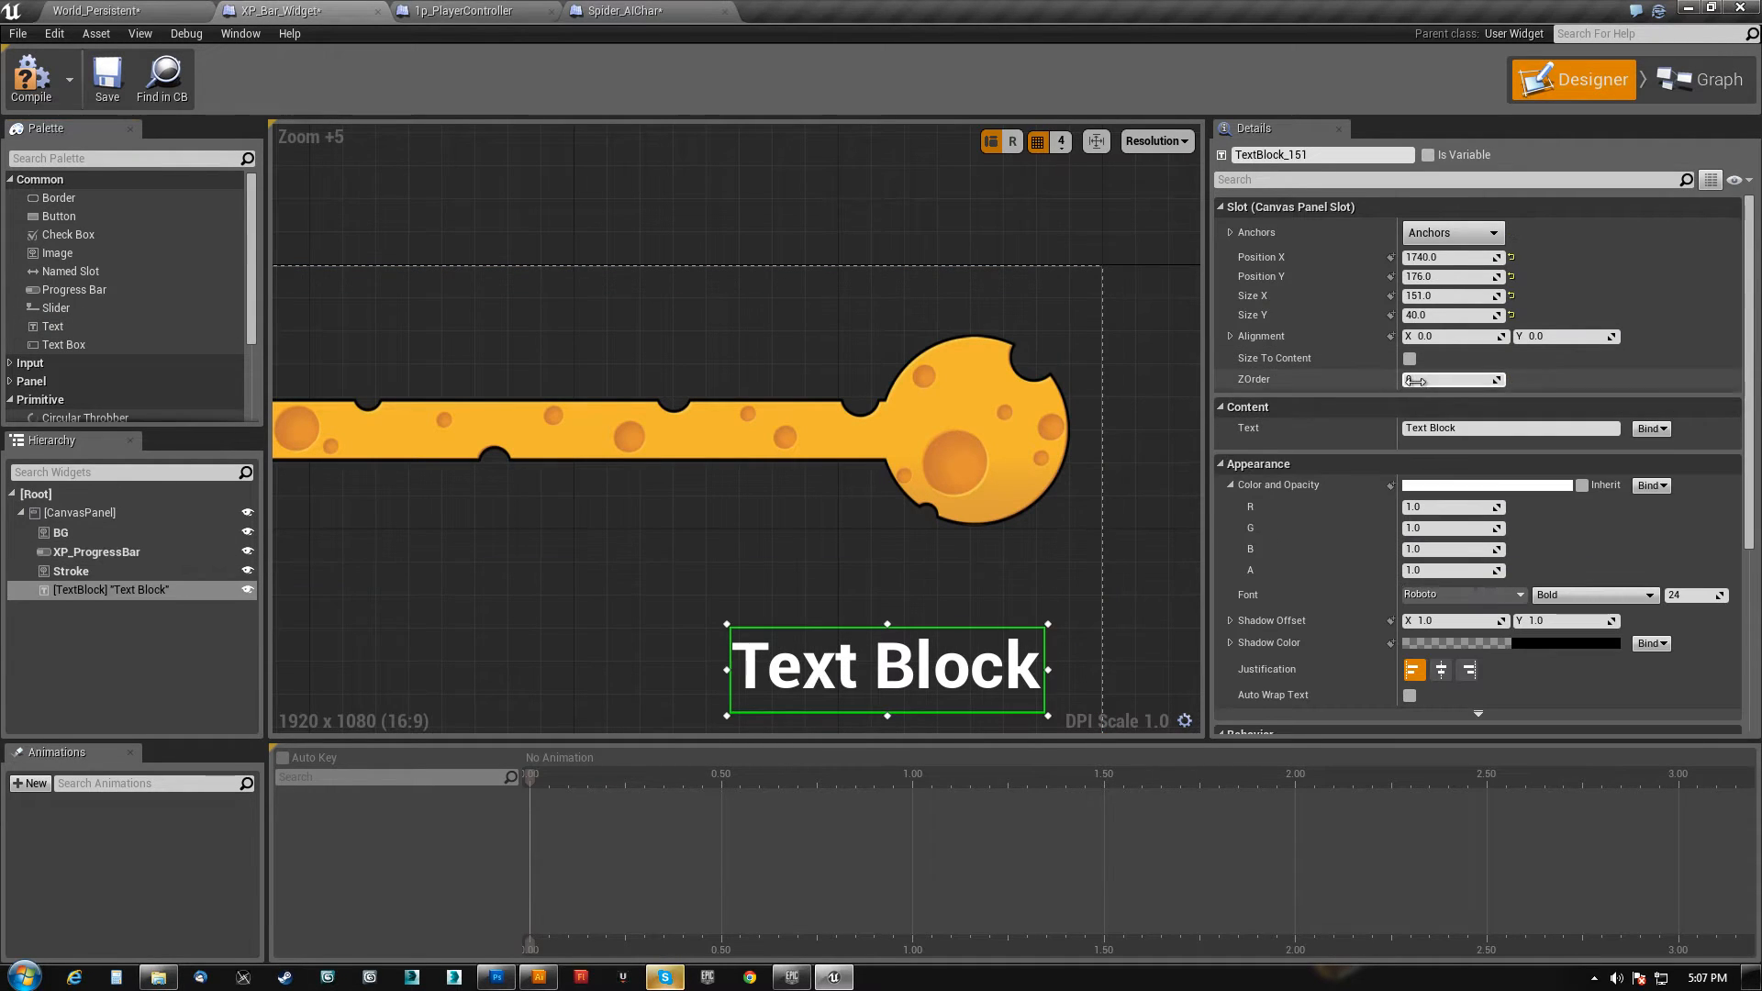
- Set the text block's ZOrder to 3 and move it over the bar's round end, at about X 1772, Y 60
{"action": "type", "text": "3"}
{"action": "left_click", "coordinate": [959, 606]}
{"action": "left_click", "coordinate": [934, 674]}
{"action": "left_click_drag", "start_coordinate": [934, 674], "coordinate": [995, 440]}
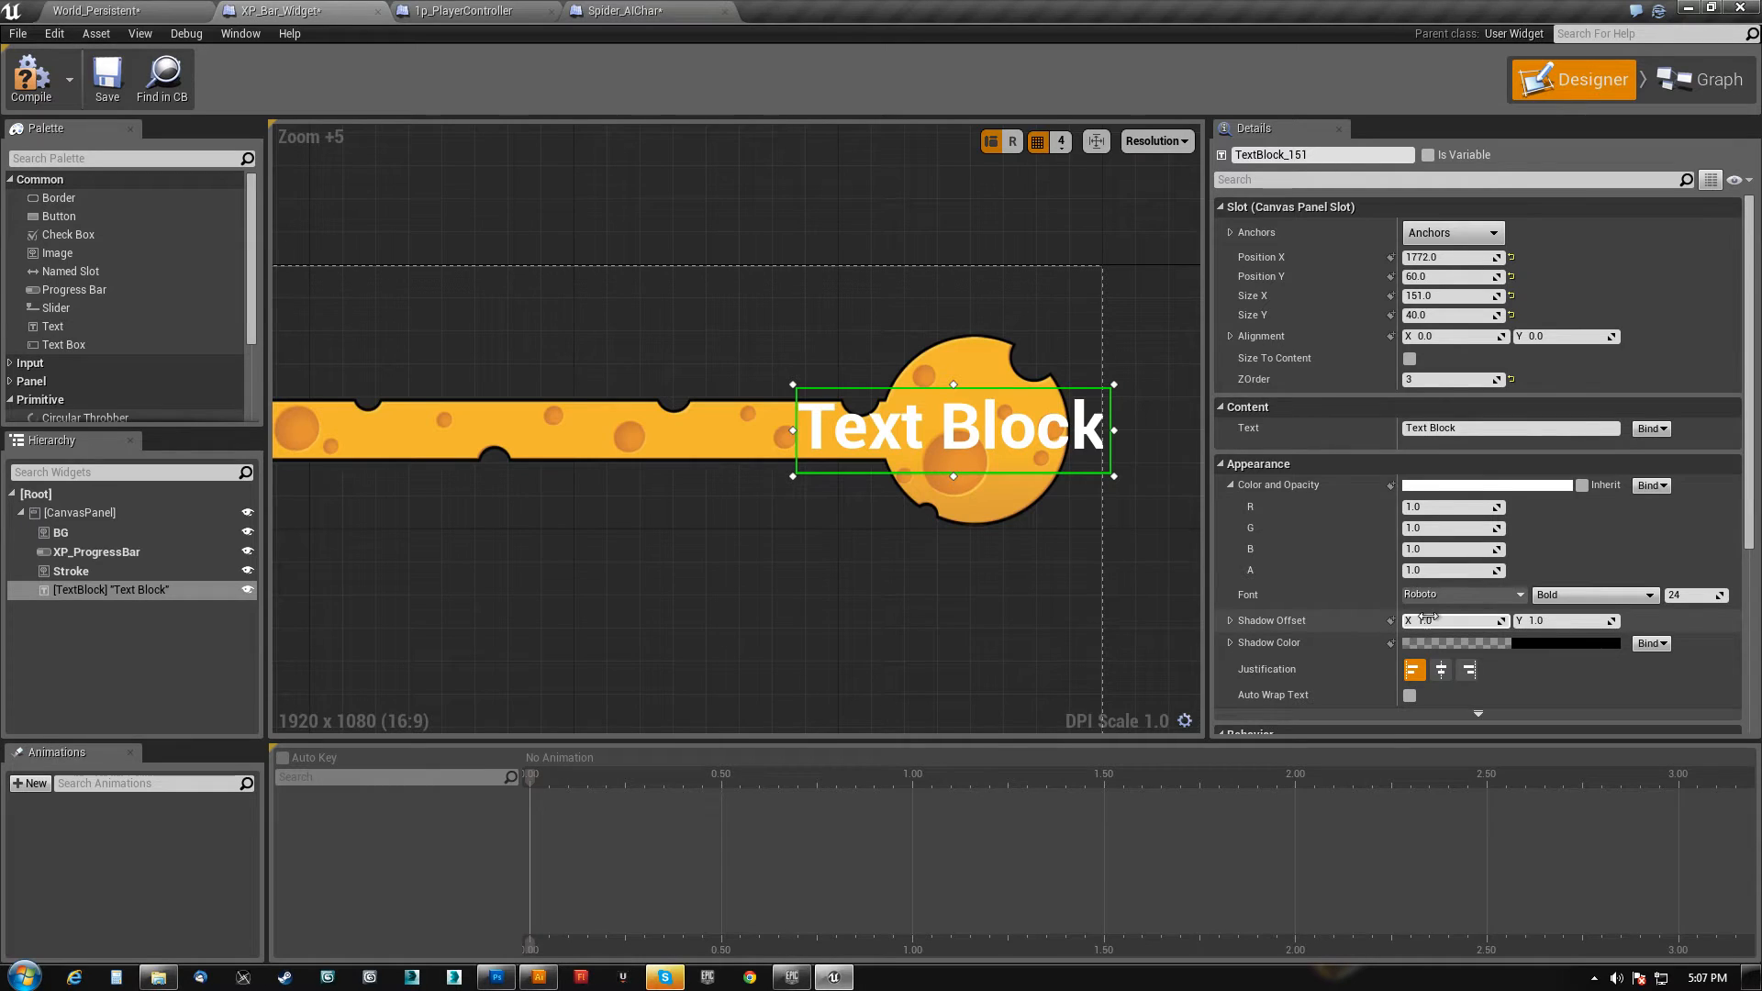
{"action": "scroll", "coordinate": [1429, 616], "scroll_direction": "down", "scroll_amount": 5}
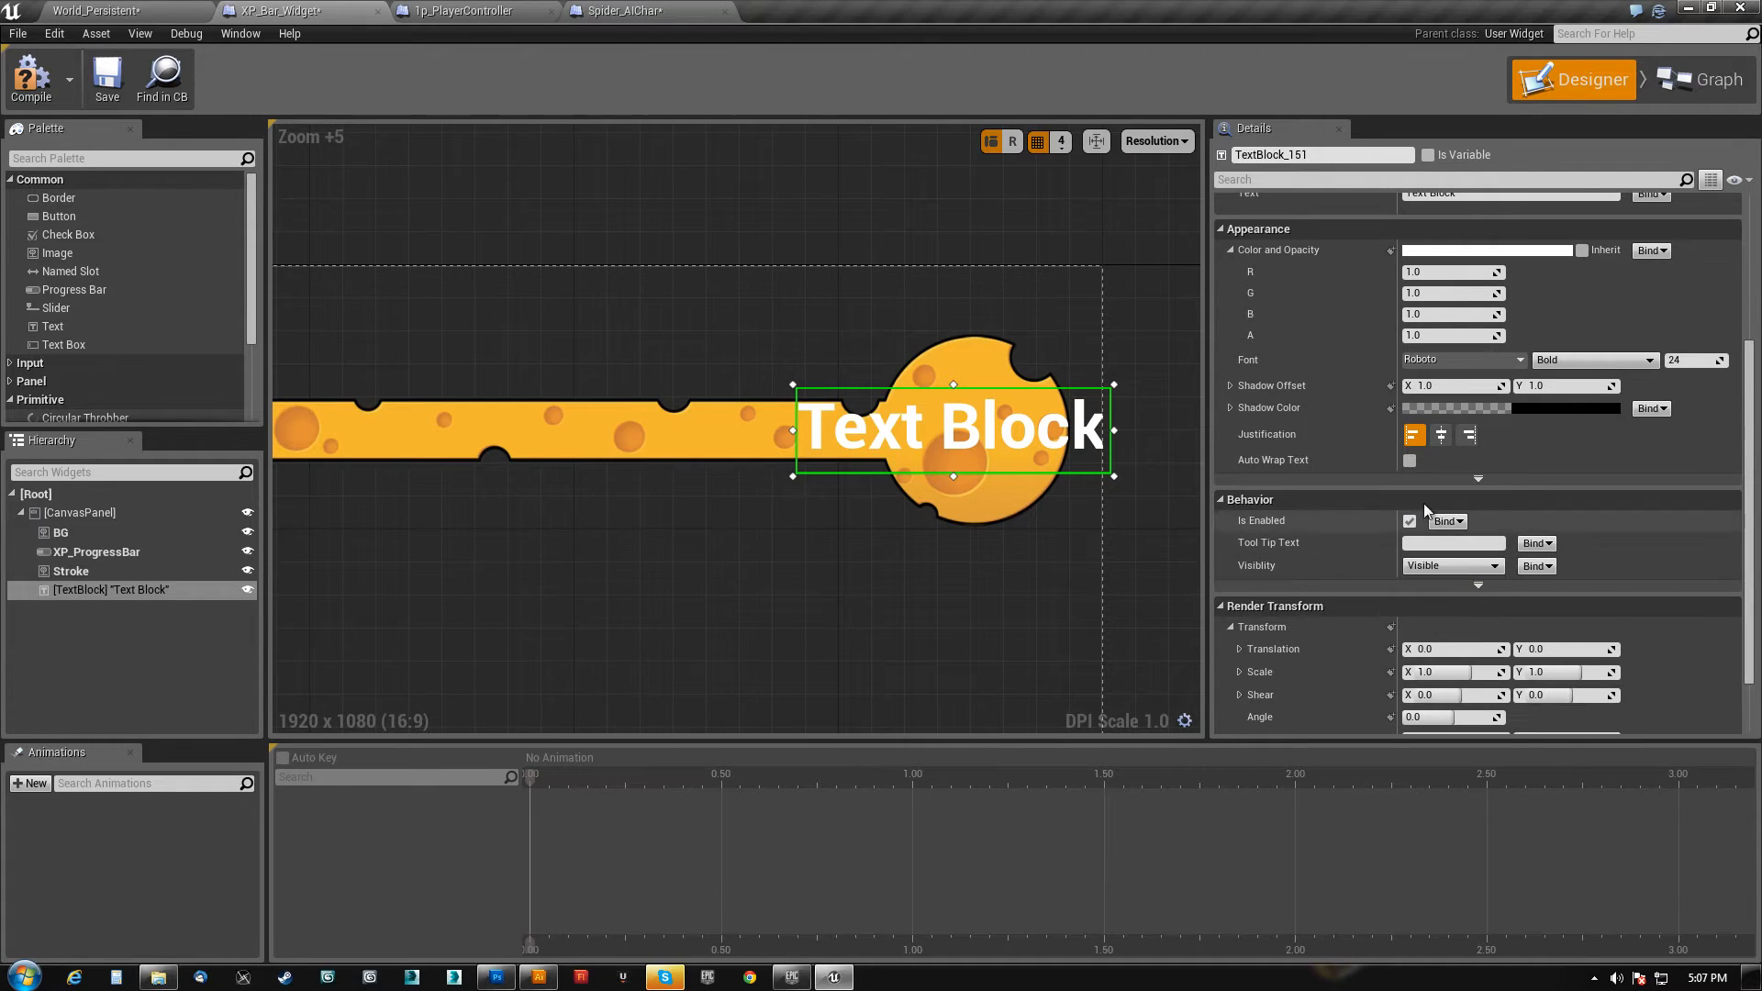
- Change the text block's content to 999 and narrow the block to a width of about 54
{"action": "scroll", "coordinate": [1428, 483], "scroll_direction": "down", "scroll_amount": 1}
{"action": "scroll", "coordinate": [1405, 431], "scroll_direction": "up", "scroll_amount": 6}
{"action": "left_click", "coordinate": [1418, 428]}
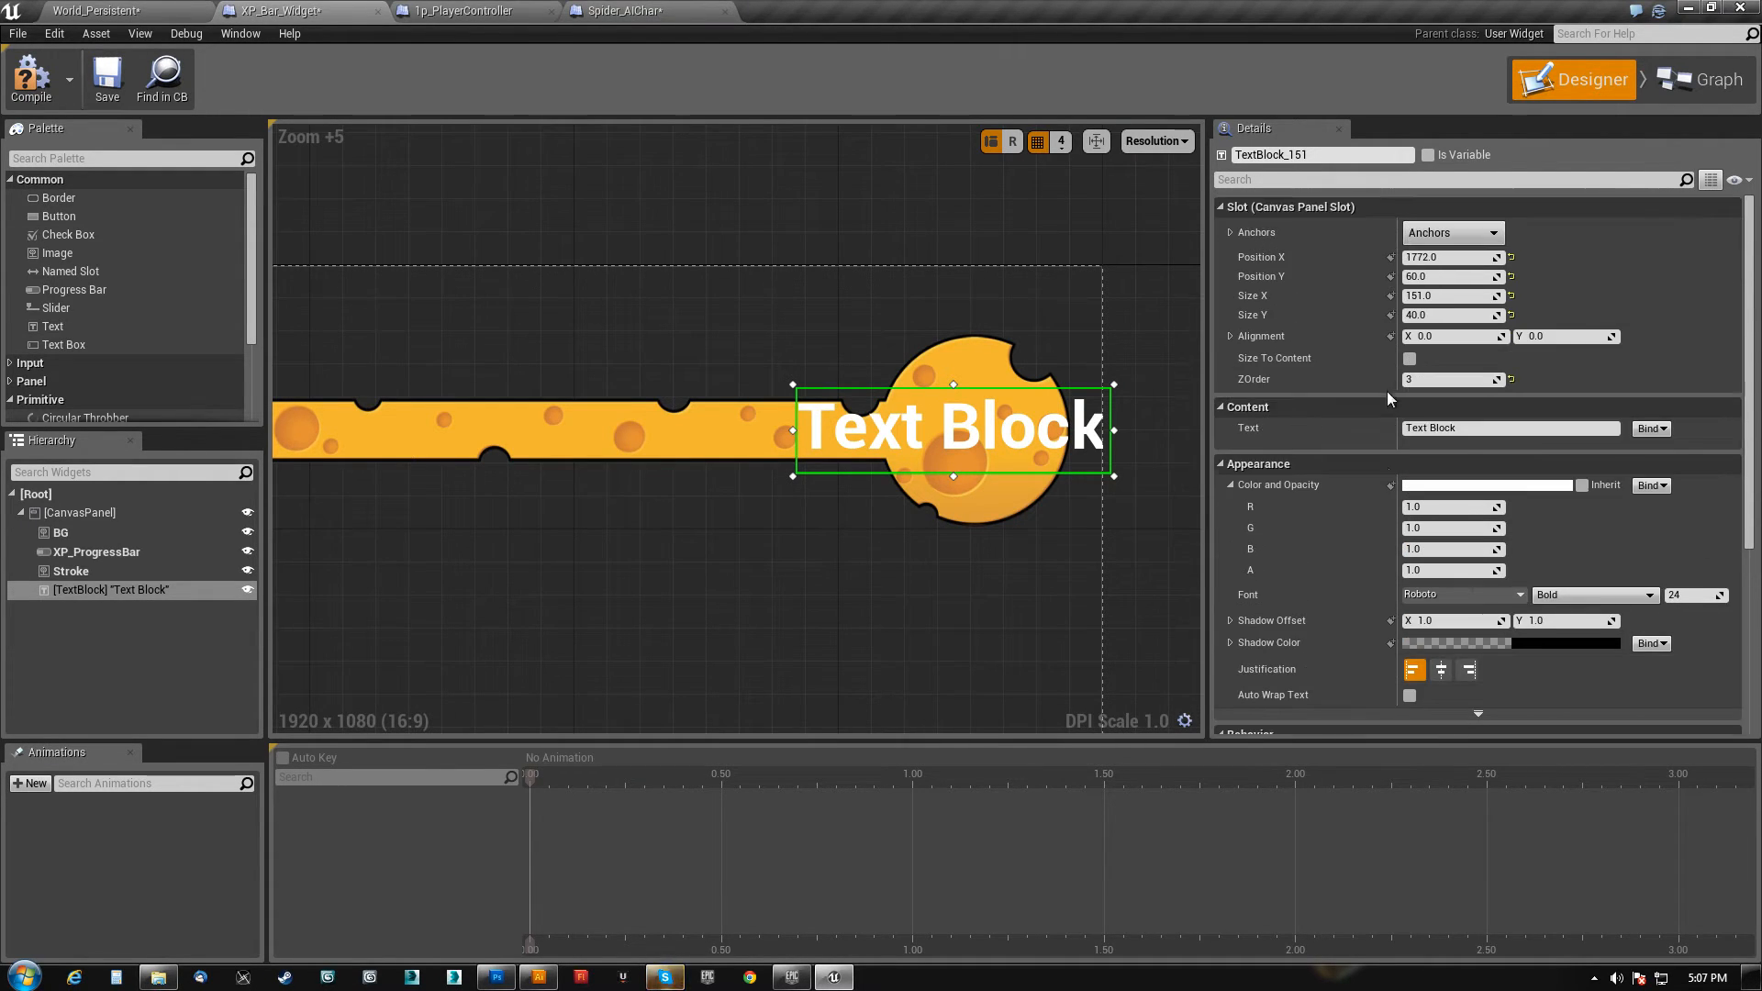
{"action": "type", "text": "1"}
{"action": "key", "text": "BackSpace"}
{"action": "type", "text": "999"}
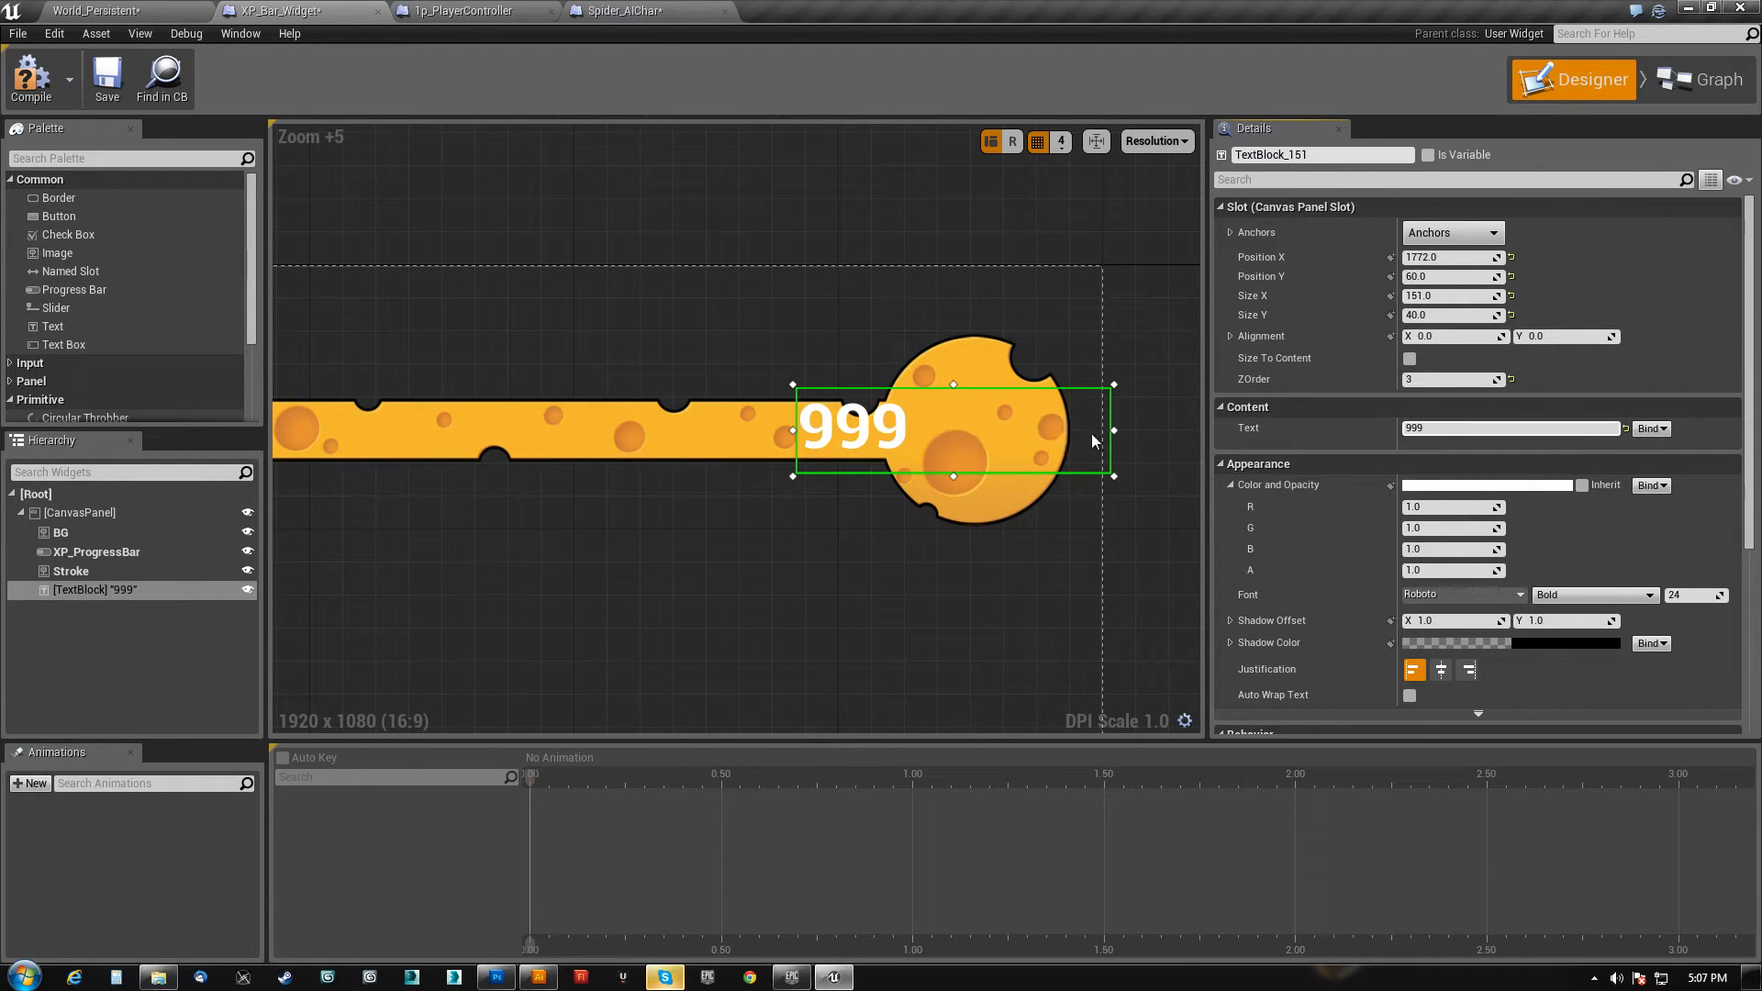
{"action": "left_click_drag", "start_coordinate": [1116, 430], "coordinate": [873, 430]}
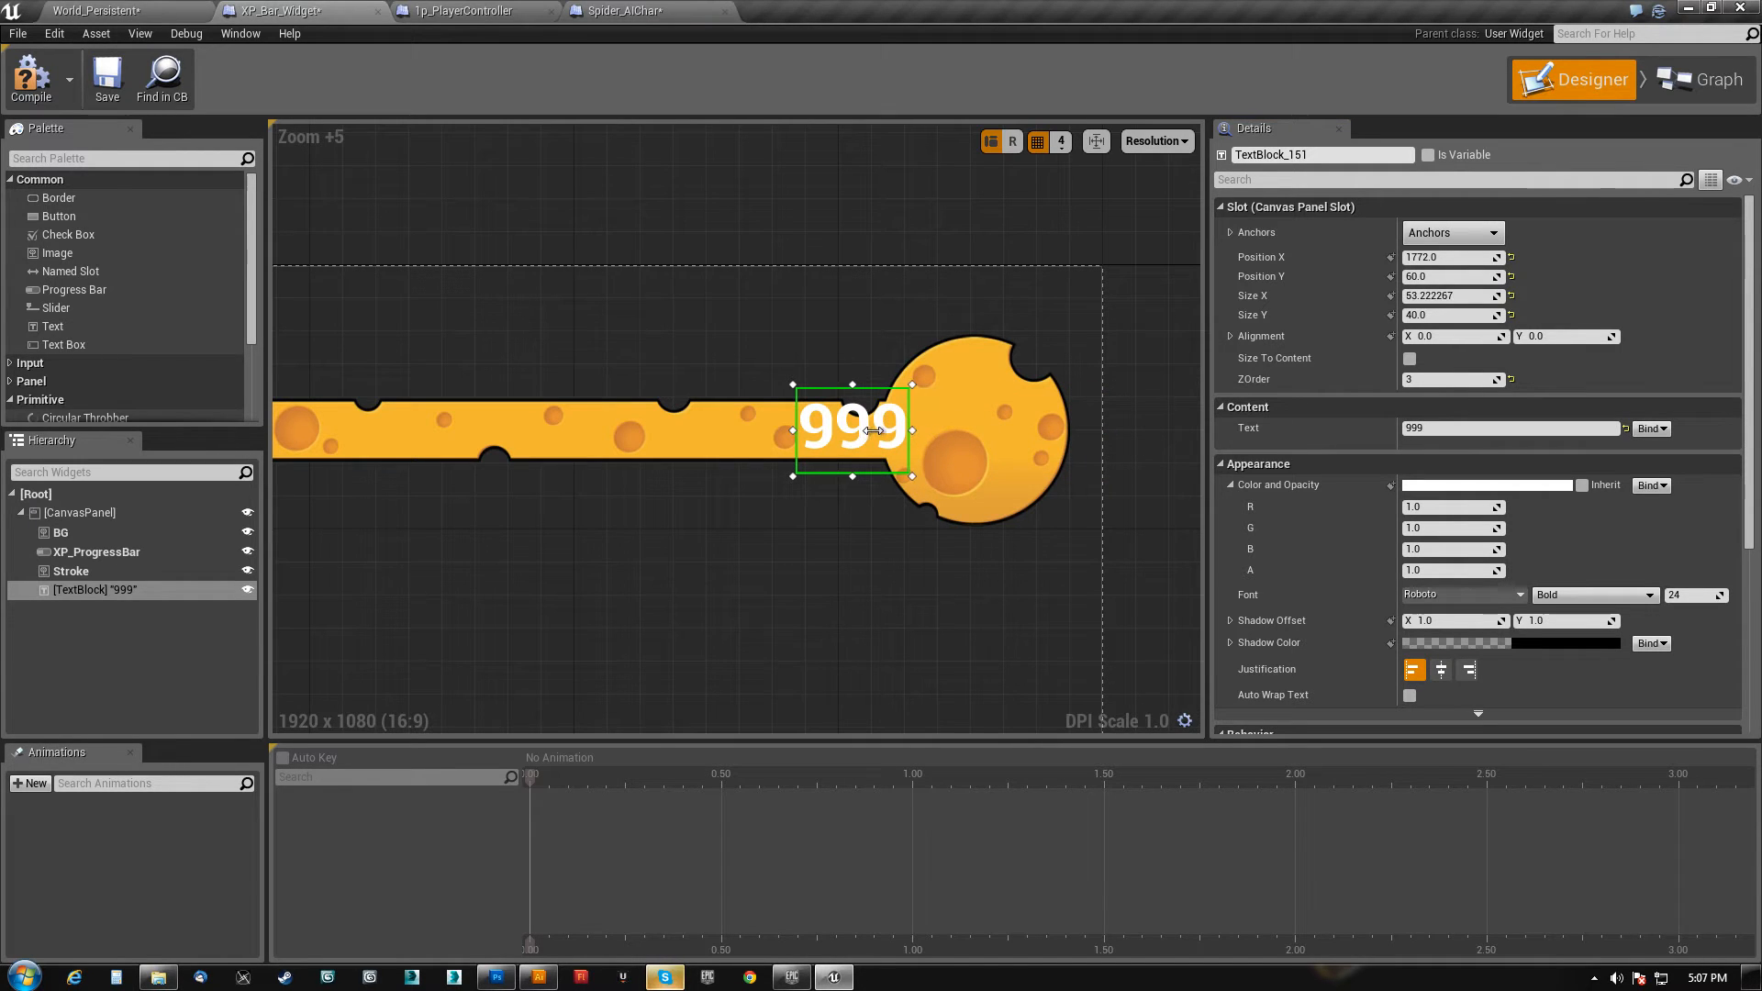
- Centre-justify the 999 text and move it onto the bar's round end, at about X 1832, Y 80
{"action": "left_click", "coordinate": [1440, 670]}
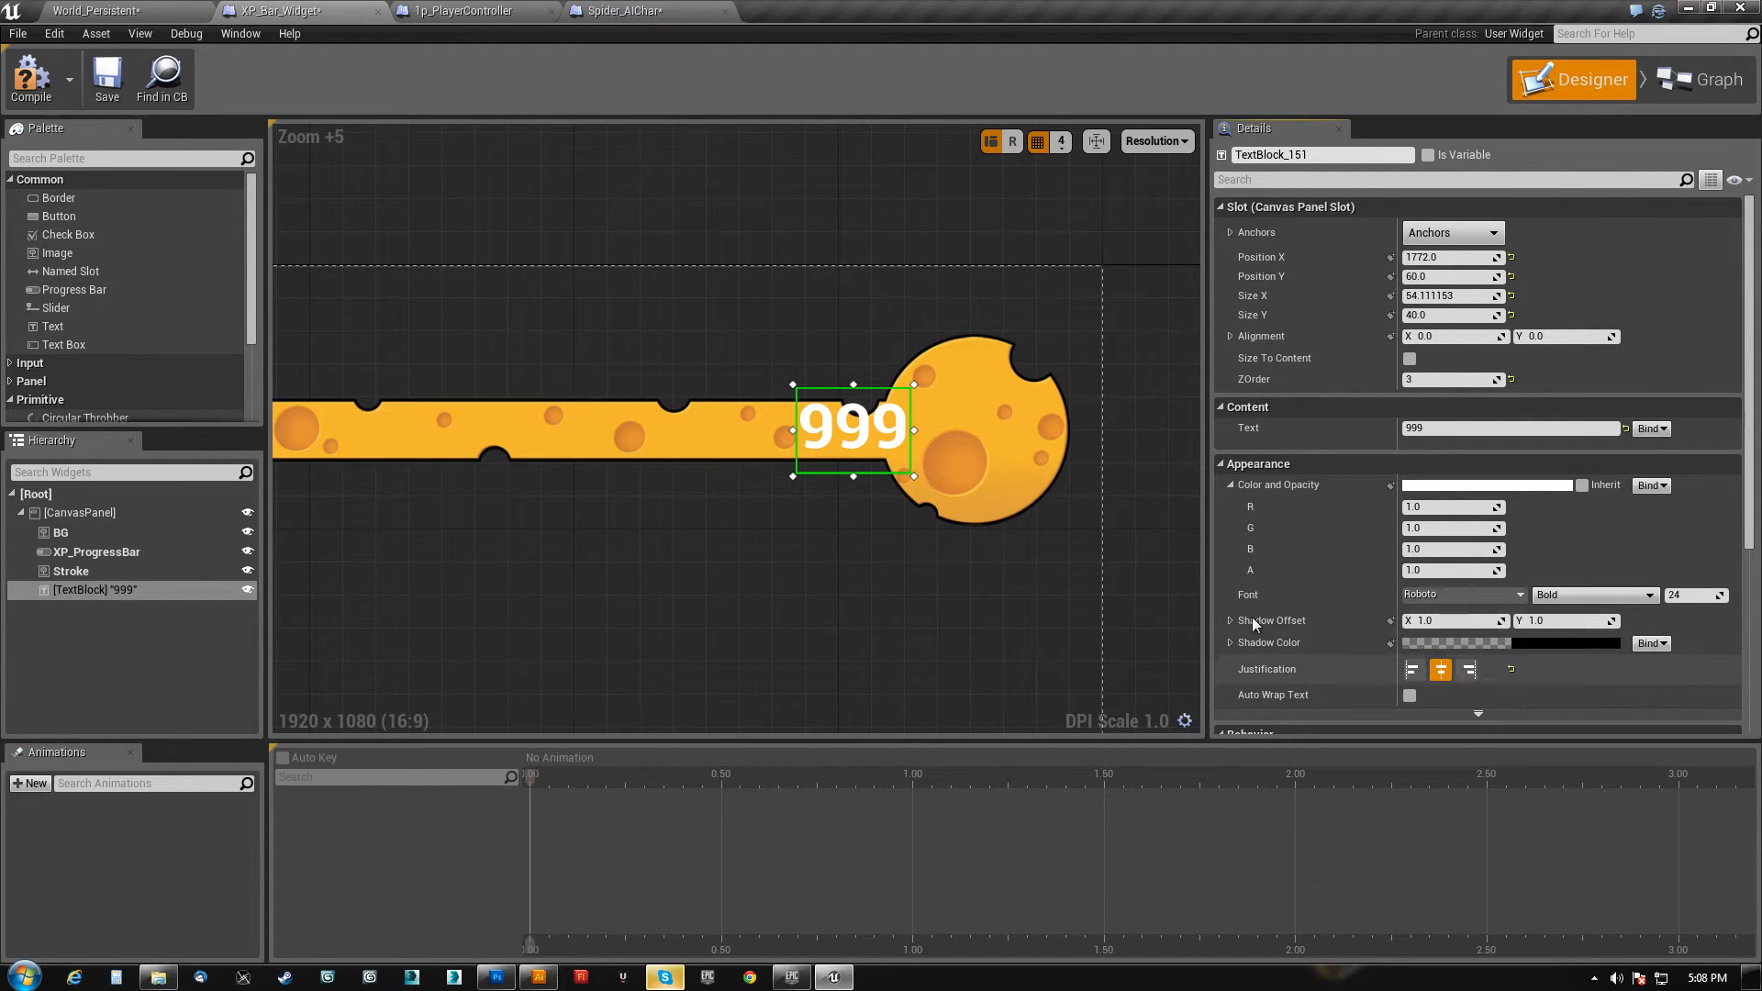
{"action": "left_click_drag", "start_coordinate": [856, 435], "coordinate": [982, 471]}
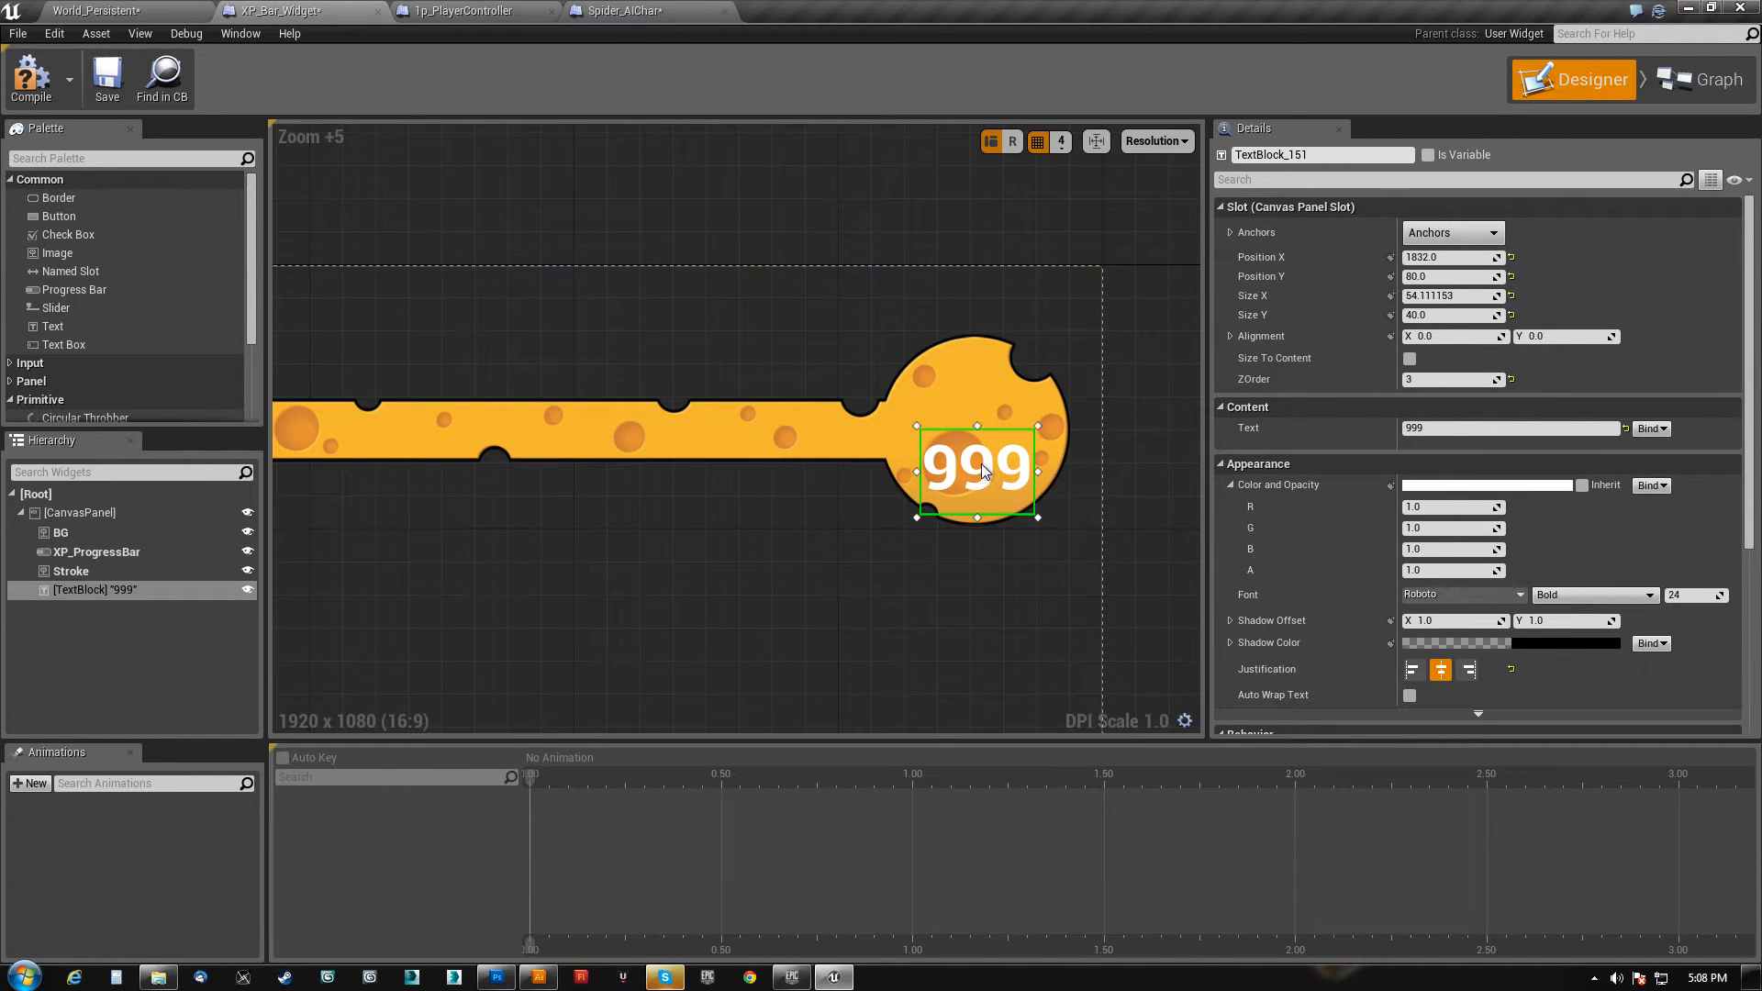
- Rename the 999 text block as Level_Field
{"action": "left_click", "coordinate": [111, 592]}
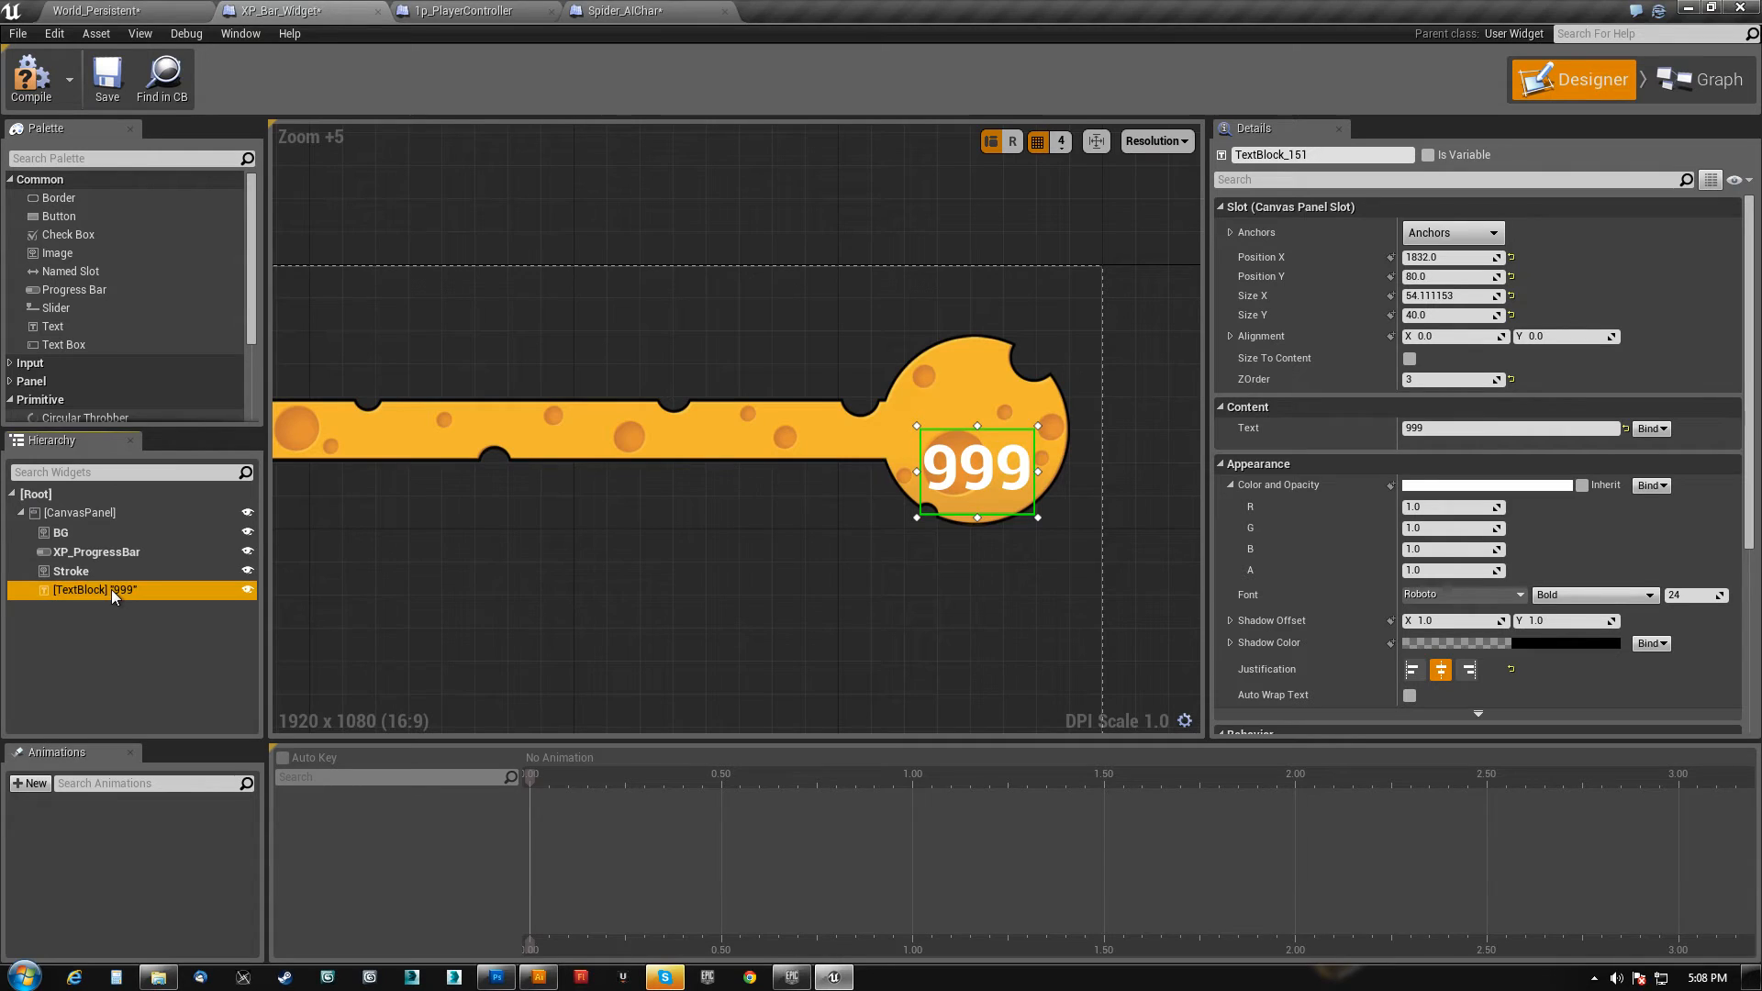
{"action": "left_click", "coordinate": [1322, 154]}
{"action": "type", "text": "Level"}
{"action": "key", "text": "Return"}
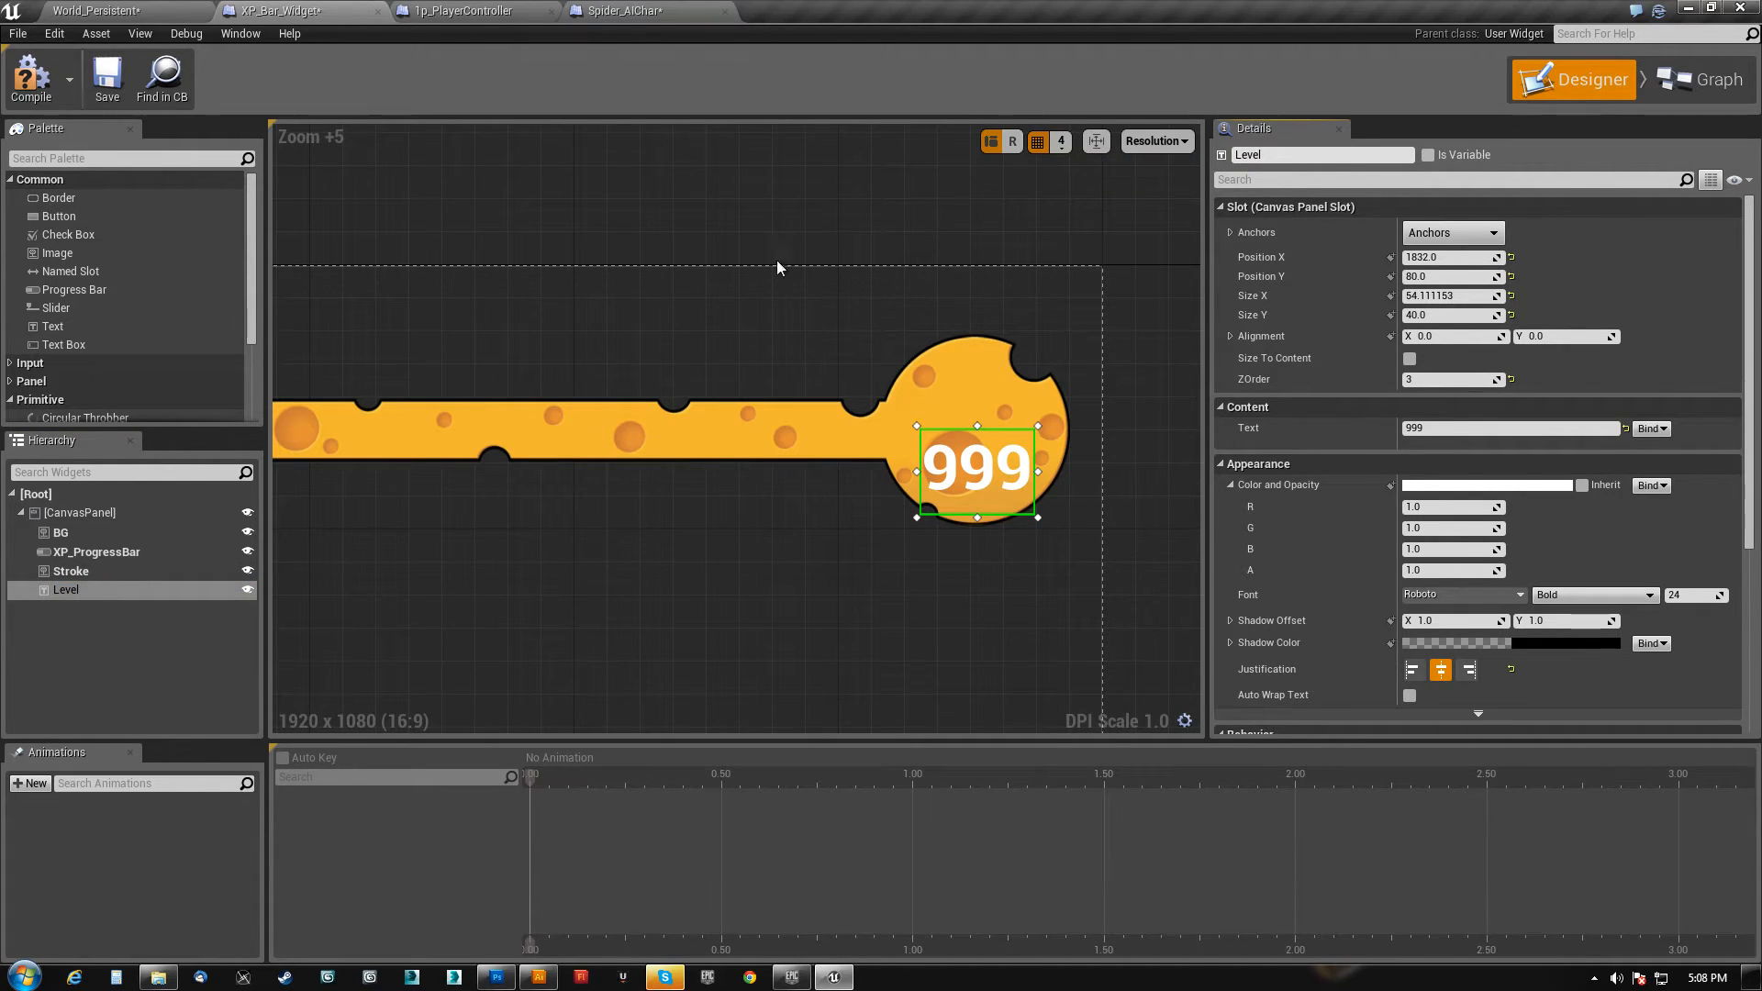
{"action": "left_click", "coordinate": [1300, 156]}
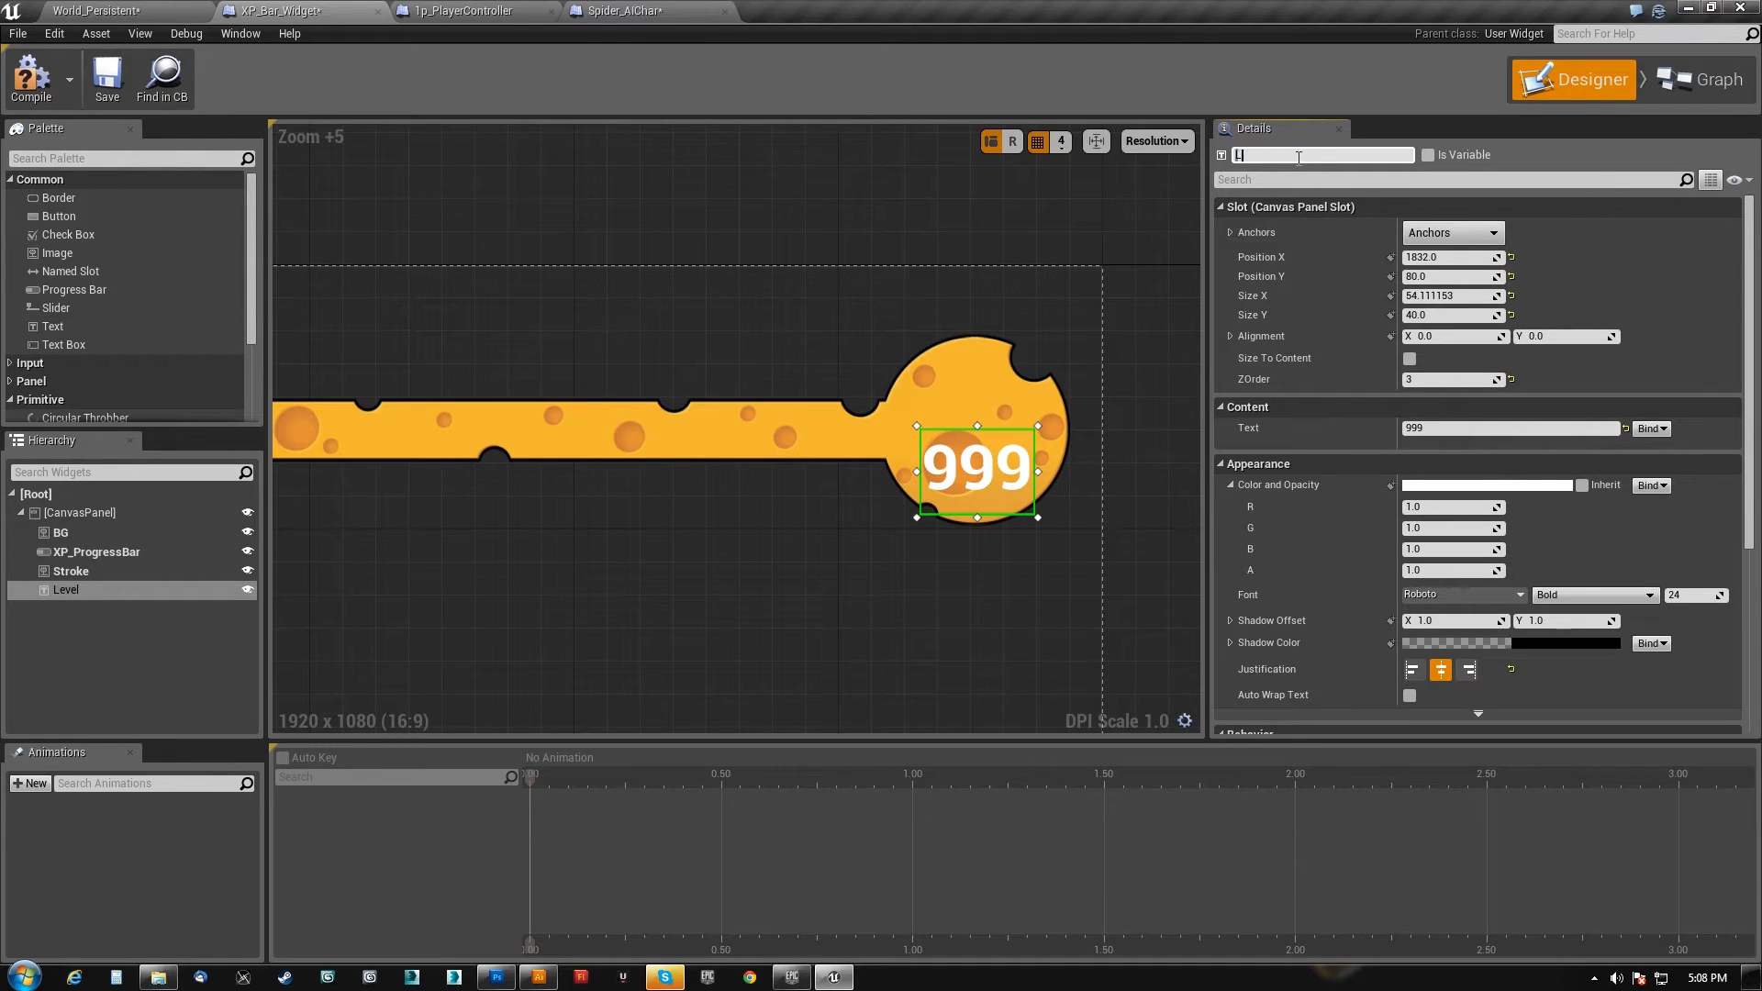
{"action": "type", "text": "_Field"}
{"action": "key", "text": "Return"}
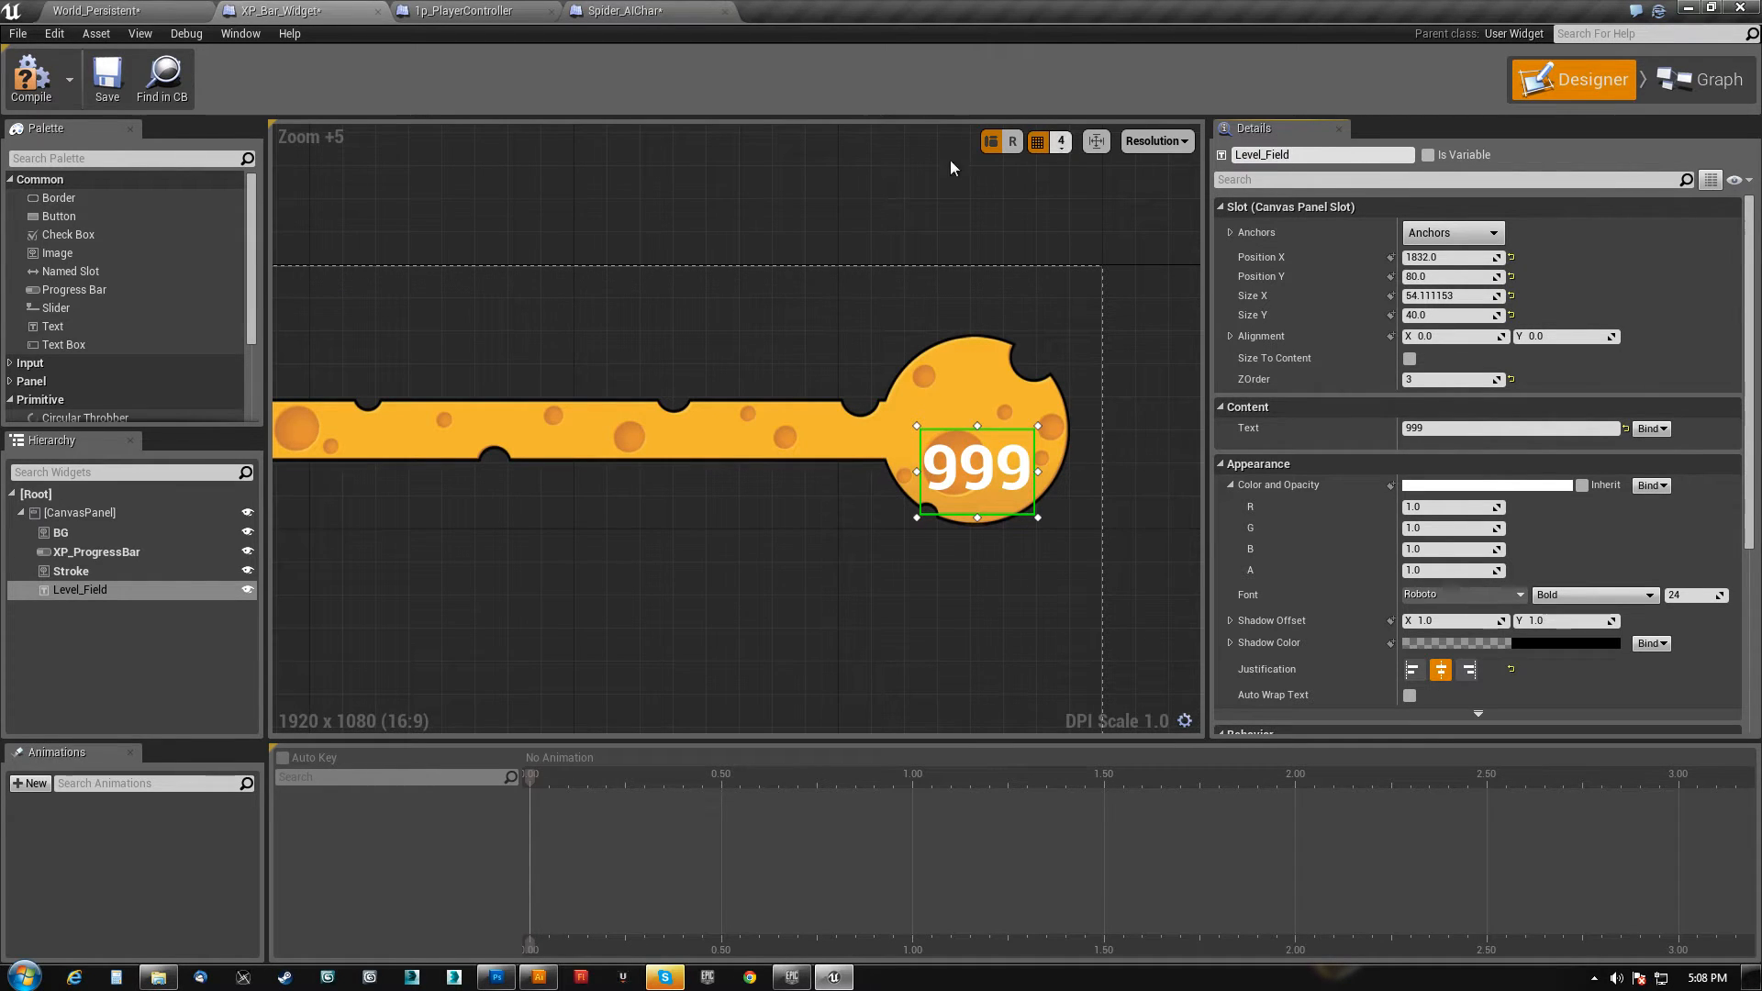
- Move Level_Field up to the middle of the bar's round end, at X 1832, Y 64
{"action": "left_click", "coordinate": [883, 316]}
{"action": "right_click_drag", "start_coordinate": [883, 316], "coordinate": [919, 257]}
{"action": "left_click", "coordinate": [868, 566]}
{"action": "right_click_drag", "start_coordinate": [841, 512], "coordinate": [649, 499]}
{"action": "right_click_drag", "start_coordinate": [493, 475], "coordinate": [769, 490]}
{"action": "scroll", "coordinate": [510, 399], "scroll_direction": "down", "scroll_amount": 2}
{"action": "right_click_drag", "start_coordinate": [512, 399], "coordinate": [673, 401]}
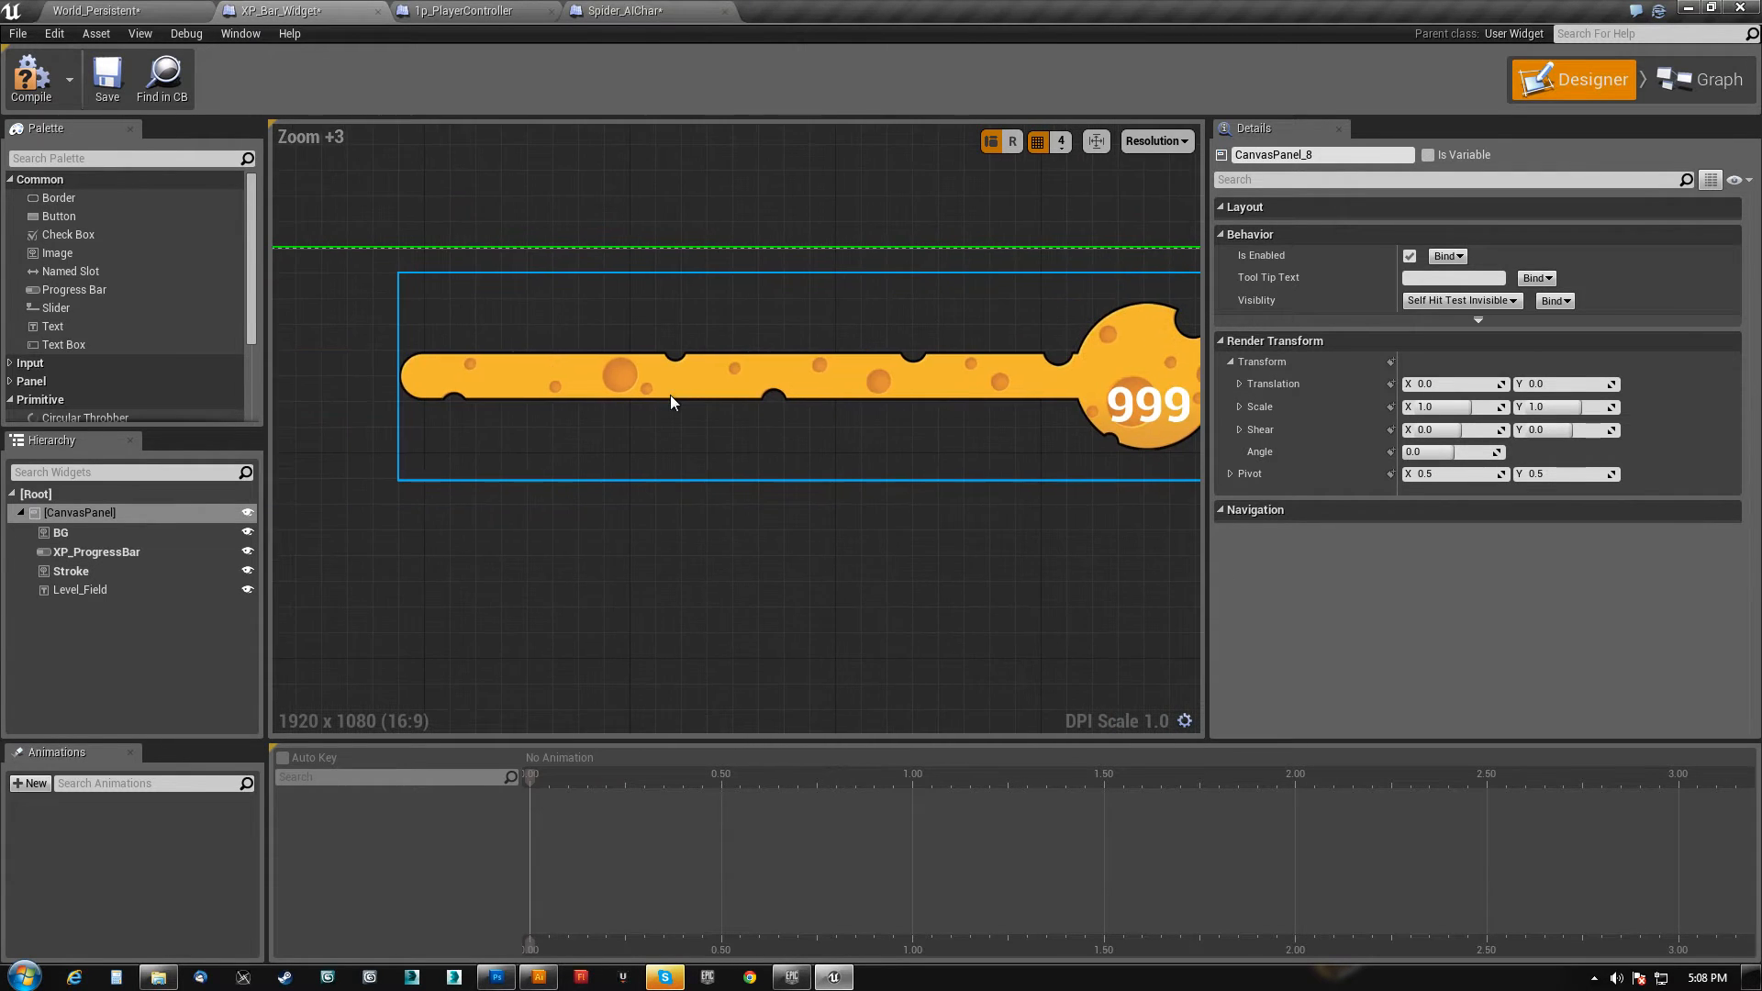
{"action": "right_click_drag", "start_coordinate": [924, 433], "coordinate": [732, 407]}
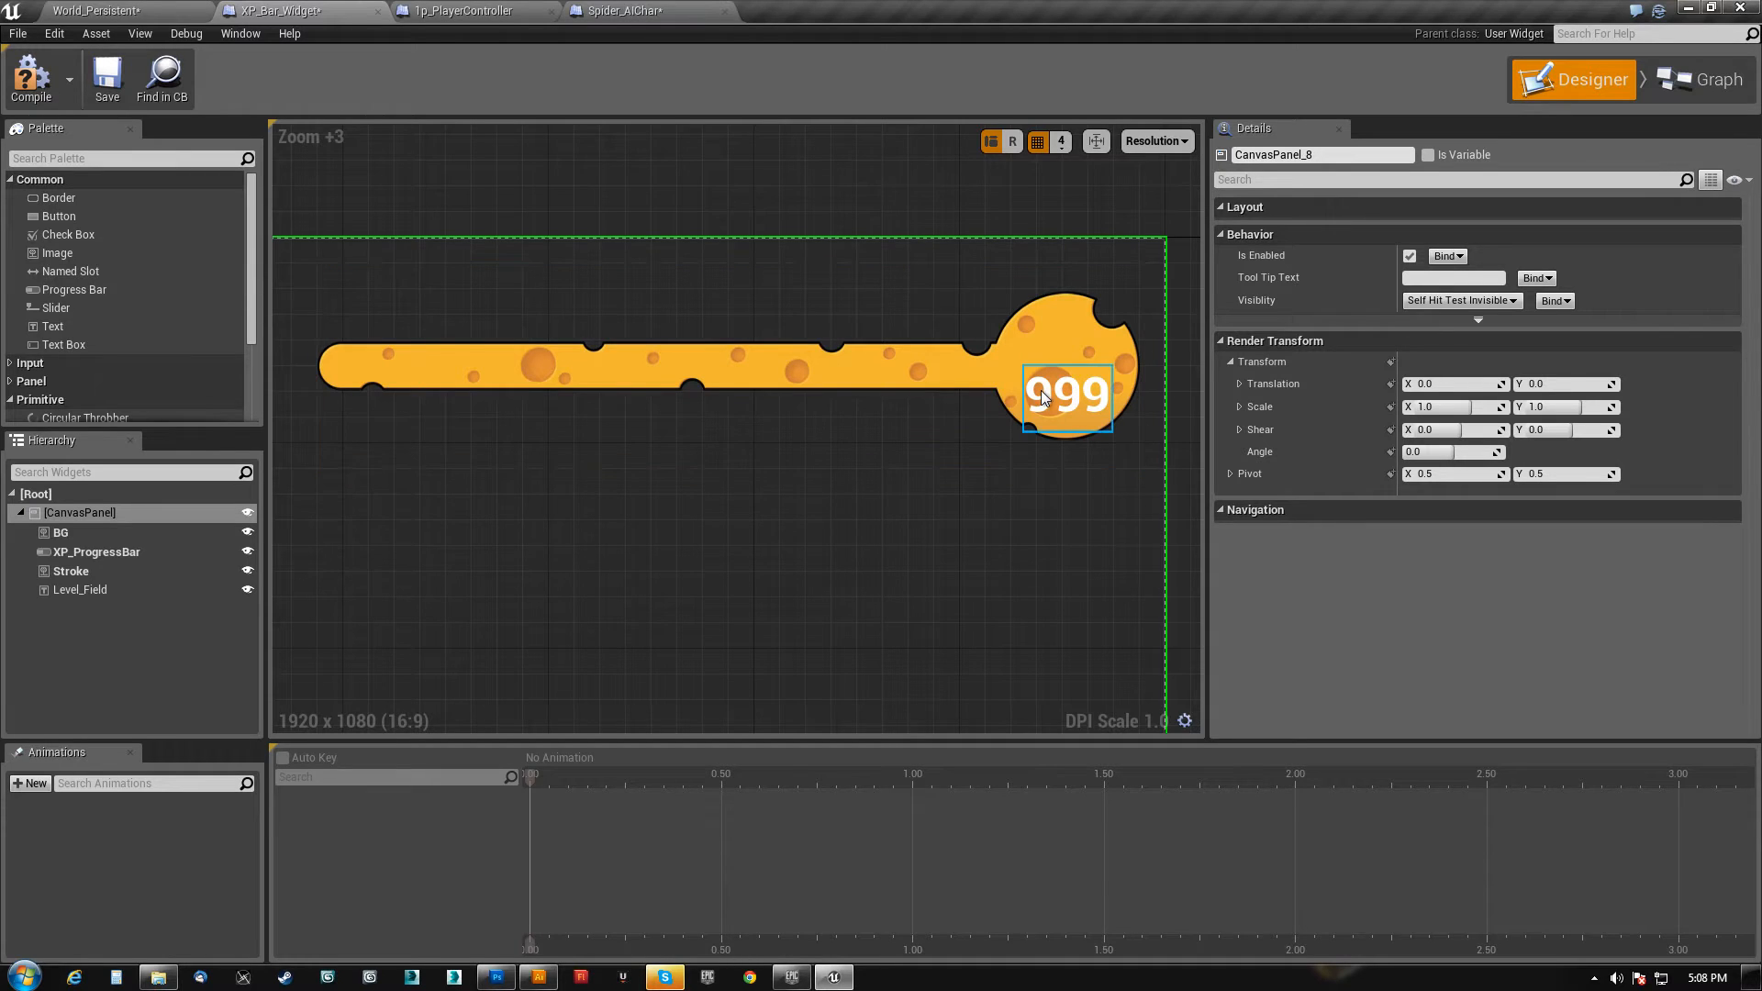
{"action": "left_click_drag", "start_coordinate": [1072, 393], "coordinate": [1074, 371]}
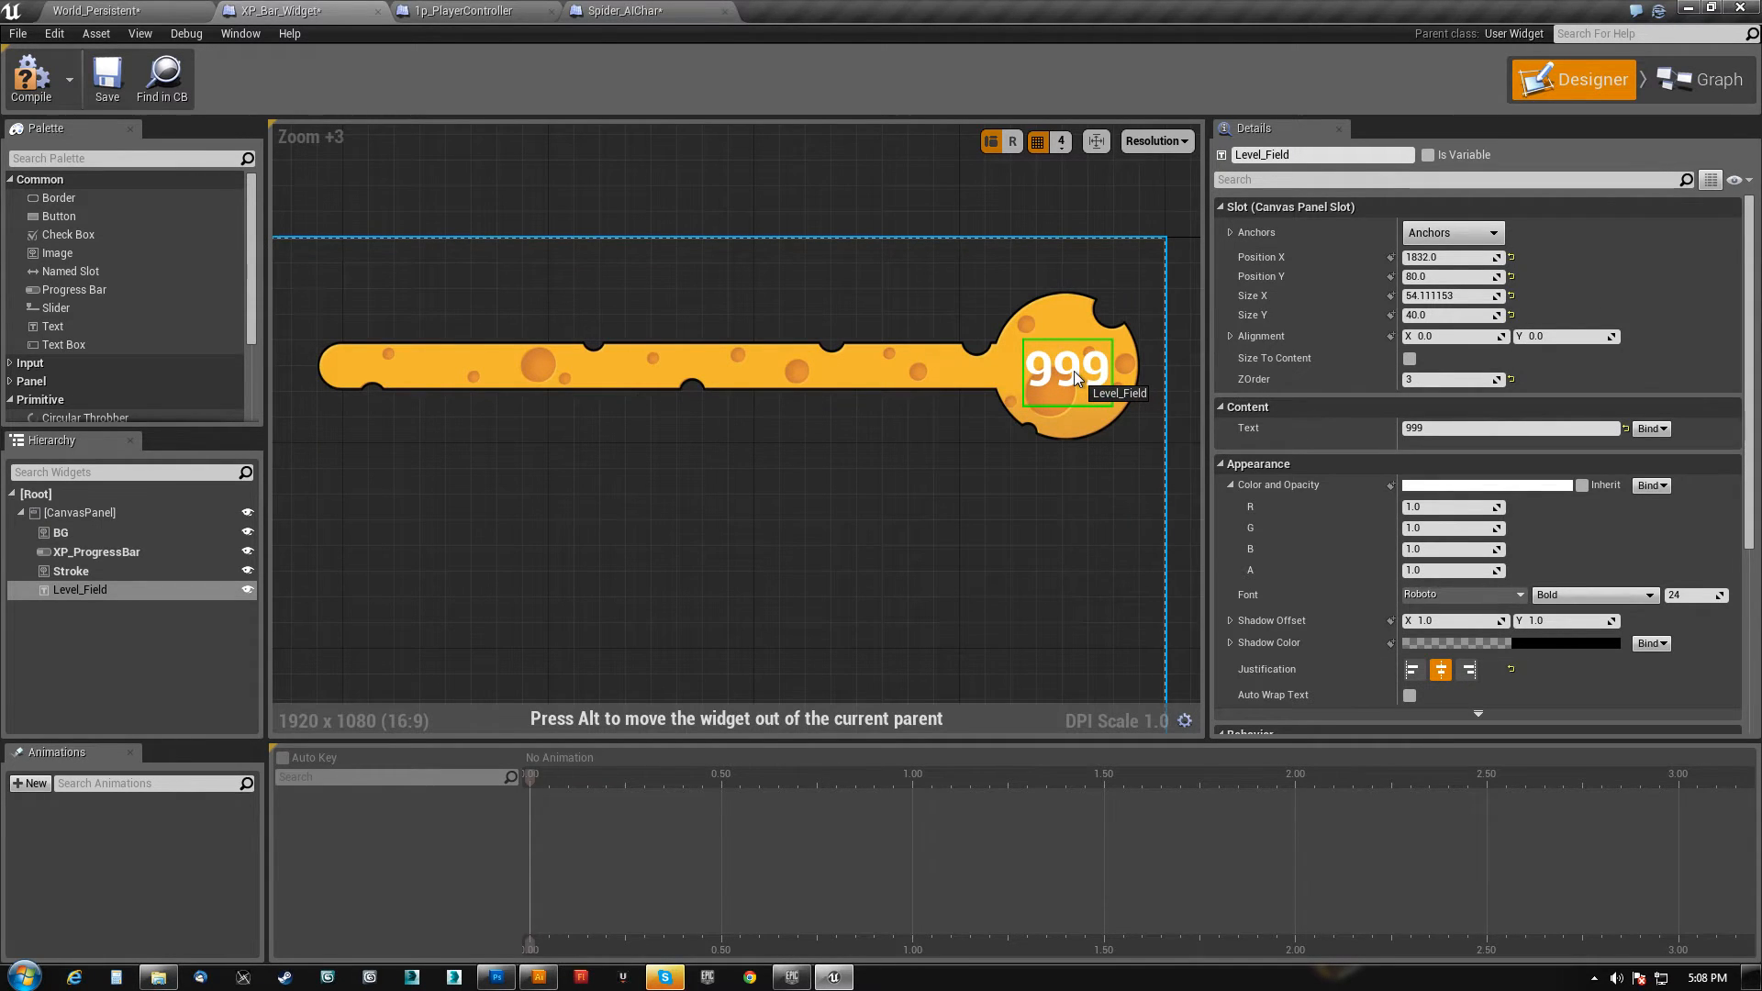
{"action": "left_click_drag", "start_coordinate": [1074, 371], "coordinate": [1074, 371]}
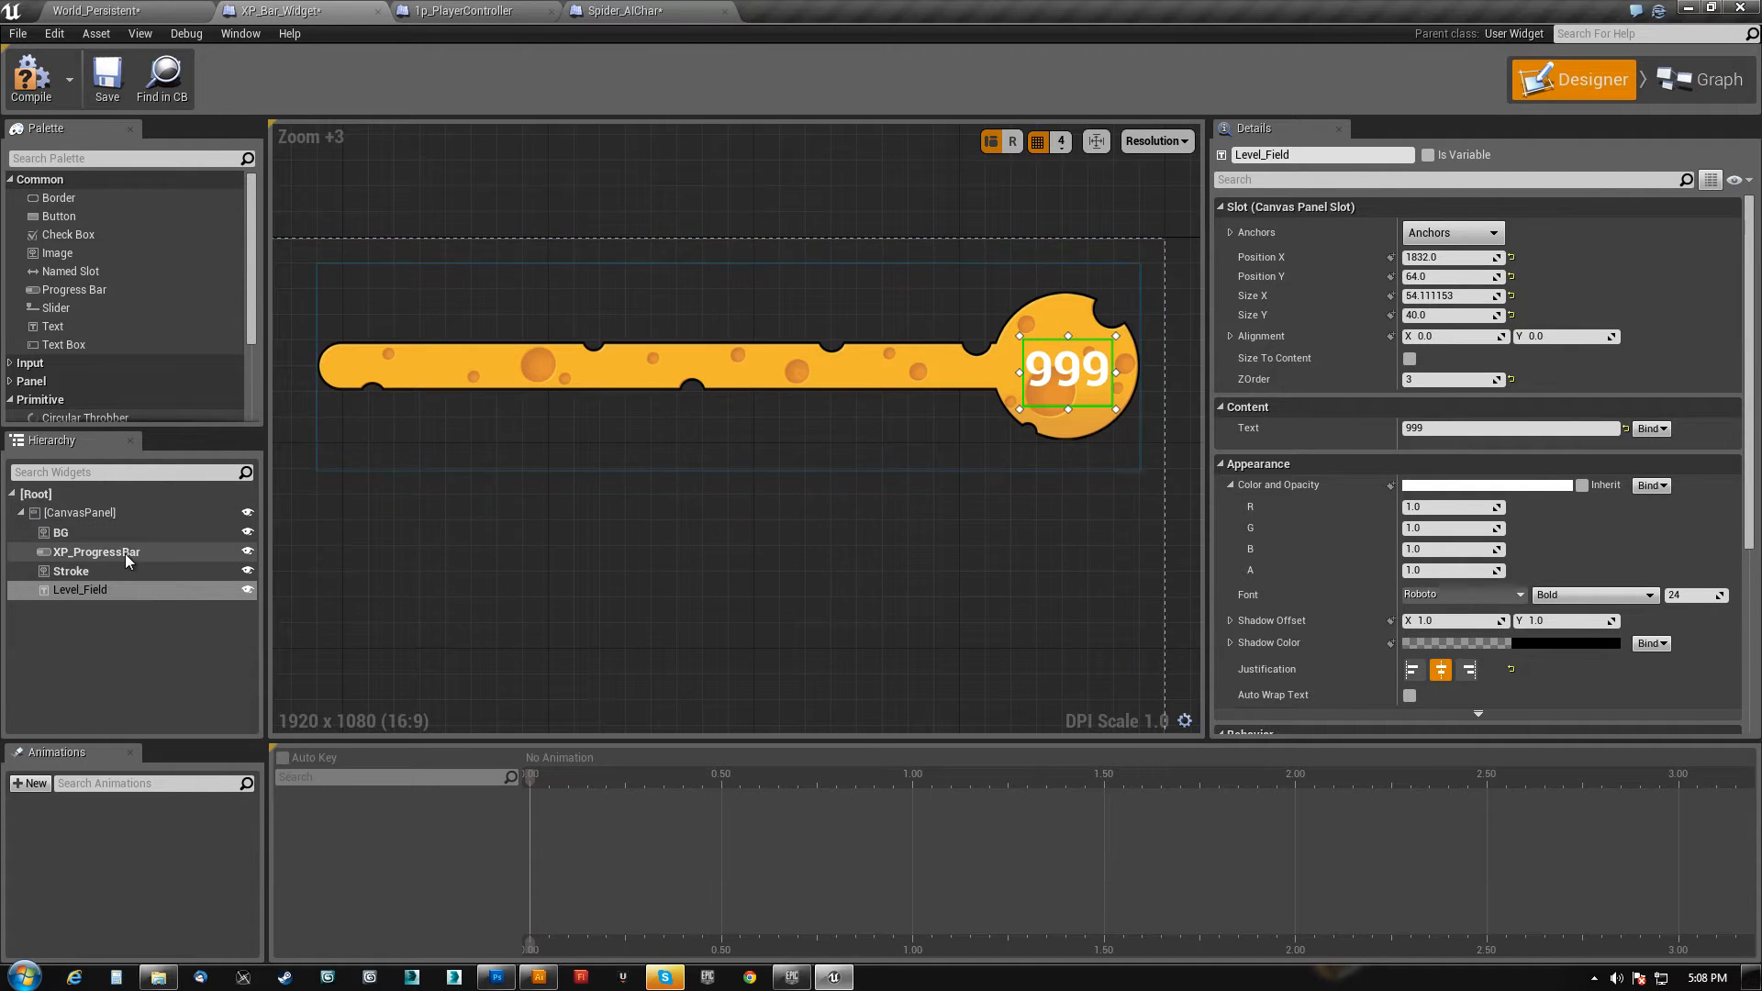
- Set green to 0.5 and blue to 0 in both the Tint and the Color and Opacity of the Stroke image
{"action": "left_click", "coordinate": [85, 570]}
{"action": "scroll", "coordinate": [1414, 493], "scroll_direction": "down", "scroll_amount": 4}
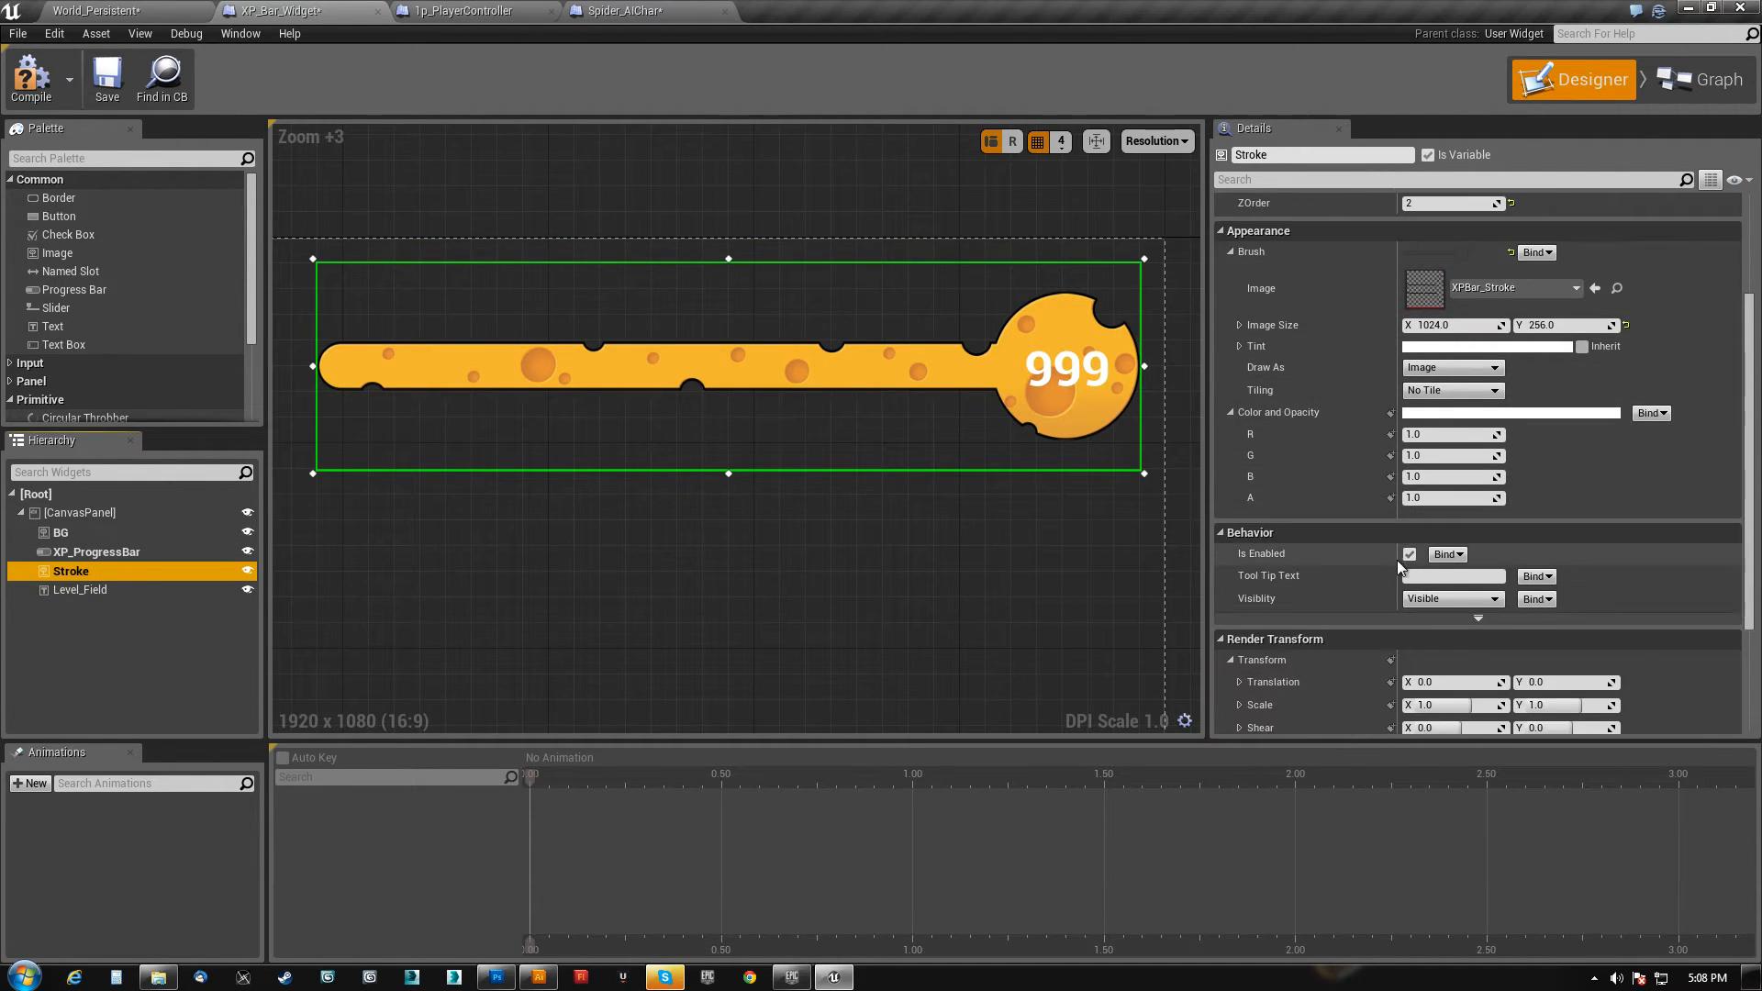
{"action": "scroll", "coordinate": [1393, 564], "scroll_direction": "up", "scroll_amount": 2}
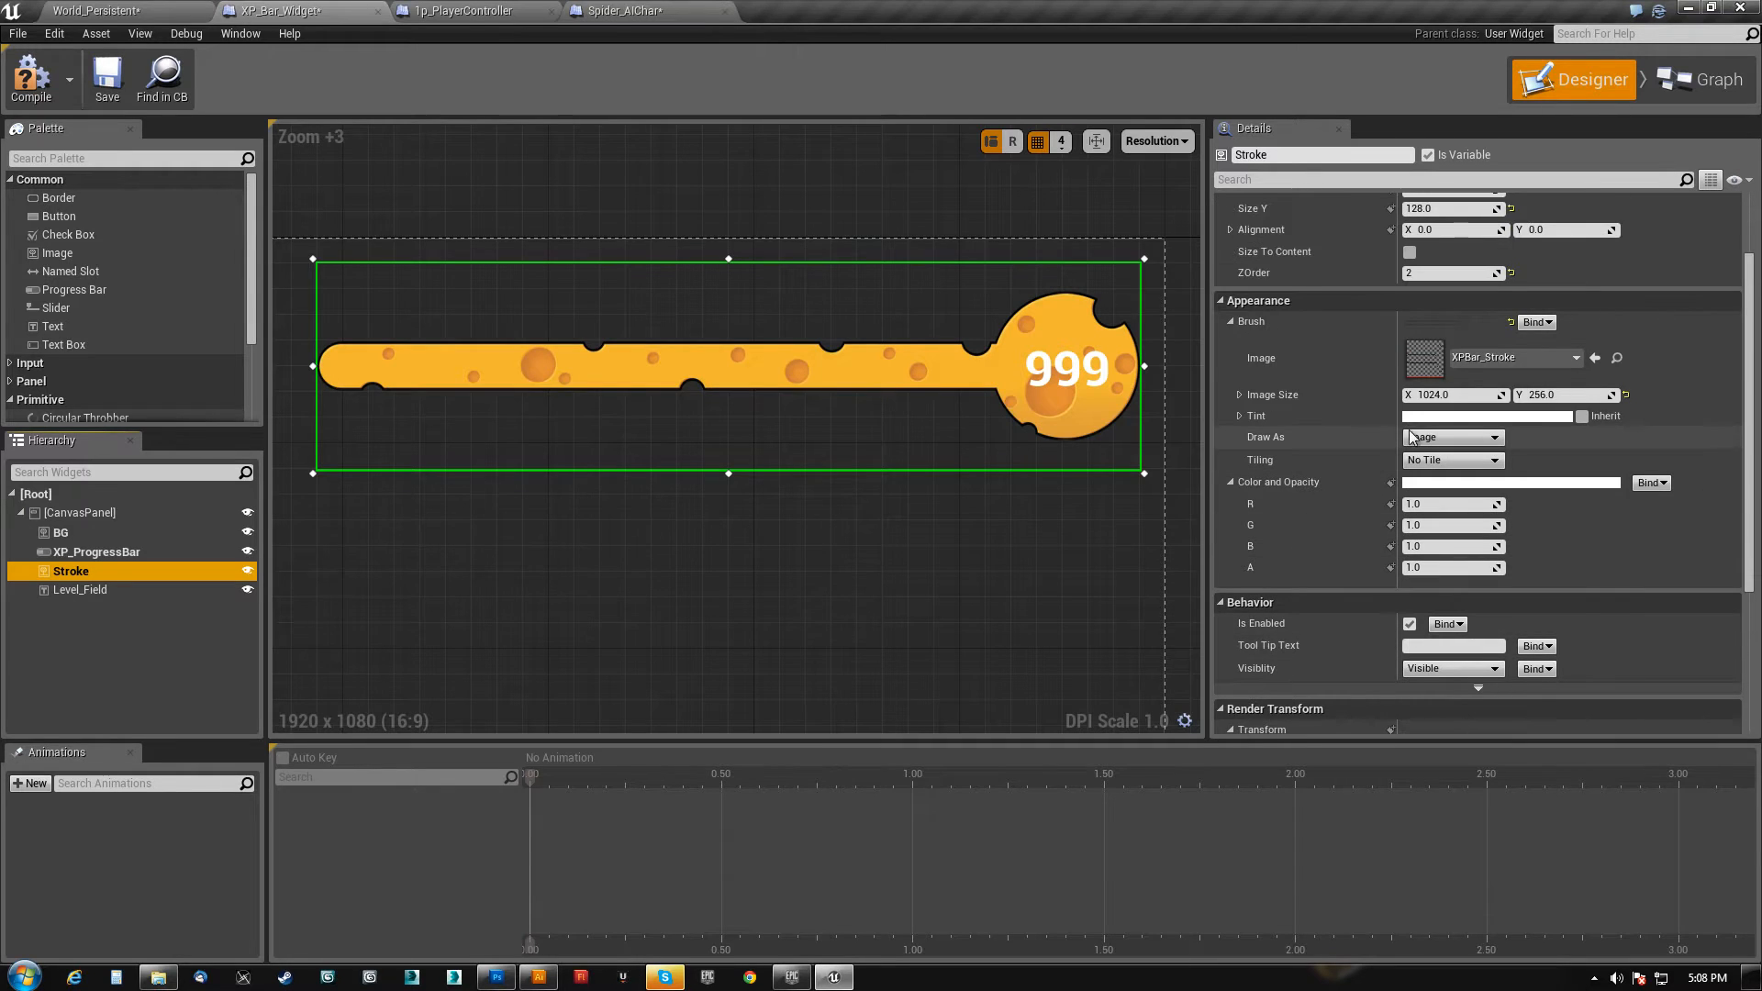
{"action": "left_click", "coordinate": [1237, 416]}
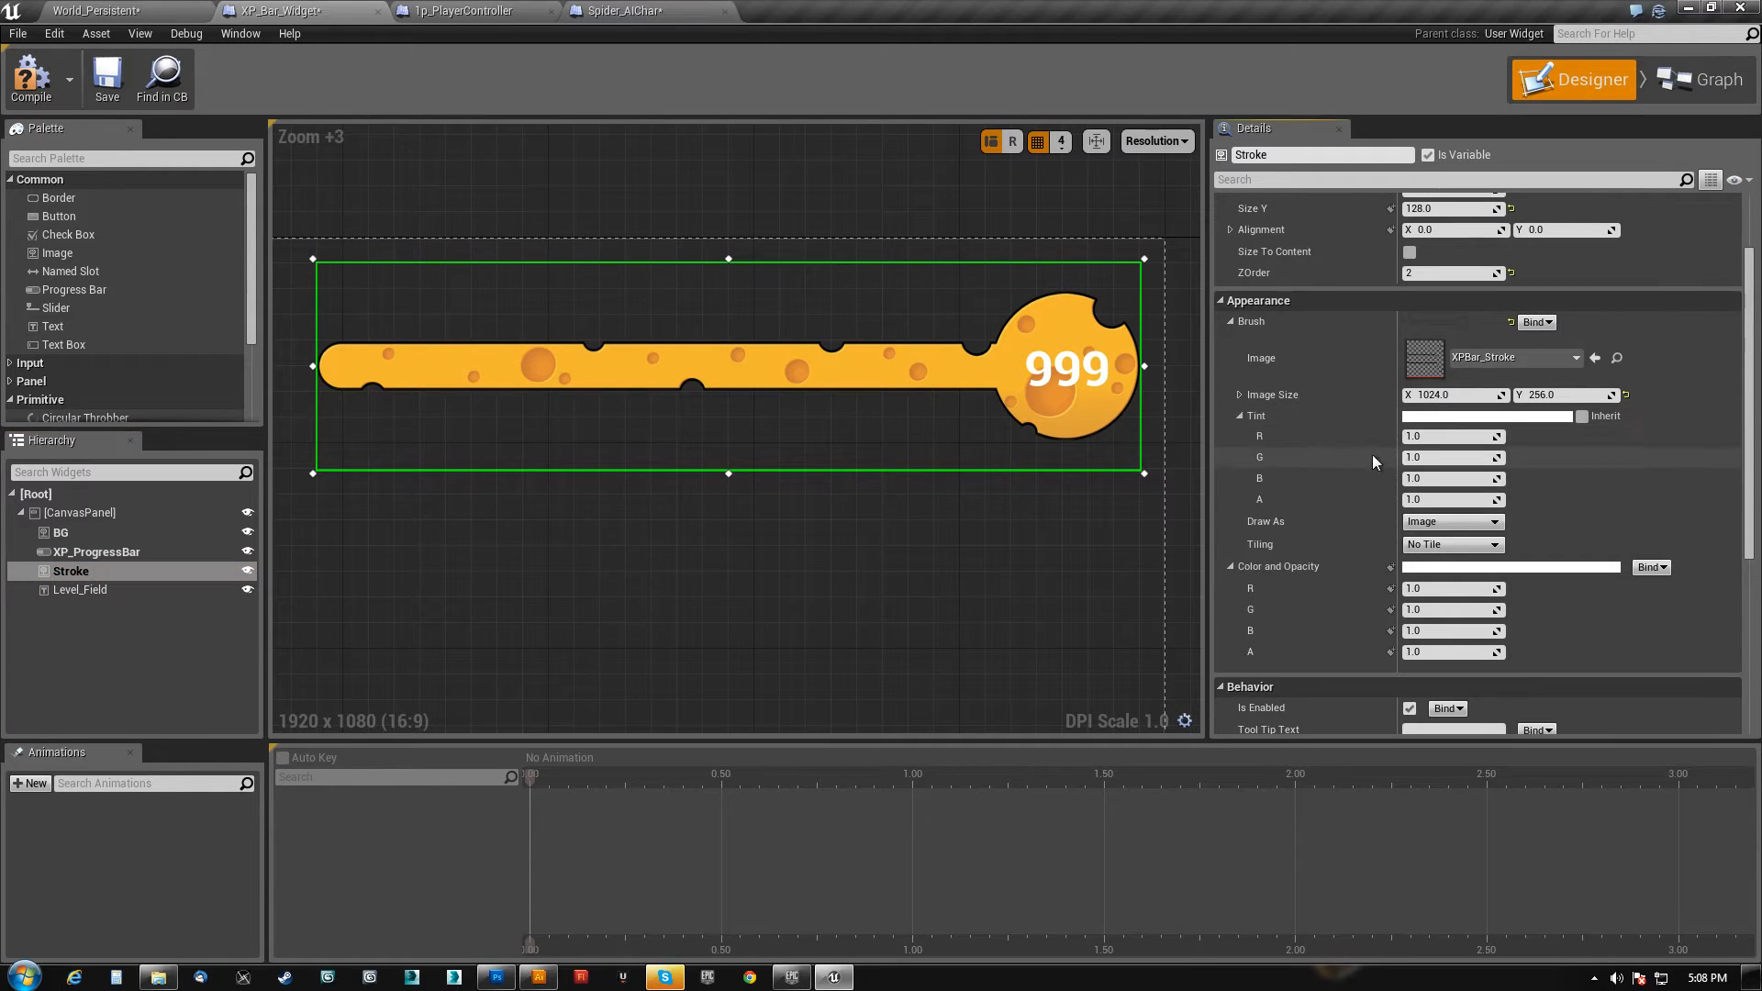
{"action": "left_click", "coordinate": [1439, 477]}
{"action": "left_click", "coordinate": [1440, 459]}
{"action": "key", "text": "Tab"}
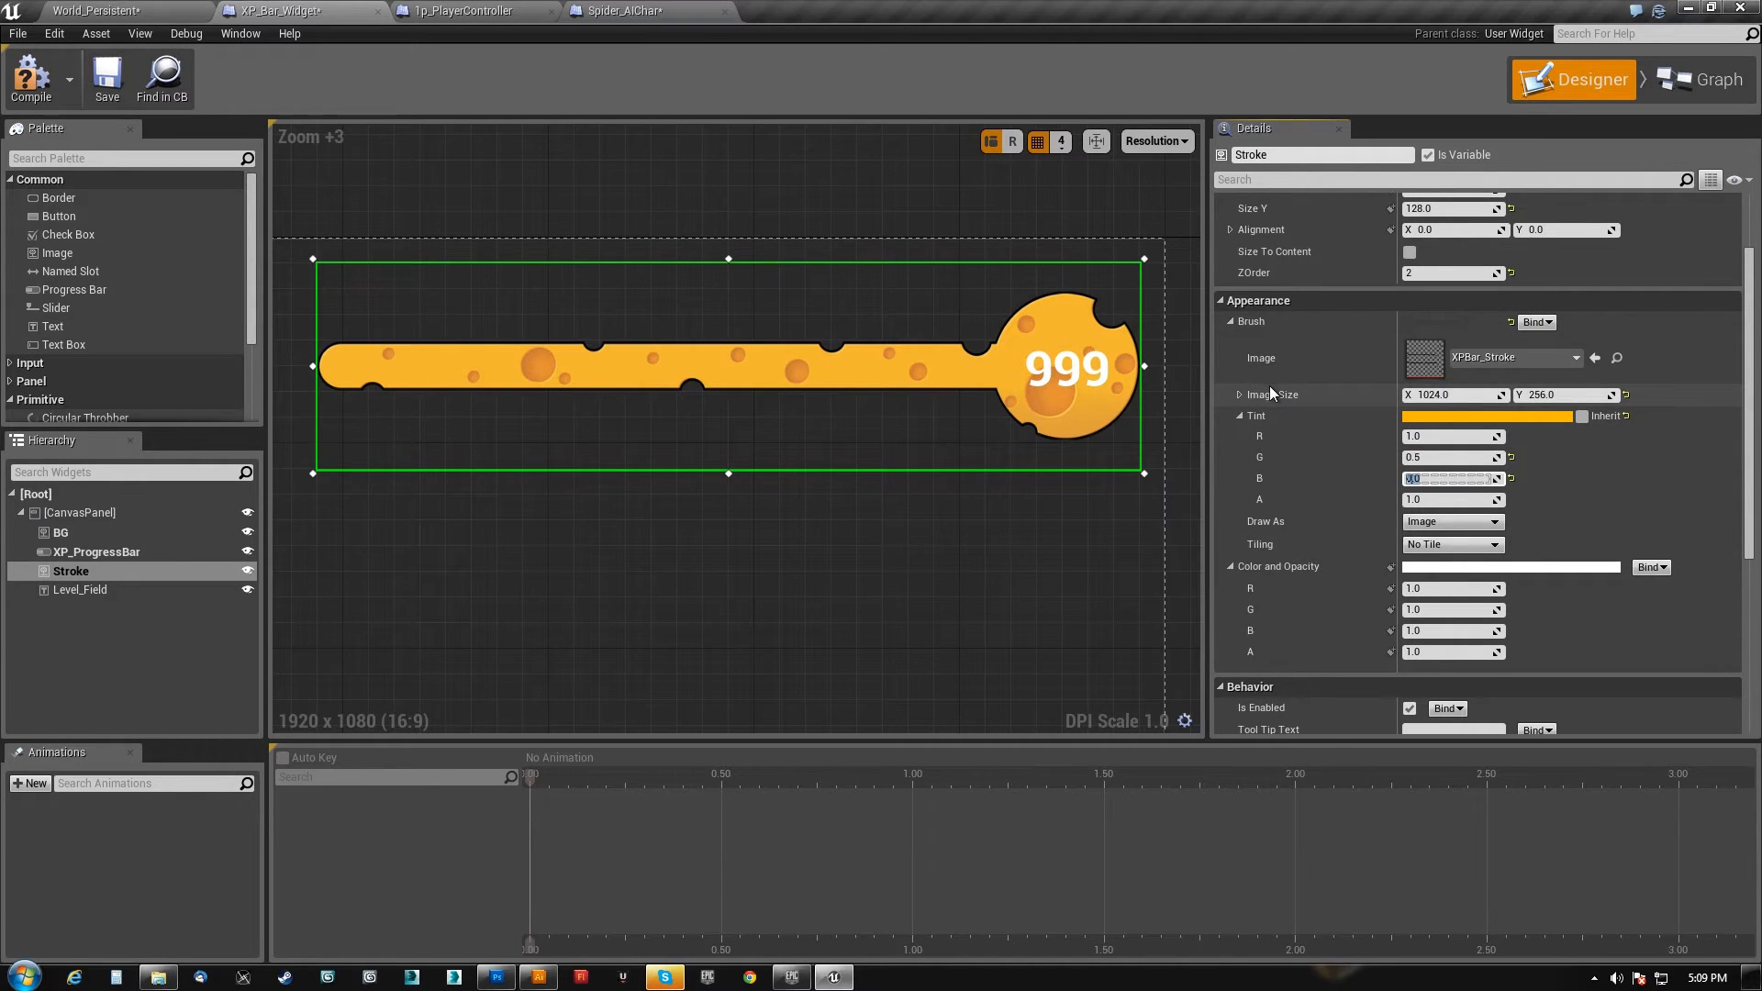
{"action": "left_click", "coordinate": [1427, 610]}
{"action": "type", "text": ".5"}
{"action": "key", "text": "Tab"}
{"action": "type", "text": "0"}
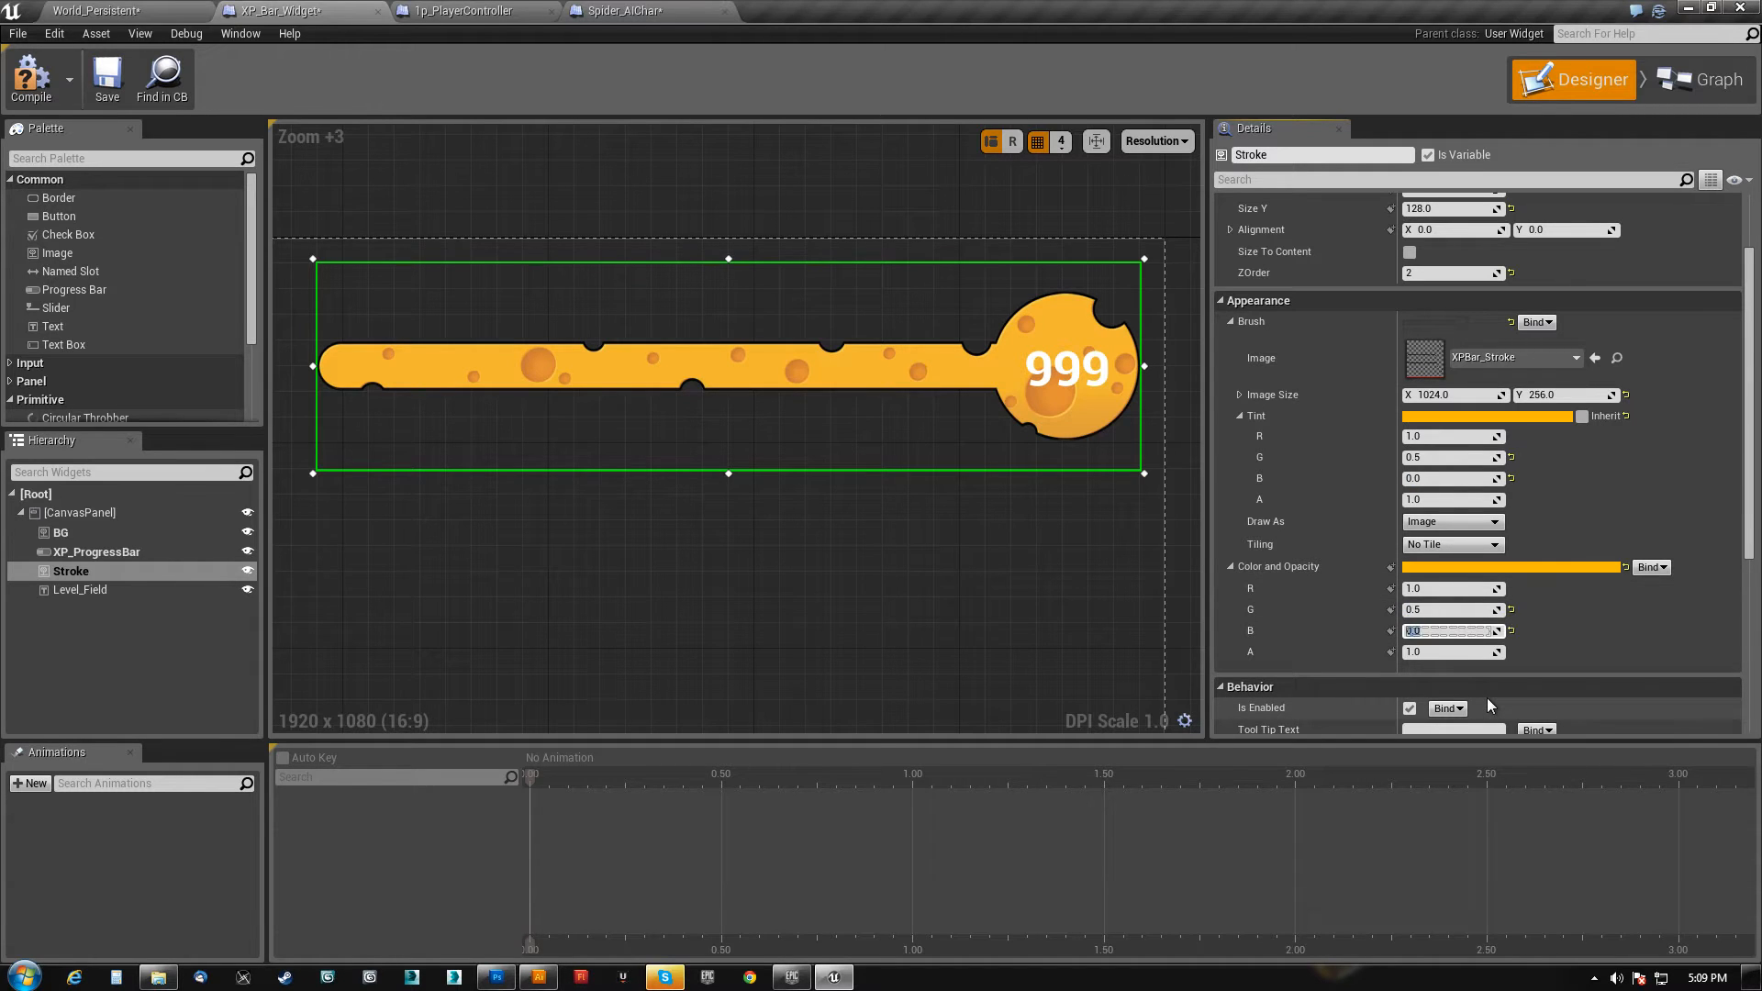
- Try the None and Border draw modes on the Stroke image and set Draw As back to Image
{"action": "scroll", "coordinate": [954, 496], "scroll_direction": "up", "scroll_amount": 4}
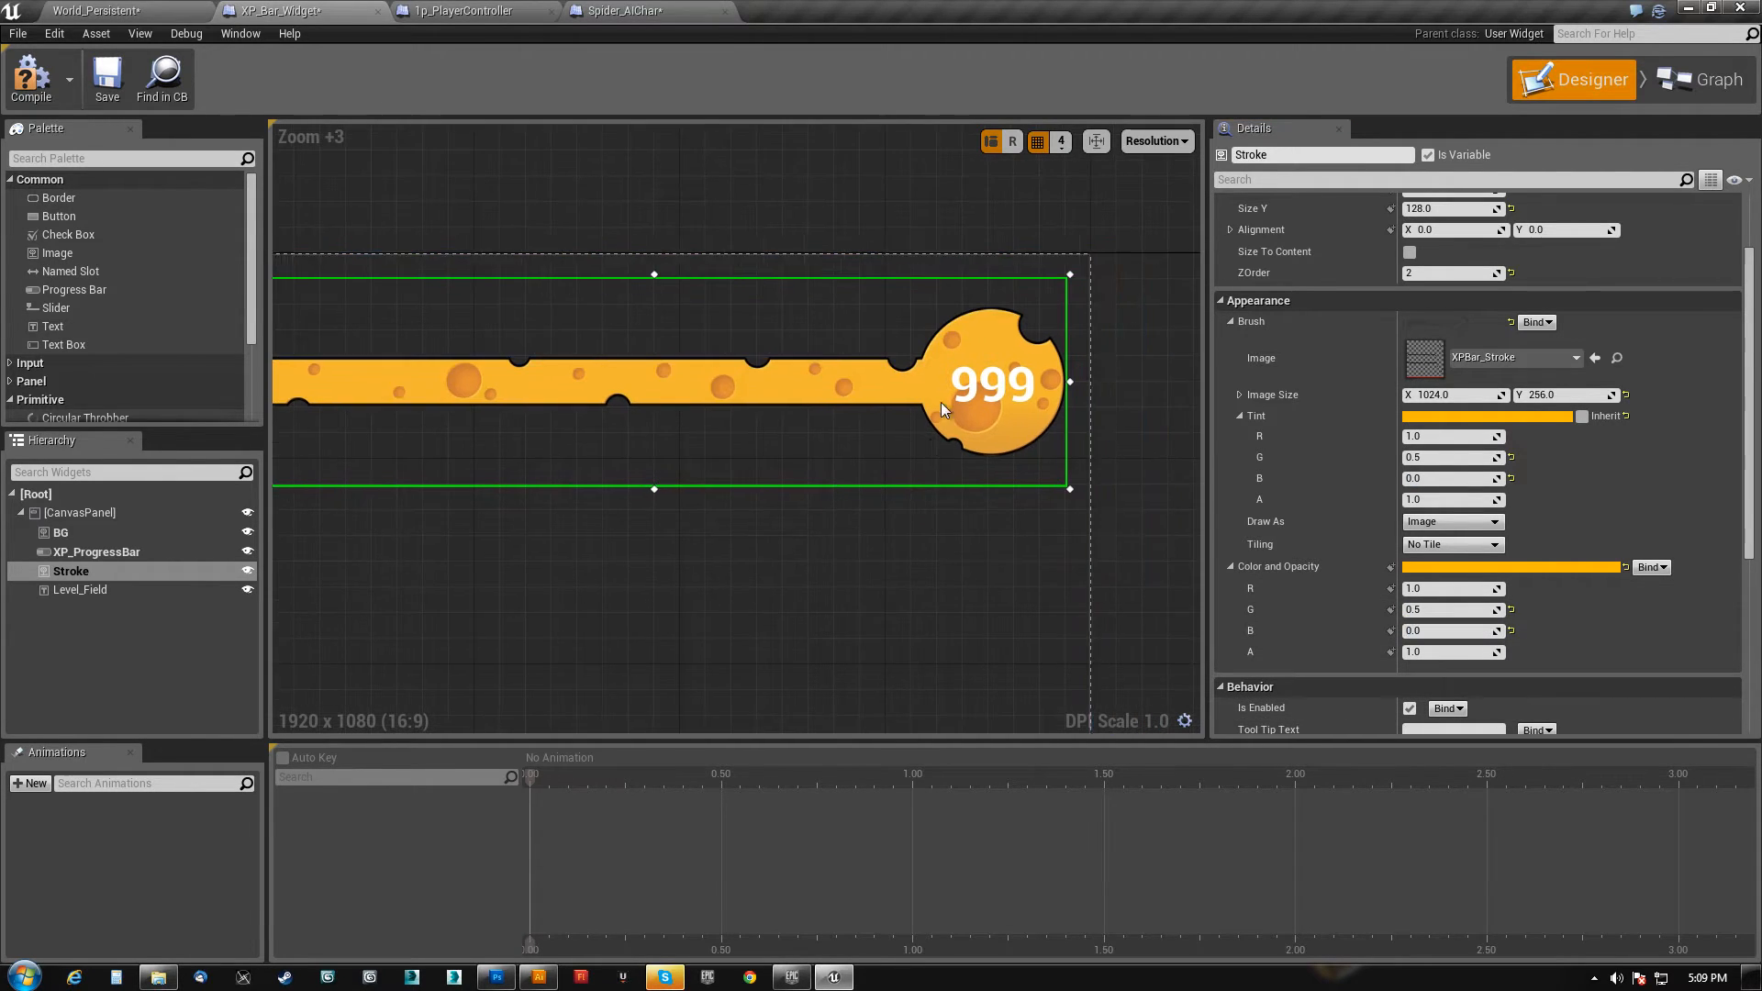
{"action": "scroll", "coordinate": [1303, 523], "scroll_direction": "down", "scroll_amount": 5}
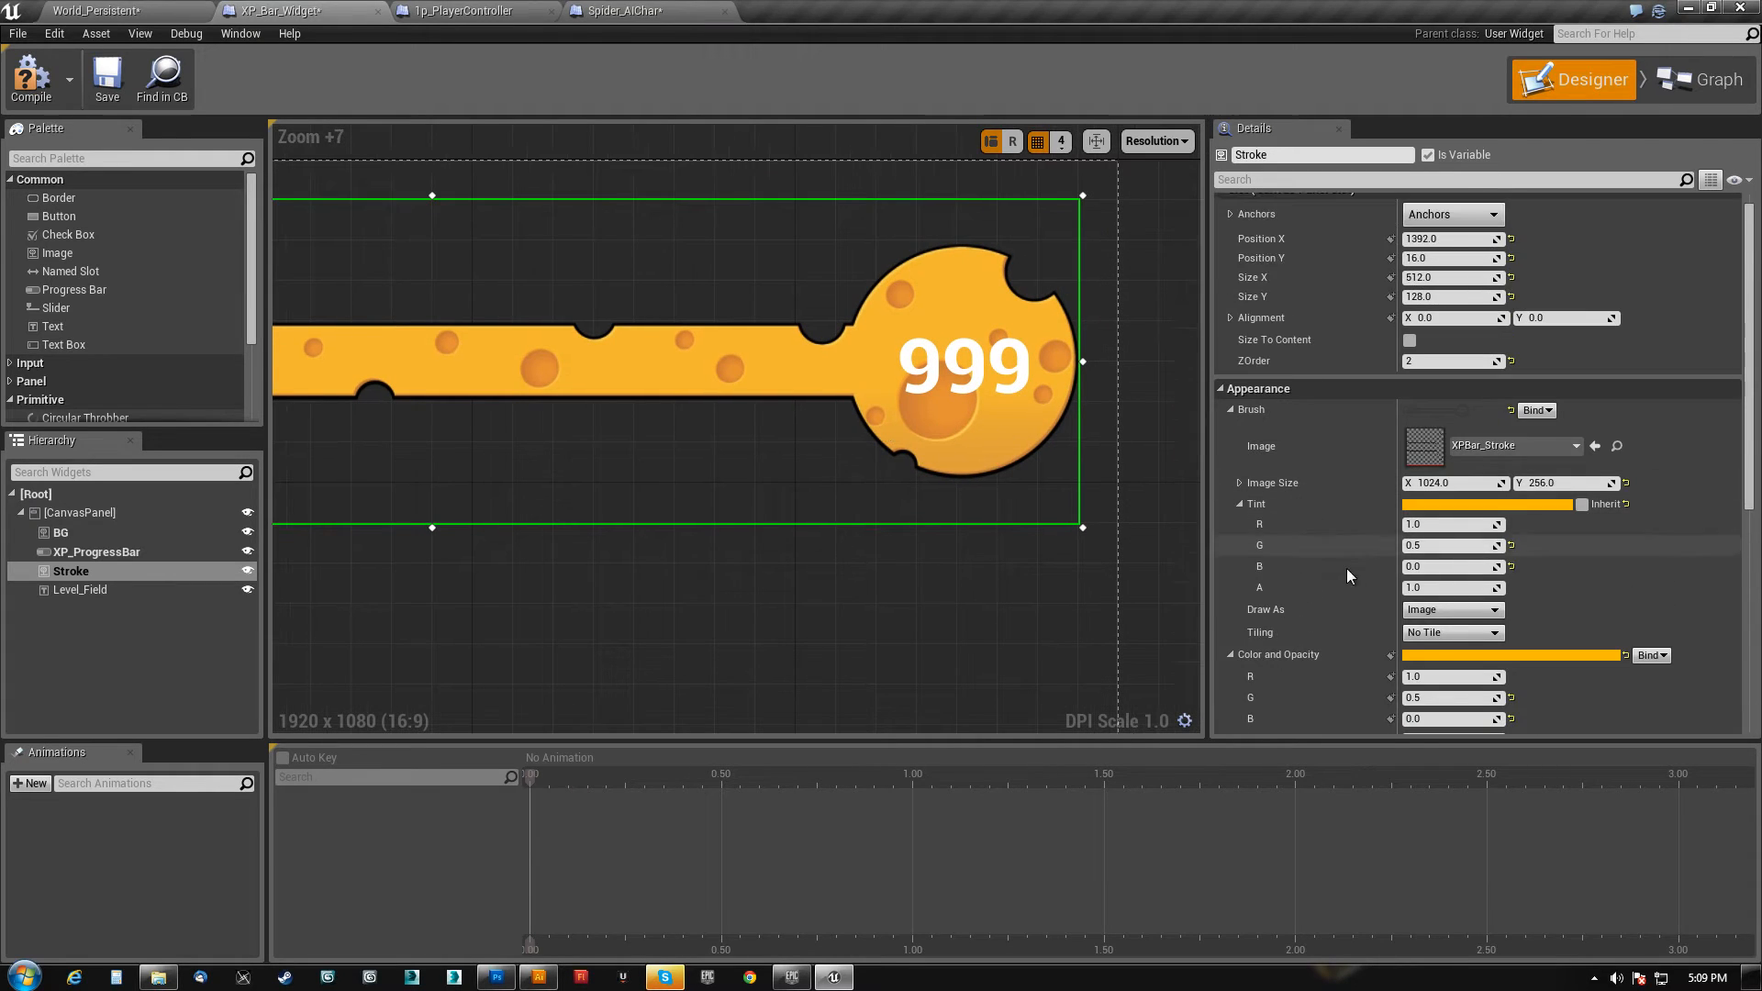
{"action": "scroll", "coordinate": [1361, 563], "scroll_direction": "up", "scroll_amount": 6}
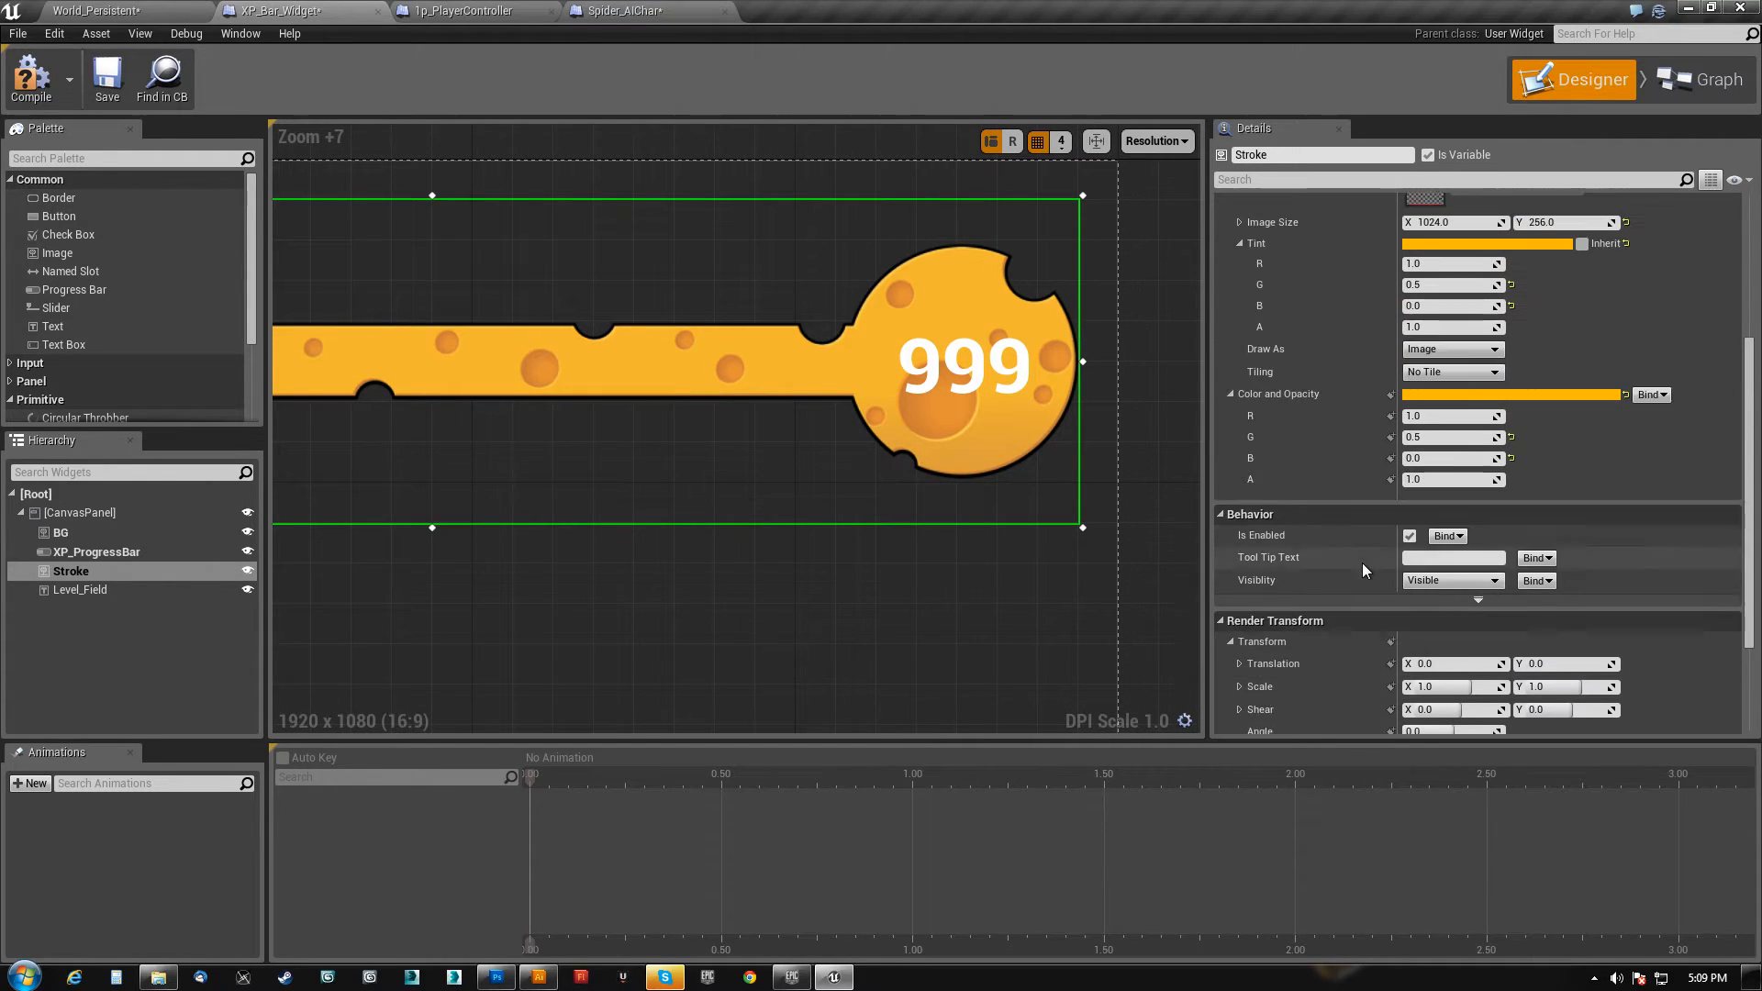
{"action": "scroll", "coordinate": [1362, 564], "scroll_direction": "up", "scroll_amount": 1}
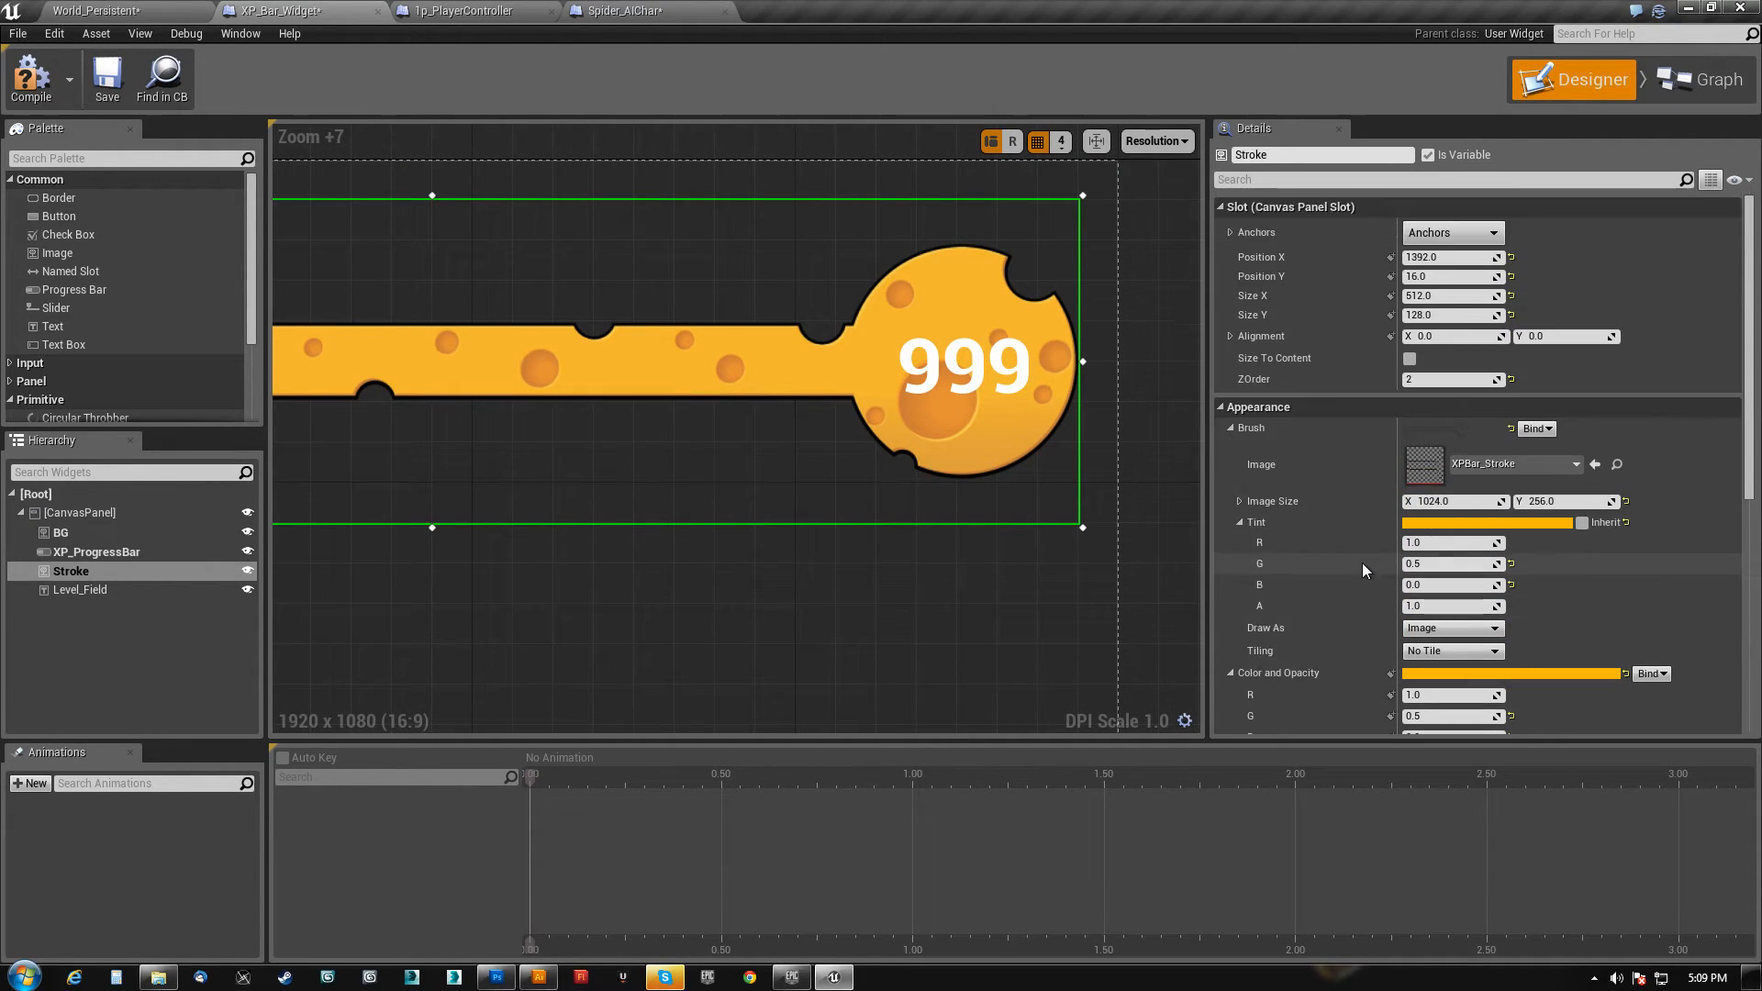
{"action": "scroll", "coordinate": [1338, 548], "scroll_direction": "down", "scroll_amount": 1}
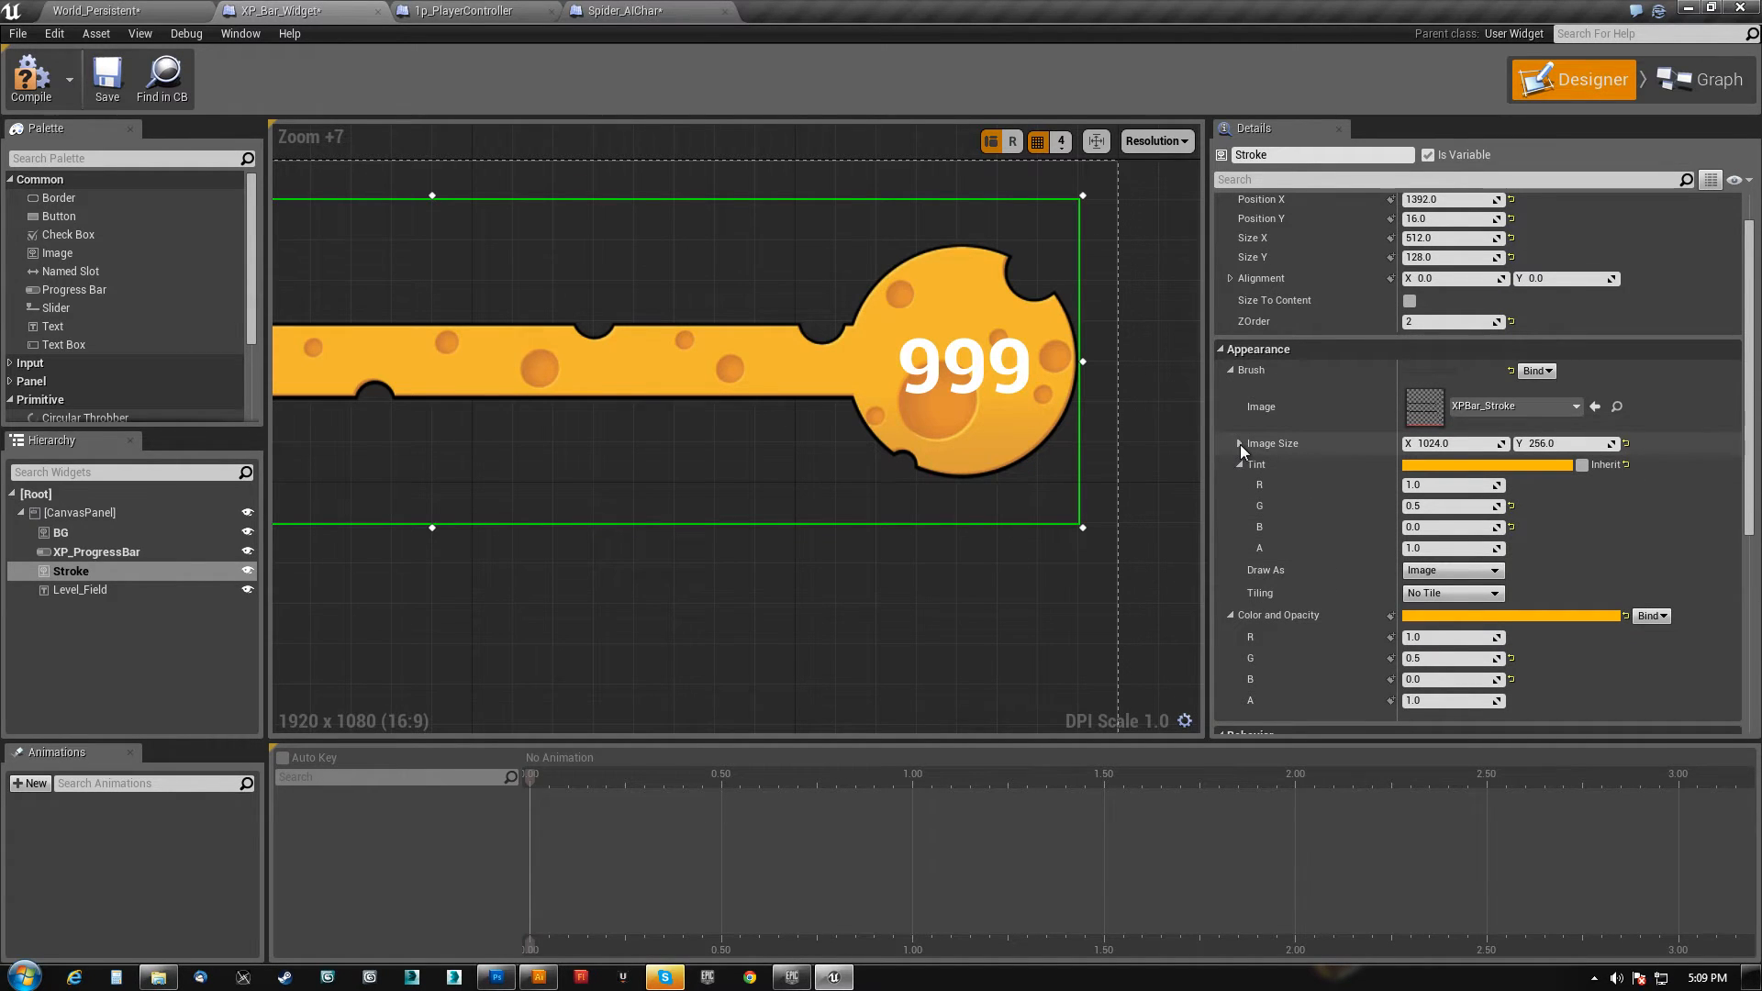
{"action": "left_click", "coordinate": [1477, 571]}
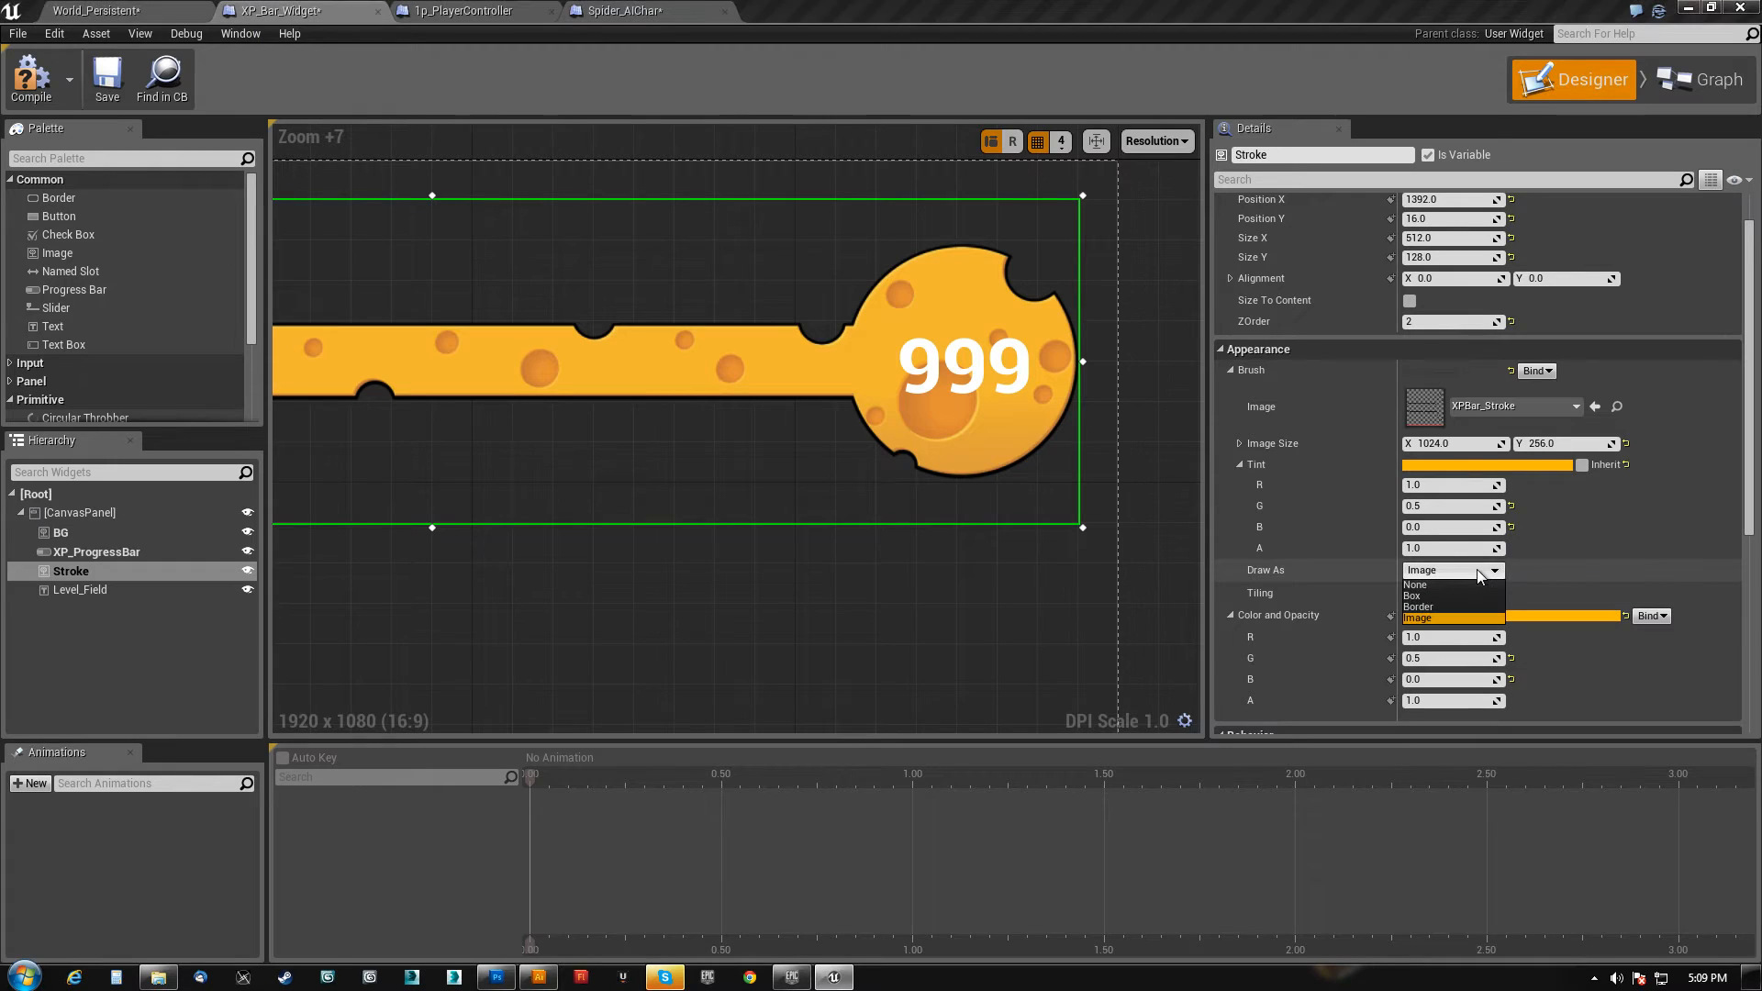
{"action": "left_click", "coordinate": [1433, 586]}
{"action": "left_click", "coordinate": [1446, 568]}
{"action": "left_click", "coordinate": [1425, 608]}
{"action": "left_click", "coordinate": [1439, 572]}
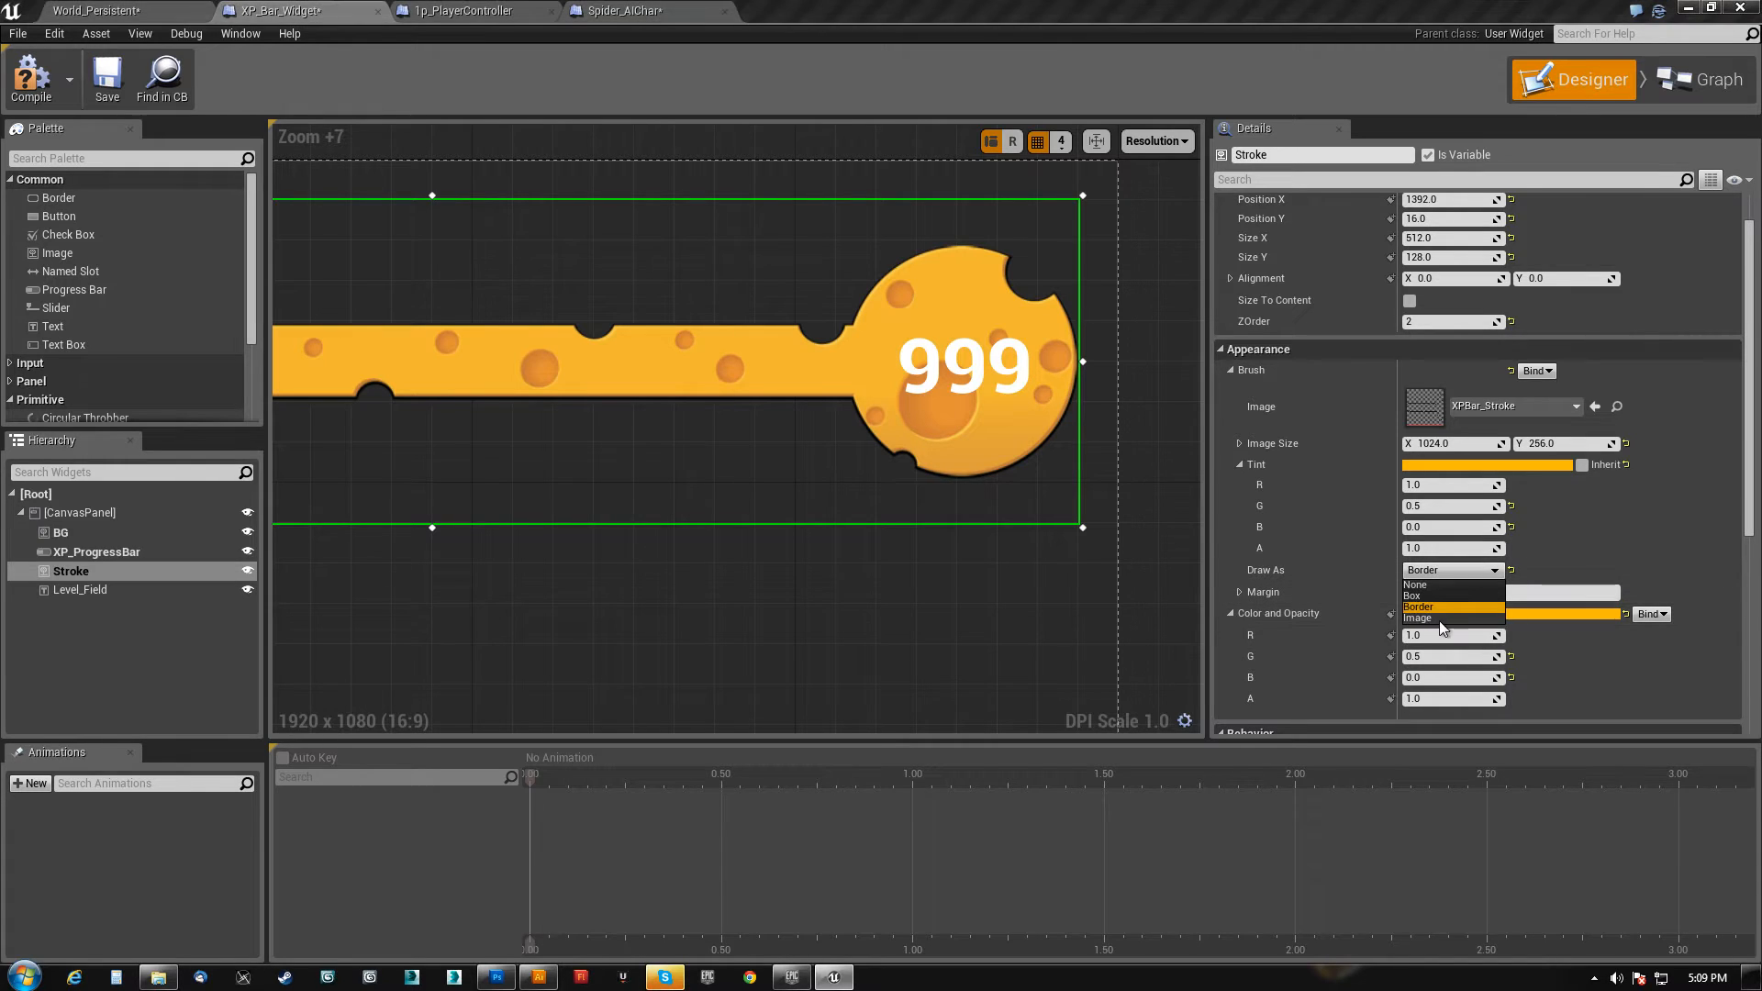
{"action": "left_click", "coordinate": [1435, 617]}
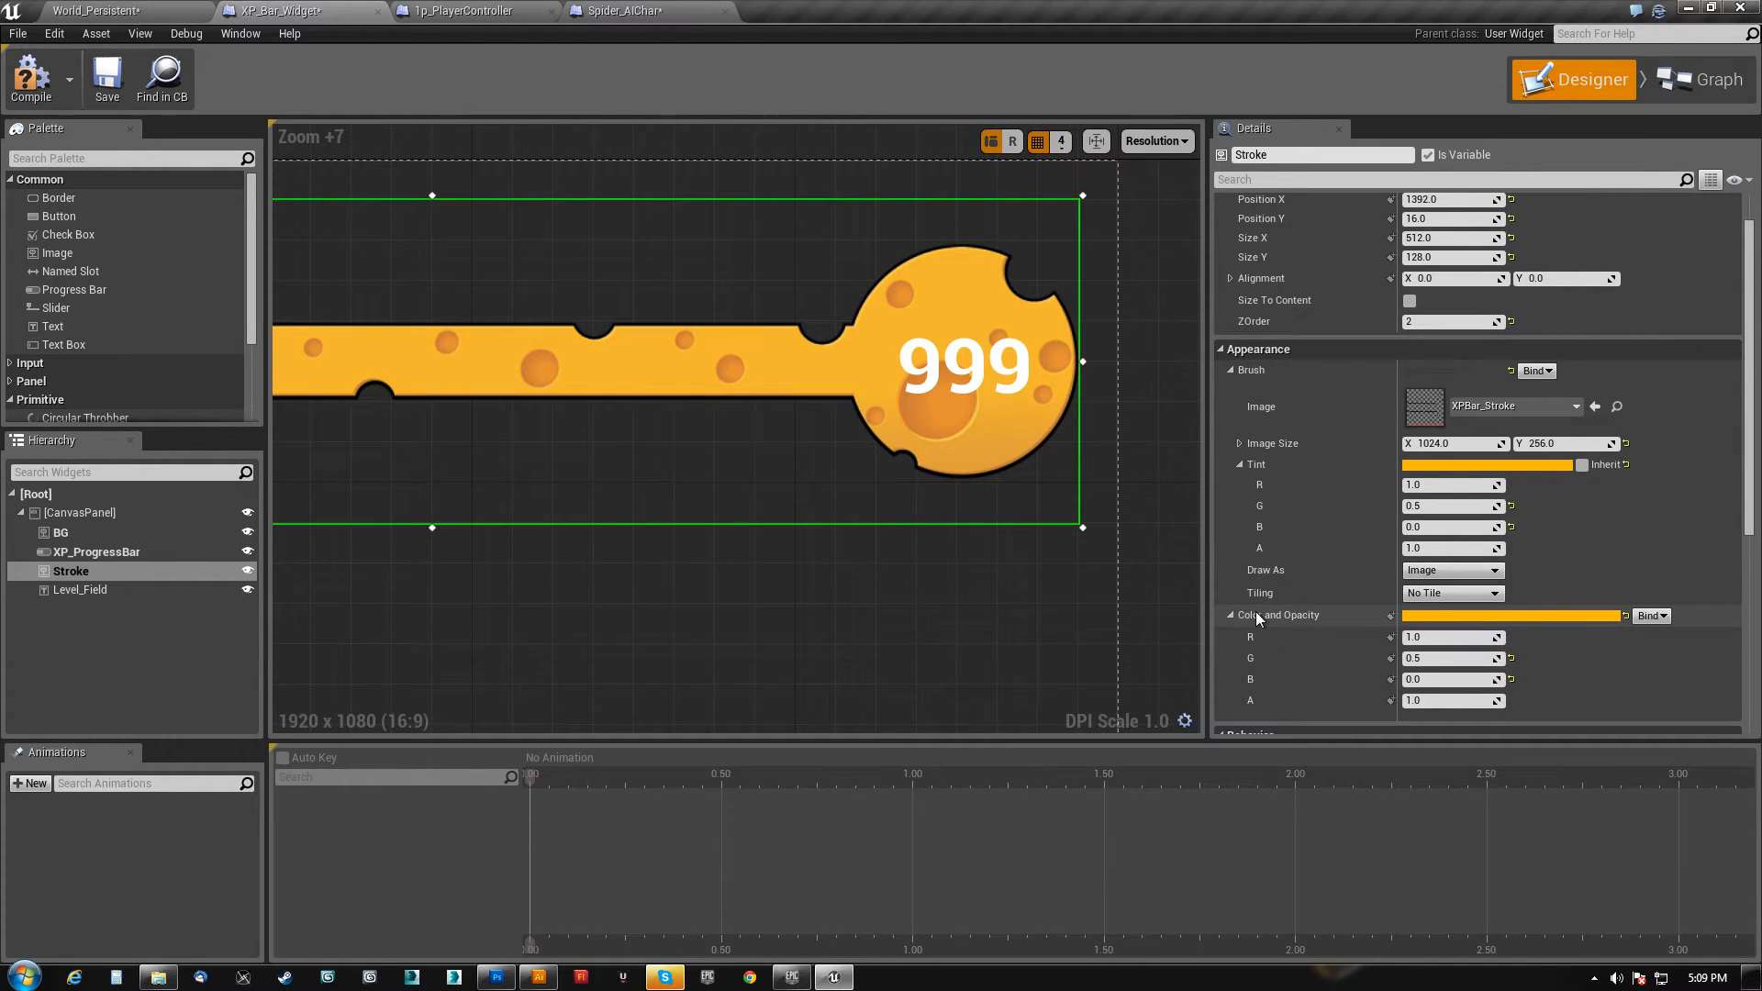
- Try a lower Color and Opacity alpha on the Stroke image, restore it to 1 and compile the widget
{"action": "scroll", "coordinate": [1285, 613], "scroll_direction": "down", "scroll_amount": 3}
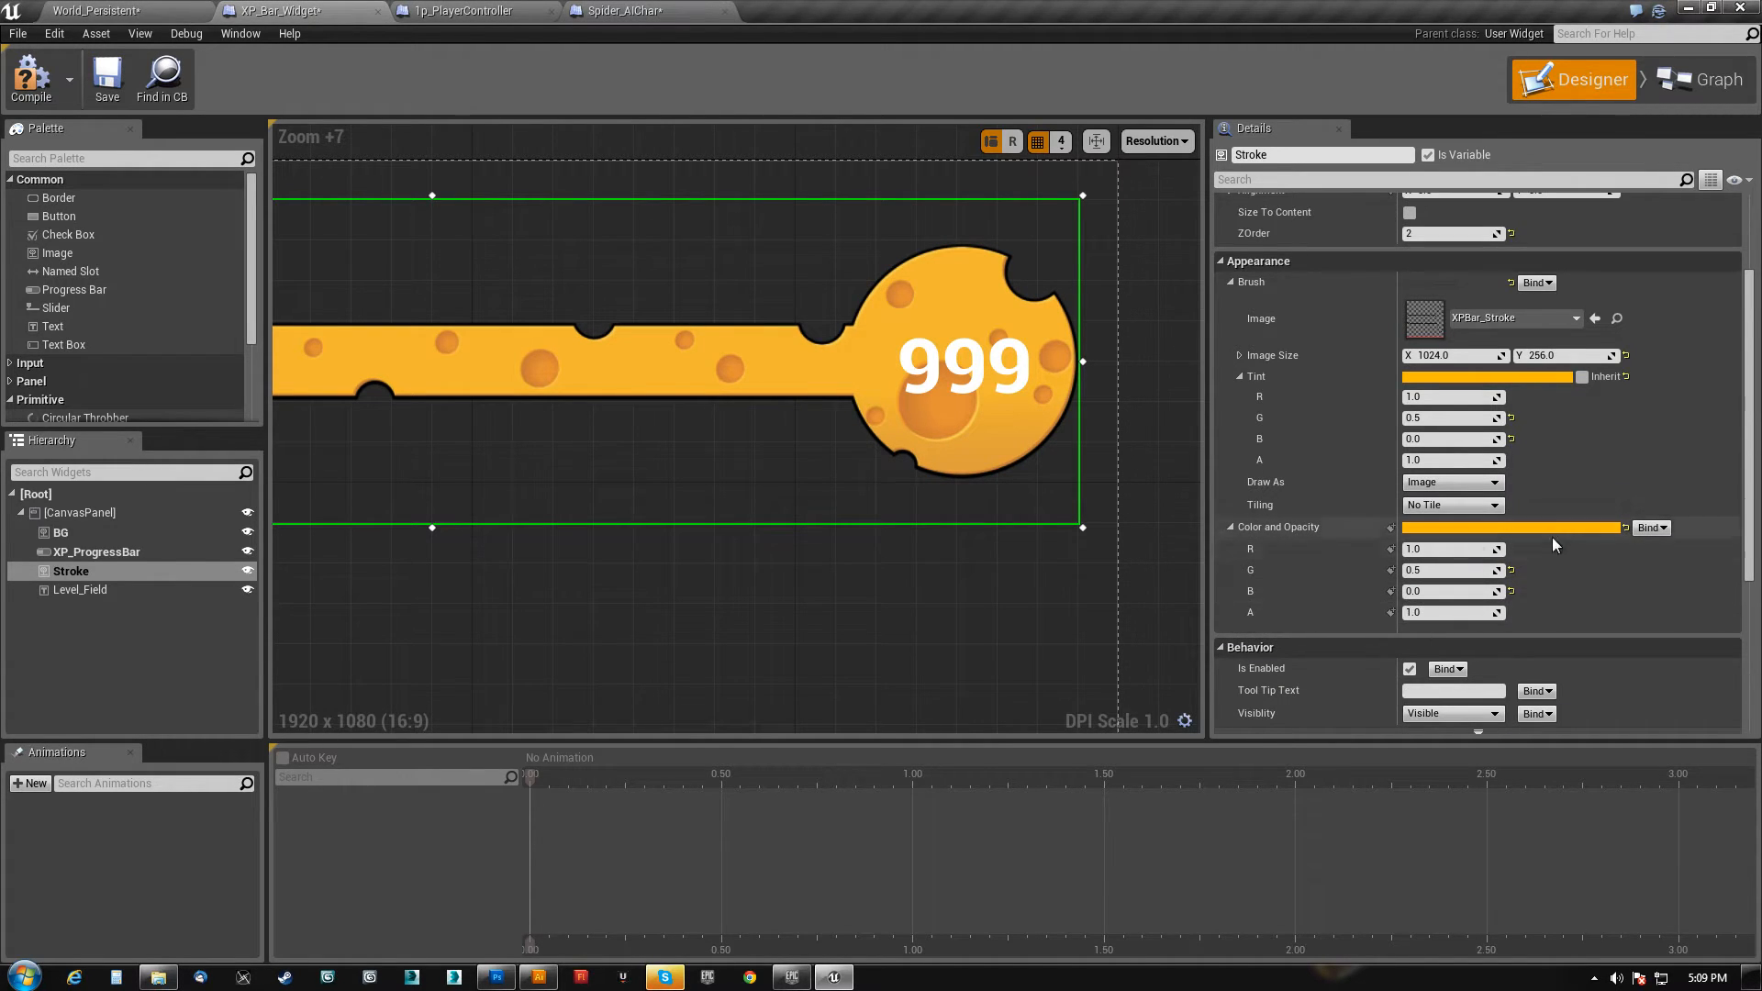
{"action": "mouse_move", "coordinate": [1454, 613]}
{"action": "left_mouse_down"}
{"action": "mouse_move", "coordinate": [1391, 612]}
{"action": "mouse_move", "coordinate": [1495, 612]}
{"action": "mouse_move", "coordinate": [1418, 612]}
{"action": "left_mouse_up"}
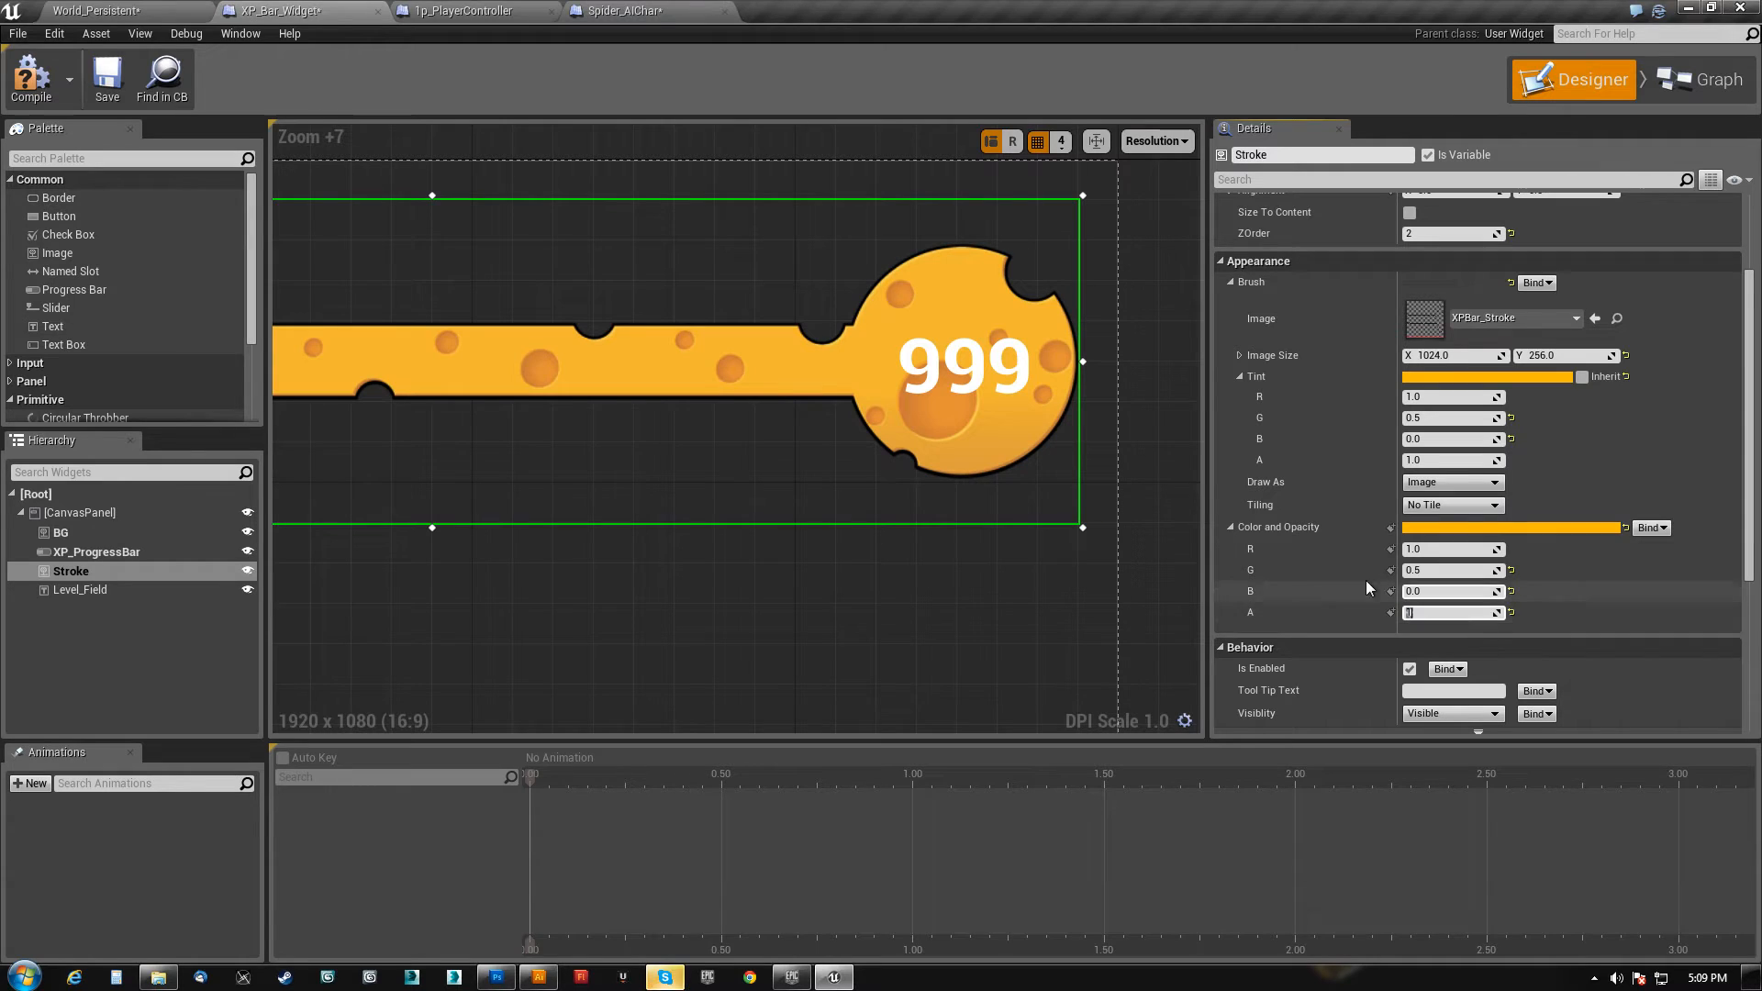
{"action": "left_click", "coordinate": [39, 81]}
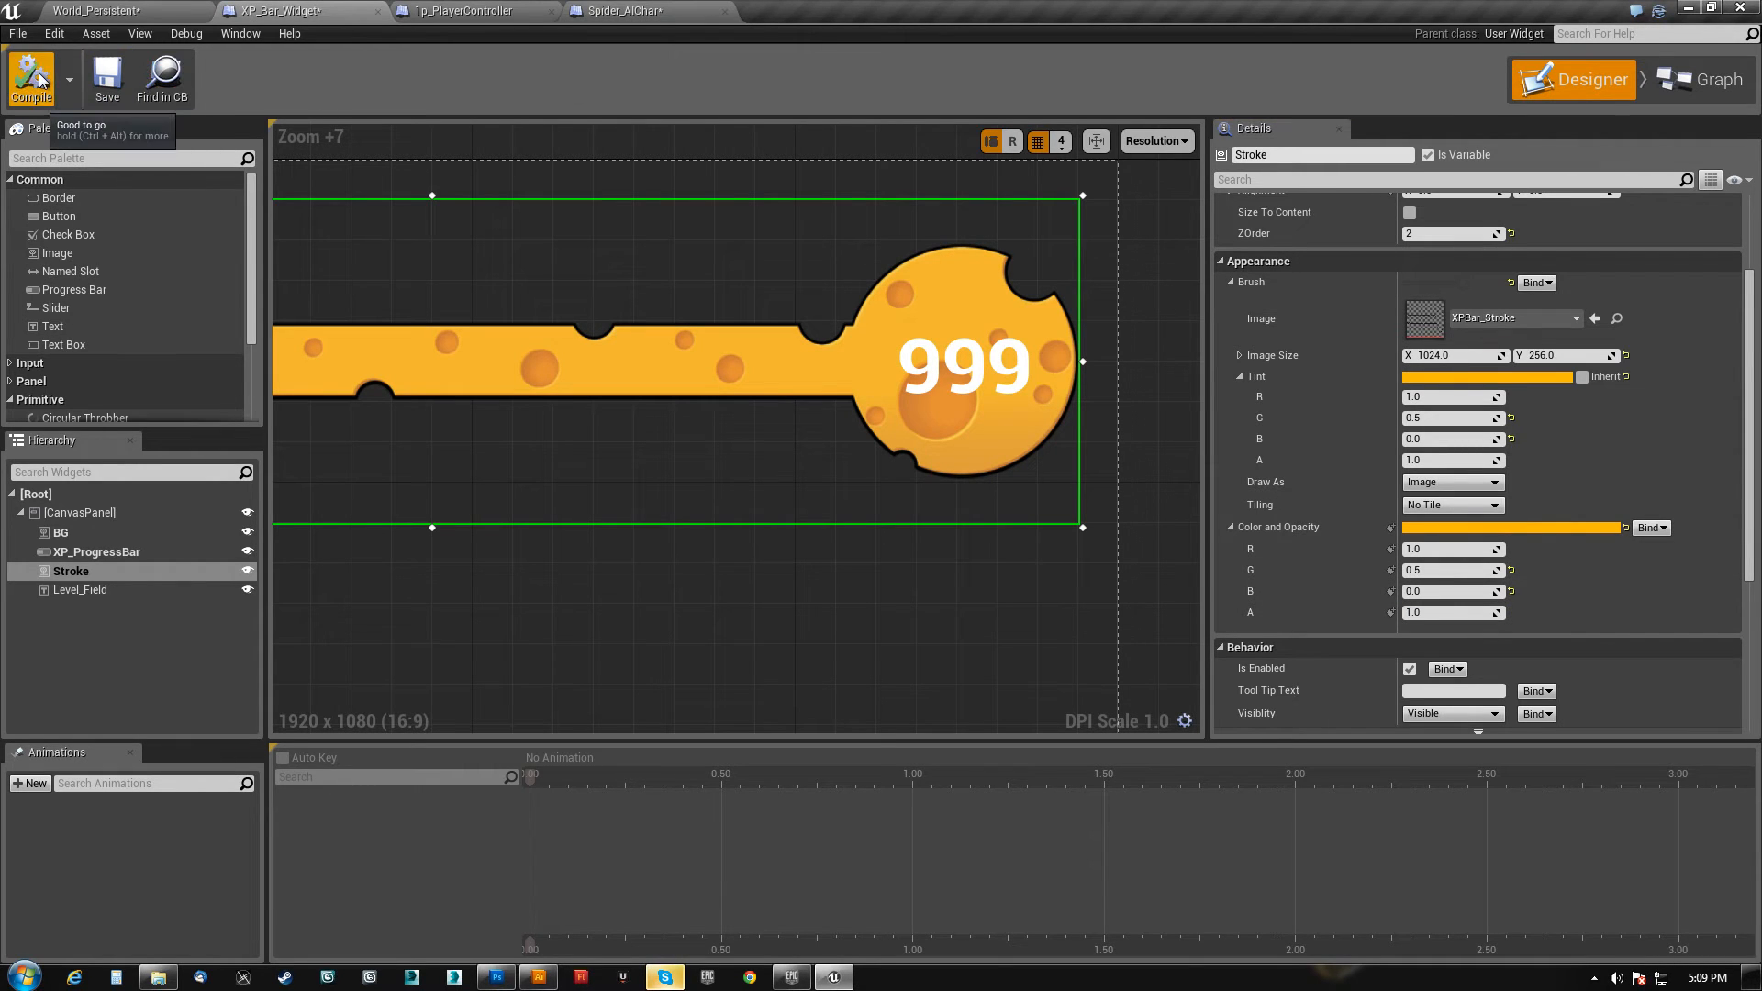
- Try a tint alpha of 0 on the Stroke image and set it back to 1
{"action": "left_click", "coordinate": [1435, 463]}
{"action": "type", "text": "0"}
{"action": "key", "text": "Return"}
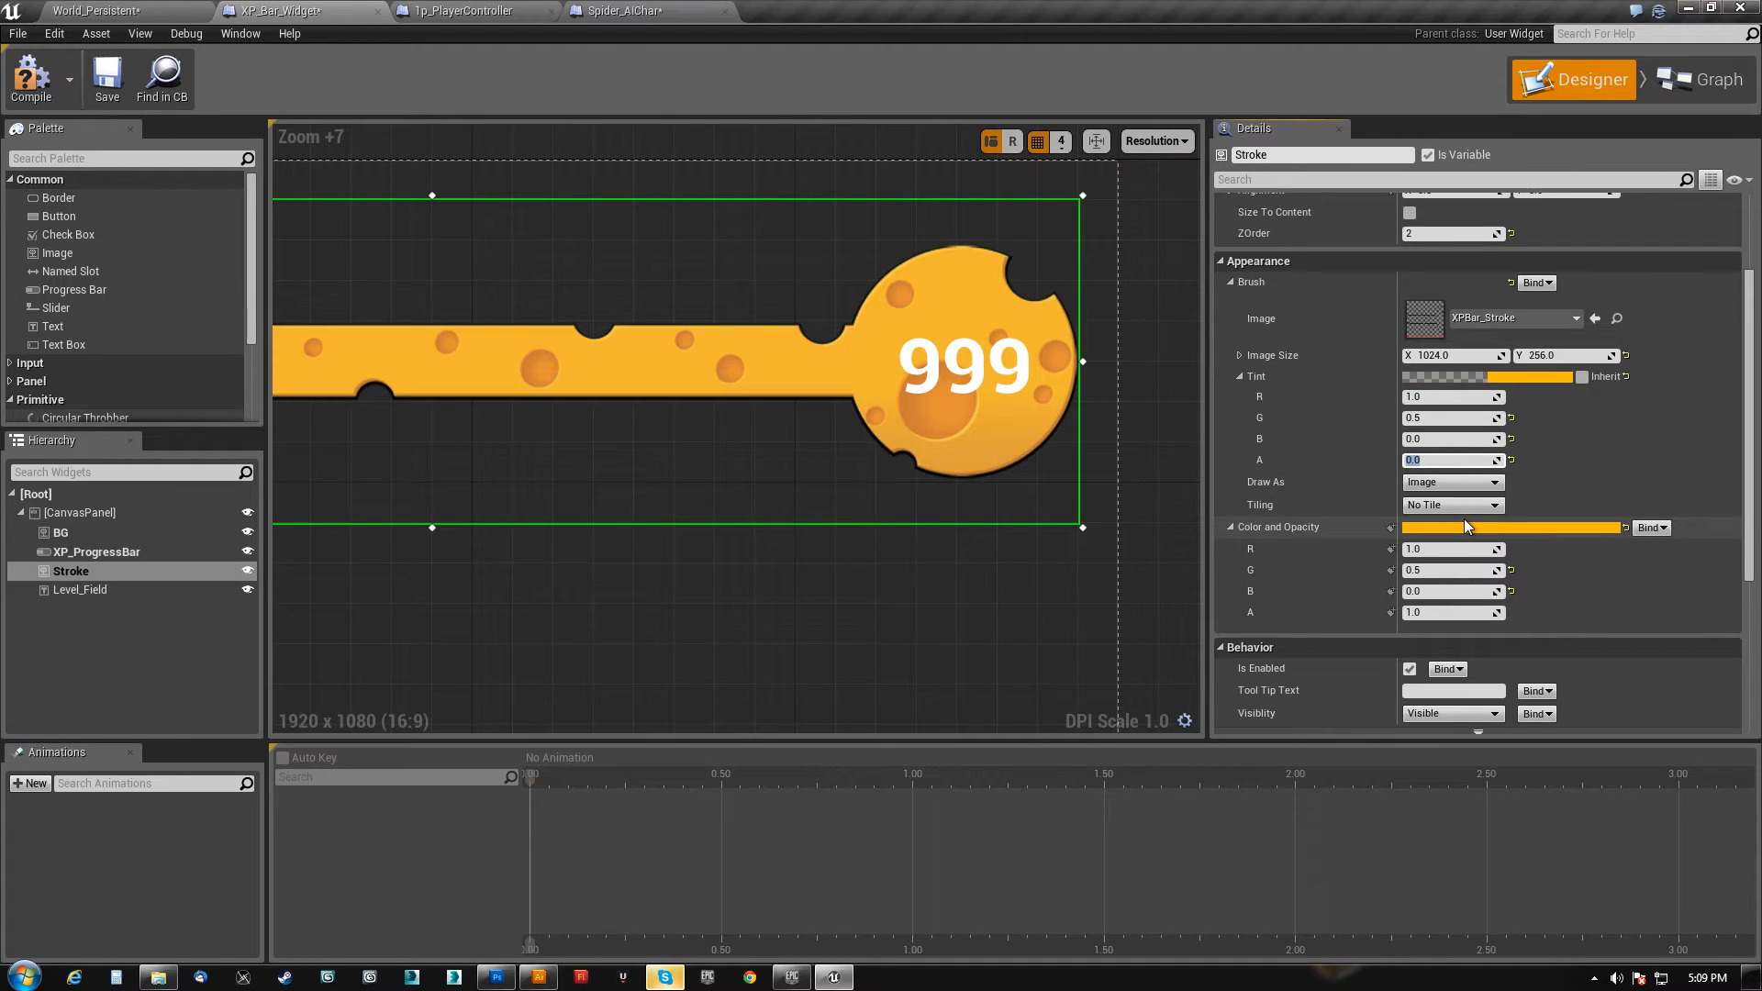
{"action": "type", "text": "1"}
{"action": "key", "text": "Return"}
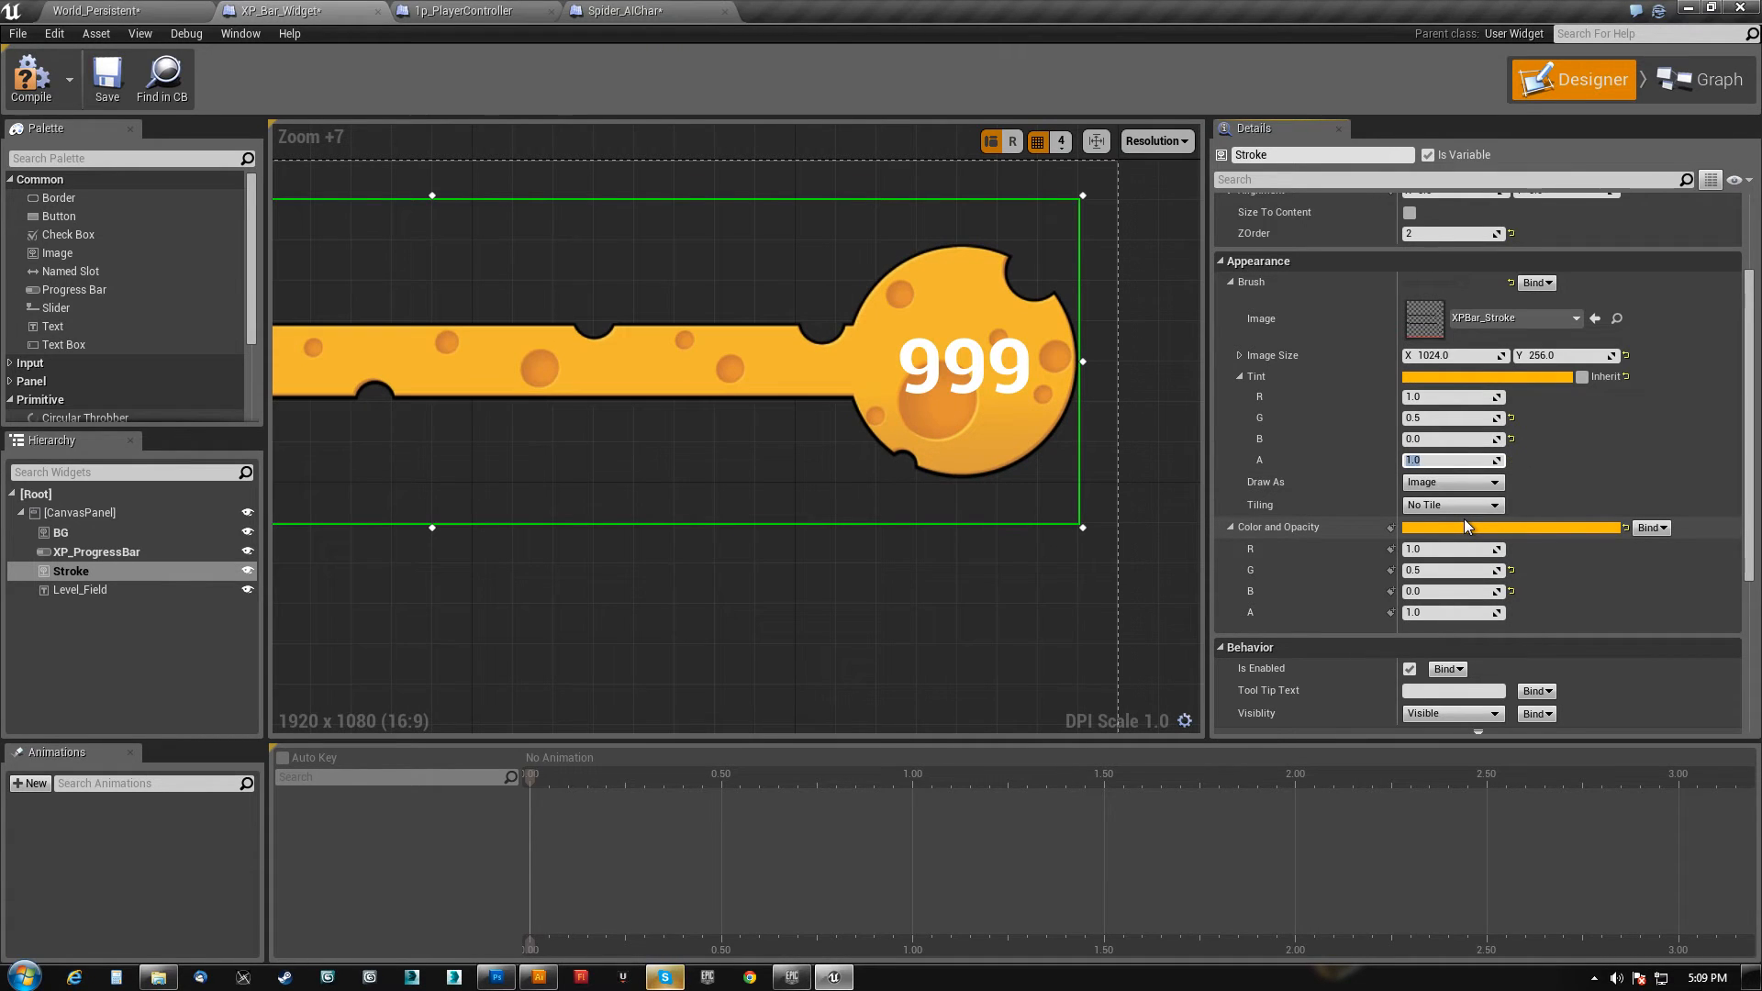
- Turn on Inherit for the Stroke image's tint and set green to about 0.31 and blue to about 0.26
{"action": "left_click_drag", "start_coordinate": [1454, 441], "coordinate": [1541, 441]}
{"action": "left_click", "coordinate": [1585, 377]}
{"action": "left_click_drag", "start_coordinate": [1463, 419], "coordinate": [1421, 442]}
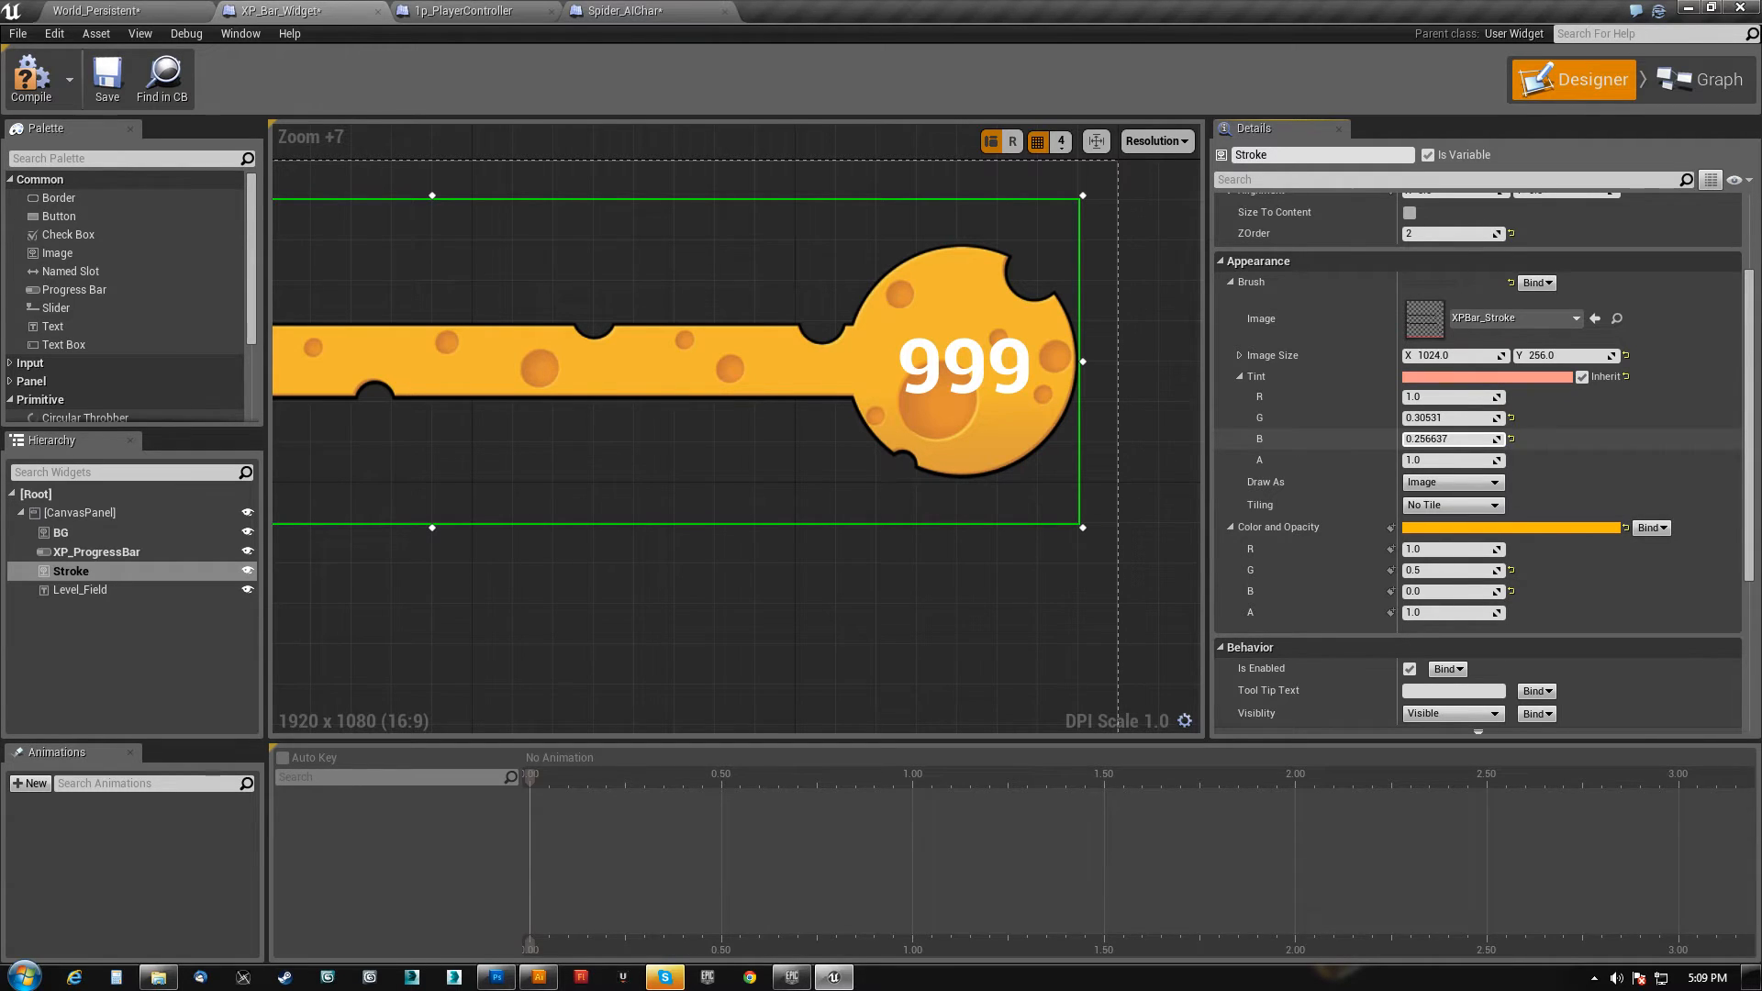
- Switch to Photoshop, make the Background layer of XPBar.psd white, hide Layer 1 and check the Alpha 1 channel's stroke outline
{"action": "left_click", "coordinate": [496, 978]}
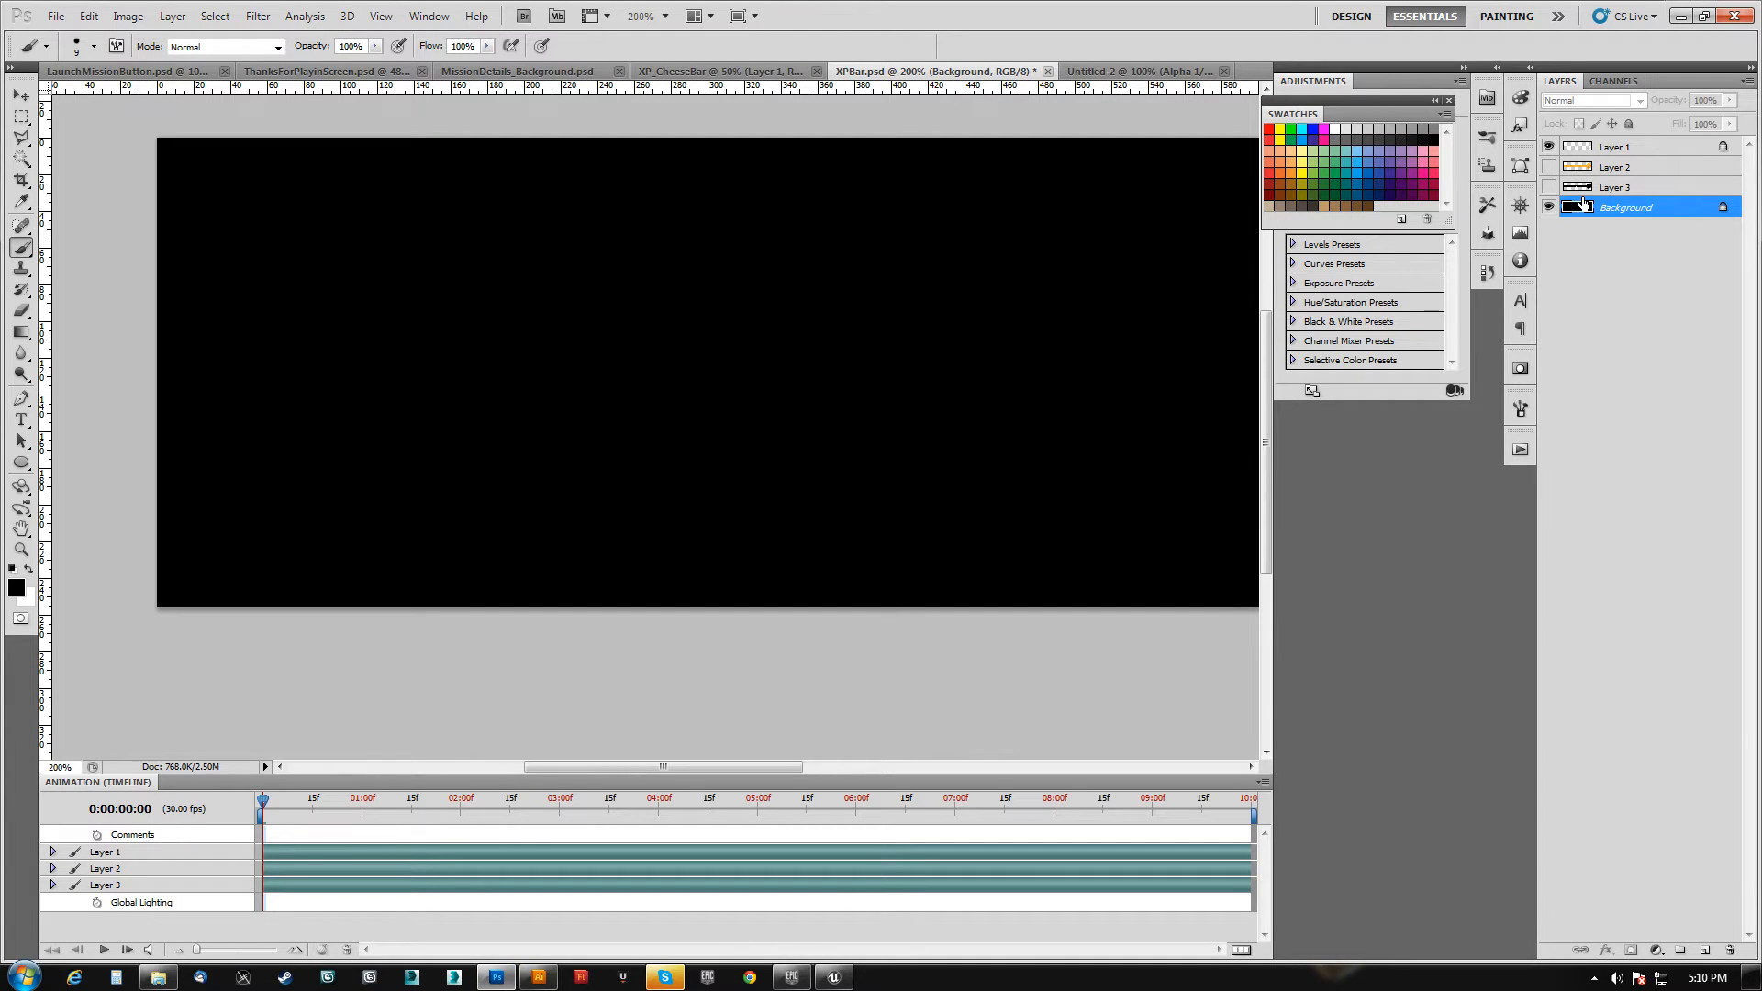
{"action": "key", "text": "ctrl+shift+s"}
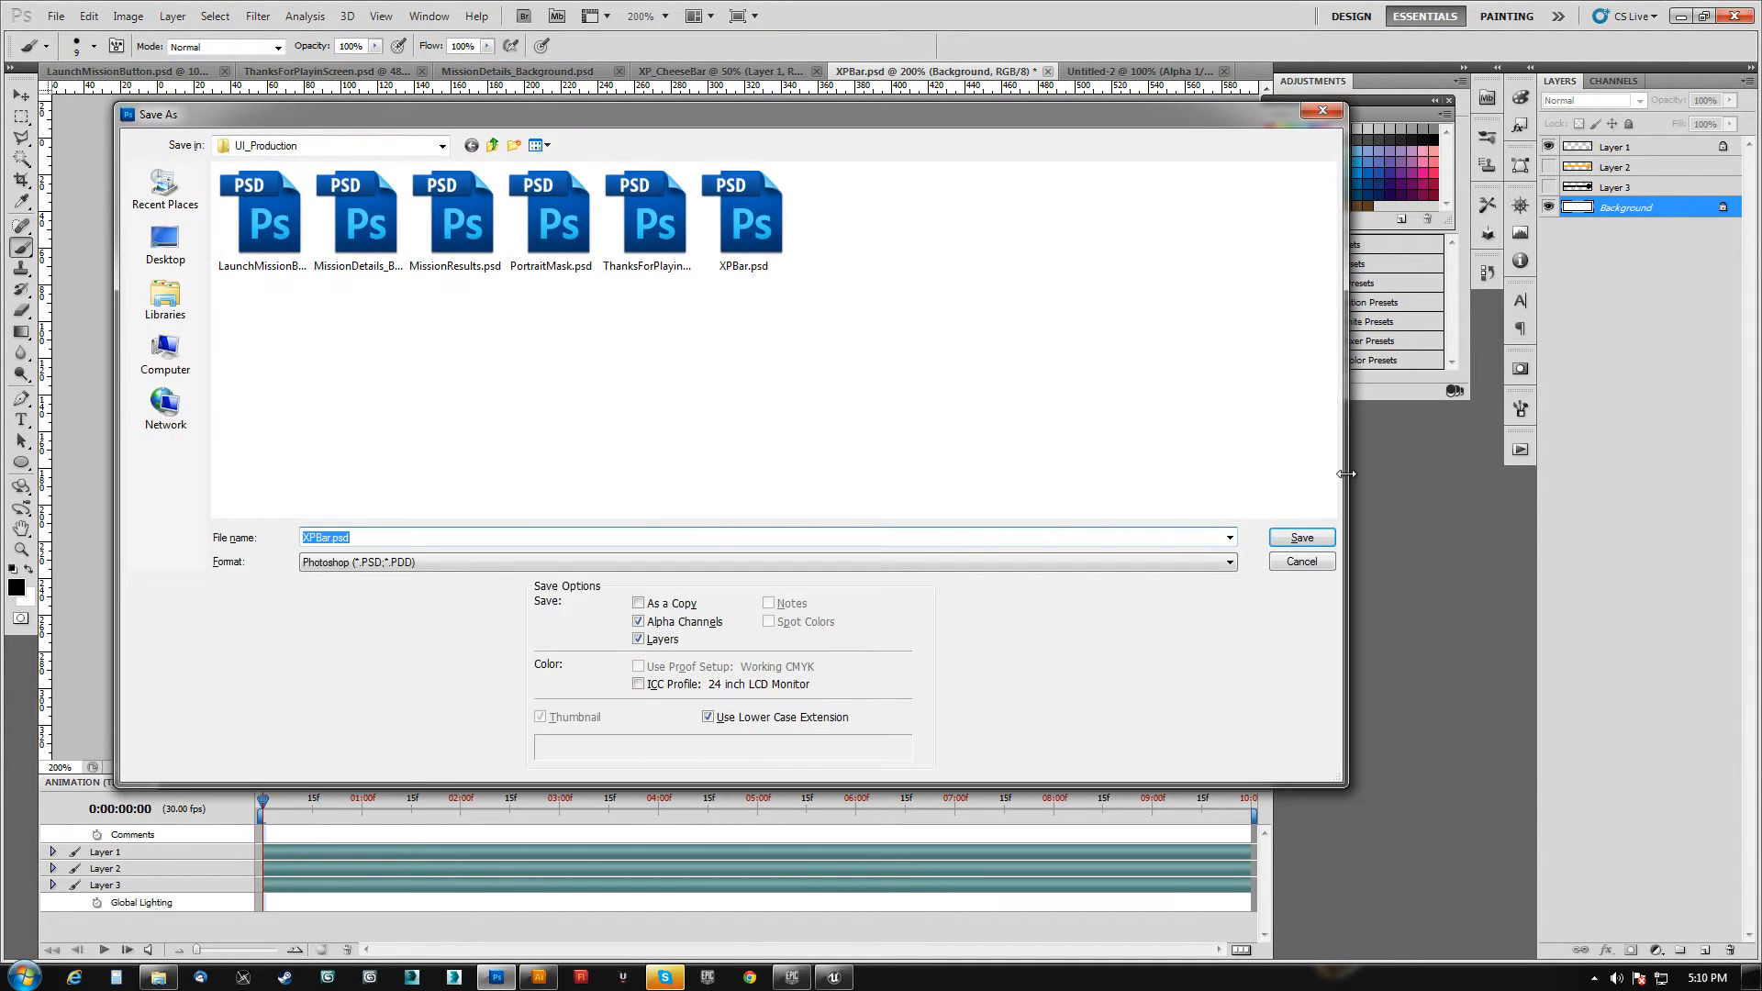
{"action": "left_click", "coordinate": [1301, 562]}
{"action": "left_click", "coordinate": [1549, 147]}
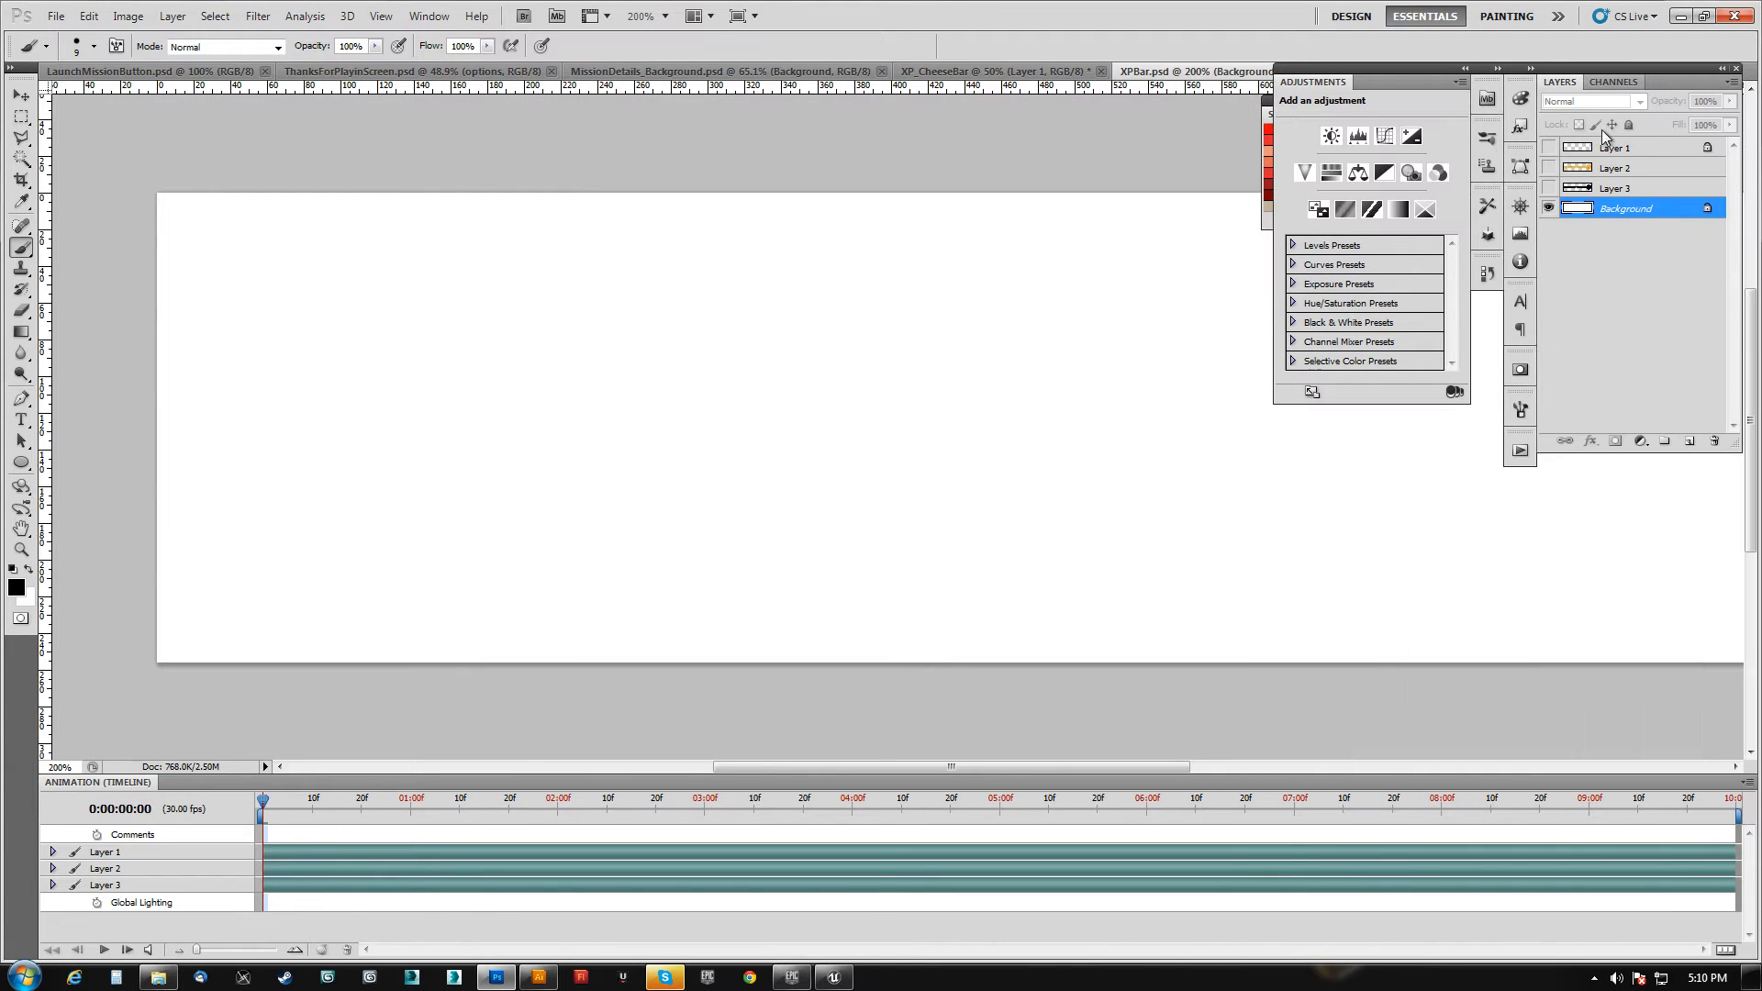
{"action": "left_click", "coordinate": [1613, 83]}
{"action": "left_click", "coordinate": [1584, 186]}
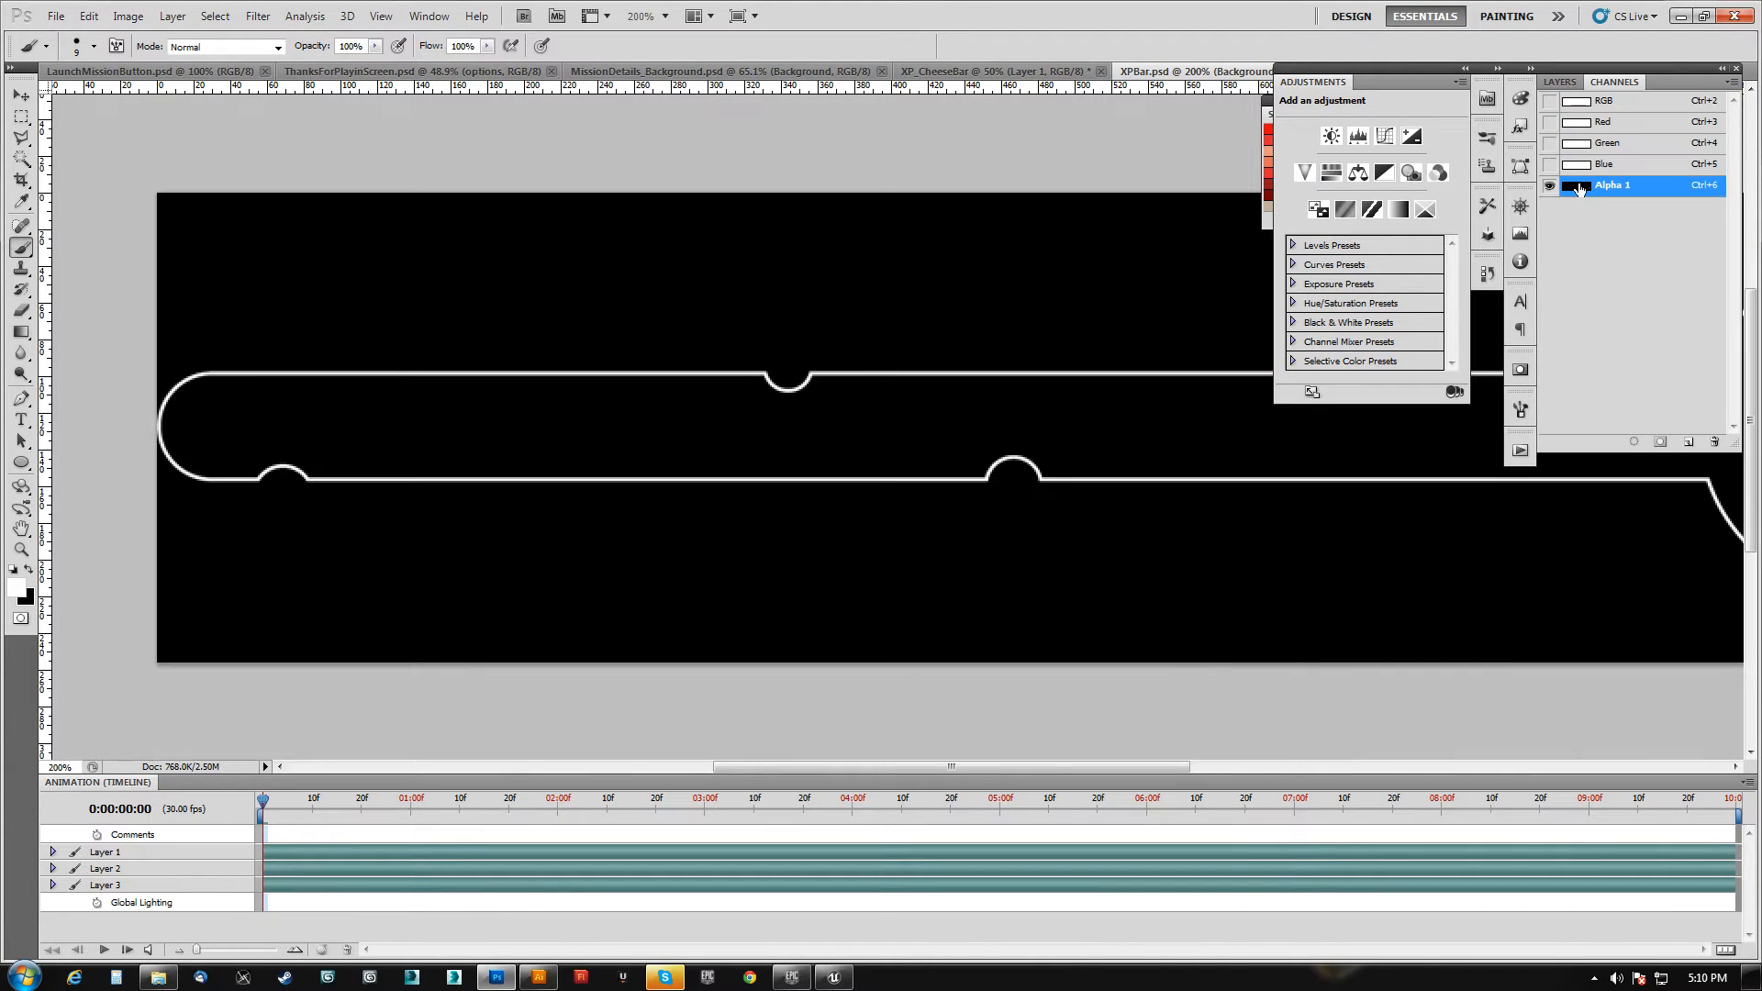
{"action": "left_click", "coordinate": [1571, 101]}
{"action": "left_click", "coordinate": [1560, 83]}
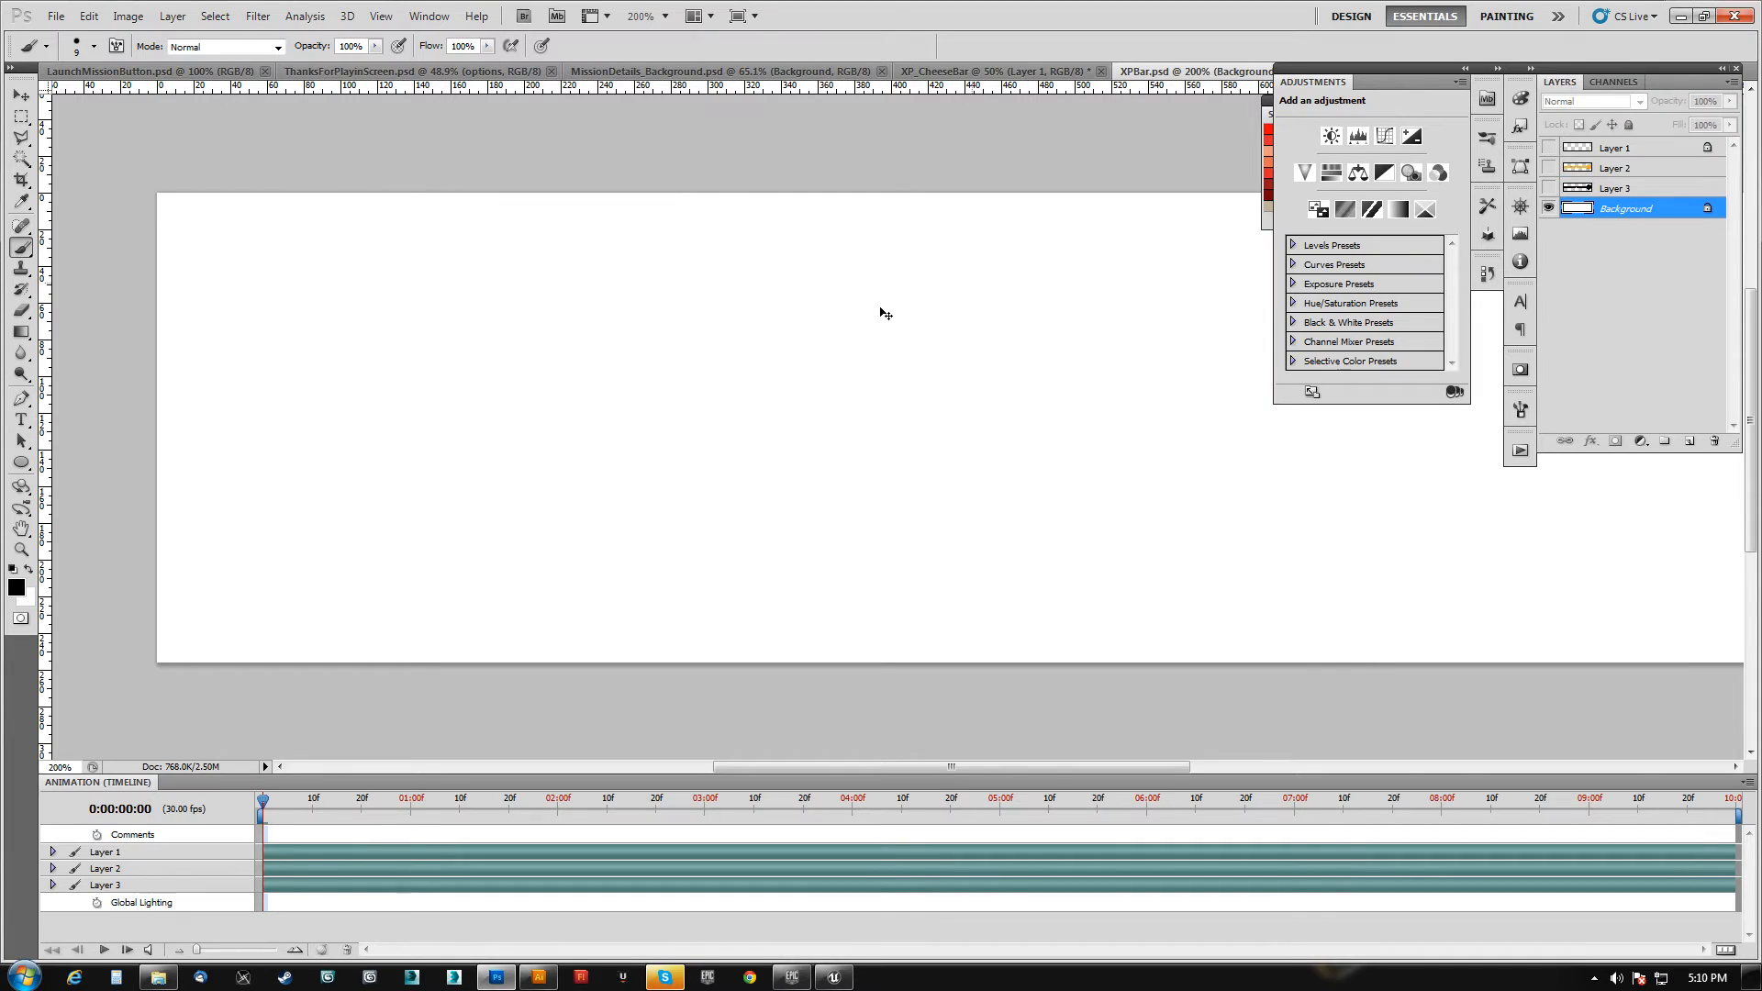
- Save the image as a Targa file with alpha channels in UI_Elements, replacing XPBar_Stroke.tga
{"action": "key", "text": "ctrl+shift+s"}
{"action": "left_click", "coordinate": [551, 560]}
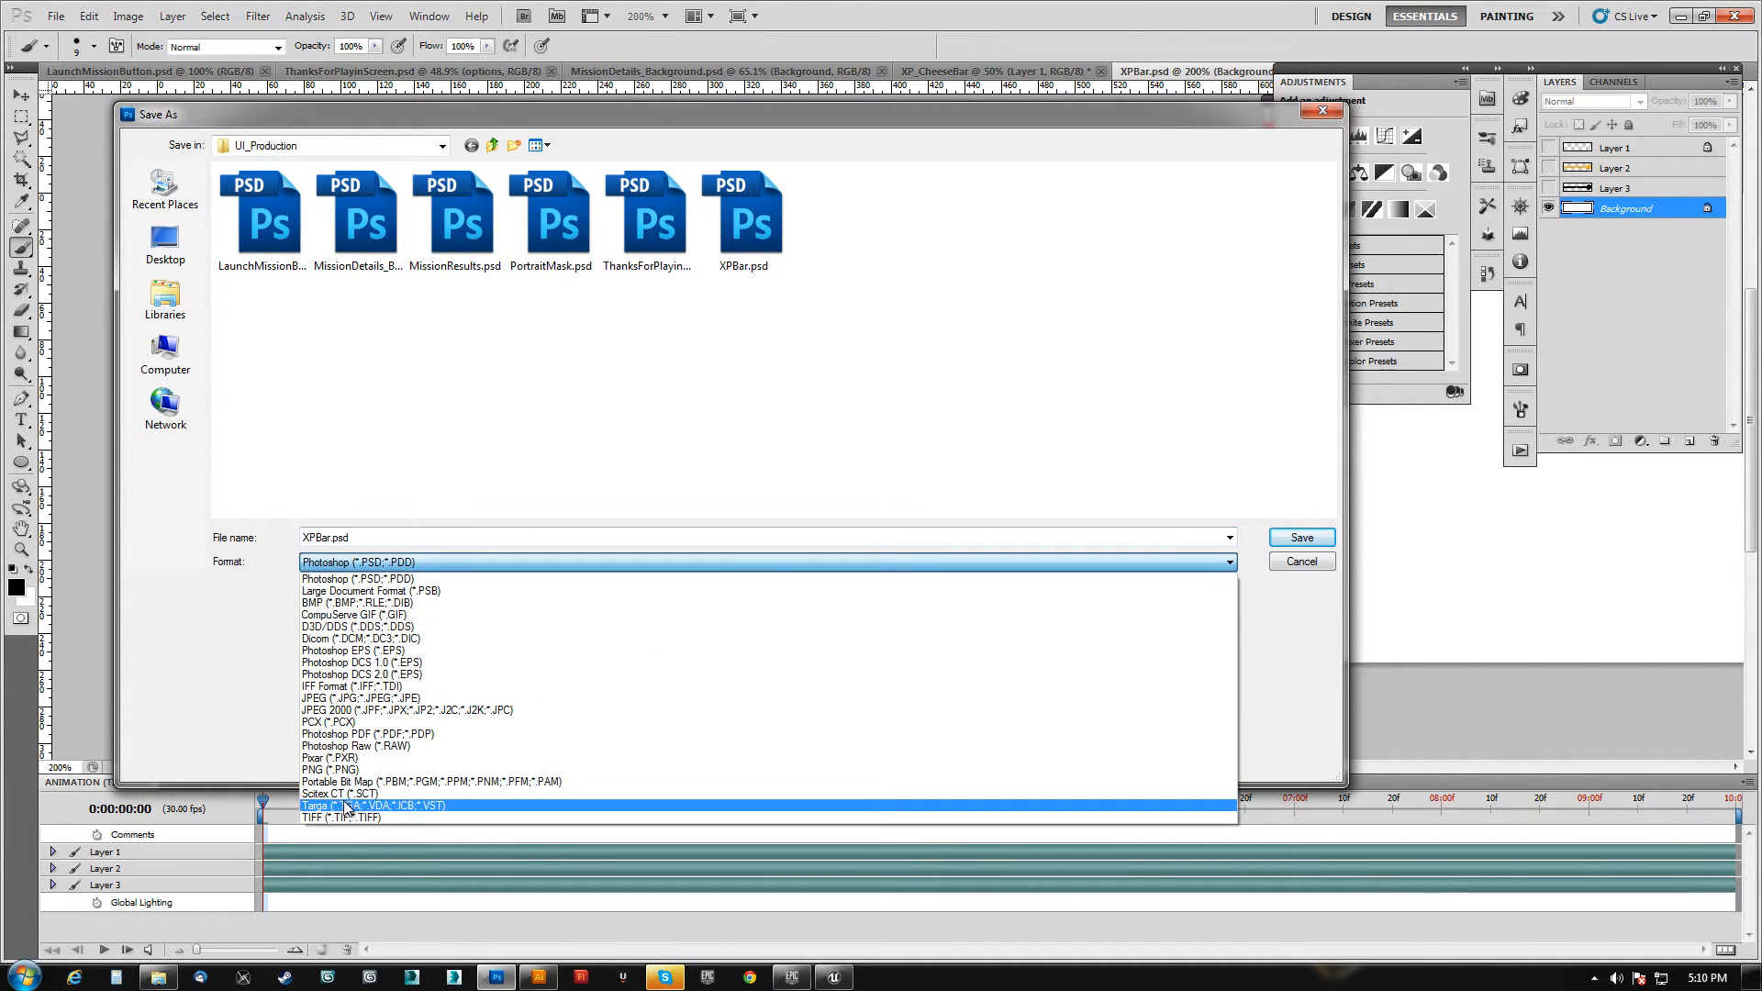
{"action": "left_click", "coordinate": [350, 812]}
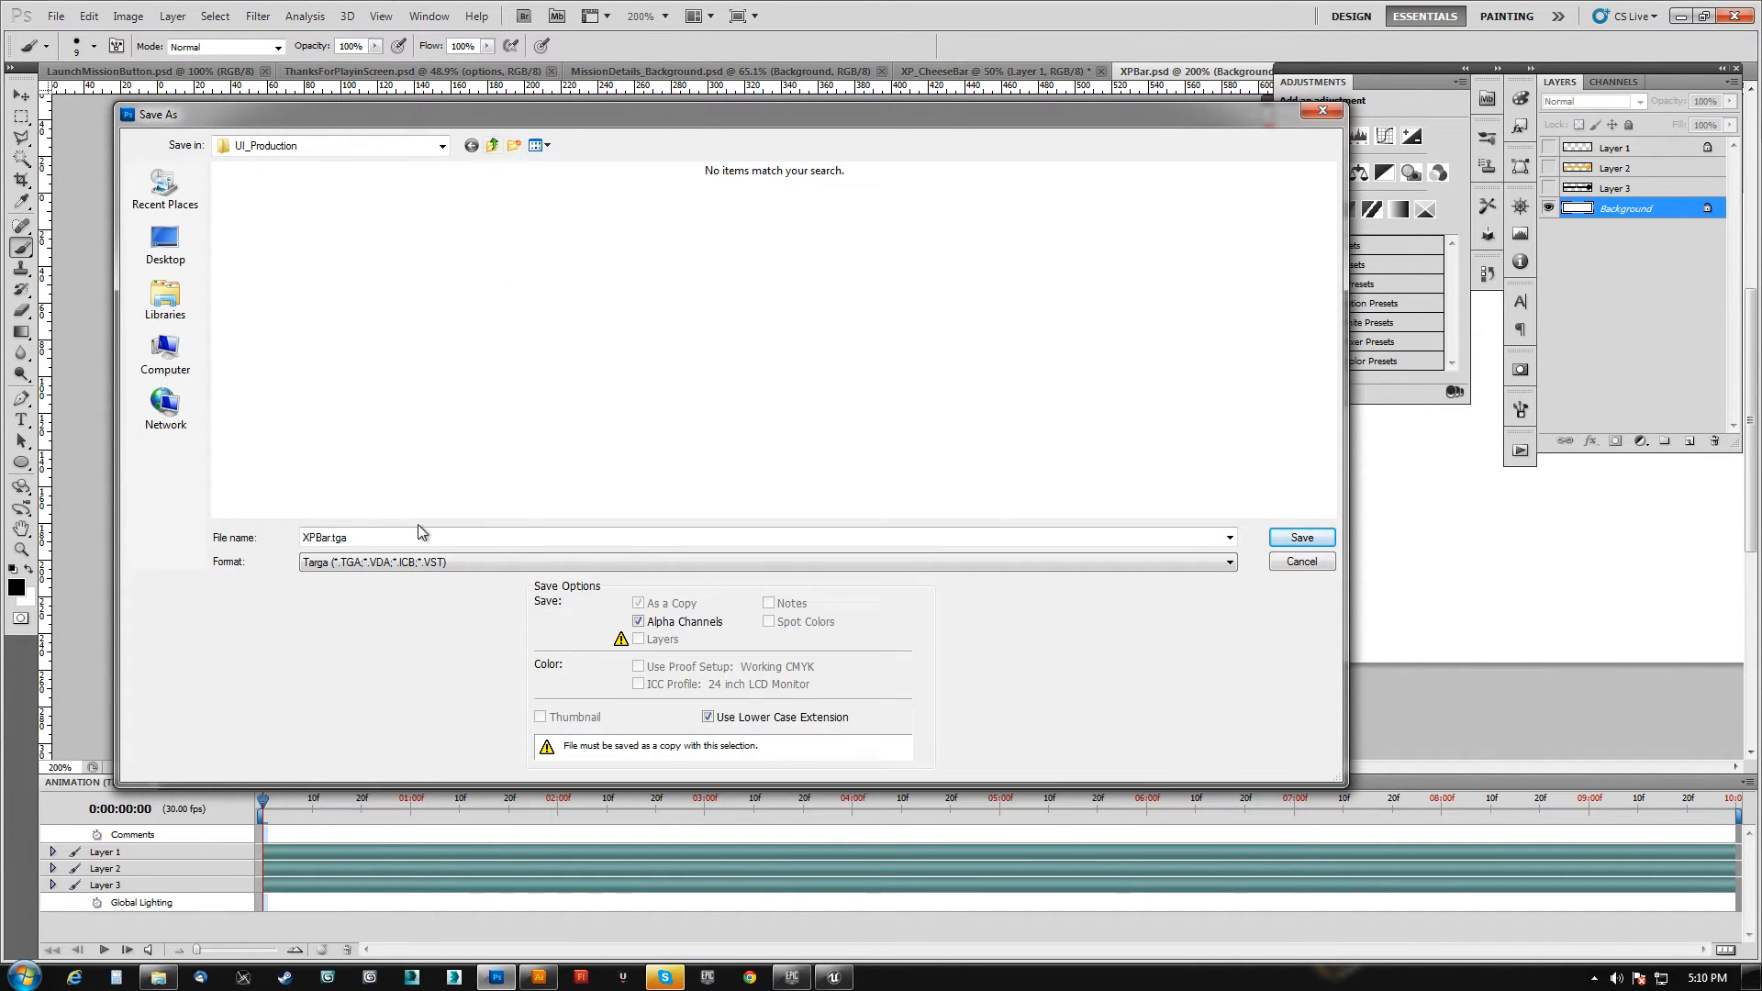
{"action": "left_click", "coordinate": [493, 145]}
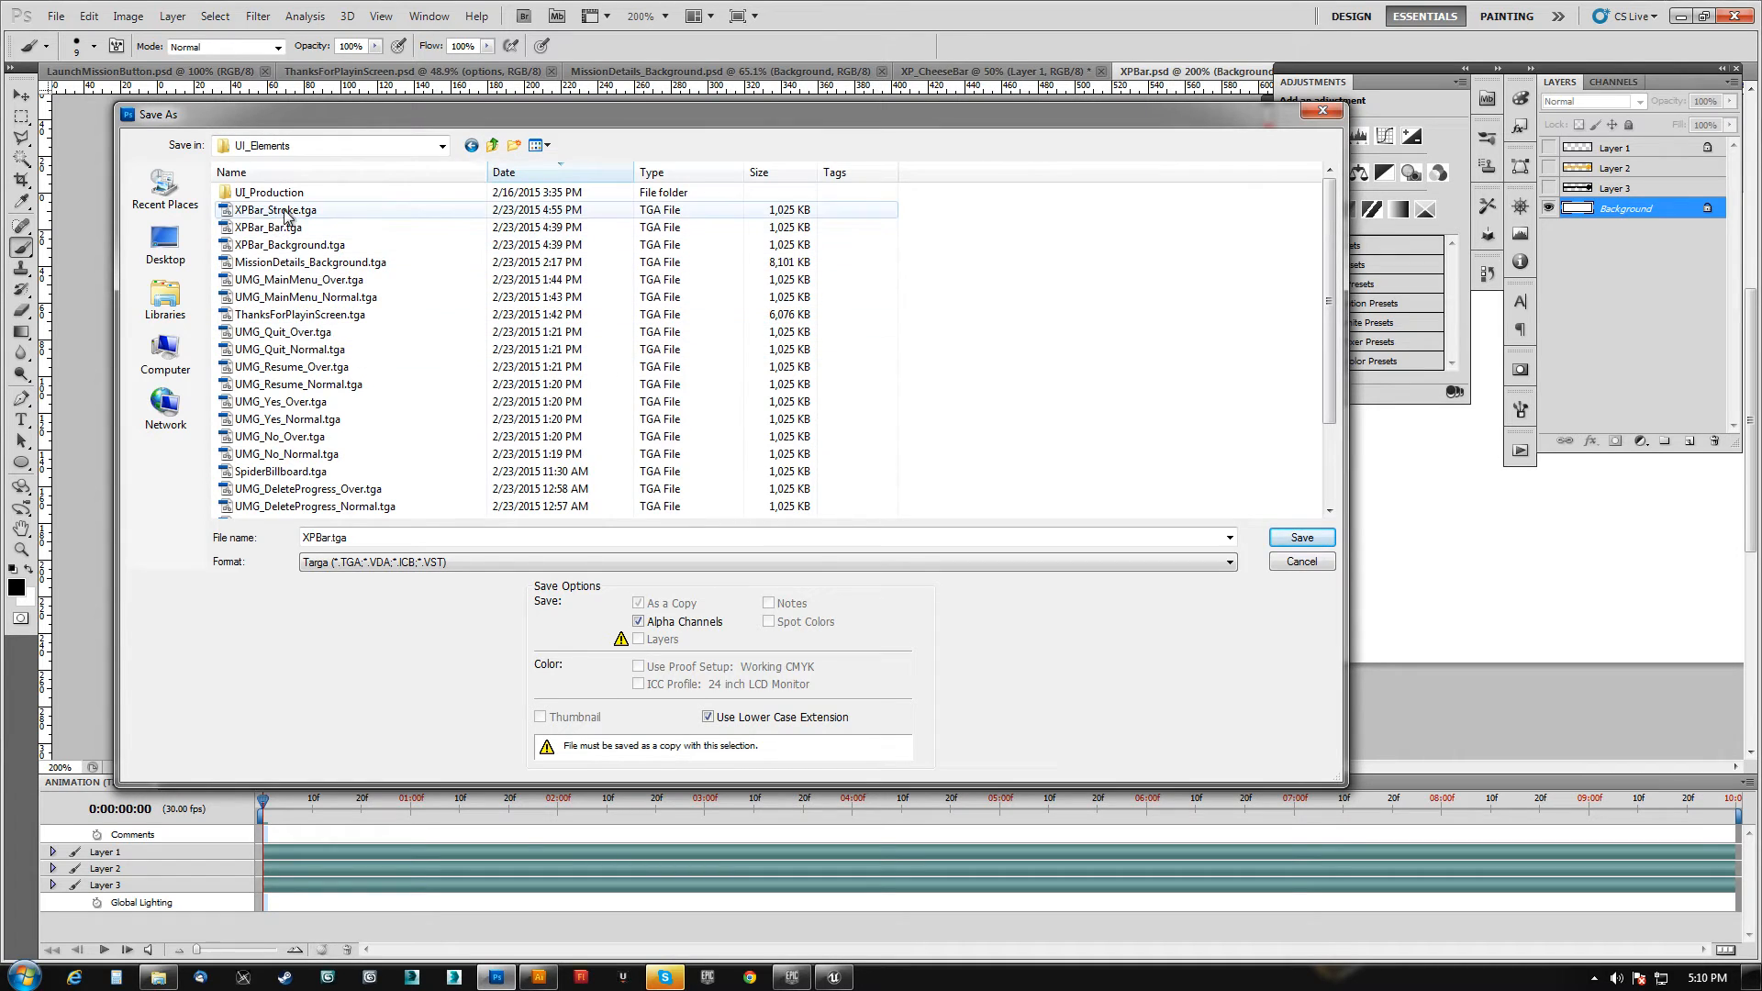
{"action": "left_click", "coordinate": [285, 210]}
{"action": "double_click", "coordinate": [285, 210]}
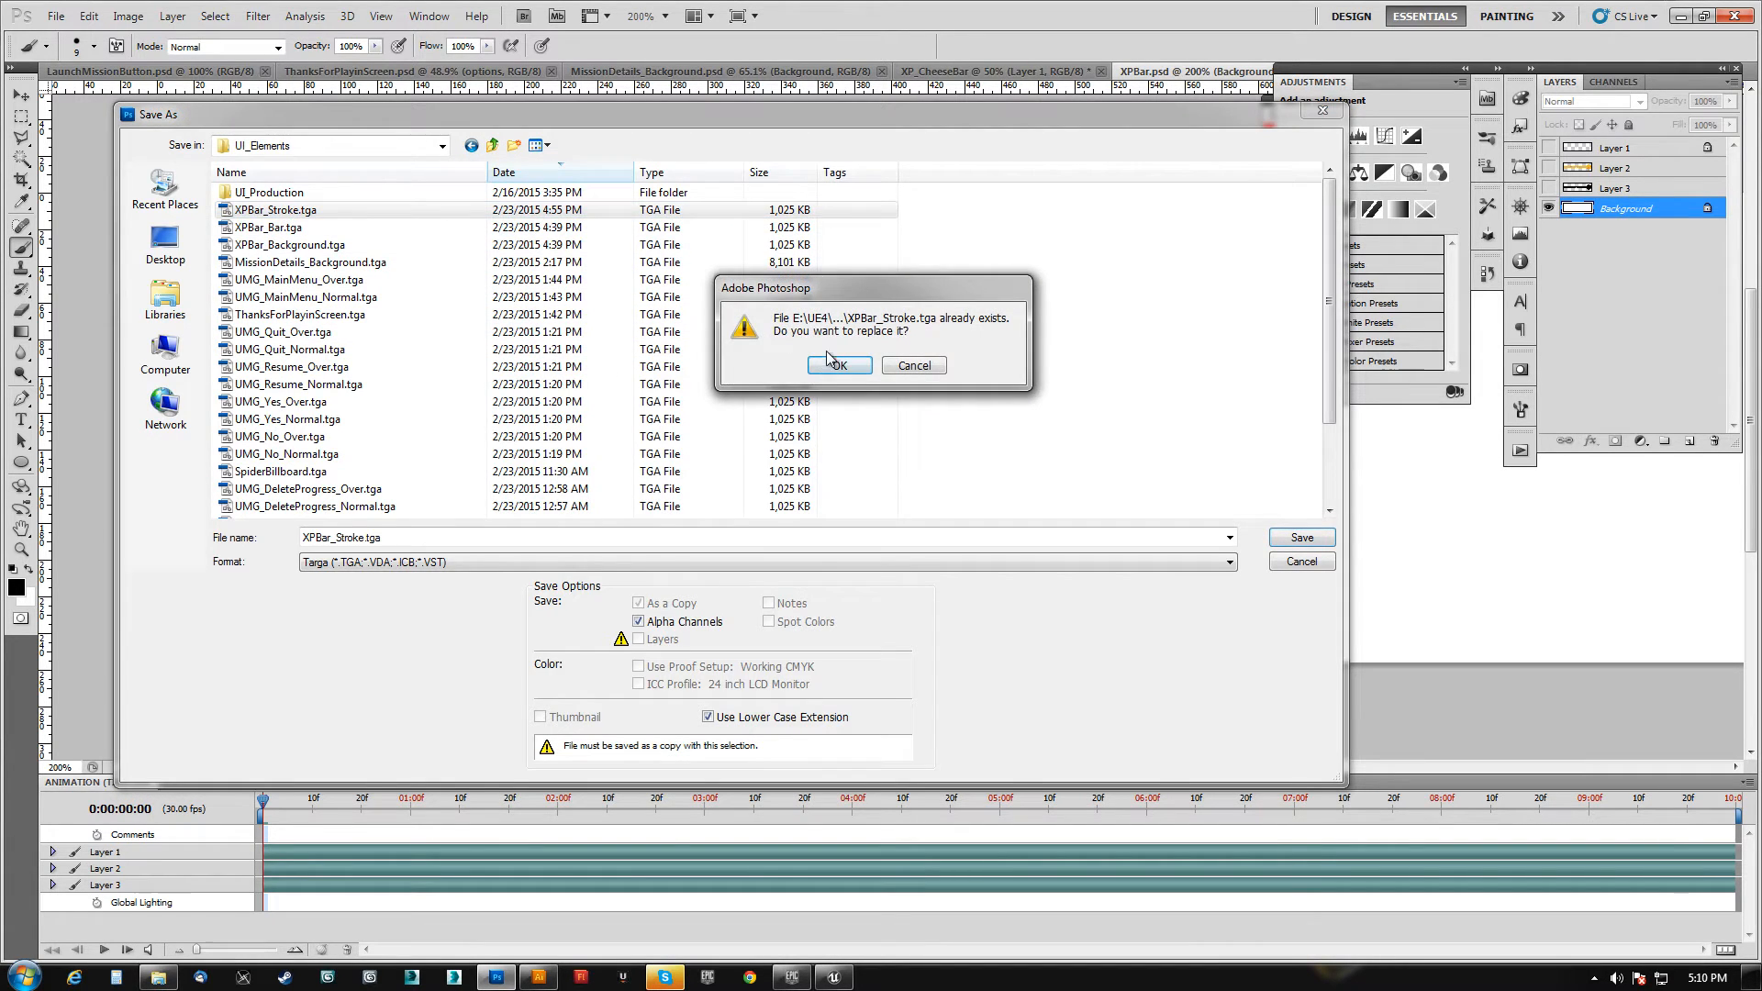
{"action": "left_click", "coordinate": [826, 360]}
{"action": "left_click", "coordinate": [928, 326]}
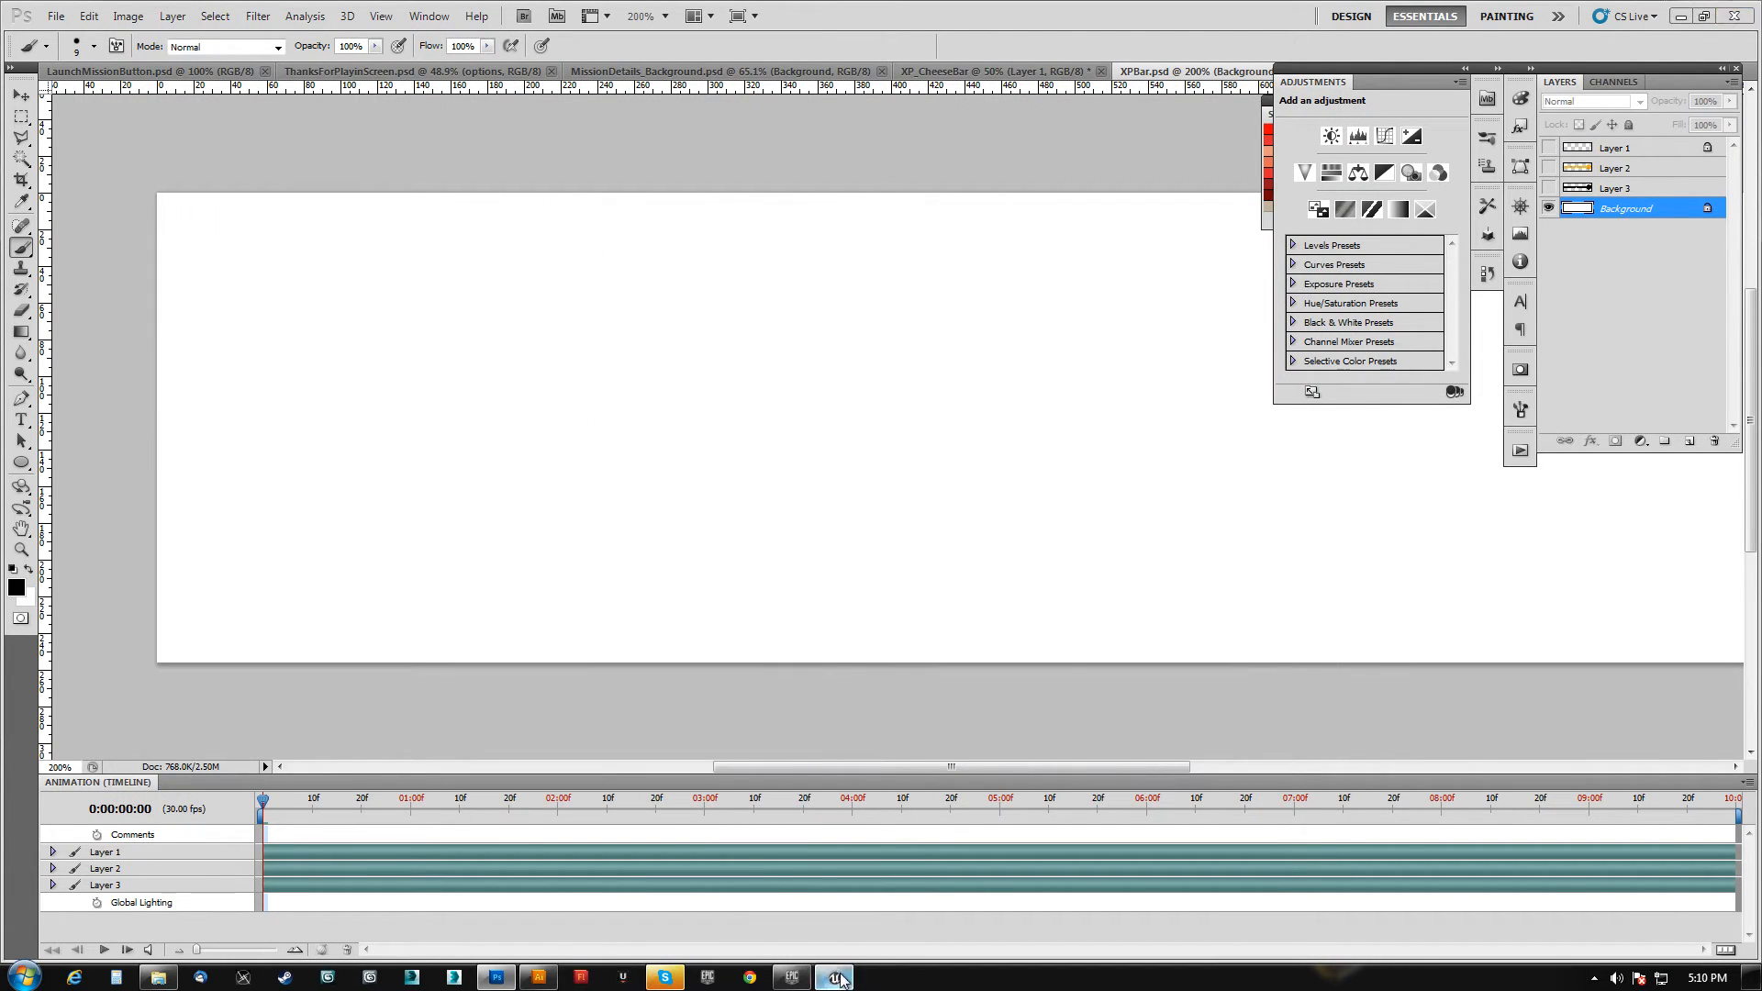
- Switch to Unreal Editor, reimport the XPBar_Stroke texture from HUD_RATS > Images and return to the XP_Bar_Widget designer
{"action": "left_click", "coordinate": [834, 977]}
{"action": "left_click", "coordinate": [95, 10]}
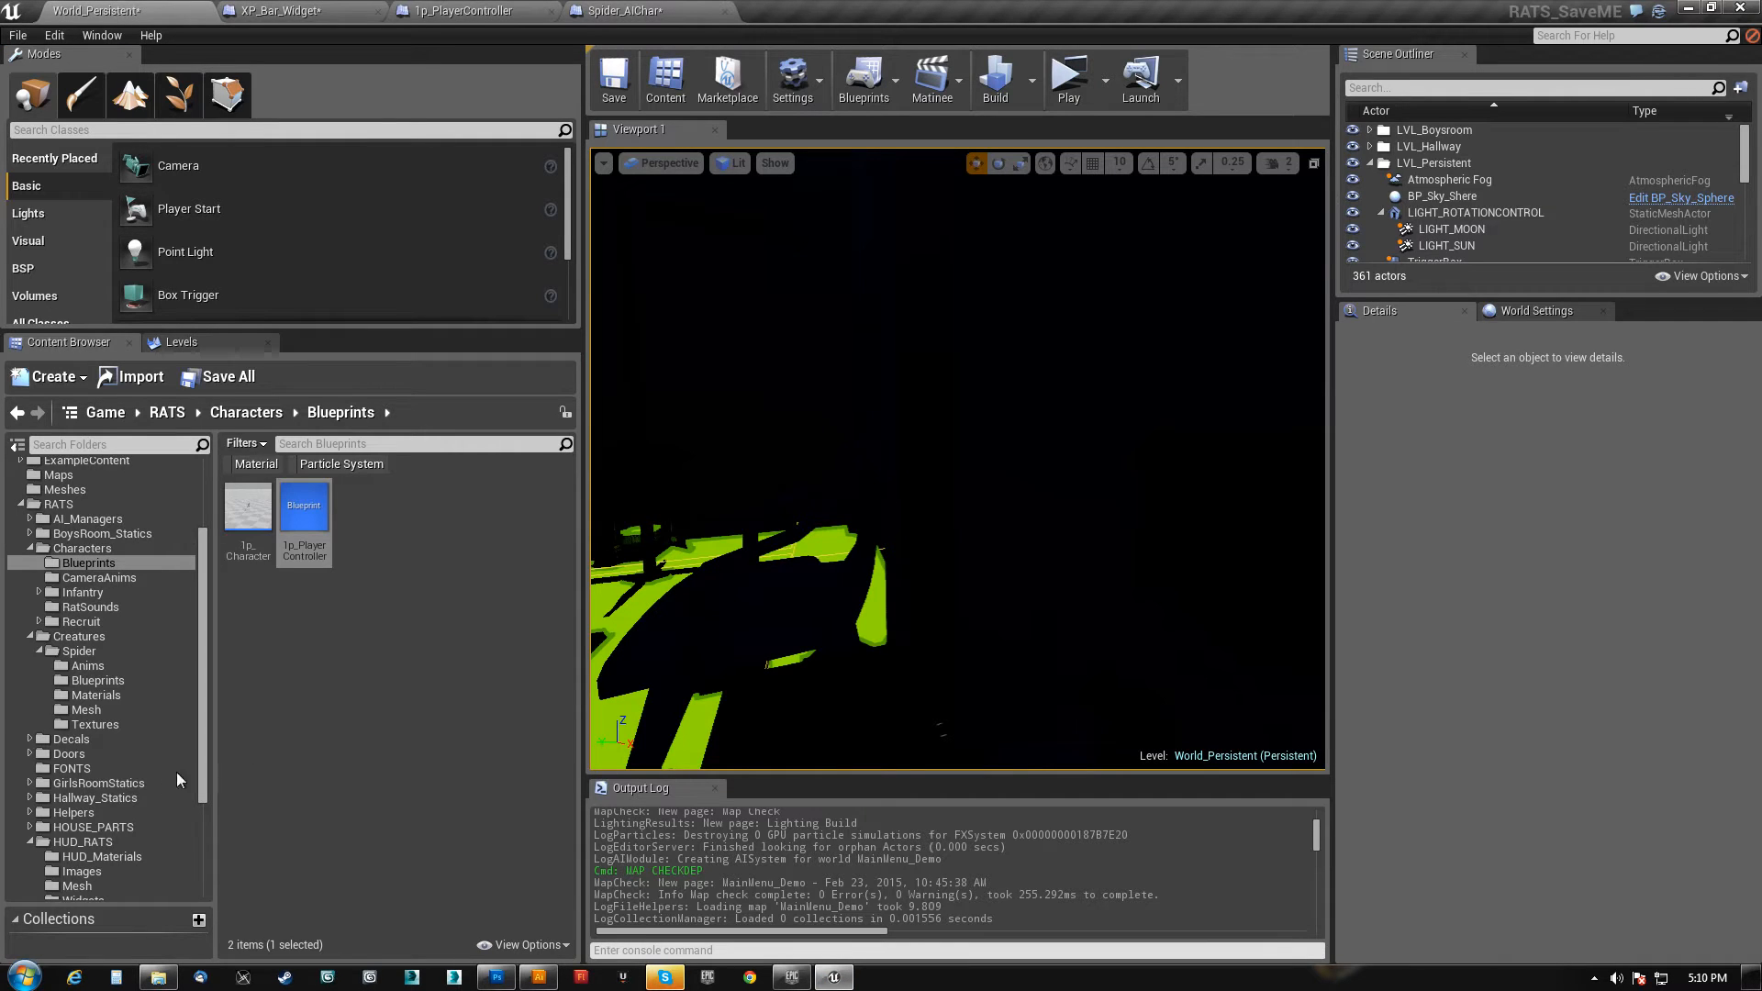
{"action": "scroll", "coordinate": [92, 843], "scroll_direction": "down", "scroll_amount": 2}
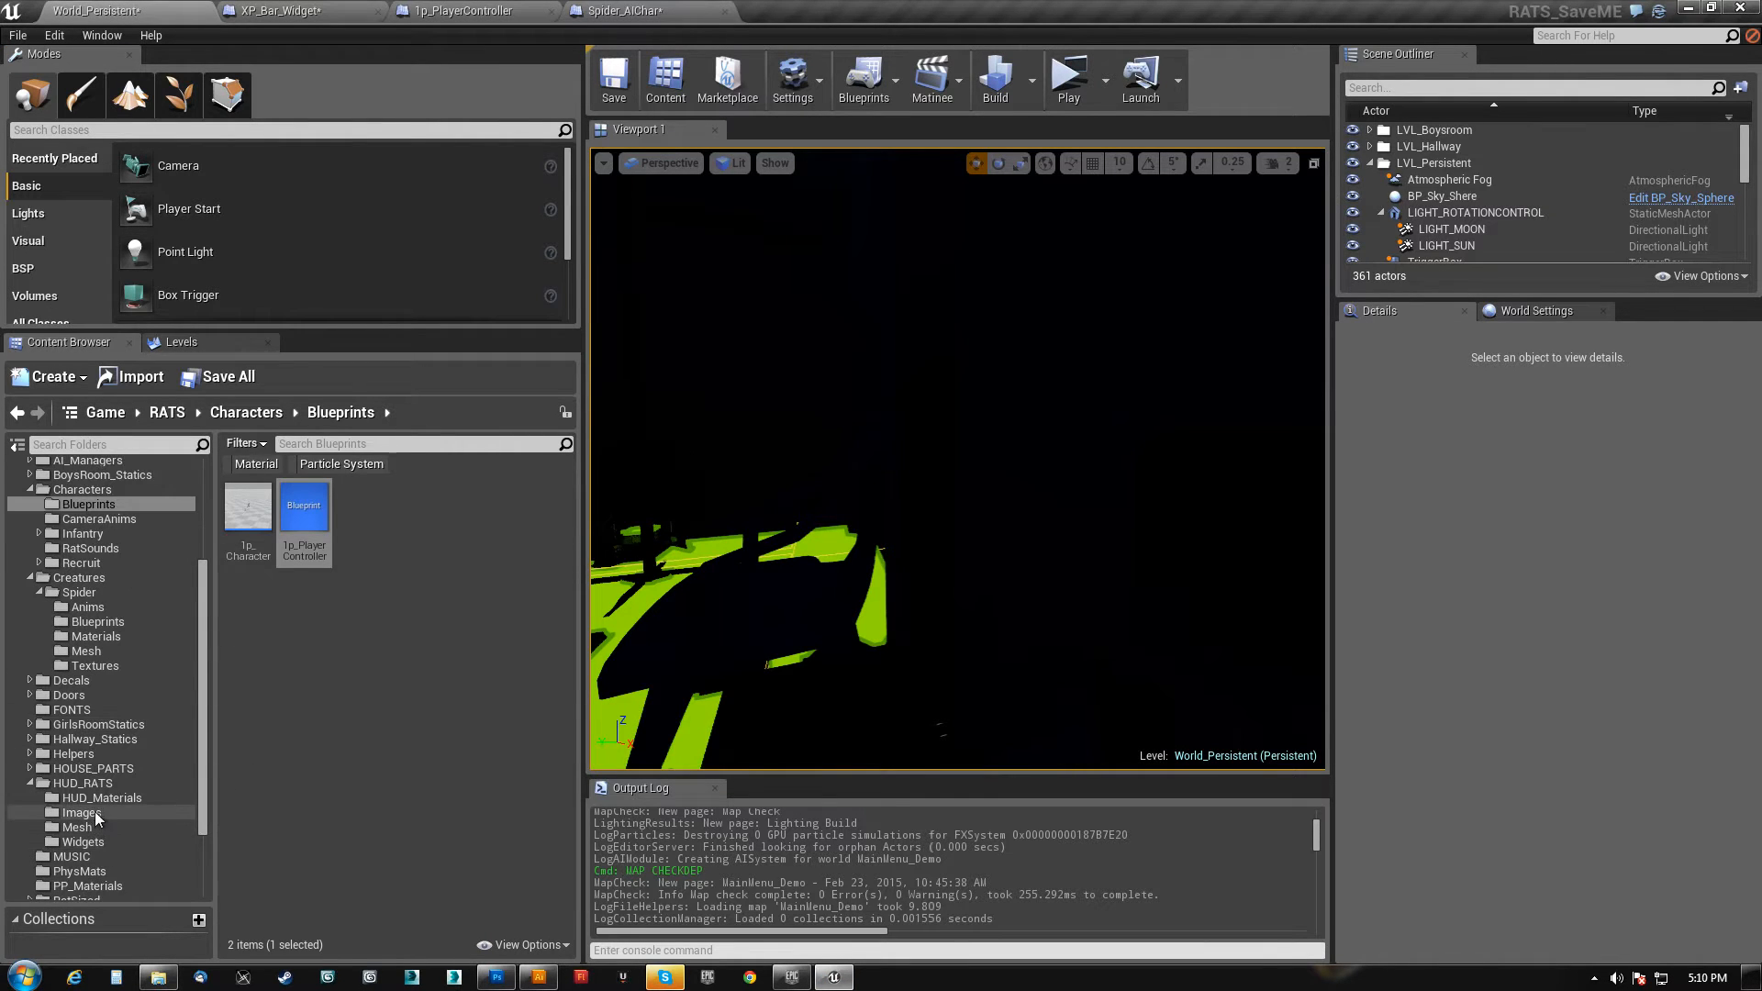
{"action": "left_click", "coordinate": [95, 811]}
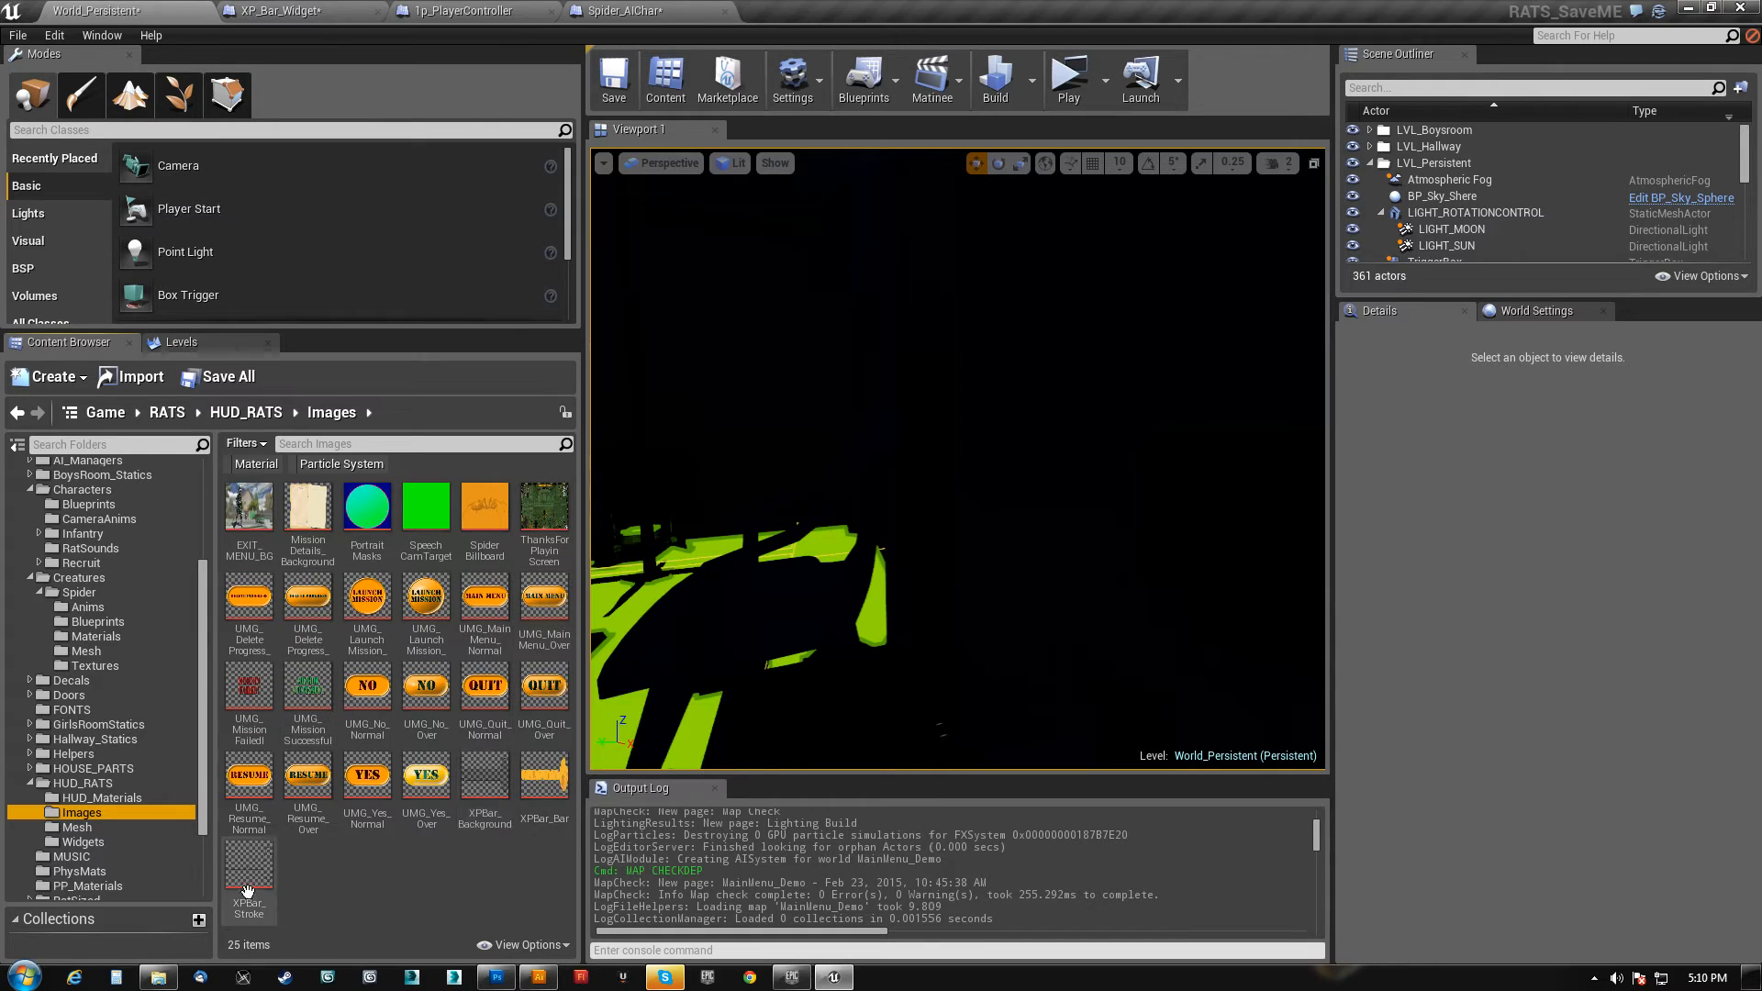
{"action": "right_click", "coordinate": [253, 898]}
{"action": "left_click", "coordinate": [322, 602]}
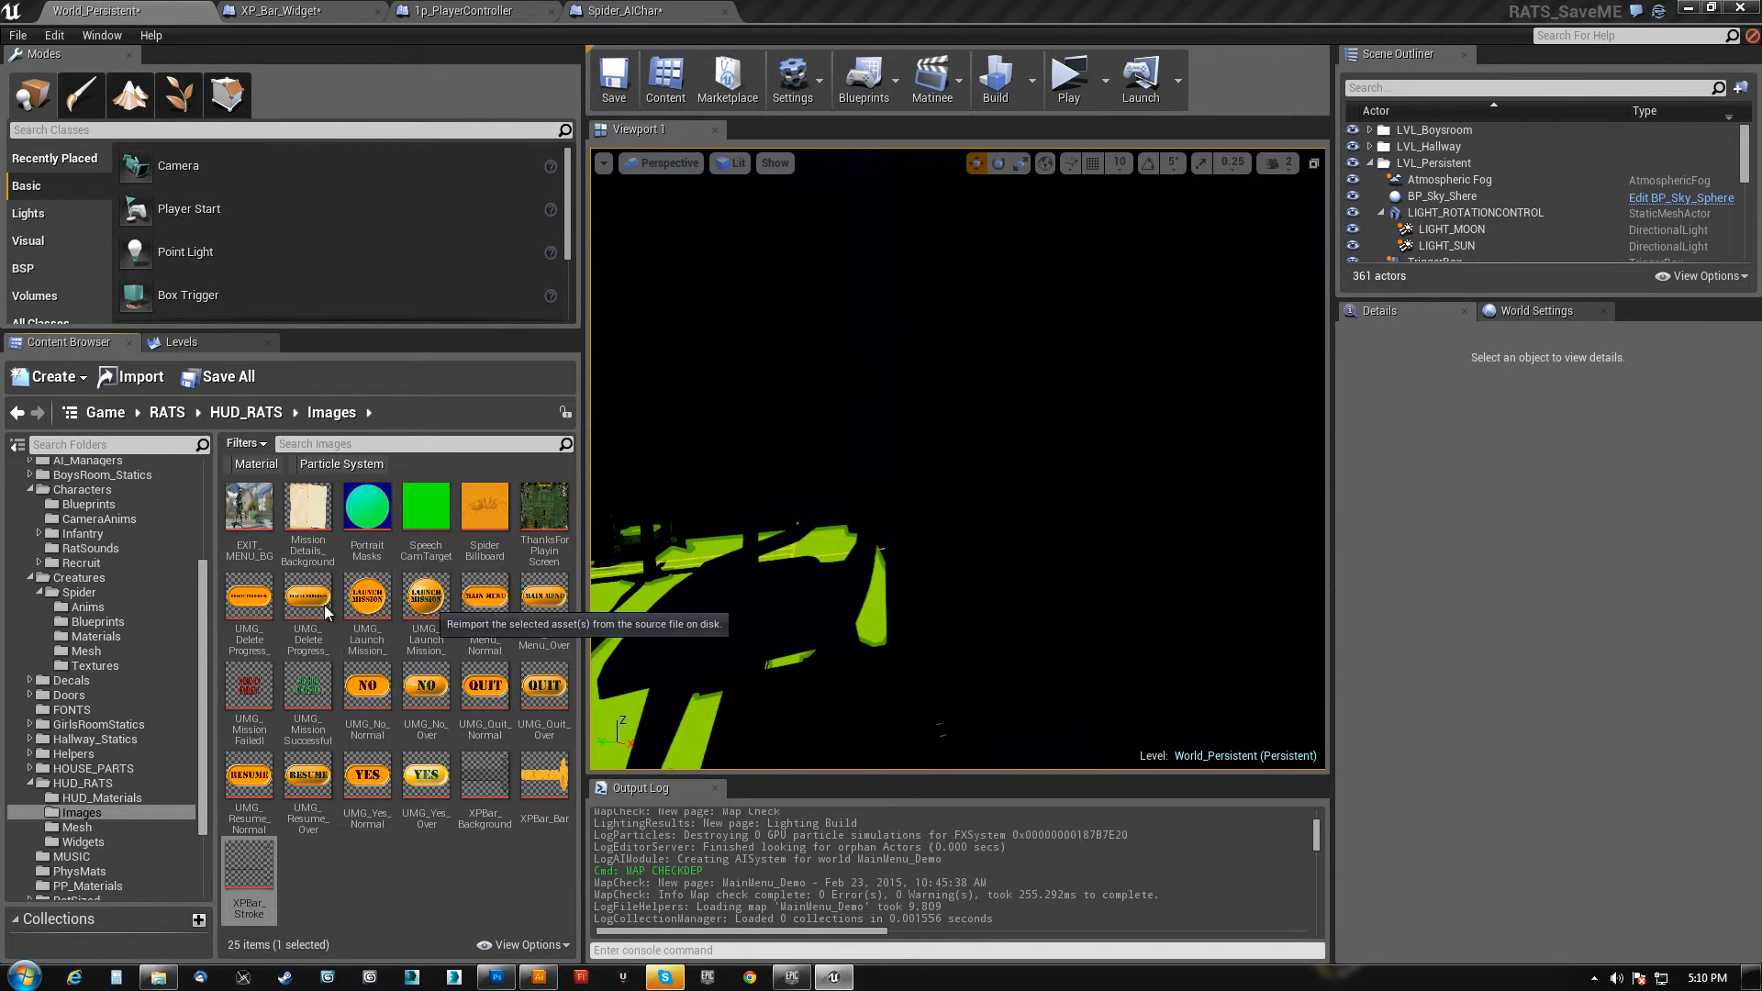
{"action": "left_click", "coordinate": [317, 11]}
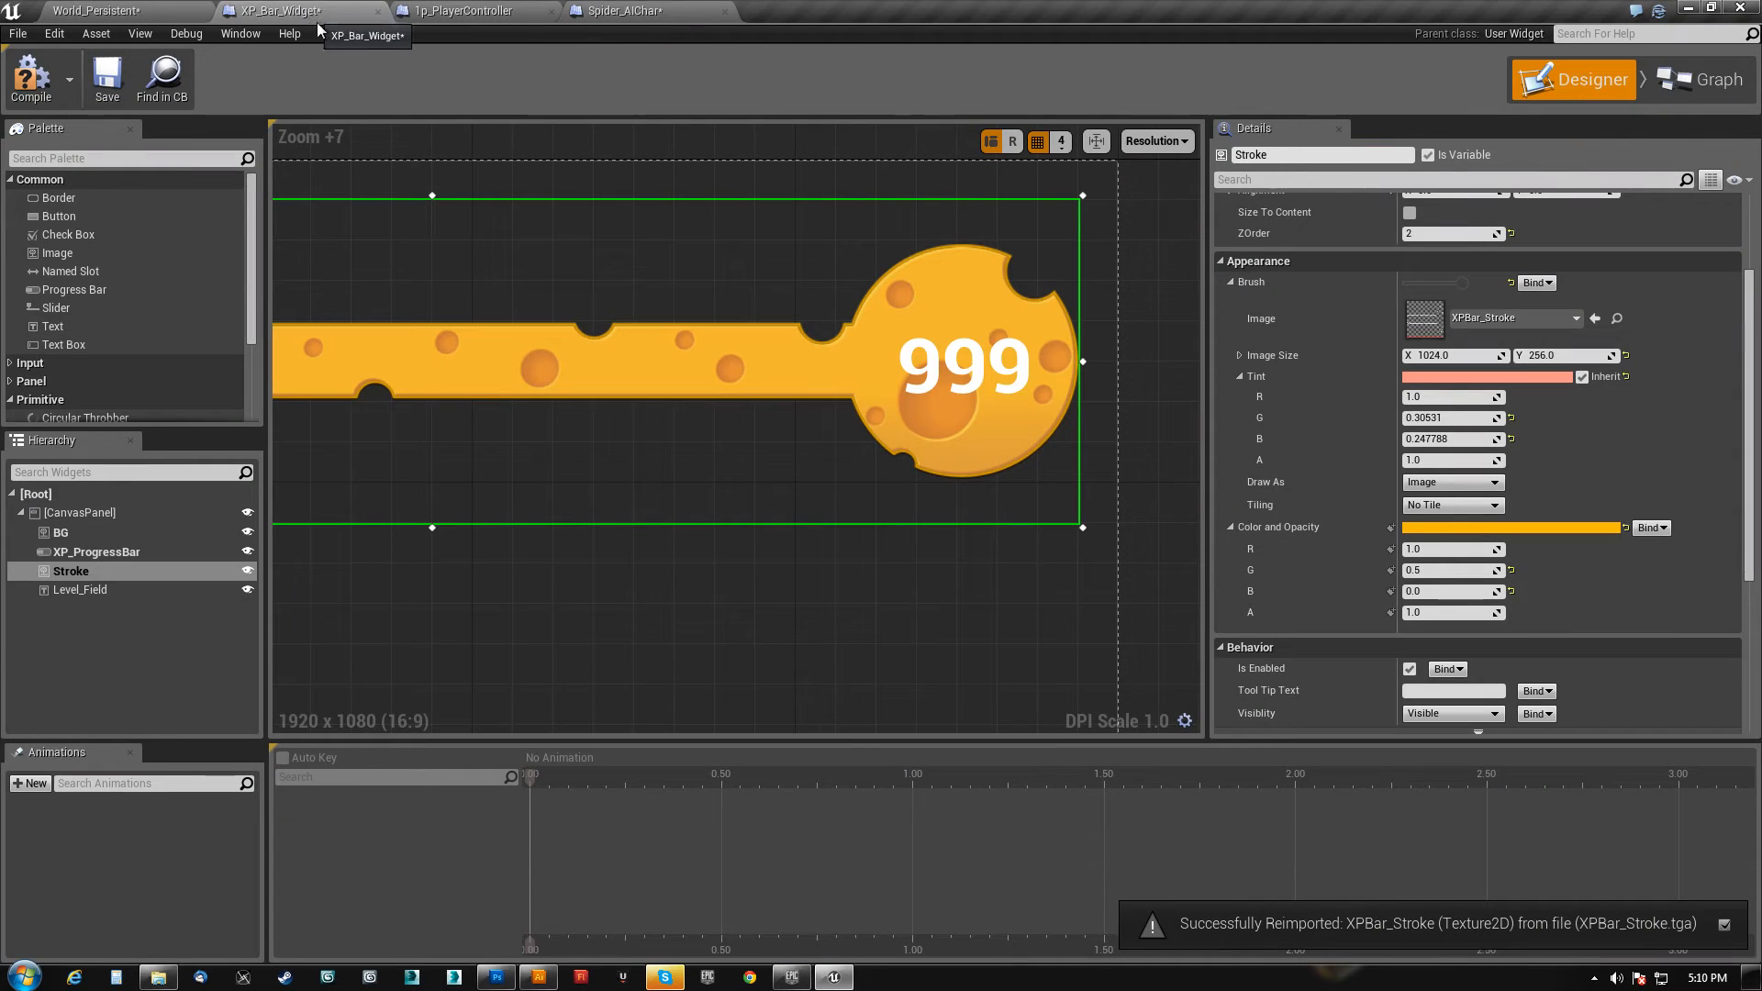
{"action": "mouse_move", "coordinate": [702, 471]}
{"action": "right_mouse_down"}
{"action": "mouse_move", "coordinate": [900, 455]}
{"action": "mouse_move", "coordinate": [1180, 493]}
{"action": "mouse_move", "coordinate": [325, 477]}
{"action": "mouse_move", "coordinate": [526, 481]}
{"action": "right_mouse_up"}
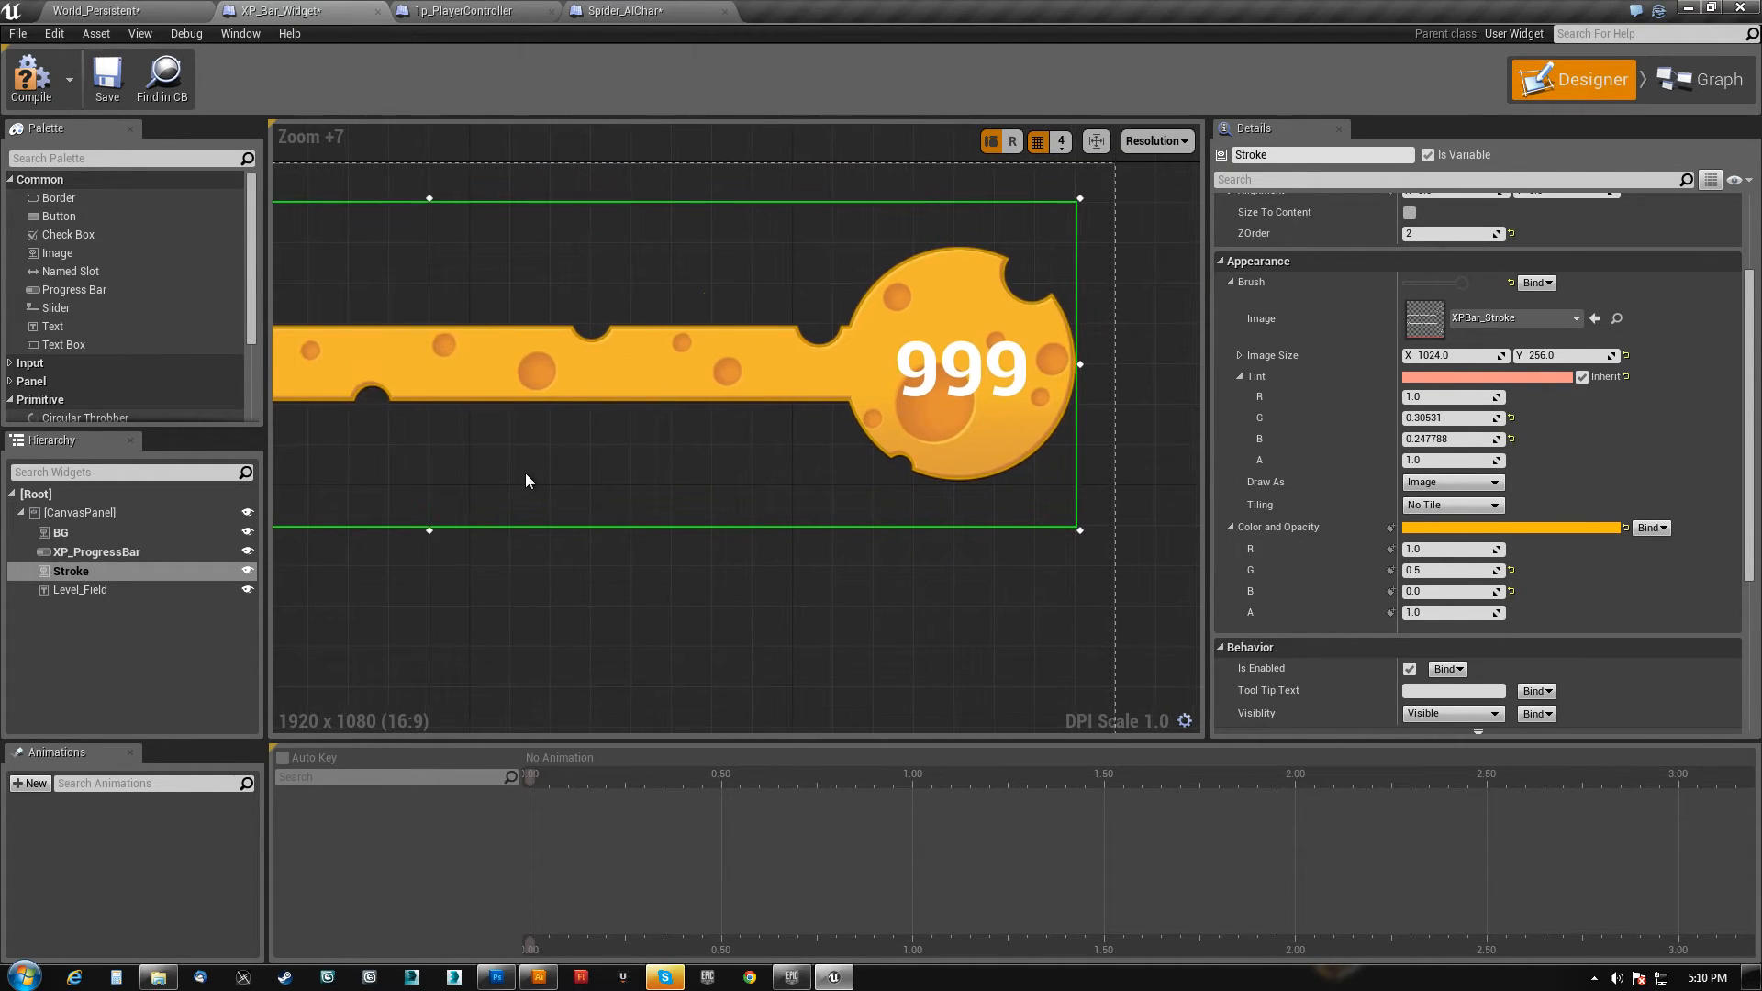
{"action": "left_click", "coordinate": [1454, 528]}
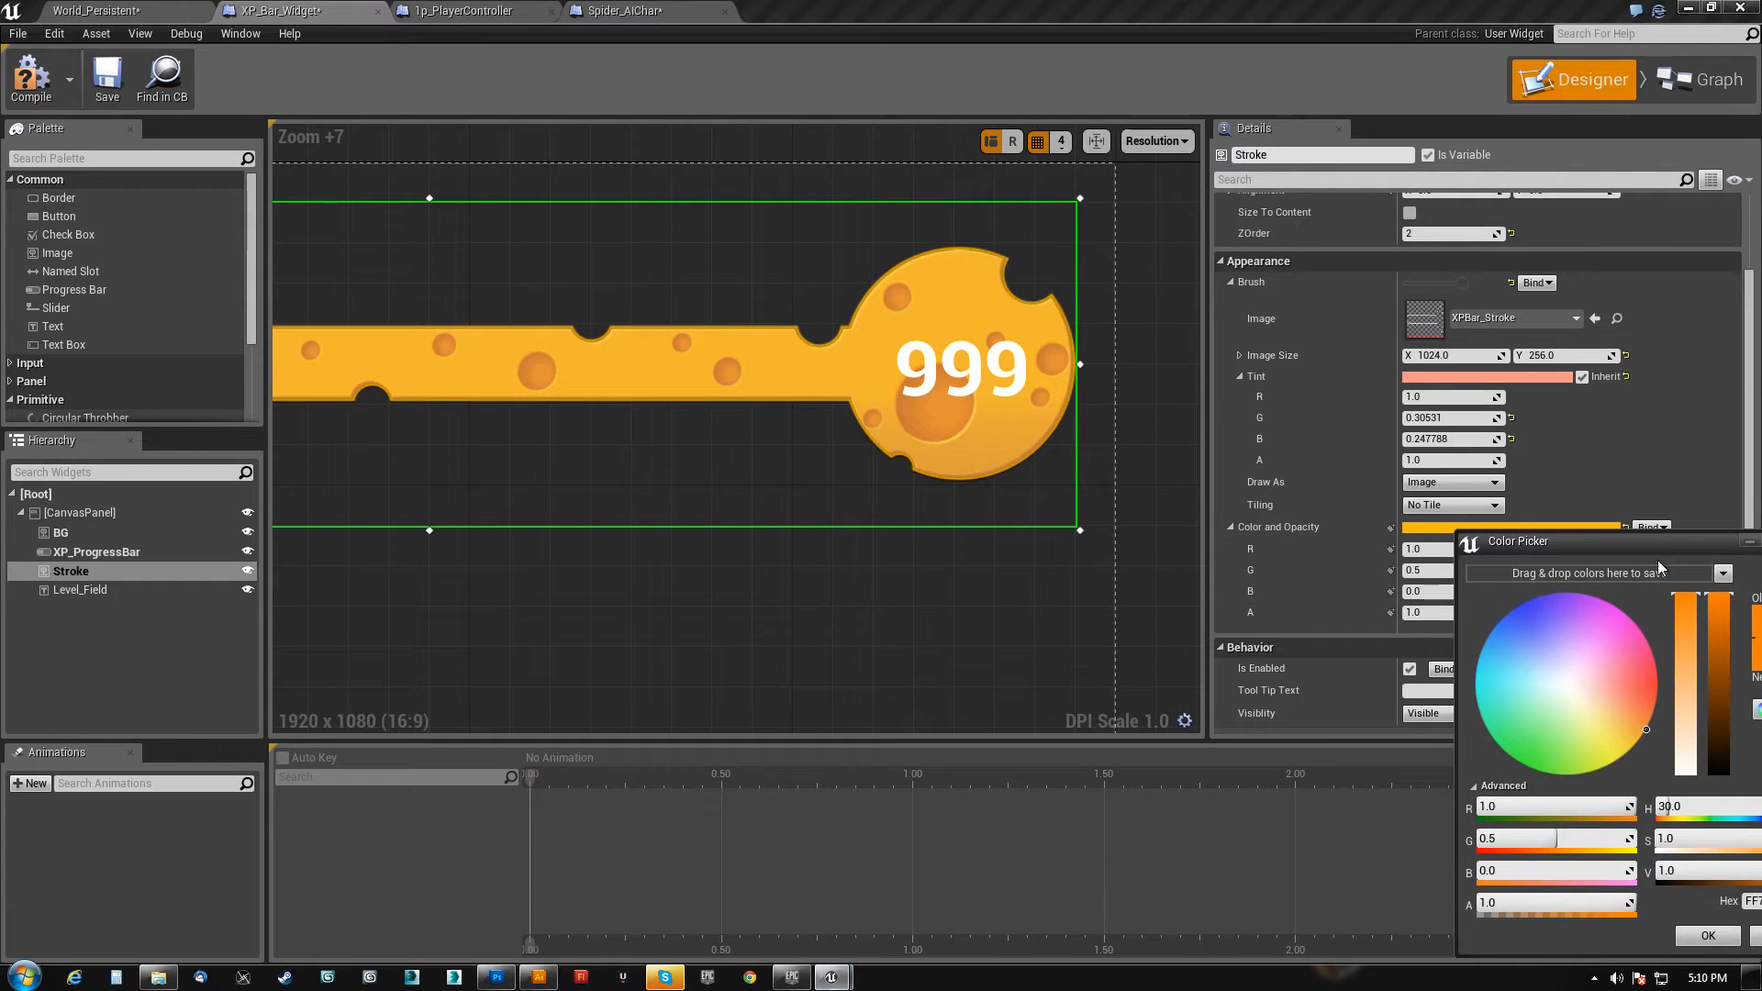
{"action": "left_click_drag", "start_coordinate": [1657, 560], "coordinate": [1336, 406]}
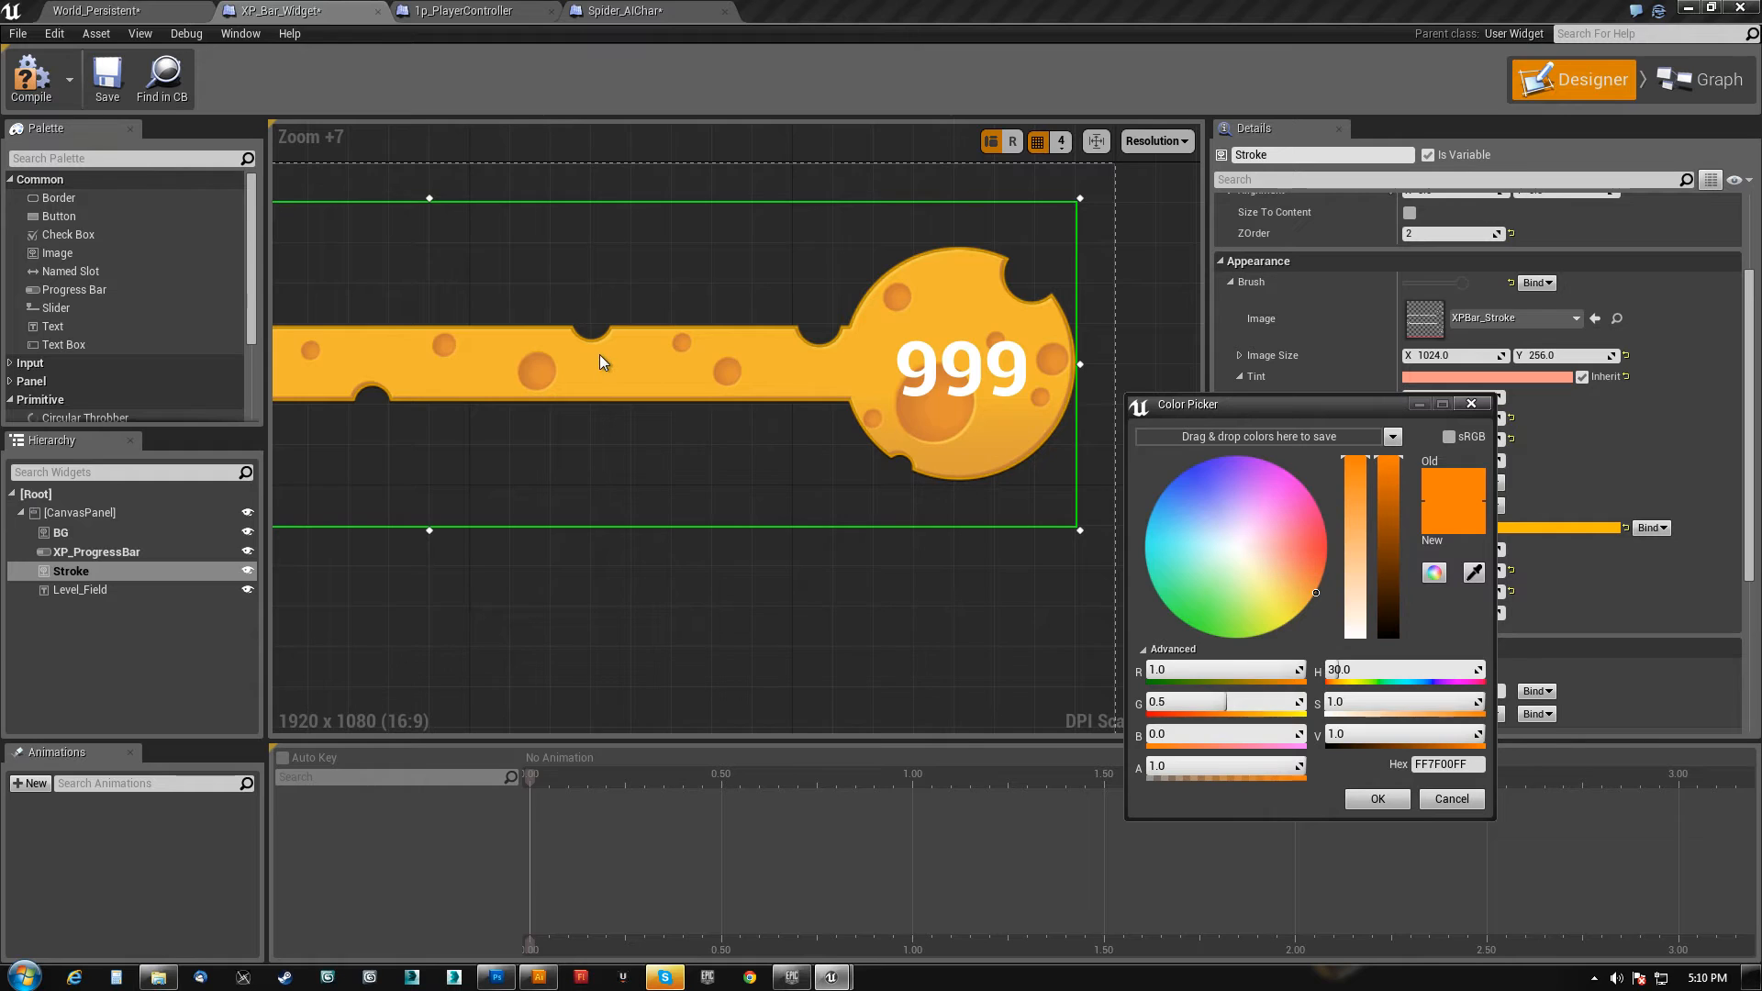
{"action": "left_click", "coordinate": [1422, 800]}
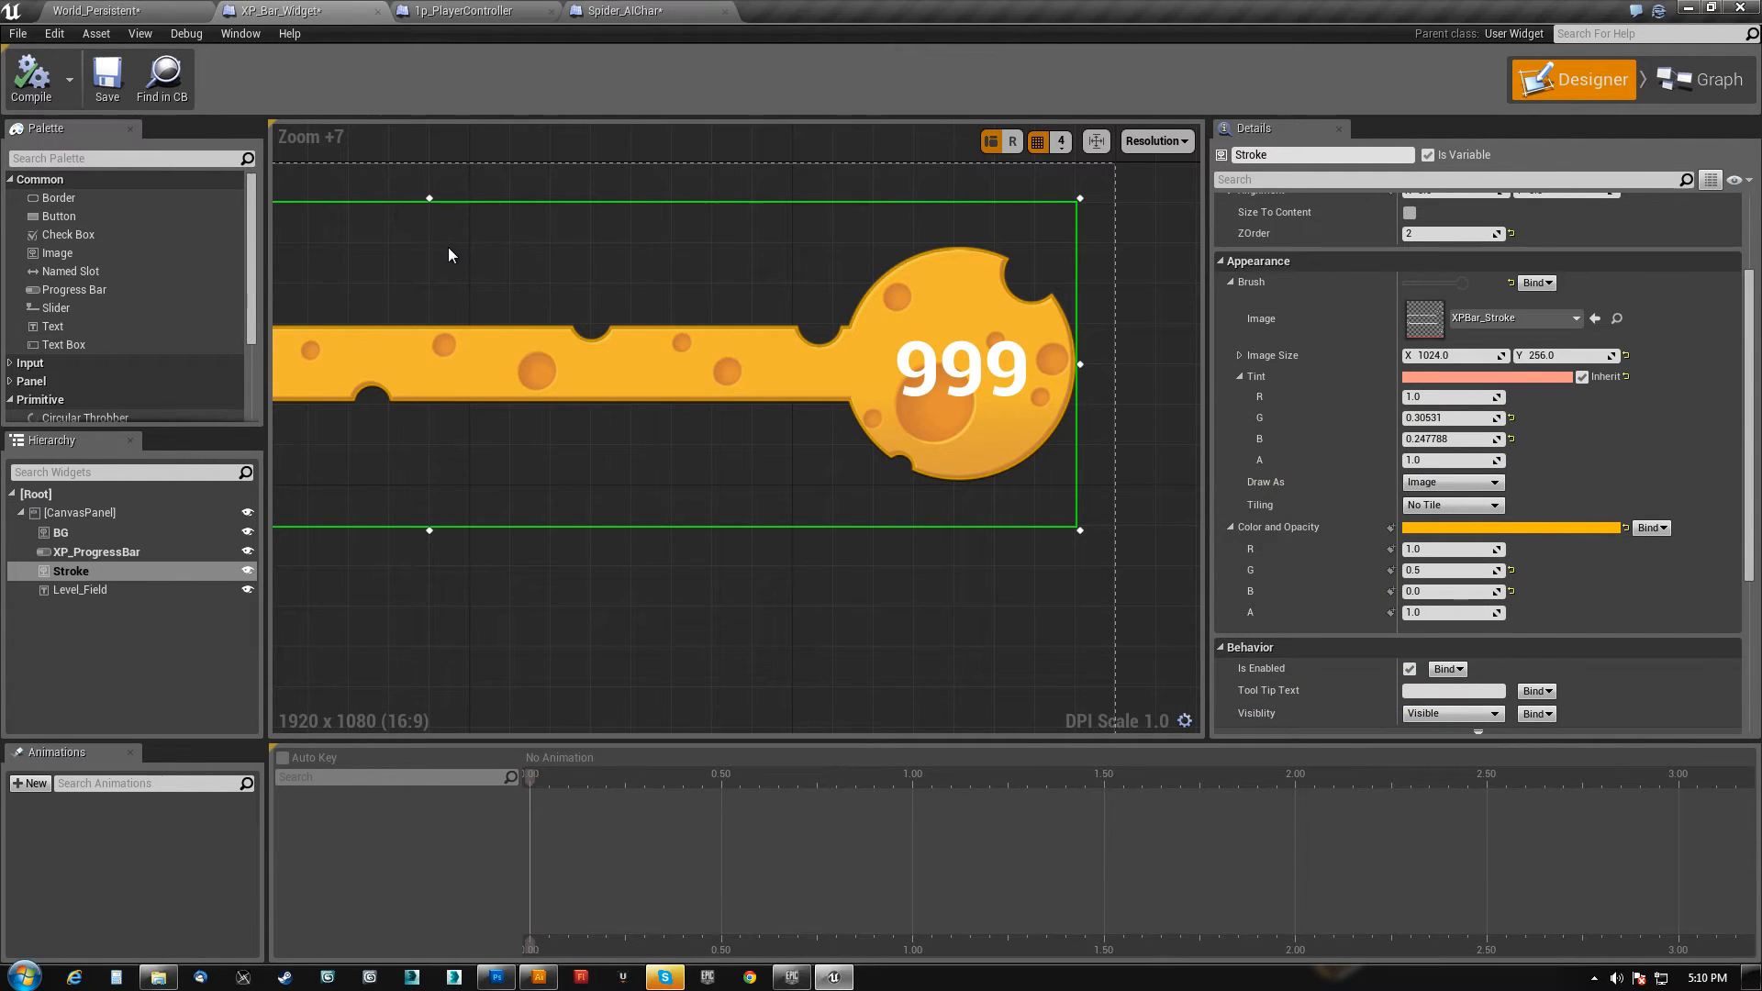
- Compile and save the XP_Bar_Widget
{"action": "right_click_drag", "start_coordinate": [443, 244], "coordinate": [592, 257]}
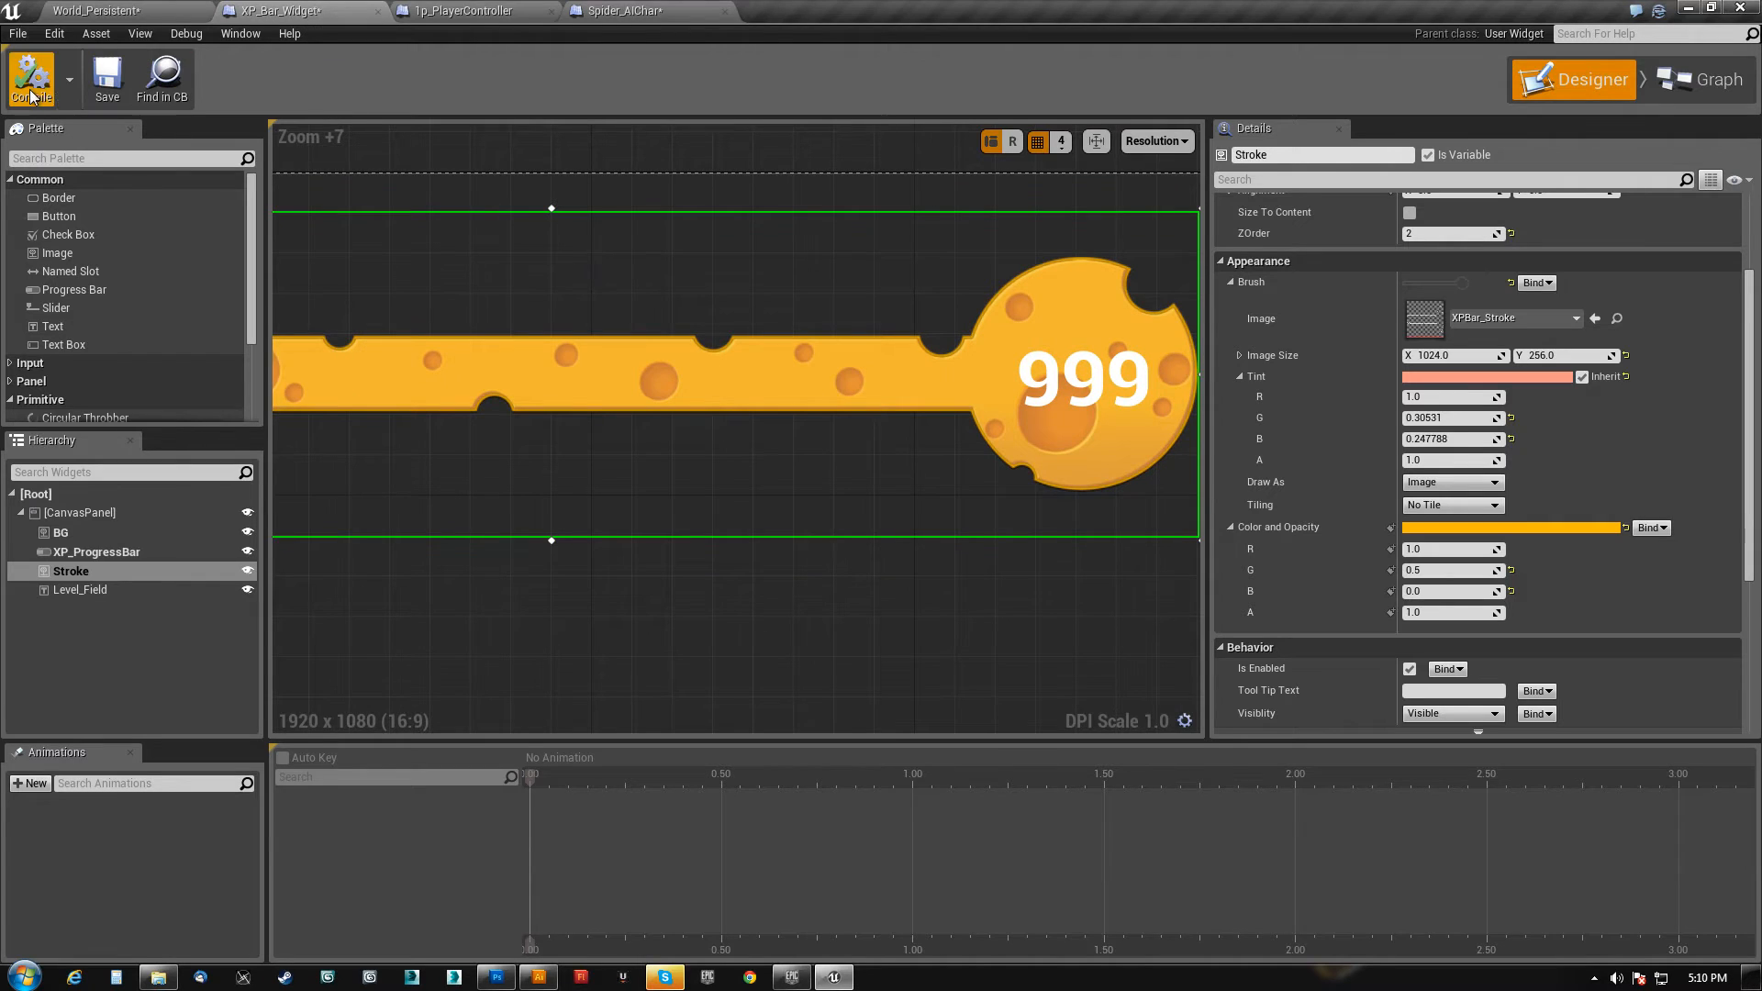
{"action": "left_click", "coordinate": [107, 74]}
{"action": "right_click_drag", "start_coordinate": [828, 364], "coordinate": [671, 411]}
- Adjust the Level_Field text slot to a Size X of about 55.06 and a Position Y of about 63.38
{"action": "left_click", "coordinate": [959, 418]}
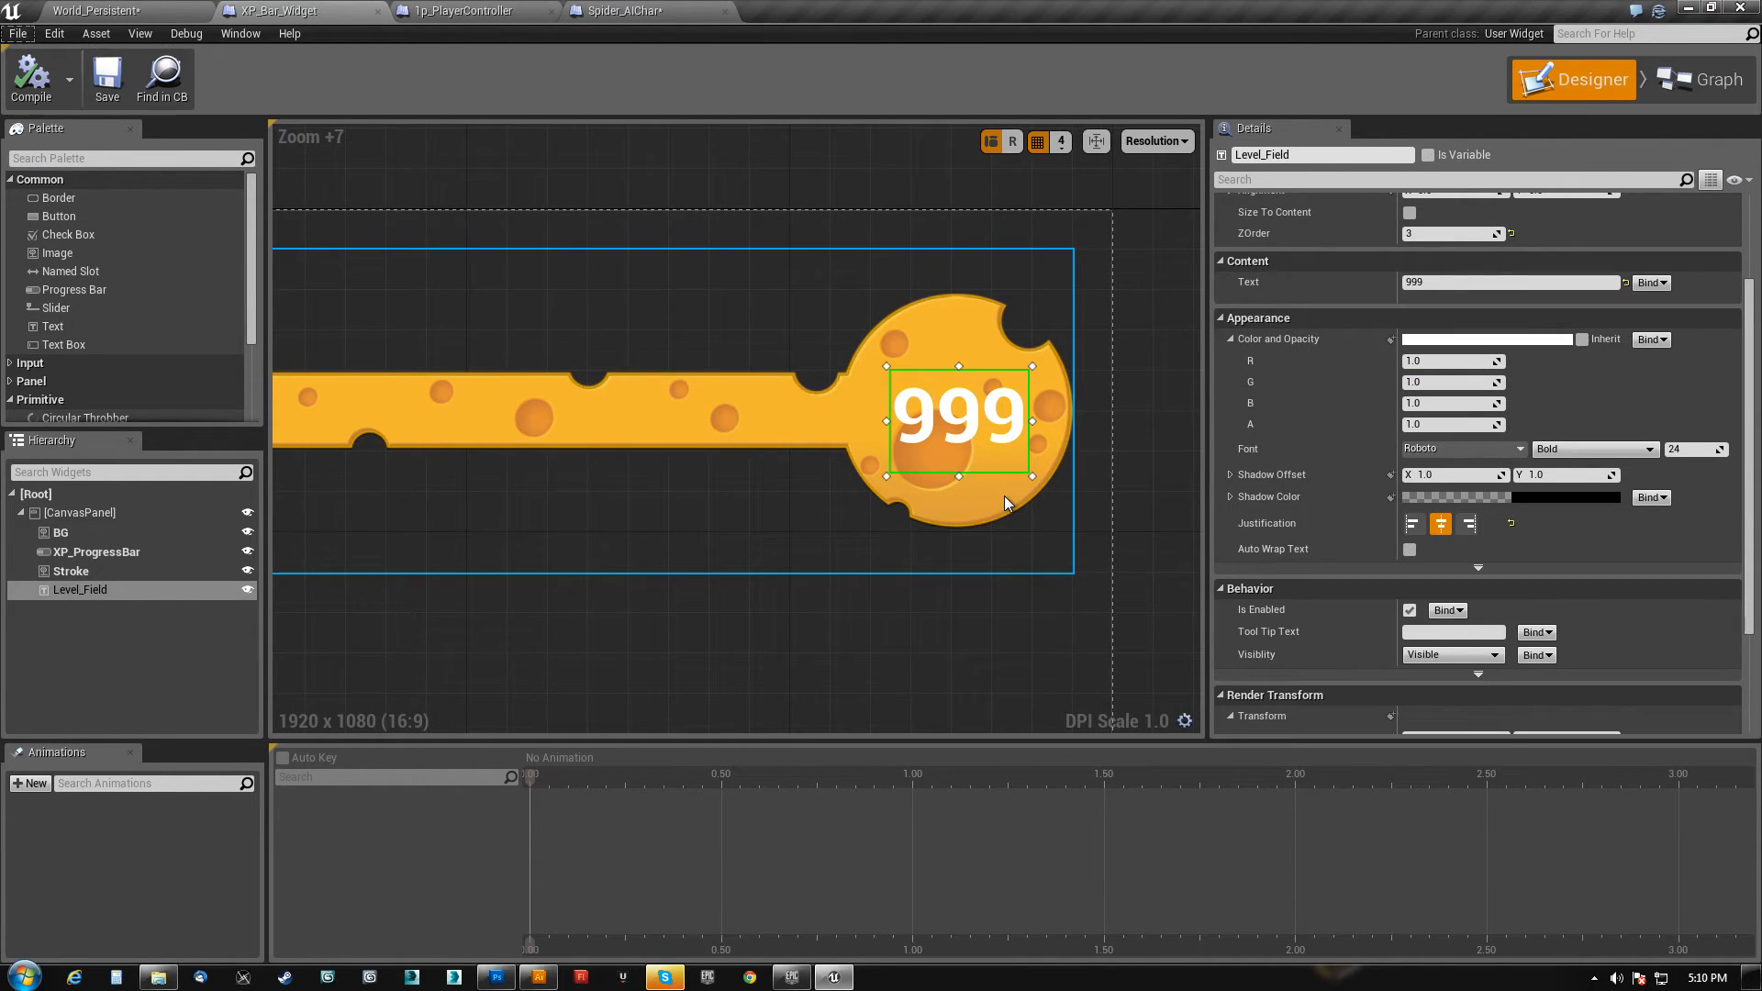
{"action": "scroll", "coordinate": [1023, 445], "scroll_direction": "up", "scroll_amount": 2}
{"action": "right_click_drag", "start_coordinate": [925, 447], "coordinate": [1120, 442]}
{"action": "scroll", "coordinate": [1023, 445], "scroll_direction": "down", "scroll_amount": 2}
{"action": "left_click_drag", "start_coordinate": [1750, 395], "coordinate": [1725, 244]}
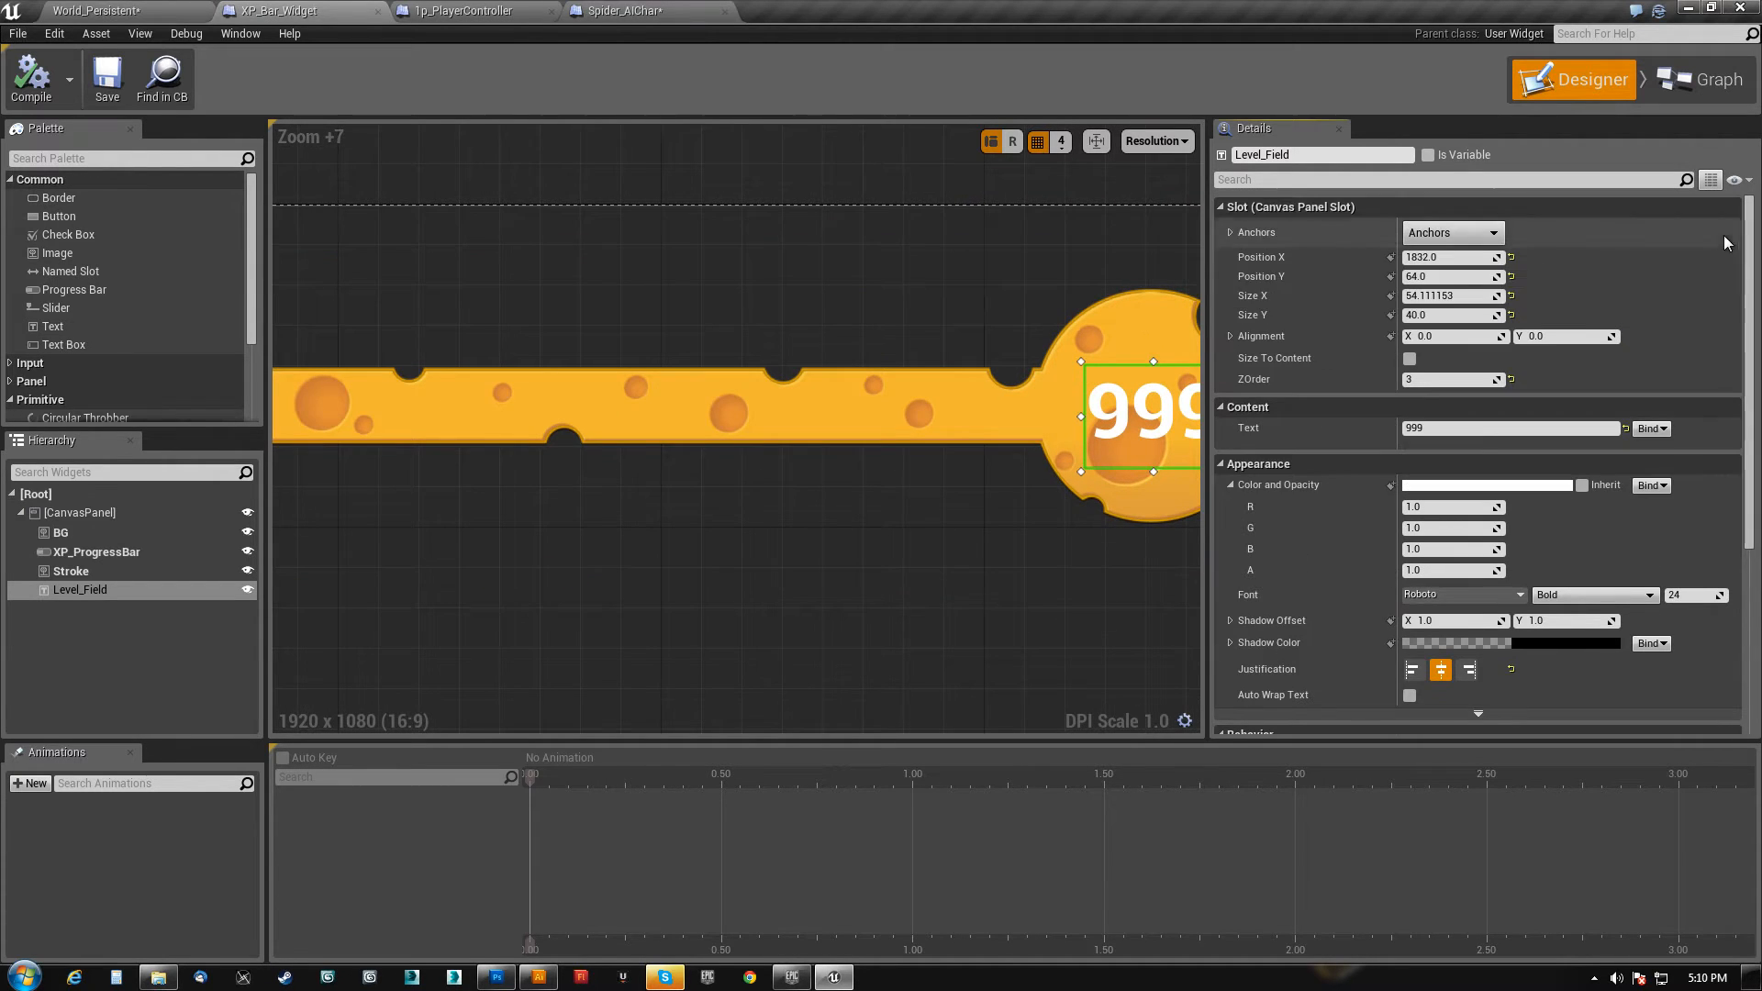
{"action": "left_click_drag", "start_coordinate": [1450, 295], "coordinate": [1441, 296]}
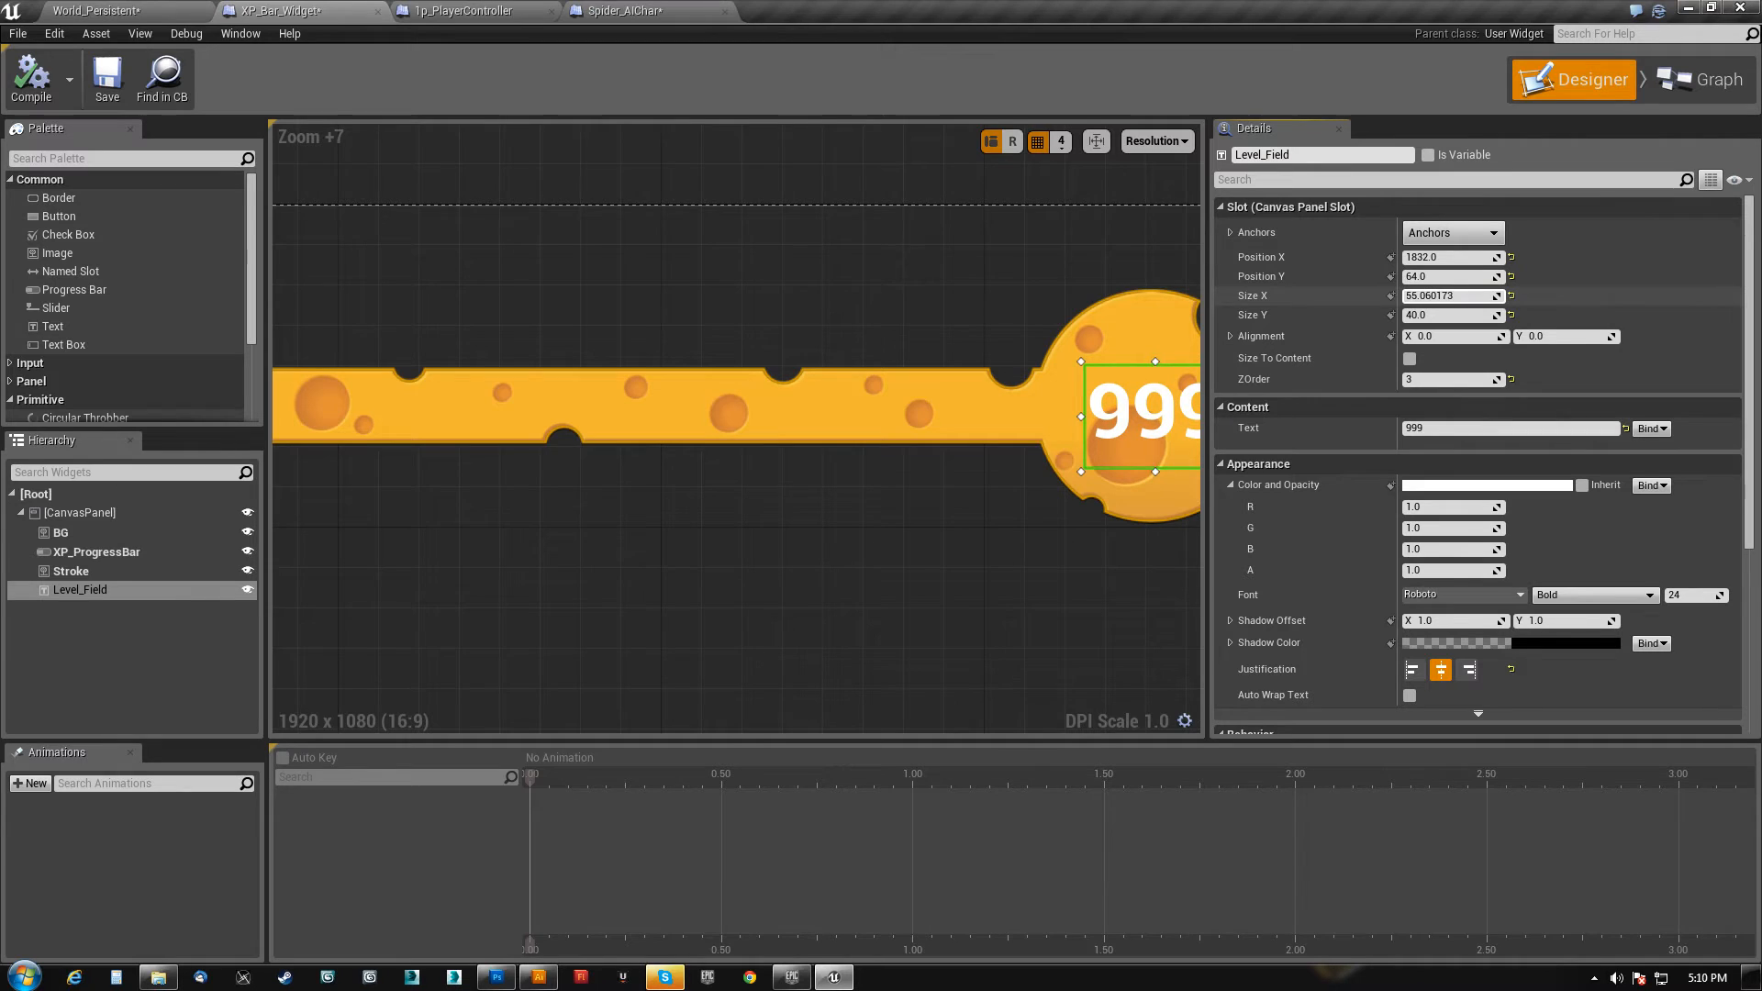
{"action": "right_click_drag", "start_coordinate": [898, 580], "coordinate": [669, 590]}
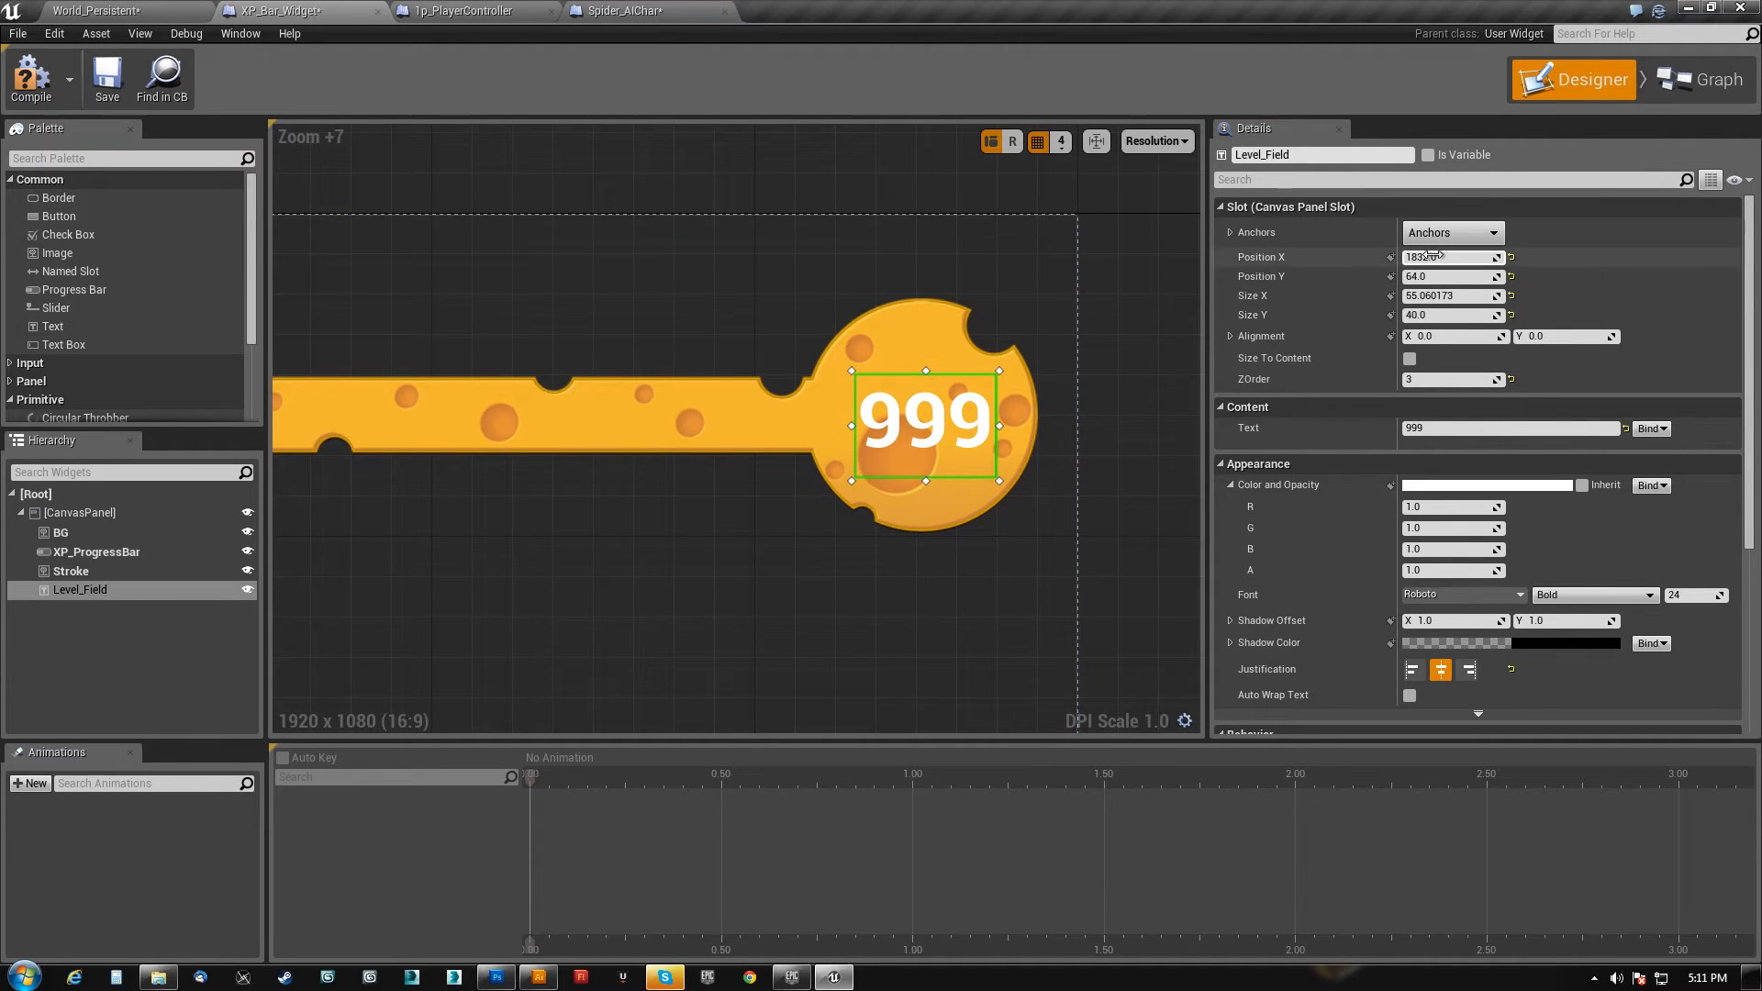
{"action": "left_click_drag", "start_coordinate": [1427, 277], "coordinate": [1422, 277]}
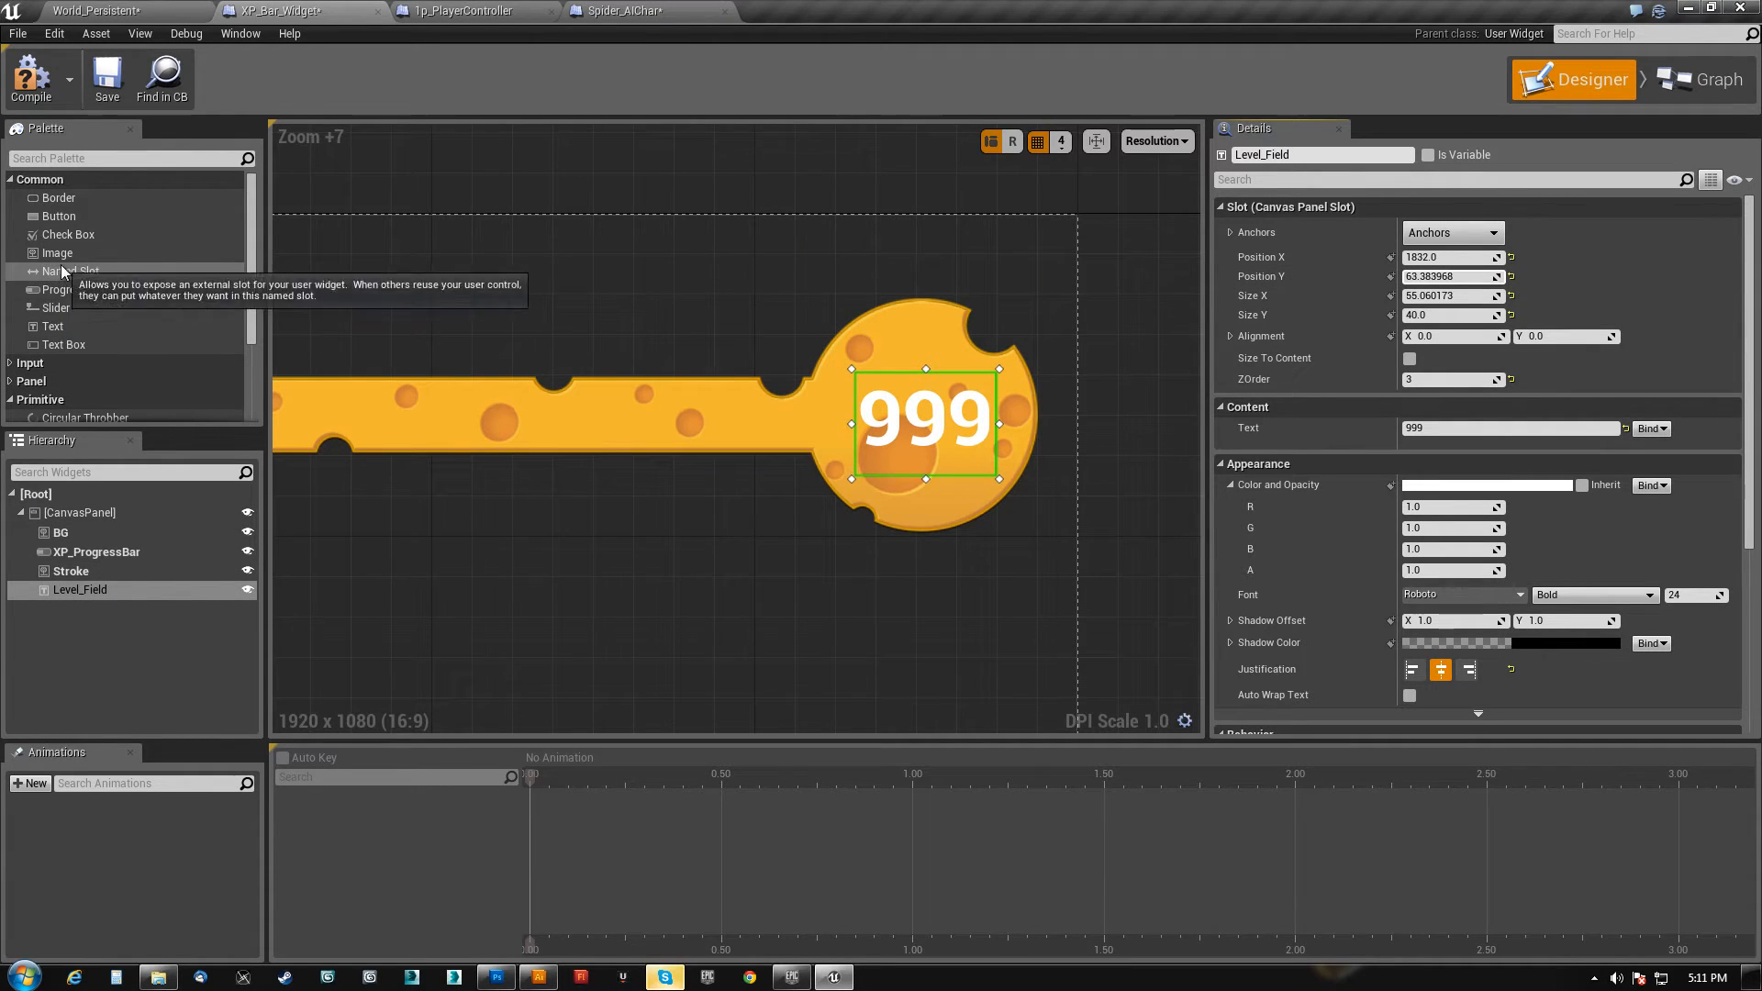
- Set the Level_Field font to StencilFont_UMG, widen the field to about 62.7 and move it to X 1828, Y 60
{"action": "left_click", "coordinate": [1518, 595]}
{"action": "left_click", "coordinate": [1424, 399]}
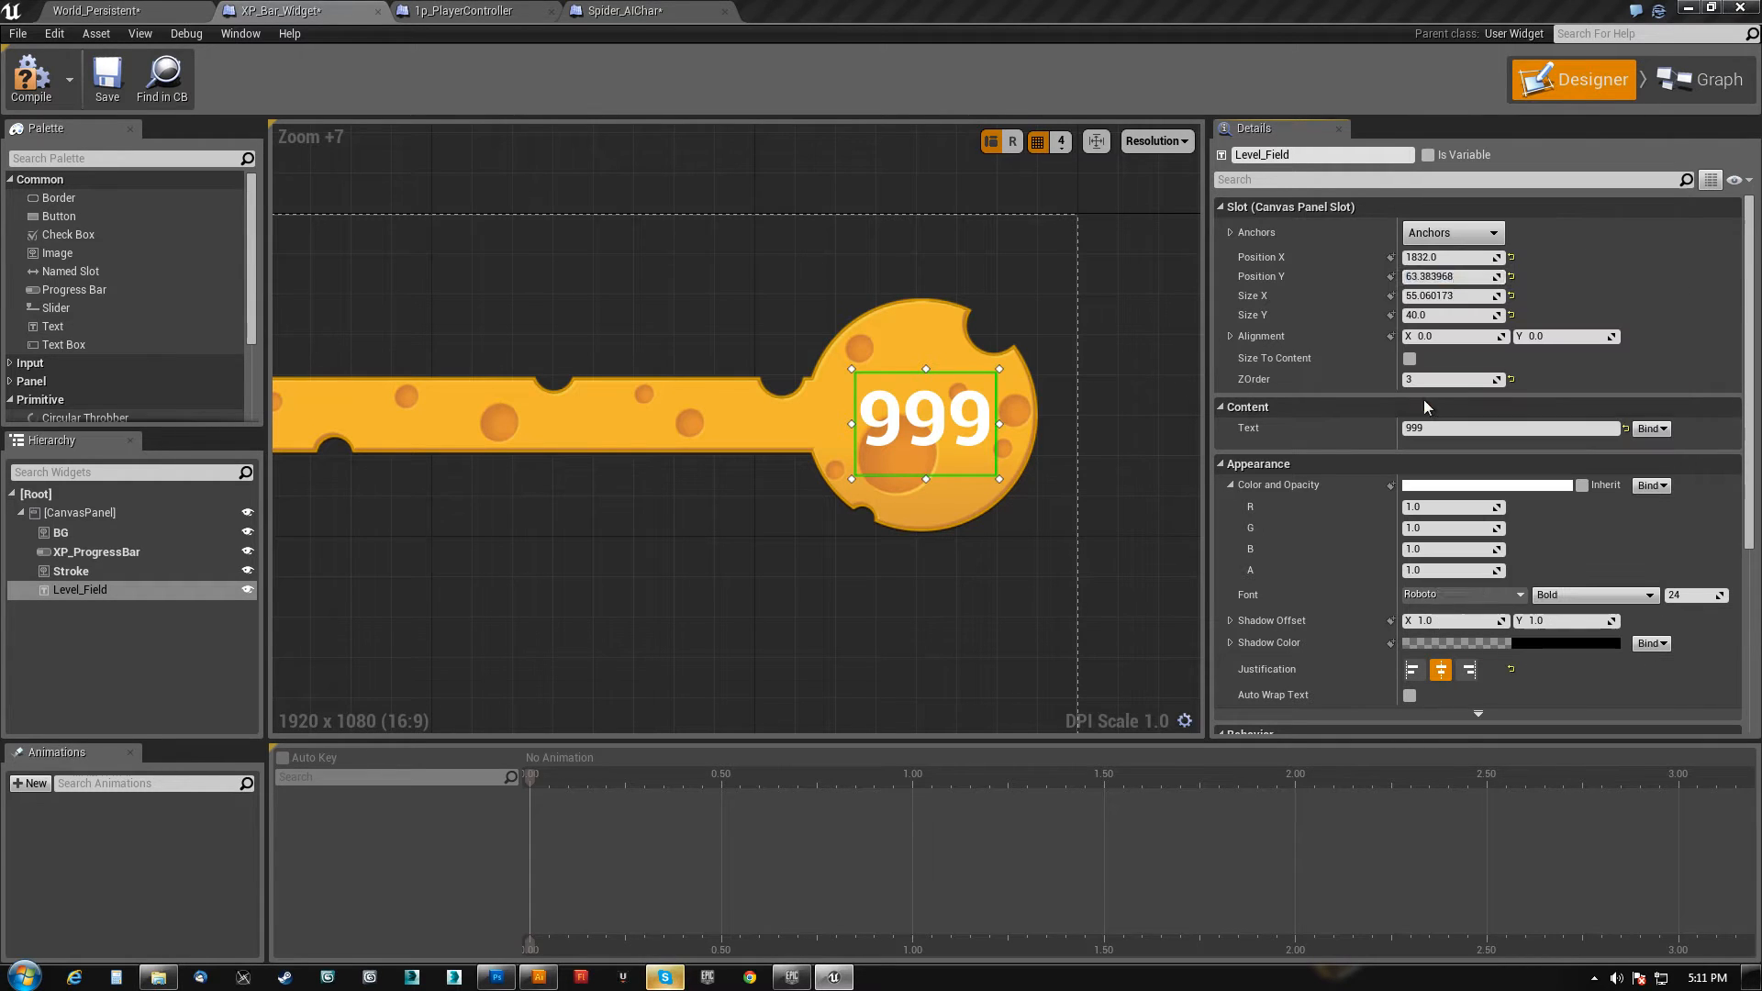
{"action": "mouse_move", "coordinate": [996, 427]}
{"action": "left_mouse_down"}
{"action": "mouse_move", "coordinate": [1019, 427]}
{"action": "mouse_move", "coordinate": [963, 434]}
{"action": "left_mouse_up"}
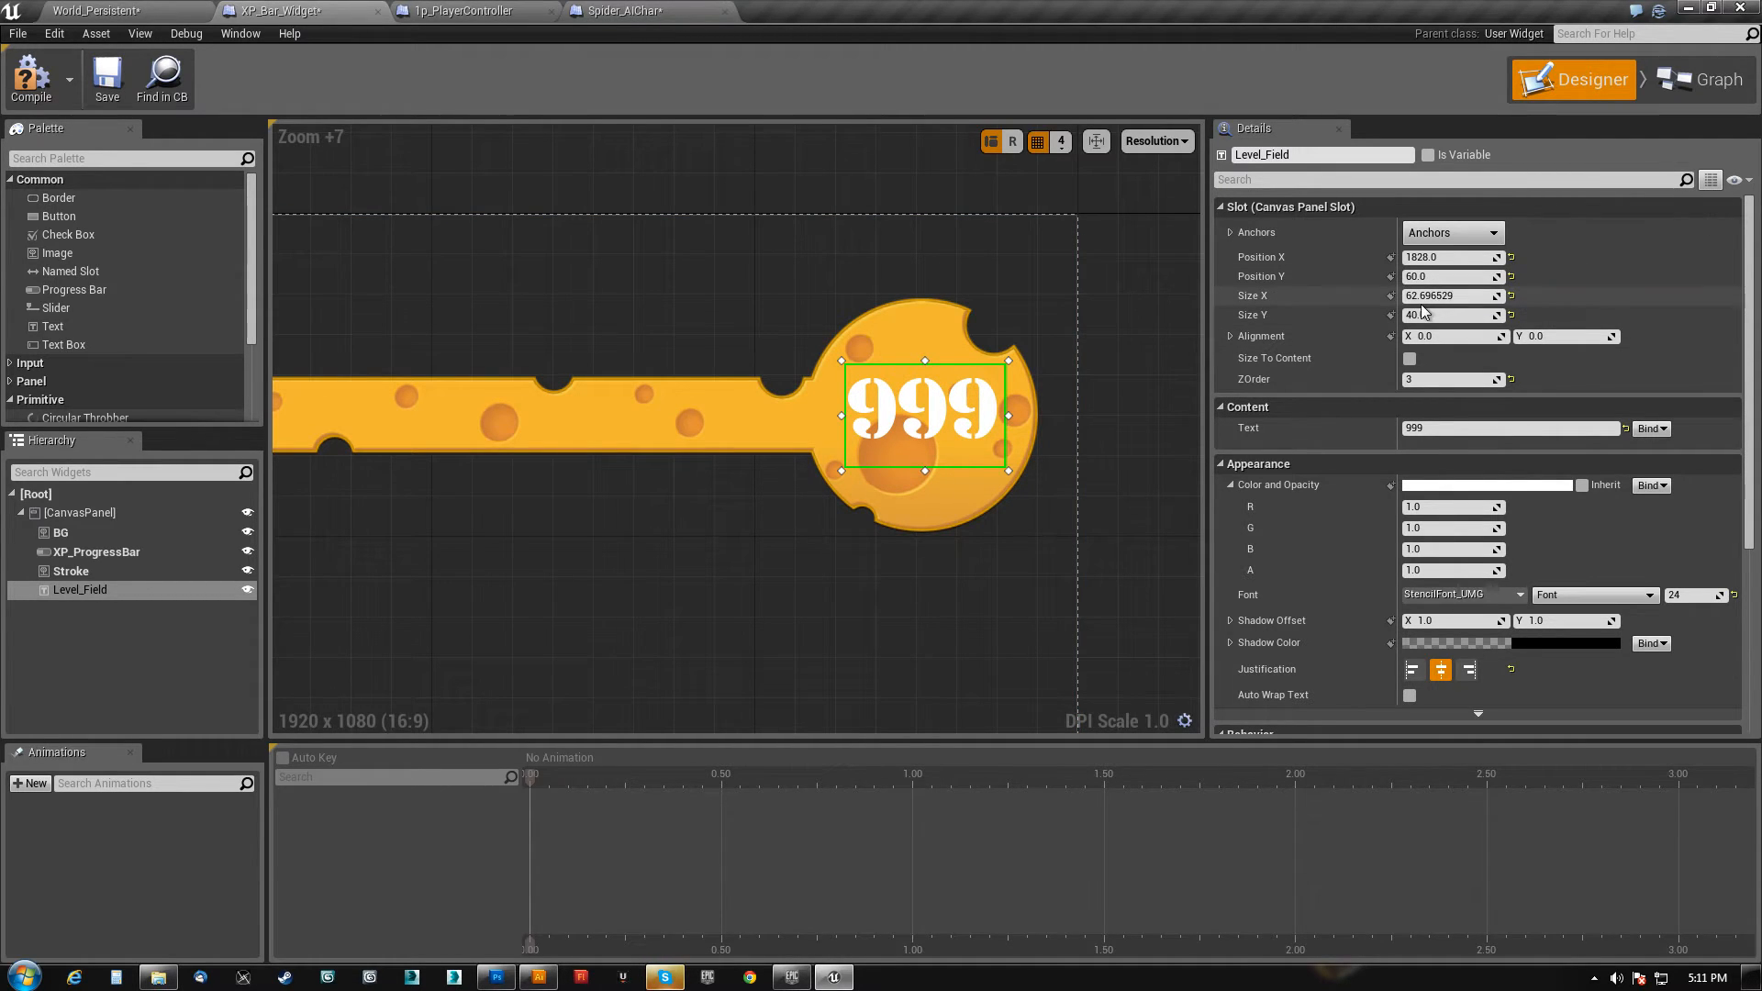
- Turn off grid snapping and centre the level number on the round end at about X 1826.18, Y 61.96
{"action": "left_click_drag", "start_coordinate": [1437, 276], "coordinate": [1440, 277]}
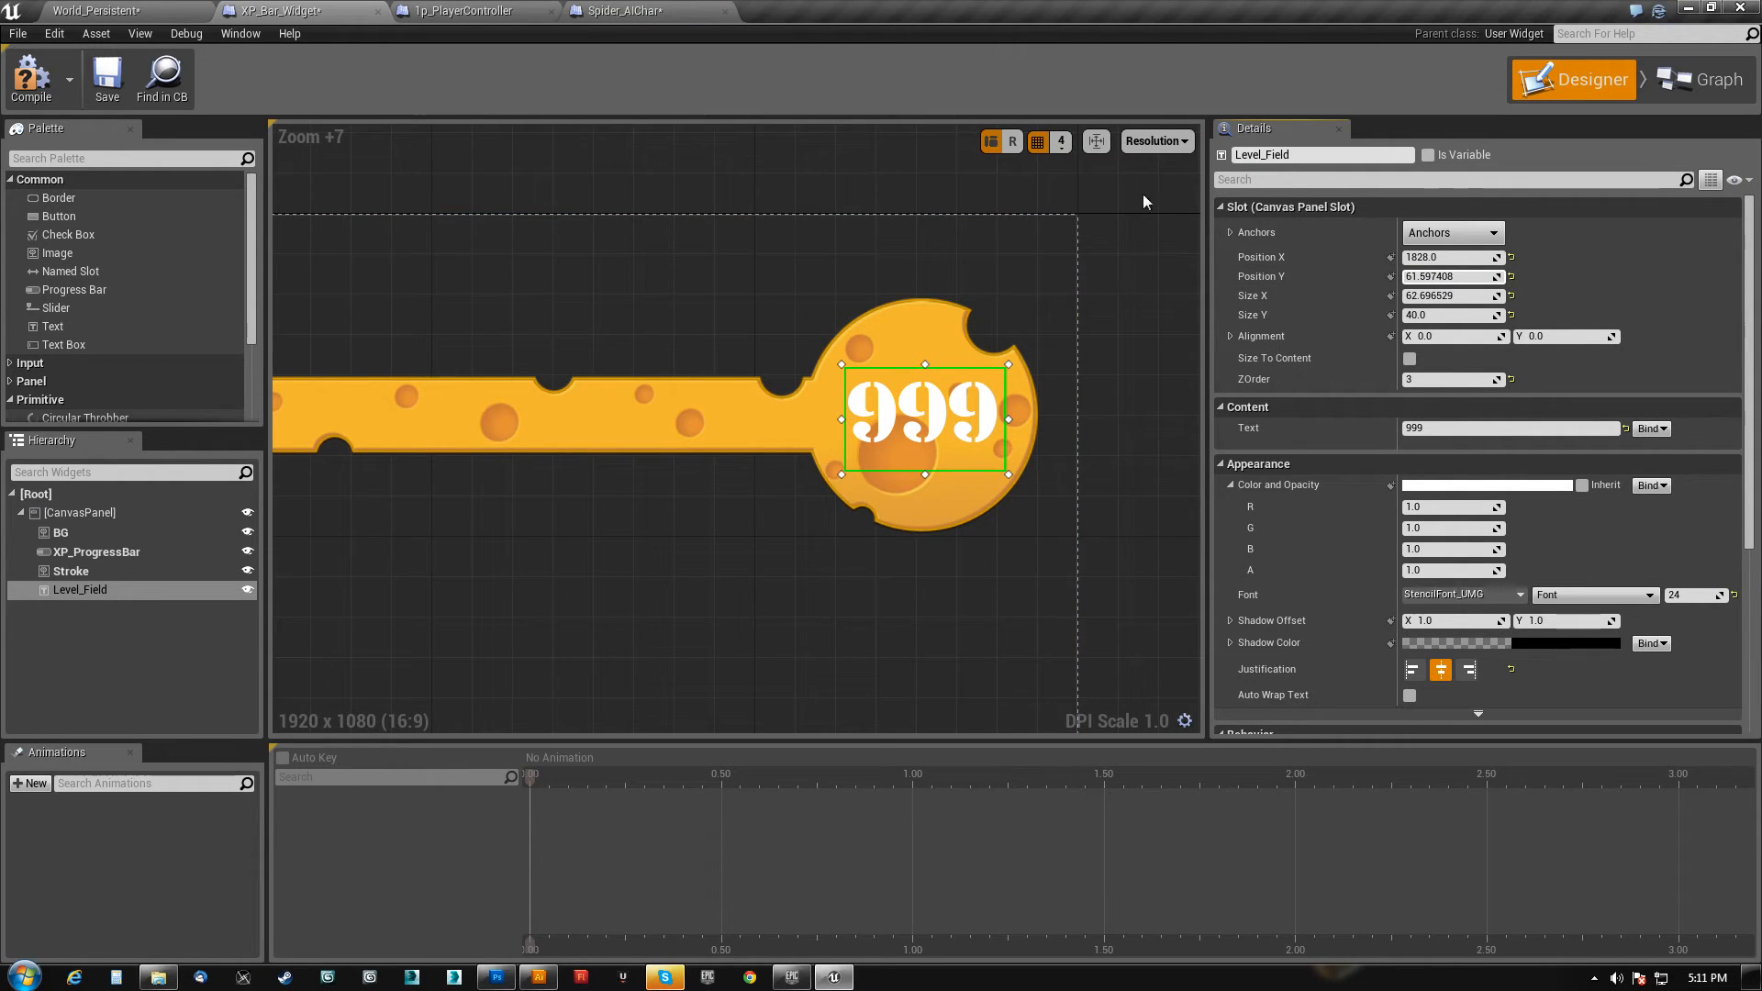
{"action": "left_click", "coordinate": [1038, 142]}
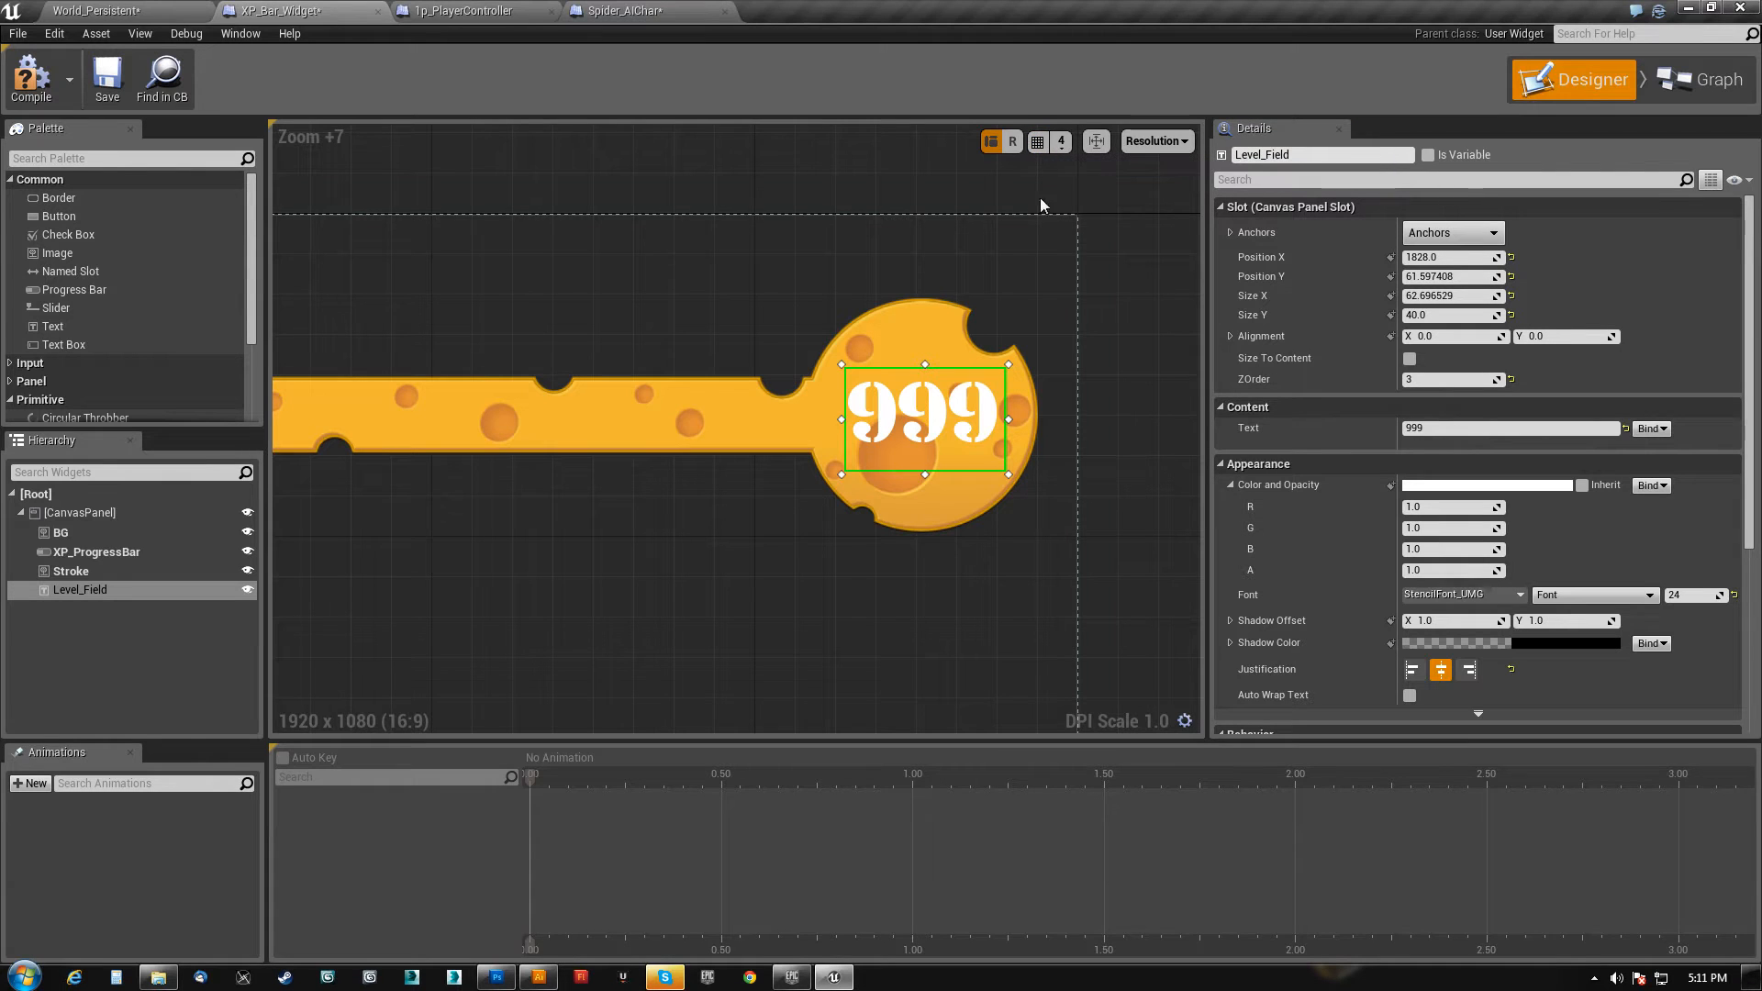
{"action": "left_click_drag", "start_coordinate": [943, 422], "coordinate": [938, 422]}
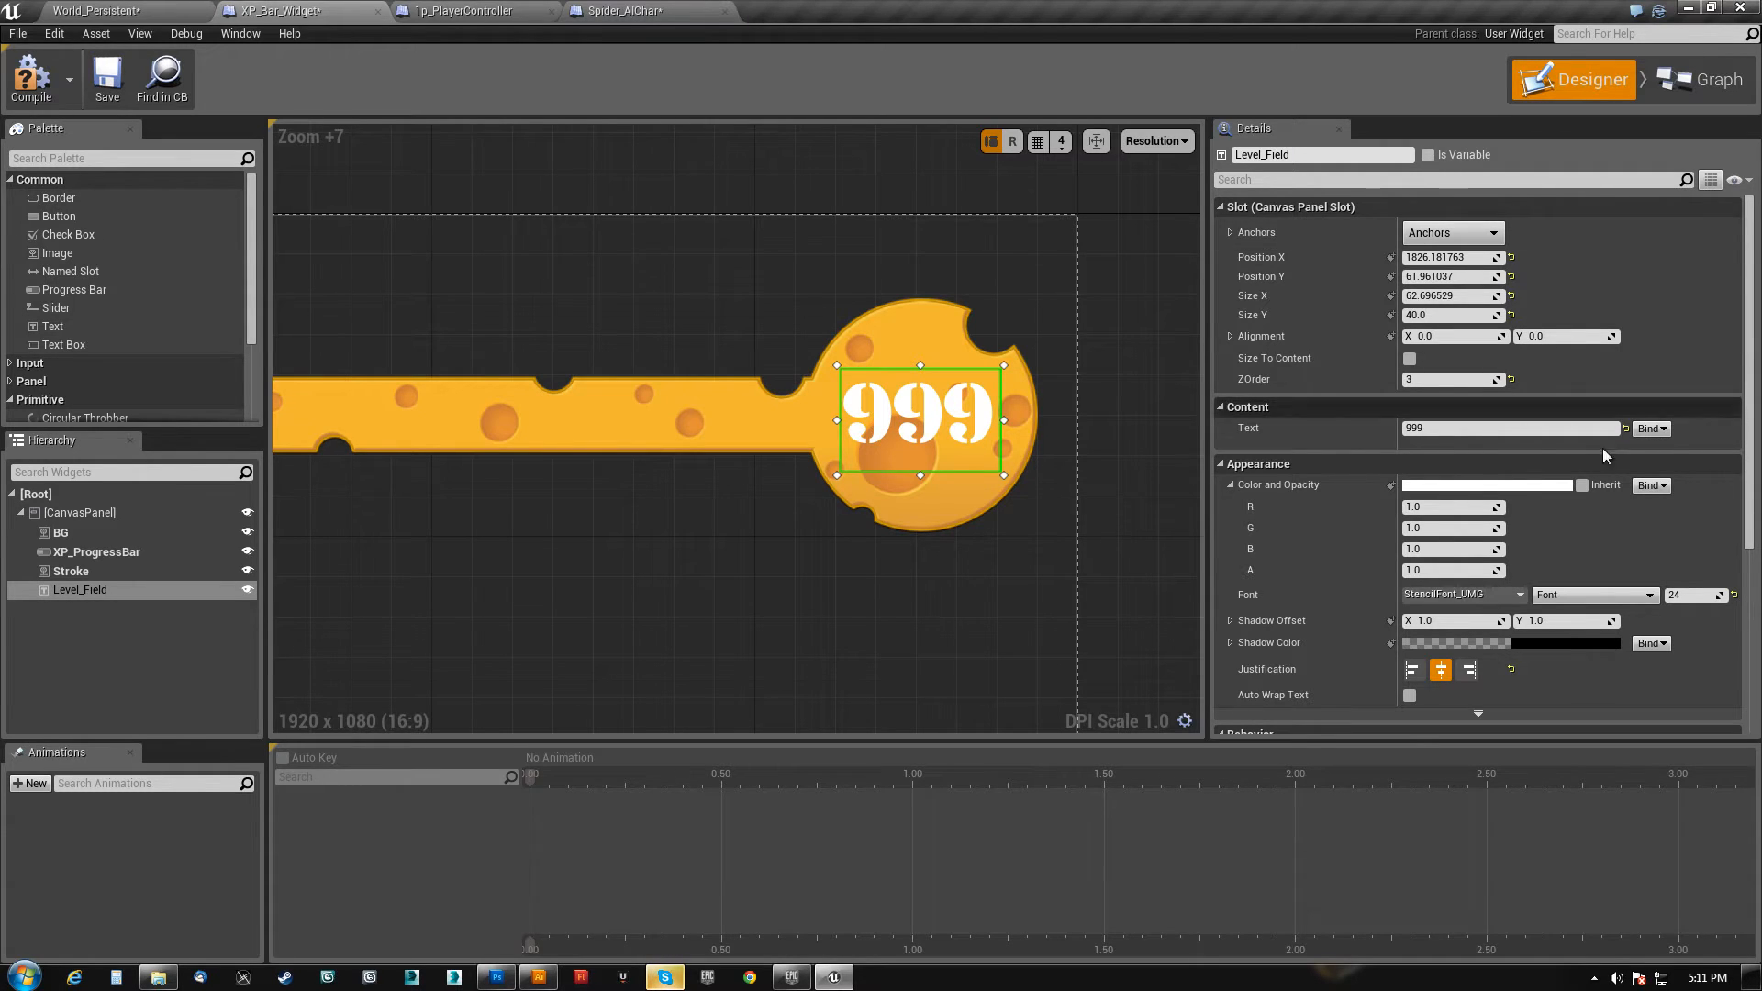
- Create a binding function for the Level_Field text and move its entry node well away from the ReturnNode
{"action": "left_click", "coordinate": [1651, 429]}
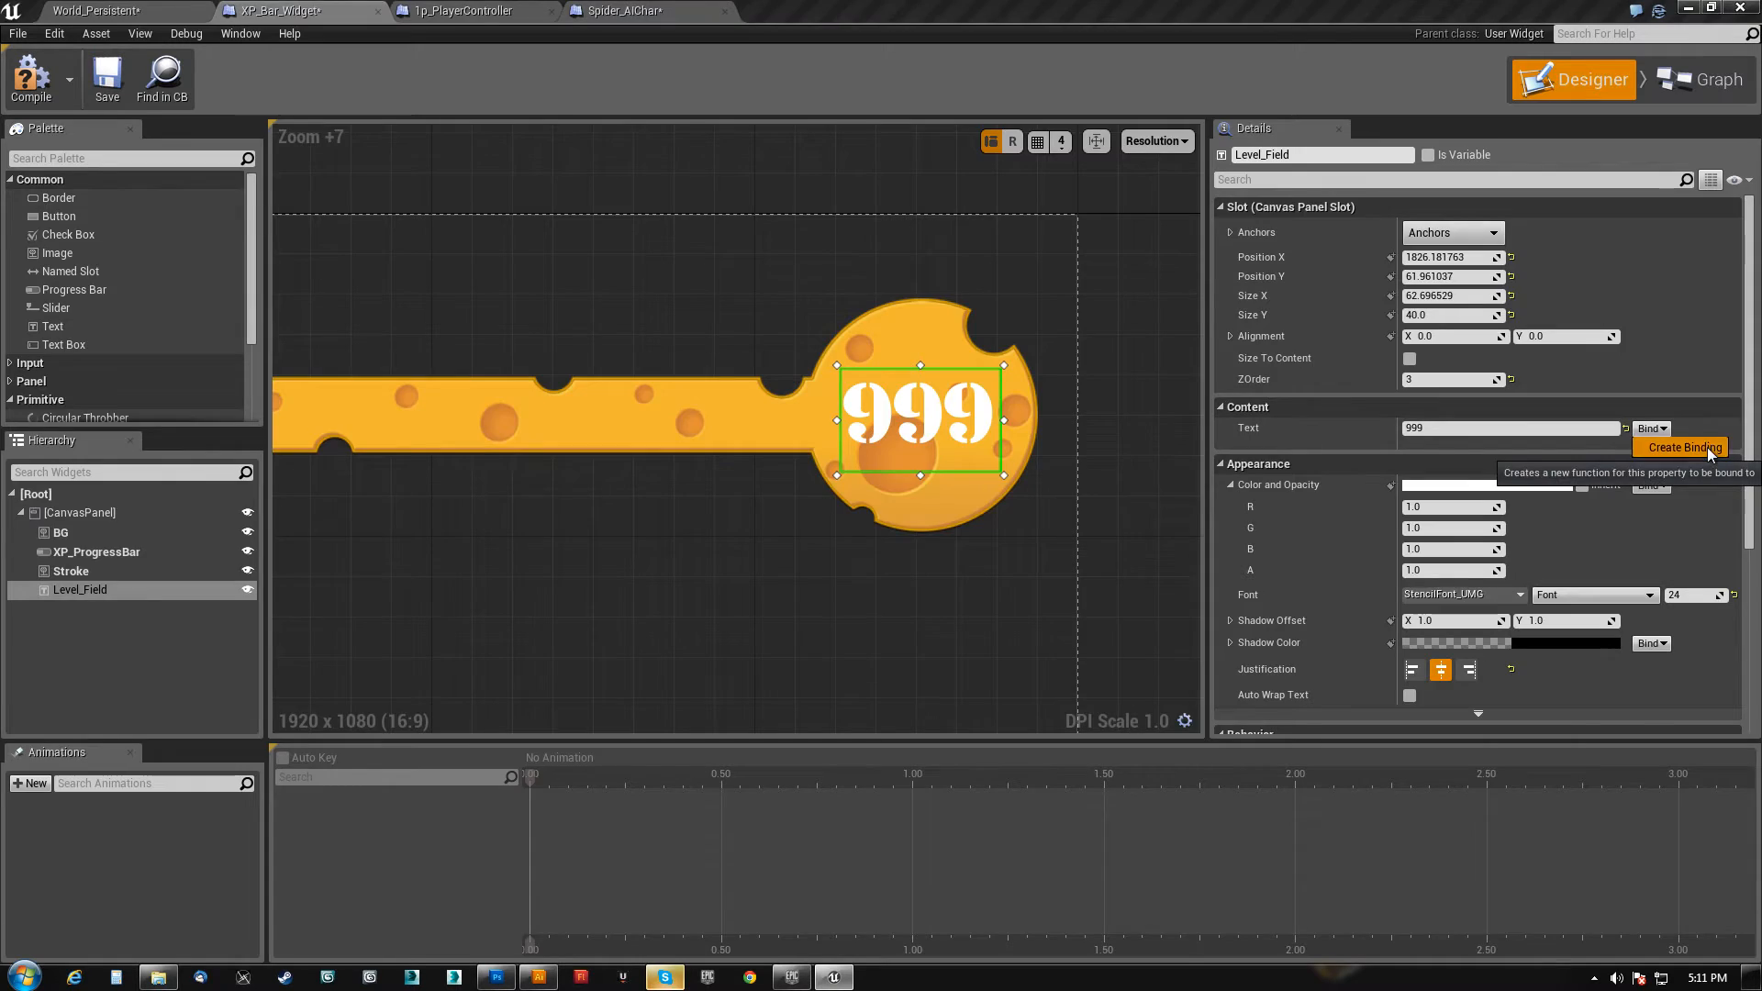
{"action": "left_click", "coordinate": [1680, 449]}
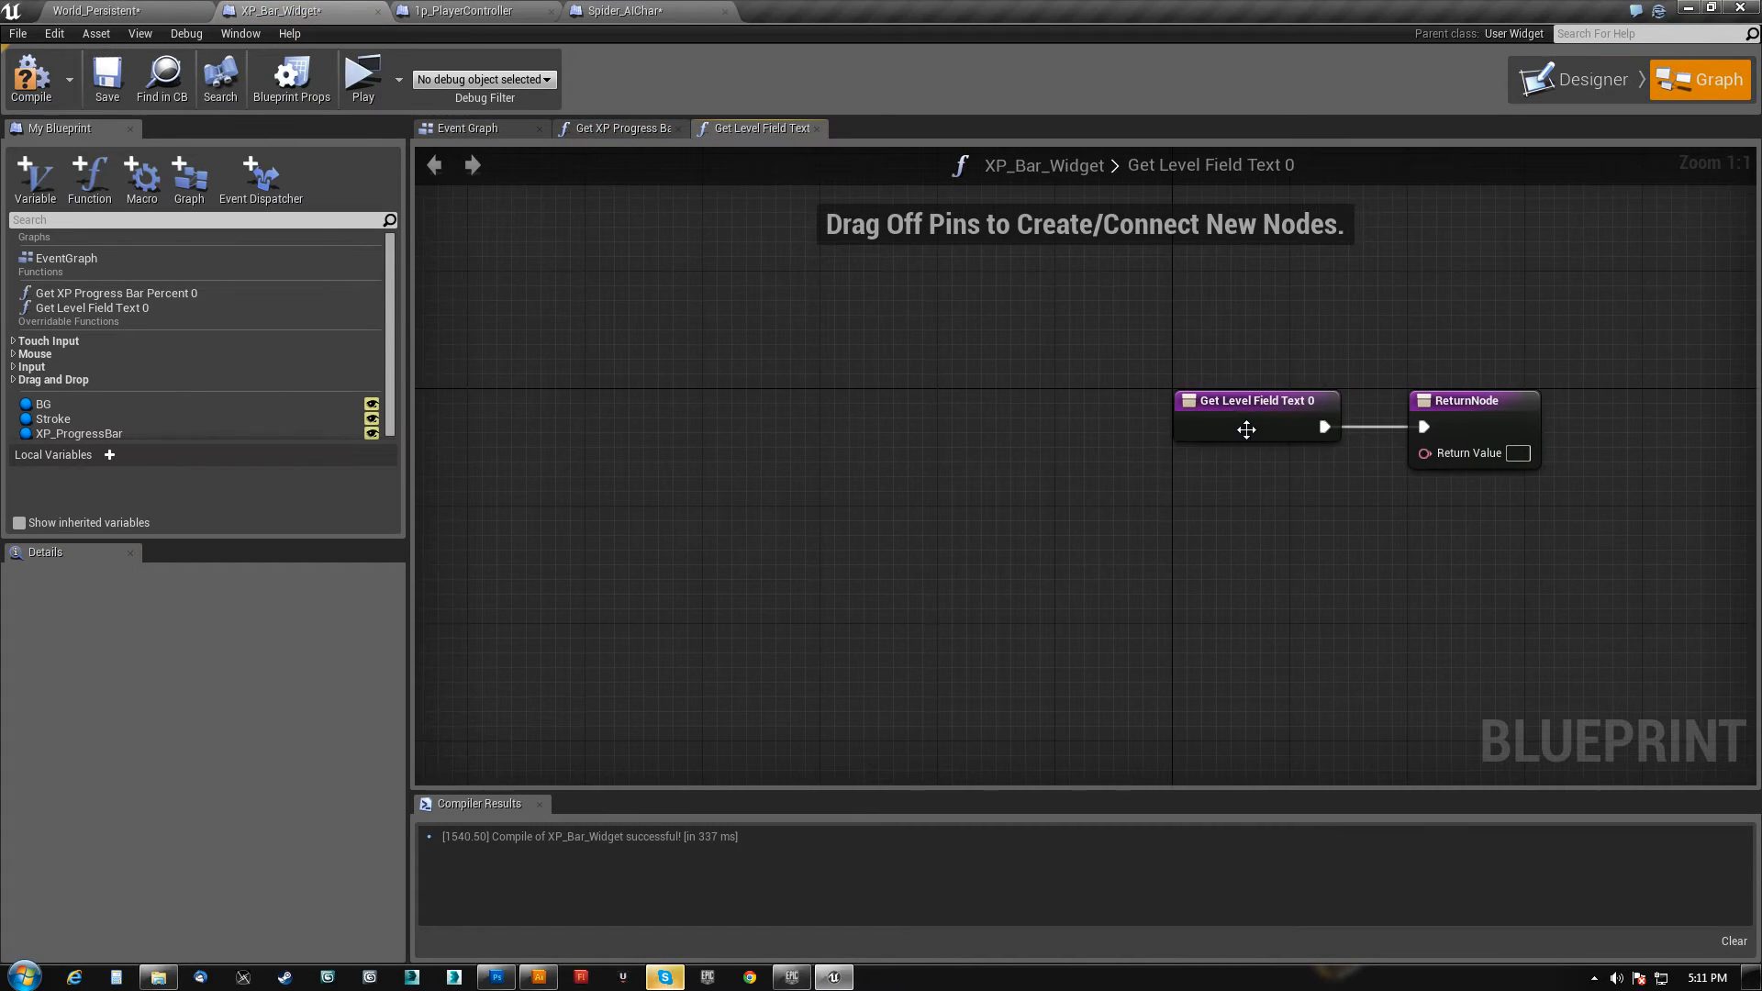
{"action": "left_click", "coordinate": [1248, 404]}
{"action": "left_click_drag", "start_coordinate": [1248, 404], "coordinate": [808, 374]}
- Add a Get Player Controller node and place it just below the Get Level Field Text 0 entry node
{"action": "right_click", "coordinate": [848, 527]}
{"action": "type", "text": "get p"}
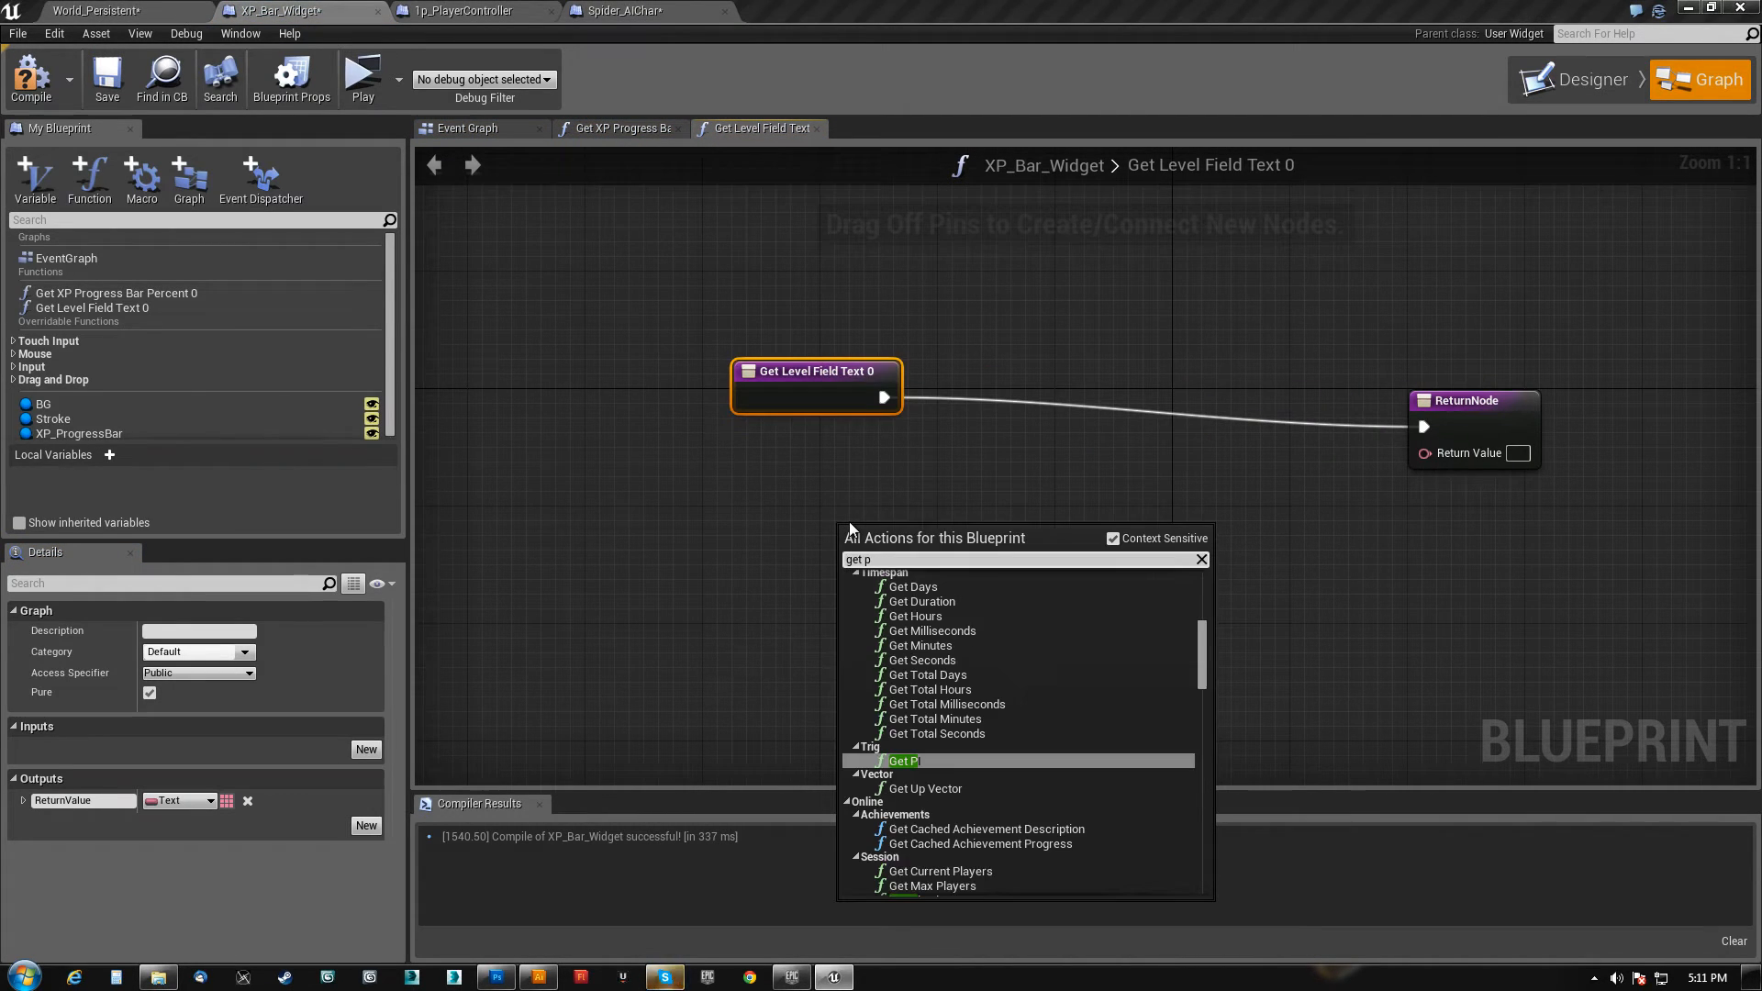
{"action": "type", "text": "layer controller"}
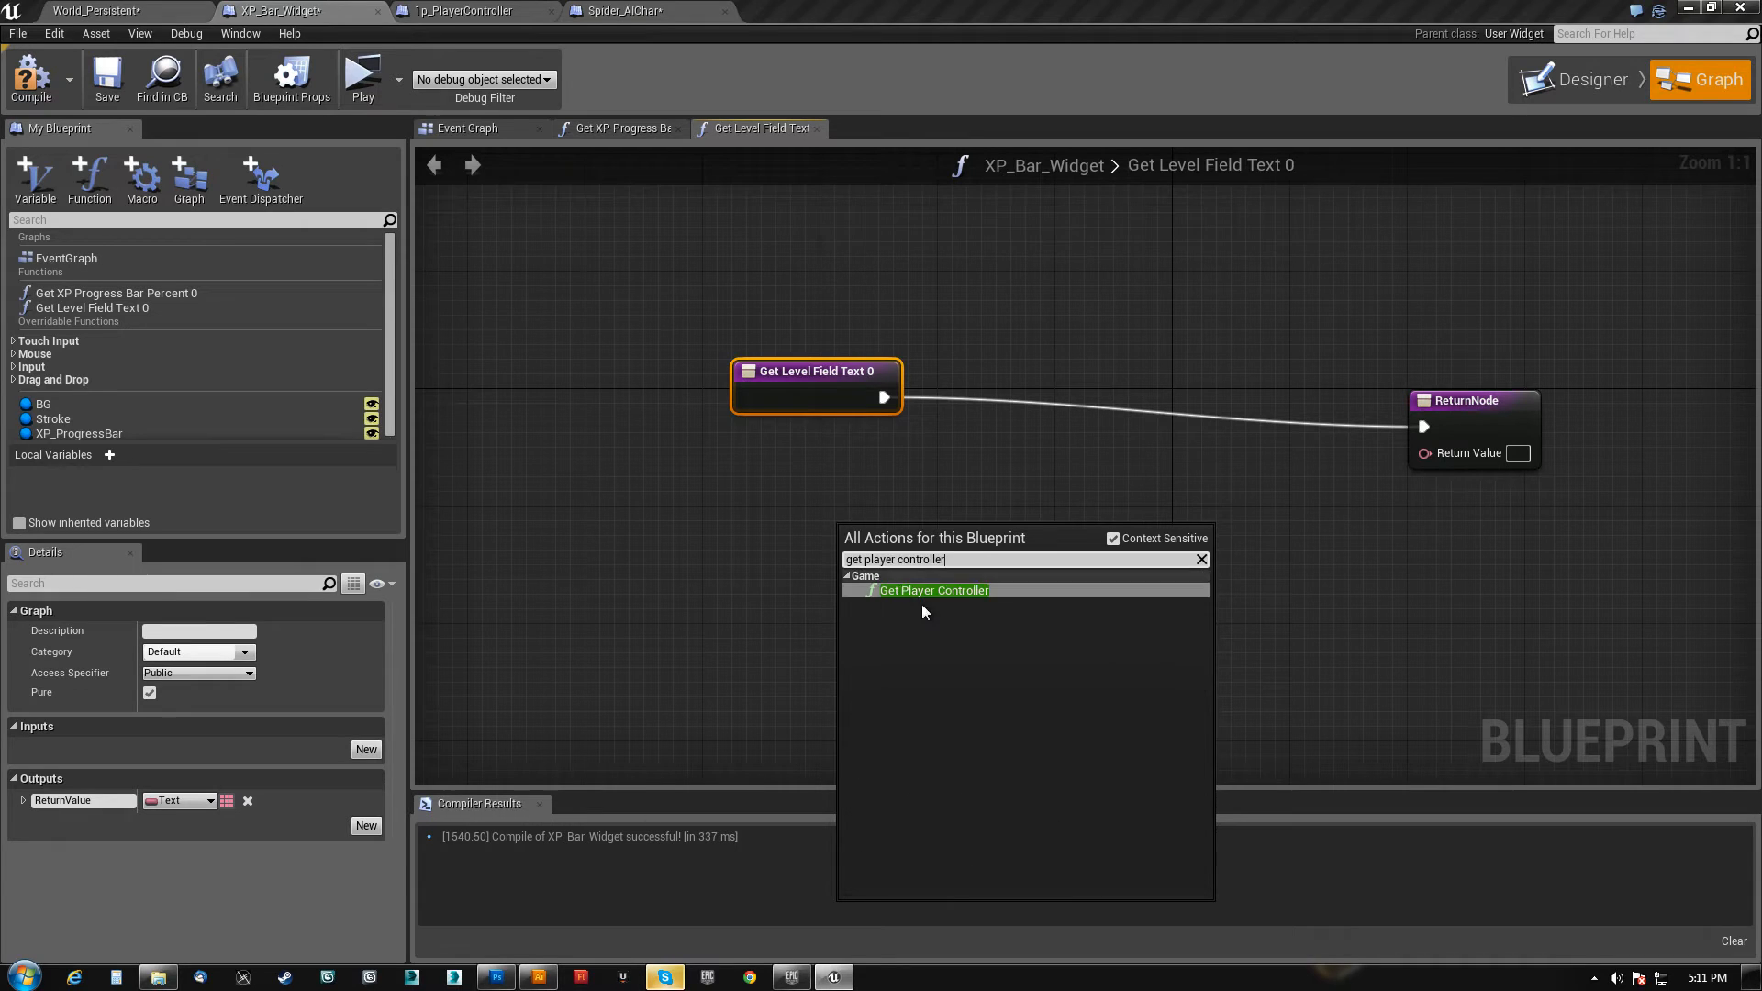
{"action": "left_click", "coordinate": [944, 591]}
{"action": "left_click_drag", "start_coordinate": [935, 530], "coordinate": [773, 480]}
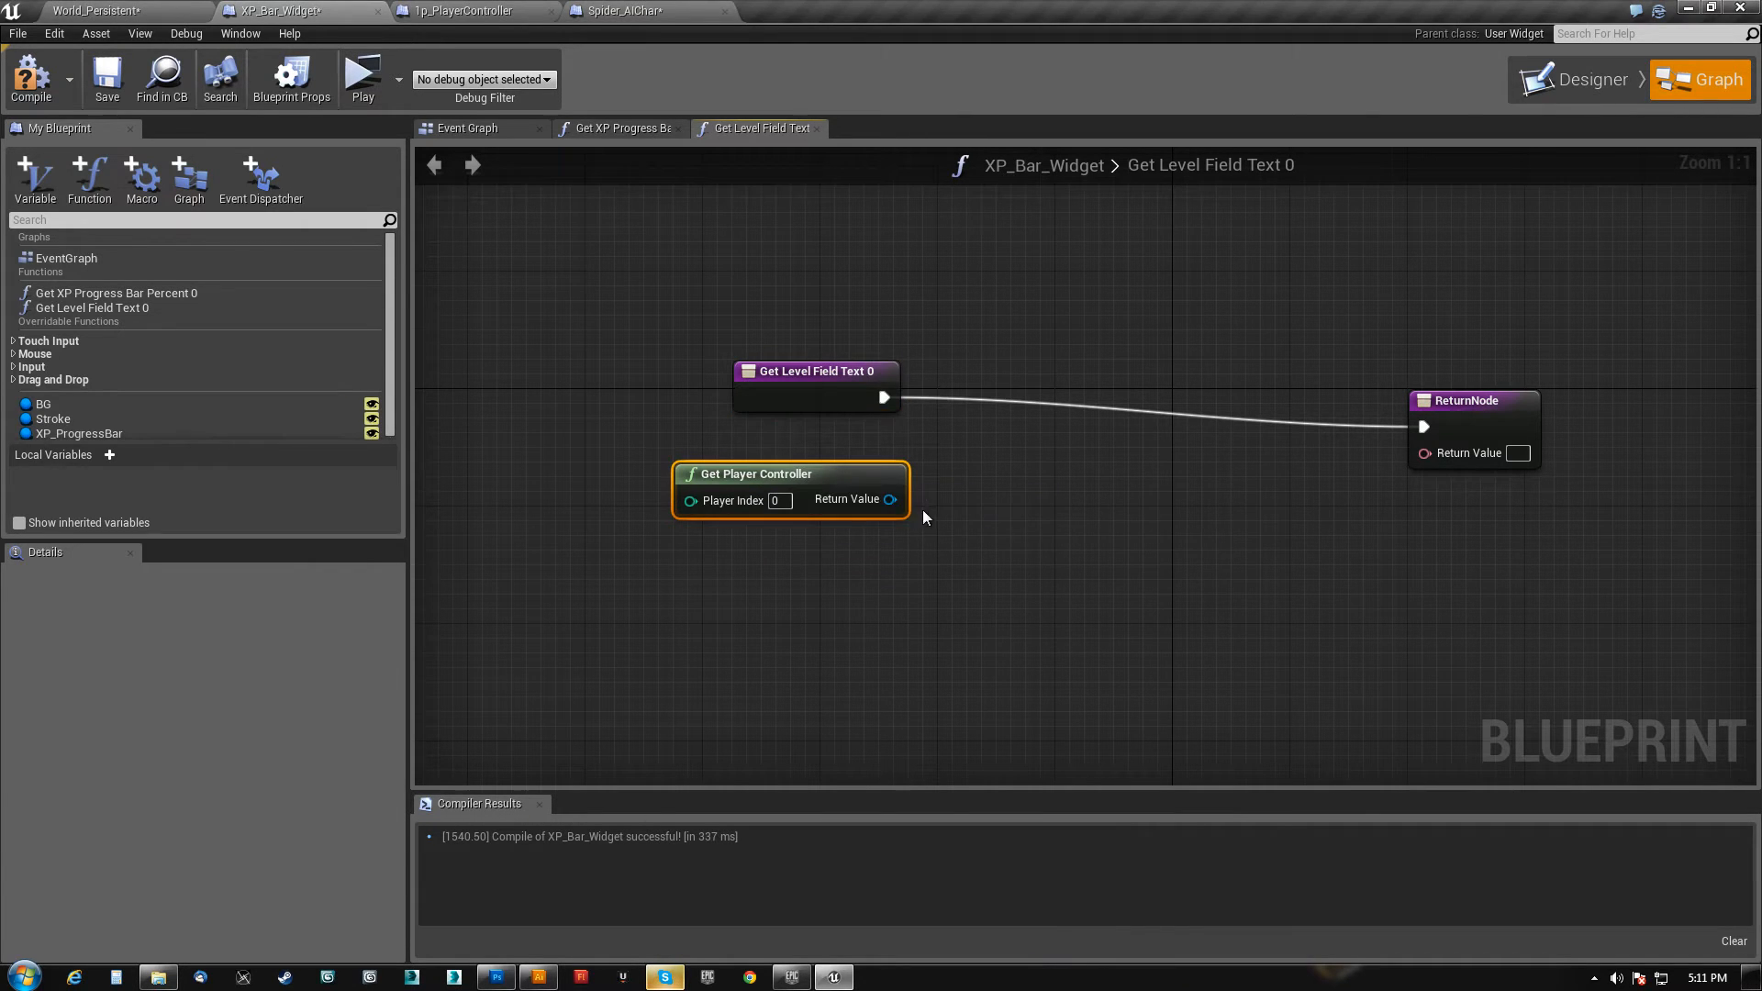
- Cast the player controller's Return Value to 1p_PlayerController and run the Get Level Field Text 0 entry node into the cast
{"action": "left_click_drag", "start_coordinate": [890, 499], "coordinate": [1099, 472]}
{"action": "type", "text": "cast to 1p"}
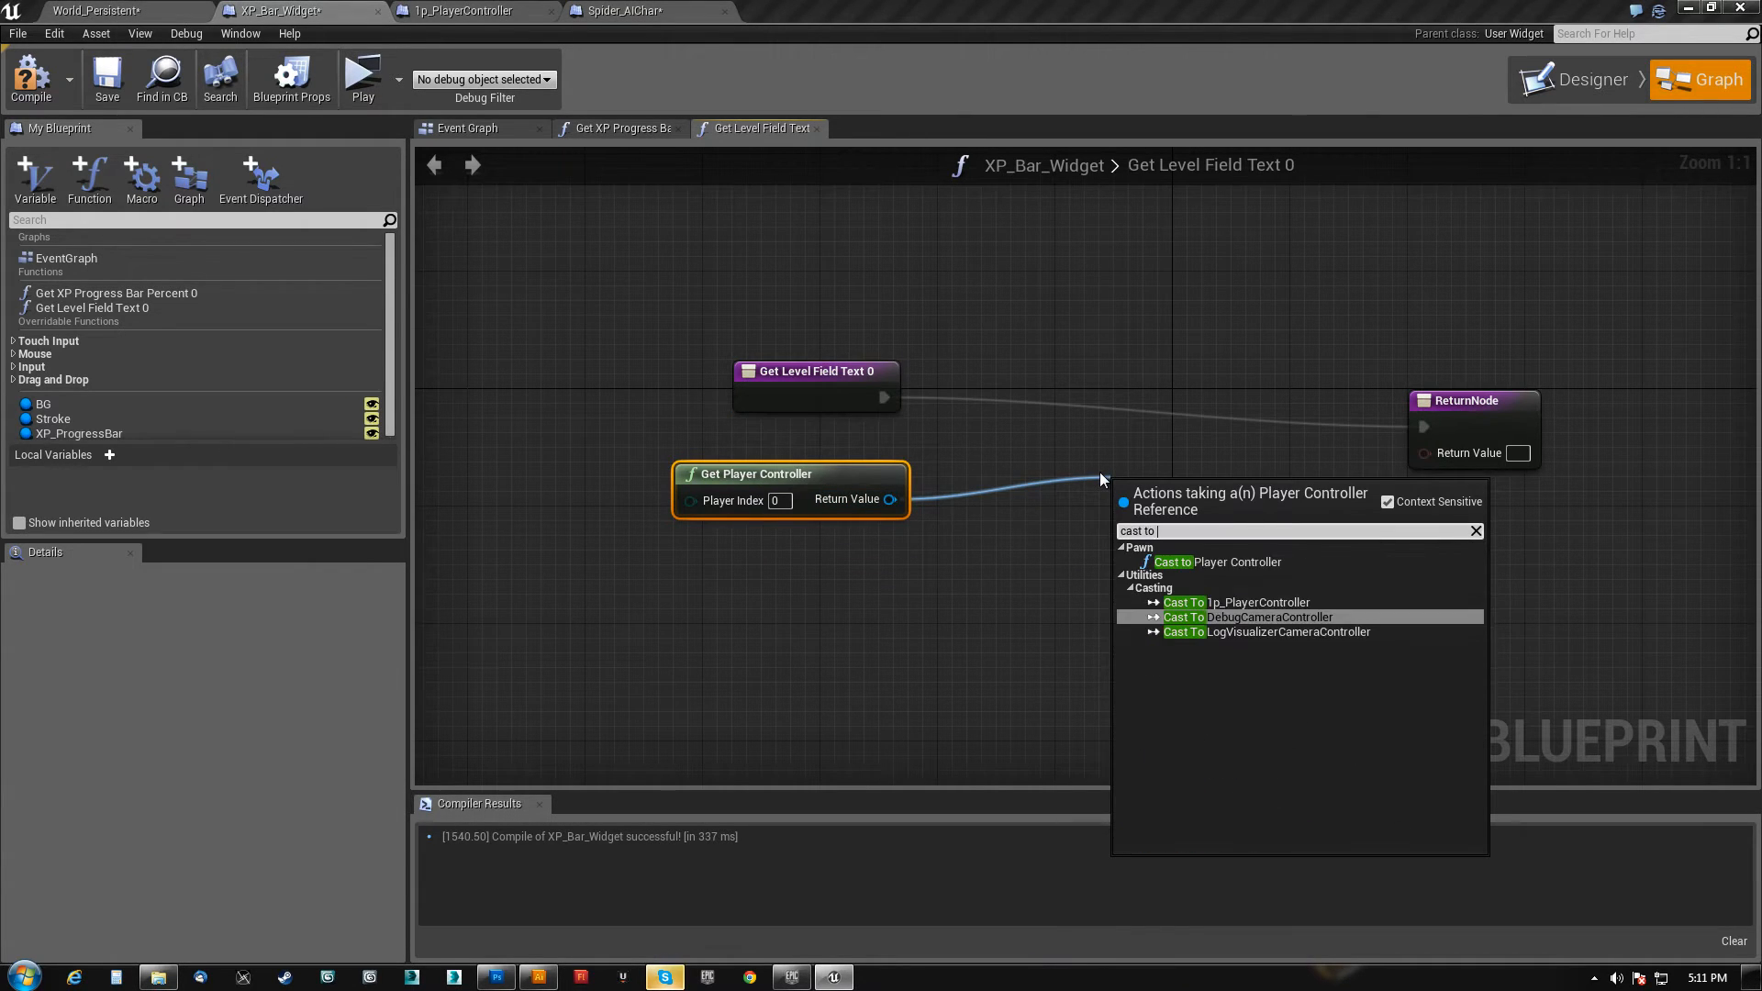
{"action": "key", "text": "Return"}
{"action": "left_click_drag", "start_coordinate": [1195, 487], "coordinate": [1033, 364]}
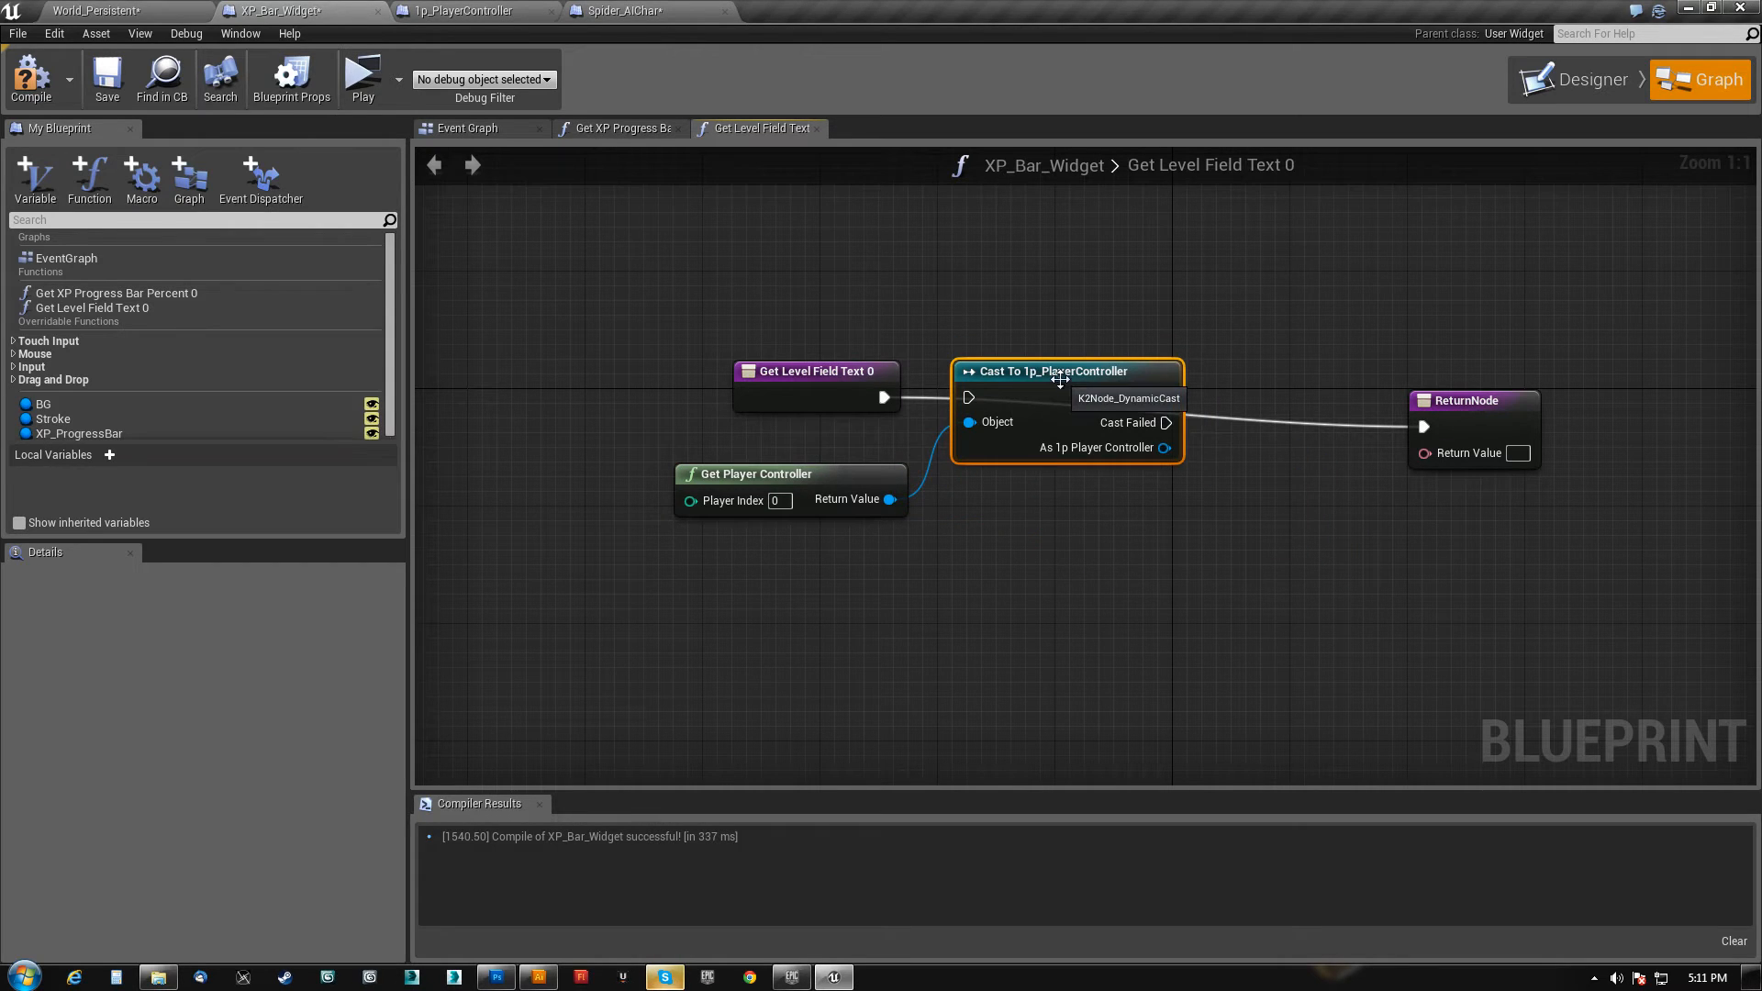
{"action": "left_click_drag", "start_coordinate": [891, 399], "coordinate": [965, 398]}
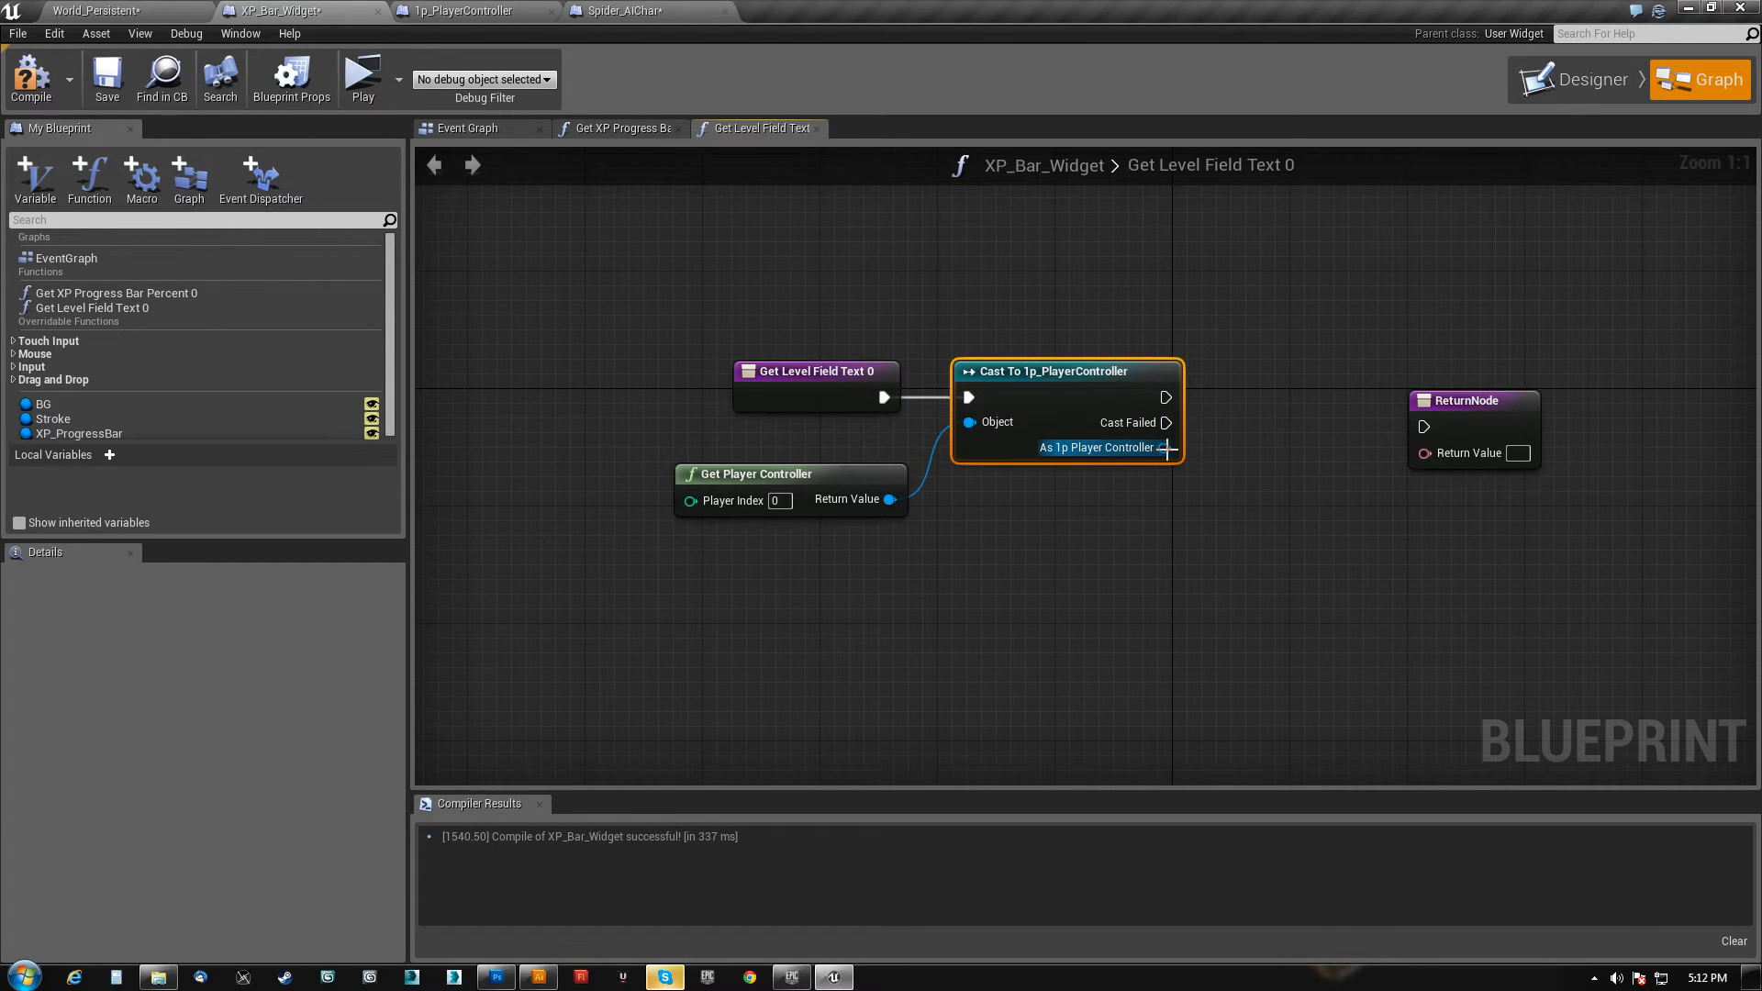
{"action": "left_click_drag", "start_coordinate": [1165, 448], "coordinate": [1278, 398]}
{"action": "type", "text": "get lve"}
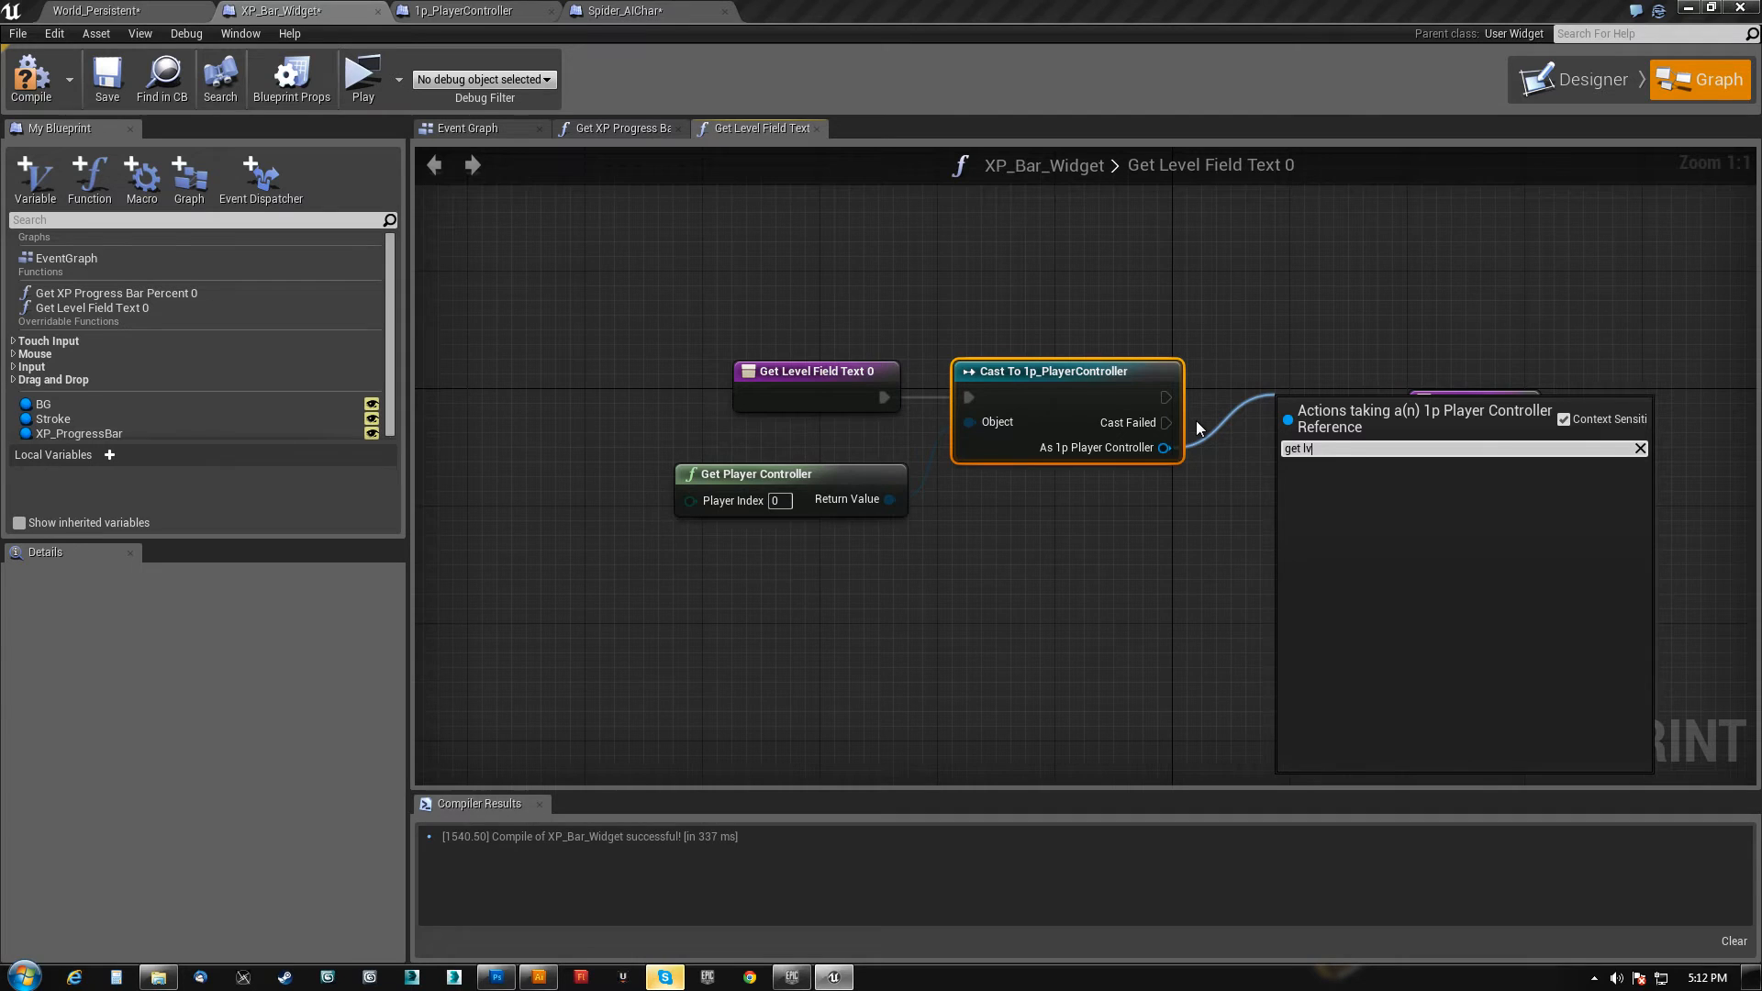
{"action": "key", "text": "BackSpace"}
{"action": "type", "text": "ev"}
{"action": "left_click", "coordinate": [1251, 332]}
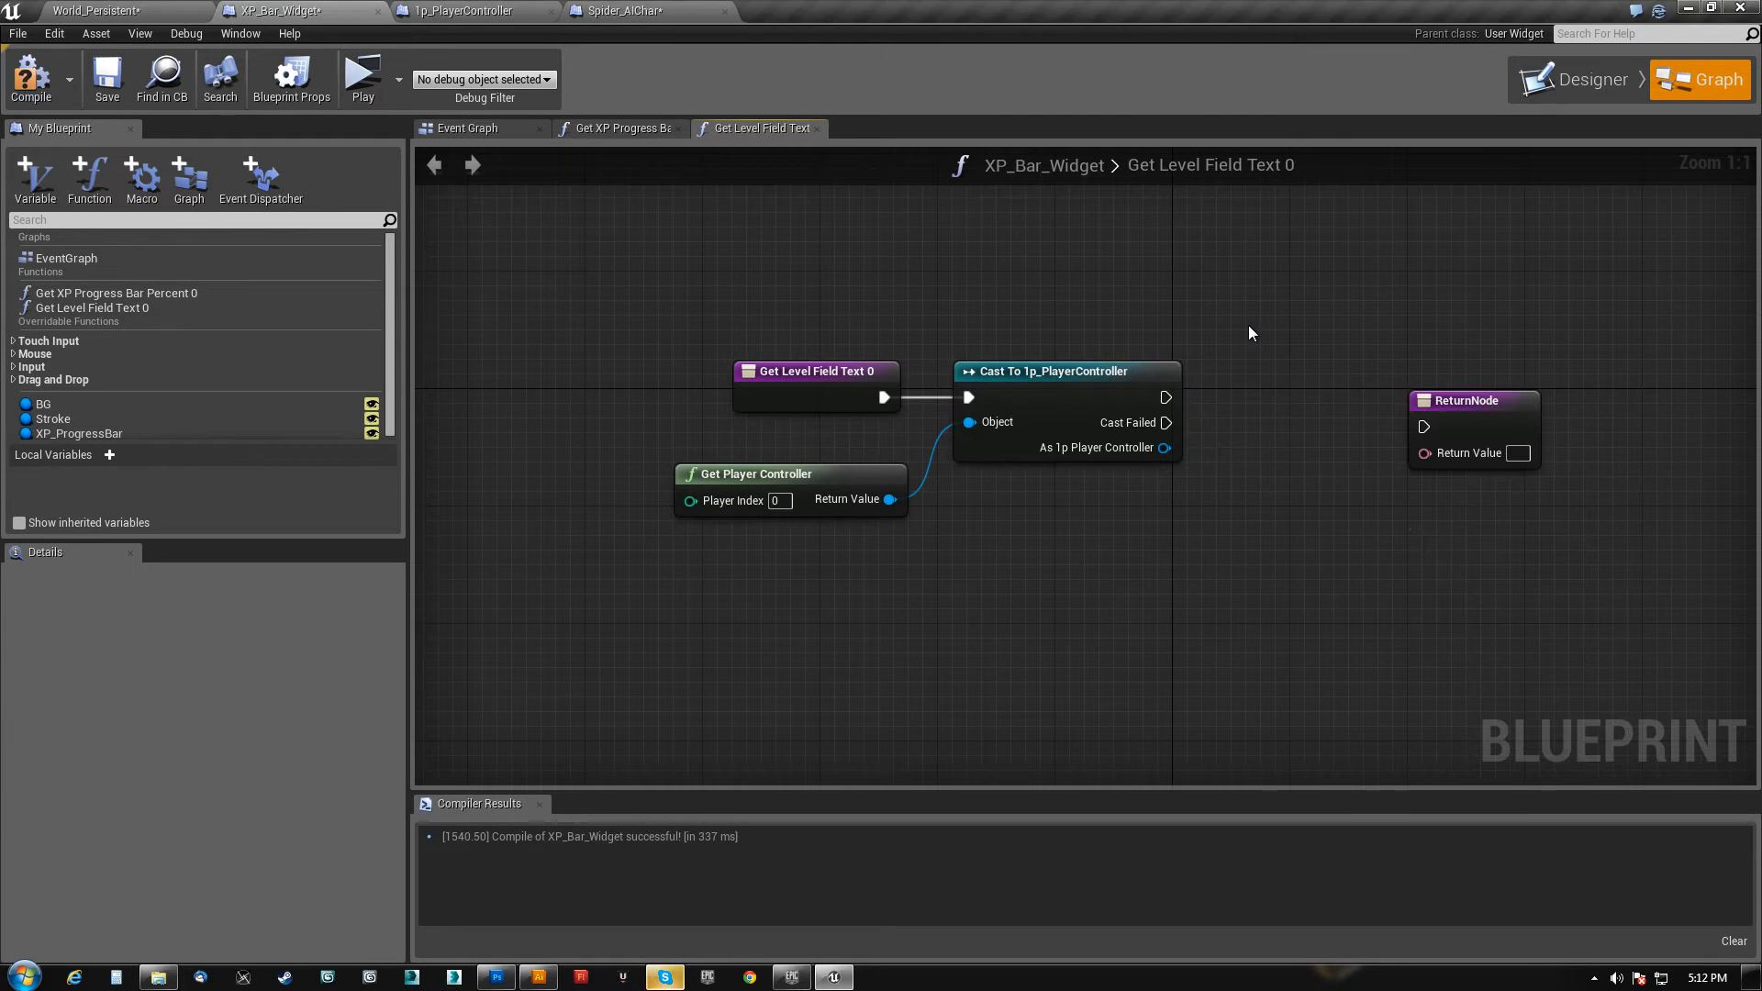
- Make the Level variable in the 1p_PlayerController blueprint publicly editable
{"action": "left_click", "coordinate": [463, 10]}
{"action": "left_click", "coordinate": [334, 504]}
{"action": "left_click", "coordinate": [479, 504]}
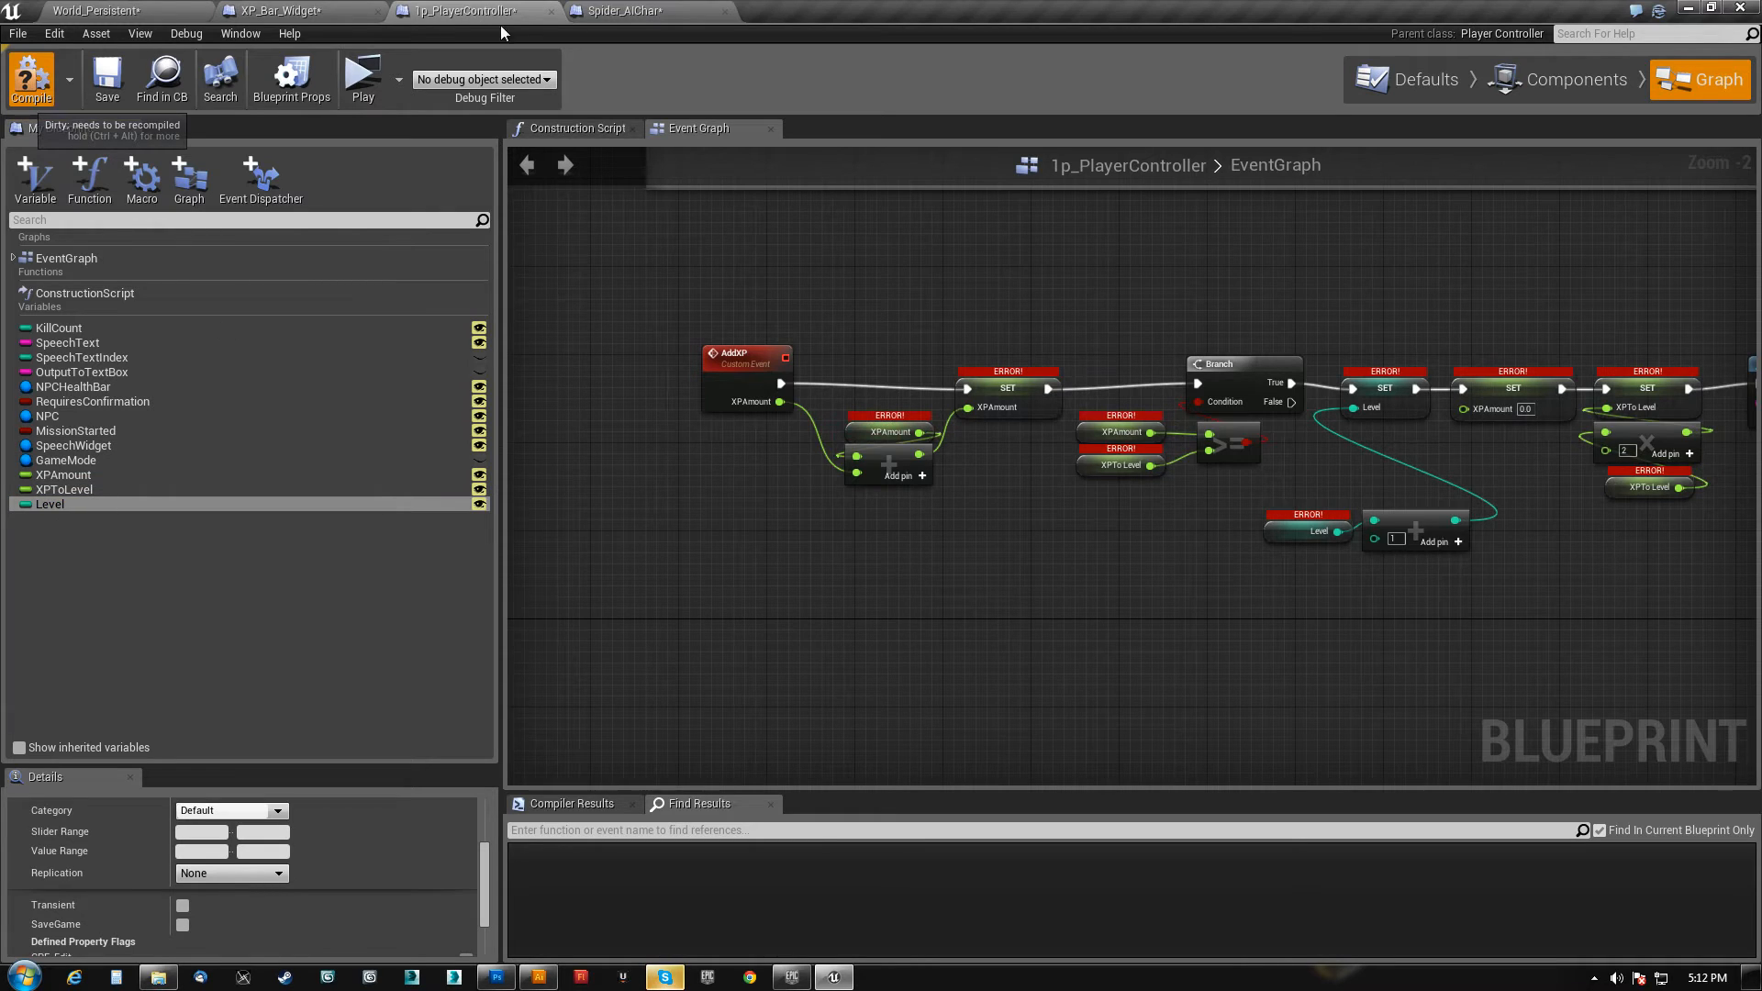
- In XP_Bar_Widget, get Level from the cast's 1p Player Controller output and feed it as text into the ReturnNode's Return Value
{"action": "left_click", "coordinate": [383, 9]}
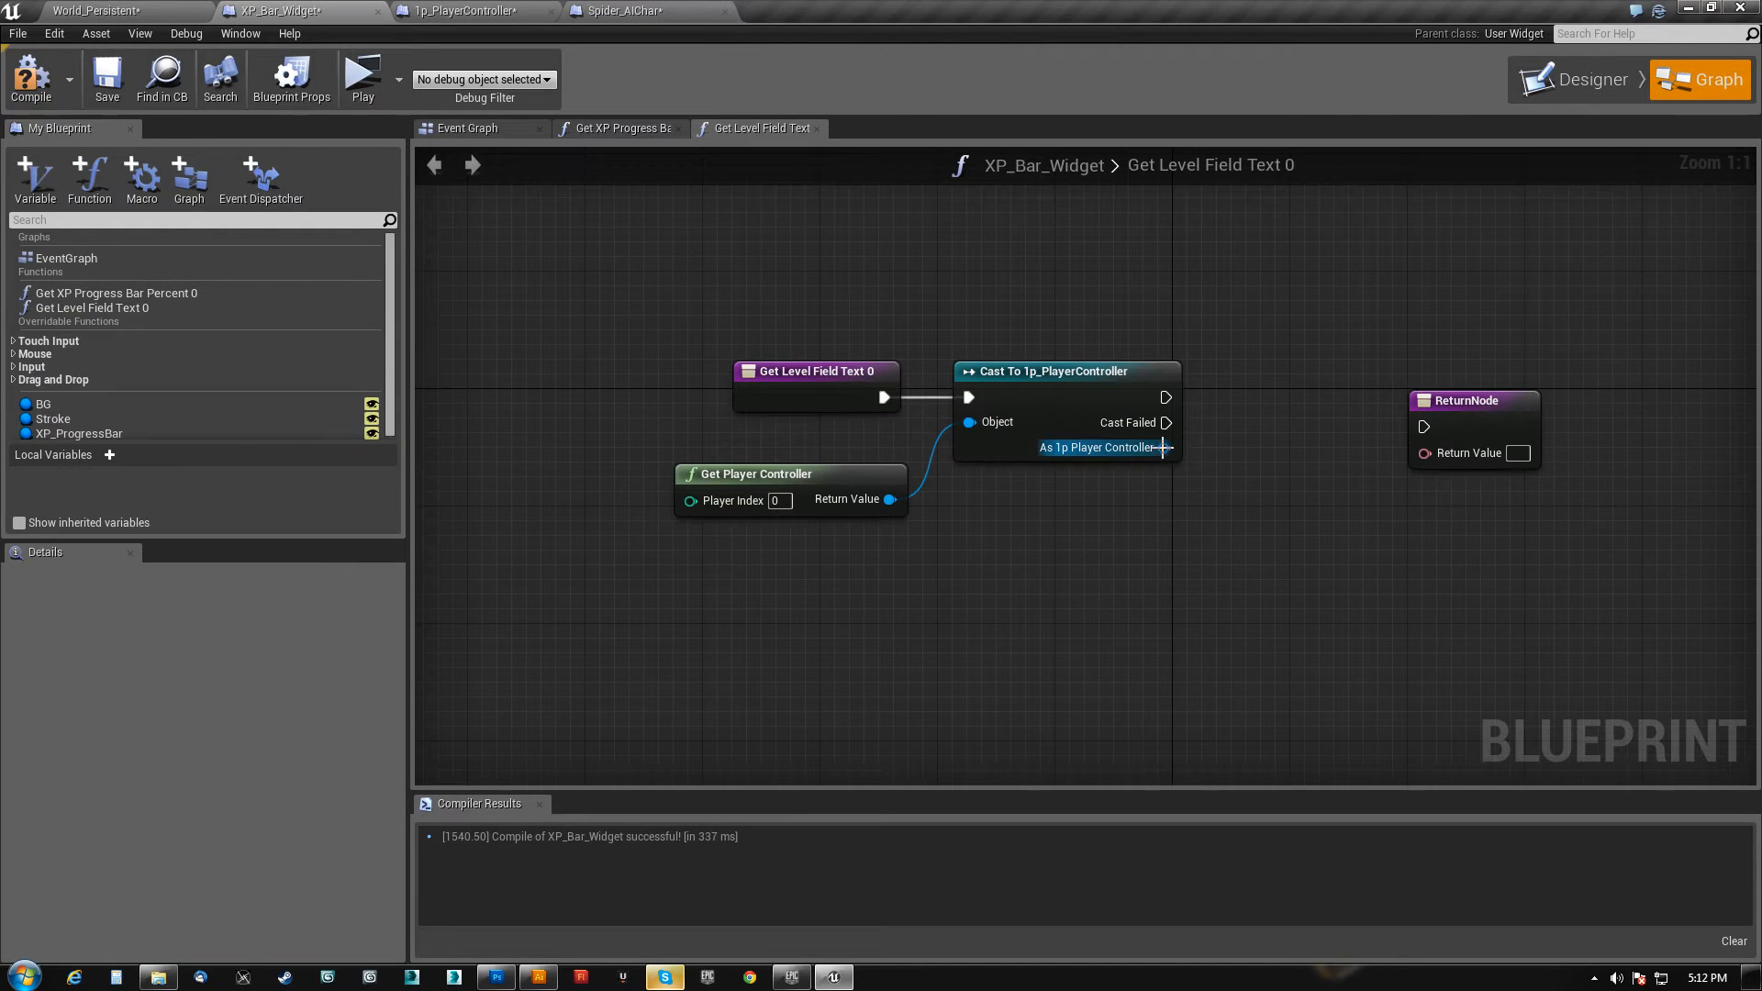
{"action": "left_click_drag", "start_coordinate": [1162, 448], "coordinate": [1352, 437]}
{"action": "type", "text": "get level"}
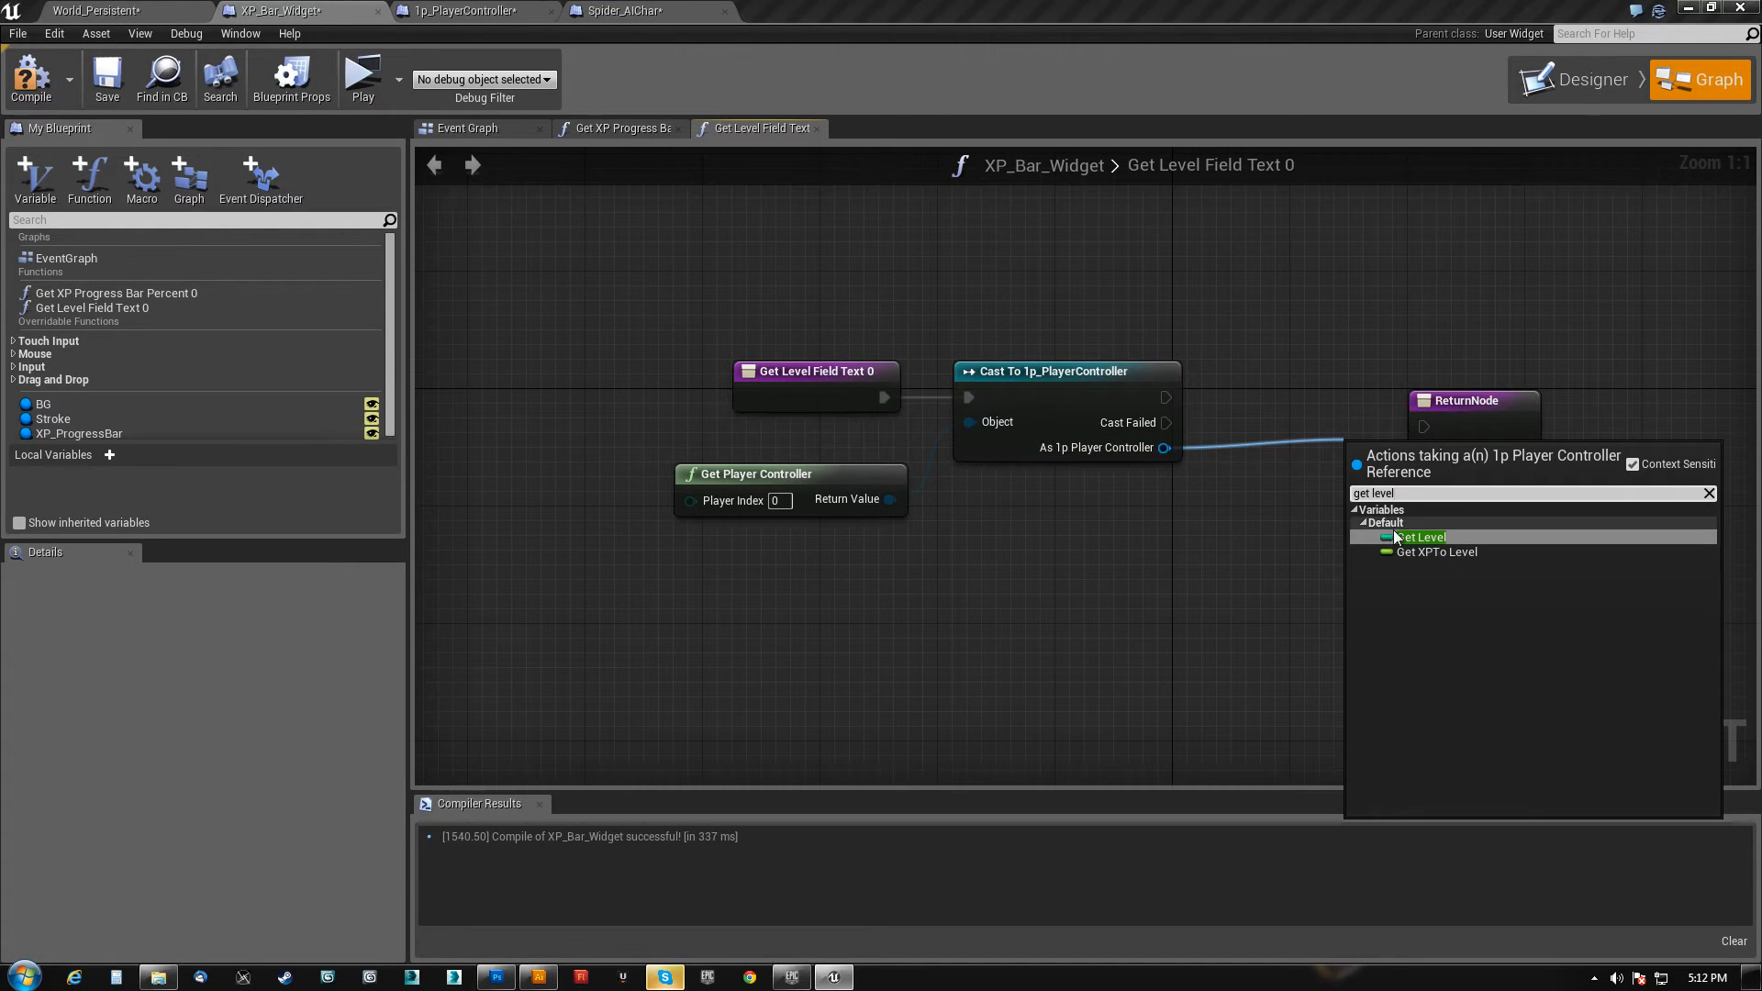
{"action": "left_click", "coordinate": [1391, 534]}
{"action": "mouse_move", "coordinate": [1391, 453]}
{"action": "left_mouse_down"}
{"action": "mouse_move", "coordinate": [1084, 497]}
{"action": "mouse_move", "coordinate": [1425, 453]}
{"action": "left_mouse_up"}
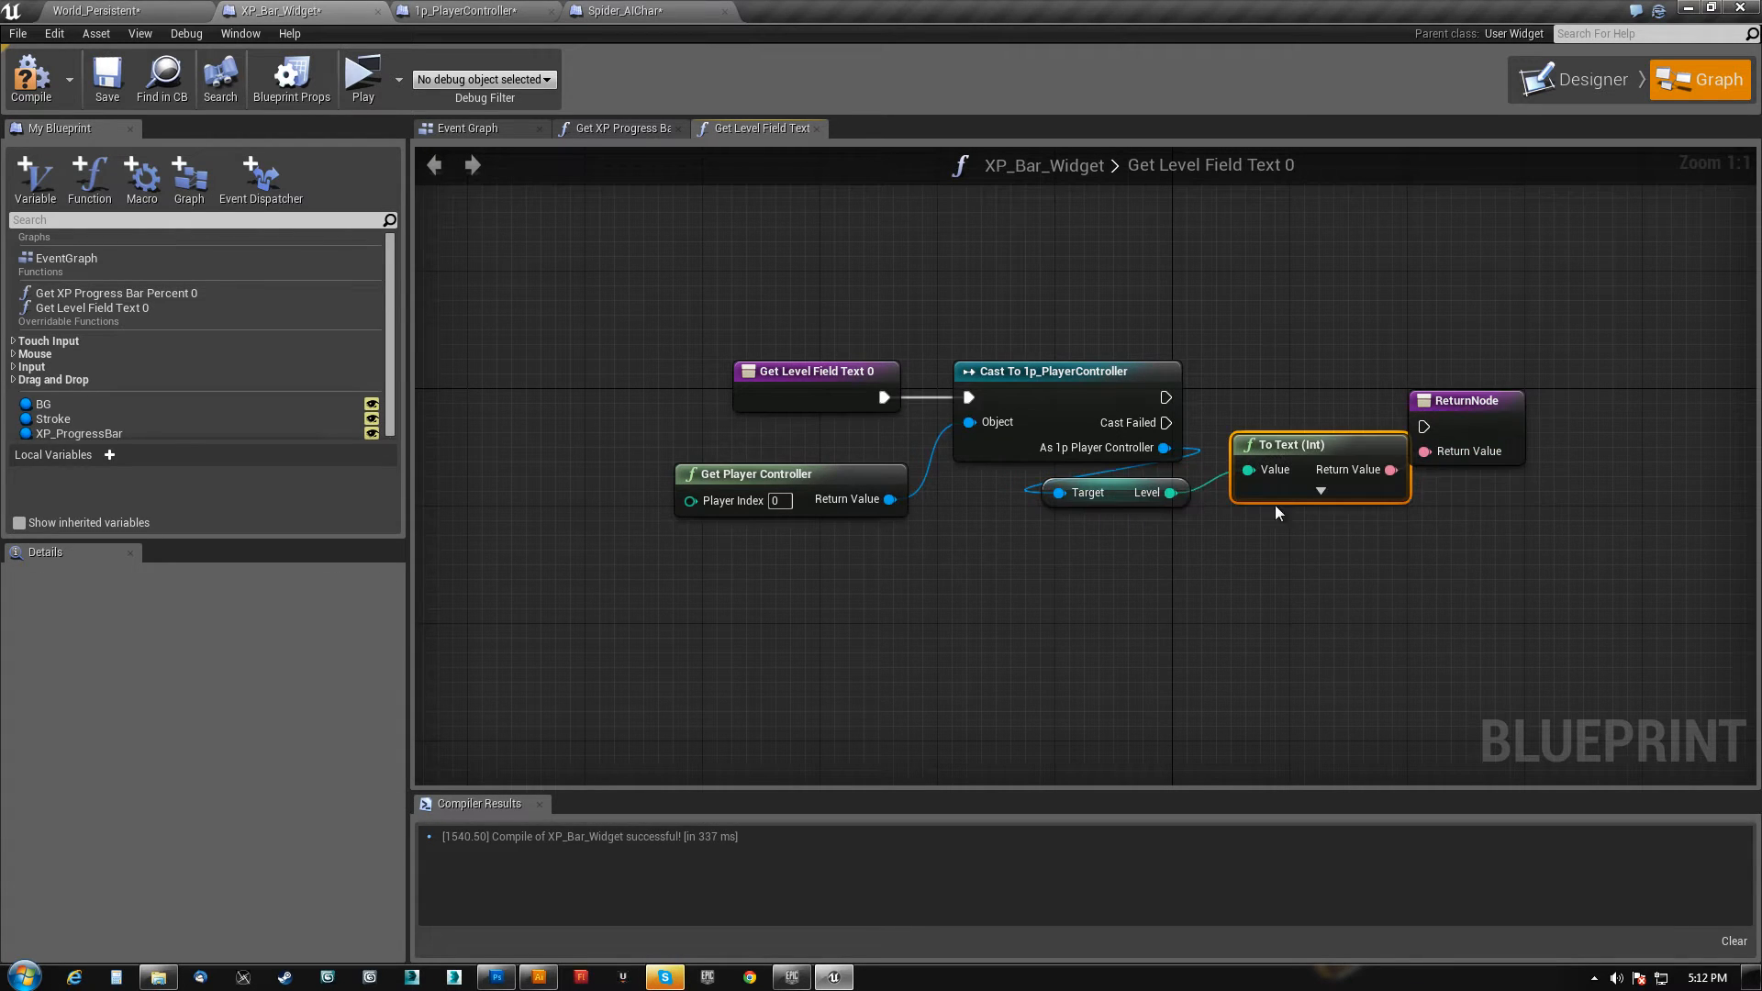
- Connect the cast's success execution output to the ReturnNode and arrange the Get Player Controller, To Text and Level nodes compactly
{"action": "left_click_drag", "start_coordinate": [1165, 398], "coordinate": [1450, 370]}
{"action": "left_click_drag", "start_coordinate": [1098, 566], "coordinate": [1234, 505]}
{"action": "left_click_drag", "start_coordinate": [840, 479], "coordinate": [825, 435]}
{"action": "left_click", "coordinate": [1298, 484]}
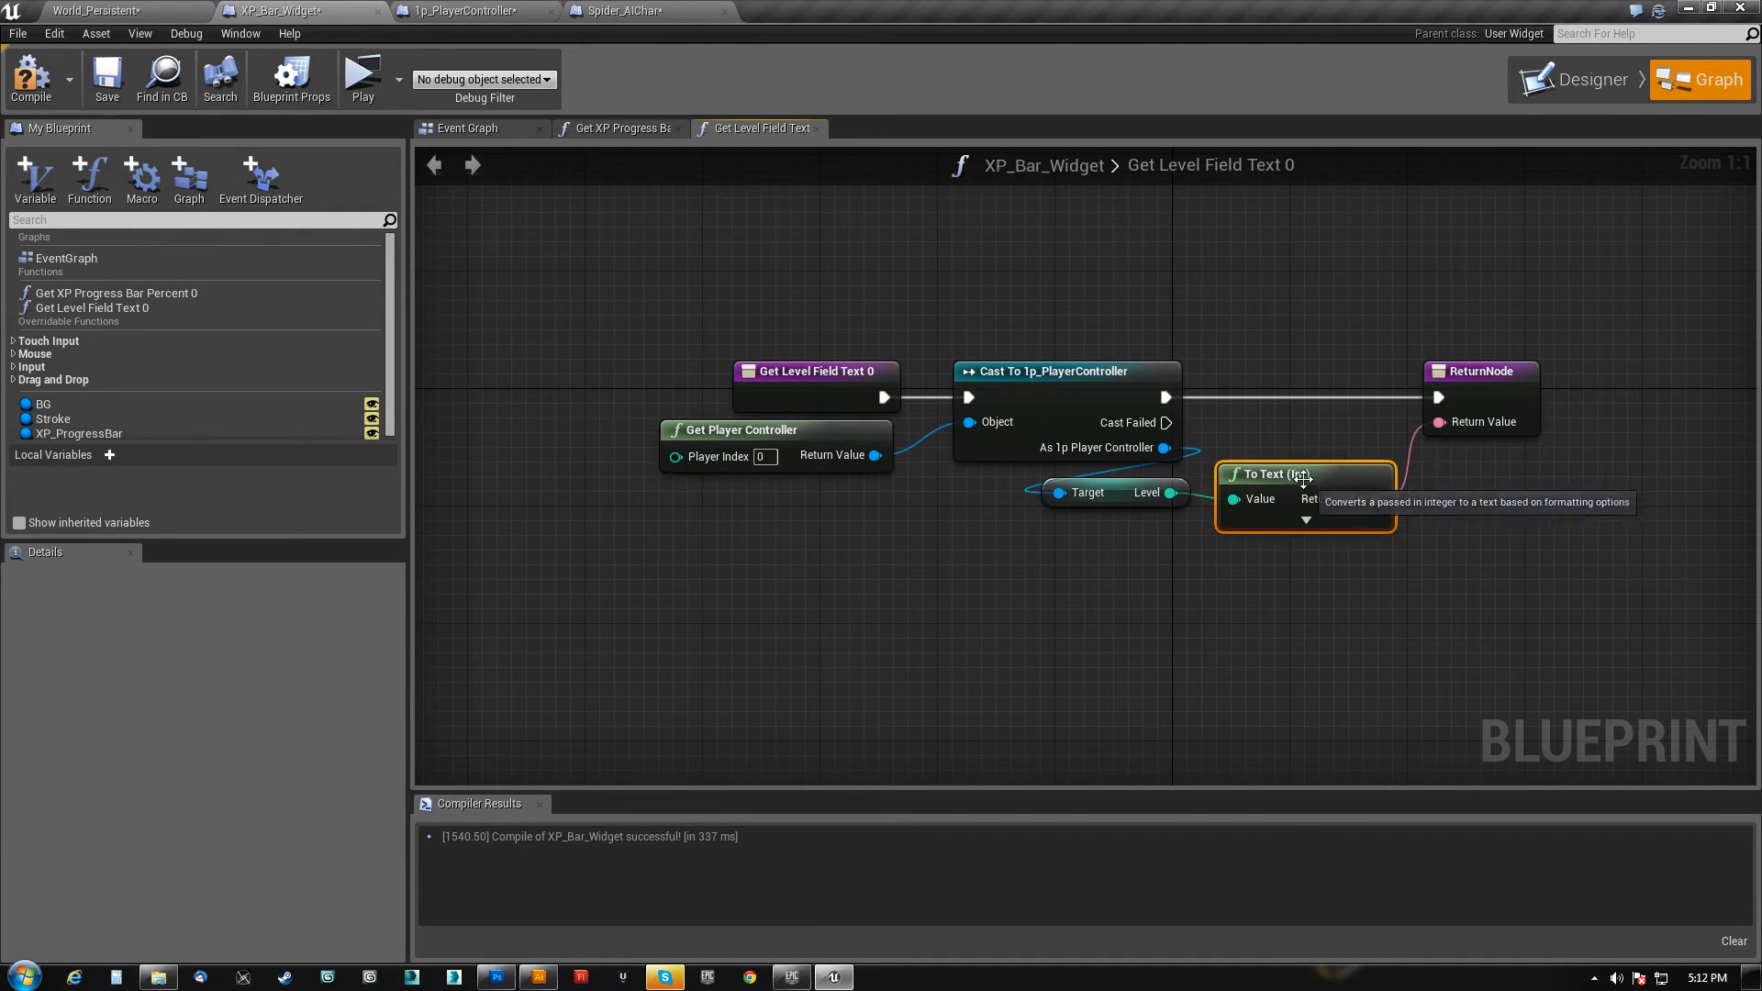
{"action": "left_click_drag", "start_coordinate": [1297, 484], "coordinate": [1313, 439]}
{"action": "left_click_drag", "start_coordinate": [1118, 501], "coordinate": [1296, 511]}
- Compile and save XP_Bar_Widget, and compile the Spider_AIChar blueprint
{"action": "left_click", "coordinate": [31, 78]}
{"action": "left_click", "coordinate": [107, 78]}
{"action": "left_click", "coordinate": [642, 10]}
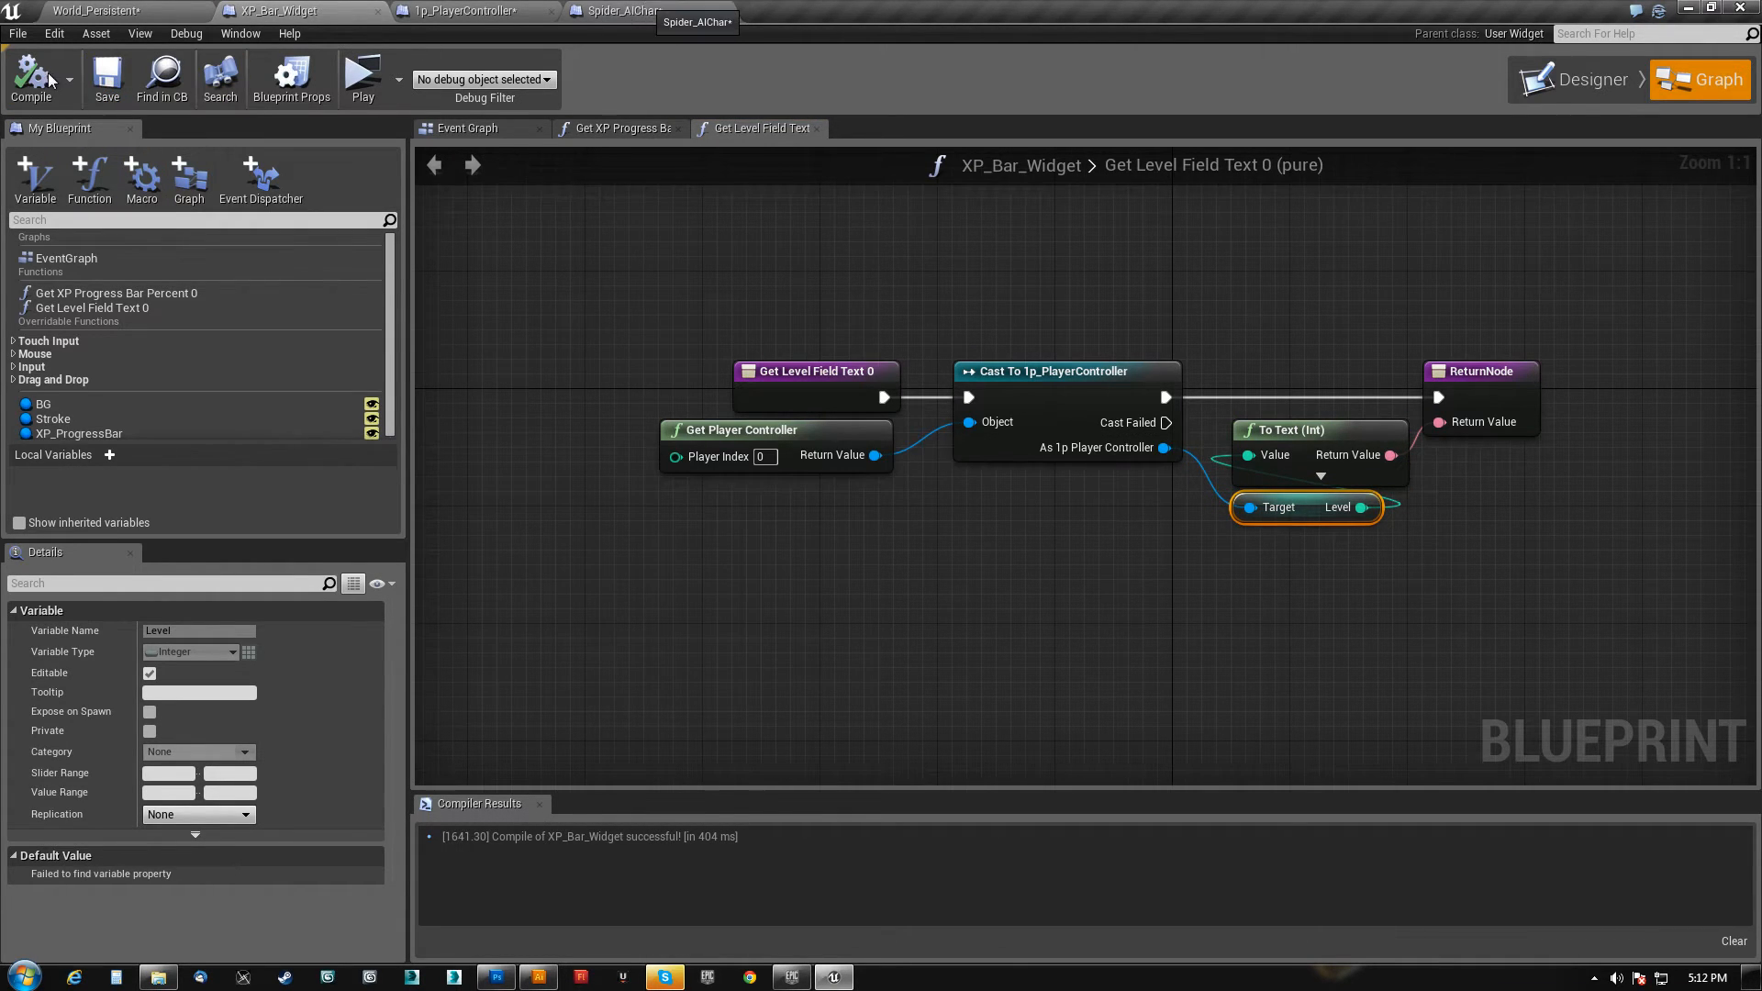
{"action": "left_click", "coordinate": [14, 100]}
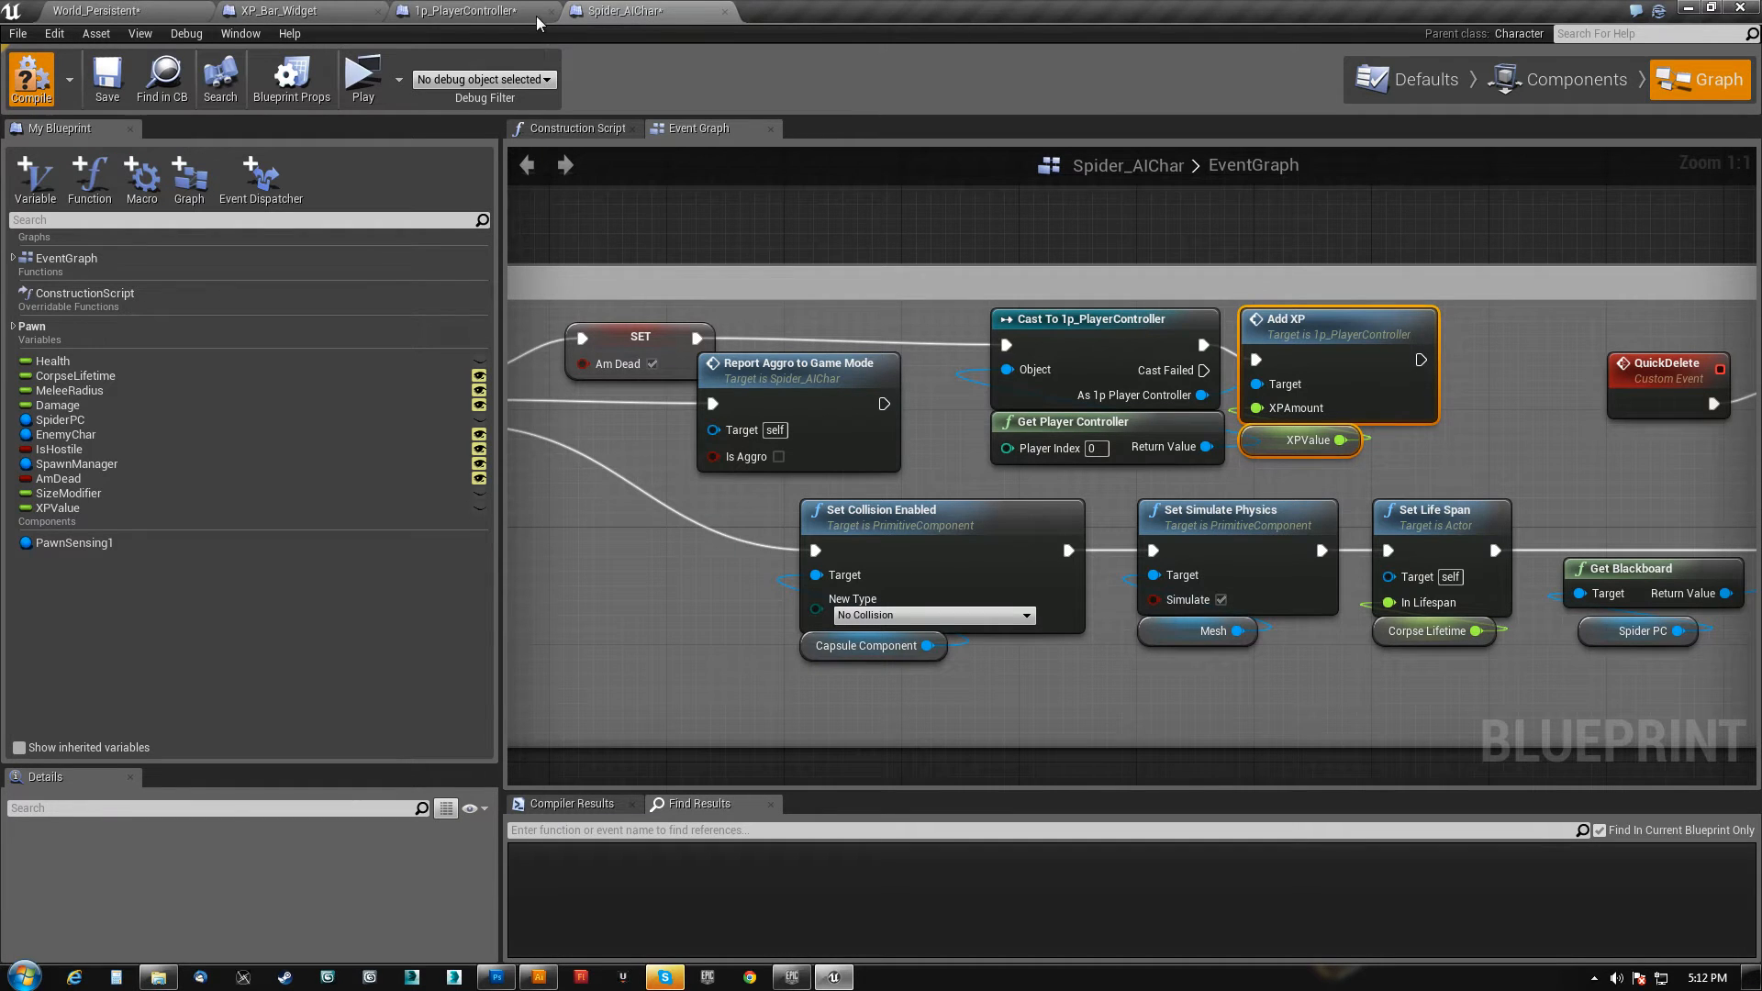
{"action": "left_click", "coordinate": [280, 11]}
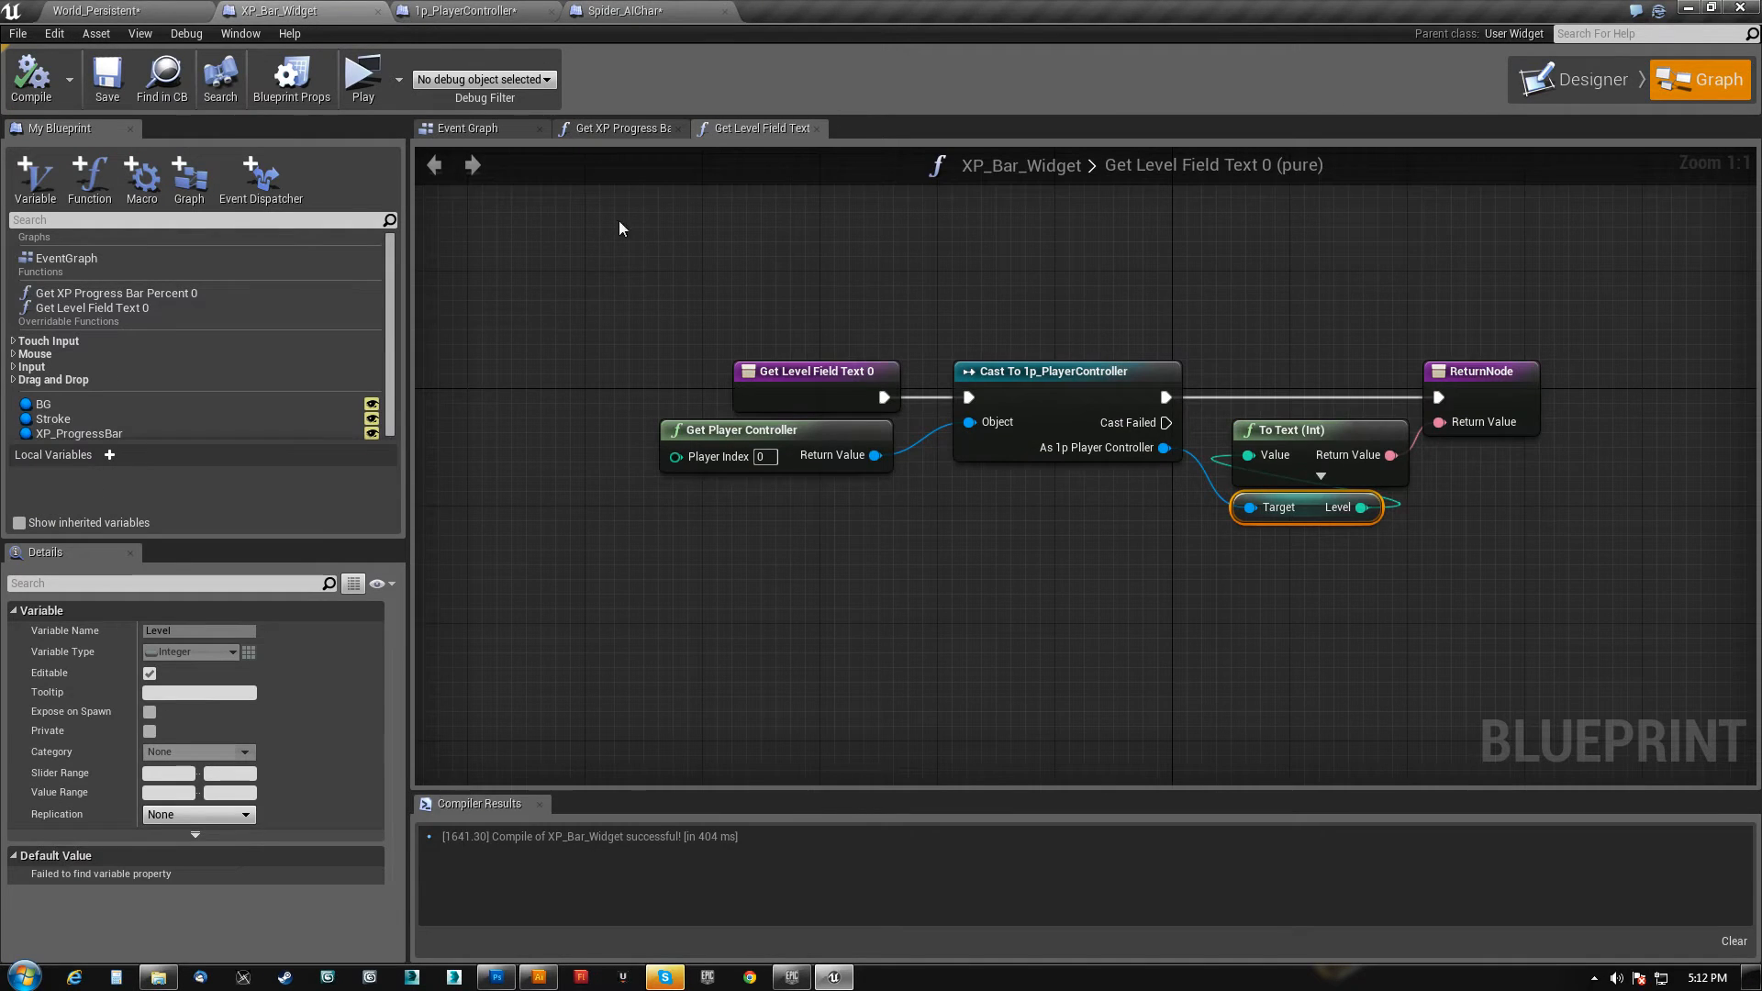
- Add a Text widget to the widget layout in the empty canvas area below the round end, at about X 1736, Y 153
{"action": "left_click", "coordinate": [1564, 92]}
{"action": "scroll", "coordinate": [1082, 329], "scroll_direction": "up", "scroll_amount": 13}
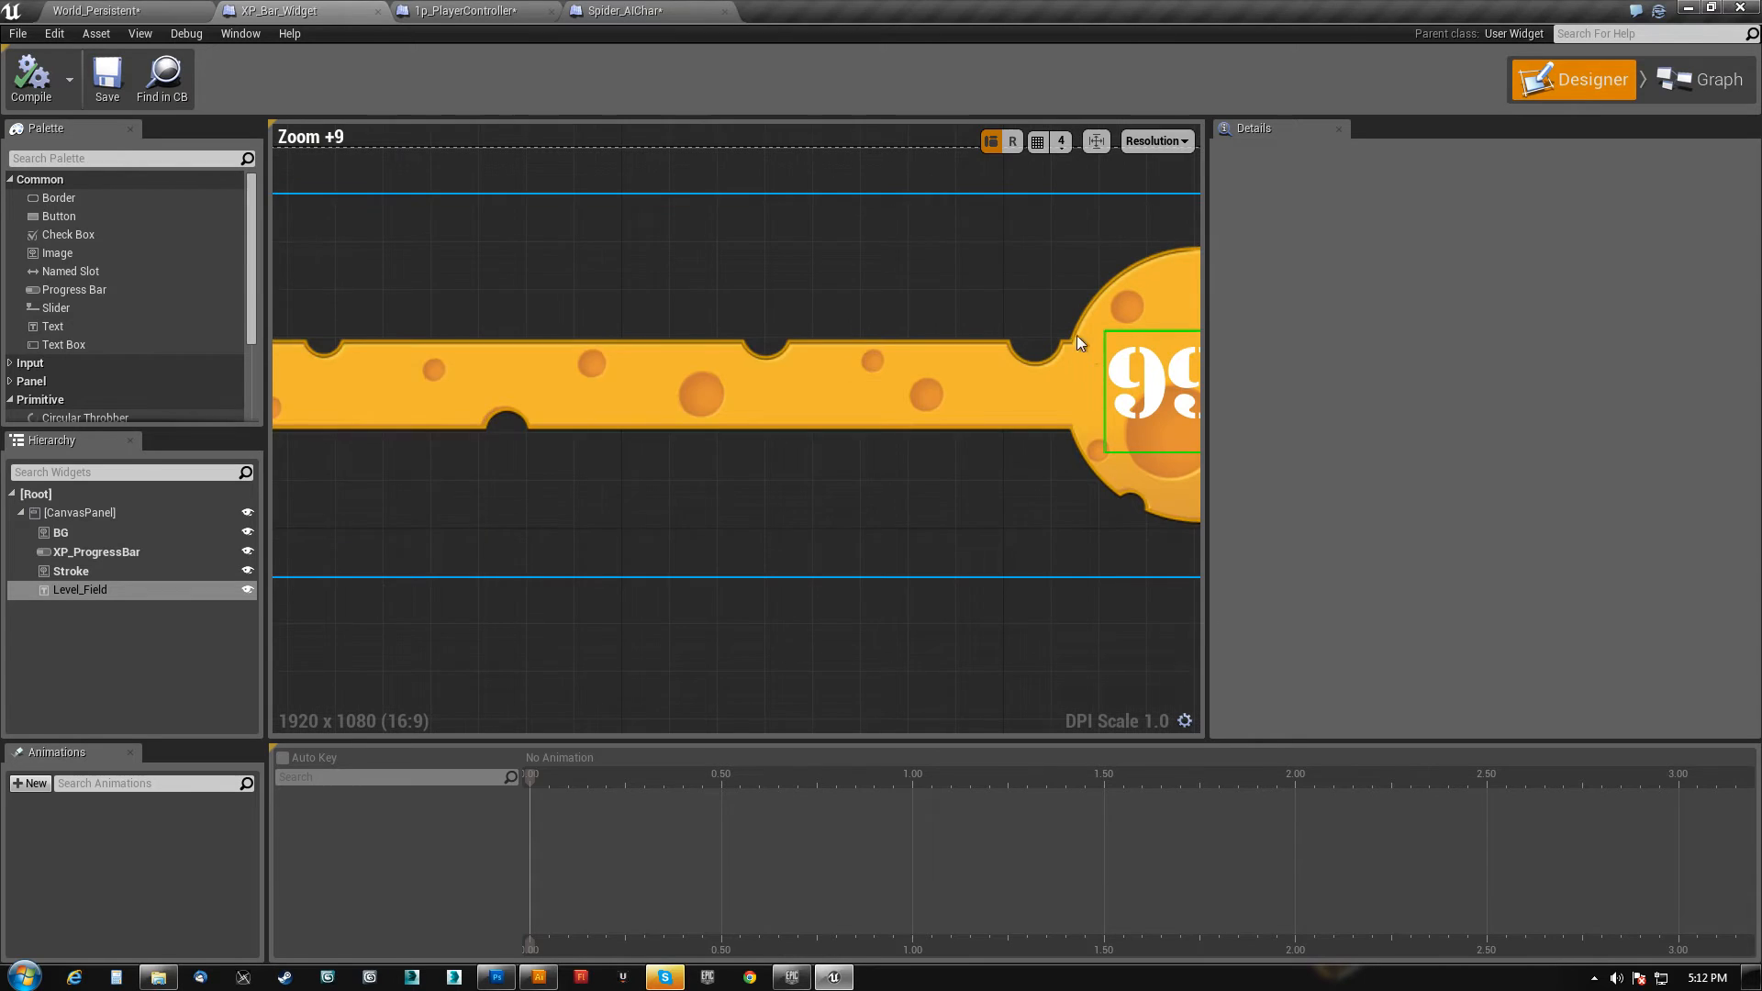
{"action": "right_click_drag", "start_coordinate": [1087, 347], "coordinate": [611, 340]}
{"action": "left_click_drag", "start_coordinate": [59, 325], "coordinate": [668, 311]}
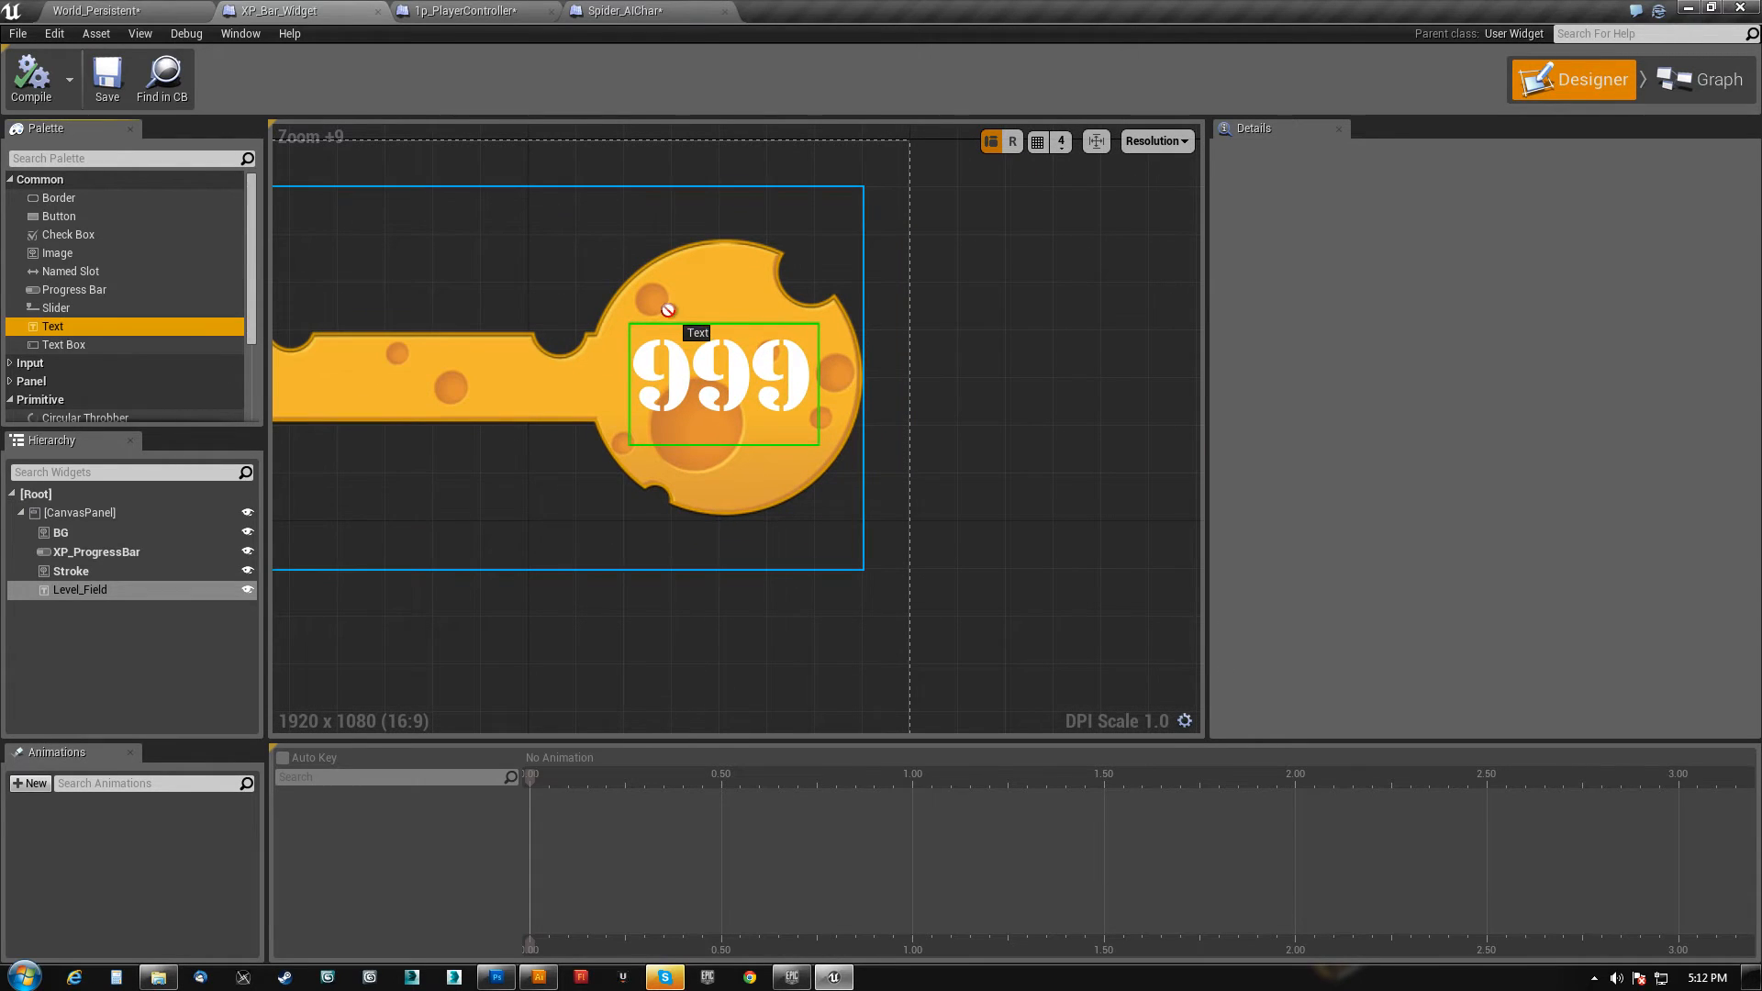
{"action": "left_click", "coordinate": [662, 303]}
{"action": "mouse_move", "coordinate": [52, 326]}
{"action": "left_mouse_down"}
{"action": "mouse_move", "coordinate": [486, 681]}
{"action": "mouse_move", "coordinate": [556, 644]}
{"action": "left_mouse_up"}
{"action": "right_click_drag", "start_coordinate": [660, 613], "coordinate": [764, 533]}
{"action": "left_click_drag", "start_coordinate": [806, 645], "coordinate": [611, 603]}
- Set the new text block's font to StencilFont_UMG at size 8 and its text to "Level"
{"action": "left_click", "coordinate": [1514, 595]}
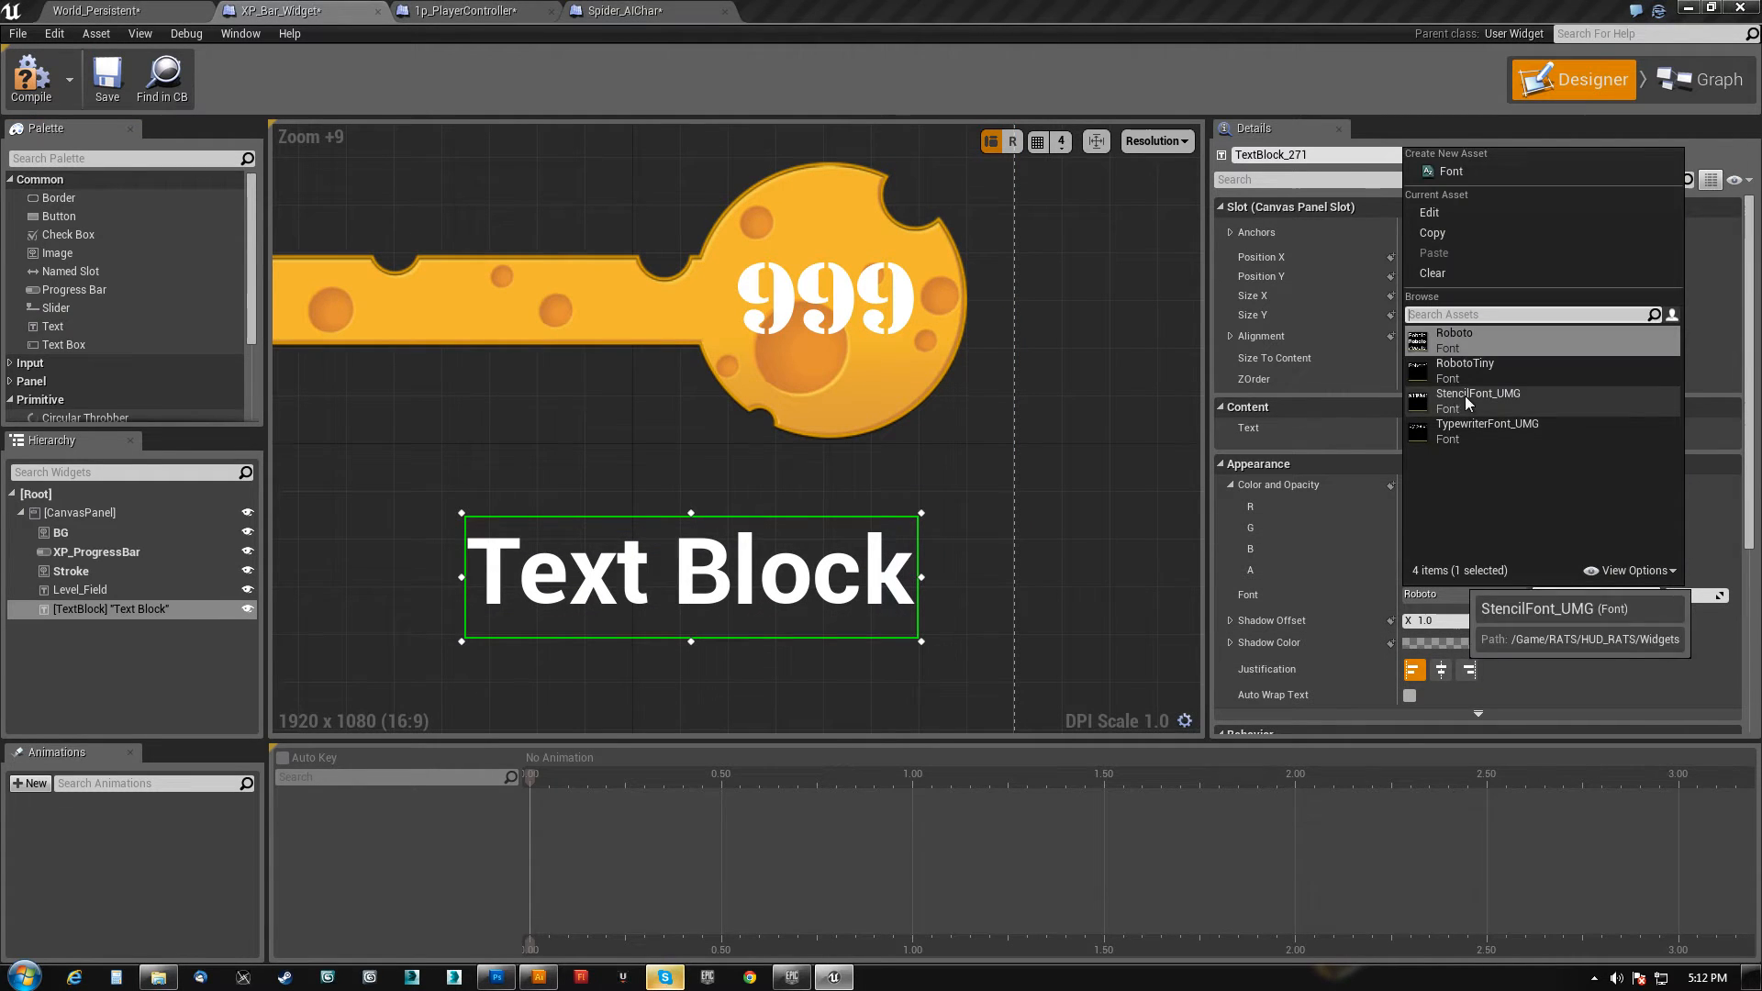
{"action": "left_click", "coordinate": [1466, 400]}
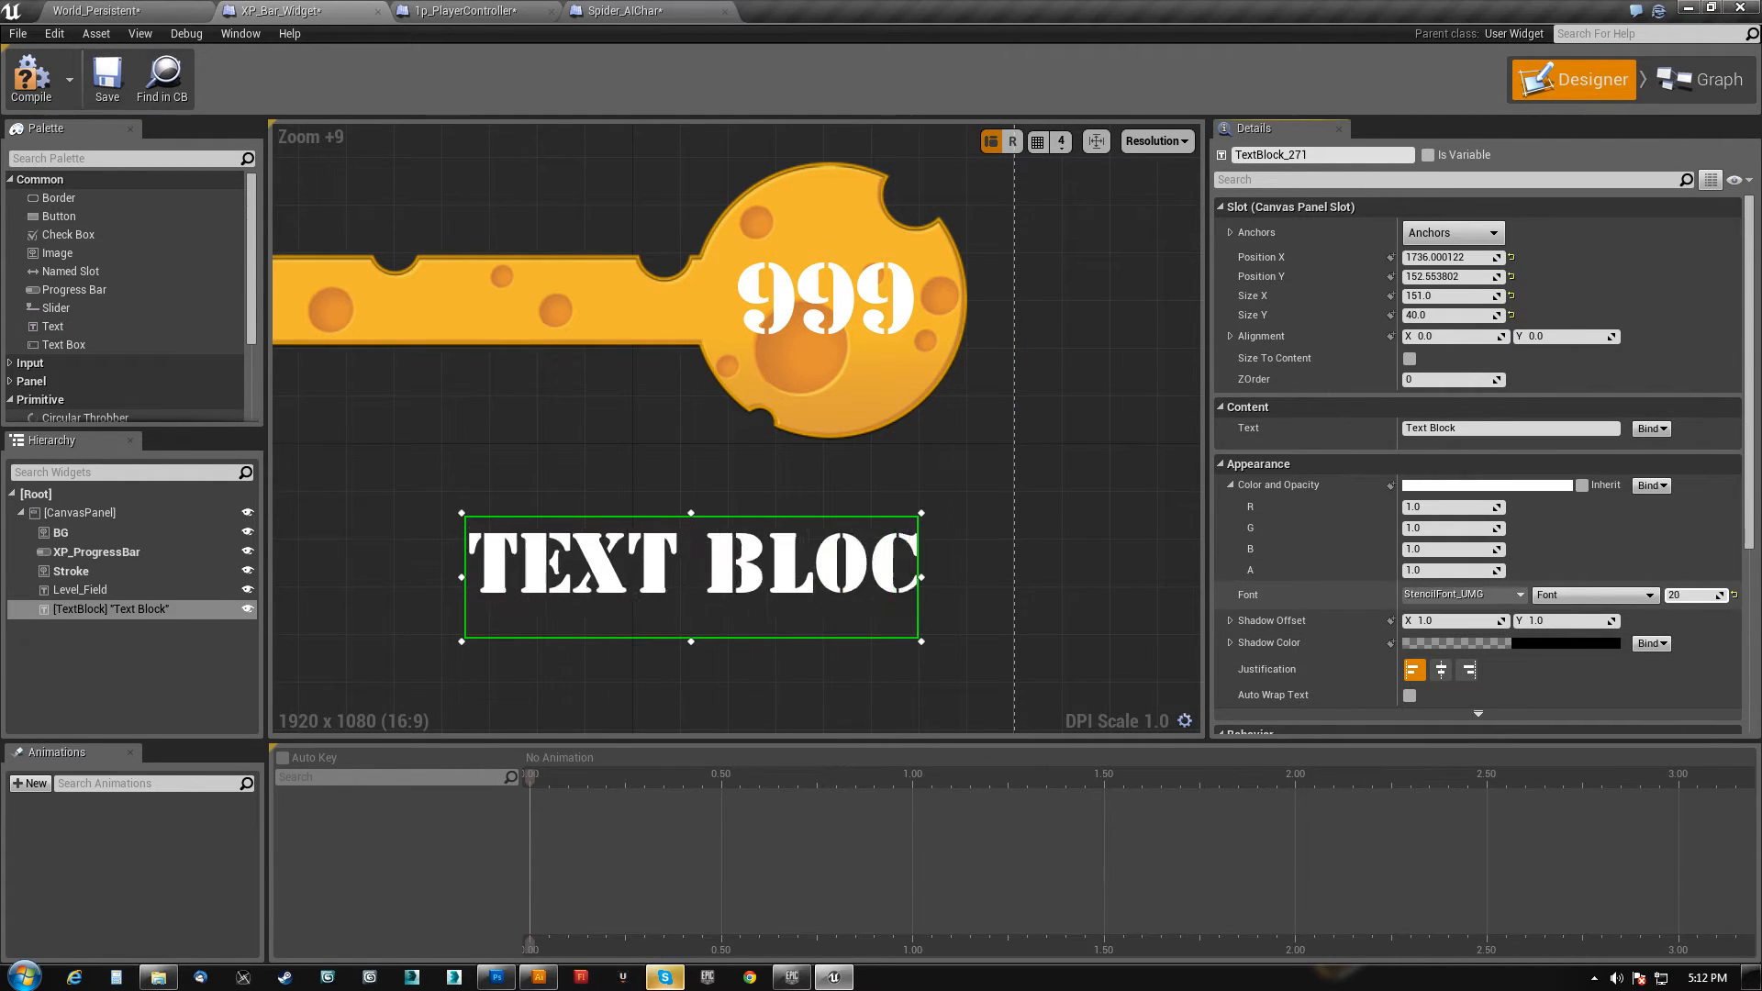
{"action": "left_click_drag", "start_coordinate": [1694, 596], "coordinate": [1674, 596]}
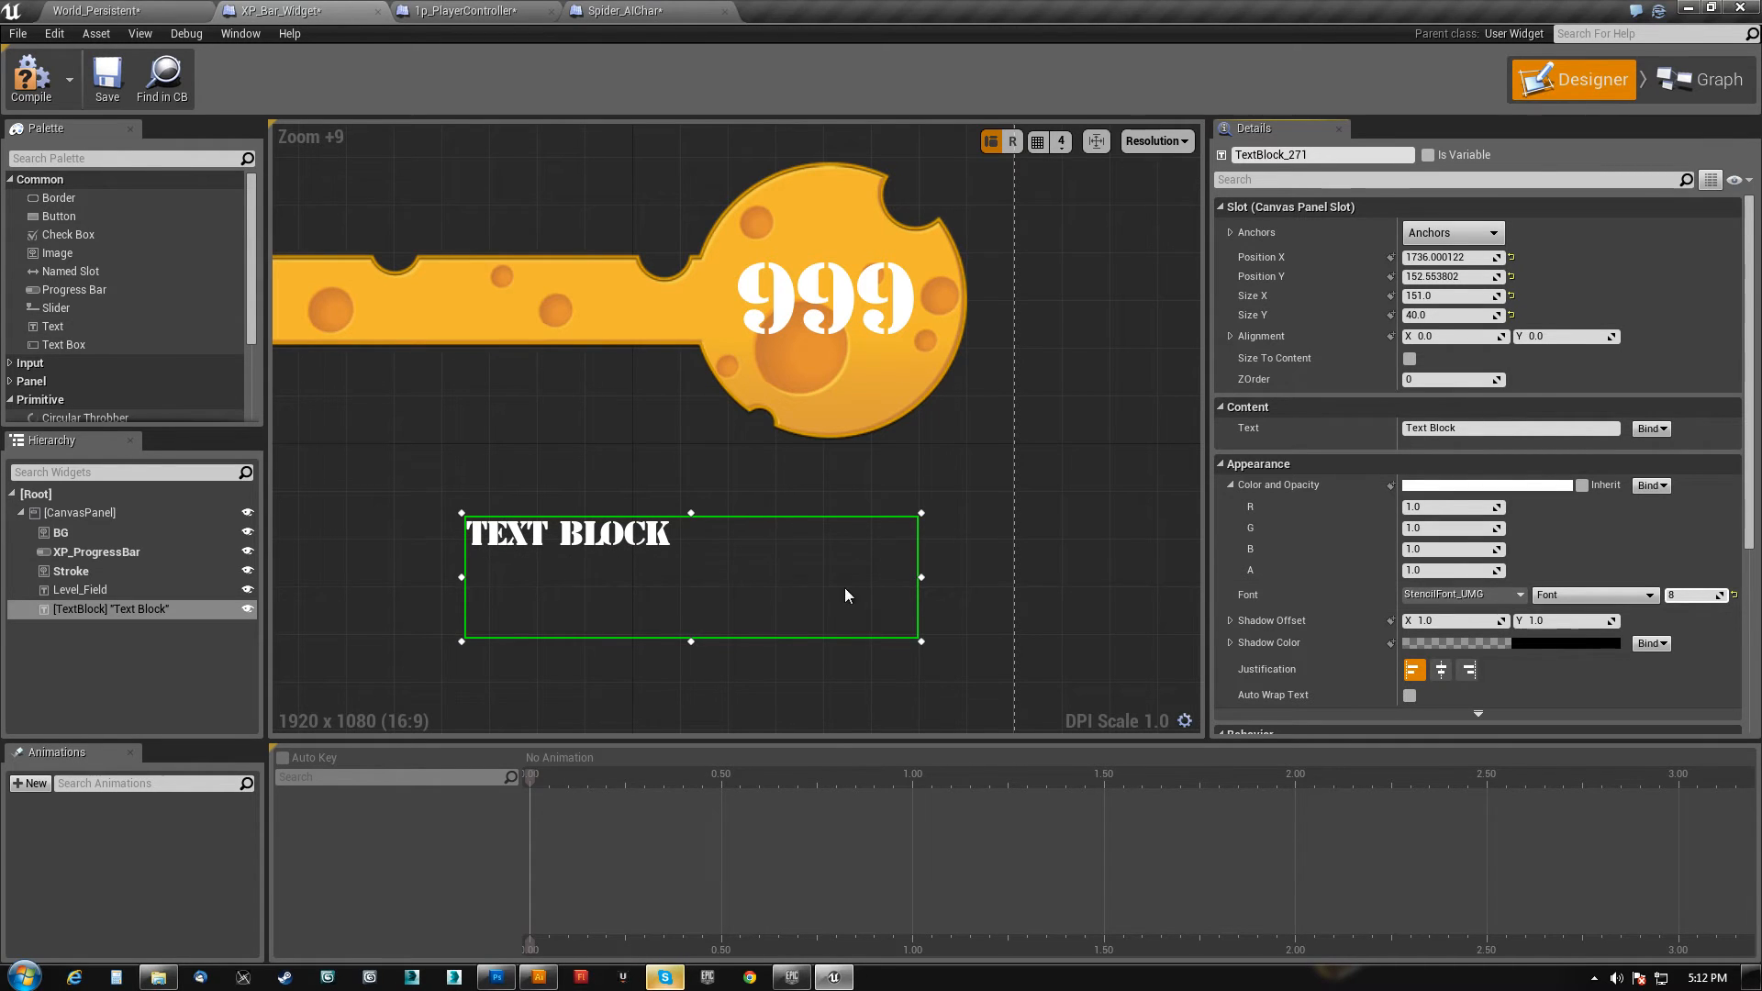
{"action": "left_click", "coordinate": [1468, 427]}
{"action": "type", "text": "Level"}
{"action": "key", "text": "Return"}
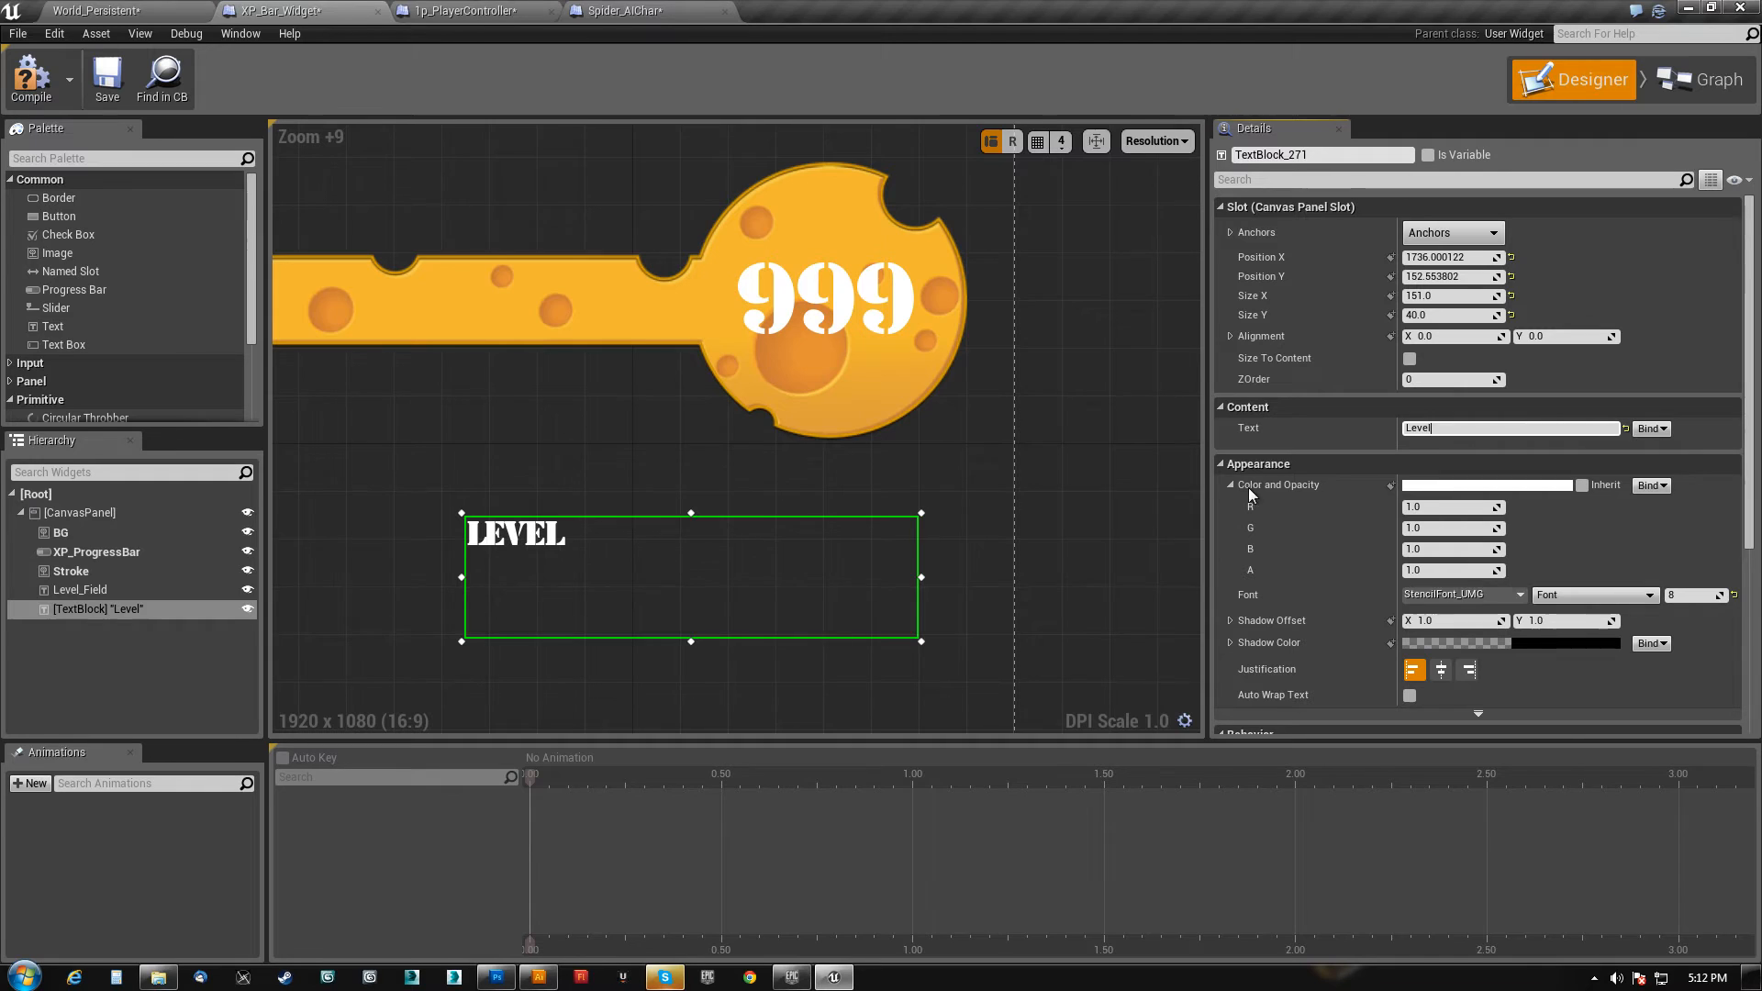
- Resize the Level label to about 40.2 by 10.5, place it above the number at about X 1841.4, Y 52.8, and set its ZOrder to 3
{"action": "left_click_drag", "start_coordinate": [923, 640], "coordinate": [854, 234]}
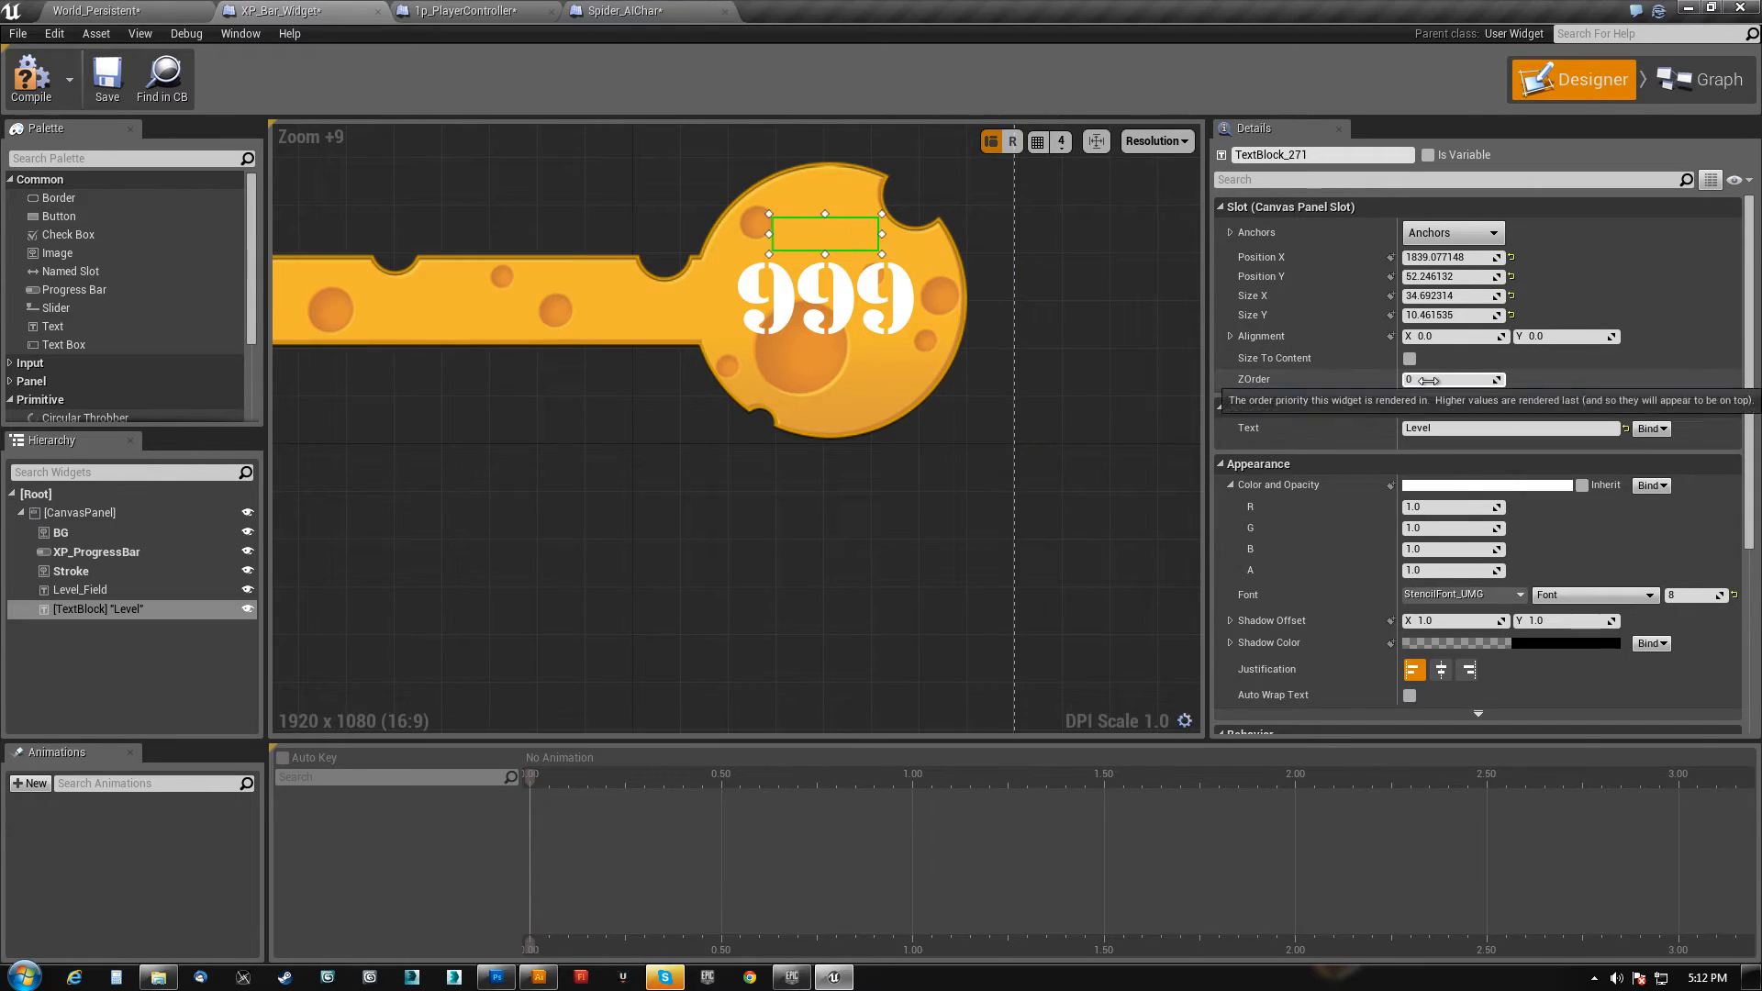
{"action": "type", "text": "3"}
{"action": "key", "text": "Return"}
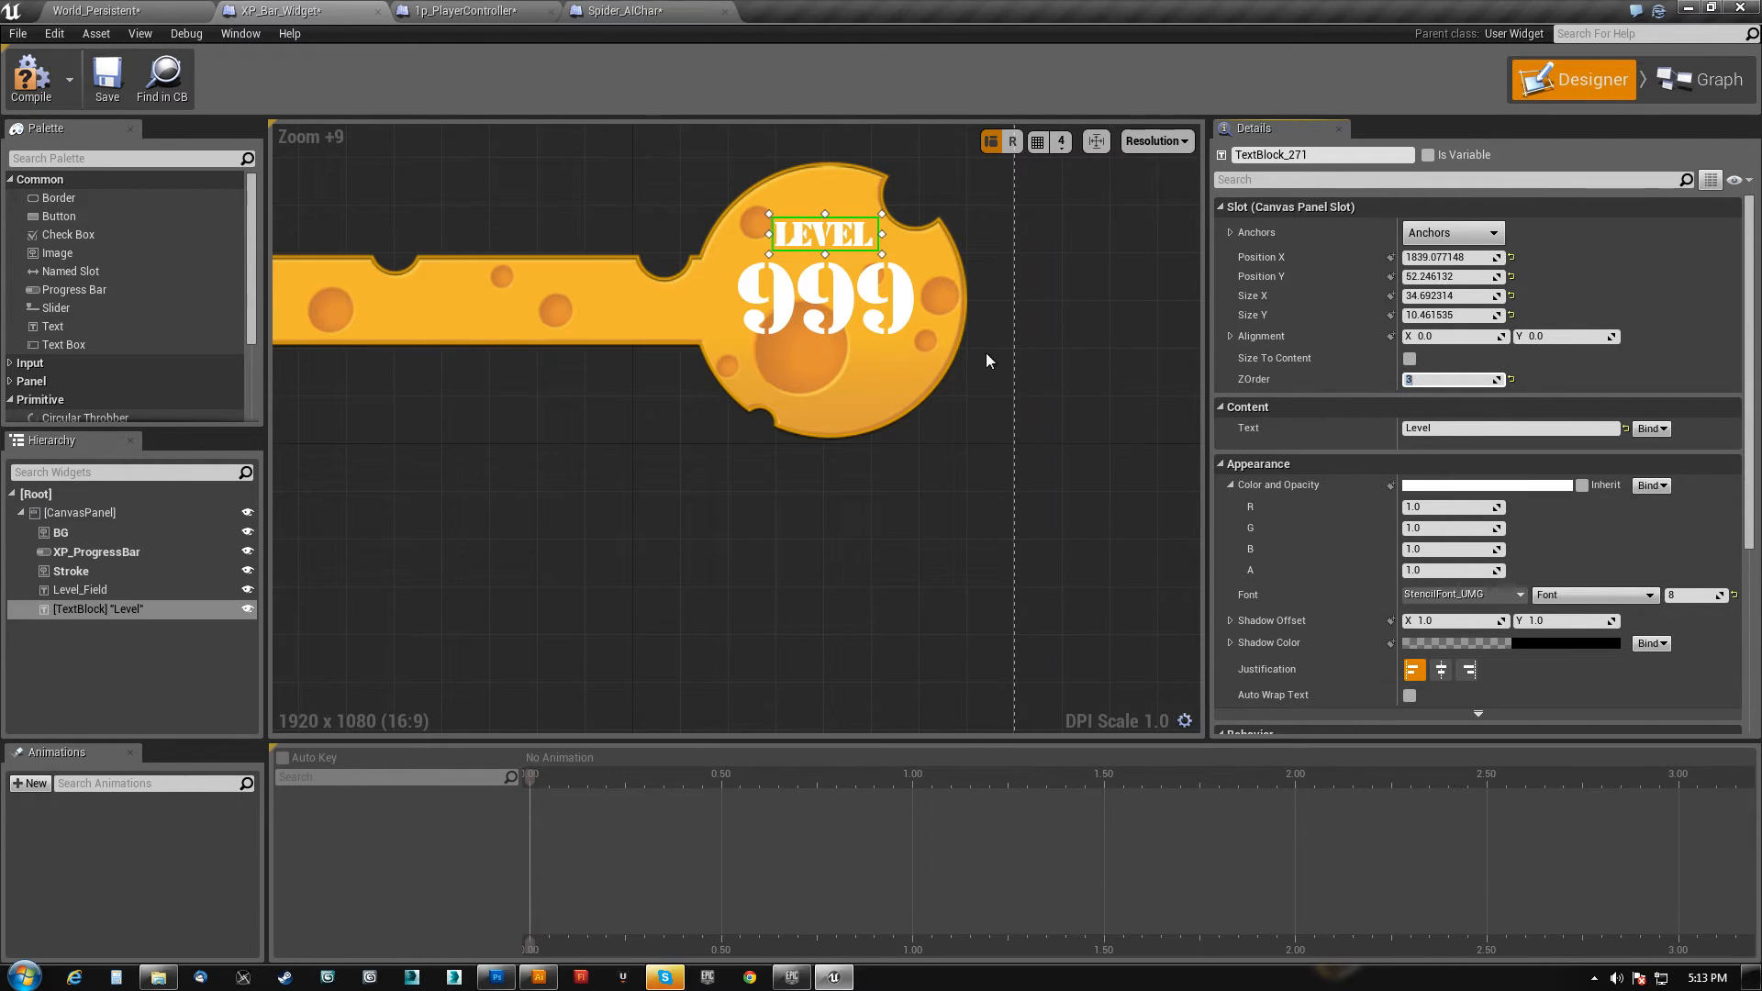
{"action": "left_click_drag", "start_coordinate": [881, 232], "coordinate": [899, 234]}
{"action": "scroll", "coordinate": [846, 235], "scroll_direction": "up", "scroll_amount": 1}
{"action": "right_click_drag", "start_coordinate": [1017, 344], "coordinate": [832, 469]}
{"action": "left_click_drag", "start_coordinate": [791, 360], "coordinate": [799, 362]}
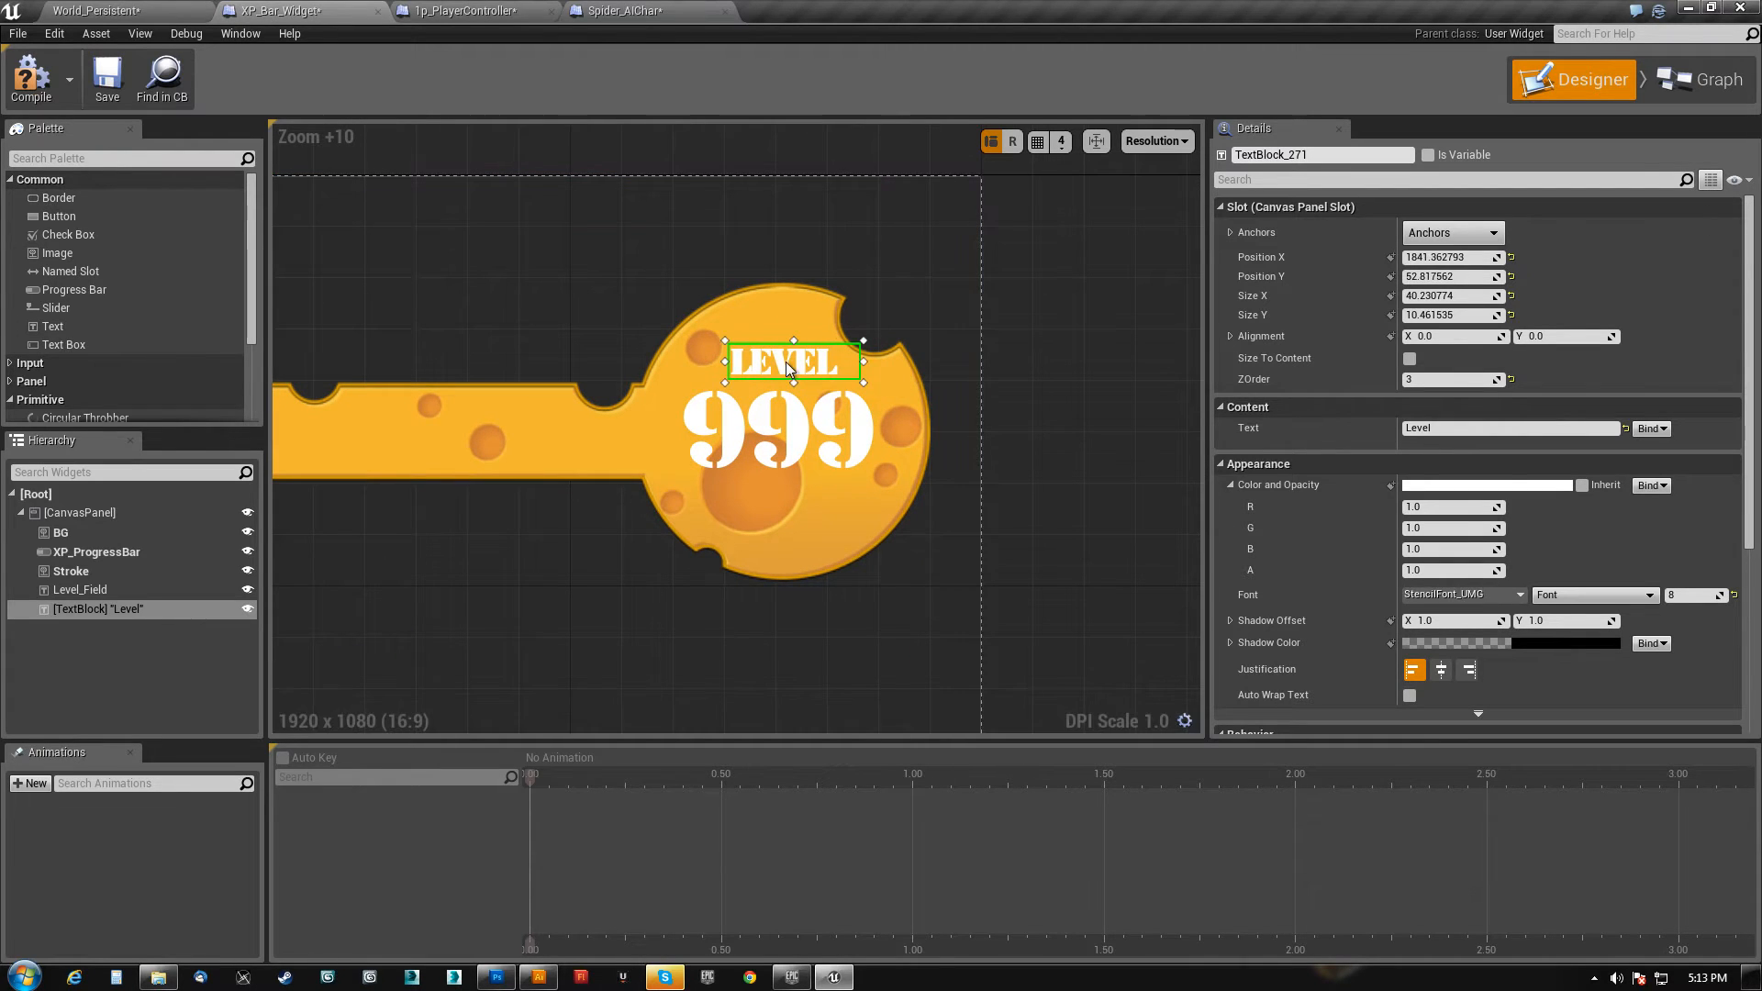
- Change the label's text to "LVL" and move it to just left of the level number
{"action": "left_click", "coordinate": [1468, 429]}
{"action": "type", "text": "LVL"}
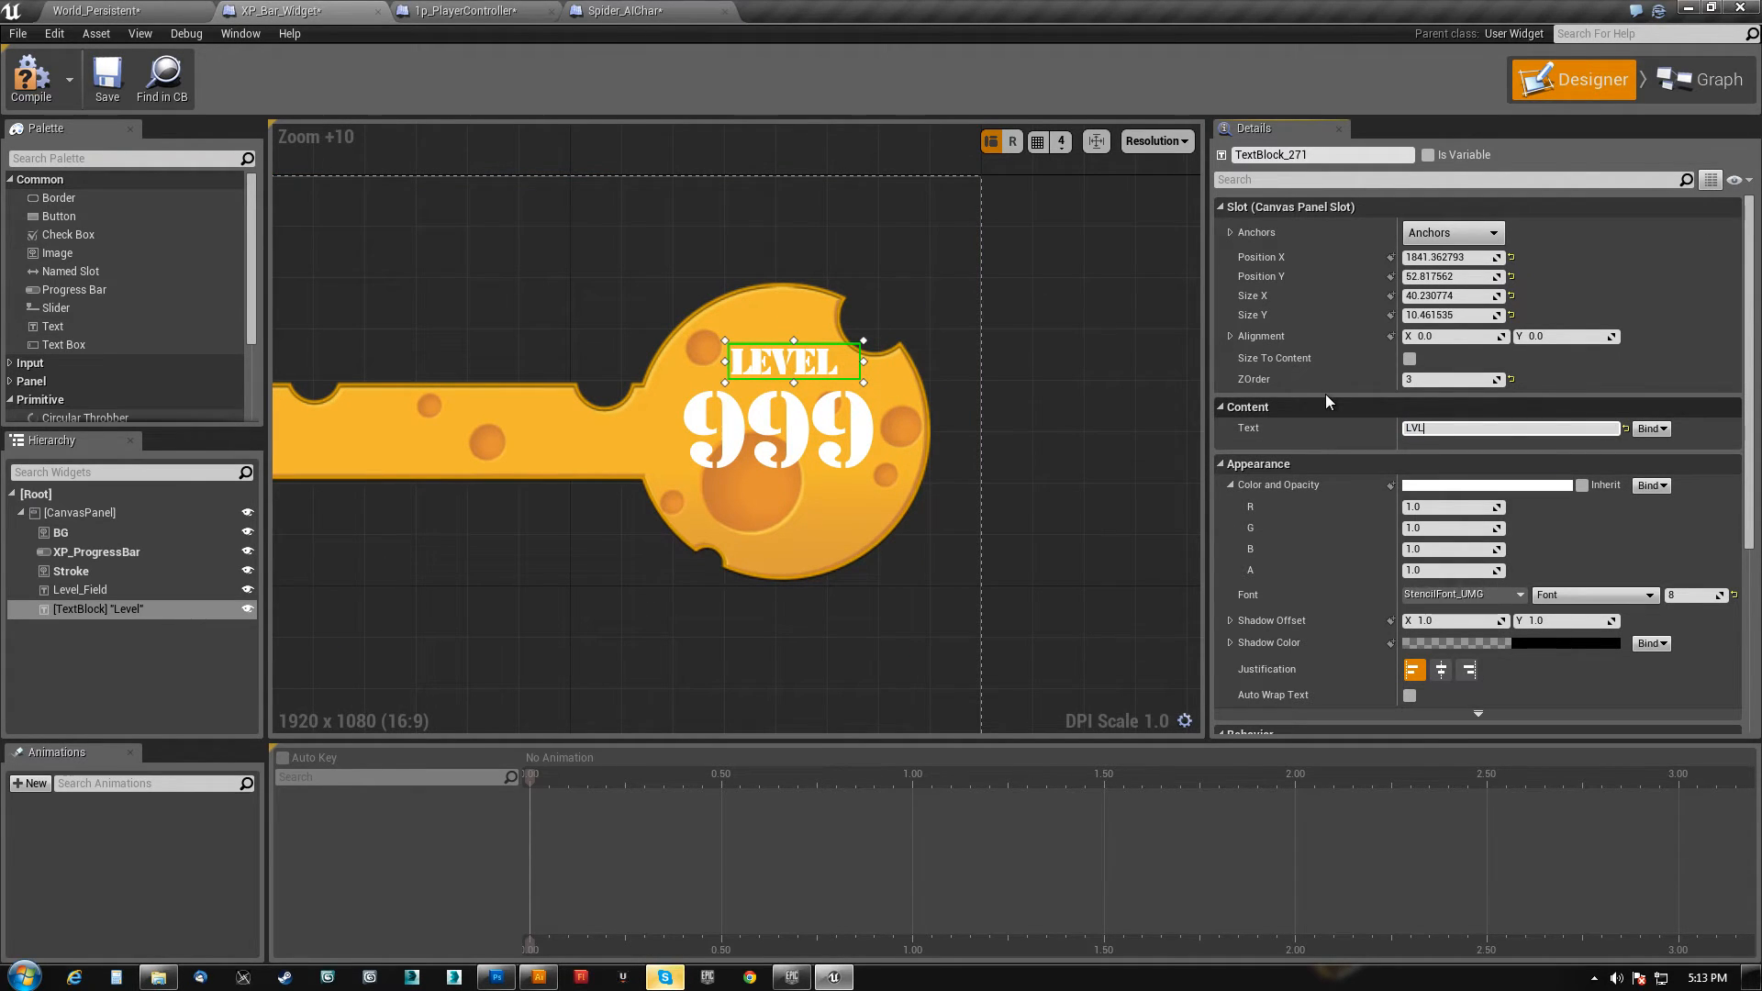
{"action": "key", "text": "Return"}
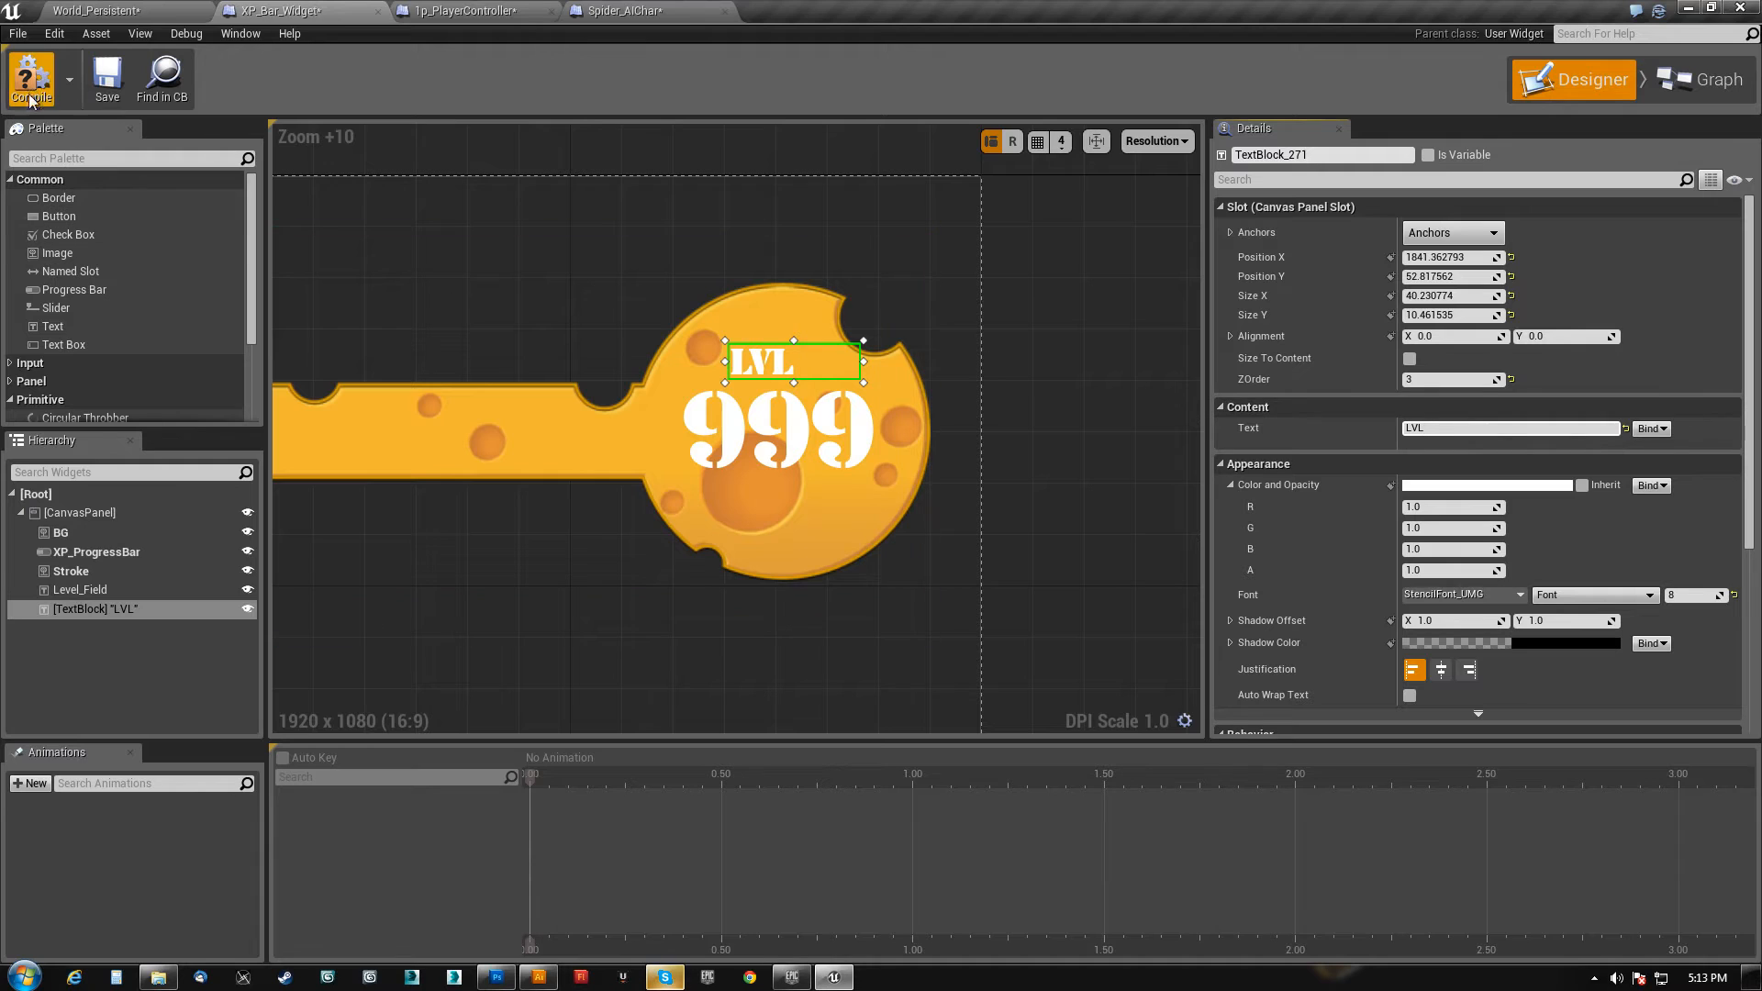
{"action": "mouse_move", "coordinate": [784, 369]}
{"action": "left_mouse_down"}
{"action": "mouse_move", "coordinate": [664, 393]}
{"action": "mouse_move", "coordinate": [643, 437]}
{"action": "left_mouse_up"}
{"action": "left_click", "coordinate": [646, 607]}
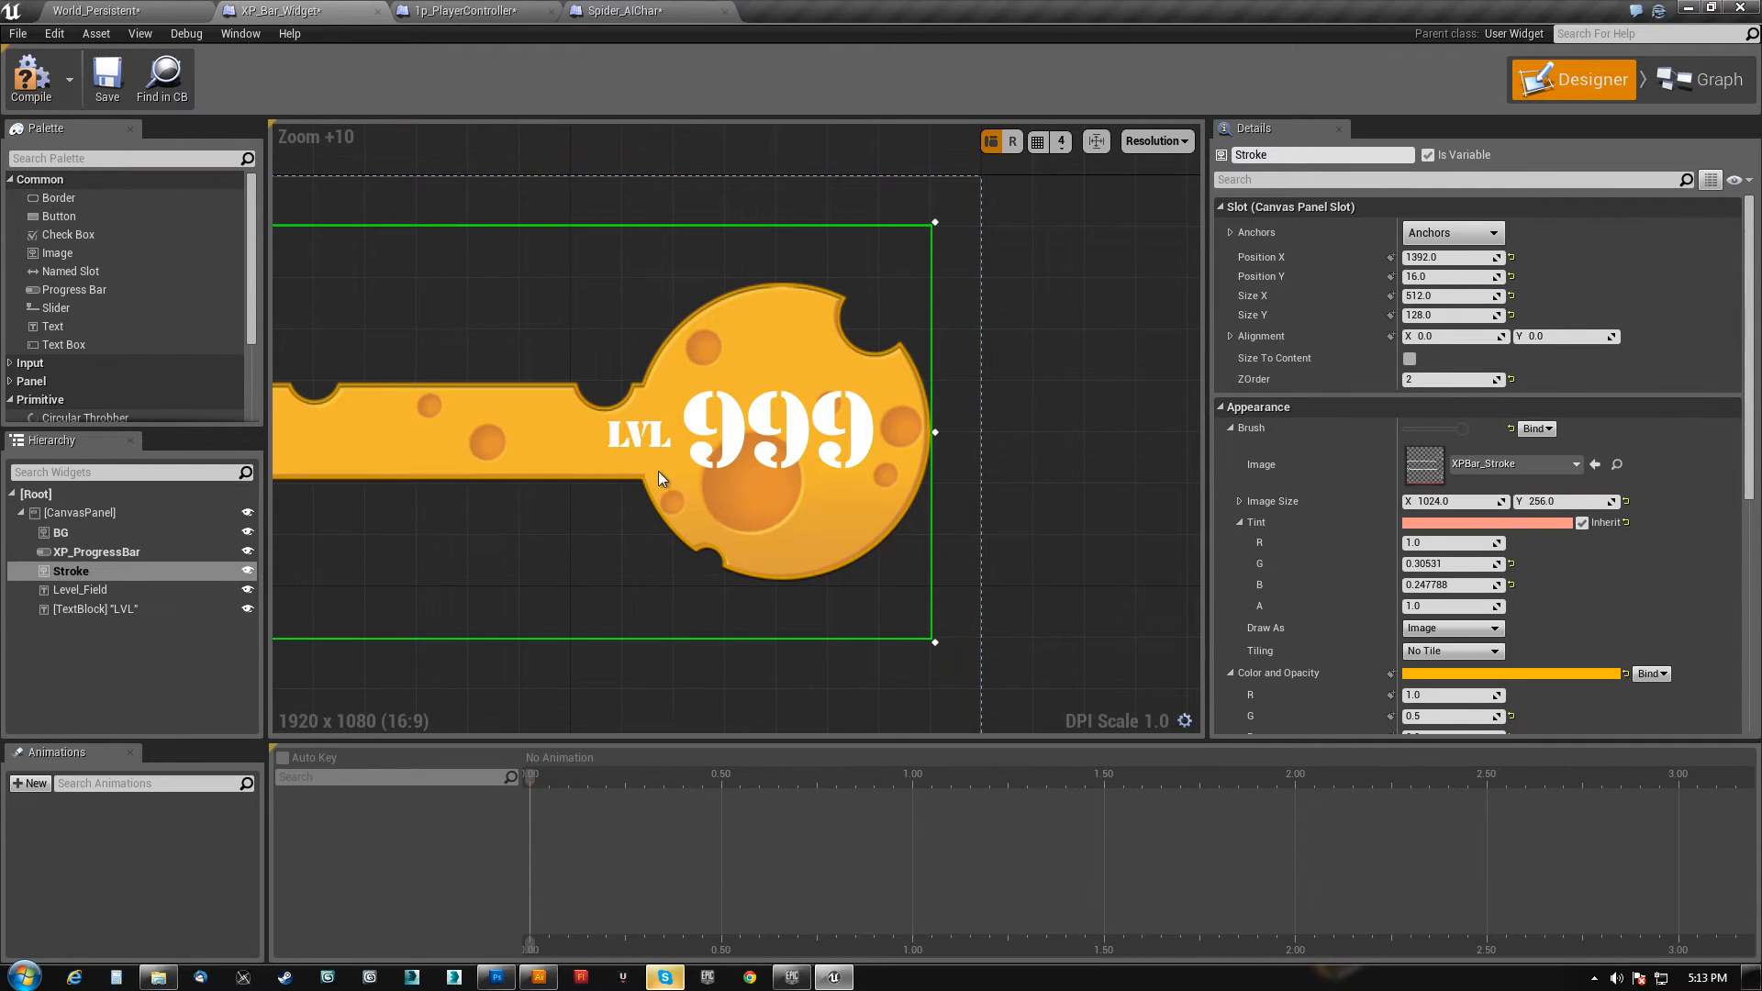
{"action": "left_click_drag", "start_coordinate": [610, 431], "coordinate": [657, 415]}
- Set Level_Field's font size to 20 and reposition it at about X 1830.2, Y 63.7, with the LVL label at about X 1811.4, Y 68.2
{"action": "left_click", "coordinate": [780, 459]}
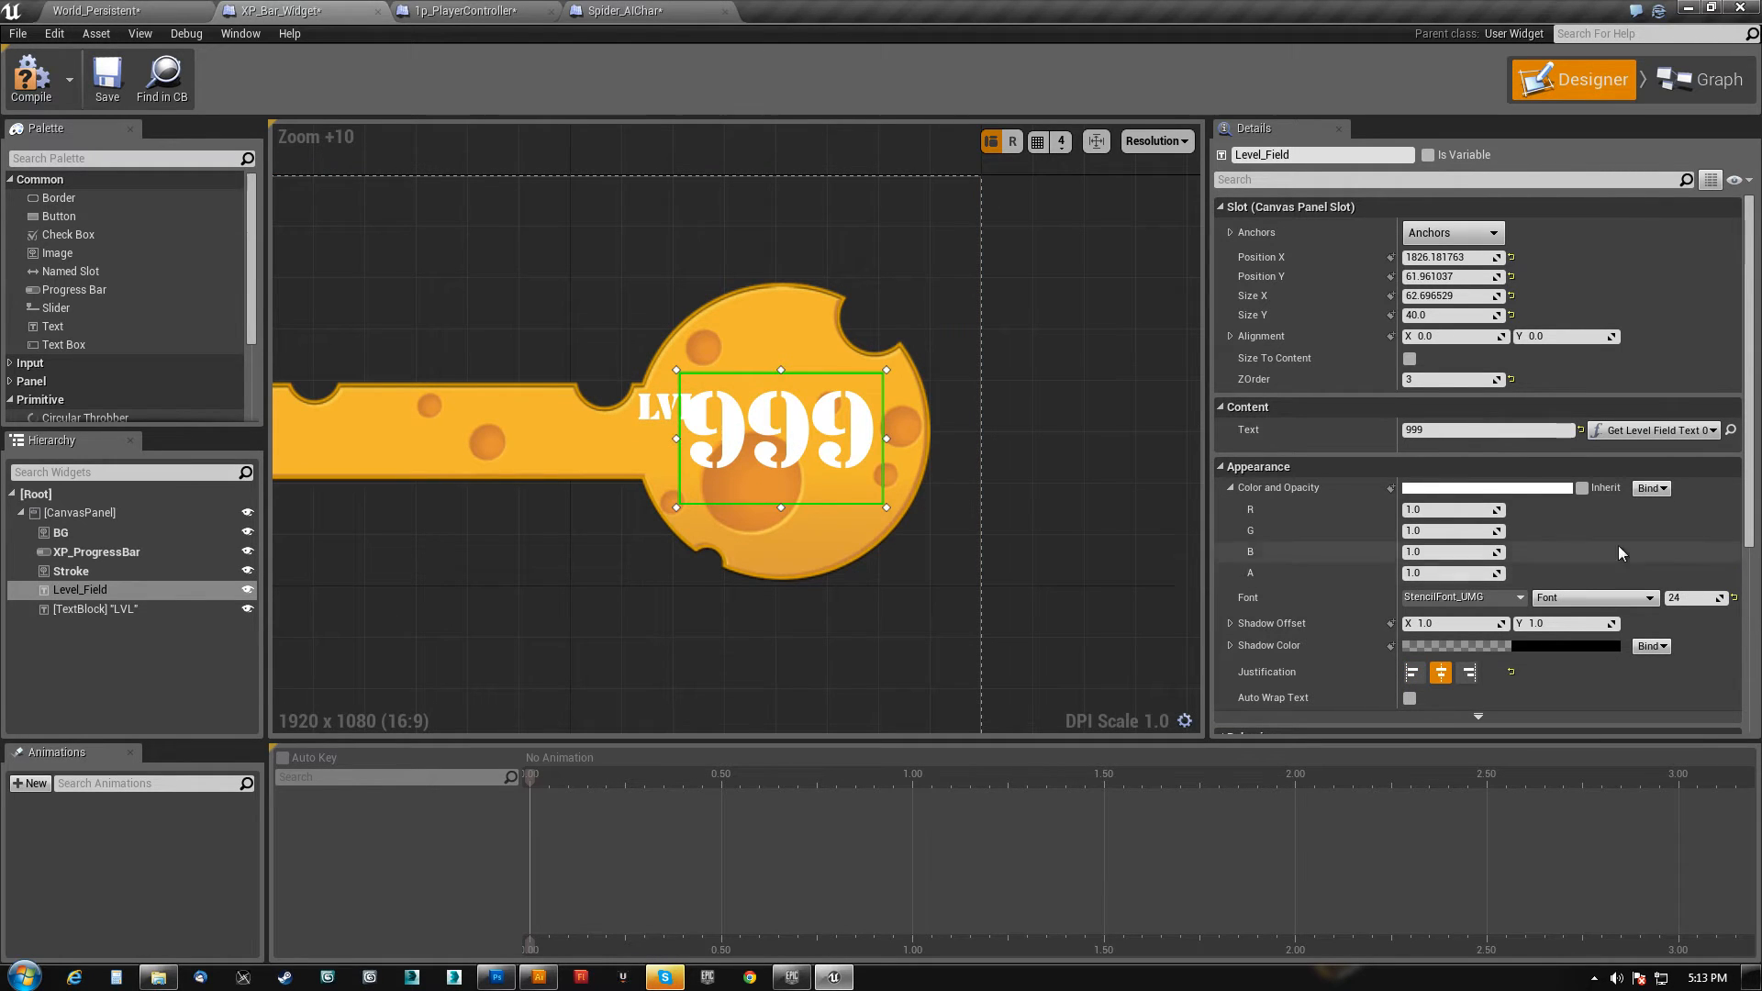
{"action": "left_click_drag", "start_coordinate": [1685, 598], "coordinate": [1667, 598]}
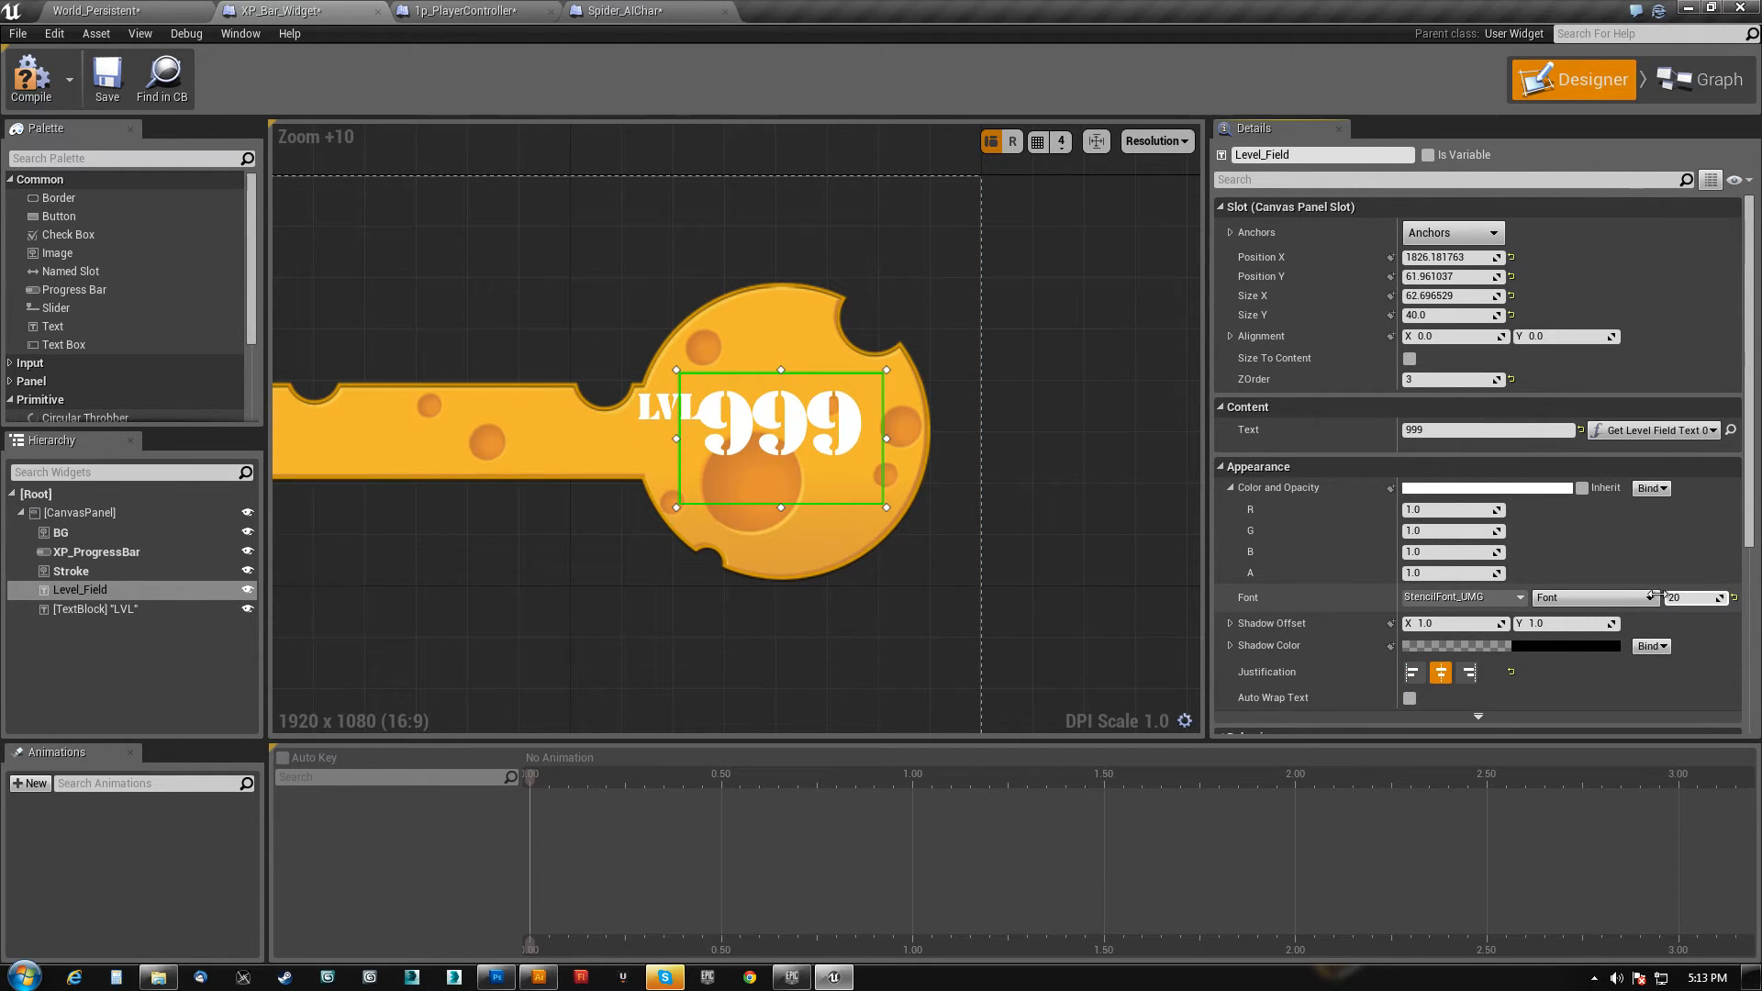
{"action": "left_click_drag", "start_coordinate": [776, 429], "coordinate": [787, 427]}
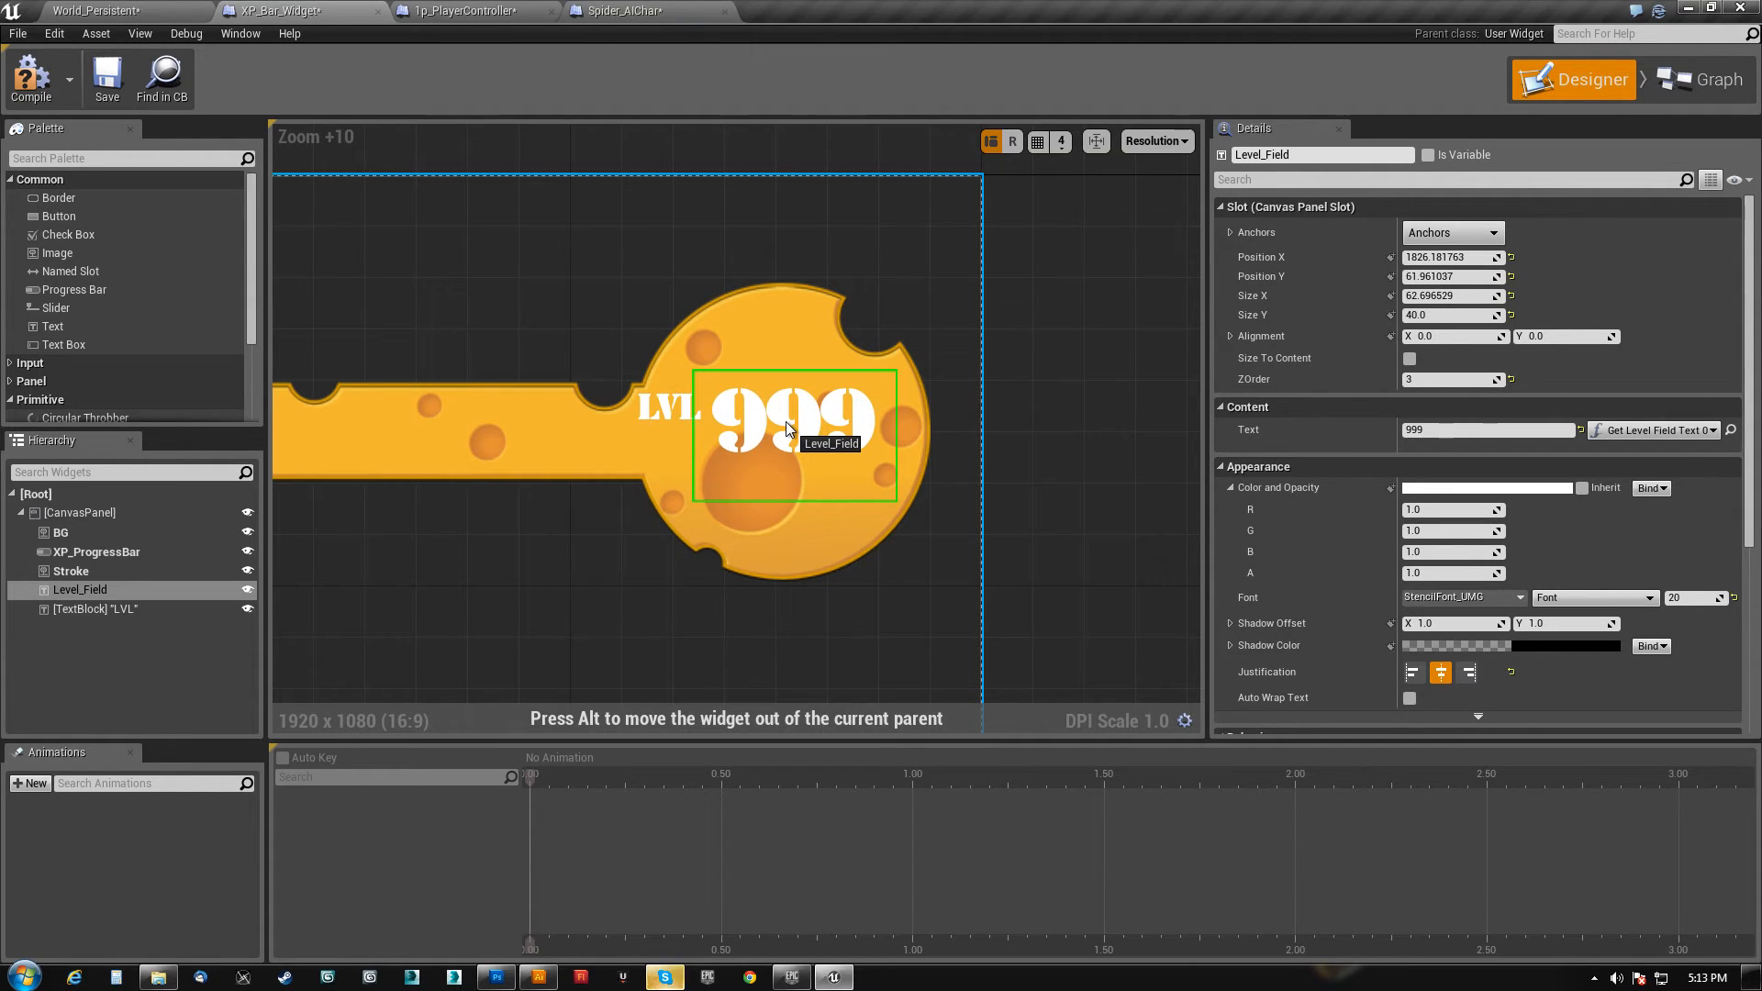
{"action": "left_click_drag", "start_coordinate": [787, 429], "coordinate": [792, 434]}
{"action": "left_click_drag", "start_coordinate": [667, 409], "coordinate": [666, 418]}
- Left-justify the Level_Field text and shift the field right to about X 1834.8
{"action": "left_click", "coordinate": [800, 452]}
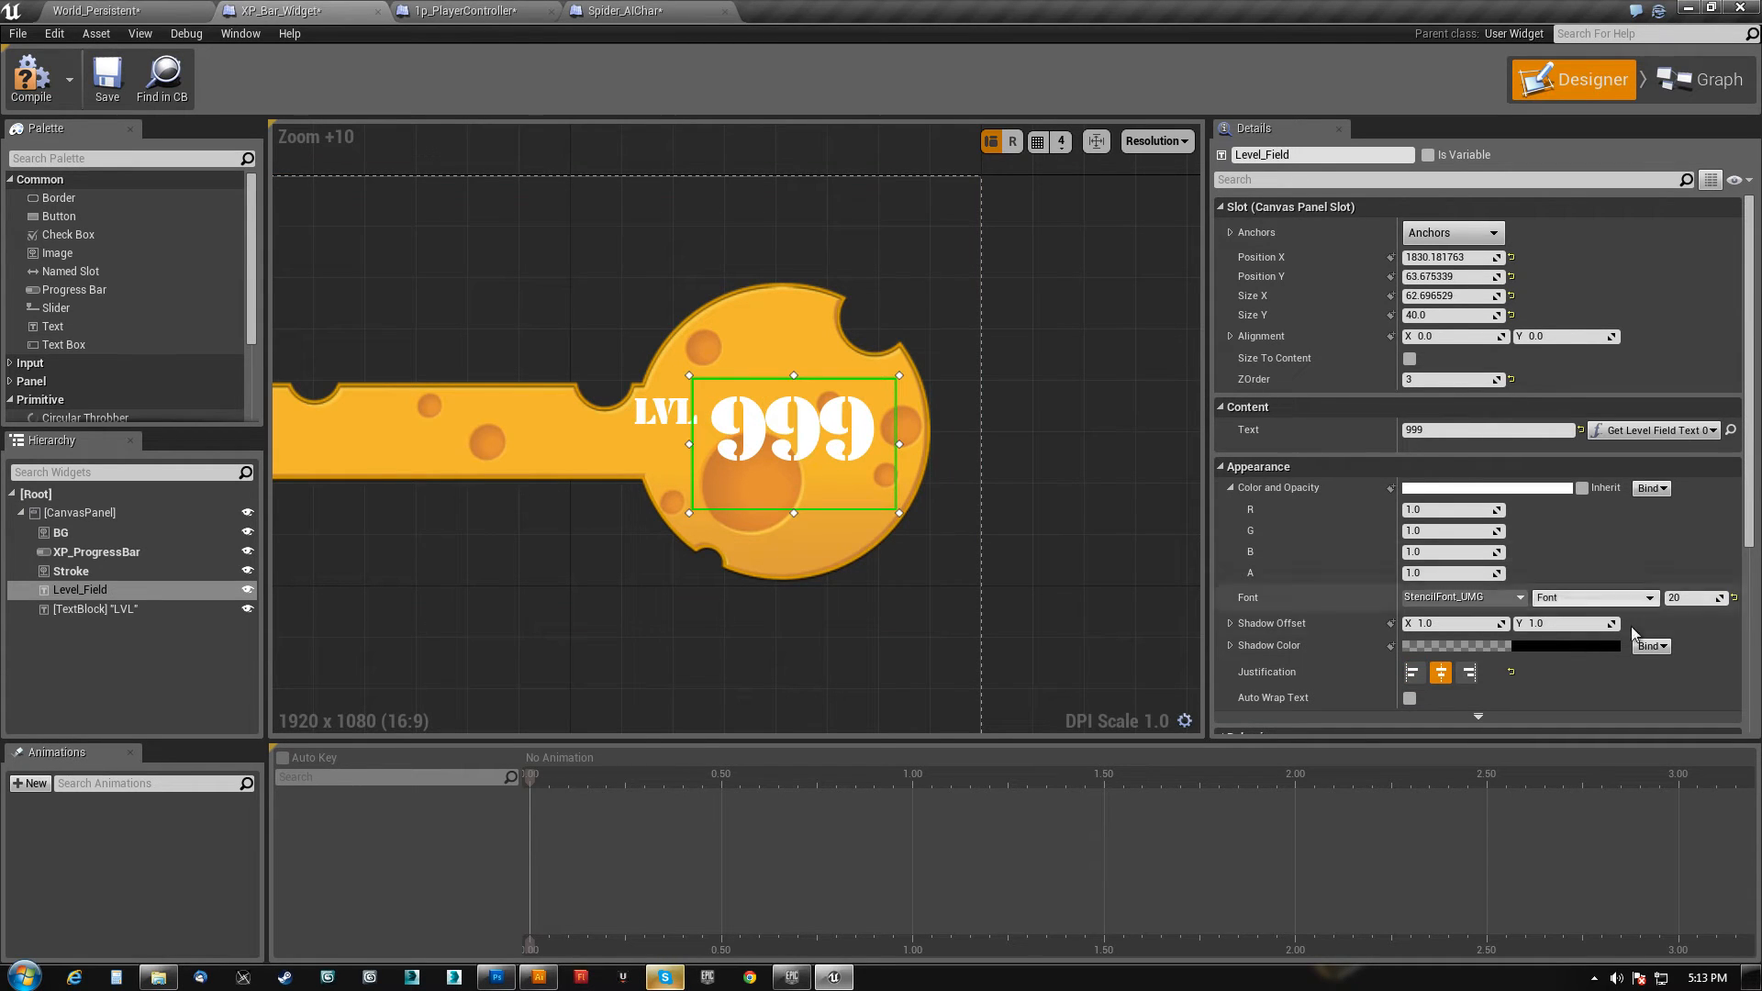
{"action": "left_click", "coordinate": [1412, 672]}
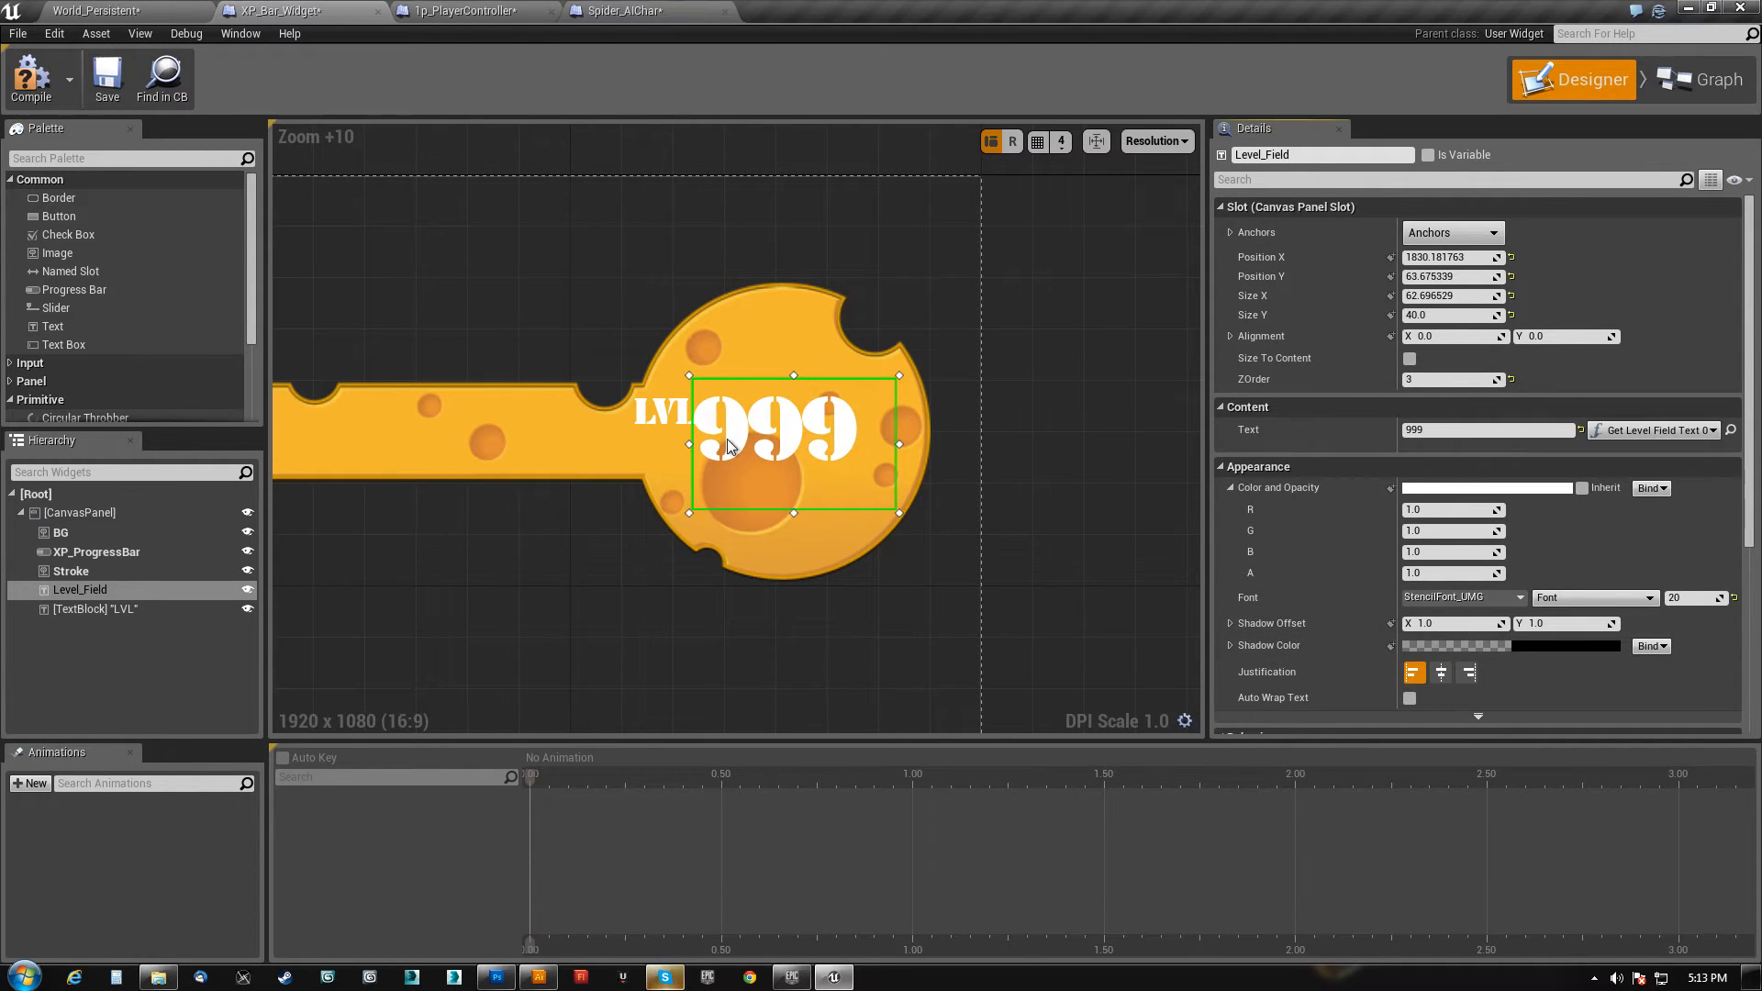
{"action": "left_click_drag", "start_coordinate": [734, 447], "coordinate": [745, 447]}
- Shift the level number slightly right, move the LVL label to about X 1817.1 beside it, and compile the widget
{"action": "left_click", "coordinate": [683, 411]}
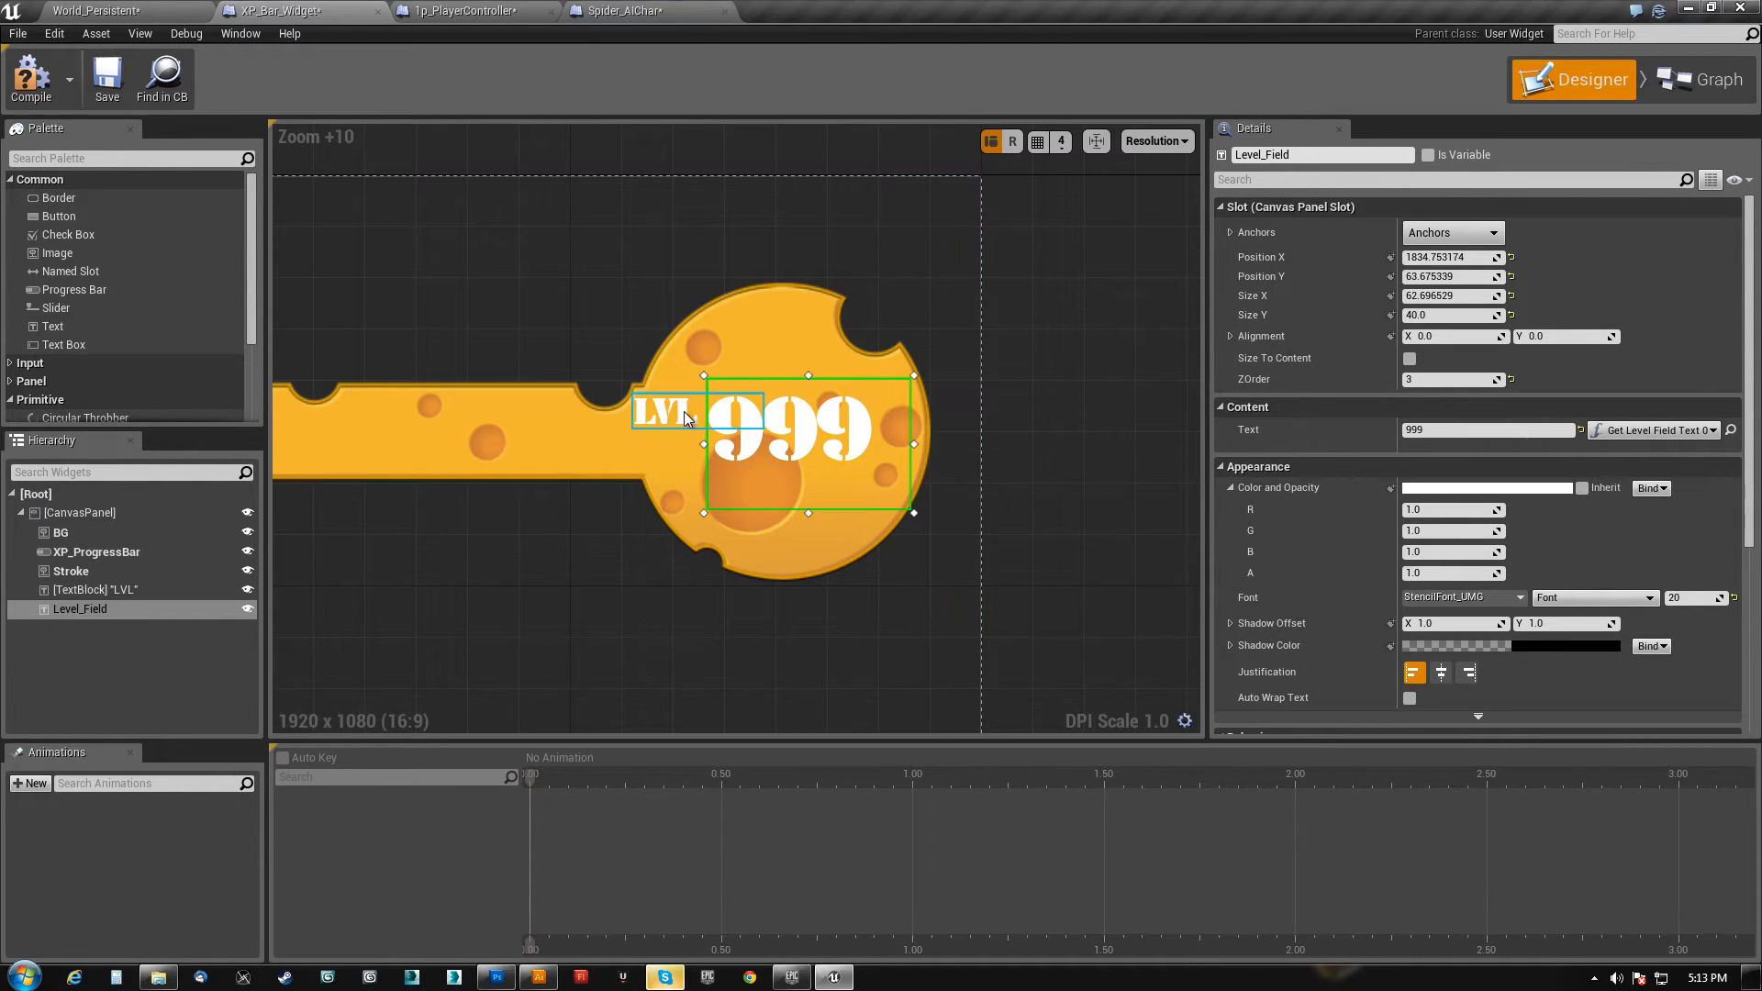
{"action": "left_click", "coordinate": [778, 433]}
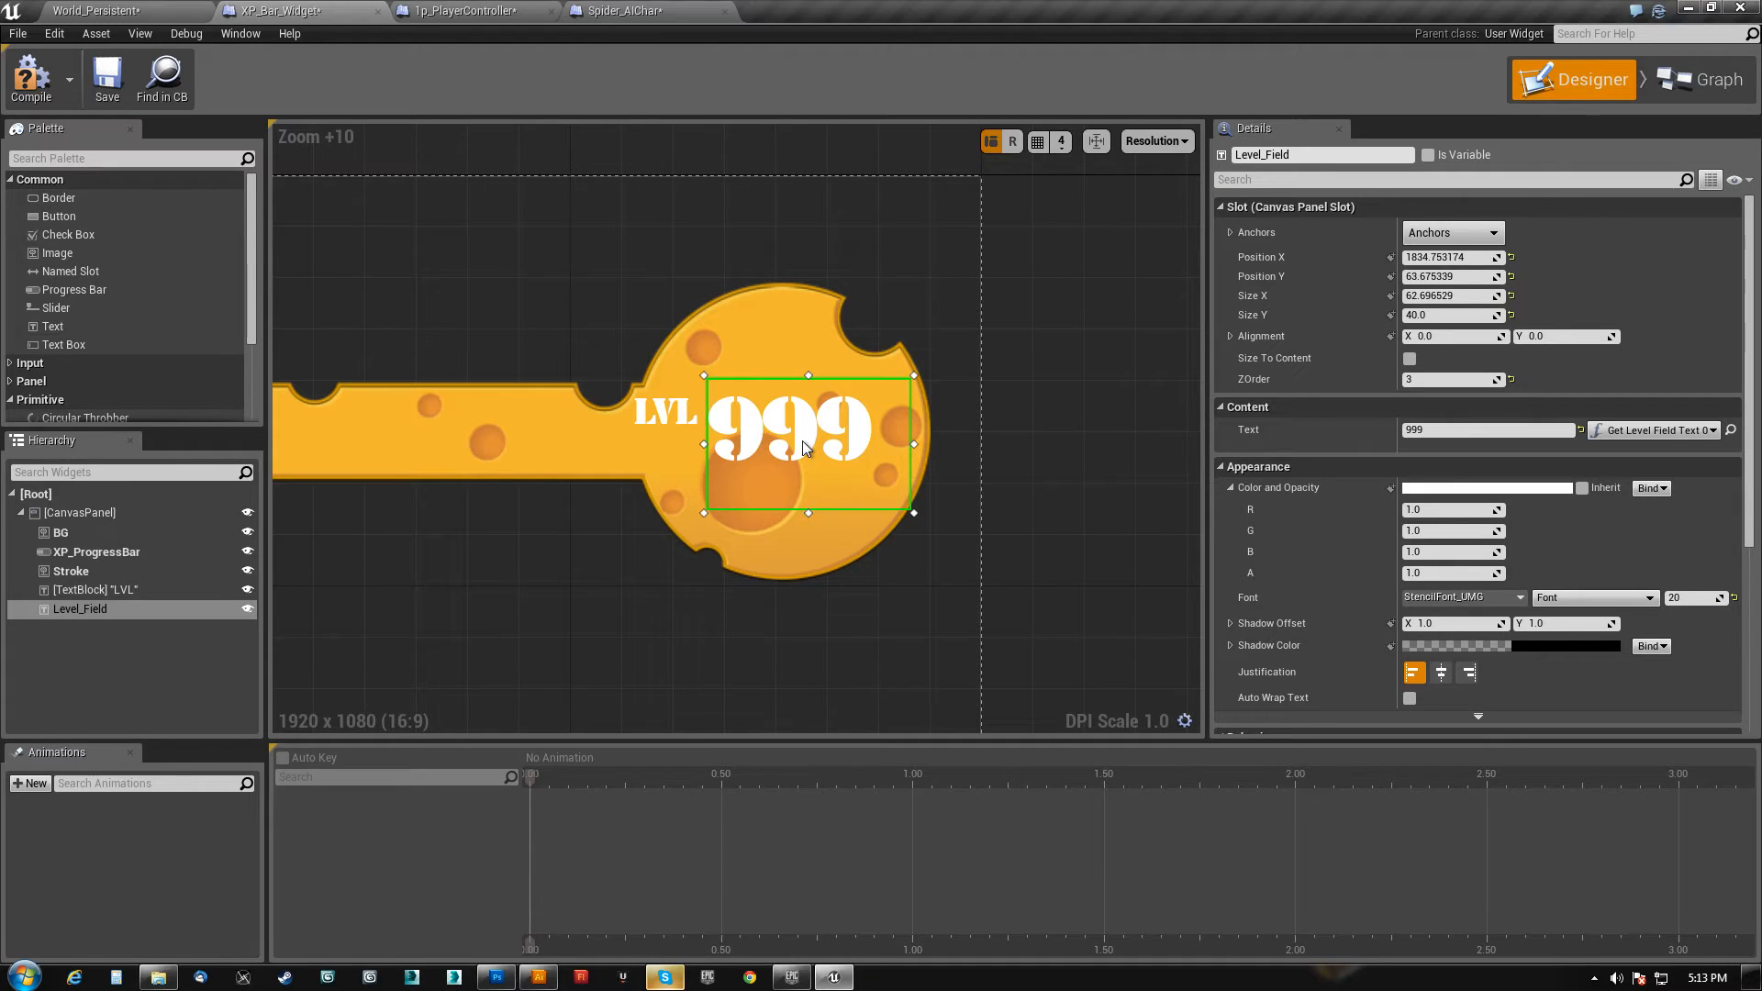
{"action": "left_click", "coordinate": [675, 413]}
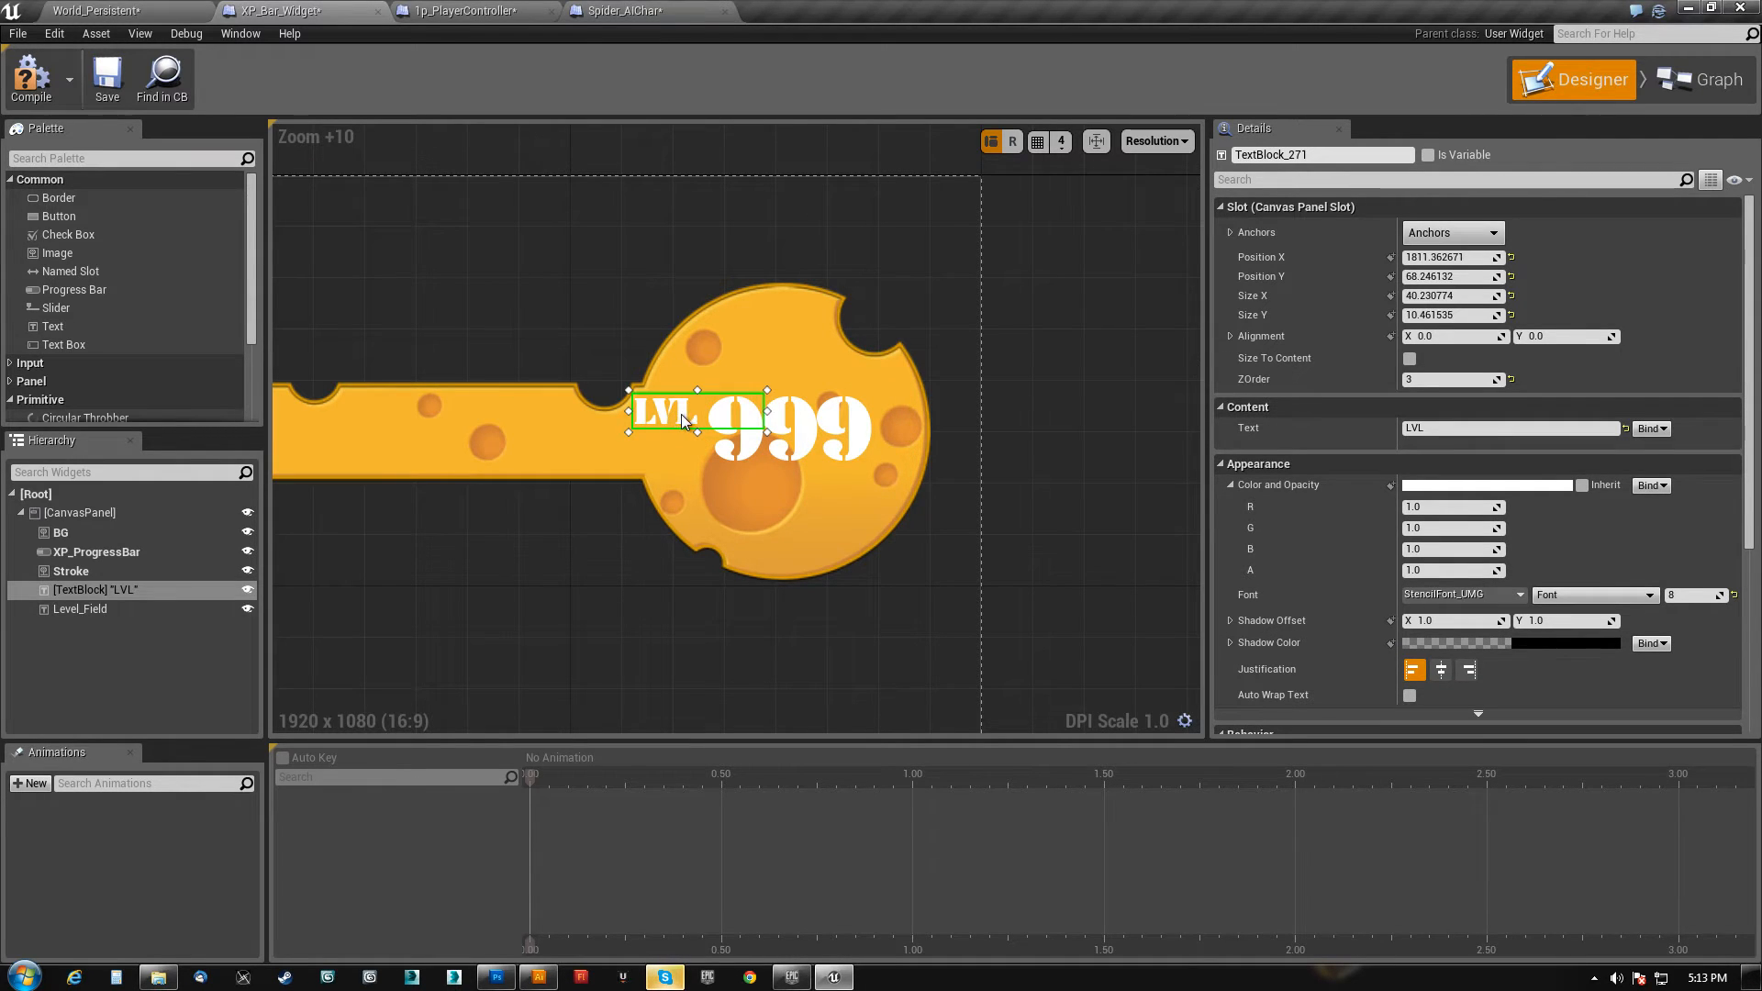
{"action": "left_click_drag", "start_coordinate": [800, 438], "coordinate": [814, 441]}
{"action": "left_click_drag", "start_coordinate": [681, 414], "coordinate": [700, 415]}
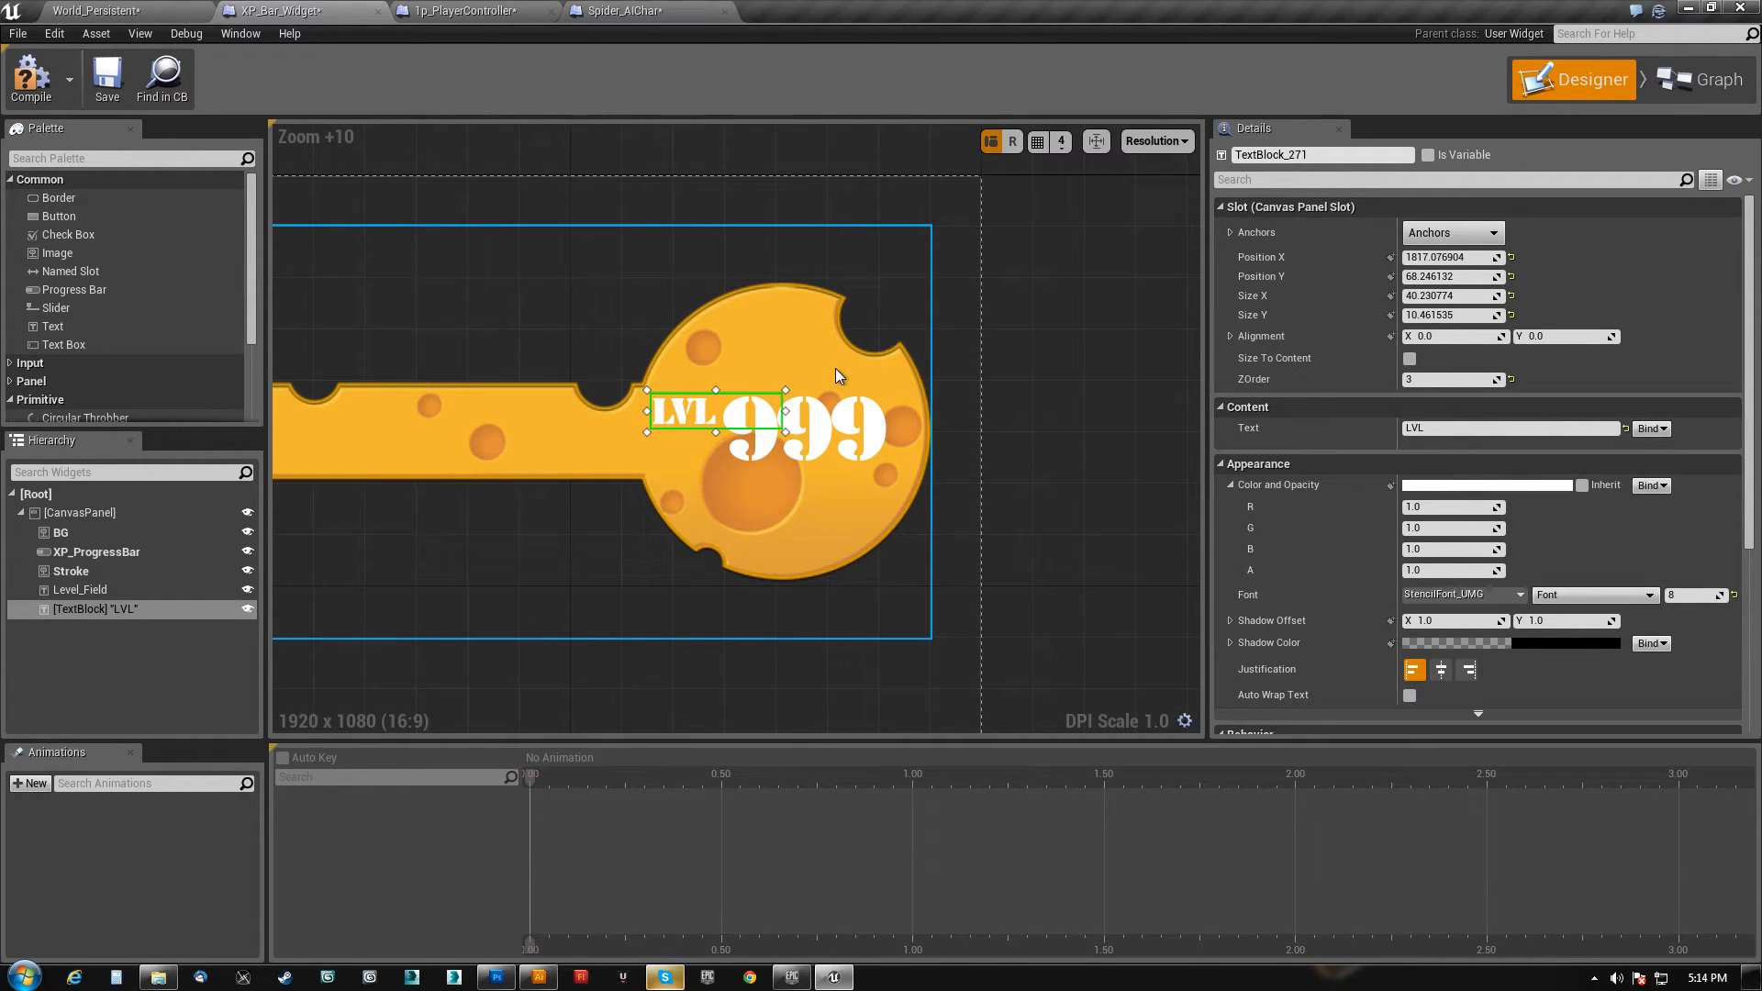
{"action": "left_click", "coordinate": [978, 426]}
{"action": "left_click", "coordinate": [23, 87]}
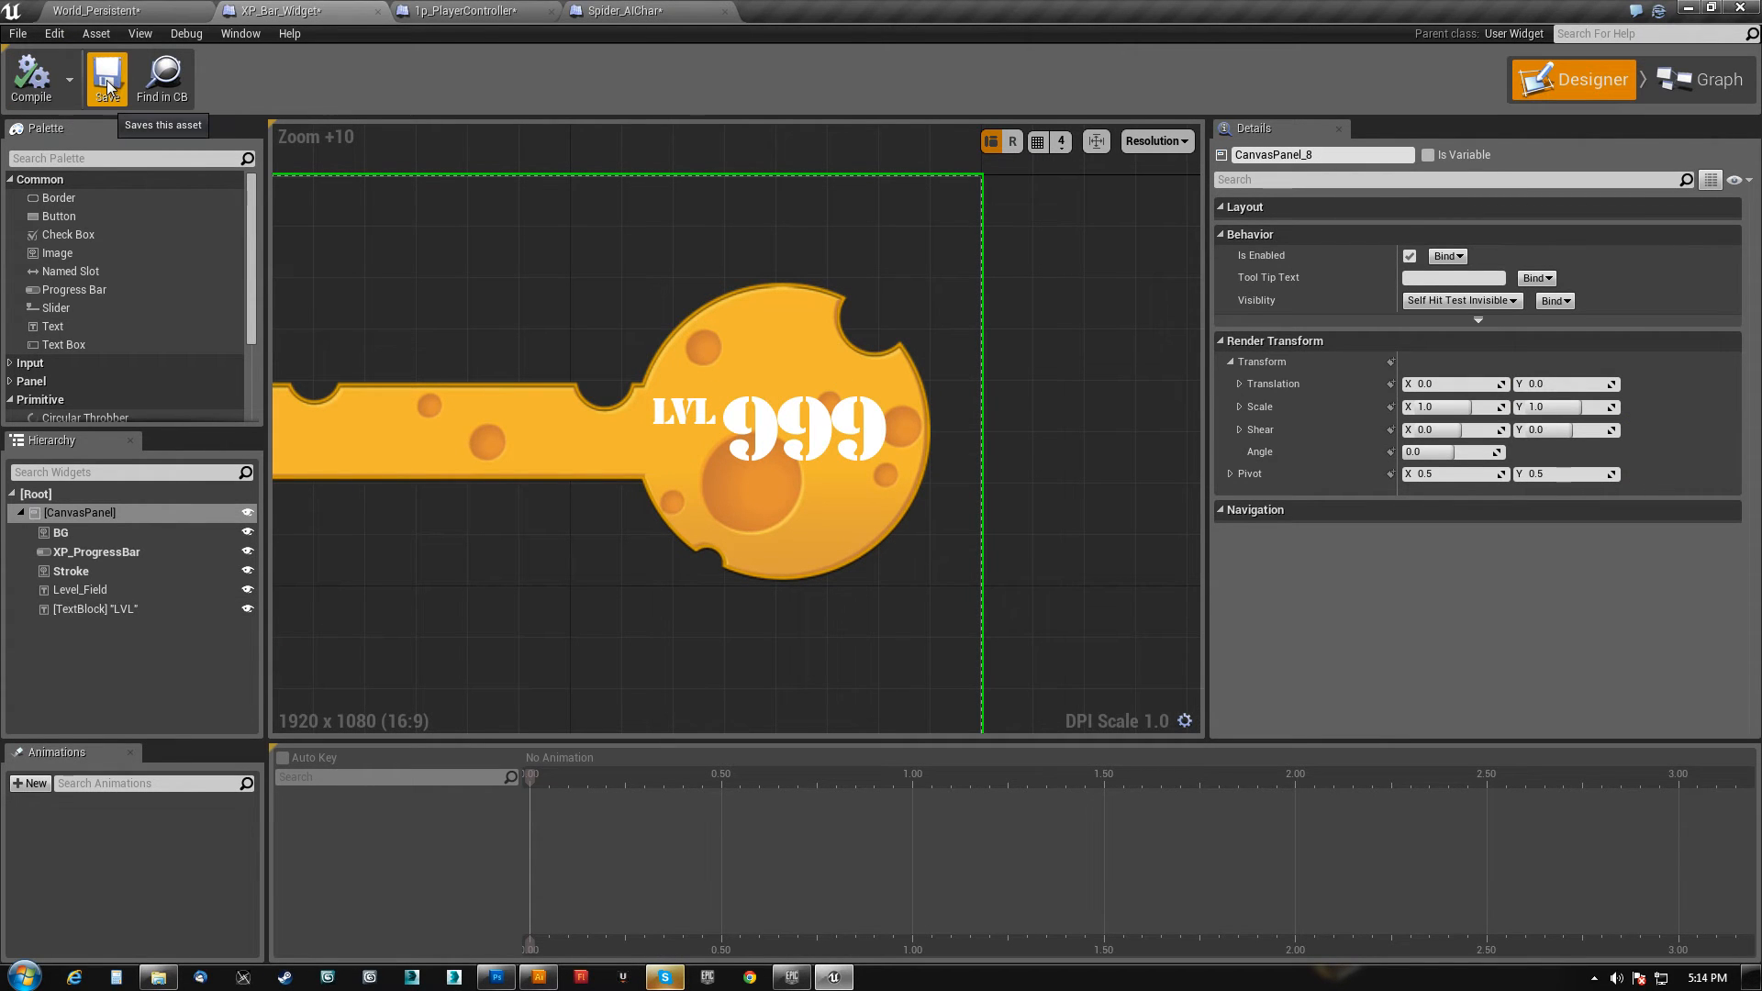
- Compile and save the 1p_PlayerController and Spider_AIChar blueprints, and save the XP_Bar_Widget
{"action": "left_click_drag", "start_coordinate": [462, 9], "coordinate": [642, 11]}
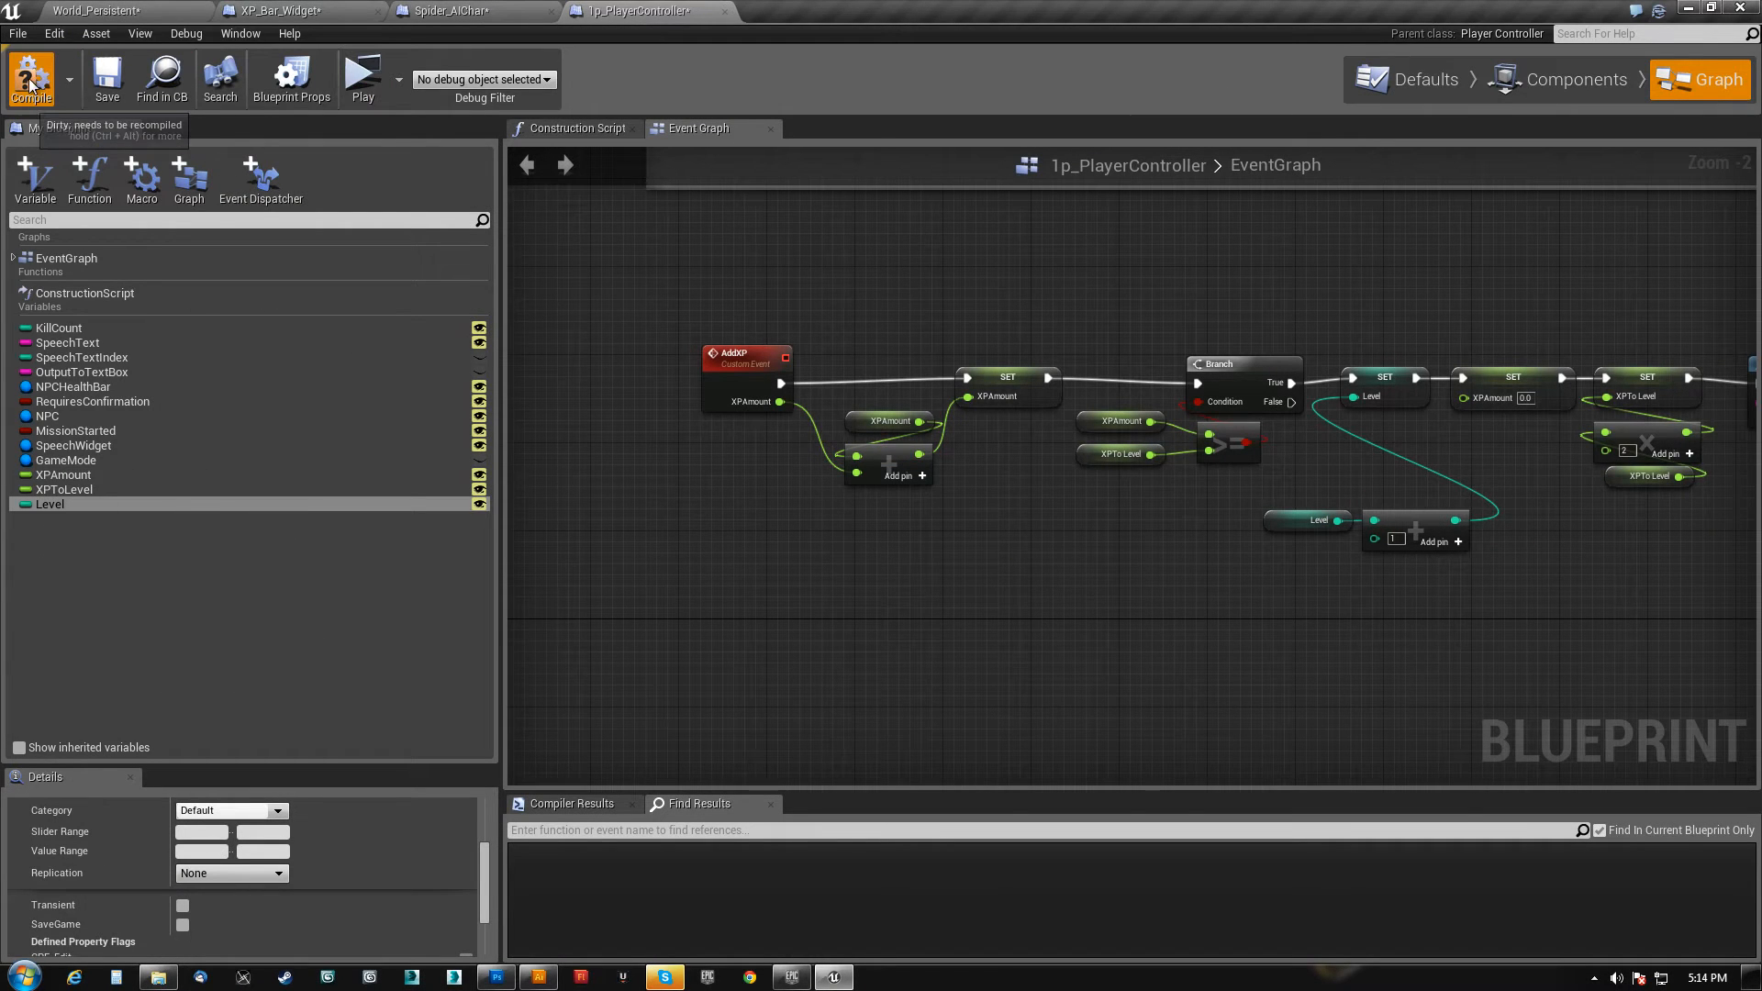
{"action": "left_click", "coordinate": [105, 87]}
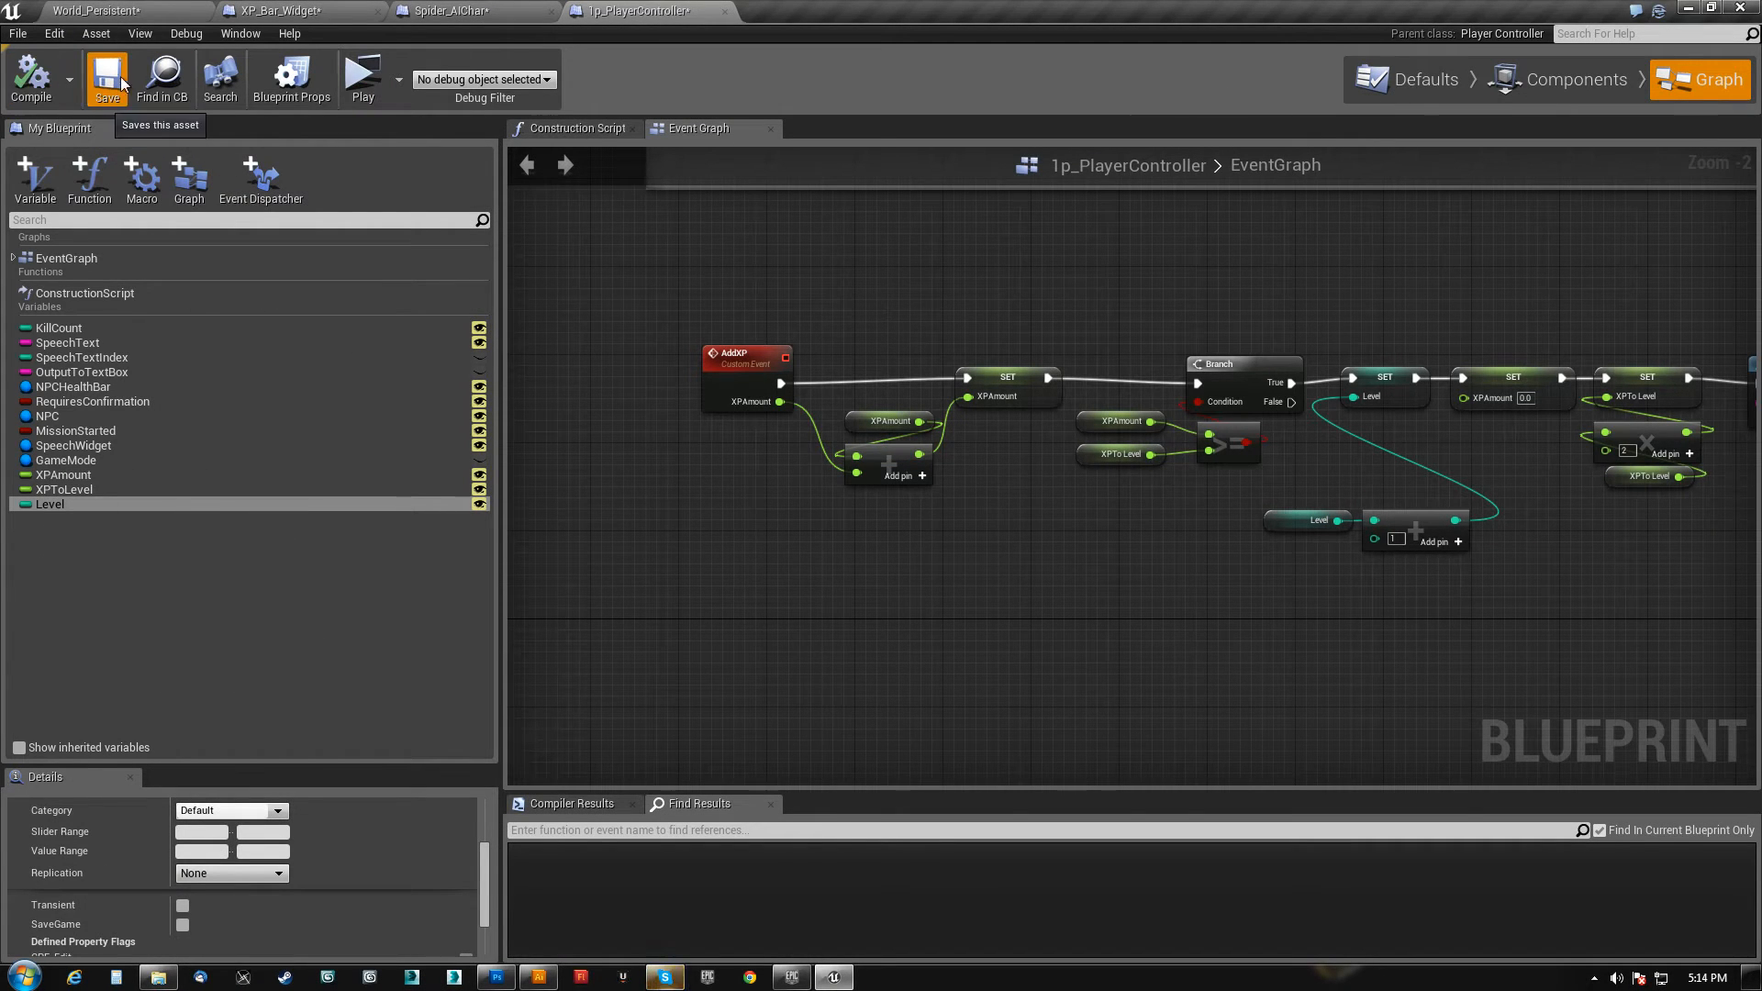
{"action": "left_click", "coordinate": [443, 14]}
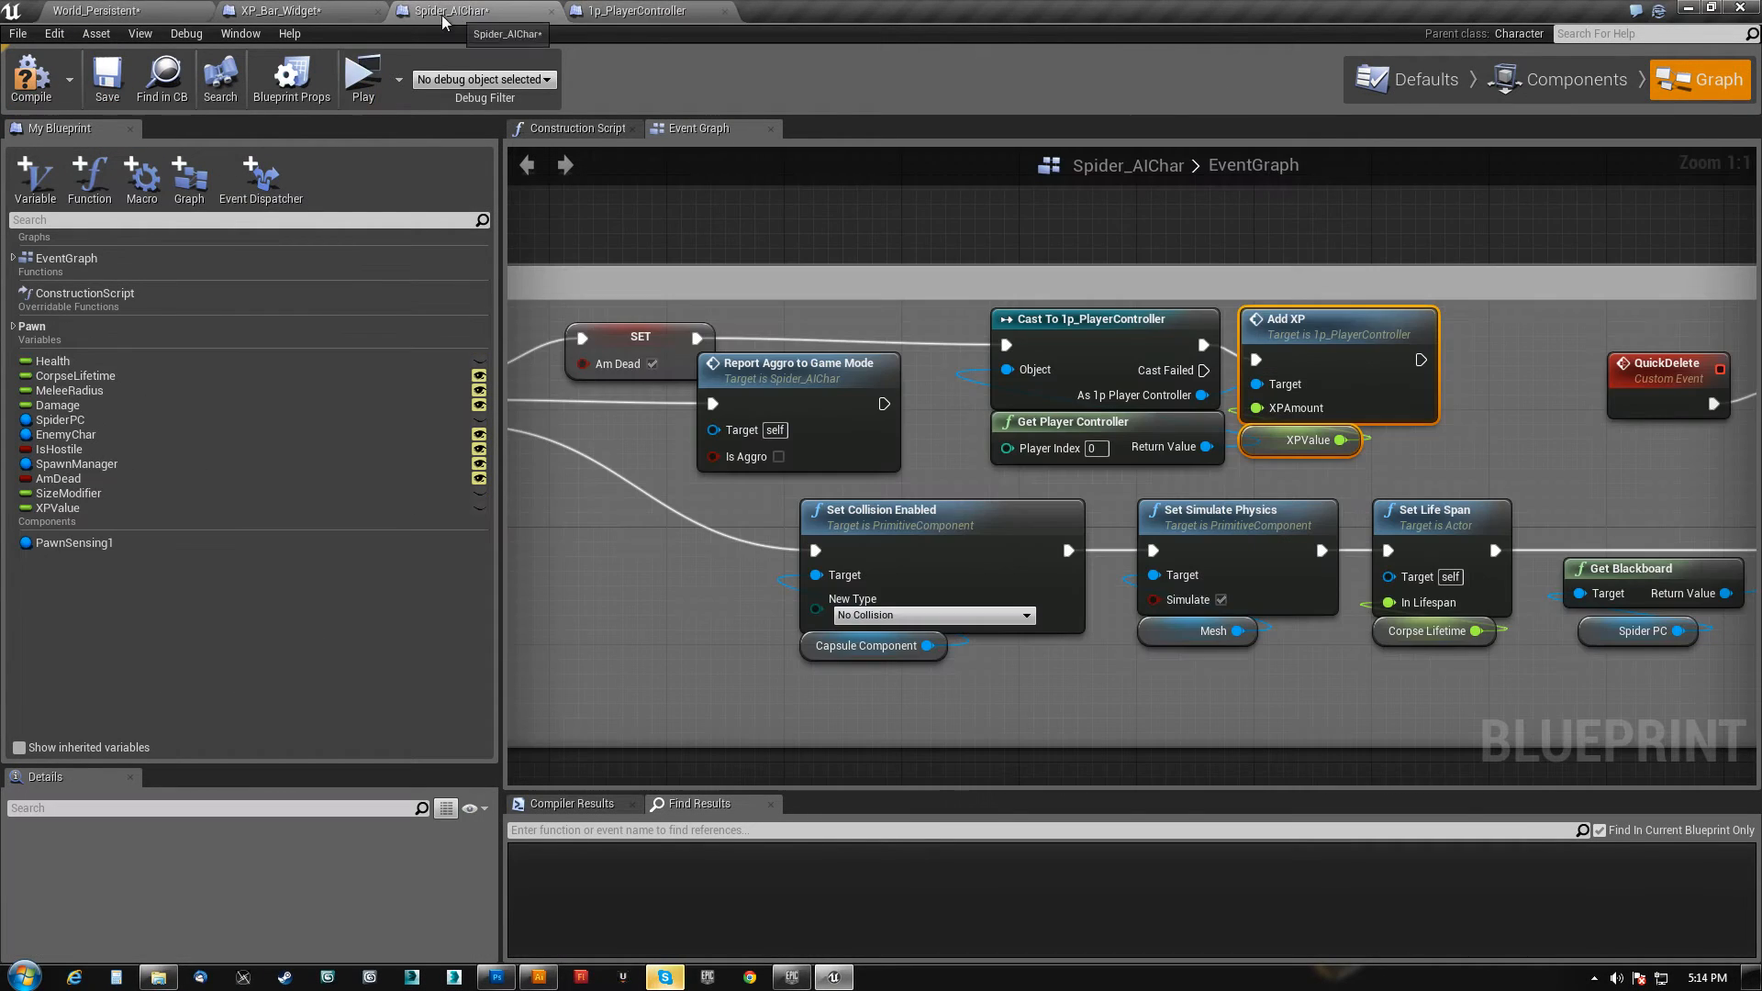
{"action": "left_click", "coordinate": [97, 85]}
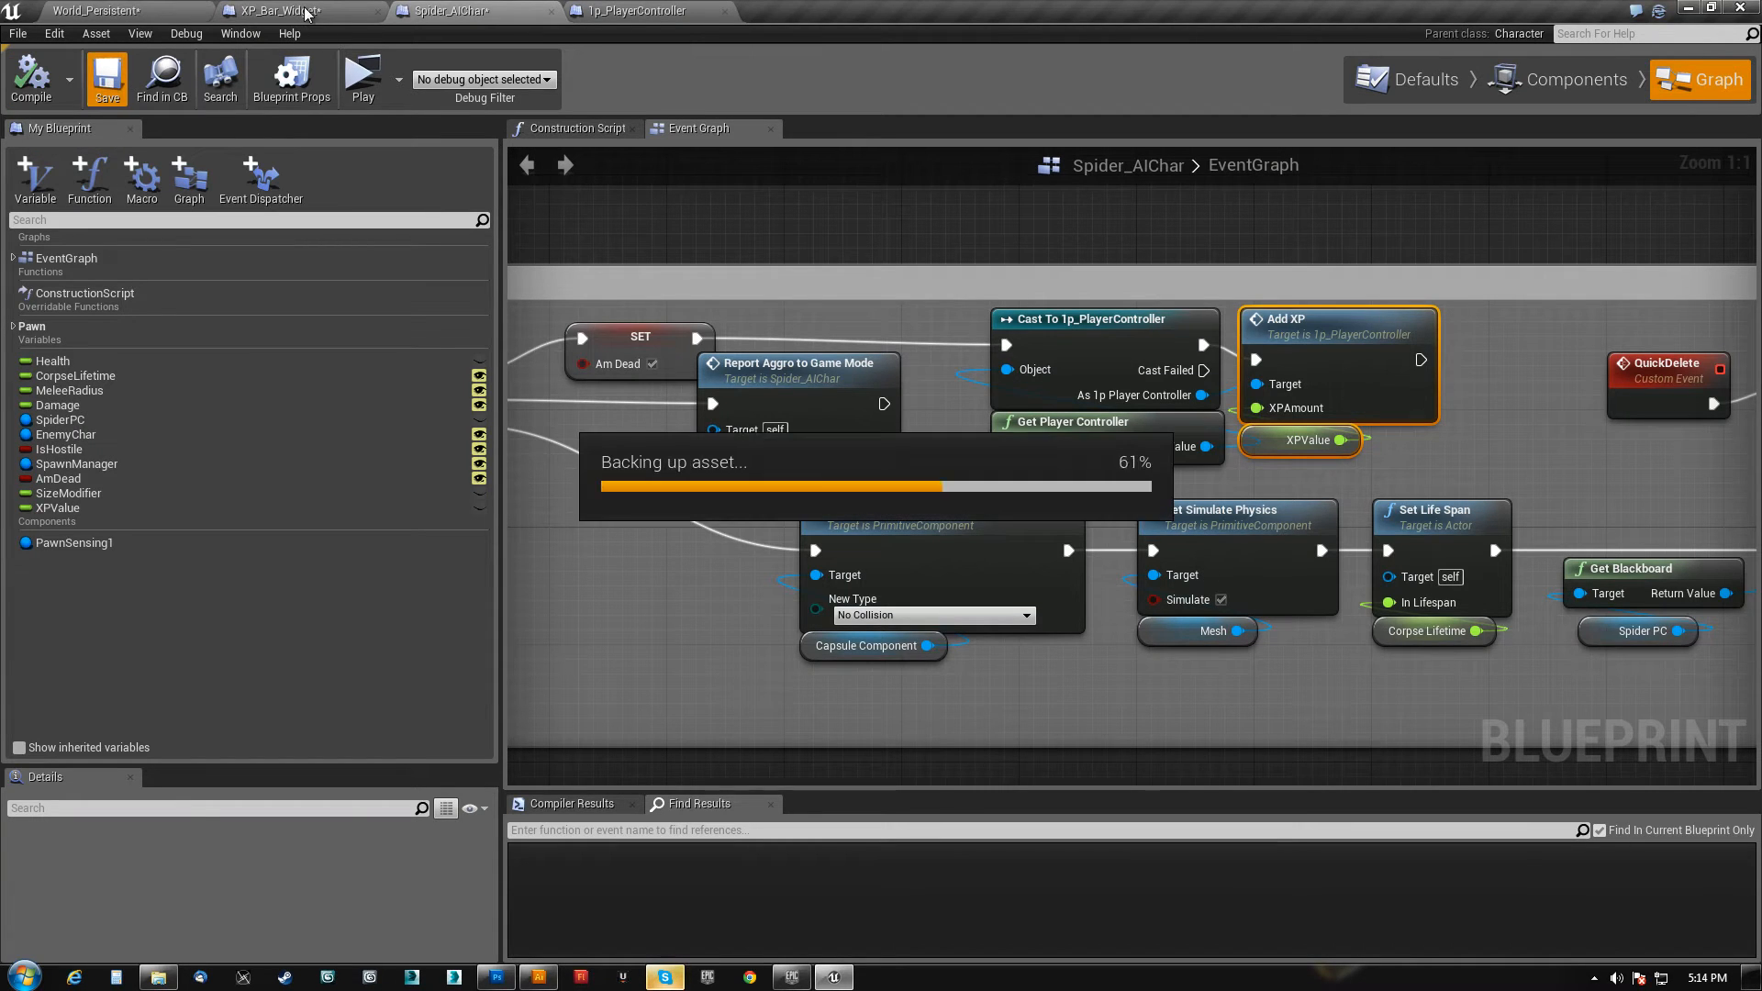
{"action": "left_click", "coordinate": [306, 13]}
{"action": "left_click", "coordinate": [107, 80]}
{"action": "left_click", "coordinate": [833, 415]}
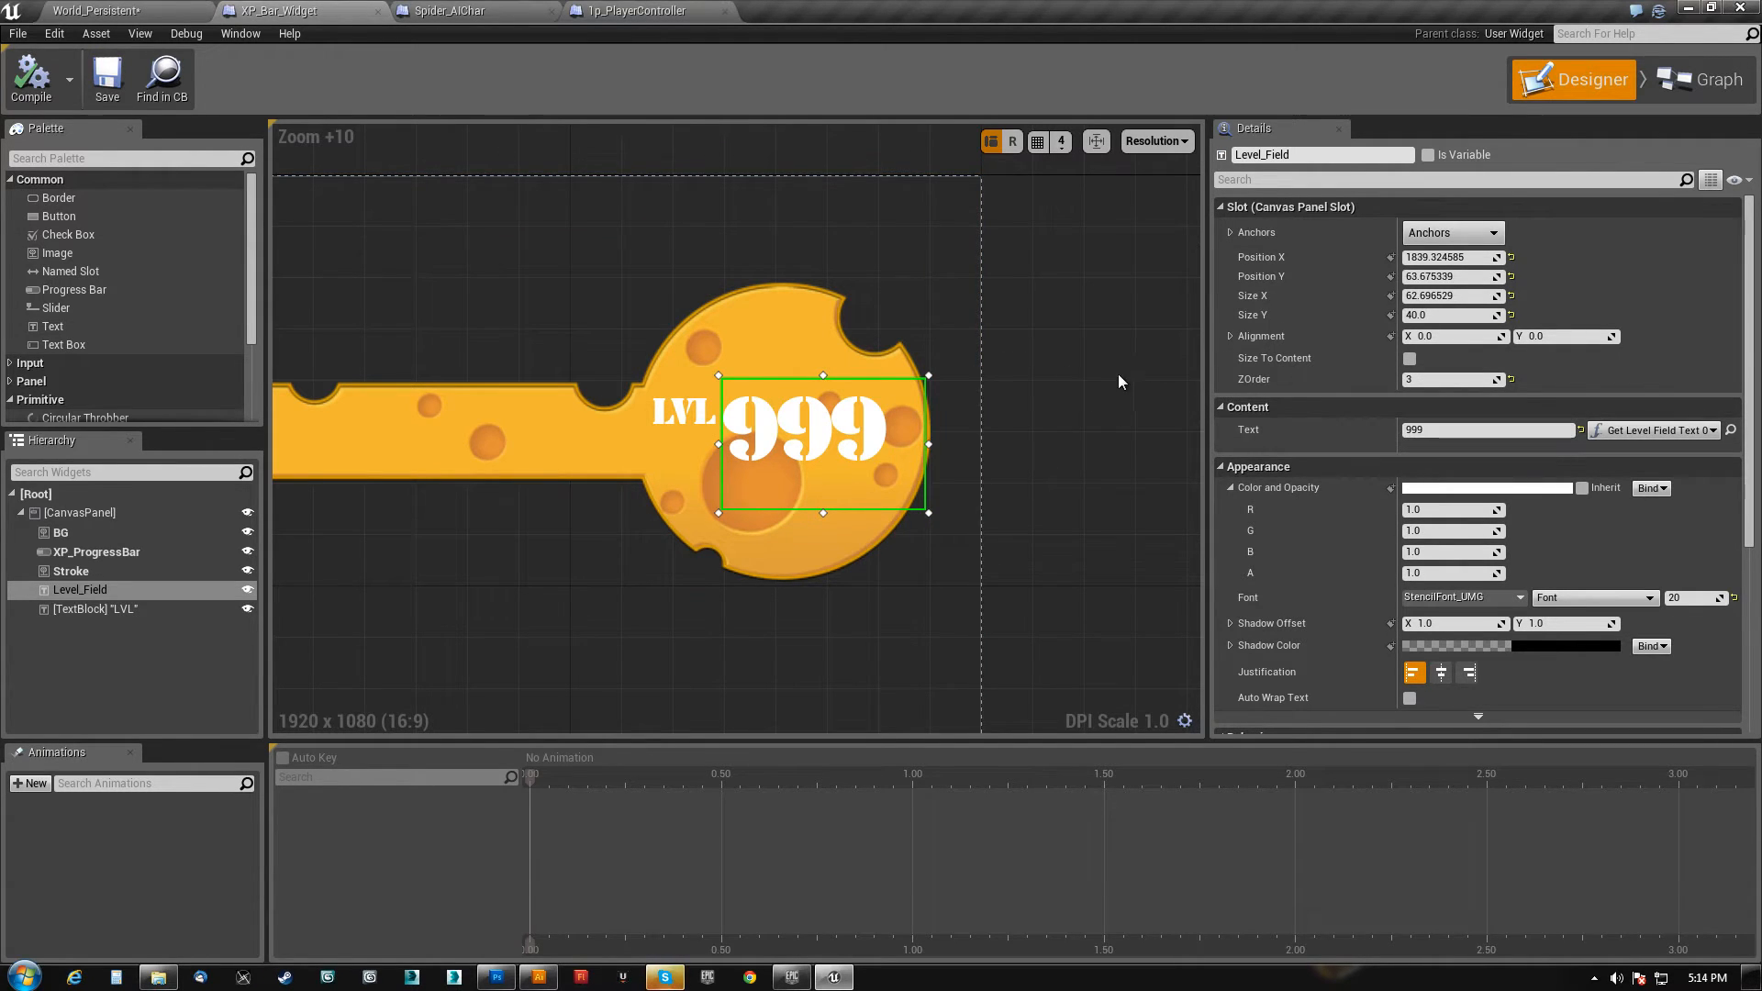
- Play the World_Persistent level, light the way with the flashlight, switch to the second weapon and walk through the room to the spiders
{"action": "left_click", "coordinate": [115, 11]}
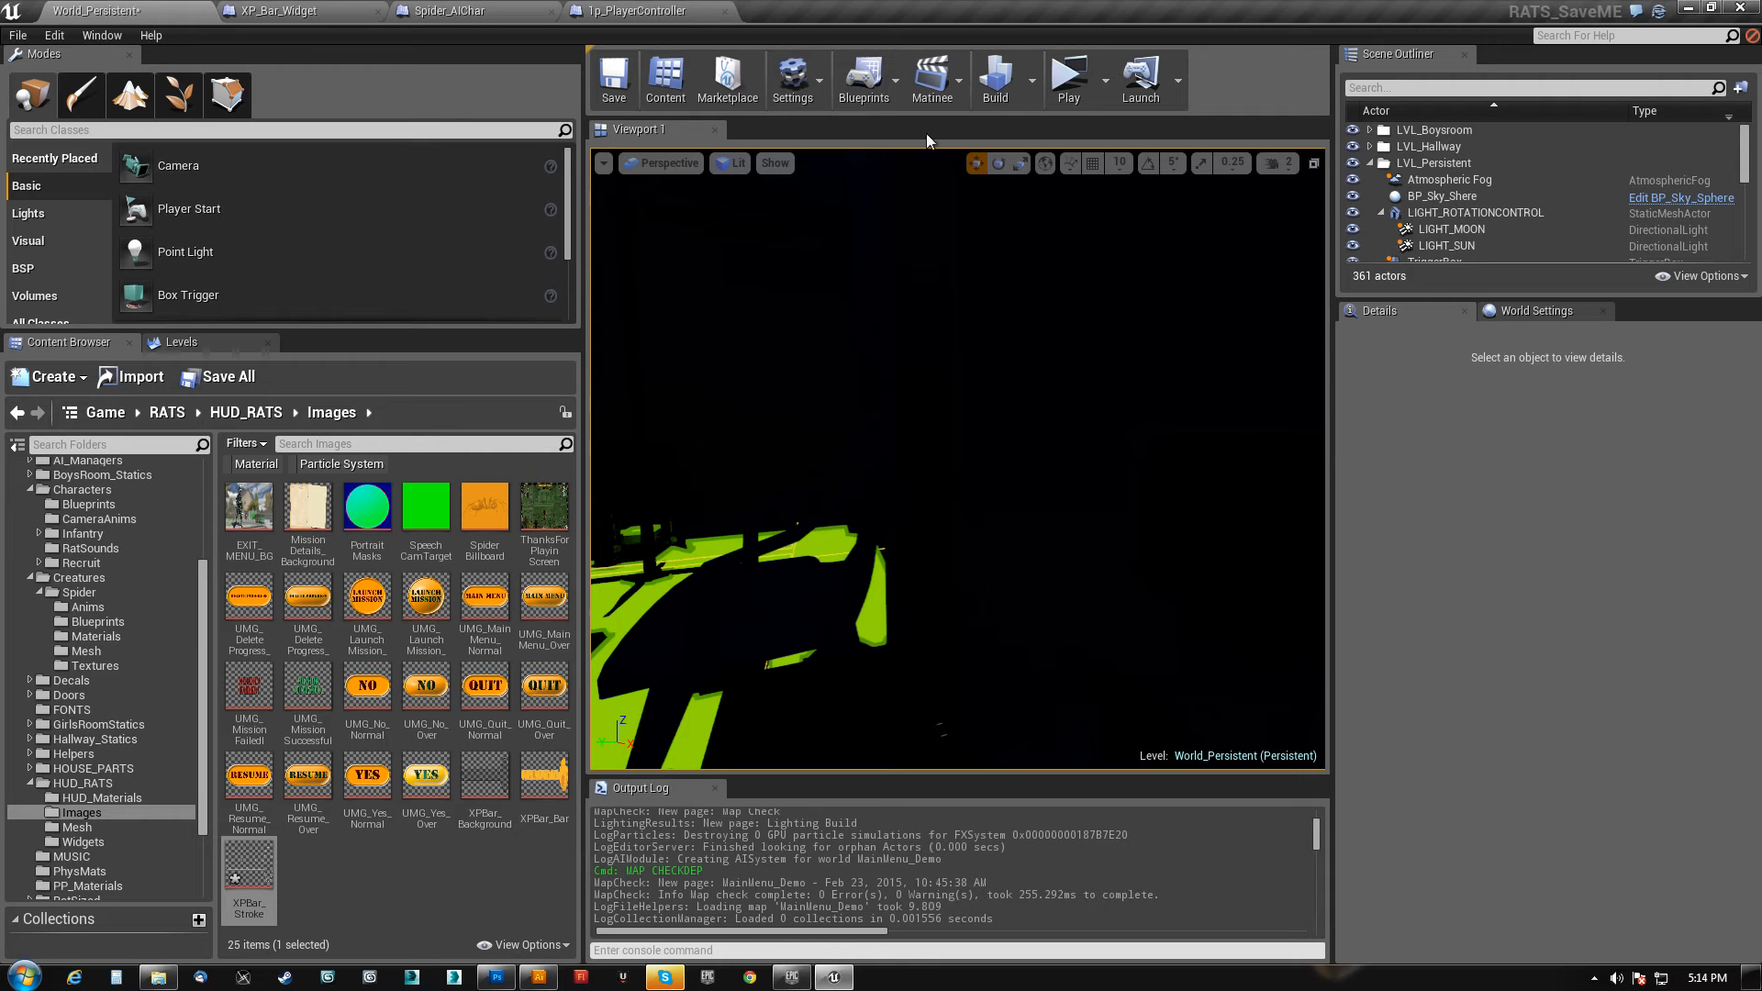
{"action": "key", "text": "ctrl+s"}
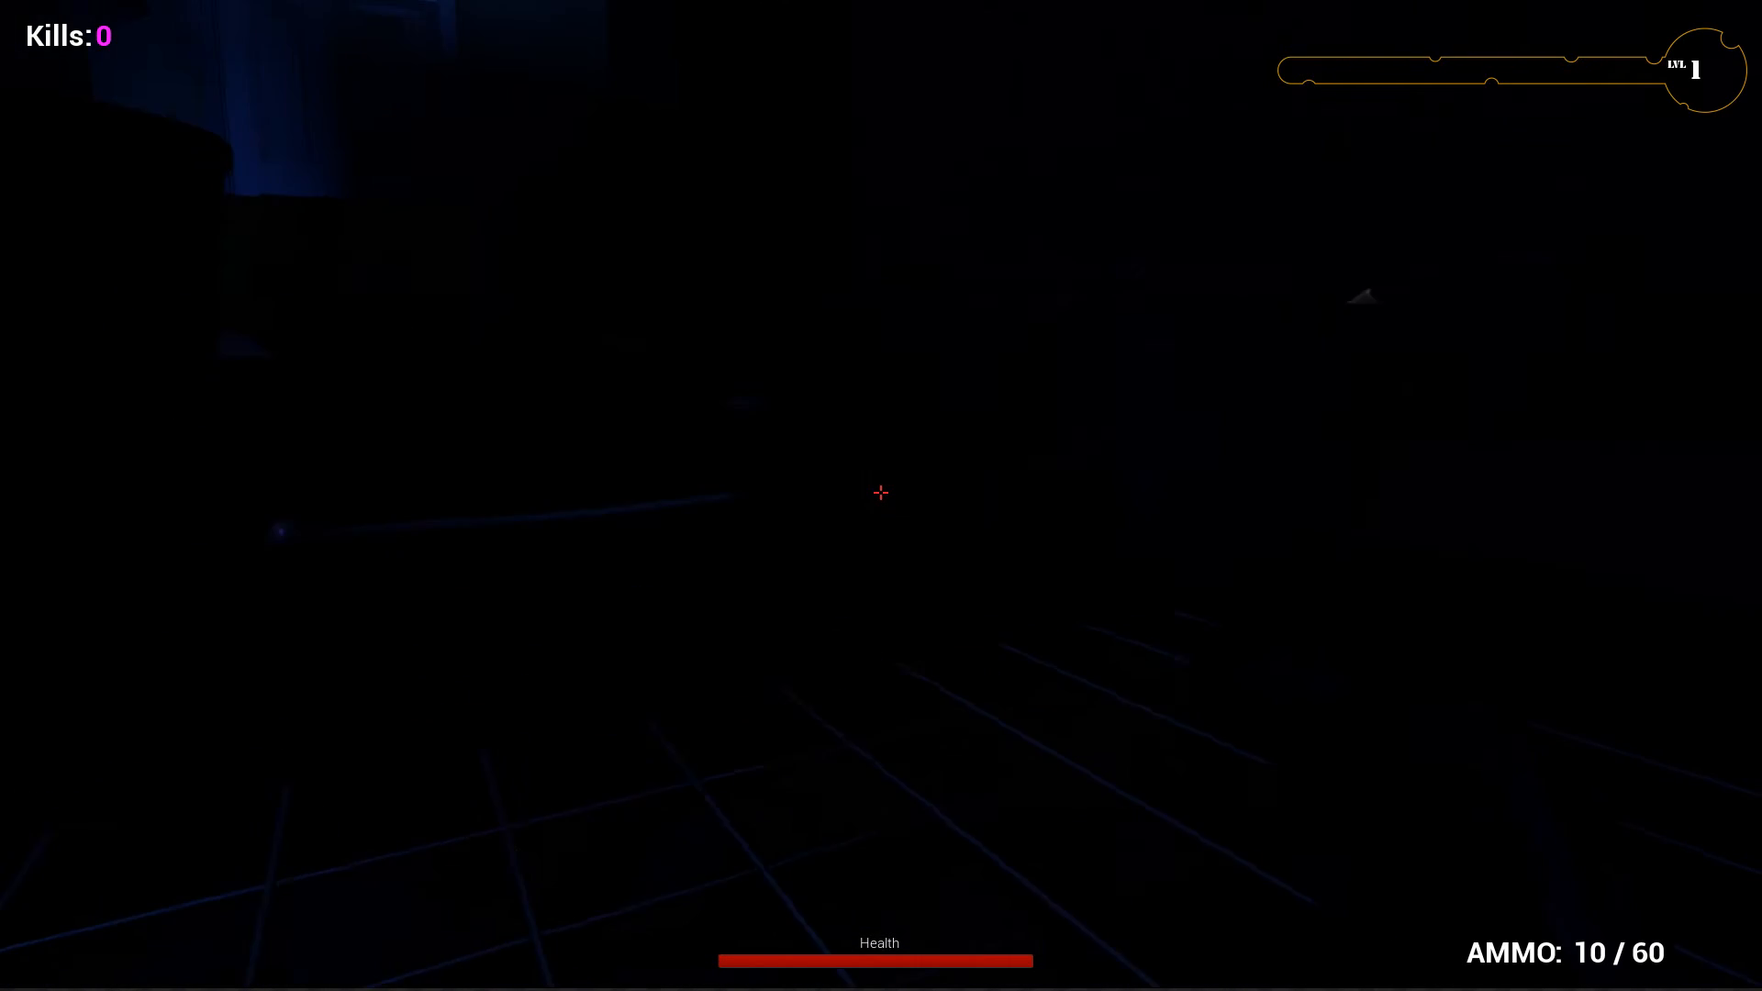
{"action": "key", "text": "f"}
{"action": "key", "text": "d"}
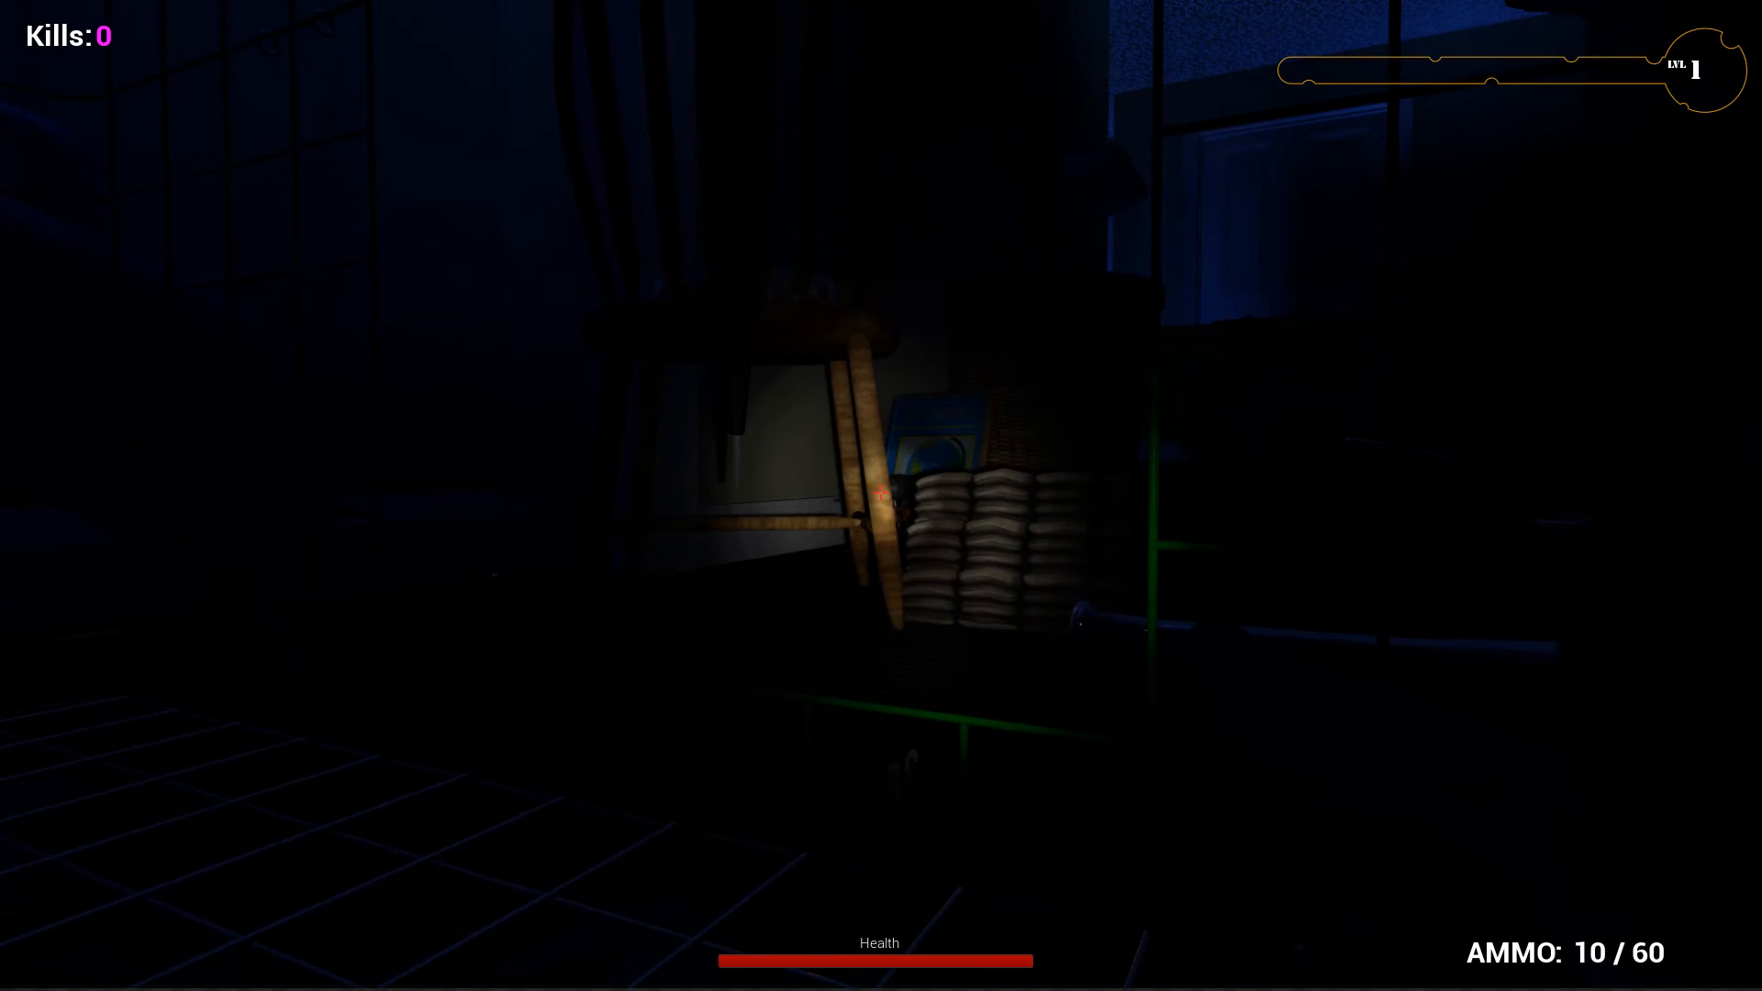
{"action": "key", "text": "w"}
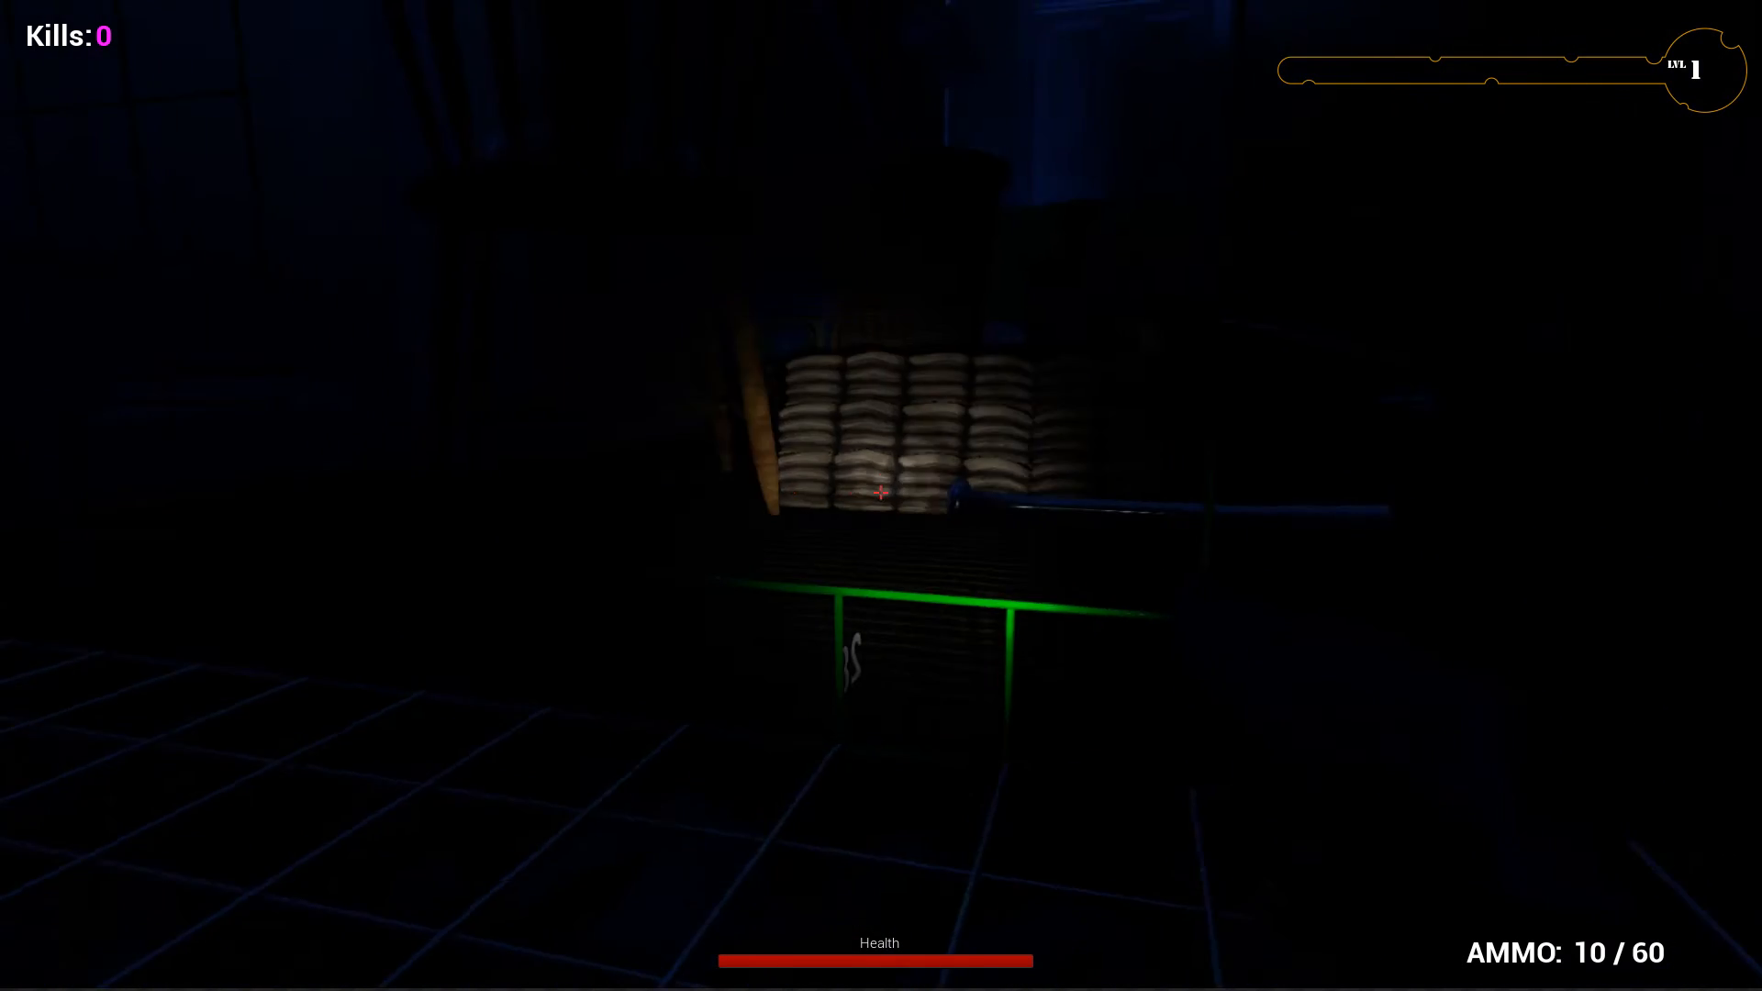
{"action": "key", "text": "w"}
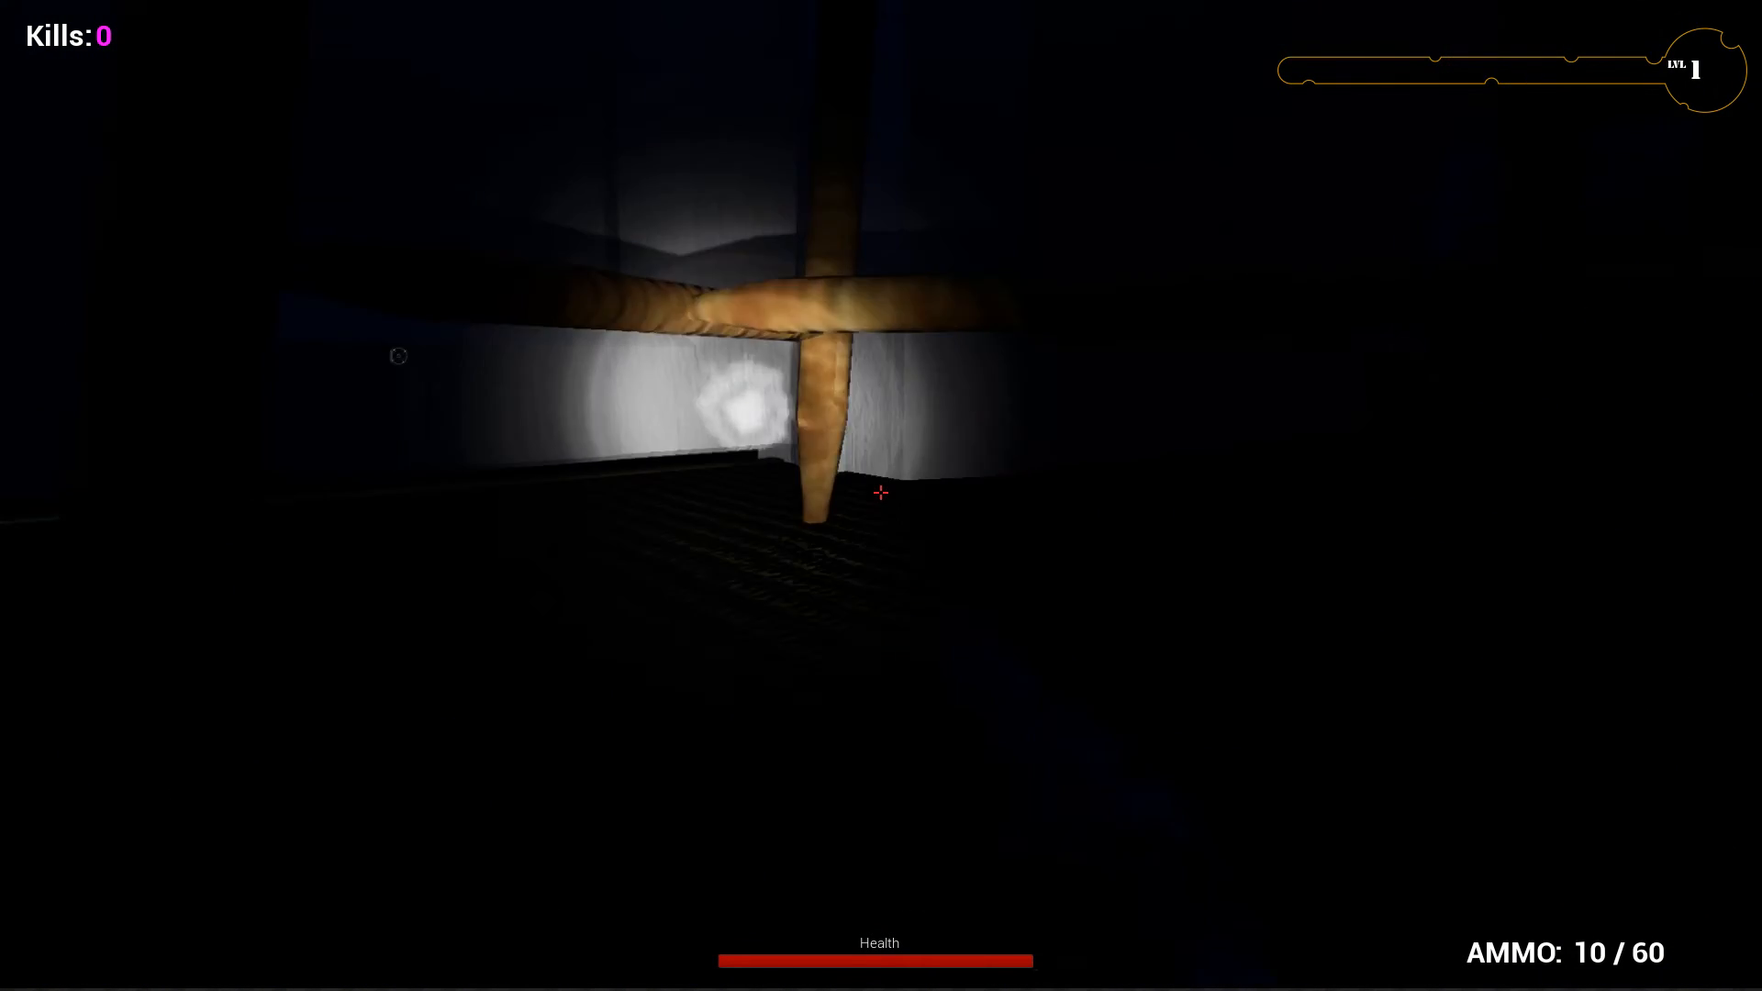
{"action": "key", "text": "w"}
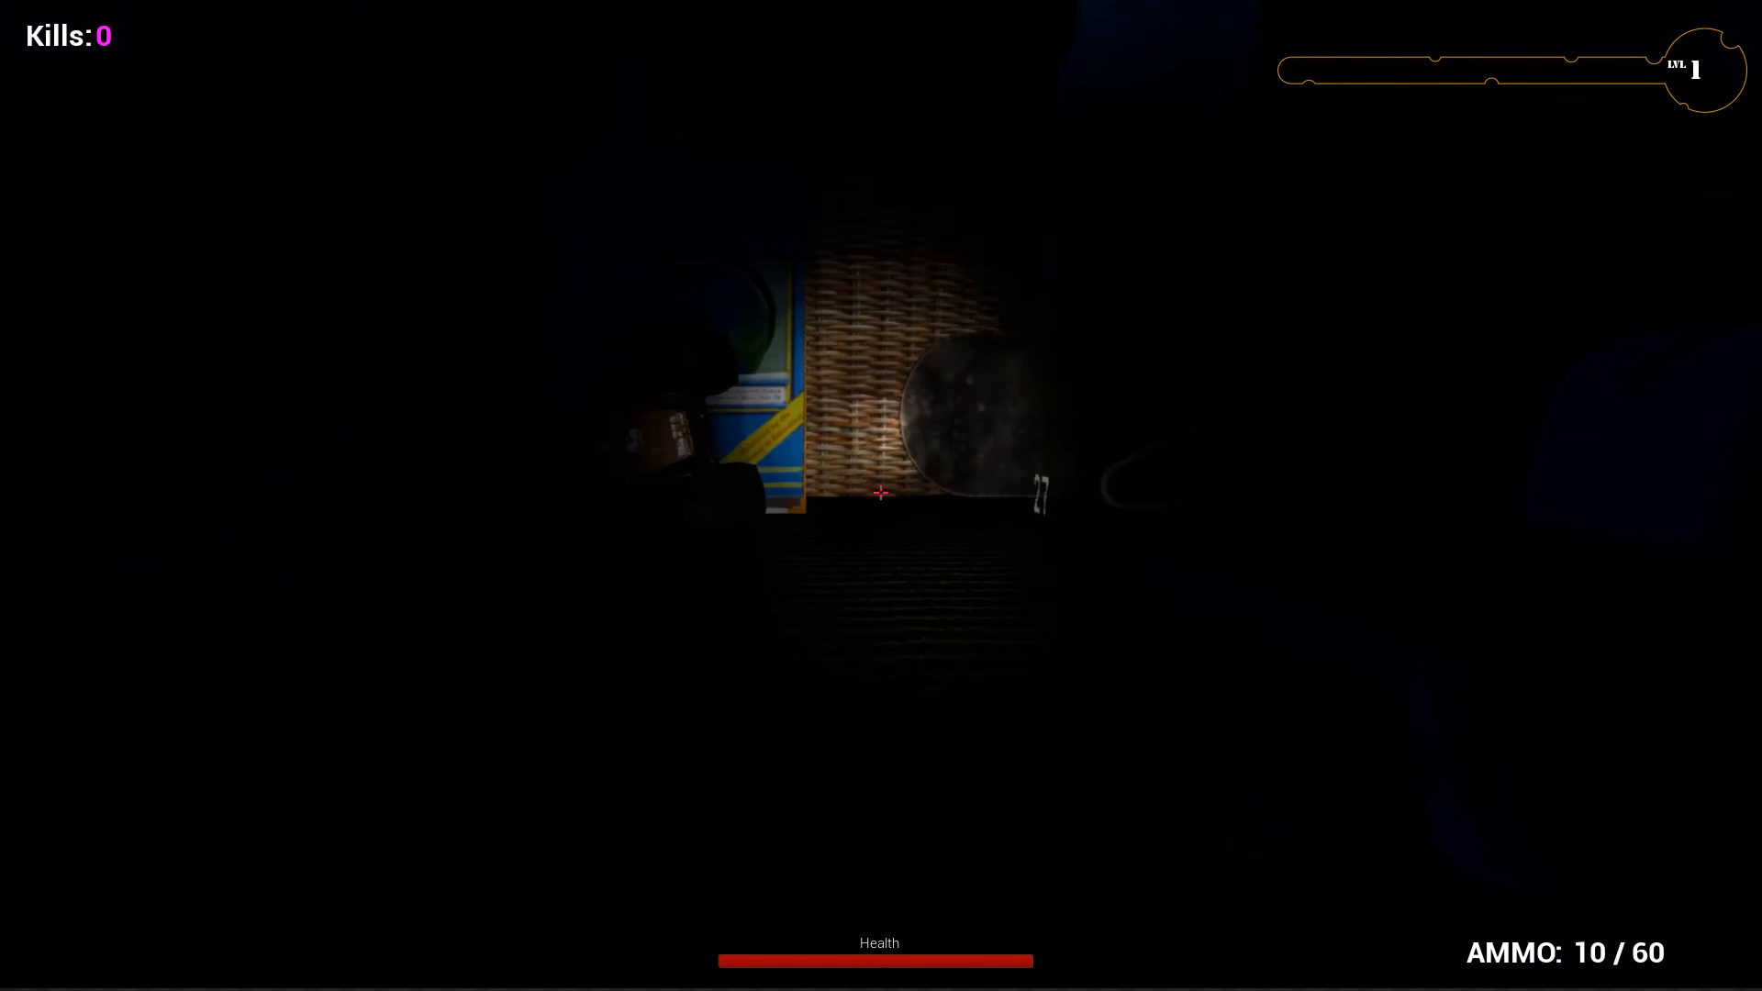
{"action": "key", "text": "2"}
{"action": "key", "text": "w"}
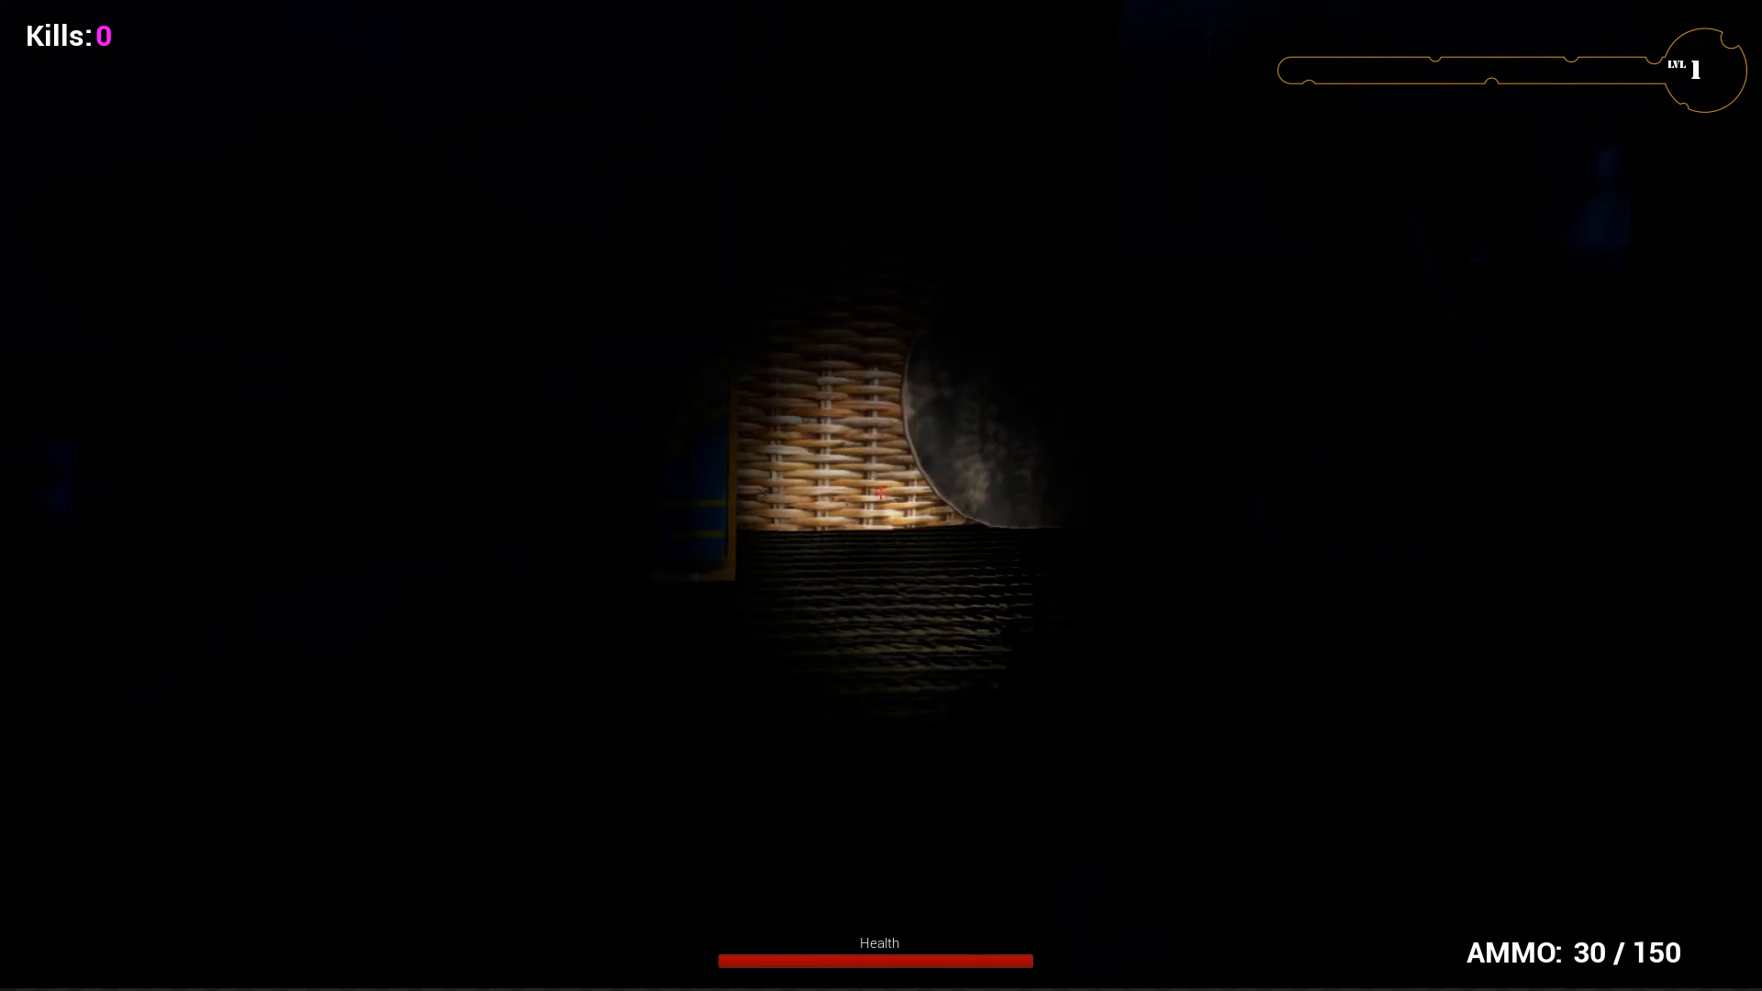
{"action": "key", "text": "w"}
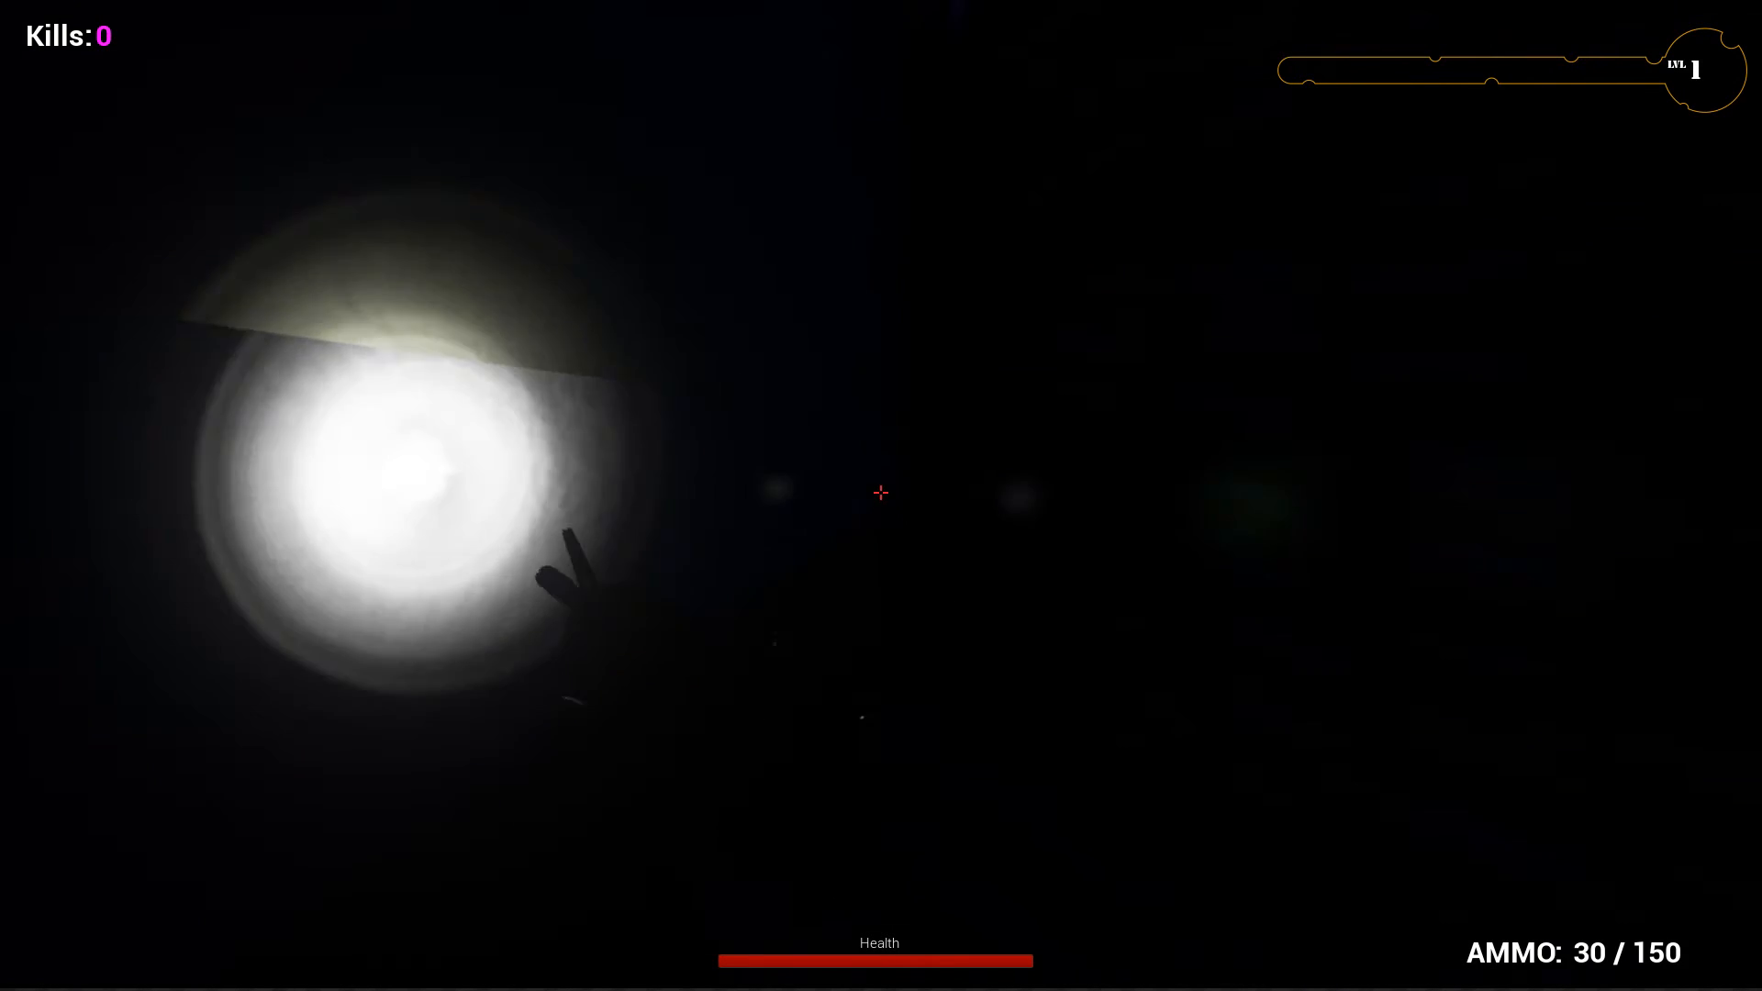
{"action": "key", "text": "w"}
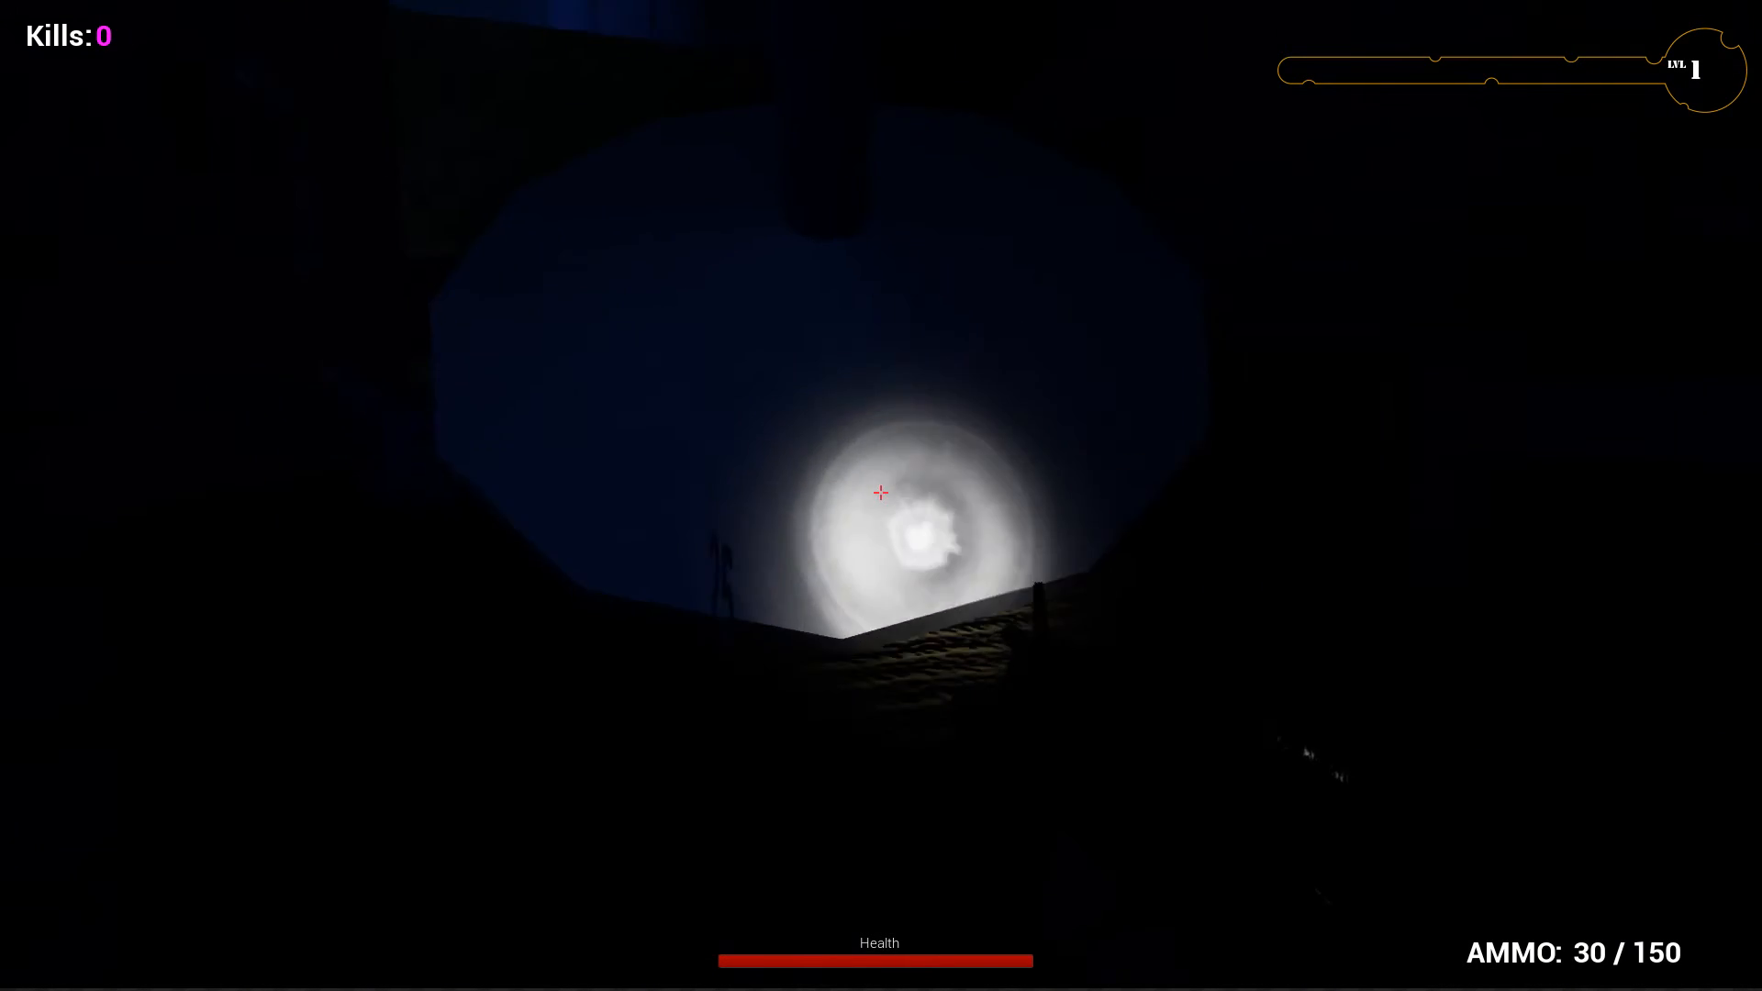
{"action": "key", "text": "w"}
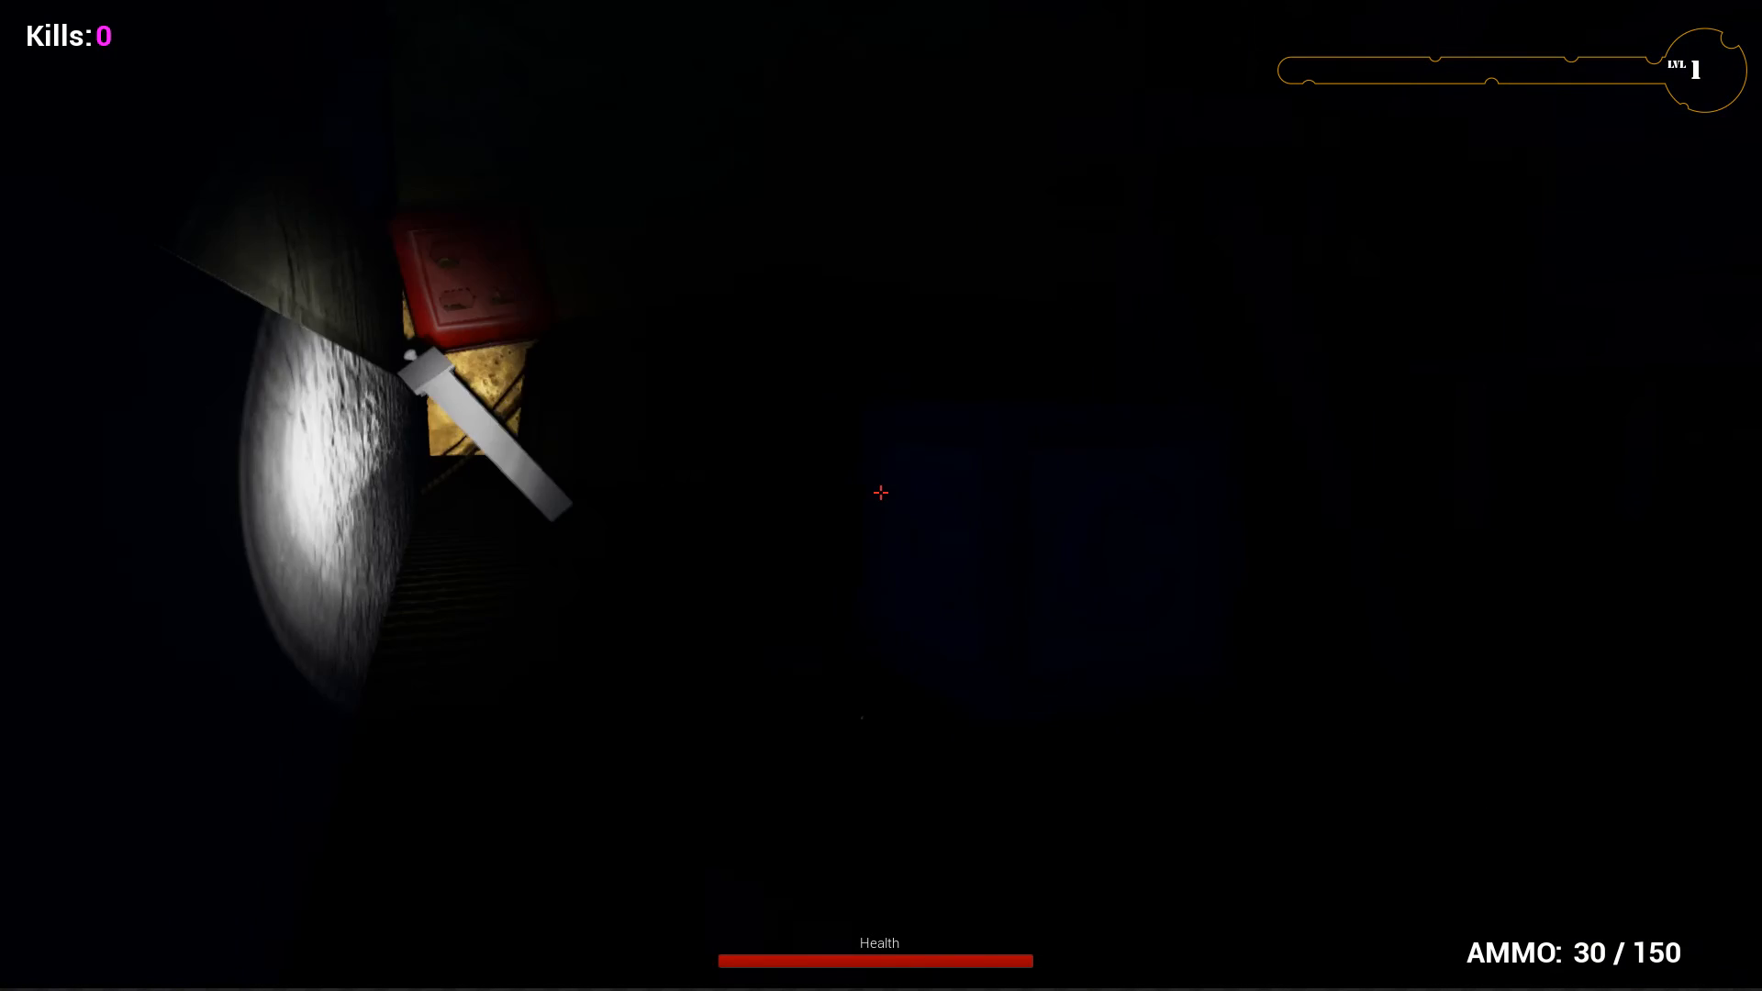
{"action": "key", "text": "w"}
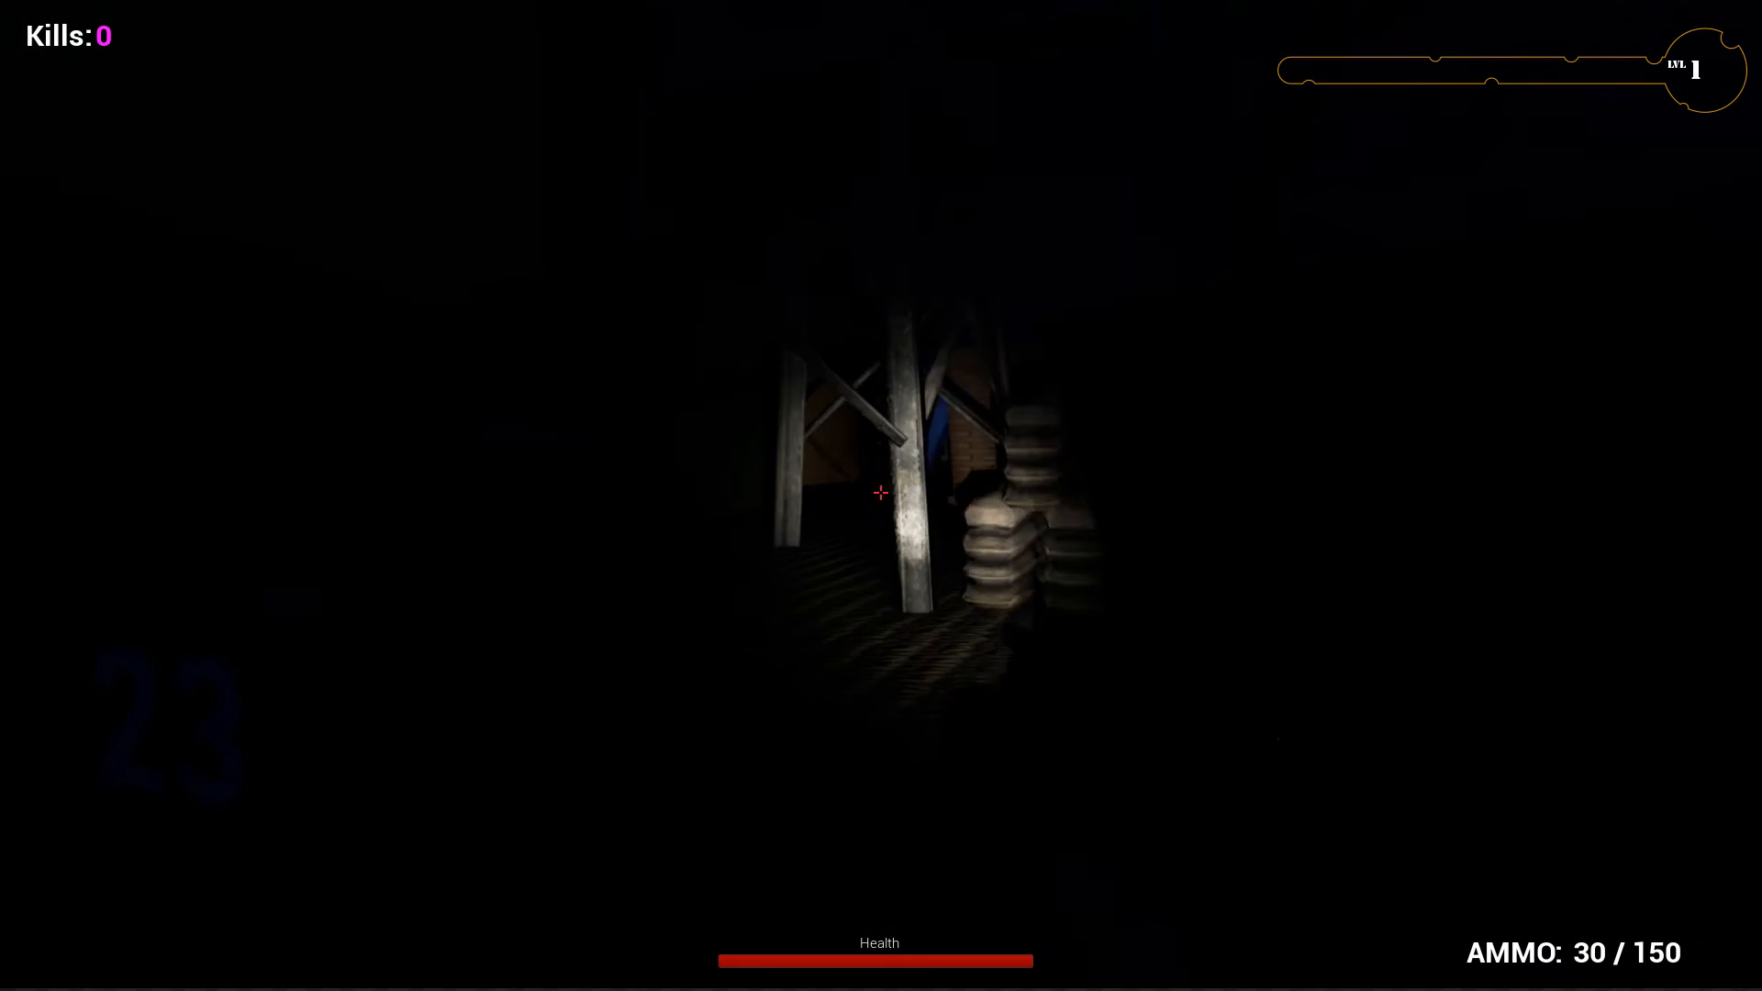
{"action": "key", "text": "w"}
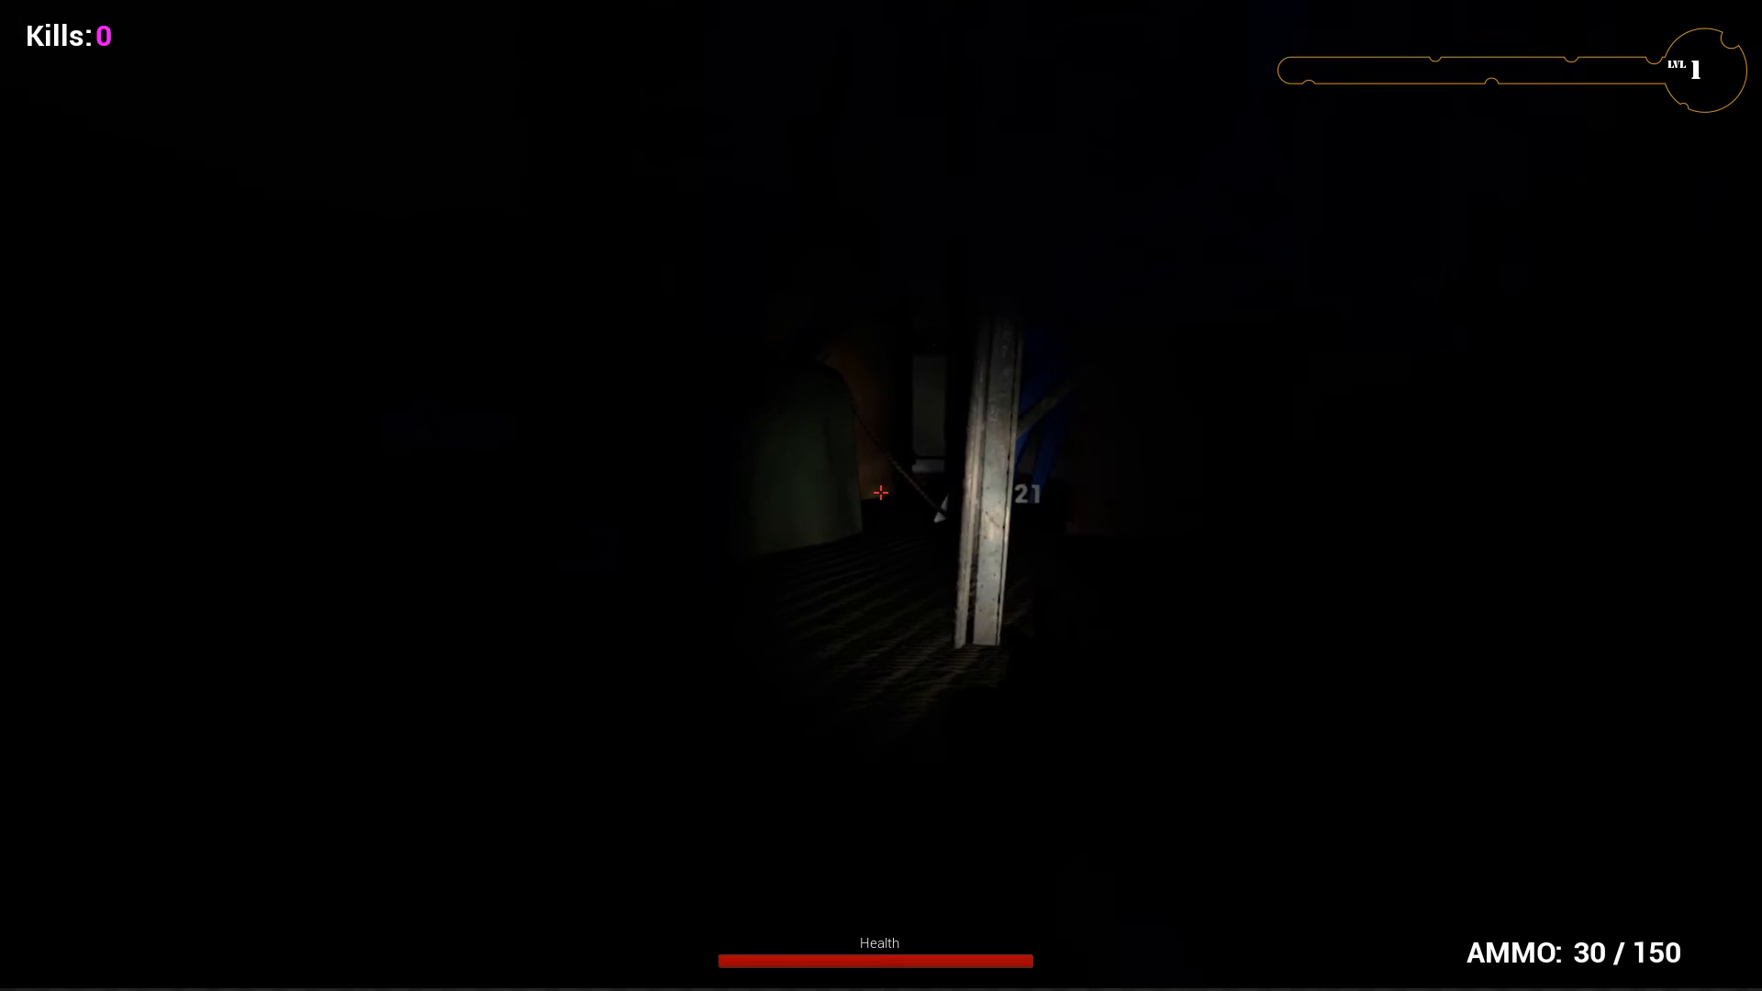
{"action": "key", "text": "w"}
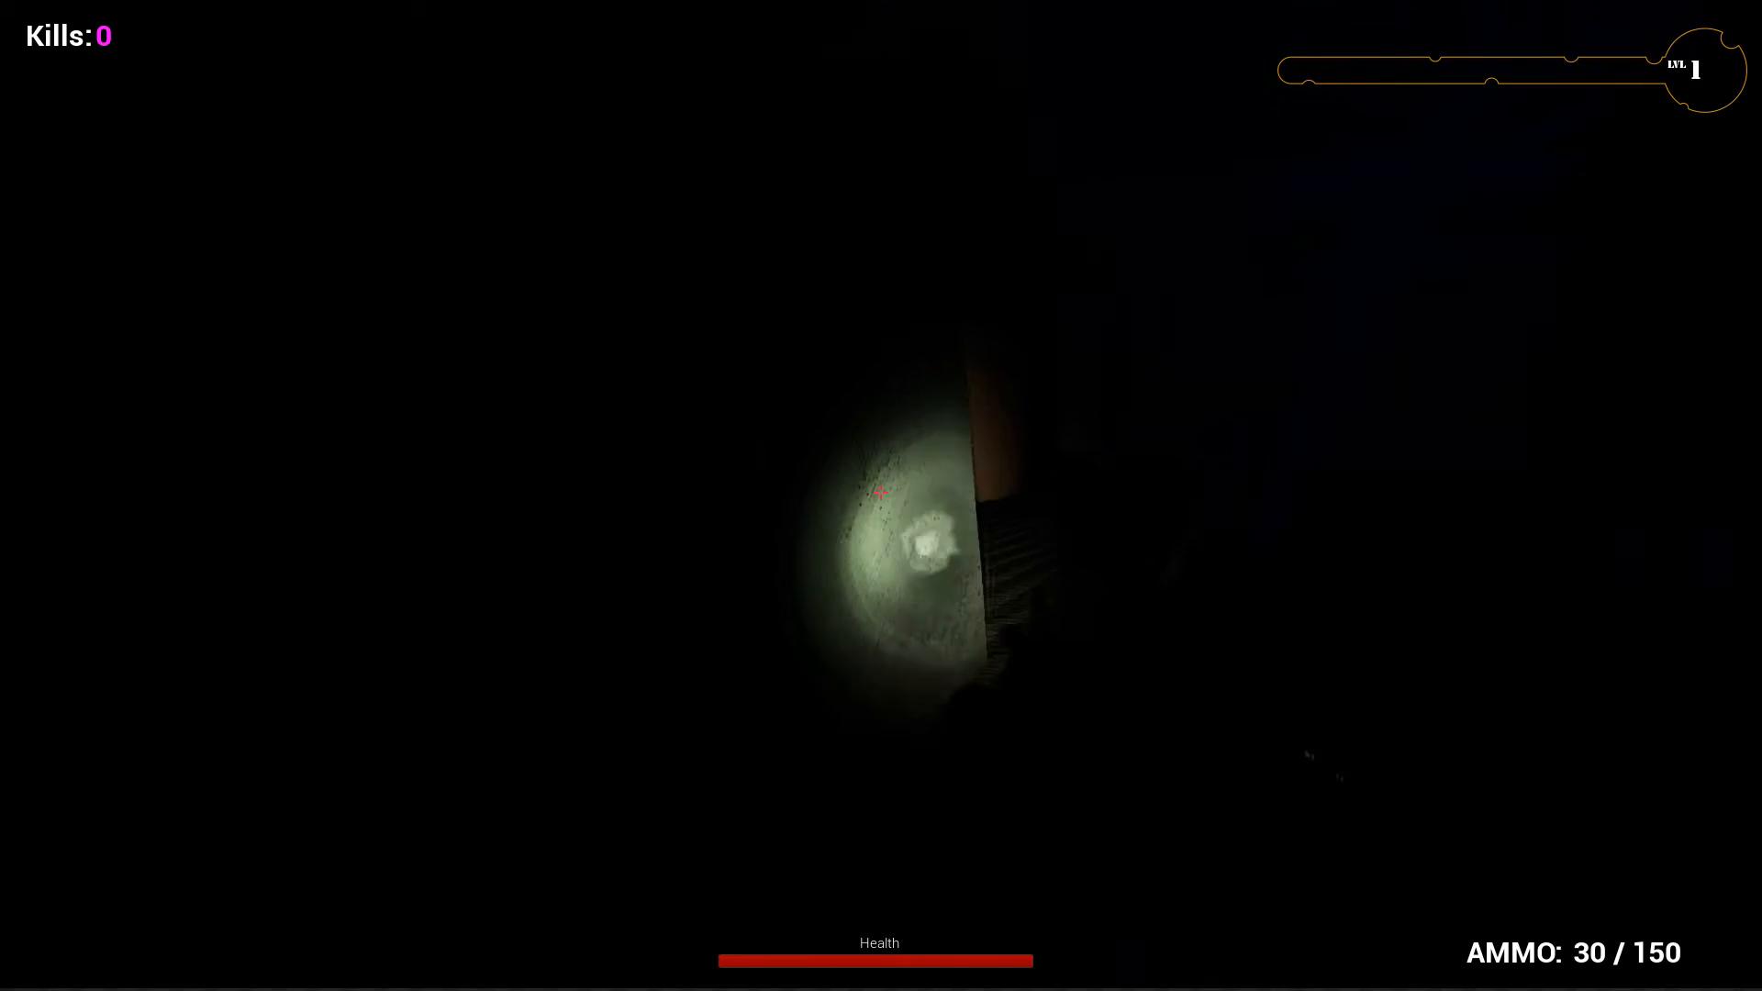
- Shoot spiders to test the XP bar filling and the level-up display, end the play session, and briefly replay the level
{"action": "left_click", "coordinate": [881, 492]}
{"action": "left_click", "coordinate": [881, 492]}
{"action": "key", "text": "w"}
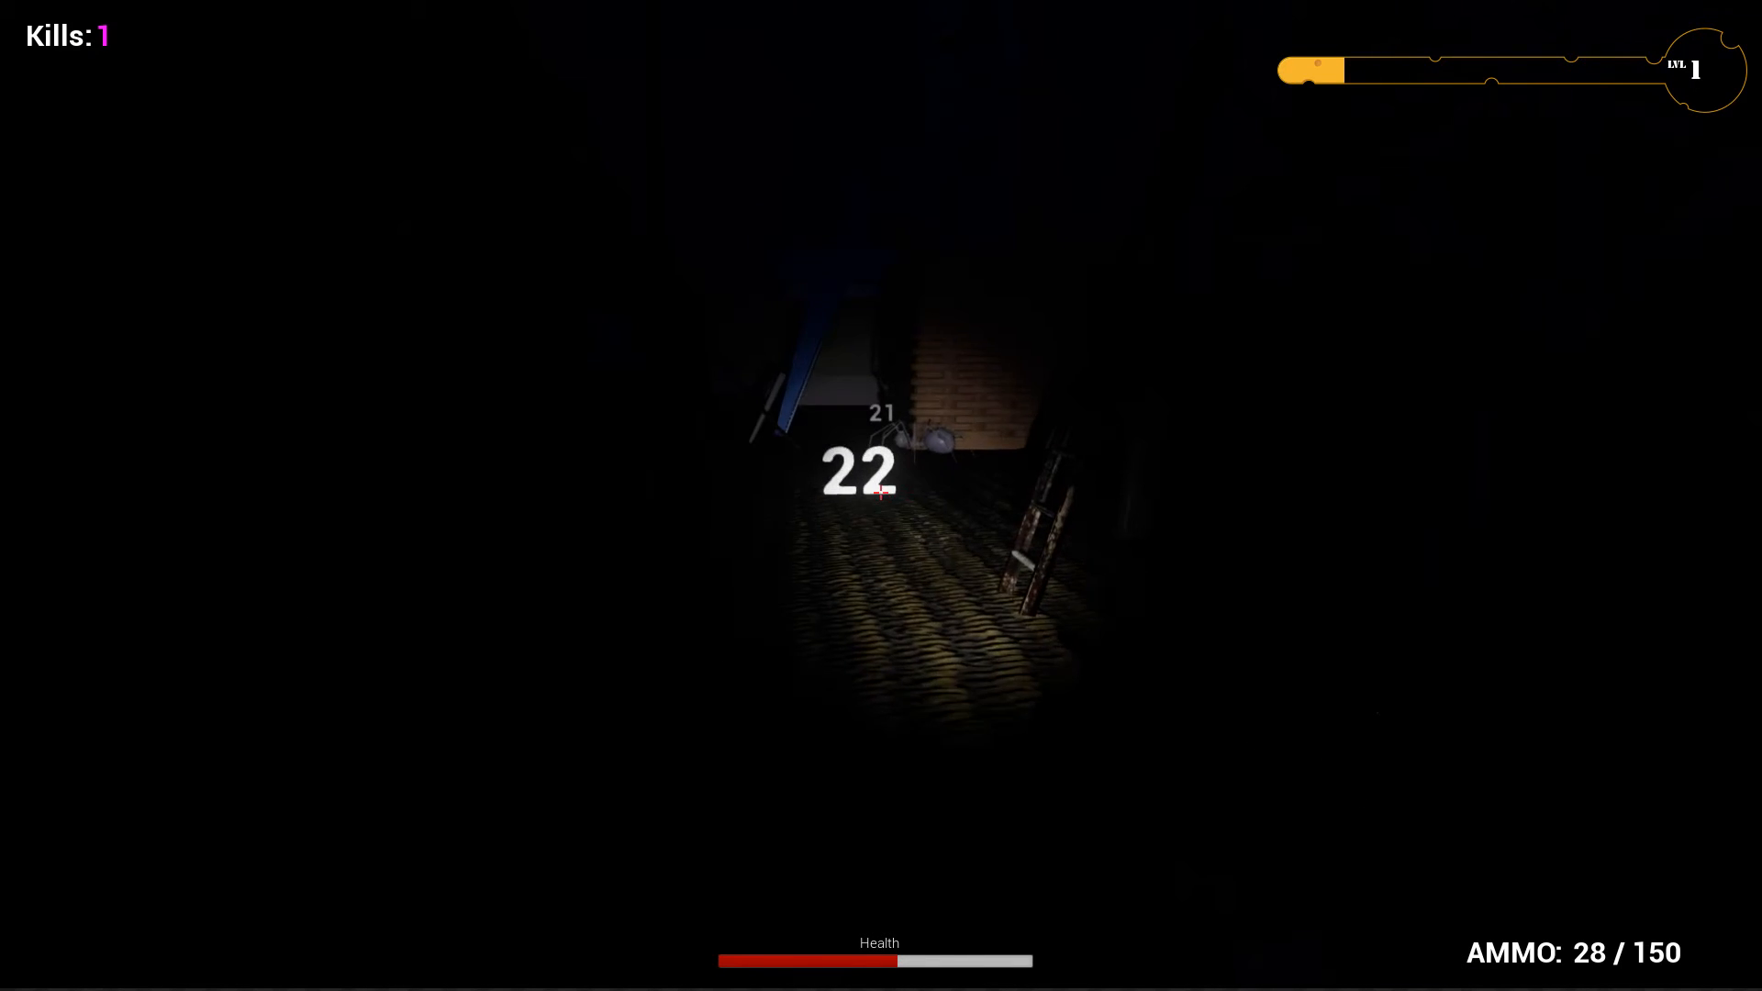
{"action": "left_click", "coordinate": [881, 493]}
{"action": "left_click", "coordinate": [881, 493]}
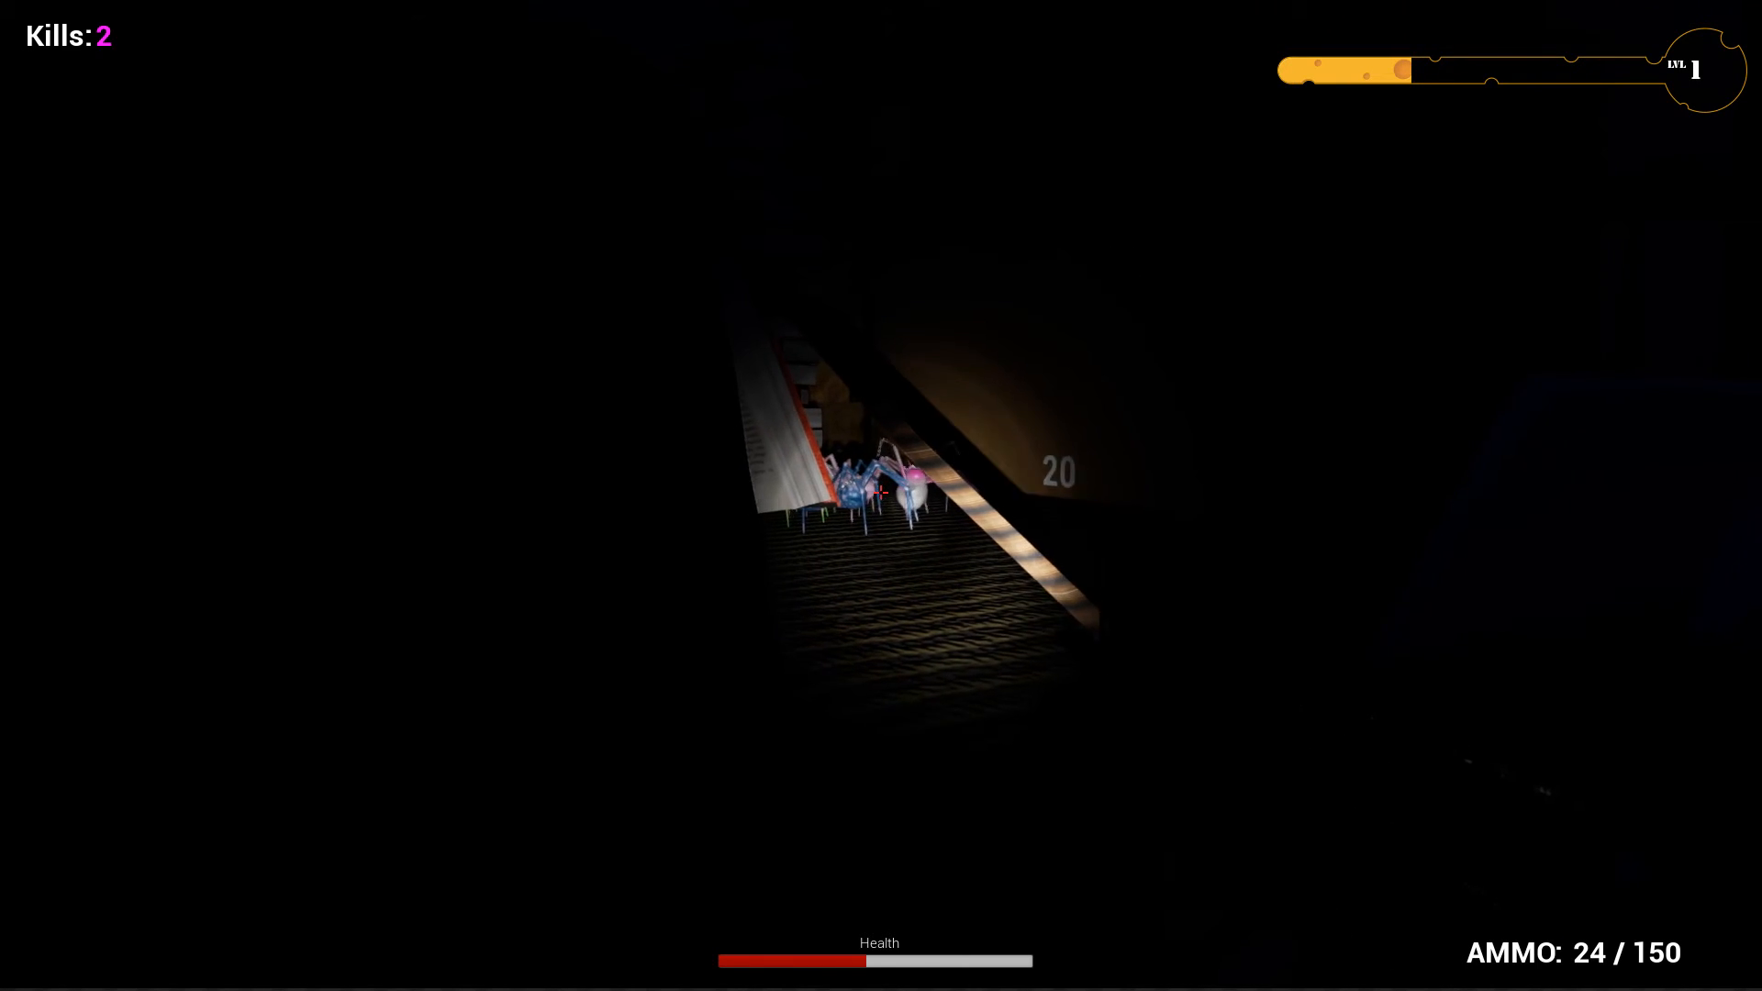
{"action": "left_click", "coordinate": [880, 493]}
{"action": "left_click", "coordinate": [880, 493]}
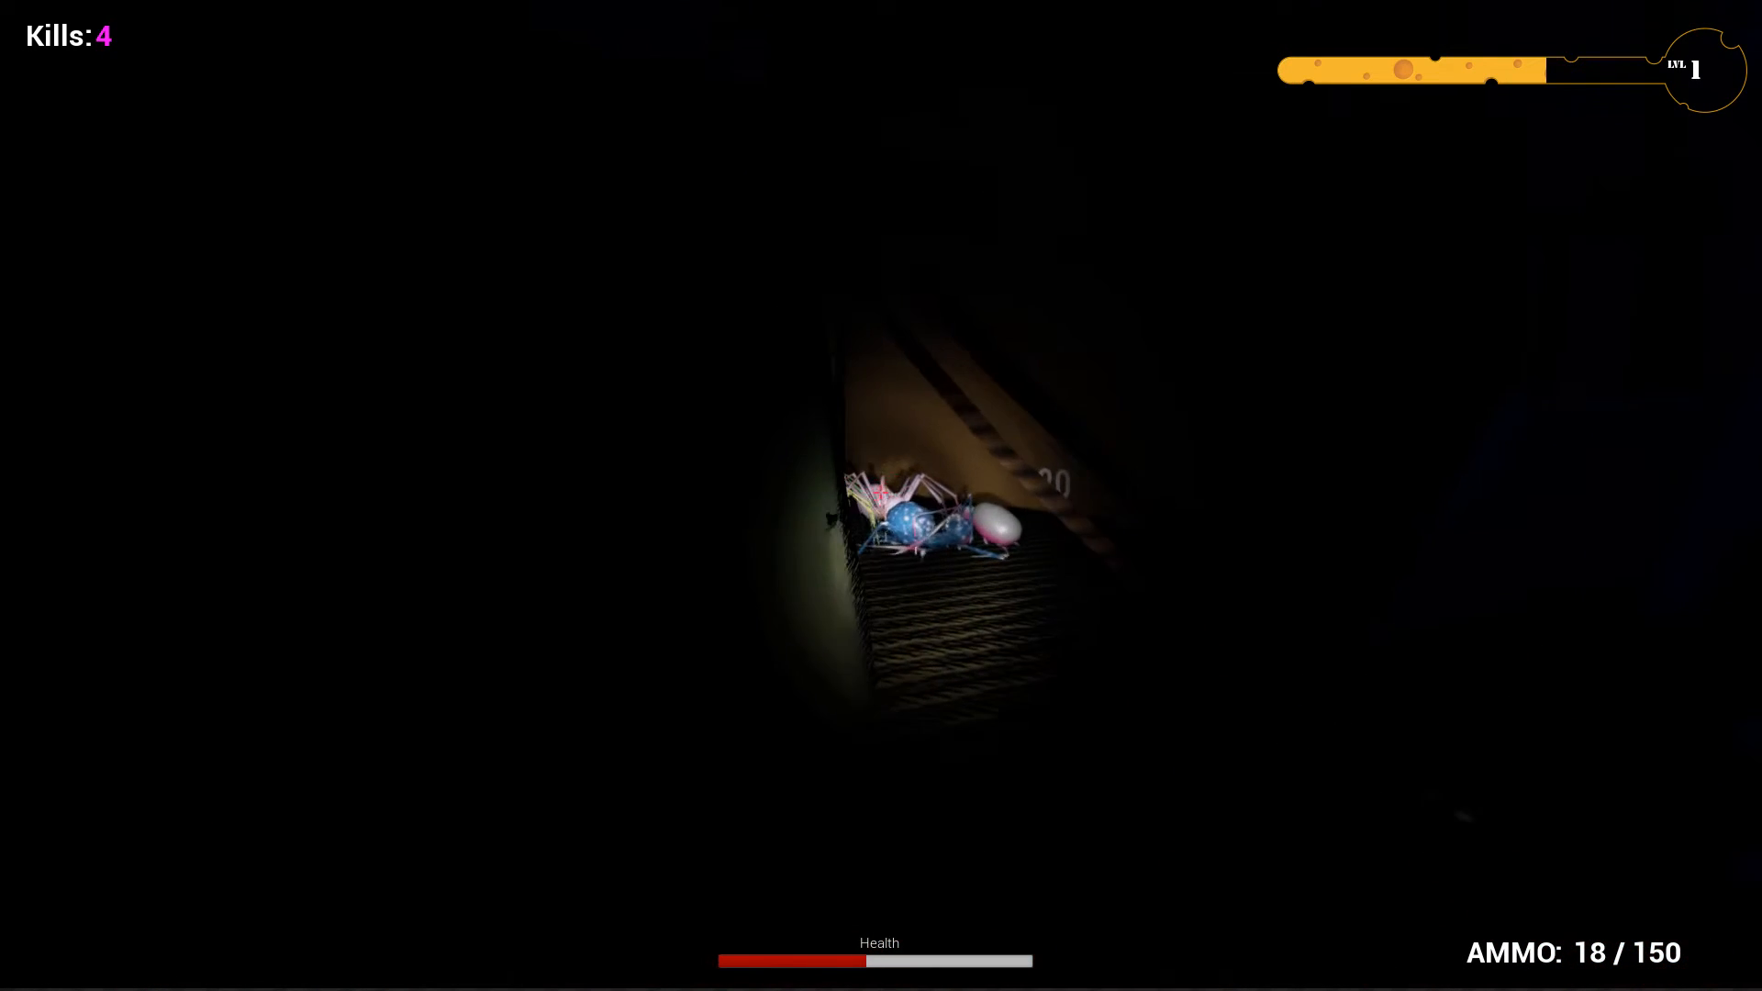
{"action": "left_click", "coordinate": [880, 493]}
{"action": "left_click", "coordinate": [880, 493]}
{"action": "left_click", "coordinate": [880, 493]}
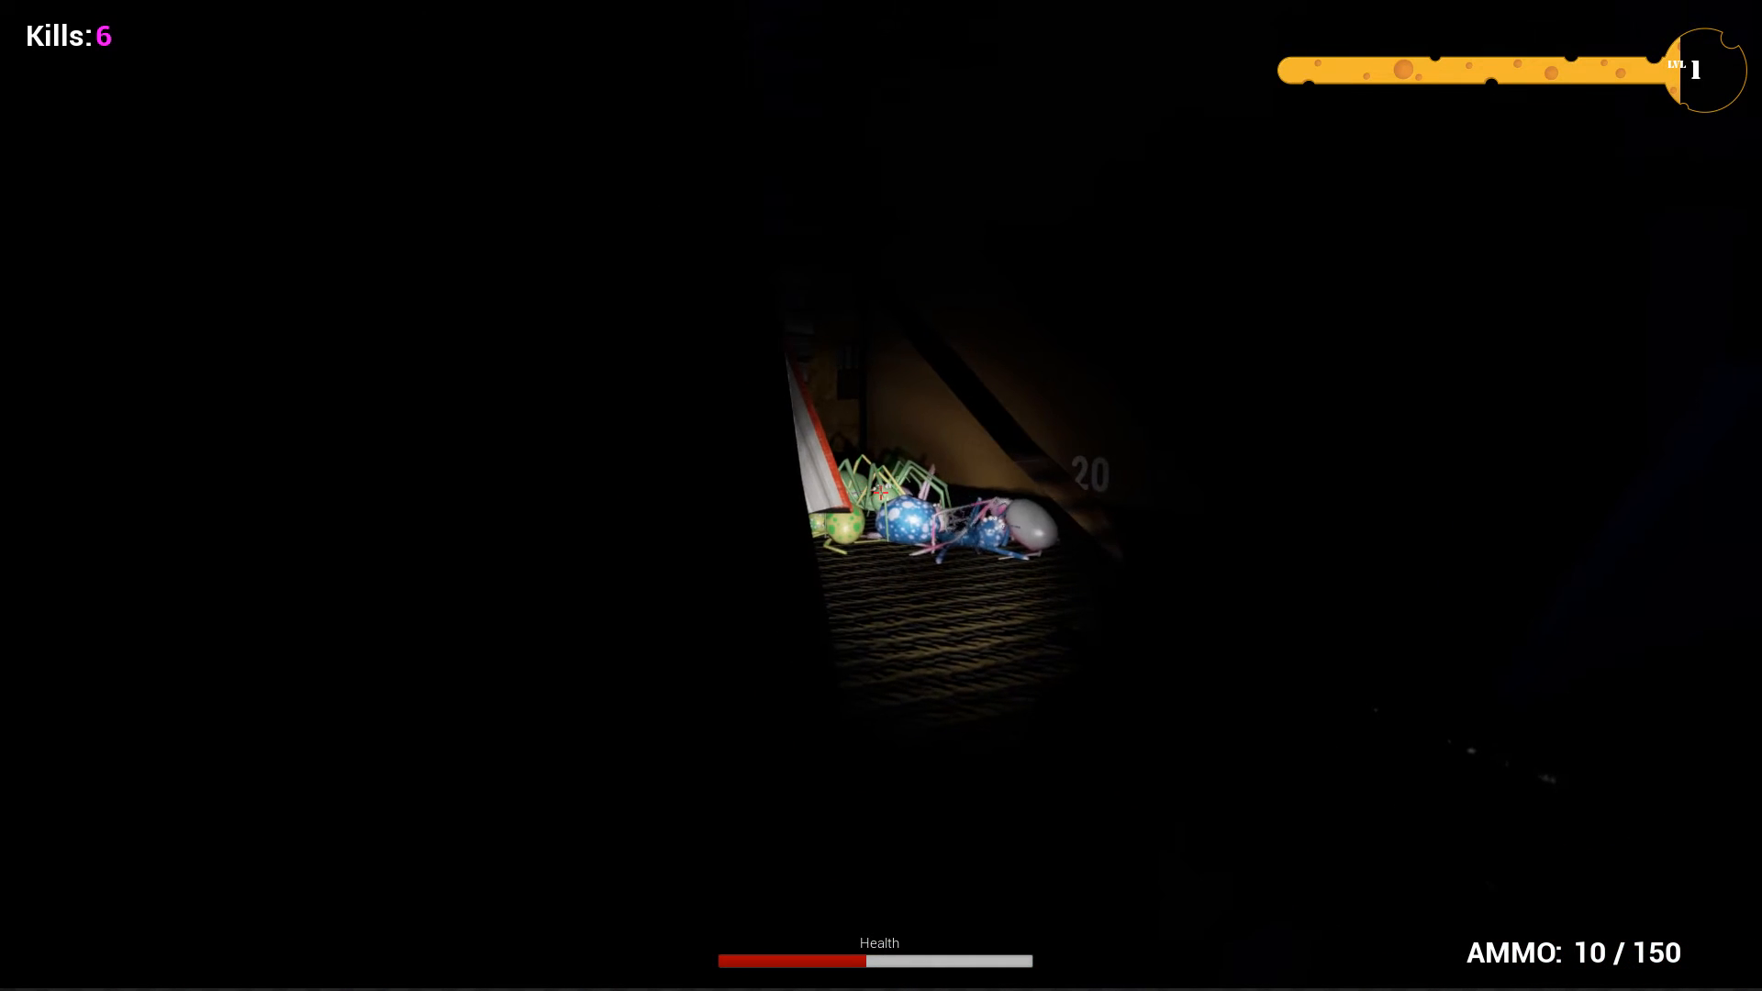
{"action": "left_click", "coordinate": [880, 493]}
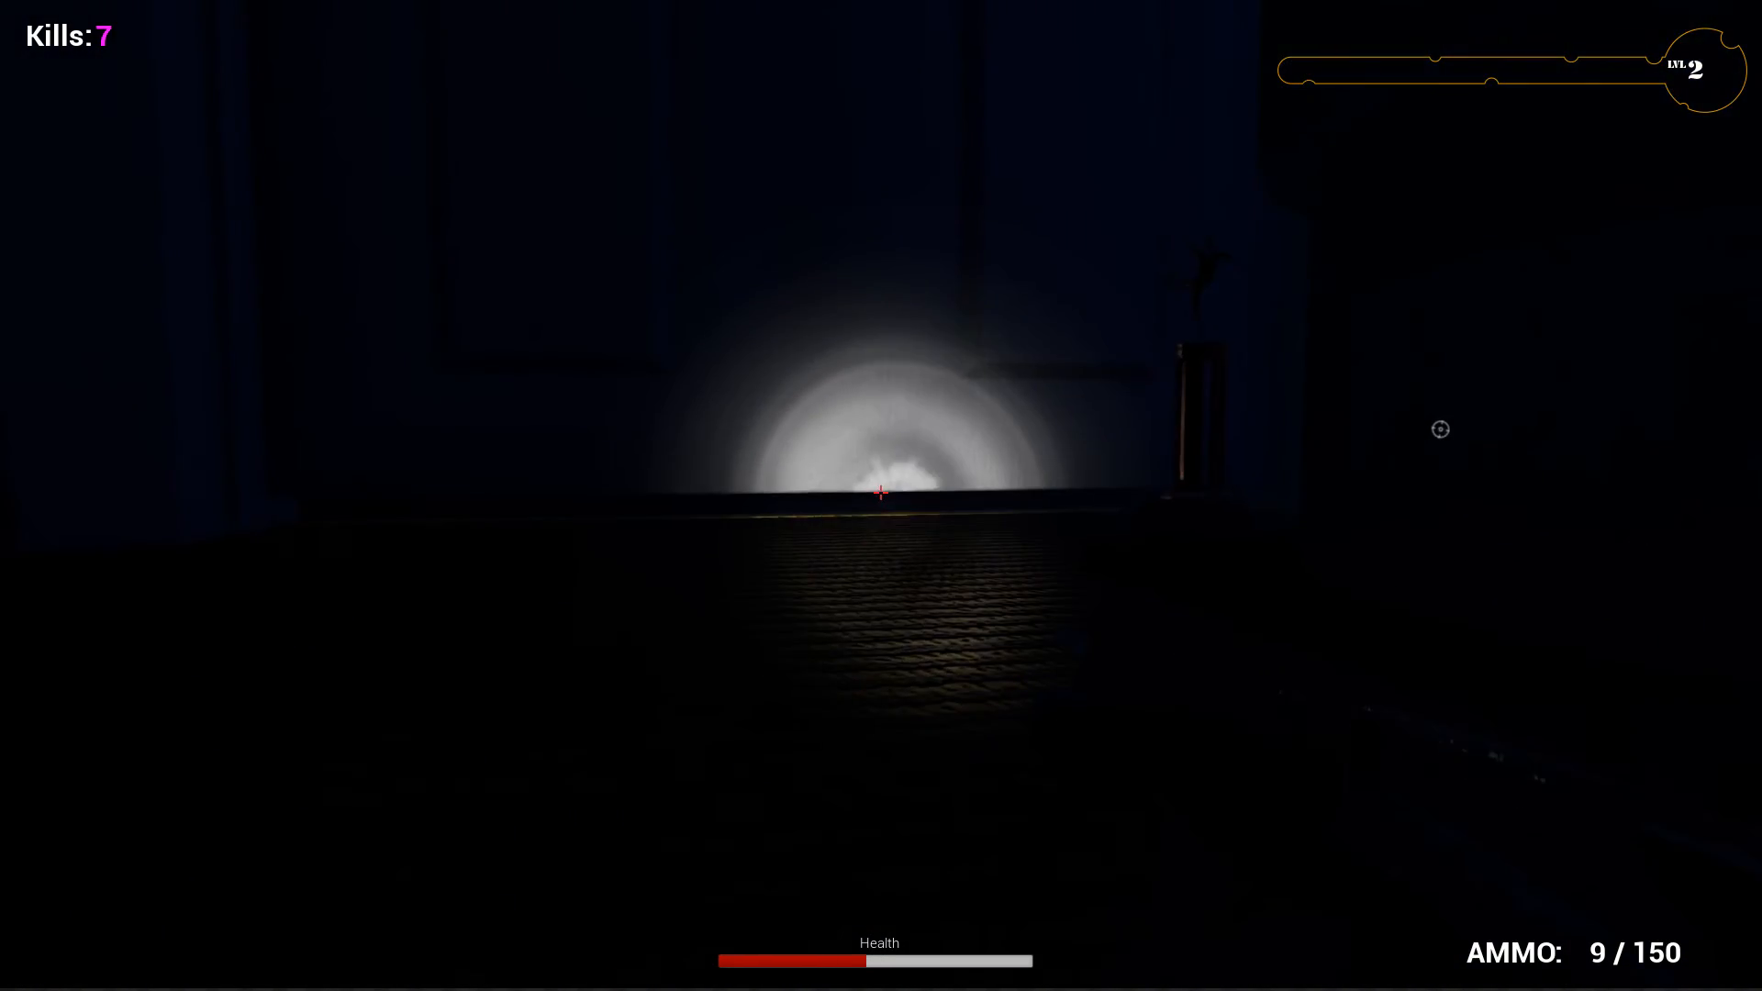
{"action": "key", "text": "Escape"}
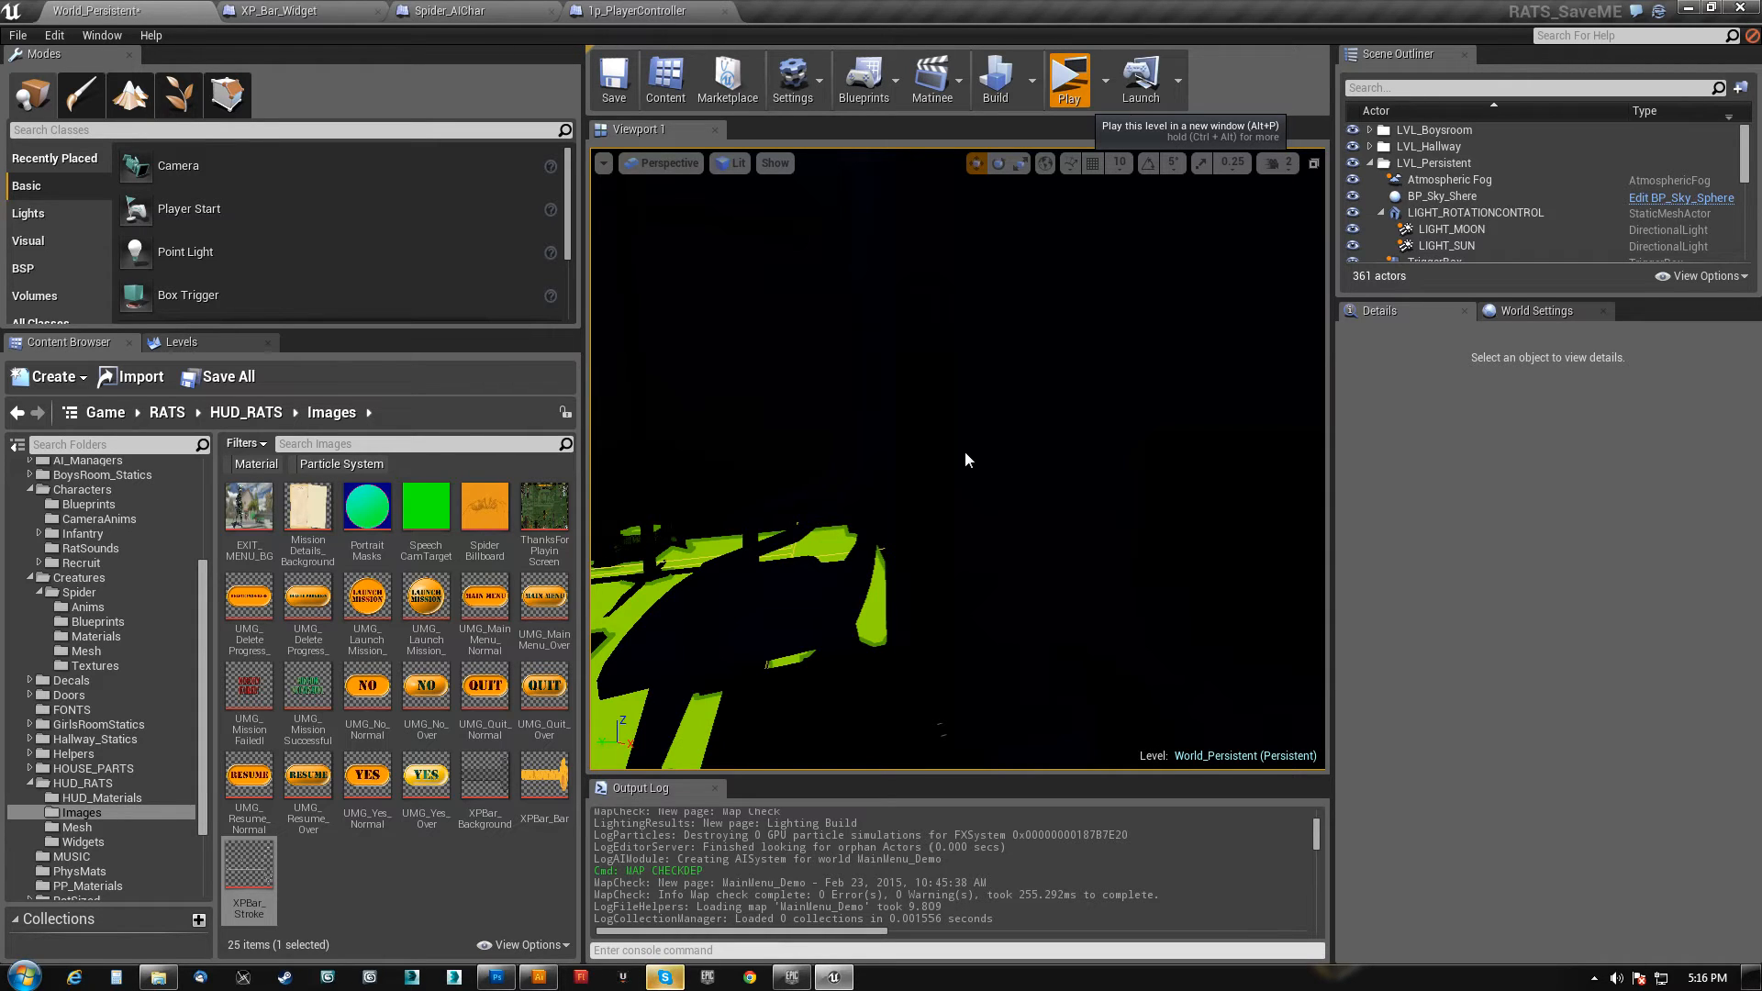
{"action": "key", "text": "alt+p"}
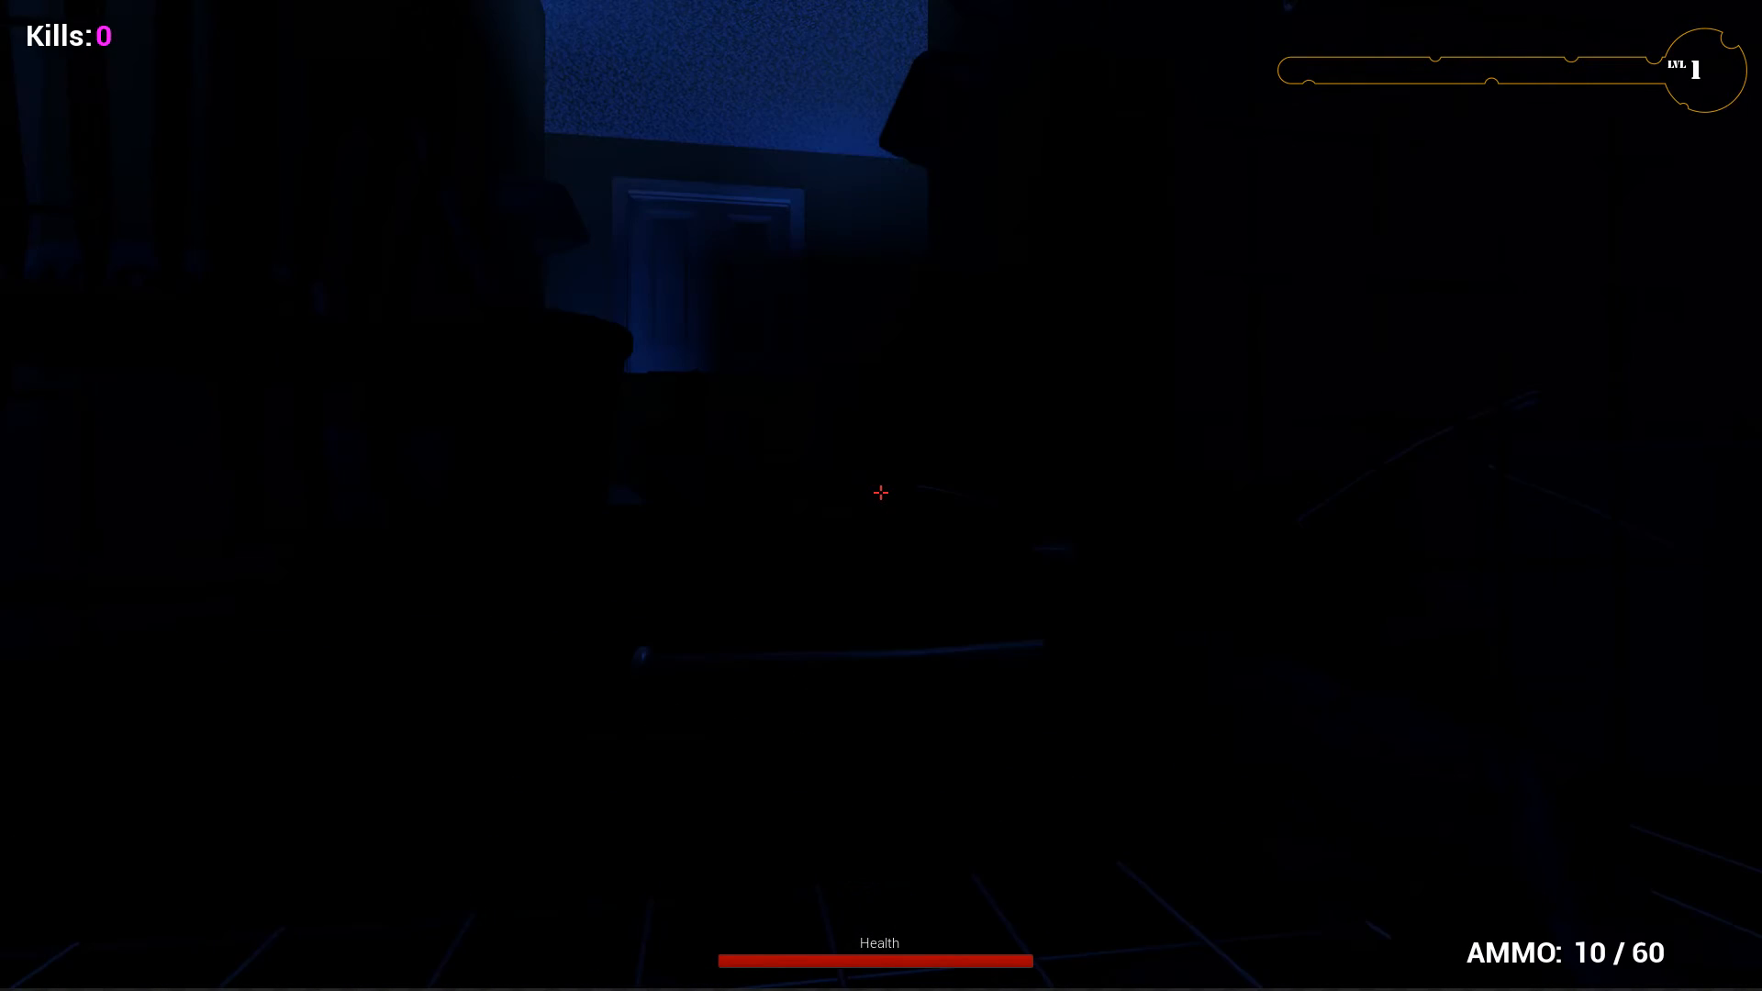
{"action": "key", "text": "Escape"}
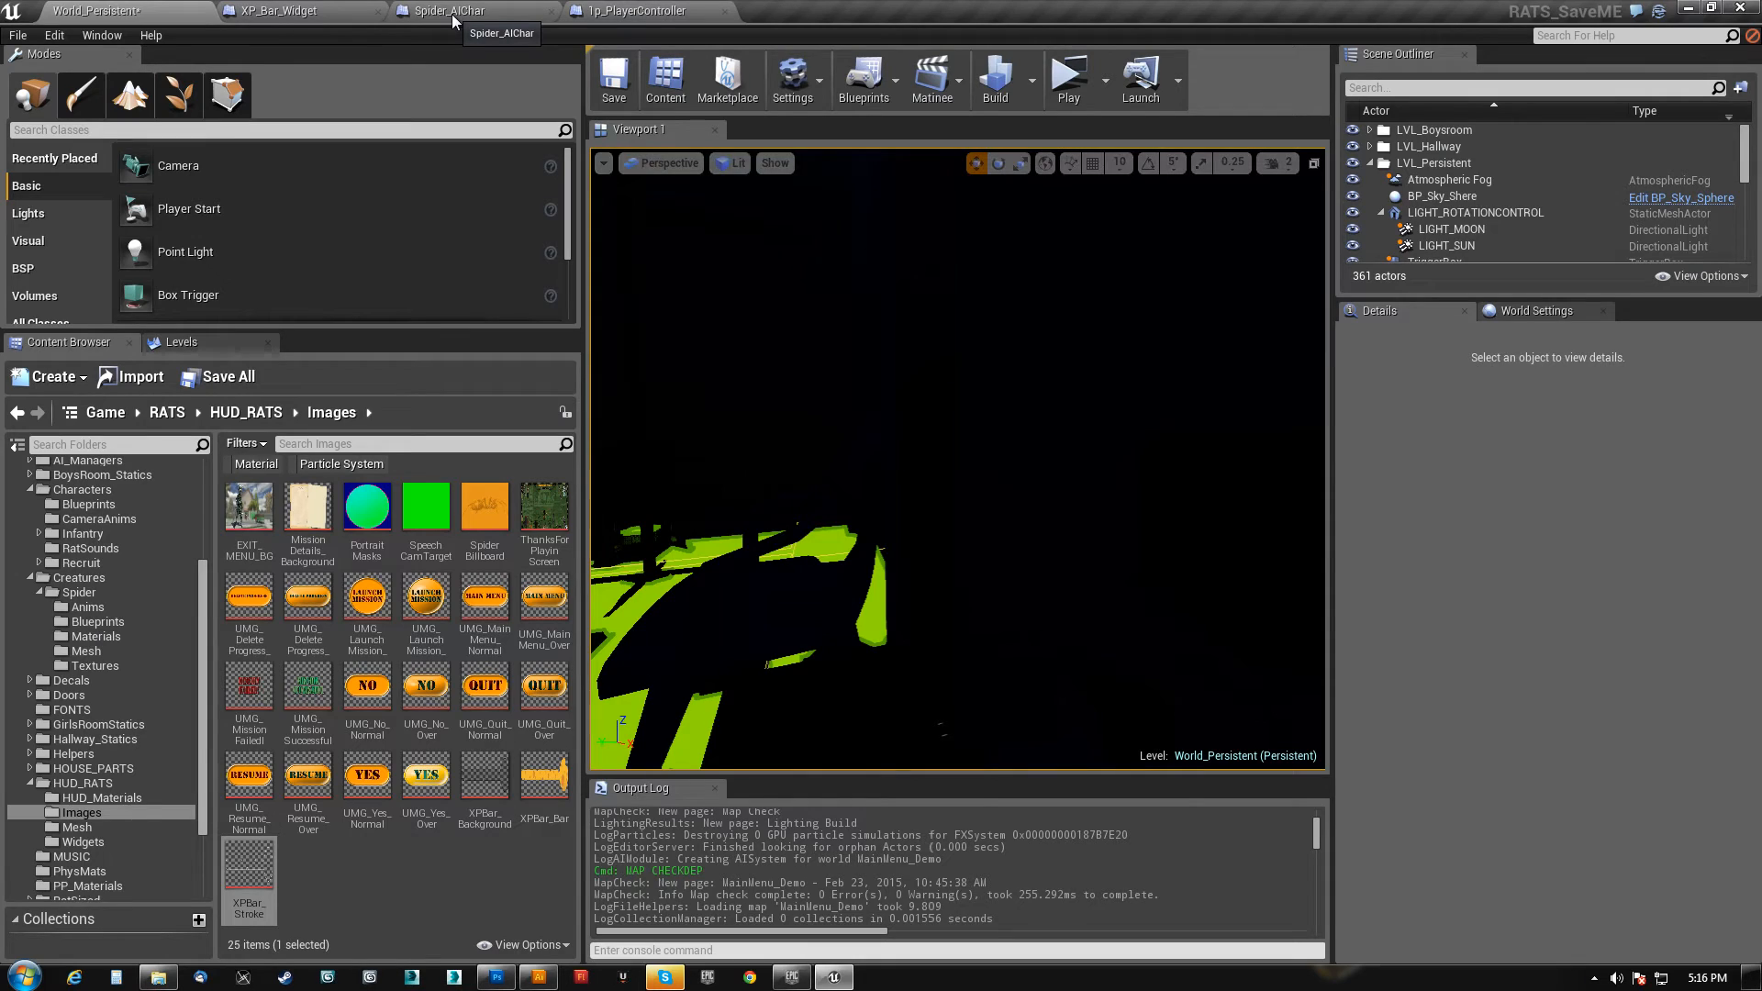
- In the 1p_PlayerController event graph, move the whole AddXP node network closer beneath the Init comment box
{"action": "left_click", "coordinate": [415, 10]}
{"action": "left_click", "coordinate": [636, 13]}
{"action": "right_click_drag", "start_coordinate": [1072, 528], "coordinate": [1019, 642]}
{"action": "scroll", "coordinate": [876, 473], "scroll_direction": "down", "scroll_amount": 3}
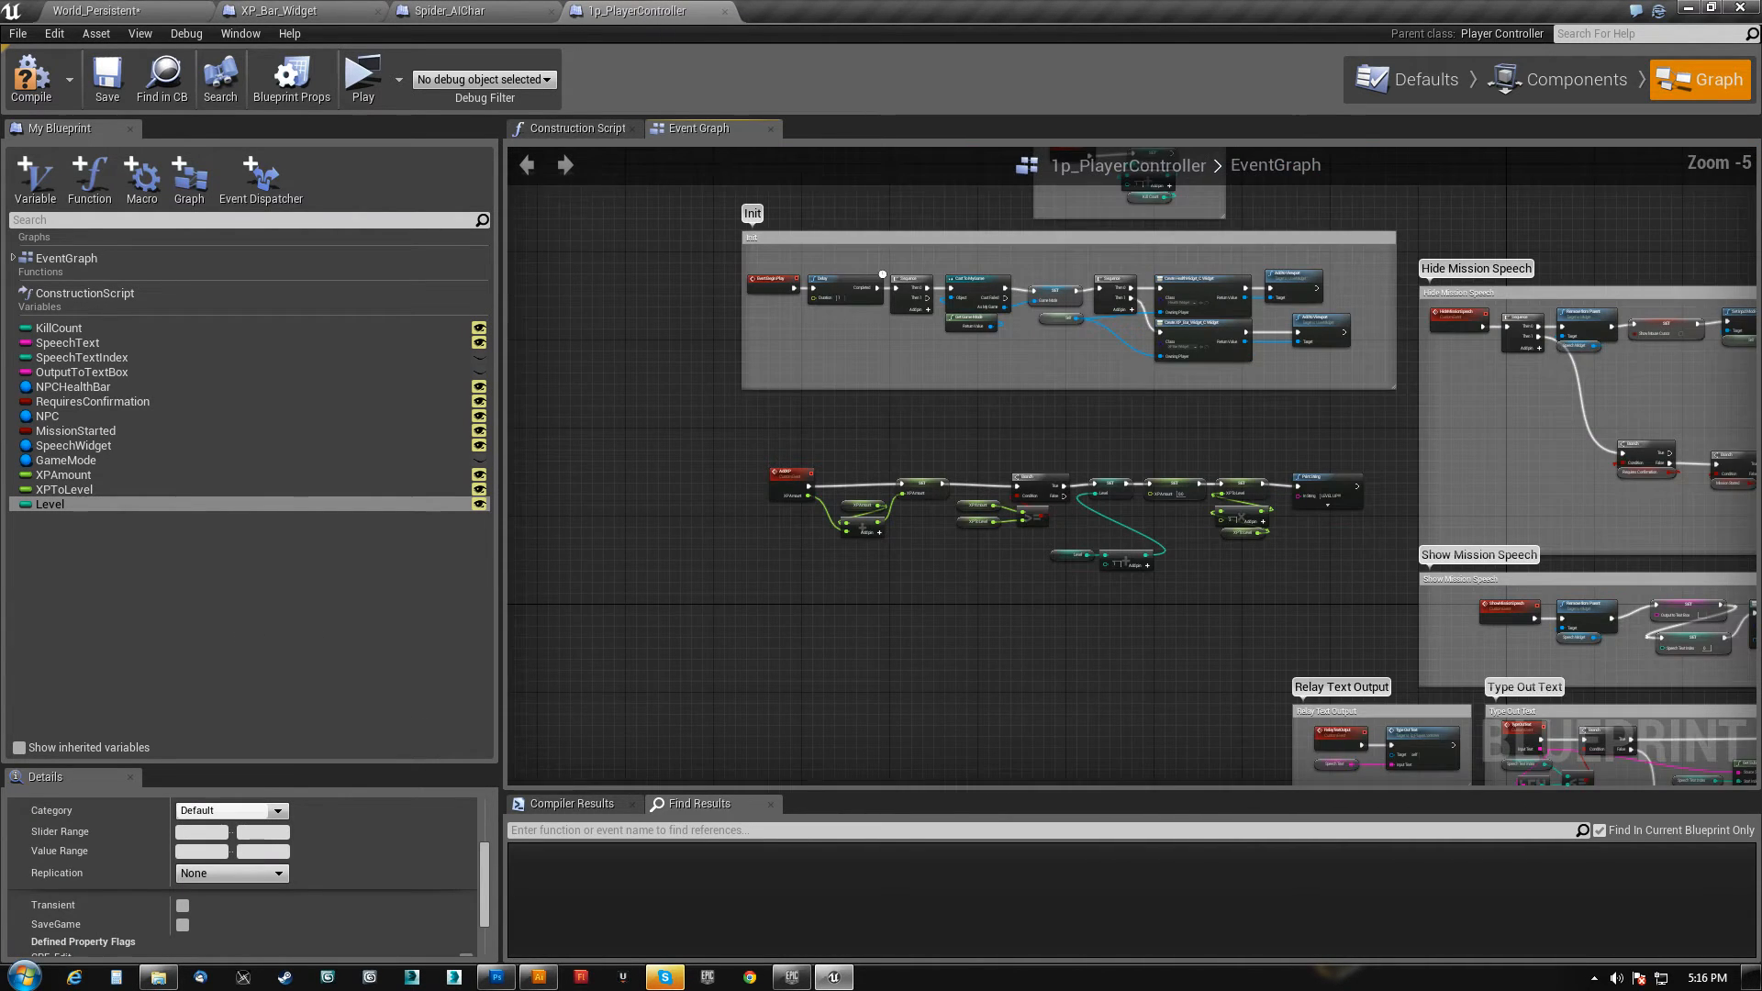
{"action": "right_click_drag", "start_coordinate": [884, 293], "coordinate": [873, 356]}
{"action": "scroll", "coordinate": [873, 356], "scroll_direction": "up", "scroll_amount": 3}
{"action": "right_click_drag", "start_coordinate": [1098, 504], "coordinate": [1360, 543]}
{"action": "right_click_drag", "start_coordinate": [945, 602], "coordinate": [1065, 500]}
{"action": "scroll", "coordinate": [1351, 548], "scroll_direction": "down", "scroll_amount": 2}
{"action": "left_click_drag", "start_coordinate": [663, 493], "coordinate": [1321, 292]}
{"action": "right_click_drag", "start_coordinate": [1146, 471], "coordinate": [976, 598]}
{"action": "scroll", "coordinate": [1086, 503], "scroll_direction": "up", "scroll_amount": 3}
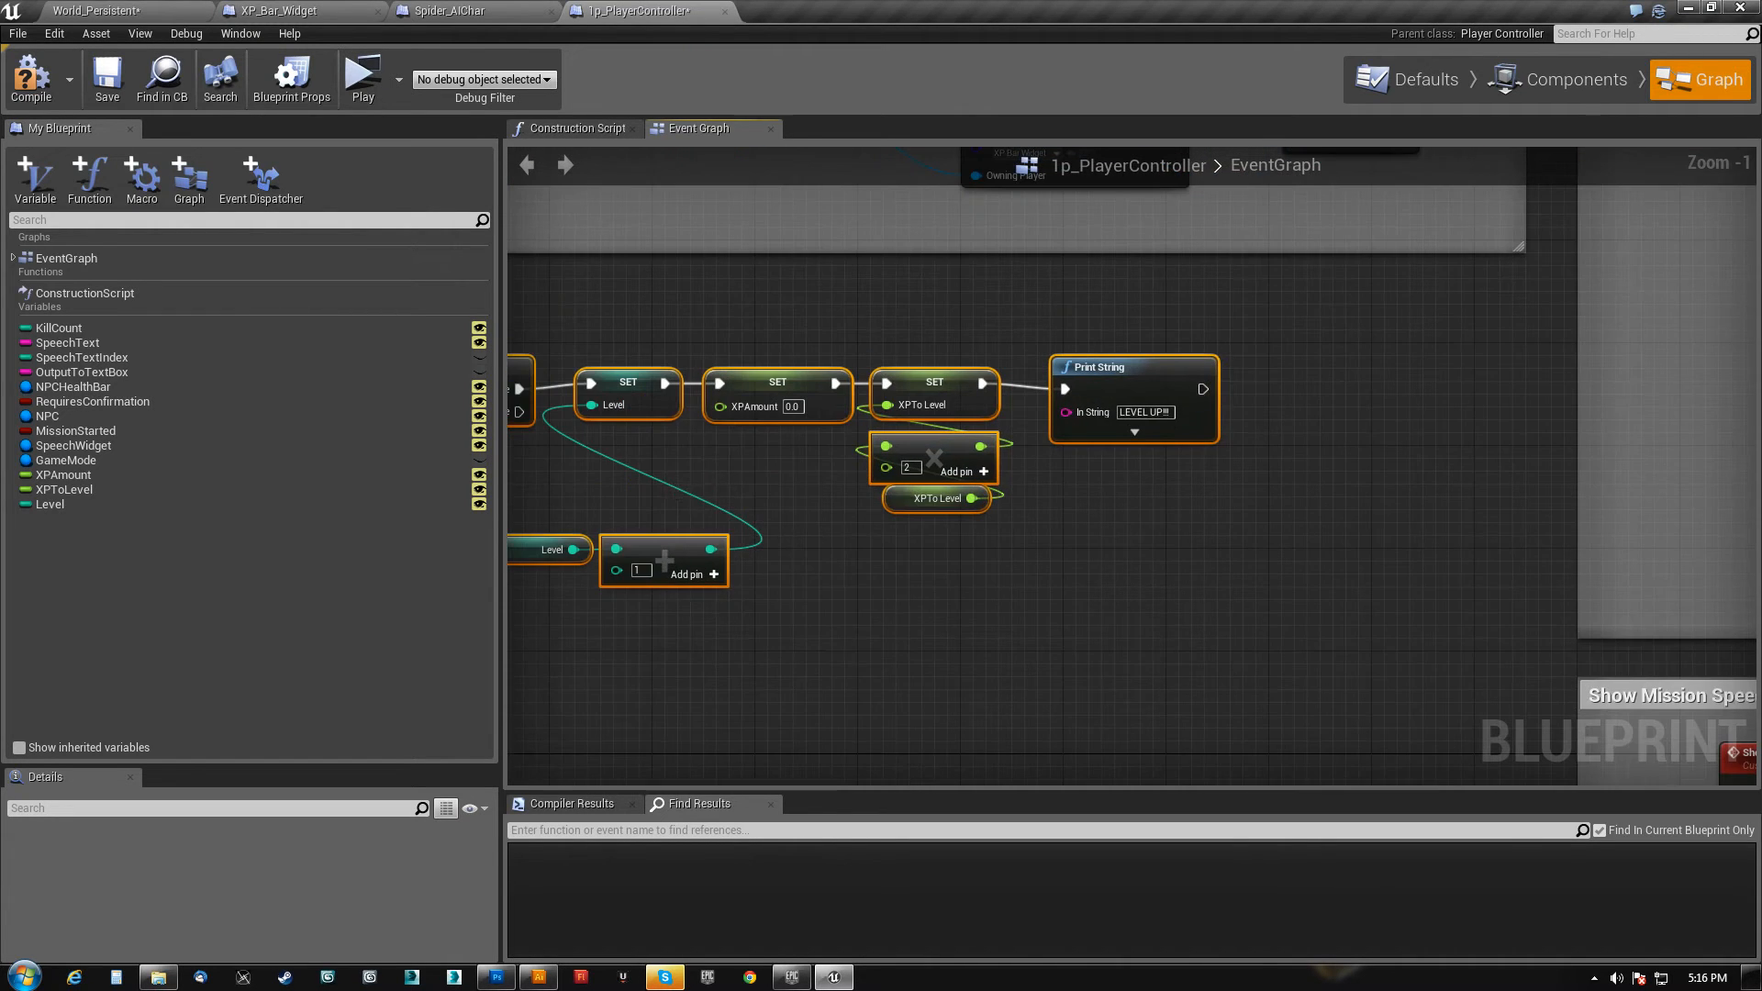
- Move the level-up nodes farther away from the Branch node and delete the "LEVEL UP!!" Print String node at their end
{"action": "right_click_drag", "start_coordinate": [680, 506], "coordinate": [1053, 465]}
{"action": "left_click_drag", "start_coordinate": [948, 277], "coordinate": [1439, 498]}
{"action": "left_click_drag", "start_coordinate": [1159, 332], "coordinate": [1494, 351]}
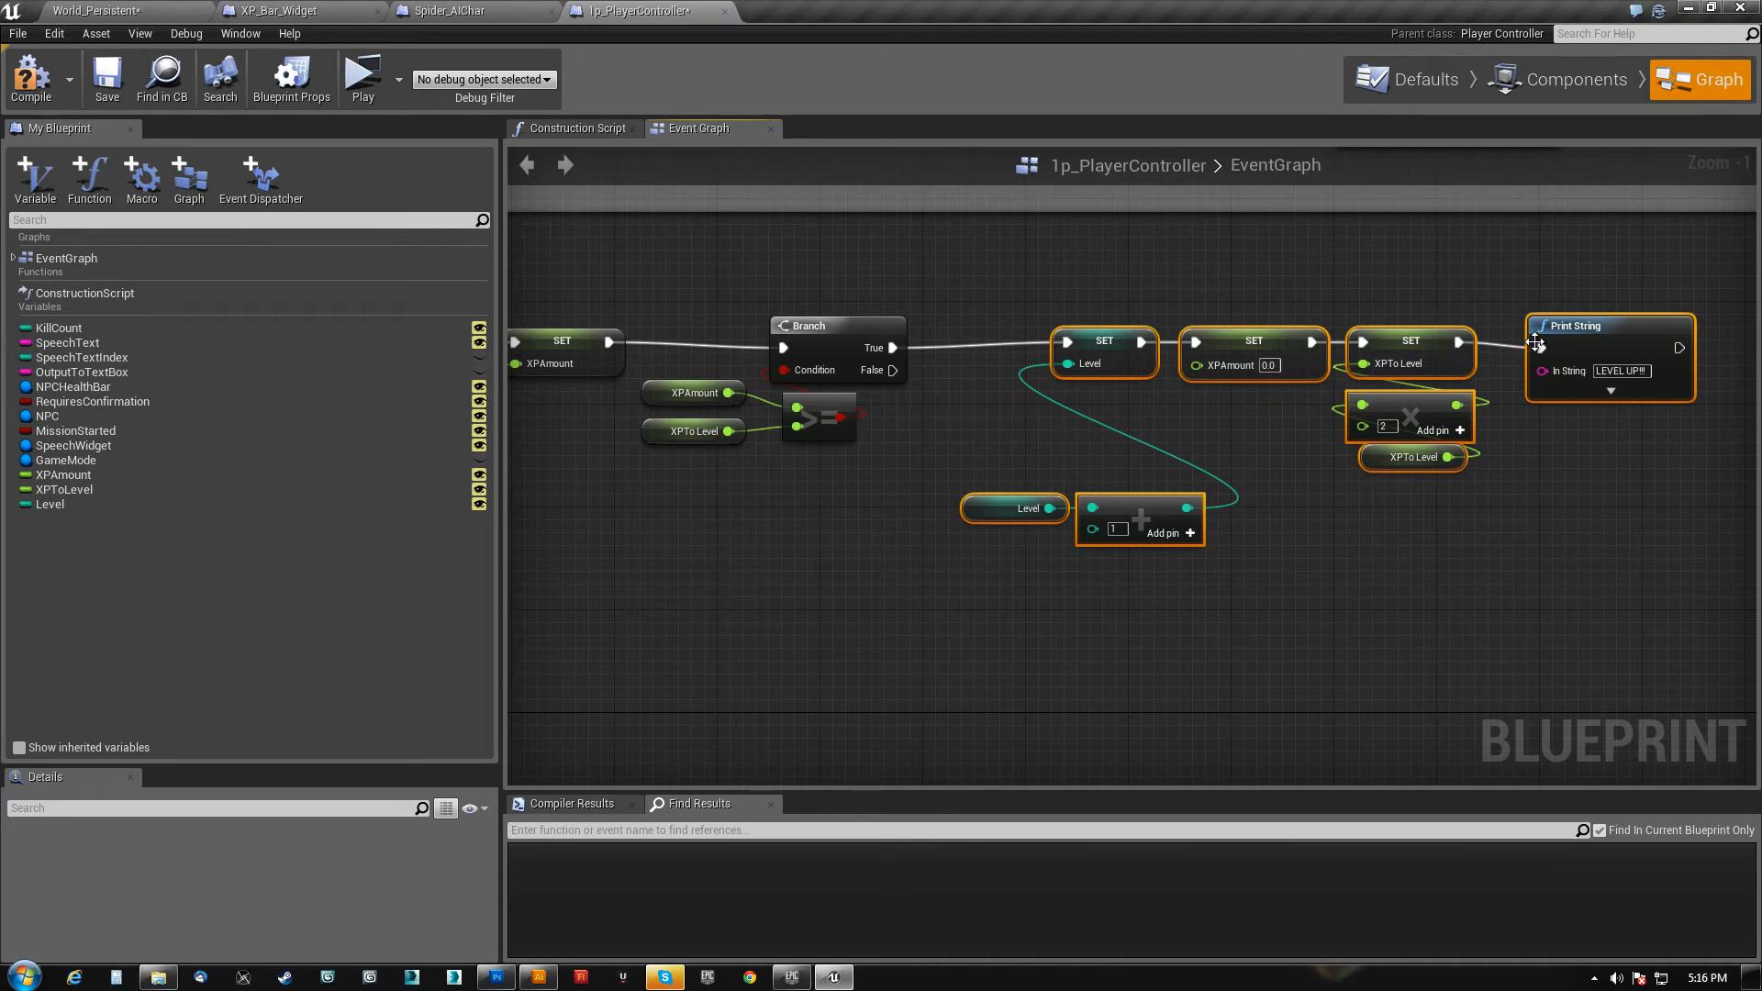
{"action": "left_click", "coordinate": [1535, 343]}
{"action": "key", "text": "Delete"}
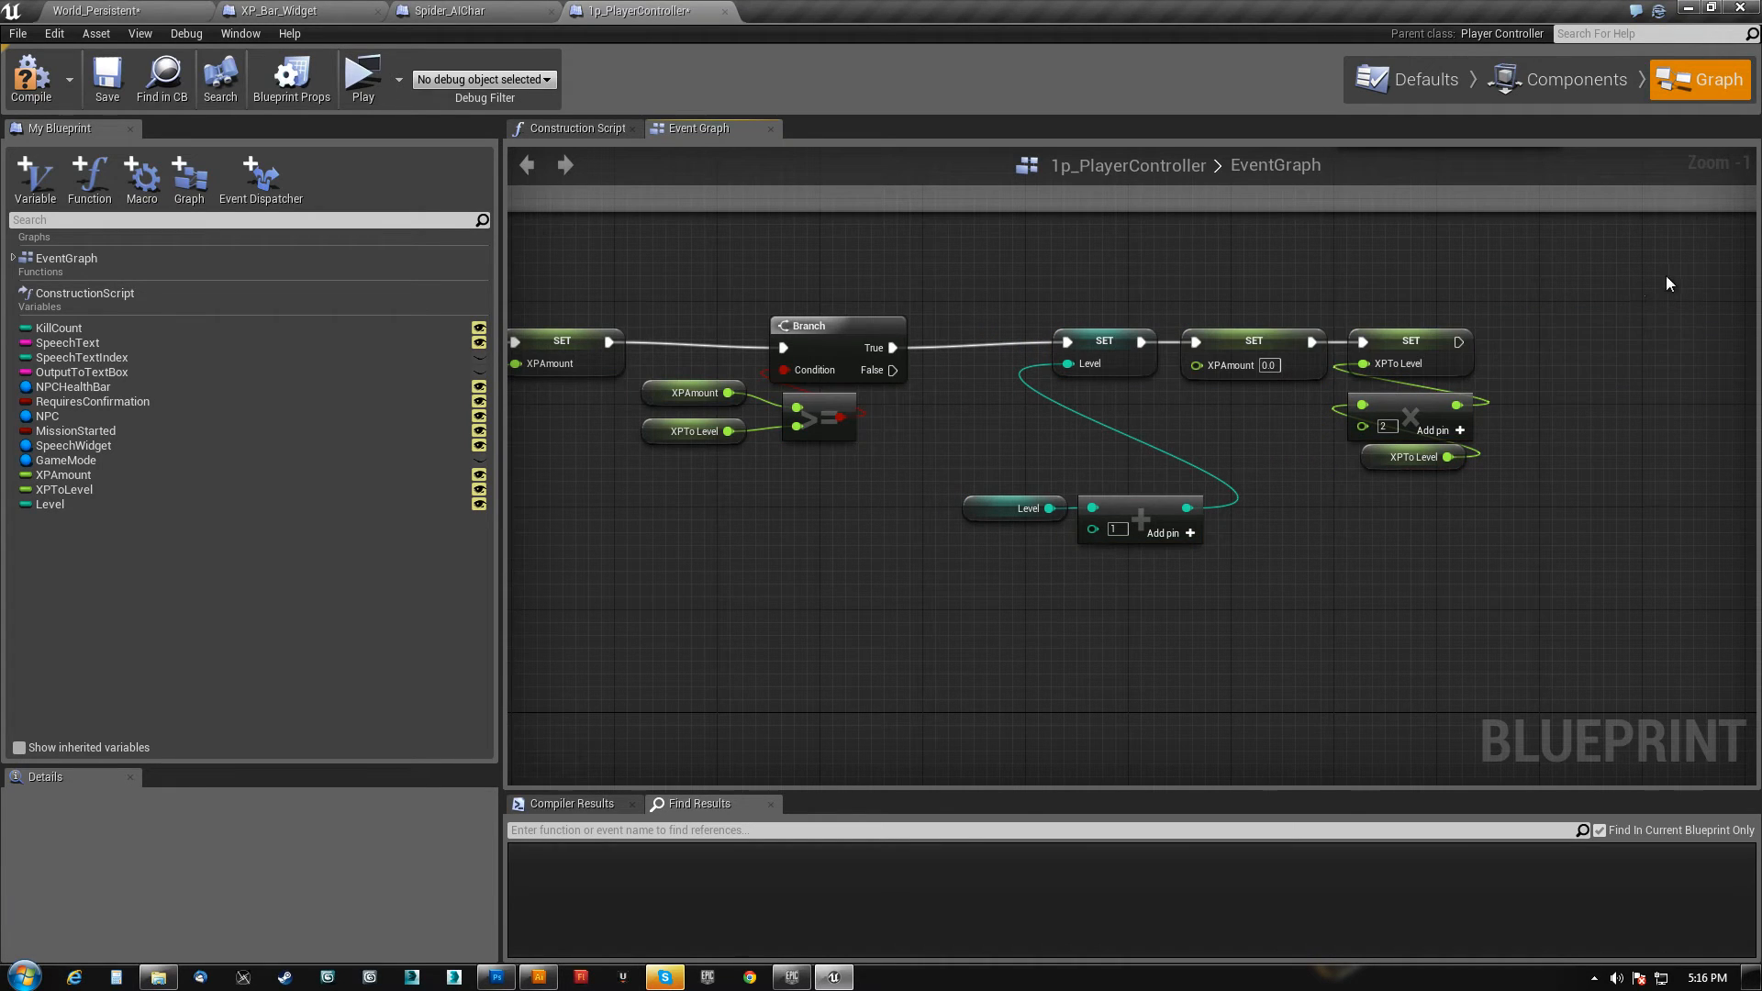
{"action": "left_click_drag", "start_coordinate": [1019, 633], "coordinate": [1566, 316]}
{"action": "left_click_drag", "start_coordinate": [1128, 332], "coordinate": [1230, 344]}
{"action": "right_click_drag", "start_coordinate": [965, 438], "coordinate": [870, 409]}
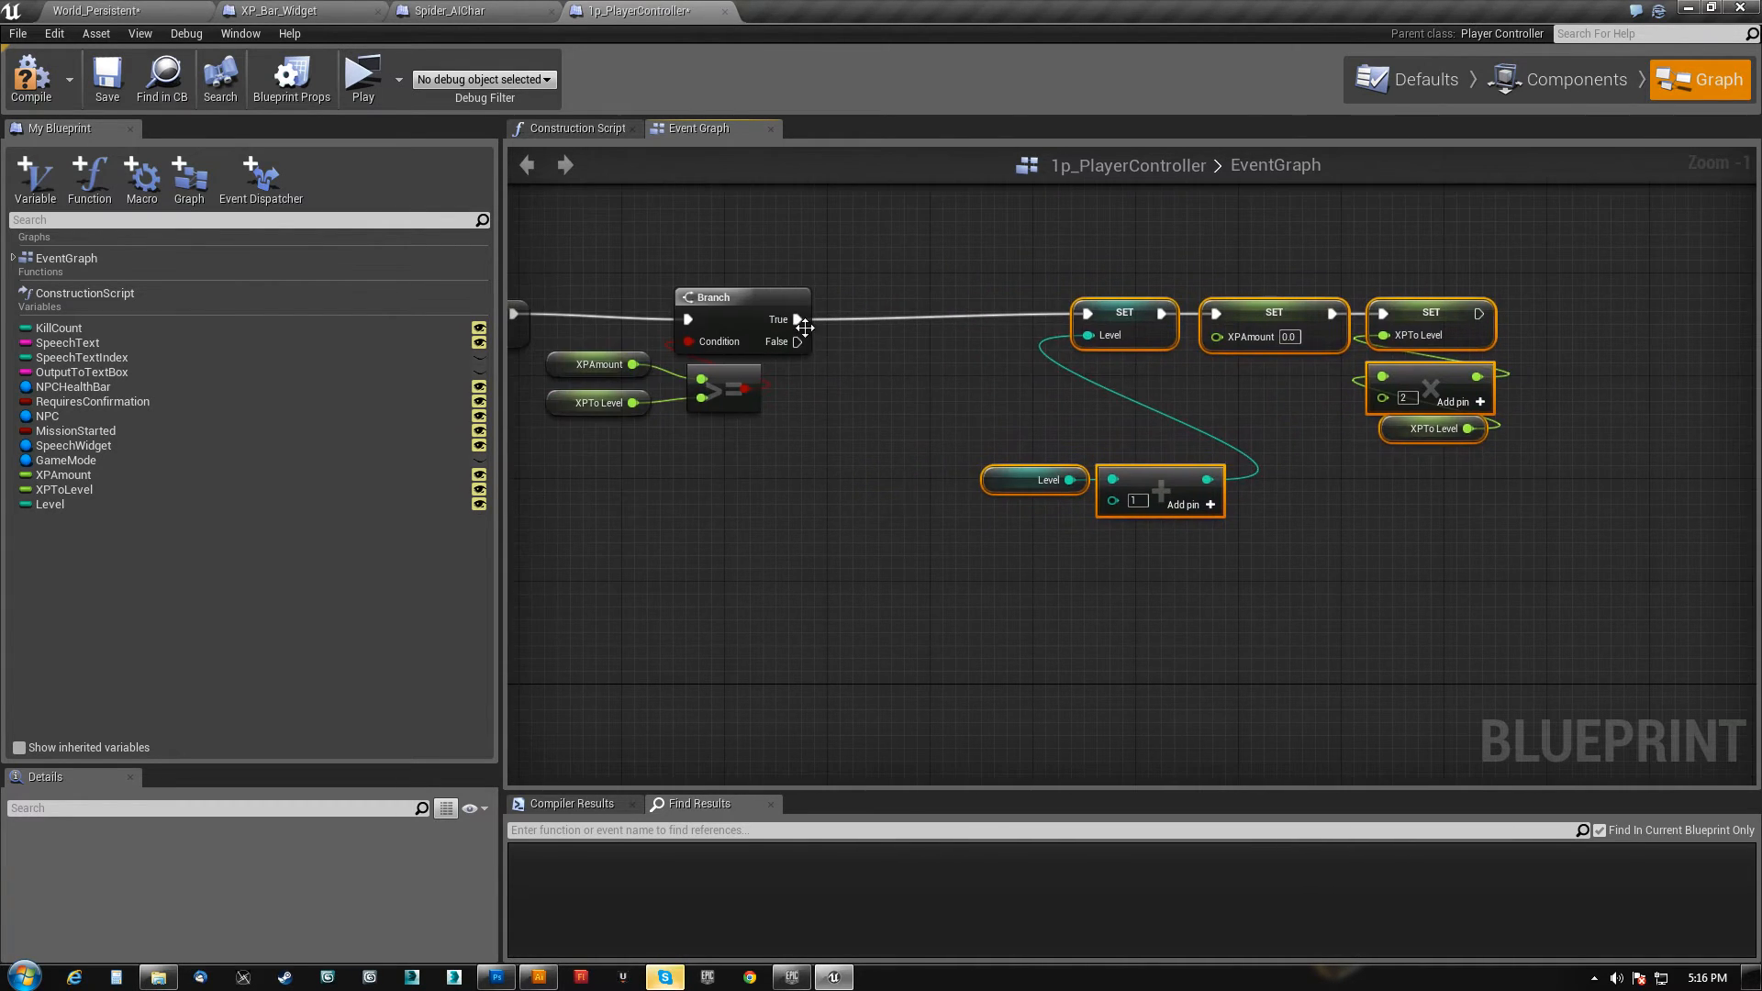
- Insert a Sequence node between the Branch's True output and the Level SET node, and align it with the Branch
{"action": "left_click_drag", "start_coordinate": [806, 324], "coordinate": [864, 314]}
{"action": "type", "text": "seq"}
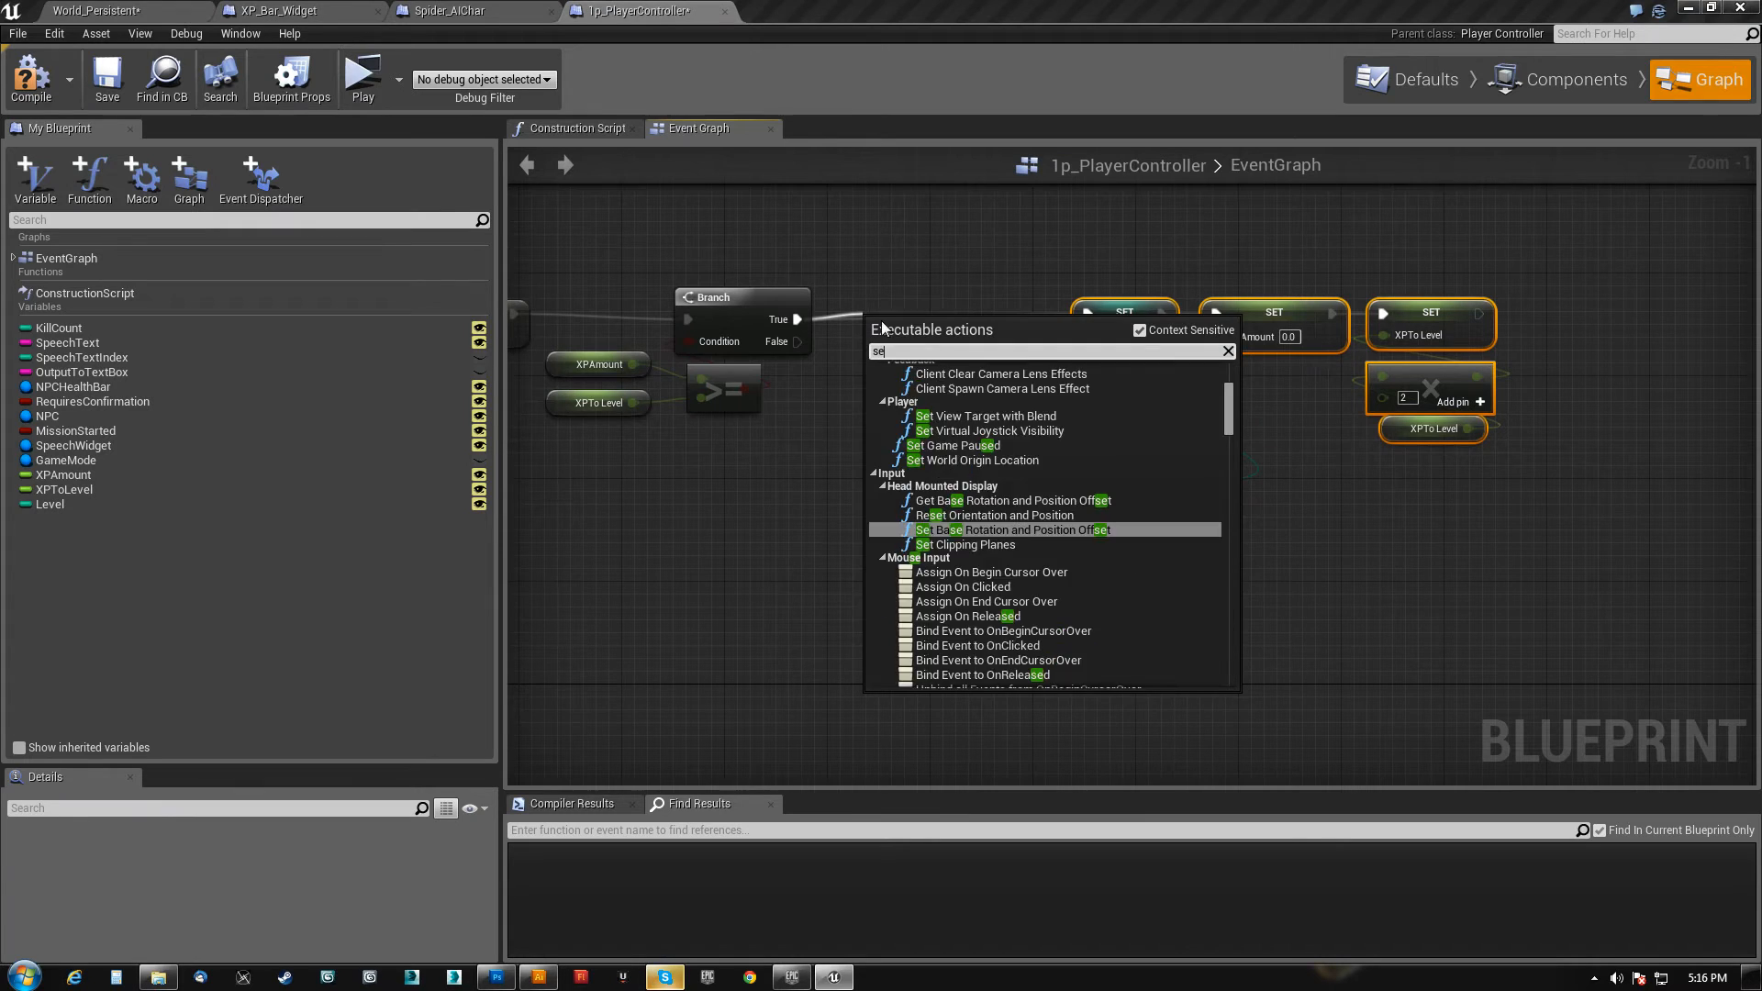
{"action": "left_click", "coordinate": [927, 507]}
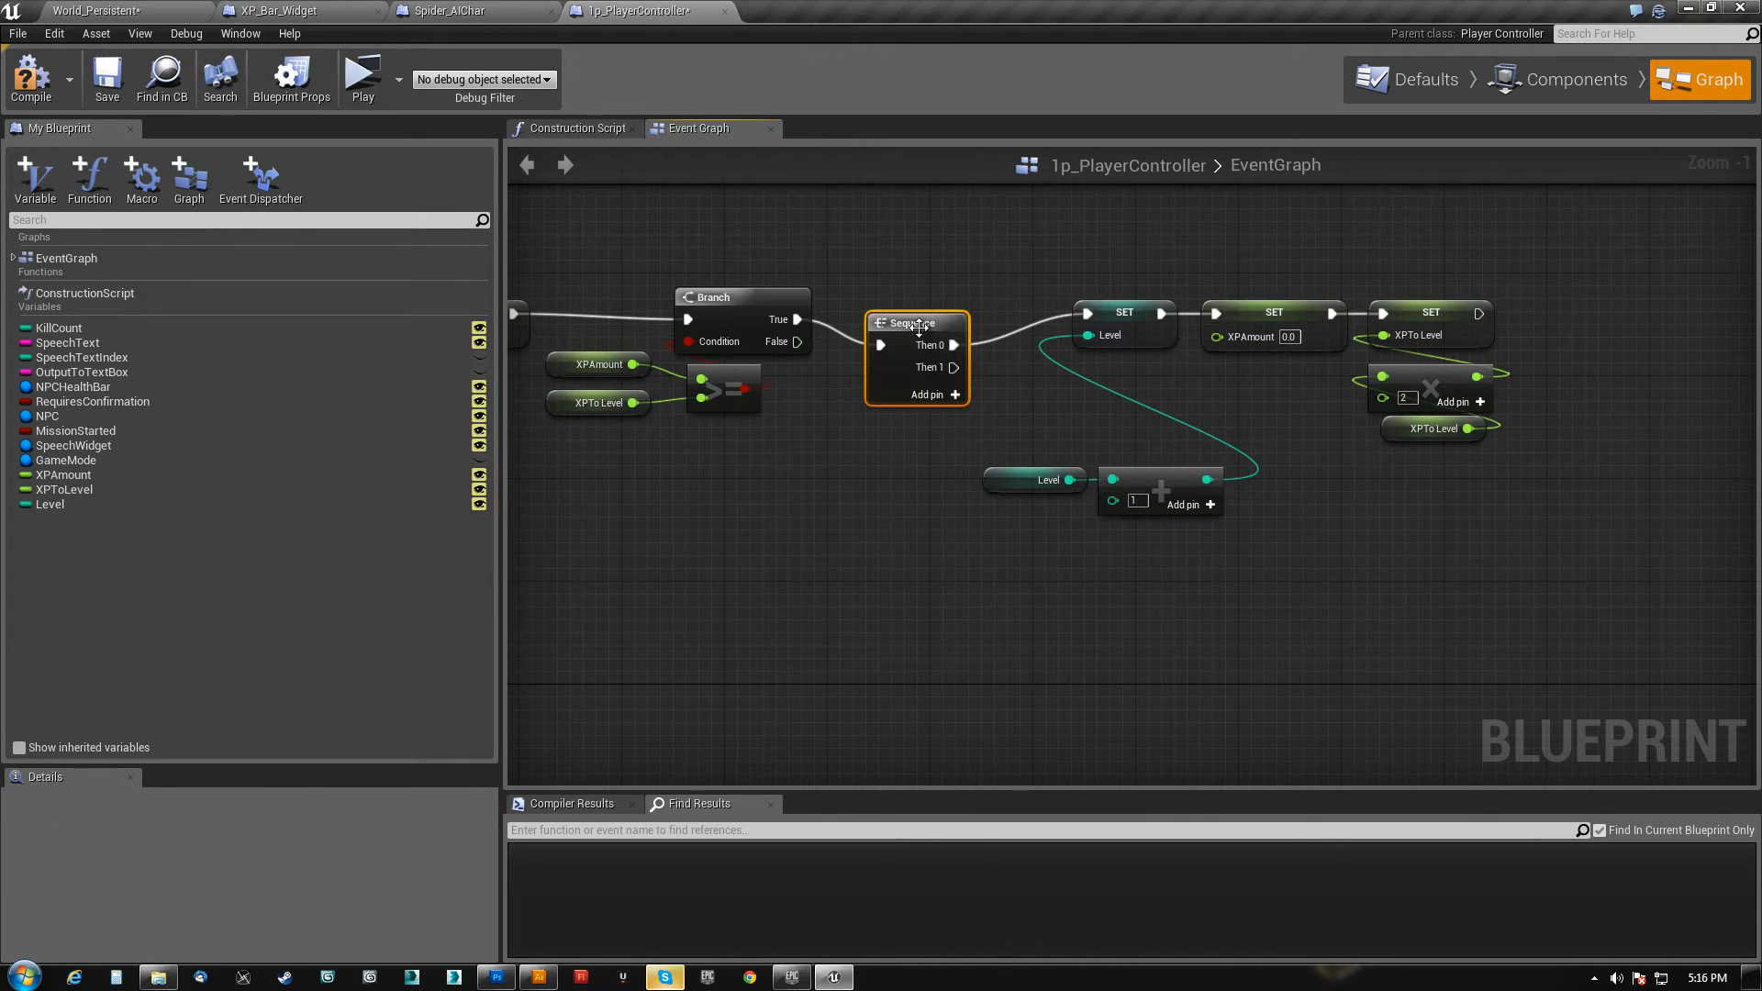
{"action": "left_click_drag", "start_coordinate": [918, 328], "coordinate": [906, 302]}
- Tuck the Level and + 1 nodes beneath the Level SET node and shift all the level-up nodes farther from the Sequence node
{"action": "left_click_drag", "start_coordinate": [1015, 537], "coordinate": [1250, 365]}
{"action": "left_click_drag", "start_coordinate": [1132, 504], "coordinate": [1468, 276]}
{"action": "left_click_drag", "start_coordinate": [1272, 322], "coordinate": [1324, 335]}
{"action": "right_click_drag", "start_coordinate": [944, 466], "coordinate": [855, 482]}
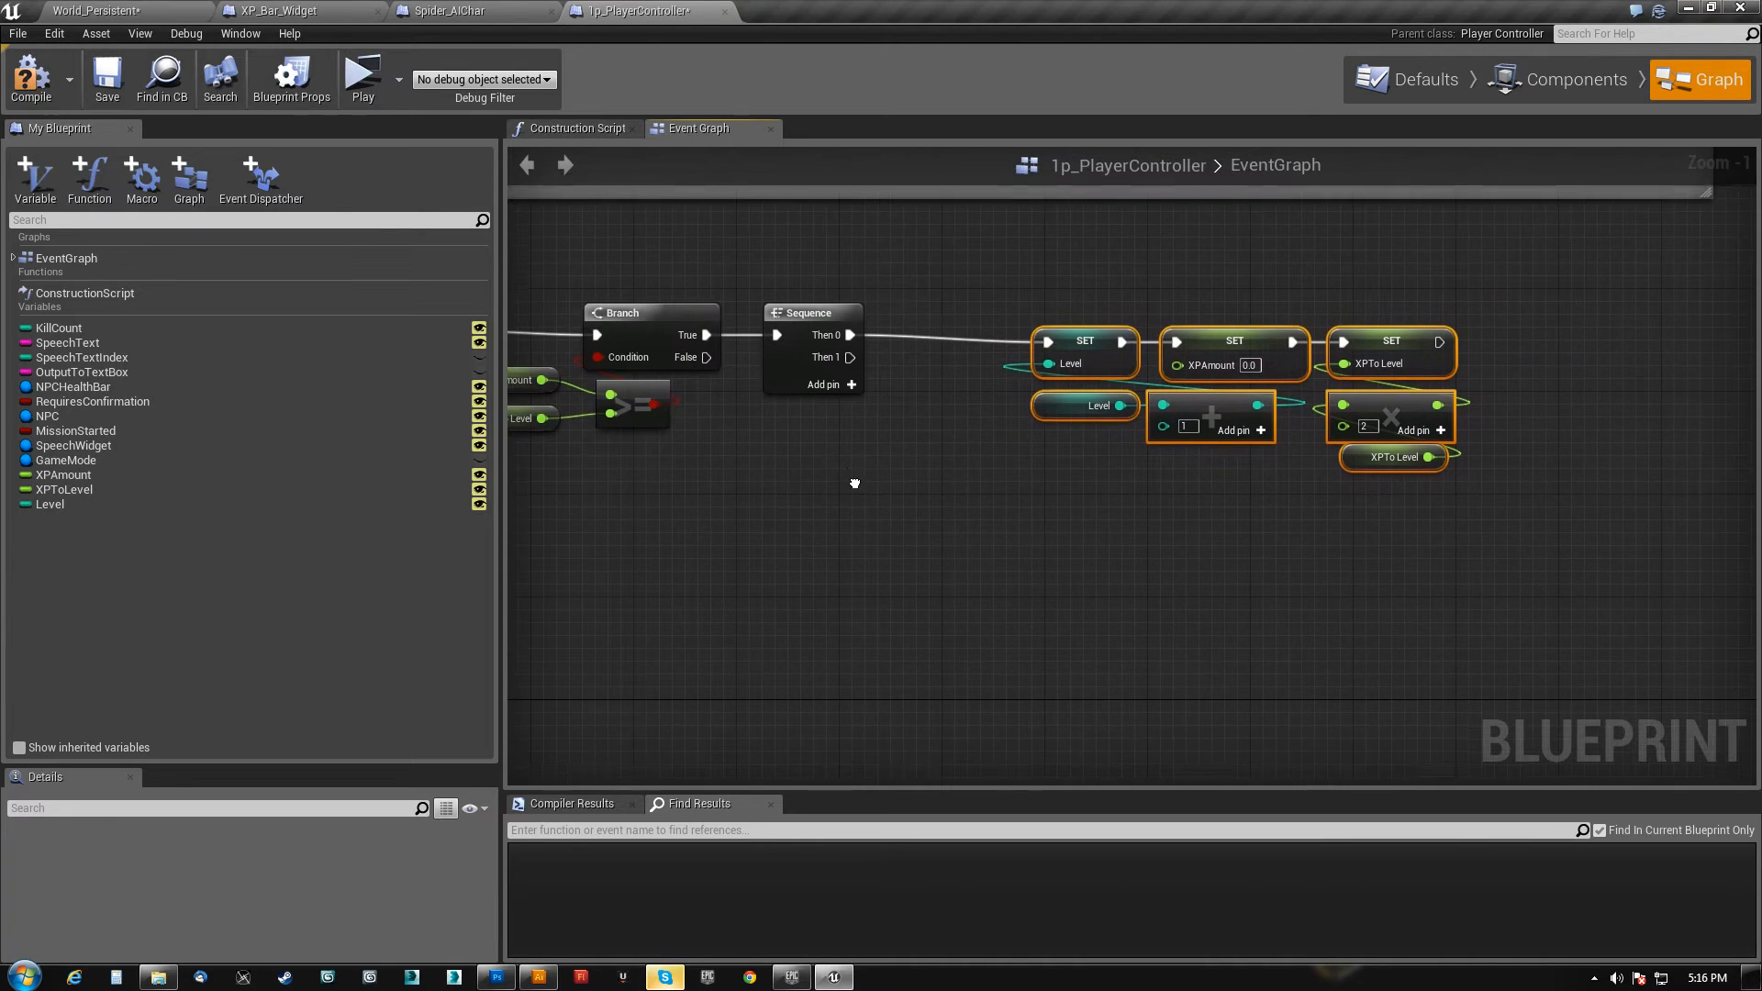
{"action": "right_click", "coordinate": [794, 501]}
{"action": "left_click", "coordinate": [616, 455]}
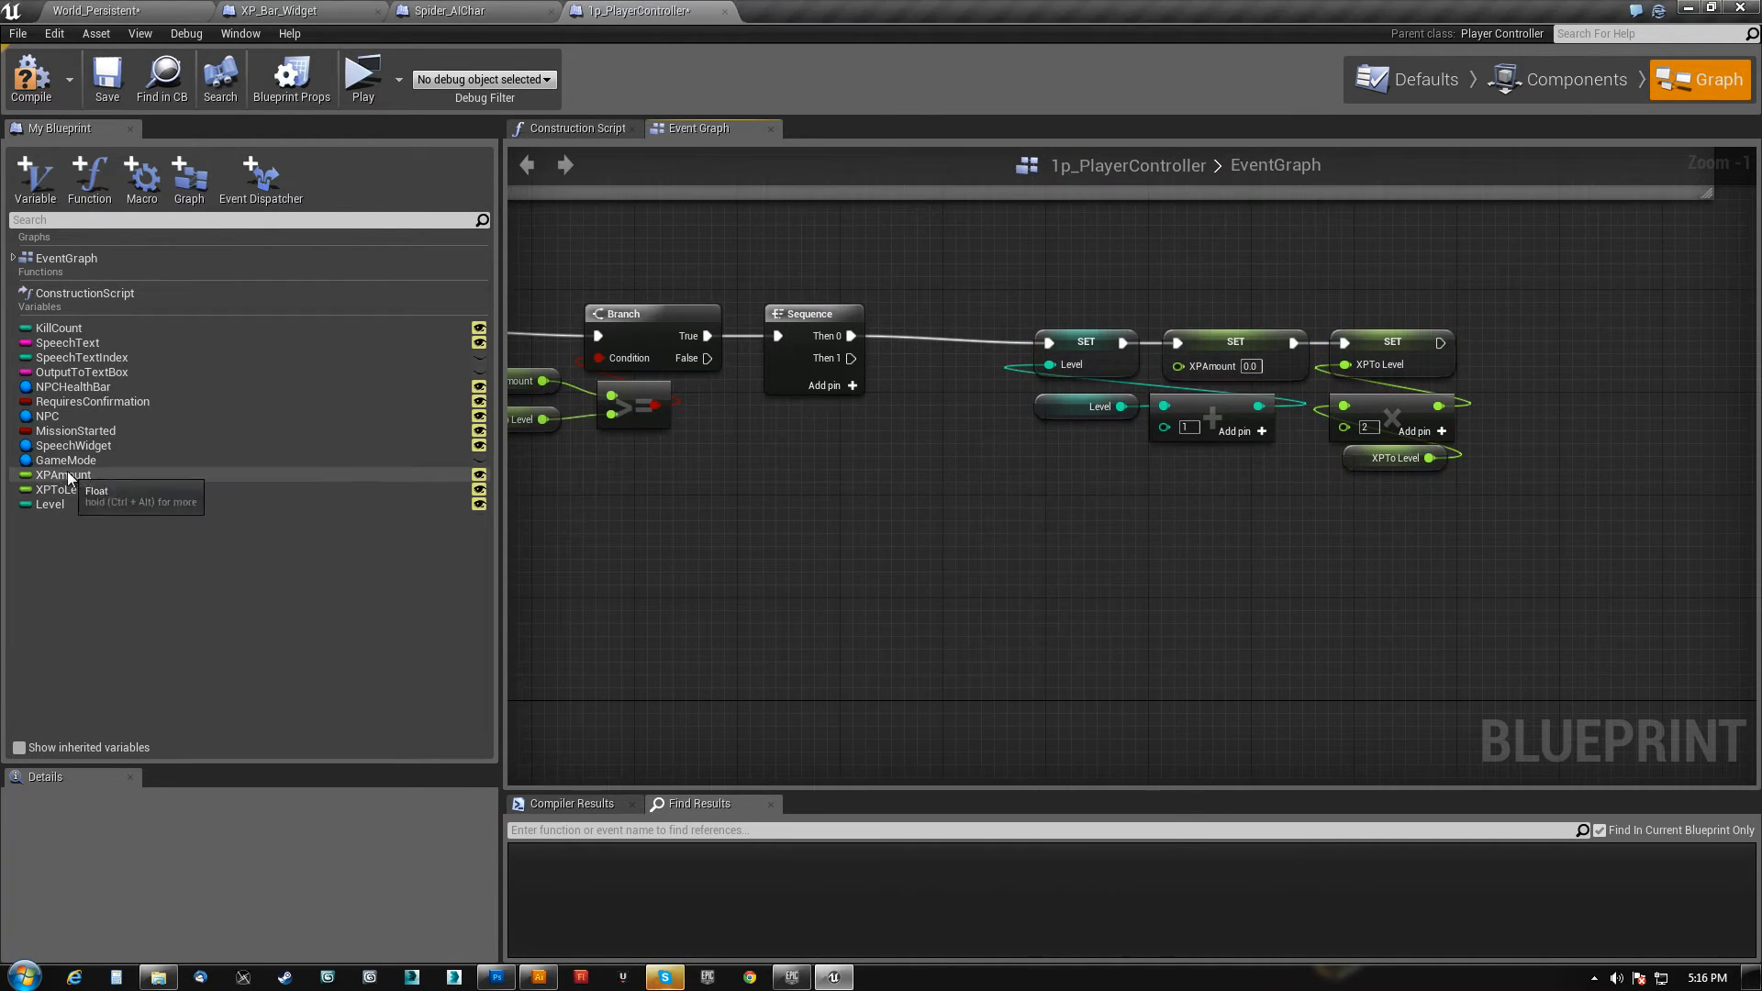
- Call Save Game on the GameMode reference from the Sequence's Then 1 output, tuck GameMode beneath it, and save the blueprint
{"action": "left_click_drag", "start_coordinate": [66, 462], "coordinate": [916, 494]}
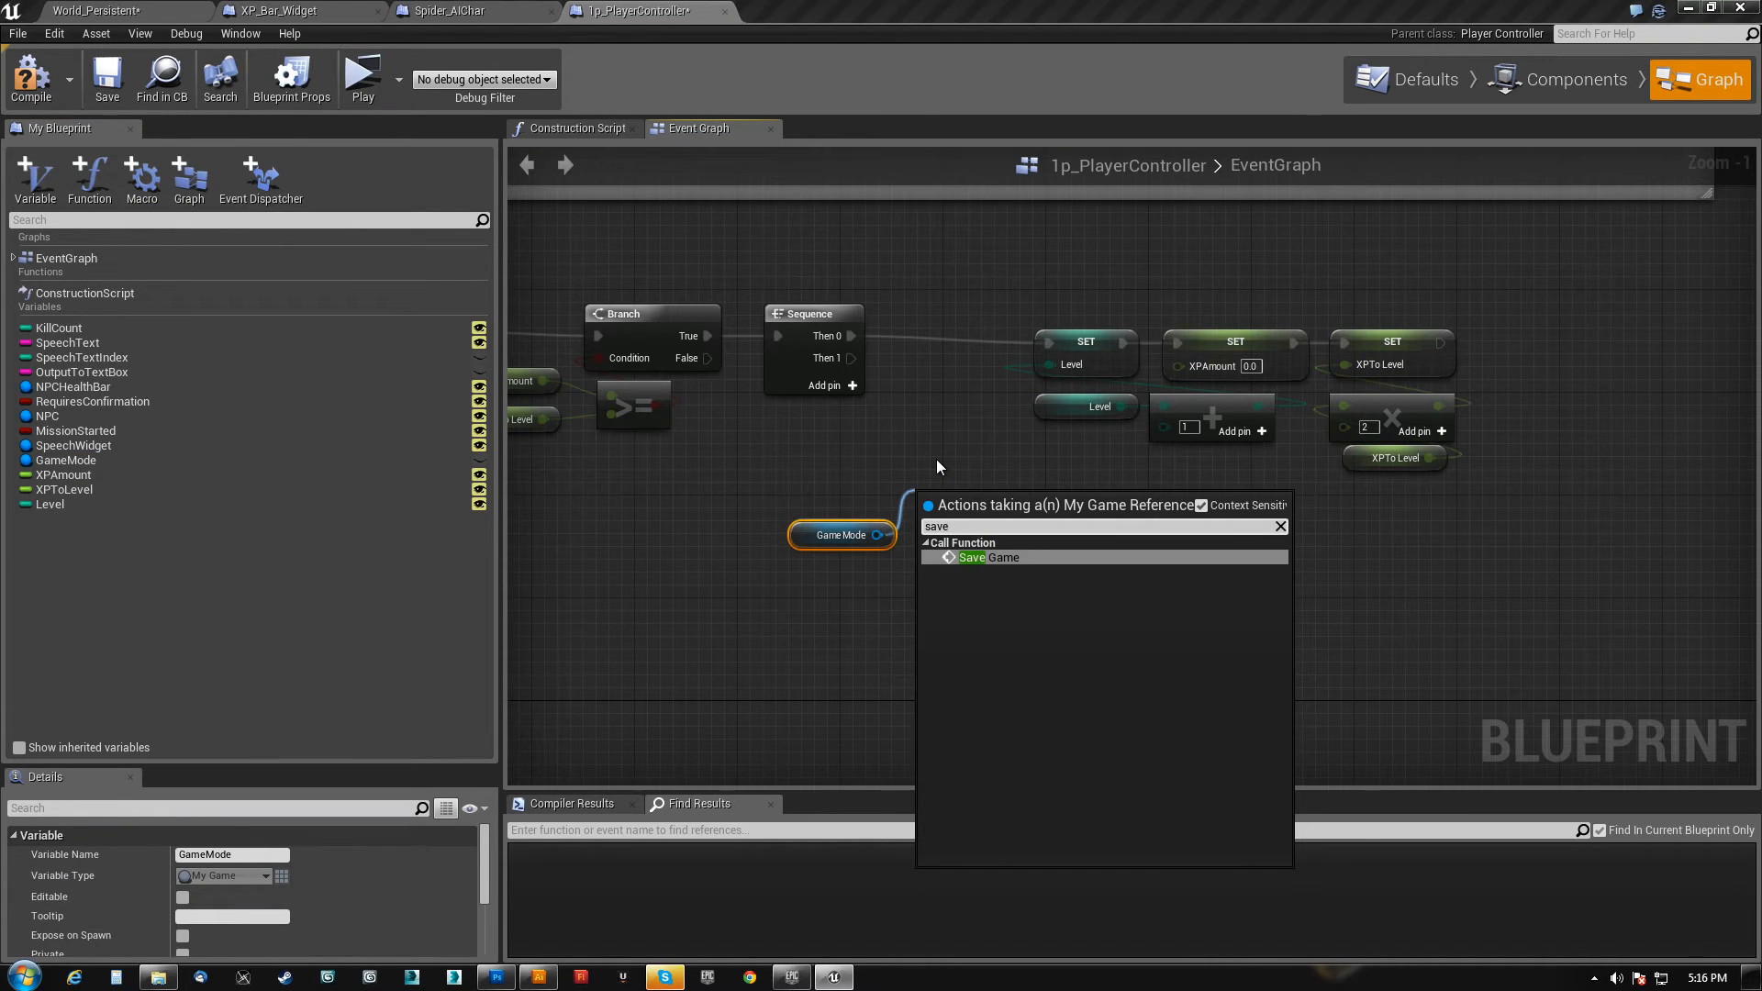
{"action": "left_click", "coordinate": [993, 558]}
{"action": "mouse_move", "coordinate": [1000, 503]}
{"action": "left_mouse_down"}
{"action": "mouse_move", "coordinate": [990, 451]}
{"action": "mouse_move", "coordinate": [1015, 481]}
{"action": "left_mouse_up"}
{"action": "left_click_drag", "start_coordinate": [852, 358], "coordinate": [945, 516]}
{"action": "left_click_drag", "start_coordinate": [808, 536], "coordinate": [938, 575]}
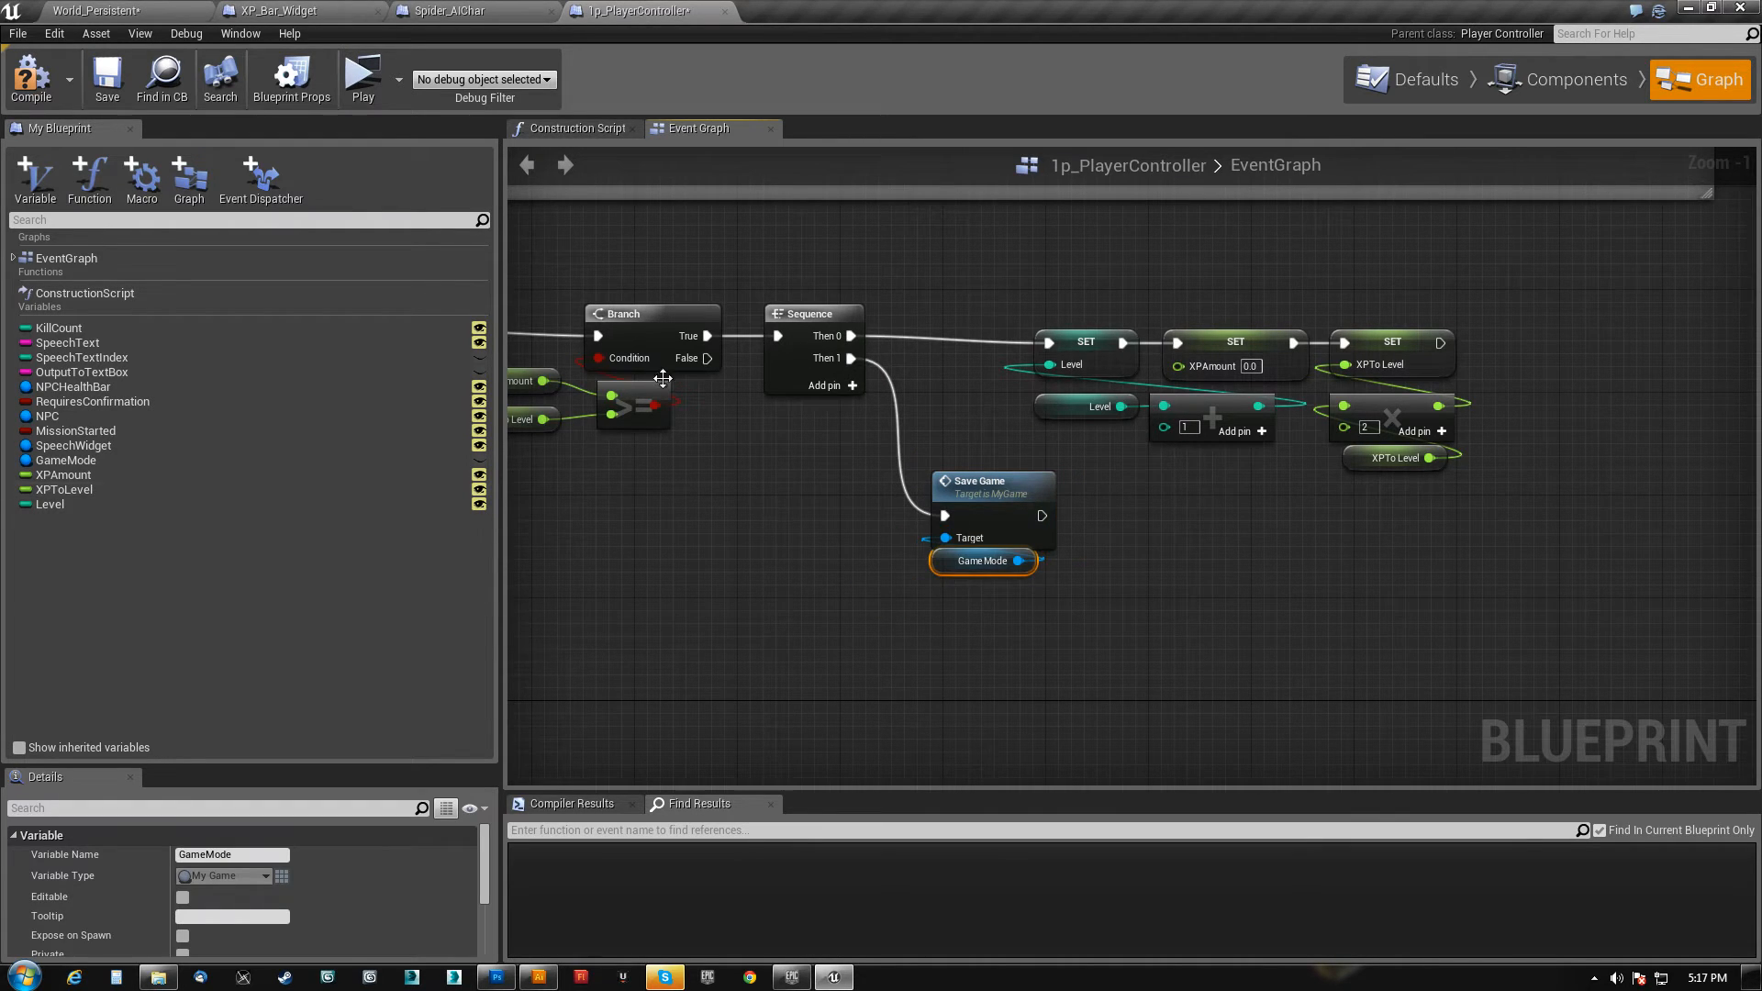
{"action": "left_click", "coordinate": [89, 84]}
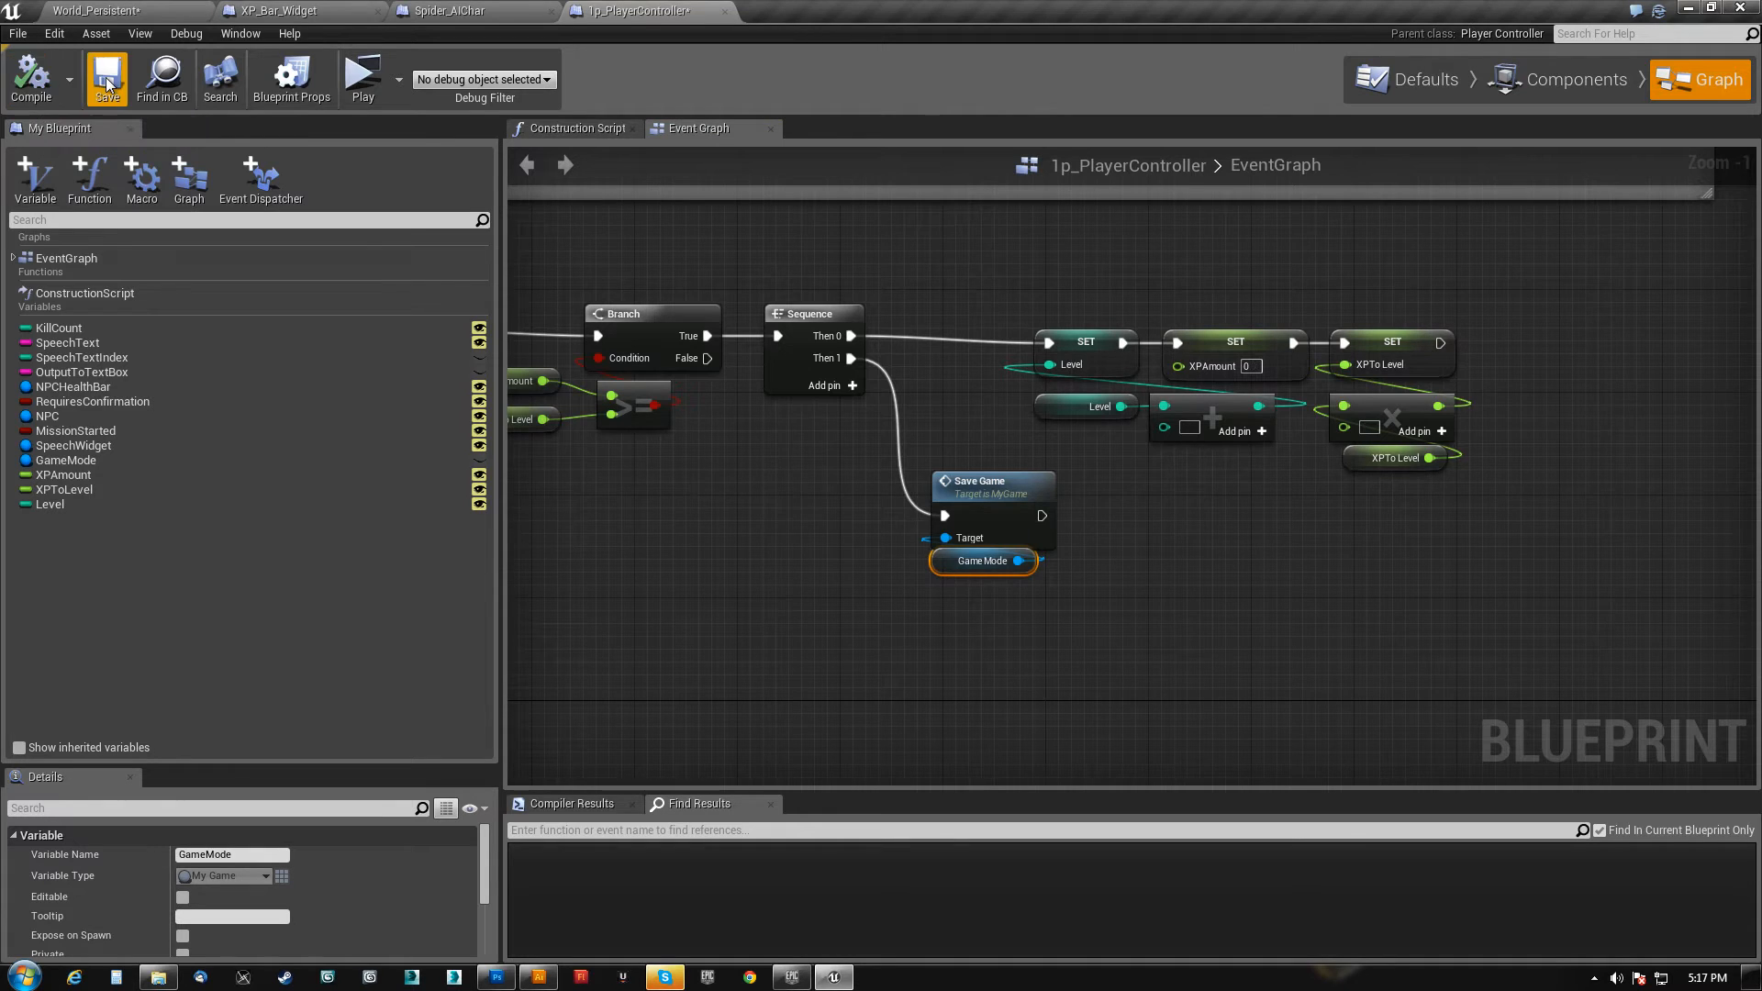
- Open the SaveGame_BP blueprint from the Game > Blueprints folder of World_Persistent's content
{"action": "left_click", "coordinate": [163, 15]}
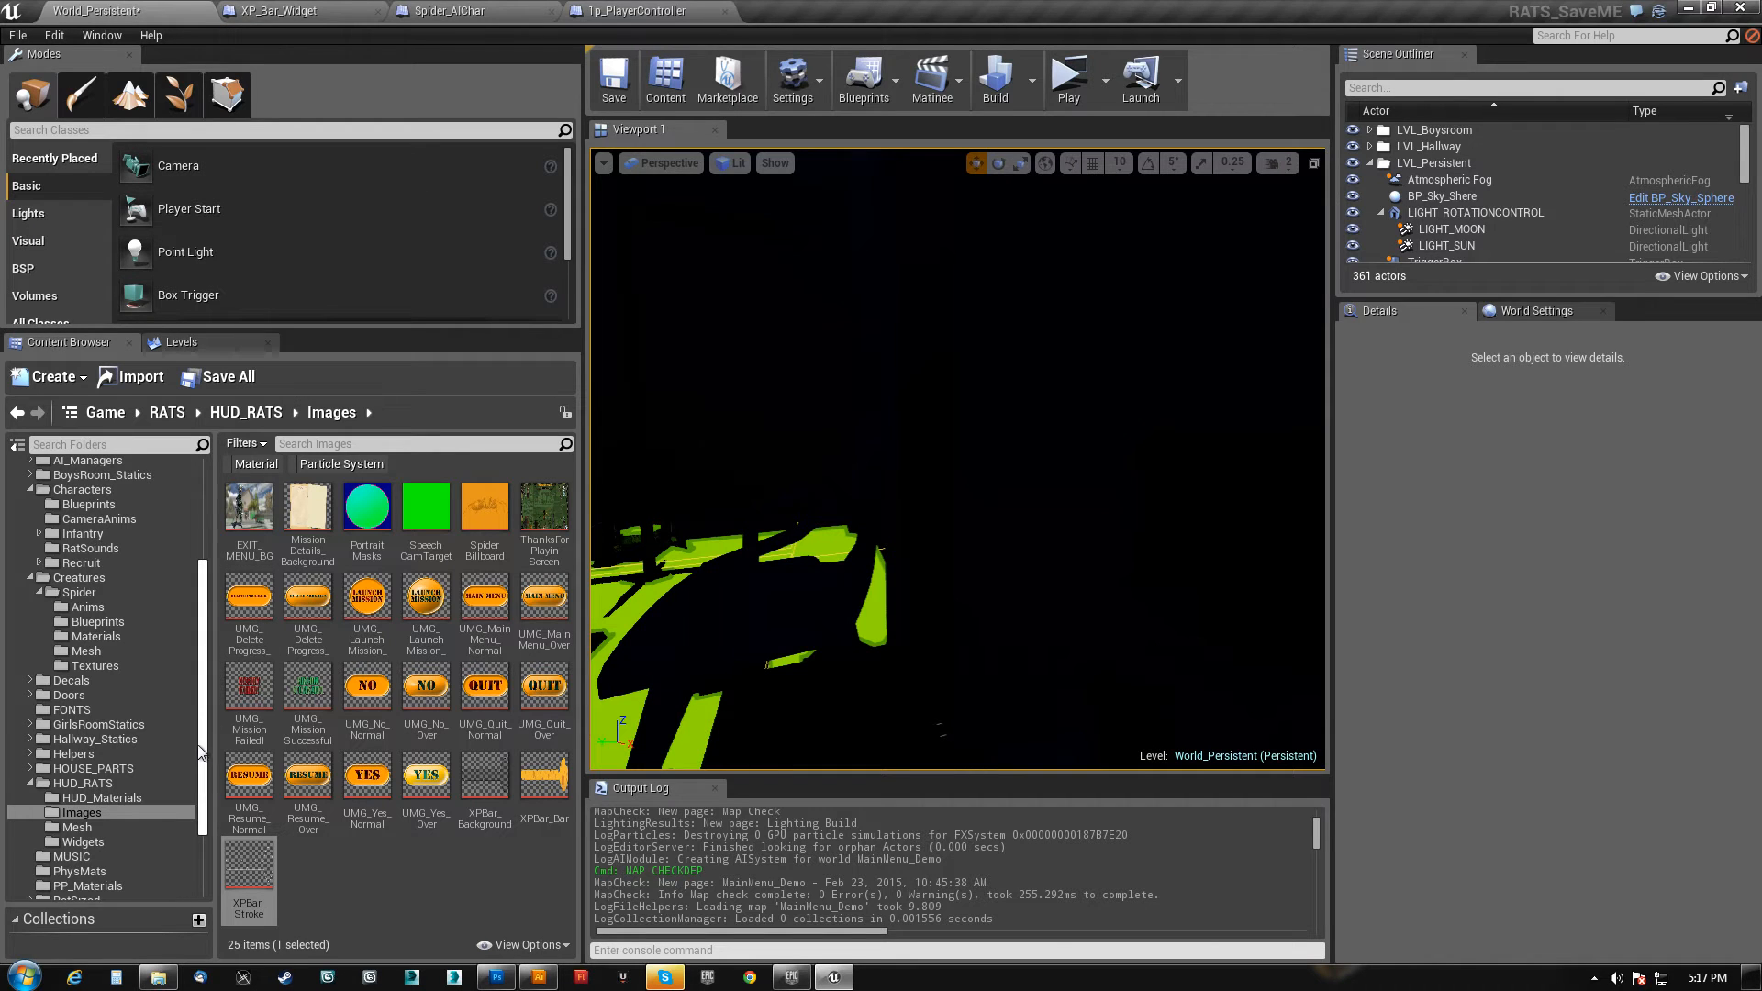
{"action": "scroll", "coordinate": [113, 598], "scroll_direction": "up", "scroll_amount": 5}
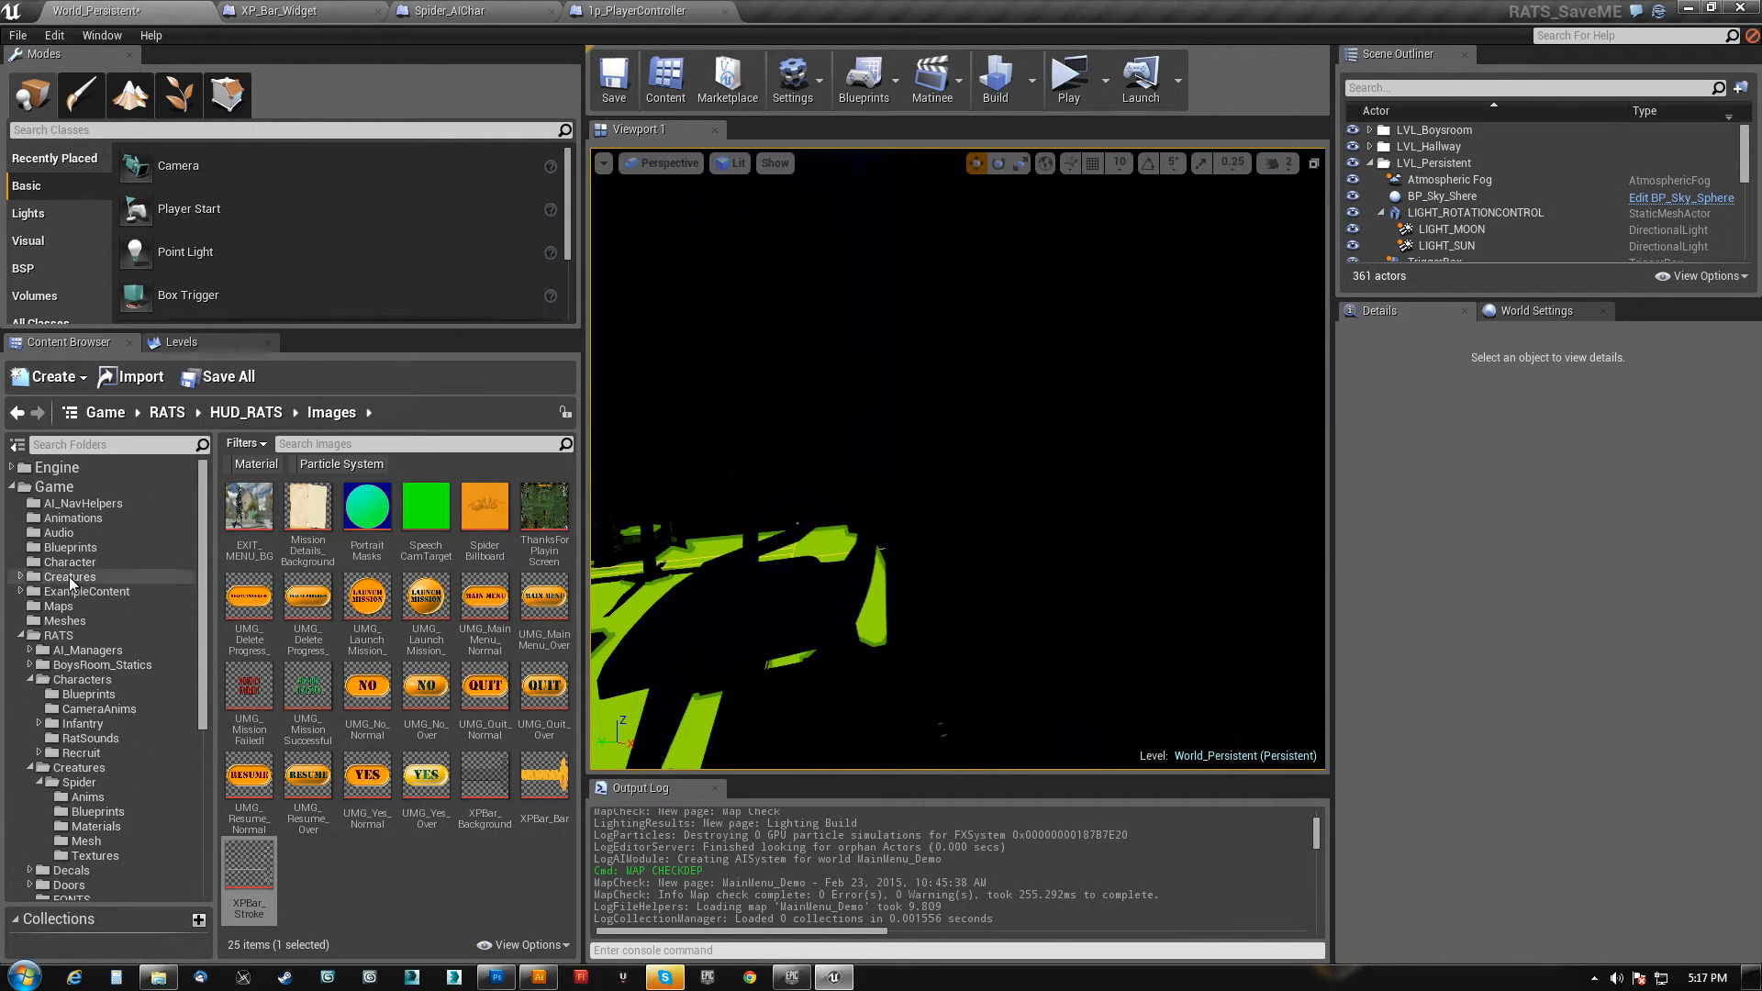
{"action": "left_click", "coordinate": [48, 547]}
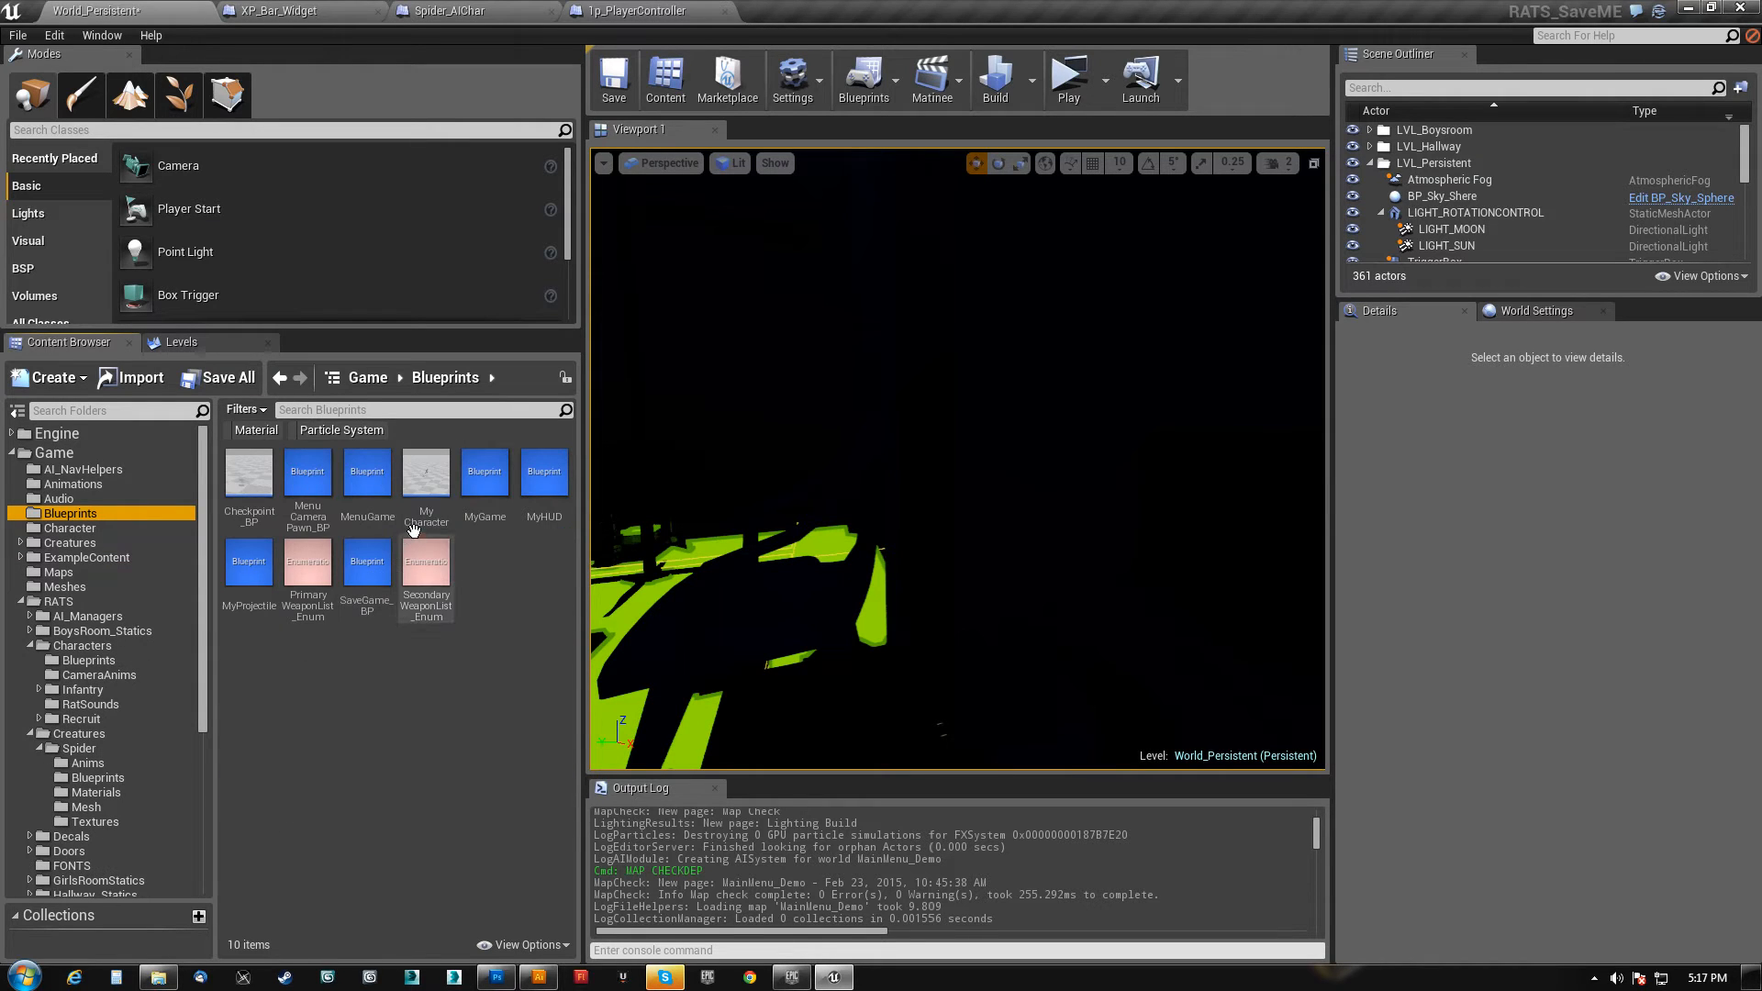
{"action": "double_click", "coordinate": [367, 562]}
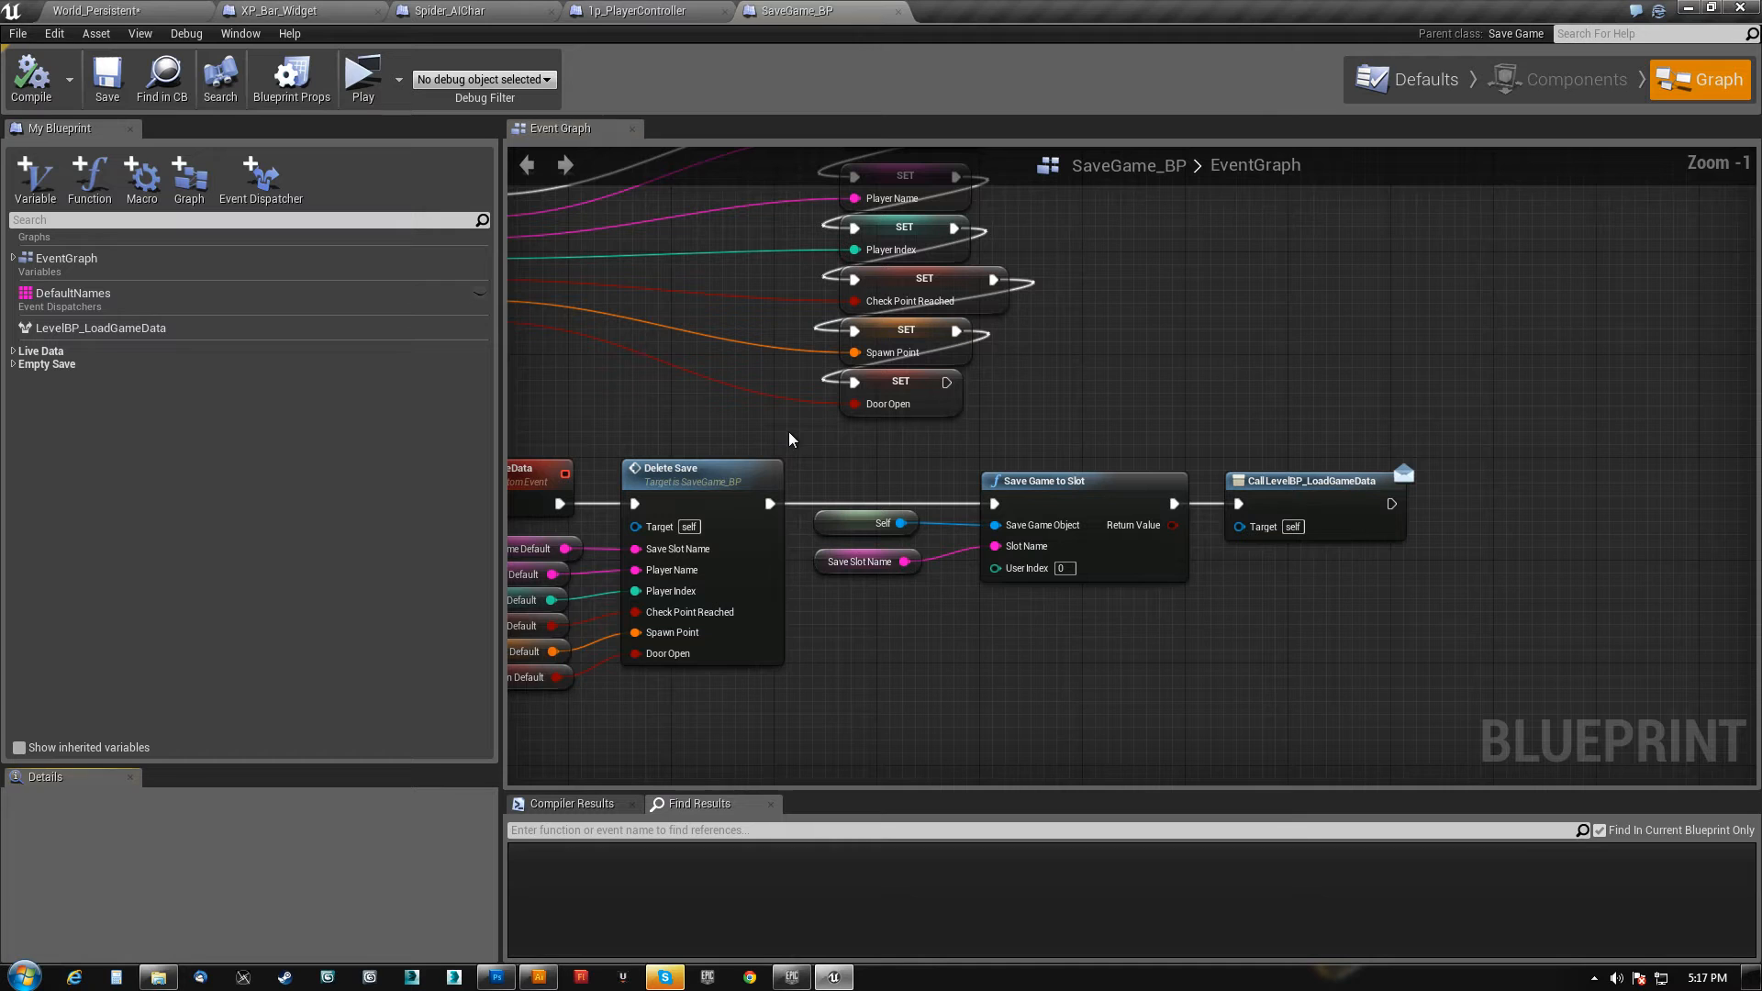
- Move the WipeData node network farther below the DeleteSave event's SET nodes in the SaveGame_BP event graph
{"action": "right_click_drag", "start_coordinate": [756, 399], "coordinate": [873, 579]}
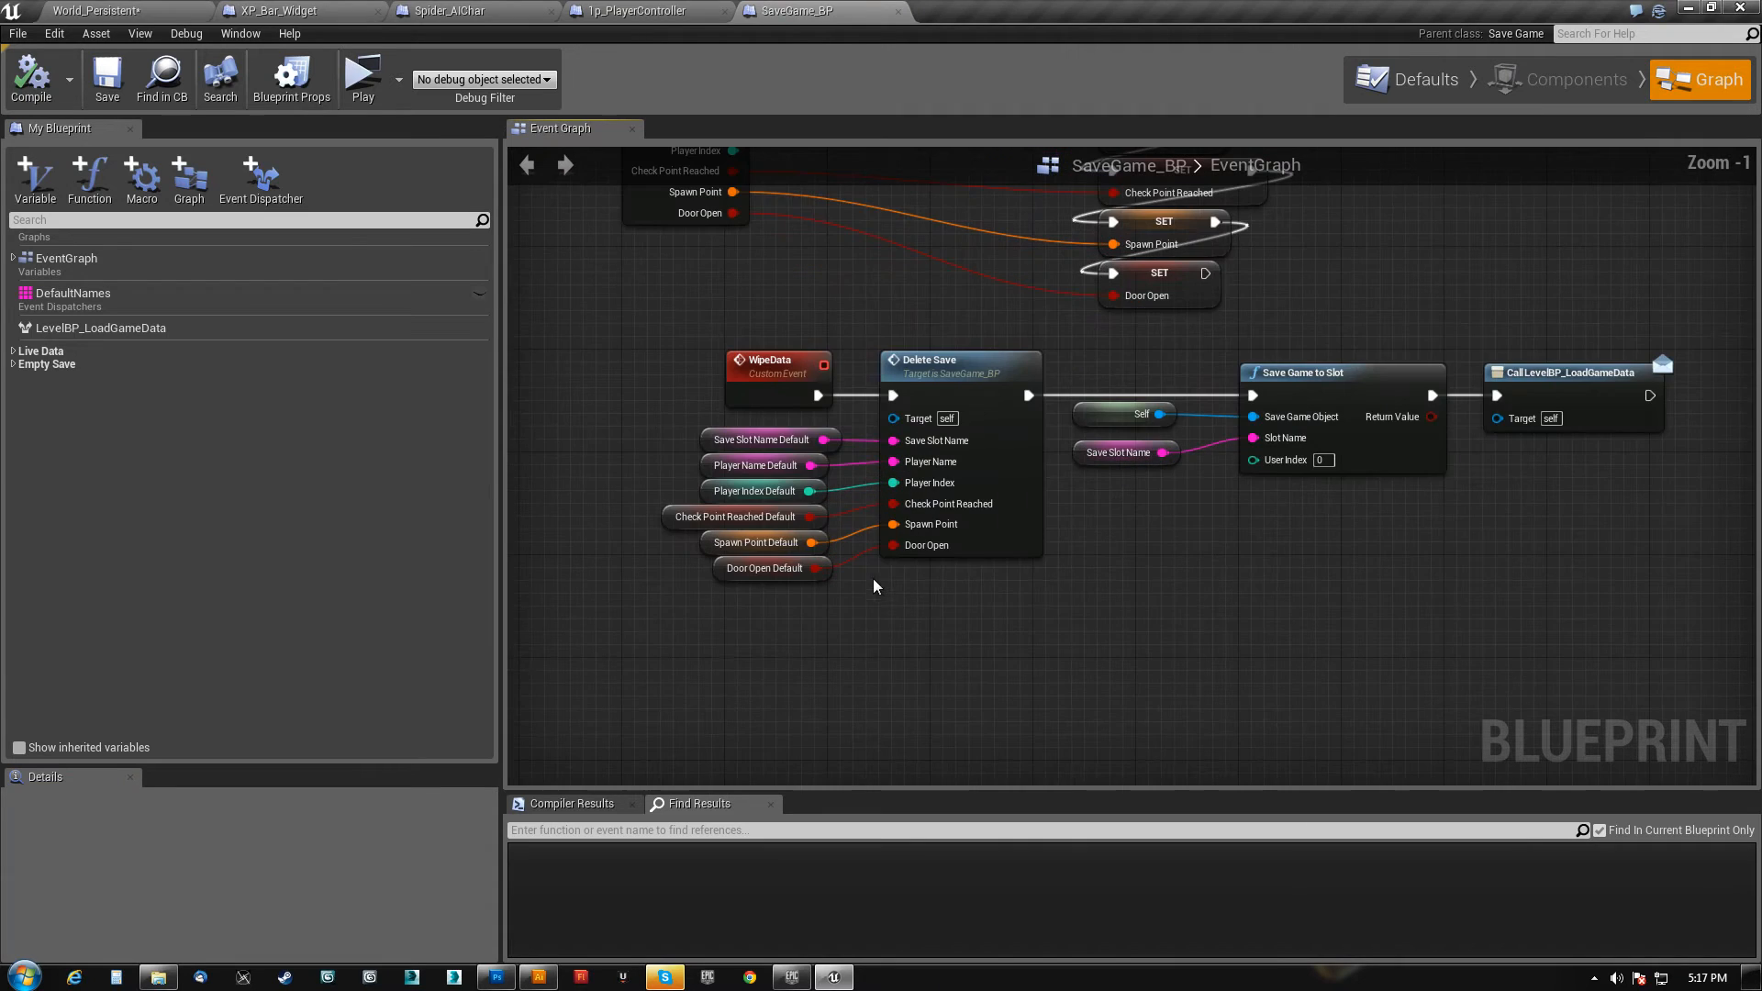
{"action": "left_click_drag", "start_coordinate": [677, 649], "coordinate": [1633, 334]}
{"action": "left_click_drag", "start_coordinate": [1343, 369], "coordinate": [1329, 472]}
{"action": "left_click", "coordinate": [1021, 370]}
{"action": "right_click_drag", "start_coordinate": [1022, 371], "coordinate": [1063, 344]}
{"action": "left_click_drag", "start_coordinate": [723, 380], "coordinate": [1477, 668]}
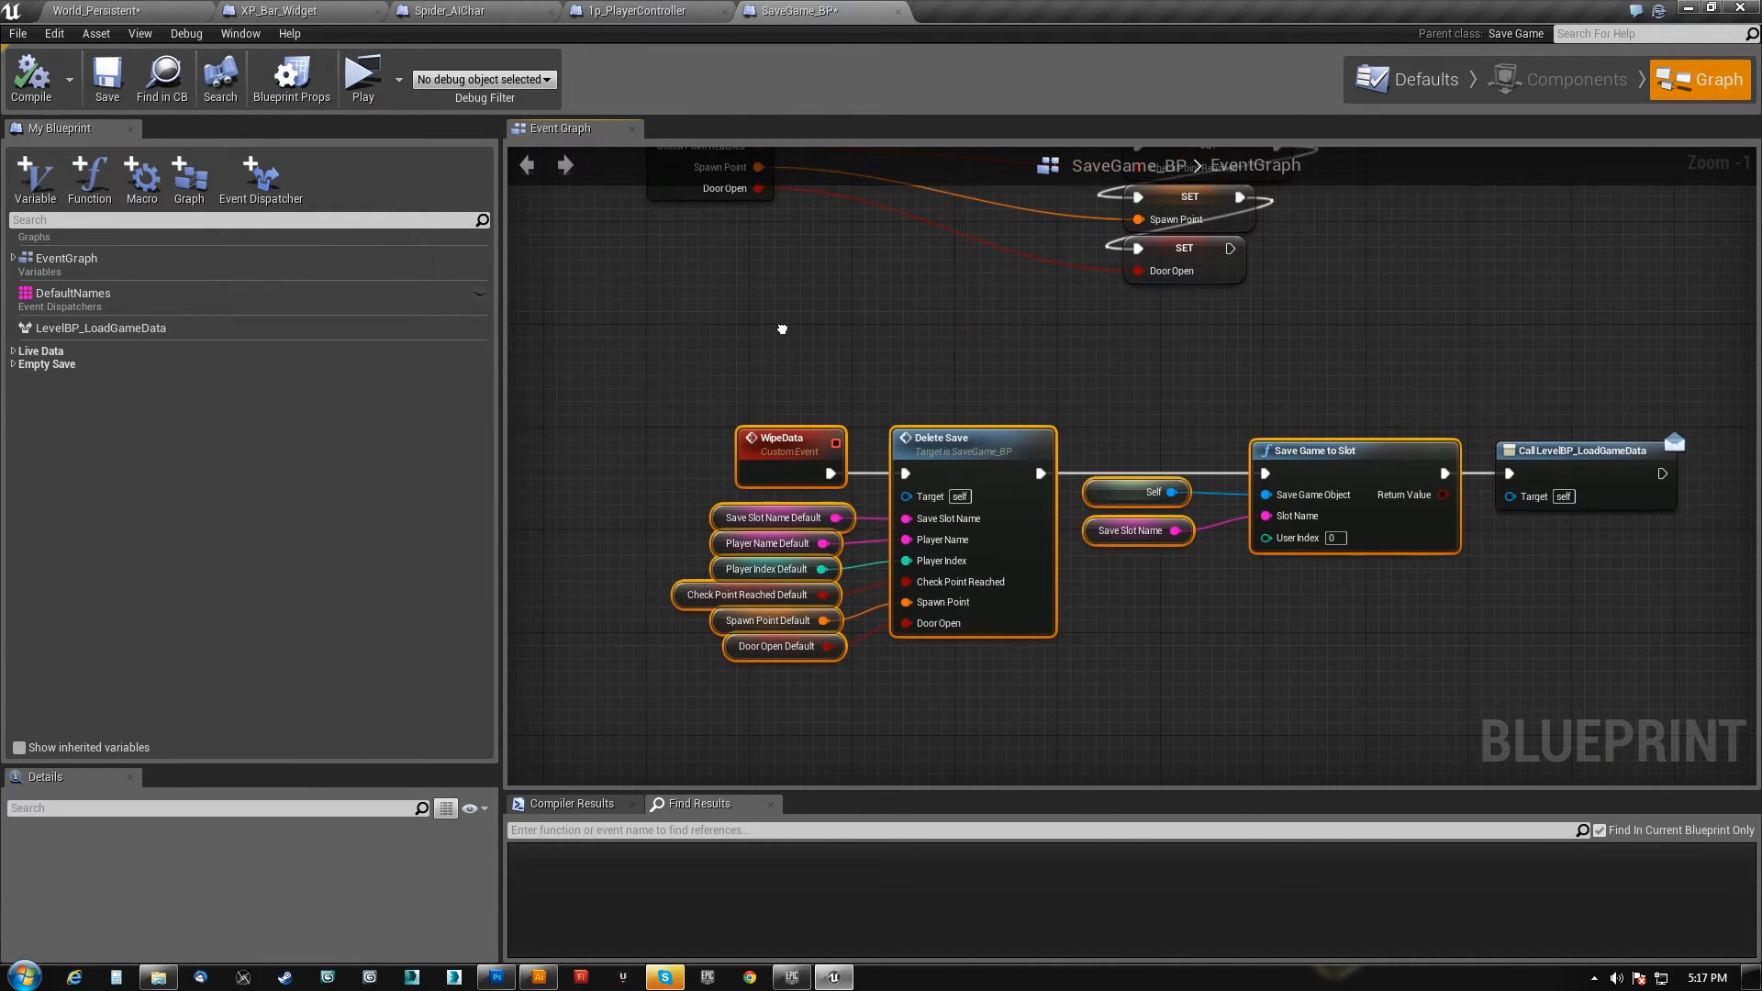
- Create an integer variable named Level and place it in the Live Data category
{"action": "right_click_drag", "start_coordinate": [783, 331], "coordinate": [841, 638]}
{"action": "left_click", "coordinate": [784, 340]}
{"action": "right_click_drag", "start_coordinate": [898, 315], "coordinate": [802, 299]}
{"action": "left_click", "coordinate": [14, 352]}
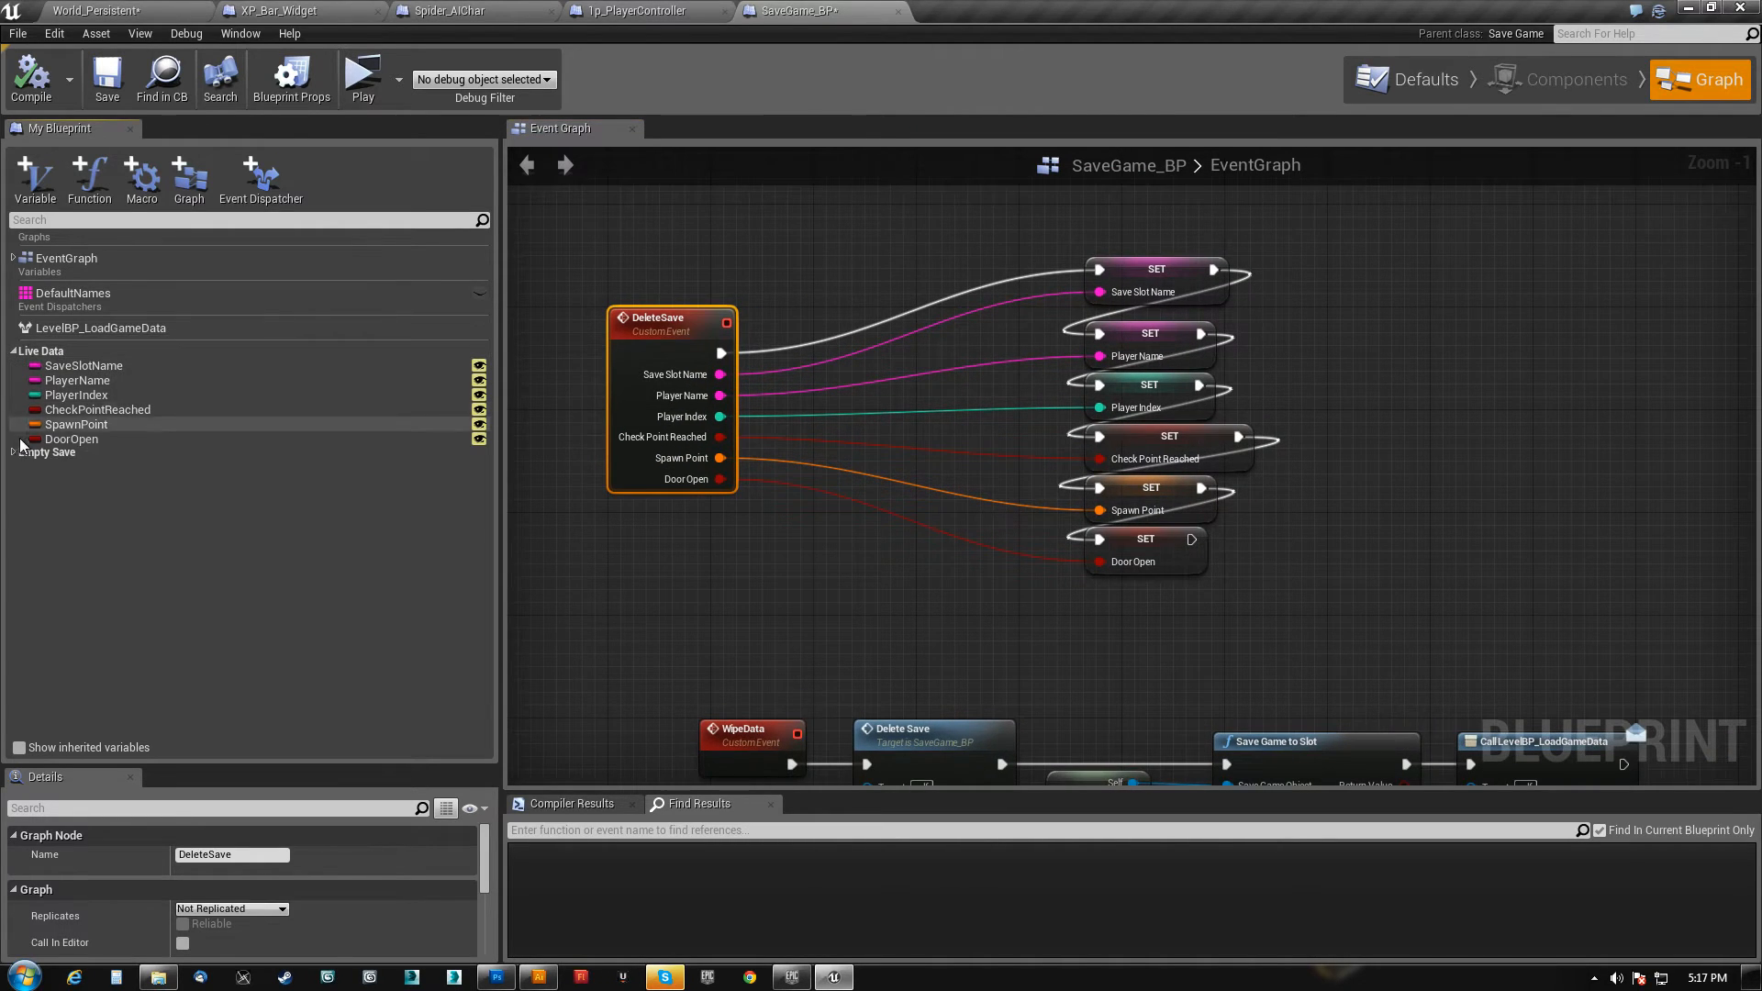
{"action": "left_click", "coordinate": [13, 452]}
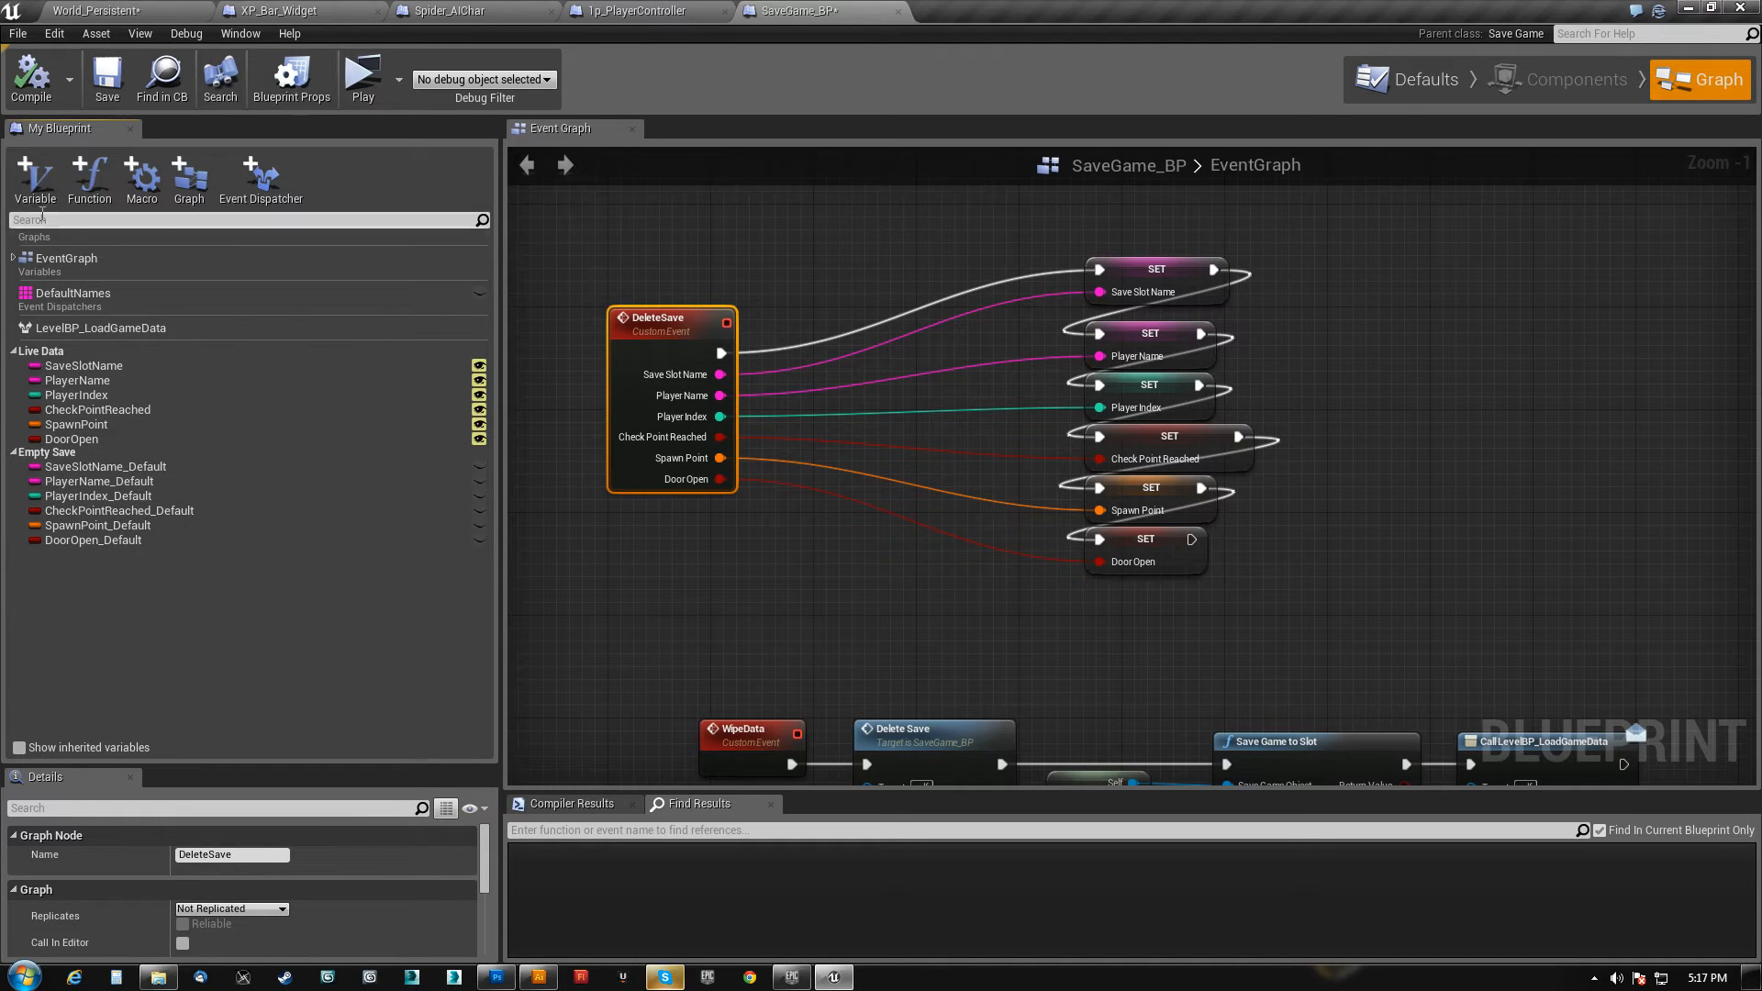
{"action": "left_click", "coordinate": [35, 179]}
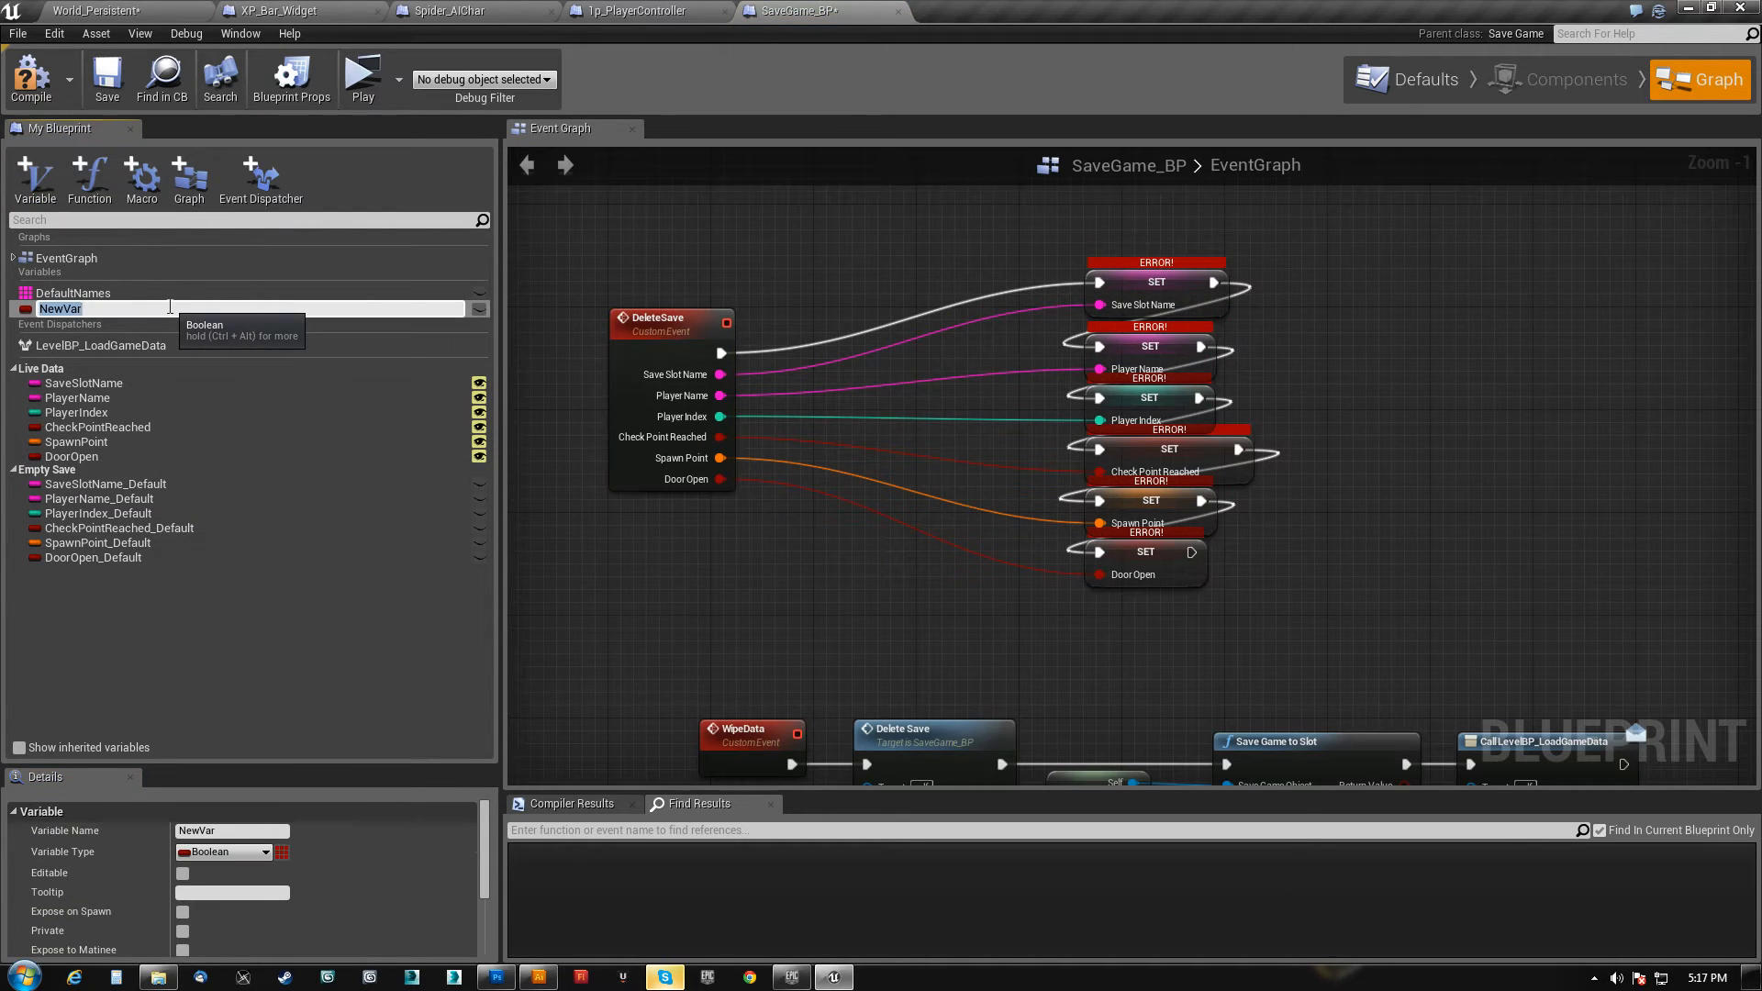
{"action": "key", "text": "Return"}
{"action": "left_click", "coordinate": [229, 852]}
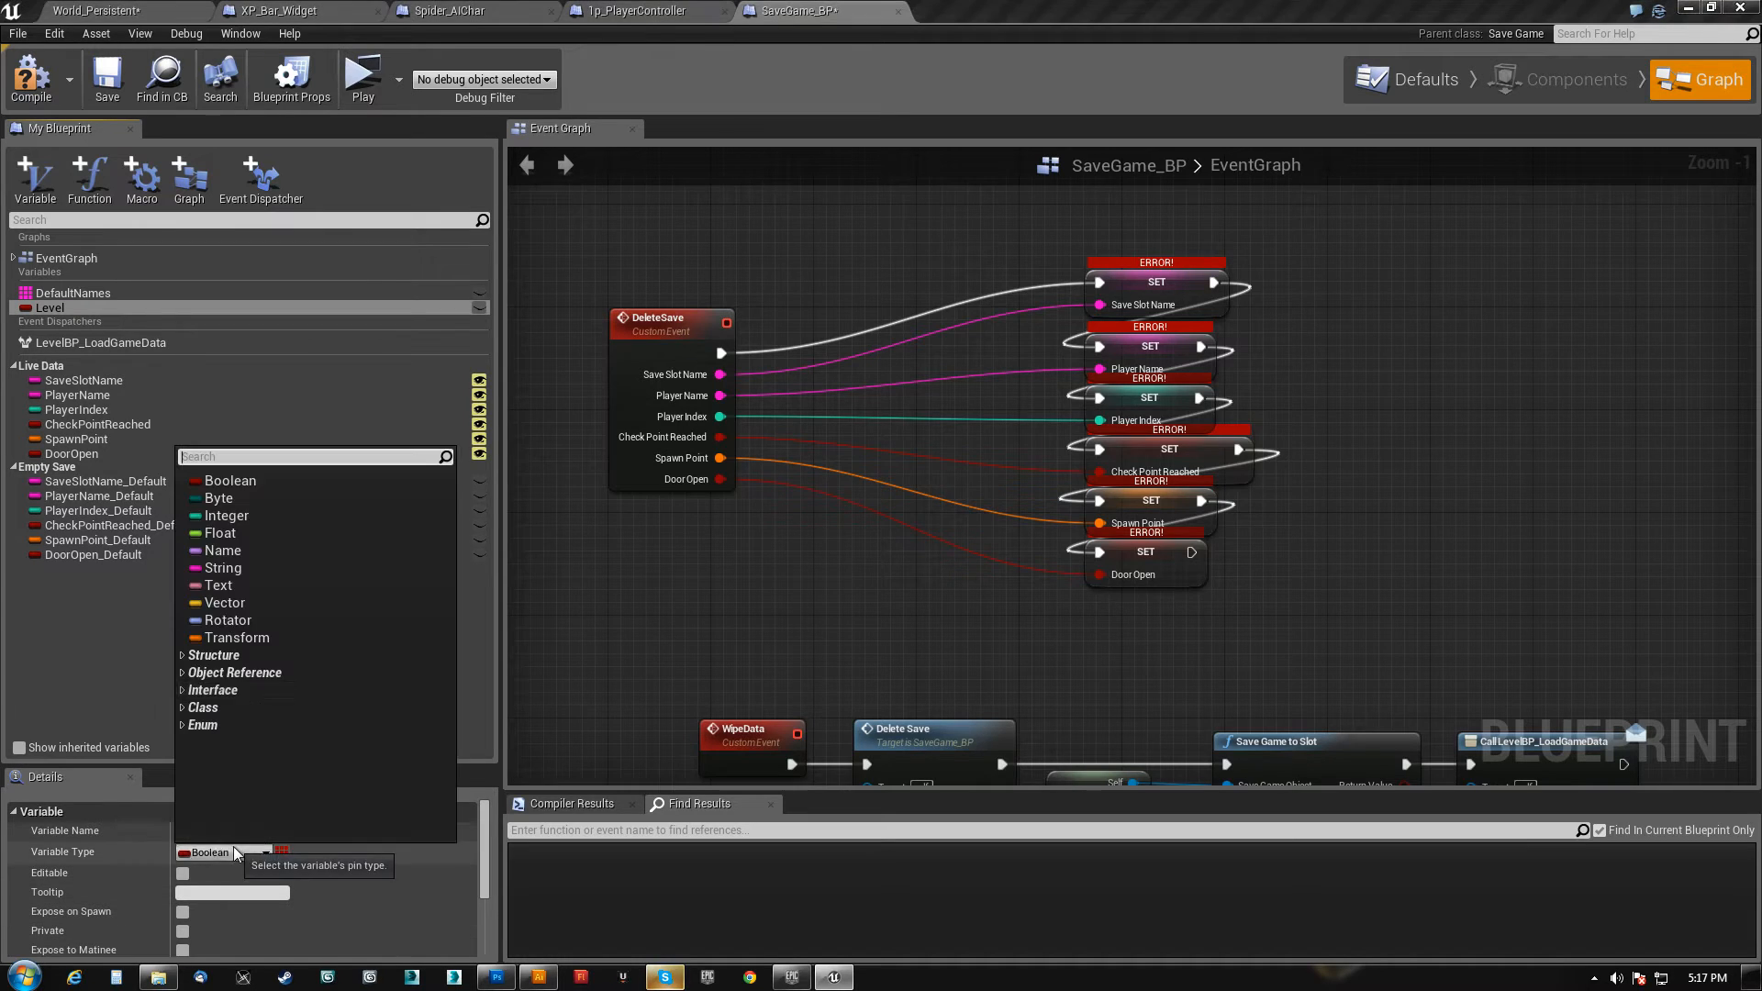
{"action": "left_click", "coordinate": [219, 516]}
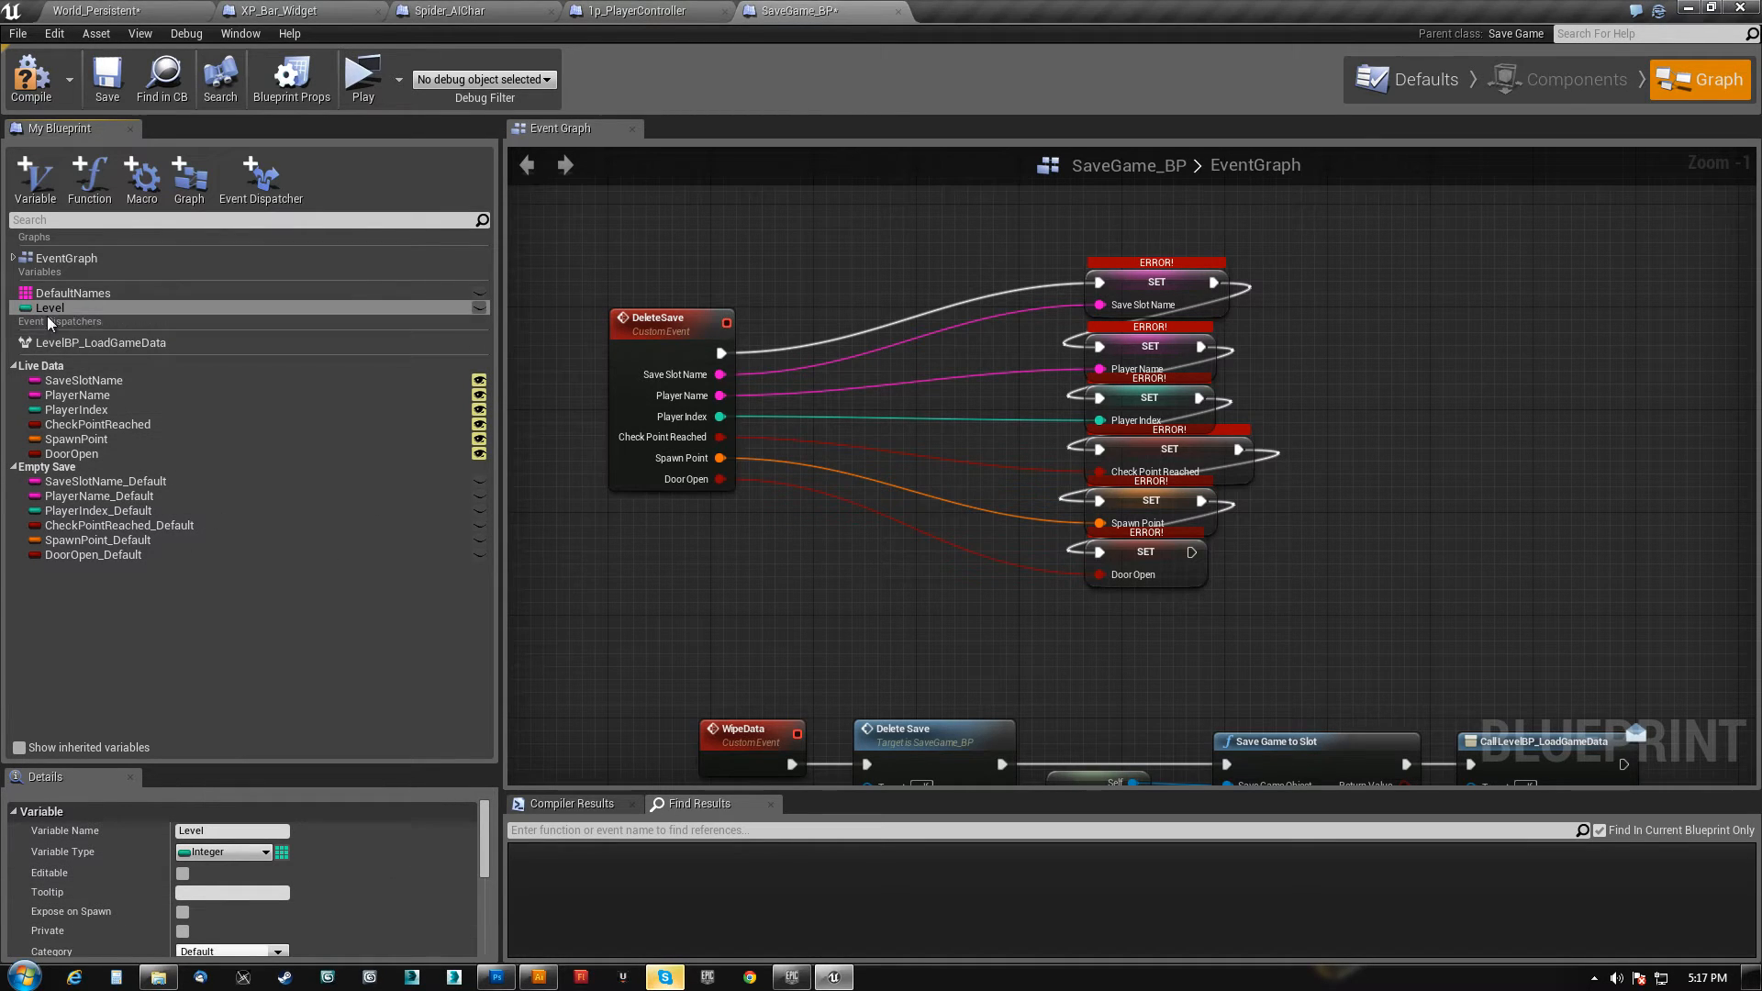
{"action": "left_click_drag", "start_coordinate": [24, 314], "coordinate": [41, 392]}
- Duplicate the Level variable as Level_Default and move the copy into the Empty Save category
{"action": "left_click", "coordinate": [57, 453]}
{"action": "key", "text": "ctrl+w"}
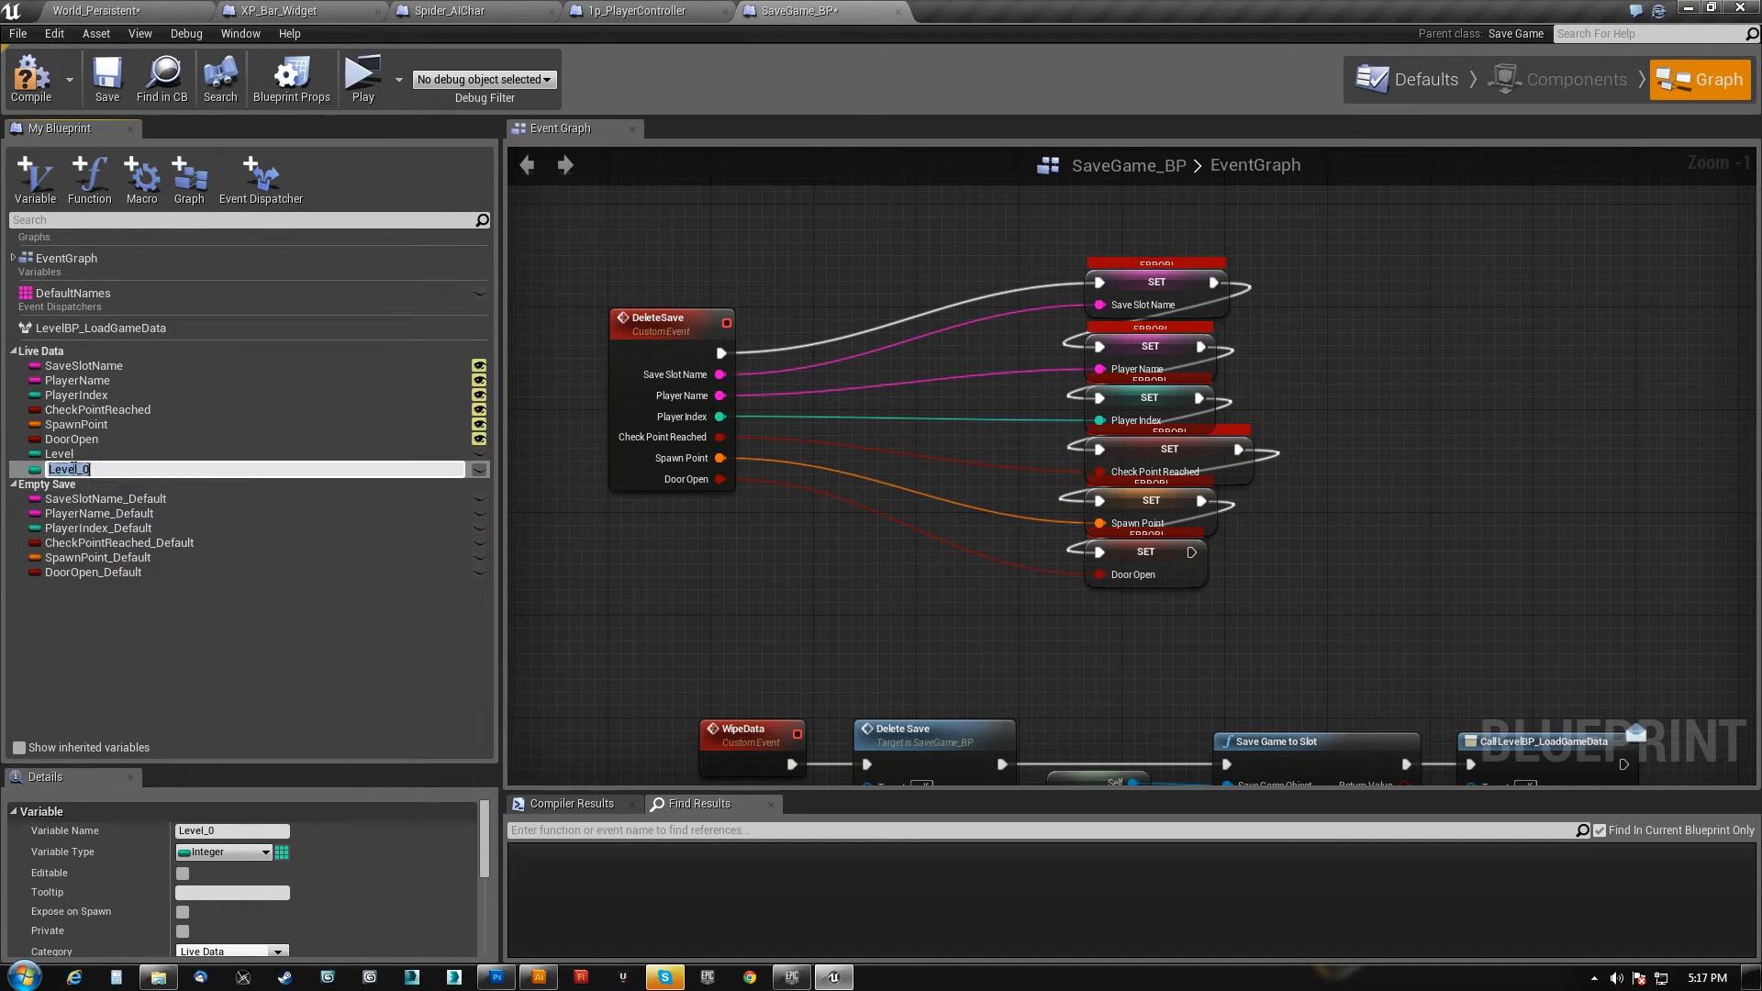
{"action": "type", "text": "Le"}
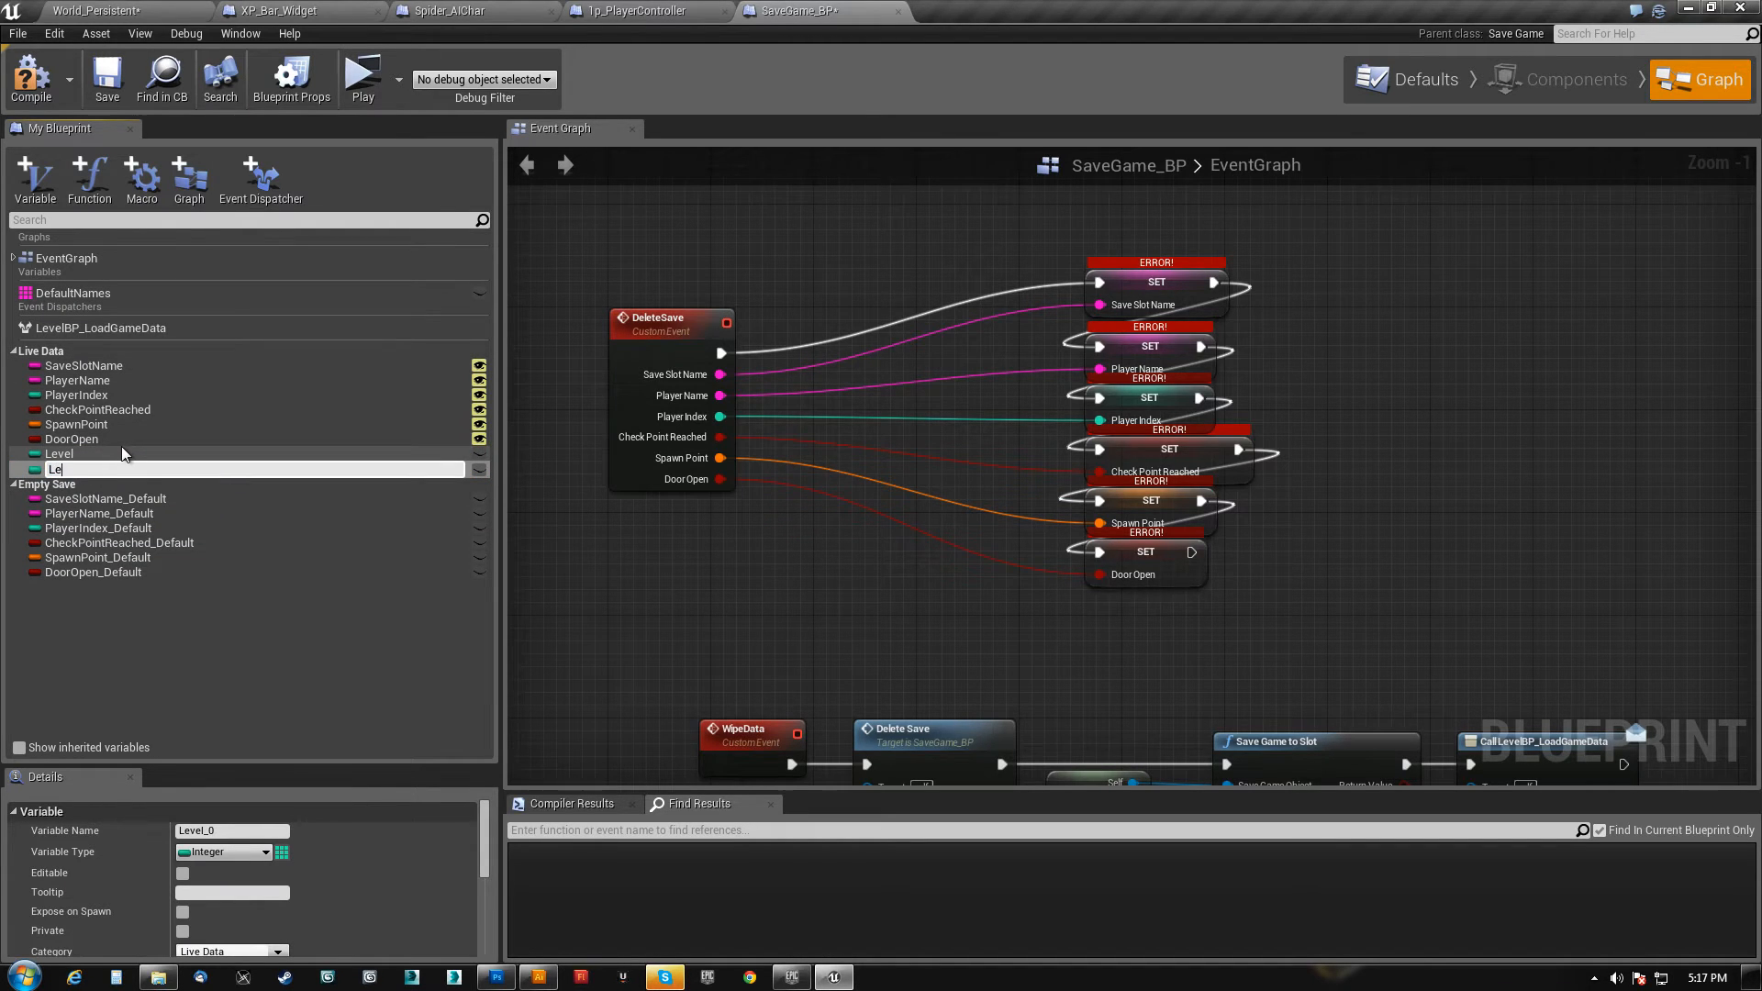
{"action": "type", "text": "vel_Default"}
{"action": "key", "text": "Return"}
{"action": "left_click_drag", "start_coordinate": [109, 470], "coordinate": [41, 489]}
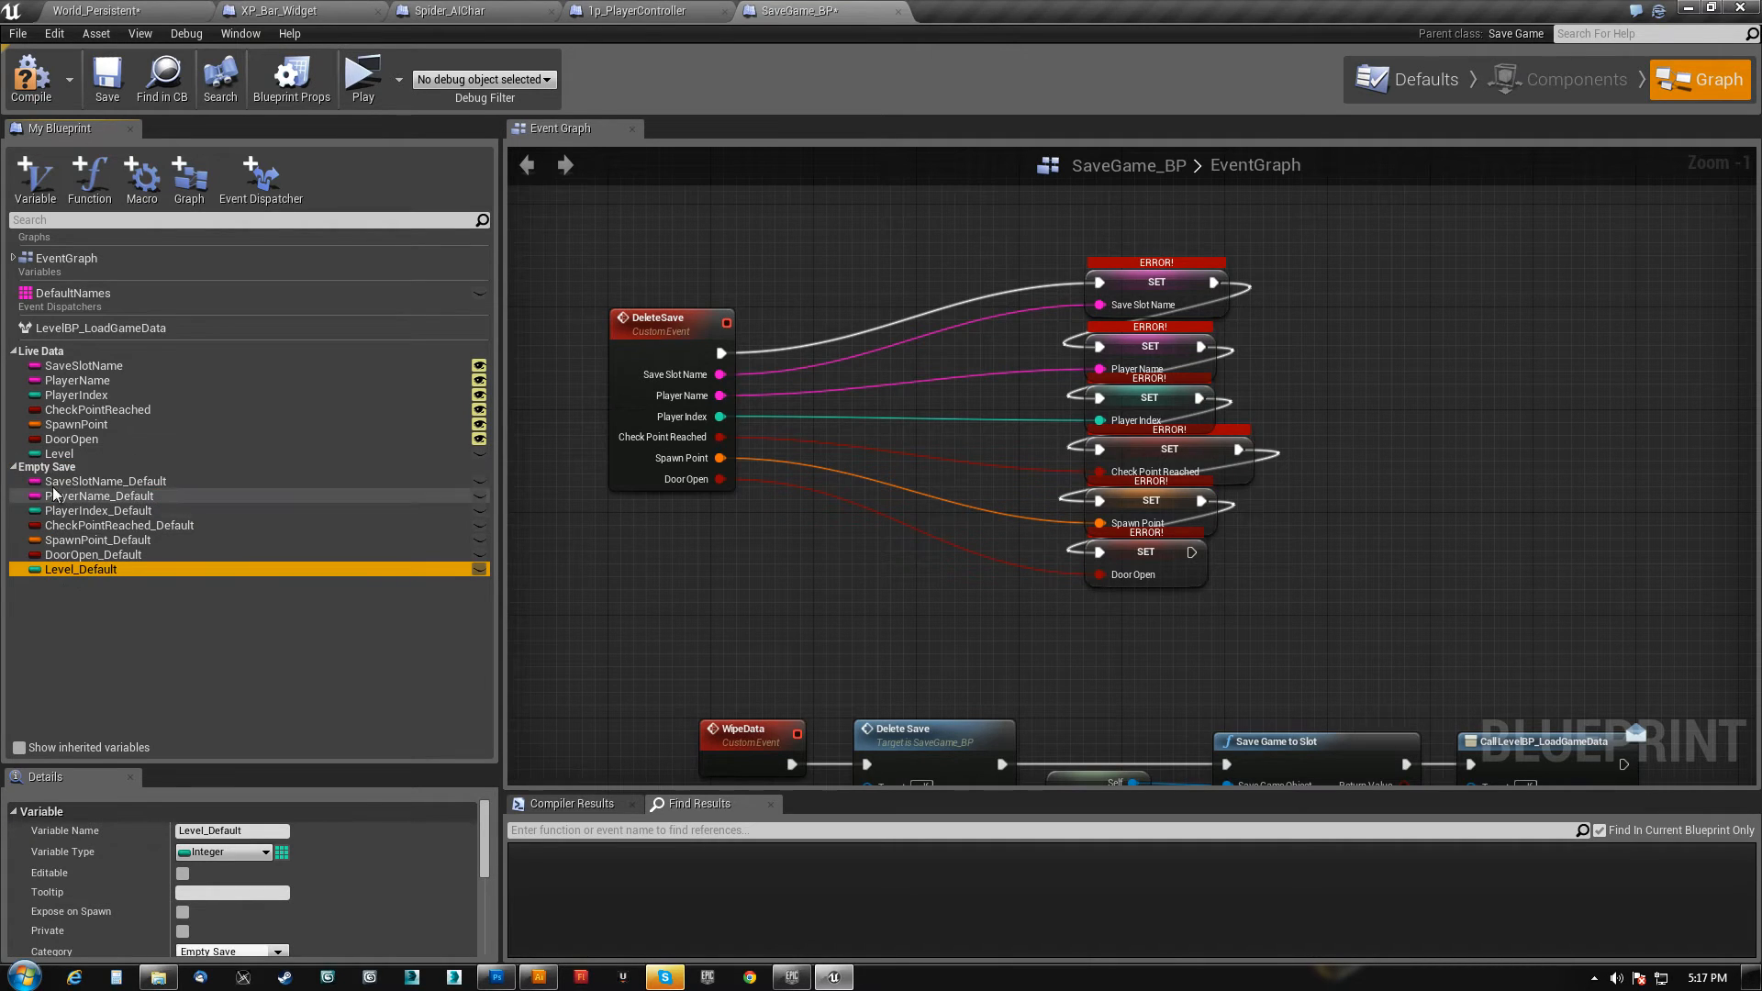
- Add an integer parameter named Level to the DeleteSave custom event
{"action": "left_click", "coordinate": [685, 319]}
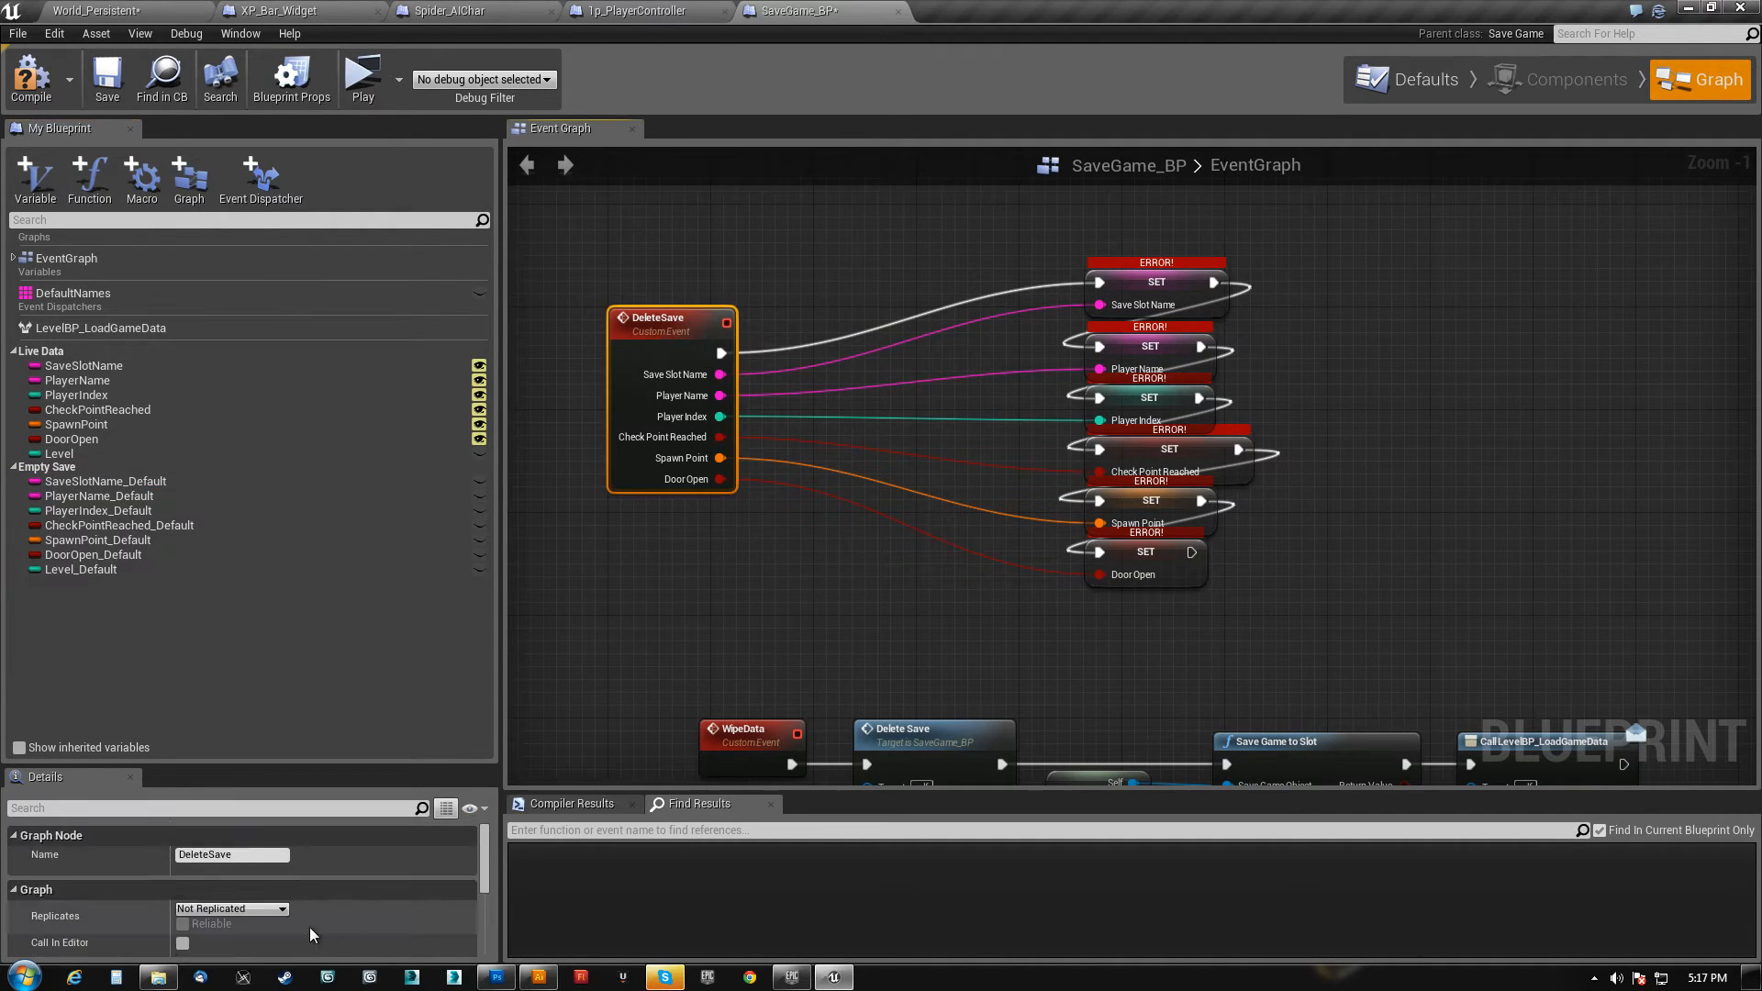
{"action": "scroll", "coordinate": [334, 934], "scroll_direction": "down", "scroll_amount": 5}
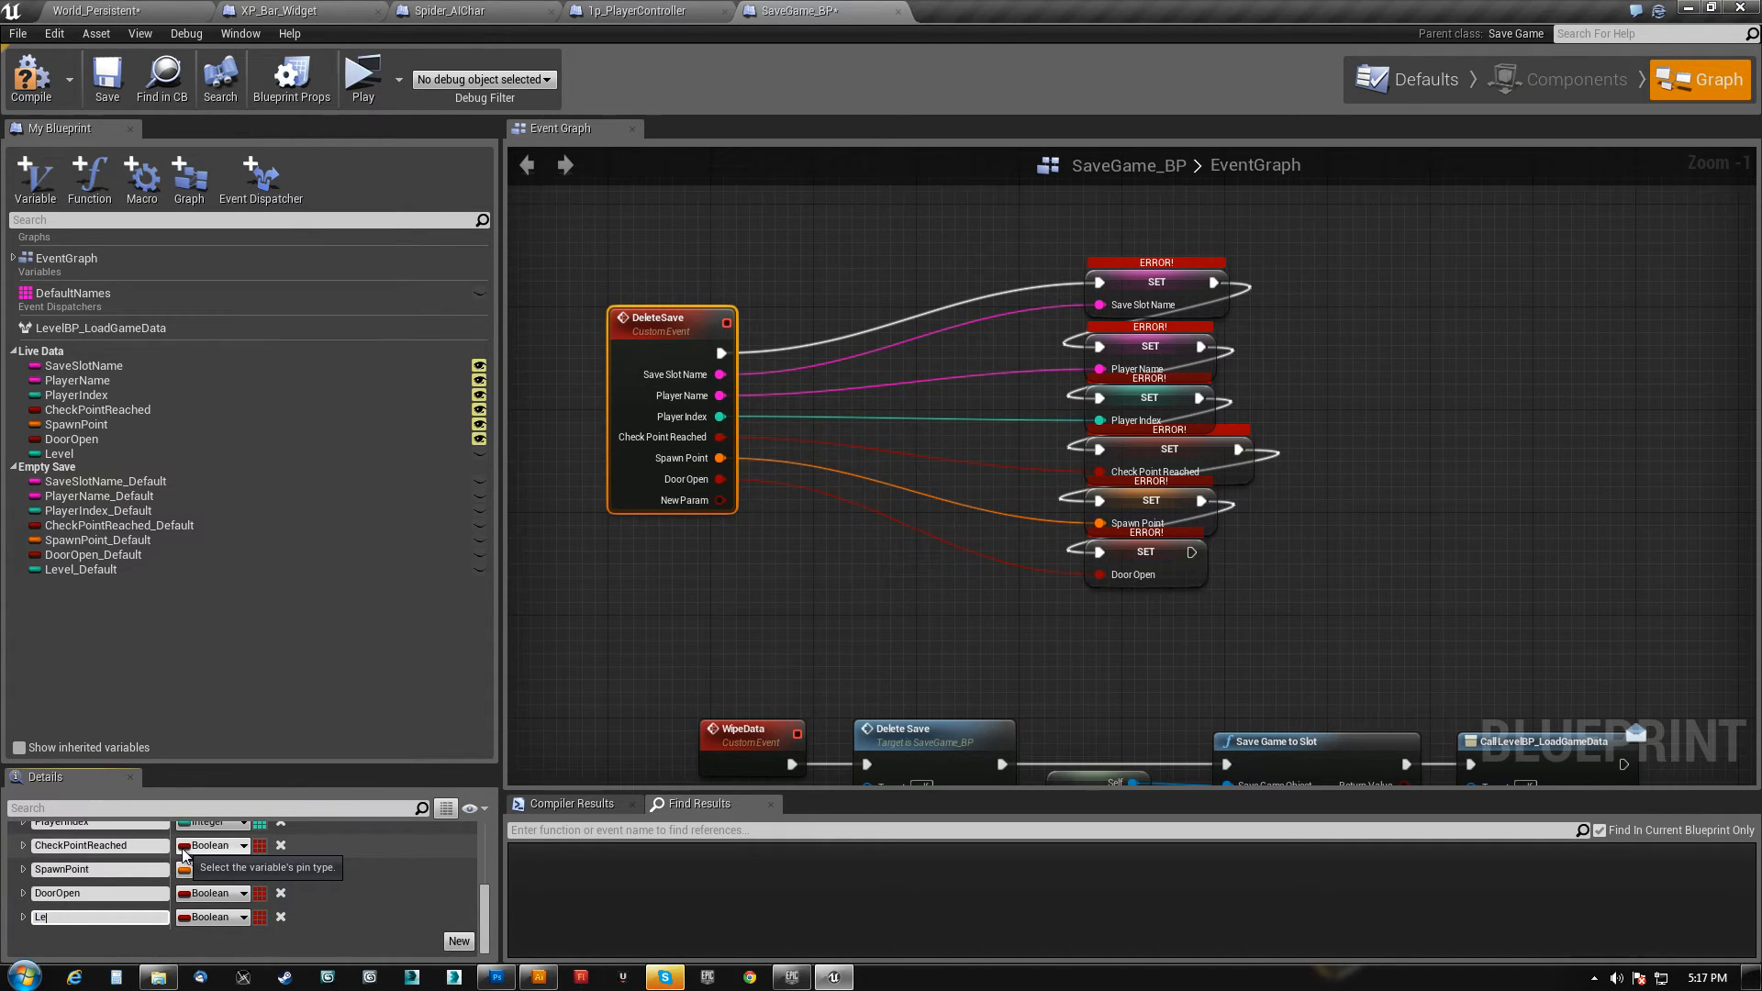
{"action": "left_click", "coordinate": [242, 918]}
{"action": "left_click", "coordinate": [224, 580]}
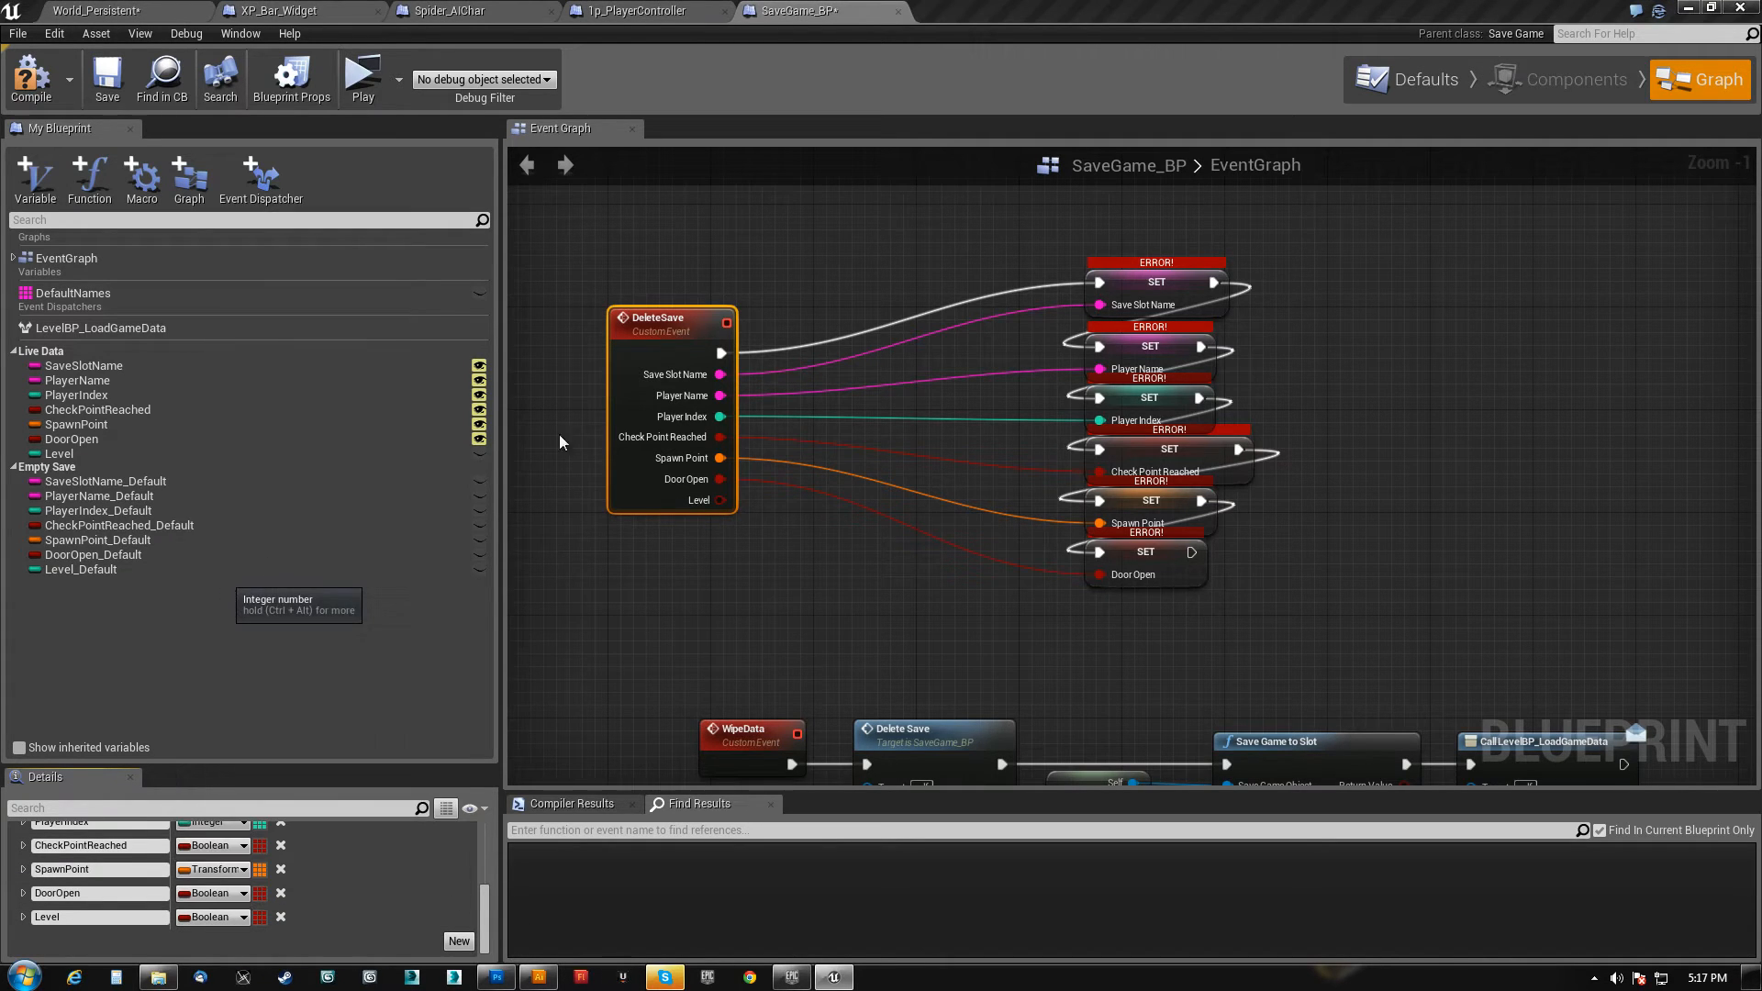
{"action": "right_click_drag", "start_coordinate": [780, 542], "coordinate": [716, 490]}
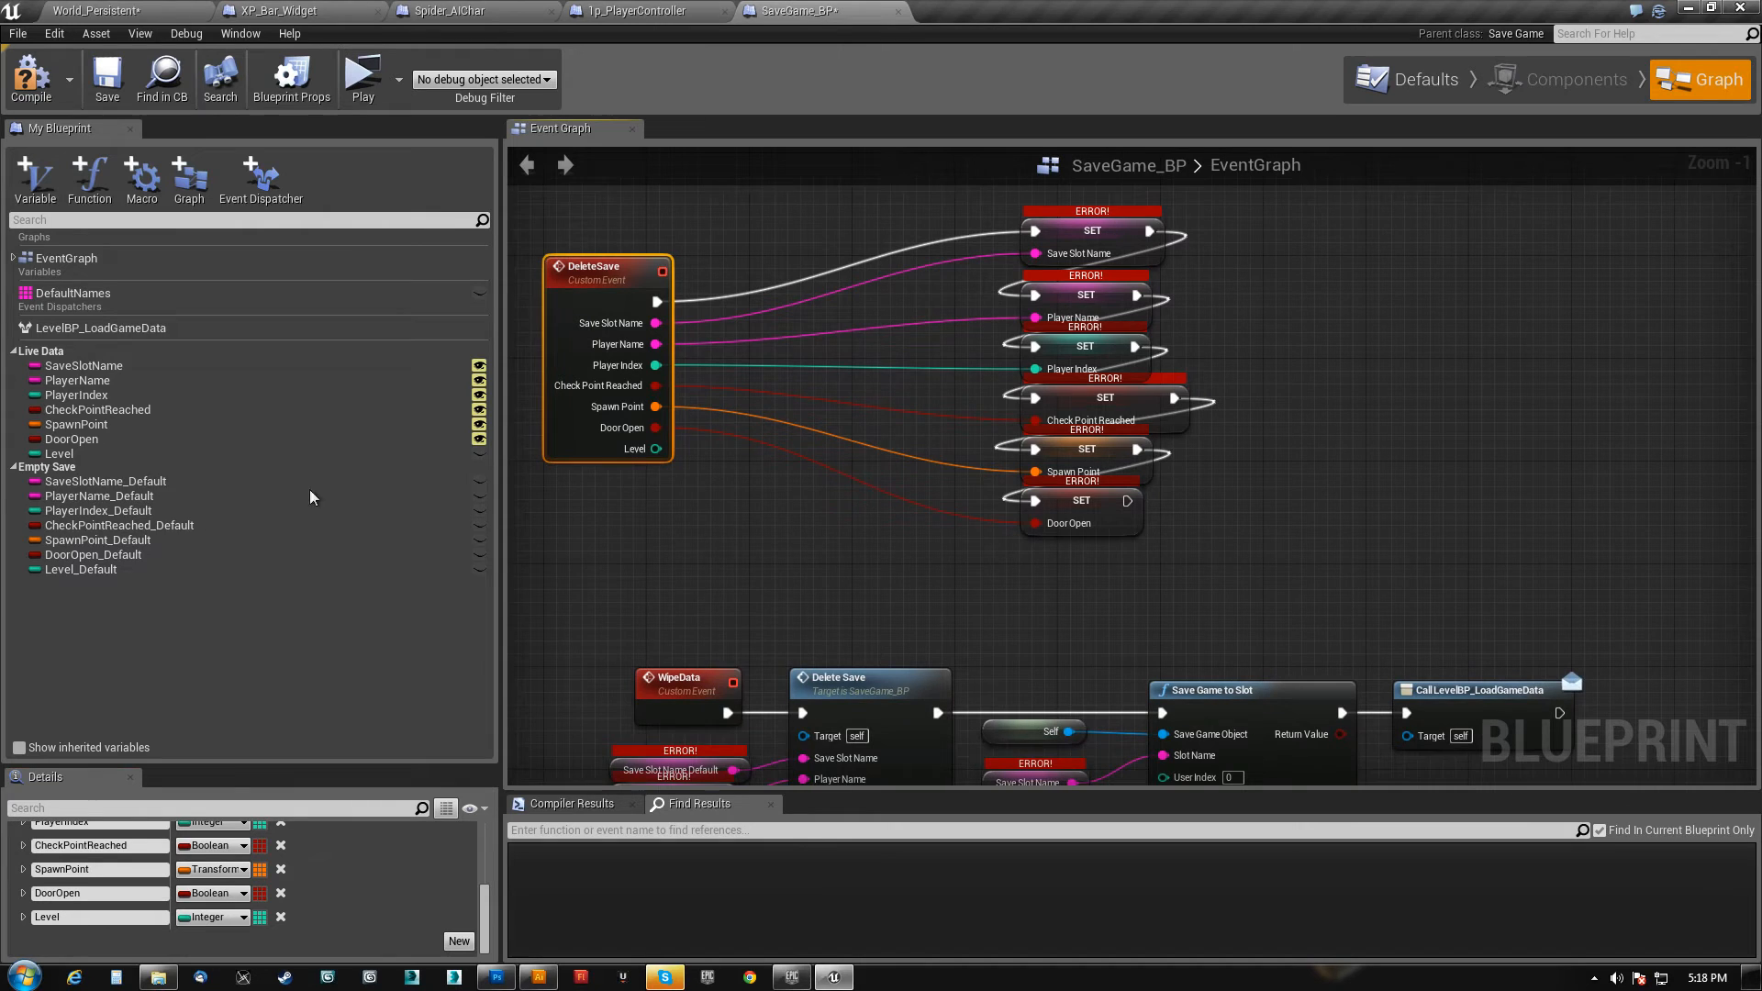
- Add a Level SET node after the Door Open SET node, fed by the DeleteSave event's Level output
{"action": "left_click_drag", "start_coordinate": [73, 449], "coordinate": [656, 448], "text": "alt"}
{"action": "mouse_move", "coordinate": [1060, 565]}
{"action": "left_mouse_down"}
{"action": "mouse_move", "coordinate": [1127, 503]}
{"action": "mouse_move", "coordinate": [1057, 550]}
{"action": "left_mouse_up"}
{"action": "right_click_drag", "start_coordinate": [883, 606], "coordinate": [899, 341]}
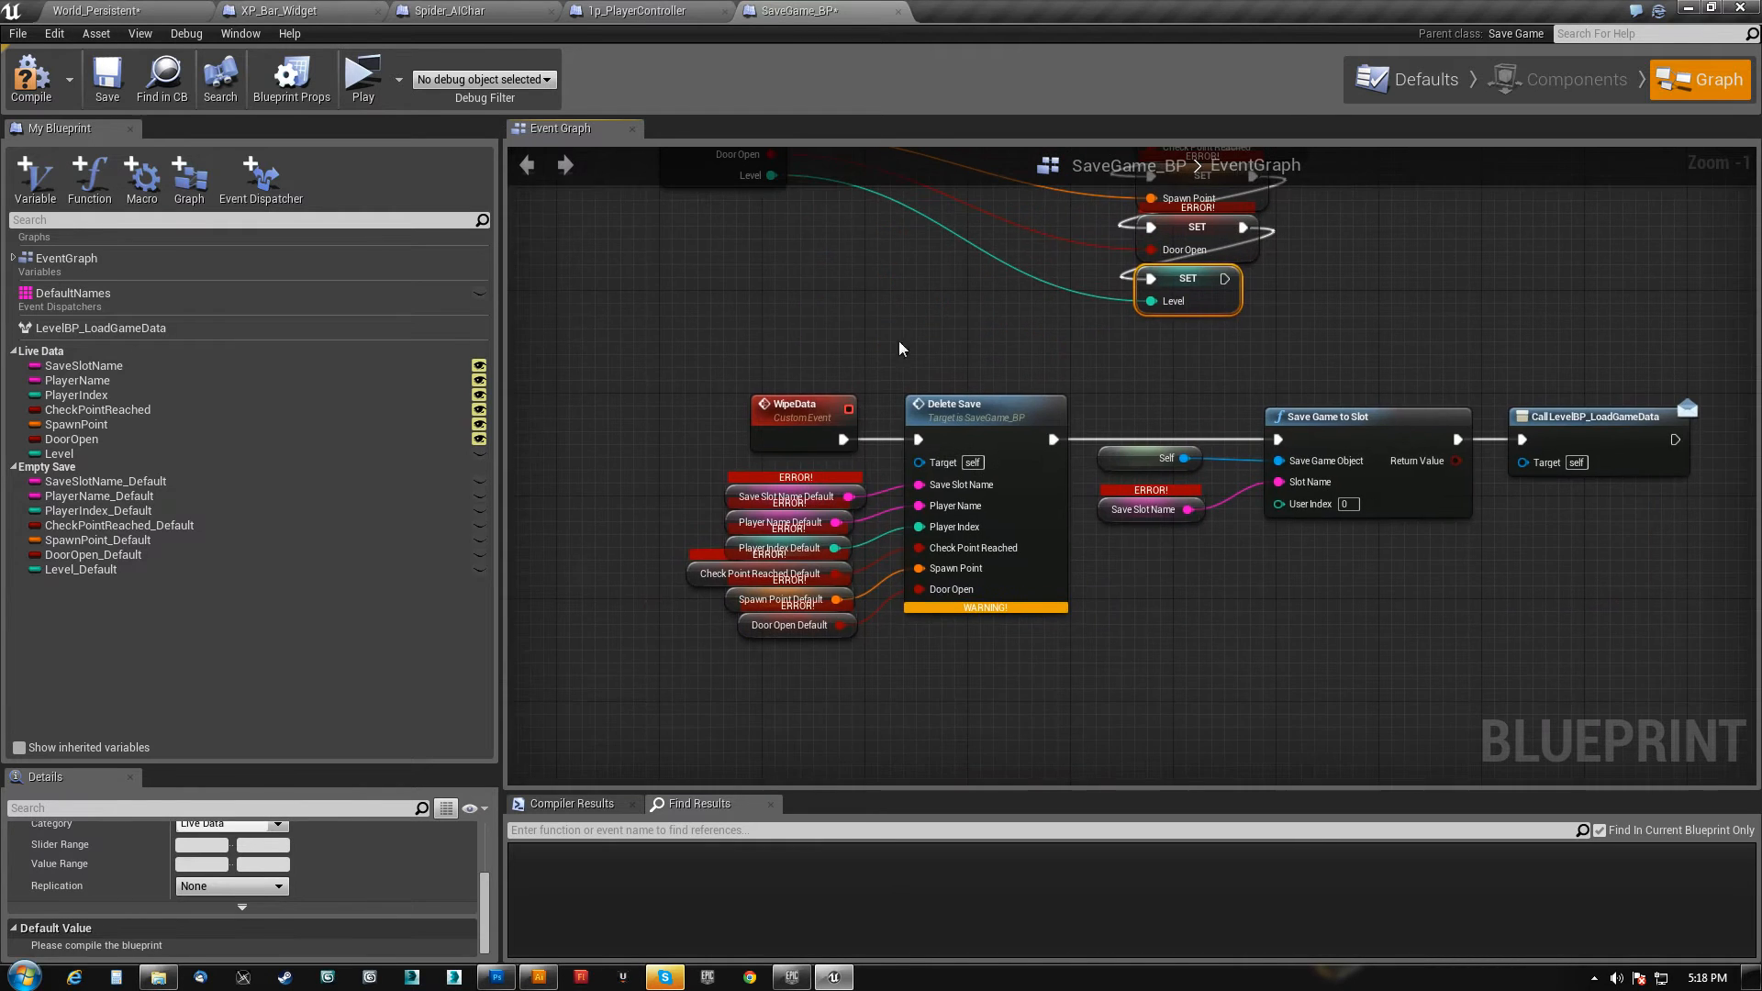
- Compile SaveGame_BP and add a fresh Delete Save call beneath the outdated one in the WipeData network
{"action": "left_click", "coordinate": [975, 419]}
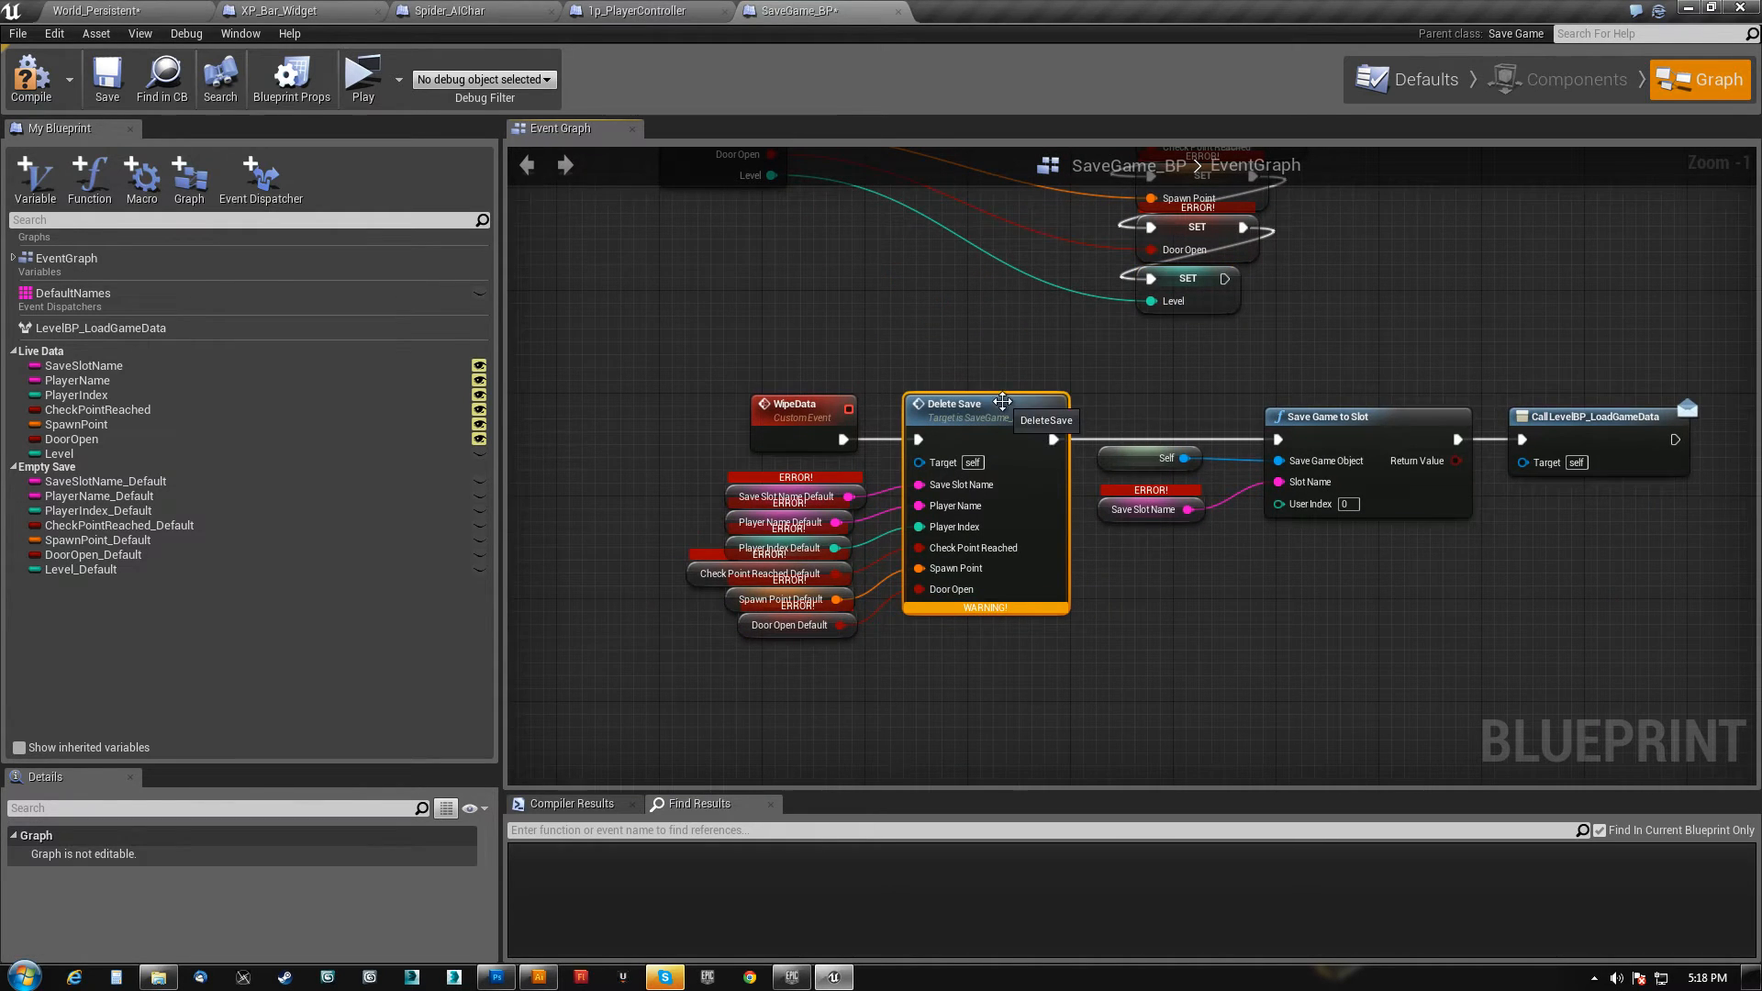
{"action": "right_click_drag", "start_coordinate": [948, 718], "coordinate": [1015, 707]}
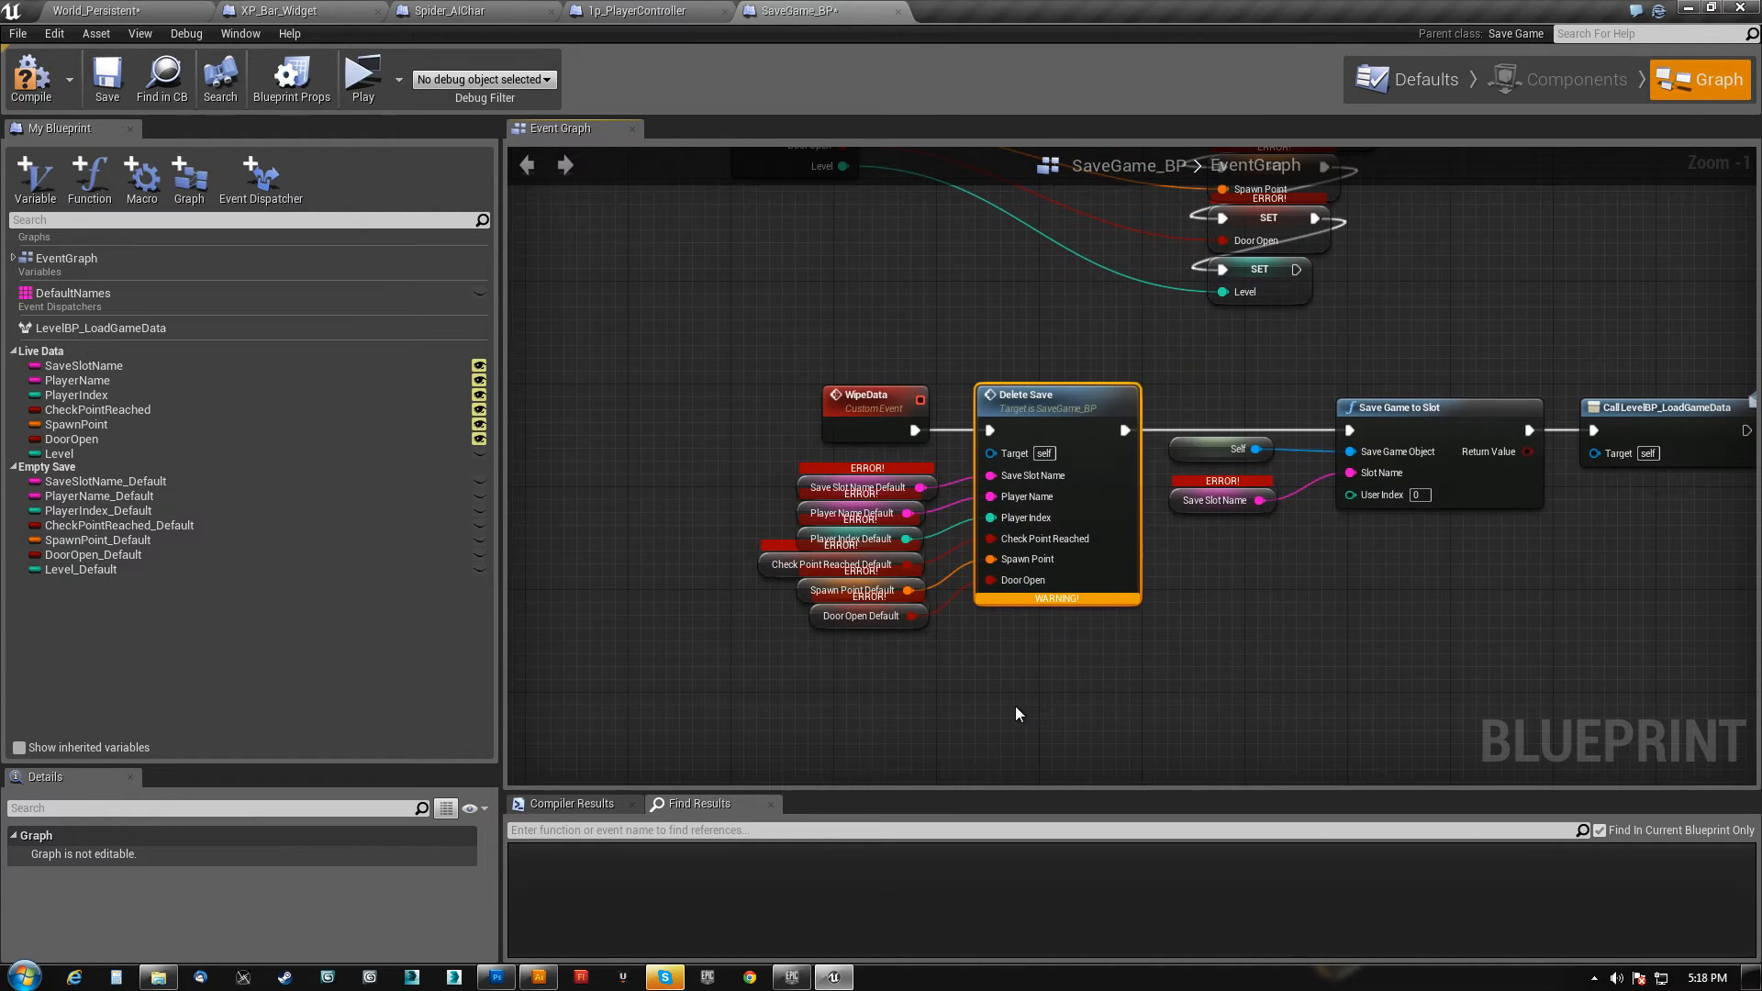
{"action": "right_click", "coordinate": [1015, 701]}
{"action": "key", "text": "F7"}
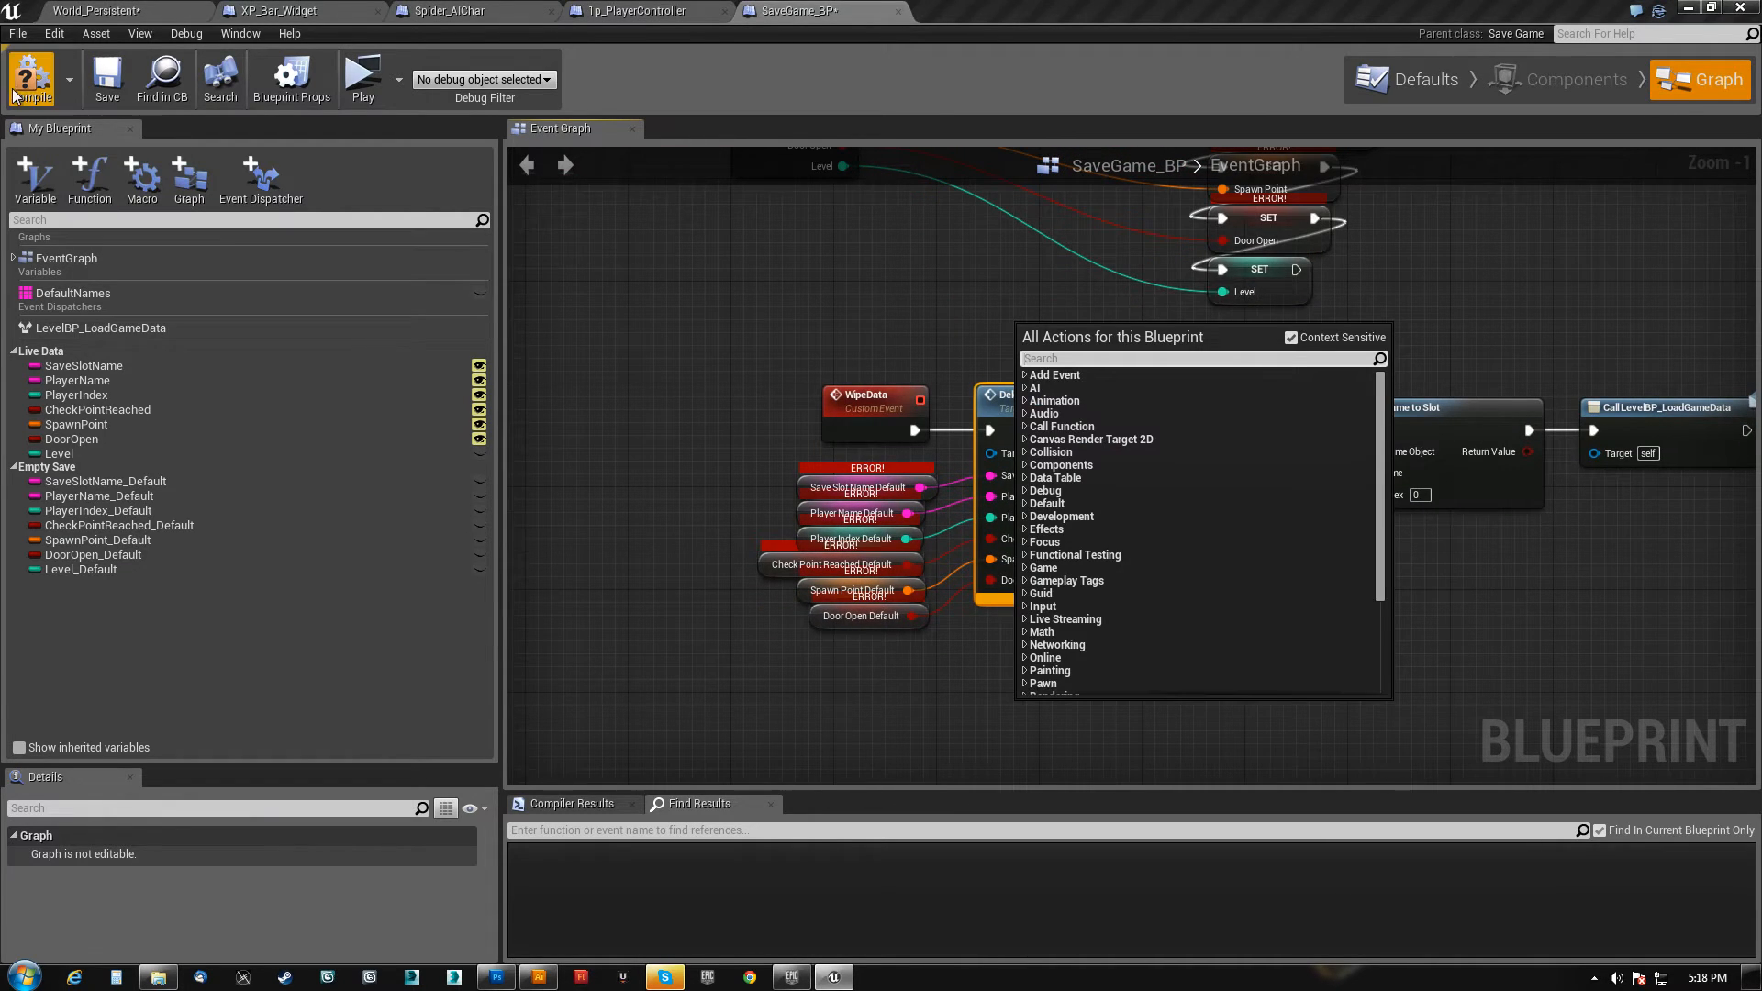
{"action": "right_click", "coordinate": [1009, 683]}
{"action": "type", "text": "delete"}
{"action": "left_click", "coordinate": [1086, 367]}
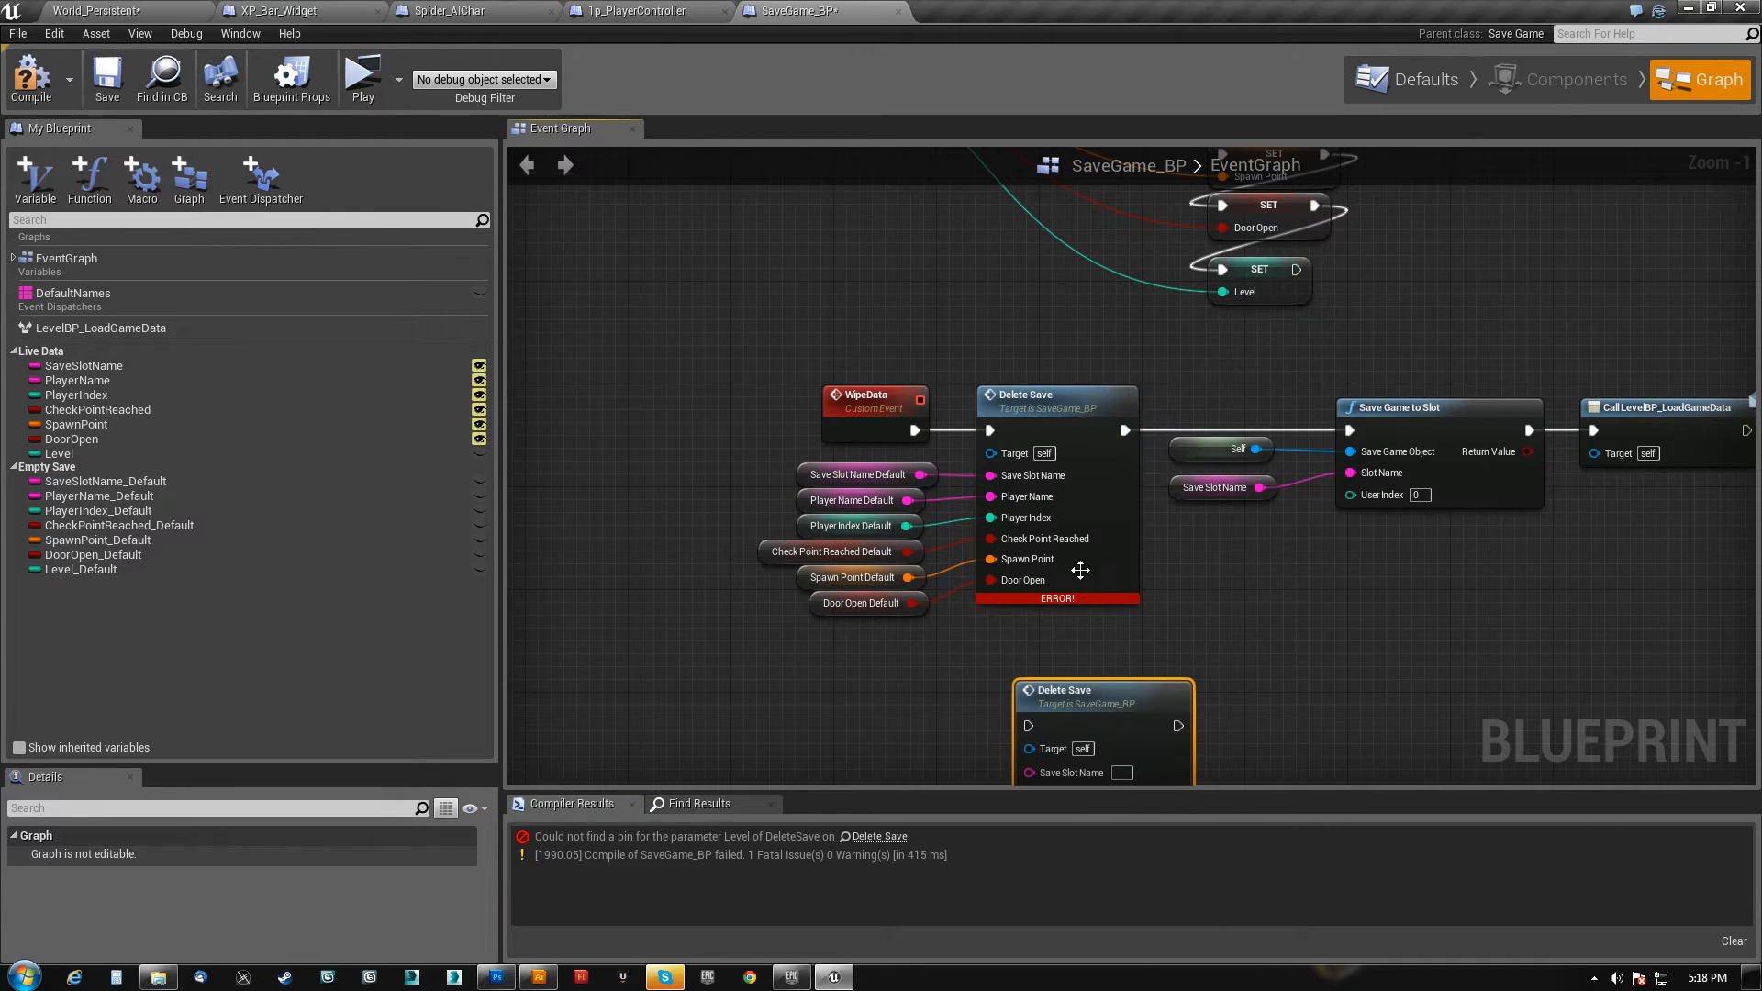
- Delete the outdated Delete Save node and wire the new one between WipeData and Save Game to Slot
{"action": "left_click", "coordinate": [1053, 318]}
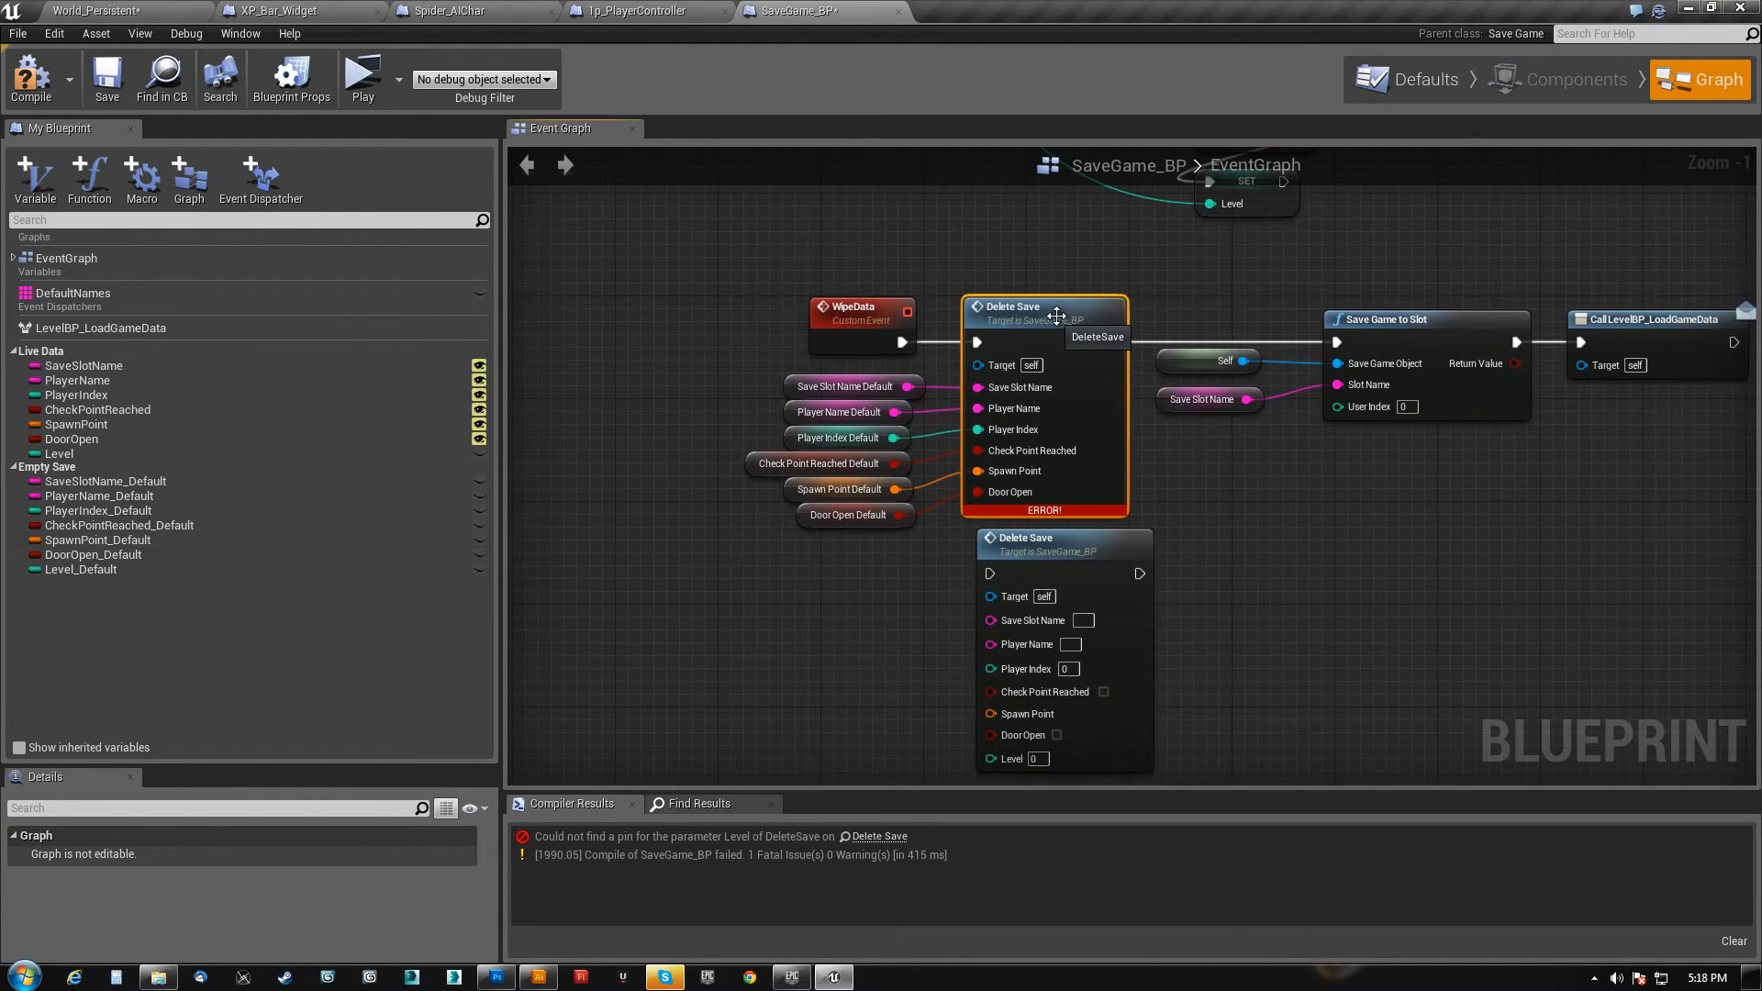
{"action": "key", "text": "Delete"}
{"action": "left_click_drag", "start_coordinate": [1014, 569], "coordinate": [963, 330]}
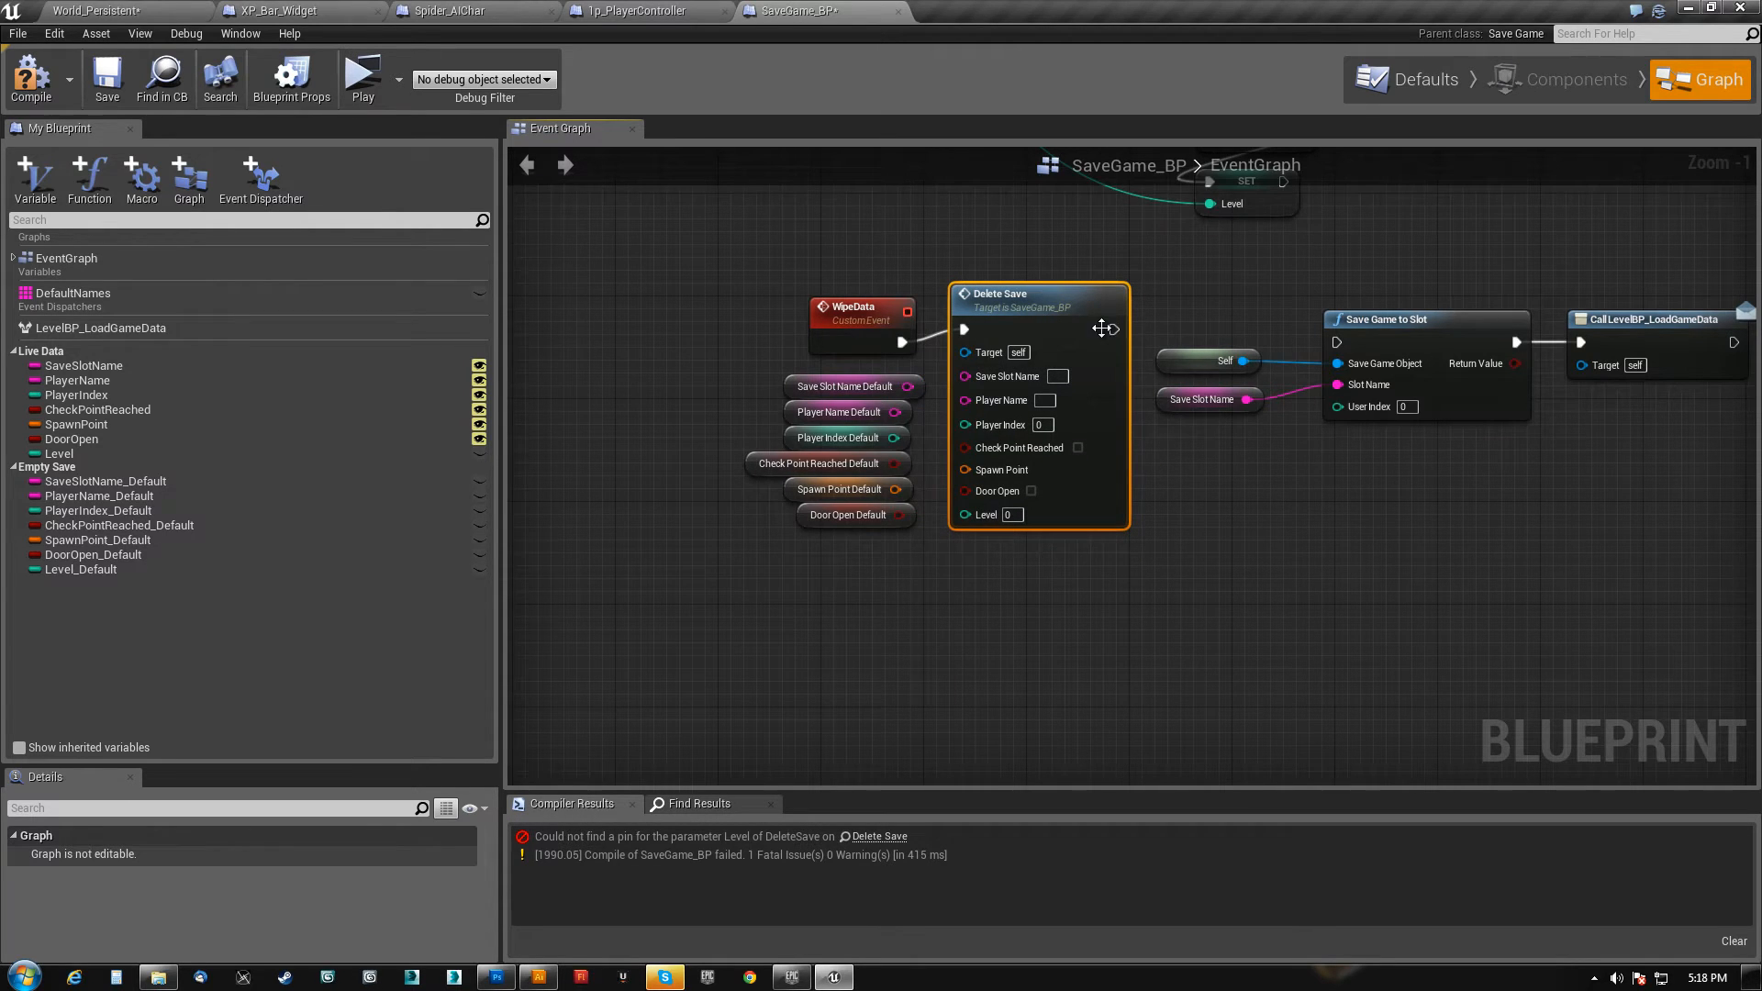
{"action": "left_click_drag", "start_coordinate": [1113, 329], "coordinate": [1336, 341]}
{"action": "scroll", "coordinate": [844, 496], "scroll_direction": "up", "scroll_amount": 1}
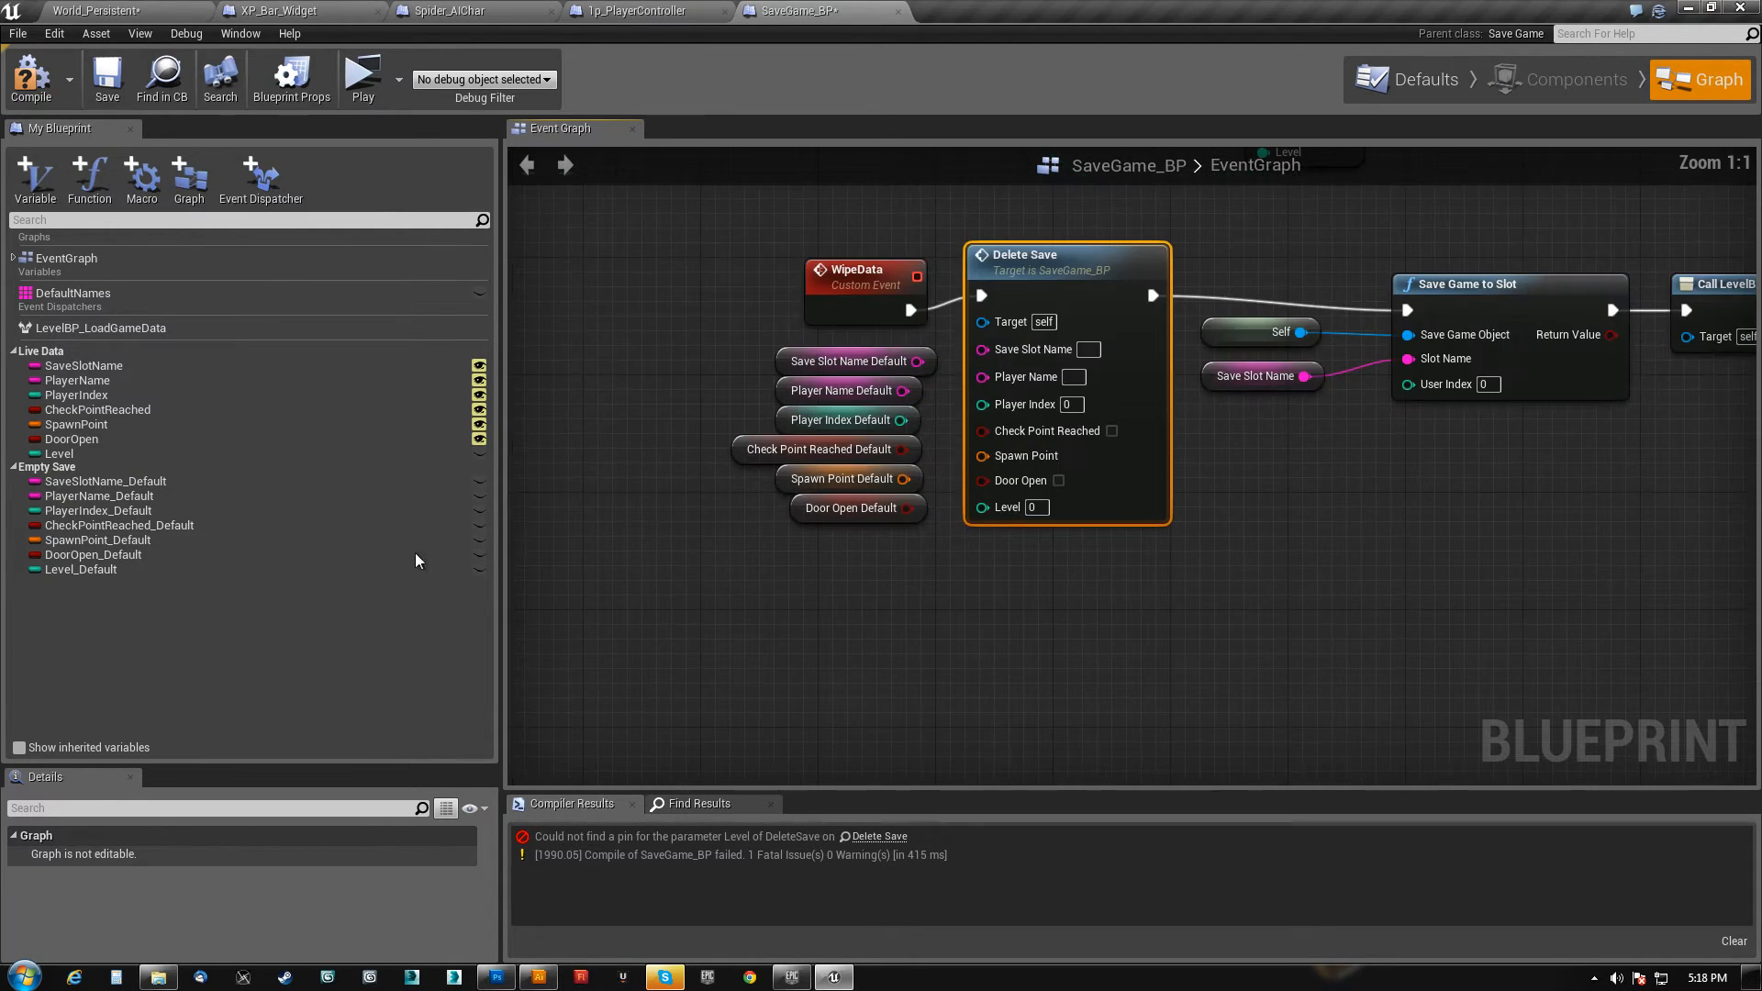
- Add a Level_Default getter and connect all the default-value getters to the matching Delete Save inputs
{"action": "left_click_drag", "start_coordinate": [85, 570], "coordinate": [683, 581]}
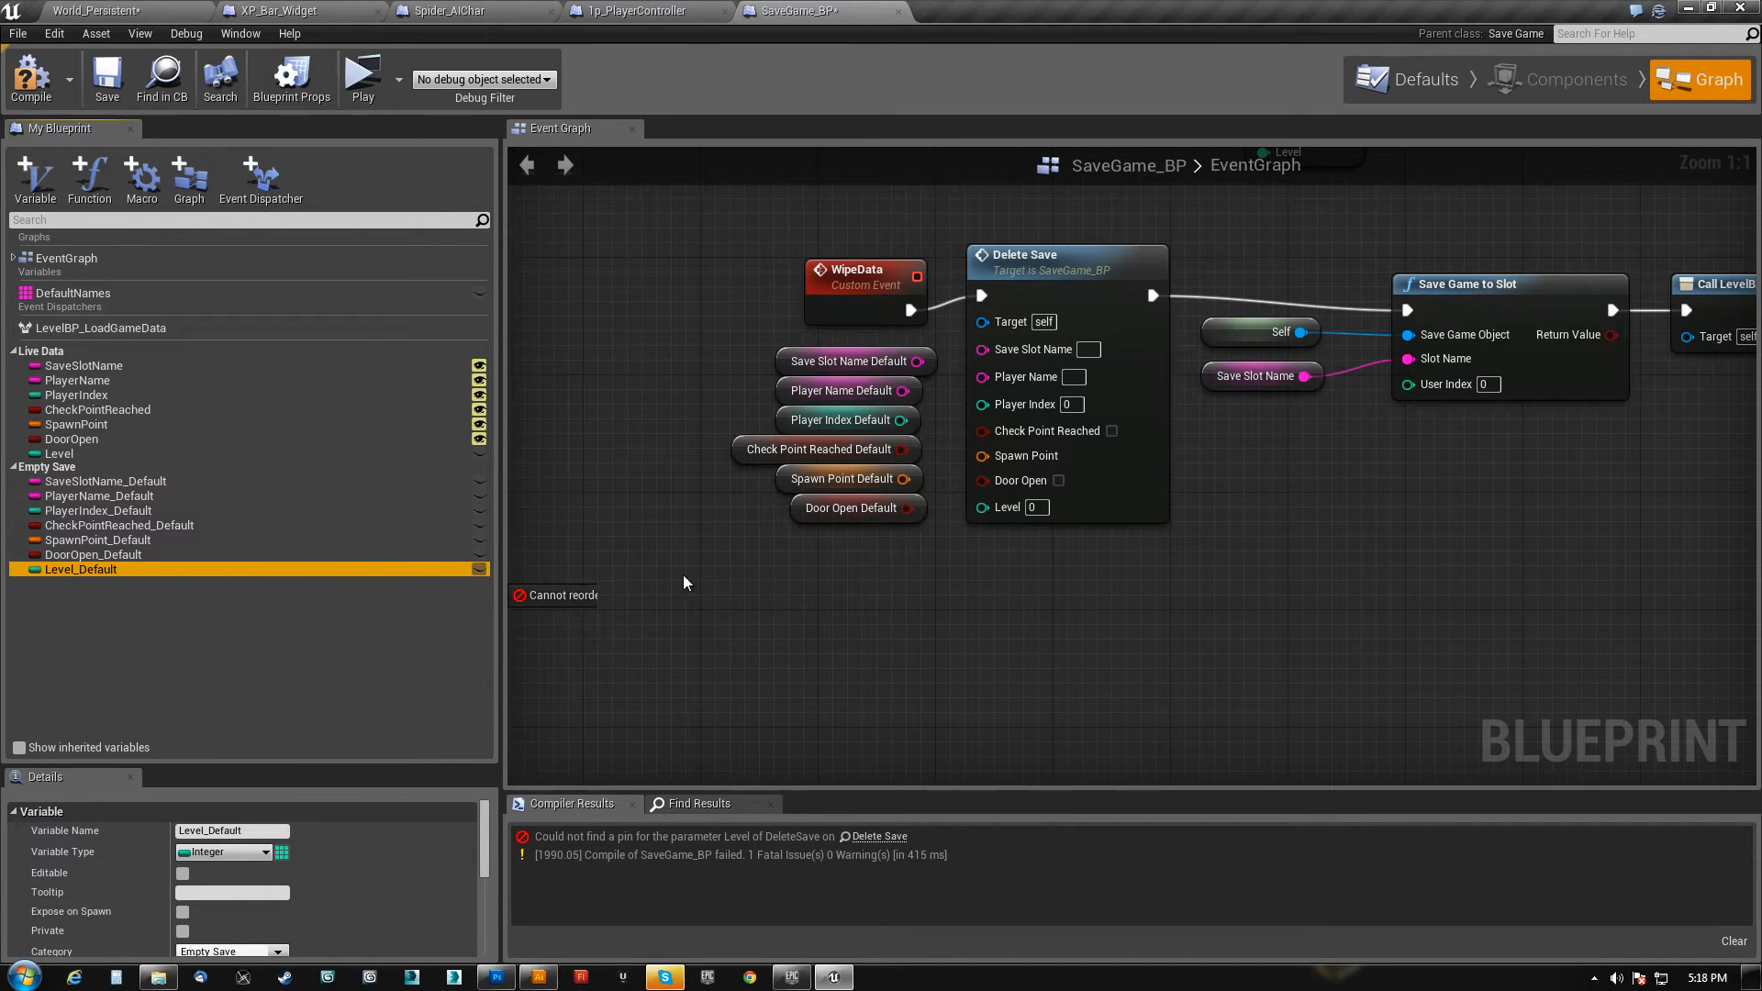
{"action": "left_click_drag", "start_coordinate": [807, 545], "coordinate": [980, 350], "text": "ctrl"}
{"action": "left_click_drag", "start_coordinate": [902, 390], "coordinate": [904, 538]}
{"action": "left_click_drag", "start_coordinate": [806, 598], "coordinate": [770, 346]}
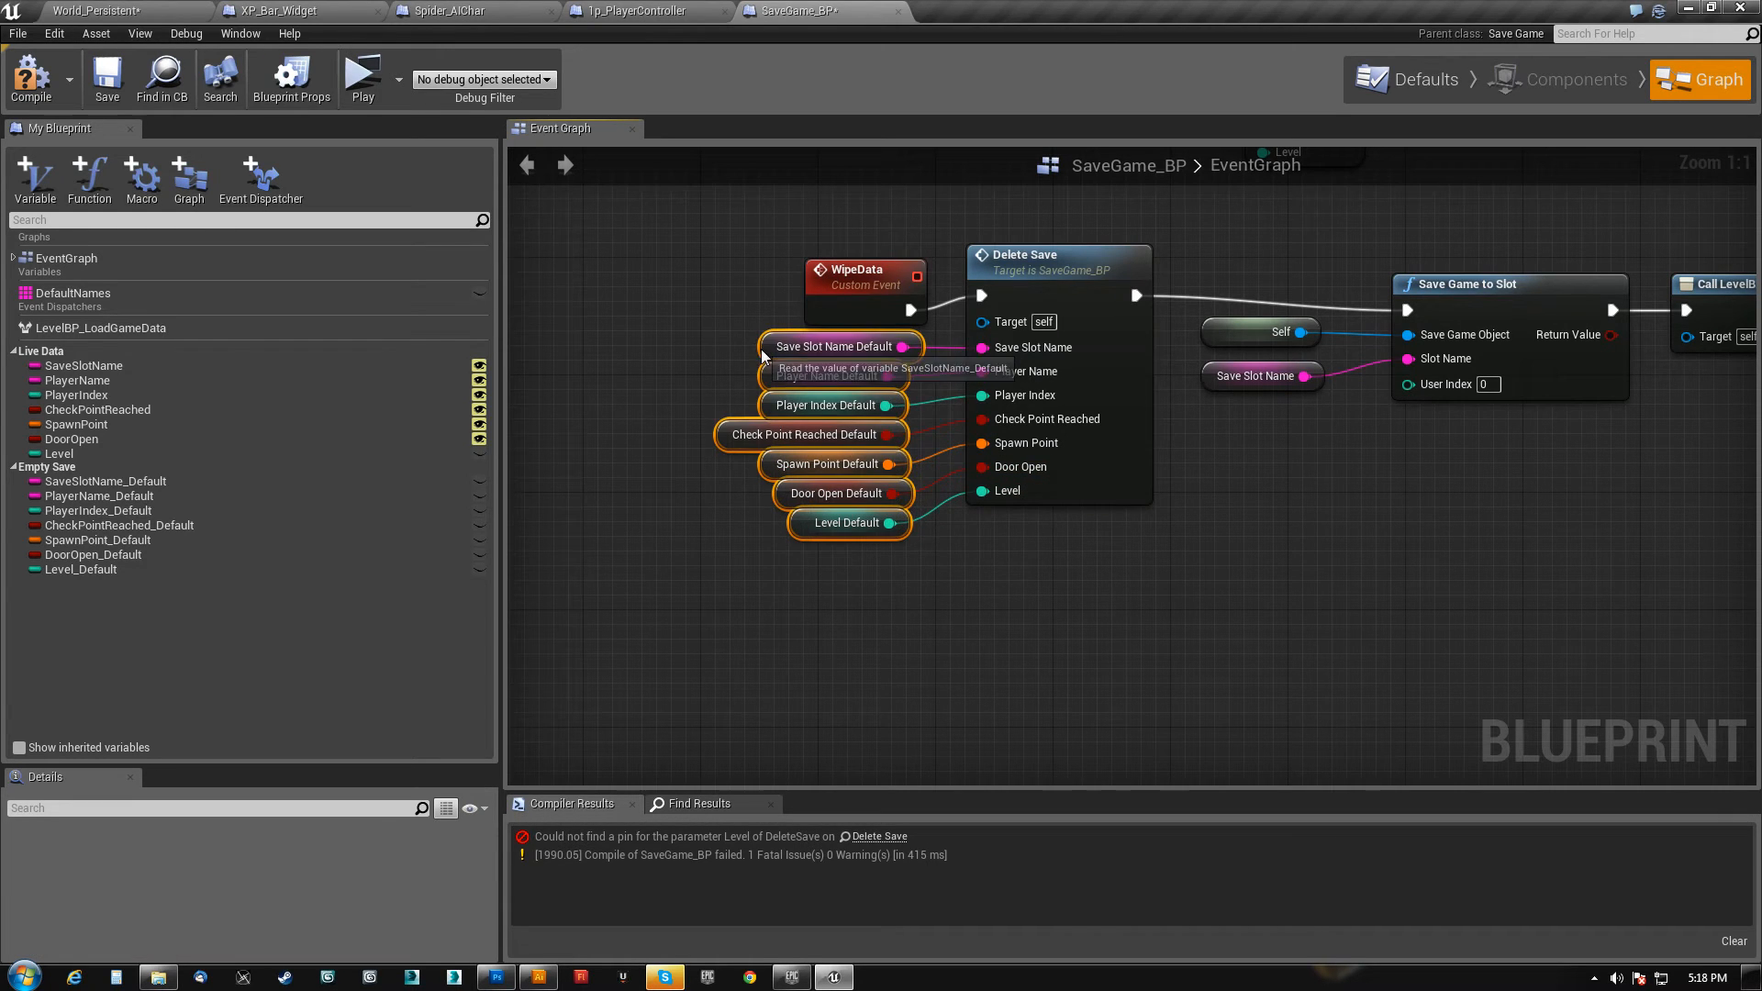
- Tidy the WipeData event and default-value getters beside the Delete Save node, and save SaveGame_BP
{"action": "left_click_drag", "start_coordinate": [855, 275], "coordinate": [796, 231]}
{"action": "left_click_drag", "start_coordinate": [713, 631], "coordinate": [785, 319]}
{"action": "right_click_drag", "start_coordinate": [1010, 348], "coordinate": [914, 514]}
{"action": "scroll", "coordinate": [910, 310], "scroll_direction": "down", "scroll_amount": 2}
{"action": "right_click_drag", "start_coordinate": [910, 308], "coordinate": [872, 429]}
{"action": "left_click", "coordinate": [107, 78]}
{"action": "right_click_drag", "start_coordinate": [909, 460], "coordinate": [888, 554]}
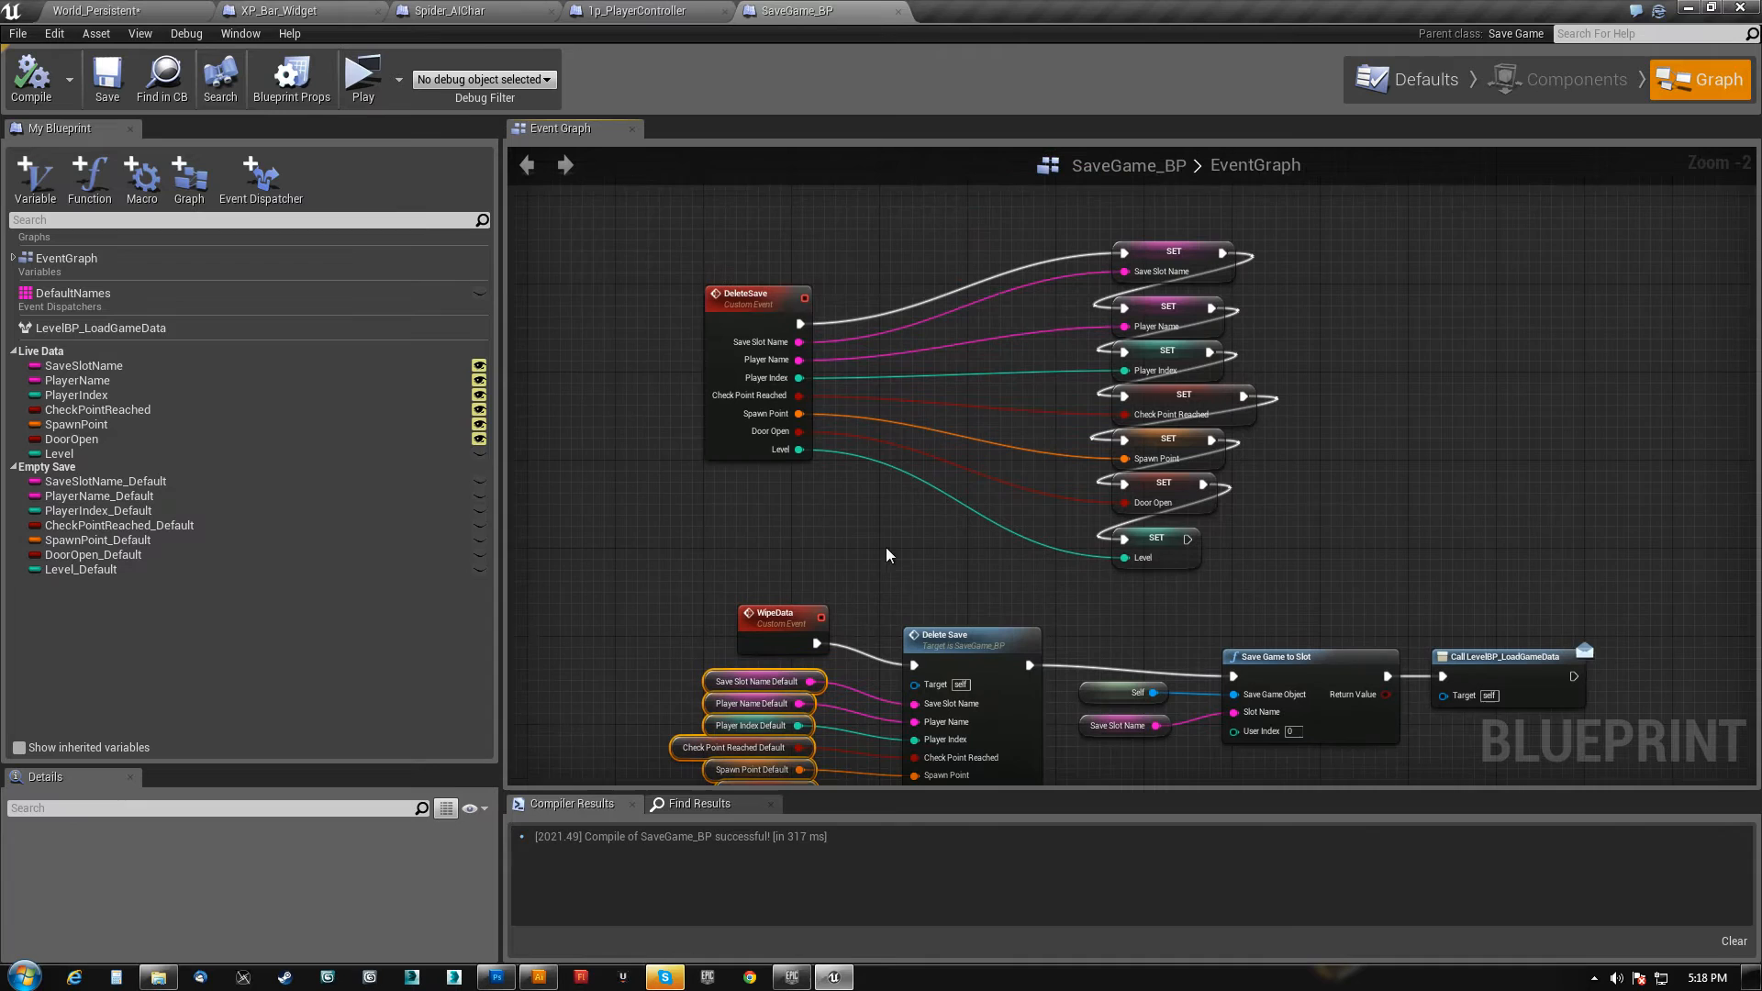
- Open the MyGame blueprint from the Blueprints folder and bring up its LoadGame event network
{"action": "left_click", "coordinate": [130, 12]}
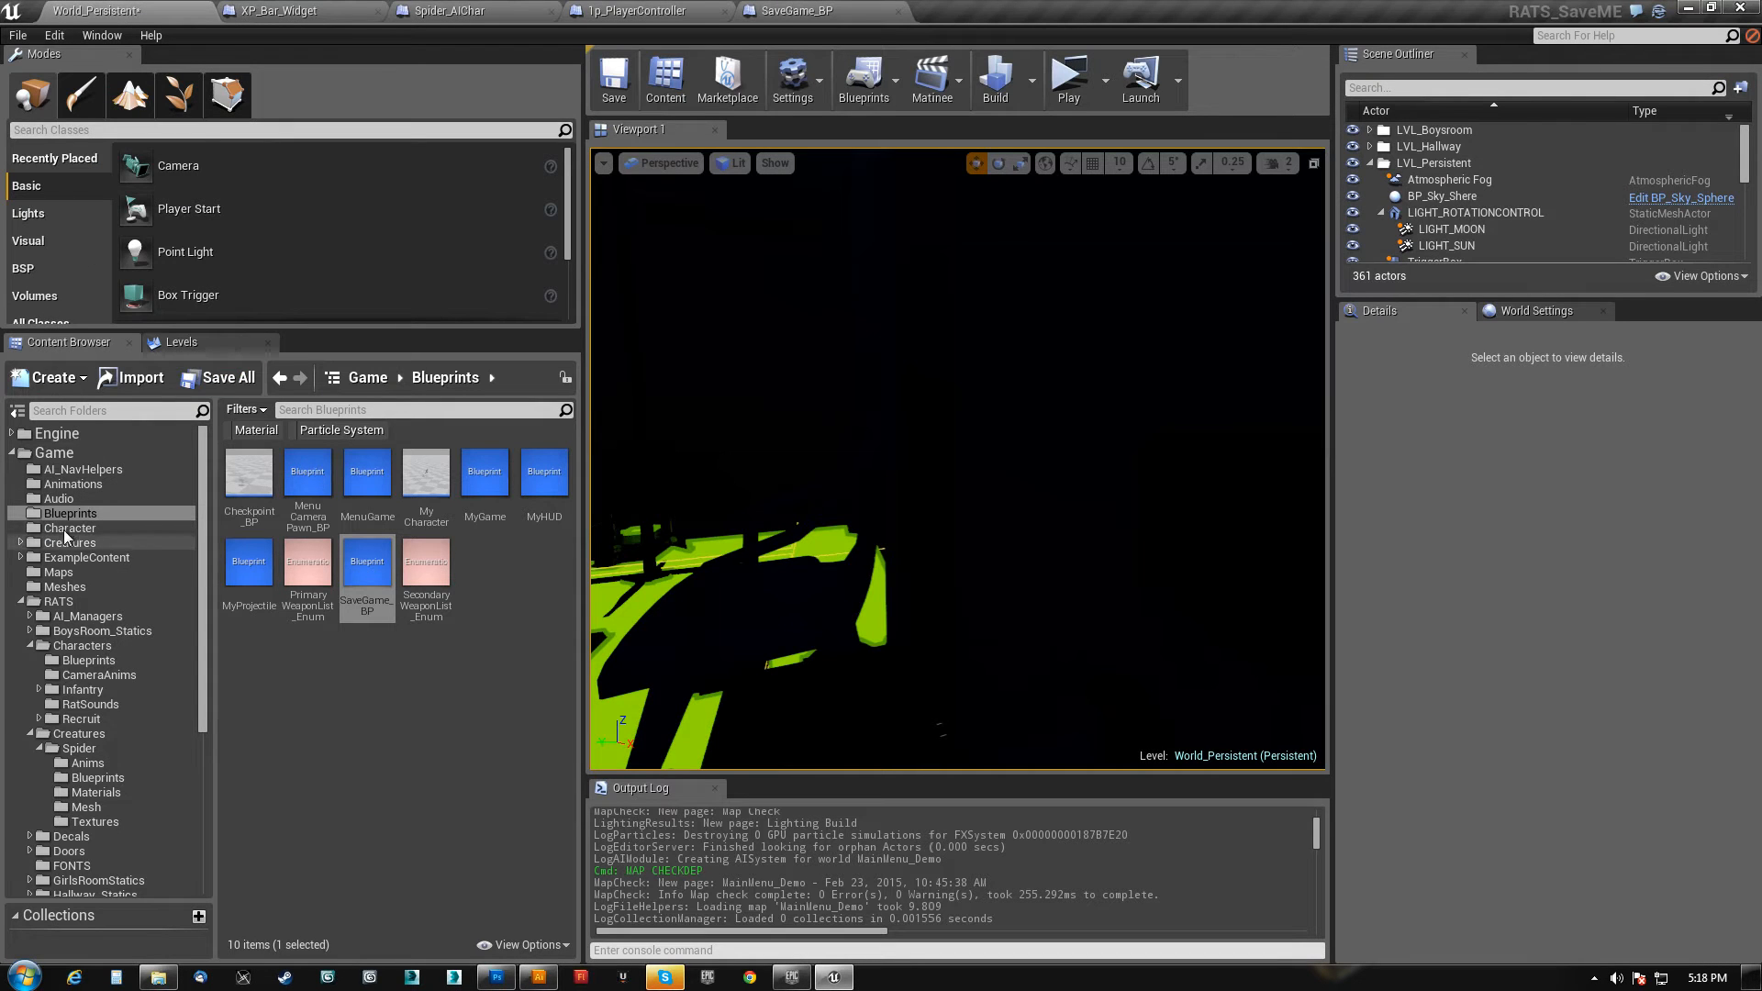
{"action": "double_click", "coordinate": [484, 475]}
{"action": "scroll", "coordinate": [1036, 500], "scroll_direction": "down", "scroll_amount": 5}
{"action": "right_click_drag", "start_coordinate": [681, 438], "coordinate": [805, 487]}
{"action": "scroll", "coordinate": [806, 487], "scroll_direction": "up", "scroll_amount": 7}
{"action": "right_click_drag", "start_coordinate": [731, 382], "coordinate": [955, 609]}
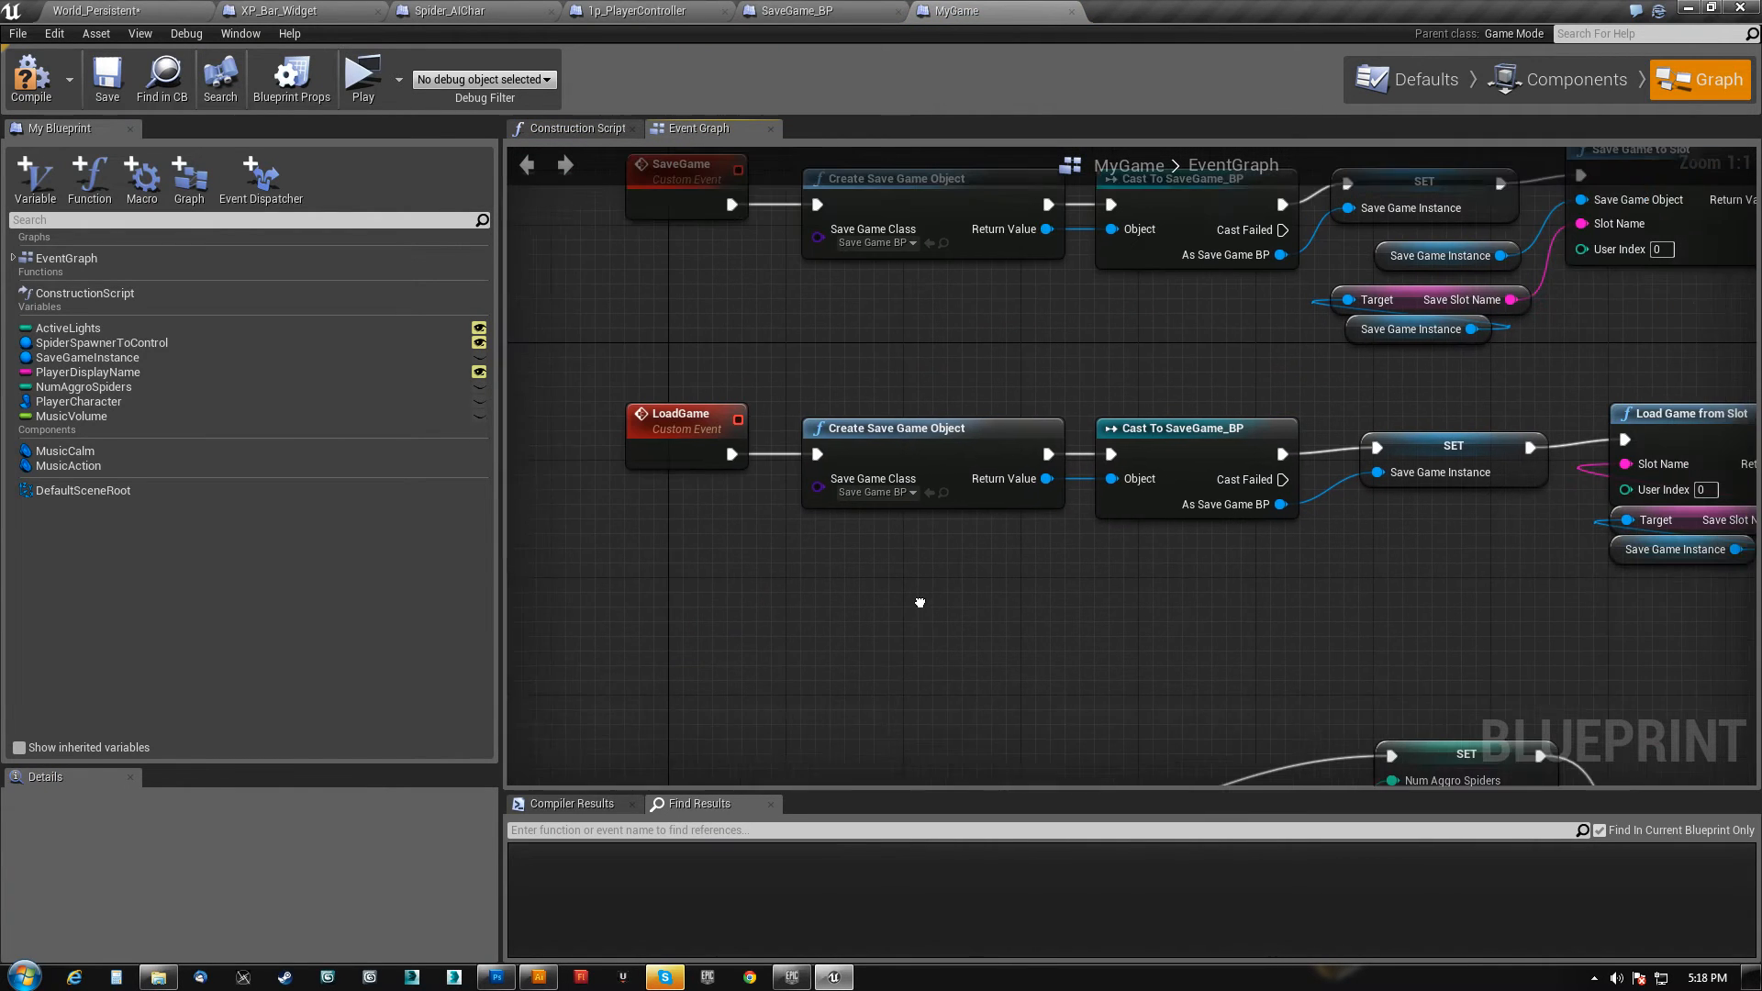
- Widen the MyGame graph area and go through the SaveGame and LoadGame node networks
{"action": "left_click_drag", "start_coordinate": [501, 527], "coordinate": [298, 512]}
{"action": "scroll", "coordinate": [765, 599], "scroll_direction": "down", "scroll_amount": 1}
{"action": "right_click_drag", "start_coordinate": [940, 622], "coordinate": [681, 546]}
{"action": "scroll", "coordinate": [932, 562], "scroll_direction": "down", "scroll_amount": 1}
{"action": "left_click_drag", "start_coordinate": [1624, 530], "coordinate": [1629, 400]}
{"action": "right_click_drag", "start_coordinate": [531, 515], "coordinate": [848, 514]}
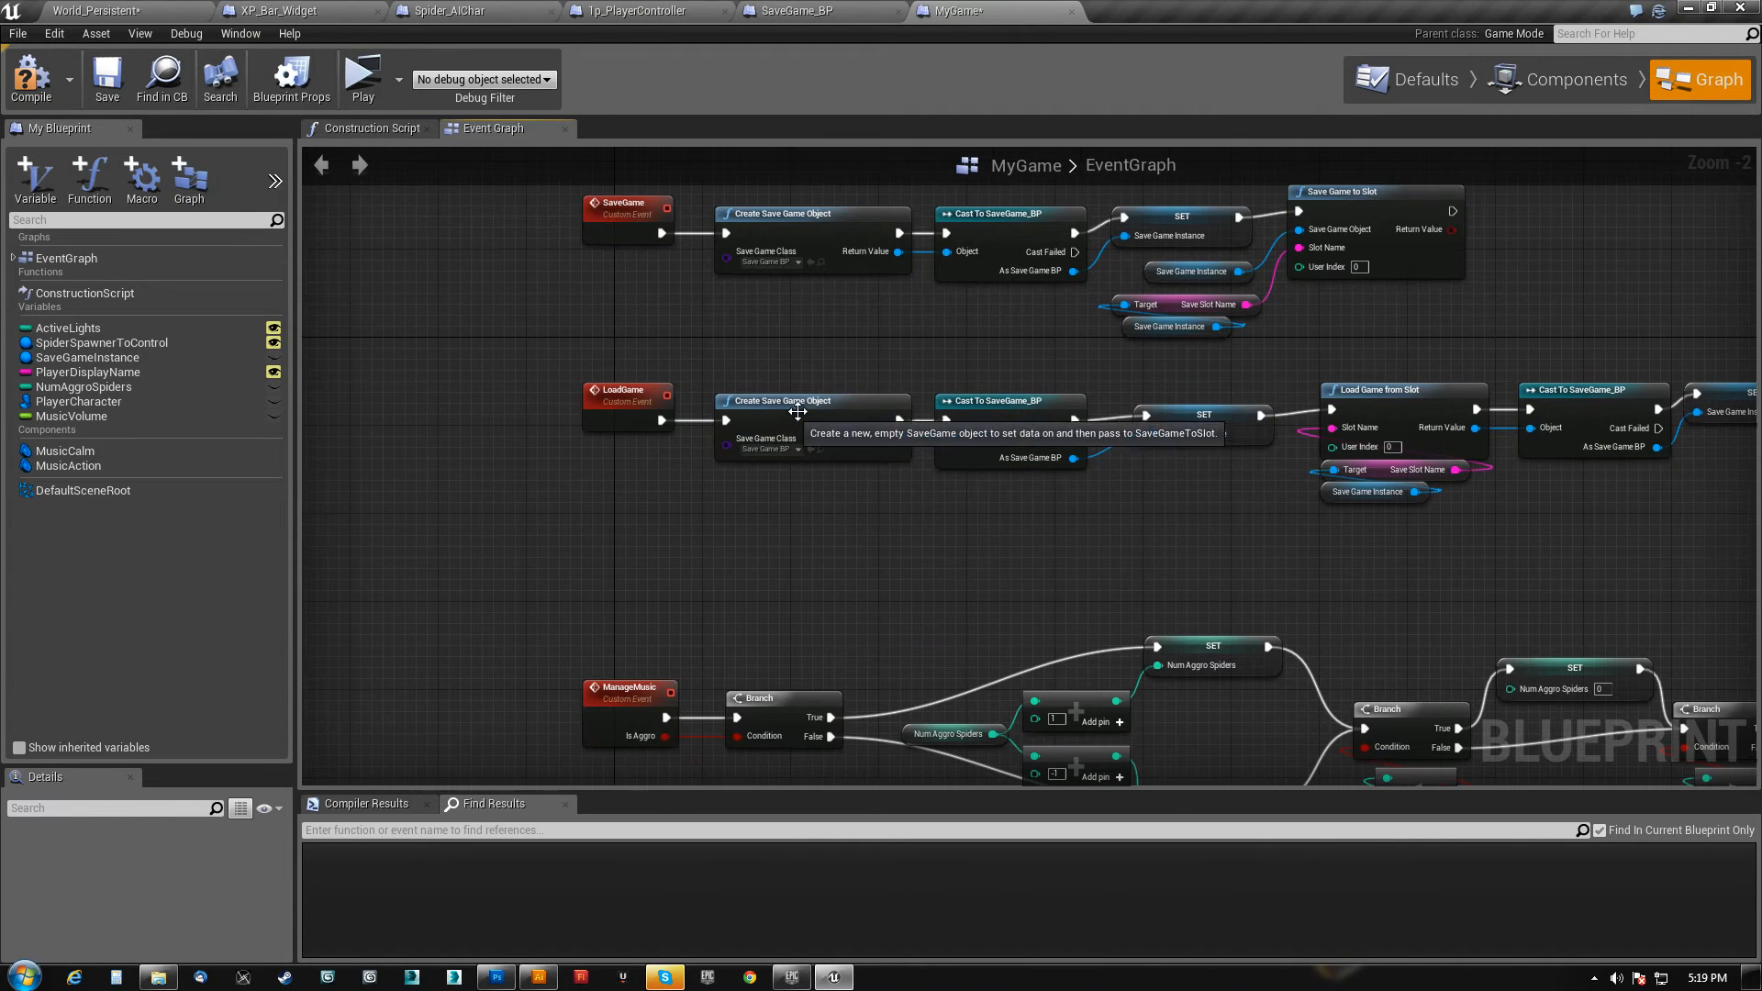
- Trace the LoadGame node chain in MyGame from Create Save Game Object through to the Player Display Name setter
{"action": "left_click", "coordinate": [773, 443]}
{"action": "scroll", "coordinate": [743, 454], "scroll_direction": "up", "scroll_amount": 2}
{"action": "right_click_drag", "start_coordinate": [1004, 532], "coordinate": [823, 516]}
{"action": "left_click", "coordinate": [912, 381]}
{"action": "right_click_drag", "start_coordinate": [1086, 479], "coordinate": [888, 488]}
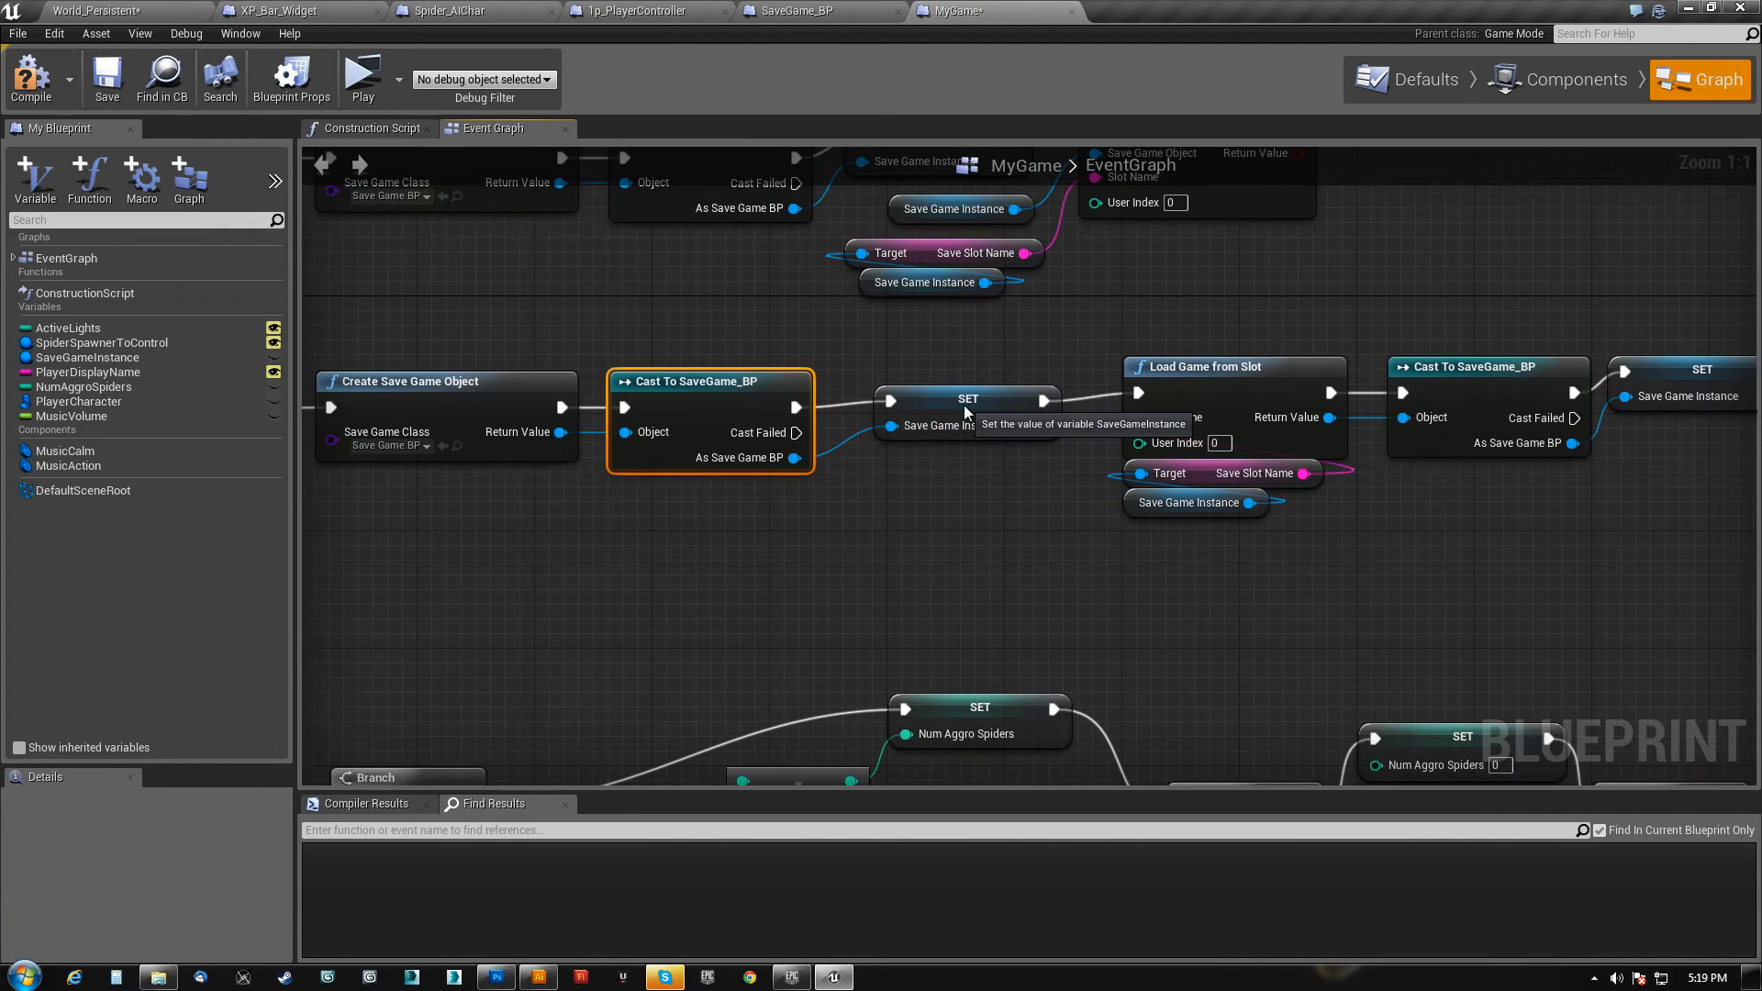
{"action": "left_click", "coordinate": [926, 424]}
{"action": "right_click_drag", "start_coordinate": [528, 491], "coordinate": [567, 493]}
{"action": "right_click_drag", "start_coordinate": [807, 519], "coordinate": [412, 519]}
{"action": "left_click_drag", "start_coordinate": [820, 275], "coordinate": [927, 583]}
{"action": "right_click_drag", "start_coordinate": [978, 527], "coordinate": [822, 527]}
{"action": "left_click", "coordinate": [951, 396]}
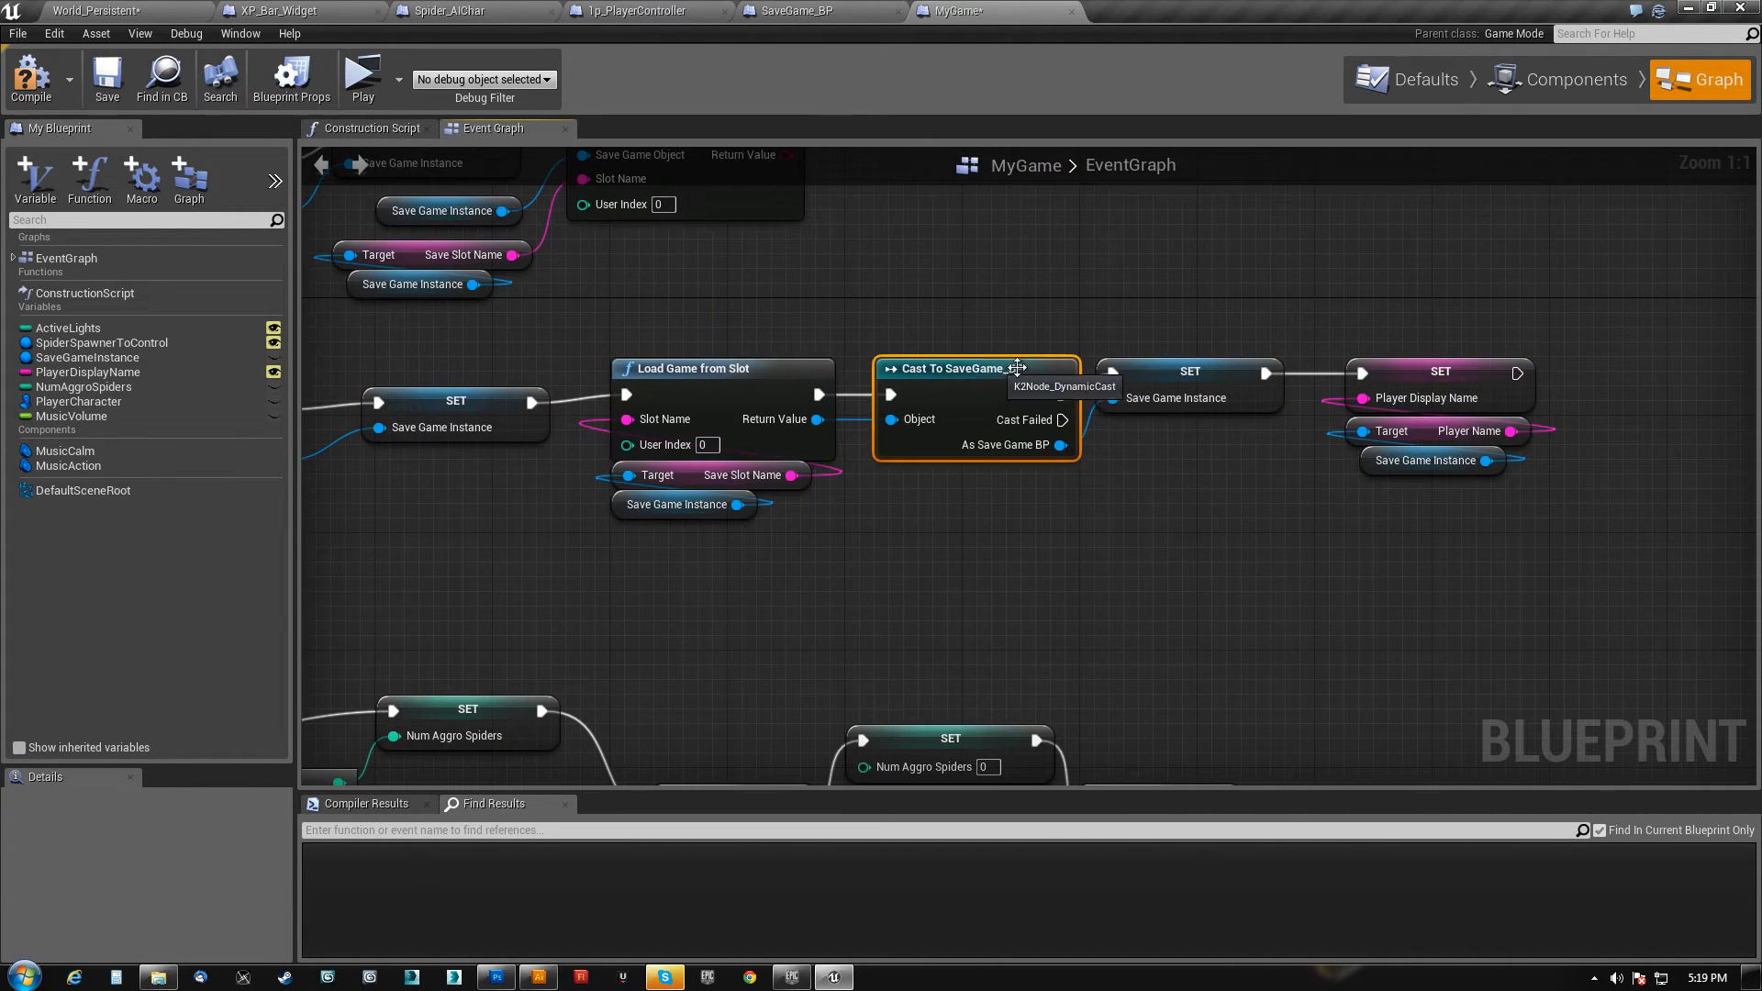
{"action": "left_click", "coordinate": [1180, 394]}
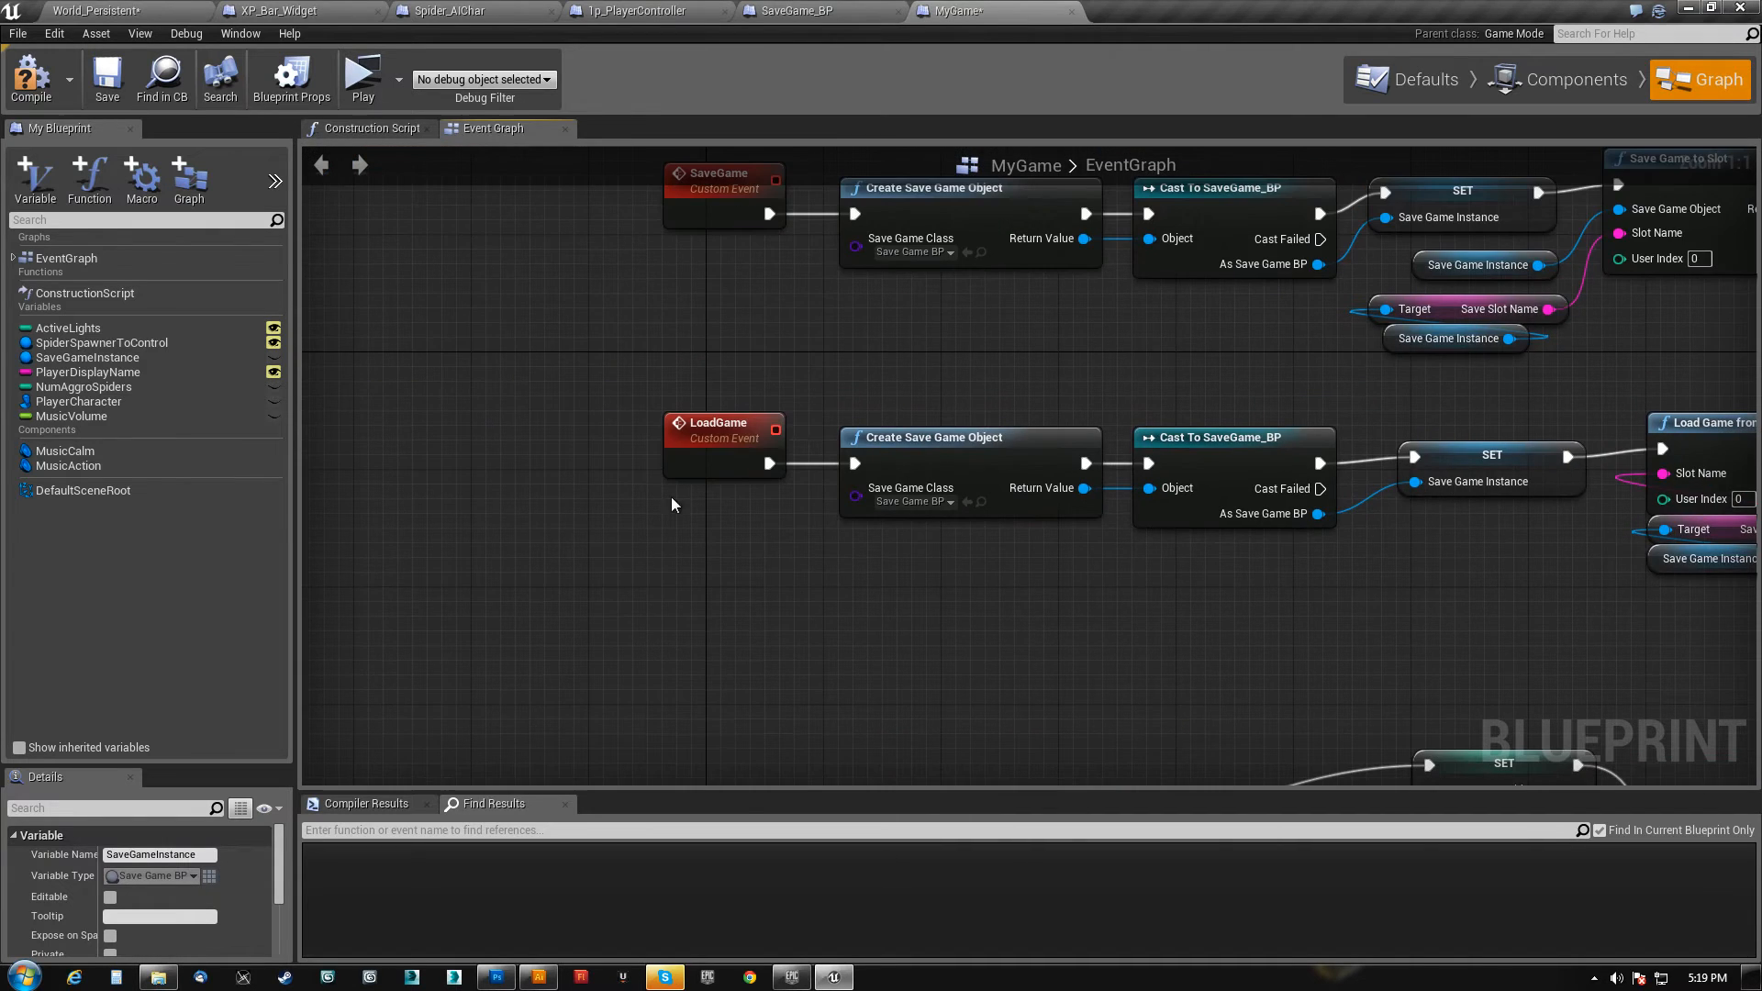
- Compare the SaveGame and LoadGame event networks, checking which nodes follow each cast to SaveGame_BP
{"action": "right_click_drag", "start_coordinate": [1317, 584], "coordinate": [833, 530]}
{"action": "left_click_drag", "start_coordinate": [480, 500], "coordinate": [1272, 369]}
{"action": "right_click_drag", "start_coordinate": [692, 285], "coordinate": [714, 507]}
{"action": "right_click_drag", "start_coordinate": [615, 535], "coordinate": [669, 485]}
{"action": "right_click_drag", "start_coordinate": [1385, 554], "coordinate": [762, 461]}
{"action": "left_click_drag", "start_coordinate": [1061, 392], "coordinate": [1687, 617]}
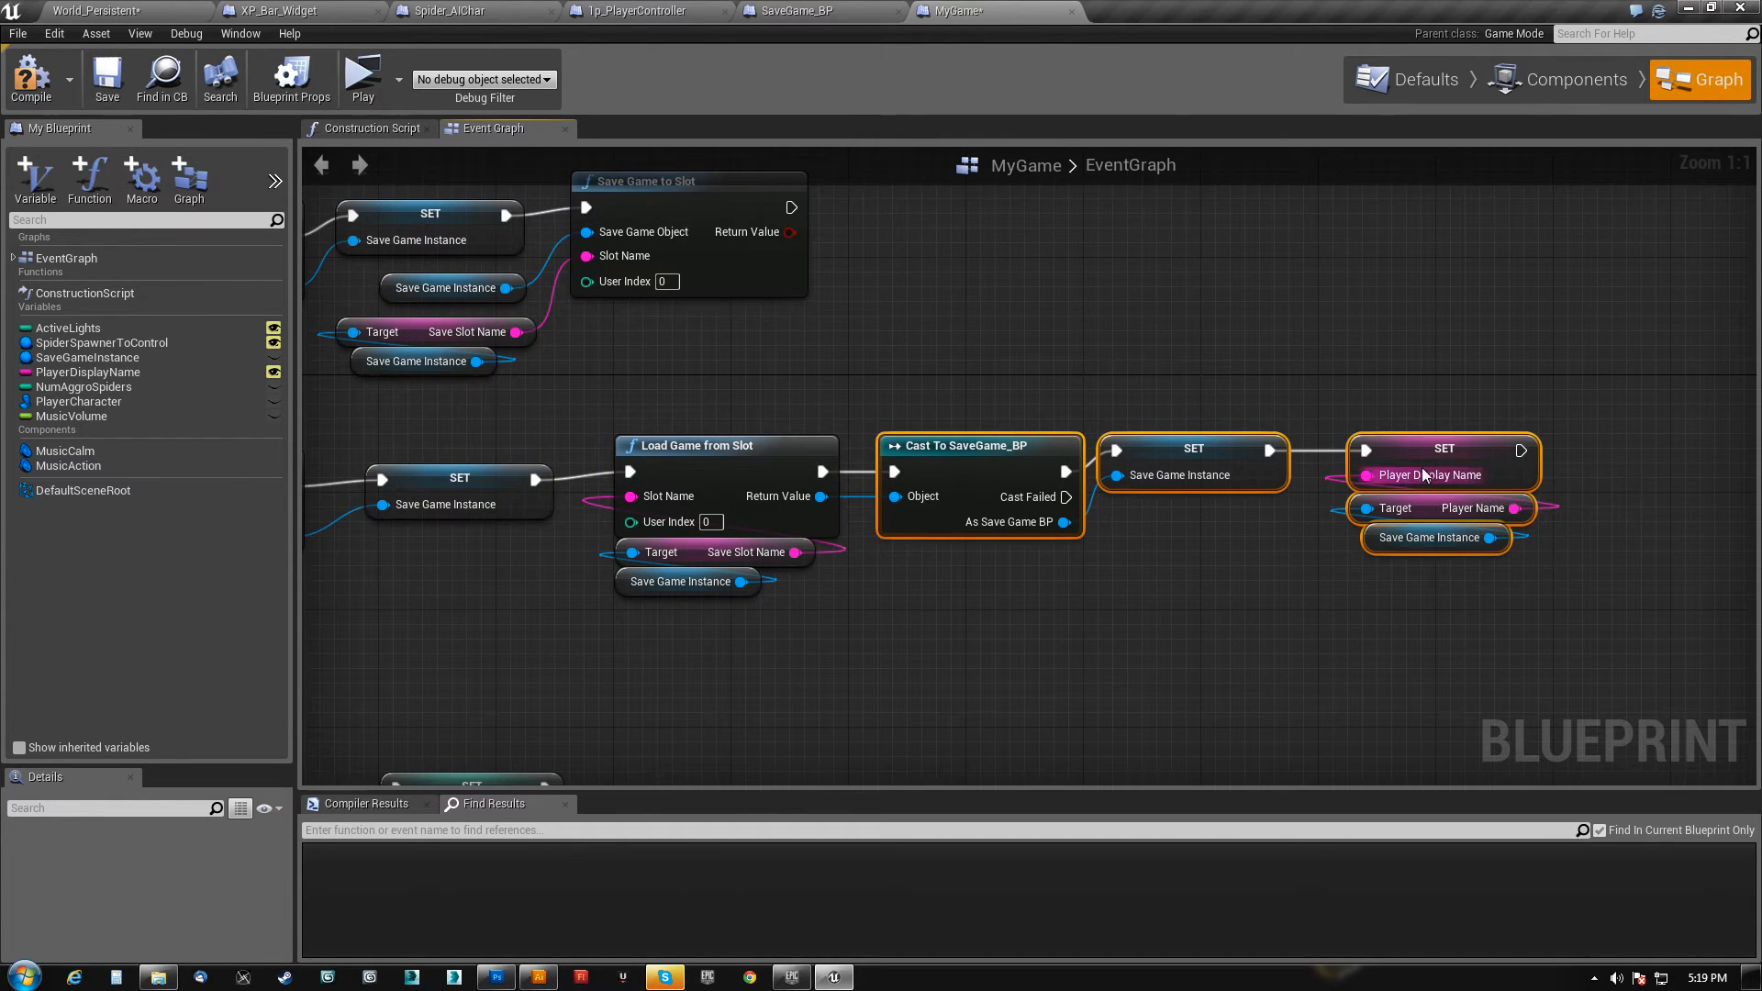
{"action": "right_click_drag", "start_coordinate": [500, 359], "coordinate": [1314, 481]}
{"action": "mouse_move", "coordinate": [489, 323]}
{"action": "left_mouse_down"}
{"action": "mouse_move", "coordinate": [462, 330]}
{"action": "mouse_move", "coordinate": [483, 331]}
{"action": "left_mouse_up"}
{"action": "left_click", "coordinate": [425, 330]}
{"action": "right_click_drag", "start_coordinate": [1315, 504], "coordinate": [1092, 489]}
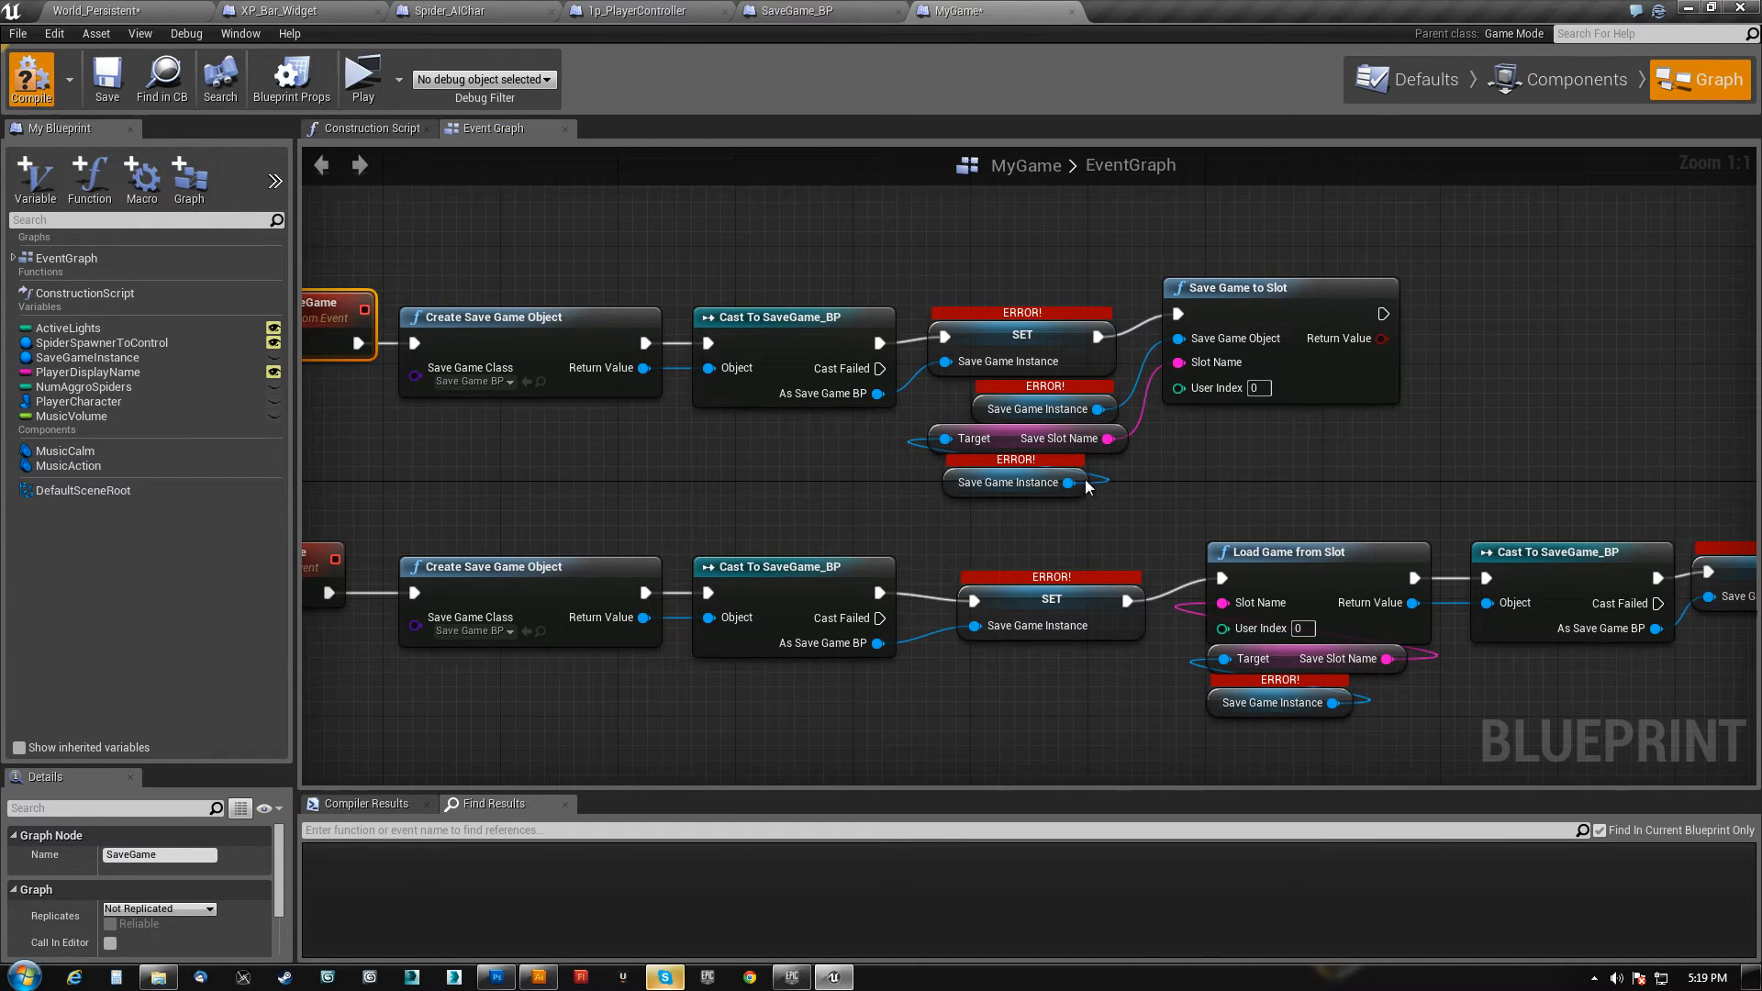
- Compile MyGame and go through the SaveGame chain's Create Save Game Object, cast and Save Game Instance setter nodes
{"action": "key", "text": "F7"}
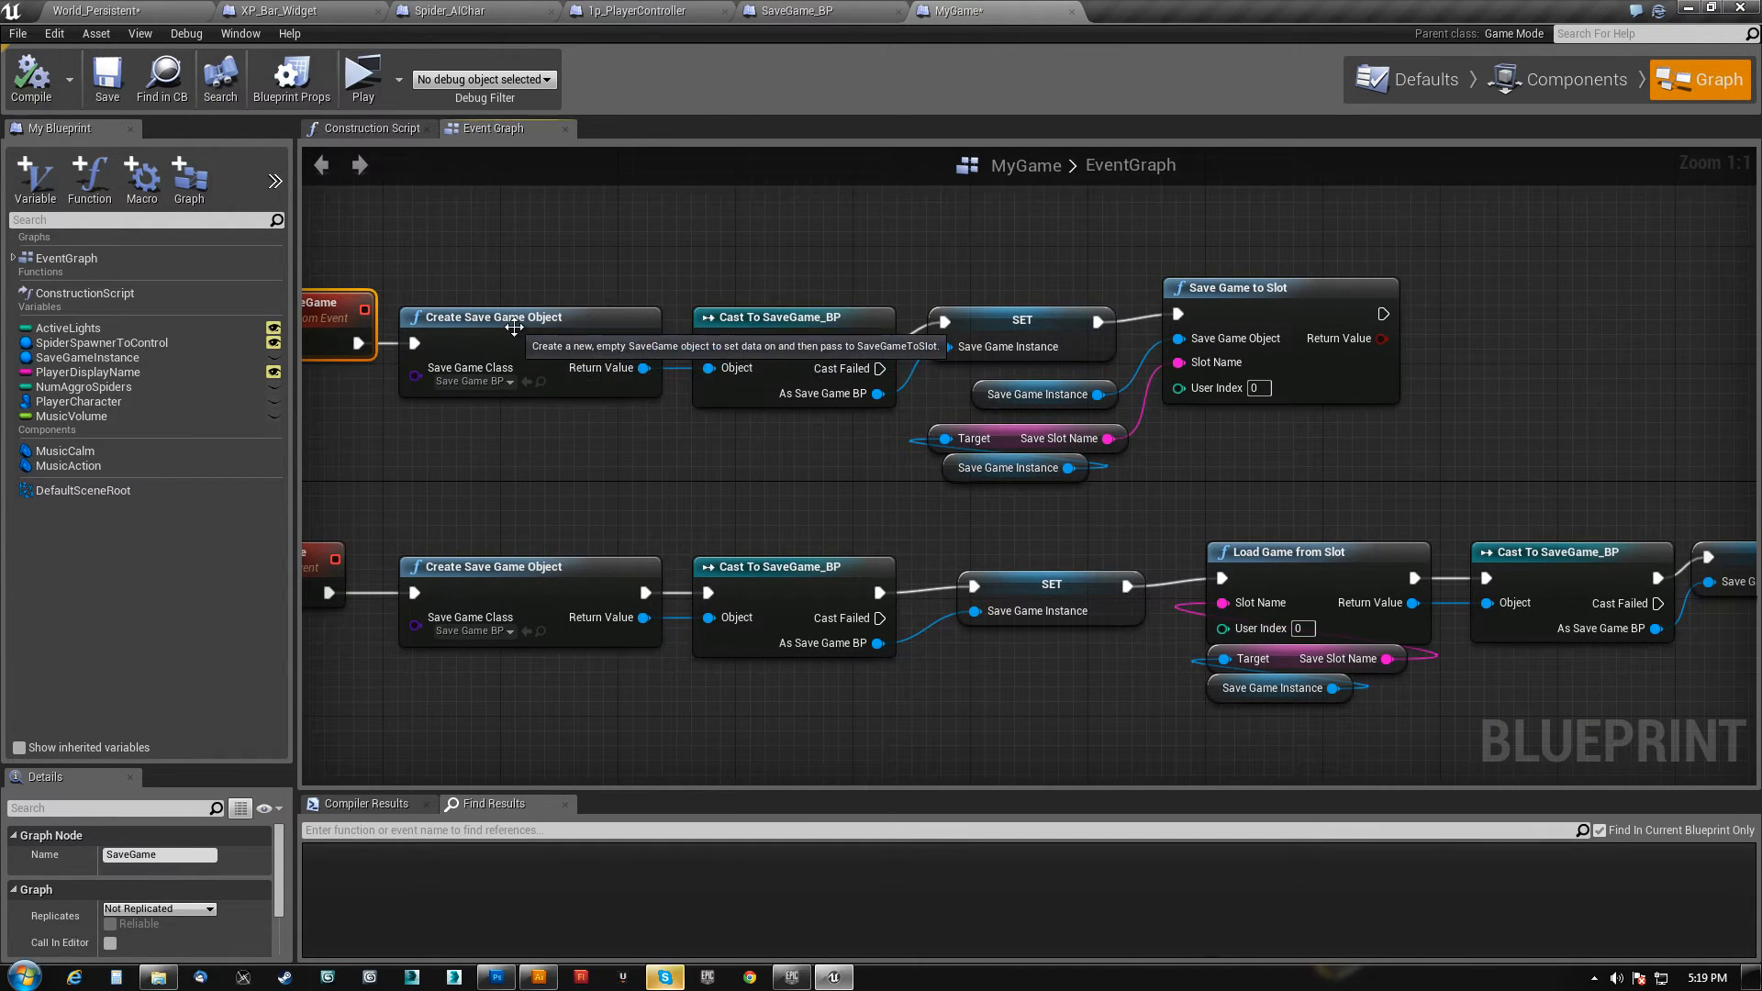
{"action": "left_click", "coordinate": [514, 358]}
{"action": "left_click", "coordinate": [789, 321]}
{"action": "left_click", "coordinate": [1030, 318]}
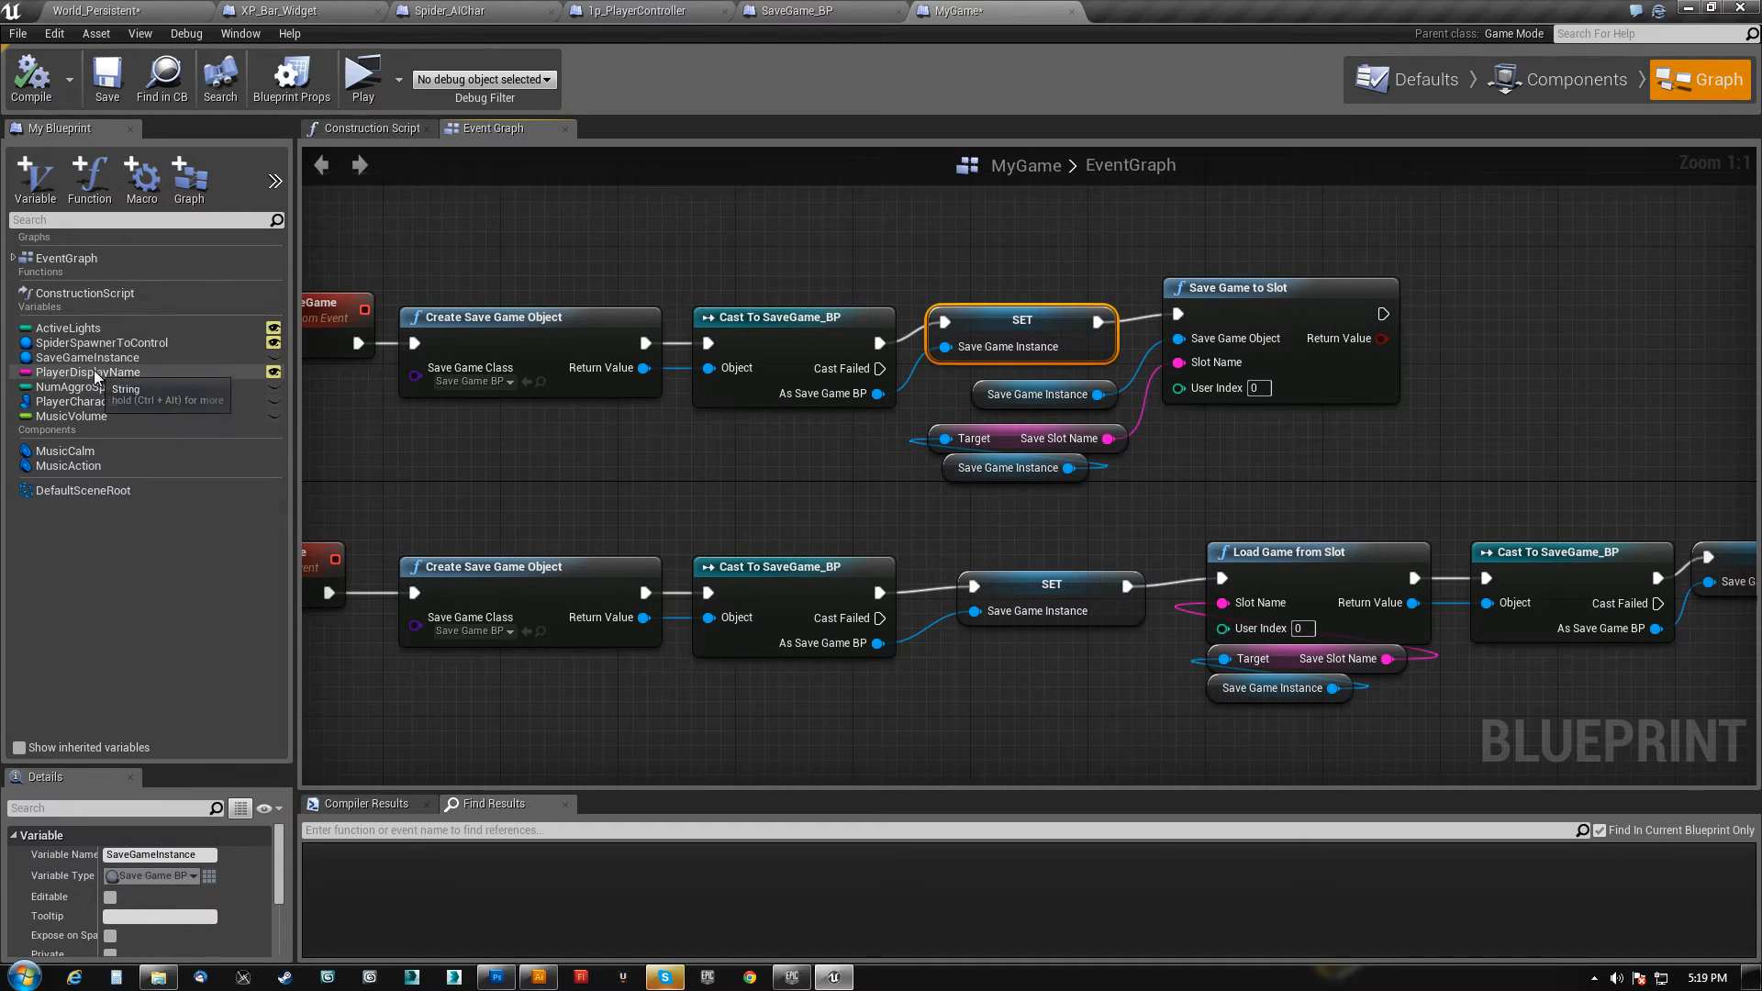
{"action": "right_click_drag", "start_coordinate": [521, 439], "coordinate": [805, 432]}
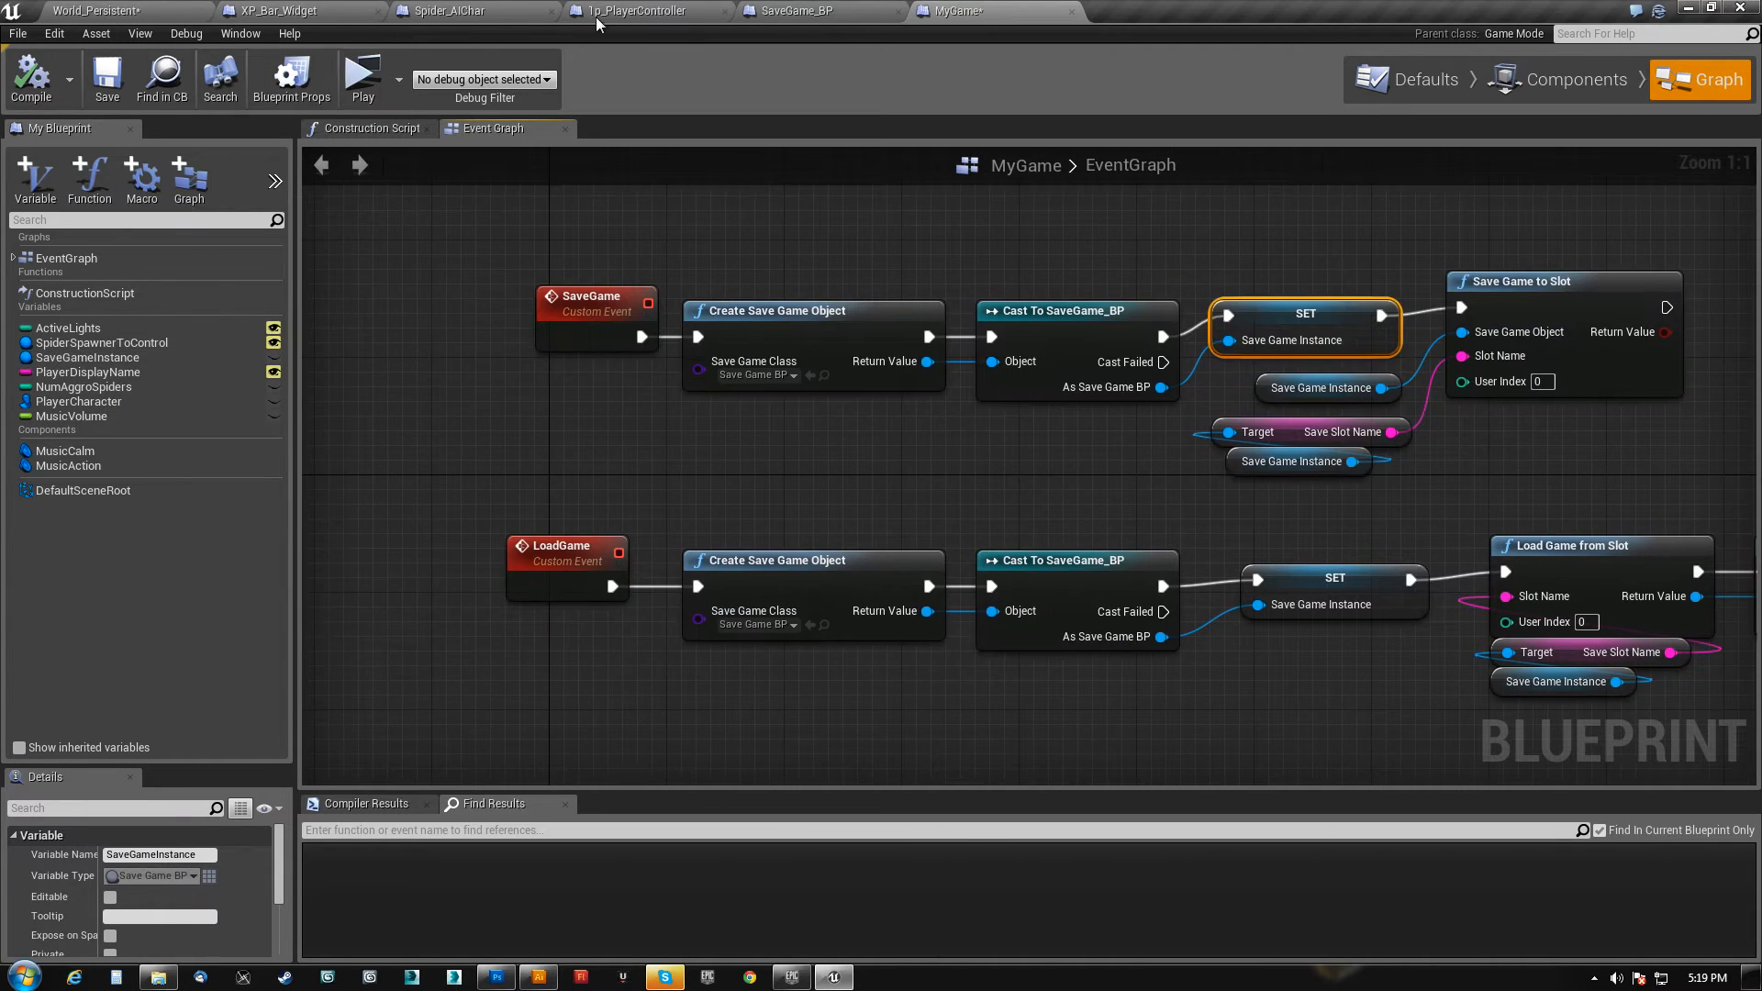
- Open SaveGame_BP and shift the DeleteSave event with all its variable setters further up from the WipeData network
{"action": "left_click", "coordinate": [797, 11]}
{"action": "left_click", "coordinate": [83, 365]}
{"action": "scroll", "coordinate": [248, 917], "scroll_direction": "down", "scroll_amount": 3}
{"action": "right_click_drag", "start_coordinate": [662, 520], "coordinate": [672, 521]}
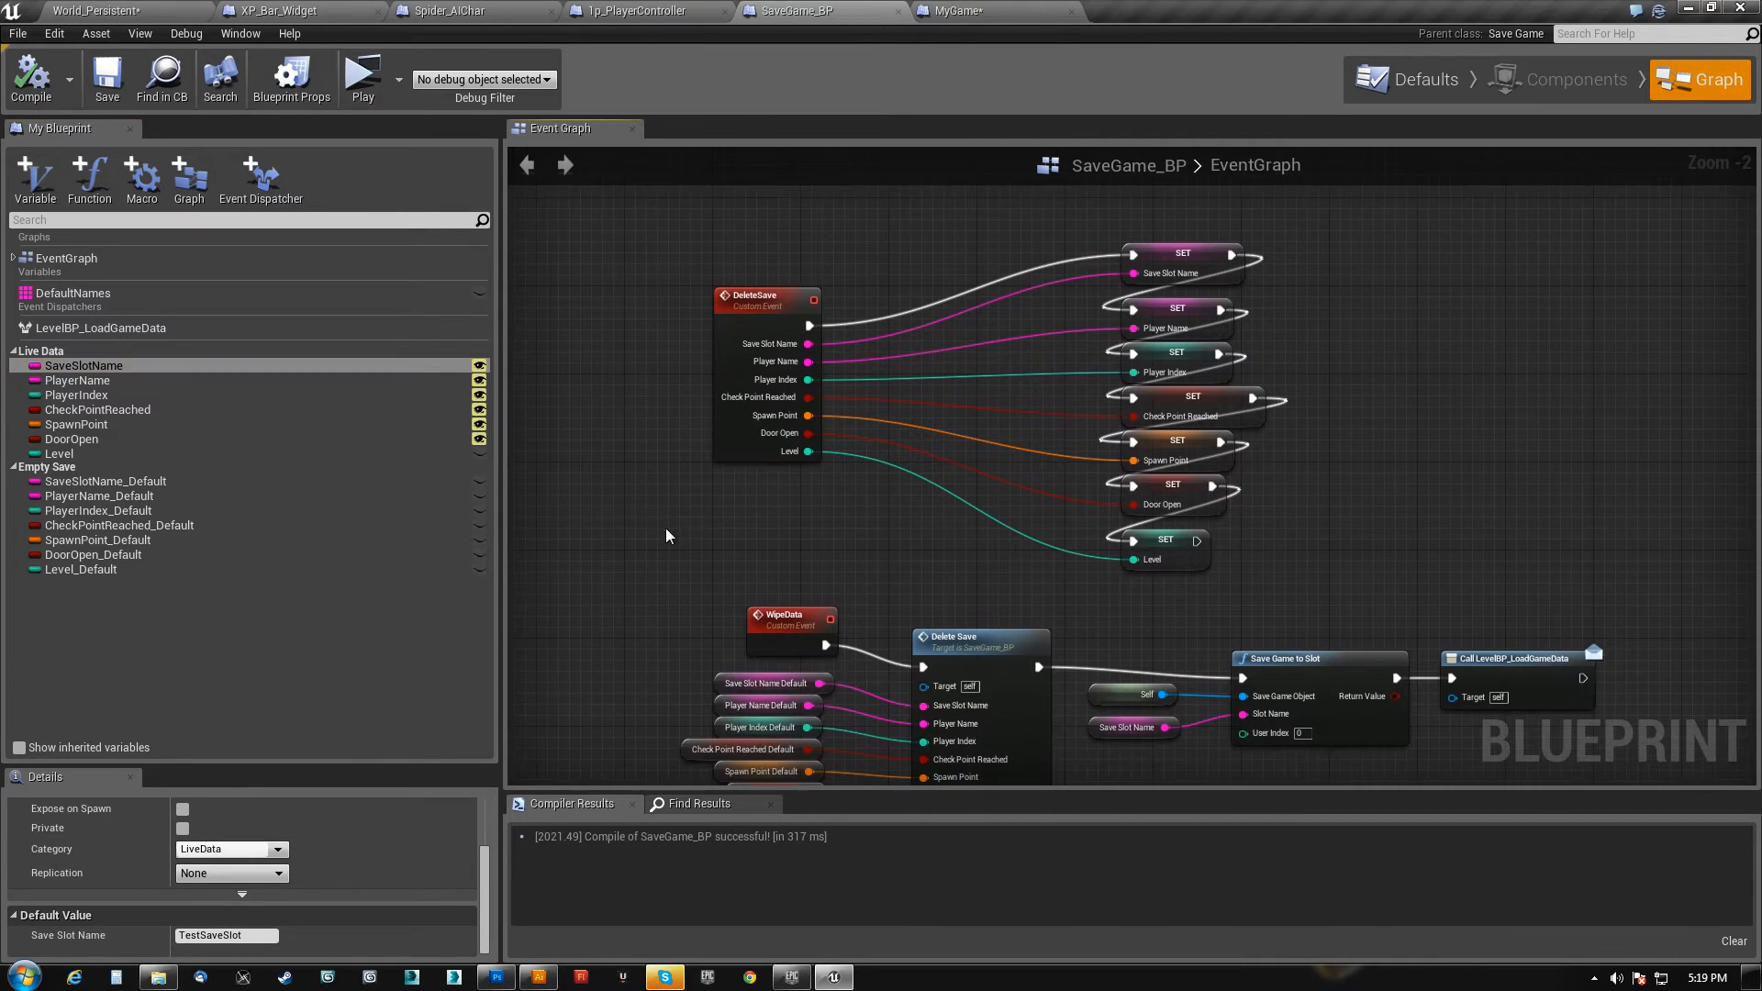
{"action": "left_click_drag", "start_coordinate": [1043, 437], "coordinate": [1210, 209]}
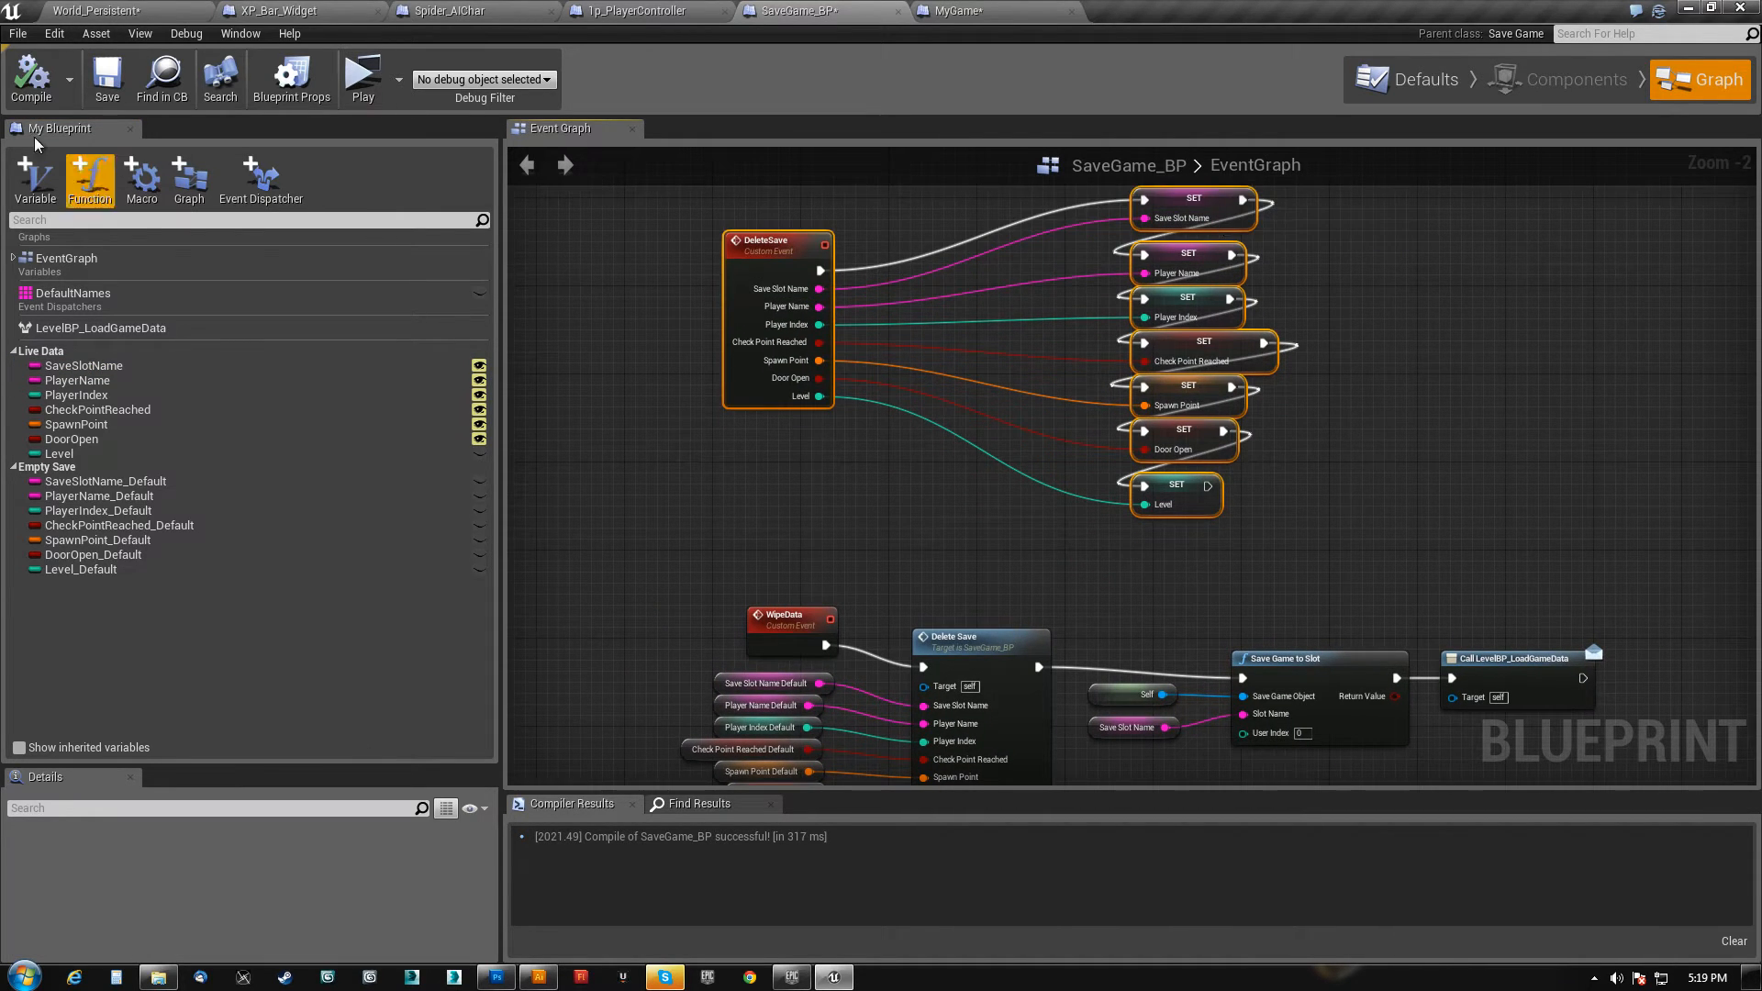
- Return to MyGame, select the whole SaveGame event network and save the blueprint
{"action": "left_click", "coordinate": [993, 15]}
{"action": "right_click_drag", "start_coordinate": [1093, 465], "coordinate": [947, 468]}
{"action": "left_click_drag", "start_coordinate": [813, 371], "coordinate": [1670, 515]}
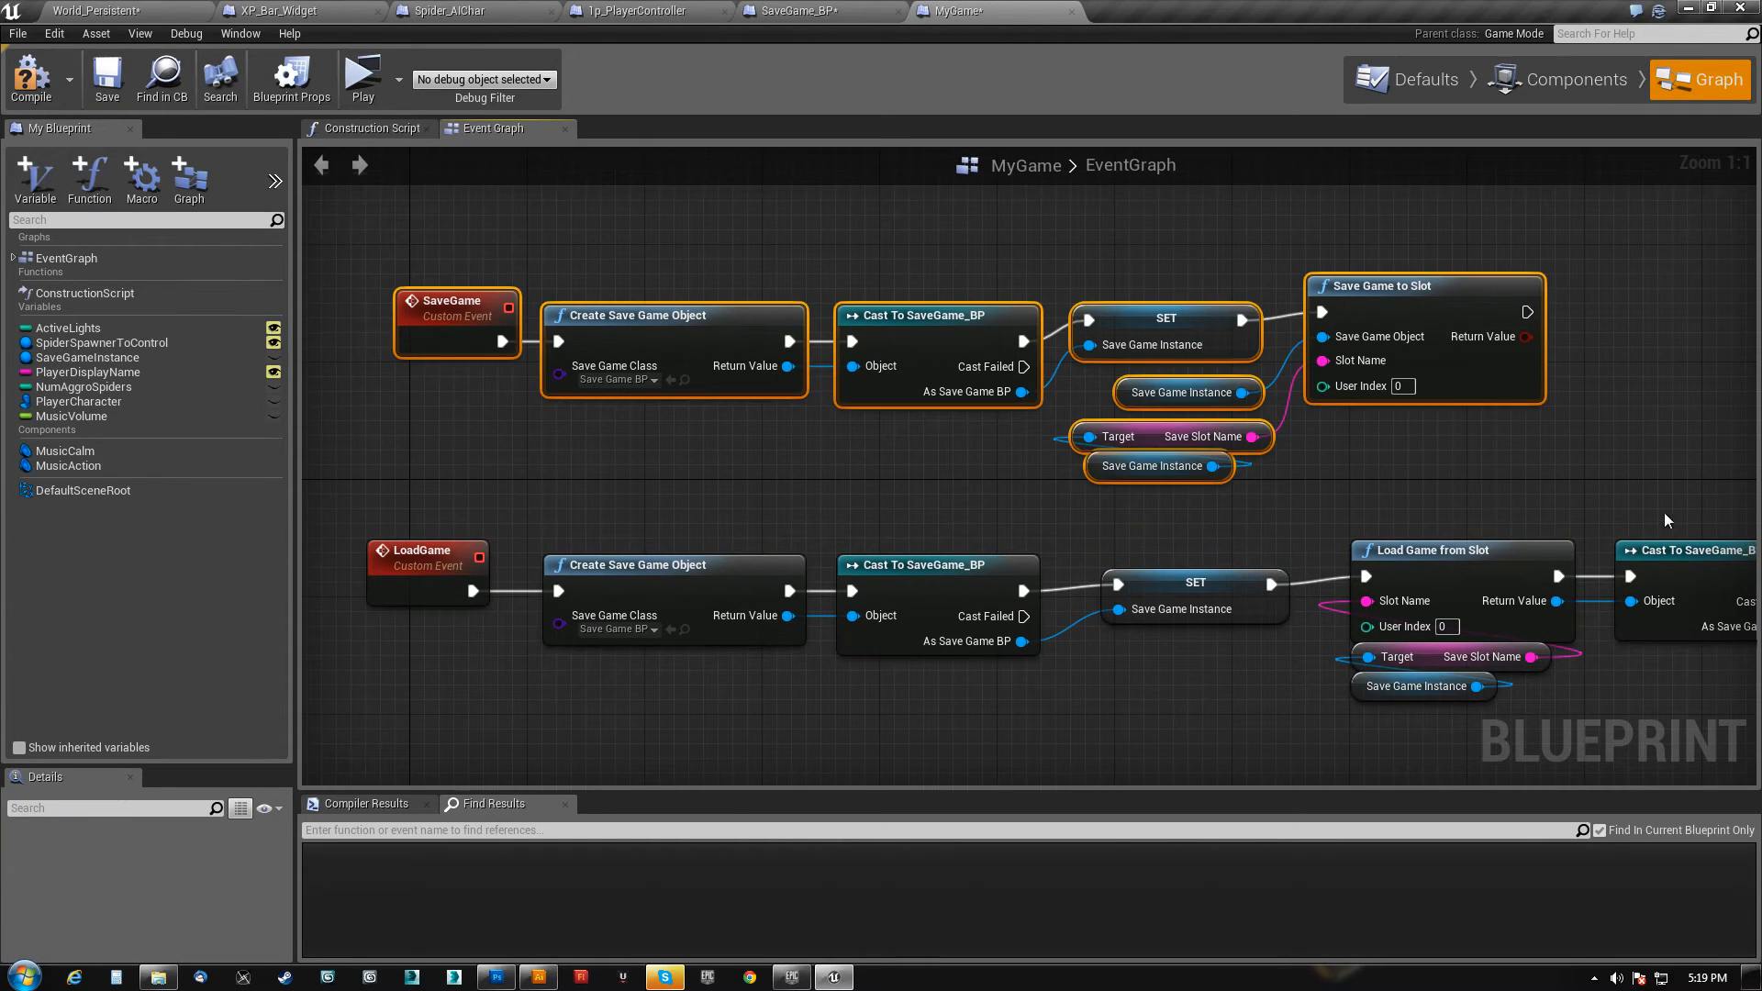
{"action": "right_click_drag", "start_coordinate": [777, 437], "coordinate": [852, 428]}
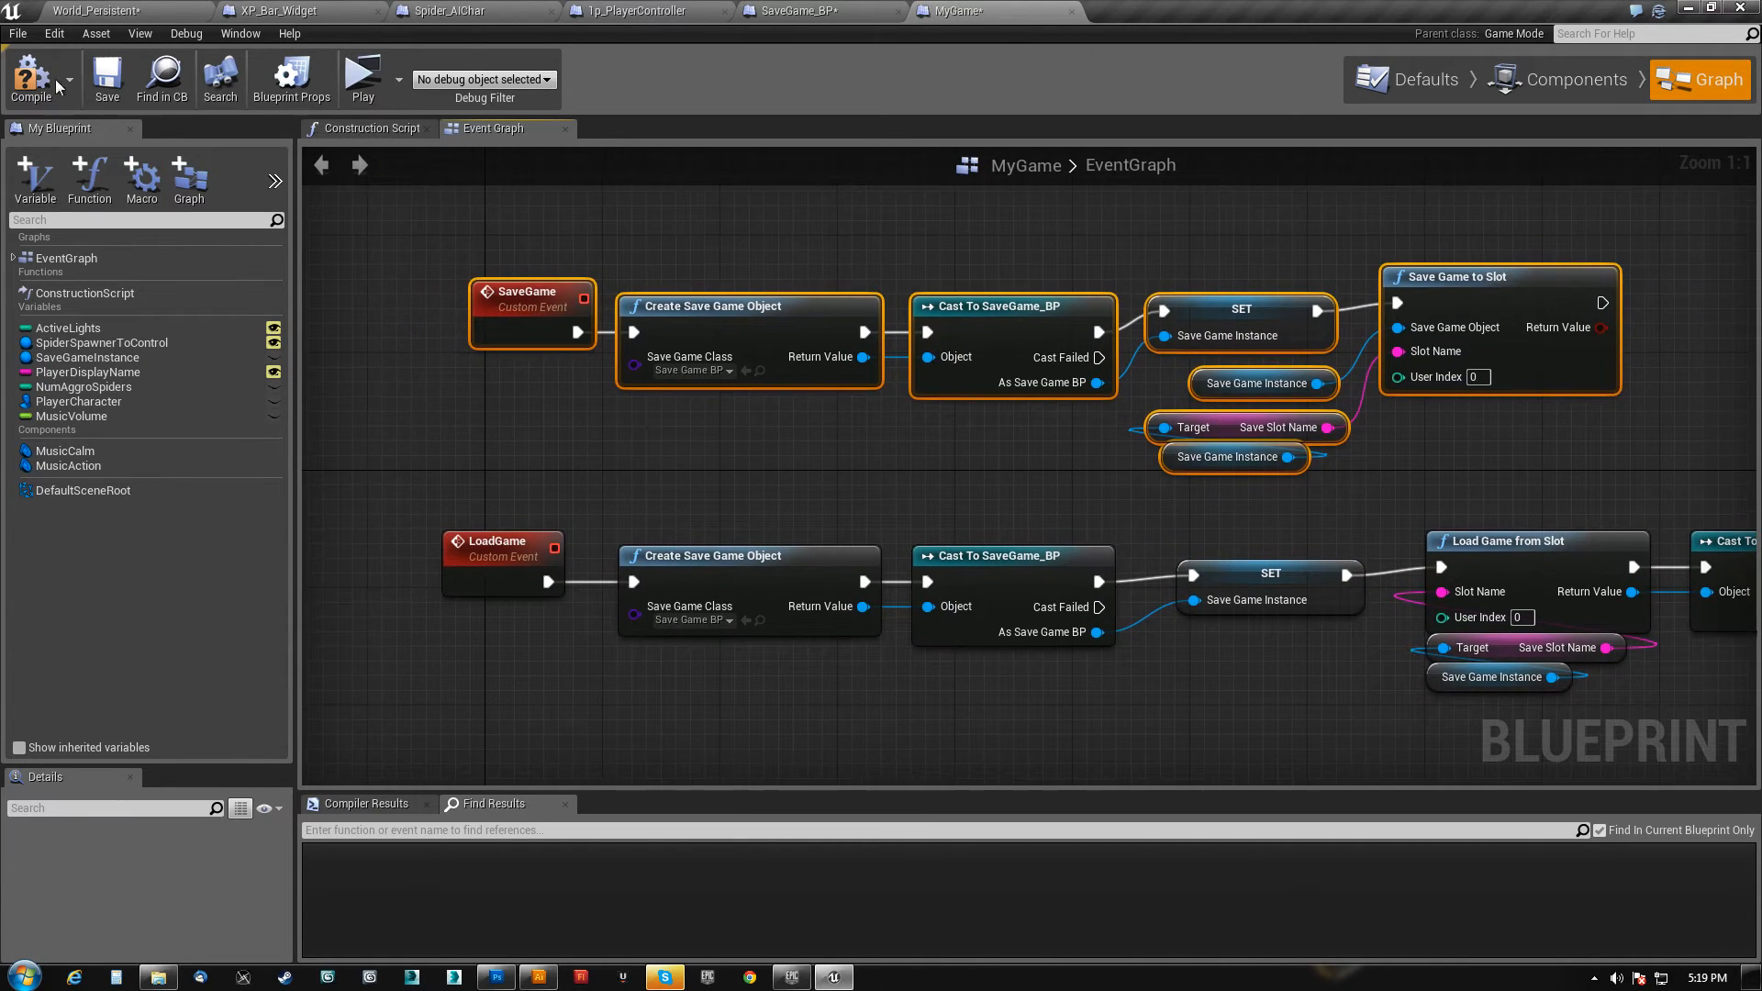
- Bring up the 1p_PlayerController event graph and place its tab between SaveGame_BP and MyGame
{"action": "left_click", "coordinate": [294, 11]}
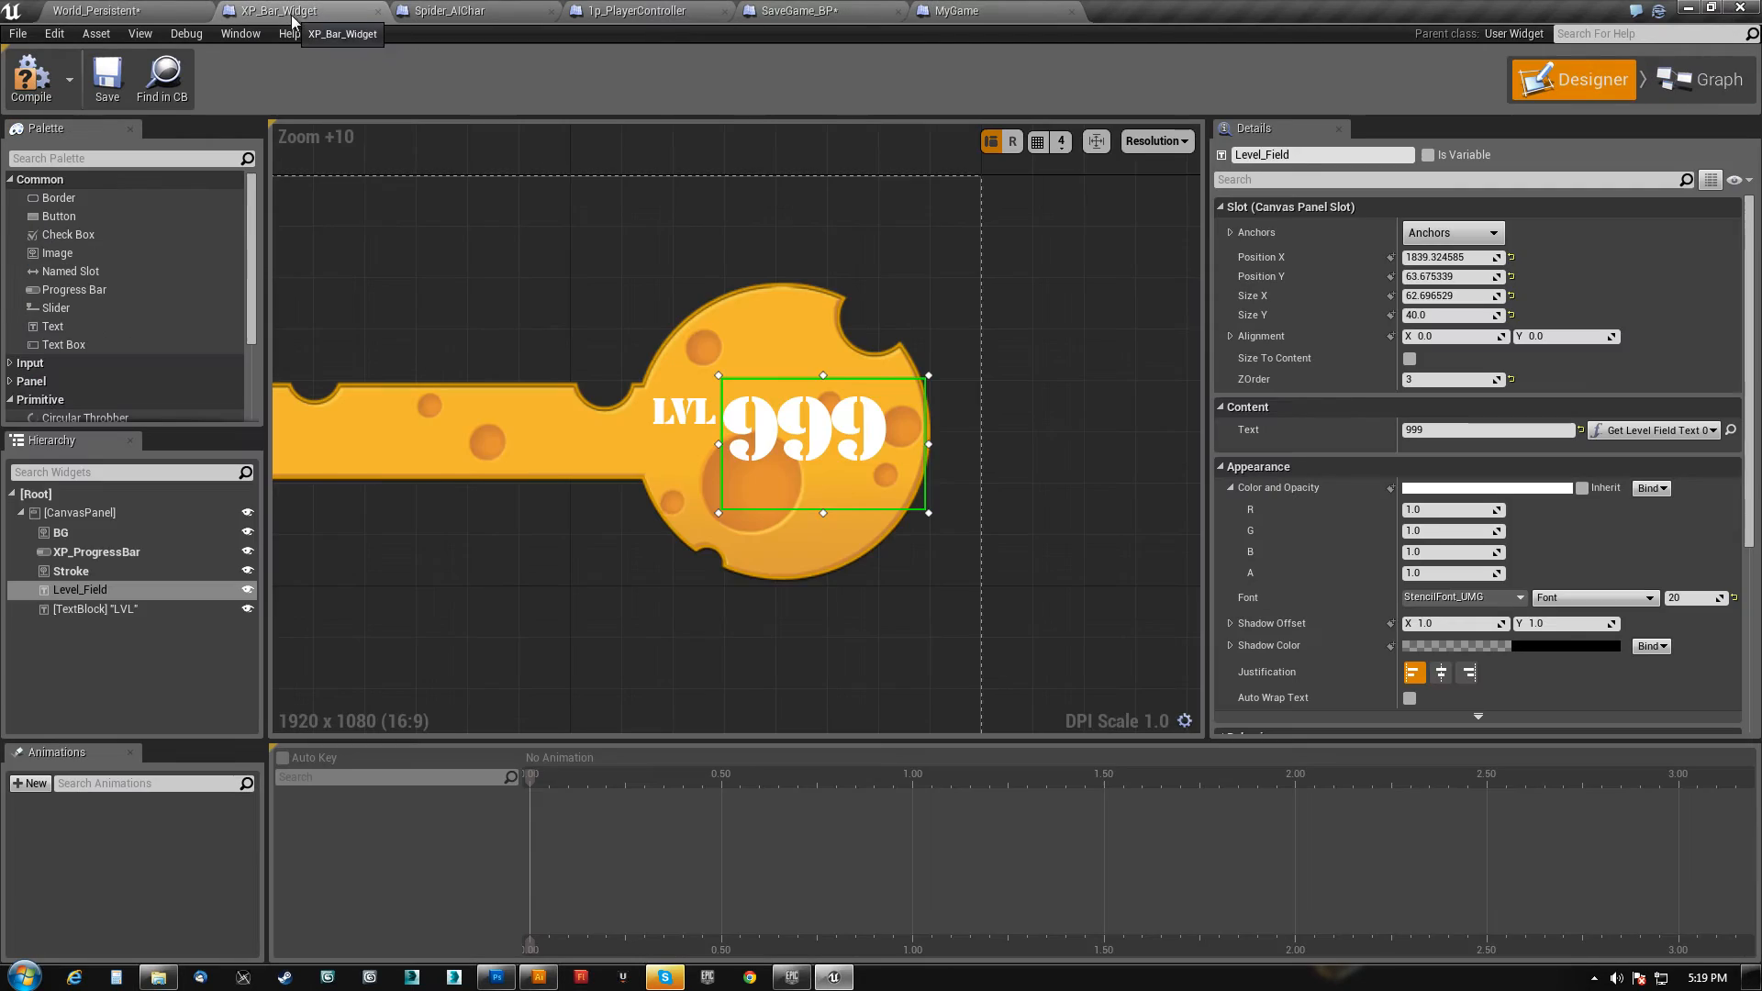
{"action": "left_click_drag", "start_coordinate": [653, 19], "coordinate": [800, 11]}
{"action": "scroll", "coordinate": [806, 437], "scroll_direction": "down", "scroll_amount": 7}
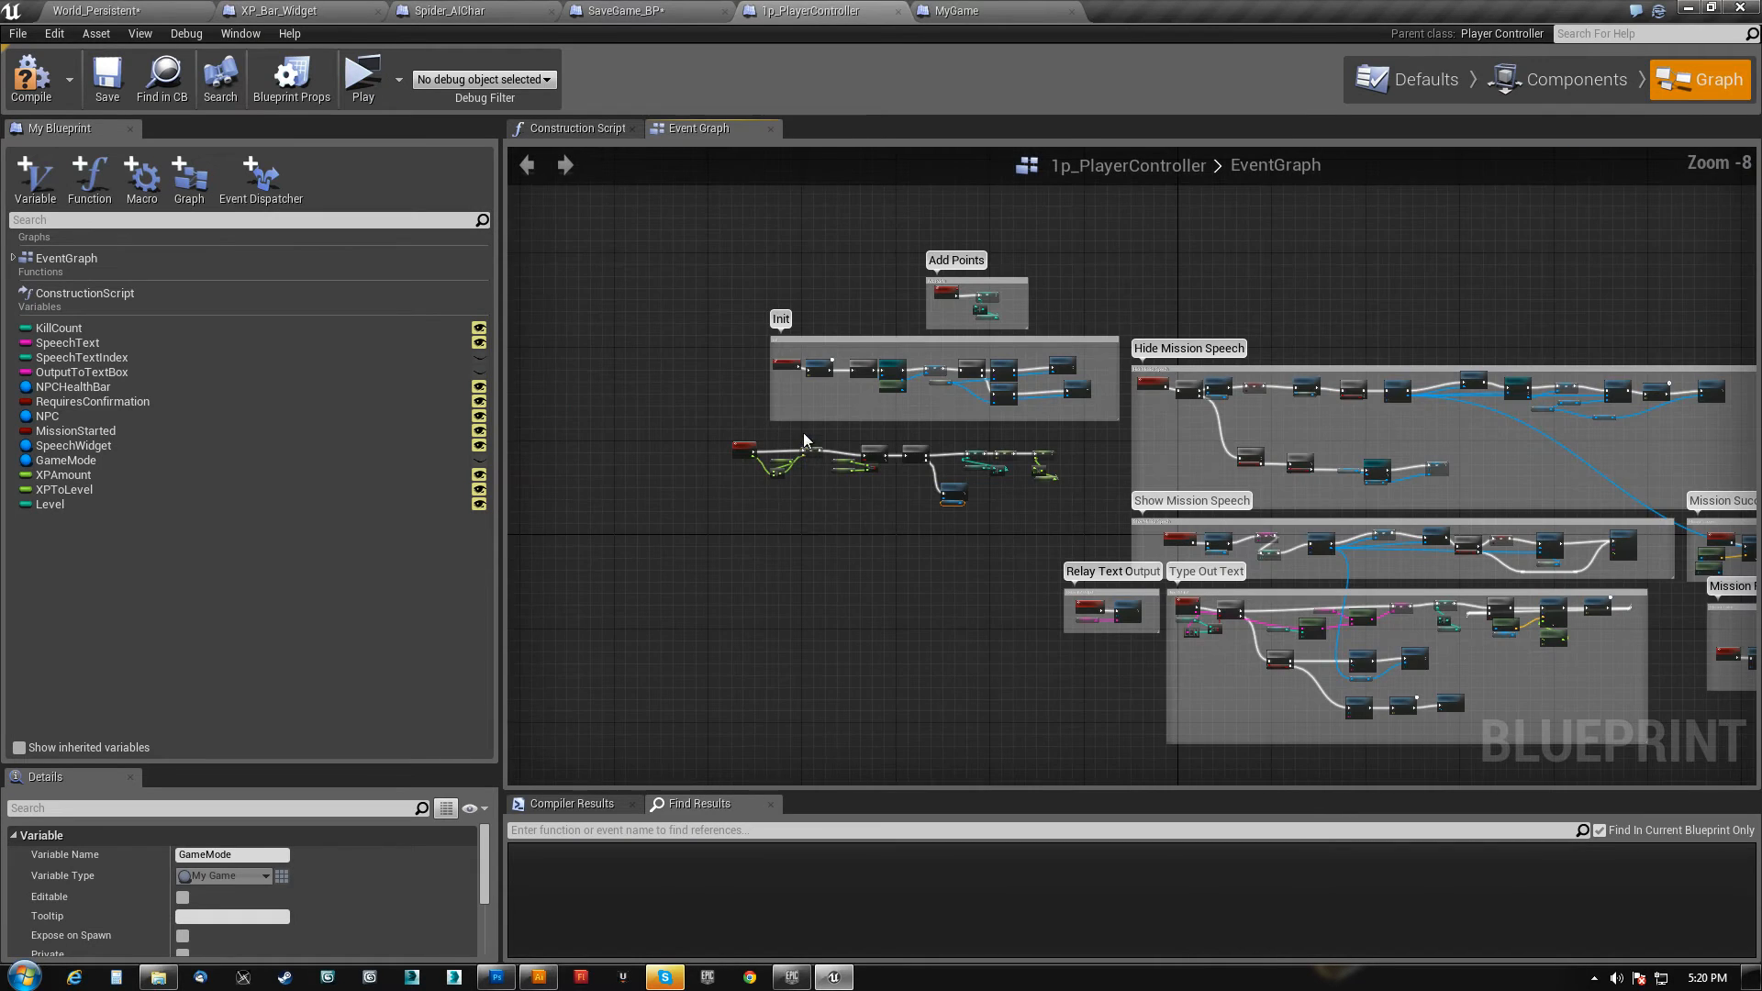
- Go over the AddXP event network in 1p_PlayerController and tighten its node layout
{"action": "scroll", "coordinate": [843, 422], "scroll_direction": "up", "scroll_amount": 8}
{"action": "right_click_drag", "start_coordinate": [1136, 477], "coordinate": [642, 457]}
{"action": "left_click_drag", "start_coordinate": [1353, 404], "coordinate": [1310, 409]}
{"action": "right_click_drag", "start_coordinate": [646, 502], "coordinate": [1529, 503]}
{"action": "right_click_drag", "start_coordinate": [1530, 503], "coordinate": [1112, 443]}
{"action": "scroll", "coordinate": [1111, 443], "scroll_direction": "down", "scroll_amount": 2}
{"action": "right_click_drag", "start_coordinate": [811, 660], "coordinate": [1107, 458]}
{"action": "scroll", "coordinate": [959, 565], "scroll_direction": "up", "scroll_amount": 2}
{"action": "right_click_drag", "start_coordinate": [1251, 568], "coordinate": [1128, 529]}
{"action": "scroll", "coordinate": [569, 540], "scroll_direction": "down", "scroll_amount": 3}
- Wrap the entire AddXP event network in a comment box titled AddXP
{"action": "left_click_drag", "start_coordinate": [586, 558], "coordinate": [1729, 326]}
{"action": "type", "text": "c"}
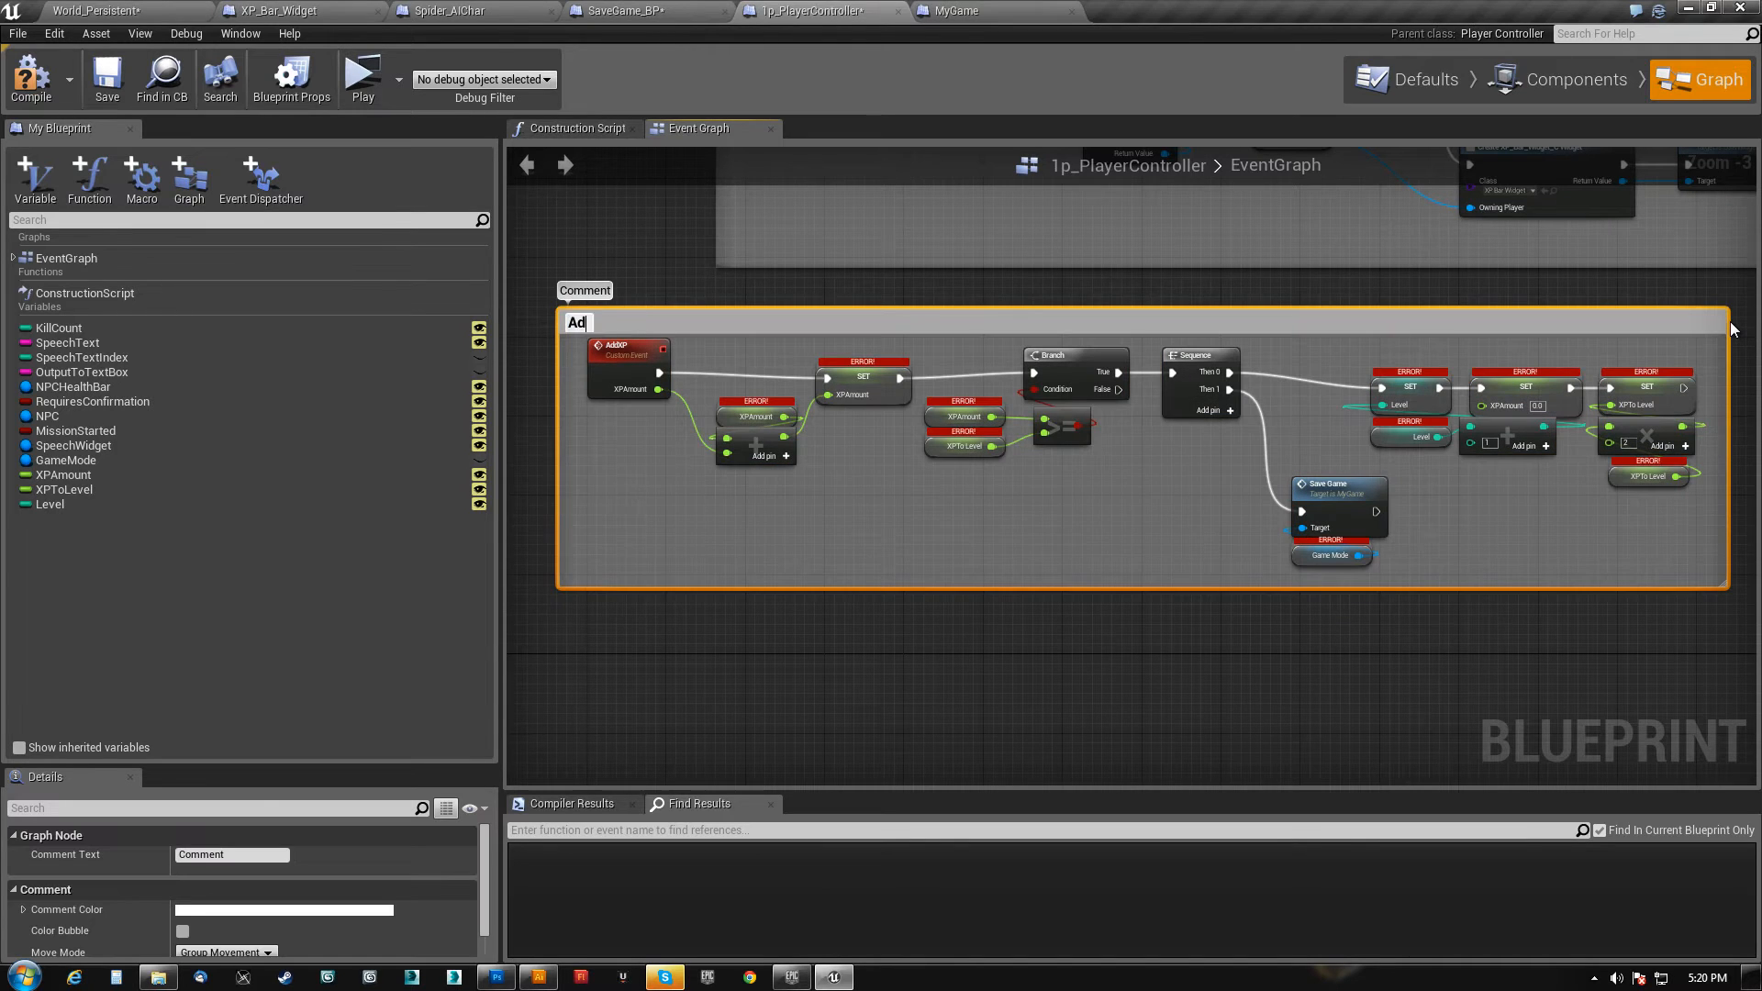
{"action": "type", "text": "AddXP"}
{"action": "key", "text": "Return"}
- Examine the other commented networks in 1p_PlayerController, including Type Out Text and Mission Failure
{"action": "scroll", "coordinate": [928, 499], "scroll_direction": "down", "scroll_amount": 5}
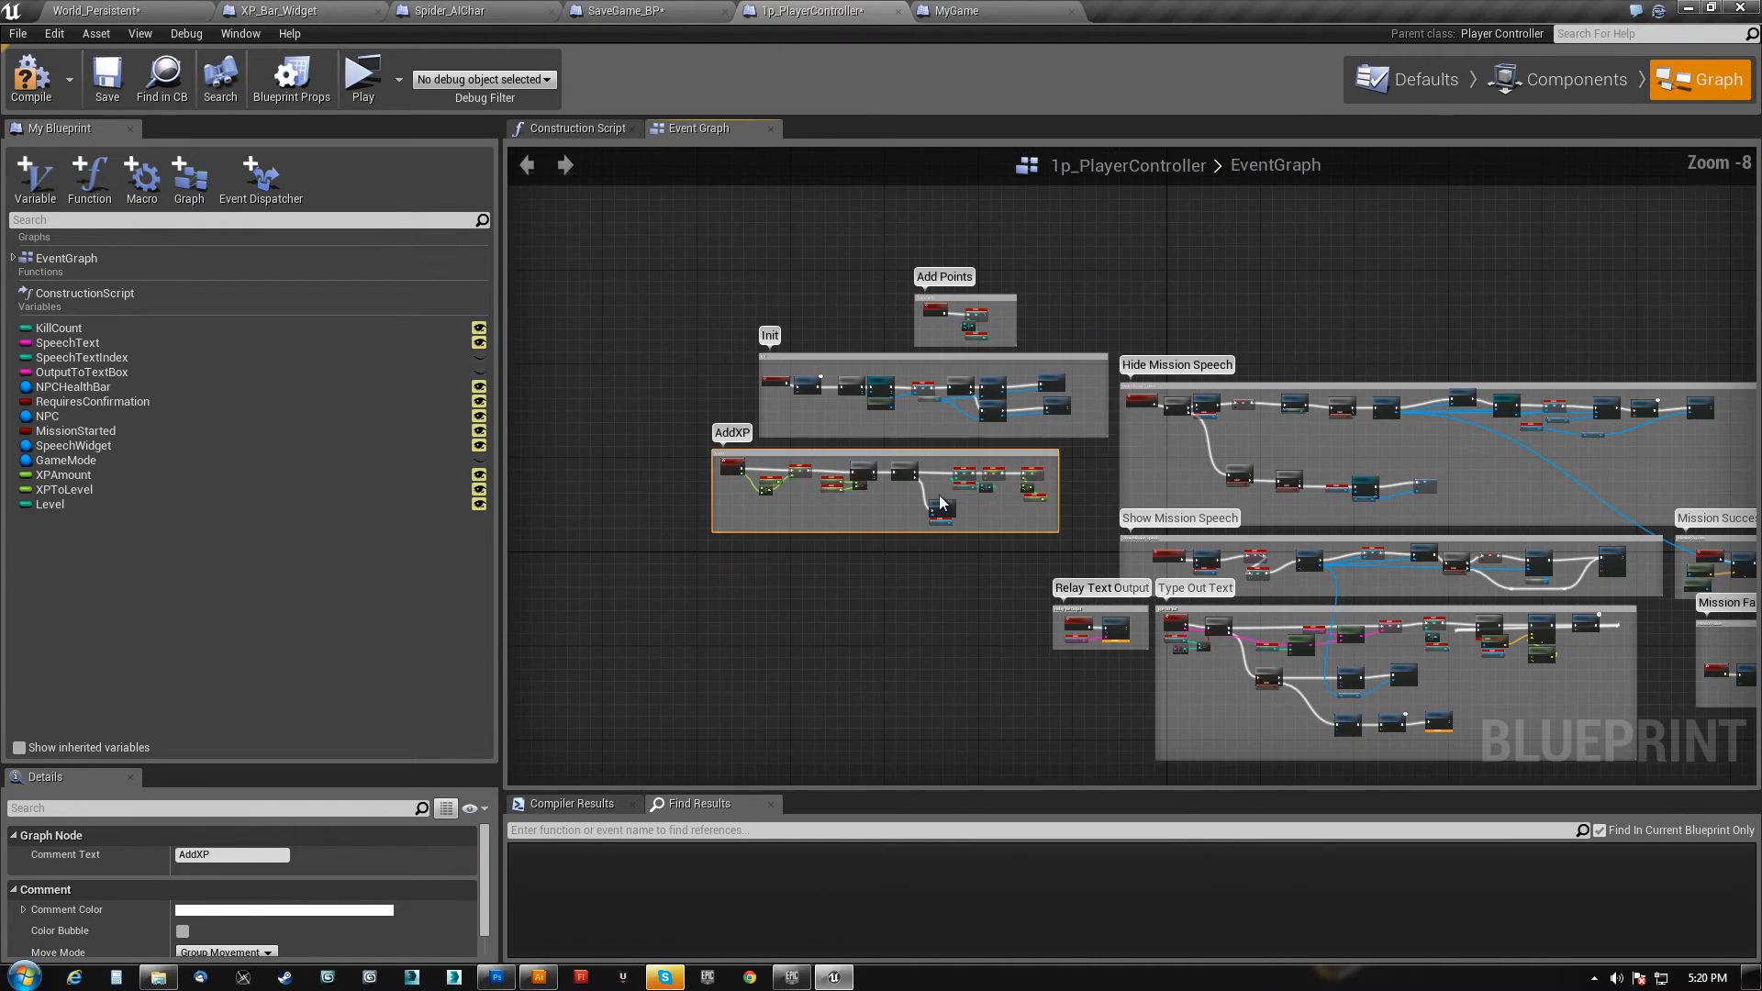
{"action": "right_click_drag", "start_coordinate": [1258, 322], "coordinate": [1141, 251]}
{"action": "scroll", "coordinate": [1141, 250], "scroll_direction": "up", "scroll_amount": 3}
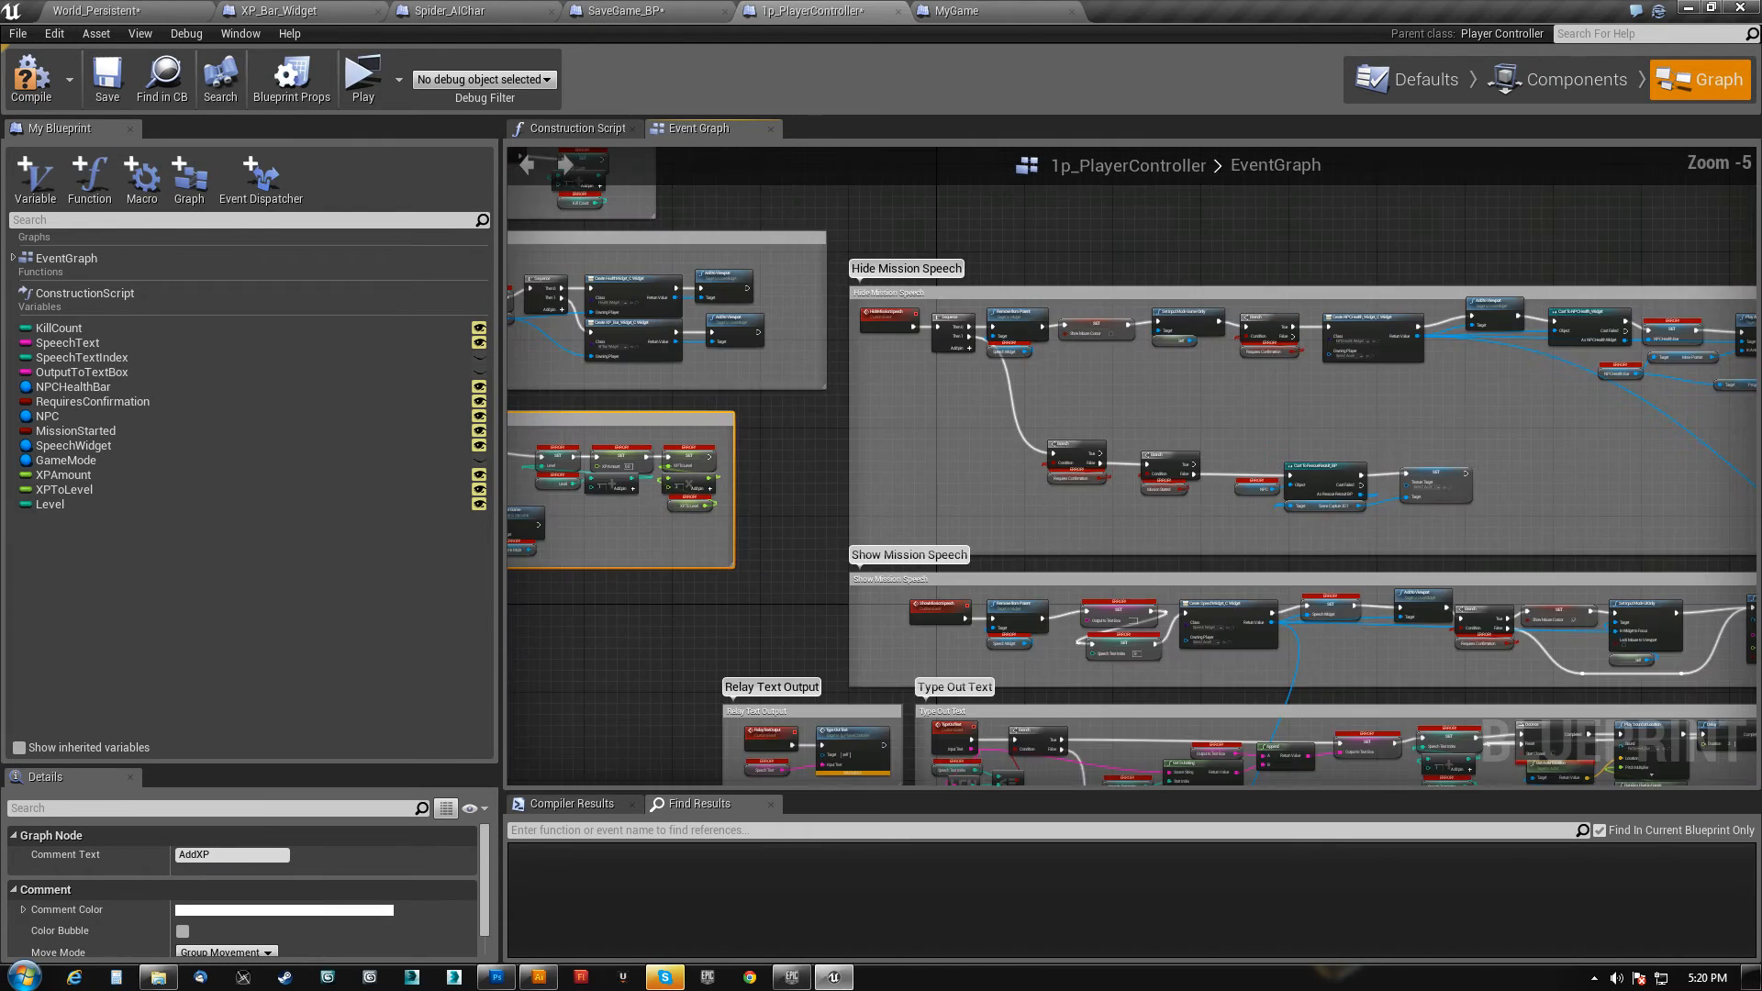
{"action": "right_click_drag", "start_coordinate": [1008, 534], "coordinate": [990, 269]}
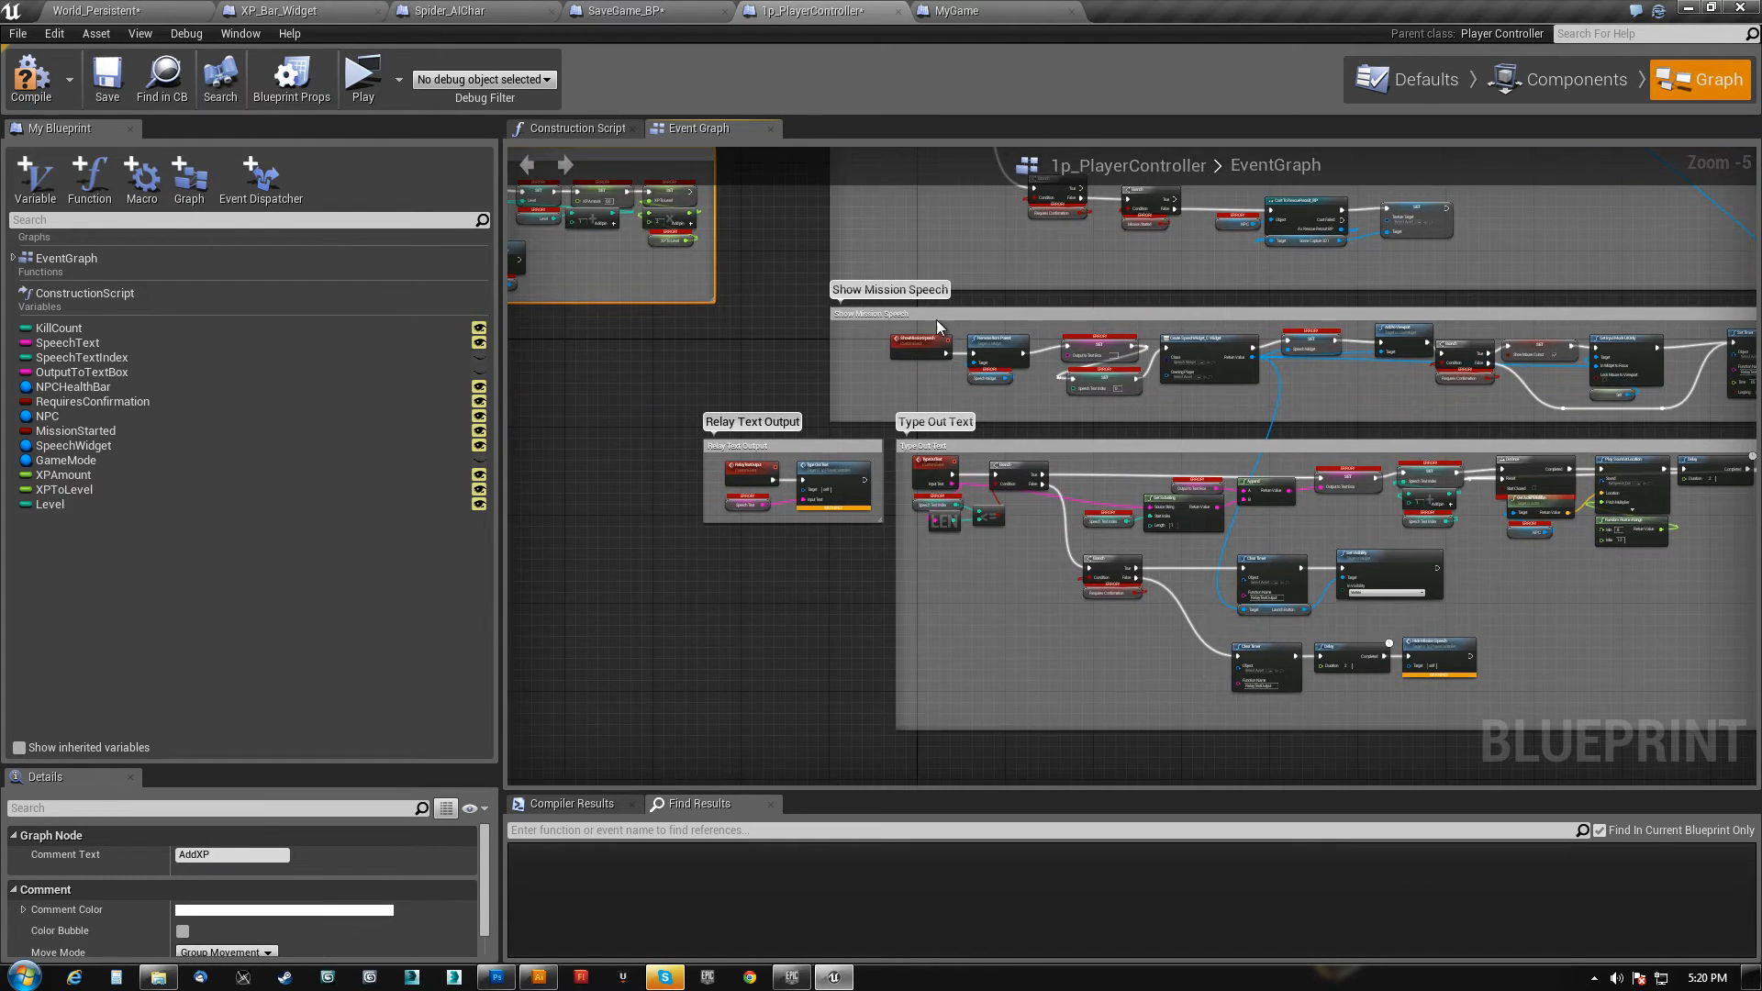
{"action": "right_click_drag", "start_coordinate": [1021, 561], "coordinate": [729, 442]}
{"action": "scroll", "coordinate": [1082, 534], "scroll_direction": "up", "scroll_amount": 3}
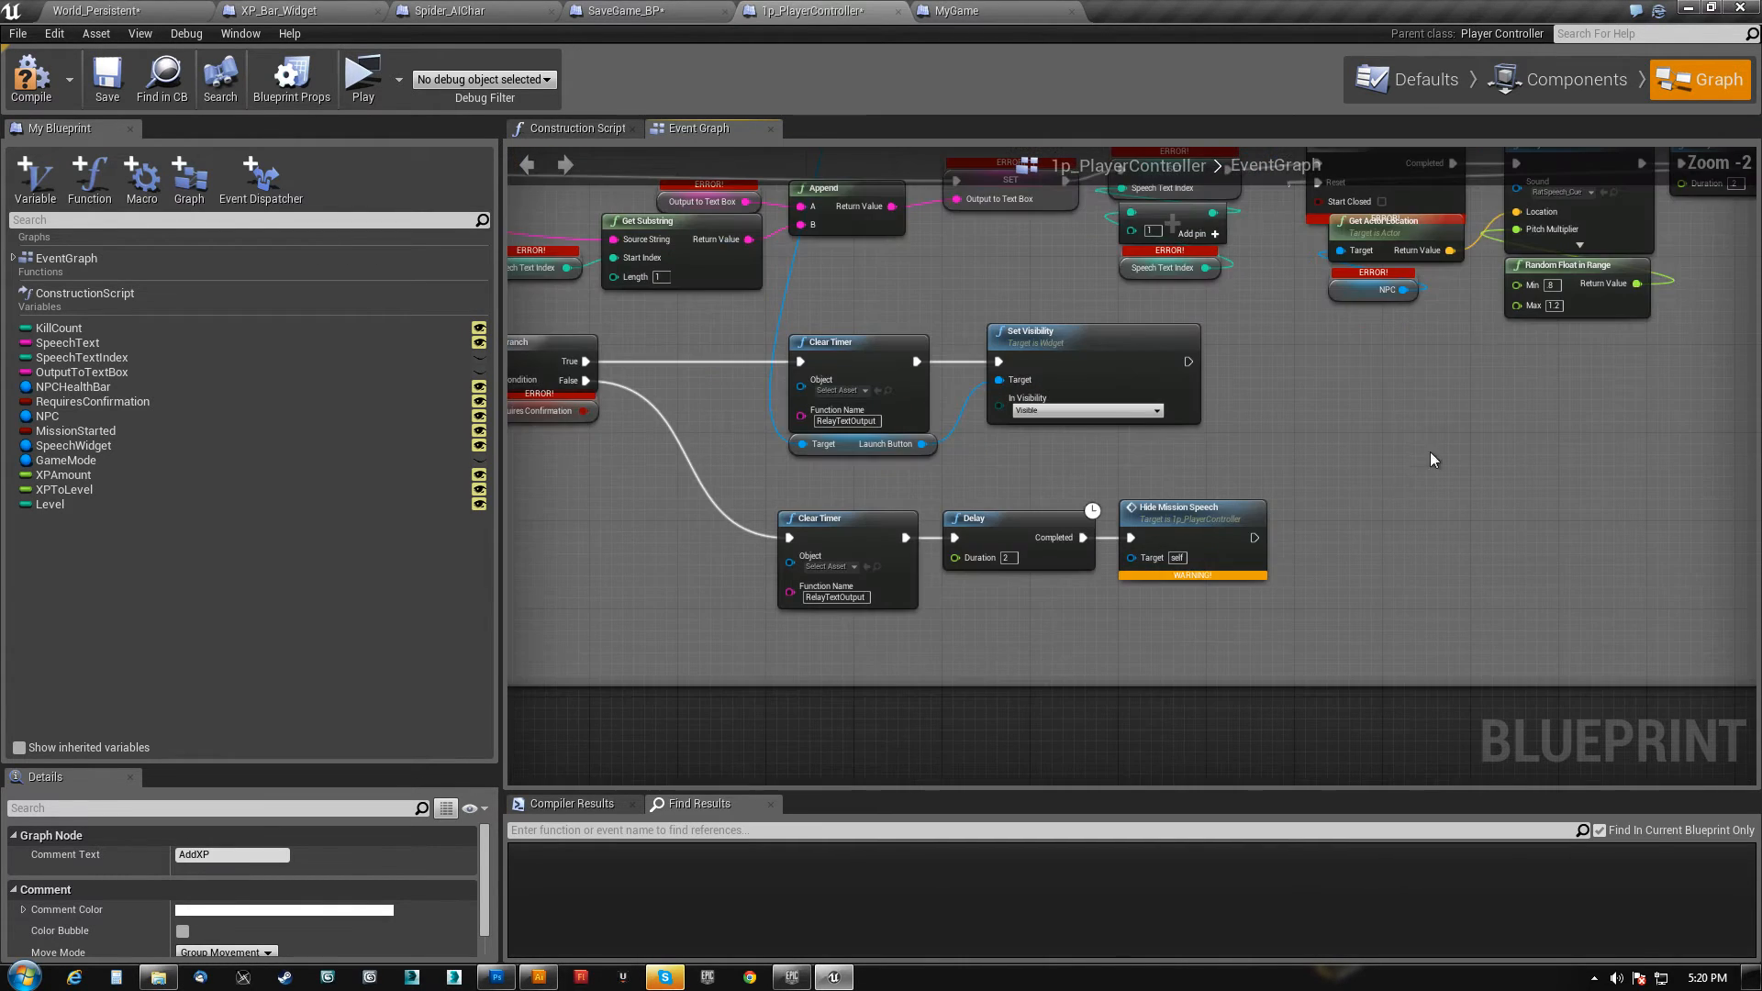
{"action": "right_click_drag", "start_coordinate": [1500, 420], "coordinate": [559, 578]}
{"action": "right_click_drag", "start_coordinate": [1463, 459], "coordinate": [774, 397]}
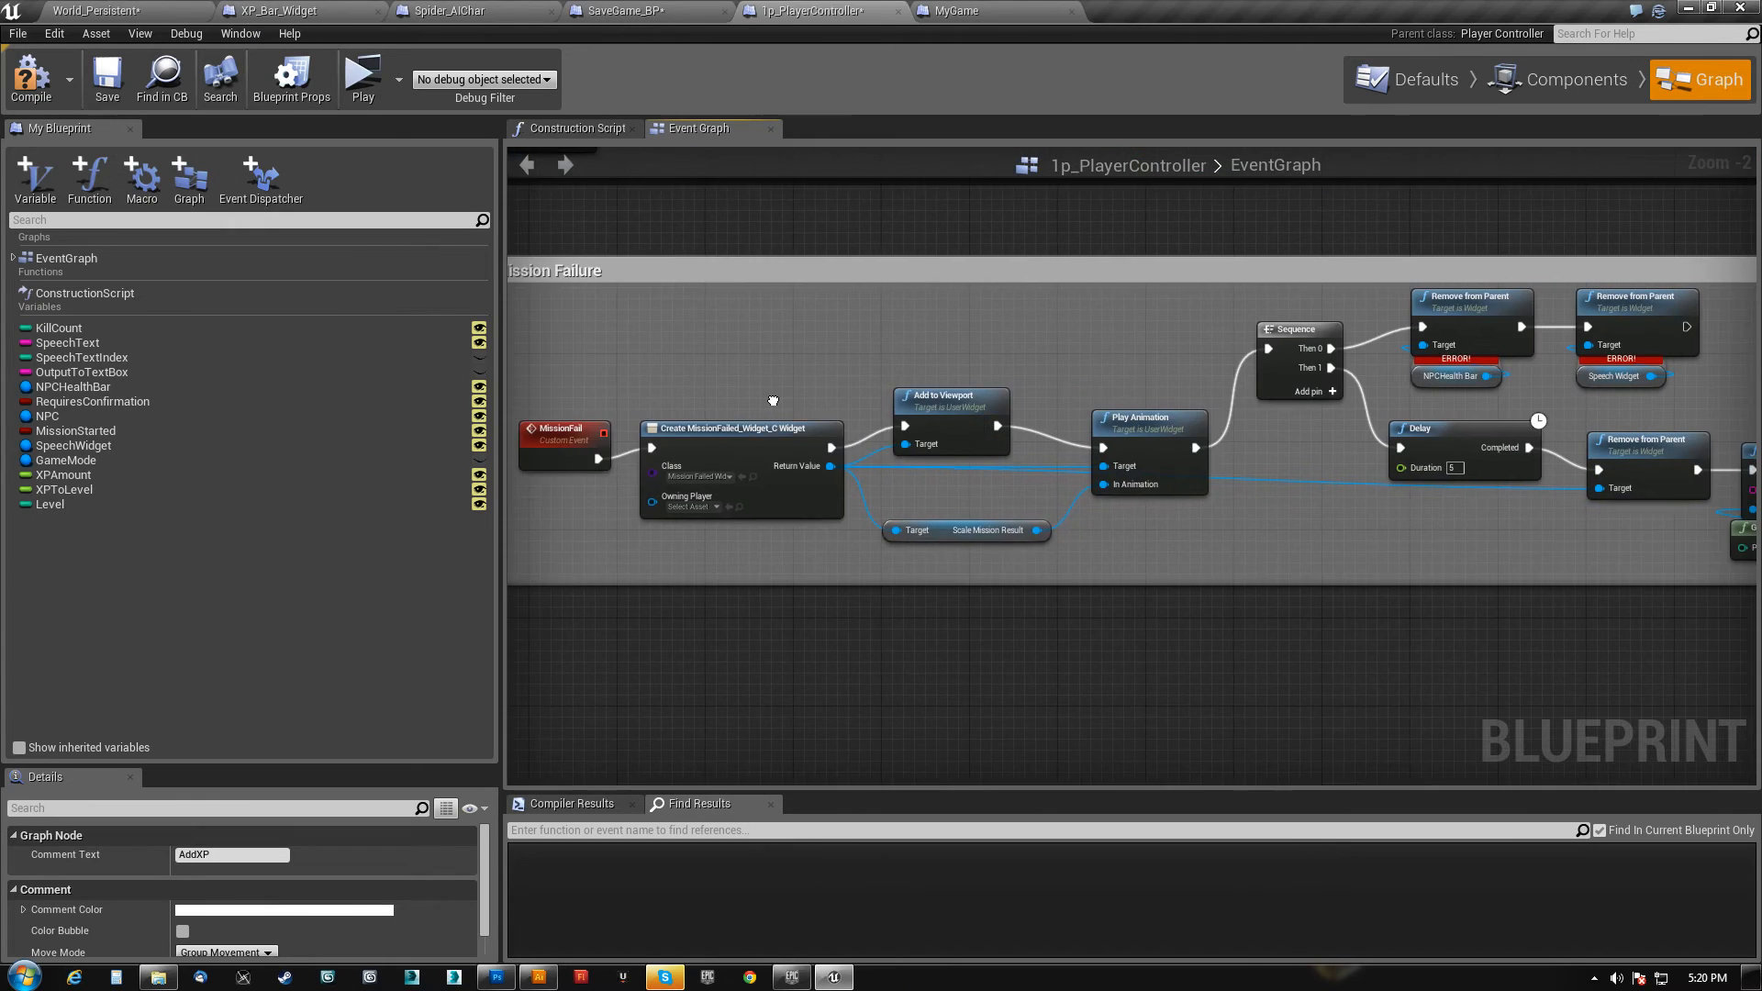
{"action": "right_click_drag", "start_coordinate": [1388, 395], "coordinate": [1748, 528]}
{"action": "scroll", "coordinate": [751, 314], "scroll_direction": "down", "scroll_amount": 4}
- Open the World_Persistent level blueprint and locate the Event Begin Play sequence with its load-game nodes
{"action": "left_click", "coordinate": [138, 11]}
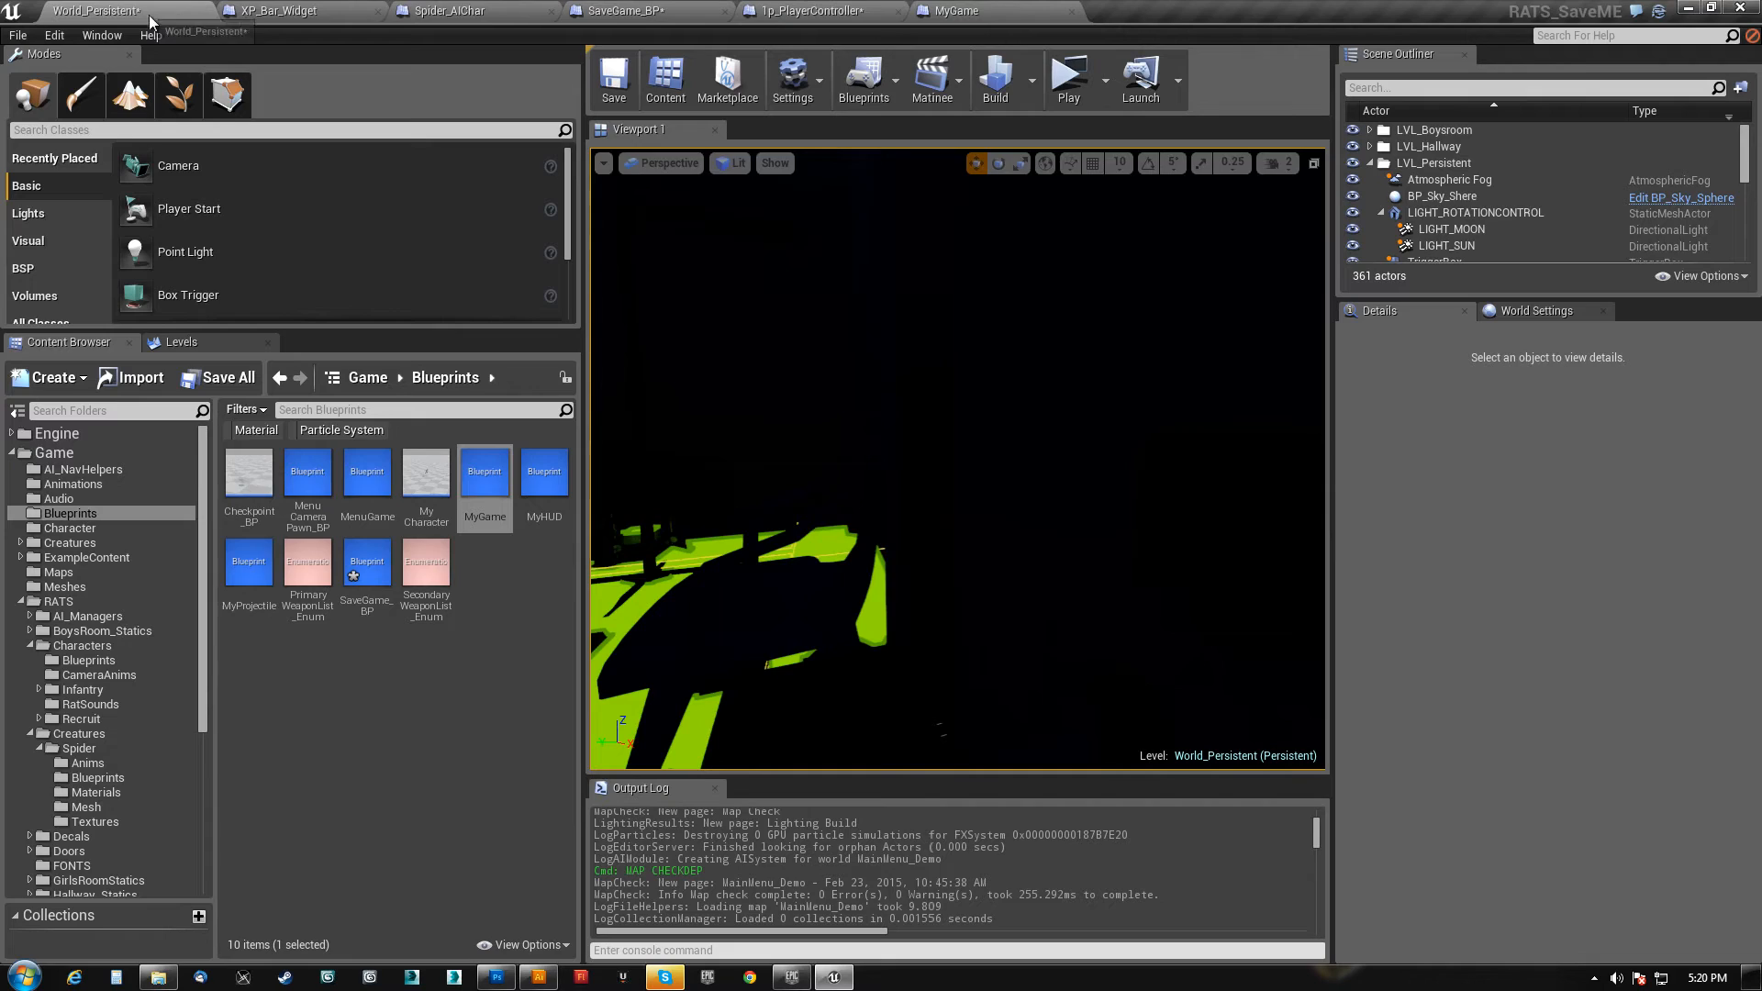
{"action": "left_click", "coordinate": [904, 99]}
{"action": "left_click", "coordinate": [918, 129]}
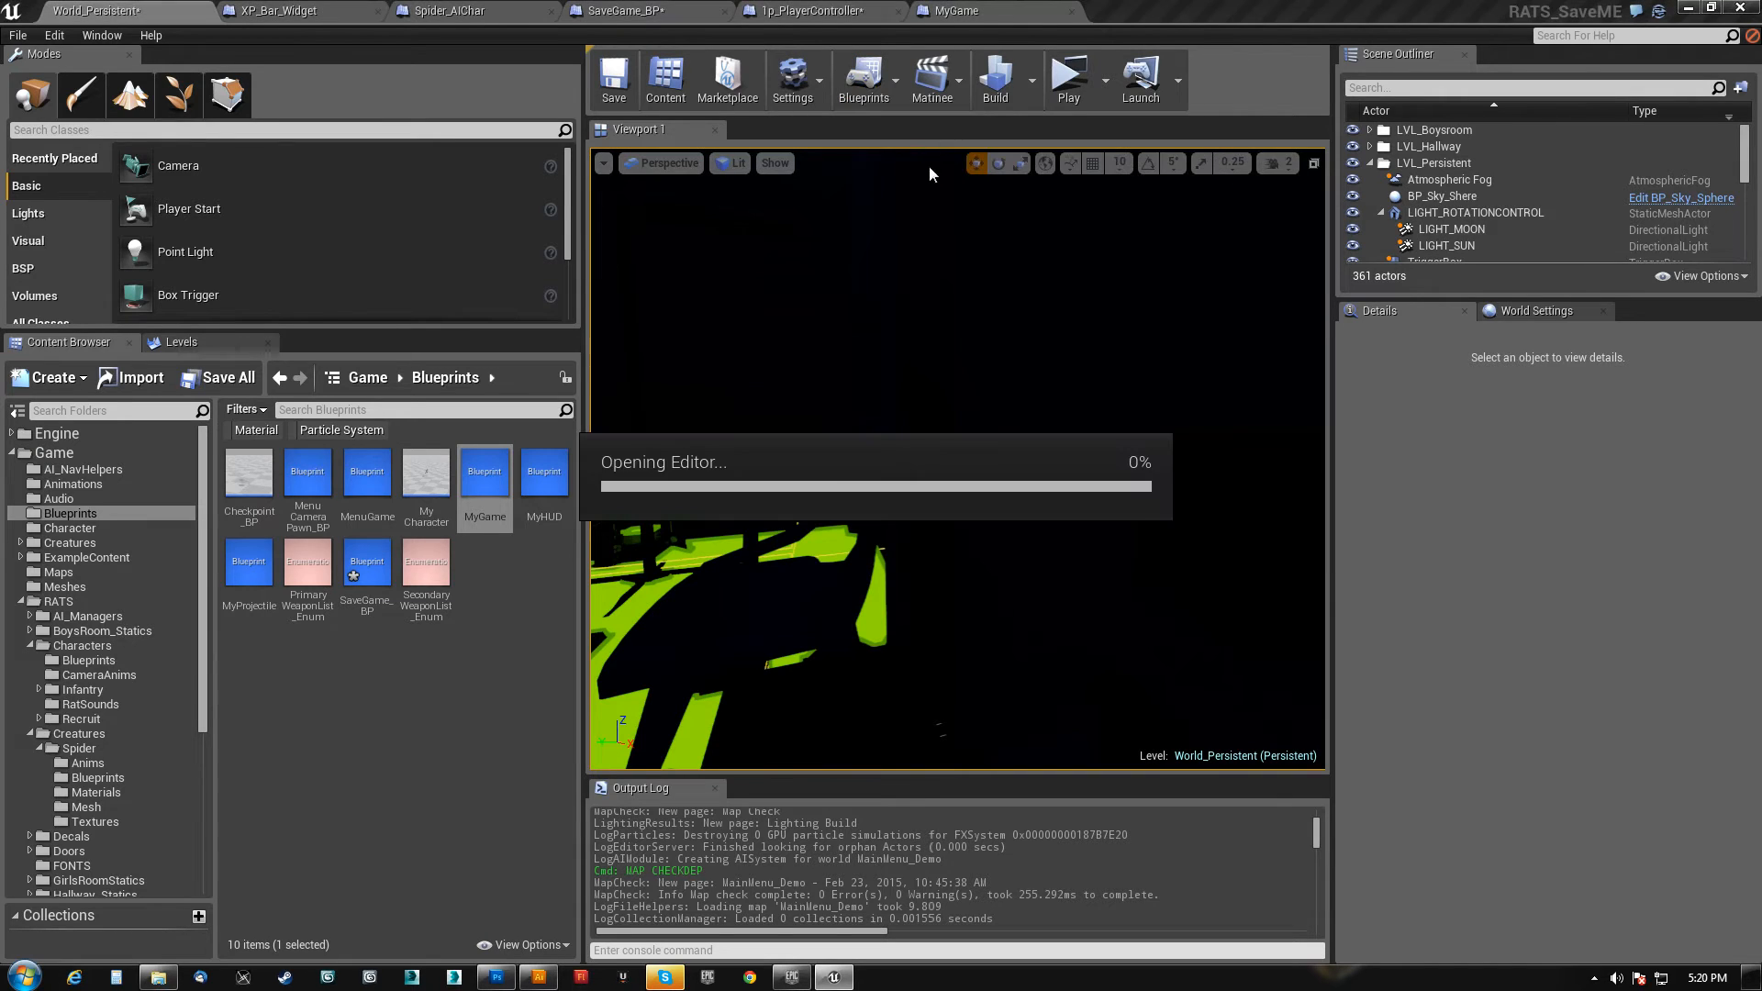
{"action": "scroll", "coordinate": [763, 455], "scroll_direction": "up", "scroll_amount": 7}
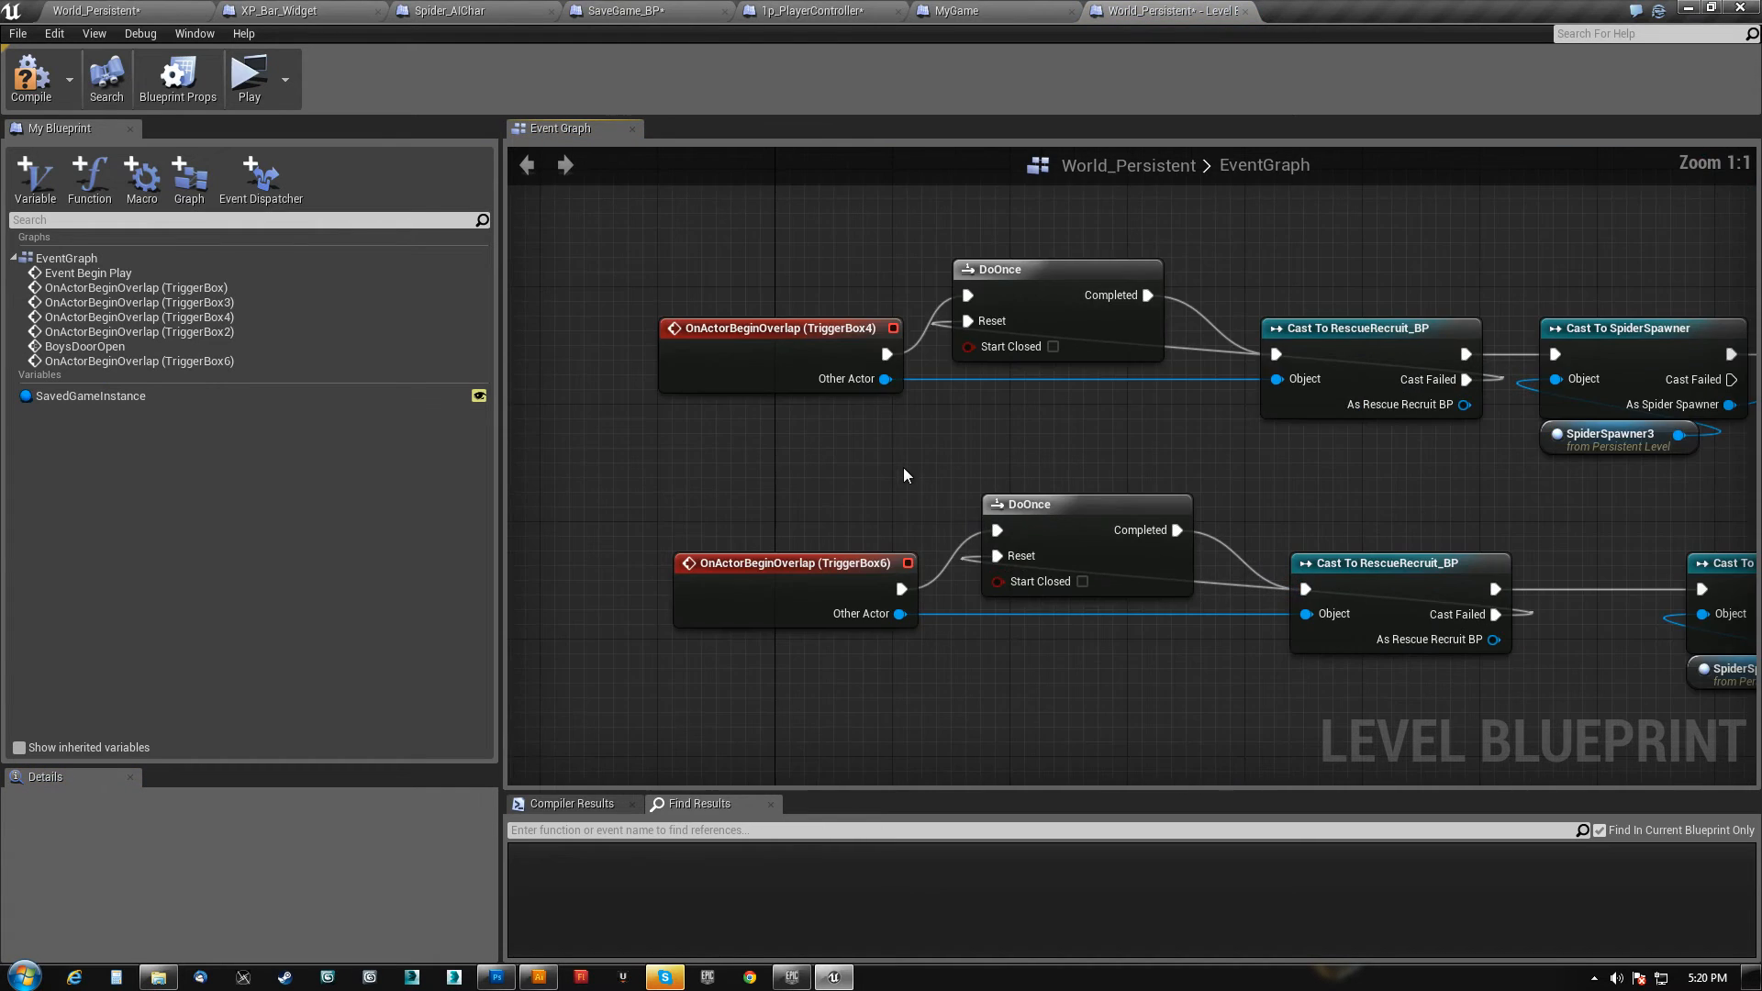
{"action": "scroll", "coordinate": [886, 296], "scroll_direction": "down", "scroll_amount": 3}
{"action": "right_click_drag", "start_coordinate": [905, 425], "coordinate": [838, 787]}
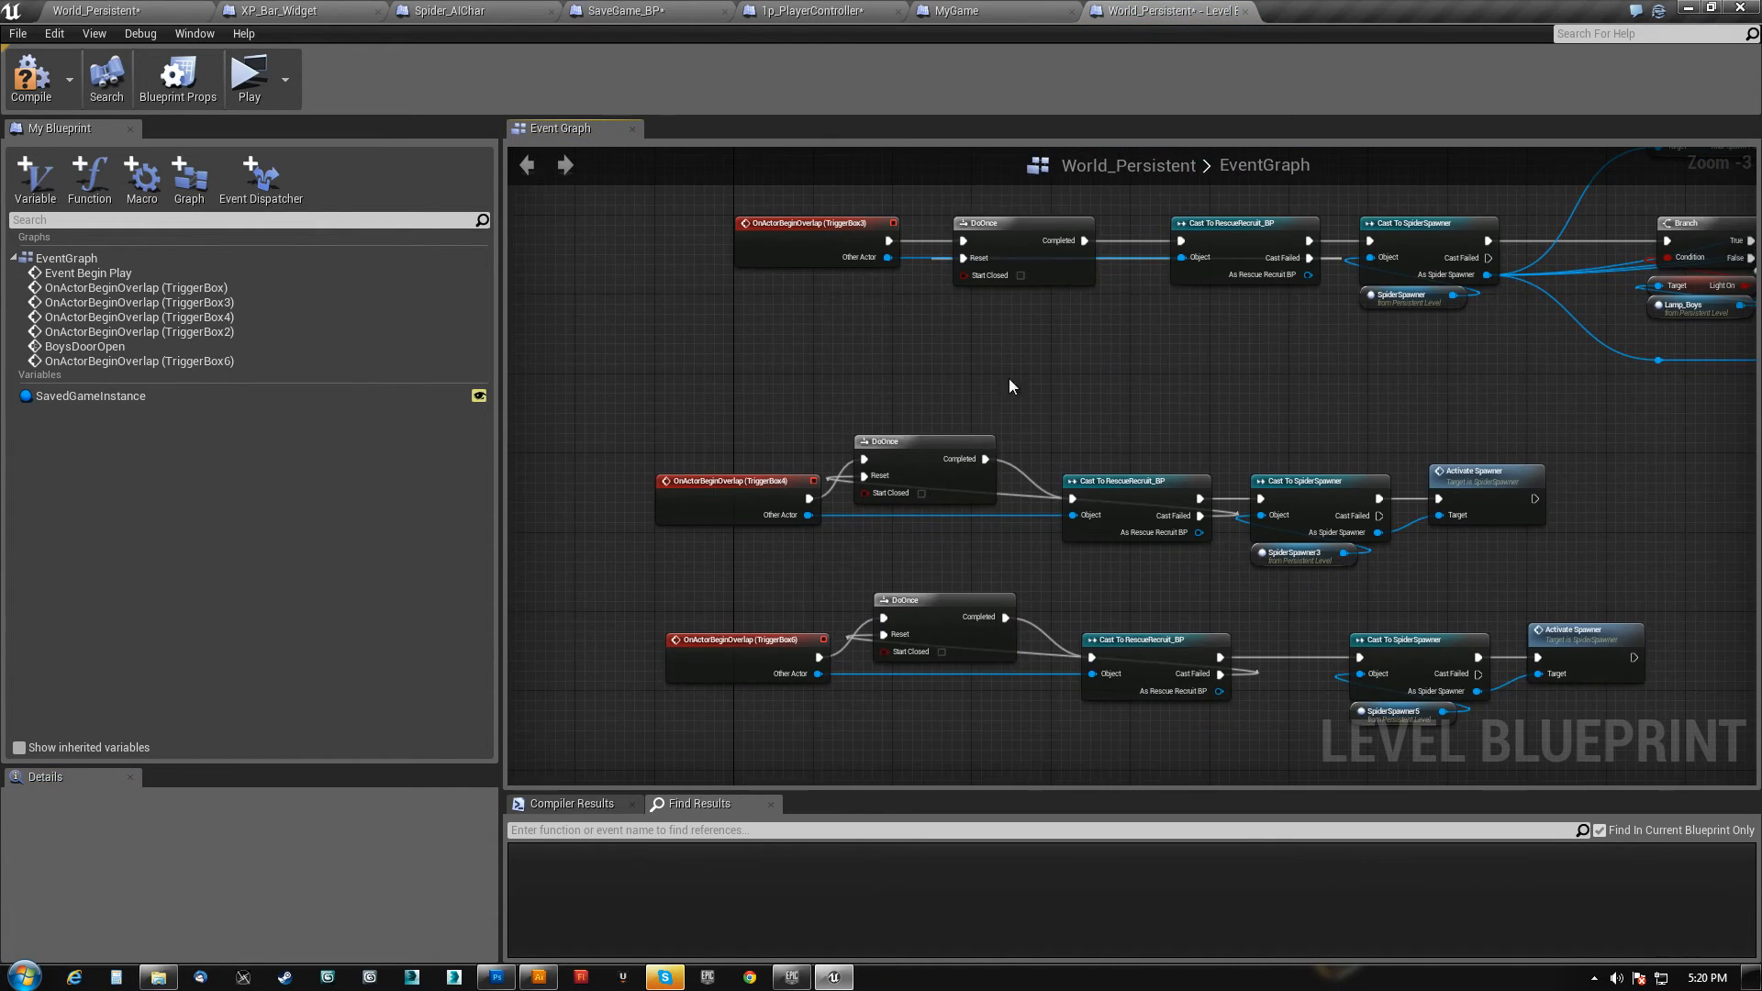
{"action": "scroll", "coordinate": [998, 391], "scroll_direction": "down", "scroll_amount": 4}
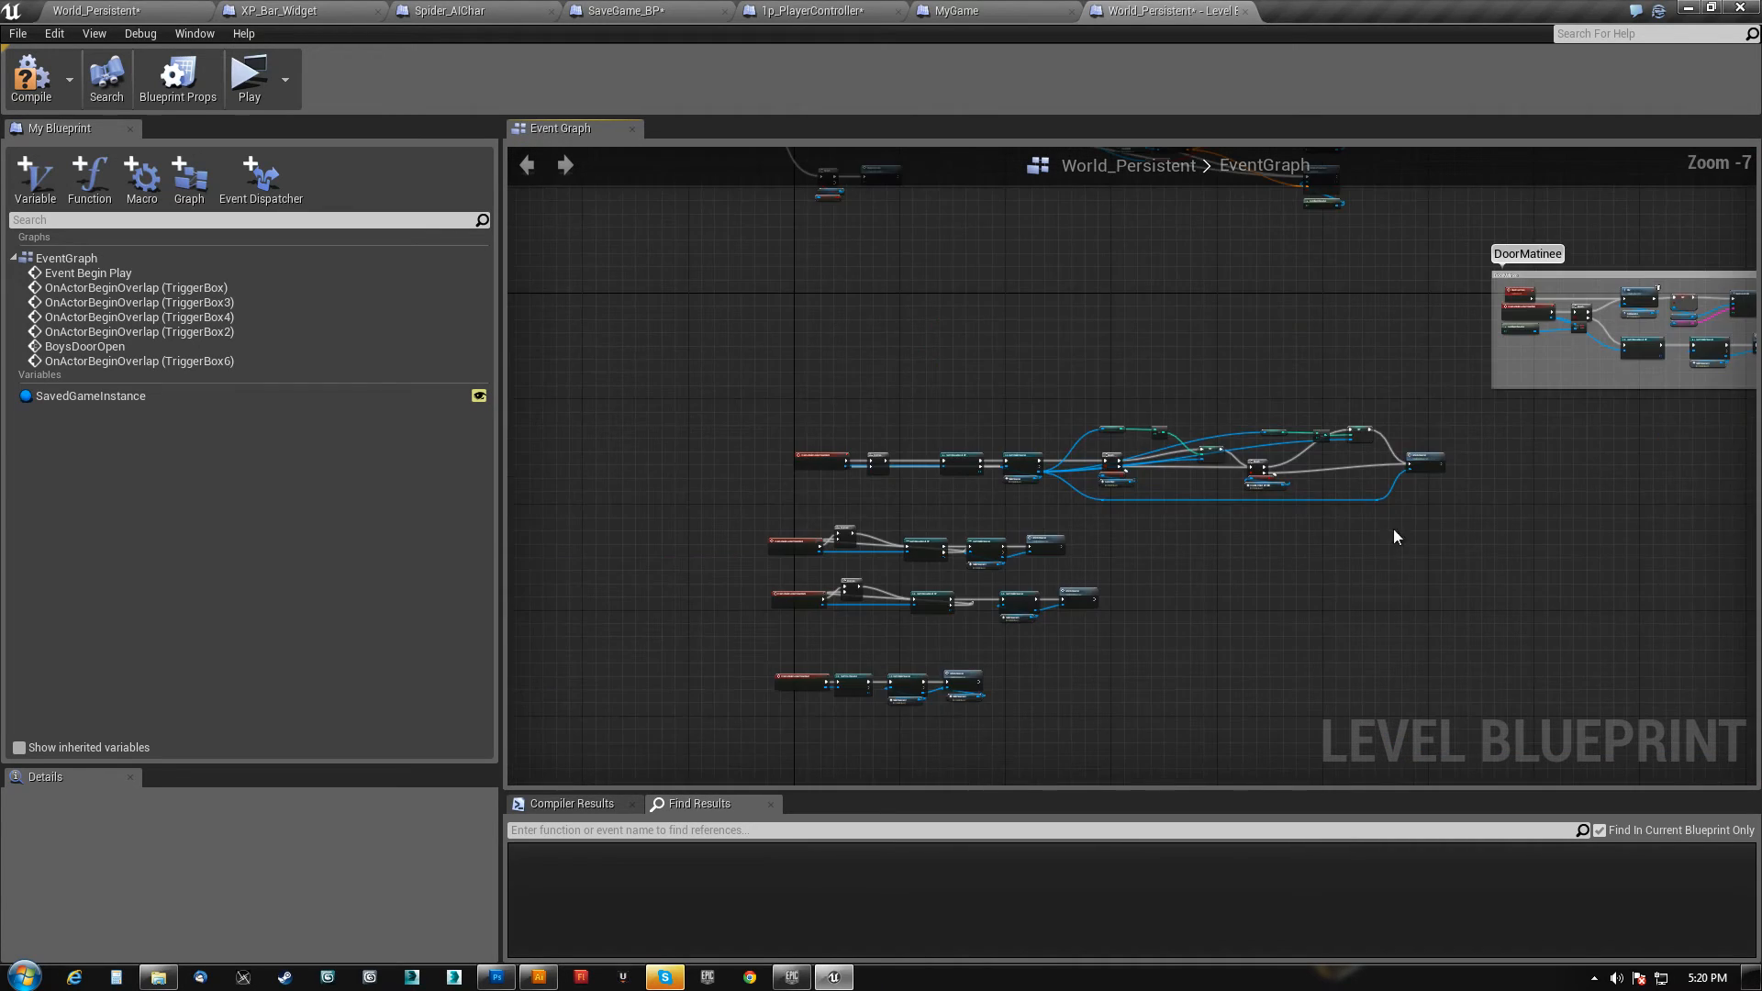
{"action": "right_click_drag", "start_coordinate": [1424, 392], "coordinate": [928, 637]}
{"action": "right_click_drag", "start_coordinate": [716, 545], "coordinate": [1358, 655]}
{"action": "scroll", "coordinate": [991, 548], "scroll_direction": "up", "scroll_amount": 4}
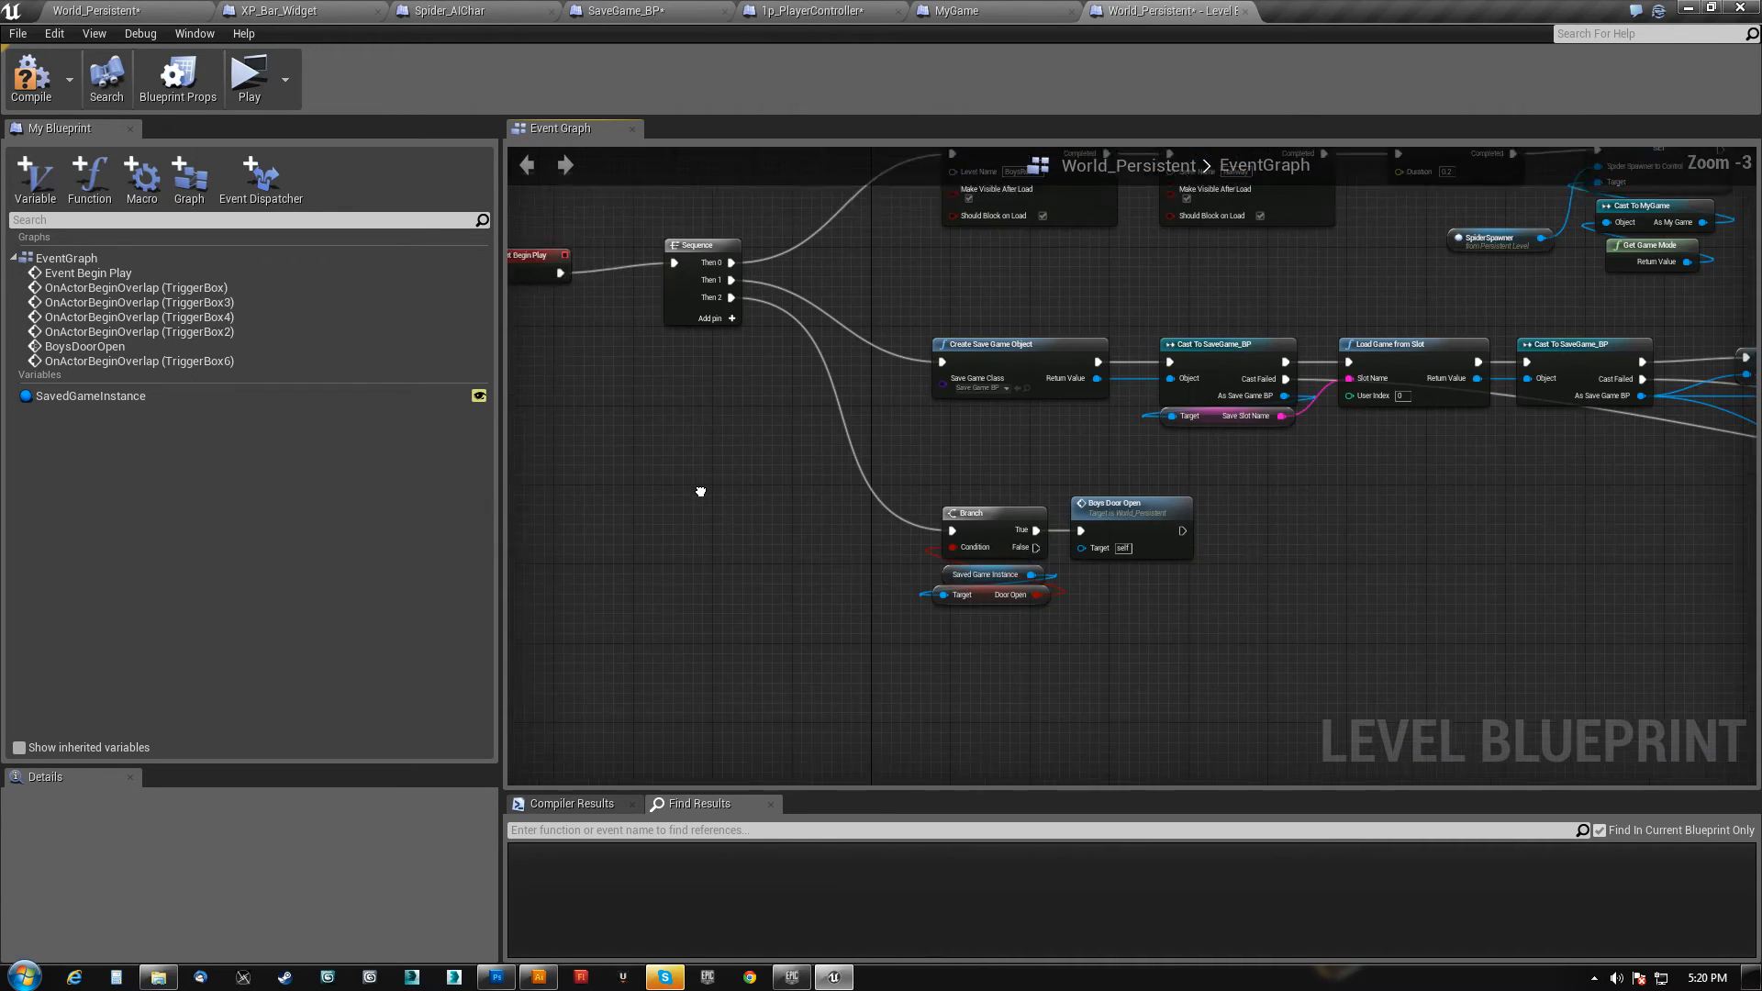
- Examine the level's save-loading chain from Create Save Game Object to the Set Actor Transform nodes, plus the Boys Door Open branch
{"action": "left_click_drag", "start_coordinate": [917, 676], "coordinate": [1294, 542]}
{"action": "right_click_drag", "start_coordinate": [1148, 442], "coordinate": [329, 533]}
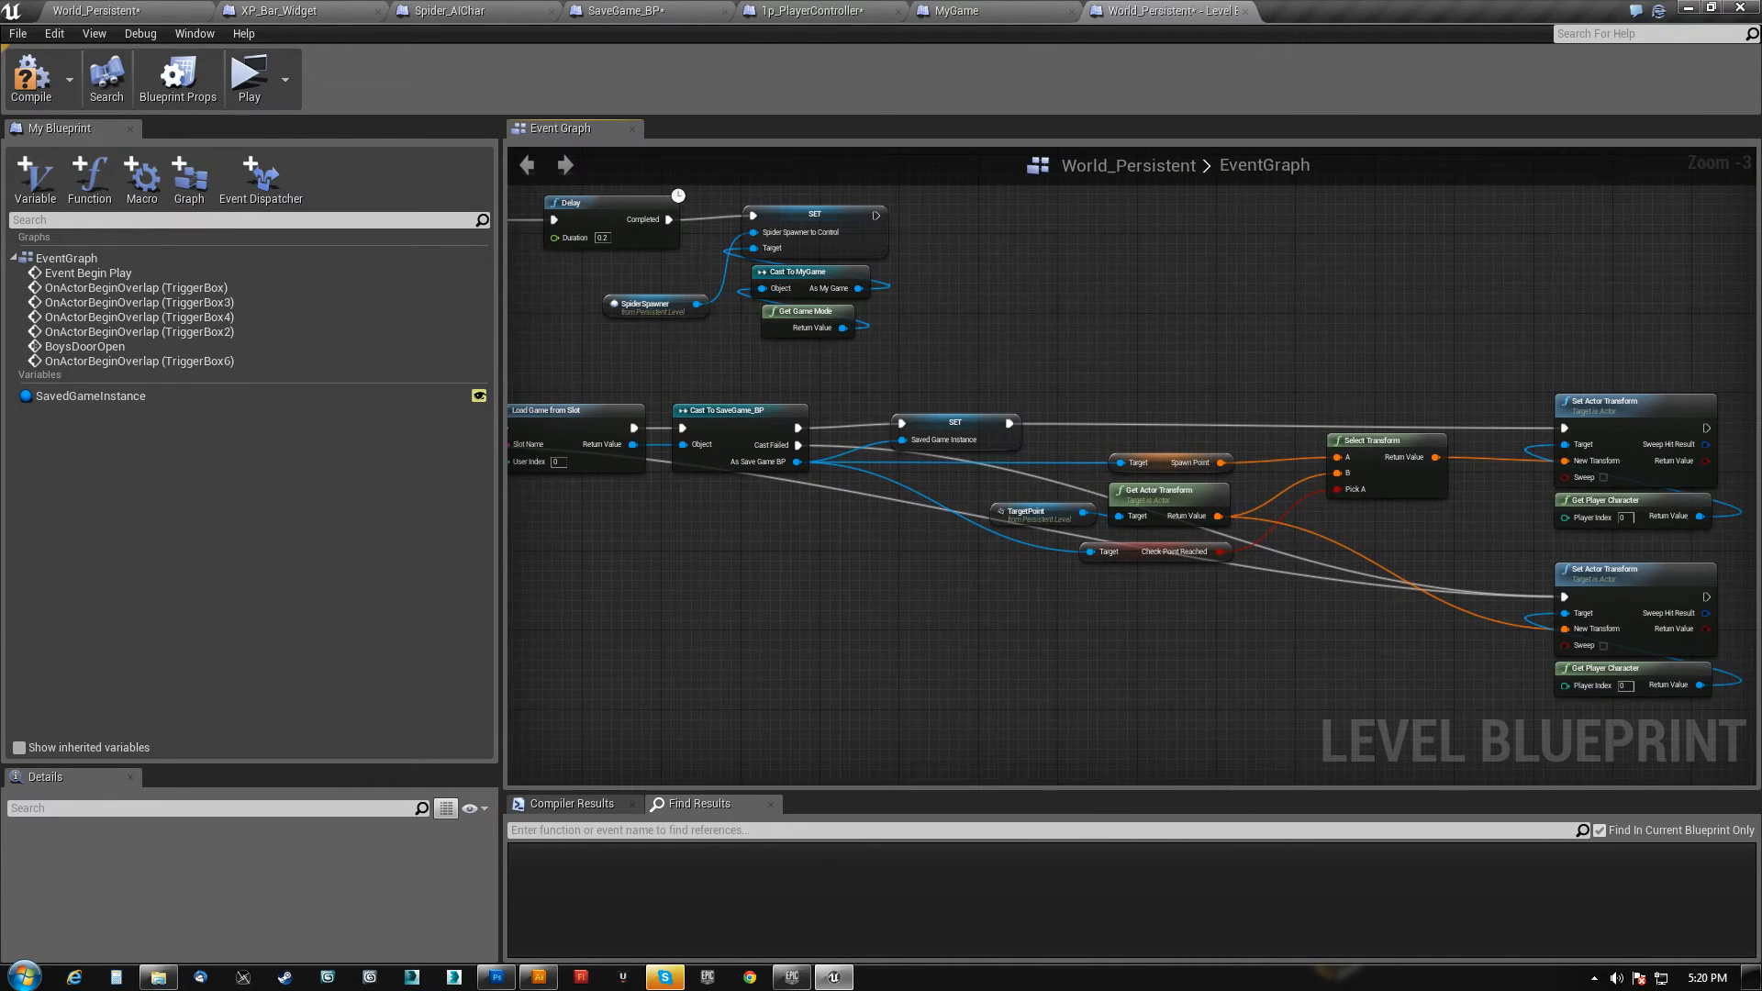
{"action": "scroll", "coordinate": [692, 530], "scroll_direction": "up", "scroll_amount": 3}
{"action": "right_click_drag", "start_coordinate": [692, 530], "coordinate": [1370, 630]}
{"action": "left_click", "coordinate": [867, 366]}
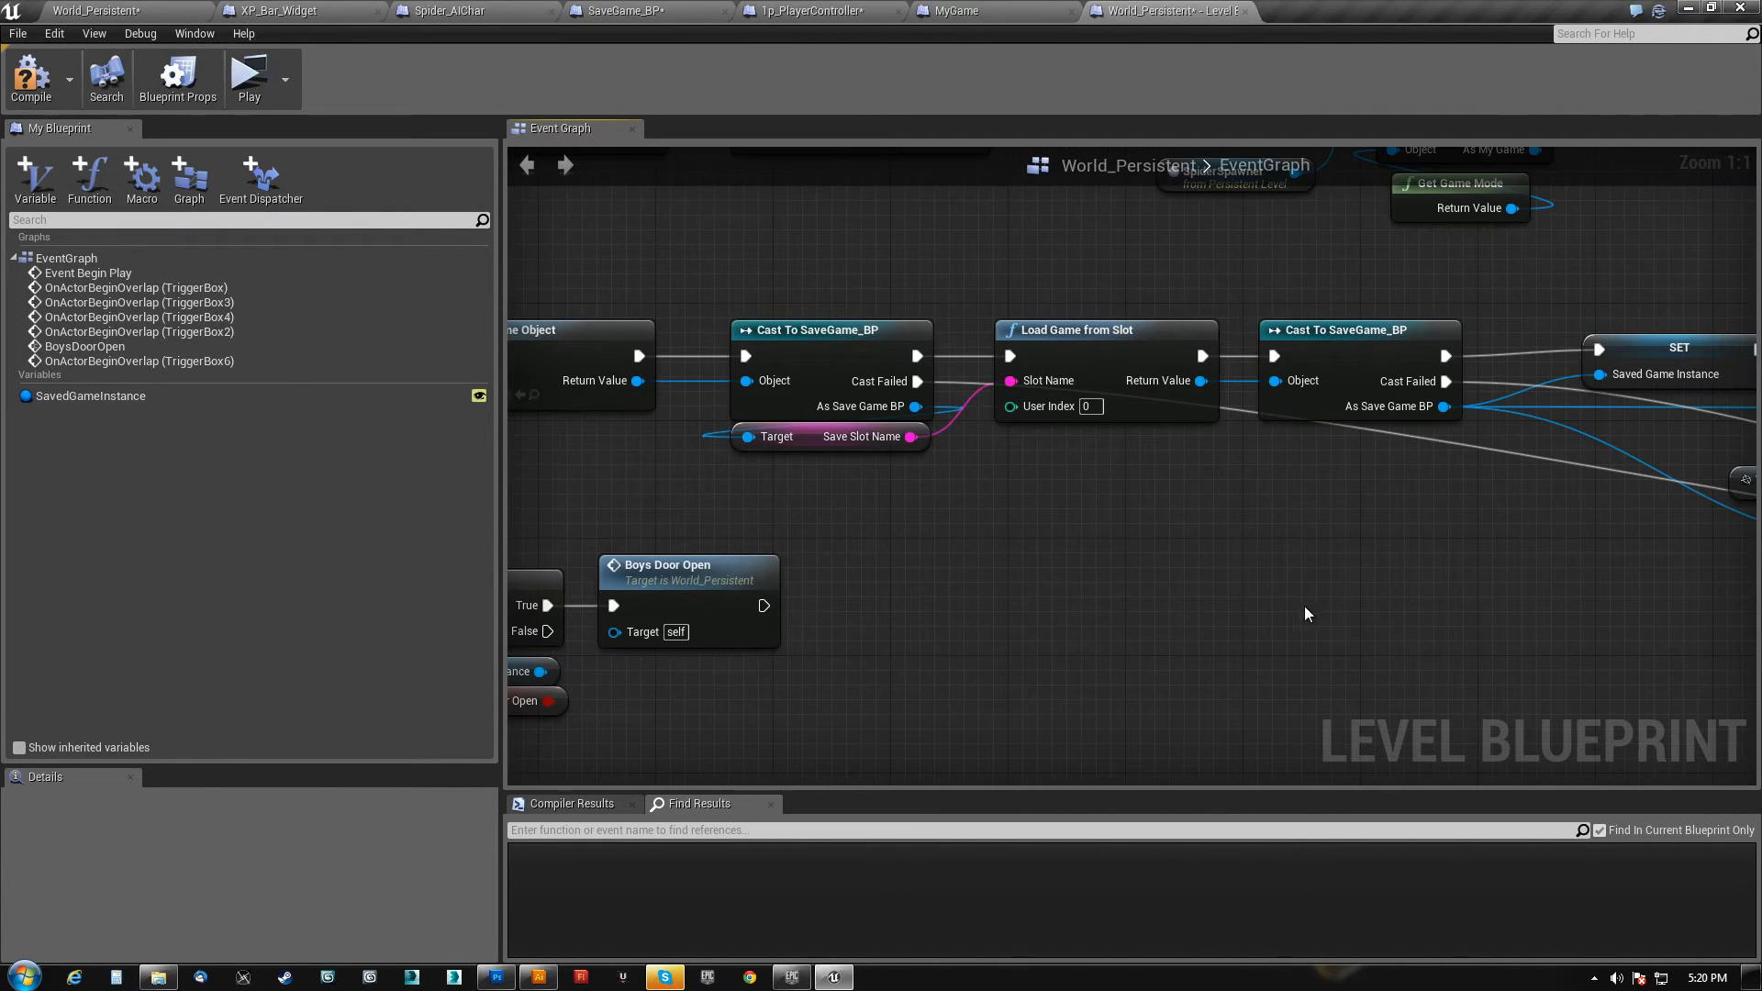
{"action": "right_click_drag", "start_coordinate": [1303, 606], "coordinate": [697, 582]}
{"action": "right_click_drag", "start_coordinate": [1231, 618], "coordinate": [1325, 574]}
{"action": "right_click_drag", "start_coordinate": [1105, 562], "coordinate": [1337, 452]}
{"action": "scroll", "coordinate": [945, 582], "scroll_direction": "down", "scroll_amount": 2}
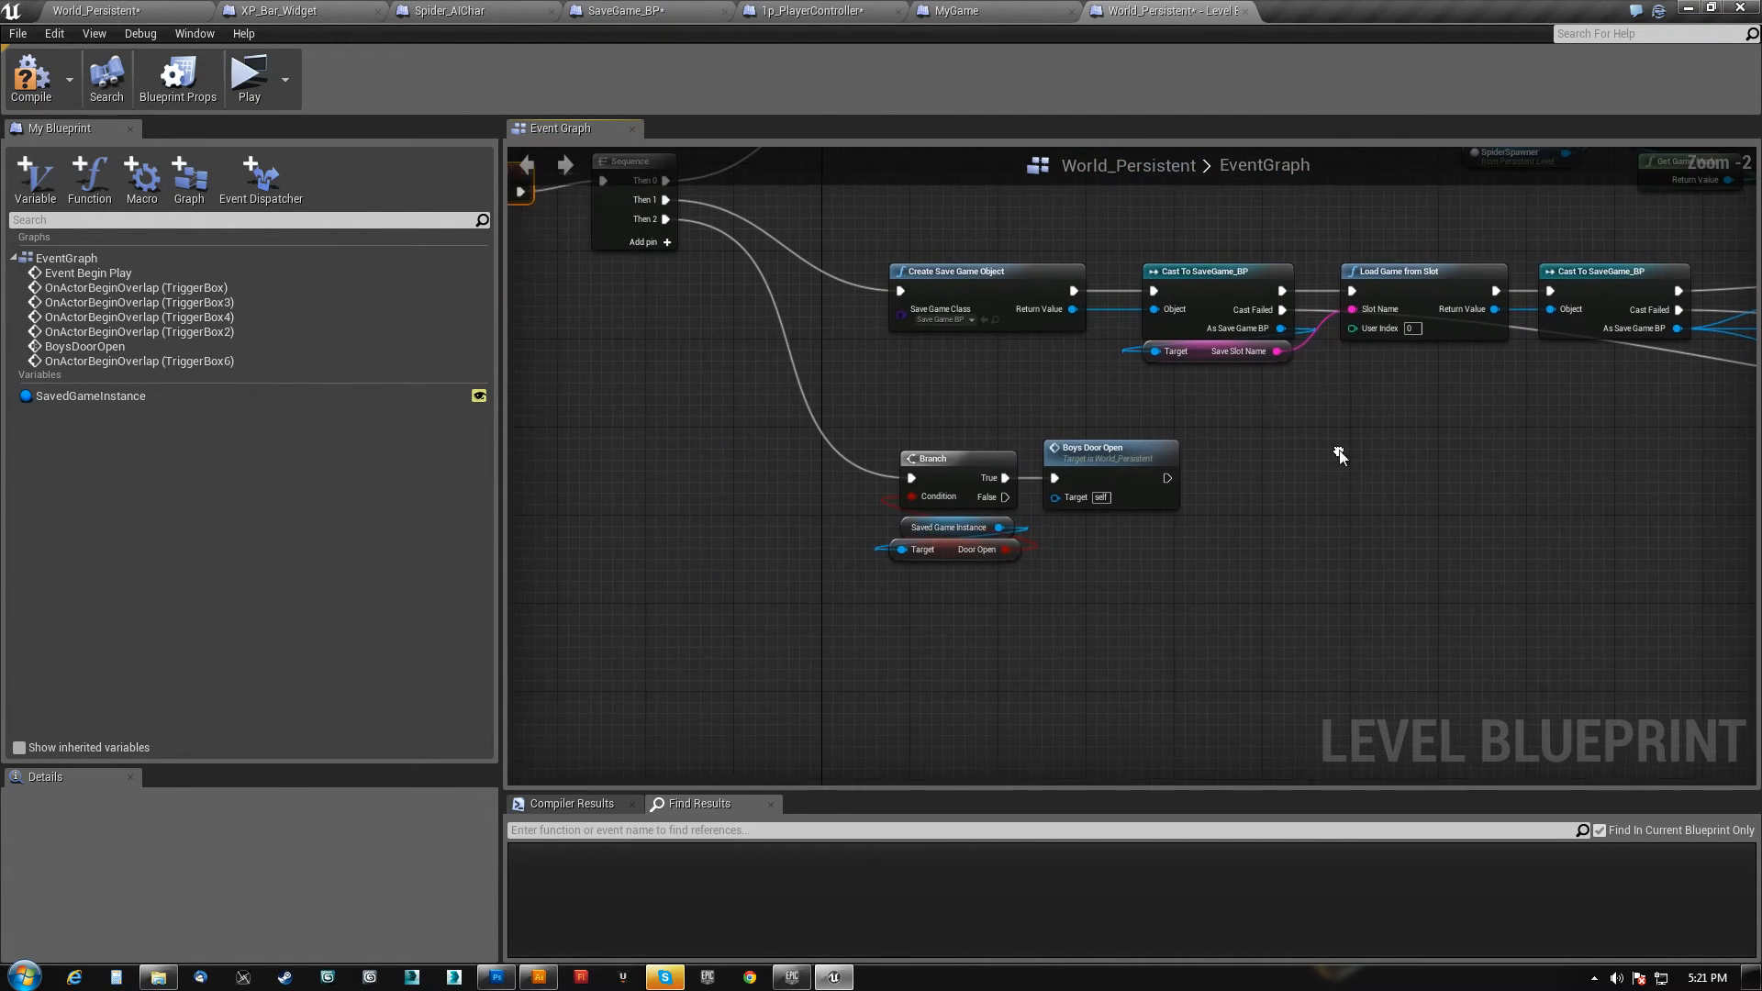
{"action": "left_click_drag", "start_coordinate": [916, 625], "coordinate": [1125, 547]}
{"action": "right_click_drag", "start_coordinate": [1076, 393], "coordinate": [728, 534]}
{"action": "left_click_drag", "start_coordinate": [603, 547], "coordinate": [1505, 386]}
{"action": "right_click_drag", "start_coordinate": [1553, 372], "coordinate": [738, 316]}
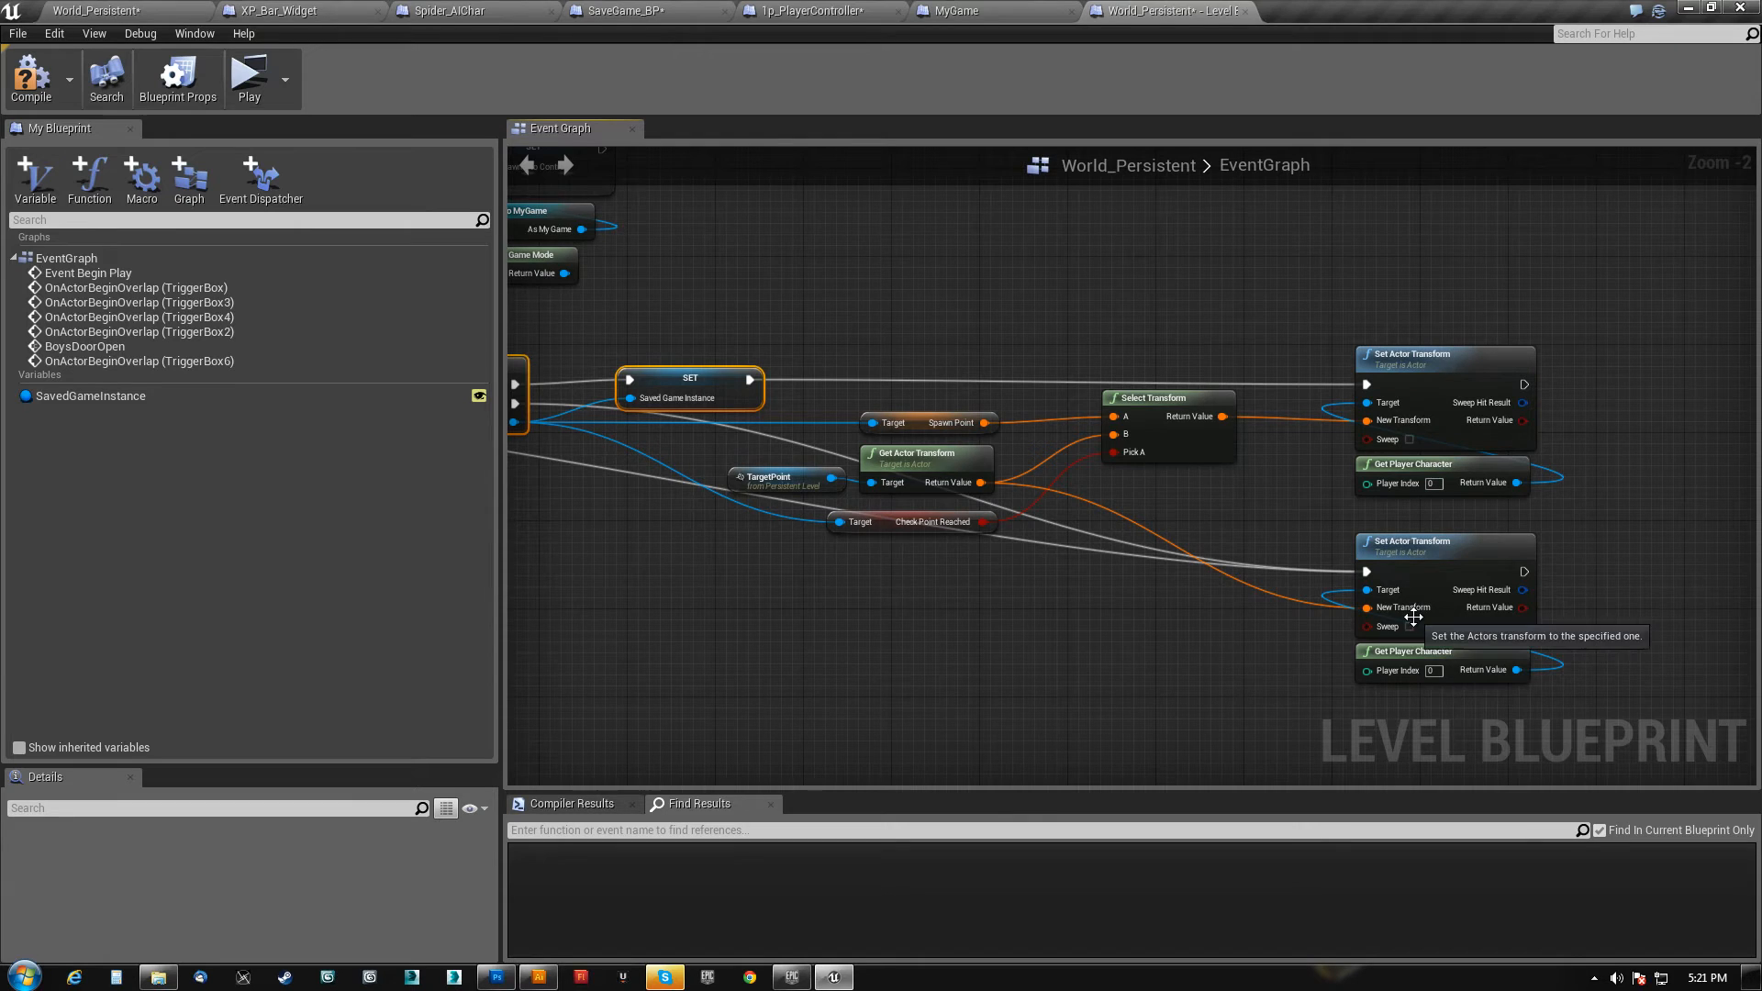
- Move the Boys Door Open branch nodes well below the load-game chain and shift Event Begin Play and Sequence further left
{"action": "right_click_drag", "start_coordinate": [653, 604], "coordinate": [1532, 448]}
{"action": "left_click_drag", "start_coordinate": [607, 620], "coordinate": [995, 463]}
{"action": "left_click_drag", "start_coordinate": [872, 500], "coordinate": [862, 569]}
{"action": "right_click_drag", "start_coordinate": [819, 510], "coordinate": [956, 476]}
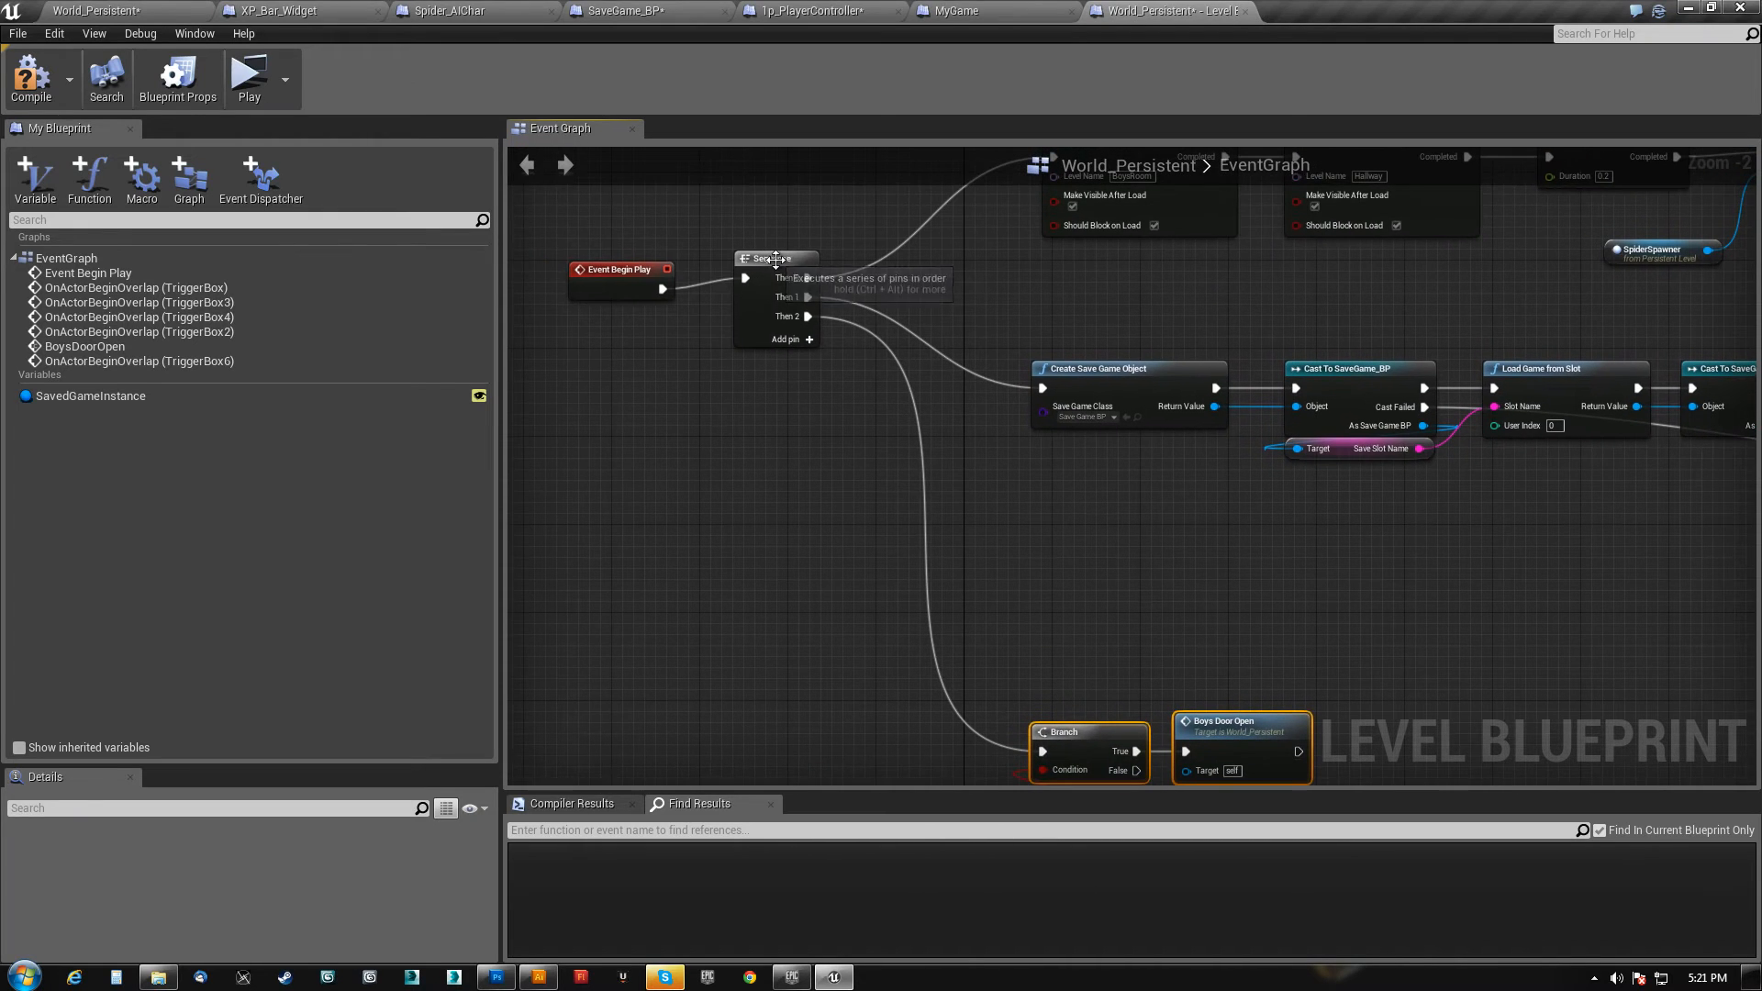
{"action": "left_click", "coordinate": [744, 275]}
{"action": "left_click_drag", "start_coordinate": [640, 265], "coordinate": [594, 254]}
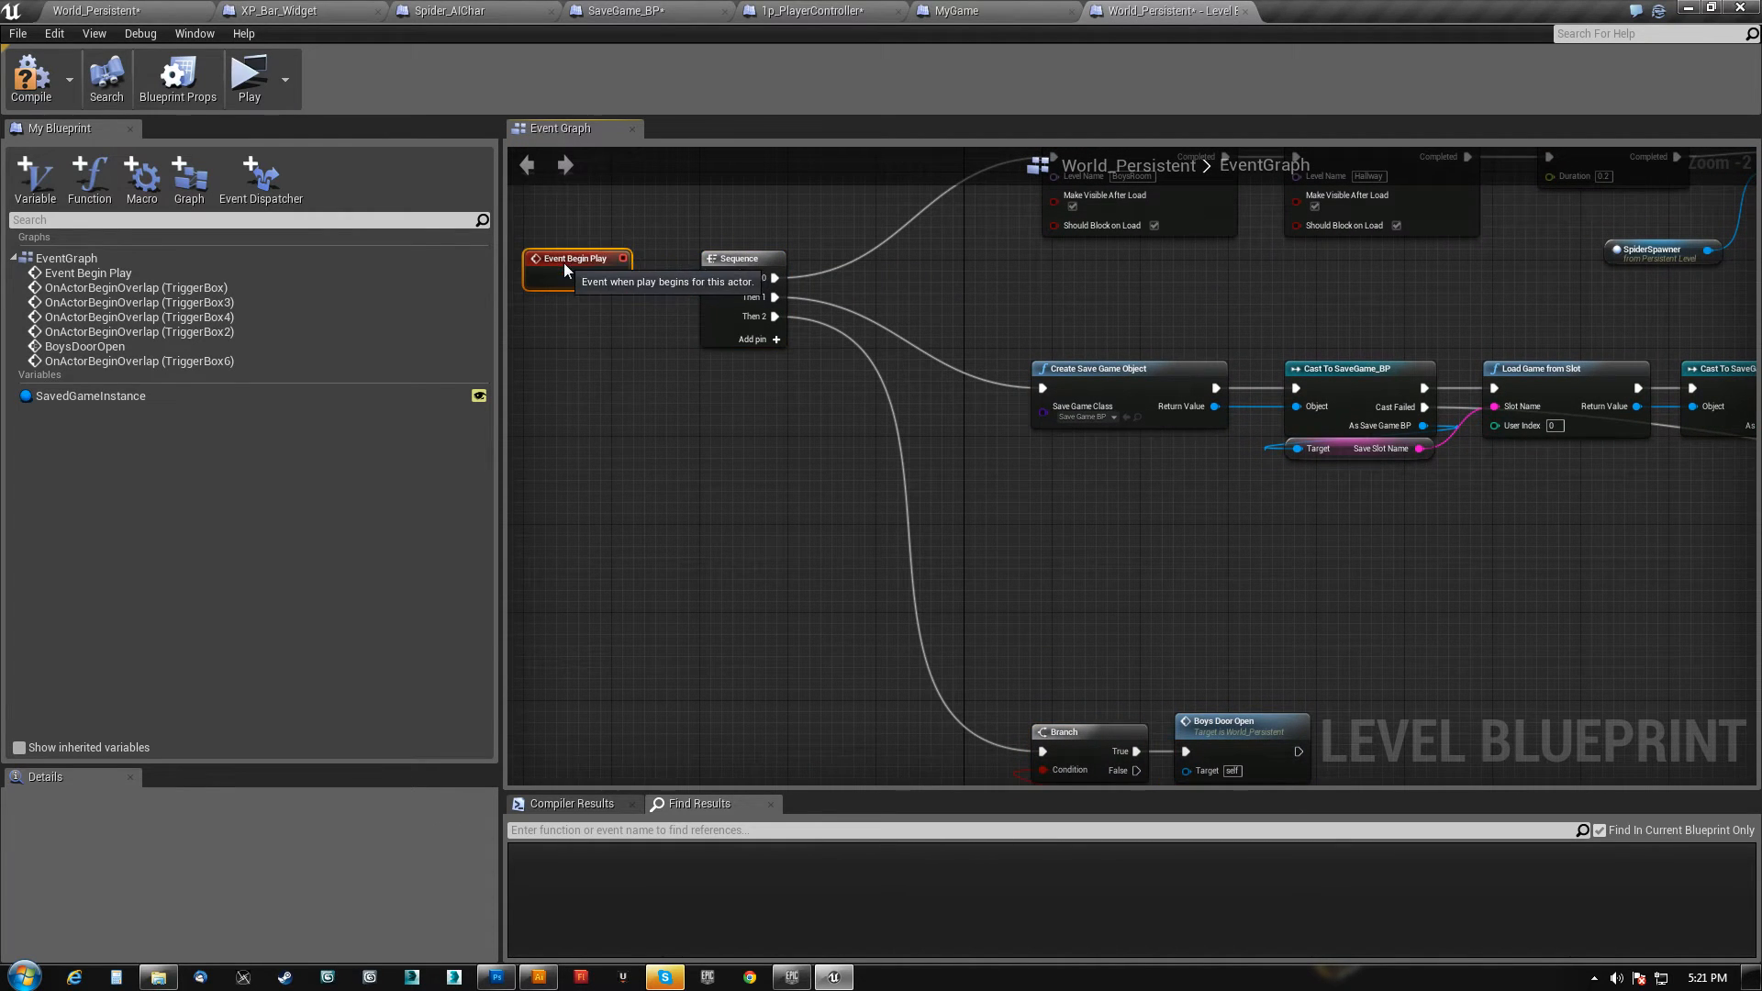
- Add a SavedGameInstance getter below the Check Point Reached node and search its available actions for "get level"
{"action": "right_click_drag", "start_coordinate": [1022, 597], "coordinate": [577, 625]}
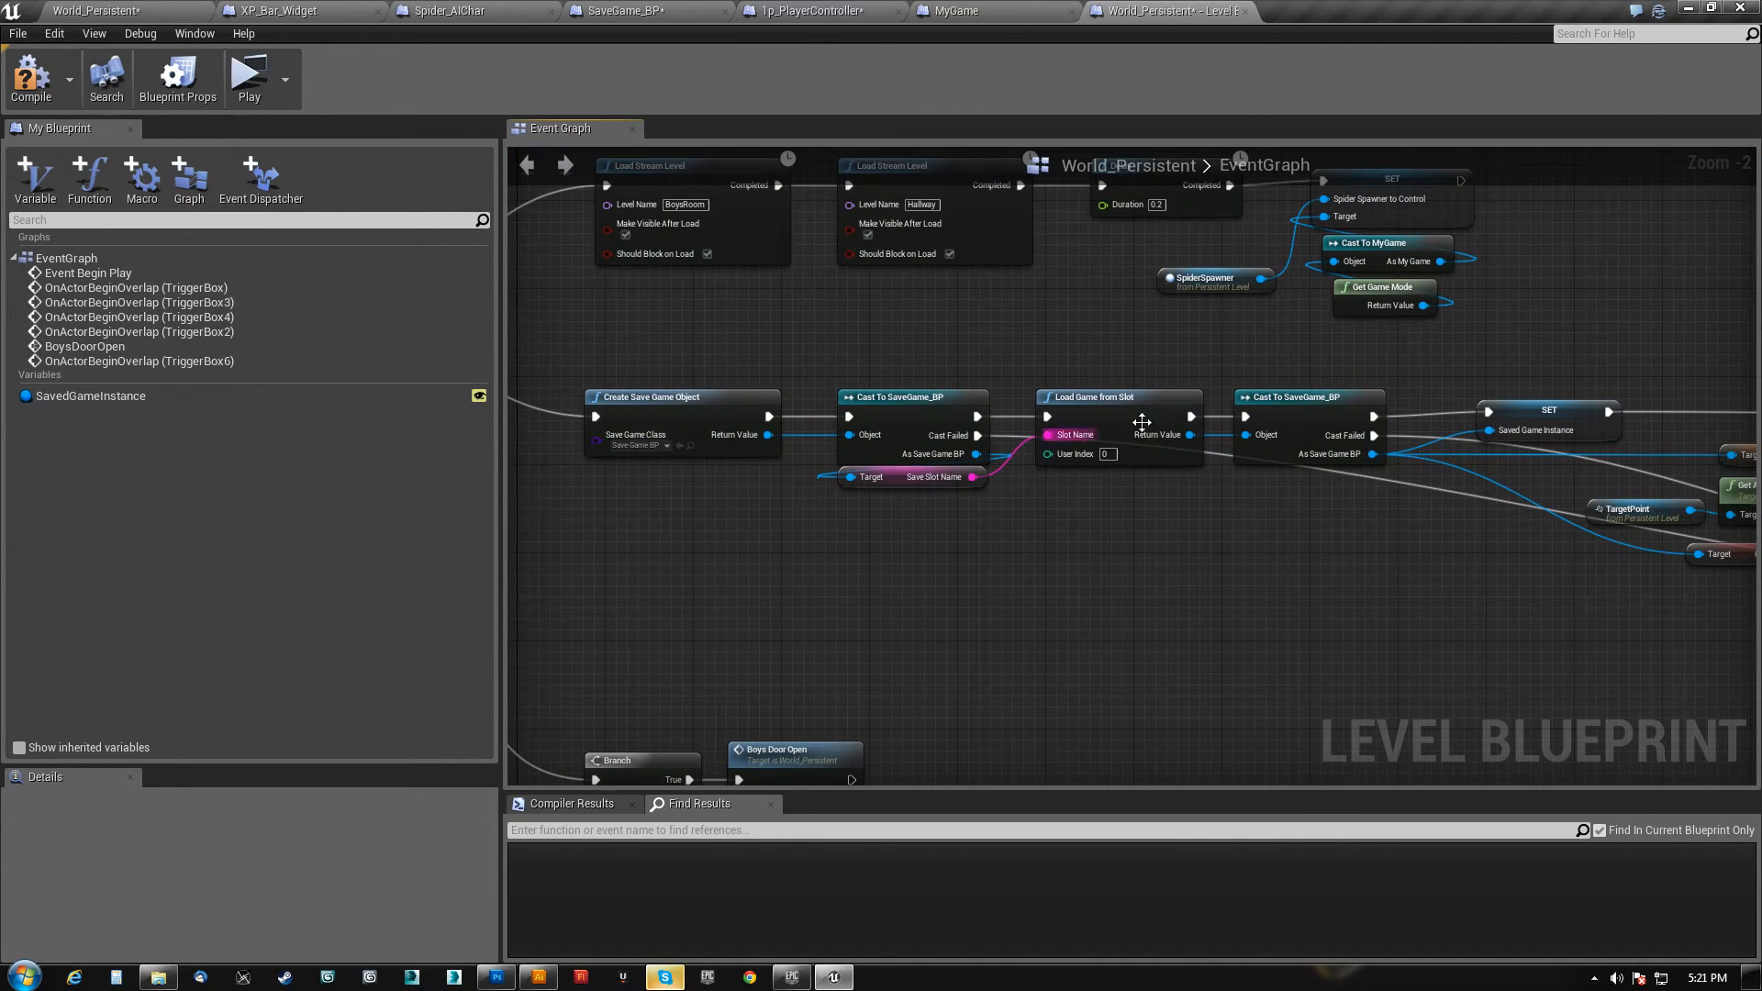
{"action": "right_click_drag", "start_coordinate": [1266, 410], "coordinate": [786, 434]}
{"action": "left_click", "coordinate": [108, 399]}
{"action": "left_click_drag", "start_coordinate": [1068, 636], "coordinate": [1164, 551], "text": "ctrl"}
{"action": "type", "text": "get level"}
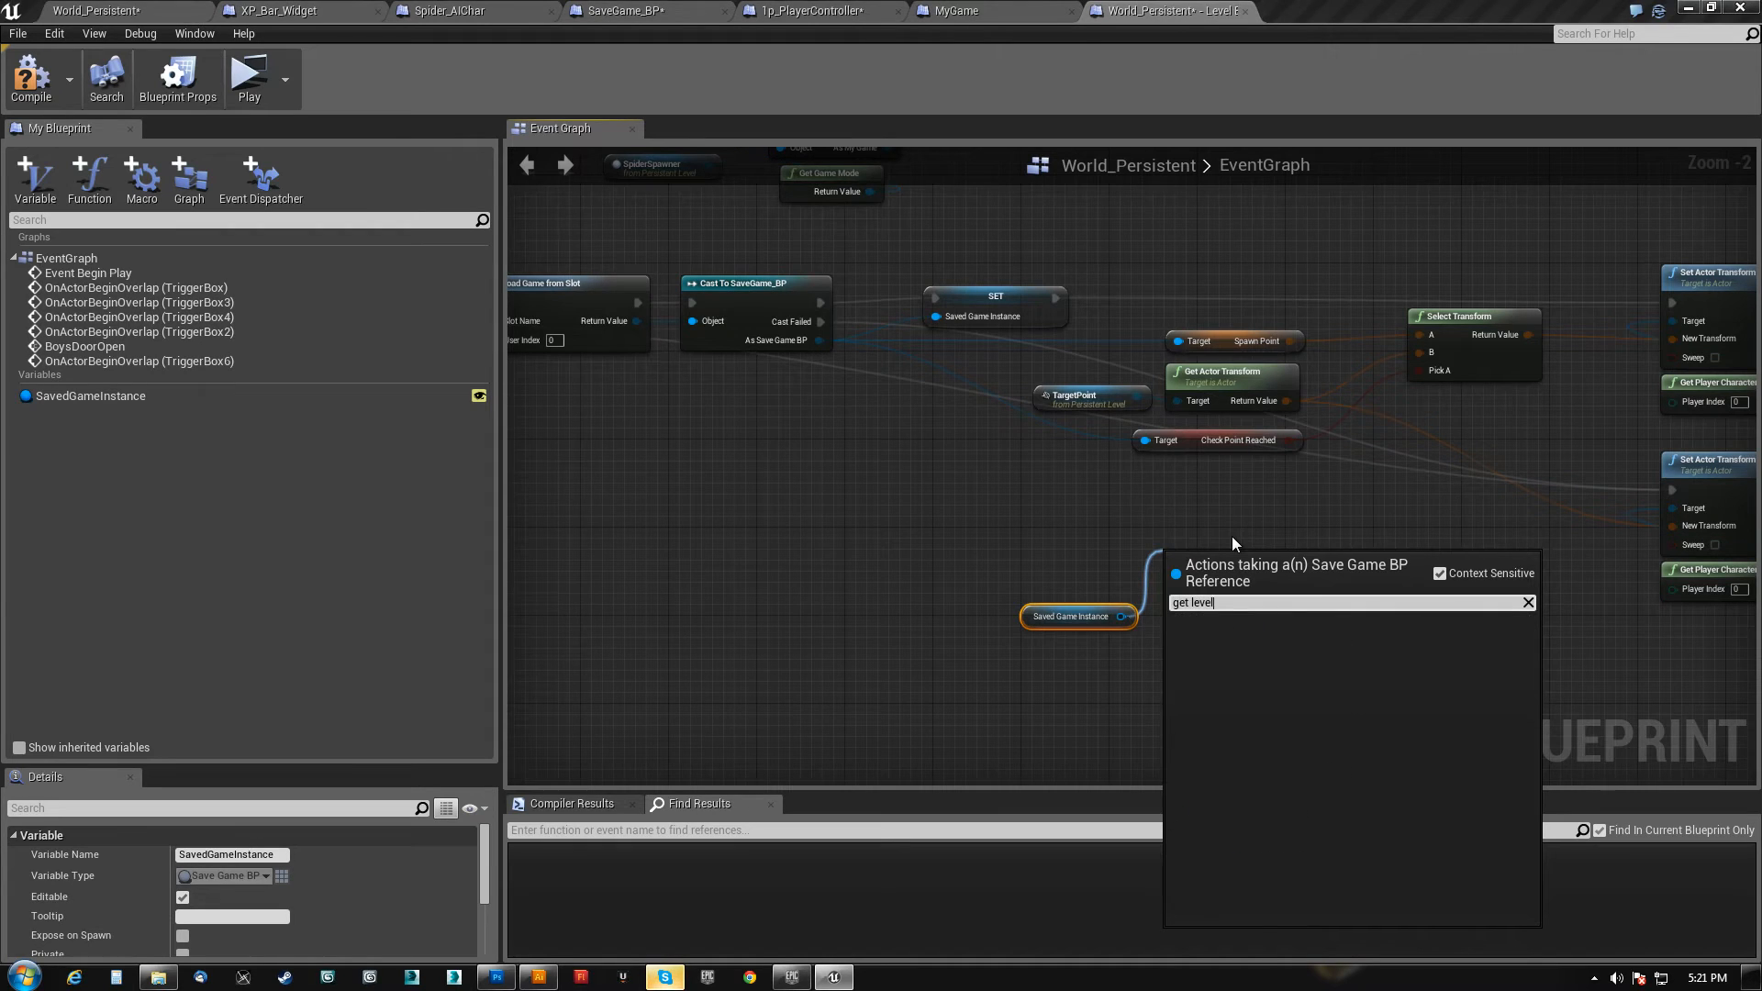
{"action": "key", "text": "Escape"}
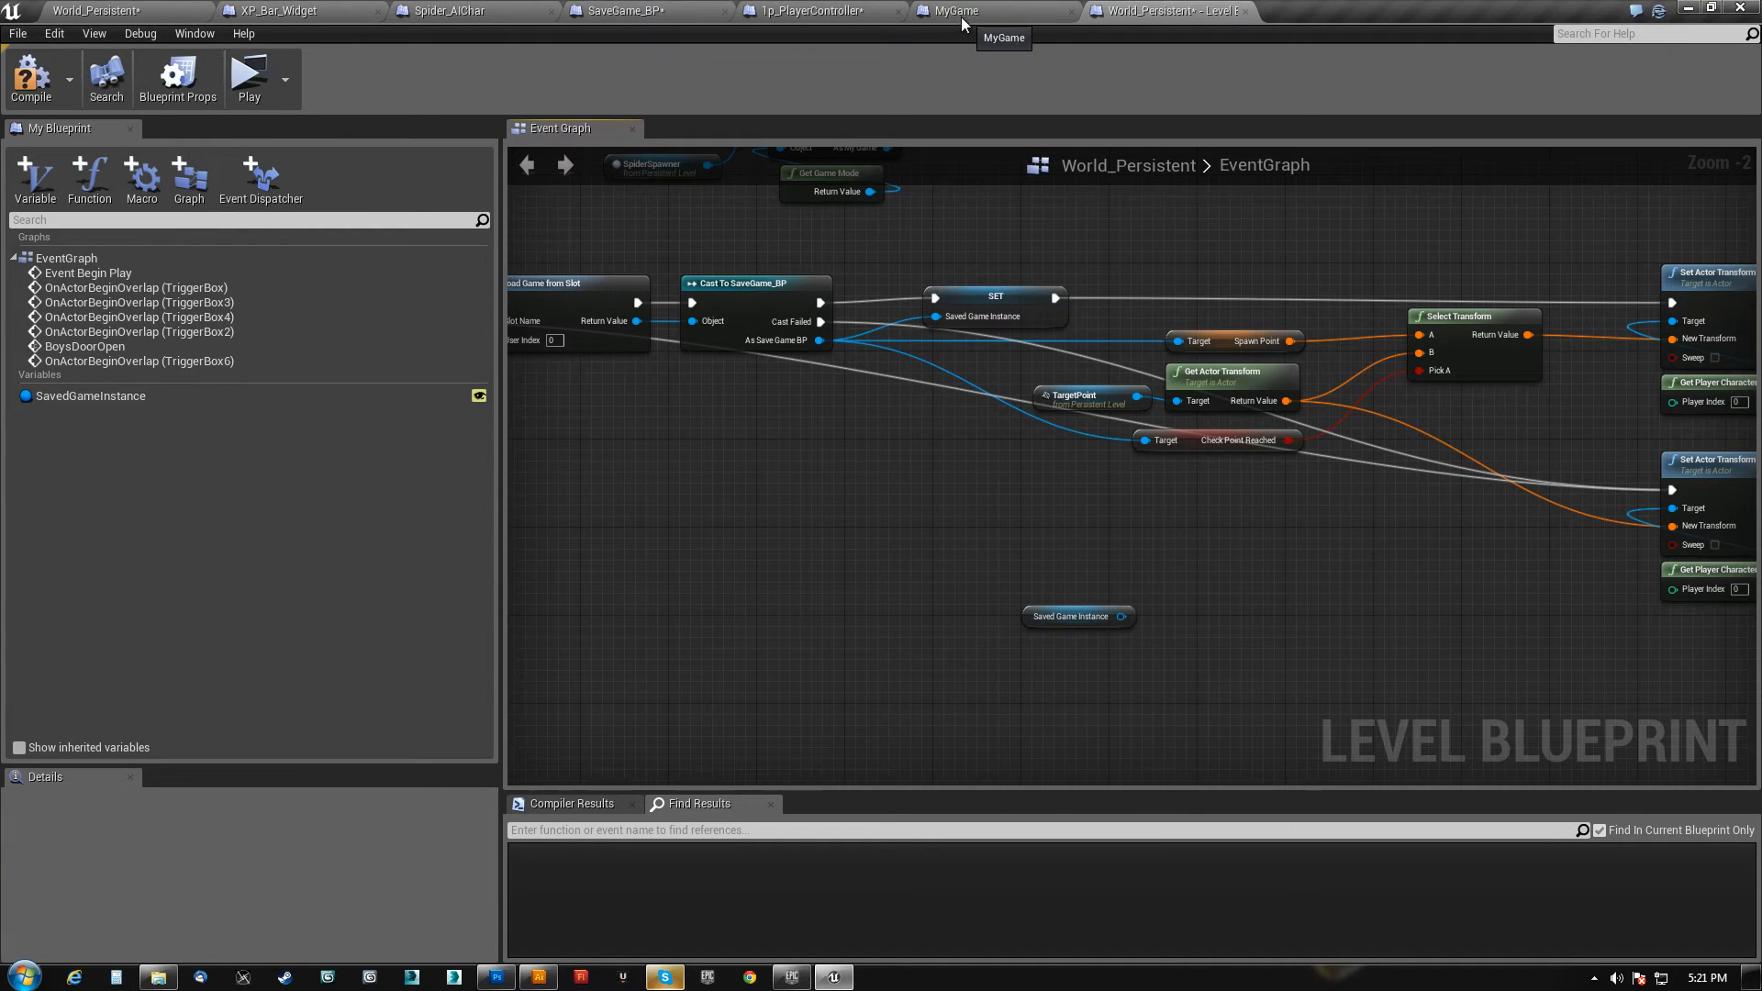
- Make the Level variable in SaveGame_BP publicly editable, and compile and save that blueprint
{"action": "left_click", "coordinate": [594, 13]}
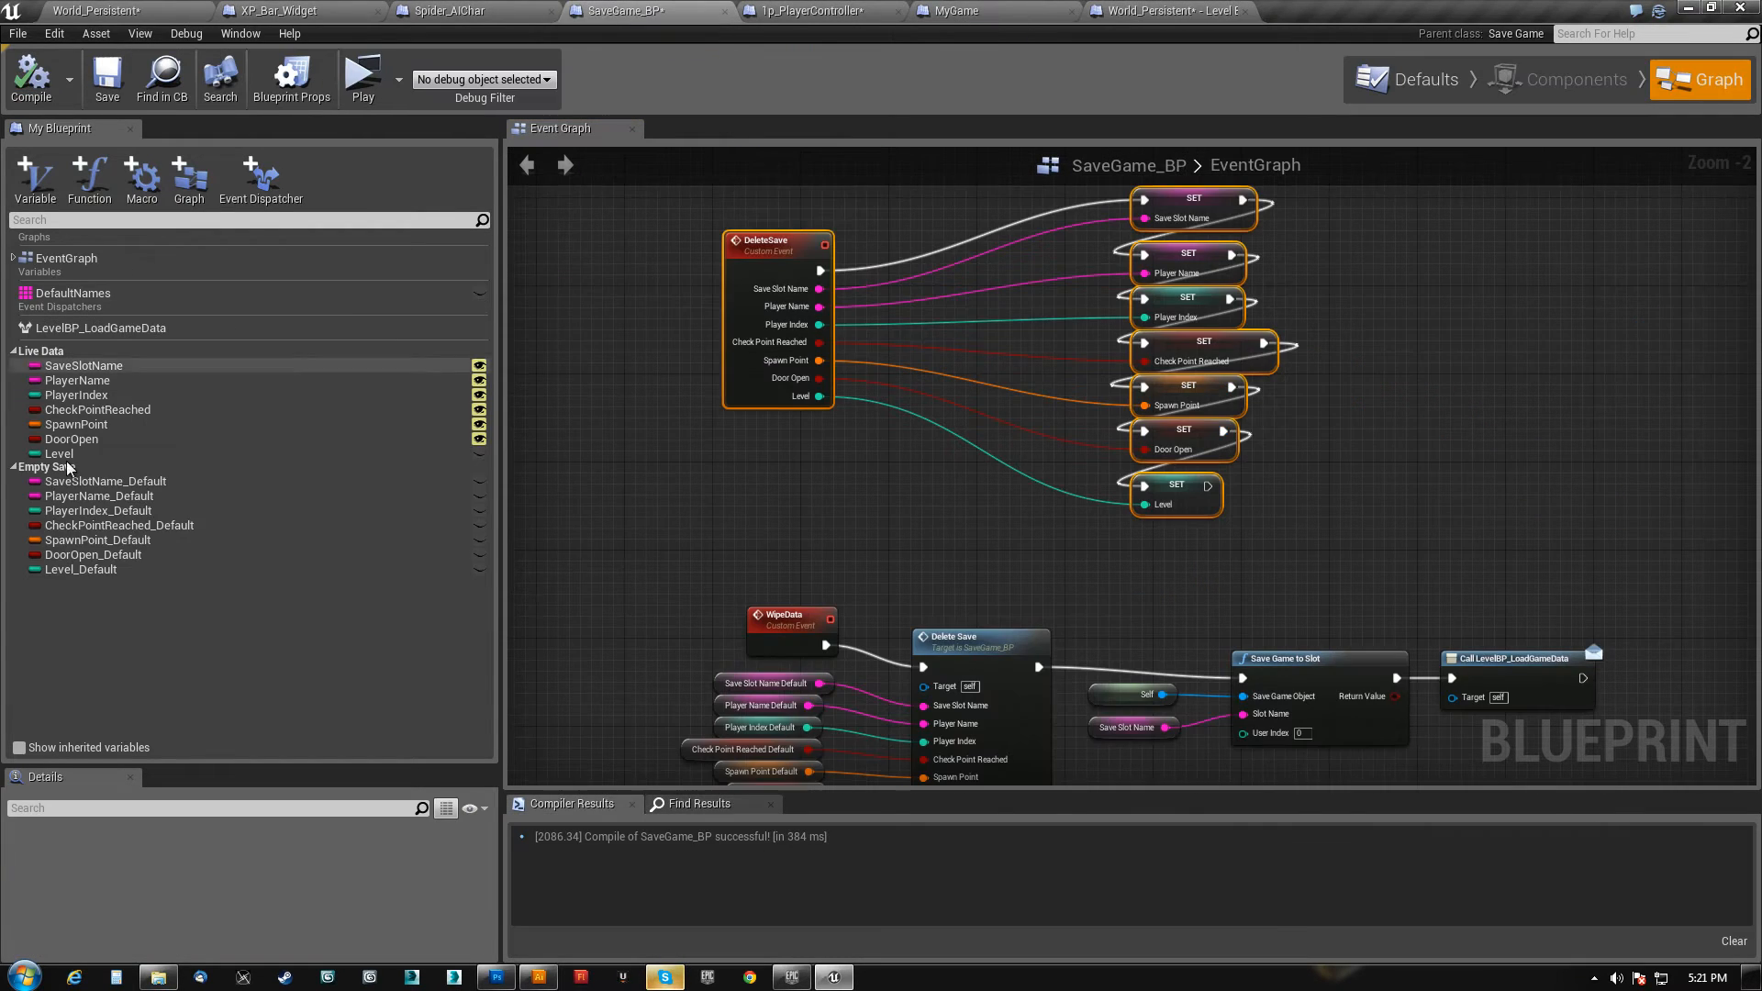
{"action": "left_click", "coordinate": [478, 455]}
{"action": "left_click", "coordinate": [31, 74]}
{"action": "left_click", "coordinate": [107, 75]}
- In the World_Persistent level blueprint, get Level from the Saved Game Instance getter and stack the two nodes
{"action": "left_click", "coordinate": [971, 15]}
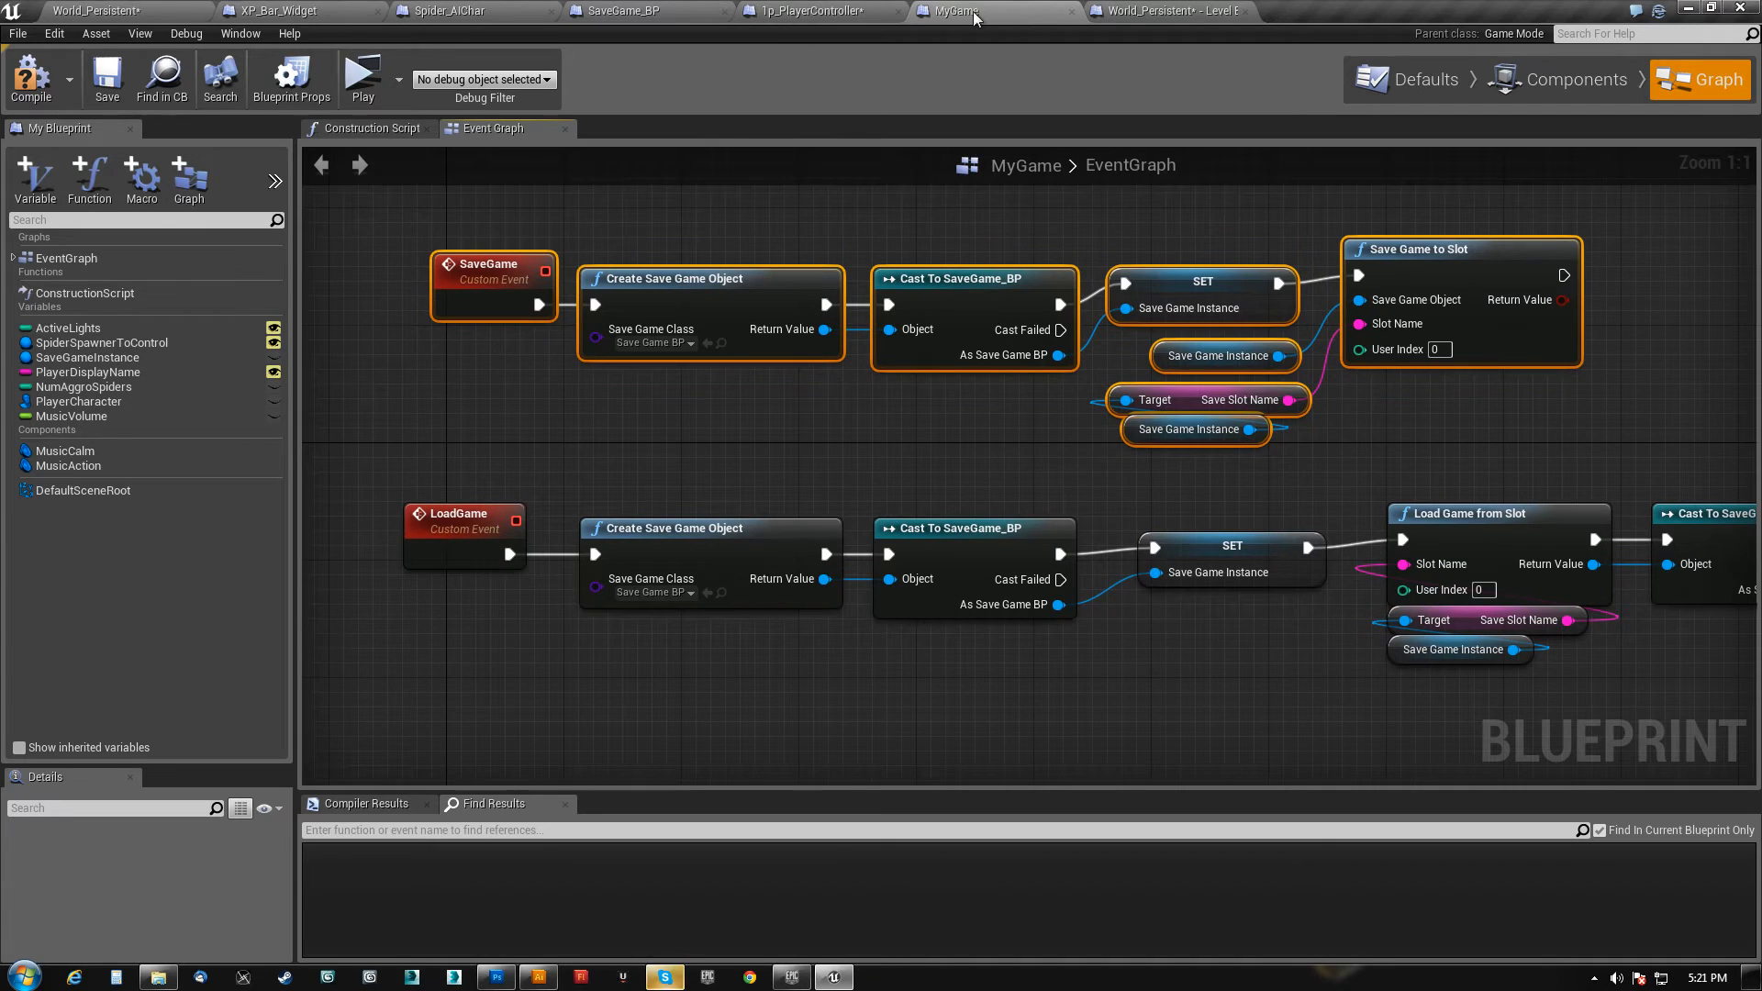
{"action": "left_click", "coordinate": [1170, 11]}
{"action": "left_click_drag", "start_coordinate": [1121, 616], "coordinate": [1217, 578]}
{"action": "type", "text": "get level"}
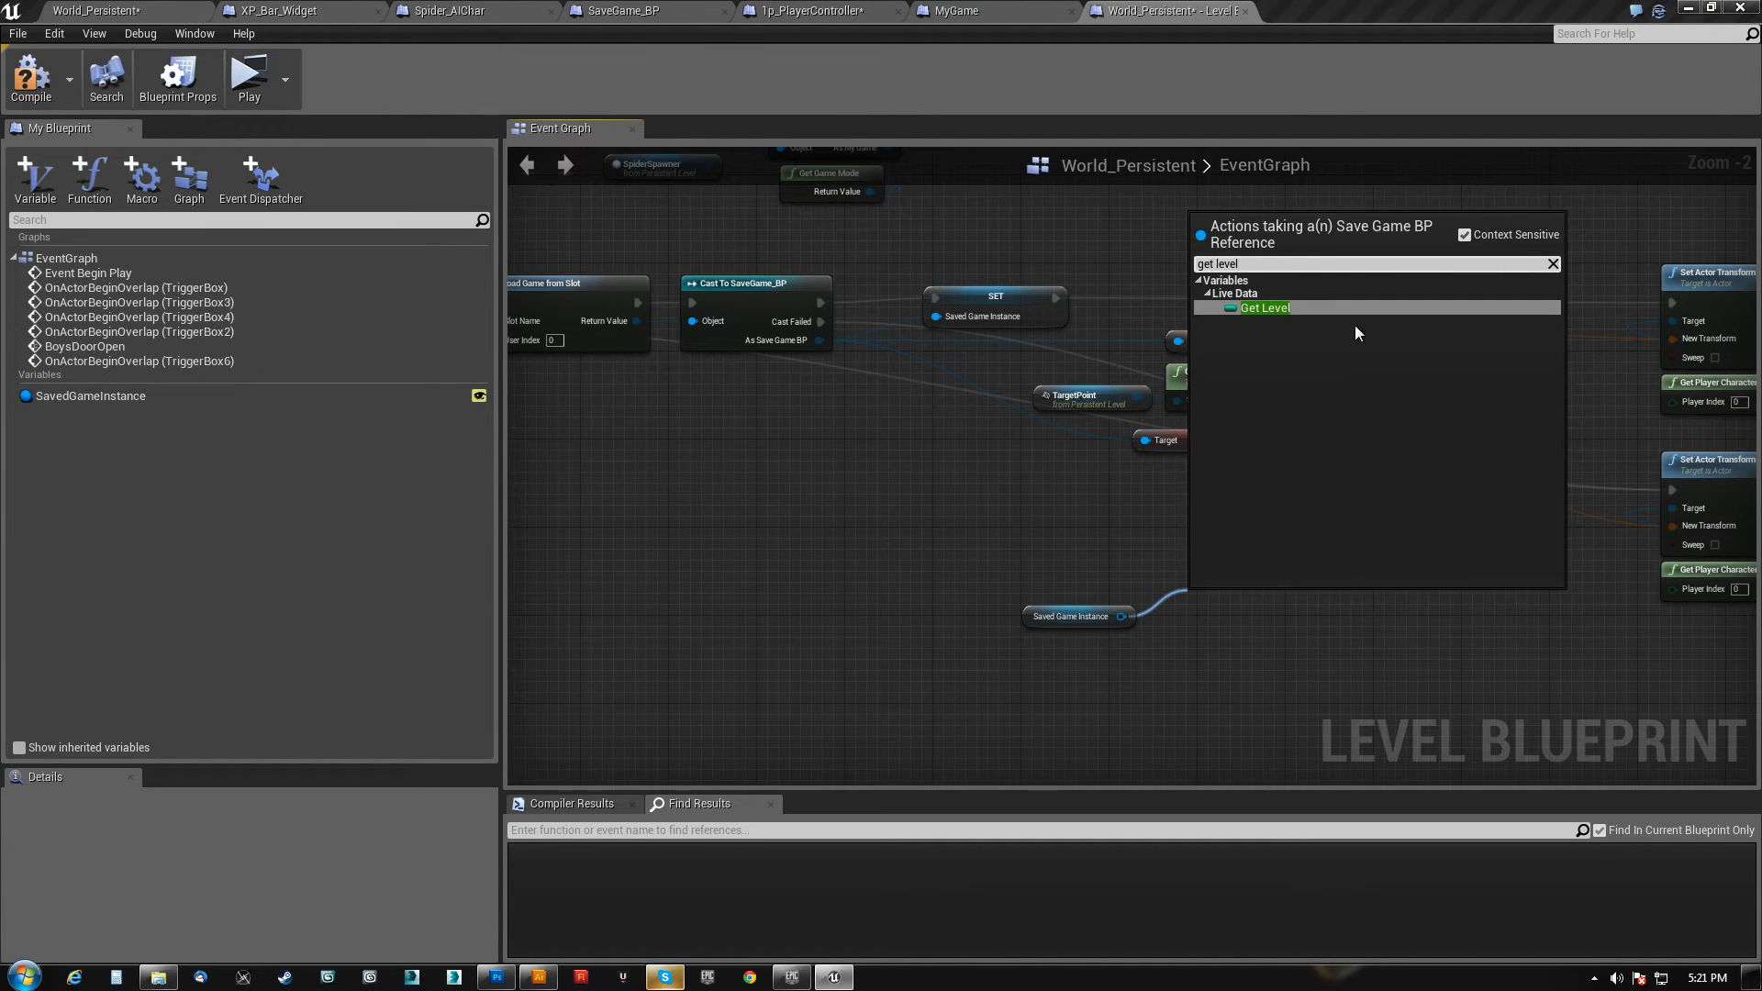
{"action": "left_click", "coordinate": [1264, 308]}
{"action": "scroll", "coordinate": [1011, 449], "scroll_direction": "up", "scroll_amount": 2}
{"action": "left_click_drag", "start_coordinate": [1147, 536], "coordinate": [941, 577]}
{"action": "right_click_drag", "start_coordinate": [844, 659], "coordinate": [752, 620]}
{"action": "left_click_drag", "start_coordinate": [753, 624], "coordinate": [988, 455]}
- Add a Get Player Controller node below Check Point Reached and move the Saved Game Instance and Level getters to its lower left
{"action": "right_click_drag", "start_coordinate": [706, 313], "coordinate": [922, 370]}
{"action": "right_click", "coordinate": [916, 429]}
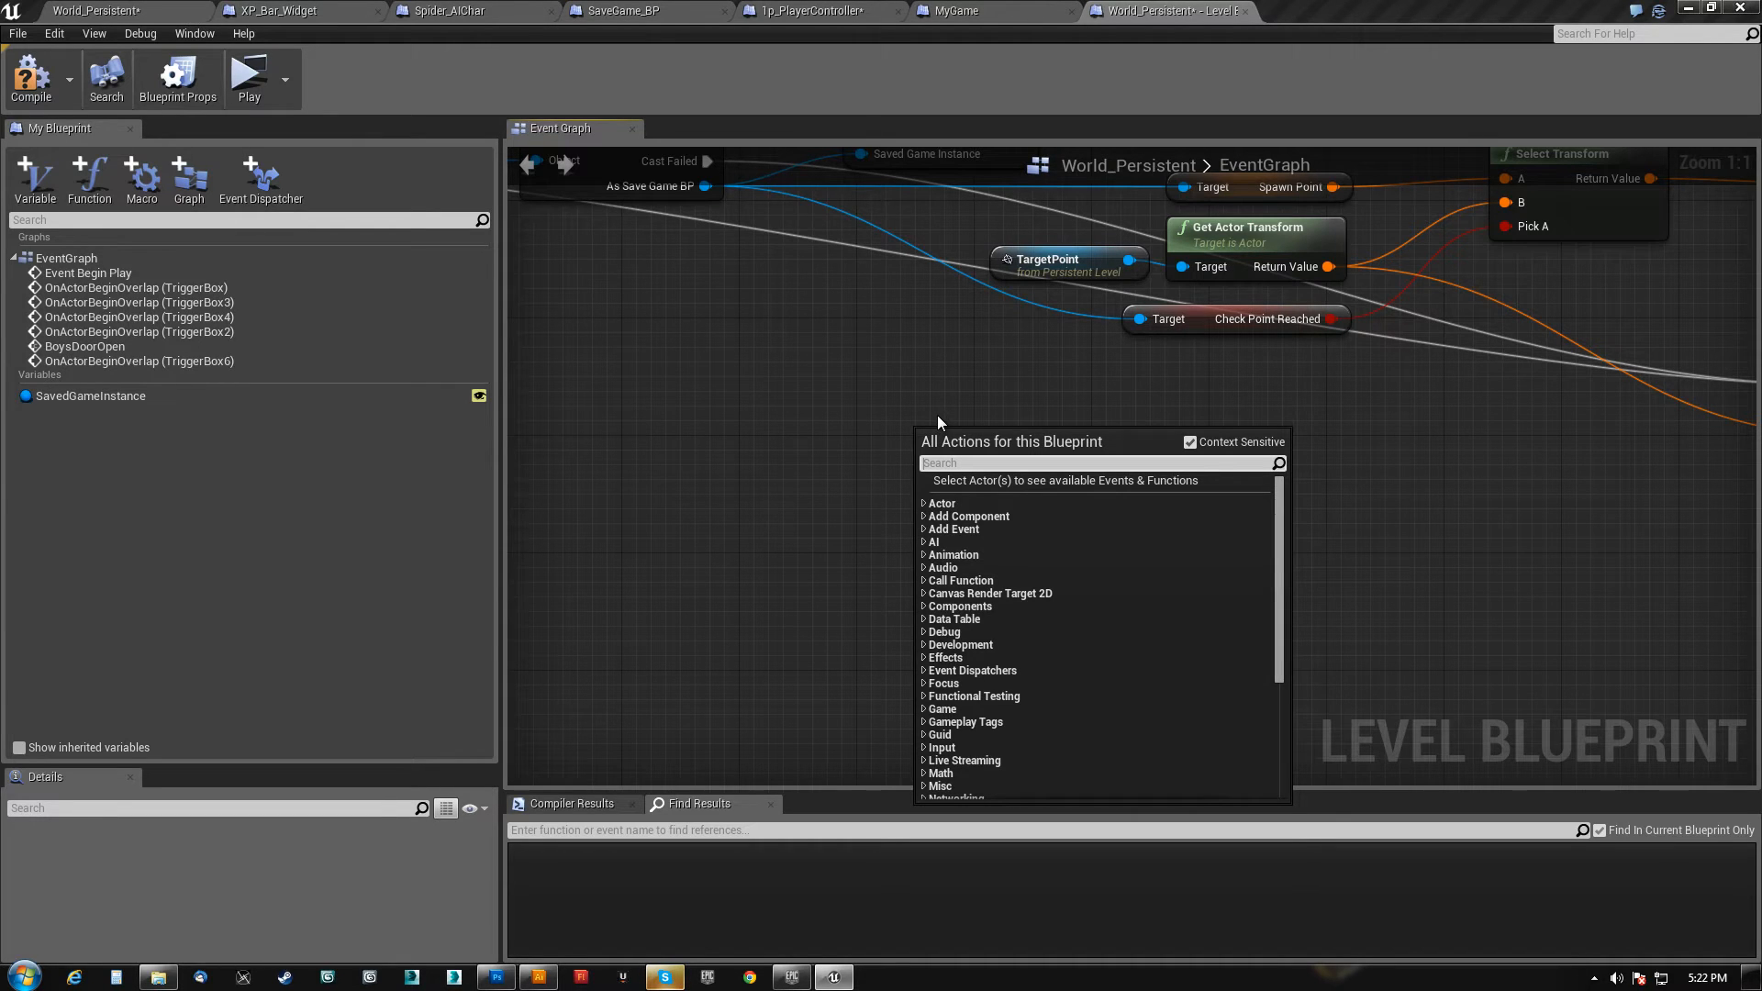
{"action": "type", "text": "get player controller"}
{"action": "left_click", "coordinate": [1042, 503]}
{"action": "left_click_drag", "start_coordinate": [1029, 446], "coordinate": [1206, 440]}
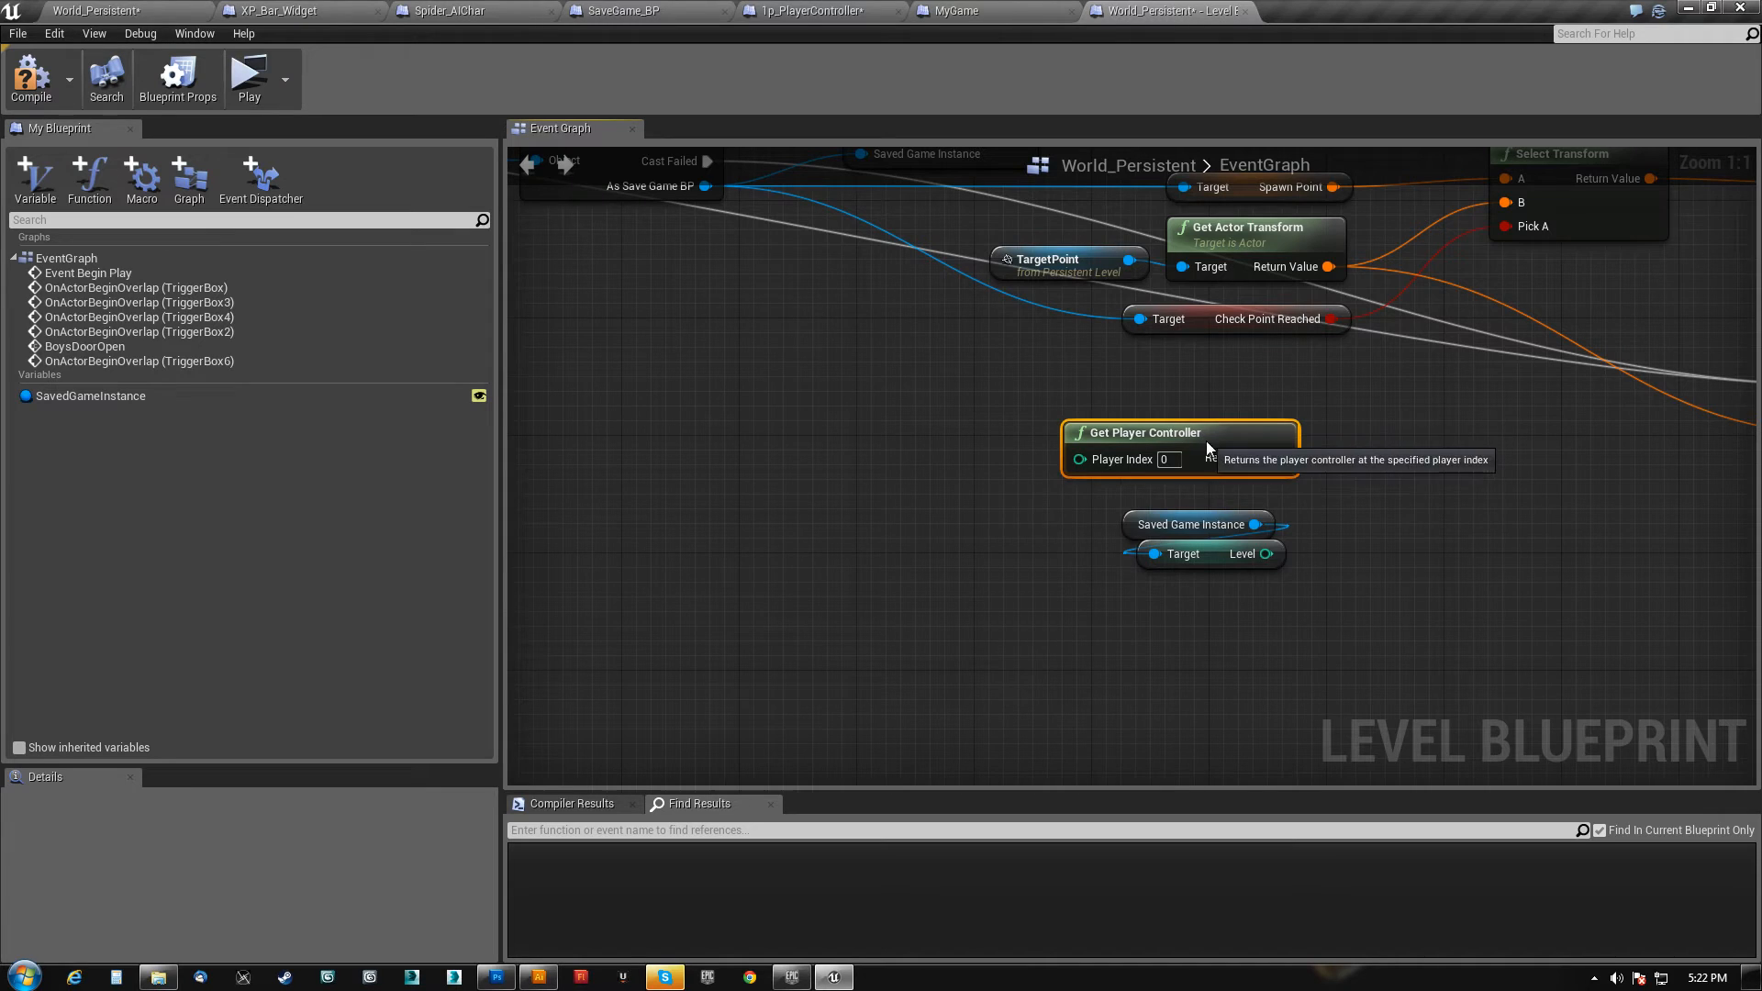
{"action": "left_click_drag", "start_coordinate": [1126, 629], "coordinate": [934, 521]}
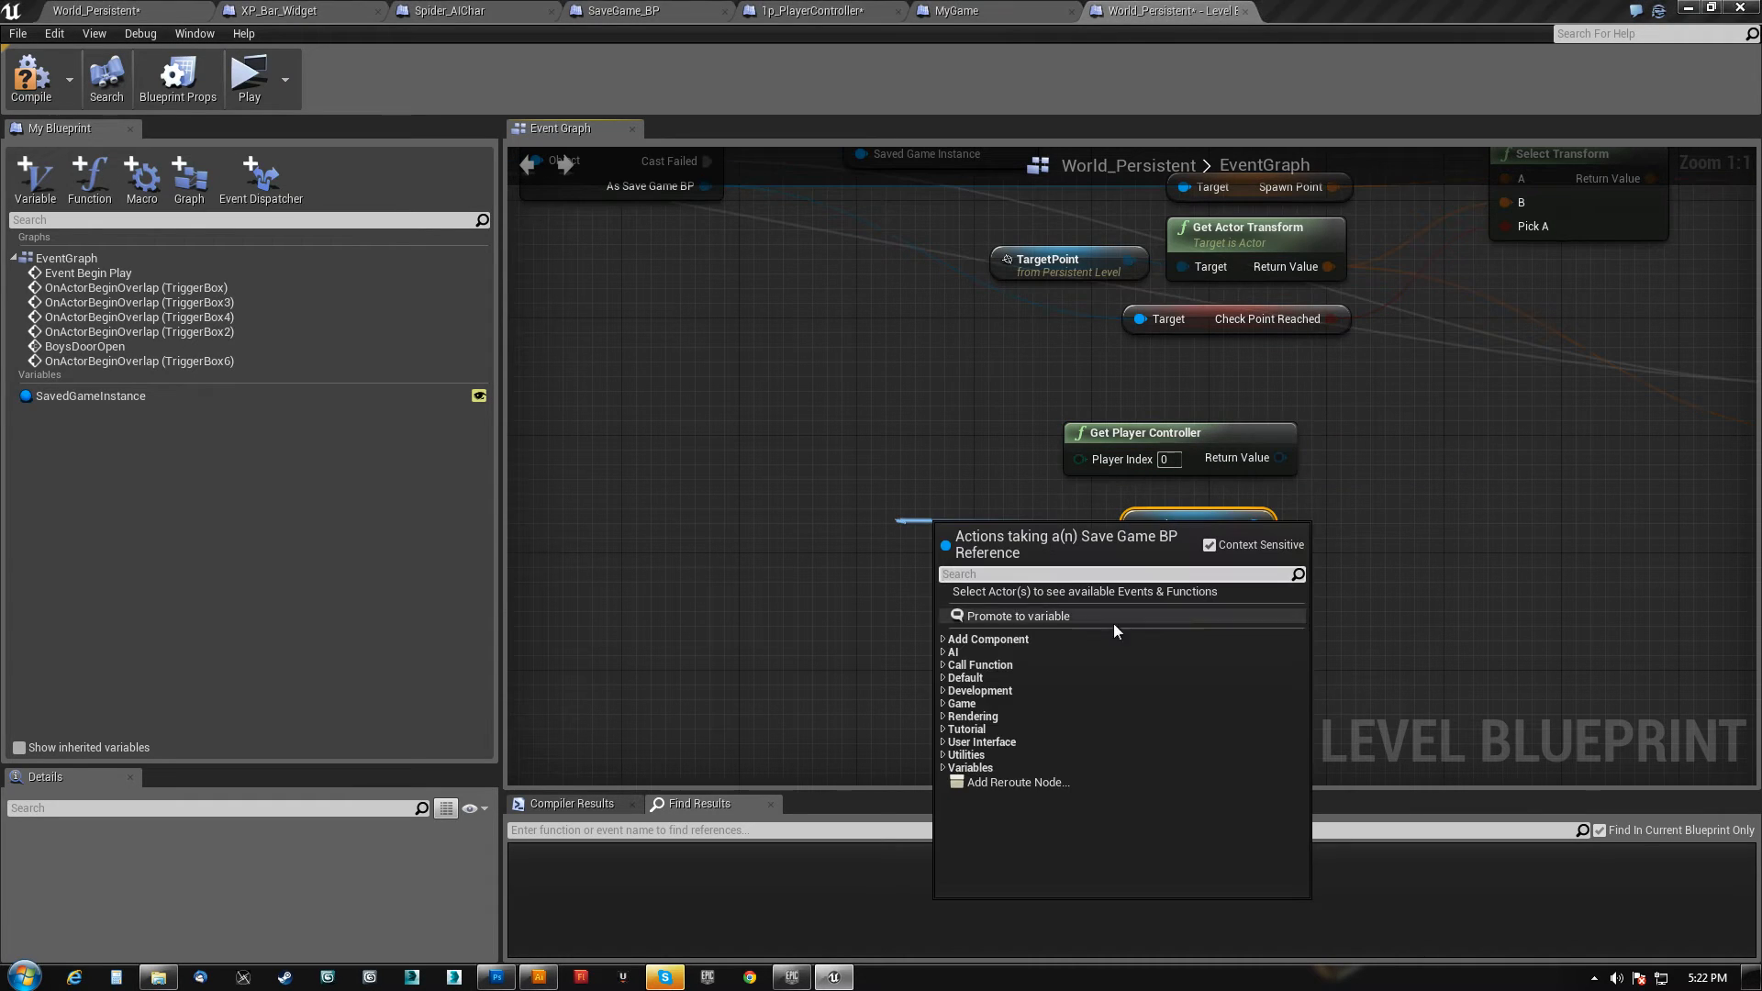
{"action": "left_click", "coordinate": [1383, 579]}
{"action": "left_click_drag", "start_coordinate": [1113, 601], "coordinate": [933, 568]}
- Cast the player controller to 1p_PlayerController and group the cast, Get Player Controller and Level getter nodes closely together
{"action": "left_click_drag", "start_coordinate": [1276, 457], "coordinate": [1382, 461]}
{"action": "type", "text": "cast to"}
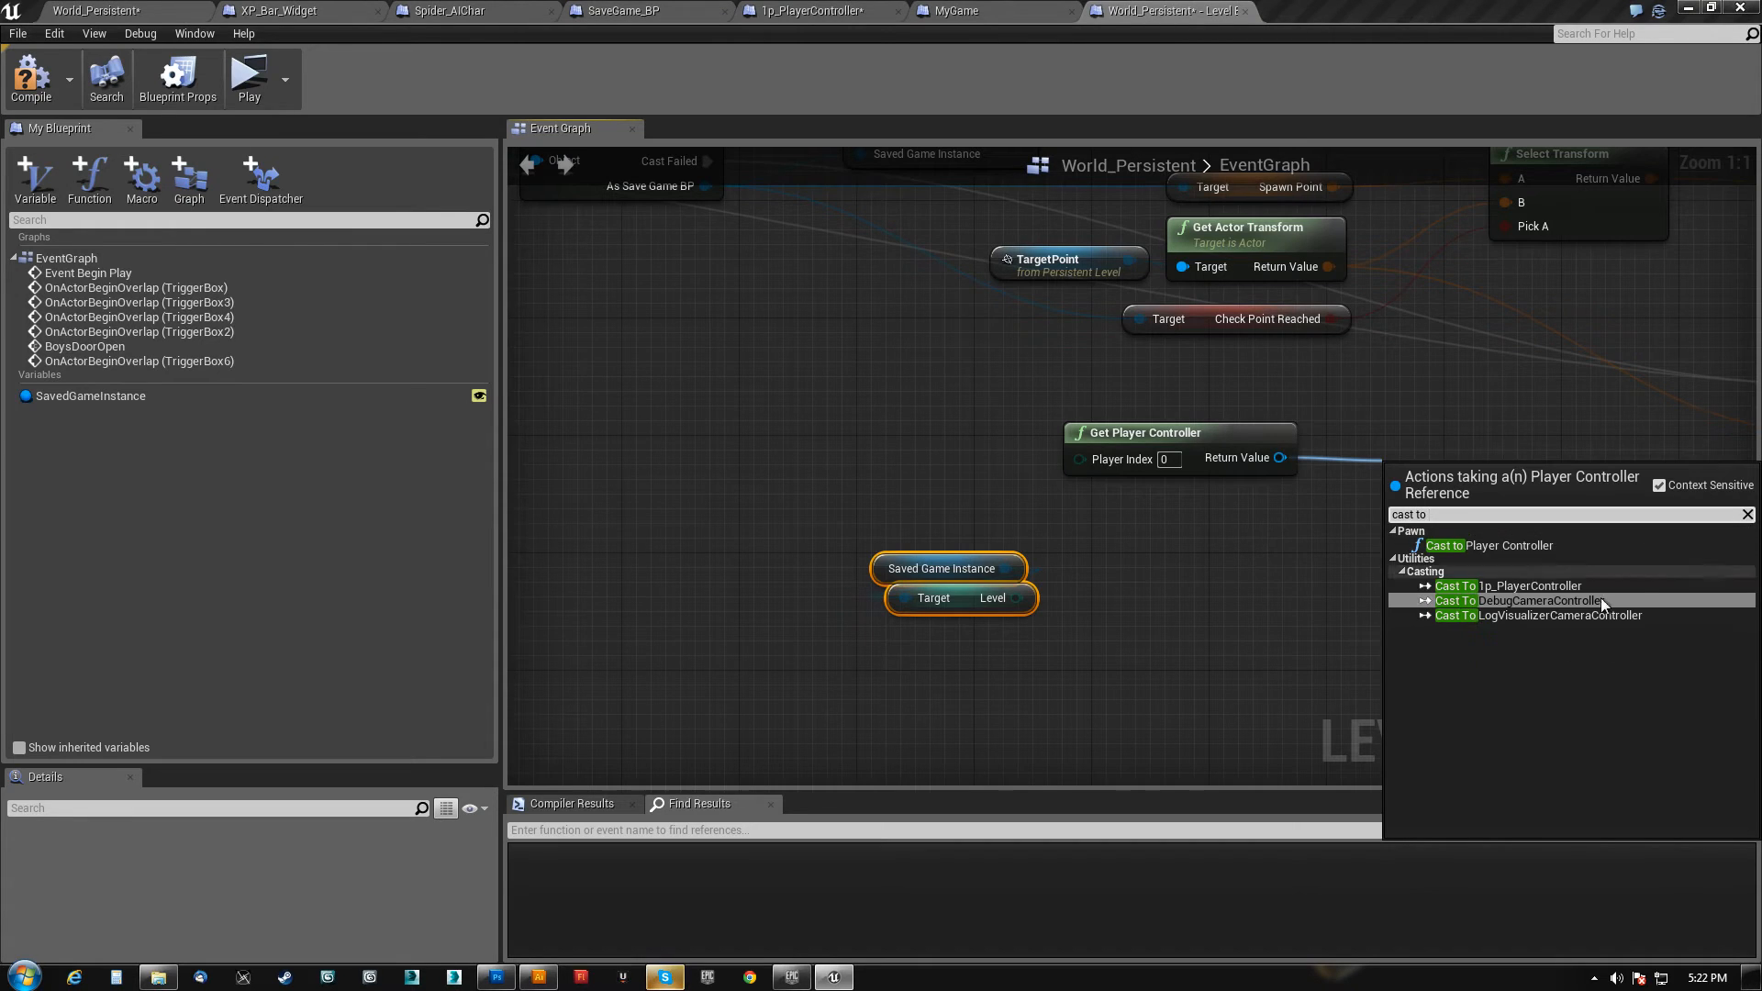
{"action": "left_click", "coordinate": [1550, 585]}
{"action": "left_click_drag", "start_coordinate": [1441, 481], "coordinate": [1118, 349]}
{"action": "left_click_drag", "start_coordinate": [1089, 503], "coordinate": [1030, 428]}
{"action": "right_click_drag", "start_coordinate": [671, 407], "coordinate": [1365, 643]}
{"action": "right_click_drag", "start_coordinate": [618, 366], "coordinate": [980, 337]}
{"action": "right_click_drag", "start_coordinate": [1401, 608], "coordinate": [539, 339]}
{"action": "left_click_drag", "start_coordinate": [1000, 569], "coordinate": [1312, 295]}
{"action": "left_click_drag", "start_coordinate": [1218, 316], "coordinate": [1033, 340]}
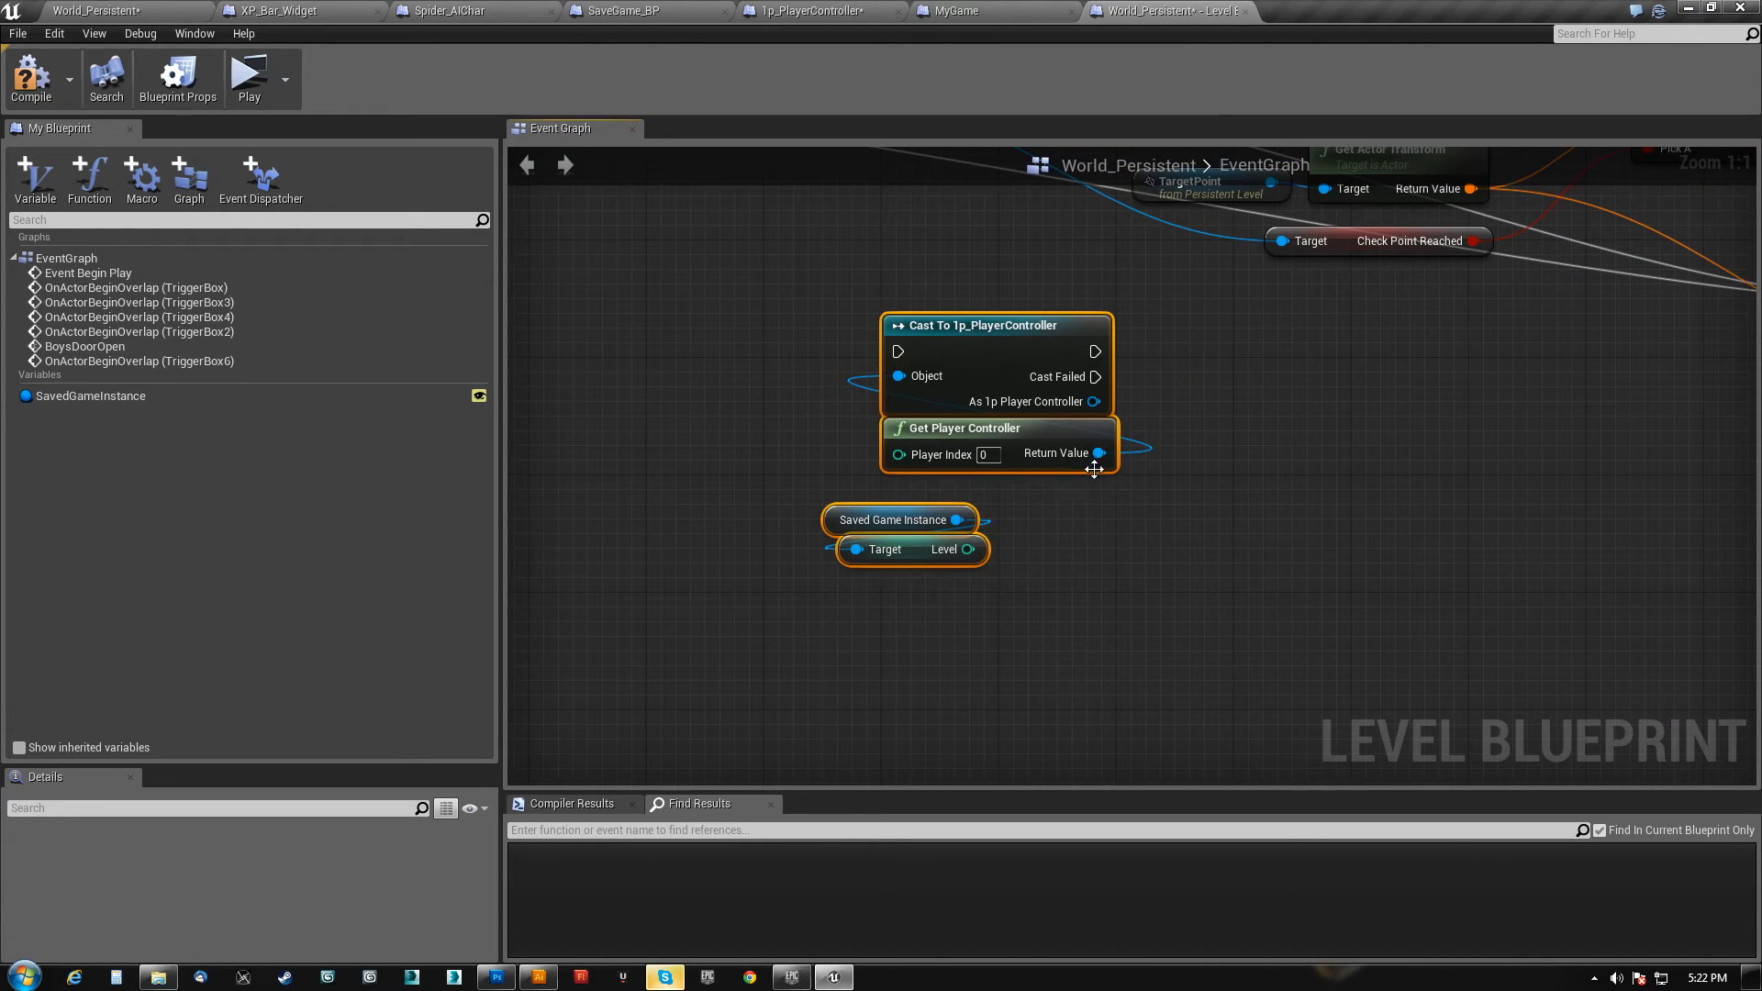
- Add a Set Level node on the cast controller, feeding it the saved Level and the cast's execution output
{"action": "left_click_drag", "start_coordinate": [1093, 401], "coordinate": [1268, 402]}
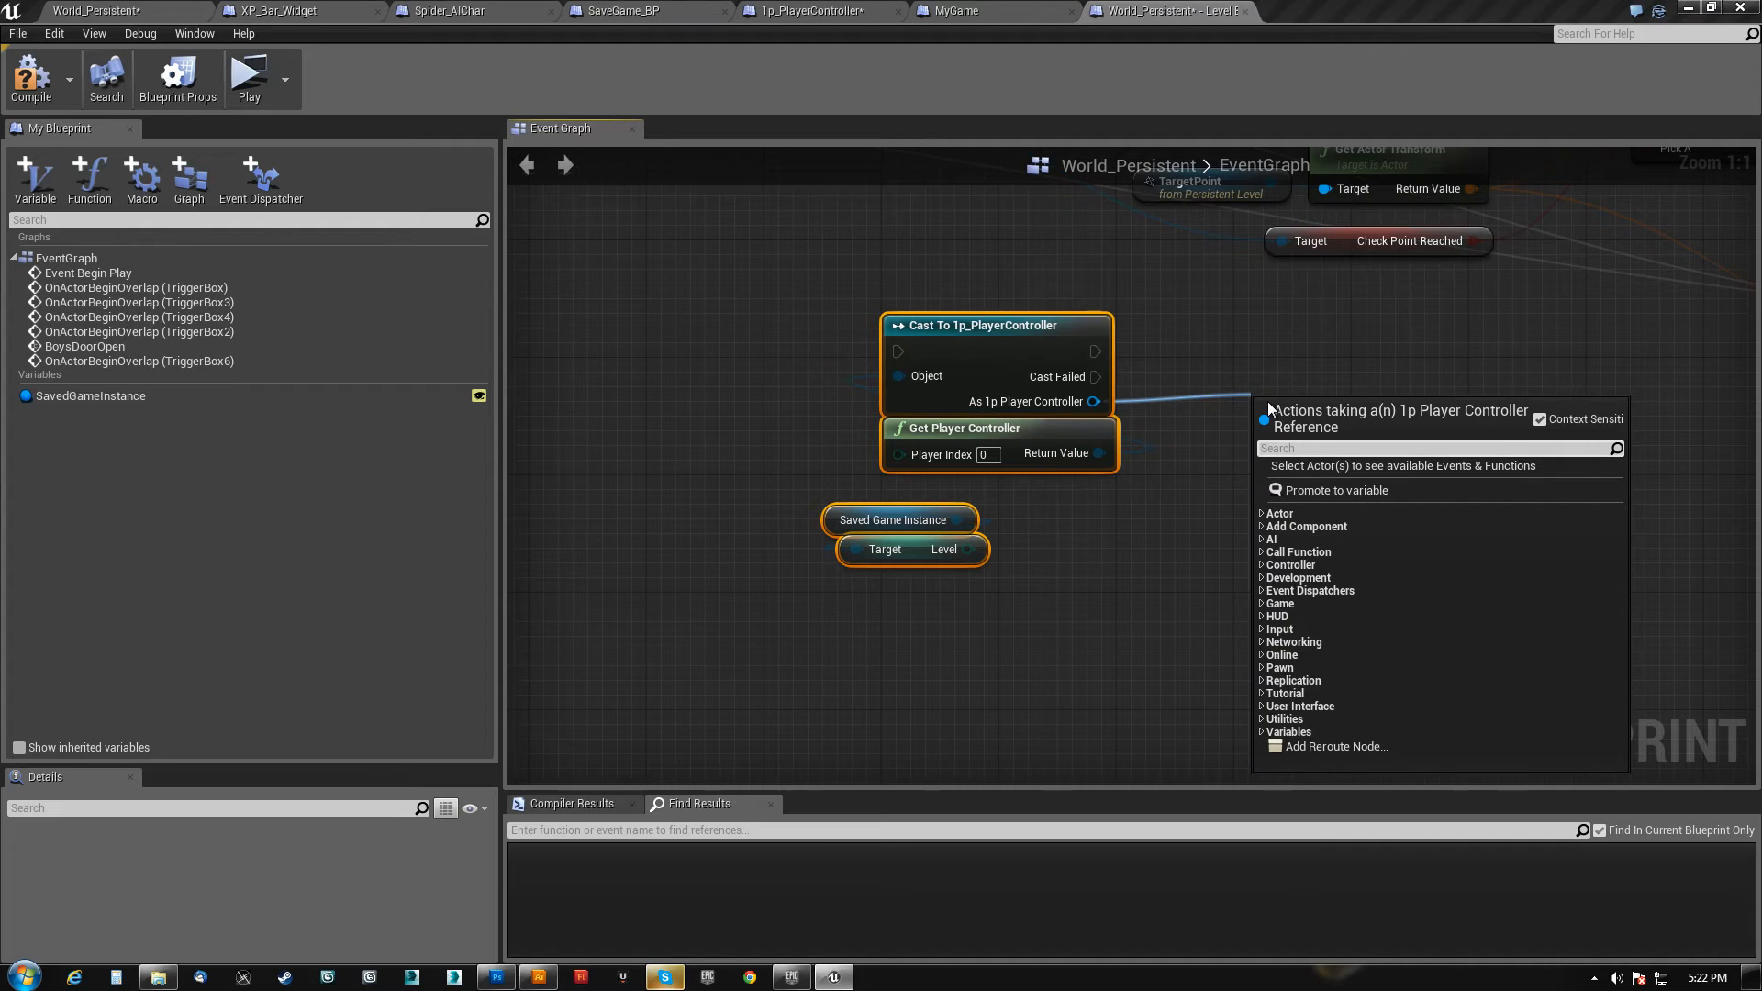
{"action": "type", "text": "set level"}
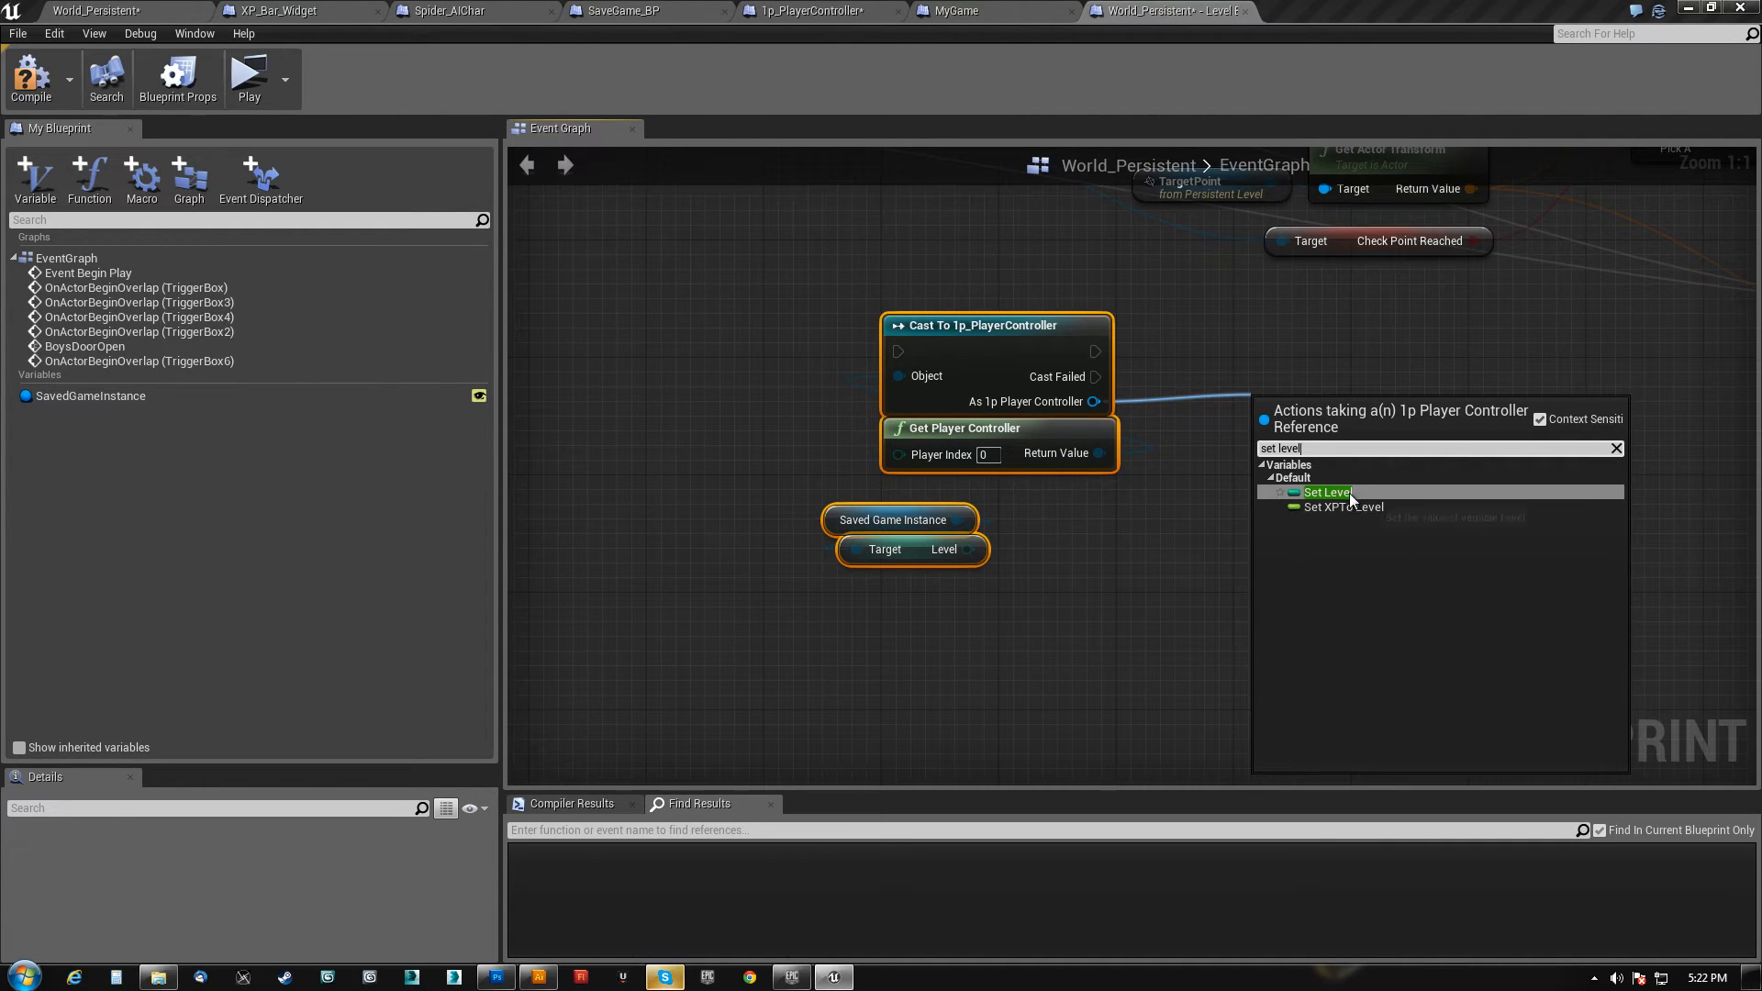
{"action": "left_click", "coordinate": [1349, 493]}
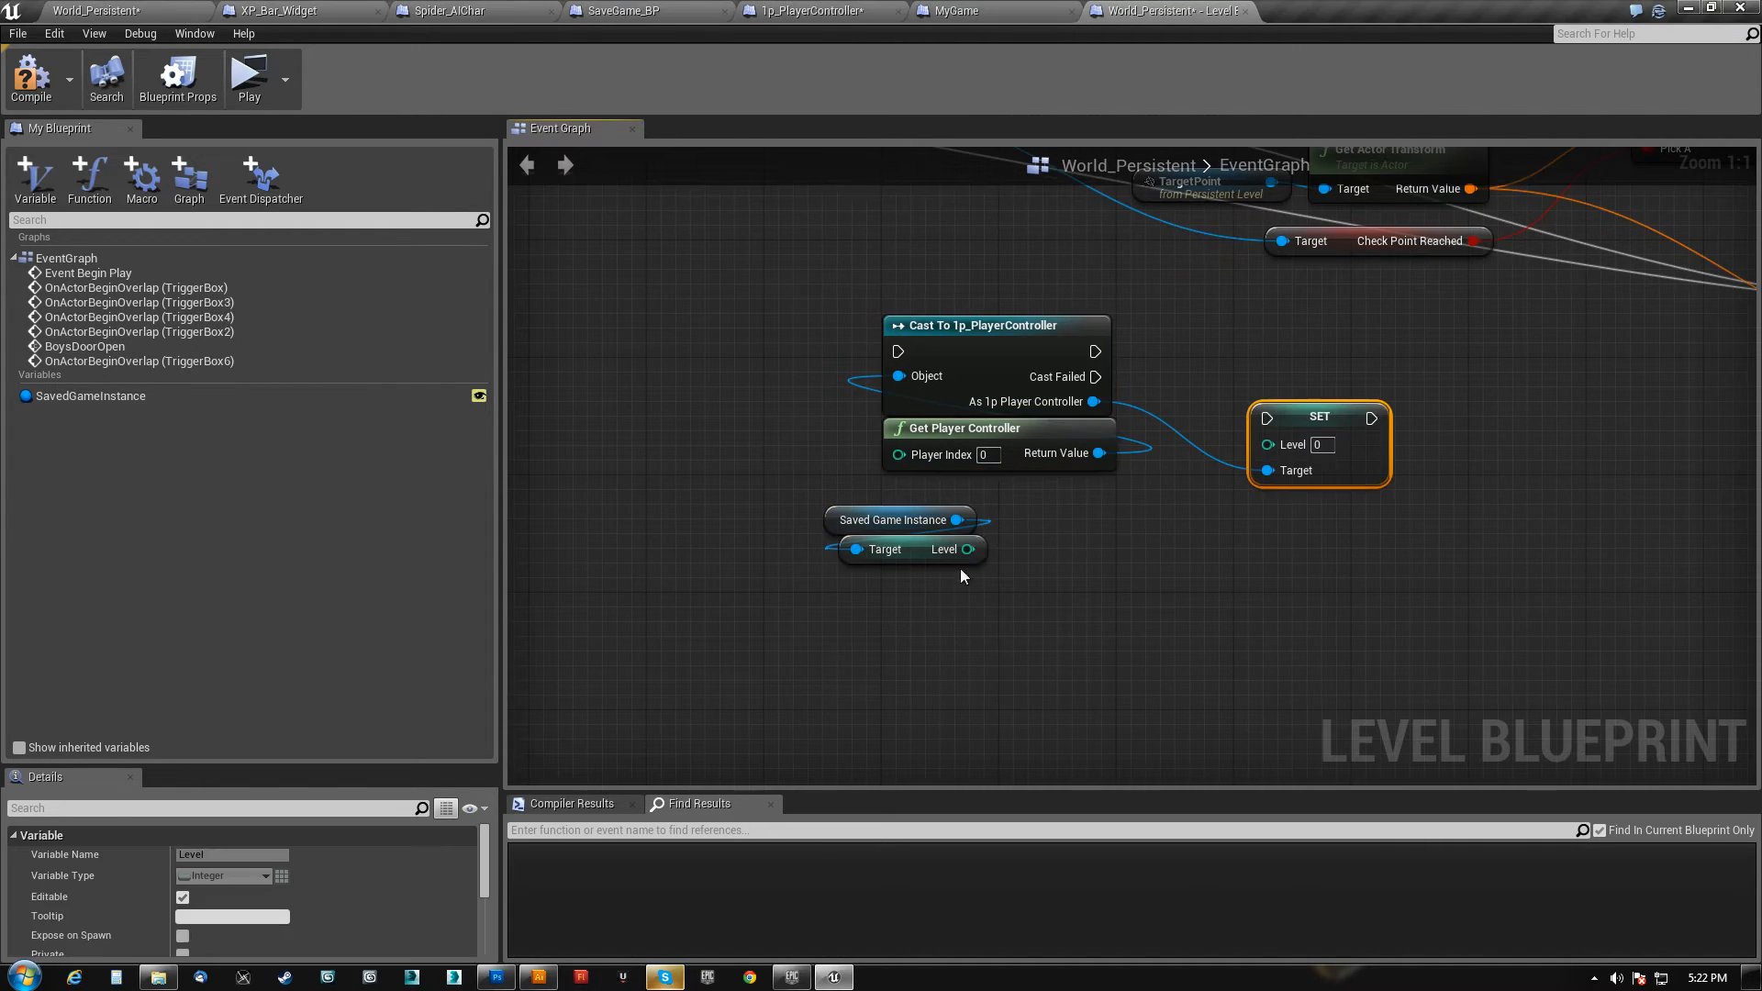
{"action": "left_click_drag", "start_coordinate": [973, 549], "coordinate": [1252, 354]}
{"action": "left_click_drag", "start_coordinate": [1094, 352], "coordinate": [1221, 348]}
- Move the whole level-loading node group below the Boys Door Open branch near the Event Begin Play Sequence
{"action": "right_click_drag", "start_coordinate": [731, 409], "coordinate": [1209, 501]}
{"action": "scroll", "coordinate": [1209, 501], "scroll_direction": "down", "scroll_amount": 3}
{"action": "right_click_drag", "start_coordinate": [919, 462], "coordinate": [1327, 345]}
{"action": "left_click_drag", "start_coordinate": [991, 632], "coordinate": [1180, 474]}
{"action": "left_click_drag", "start_coordinate": [1178, 475], "coordinate": [1189, 267]}
{"action": "right_click_drag", "start_coordinate": [1534, 514], "coordinate": [1022, 494]}
{"action": "left_click_drag", "start_coordinate": [1068, 554], "coordinate": [1521, 326]}
{"action": "left_click_drag", "start_coordinate": [1310, 339], "coordinate": [617, 400]}
{"action": "right_click_drag", "start_coordinate": [661, 334], "coordinate": [1130, 355]}
{"action": "left_click_drag", "start_coordinate": [1028, 409], "coordinate": [1013, 409]}
{"action": "right_click_drag", "start_coordinate": [784, 301], "coordinate": [875, 442]}
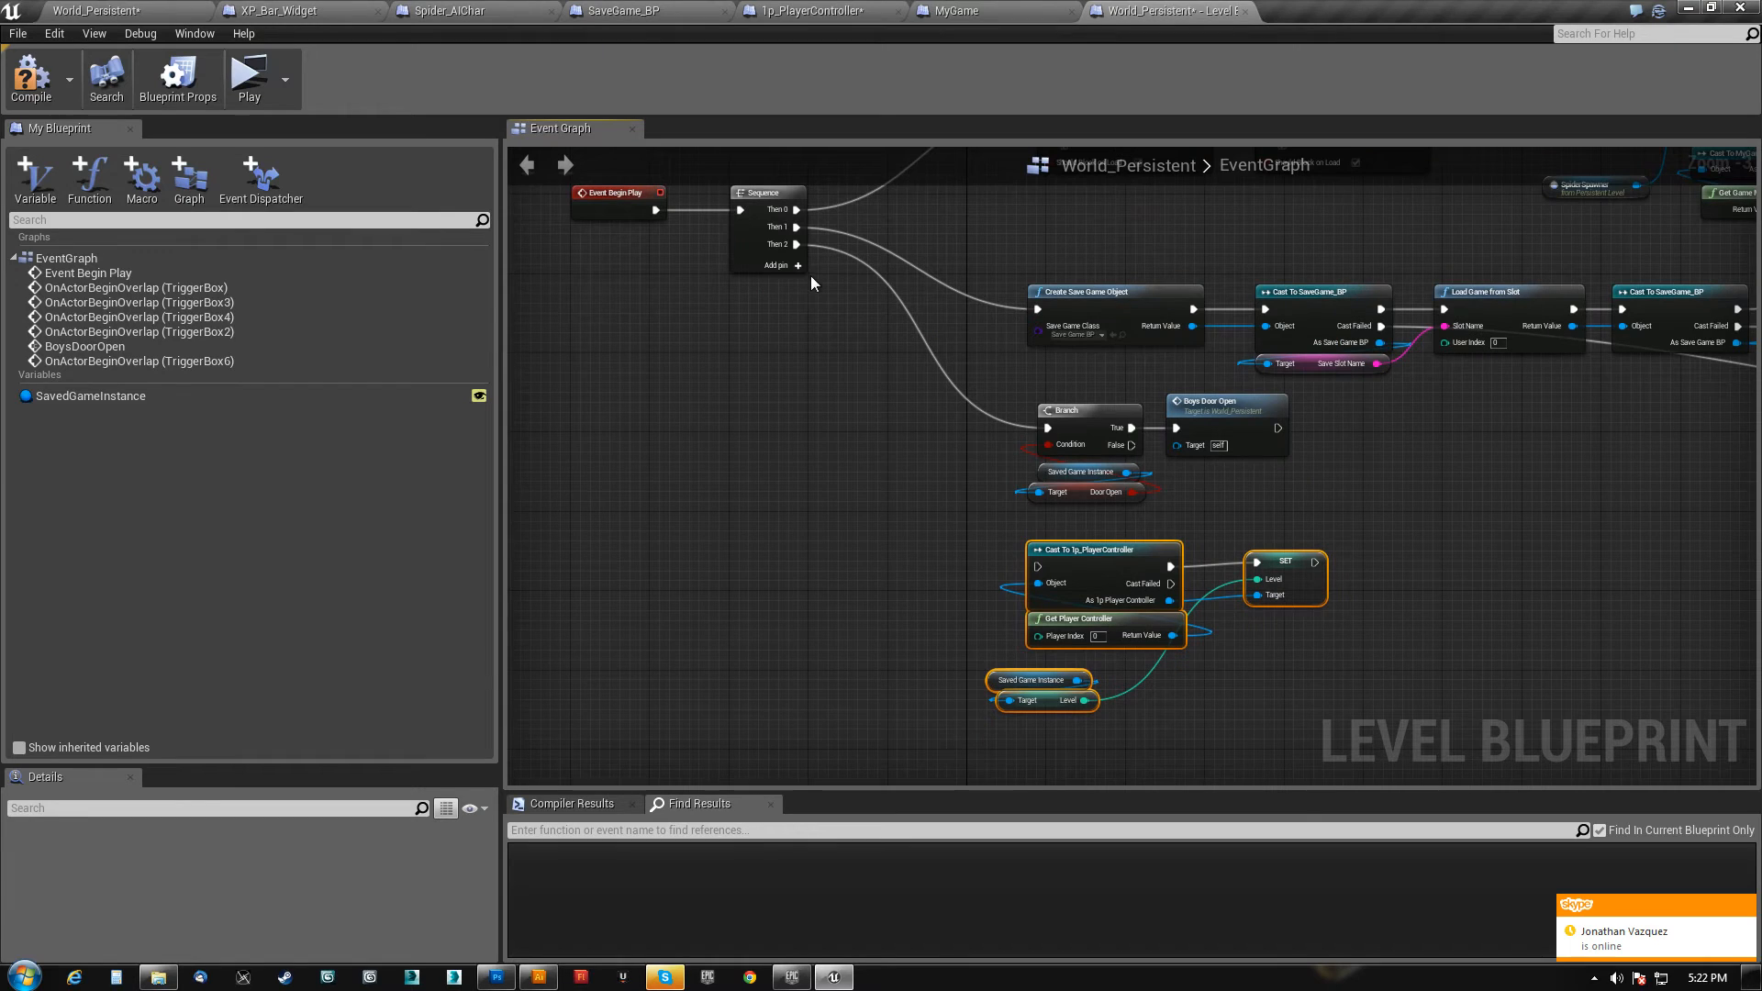
- Add a fourth output to the Sequence node and connect it to the Cast To 1p_PlayerController node
{"action": "left_click", "coordinate": [799, 266]}
{"action": "left_click_drag", "start_coordinate": [796, 261], "coordinate": [1038, 565]}
{"action": "scroll", "coordinate": [912, 647], "scroll_direction": "up", "scroll_amount": 2}
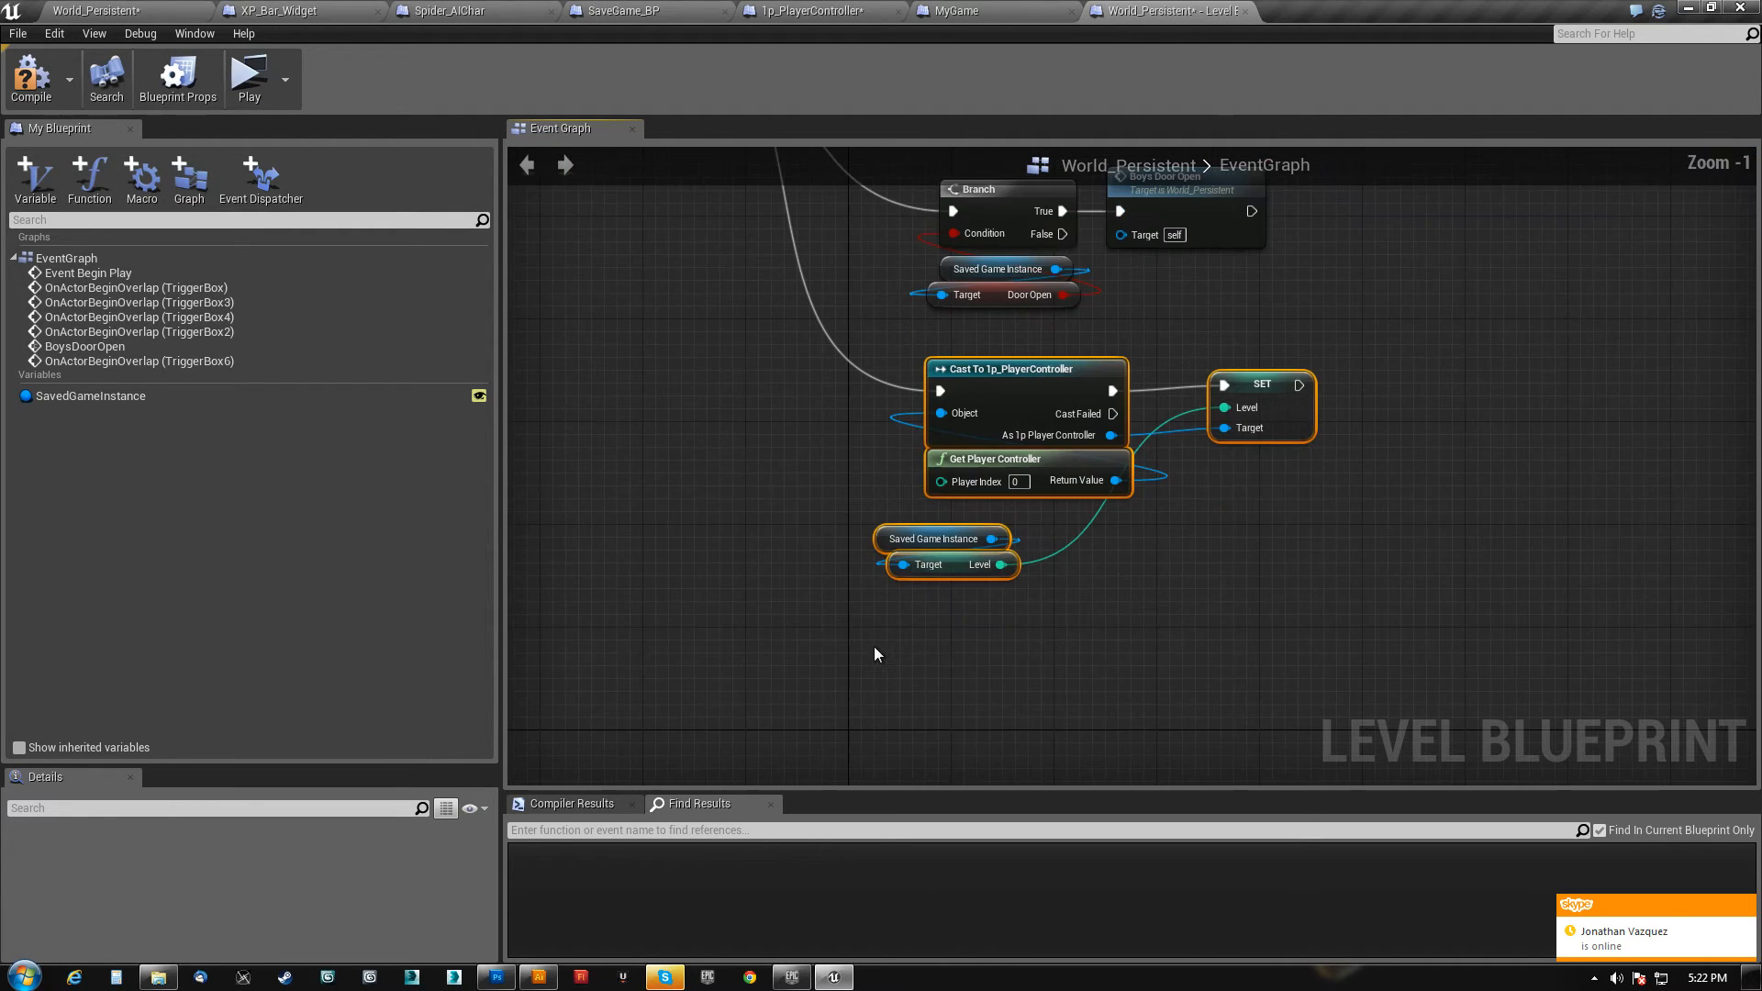
- Tidy the positions of the Saved Game Instance, Level and SET nodes around the cast, and compile the level blueprint
{"action": "left_click", "coordinate": [881, 538]}
{"action": "left_click_drag", "start_coordinate": [881, 538], "coordinate": [1265, 461]}
{"action": "left_click", "coordinate": [951, 565], "text": "ctrl"}
{"action": "left_click", "coordinate": [1265, 384], "text": "ctrl"}
{"action": "left_click_drag", "start_coordinate": [1266, 384], "coordinate": [1292, 381]}
{"action": "left_click", "coordinate": [41, 81]}
- Add an integer variable named CurrentXP to SaveGame_BP
{"action": "left_click", "coordinate": [676, 13]}
{"action": "right_click_drag", "start_coordinate": [571, 356], "coordinate": [938, 275]}
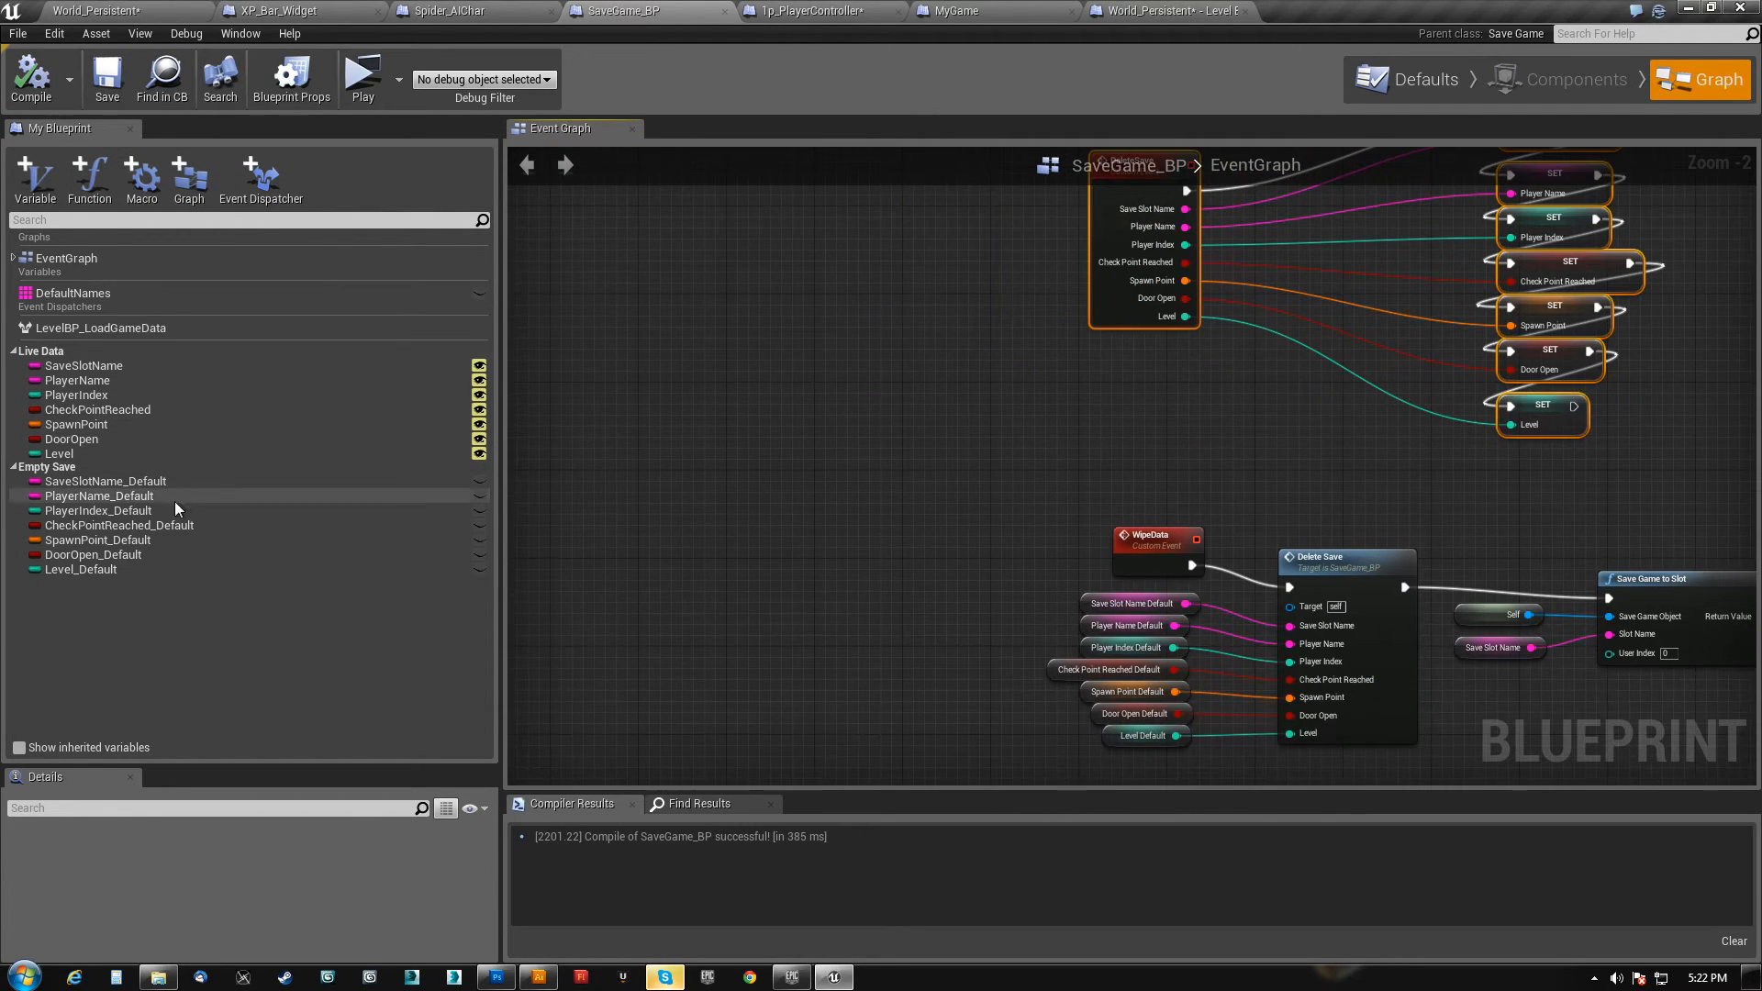
{"action": "left_click", "coordinate": [35, 182]}
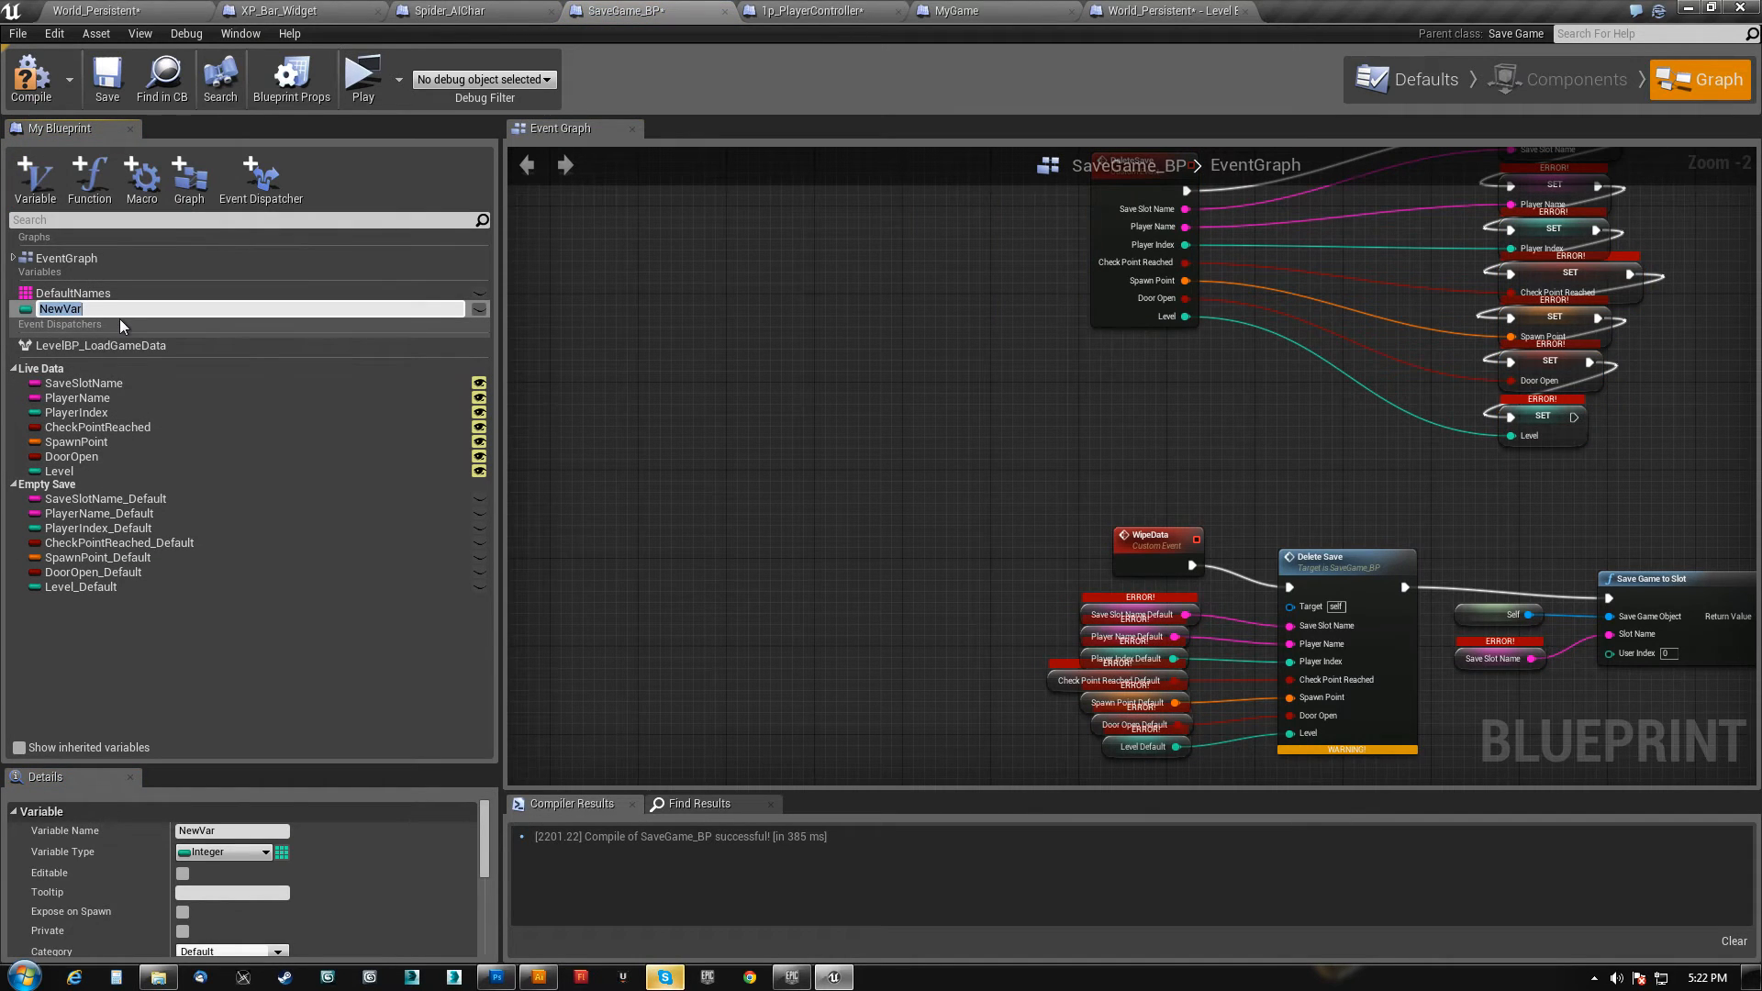
{"action": "type", "text": "XP"}
{"action": "key", "text": "BackSpace"}
{"action": "key", "text": "BackSpace"}
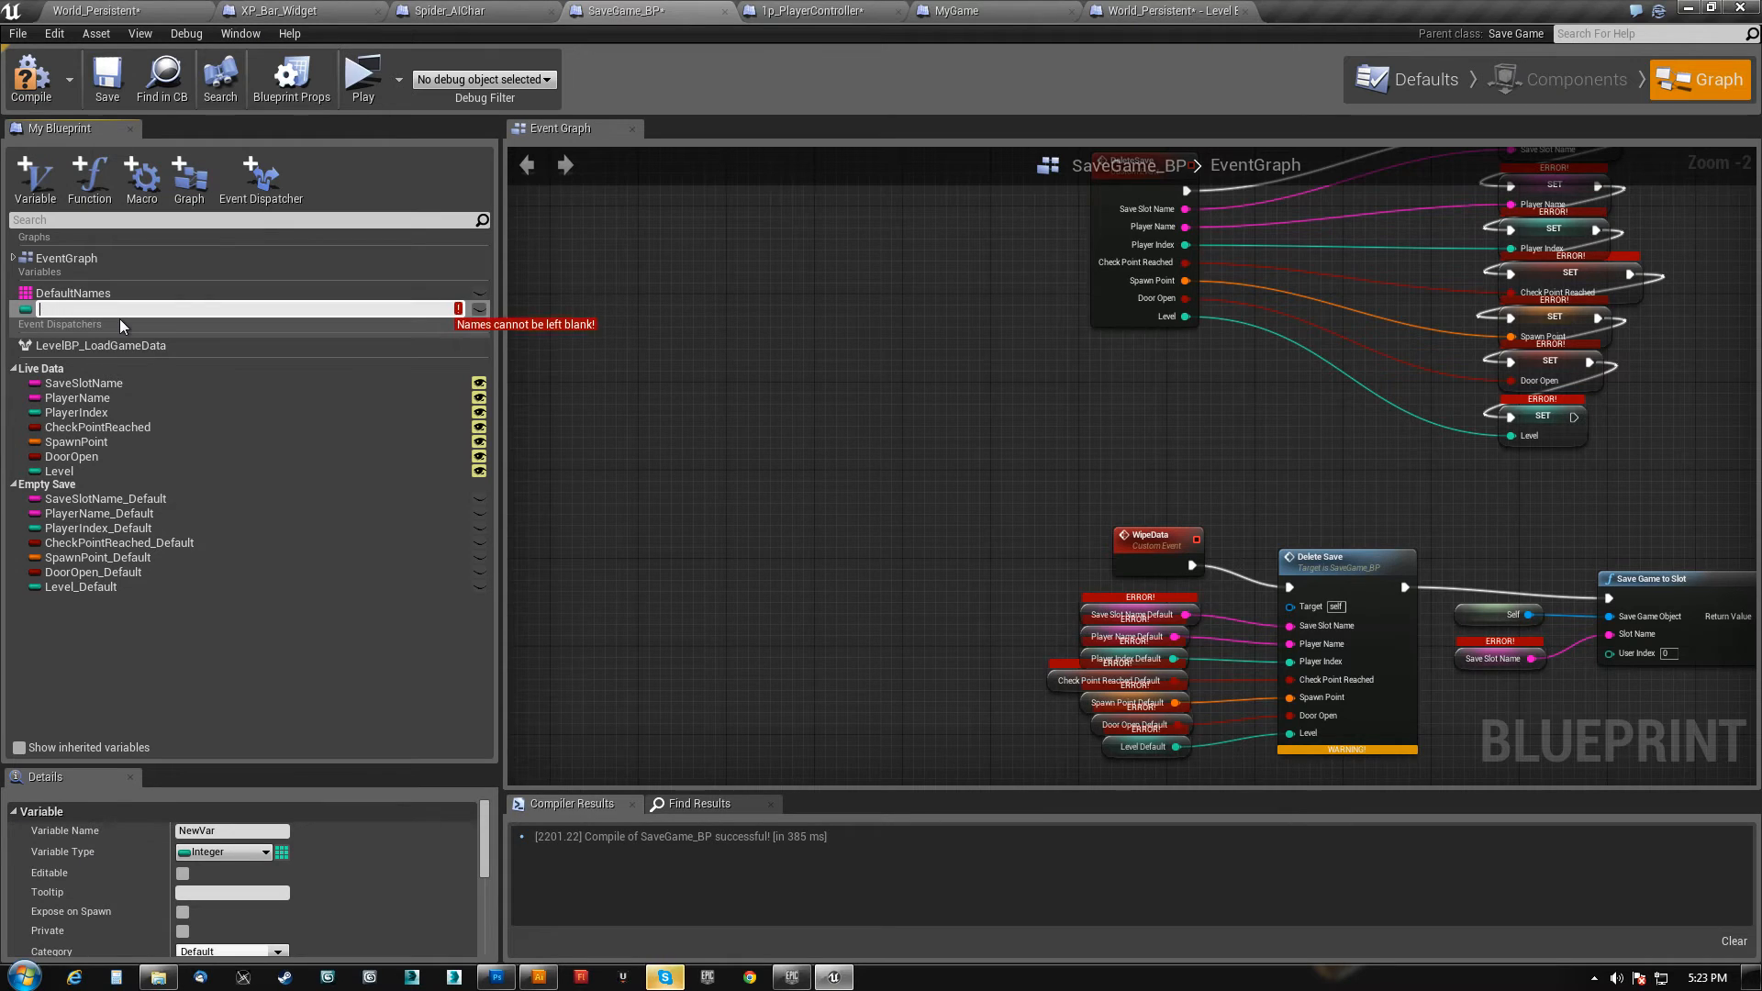
{"action": "type", "text": "CurrentX"}
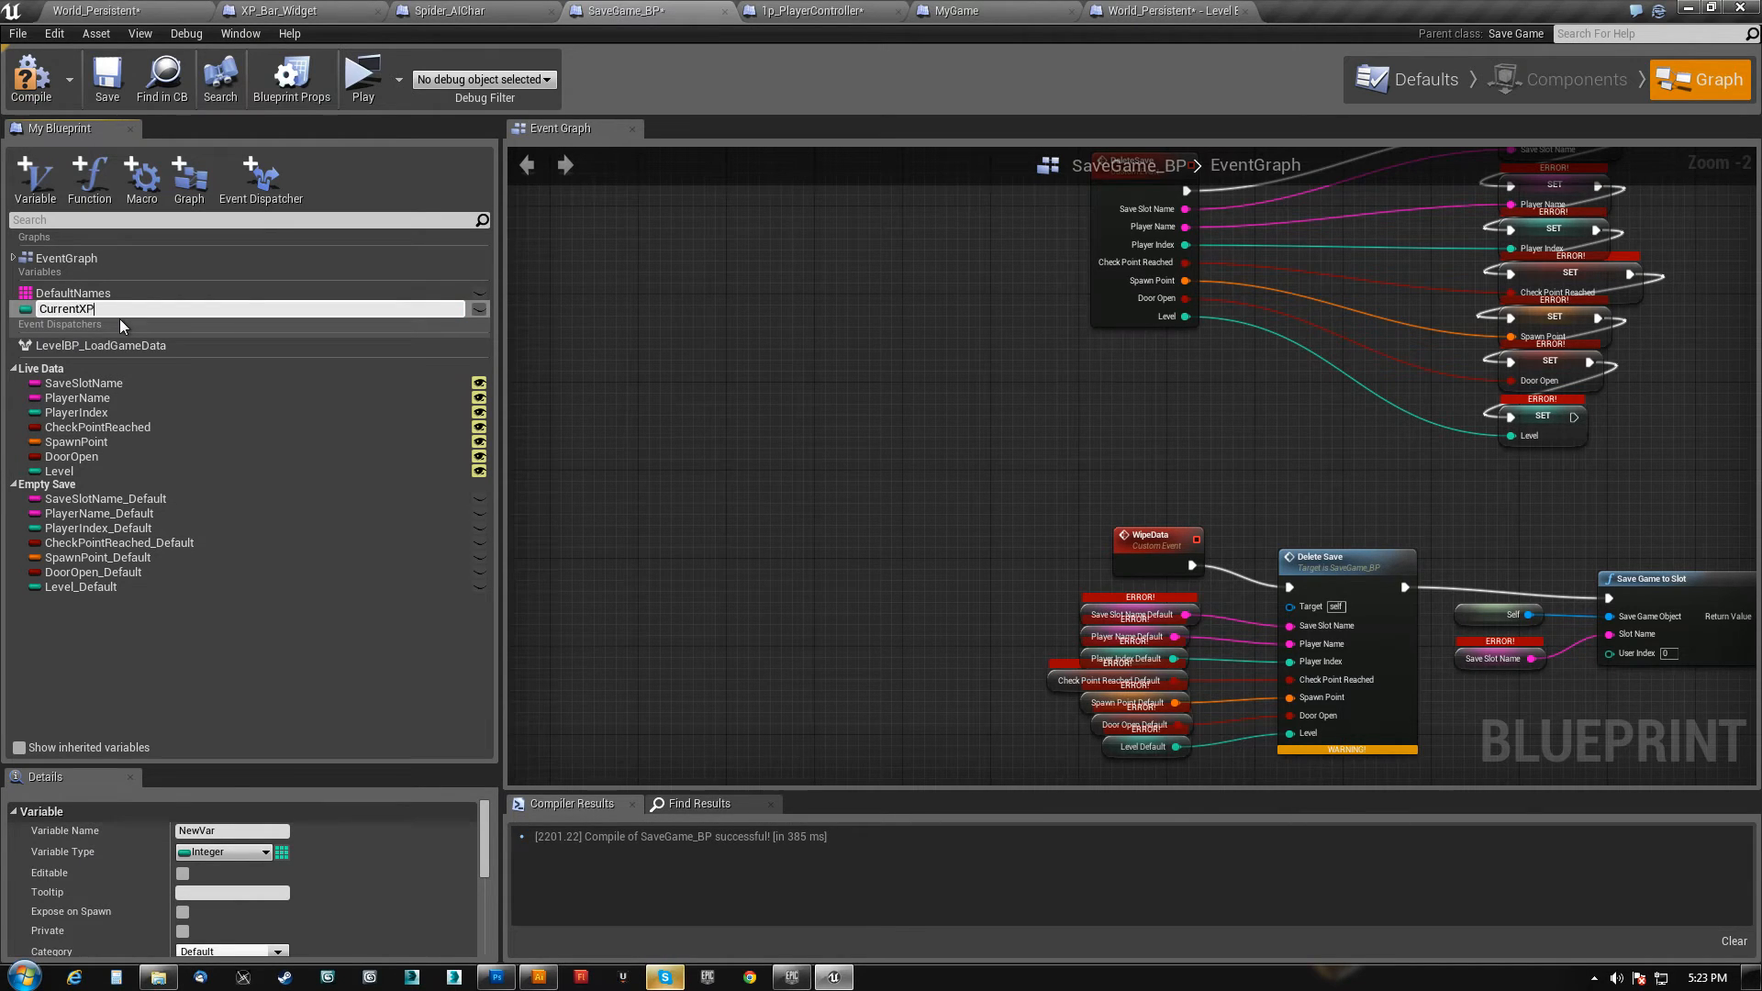
{"action": "type", "text": "P"}
{"action": "key", "text": "Return"}
- Duplicate CurrentXP as XP_ToLevel and make both variables publicly editable
{"action": "left_click", "coordinate": [58, 304]}
{"action": "key", "text": "ctrl+w"}
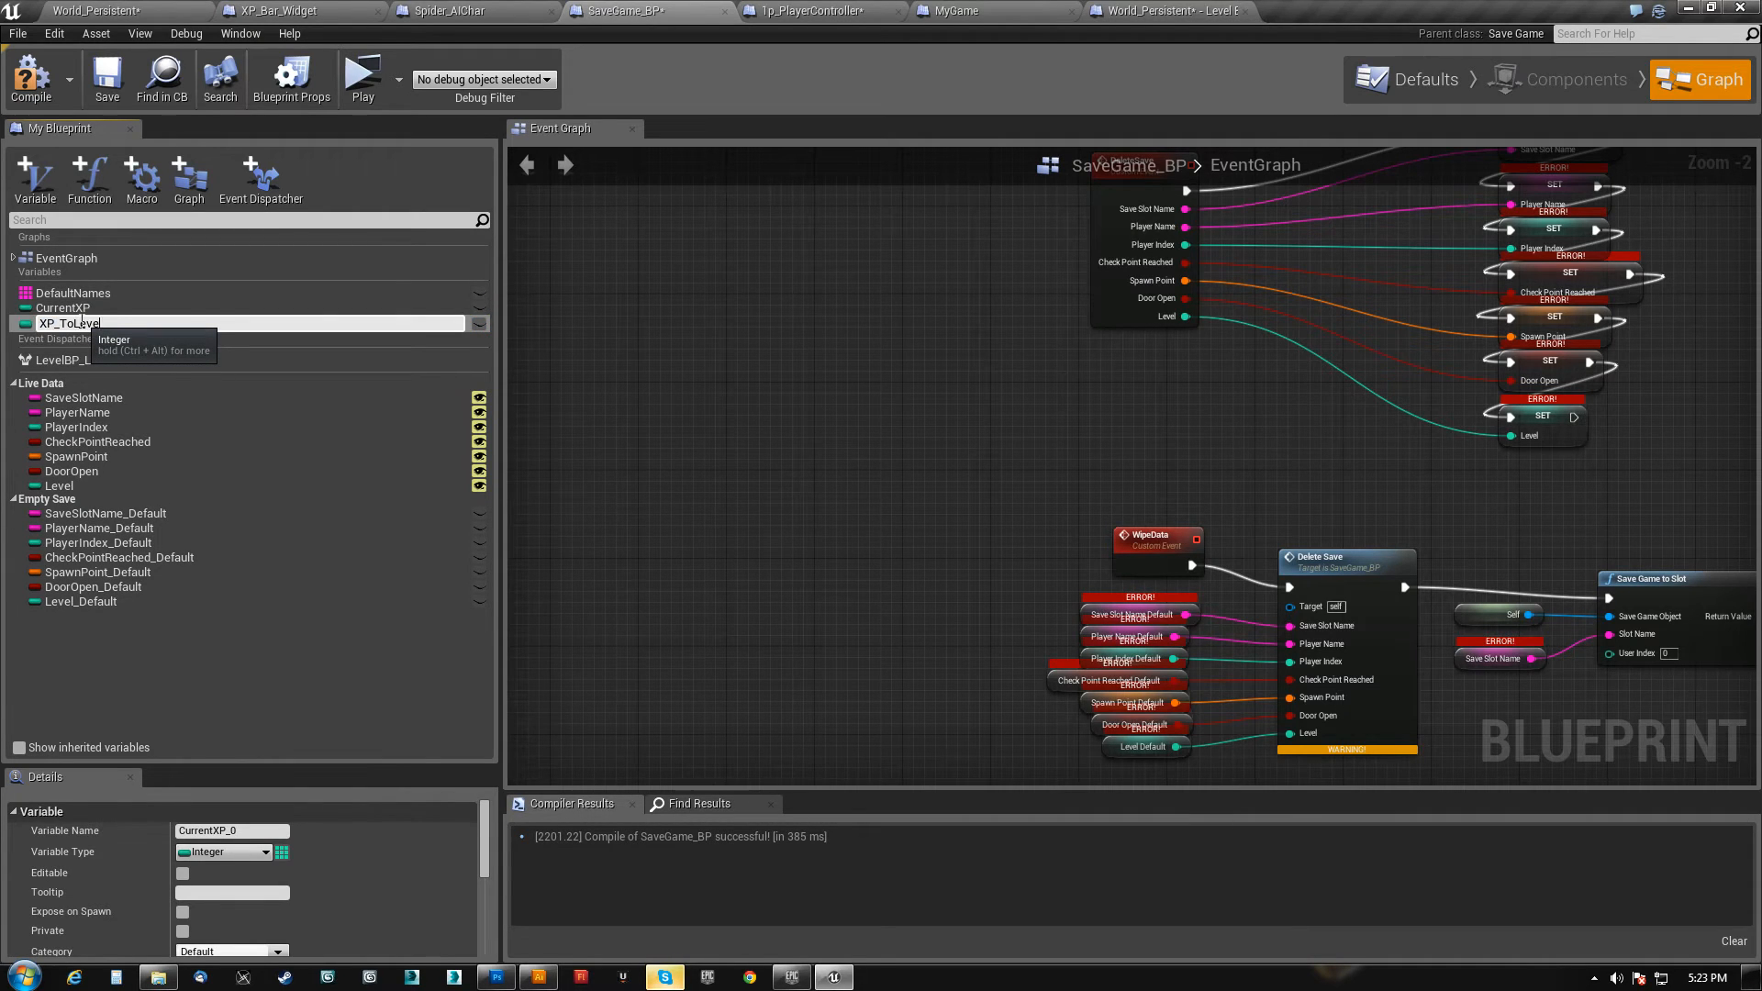
{"action": "type", "text": "XP_ToLevel"}
{"action": "key", "text": "Return"}
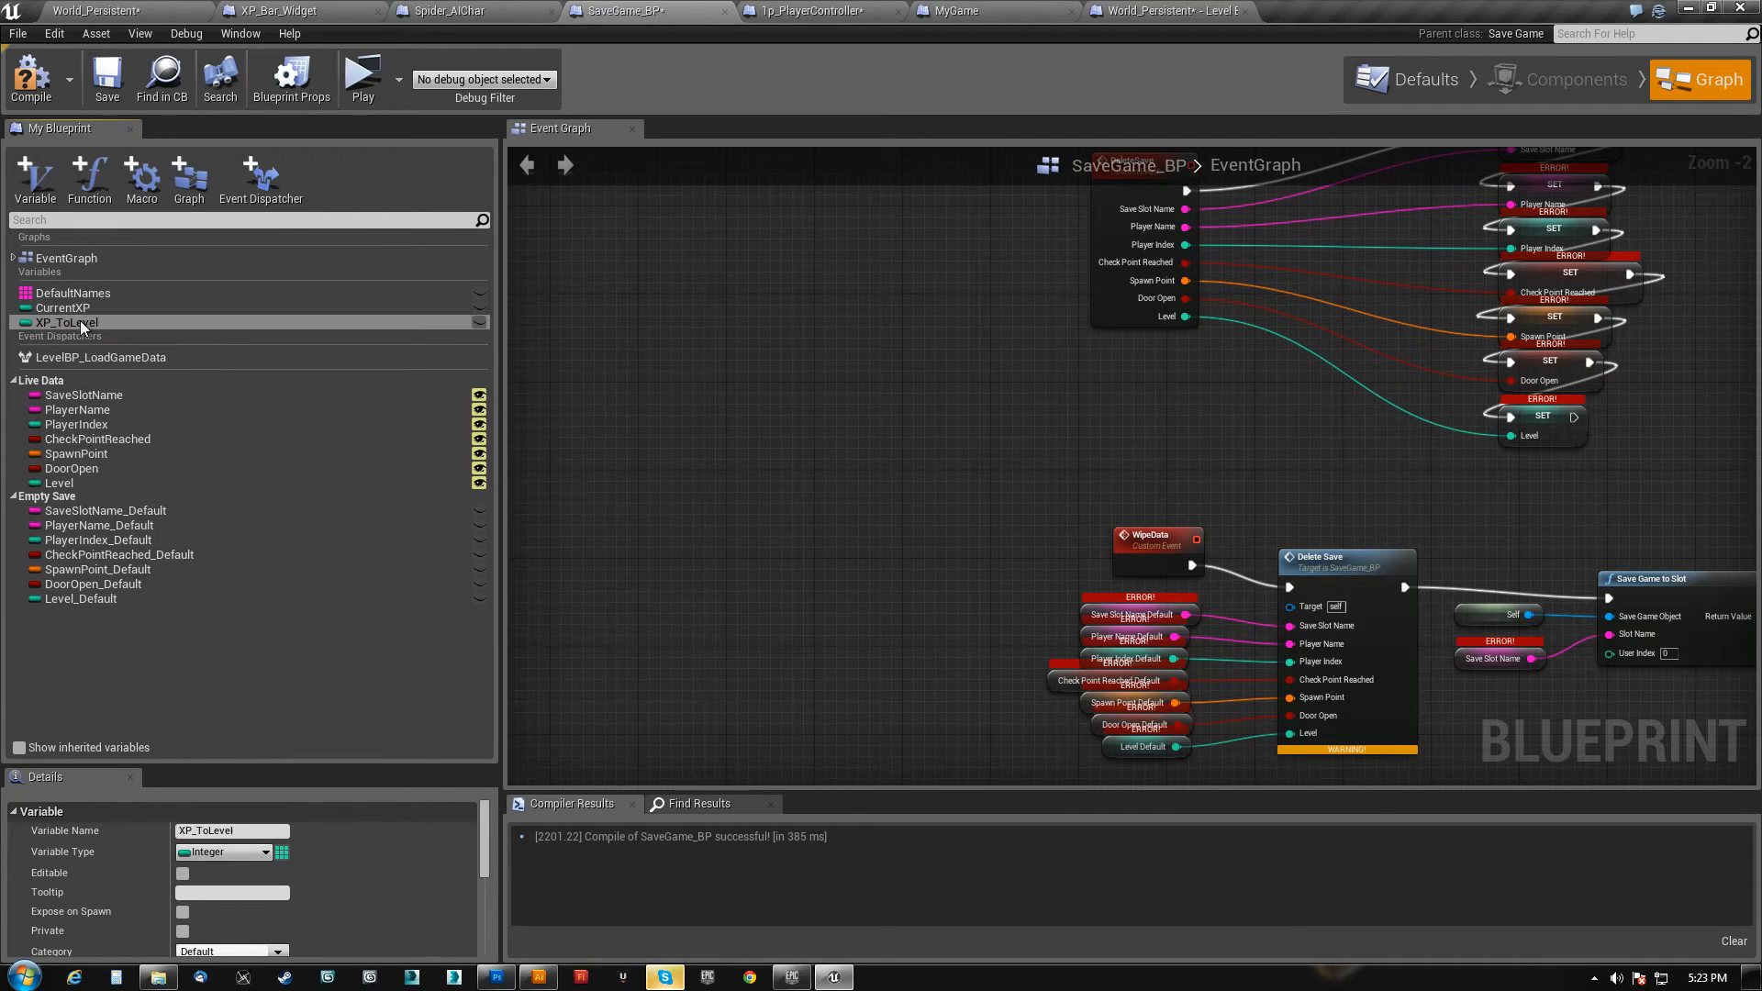
{"action": "left_click", "coordinate": [478, 308]}
{"action": "left_click", "coordinate": [479, 322]}
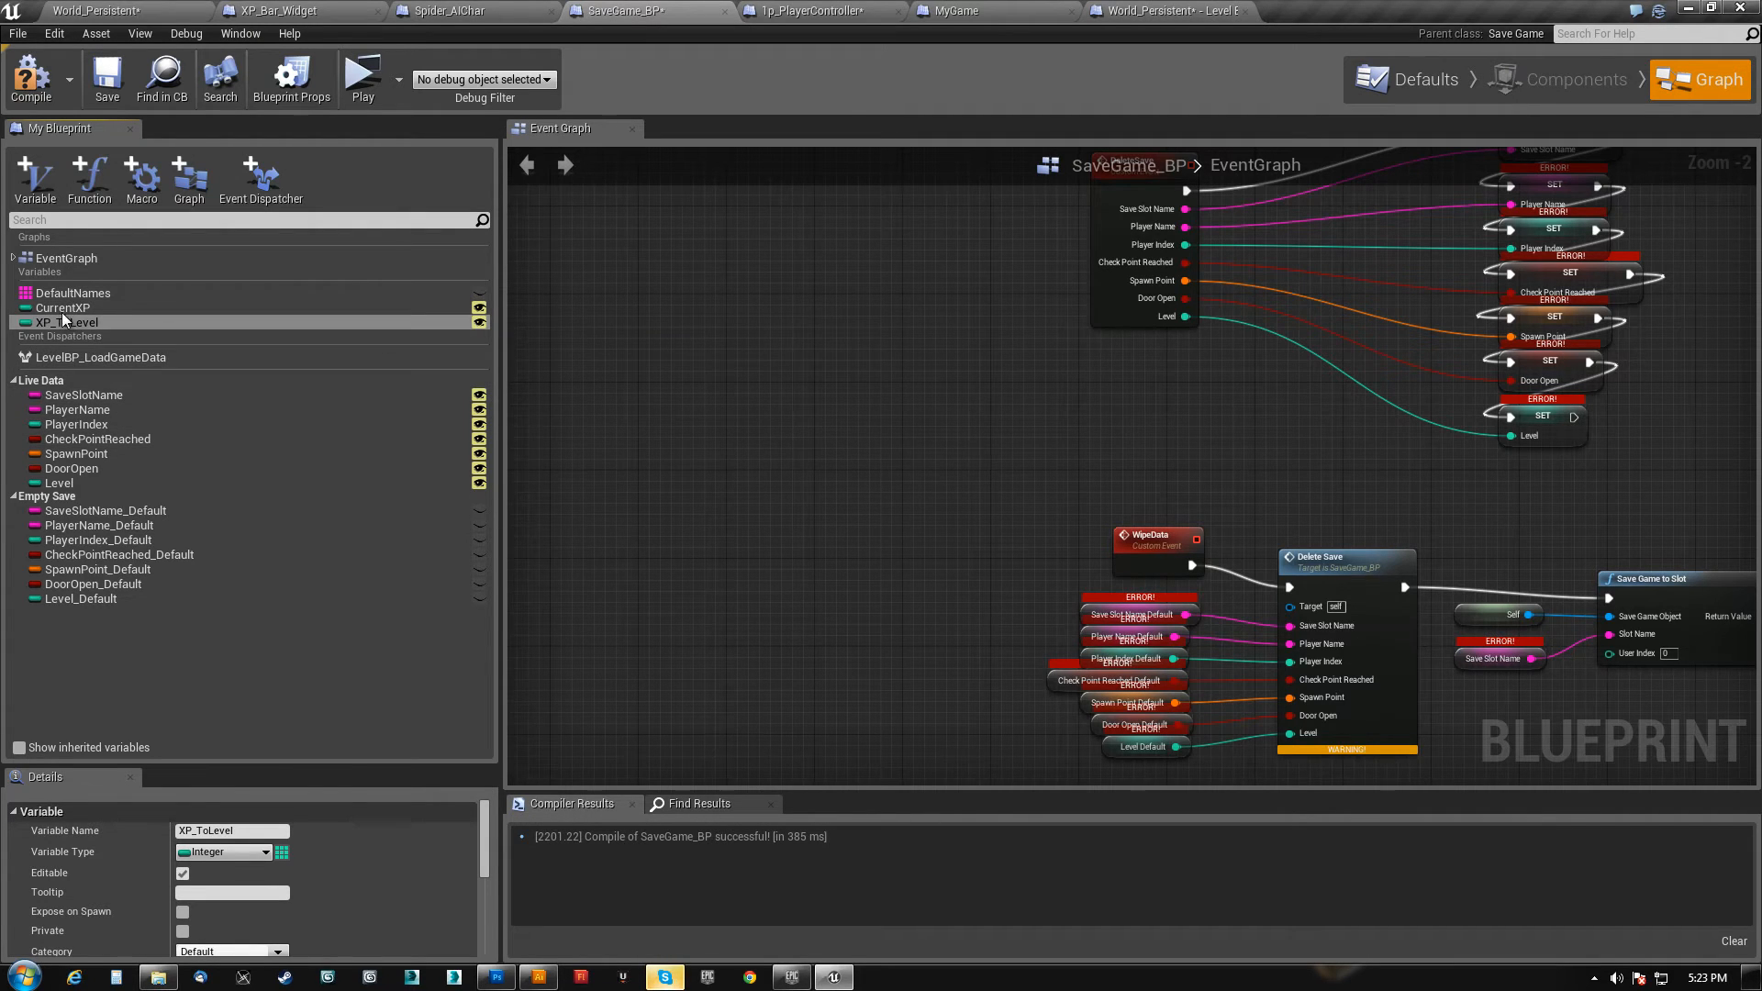
- Move the CurrentXP and XP_ToLevel variables into the Live Data category and compile the SaveGame_BP blueprint
{"action": "left_click_drag", "start_coordinate": [57, 305], "coordinate": [51, 365]}
{"action": "right_click_drag", "start_coordinate": [760, 626], "coordinate": [1024, 449]}
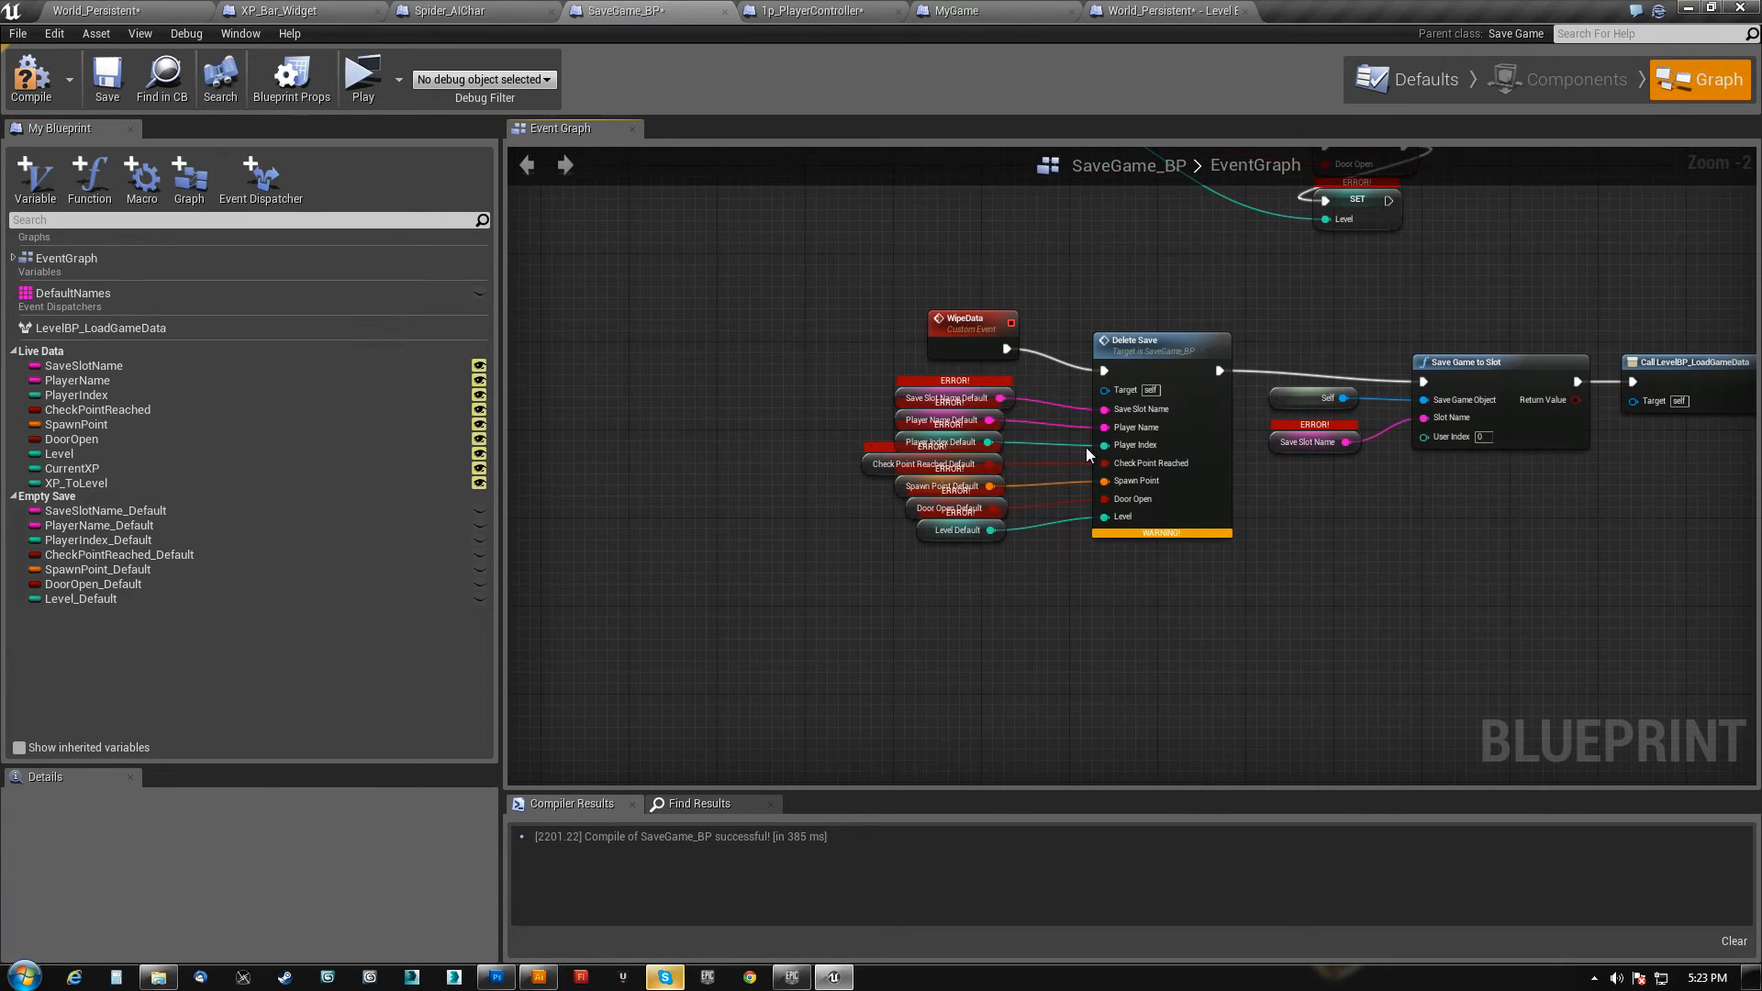
{"action": "right_click_drag", "start_coordinate": [826, 523], "coordinate": [845, 615]}
{"action": "key", "text": "F7"}
- Tuck the Level SET node closer beneath the Door Open SET node in the DeleteSave chain
{"action": "right_click_drag", "start_coordinate": [929, 360], "coordinate": [1049, 319]}
{"action": "right_click_drag", "start_coordinate": [689, 347], "coordinate": [590, 403]}
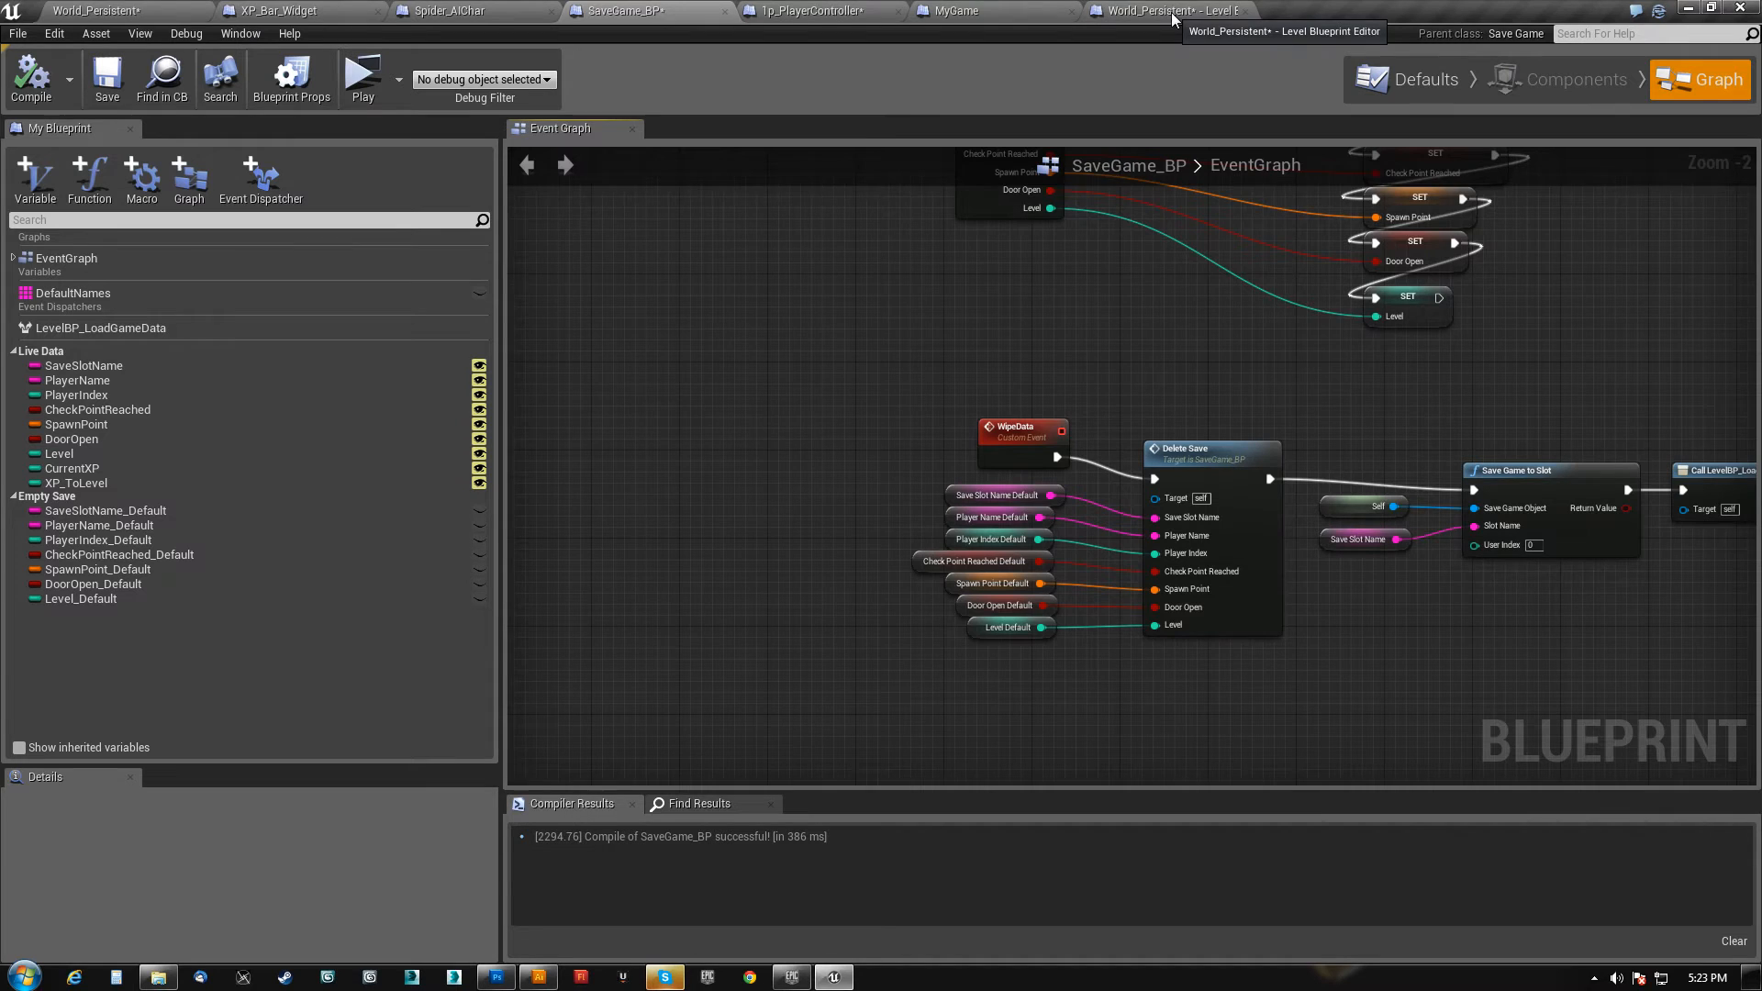
{"action": "right_click_drag", "start_coordinate": [1212, 396], "coordinate": [1070, 389]}
{"action": "right_click_drag", "start_coordinate": [773, 541], "coordinate": [823, 607]}
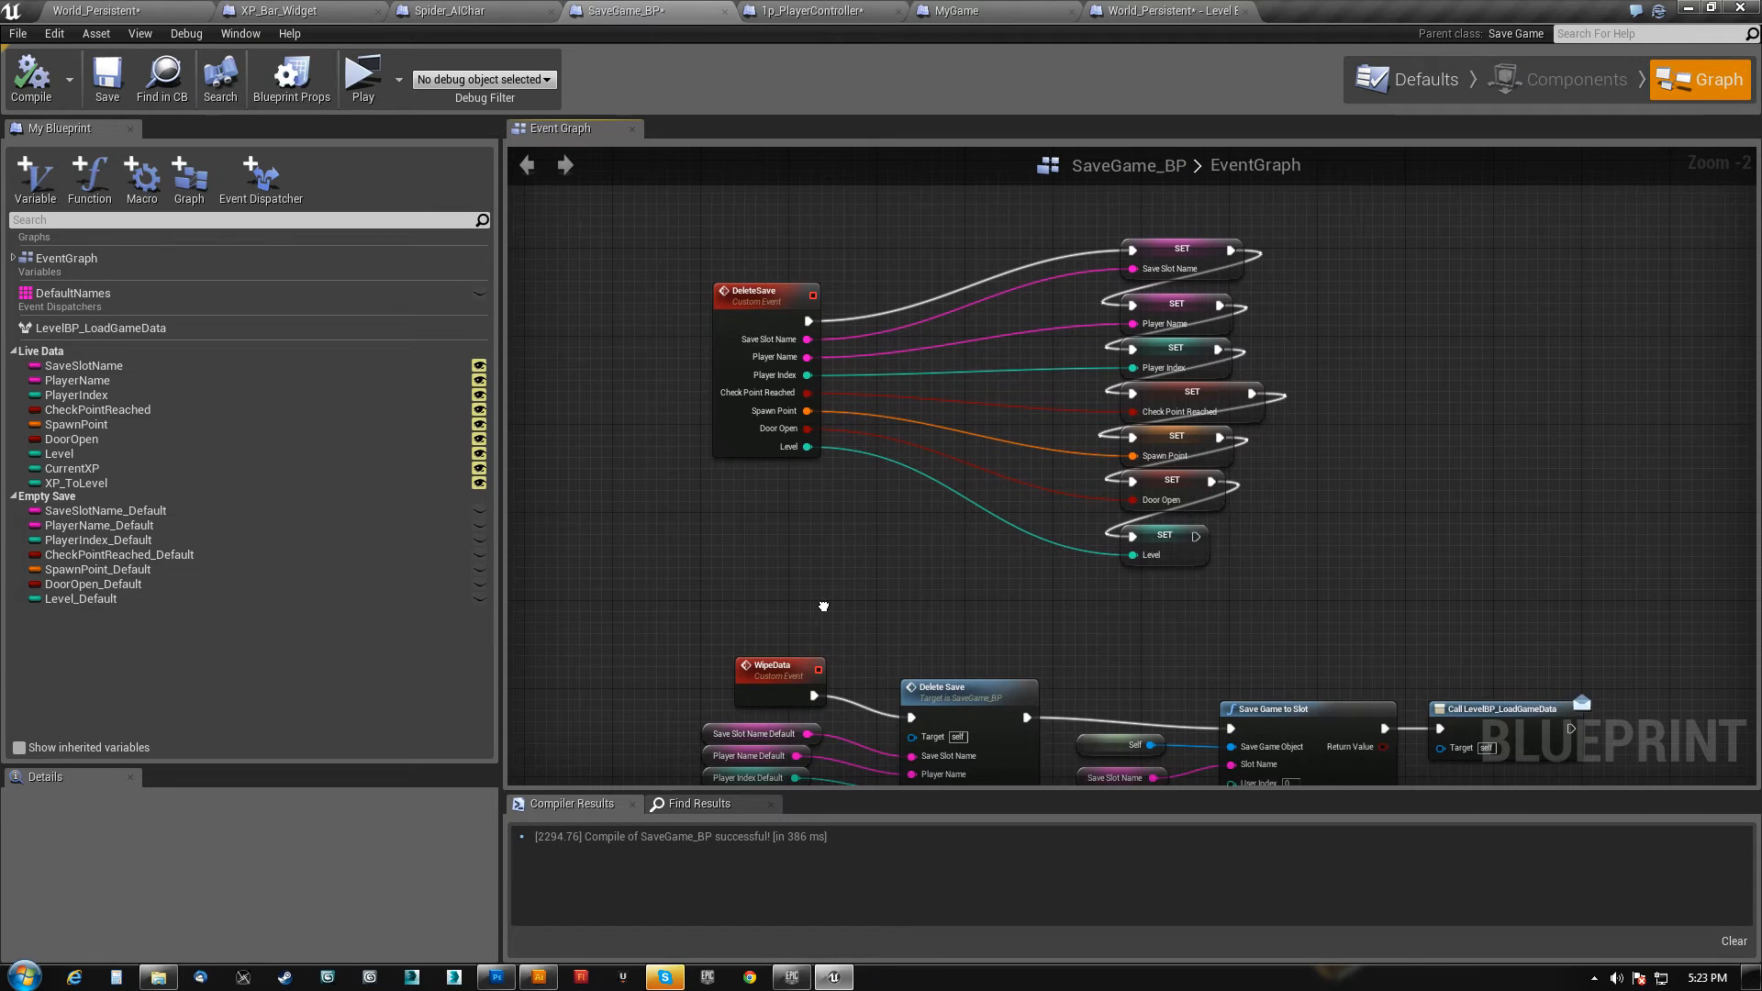
{"action": "left_click_drag", "start_coordinate": [1163, 542], "coordinate": [1173, 534]}
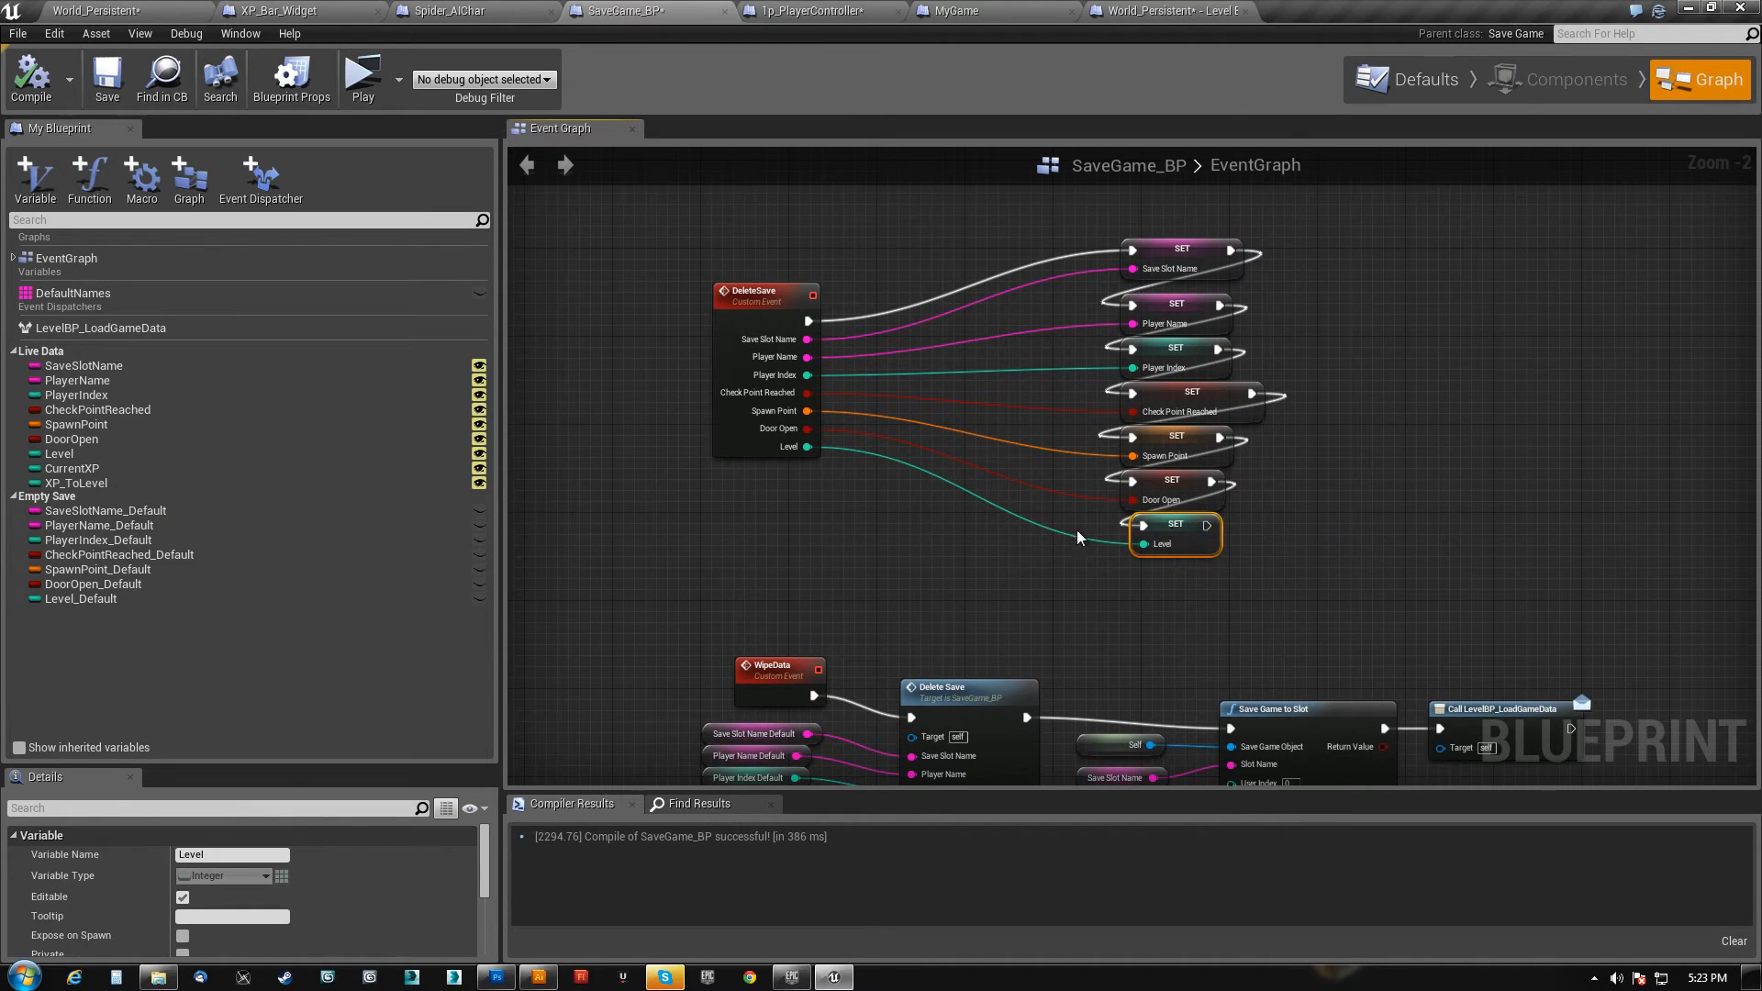
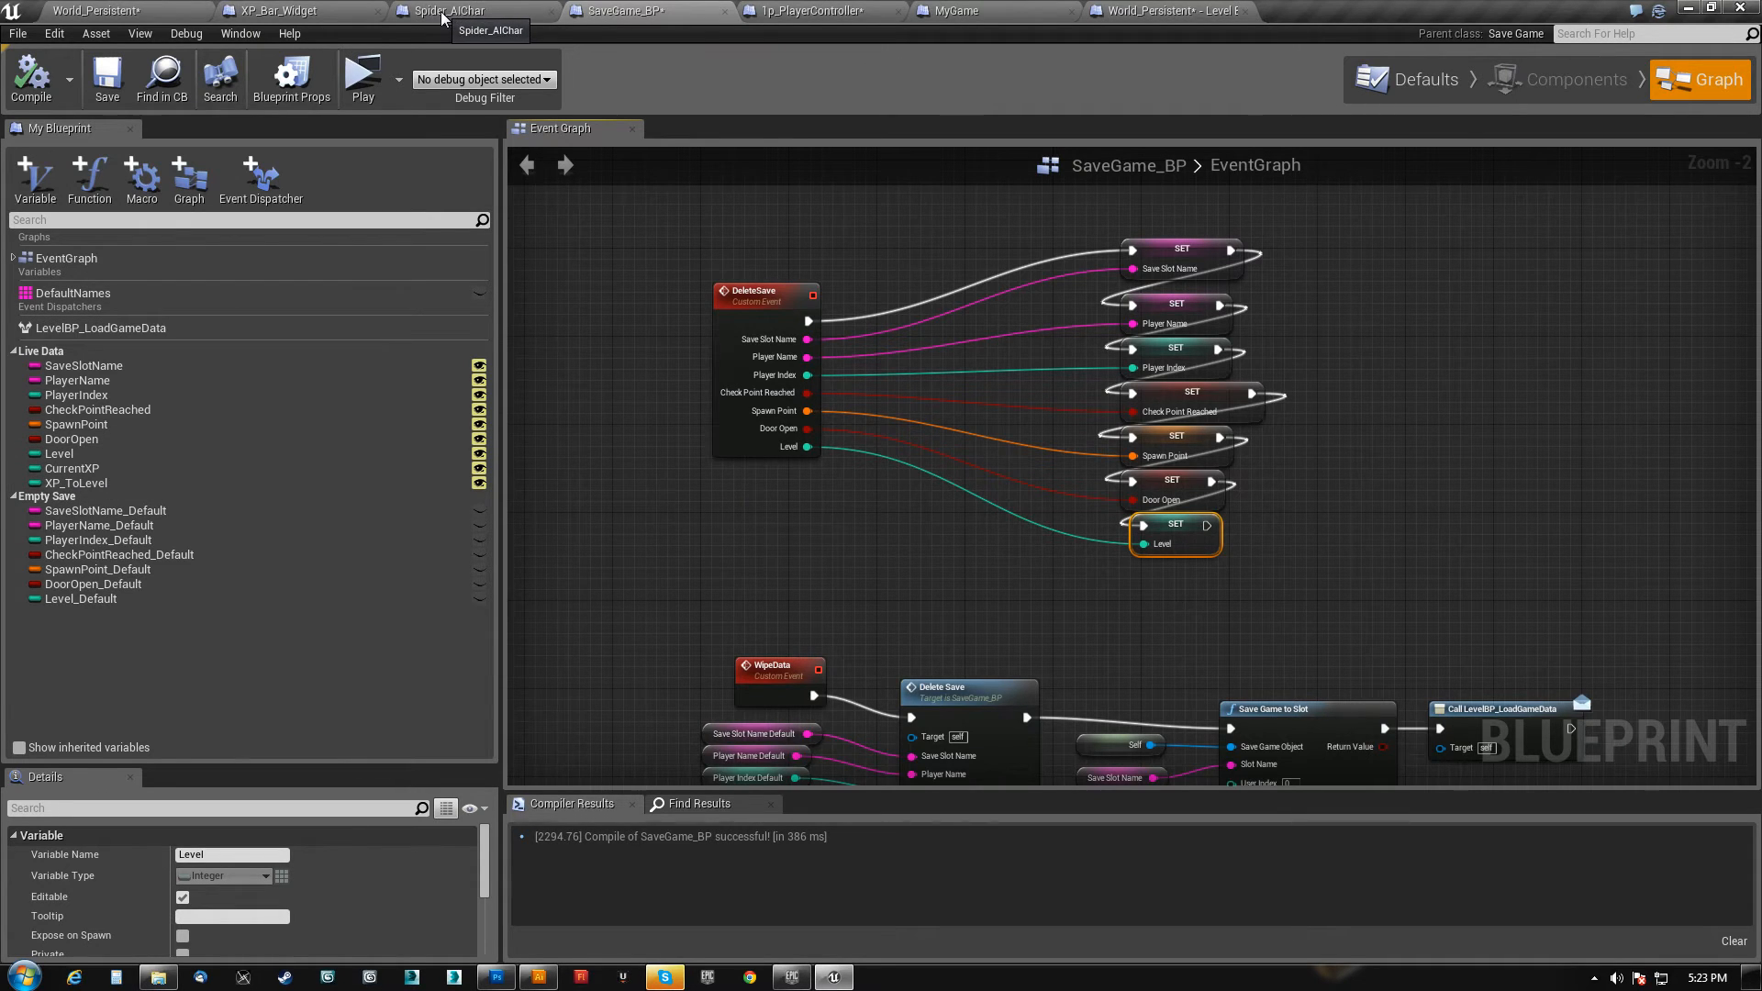
- Examine the event graph of 1p_PlayerController and the Cast To 1p_PlayerController and Add XP nodes in Spider_AIChar
{"action": "left_click", "coordinate": [840, 12]}
{"action": "right_click_drag", "start_coordinate": [1050, 567], "coordinate": [675, 645]}
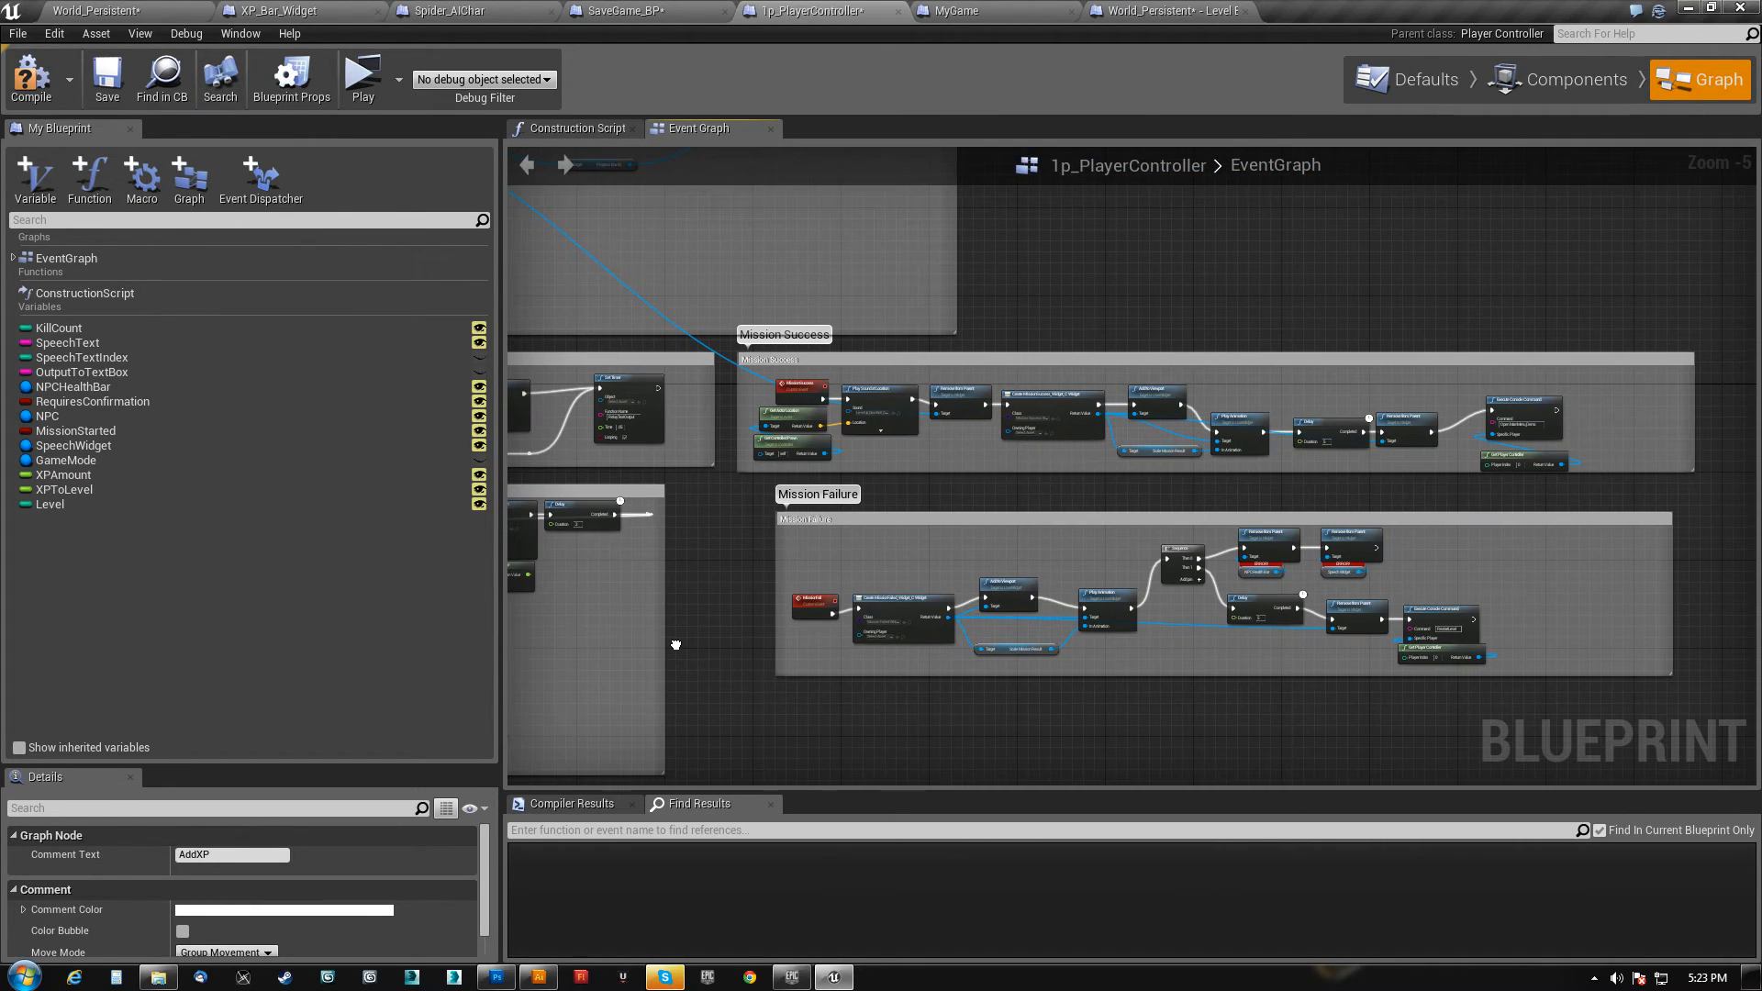
{"action": "left_click", "coordinate": [485, 17]}
{"action": "right_click_drag", "start_coordinate": [672, 564], "coordinate": [737, 547]}
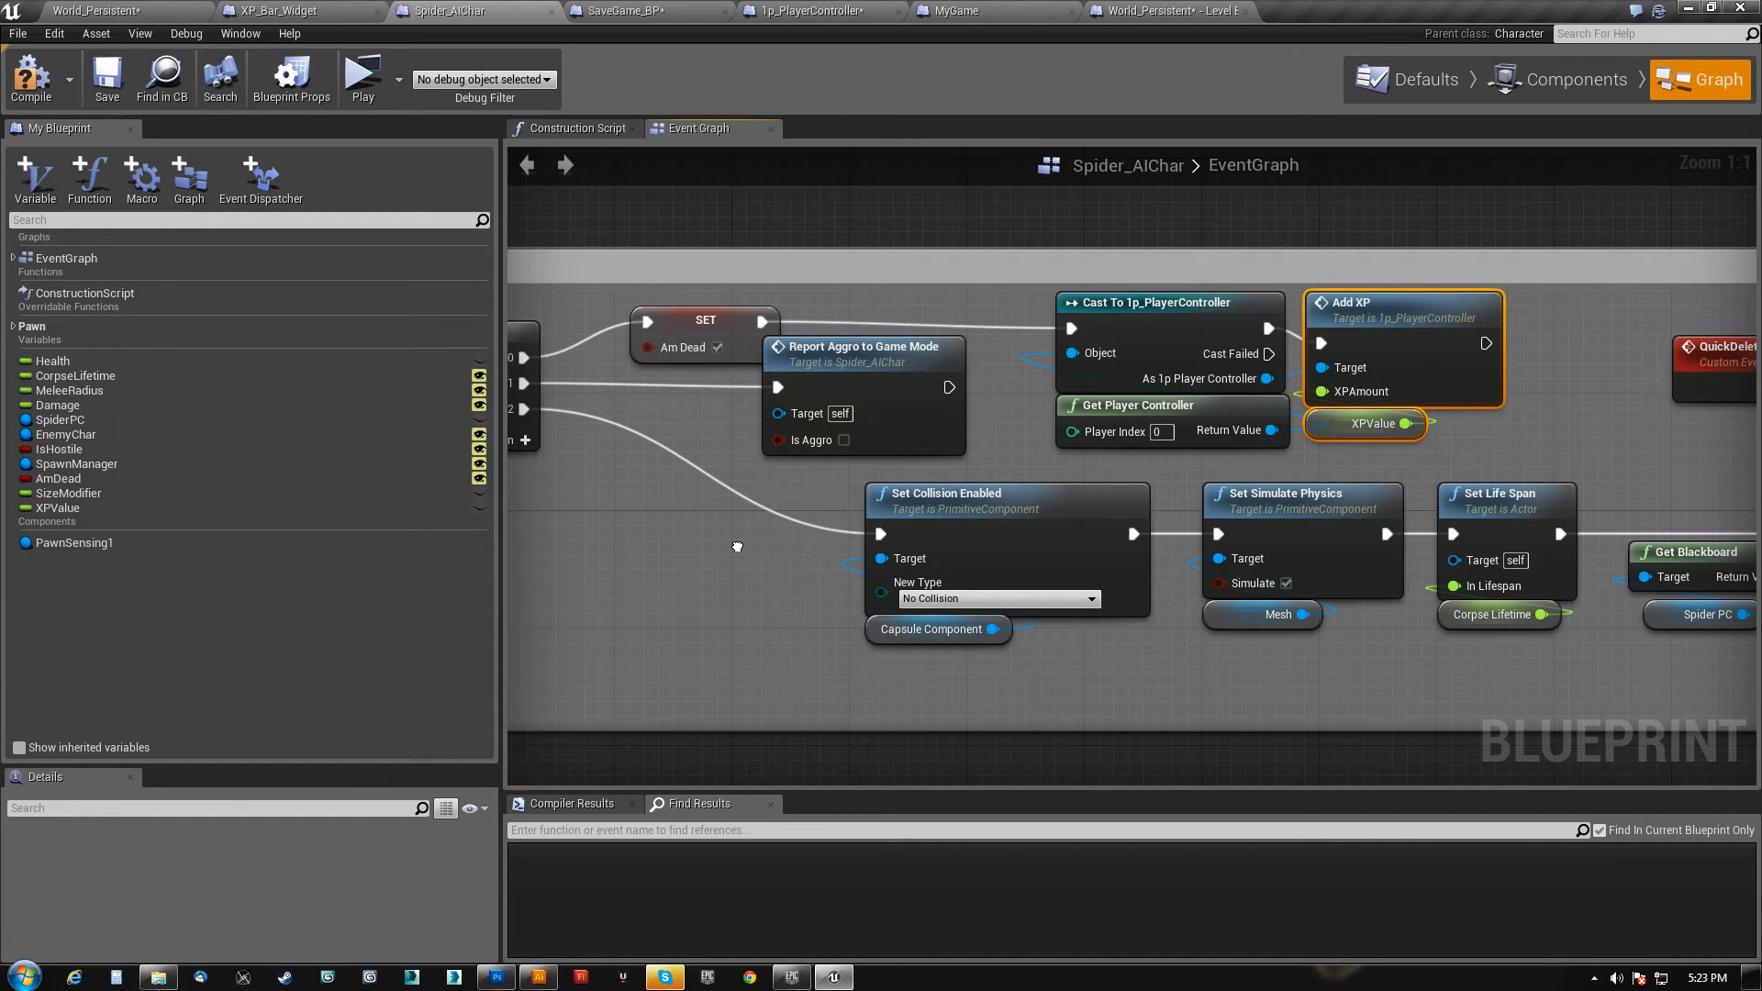
{"action": "right_click_drag", "start_coordinate": [737, 547], "coordinate": [684, 540]}
{"action": "left_click_drag", "start_coordinate": [1417, 463], "coordinate": [1071, 345]}
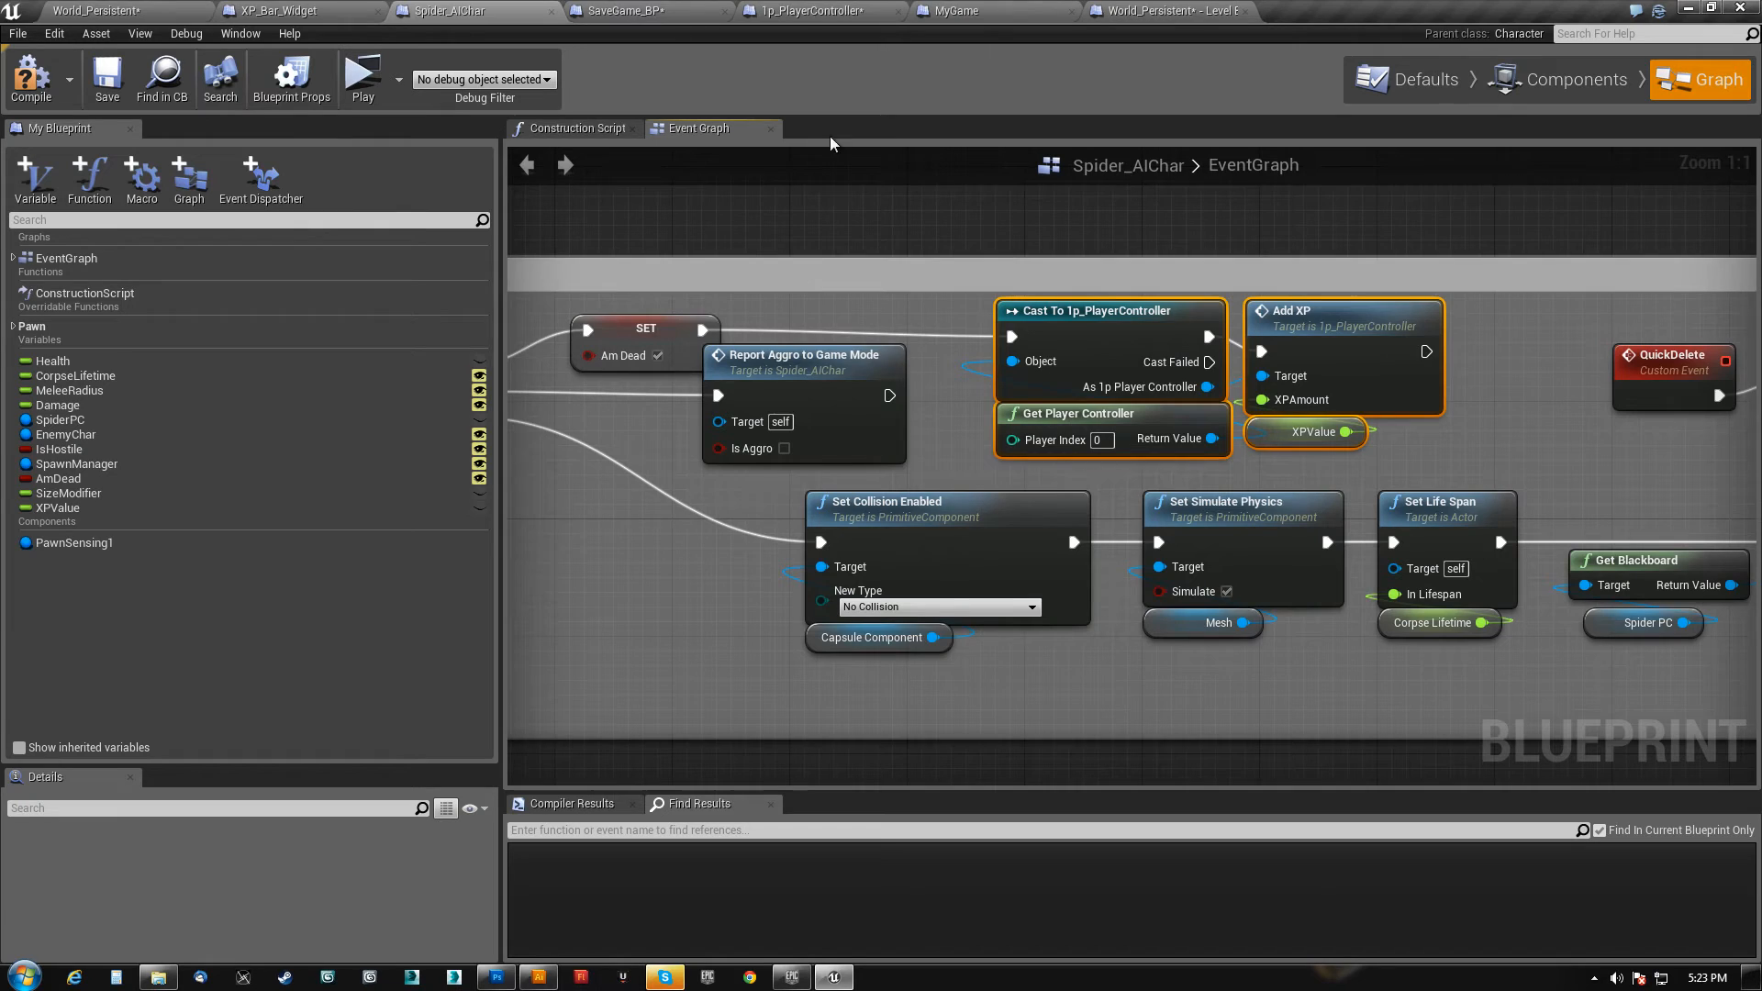
- In 1p_PlayerController, extend the AddXP comment box downward and move the Save Game node with its Game Mode reference further right
{"action": "left_click", "coordinate": [762, 20]}
{"action": "scroll", "coordinate": [609, 598], "scroll_direction": "down", "scroll_amount": 5}
{"action": "right_click_drag", "start_coordinate": [835, 592], "coordinate": [1377, 706]}
{"action": "scroll", "coordinate": [912, 571], "scroll_direction": "up", "scroll_amount": 7}
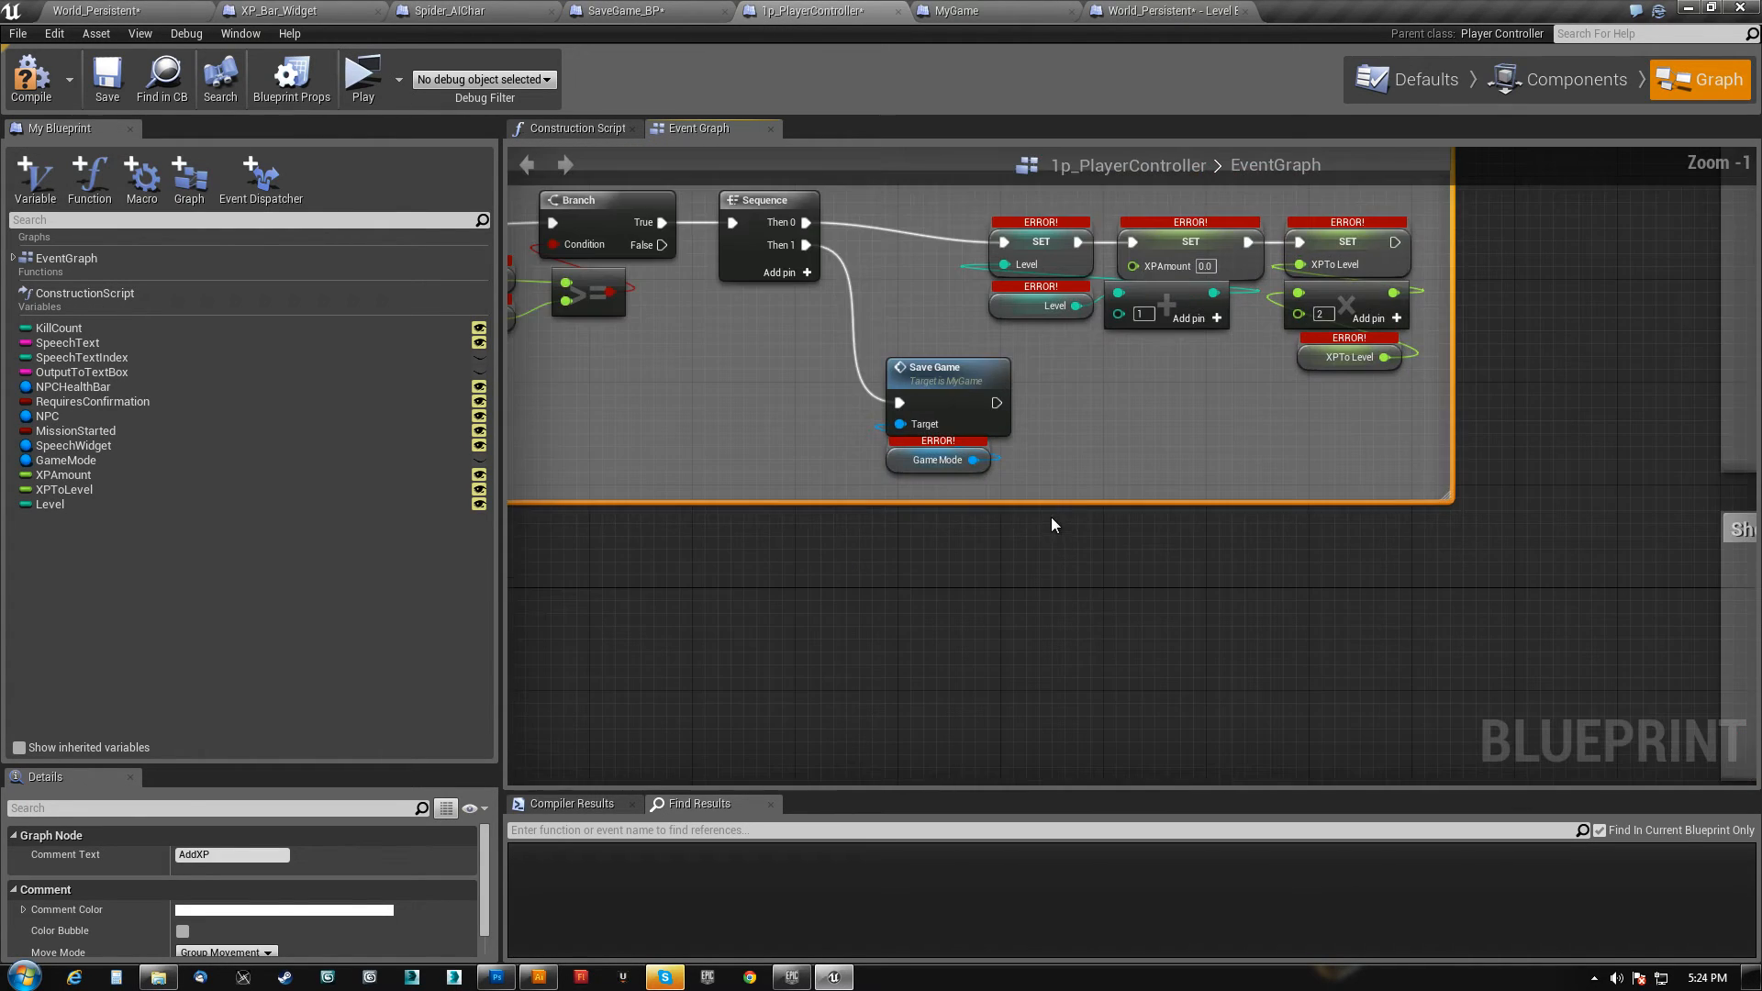
{"action": "right_click_drag", "start_coordinate": [902, 493], "coordinate": [957, 533]}
{"action": "left_click_drag", "start_coordinate": [978, 555], "coordinate": [1006, 695]}
{"action": "left_click_drag", "start_coordinate": [1010, 427], "coordinate": [1125, 428]}
{"action": "right_click_drag", "start_coordinate": [813, 505], "coordinate": [1031, 505]}
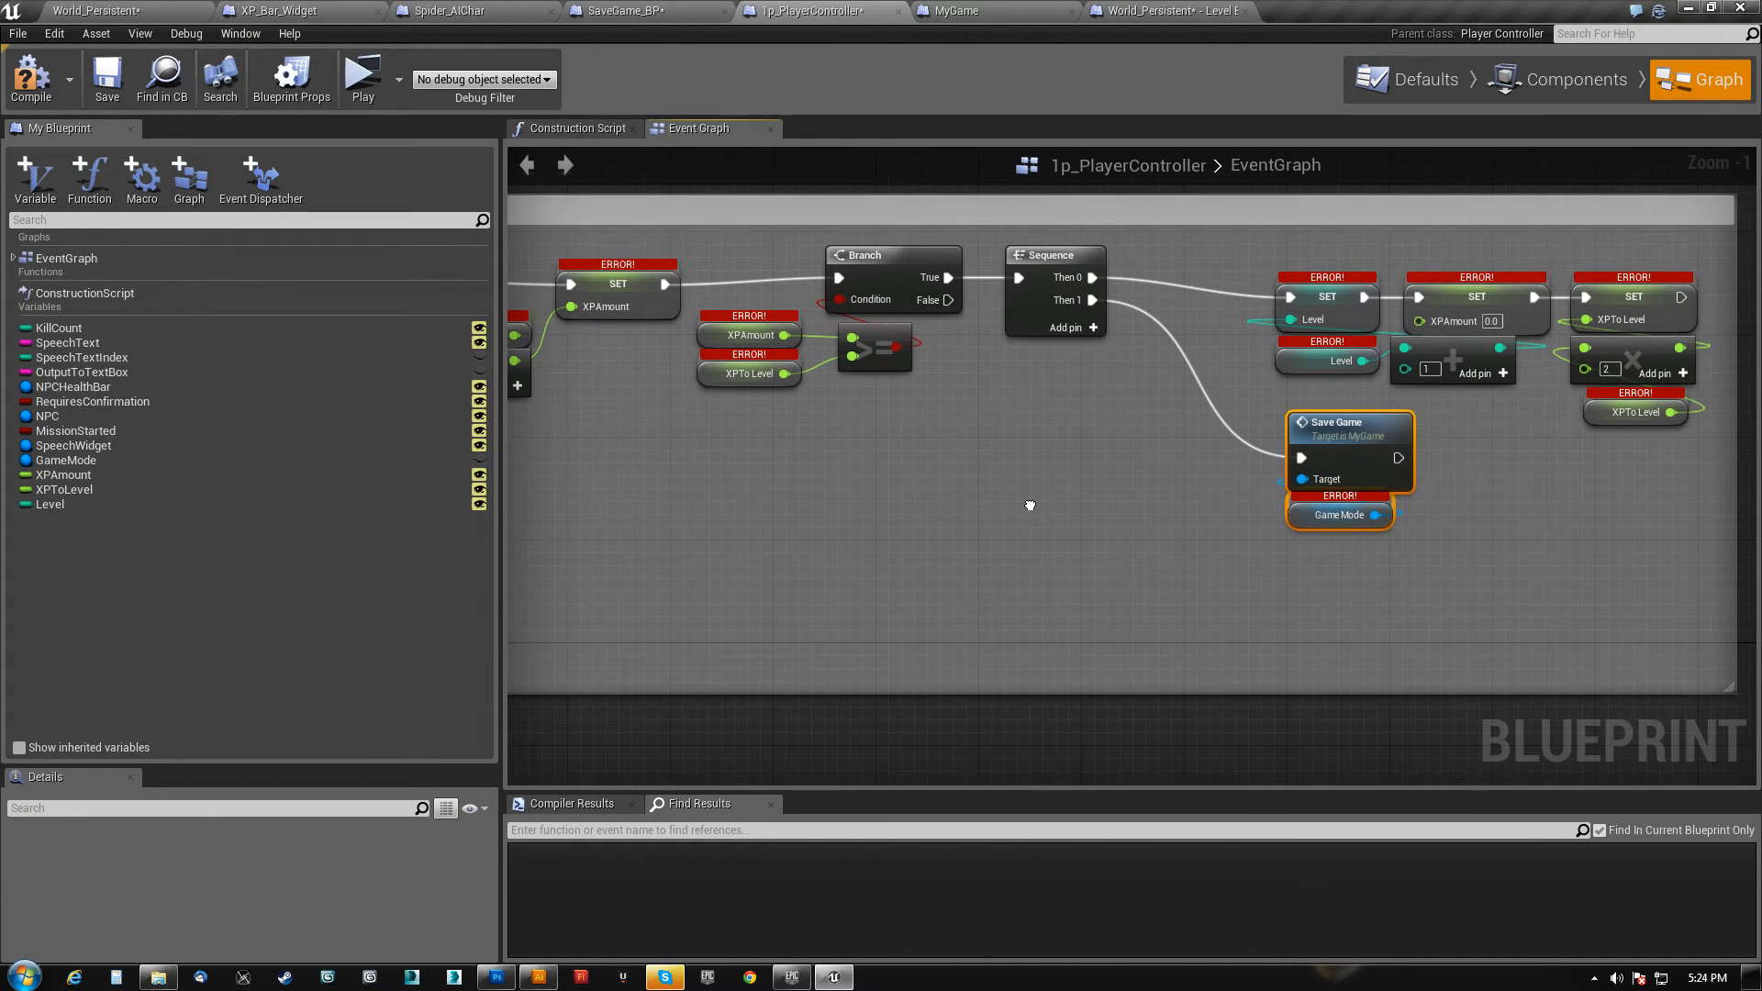
{"action": "right_click_drag", "start_coordinate": [896, 542], "coordinate": [1209, 588]}
{"action": "left_click_drag", "start_coordinate": [744, 474], "coordinate": [702, 360]}
- In MyGame's event graph, move the Music Calm SET node closer to Play Sound Attached and shift the whole Event Begin Play chain slightly
{"action": "left_click", "coordinate": [970, 25]}
{"action": "scroll", "coordinate": [624, 510], "scroll_direction": "up", "scroll_amount": 2}
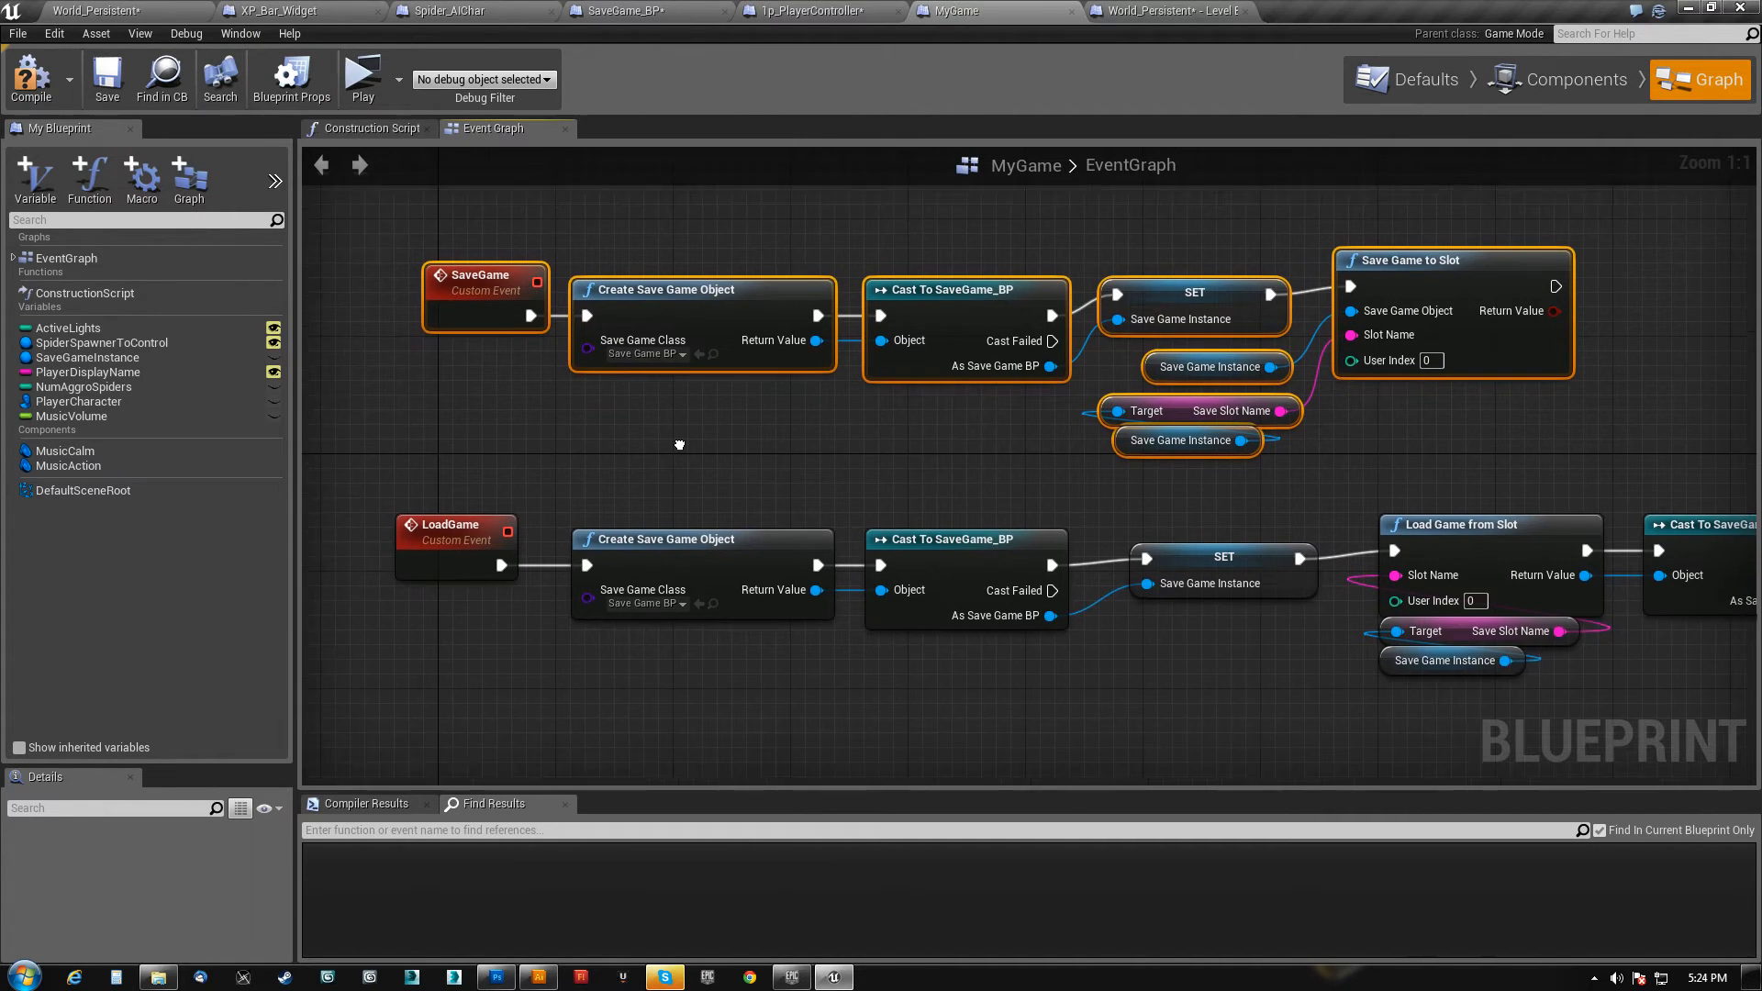
{"action": "scroll", "coordinate": [654, 520], "scroll_direction": "down", "scroll_amount": 2}
{"action": "right_click_drag", "start_coordinate": [725, 330], "coordinate": [908, 770]}
{"action": "scroll", "coordinate": [1026, 668], "scroll_direction": "down", "scroll_amount": 2}
{"action": "right_click_drag", "start_coordinate": [1026, 668], "coordinate": [793, 543]}
{"action": "right_click_drag", "start_coordinate": [783, 633], "coordinate": [608, 156]}
{"action": "scroll", "coordinate": [1087, 598], "scroll_direction": "up", "scroll_amount": 2}
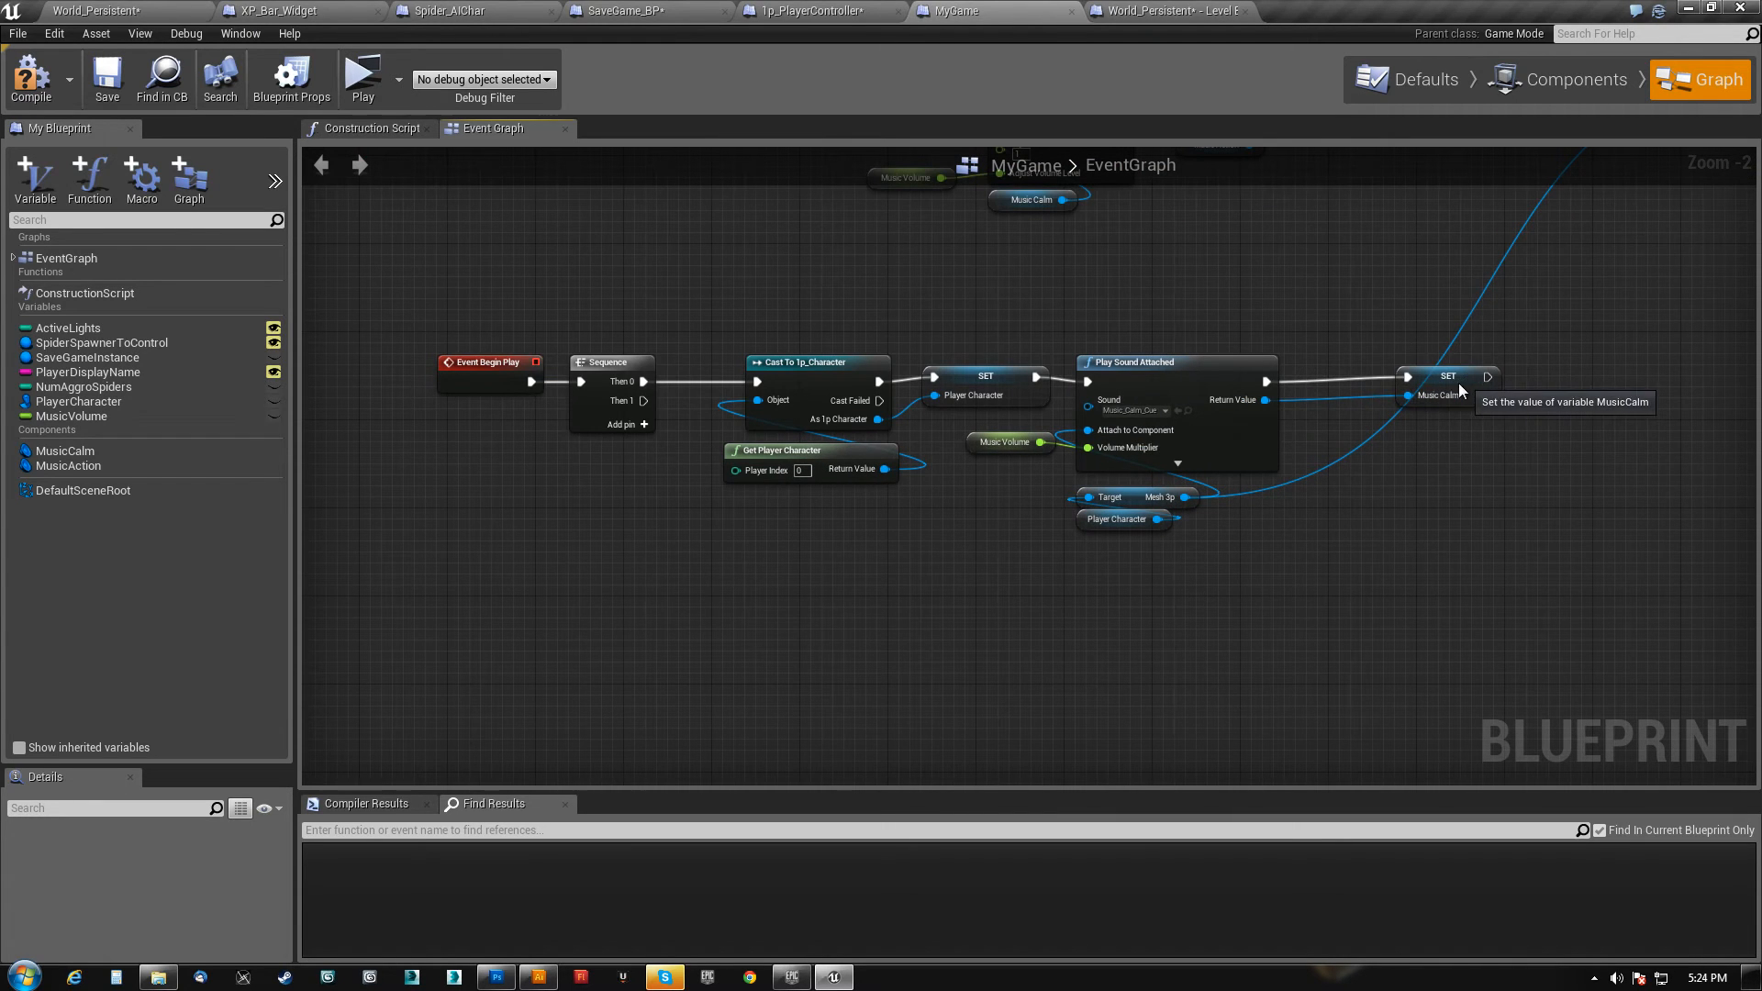
{"action": "left_click_drag", "start_coordinate": [1421, 387], "coordinate": [1364, 386]}
{"action": "left_click_drag", "start_coordinate": [425, 546], "coordinate": [1473, 342]}
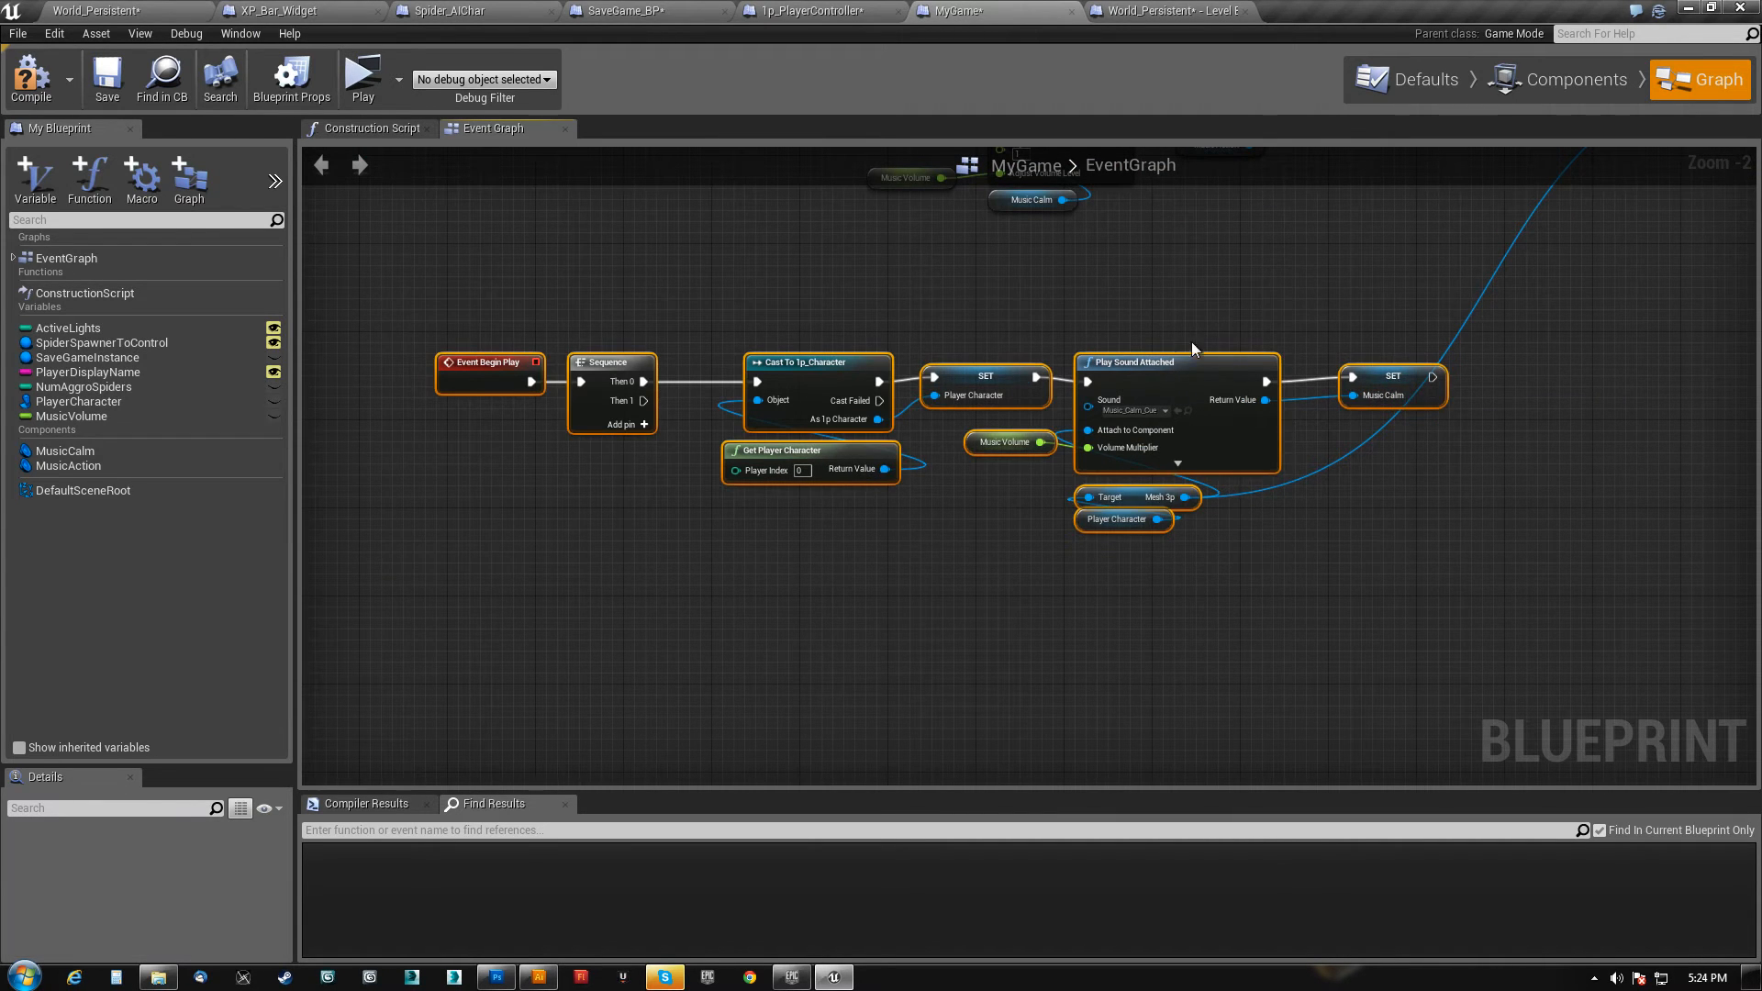
{"action": "mouse_move", "coordinate": [1136, 367]}
{"action": "left_mouse_down"}
{"action": "mouse_move", "coordinate": [1233, 330]}
{"action": "mouse_move", "coordinate": [1158, 378]}
{"action": "left_mouse_up"}
- Add a Load Game call wired to the Then 1 output of the Sequence after Event Begin Play
{"action": "right_click_drag", "start_coordinate": [564, 275], "coordinate": [853, 927]}
{"action": "right_click_drag", "start_coordinate": [864, 779], "coordinate": [327, 283]}
{"action": "left_click_drag", "start_coordinate": [1070, 528], "coordinate": [1178, 675]}
{"action": "type", "text": "load game"}
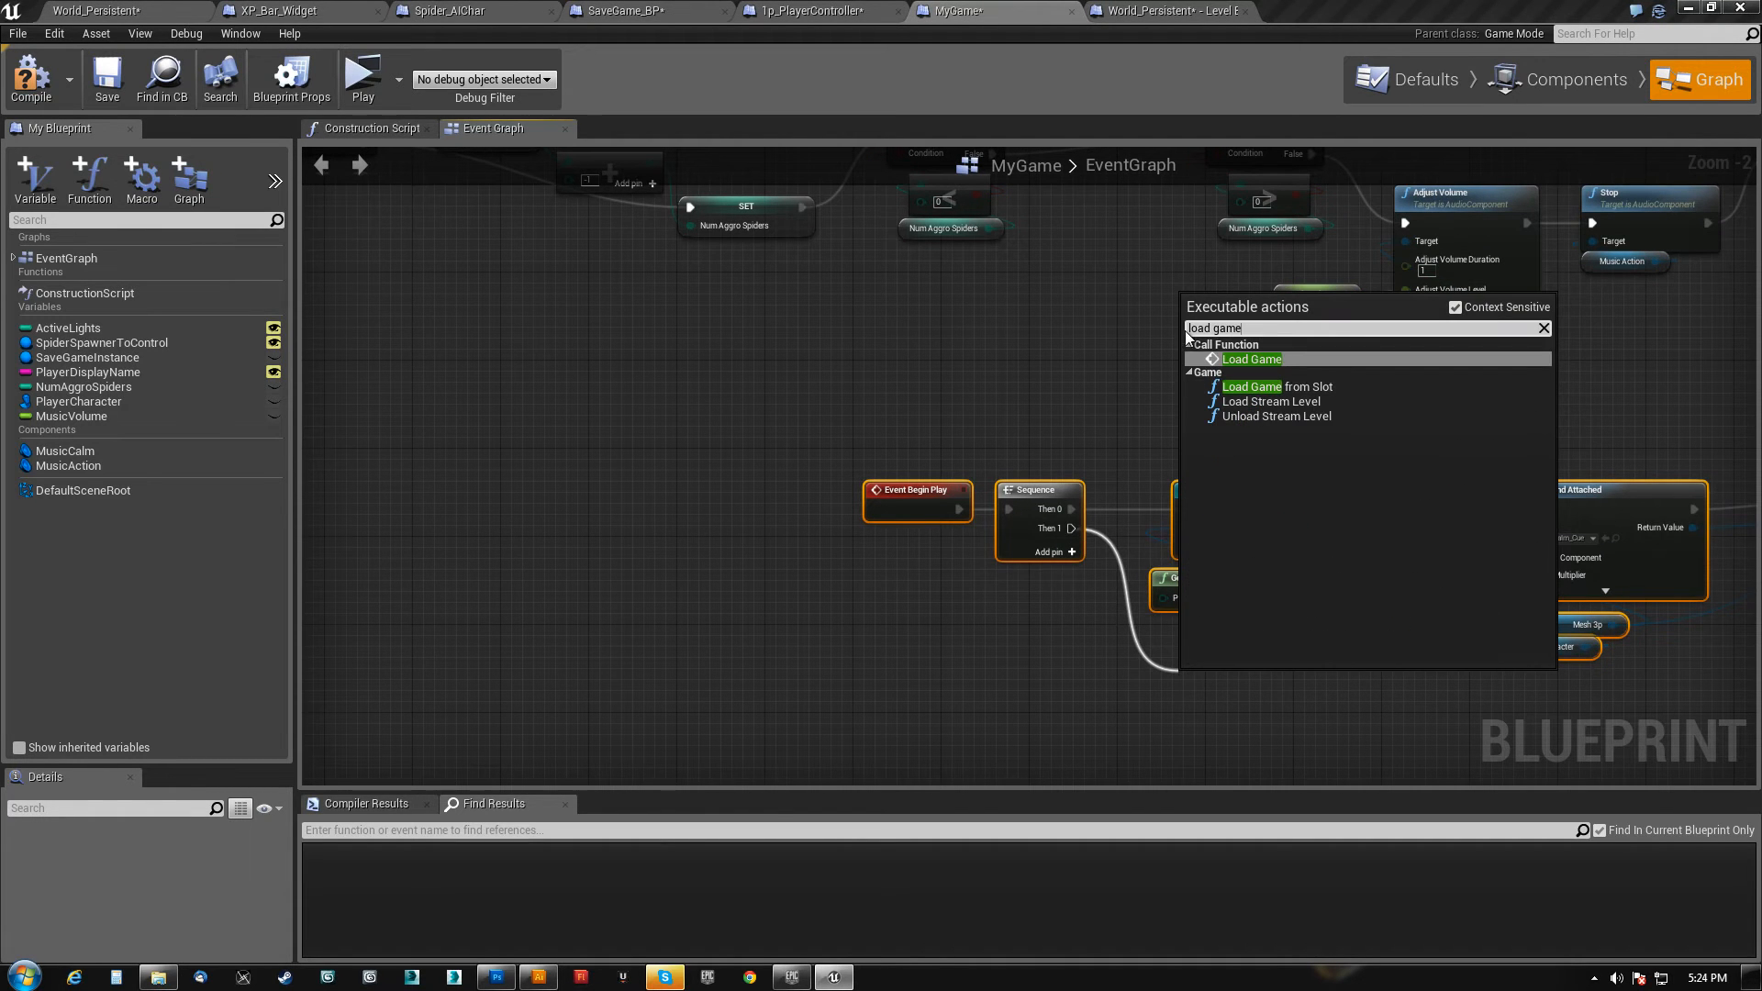
{"action": "key", "text": "Return"}
{"action": "right_click_drag", "start_coordinate": [1217, 650], "coordinate": [690, 637]}
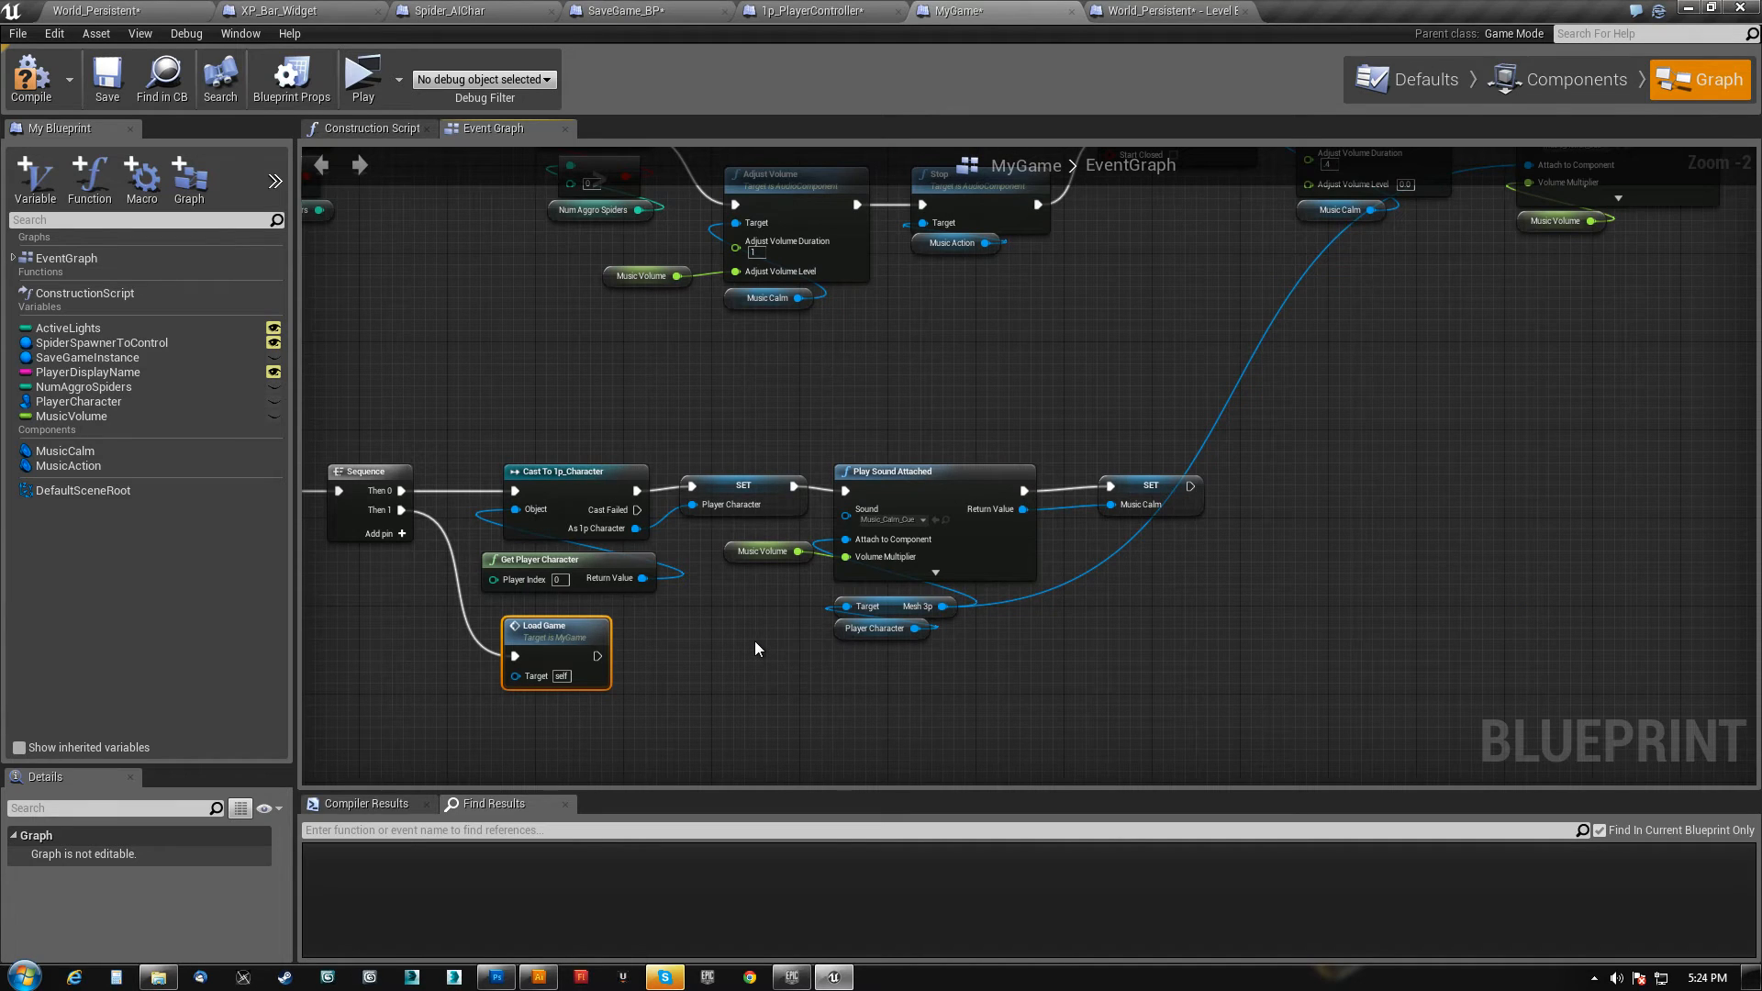
- Move the Player Display Name SET node and its inputs further right, leaving space after the last Save Game Instance SET in the LoadGame chain
{"action": "right_click_drag", "start_coordinate": [801, 380], "coordinate": [1621, 638]}
{"action": "left_click", "coordinate": [1551, 314]}
{"action": "right_click_drag", "start_coordinate": [674, 319], "coordinate": [489, 600]}
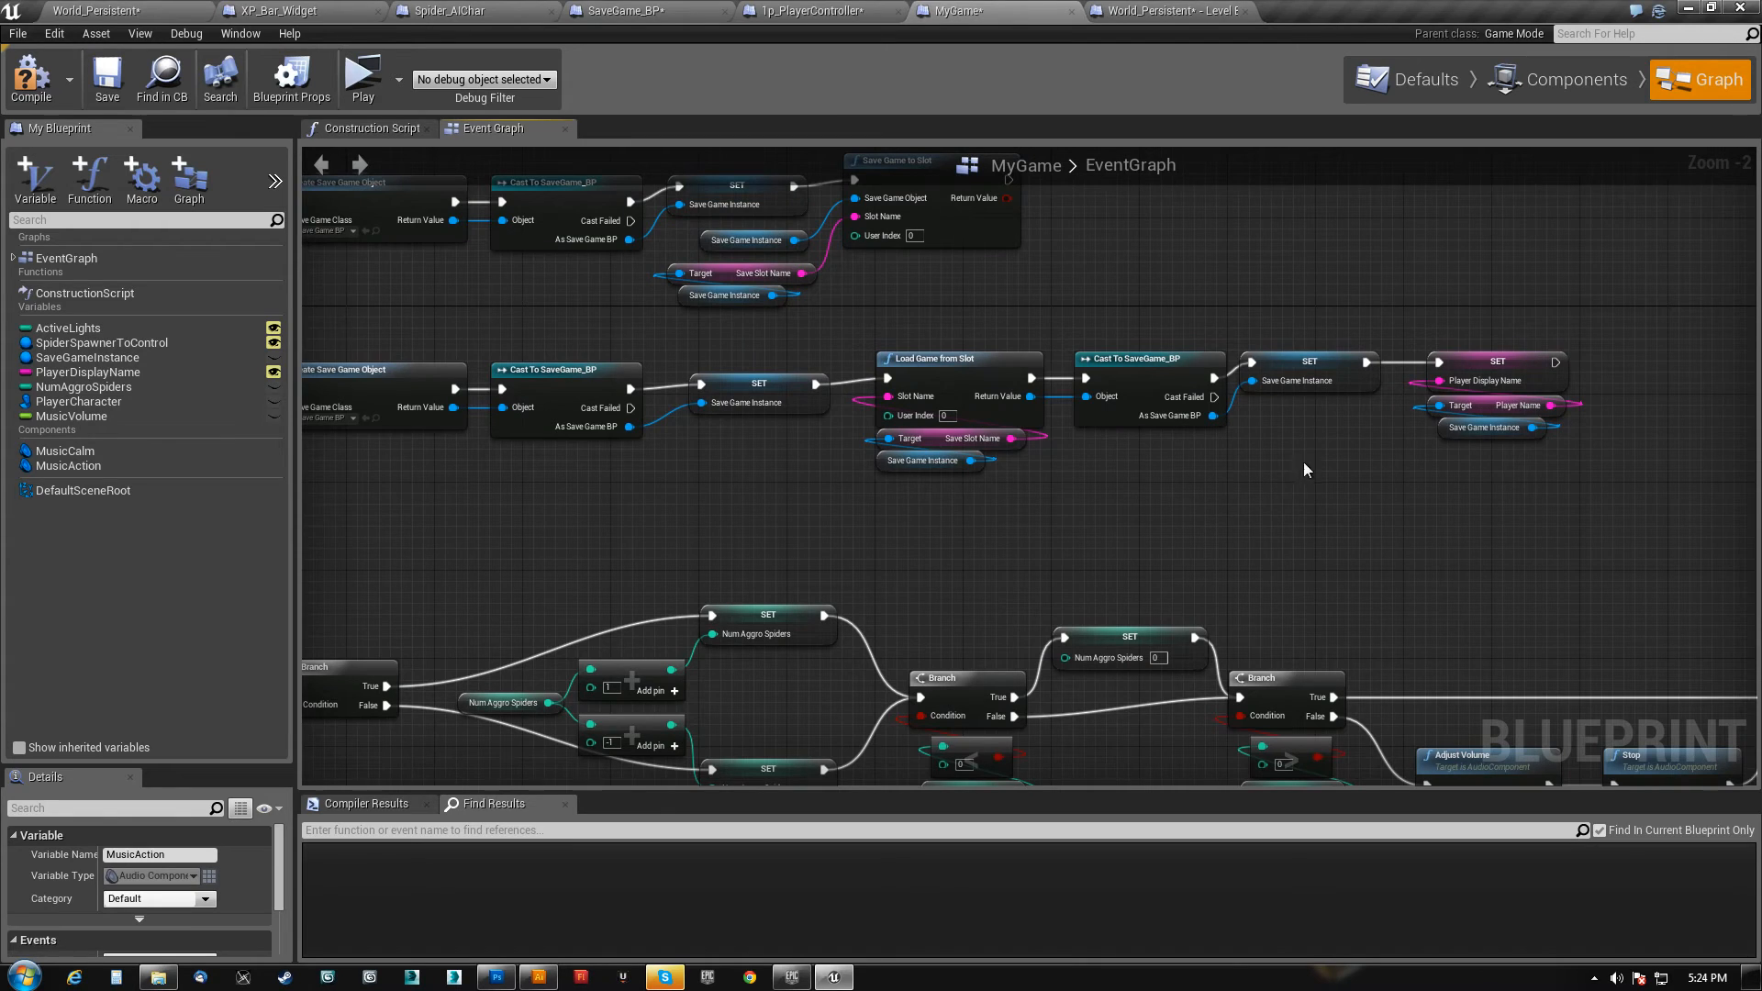
{"action": "left_click_drag", "start_coordinate": [1301, 479], "coordinate": [1479, 344]}
{"action": "left_click_drag", "start_coordinate": [1329, 362], "coordinate": [1359, 374]}
{"action": "right_click_drag", "start_coordinate": [1313, 440], "coordinate": [1088, 410]}
{"action": "left_click", "coordinate": [1269, 296]}
{"action": "left_click_drag", "start_coordinate": [1315, 376], "coordinate": [1407, 333]}
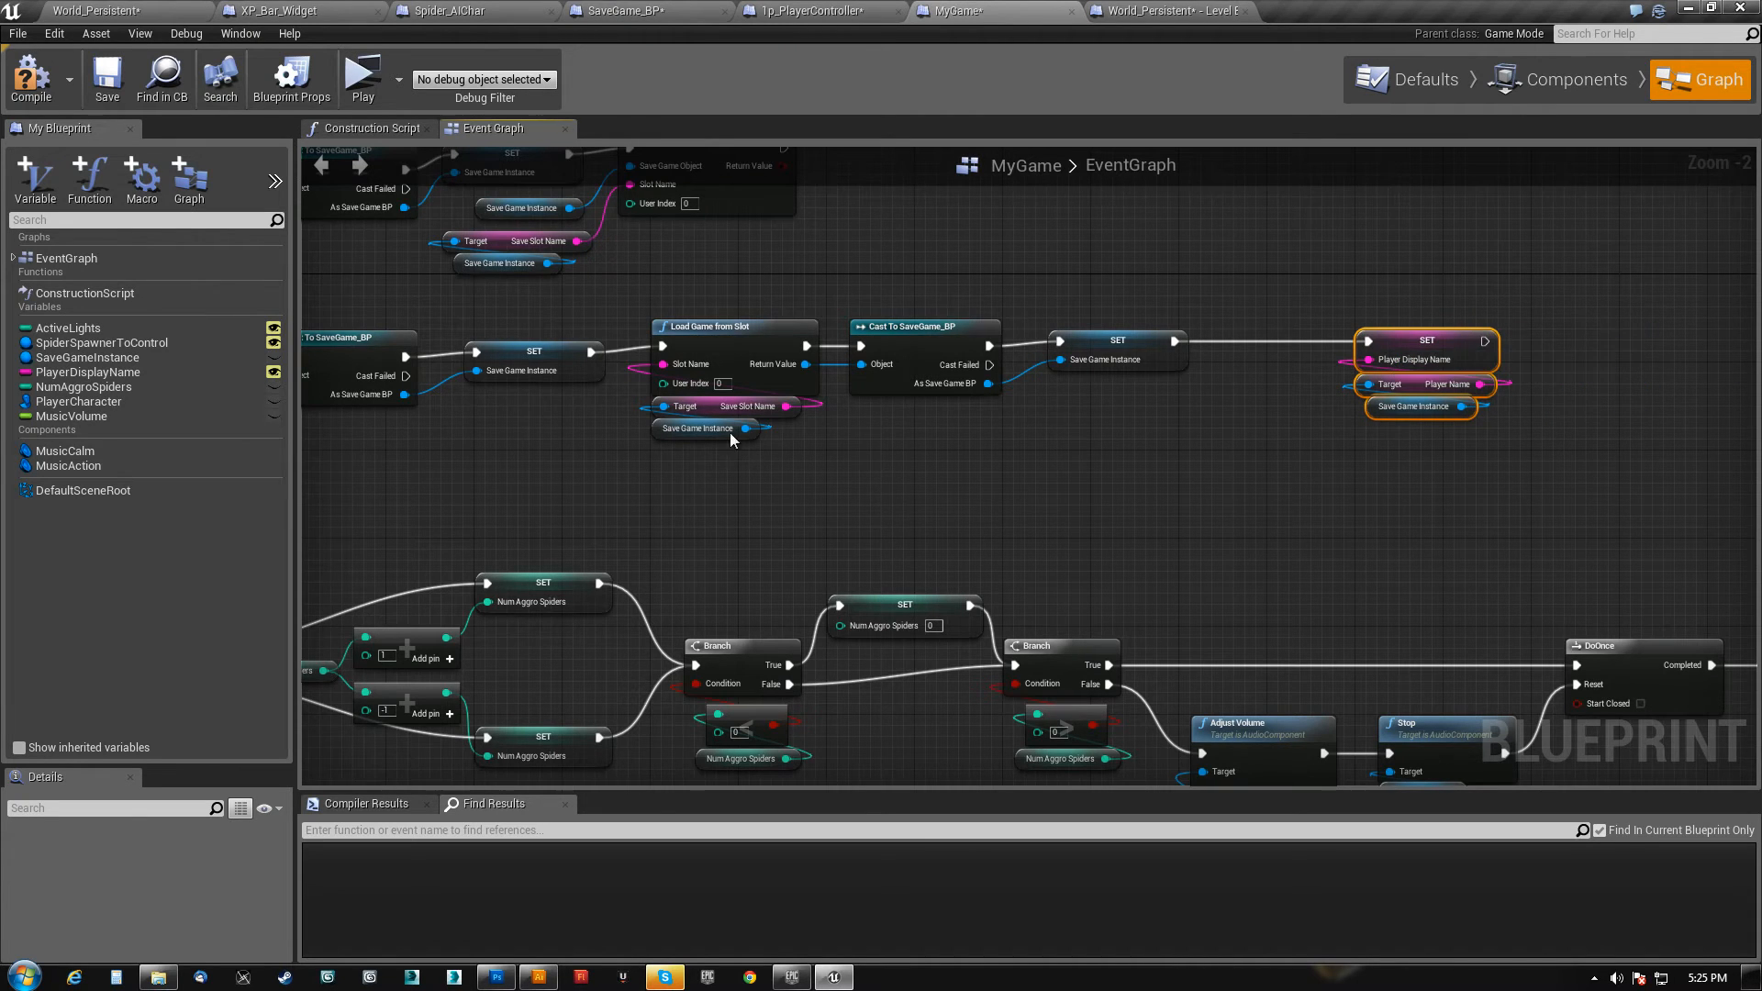
- Examine the Event Begin Play chain in MyGame and the Save Game branch of AddXP in 1p_PlayerController
{"action": "scroll", "coordinate": [795, 444], "scroll_direction": "down", "scroll_amount": 4}
{"action": "right_click_drag", "start_coordinate": [601, 310], "coordinate": [640, 192]}
{"action": "scroll", "coordinate": [987, 593], "scroll_direction": "up", "scroll_amount": 4}
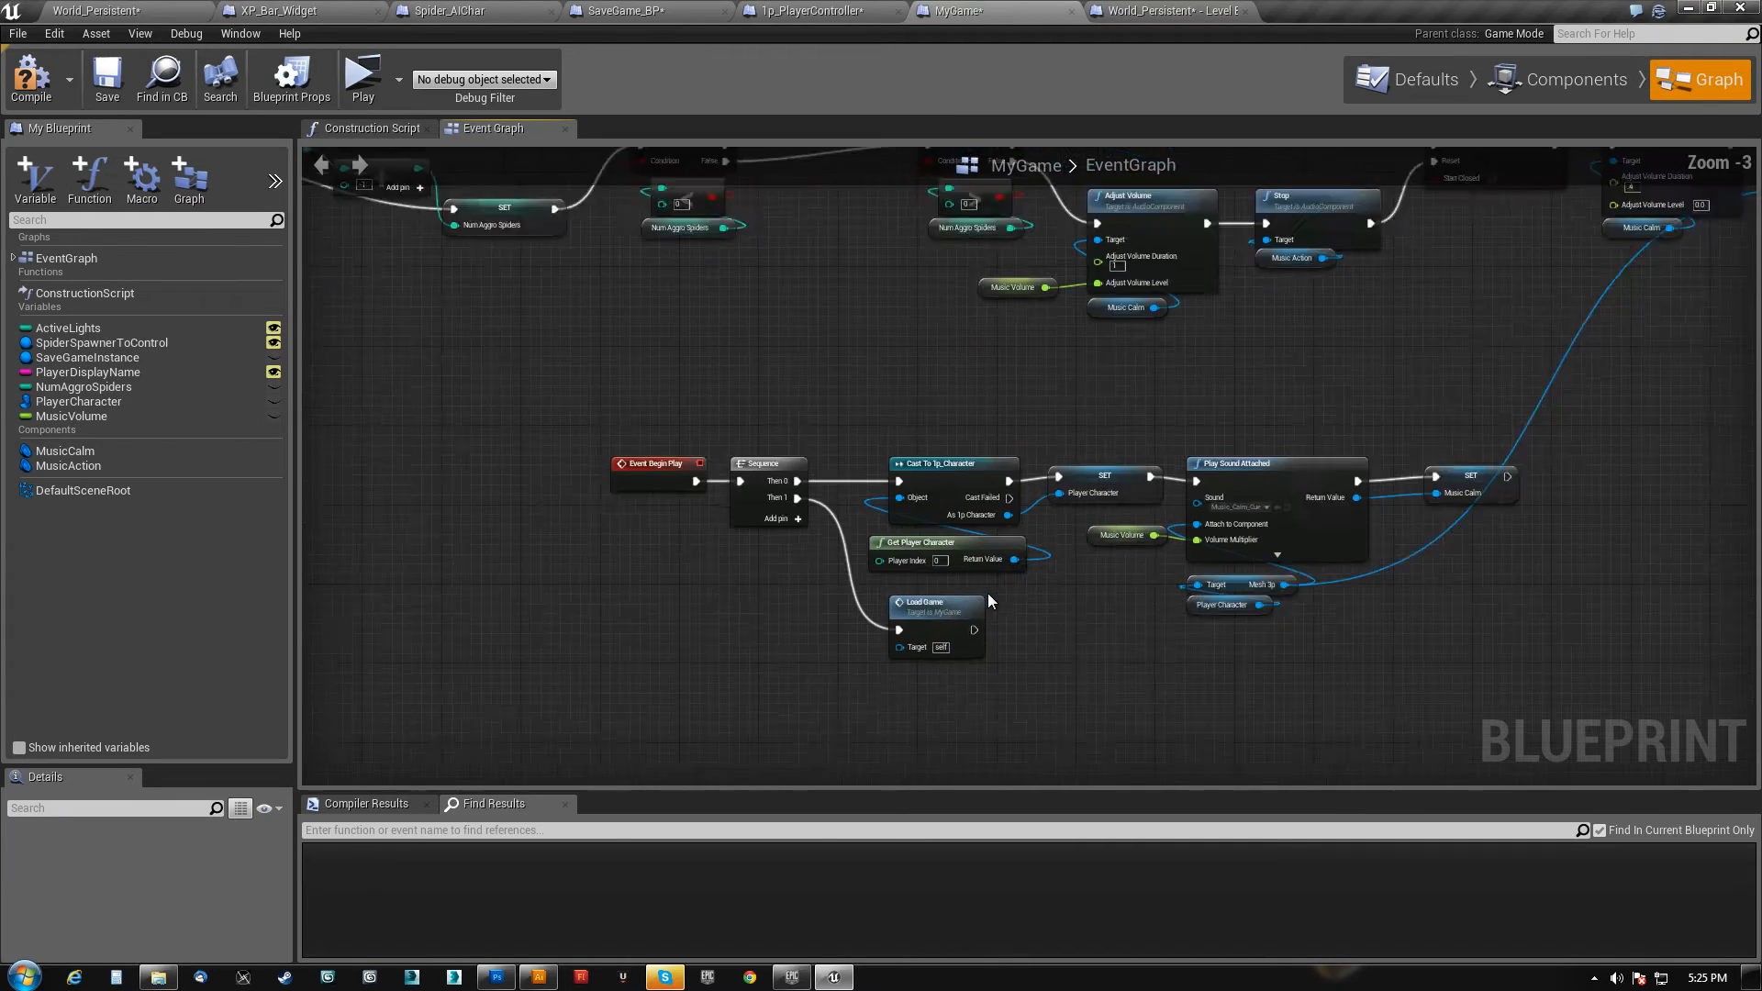
{"action": "right_click_drag", "start_coordinate": [853, 358], "coordinate": [906, 624]}
{"action": "right_click_drag", "start_coordinate": [787, 294], "coordinate": [966, 154]}
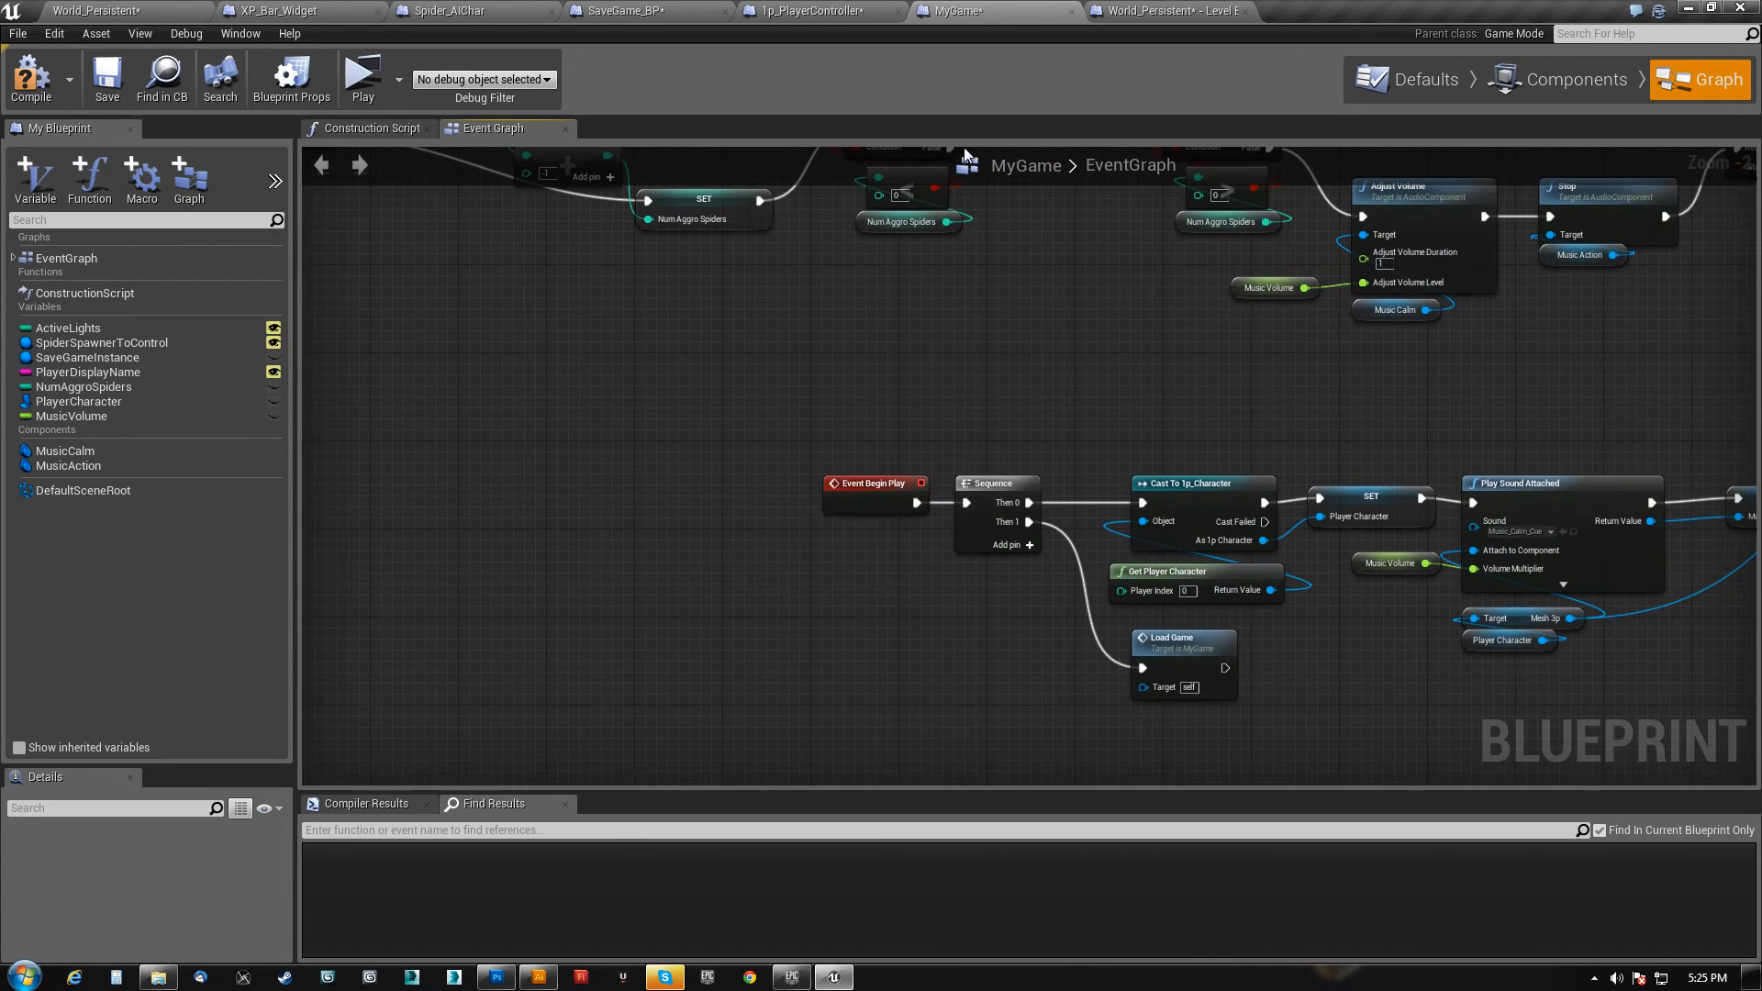
{"action": "right_click_drag", "start_coordinate": [1182, 650], "coordinate": [937, 887]}
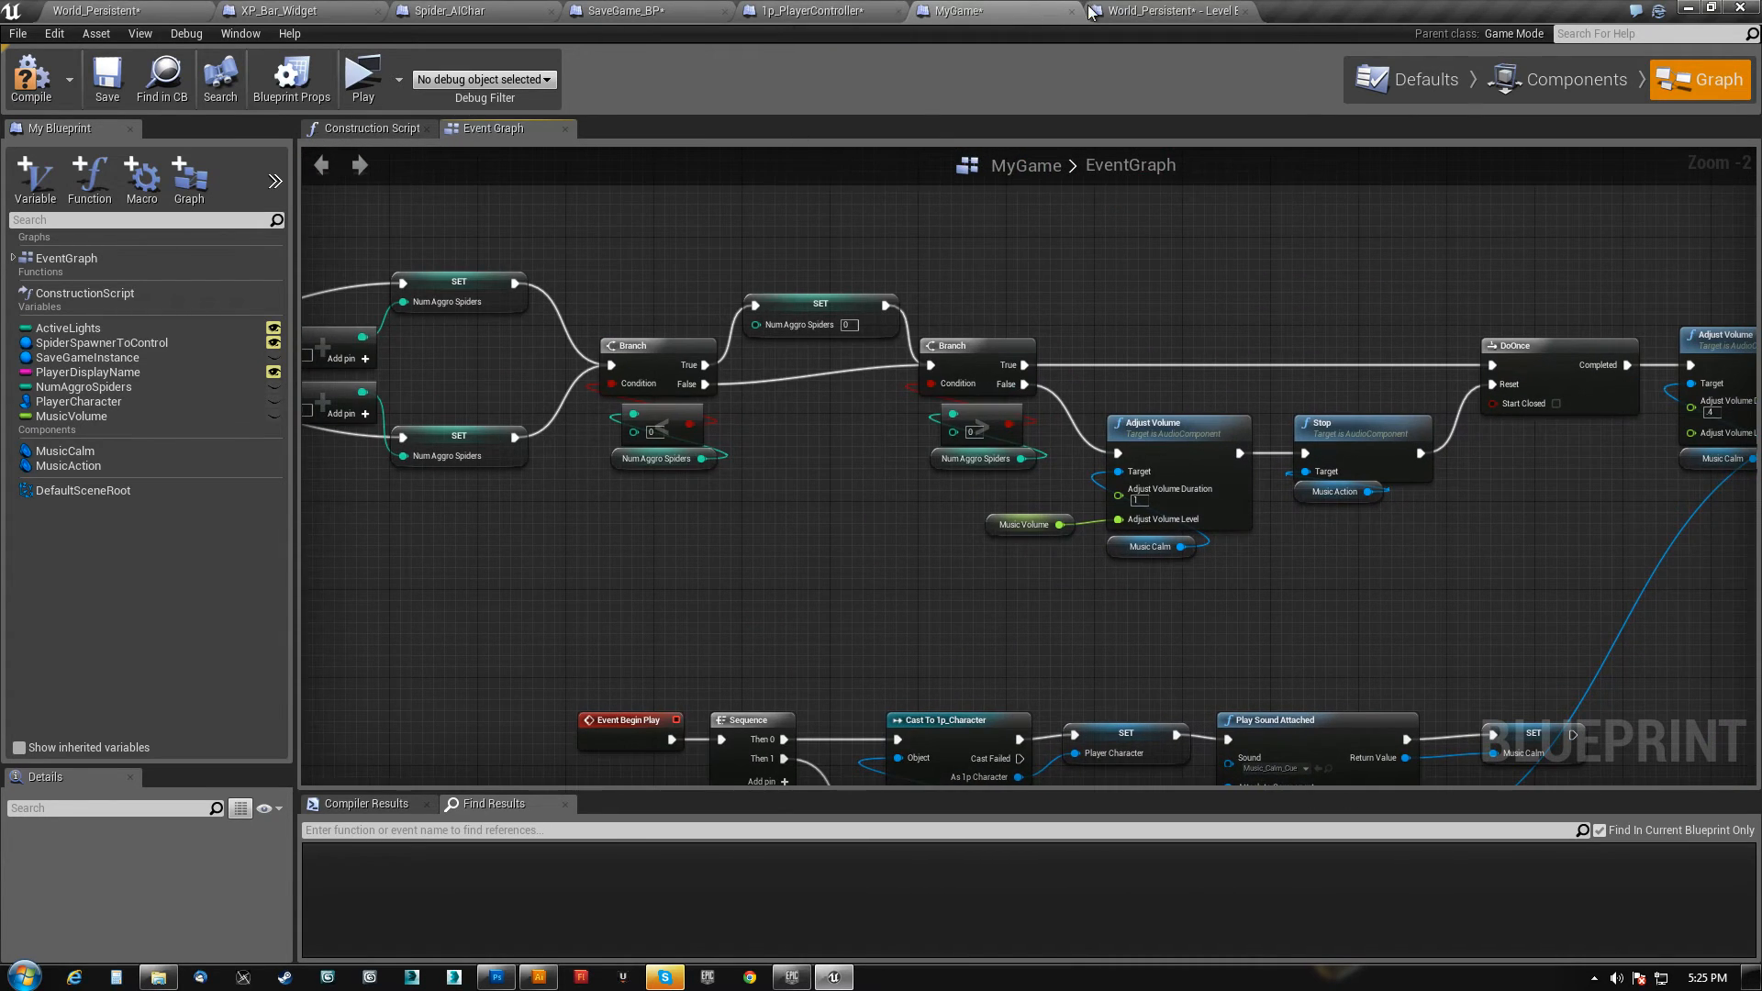
{"action": "left_click", "coordinate": [812, 13]}
{"action": "right_click_drag", "start_coordinate": [978, 547], "coordinate": [748, 492]}
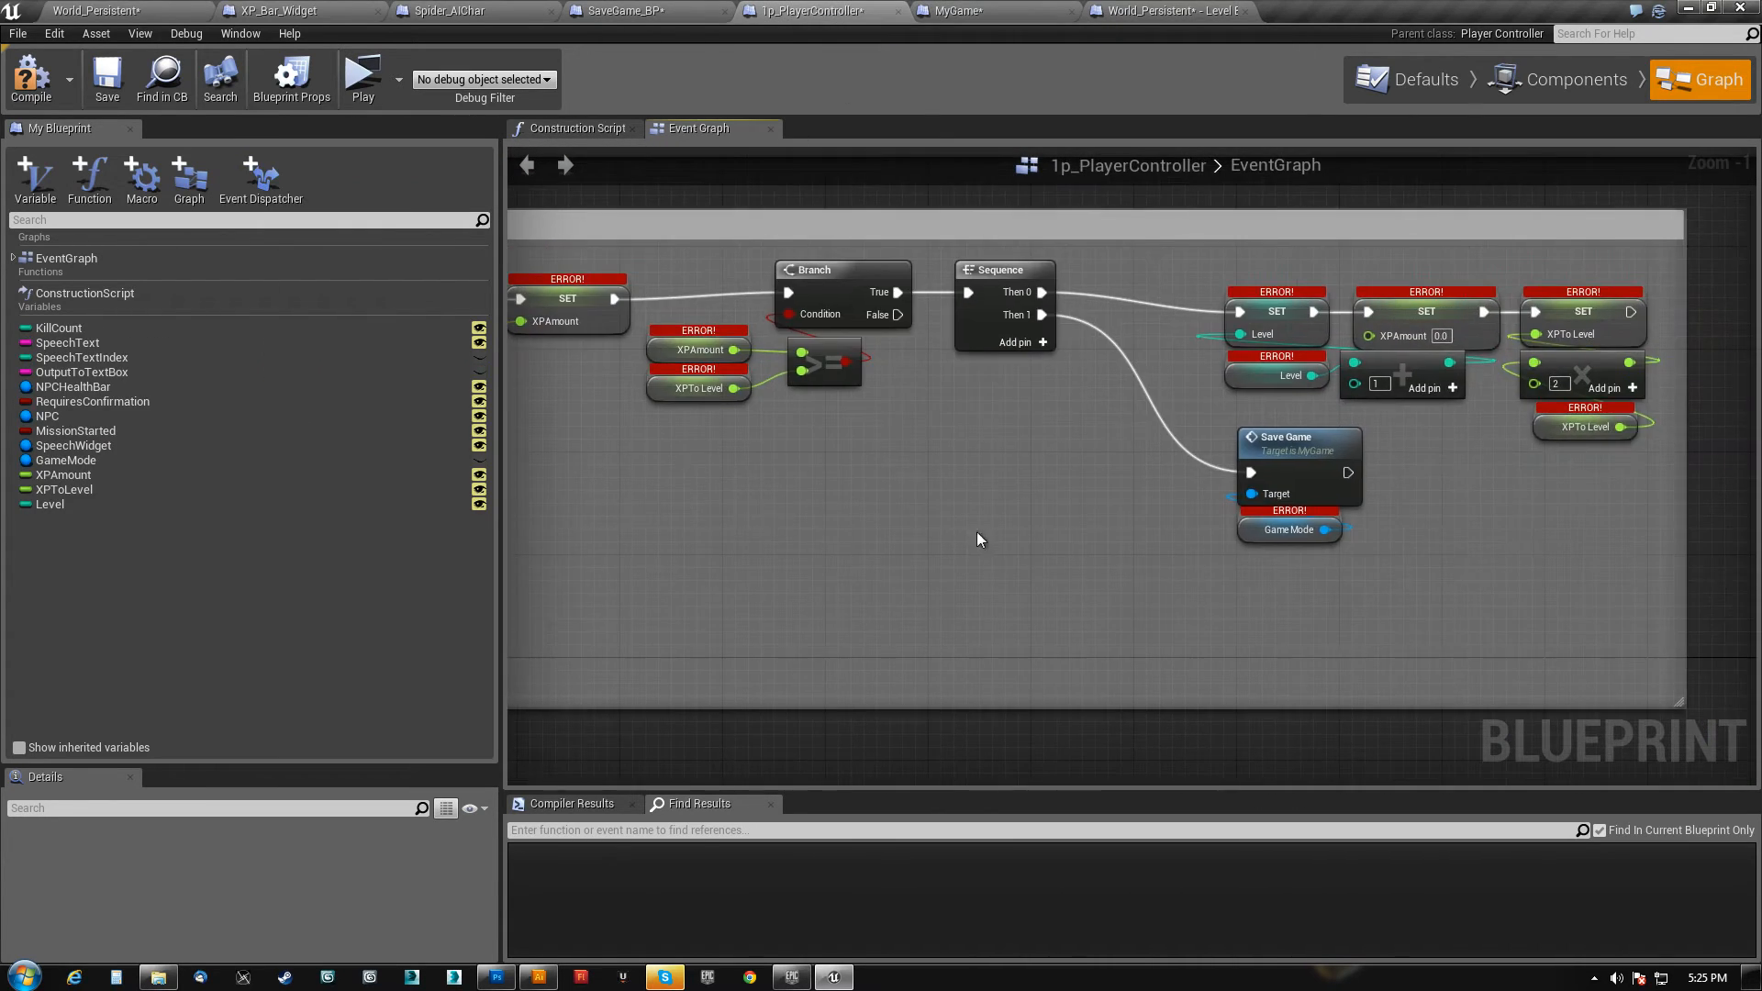
{"action": "right_click_drag", "start_coordinate": [977, 531], "coordinate": [1101, 509]}
{"action": "scroll", "coordinate": [1310, 532], "scroll_direction": "down", "scroll_amount": 3}
{"action": "right_click_drag", "start_coordinate": [1319, 526], "coordinate": [870, 481]}
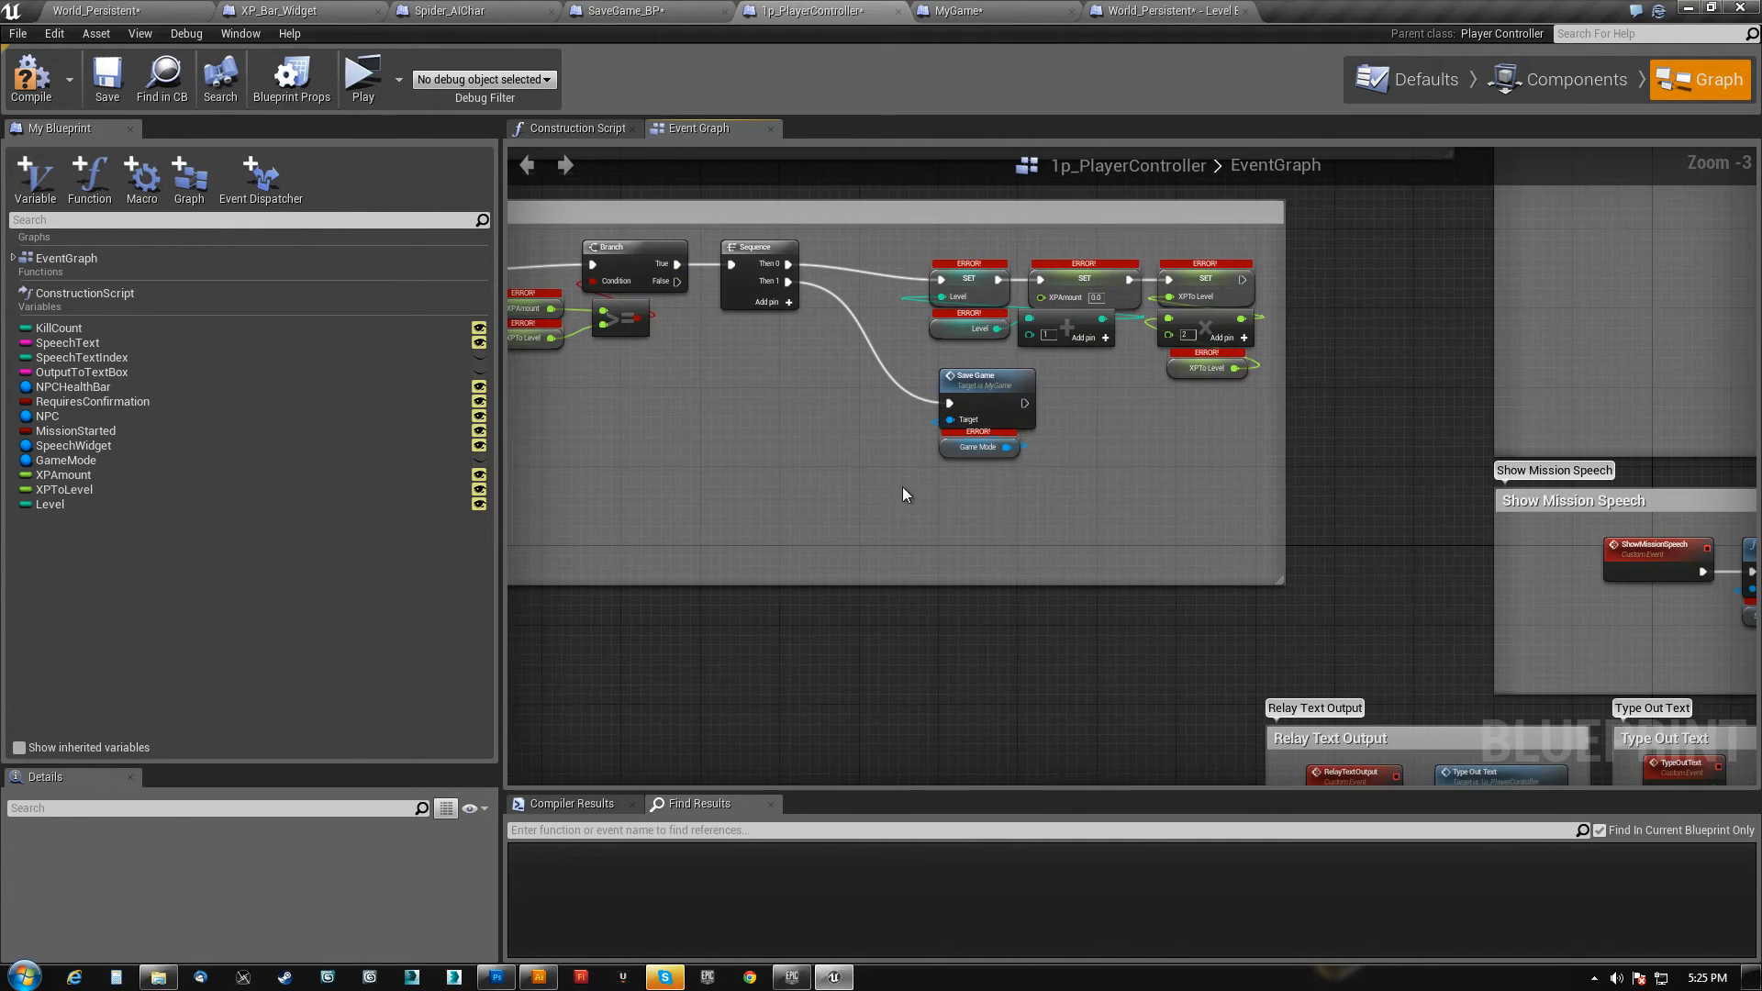
{"action": "scroll", "coordinate": [940, 476], "scroll_direction": "up", "scroll_amount": 4}
{"action": "left_click_drag", "start_coordinate": [940, 476], "coordinate": [1047, 333]}
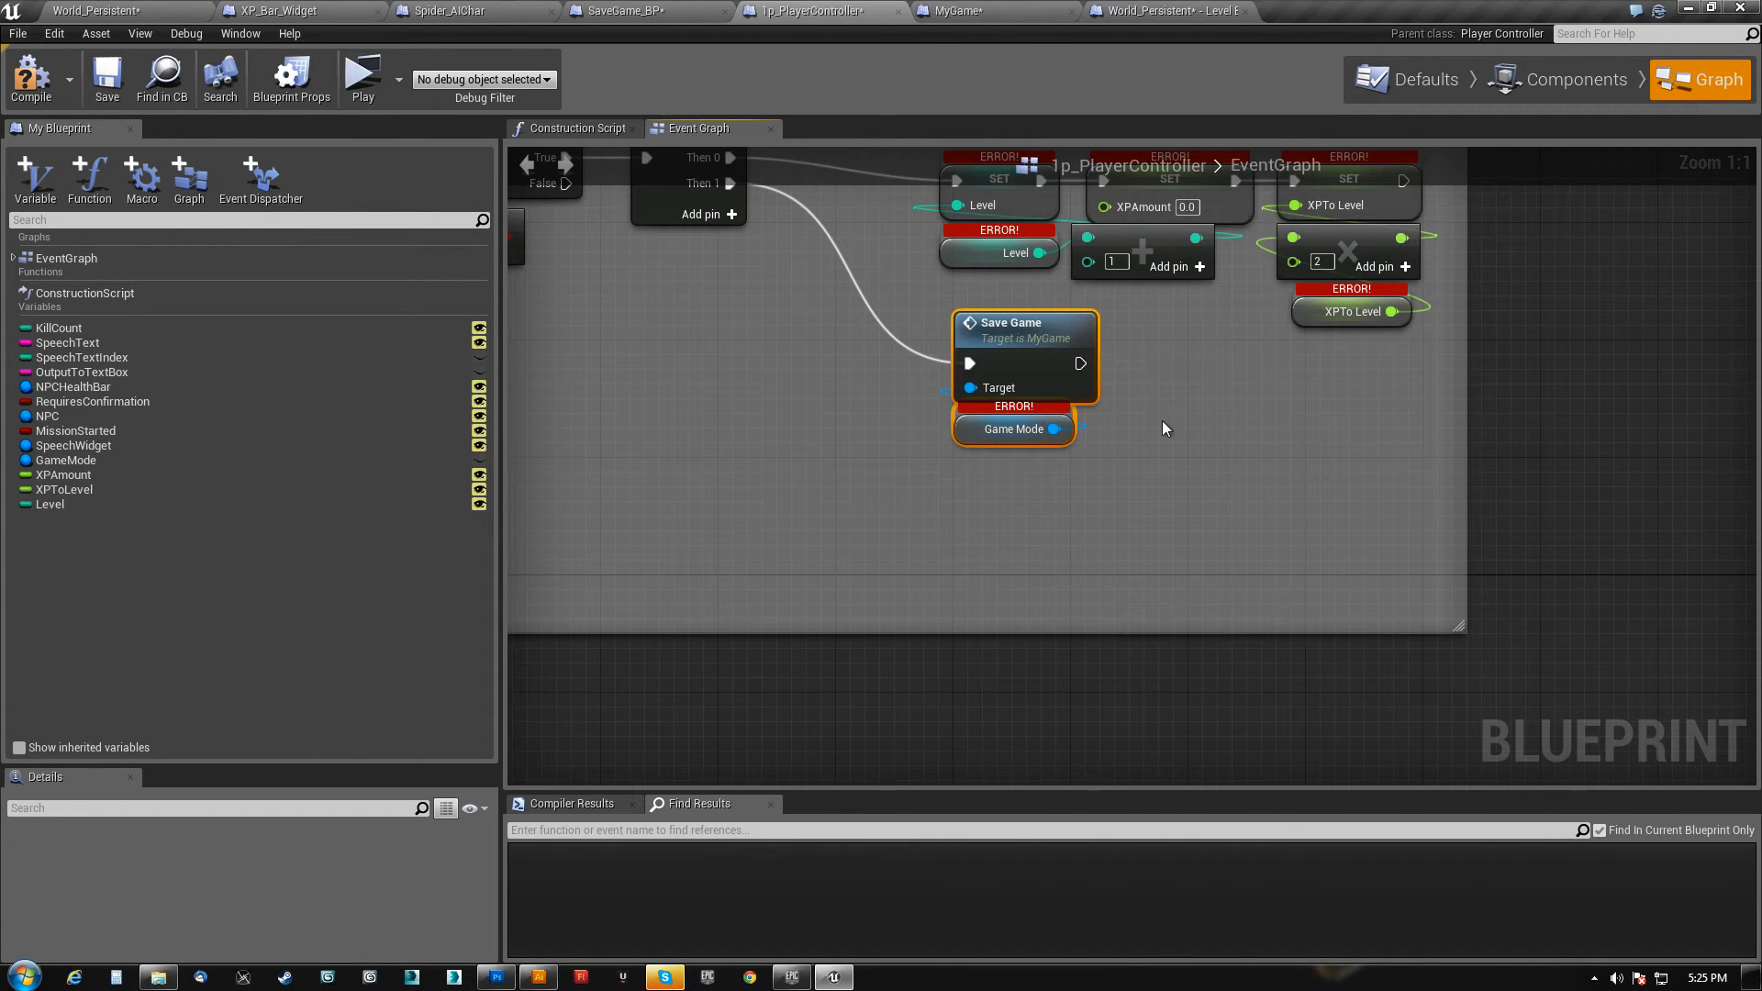
{"action": "right_click_drag", "start_coordinate": [1162, 428], "coordinate": [1409, 467]}
- Place a Game Mode getter in the AddXP area and try to get the save game variable from it
{"action": "right_click", "coordinate": [780, 453]}
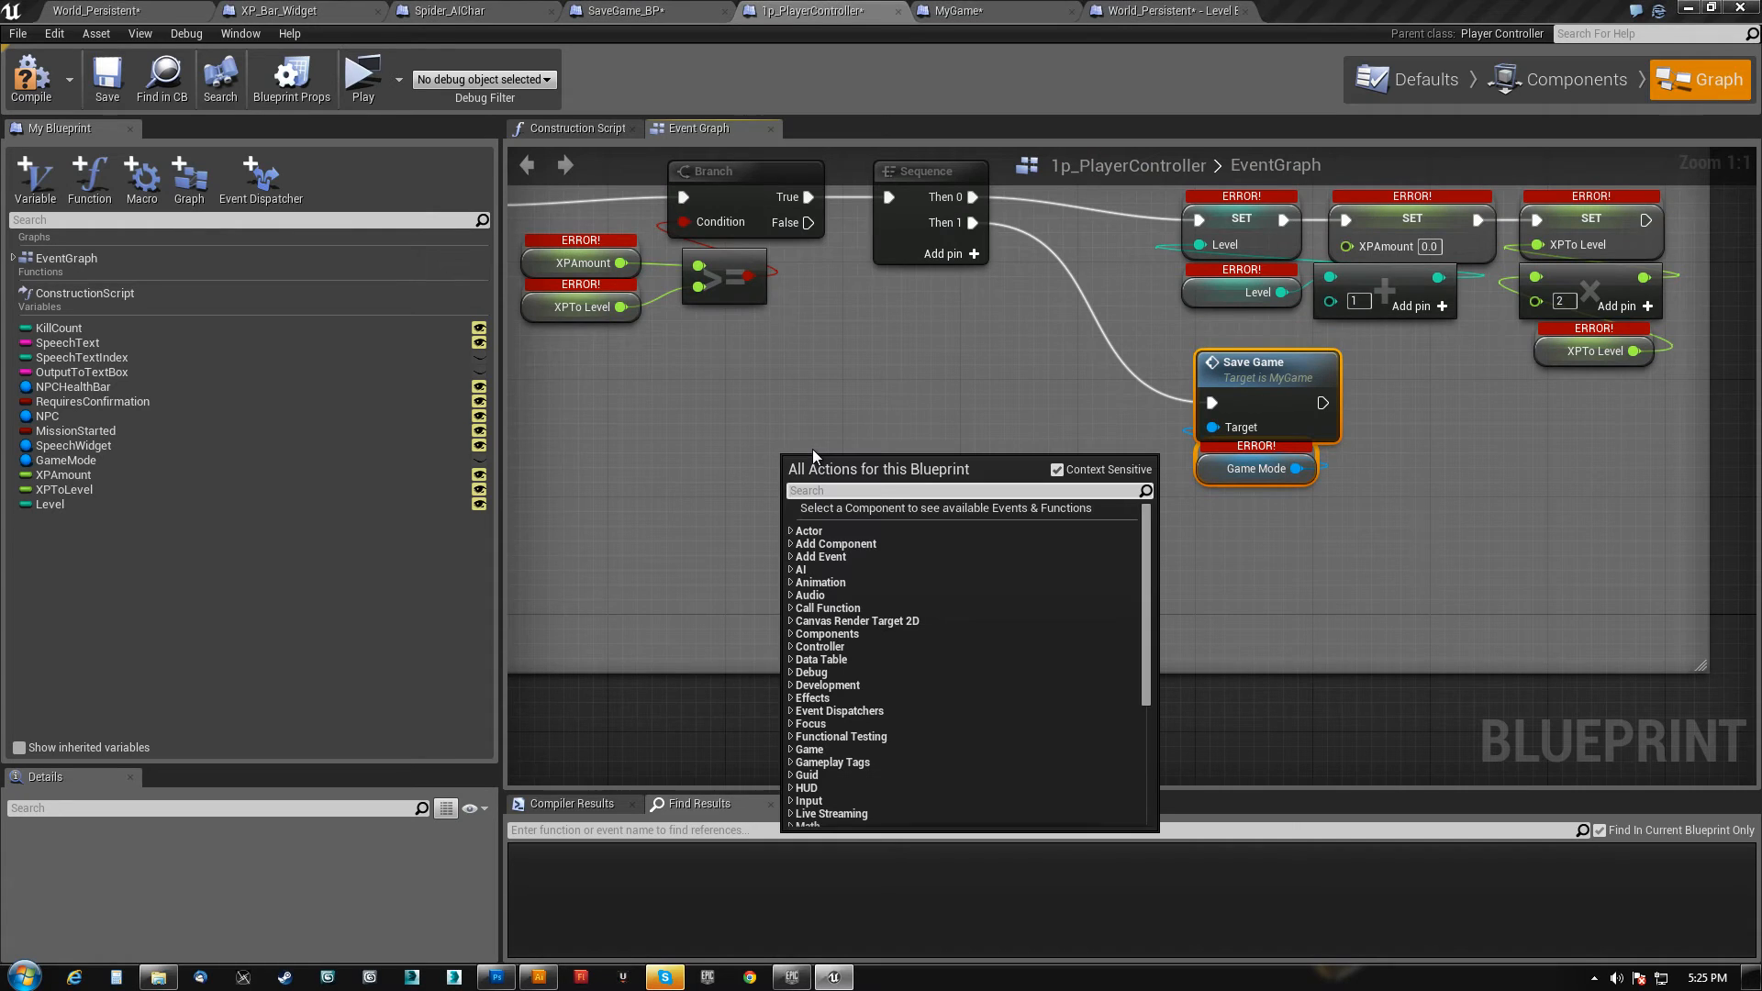
{"action": "left_click_drag", "start_coordinate": [58, 459], "coordinate": [888, 422]}
{"action": "left_click", "coordinate": [754, 496]}
{"action": "type", "text": "get sav"}
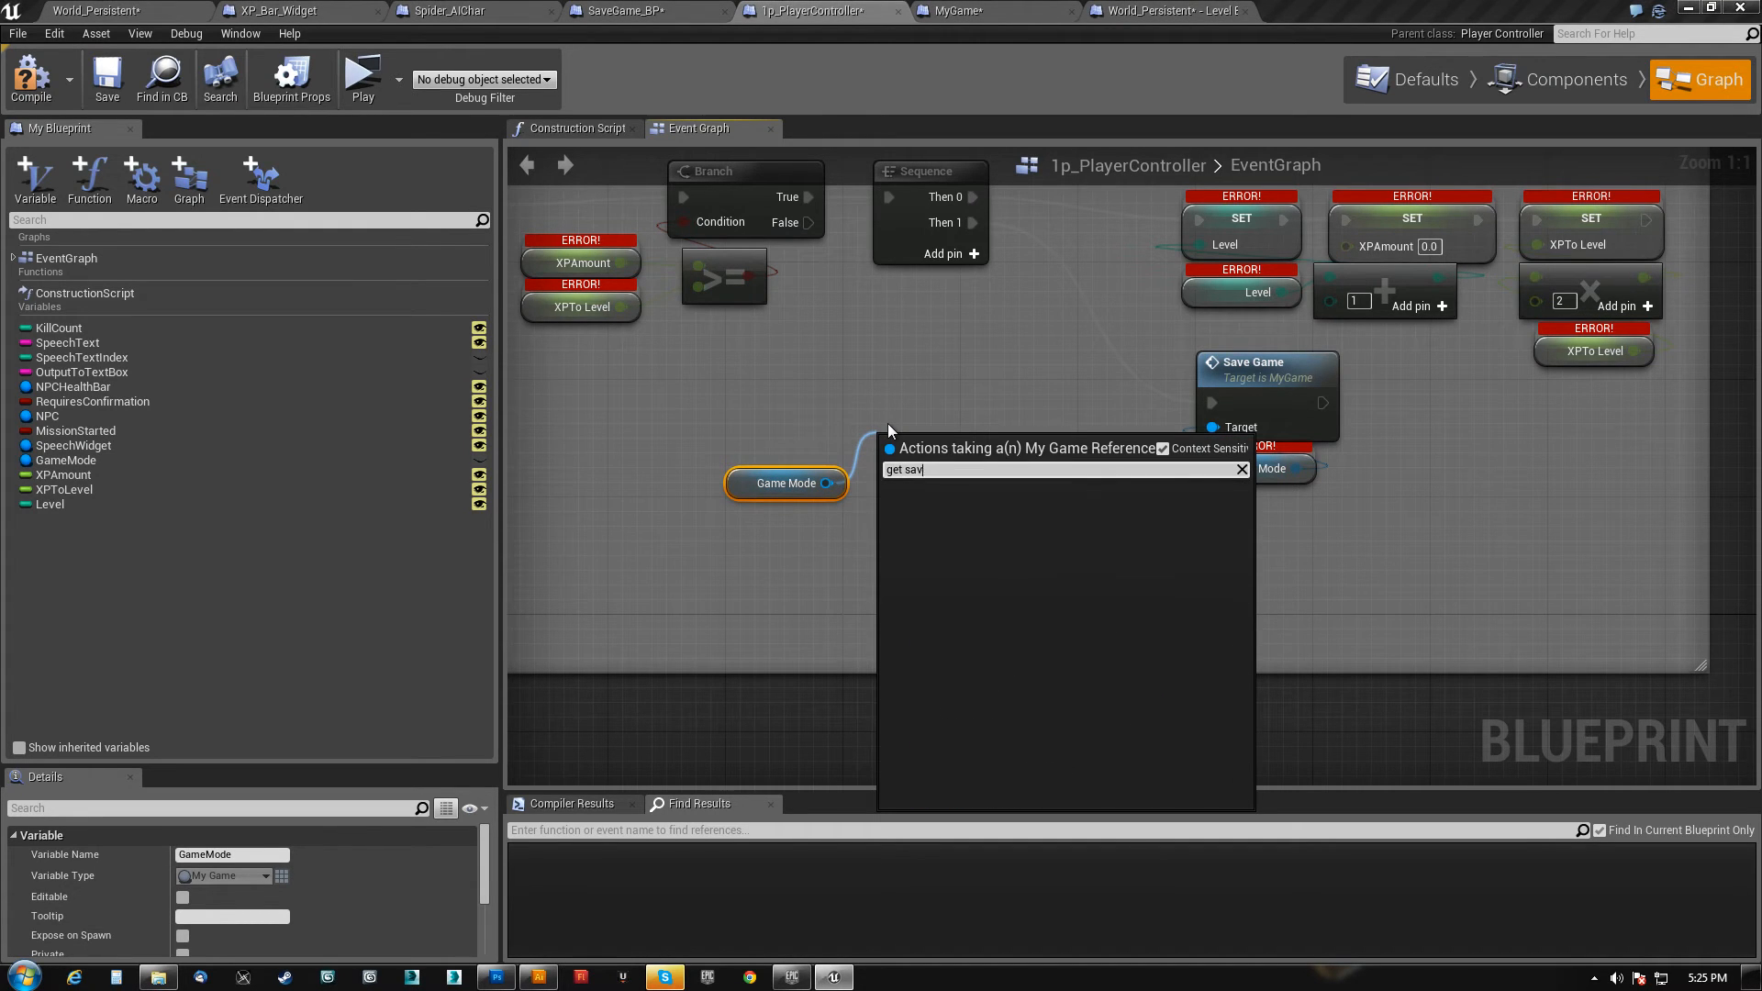
- Make the SaveGameInstance variable publicly editable in MyGame and save that blueprint
{"action": "left_click", "coordinate": [1182, 10]}
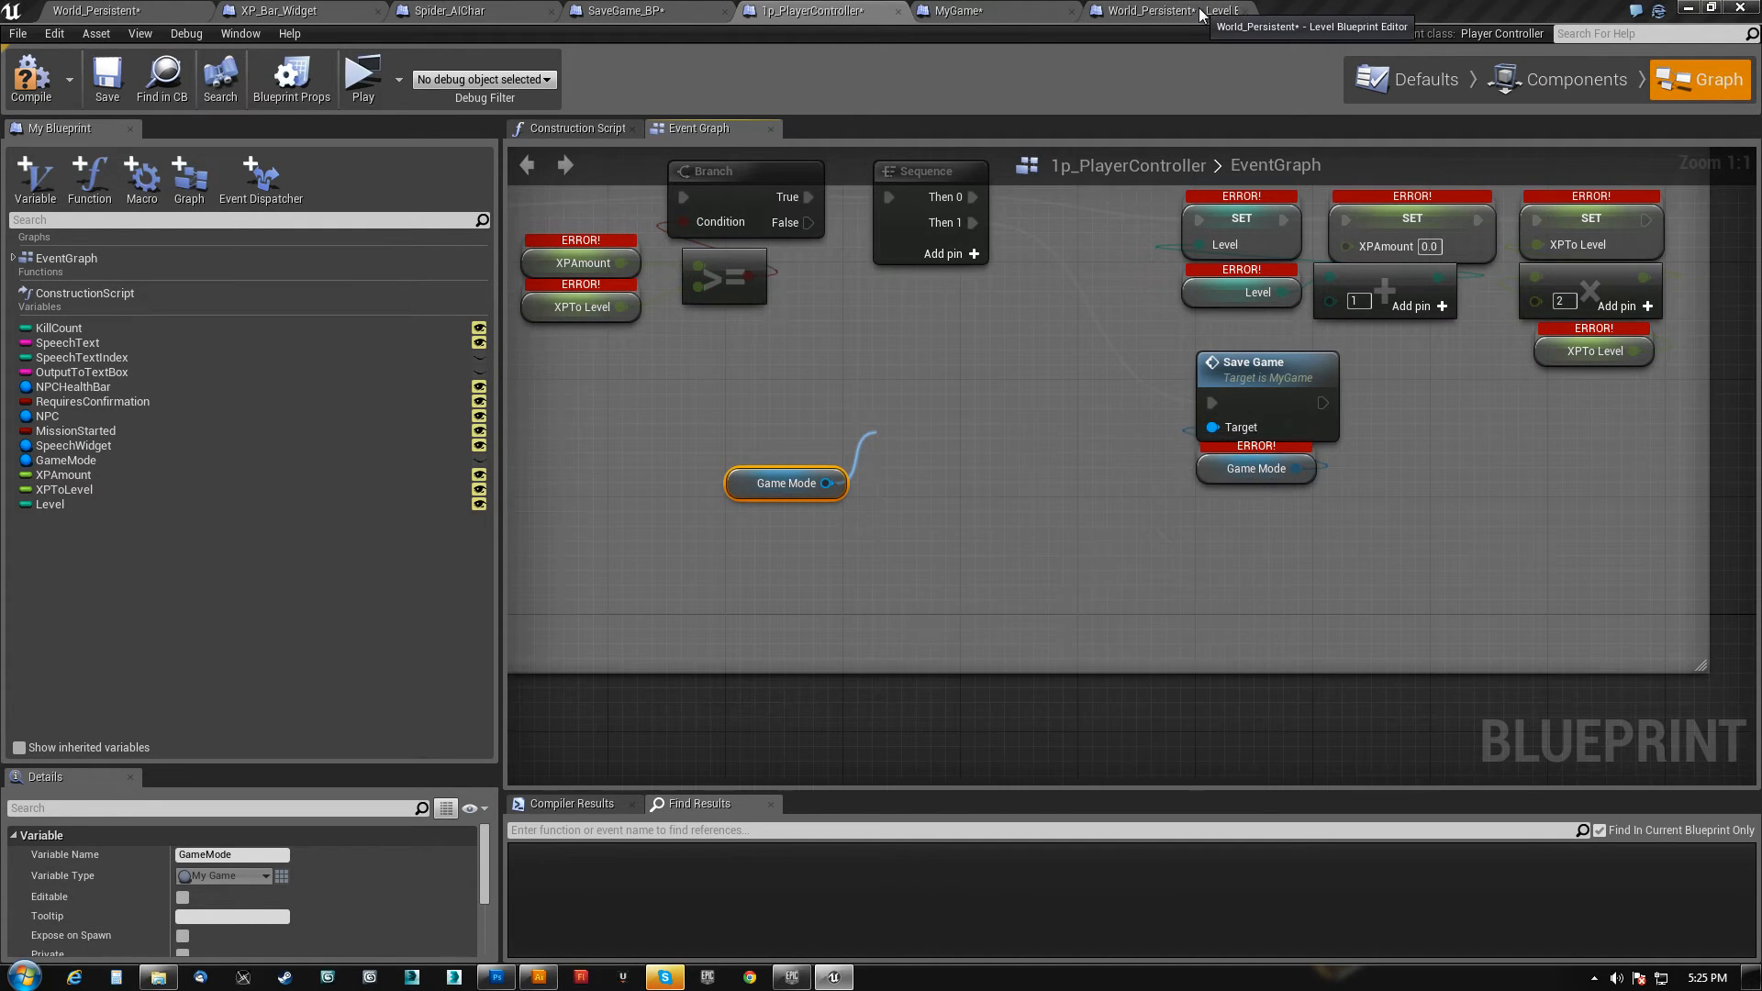
{"action": "left_click", "coordinate": [1182, 10]}
{"action": "left_click", "coordinate": [1021, 11]}
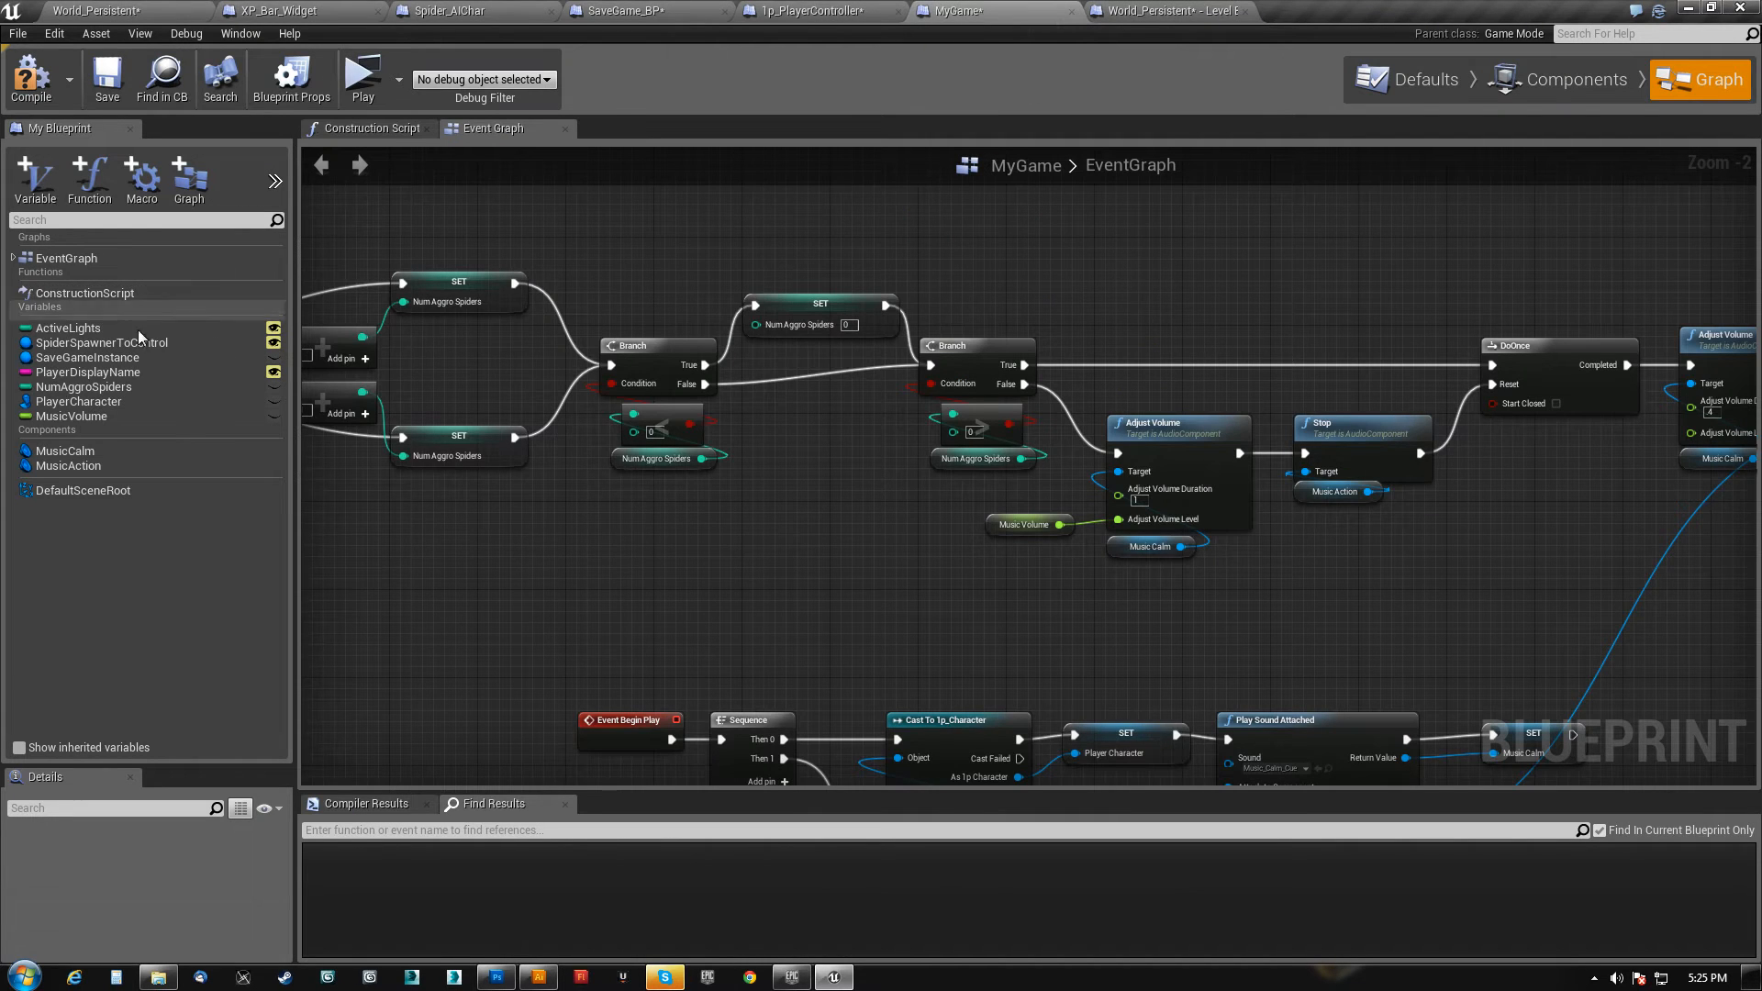
{"action": "left_click", "coordinate": [273, 357]}
{"action": "left_click", "coordinate": [113, 81]}
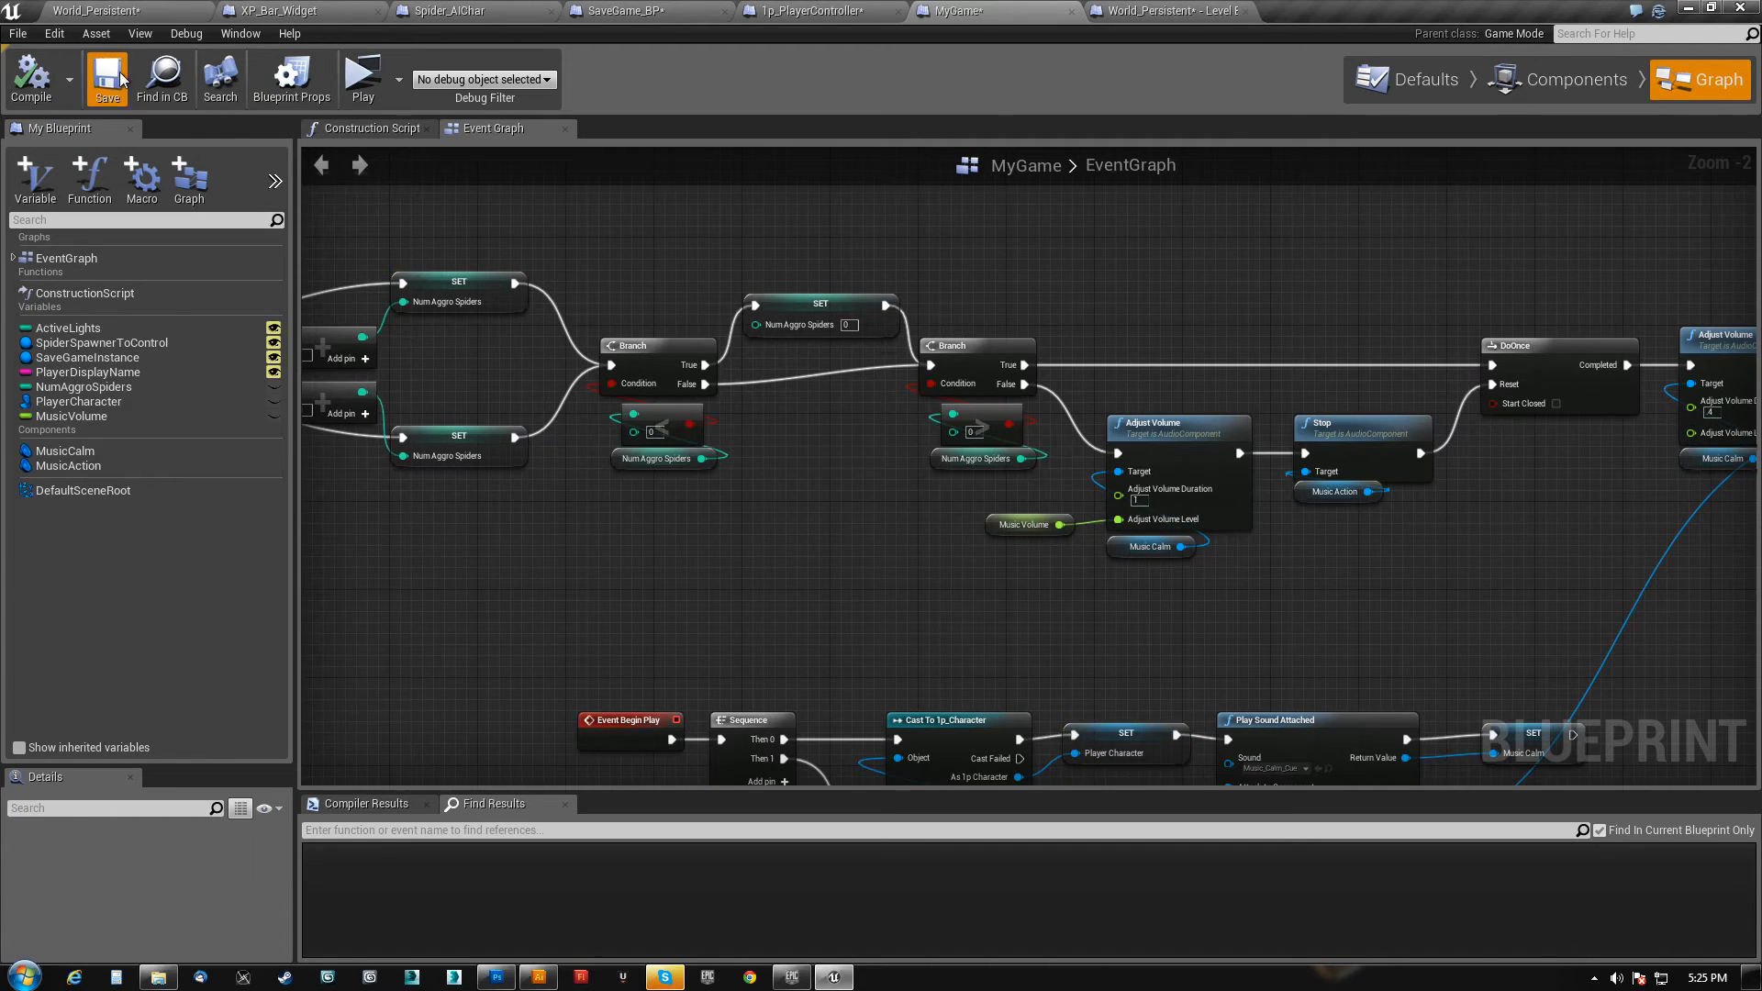
- In 1p_PlayerController, add a Get Save Game Instance node from the Game Mode getter
{"action": "left_click", "coordinate": [807, 11]}
{"action": "left_click_drag", "start_coordinate": [859, 492], "coordinate": [737, 383]}
{"action": "type", "text": "get saved"}
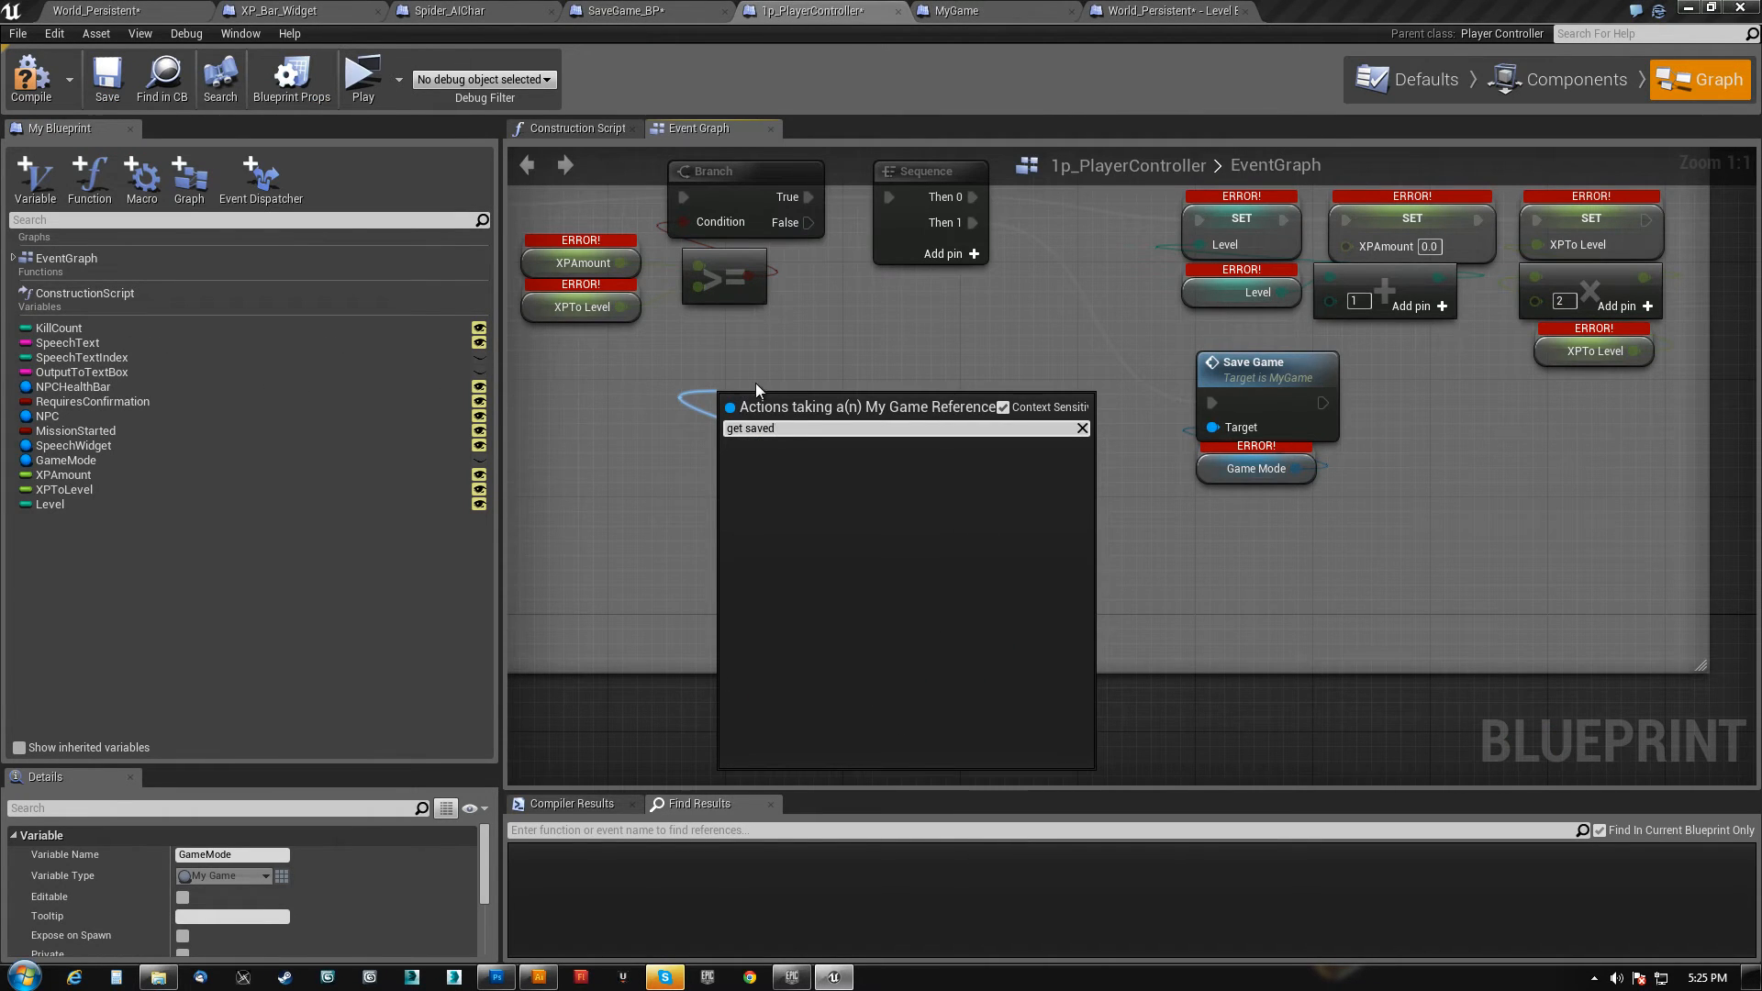
{"action": "key", "text": "BackSpace"}
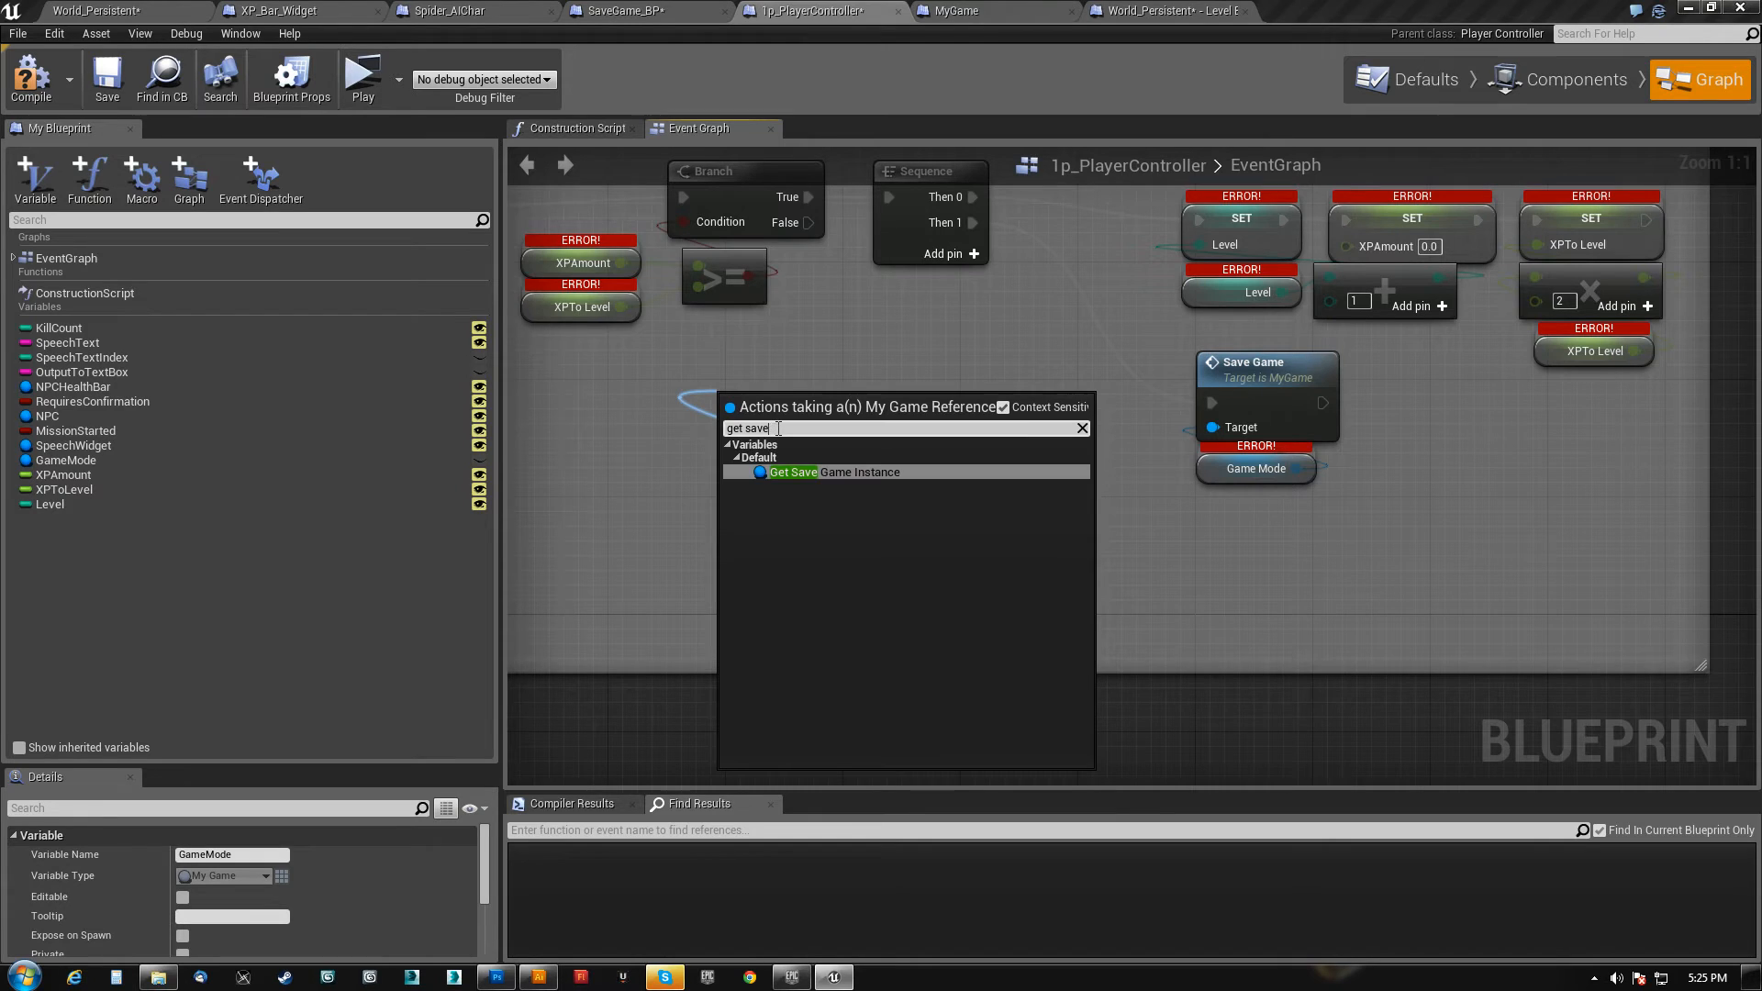
{"action": "left_click", "coordinate": [852, 459]}
- Arrange Save Game Instance just above its Game Mode getter, shift the pair left, and move the Save Game call further right
{"action": "left_click_drag", "start_coordinate": [795, 420], "coordinate": [697, 443]}
{"action": "left_click_drag", "start_coordinate": [720, 562], "coordinate": [802, 413]}
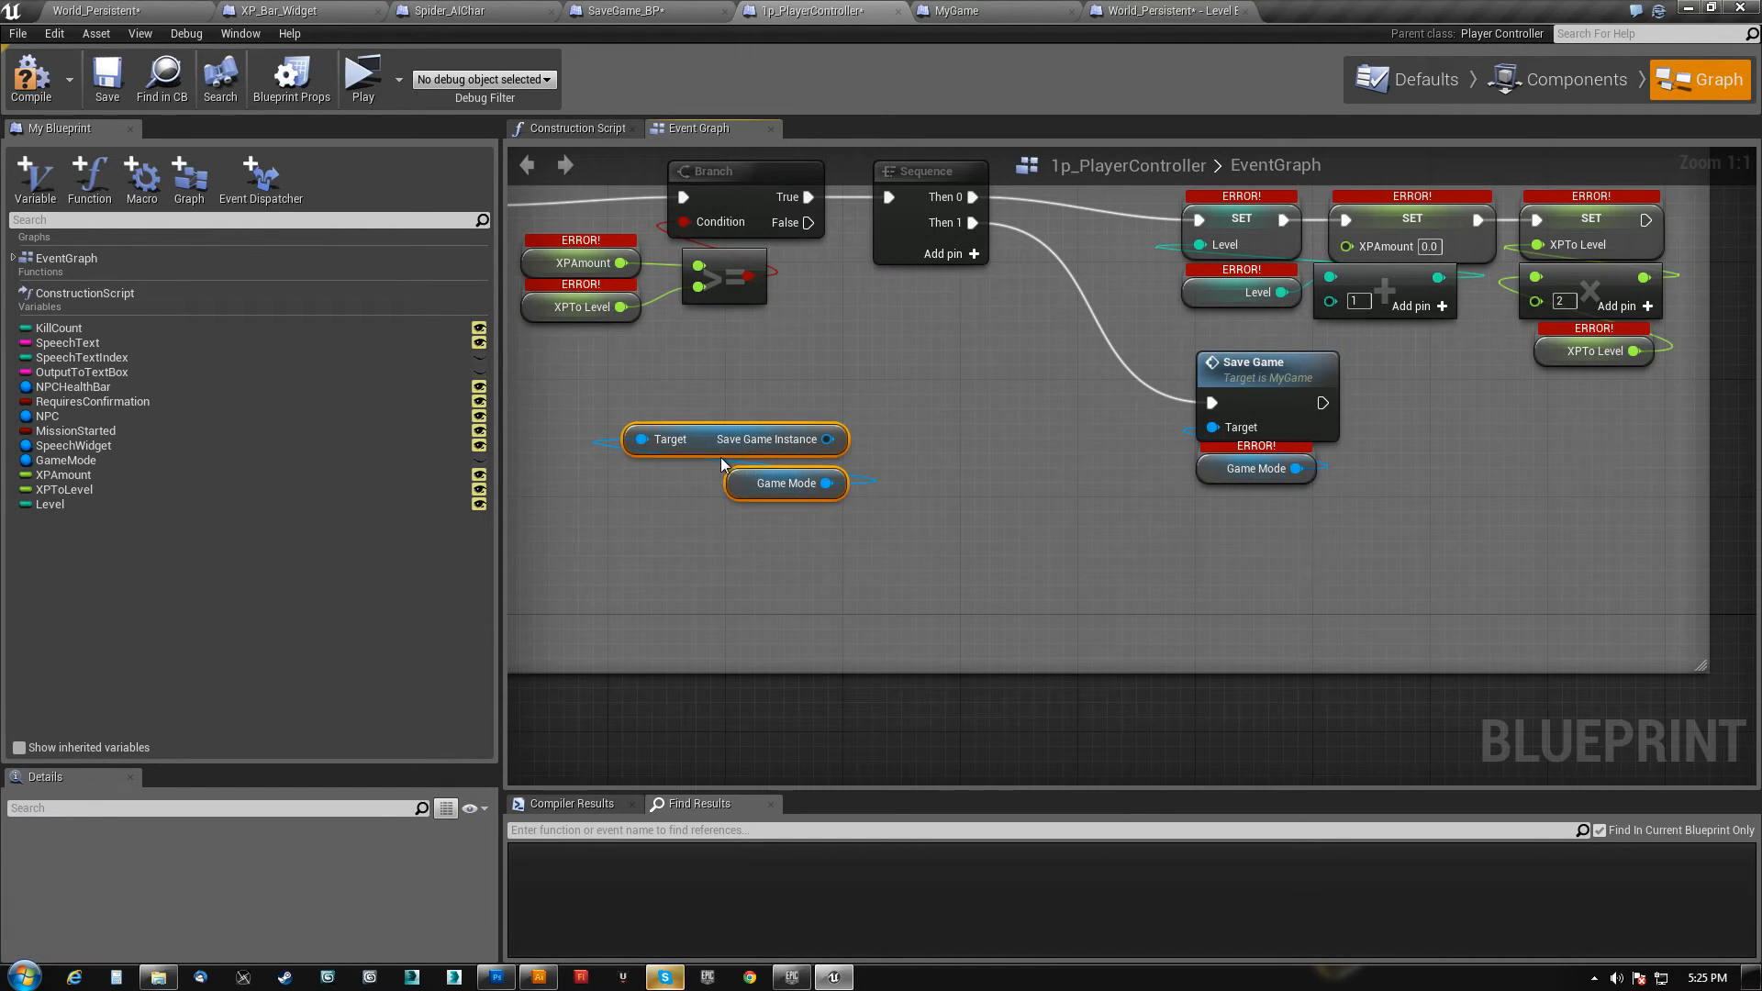
{"action": "left_click_drag", "start_coordinate": [704, 444], "coordinate": [631, 444]}
{"action": "left_click_drag", "start_coordinate": [1271, 511], "coordinate": [1422, 402]}
{"action": "right_click_drag", "start_coordinate": [859, 470], "coordinate": [1152, 473]}
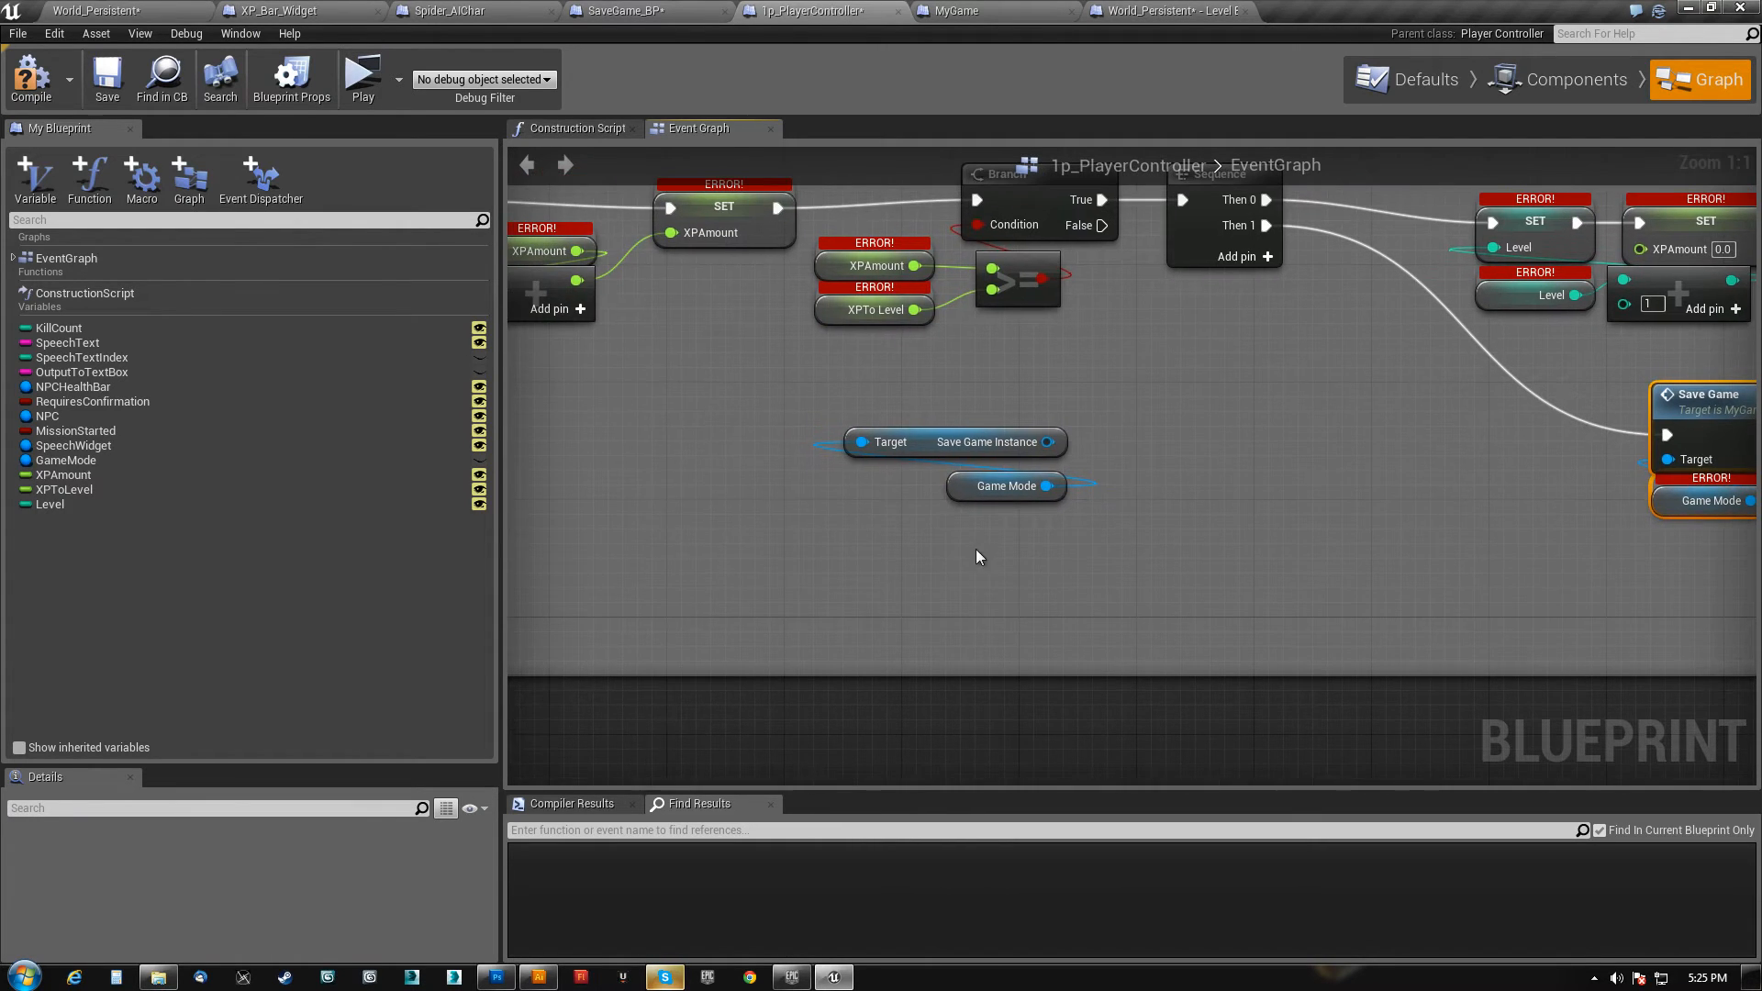
- Add a Set Level node from the Save Game Instance output
{"action": "left_click_drag", "start_coordinate": [1048, 442], "coordinate": [1116, 459]}
{"action": "type", "text": "set lv"}
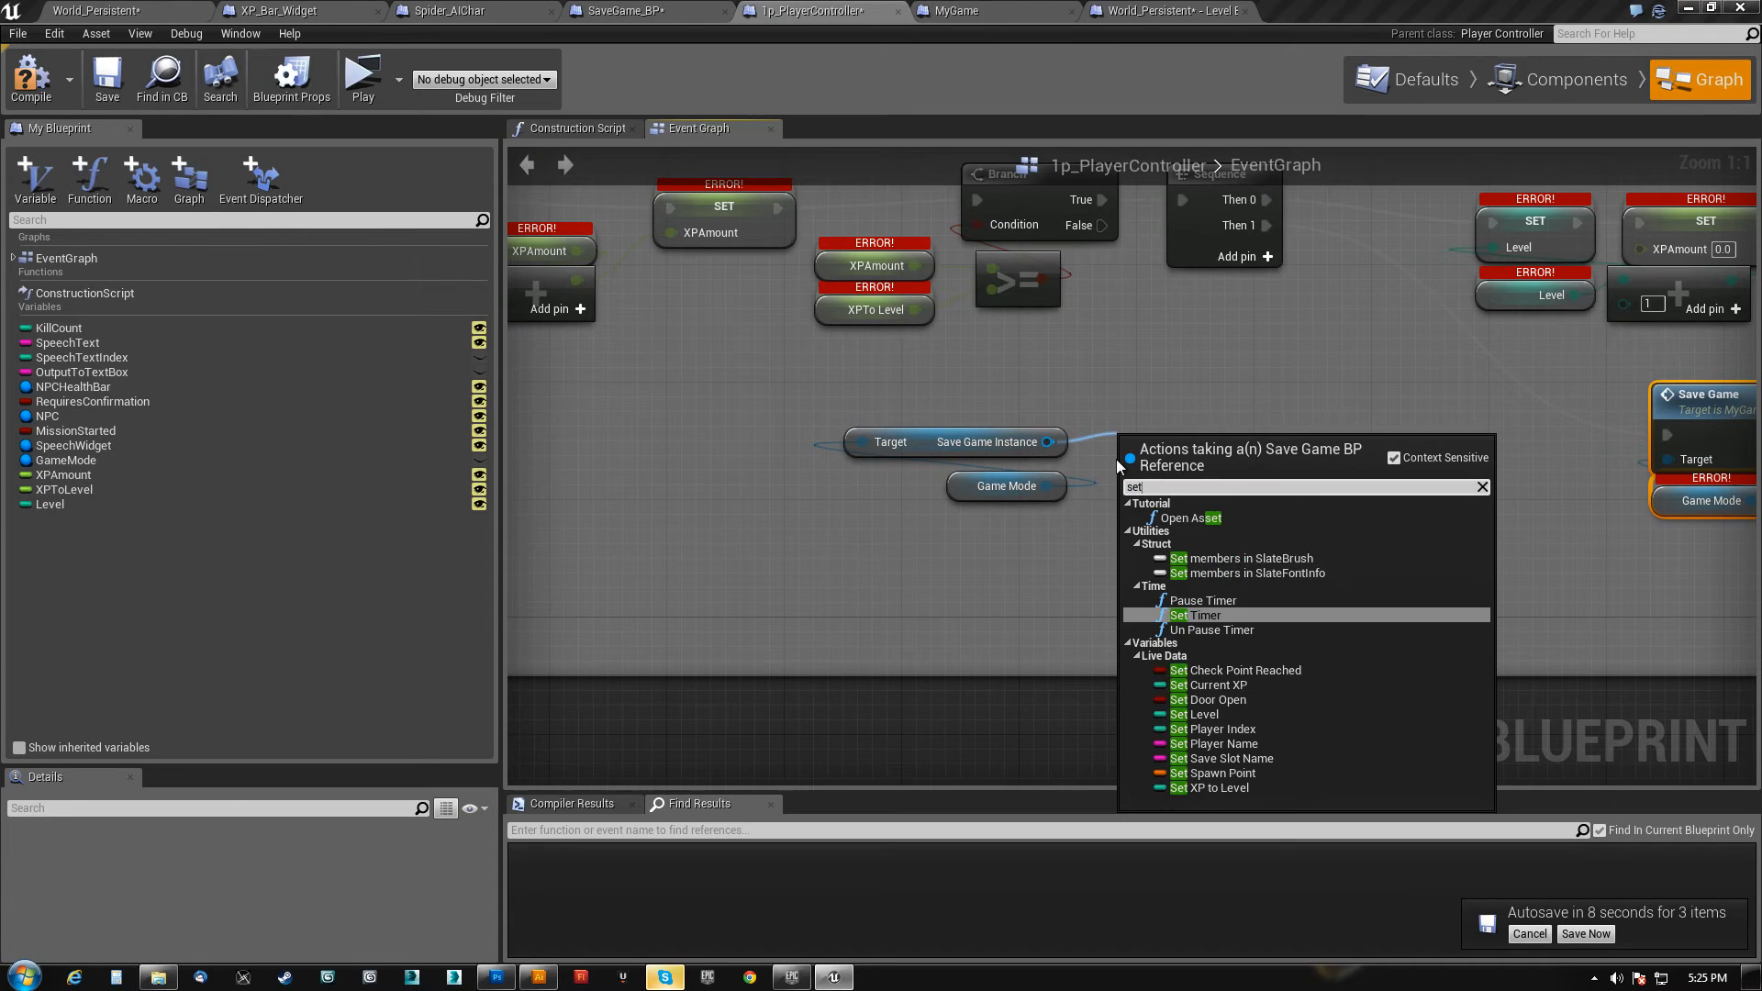
{"action": "key", "text": "BackSpace"}
{"action": "type", "text": "evel"}
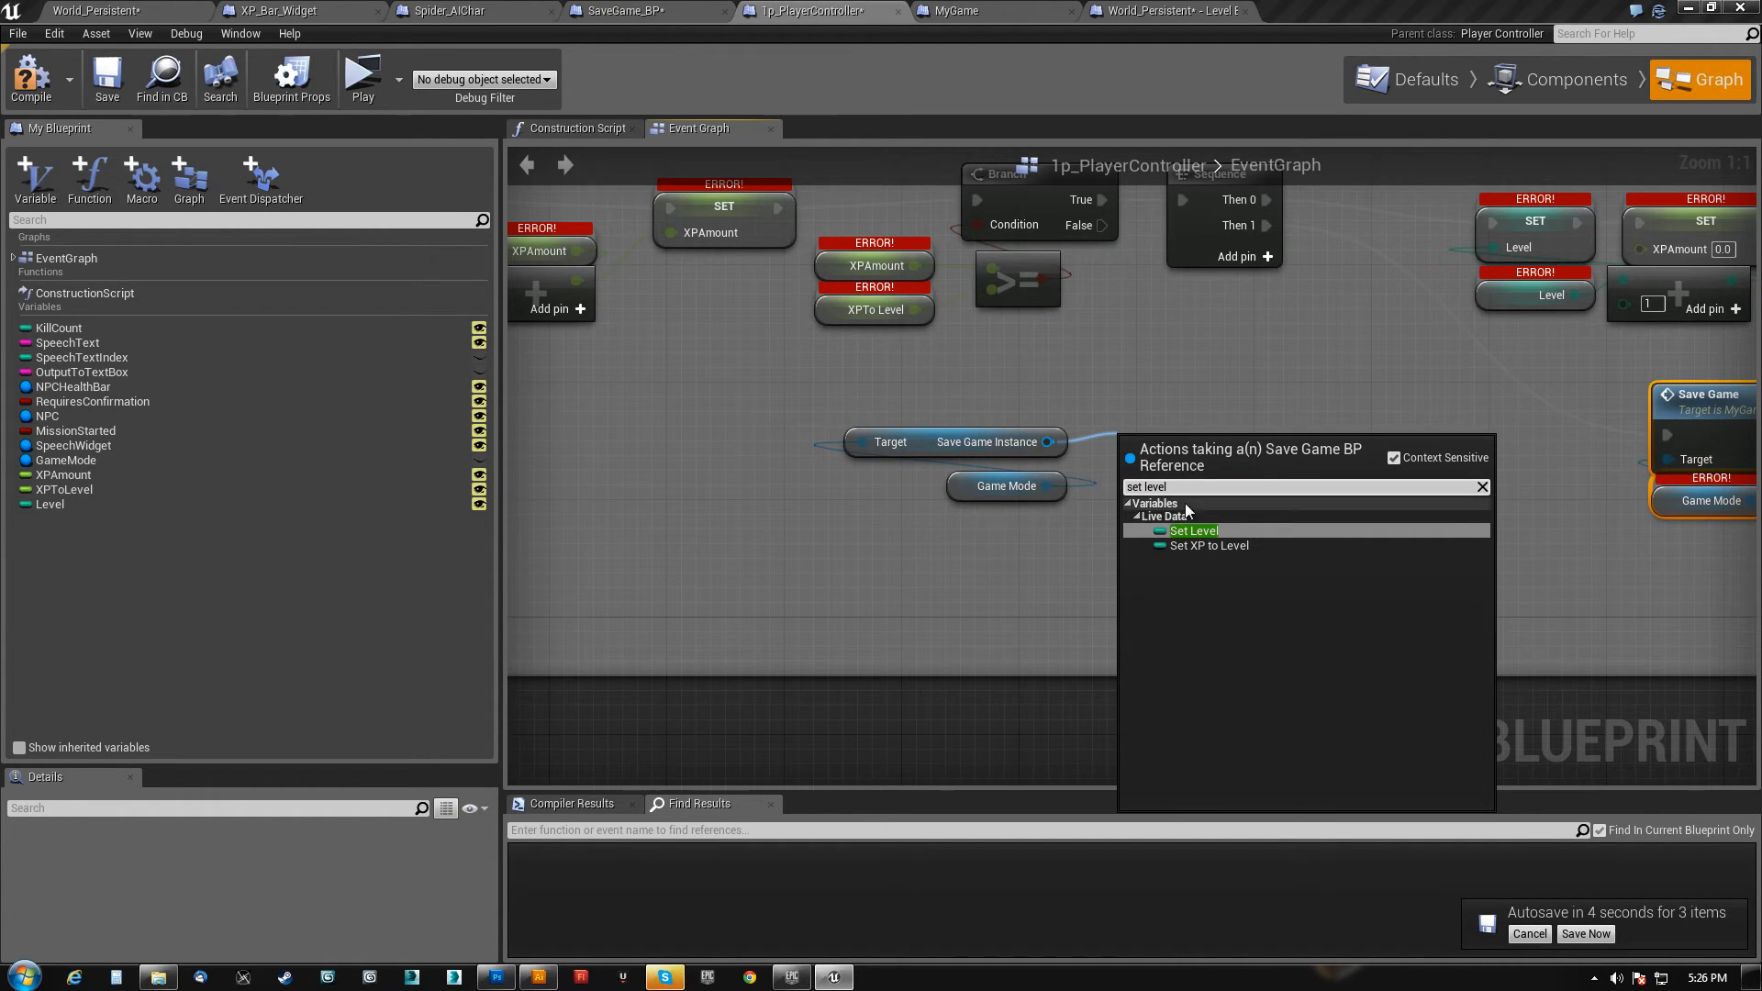
{"action": "left_click", "coordinate": [1192, 530]}
{"action": "right_click_drag", "start_coordinate": [1261, 367], "coordinate": [881, 474]}
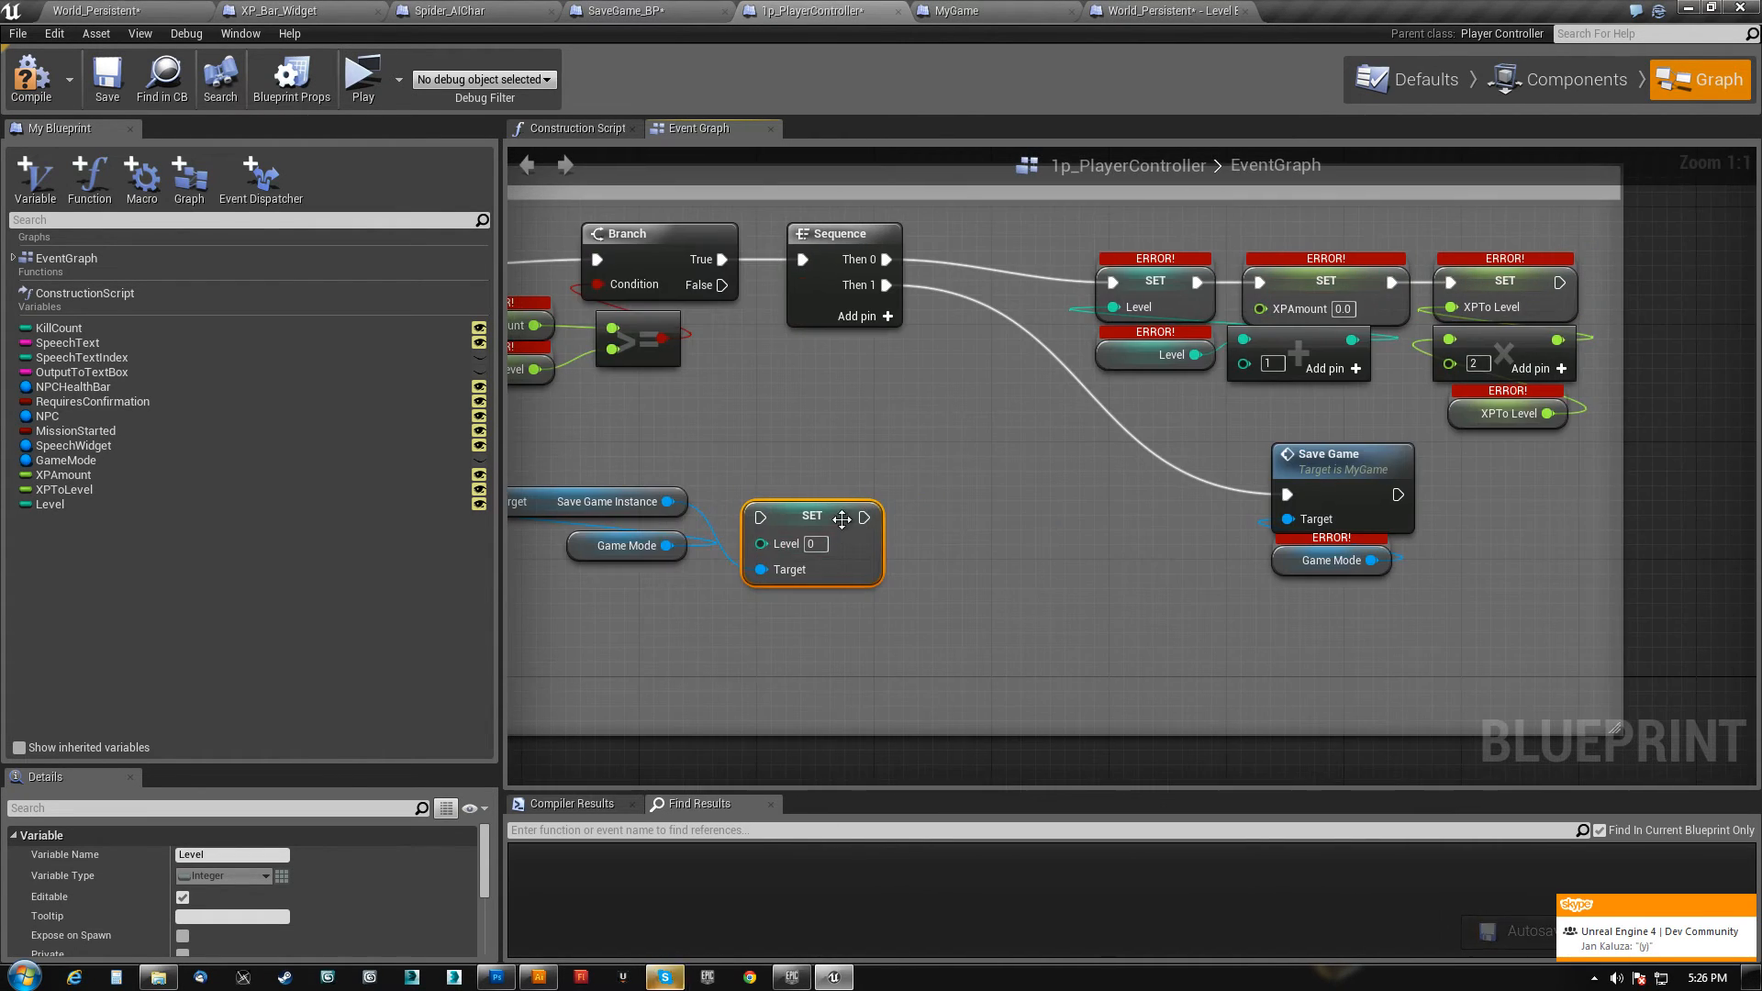
- Raise the Set Level node and shift it with its Save Game Instance and Game Mode getters toward the Save Game call
{"action": "left_click_drag", "start_coordinate": [881, 510], "coordinate": [887, 442]}
{"action": "right_click_drag", "start_coordinate": [942, 402], "coordinate": [1077, 424]}
{"action": "left_click_drag", "start_coordinate": [812, 598], "coordinate": [965, 433]}
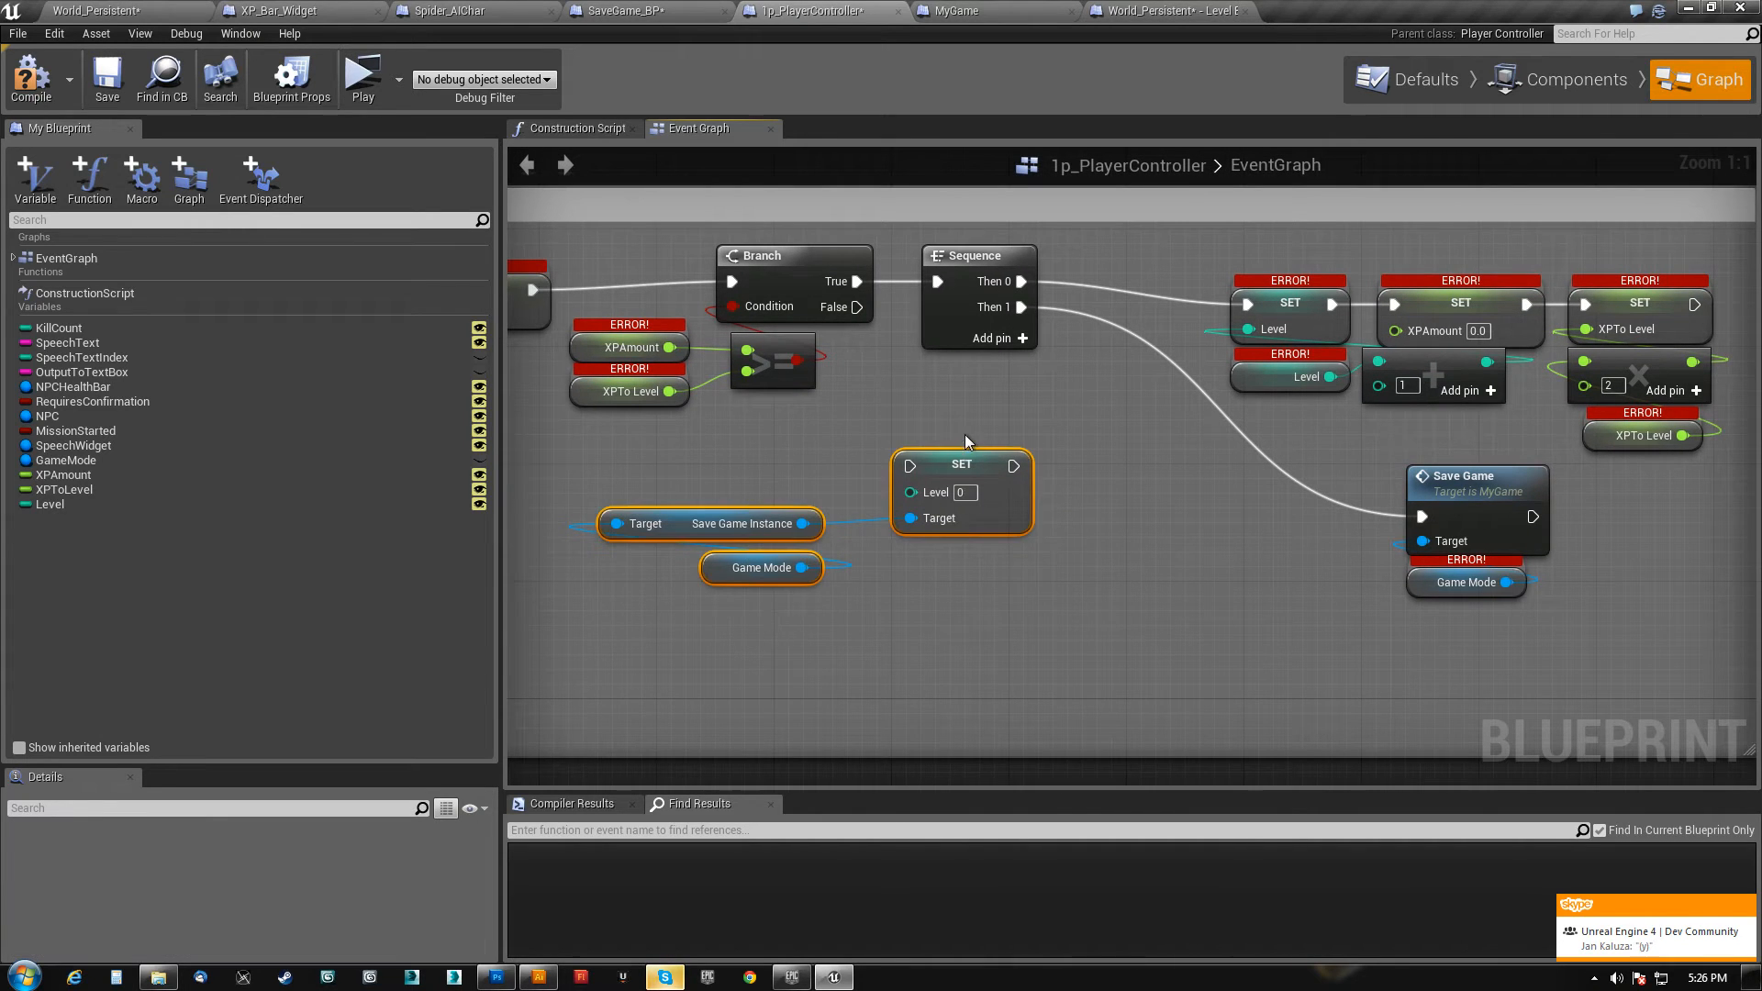
{"action": "left_click_drag", "start_coordinate": [1019, 496], "coordinate": [1210, 495]}
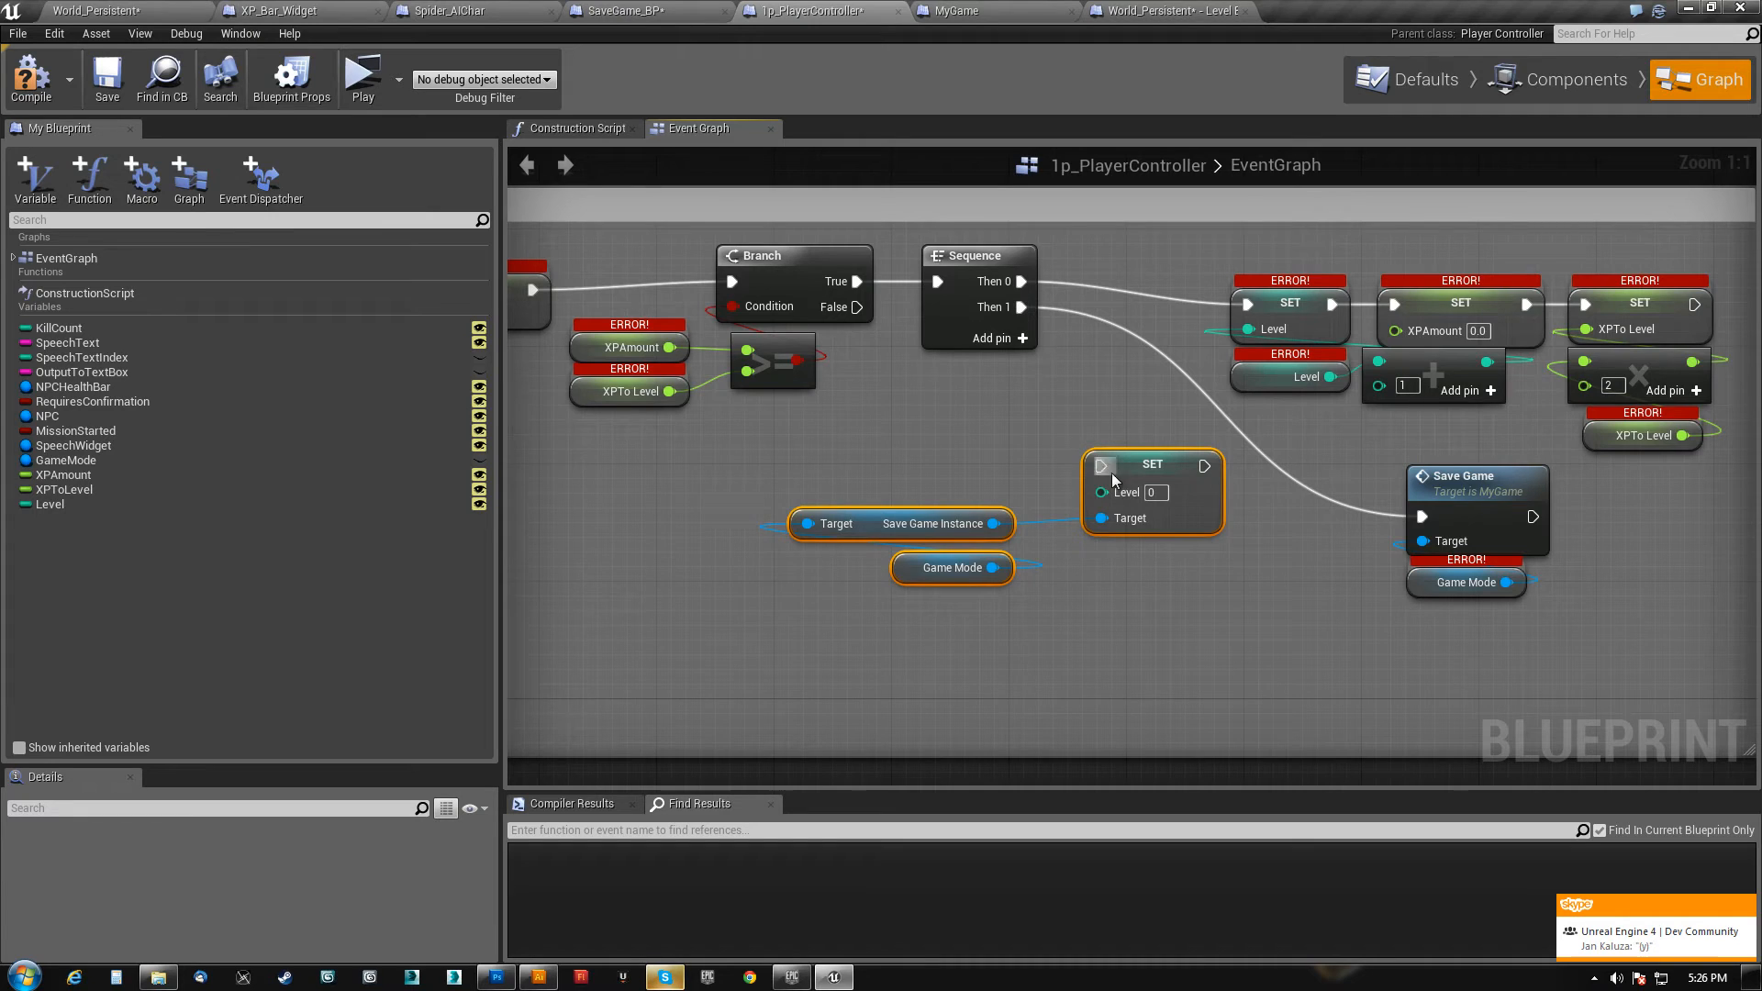
- Feed the Level variable into Set Level, run the node from the Sequence's Then 1, and shift the group left
{"action": "left_click_drag", "start_coordinate": [50, 504], "coordinate": [1102, 495]}
{"action": "left_click_drag", "start_coordinate": [969, 507], "coordinate": [949, 494]}
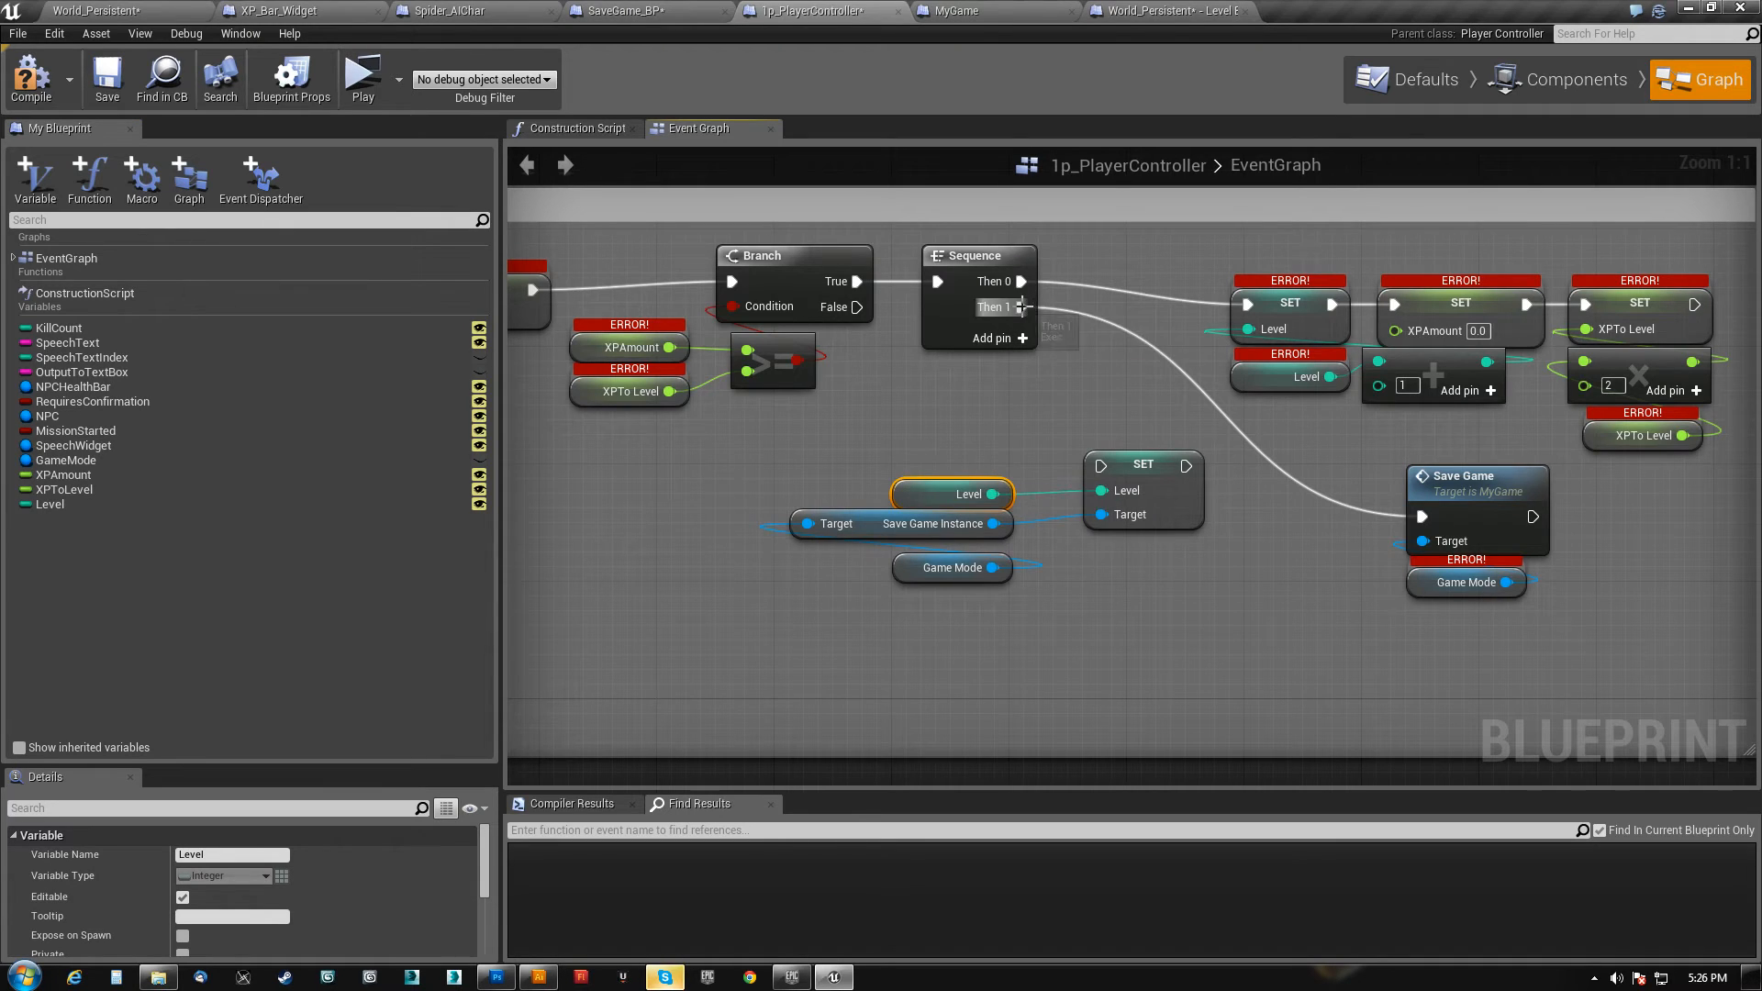
{"action": "left_click_drag", "start_coordinate": [1022, 306], "coordinate": [1100, 465]}
{"action": "left_click_drag", "start_coordinate": [1032, 592], "coordinate": [965, 467]}
{"action": "left_click_drag", "start_coordinate": [1151, 462], "coordinate": [937, 470]}
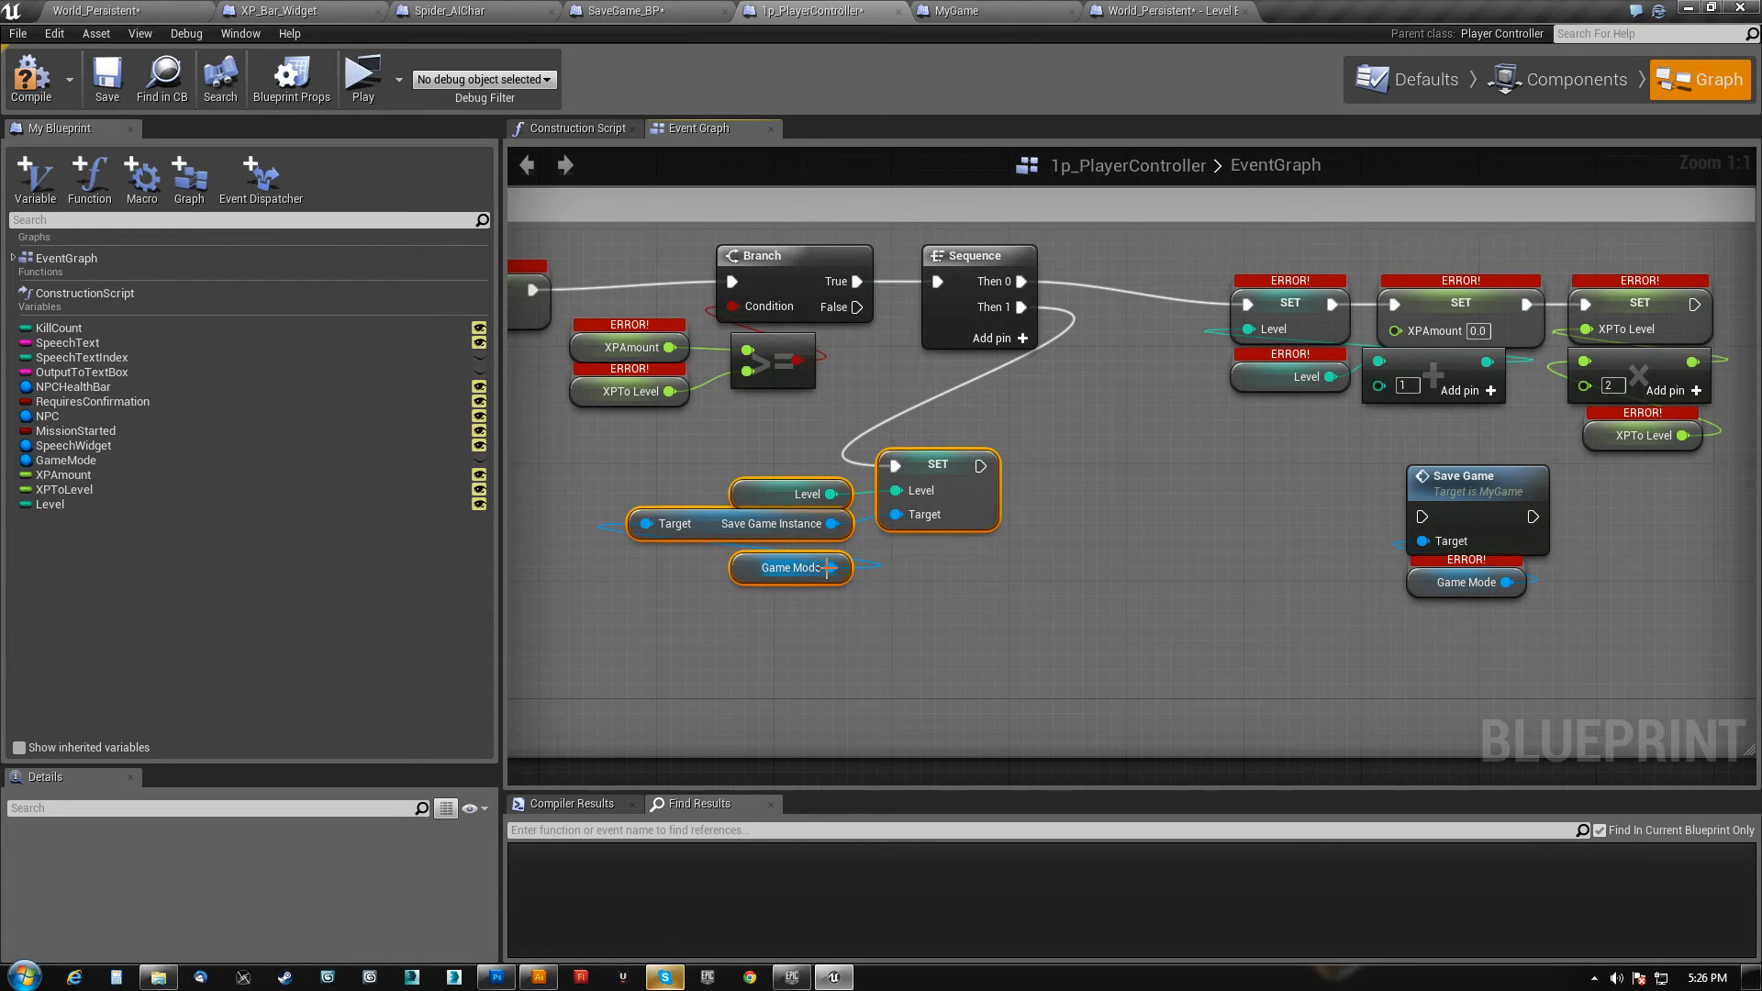
- Add a Set Current XP node from the Save Game Instance output and place it beside Set Level
{"action": "left_click_drag", "start_coordinate": [831, 523], "coordinate": [1044, 525]}
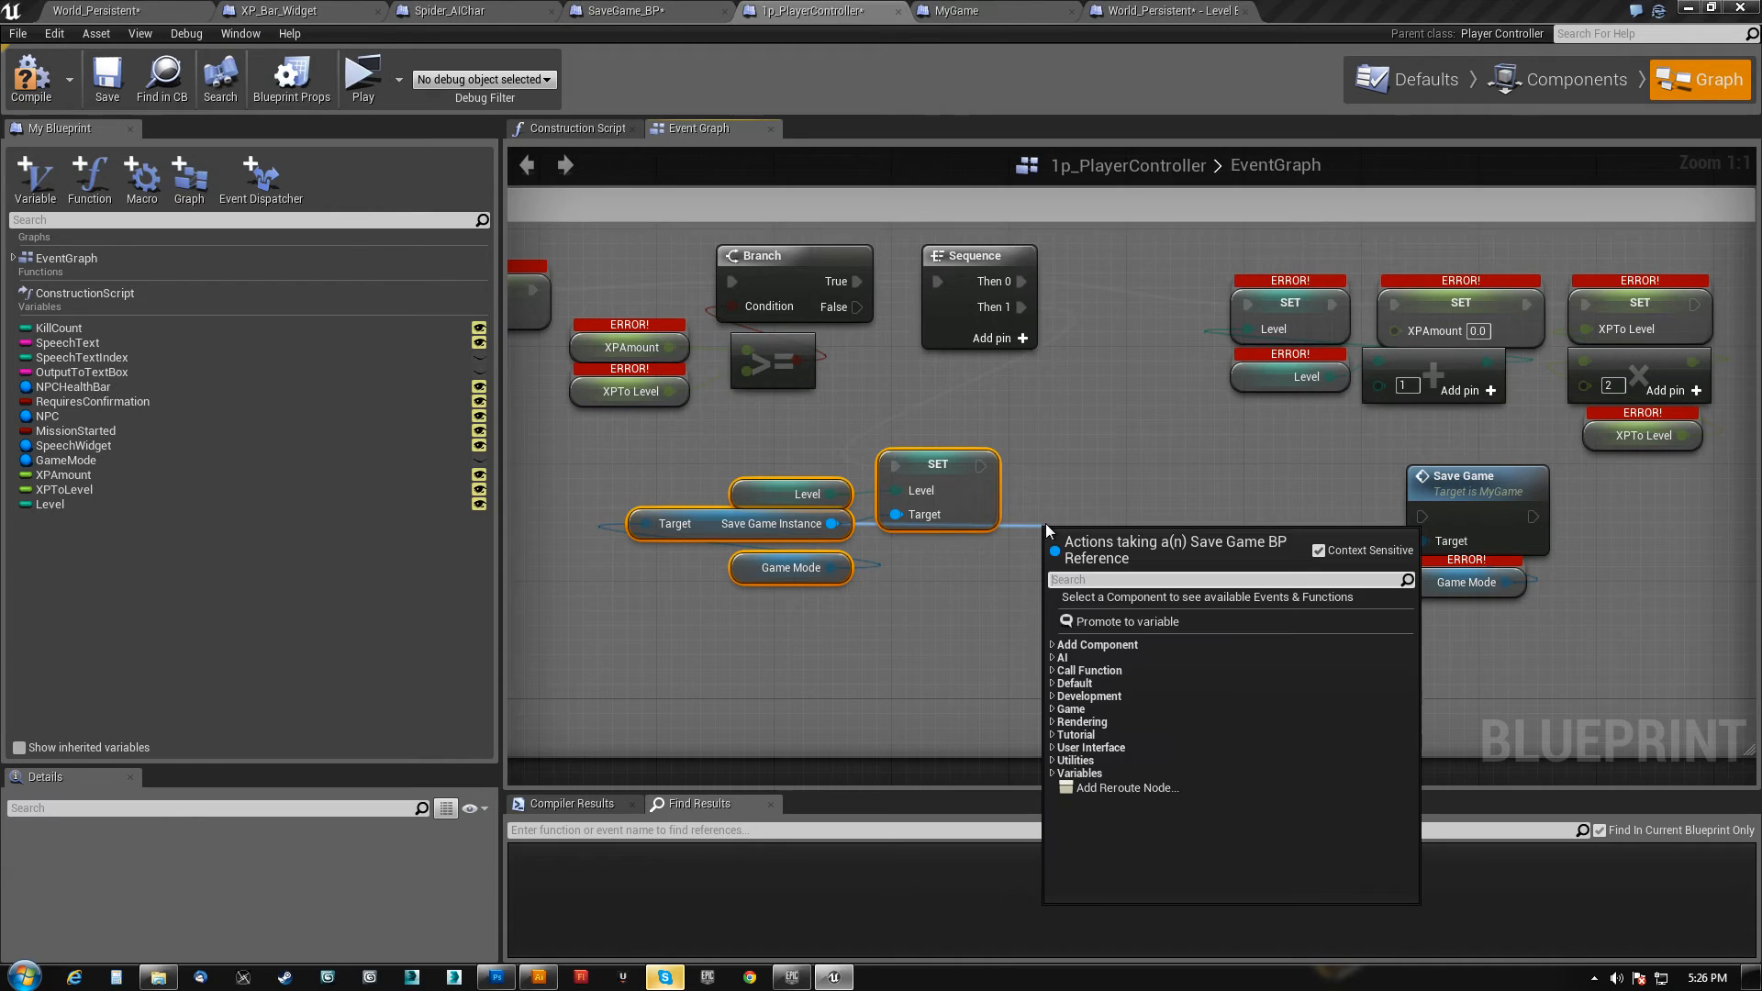
{"action": "type", "text": "set curr"}
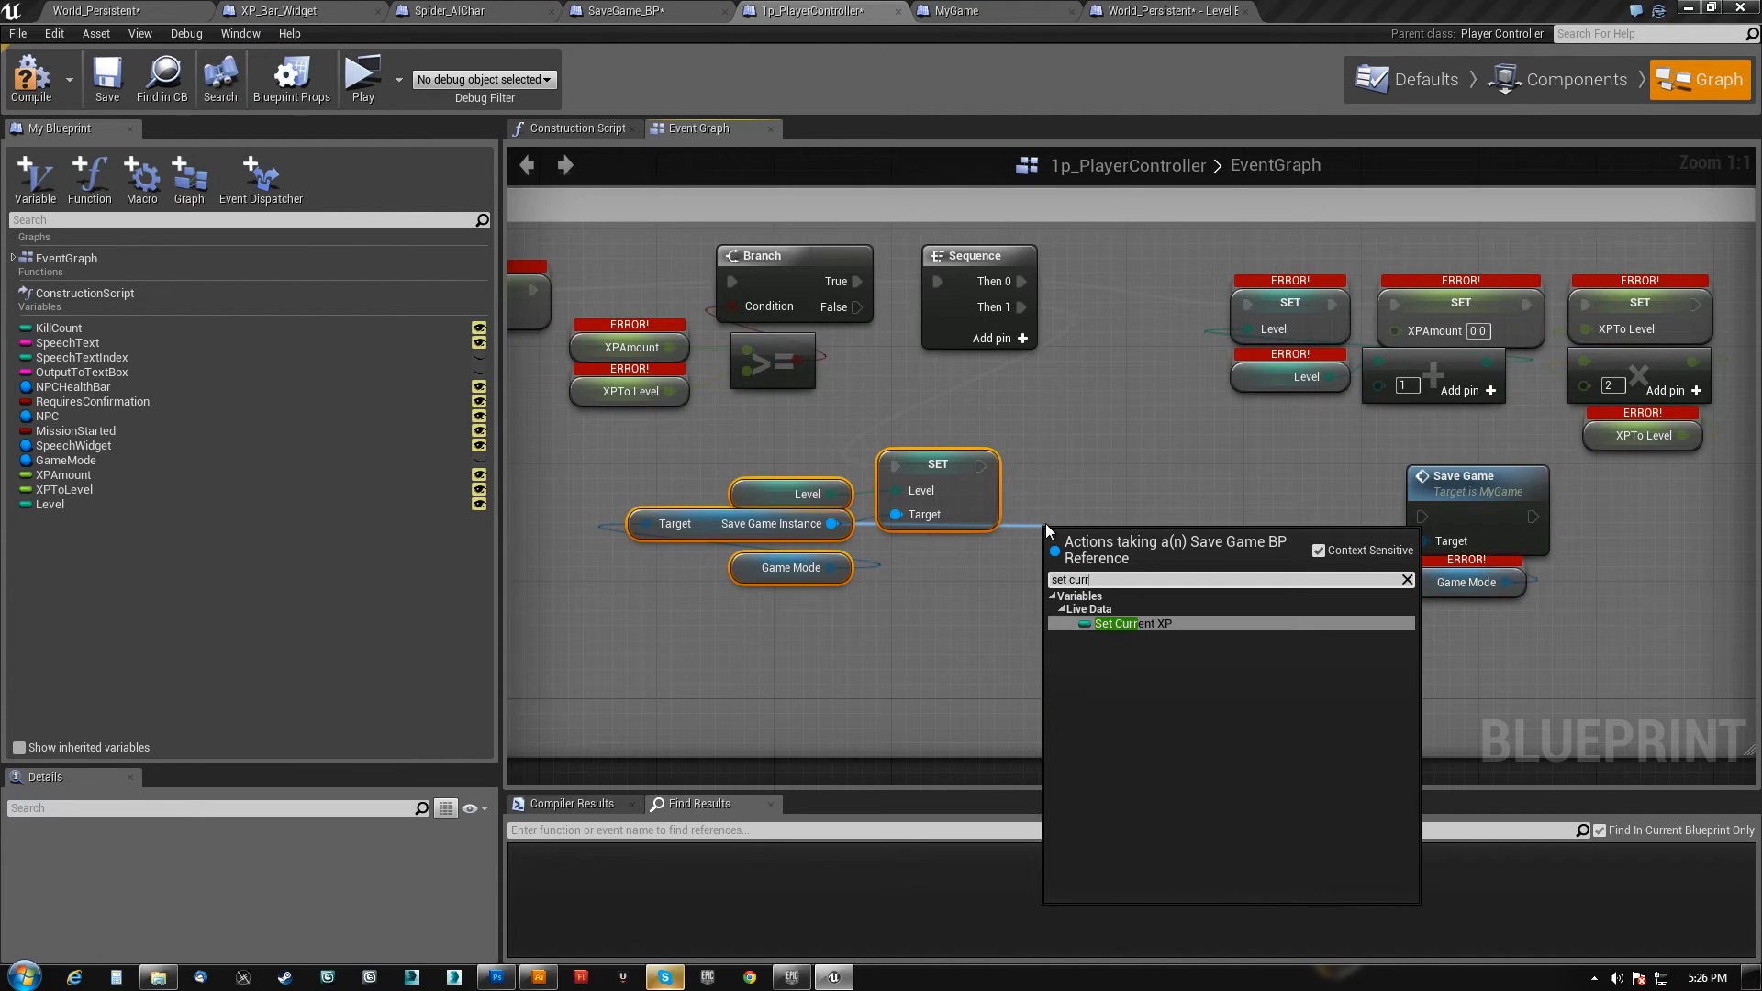
{"action": "left_click", "coordinate": [1147, 621]}
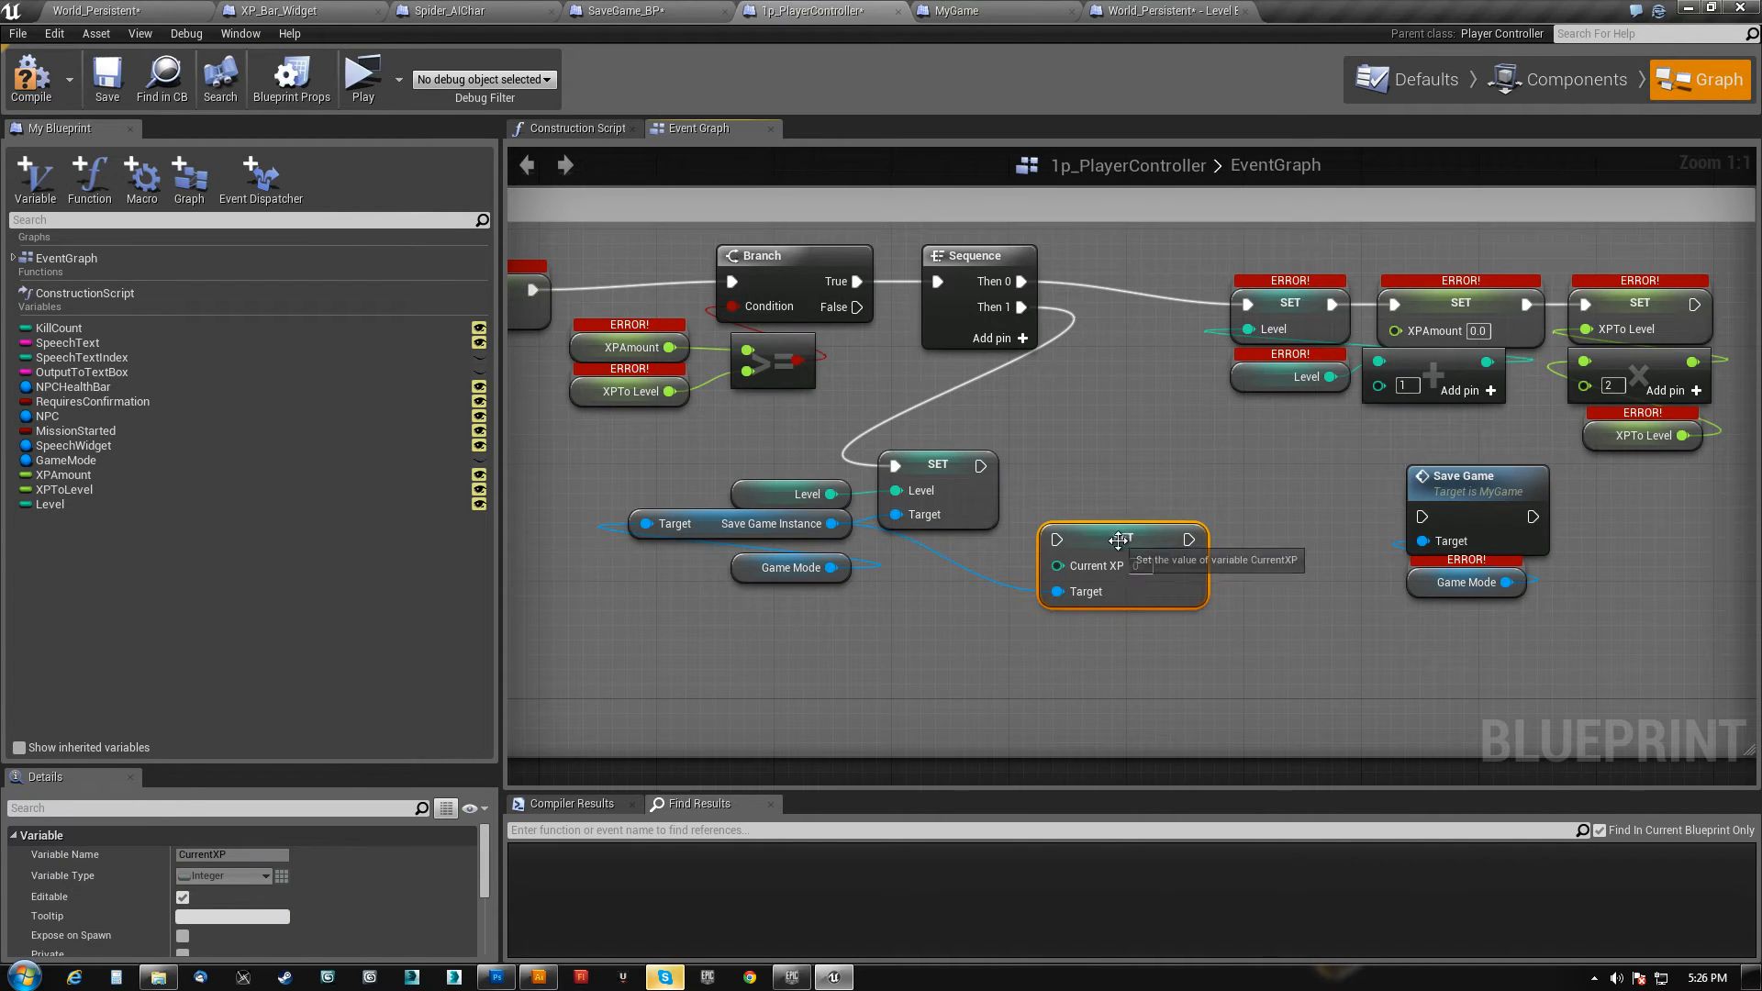
{"action": "left_click_drag", "start_coordinate": [1122, 537], "coordinate": [1121, 494]}
- Add a Set XP to Level node from Save Game Instance, and place the Save Game Instance and Game Mode getters below the setters
{"action": "left_click_drag", "start_coordinate": [831, 523], "coordinate": [1174, 631]}
{"action": "type", "text": "set"}
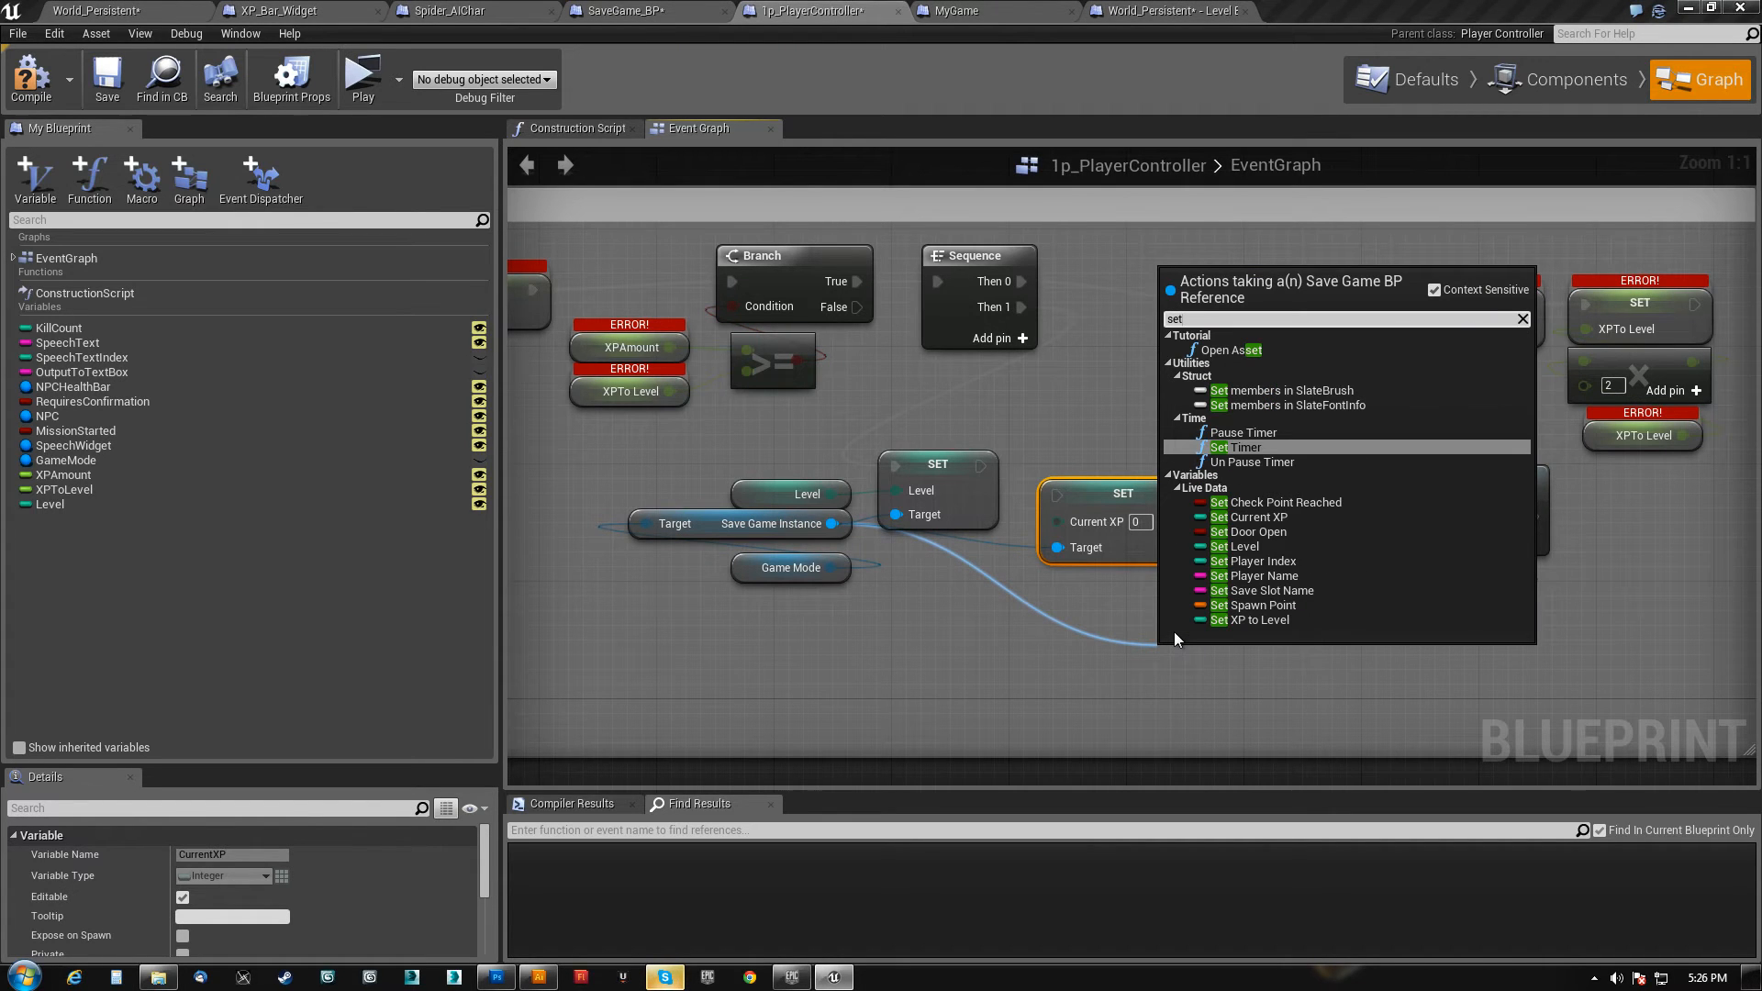
{"action": "left_click", "coordinate": [1248, 619]}
{"action": "left_click_drag", "start_coordinate": [1215, 672], "coordinate": [1325, 486]}
{"action": "mouse_move", "coordinate": [870, 598]}
{"action": "left_mouse_down"}
{"action": "mouse_move", "coordinate": [772, 531]}
{"action": "mouse_move", "coordinate": [745, 534]}
{"action": "mouse_move", "coordinate": [900, 613]}
{"action": "mouse_move", "coordinate": [843, 613]}
{"action": "left_mouse_up"}
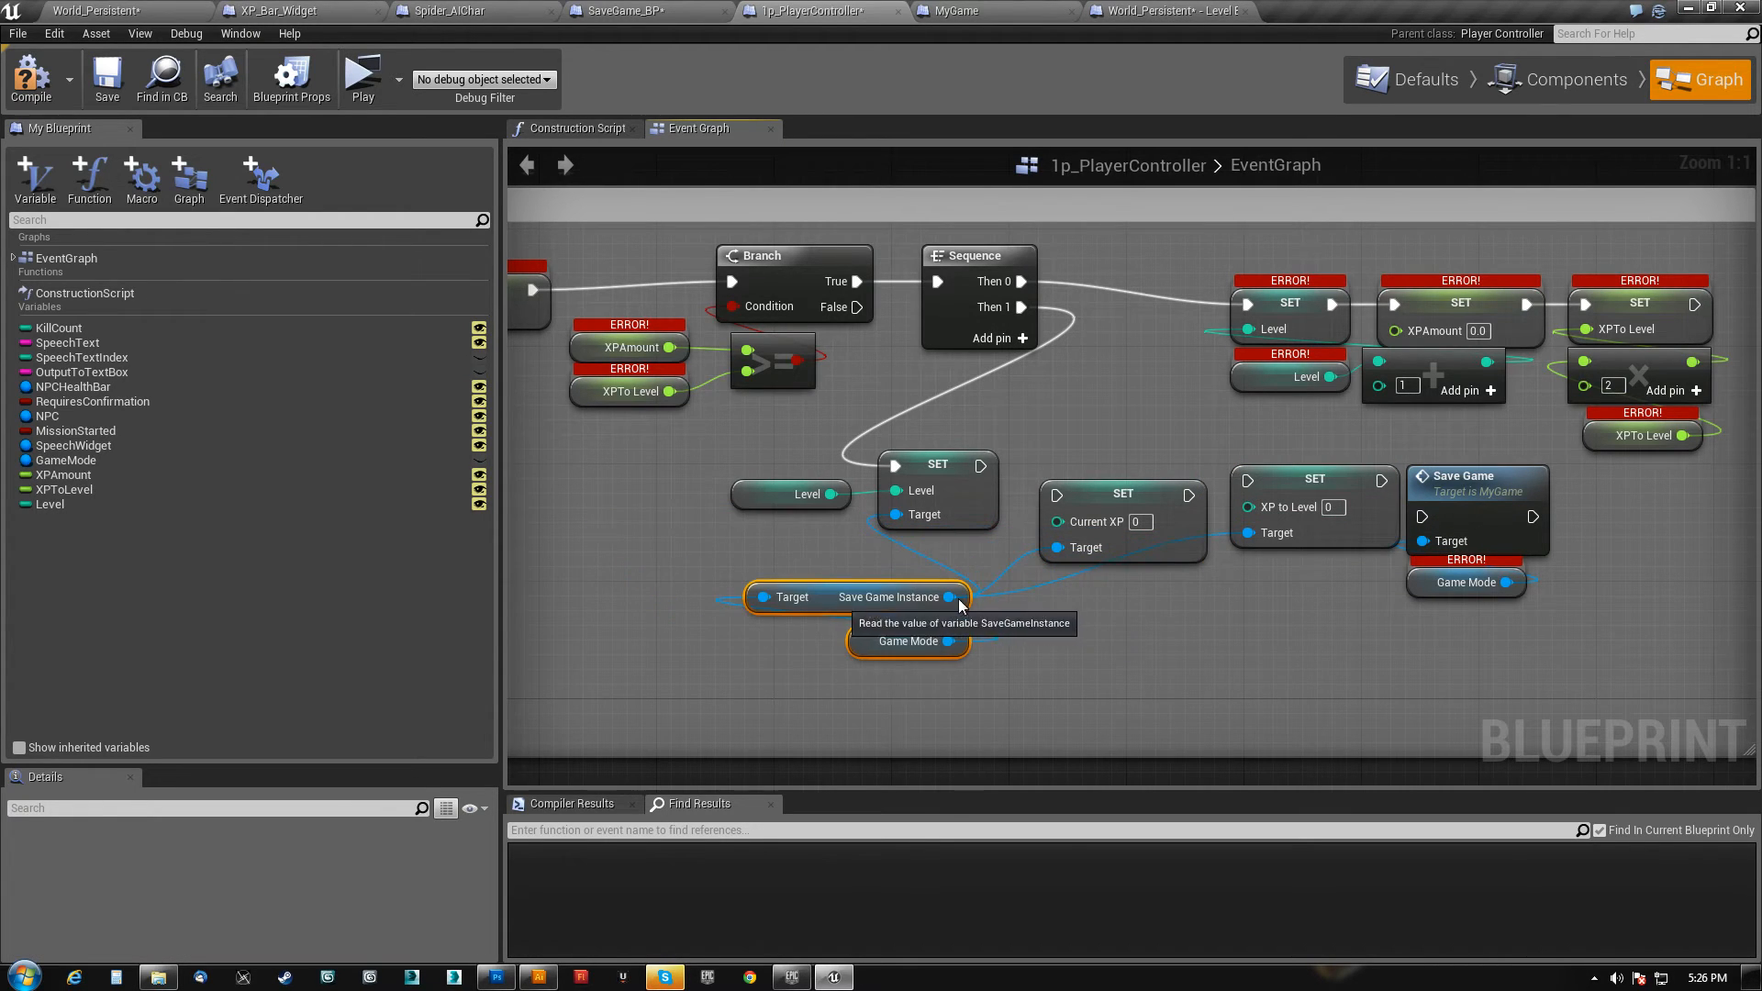
- Move the Save Game call further right and align the Current XP and XP to Level setters with Set Level
{"action": "left_click_drag", "start_coordinate": [1450, 456], "coordinate": [1572, 571]}
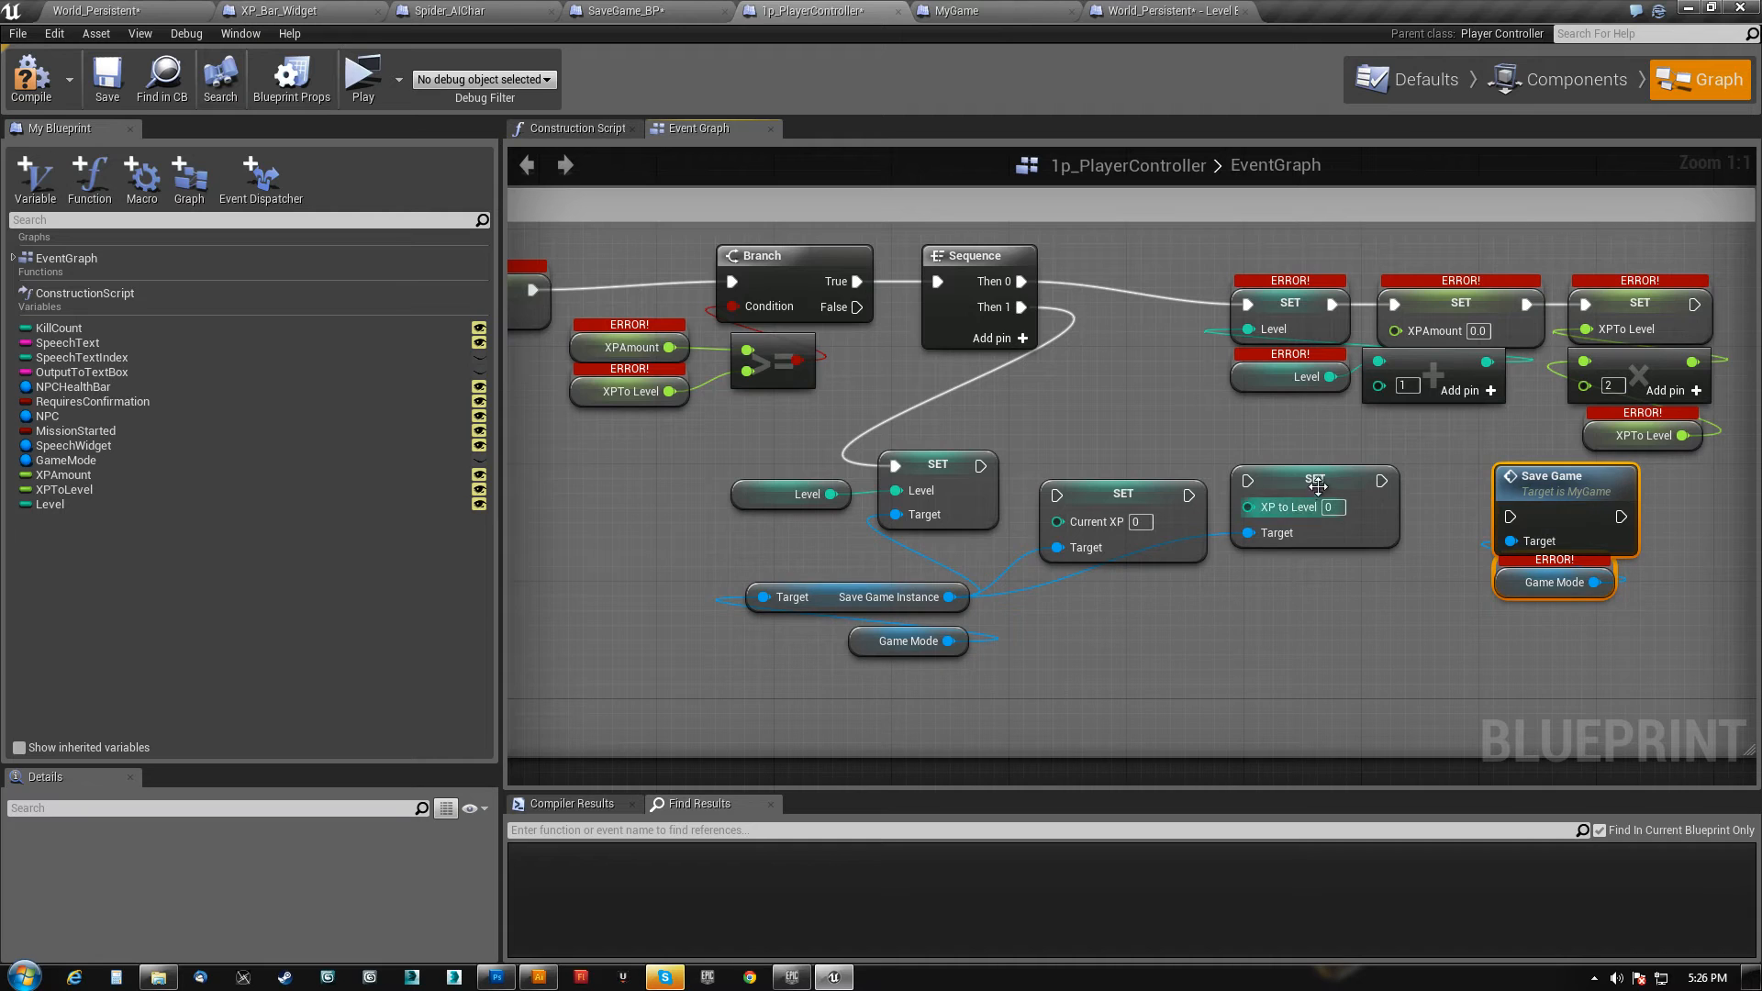
{"action": "left_click_drag", "start_coordinate": [1317, 486], "coordinate": [1334, 492]}
{"action": "left_click_drag", "start_coordinate": [1082, 492], "coordinate": [1082, 447]}
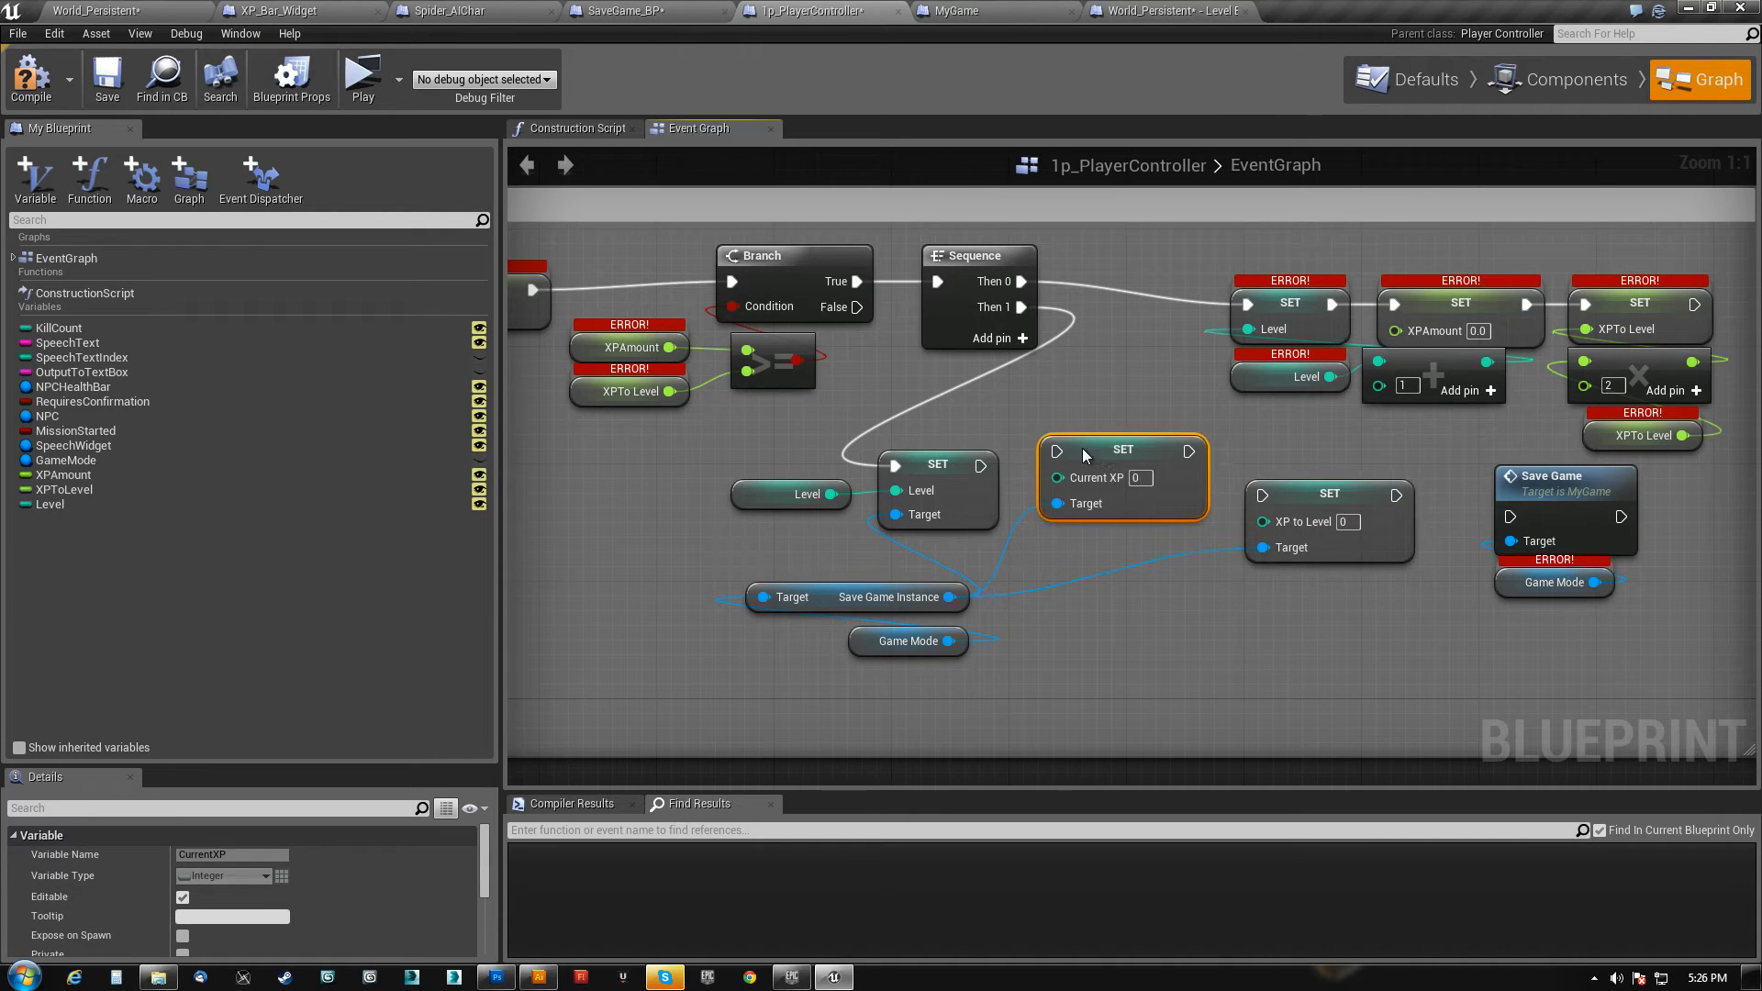
{"action": "left_click_drag", "start_coordinate": [1292, 502], "coordinate": [1291, 472]}
{"action": "left_click_drag", "start_coordinate": [1129, 450], "coordinate": [1128, 465]}
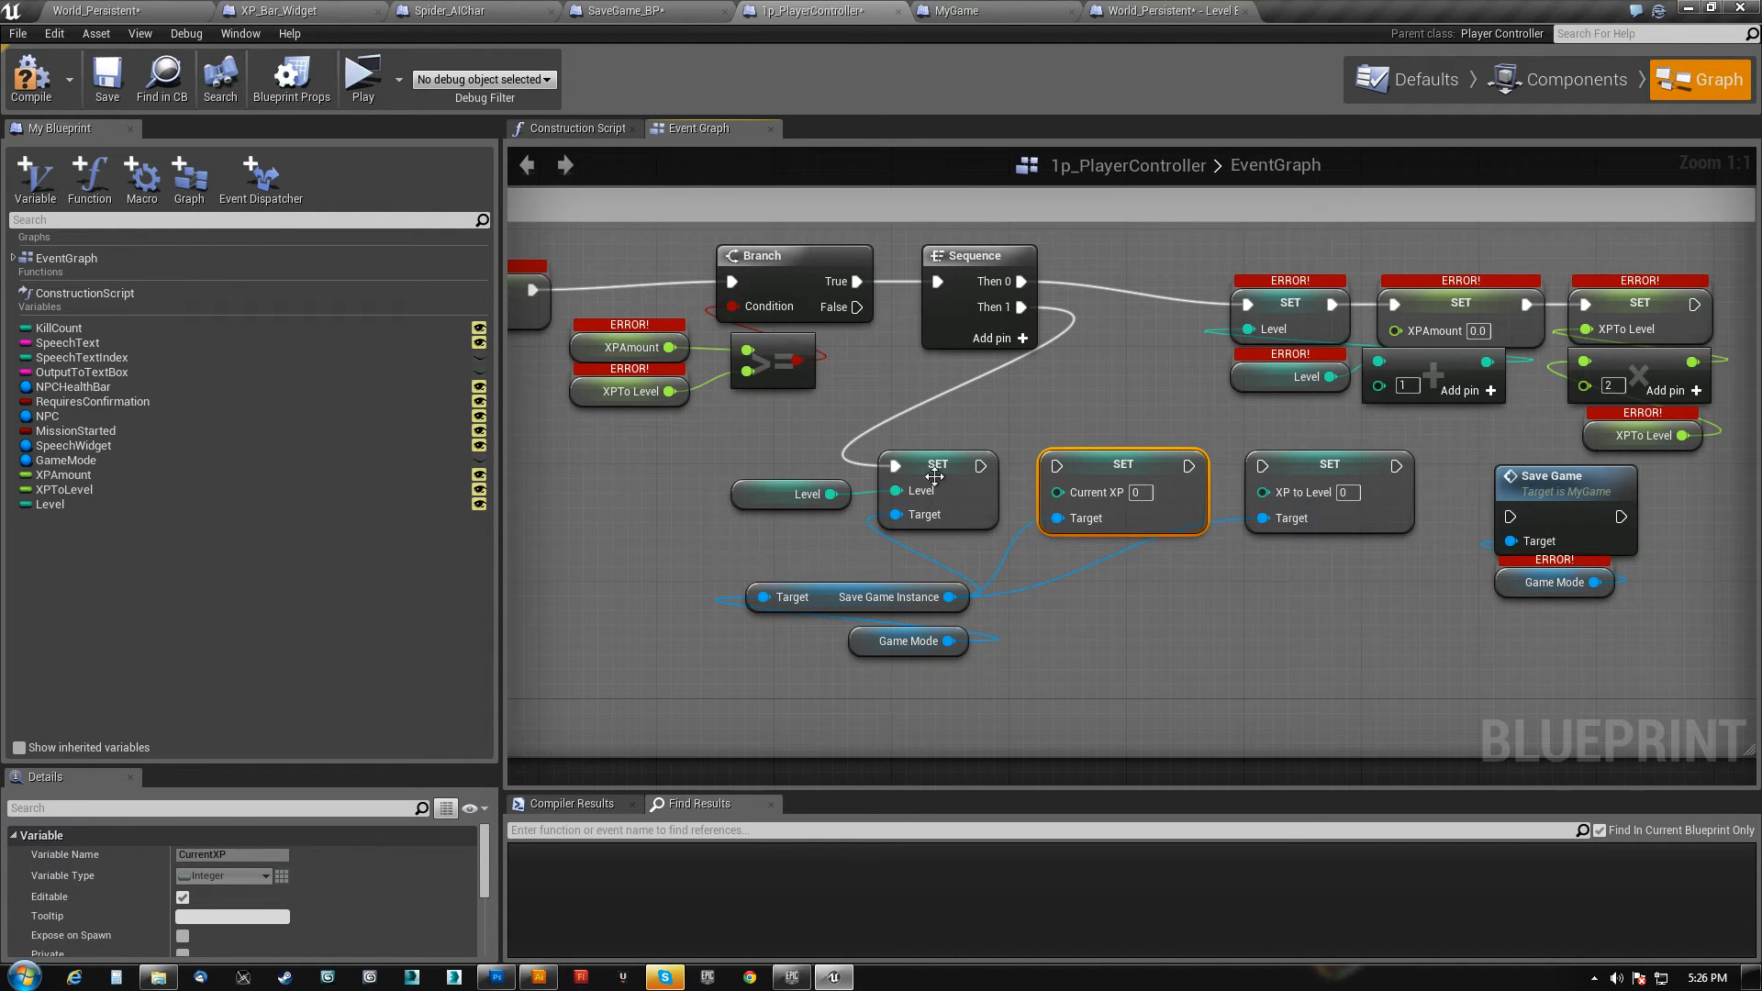
- Chain execution from Set Level through Set Current XP and Set XP to Level into Save Game, tidying the node spacing
{"action": "left_click_drag", "start_coordinate": [980, 466], "coordinate": [1056, 466]}
{"action": "left_click_drag", "start_coordinate": [1188, 467], "coordinate": [1262, 466]}
{"action": "left_click_drag", "start_coordinate": [1396, 467], "coordinate": [1510, 516]}
{"action": "left_click_drag", "start_coordinate": [1541, 486], "coordinate": [1496, 472]}
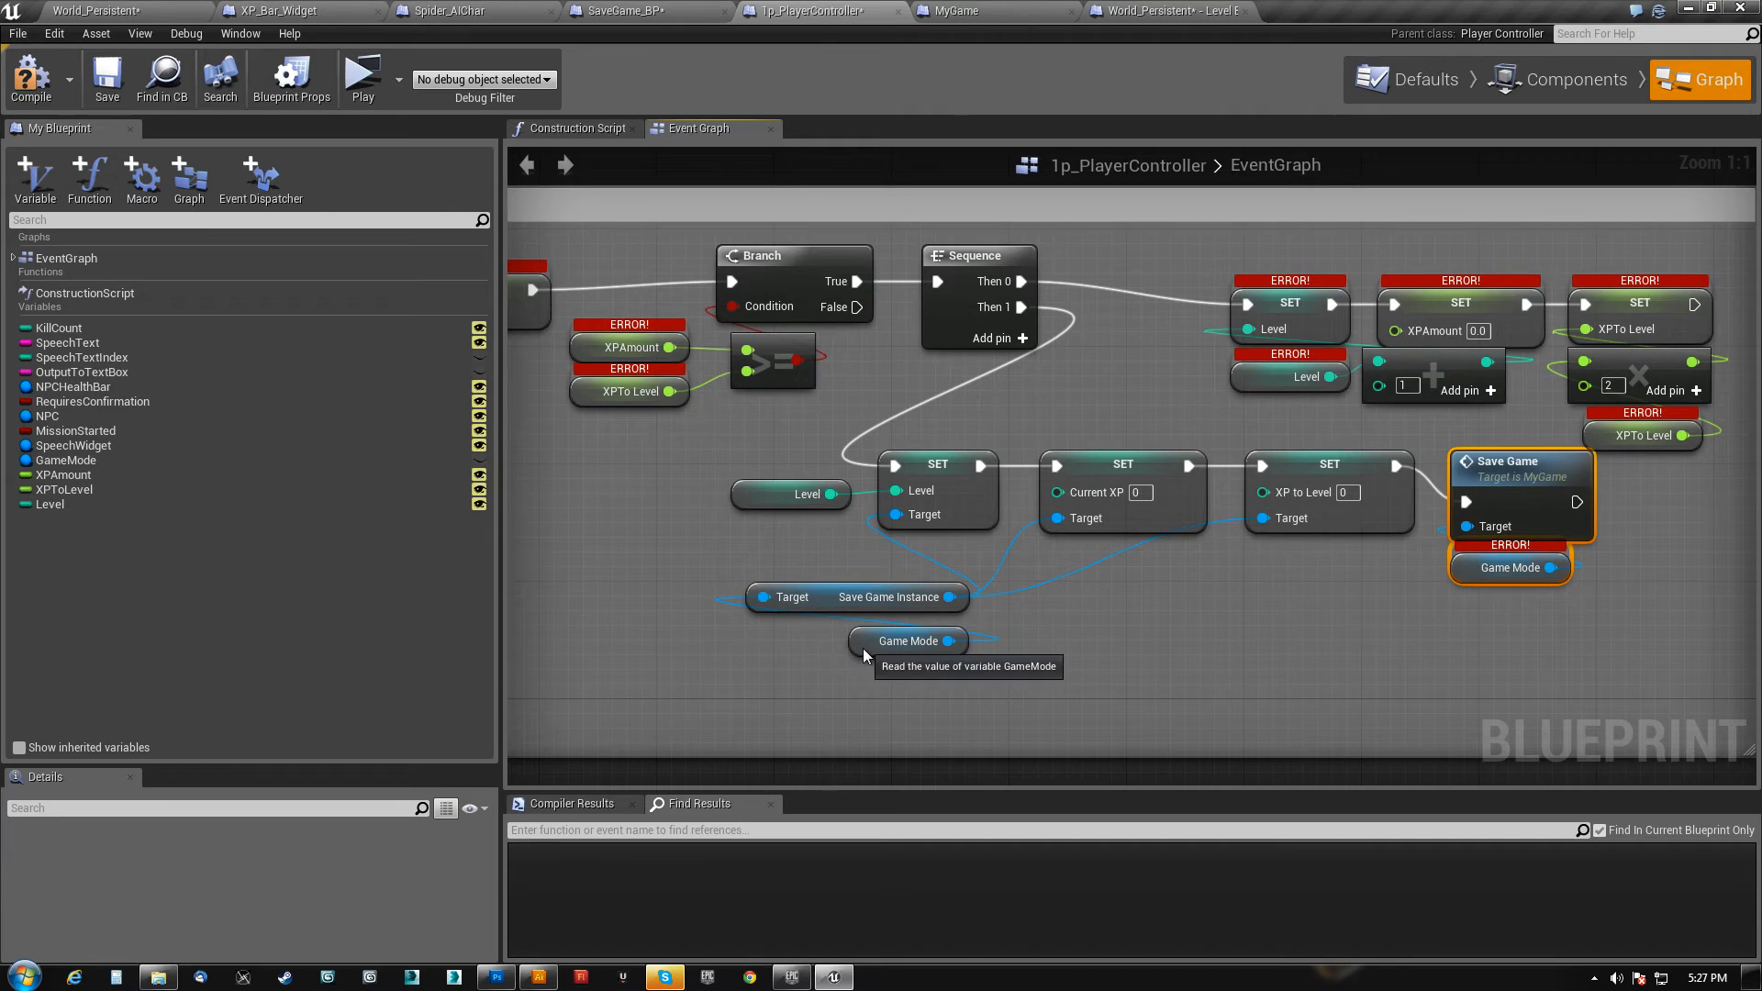
{"action": "left_click_drag", "start_coordinate": [863, 648], "coordinate": [861, 638]}
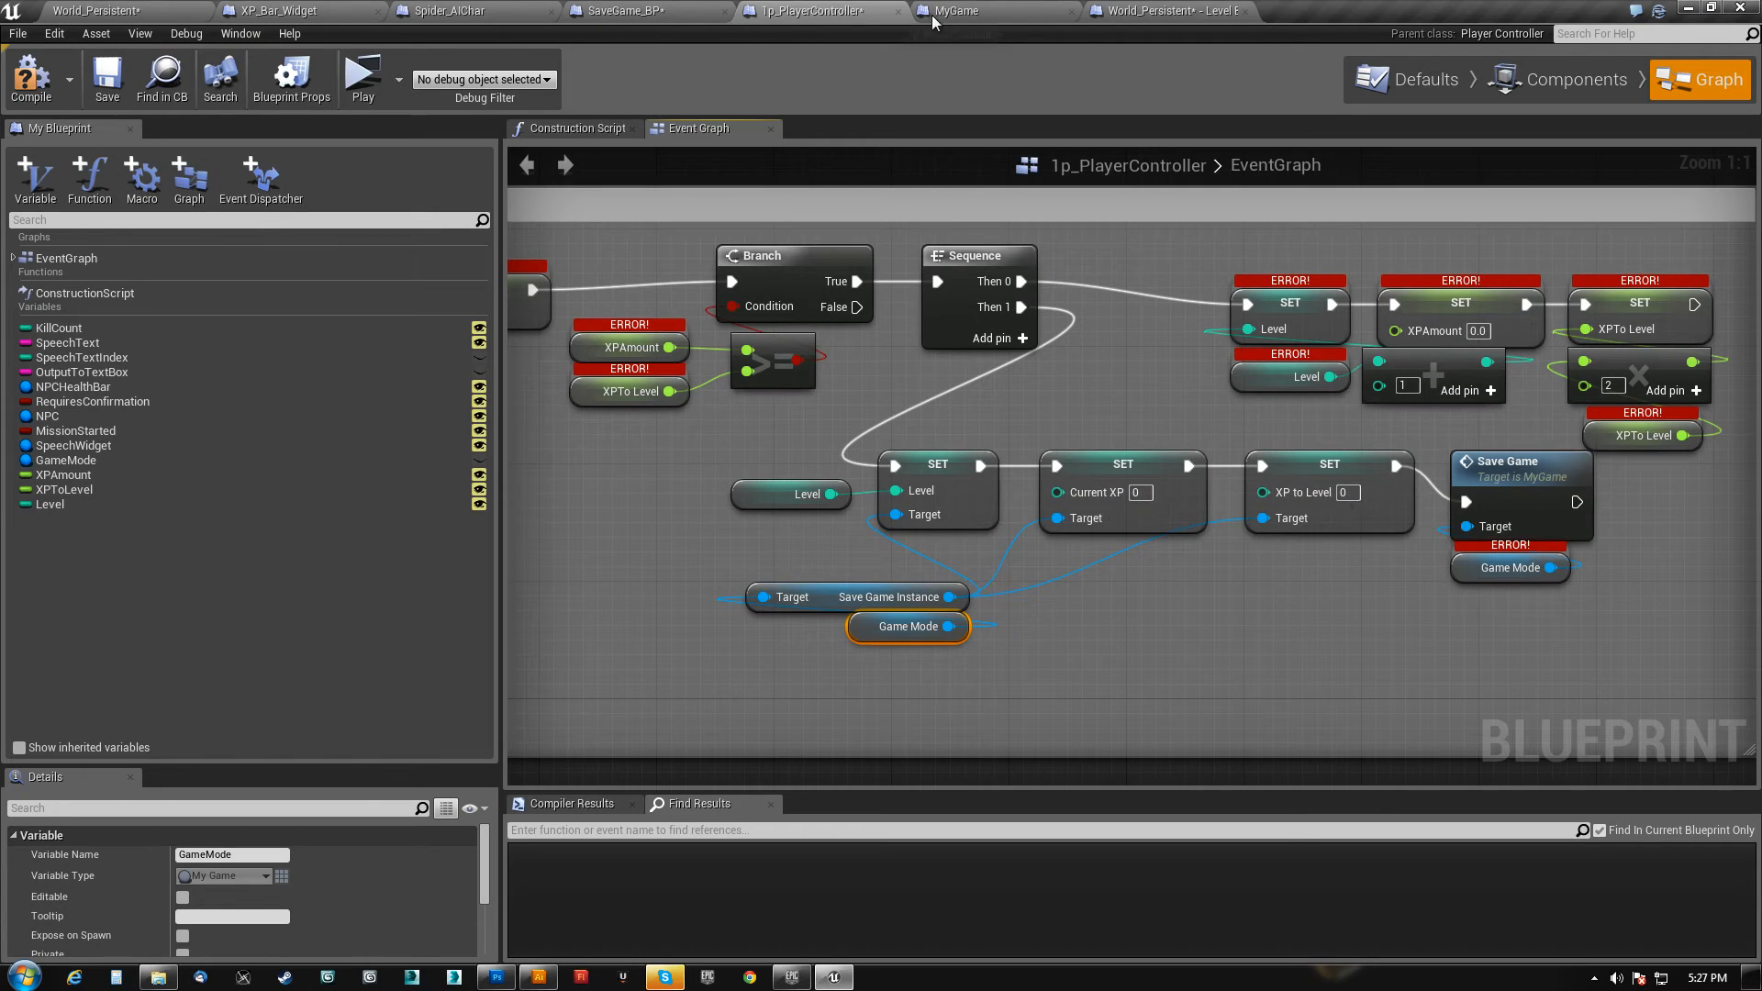
- In SaveGame_BP, change the CurrentXP and XP_ToLevel variables to Float and save the blueprint
{"action": "left_click", "coordinate": [633, 11]}
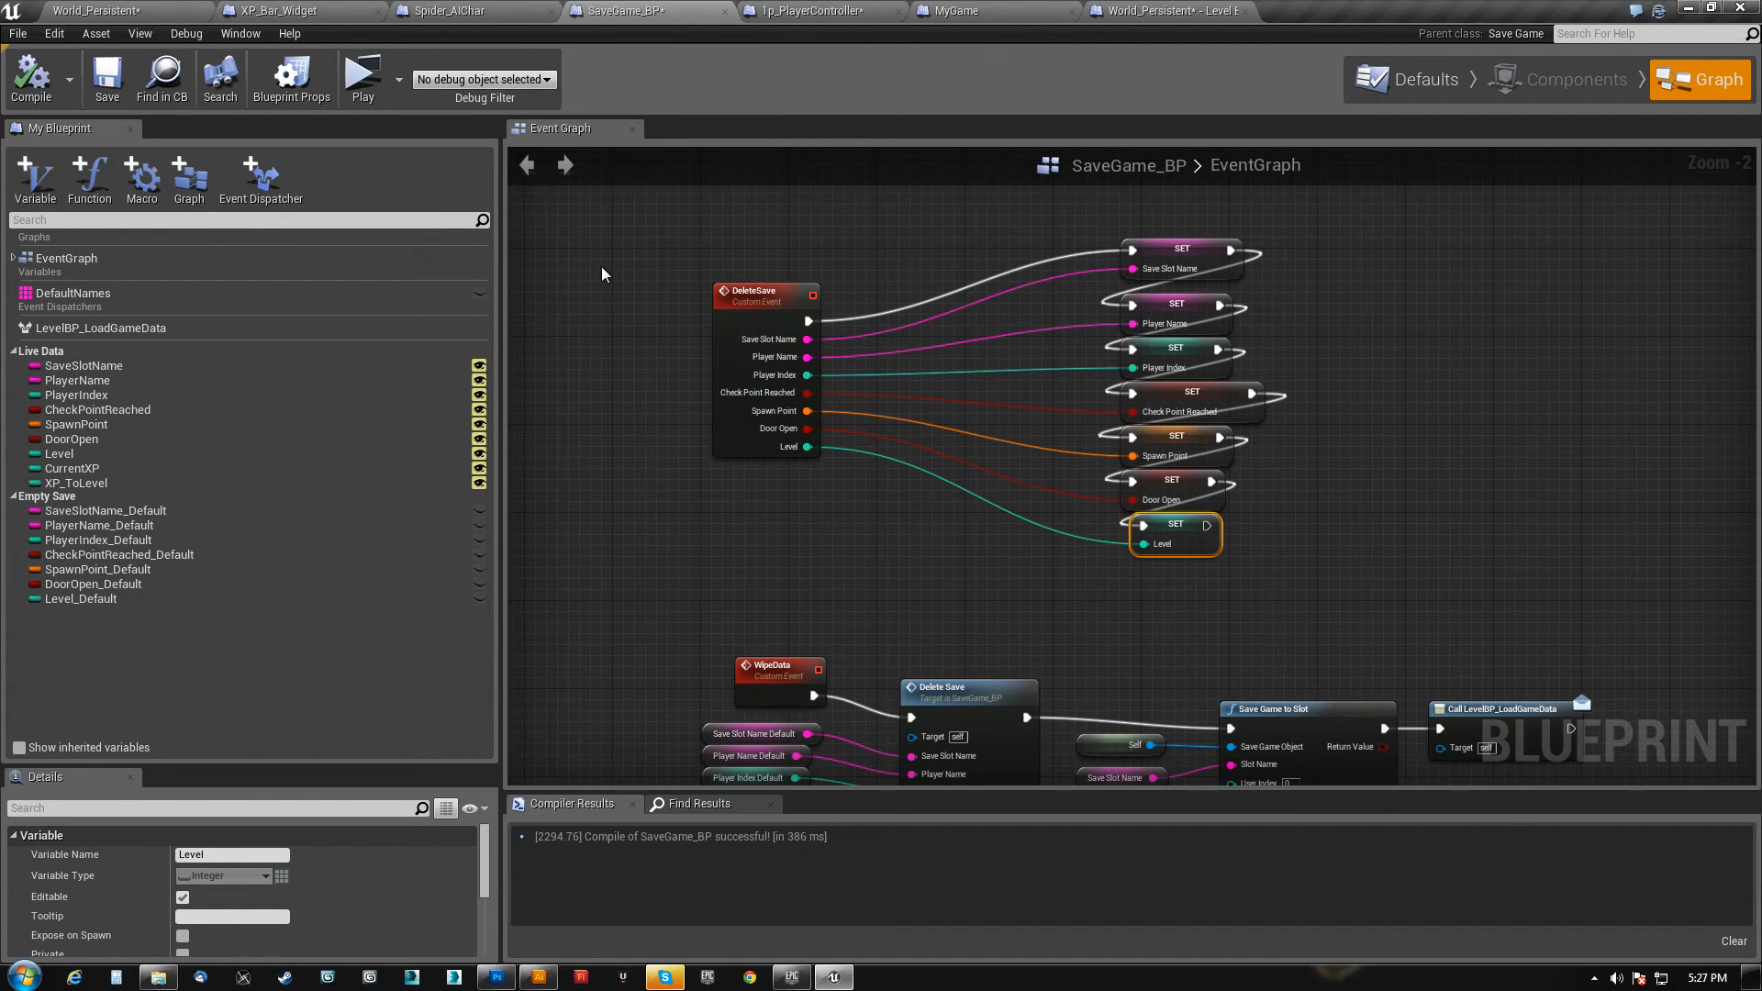
{"action": "left_click", "coordinate": [72, 468]}
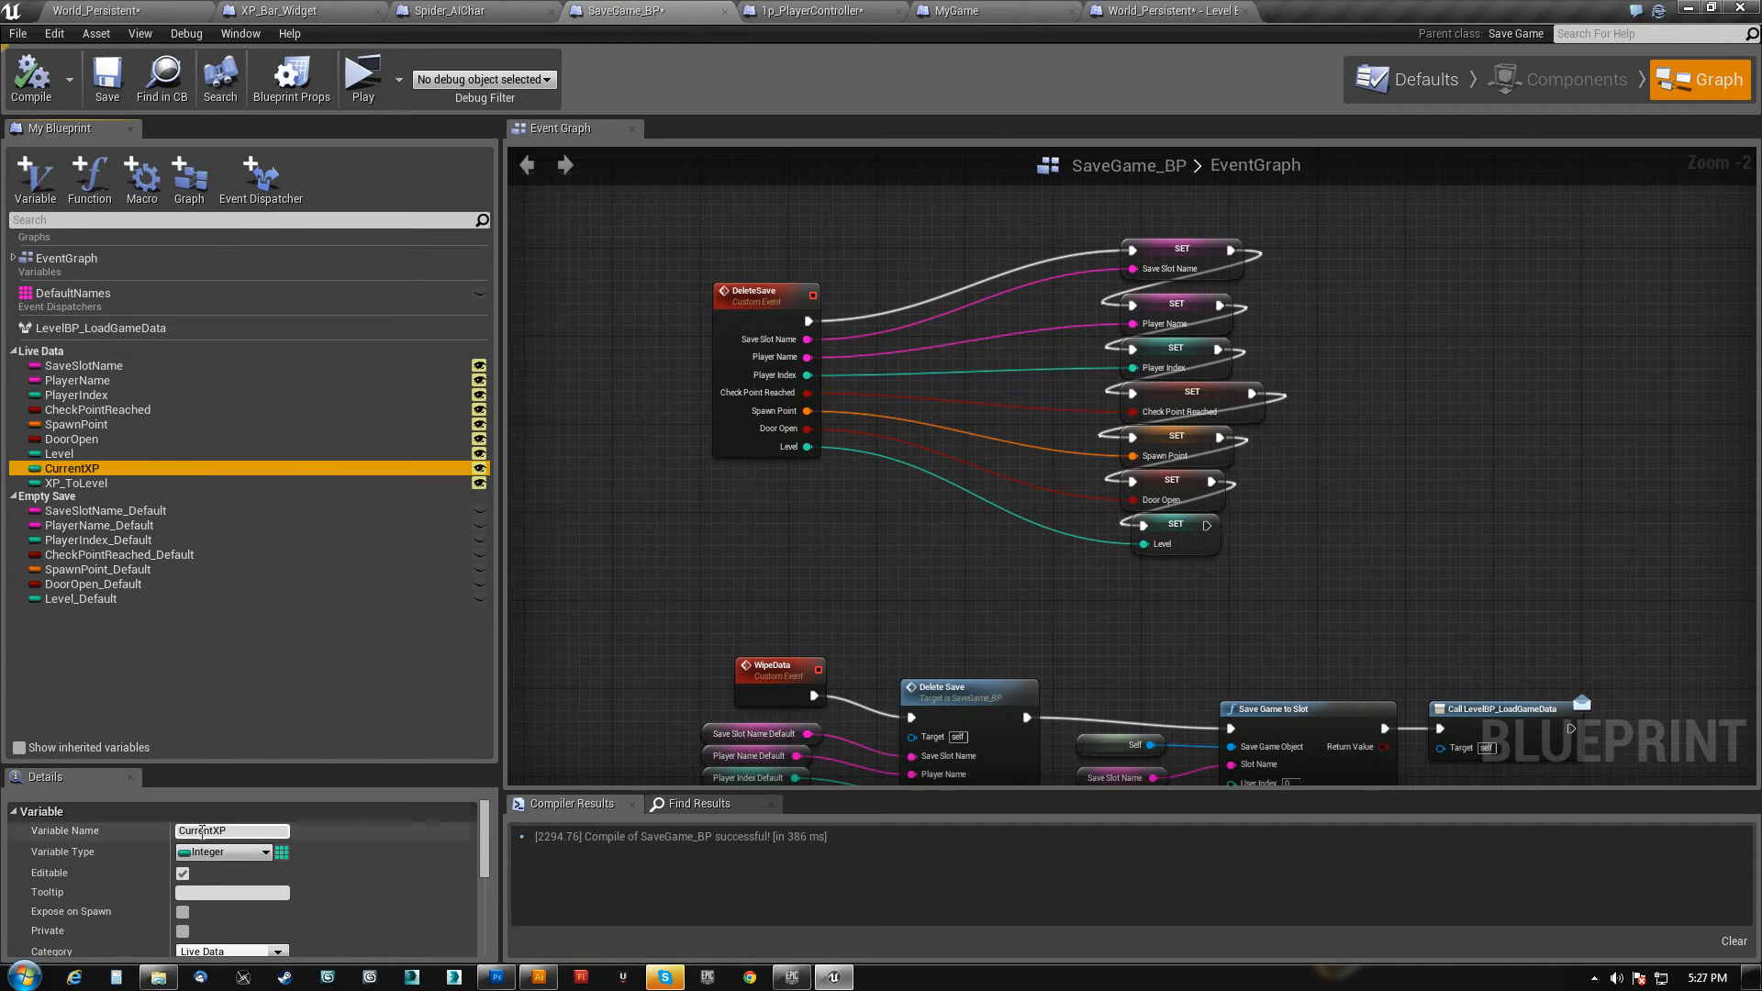
{"action": "left_click", "coordinate": [225, 852]}
{"action": "left_click", "coordinate": [202, 555]}
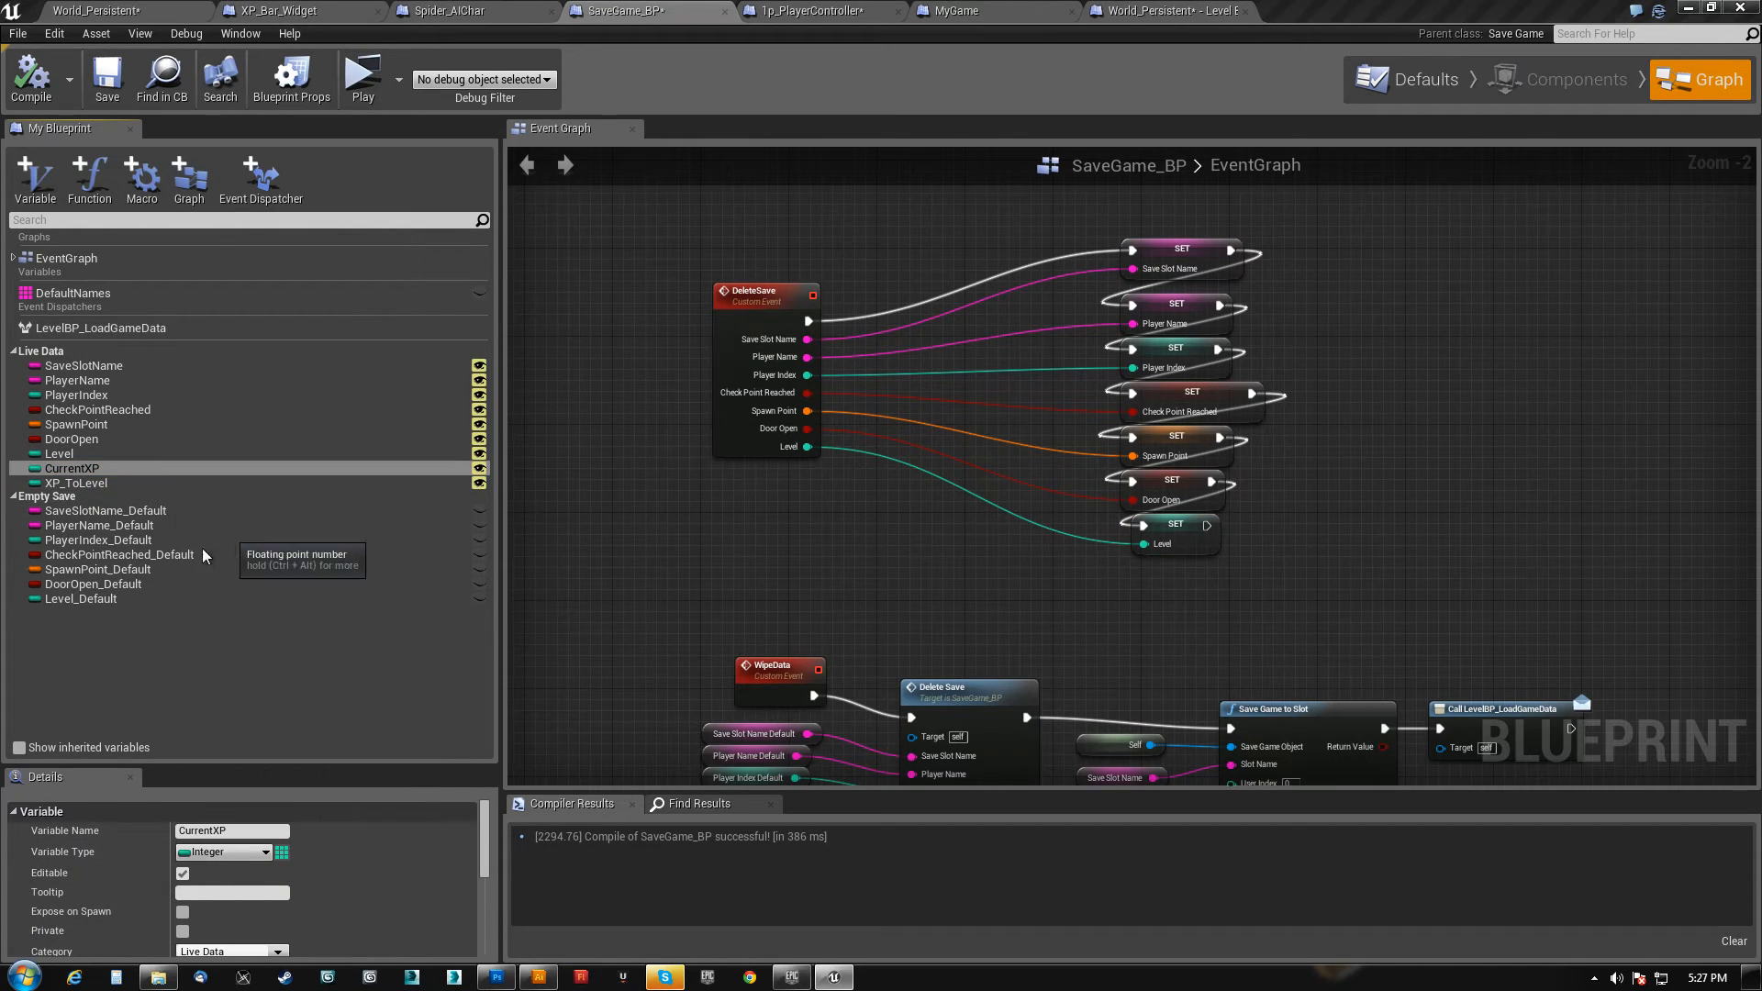
{"action": "left_click", "coordinate": [76, 483]}
{"action": "left_click", "coordinate": [225, 851]}
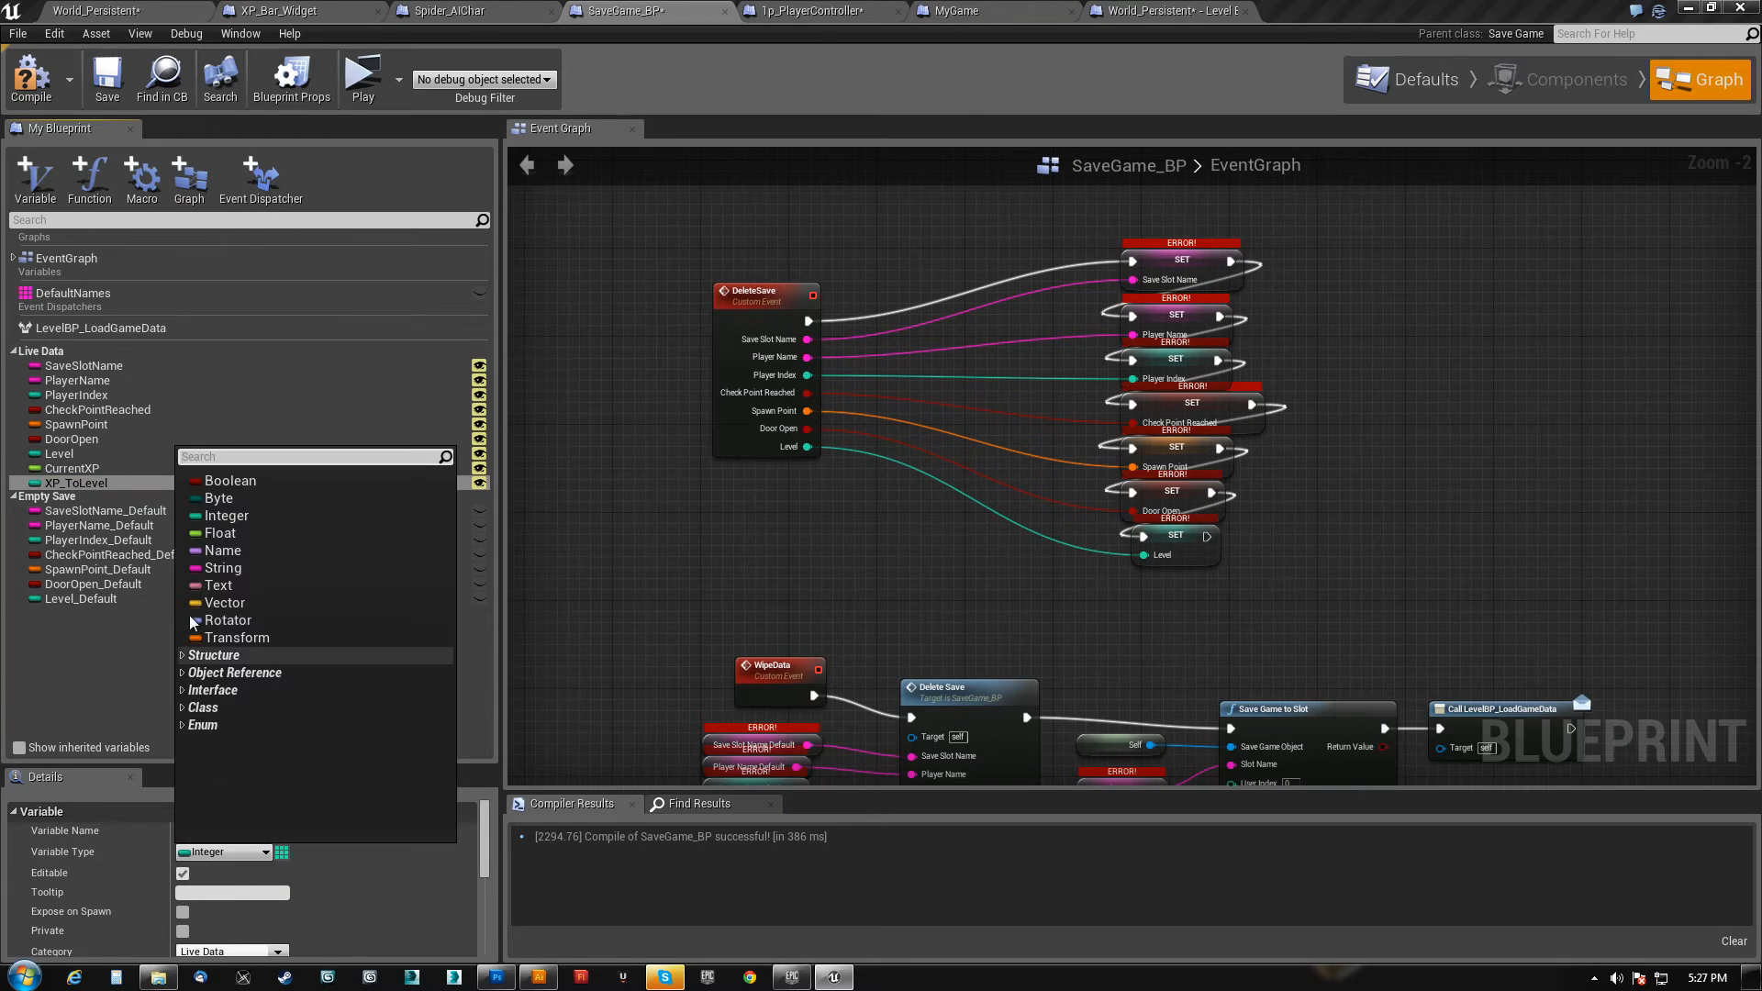
{"action": "left_click", "coordinate": [220, 533]}
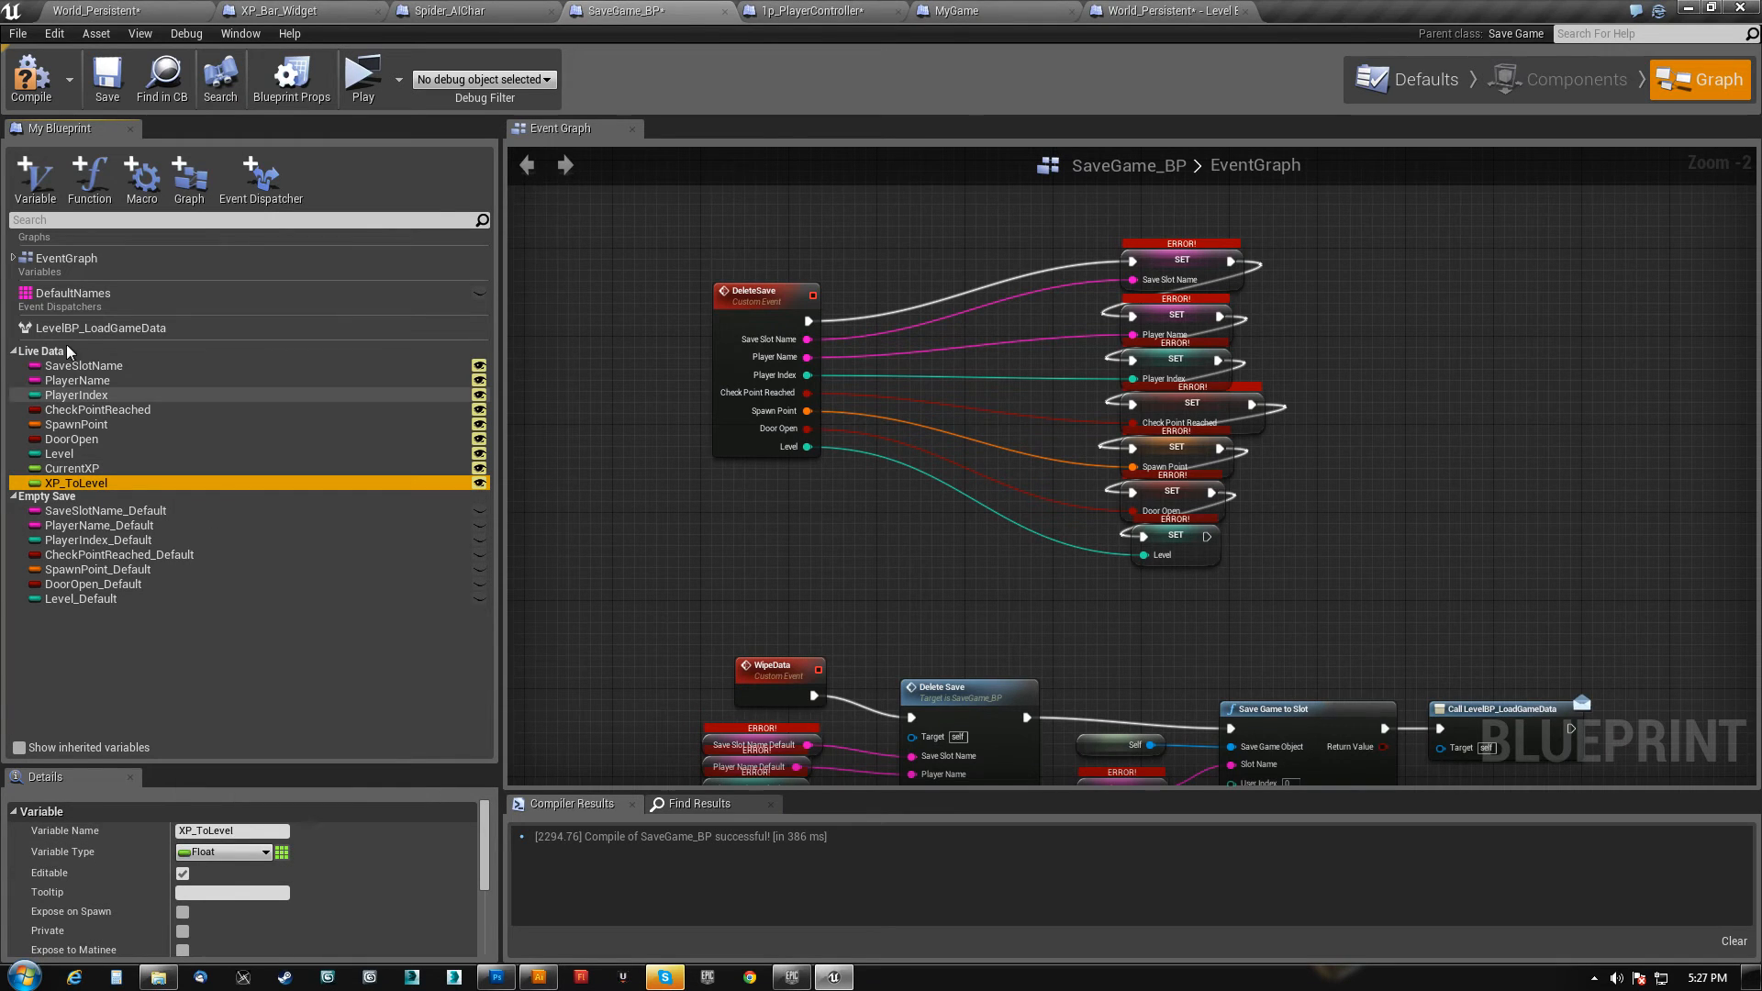
{"action": "left_click", "coordinate": [104, 75]}
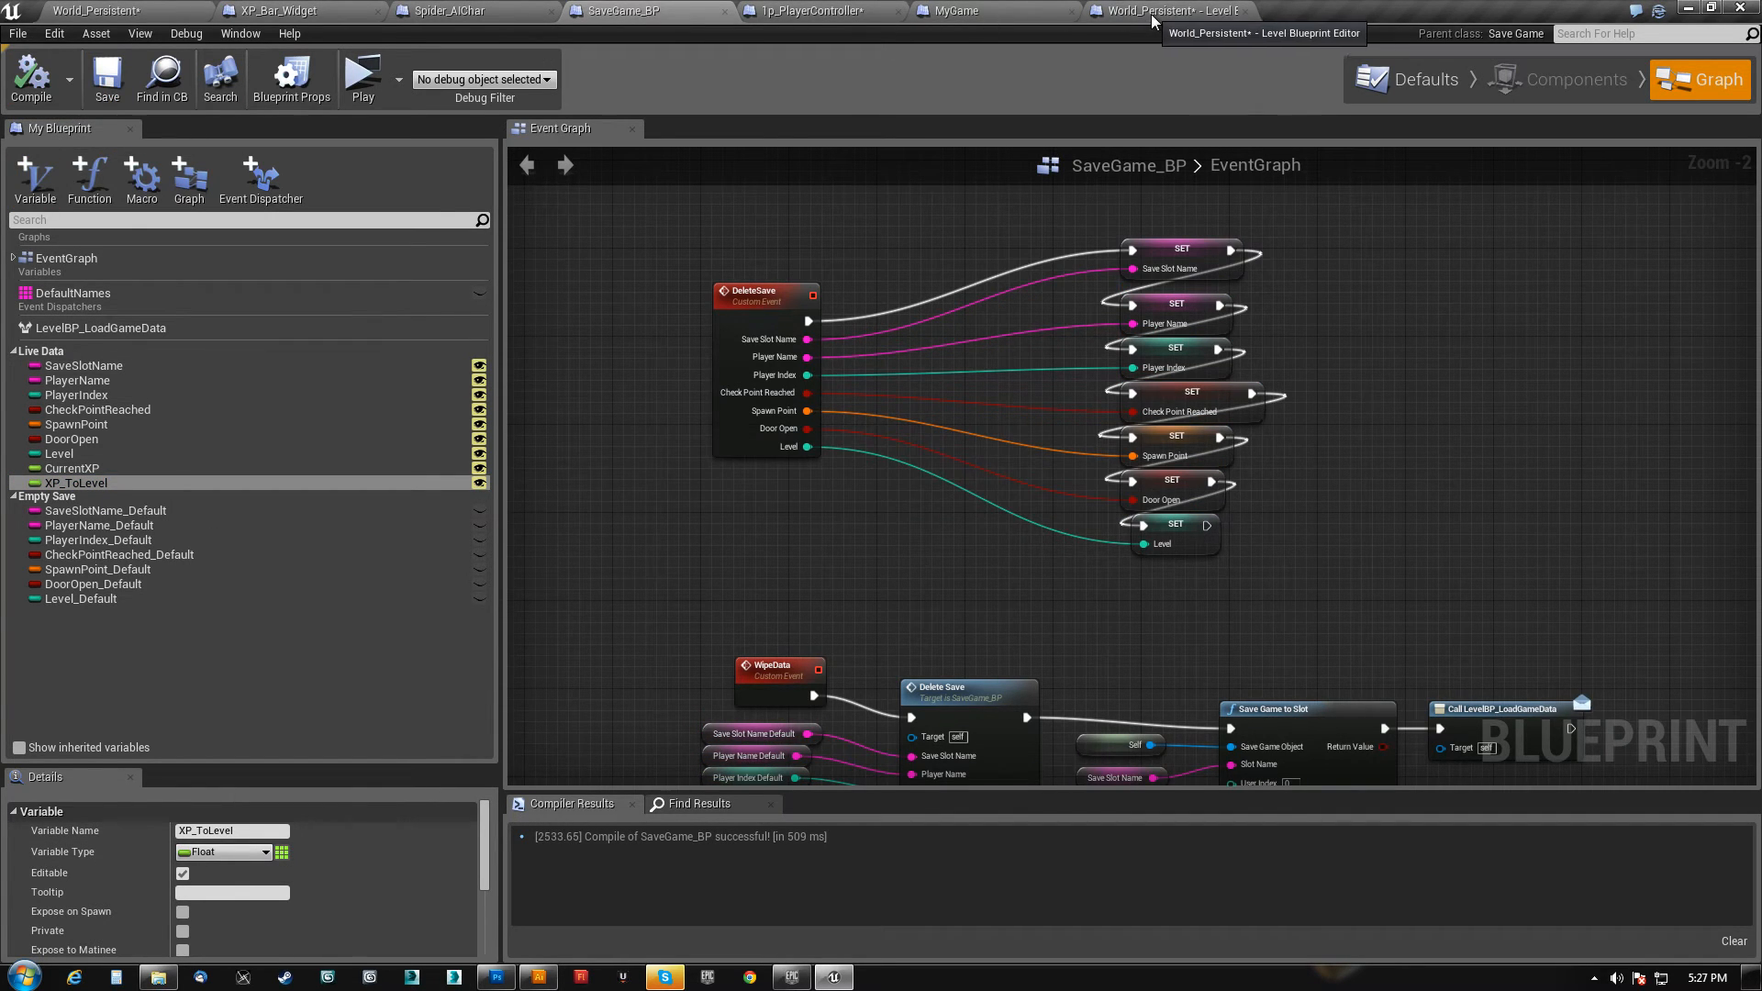
- In 1p_PlayerController, feed XPAmount into Set Current XP and XPToLevel into Set XP to Level, placing each getter below its setter
{"action": "left_click", "coordinate": [812, 10]}
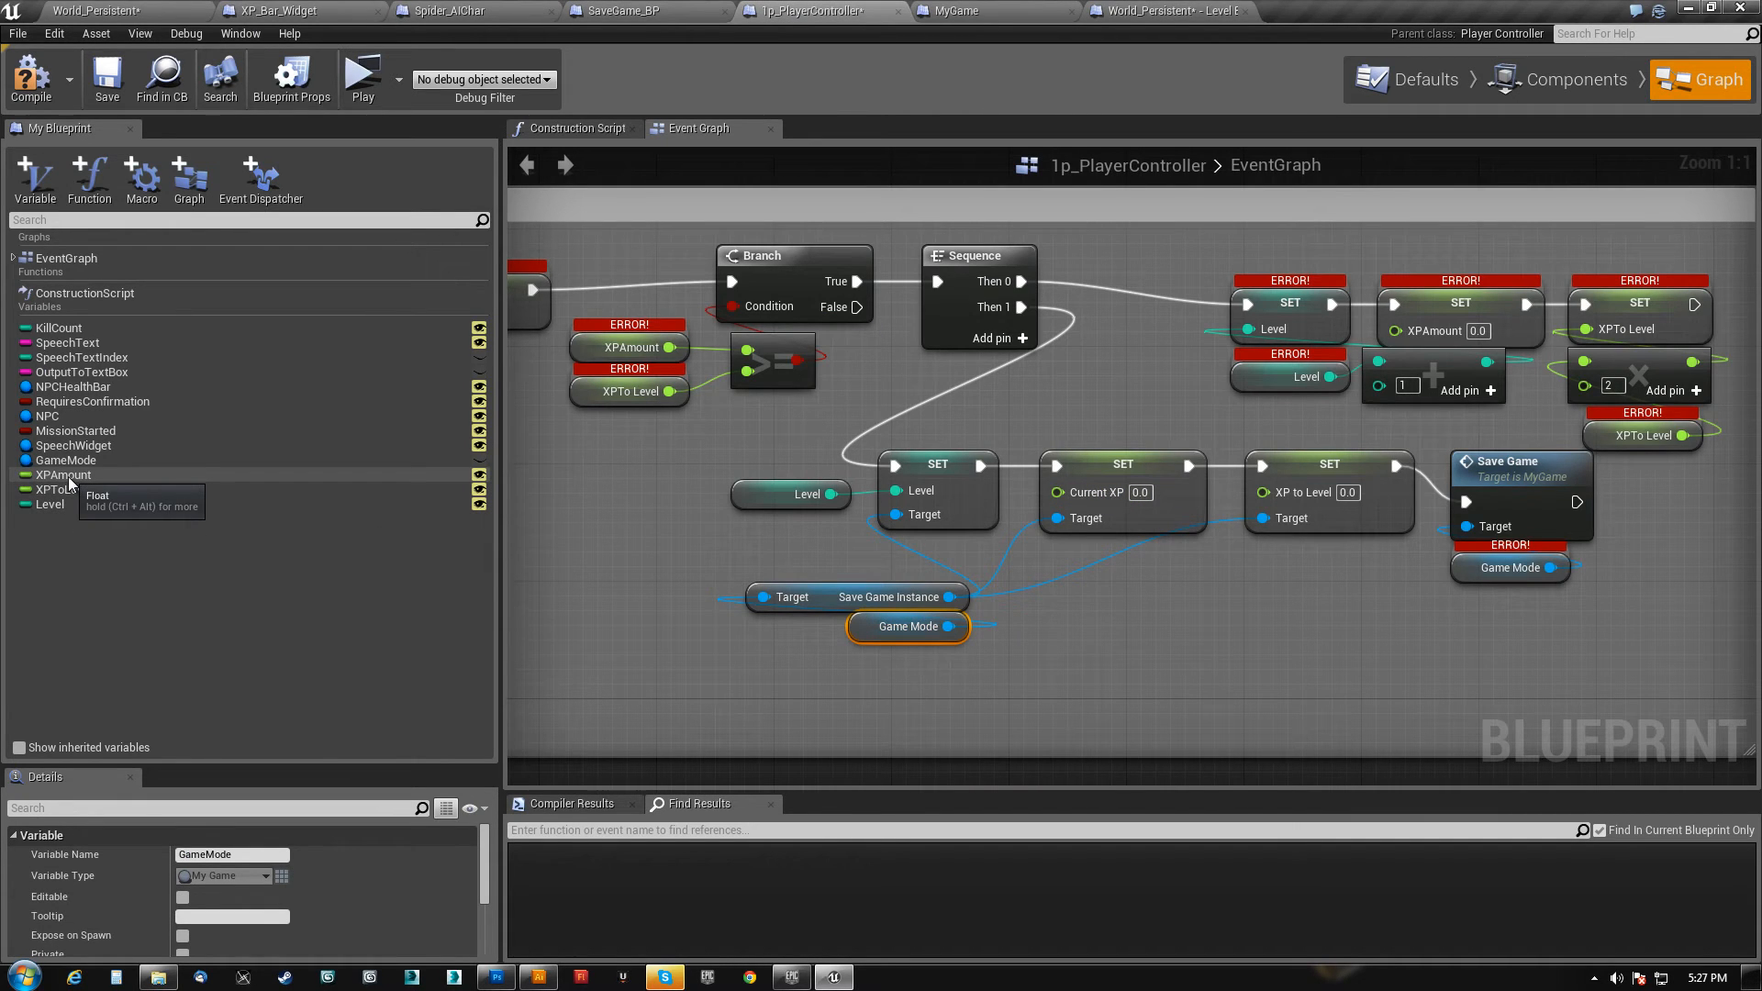
{"action": "left_click_drag", "start_coordinate": [68, 476], "coordinate": [1057, 492]}
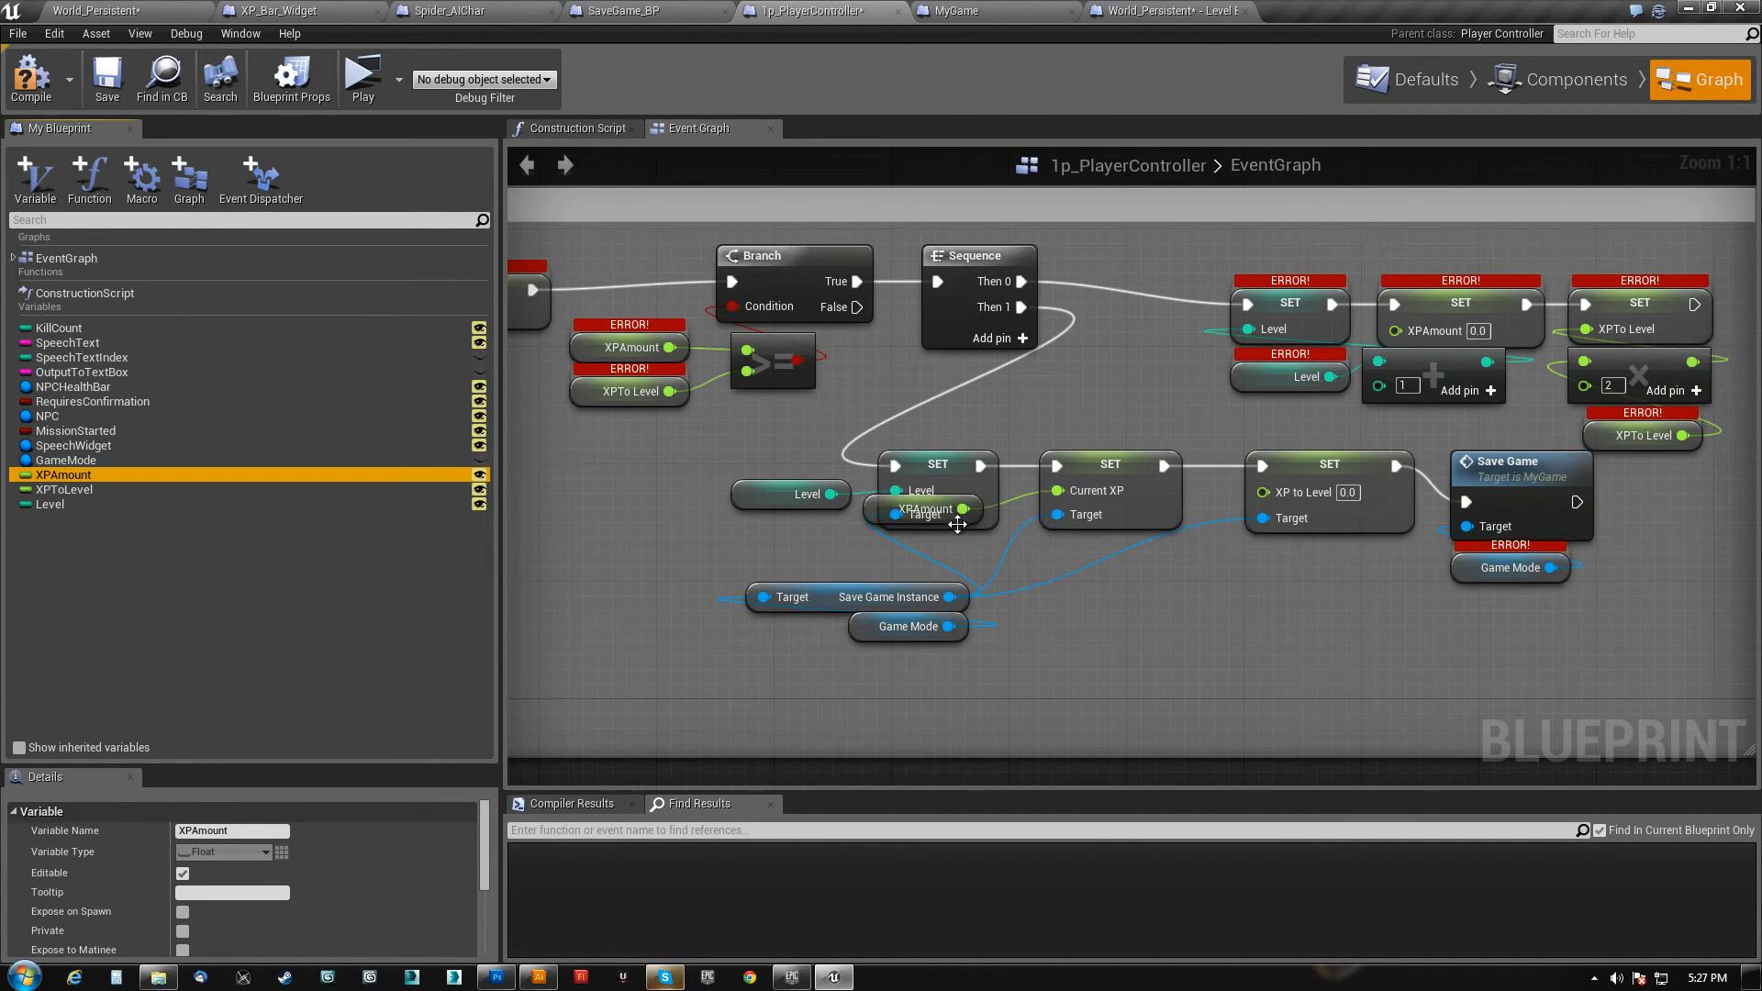
{"action": "left_click_drag", "start_coordinate": [957, 524], "coordinate": [1042, 541]}
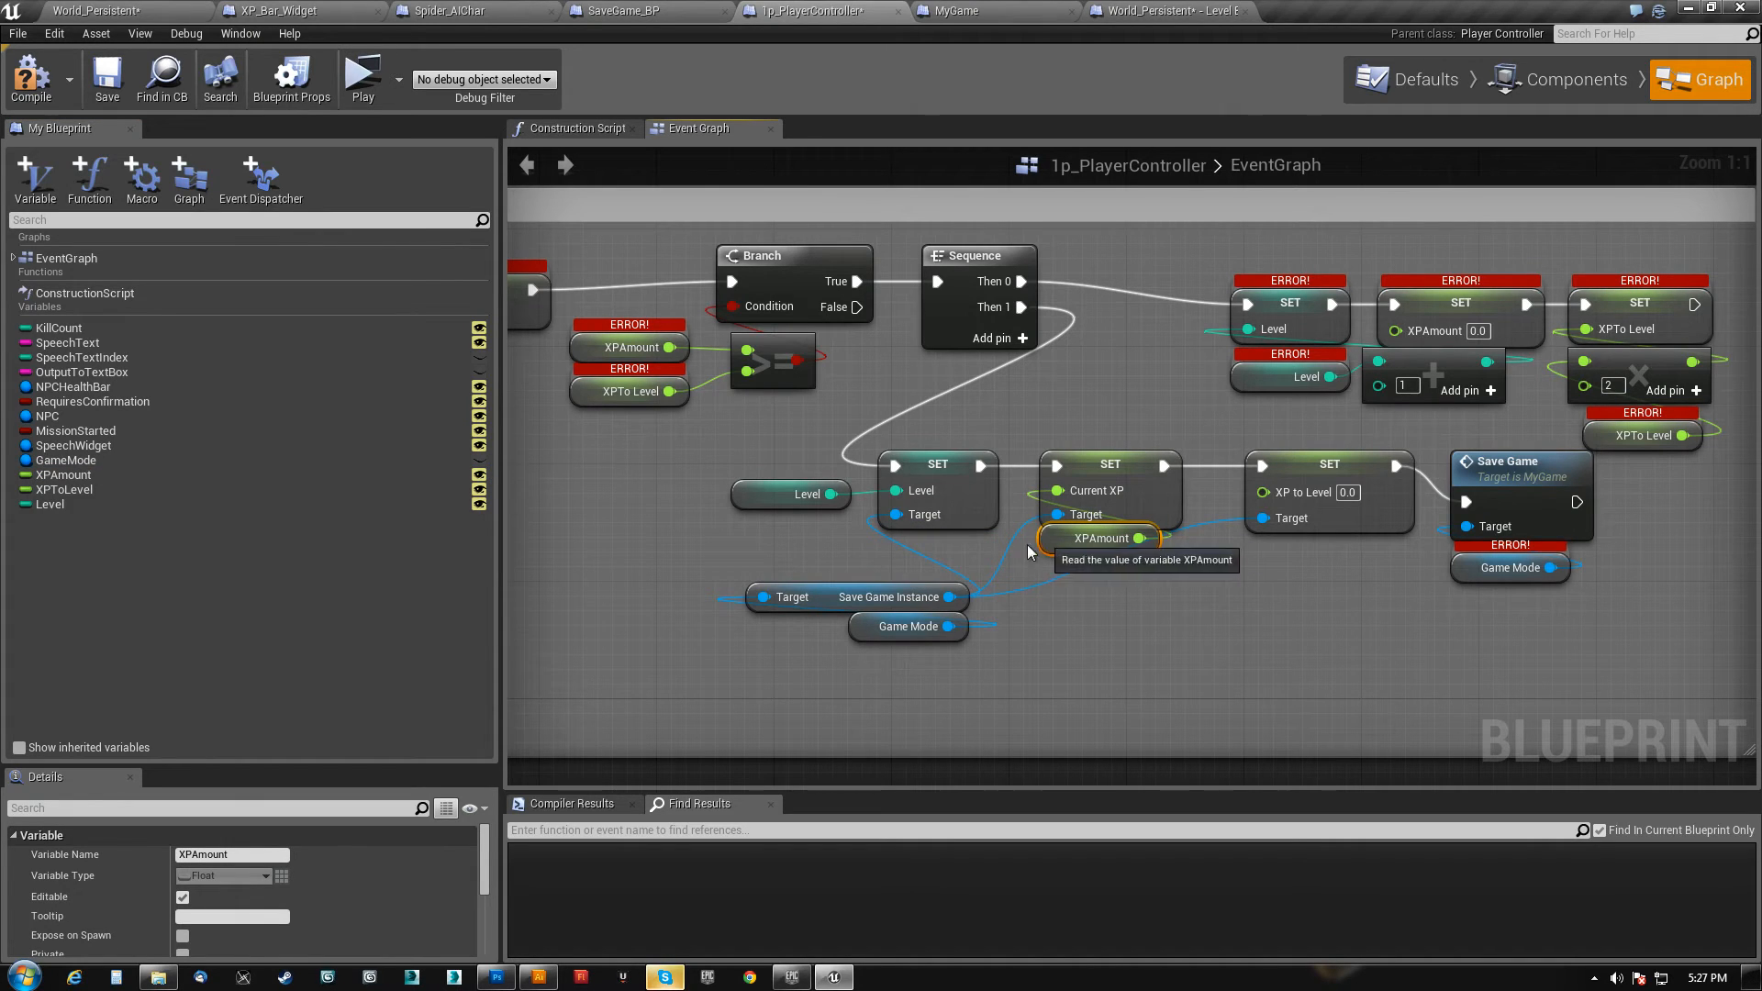
{"action": "left_click_drag", "start_coordinate": [64, 490], "coordinate": [1247, 514]}
{"action": "left_click_drag", "start_coordinate": [1110, 511], "coordinate": [1288, 544]}
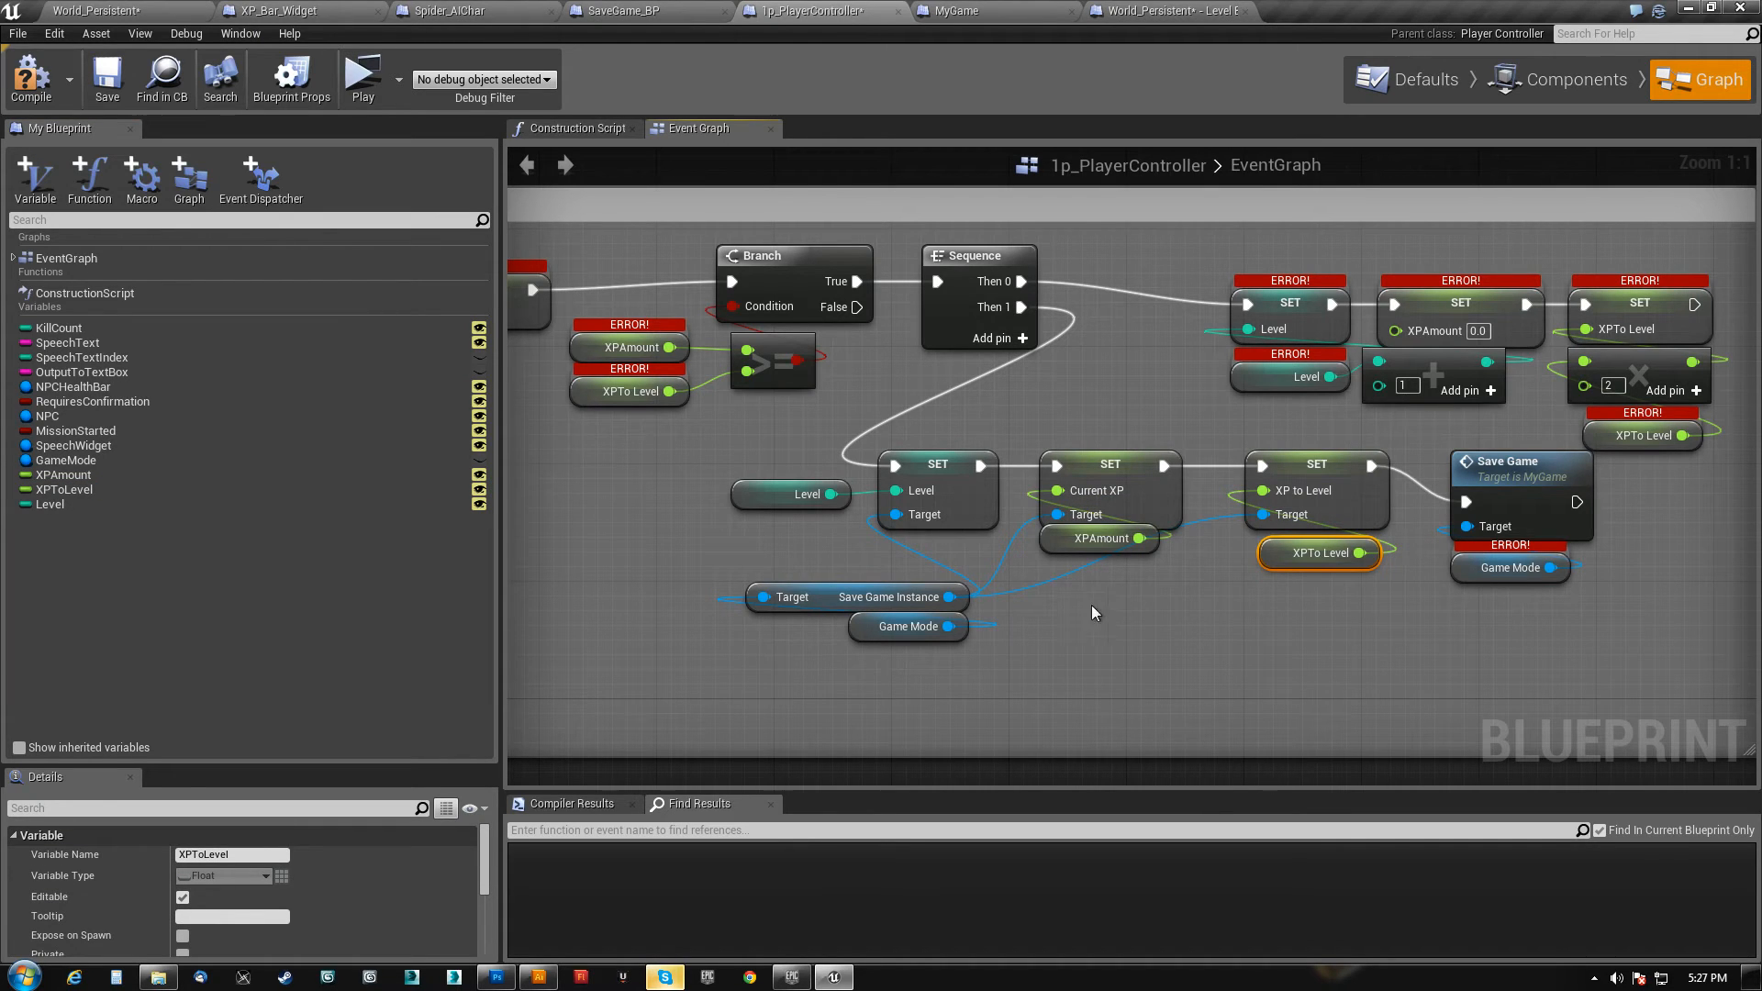
- Tidy the Save Game call and Save Game Instance getters, then move the whole save chain down and right
{"action": "left_click_drag", "start_coordinate": [839, 680], "coordinate": [890, 599]}
{"action": "left_click_drag", "start_coordinate": [1490, 647], "coordinate": [1495, 470]}
{"action": "left_click_drag", "start_coordinate": [905, 695], "coordinate": [798, 567]}
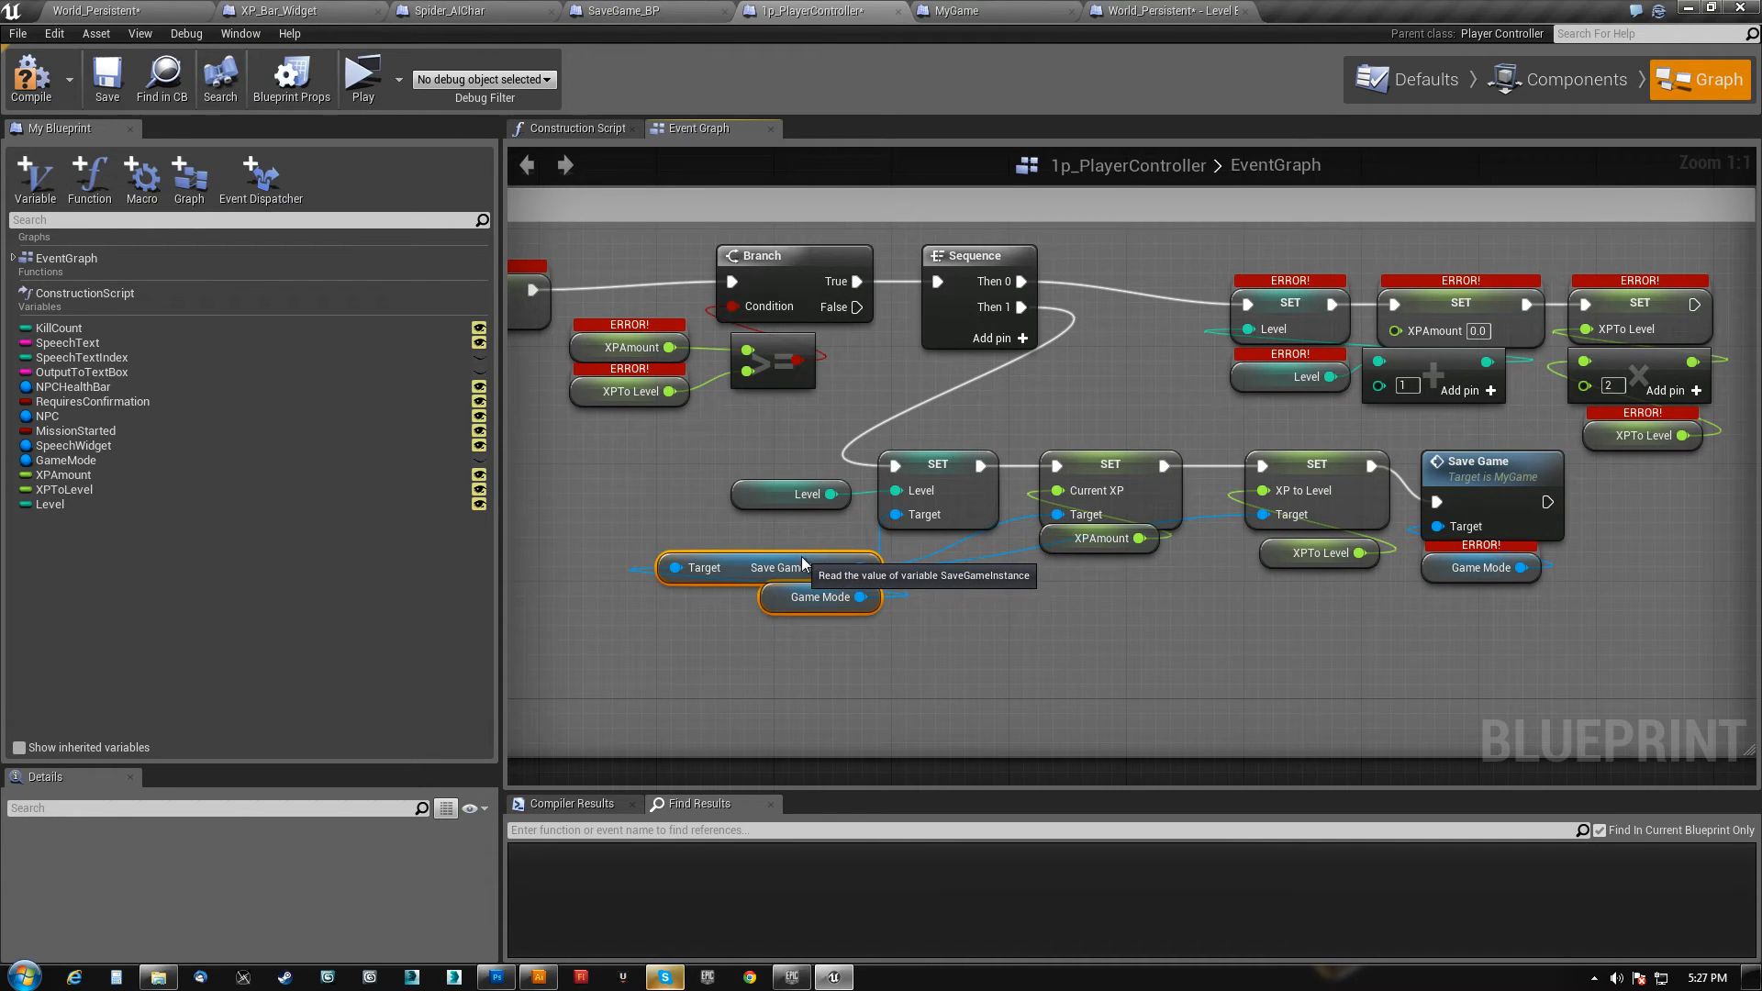
{"action": "right_click_drag", "start_coordinate": [1053, 641], "coordinate": [915, 676]}
{"action": "left_click_drag", "start_coordinate": [620, 725], "coordinate": [1483, 552]}
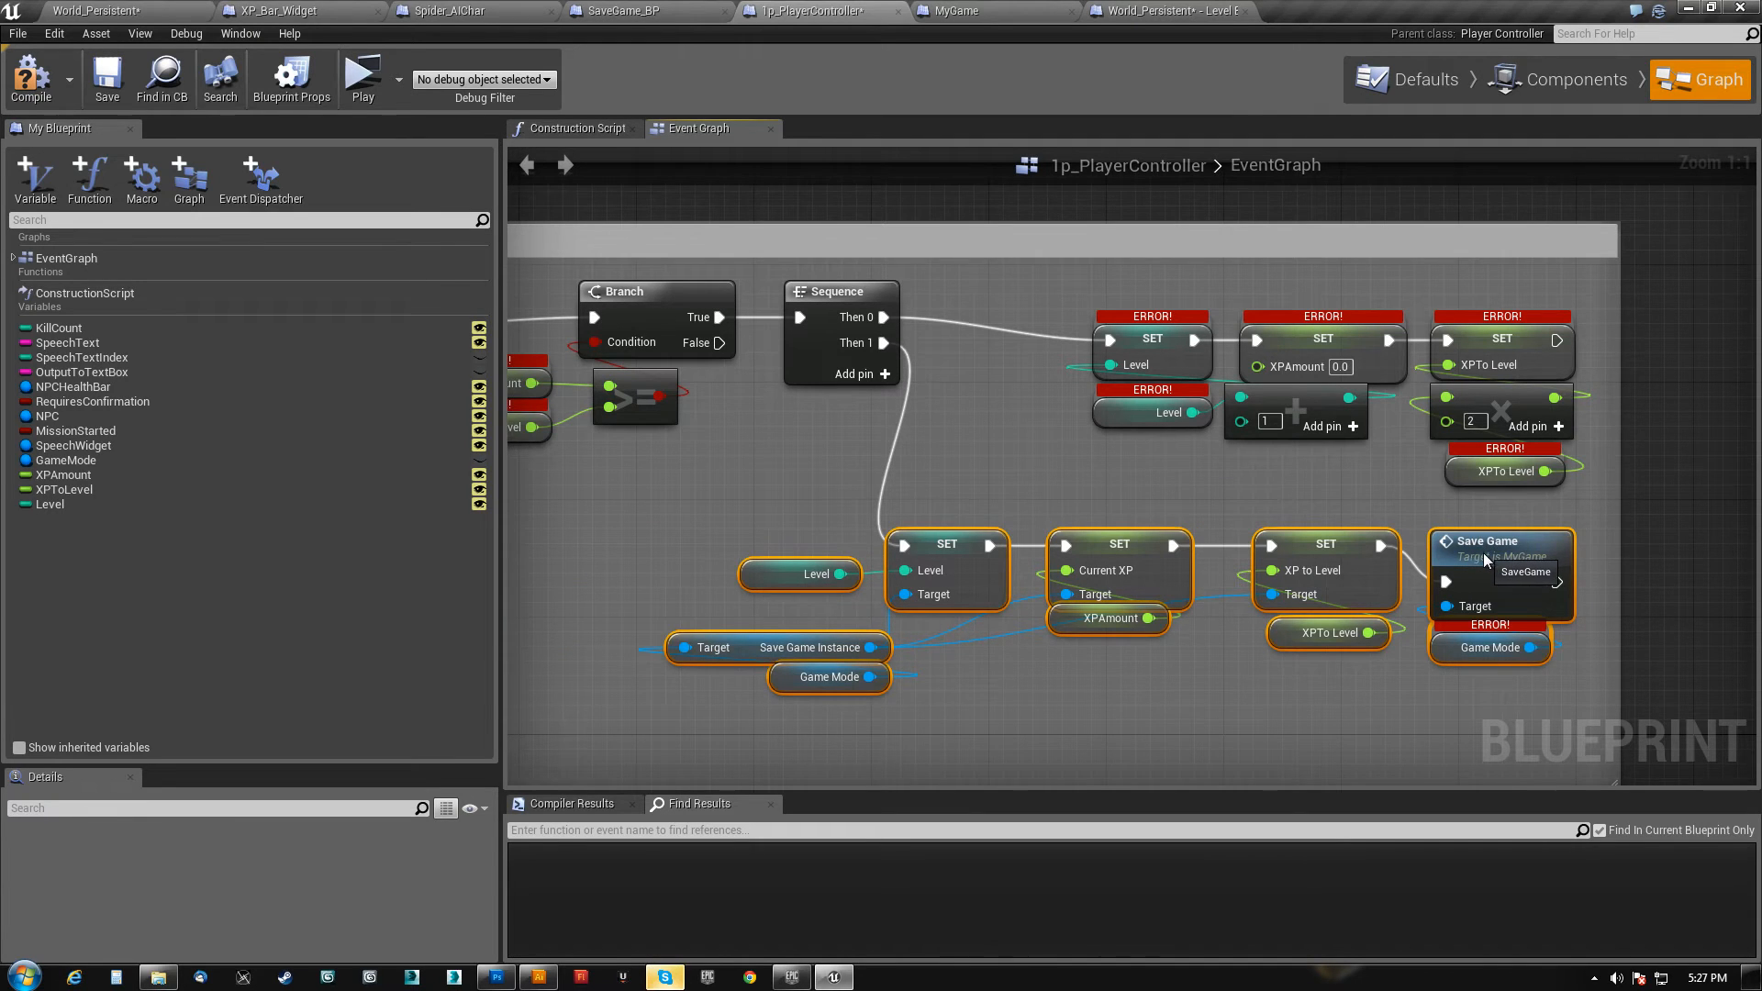
- Widen the AddXP comment box to the right so it surrounds the save chain with more room
{"action": "scroll", "coordinate": [957, 514], "scroll_direction": "down", "scroll_amount": 2}
{"action": "right_click_drag", "start_coordinate": [956, 514], "coordinate": [1054, 472]}
{"action": "right_click_drag", "start_coordinate": [1025, 614], "coordinate": [853, 579]}
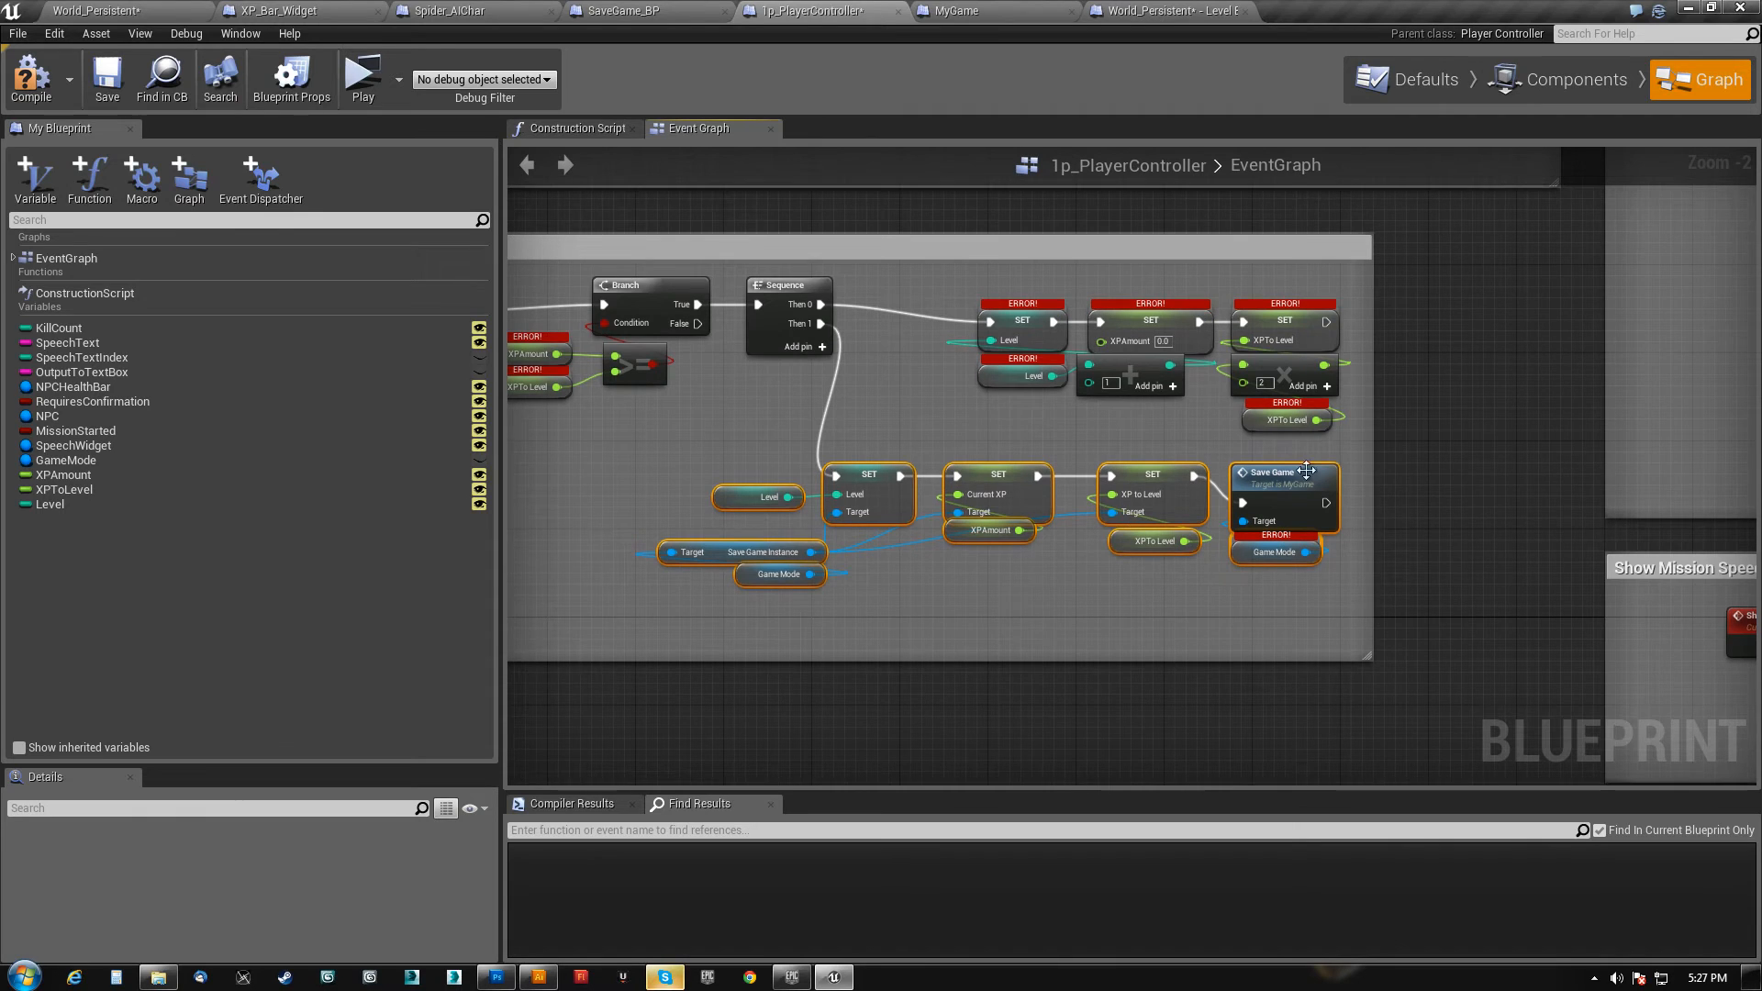
{"action": "left_click_drag", "start_coordinate": [1371, 462], "coordinate": [1441, 462]}
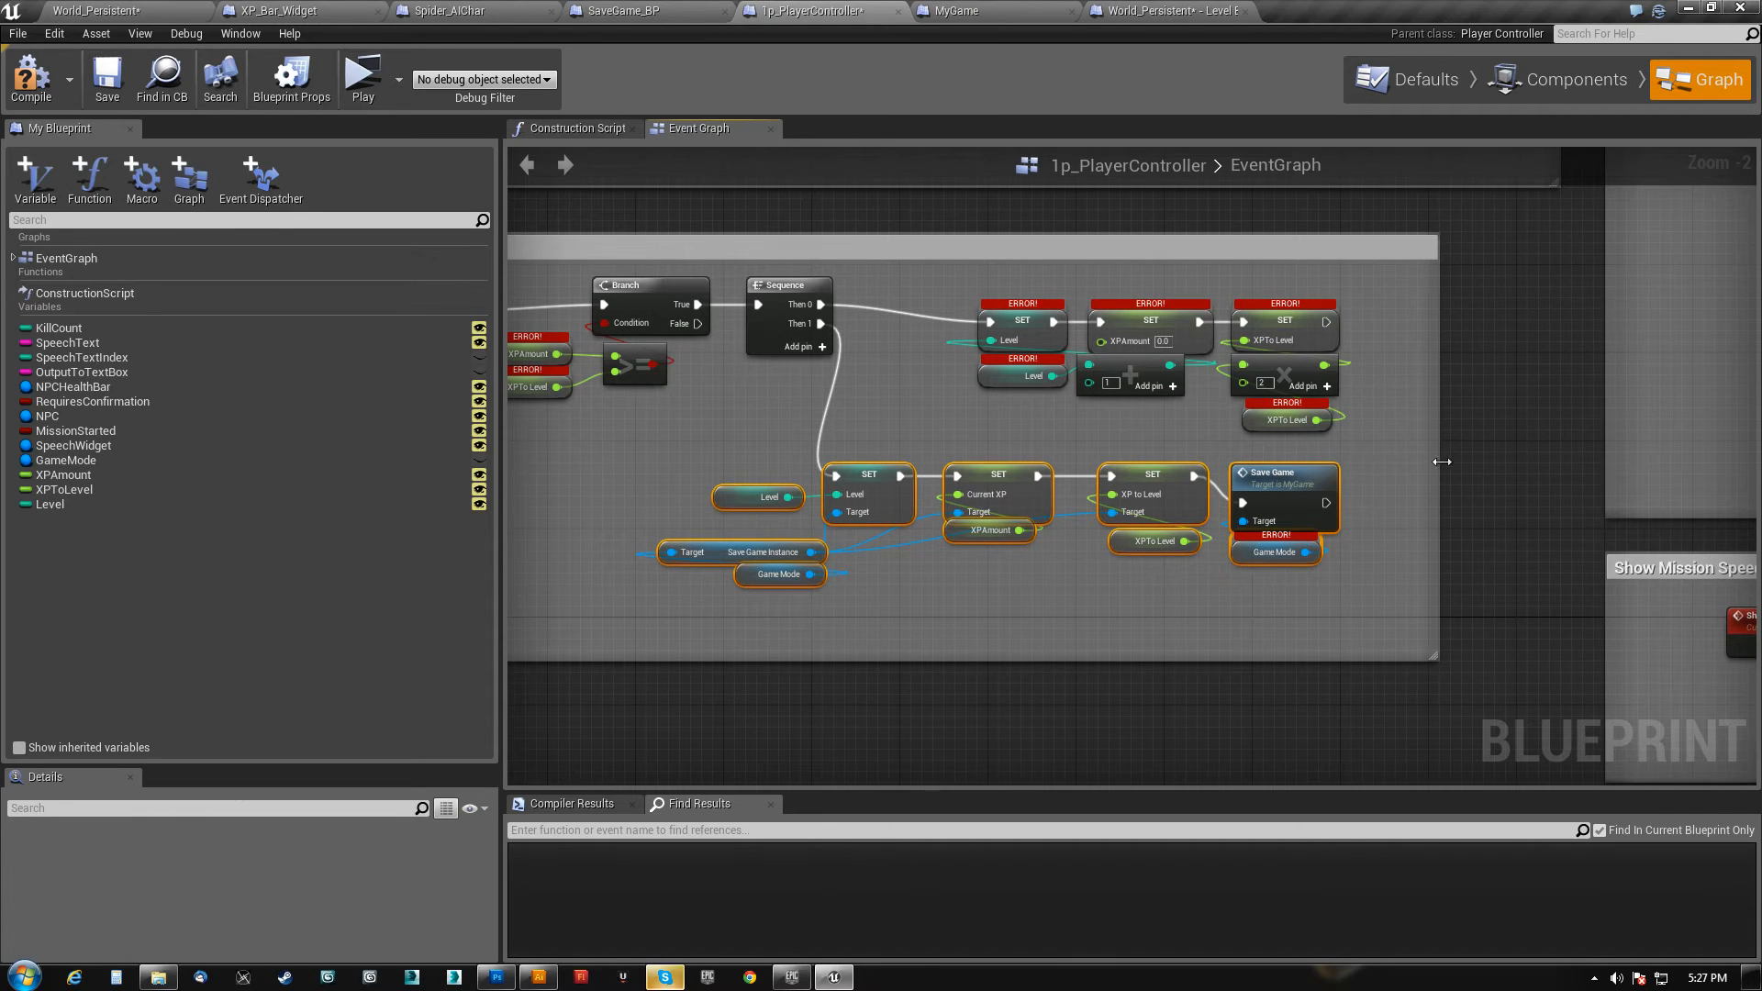
- Examine MyGame's event graph for the save and load events and where Event Begin Play calls the load
{"action": "left_click", "coordinate": [1009, 10]}
{"action": "right_click_drag", "start_coordinate": [866, 467], "coordinate": [610, 189]}
{"action": "scroll", "coordinate": [606, 543], "scroll_direction": "down", "scroll_amount": 4}
{"action": "scroll", "coordinate": [804, 558], "scroll_direction": "up", "scroll_amount": 6}
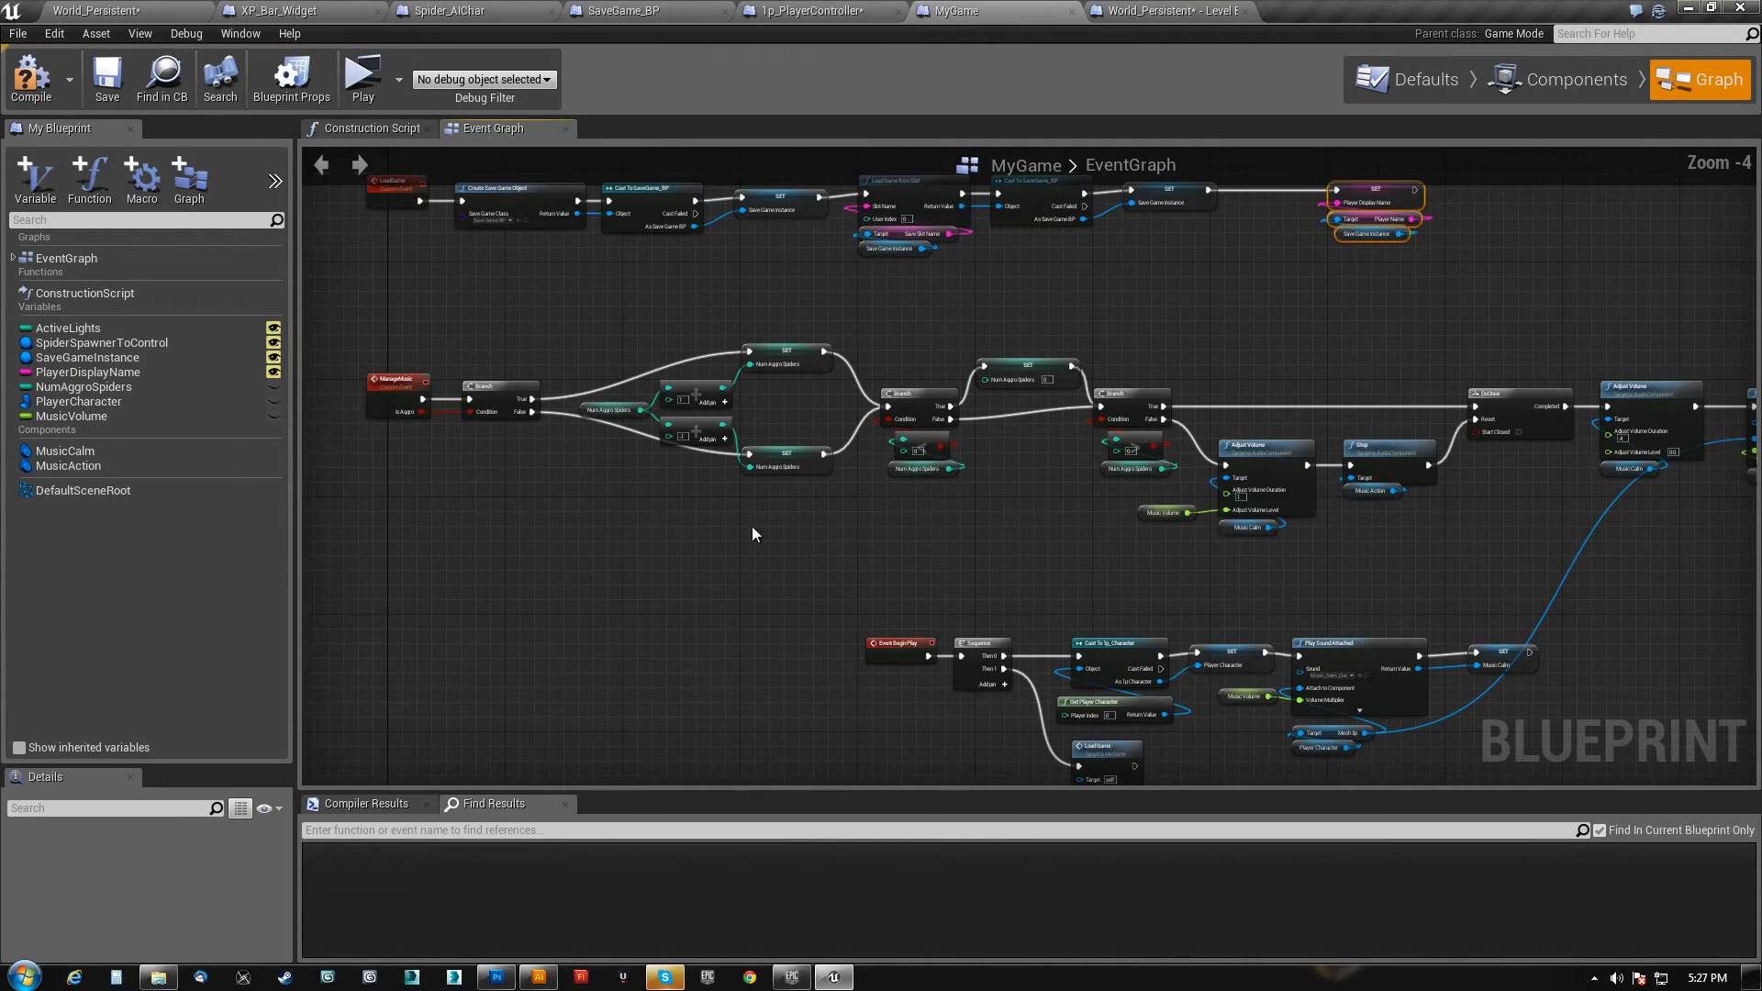
{"action": "right_click_drag", "start_coordinate": [1231, 537], "coordinate": [530, 553]}
{"action": "right_click_drag", "start_coordinate": [1105, 559], "coordinate": [1092, 236]}
{"action": "scroll", "coordinate": [1105, 685], "scroll_direction": "down", "scroll_amount": 4}
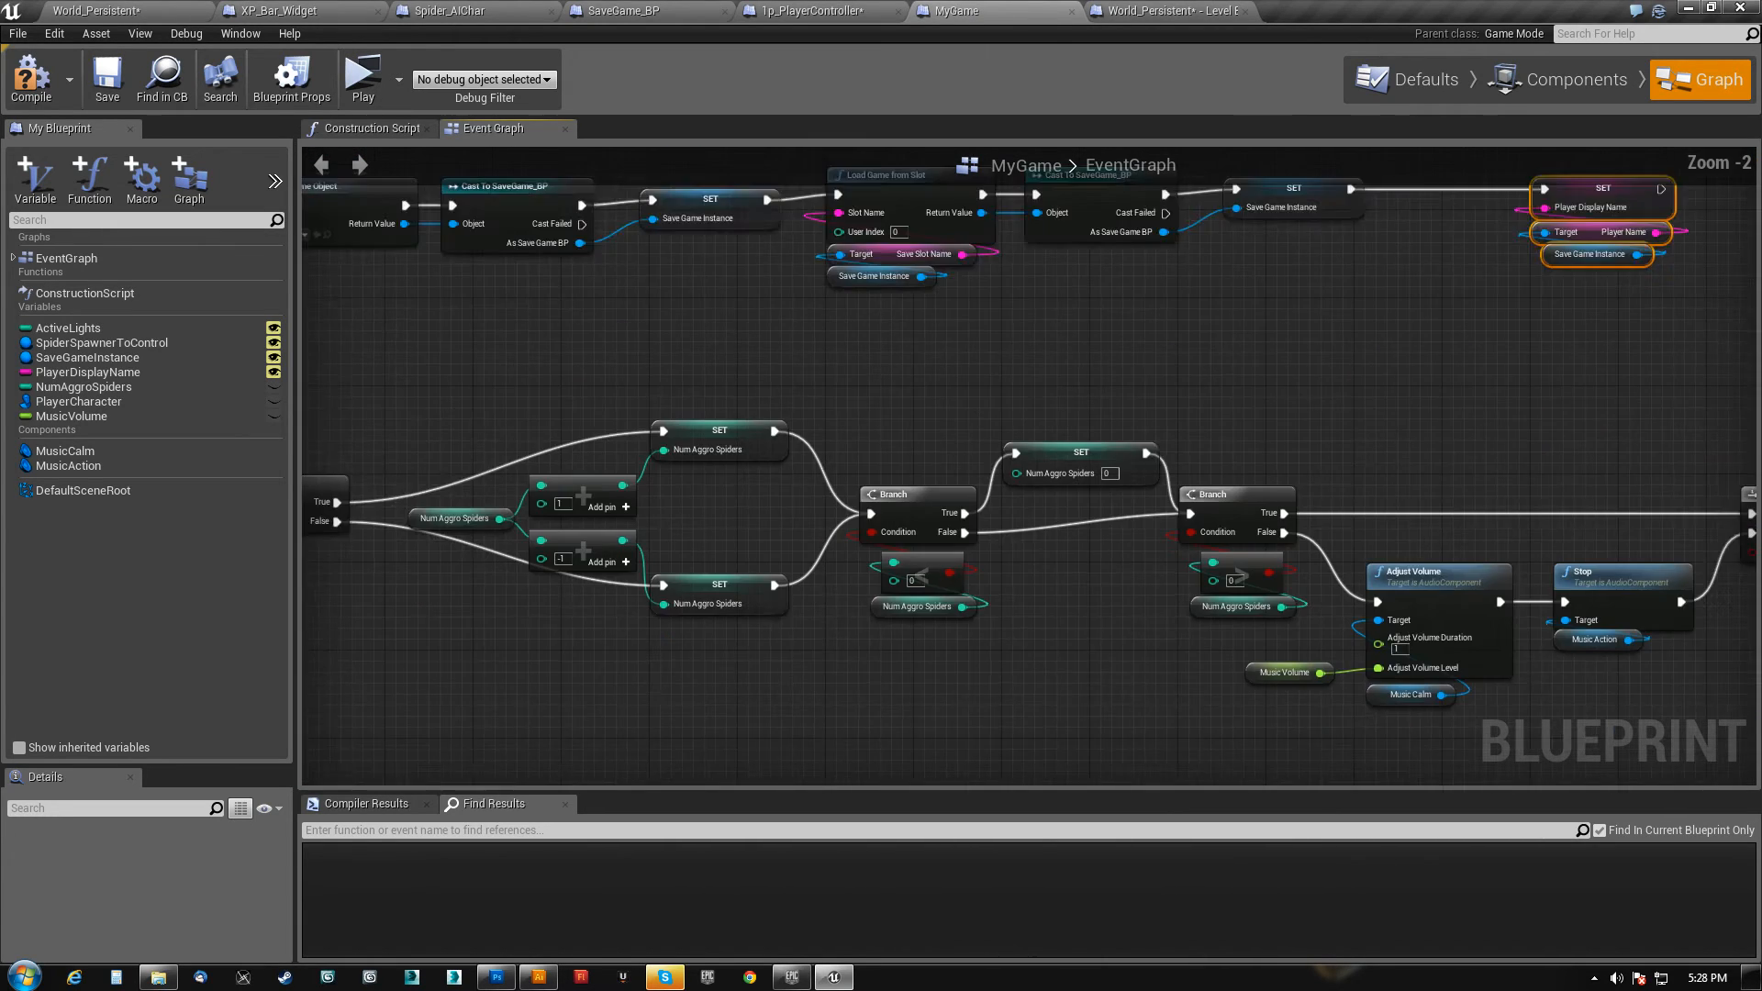
{"action": "right_click_drag", "start_coordinate": [1105, 685], "coordinate": [1092, 469]}
{"action": "scroll", "coordinate": [594, 576], "scroll_direction": "up", "scroll_amount": 2}
{"action": "left_click_drag", "start_coordinate": [704, 558], "coordinate": [713, 562]}
{"action": "right_click_drag", "start_coordinate": [451, 523], "coordinate": [745, 654]}
{"action": "scroll", "coordinate": [745, 654], "scroll_direction": "down", "scroll_amount": 1}
{"action": "scroll", "coordinate": [745, 653], "scroll_direction": "down", "scroll_amount": 2}
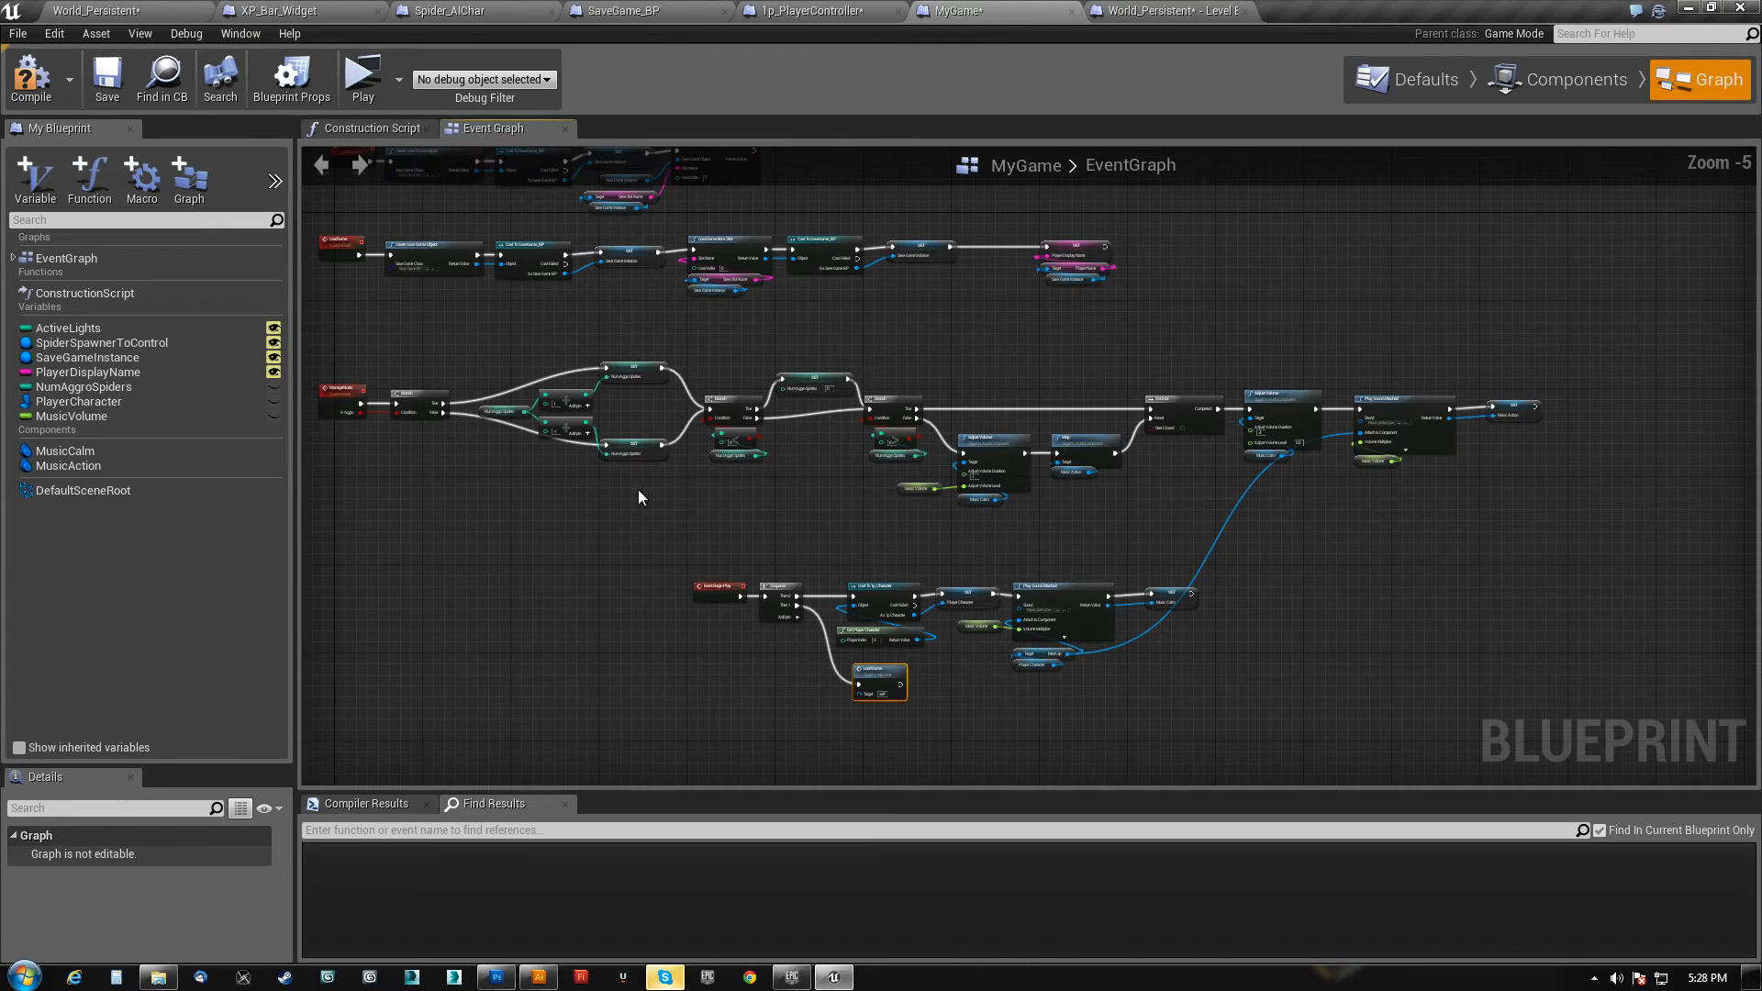
{"action": "right_click_drag", "start_coordinate": [639, 516], "coordinate": [805, 736]}
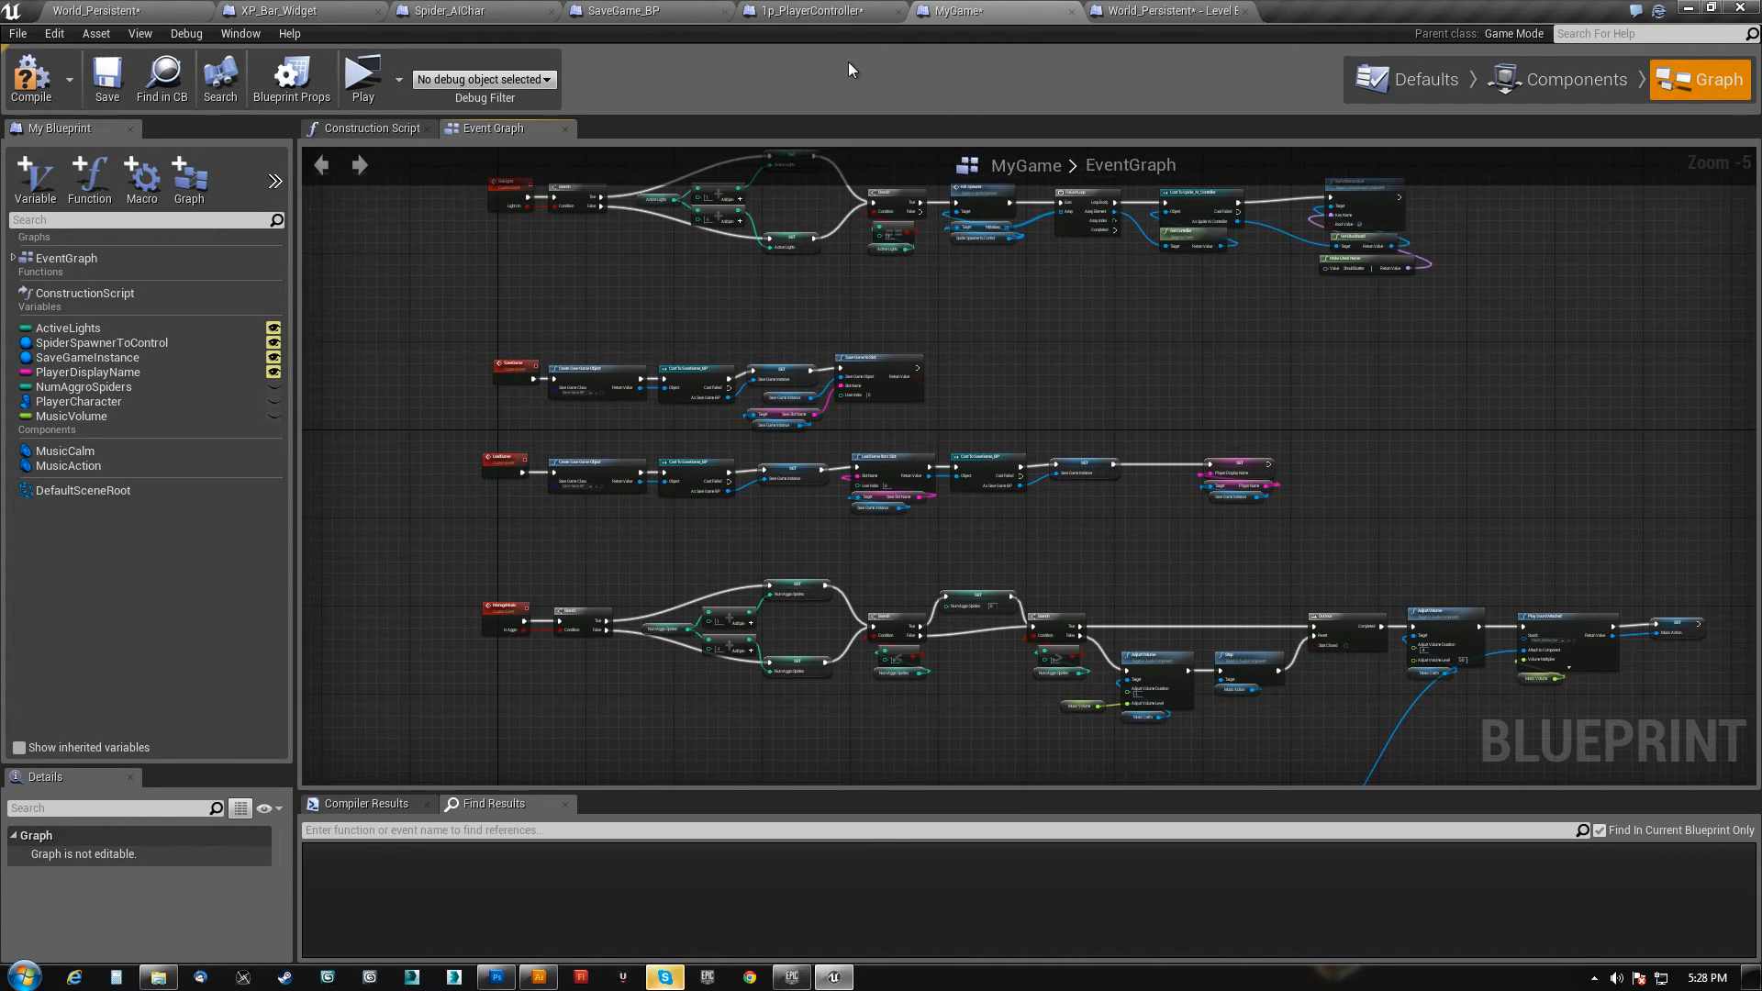
- In 1p_PlayerController's AddXP group, shift Set XPAmount, the Branch with its comparison nodes, and the Sequence slightly left
{"action": "left_click", "coordinate": [835, 14]}
{"action": "scroll", "coordinate": [969, 481], "scroll_direction": "down", "scroll_amount": 5}
{"action": "scroll", "coordinate": [924, 498], "scroll_direction": "up", "scroll_amount": 2}
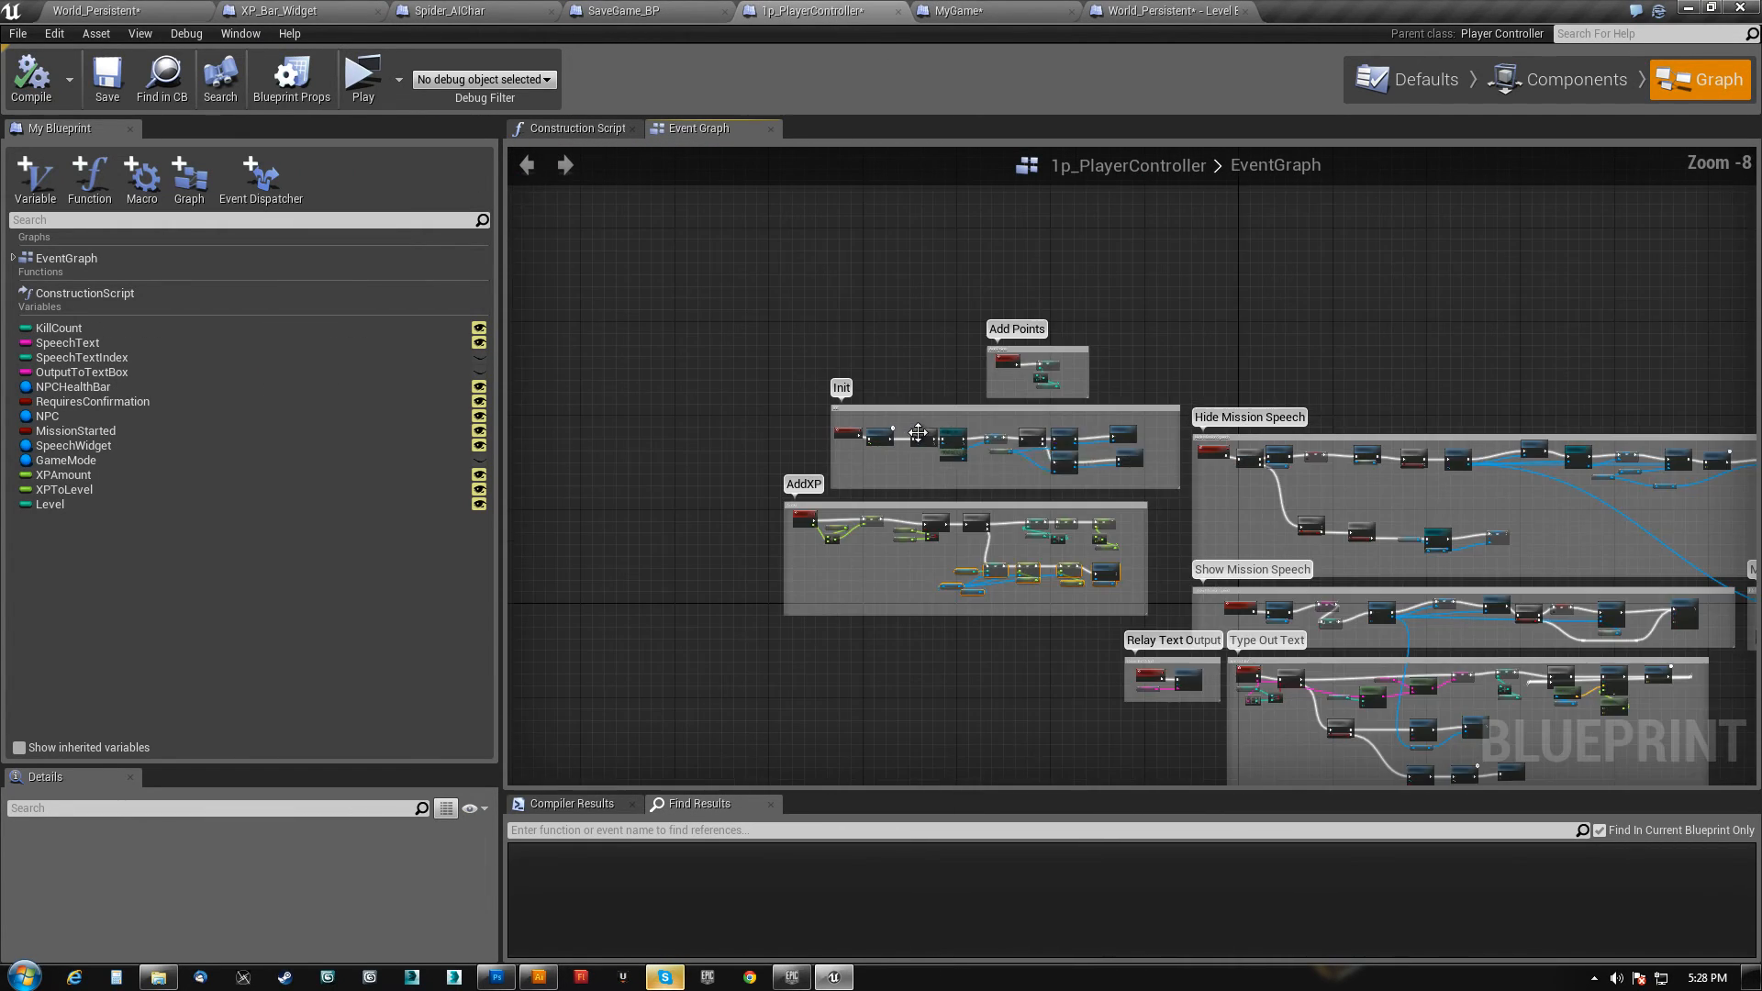
{"action": "scroll", "coordinate": [917, 432], "scroll_direction": "up", "scroll_amount": 7}
{"action": "right_click_drag", "start_coordinate": [1213, 490], "coordinate": [1259, 490]}
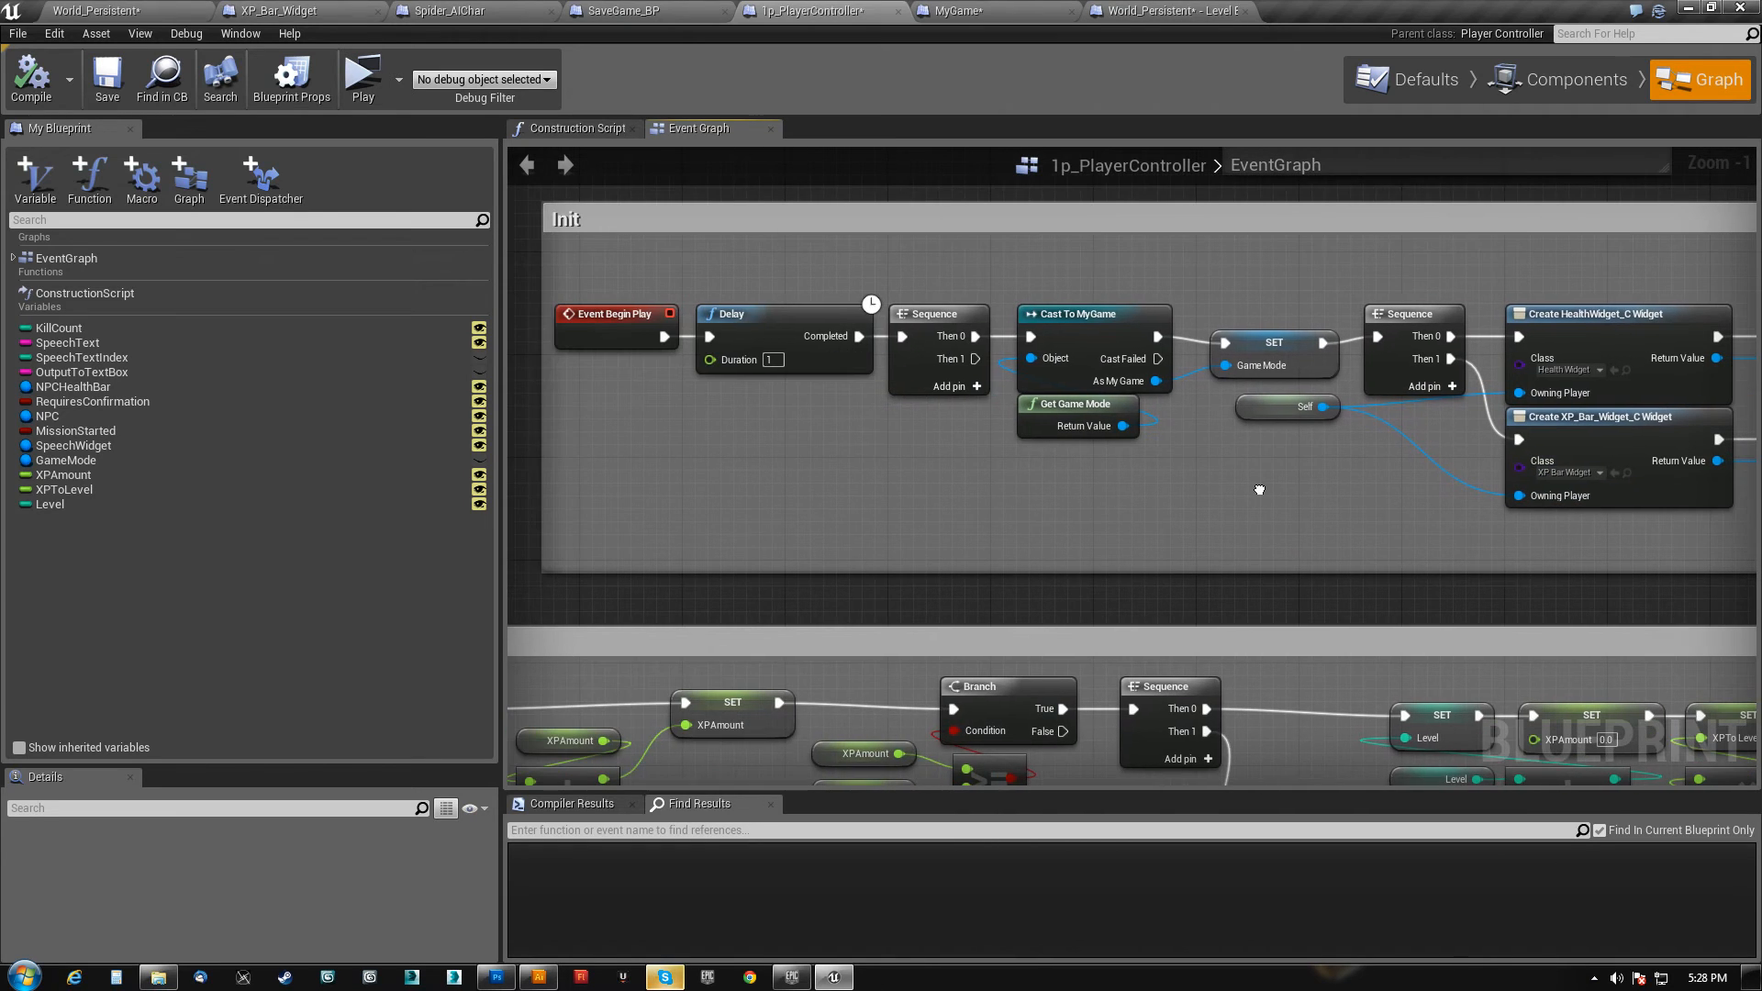
{"action": "right_click_drag", "start_coordinate": [965, 367], "coordinate": [1416, 280]}
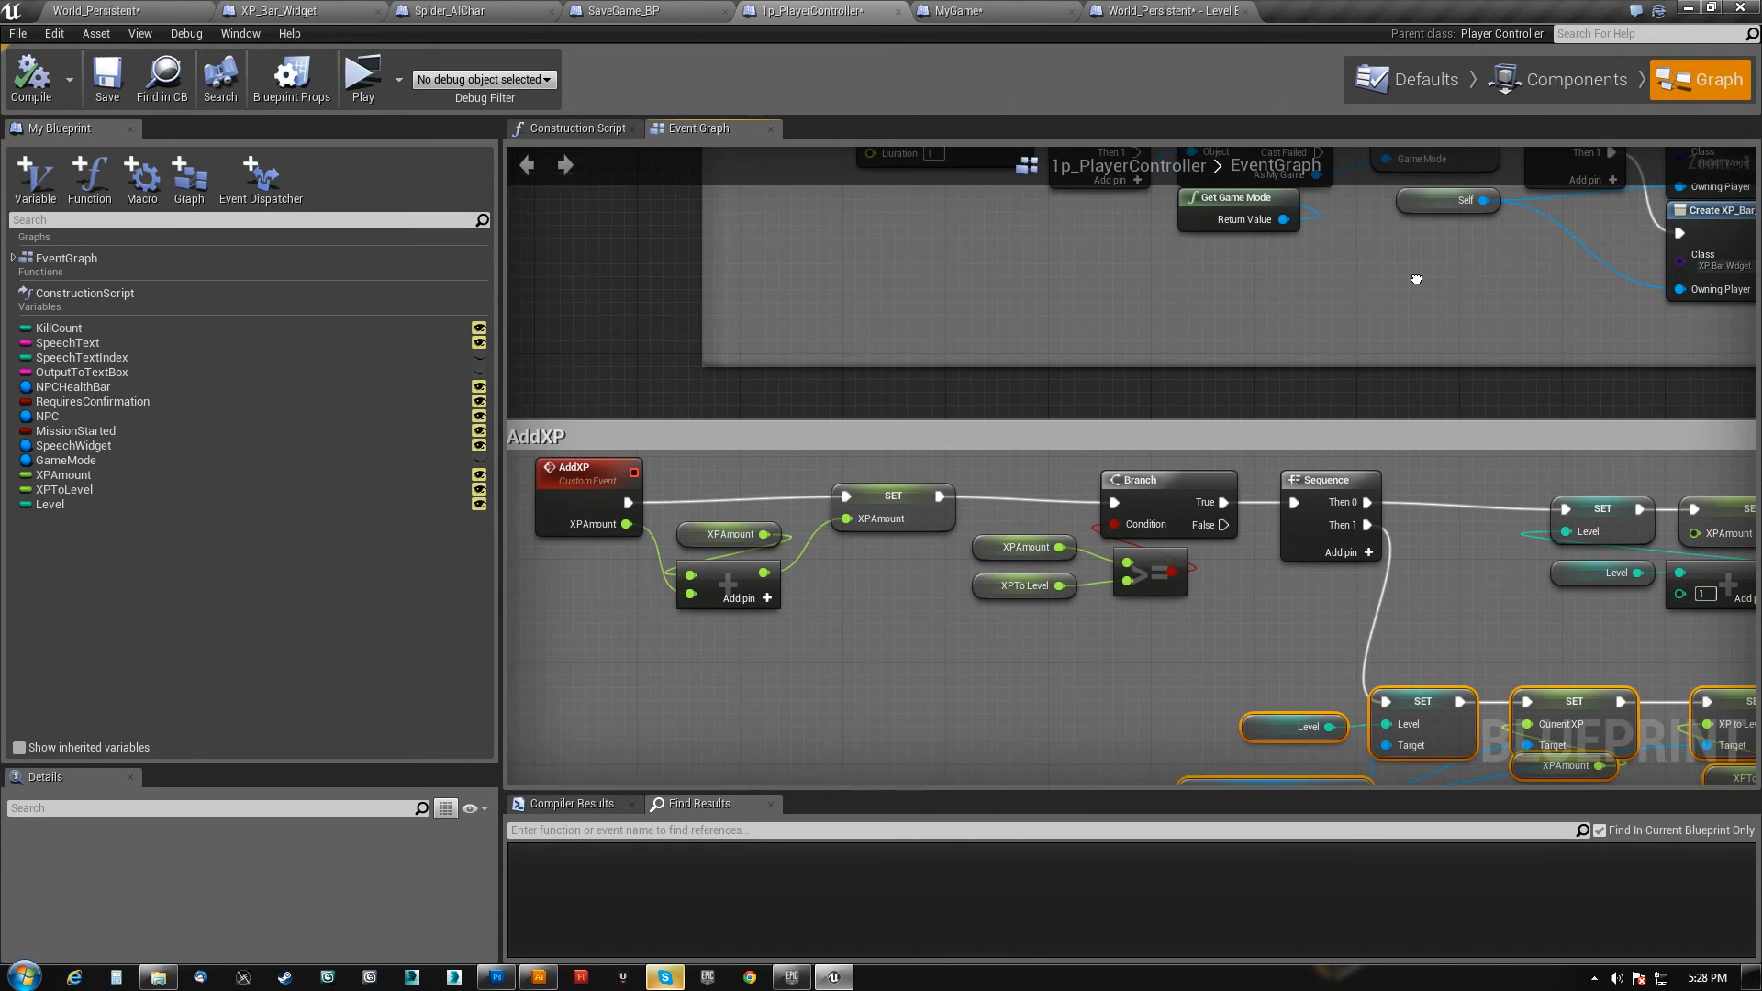
{"action": "scroll", "coordinate": [1185, 216], "scroll_direction": "down", "scroll_amount": 3}
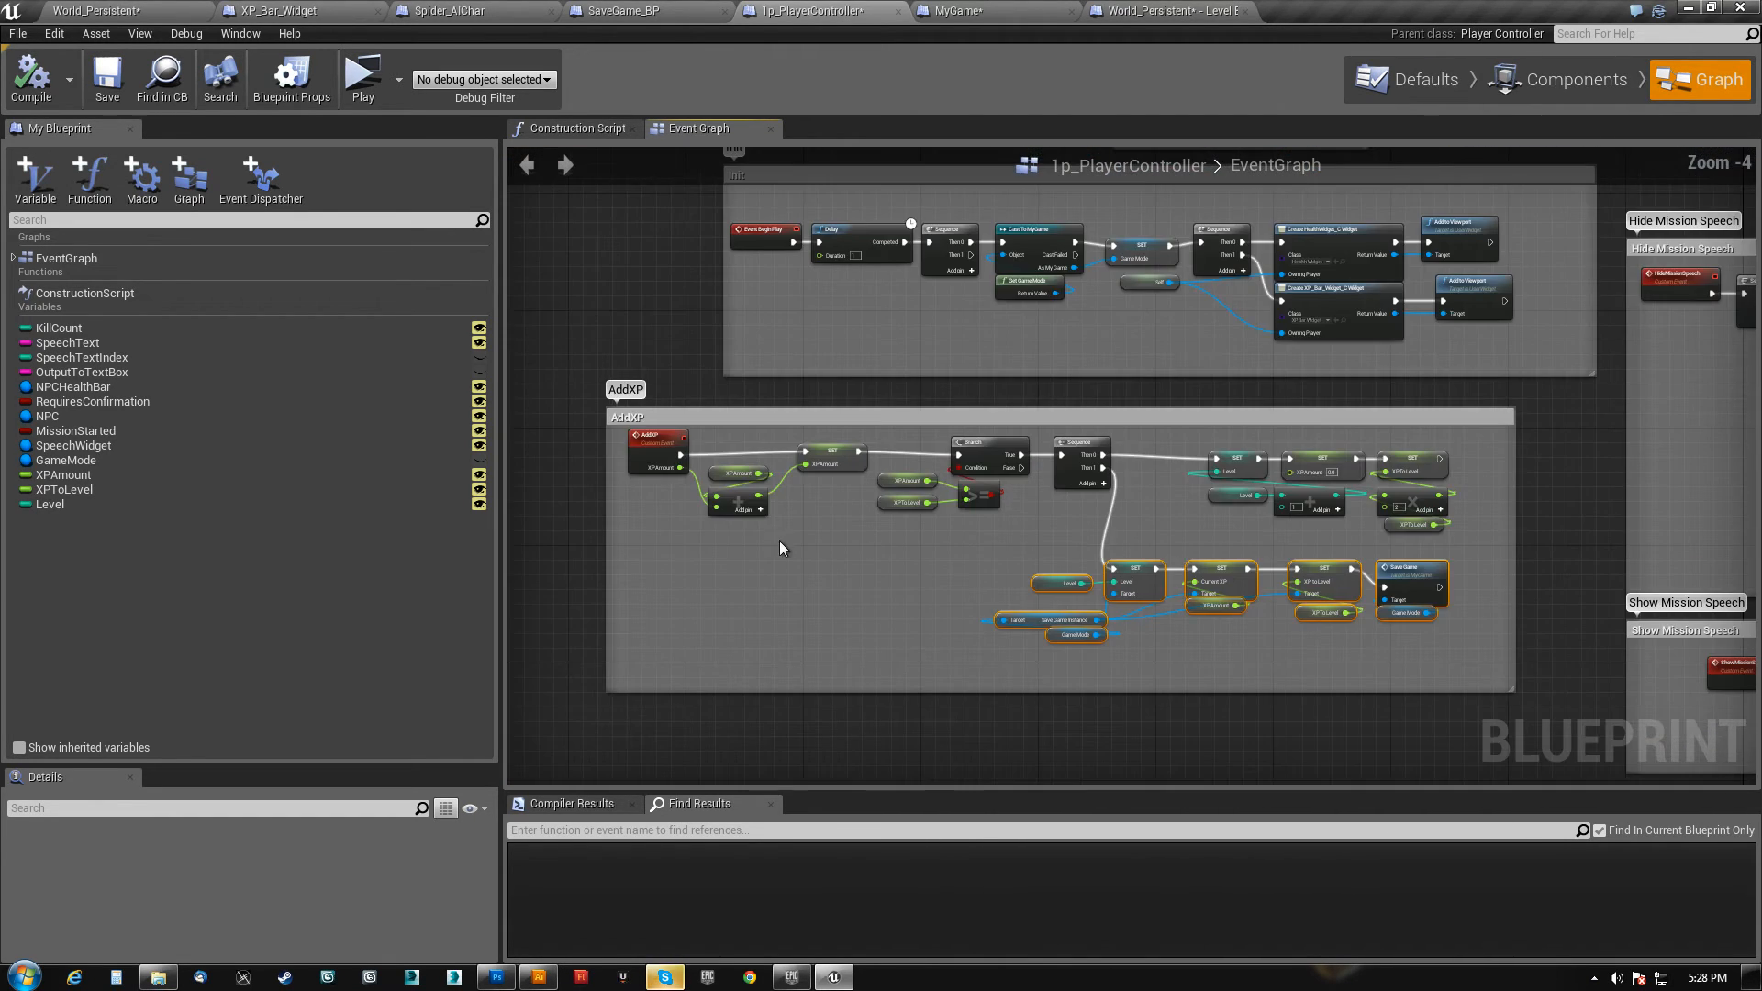
{"action": "left_click_drag", "start_coordinate": [830, 458], "coordinate": [823, 462]}
{"action": "left_click_drag", "start_coordinate": [889, 543], "coordinate": [1076, 461]}
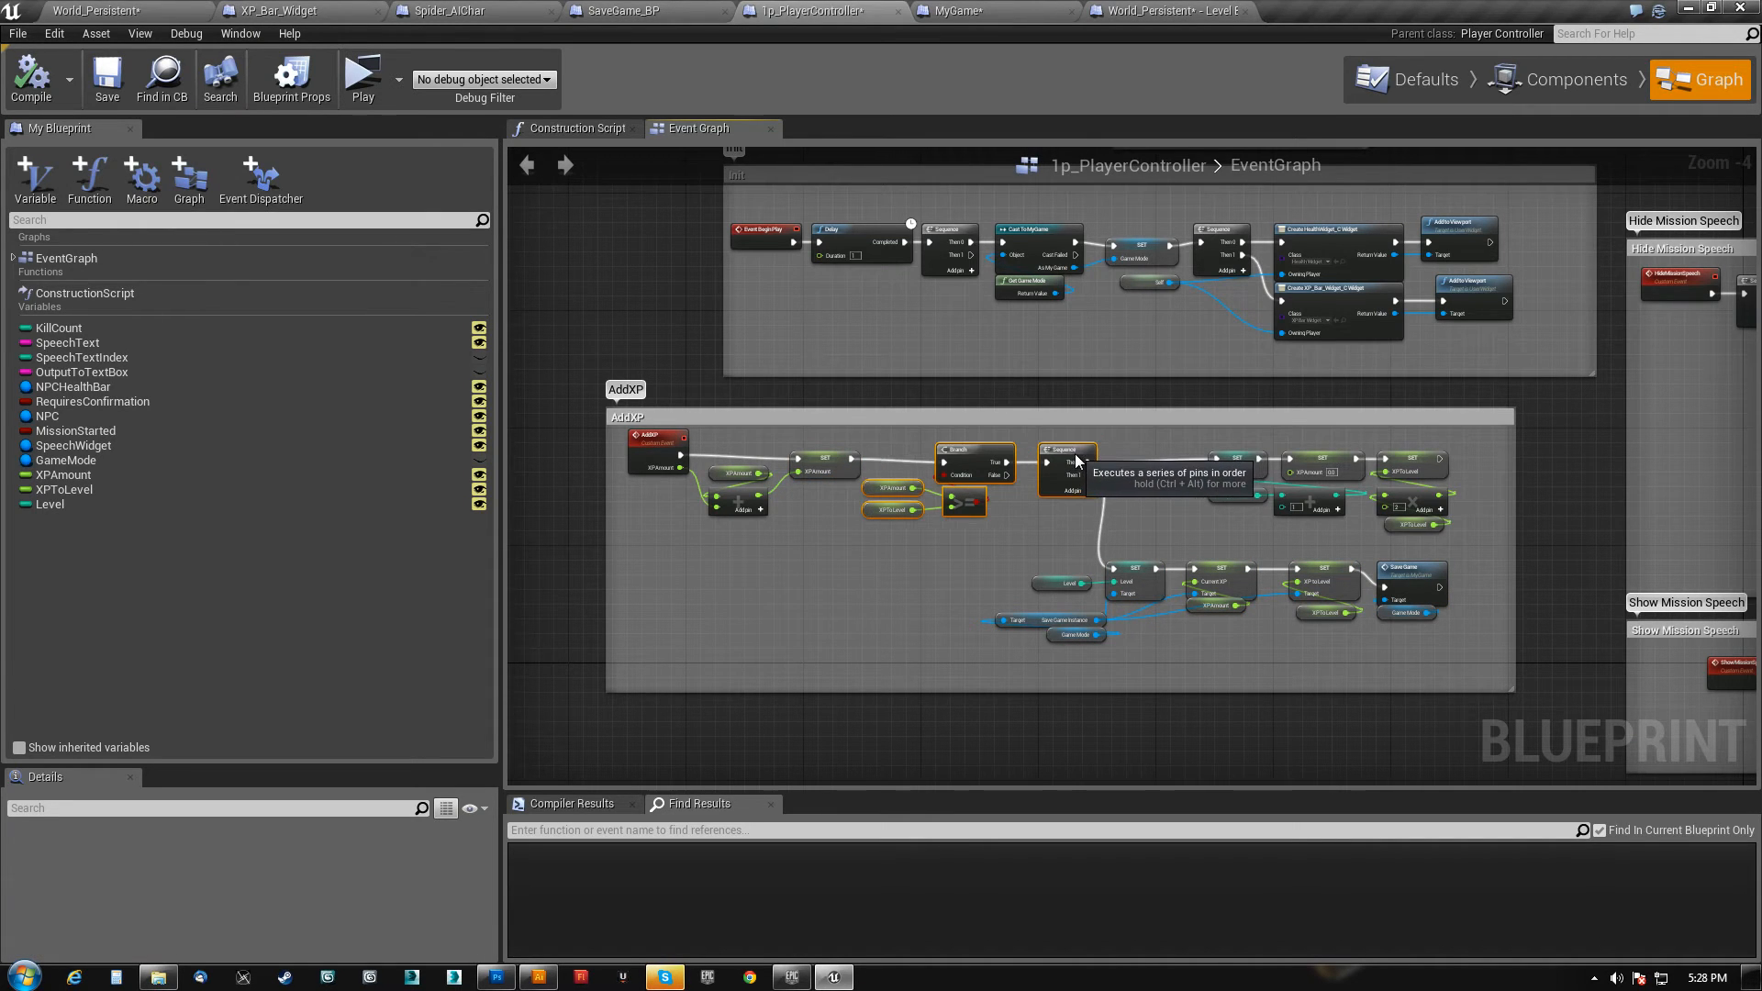
- Move the AddXP comment box with its nodes to the right, closer to the Hide Mission Speech group
{"action": "scroll", "coordinate": [1053, 503], "scroll_direction": "up", "scroll_amount": 3}
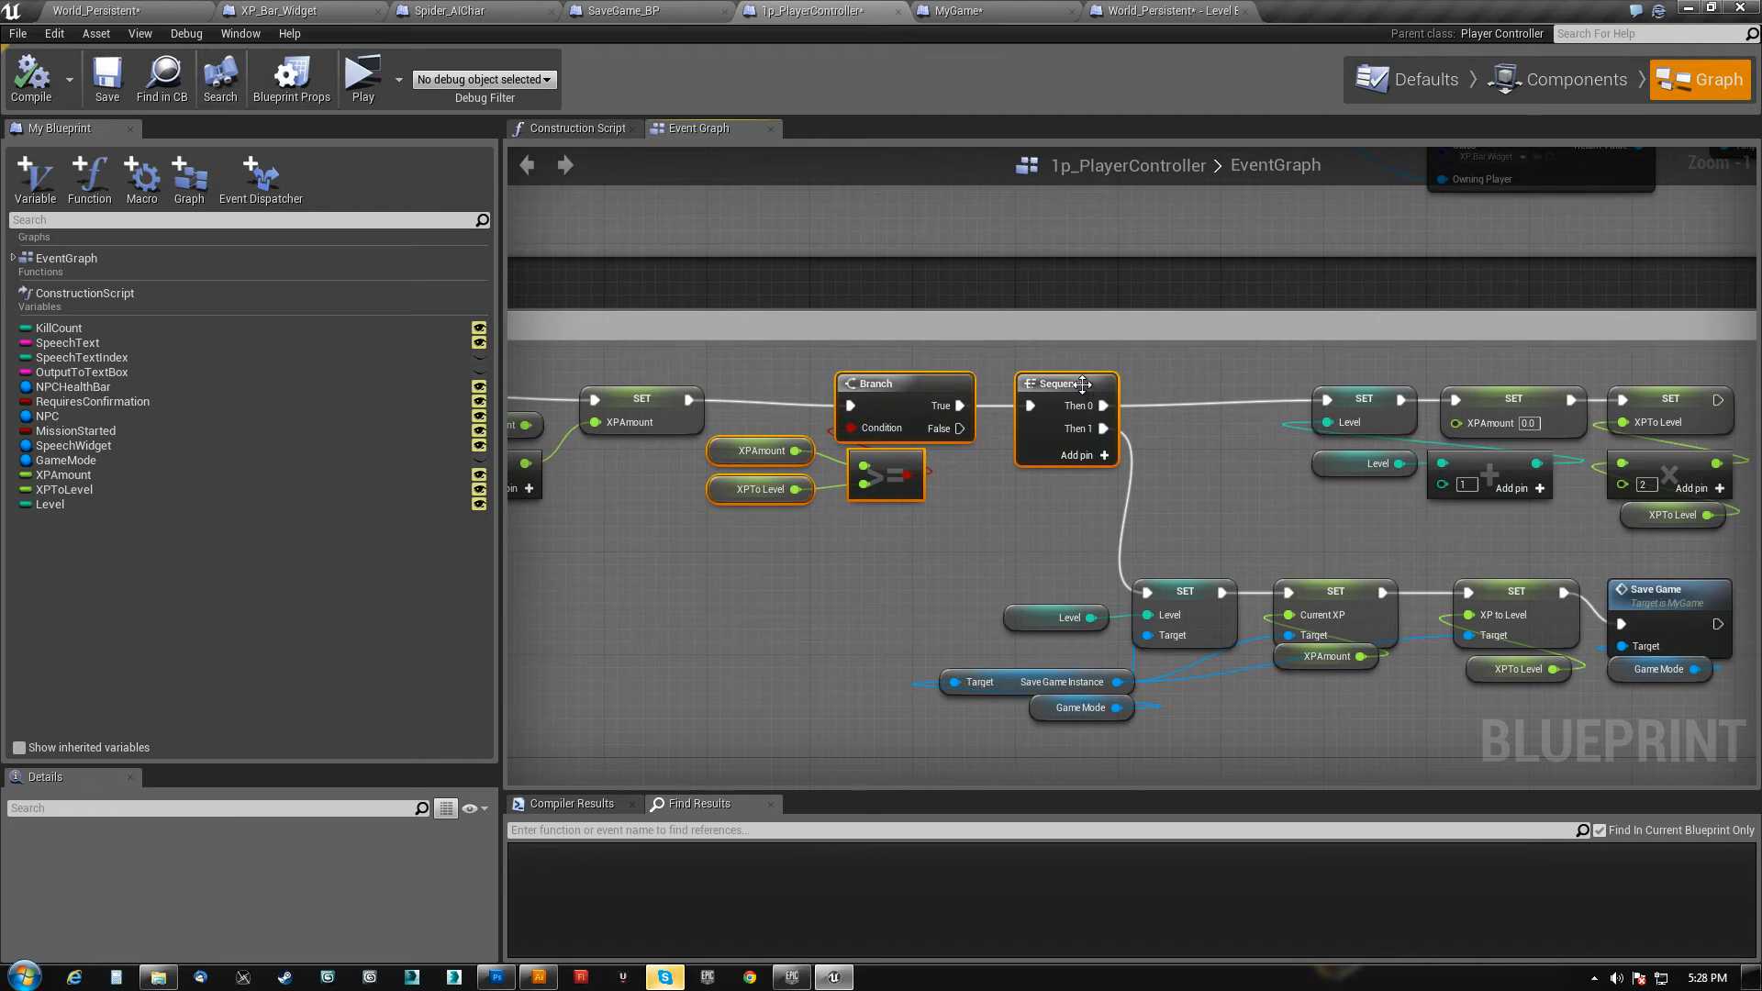
{"action": "right_click_drag", "start_coordinate": [1215, 501], "coordinate": [950, 437]}
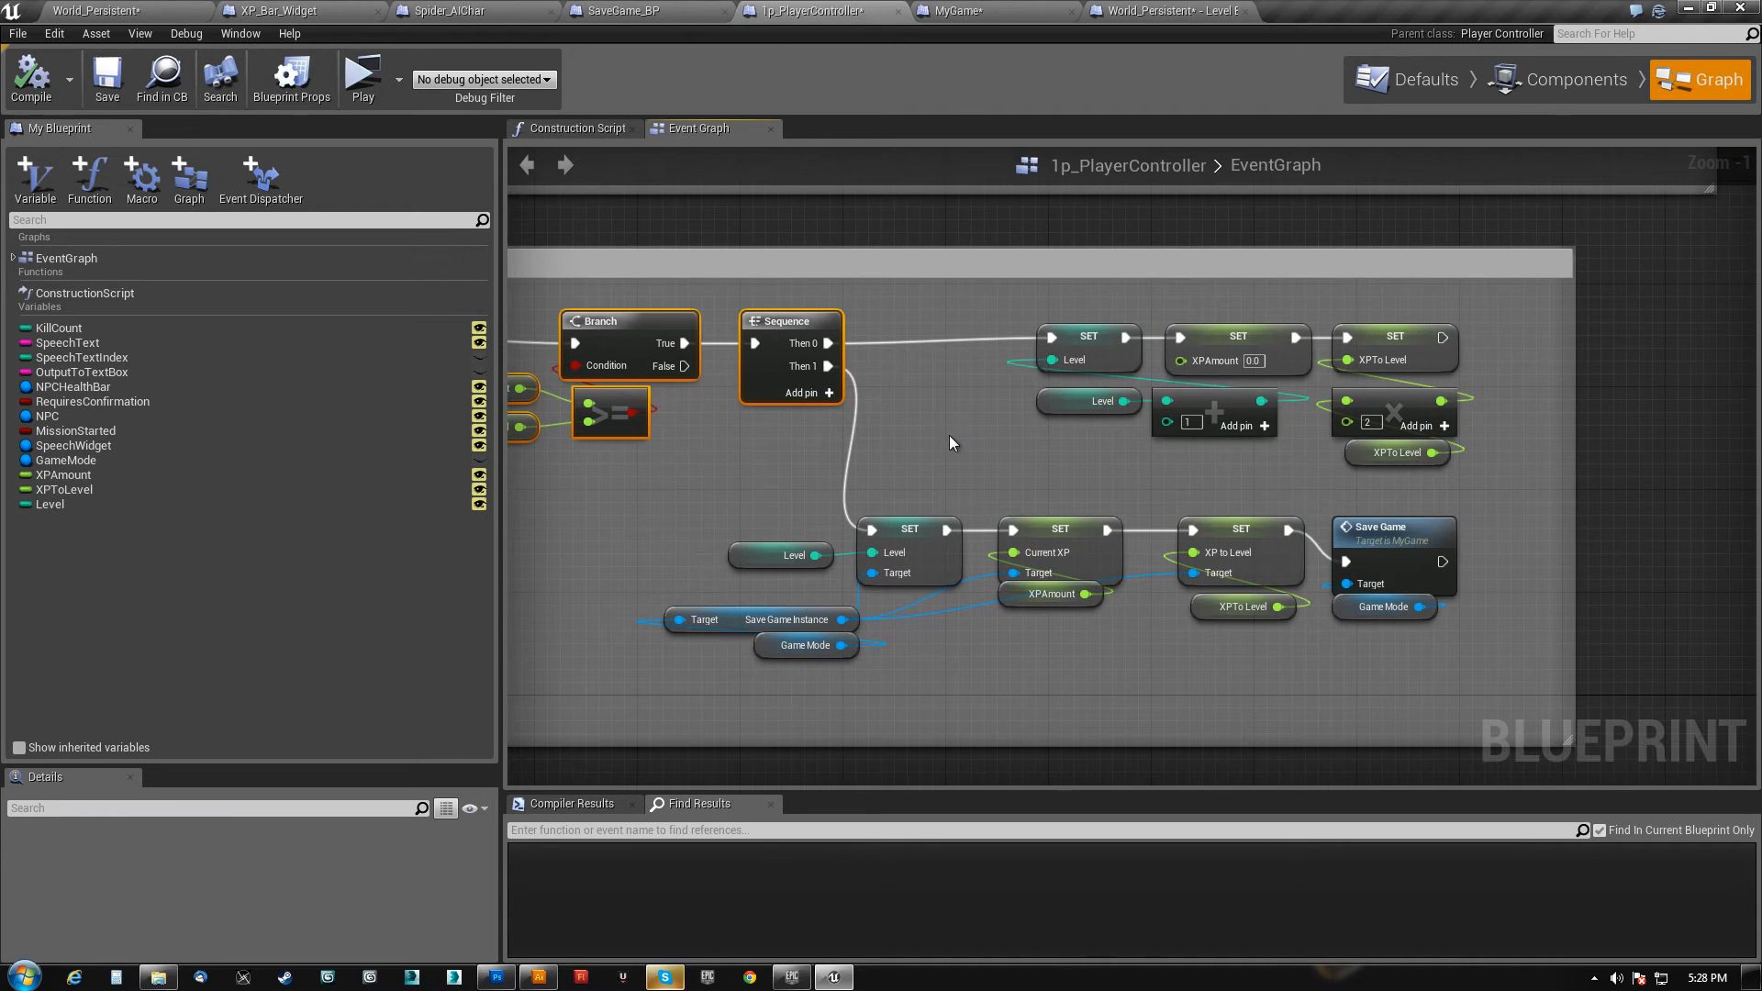
{"action": "left_click_drag", "start_coordinate": [751, 694], "coordinate": [1387, 537]}
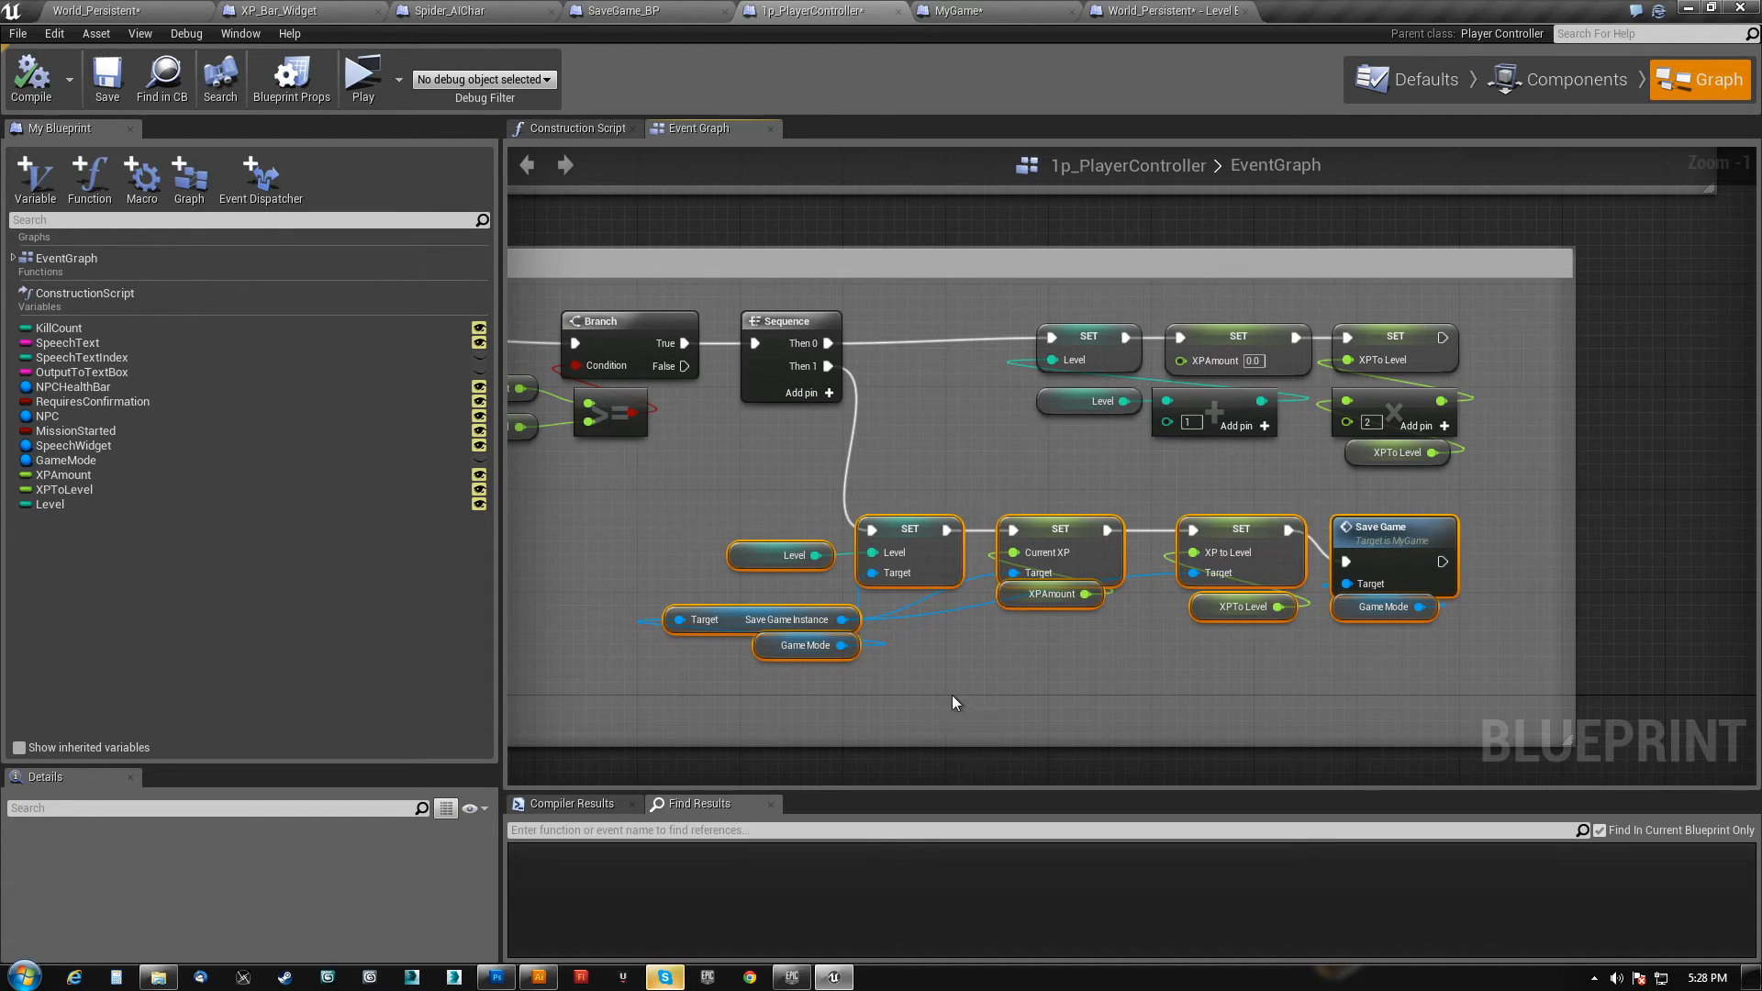
{"action": "scroll", "coordinate": [1010, 602], "scroll_direction": "down", "scroll_amount": 3}
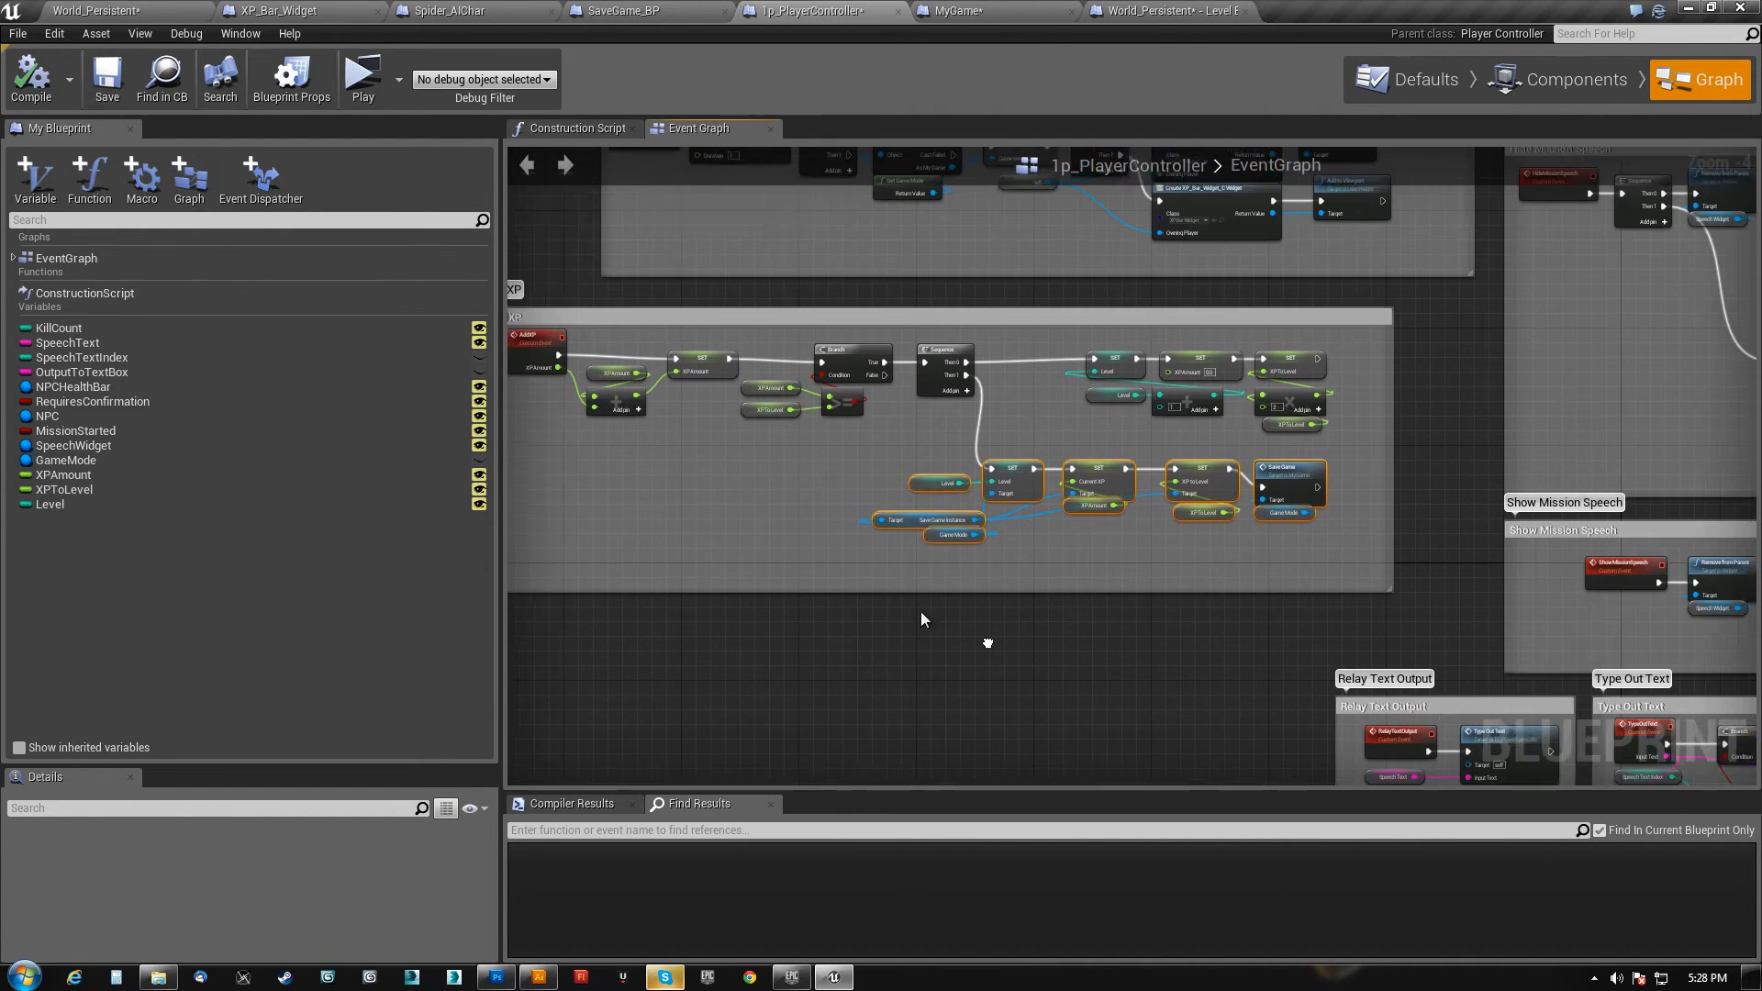
{"action": "left_click_drag", "start_coordinate": [936, 315], "coordinate": [1016, 317]}
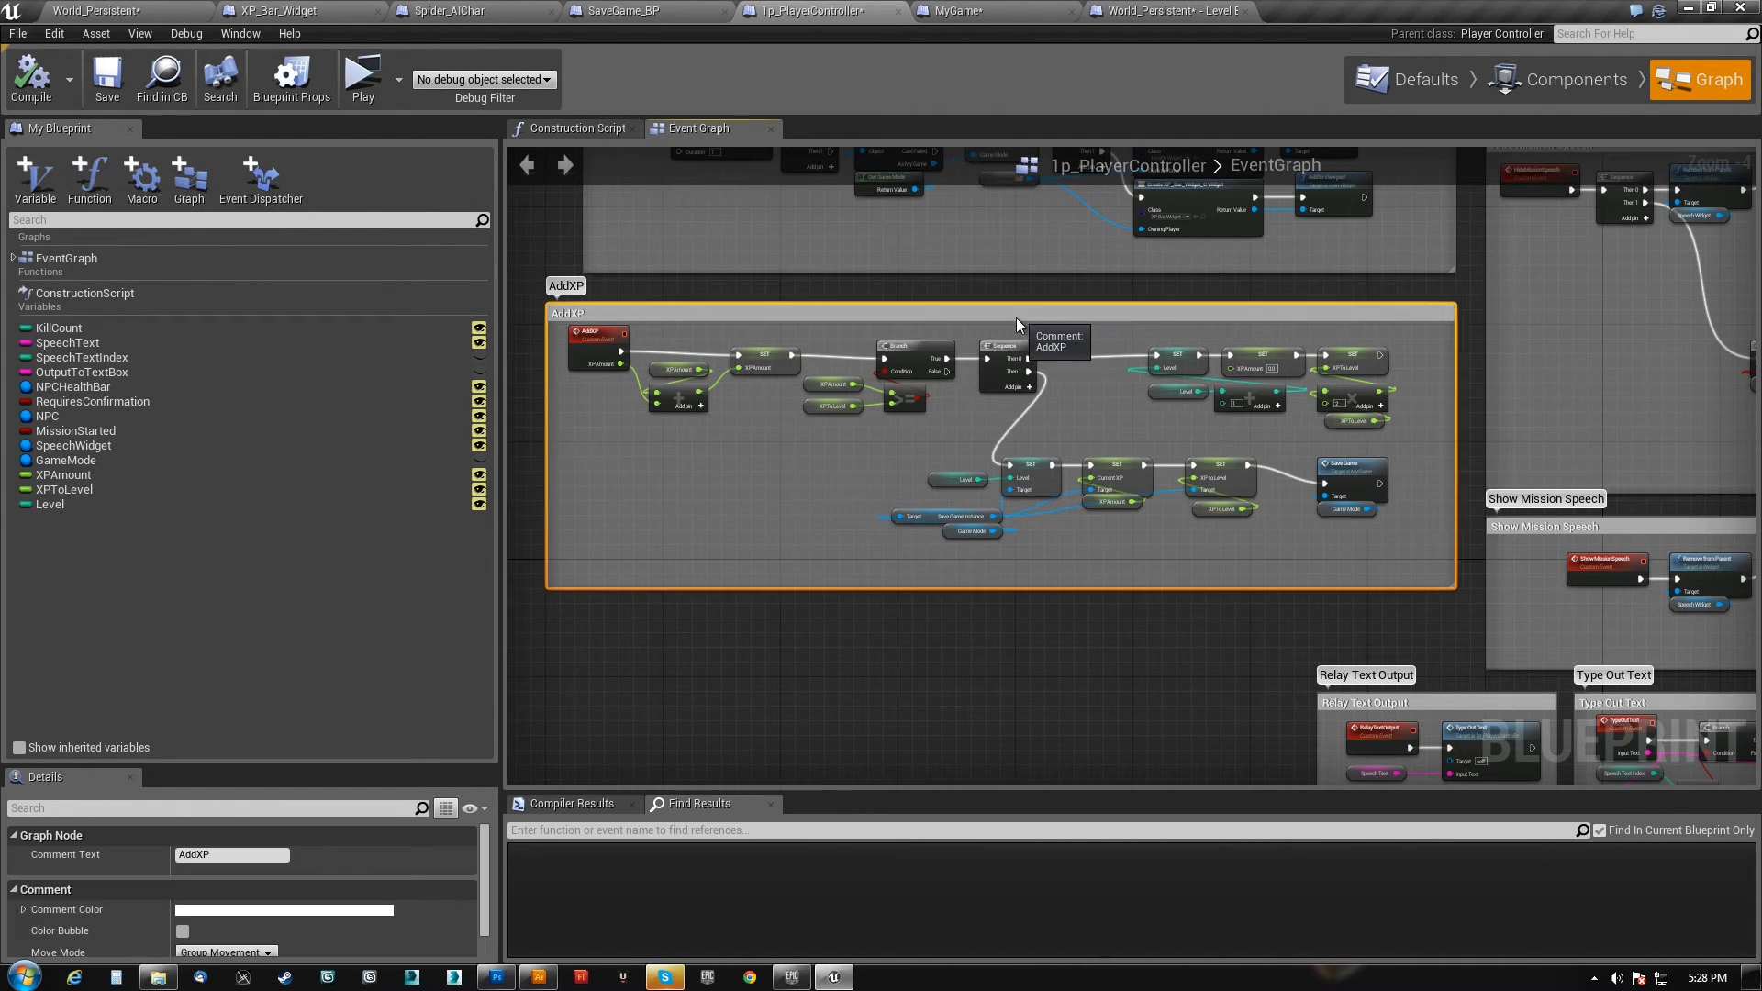
{"action": "right_click_drag", "start_coordinate": [1067, 598], "coordinate": [980, 508]}
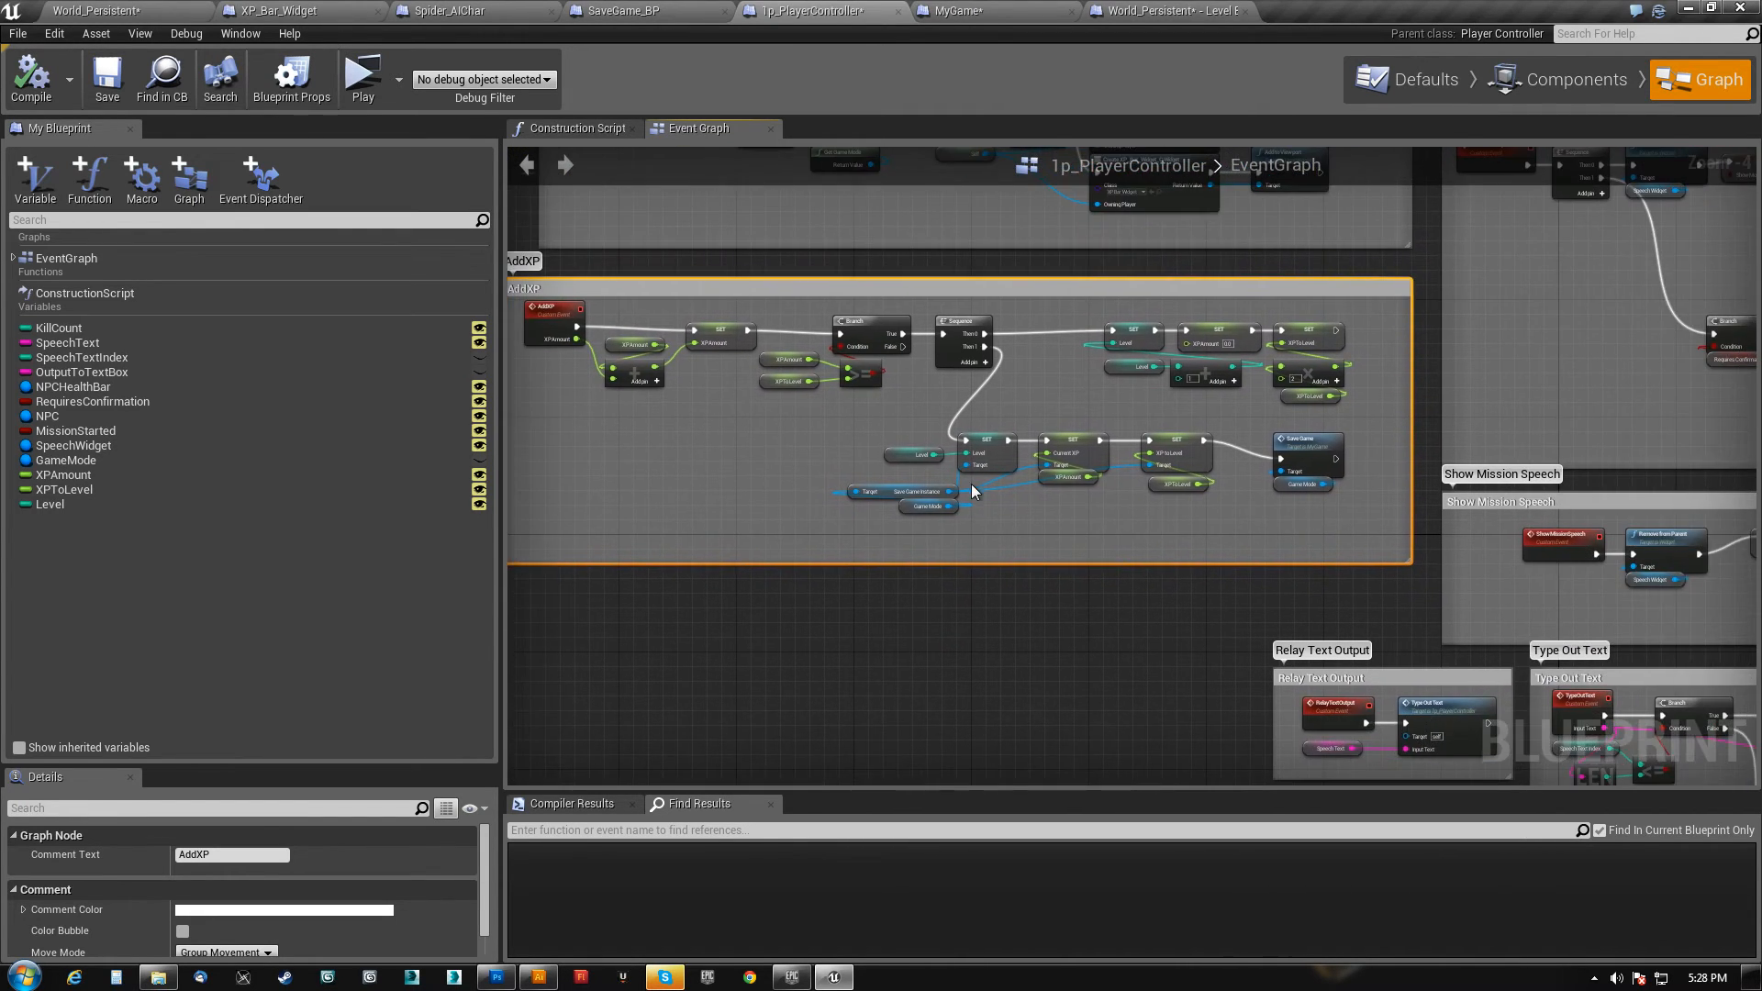
- Place the Save Game call right after Set XP to Level and move the save chain left beneath the Sequence
{"action": "scroll", "coordinate": [980, 505], "scroll_direction": "up", "scroll_amount": 3}
{"action": "scroll", "coordinate": [982, 503], "scroll_direction": "down", "scroll_amount": 2}
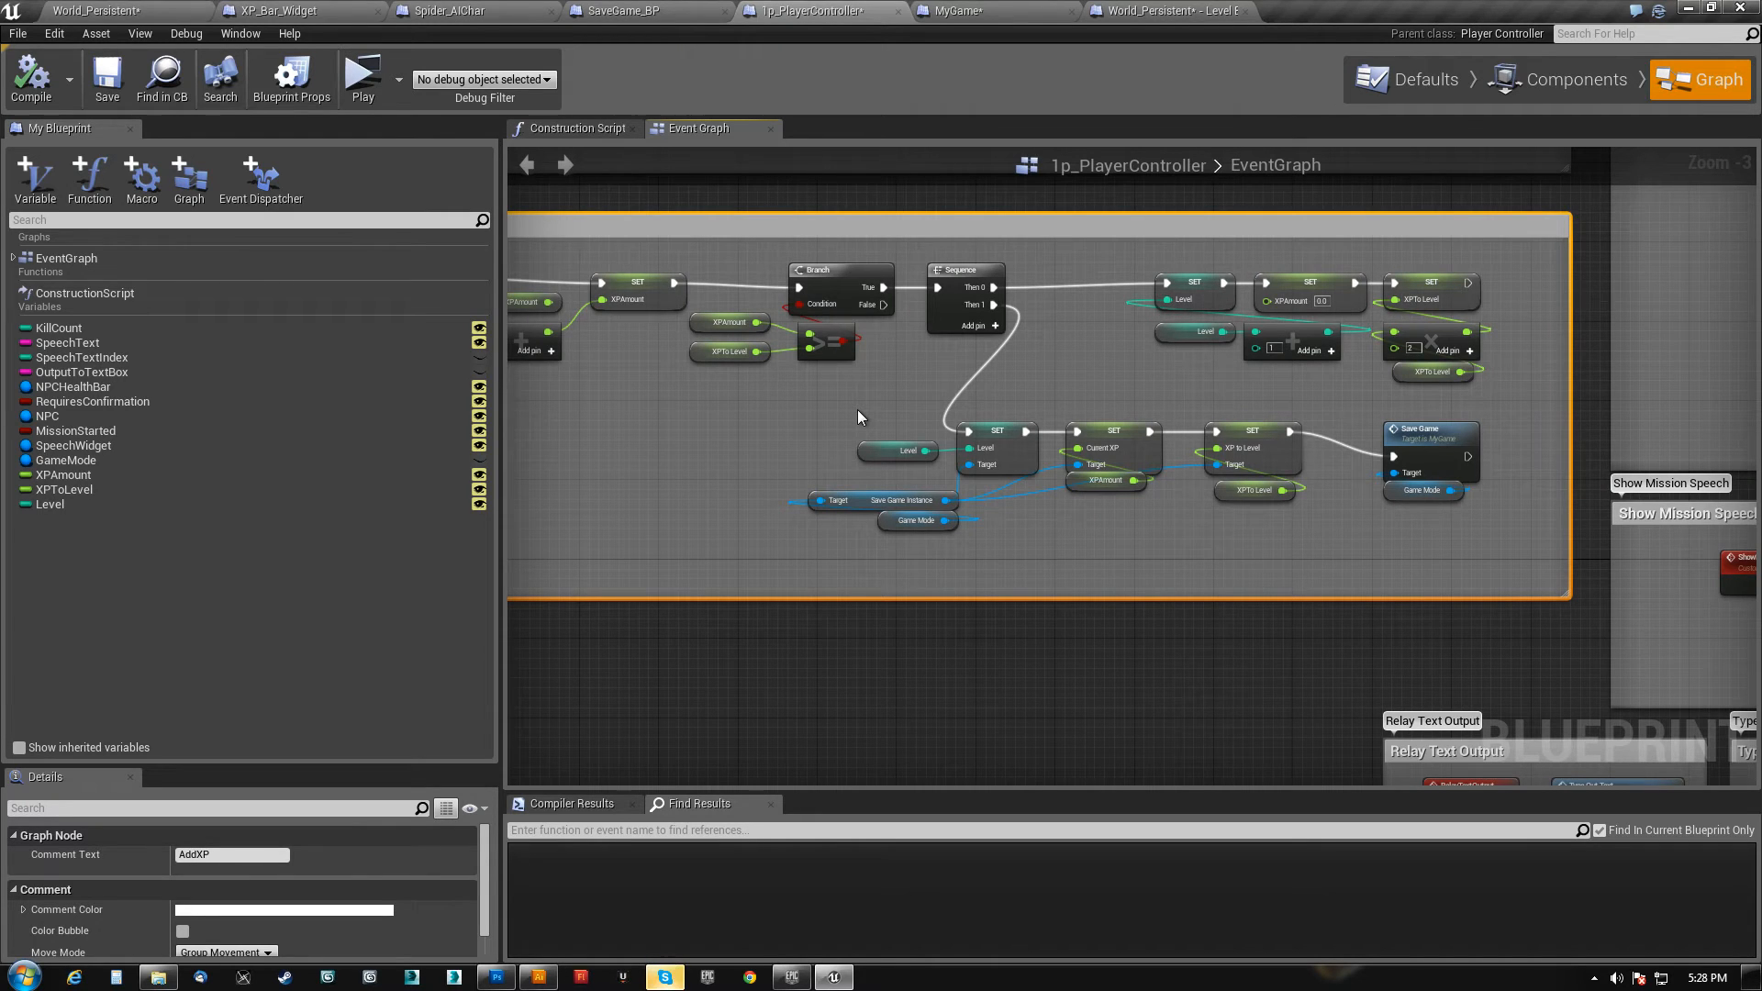
{"action": "left_click", "coordinate": [1408, 520]}
{"action": "left_click_drag", "start_coordinate": [1446, 444], "coordinate": [1387, 424]}
{"action": "left_click_drag", "start_coordinate": [766, 555], "coordinate": [1290, 417]}
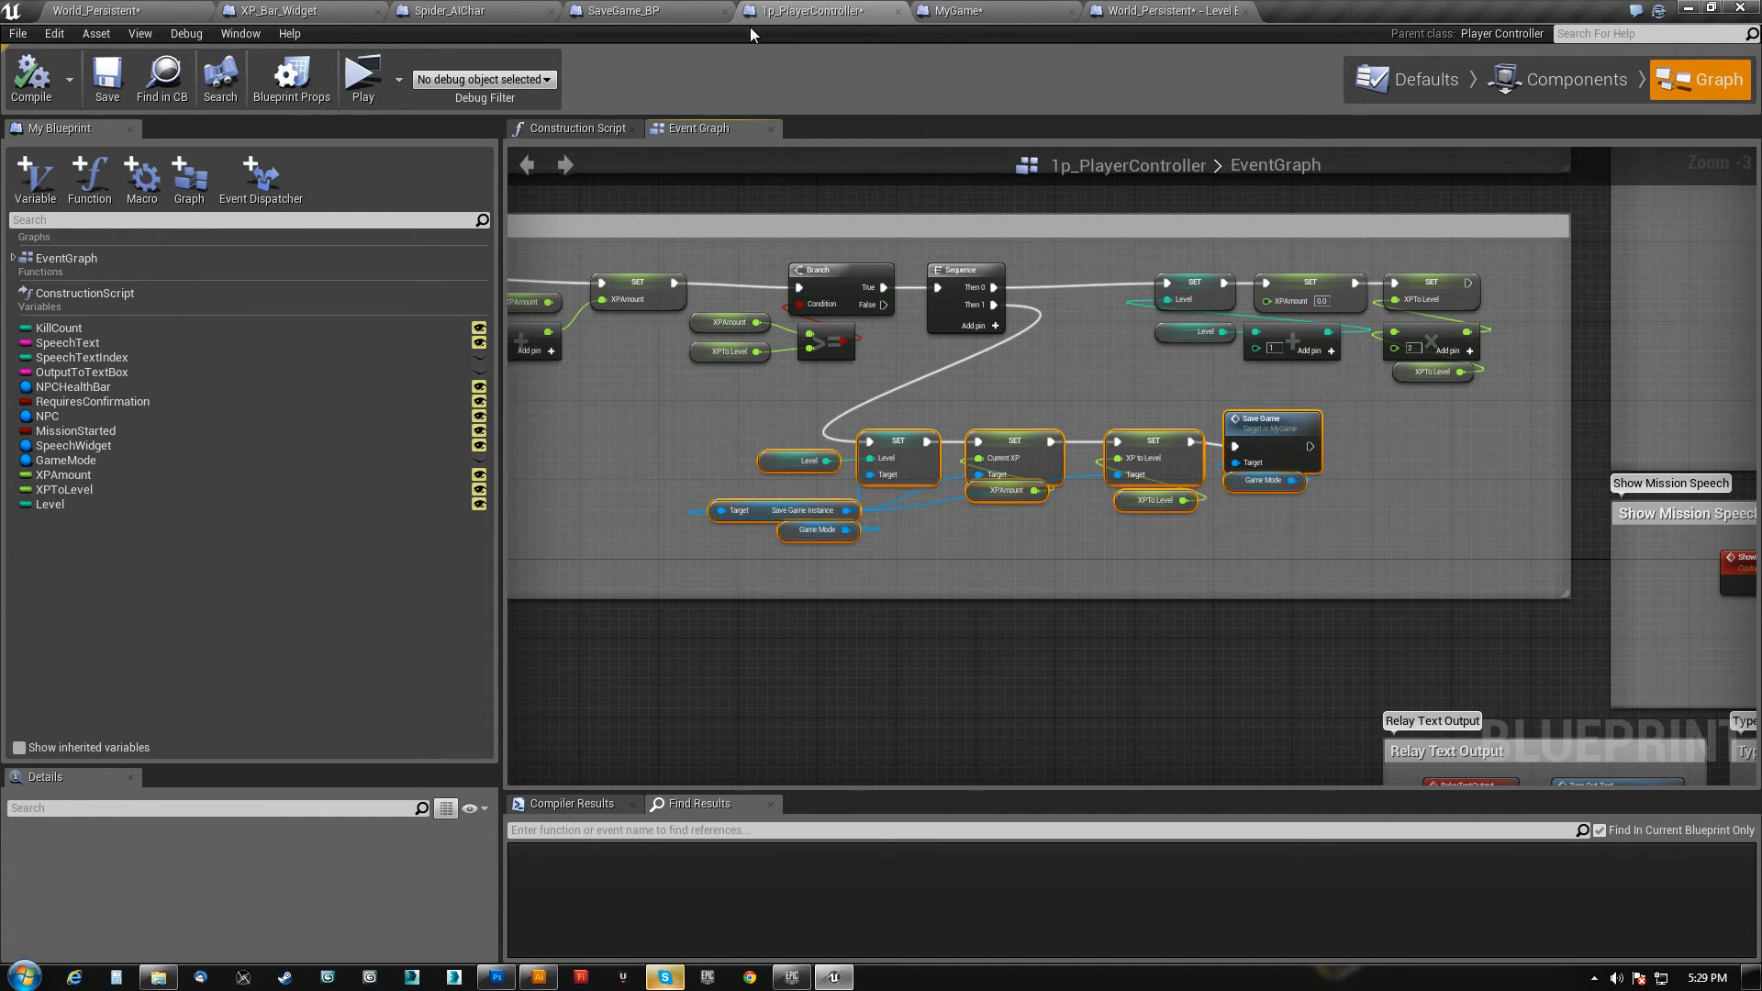
- Examine SaveGame_BP's event graph for the variables that the DeleteSave and WipeData events reset
{"action": "left_click", "coordinate": [644, 11]}
{"action": "right_click_drag", "start_coordinate": [691, 338], "coordinate": [706, 249]}
{"action": "right_click_drag", "start_coordinate": [797, 463], "coordinate": [788, 511]}
{"action": "left_click", "coordinate": [514, 20]}
{"action": "left_click", "coordinate": [642, 11]}
{"action": "scroll", "coordinate": [771, 444], "scroll_direction": "down", "scroll_amount": 4}
{"action": "left_click_drag", "start_coordinate": [663, 613], "coordinate": [1230, 266]}
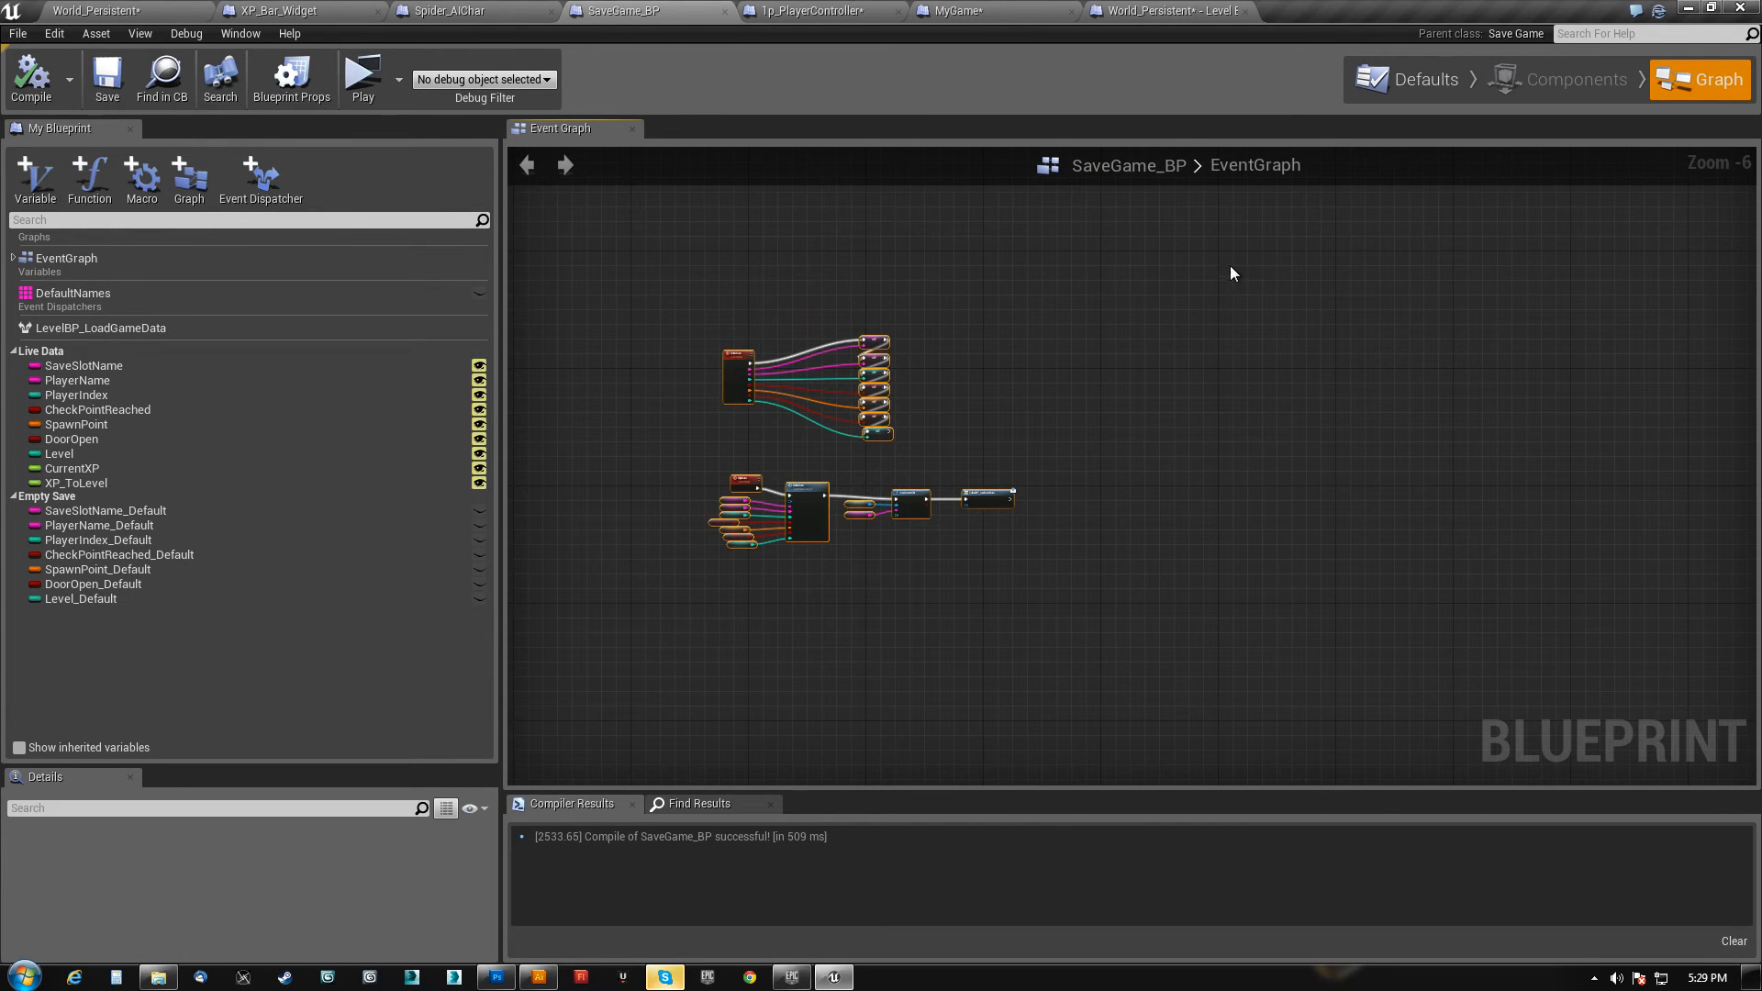
{"action": "mouse_move", "coordinate": [756, 447]}
{"action": "right_mouse_down"}
{"action": "mouse_move", "coordinate": [1432, 486]}
{"action": "mouse_move", "coordinate": [1744, 528]}
{"action": "mouse_move", "coordinate": [791, 448]}
{"action": "right_mouse_up"}
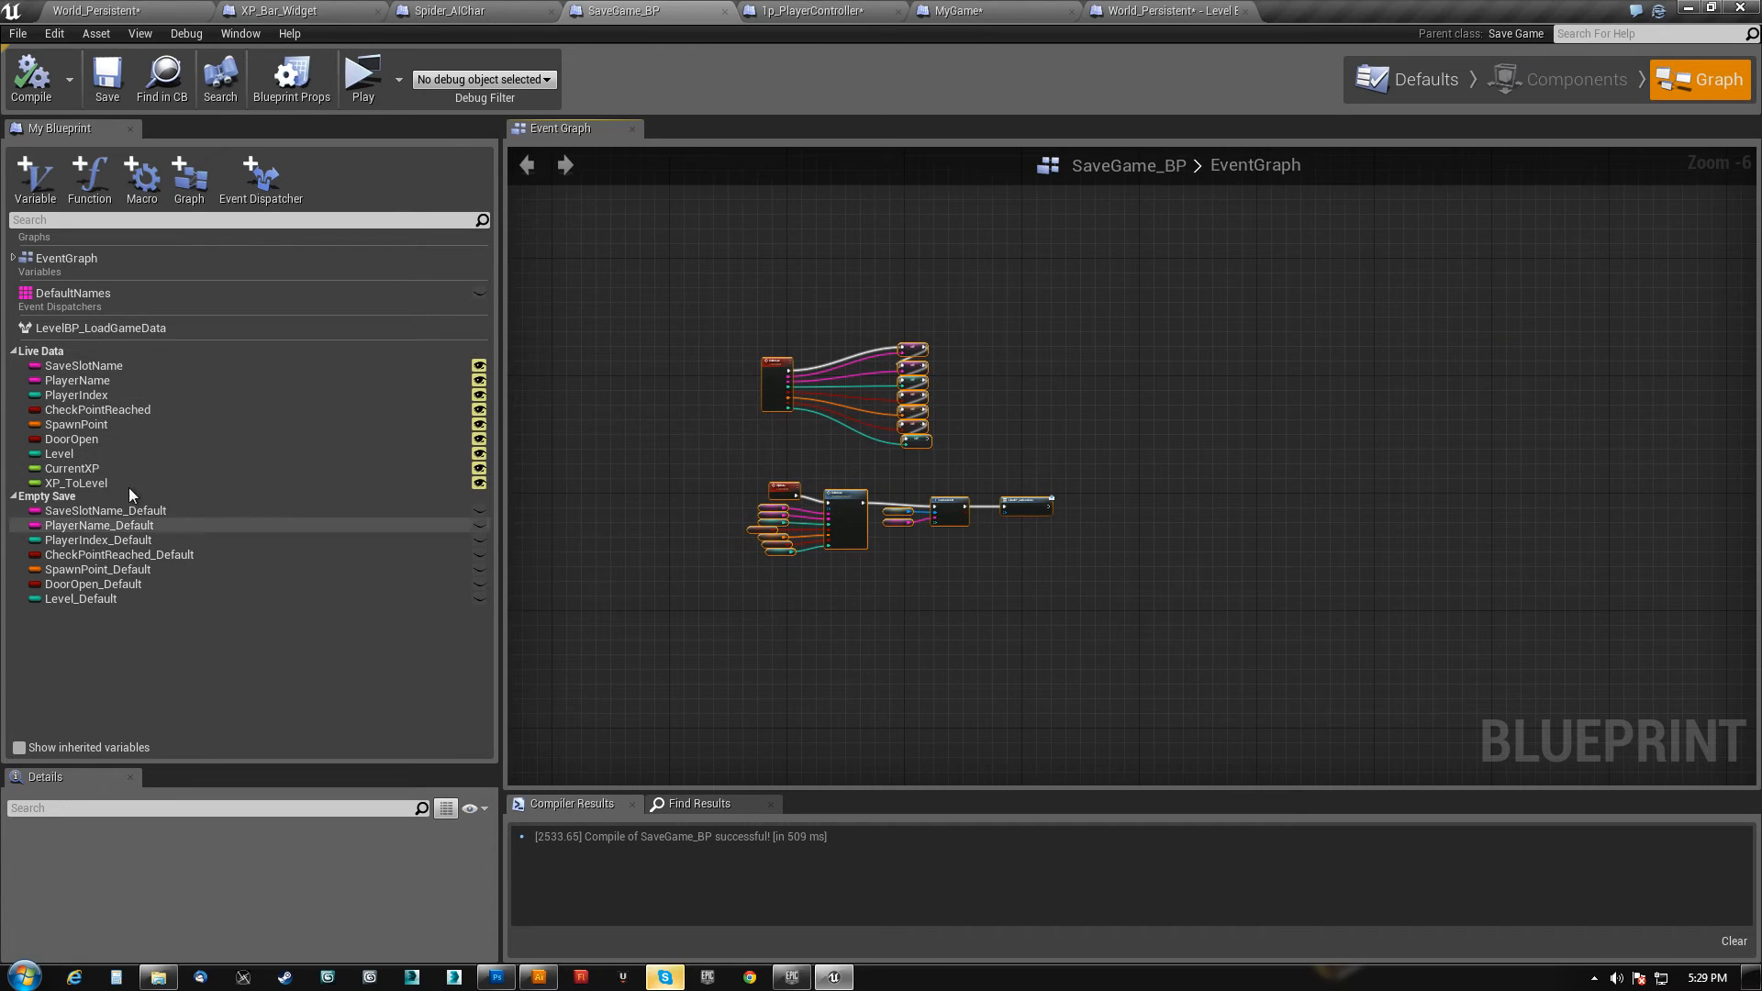
{"action": "scroll", "coordinate": [826, 633], "scroll_direction": "up", "scroll_amount": 6}
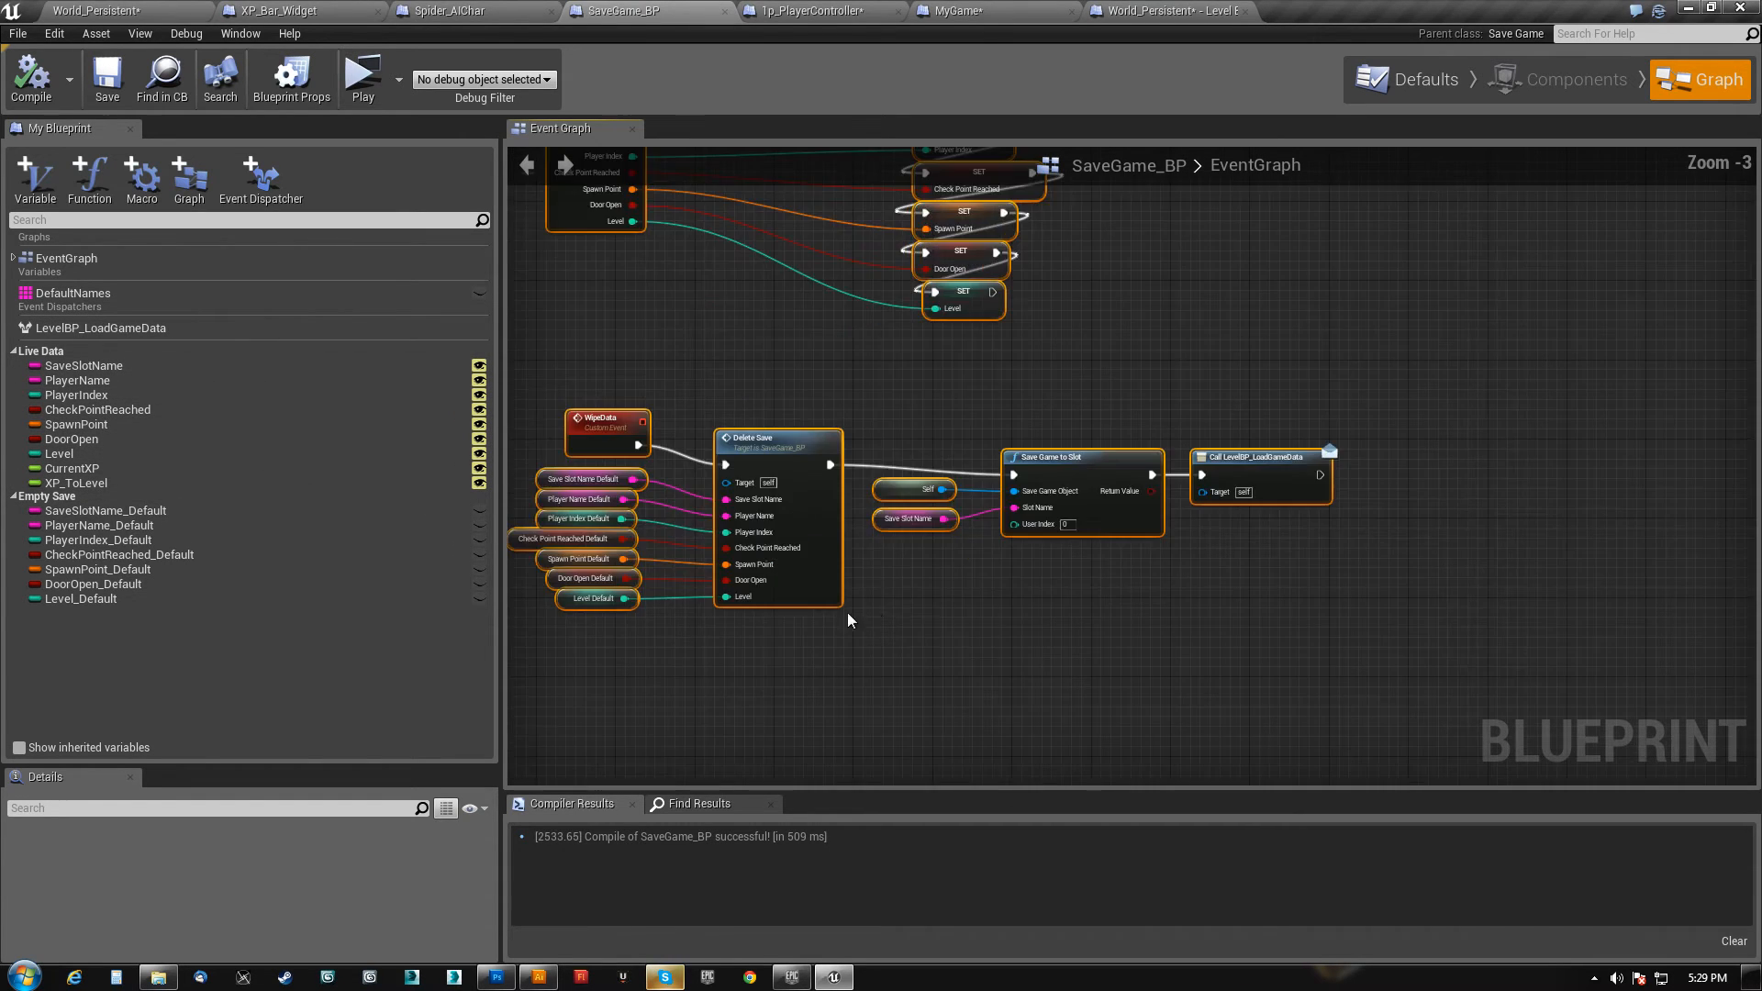
{"action": "right_click_drag", "start_coordinate": [769, 668], "coordinate": [1004, 667]}
{"action": "right_click_drag", "start_coordinate": [970, 273], "coordinate": [970, 540]}
{"action": "mouse_move", "coordinate": [857, 393]}
{"action": "right_mouse_down"}
{"action": "mouse_move", "coordinate": [869, 652]}
{"action": "mouse_move", "coordinate": [871, 152]}
{"action": "right_mouse_up"}
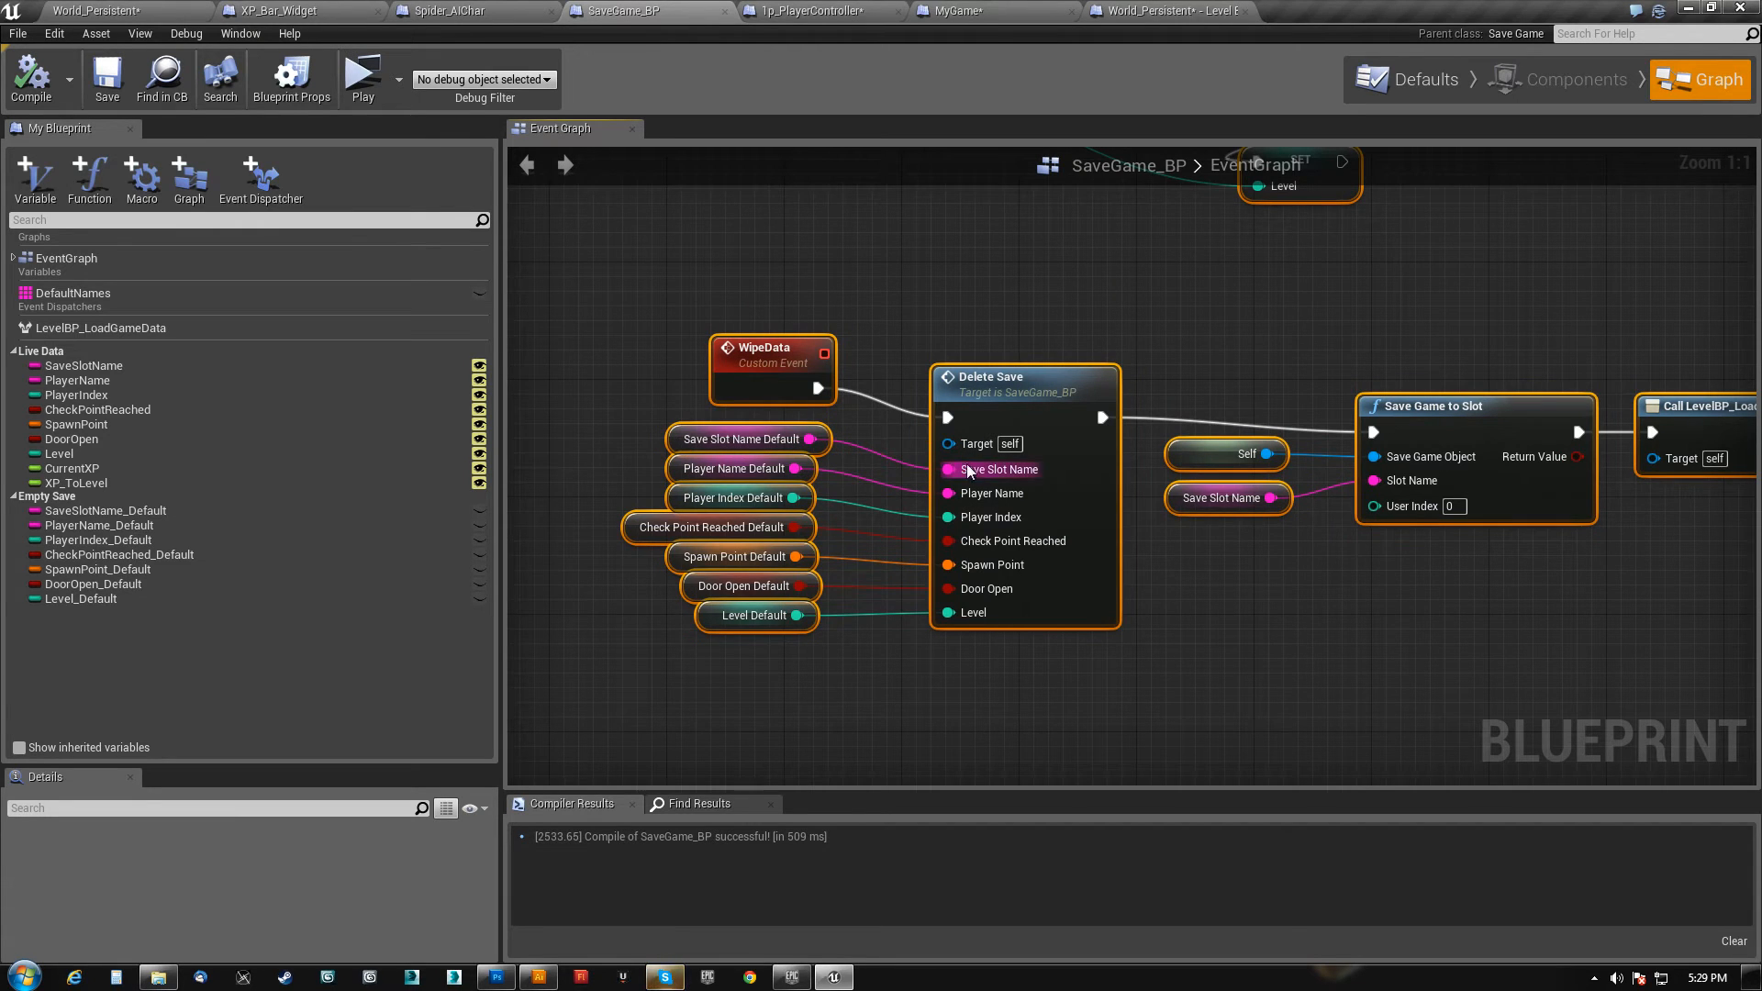
{"action": "right_click_drag", "start_coordinate": [1444, 582], "coordinate": [1038, 554]}
{"action": "left_click_drag", "start_coordinate": [1038, 554], "coordinate": [1071, 311]}
{"action": "right_click_drag", "start_coordinate": [772, 634], "coordinate": [1186, 597]}
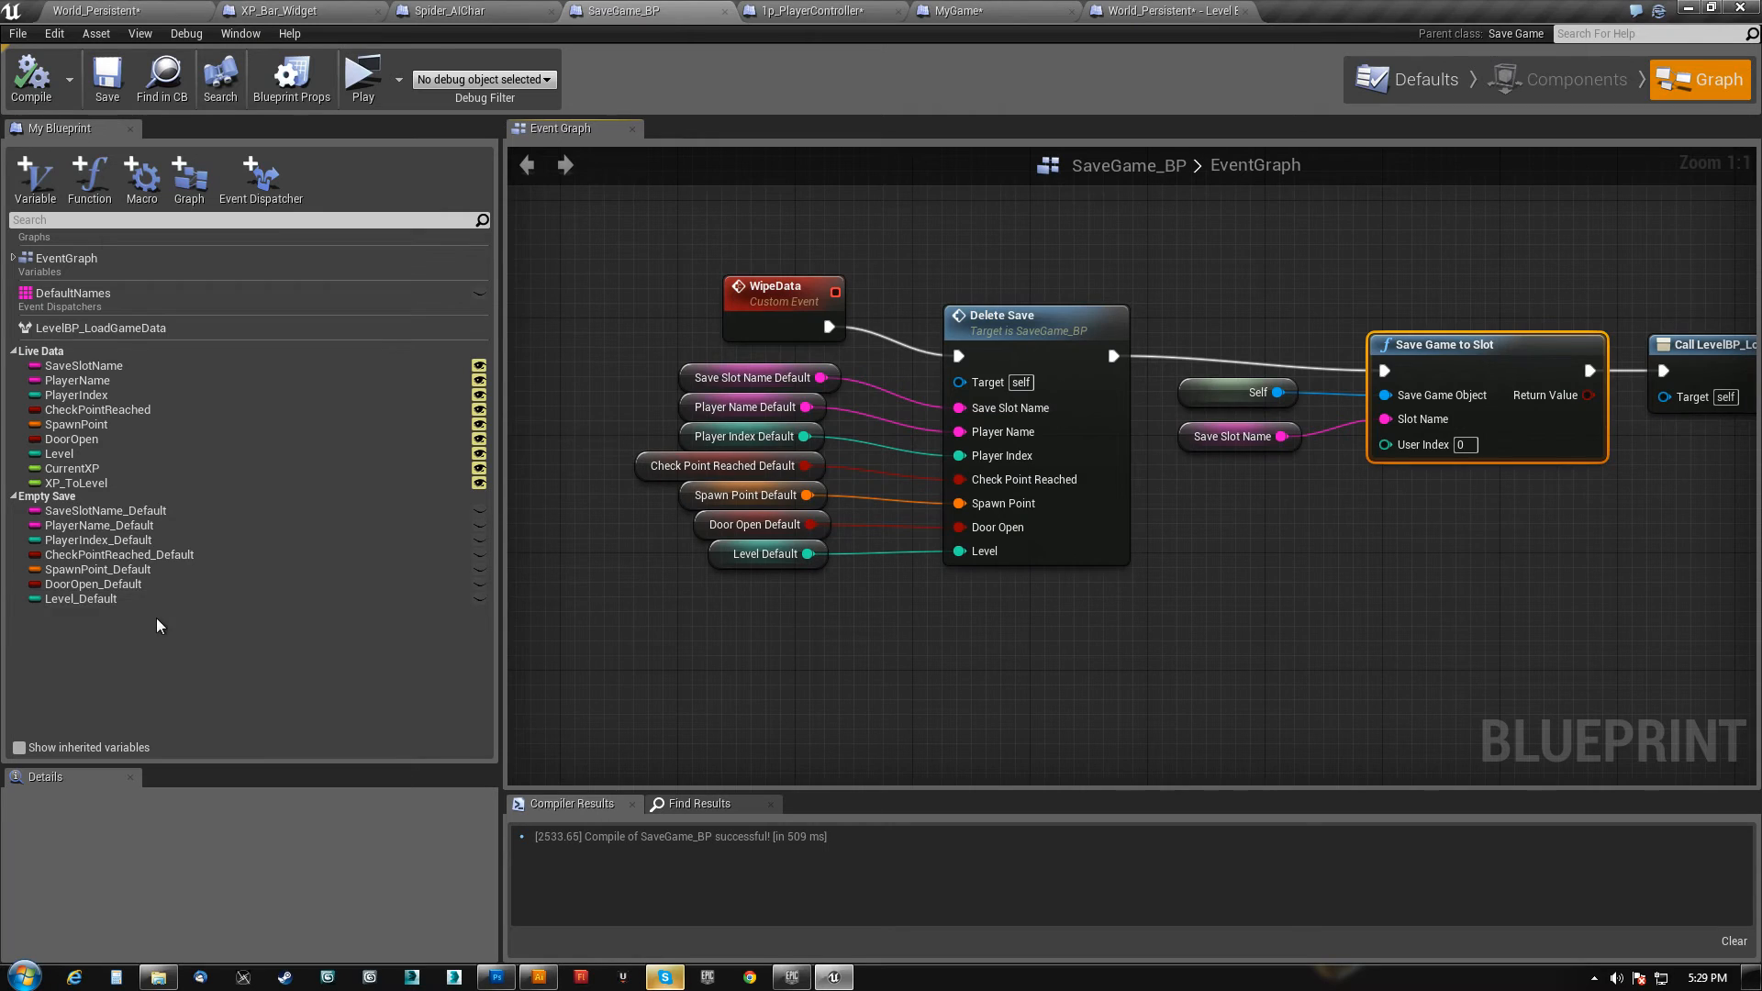
- Set the default value of Level_Default to 1 and compile SaveGame_BP
{"action": "left_click", "coordinate": [128, 598]}
{"action": "scroll", "coordinate": [162, 950], "scroll_direction": "down", "scroll_amount": 3}
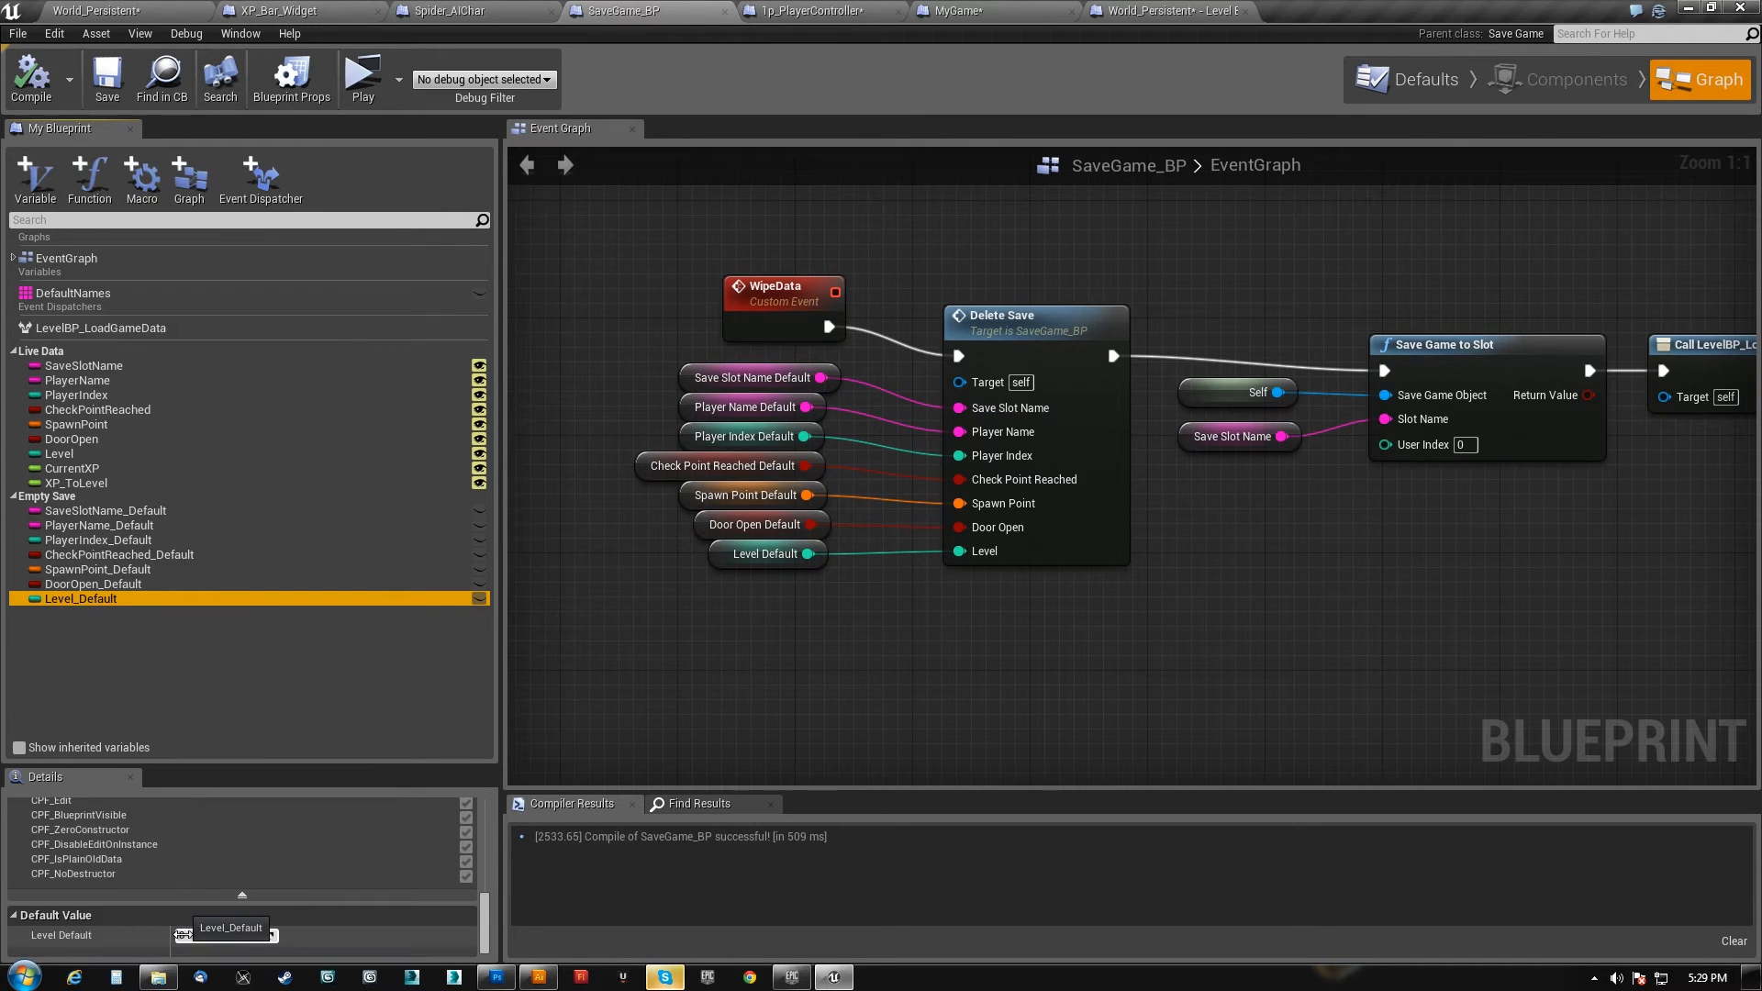
{"action": "left_click", "coordinate": [211, 933]}
{"action": "type", "text": "1"}
{"action": "right_click_drag", "start_coordinate": [551, 720], "coordinate": [551, 711]}
{"action": "left_click", "coordinate": [29, 90]}
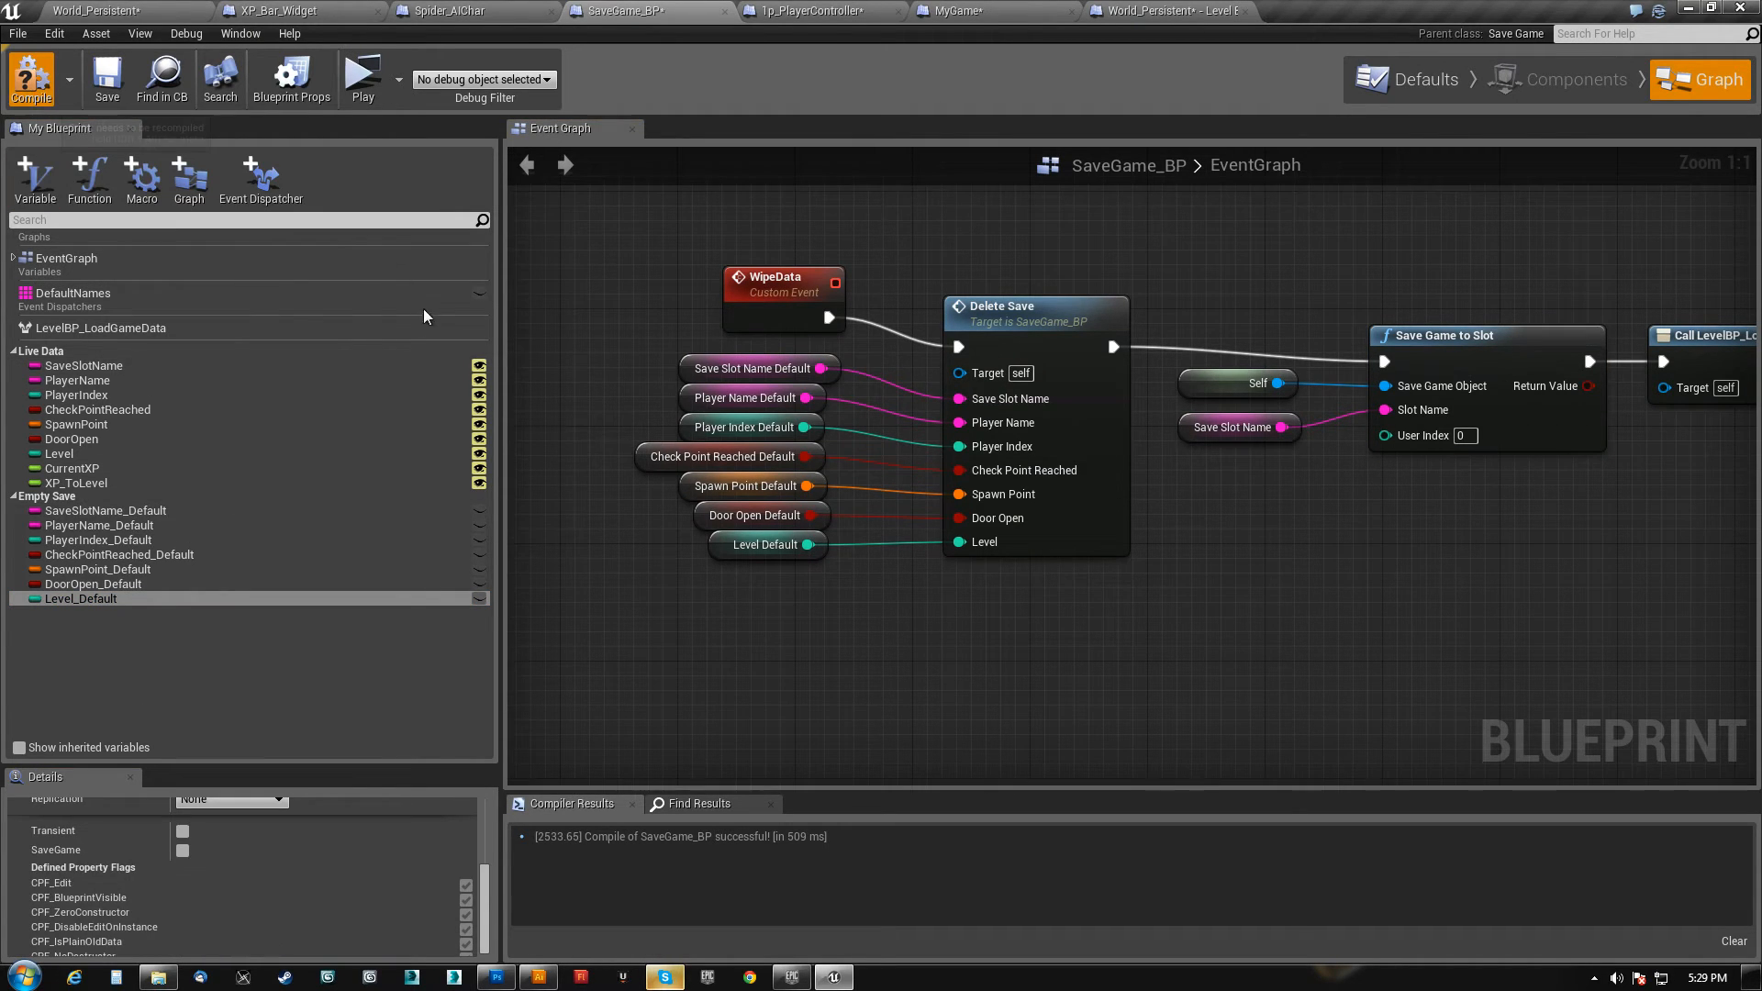
- Check DoorOpen_Default's default value and the setters driven by the DeleteSave event
{"action": "left_click", "coordinate": [108, 585]}
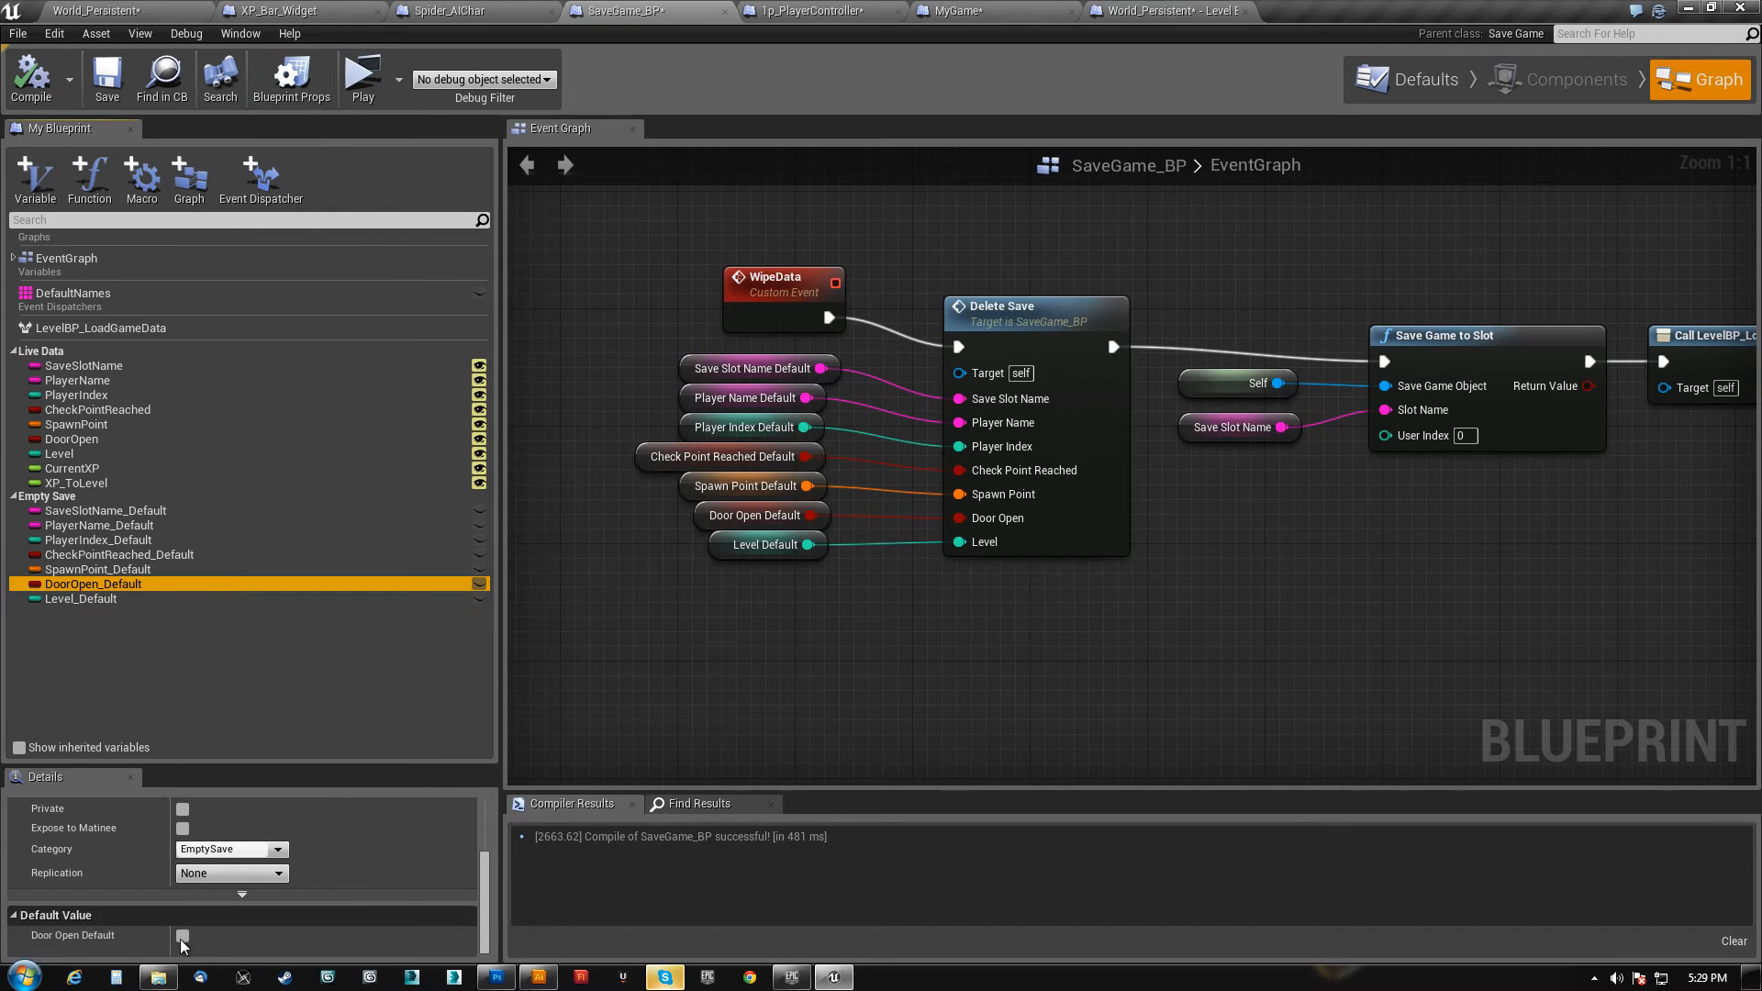
{"action": "right_click_drag", "start_coordinate": [763, 644], "coordinate": [672, 787]}
{"action": "right_click_drag", "start_coordinate": [1154, 348], "coordinate": [1081, 731]}
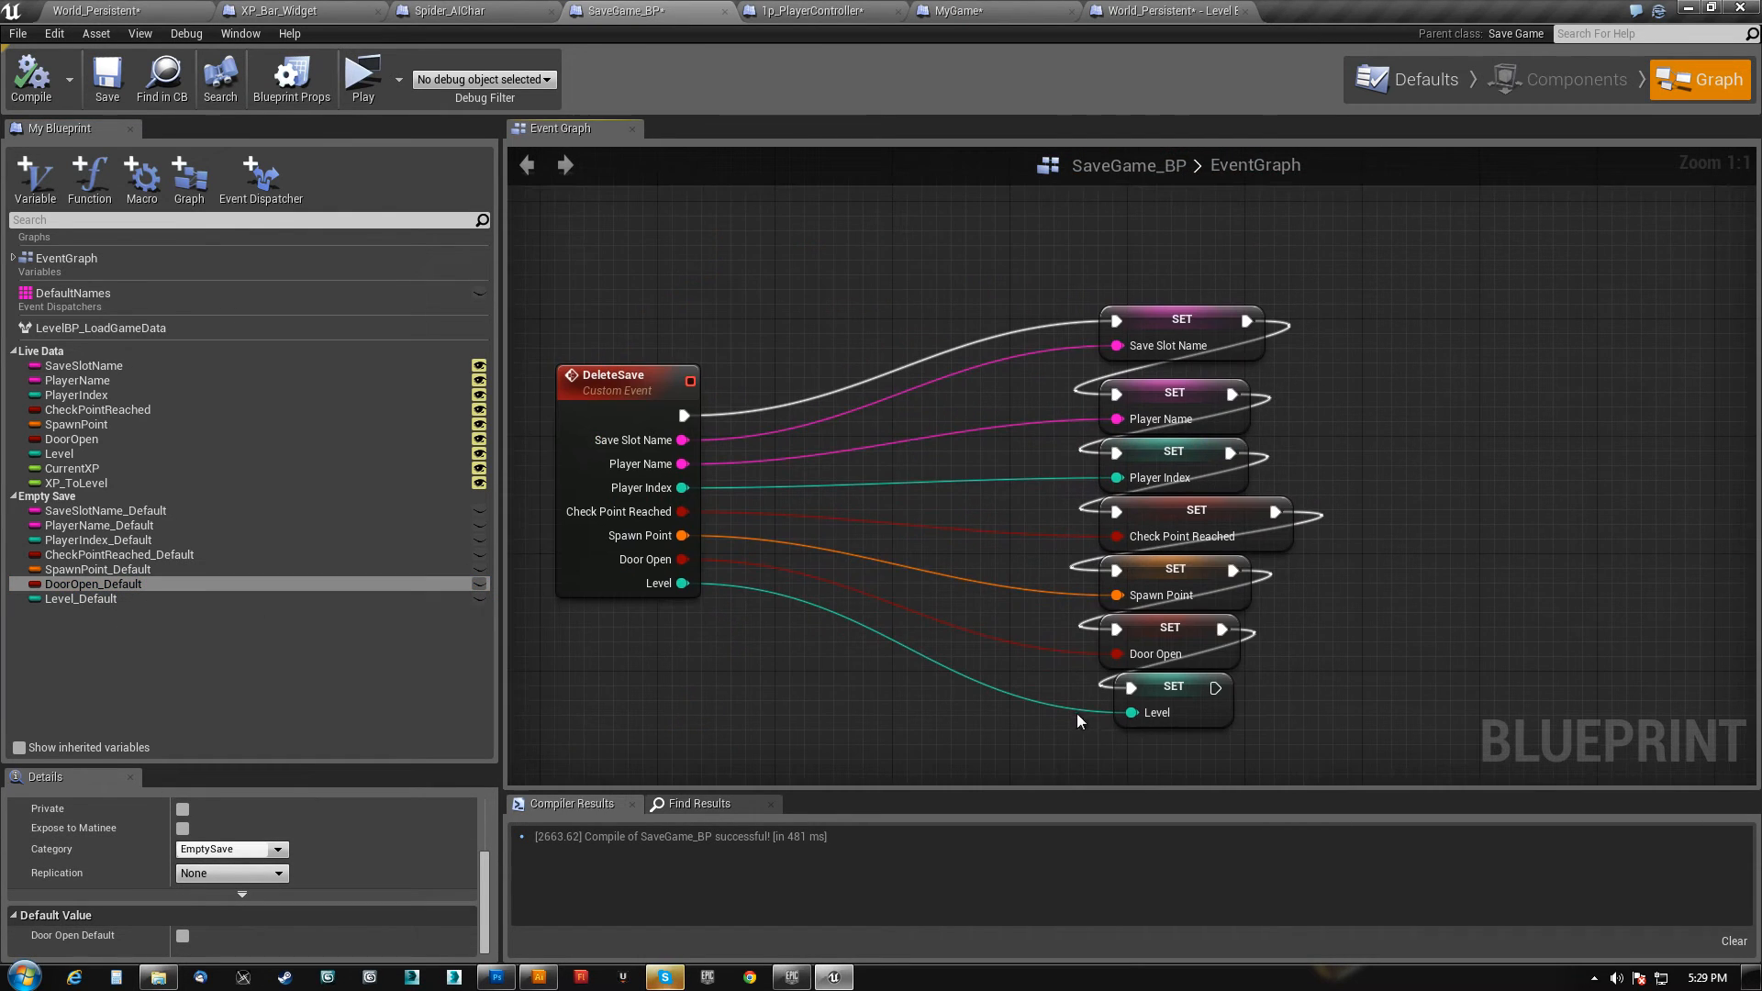
- Reorder the open editors so 1p_PlayerController comes last and the World_Persistent level Blueprint comes second
{"action": "left_click_drag", "start_coordinate": [813, 10], "coordinate": [1189, 11]}
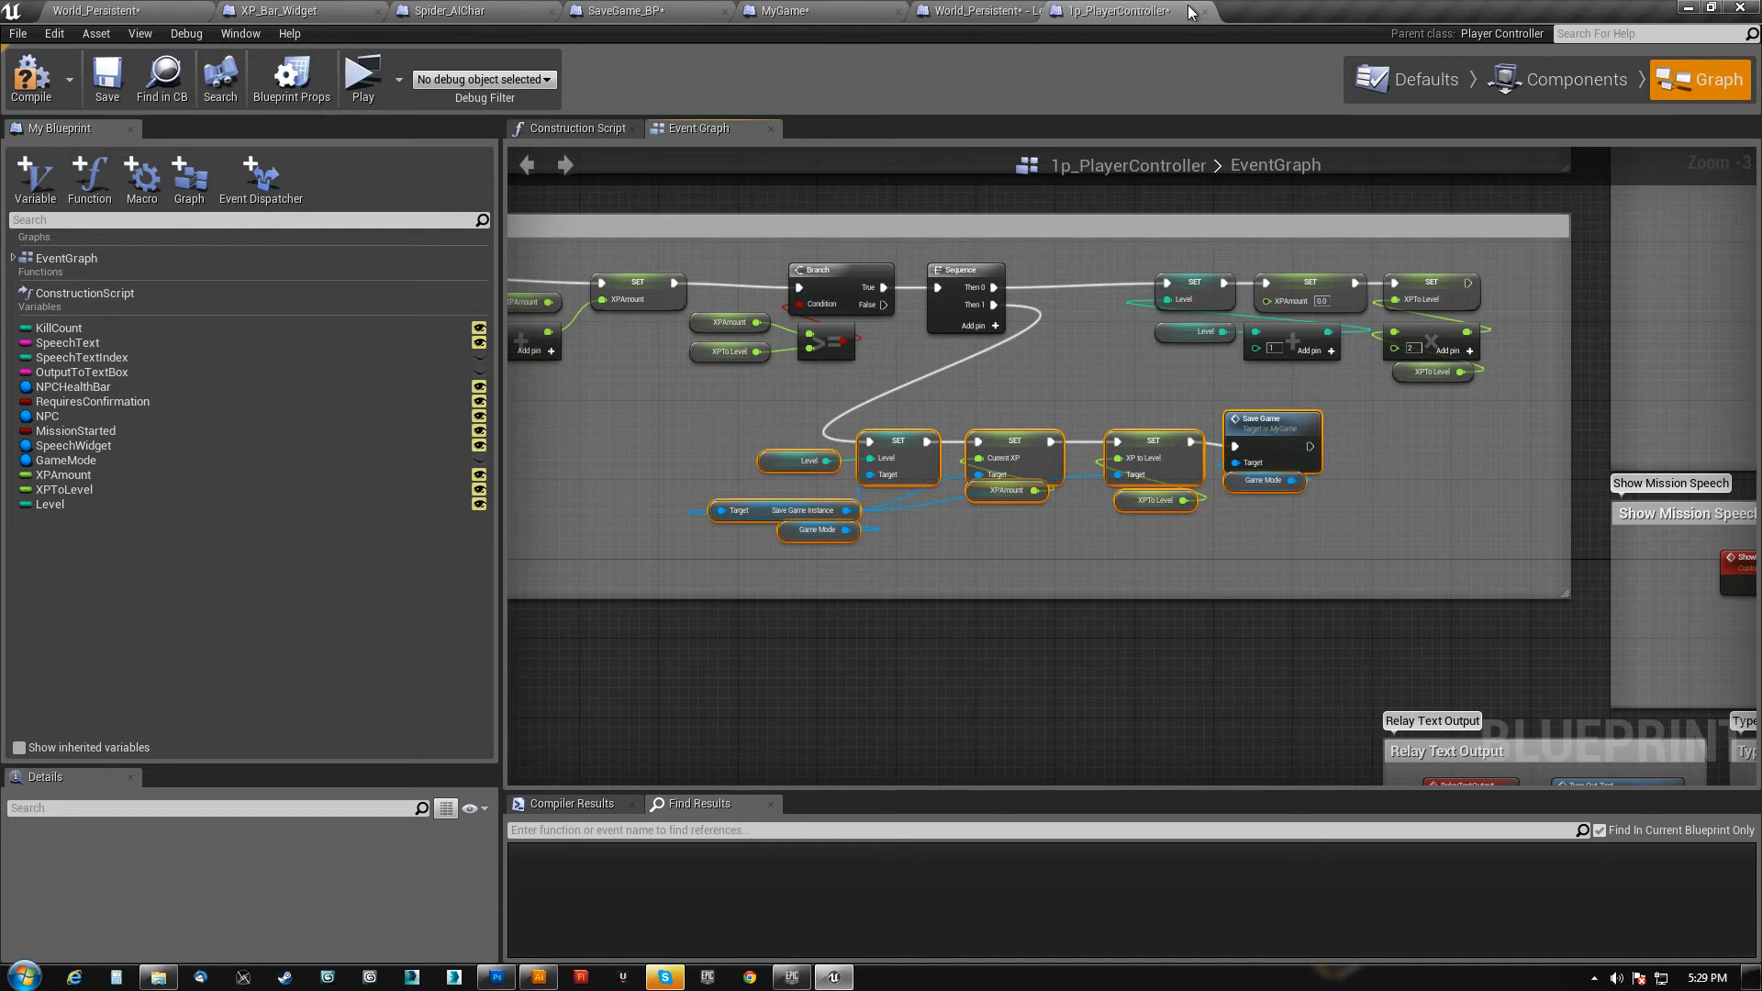
{"action": "left_click_drag", "start_coordinate": [984, 11], "coordinate": [370, 11]}
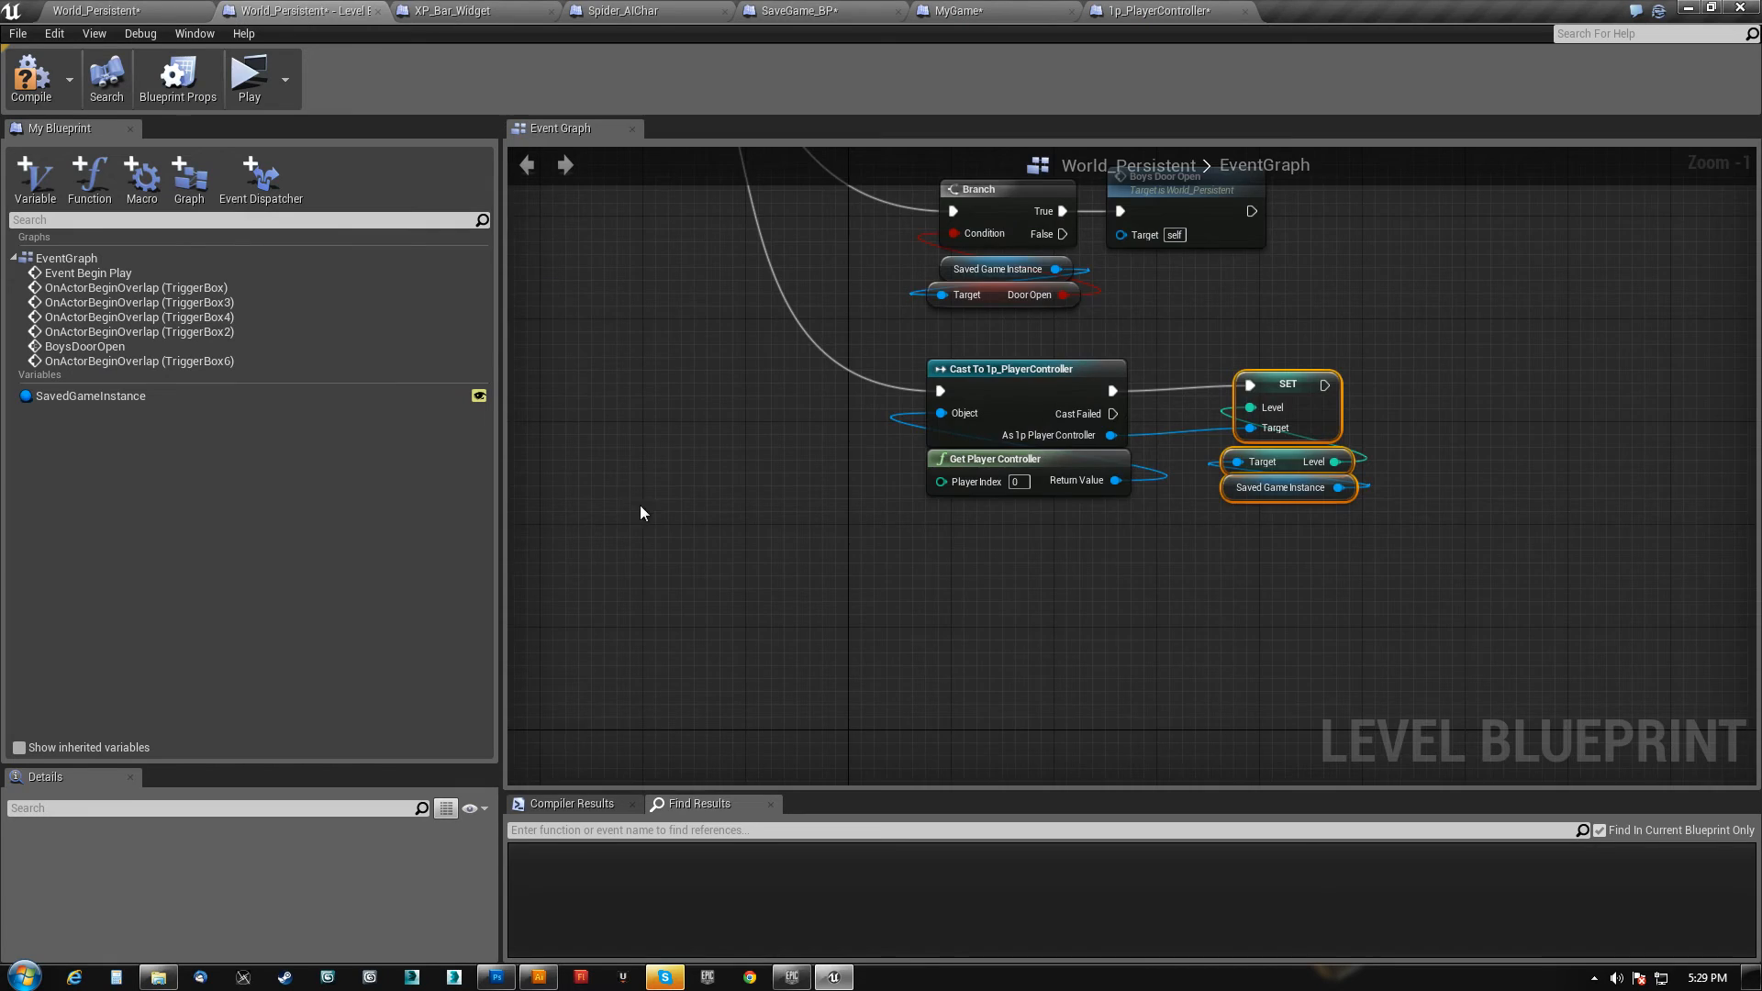
- In the World_Persistent level Blueprint, add Get Current XP and Get XP to Level from the Saved Game Instance beside Set Level
{"action": "scroll", "coordinate": [640, 667], "scroll_direction": "down", "scroll_amount": 6}
{"action": "right_click_drag", "start_coordinate": [895, 684], "coordinate": [1097, 602]}
{"action": "scroll", "coordinate": [776, 557], "scroll_direction": "up", "scroll_amount": 3}
{"action": "scroll", "coordinate": [1117, 520], "scroll_direction": "up", "scroll_amount": 4}
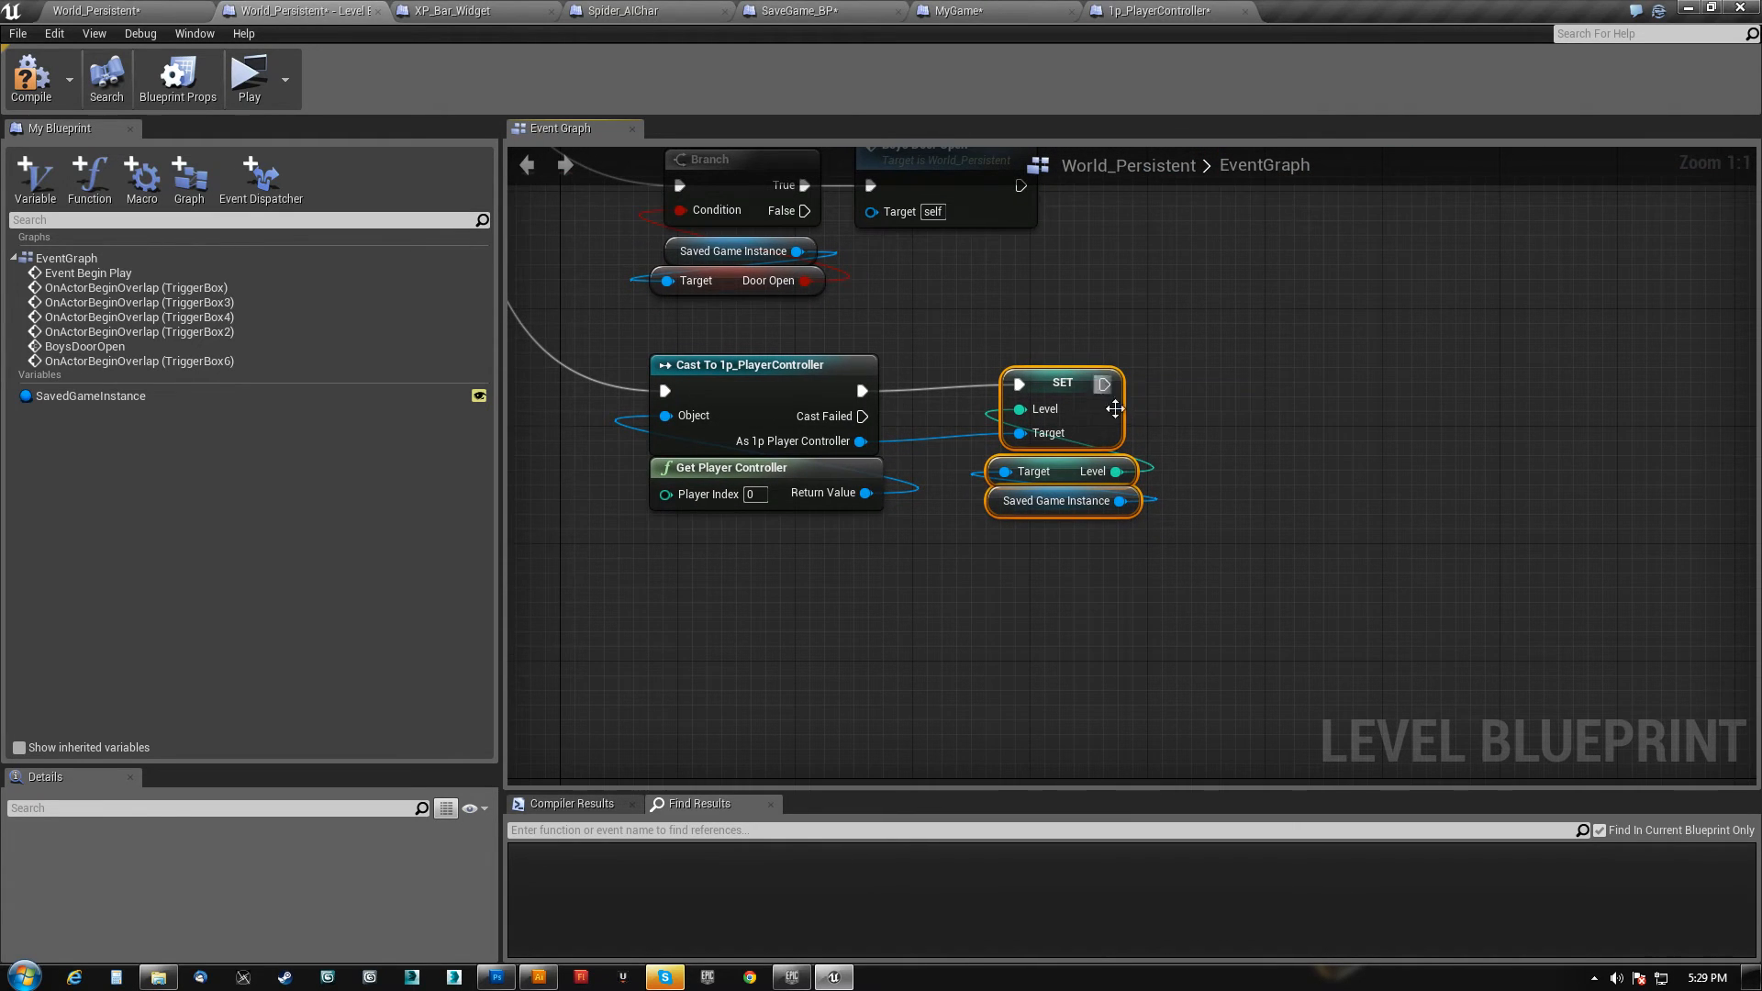
{"action": "right_click_drag", "start_coordinate": [1173, 497], "coordinate": [1099, 507]}
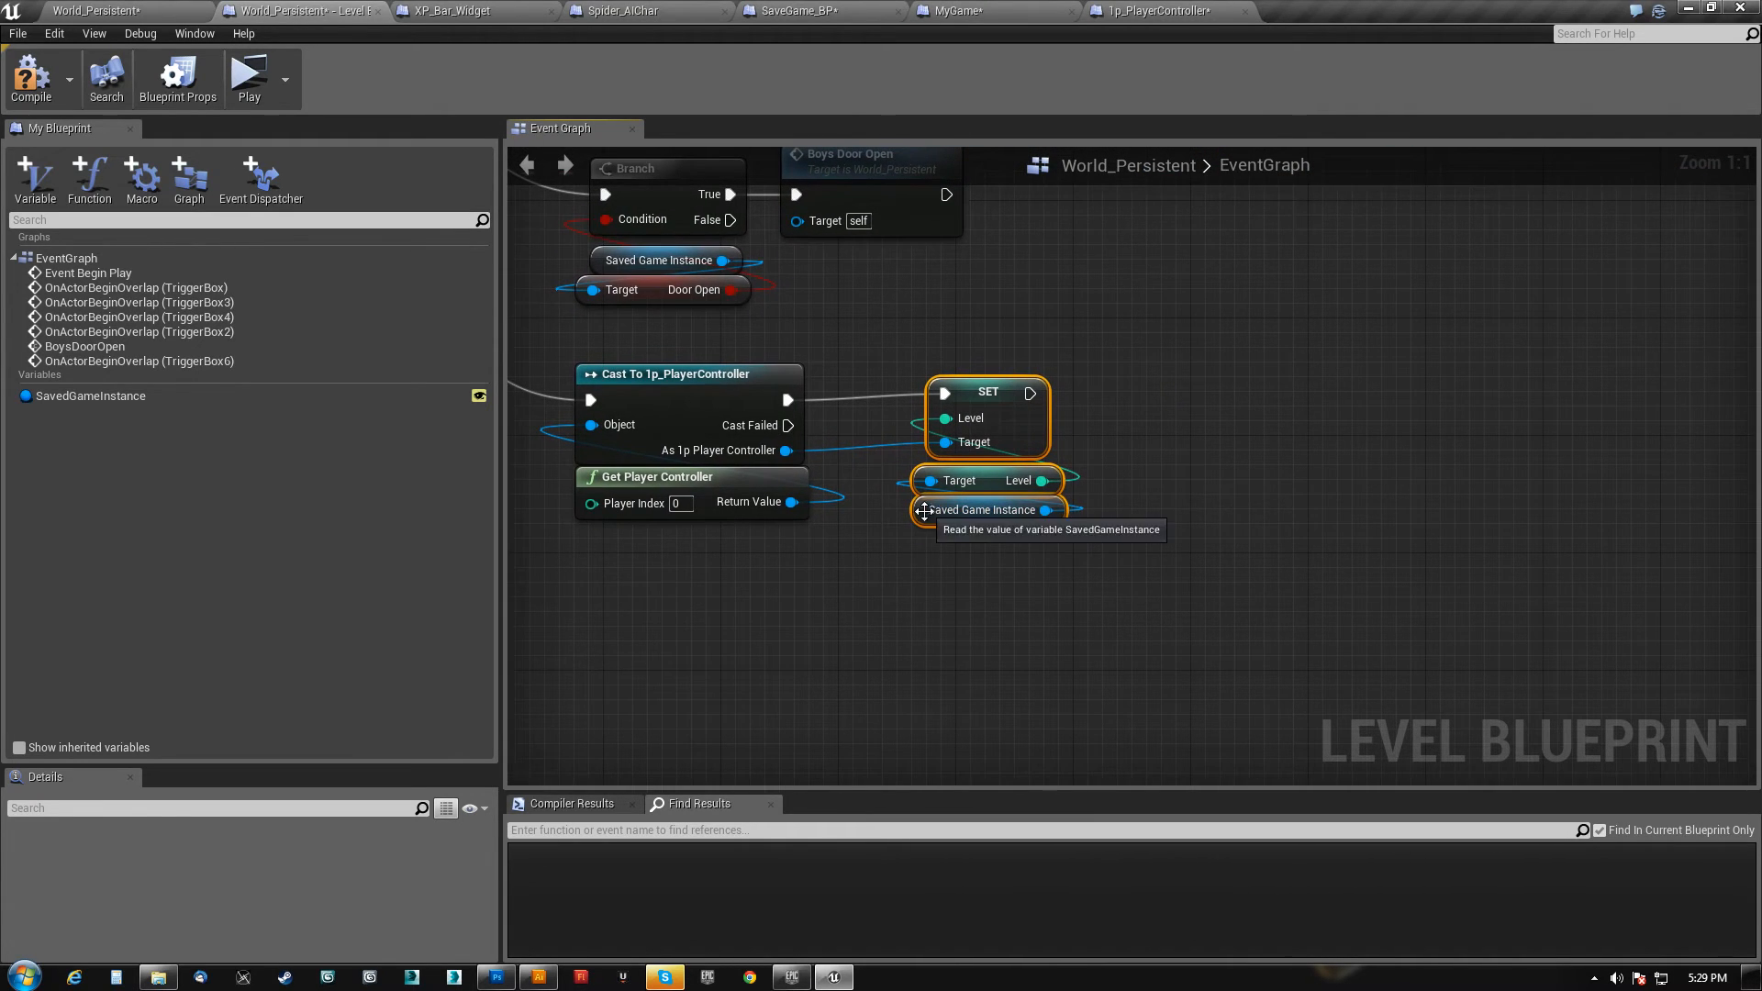
{"action": "right_click_drag", "start_coordinate": [919, 572], "coordinate": [812, 615]}
{"action": "left_click_drag", "start_coordinate": [942, 554], "coordinate": [1062, 509]}
{"action": "type", "text": "get"}
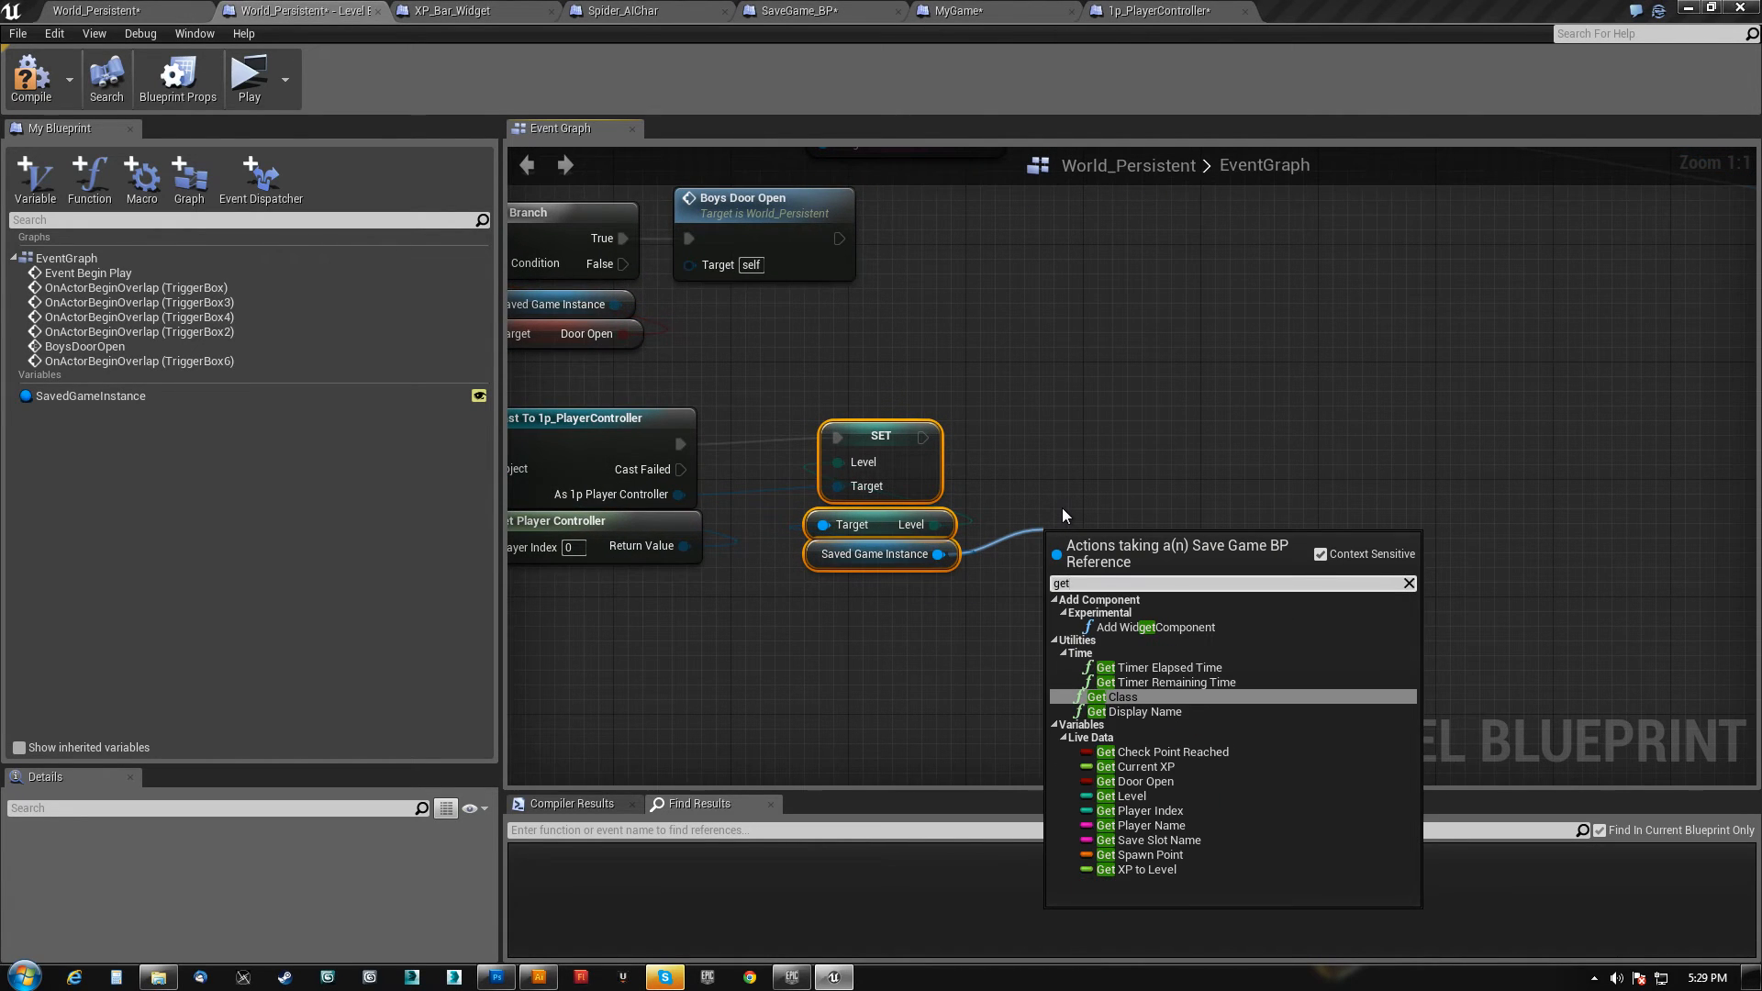
{"action": "left_click", "coordinate": [1144, 768]}
{"action": "left_click_drag", "start_coordinate": [940, 554], "coordinate": [1312, 542]}
{"action": "type", "text": "get"}
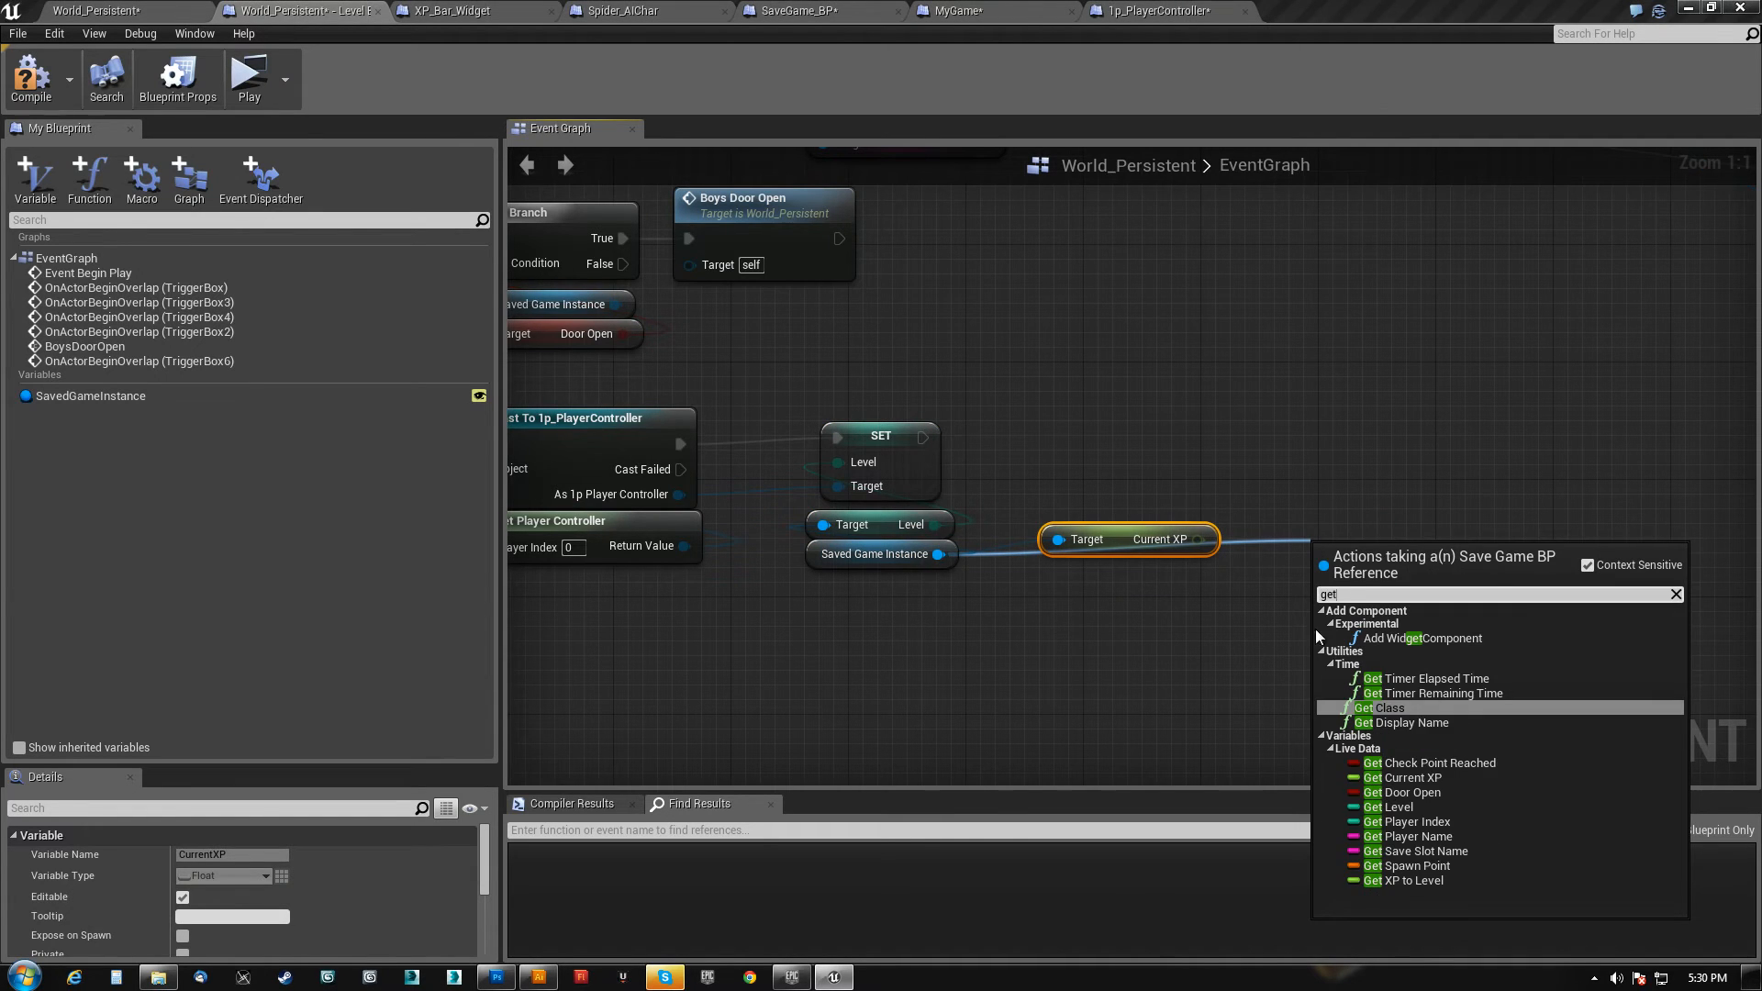
{"action": "left_click", "coordinate": [1396, 881]}
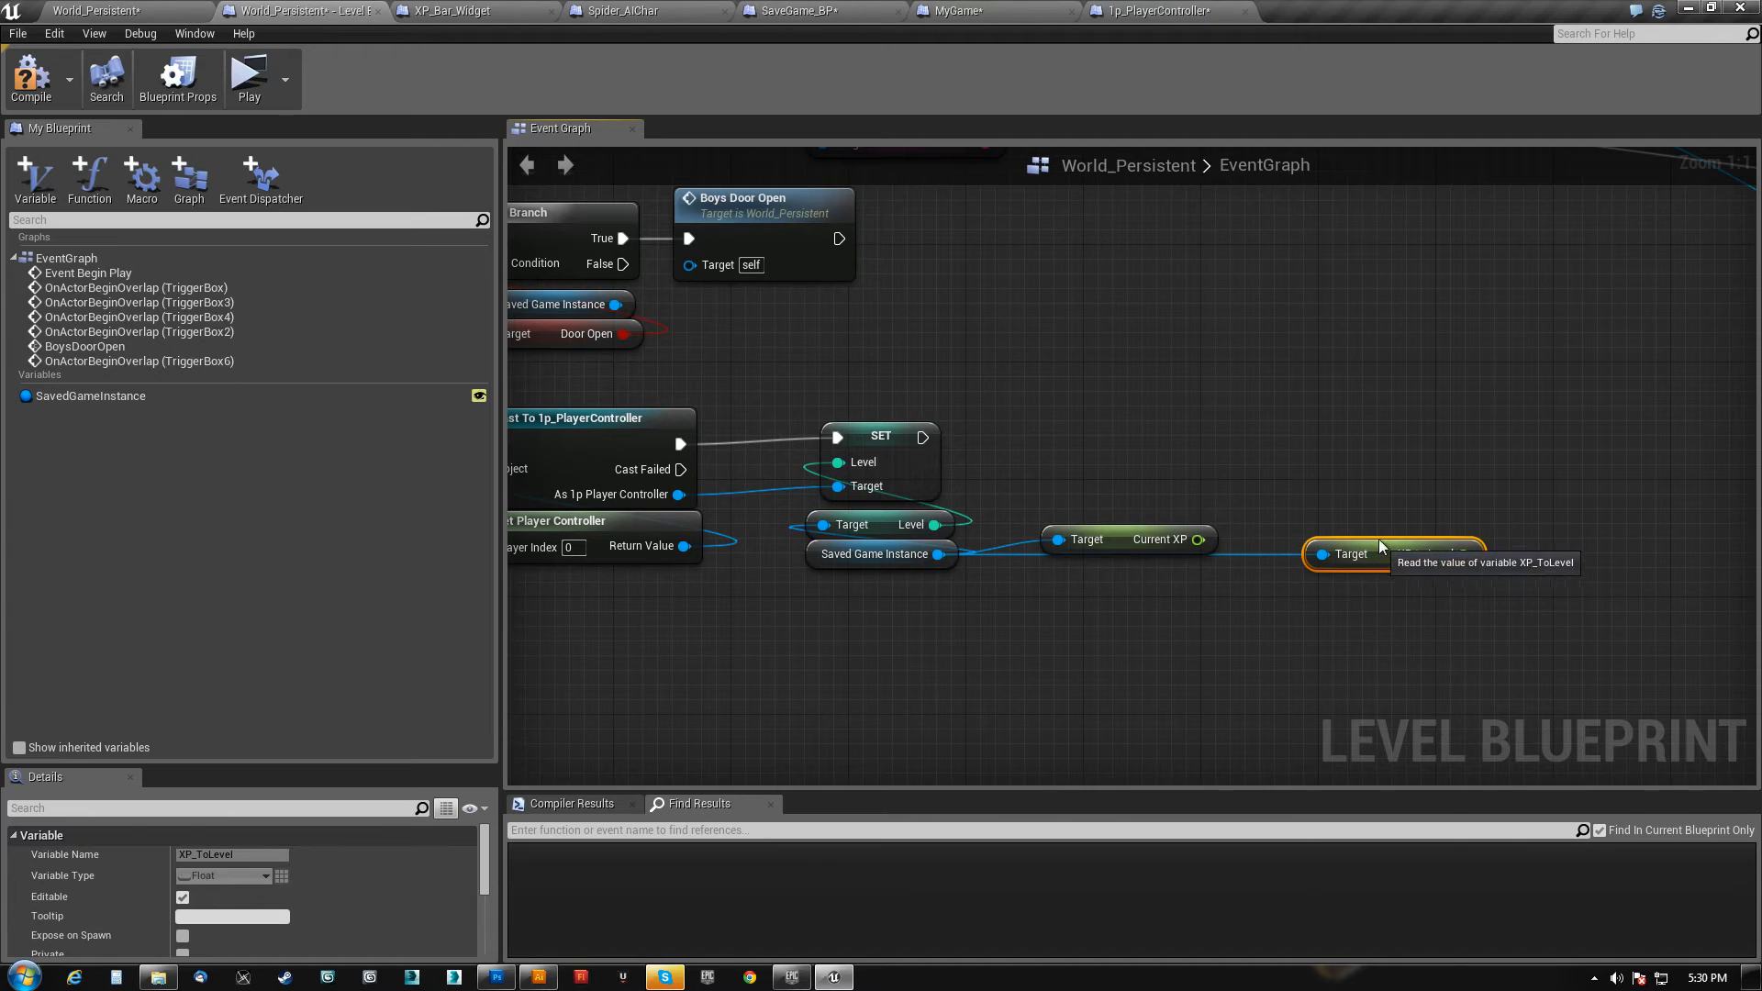
- Add Set XPAmount and Set XPTo Level nodes targeting the As 1p Player Controller output of the cast
{"action": "left_click_drag", "start_coordinate": [679, 494], "coordinate": [990, 460]}
{"action": "type", "text": "set xp"}
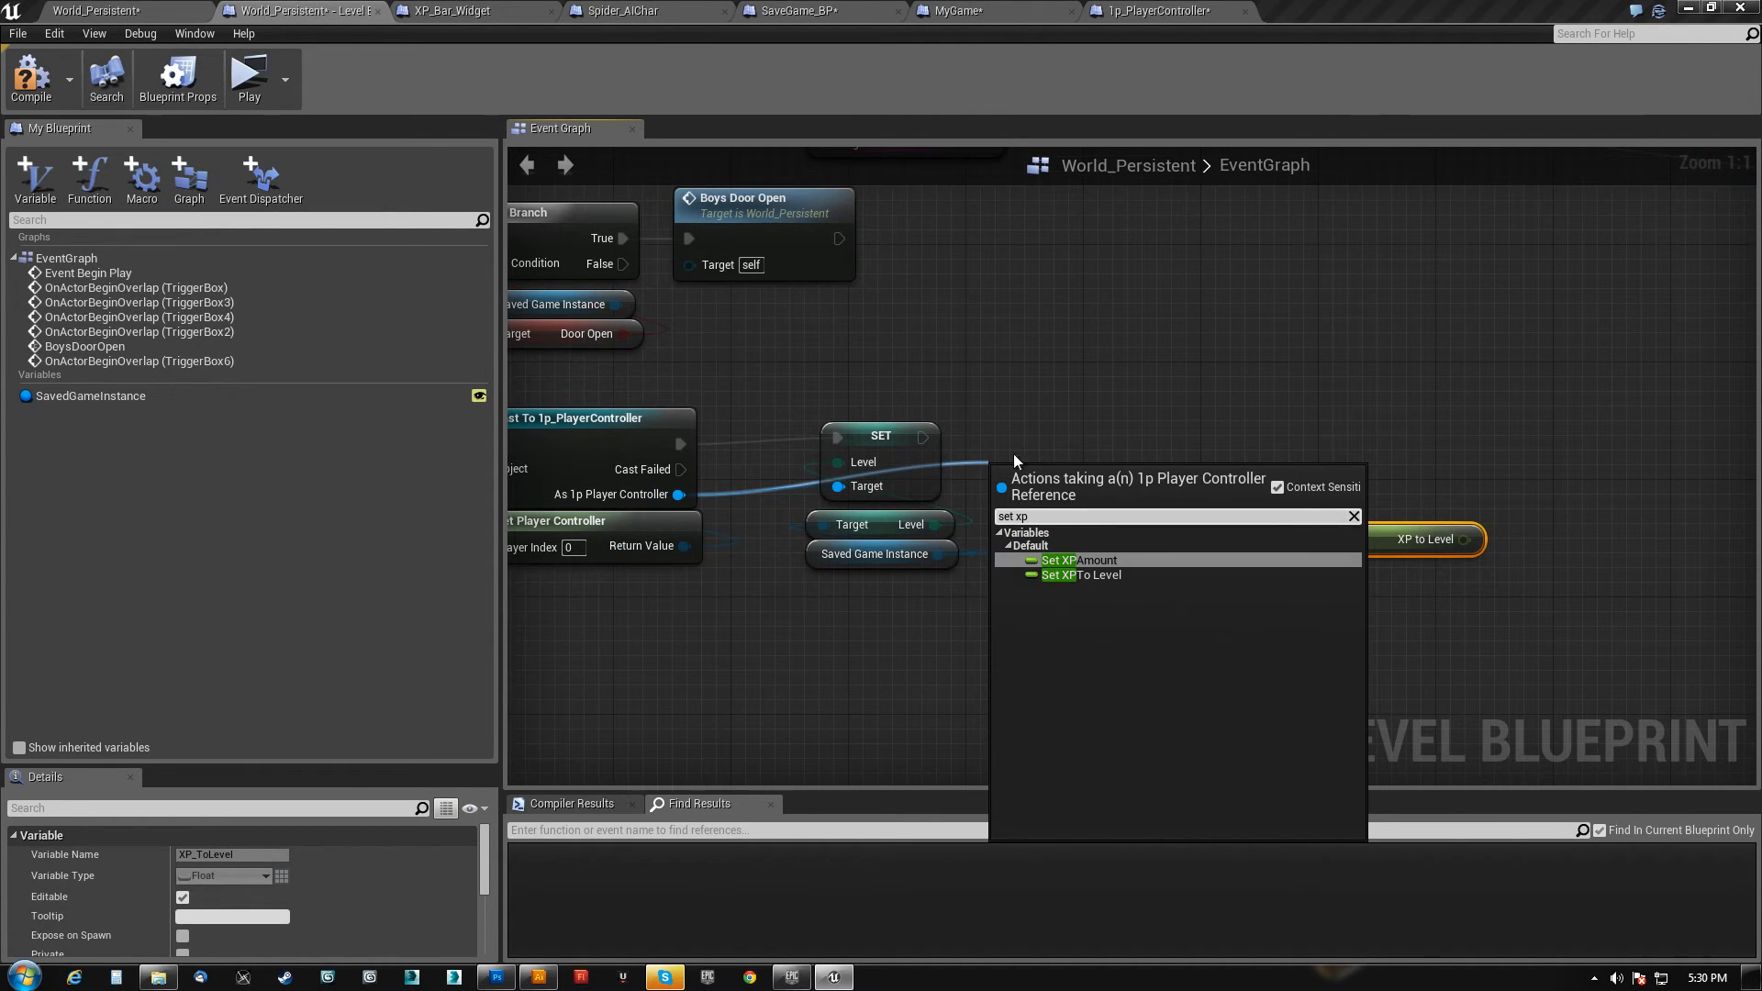
{"action": "left_click", "coordinate": [1073, 560]}
{"action": "left_click_drag", "start_coordinate": [679, 494], "coordinate": [1369, 435]}
{"action": "type", "text": "set xp"}
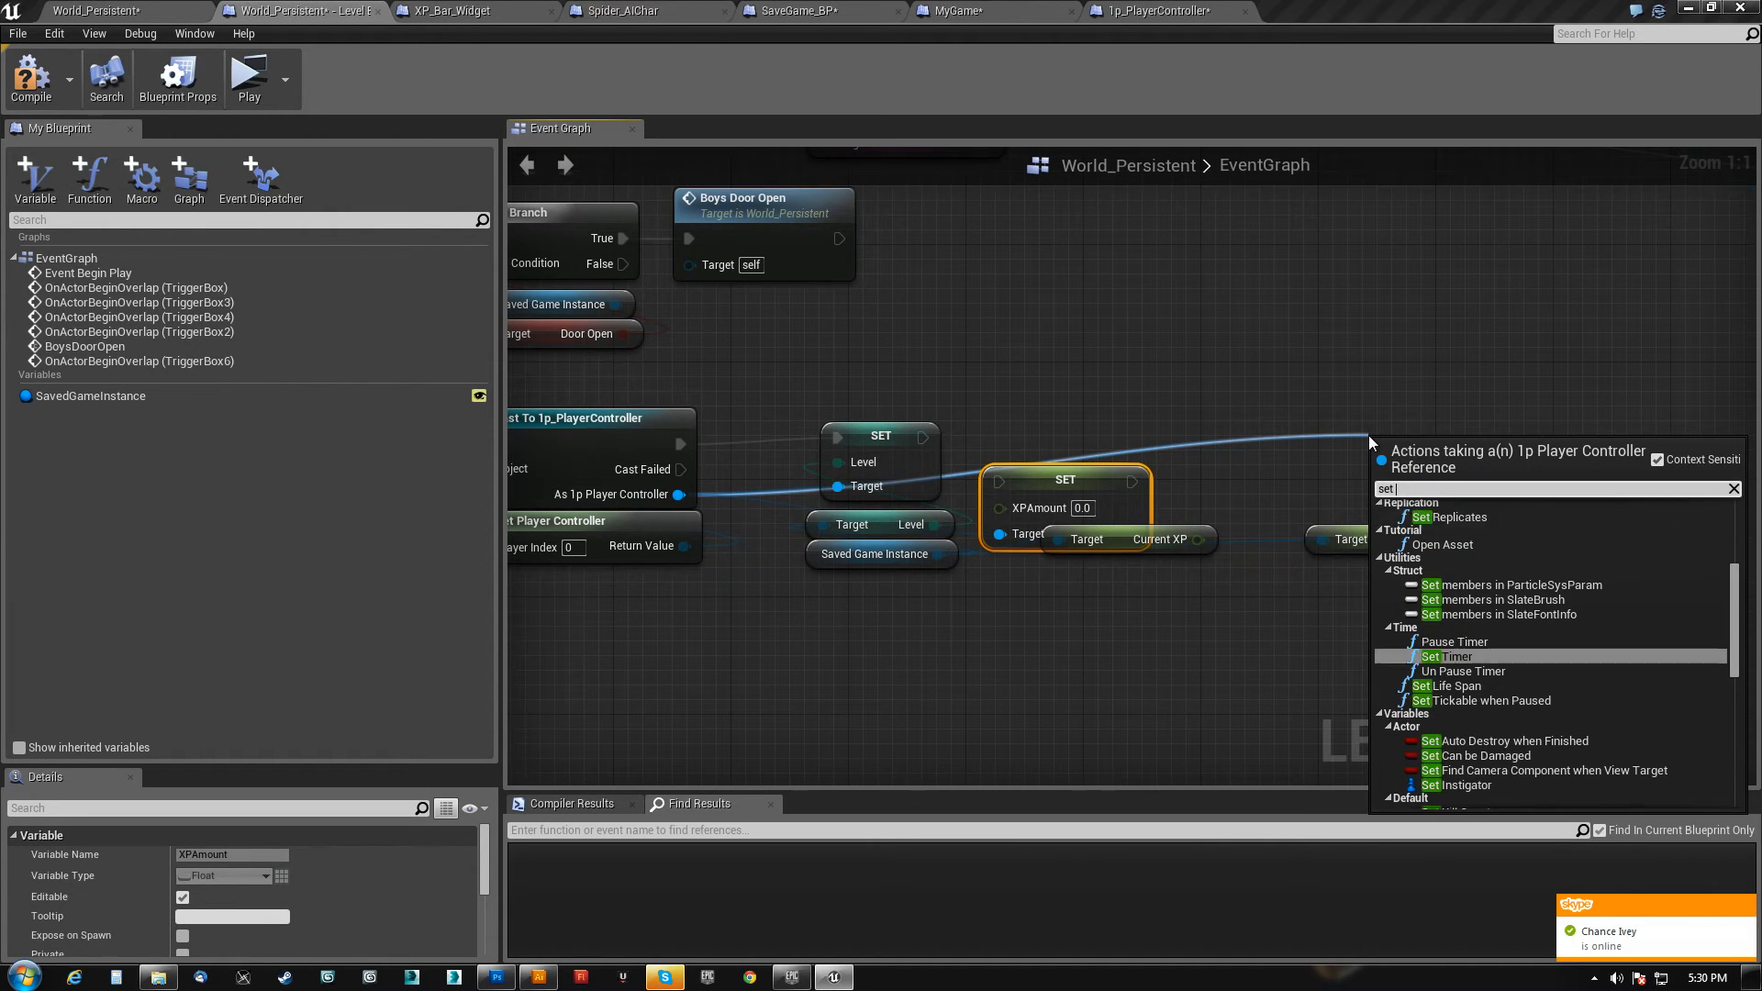
{"action": "left_click", "coordinate": [1459, 548]}
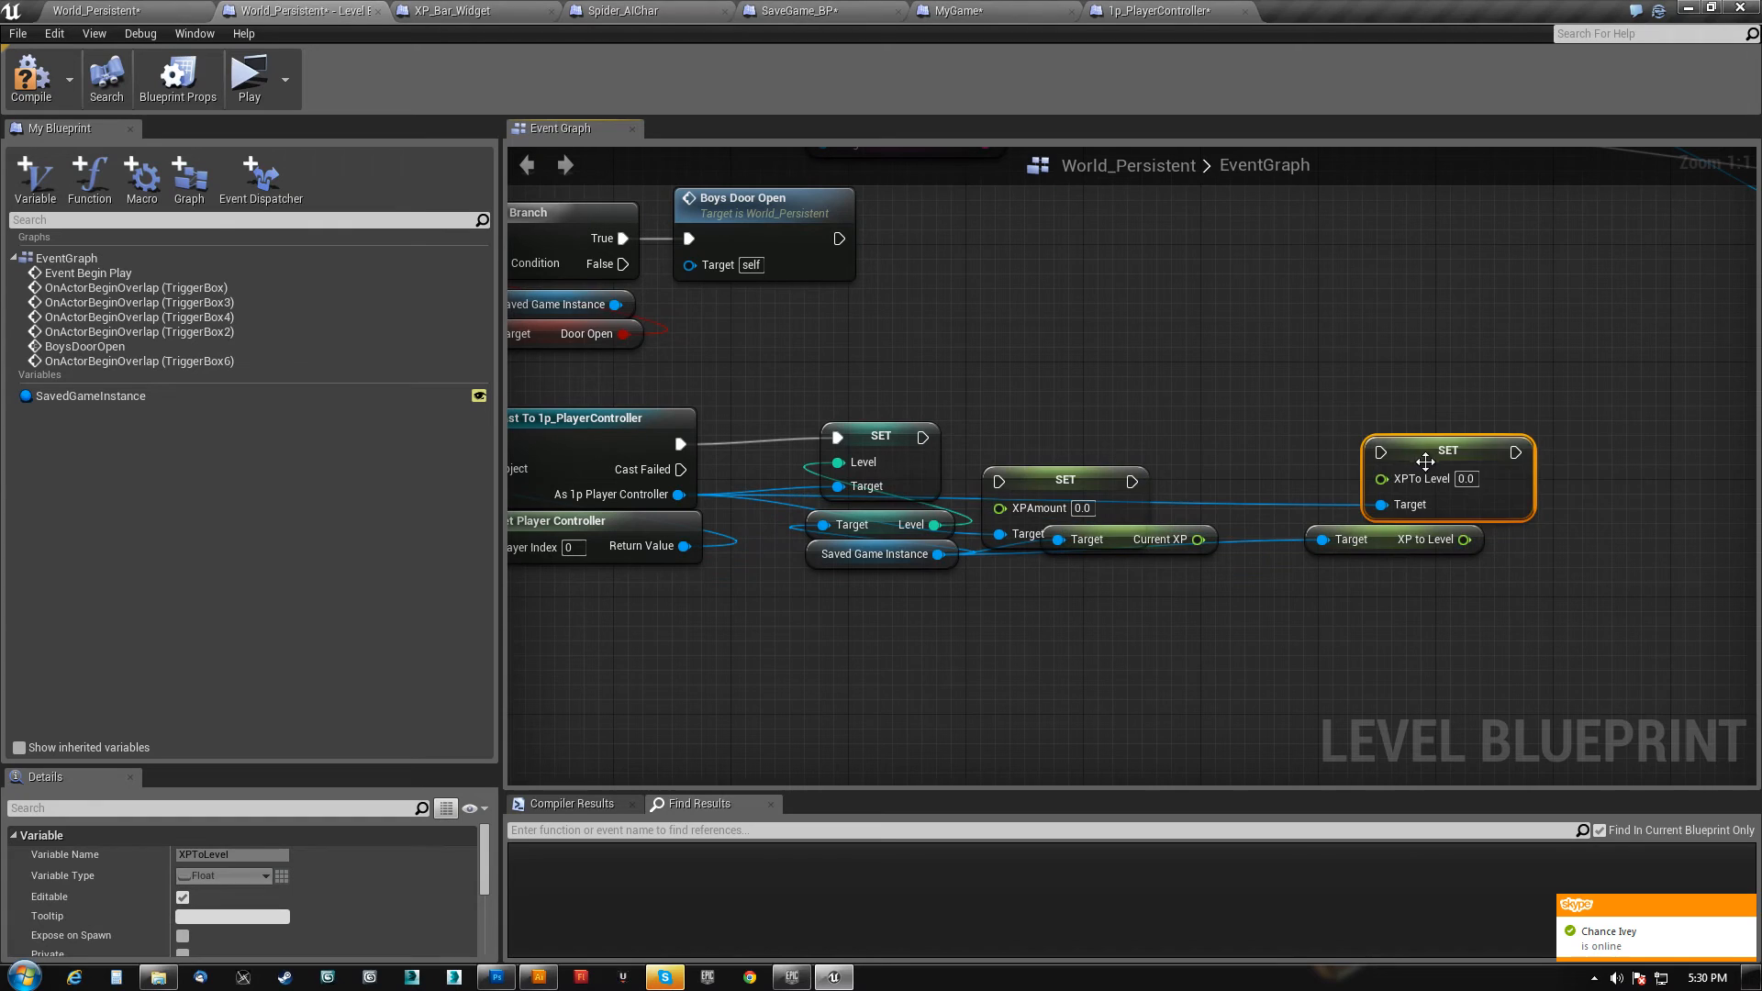
- Align the three setters in a row and chain their execution from Set Level through Set XPAmount to Set XPTo Level
{"action": "left_click_drag", "start_coordinate": [1136, 410], "coordinate": [1135, 413]}
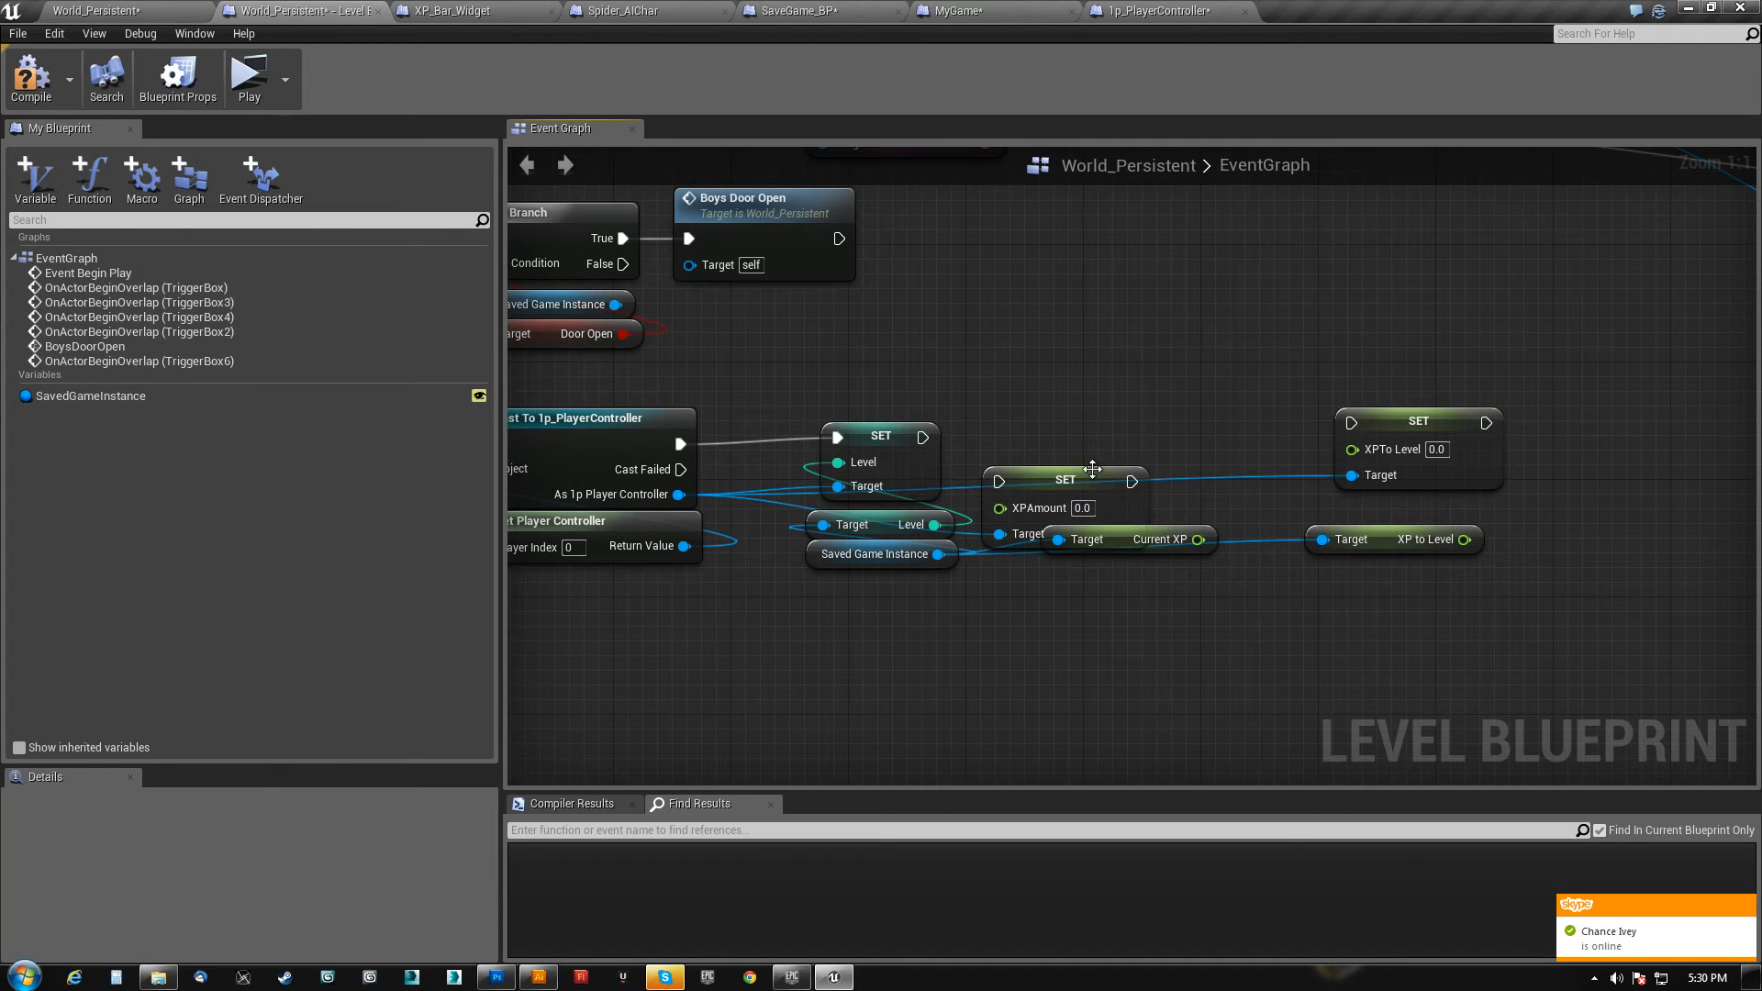
{"action": "left_click_drag", "start_coordinate": [1065, 479], "coordinate": [1109, 420]}
{"action": "left_click_drag", "start_coordinate": [883, 438], "coordinate": [1045, 422]}
{"action": "left_click_drag", "start_coordinate": [1175, 423], "coordinate": [1349, 423]}
- Feed the saved Current XP into Set XPAmount and the saved XP to Level into Set XPTo Level
{"action": "left_click_drag", "start_coordinate": [1187, 542], "coordinate": [1044, 448]}
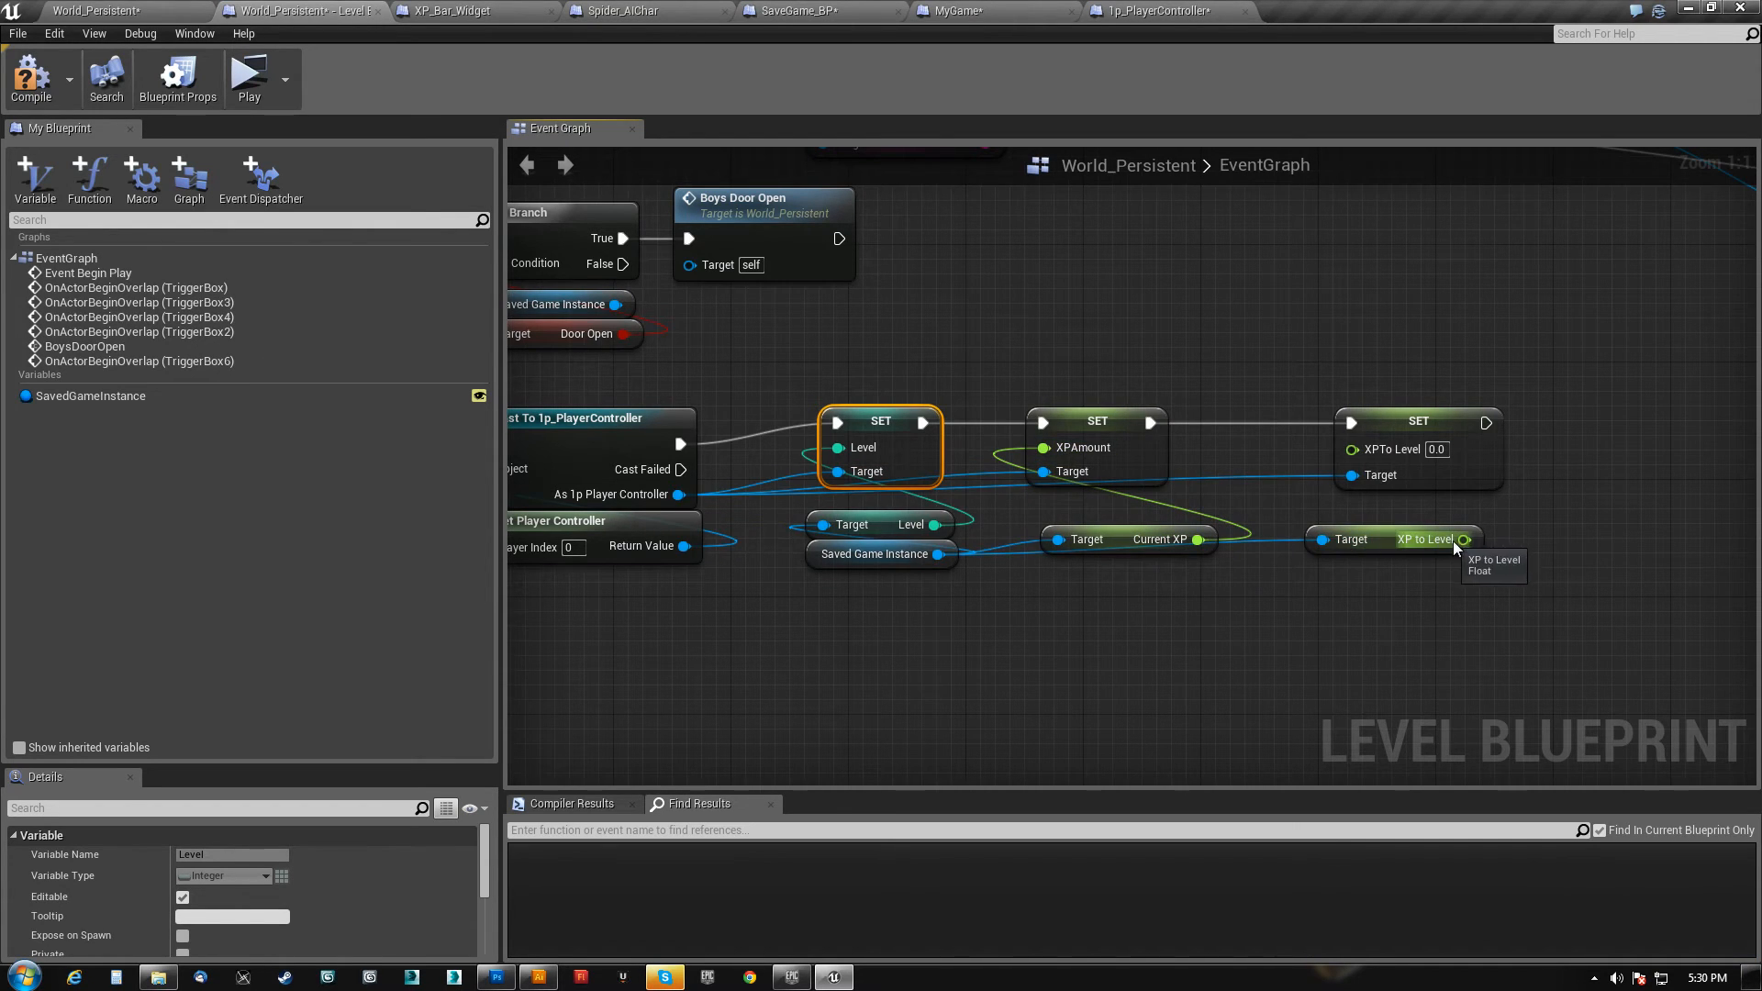
{"action": "left_click_drag", "start_coordinate": [1465, 540], "coordinate": [1352, 449]}
{"action": "right_click_drag", "start_coordinate": [966, 642], "coordinate": [1158, 601]}
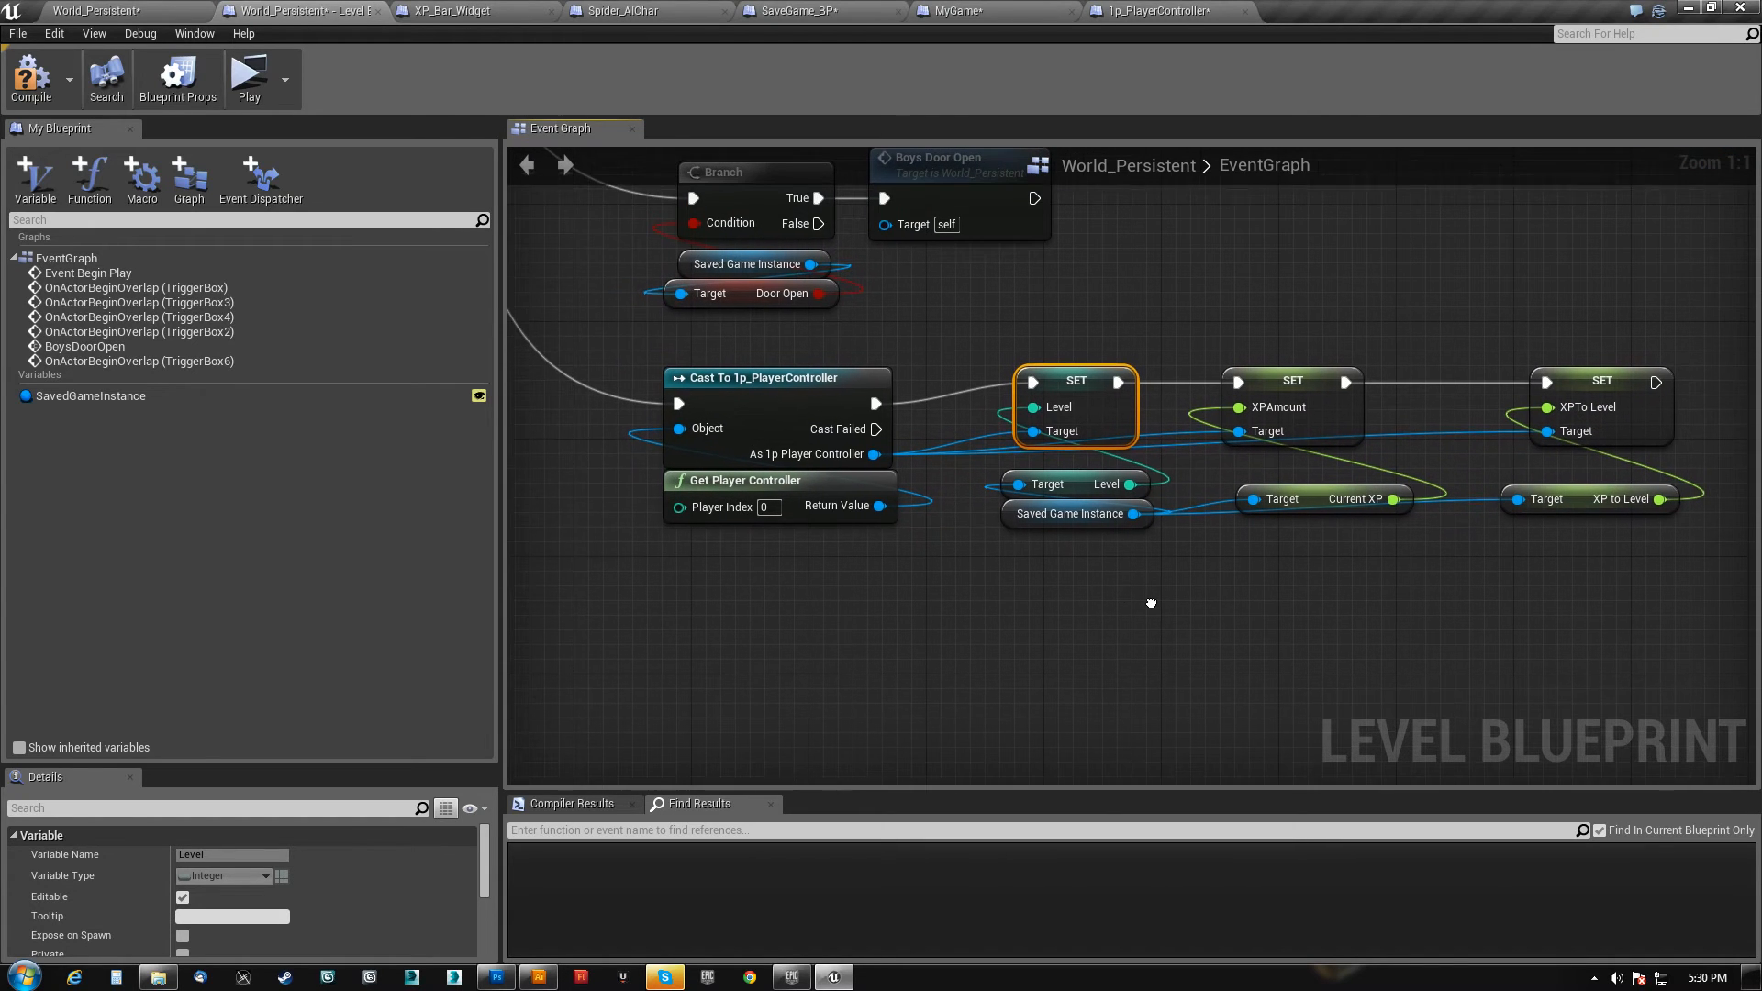
- Move the player controller cast and Get Player Controller away from Set Level, and route As 1p Player Controller through a reroute node to its Target
{"action": "left_click", "coordinate": [954, 492]}
{"action": "left_click", "coordinate": [751, 481]}
{"action": "left_click", "coordinate": [774, 400], "text": "ctrl"}
{"action": "left_click_drag", "start_coordinate": [774, 400], "coordinate": [898, 555]}
{"action": "type", "text": "rer"}
{"action": "left_click", "coordinate": [980, 700]}
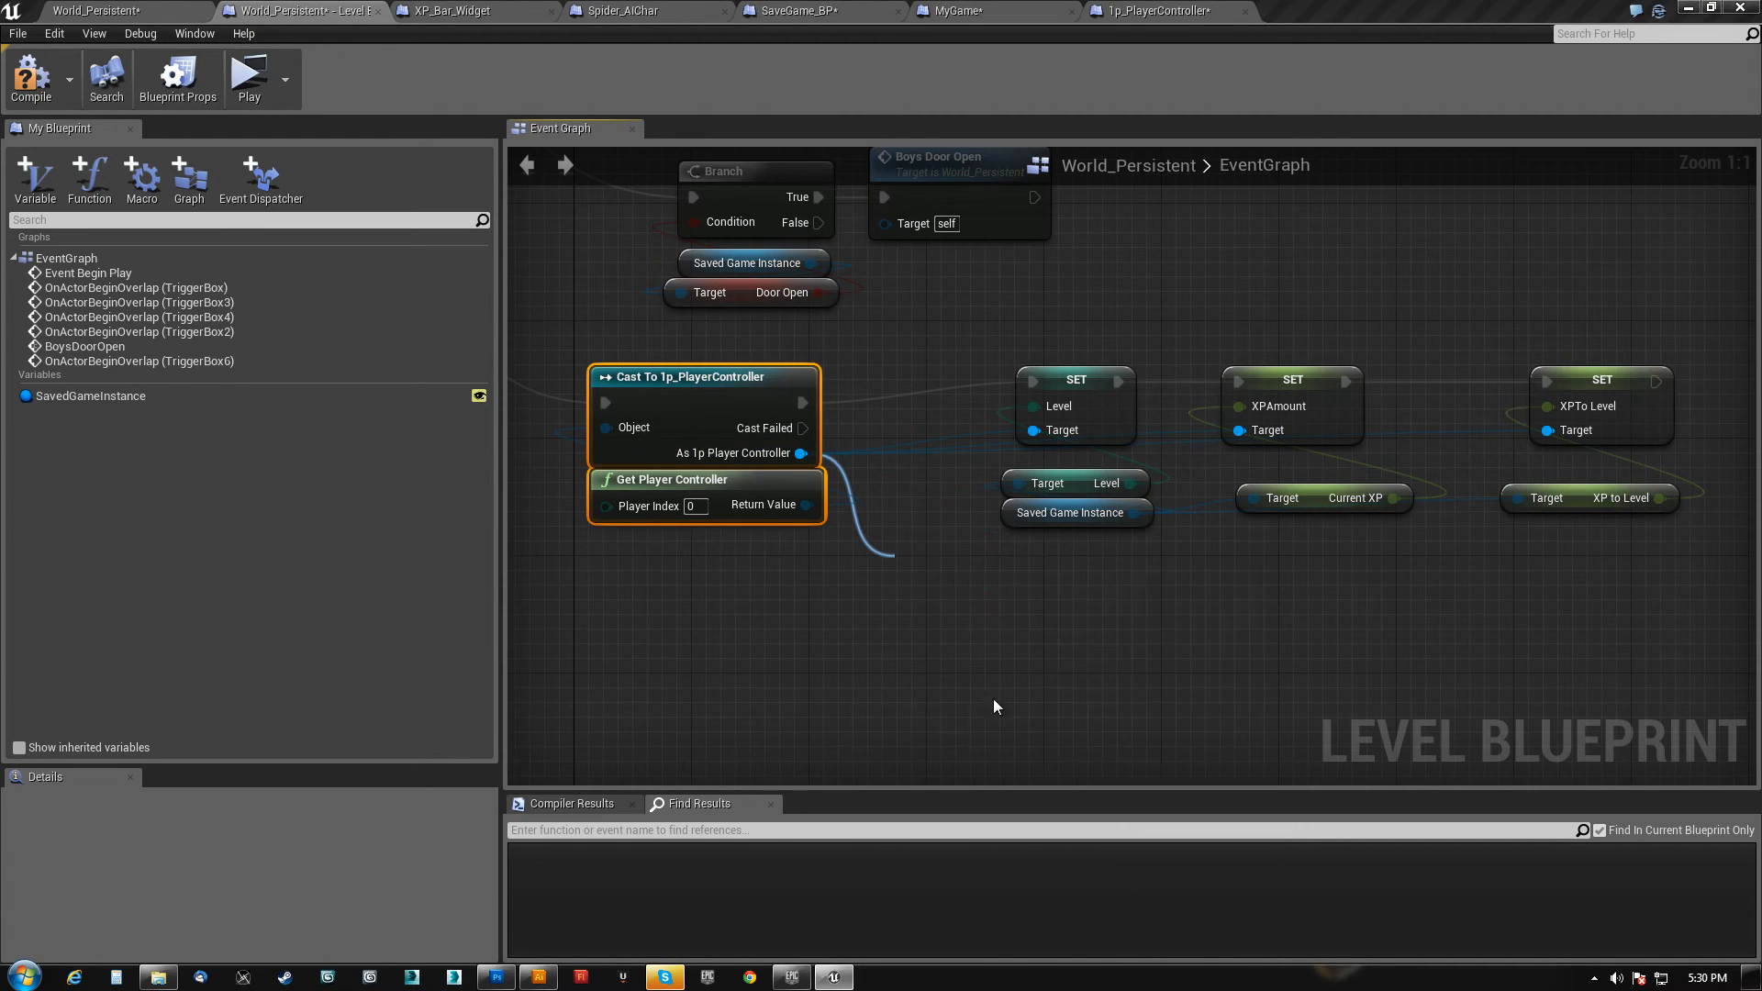
{"action": "left_click_drag", "start_coordinate": [925, 567], "coordinate": [995, 571]}
- Extend the player controller wire with two more reroute nodes and connect them to the Targets of Set XPAmount and Set XPTo Level
{"action": "left_click_drag", "start_coordinate": [1166, 565], "coordinate": [1180, 565]}
{"action": "scroll", "coordinate": [1234, 698], "scroll_direction": "down", "scroll_amount": 3}
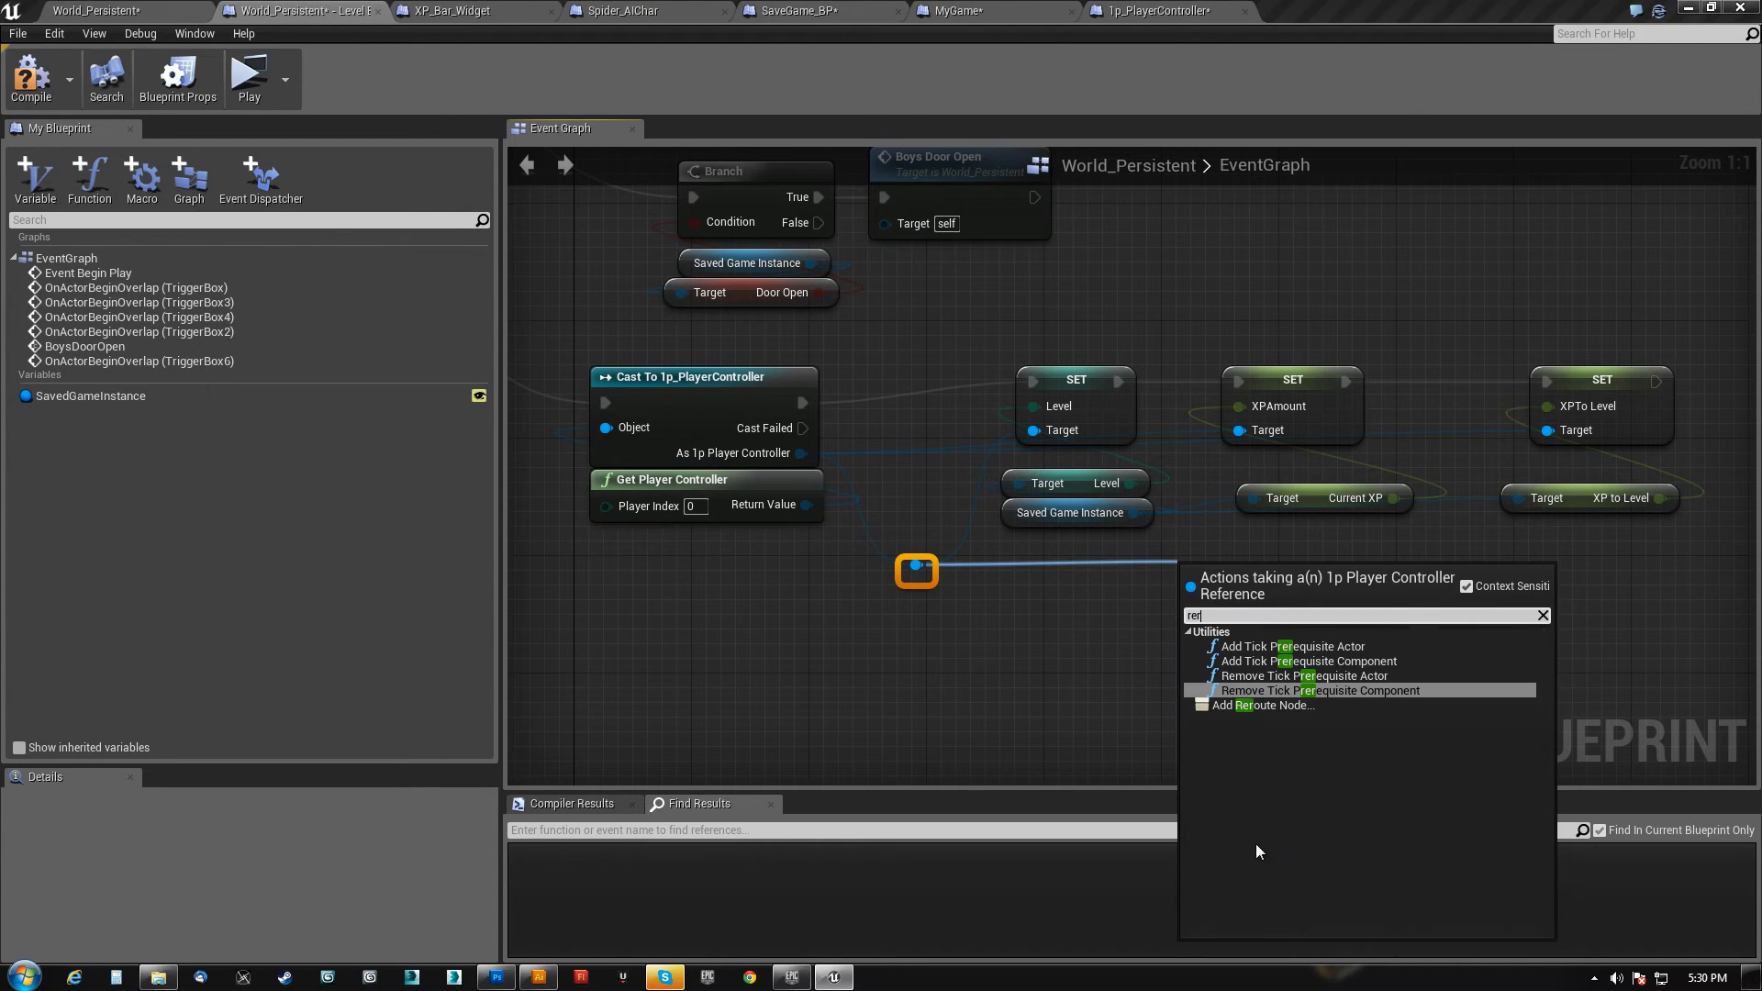
{"action": "key", "text": "Escape"}
{"action": "left_click_drag", "start_coordinate": [1202, 567], "coordinate": [1446, 563]}
{"action": "type", "text": "rer"}
{"action": "left_click", "coordinate": [1448, 709]}
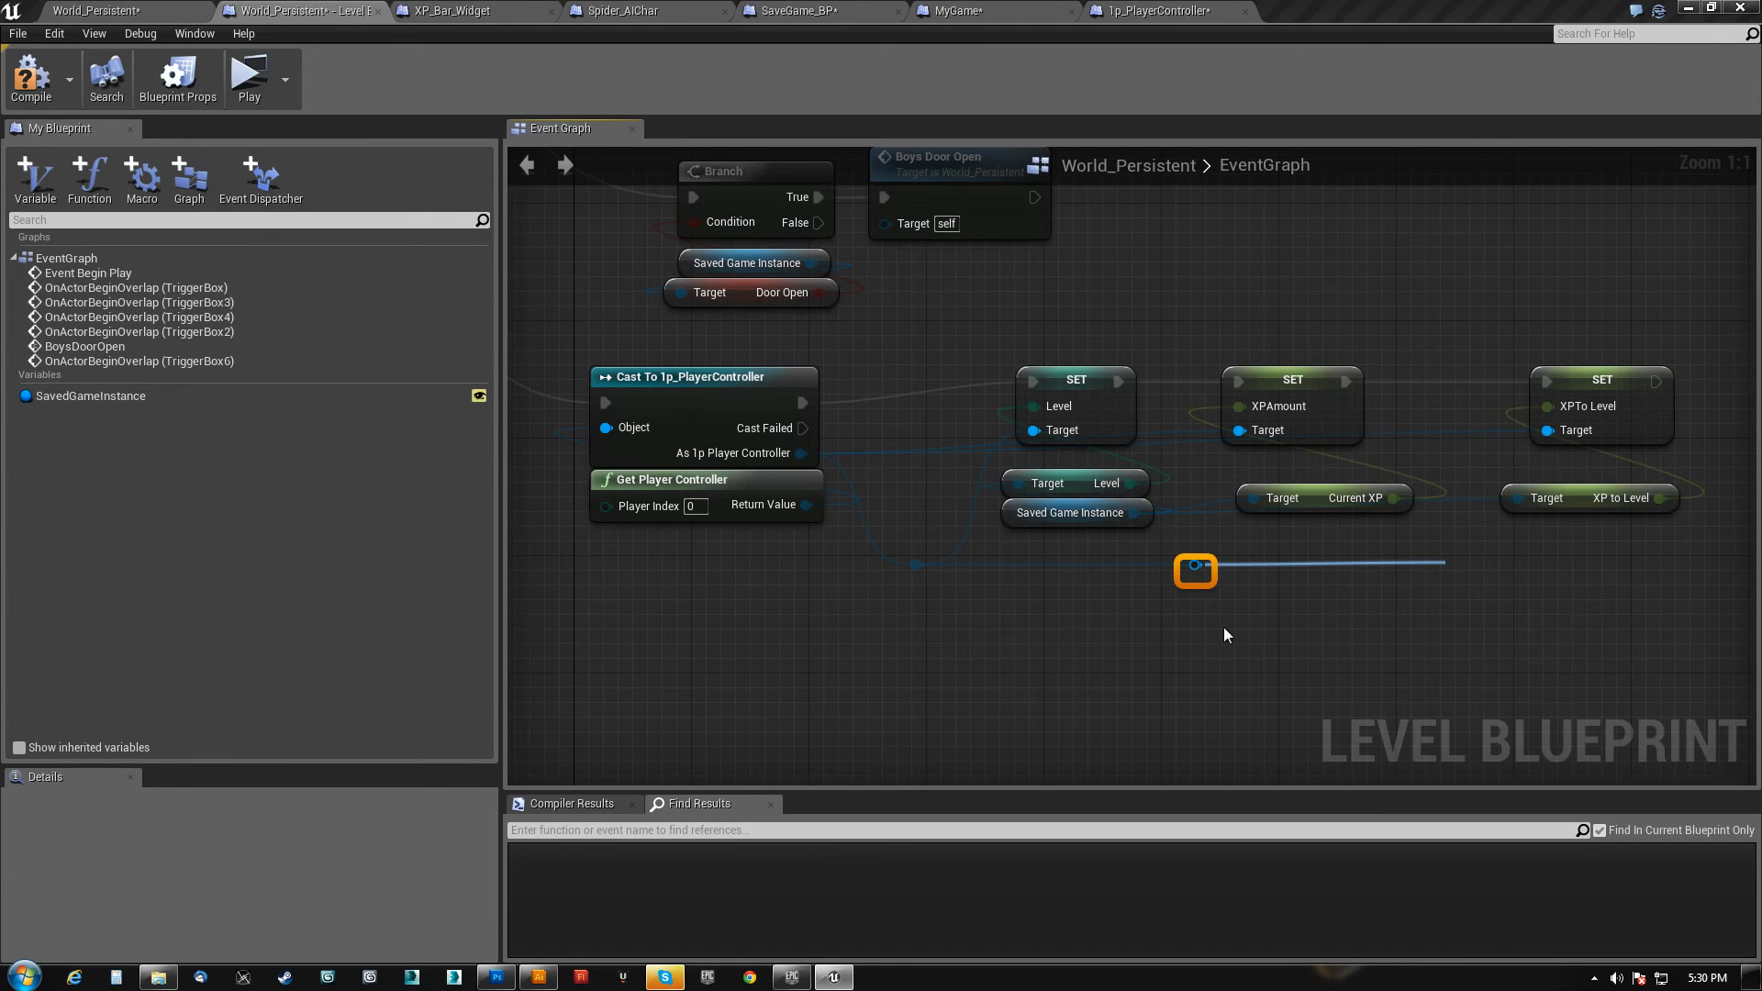
{"action": "left_click_drag", "start_coordinate": [1194, 565], "coordinate": [1239, 431]}
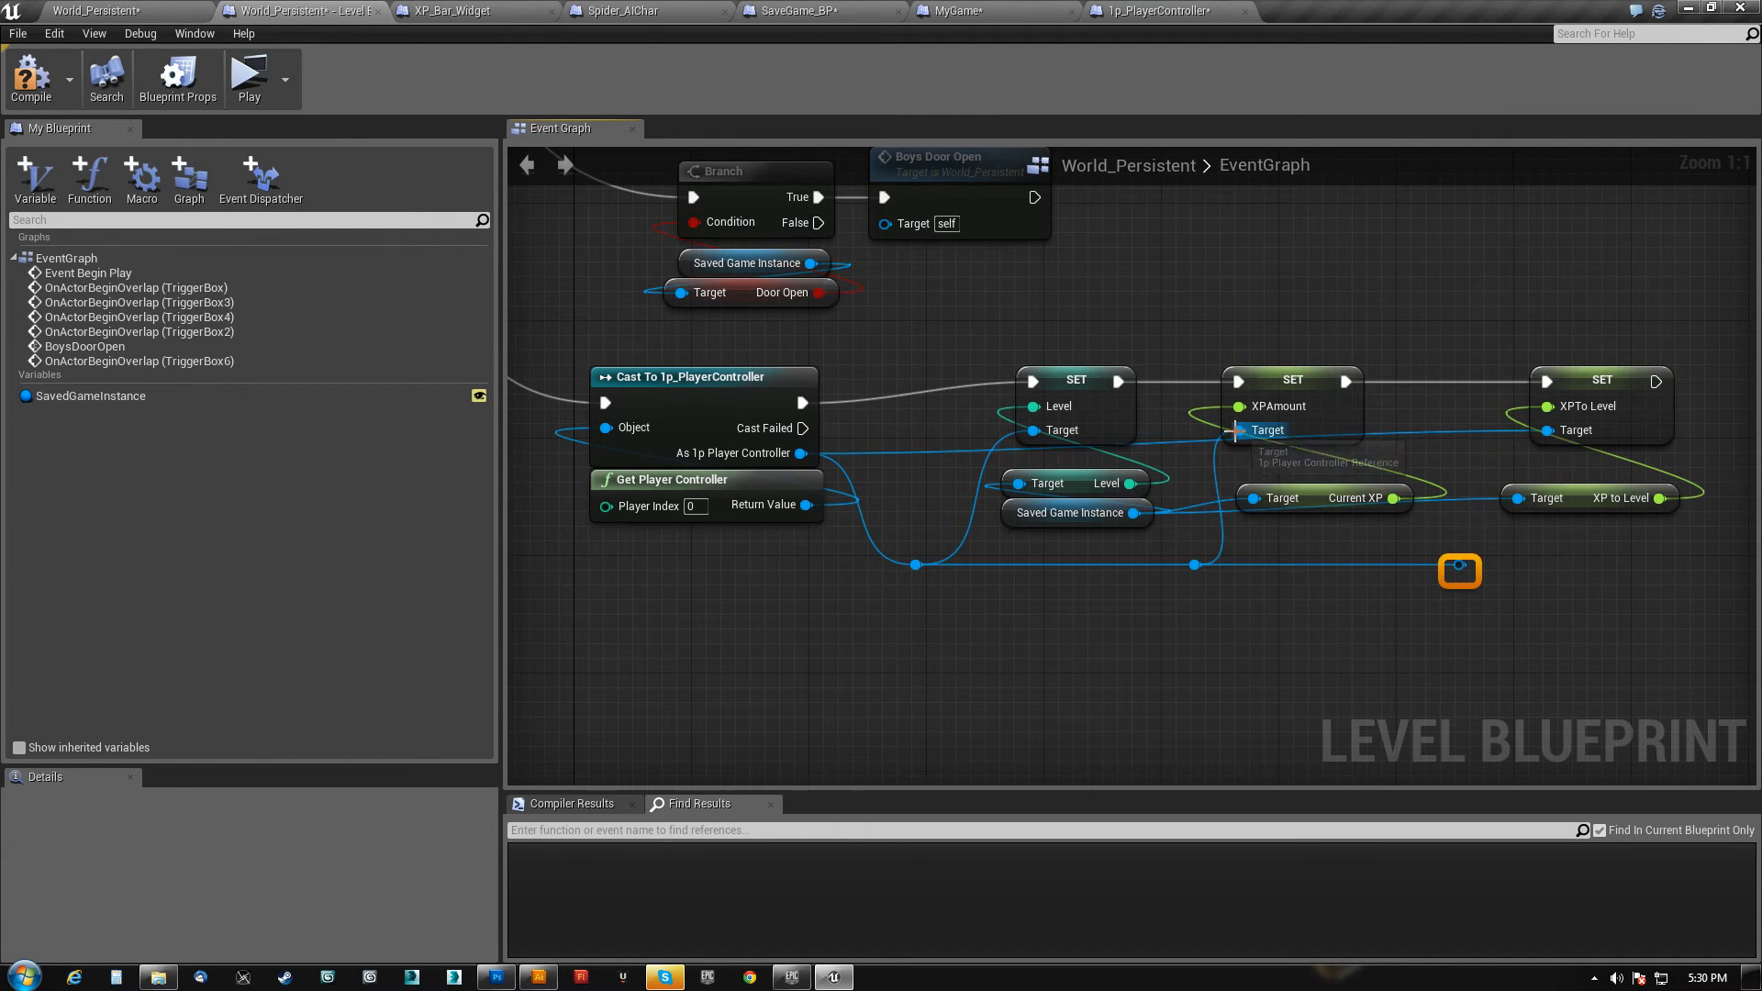
{"action": "left_click_drag", "start_coordinate": [1459, 566], "coordinate": [1547, 435]}
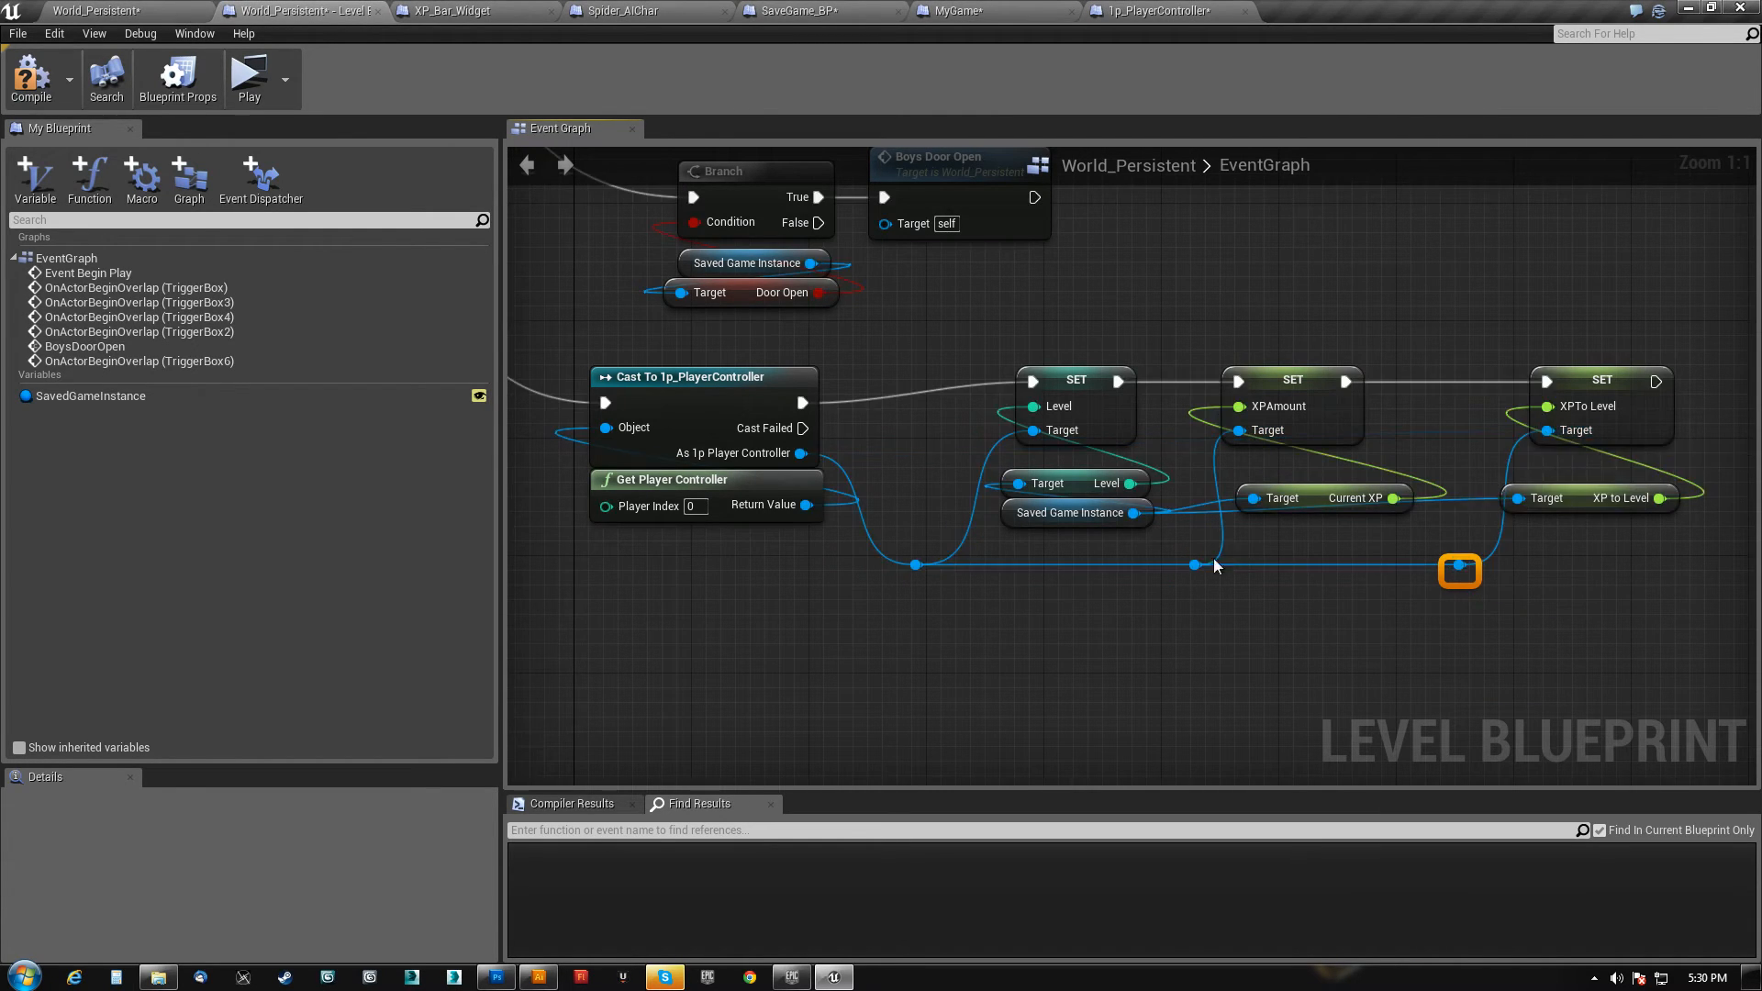
- Duplicate the Saved Game Instance getter and give Current XP and XP to Level their own copies as Target
{"action": "left_click", "coordinate": [1069, 513]}
{"action": "key", "text": "ctrl+w"}
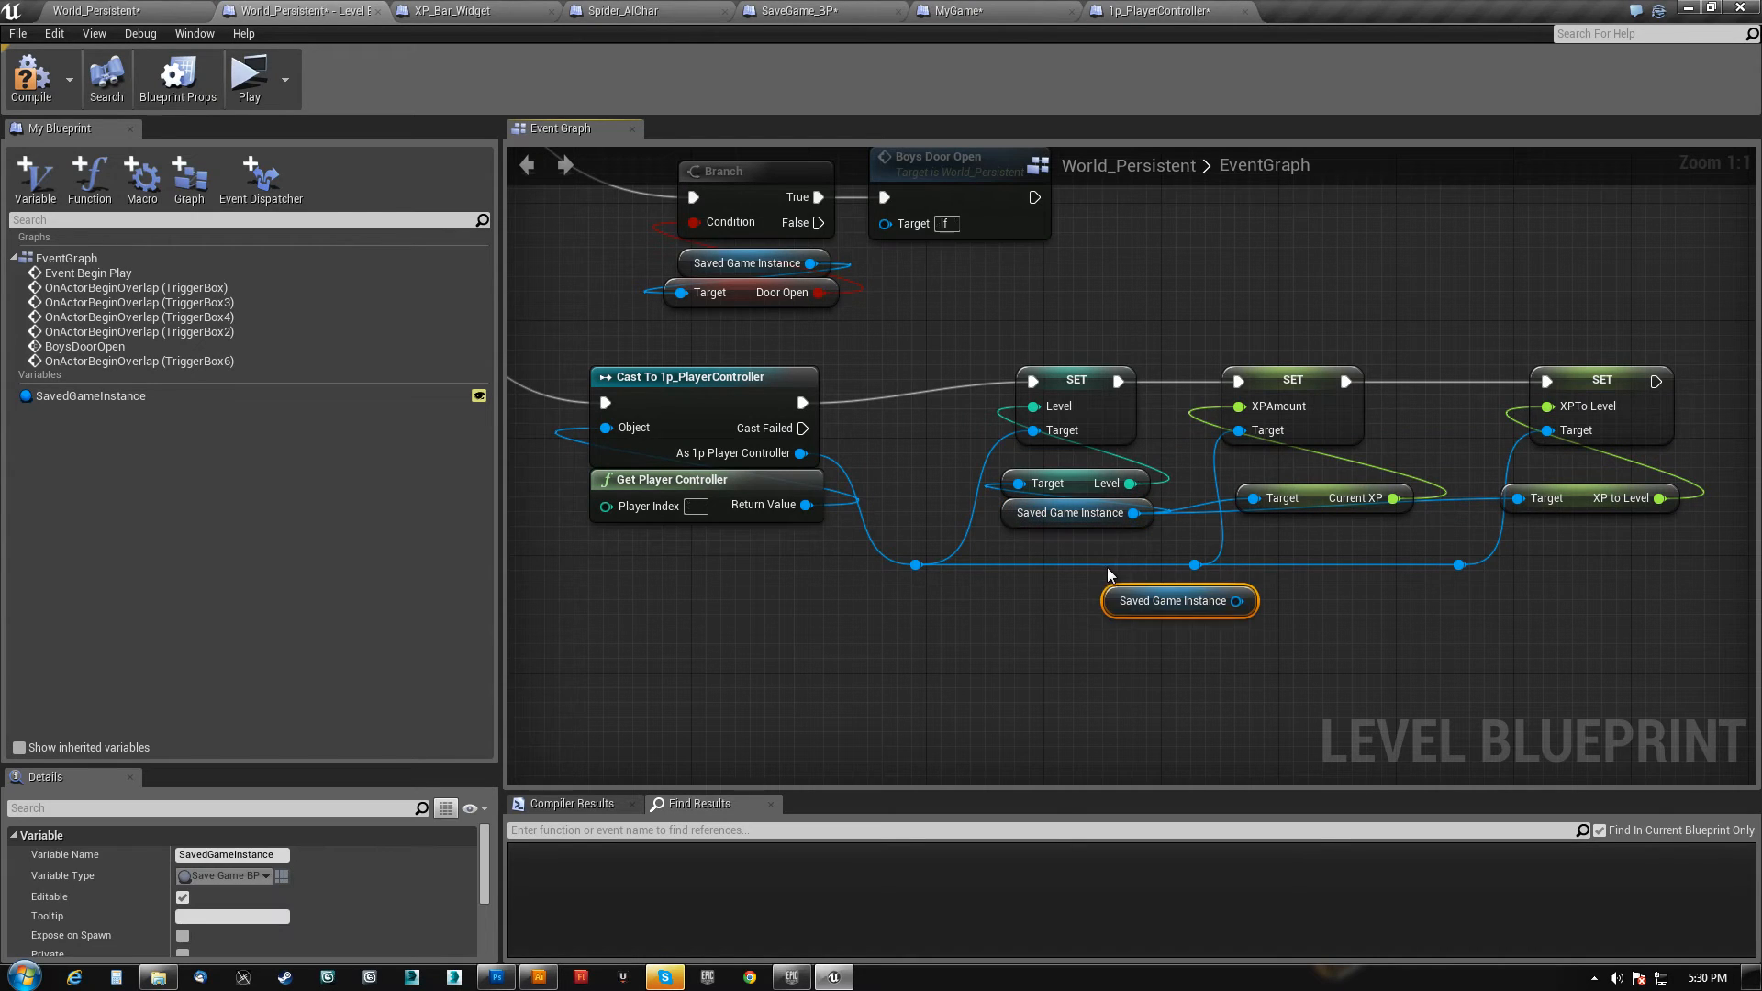
{"action": "key", "text": "ctrl+w"}
{"action": "left_click_drag", "start_coordinate": [1184, 624], "coordinate": [1251, 541]}
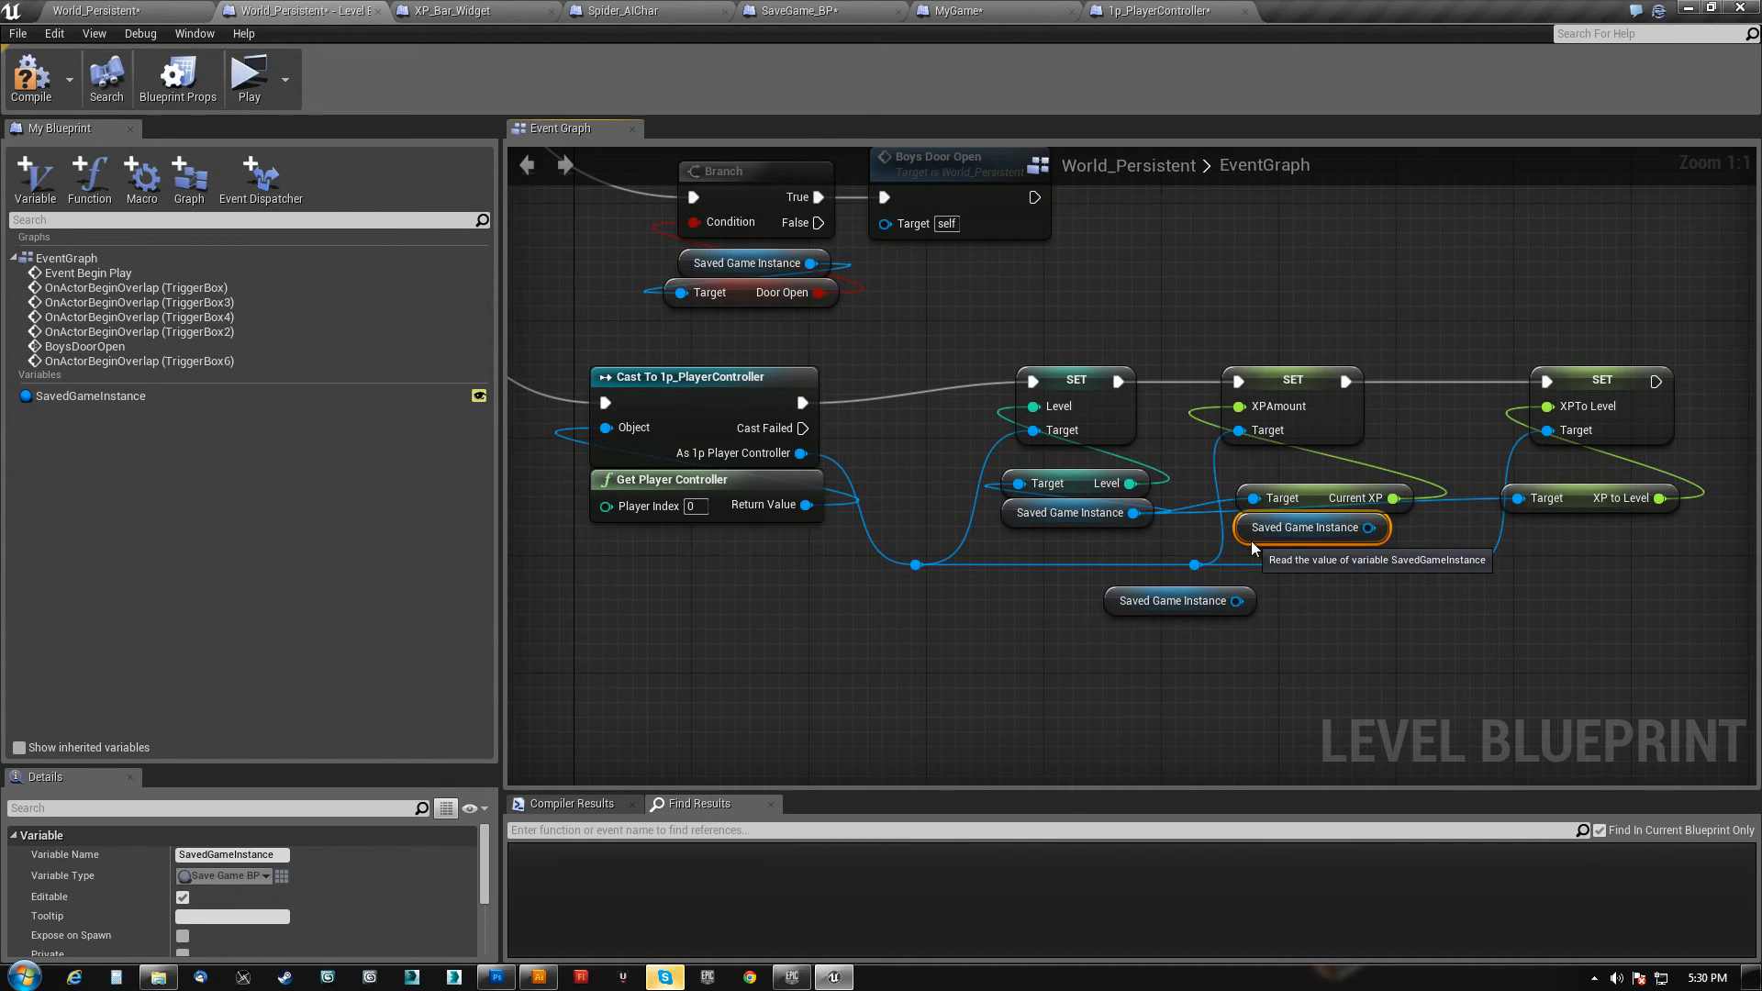
{"action": "left_click_drag", "start_coordinate": [1370, 528], "coordinate": [1255, 499]}
{"action": "left_click_drag", "start_coordinate": [1121, 609], "coordinate": [1515, 536]}
{"action": "left_click", "coordinate": [1519, 500], "text": "alt"}
{"action": "left_click_drag", "start_coordinate": [1645, 530], "coordinate": [1516, 500]}
- Delete the surplus Saved Game Instance copy overlapping the XP to Level getter
{"action": "left_click_drag", "start_coordinate": [1561, 596], "coordinate": [1595, 470]}
{"action": "left_click", "coordinate": [1560, 623]}
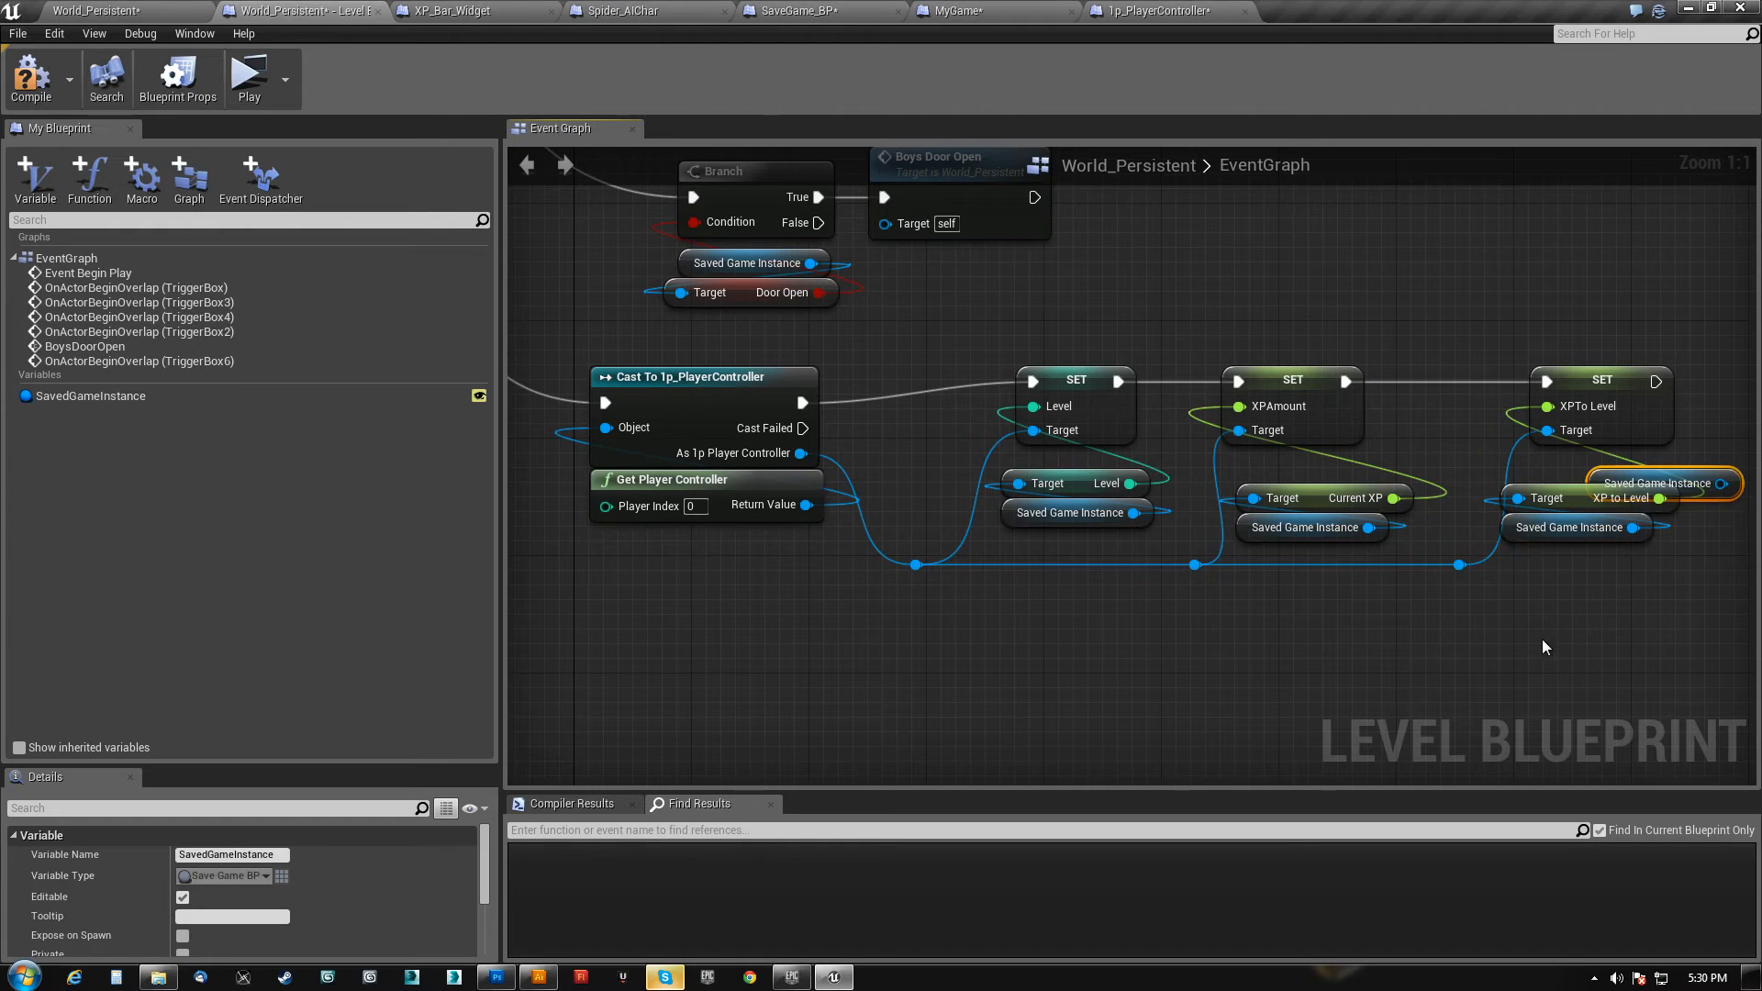
{"action": "left_click", "coordinate": [1690, 470]}
{"action": "key", "text": "Delete"}
- Tuck the XP to Level and Current XP getter pairs under their setters and space the Set XPAmount group evenly
{"action": "left_click_drag", "start_coordinate": [1566, 639], "coordinate": [1611, 467]}
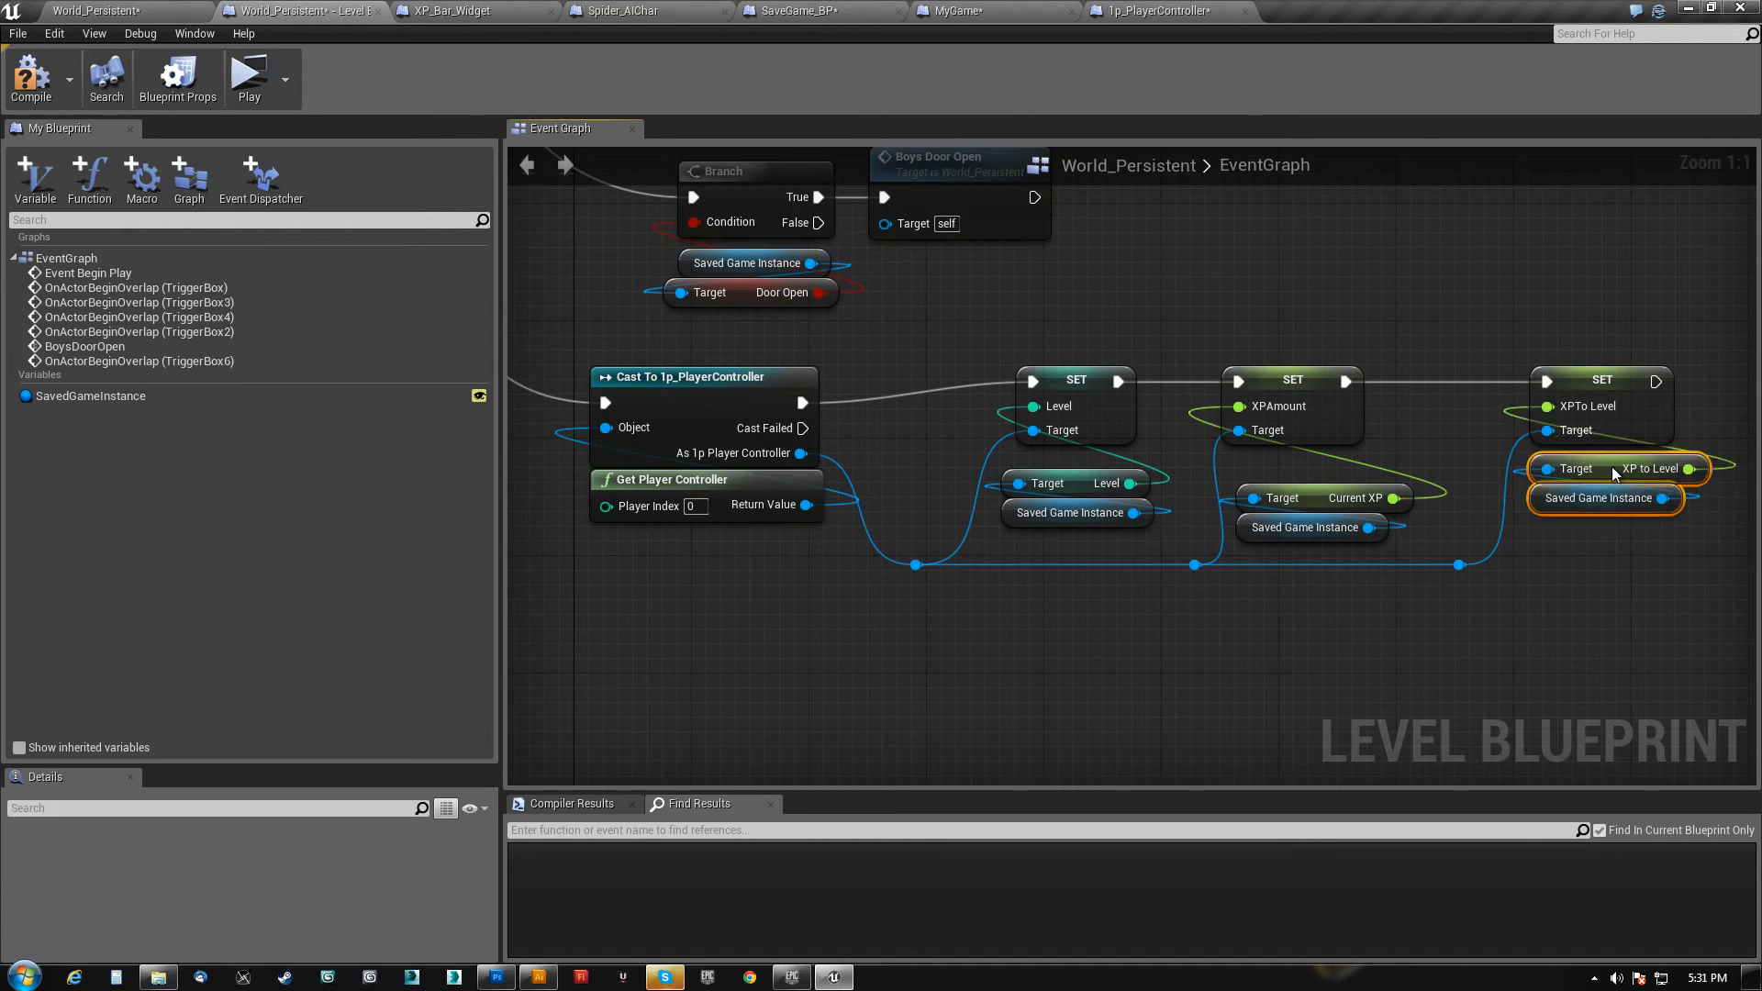
{"action": "left_click_drag", "start_coordinate": [1306, 562], "coordinate": [1361, 419]}
{"action": "left_click", "coordinate": [1317, 419], "text": "ctrl"}
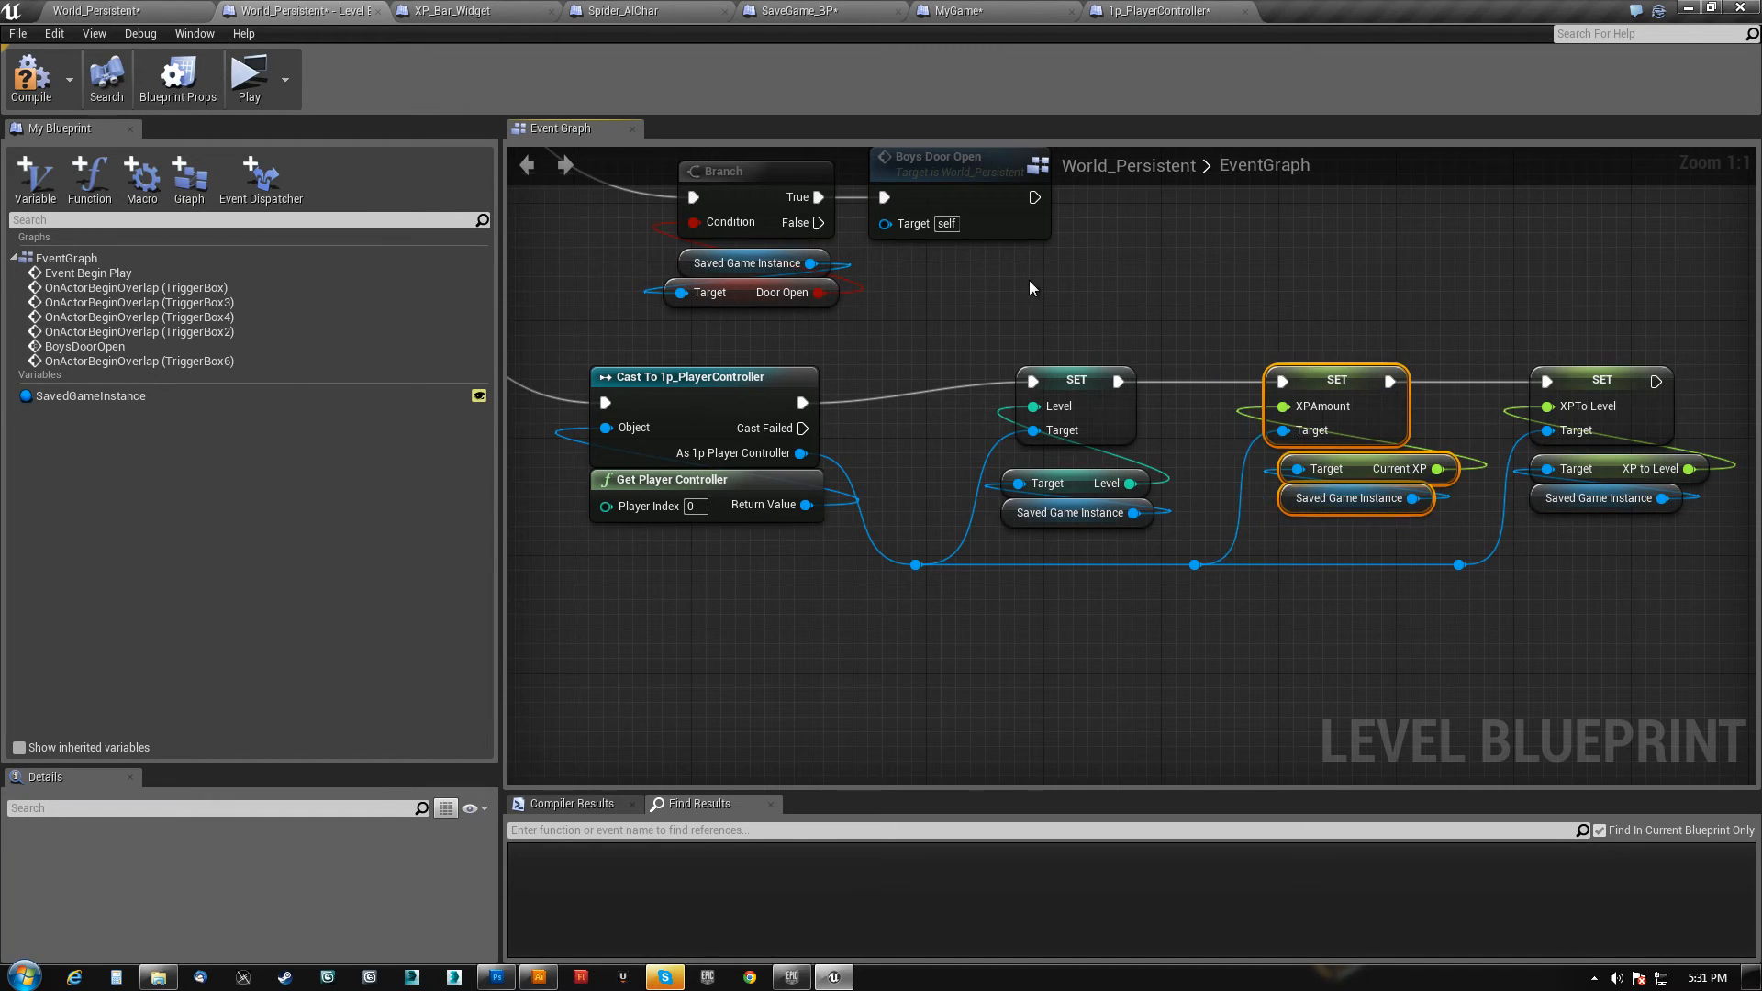
{"action": "left_click_drag", "start_coordinate": [1031, 281], "coordinate": [1076, 526]}
{"action": "mouse_move", "coordinate": [1085, 379]}
{"action": "left_mouse_down"}
{"action": "mouse_move", "coordinate": [1118, 363]}
{"action": "mouse_move", "coordinate": [1085, 379]}
{"action": "left_mouse_up"}
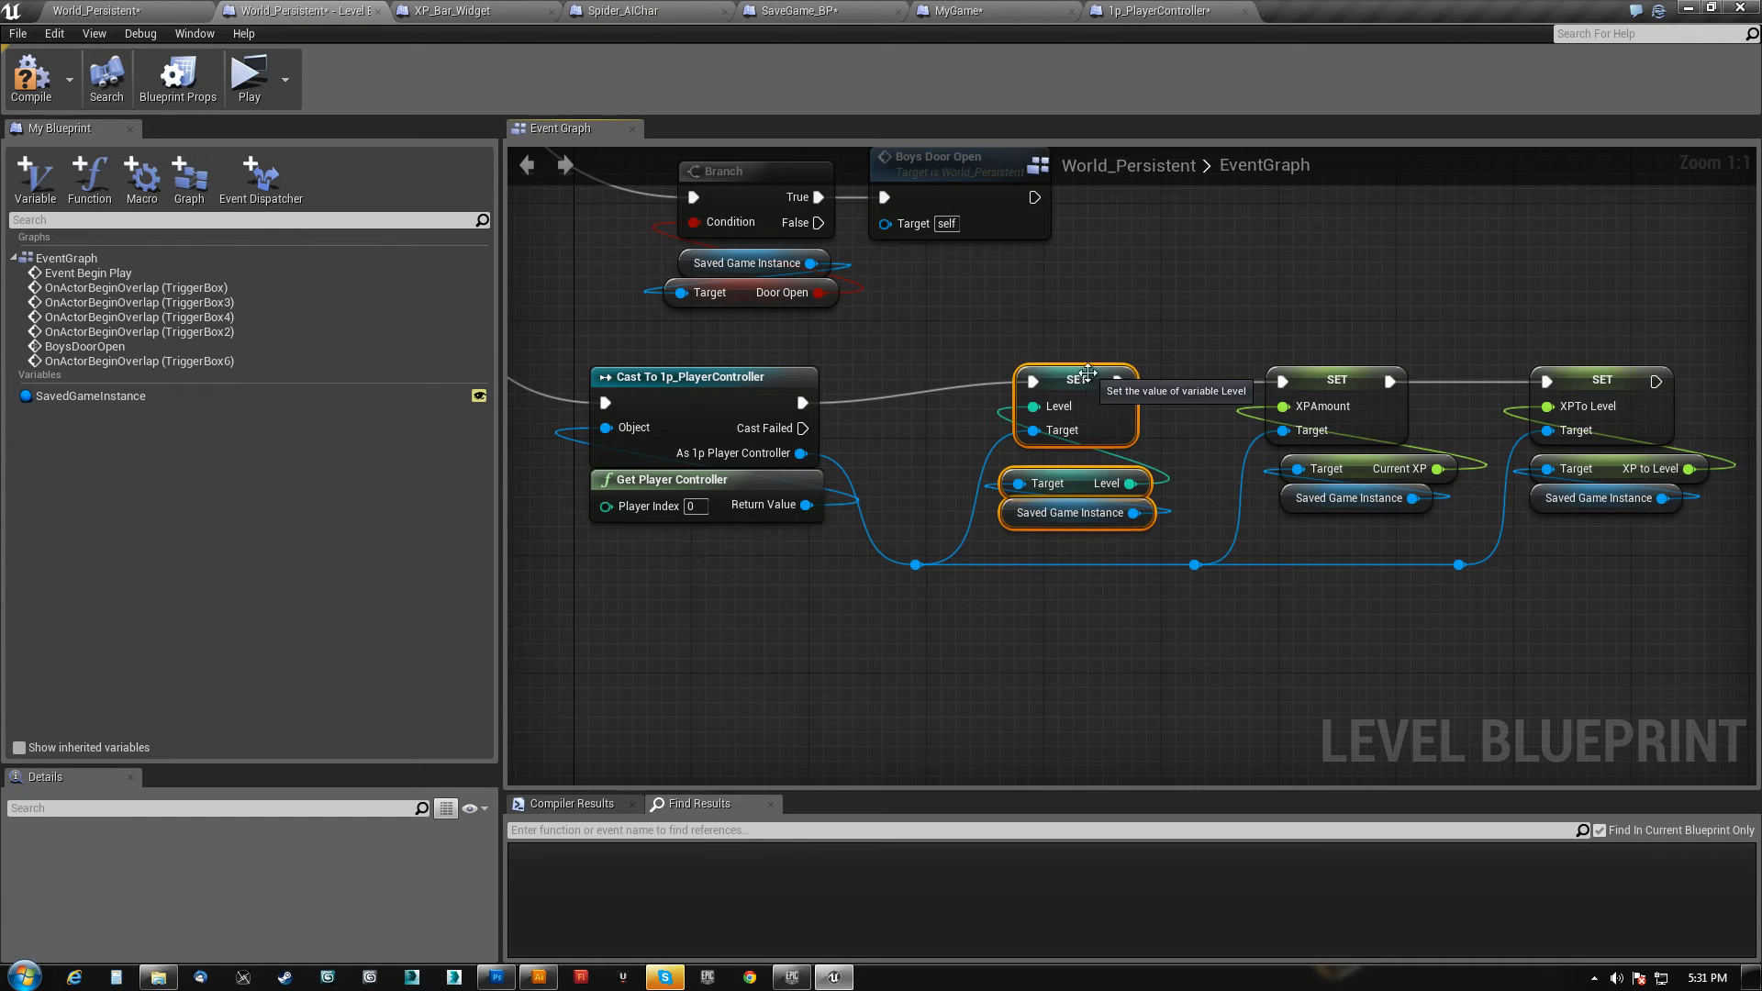
- Reposition the setter chain with its getters and reroute nodes, and place Get Player Controller directly beneath Cast To 1p_PlayerController
{"action": "right_click_drag", "start_coordinate": [751, 479], "coordinate": [1145, 580]}
{"action": "left_click_drag", "start_coordinate": [1169, 514], "coordinate": [913, 456]}
{"action": "right_click_drag", "start_coordinate": [1189, 608], "coordinate": [777, 630]}
{"action": "scroll", "coordinate": [1432, 780], "scroll_direction": "down", "scroll_amount": 1}
{"action": "left_click_drag", "start_coordinate": [776, 630], "coordinate": [1529, 389]}
{"action": "left_click_drag", "start_coordinate": [1180, 448], "coordinate": [1192, 444]}
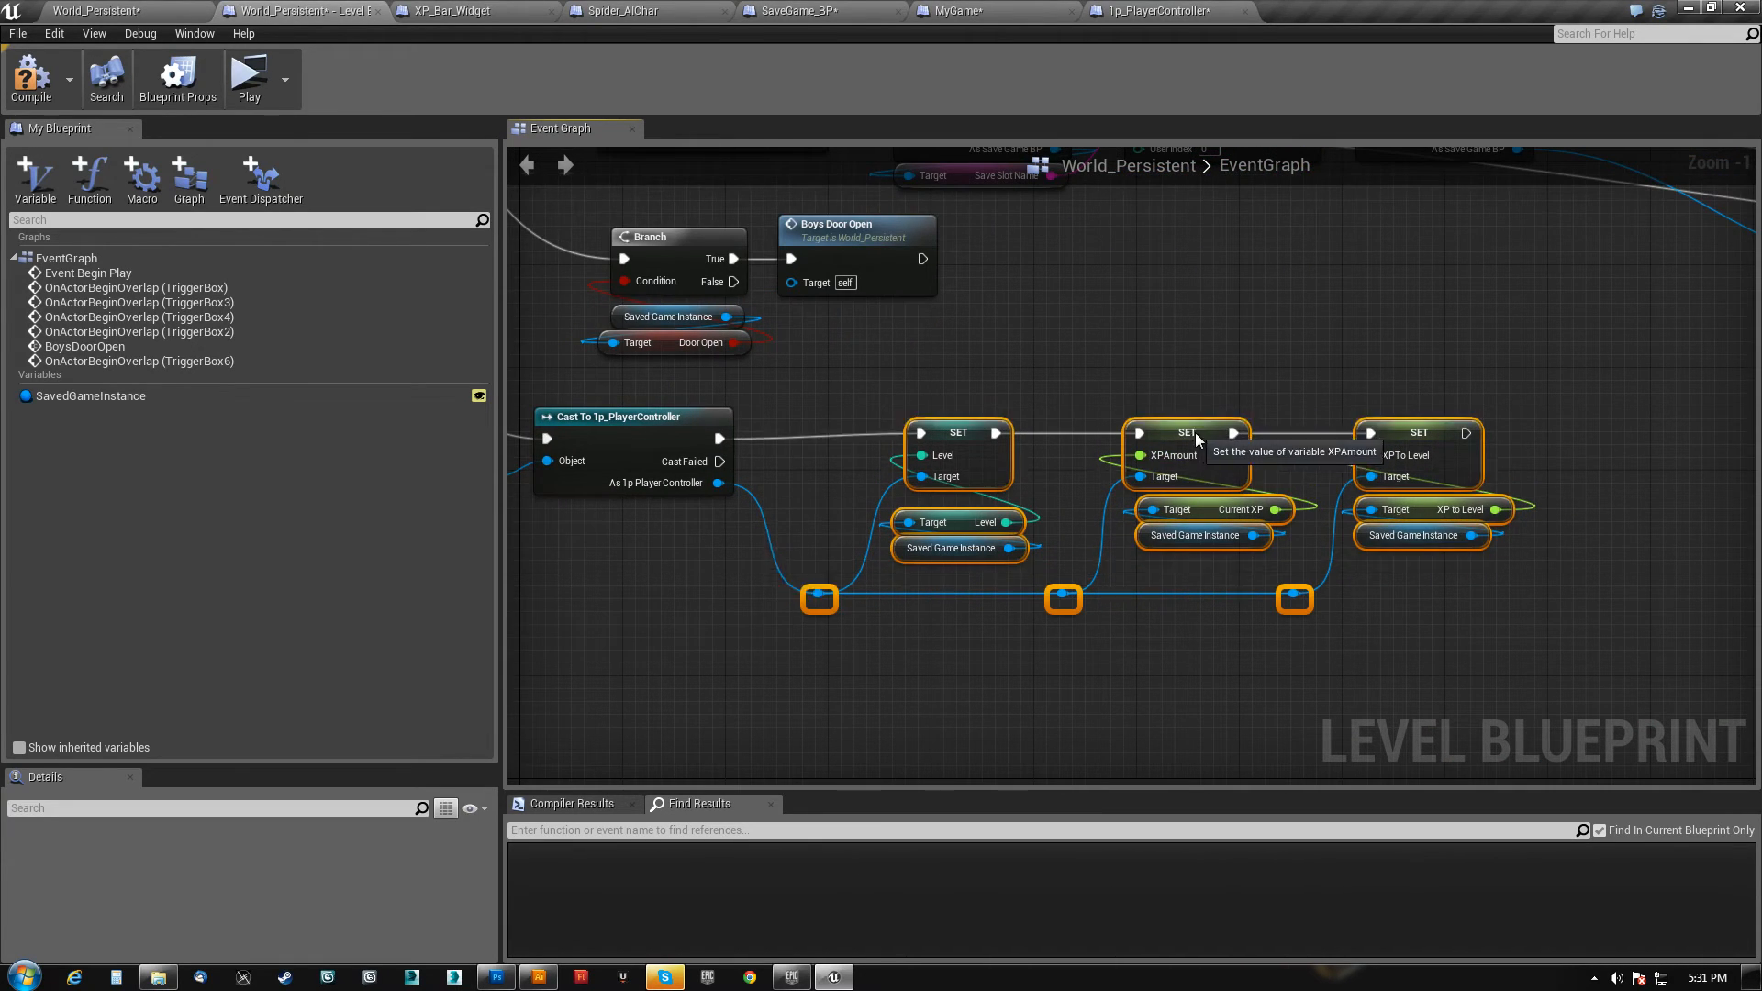
{"action": "right_click_drag", "start_coordinate": [610, 618], "coordinate": [1166, 728]}
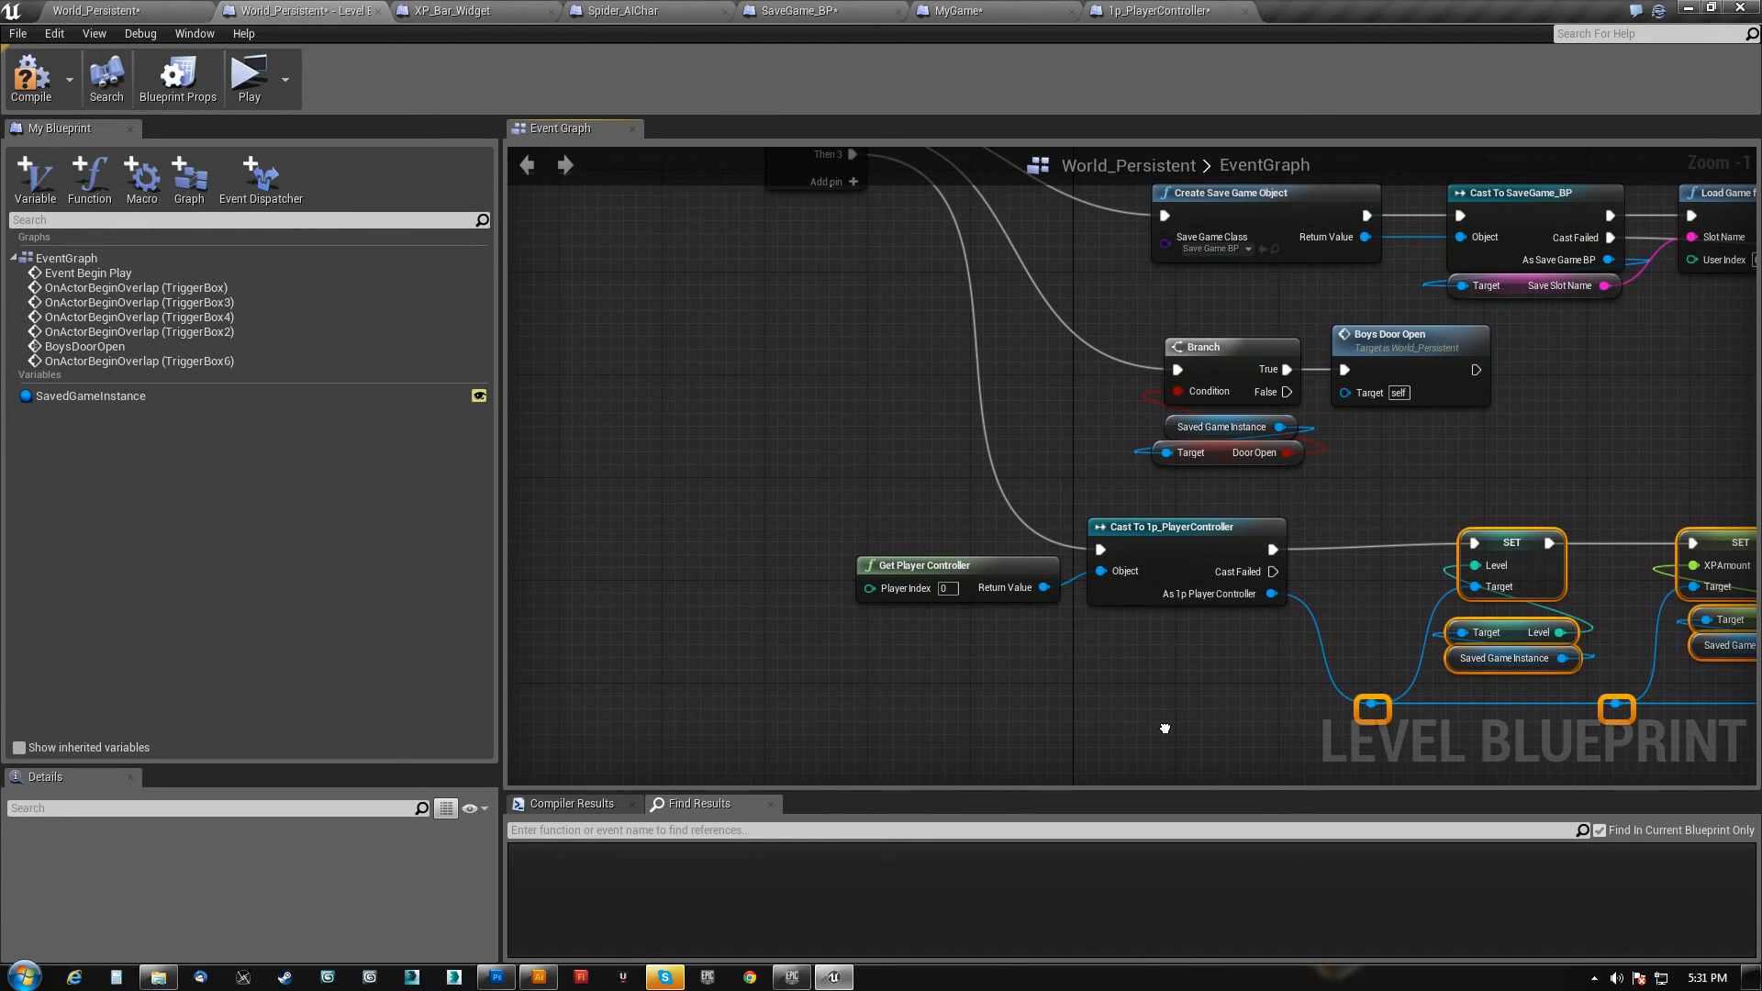
{"action": "left_click", "coordinate": [976, 570]}
{"action": "left_click_drag", "start_coordinate": [931, 574], "coordinate": [1159, 639]}
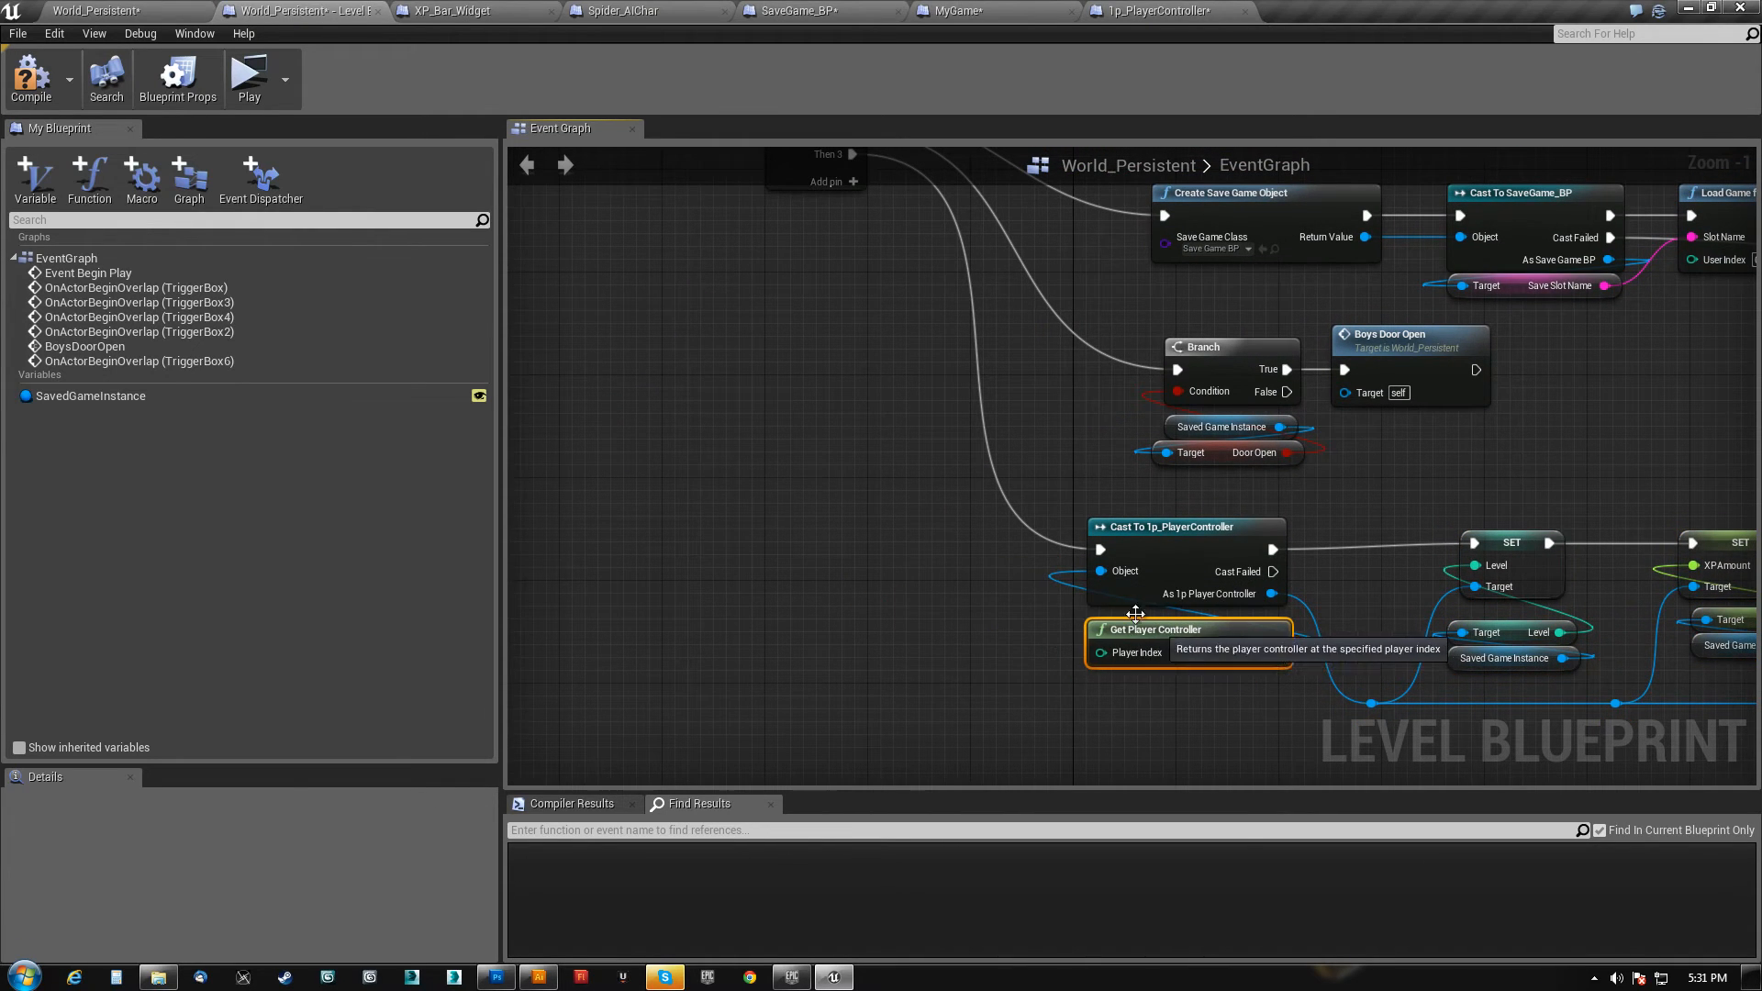
- Try to insert a Delay node between the Sequence's Then 3 output and Cast To 1p_PlayerController
{"action": "right_click", "coordinate": [871, 520]}
{"action": "type", "text": "delay"}
{"action": "left_click", "coordinate": [969, 598]}
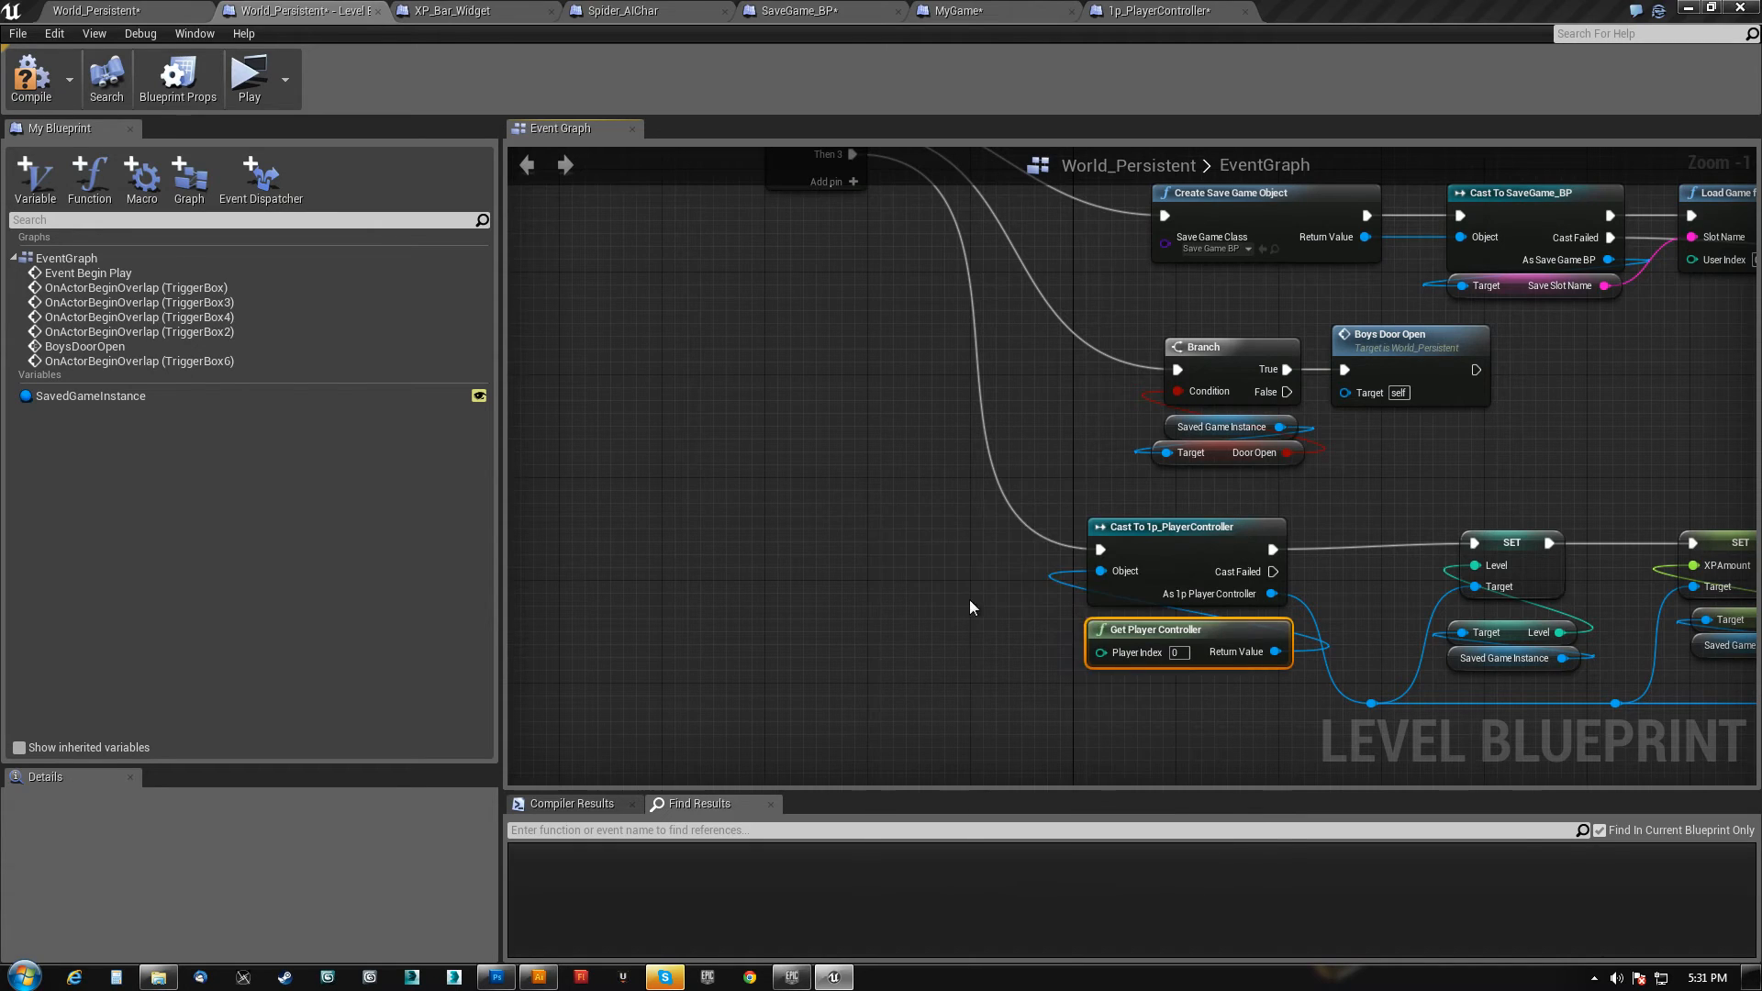
{"action": "left_click_drag", "start_coordinate": [1073, 554], "coordinate": [1098, 551]}
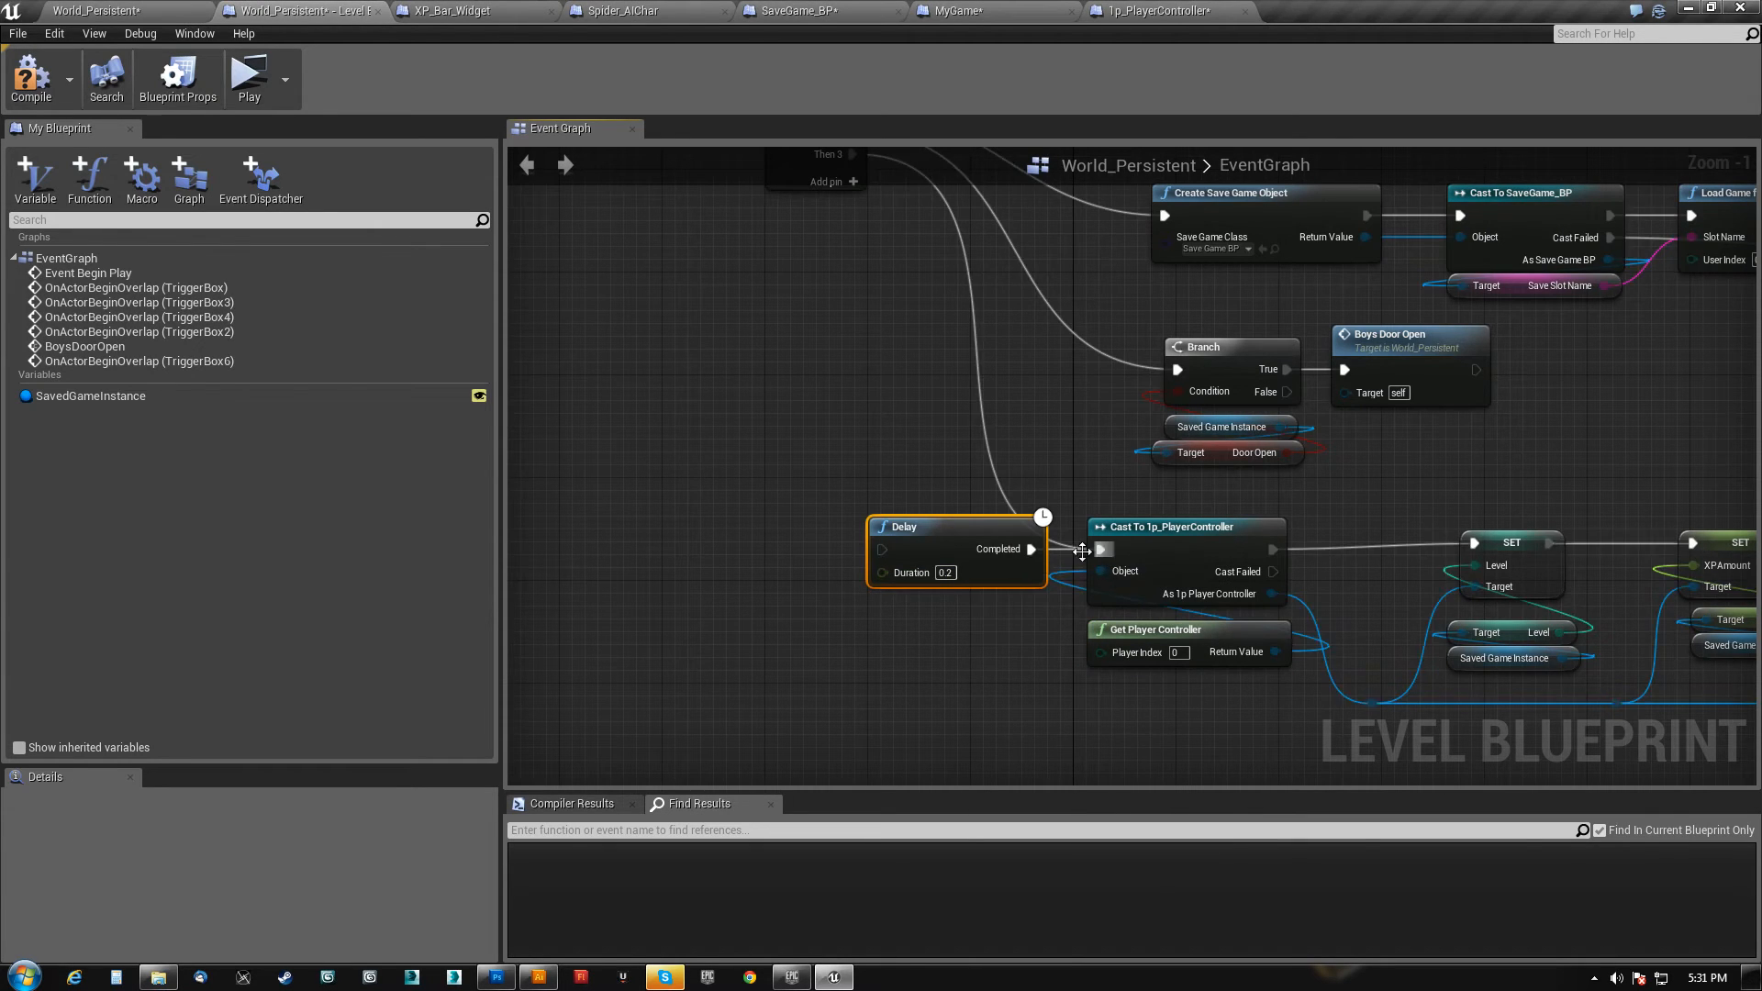
{"action": "left_click_drag", "start_coordinate": [888, 551], "coordinate": [861, 328]}
{"action": "right_click_drag", "start_coordinate": [936, 501], "coordinate": [187, 586]}
{"action": "right_click_drag", "start_coordinate": [1237, 675], "coordinate": [1421, 645]}
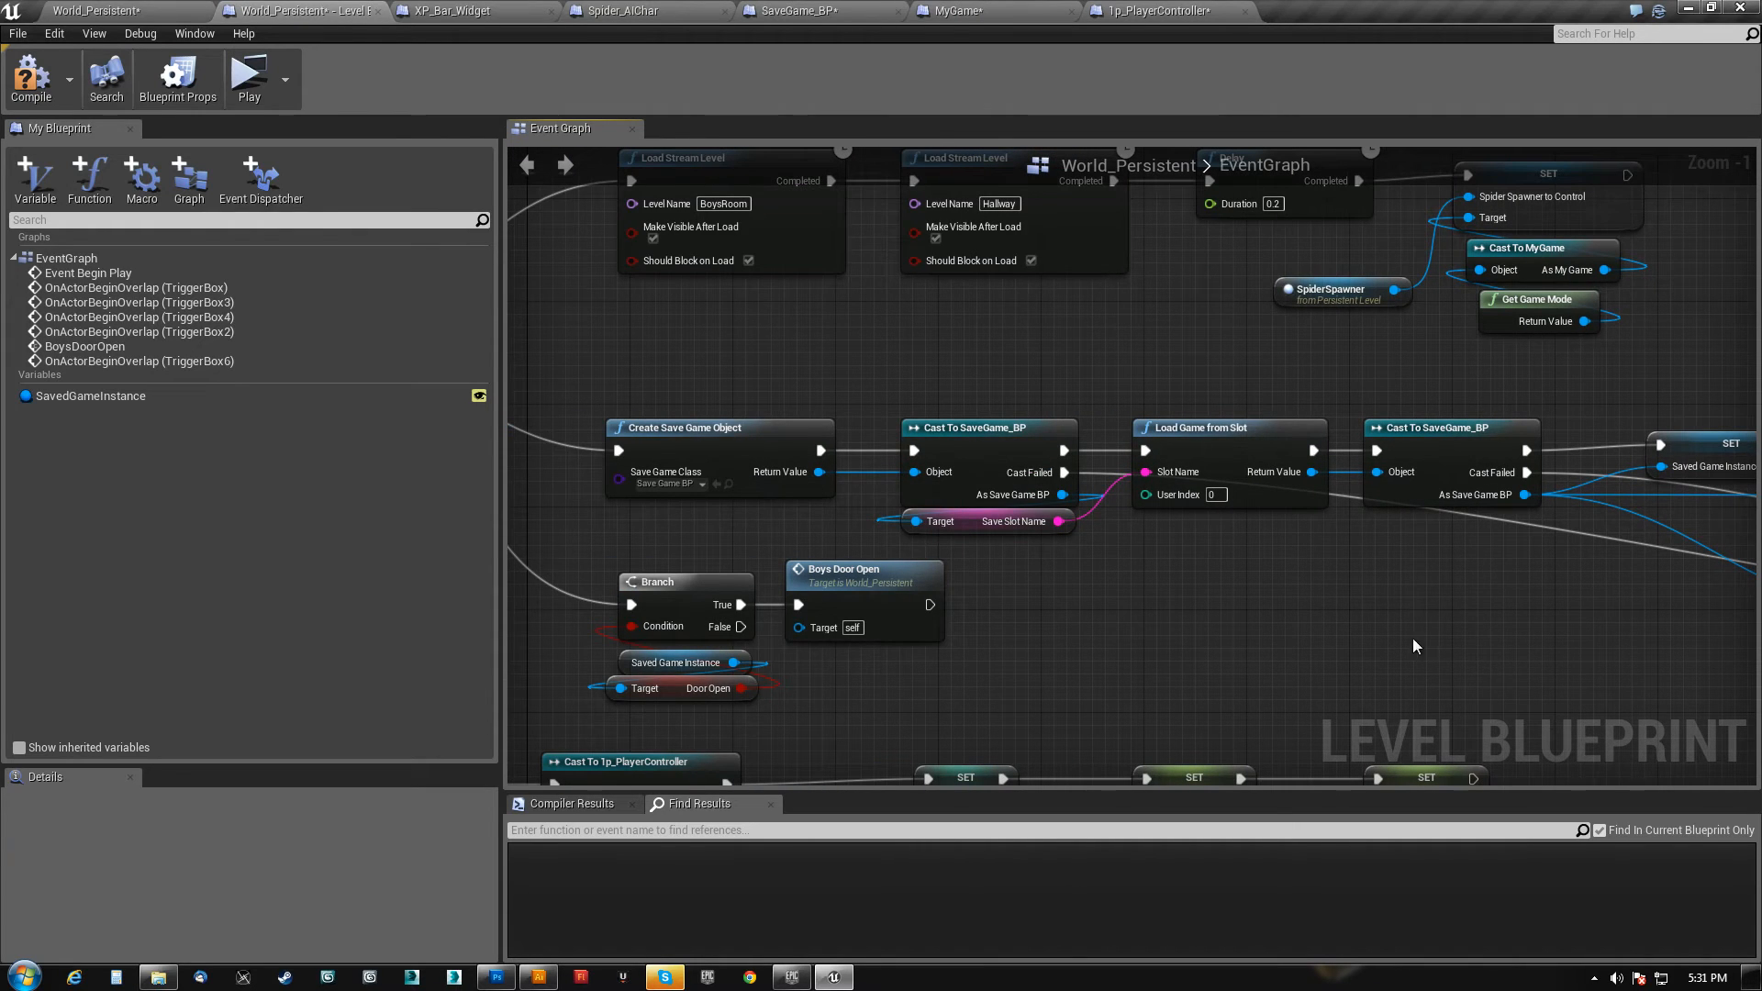
- Remove the Delay node and run Then 3 of the Sequence directly into Cast To 1p_PlayerController
{"action": "right_click_drag", "start_coordinate": [1021, 659], "coordinate": [1532, 467]}
{"action": "right_click_drag", "start_coordinate": [989, 438], "coordinate": [984, 526]}
{"action": "left_click_drag", "start_coordinate": [870, 240], "coordinate": [1075, 603]}
{"action": "key", "text": "Delete"}
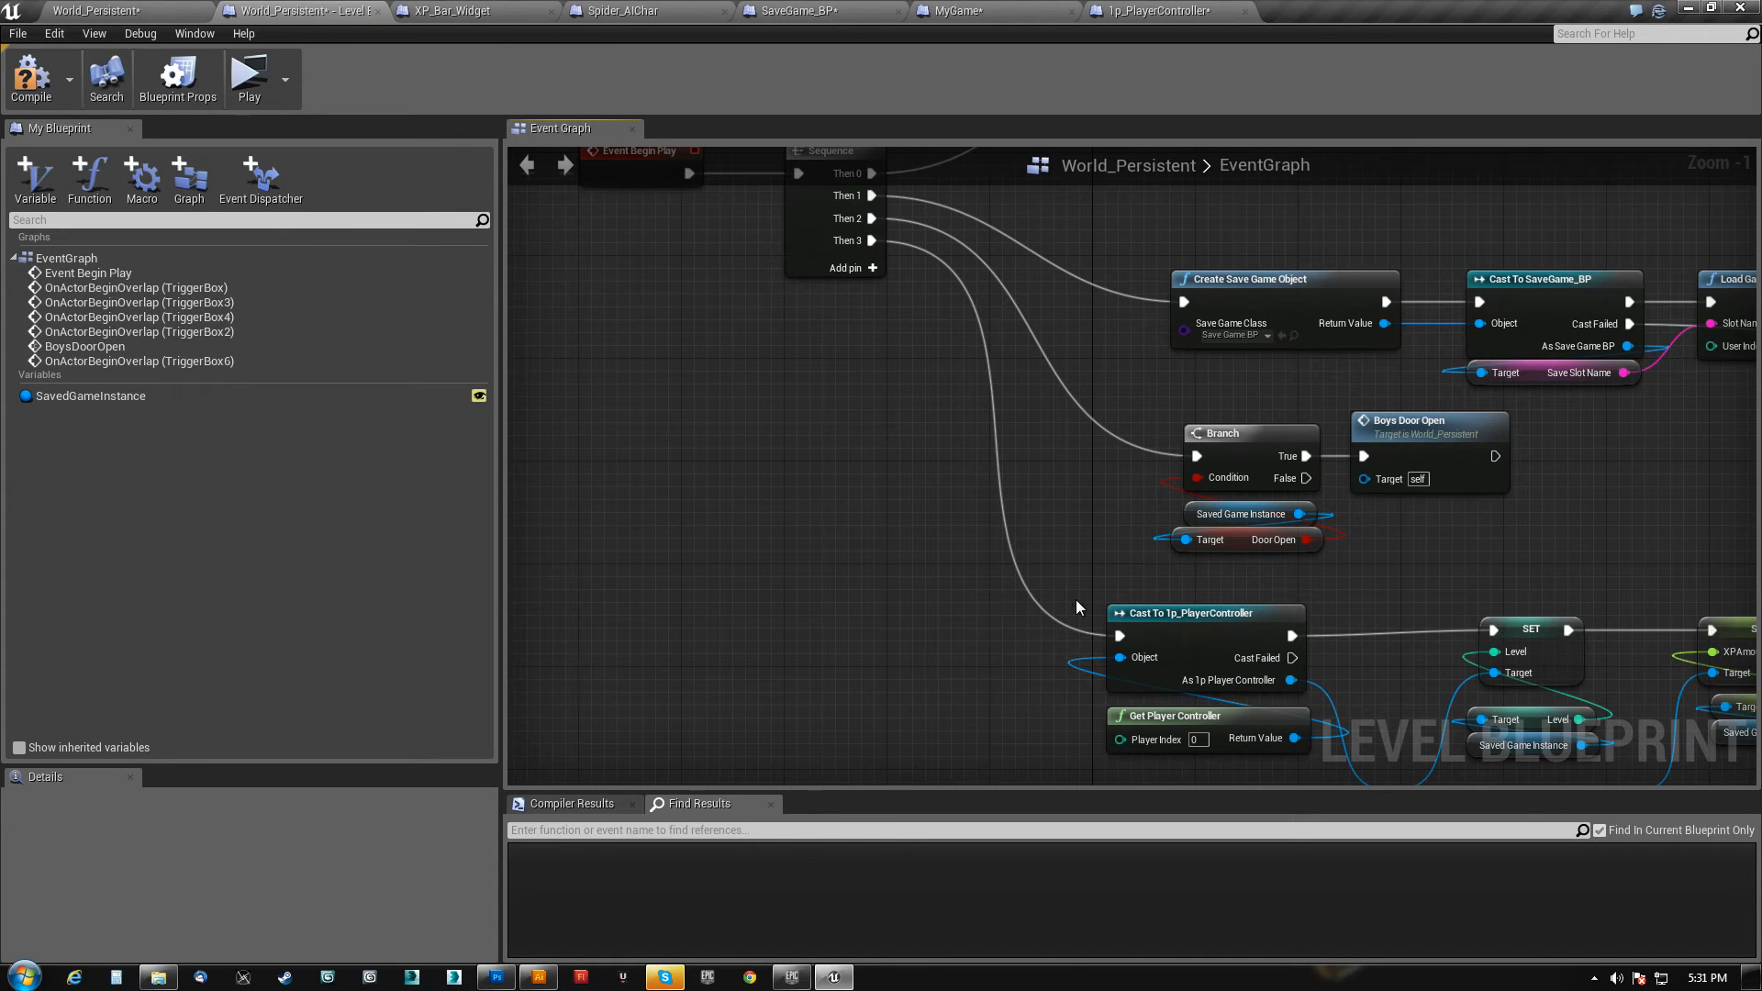
{"action": "right_click_drag", "start_coordinate": [1076, 601], "coordinate": [880, 600]}
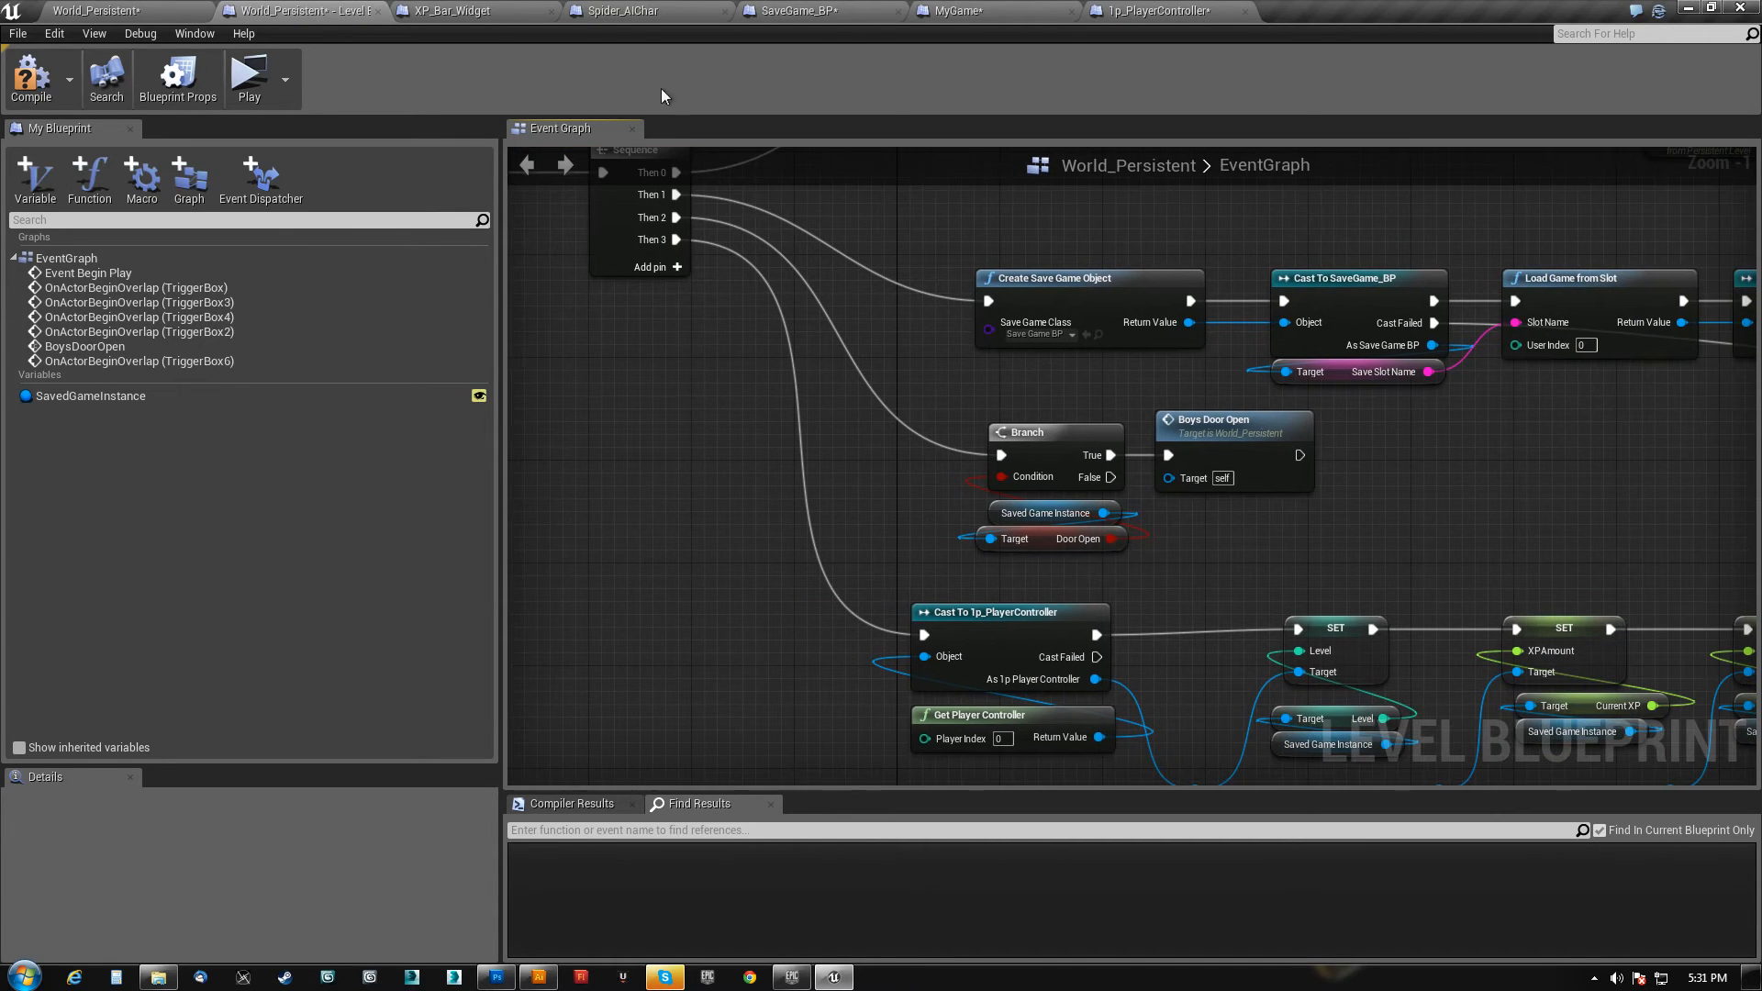
- In the MyGame Blueprint, disconnect Load Game from the Sequence's execution output, and compile and save the Blueprint
{"action": "left_click", "coordinate": [979, 13]}
{"action": "scroll", "coordinate": [720, 405], "scroll_direction": "up", "scroll_amount": 3}
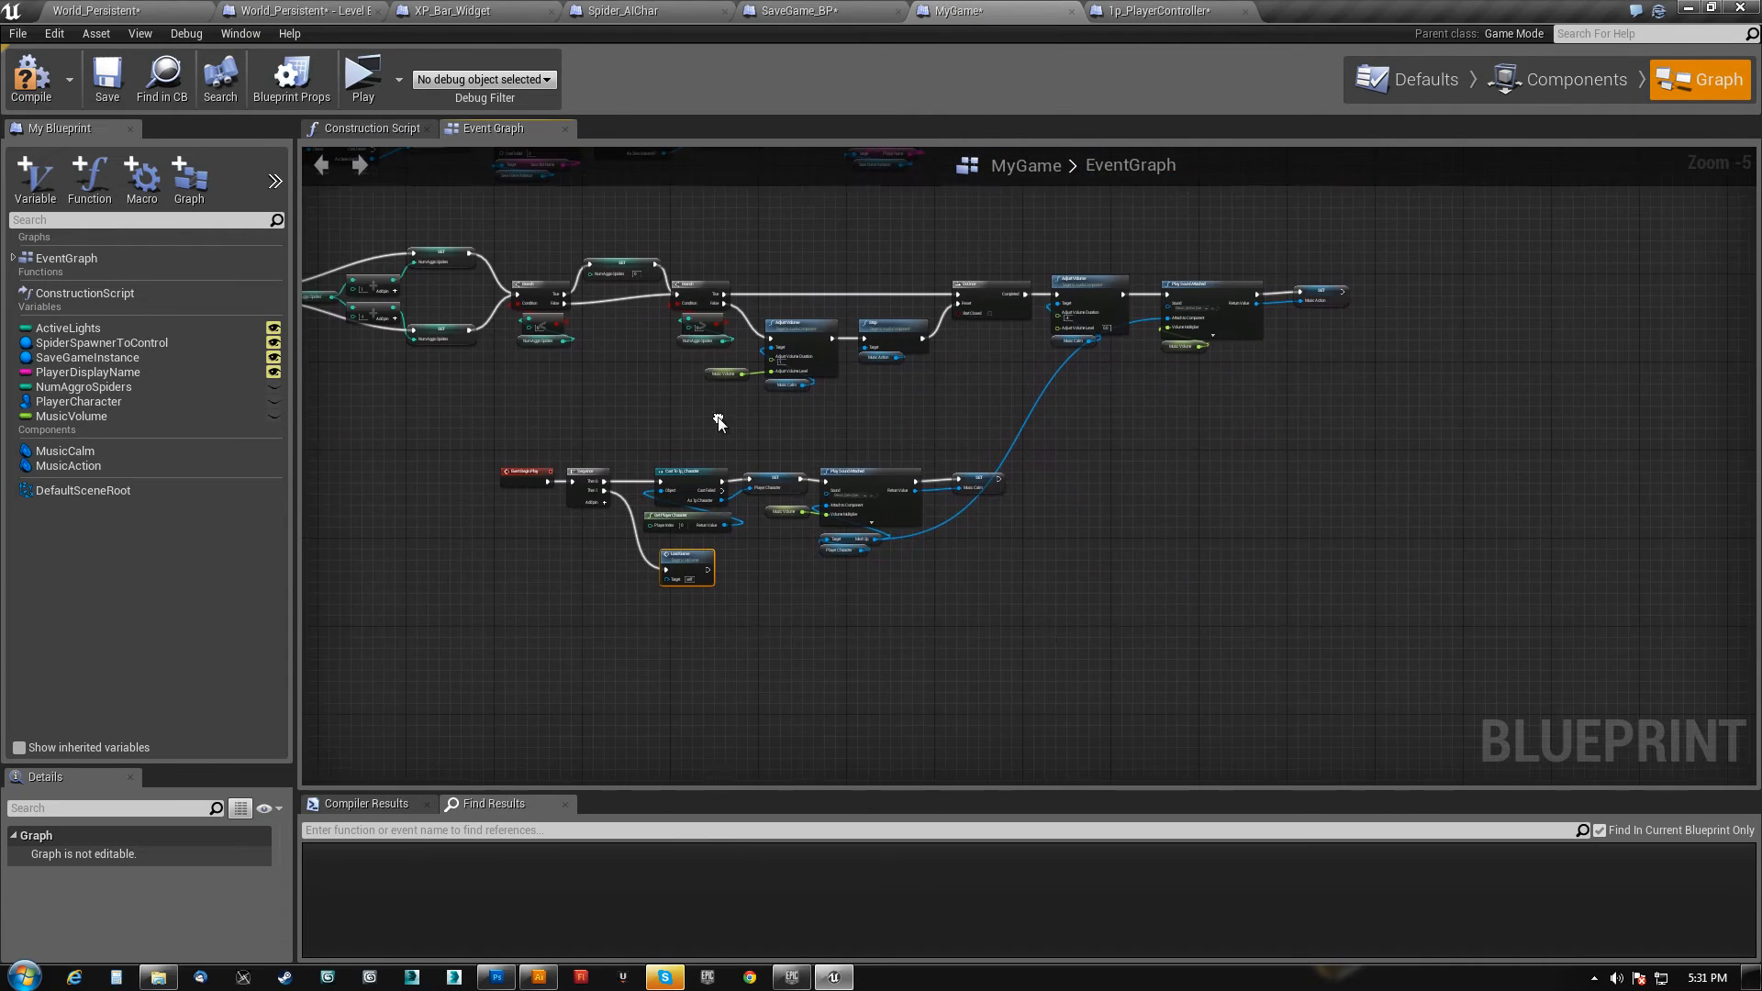
{"action": "scroll", "coordinate": [661, 554], "scroll_direction": "up", "scroll_amount": 3}
{"action": "left_click", "coordinate": [631, 525], "text": "alt"}
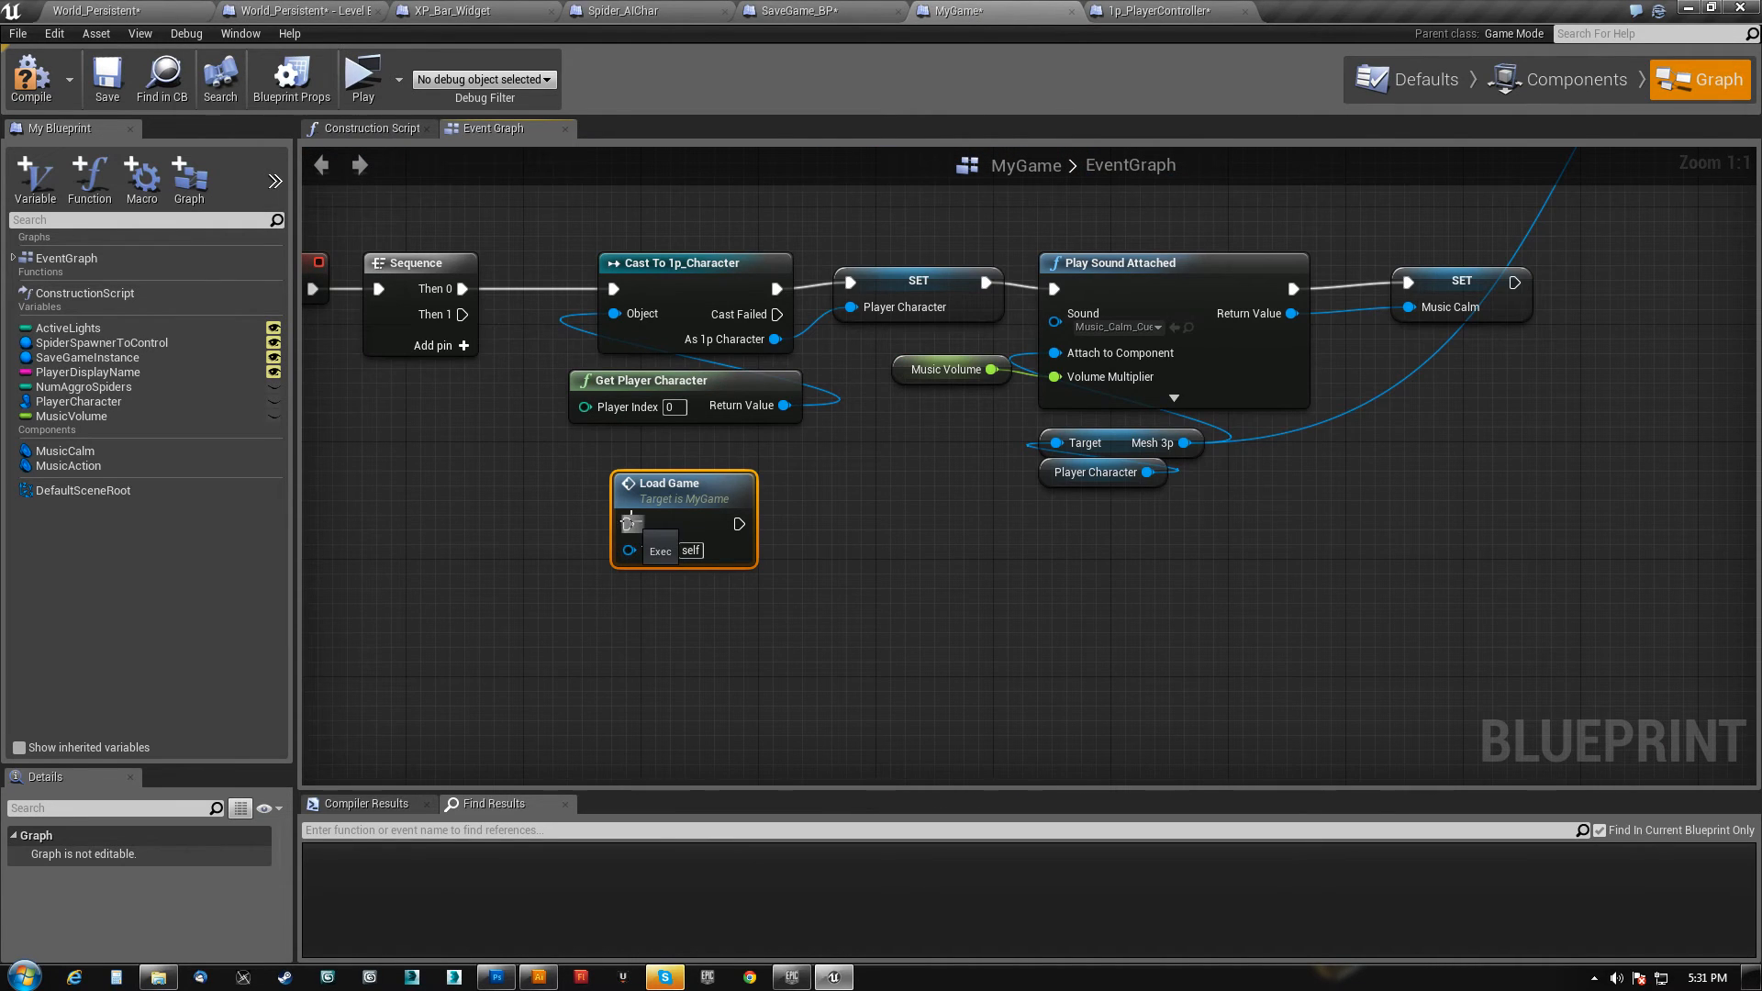
{"action": "left_click", "coordinate": [31, 76]}
{"action": "left_click", "coordinate": [107, 75]}
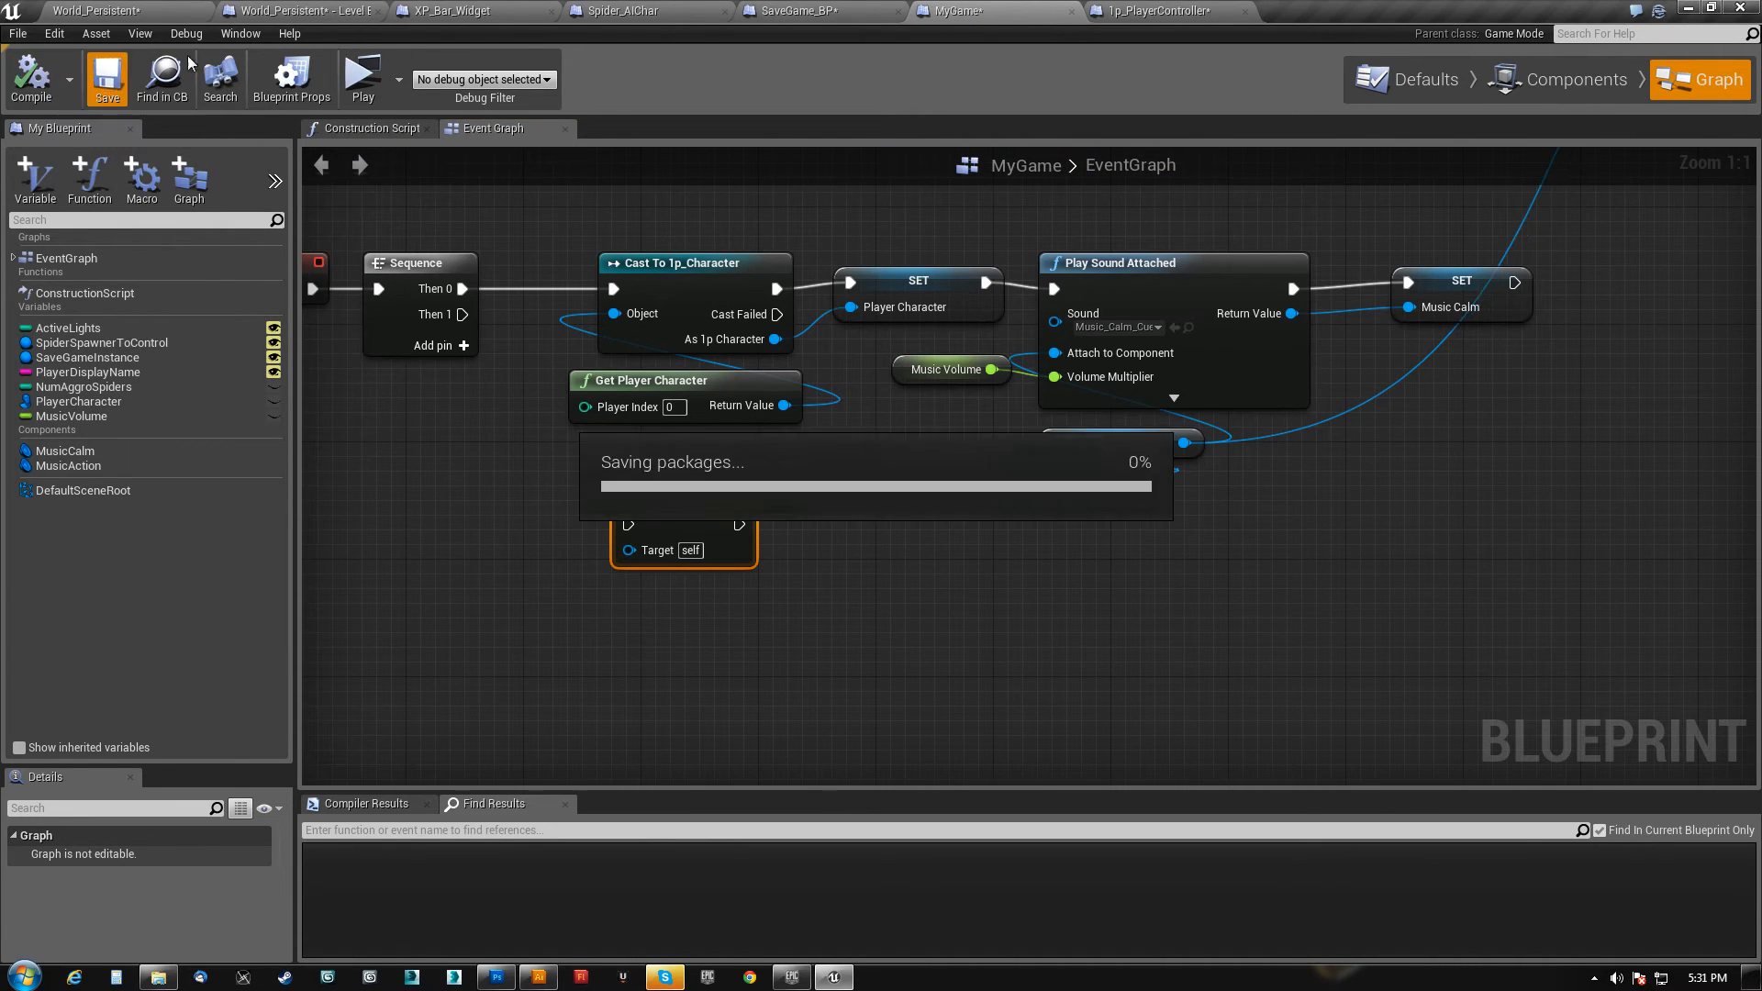
- Save the SaveGame_BP Blueprint and compile the 1p_PlayerController Blueprint
{"action": "left_click", "coordinate": [900, 15]}
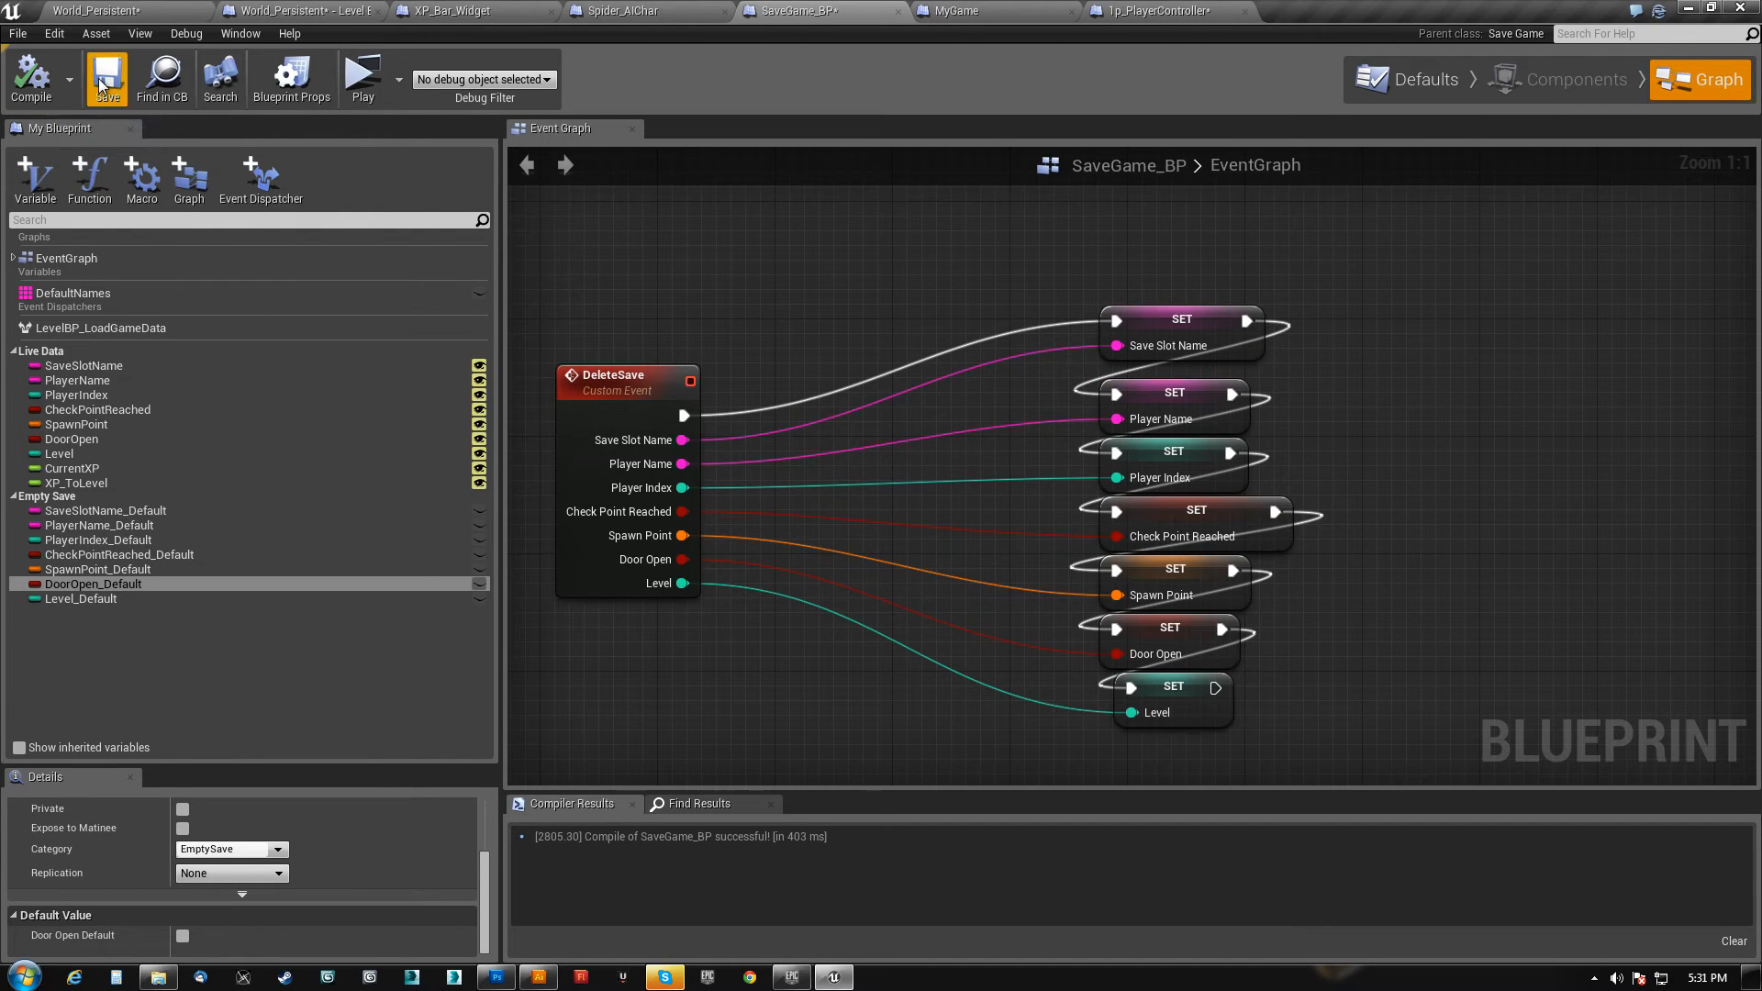
{"action": "left_click", "coordinate": [1175, 17]}
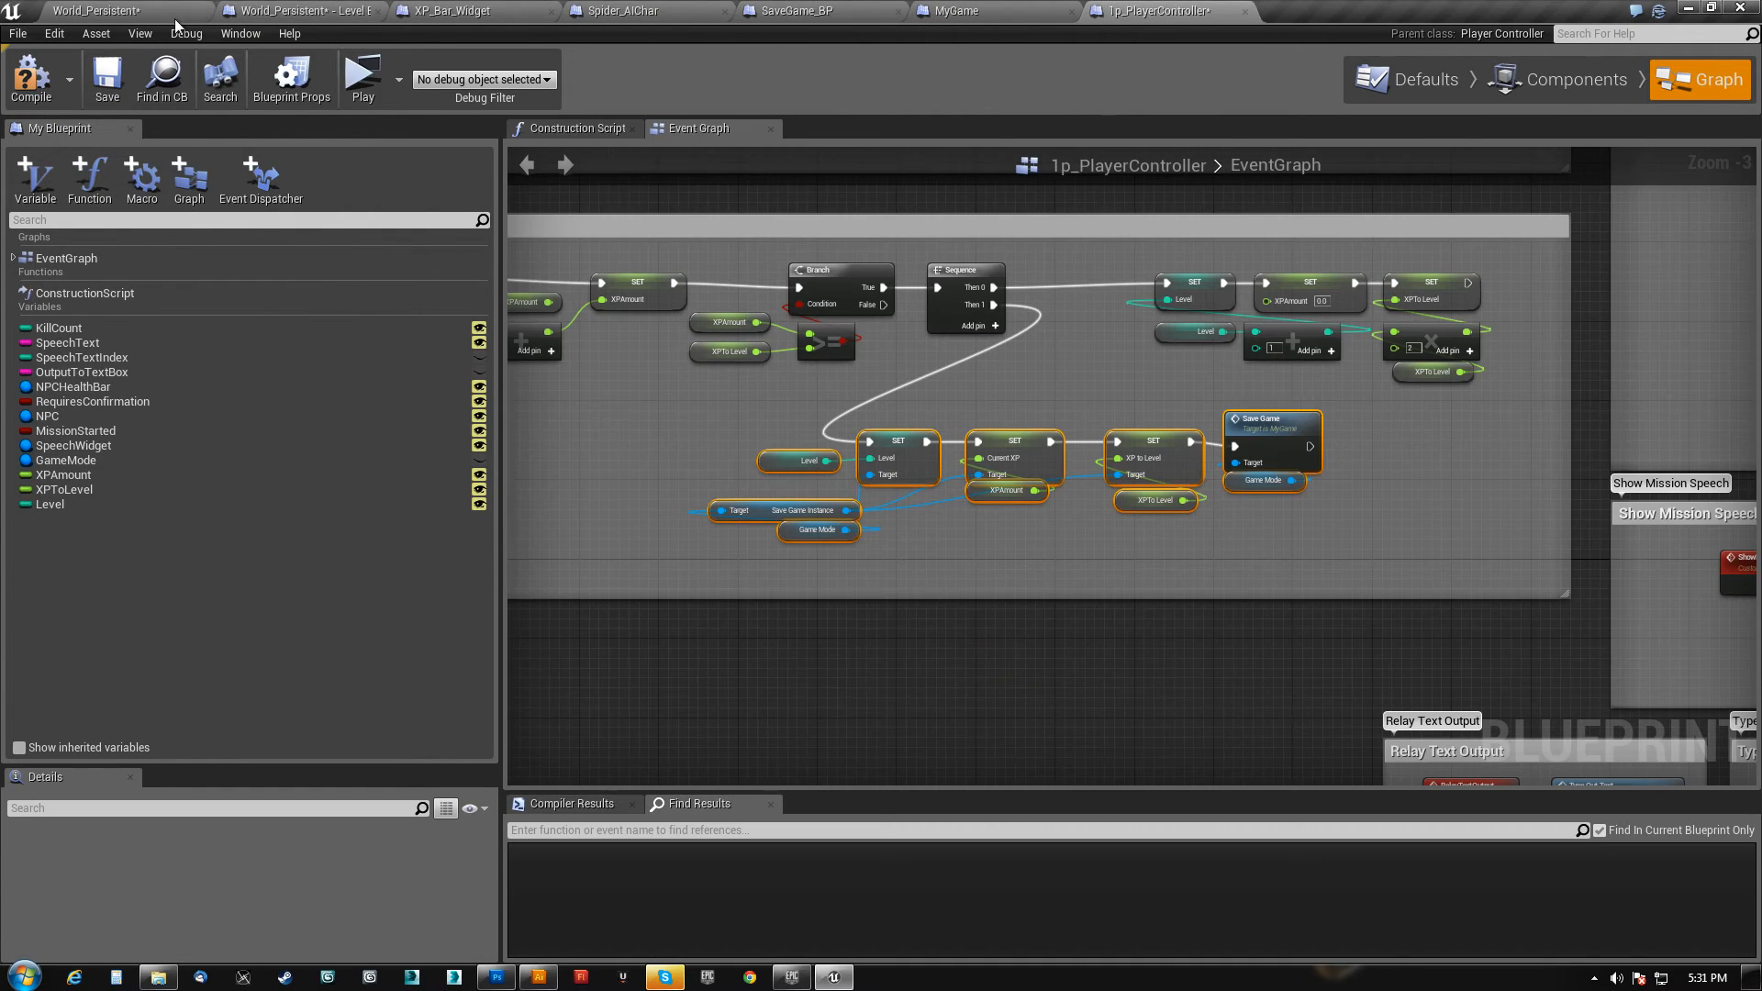
{"action": "left_click", "coordinate": [978, 16]}
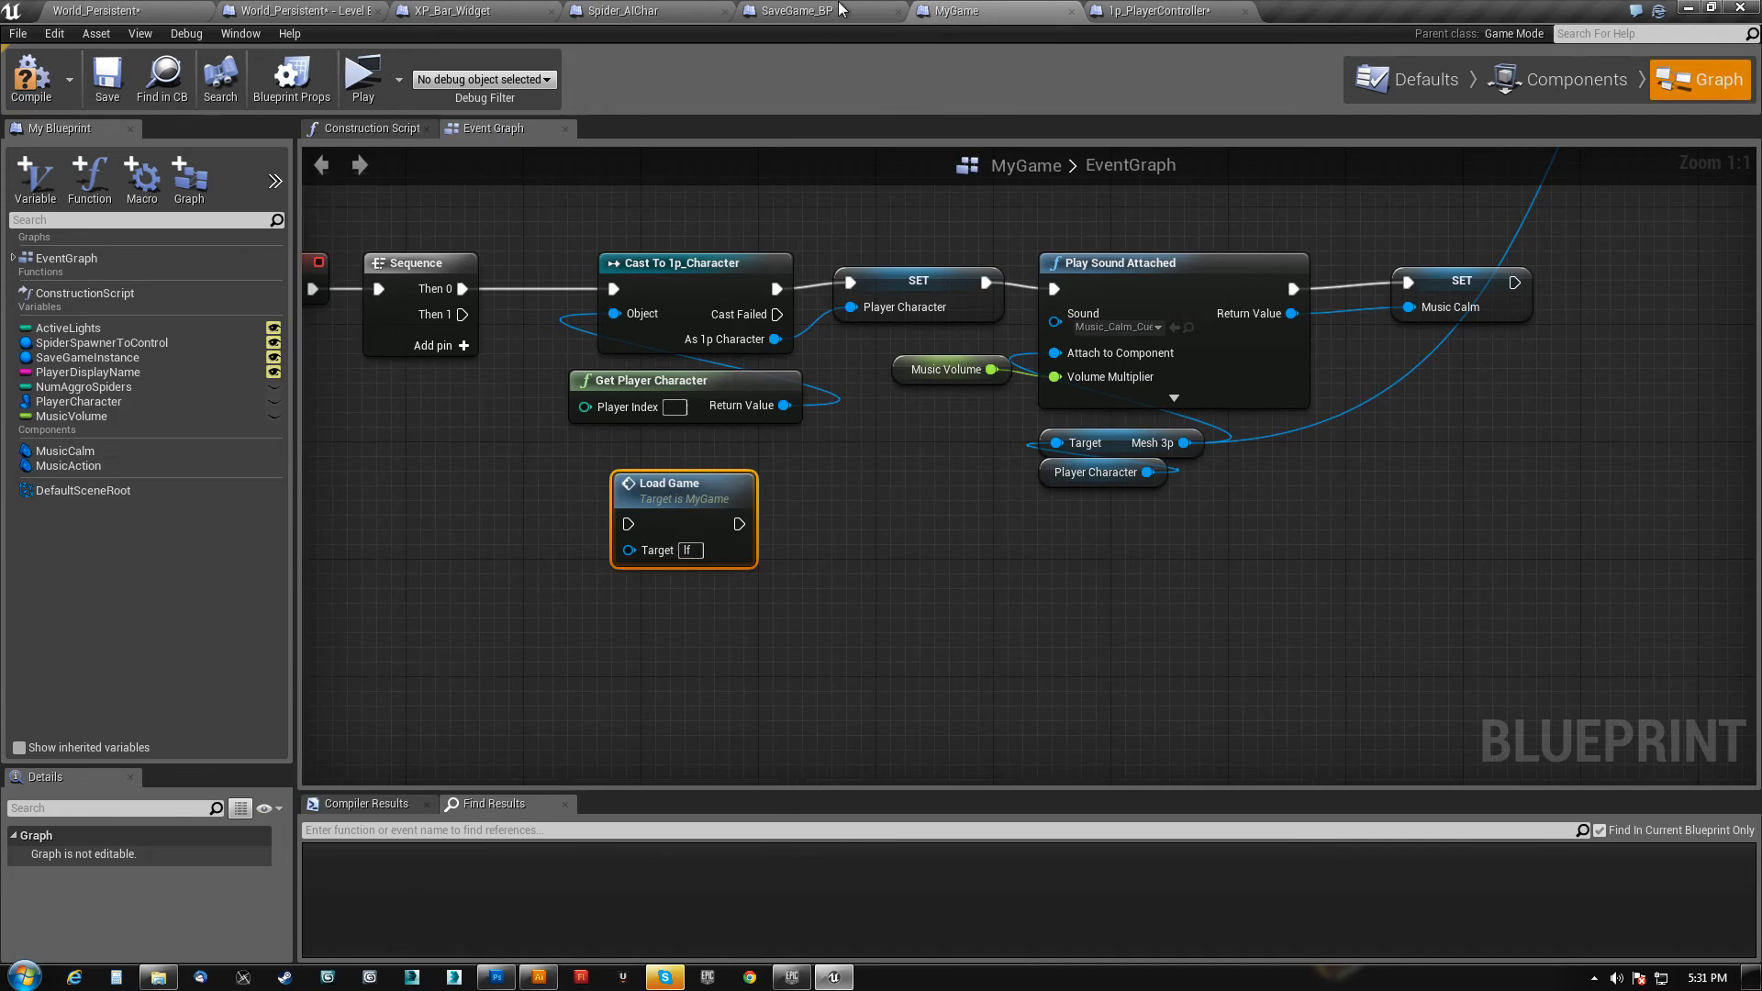
{"action": "left_click", "coordinate": [876, 14]}
{"action": "left_click", "coordinate": [966, 17]}
{"action": "left_click", "coordinate": [1158, 11]}
{"action": "left_click", "coordinate": [30, 78]}
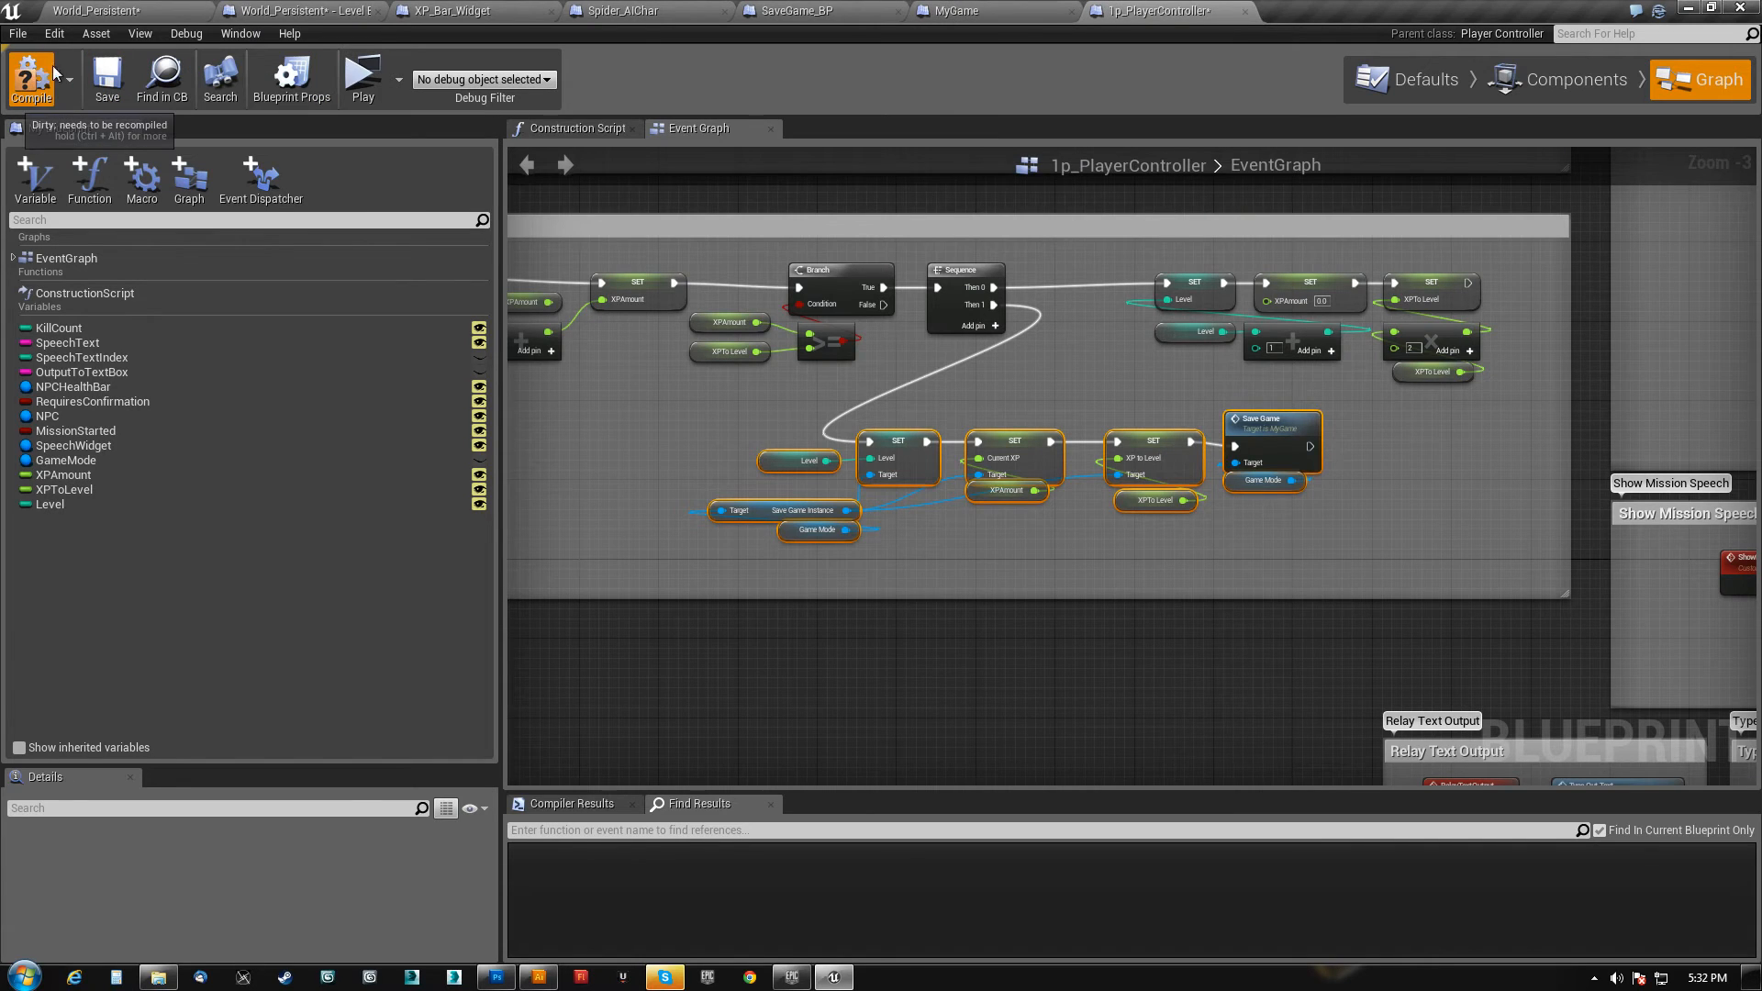
- Compile and save the Spider_AIChar Blueprint and the XP_Bar_Widget
{"action": "left_click", "coordinate": [988, 8]}
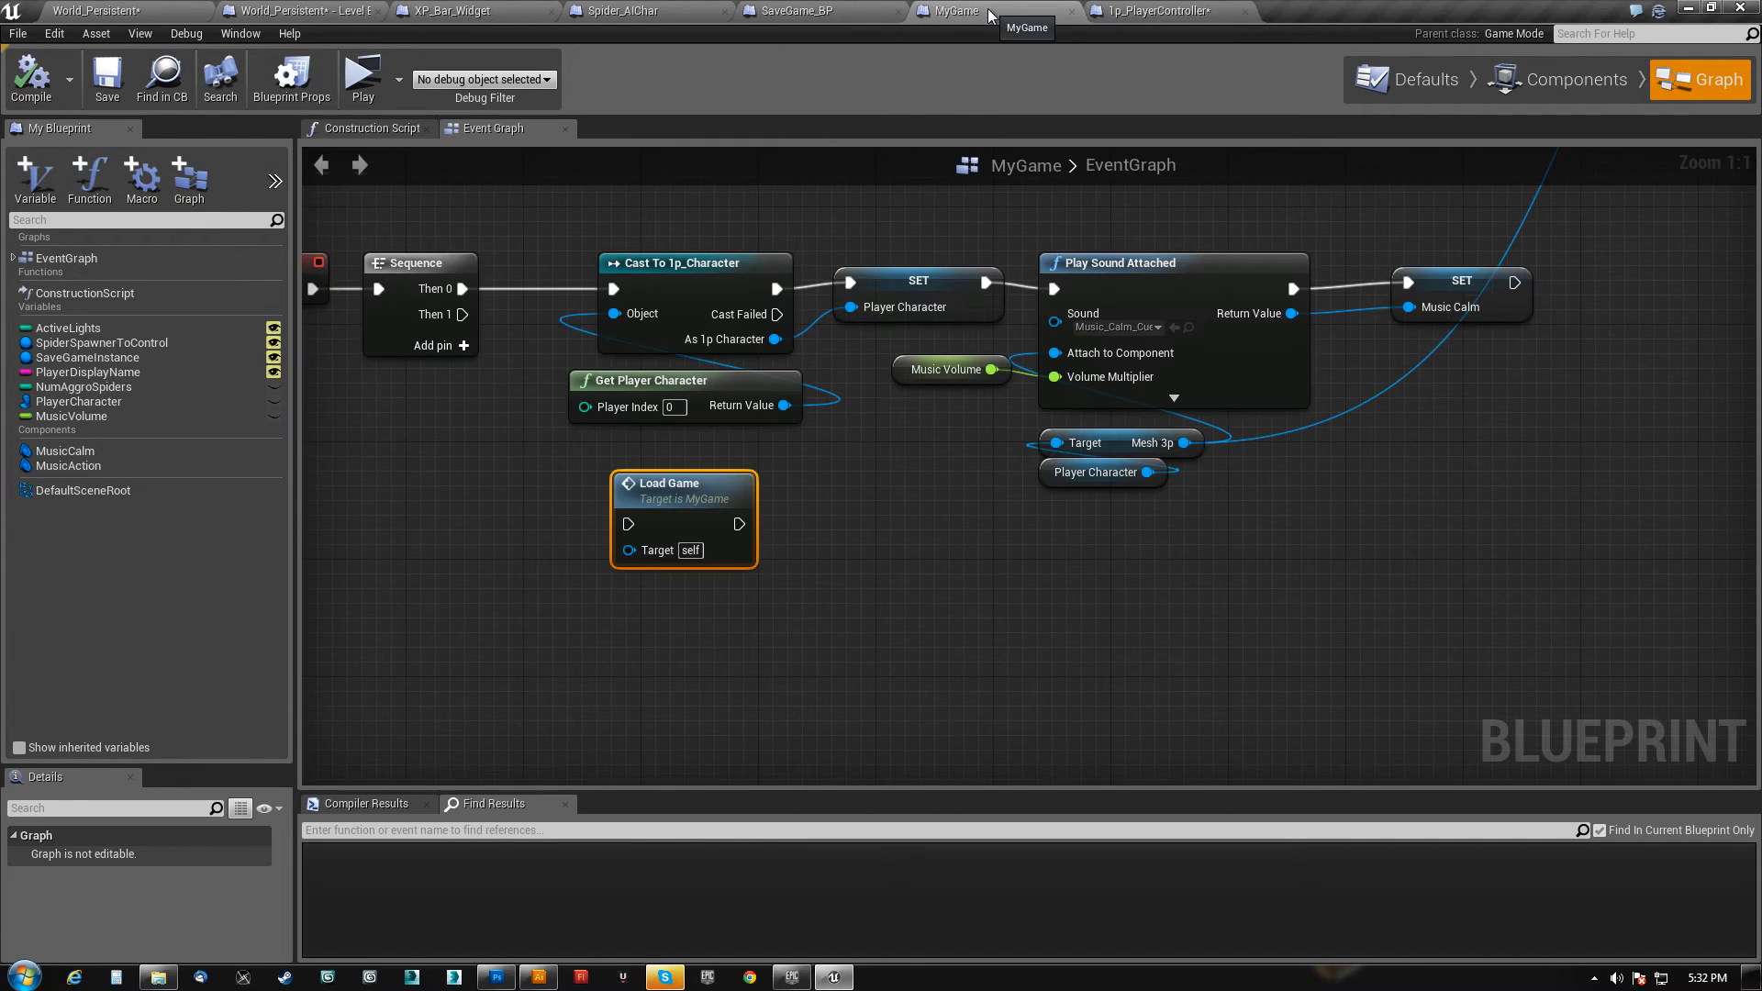
{"action": "left_click", "coordinate": [782, 9]}
{"action": "left_click", "coordinate": [643, 11]}
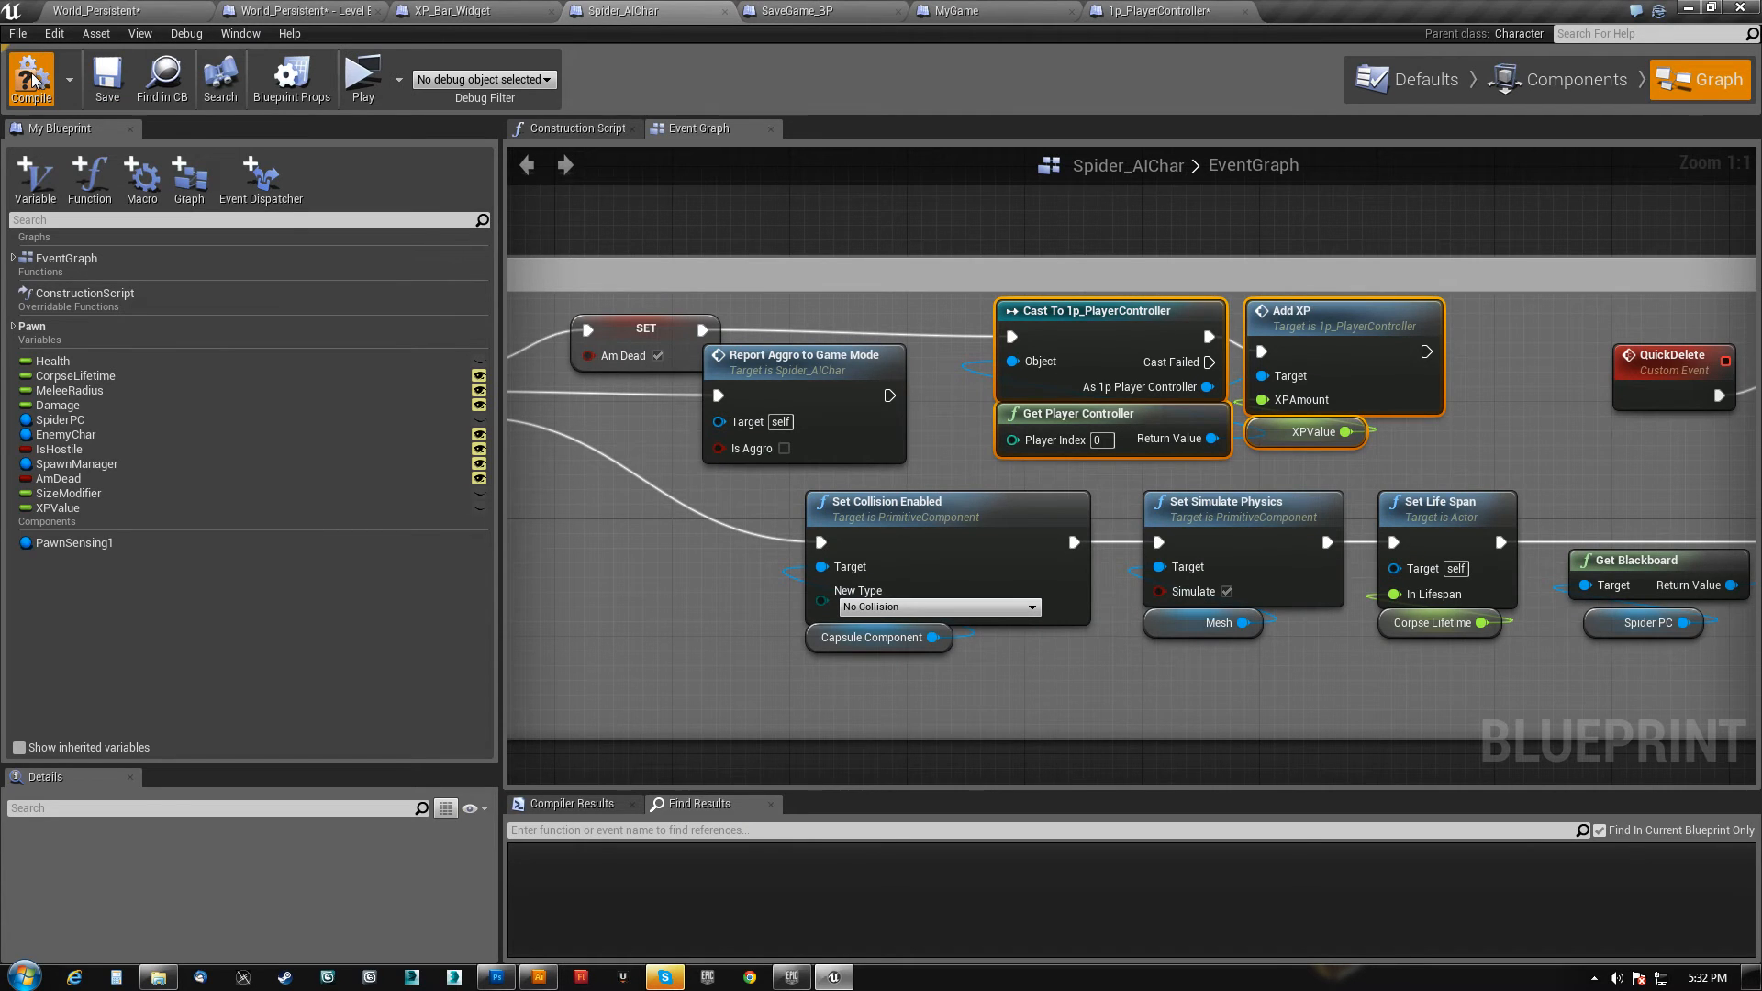
{"action": "left_click", "coordinate": [477, 13]}
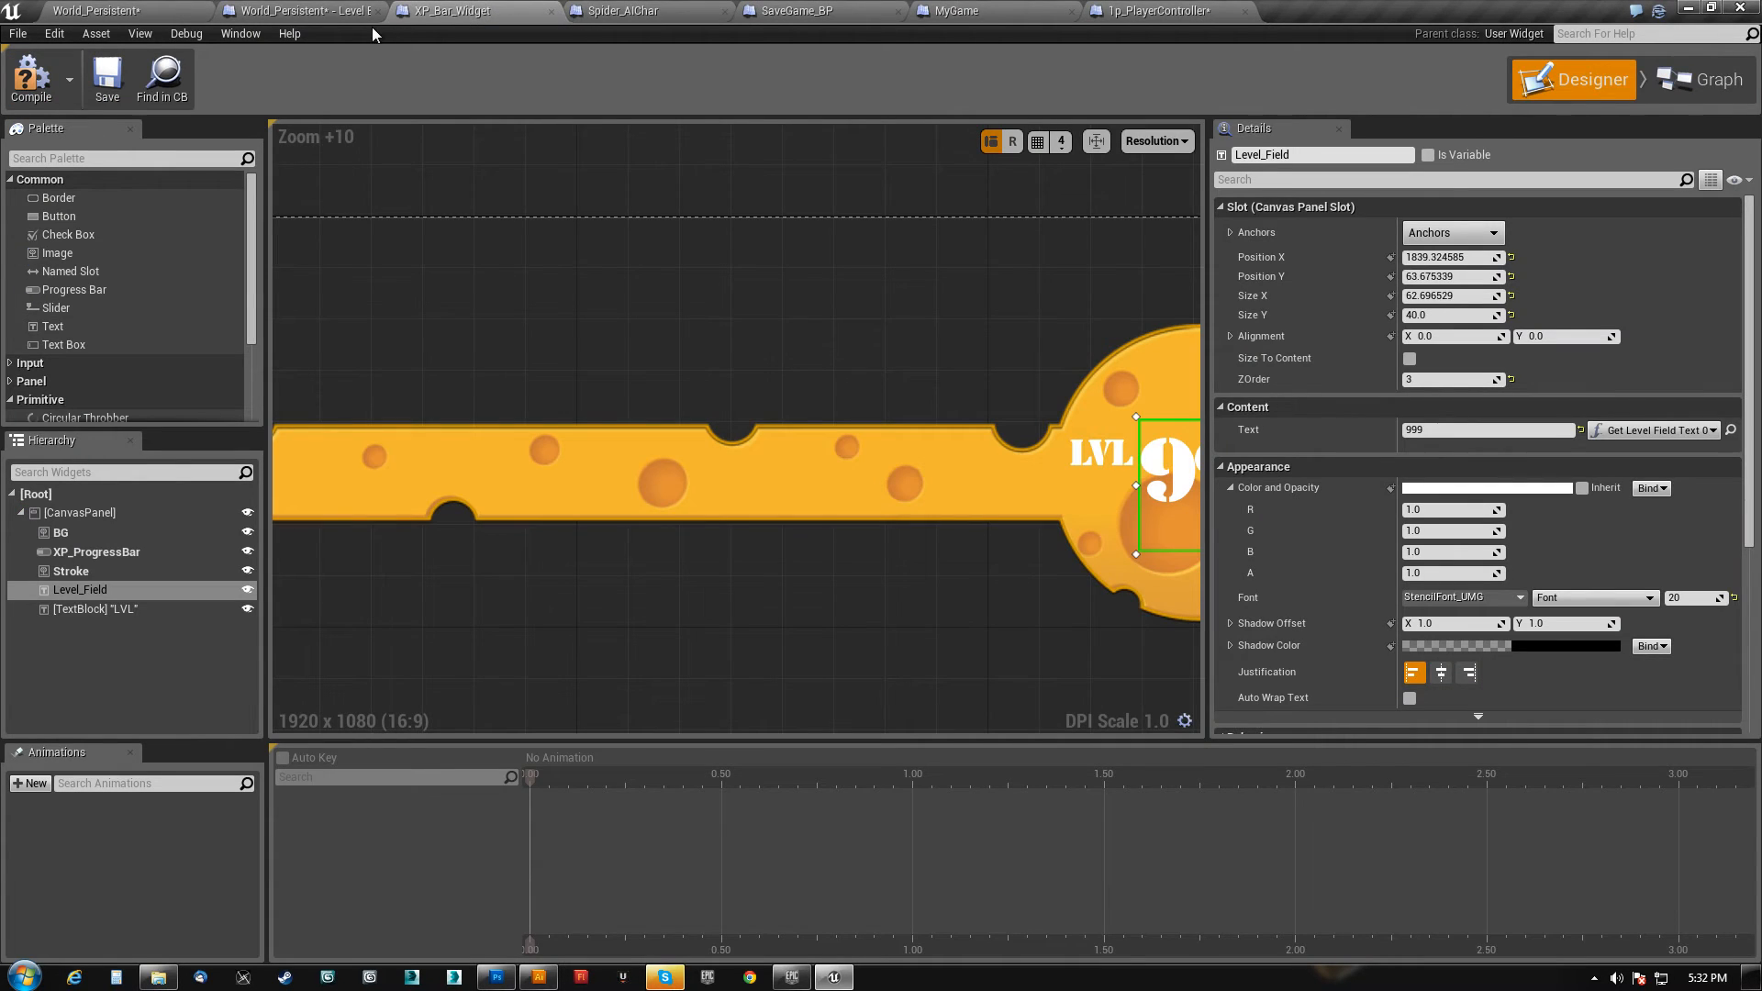
{"action": "left_click", "coordinate": [665, 10]}
{"action": "left_click", "coordinate": [487, 11]}
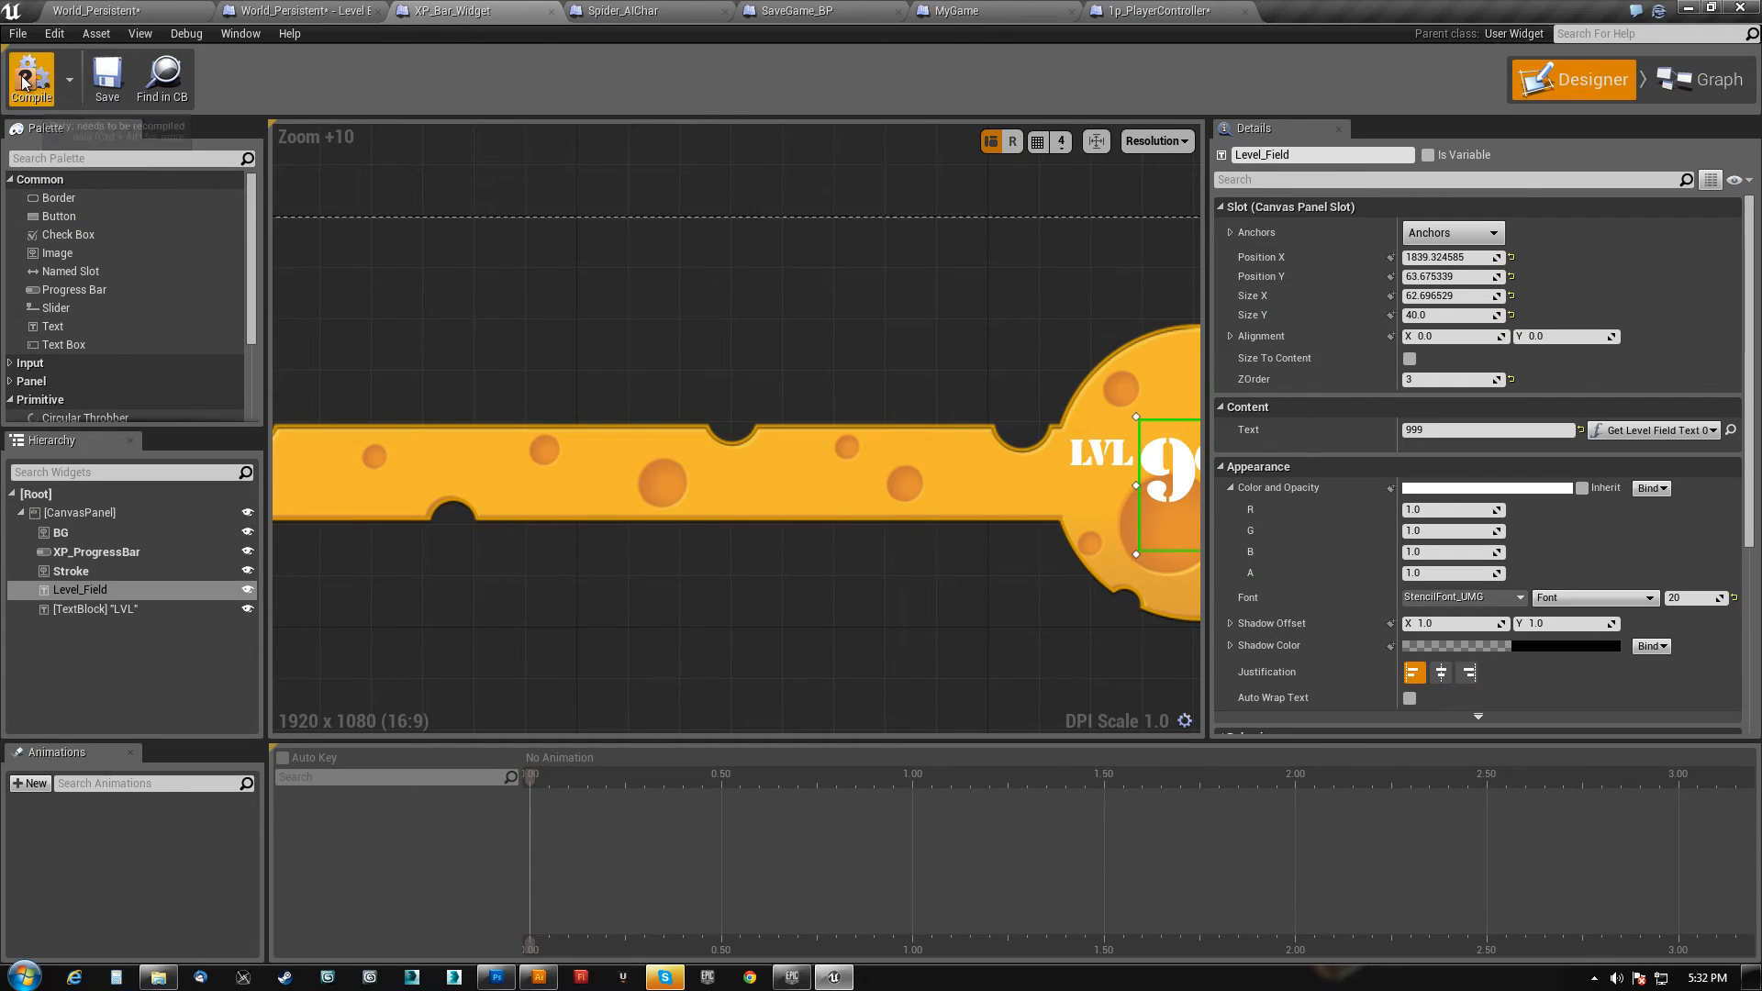
- Compile the World_Persistent level Blueprint and save the persistent level
{"action": "left_click", "coordinate": [355, 12]}
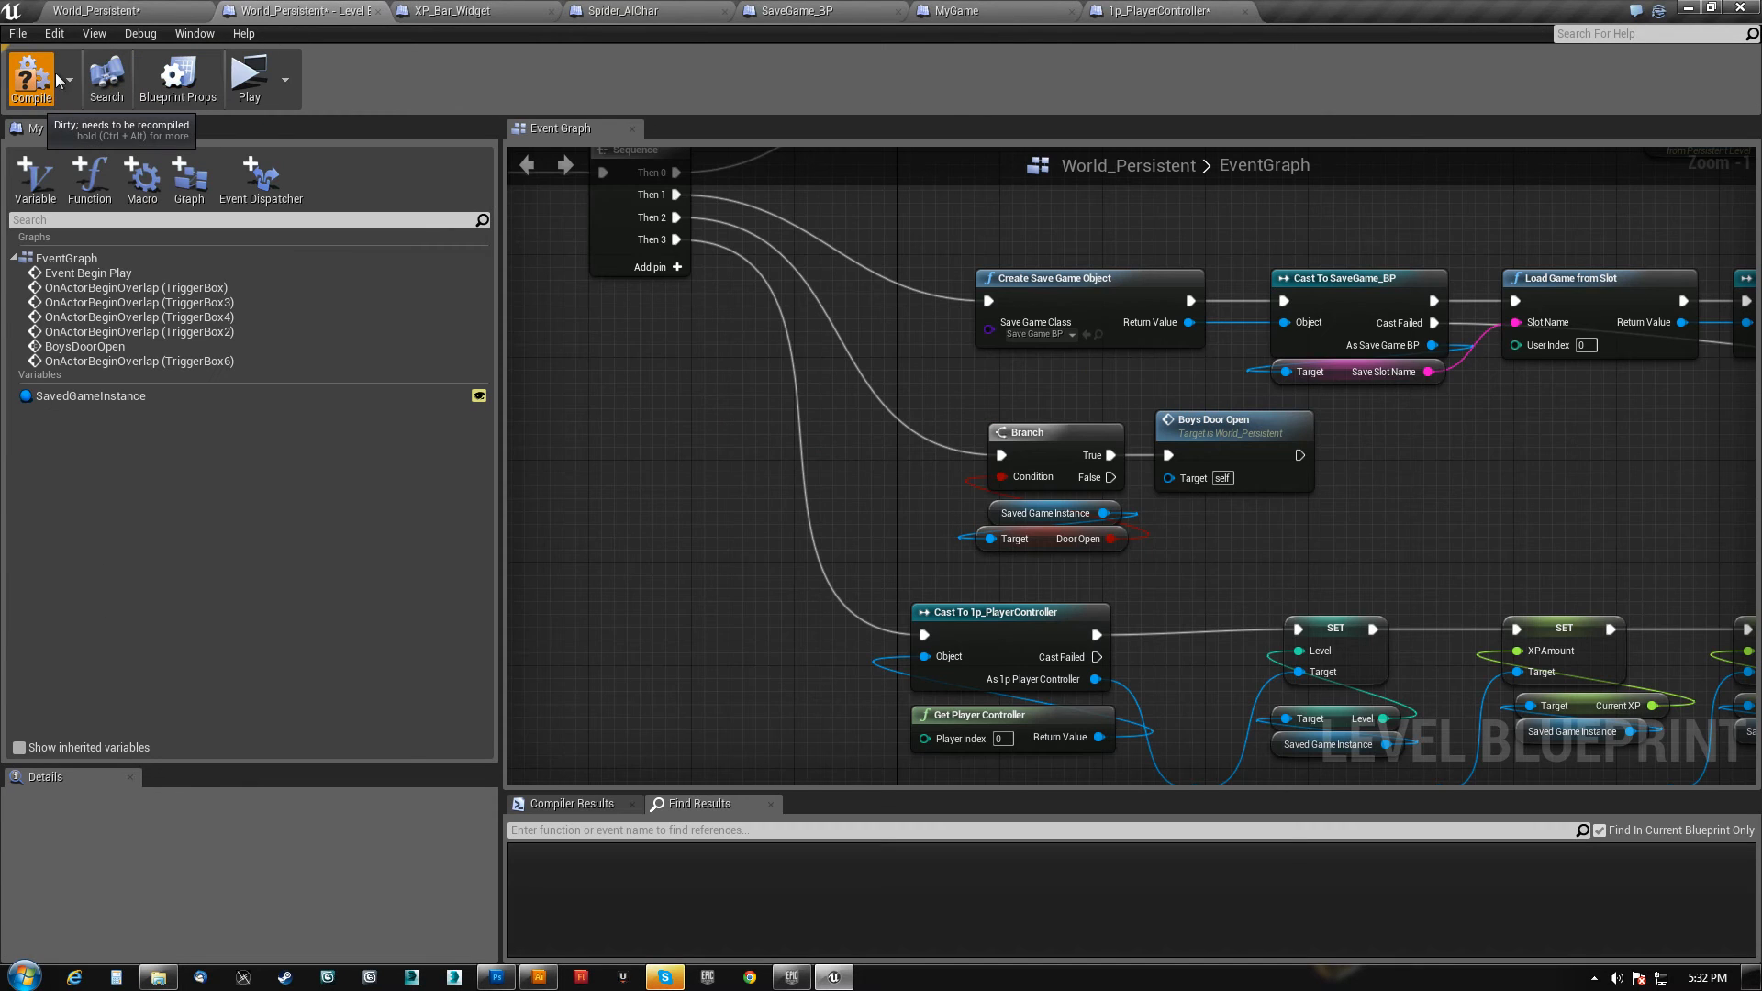
{"action": "left_click", "coordinate": [141, 14]}
{"action": "key", "text": "ctrl+s"}
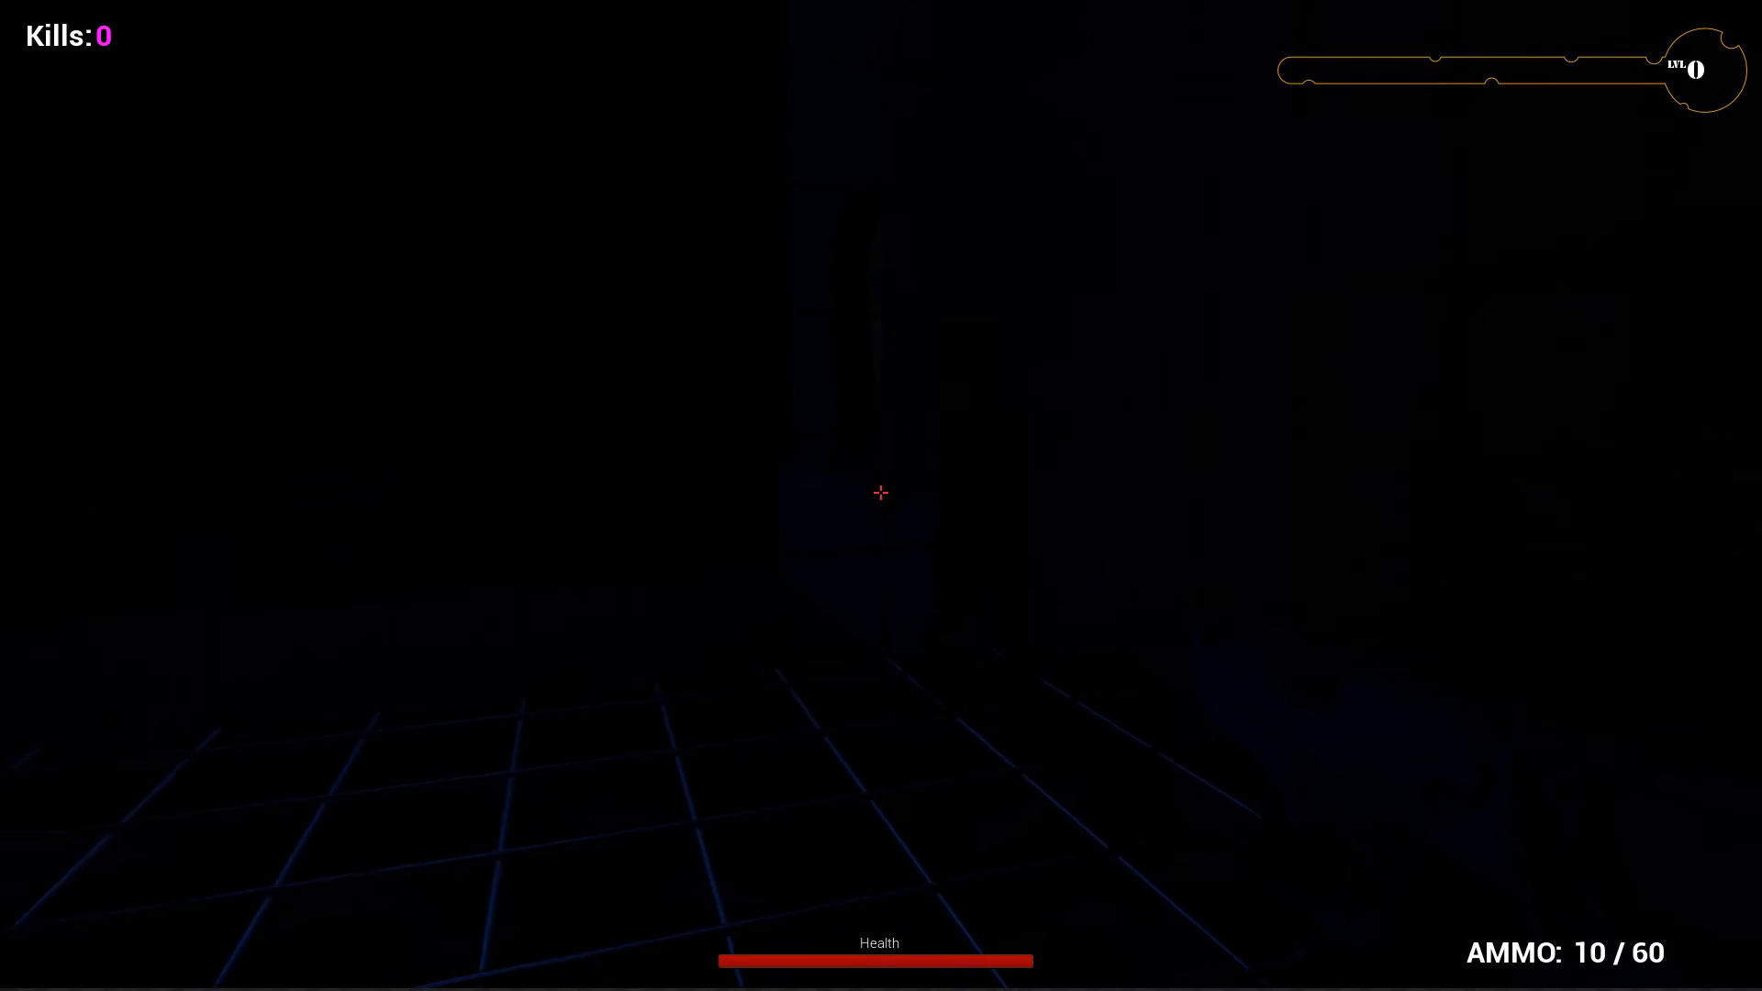
- Play-test the level with the flashlight and second weapon, checking the level number in the HUD, and end the play session
{"action": "key", "text": "f"}
{"action": "key", "text": "w"}
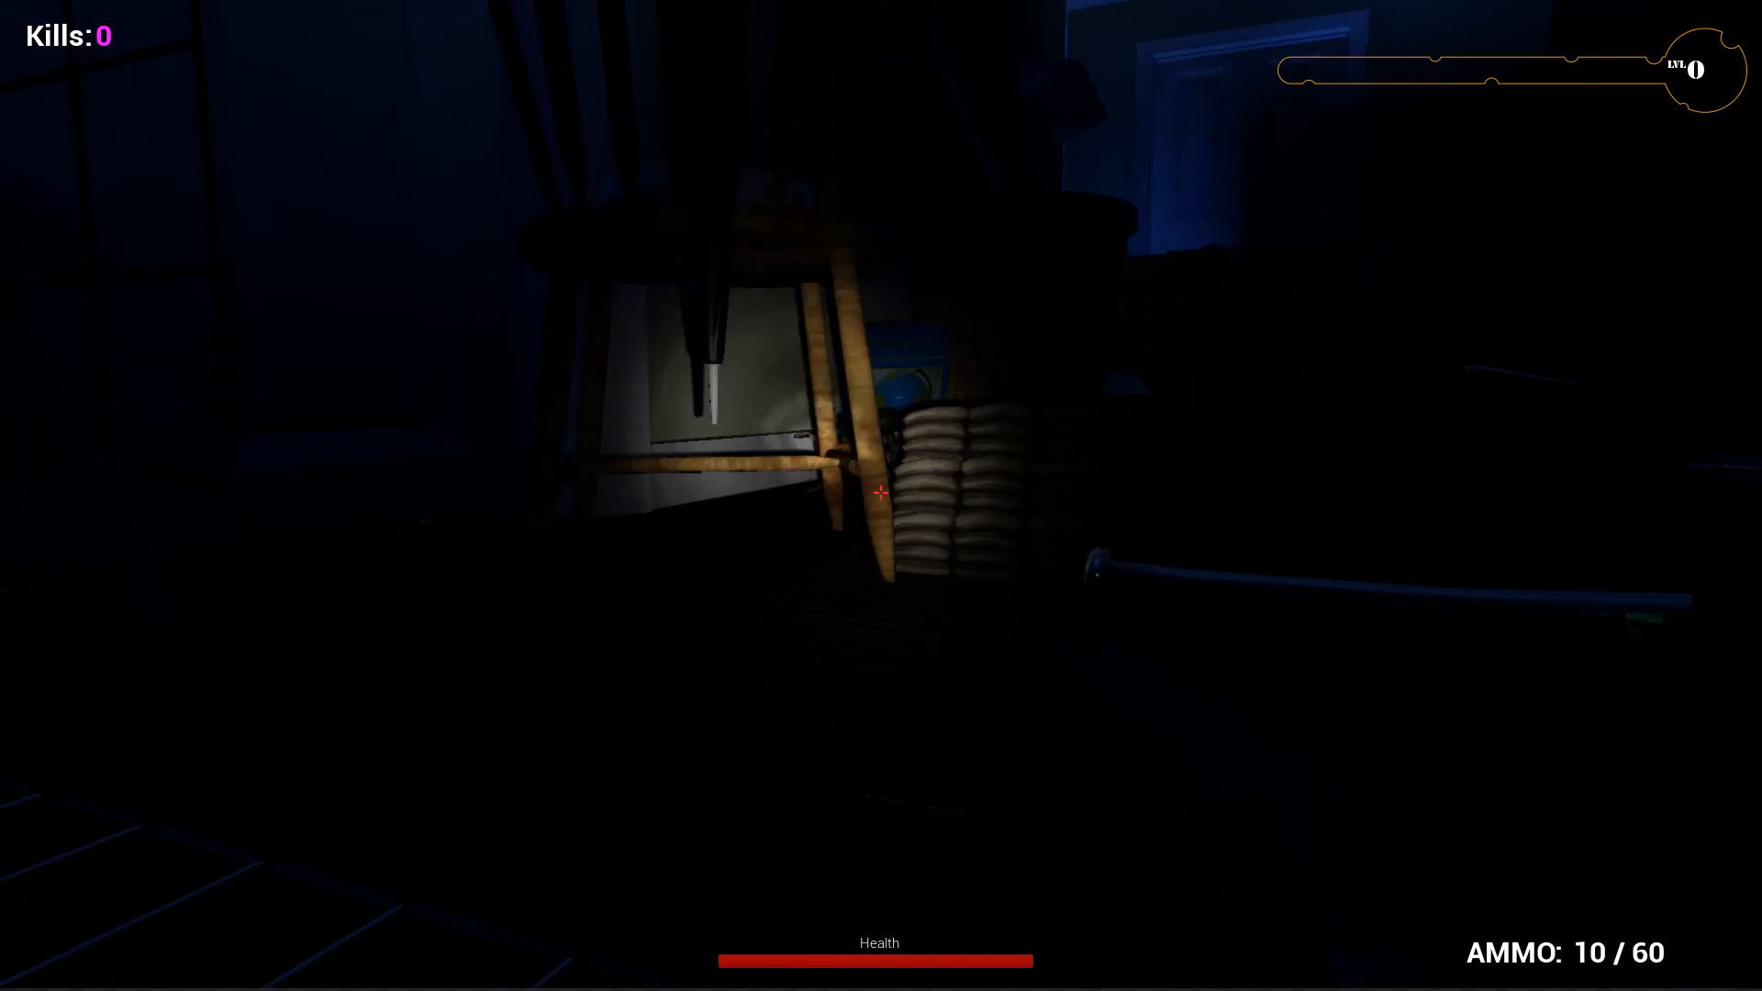
{"action": "key", "text": "w"}
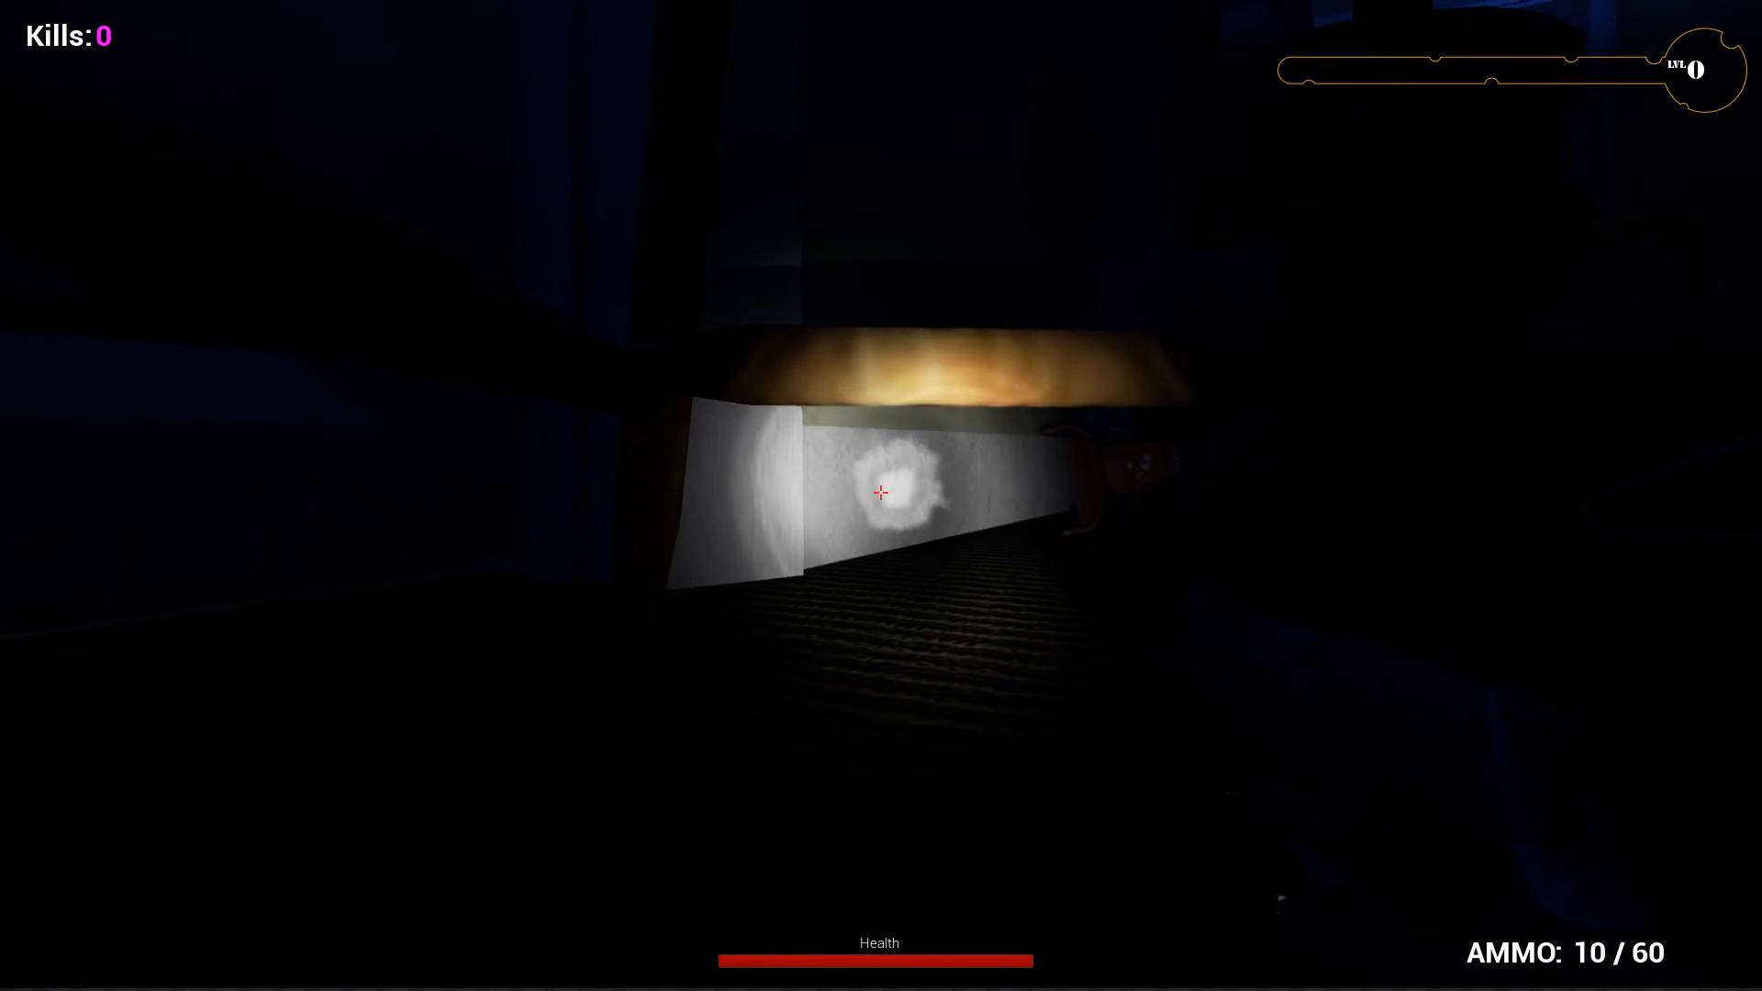
{"action": "key", "text": "w"}
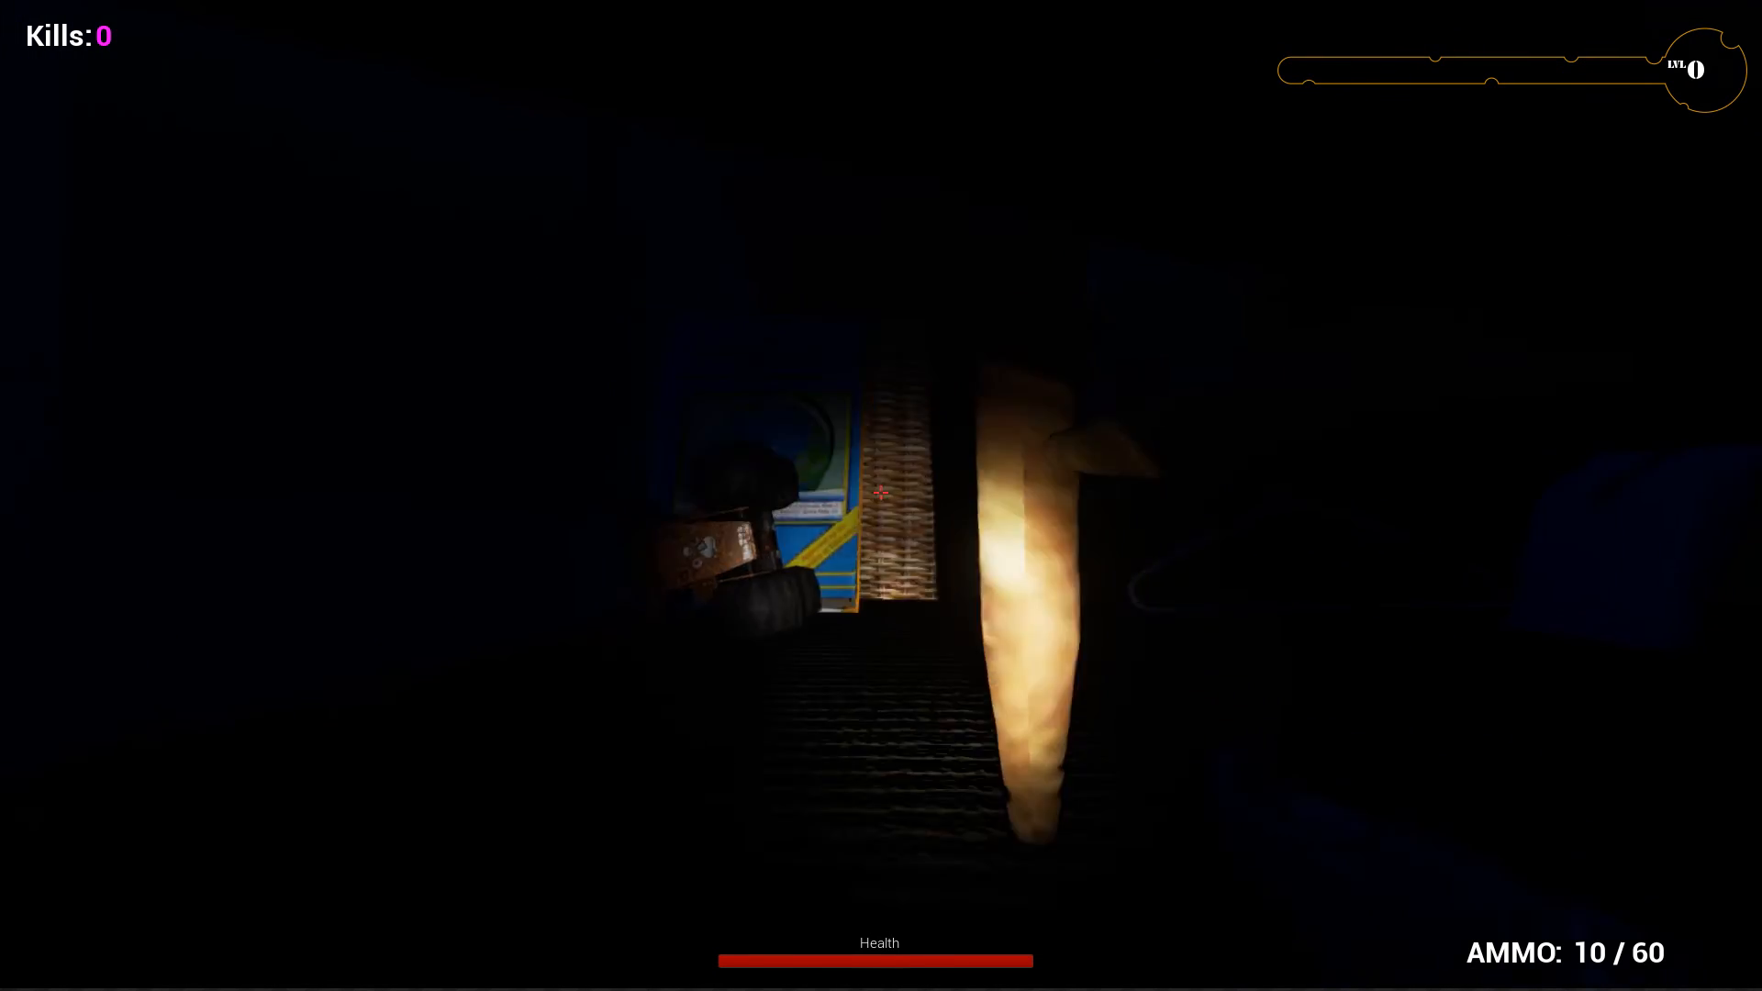
{"action": "key", "text": "2"}
{"action": "key", "text": "f"}
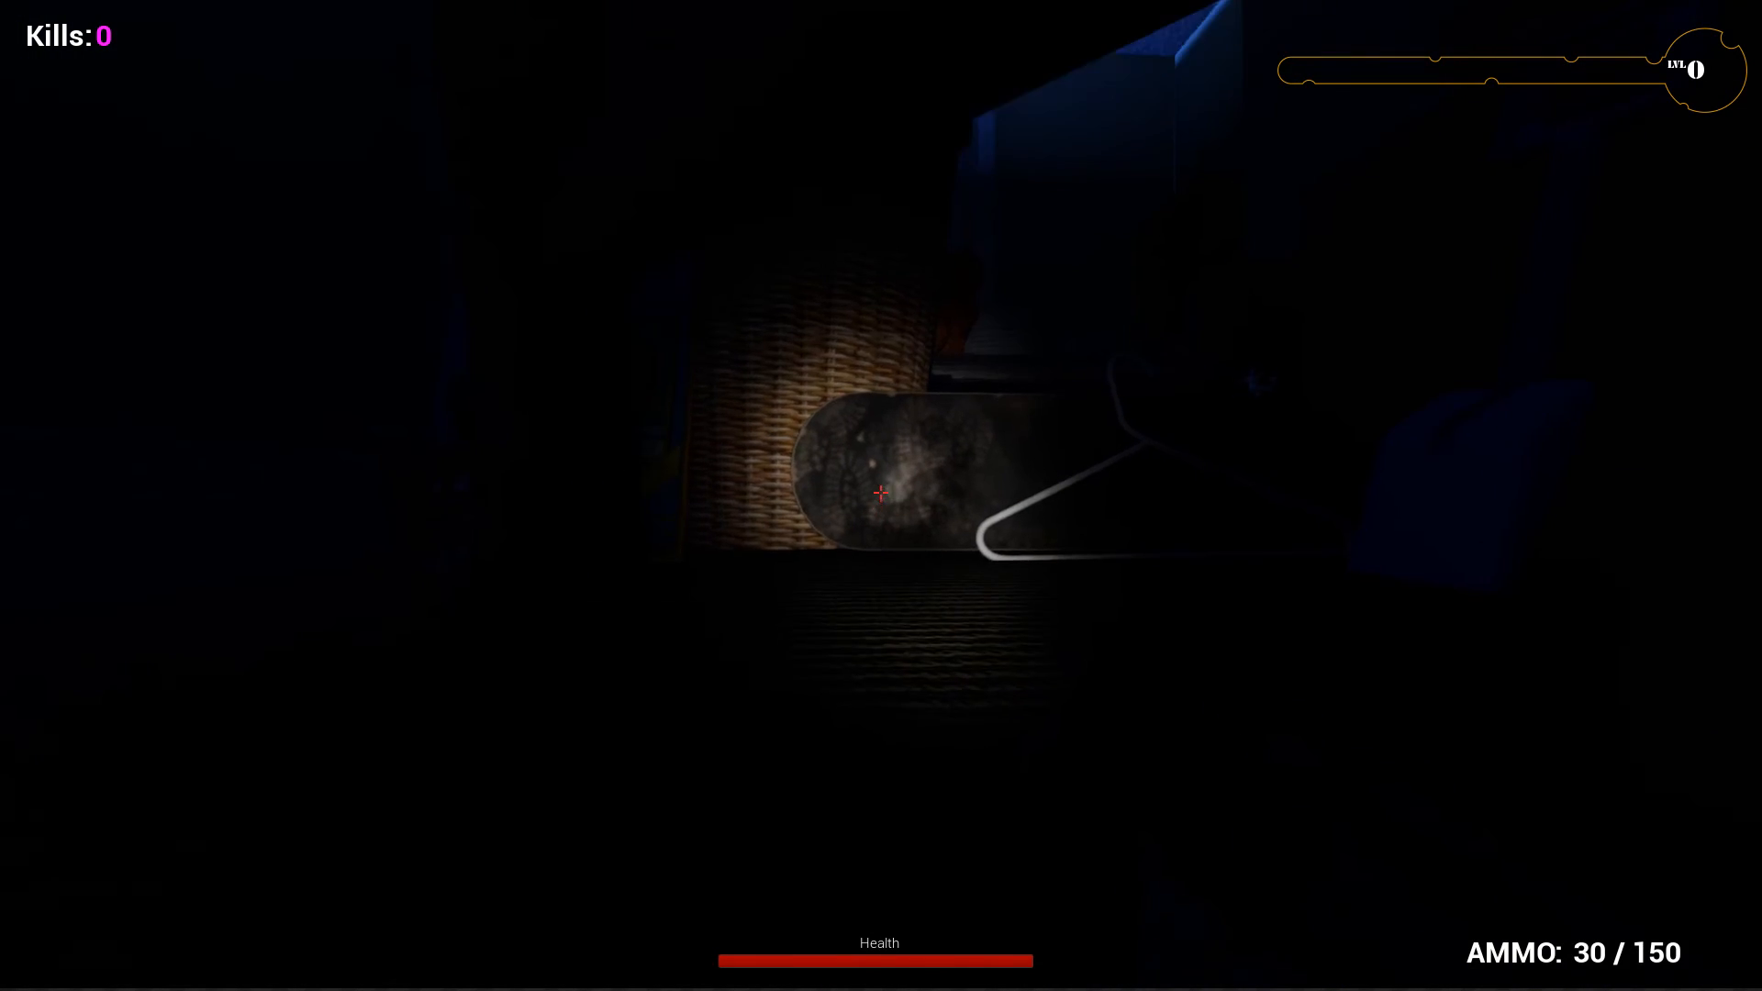
{"action": "key", "text": "Escape"}
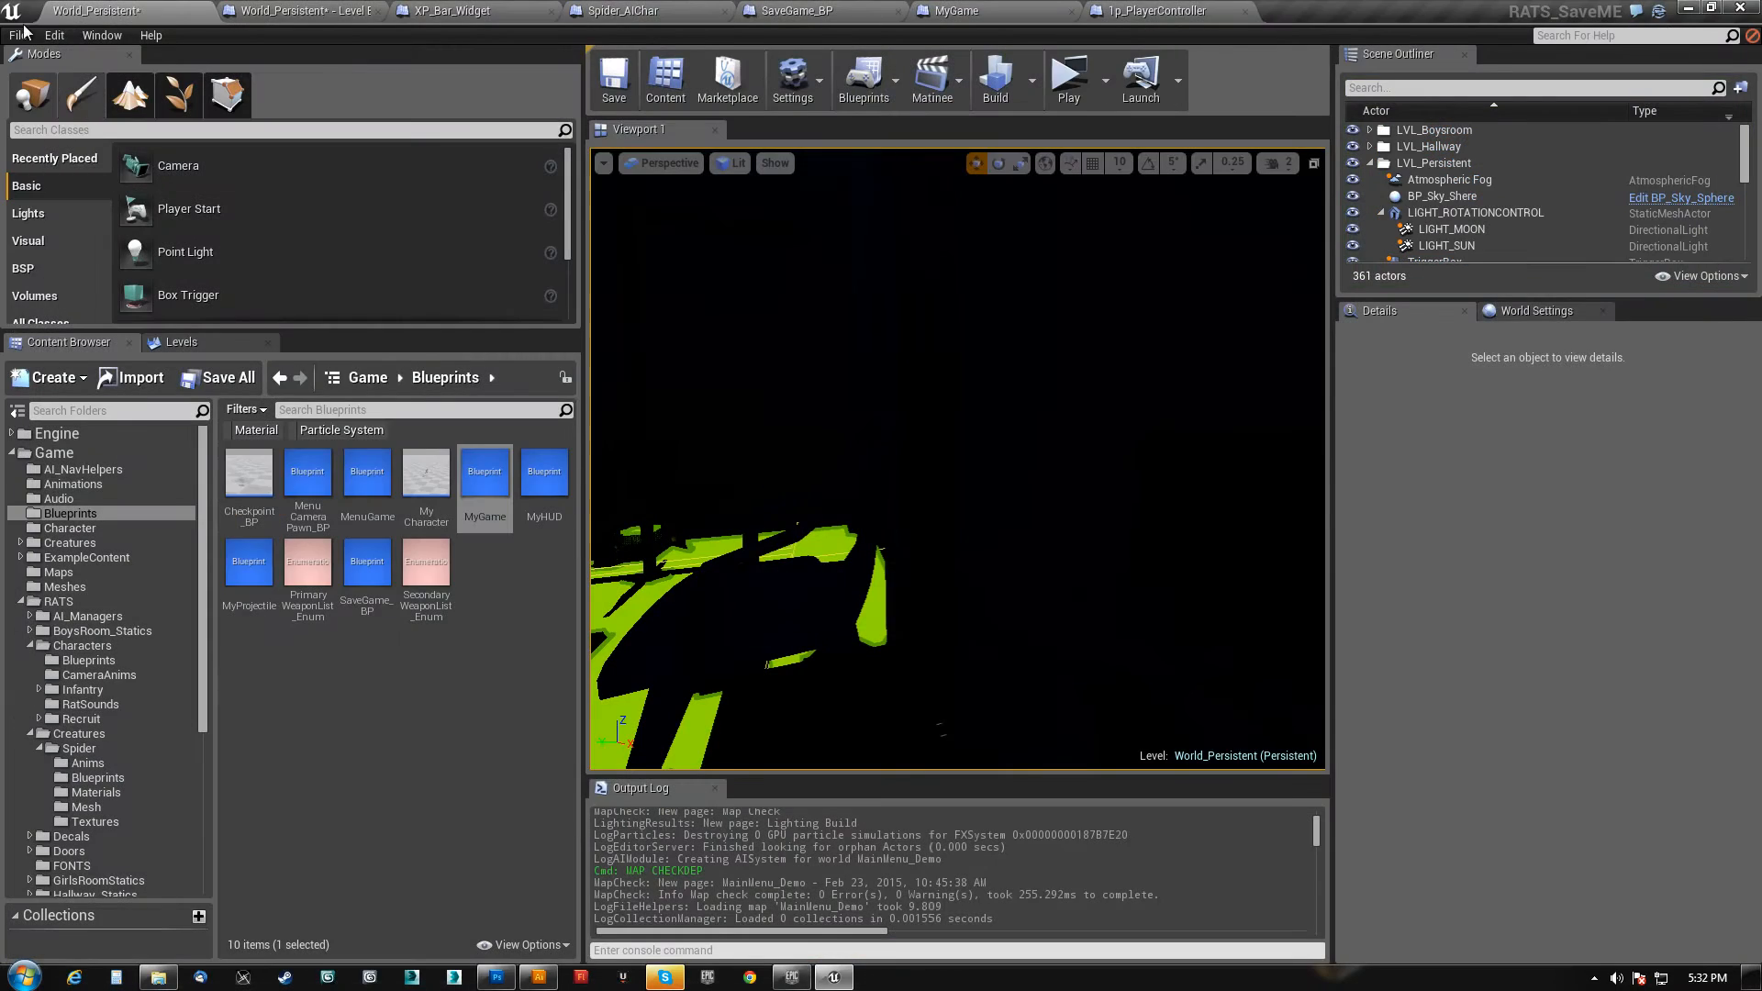
- Examine the 1p_PlayerController event graph and the World_Persistent nodes that load Level, XPAmount and XPToLevel from the saved game
{"action": "left_click", "coordinate": [1149, 10]}
{"action": "right_click_drag", "start_coordinate": [674, 589], "coordinate": [874, 570]}
{"action": "scroll", "coordinate": [826, 596], "scroll_direction": "down", "scroll_amount": 4}
{"action": "right_click_drag", "start_coordinate": [910, 643], "coordinate": [853, 321]}
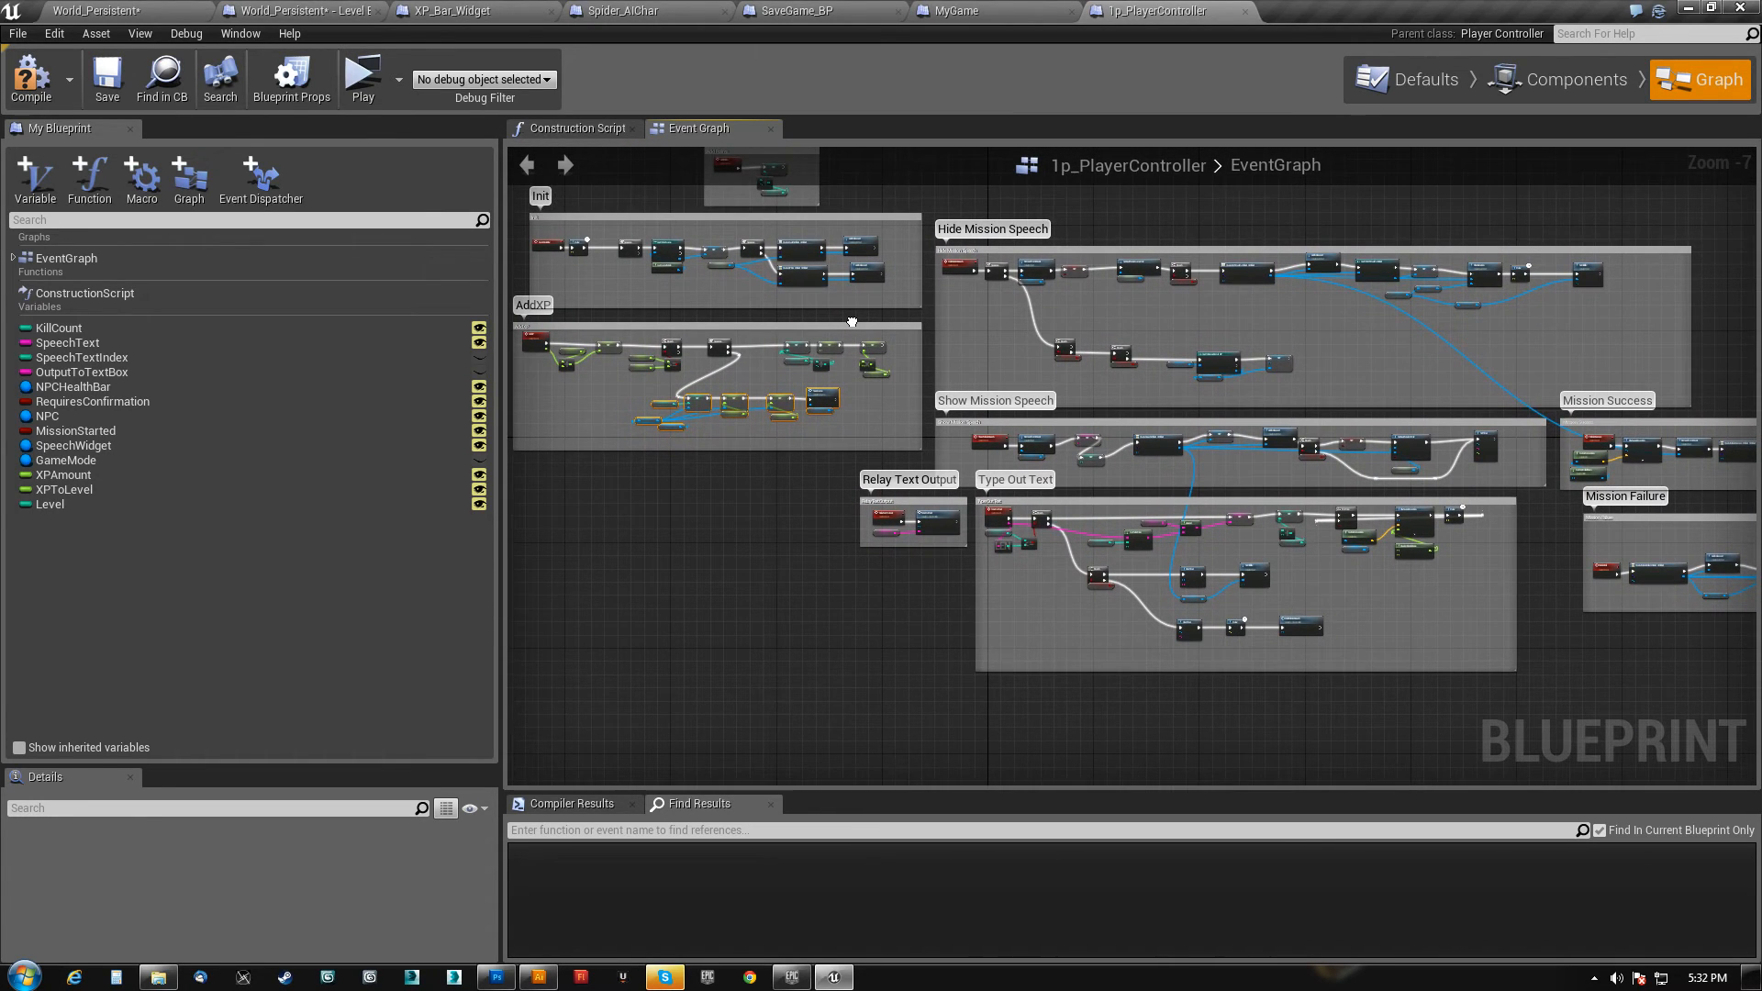
{"action": "left_click", "coordinate": [303, 11]}
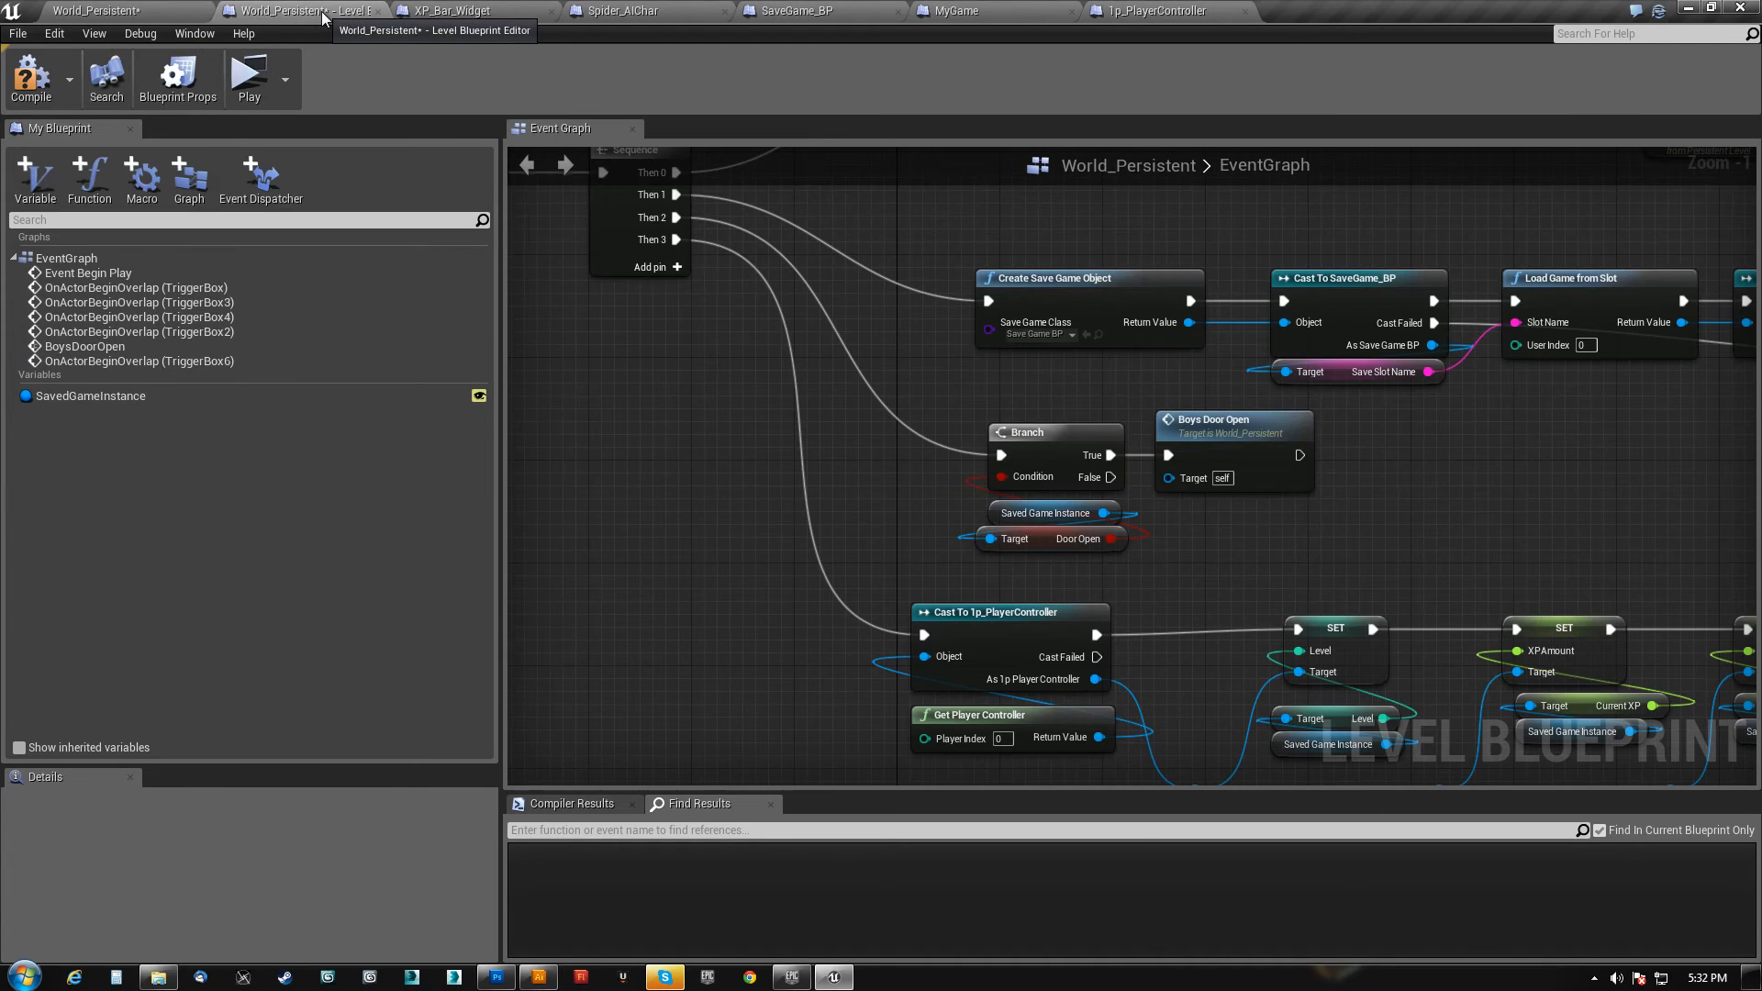
{"action": "right_click_drag", "start_coordinate": [821, 614], "coordinate": [638, 381]}
{"action": "right_click_drag", "start_coordinate": [1108, 686], "coordinate": [1039, 655]}
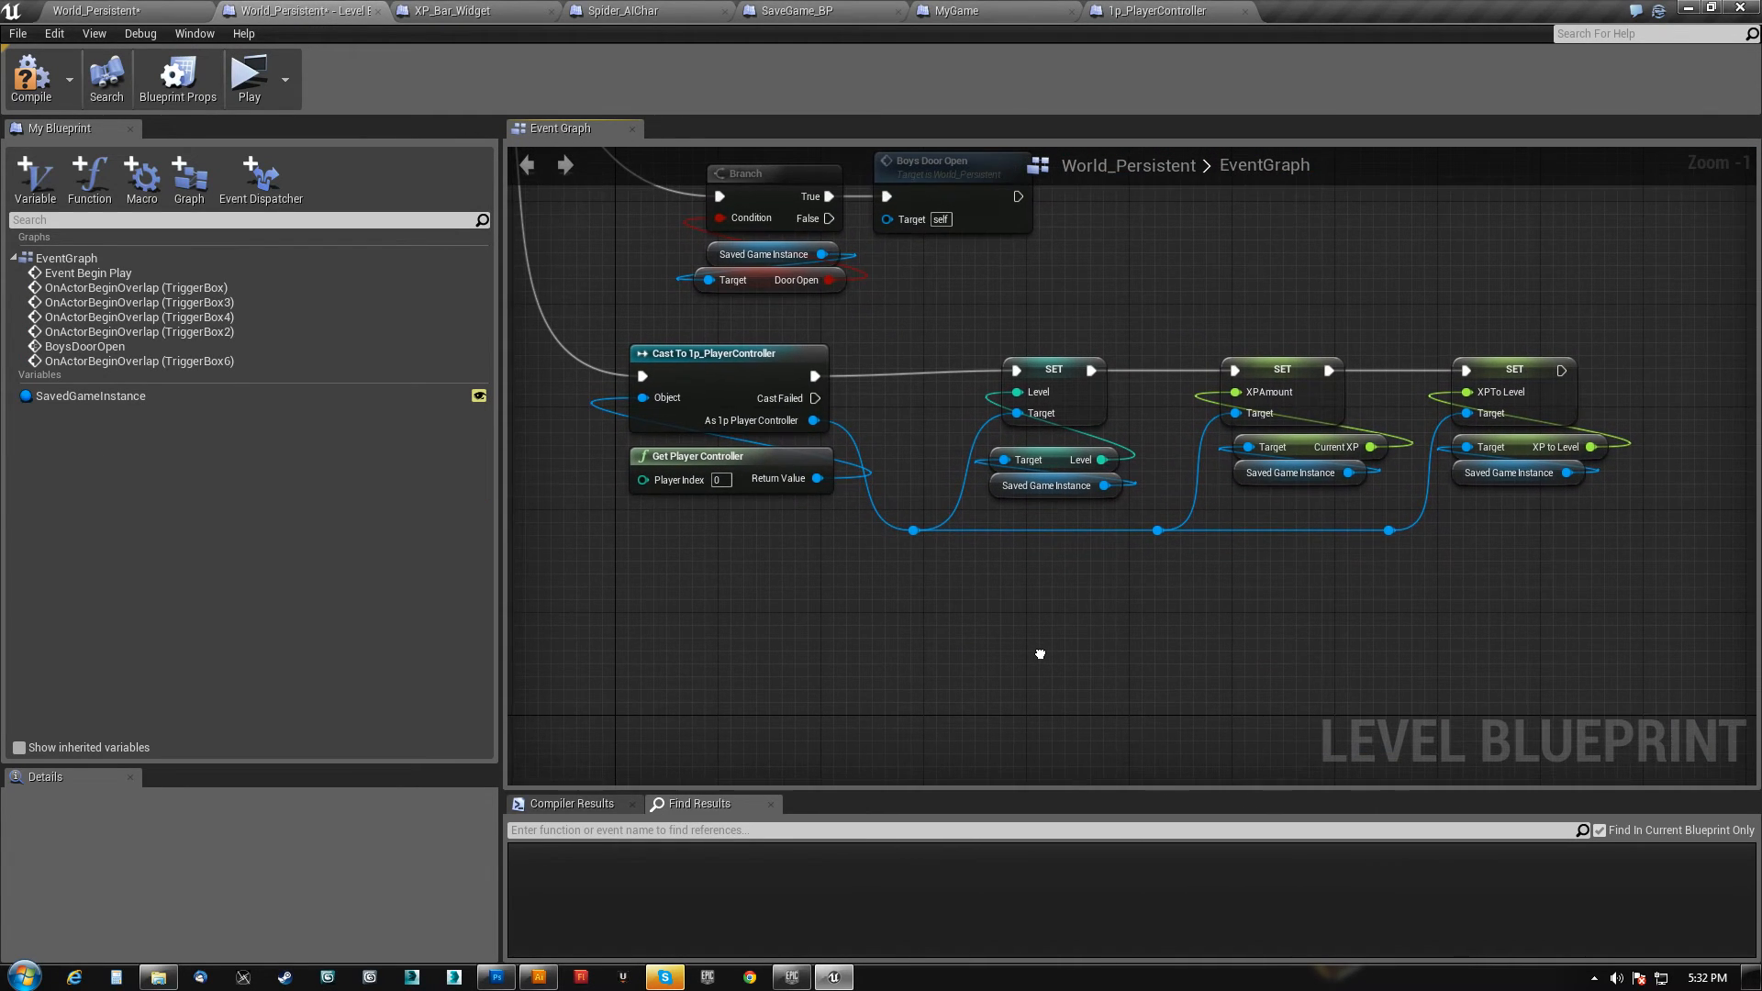
{"action": "left_click", "coordinate": [765, 431]}
{"action": "right_click_drag", "start_coordinate": [727, 547], "coordinate": [861, 648]}
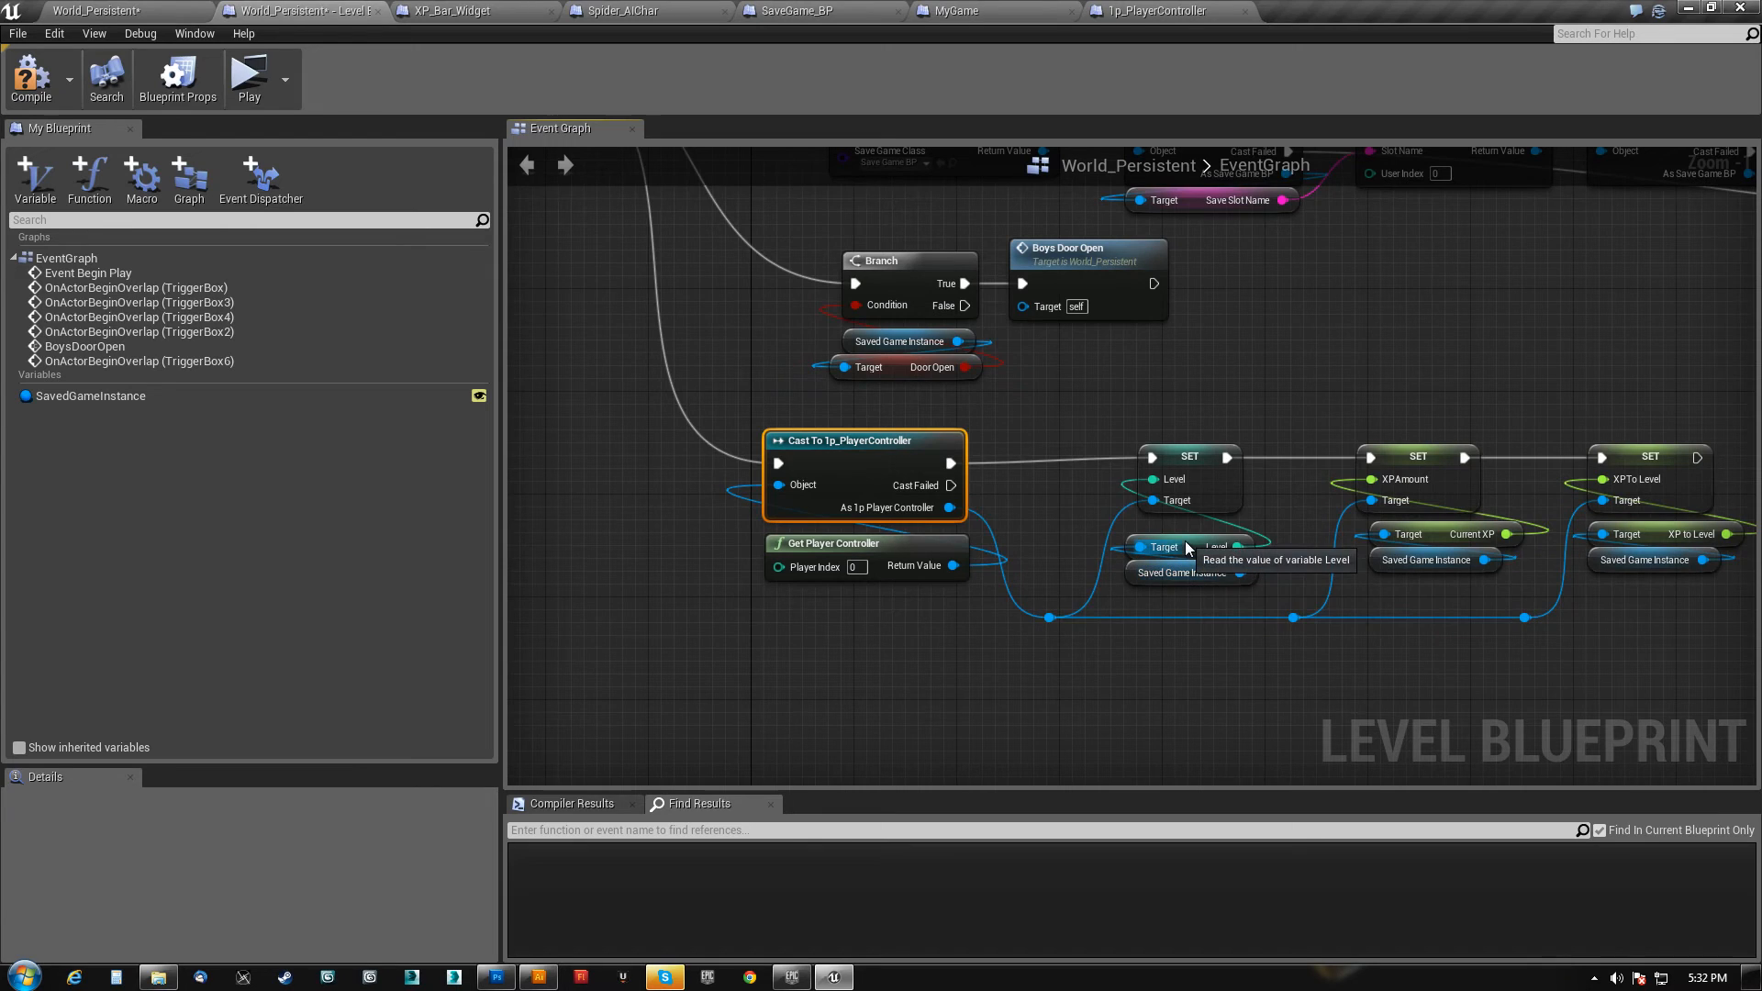
- In SaveGame_BP, set the default value of the live Level variable to 1 and check the Level_Default variable's value
{"action": "left_click", "coordinate": [798, 11]}
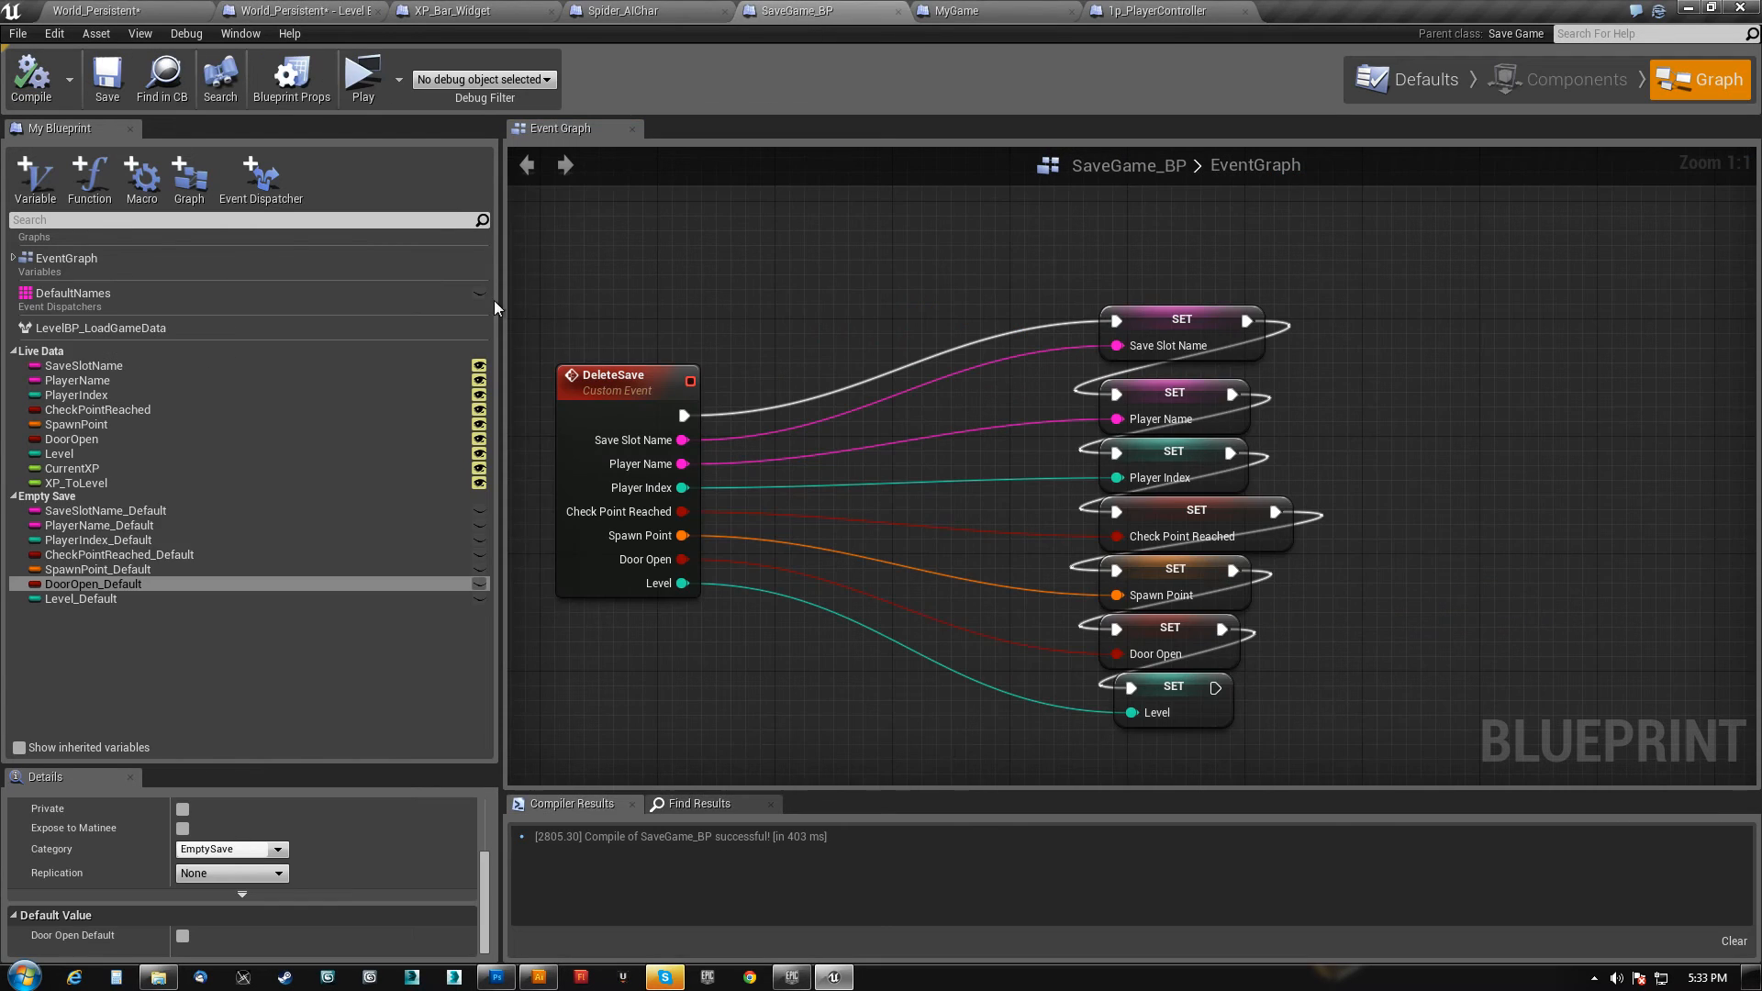
{"action": "left_click", "coordinate": [73, 455]}
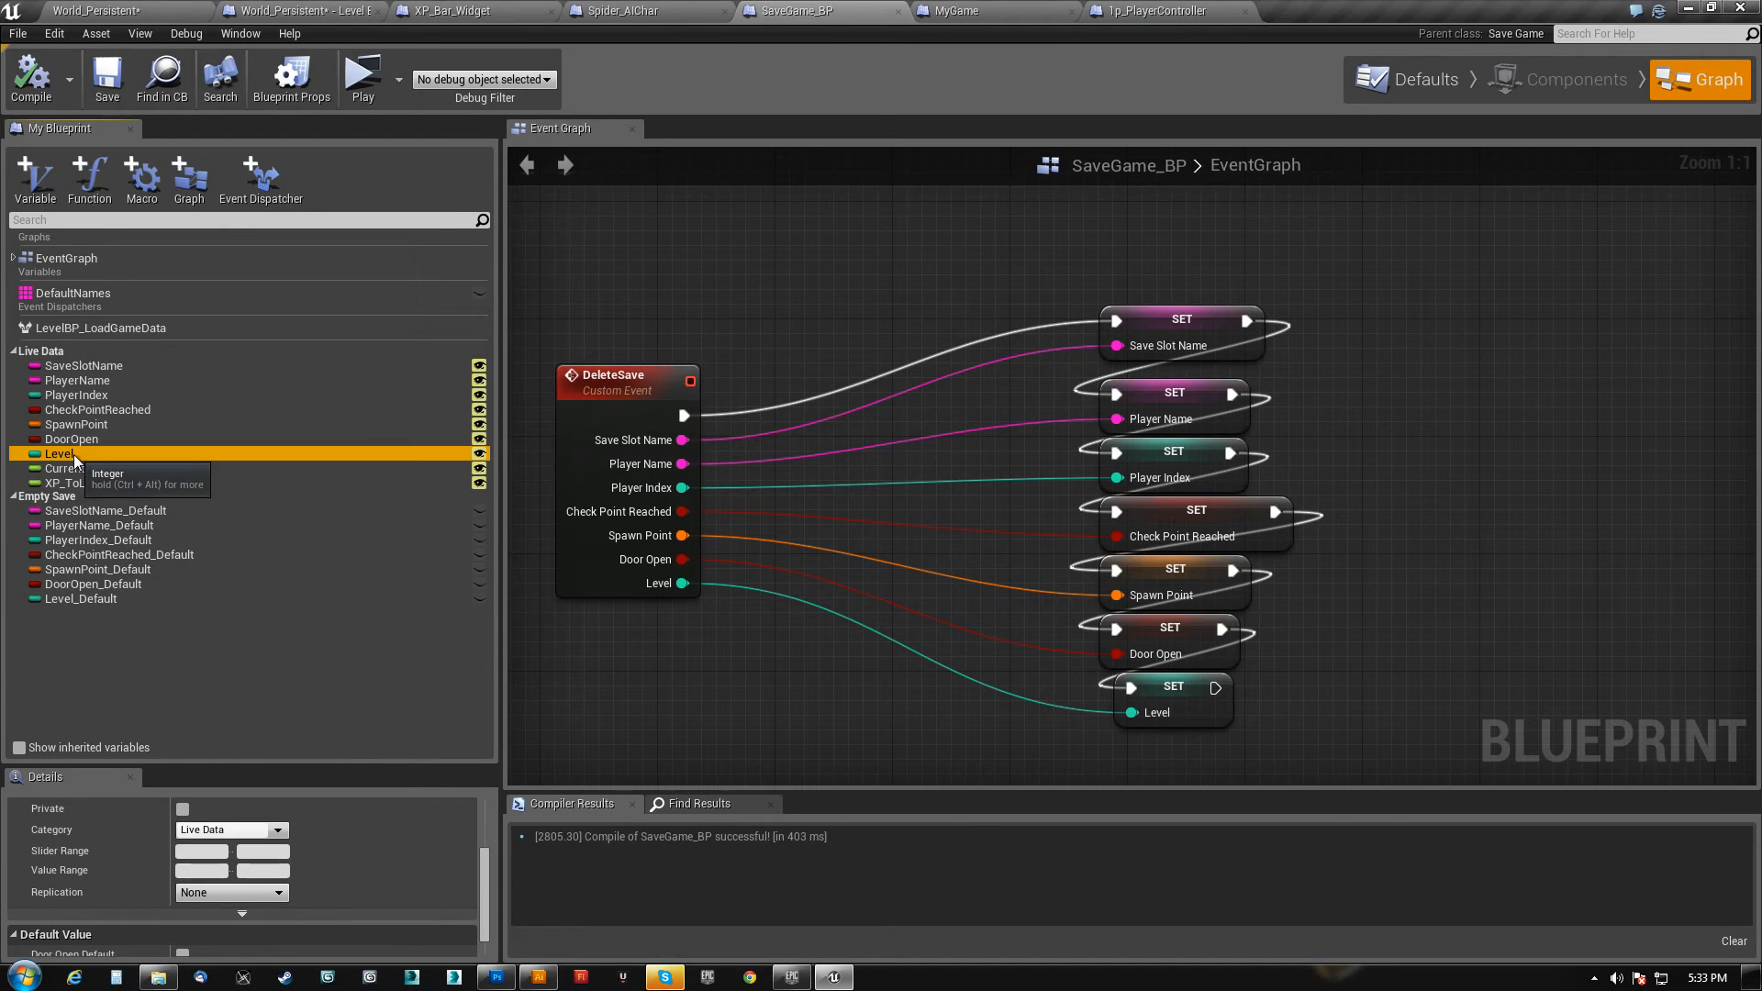
{"action": "scroll", "coordinate": [198, 881], "scroll_direction": "down", "scroll_amount": 5}
{"action": "left_click", "coordinate": [204, 936]}
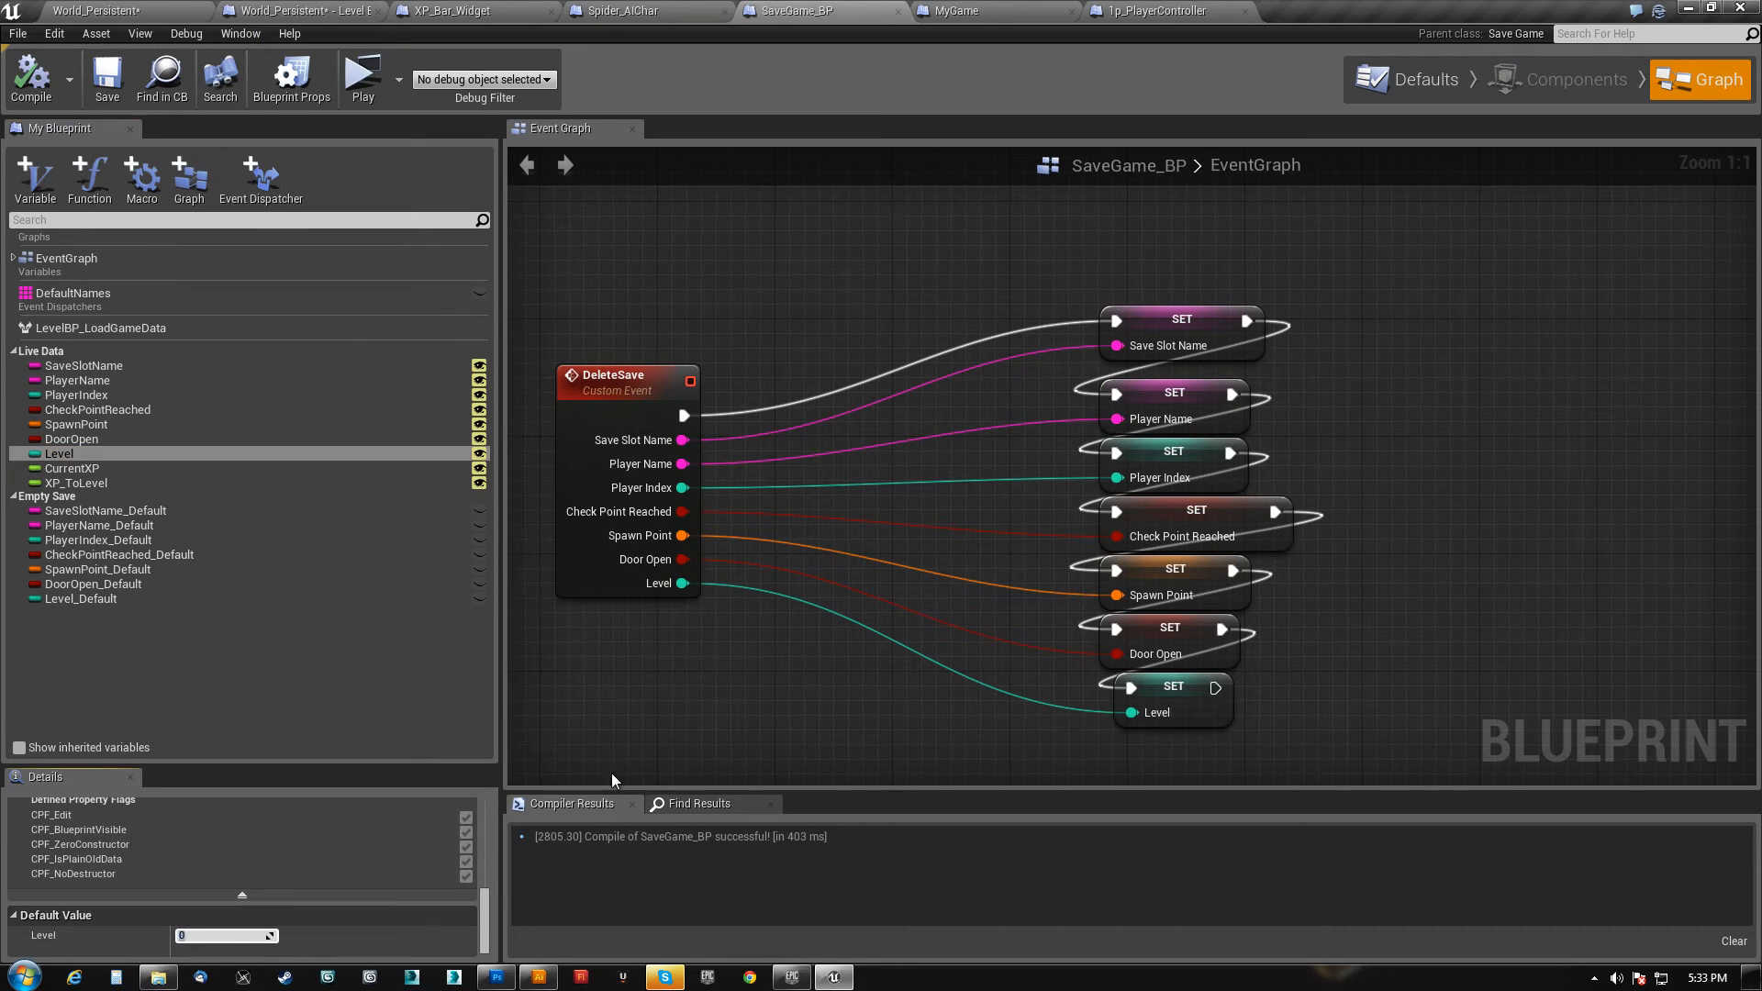
{"action": "key", "text": "Return"}
{"action": "left_click", "coordinate": [74, 598]}
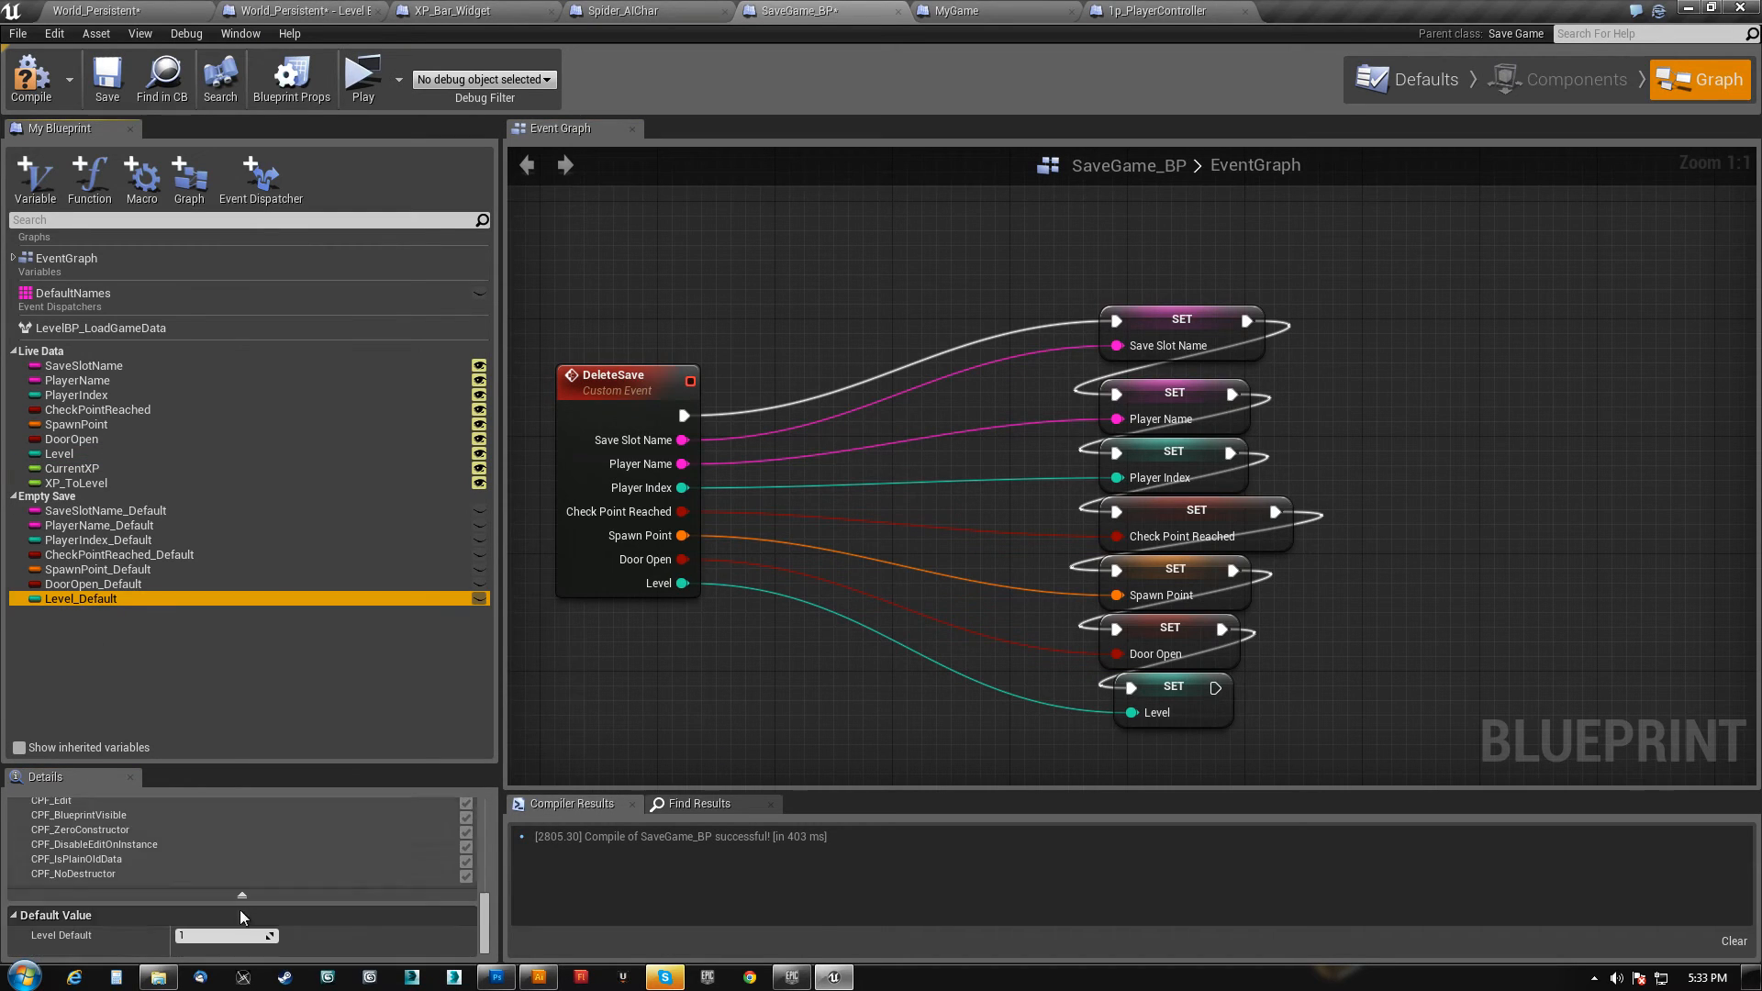
- Compile and save SaveGame_BP, and save the persistent level
{"action": "left_click", "coordinate": [30, 78]}
{"action": "left_click", "coordinate": [107, 78]}
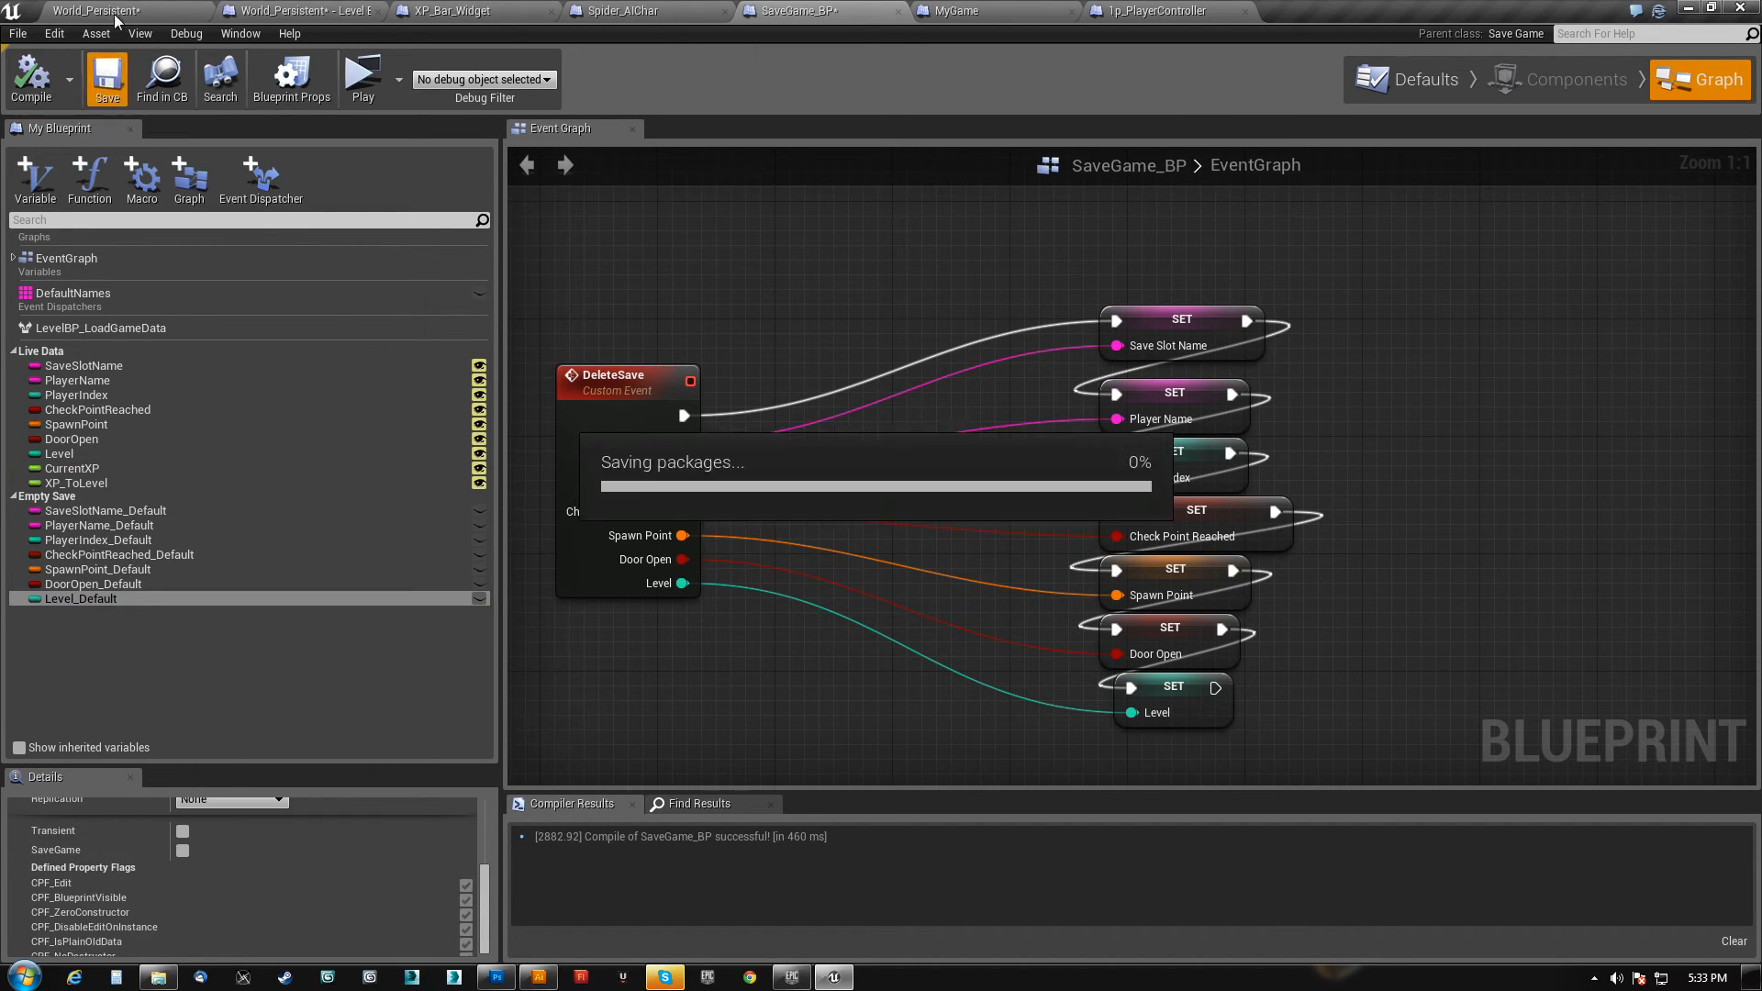
{"action": "left_click", "coordinate": [122, 16]}
{"action": "key", "text": "ctrl+s"}
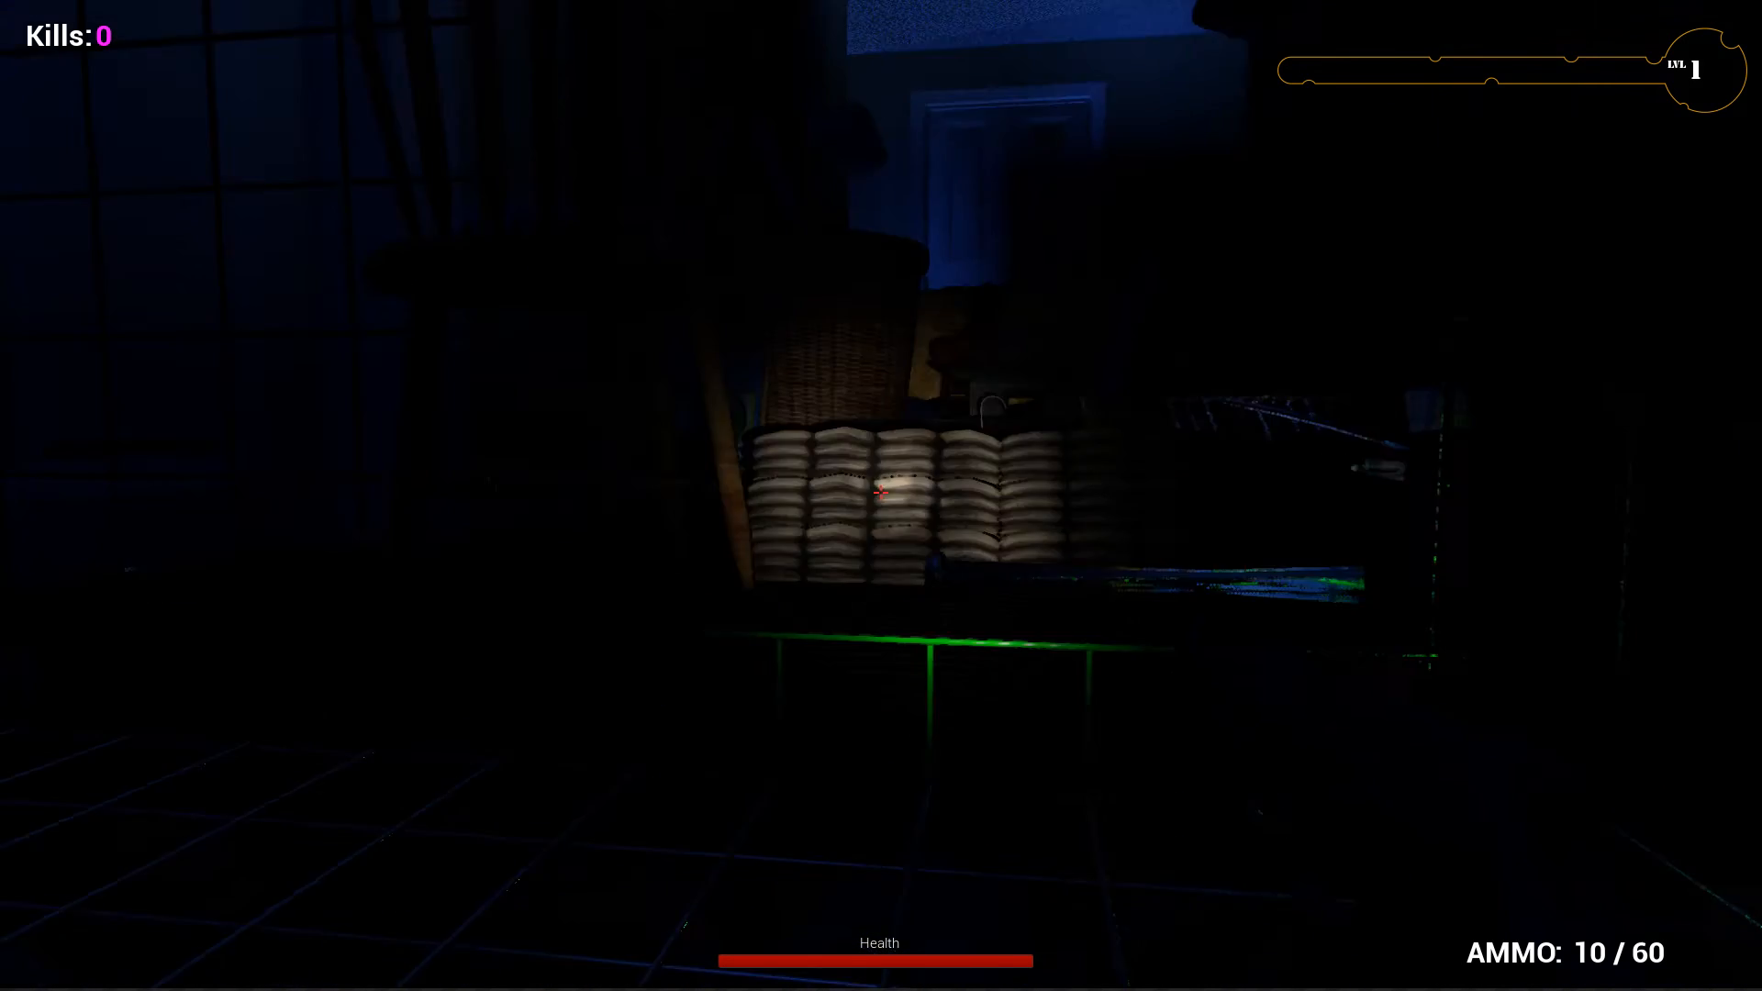
- Play-test the level, switching to the second weapon and walking through the room towards the spiders
{"action": "key", "text": "w"}
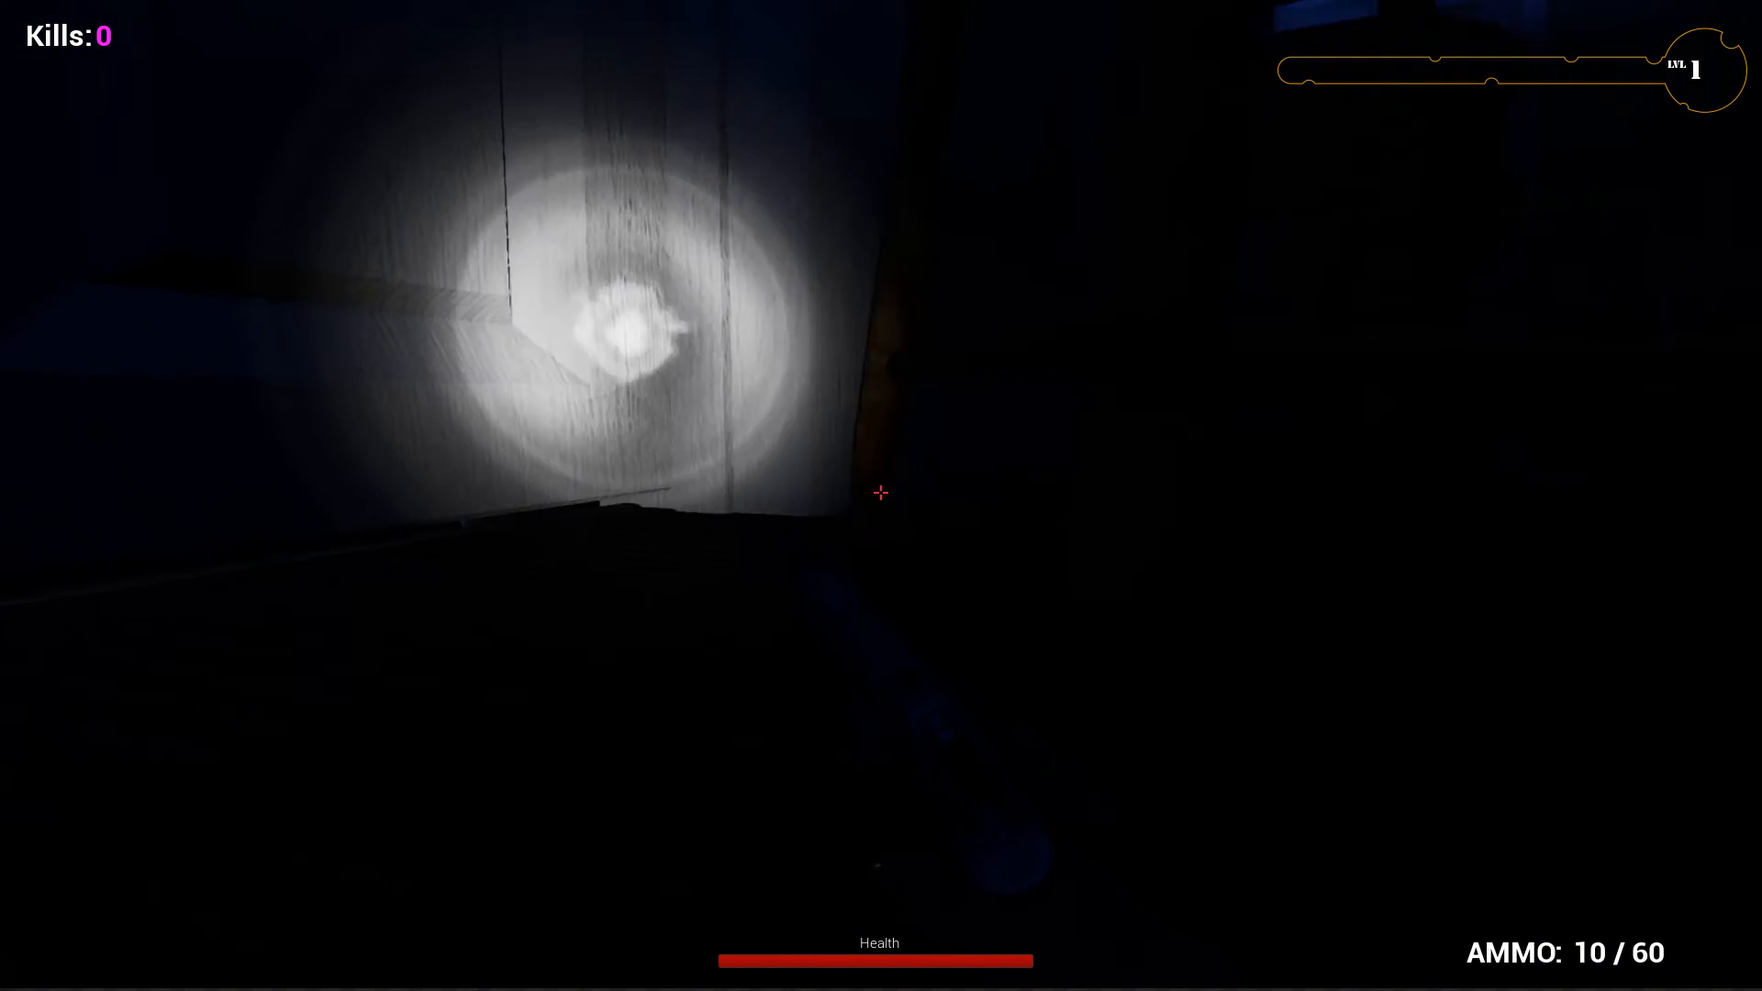
{"action": "key", "text": "w"}
{"action": "key", "text": "2"}
{"action": "key", "text": "w"}
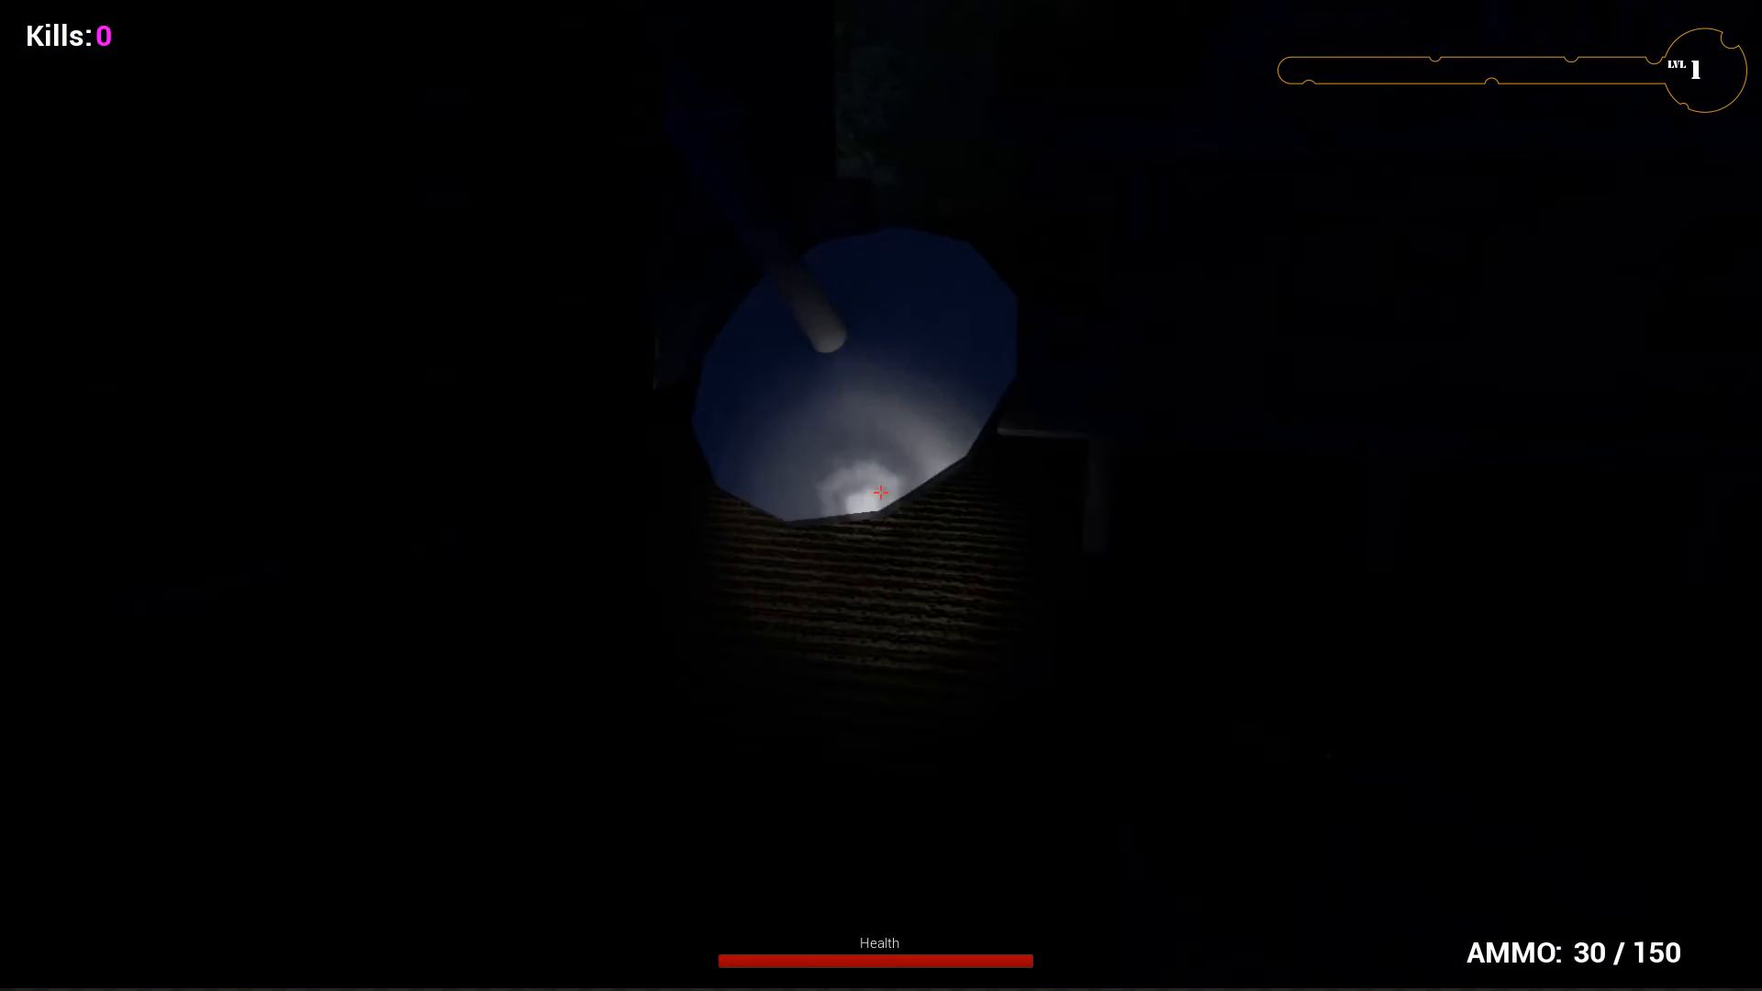
{"action": "key", "text": "w"}
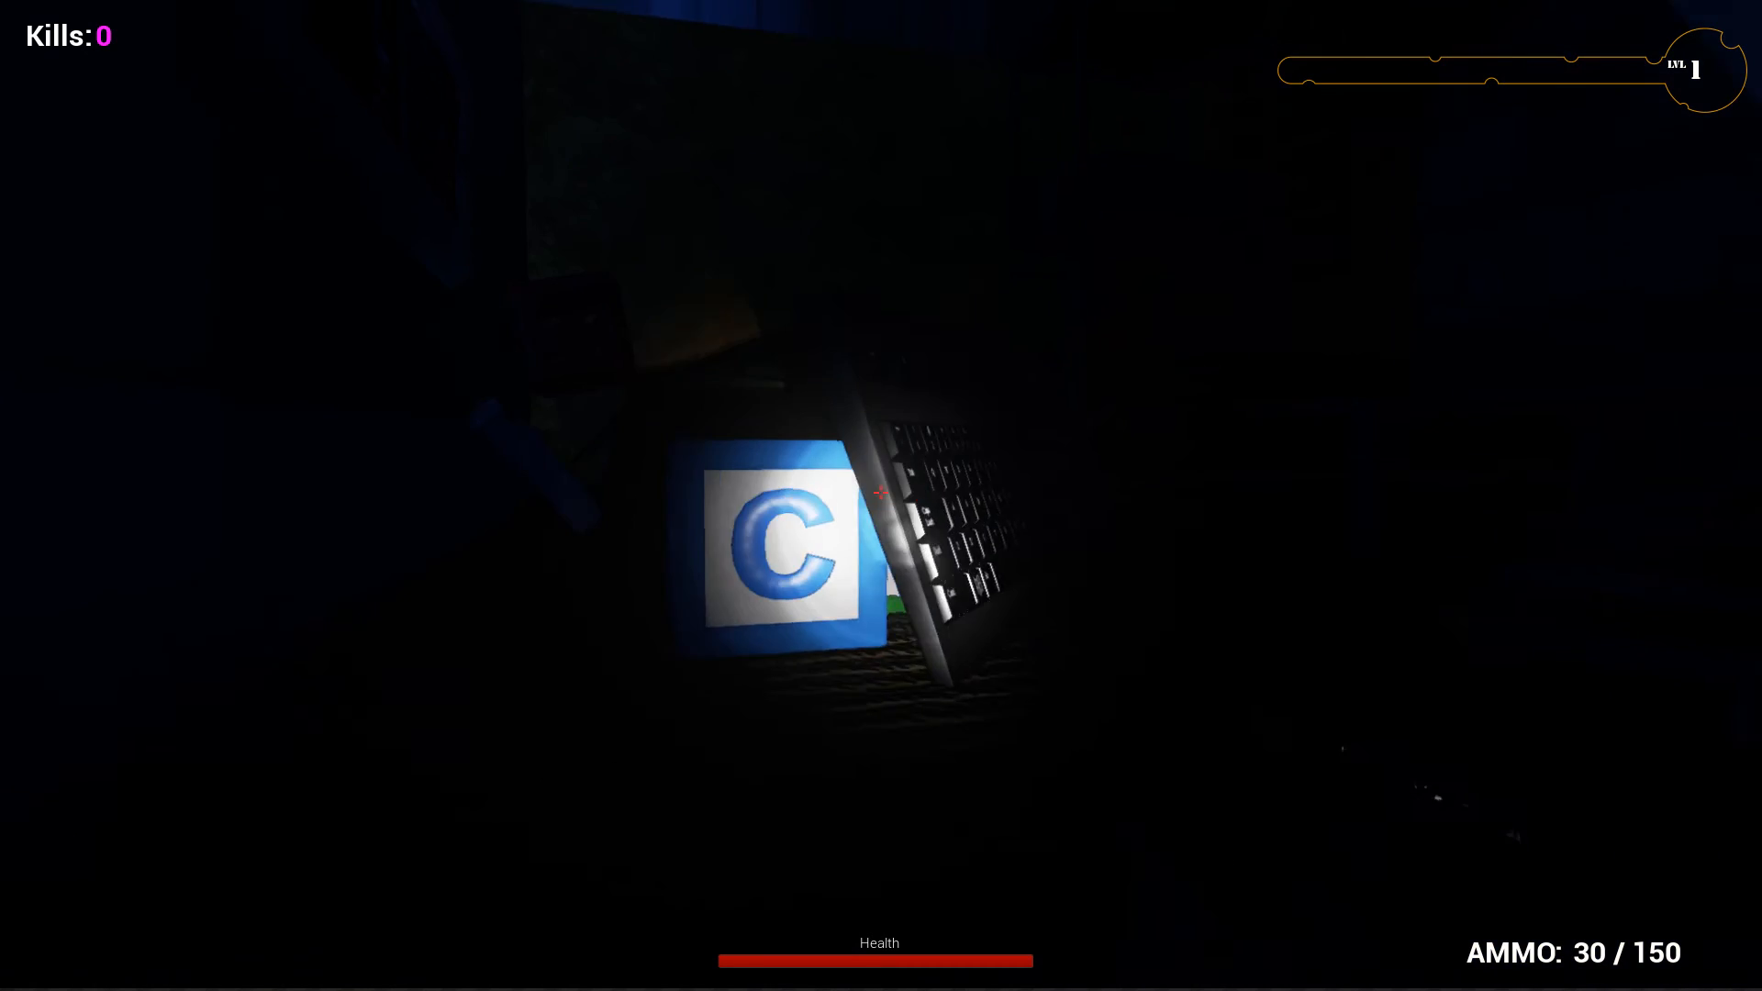
{"action": "key", "text": "w"}
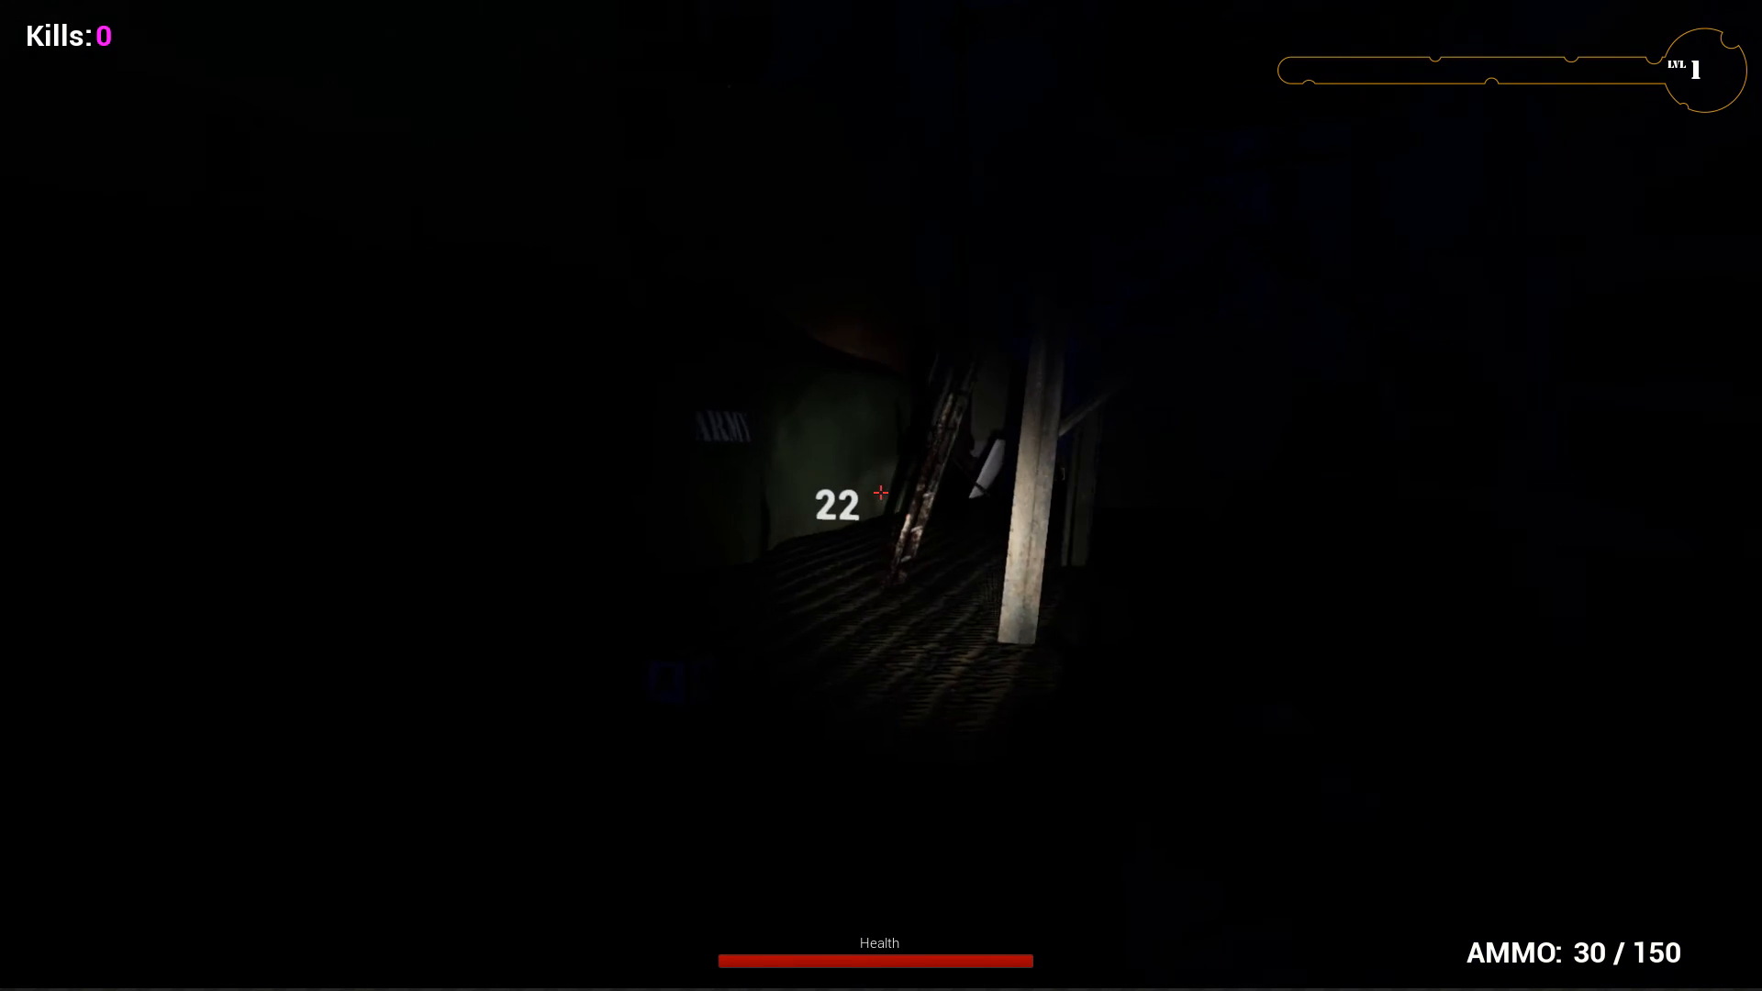
{"action": "key", "text": "w"}
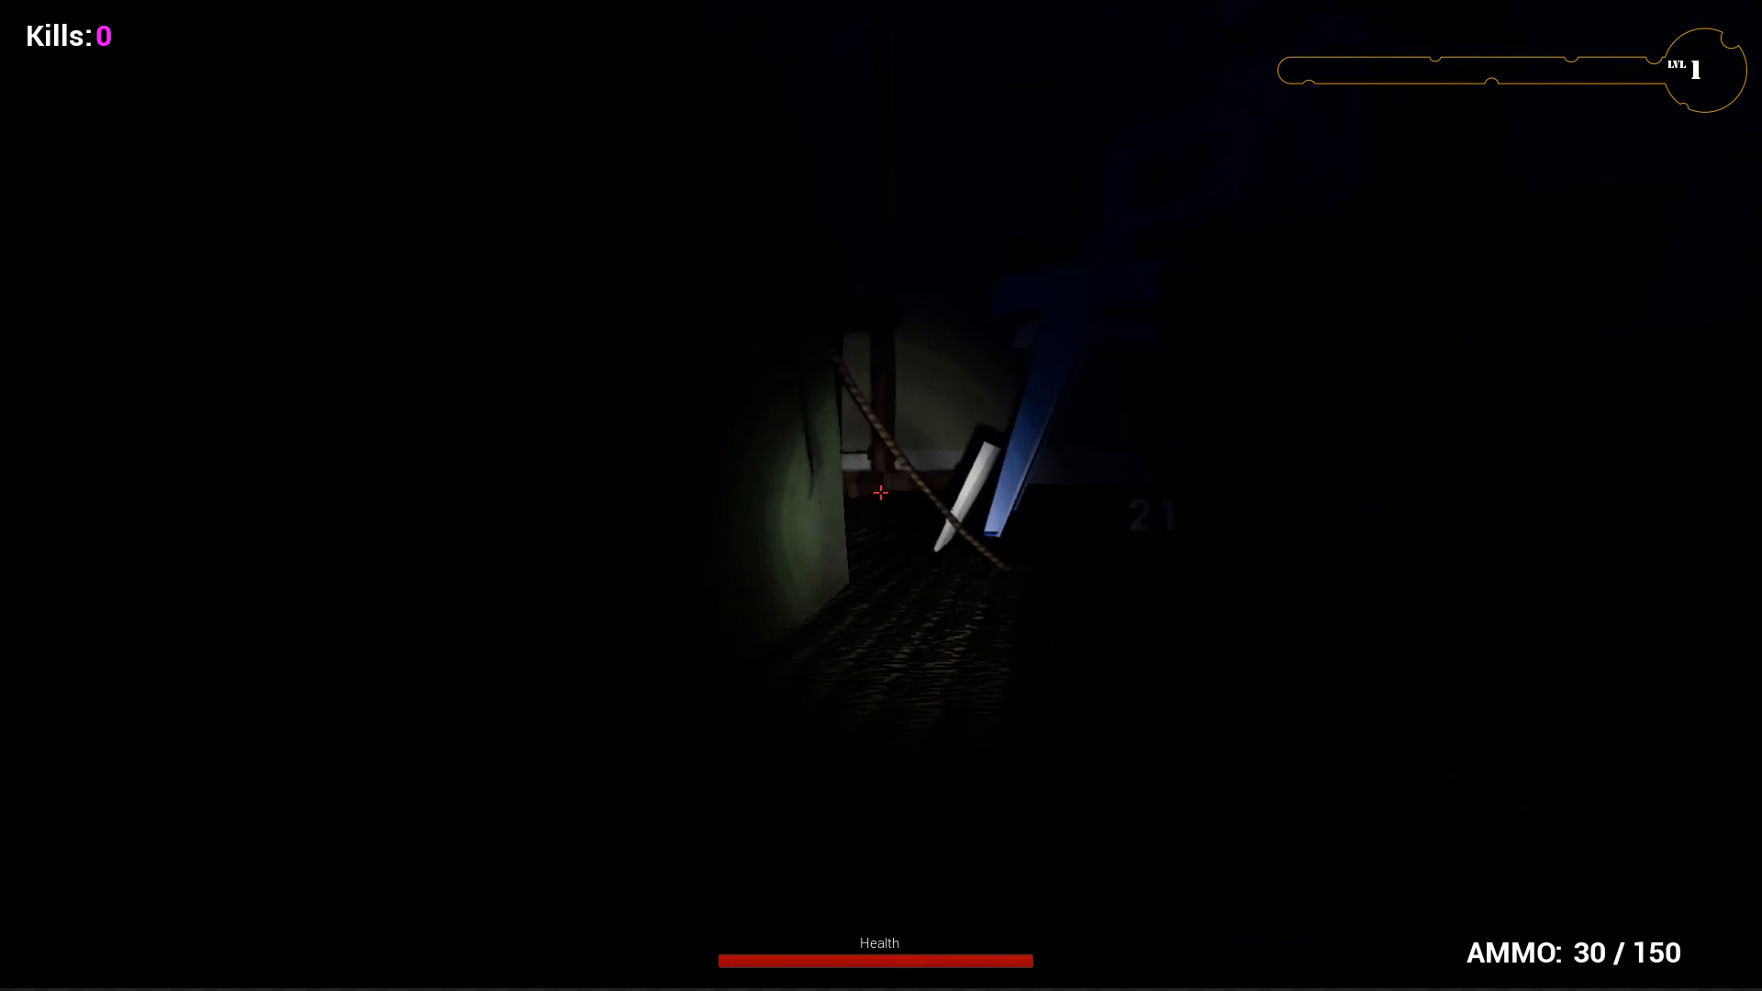
- Shoot the spiders, reloading when empty, to test XP gain and levelling up, and end the play session
{"action": "left_click_drag", "start_coordinate": [880, 493], "coordinate": [880, 494]}
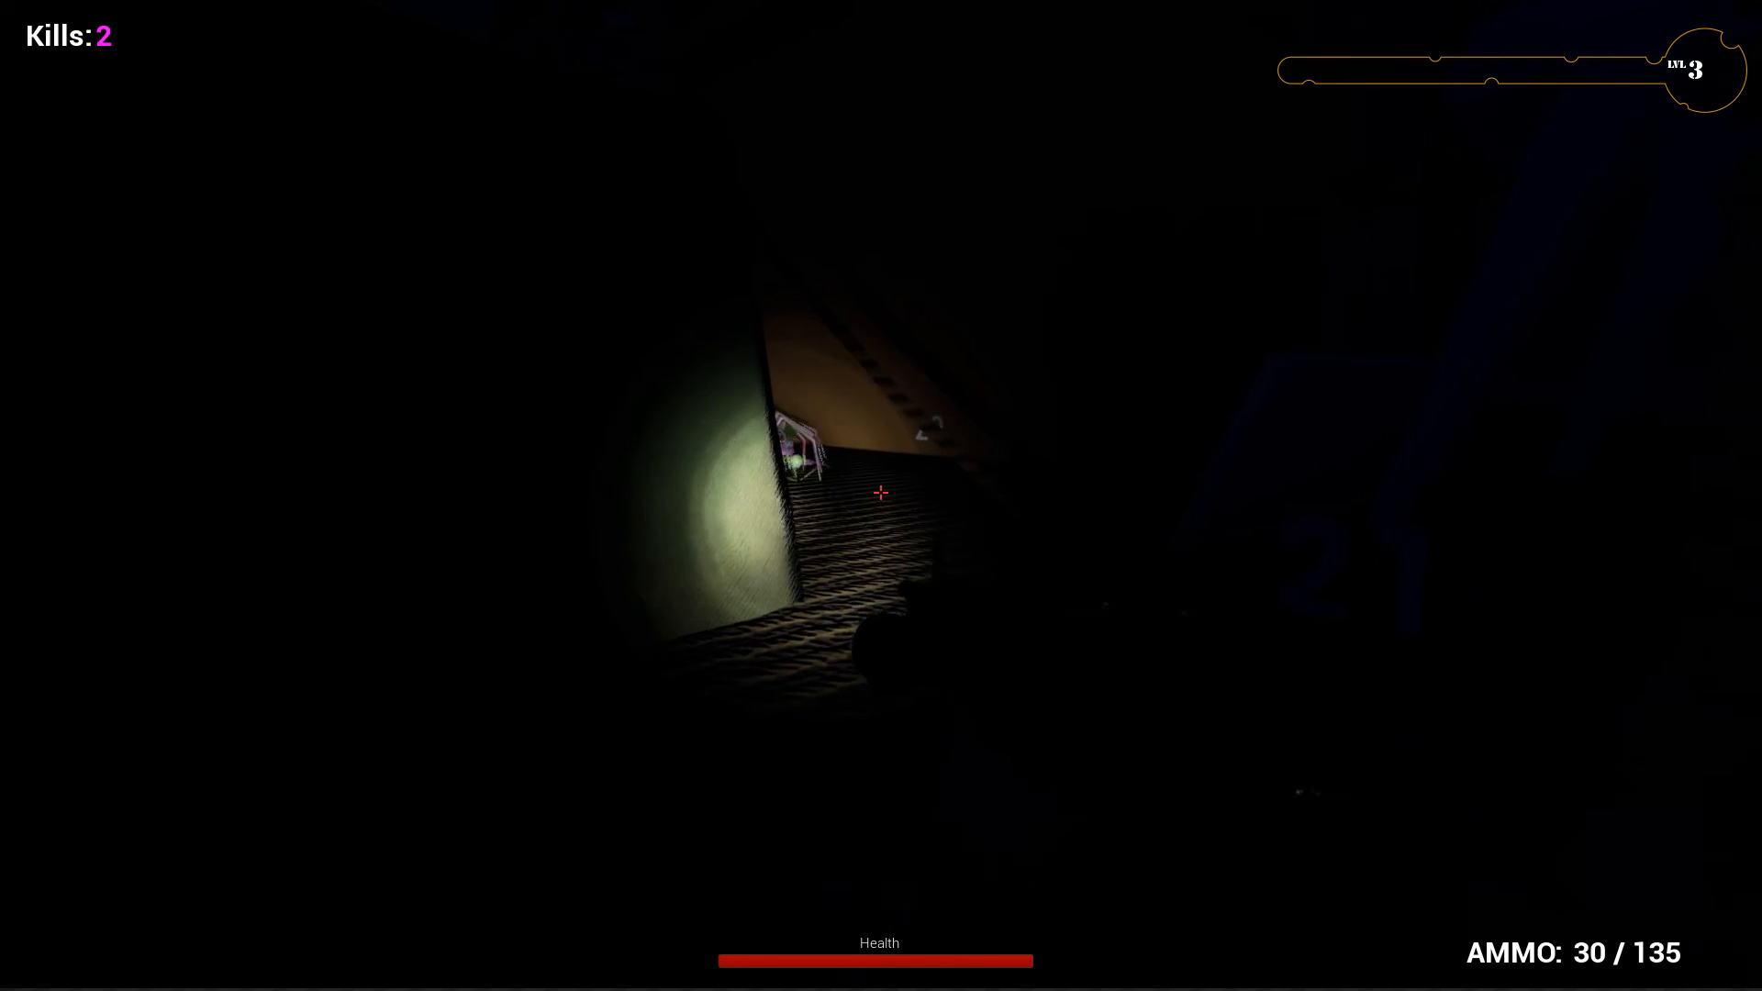
{"action": "left_click_drag", "start_coordinate": [880, 494], "coordinate": [880, 493]}
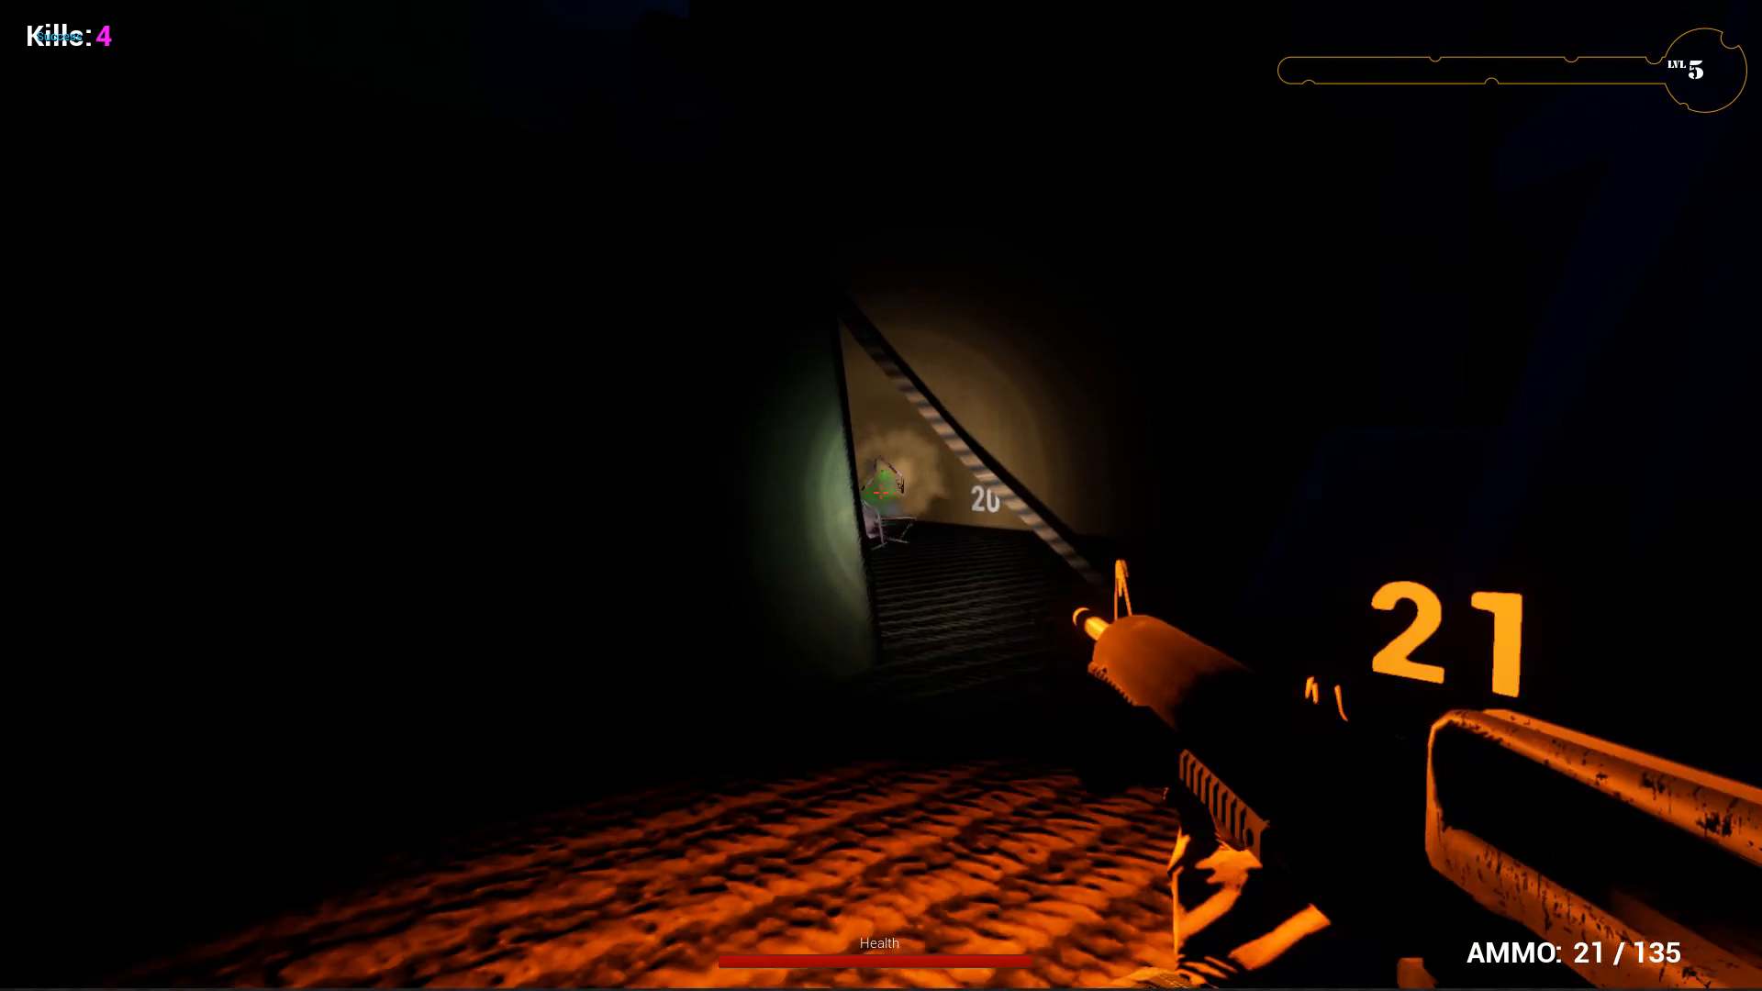
{"action": "left_click_drag", "start_coordinate": [880, 494], "coordinate": [880, 494]}
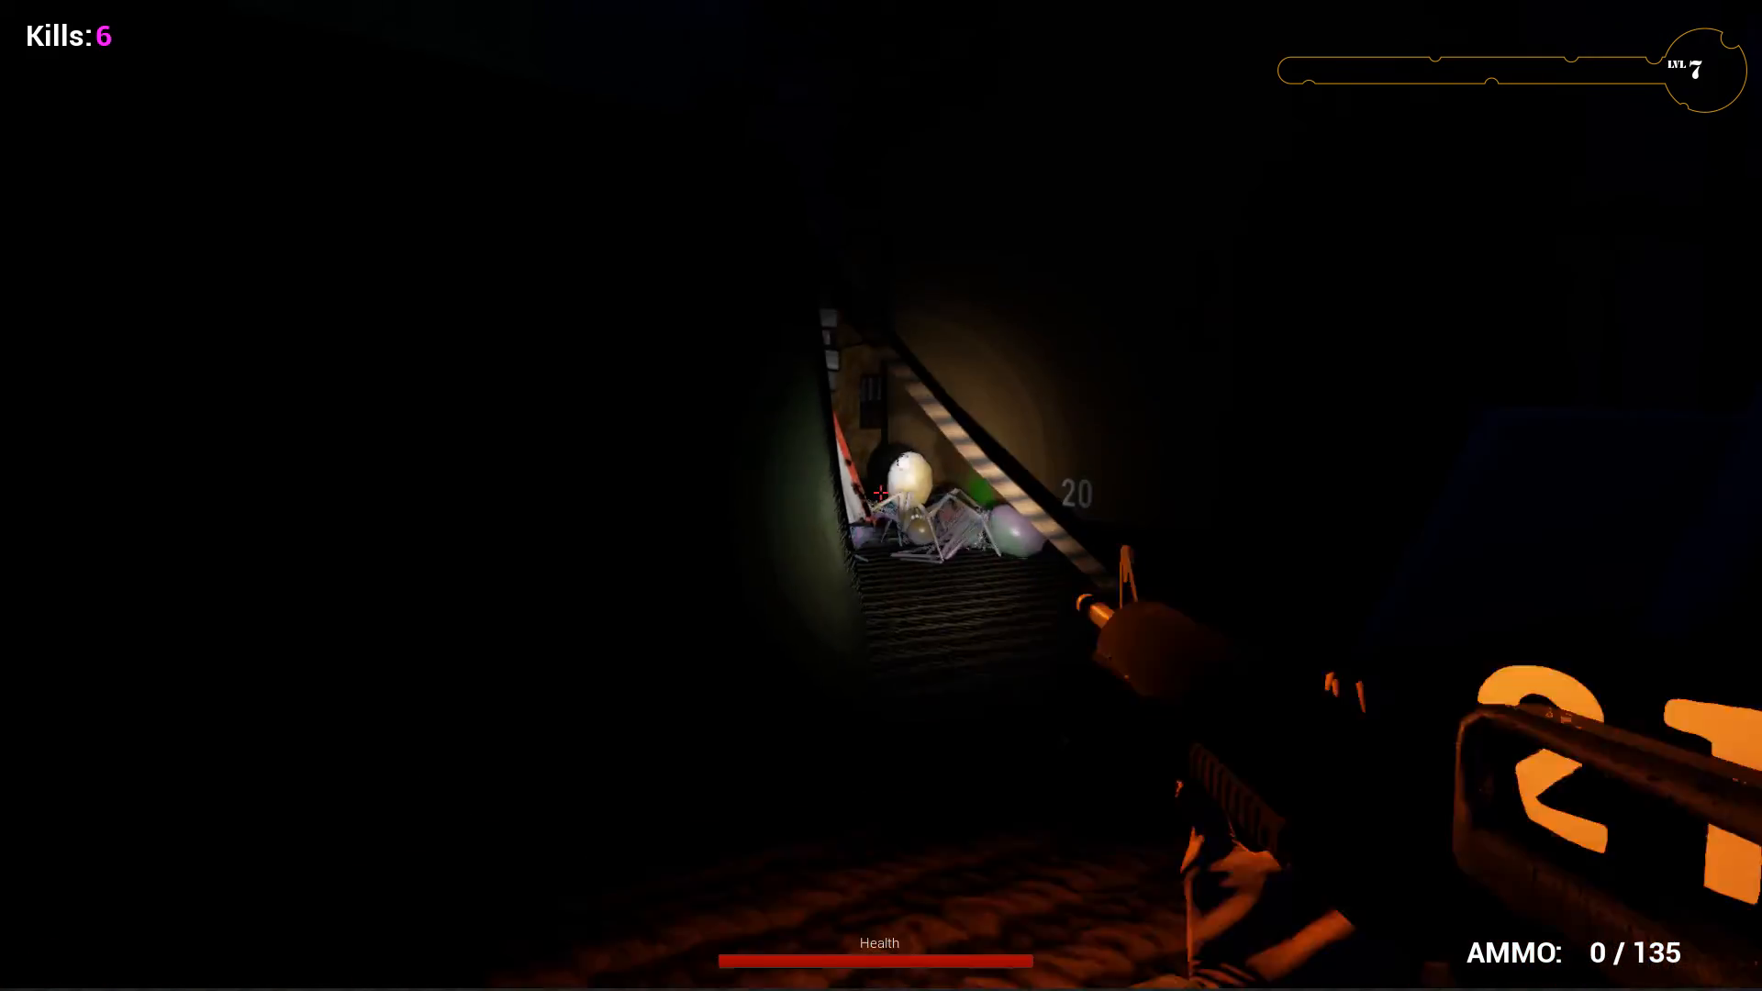
{"action": "key", "text": "r"}
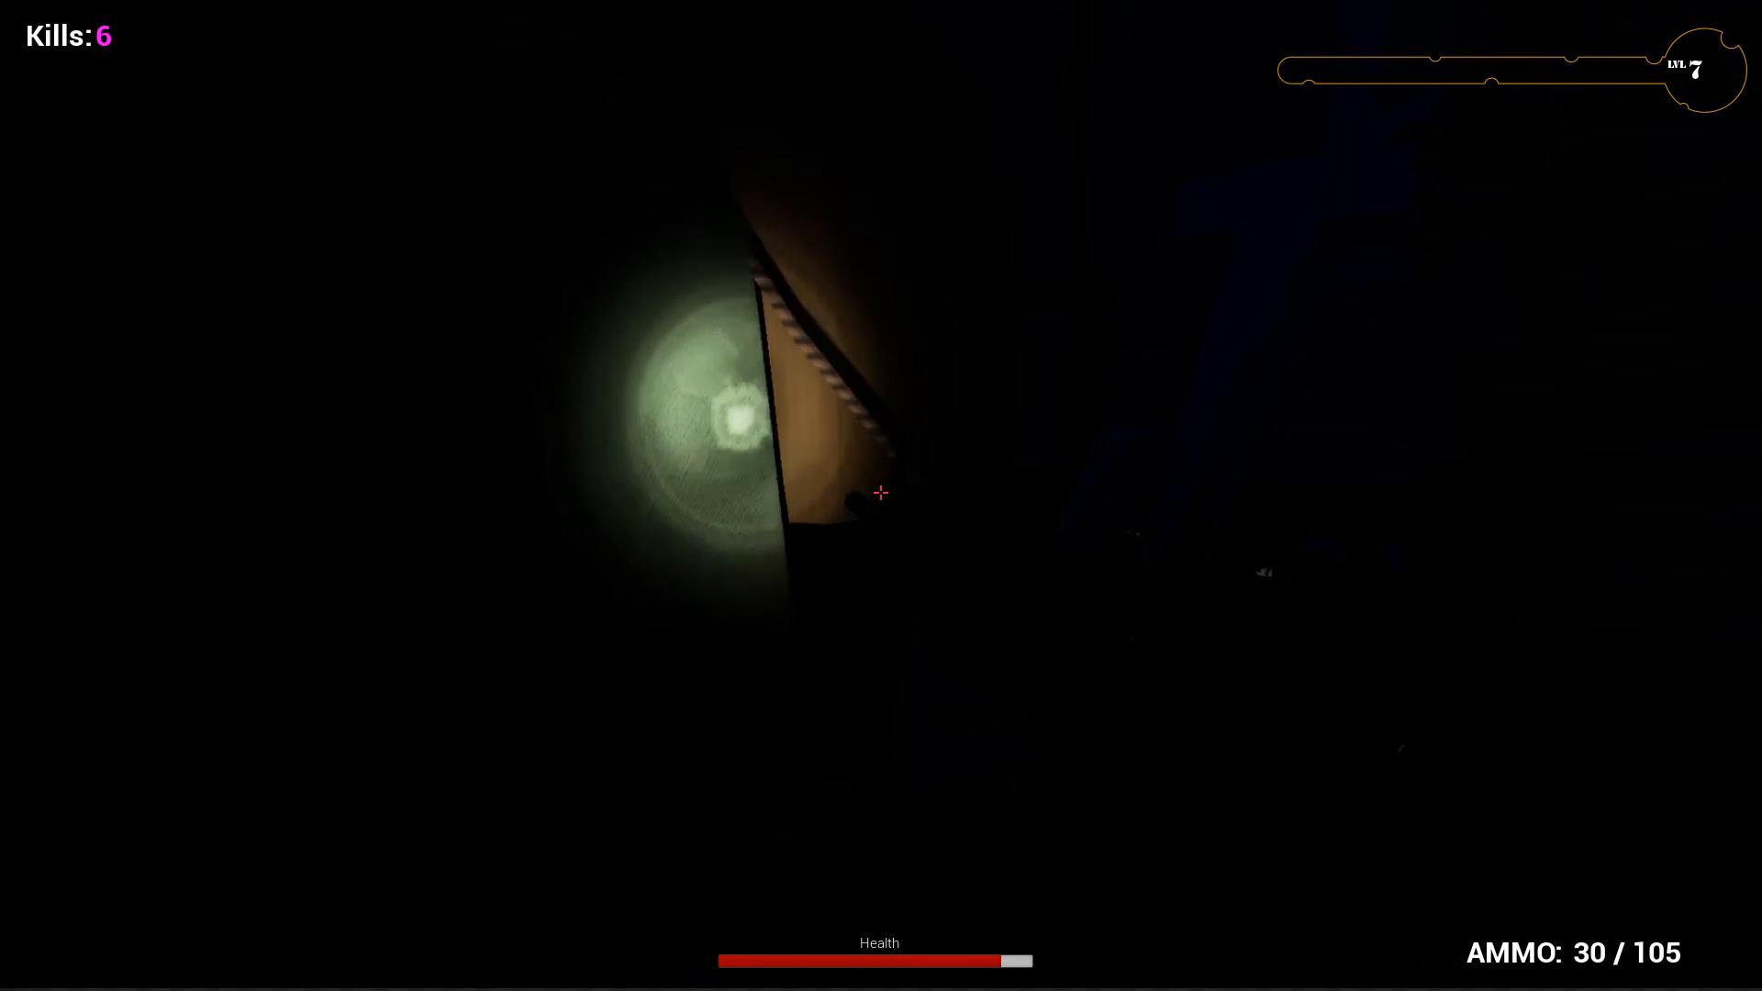
{"action": "left_click_drag", "start_coordinate": [880, 494], "coordinate": [880, 494]}
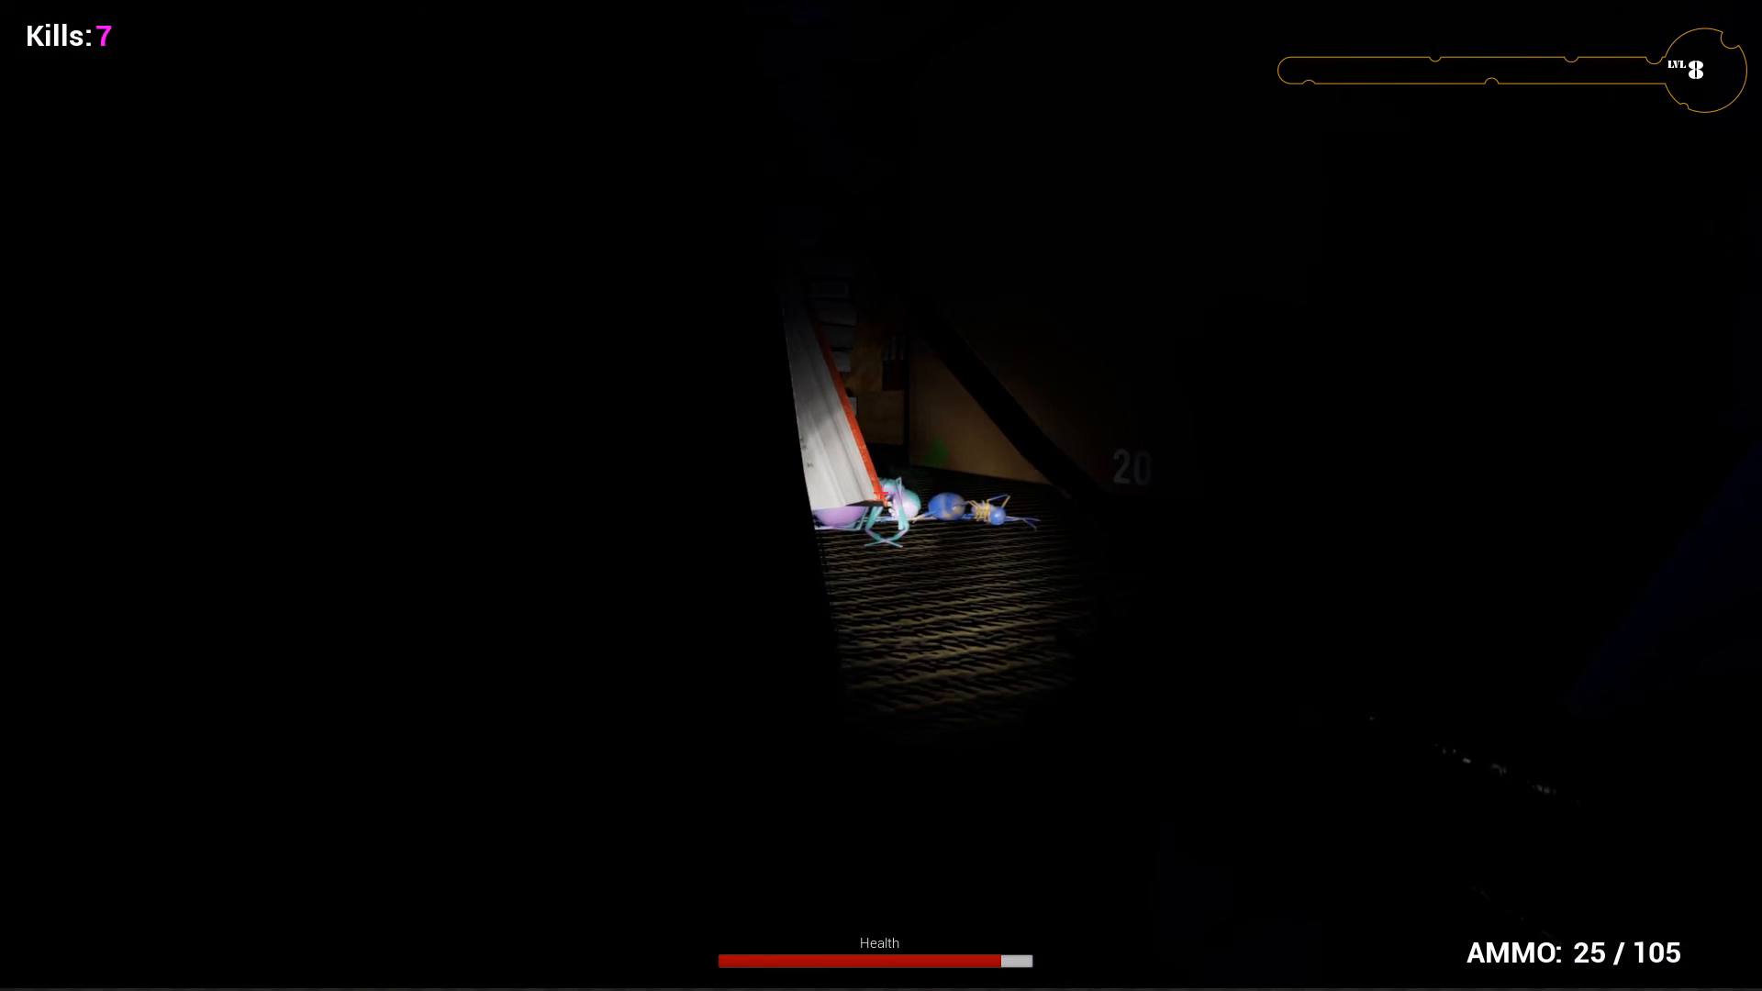
{"action": "key", "text": "Escape"}
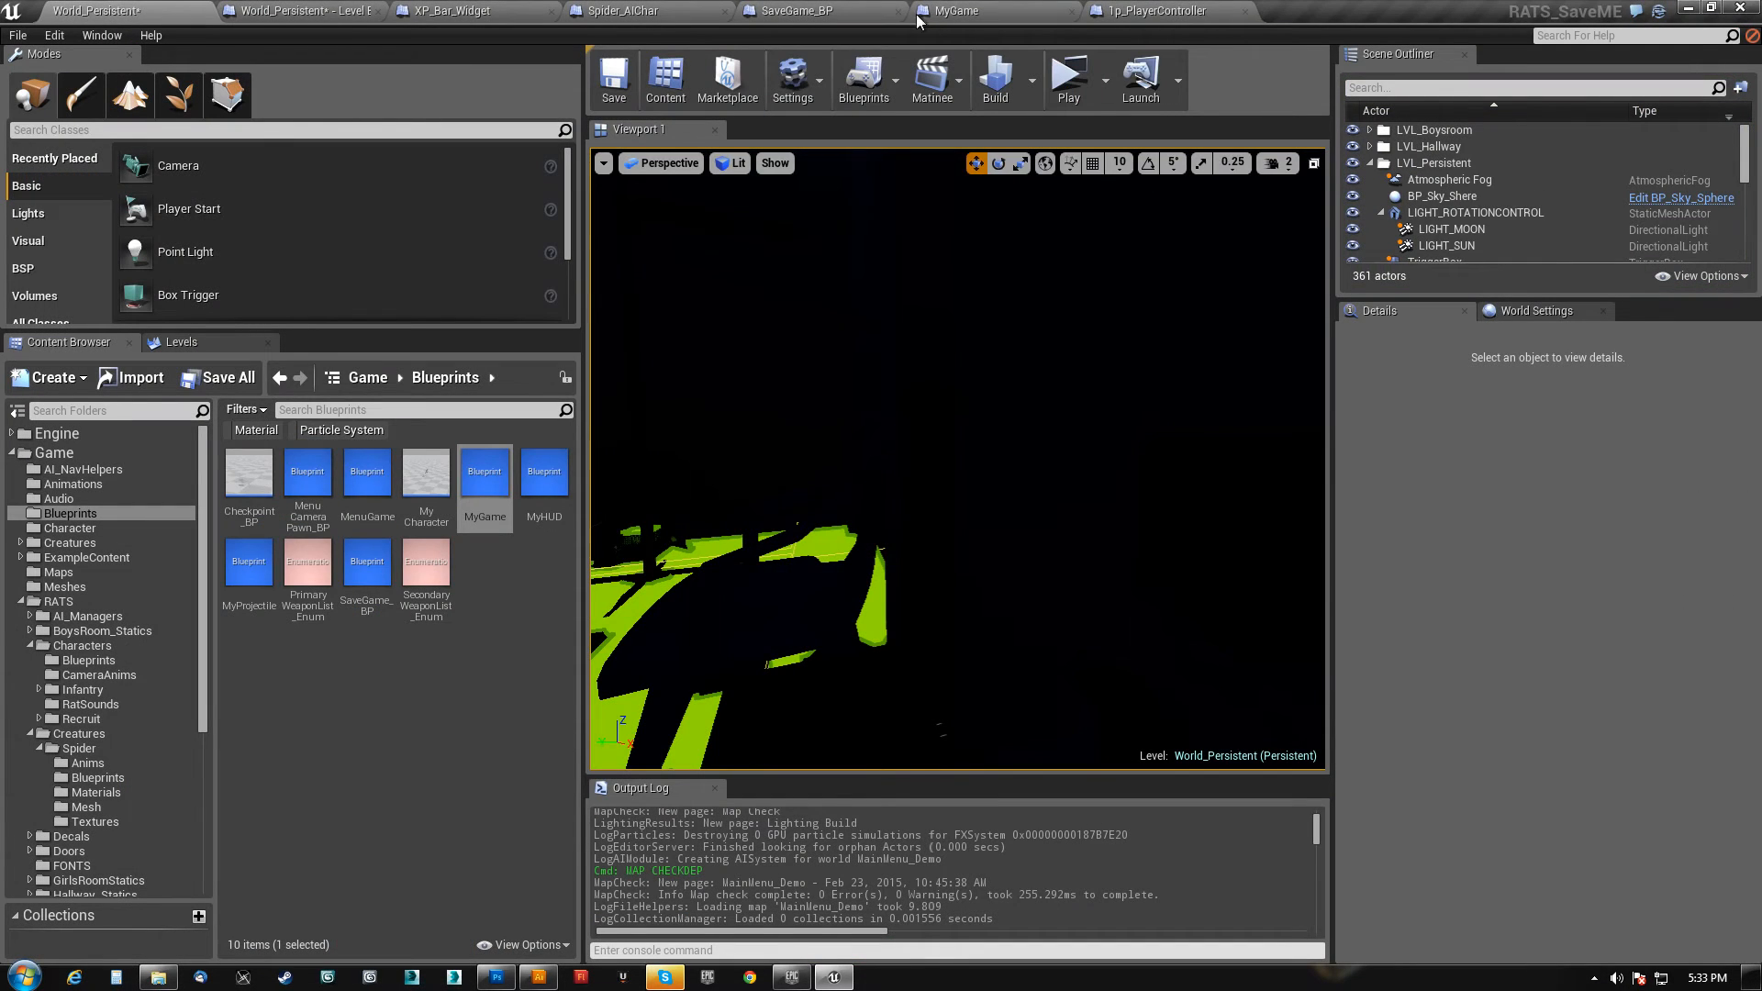
- Examine the AddXP level-up and save nodes in the 1p_PlayerController event graph
{"action": "left_click", "coordinate": [1149, 16]}
{"action": "right_click_drag", "start_coordinate": [878, 561], "coordinate": [1092, 618]}
{"action": "scroll", "coordinate": [933, 590], "scroll_direction": "up", "scroll_amount": 8}
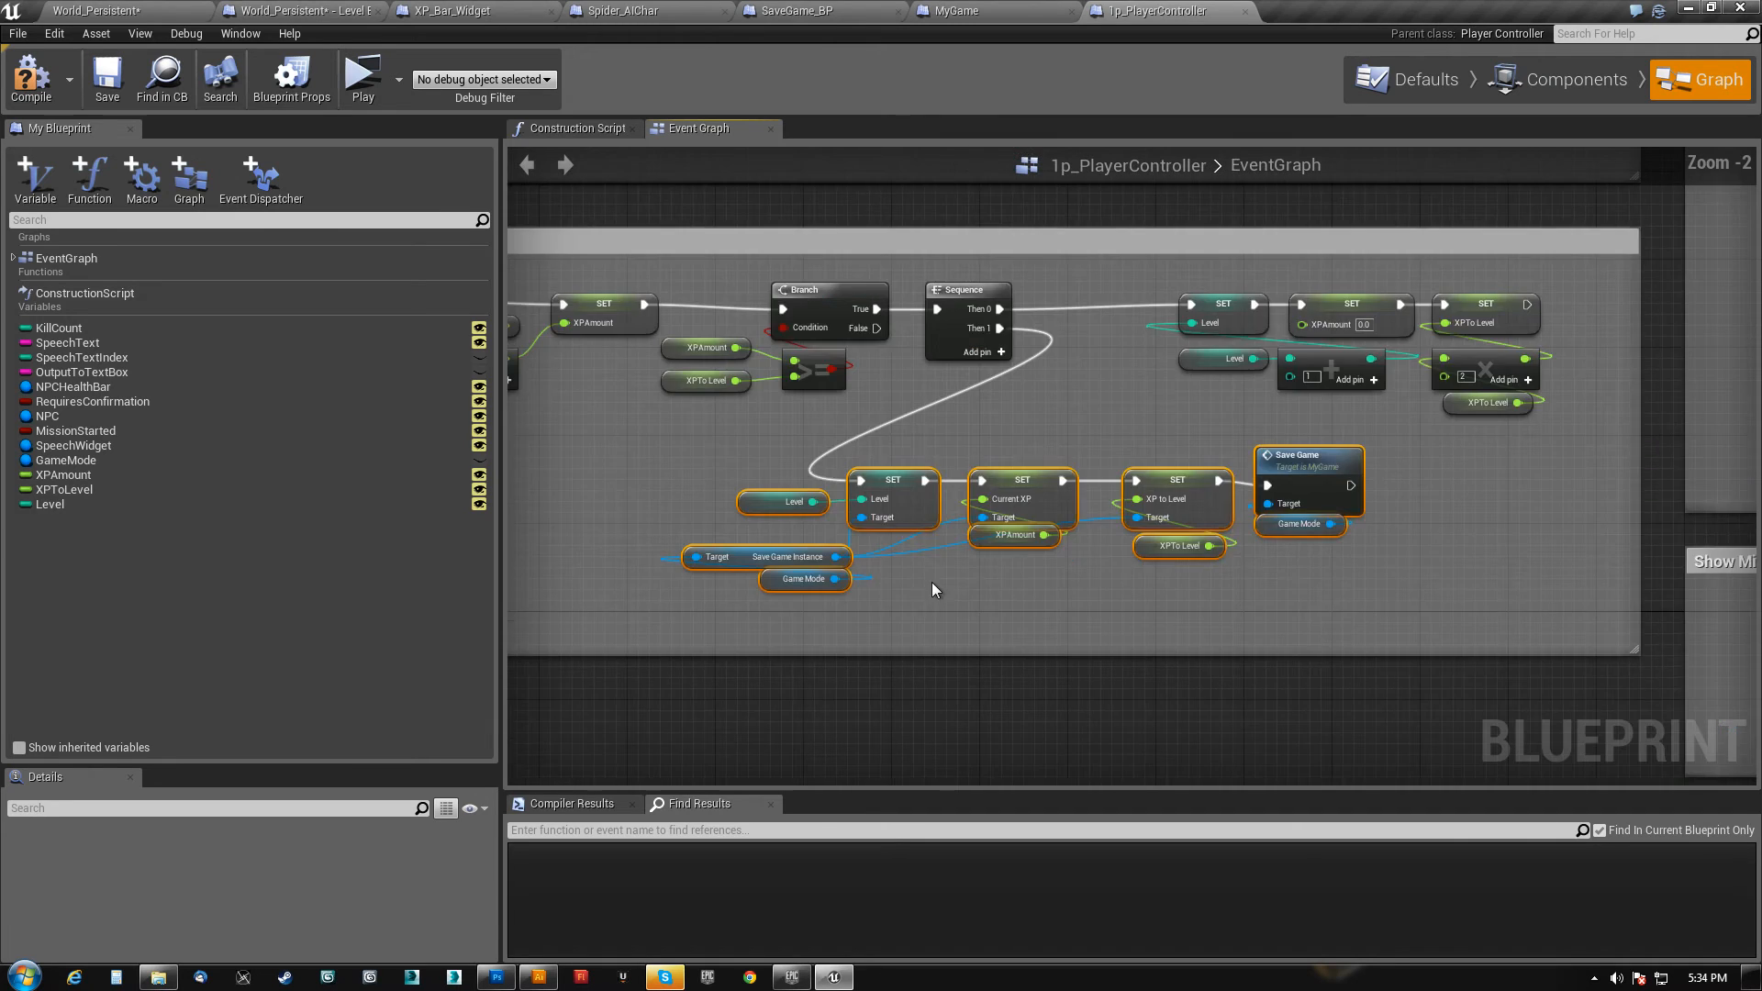
{"action": "right_click_drag", "start_coordinate": [1017, 571], "coordinate": [1160, 605]}
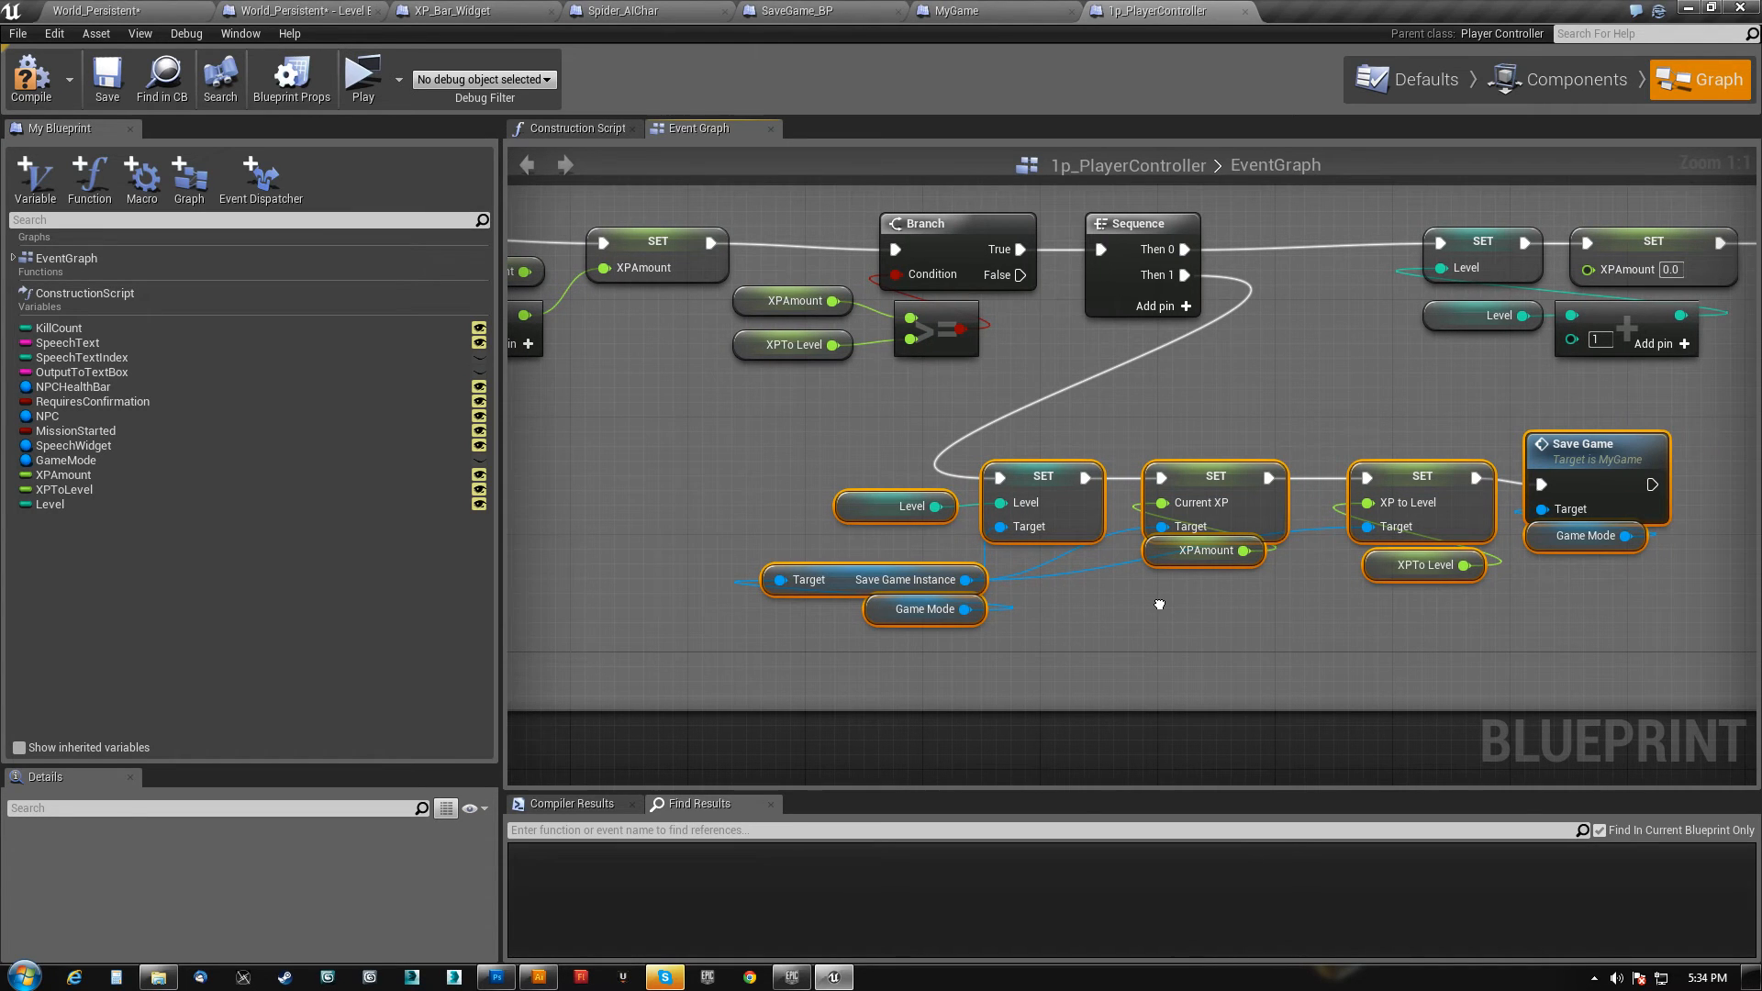
{"action": "right_click_drag", "start_coordinate": [1160, 604], "coordinate": [814, 684]}
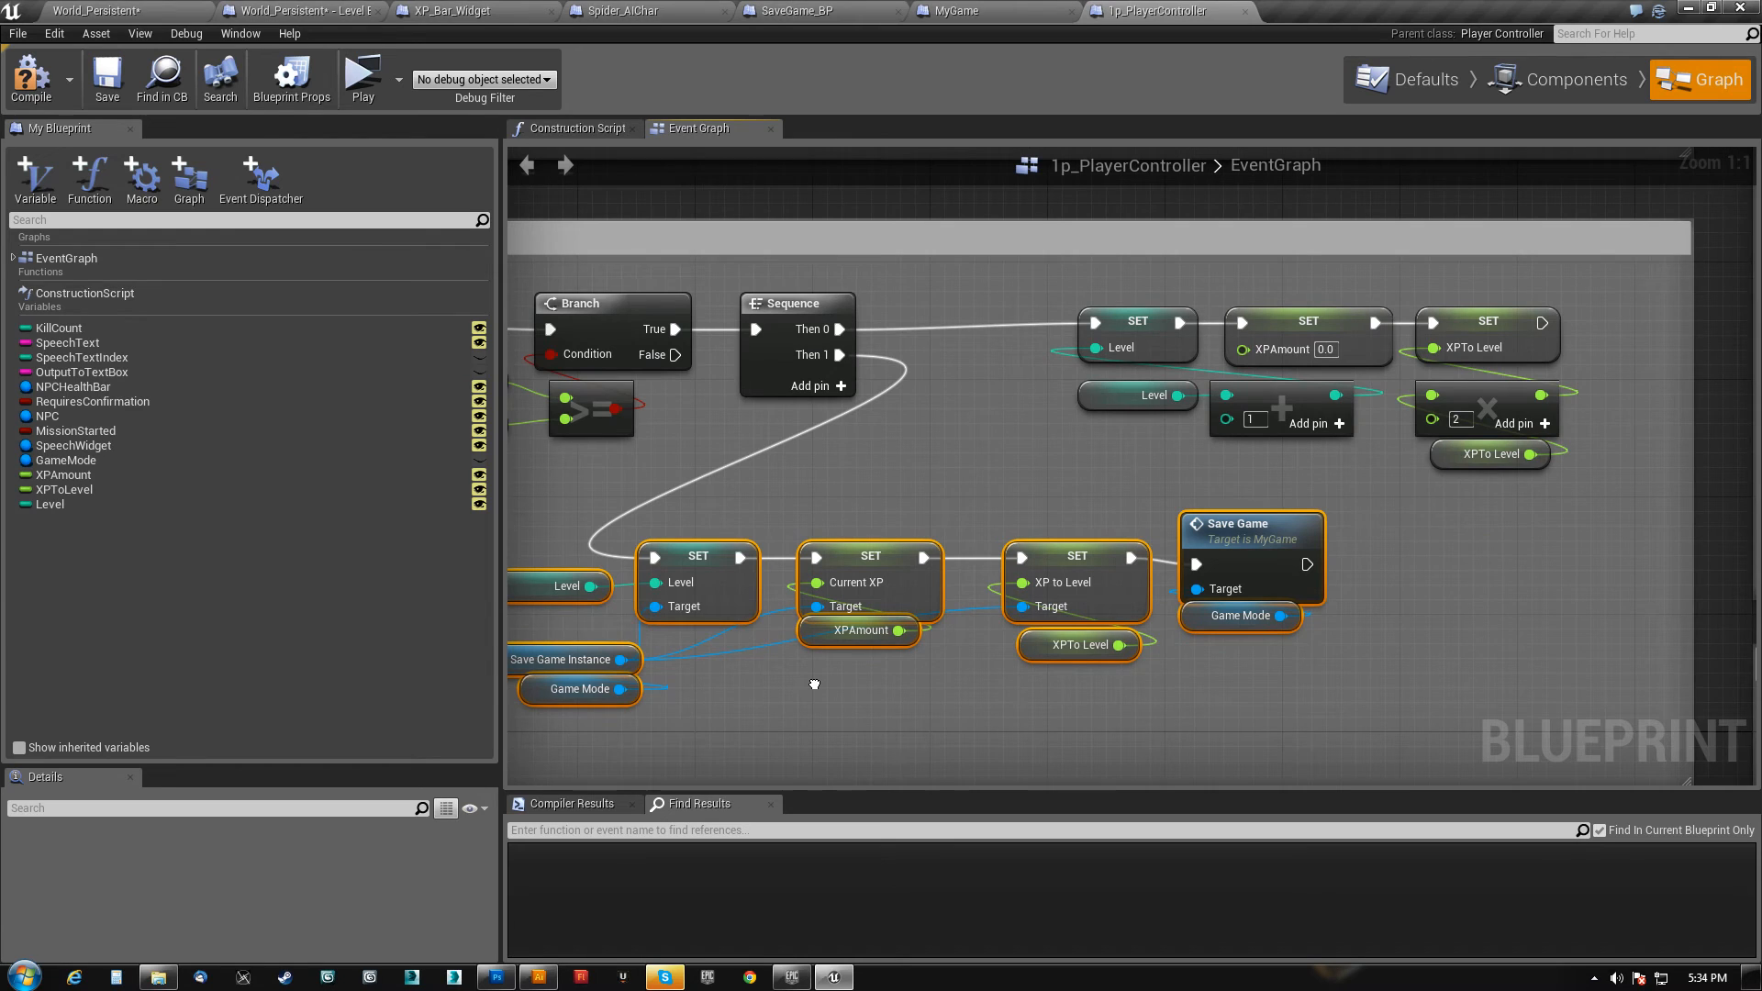
{"action": "right_click_drag", "start_coordinate": [814, 684], "coordinate": [1137, 649]}
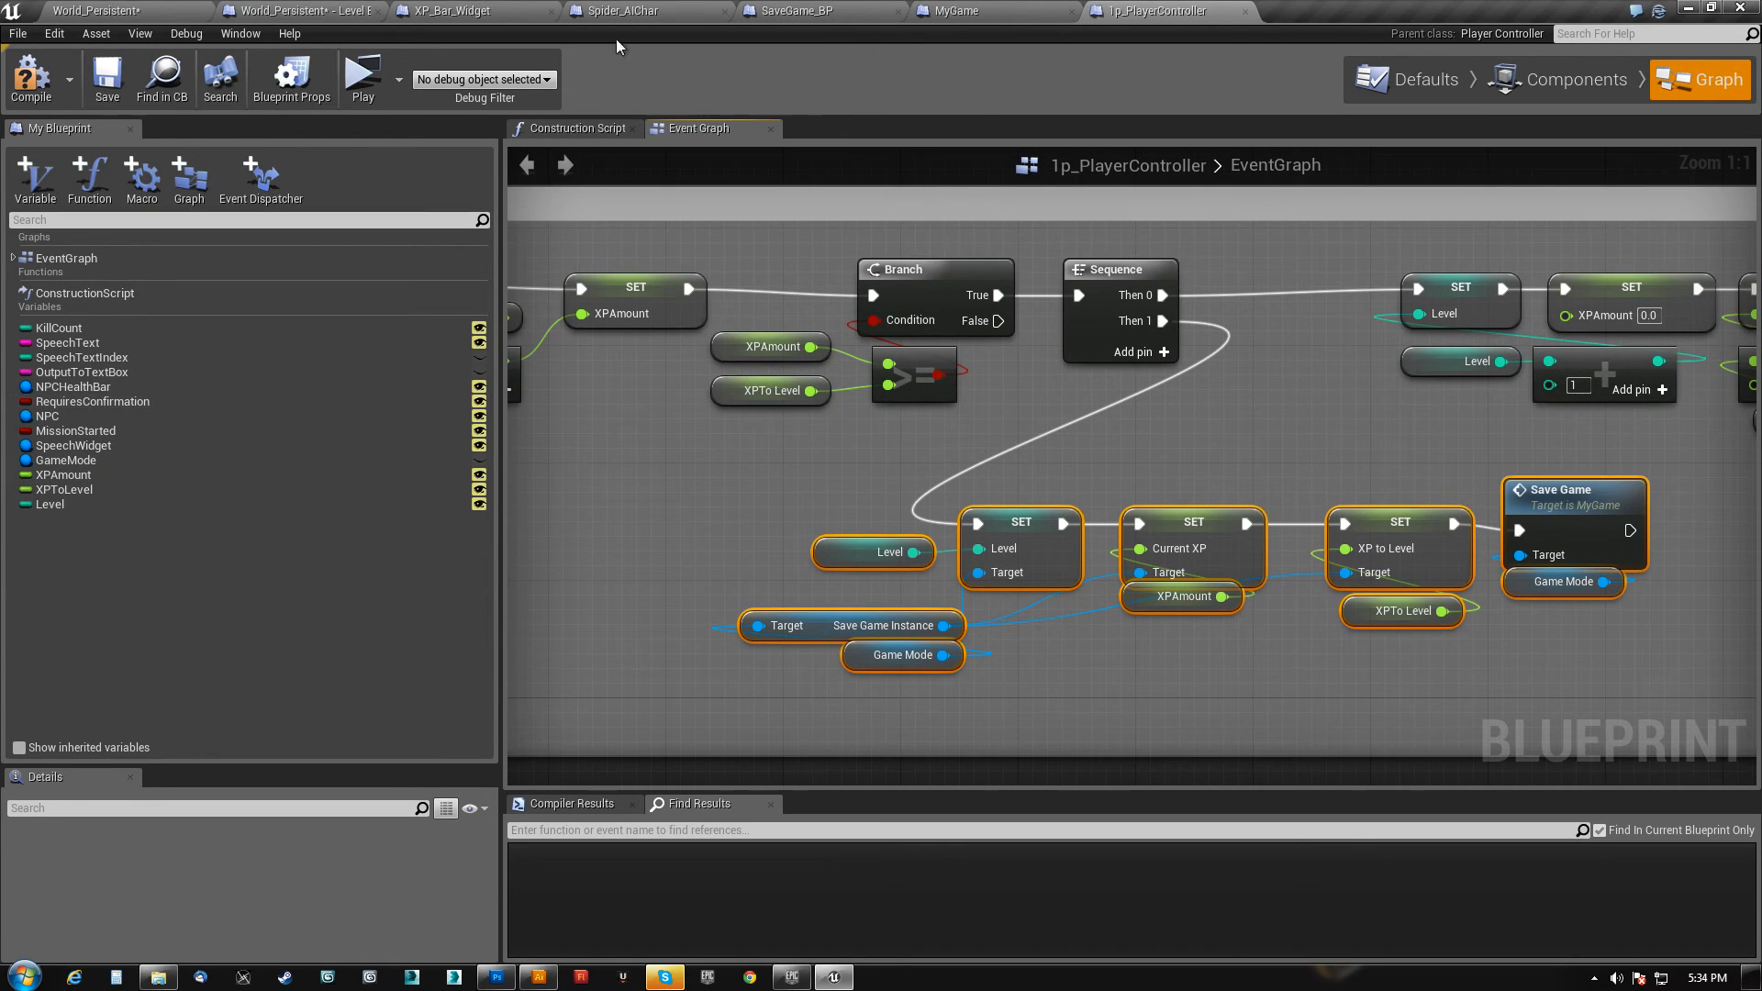
- In SaveGame_BP, set the default value of XP_ToLevel to 70.0 and check the default of CurrentXP
{"action": "left_click", "coordinate": [796, 11]}
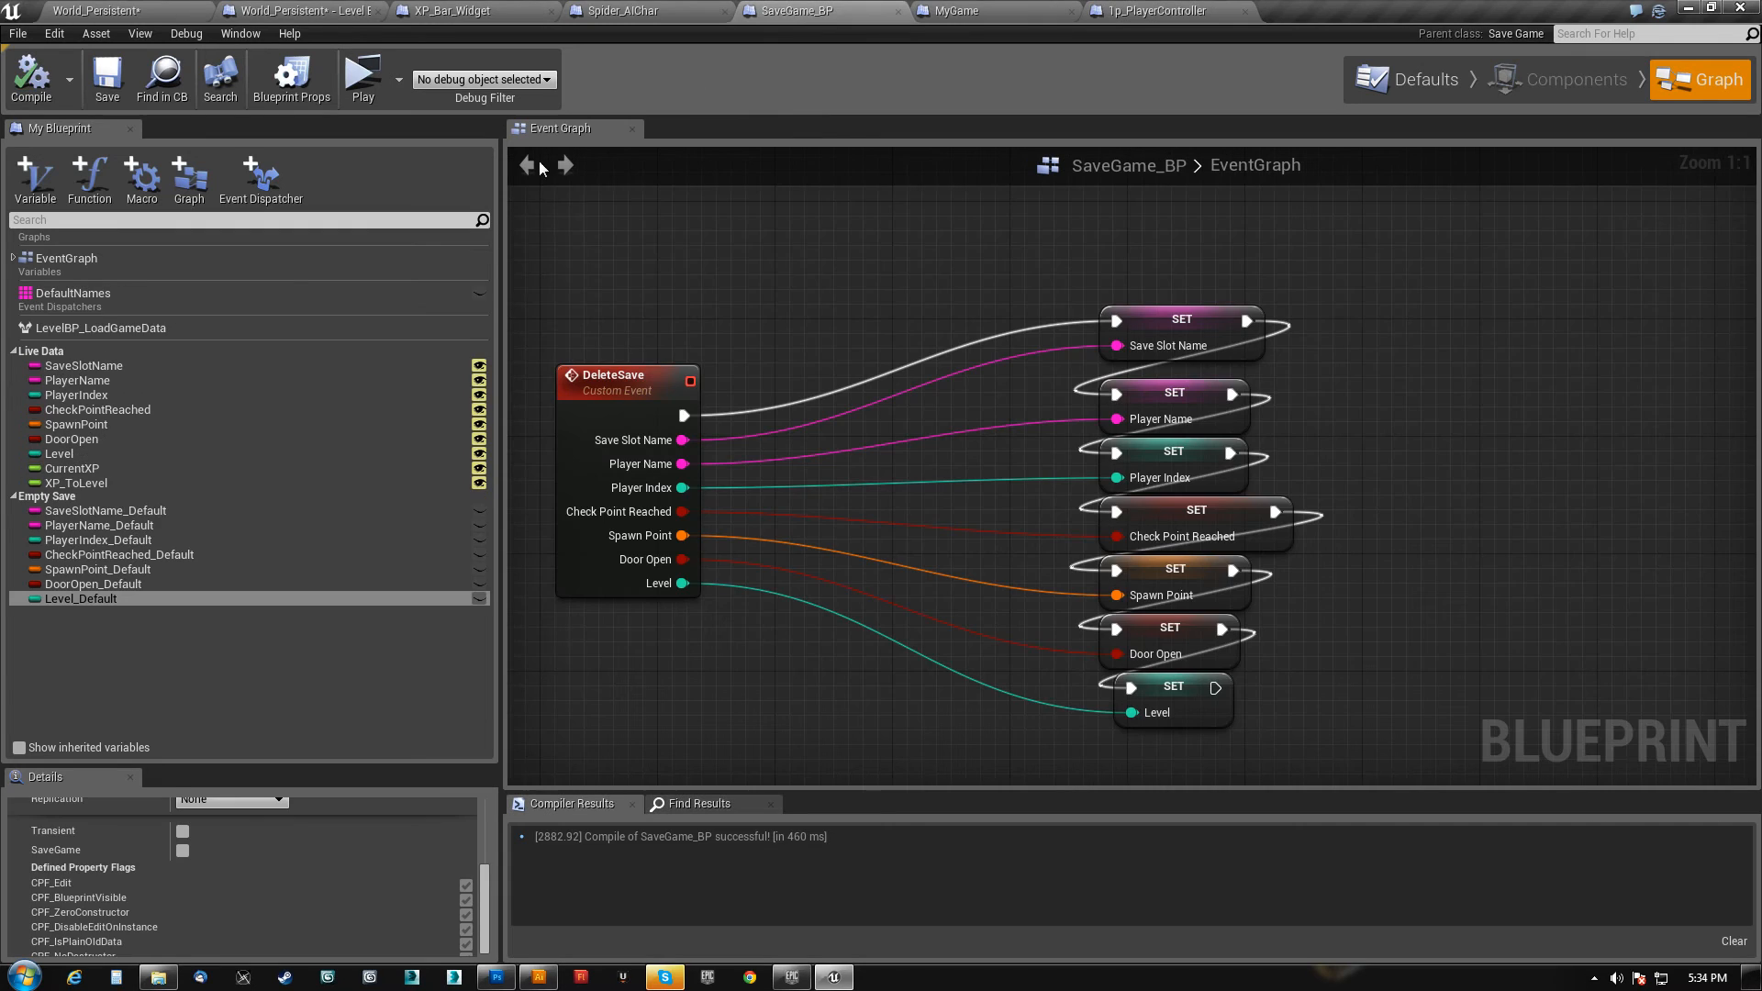
{"action": "left_click", "coordinate": [83, 483]}
{"action": "scroll", "coordinate": [220, 918], "scroll_direction": "down", "scroll_amount": 5}
{"action": "left_click", "coordinate": [208, 936]}
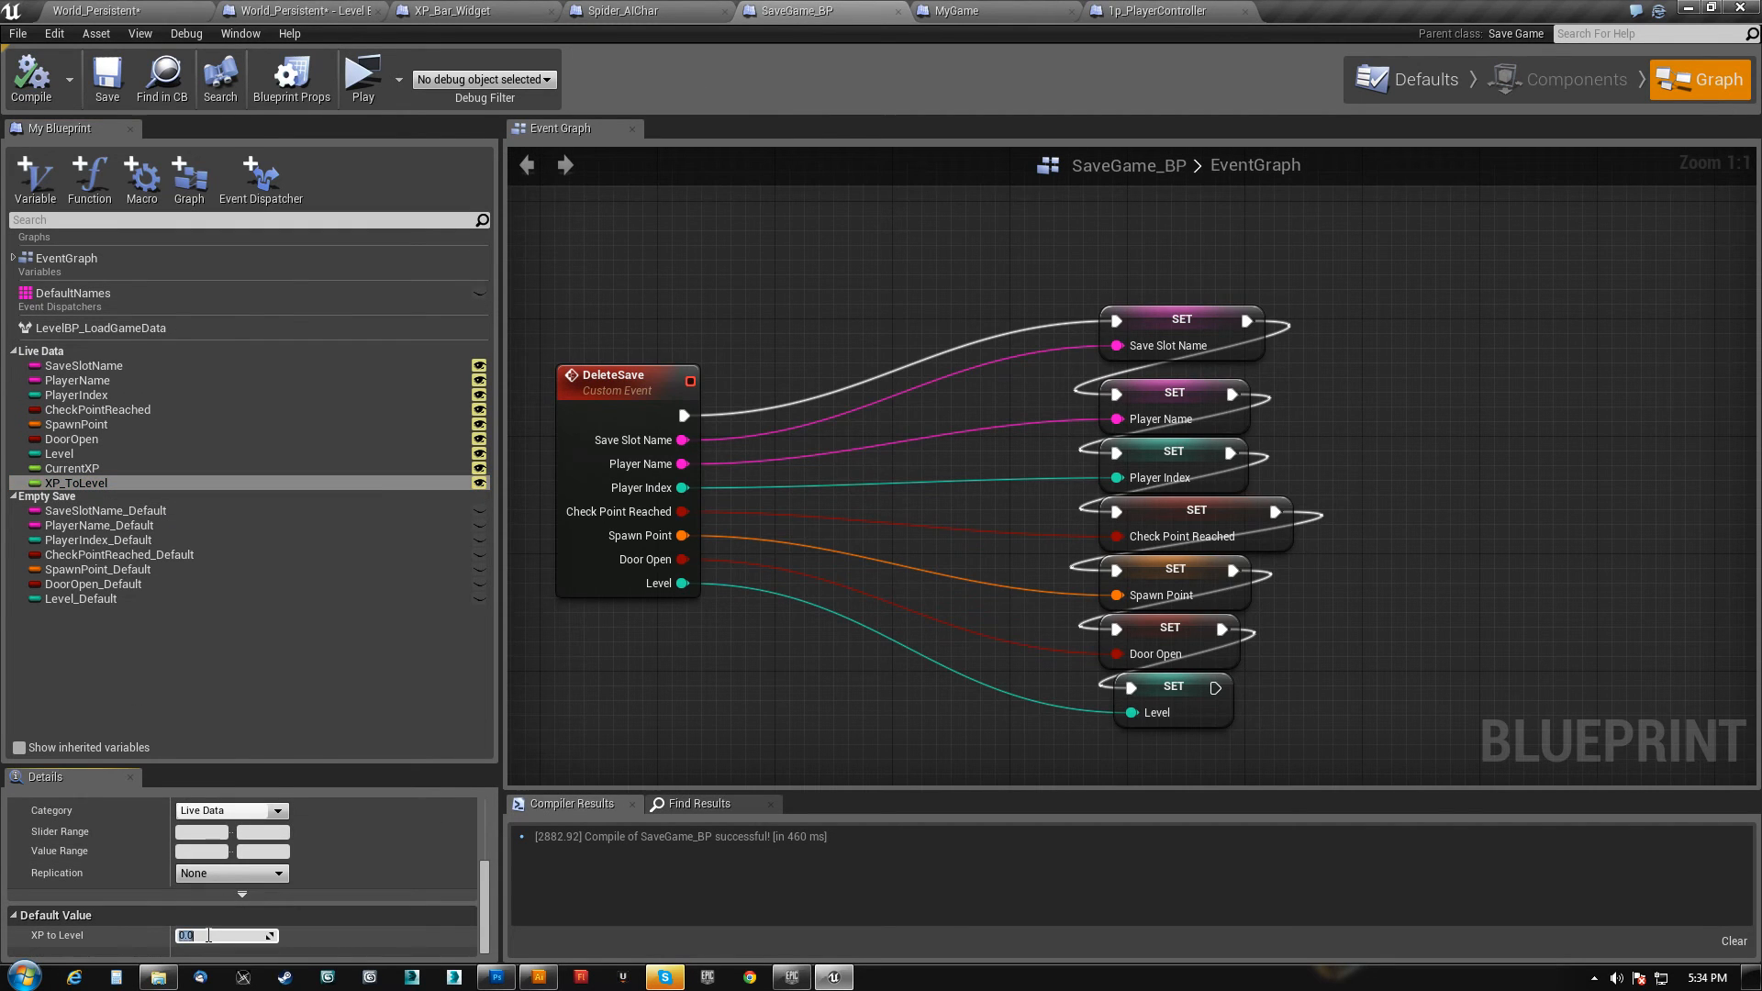
{"action": "key", "text": "Return"}
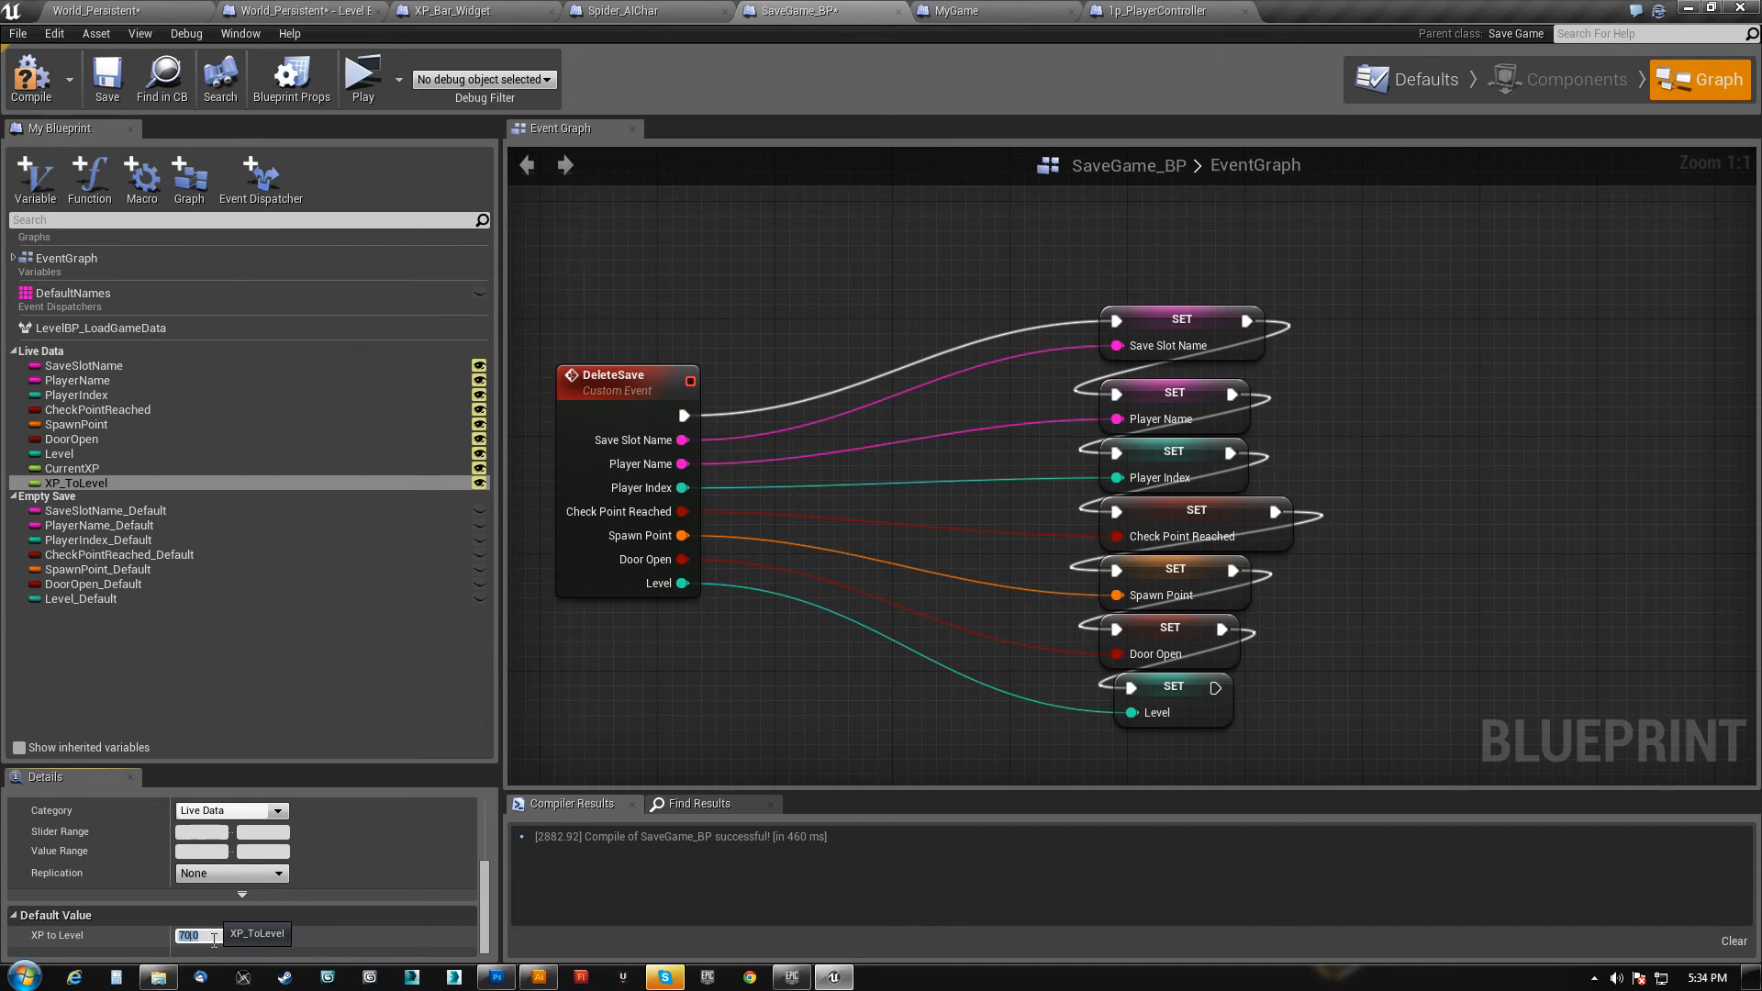
{"action": "left_click", "coordinate": [80, 469]}
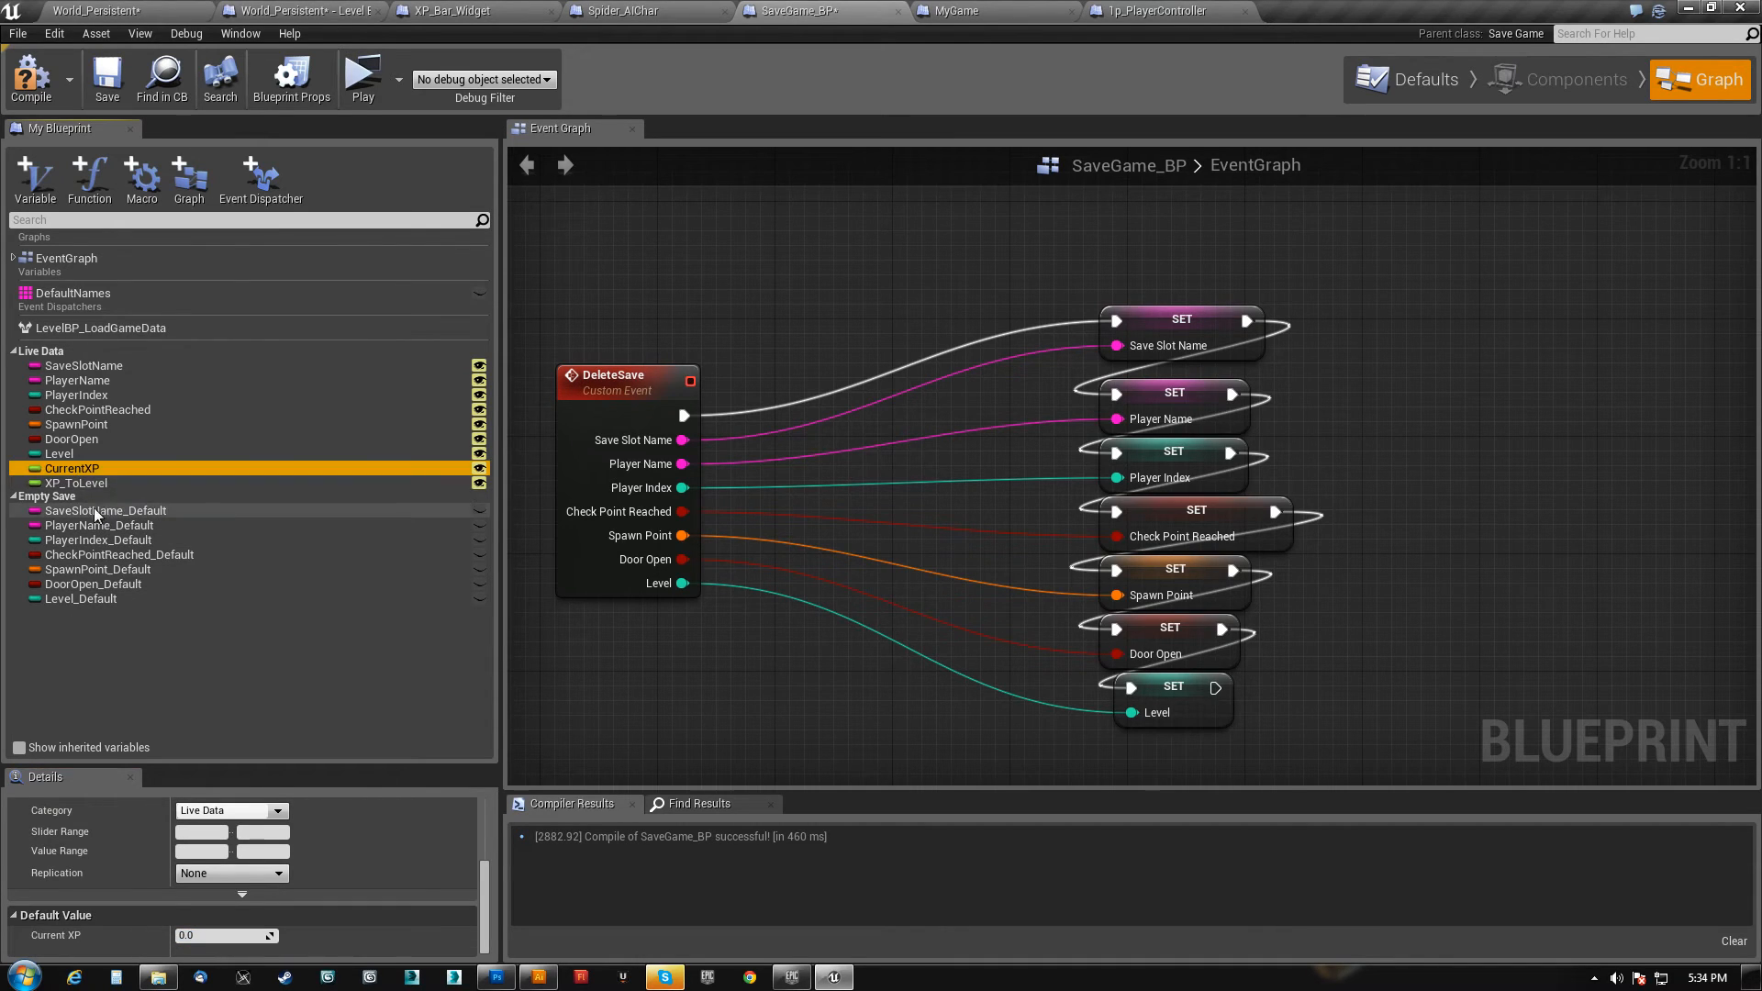
{"action": "left_click", "coordinate": [77, 483]}
- Compile and save SaveGame_BP, and return to the World_Persistent level editor
{"action": "left_click", "coordinate": [30, 78]}
{"action": "left_click", "coordinate": [107, 78]}
{"action": "left_click", "coordinate": [165, 11]}
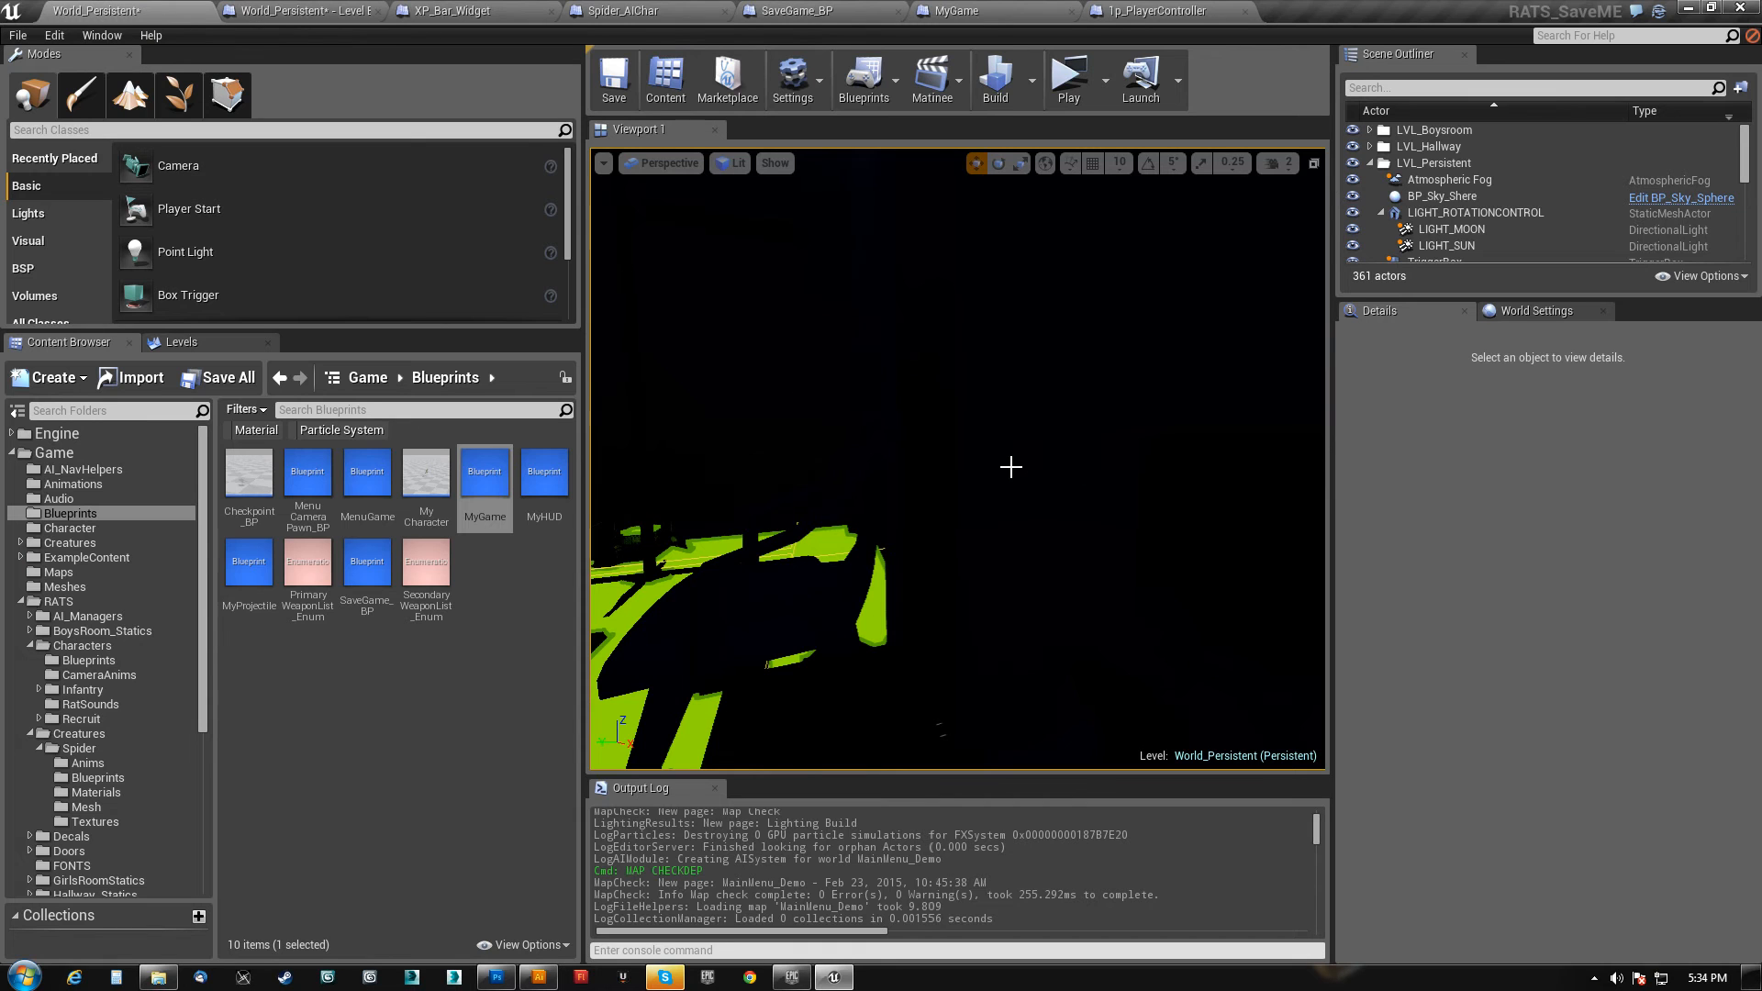
- Start a play session of World_Persistent and walk through the dark room to the spiders near wall marker 20
{"action": "key", "text": "ctrl+s"}
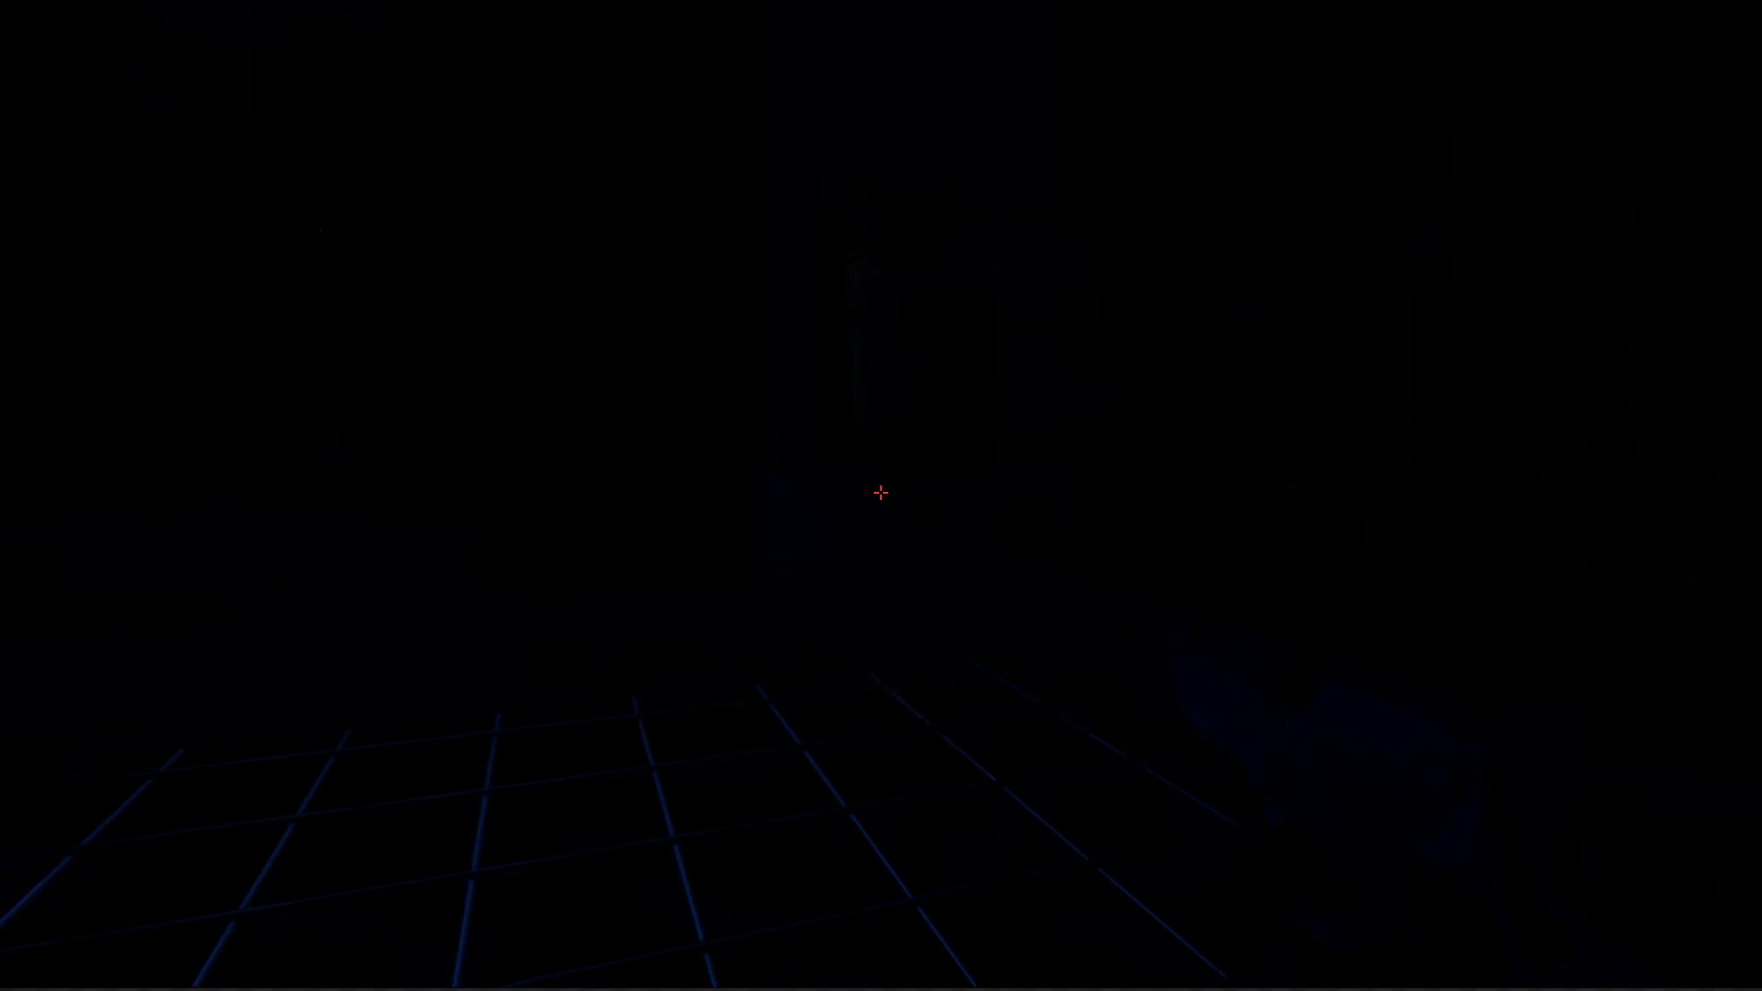
{"action": "key", "text": "w"}
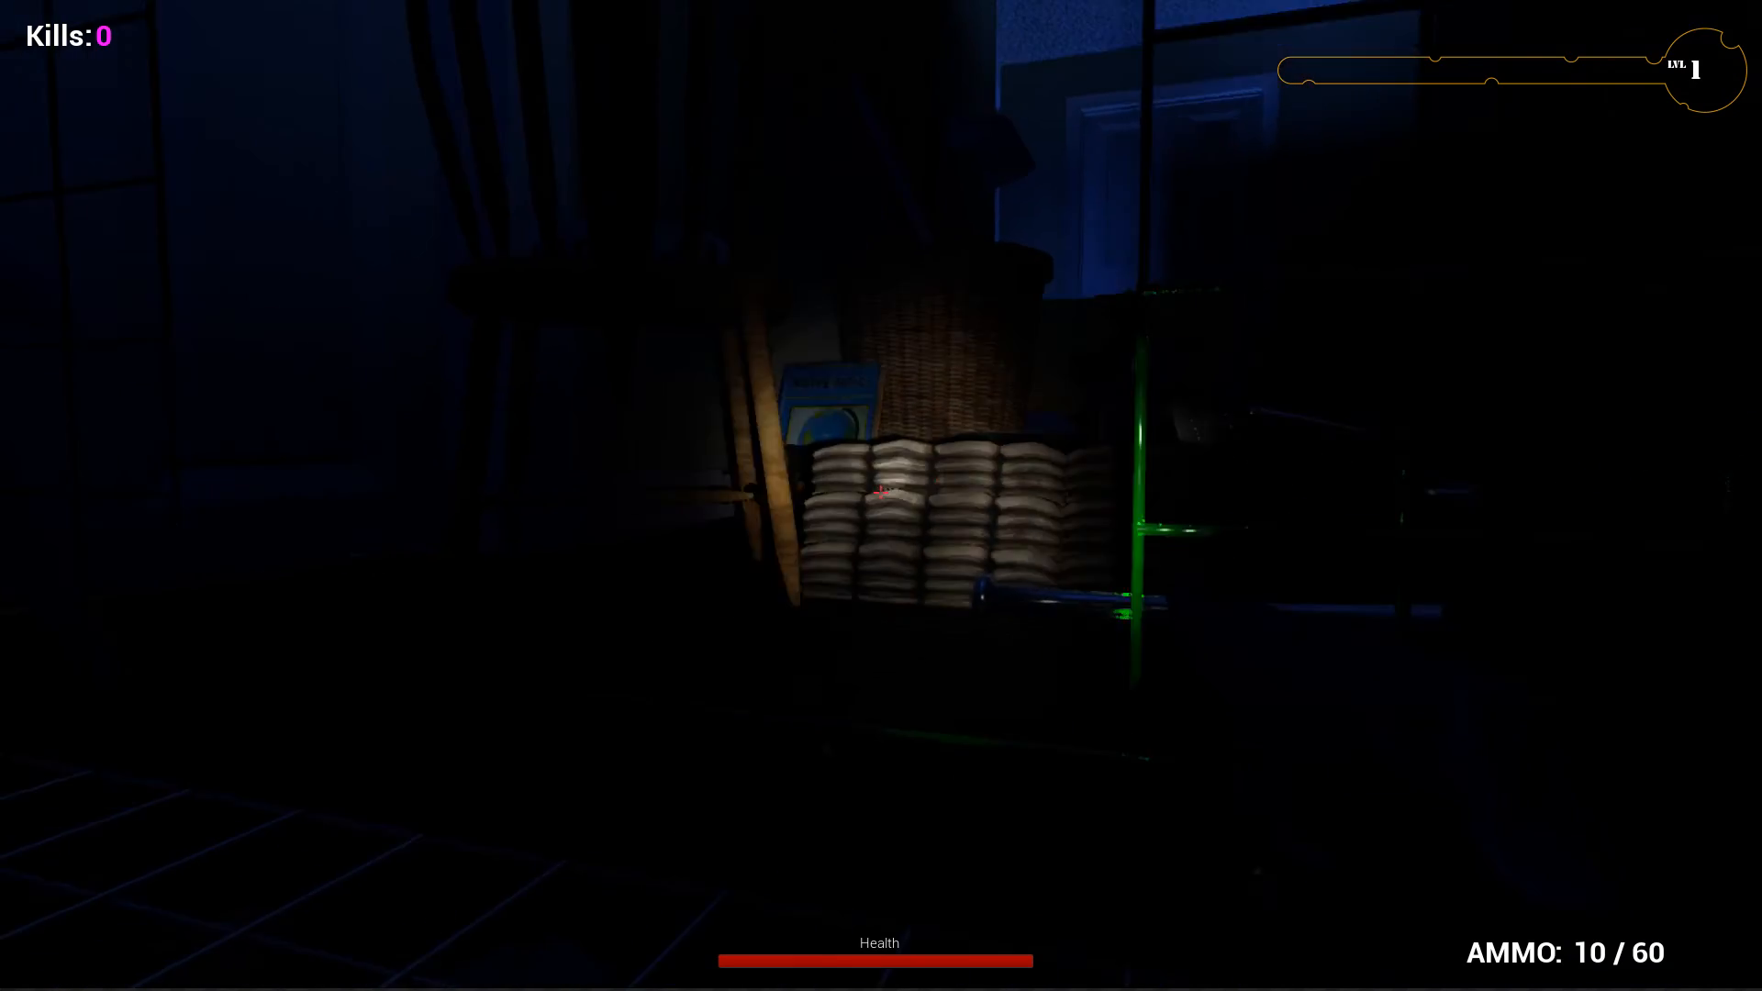
{"action": "key", "text": "w"}
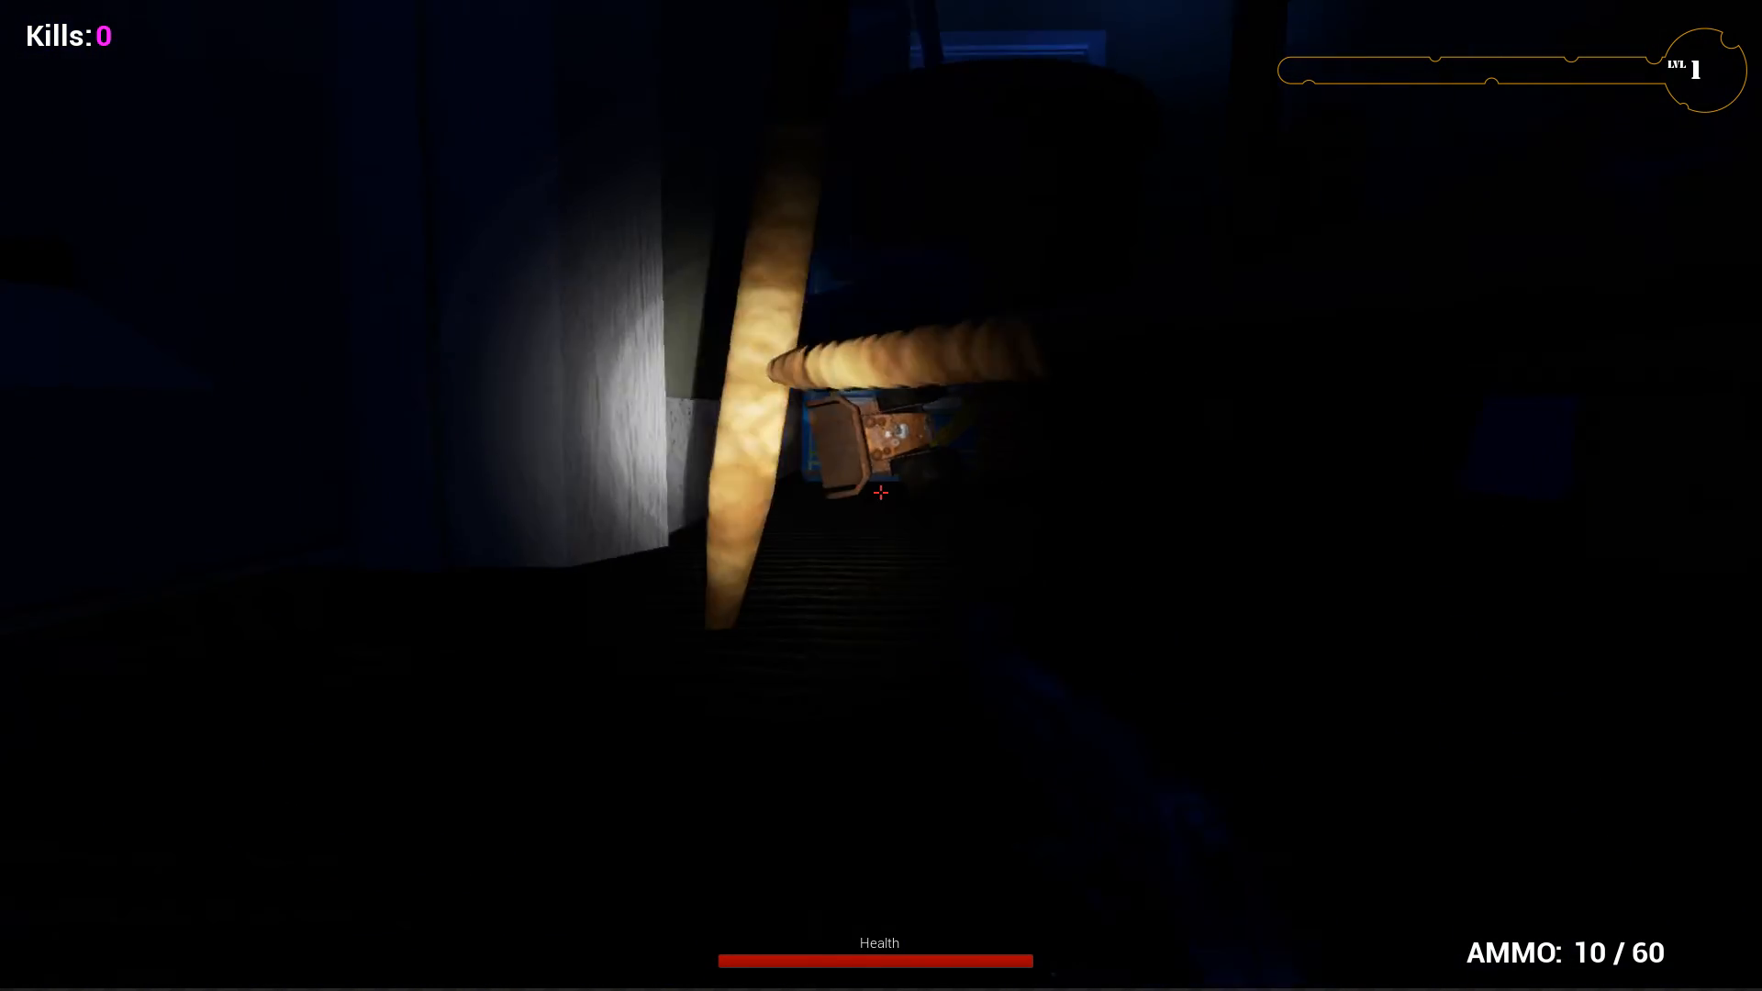
{"action": "key", "text": "w"}
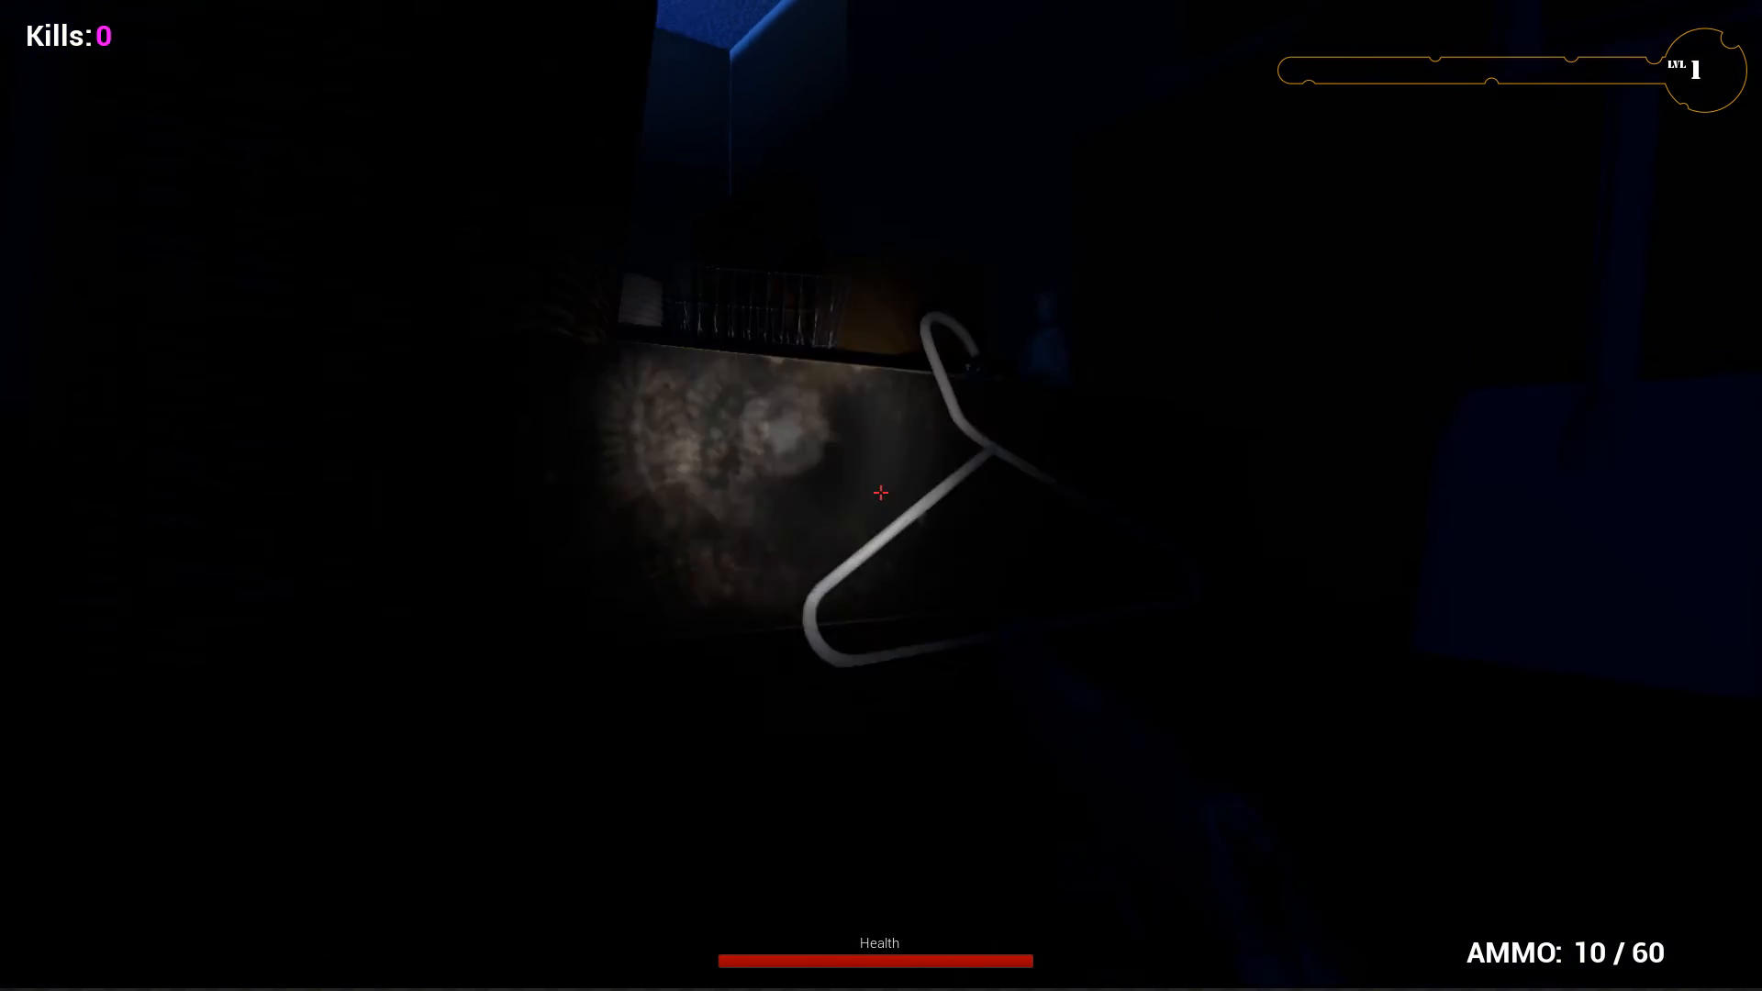
{"action": "key", "text": "w"}
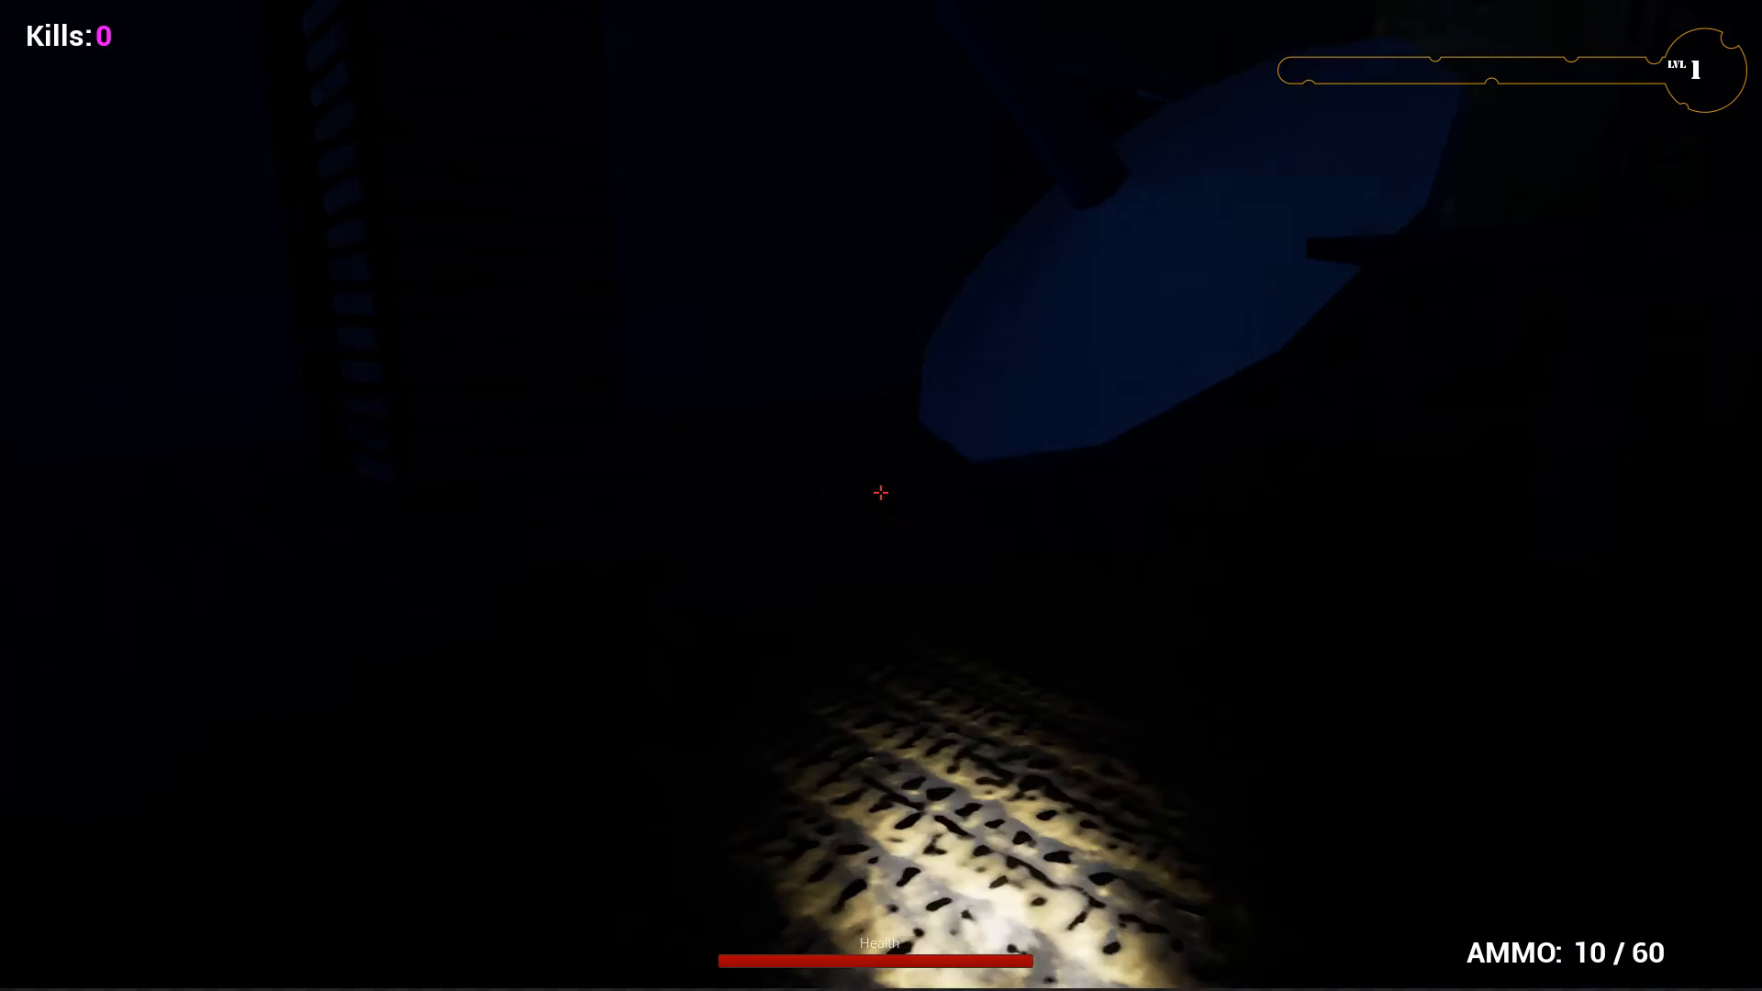
{"action": "key", "text": "w"}
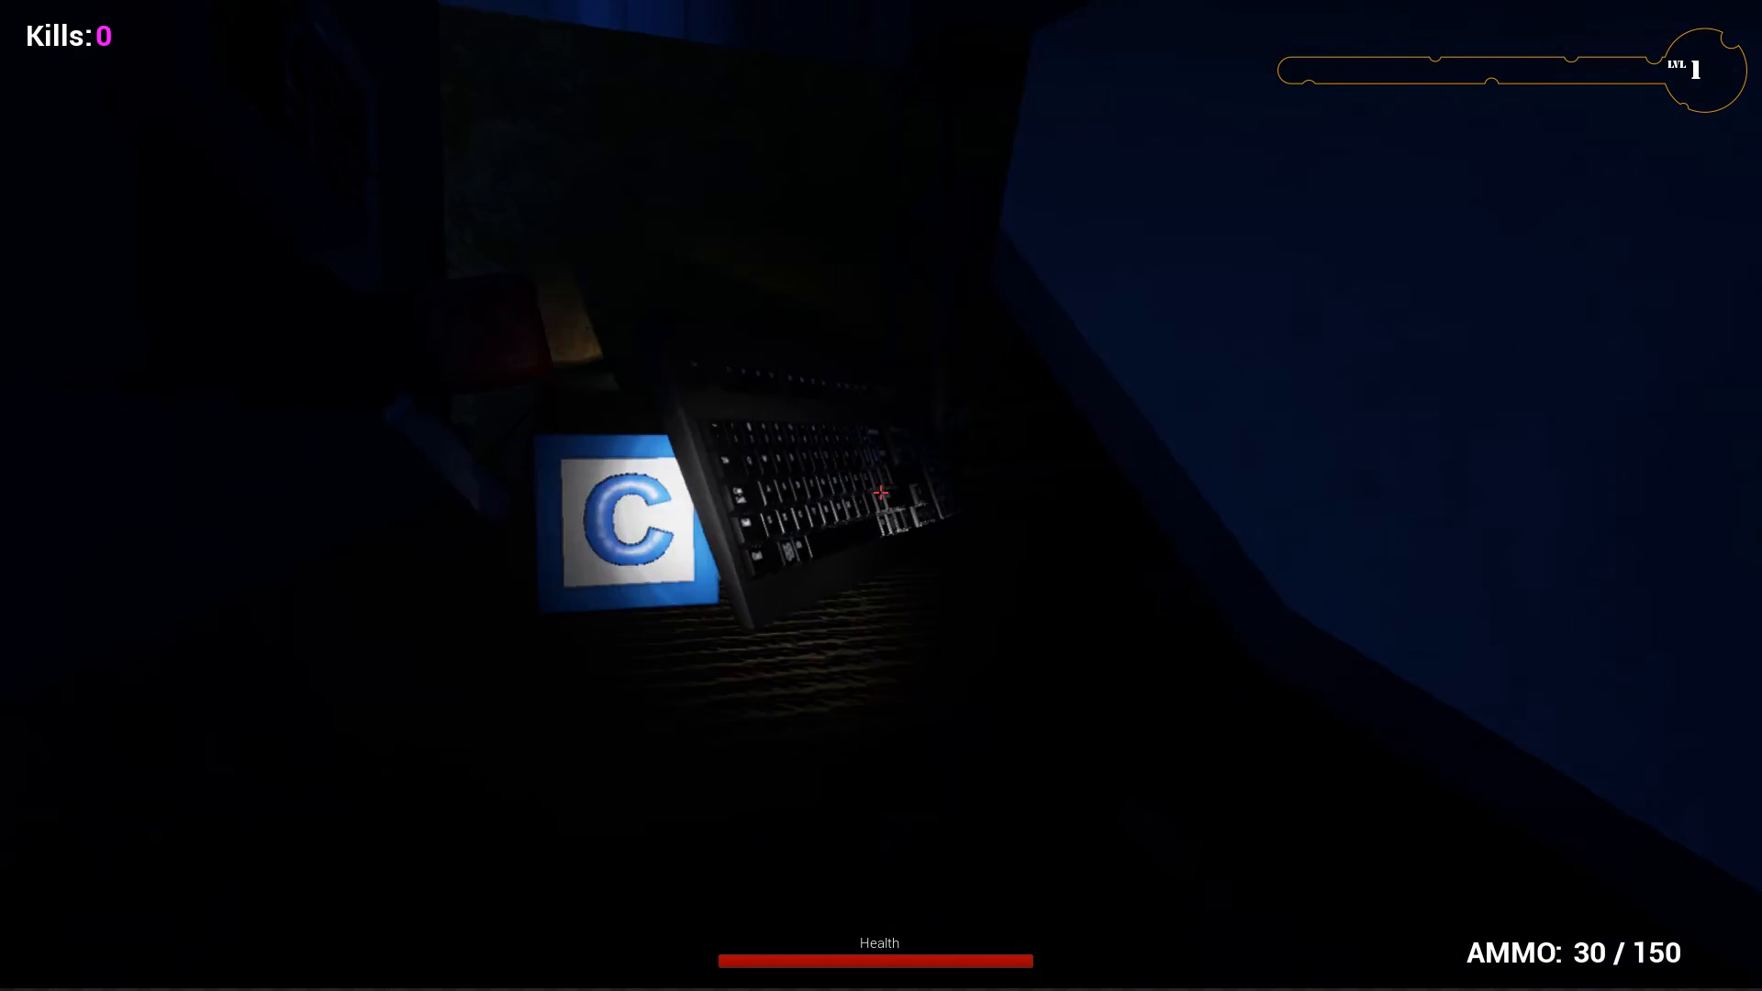
{"action": "key", "text": "w"}
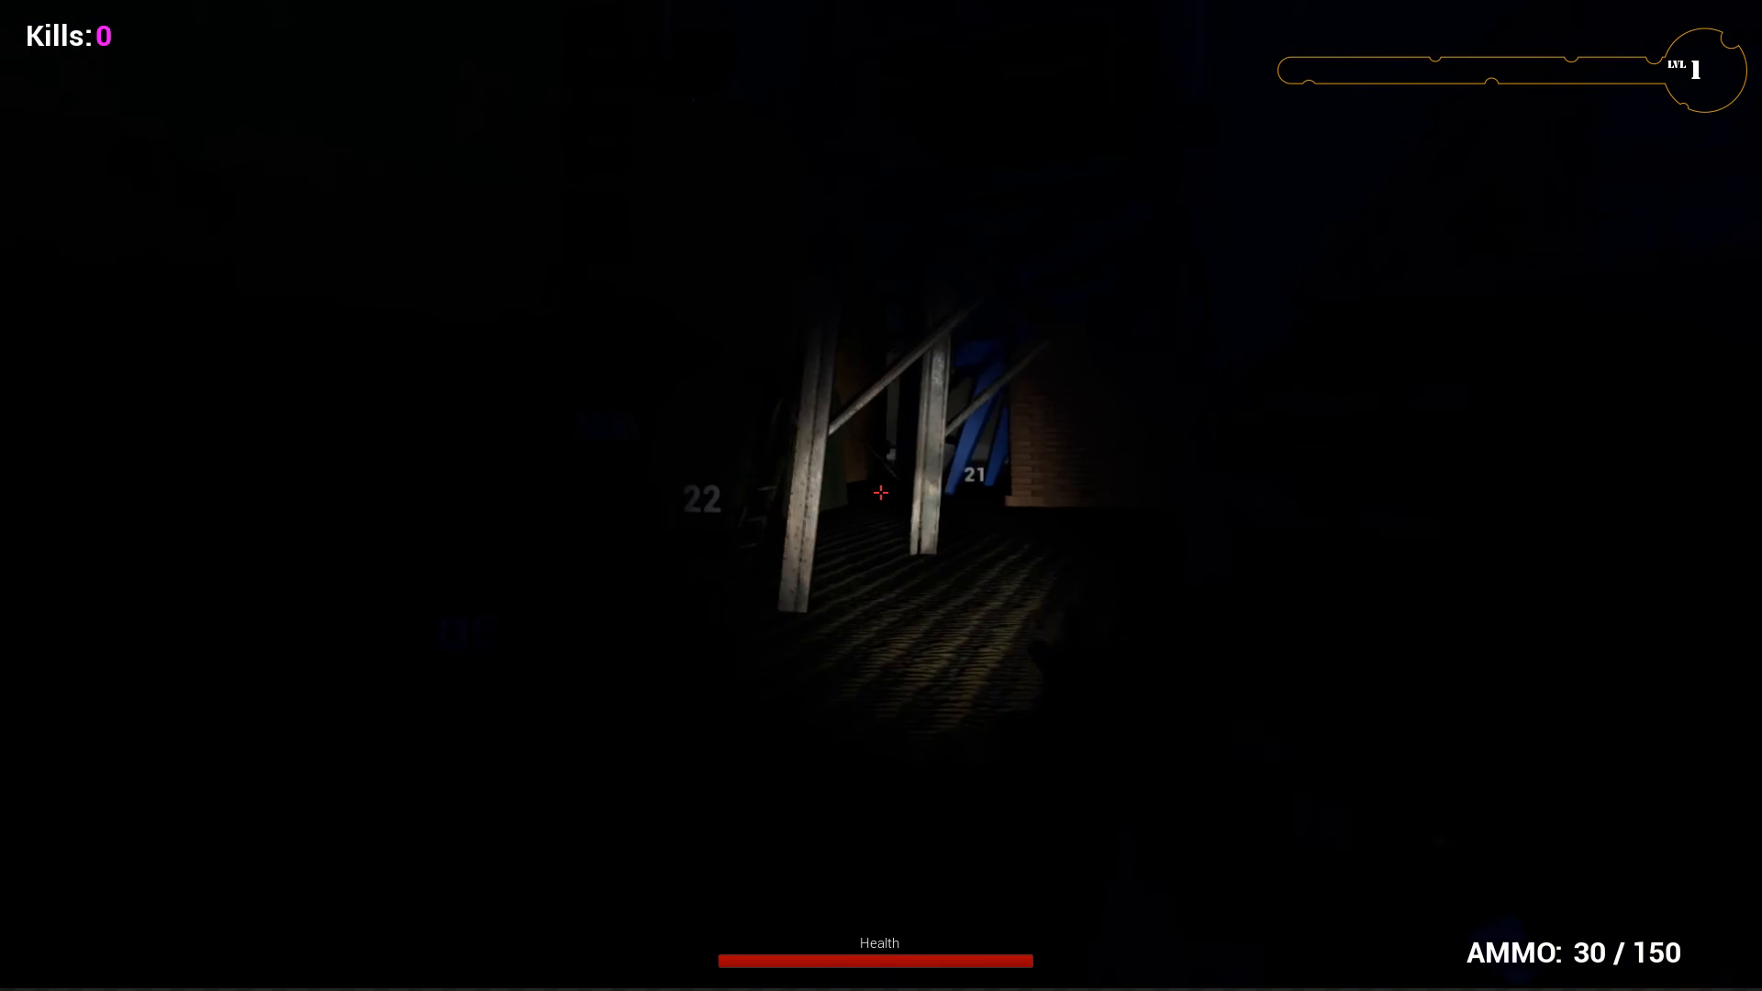
{"action": "key", "text": "w"}
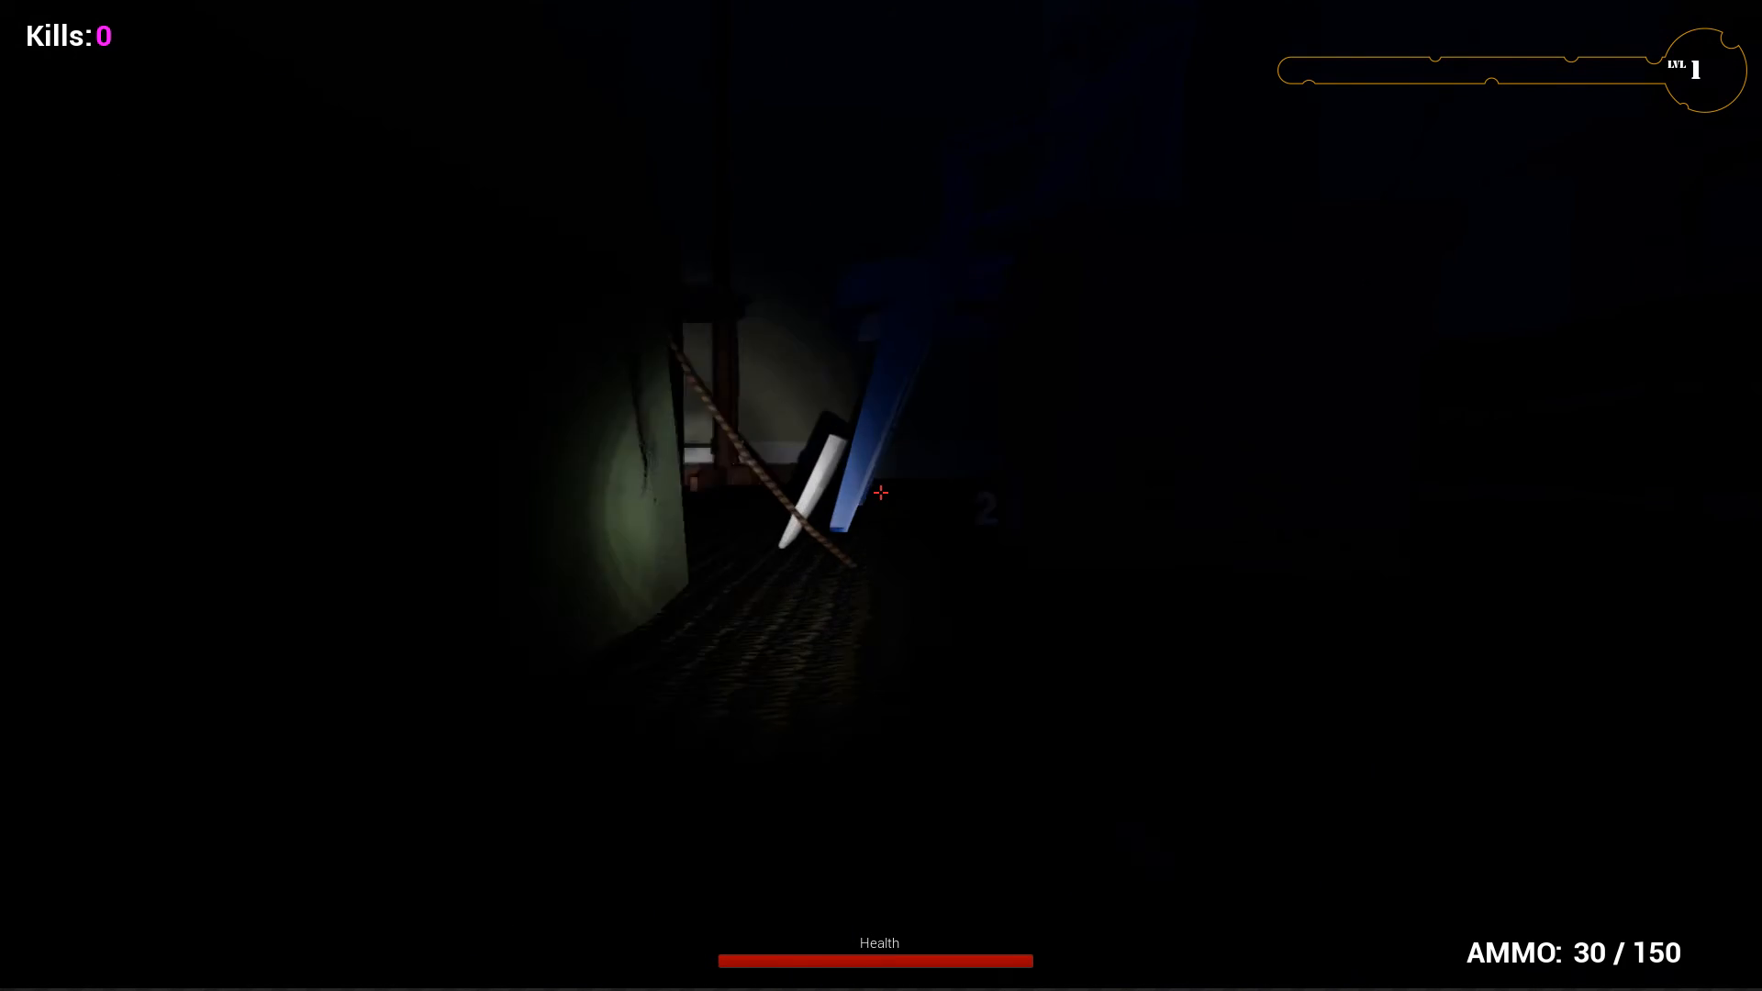
{"action": "key", "text": "w"}
- Aim down the rifle sights and shoot the first spiders to test XP gain
{"action": "right_click", "coordinate": [881, 493]}
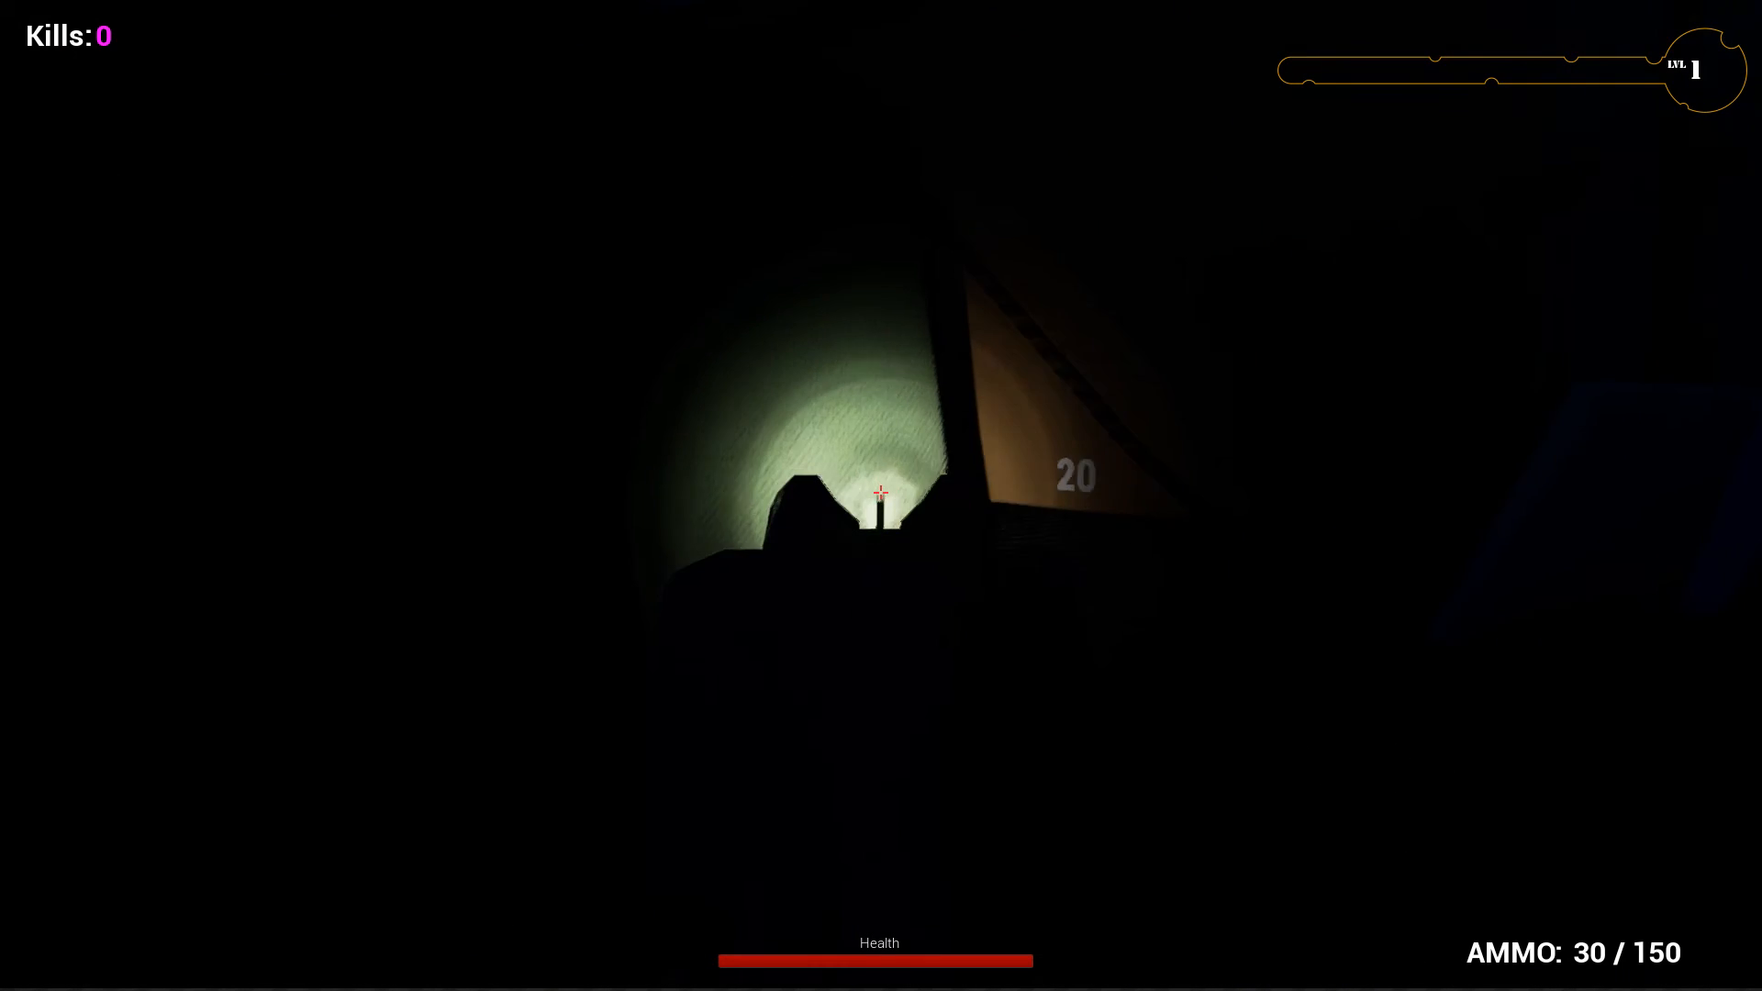
{"action": "left_click", "coordinate": [881, 493]}
{"action": "left_click", "coordinate": [881, 493]}
{"action": "left_click", "coordinate": [881, 493]}
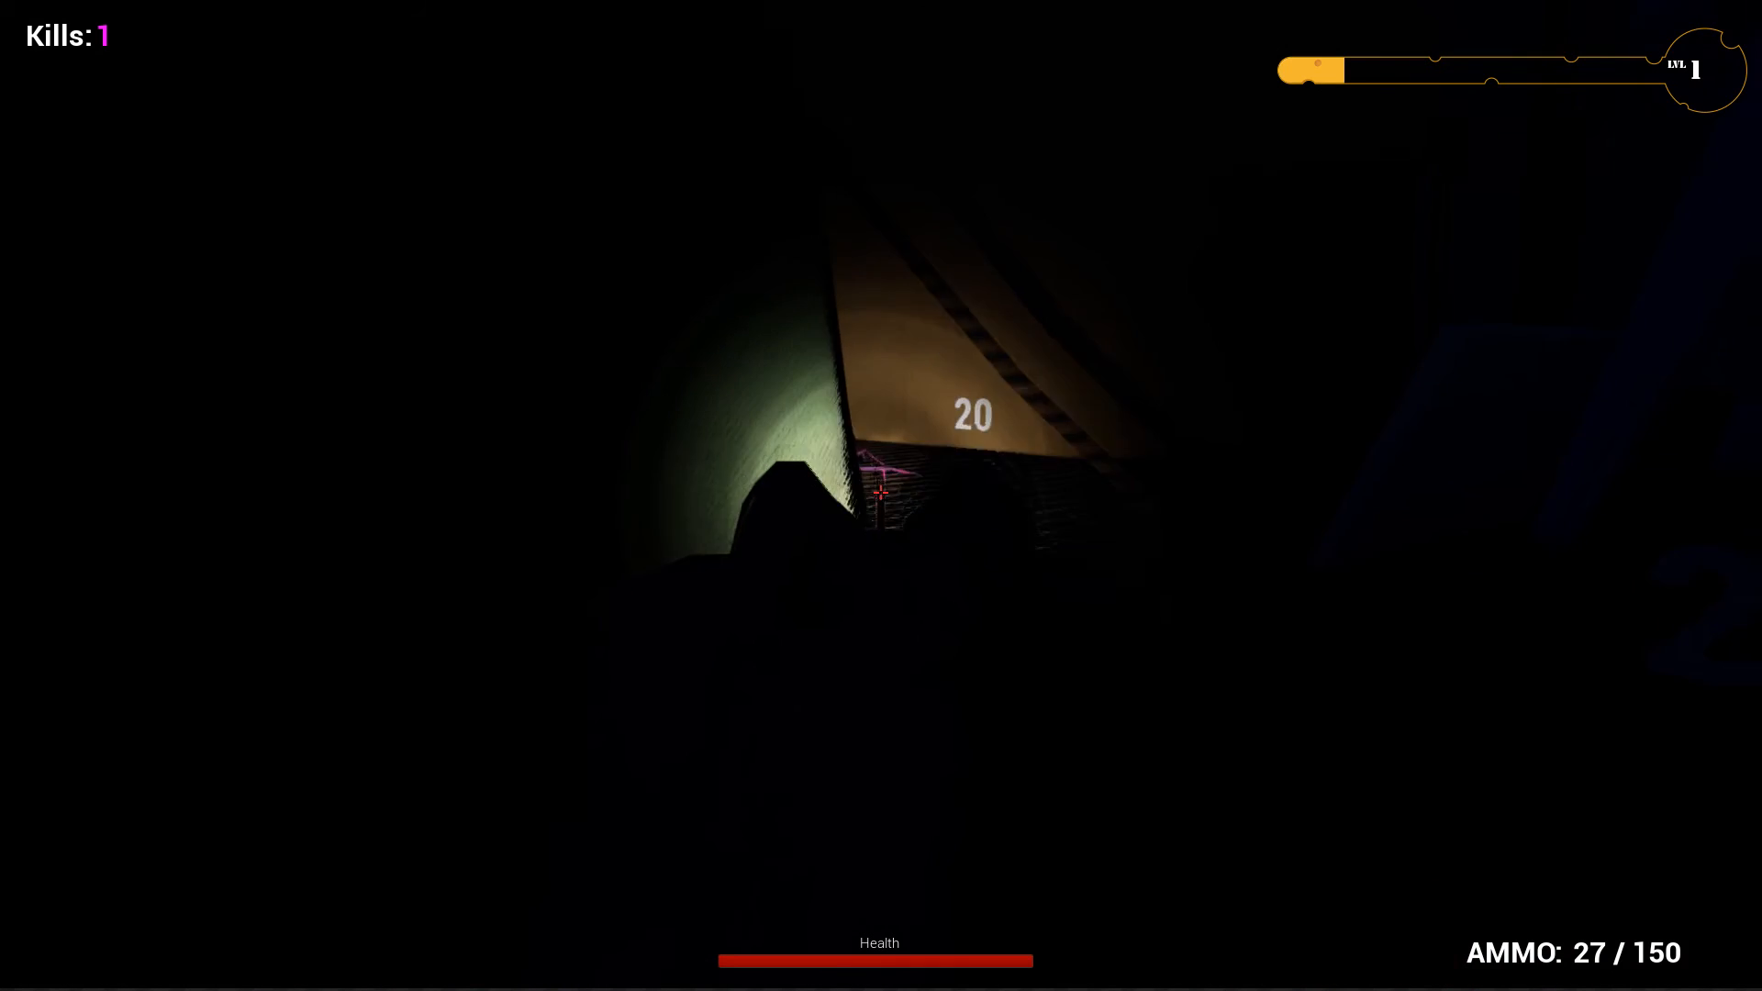
{"action": "left_click", "coordinate": [881, 493]}
{"action": "left_click", "coordinate": [881, 493]}
{"action": "left_click", "coordinate": [881, 493]}
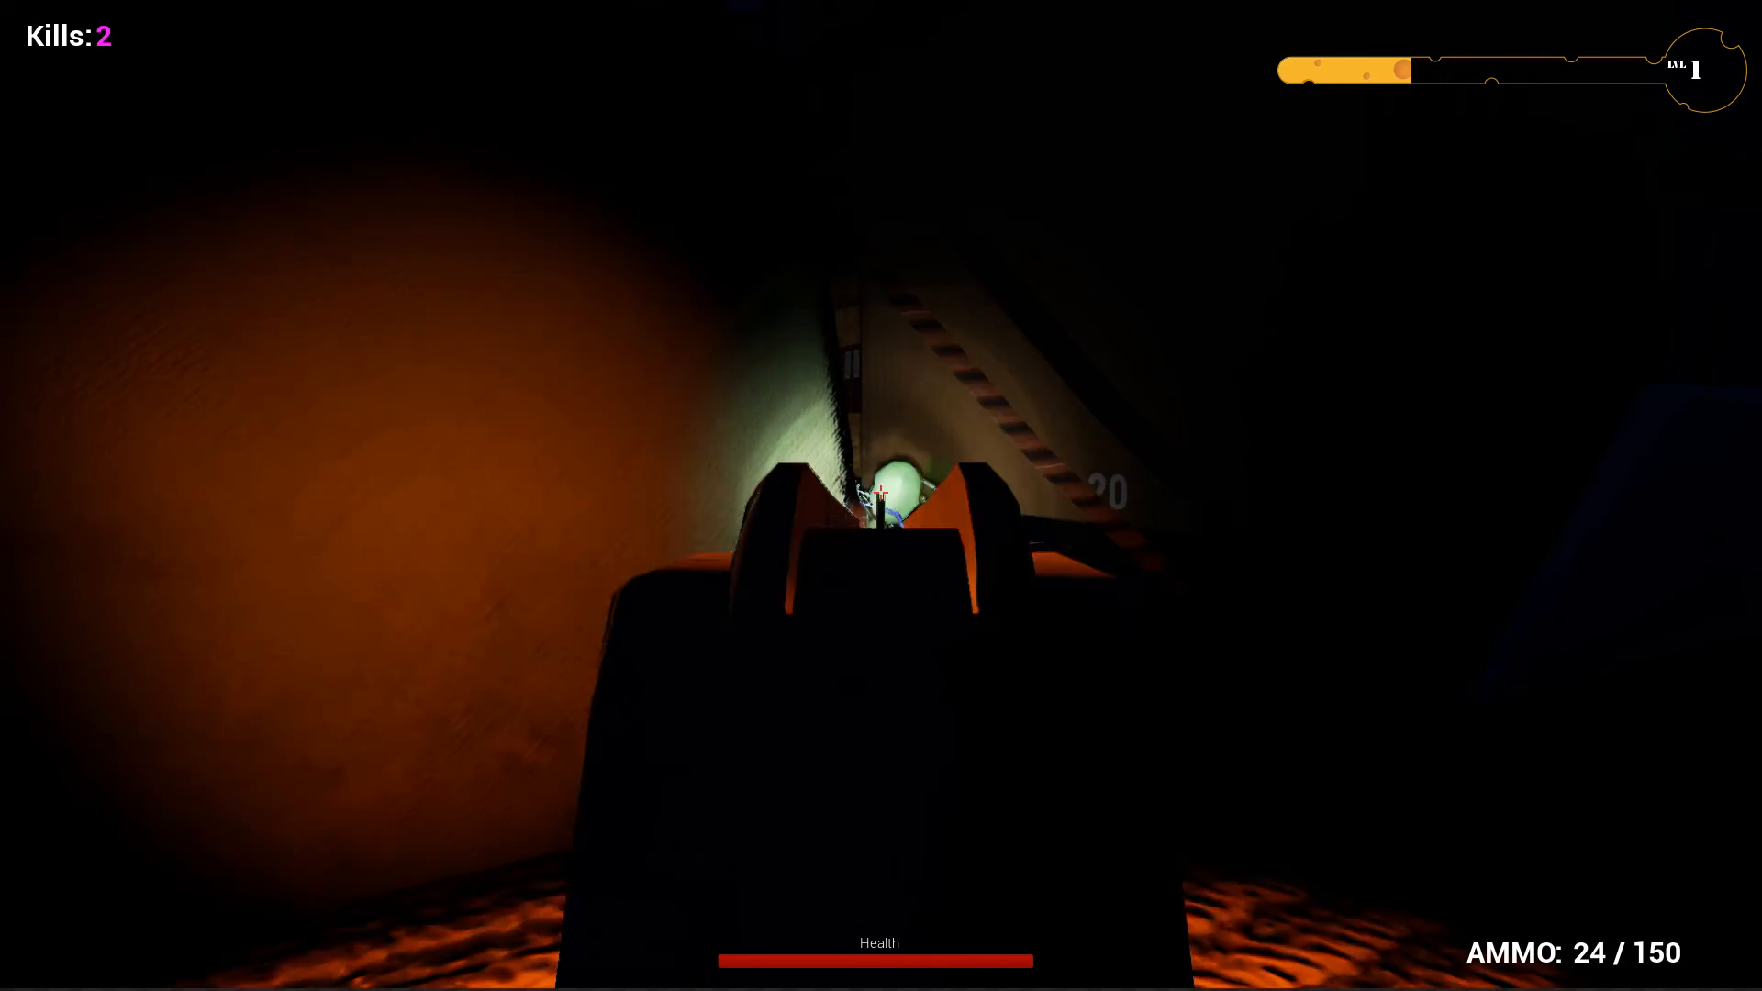
{"action": "left_click", "coordinate": [881, 493]}
{"action": "left_click", "coordinate": [881, 493]}
{"action": "left_click", "coordinate": [881, 493]}
{"action": "left_click", "coordinate": [881, 492]}
{"action": "left_click", "coordinate": [881, 493]}
{"action": "left_click", "coordinate": [881, 493]}
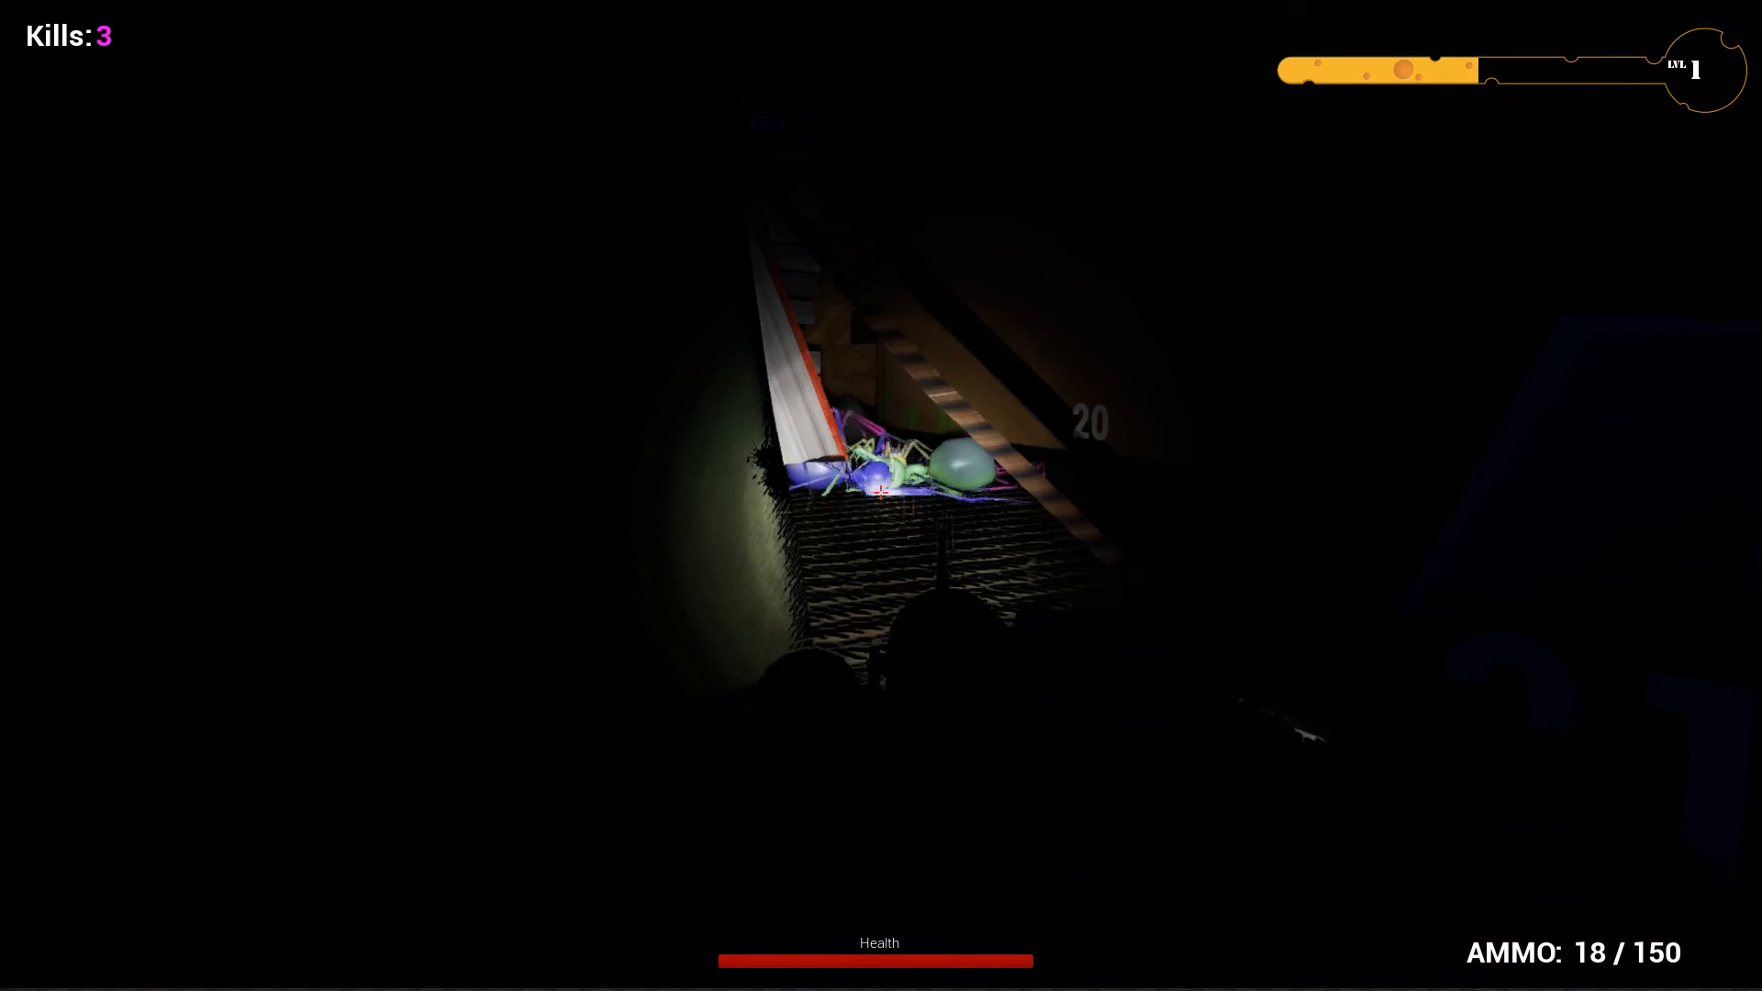
- Keep firing at the remaining spiders until the player reaches level 2
{"action": "left_click_drag", "start_coordinate": [881, 493], "coordinate": [881, 493]}
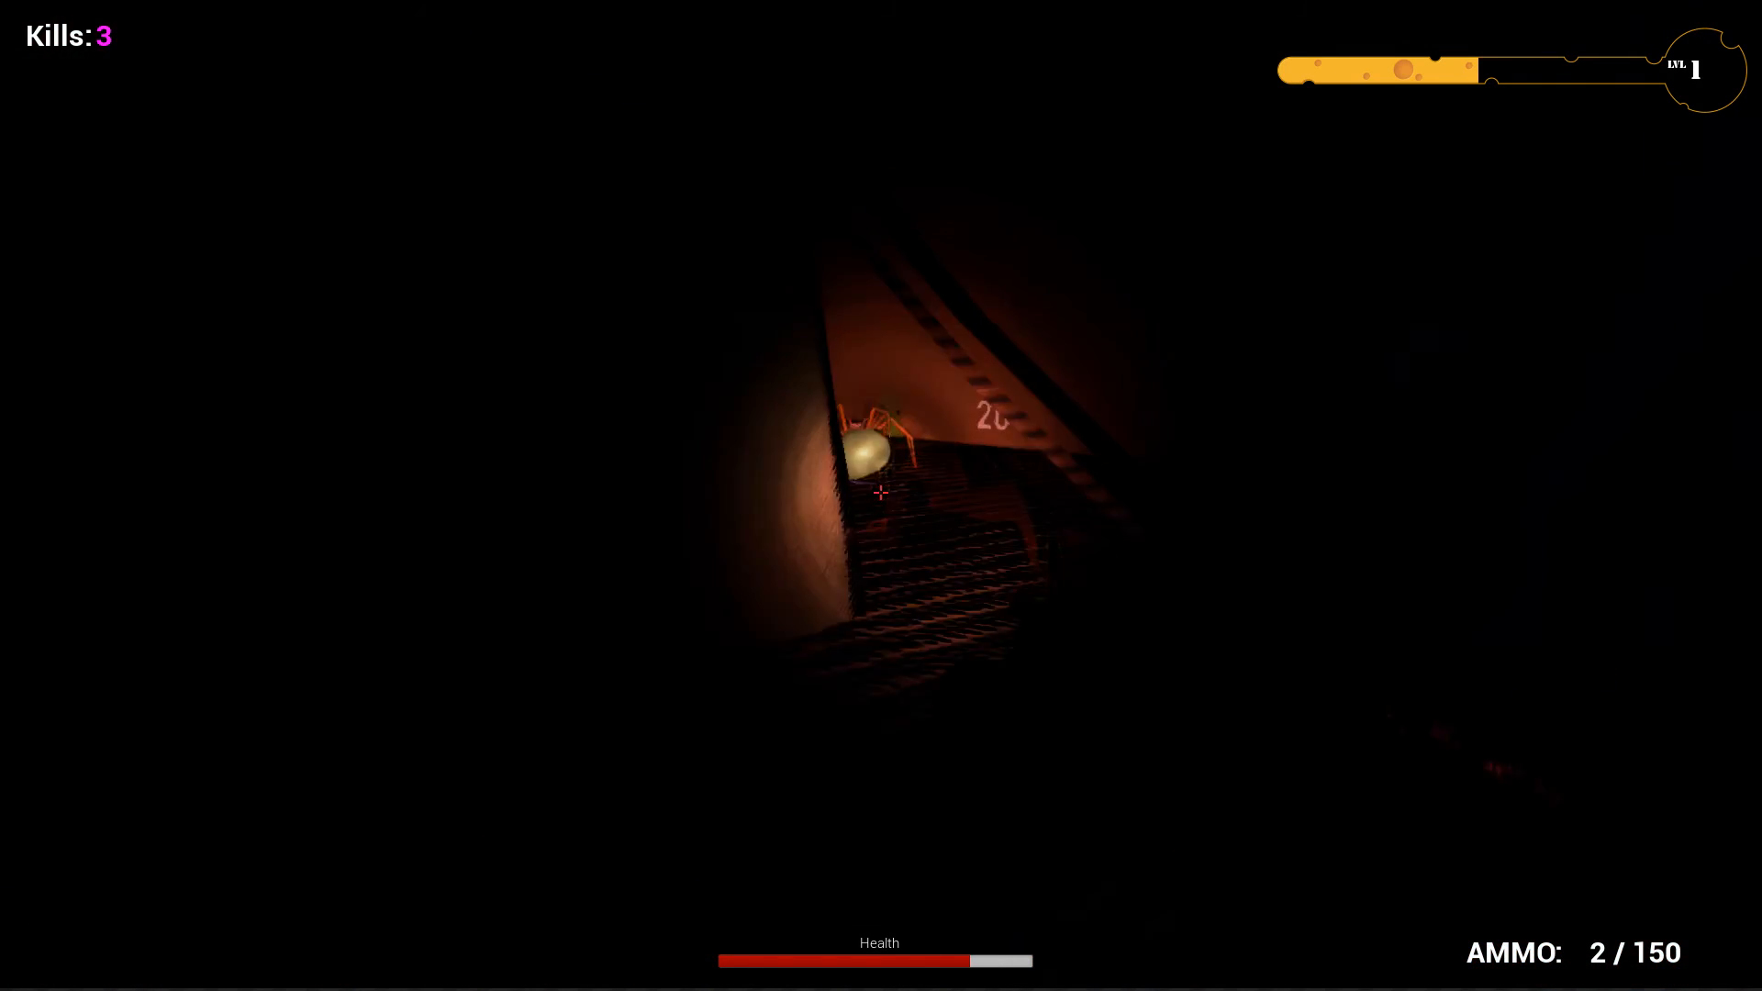
{"action": "key", "text": "d"}
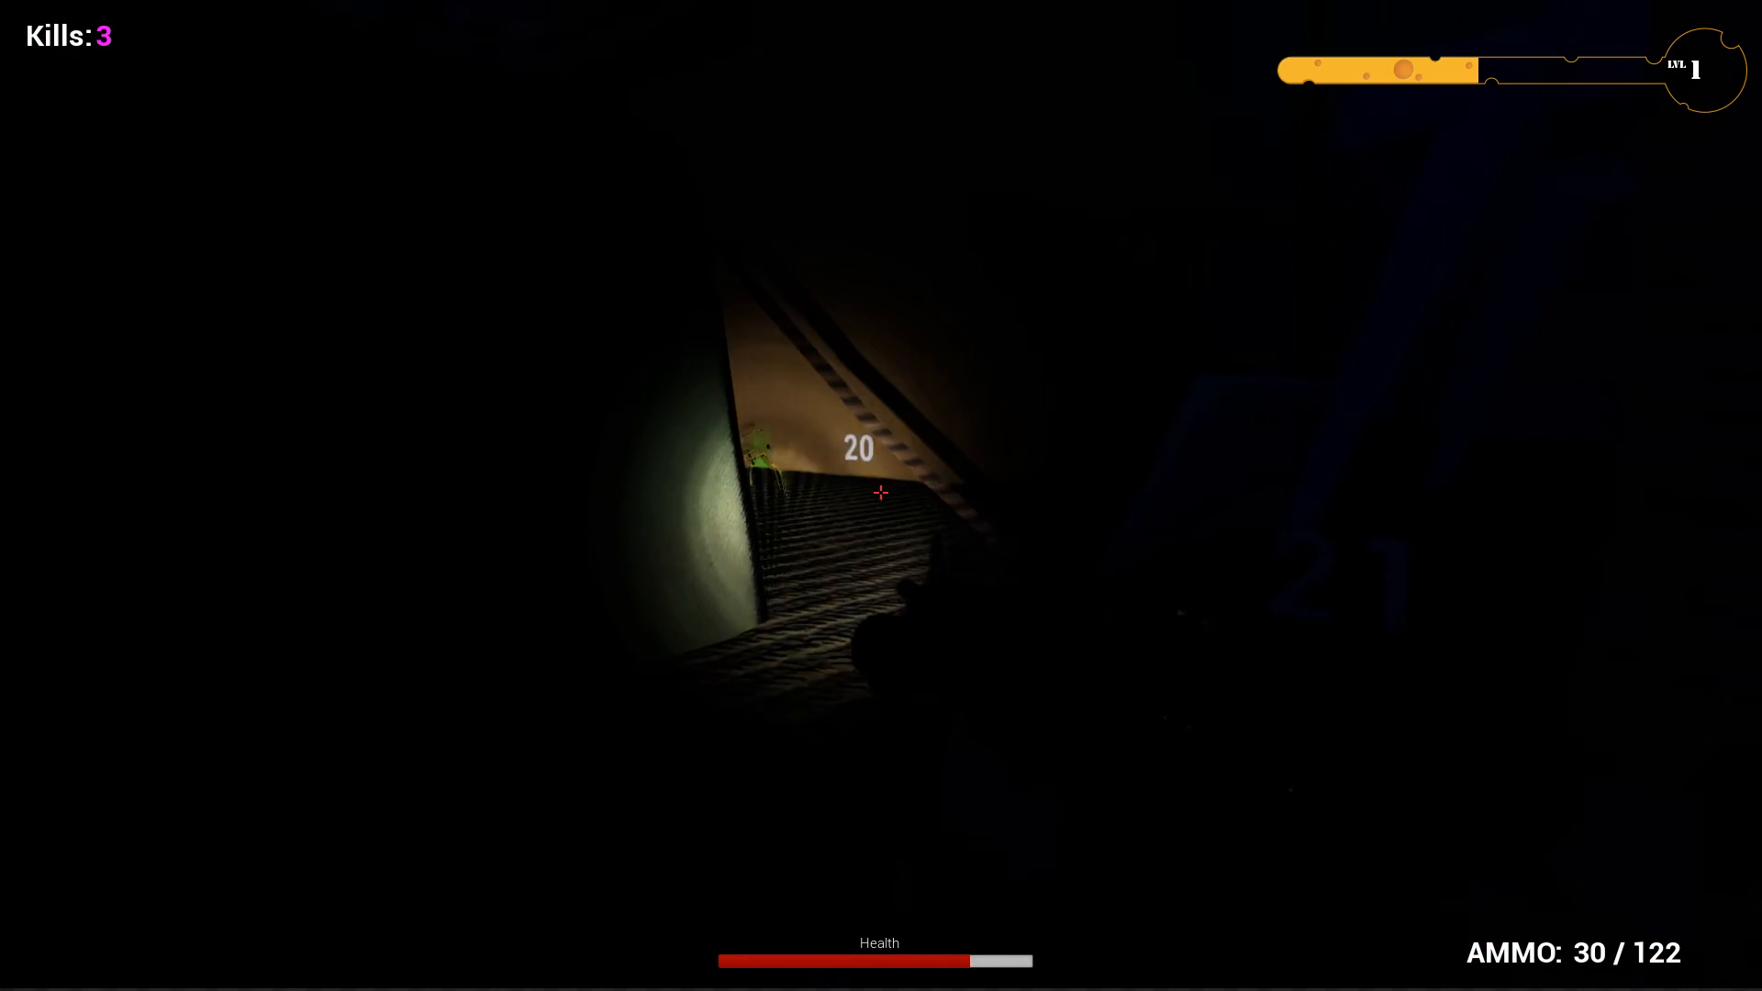
{"action": "left_click_drag", "start_coordinate": [881, 493], "coordinate": [881, 493]}
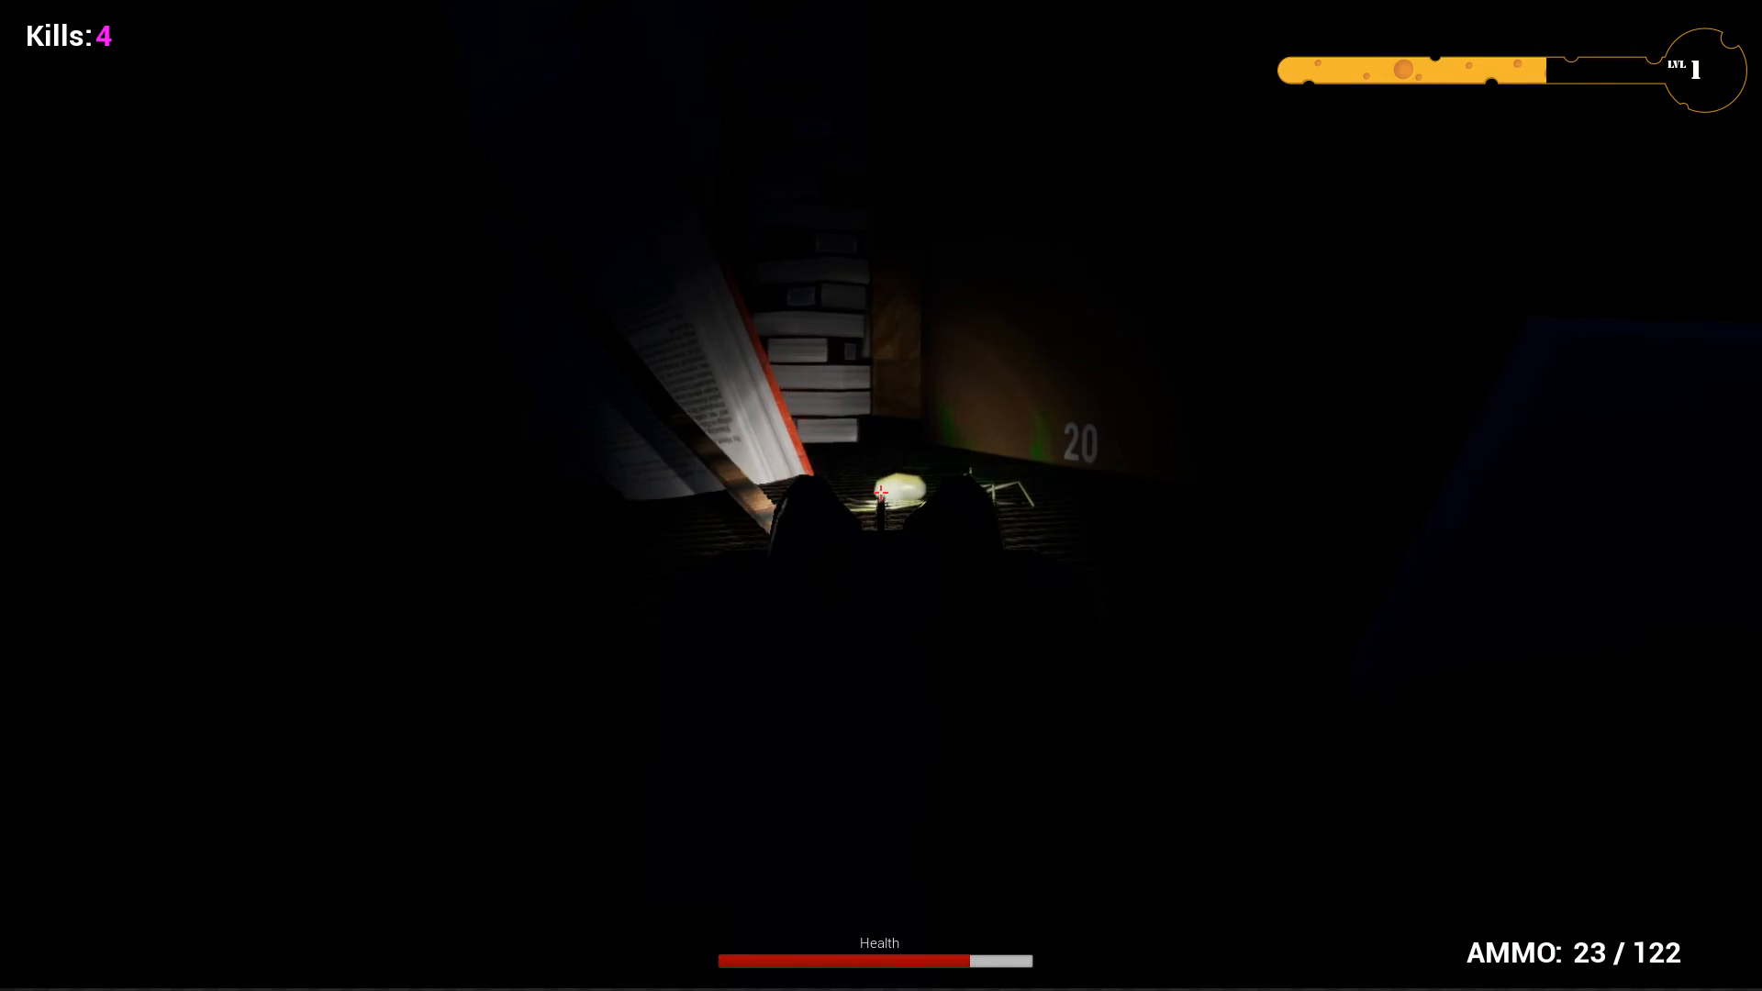
{"action": "key", "text": "d"}
{"action": "left_click_drag", "start_coordinate": [881, 493], "coordinate": [881, 493]}
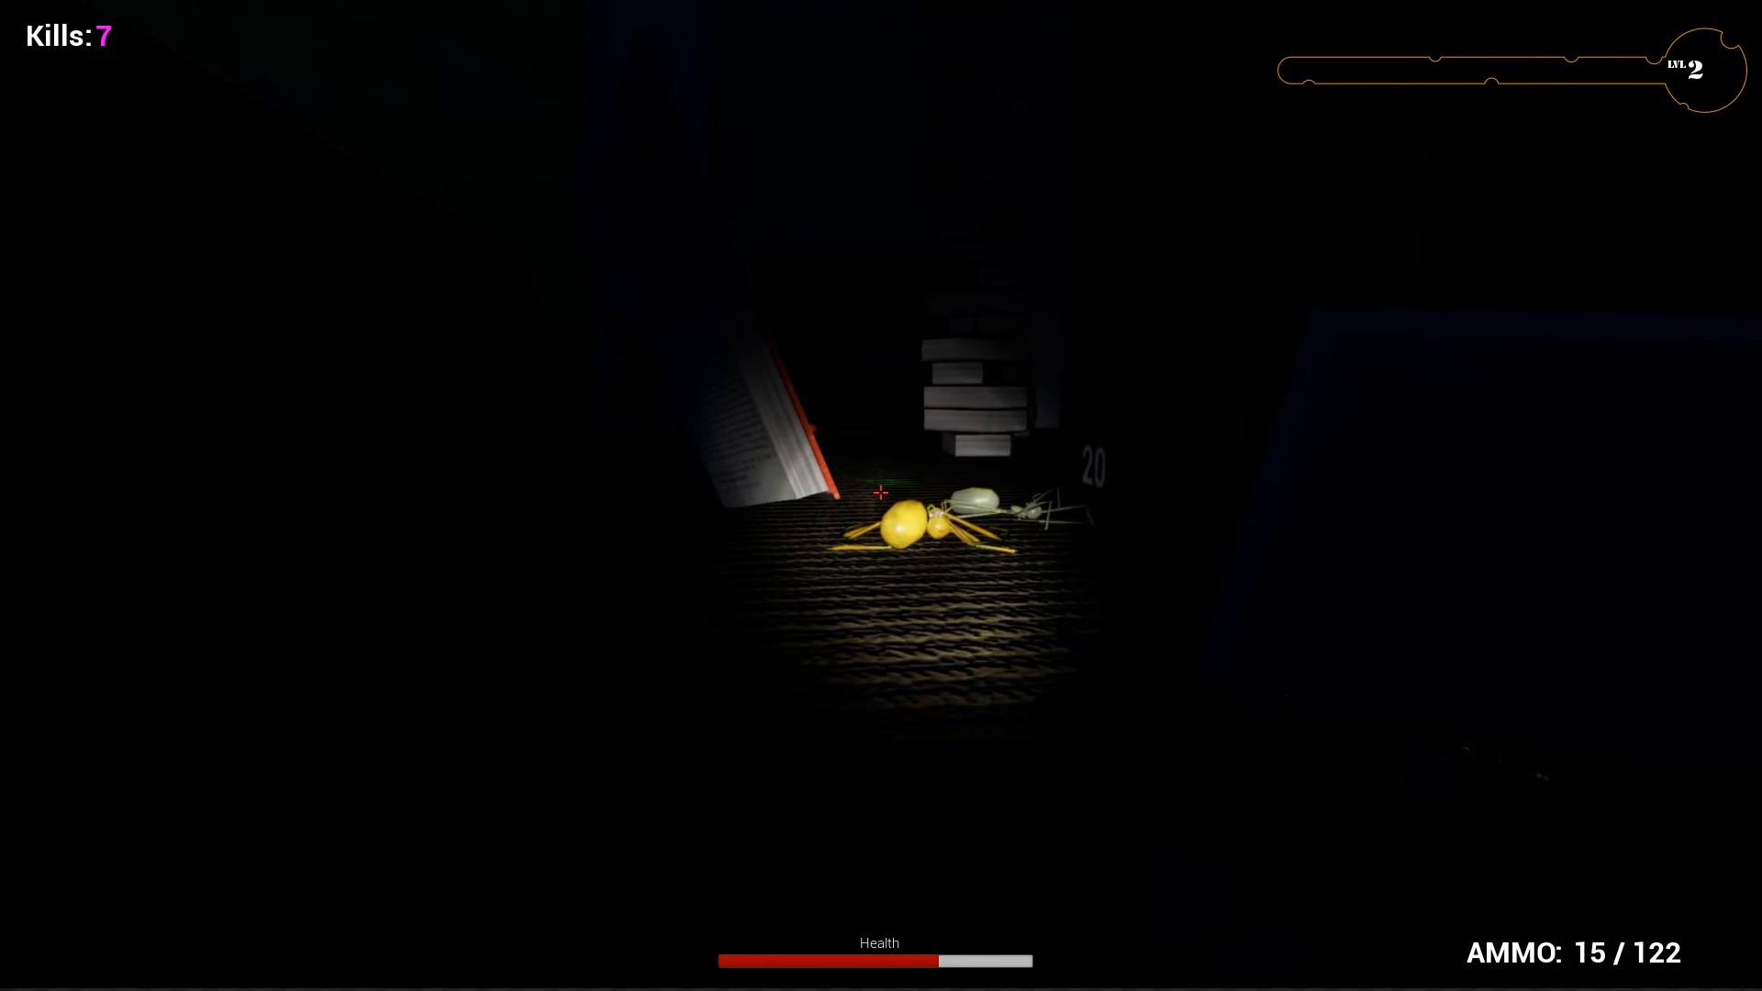
- Walk past the dead spiders, end the play session, and briefly replay the level to check the loaded player level
{"action": "key", "text": "w"}
{"action": "key", "text": "shift+w"}
{"action": "key", "text": "shift+w"}
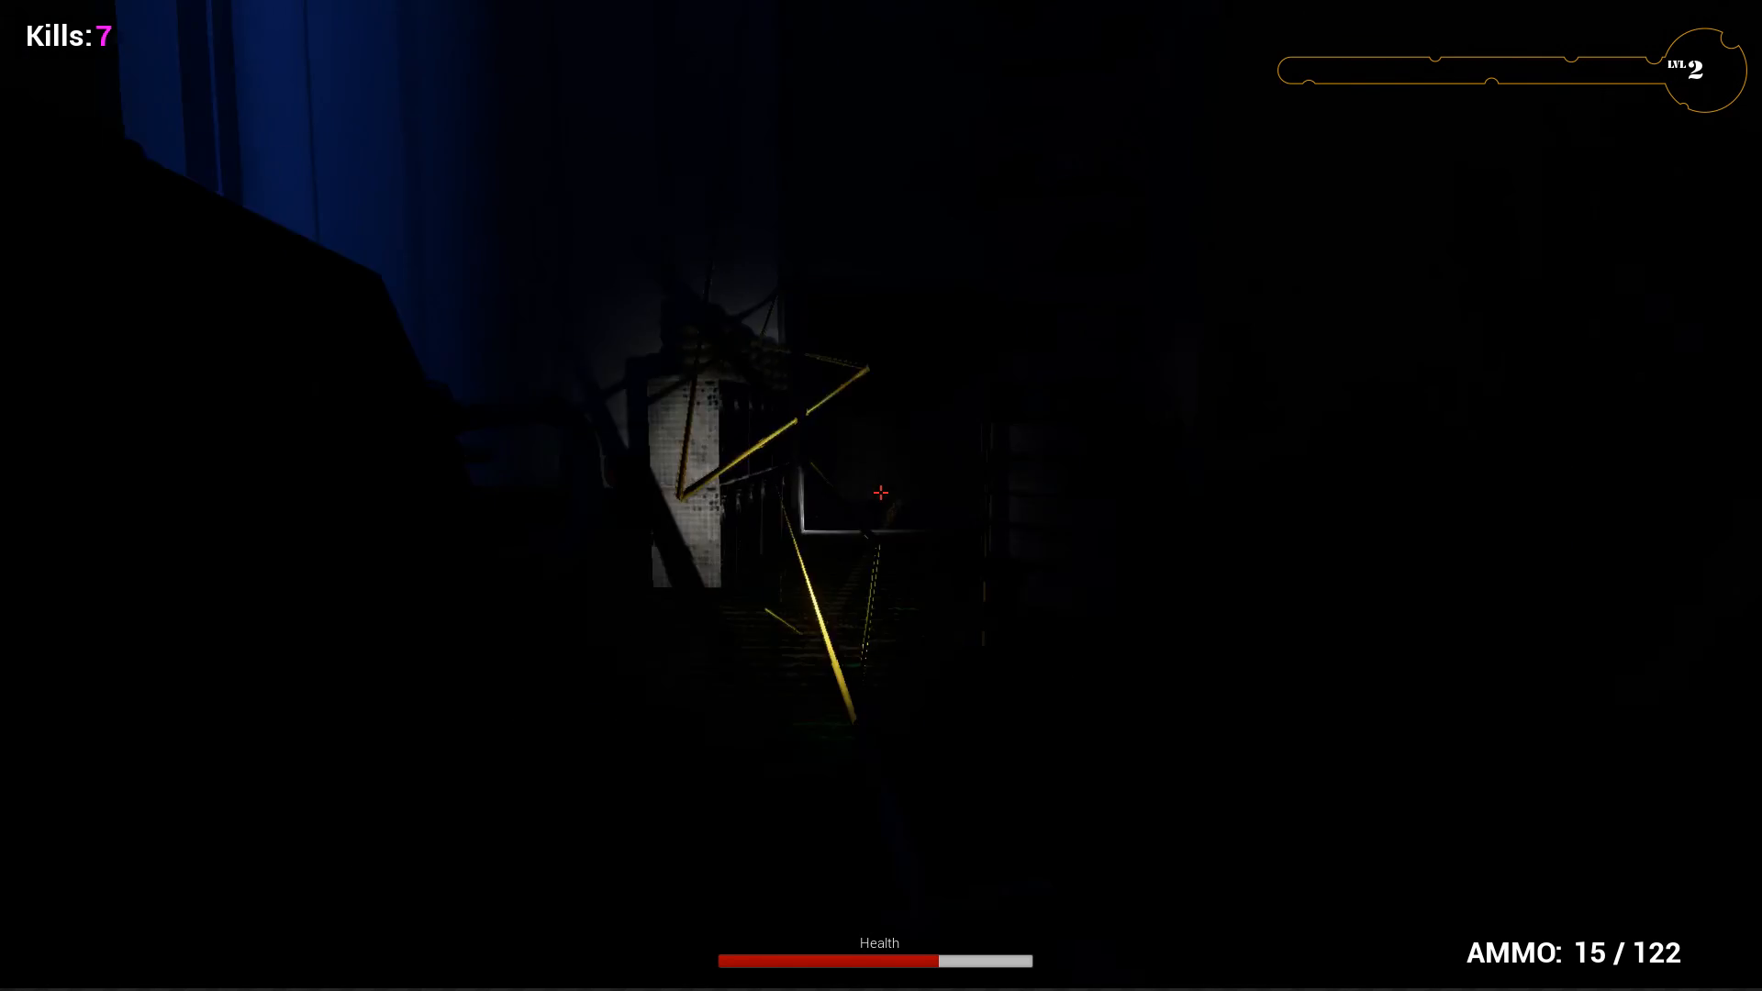
{"action": "key", "text": "w"}
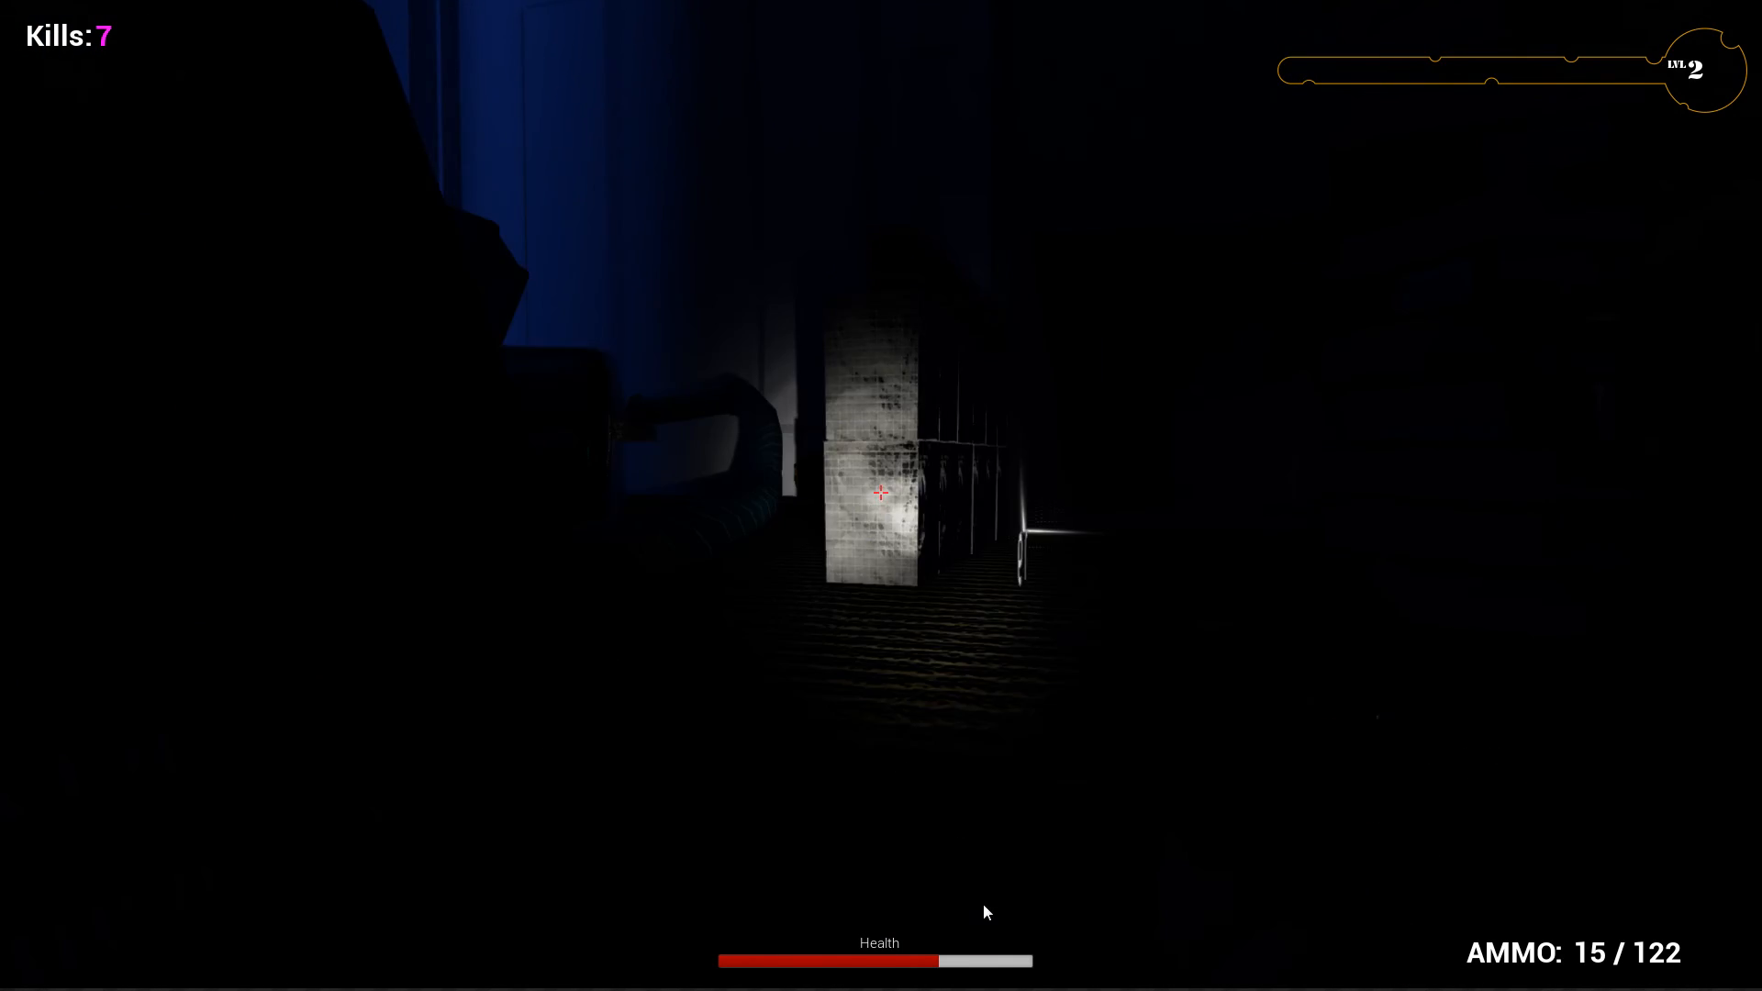
{"action": "key", "text": "Escape"}
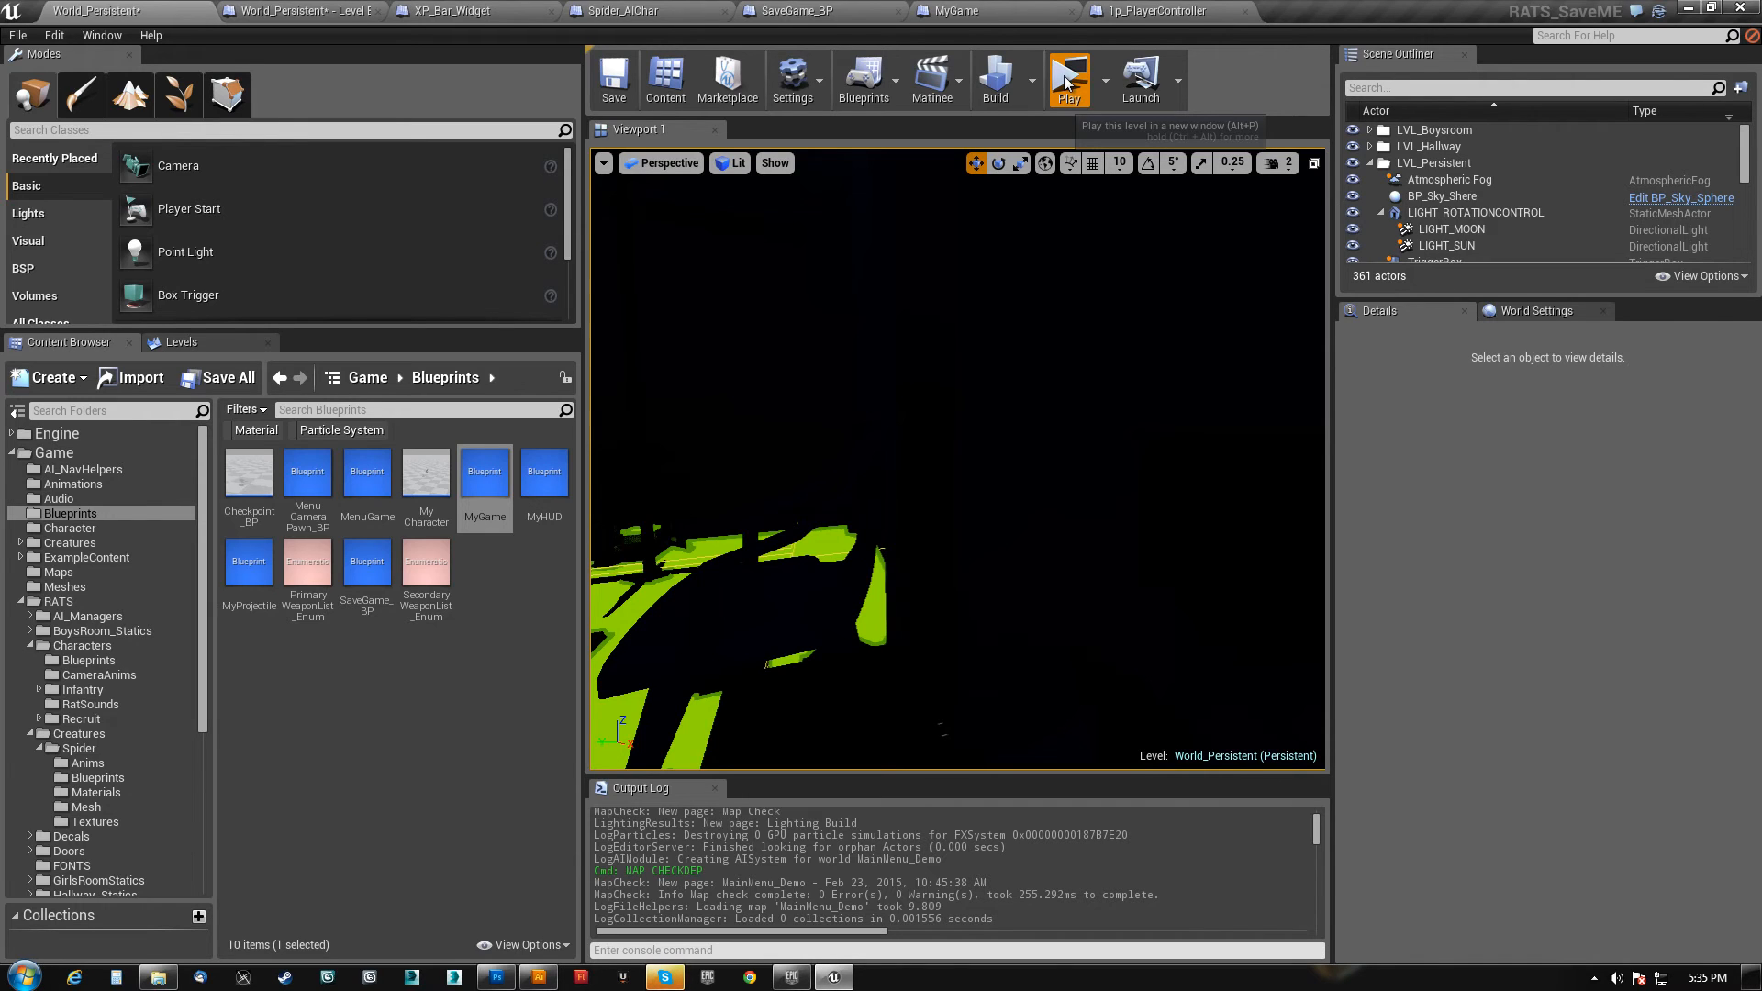
{"action": "left_click", "coordinate": [1067, 82]}
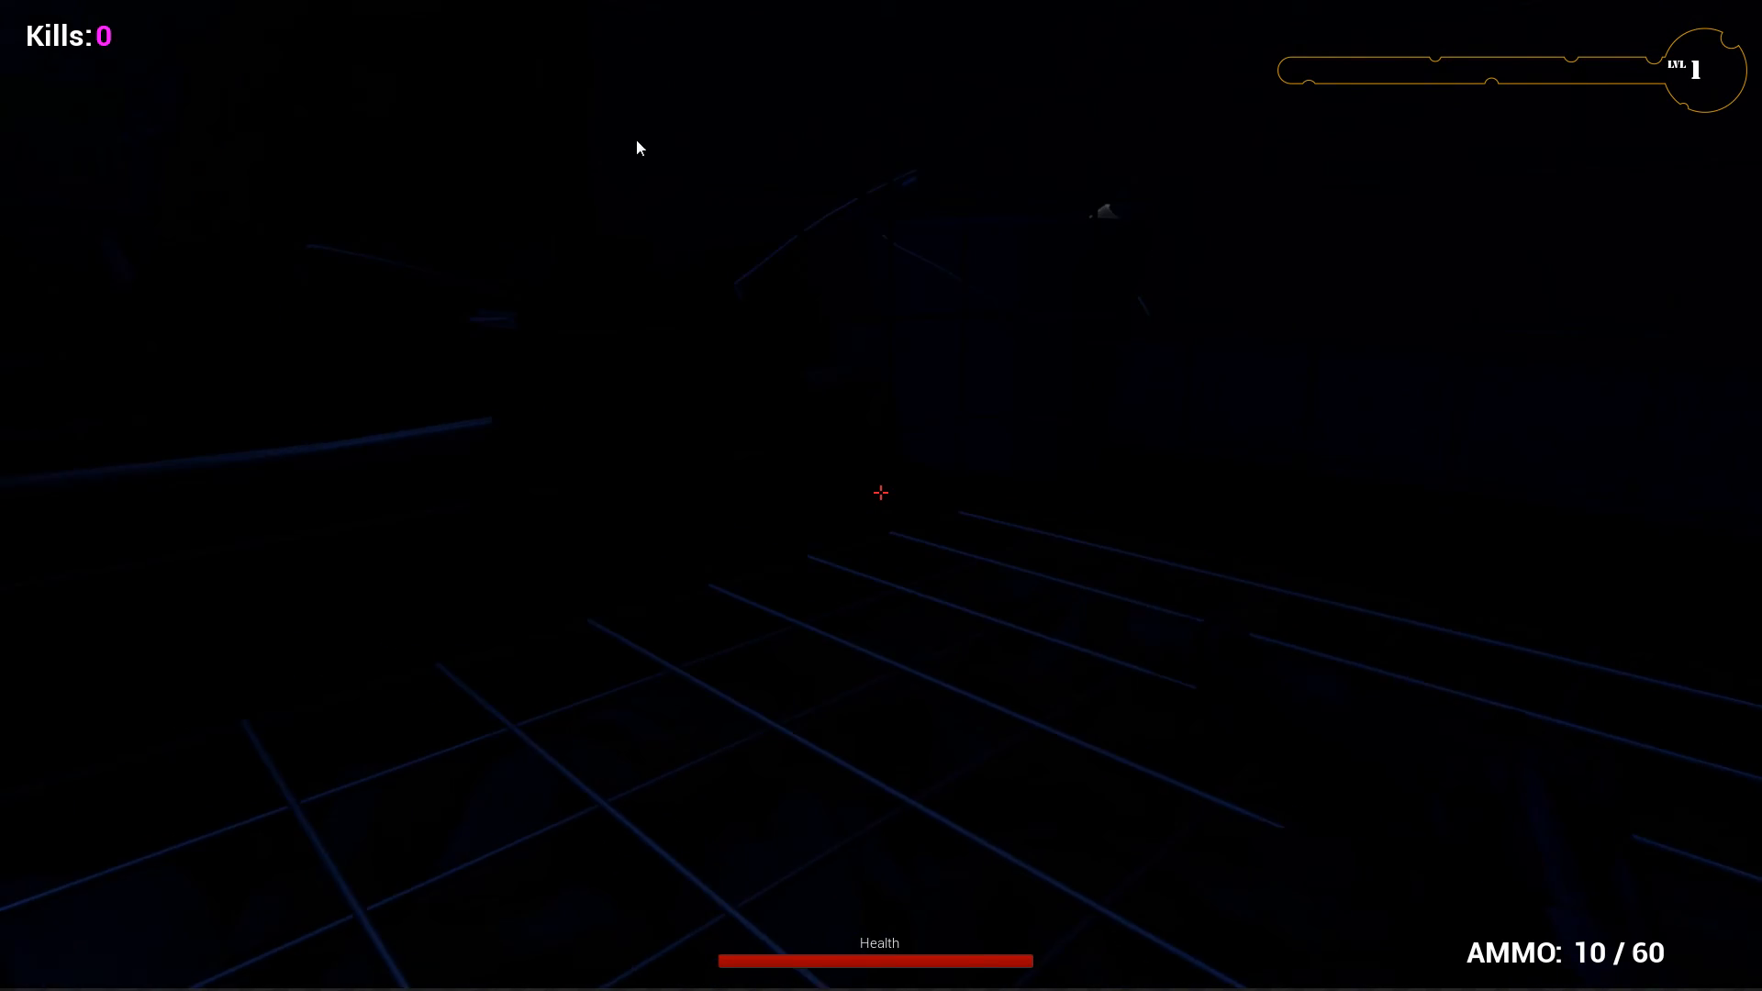
{"action": "key", "text": "Escape"}
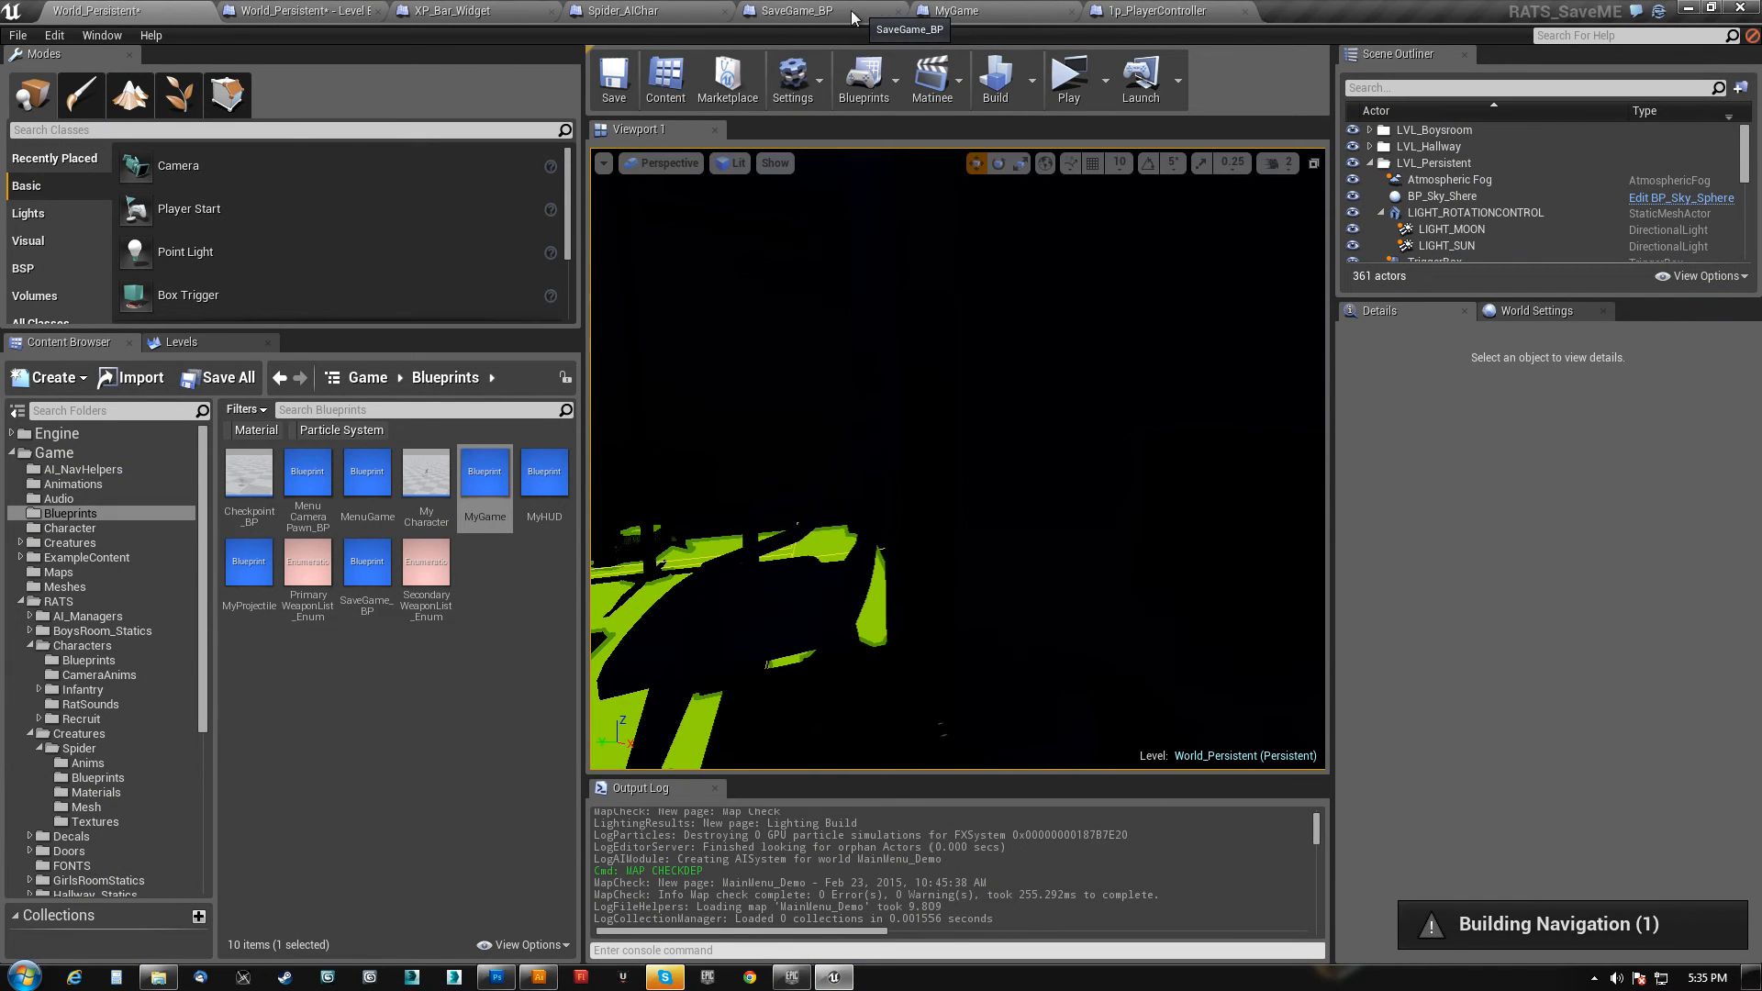
- Examine the AddXP save nodes and the Init nodes in the 1p_PlayerController event graph
{"action": "left_click", "coordinate": [1134, 11]}
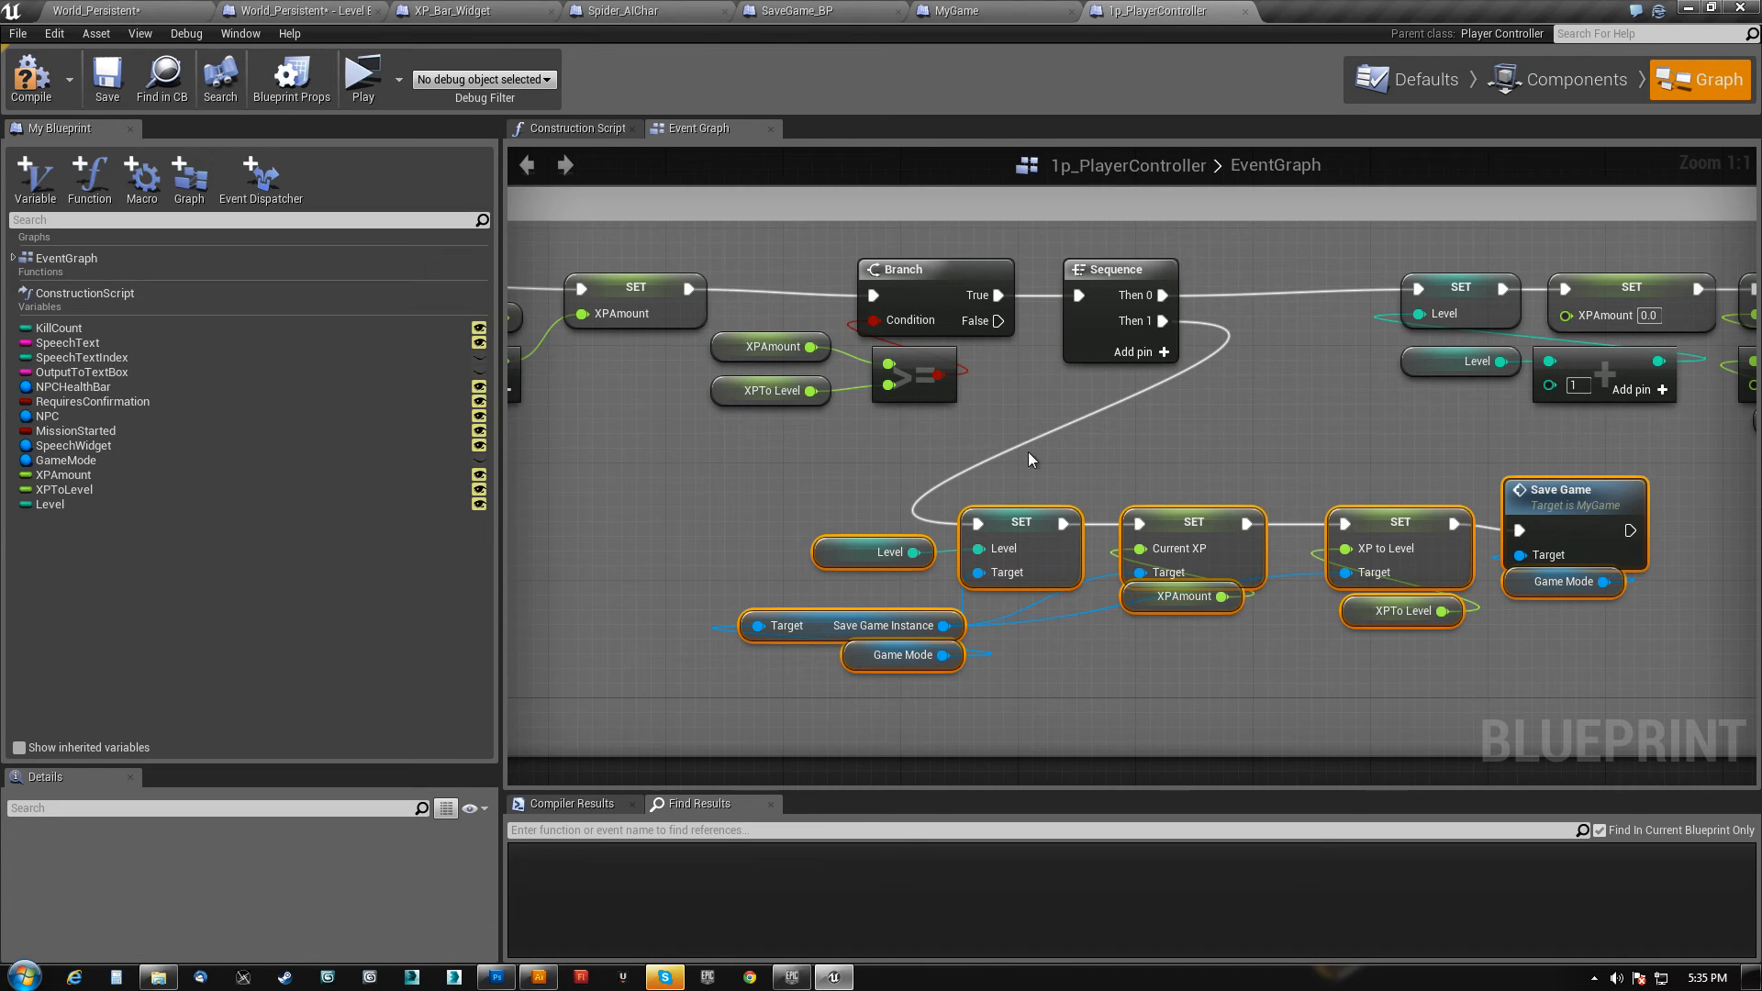
{"action": "right_click_drag", "start_coordinate": [1030, 459], "coordinate": [1018, 392]}
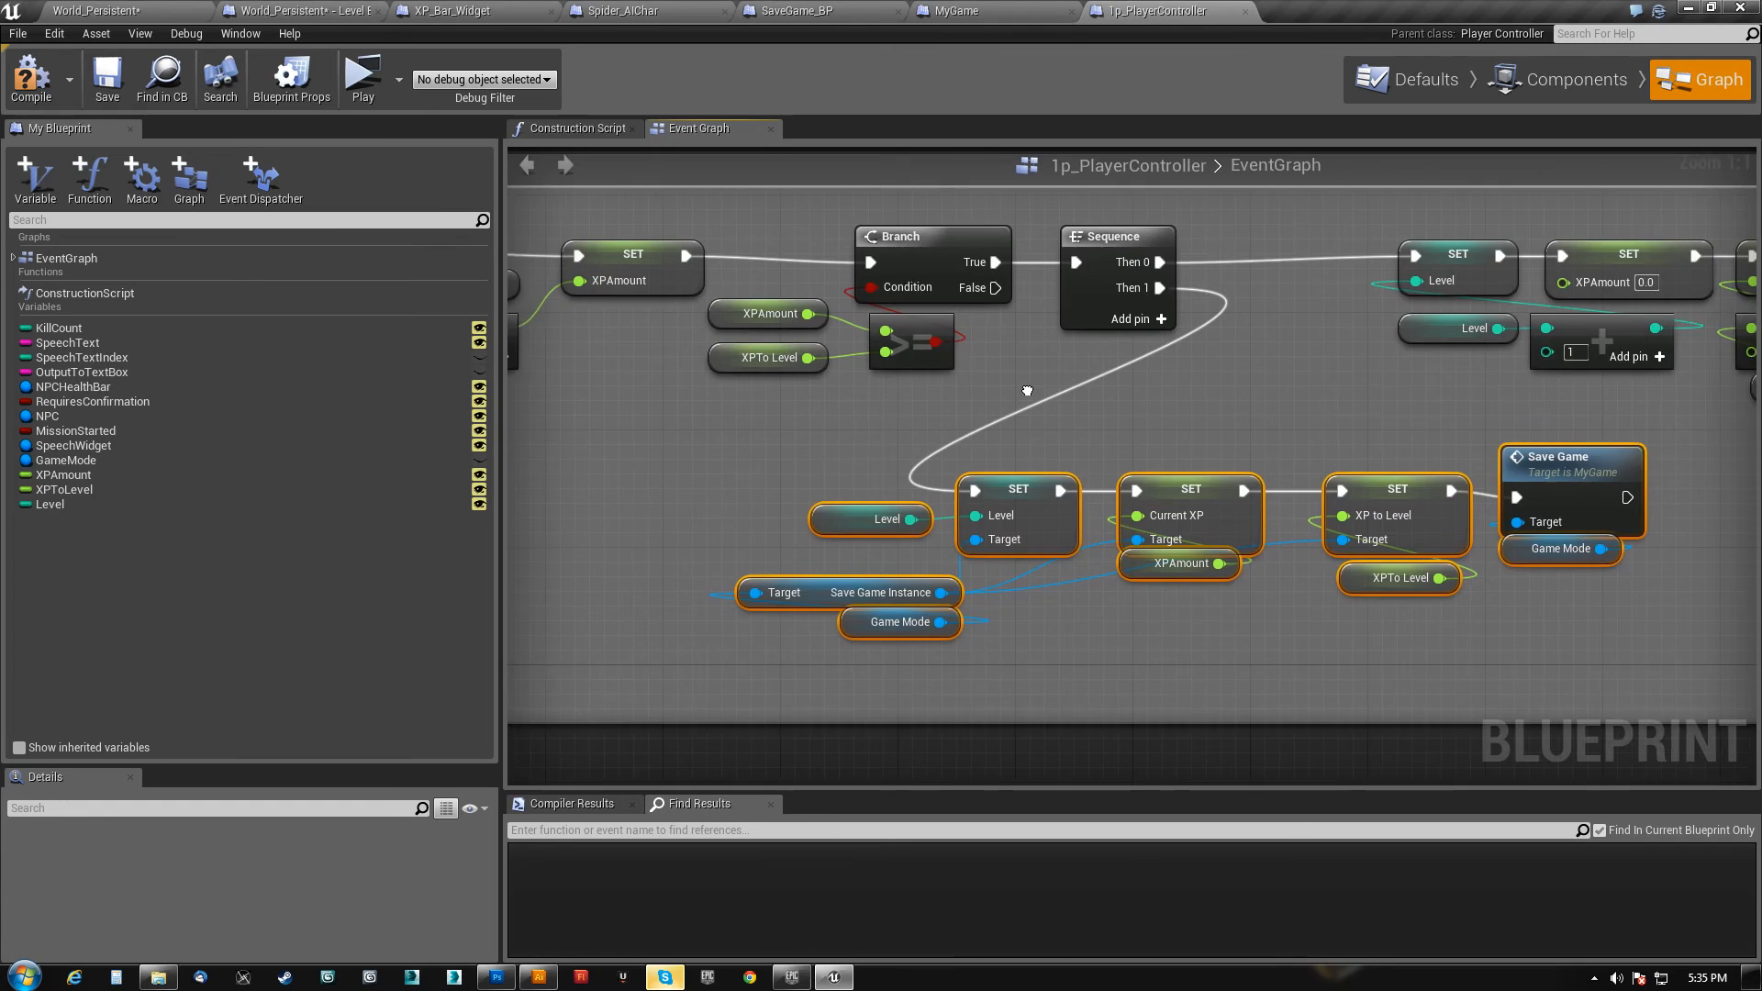
{"action": "scroll", "coordinate": [1209, 573], "scroll_direction": "down", "scroll_amount": 7}
{"action": "scroll", "coordinate": [1215, 551], "scroll_direction": "up", "scroll_amount": 4}
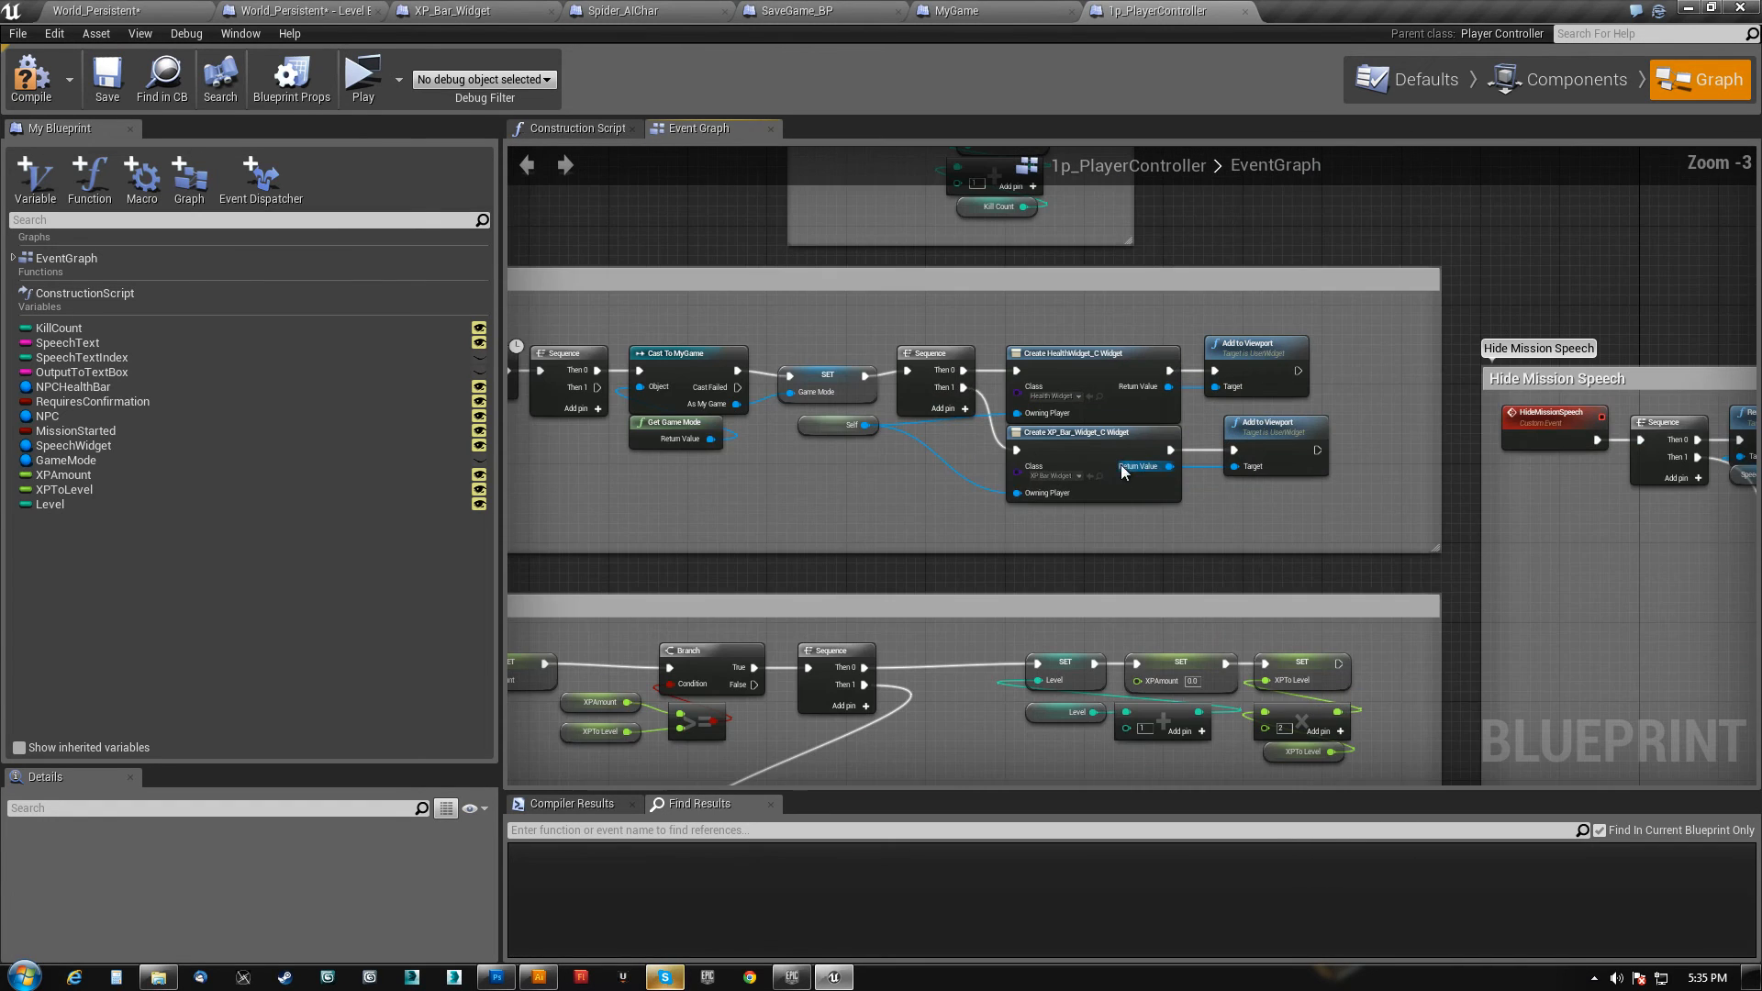
{"action": "right_click_drag", "start_coordinate": [823, 514], "coordinate": [683, 550]}
{"action": "right_click_drag", "start_coordinate": [1617, 639], "coordinate": [545, 260]}
{"action": "right_click_drag", "start_coordinate": [977, 489], "coordinate": [1377, 229]}
{"action": "right_click_drag", "start_coordinate": [1173, 516], "coordinate": [1700, 306]}
{"action": "right_click_drag", "start_coordinate": [766, 160], "coordinate": [933, 931]}
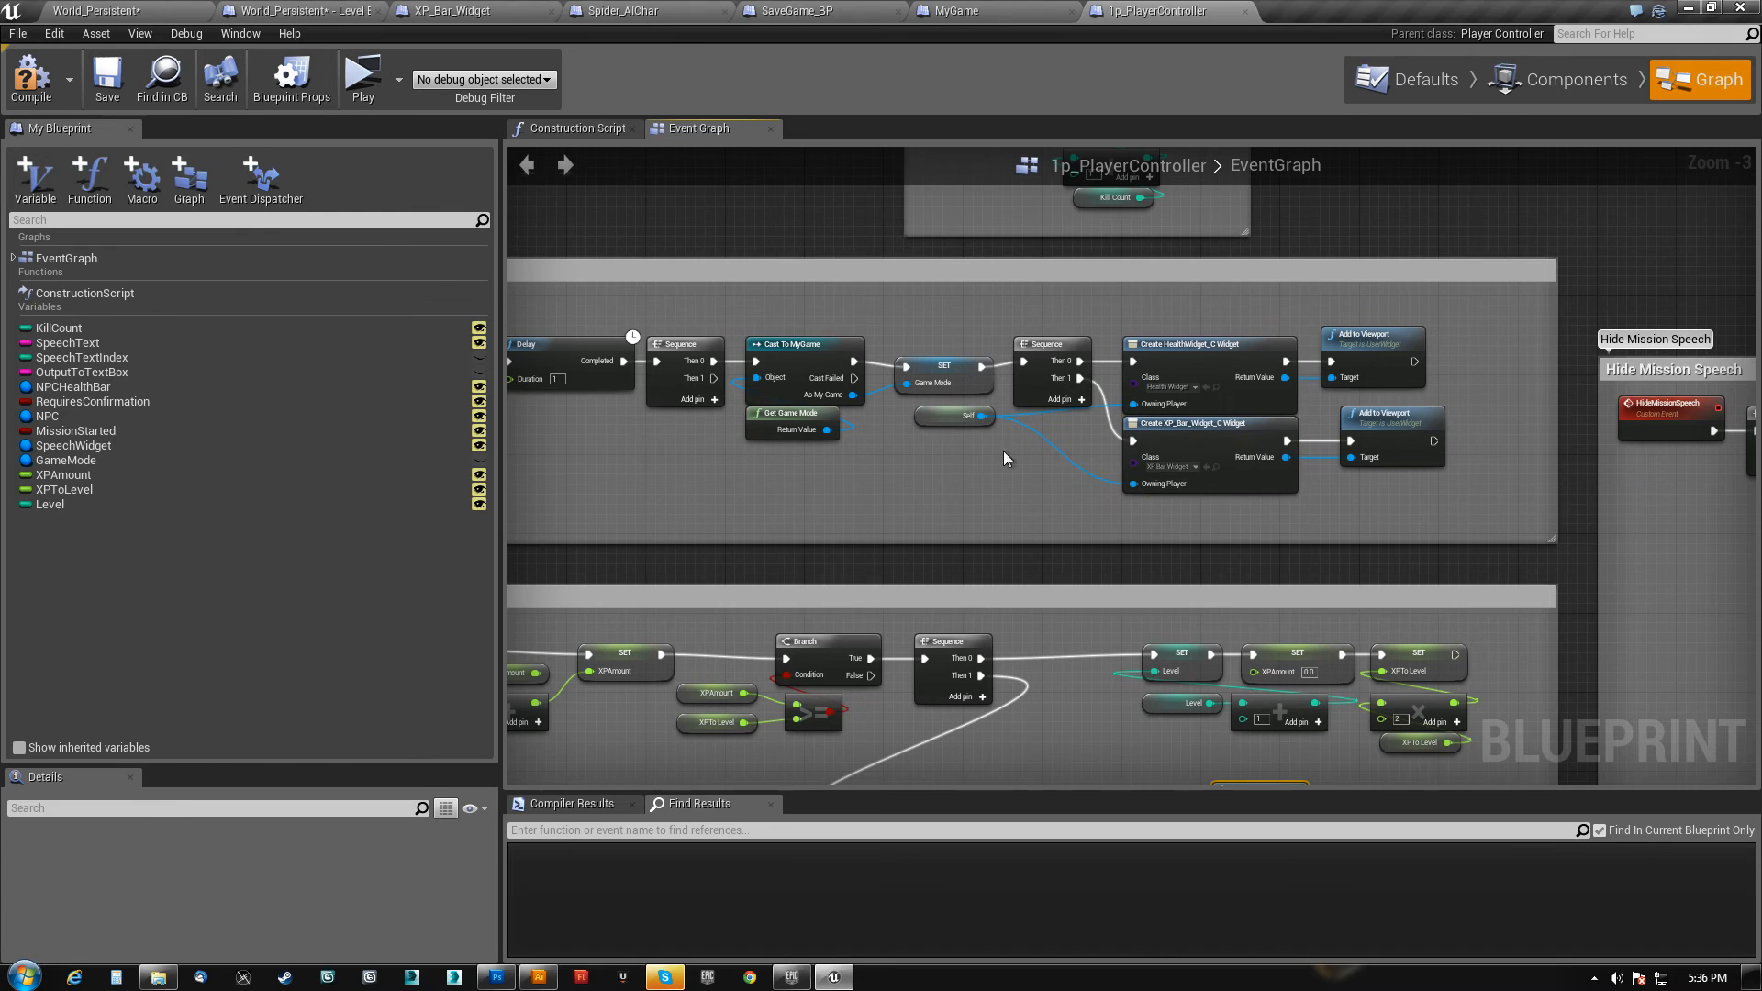
{"action": "right_click_drag", "start_coordinate": [803, 485], "coordinate": [944, 470]}
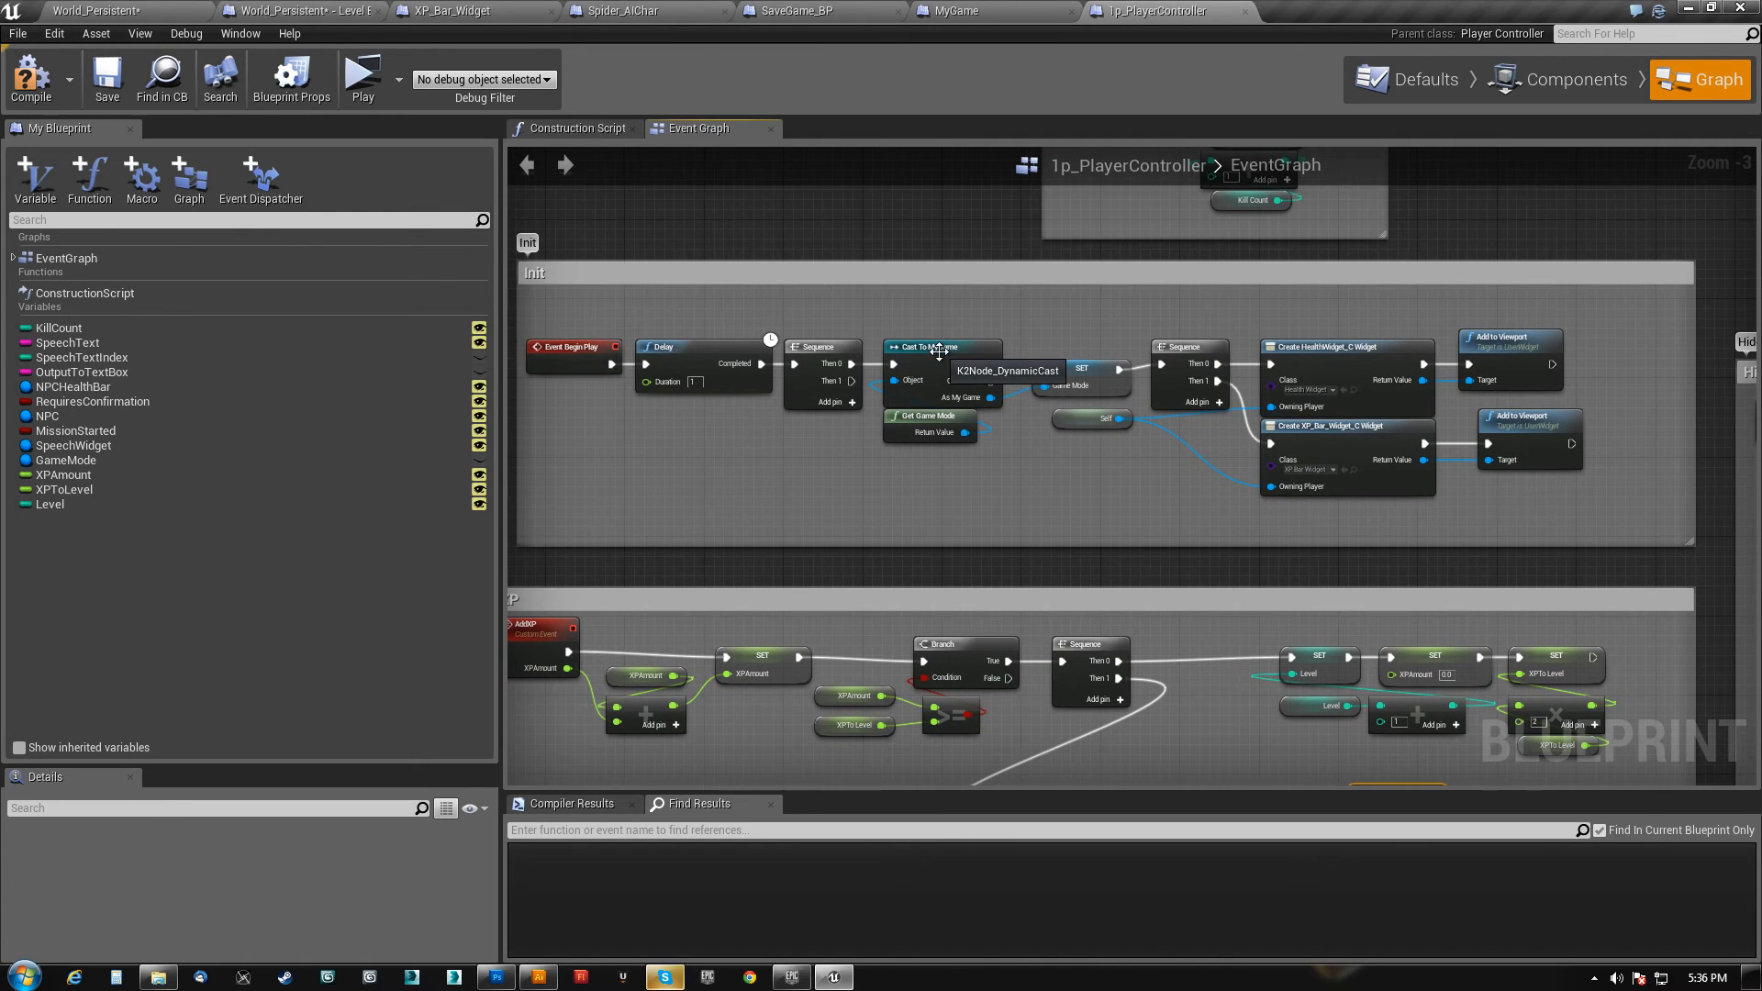
{"action": "right_click_drag", "start_coordinate": [1085, 299], "coordinate": [937, 523]}
{"action": "right_click_drag", "start_coordinate": [1487, 602], "coordinate": [999, 423]}
- Inspect the Mission Success and Mission Failure node chains in the 1p_PlayerController event graph
{"action": "scroll", "coordinate": [998, 423], "scroll_direction": "down", "scroll_amount": 5}
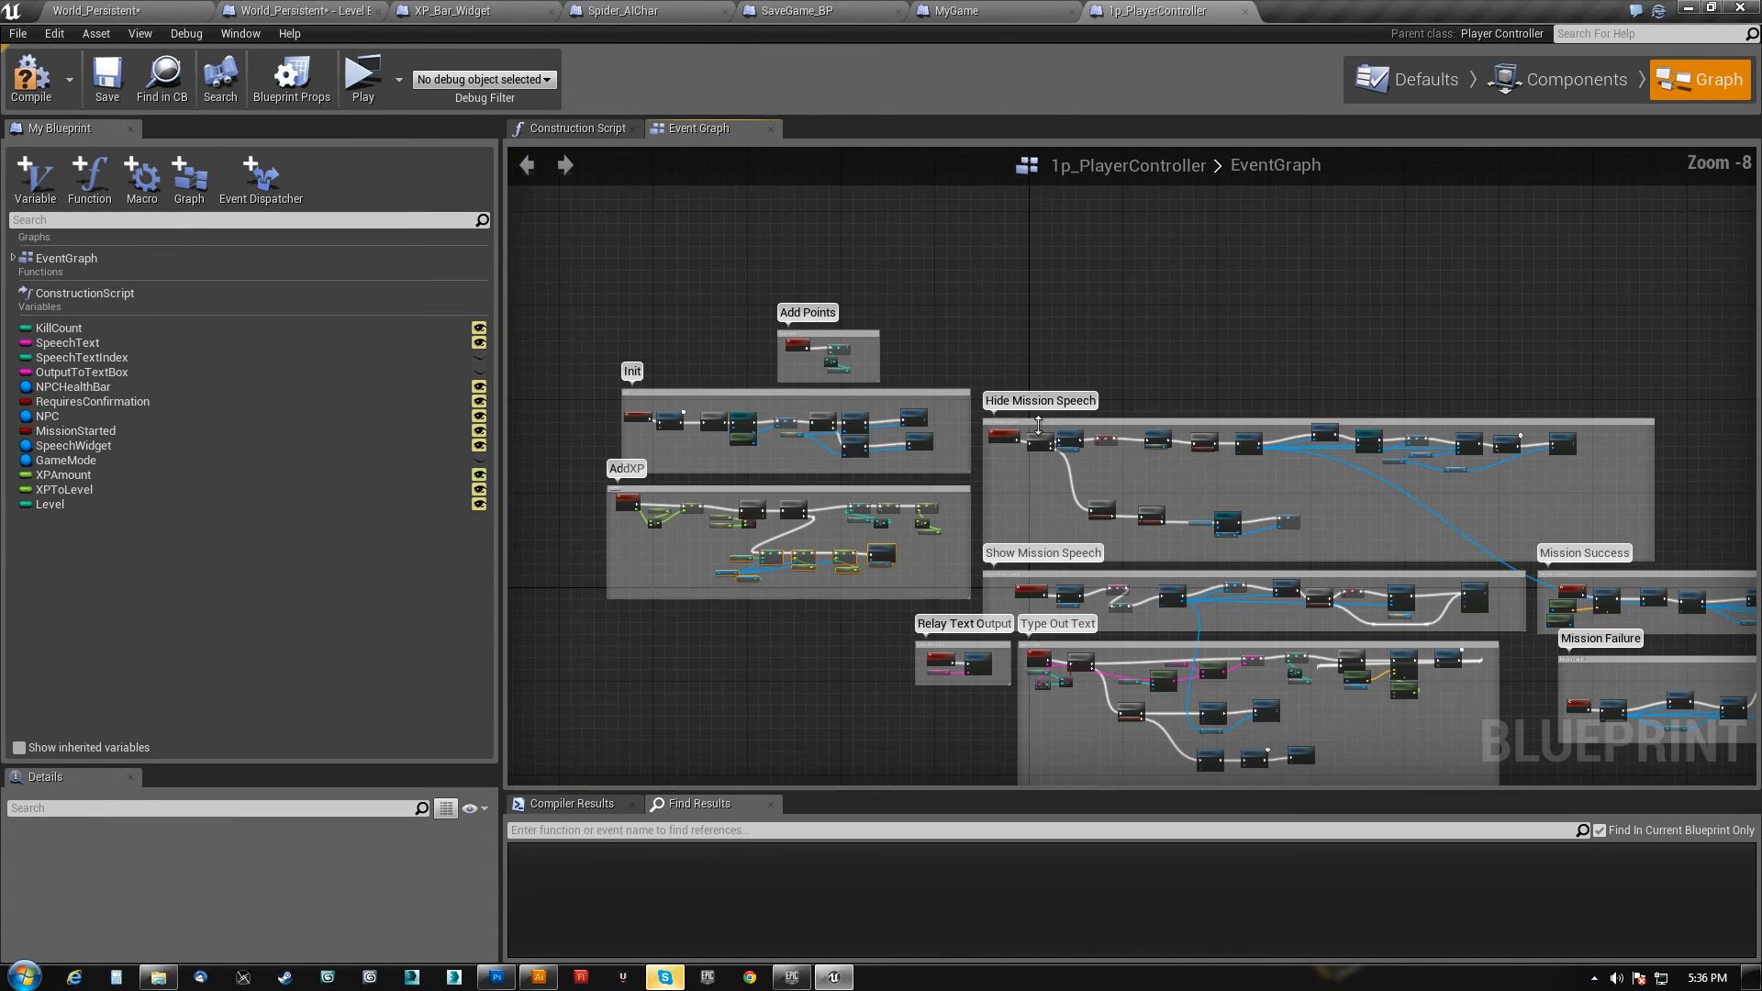
{"action": "right_click_drag", "start_coordinate": [1366, 439], "coordinate": [685, 182]}
{"action": "scroll", "coordinate": [1259, 325], "scroll_direction": "up", "scroll_amount": 5}
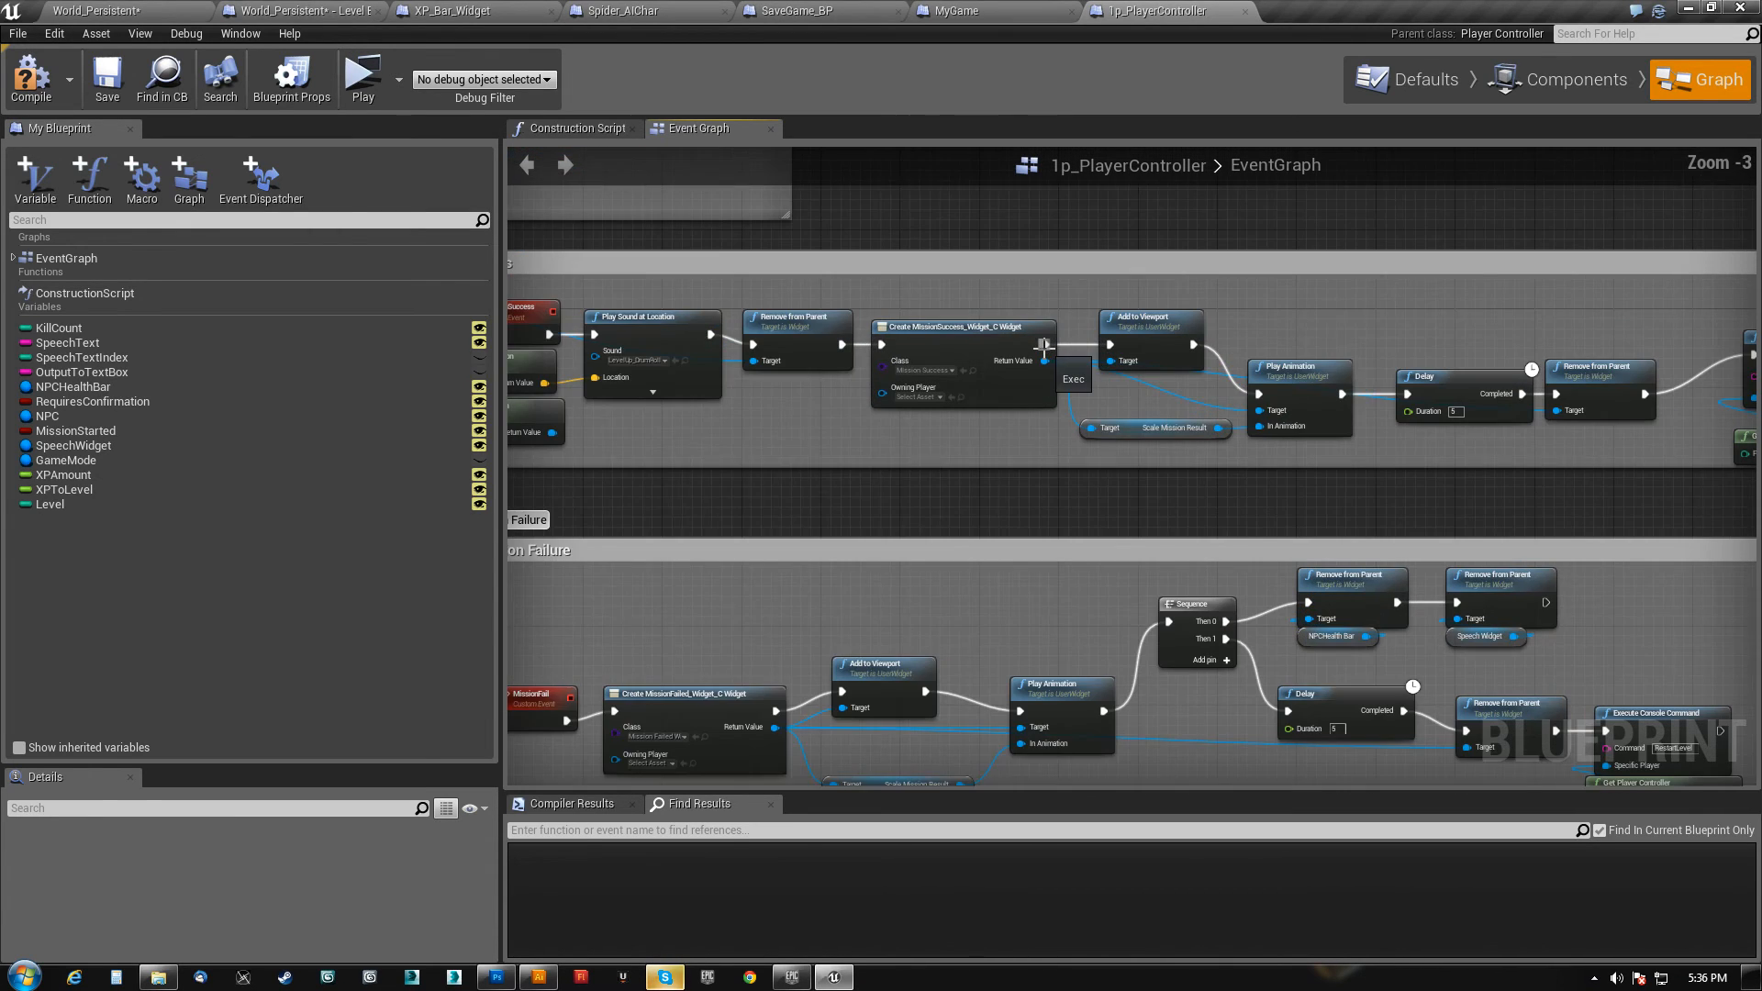
{"action": "right_click_drag", "start_coordinate": [1064, 344], "coordinate": [583, 338]}
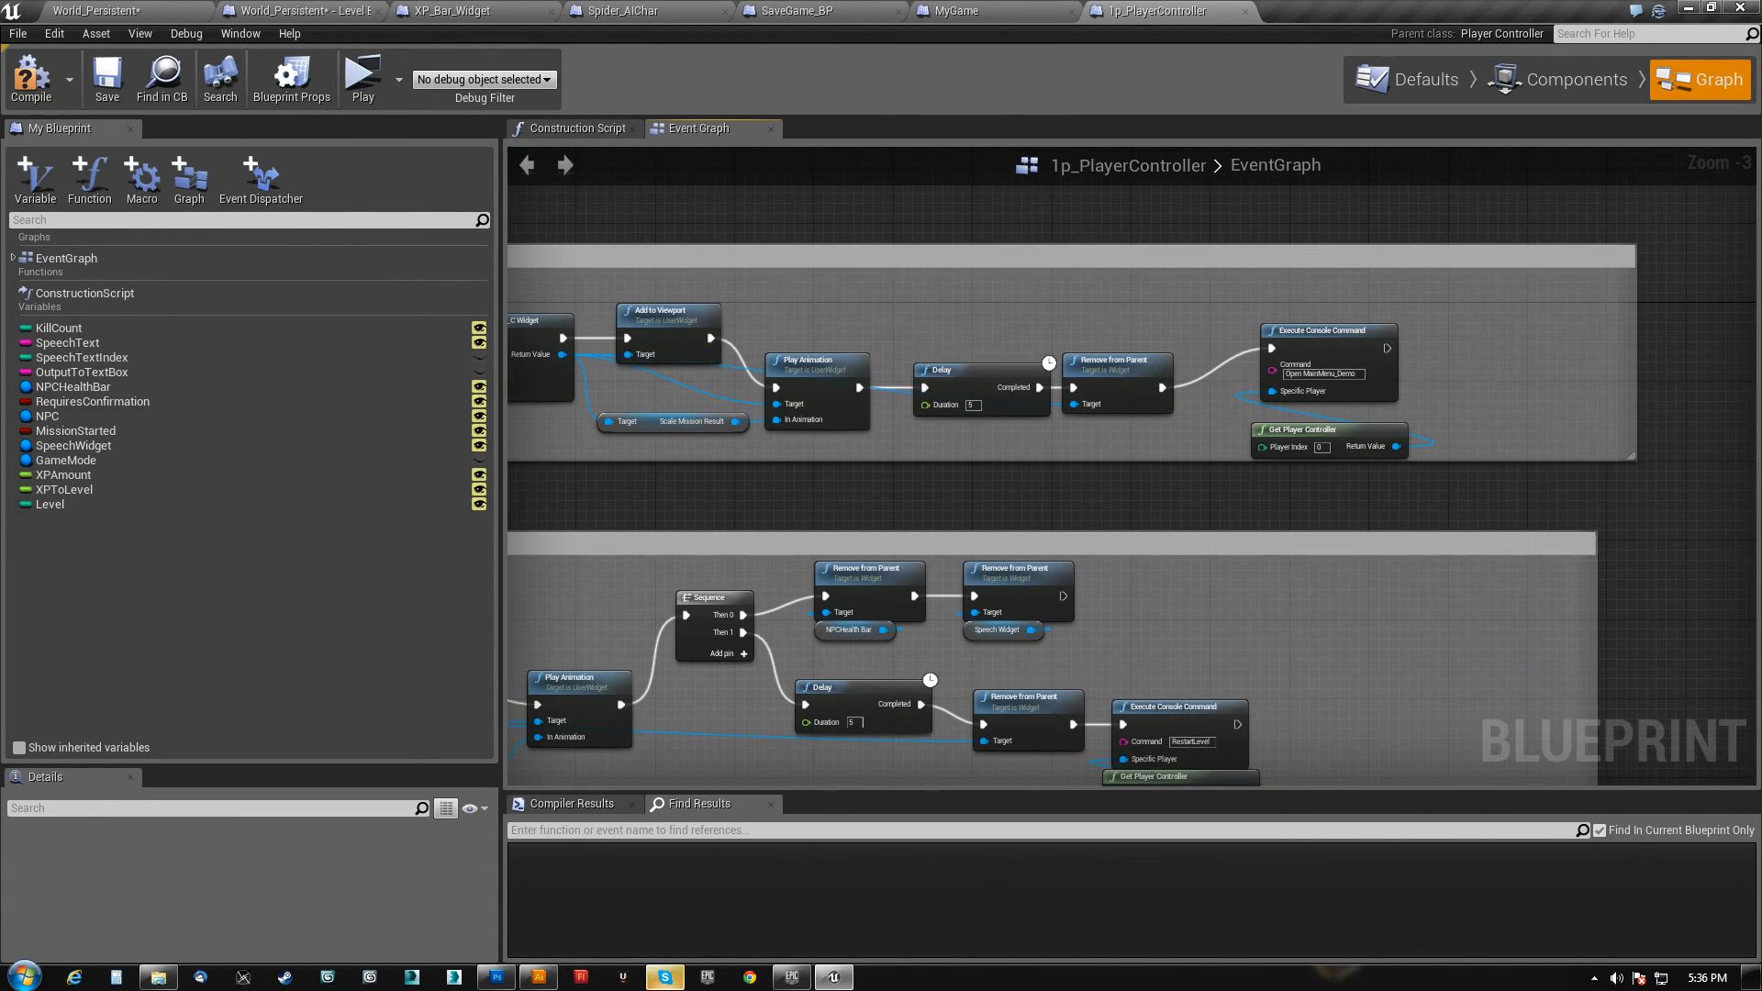
{"action": "right_click_drag", "start_coordinate": [917, 477], "coordinate": [1061, 321]}
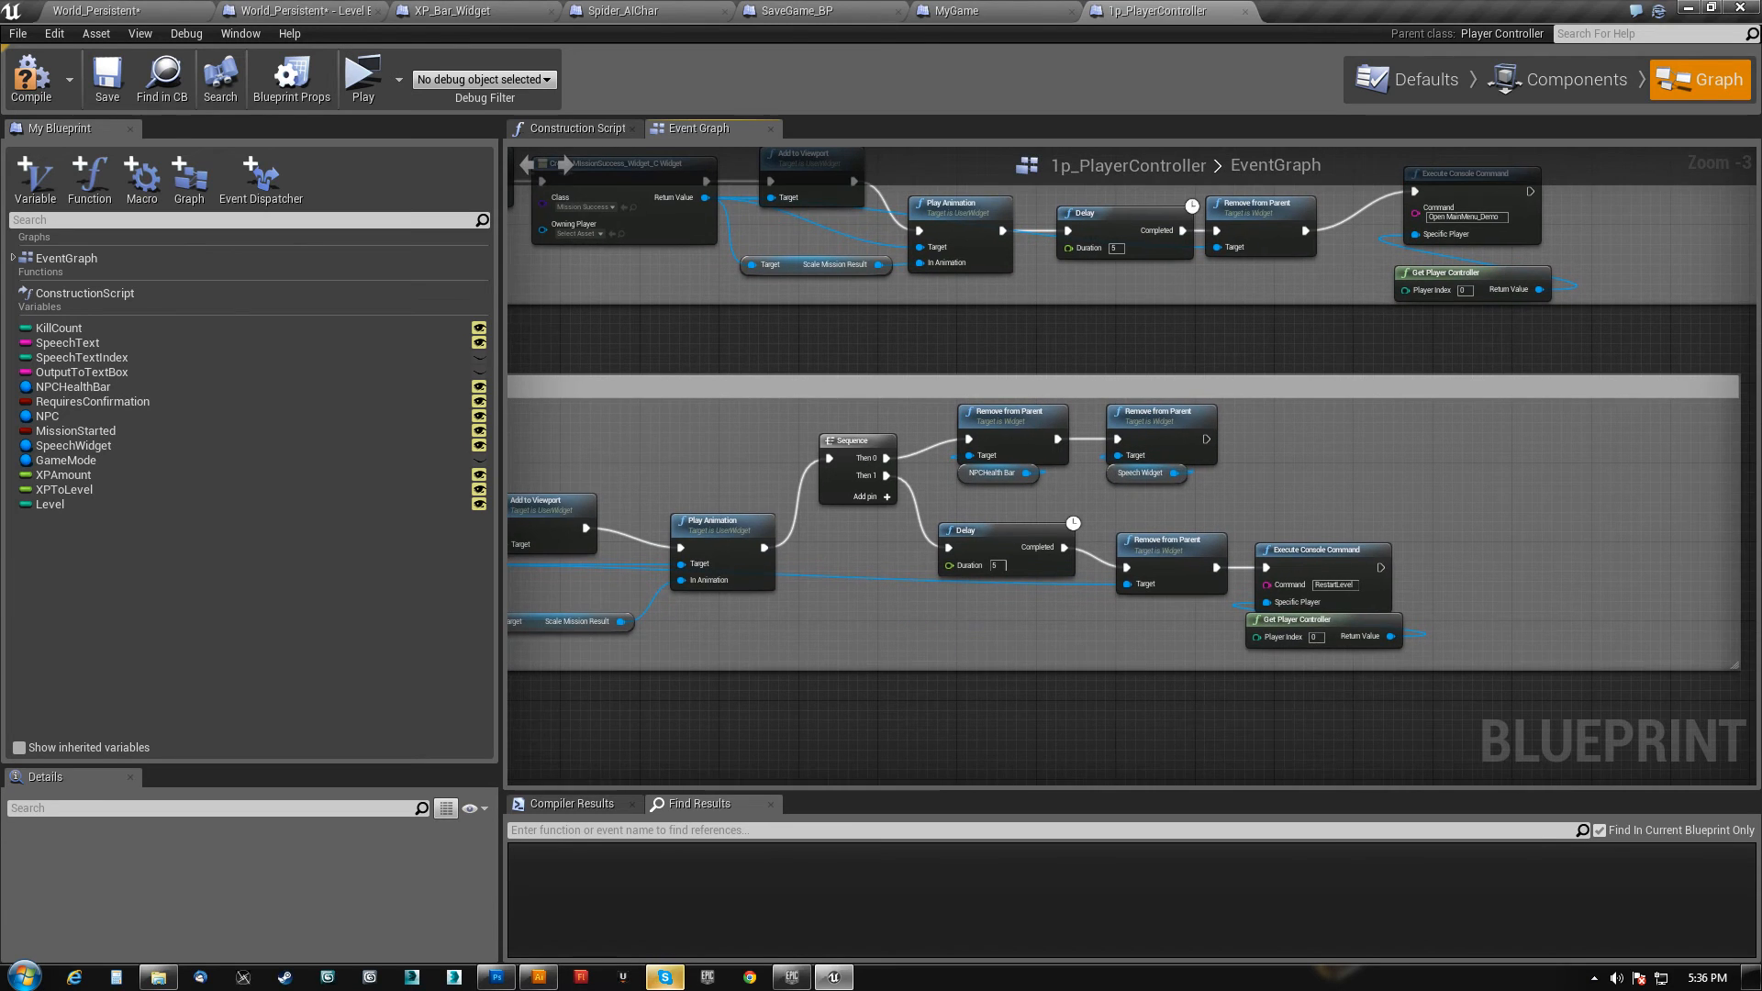
{"action": "right_click_drag", "start_coordinate": [917, 459], "coordinate": [1206, 458]}
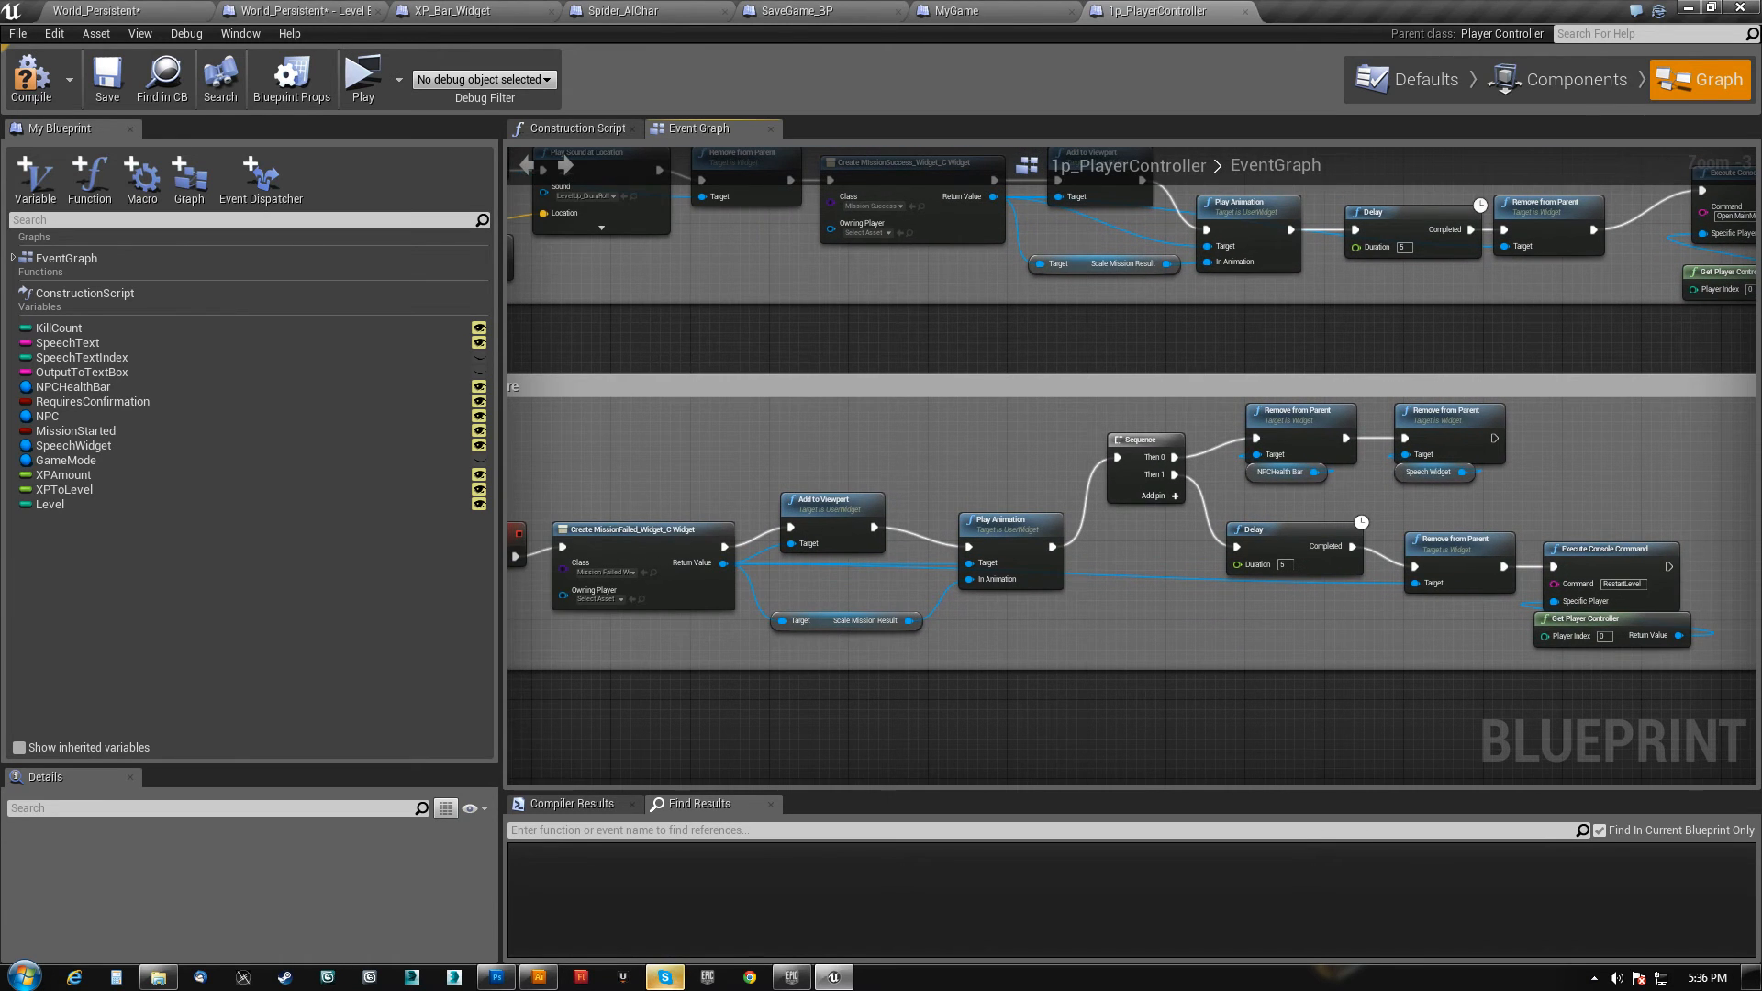
{"action": "right_click_drag", "start_coordinate": [918, 459], "coordinate": [1125, 485]}
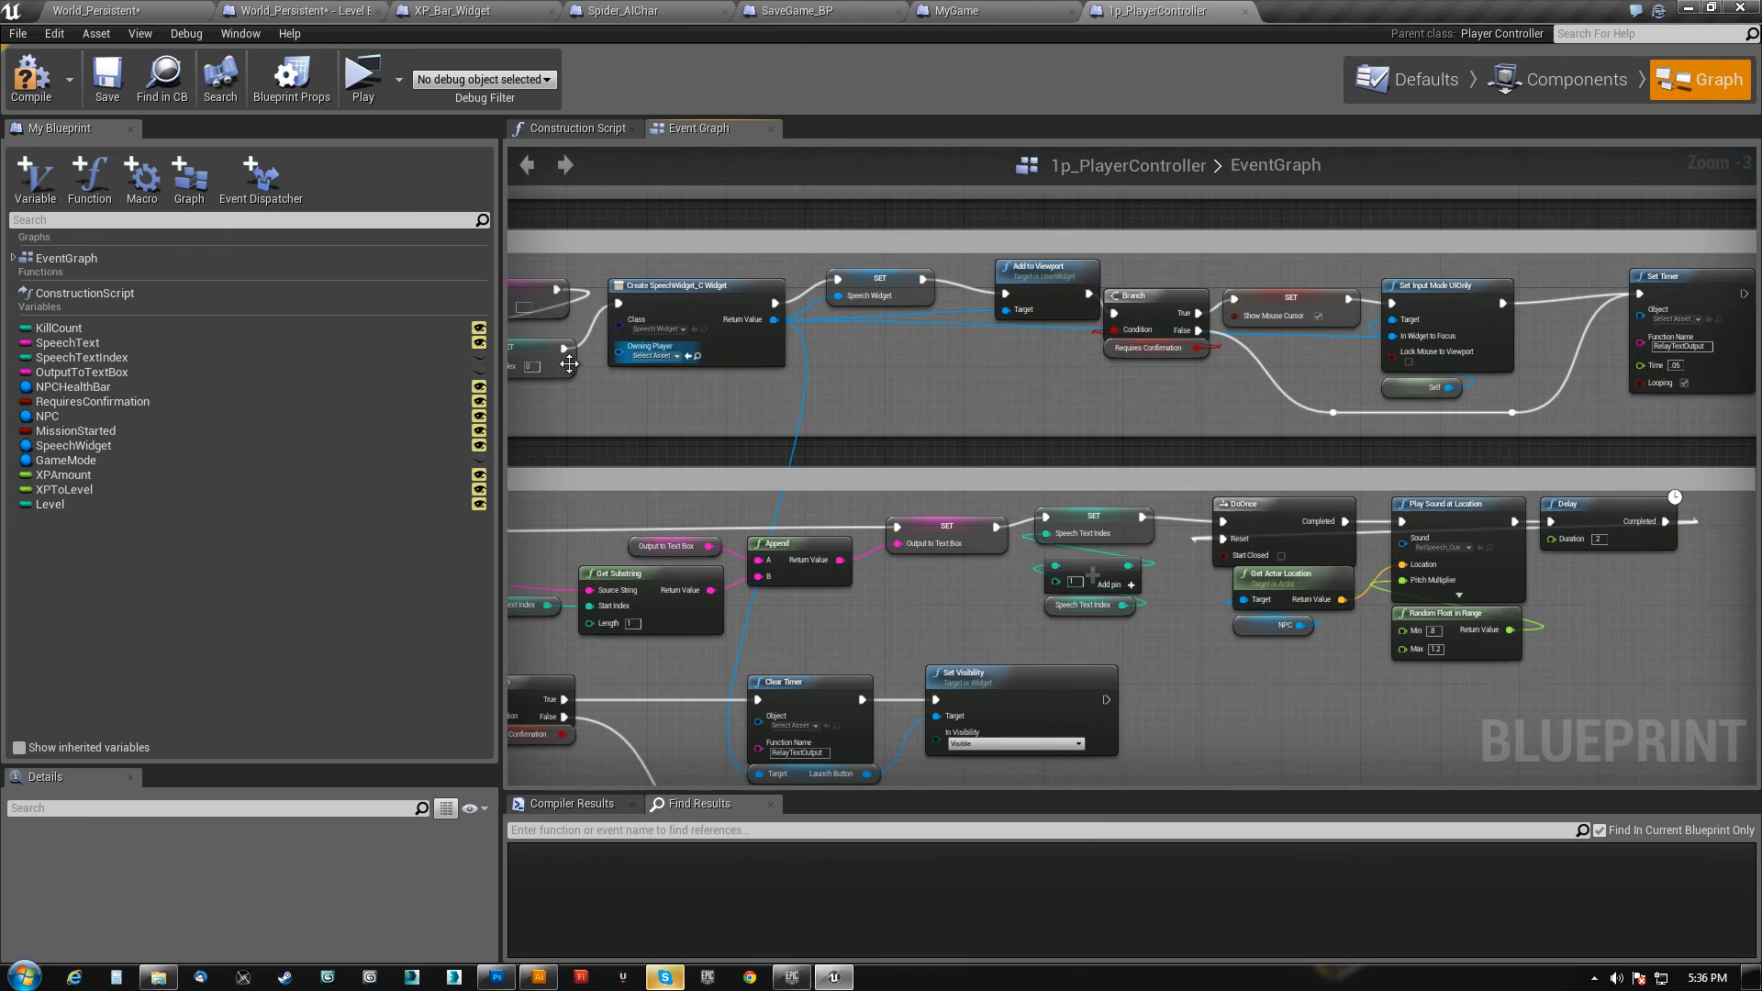
- Look over the Show Mission Speech, Relay Text Output and Type Out Text node groups in the event graph
{"action": "right_click_drag", "start_coordinate": [560, 437], "coordinate": [1755, 170]}
{"action": "right_click_drag", "start_coordinate": [1743, 411], "coordinate": [755, 747]}
{"action": "scroll", "coordinate": [885, 314], "scroll_direction": "down", "scroll_amount": 1}
{"action": "scroll", "coordinate": [884, 313], "scroll_direction": "down", "scroll_amount": 1}
{"action": "scroll", "coordinate": [1149, 443], "scroll_direction": "up", "scroll_amount": 4}
{"action": "right_click_drag", "start_coordinate": [886, 690], "coordinate": [1467, 785]}
{"action": "scroll", "coordinate": [1467, 785], "scroll_direction": "down", "scroll_amount": 3}
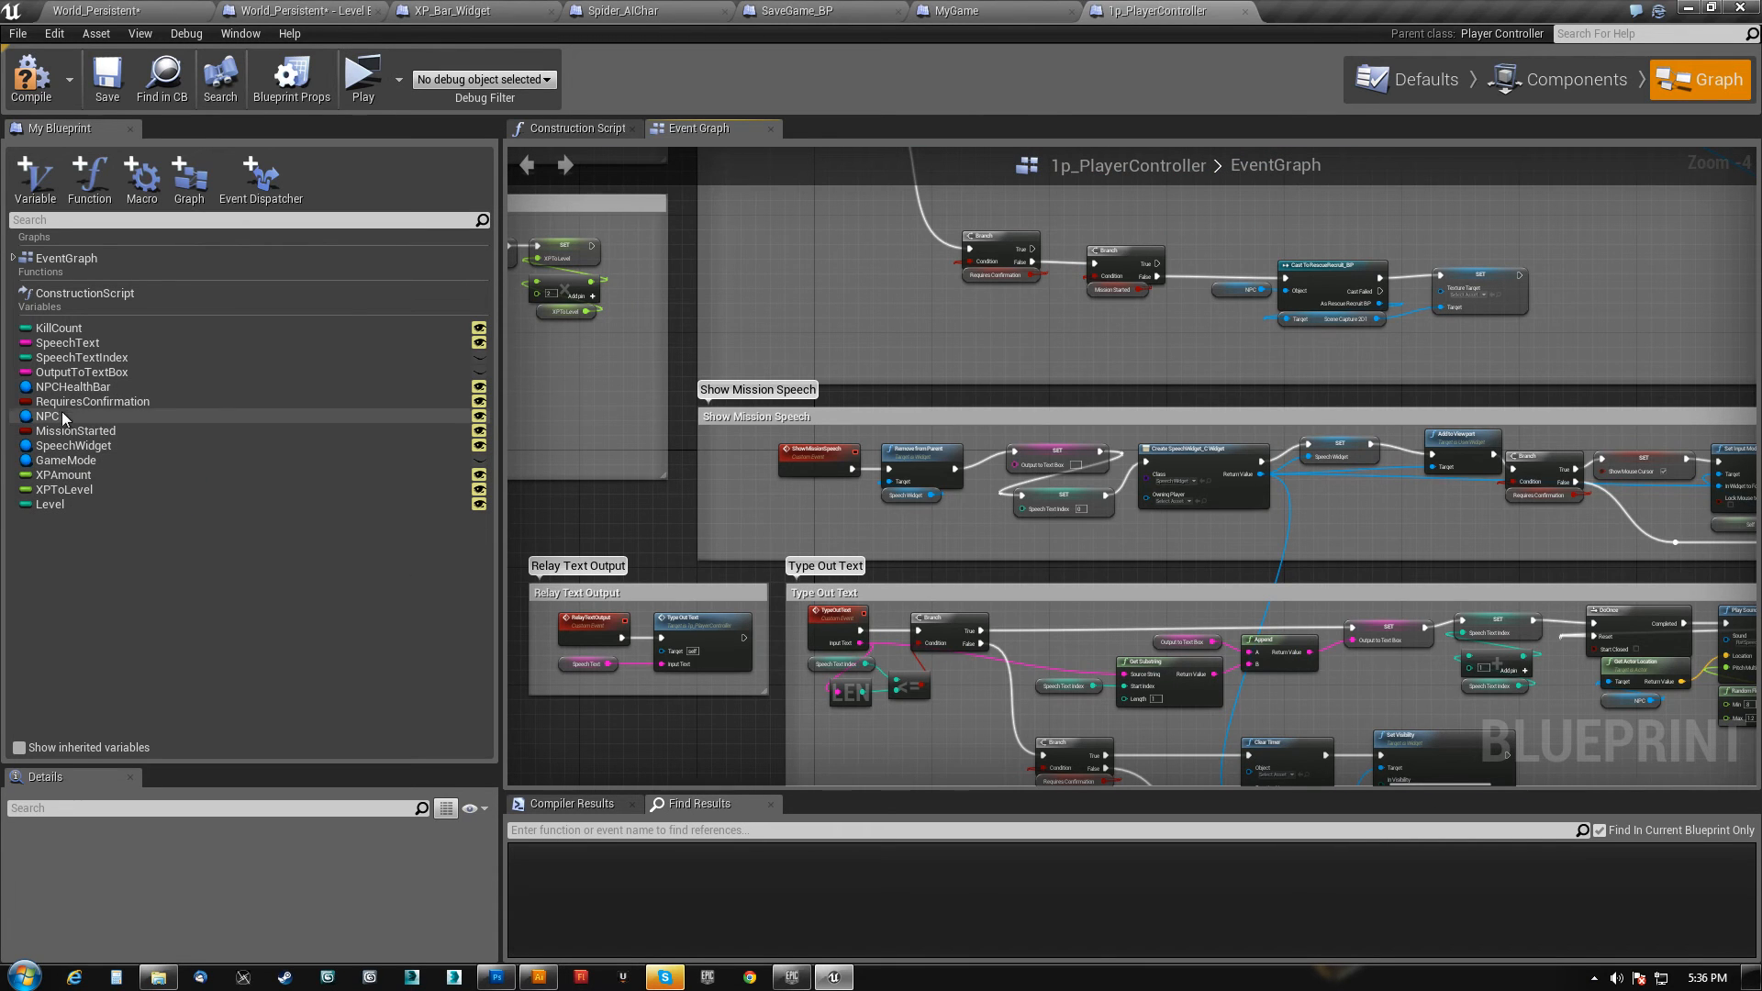
{"action": "scroll", "coordinate": [807, 463], "scroll_direction": "down", "scroll_amount": 5}
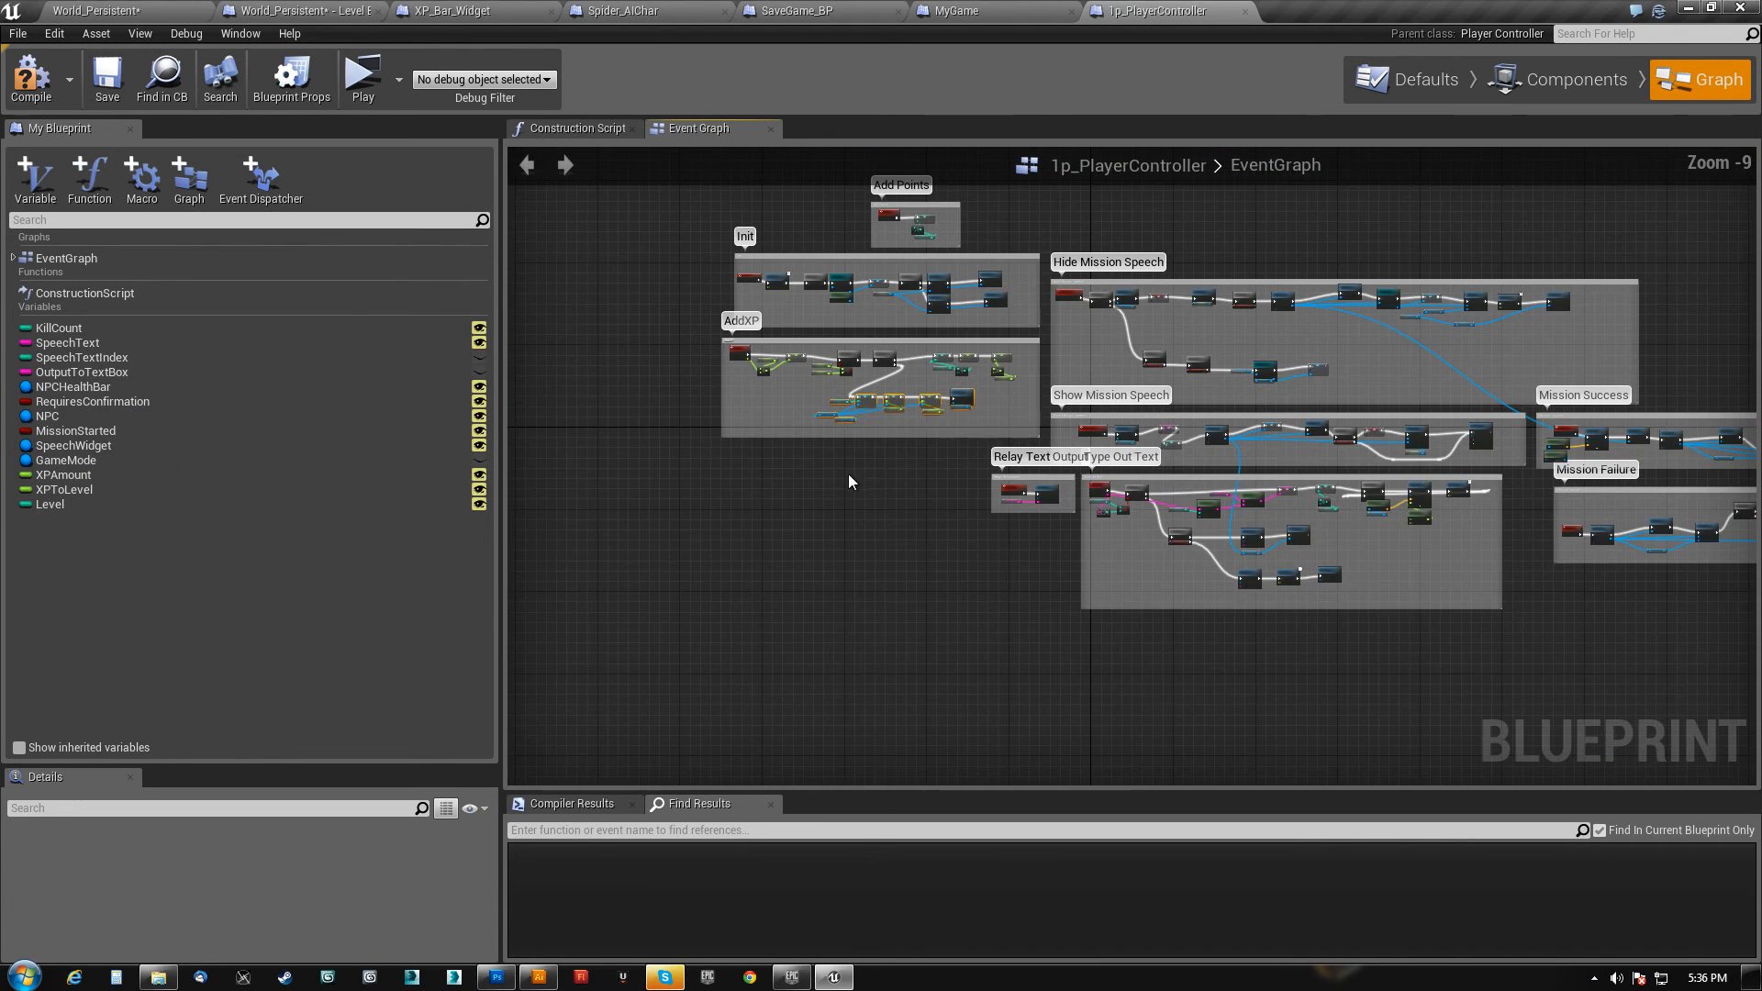
- In the AddXP save chain, move the Game Mode node in front of the Save Game Instance node's Target input
{"action": "scroll", "coordinate": [908, 445], "scroll_direction": "up", "scroll_amount": 8}
{"action": "left_click_drag", "start_coordinate": [765, 530], "coordinate": [597, 501]}
{"action": "key", "text": "ctrl+z"}
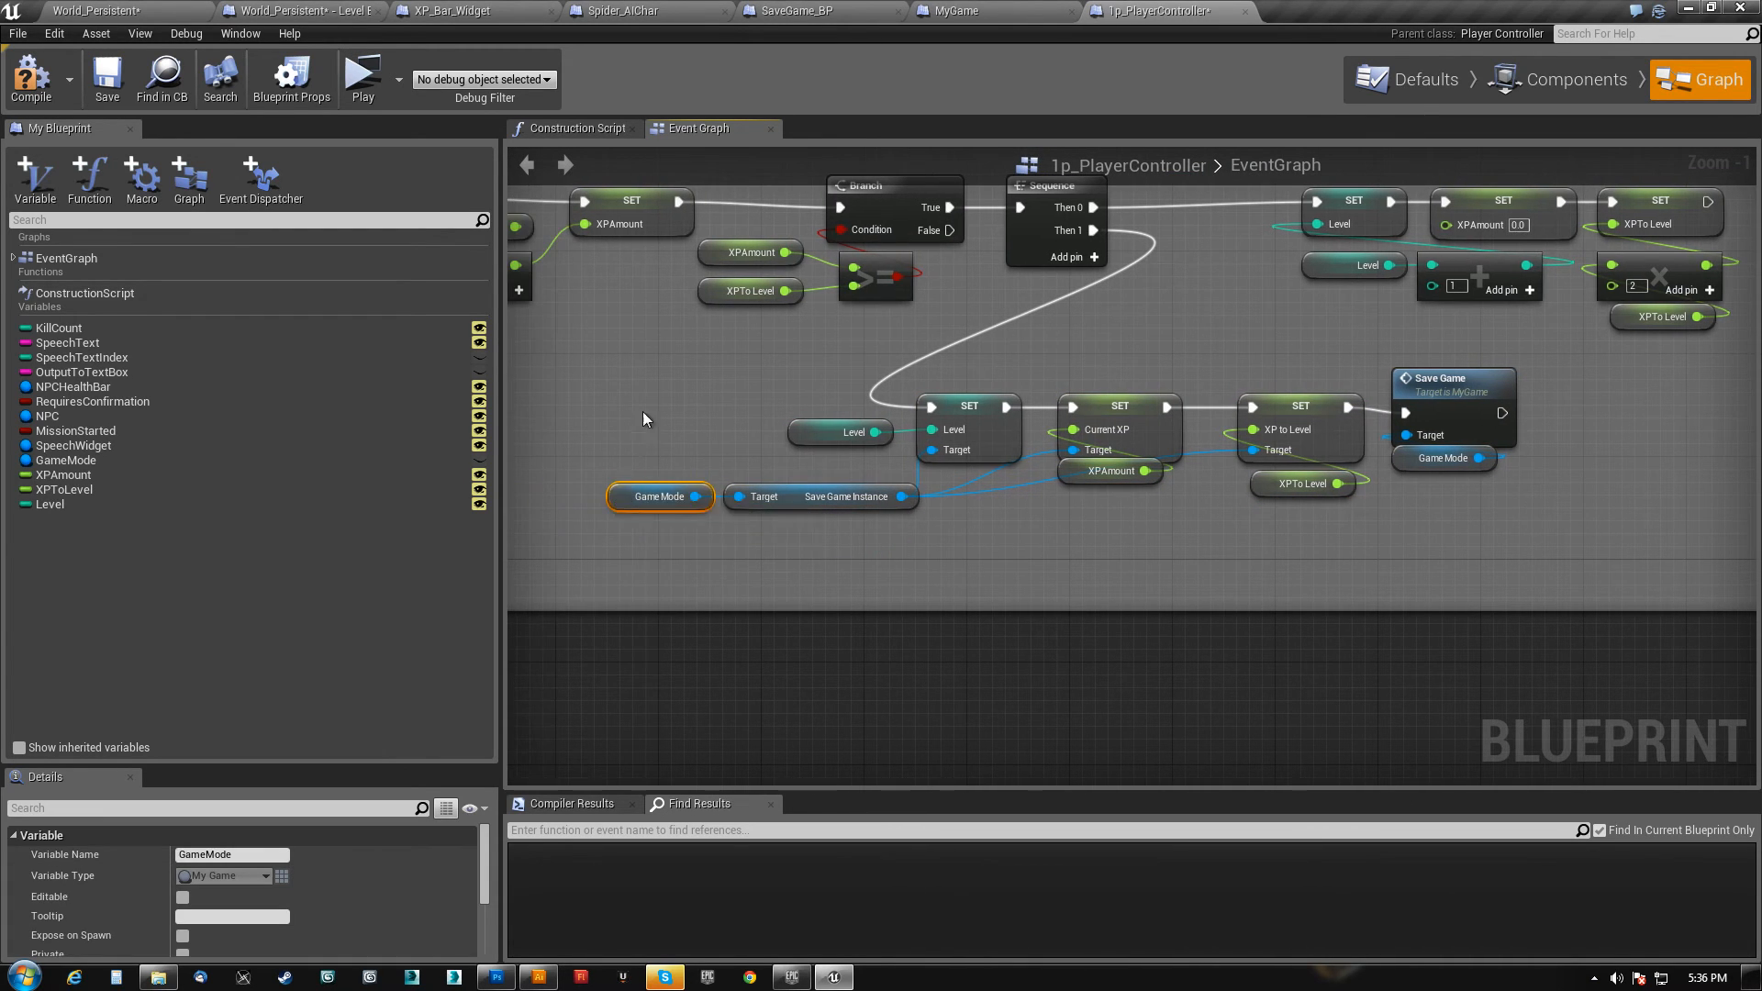
- In the Begin Play chain of 1p_PlayerController, move the Set Game Mode node slightly closer to Cast To MyGame and select that node group
{"action": "right_click_drag", "start_coordinate": [645, 420], "coordinate": [704, 389]}
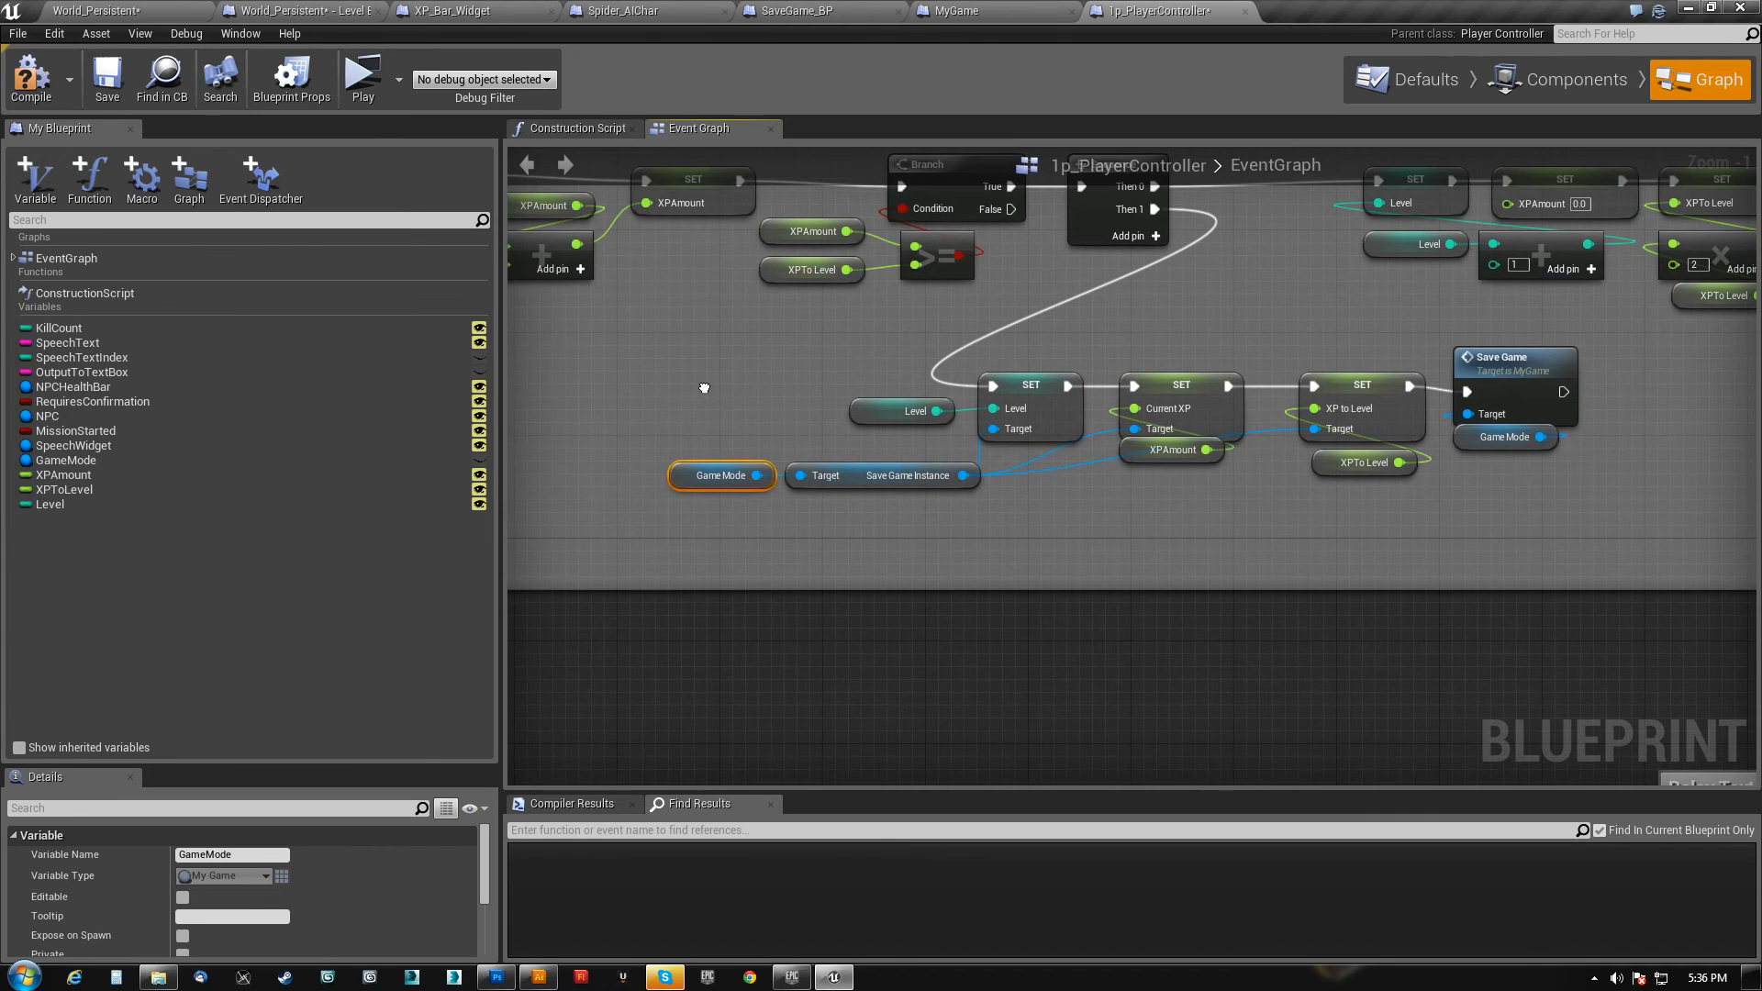
{"action": "left_click", "coordinate": [998, 10]}
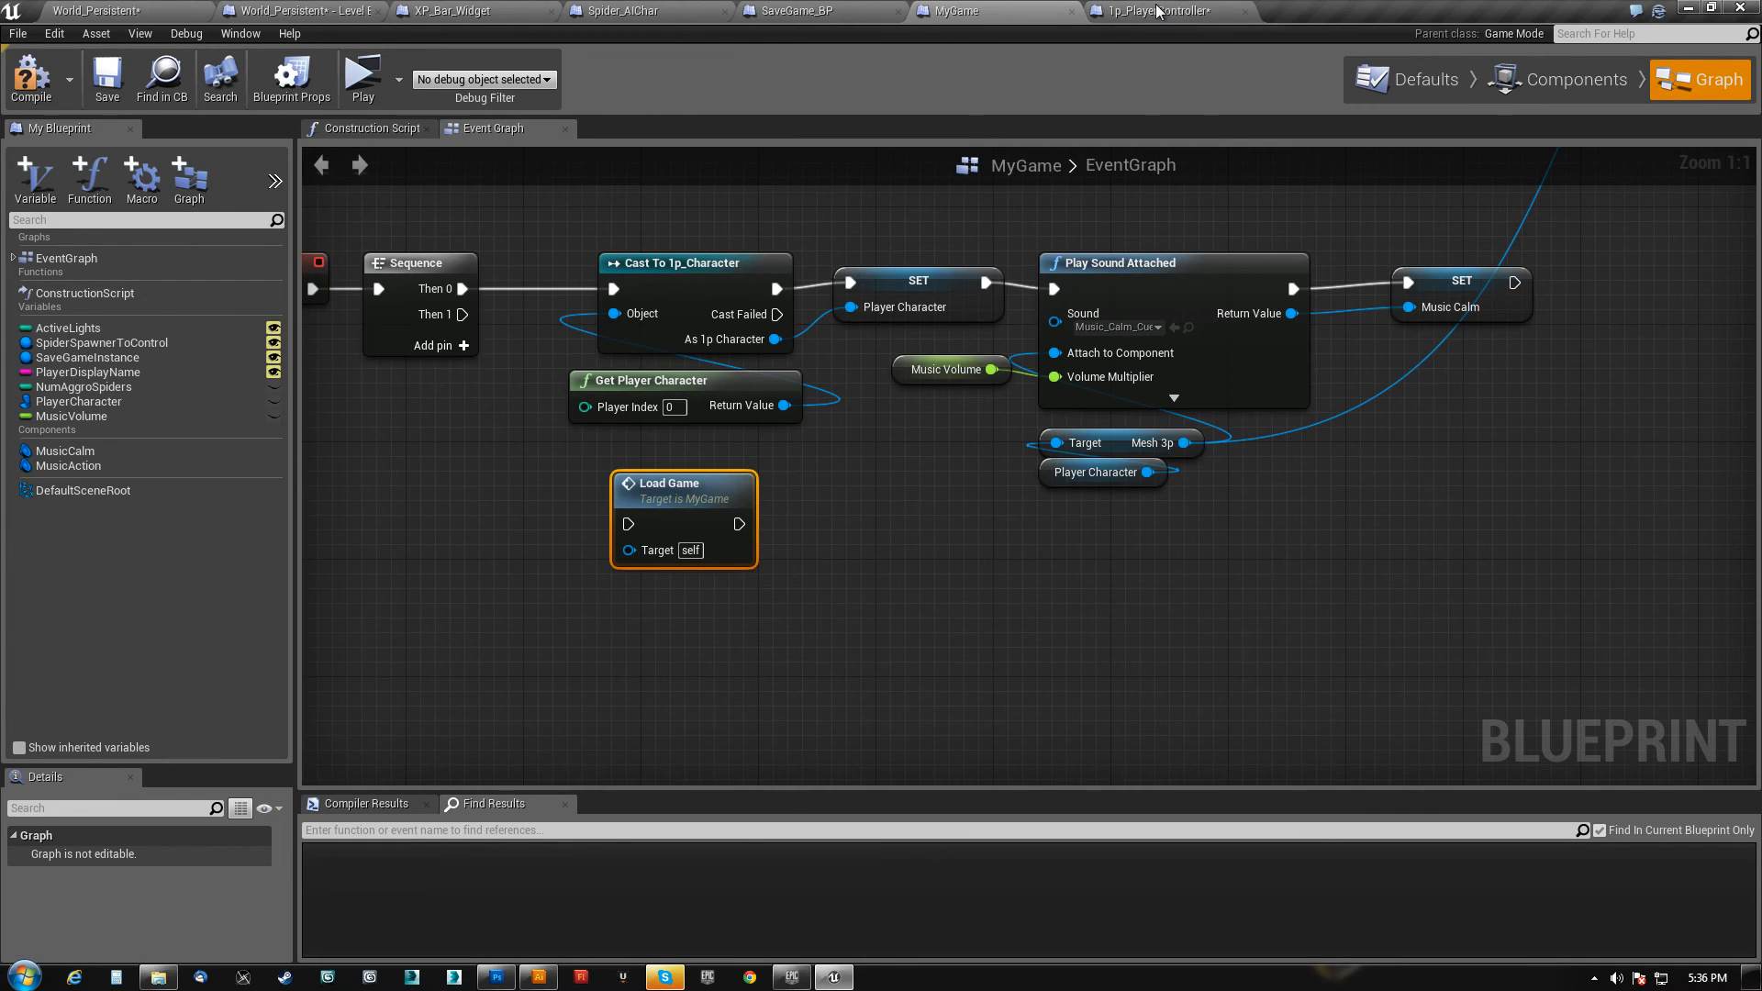
{"action": "left_click", "coordinate": [1183, 16]}
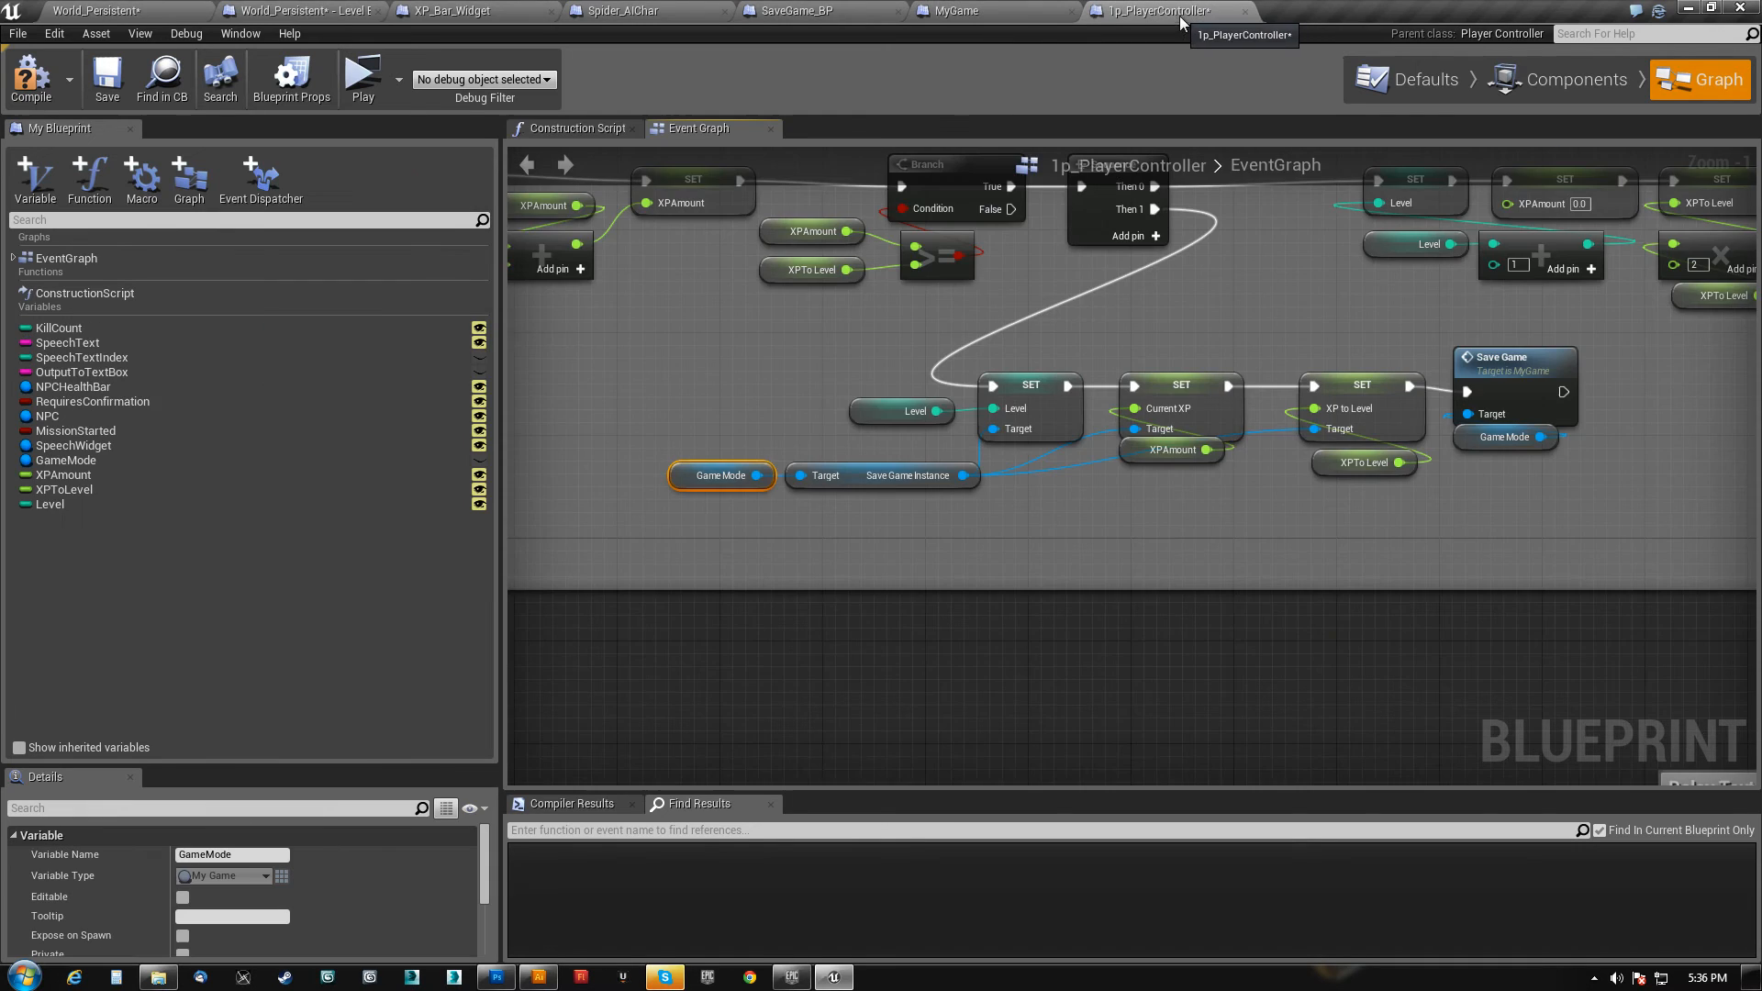
{"action": "right_click_drag", "start_coordinate": [817, 323], "coordinate": [895, 641]}
{"action": "scroll", "coordinate": [873, 553], "scroll_direction": "down", "scroll_amount": 4}
{"action": "scroll", "coordinate": [888, 474], "scroll_direction": "up", "scroll_amount": 4}
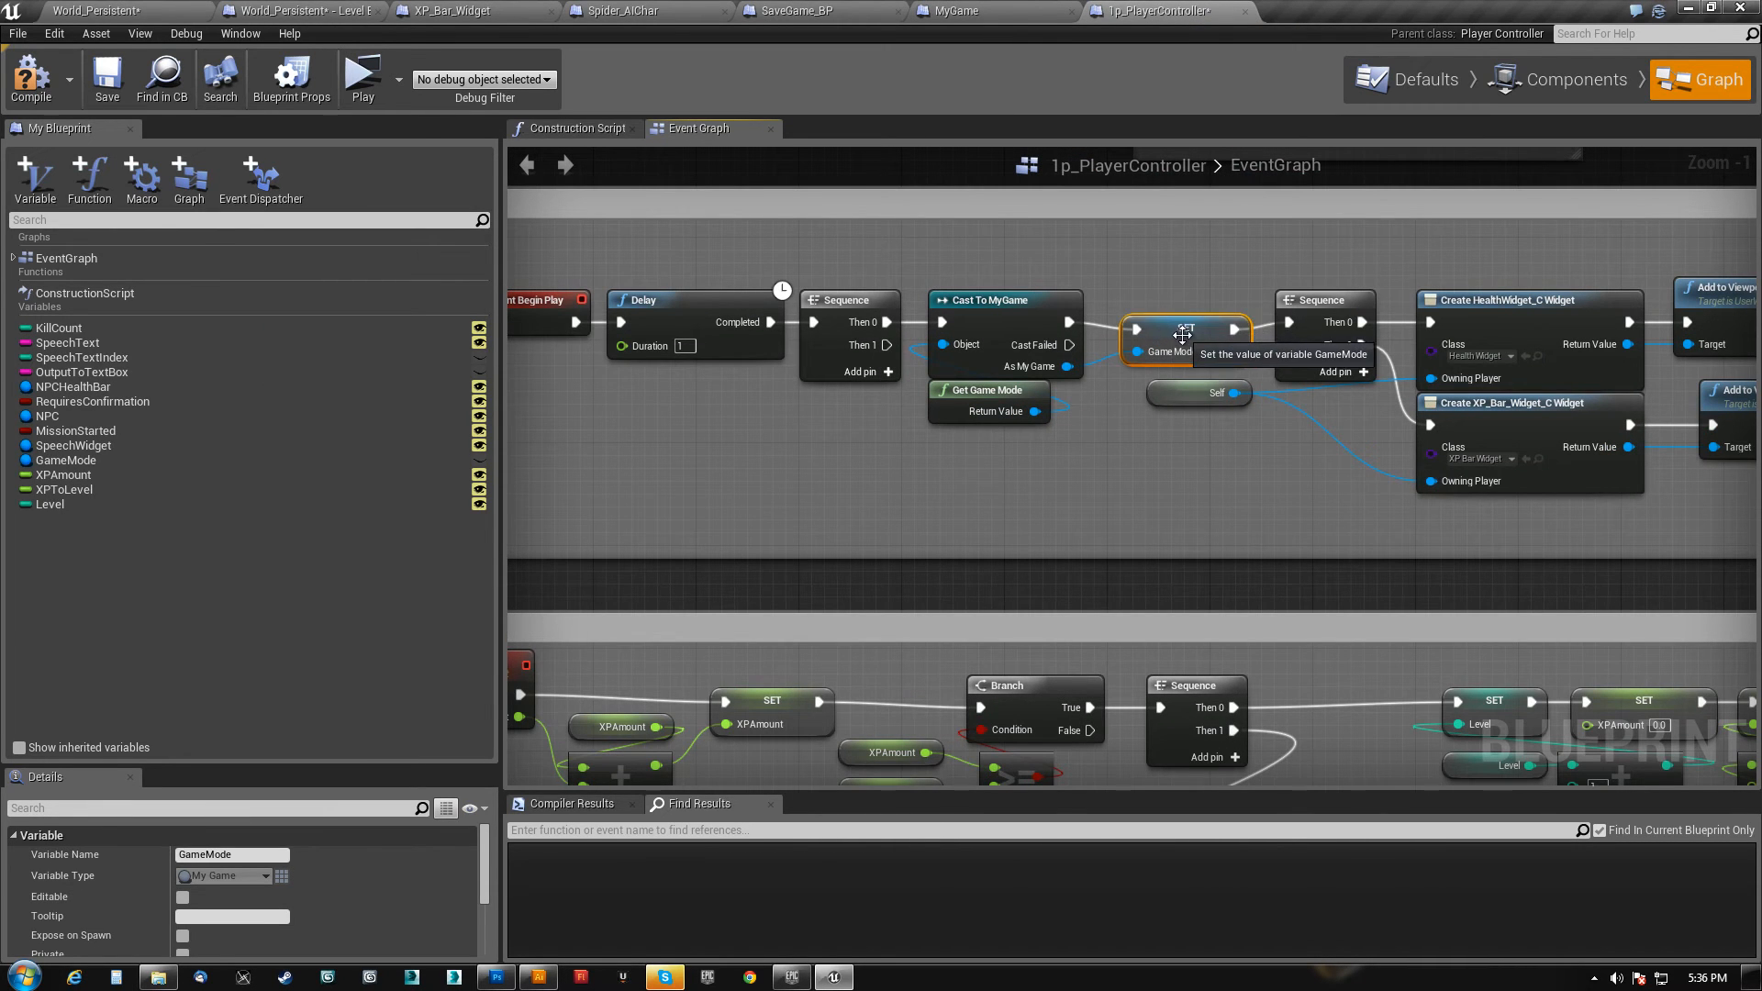
{"action": "left_click_drag", "start_coordinate": [1182, 335], "coordinate": [1181, 321]}
{"action": "left_click_drag", "start_coordinate": [952, 230], "coordinate": [1120, 484]}
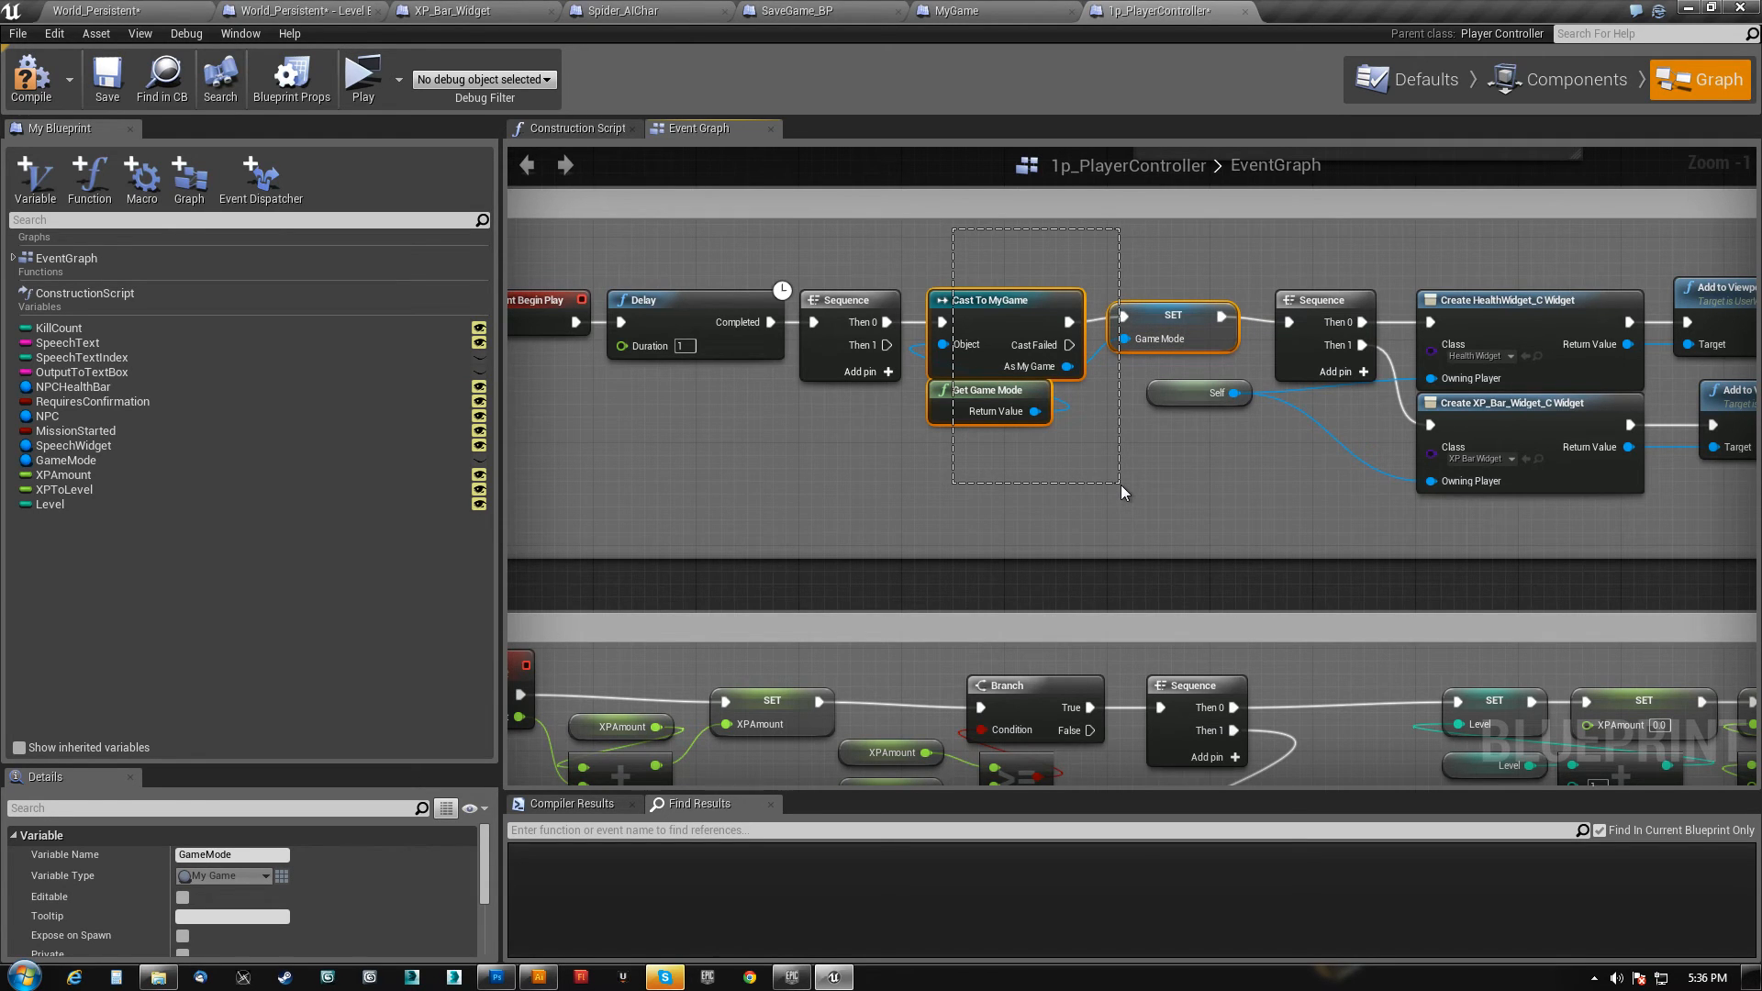
{"action": "left_click_drag", "start_coordinate": [1120, 485], "coordinate": [1121, 484]}
- In the MyGame event graph, connect the Begin Play Sequence's Then 1 output to the Load Game node, compile and save
{"action": "left_click", "coordinate": [957, 10]}
{"action": "right_click_drag", "start_coordinate": [414, 460], "coordinate": [802, 530]}
{"action": "scroll", "coordinate": [762, 367], "scroll_direction": "down", "scroll_amount": 4}
{"action": "right_click_drag", "start_coordinate": [762, 367], "coordinate": [834, 431]}
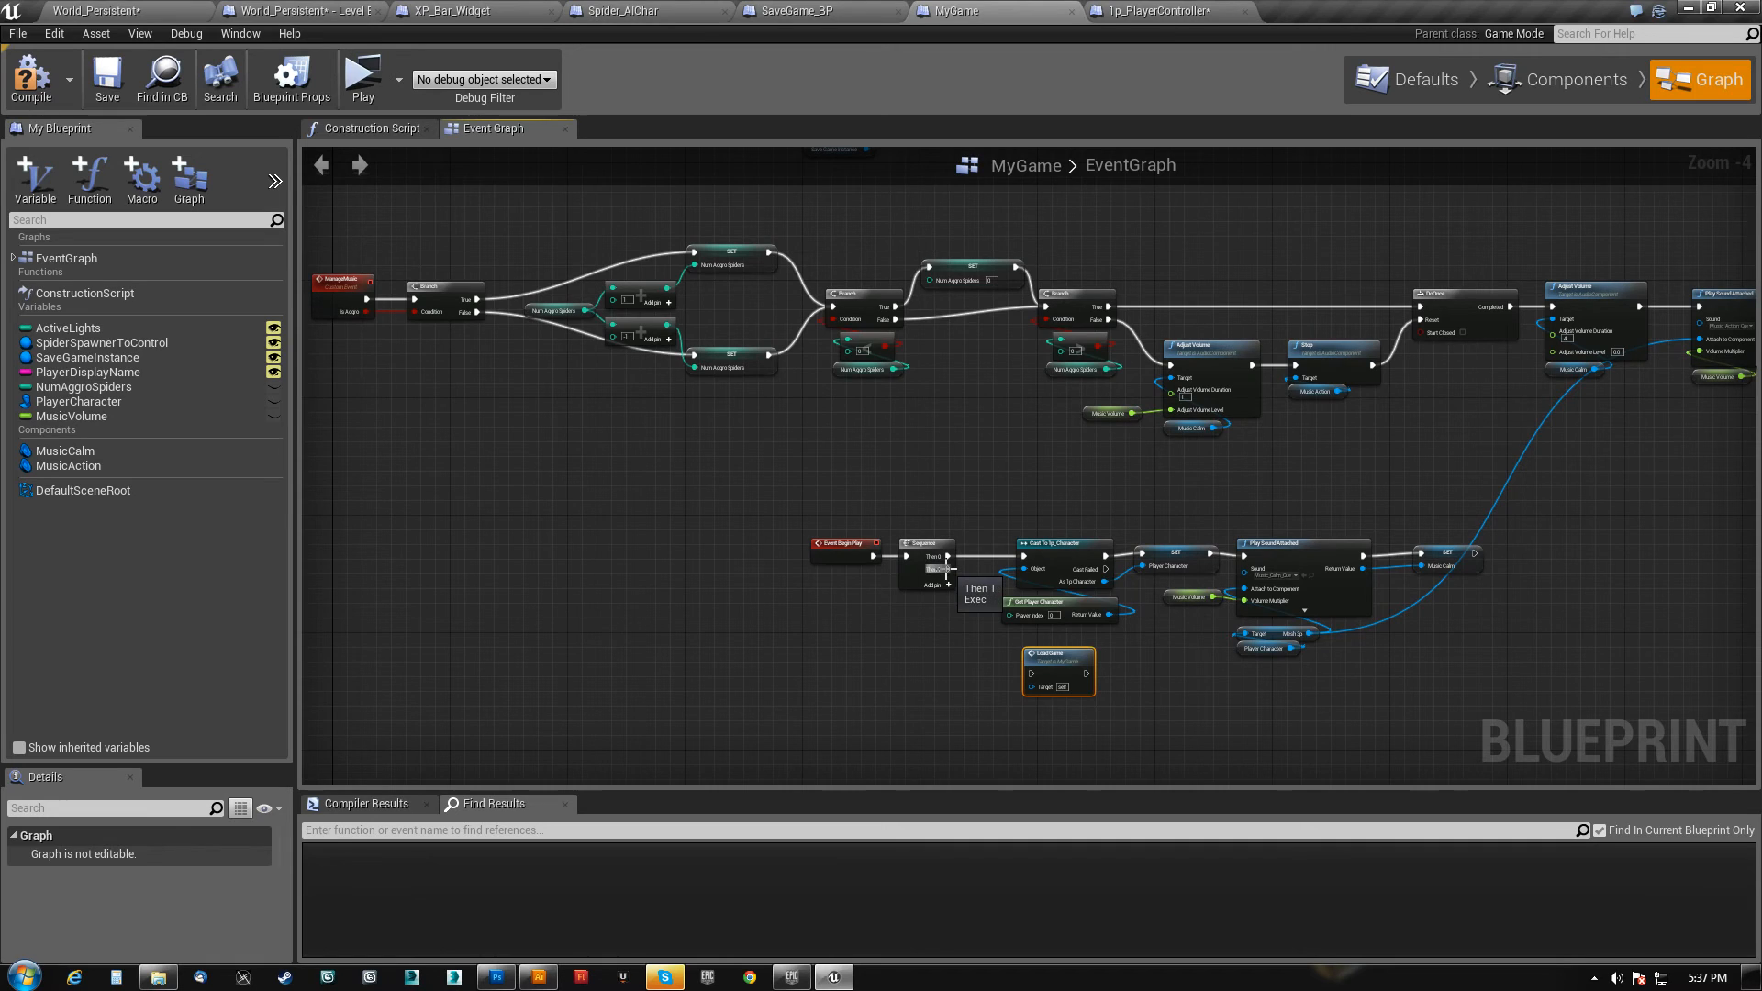
{"action": "left_click_drag", "start_coordinate": [951, 571], "coordinate": [1032, 674]}
{"action": "left_click", "coordinate": [33, 81]}
{"action": "left_click", "coordinate": [107, 75]}
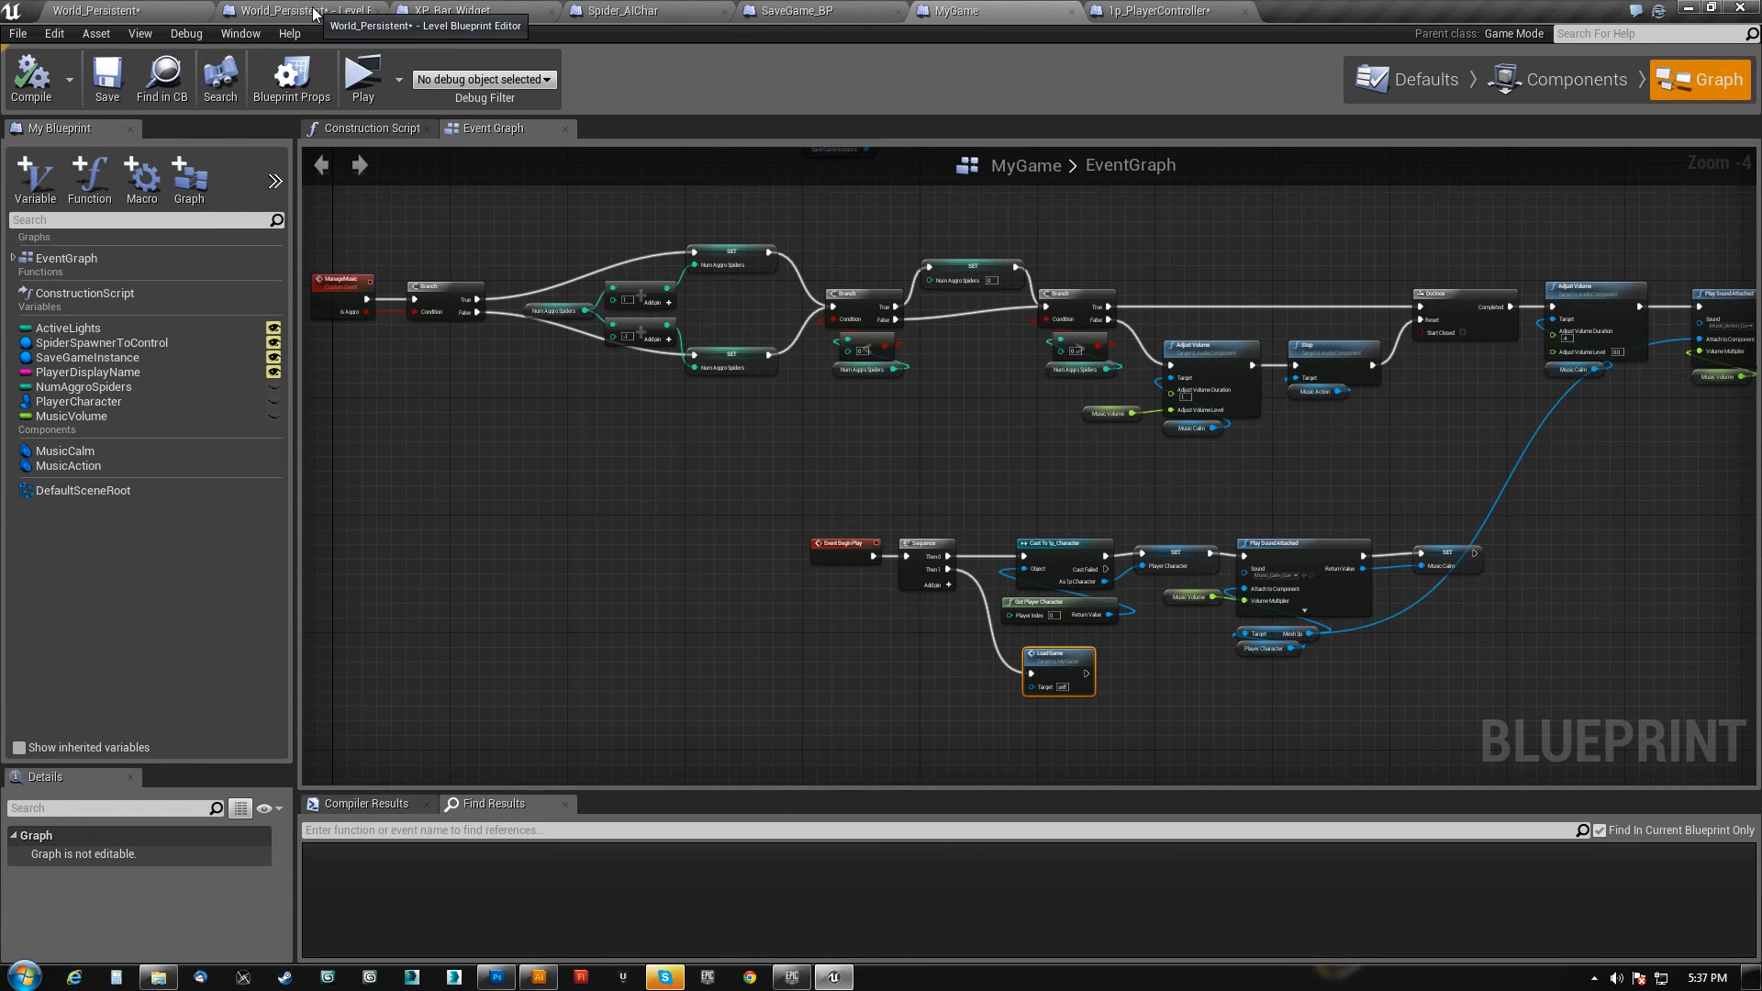
- Examine the Begin Play chains in the World_Persistent level Blueprint, including the Set Level, XPAmount and XPTo Level nodes
{"action": "left_click", "coordinate": [313, 13]}
{"action": "right_click_drag", "start_coordinate": [1033, 429], "coordinate": [261, 629]}
{"action": "right_click_drag", "start_coordinate": [1276, 575], "coordinate": [1459, 484]}
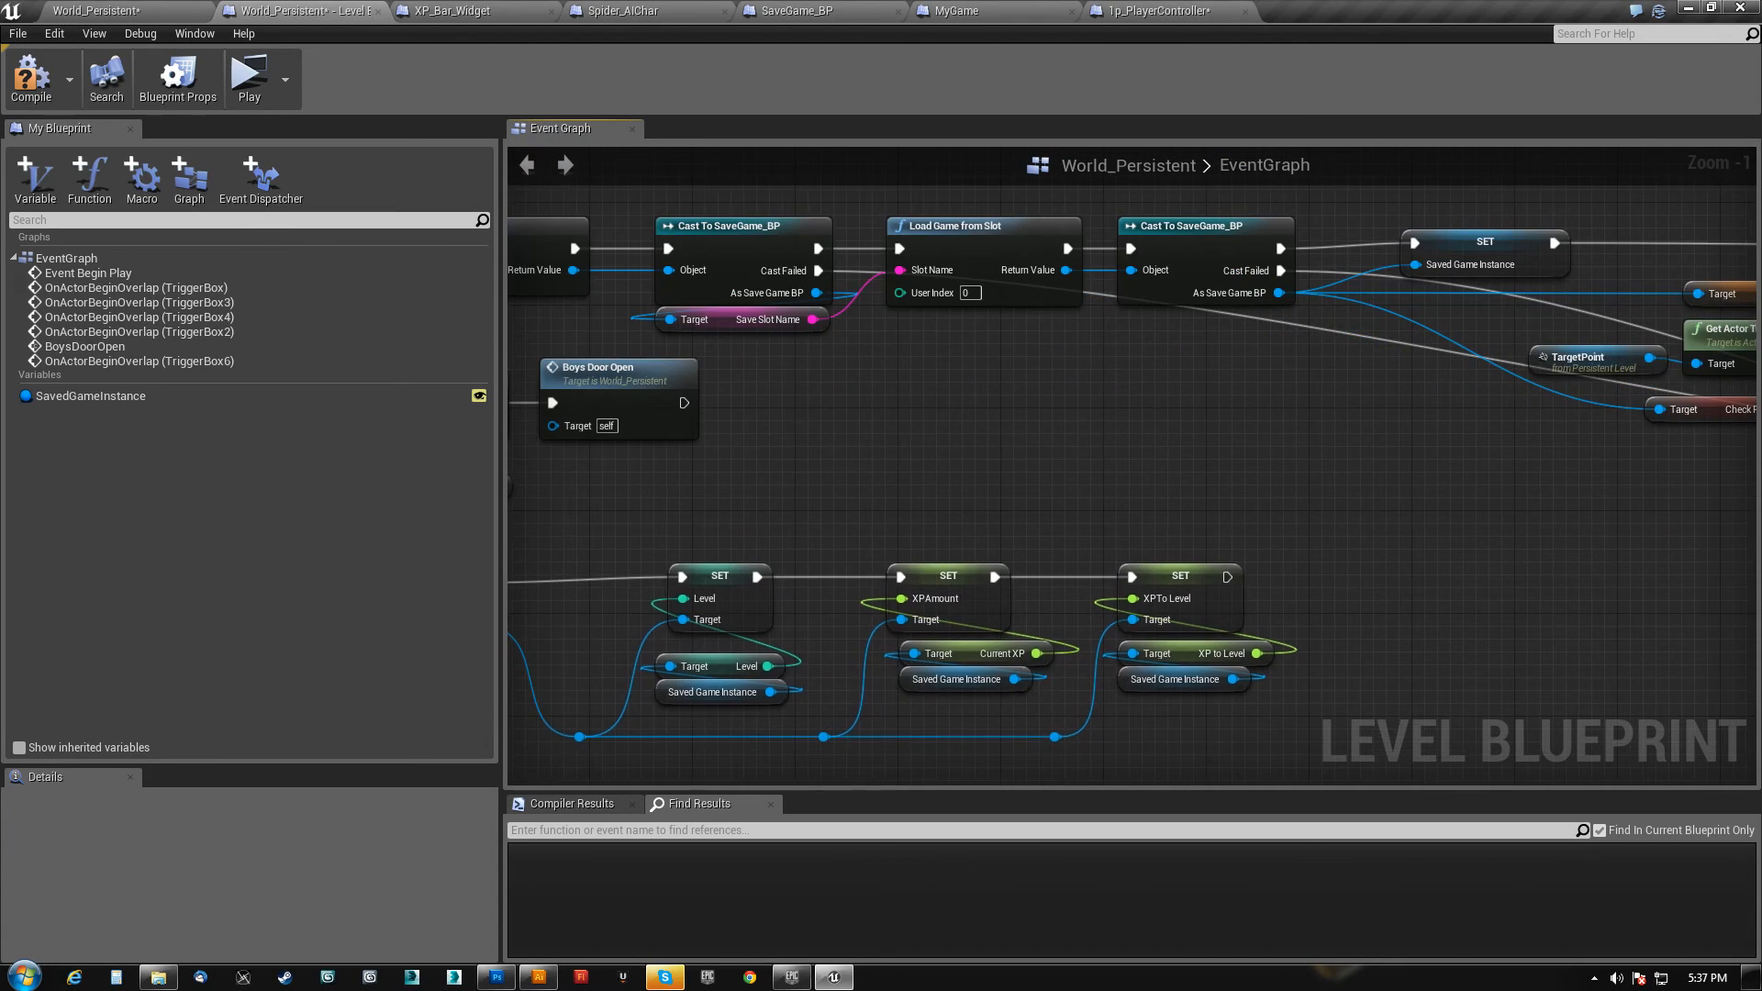
{"action": "right_click_drag", "start_coordinate": [817, 415], "coordinate": [1252, 439]}
{"action": "scroll", "coordinate": [888, 369], "scroll_direction": "down", "scroll_amount": 1}
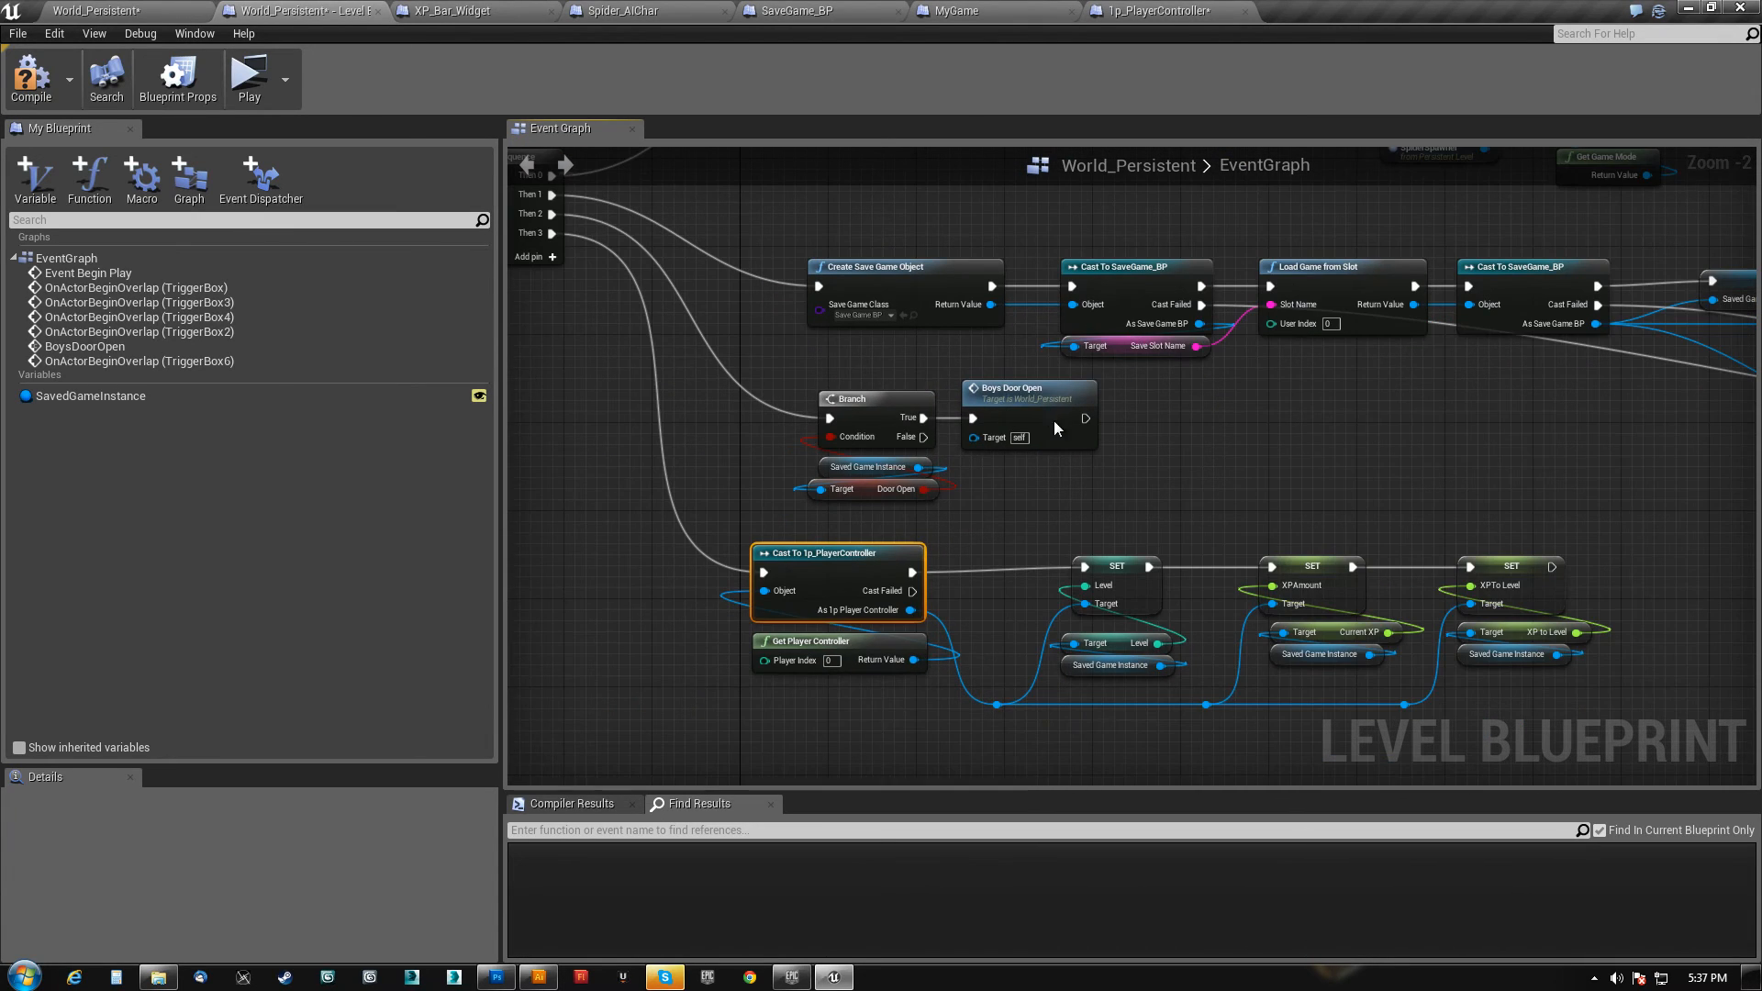
{"action": "right_click_drag", "start_coordinate": [1053, 420], "coordinate": [879, 556]}
{"action": "scroll", "coordinate": [874, 554], "scroll_direction": "down", "scroll_amount": 6}
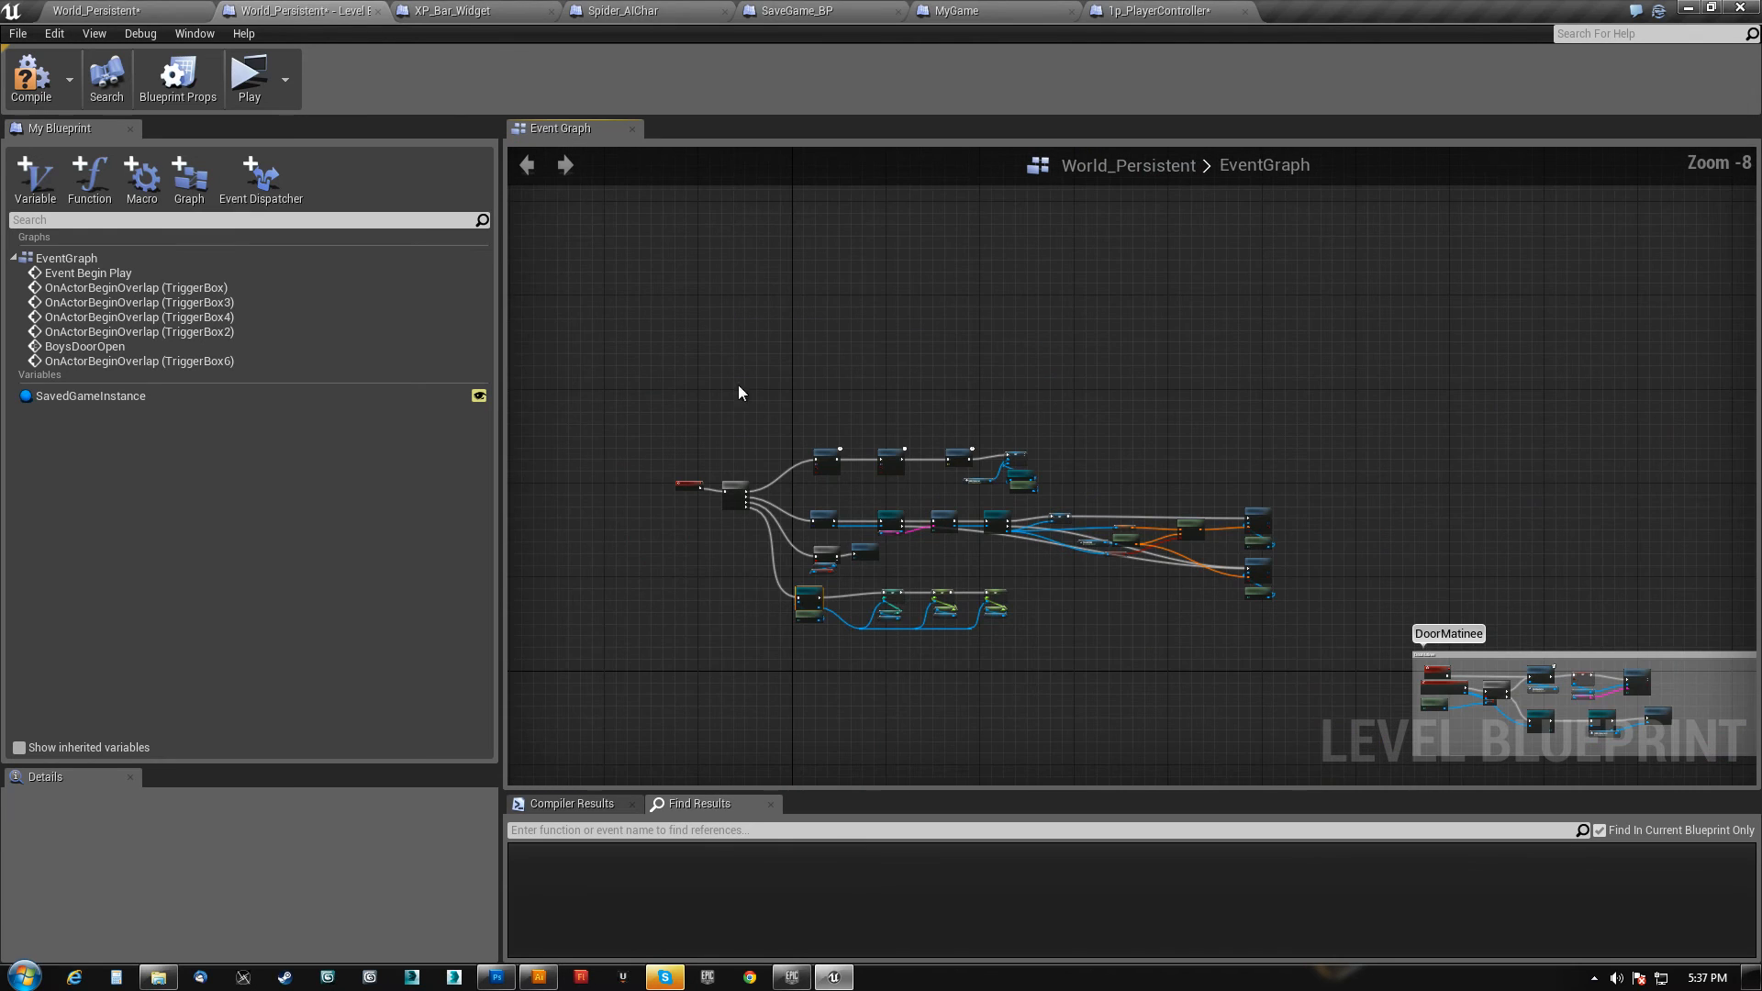
{"action": "scroll", "coordinate": [940, 349], "scroll_direction": "up", "scroll_amount": 3}
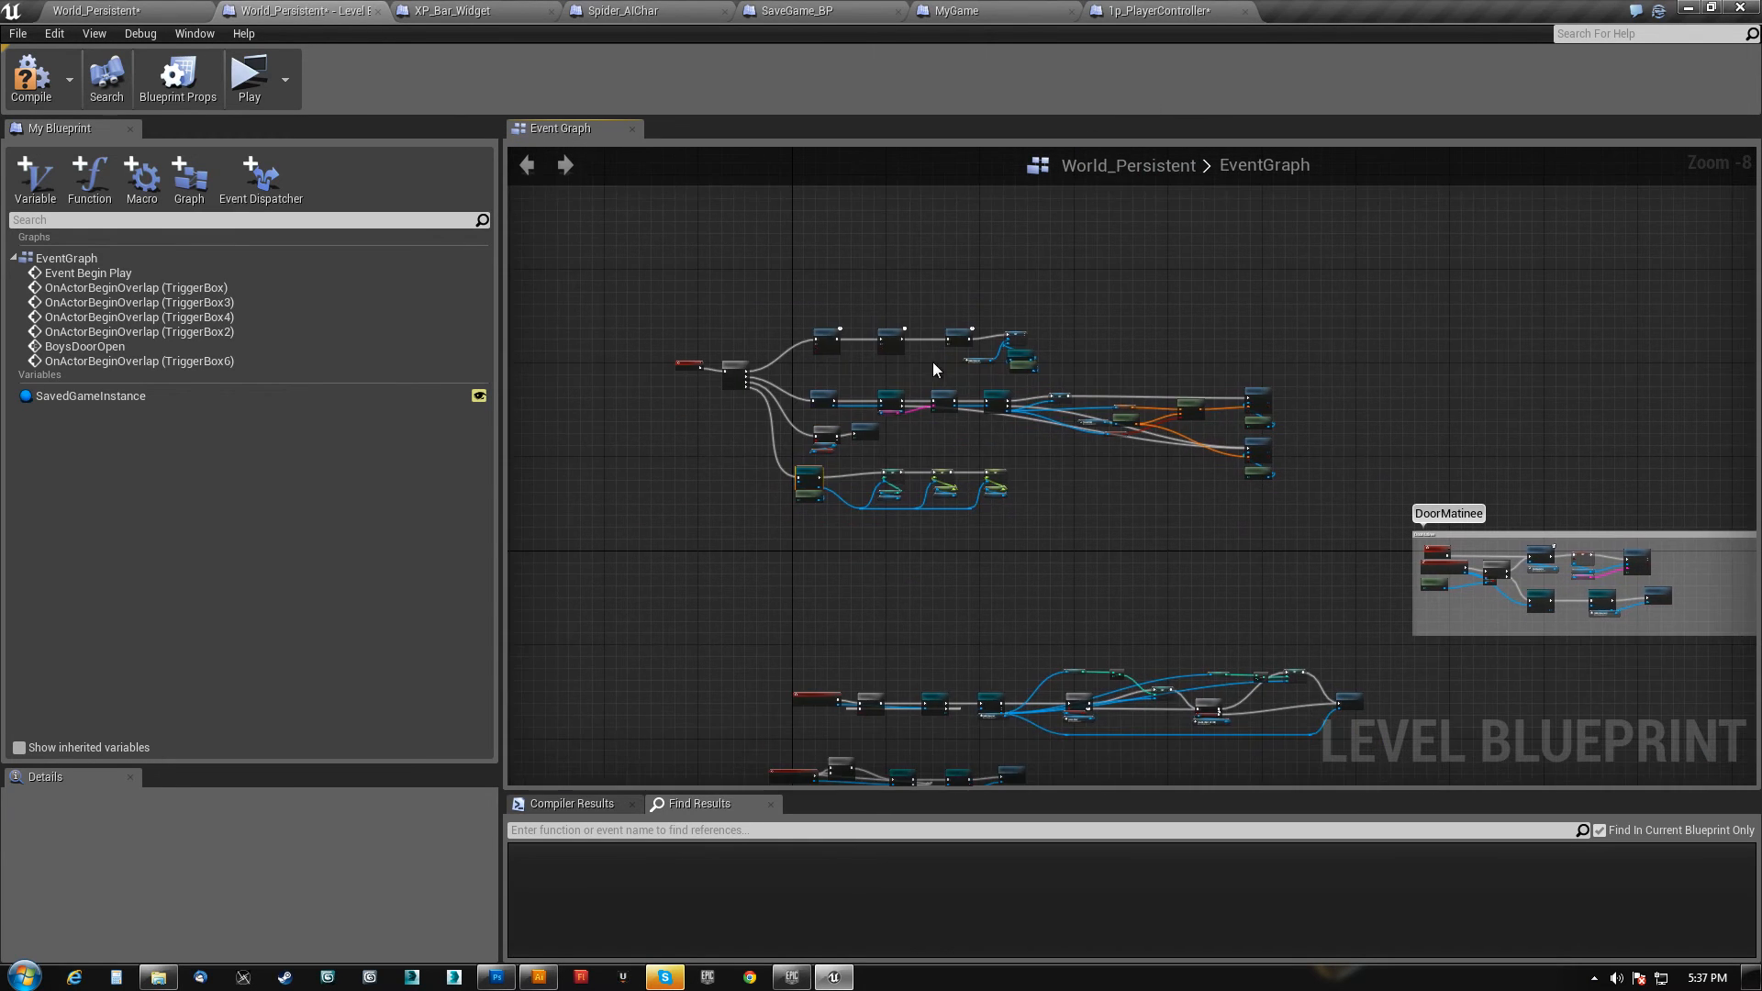
{"action": "right_click_drag", "start_coordinate": [888, 461], "coordinate": [1030, 473]}
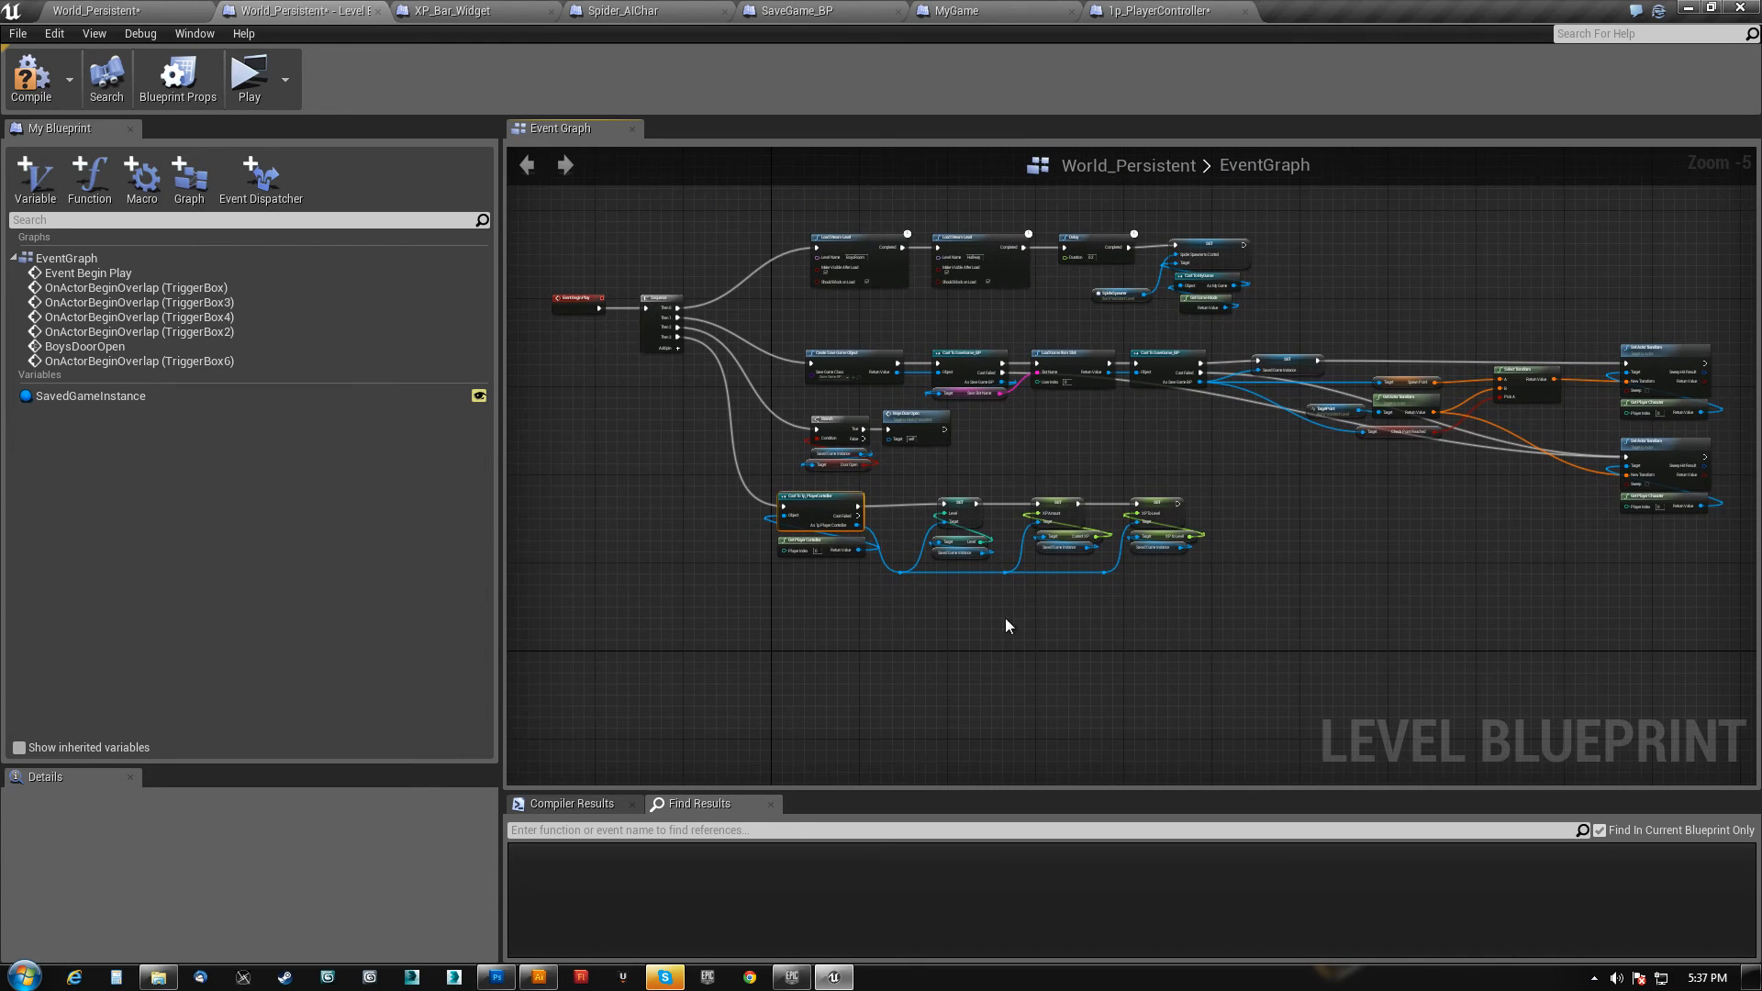
- Look over the trigger box overlap events and Begin Play chains in the level Blueprint, and compile it
{"action": "right_click_drag", "start_coordinate": [1070, 685], "coordinate": [1058, 79]}
{"action": "scroll", "coordinate": [835, 441], "scroll_direction": "up", "scroll_amount": 5}
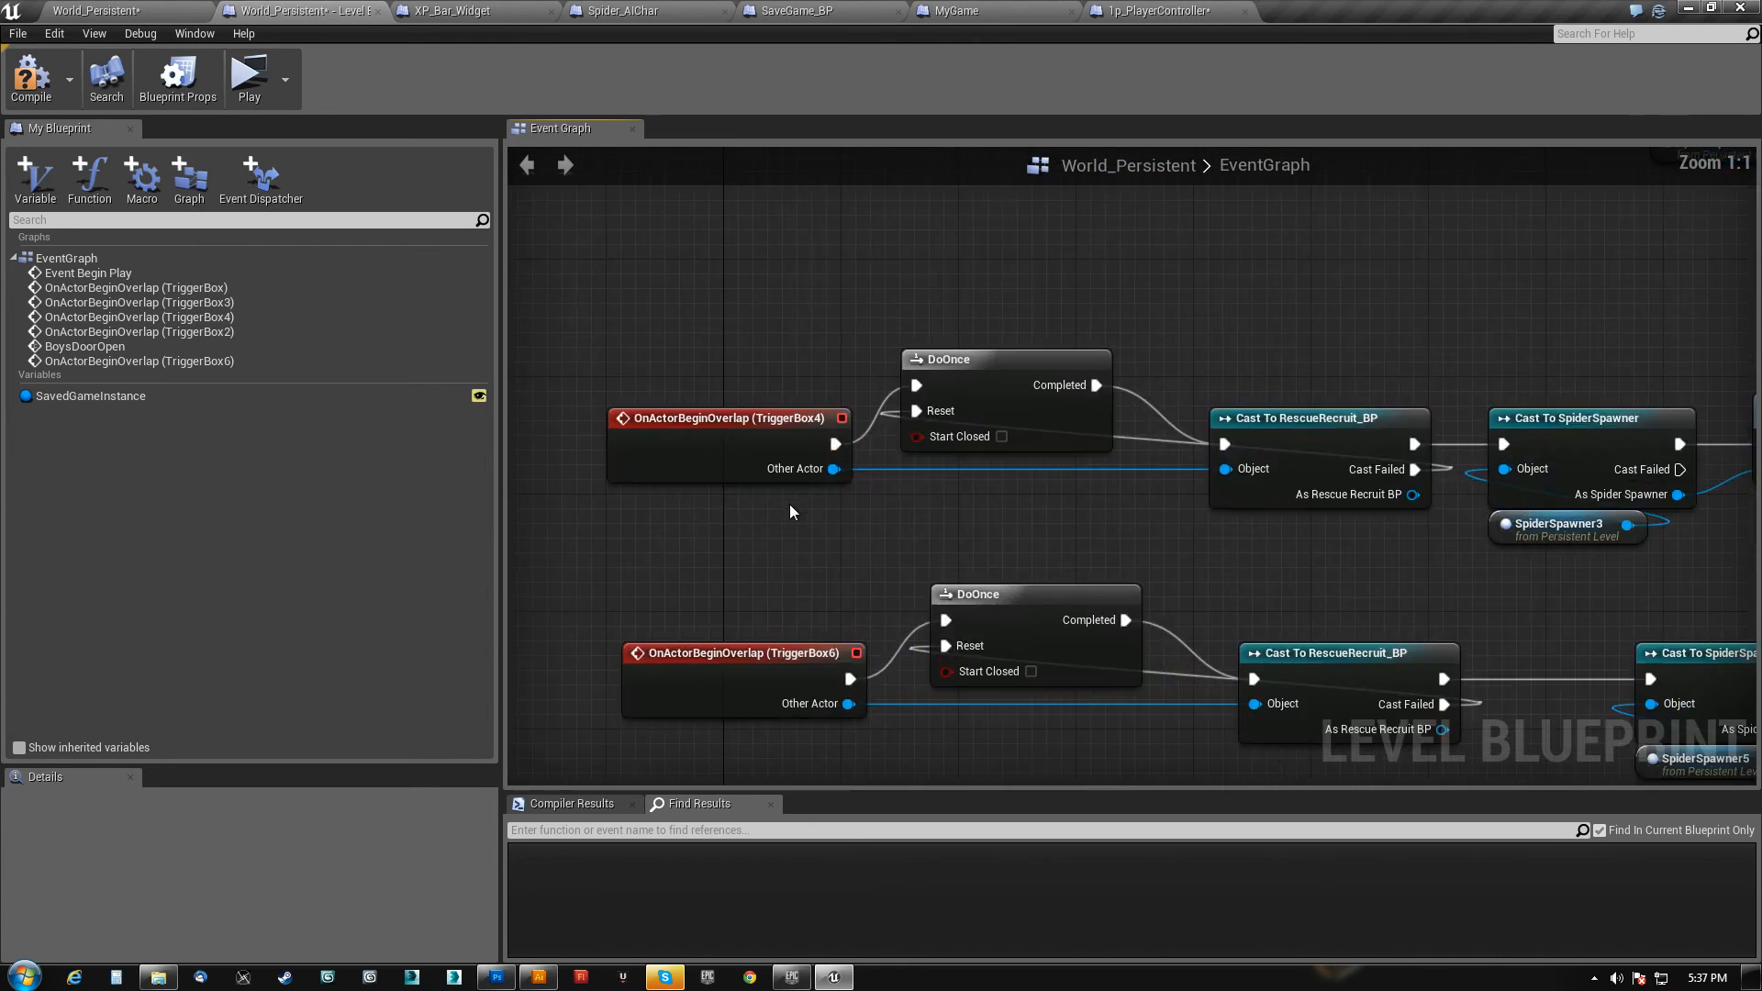
{"action": "scroll", "coordinate": [889, 433], "scroll_direction": "down", "scroll_amount": 3}
{"action": "right_click_drag", "start_coordinate": [897, 653], "coordinate": [901, 690]}
{"action": "scroll", "coordinate": [1034, 551], "scroll_direction": "down", "scroll_amount": 5}
{"action": "scroll", "coordinate": [1147, 574], "scroll_direction": "up", "scroll_amount": 3}
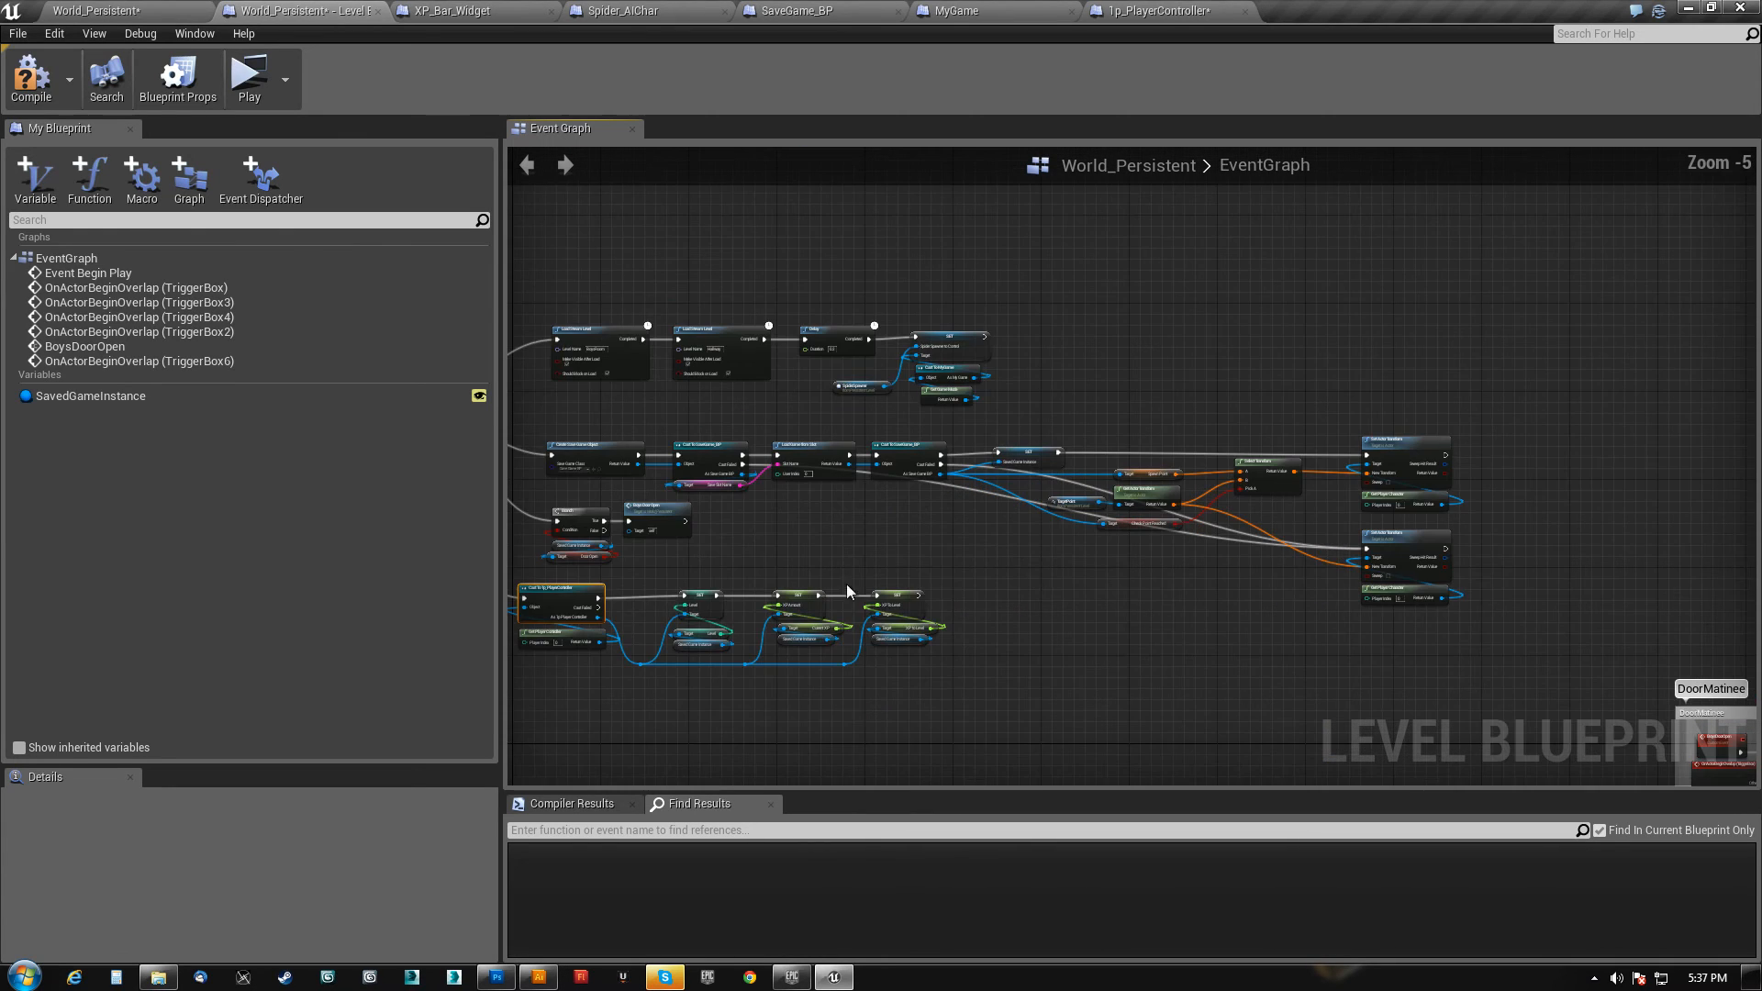
{"action": "right_click_drag", "start_coordinate": [745, 565], "coordinate": [1005, 504]}
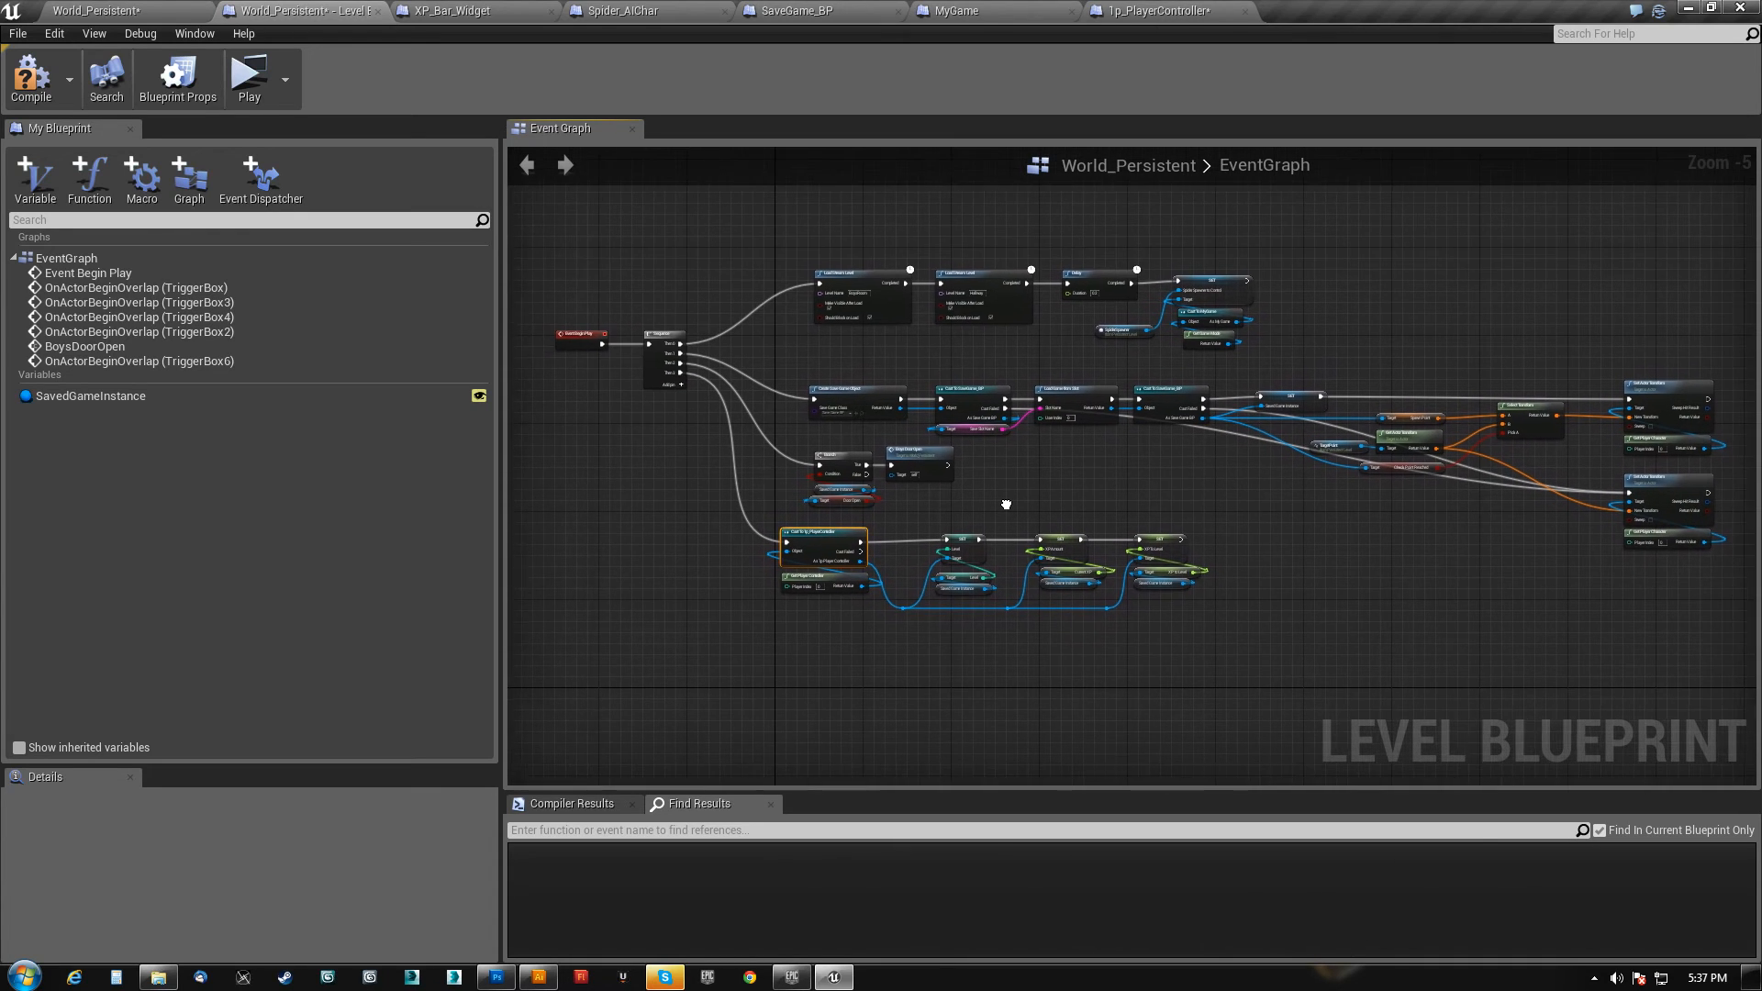
{"action": "left_click", "coordinate": [37, 78]}
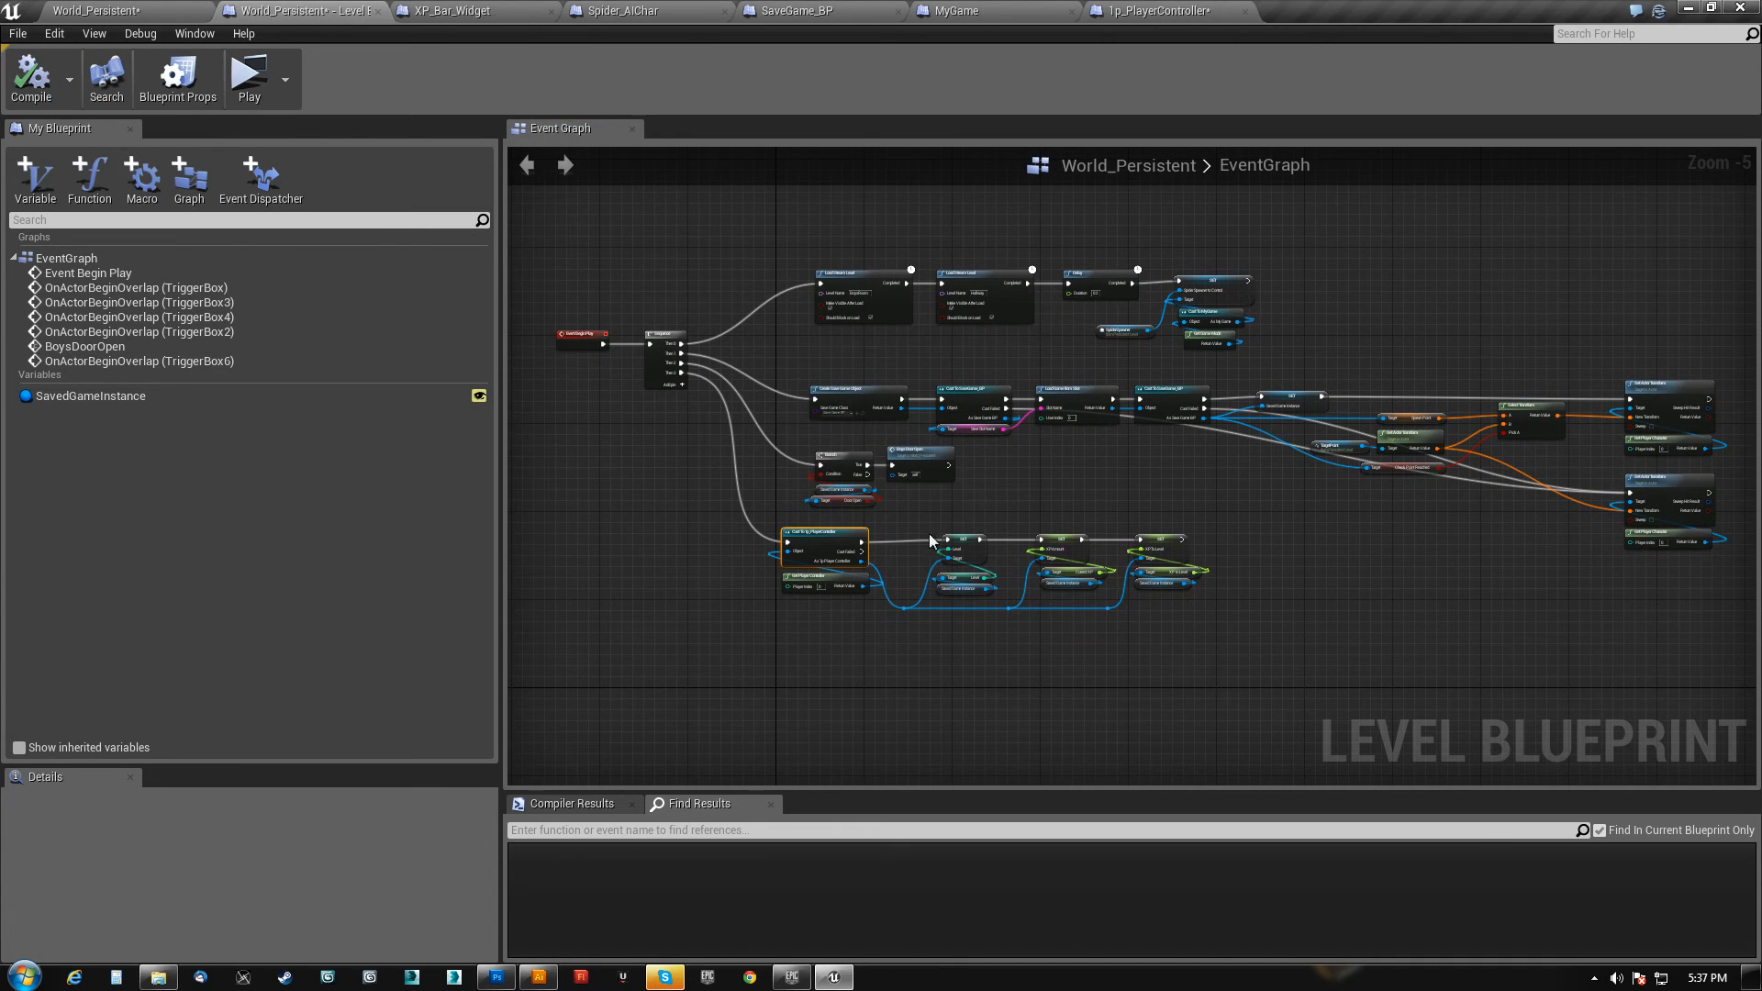
- Inspect the Load Game from Slot, Cast To SaveGame_BP and Set Saved Game Instance nodes and the XP loading chain
{"action": "right_click_drag", "start_coordinate": [784, 673], "coordinate": [714, 679]}
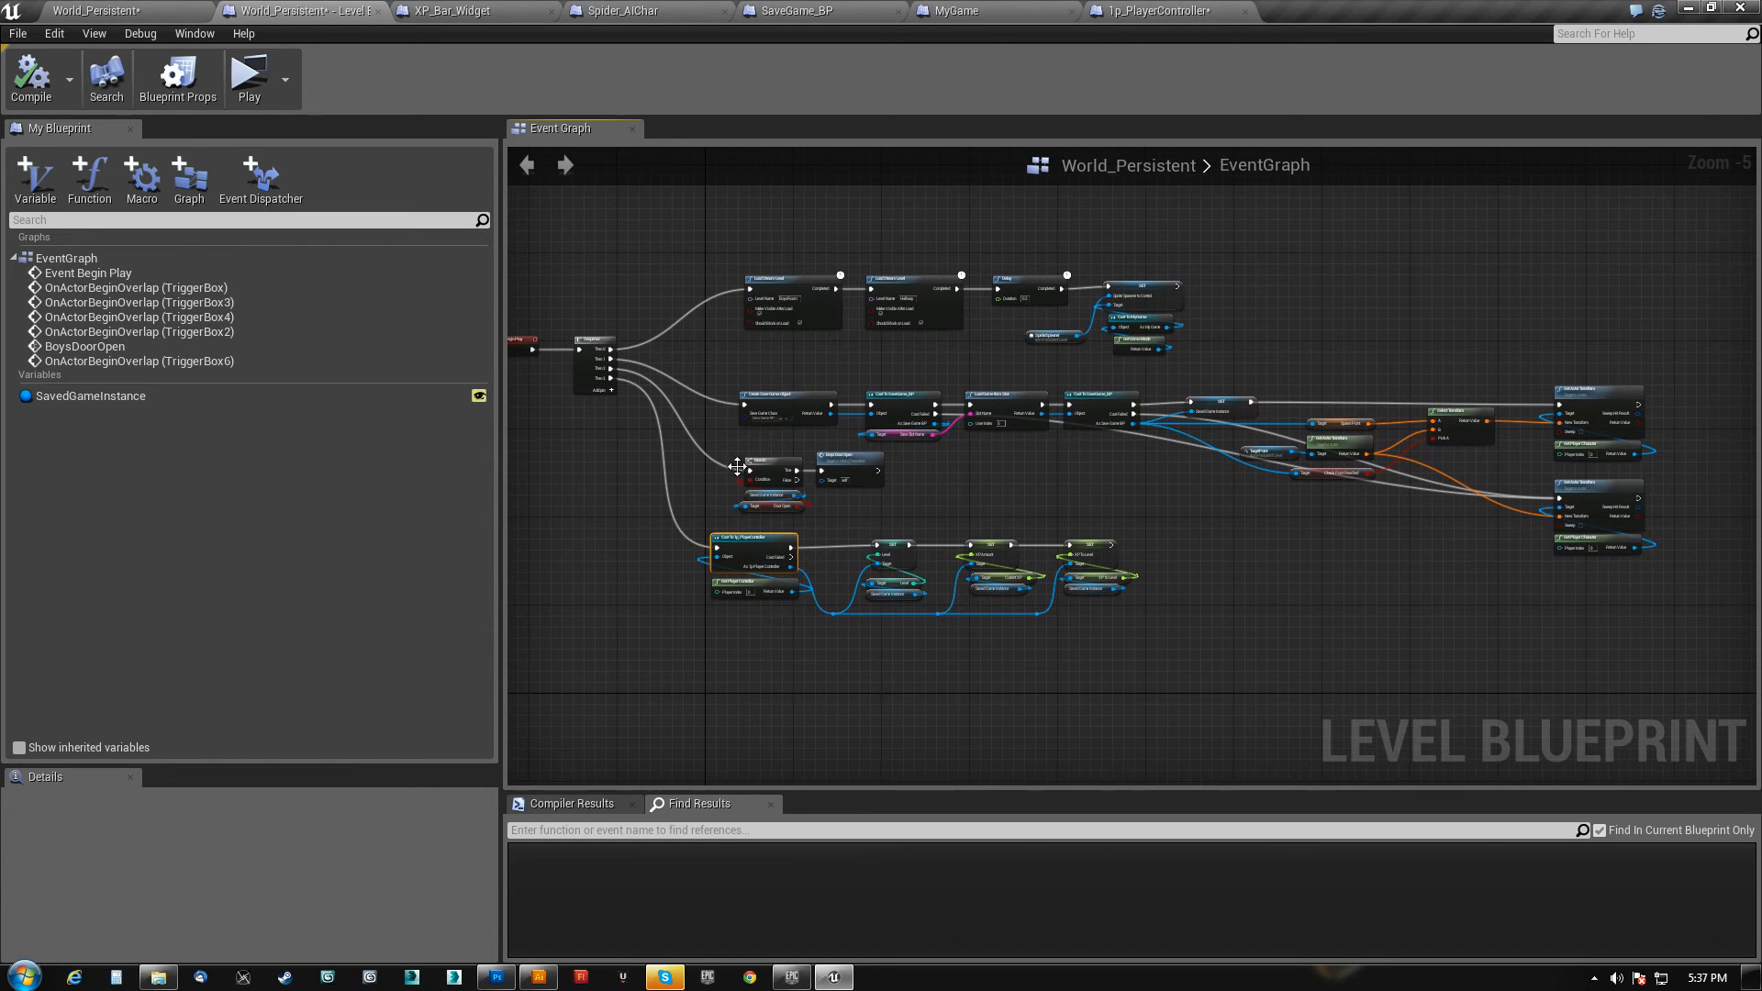
{"action": "scroll", "coordinate": [863, 628], "scroll_direction": "up", "scroll_amount": 5}
{"action": "right_click_drag", "start_coordinate": [919, 708], "coordinate": [1064, 986]}
{"action": "right_click_drag", "start_coordinate": [1407, 565], "coordinate": [951, 482]}
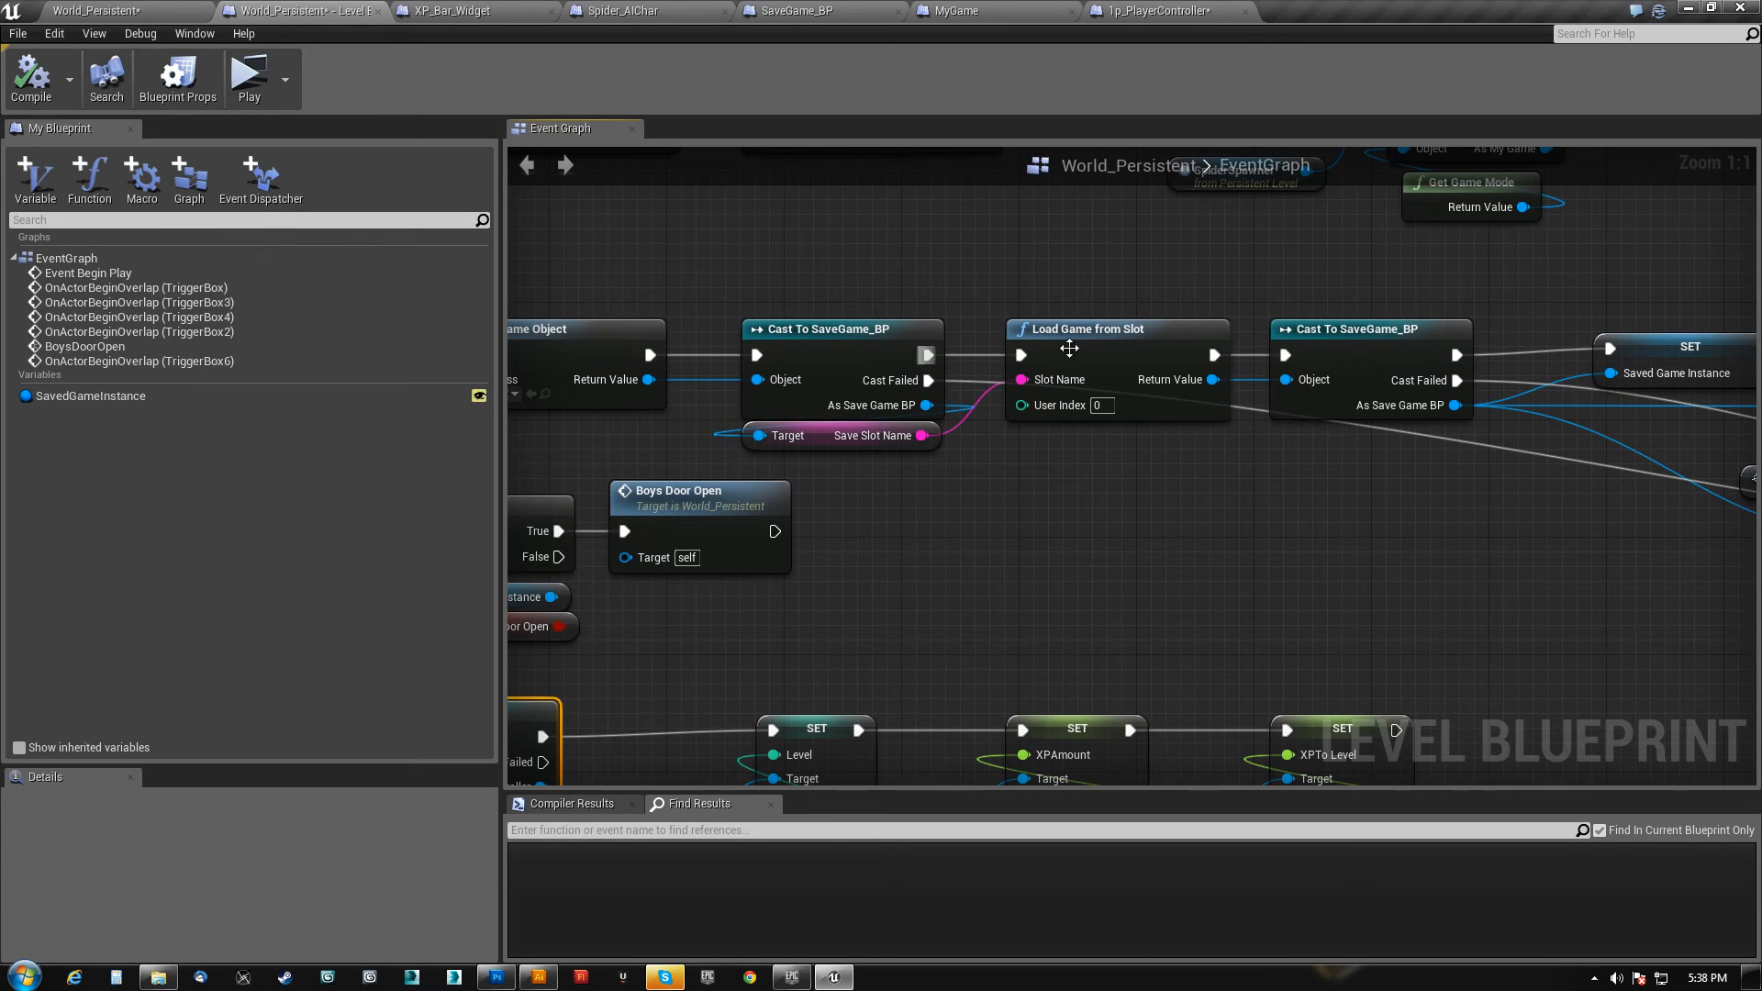
{"action": "left_click", "coordinate": [1358, 339]}
{"action": "right_click_drag", "start_coordinate": [1513, 494], "coordinate": [1310, 299]}
{"action": "left_click", "coordinate": [1063, 354]}
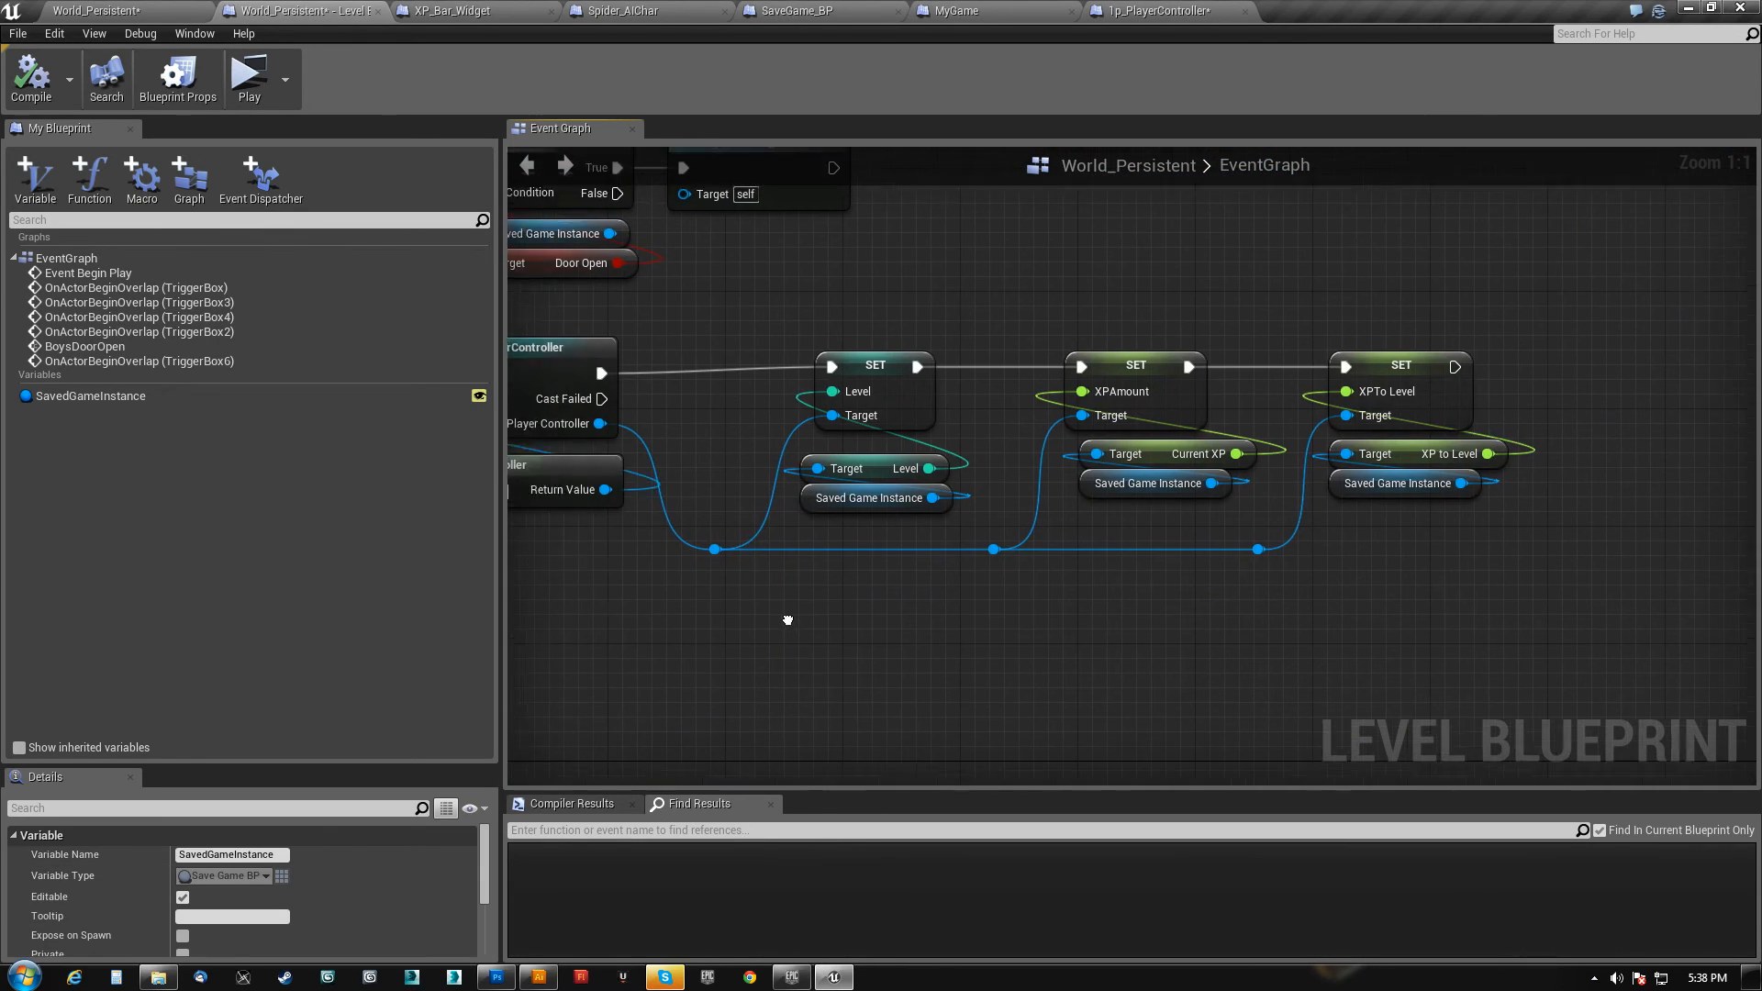
{"action": "right_click_drag", "start_coordinate": [790, 617], "coordinate": [1112, 692]}
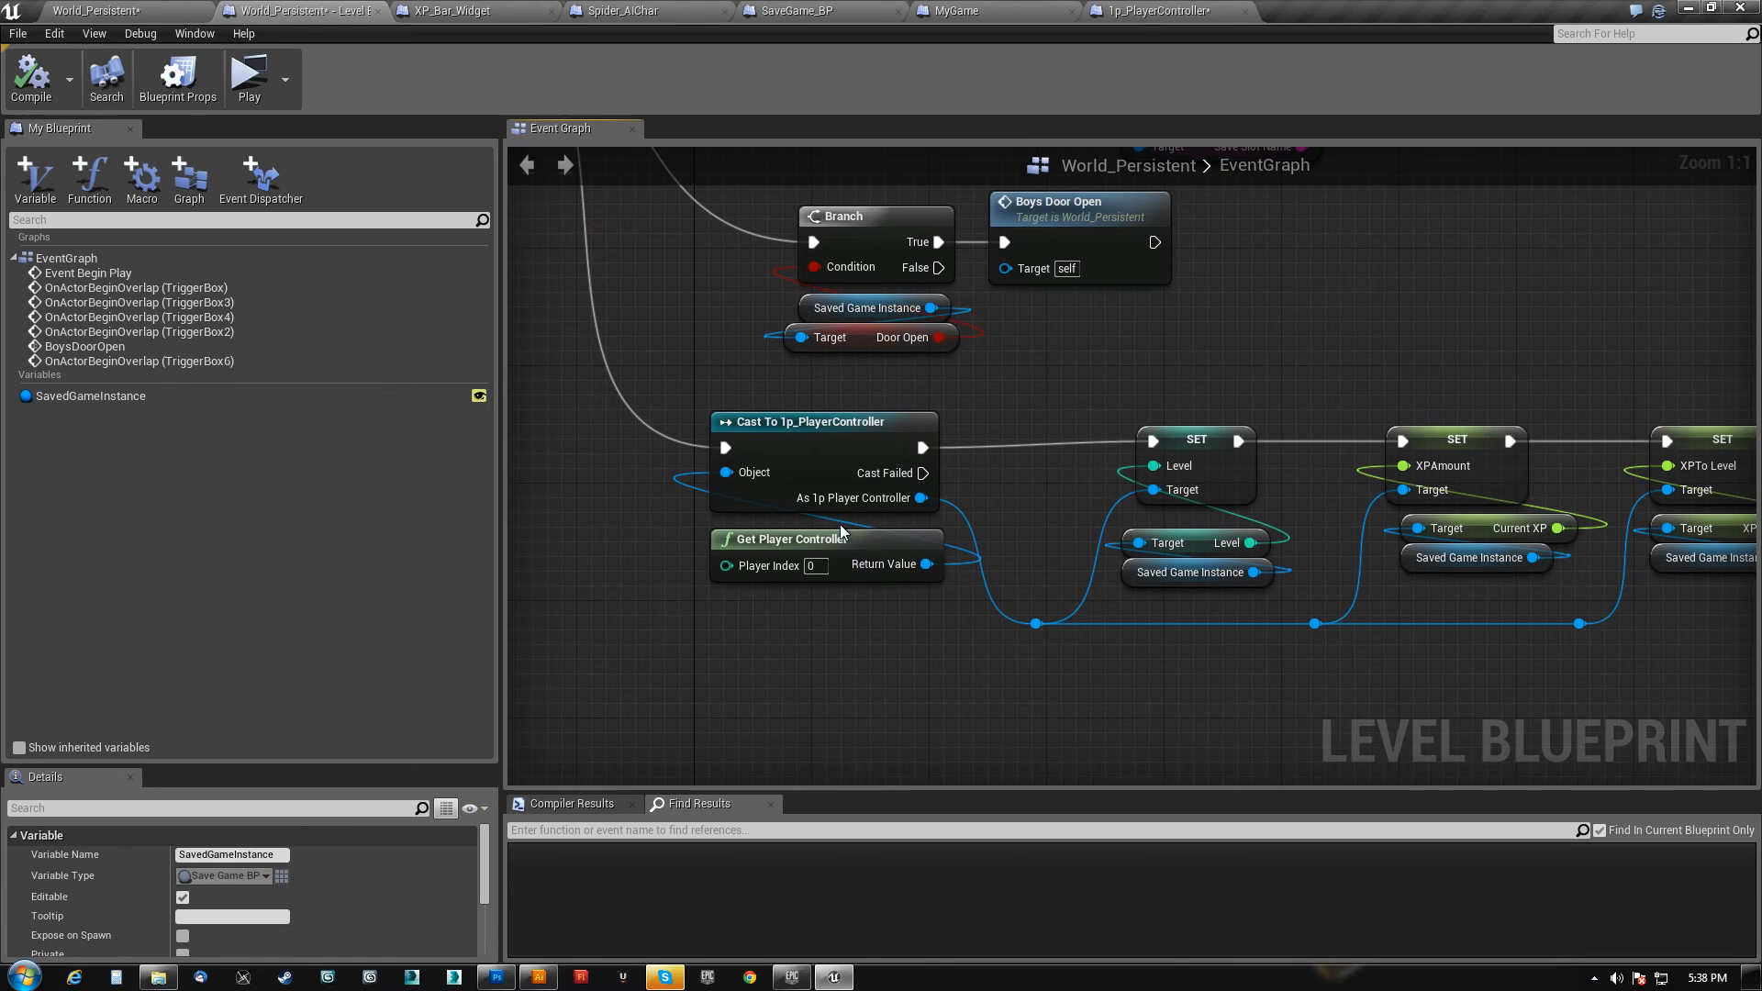
- Tidy the Level and Current XP getters with their Saved Game Instance nodes beneath the Set Level and Set XPAmount nodes
{"action": "left_click", "coordinate": [1199, 573]}
{"action": "left_click", "coordinate": [1203, 550], "text": "ctrl"}
{"action": "left_click_drag", "start_coordinate": [1203, 550], "coordinate": [1201, 536]}
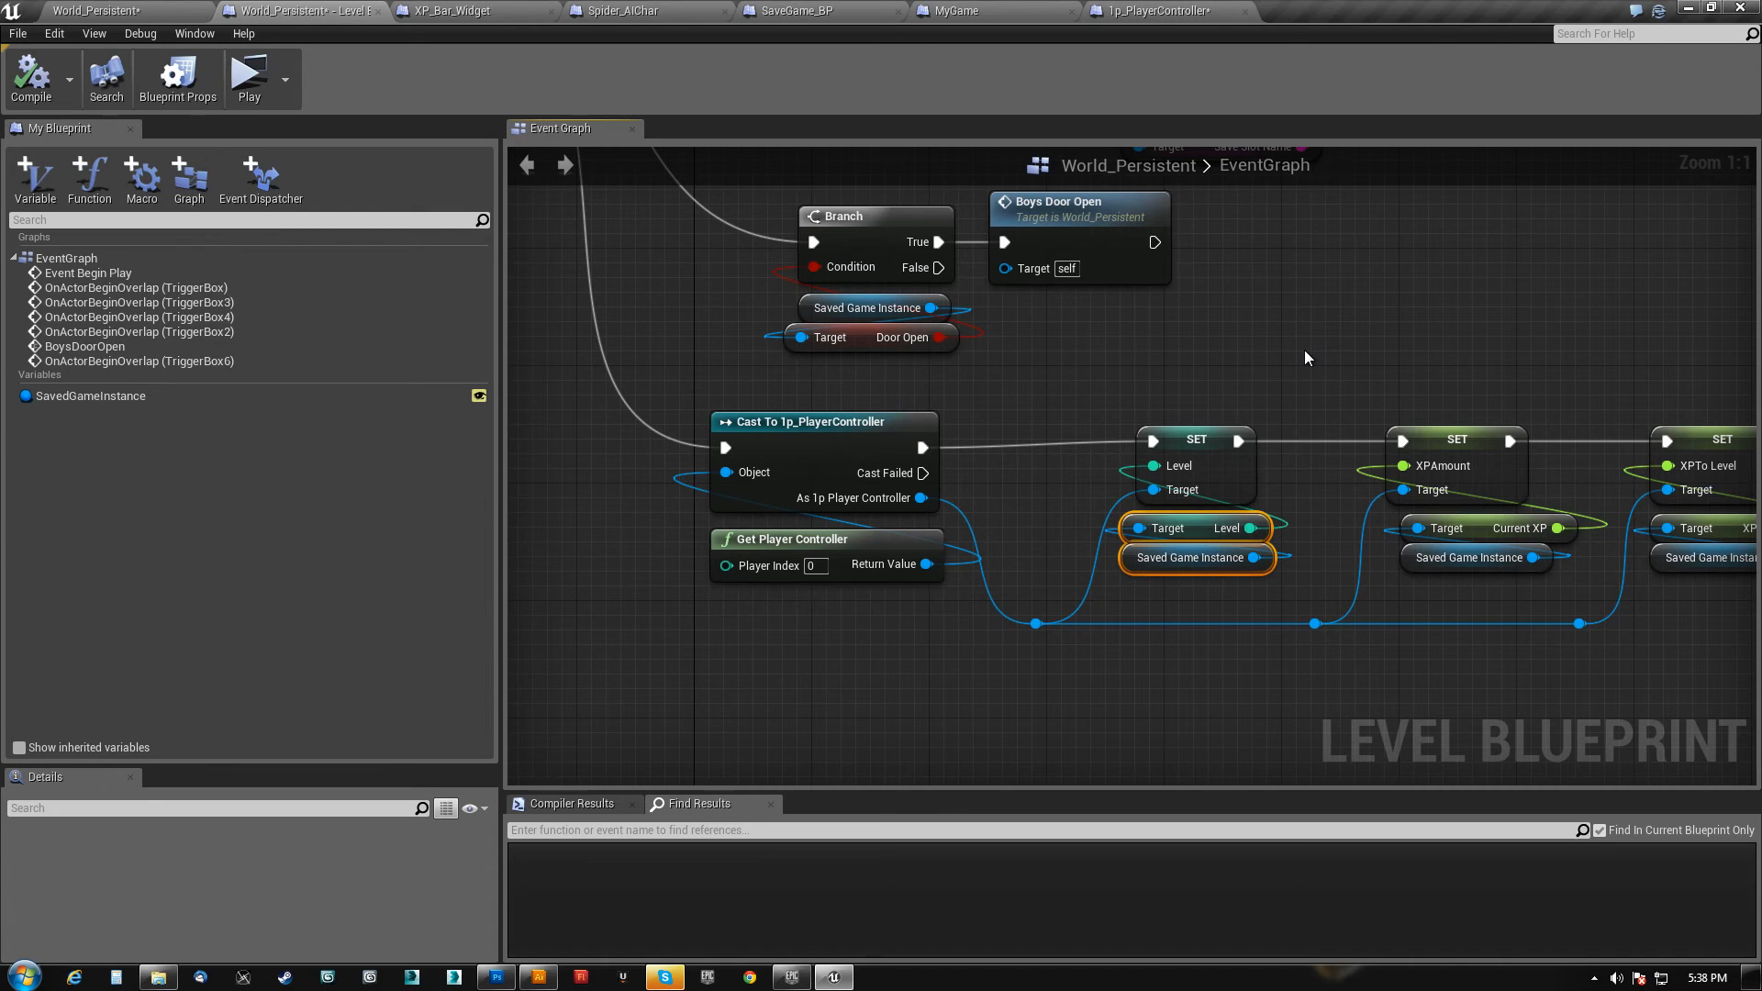
{"action": "right_click_drag", "start_coordinate": [1303, 350], "coordinate": [907, 339]}
{"action": "left_click", "coordinate": [1069, 549]}
{"action": "left_click", "coordinate": [1099, 522], "text": "ctrl"}
{"action": "left_click_drag", "start_coordinate": [1099, 521], "coordinate": [1051, 519]}
{"action": "right_click_drag", "start_coordinate": [920, 420], "coordinate": [1240, 555]}
- Check the AddXP save chain in 1p_PlayerController against the Level and XP_ToLevel variables in SaveGame_BP
{"action": "left_click", "coordinate": [1163, 11]}
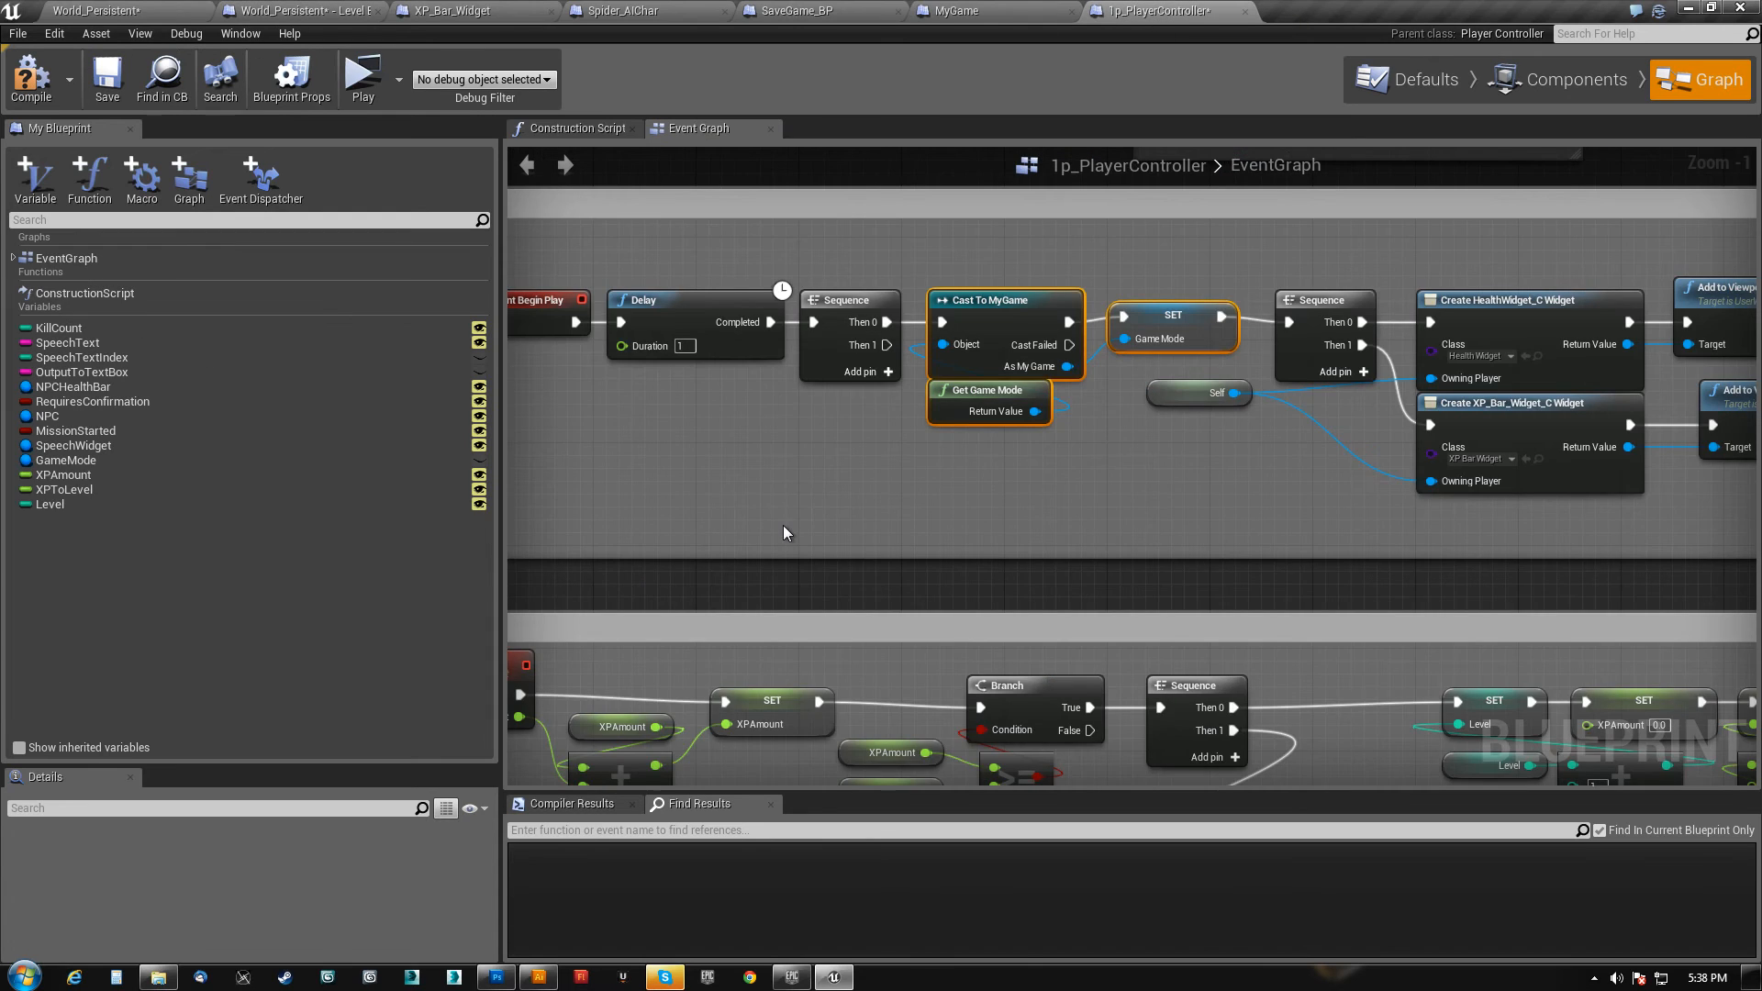
{"action": "scroll", "coordinate": [784, 525], "scroll_direction": "down", "scroll_amount": 2}
{"action": "right_click_drag", "start_coordinate": [922, 546], "coordinate": [686, 367]}
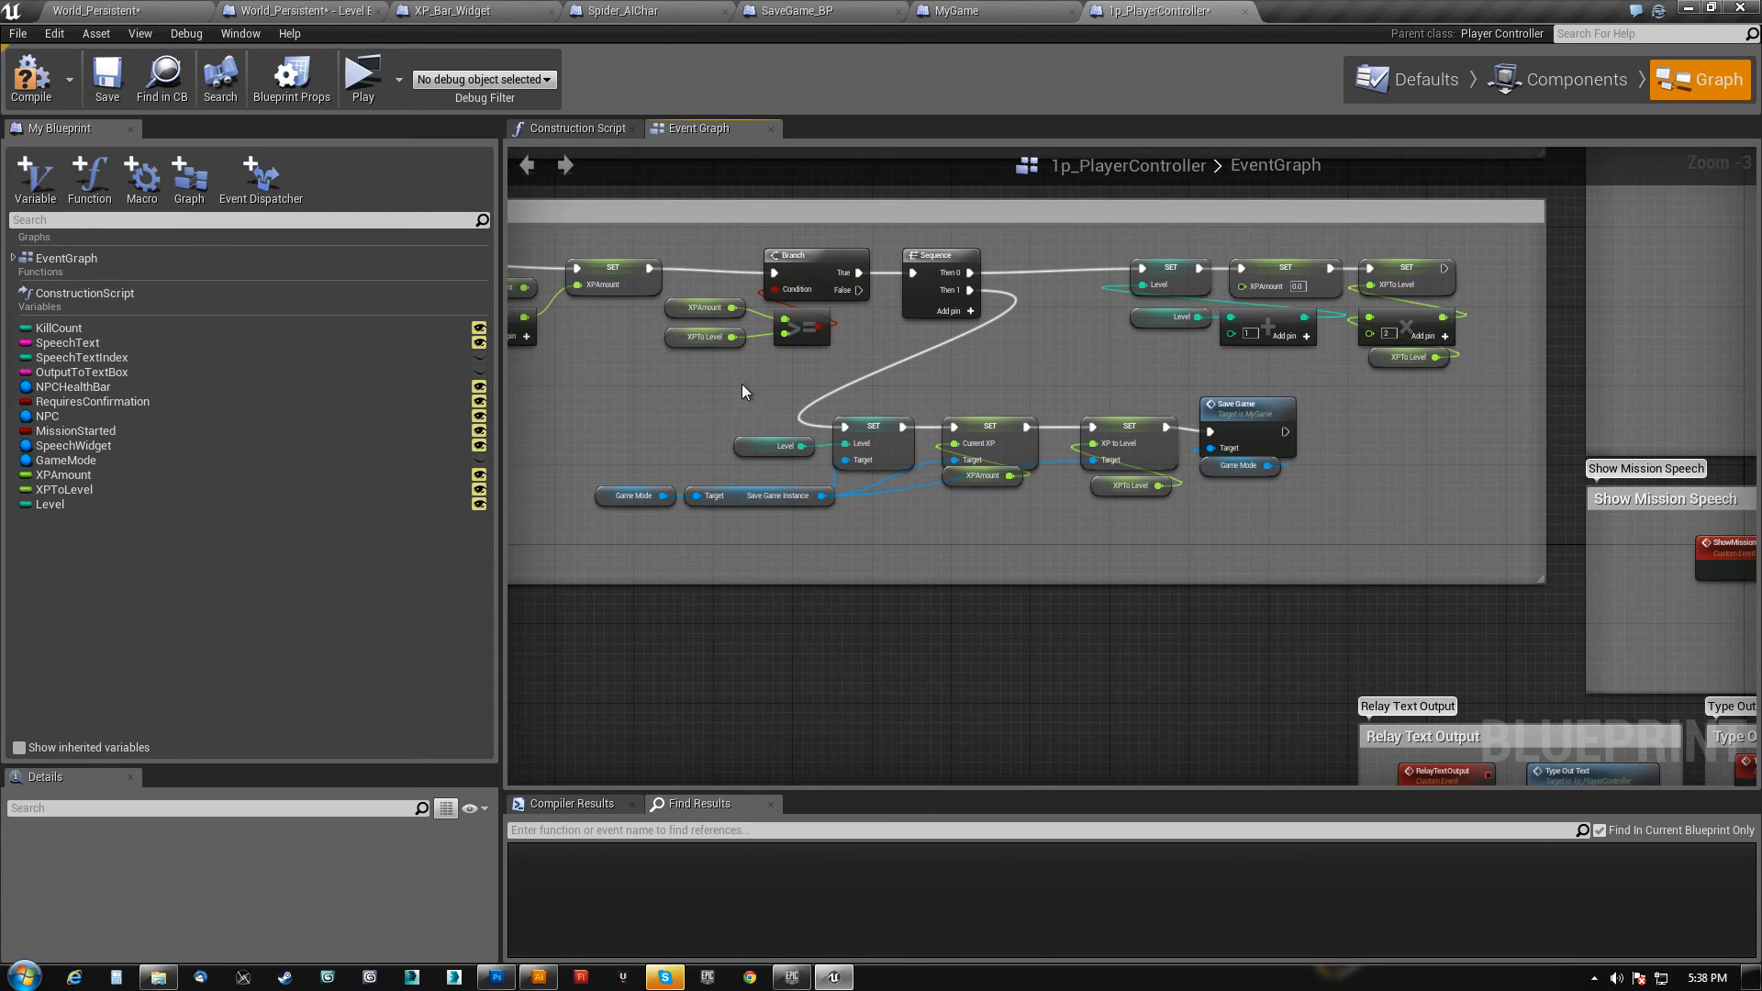
{"action": "scroll", "coordinate": [1179, 524], "scroll_direction": "up", "scroll_amount": 2}
{"action": "right_click_drag", "start_coordinate": [1021, 530], "coordinate": [1227, 527]}
{"action": "left_click_drag", "start_coordinate": [593, 517], "coordinate": [990, 414]}
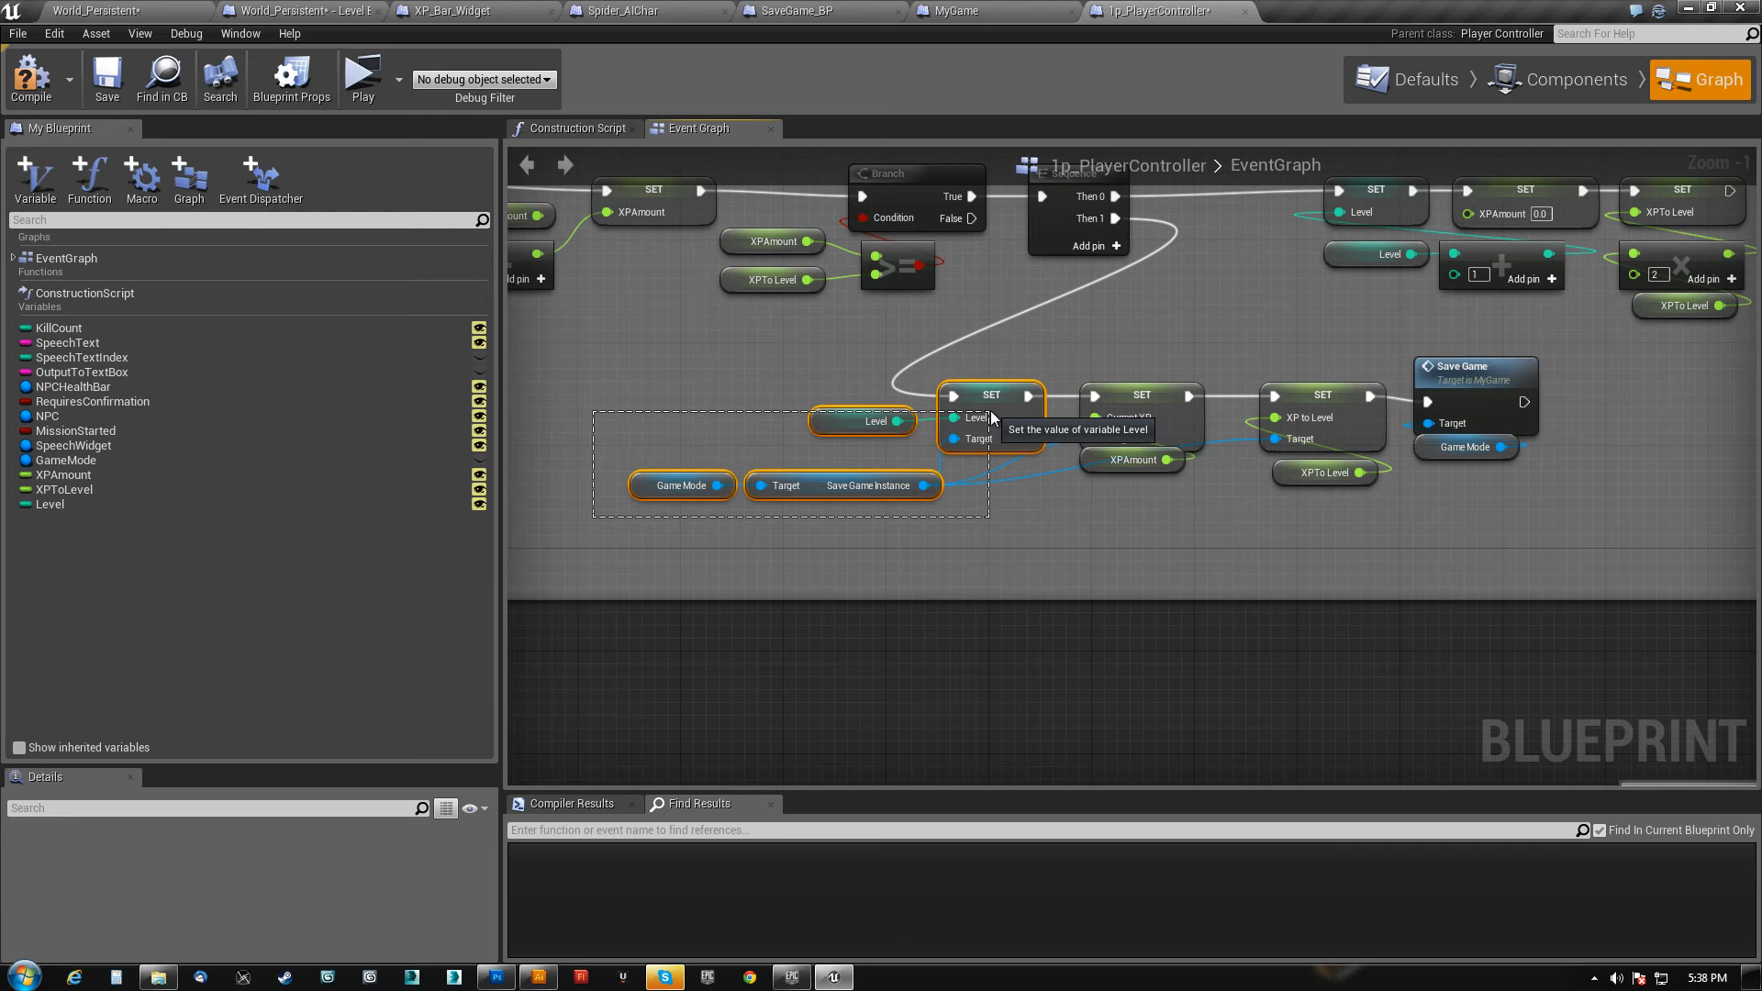
{"action": "left_click_drag", "start_coordinate": [990, 414], "coordinate": [990, 414]}
{"action": "left_click", "coordinate": [809, 11]}
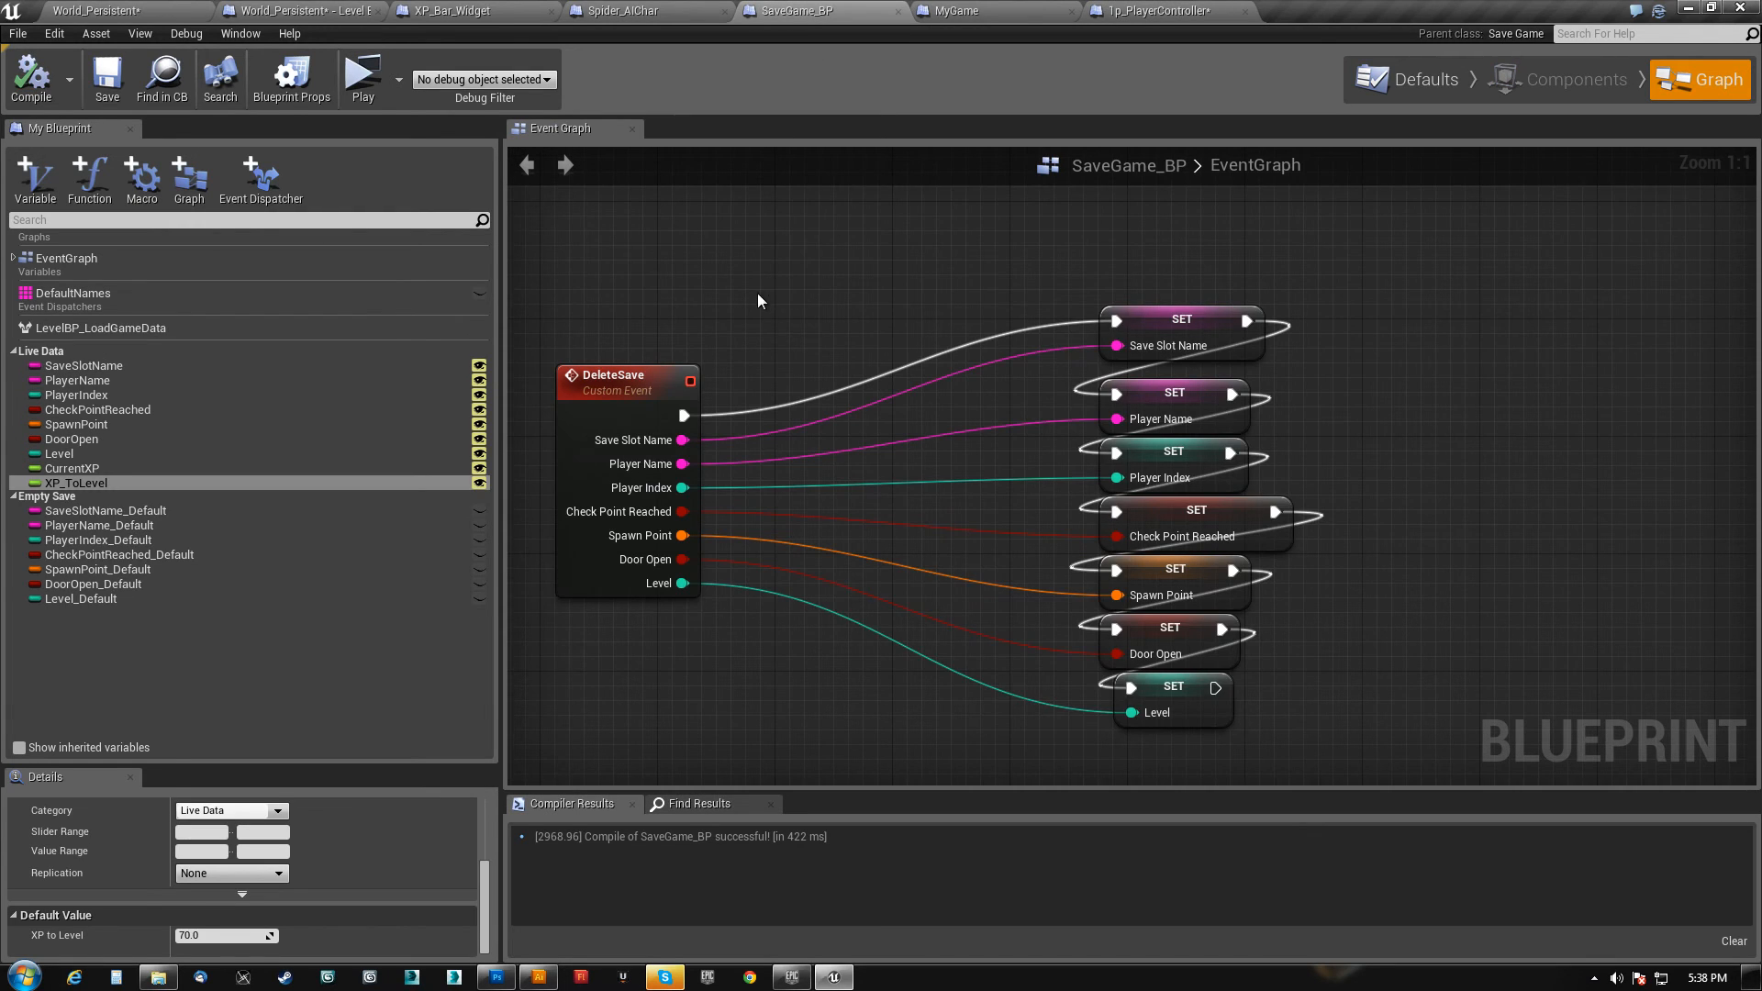
{"action": "left_click", "coordinate": [70, 453]}
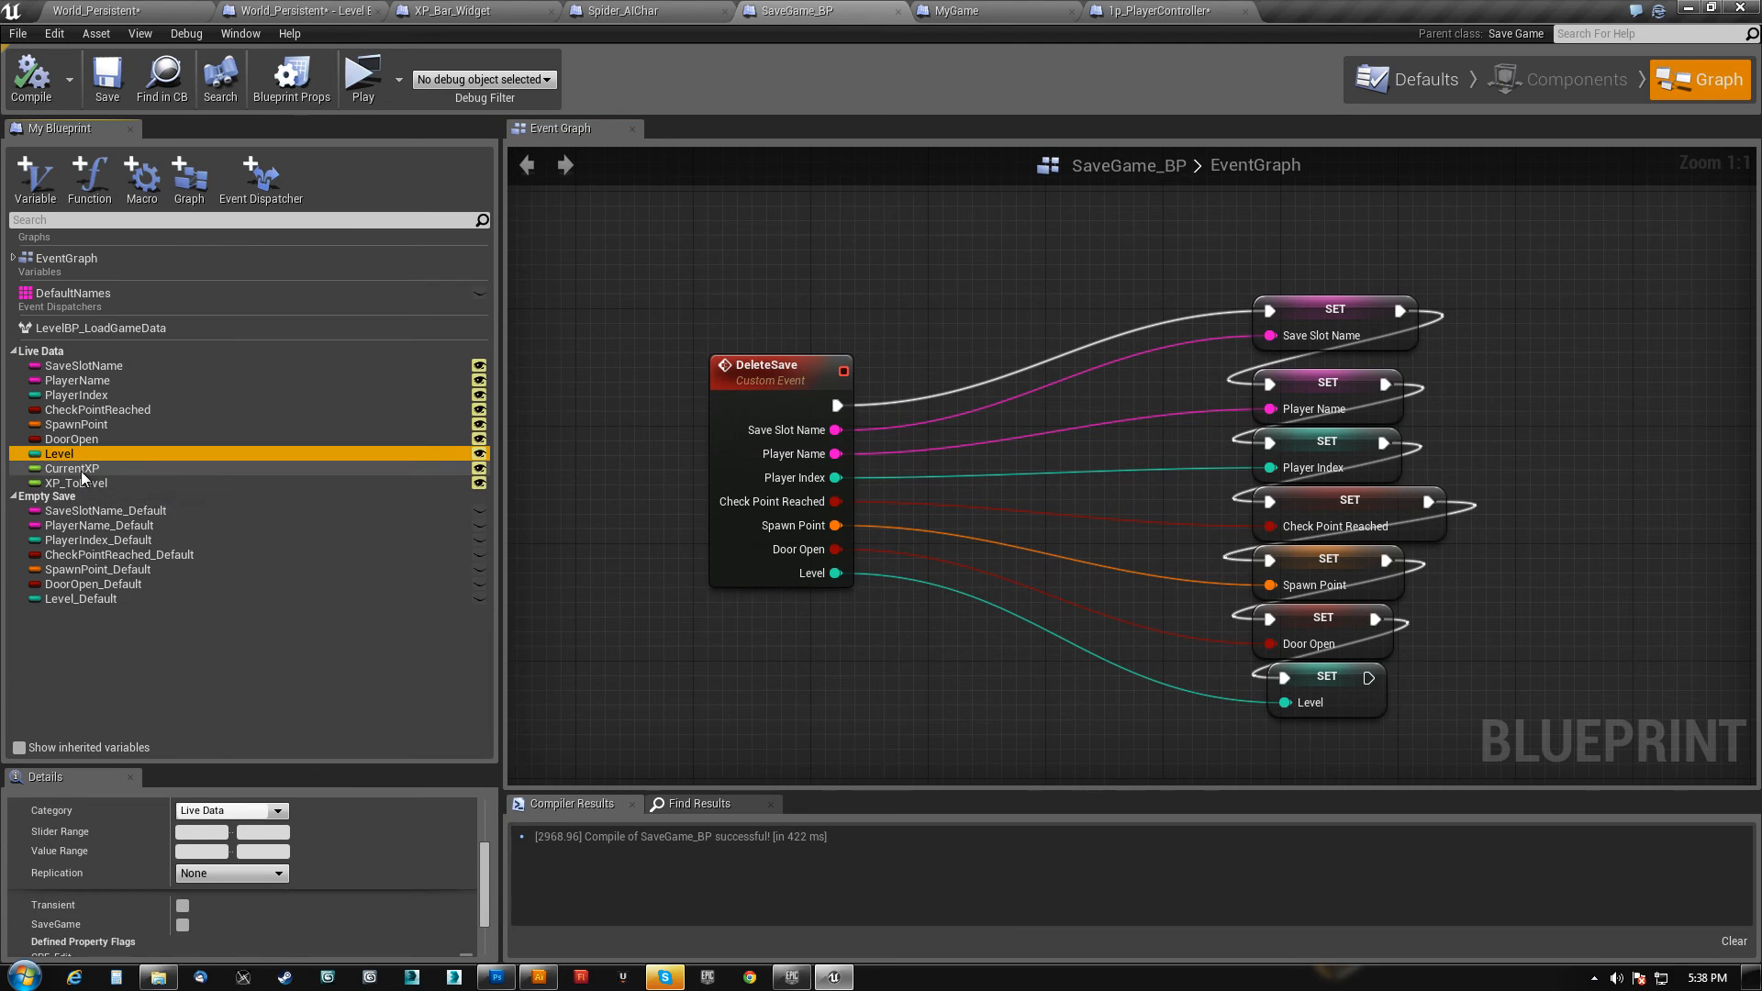
{"action": "left_click", "coordinate": [86, 484]}
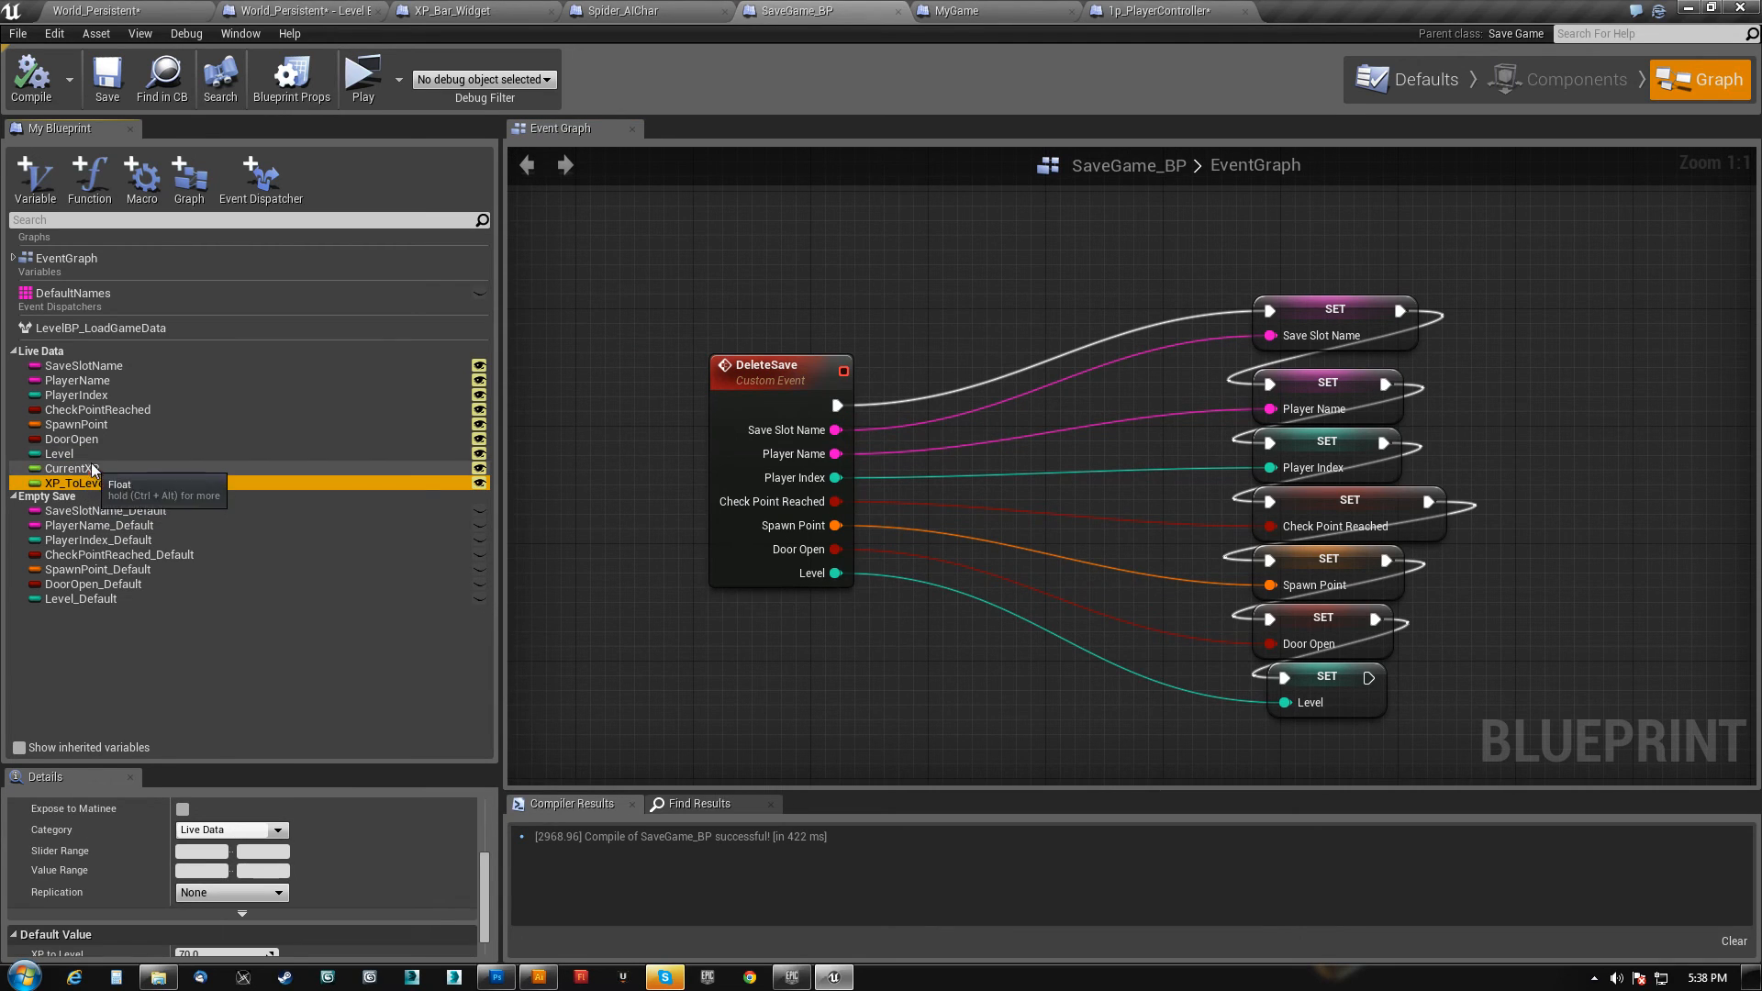
{"action": "left_click", "coordinate": [73, 453]}
{"action": "scroll", "coordinate": [233, 875], "scroll_direction": "down", "scroll_amount": 5}
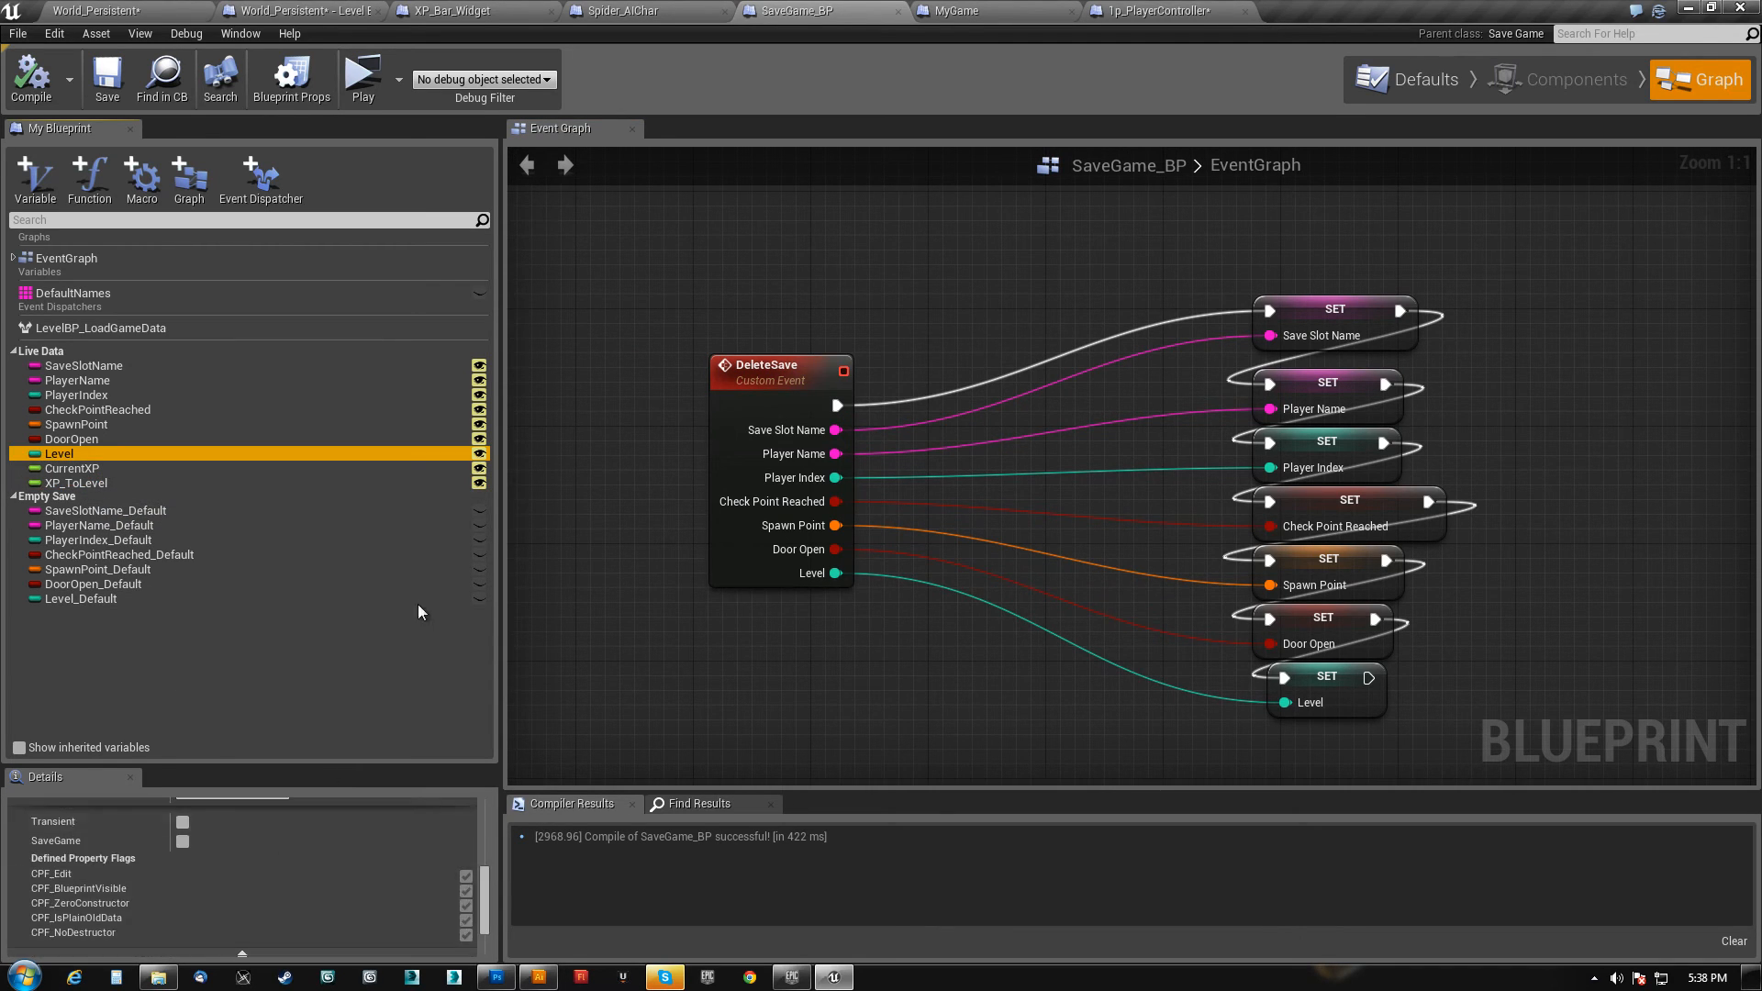
- In the 1p_PlayerController level-up chain, move the Level getter and addition node so the addition sits directly under Set Level
{"action": "left_click", "coordinate": [1158, 11]}
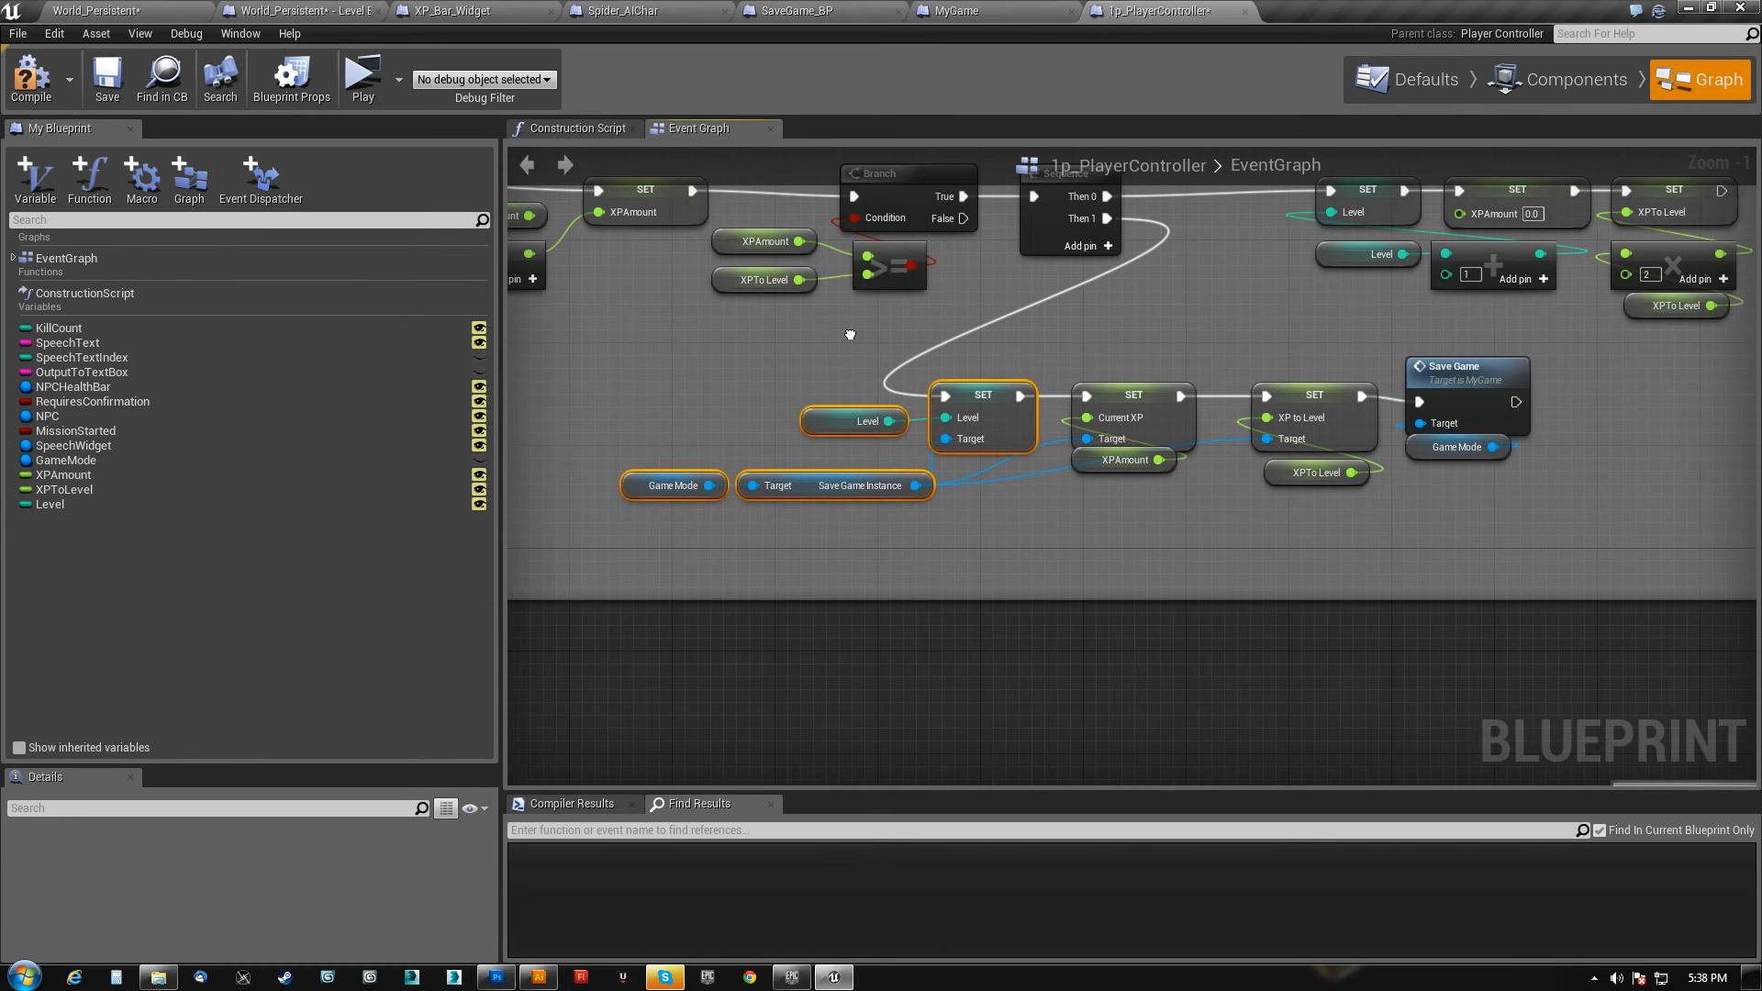
{"action": "right_click_drag", "start_coordinate": [851, 334], "coordinate": [797, 471]}
{"action": "left_click_drag", "start_coordinate": [1317, 459], "coordinate": [1258, 402]}
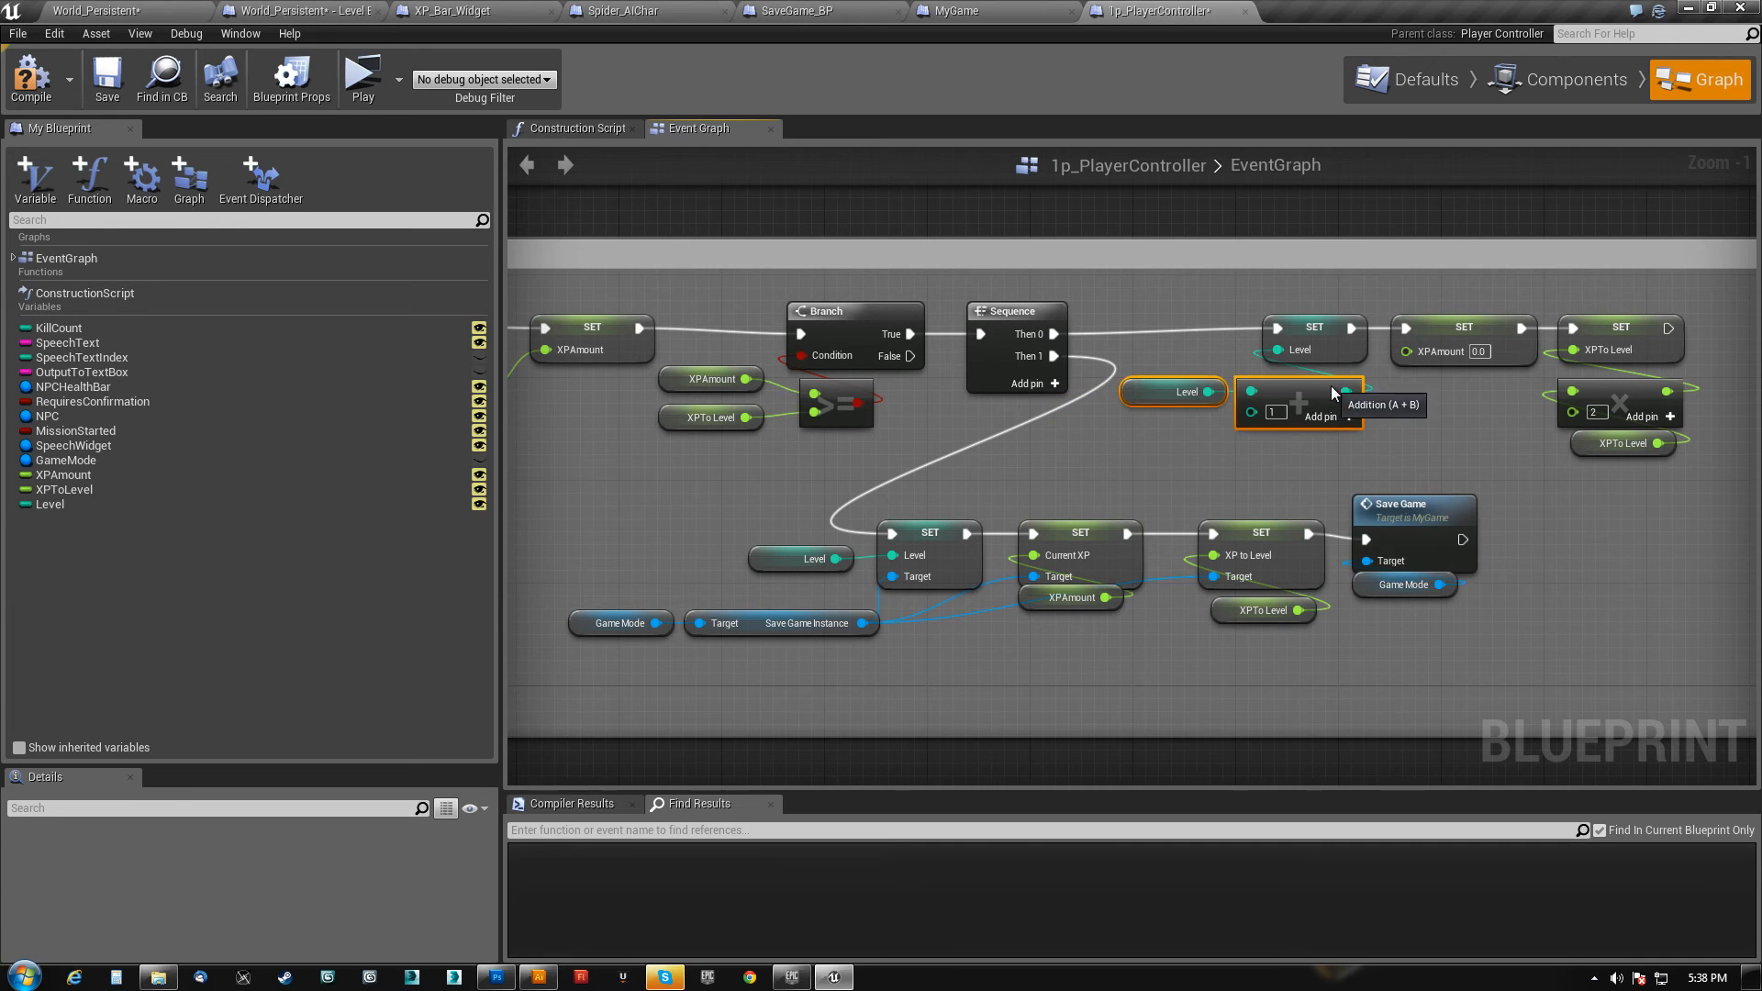
- Review the level-up nodes on Then 0 and the Level and Save Game Instance nodes on Then 1 of the Sequence
{"action": "right_click_drag", "start_coordinate": [1473, 433], "coordinate": [1294, 393]}
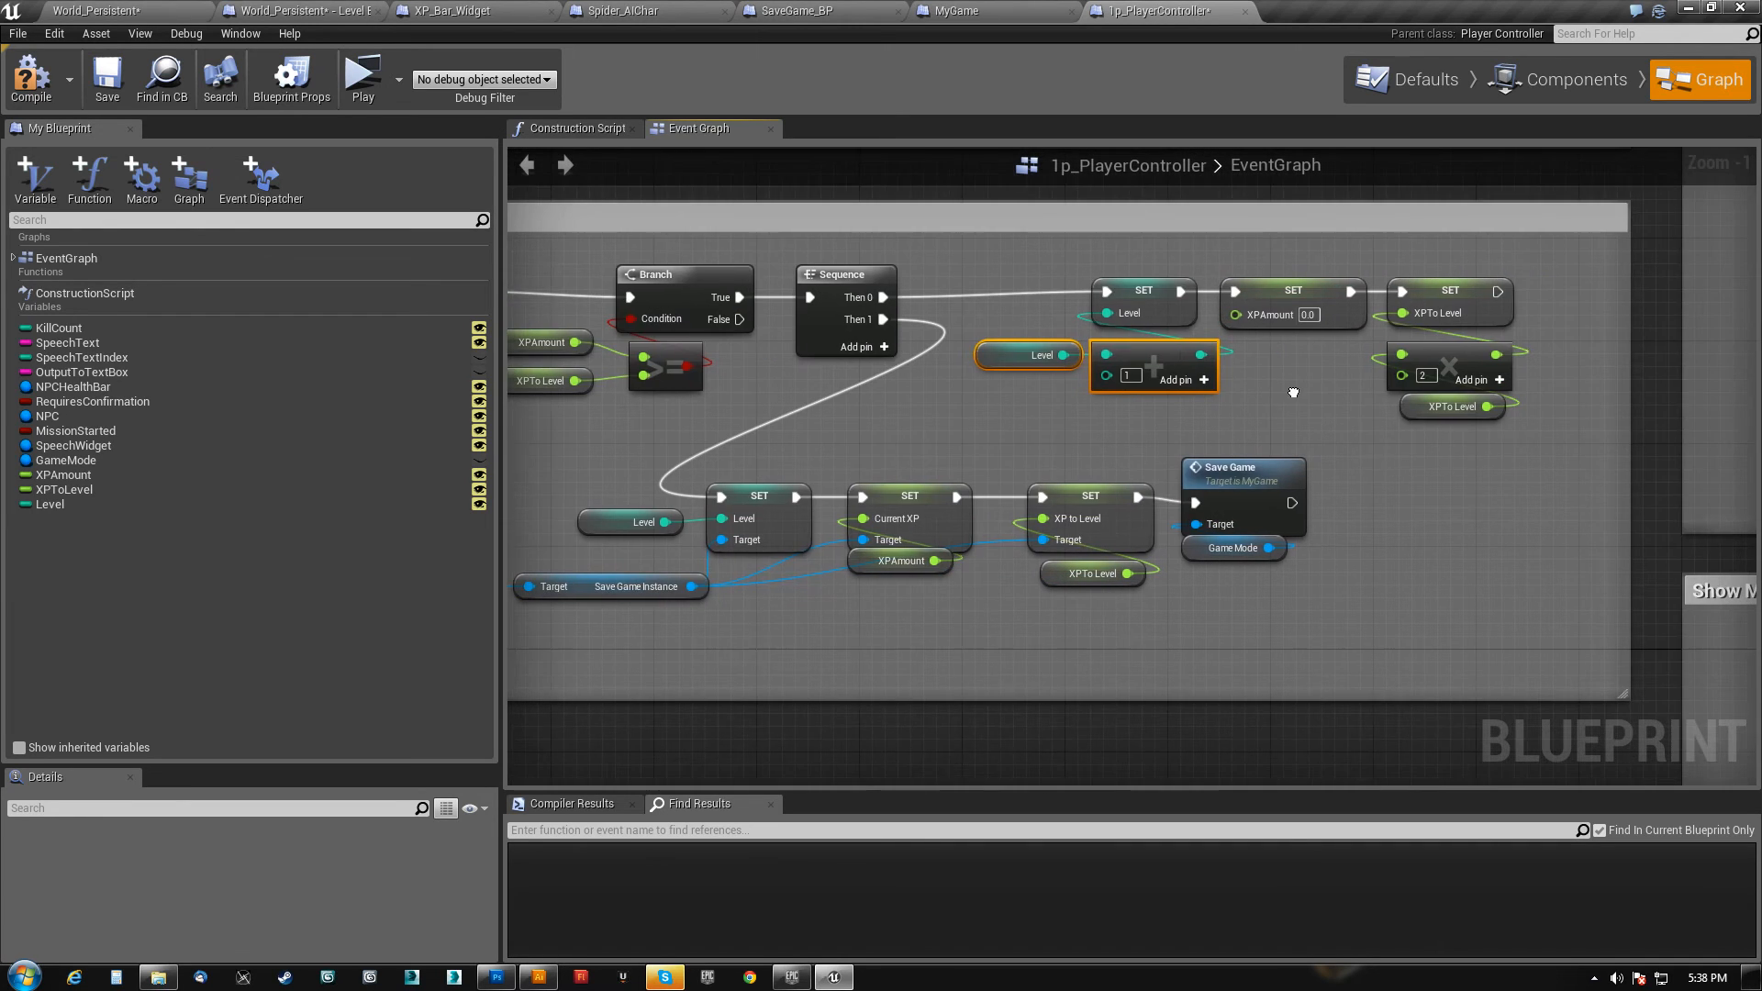
{"action": "left_click_drag", "start_coordinate": [1000, 422], "coordinate": [1503, 272]}
{"action": "right_click_drag", "start_coordinate": [790, 472], "coordinate": [1125, 426]}
{"action": "left_click_drag", "start_coordinate": [763, 608], "coordinate": [895, 517]}
{"action": "left_click", "coordinate": [707, 608]}
{"action": "left_click_drag", "start_coordinate": [707, 607], "coordinate": [923, 540]}
{"action": "right_click_drag", "start_coordinate": [1354, 532], "coordinate": [1015, 549]}
- Move the Save Game node and its Game Mode node slightly further from the Set XP to Level node
{"action": "left_click_drag", "start_coordinate": [1203, 408], "coordinate": [1285, 548]}
{"action": "left_click_drag", "start_coordinate": [1247, 442], "coordinate": [1336, 442]}
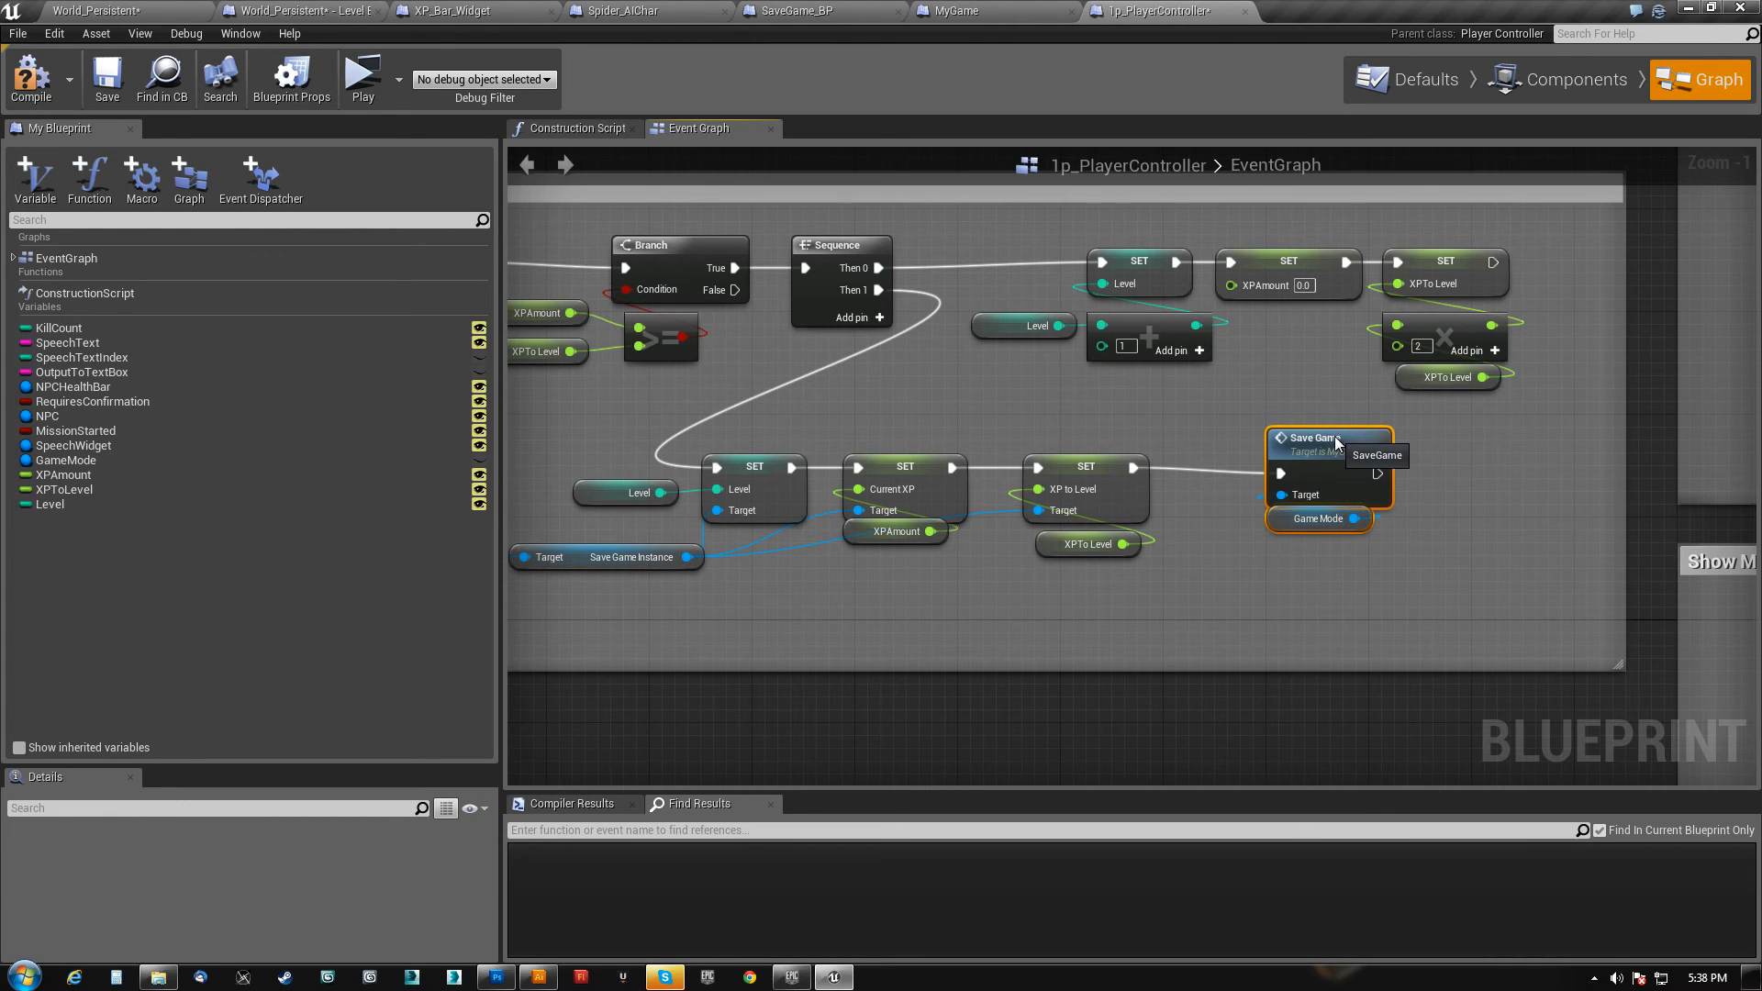
{"action": "left_click_drag", "start_coordinate": [1336, 441], "coordinate": [1274, 436]}
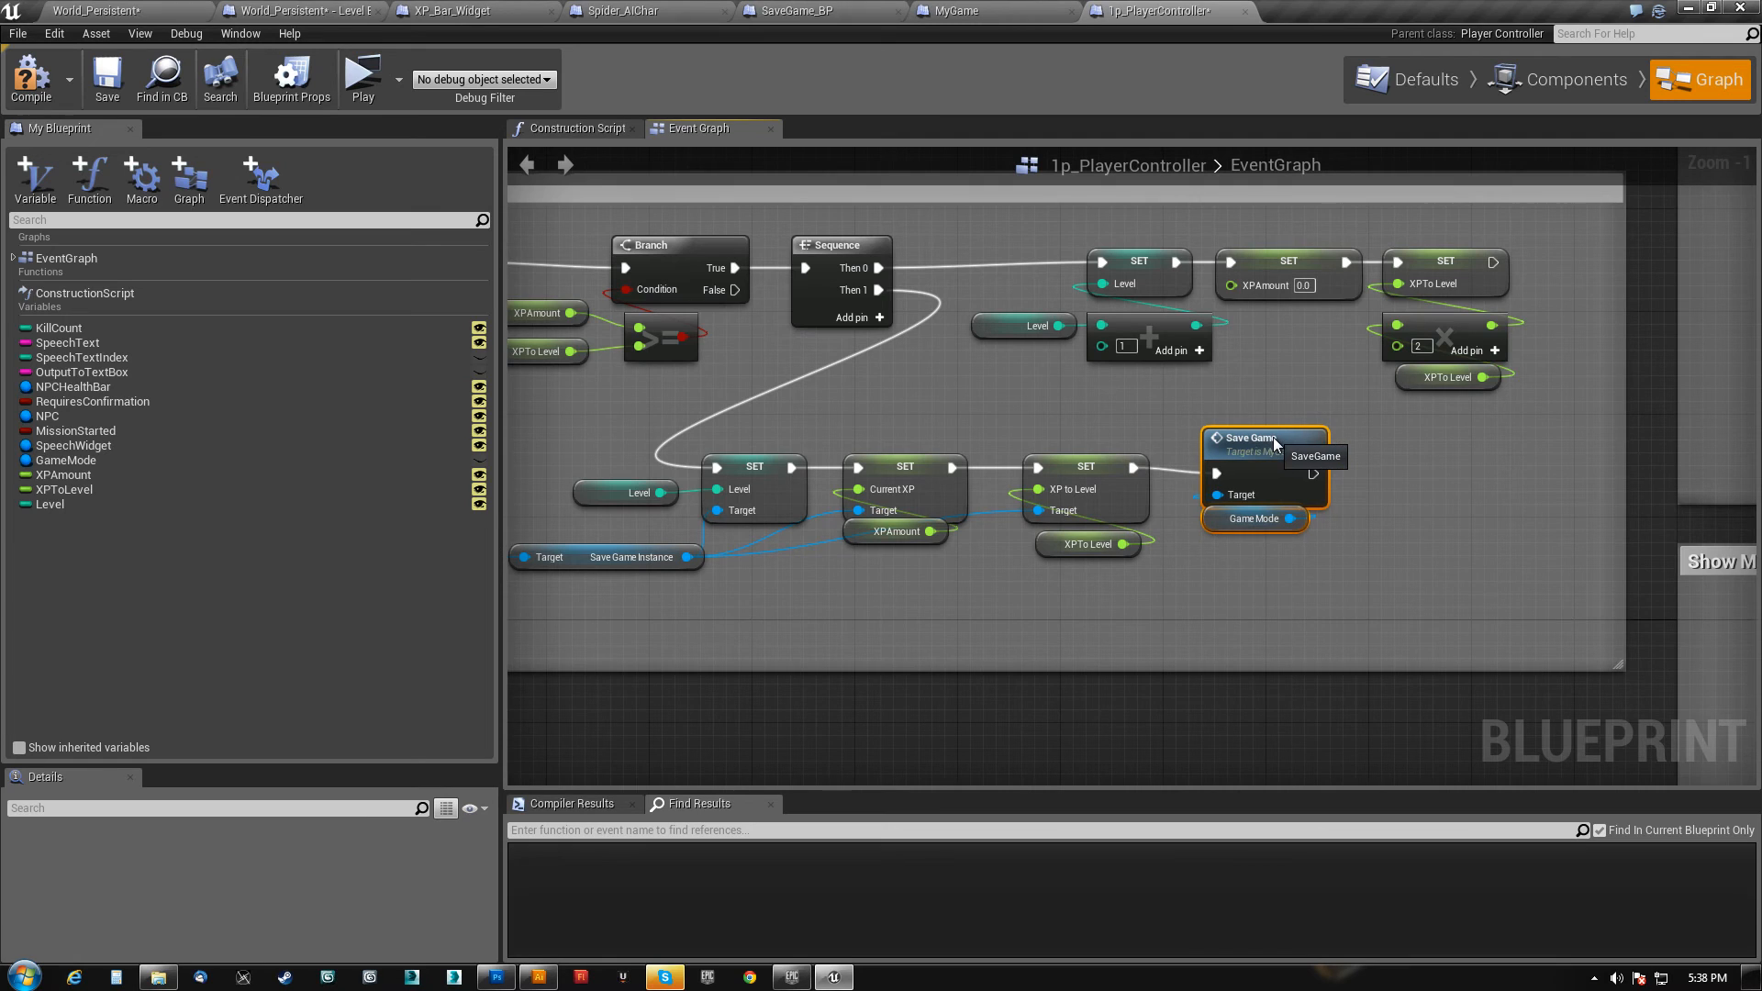
{"action": "right_click_drag", "start_coordinate": [669, 622], "coordinate": [833, 604]}
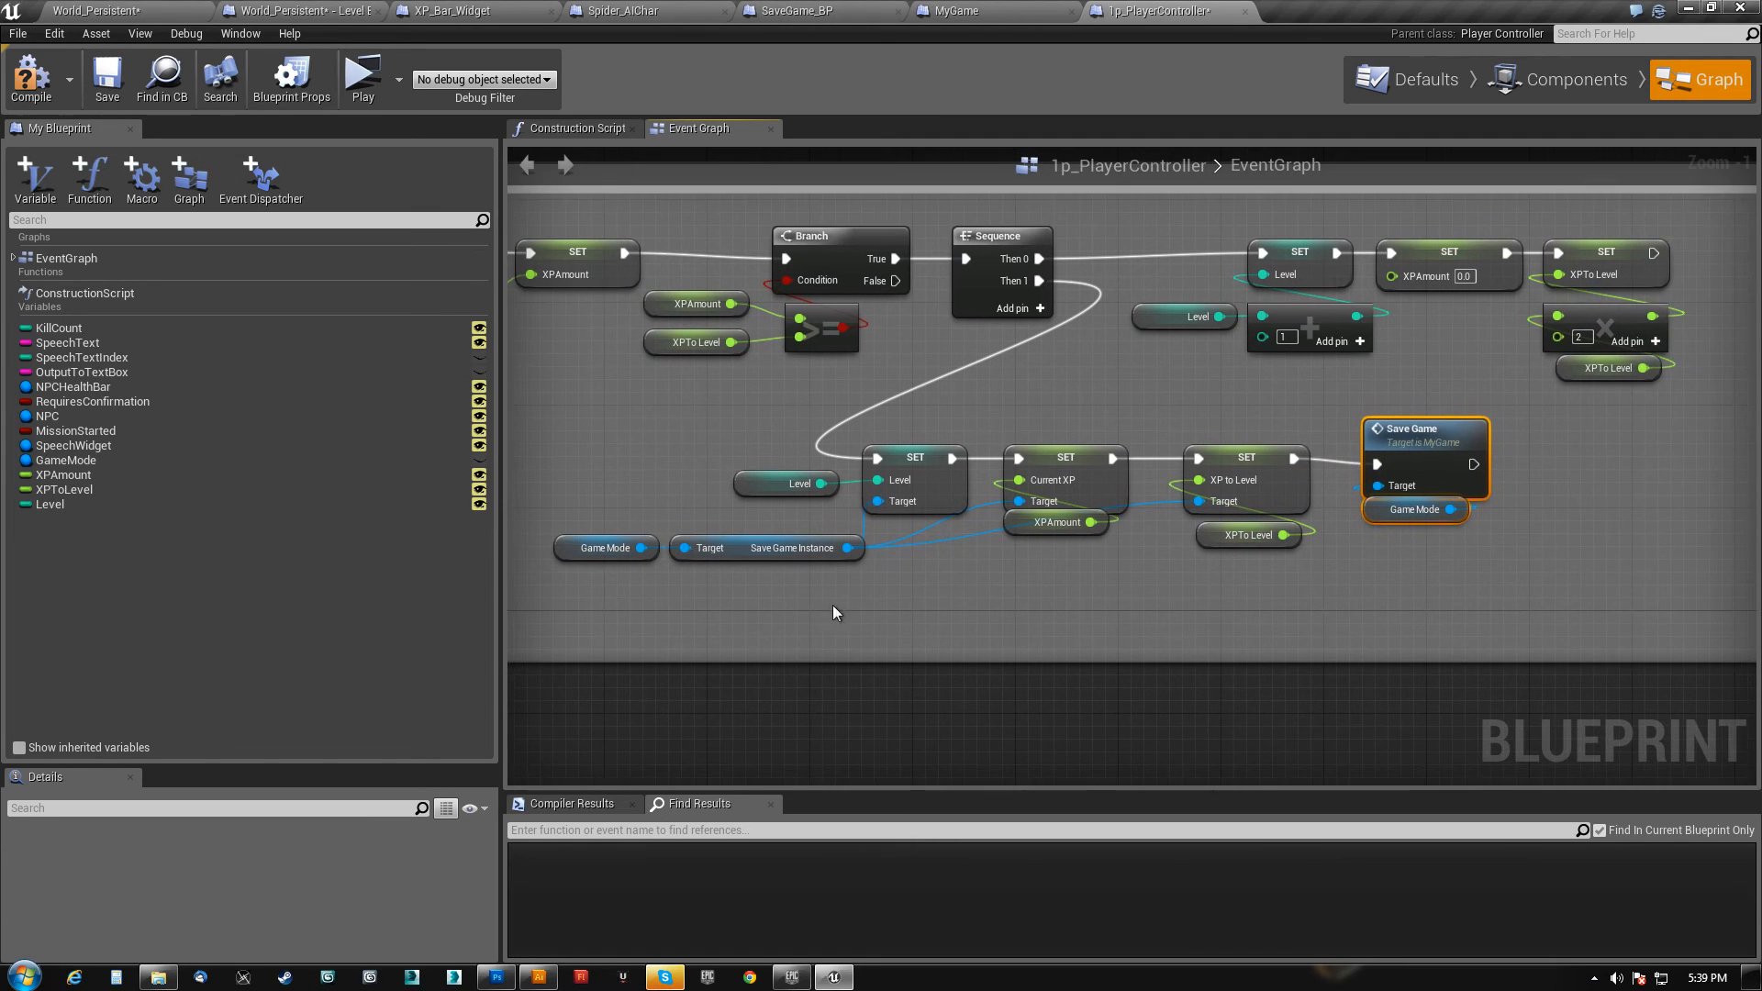
{"action": "left_click", "coordinate": [1432, 437]}
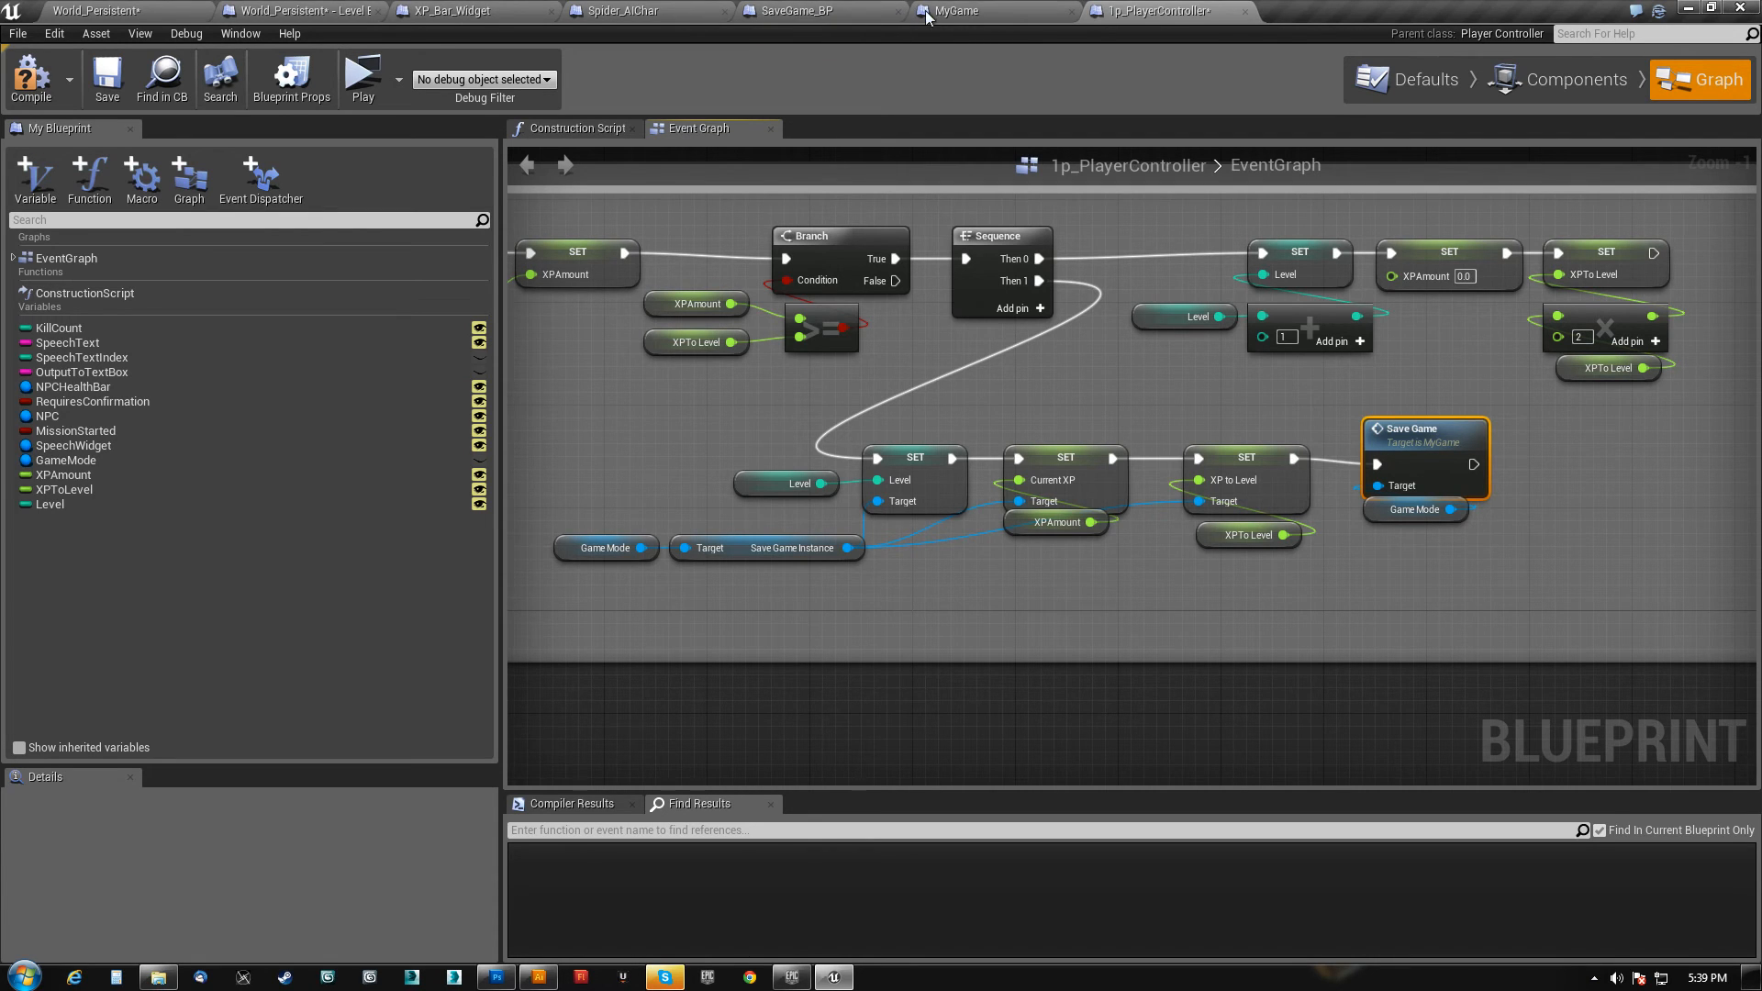
- Examine the SaveGame and LoadGame chains in MyGame and the DeleteSave event with its setters in SaveGame_BP
{"action": "left_click", "coordinate": [957, 11]}
{"action": "right_click_drag", "start_coordinate": [451, 475], "coordinate": [528, 478]}
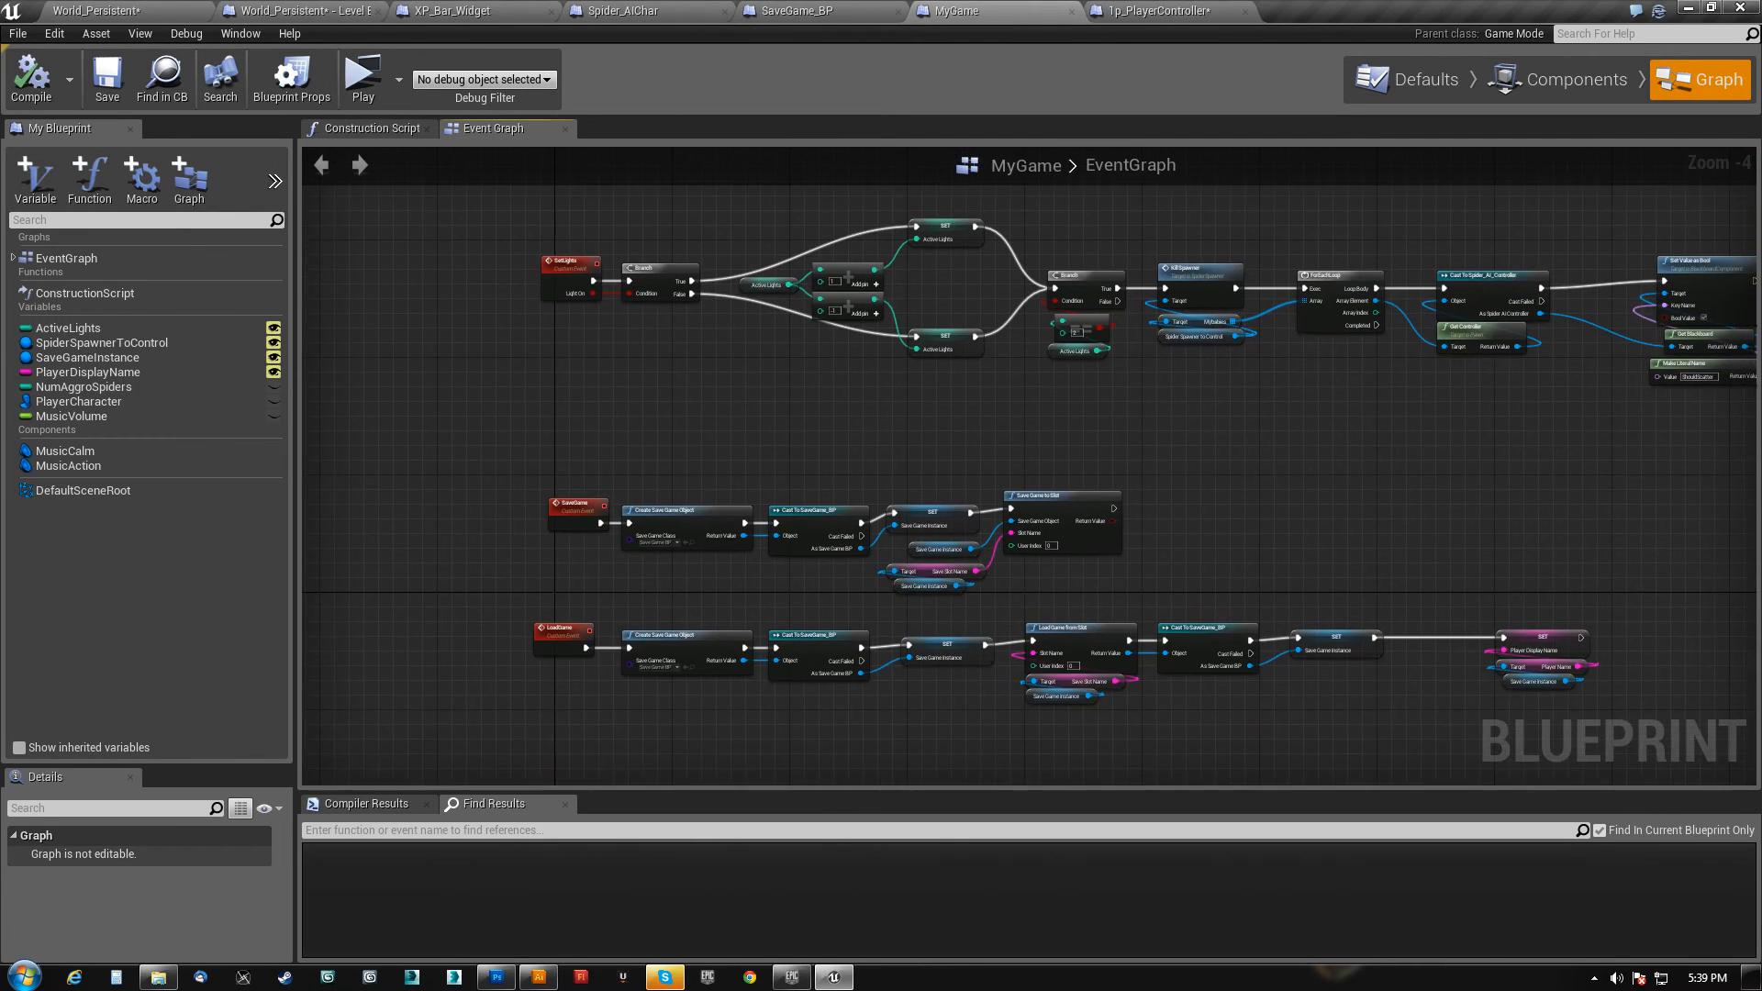
{"action": "scroll", "coordinate": [697, 681], "scroll_direction": "up", "scroll_amount": 4}
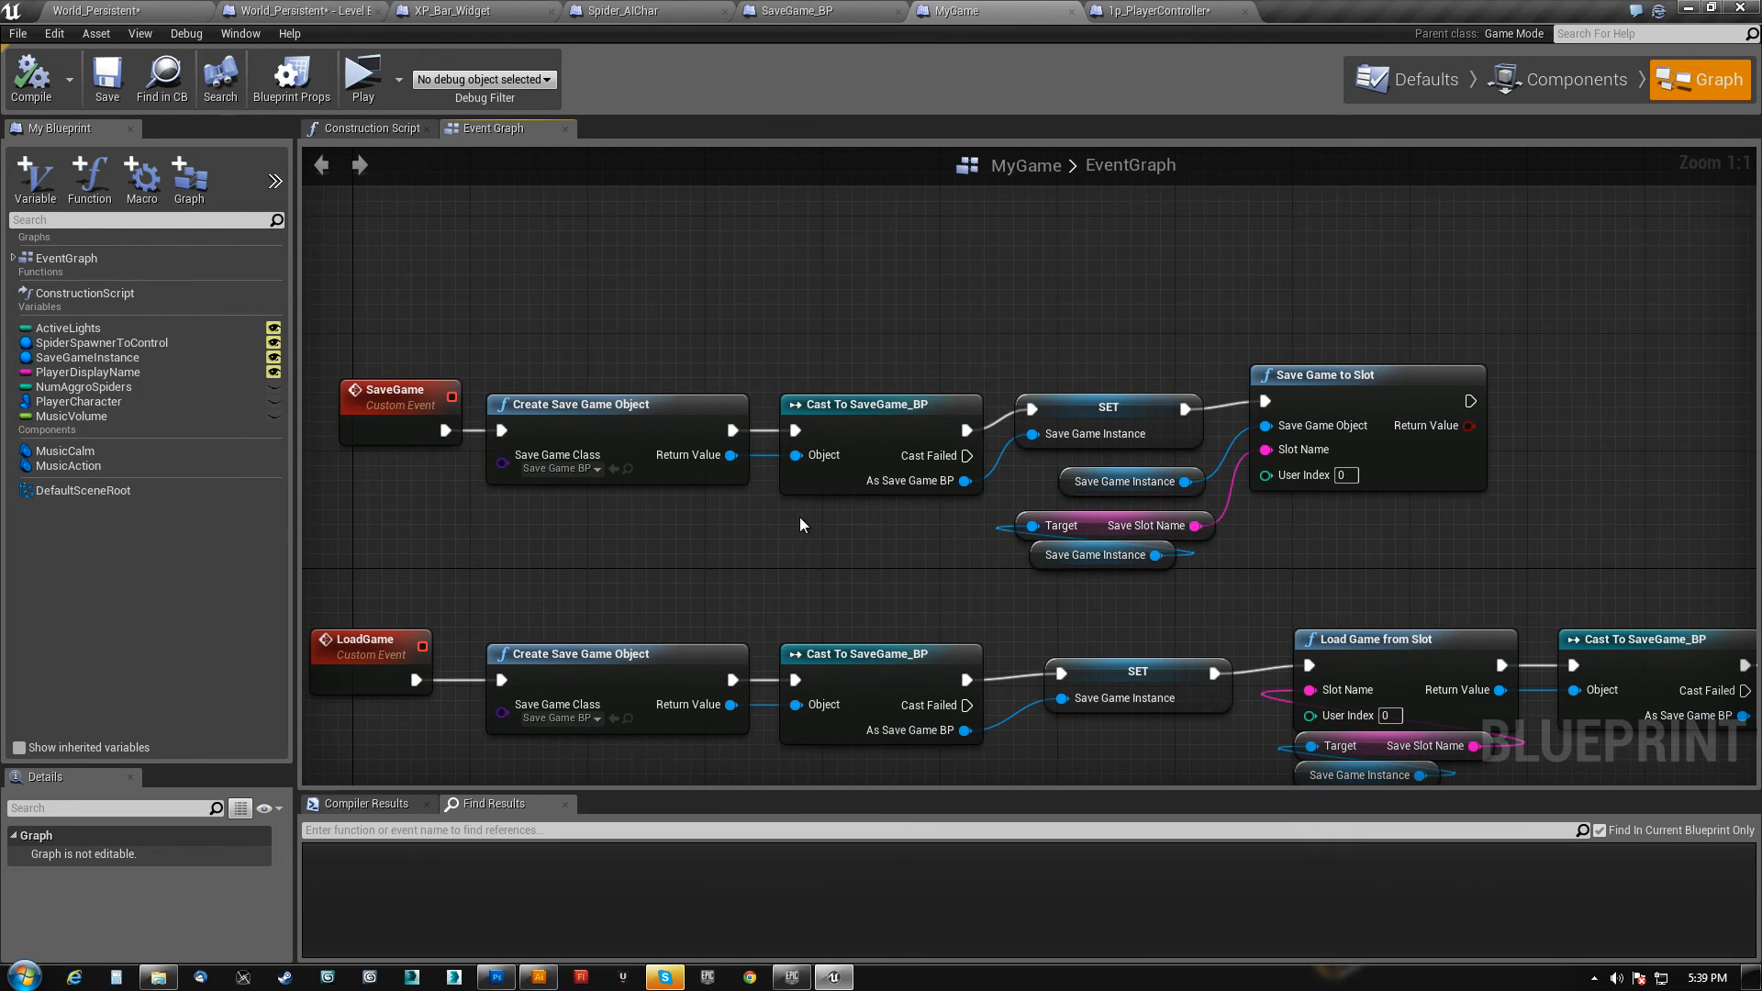
{"action": "right_click_drag", "start_coordinate": [476, 543], "coordinate": [547, 535]}
{"action": "left_click_drag", "start_coordinate": [378, 287], "coordinate": [1673, 571]}
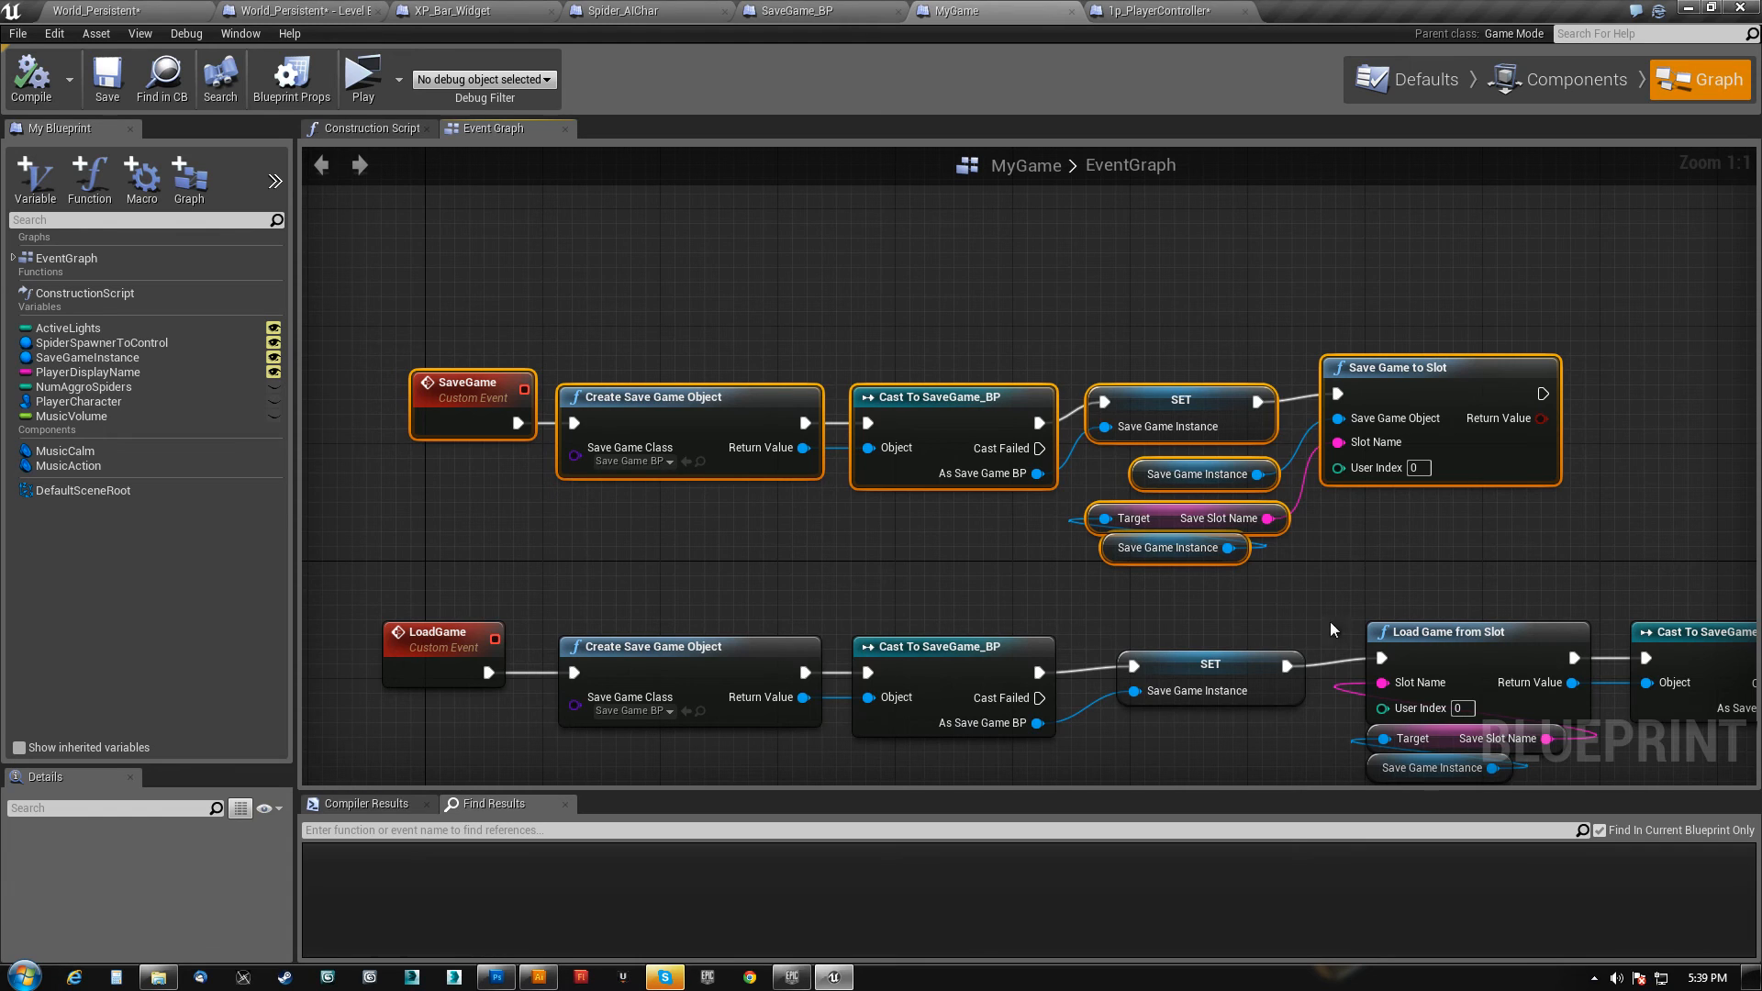
{"action": "right_click_drag", "start_coordinate": [1167, 613], "coordinate": [930, 450]}
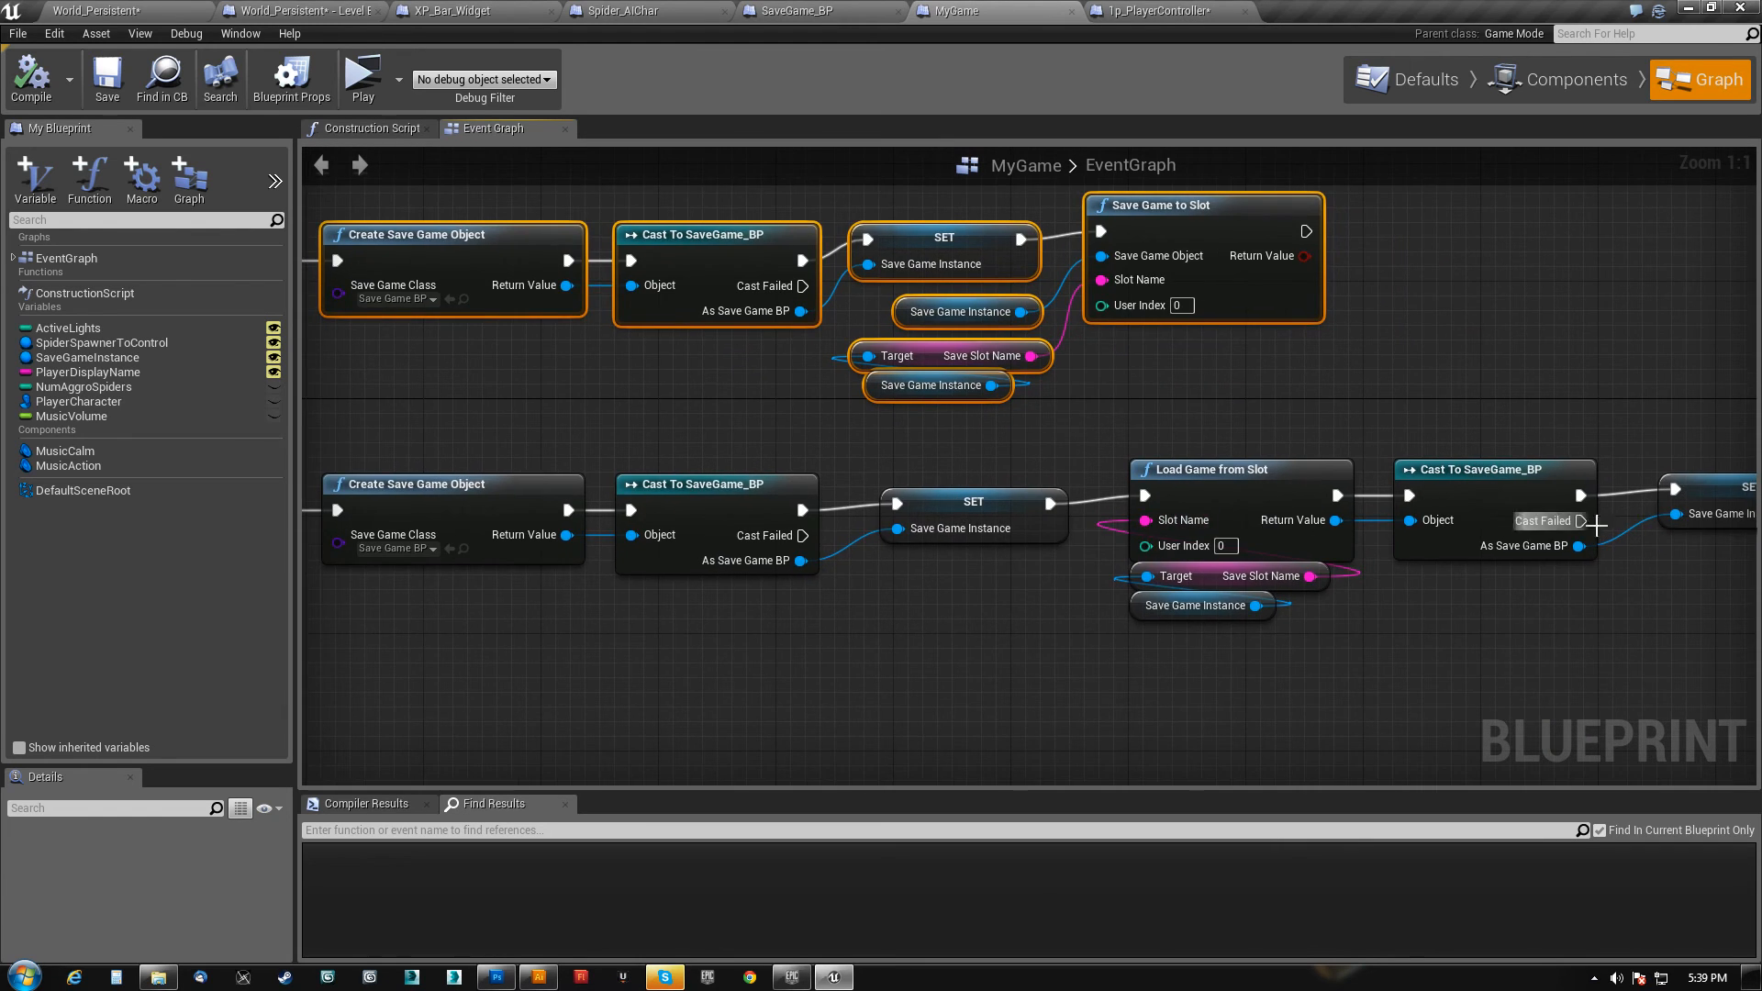
{"action": "right_click_drag", "start_coordinate": [1551, 458], "coordinate": [1098, 439]}
{"action": "left_click", "coordinate": [1307, 475]}
{"action": "right_click_drag", "start_coordinate": [1312, 530], "coordinate": [1059, 525]}
{"action": "left_click", "coordinate": [797, 11]}
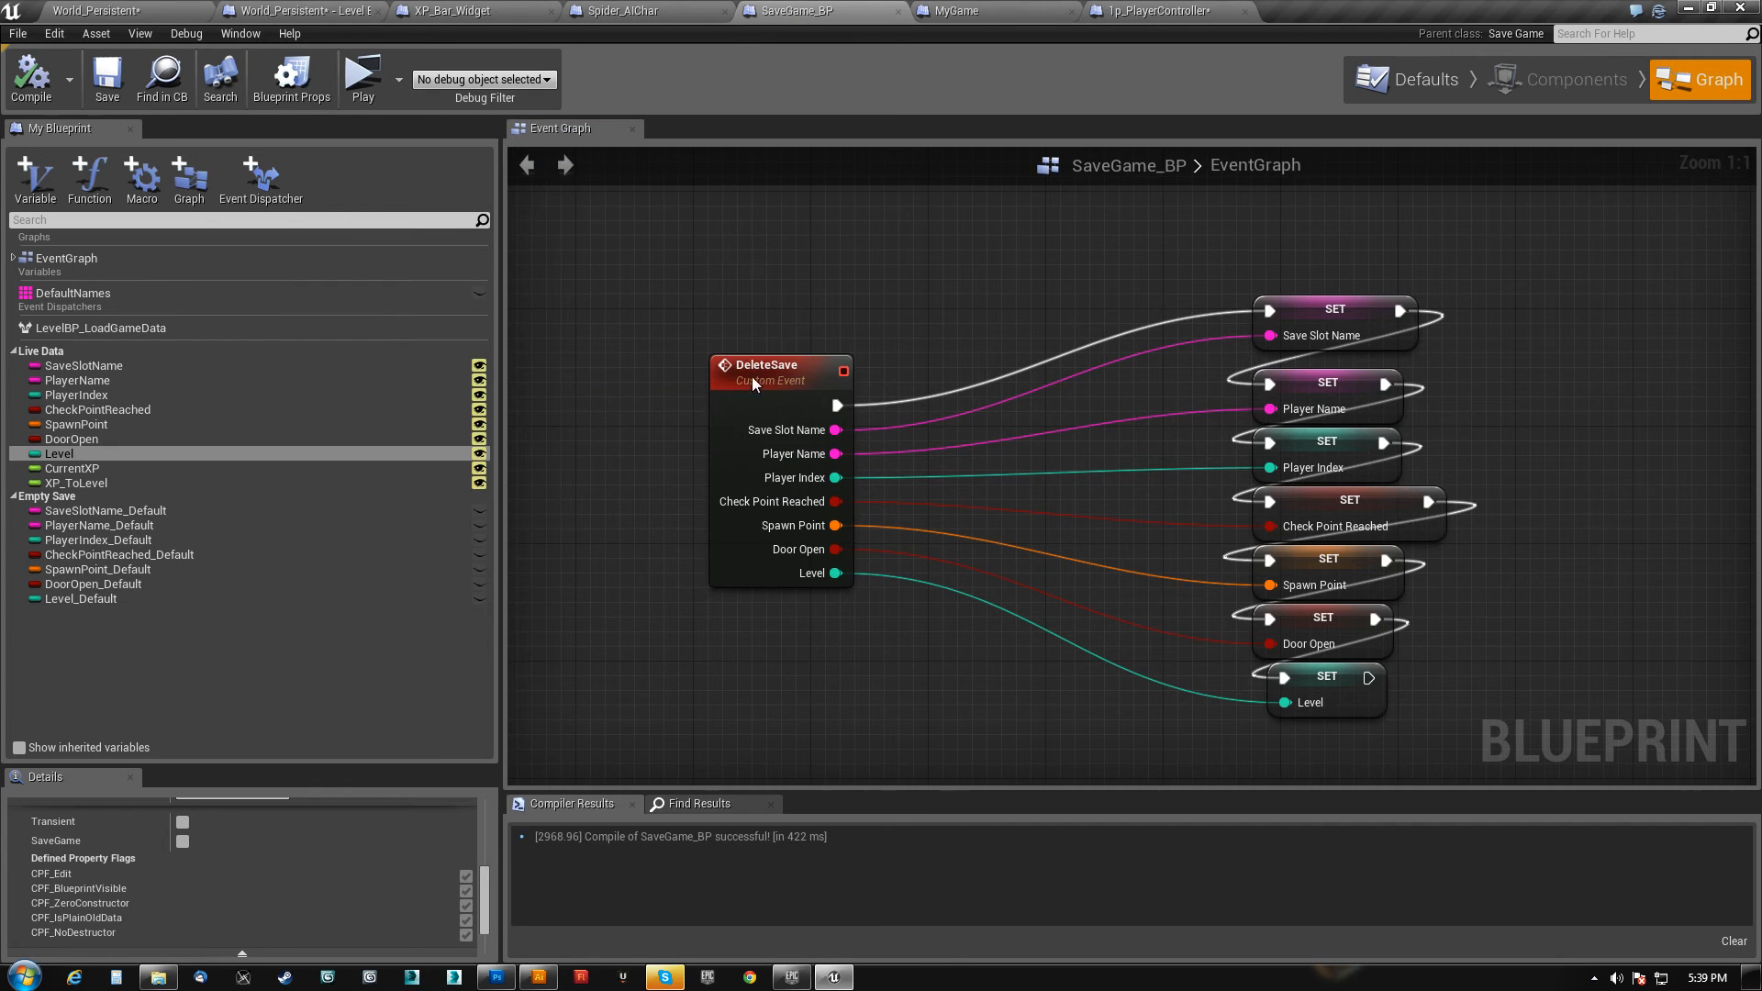
{"action": "right_click_drag", "start_coordinate": [615, 569], "coordinate": [581, 522]}
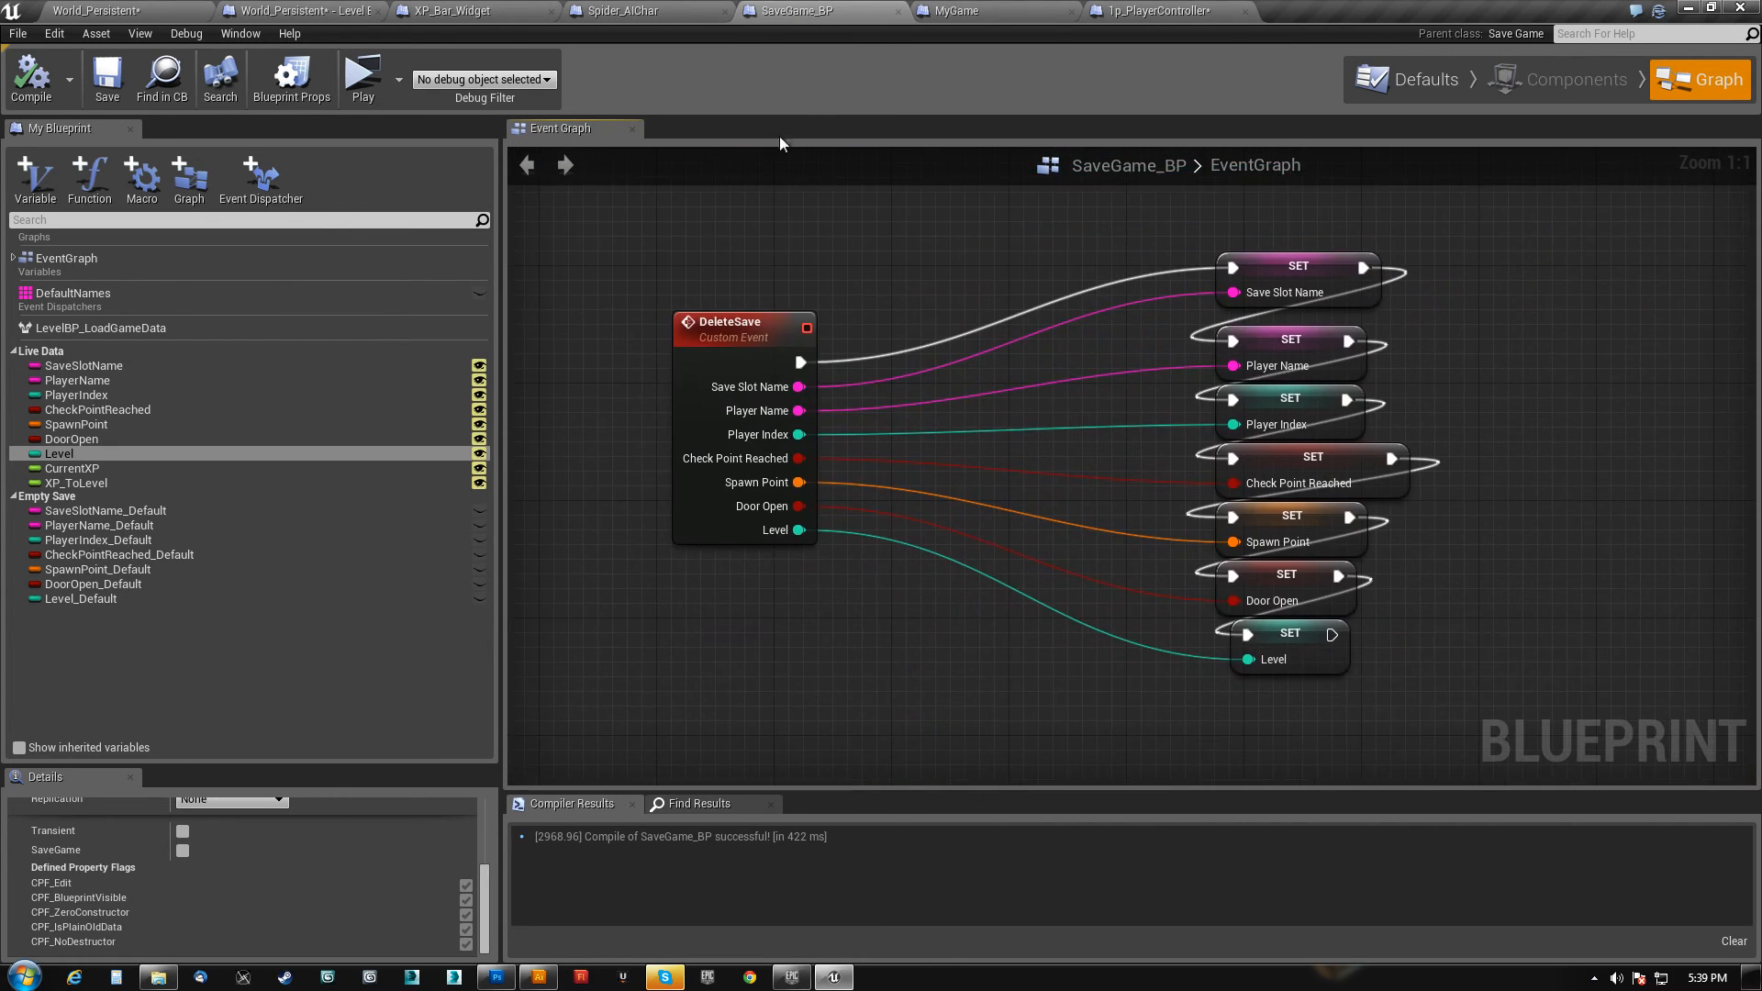
- In MyGame's event graph, move the whole SaveGame chain so its event lines up with the LoadGame event below
{"action": "left_click", "coordinate": [959, 11]}
{"action": "right_click_drag", "start_coordinate": [523, 642], "coordinate": [1027, 652]}
{"action": "scroll", "coordinate": [1028, 653], "scroll_direction": "down", "scroll_amount": 4}
{"action": "right_click_drag", "start_coordinate": [922, 625], "coordinate": [923, 567]}
{"action": "left_click_drag", "start_coordinate": [539, 301], "coordinate": [1276, 440]}
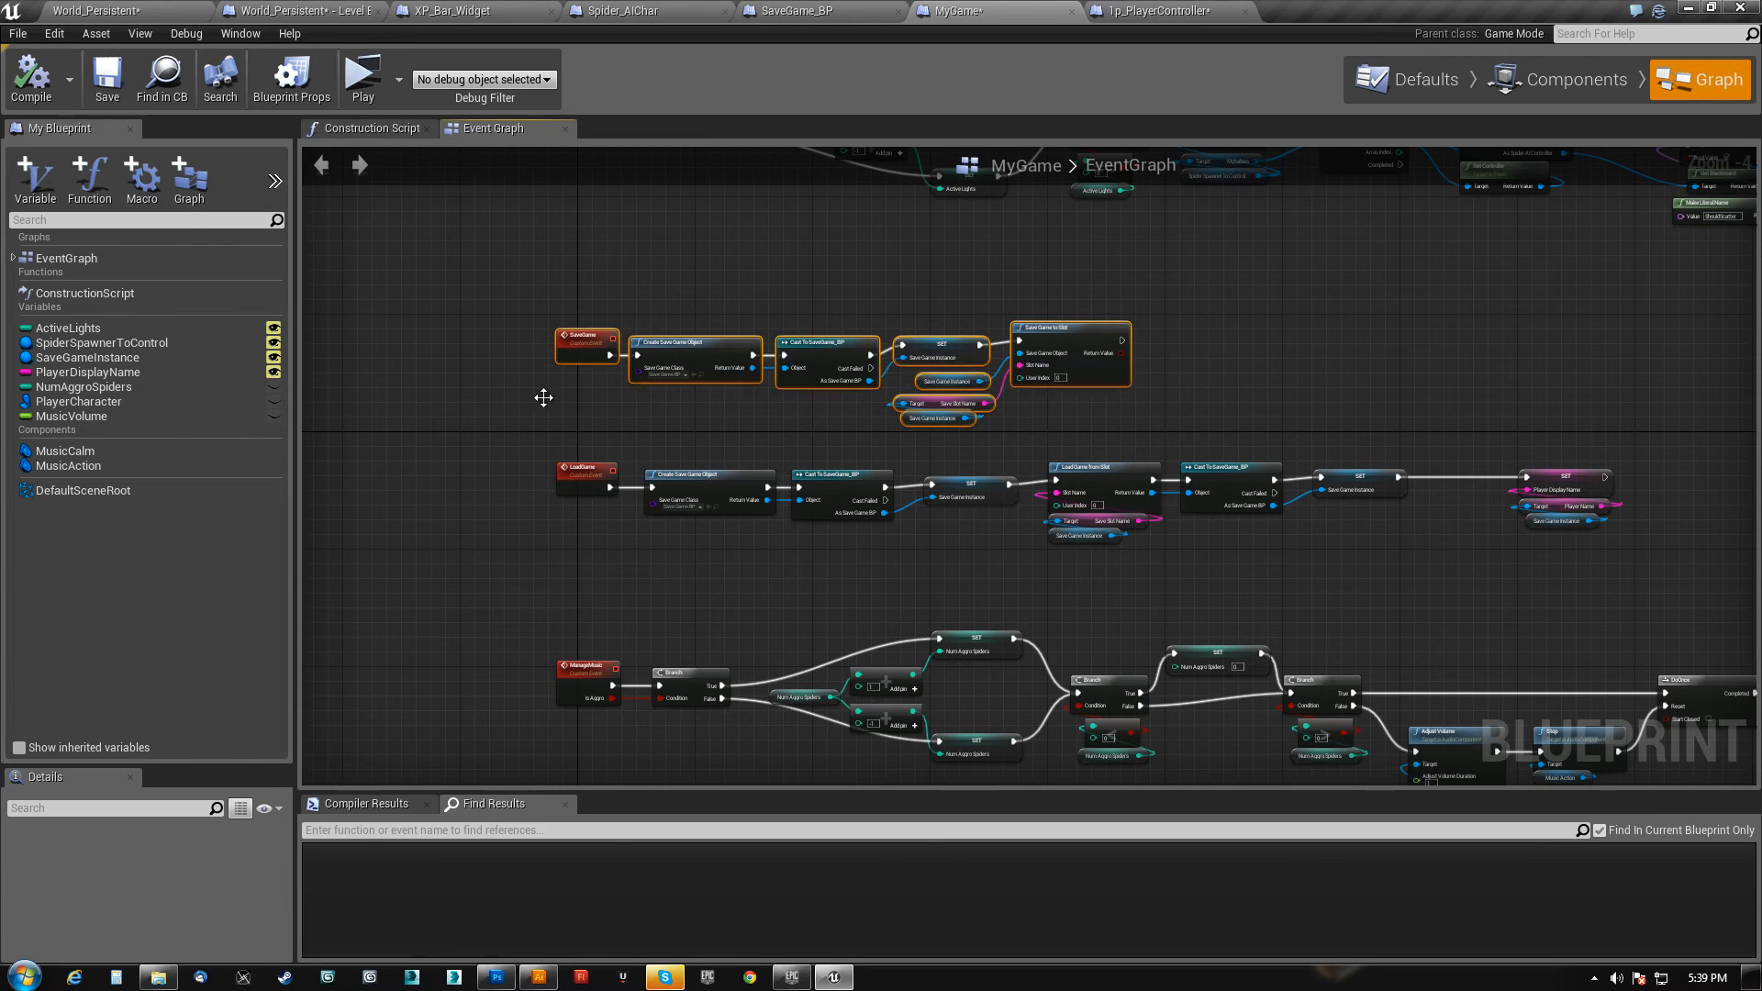
- Move Set Save Game Instance, its getters and Save Game to Slot away from the Cast To SaveGame_BP node in the SaveGame chain
{"action": "scroll", "coordinate": [549, 411], "scroll_direction": "up", "scroll_amount": 4}
{"action": "right_click_drag", "start_coordinate": [914, 457], "coordinate": [949, 568]}
{"action": "left_click_drag", "start_coordinate": [927, 532], "coordinate": [1119, 332]}
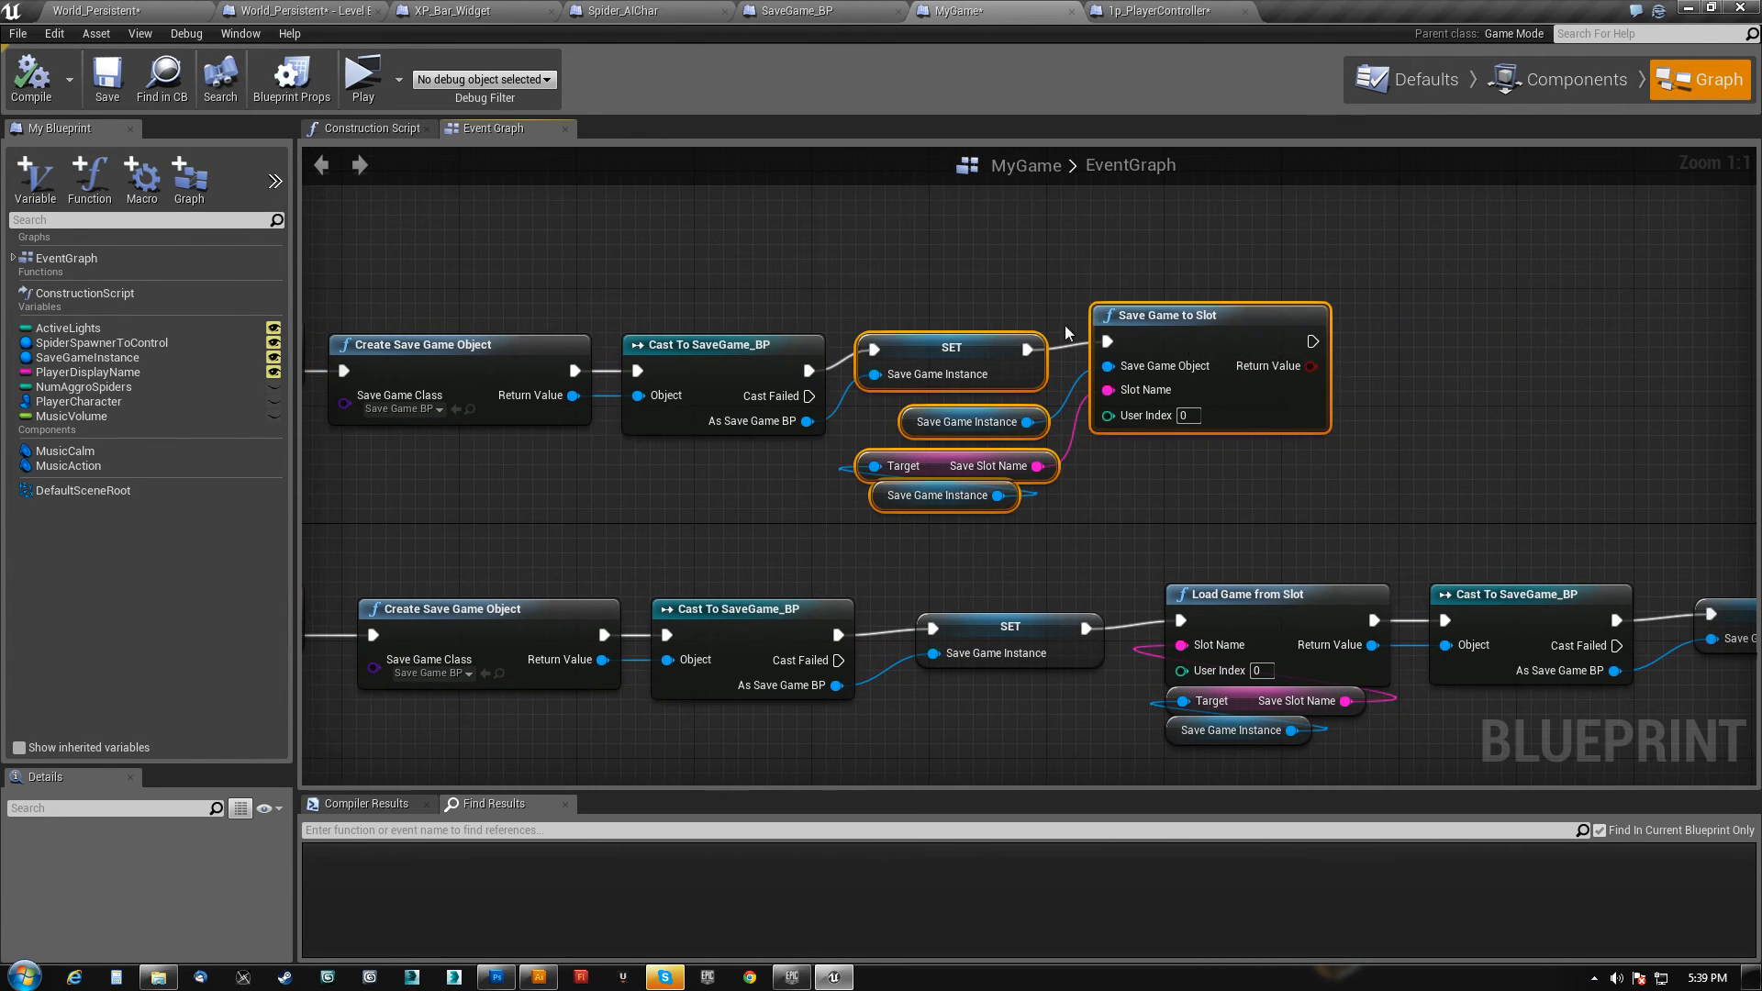
{"action": "left_click_drag", "start_coordinate": [945, 338], "coordinate": [1061, 354]}
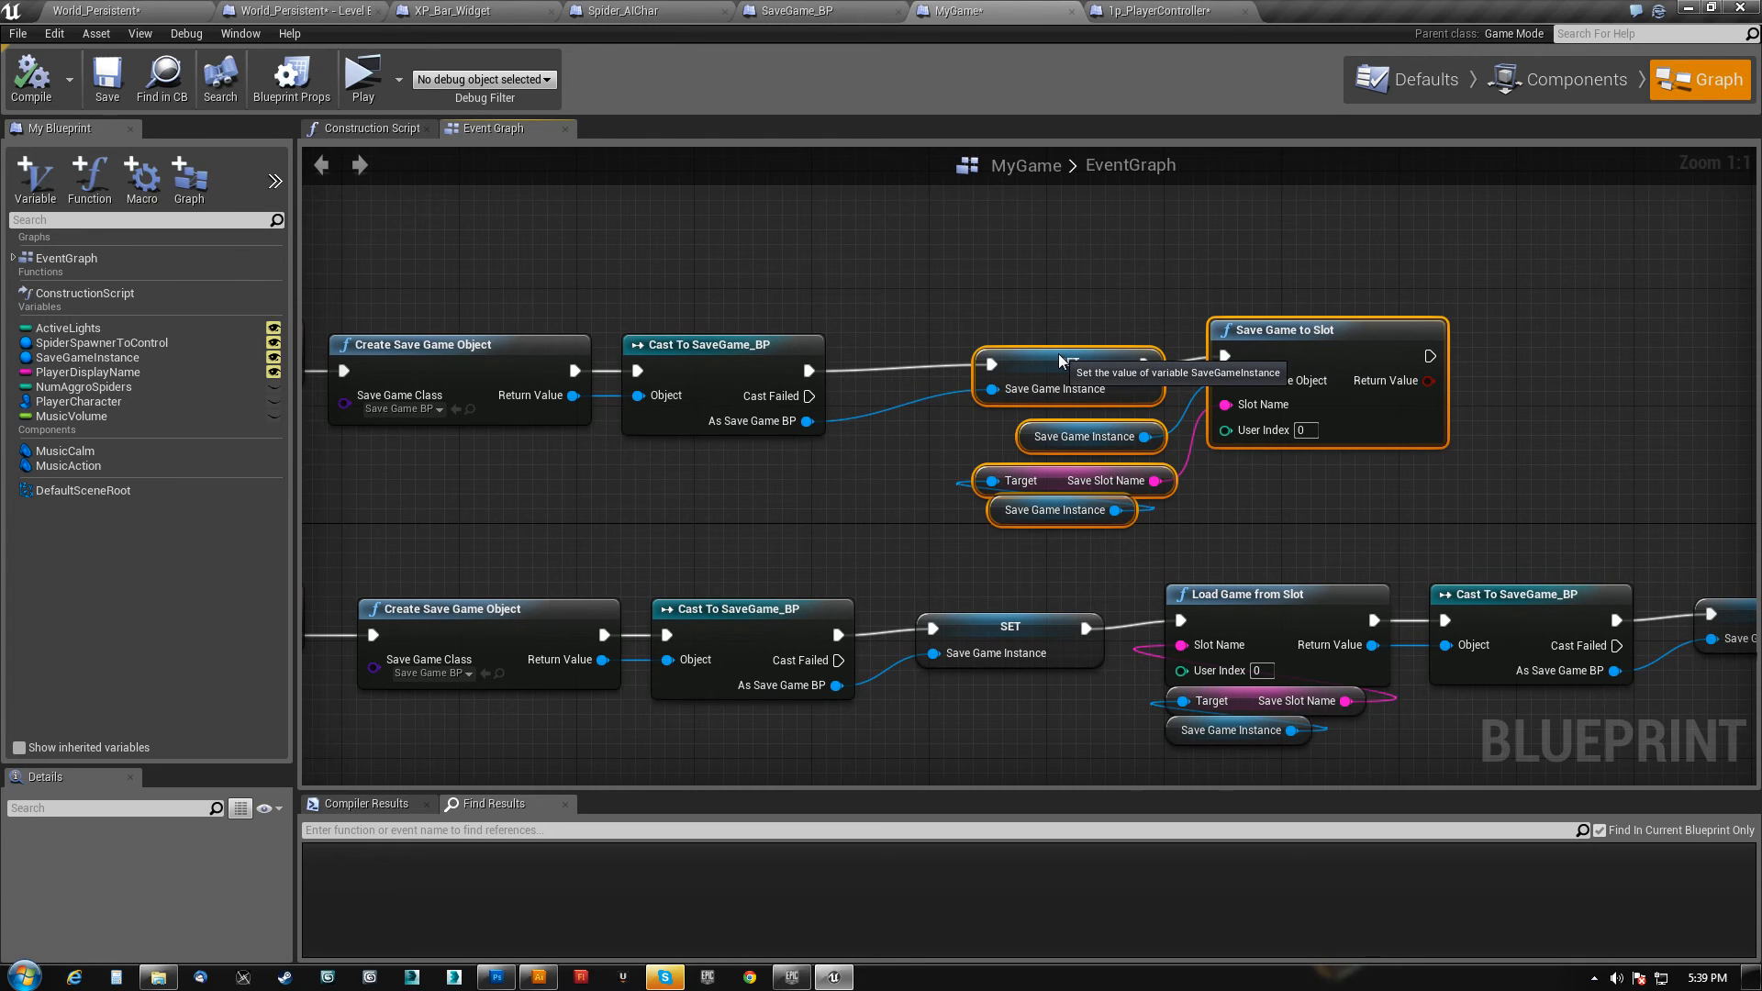
- Move Save Game to Slot slightly further from Set Save Game Instance in the SaveGame chain
{"action": "right_click_drag", "start_coordinate": [462, 508], "coordinate": [530, 547]}
{"action": "scroll", "coordinate": [945, 571], "scroll_direction": "down", "scroll_amount": 2}
{"action": "right_click_drag", "start_coordinate": [1140, 540], "coordinate": [1511, 663]}
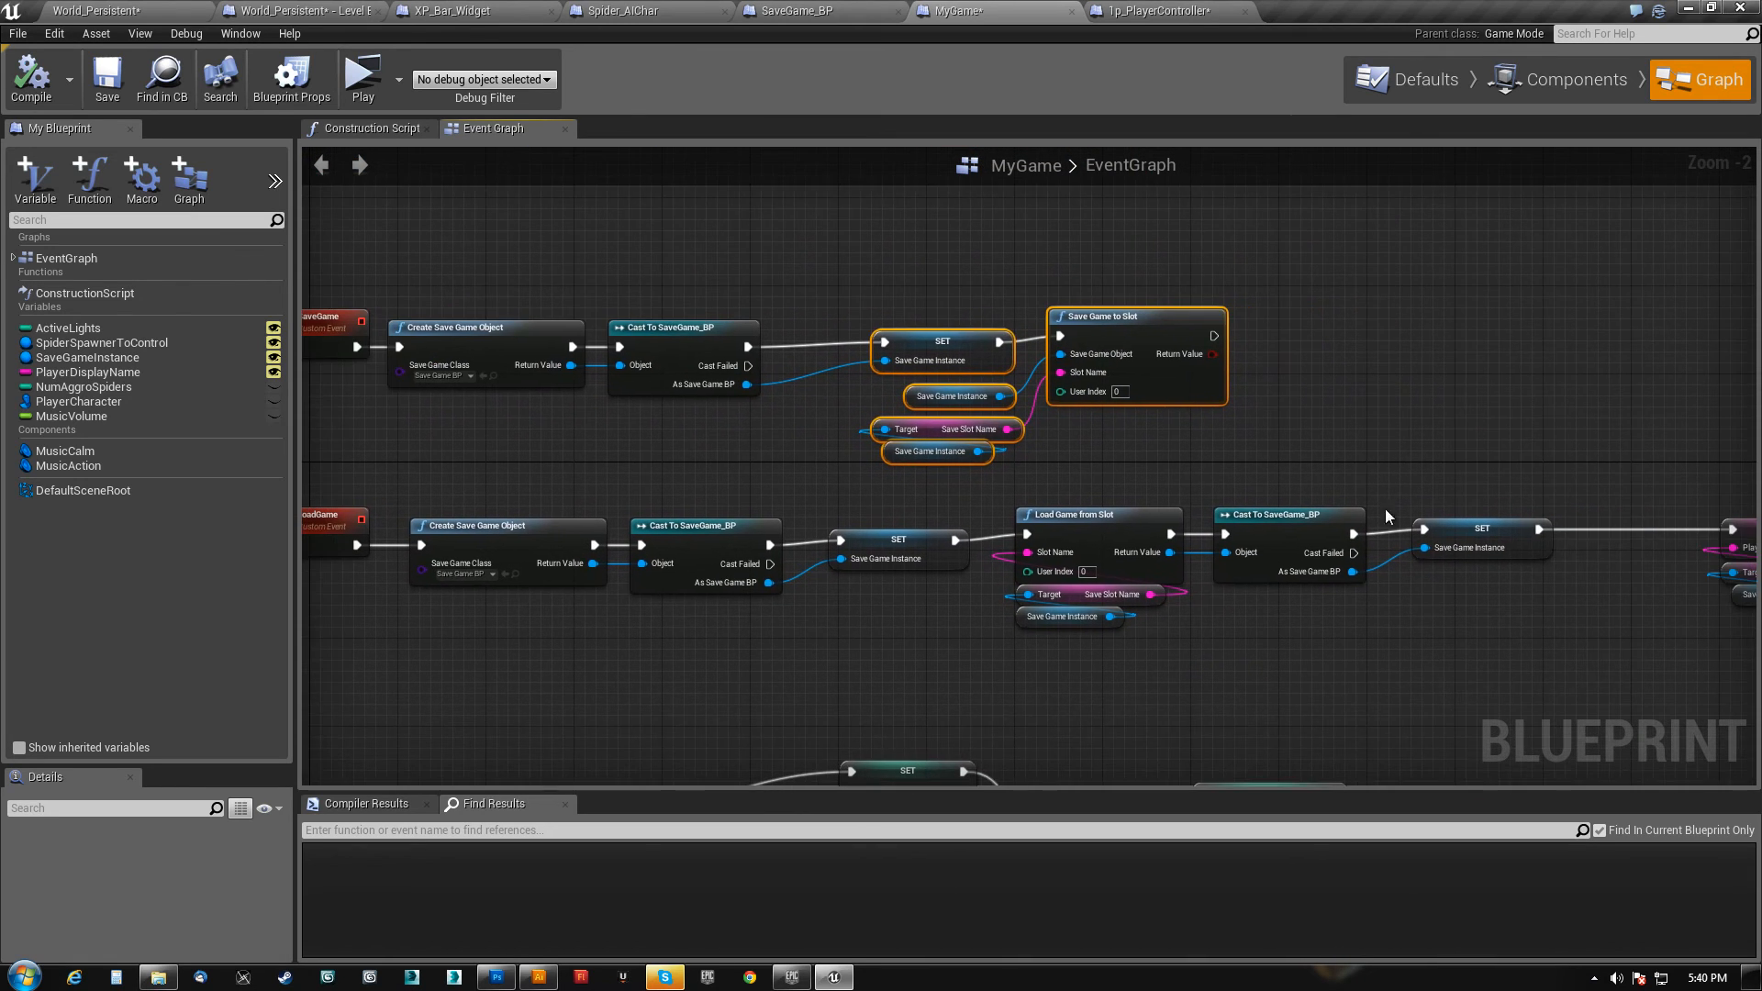
{"action": "left_click", "coordinate": [1181, 327]}
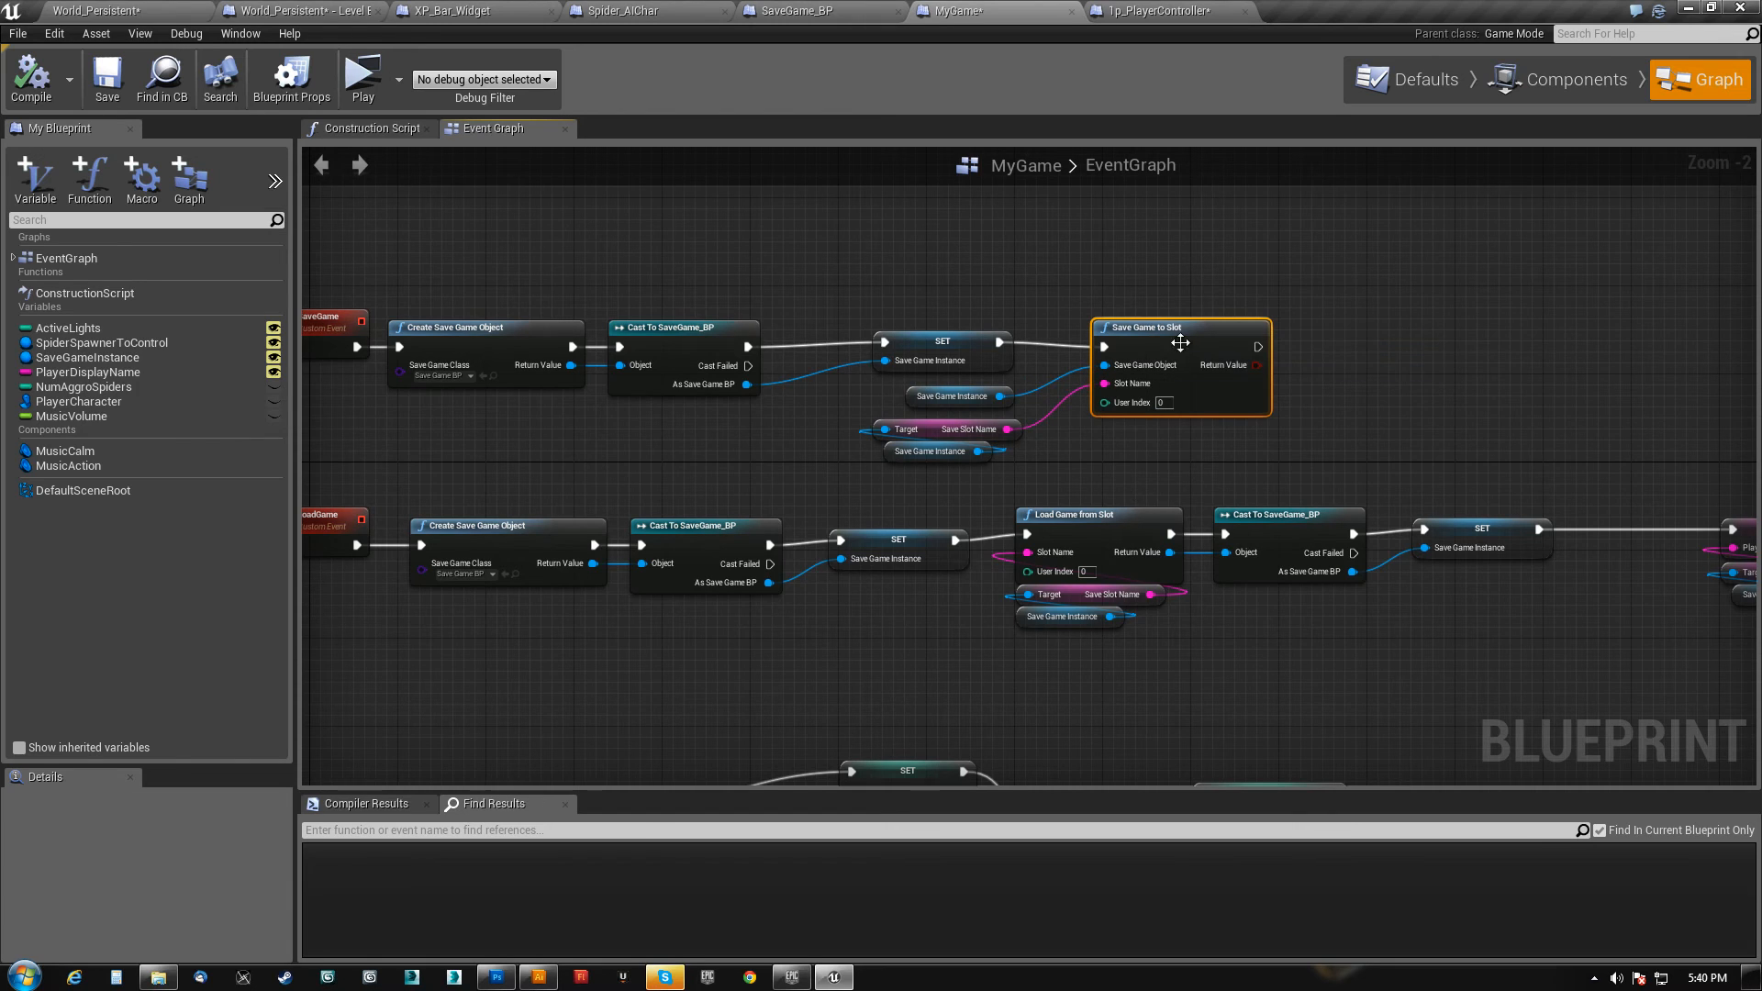
{"action": "left_click_drag", "start_coordinate": [1186, 336], "coordinate": [1188, 325]}
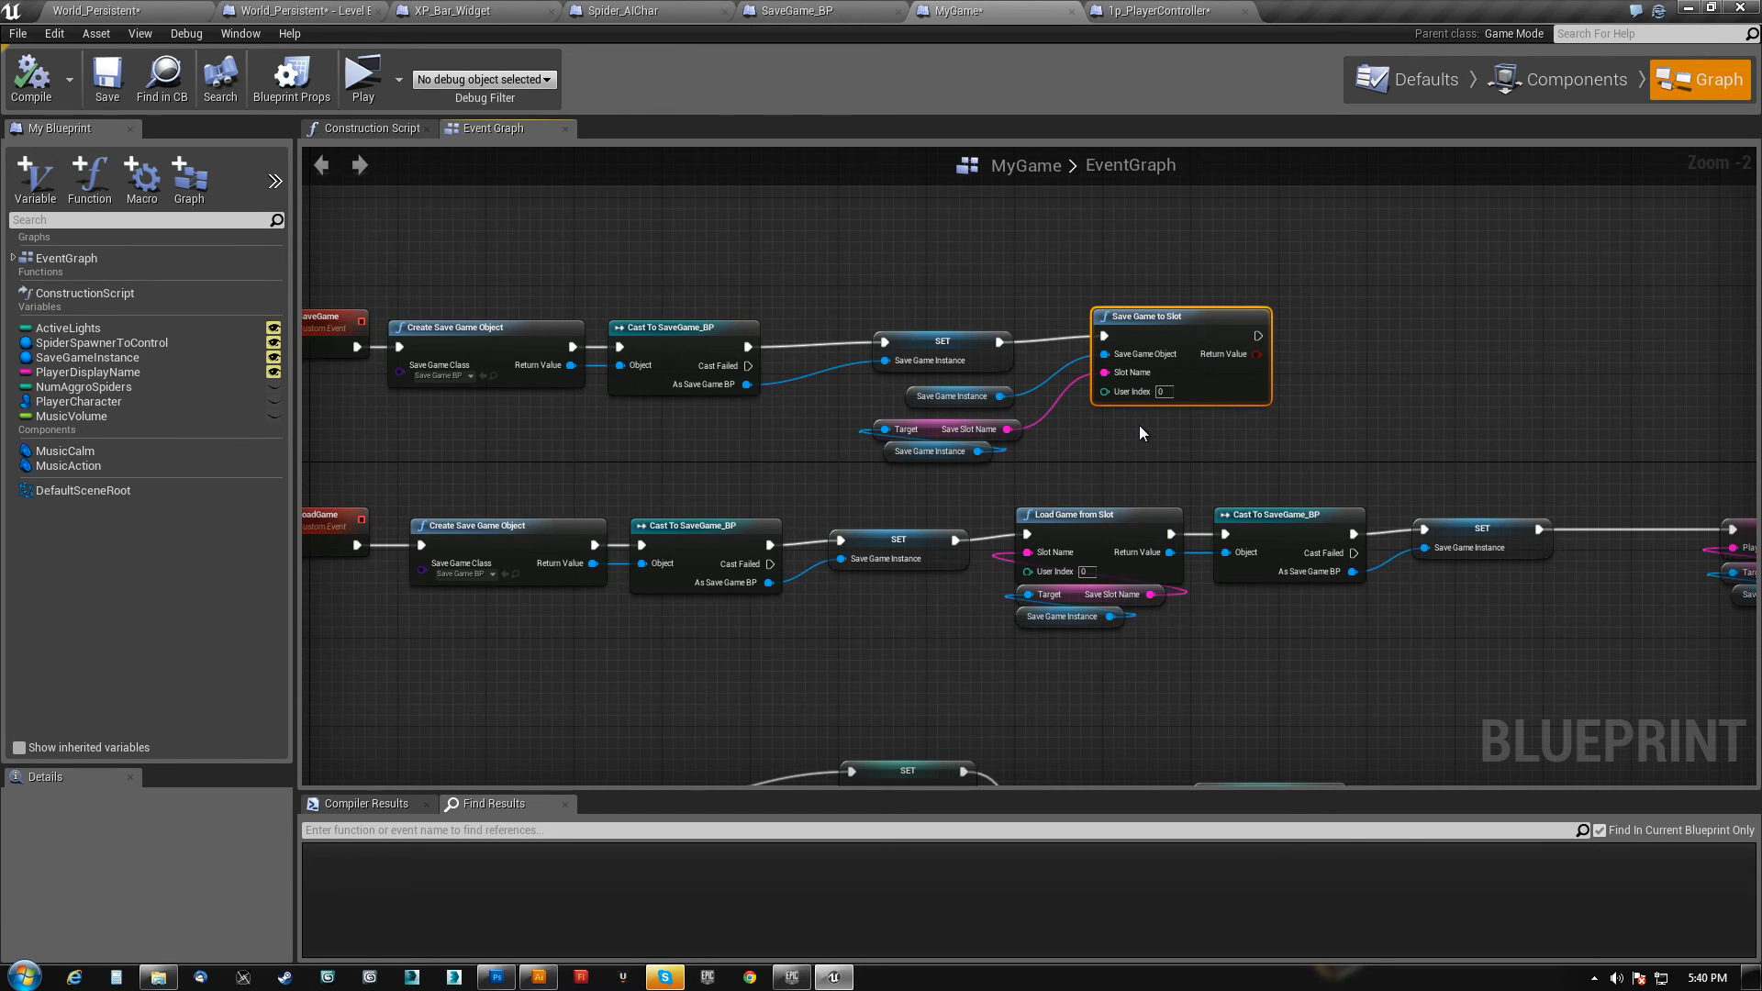
- Check the Level, Save Game Instance and Save Game nodes of the level-up save chain in 1p_PlayerController
{"action": "left_click", "coordinate": [1179, 15]}
{"action": "right_click_drag", "start_coordinate": [695, 429], "coordinate": [733, 426]}
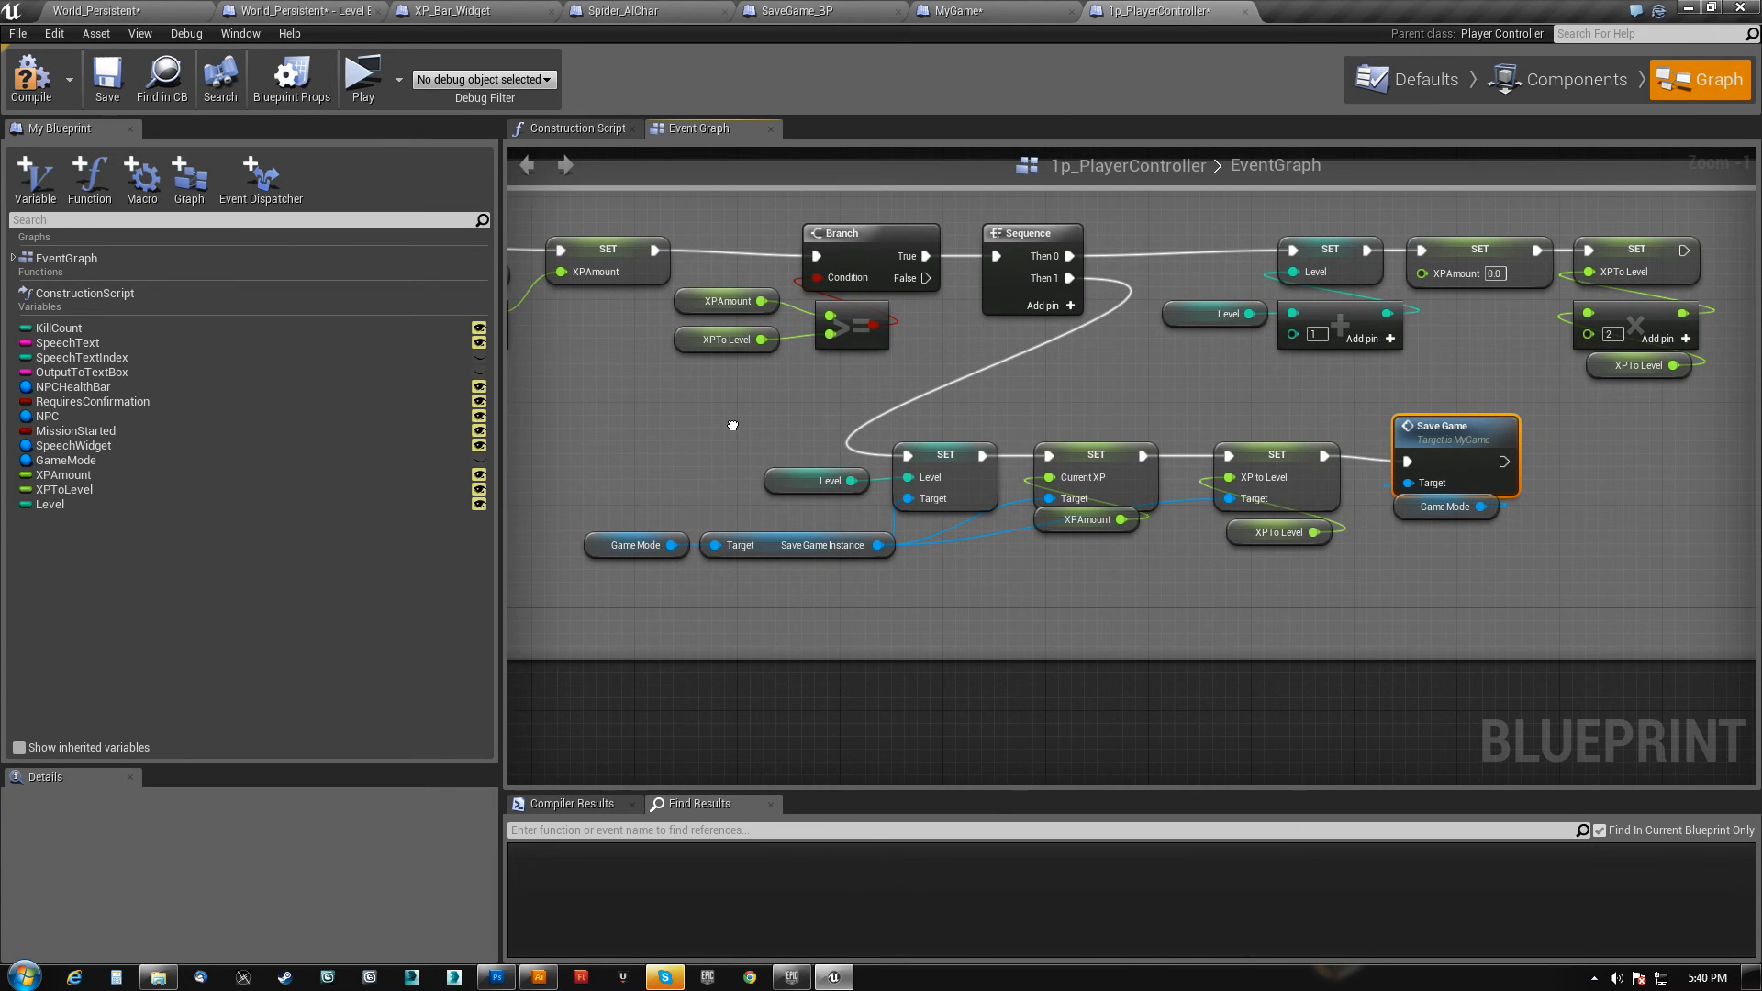
{"action": "left_click_drag", "start_coordinate": [728, 606], "coordinate": [971, 437]}
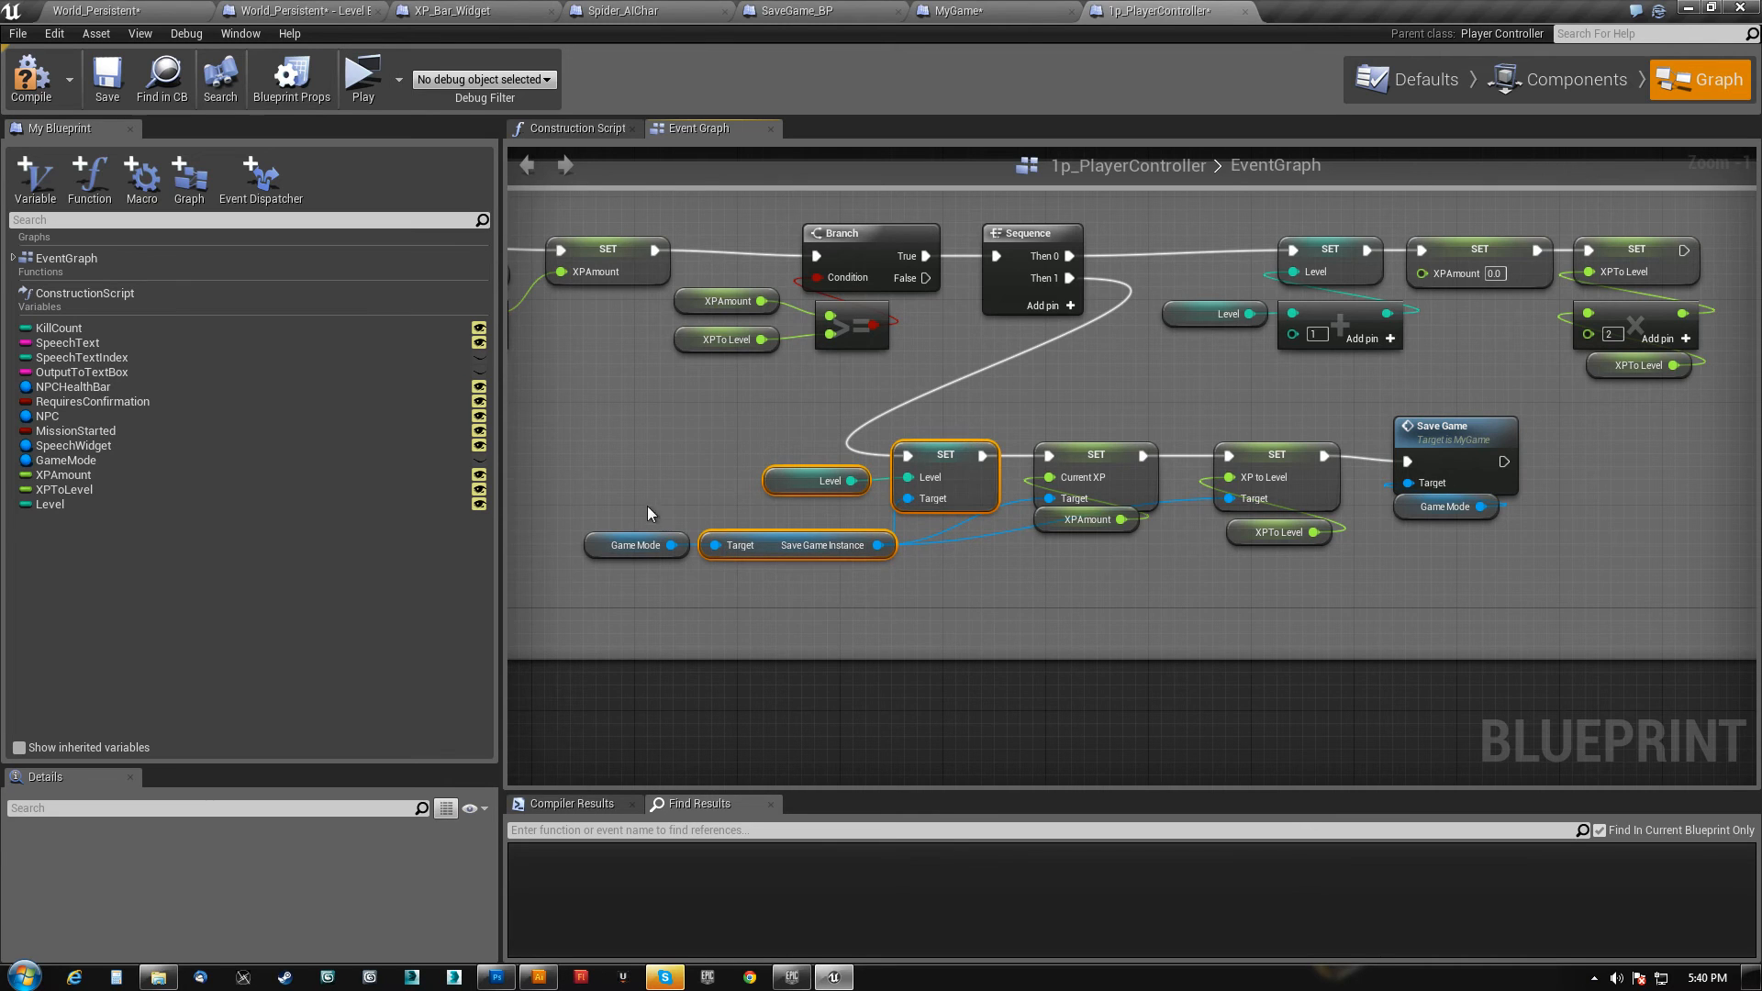
{"action": "left_click", "coordinate": [635, 544]}
{"action": "left_click", "coordinate": [766, 544]}
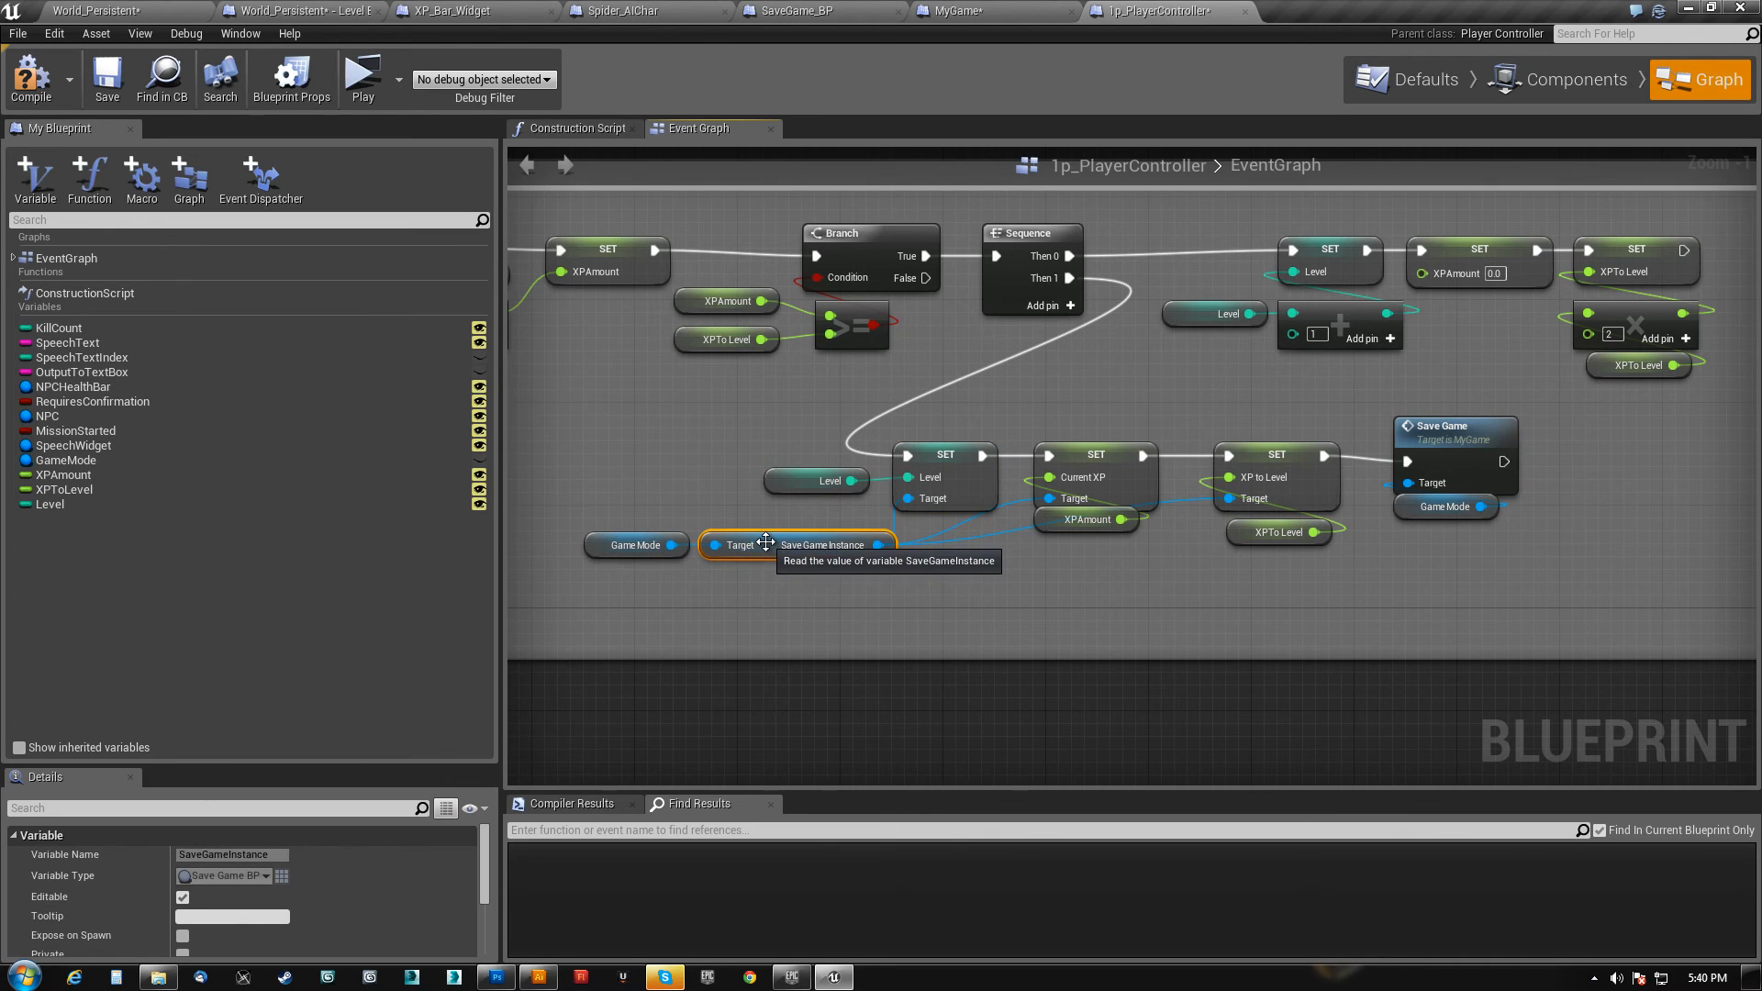
{"action": "left_click", "coordinate": [1464, 436]}
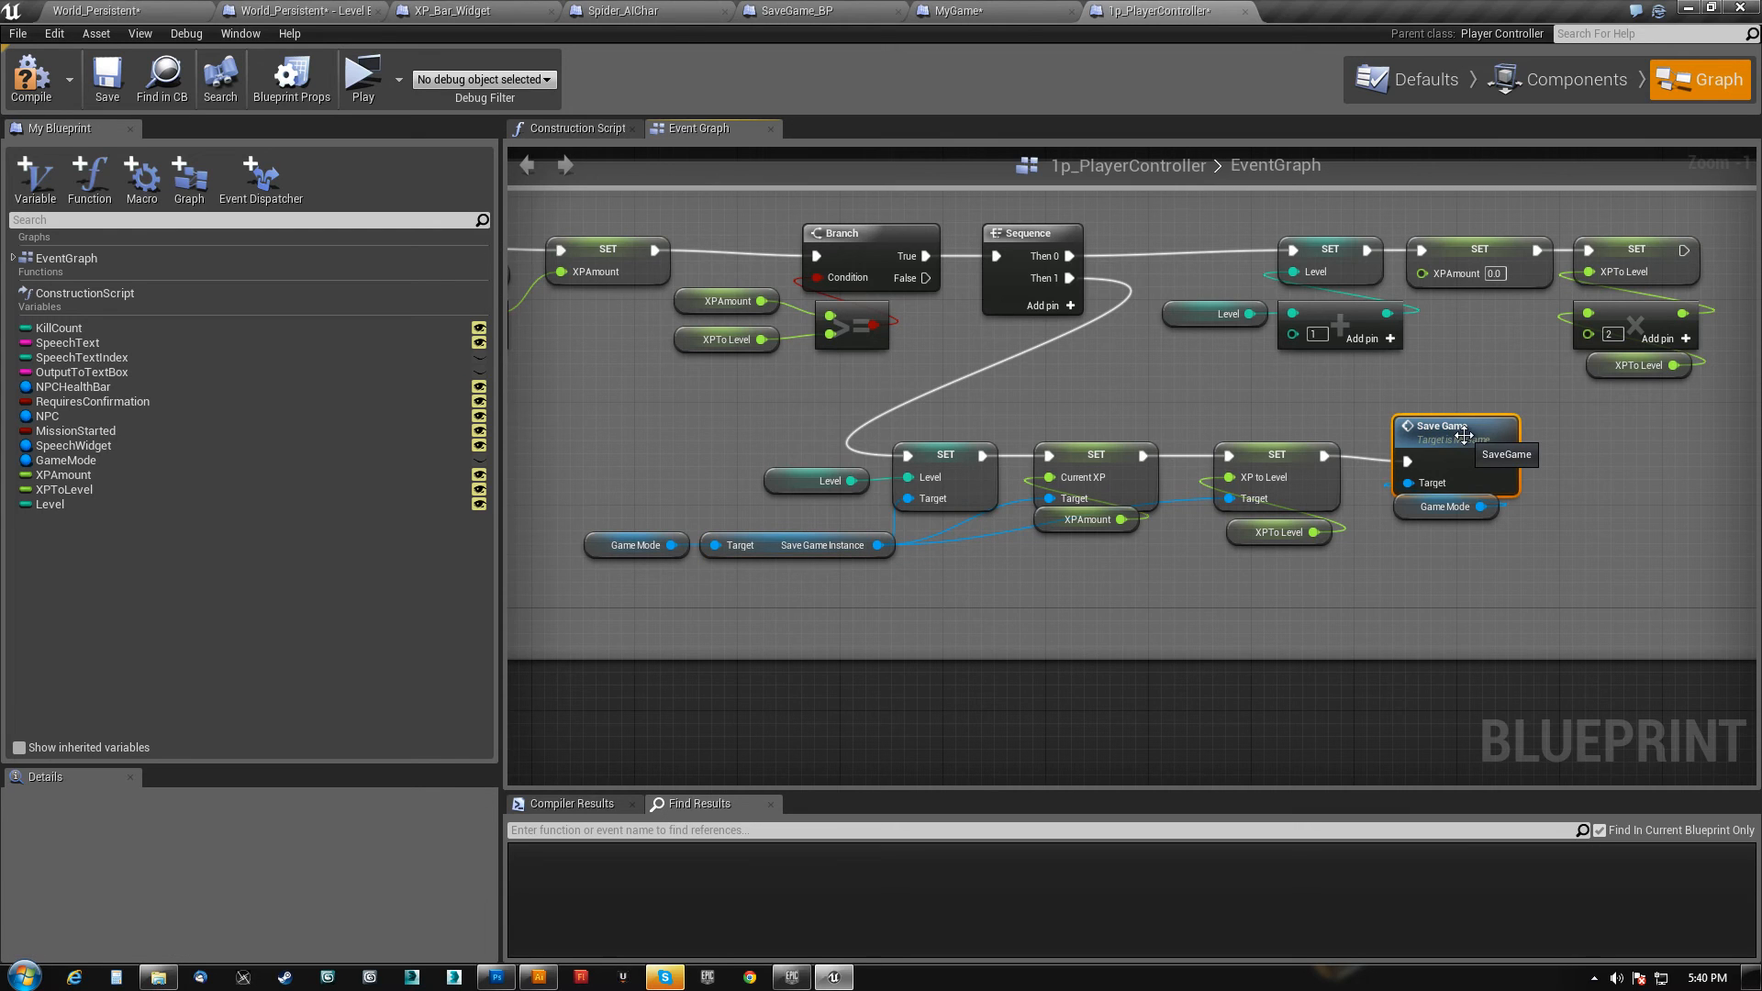
- Trace the SaveGame and LoadGame chains in MyGame and compare them with the Live Data variables in SaveGame_BP
{"action": "left_click", "coordinate": [1000, 11]}
{"action": "right_click_drag", "start_coordinate": [549, 483], "coordinate": [790, 487]}
{"action": "scroll", "coordinate": [793, 486], "scroll_direction": "up", "scroll_amount": 1}
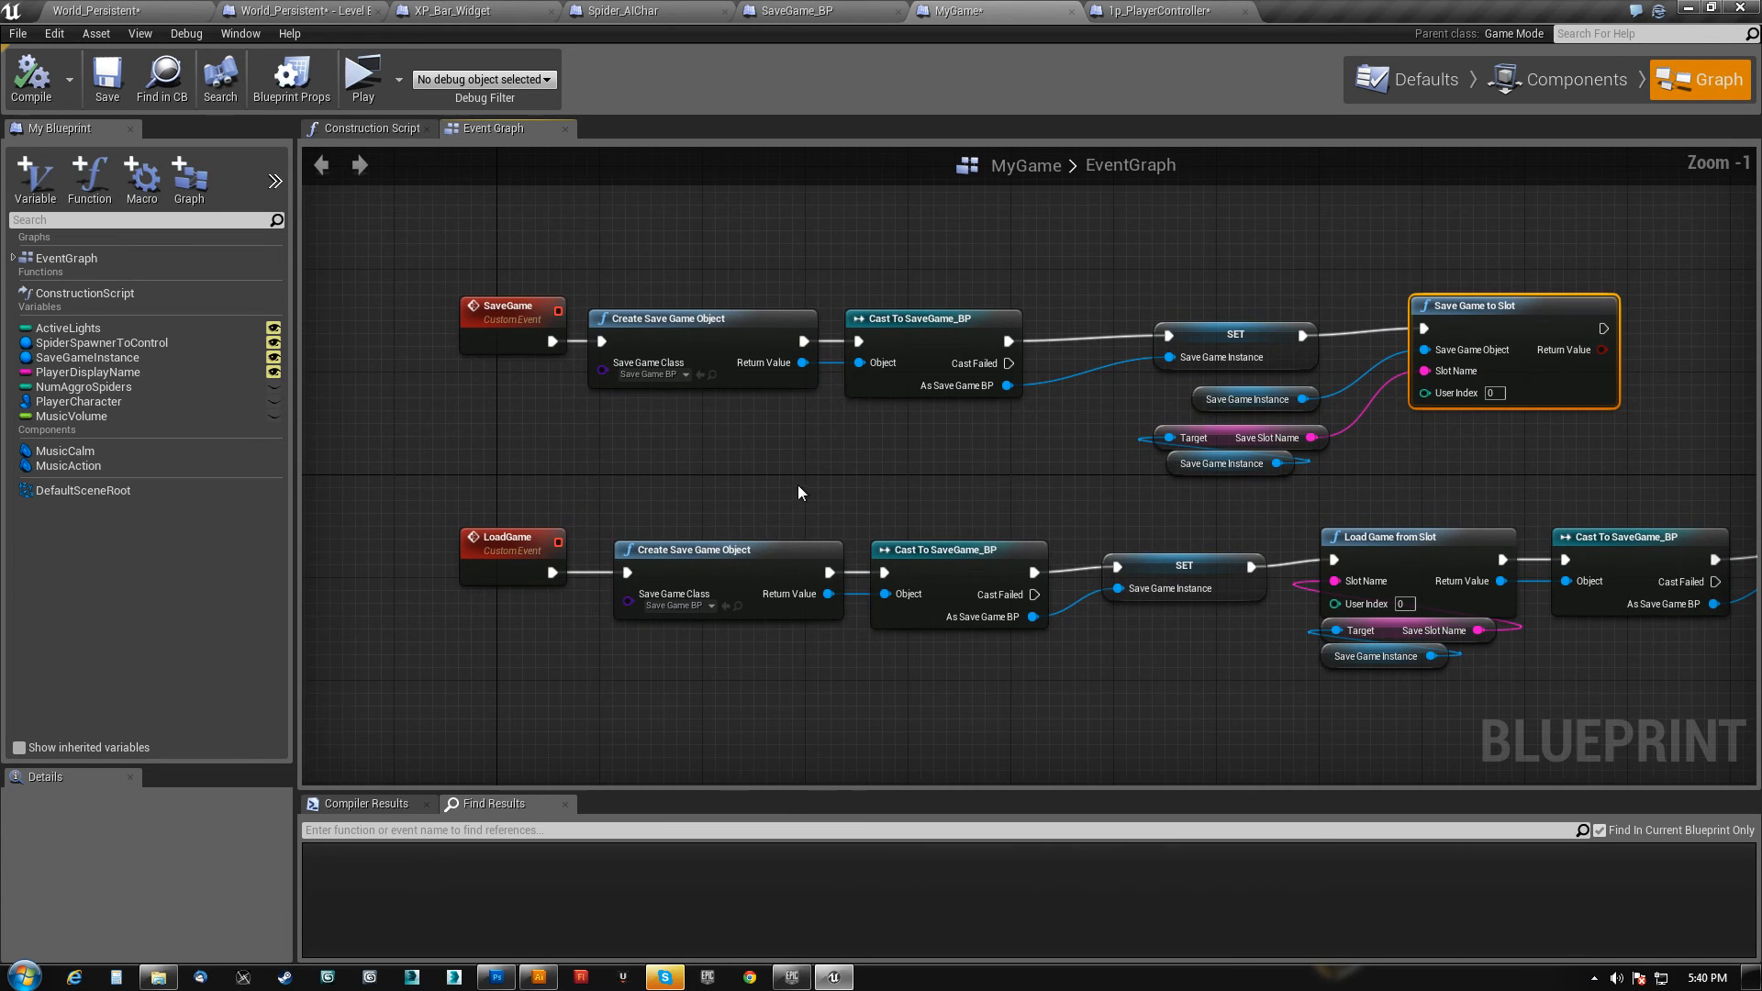
{"action": "left_click", "coordinate": [927, 375]}
{"action": "right_click_drag", "start_coordinate": [947, 417], "coordinate": [855, 383]}
{"action": "left_click", "coordinate": [1699, 513]}
{"action": "right_click_drag", "start_coordinate": [1439, 624], "coordinate": [1005, 553]}
{"action": "left_click", "coordinate": [807, 14]}
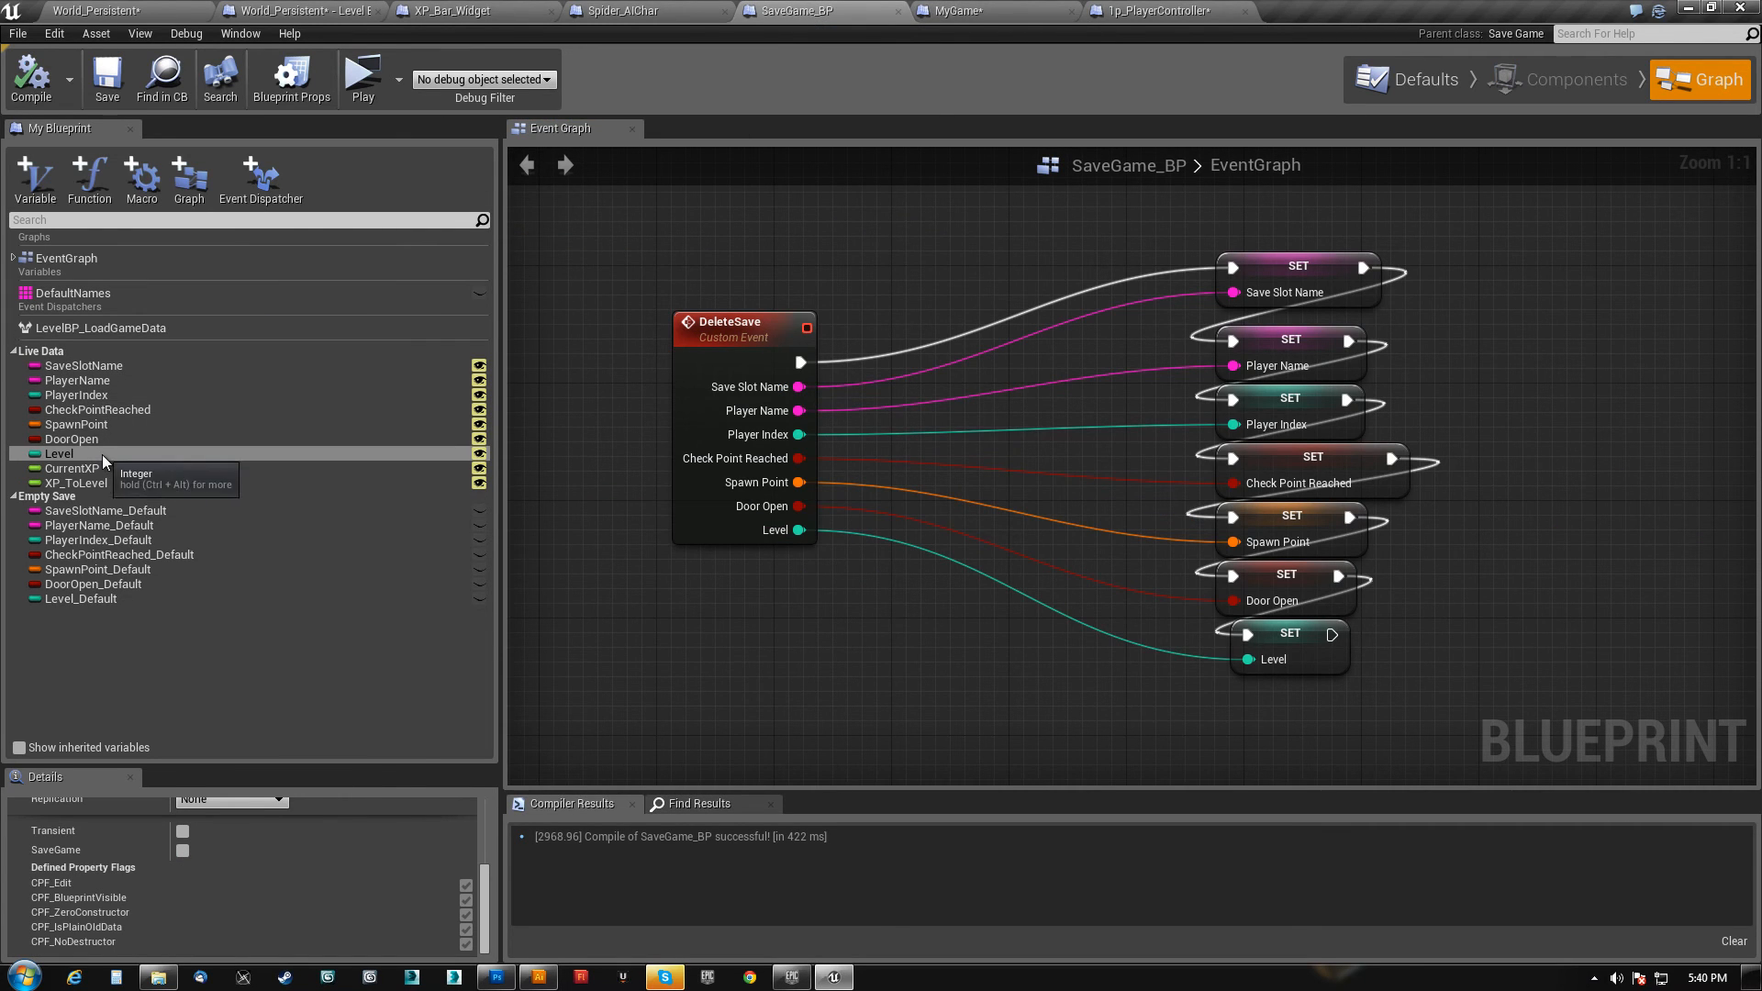
- In MyGame's SaveGame chain, place the Save Game Instance getter in front of the Save Slot Name node's Target
{"action": "left_click", "coordinate": [972, 11]}
{"action": "right_click_drag", "start_coordinate": [928, 413], "coordinate": [723, 367]}
{"action": "left_click_drag", "start_coordinate": [366, 409], "coordinate": [422, 449]}
{"action": "left_click", "coordinate": [1069, 470]}
{"action": "left_click_drag", "start_coordinate": [1138, 444], "coordinate": [964, 419]}
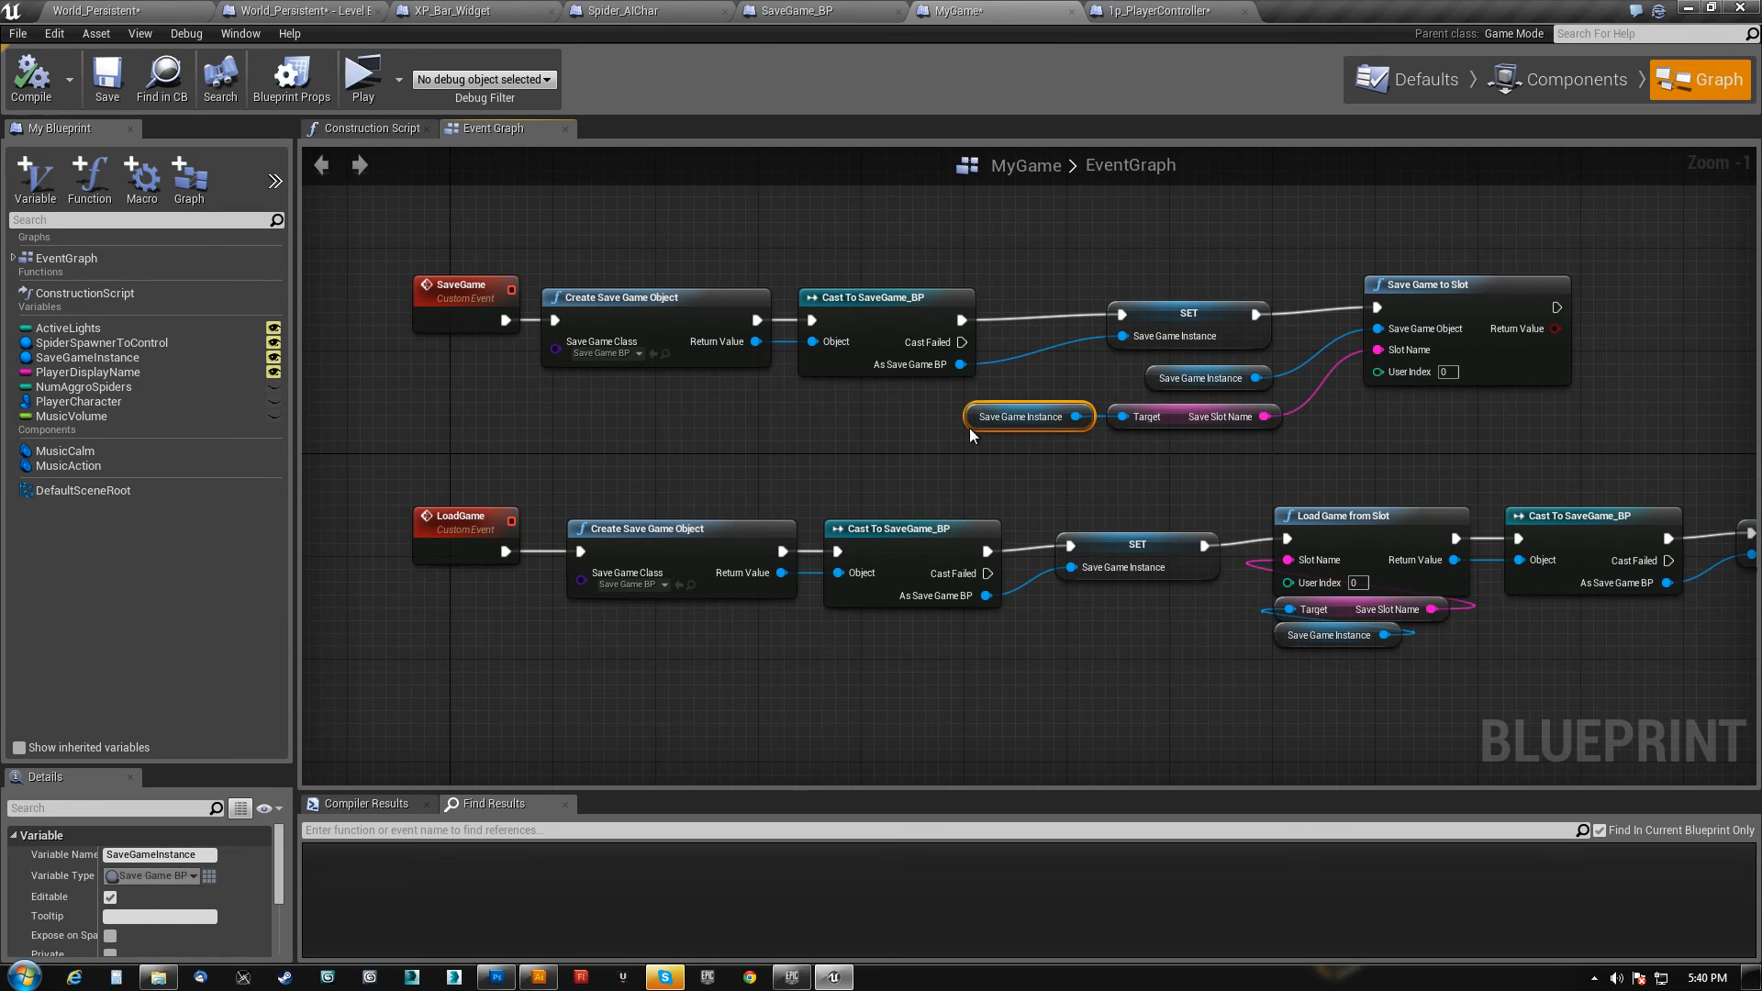
{"action": "left_click_drag", "start_coordinate": [970, 432], "coordinate": [975, 432]}
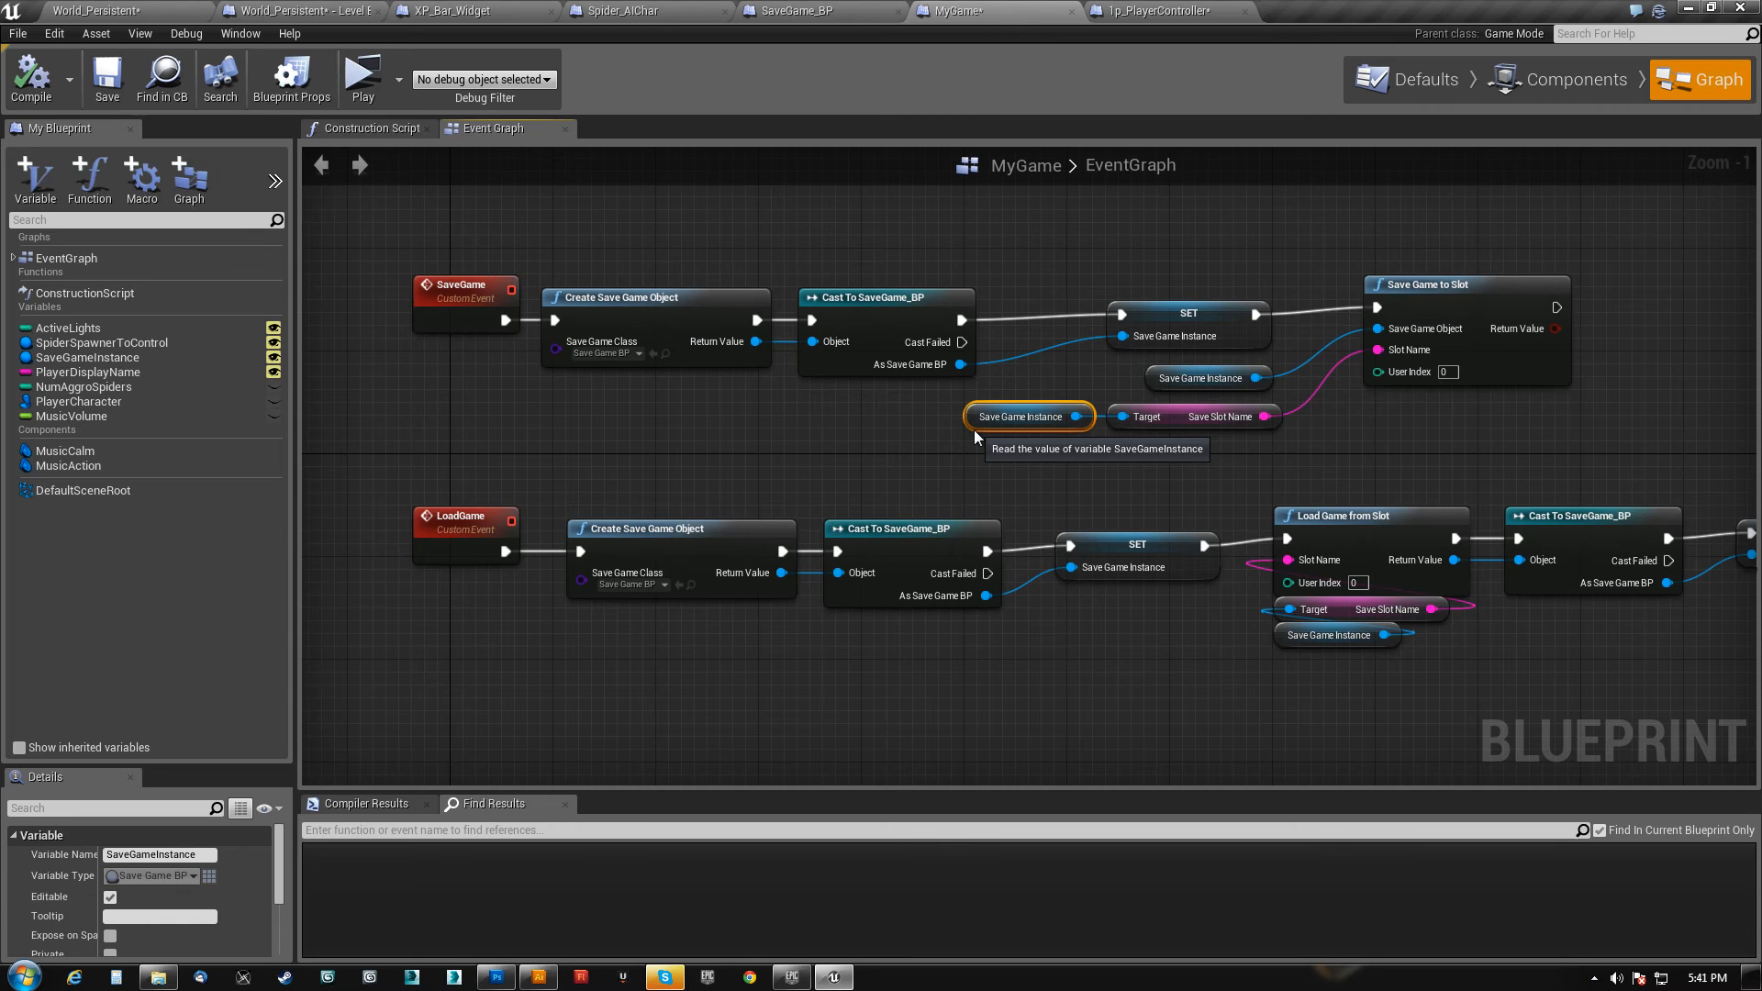
- Add a Get Level node from the Save Game Instance getter that feeds Save Game to Slot
{"action": "right_click_drag", "start_coordinate": [1418, 464], "coordinate": [861, 444]}
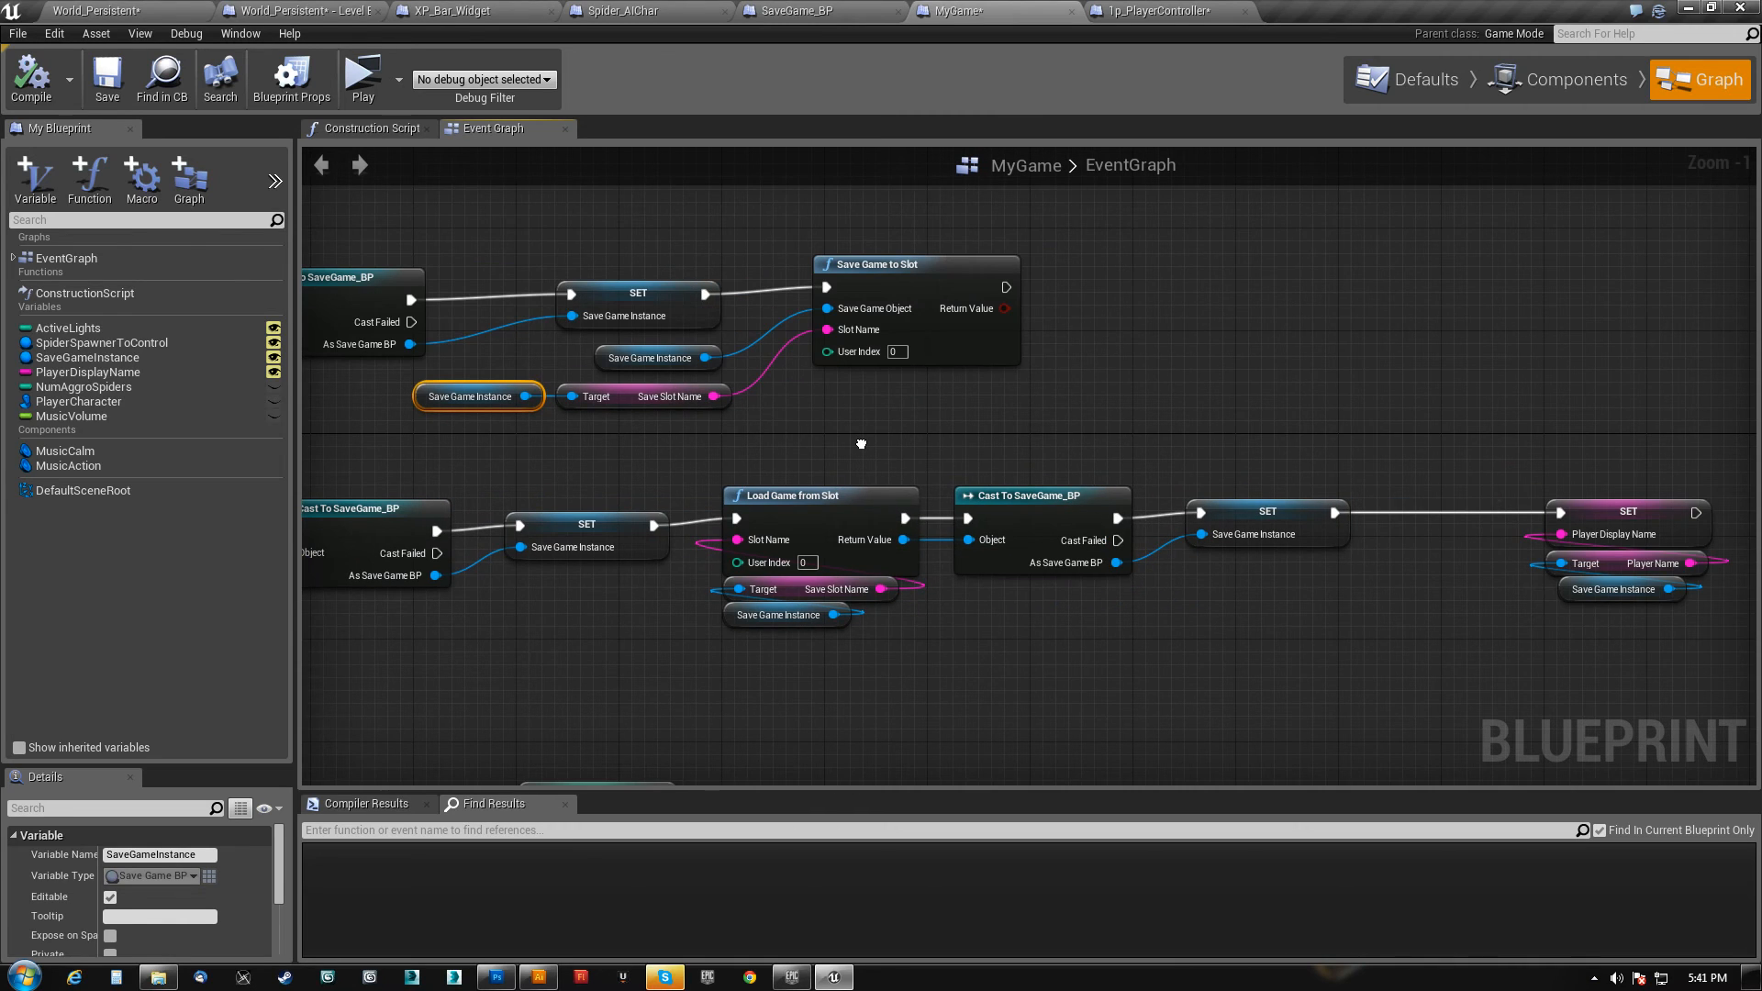
{"action": "scroll", "coordinate": [863, 444], "scroll_direction": "down", "scroll_amount": 1}
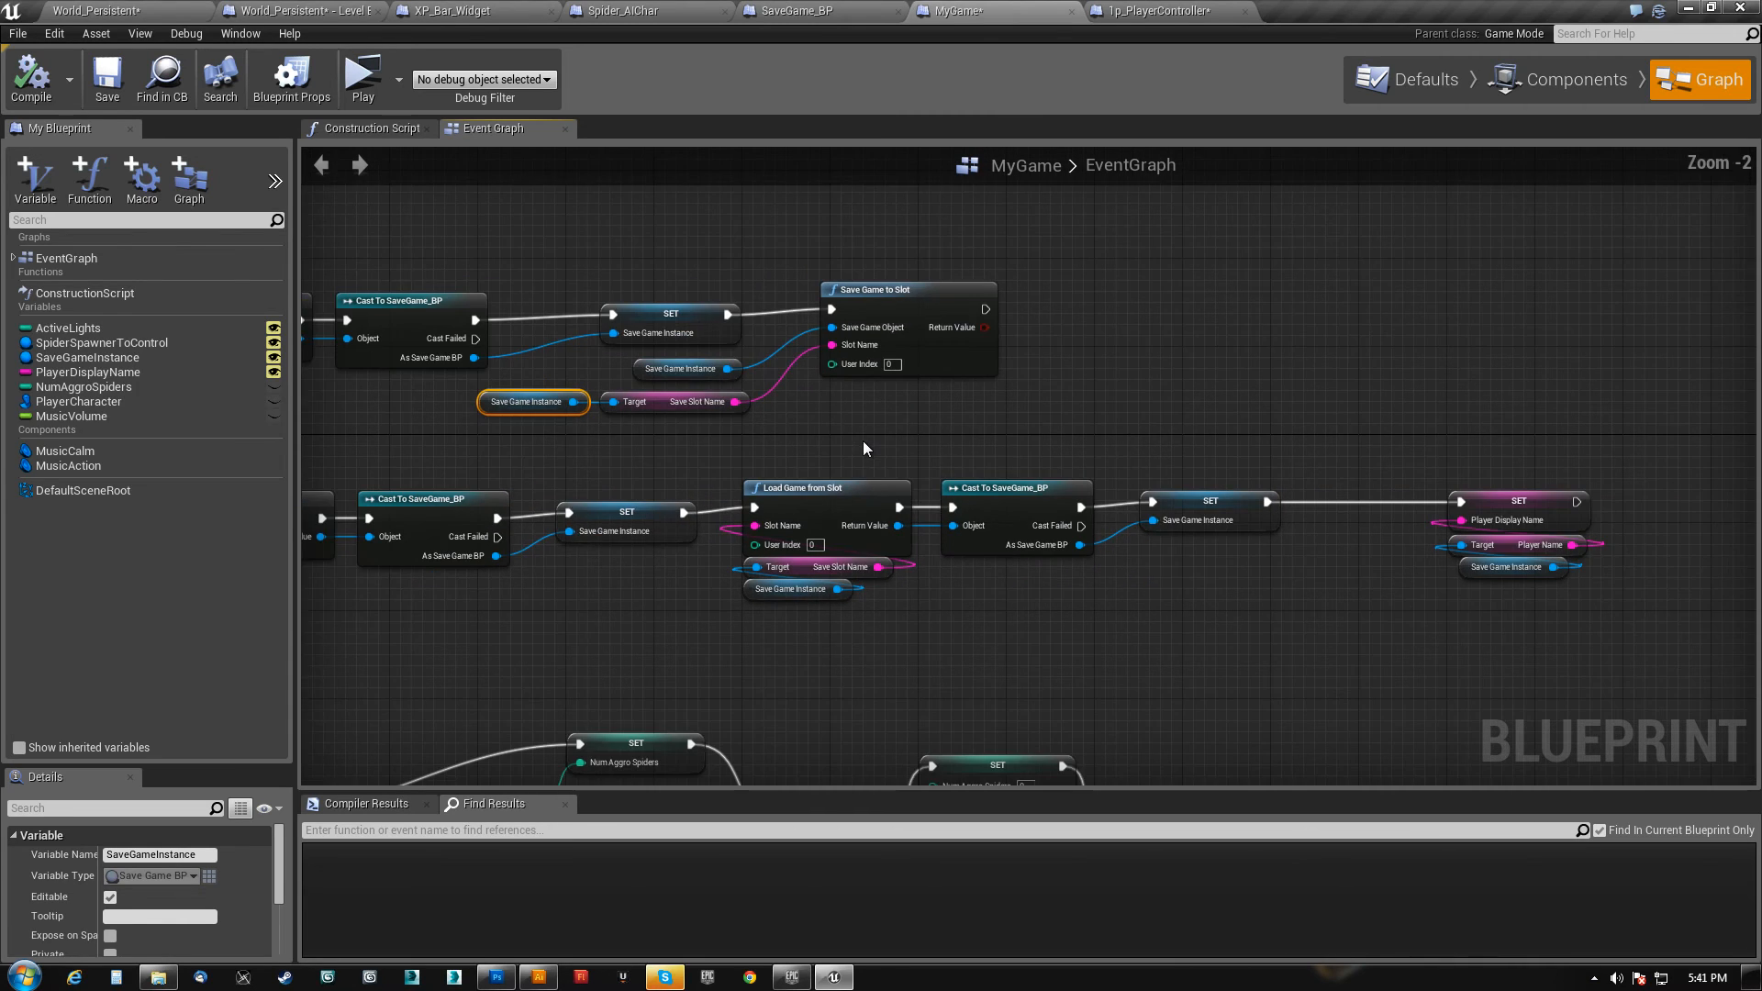
{"action": "left_click_drag", "start_coordinate": [729, 369], "coordinate": [998, 410]}
{"action": "type", "text": "get level"}
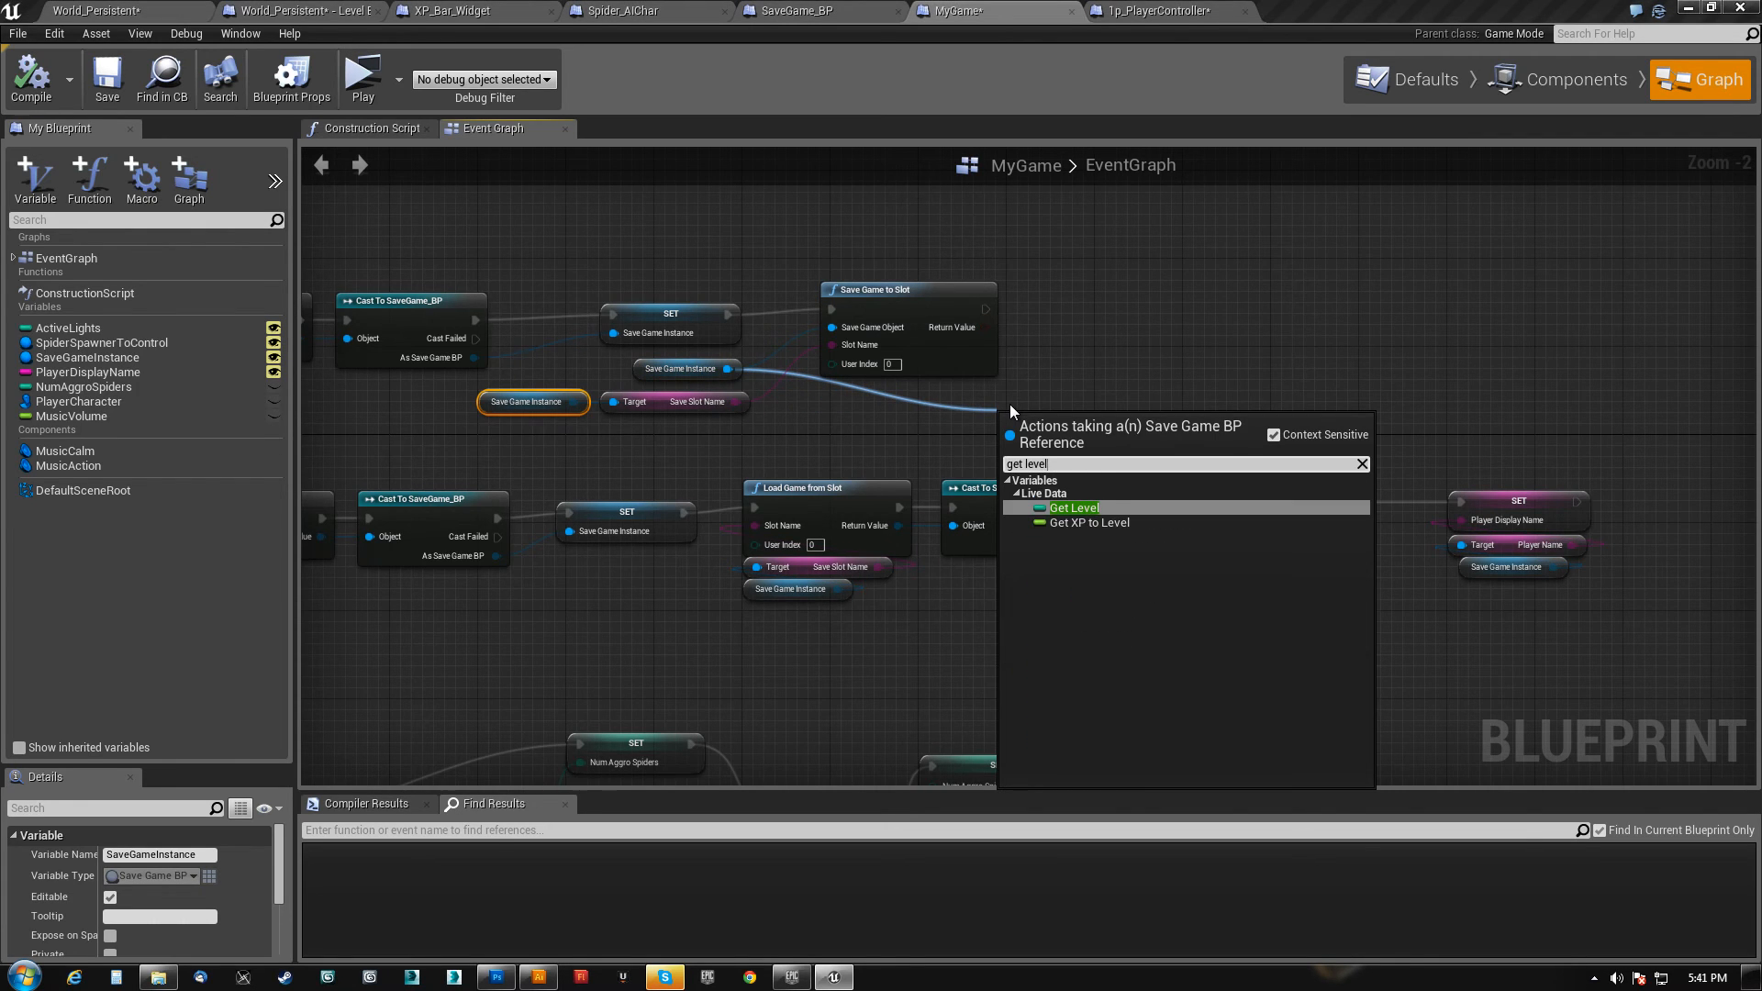
{"action": "left_click", "coordinate": [1074, 507]}
- Add a Print String after Save Game to Slot, feed it the Level value, and line it up with the chain
{"action": "right_click", "coordinate": [1127, 309]}
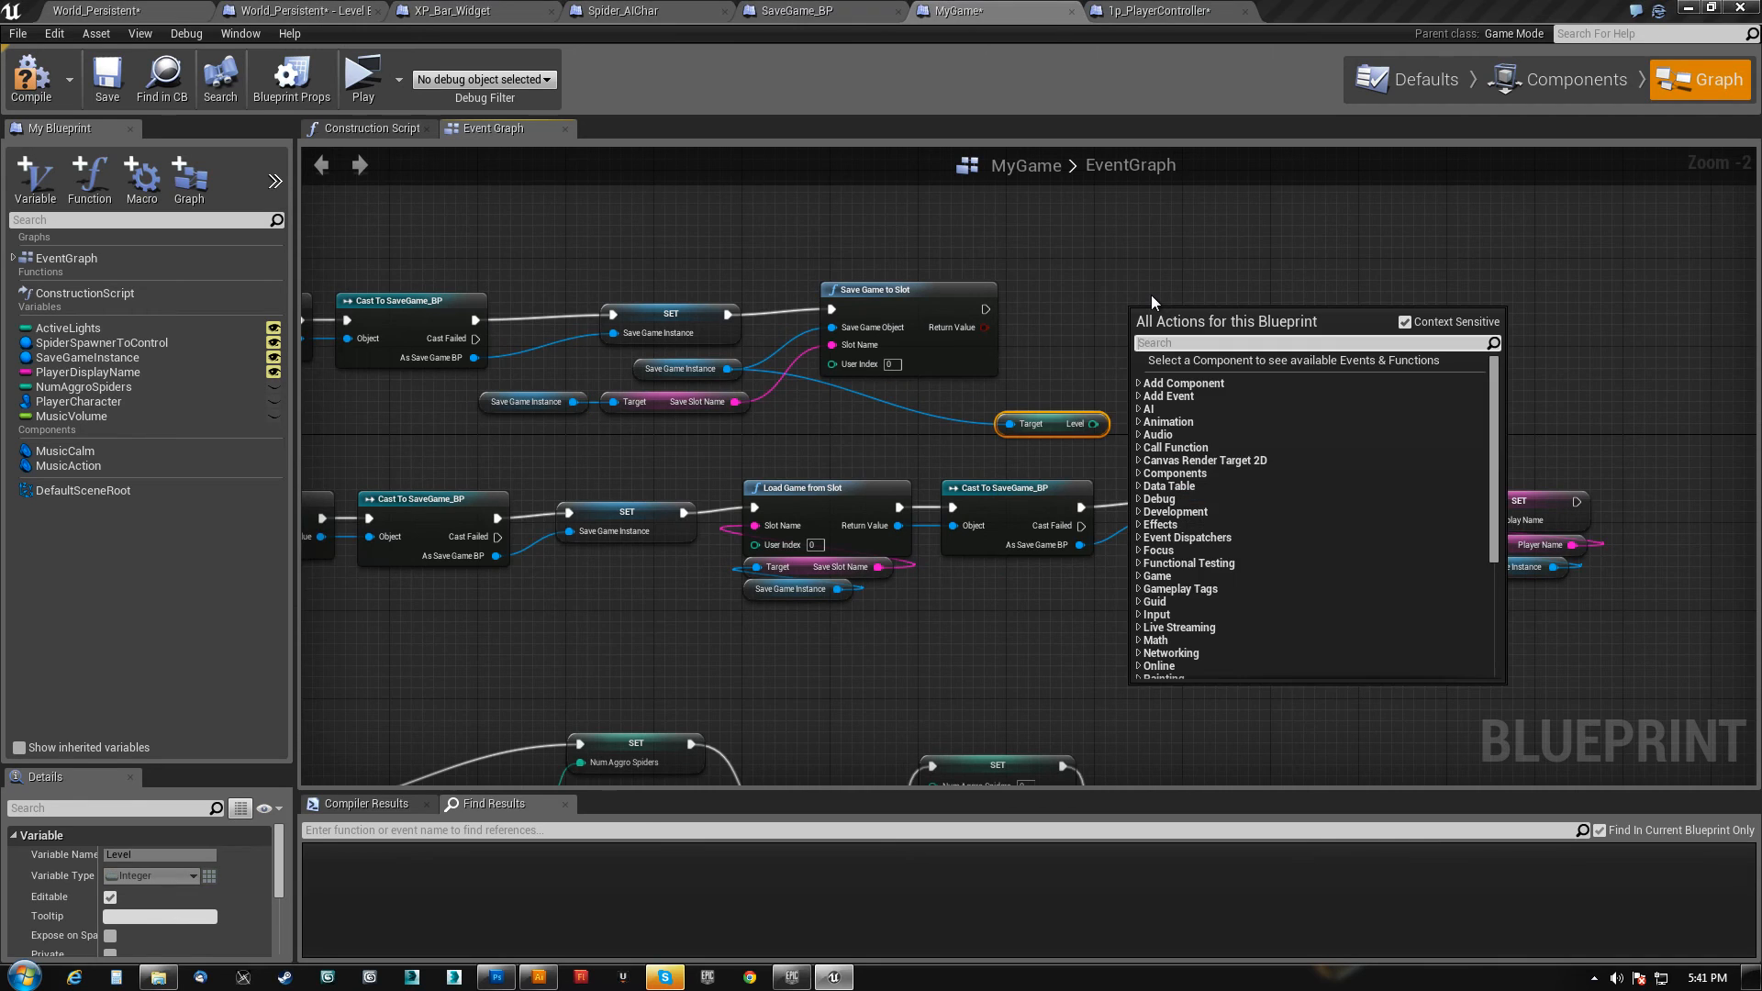
{"action": "type", "text": "print"}
{"action": "key", "text": "Return"}
{"action": "left_click_drag", "start_coordinate": [1093, 424], "coordinate": [986, 311]}
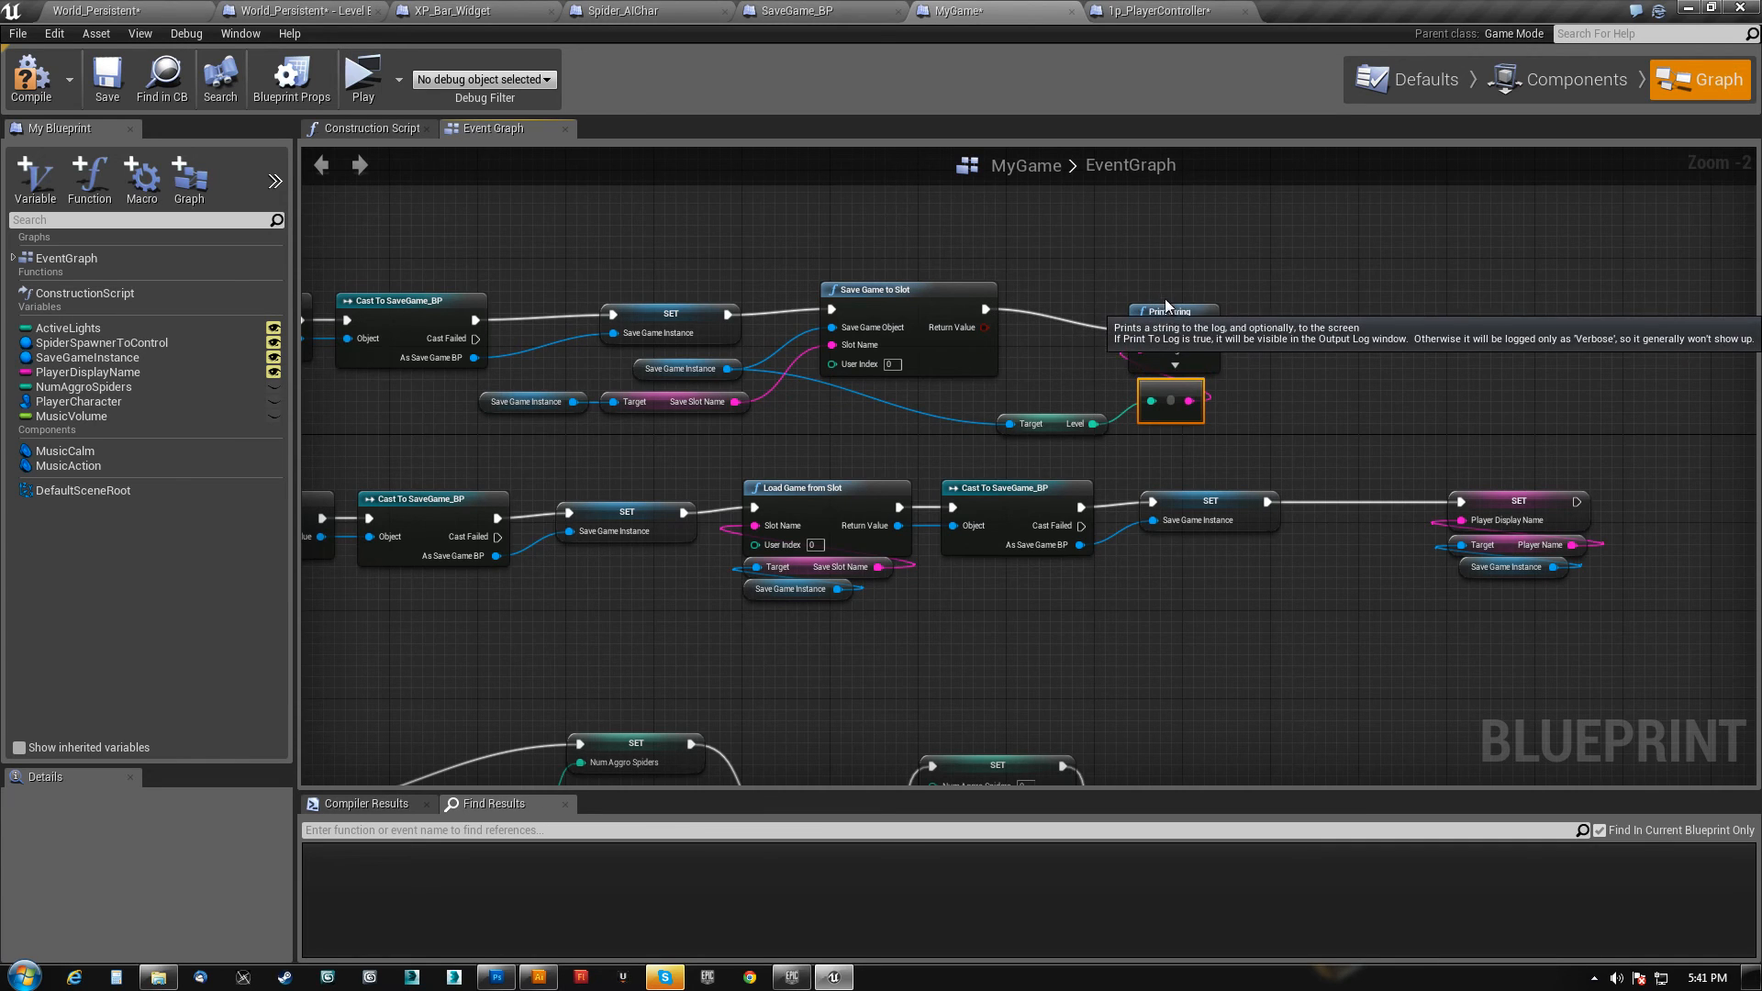
{"action": "left_click_drag", "start_coordinate": [1165, 310], "coordinate": [1164, 290]}
{"action": "left_click_drag", "start_coordinate": [1164, 381], "coordinate": [1164, 358]}
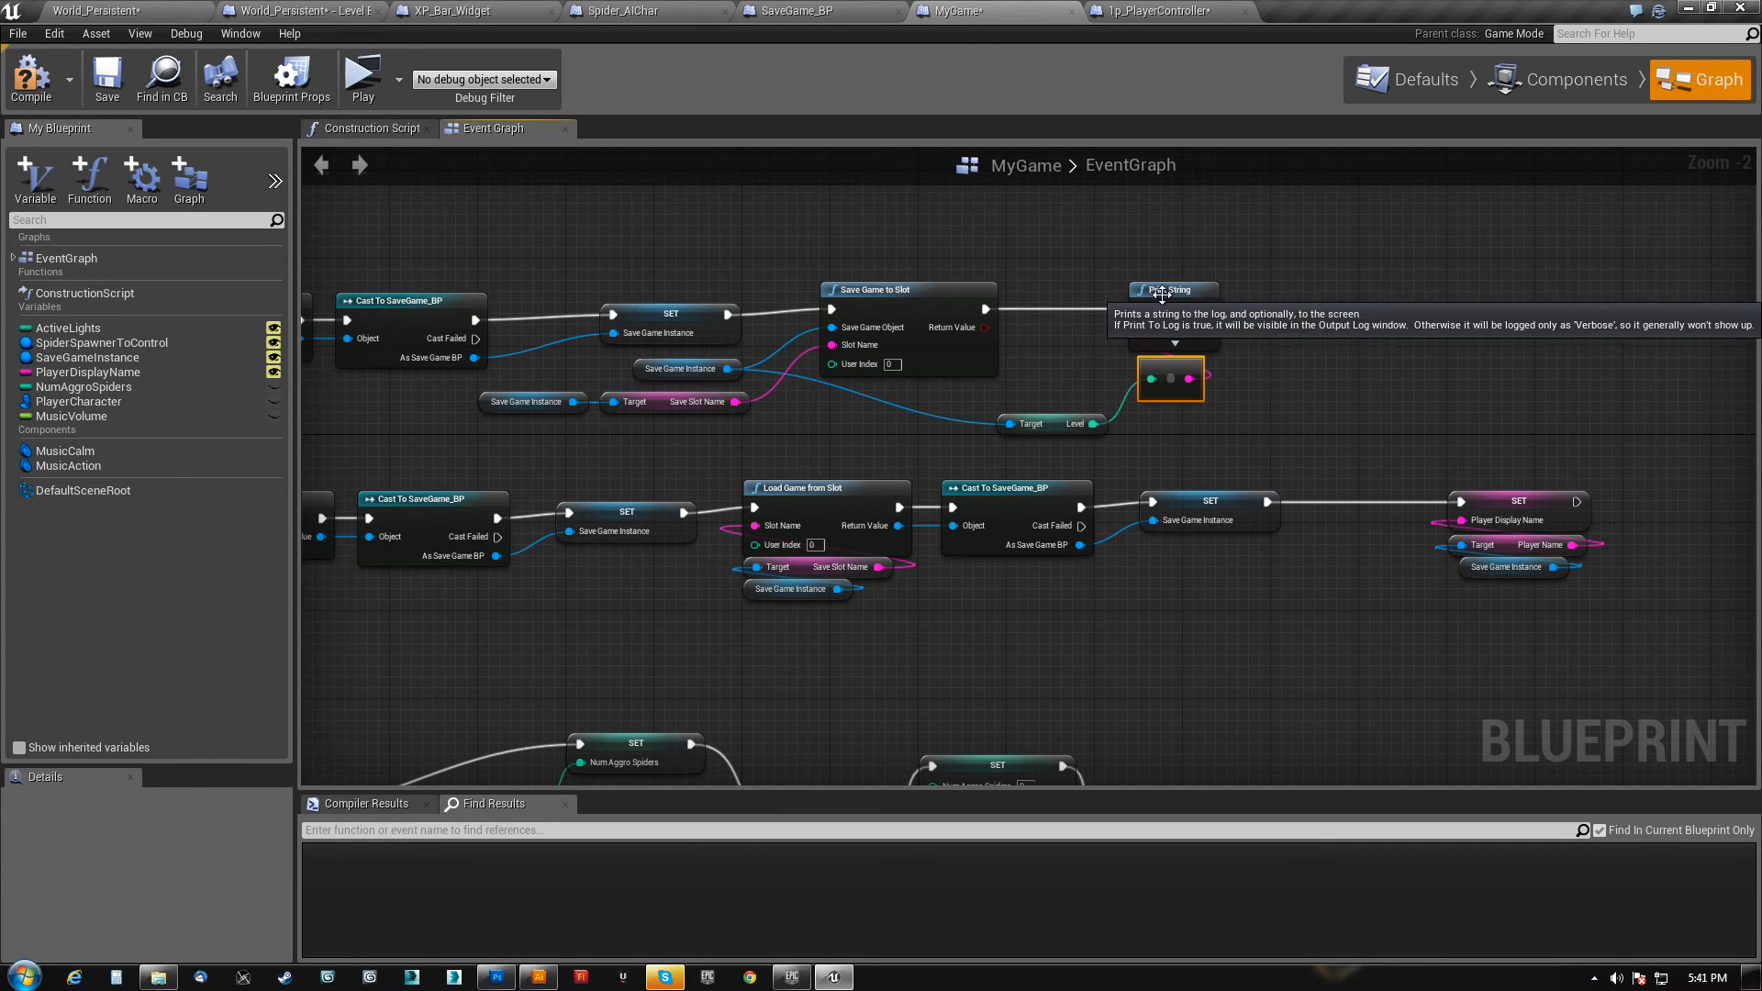
- Make room before Print String and add an Append node with "LEVEL: " as its A text
{"action": "left_click_drag", "start_coordinate": [1167, 290], "coordinate": [1354, 290]}
{"action": "right_click", "coordinate": [1120, 337]}
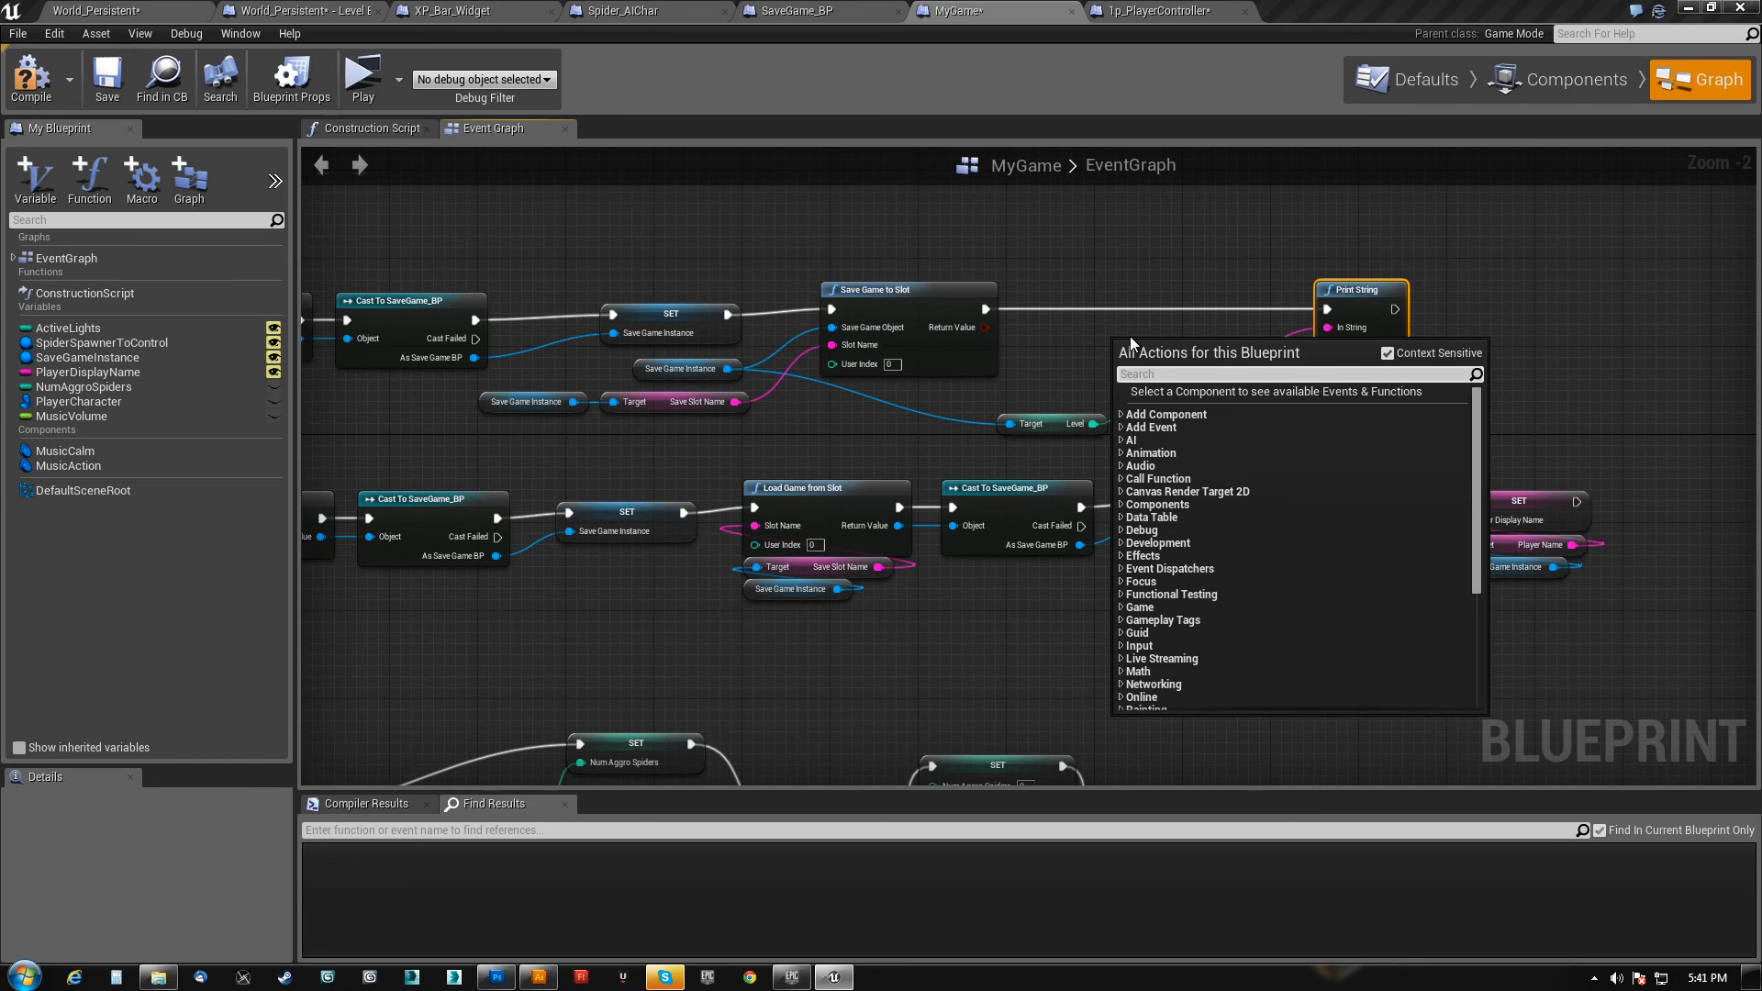
{"action": "type", "text": "append"}
{"action": "left_click", "coordinate": [1198, 434]}
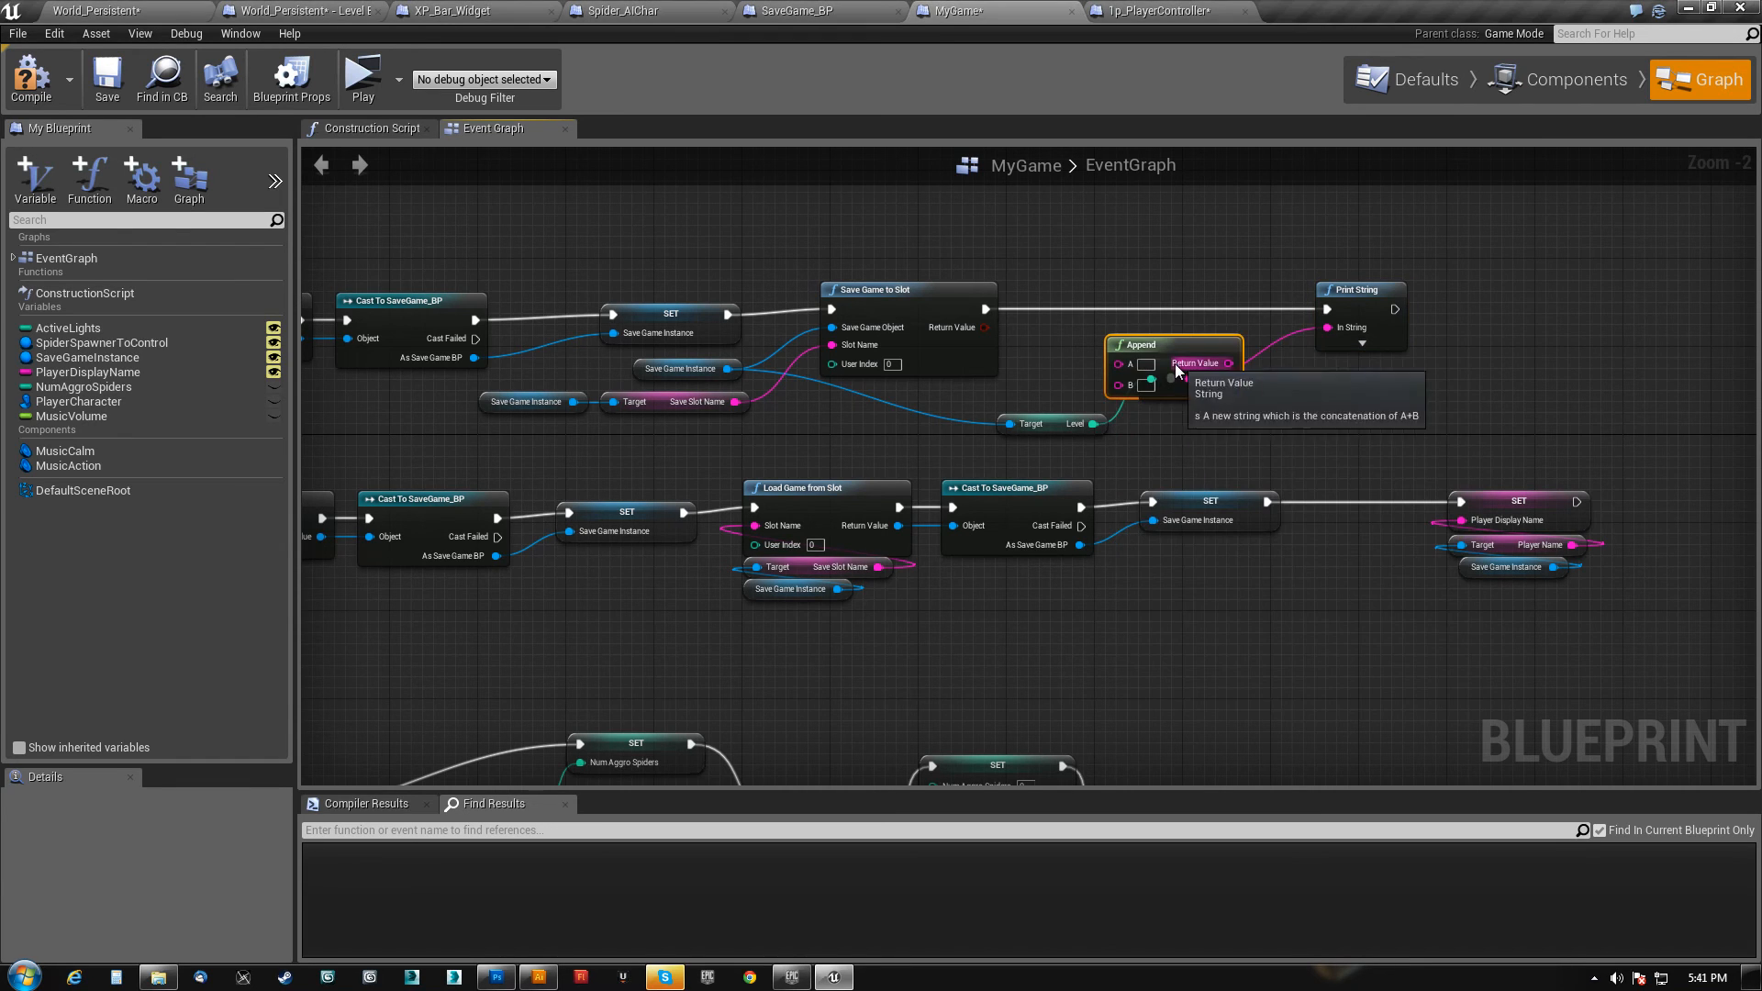
{"action": "left_click_drag", "start_coordinate": [1160, 349], "coordinate": [1138, 240]}
{"action": "left_click", "coordinate": [1124, 254]}
{"action": "type", "text": "LEVEL:"}
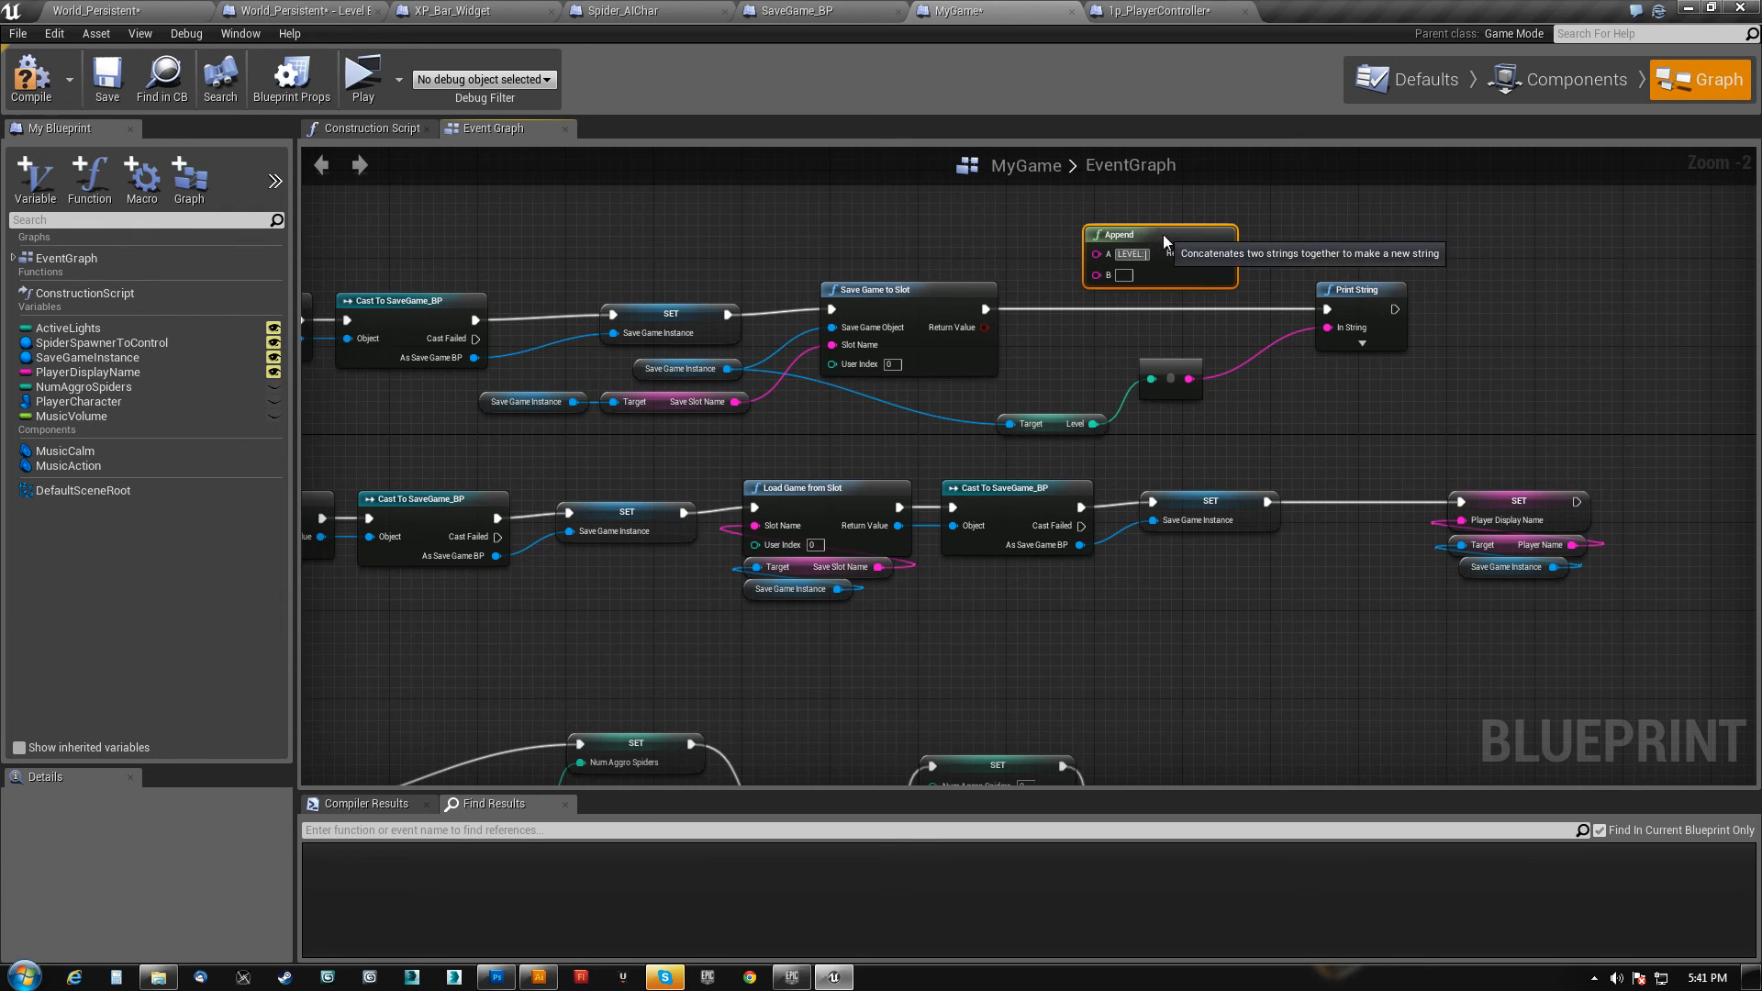
- Wire the converted Level into Append's B and its result into Print String, then move the group further along the chain
{"action": "left_click_drag", "start_coordinate": [1140, 243], "coordinate": [1218, 310]}
{"action": "left_click_drag", "start_coordinate": [1190, 379], "coordinate": [1174, 341]}
{"action": "left_click_drag", "start_coordinate": [1351, 295], "coordinate": [1419, 363]}
{"action": "left_click_drag", "start_coordinate": [1193, 371], "coordinate": [1348, 417]}
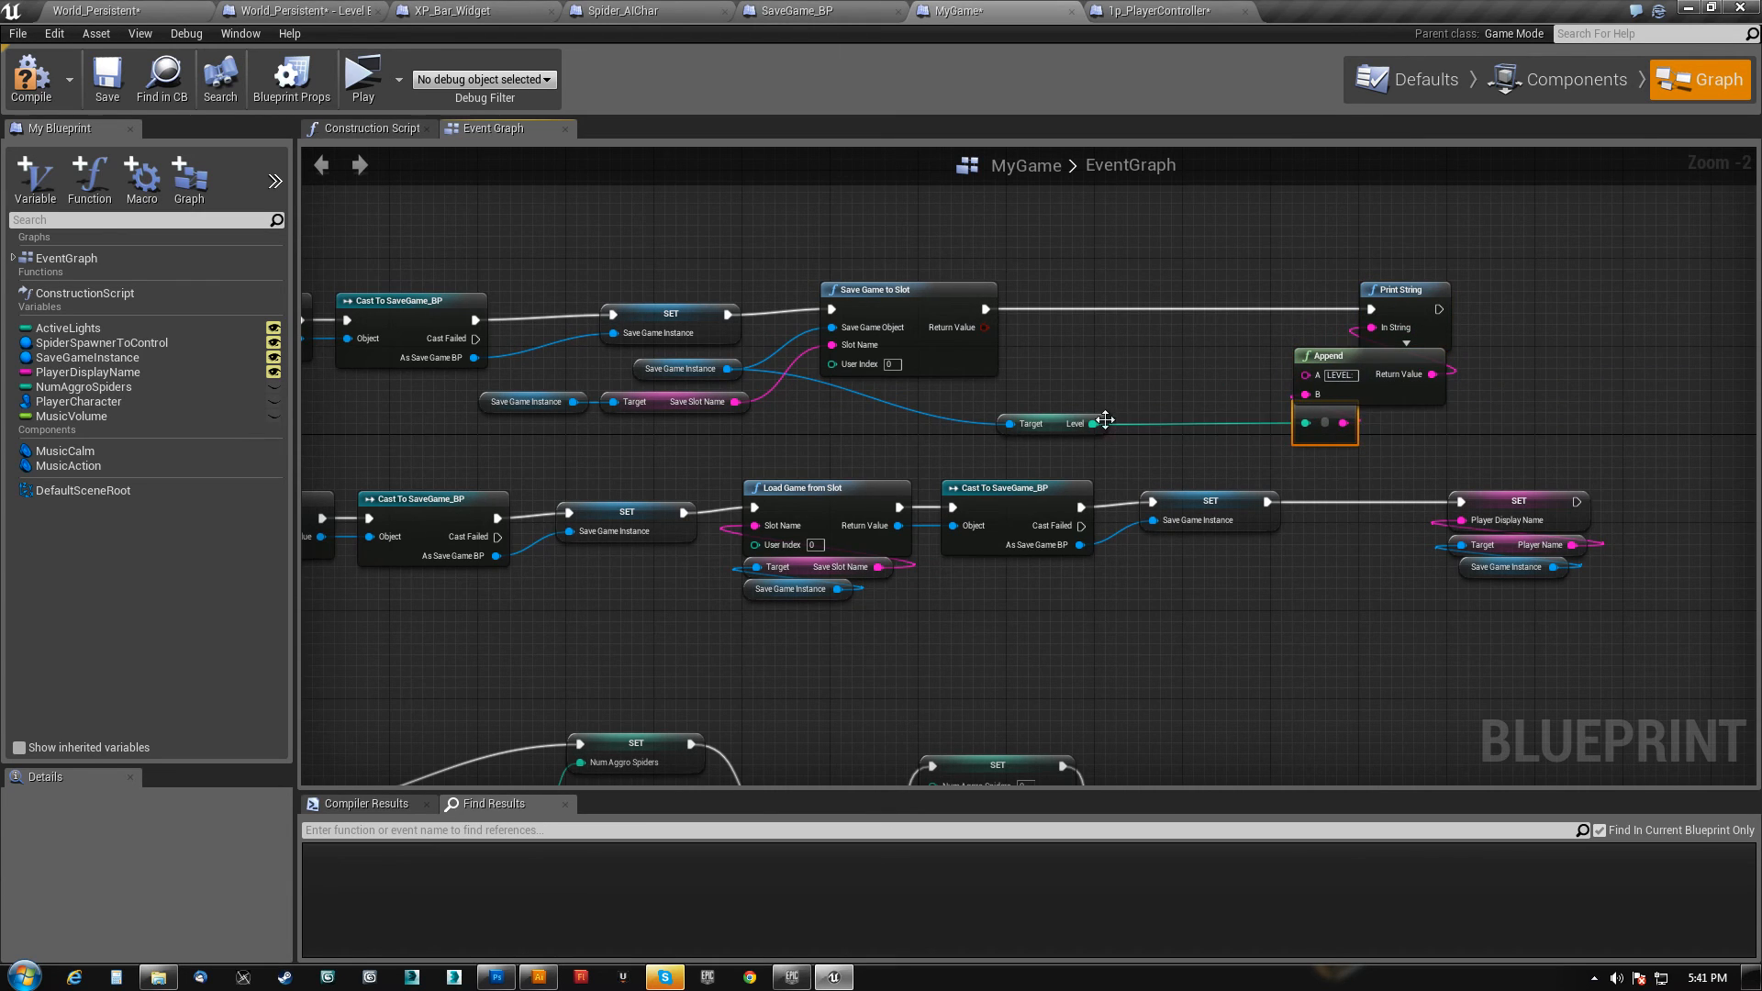
{"action": "left_click_drag", "start_coordinate": [1046, 425], "coordinate": [1547, 281]}
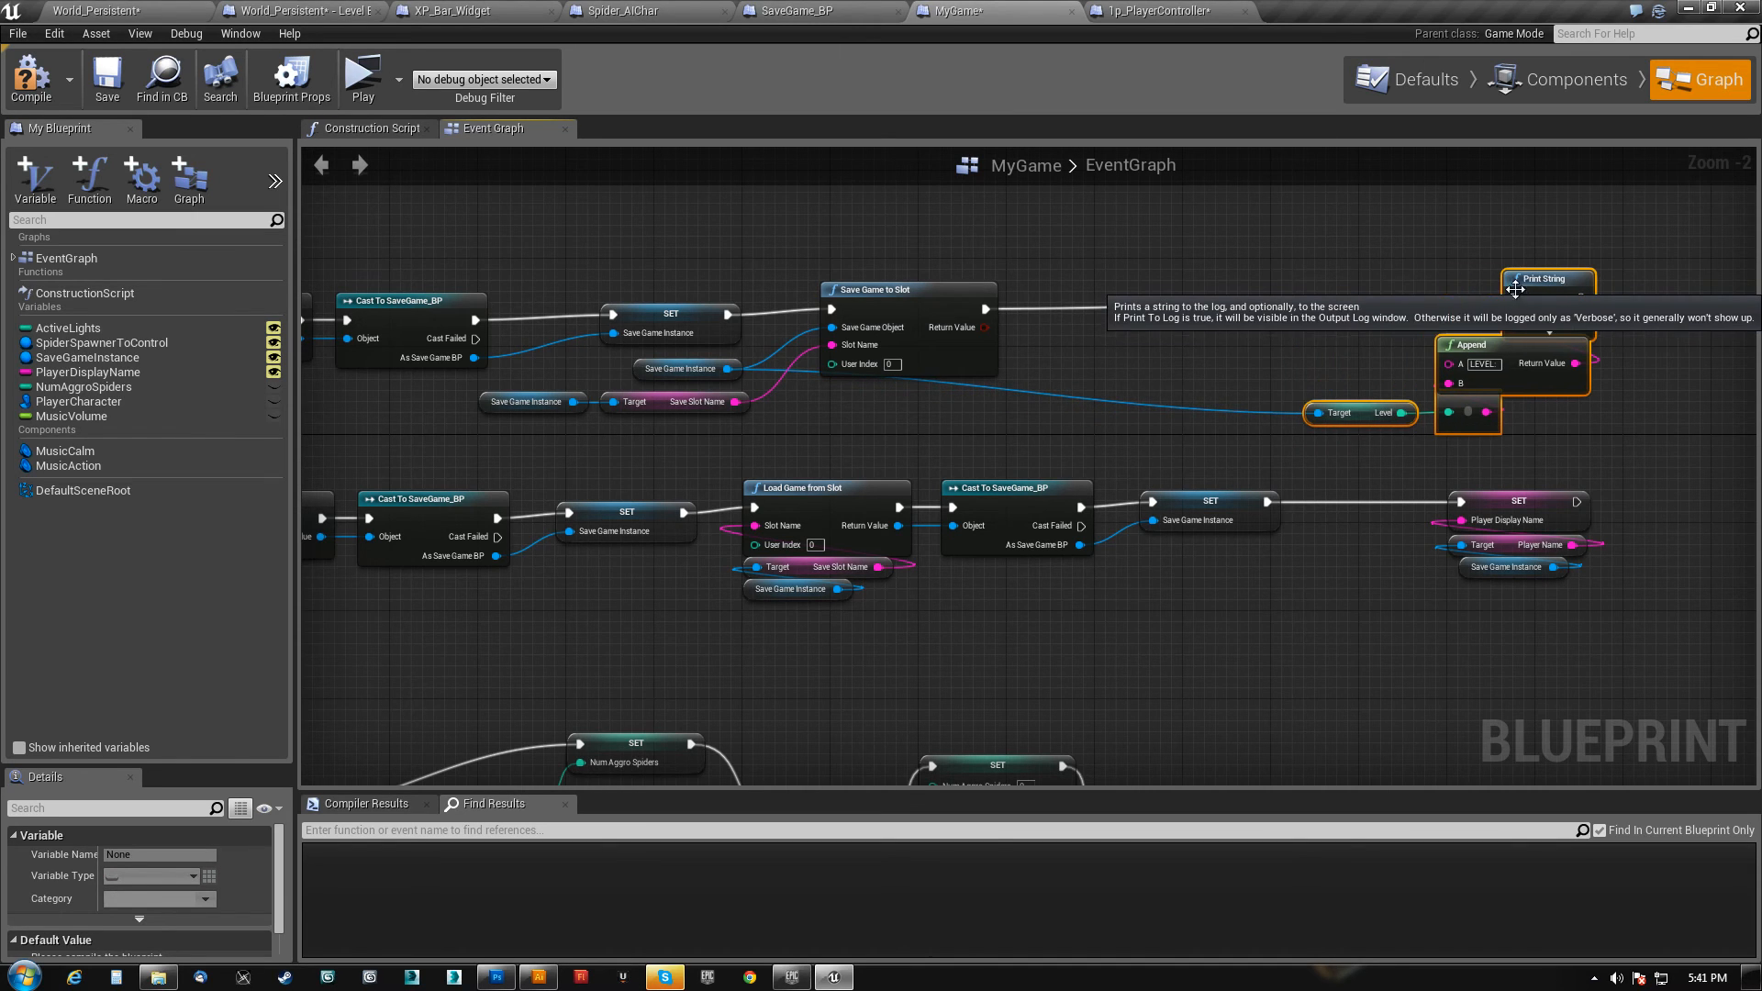
- Compile and save the MyGame blueprint, then save all changes from the World_Persistent level editor
{"action": "right_click_drag", "start_coordinate": [484, 274], "coordinate": [412, 261]}
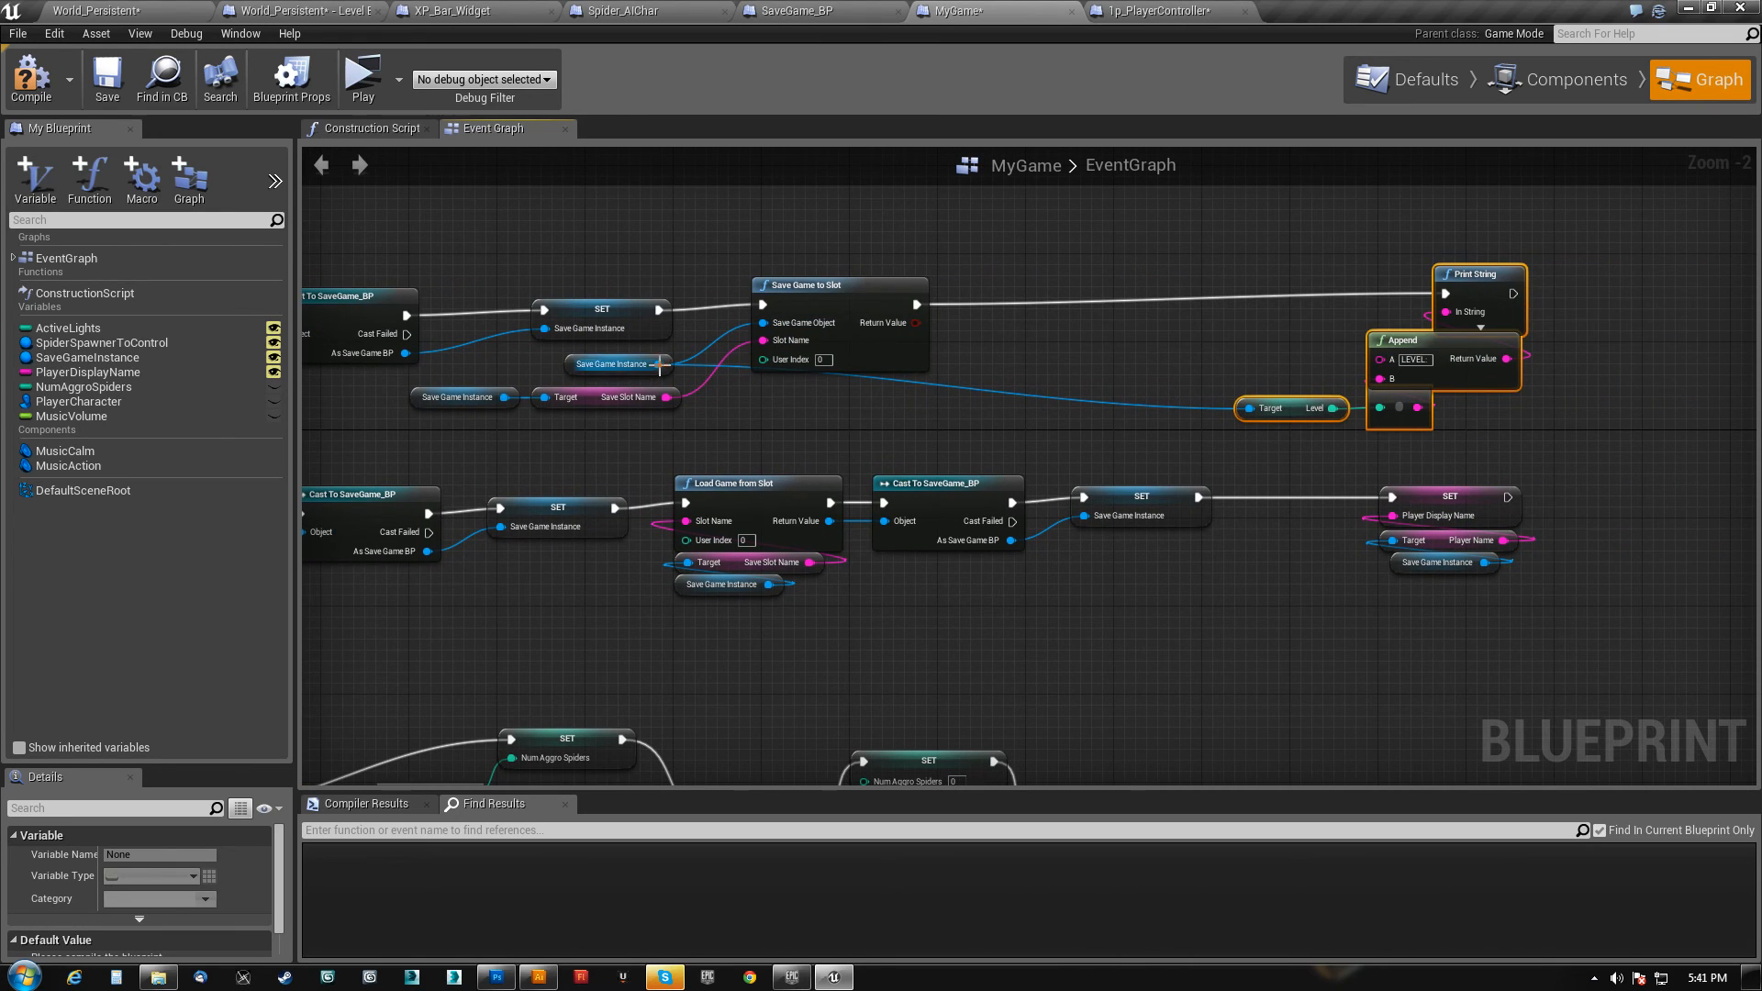
{"action": "left_click", "coordinate": [28, 69]}
{"action": "left_click", "coordinate": [108, 78]}
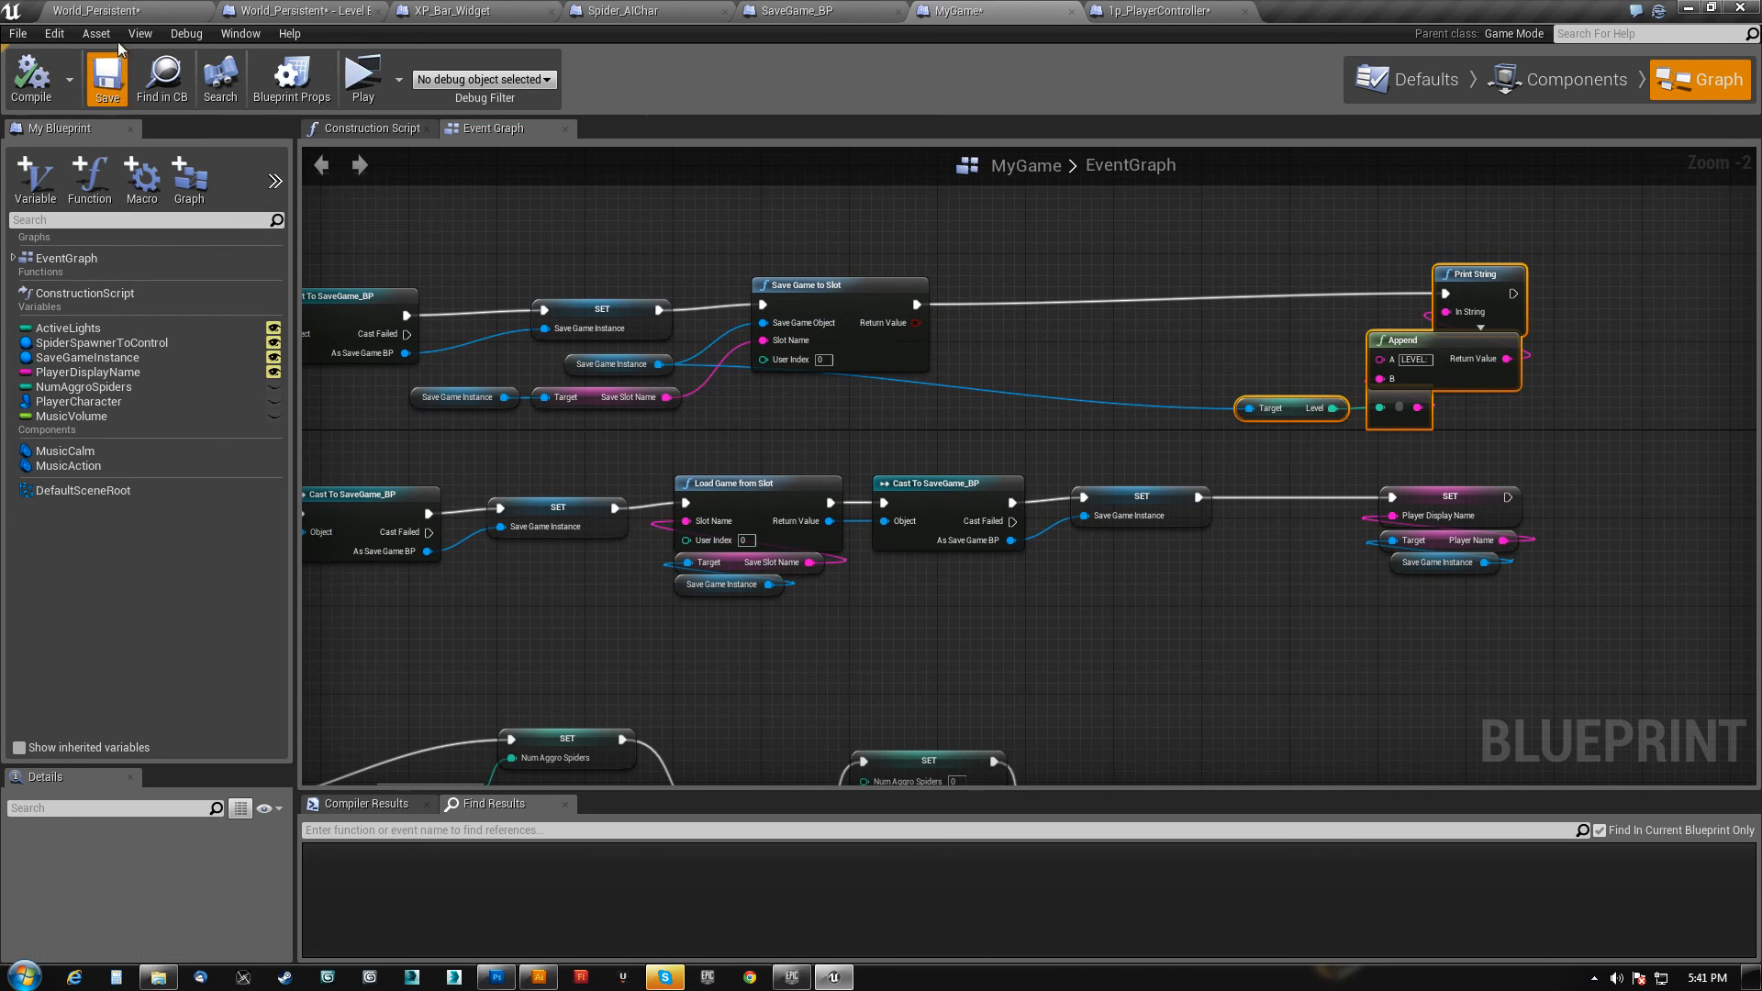
{"action": "left_click", "coordinate": [133, 13]}
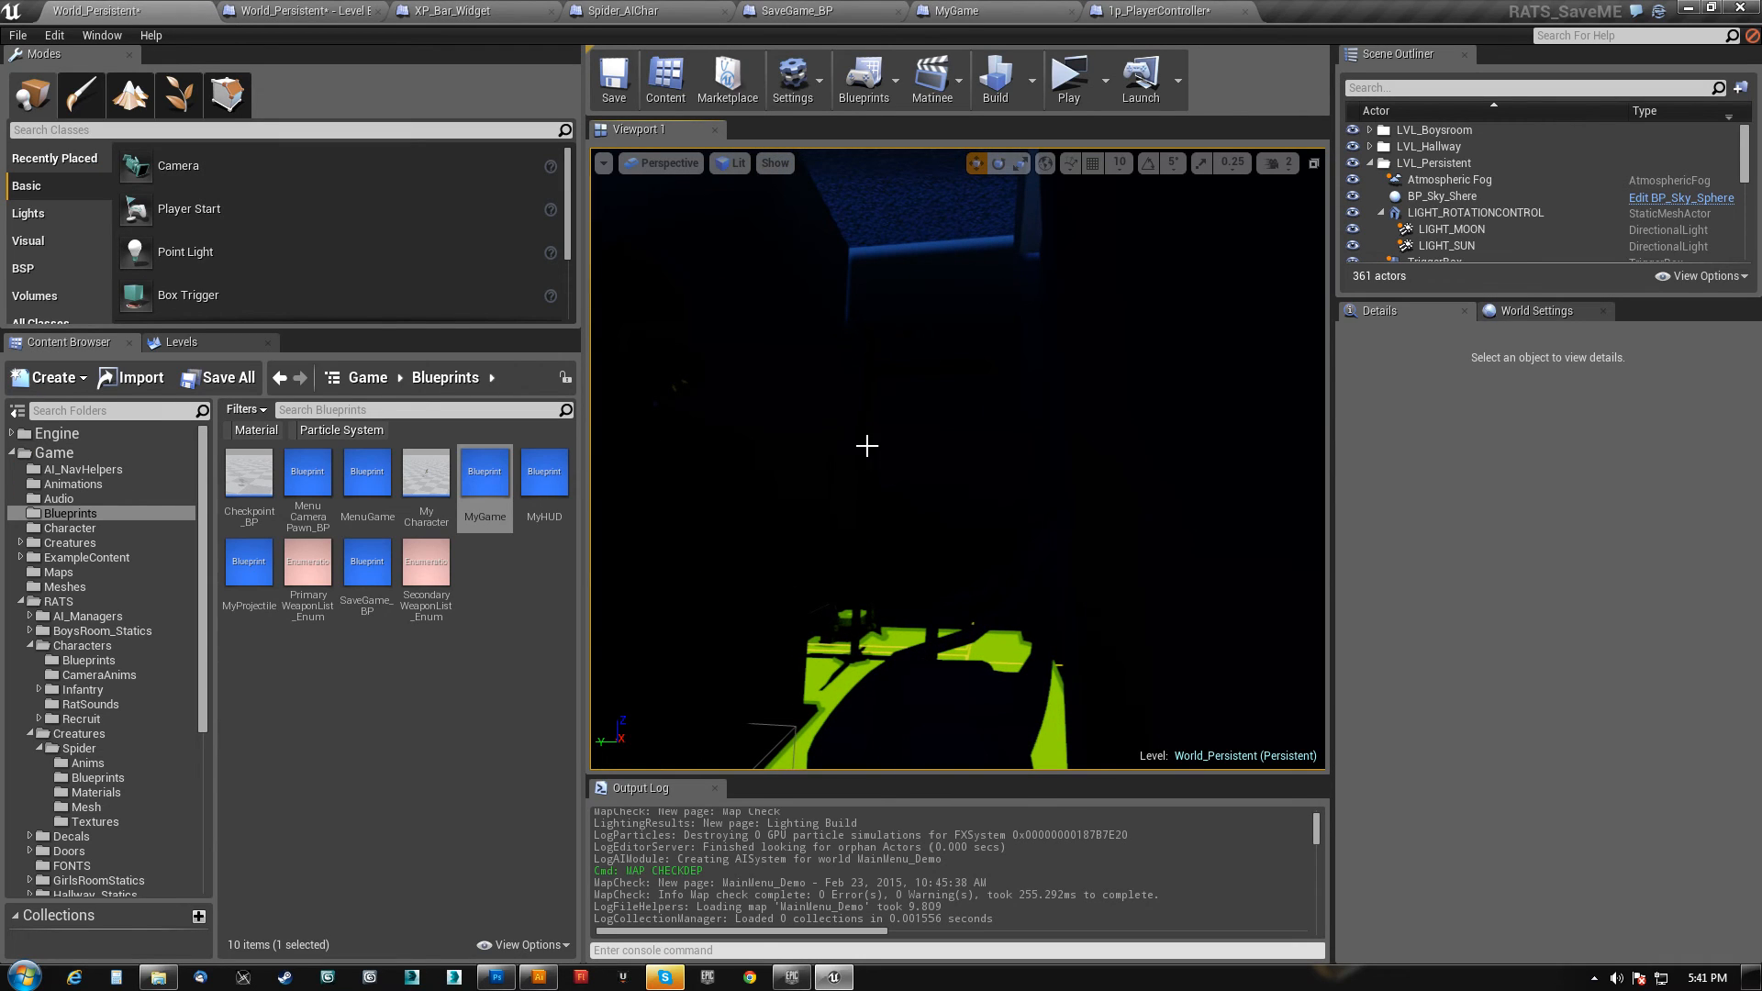
{"action": "key", "text": "ctrl+shift+s"}
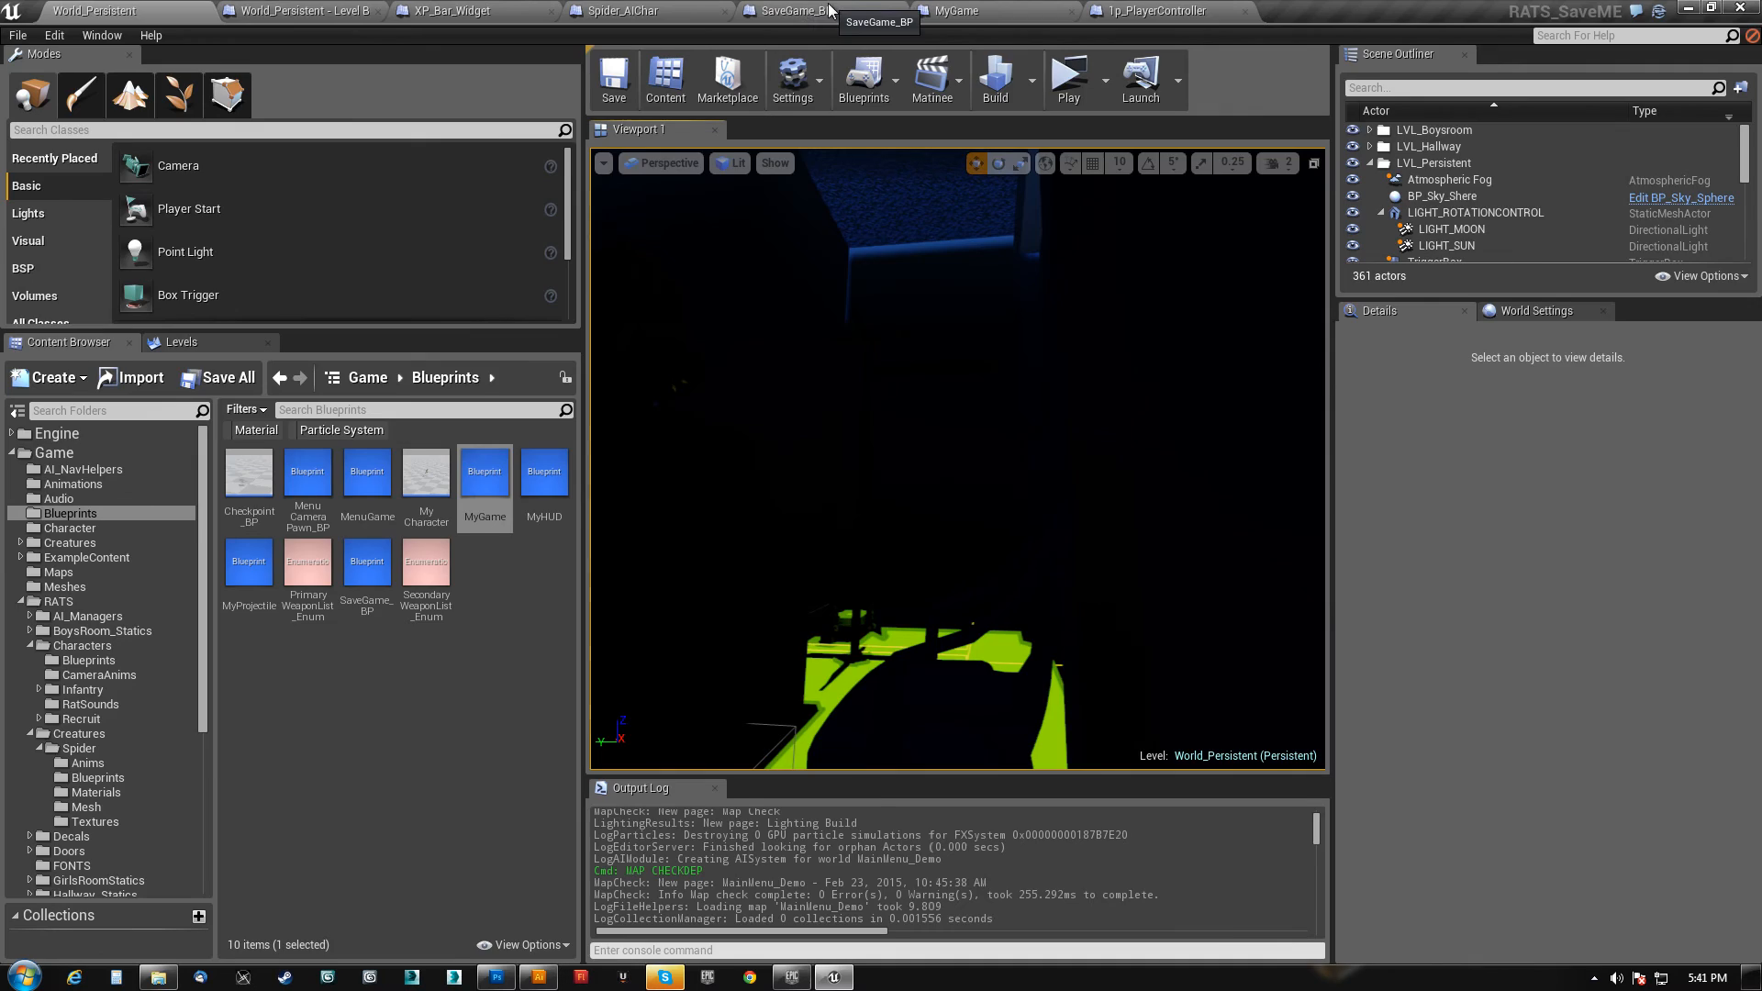
- In SaveGame_BP, set the default value of the XP_ToLevel variable to 10, compile the blueprint and save it
{"action": "left_click", "coordinate": [789, 11]}
{"action": "left_click", "coordinate": [73, 484]}
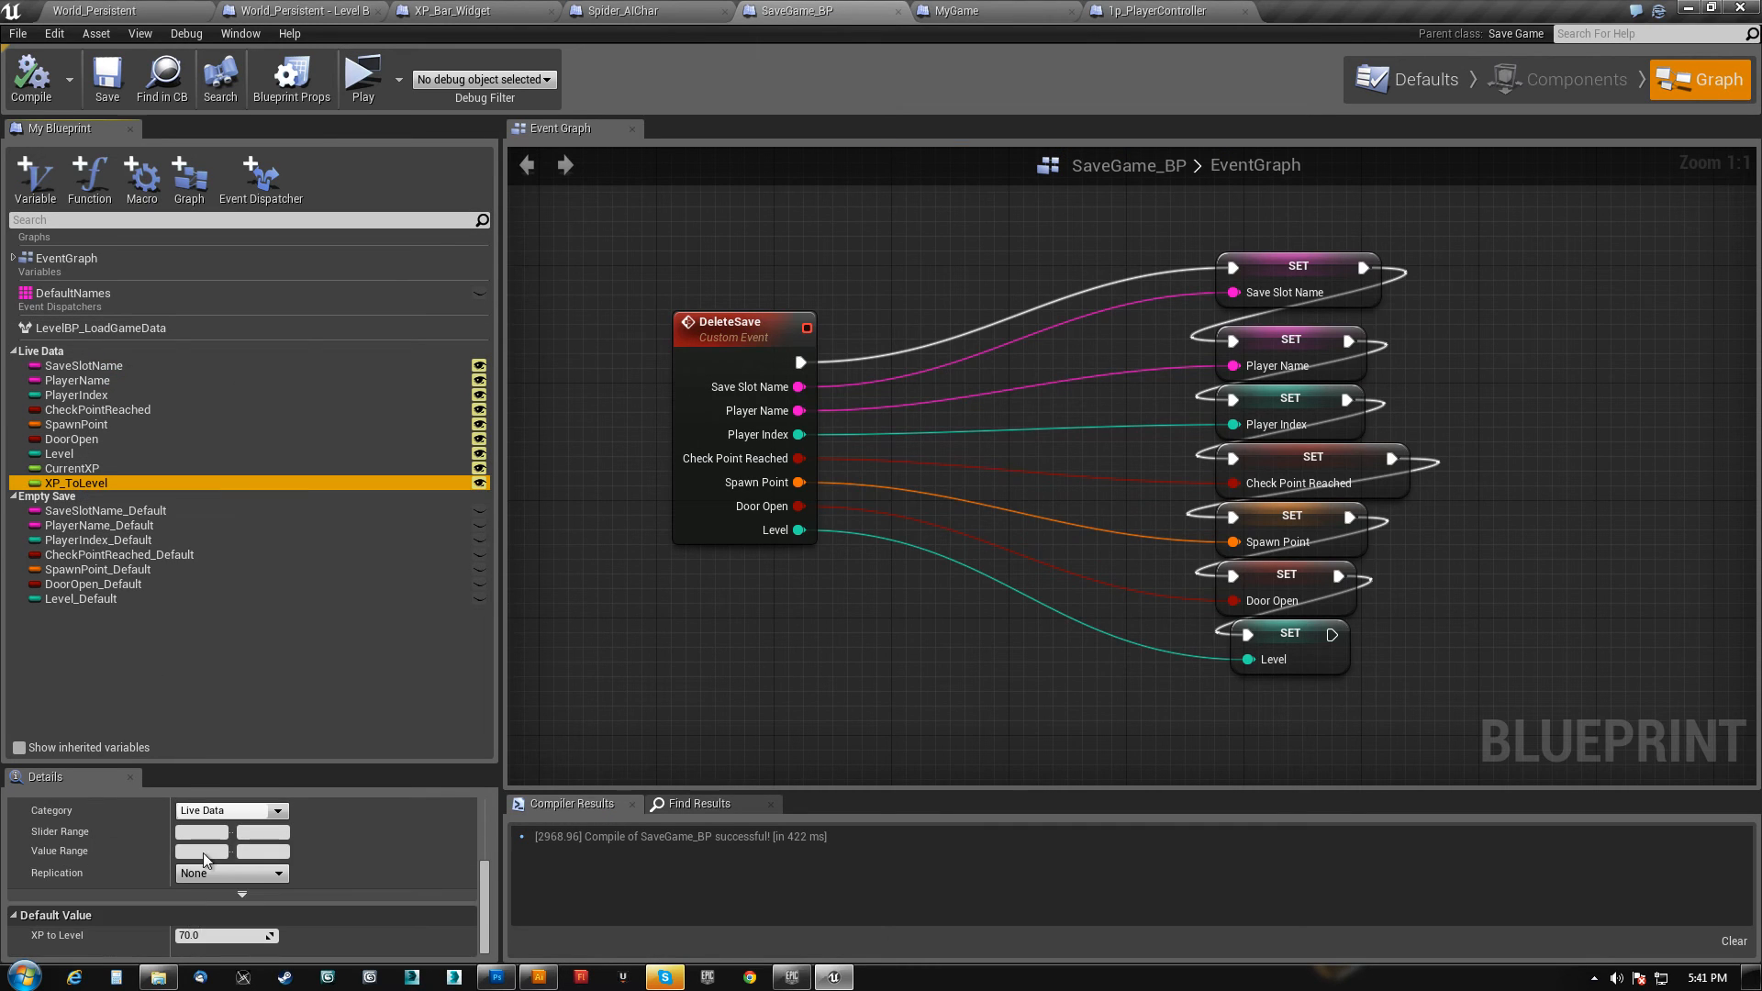
{"action": "left_click", "coordinate": [220, 936]}
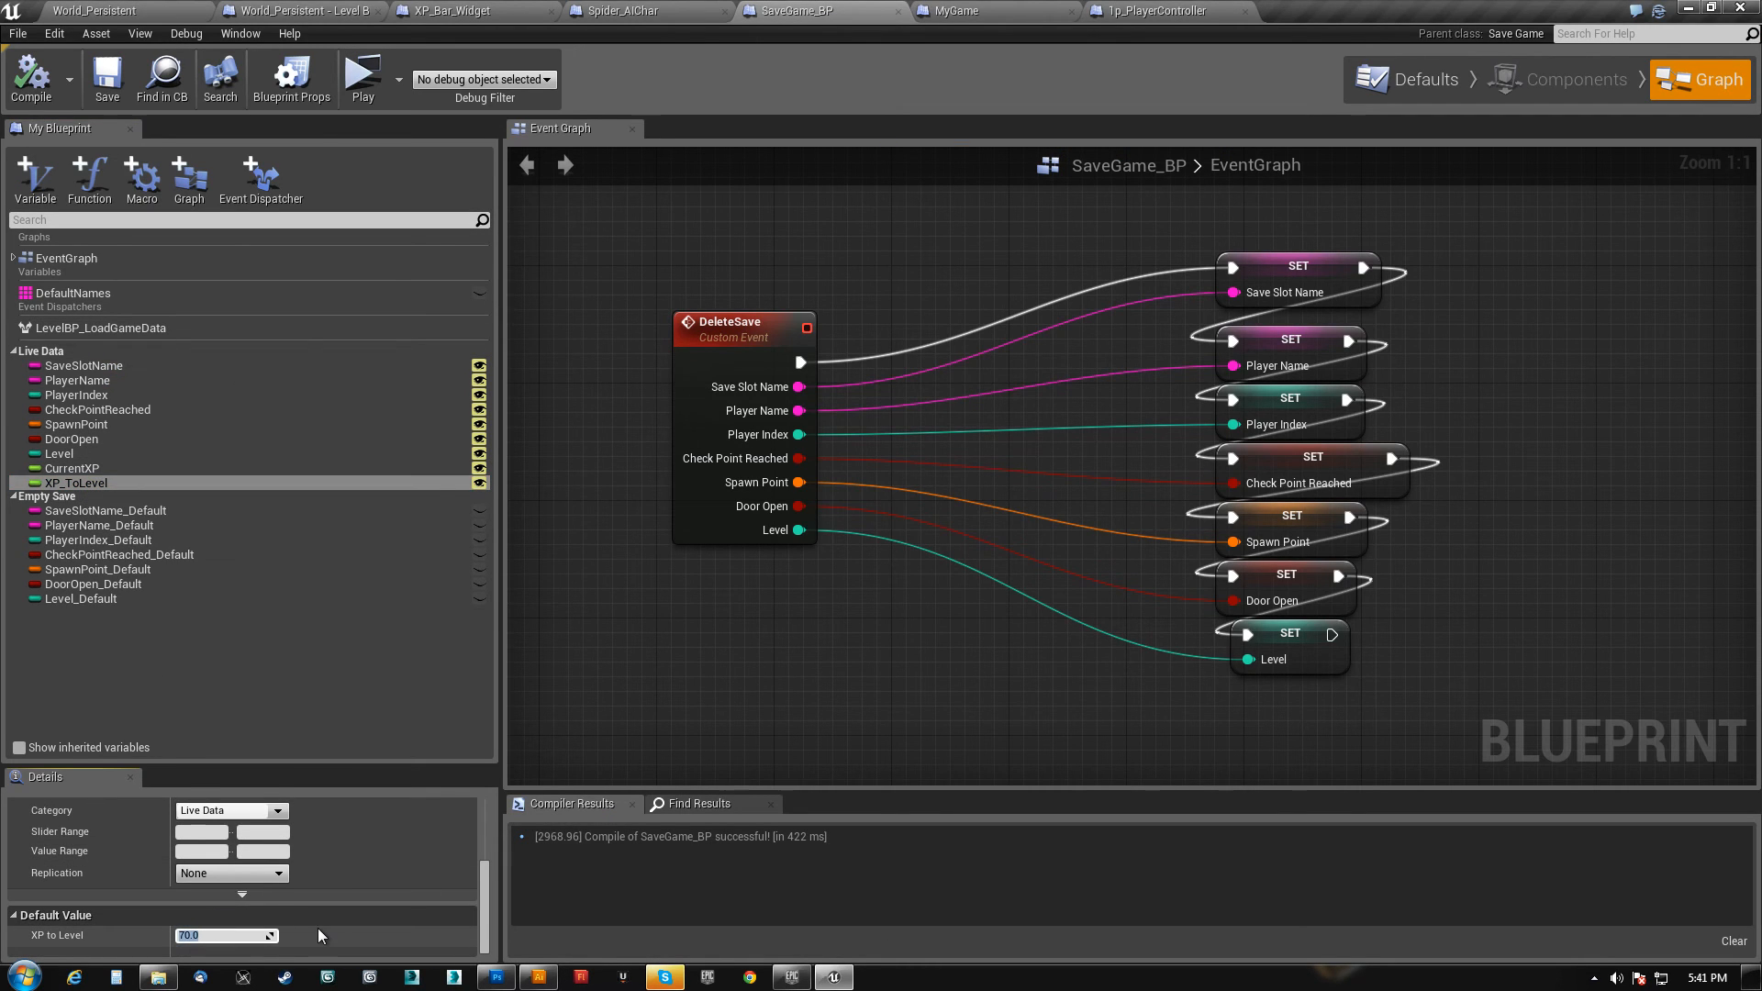
{"action": "type", "text": "10"}
{"action": "key", "text": "Return"}
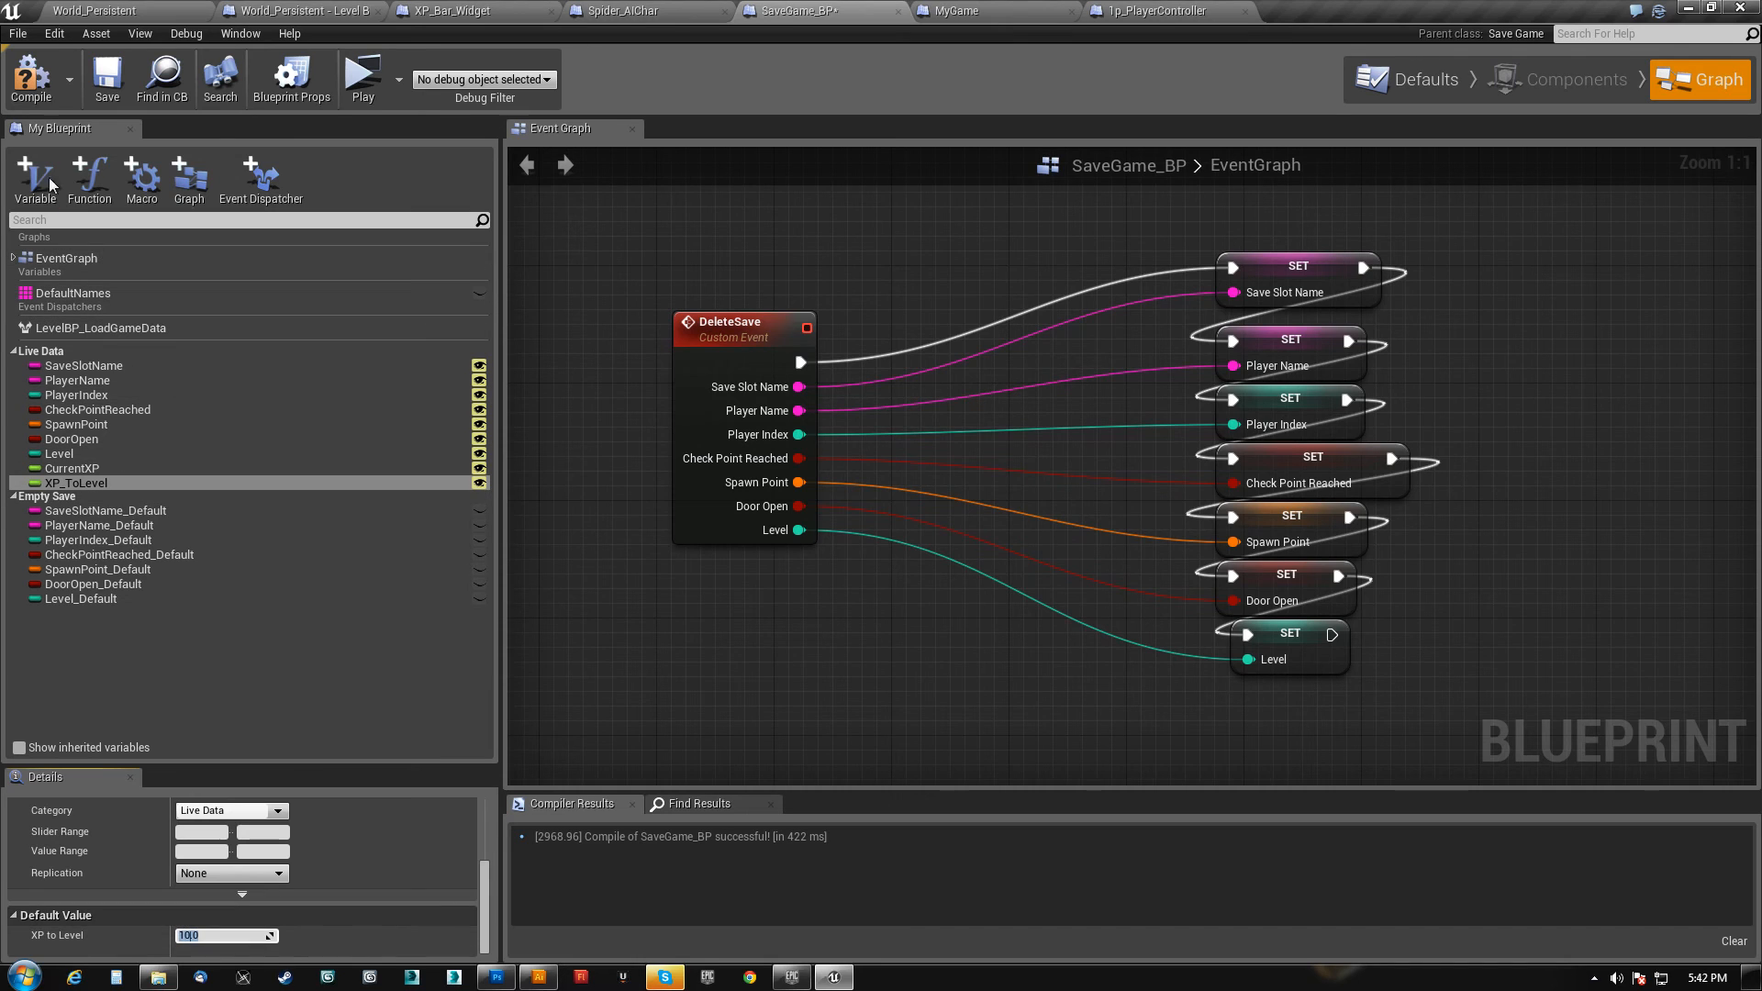
{"action": "left_click", "coordinate": [31, 78]}
{"action": "left_click", "coordinate": [107, 78]}
- Play-test World_Persistent with the flashlight on and the second weapon equipped, shooting the first spider to trigger a level-up
{"action": "left_click", "coordinate": [95, 11]}
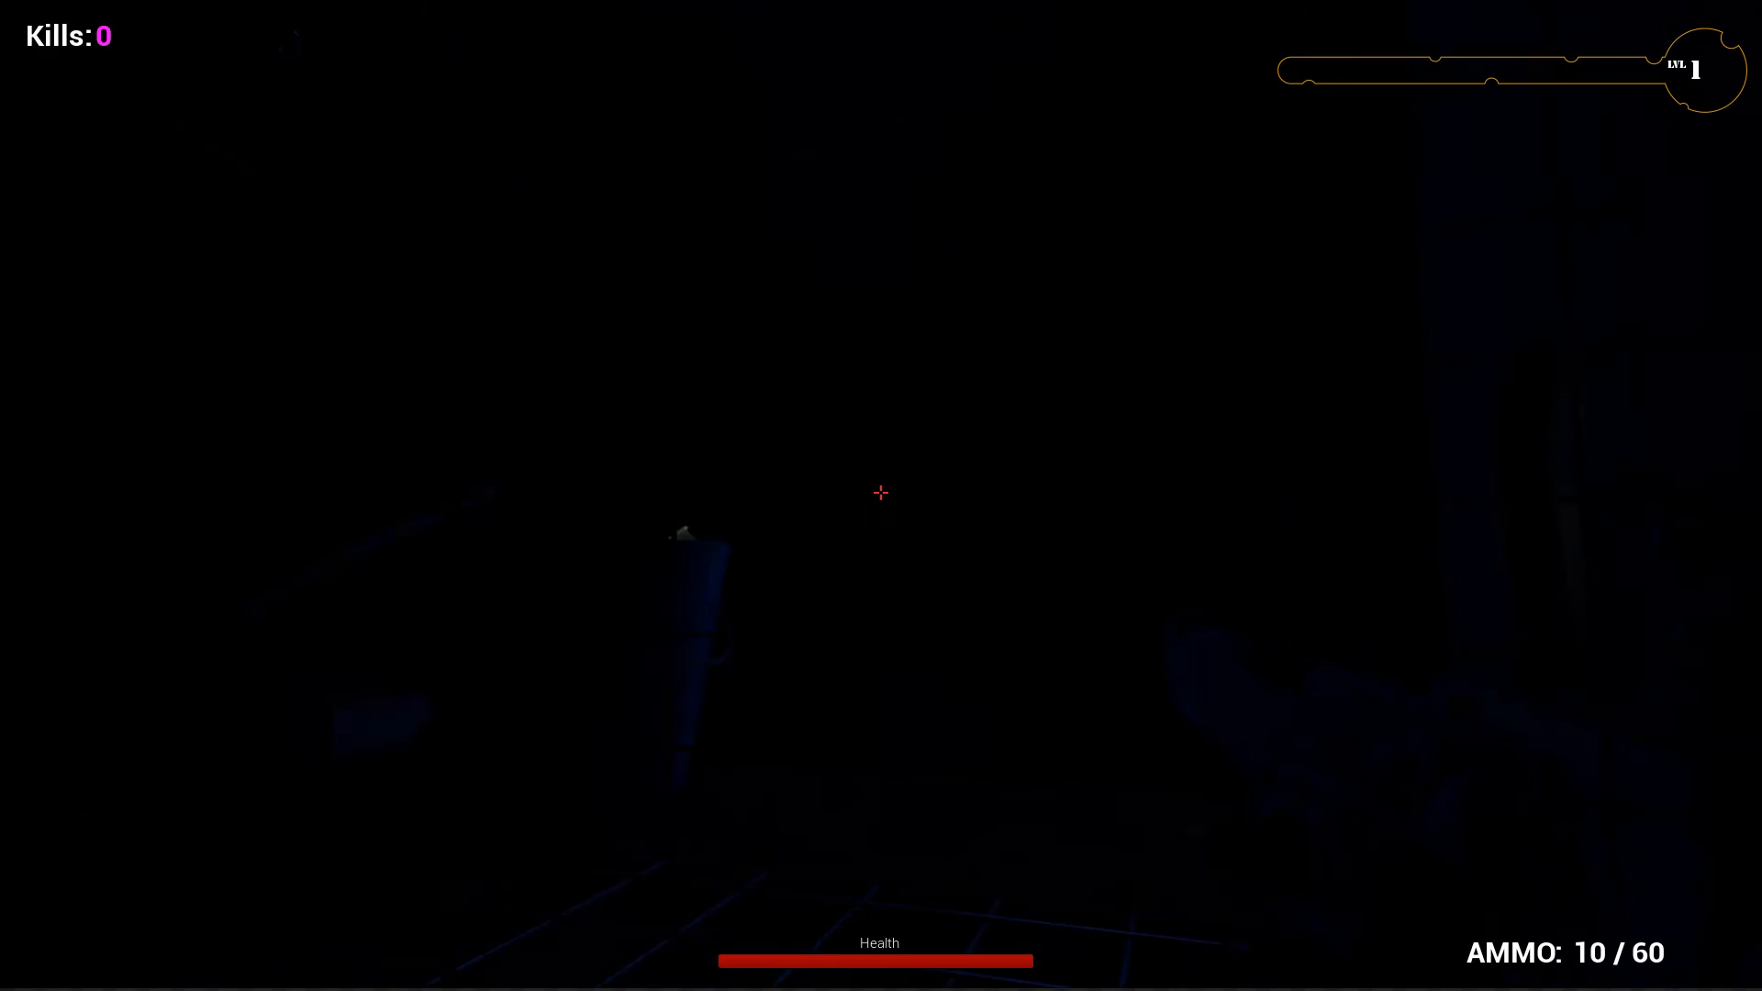
{"action": "key", "text": "f"}
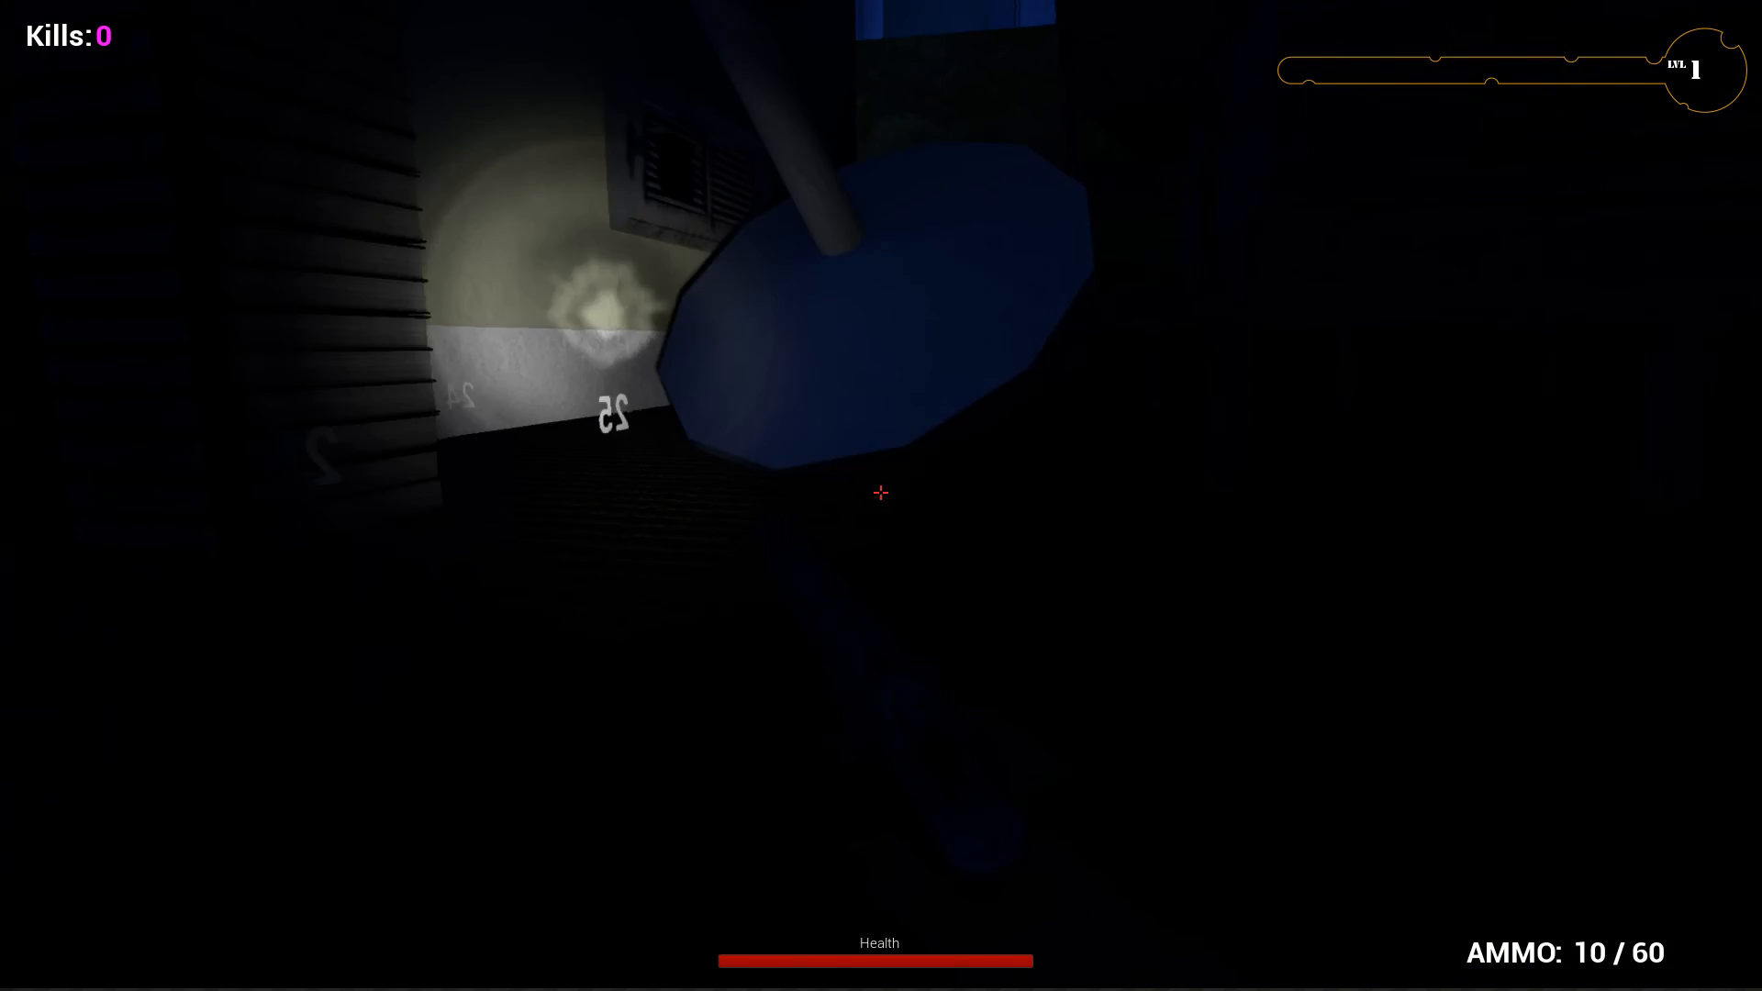
{"action": "key", "text": "2"}
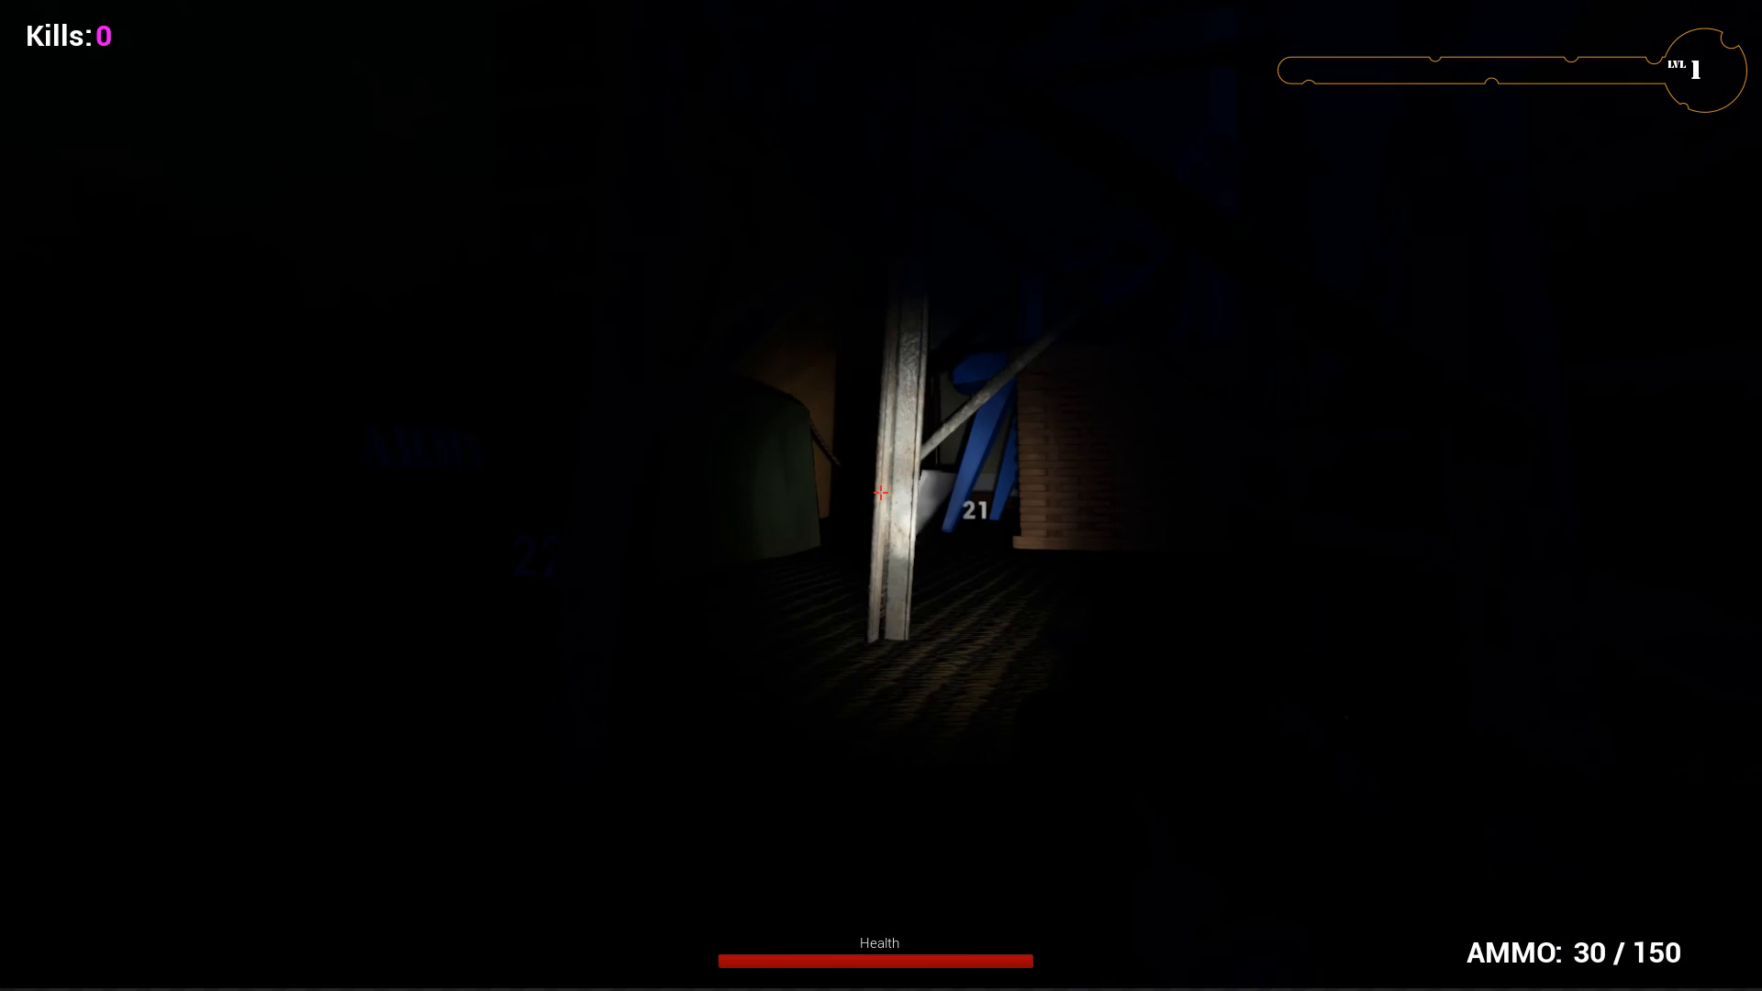
{"action": "left_click", "coordinate": [881, 493]}
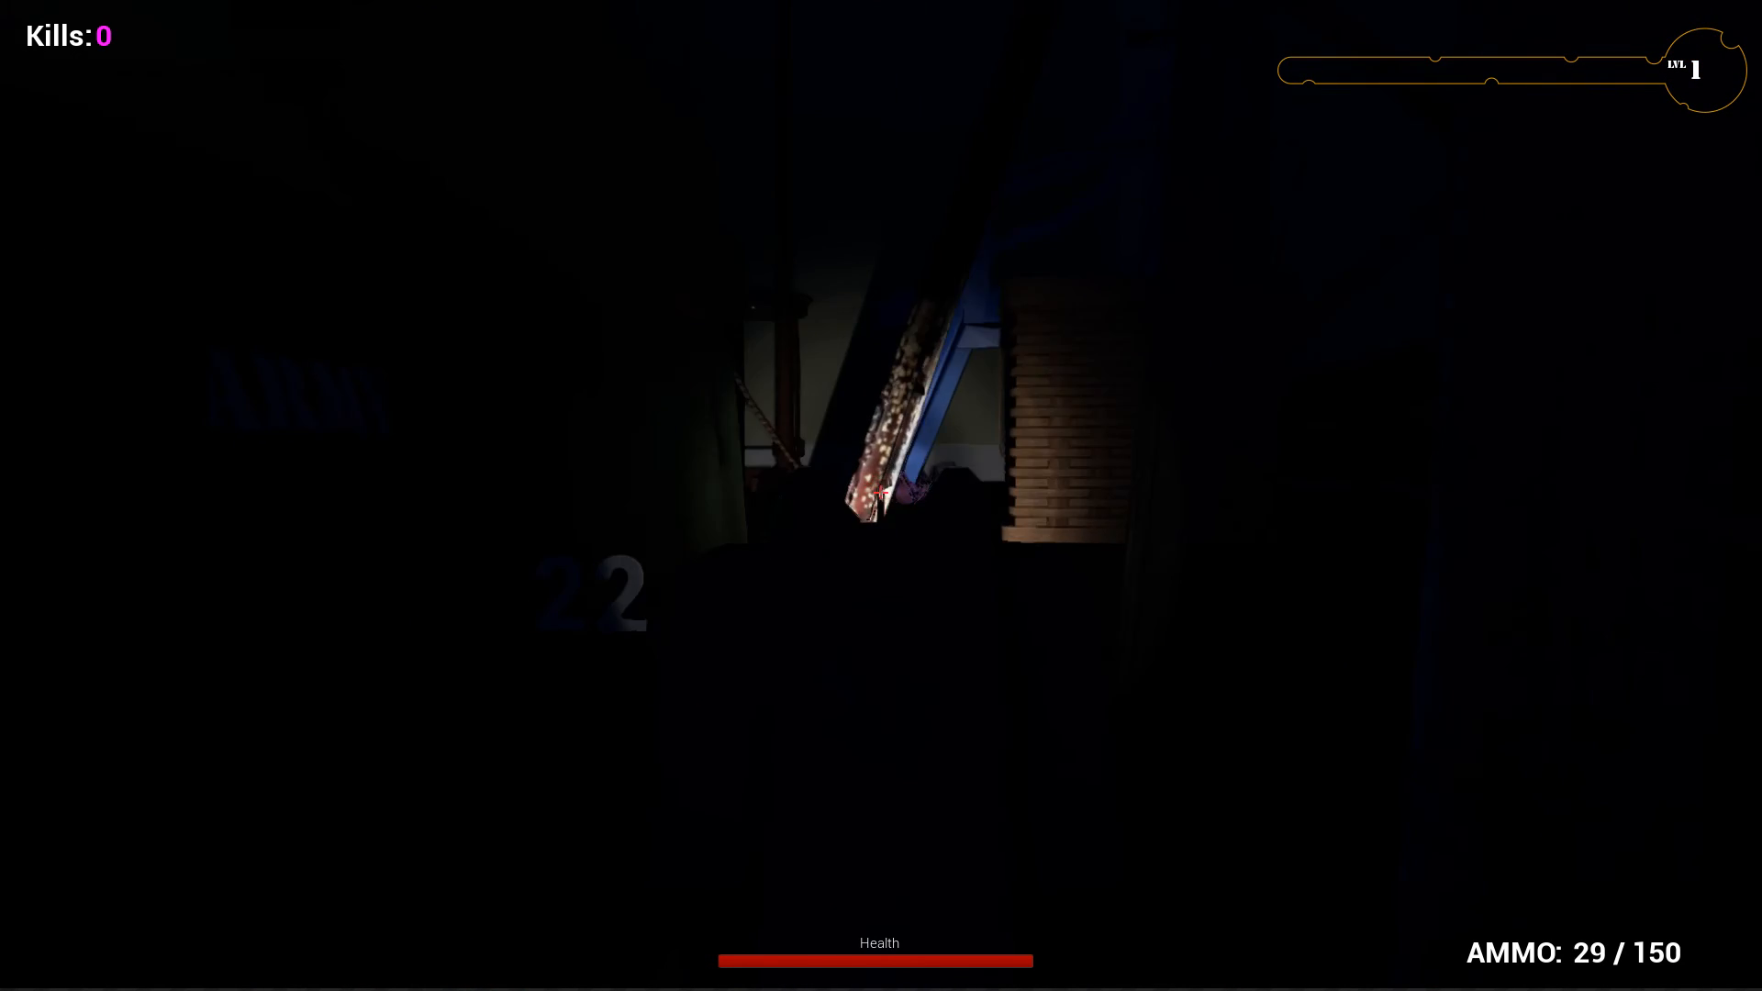
{"action": "left_click", "coordinate": [881, 493]}
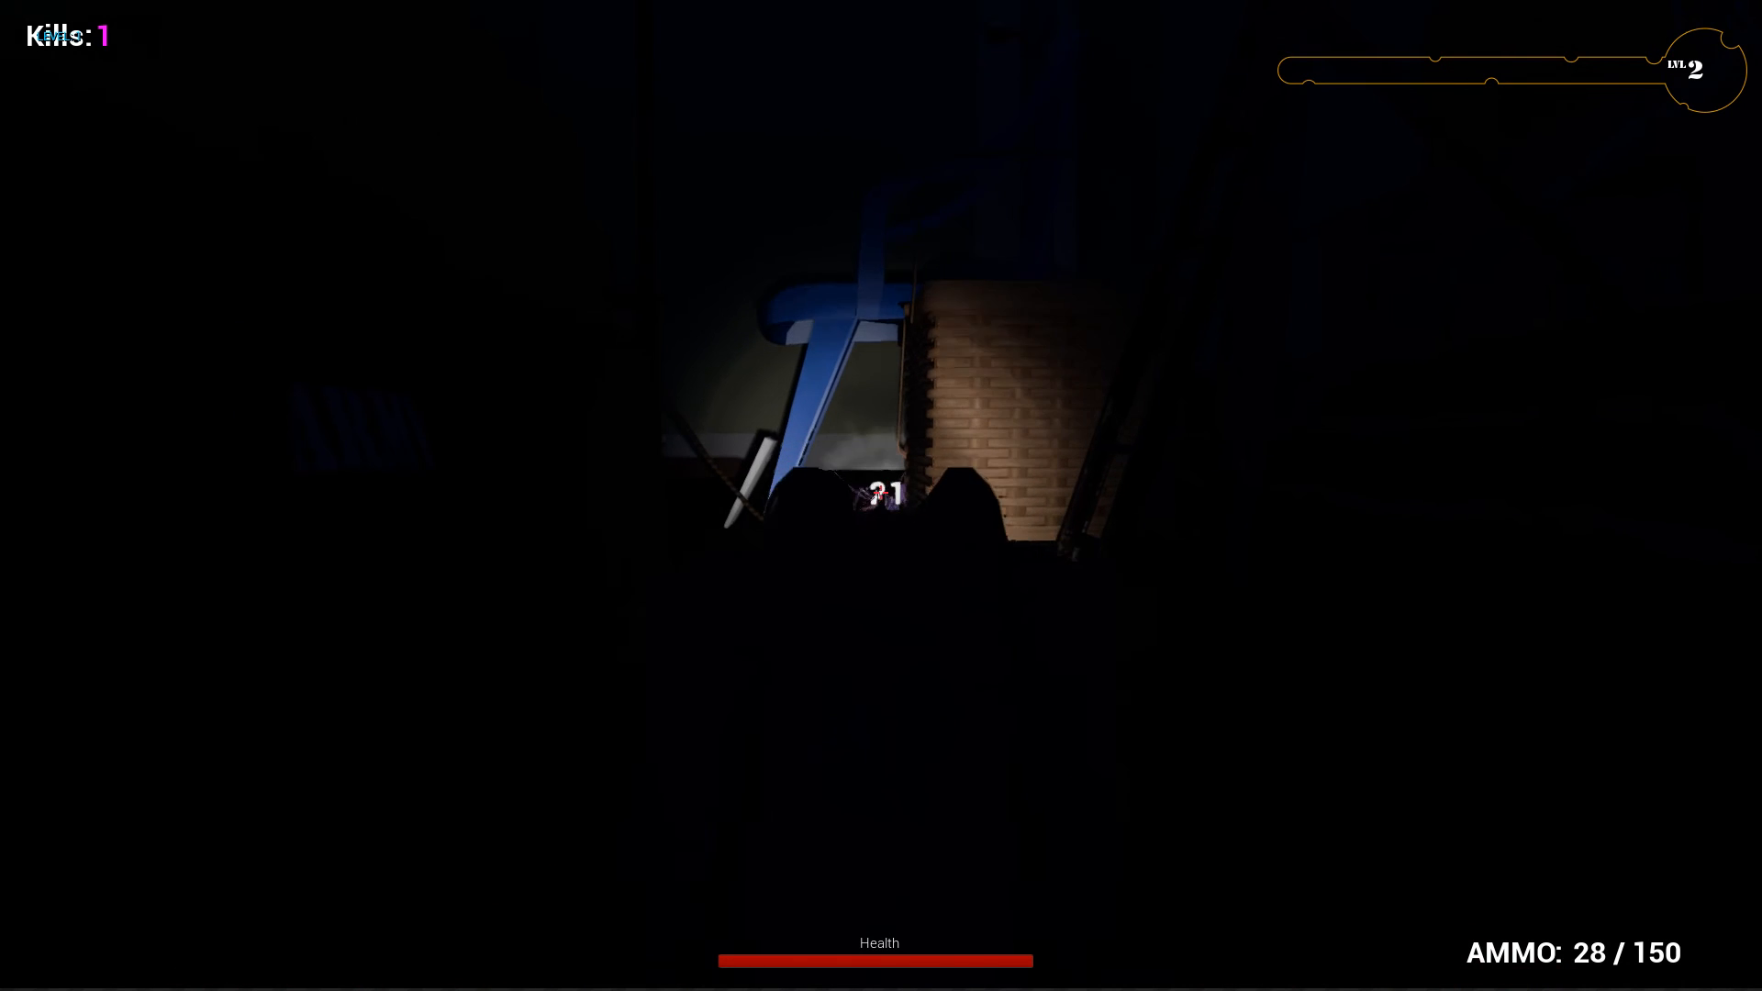
{"action": "left_click", "coordinate": [881, 493]}
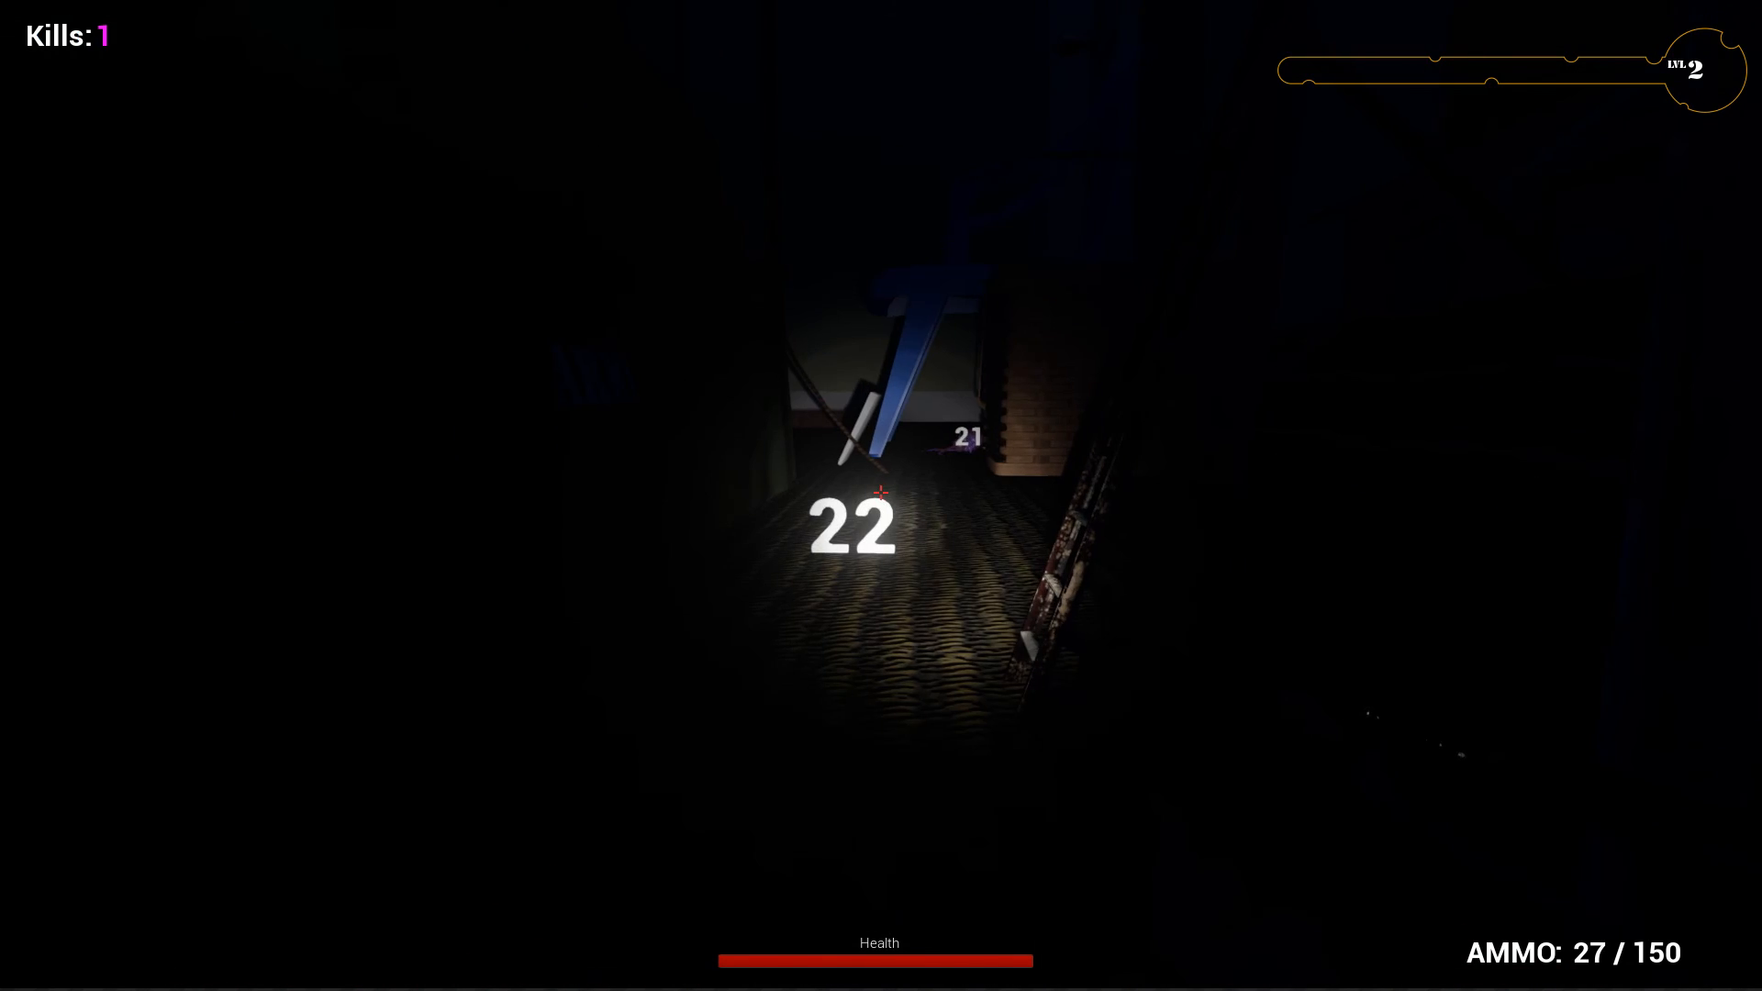
- Advance further across the floor in the play test and shoot more spiders to trigger a second level-up
{"action": "key", "text": "w"}
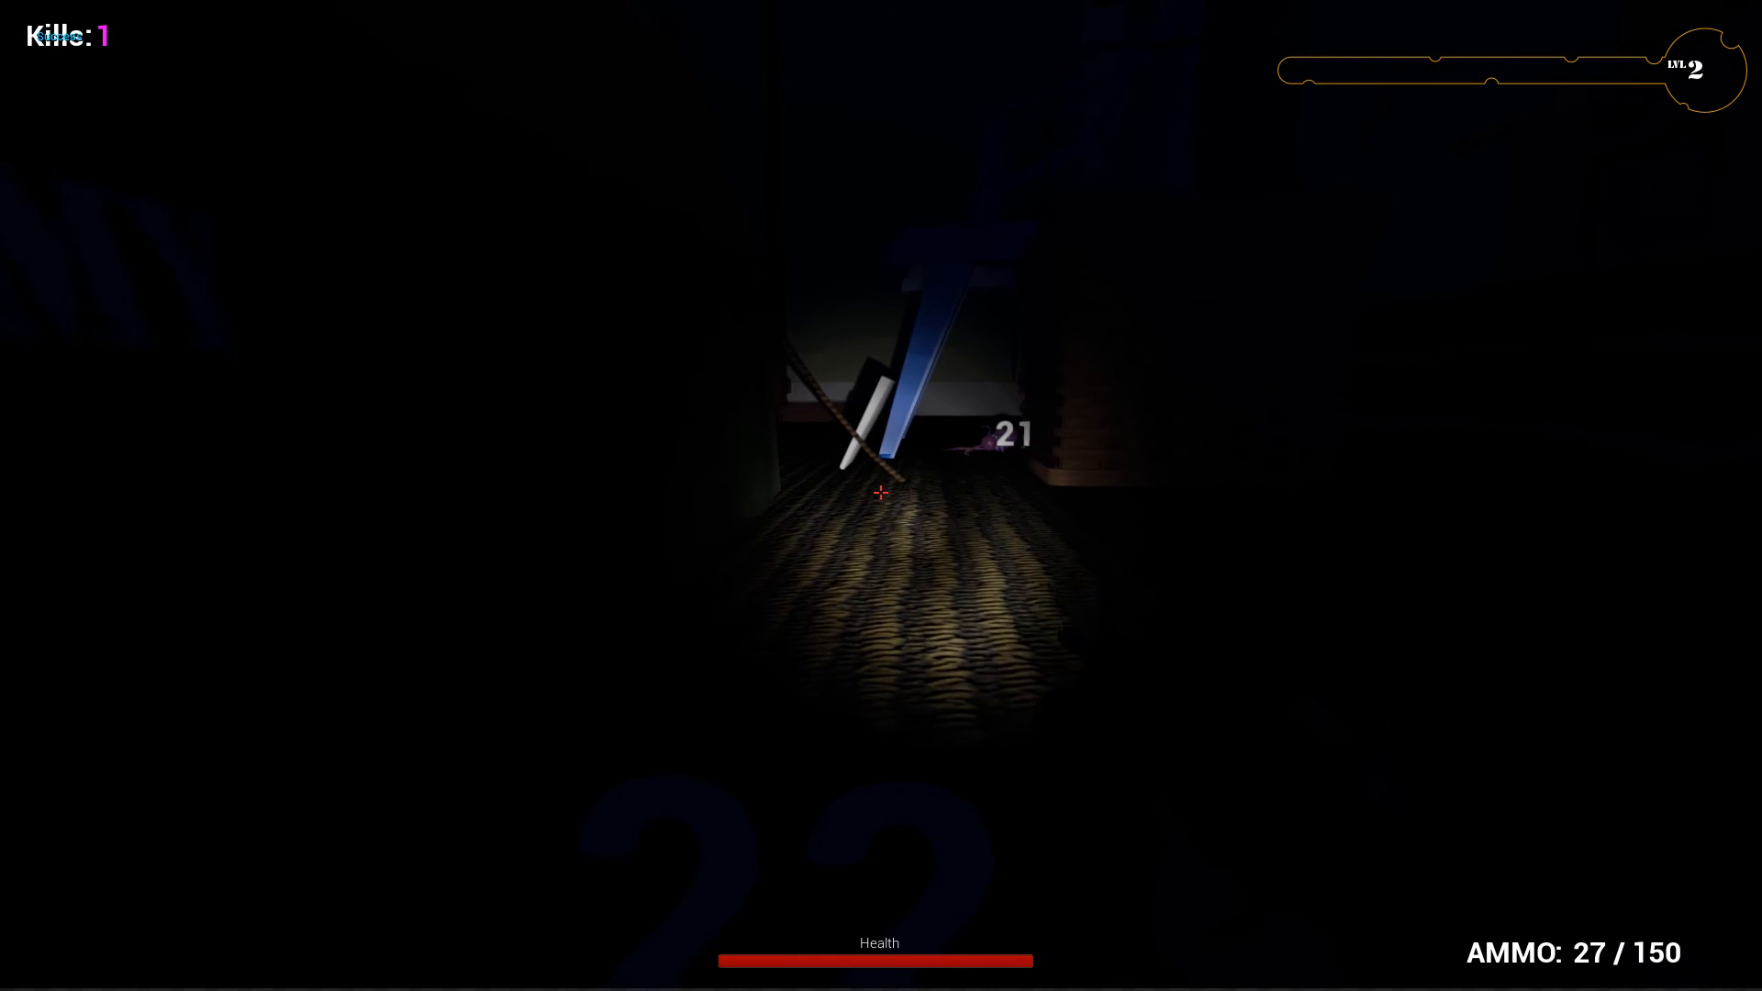
{"action": "key", "text": "w"}
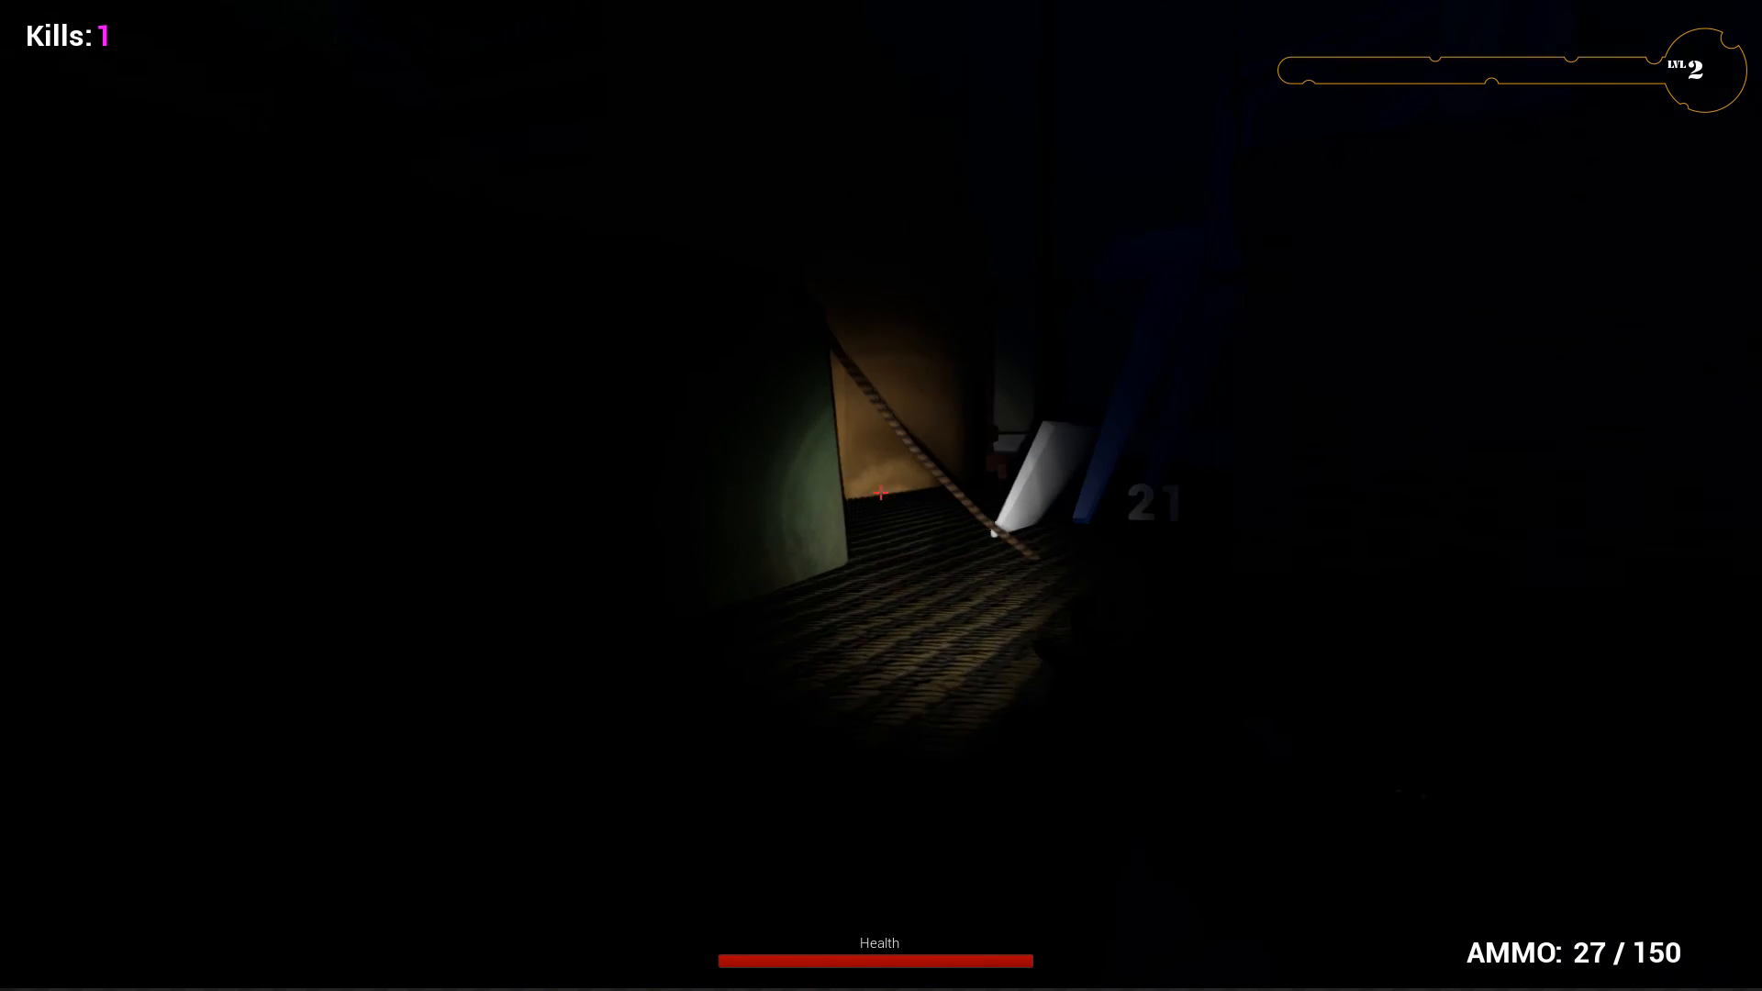
{"action": "key", "text": "w"}
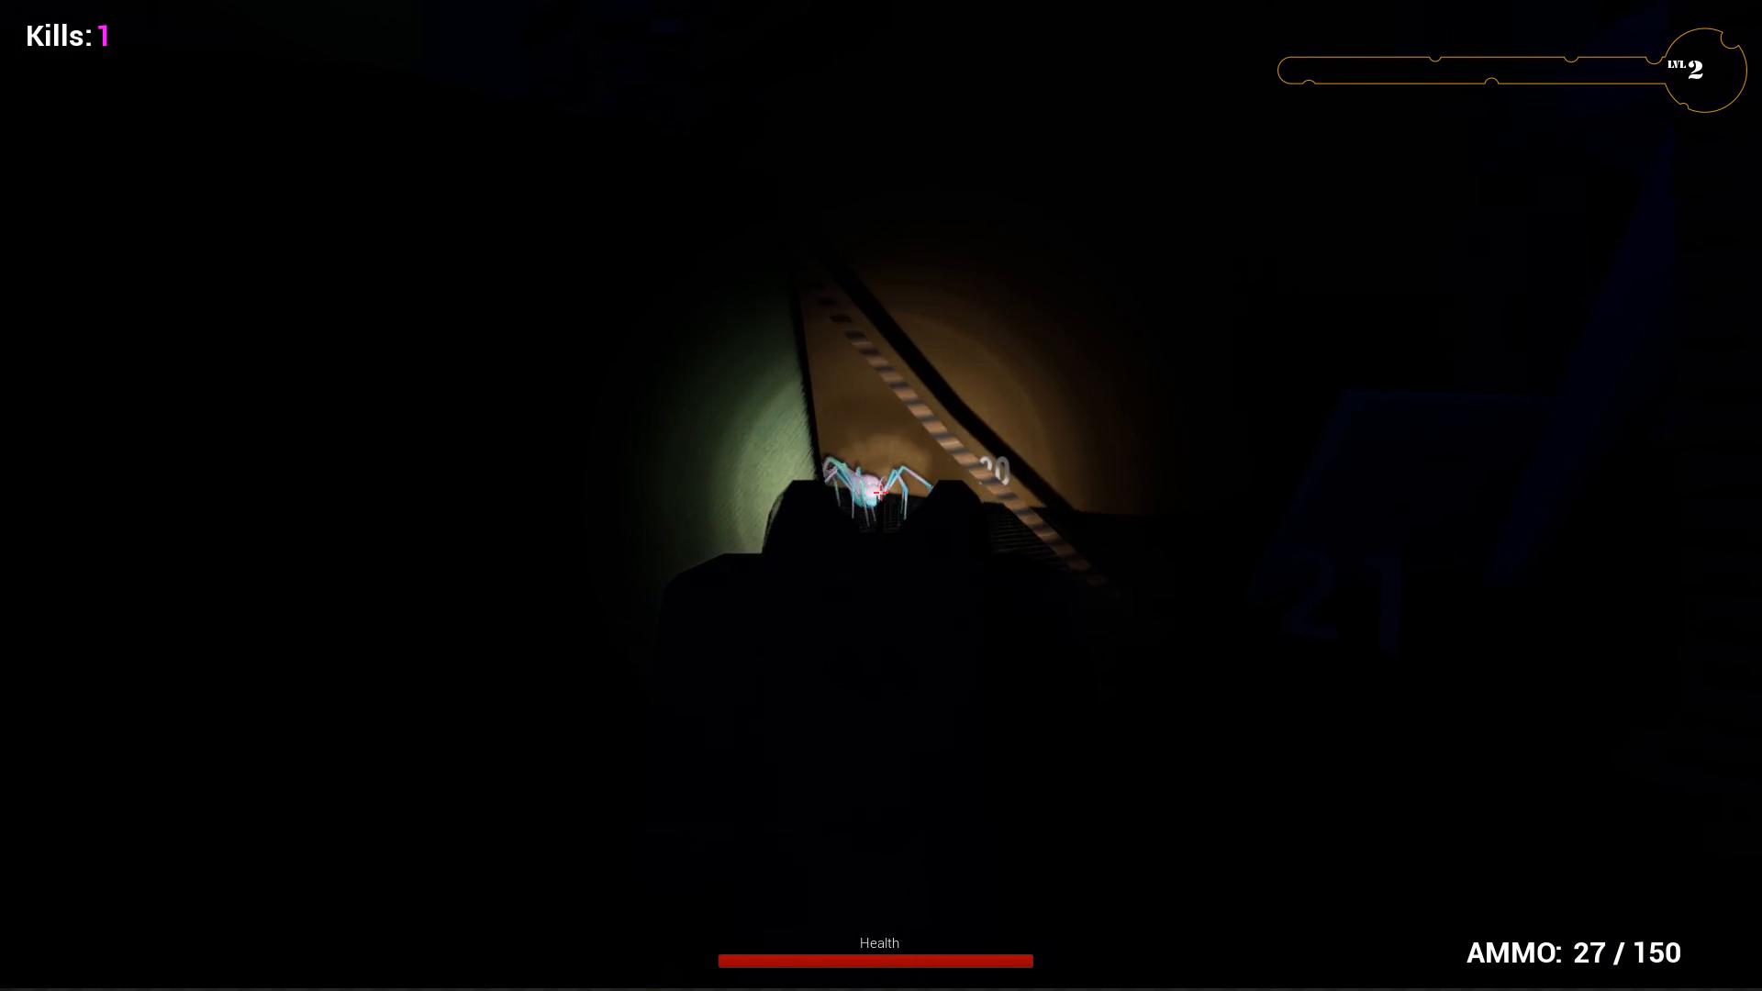
{"action": "left_click", "coordinate": [881, 493]}
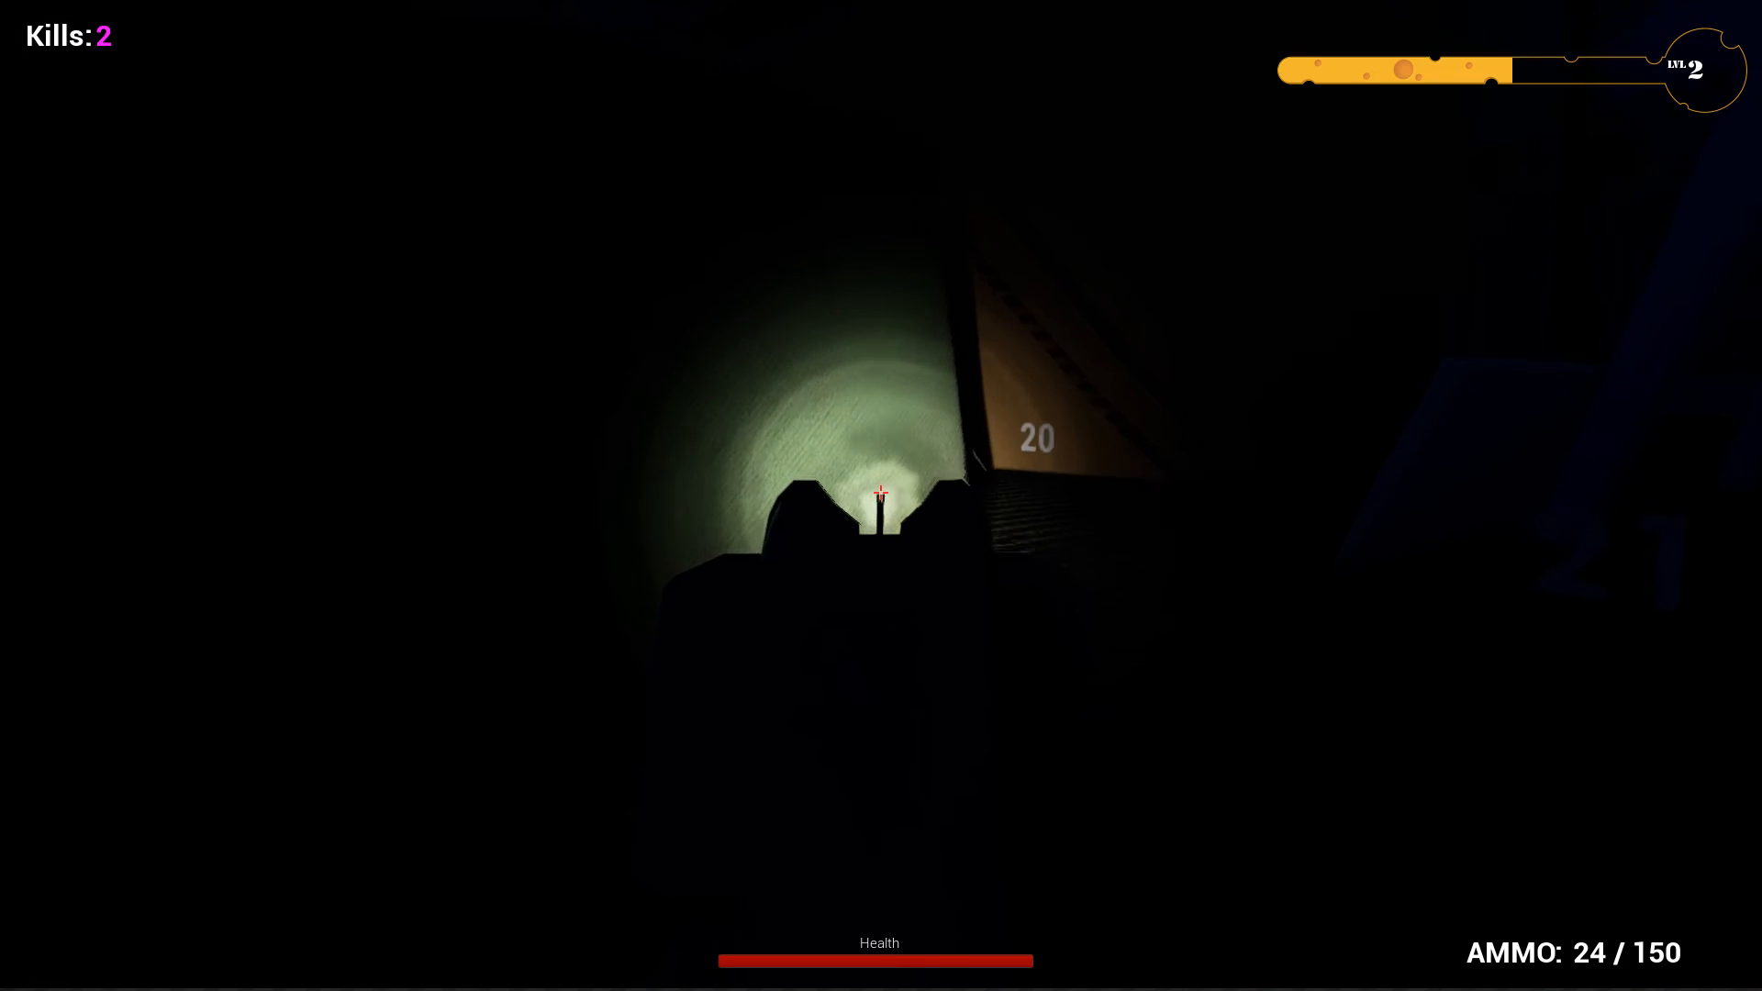
{"action": "left_click", "coordinate": [879, 493]}
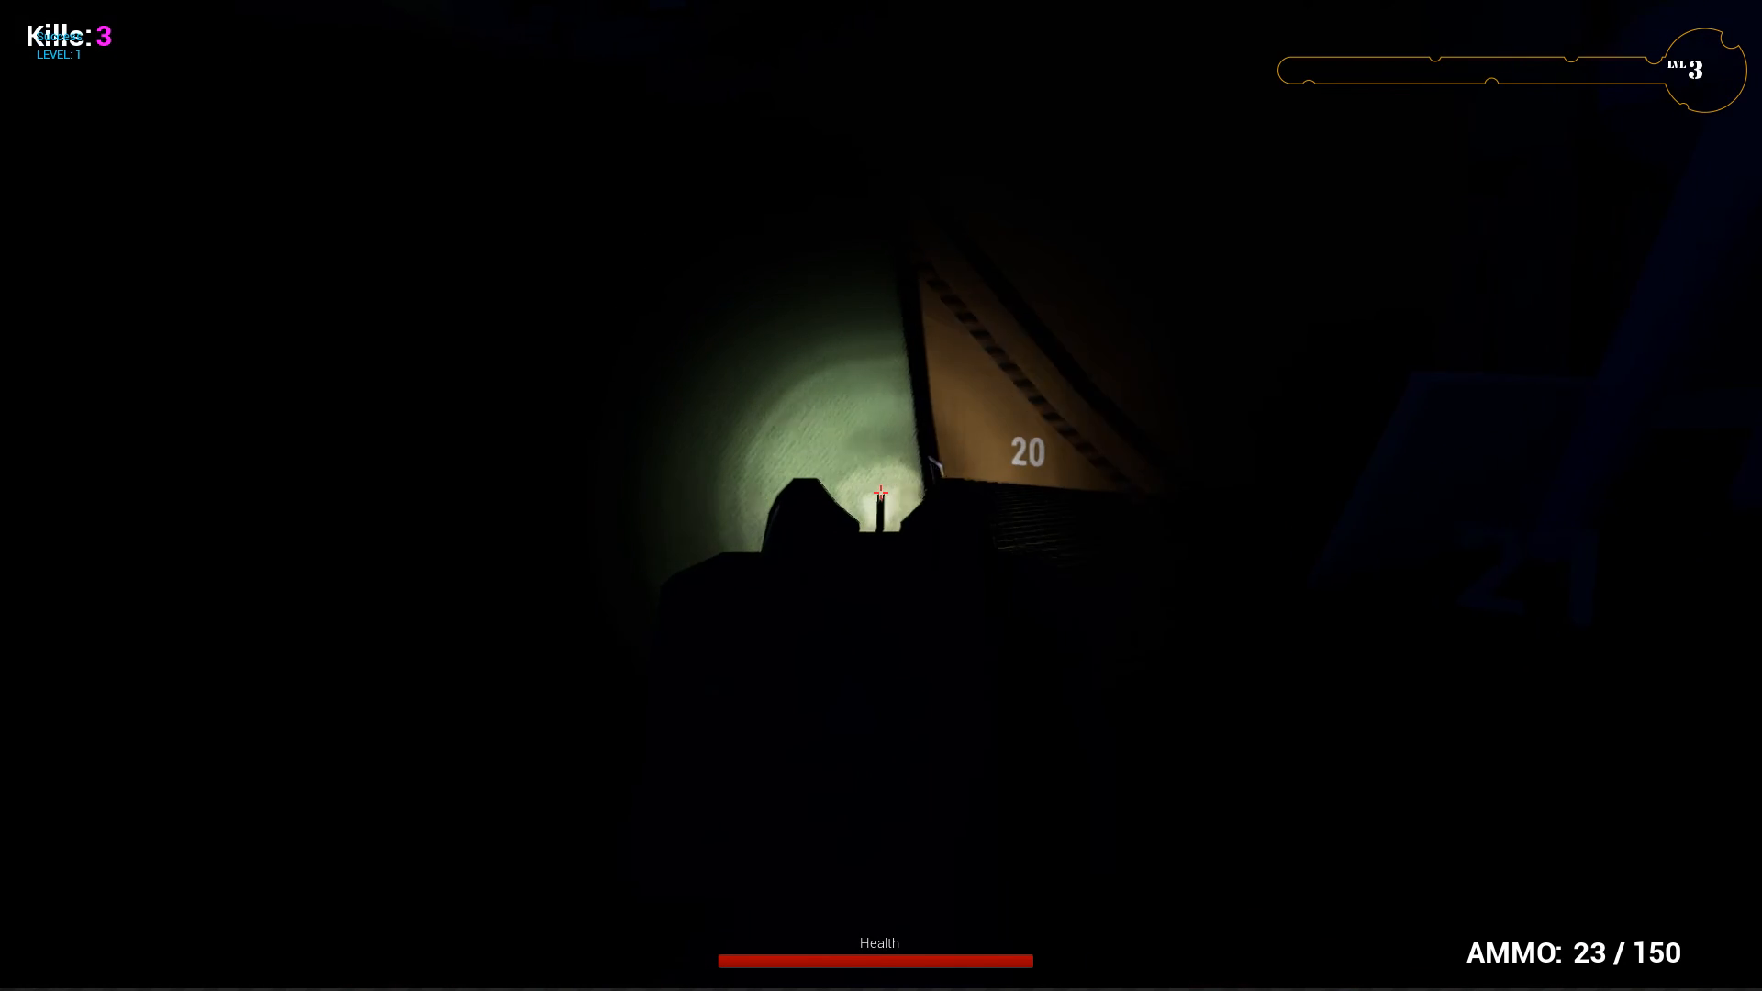
{"action": "left_click", "coordinate": [879, 493]}
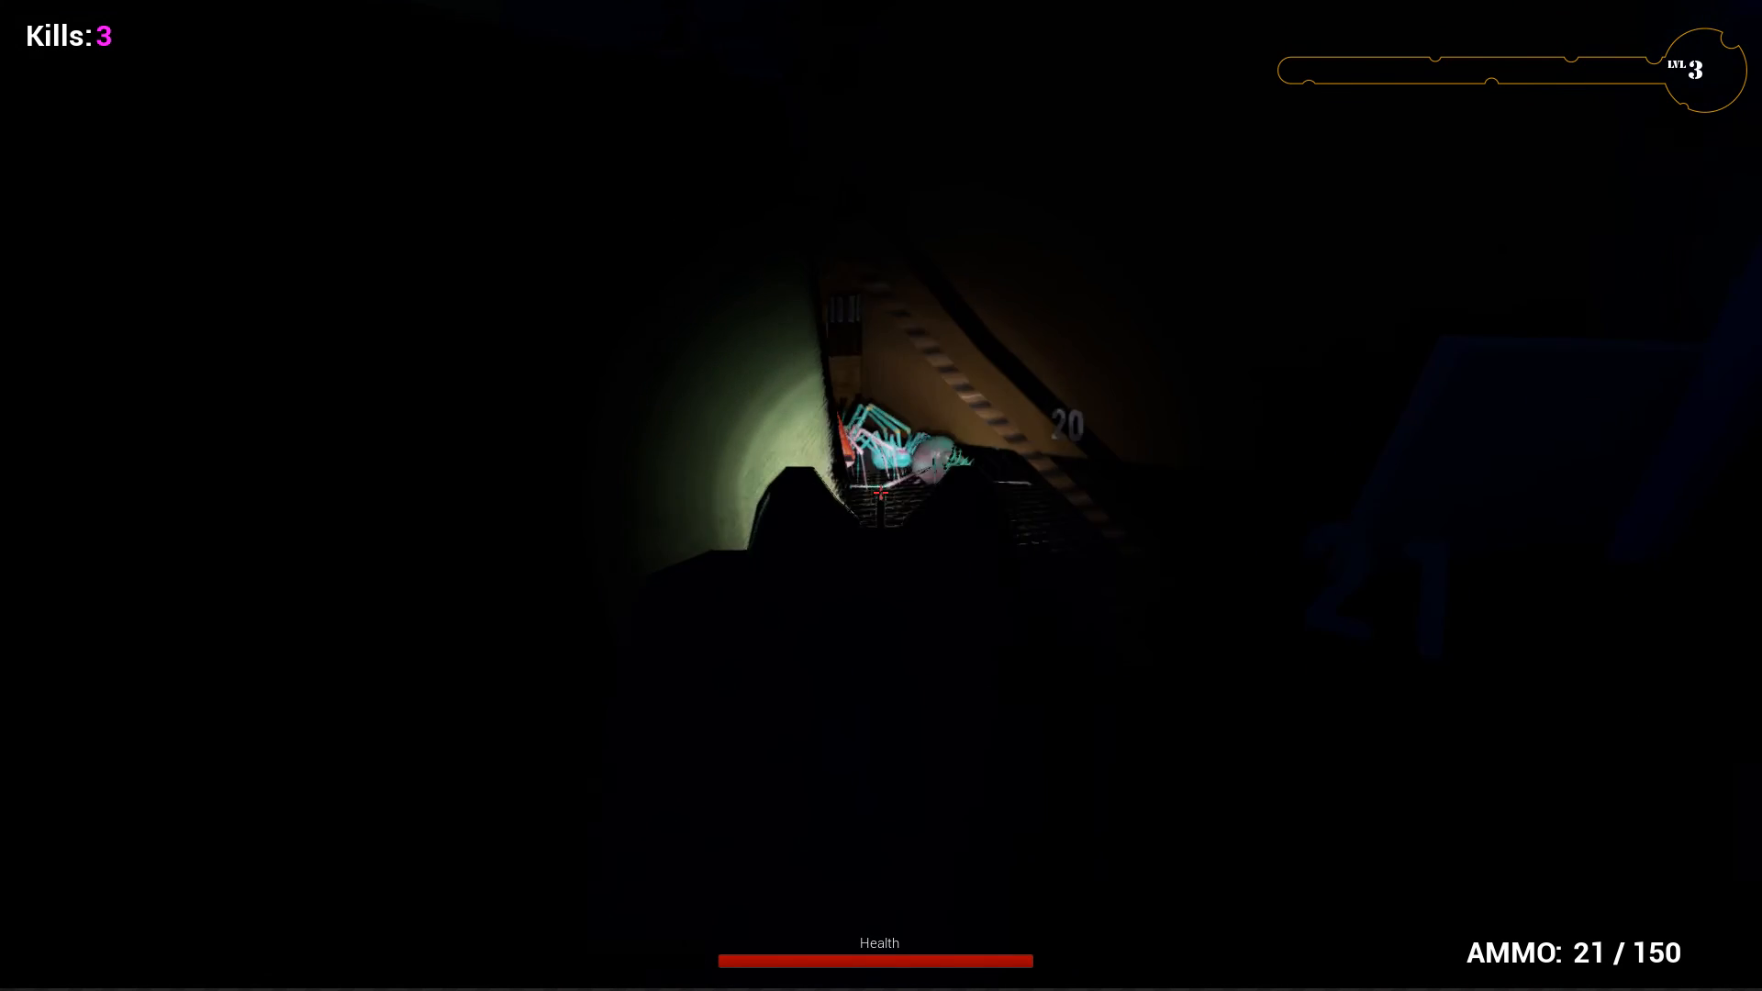
- Keep shooting the spiders by the floor marker 20 to build XP toward another level-up
{"action": "left_click", "coordinate": [879, 493]}
{"action": "left_click", "coordinate": [879, 493]}
{"action": "left_click", "coordinate": [880, 493]}
{"action": "left_click", "coordinate": [879, 493]}
{"action": "left_click", "coordinate": [879, 493]}
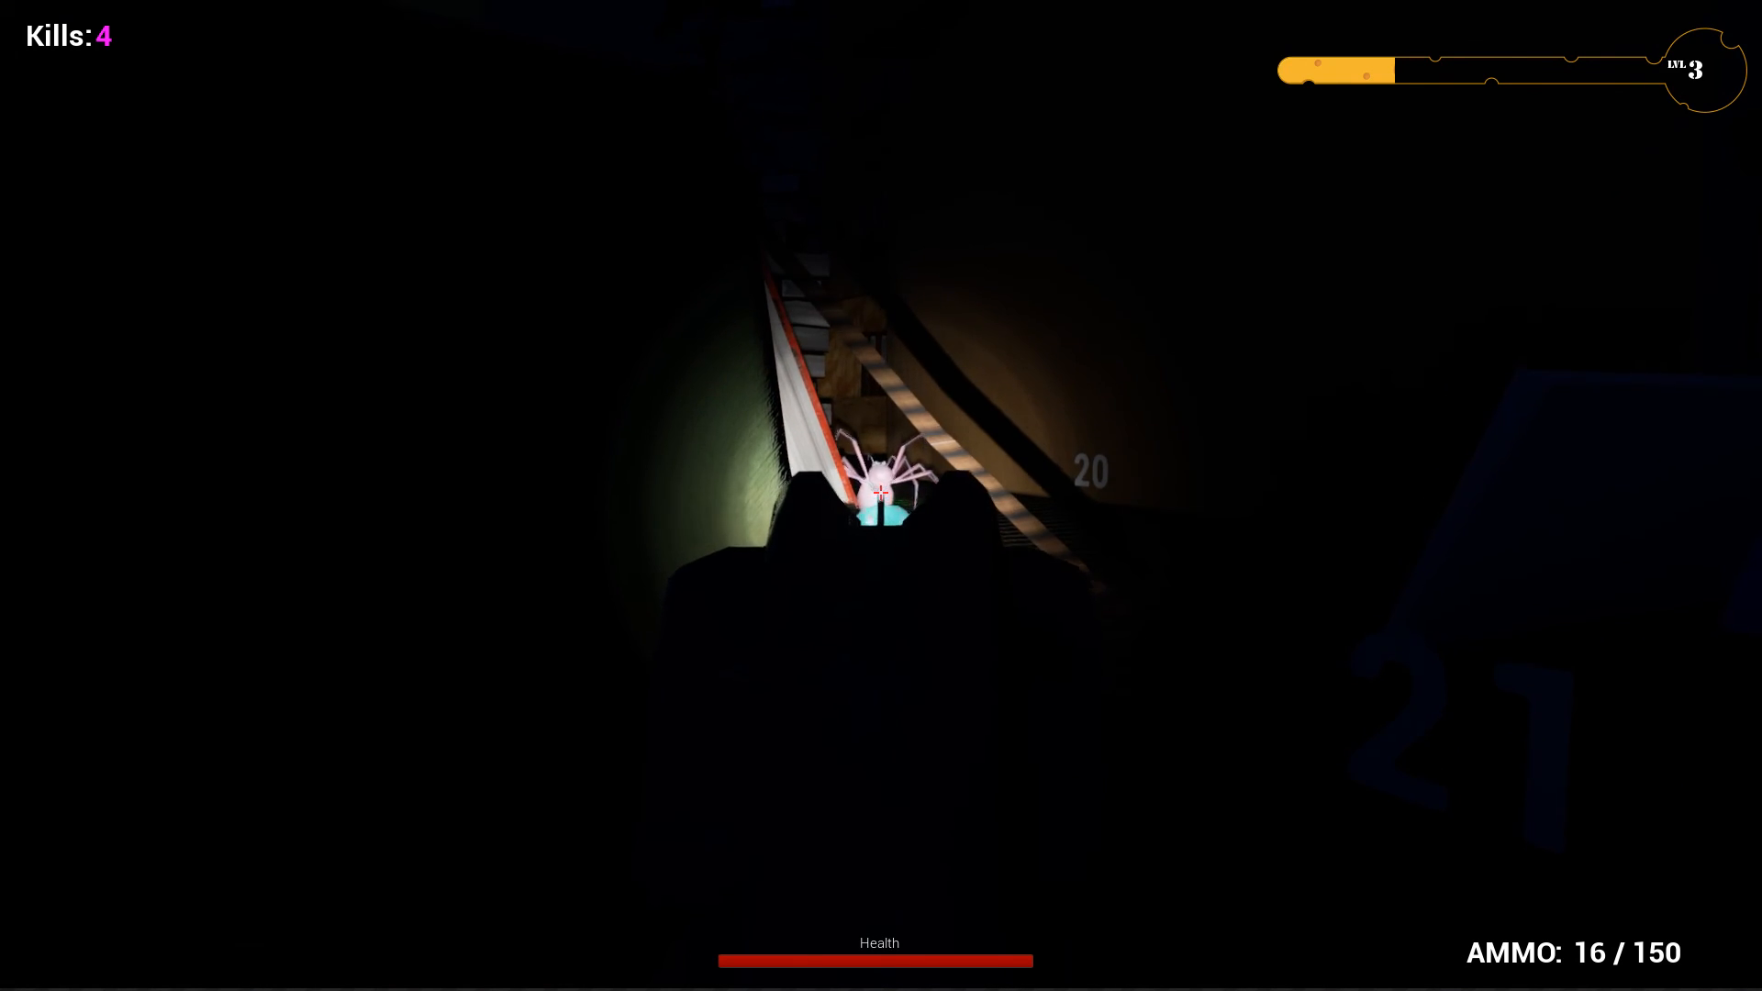
{"action": "left_click", "coordinate": [879, 493]}
{"action": "key", "text": "d"}
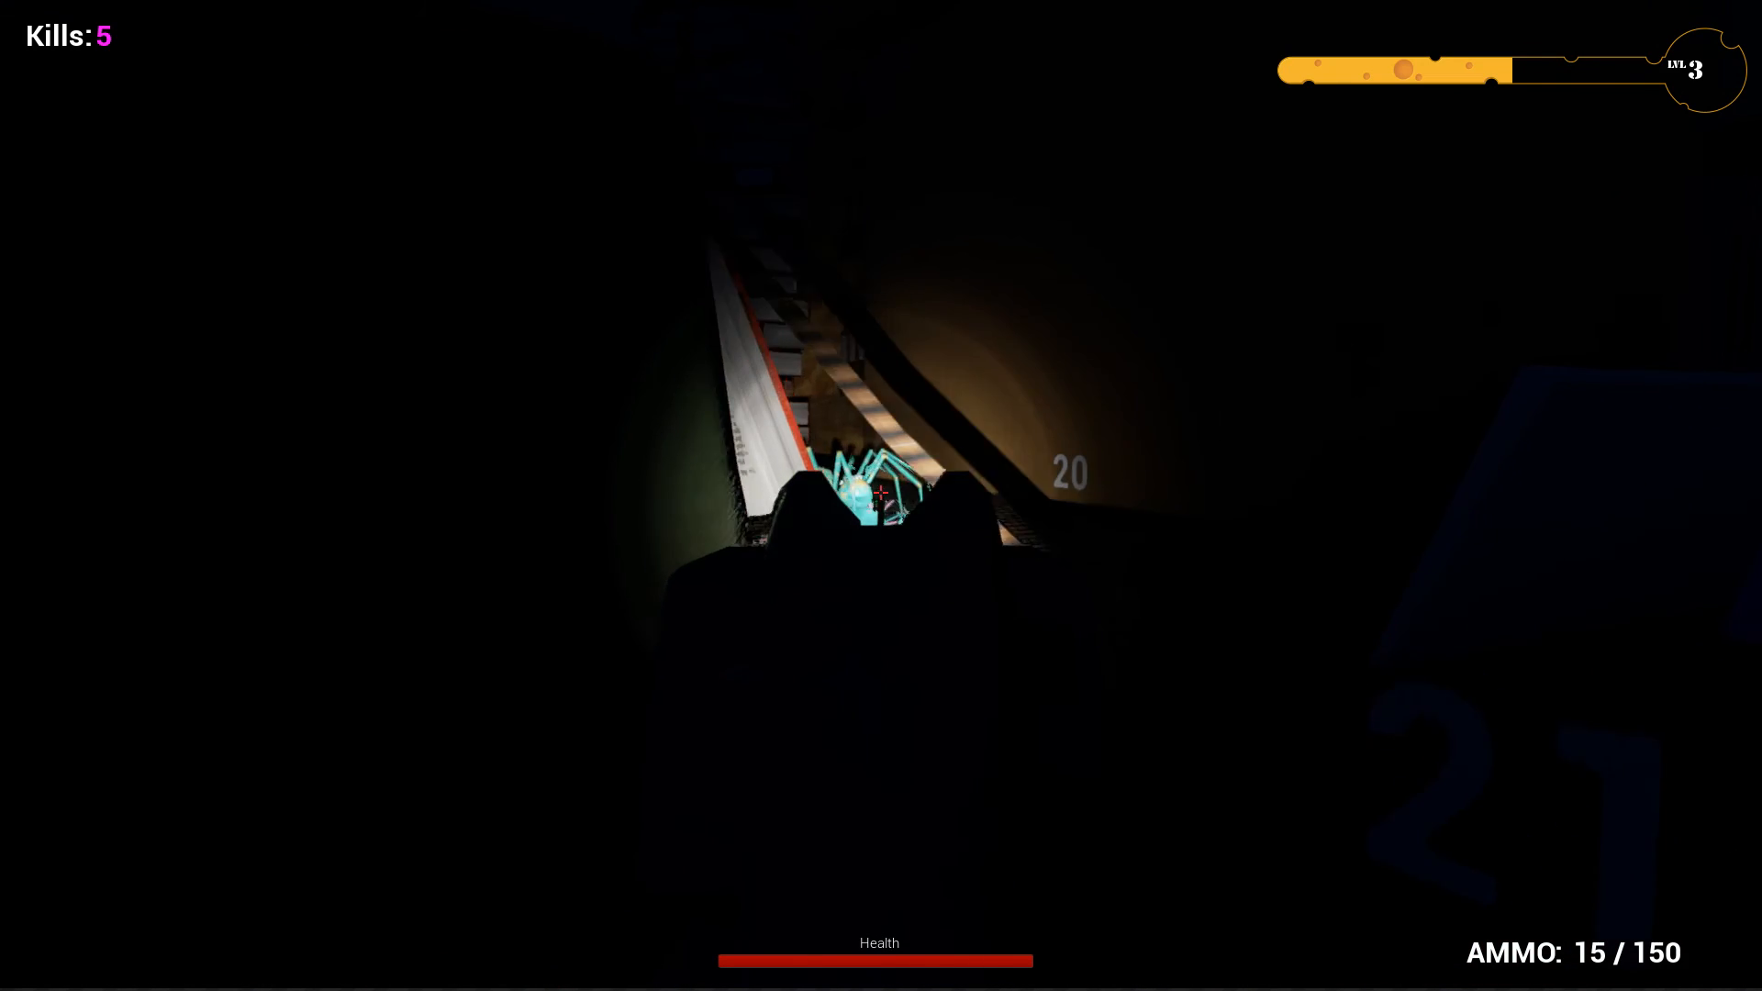
{"action": "left_click", "coordinate": [879, 493]}
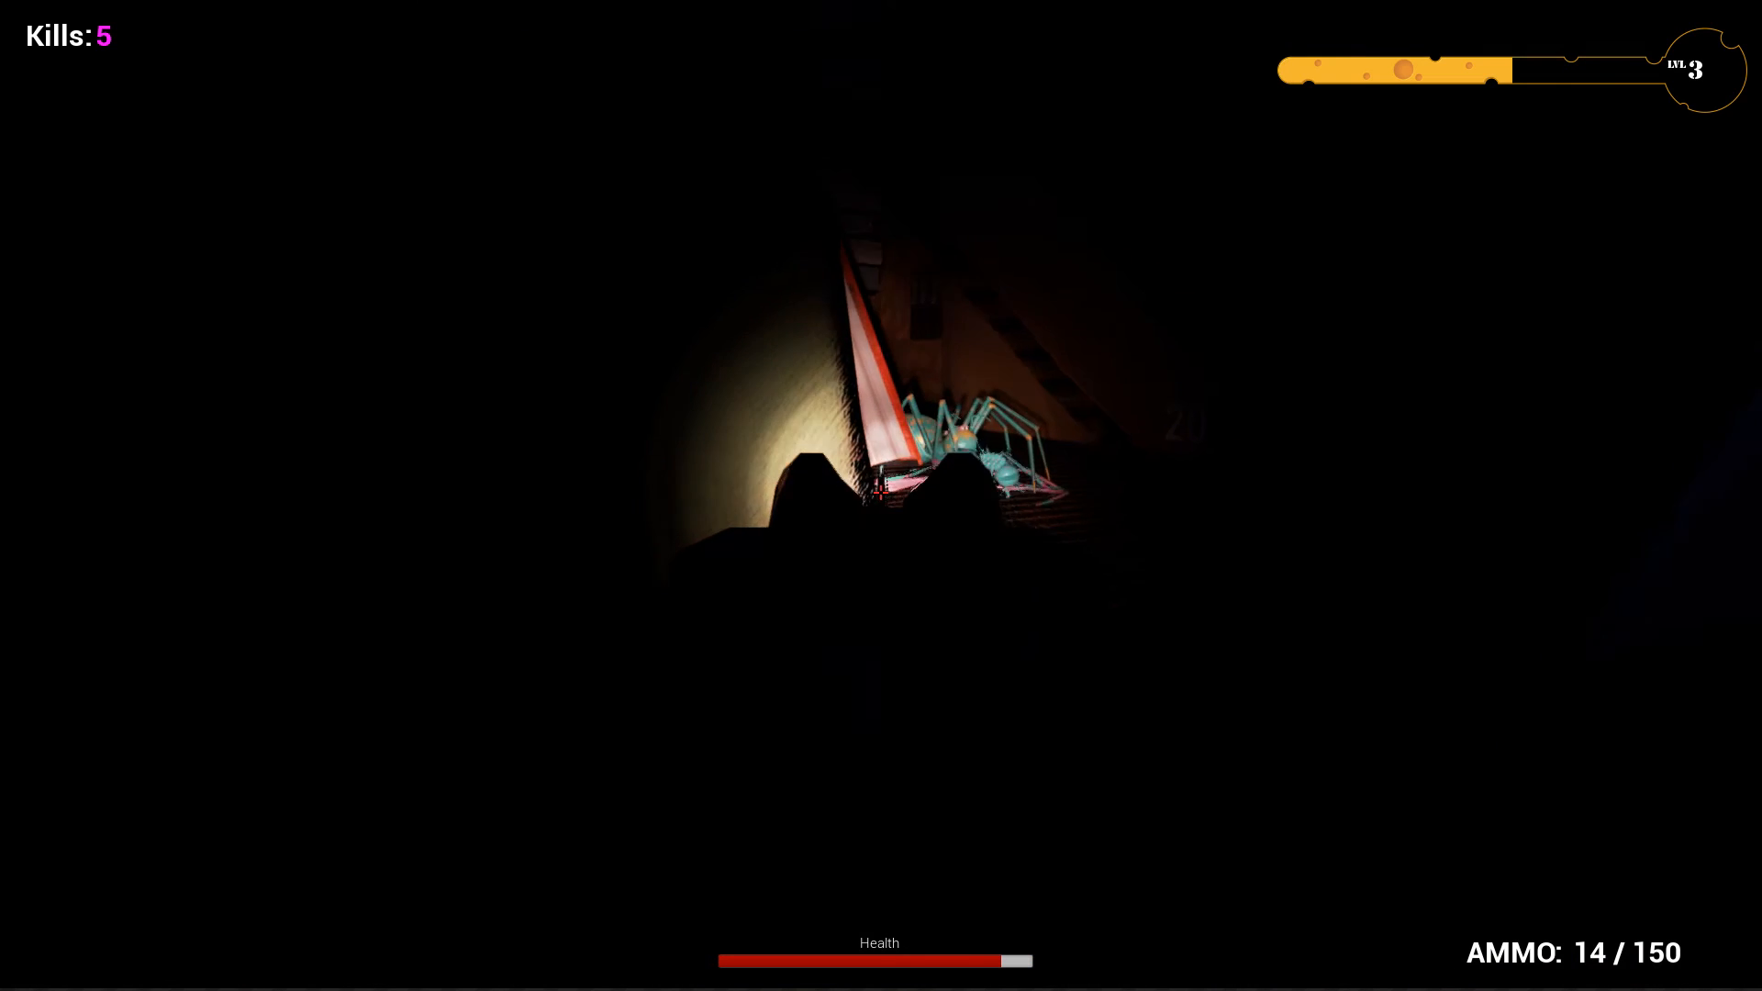
{"action": "left_click", "coordinate": [879, 493]}
{"action": "left_click", "coordinate": [880, 493]}
{"action": "left_click", "coordinate": [879, 493]}
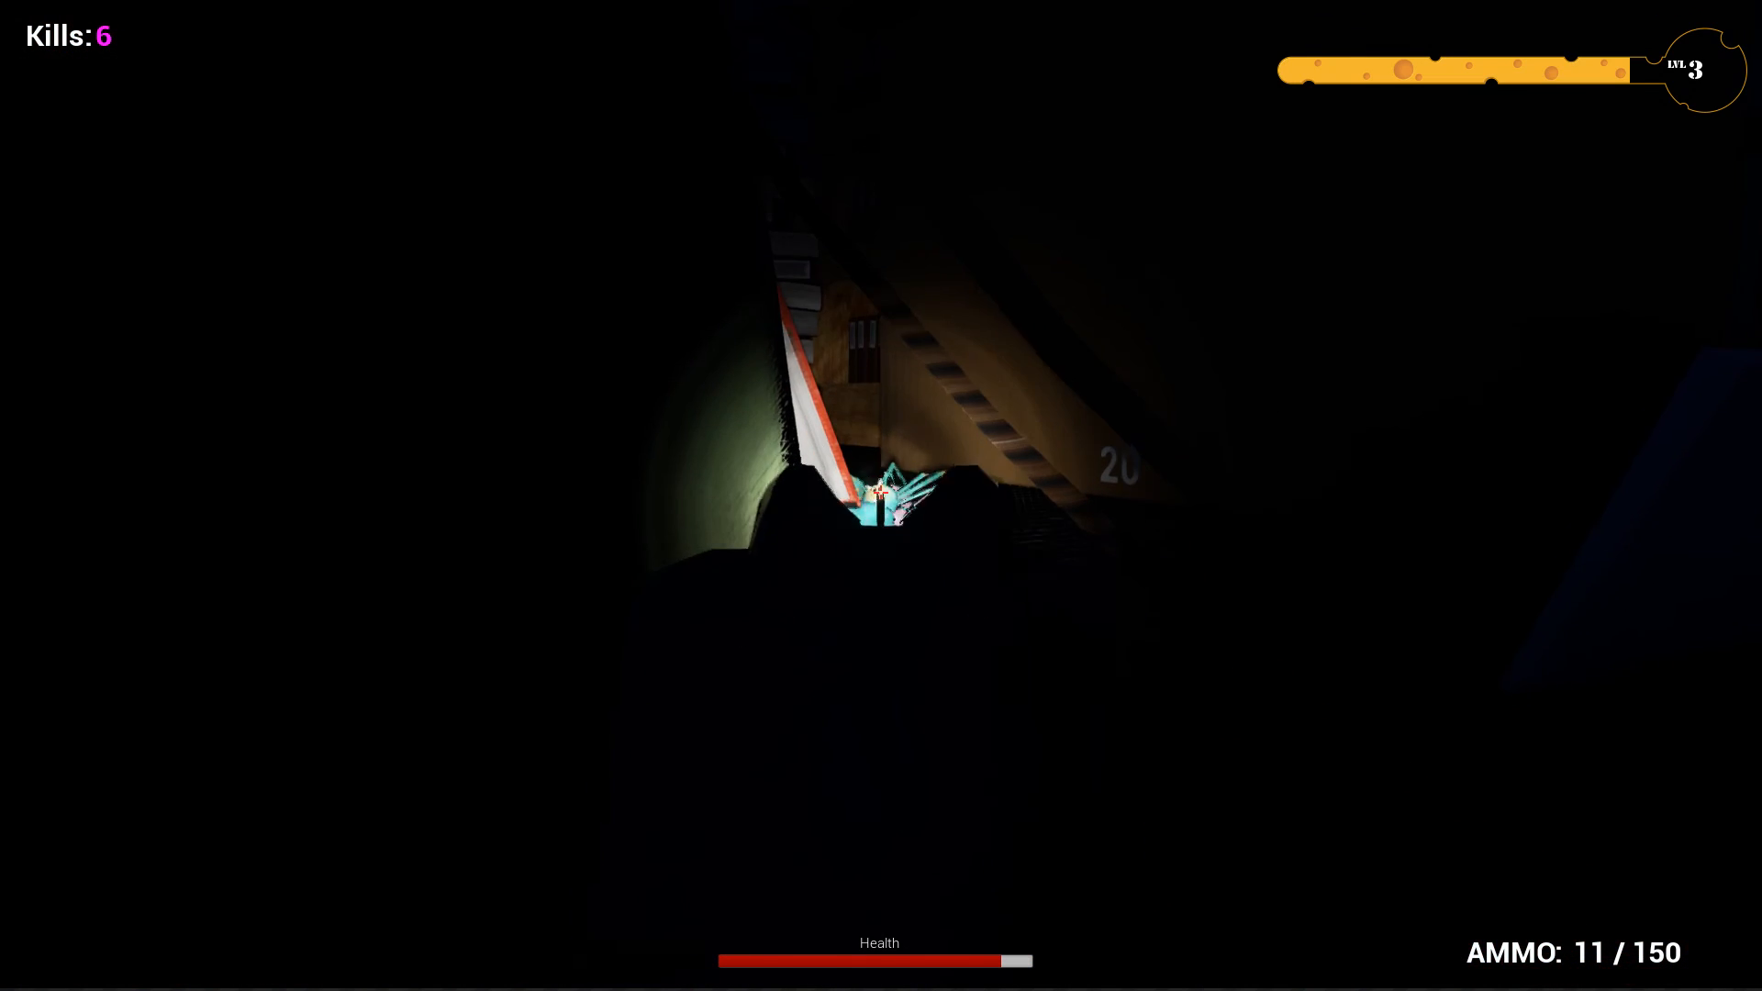
- Reload and shoot the remaining spiders to trigger the next level-up, and end the play test
{"action": "key", "text": "r"}
{"action": "key", "text": "s"}
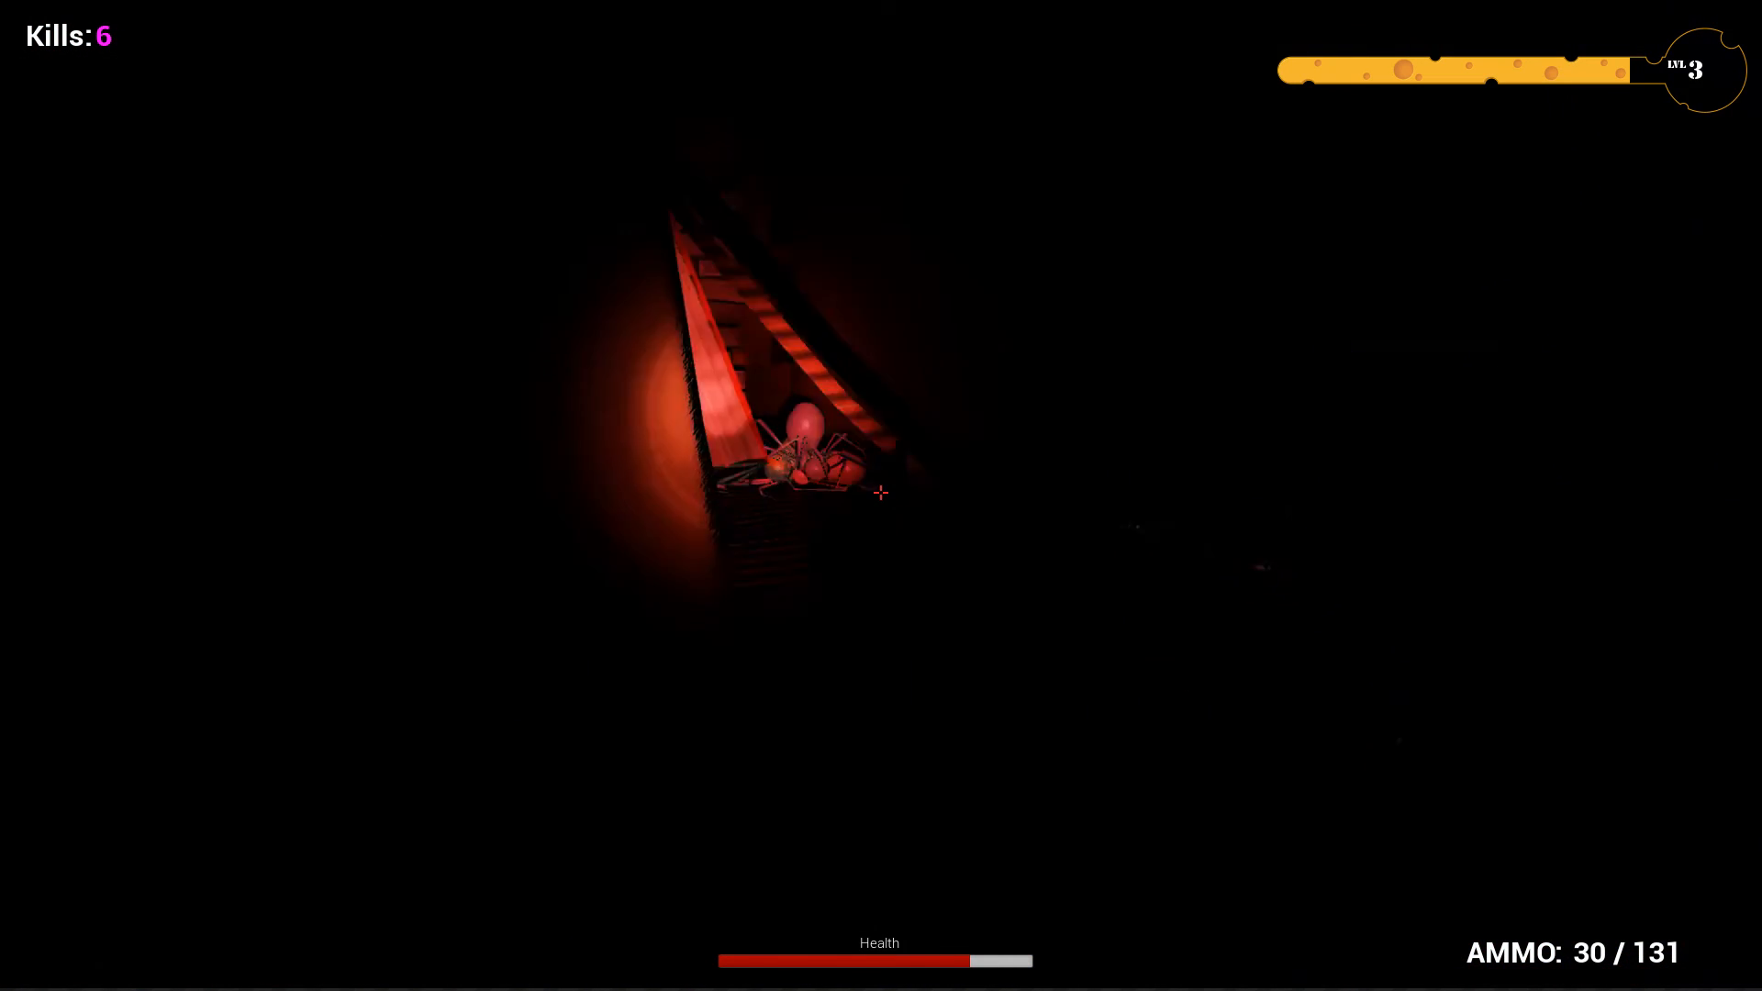
{"action": "left_click", "coordinate": [879, 493]}
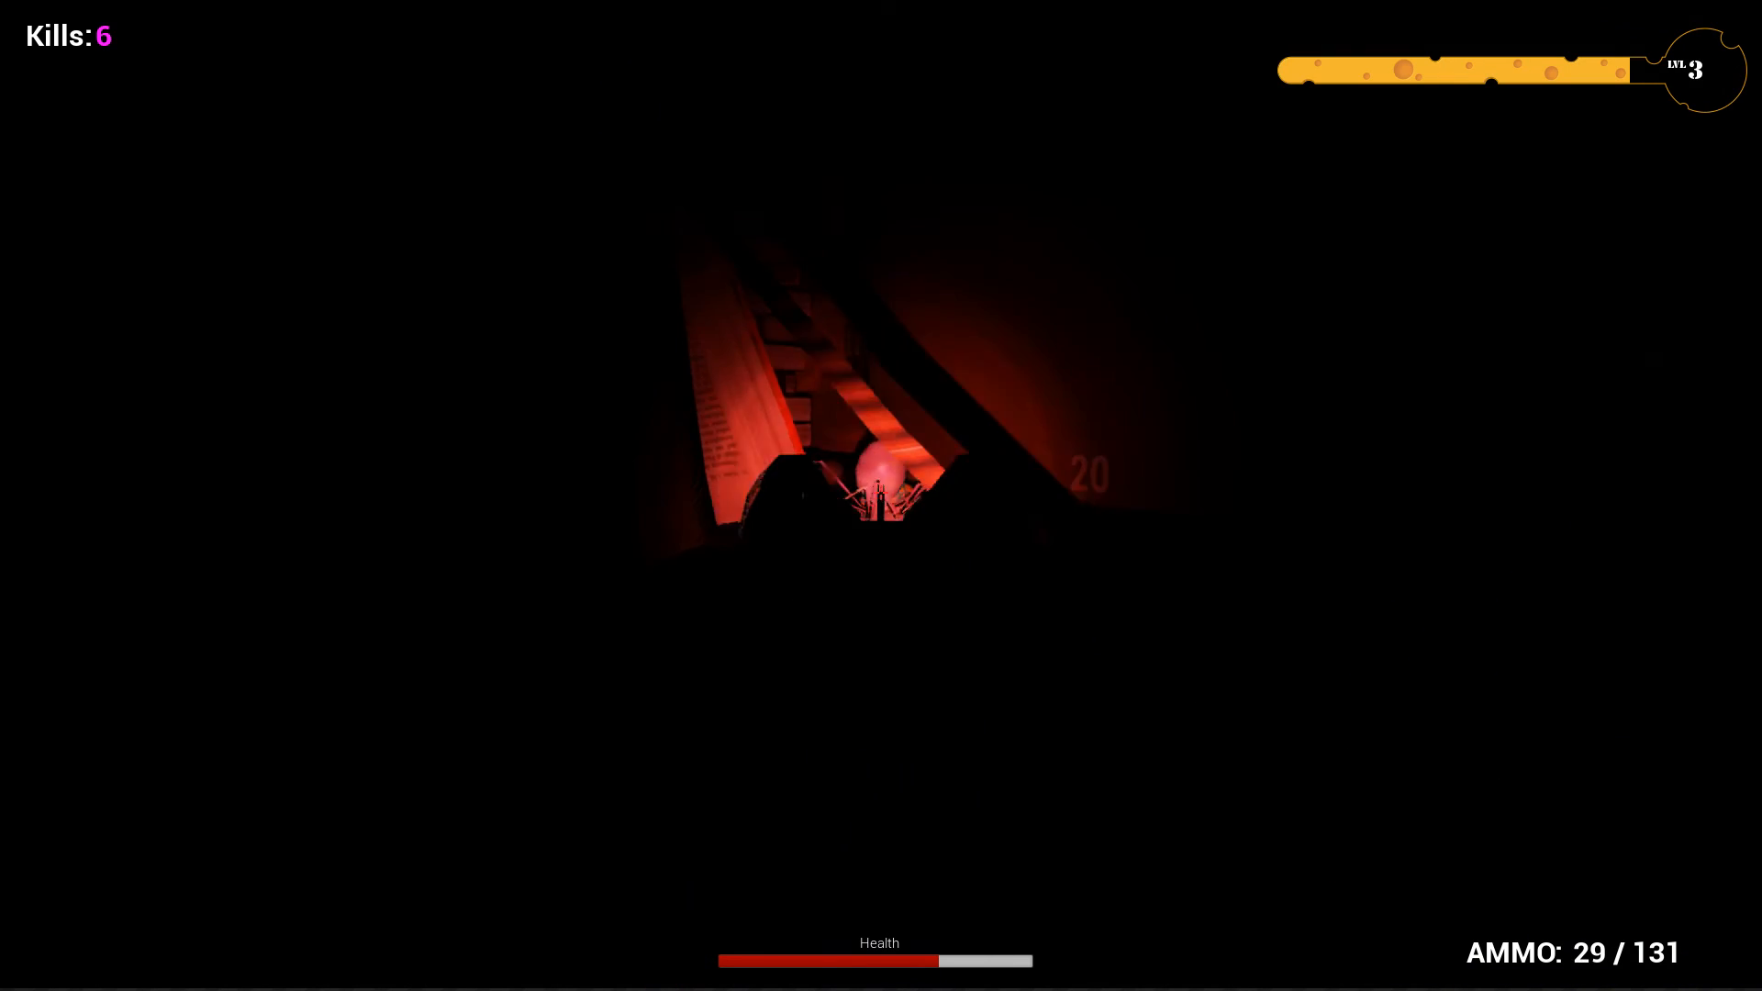
{"action": "left_click", "coordinate": [879, 493]}
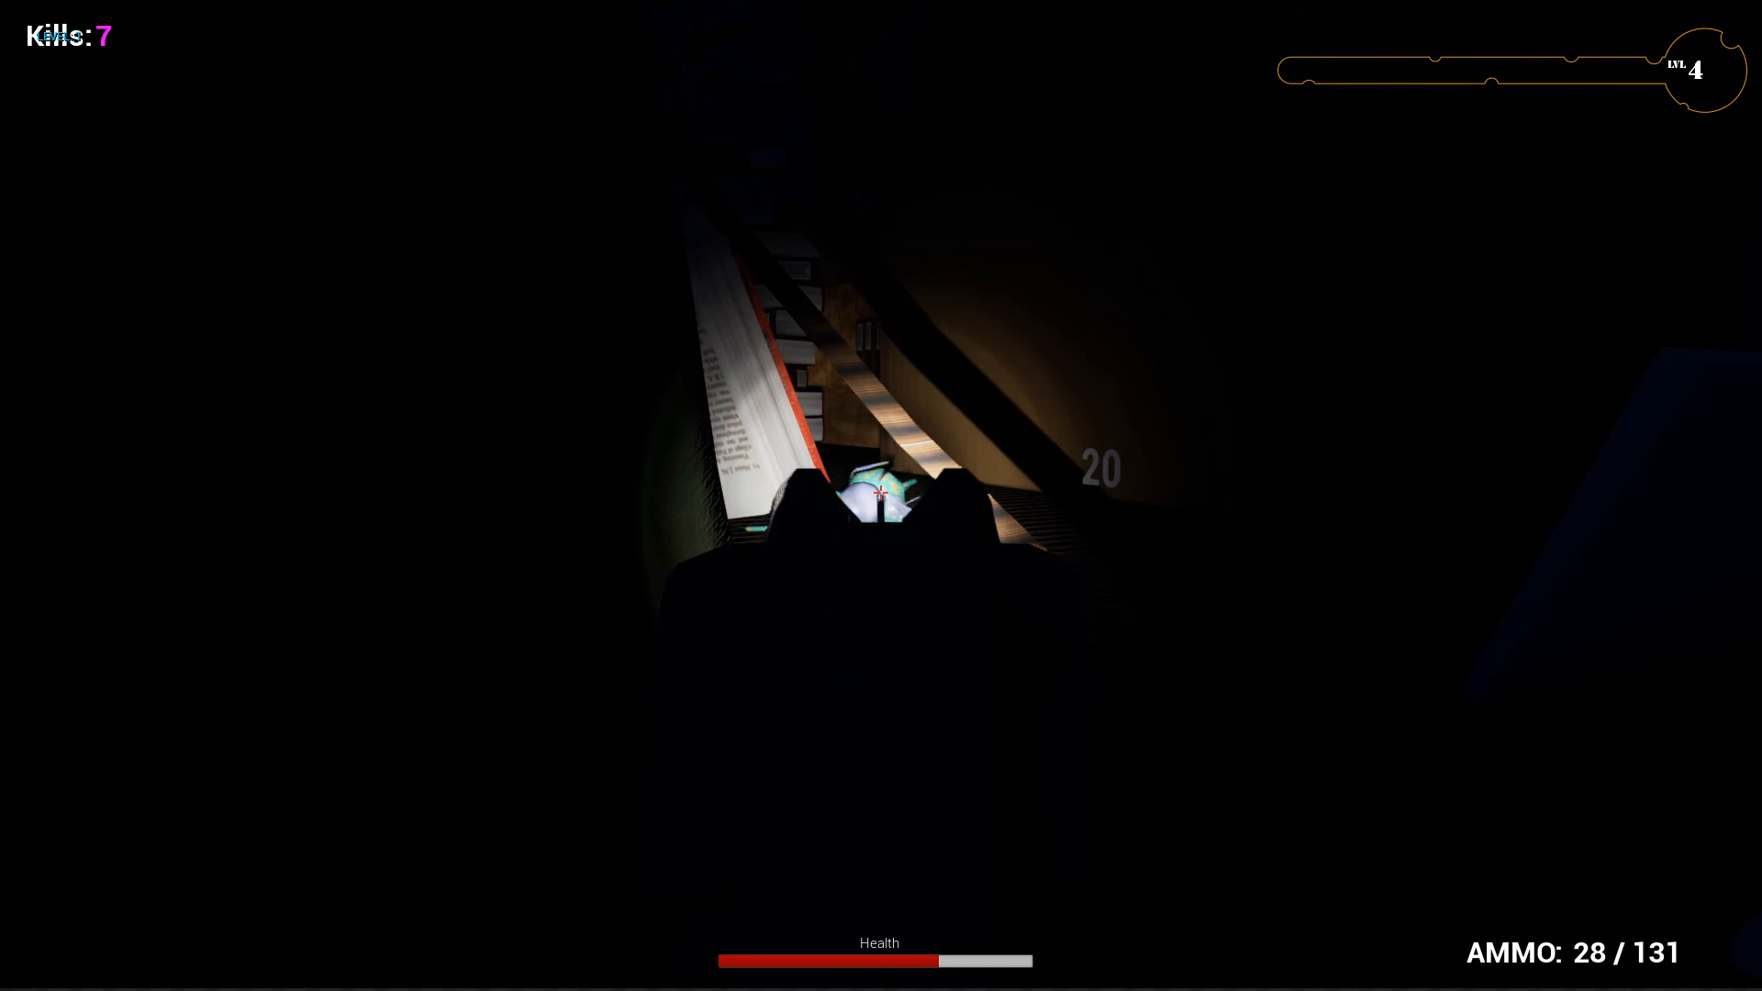
{"action": "key", "text": "a"}
{"action": "key", "text": "Escape"}
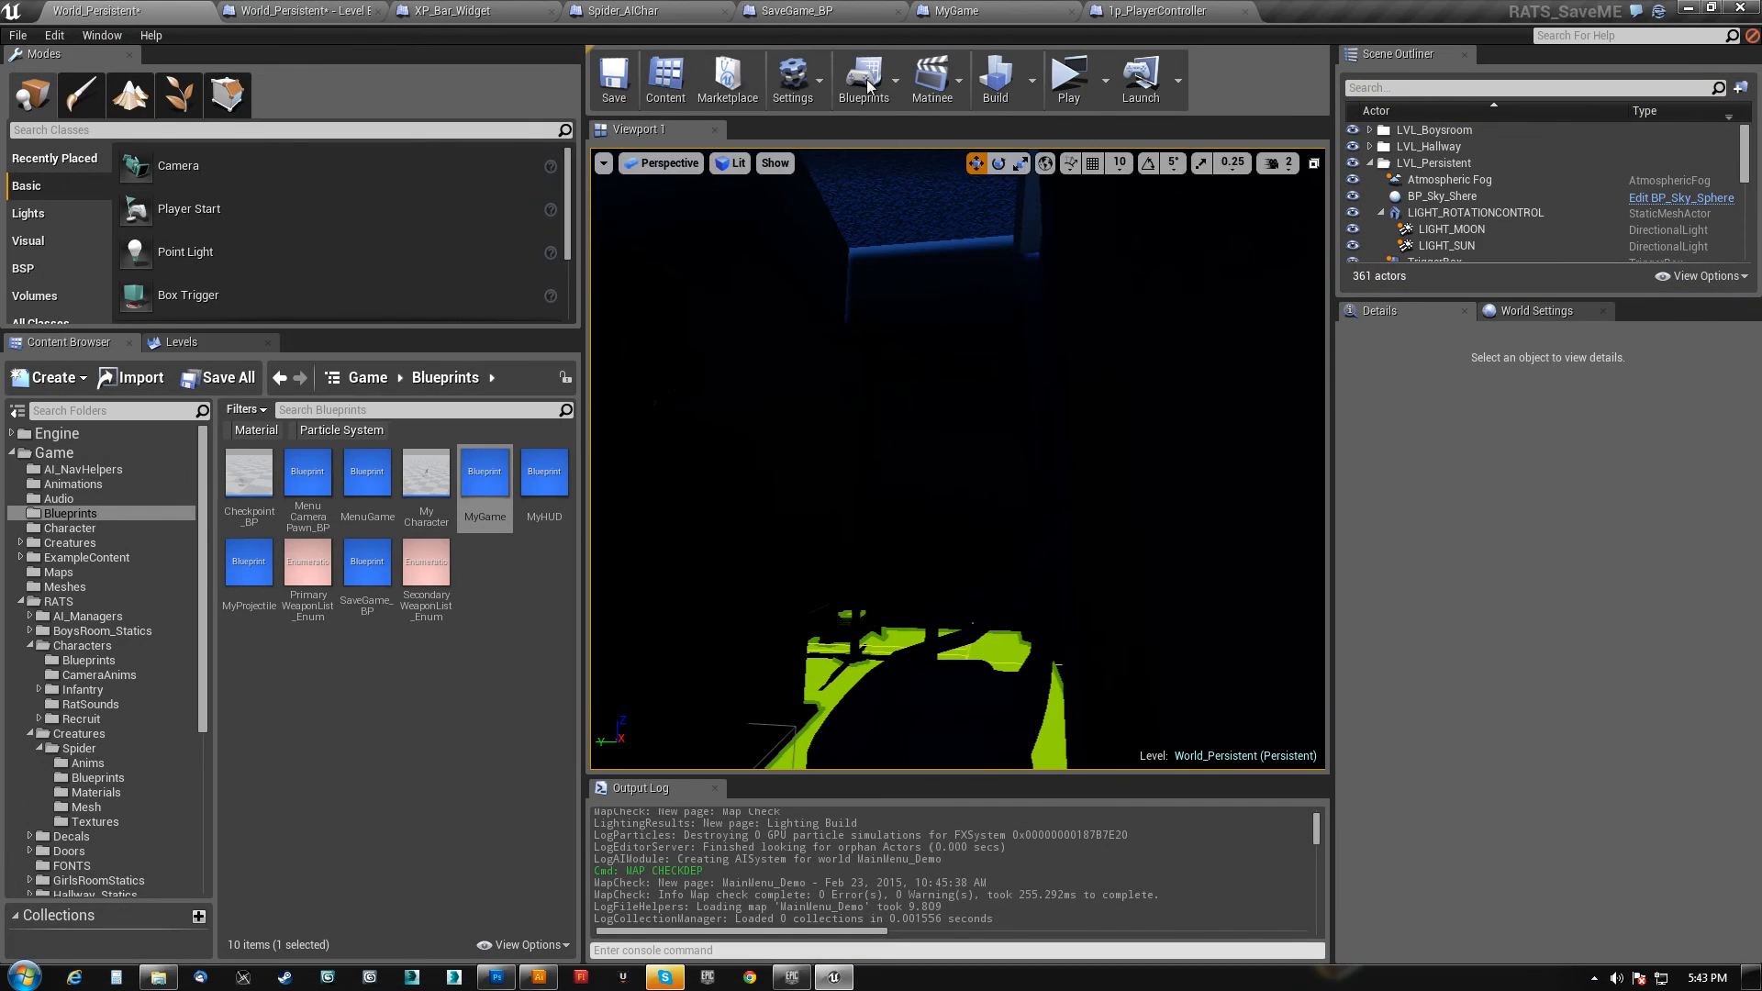
- Check the SaveGame chain in MyGame and the Level, Current XP and XP to Level save nodes in 1p_PlayerController
{"action": "left_click", "coordinate": [954, 11]}
{"action": "right_click_drag", "start_coordinate": [1003, 388], "coordinate": [1378, 423]}
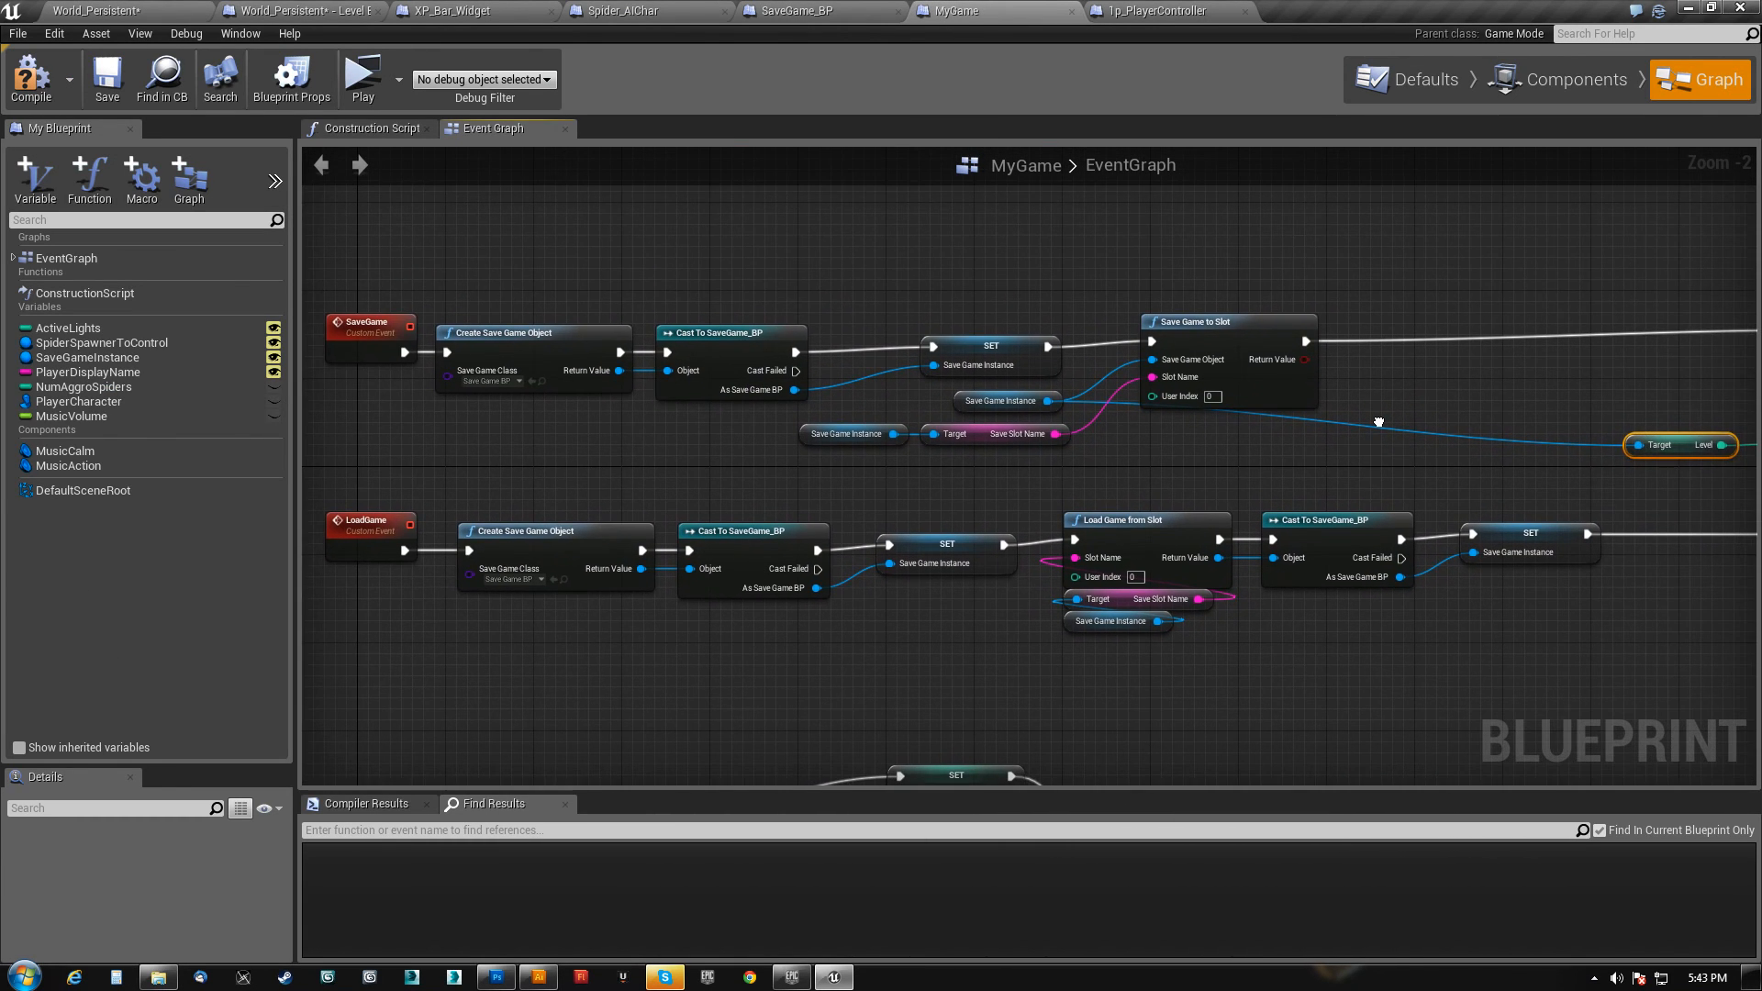
{"action": "left_click", "coordinate": [1161, 11]}
{"action": "right_click_drag", "start_coordinate": [1032, 405], "coordinate": [1142, 361]}
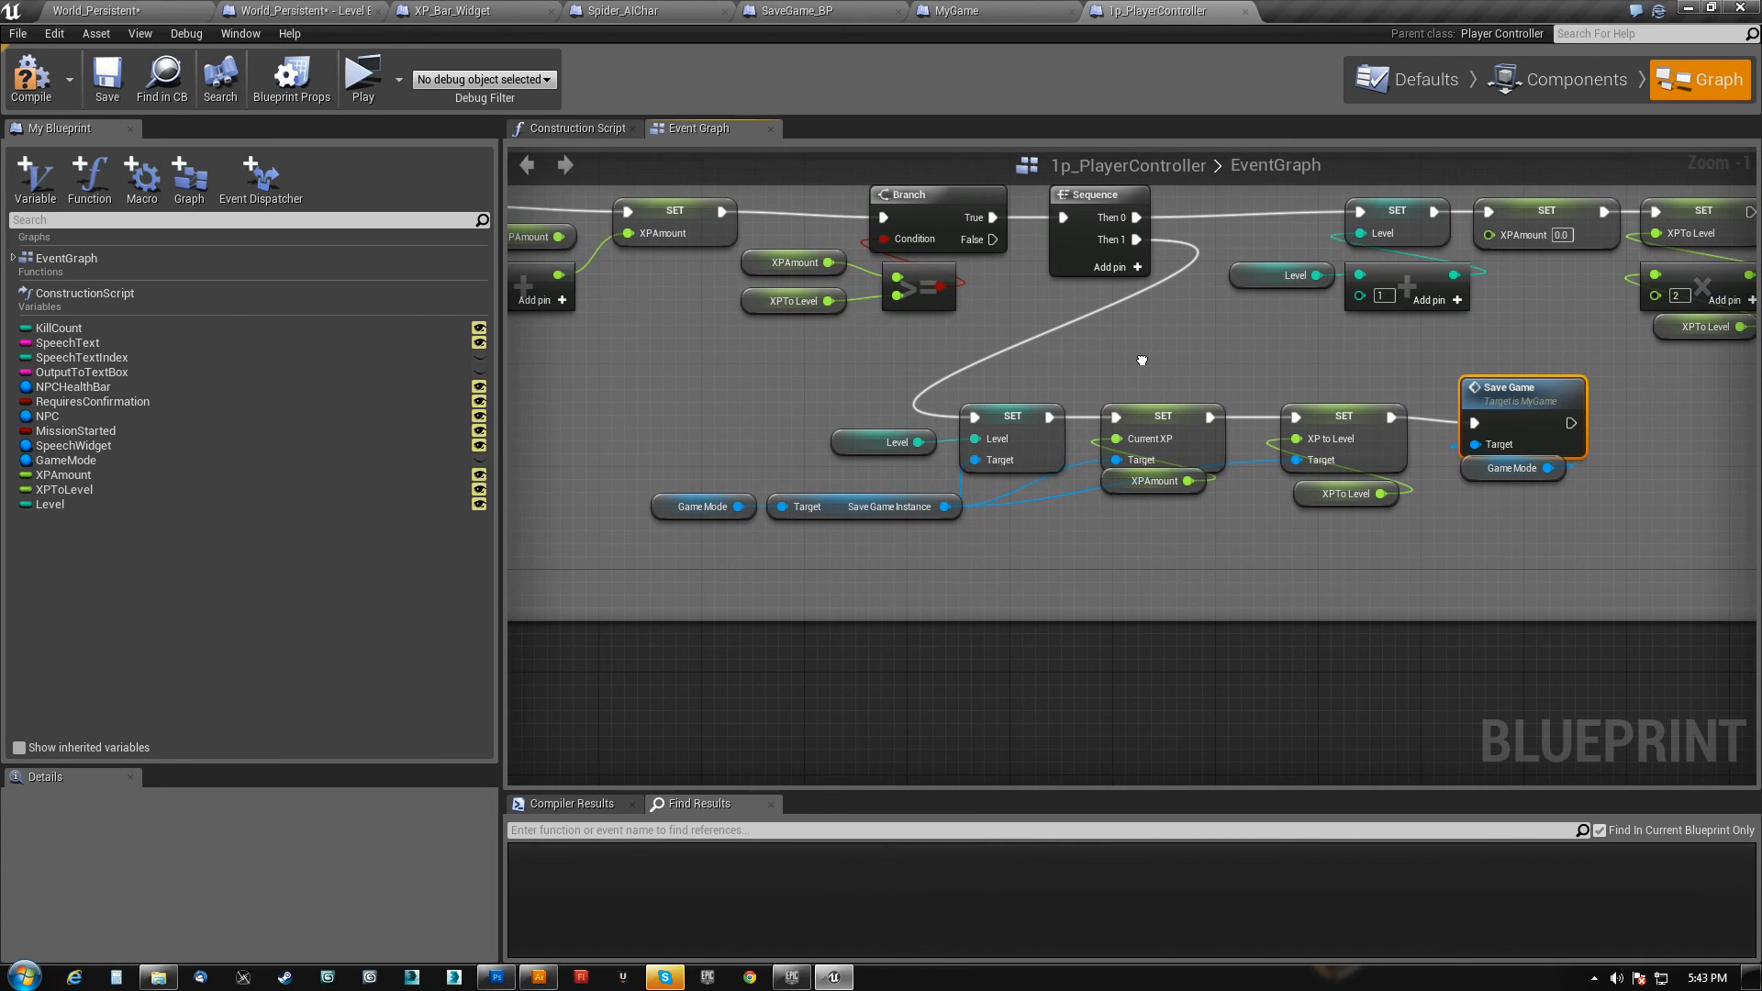
{"action": "left_click_drag", "start_coordinate": [636, 554], "coordinate": [1604, 363]}
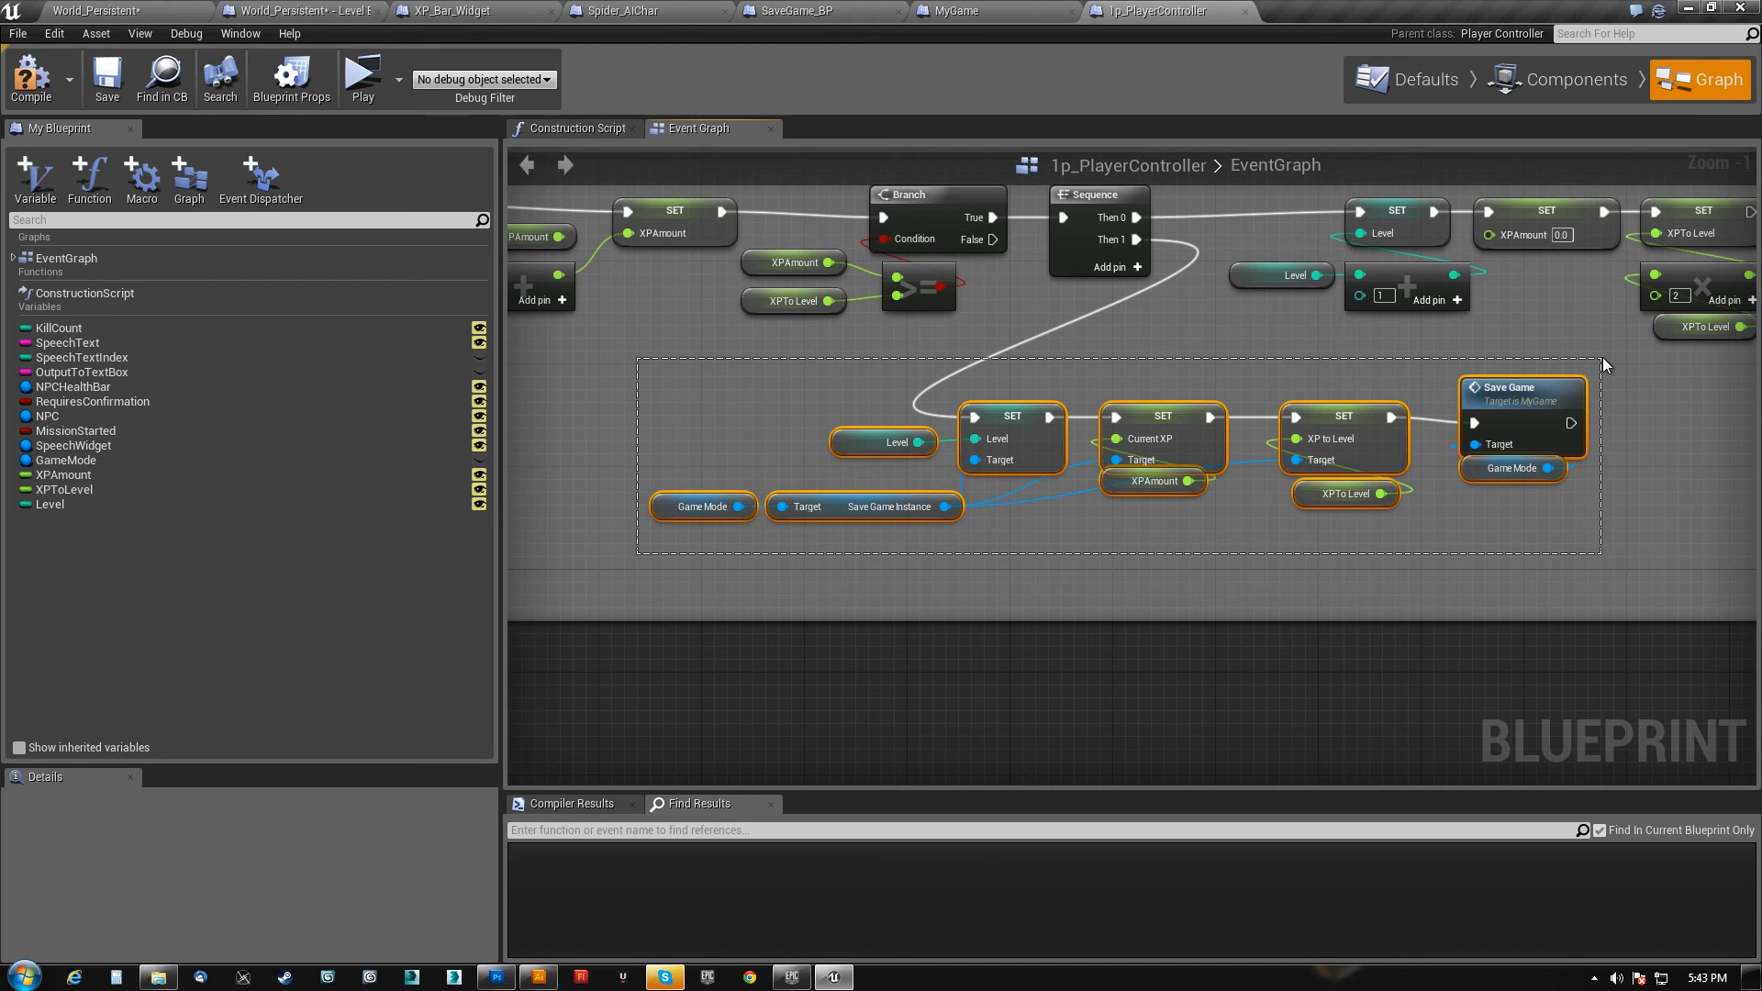
{"action": "left_click_drag", "start_coordinate": [1602, 359], "coordinate": [1603, 359]}
{"action": "right_click_drag", "start_coordinate": [860, 379], "coordinate": [930, 433]}
- Compare MyGame's SaveGame and LoadGame chains with the DeleteSave and WipeData events in SaveGame_BP to trace the saved Level
{"action": "left_click", "coordinate": [979, 13]}
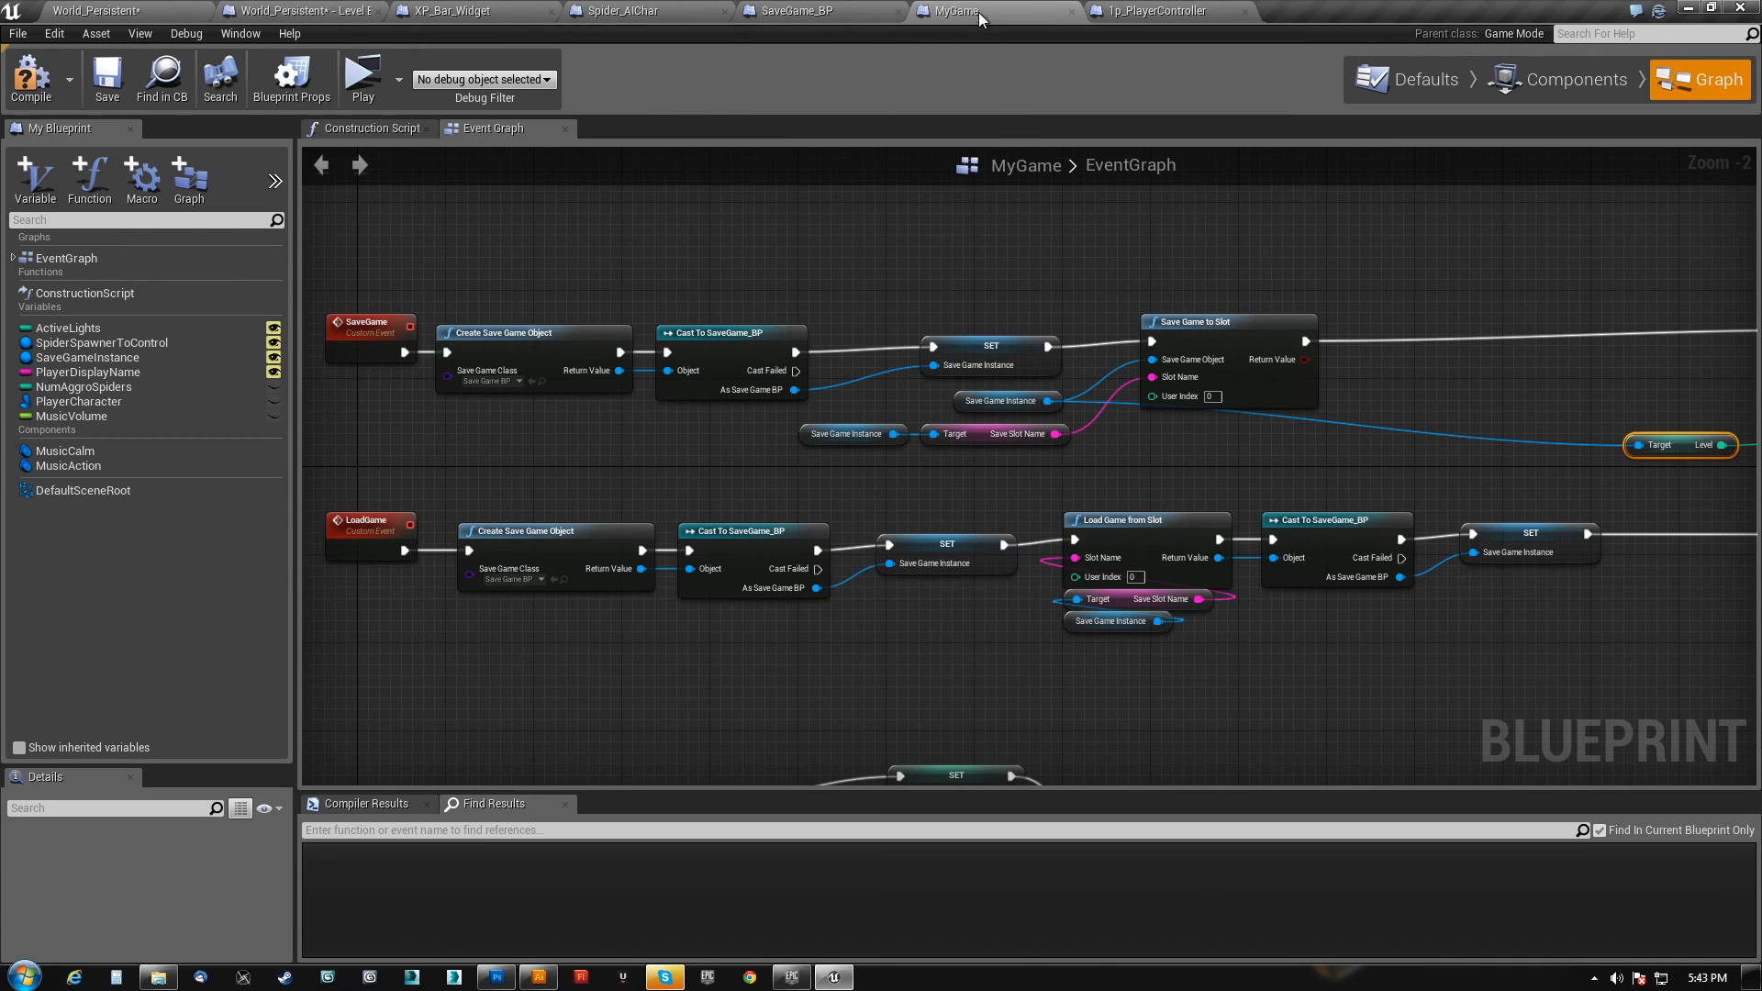
{"action": "right_click_drag", "start_coordinate": [580, 484], "coordinate": [783, 456]}
{"action": "scroll", "coordinate": [602, 484], "scroll_direction": "down", "scroll_amount": 3}
{"action": "scroll", "coordinate": [653, 484], "scroll_direction": "up", "scroll_amount": 2}
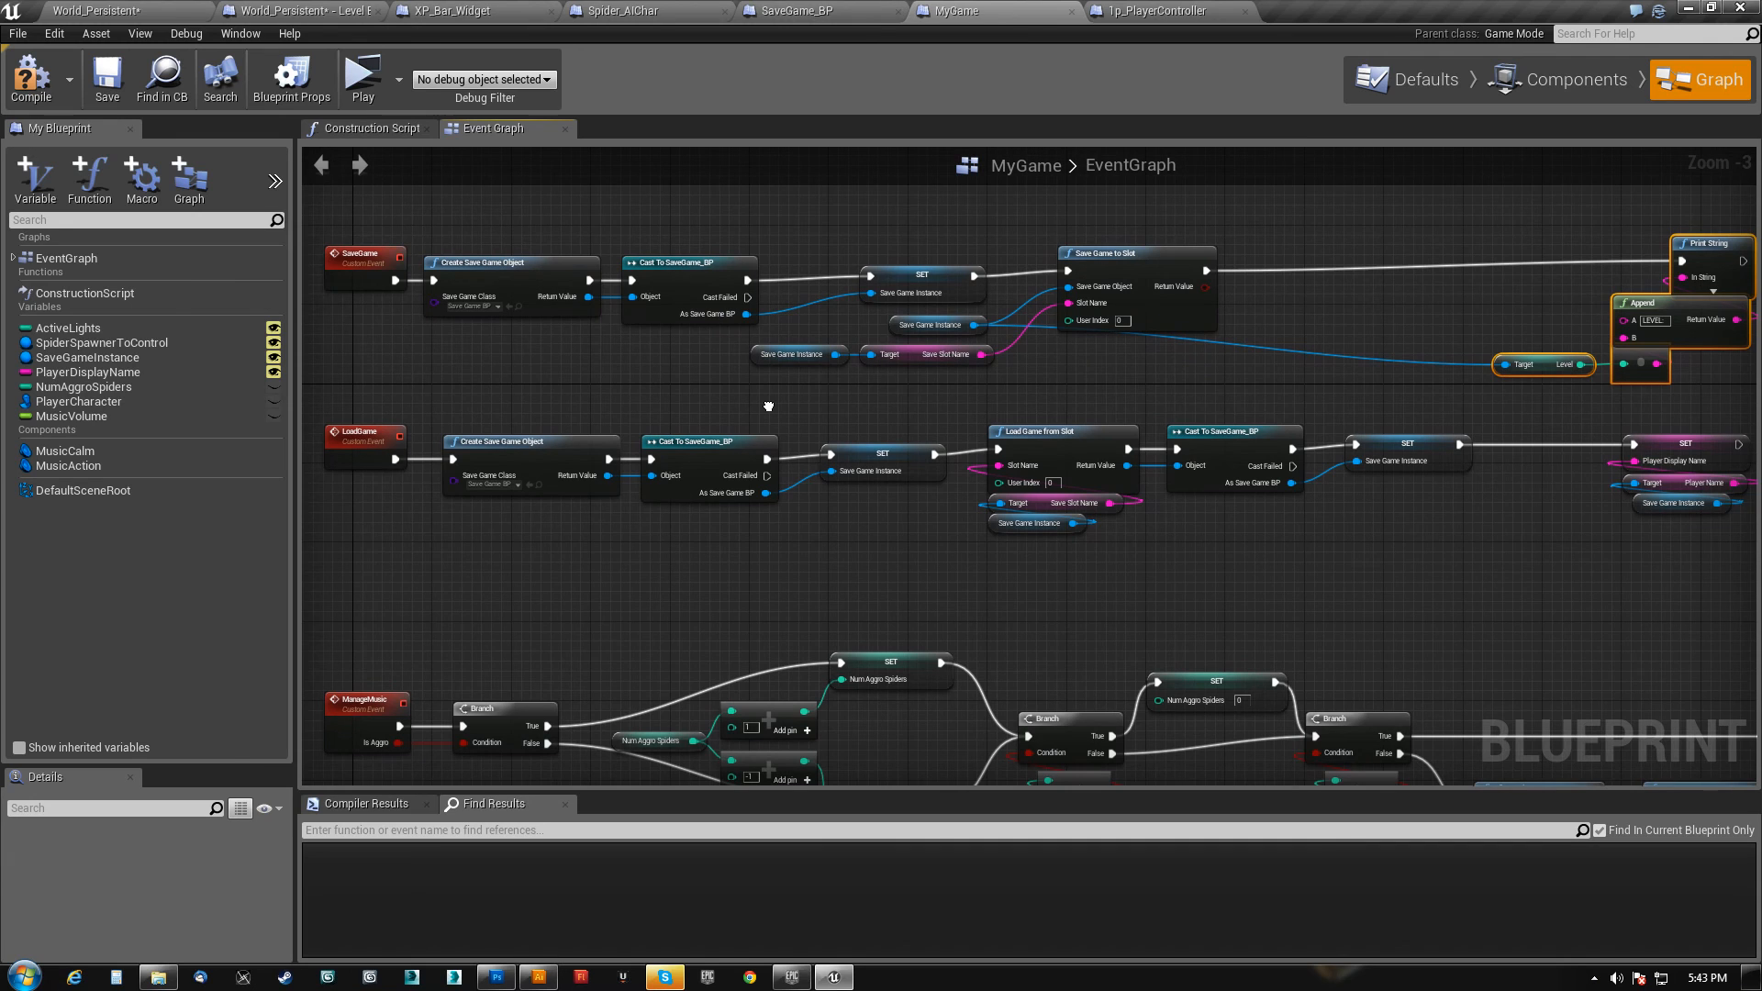
{"action": "left_click", "coordinate": [797, 10]}
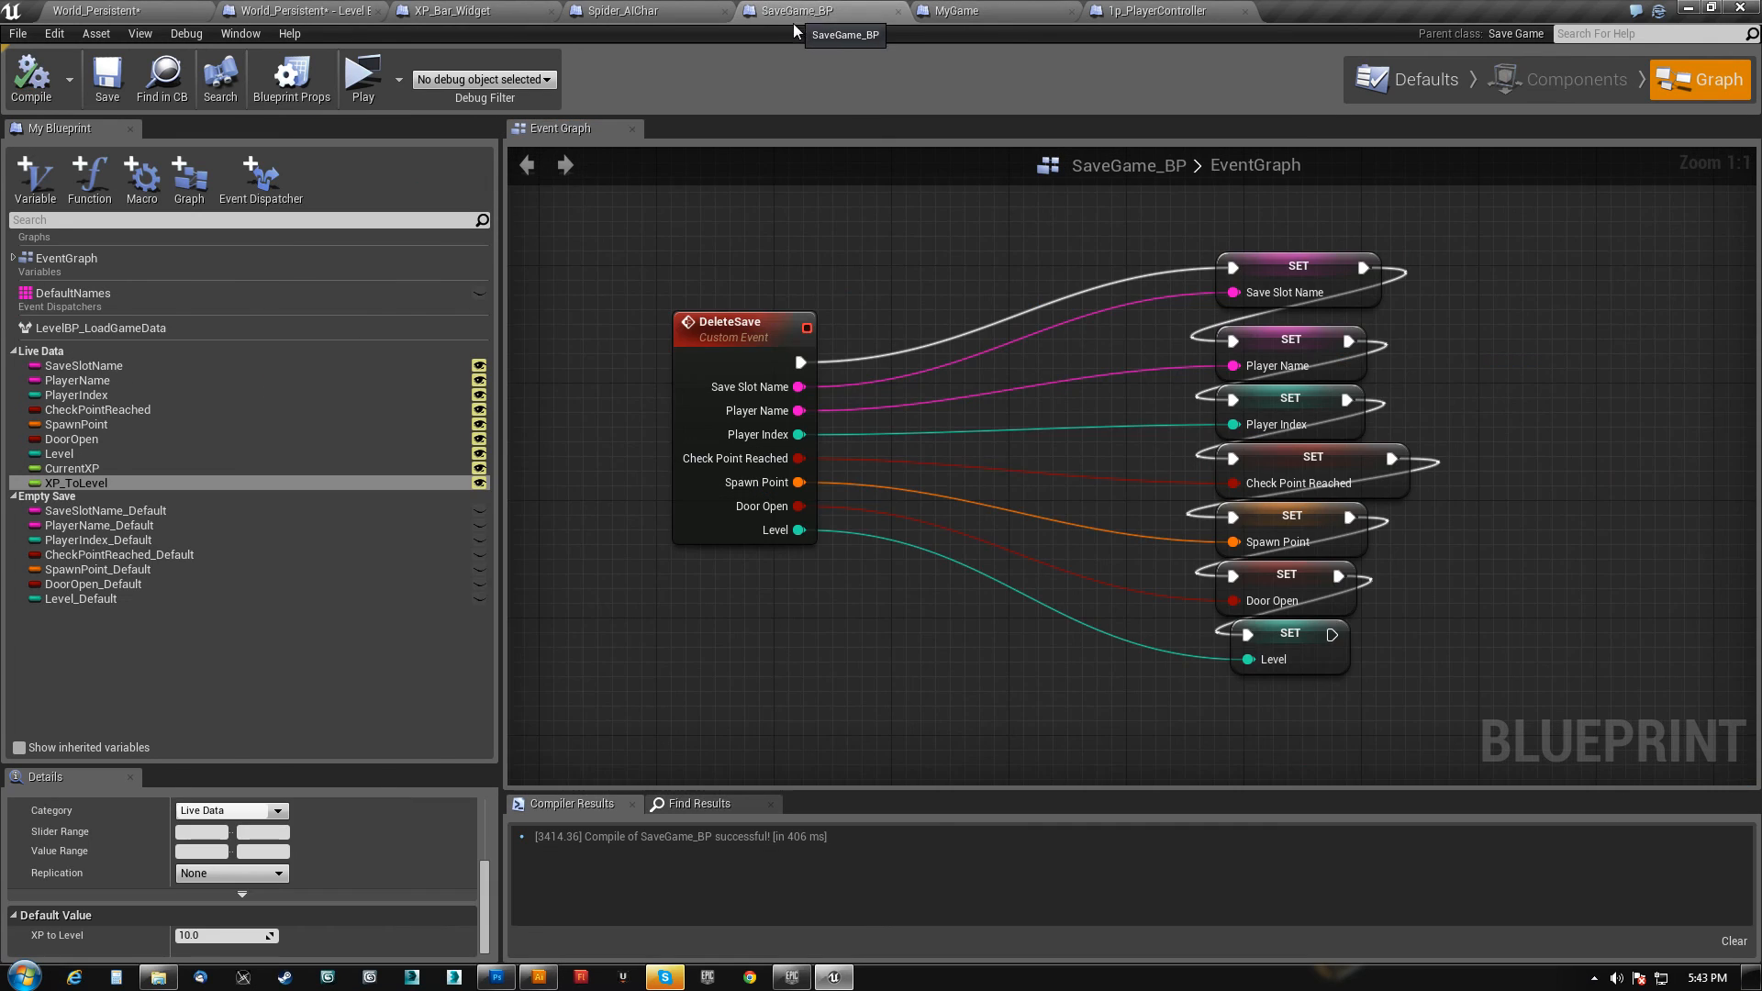
{"action": "right_click_drag", "start_coordinate": [891, 482], "coordinate": [831, 457]}
{"action": "scroll", "coordinate": [844, 595], "scroll_direction": "down", "scroll_amount": 2}
{"action": "right_click_drag", "start_coordinate": [844, 594], "coordinate": [876, 546]}
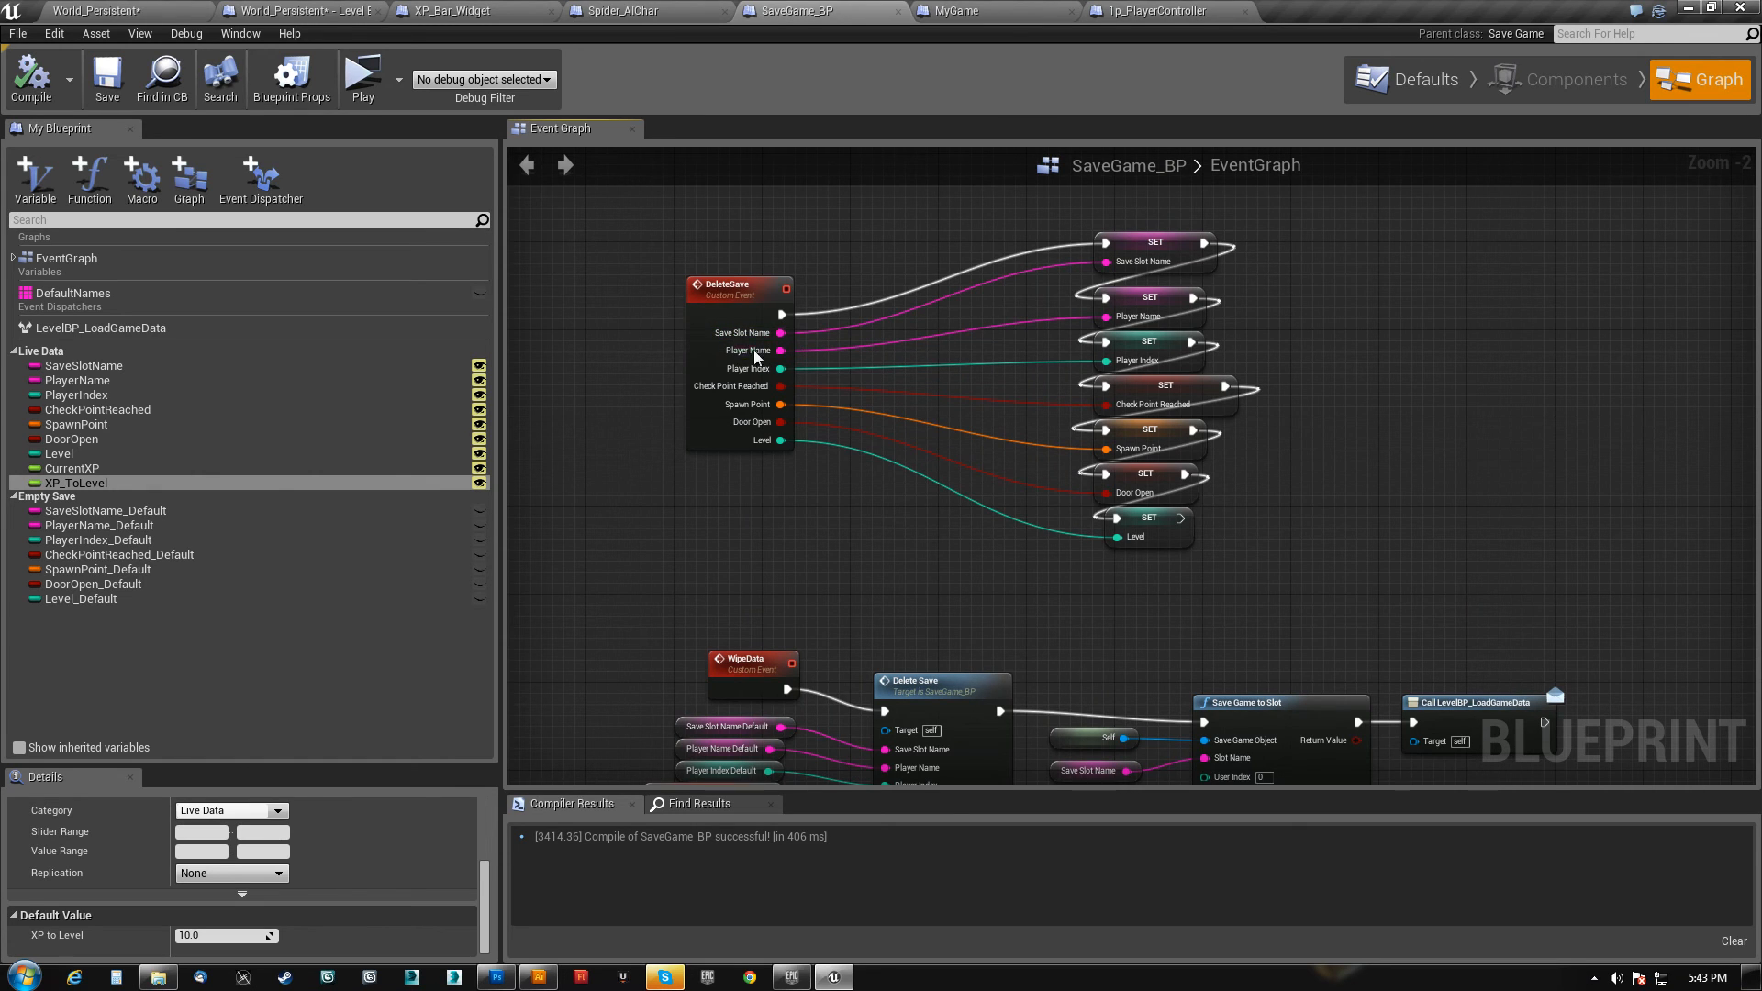
{"action": "right_click_drag", "start_coordinate": [810, 549], "coordinate": [889, 490]}
{"action": "left_click", "coordinate": [1015, 12]}
{"action": "right_click_drag", "start_coordinate": [820, 391], "coordinate": [902, 329]}
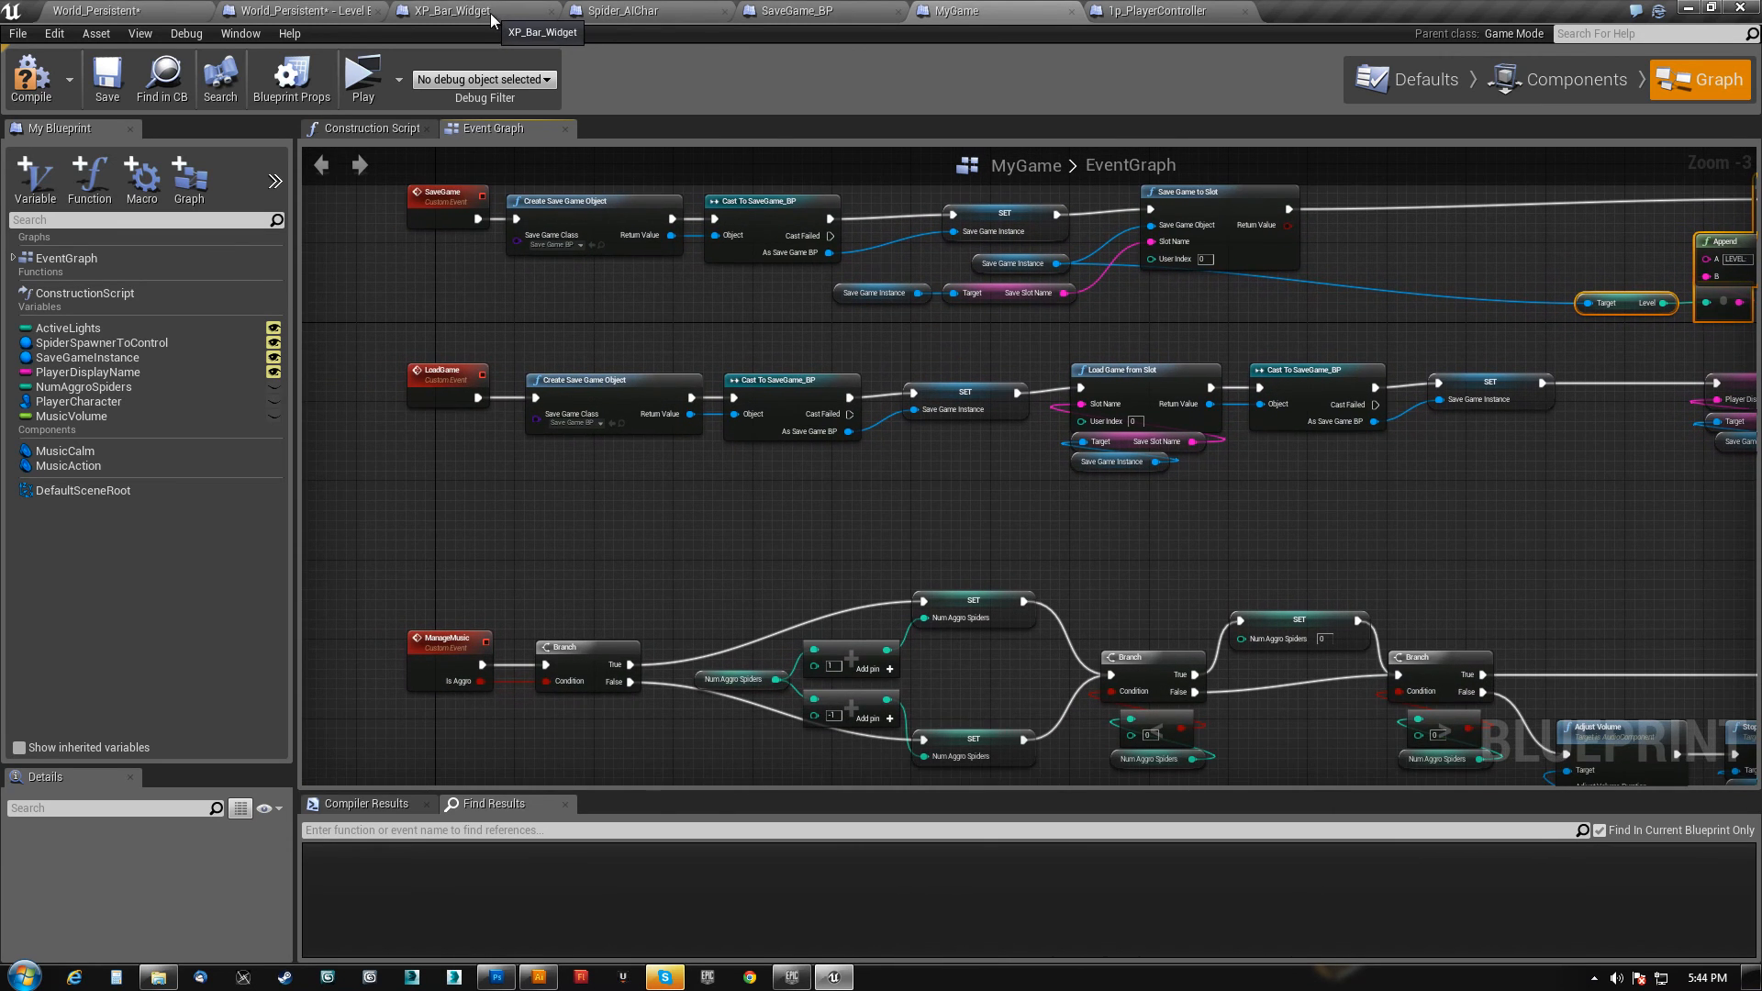
- Look through the Add XP, death and QuickDelete logic in Spider_AIChar, and open XP_Bar_Widget
{"action": "left_click", "coordinate": [653, 16]}
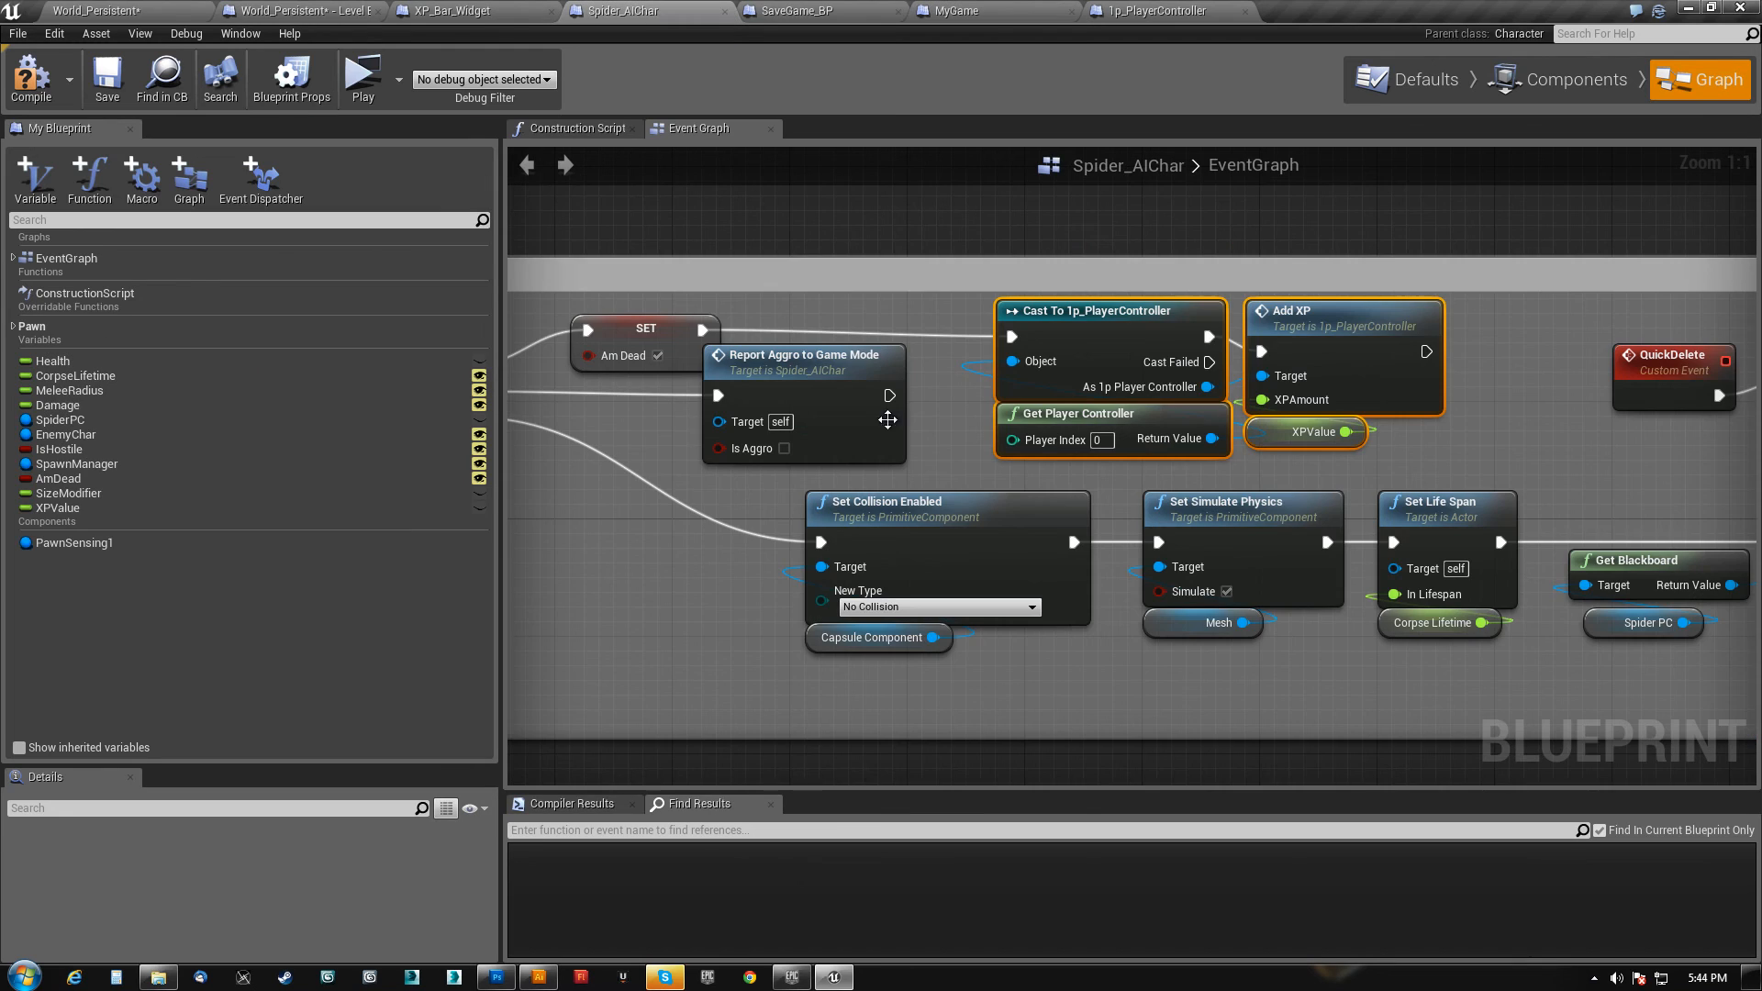
{"action": "right_click_drag", "start_coordinate": [1516, 449], "coordinate": [768, 444]}
{"action": "scroll", "coordinate": [768, 444], "scroll_direction": "down", "scroll_amount": 5}
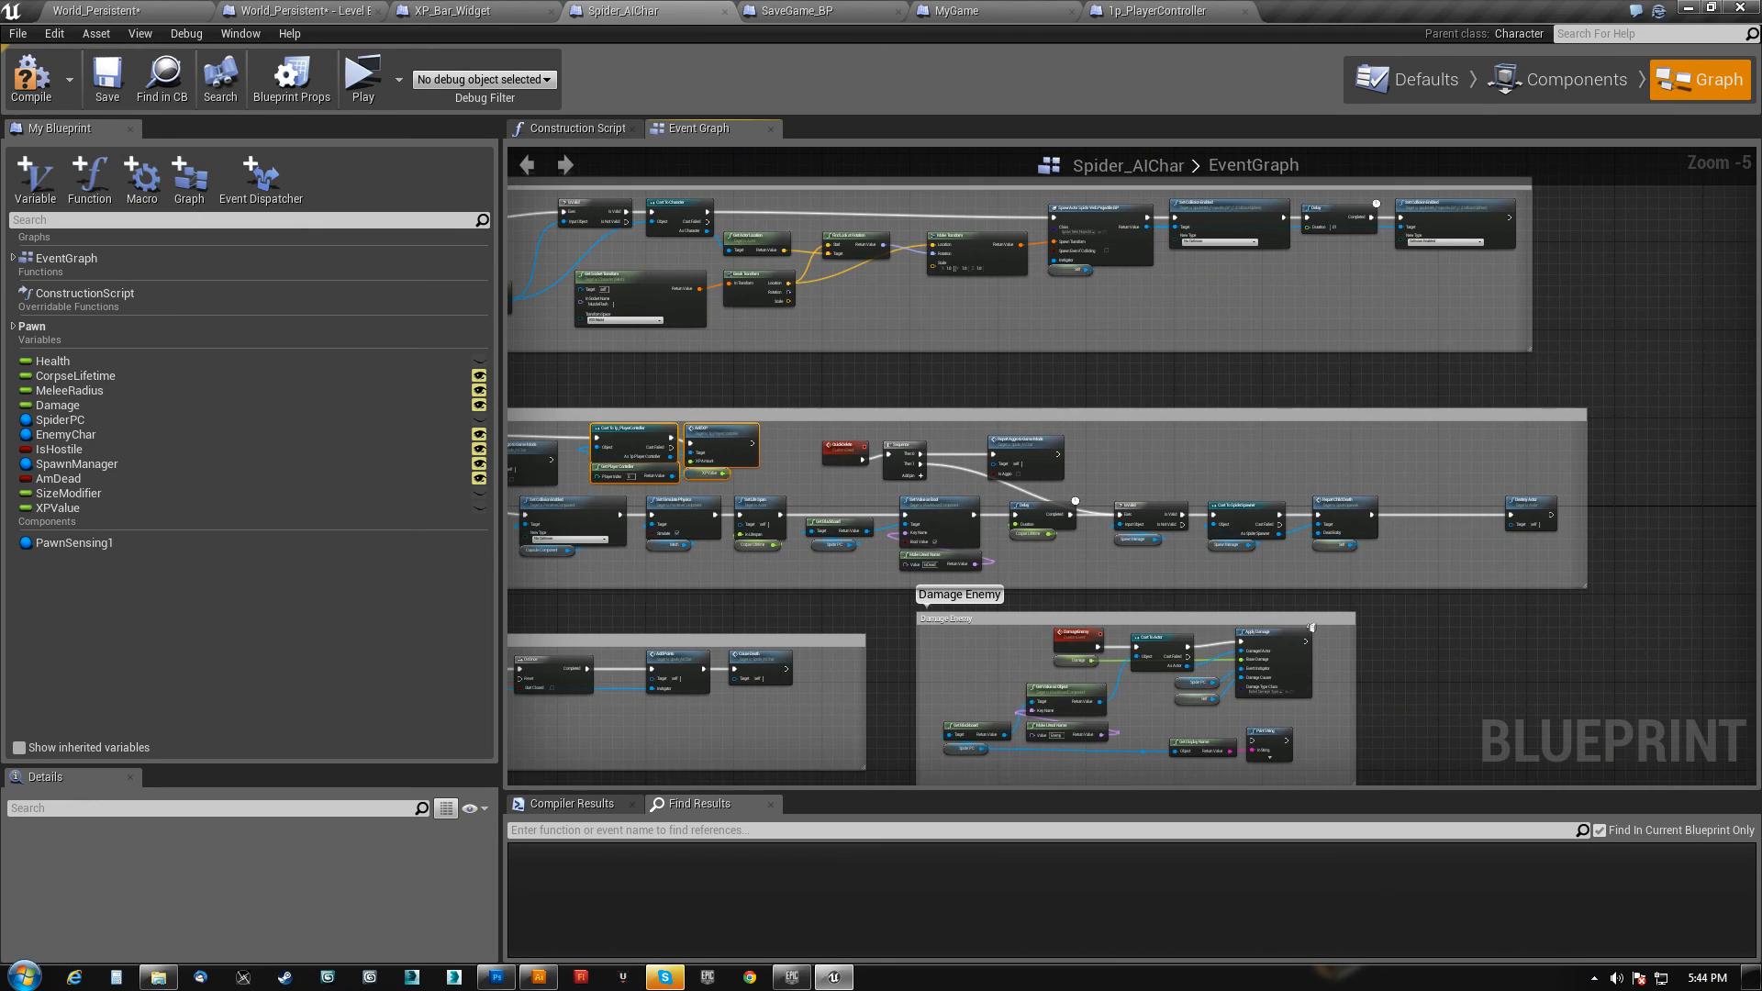
{"action": "scroll", "coordinate": [1035, 498], "scroll_direction": "up", "scroll_amount": 3}
{"action": "right_click_drag", "start_coordinate": [756, 389], "coordinate": [1257, 526]}
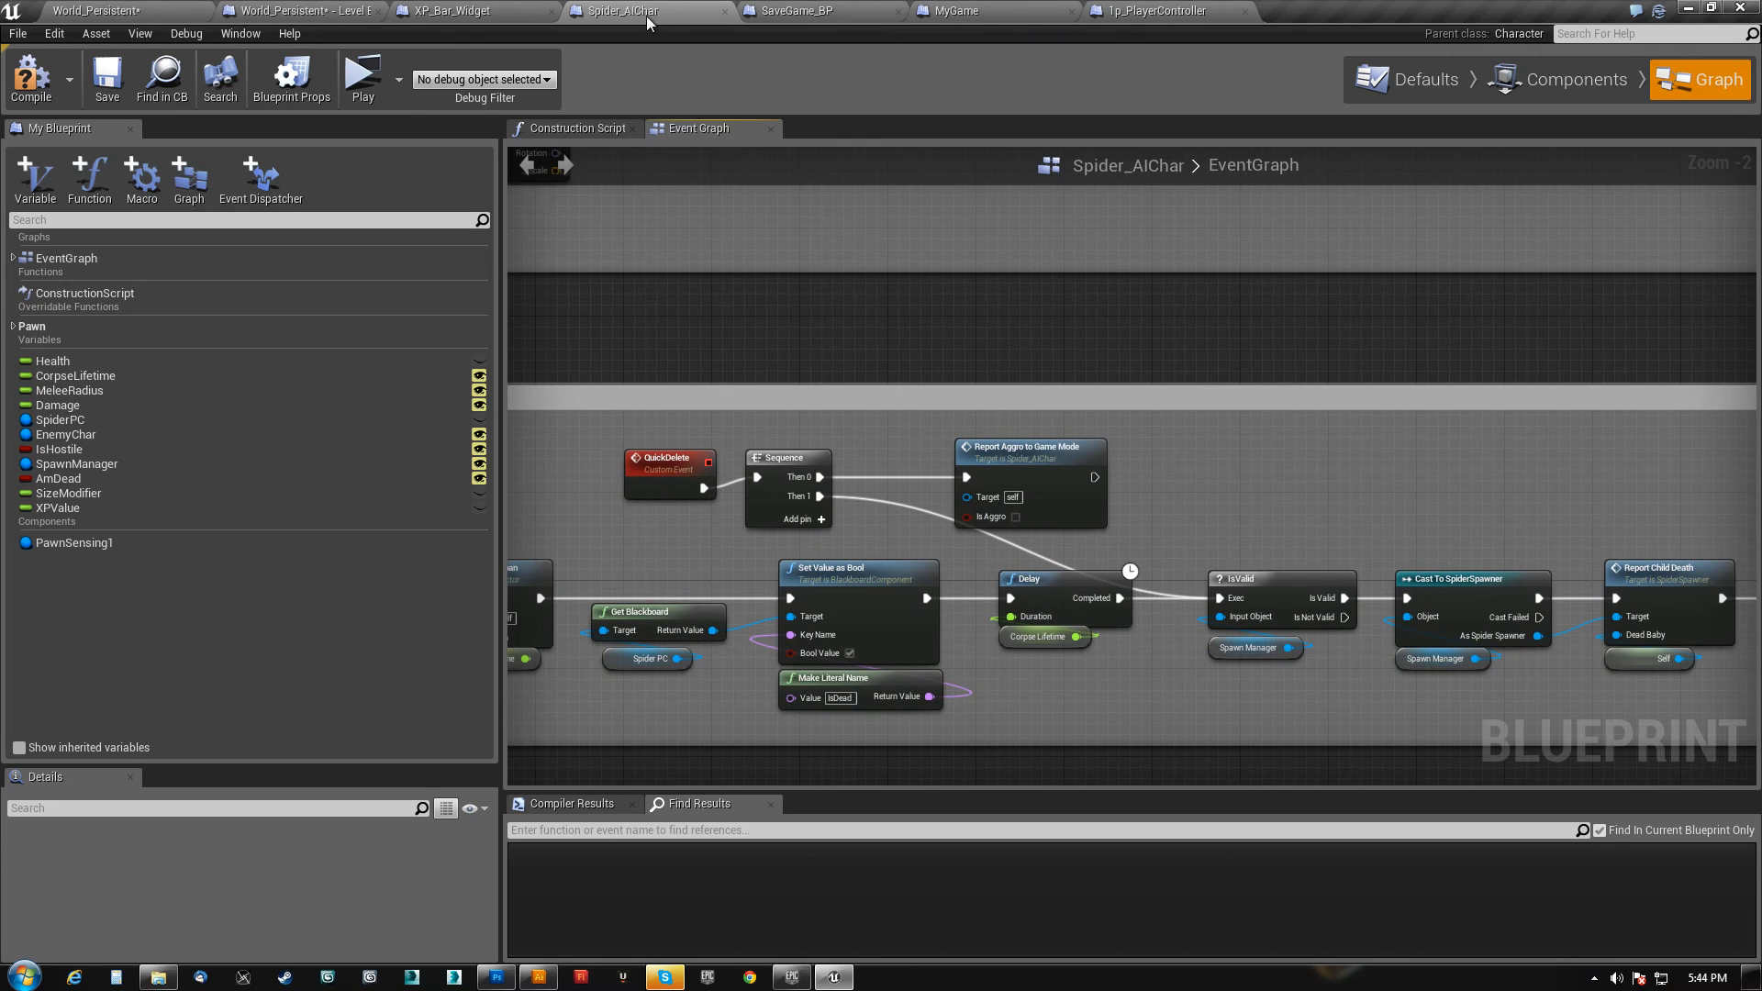
{"action": "left_click", "coordinate": [454, 11]}
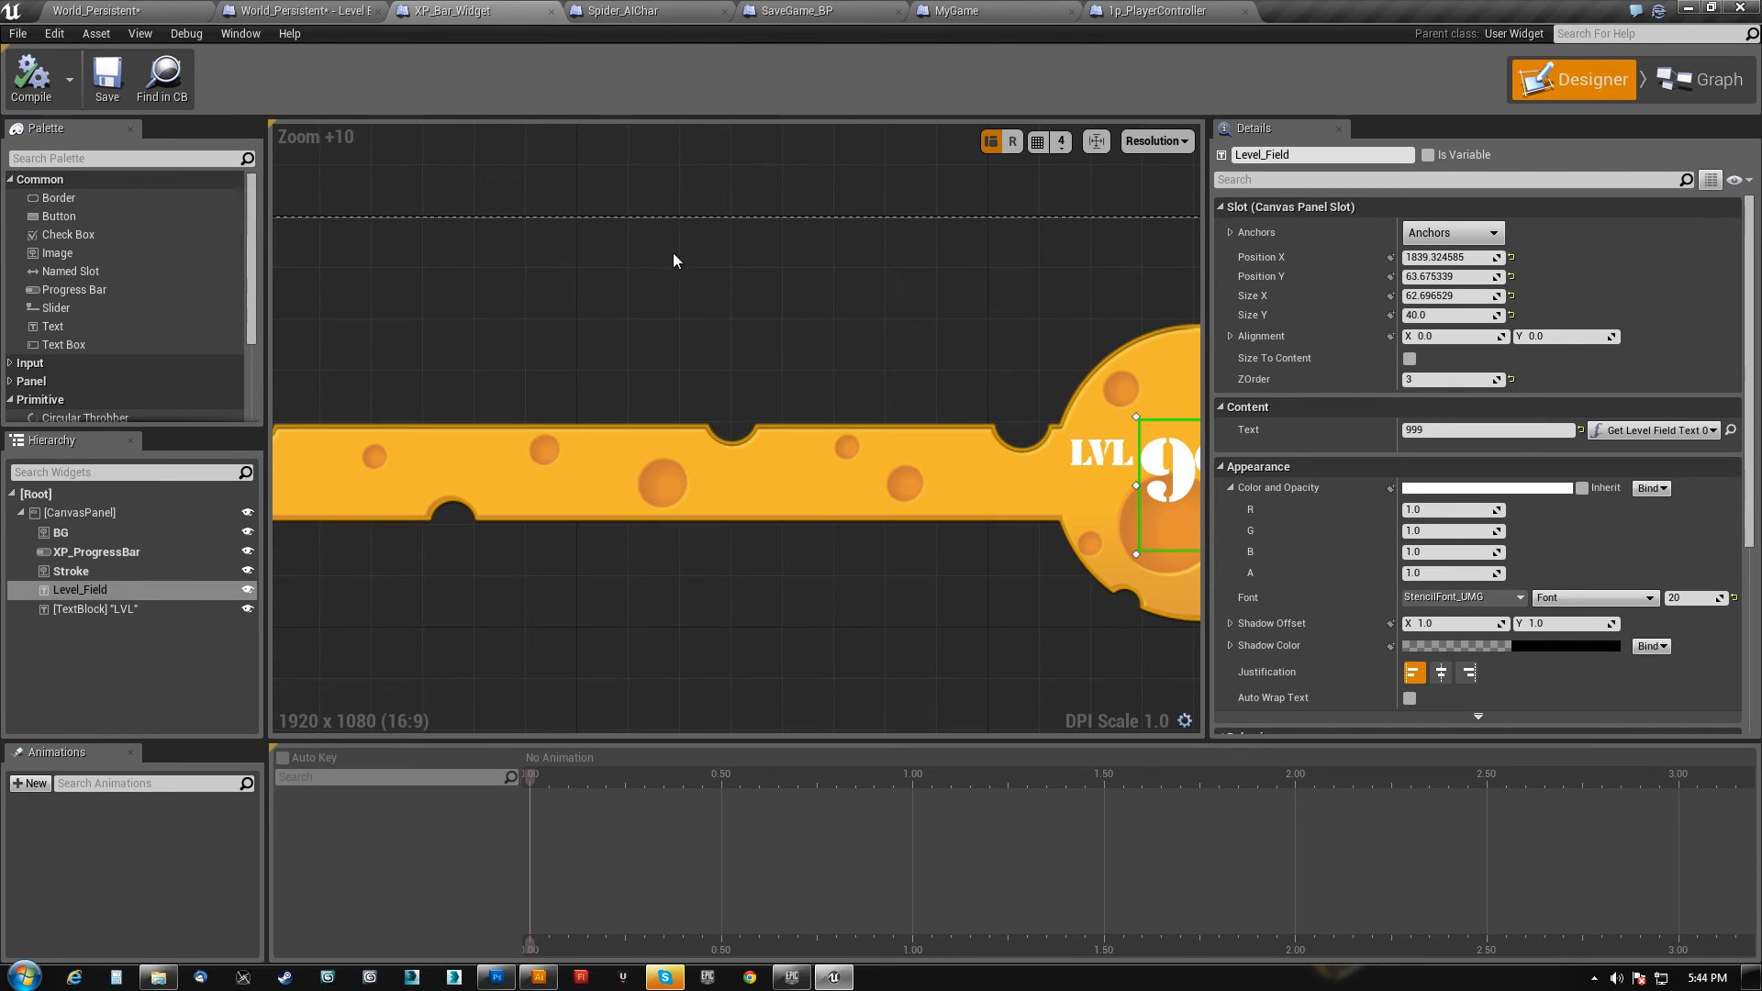
- Check the level text binding in XP_Bar_Widget's graph and the SaveGame chain in MyGame
{"action": "left_click", "coordinate": [1708, 85]}
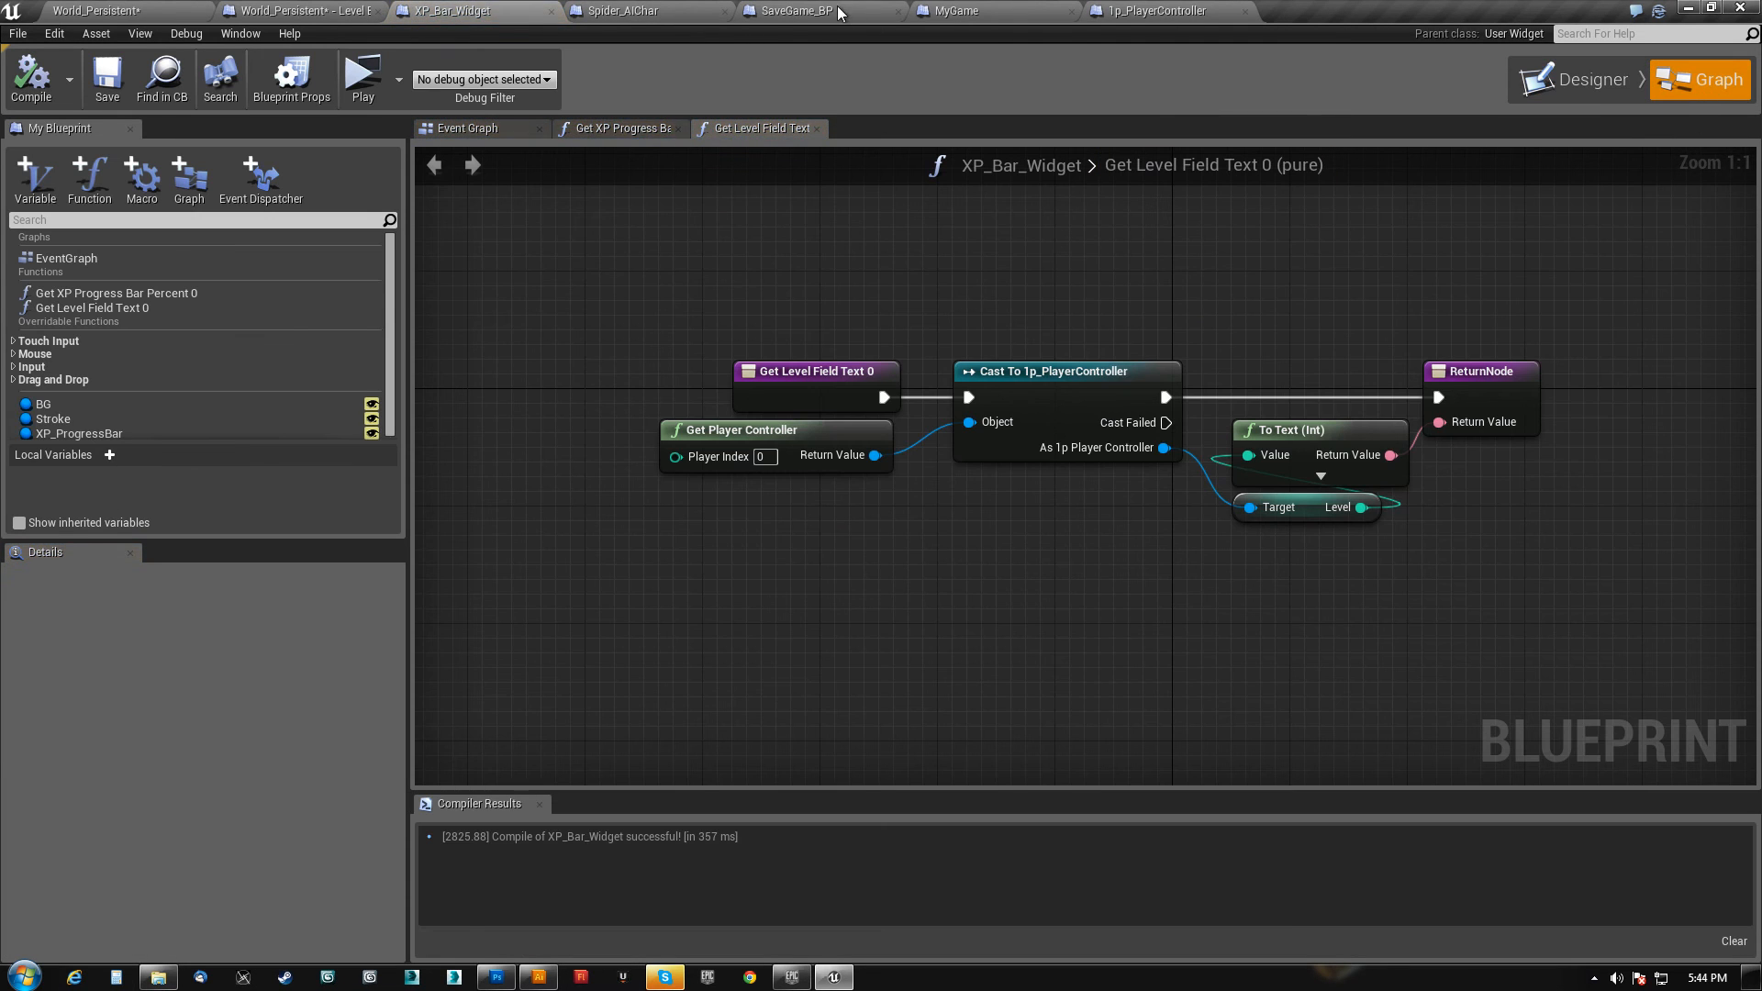
{"action": "left_click", "coordinate": [964, 10]}
{"action": "right_click_drag", "start_coordinate": [773, 494], "coordinate": [682, 621]}
{"action": "scroll", "coordinate": [684, 619], "scroll_direction": "down", "scroll_amount": 2}
{"action": "left_click_drag", "start_coordinate": [474, 409], "coordinate": [1357, 520]}
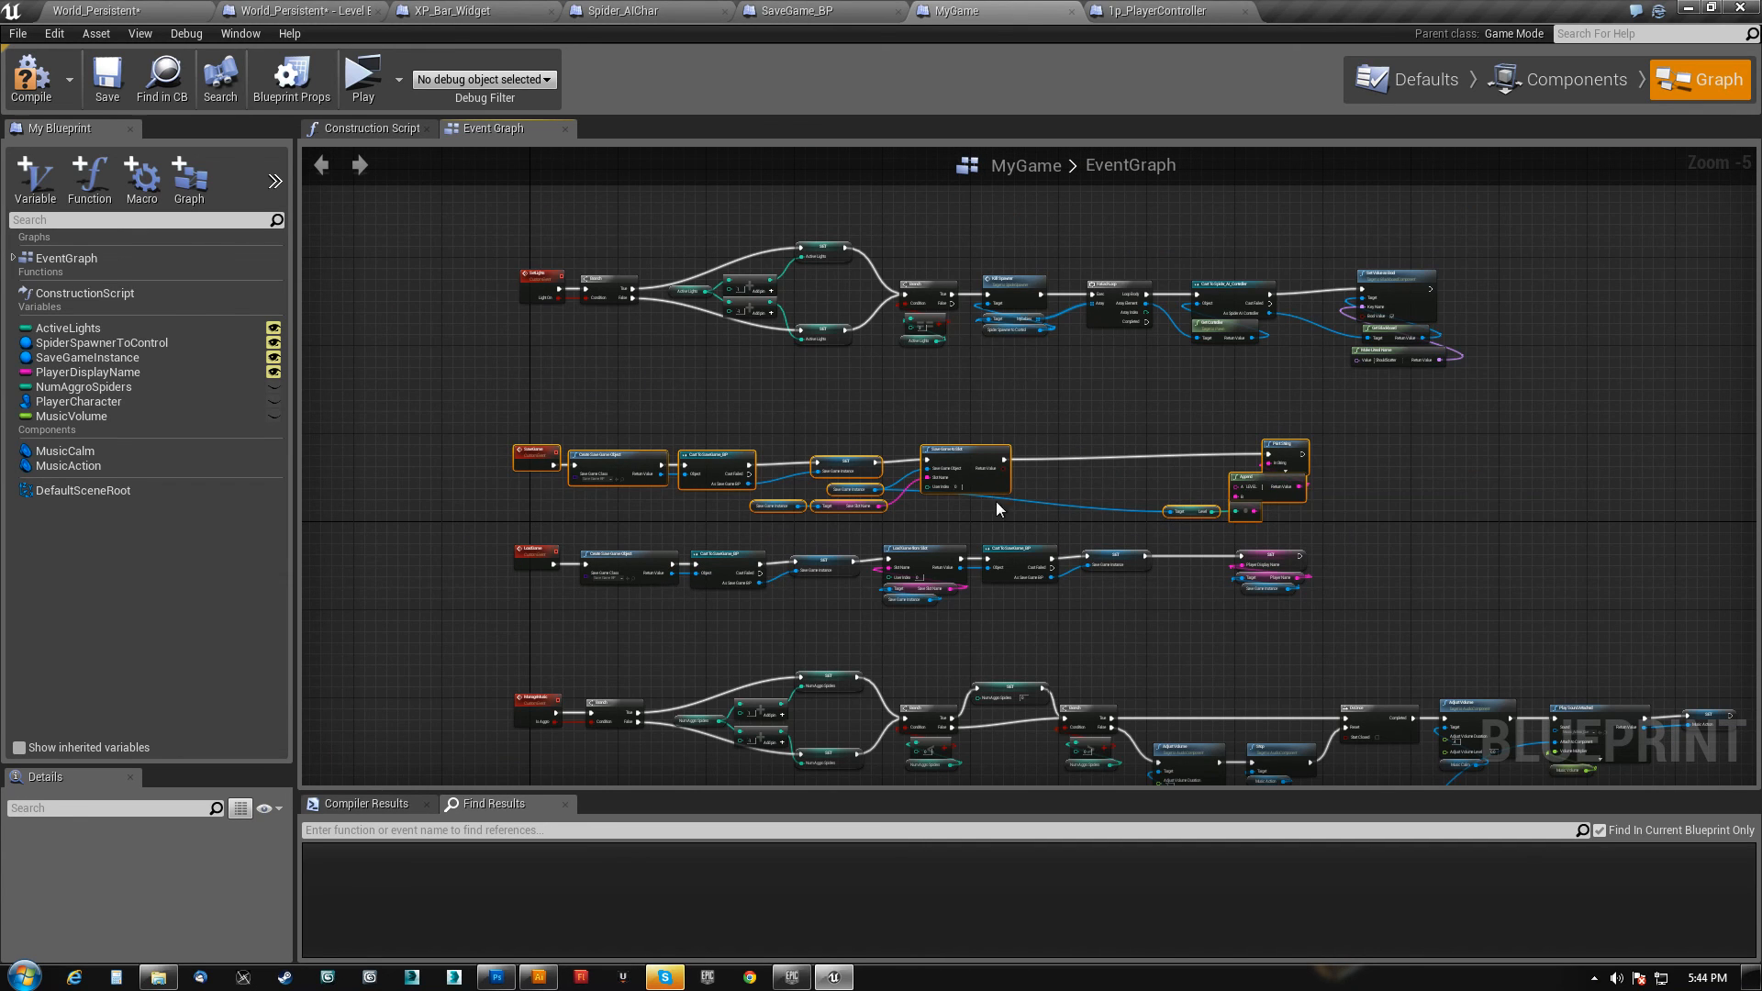
{"action": "scroll", "coordinate": [994, 501], "scroll_direction": "up", "scroll_amount": 3}
- In 1p_PlayerController, move the Level, Current XP, XP to Level and Save Game node chain further right below the Sequence node
{"action": "left_click", "coordinate": [1153, 11]}
{"action": "right_click_drag", "start_coordinate": [742, 509], "coordinate": [642, 594]}
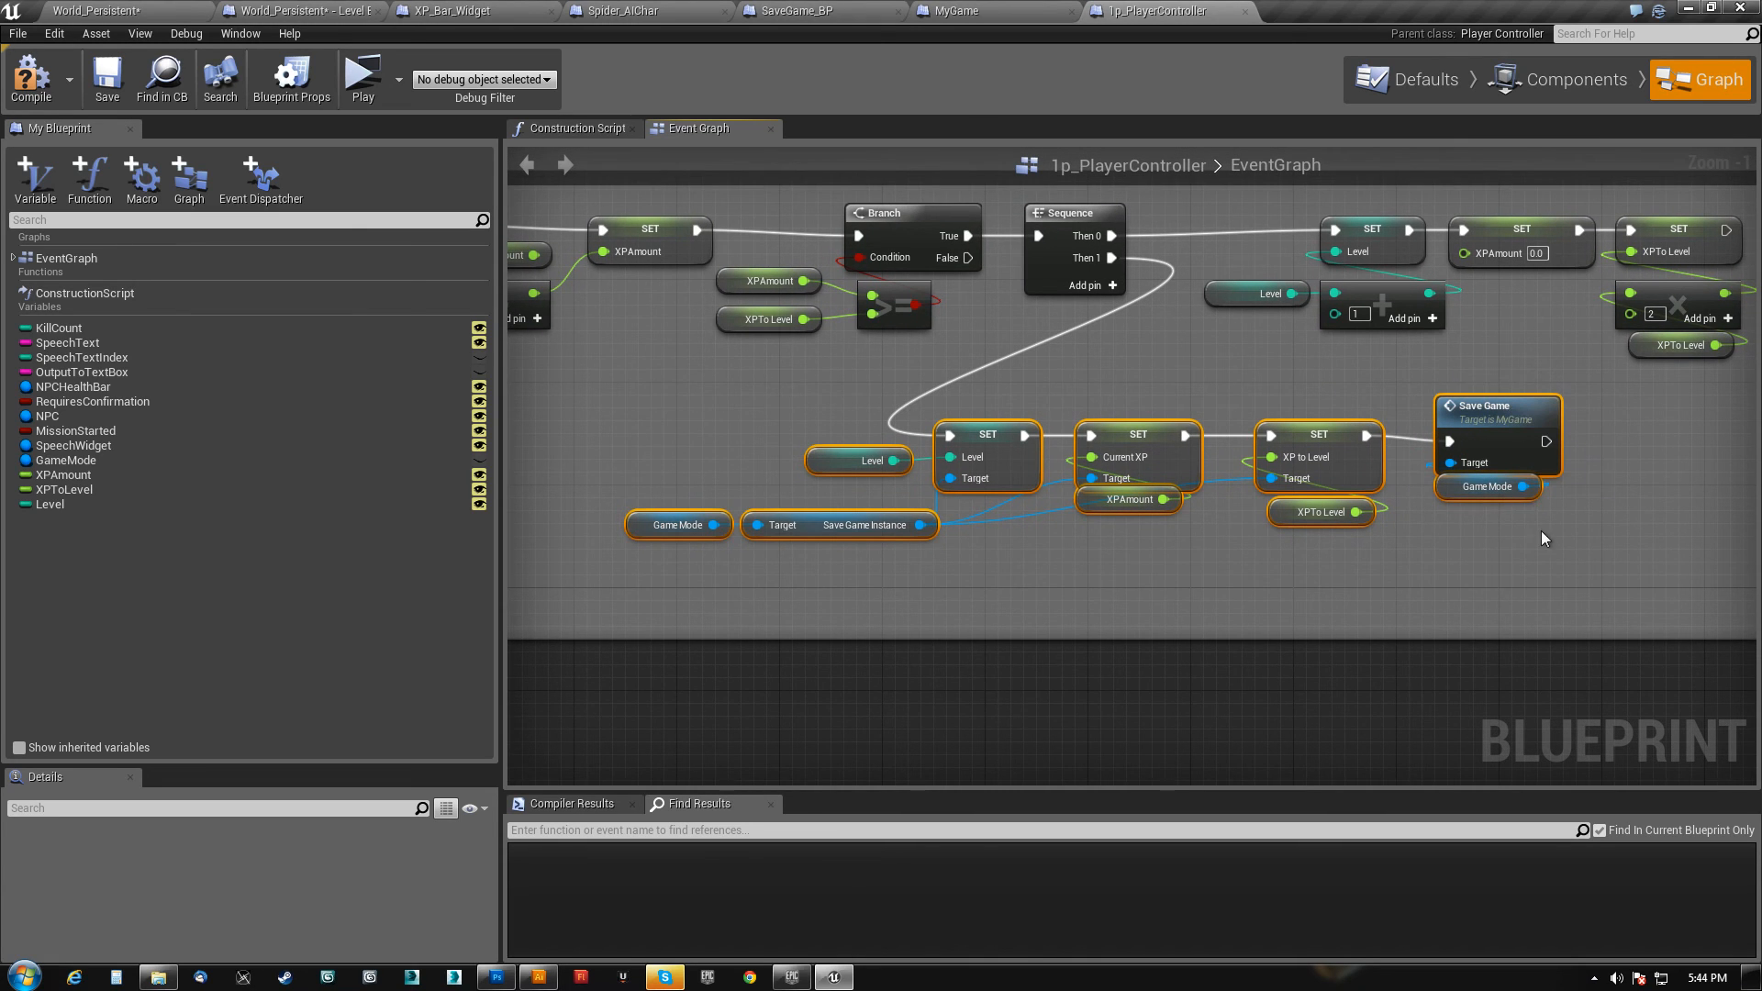
{"action": "right_click_drag", "start_coordinate": [1540, 530], "coordinate": [1292, 530]}
{"action": "left_click_drag", "start_coordinate": [1275, 415], "coordinate": [1507, 428]}
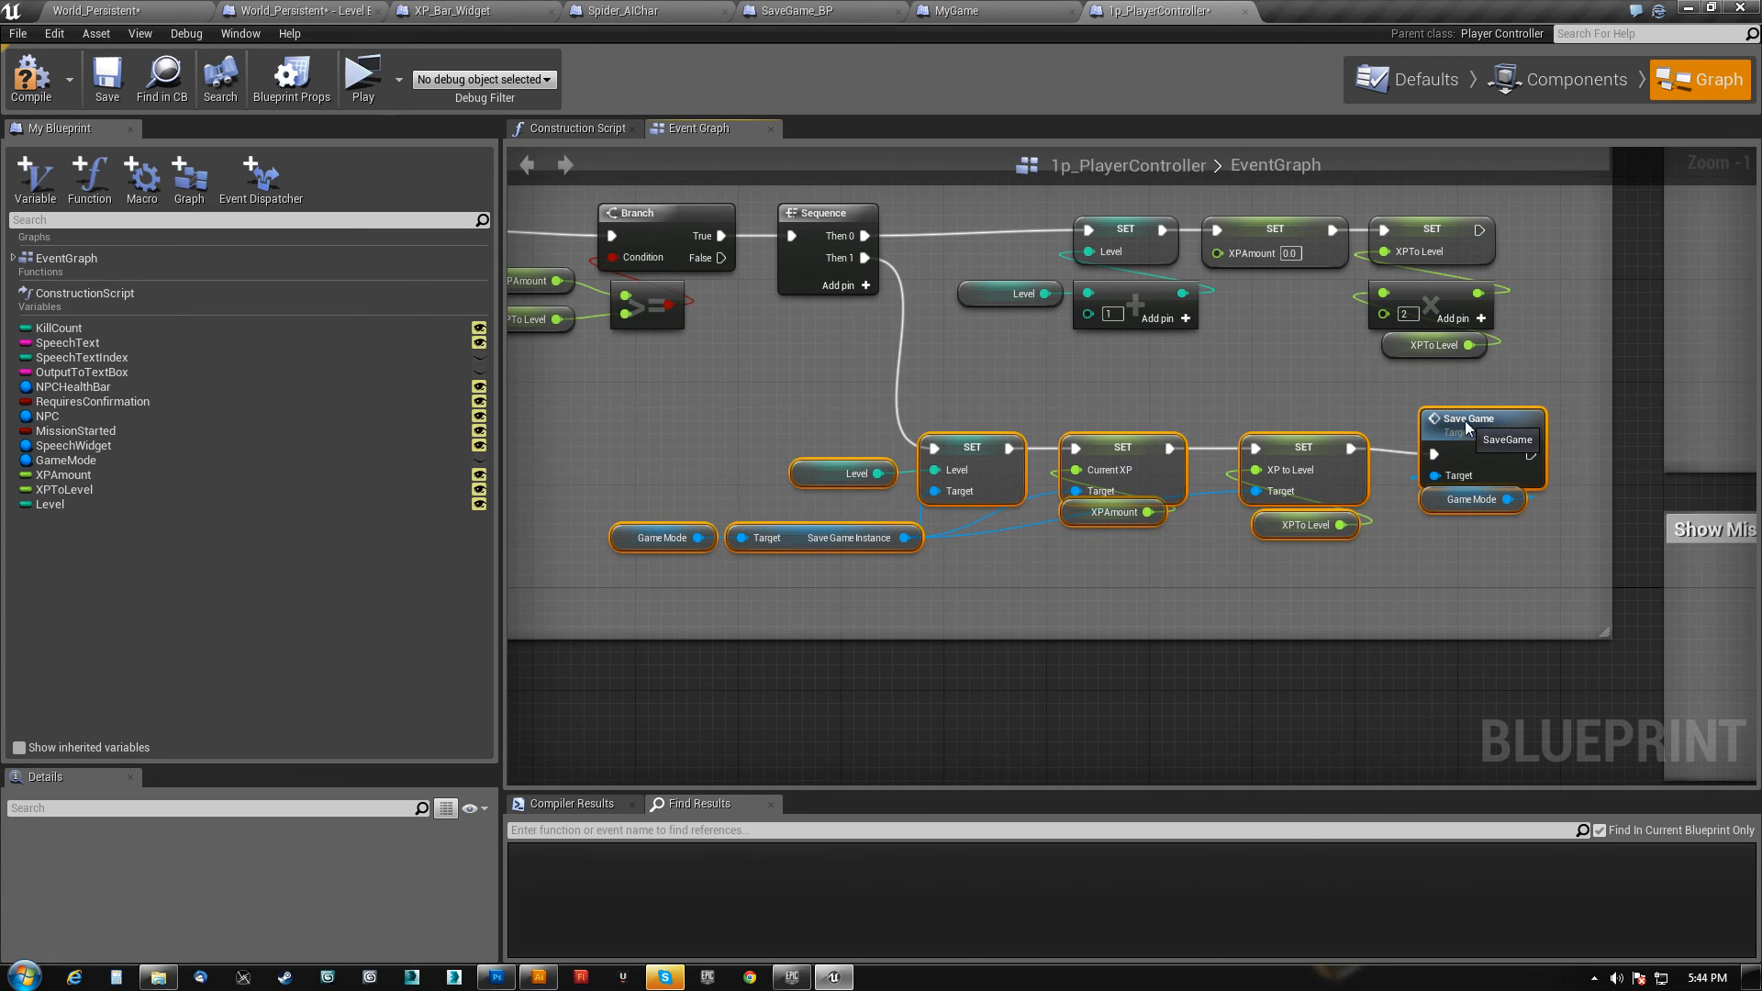
{"action": "right_click_drag", "start_coordinate": [778, 607], "coordinate": [787, 579]}
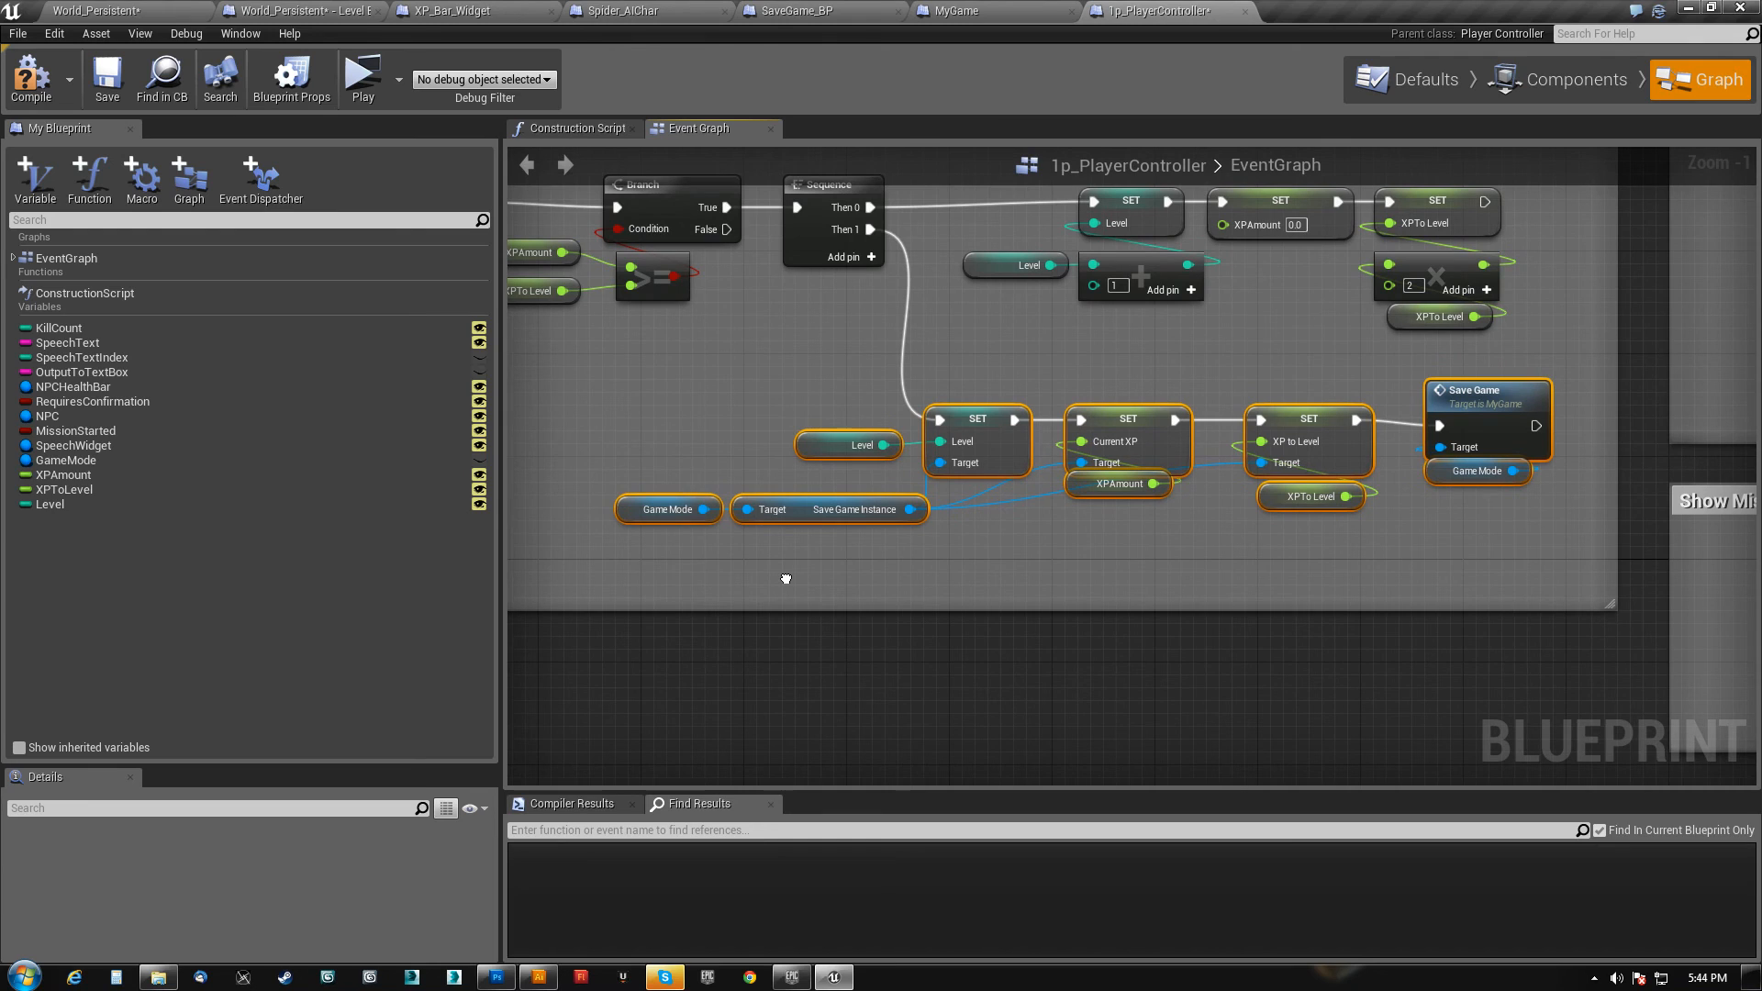
{"action": "left_click", "coordinate": [807, 510]}
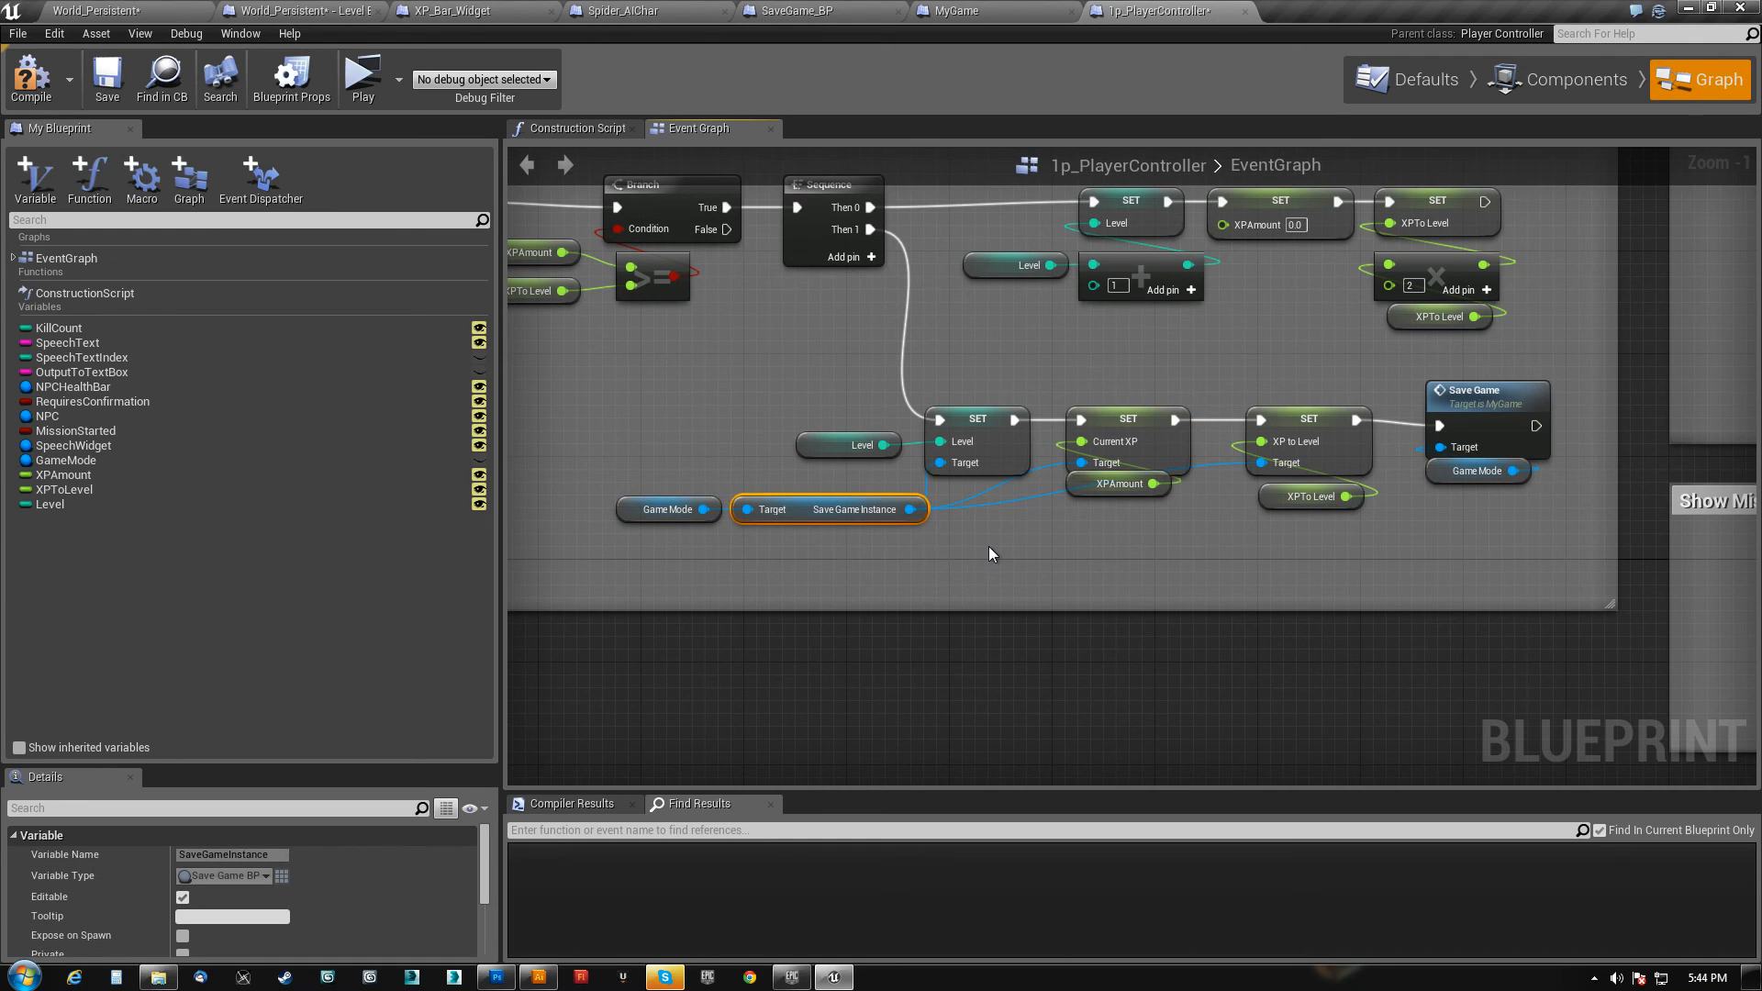
{"action": "left_click_drag", "start_coordinate": [807, 578], "coordinate": [1450, 381]}
{"action": "right_click_drag", "start_coordinate": [1442, 504], "coordinate": [1111, 505]}
{"action": "scroll", "coordinate": [1312, 531], "scroll_direction": "down", "scroll_amount": 4}
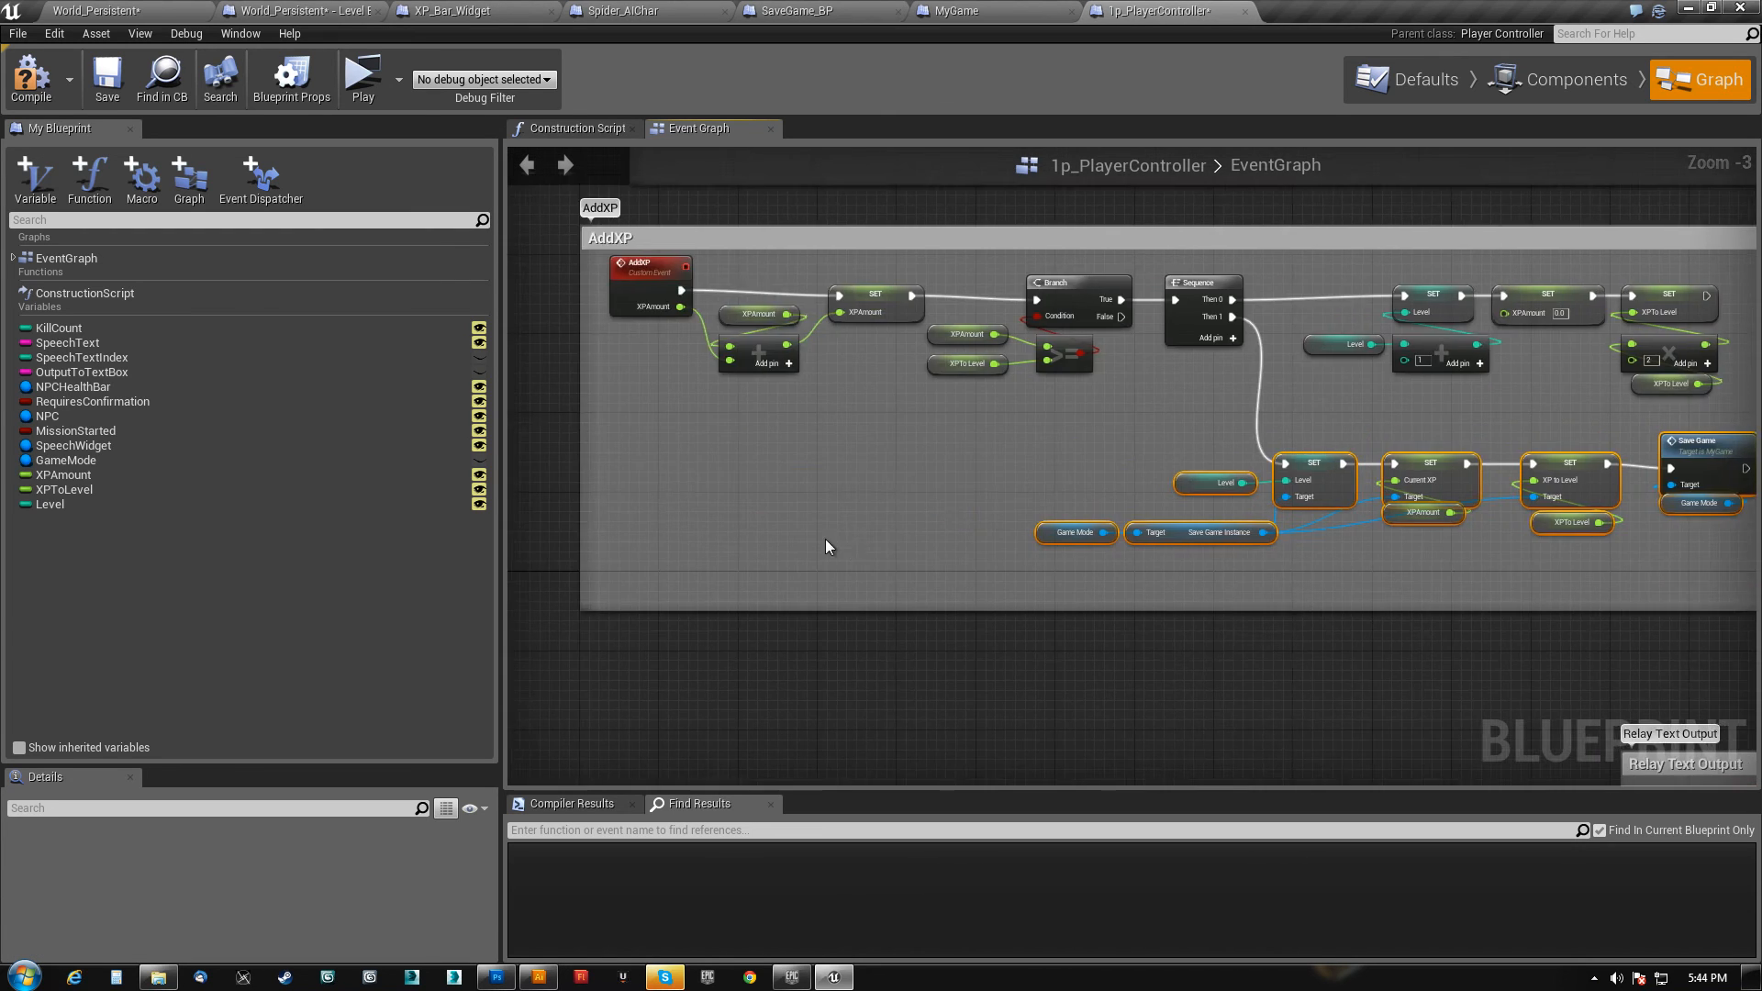
- Shift the AddXP comment group to the left and enlarge its box around the save nodes
{"action": "left_click", "coordinate": [916, 384]}
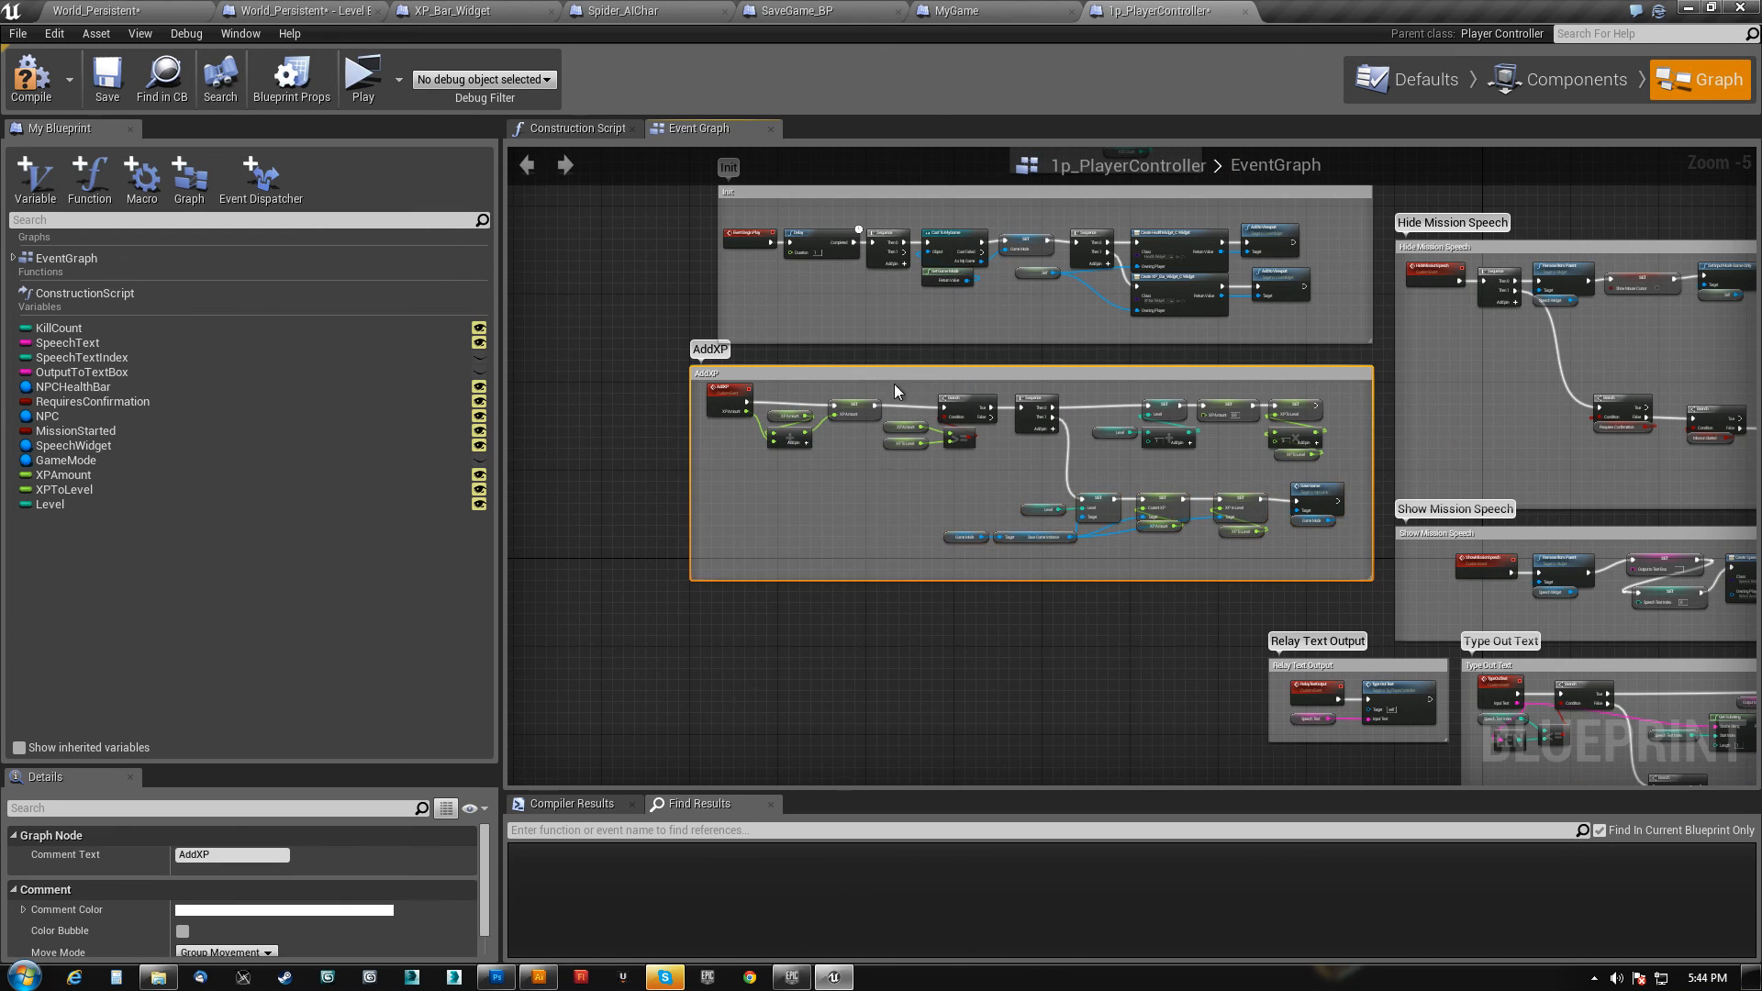
{"action": "left_click_drag", "start_coordinate": [894, 384], "coordinate": [713, 382]}
{"action": "scroll", "coordinate": [1056, 597], "scroll_direction": "up", "scroll_amount": 3}
{"action": "left_click_drag", "start_coordinate": [1325, 554], "coordinate": [1593, 629]}
{"action": "right_click_drag", "start_coordinate": [830, 527], "coordinate": [1031, 610]}
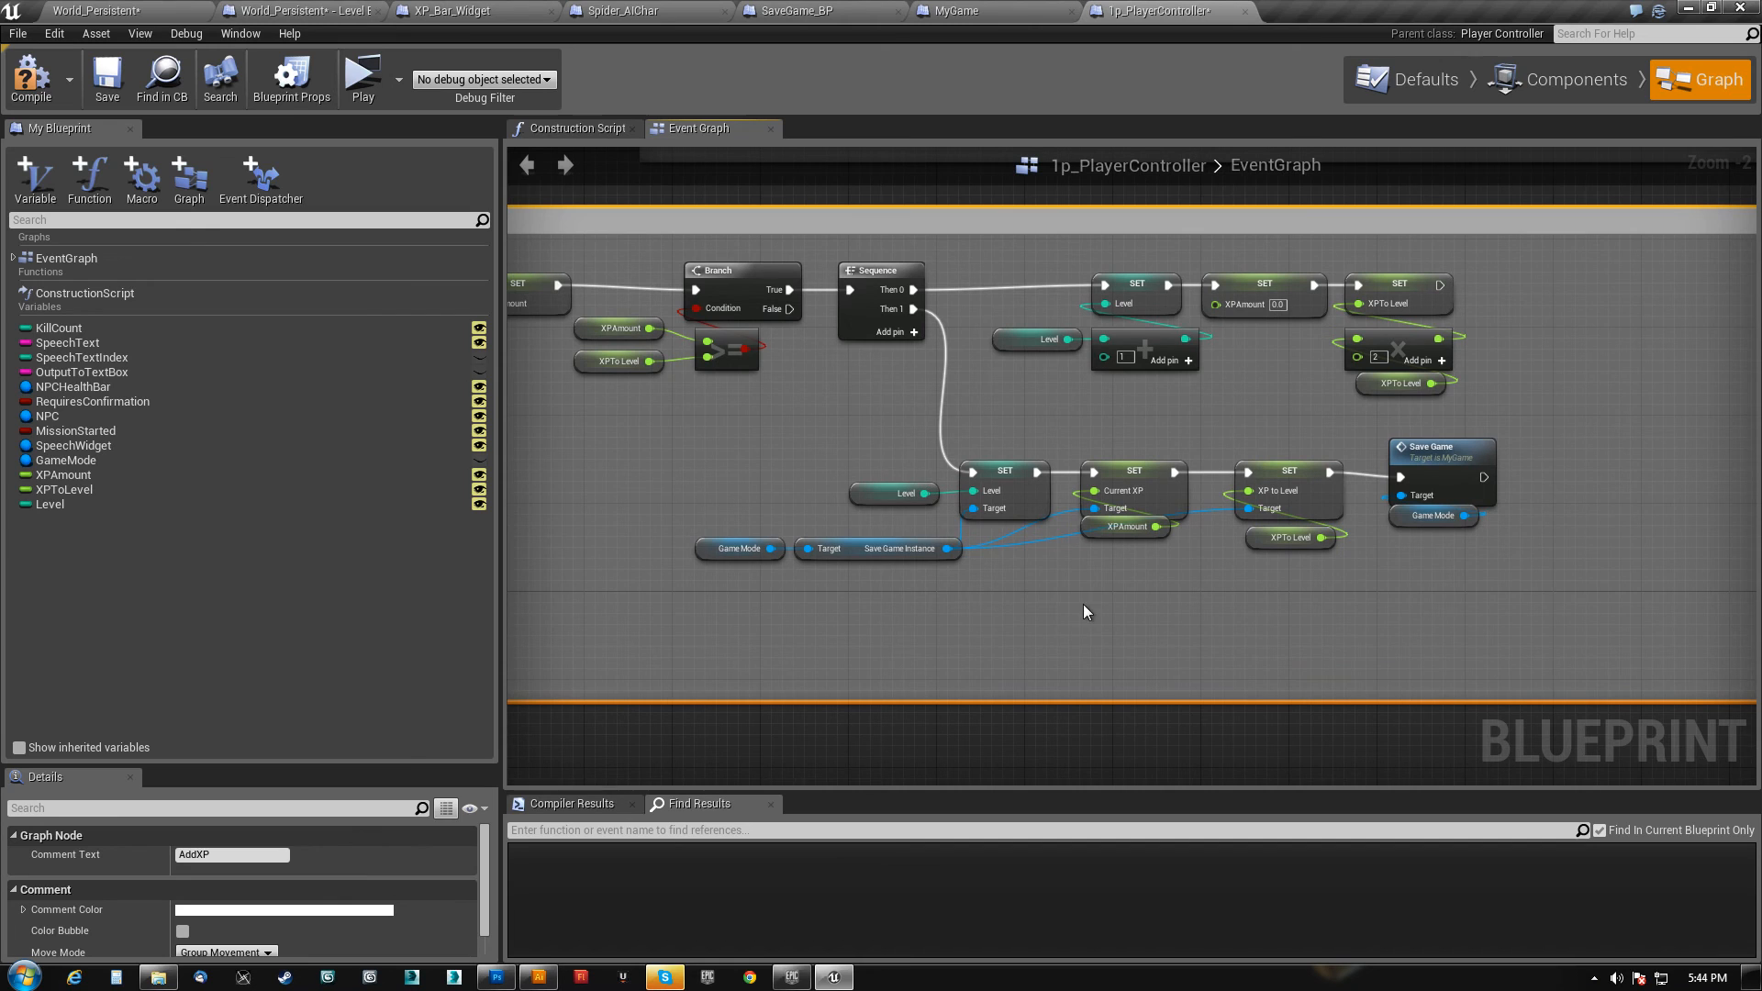
- Compare how the SaveGame and LoadGame chains in MyGame create, cast and store the Save Game Instance
{"action": "left_click", "coordinate": [995, 9]}
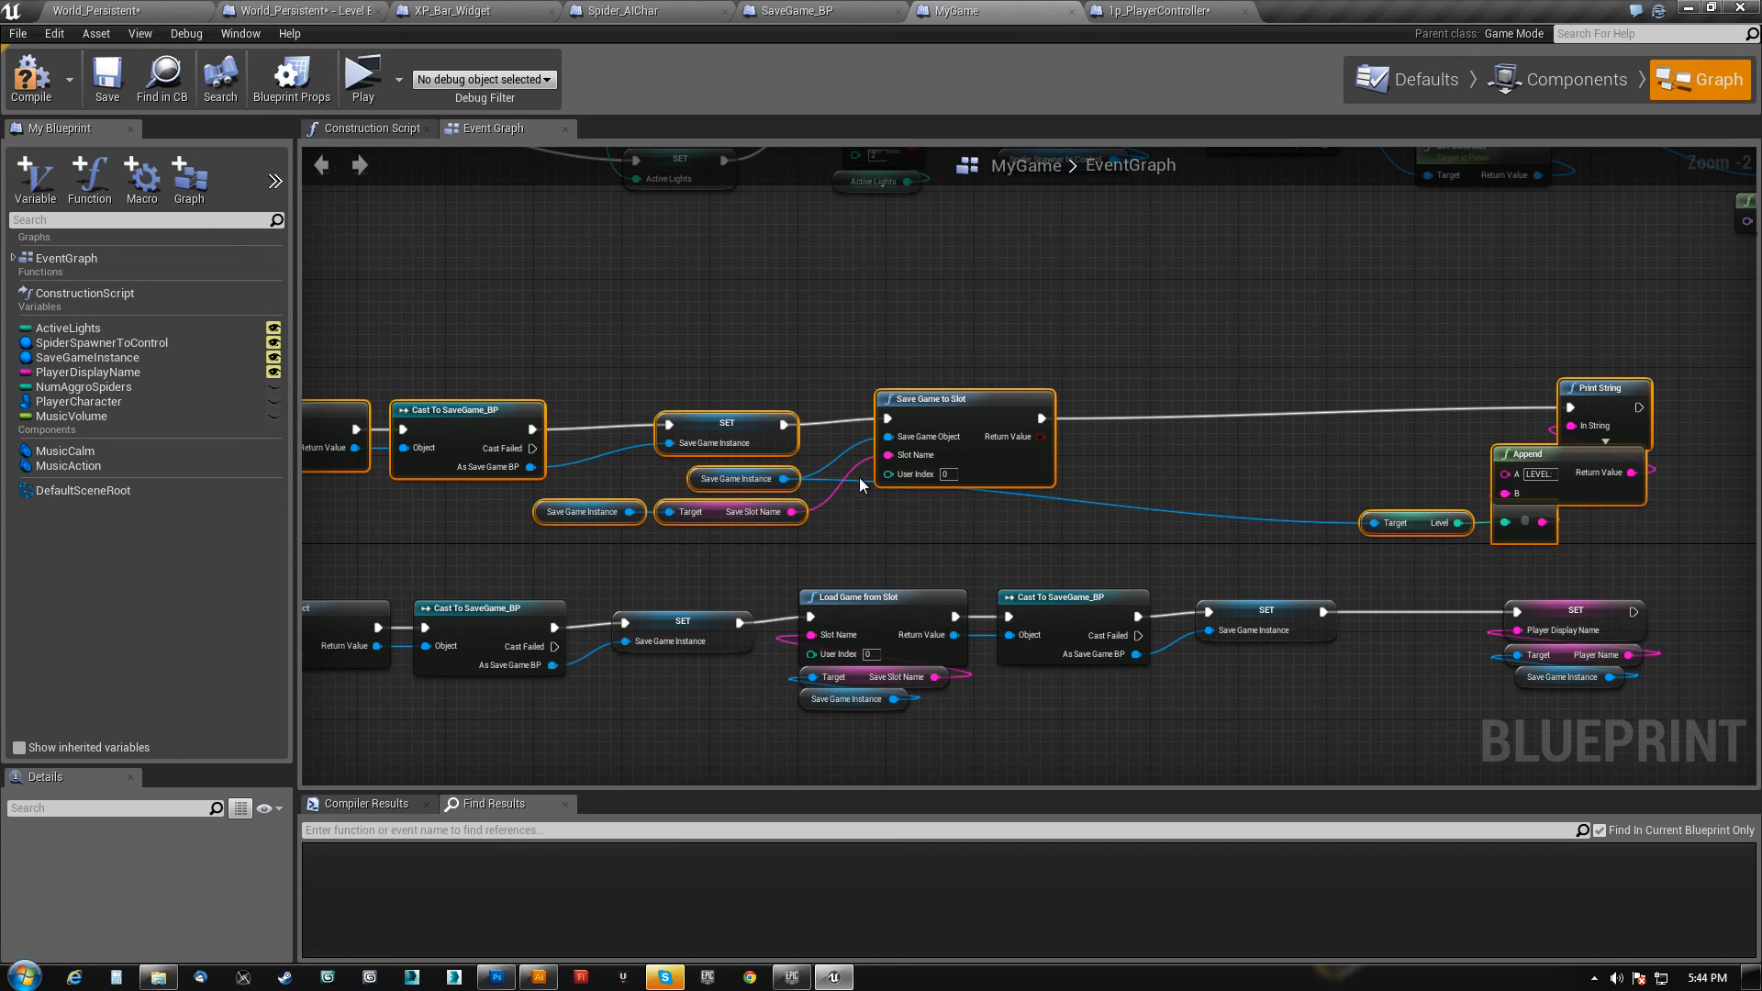
{"action": "right_click_drag", "start_coordinate": [899, 572], "coordinate": [949, 489]}
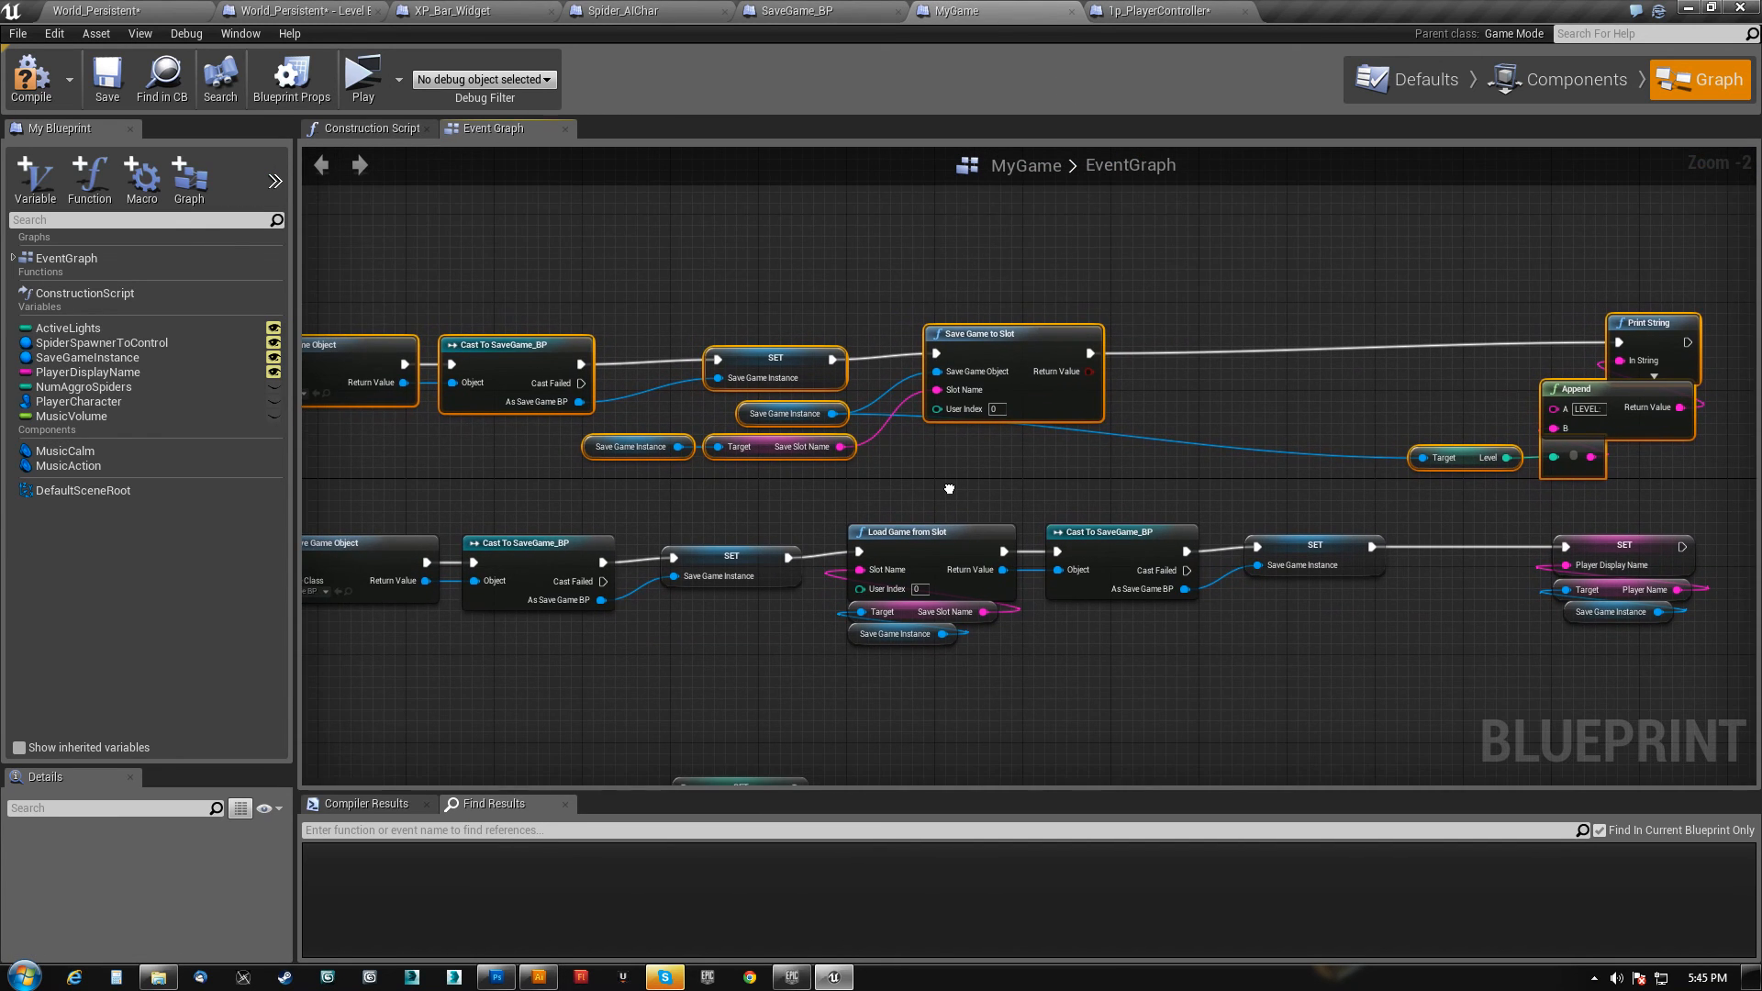
{"action": "scroll", "coordinate": [950, 489], "scroll_direction": "down", "scroll_amount": 2}
{"action": "left_click_drag", "start_coordinate": [432, 355], "coordinate": [1622, 501]}
{"action": "scroll", "coordinate": [954, 471], "scroll_direction": "up", "scroll_amount": 3}
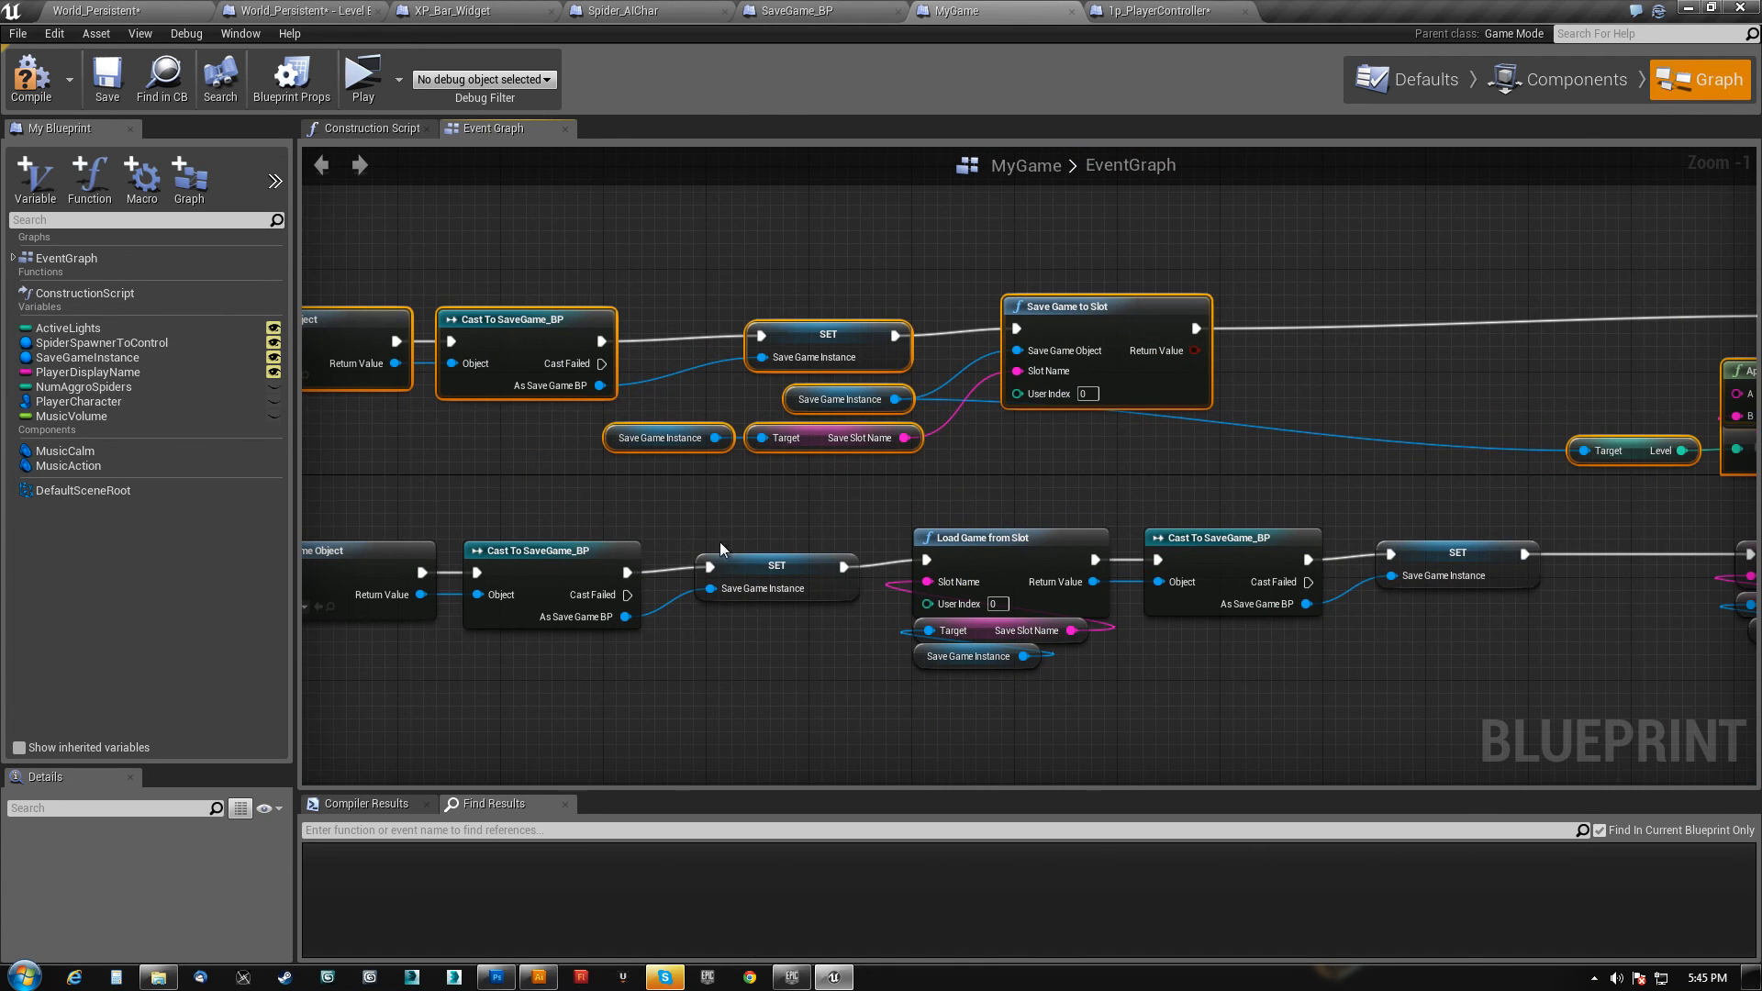
{"action": "right_click_drag", "start_coordinate": [827, 499], "coordinate": [937, 474]}
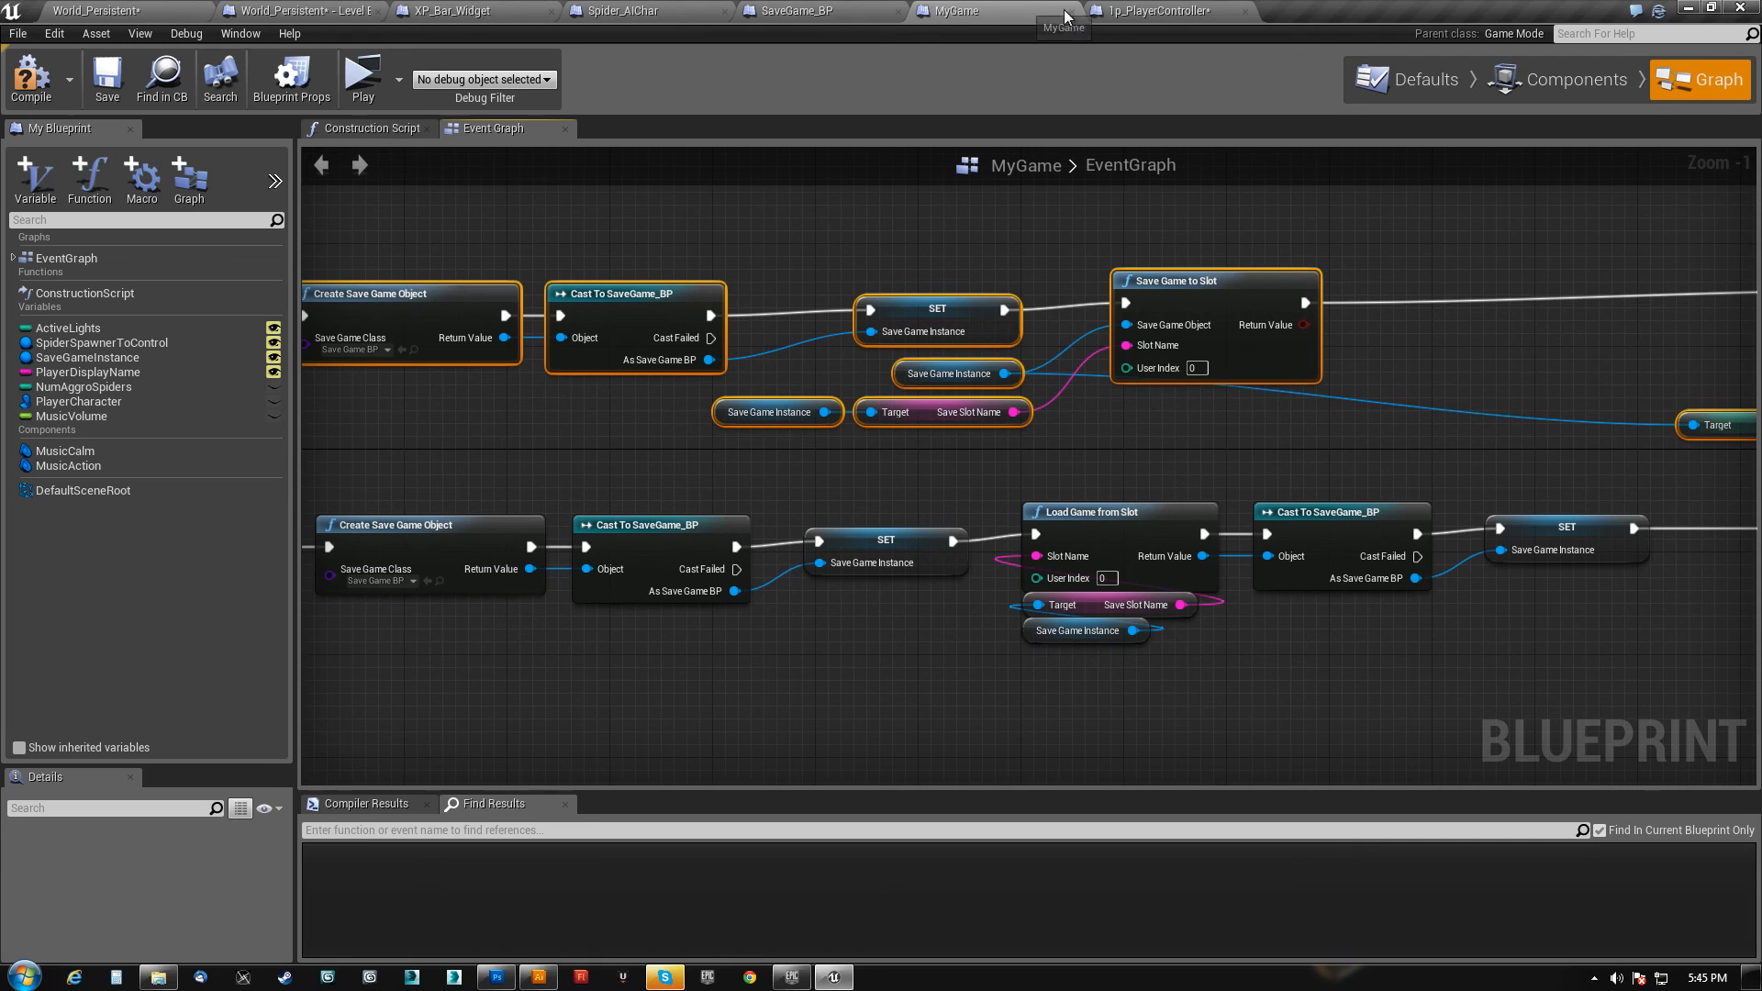
- In SaveGame_BP, align Save Slot Name Default, Delete Save and the Save Game to Slot nodes with the WipeData event
{"action": "left_click", "coordinate": [867, 10]}
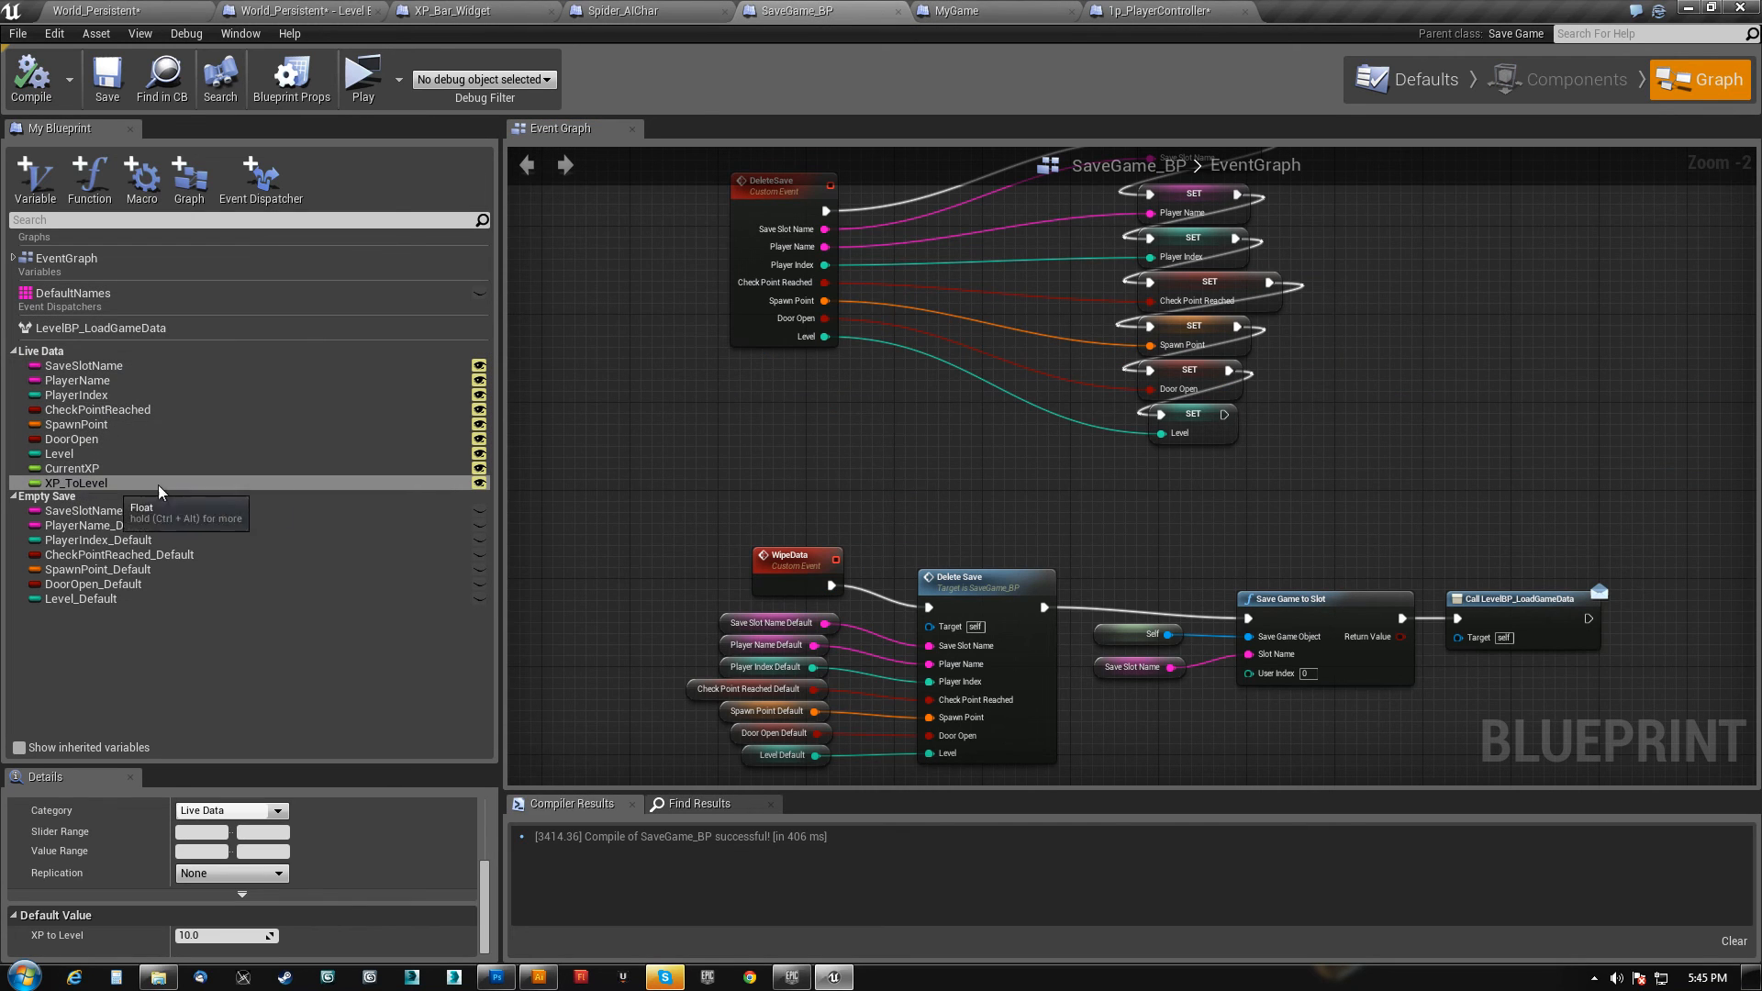
{"action": "right_click_drag", "start_coordinate": [788, 519], "coordinate": [695, 501]}
{"action": "scroll", "coordinate": [693, 581], "scroll_direction": "down", "scroll_amount": 1}
{"action": "right_click_drag", "start_coordinate": [806, 494], "coordinate": [899, 369]}
{"action": "scroll", "coordinate": [751, 625], "scroll_direction": "up", "scroll_amount": 3}
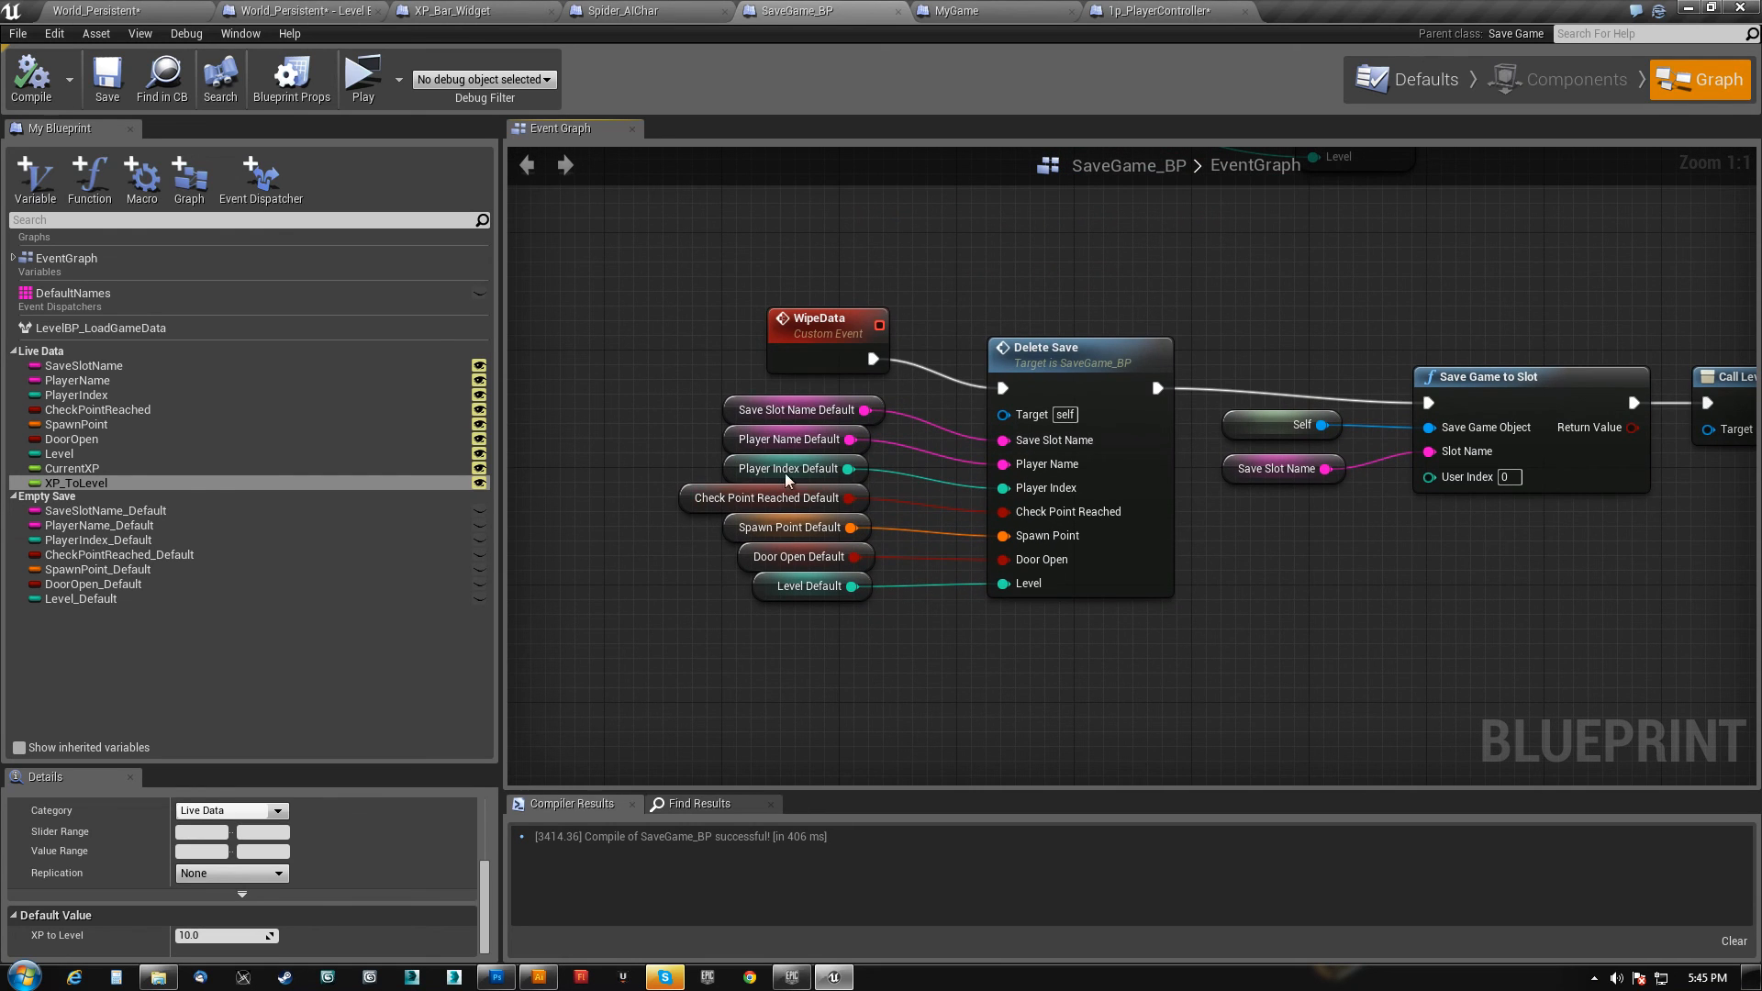
{"action": "left_click_drag", "start_coordinate": [729, 405], "coordinate": [715, 406]}
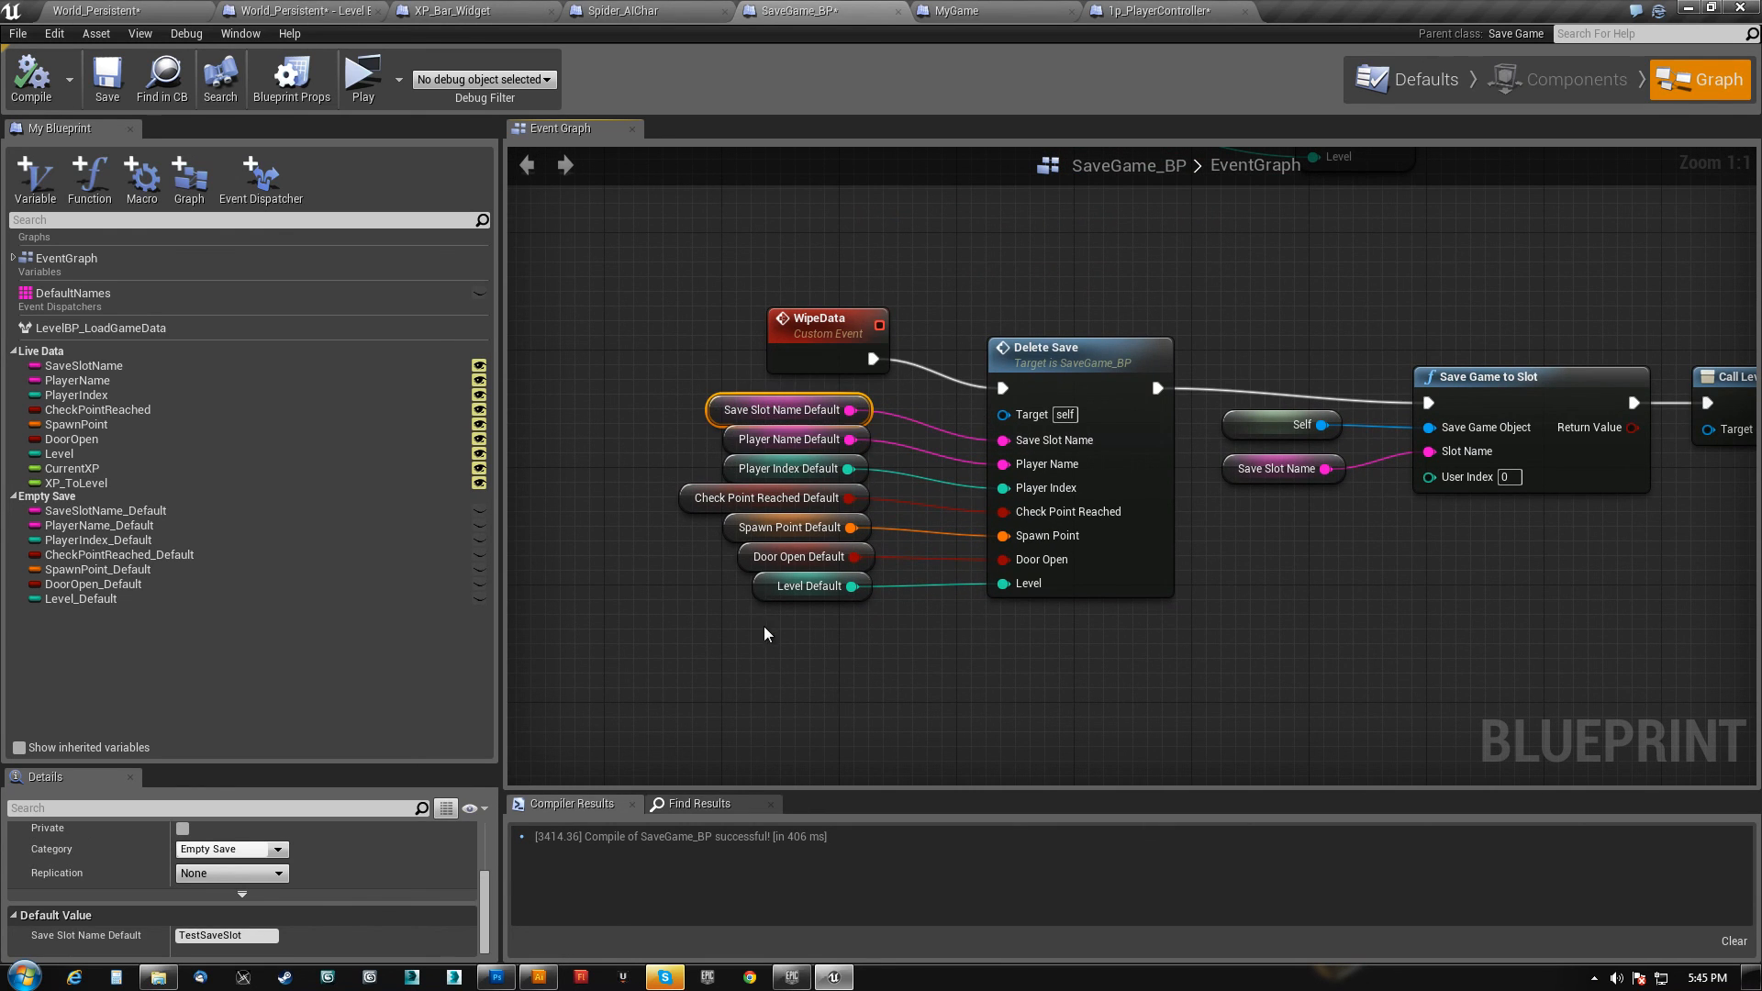
{"action": "left_click_drag", "start_coordinate": [1077, 348], "coordinate": [1062, 319]}
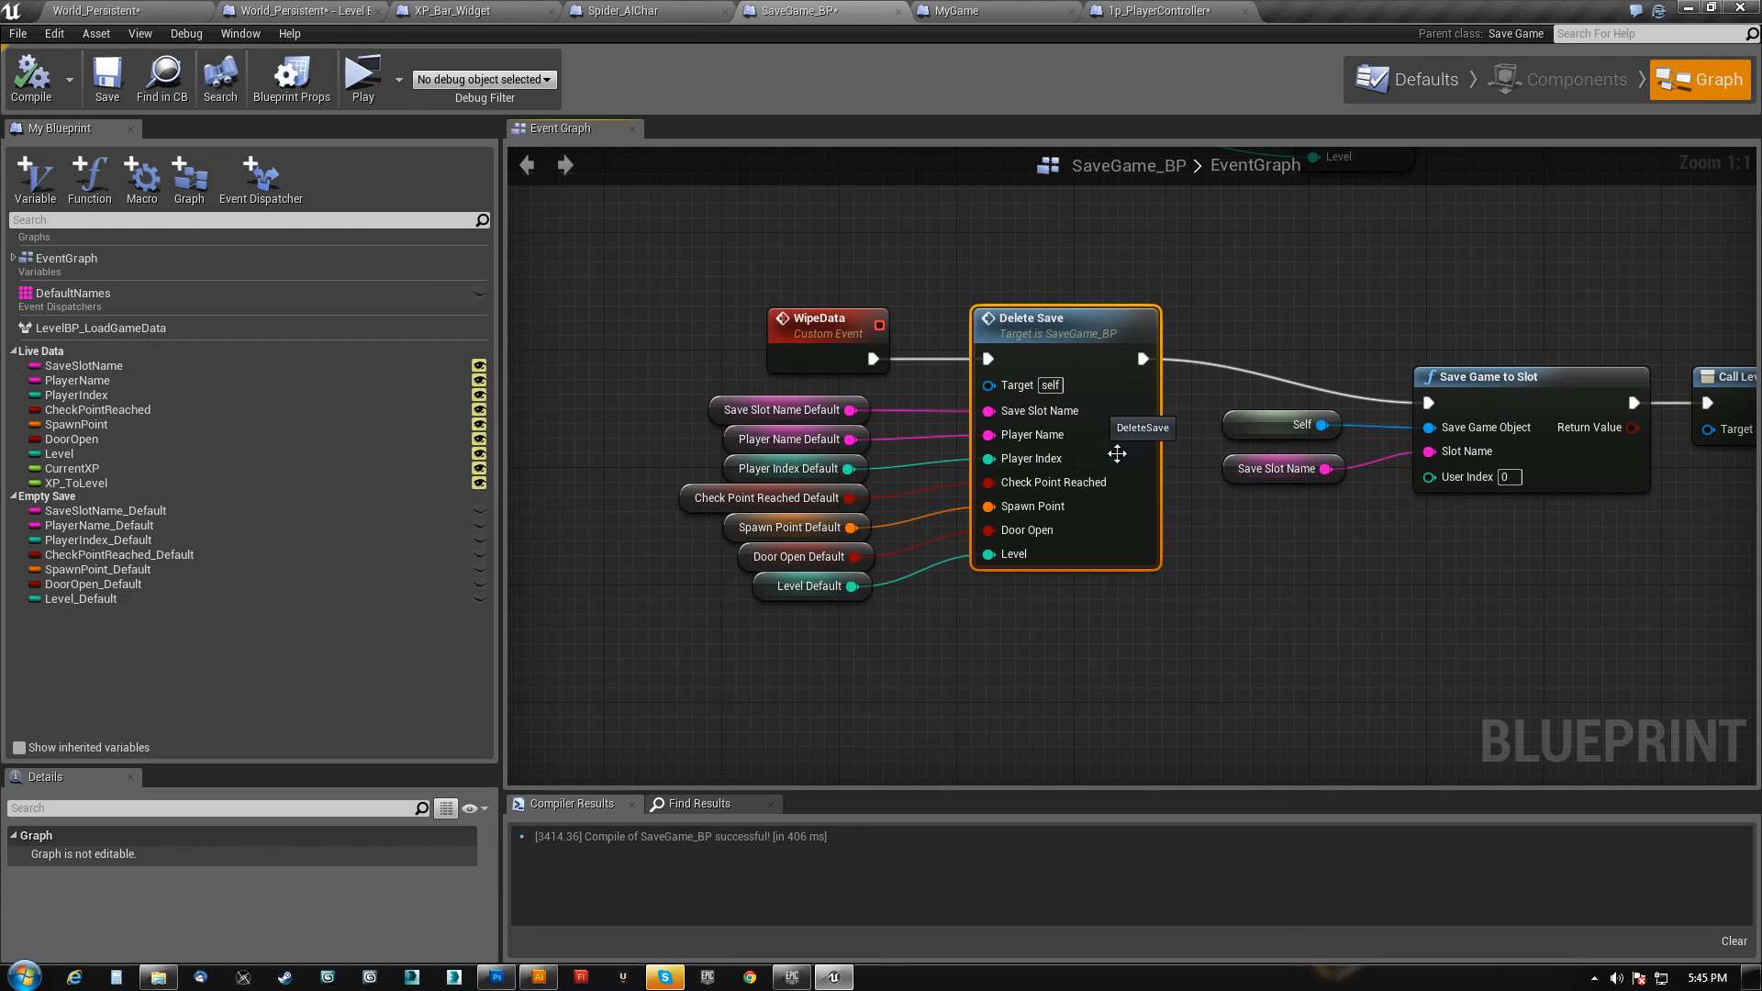
{"action": "right_click_drag", "start_coordinate": [1286, 573], "coordinate": [745, 622]}
{"action": "left_click_drag", "start_coordinate": [756, 582], "coordinate": [1183, 417]}
{"action": "left_click_drag", "start_coordinate": [1052, 423], "coordinate": [1037, 384]}
{"action": "right_click_drag", "start_coordinate": [728, 582], "coordinate": [1230, 622]}
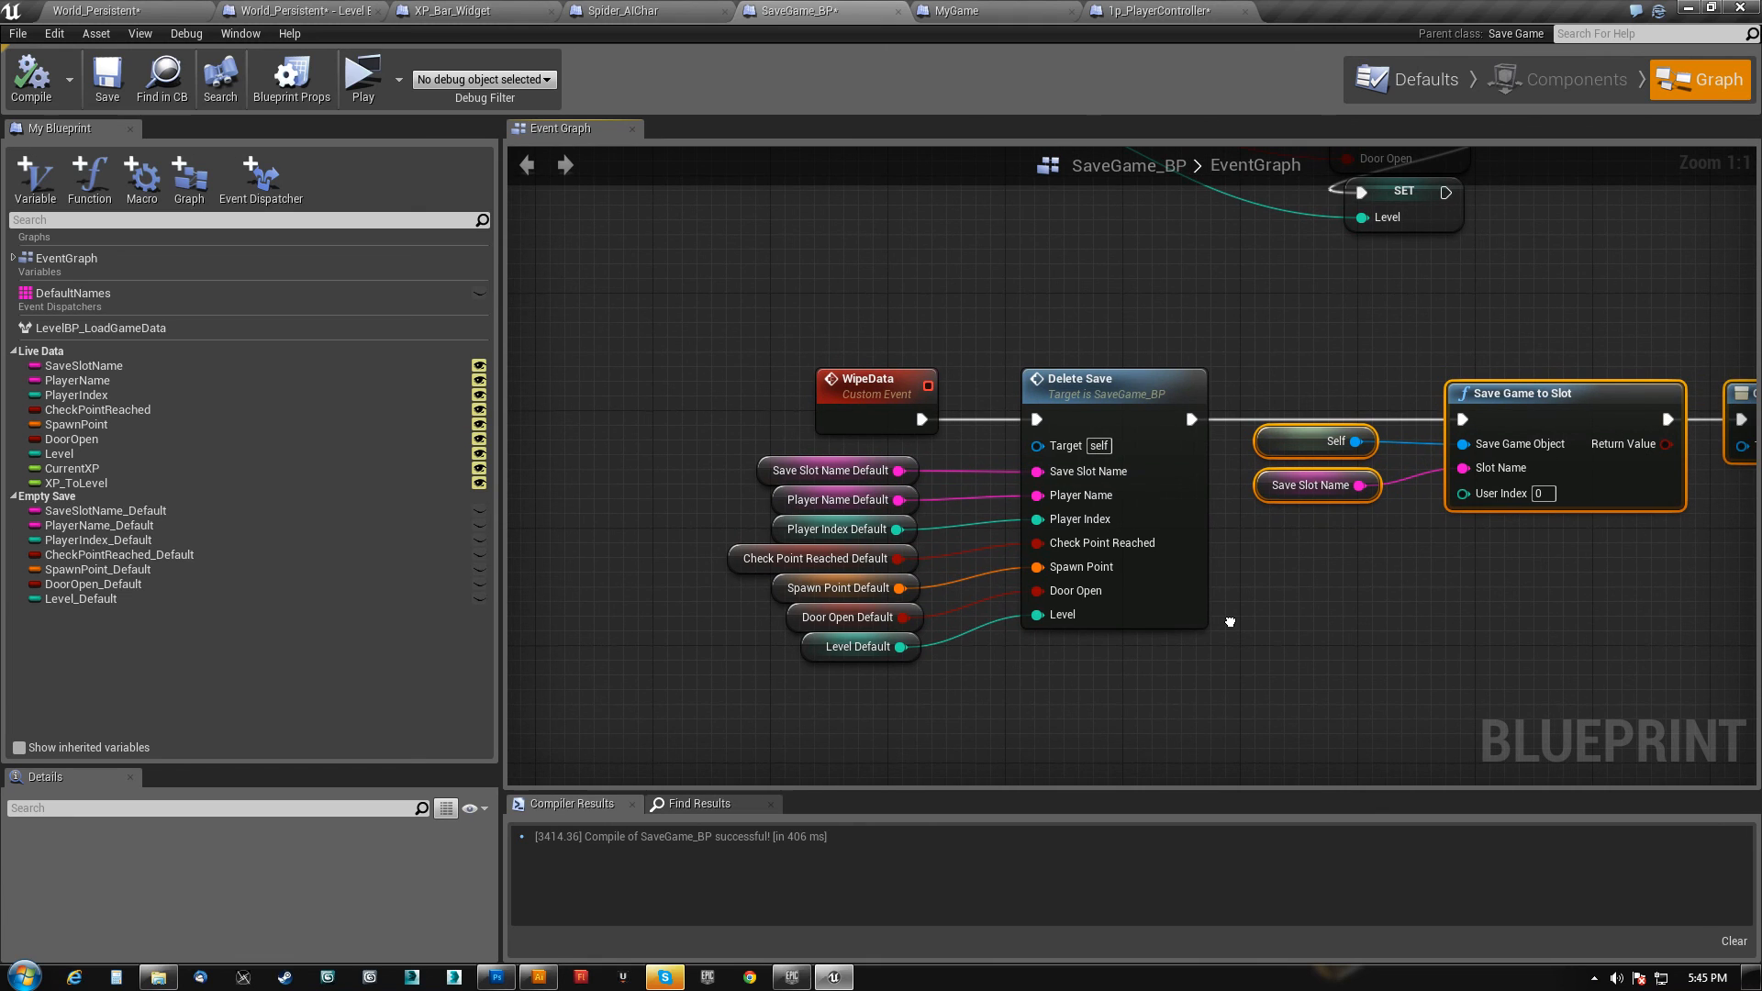
- Review the DeleteSave event's setters in SaveGame_BP and the AddXP flow in 1p_PlayerController
{"action": "scroll", "coordinate": [918, 615], "scroll_direction": "down", "scroll_amount": 2}
{"action": "right_click_drag", "start_coordinate": [794, 382], "coordinate": [782, 616]}
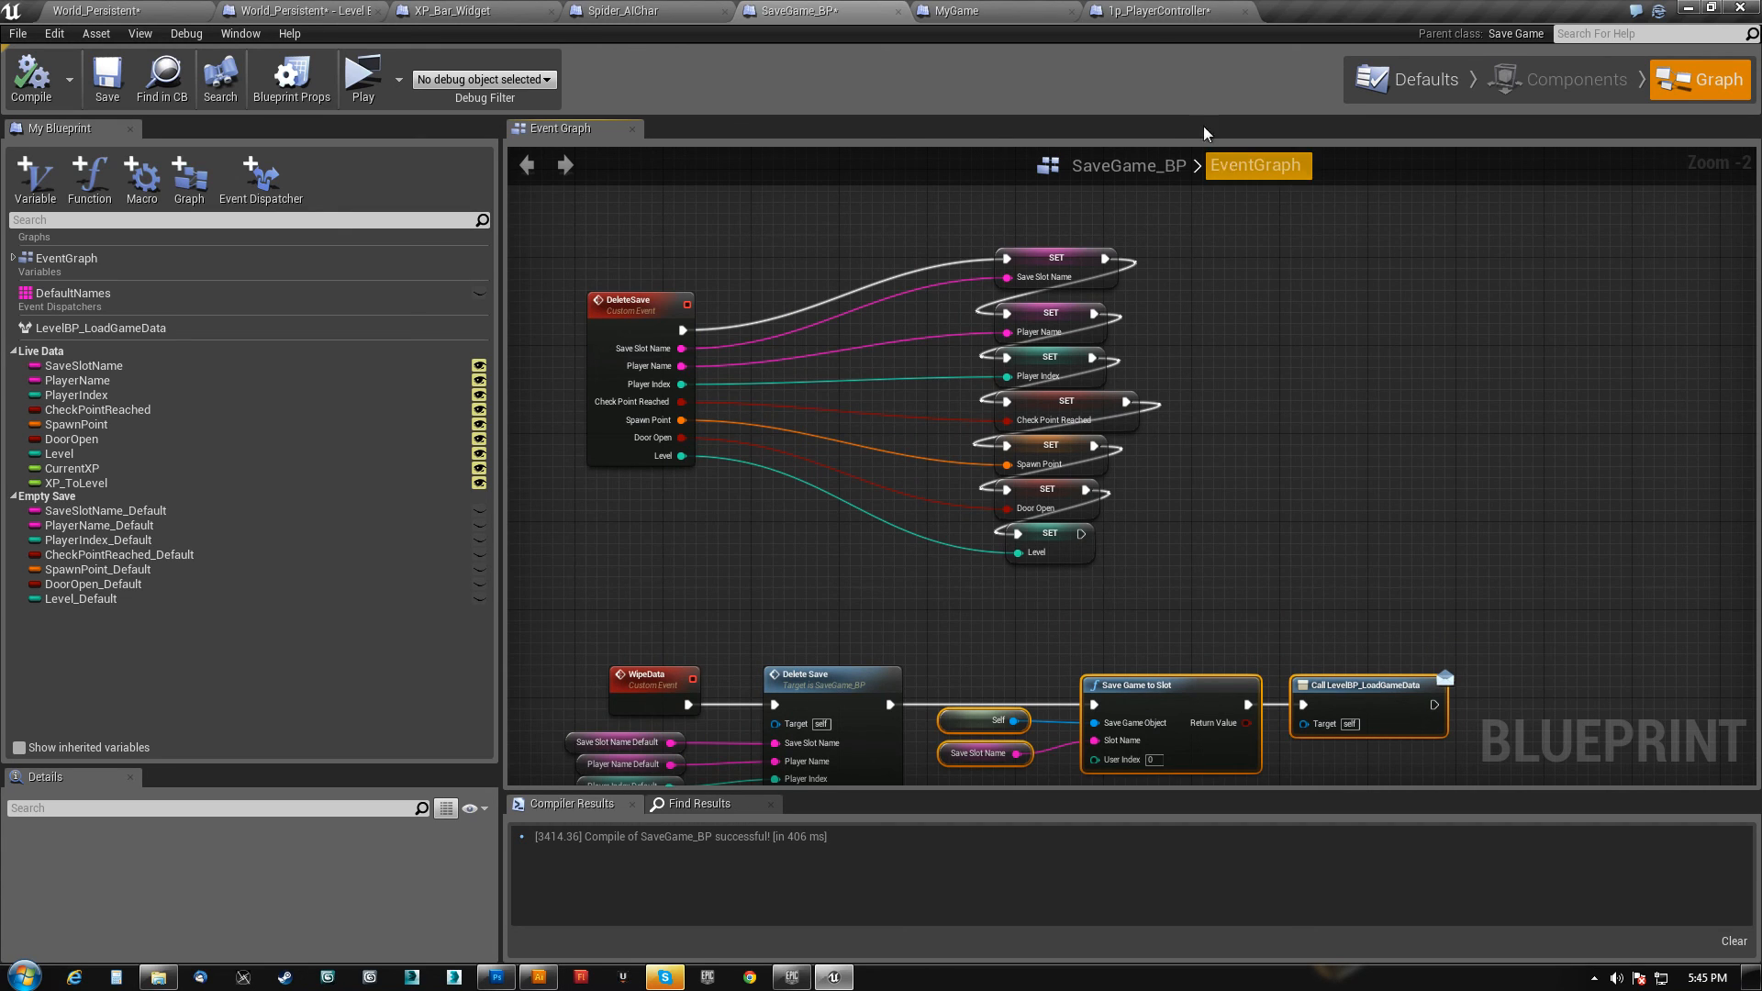
{"action": "left_click", "coordinate": [1150, 16]}
{"action": "right_click_drag", "start_coordinate": [810, 537], "coordinate": [856, 491]}
{"action": "scroll", "coordinate": [862, 487], "scroll_direction": "down", "scroll_amount": 4}
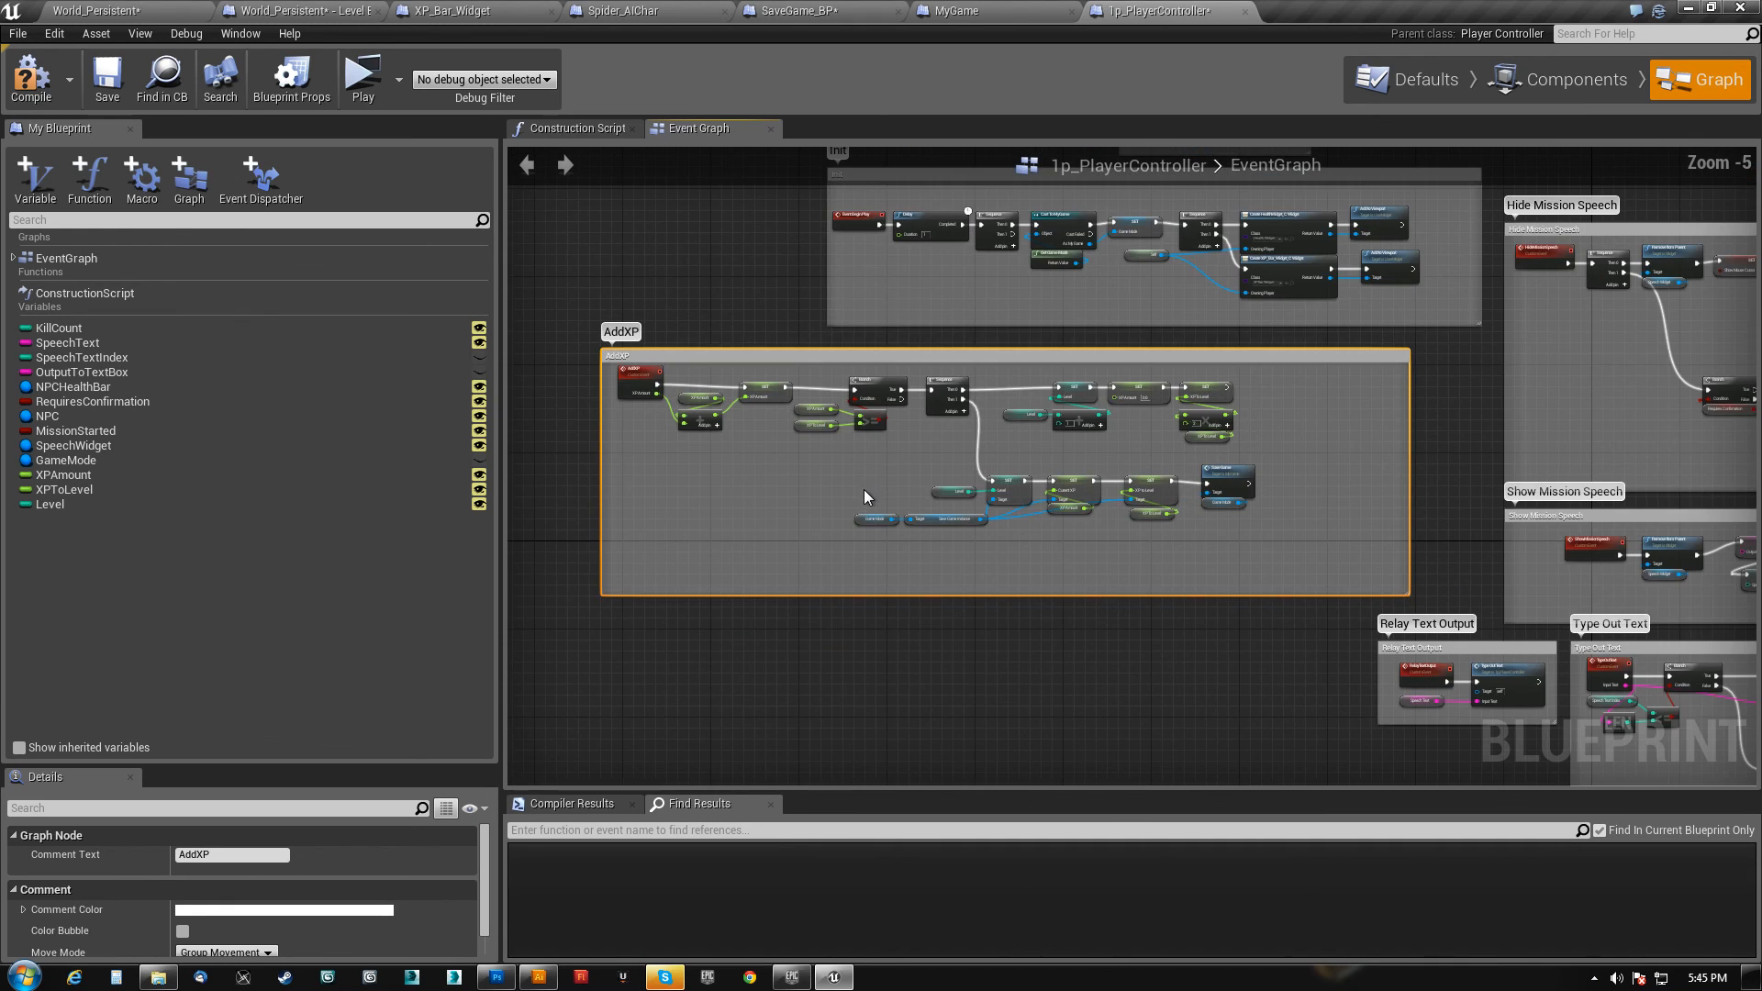
{"action": "scroll", "coordinate": [851, 482], "scroll_direction": "down", "scroll_amount": 1}
{"action": "scroll", "coordinate": [857, 509], "scroll_direction": "up", "scroll_amount": 4}
{"action": "right_click_drag", "start_coordinate": [822, 521], "coordinate": [956, 552]}
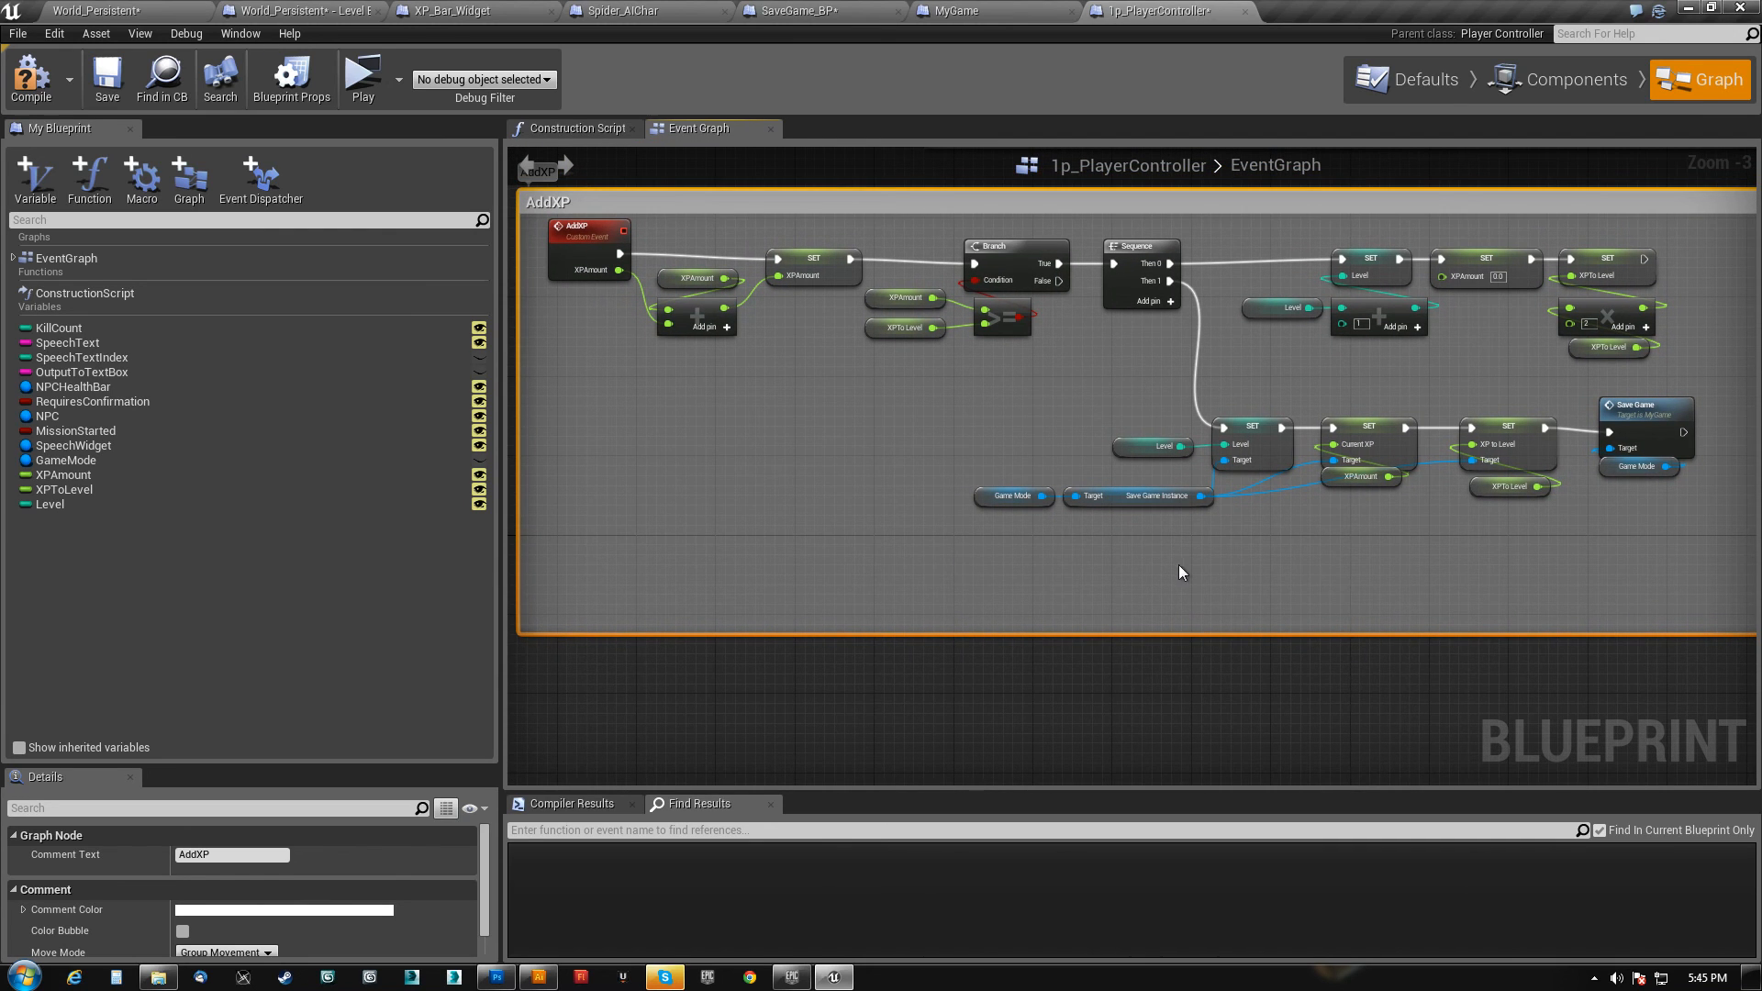
- Inspect the save chain in AddXP, and compile and save the 1p_PlayerController Blueprint
{"action": "right_click_drag", "start_coordinate": [1127, 581], "coordinate": [944, 616]}
{"action": "left_click_drag", "start_coordinate": [751, 580], "coordinate": [1562, 448]}
{"action": "scroll", "coordinate": [1522, 466], "scroll_direction": "up", "scroll_amount": 3}
{"action": "right_click_drag", "start_coordinate": [965, 583], "coordinate": [1007, 593]}
{"action": "scroll", "coordinate": [1006, 585], "scroll_direction": "down", "scroll_amount": 3}
{"action": "scroll", "coordinate": [1006, 585], "scroll_direction": "up", "scroll_amount": 3}
{"action": "left_click", "coordinate": [31, 78]}
{"action": "left_click", "coordinate": [114, 85]}
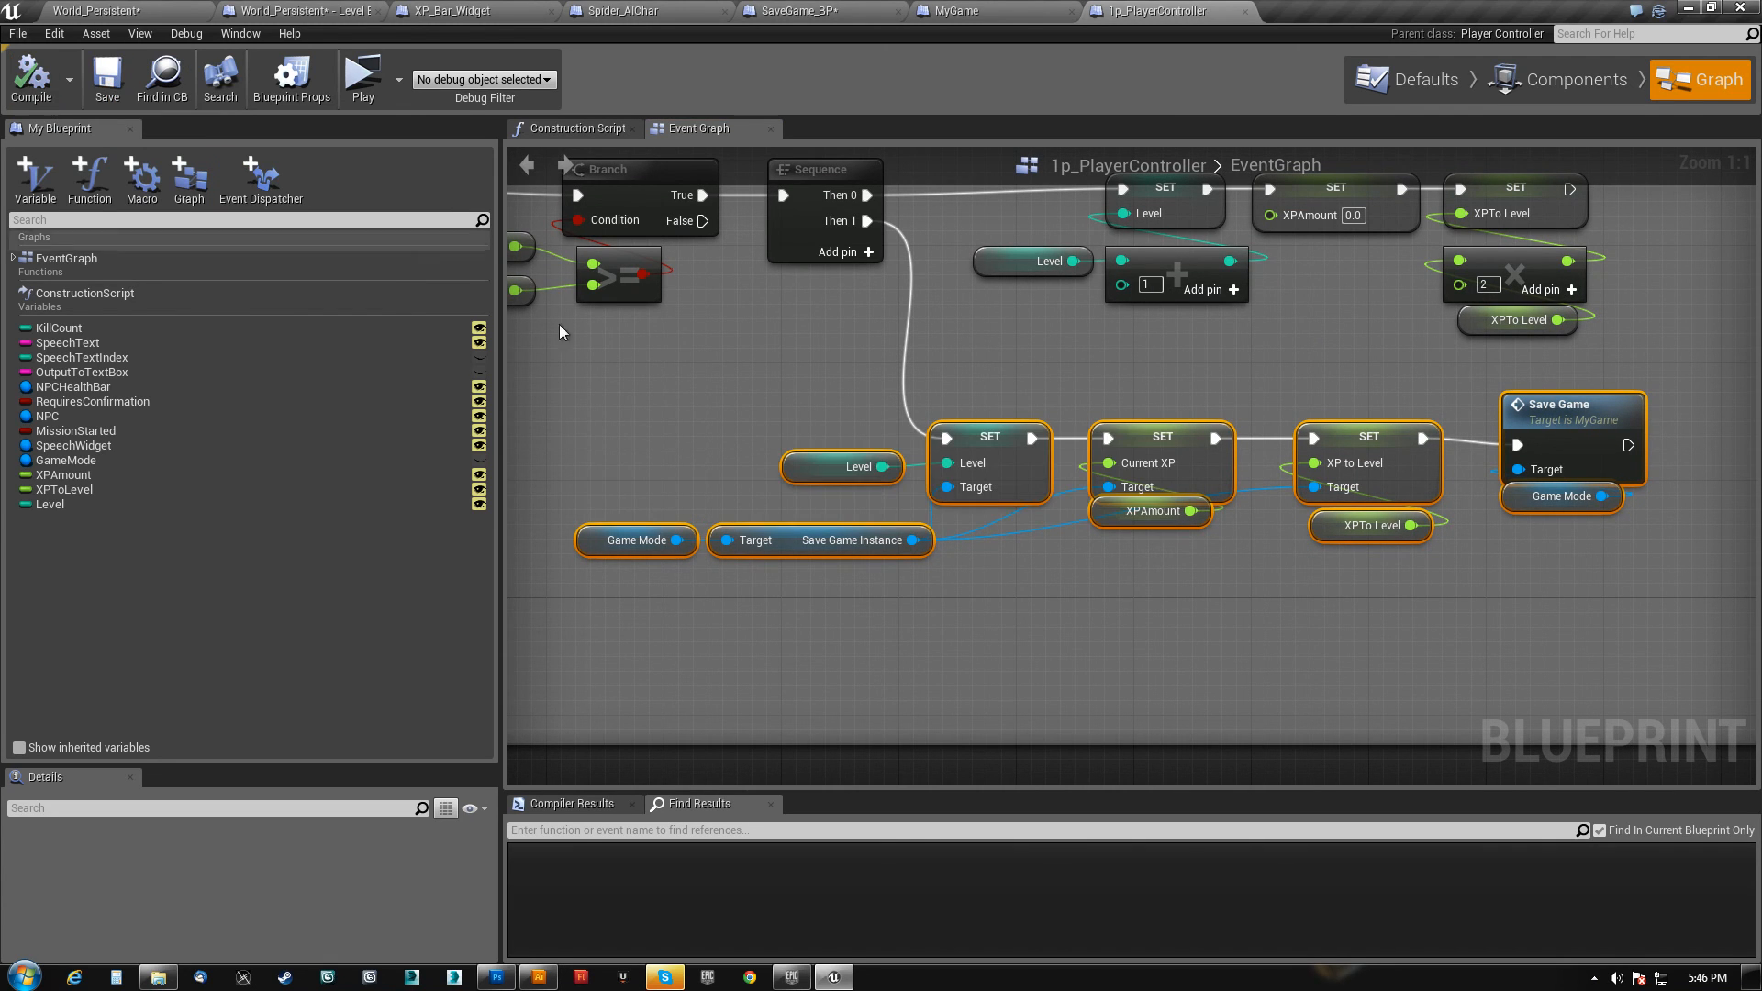
- Lower the XPAmount getter under the Current XP setter and nudge the upper level-up nodes slightly right
{"action": "left_click", "coordinate": [1147, 512]}
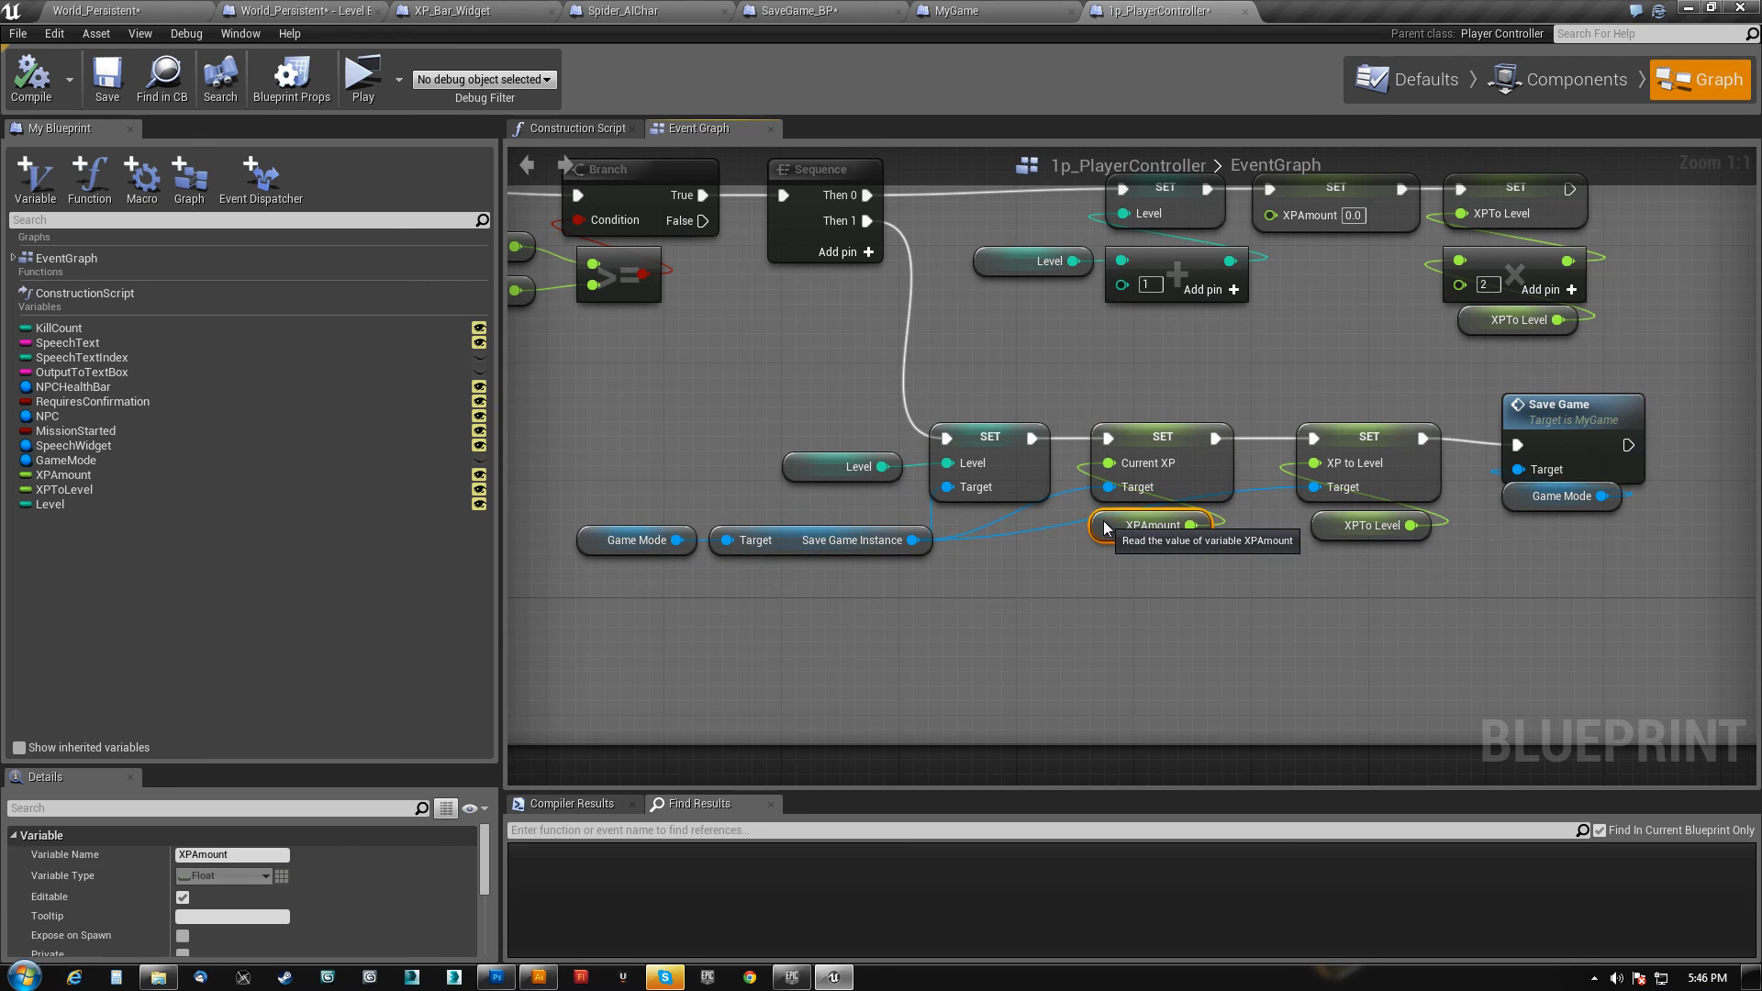
{"action": "left_click_drag", "start_coordinate": [1147, 512], "coordinate": [1147, 527]}
{"action": "right_click_drag", "start_coordinate": [994, 327], "coordinate": [1470, 510]}
{"action": "right_click_drag", "start_coordinate": [690, 358], "coordinate": [918, 384]}
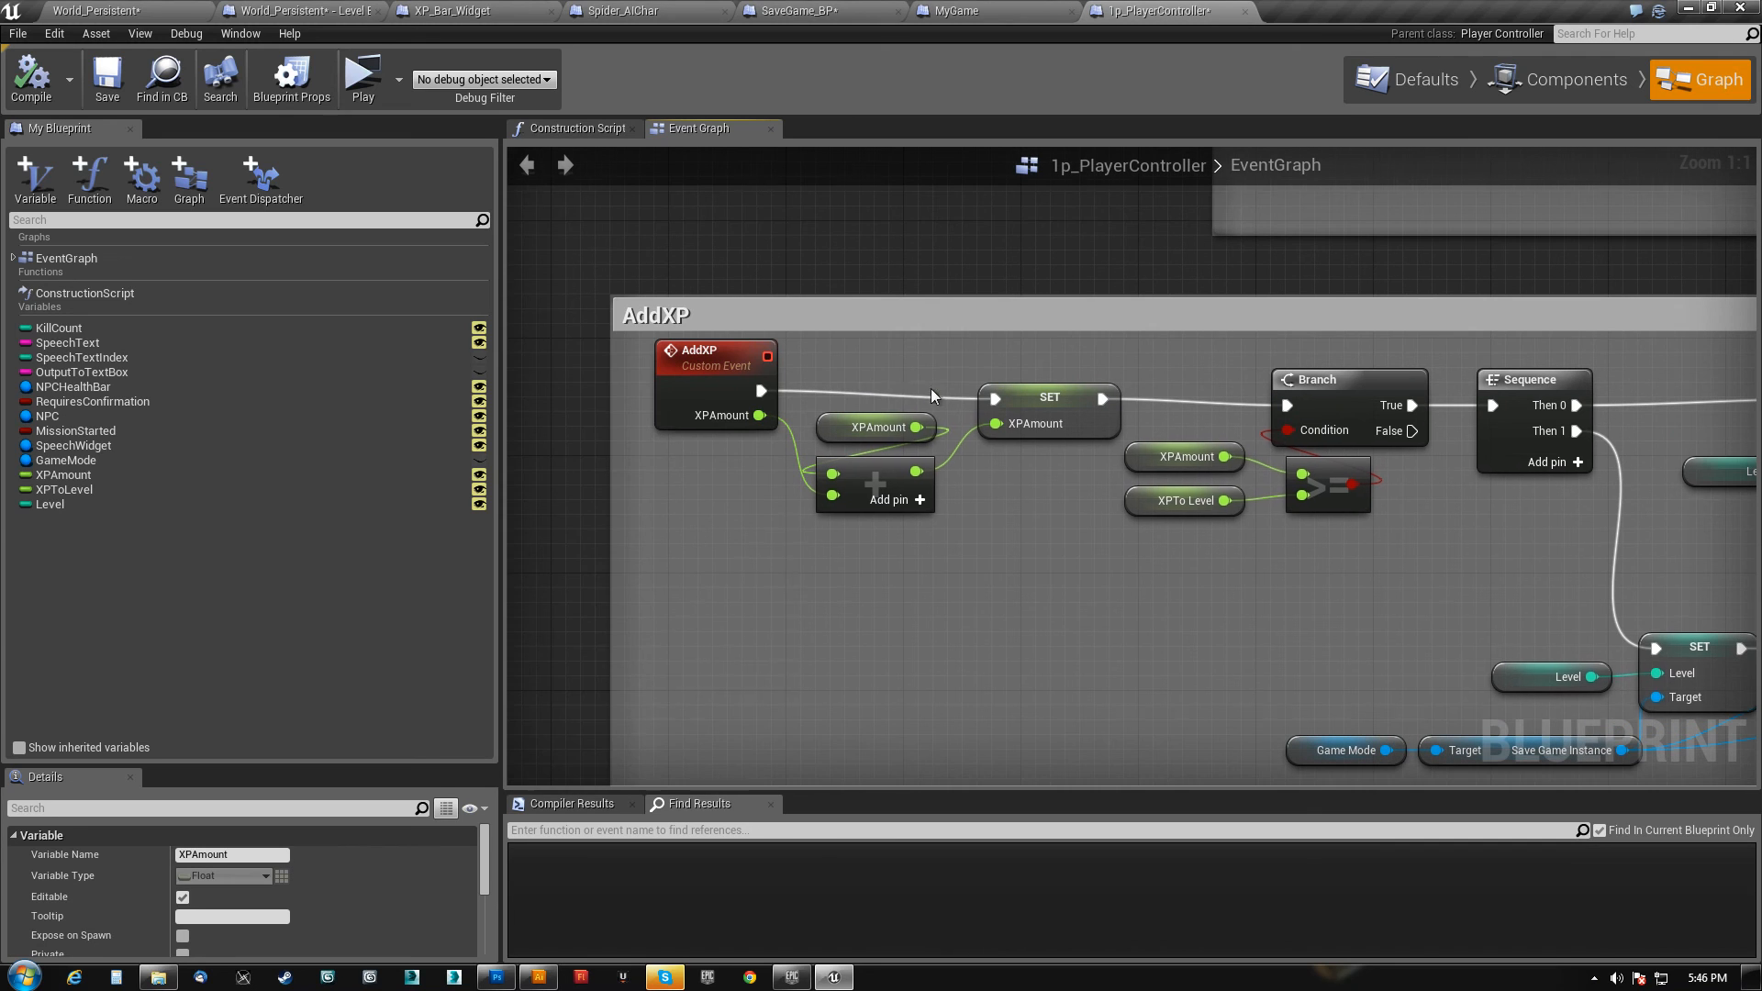
{"action": "left_click", "coordinate": [714, 369]}
{"action": "right_click_drag", "start_coordinate": [1243, 587], "coordinate": [513, 475]}
{"action": "scroll", "coordinate": [968, 574], "scroll_direction": "down", "scroll_amount": 1}
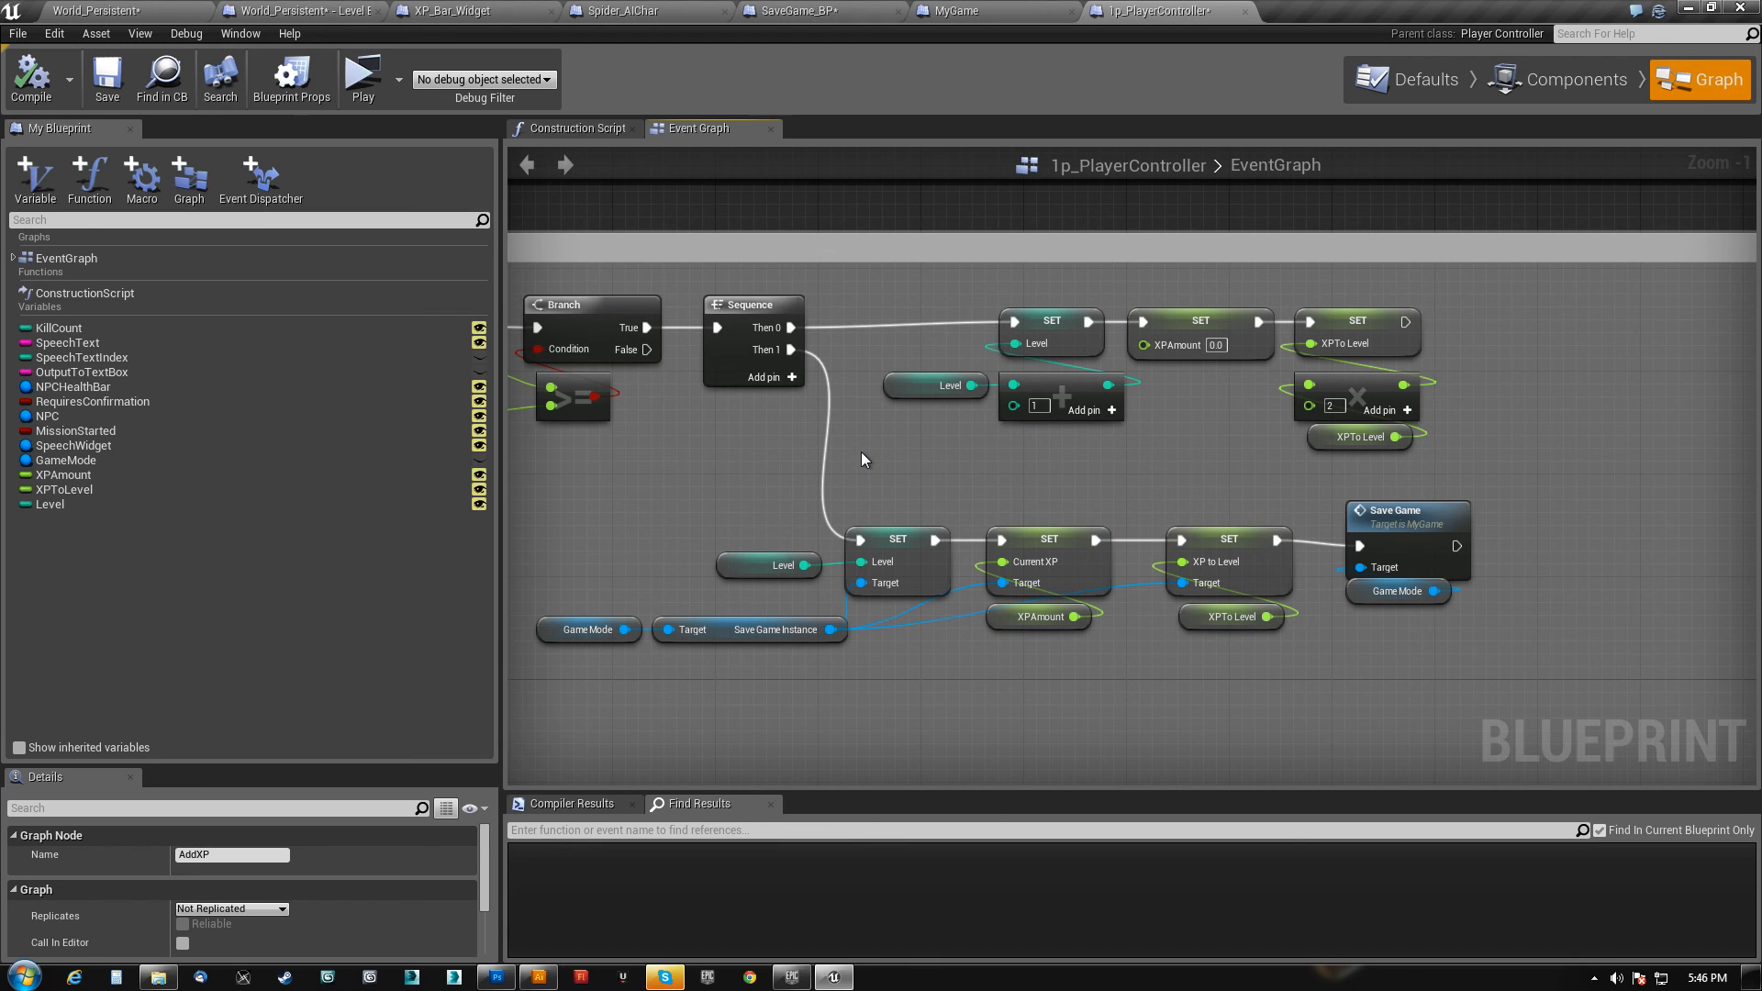
{"action": "left_click_drag", "start_coordinate": [865, 451], "coordinate": [1355, 314]}
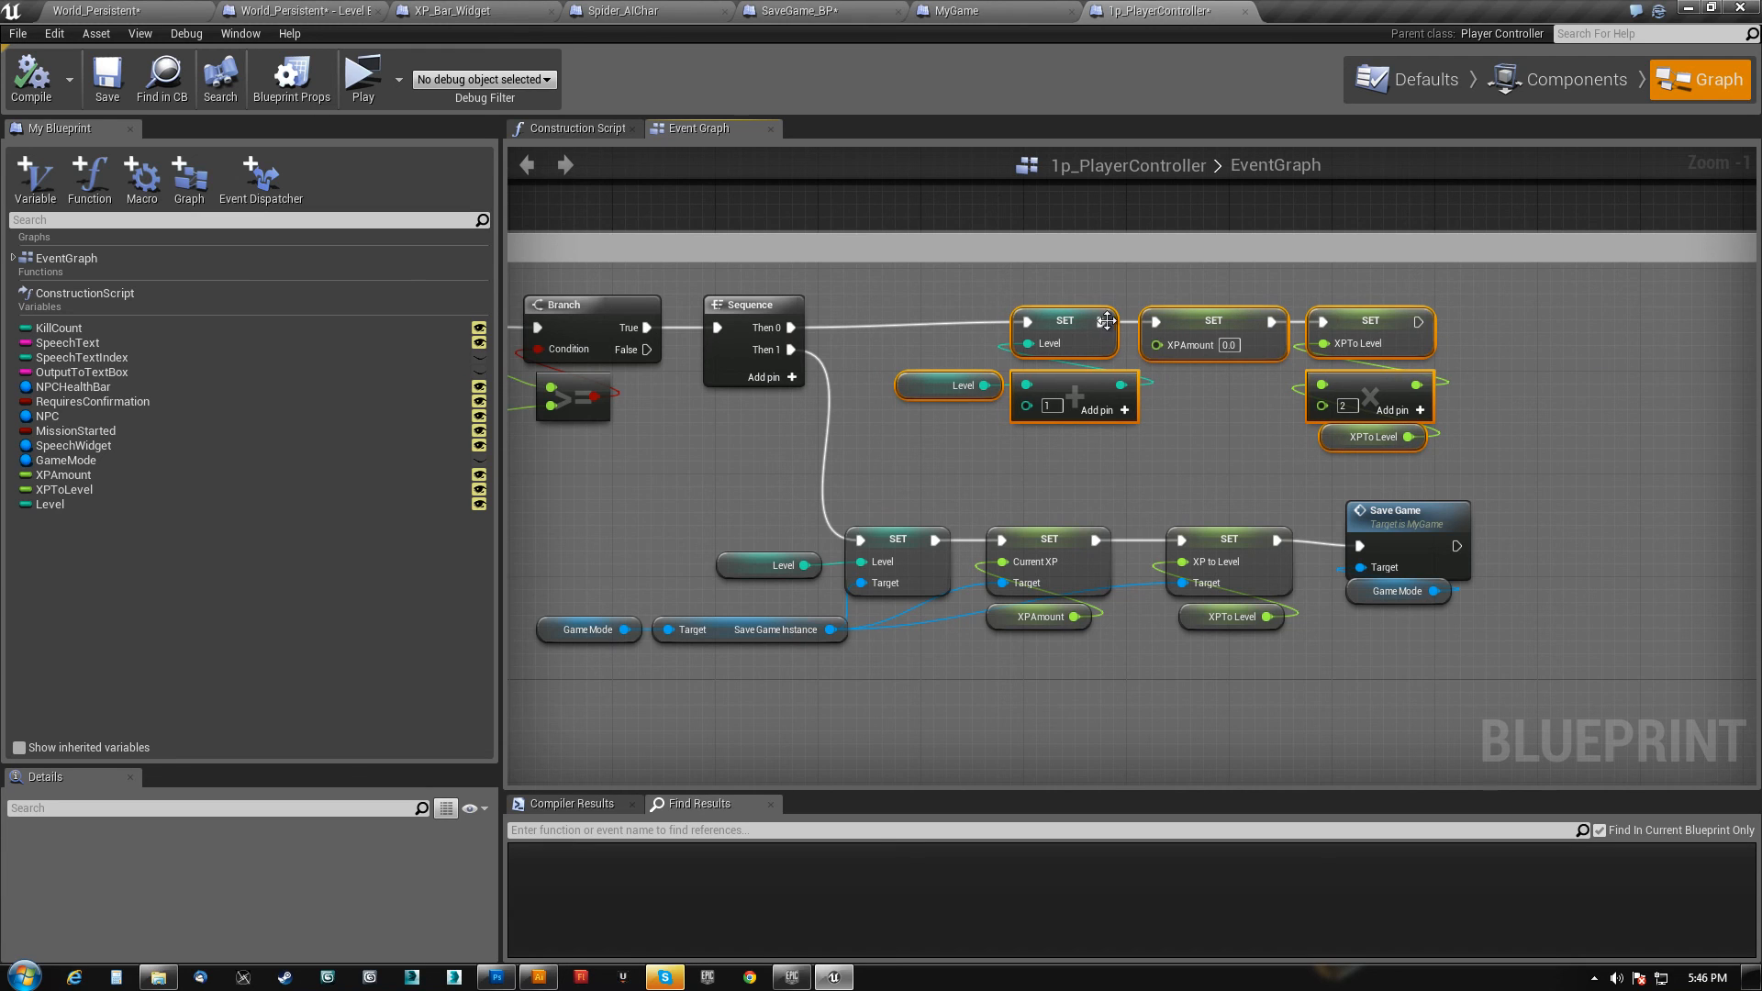
- In the World_Persistent level Blueprint, examine the nodes that load Level, XPAmount and XPTo Level into 1p_PlayerController
{"action": "left_click", "coordinate": [622, 11]}
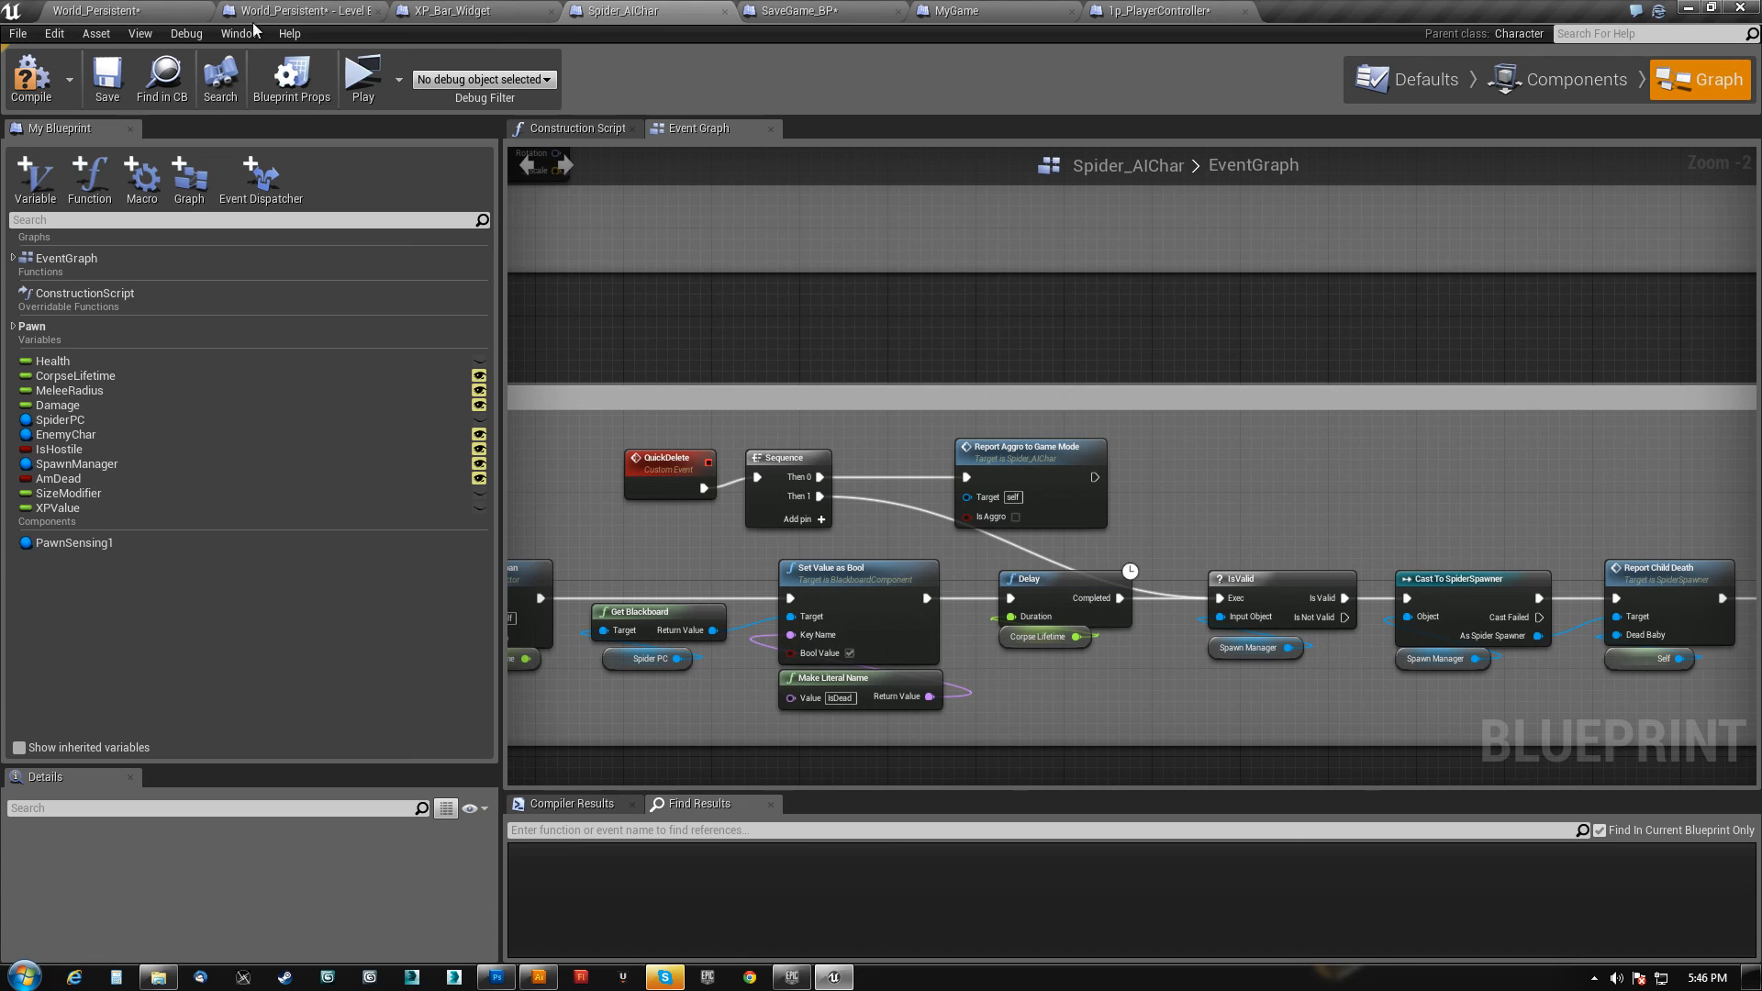
{"action": "left_click", "coordinate": [299, 11]}
{"action": "right_click_drag", "start_coordinate": [712, 504], "coordinate": [706, 429]}
{"action": "scroll", "coordinate": [707, 429], "scroll_direction": "down", "scroll_amount": 5}
{"action": "scroll", "coordinate": [838, 587], "scroll_direction": "up", "scroll_amount": 4}
{"action": "left_click_drag", "start_coordinate": [701, 633], "coordinate": [1657, 415]}
{"action": "right_click_drag", "start_coordinate": [1484, 404], "coordinate": [1137, 319]}
{"action": "scroll", "coordinate": [1046, 607], "scroll_direction": "up", "scroll_amount": 1}
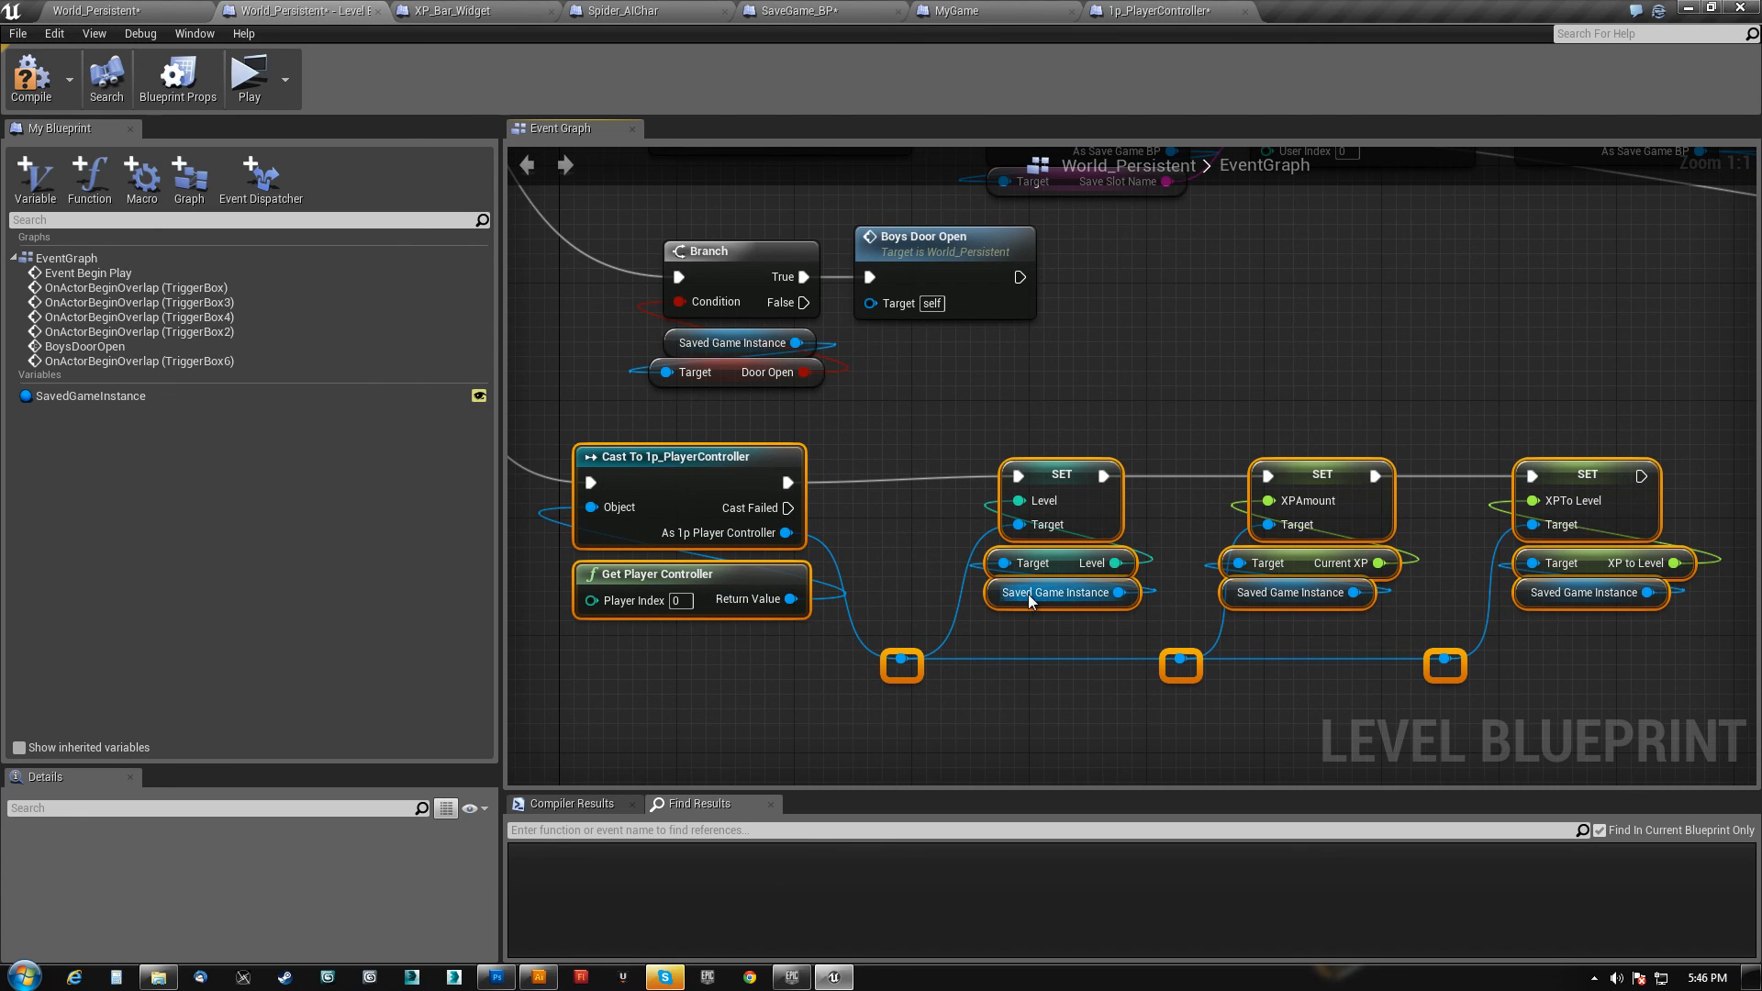
- Trace Saved Game Instance from the level setter through the Load Game from Slot chain and the Set Actor Transform nodes
{"action": "left_click", "coordinate": [997, 601]}
{"action": "right_click_drag", "start_coordinate": [1165, 299], "coordinate": [1043, 605]}
{"action": "scroll", "coordinate": [1042, 606], "scroll_direction": "down", "scroll_amount": 1}
{"action": "right_click_drag", "start_coordinate": [1275, 626], "coordinate": [1405, 590]}
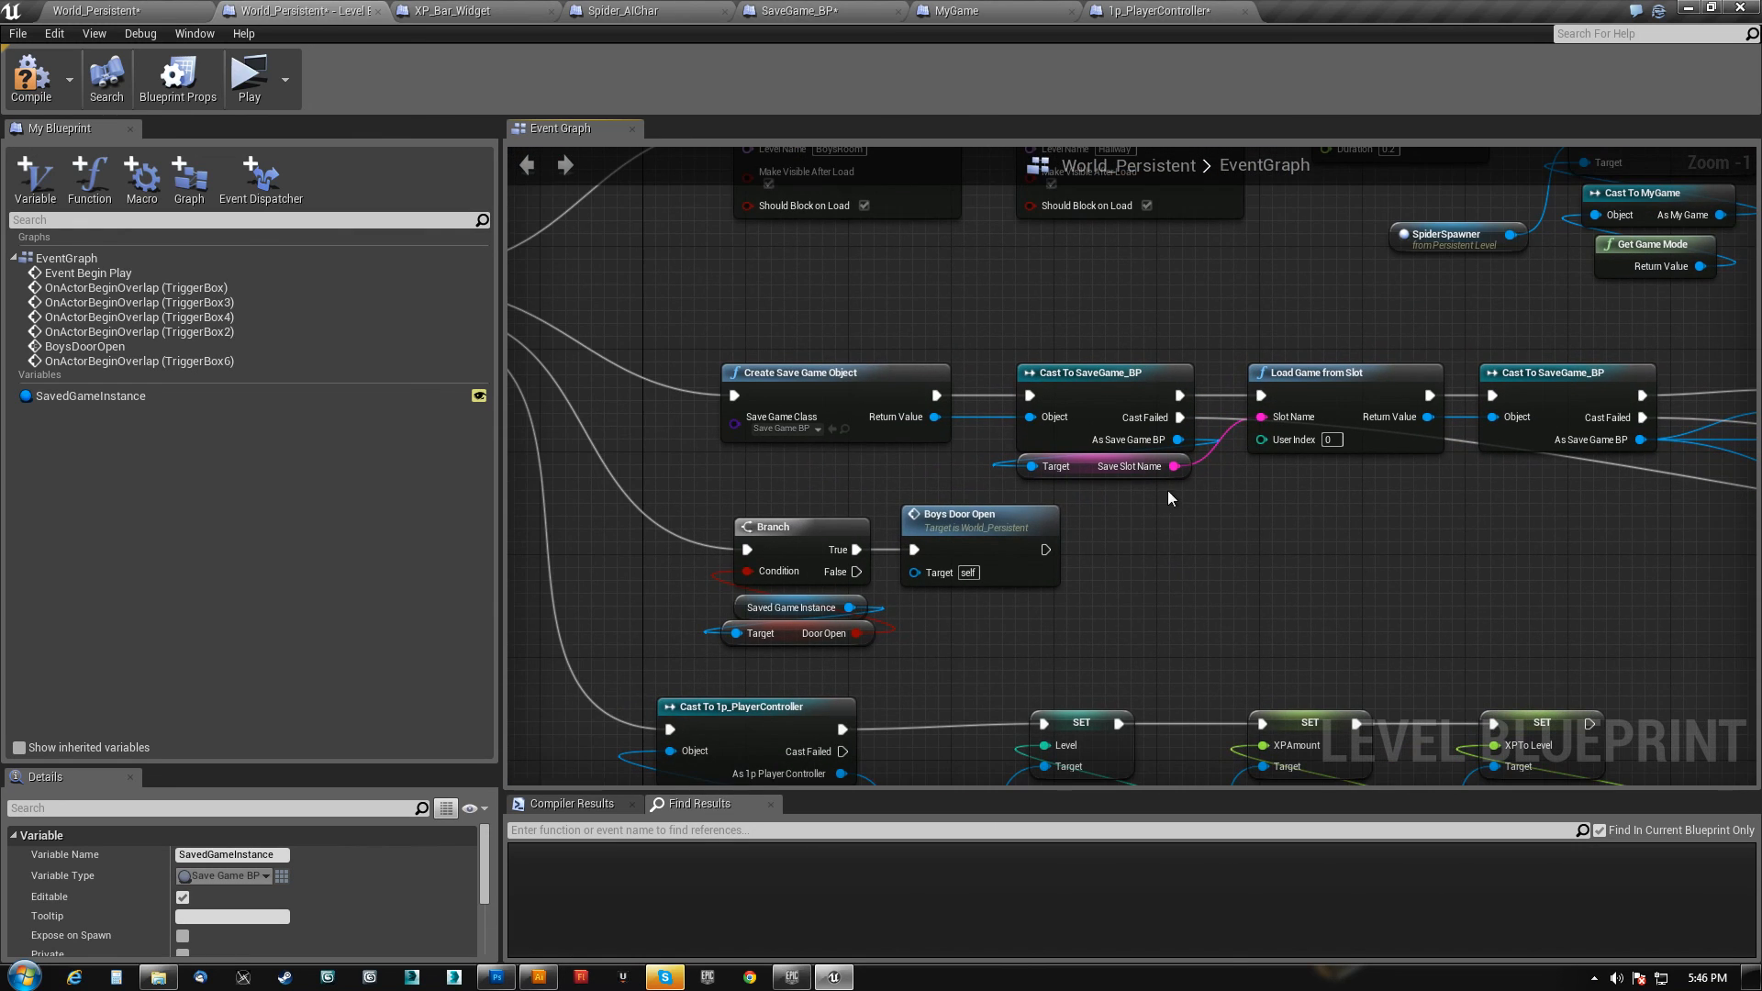
{"action": "right_click_drag", "start_coordinate": [1514, 566], "coordinate": [624, 516]}
{"action": "right_click_drag", "start_coordinate": [1258, 601], "coordinate": [629, 532]}
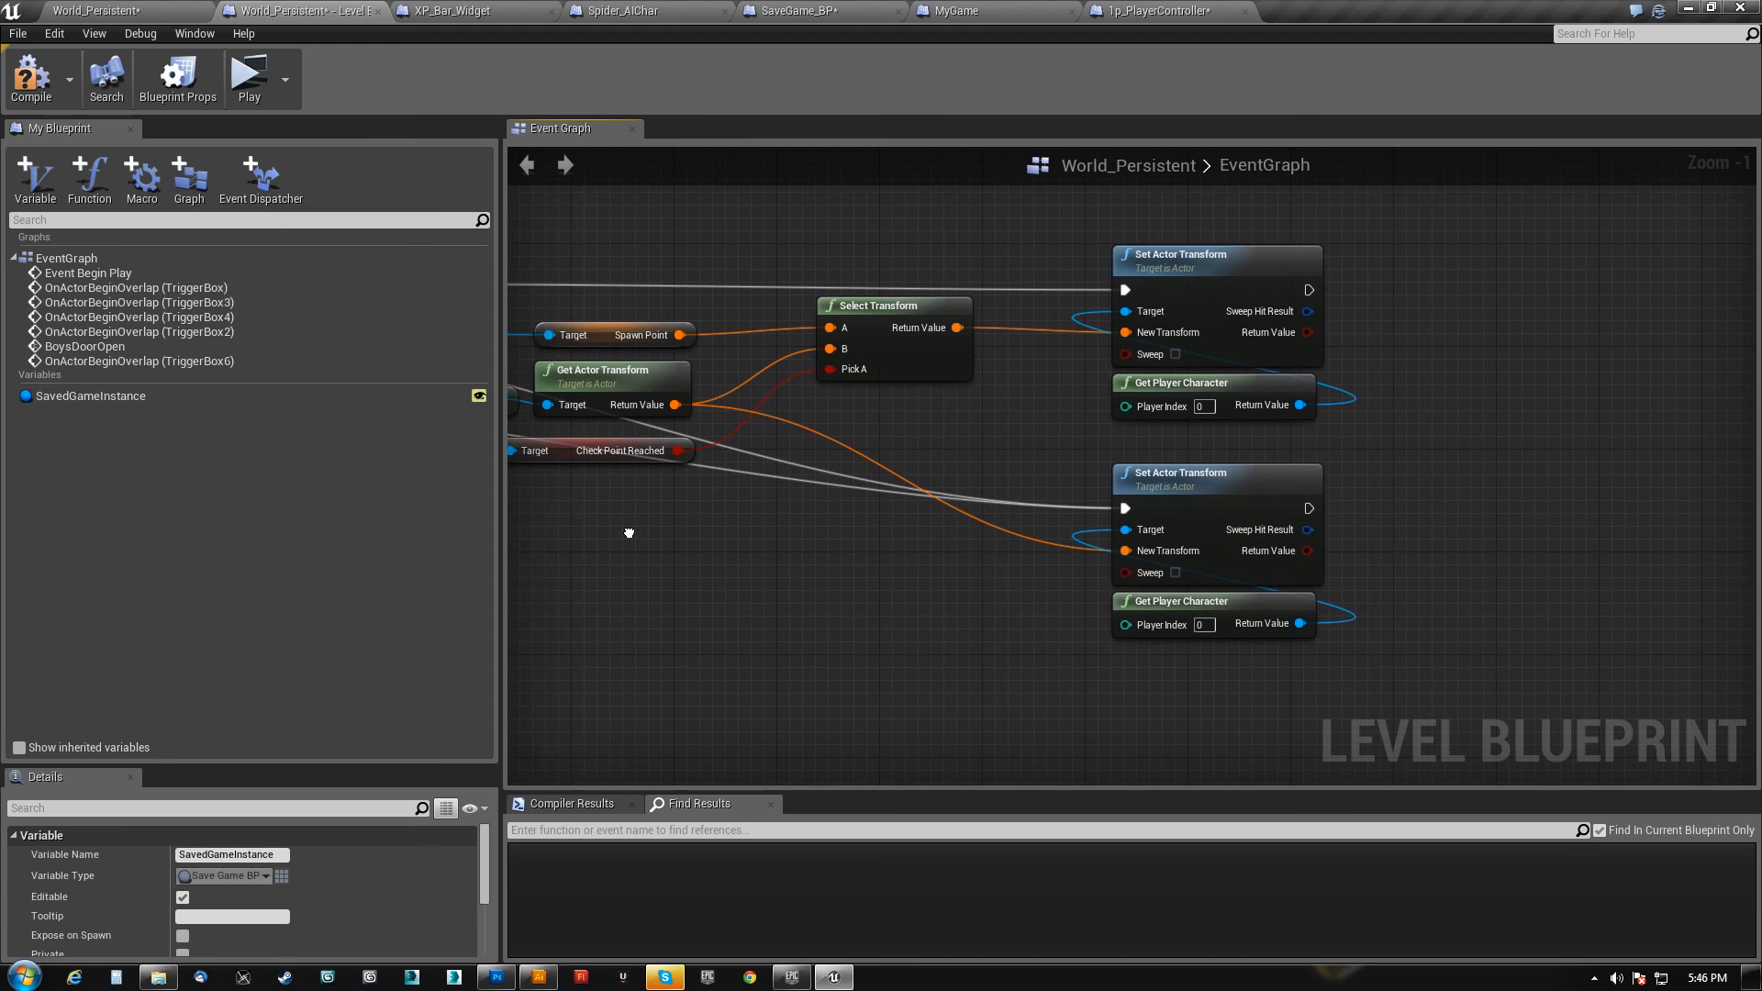
{"action": "right_click_drag", "start_coordinate": [629, 533], "coordinate": [1413, 381]}
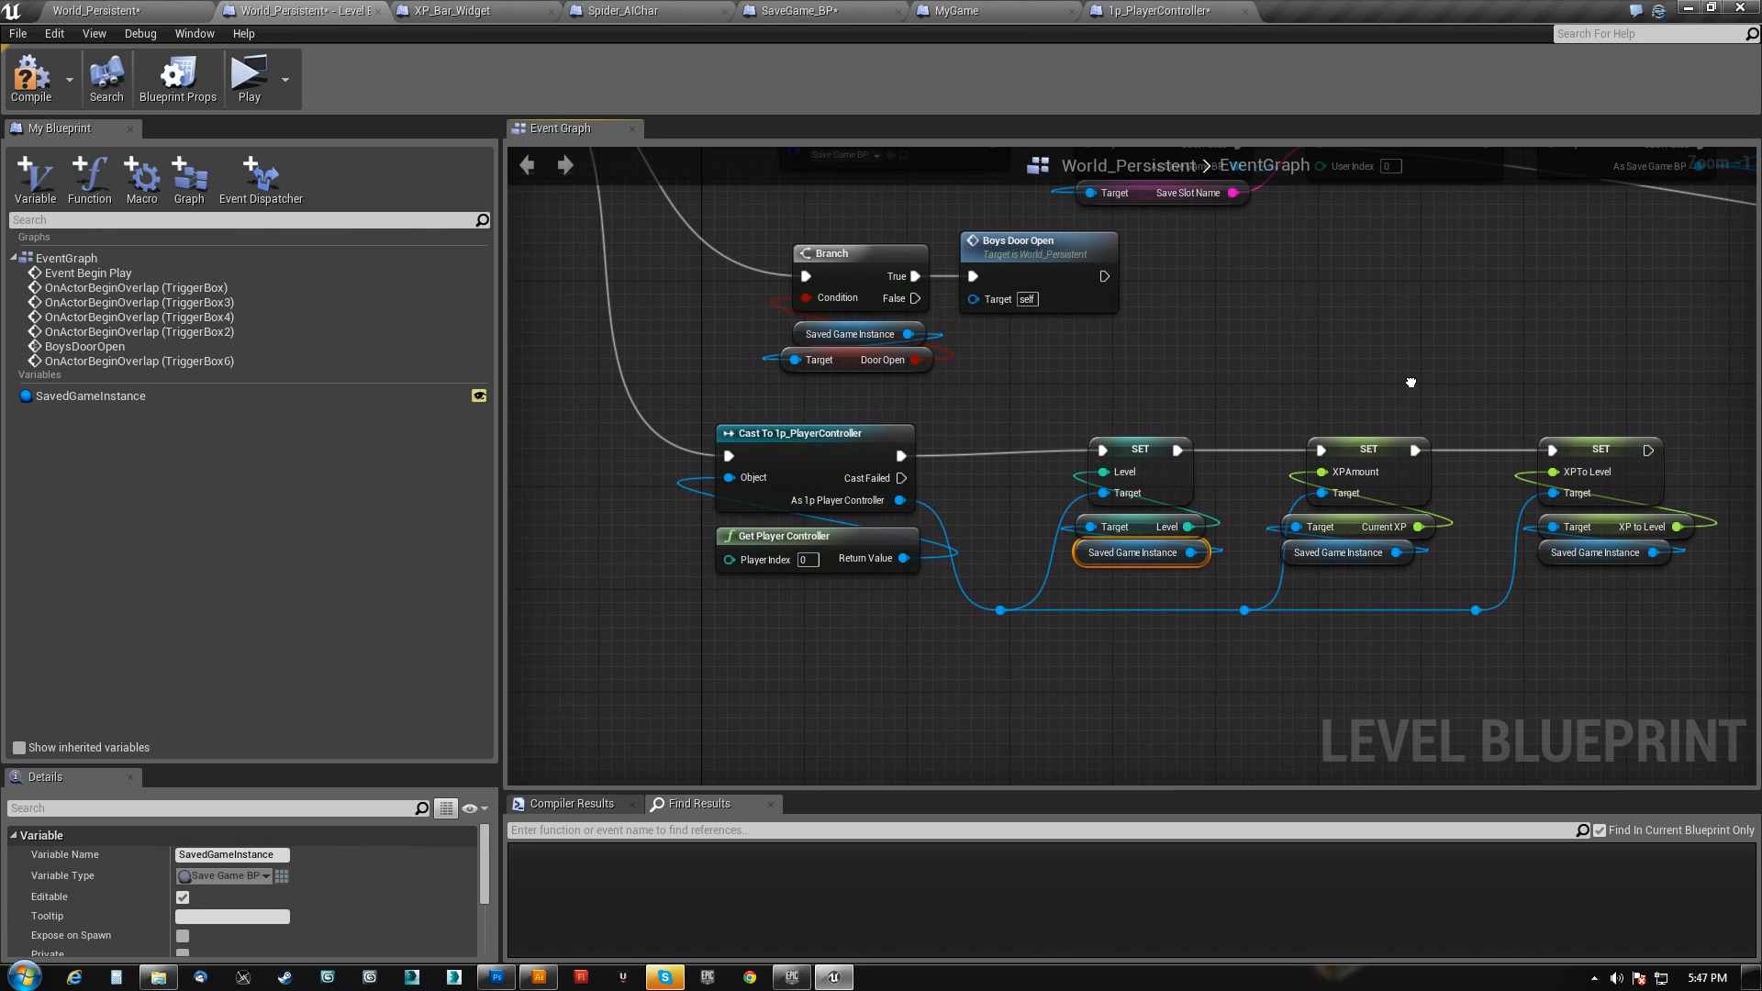
- Check the 1p_PlayerController cast and the Create Save Game Object, Load Game from Slot and Cast To SaveGame_BP nodes
{"action": "left_click", "coordinate": [826, 544]}
{"action": "left_click_drag", "start_coordinate": [826, 546], "coordinate": [891, 533]}
{"action": "right_click_drag", "start_coordinate": [1284, 343], "coordinate": [990, 683]}
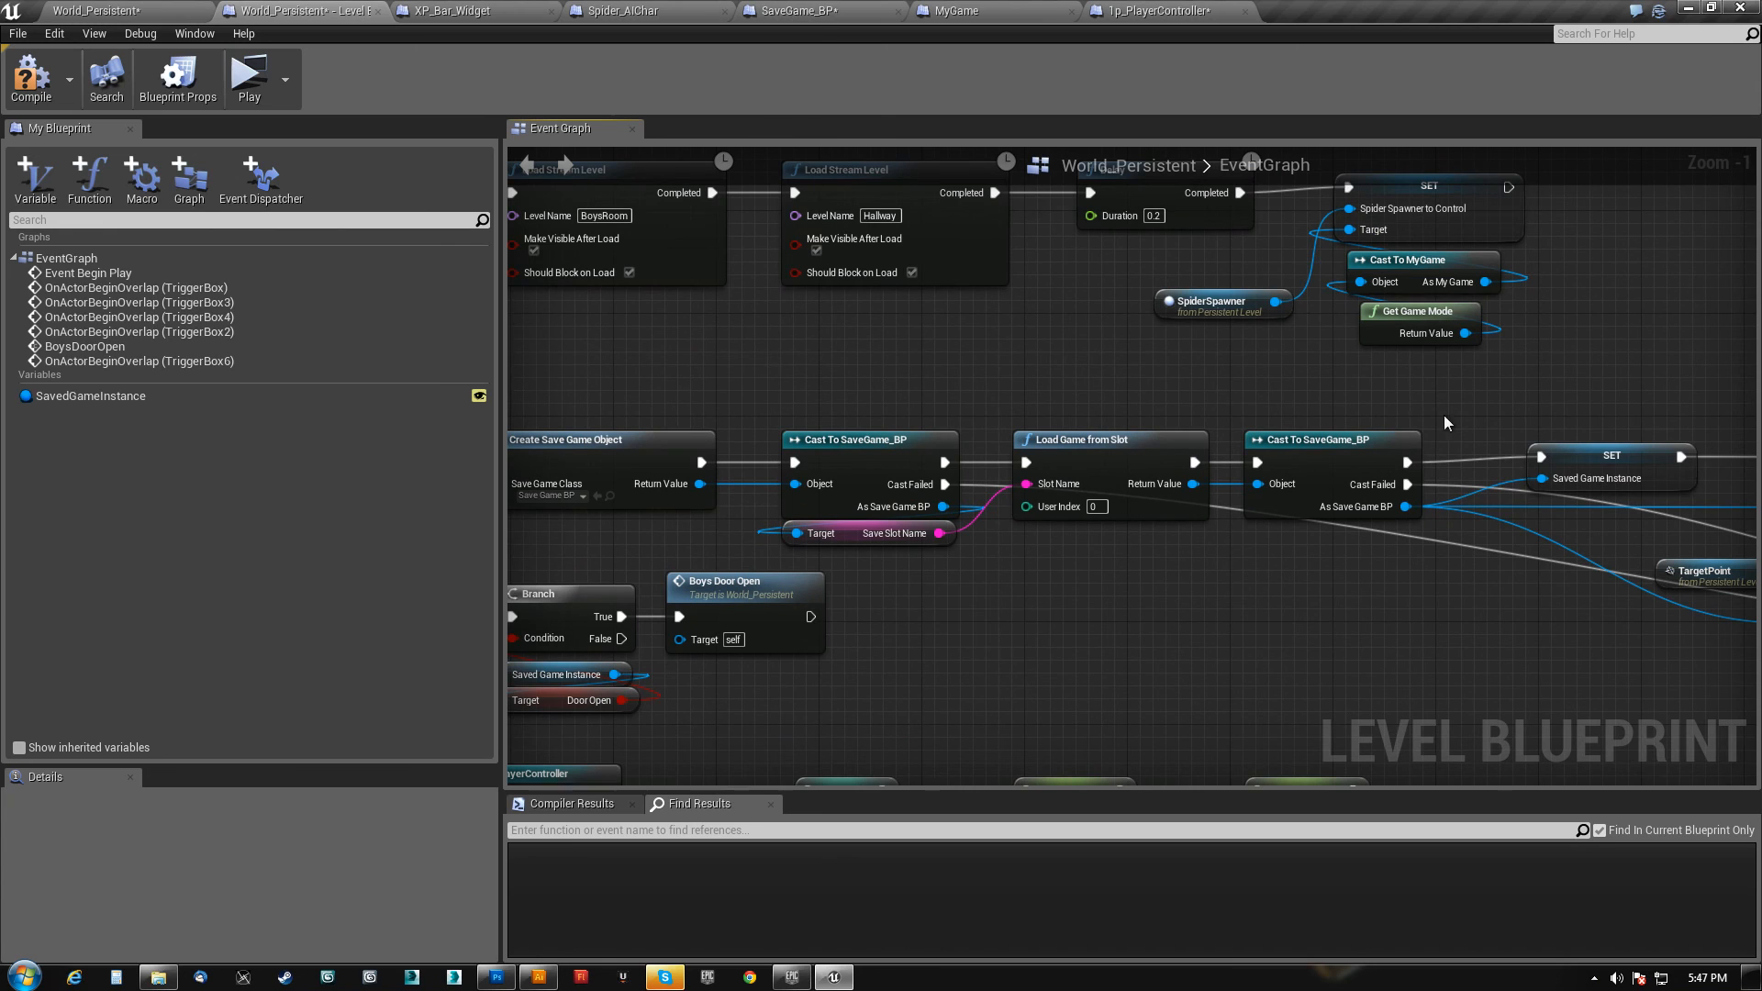
{"action": "left_click", "coordinate": [1604, 459]}
{"action": "left_click", "coordinate": [1095, 454]}
{"action": "left_click", "coordinate": [1342, 442]}
{"action": "right_click_drag", "start_coordinate": [1021, 624], "coordinate": [1125, 557]}
{"action": "left_click_drag", "start_coordinate": [572, 308], "coordinate": [1445, 480]}
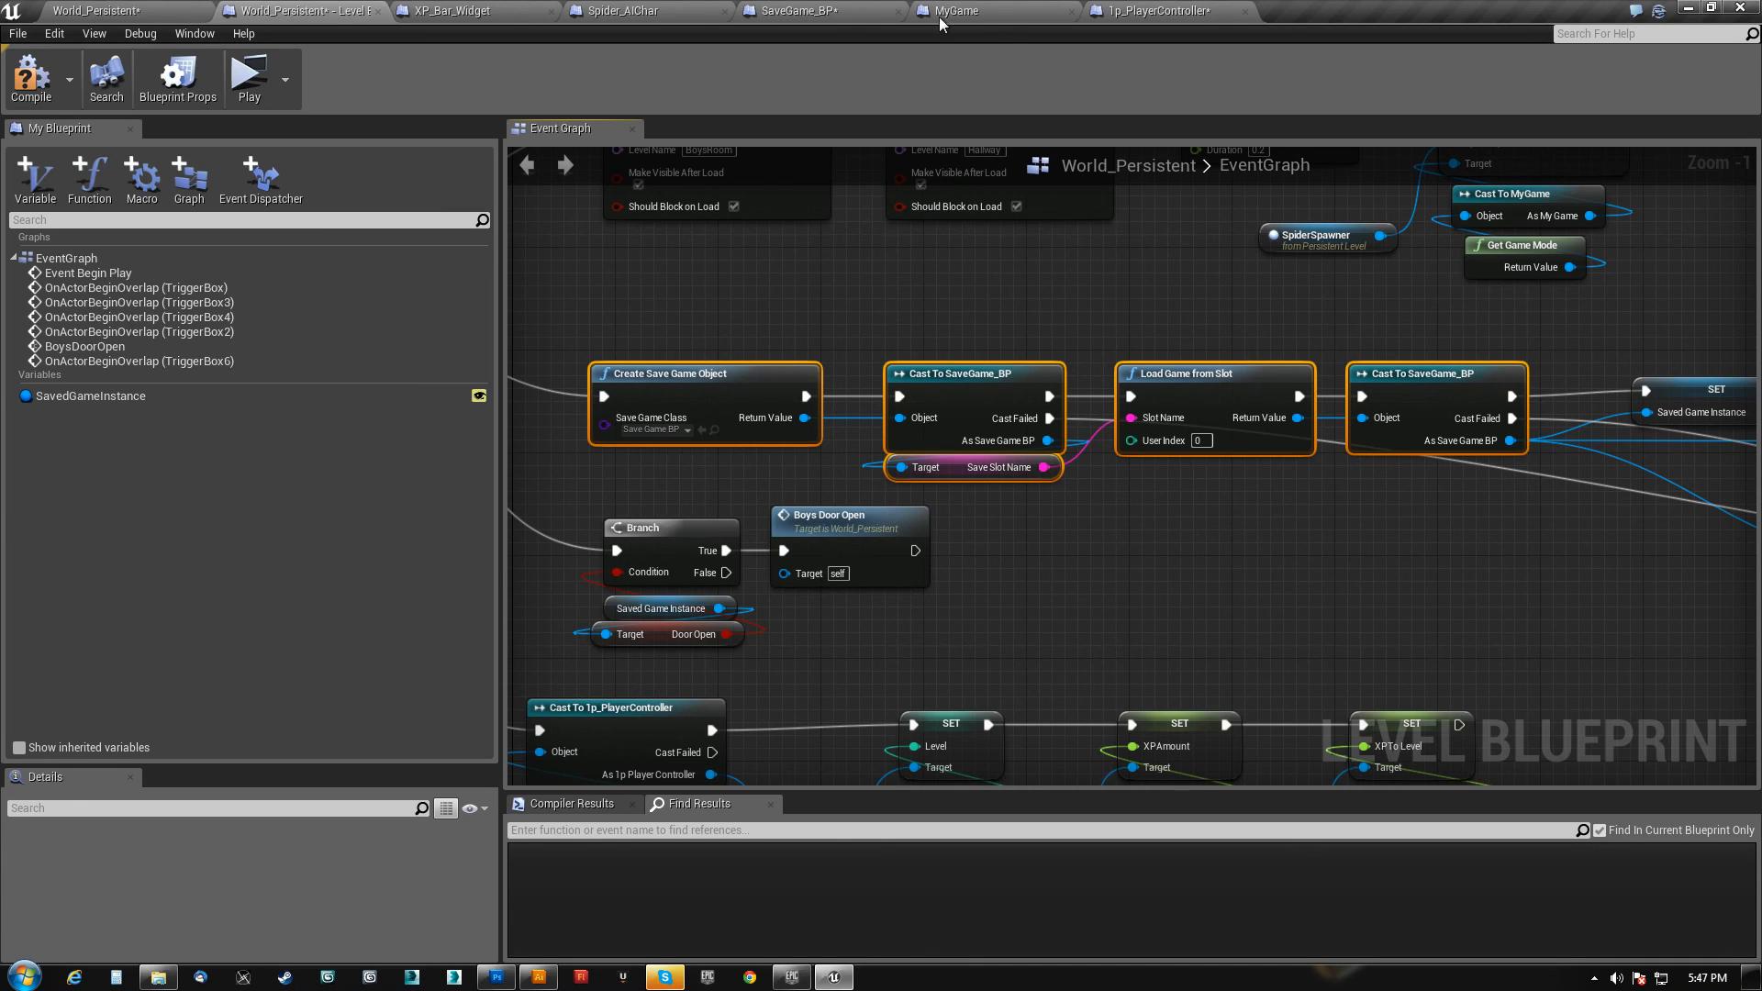
- Recheck the order of the level-up and save branches on the AddXP Sequence in 1p_PlayerController
{"action": "left_click", "coordinate": [1111, 13]}
{"action": "right_click_drag", "start_coordinate": [574, 687], "coordinate": [658, 613]}
{"action": "scroll", "coordinate": [743, 601], "scroll_direction": "down", "scroll_amount": 3}
{"action": "right_click_drag", "start_coordinate": [591, 505], "coordinate": [828, 515]}
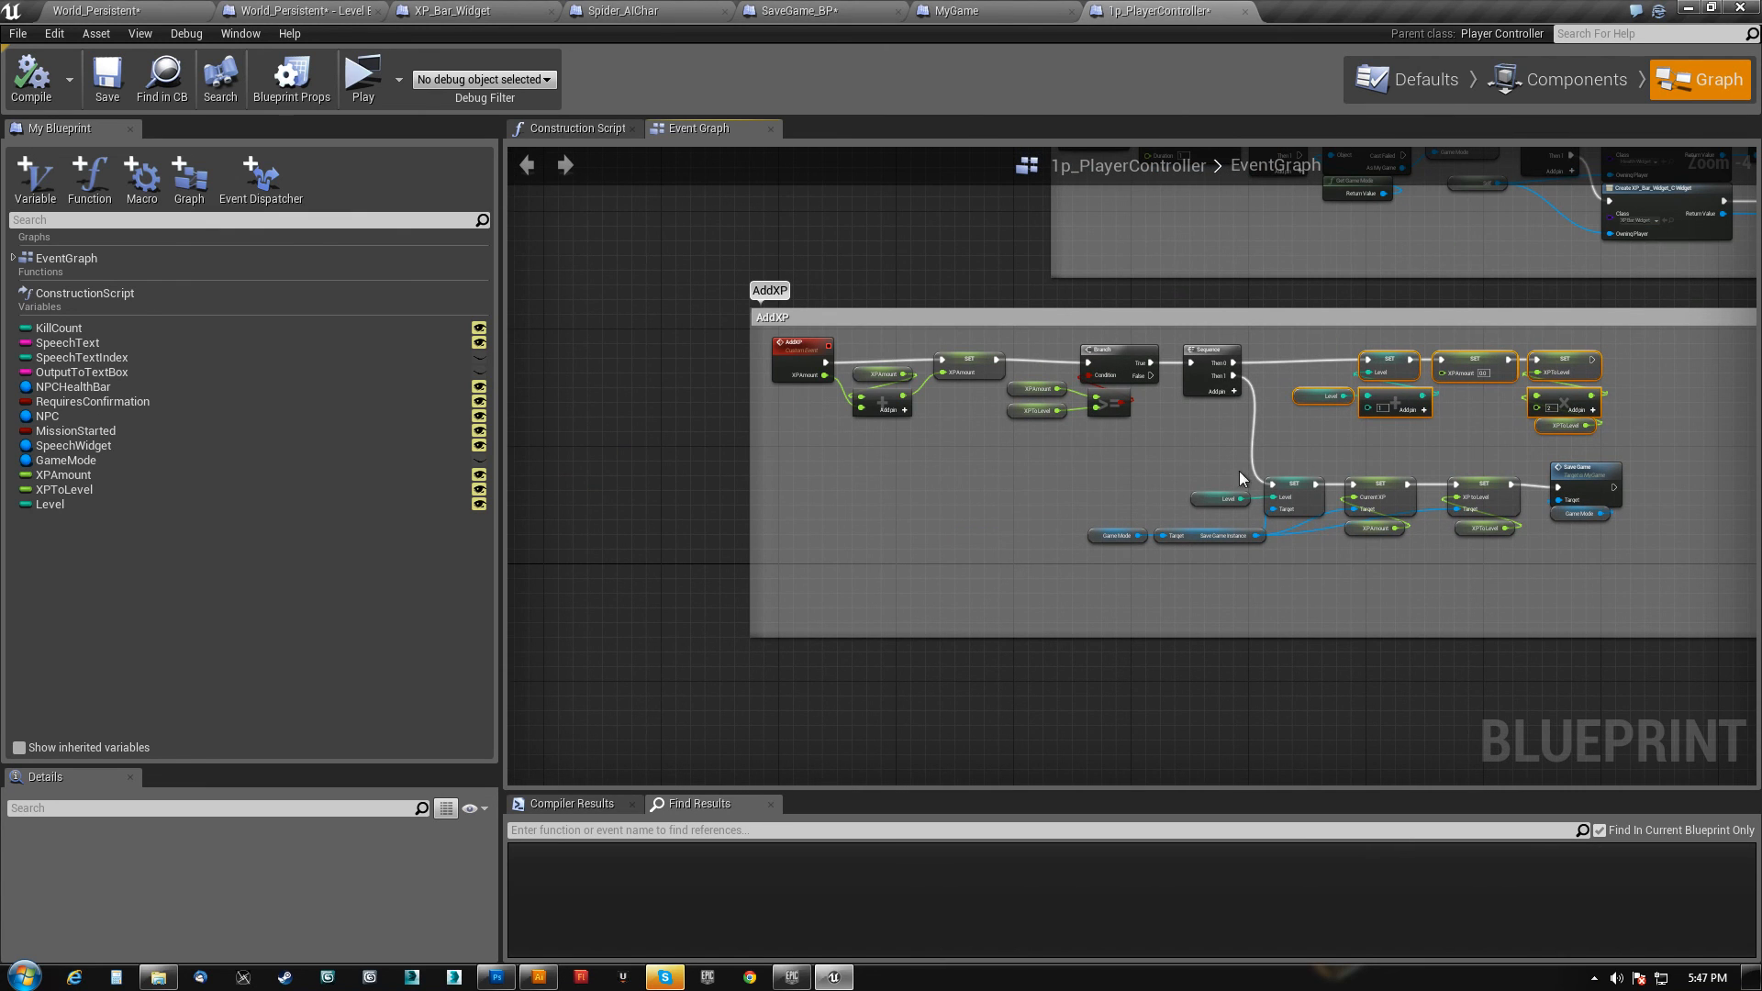
{"action": "right_click_drag", "start_coordinate": [844, 455], "coordinate": [553, 422]}
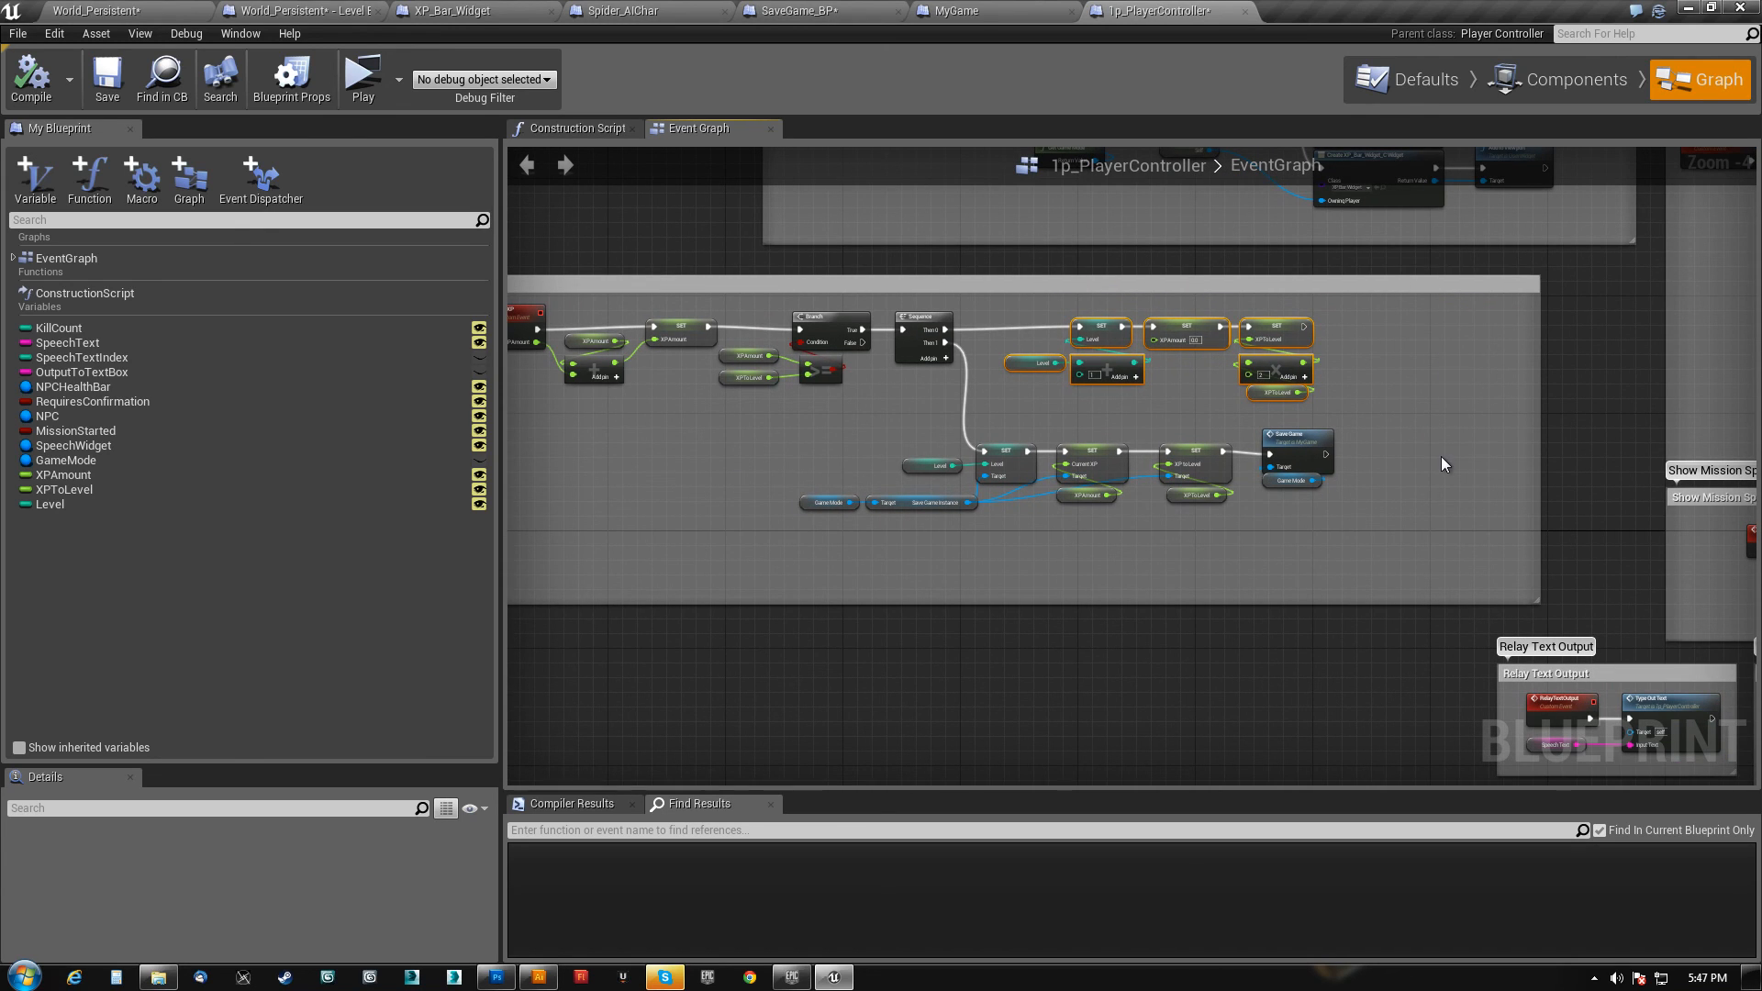
- Examine the save branch in 1p_PlayerController, from the Level, Current XP and XP to Level setters to the Save Game call
{"action": "left_click_drag", "start_coordinate": [773, 536], "coordinate": [1423, 410]}
{"action": "scroll", "coordinate": [1345, 442], "scroll_direction": "up", "scroll_amount": 4}
{"action": "left_click_drag", "start_coordinate": [1201, 560], "coordinate": [1318, 427]}
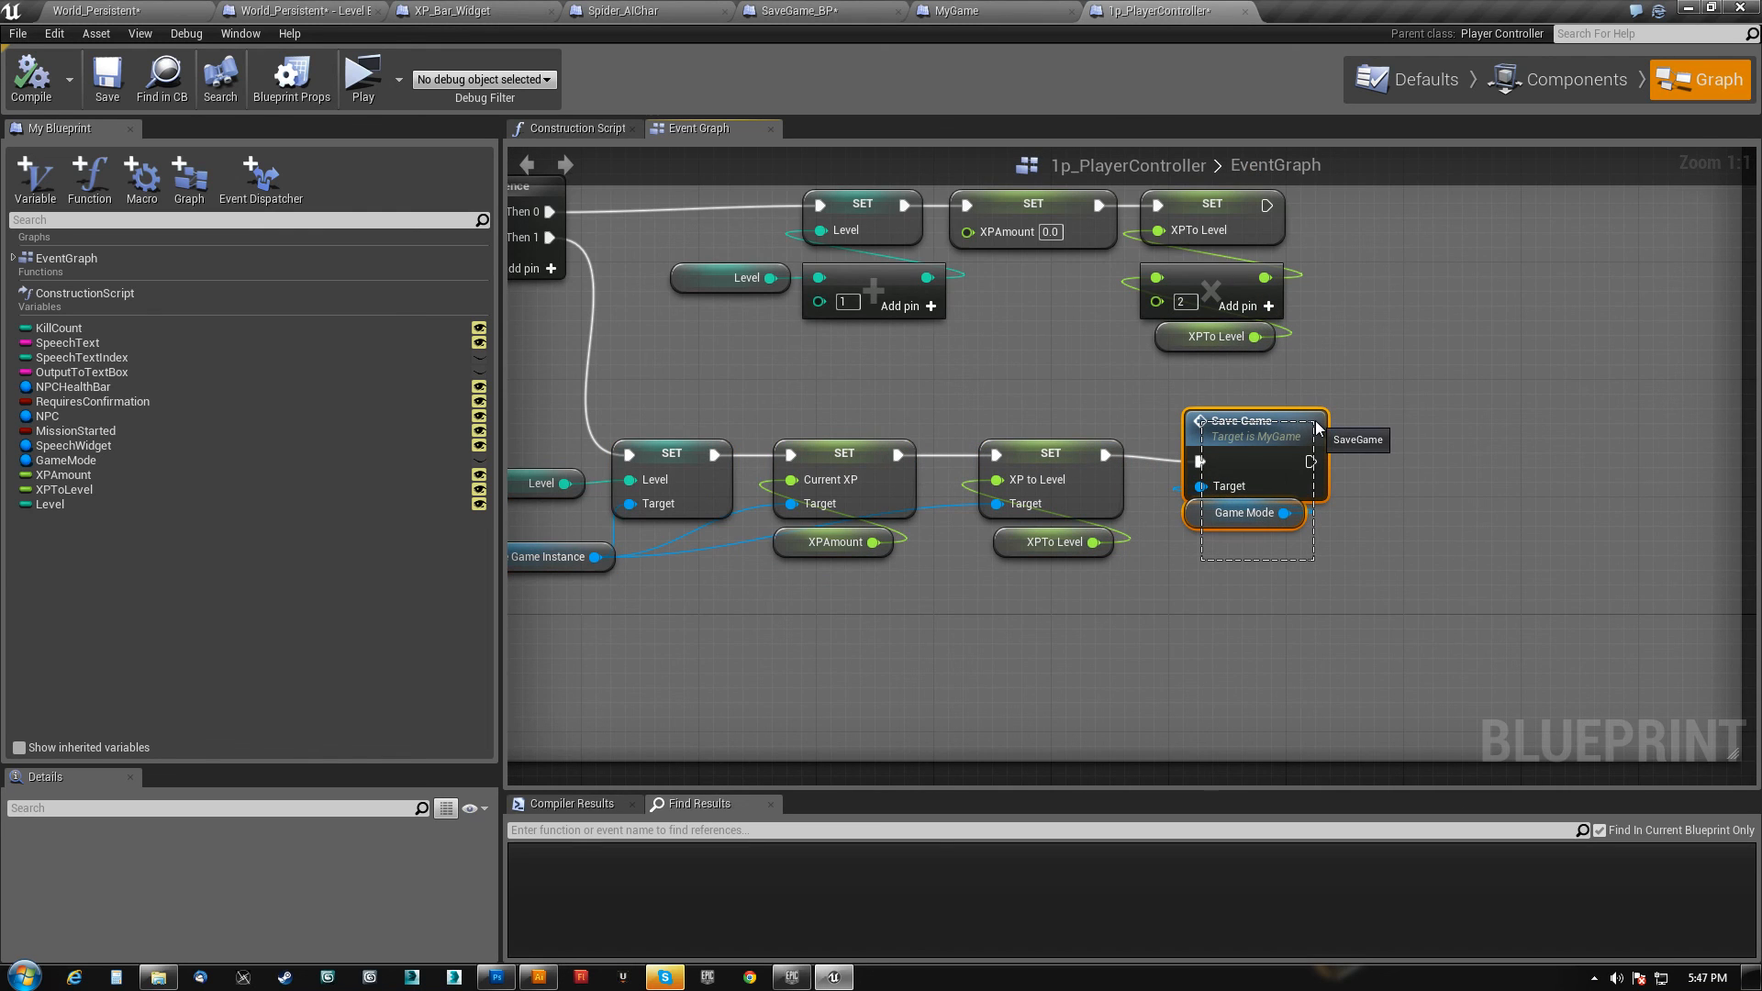
{"action": "left_click_drag", "start_coordinate": [1317, 427], "coordinate": [1318, 427]}
{"action": "right_click_drag", "start_coordinate": [663, 605], "coordinate": [927, 591]}
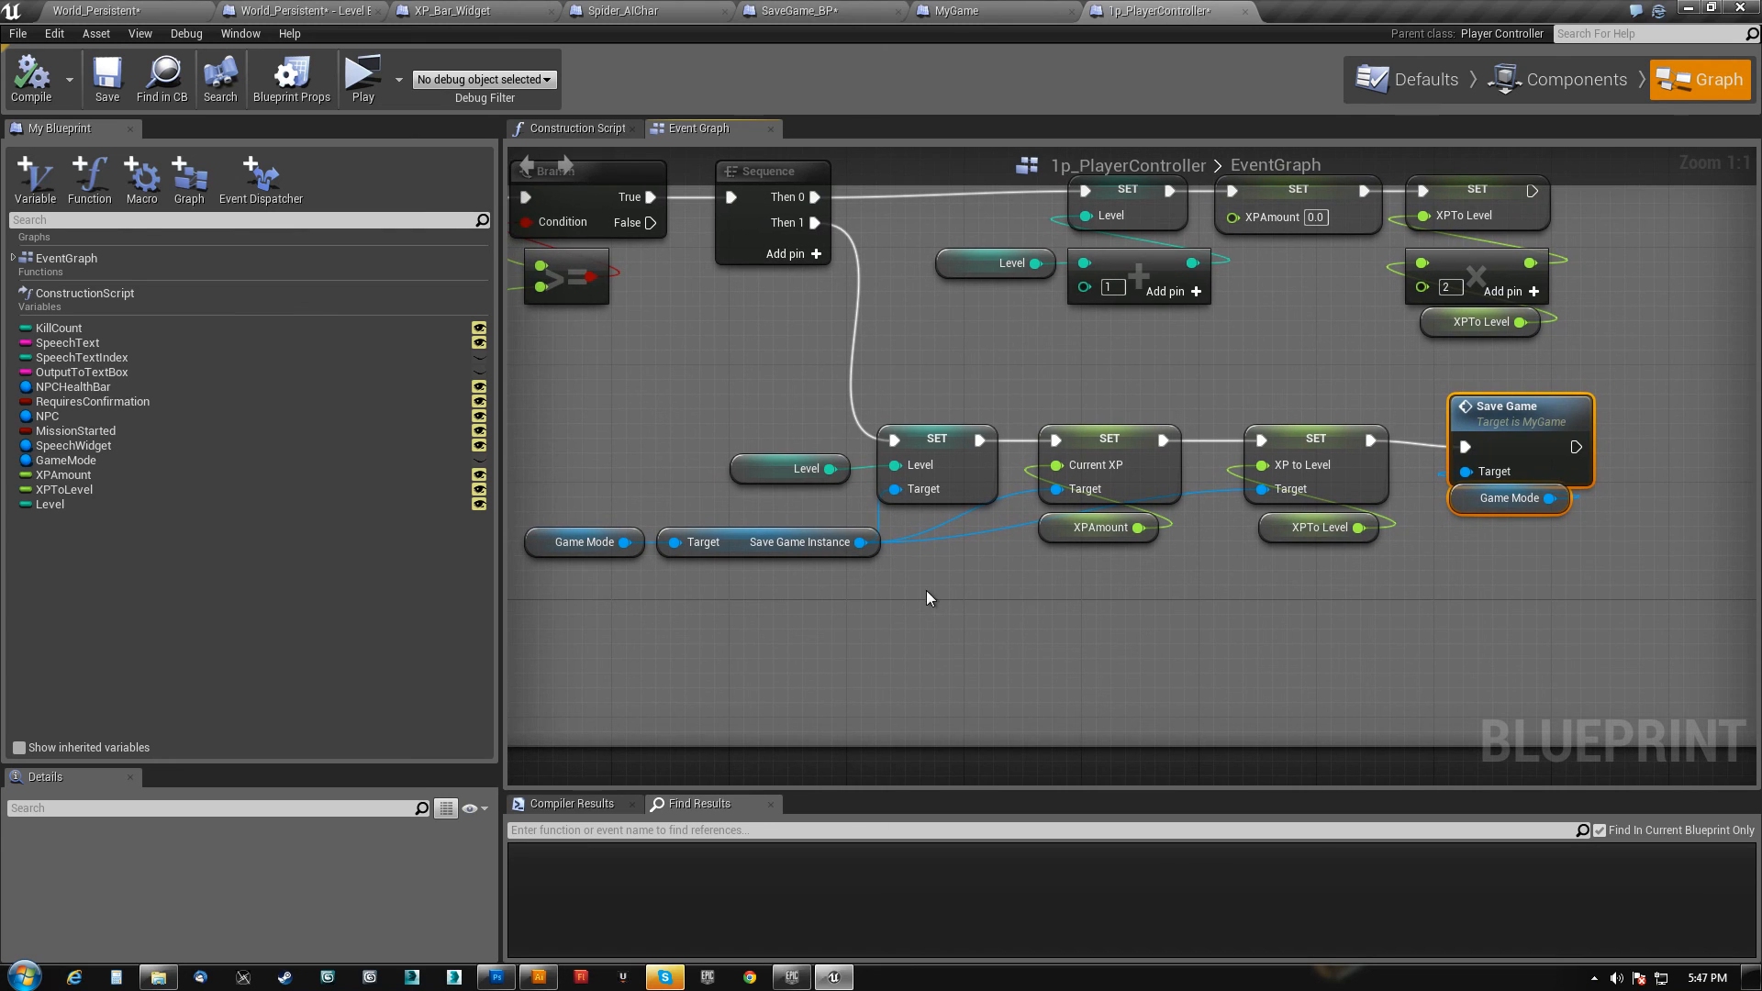
- In MyGame, examine the SaveGame event's chain from Create Save Game Object to Save Game to Slot
{"action": "left_click", "coordinate": [957, 10]}
{"action": "scroll", "coordinate": [796, 448], "scroll_direction": "down", "scroll_amount": 2}
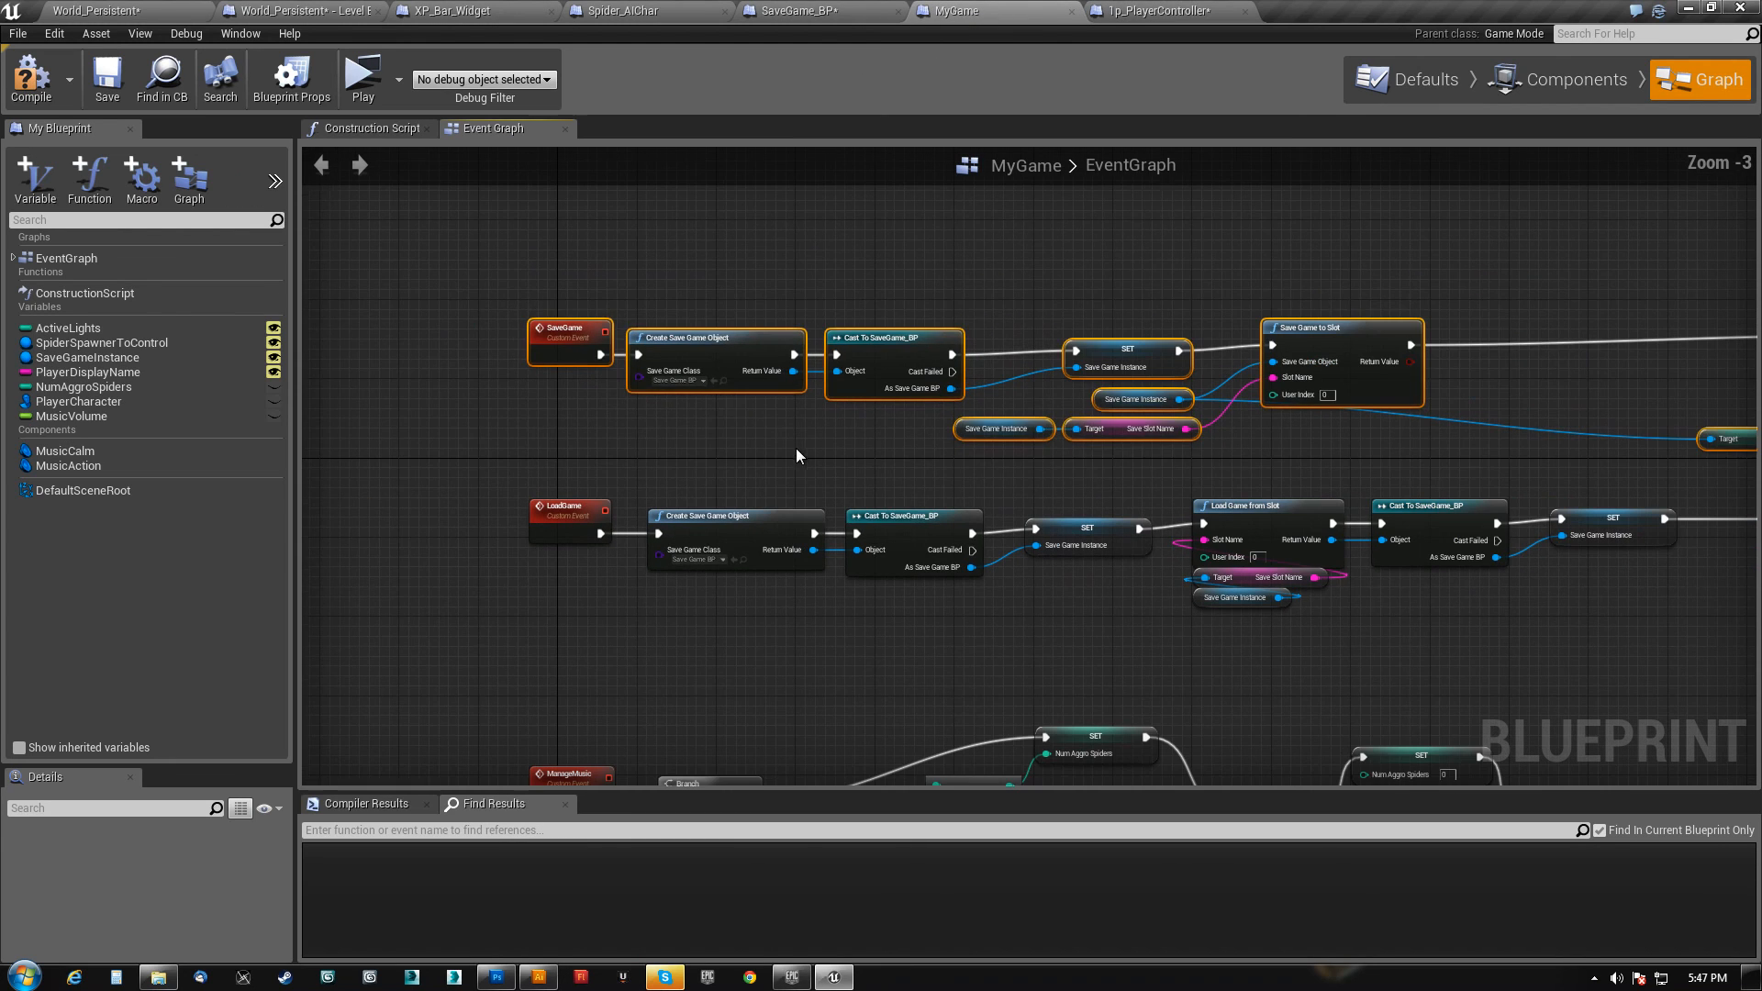
{"action": "left_click_drag", "start_coordinate": [488, 229], "coordinate": [1514, 481]}
{"action": "mouse_move", "coordinate": [1610, 477]}
{"action": "right_mouse_down"}
{"action": "mouse_move", "coordinate": [1201, 461]}
{"action": "mouse_move", "coordinate": [1640, 463]}
{"action": "right_mouse_up"}
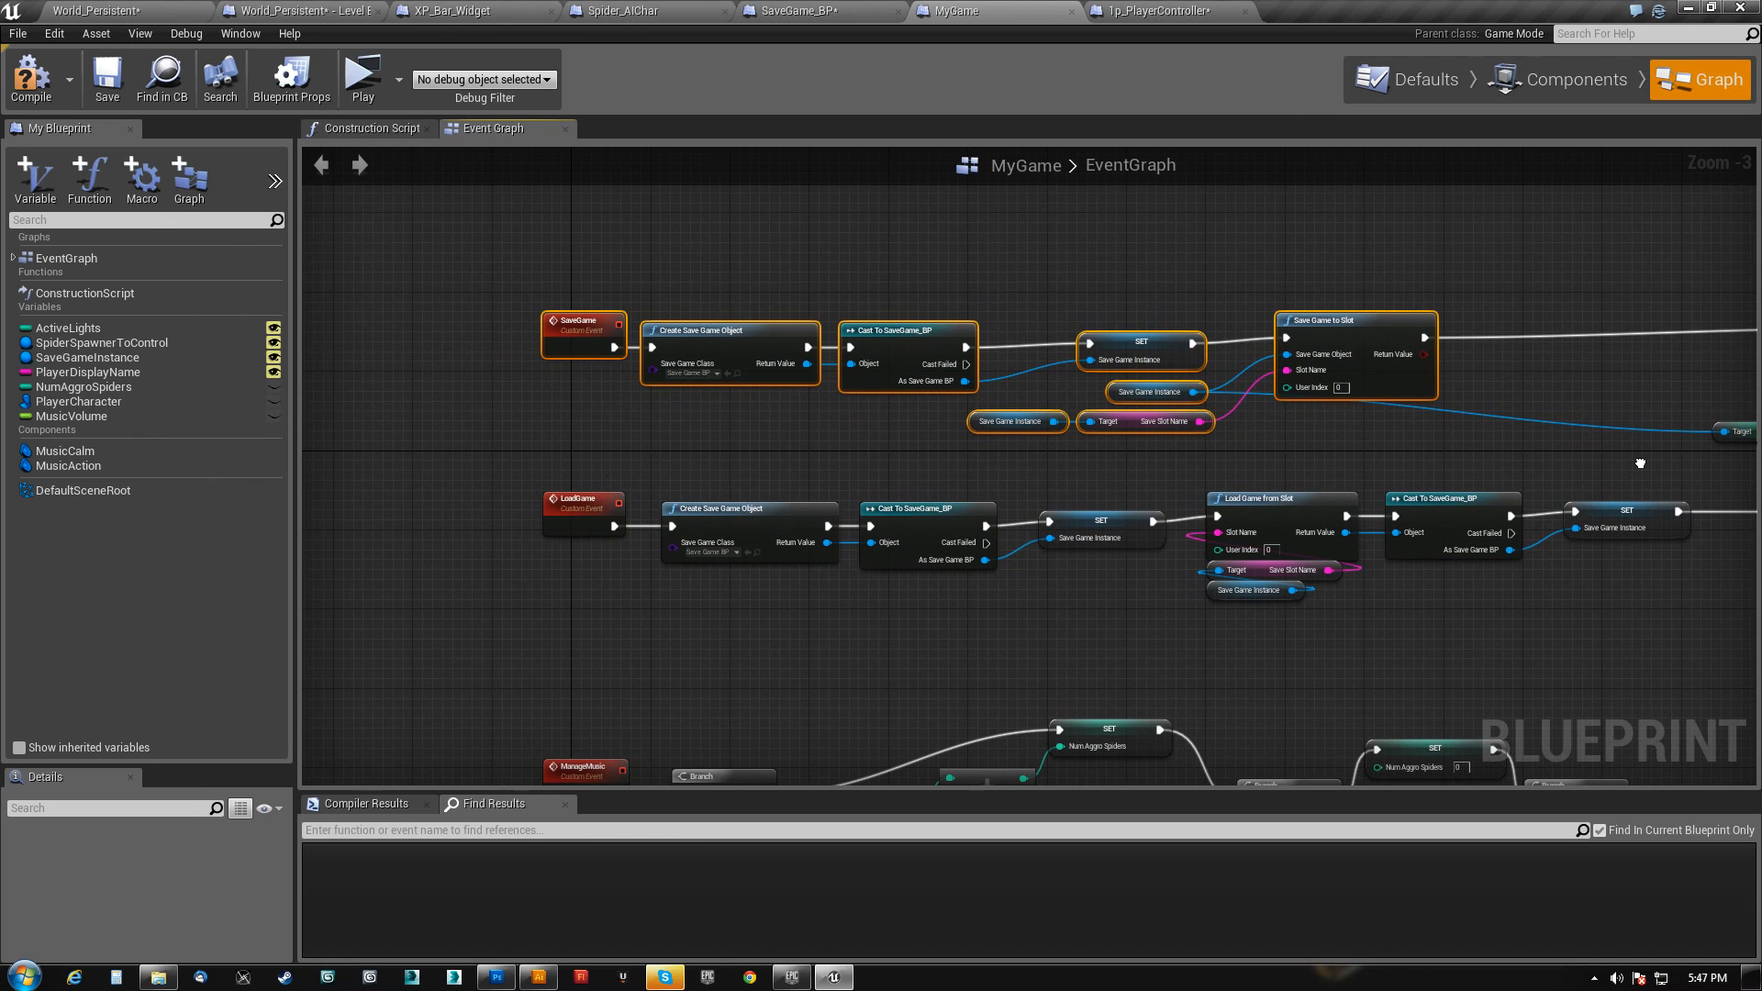
{"action": "right_click_drag", "start_coordinate": [1640, 464], "coordinate": [1591, 435]}
{"action": "left_click_drag", "start_coordinate": [660, 610], "coordinate": [1649, 449]}
{"action": "left_click_drag", "start_coordinate": [1297, 300], "coordinate": [1240, 301]}
- Trace MyGame's LoadGame chain through Load Game from Slot to the Player Display Name setter
{"action": "left_click_drag", "start_coordinate": [428, 557], "coordinate": [1611, 463]}
{"action": "right_click_drag", "start_coordinate": [1661, 569], "coordinate": [957, 512]}
{"action": "left_click_drag", "start_coordinate": [993, 513], "coordinate": [1049, 433]}
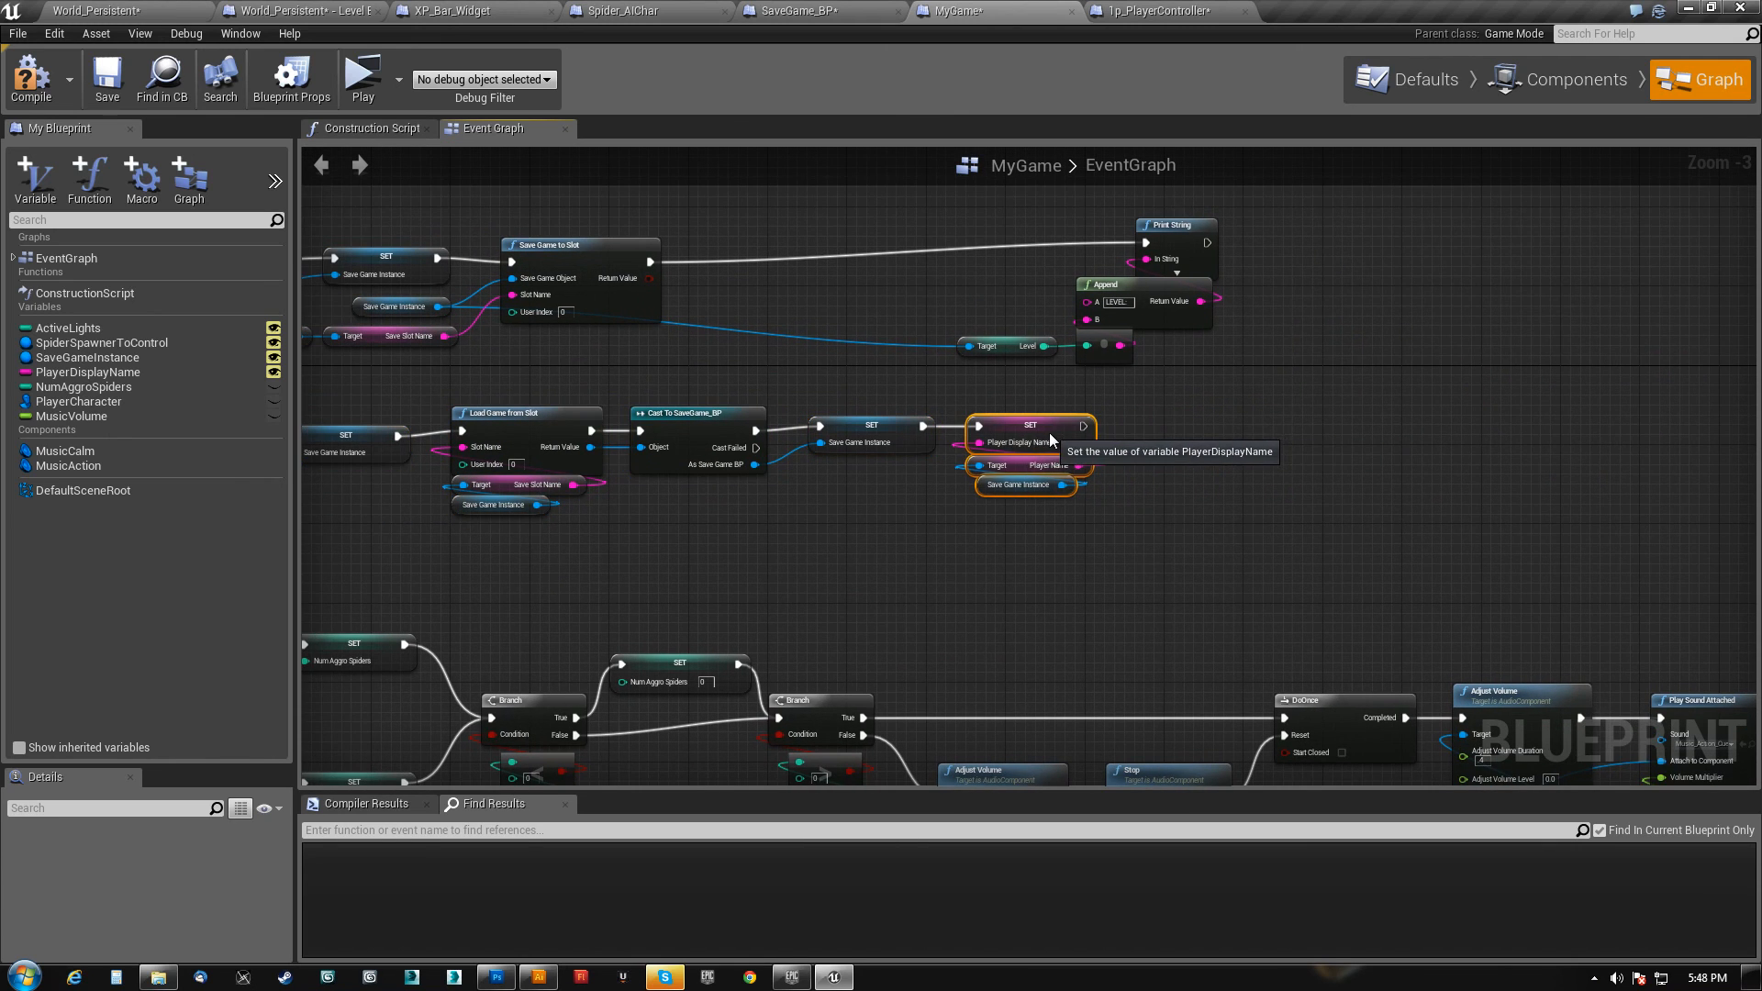
{"action": "right_click_drag", "start_coordinate": [665, 545], "coordinate": [1130, 538]}
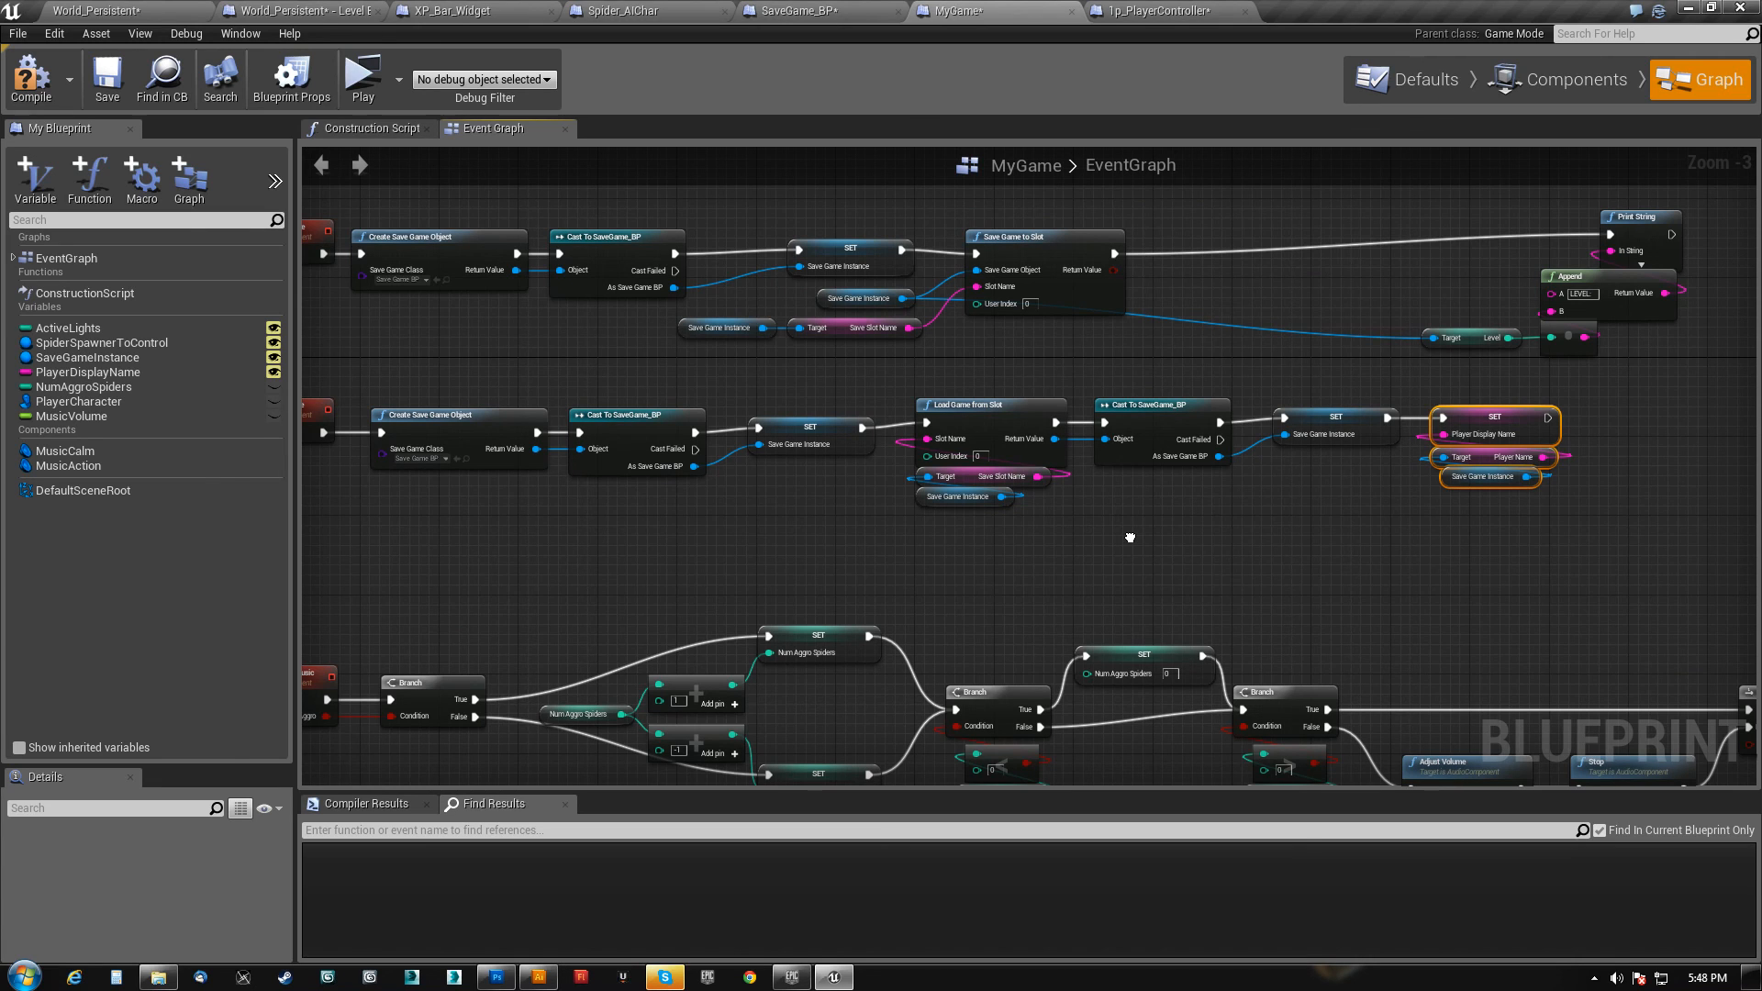
- Check the Event Begin Play Sequence in MyGame and its branch that calls Load Game
{"action": "right_click_drag", "start_coordinate": [1130, 538], "coordinate": [505, 110]}
{"action": "right_click_drag", "start_coordinate": [657, 468], "coordinate": [736, 349]}
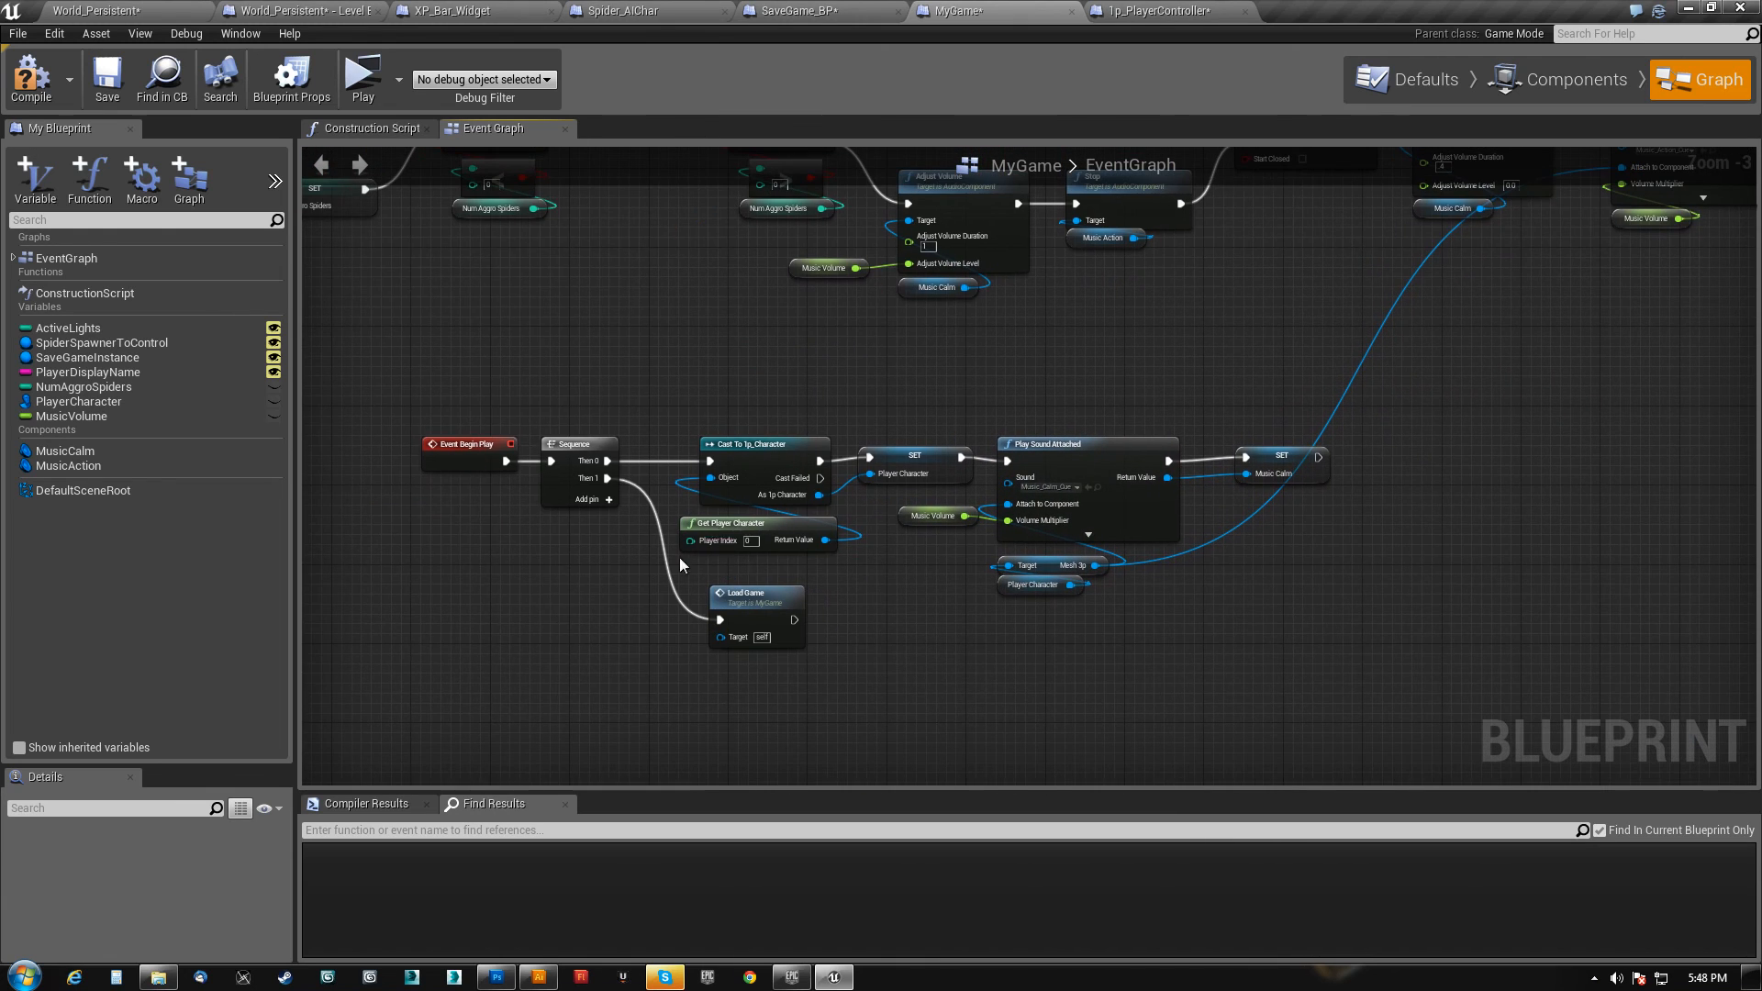
{"action": "left_click_drag", "start_coordinate": [385, 686], "coordinate": [1398, 404]}
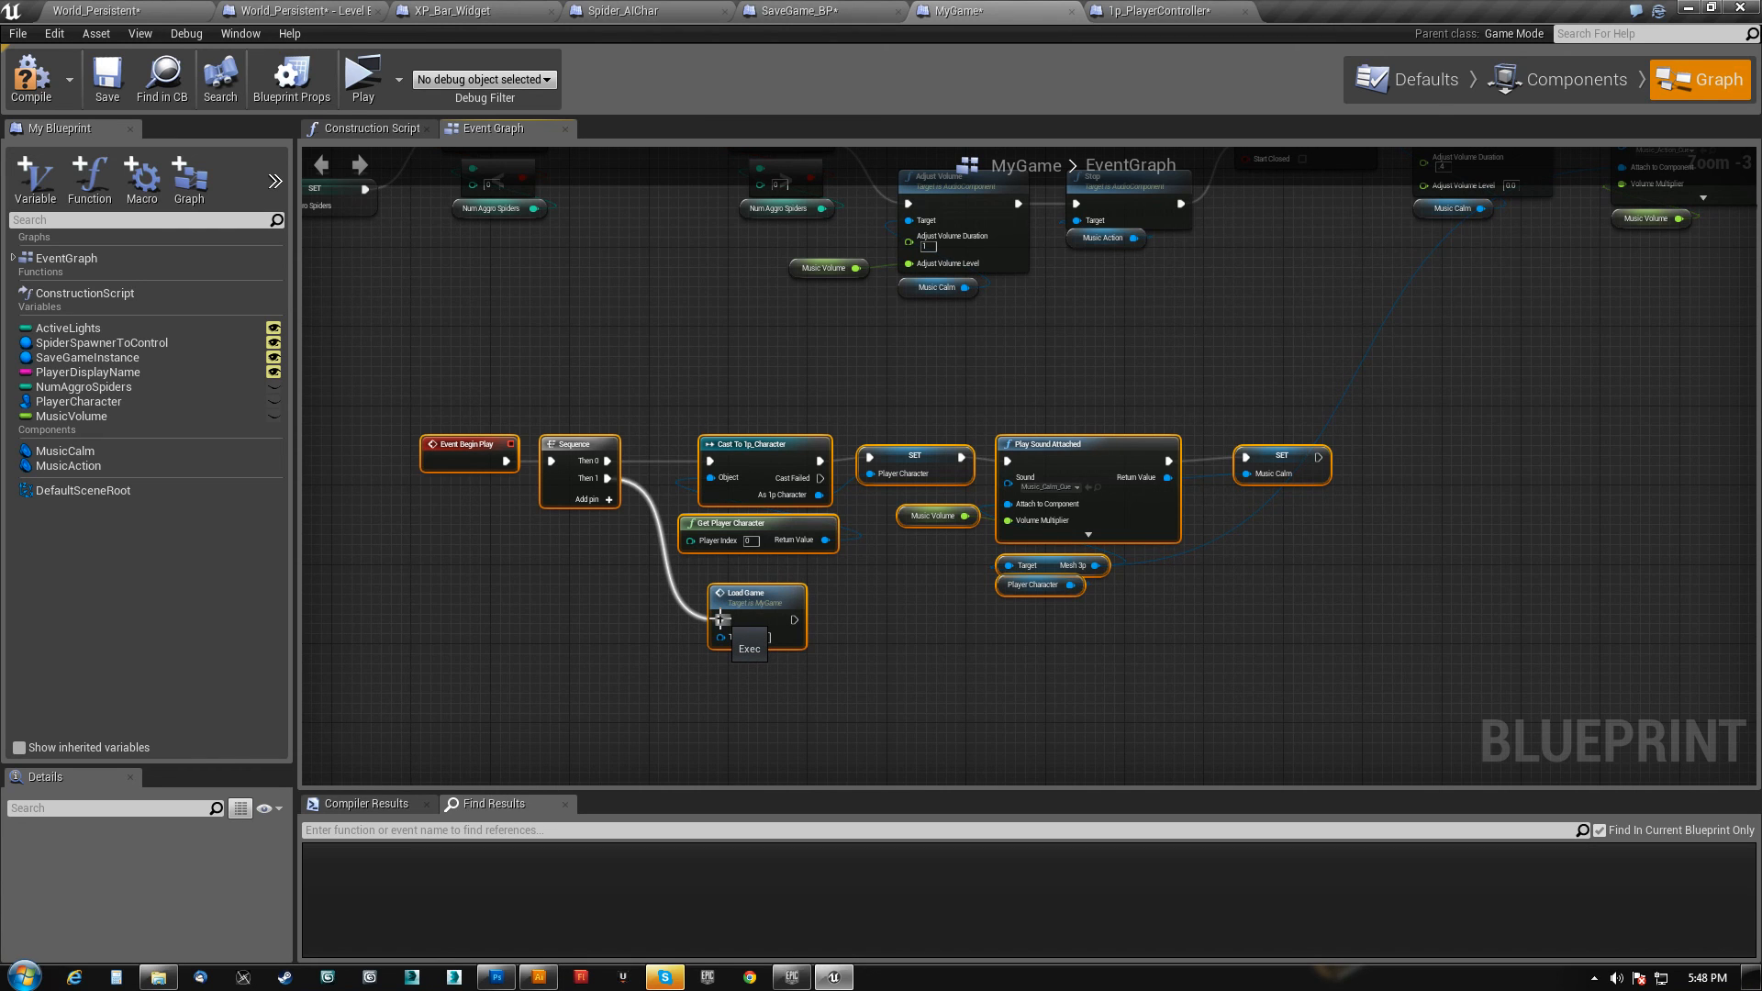
{"action": "right_click_drag", "start_coordinate": [687, 370], "coordinate": [1355, 746]}
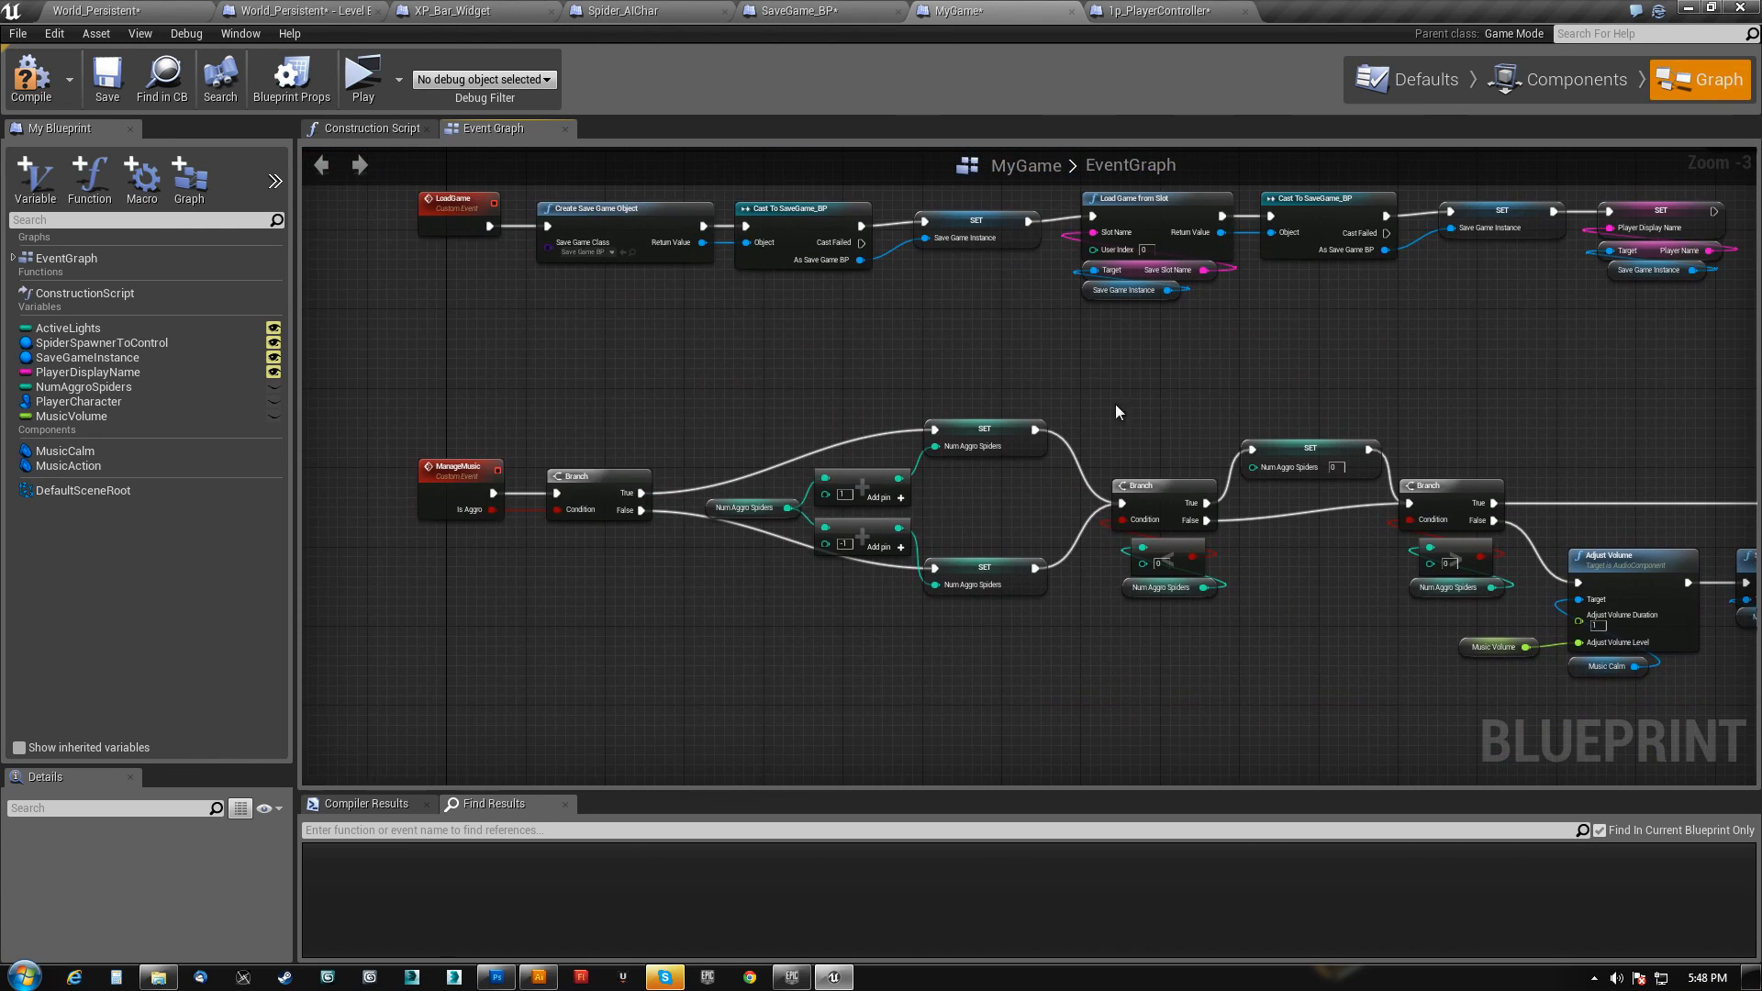
- In 1p_PlayerController, space the save branch's Level setter and its Level getter farther apart
{"action": "left_click", "coordinate": [1169, 15]}
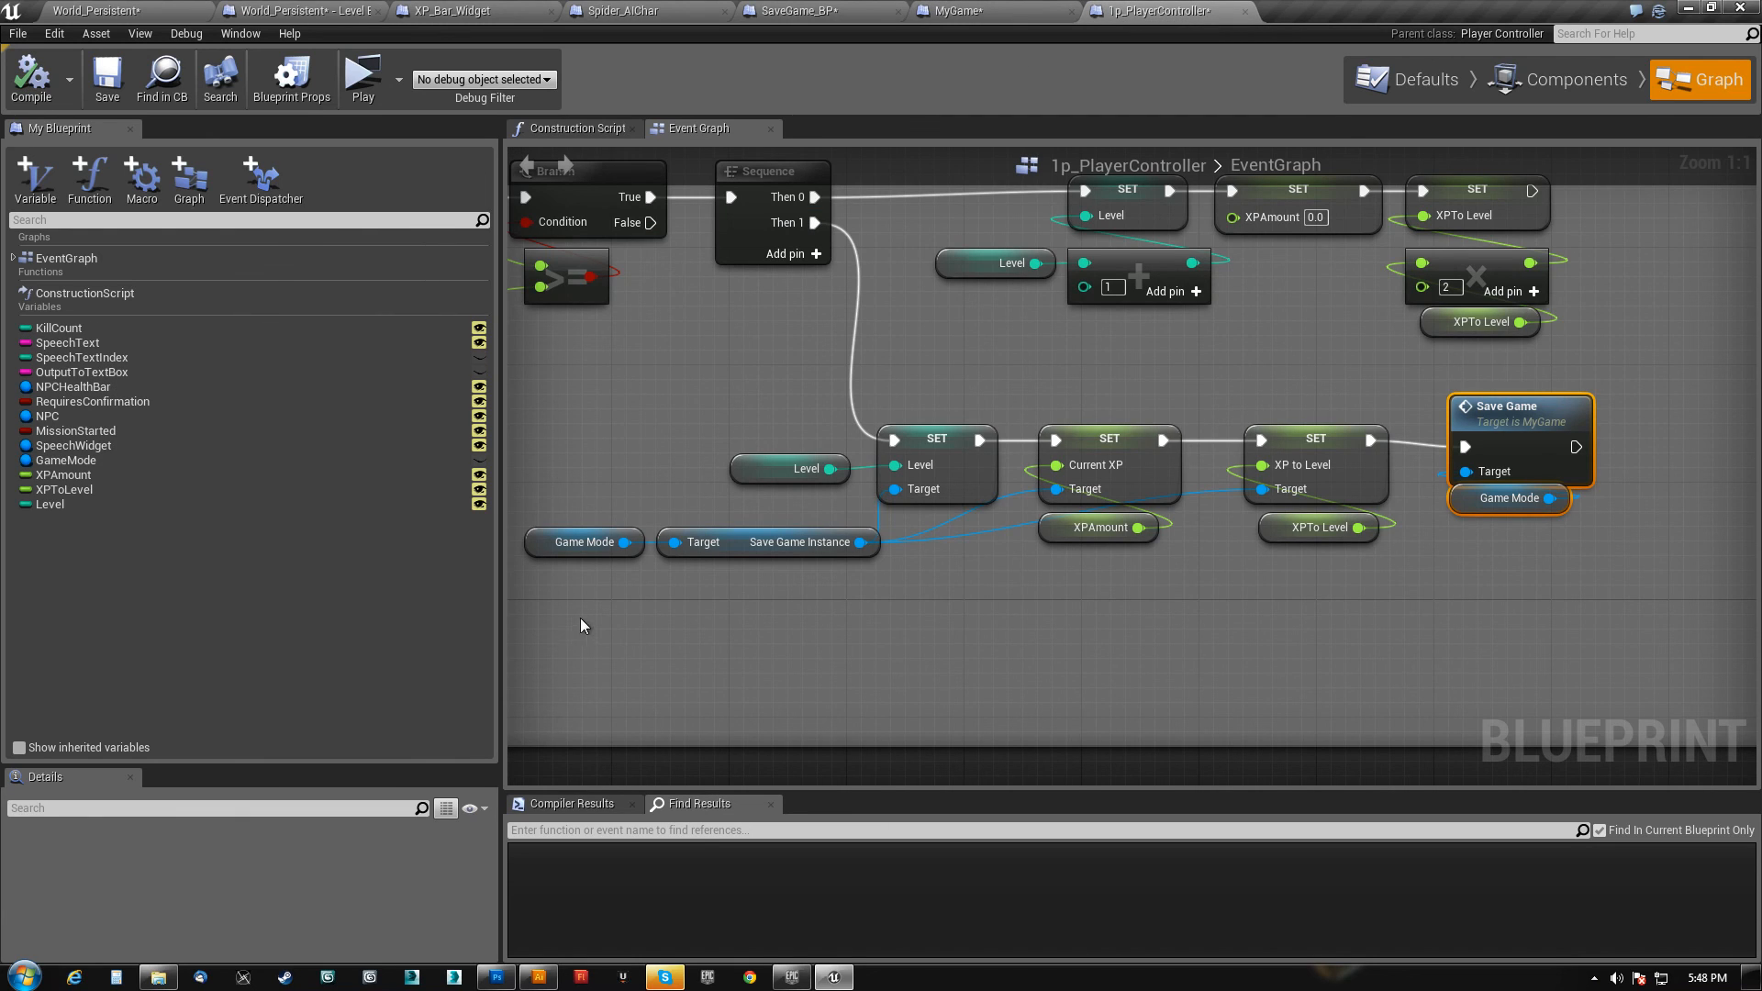
{"action": "left_click", "coordinate": [938, 439]}
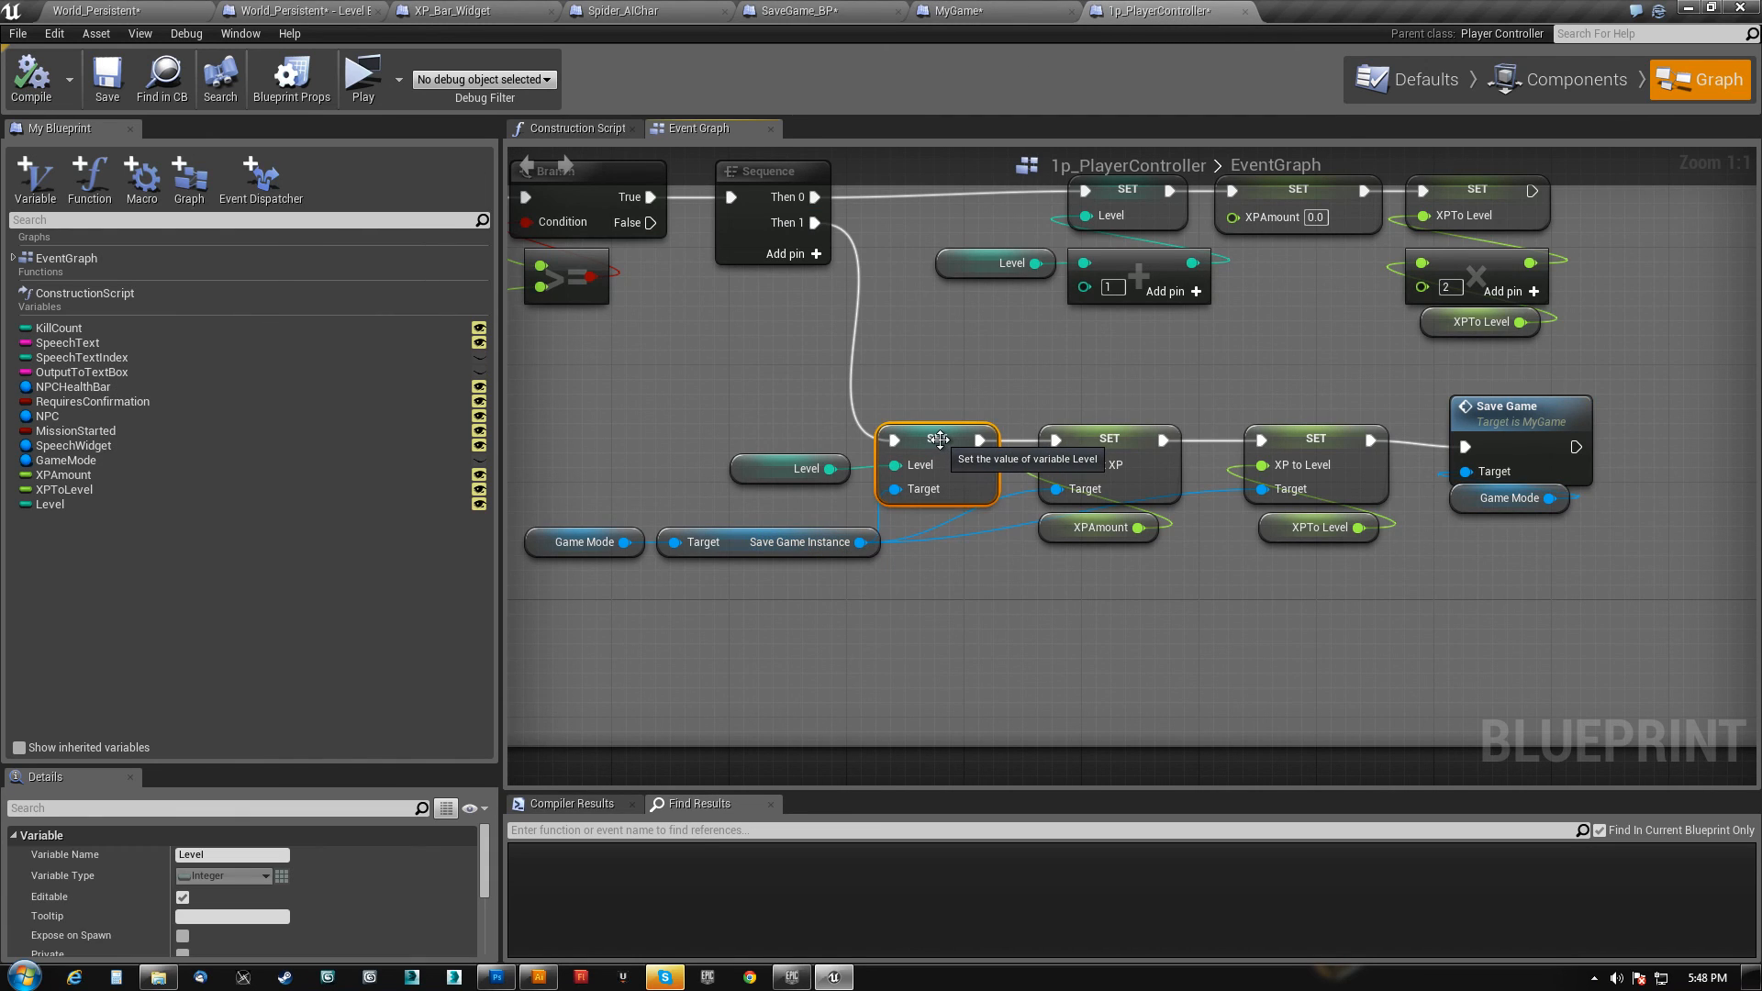
{"action": "mouse_move", "coordinate": [940, 439]}
{"action": "left_mouse_down"}
{"action": "mouse_move", "coordinate": [944, 422]}
{"action": "mouse_move", "coordinate": [961, 442]}
{"action": "left_mouse_up"}
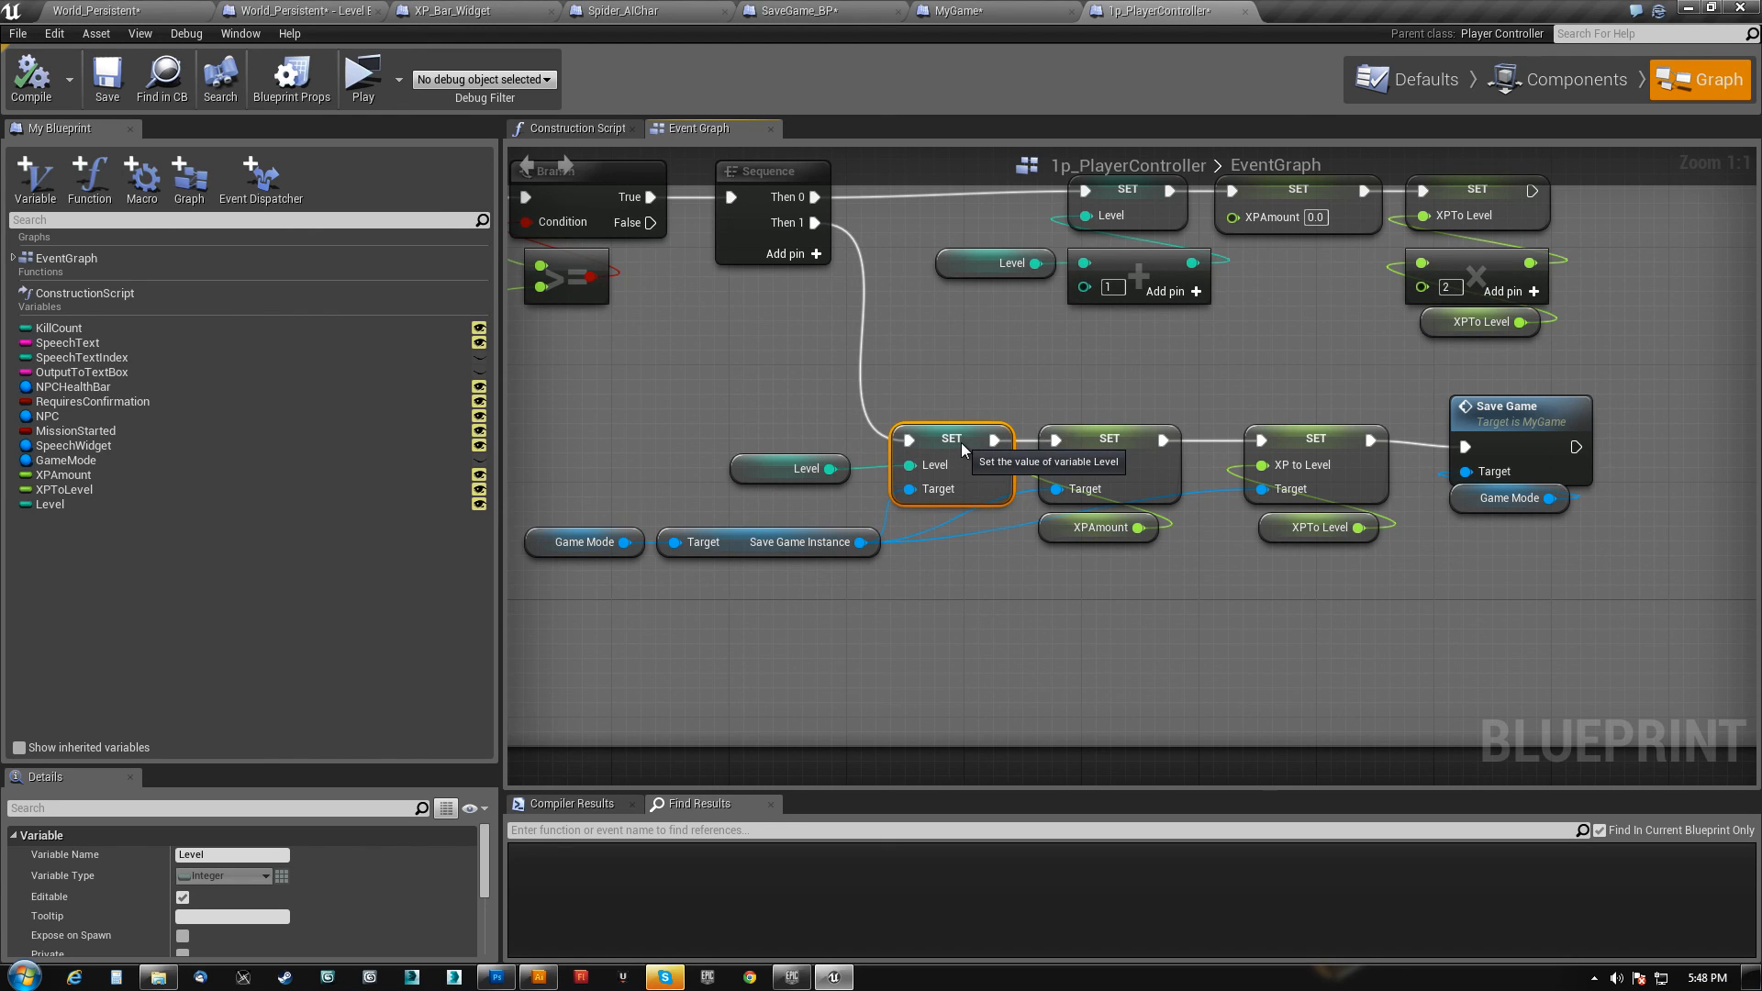
{"action": "left_click_drag", "start_coordinate": [759, 470], "coordinate": [731, 471]}
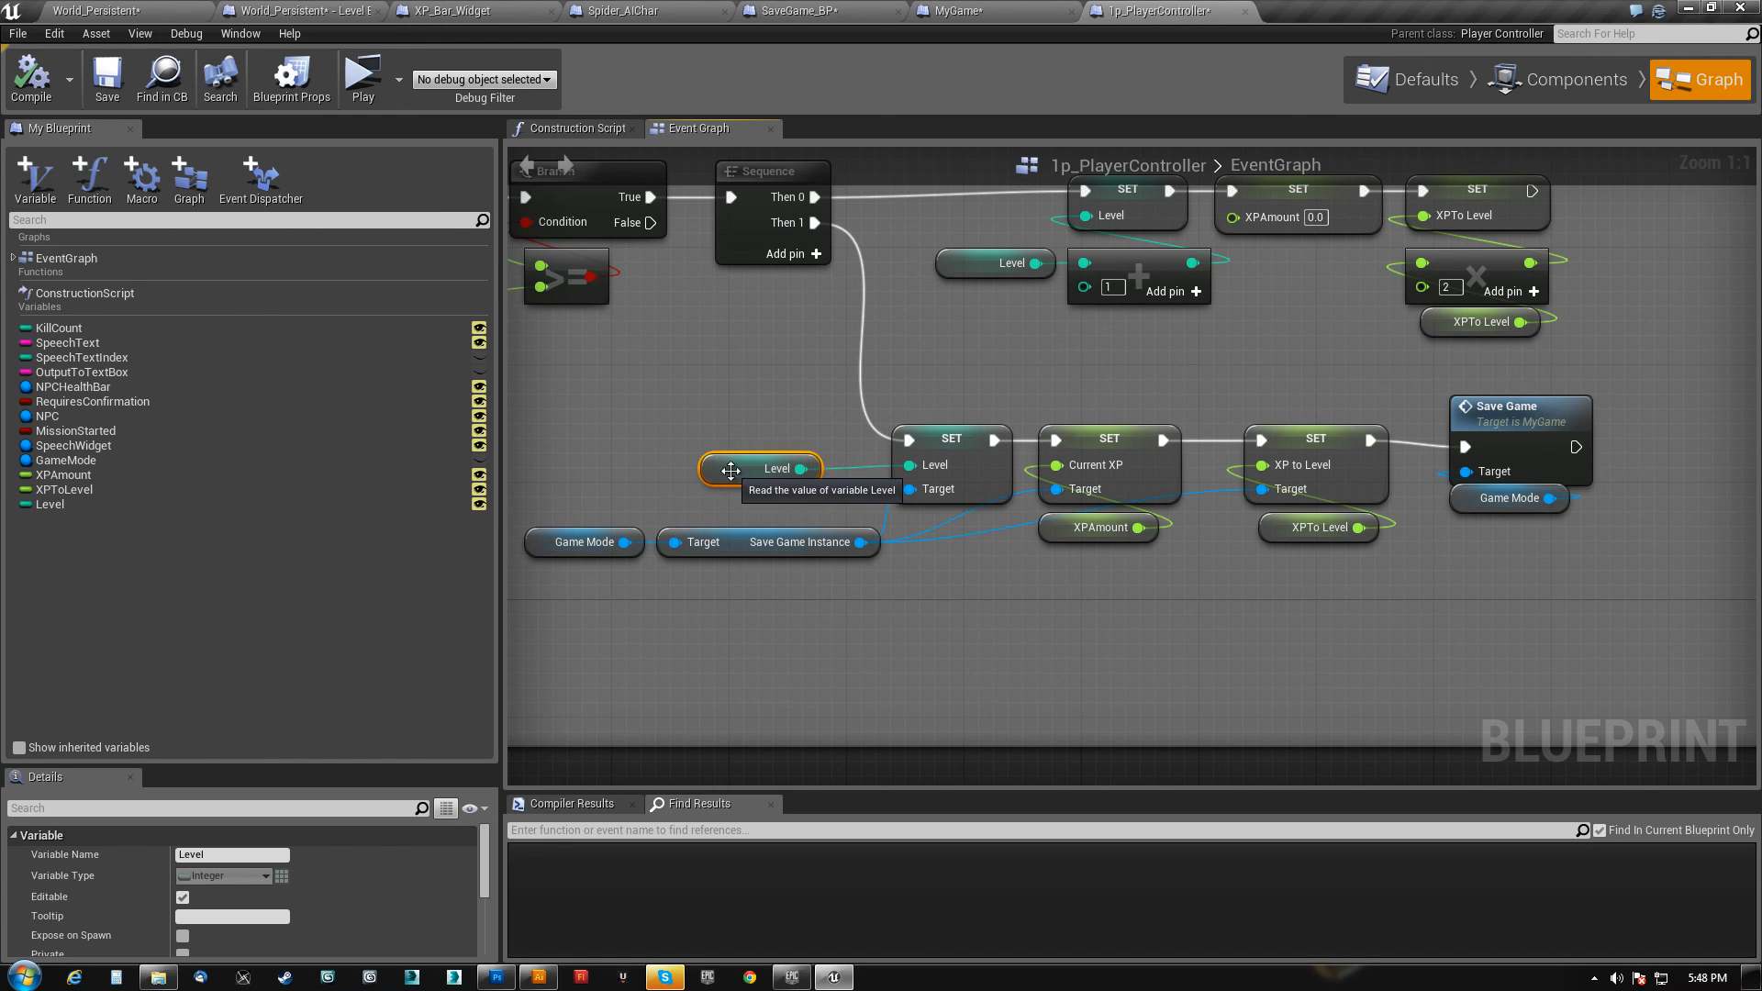
- Compare the Level getters in the level-up and save branches, and move the Game Mode getter directly beneath Save Game Instance
{"action": "left_click", "coordinate": [51, 505]}
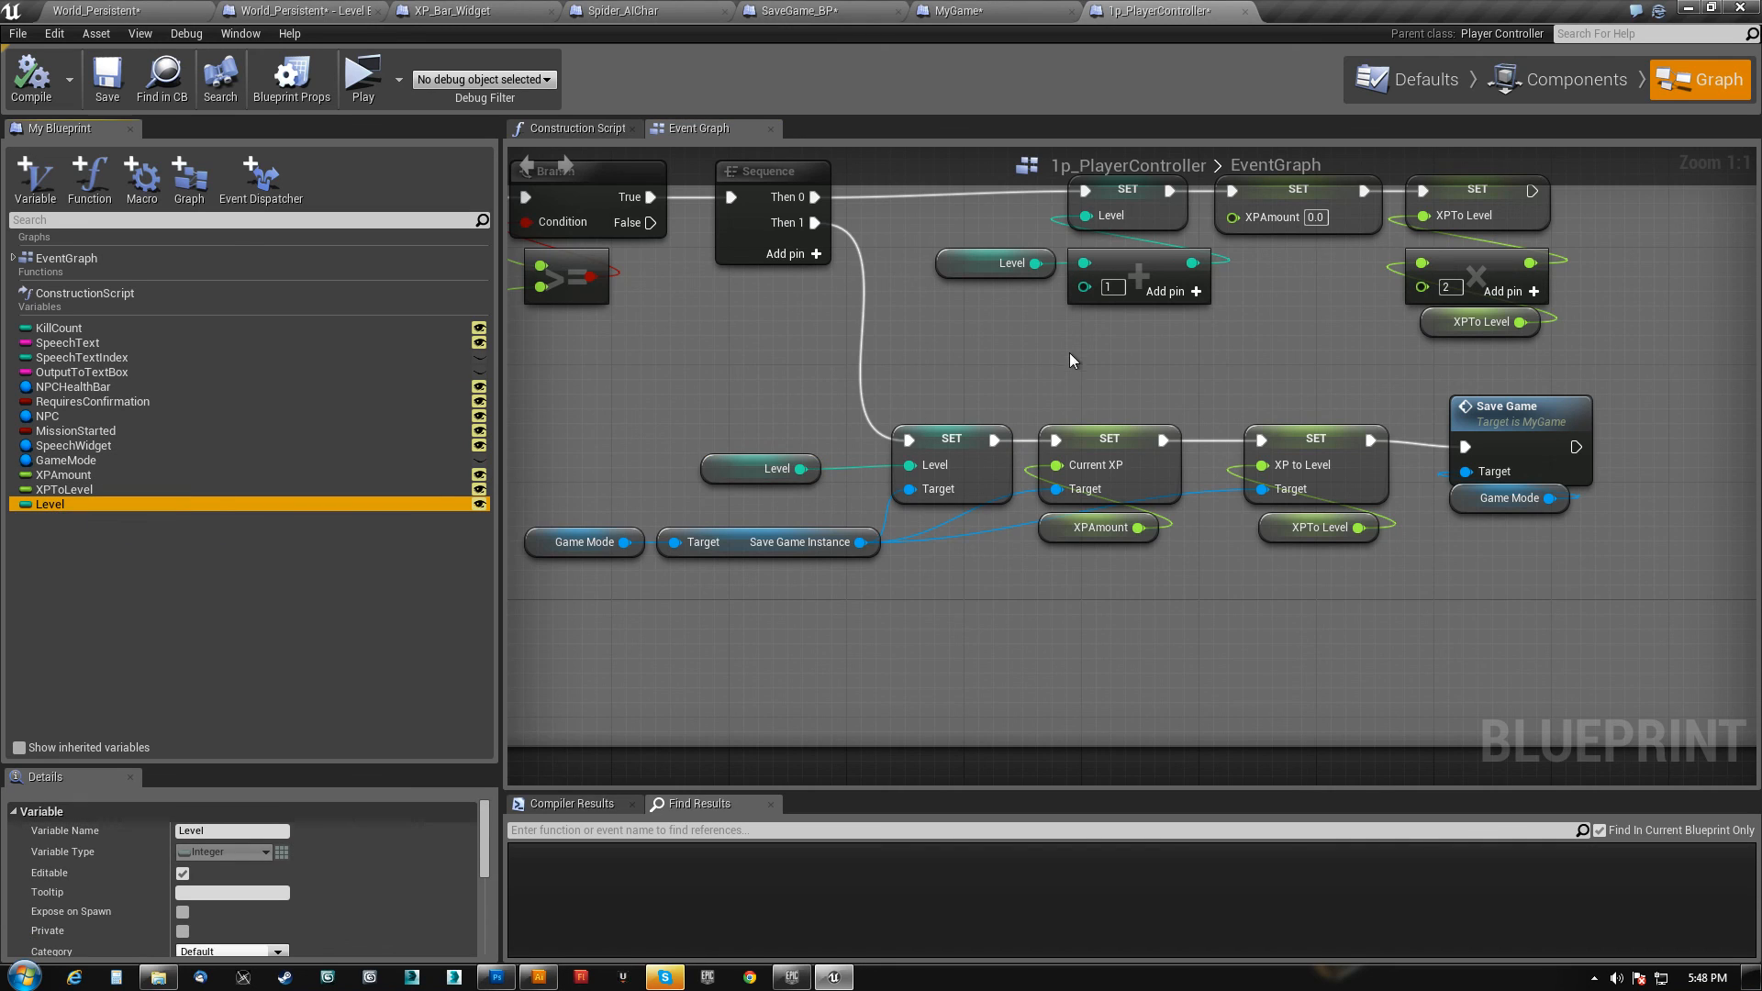
{"action": "right_click_drag", "start_coordinate": [1070, 353], "coordinate": [1031, 418]}
{"action": "left_click", "coordinate": [904, 327]}
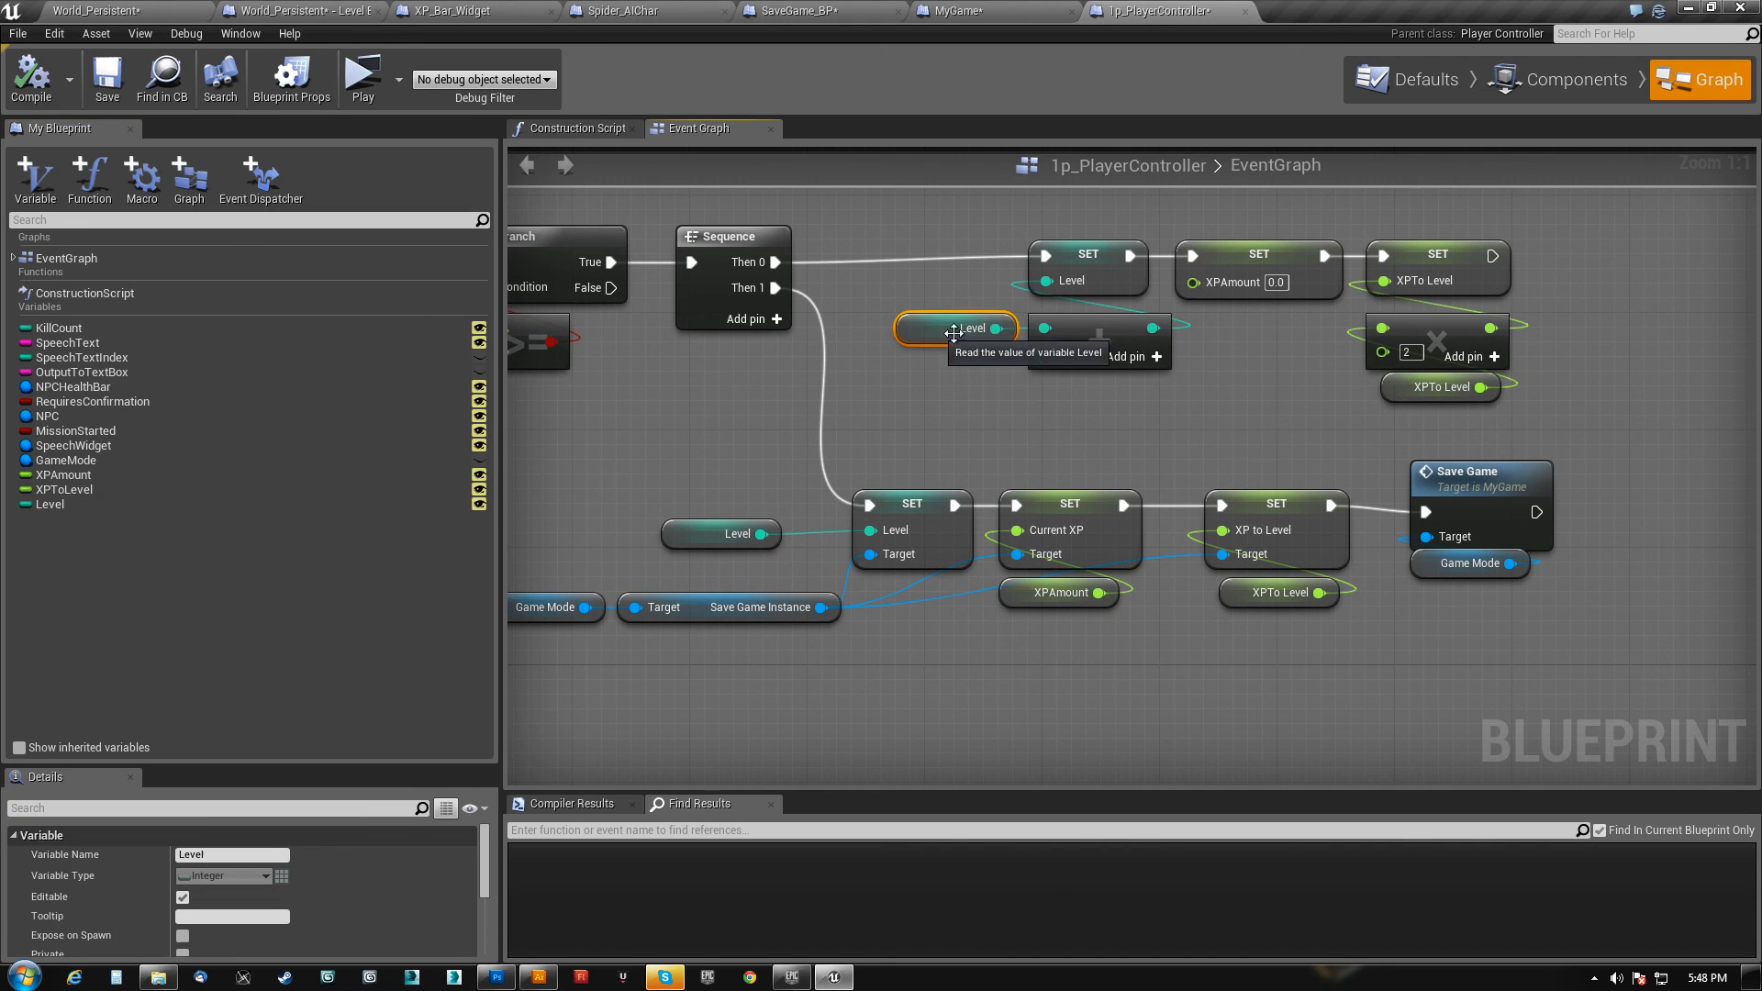
{"action": "left_click", "coordinate": [1100, 328]}
{"action": "right_click_drag", "start_coordinate": [692, 453], "coordinate": [935, 411]}
{"action": "left_click", "coordinate": [1202, 287]}
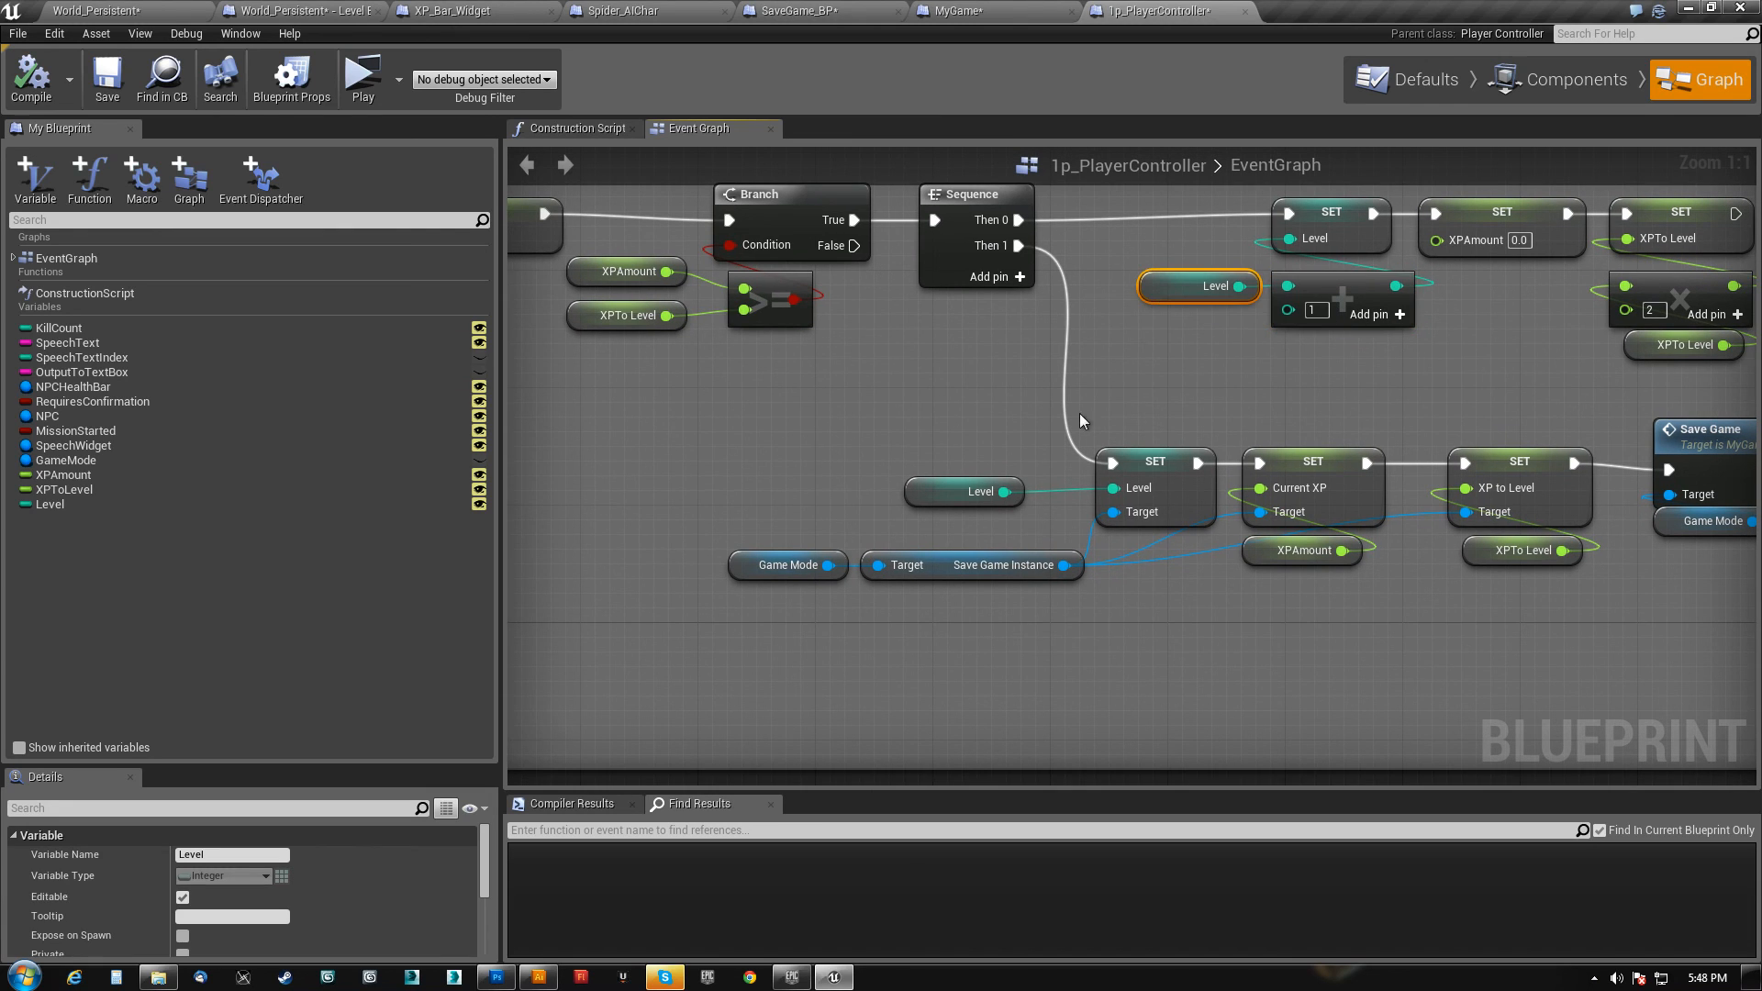
{"action": "left_click", "coordinate": [918, 501]}
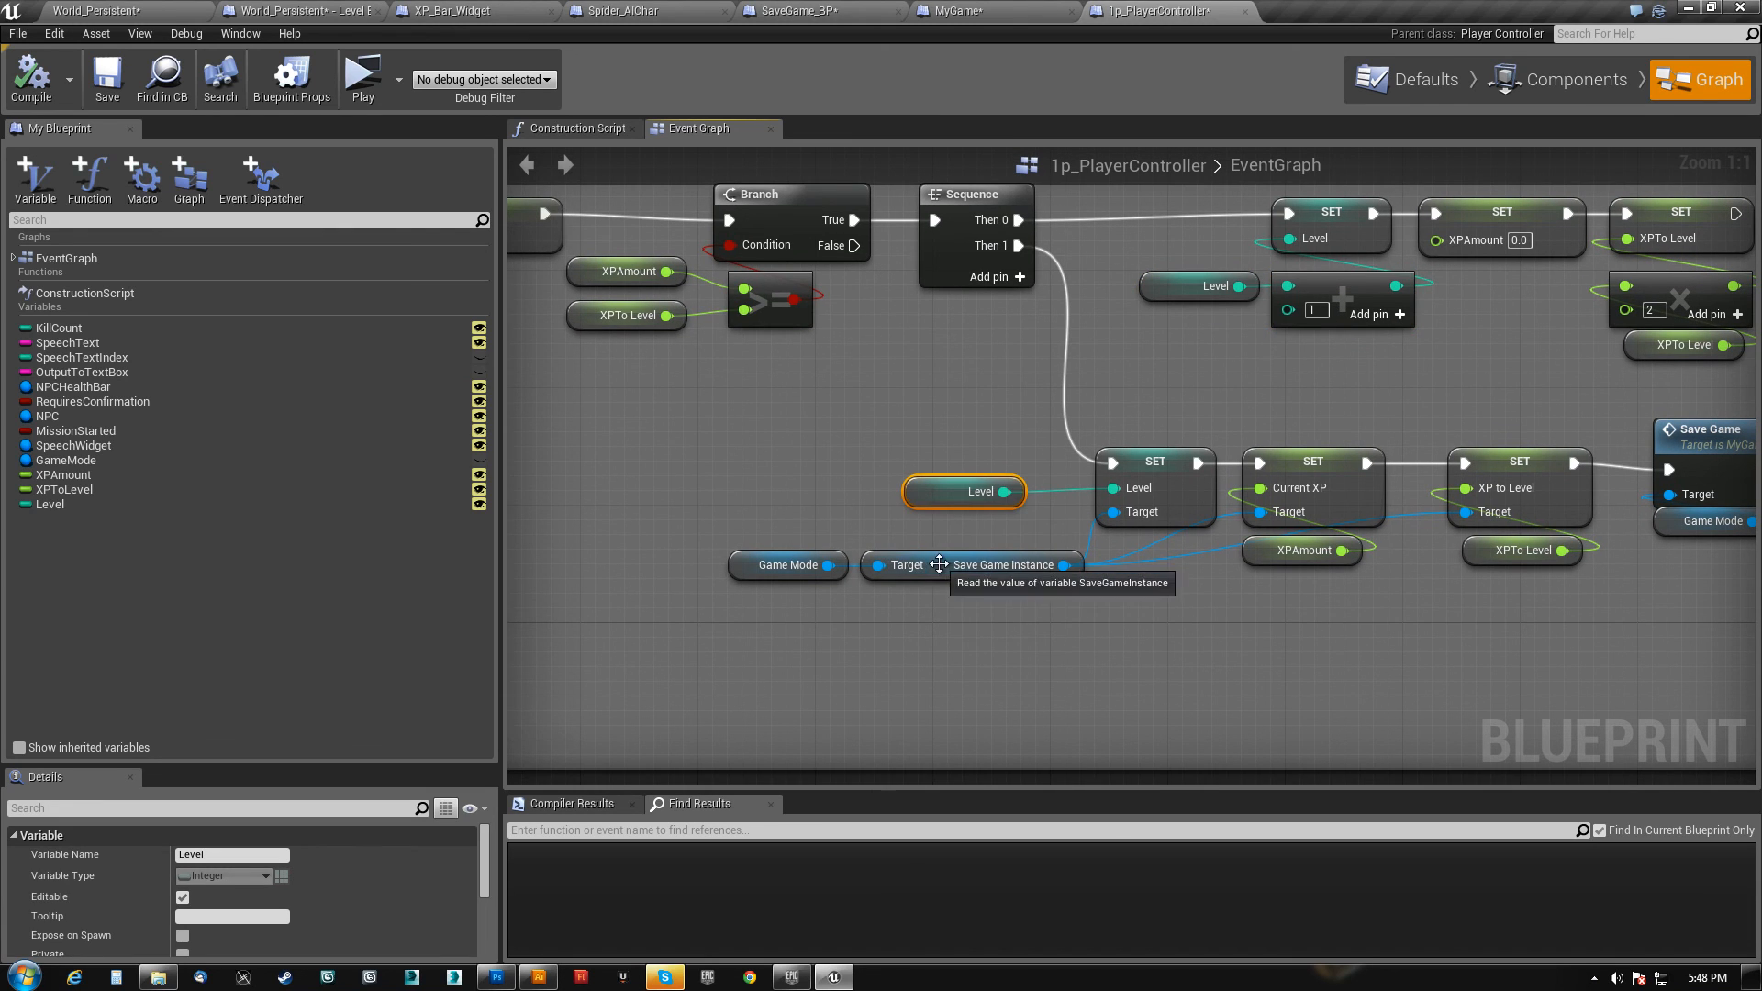
{"action": "left_click_drag", "start_coordinate": [743, 578], "coordinate": [871, 615]}
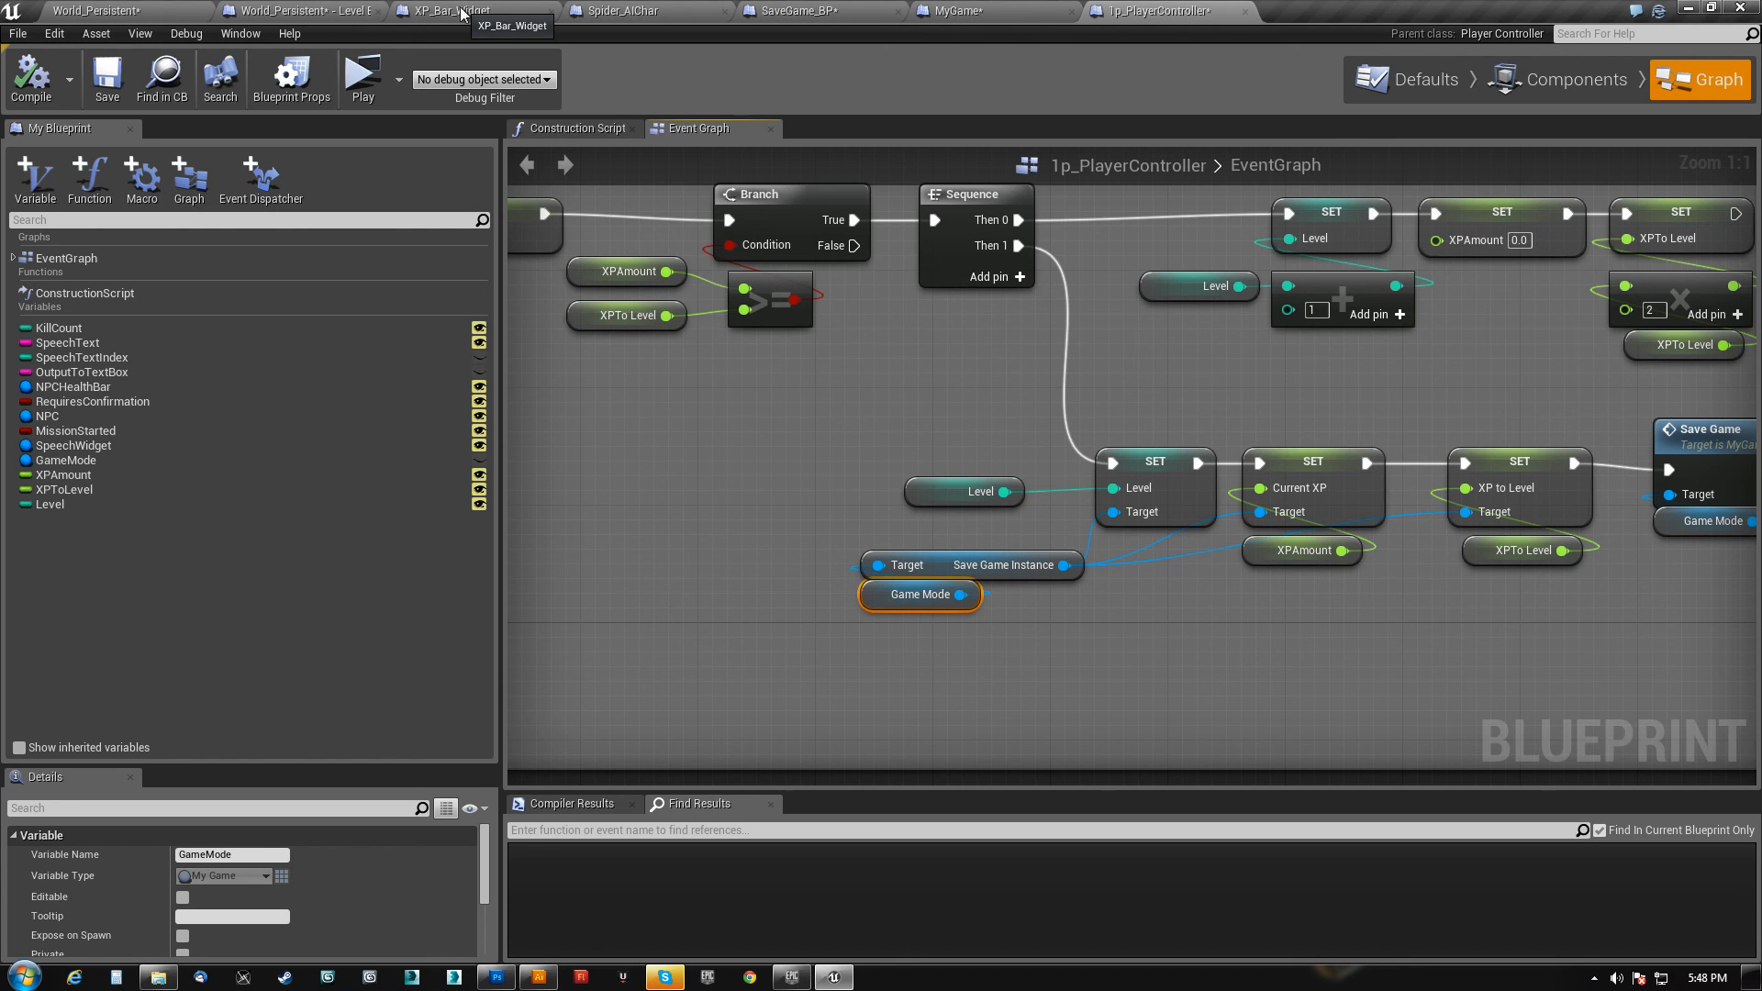
- Switch to the World_Persistent level Blueprint and compile it
{"action": "left_click", "coordinate": [342, 11]}
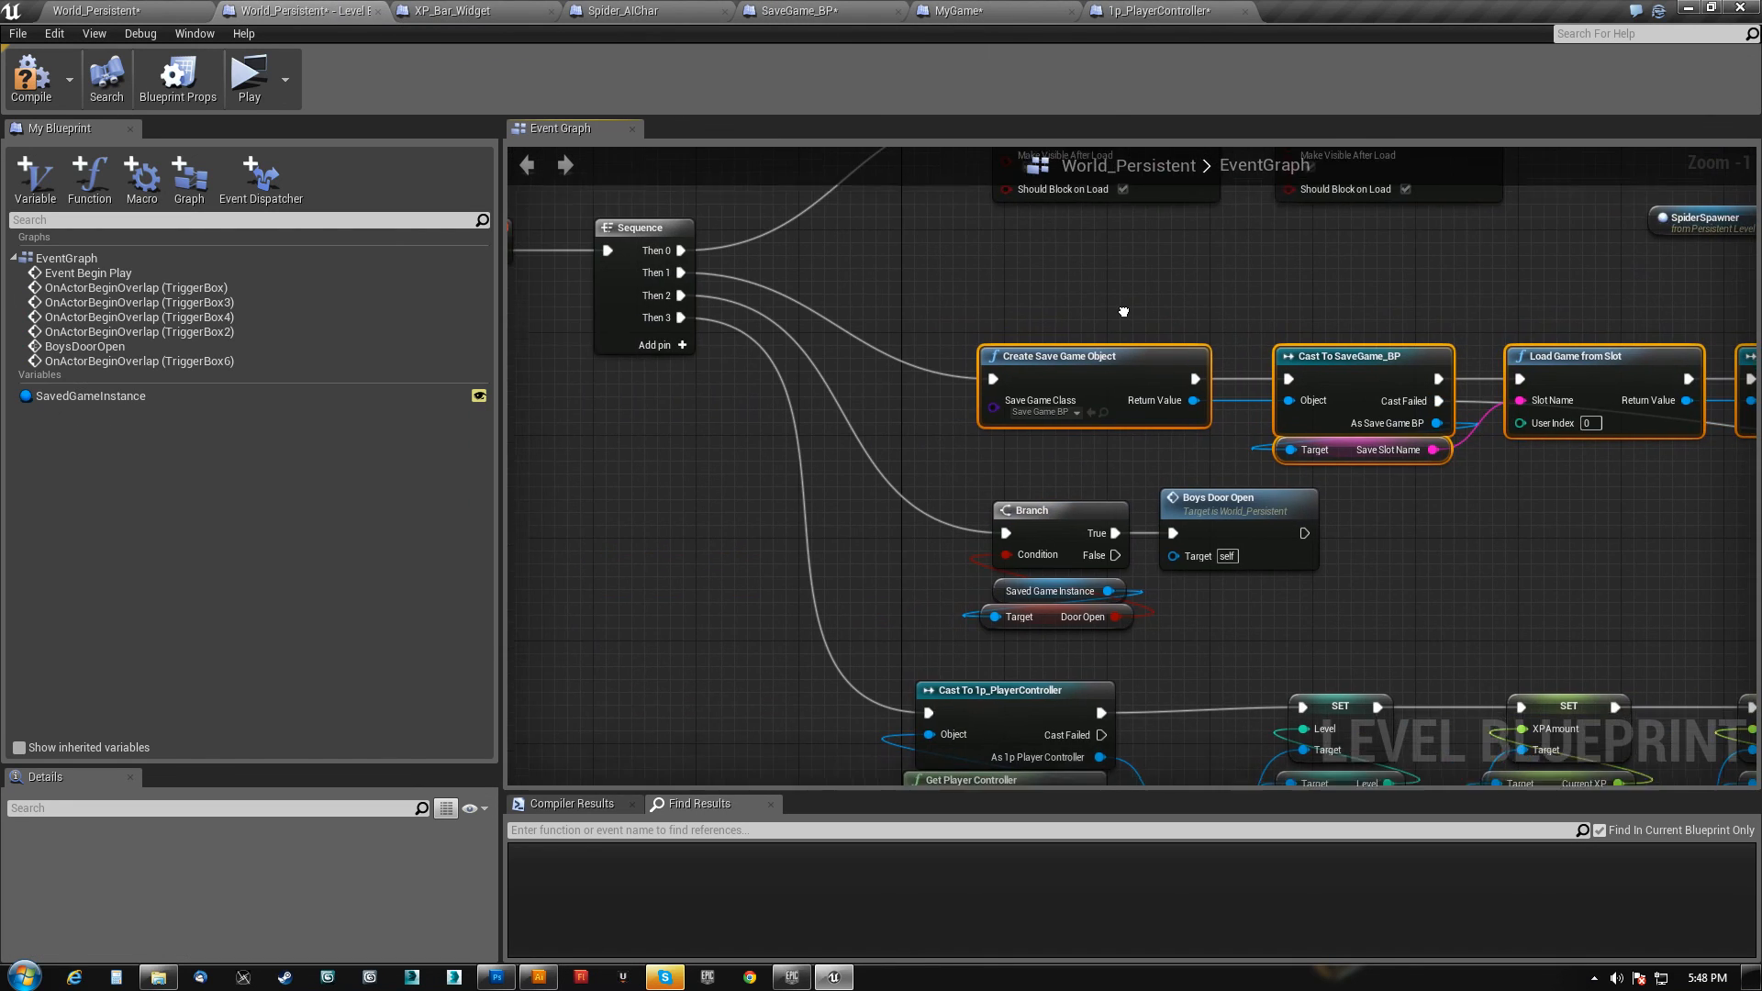
{"action": "scroll", "coordinate": [1184, 275], "scroll_direction": "up", "scroll_amount": 1}
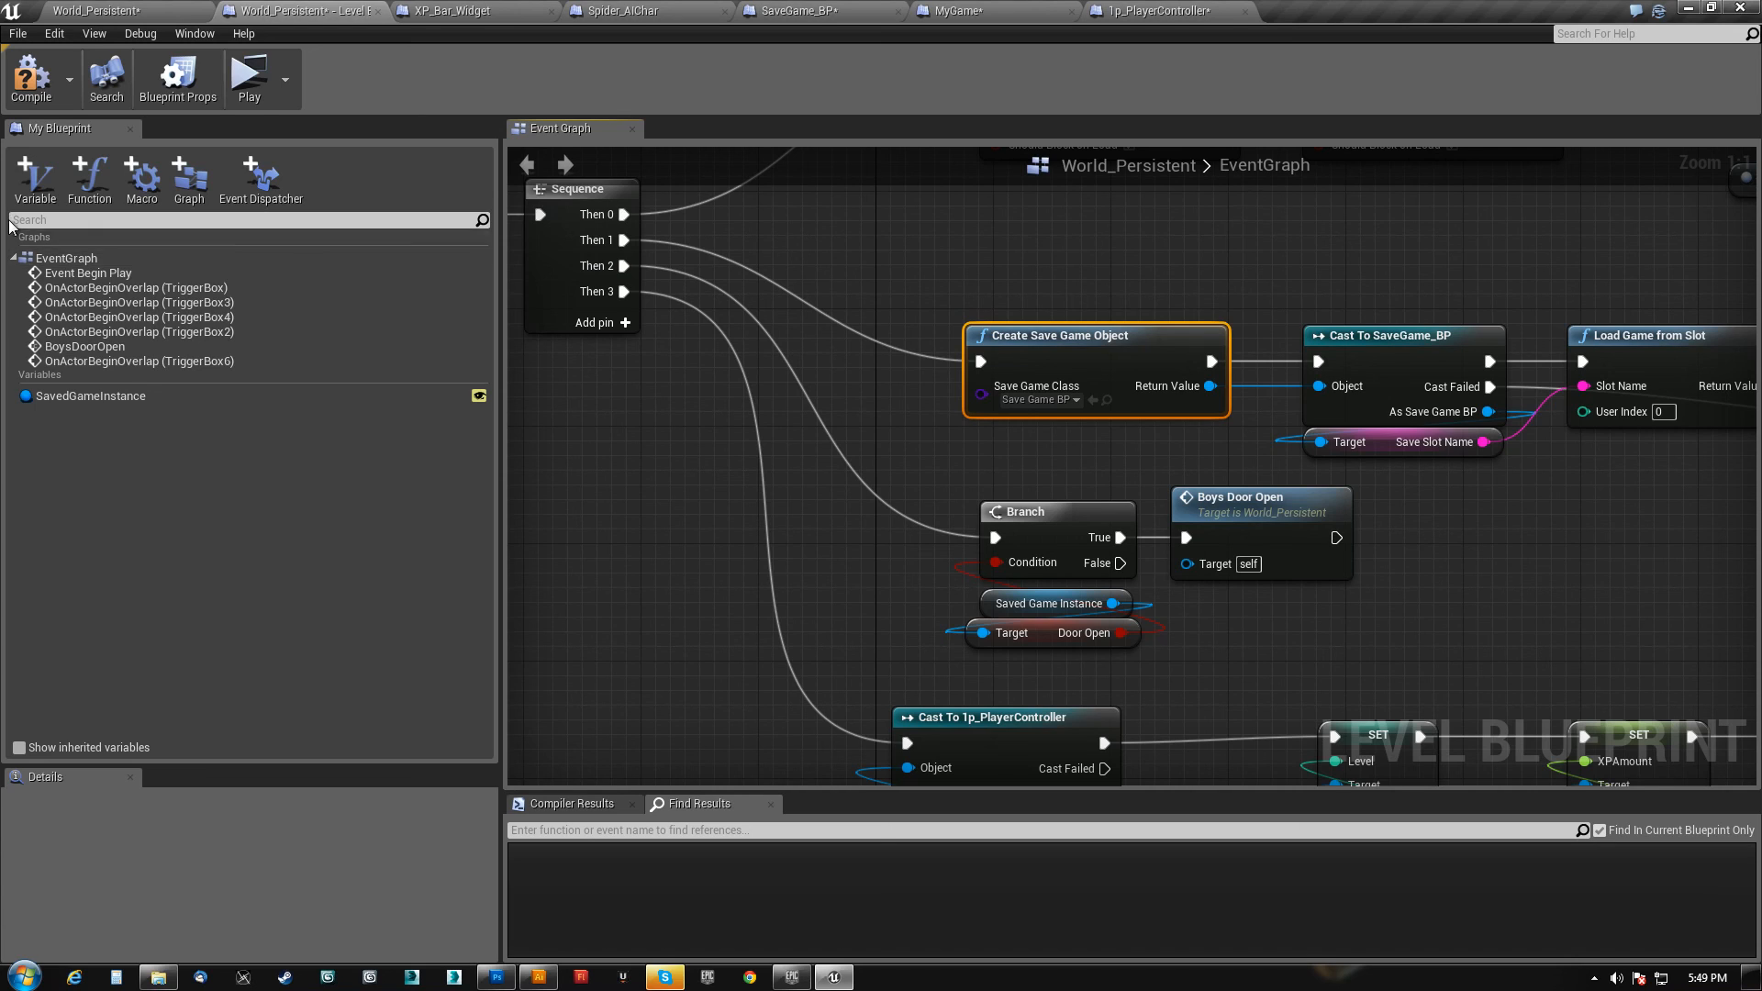
{"action": "left_click", "coordinate": [31, 75]}
- Review all four branches of the Event Begin Play Sequence in the World_Persistent level Blueprint
{"action": "scroll", "coordinate": [804, 521], "scroll_direction": "down", "scroll_amount": 4}
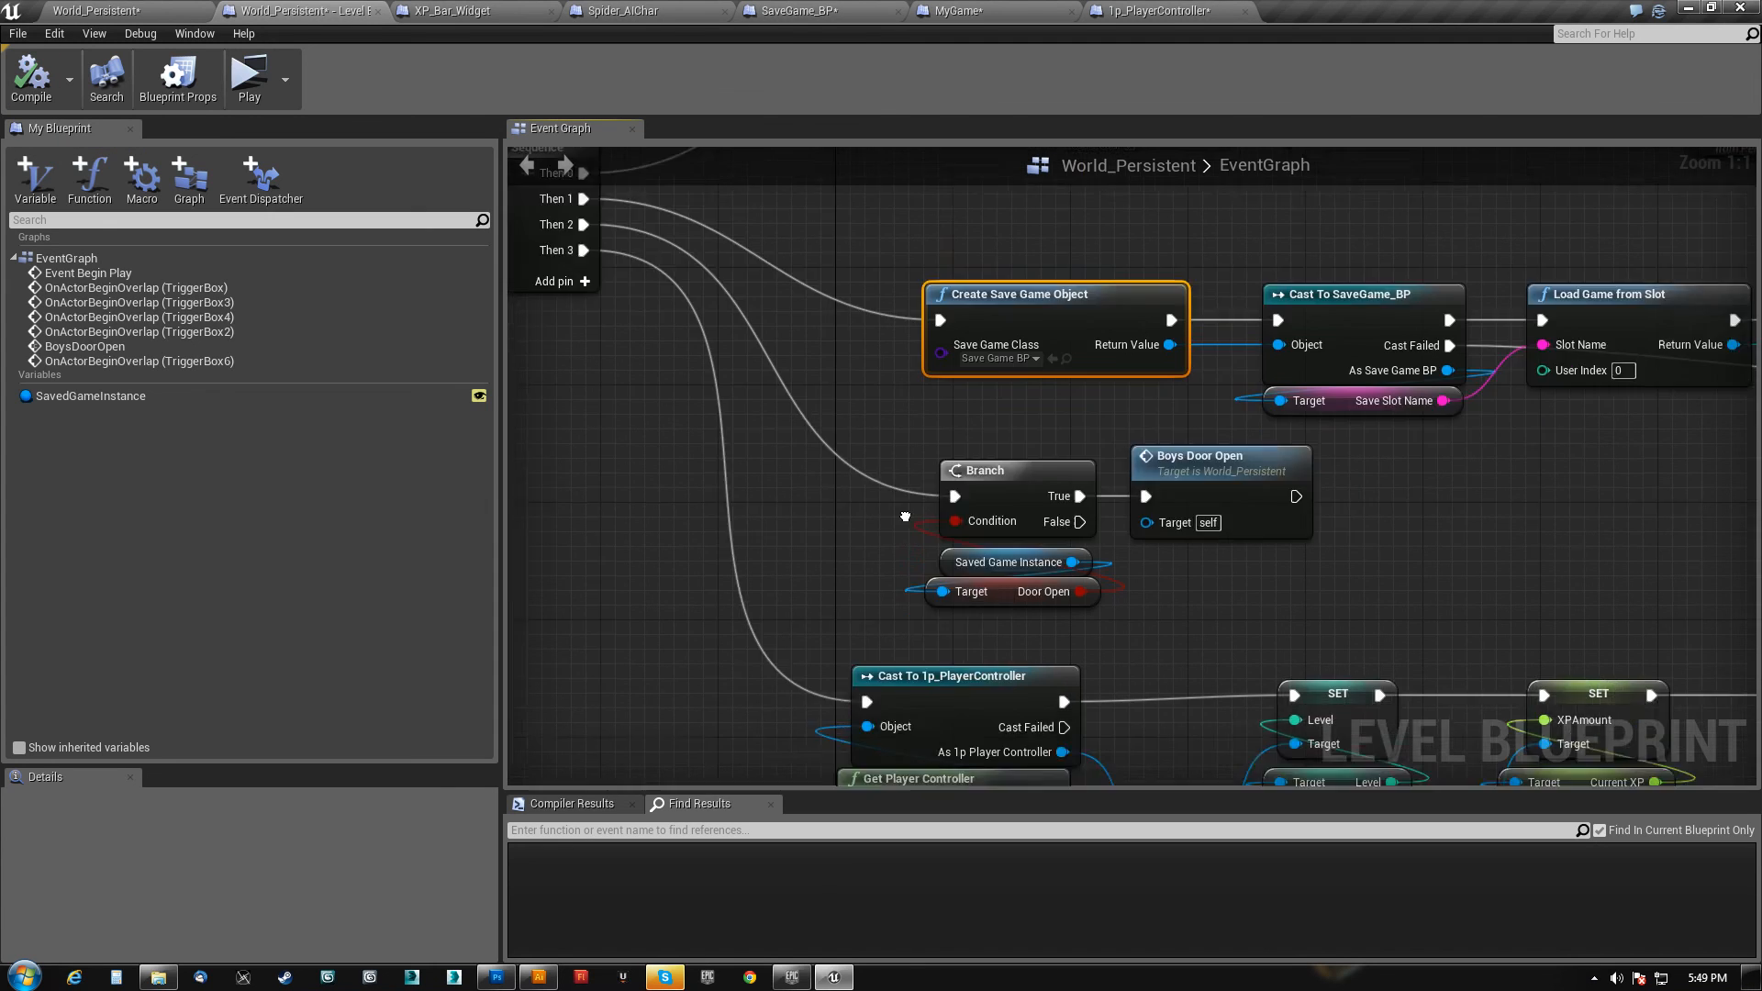
{"action": "right_click_drag", "start_coordinate": [1214, 343], "coordinate": [1233, 396]}
{"action": "scroll", "coordinate": [1112, 564], "scroll_direction": "down", "scroll_amount": 3}
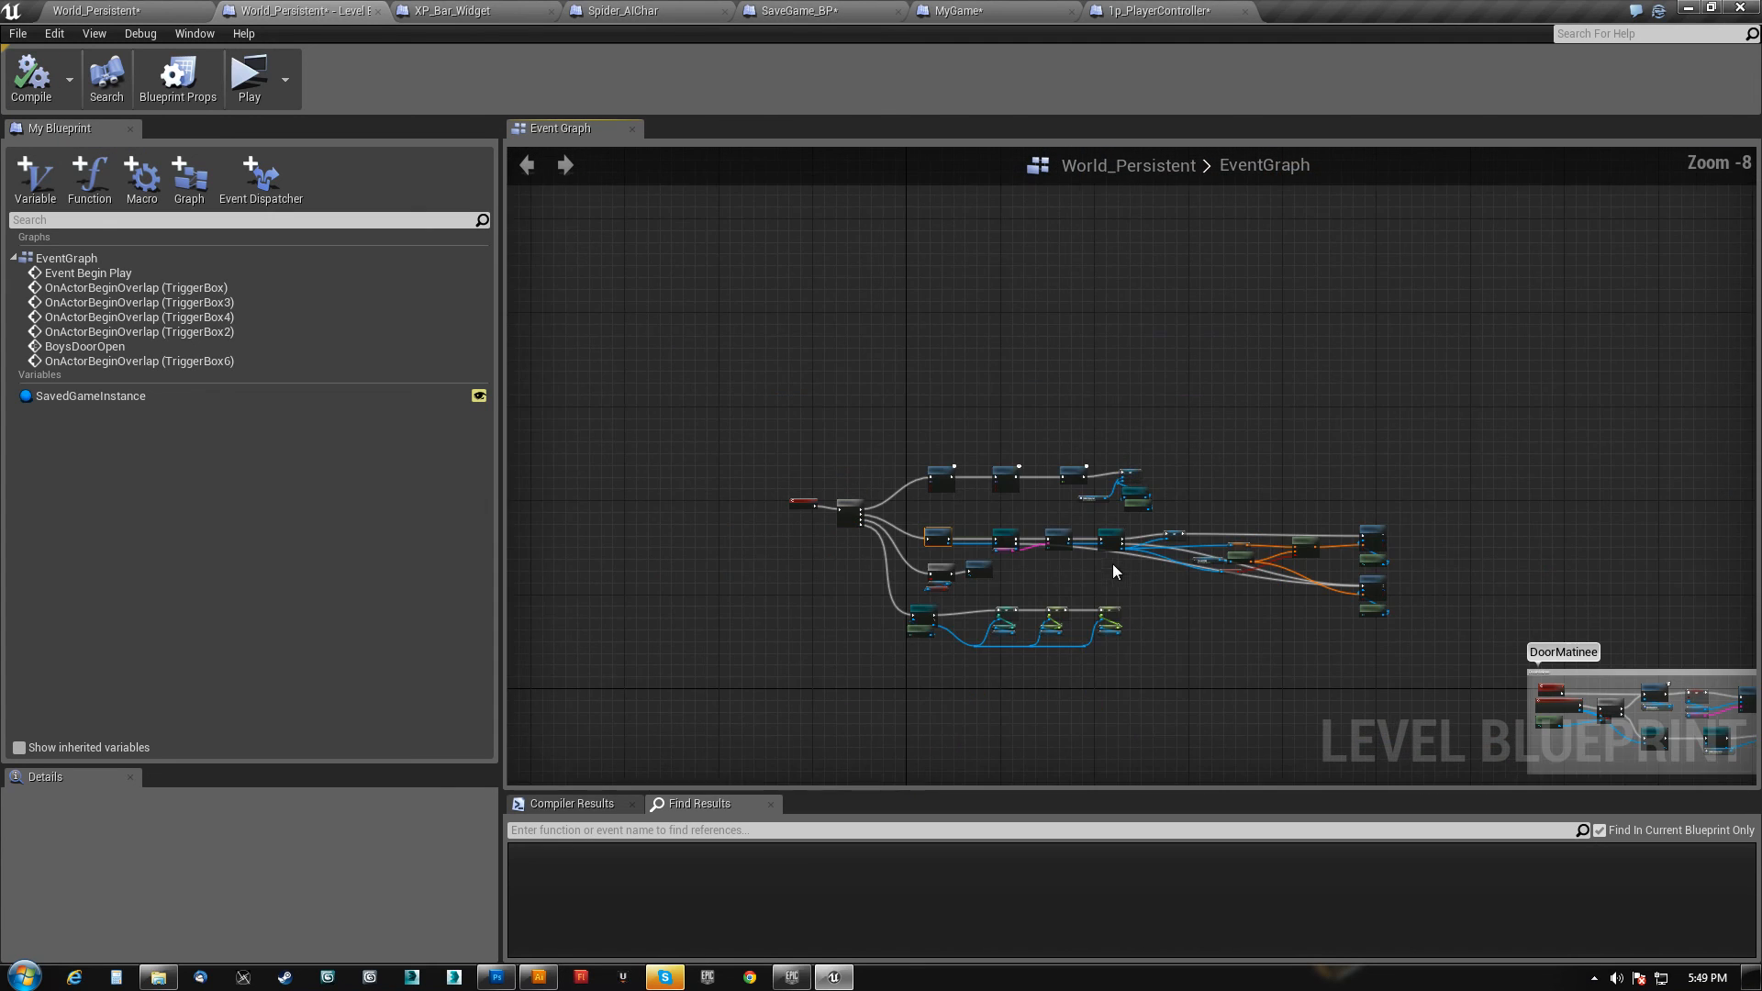
{"action": "scroll", "coordinate": [1155, 550], "scroll_direction": "up", "scroll_amount": 2}
{"action": "right_click_drag", "start_coordinate": [1154, 551], "coordinate": [1222, 647]}
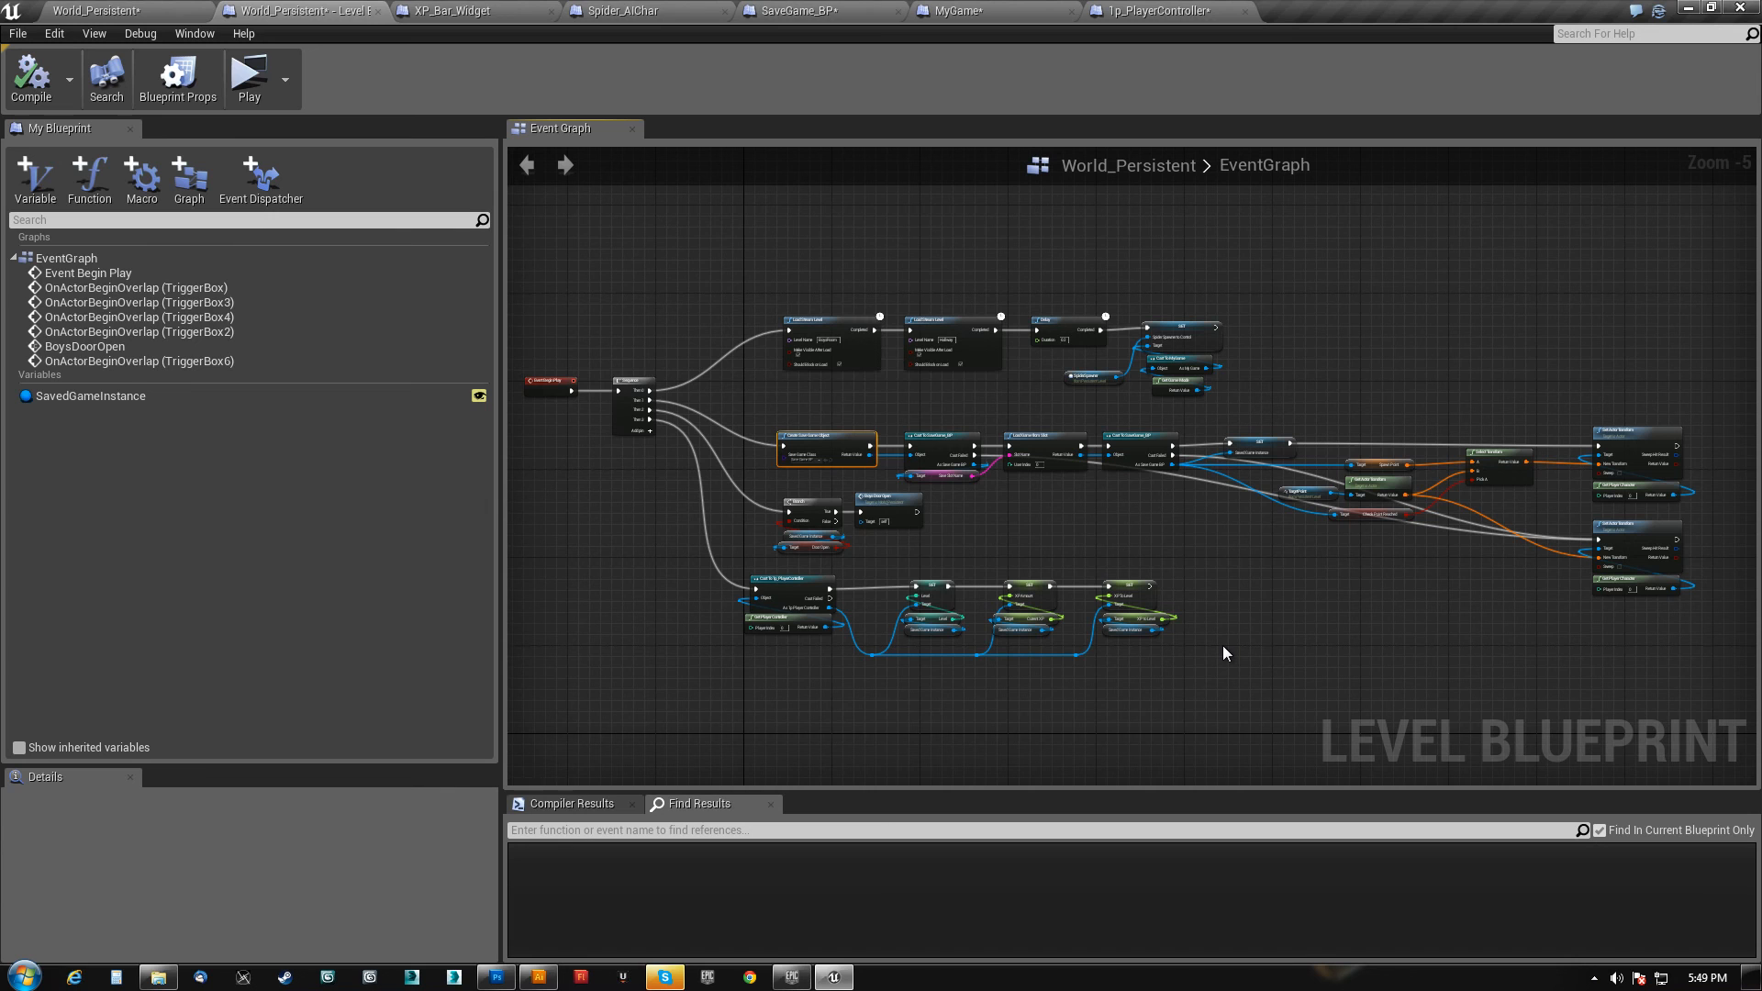
- Examine the level Blueprint's load chain from Create Save Game Object through Load Game from Slot to the Saved Game Instance setter
{"action": "scroll", "coordinate": [854, 450], "scroll_direction": "up", "scroll_amount": 5}
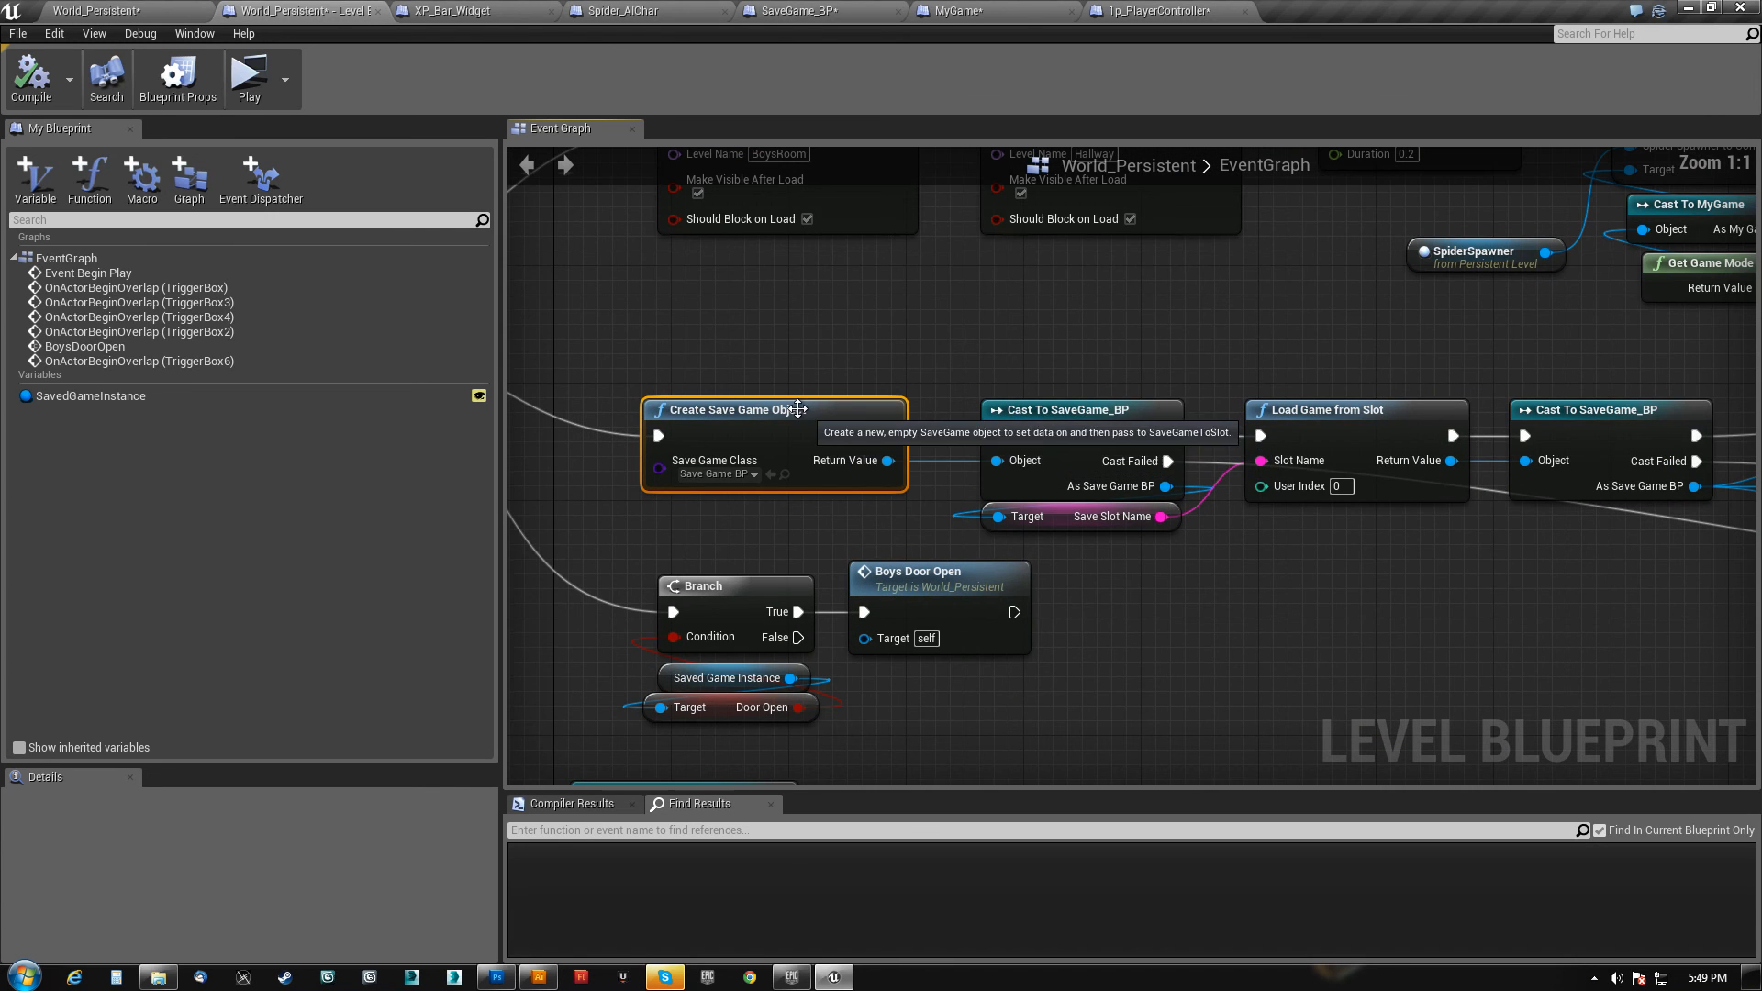
{"action": "right_click_drag", "start_coordinate": [715, 309], "coordinate": [849, 386]}
{"action": "scroll", "coordinate": [791, 350], "scroll_direction": "down", "scroll_amount": 3}
{"action": "left_click_drag", "start_coordinate": [719, 358], "coordinate": [1551, 496]}
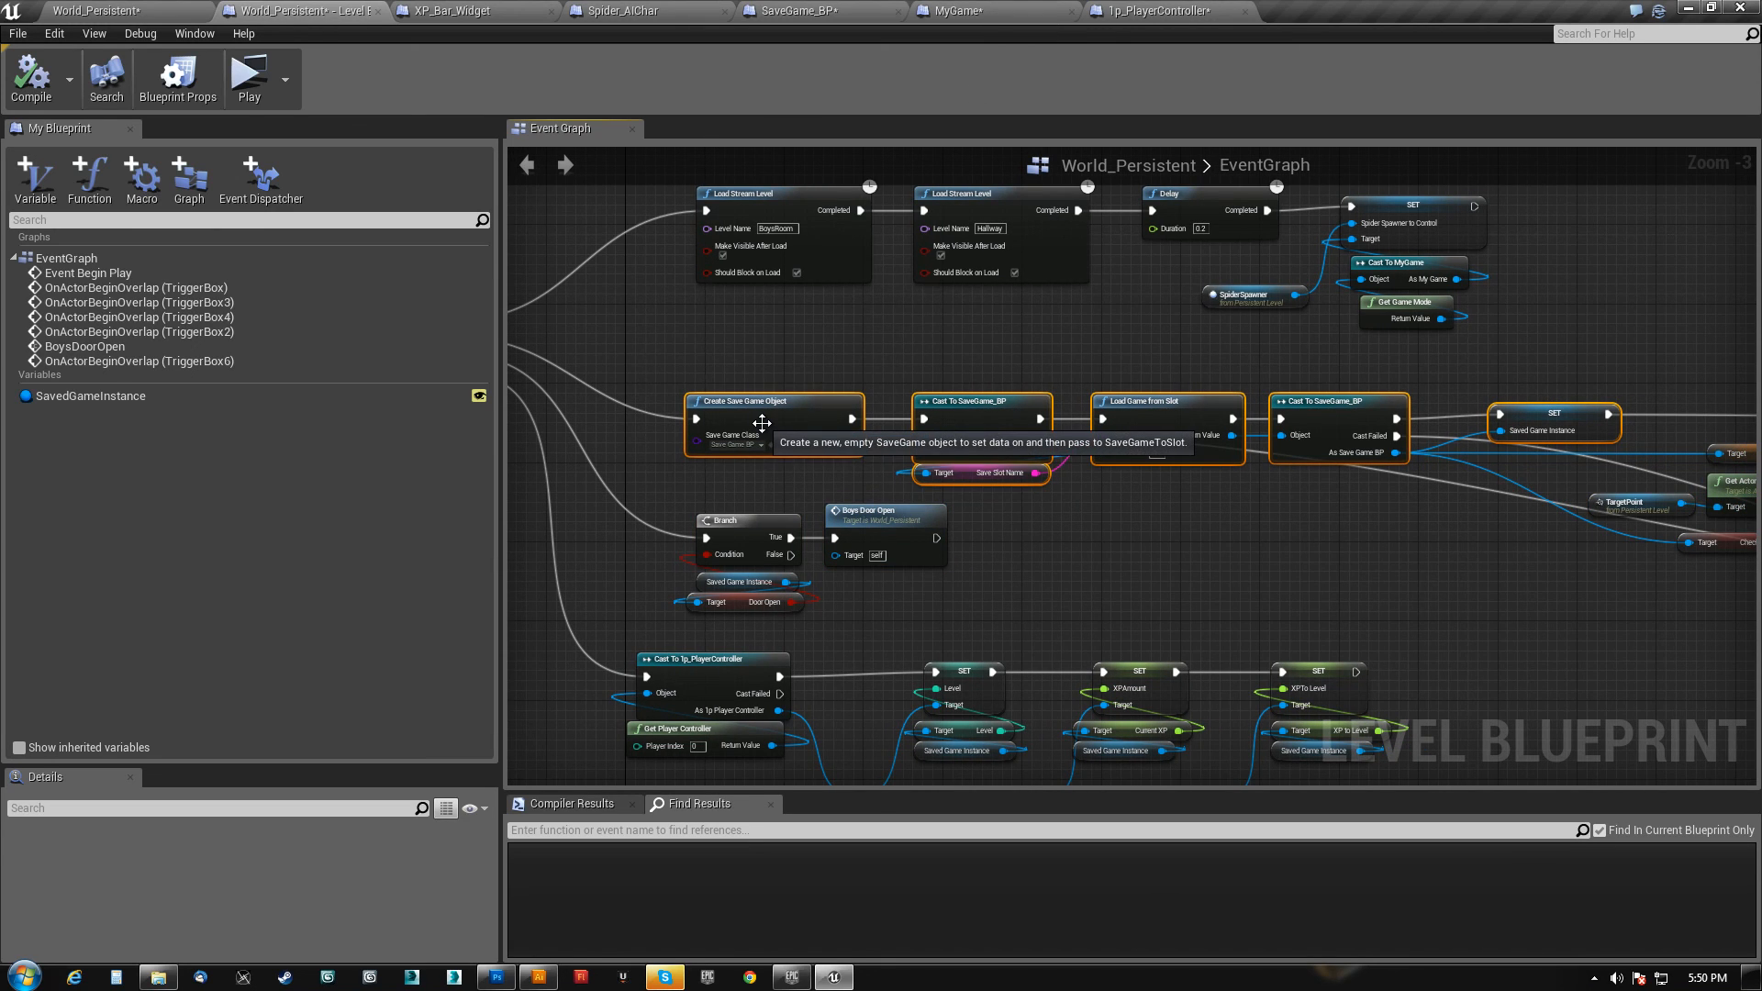
{"action": "right_click_drag", "start_coordinate": [744, 666], "coordinate": [921, 758]}
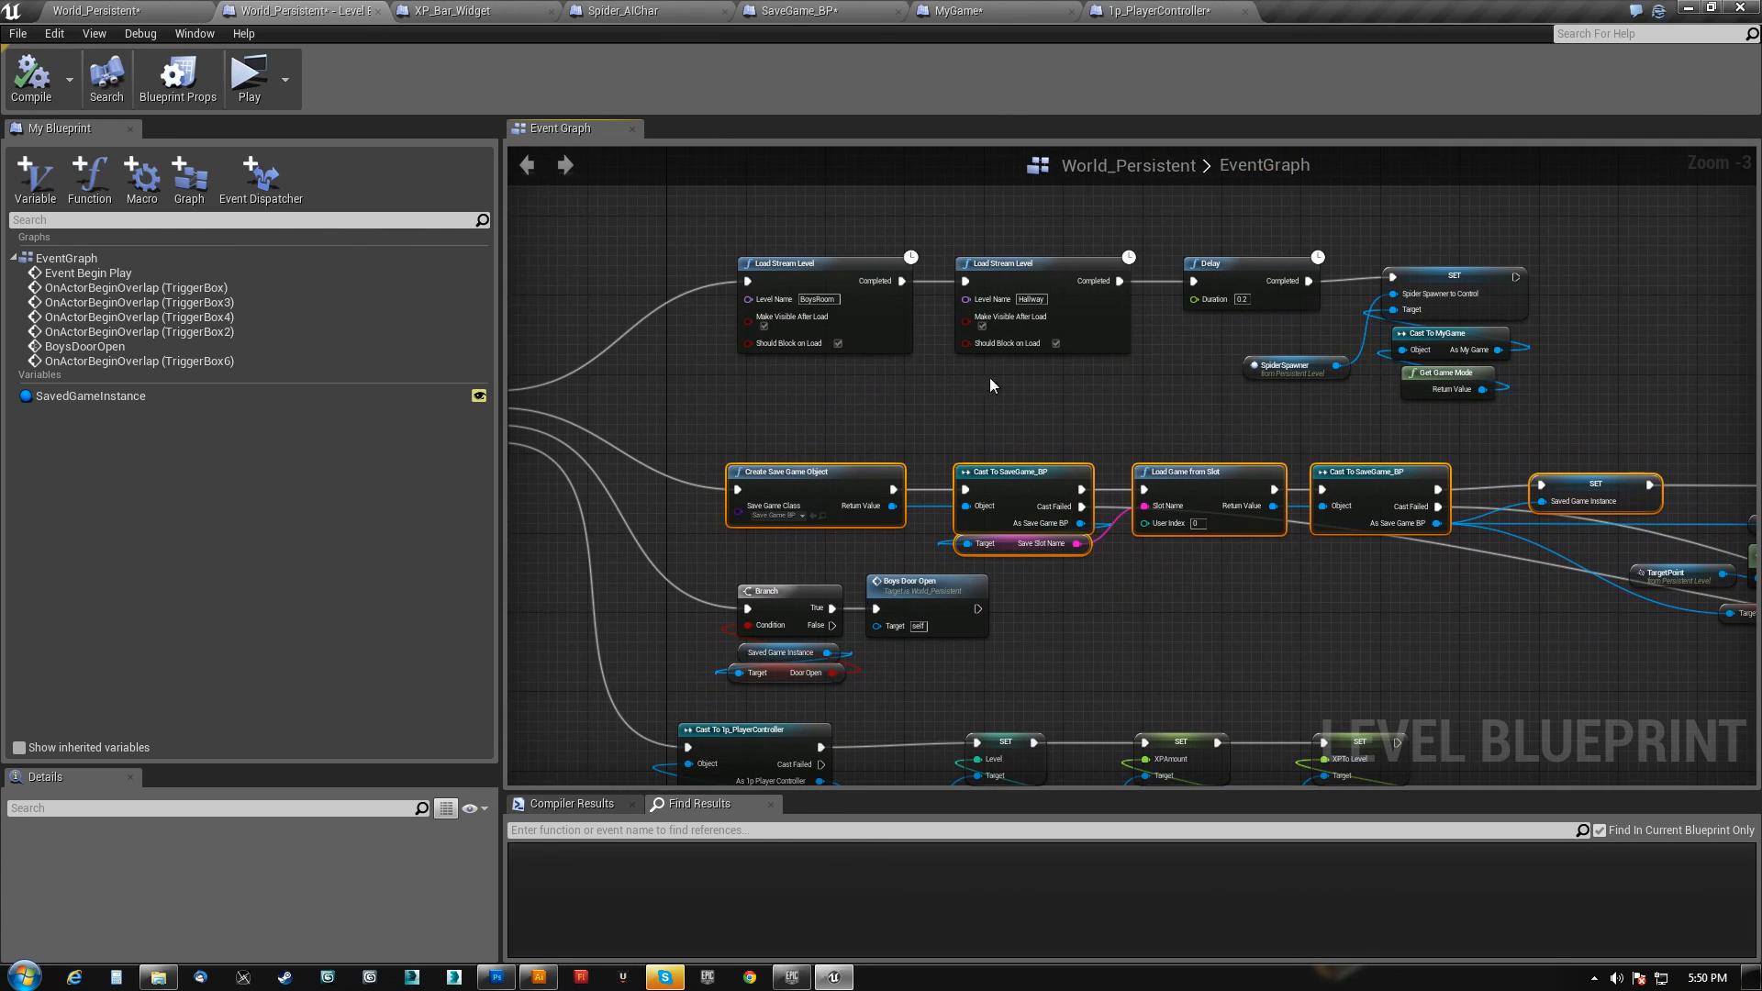
- Recheck the save and load event chains in MyGame
{"action": "left_click", "coordinate": [993, 9]}
{"action": "right_click_drag", "start_coordinate": [590, 420], "coordinate": [485, 713]}
{"action": "scroll", "coordinate": [493, 703], "scroll_direction": "down", "scroll_amount": 2}
{"action": "left_click_drag", "start_coordinate": [1307, 461], "coordinate": [1083, 562]}
{"action": "scroll", "coordinate": [593, 435], "scroll_direction": "up", "scroll_amount": 3}
{"action": "right_click_drag", "start_coordinate": [593, 435], "coordinate": [707, 157]}
- Look through the 1p_PlayerController event graph, covering AddXP, Type Out Text, Mission Success, Mission Failure and Hide Mission Speech
{"action": "scroll", "coordinate": [908, 487], "scroll_direction": "down", "scroll_amount": 4}
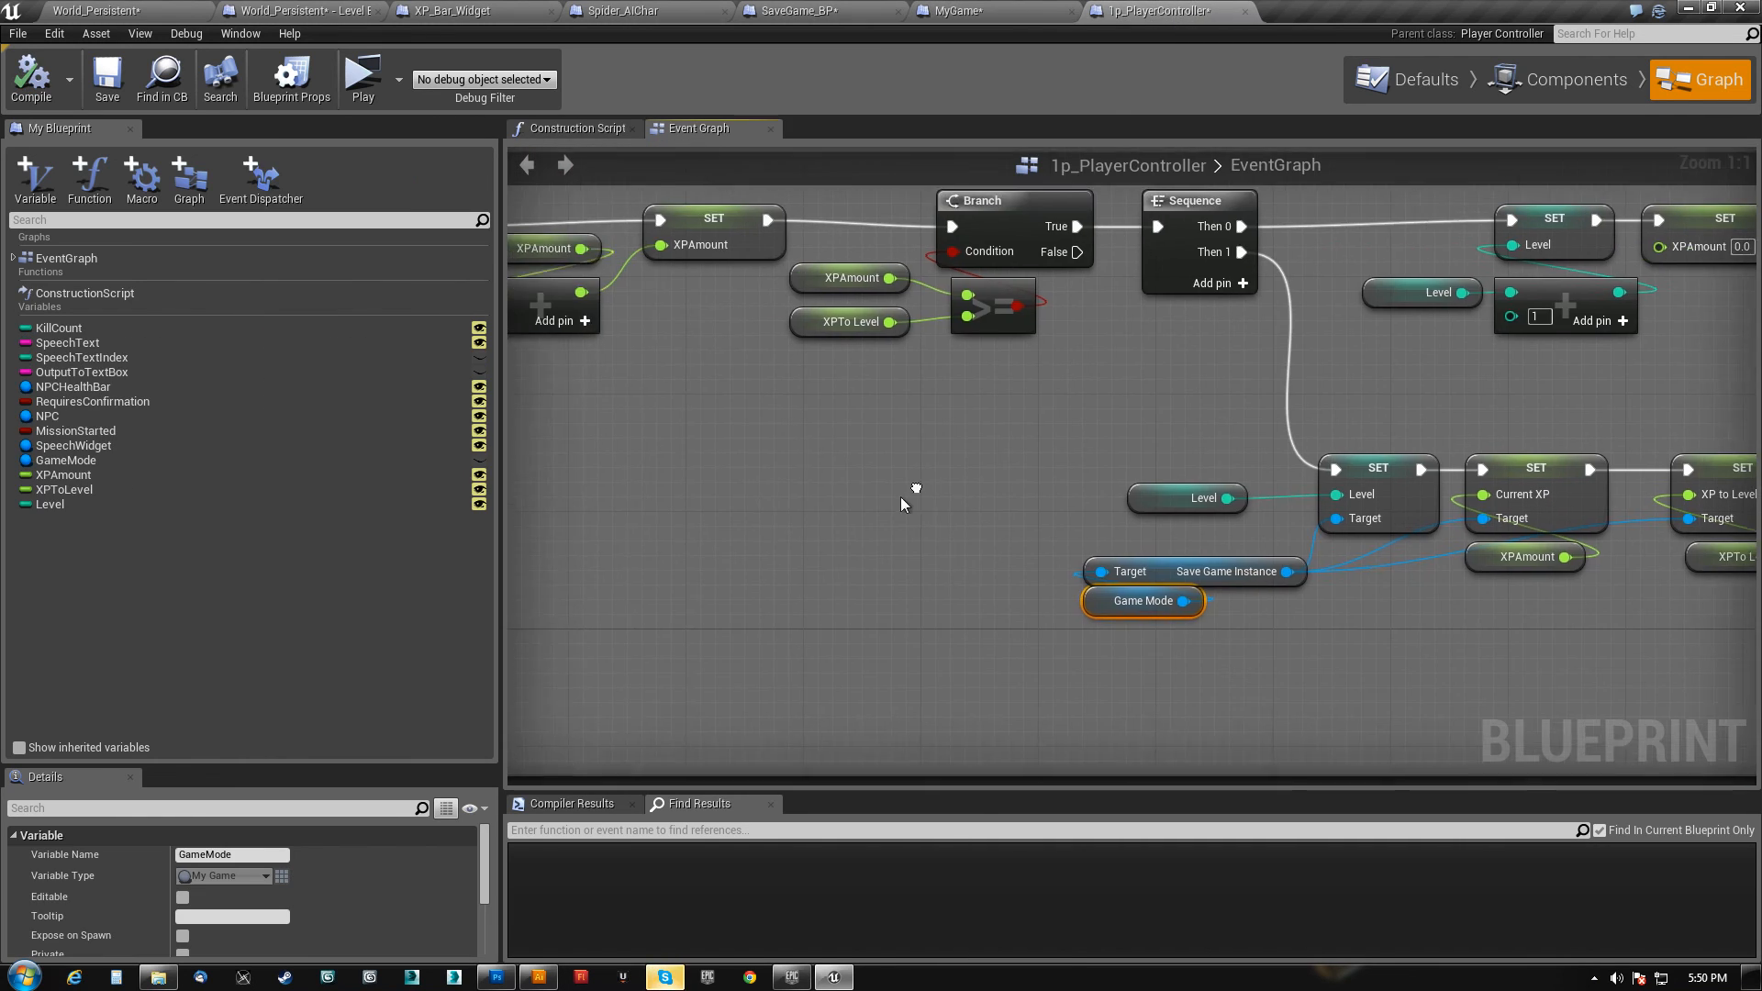
{"action": "right_click_drag", "start_coordinate": [829, 539], "coordinate": [514, 753]}
{"action": "scroll", "coordinate": [708, 653], "scroll_direction": "down", "scroll_amount": 7}
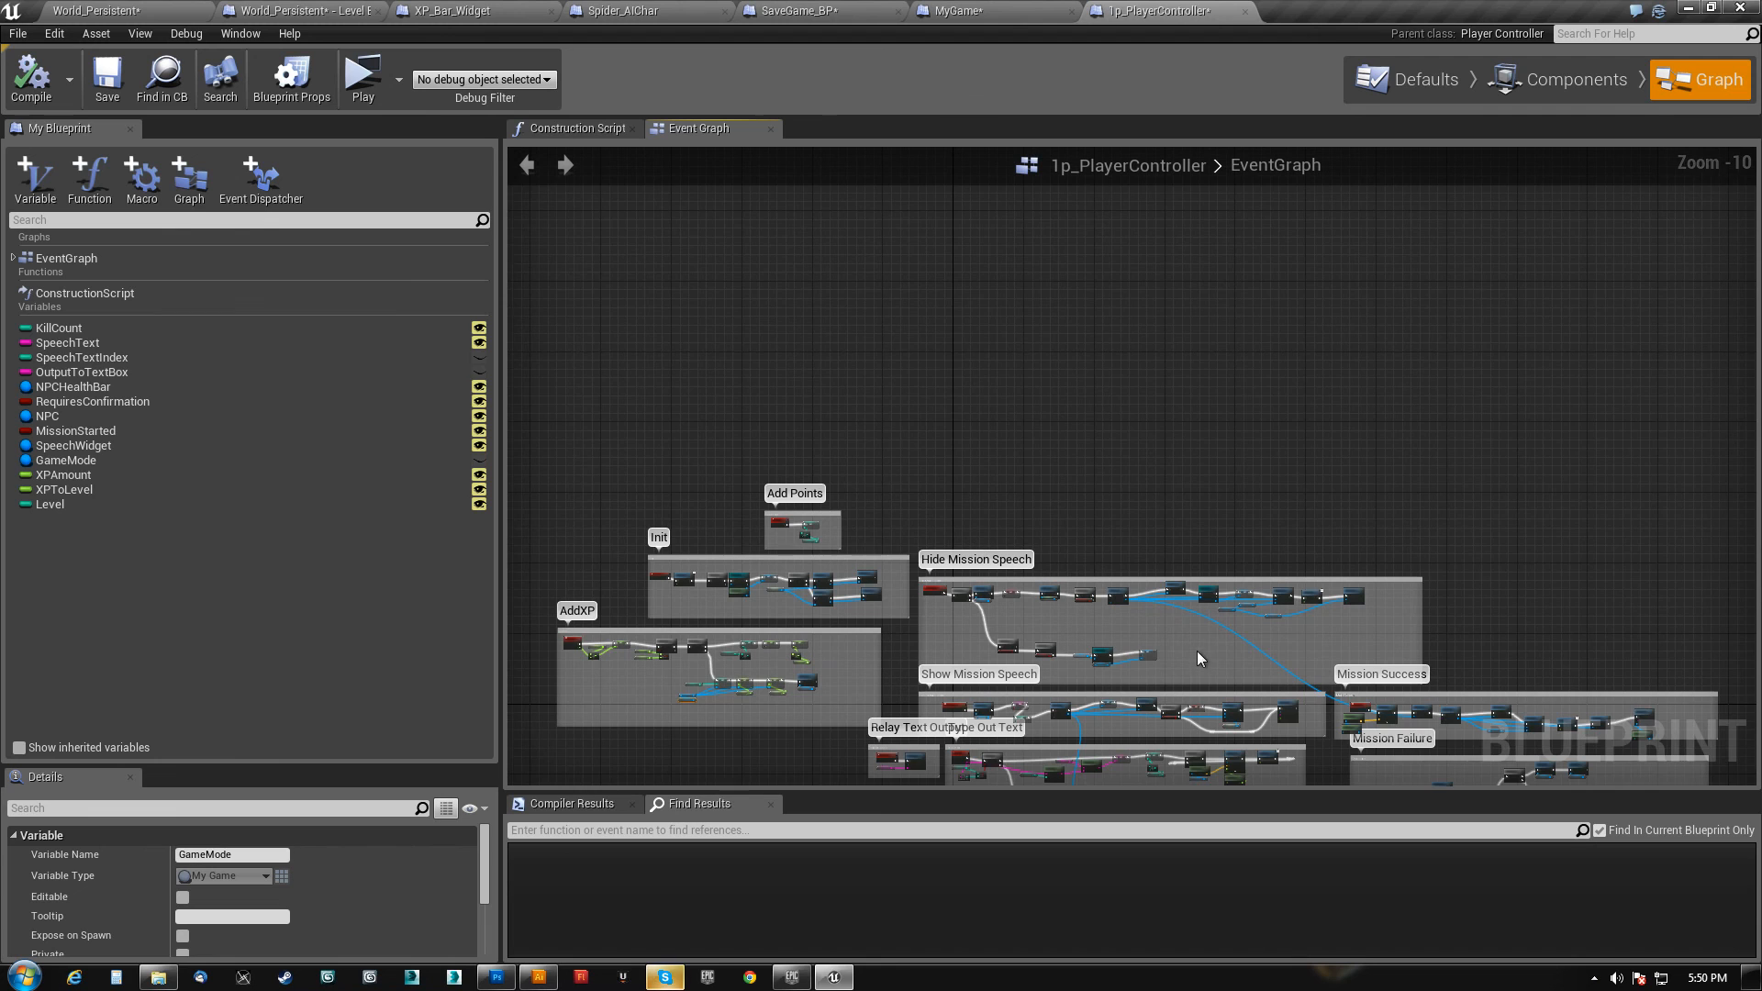
{"action": "scroll", "coordinate": [1197, 652], "scroll_direction": "up", "scroll_amount": 3}
{"action": "right_click_drag", "start_coordinate": [991, 590], "coordinate": [1042, 353]}
{"action": "scroll", "coordinate": [929, 559], "scroll_direction": "up", "scroll_amount": 4}
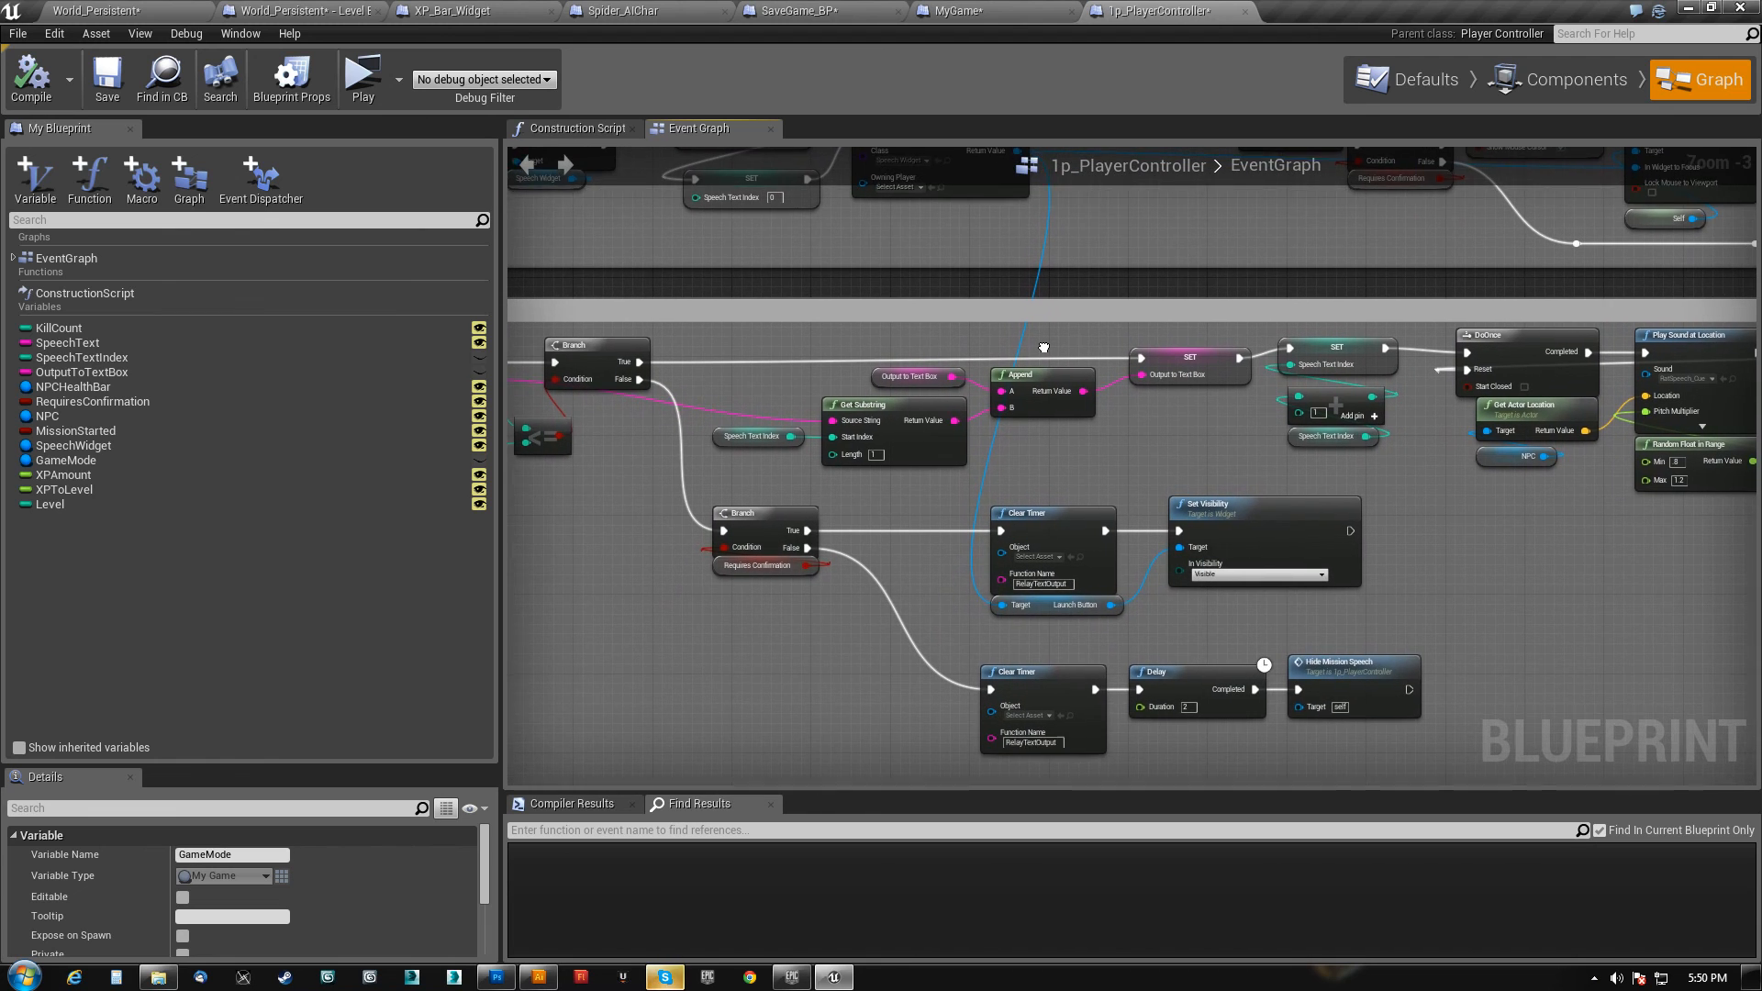
{"action": "right_click_drag", "start_coordinate": [1411, 528], "coordinate": [870, 508]}
{"action": "right_click_drag", "start_coordinate": [1653, 474], "coordinate": [868, 554]}
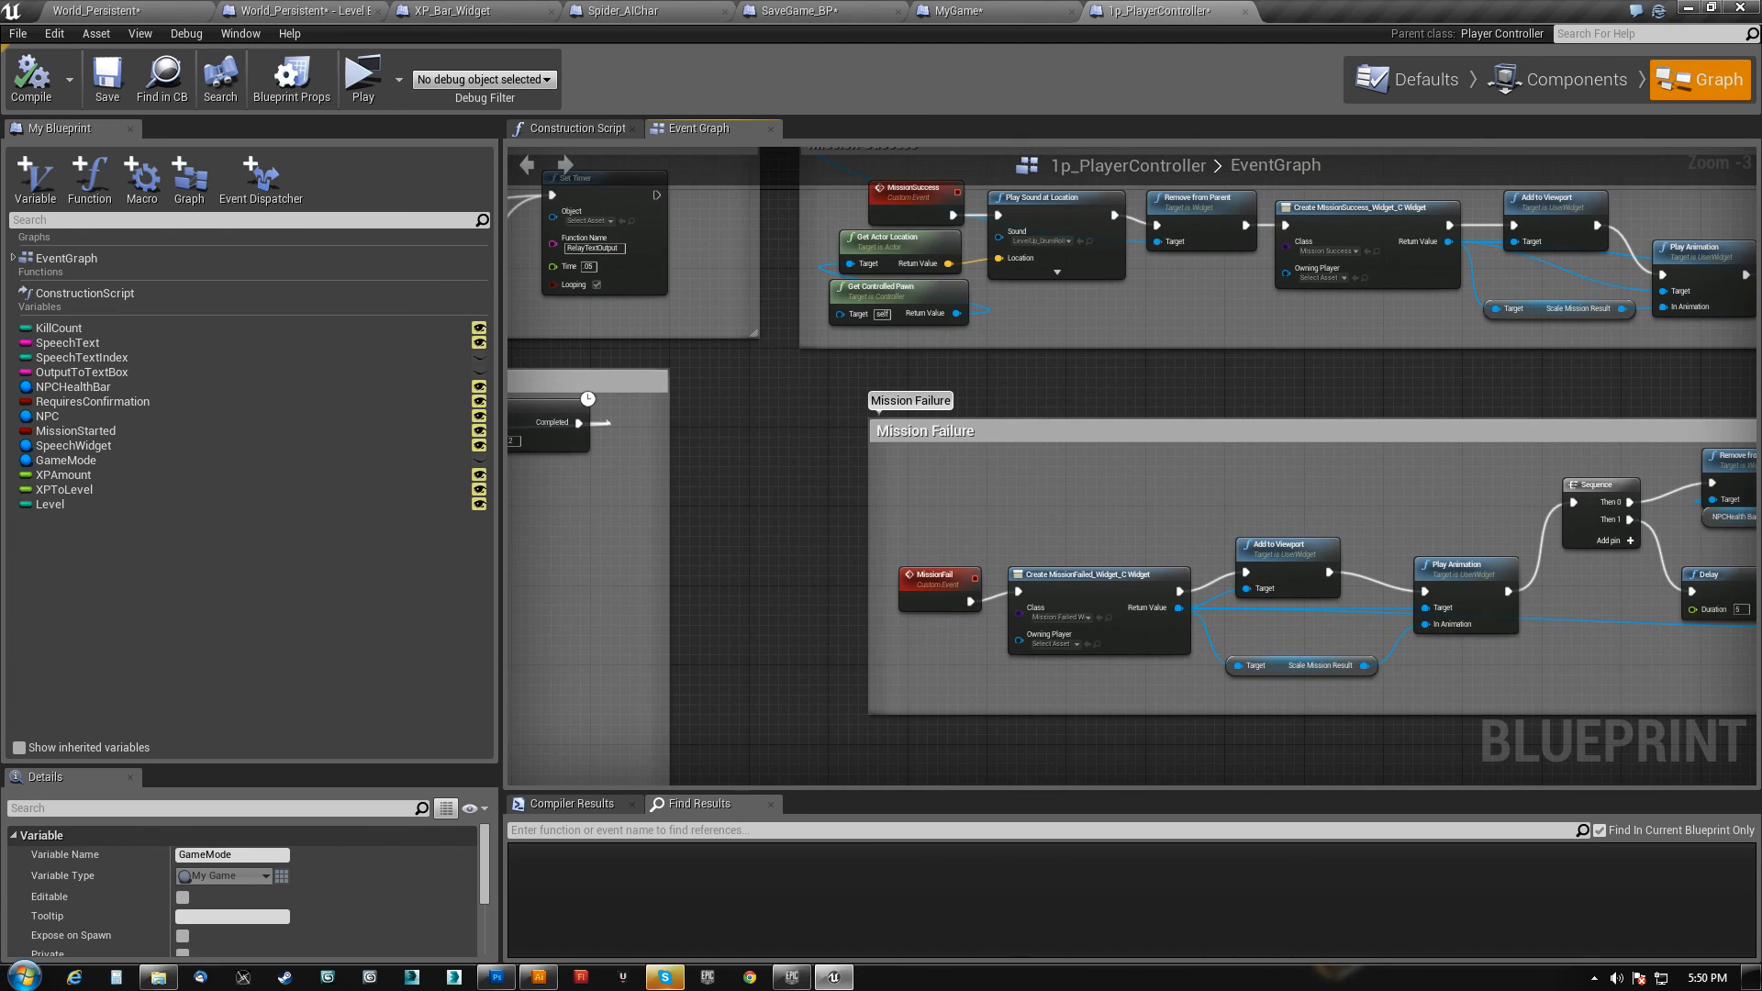
{"action": "right_click_drag", "start_coordinate": [1376, 550], "coordinate": [863, 505]}
{"action": "right_click_drag", "start_coordinate": [1138, 514], "coordinate": [874, 510]}
{"action": "mouse_move", "coordinate": [514, 436]}
{"action": "right_mouse_down"}
{"action": "mouse_move", "coordinate": [1030, 429]}
{"action": "mouse_move", "coordinate": [1070, 412]}
{"action": "mouse_move", "coordinate": [755, 712]}
{"action": "mouse_move", "coordinate": [710, 715]}
{"action": "mouse_move", "coordinate": [1093, 735]}
{"action": "mouse_move", "coordinate": [268, 666]}
{"action": "mouse_move", "coordinate": [353, 664]}
{"action": "mouse_move", "coordinate": [1549, 927]}
{"action": "right_mouse_up"}
{"action": "mouse_move", "coordinate": [724, 320]}
{"action": "right_mouse_down"}
{"action": "mouse_move", "coordinate": [942, 548]}
{"action": "mouse_move", "coordinate": [1744, 490]}
{"action": "mouse_move", "coordinate": [1688, 481]}
{"action": "right_mouse_up"}
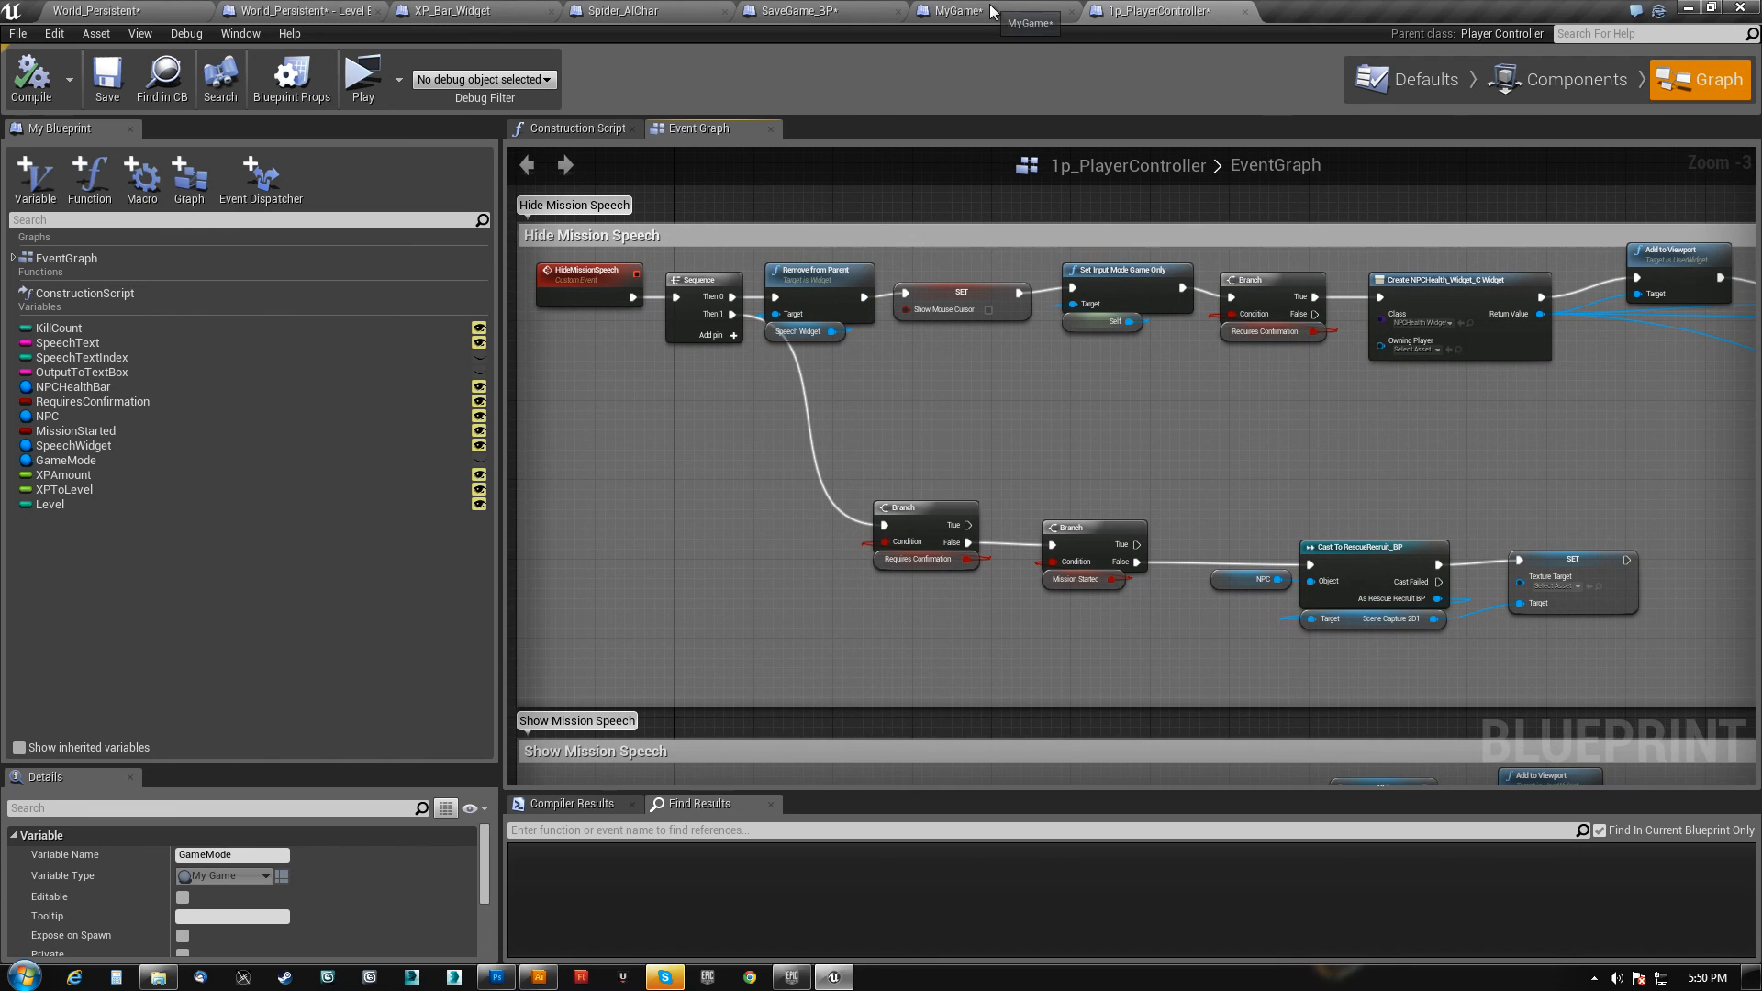
- Recheck the World_Persistent save-game load nodes against the branch that sets Level, XPAmount and XPTo Level
{"action": "left_click", "coordinate": [312, 11]}
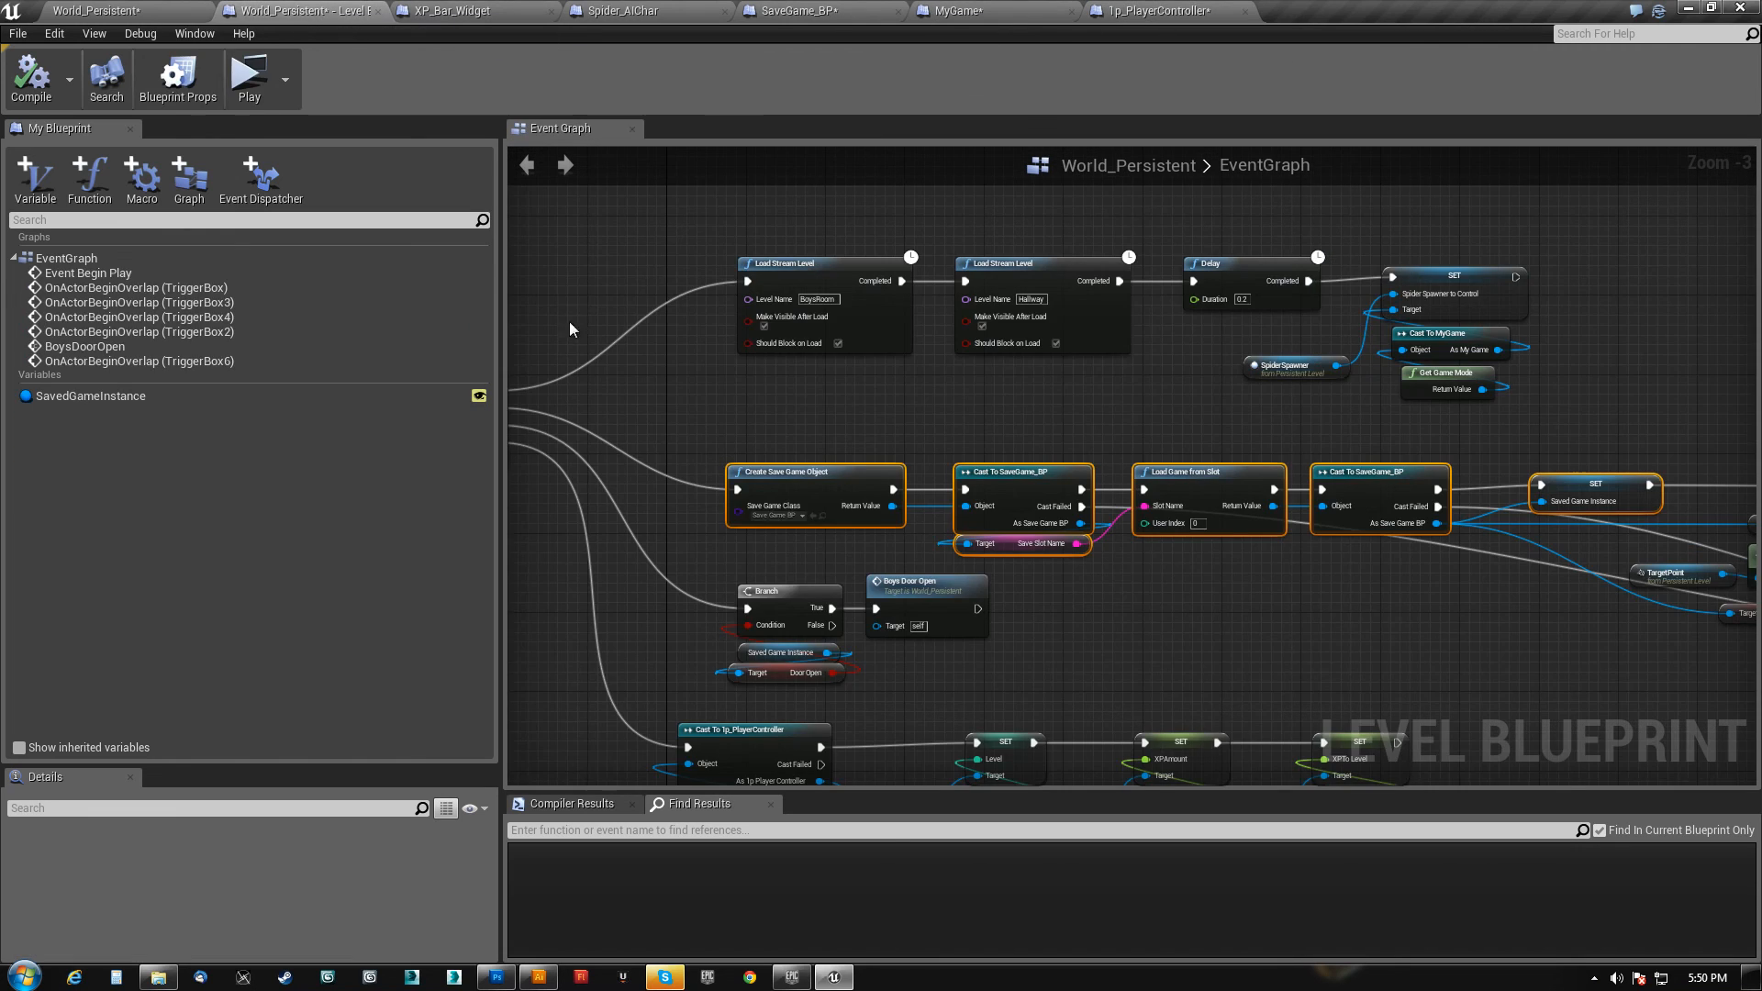
{"action": "right_click_drag", "start_coordinate": [865, 444], "coordinate": [838, 314]}
{"action": "left_click_drag", "start_coordinate": [684, 297], "coordinate": [1583, 434]}
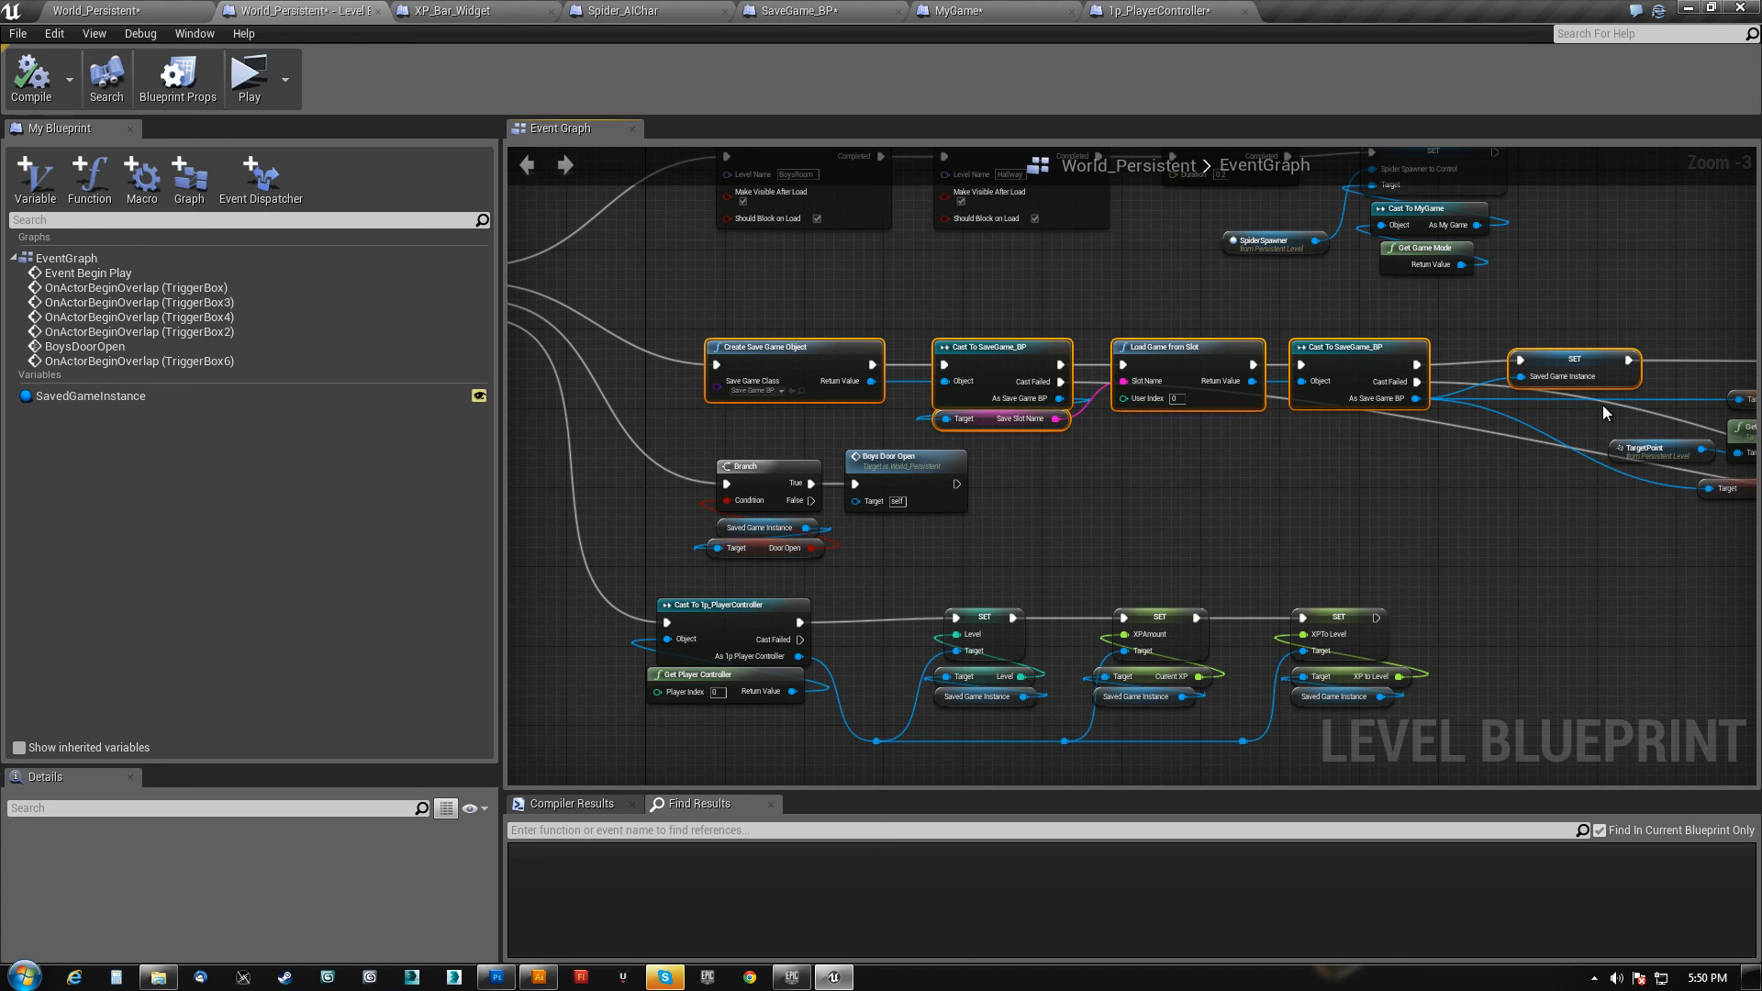
- In MyGame, follow the Load Game call on Event Begin Play to the LoadGame event and its nodes
{"action": "left_click", "coordinate": [969, 18]}
{"action": "right_click_drag", "start_coordinate": [765, 726], "coordinate": [756, 202]}
{"action": "right_click_drag", "start_coordinate": [1145, 535], "coordinate": [536, 264]}
{"action": "double_click", "coordinate": [867, 533]}
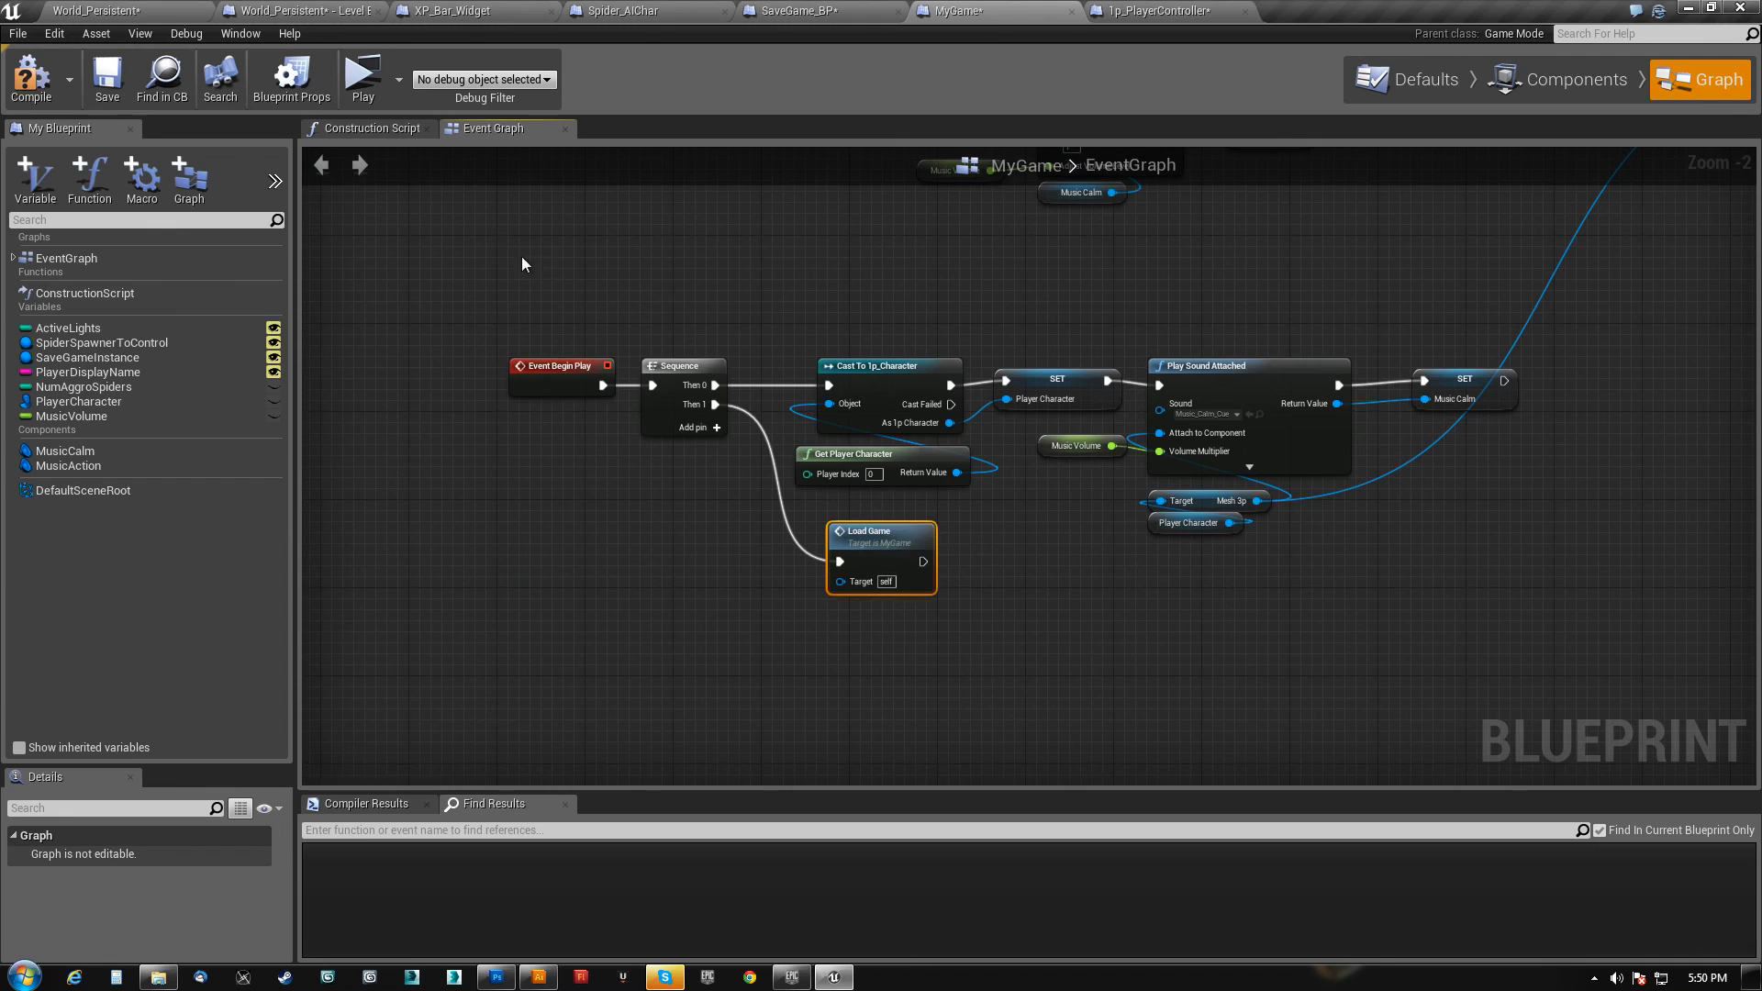
{"action": "right_click_drag", "start_coordinate": [1175, 196], "coordinate": [1052, 426]}
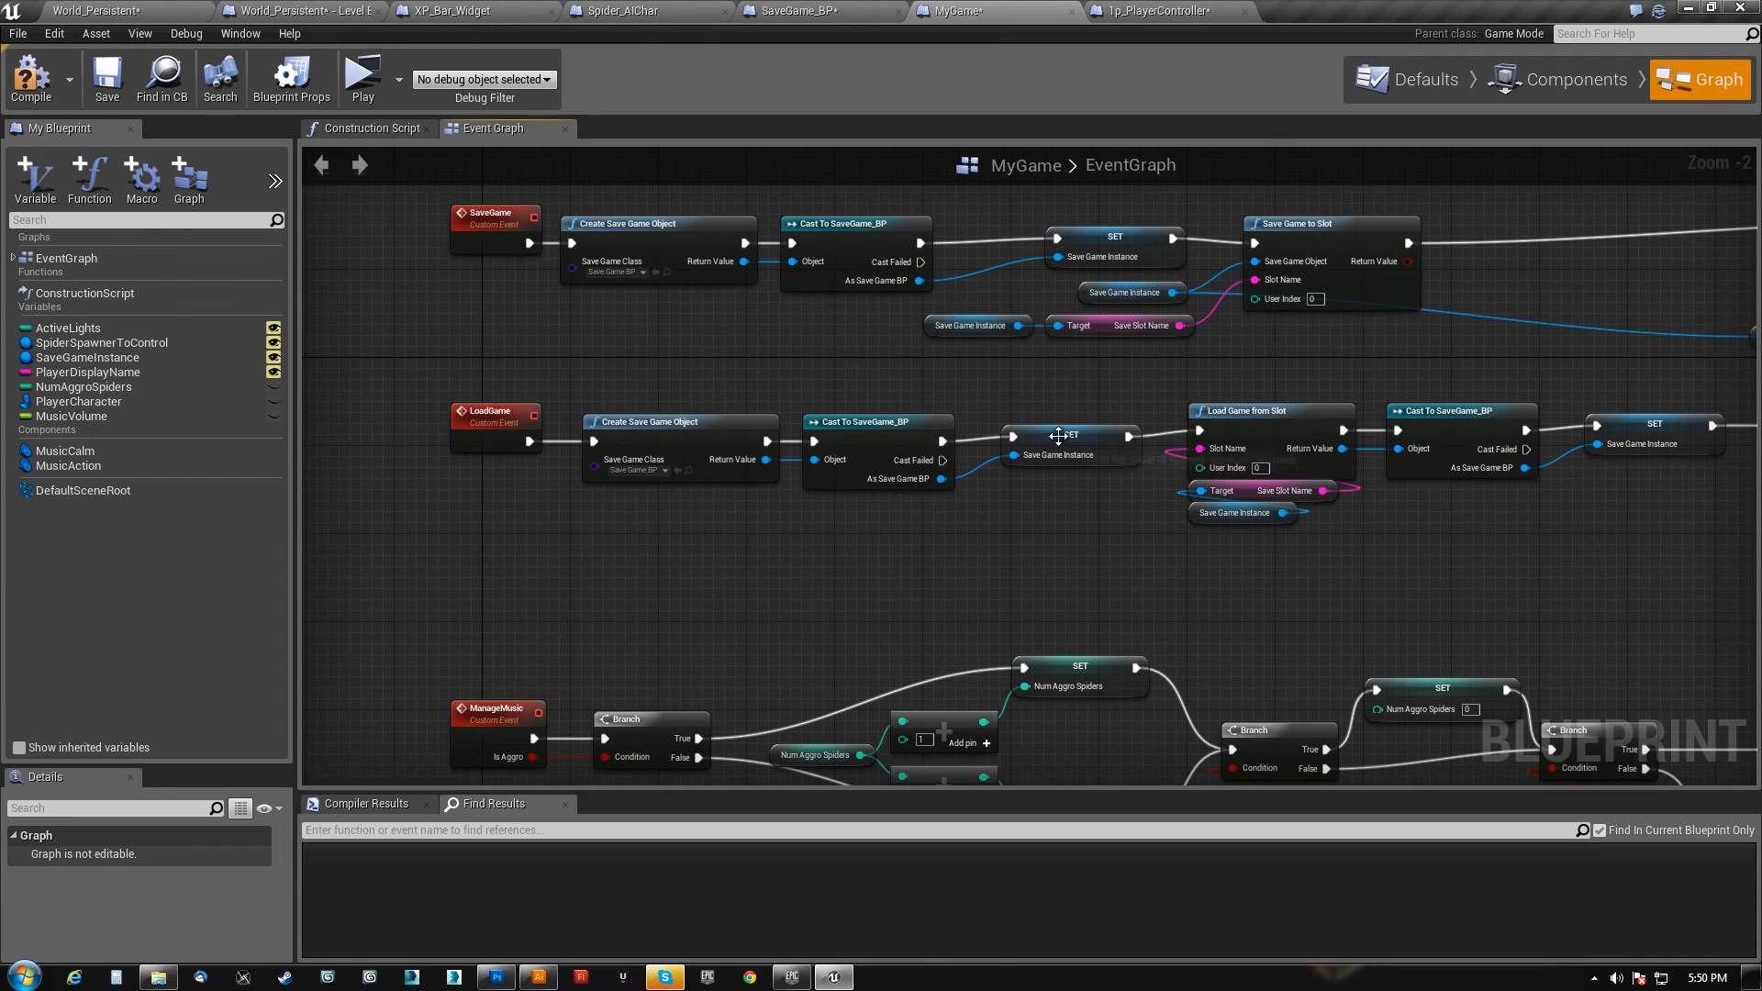
- Line up the Load Game from Slot nodes and the following cast, save instance and player name nodes in MyGame's LoadGame chain
{"action": "left_click", "coordinate": [1256, 412]}
{"action": "left_click_drag", "start_coordinate": [1222, 580], "coordinate": [1274, 419]}
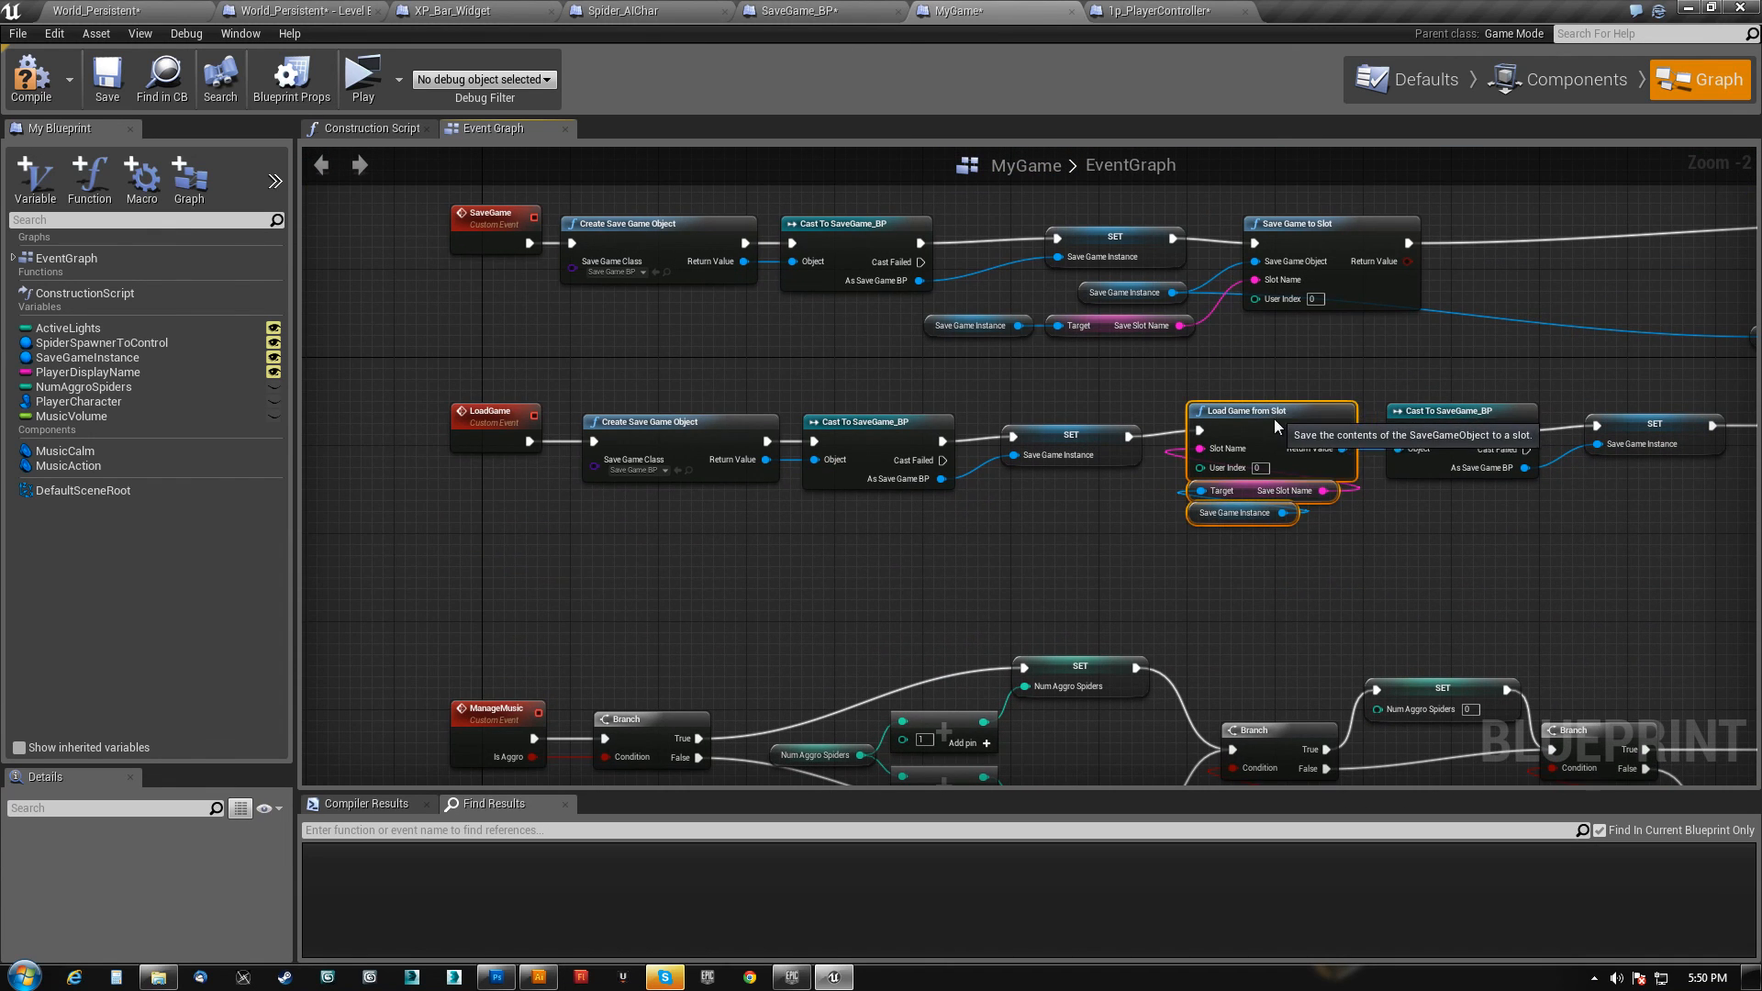
{"action": "right_click_drag", "start_coordinate": [1417, 525], "coordinate": [1119, 522]}
{"action": "left_click_drag", "start_coordinate": [1120, 520], "coordinate": [1619, 397]}
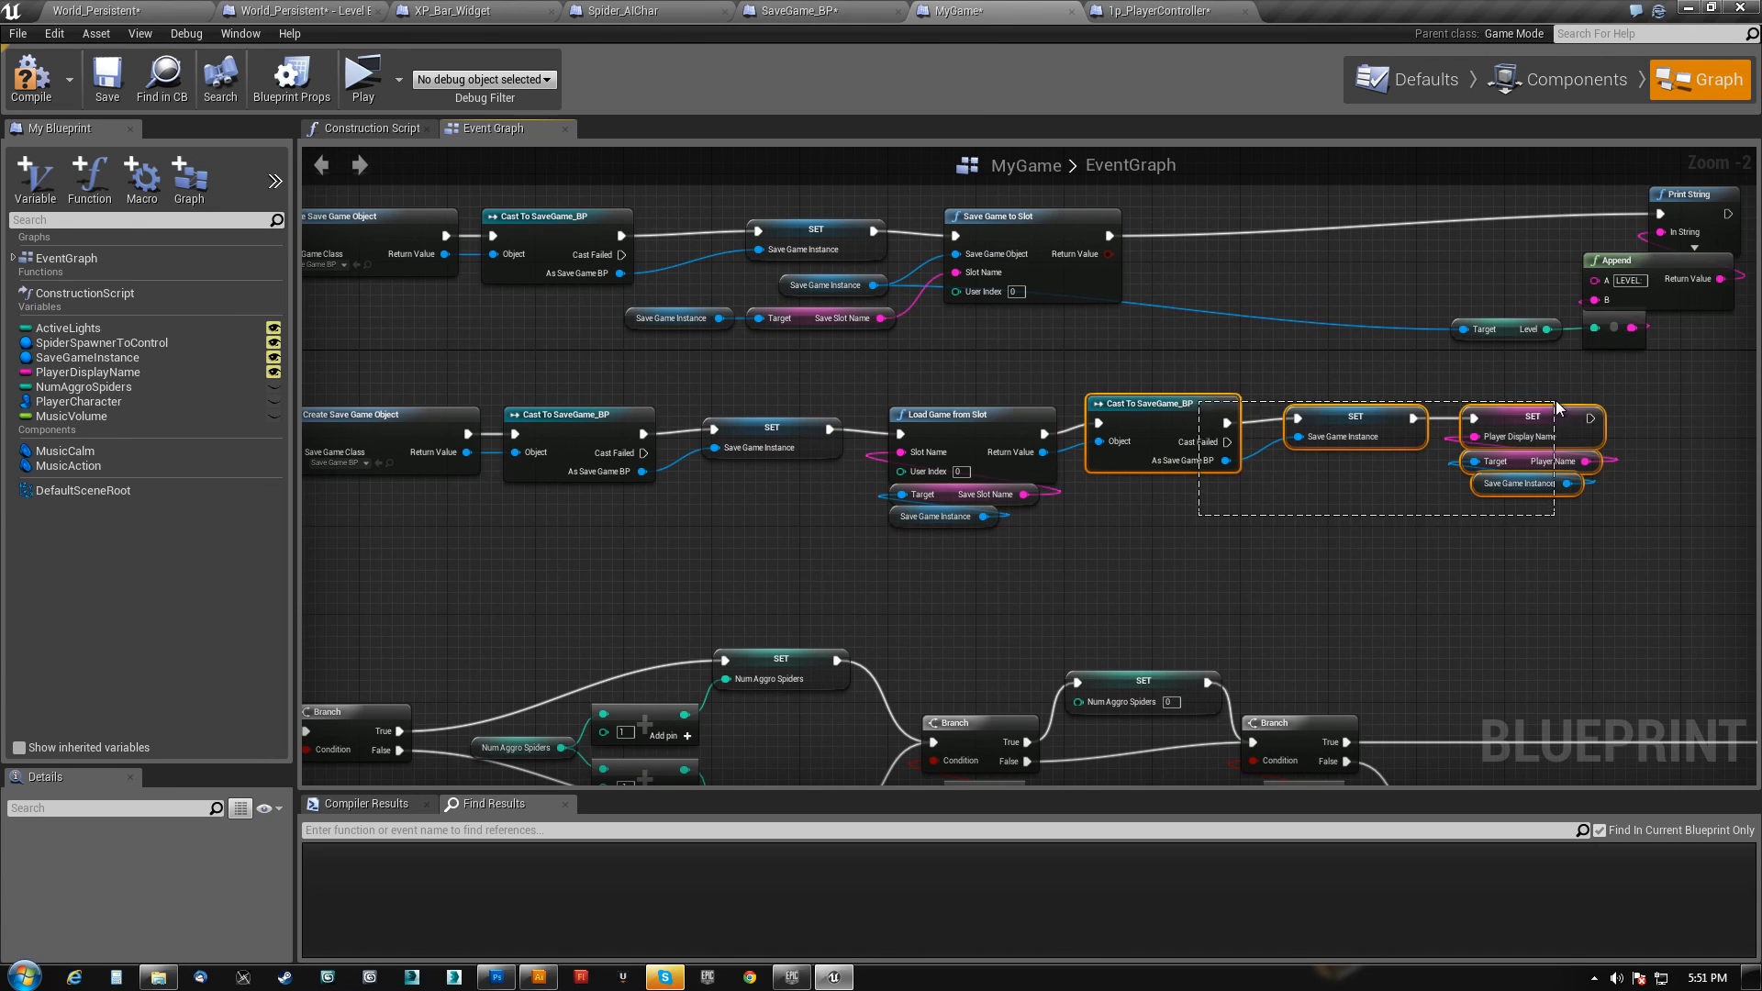
{"action": "left_click_drag", "start_coordinate": [1186, 410], "coordinate": [1219, 420]}
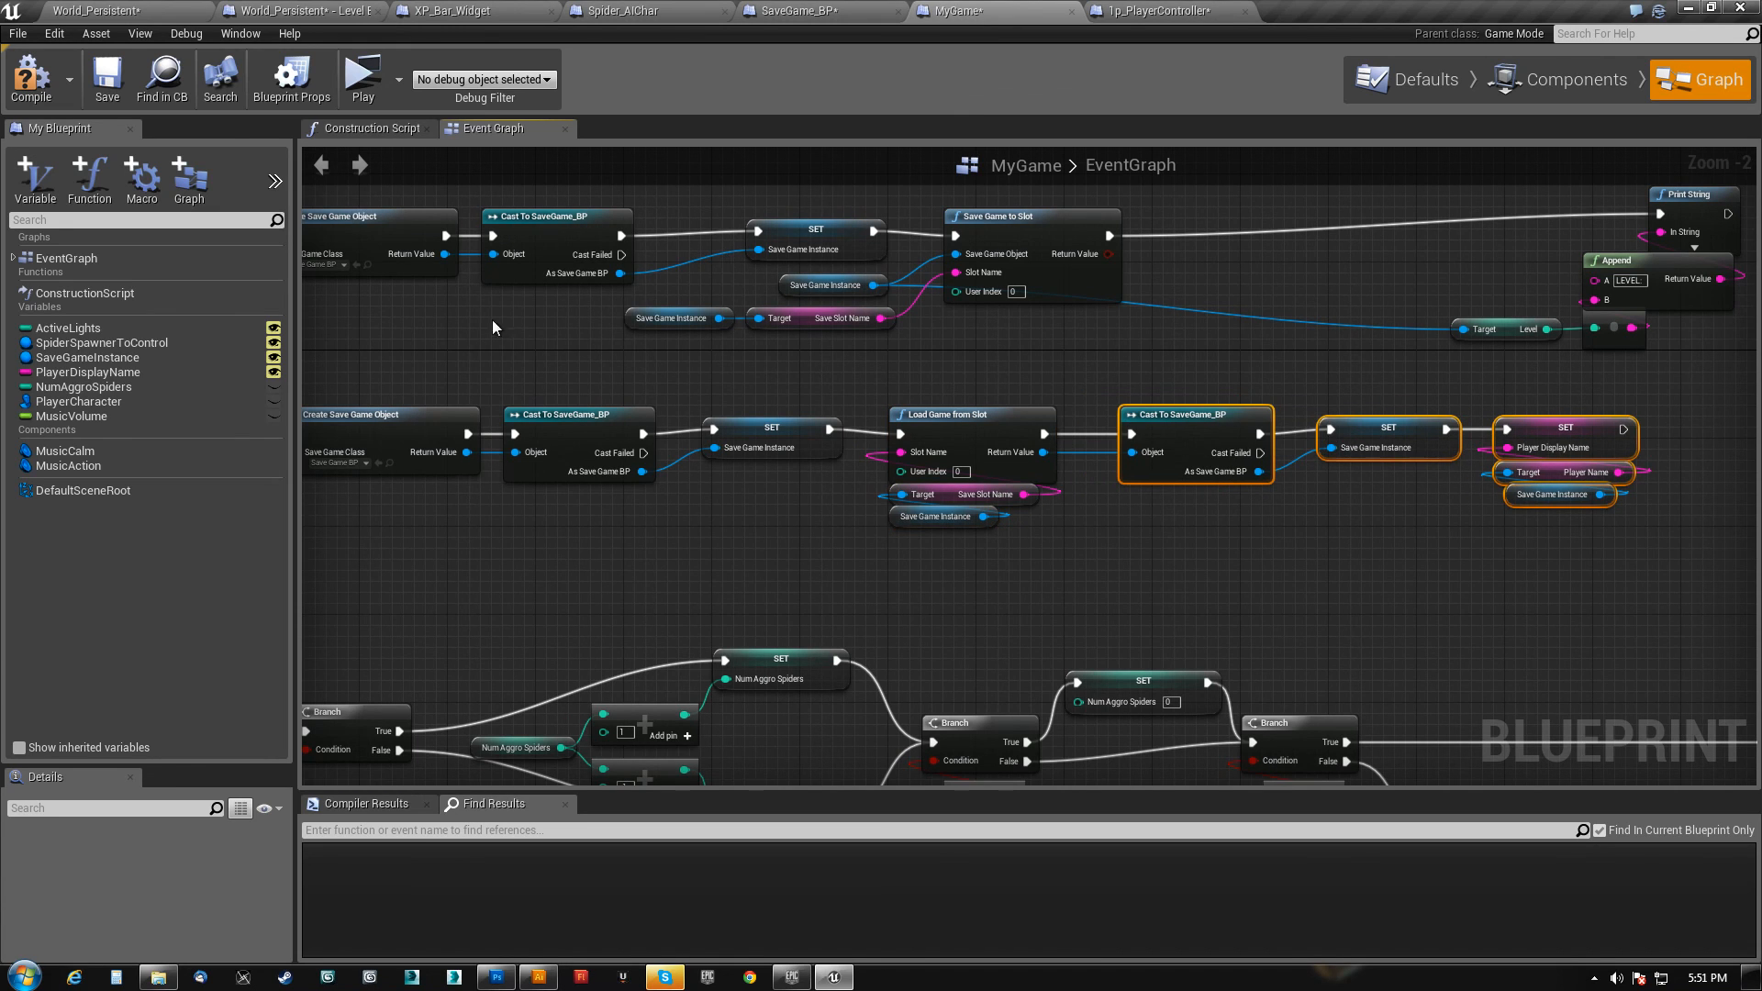
- Move the level Print String, Append and conversion nodes closer to the Save Game to Slot node in the SaveGame chain
{"action": "right_click_drag", "start_coordinate": [491, 319], "coordinate": [710, 361]}
{"action": "right_click_drag", "start_coordinate": [1263, 391], "coordinate": [611, 366]}
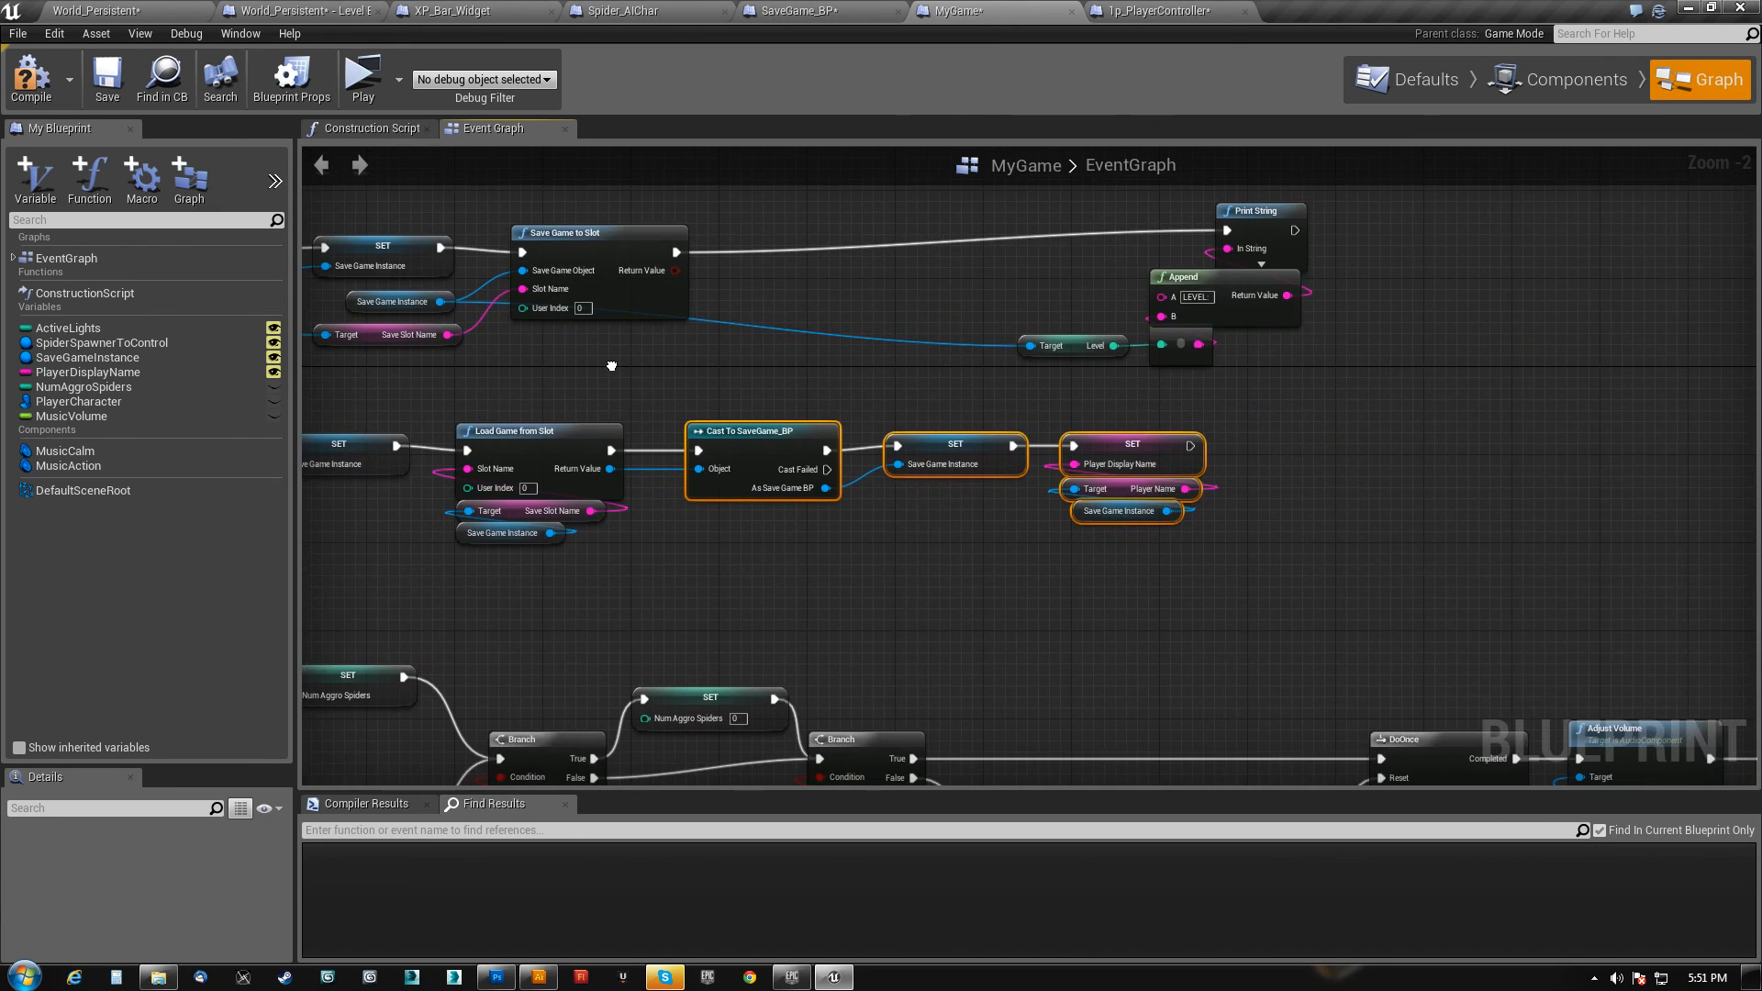
{"action": "left_click_drag", "start_coordinate": [993, 385], "coordinate": [1116, 213]}
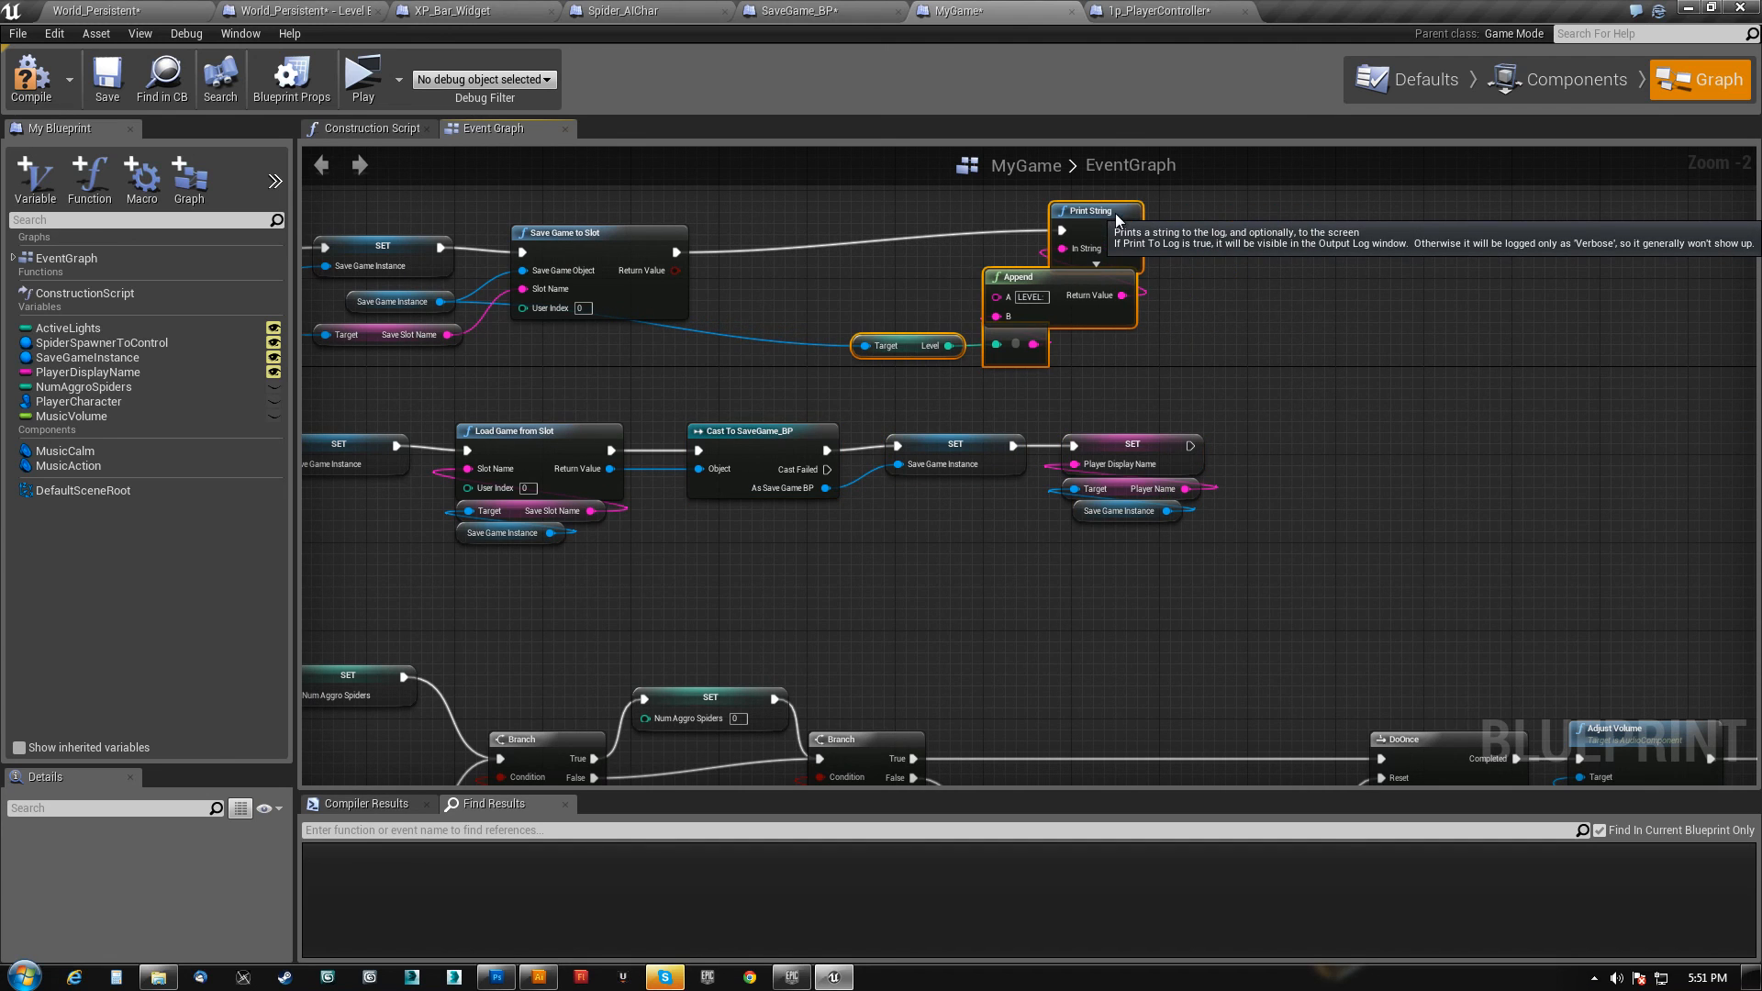
- Examine the World_Persistent load-game chain from Create Save Game Object to the SavedGameInstance setter and the player transform nodes
{"action": "left_click", "coordinate": [294, 18]}
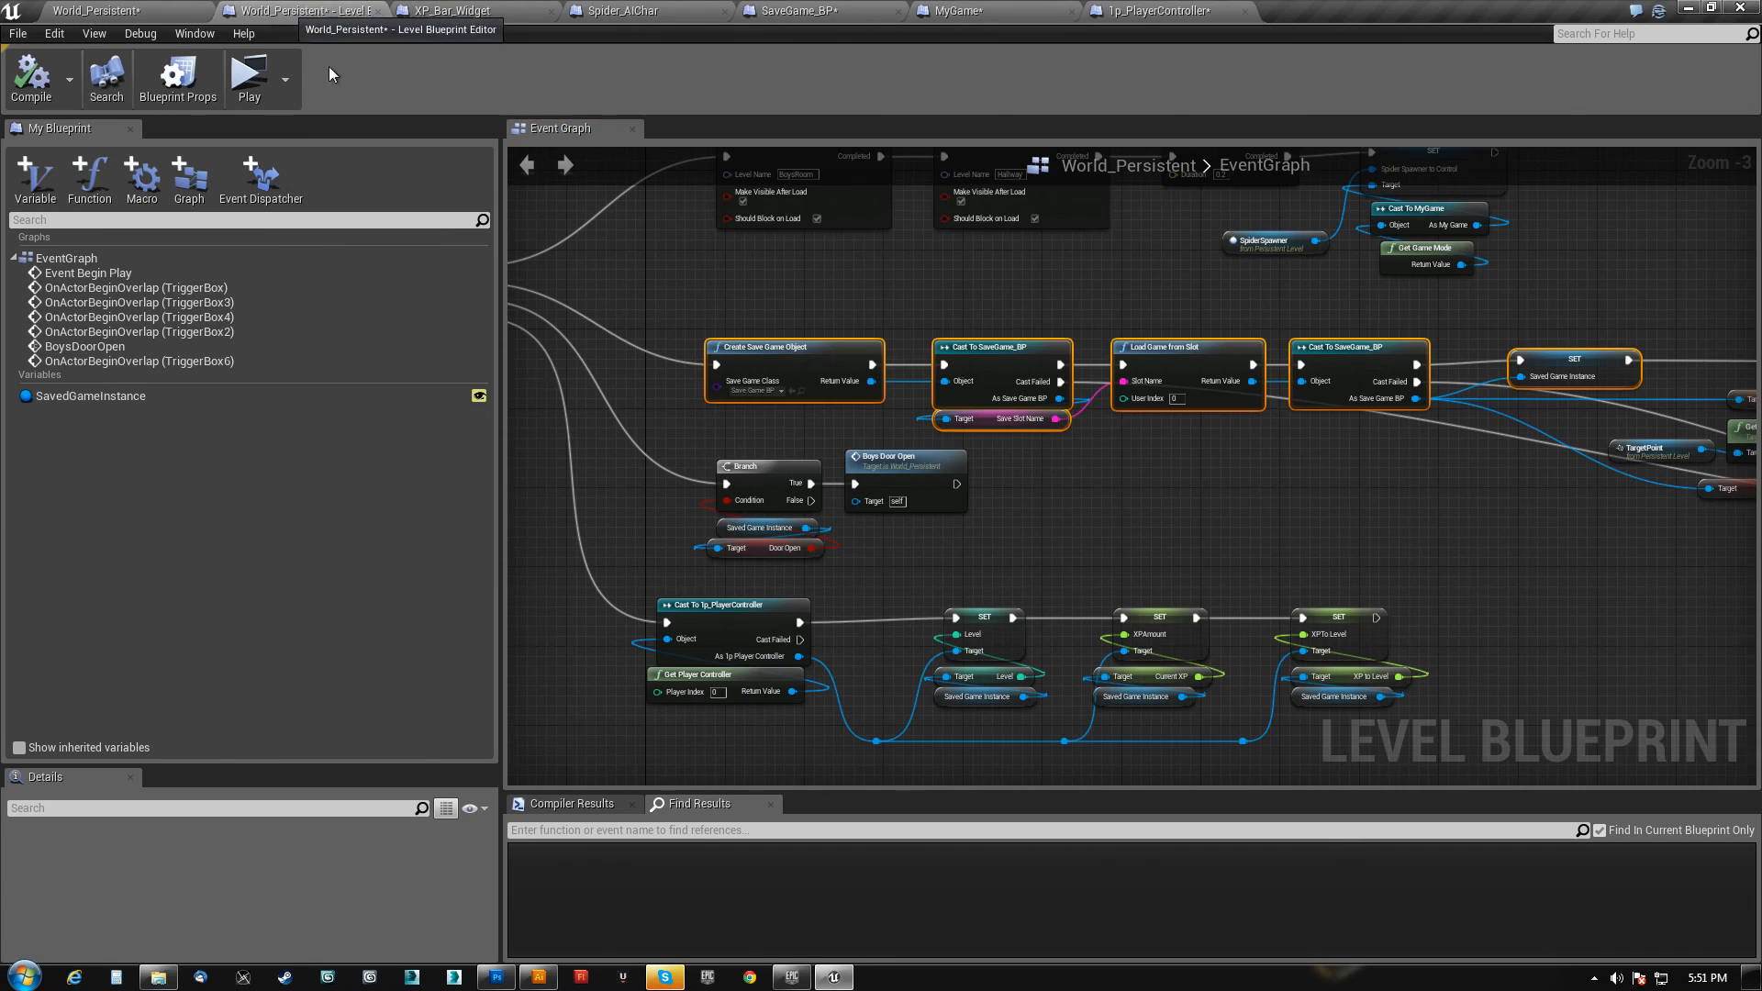
{"action": "left_click_drag", "start_coordinate": [662, 433], "coordinate": [1591, 321]}
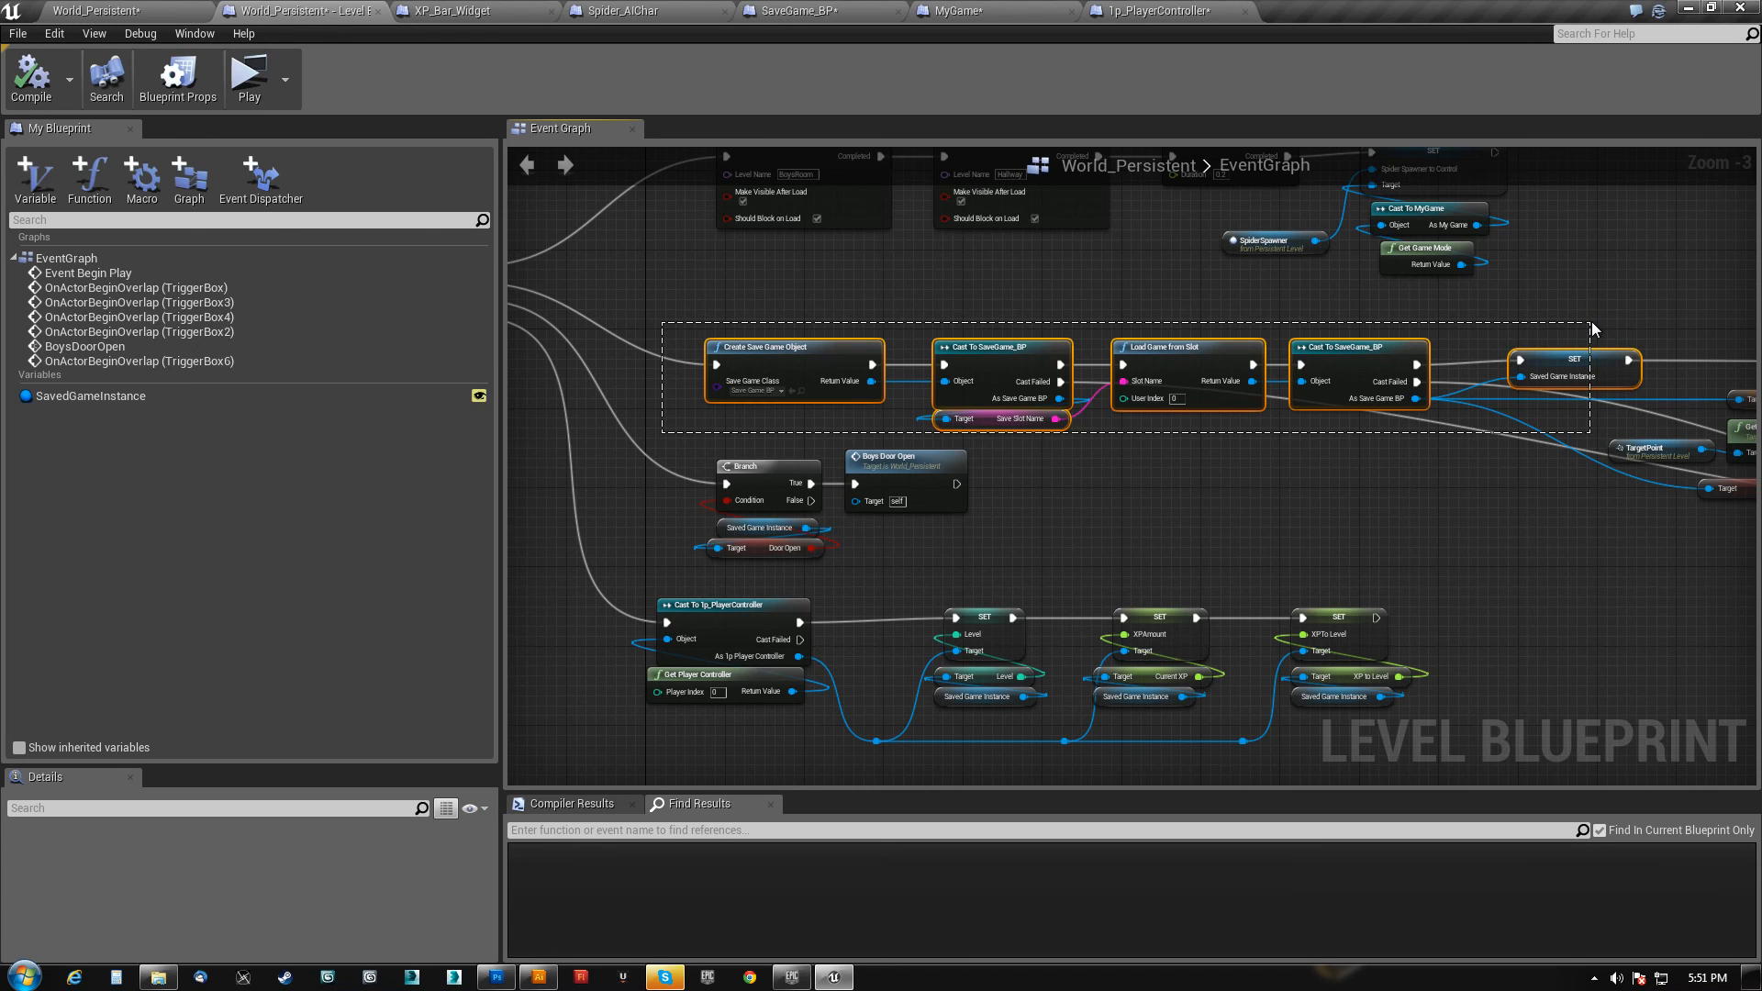
{"action": "left_click_drag", "start_coordinate": [1592, 321], "coordinate": [1591, 321]}
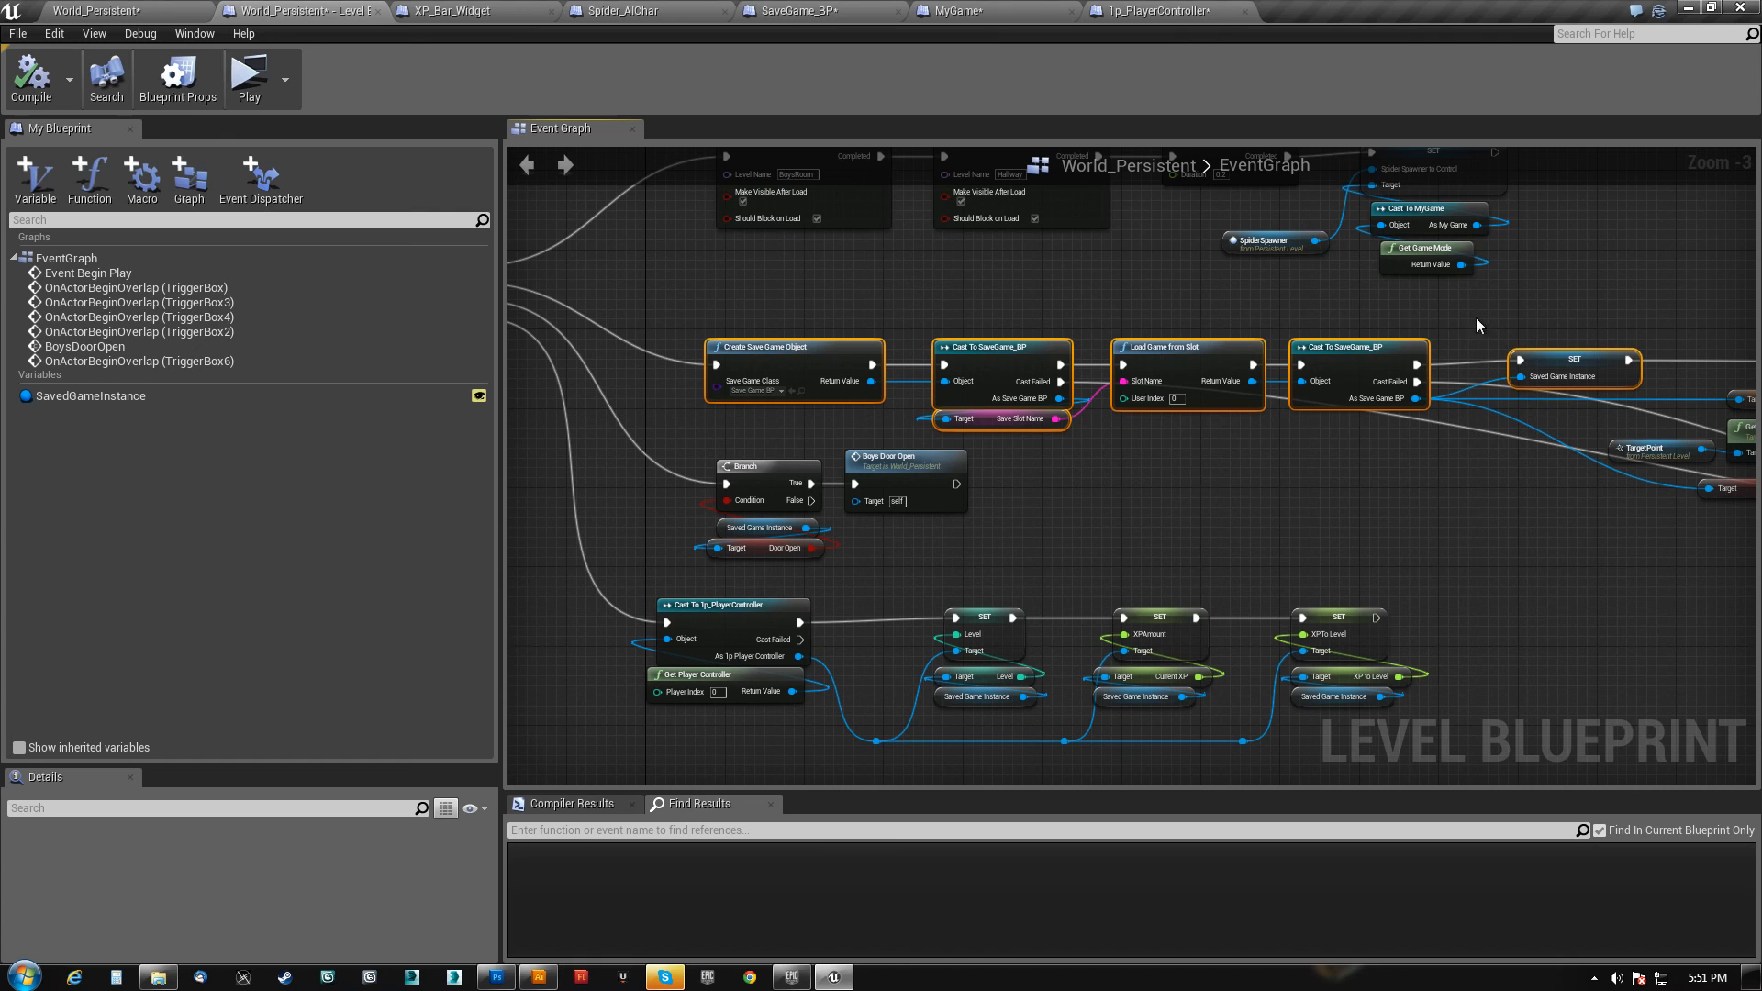
{"action": "left_click_drag", "start_coordinate": [703, 302], "coordinate": [1566, 437]}
{"action": "right_click_drag", "start_coordinate": [1506, 517], "coordinate": [491, 422]}
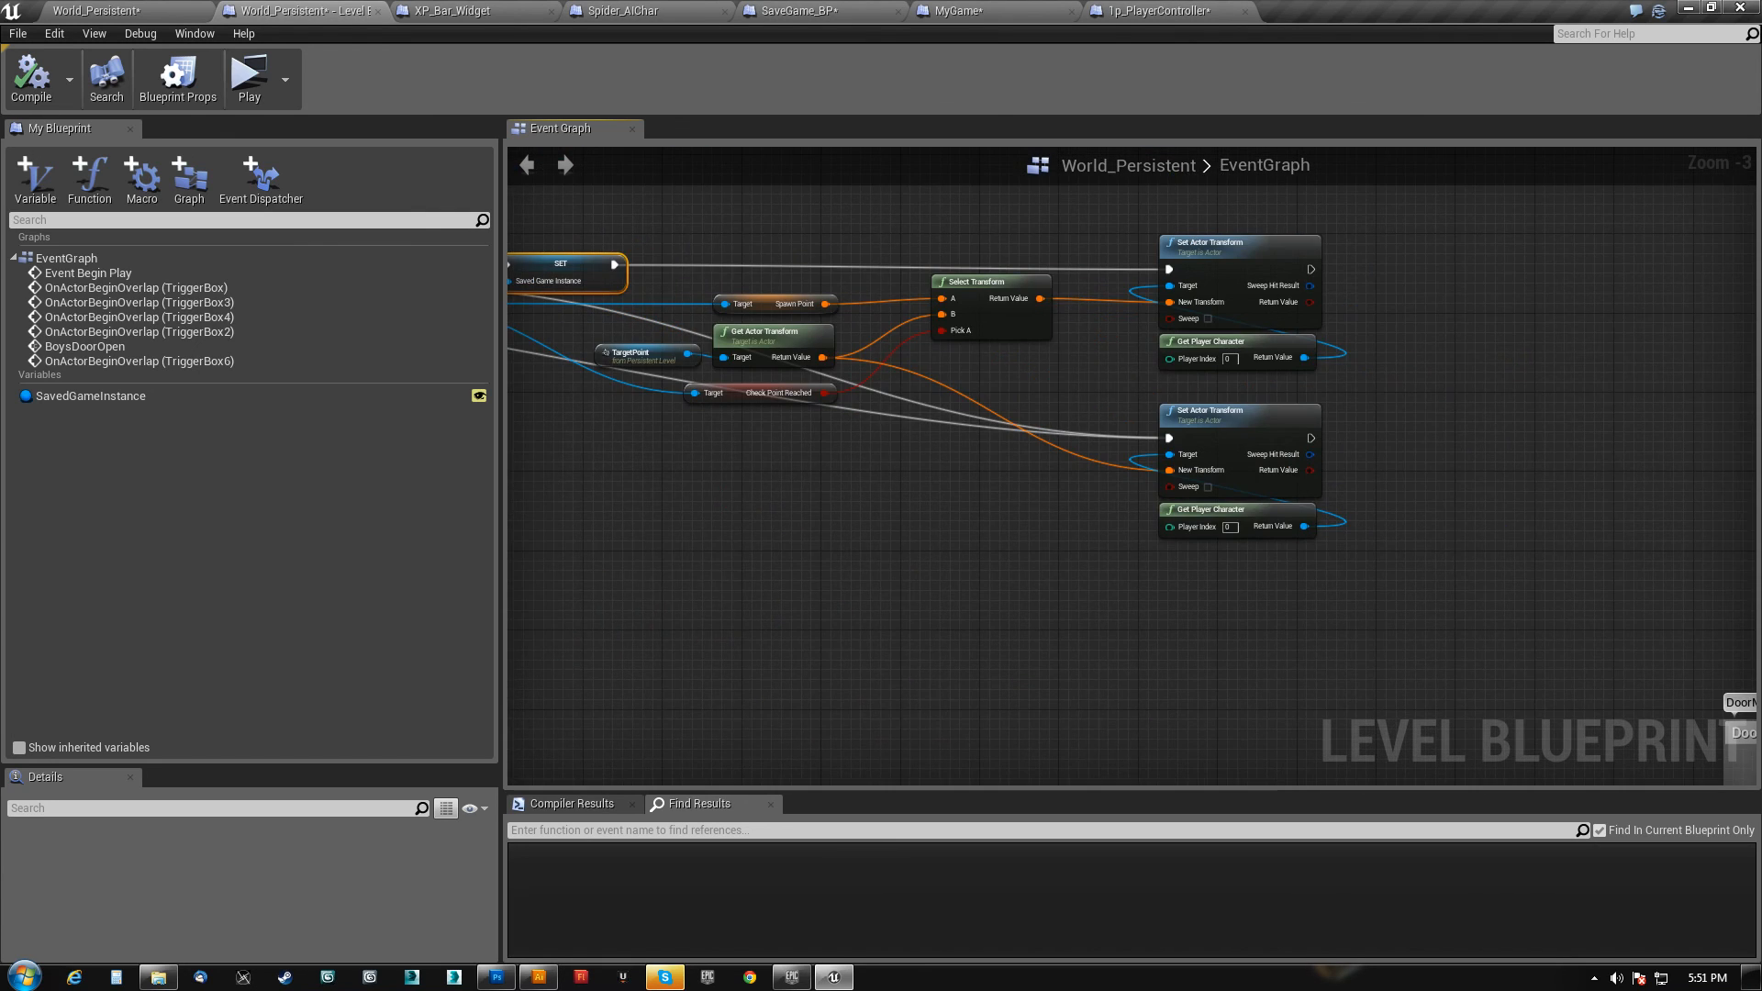
{"action": "right_click_drag", "start_coordinate": [514, 291], "coordinate": [1175, 344]}
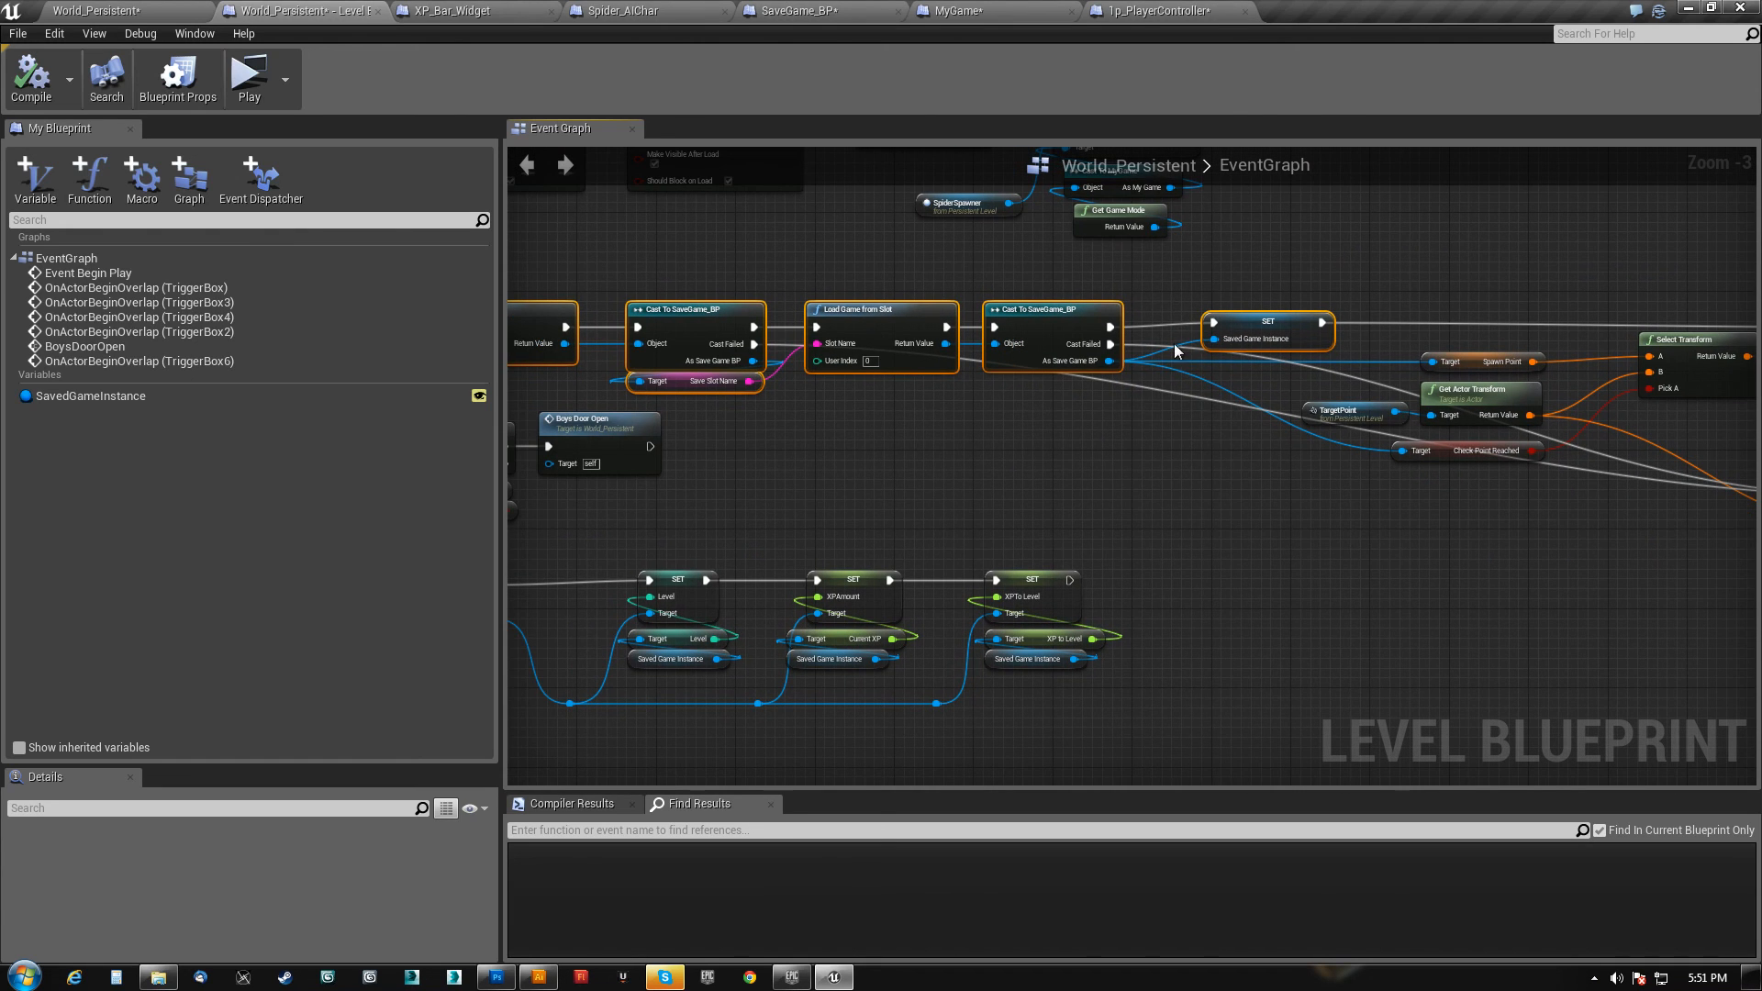
{"action": "right_click_drag", "start_coordinate": [1126, 400], "coordinate": [955, 448]}
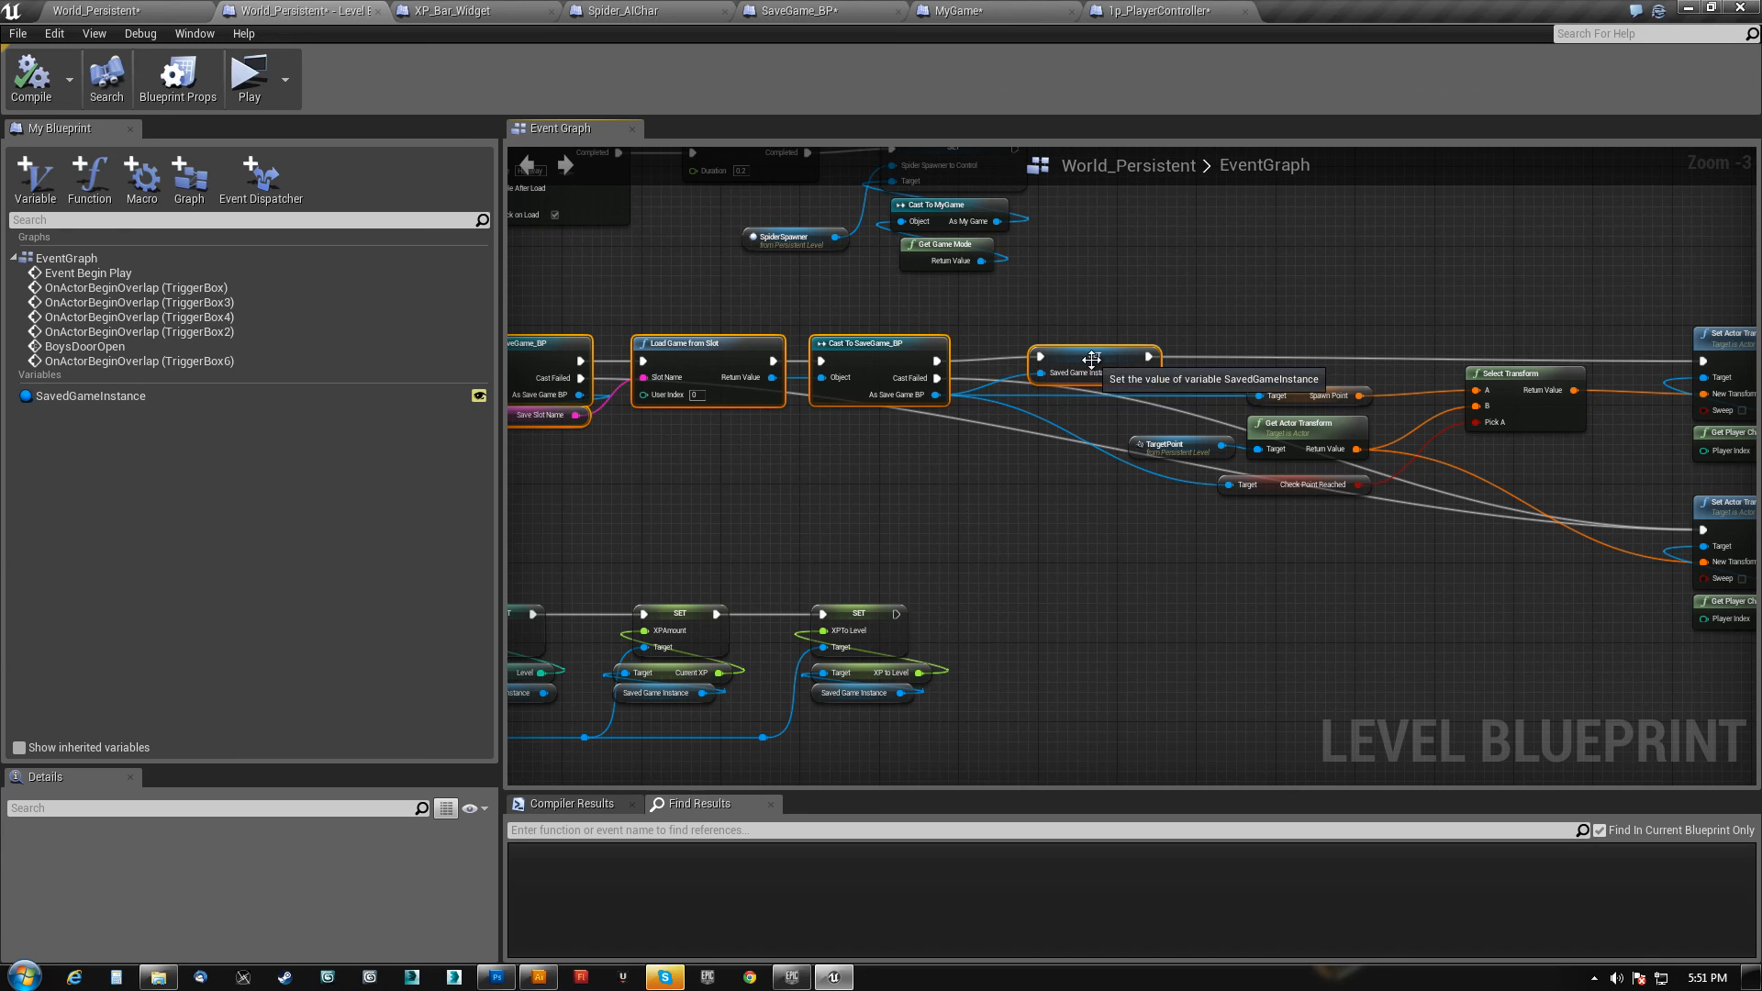
{"action": "right_click_drag", "start_coordinate": [762, 440], "coordinate": [1170, 445]}
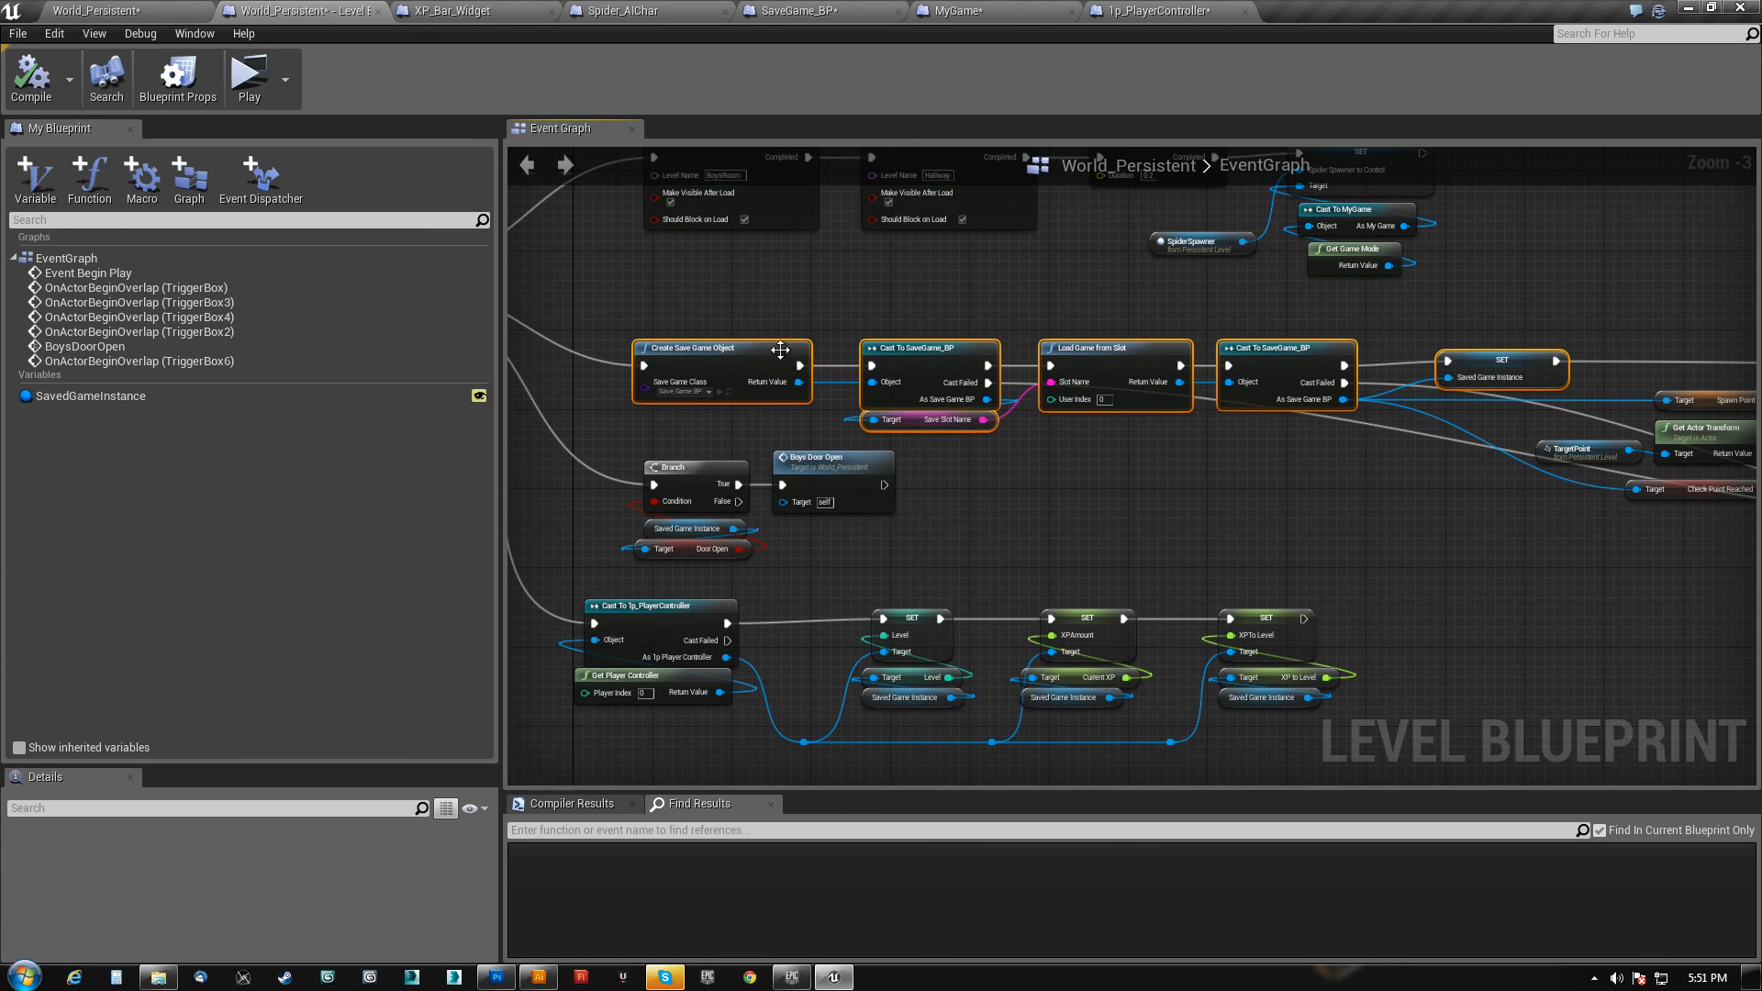
- Compare that chain with the full LoadGame event chain in MyGame
{"action": "left_click", "coordinate": [968, 20]}
{"action": "right_click_drag", "start_coordinate": [398, 417], "coordinate": [1011, 390]}
{"action": "left_click_drag", "start_coordinate": [358, 517], "coordinate": [1727, 381]}
{"action": "right_click_drag", "start_coordinate": [1253, 566], "coordinate": [1097, 556]}
{"action": "scroll", "coordinate": [1098, 556], "scroll_direction": "down", "scroll_amount": 1}
{"action": "right_click_drag", "start_coordinate": [629, 545], "coordinate": [761, 542]}
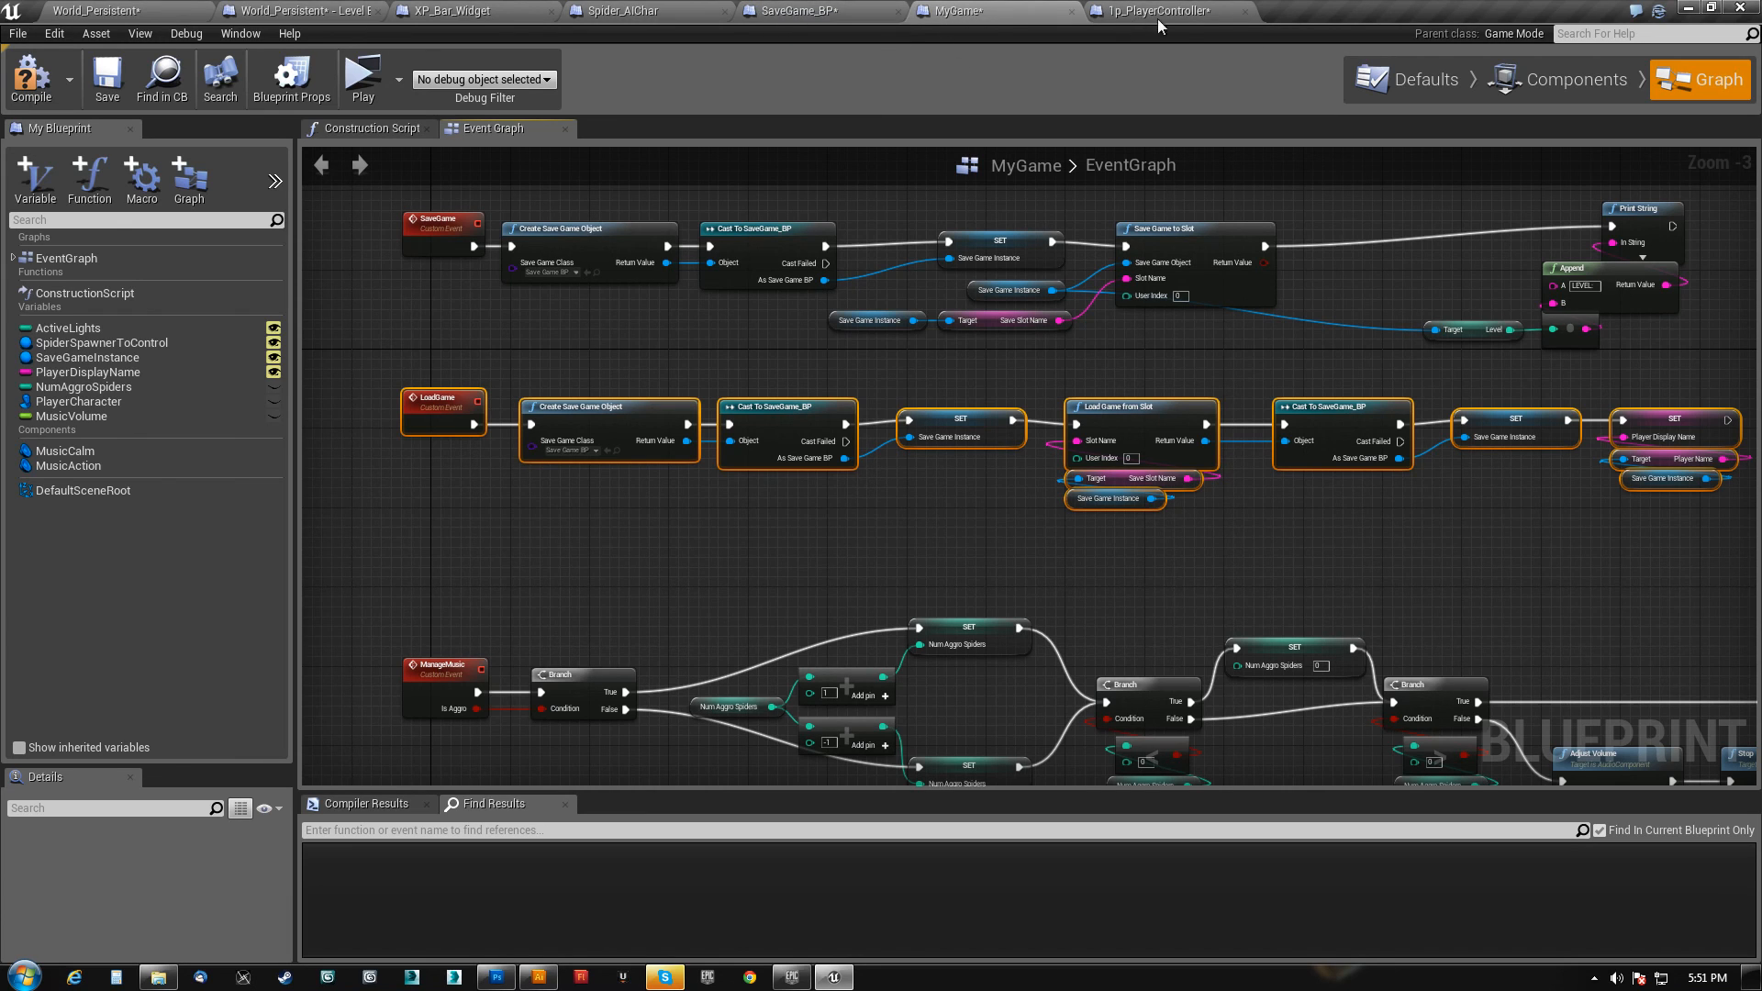
- Review the World_Persistent checkpoint and Set Actor Transform nodes and how they fit among the Event Begin Play branches
{"action": "left_click", "coordinate": [1182, 19]}
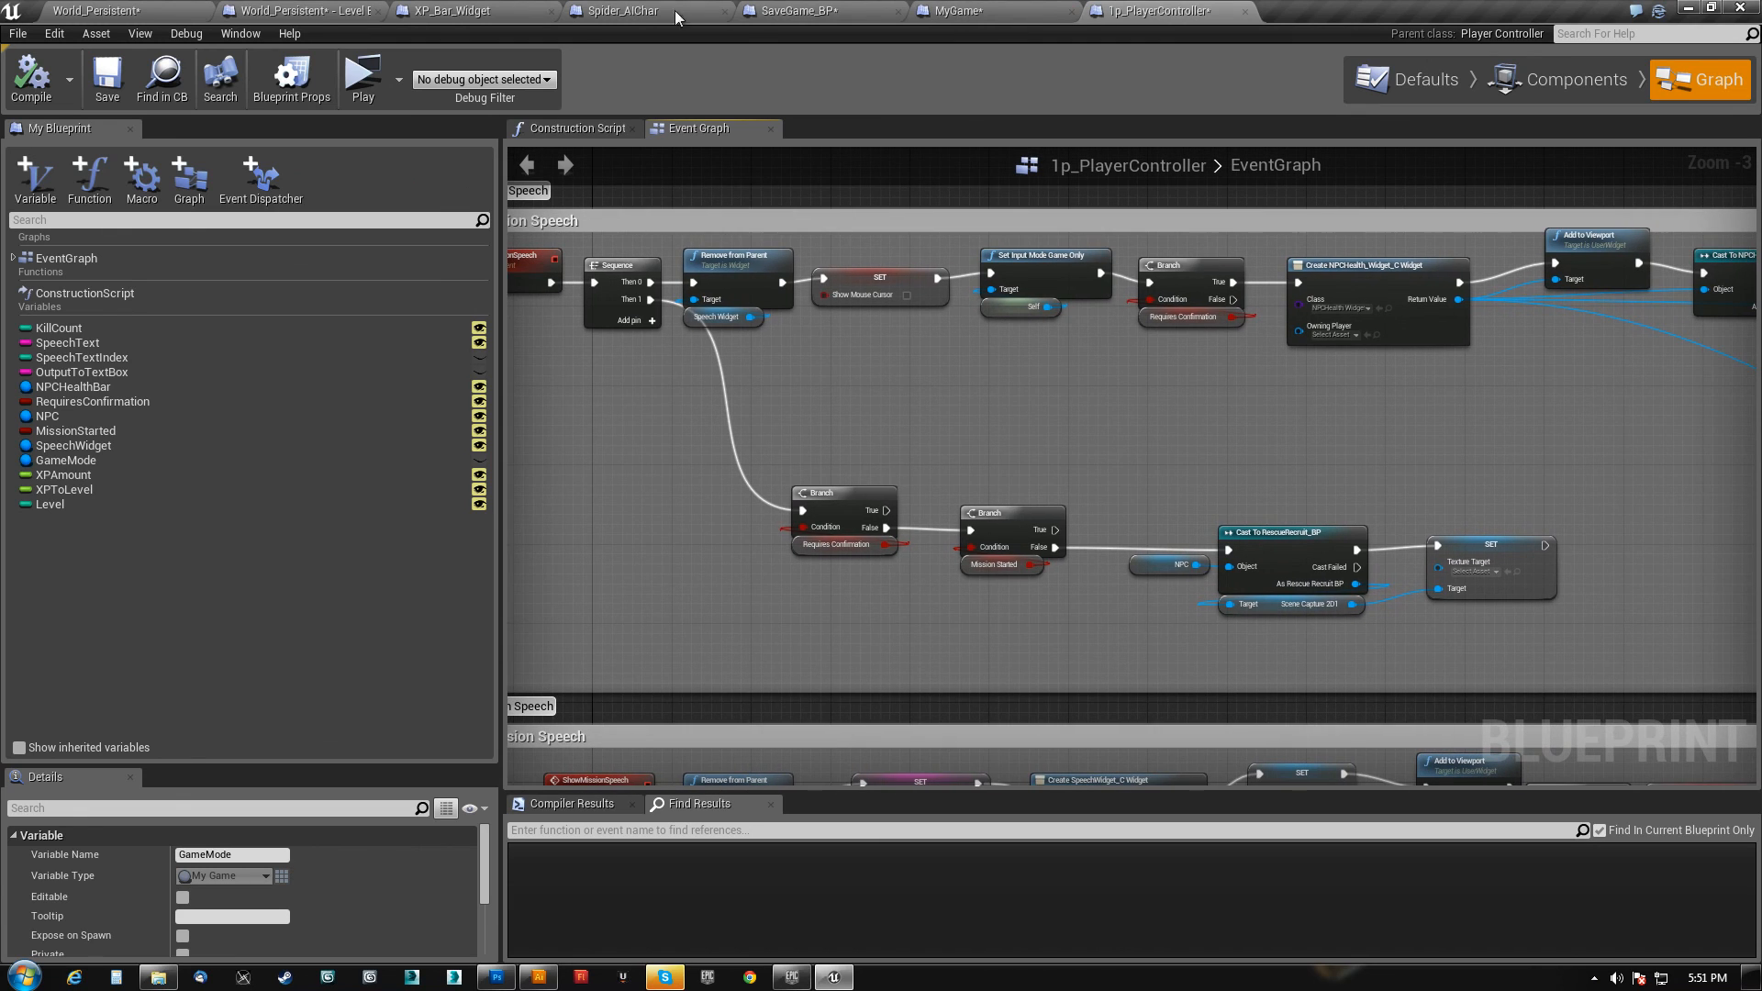
{"action": "left_click", "coordinate": [303, 11]}
{"action": "left_click_drag", "start_coordinate": [606, 298], "coordinate": [1450, 376]}
{"action": "left_click", "coordinate": [1503, 283]}
{"action": "right_click_drag", "start_coordinate": [1503, 282], "coordinate": [844, 241]}
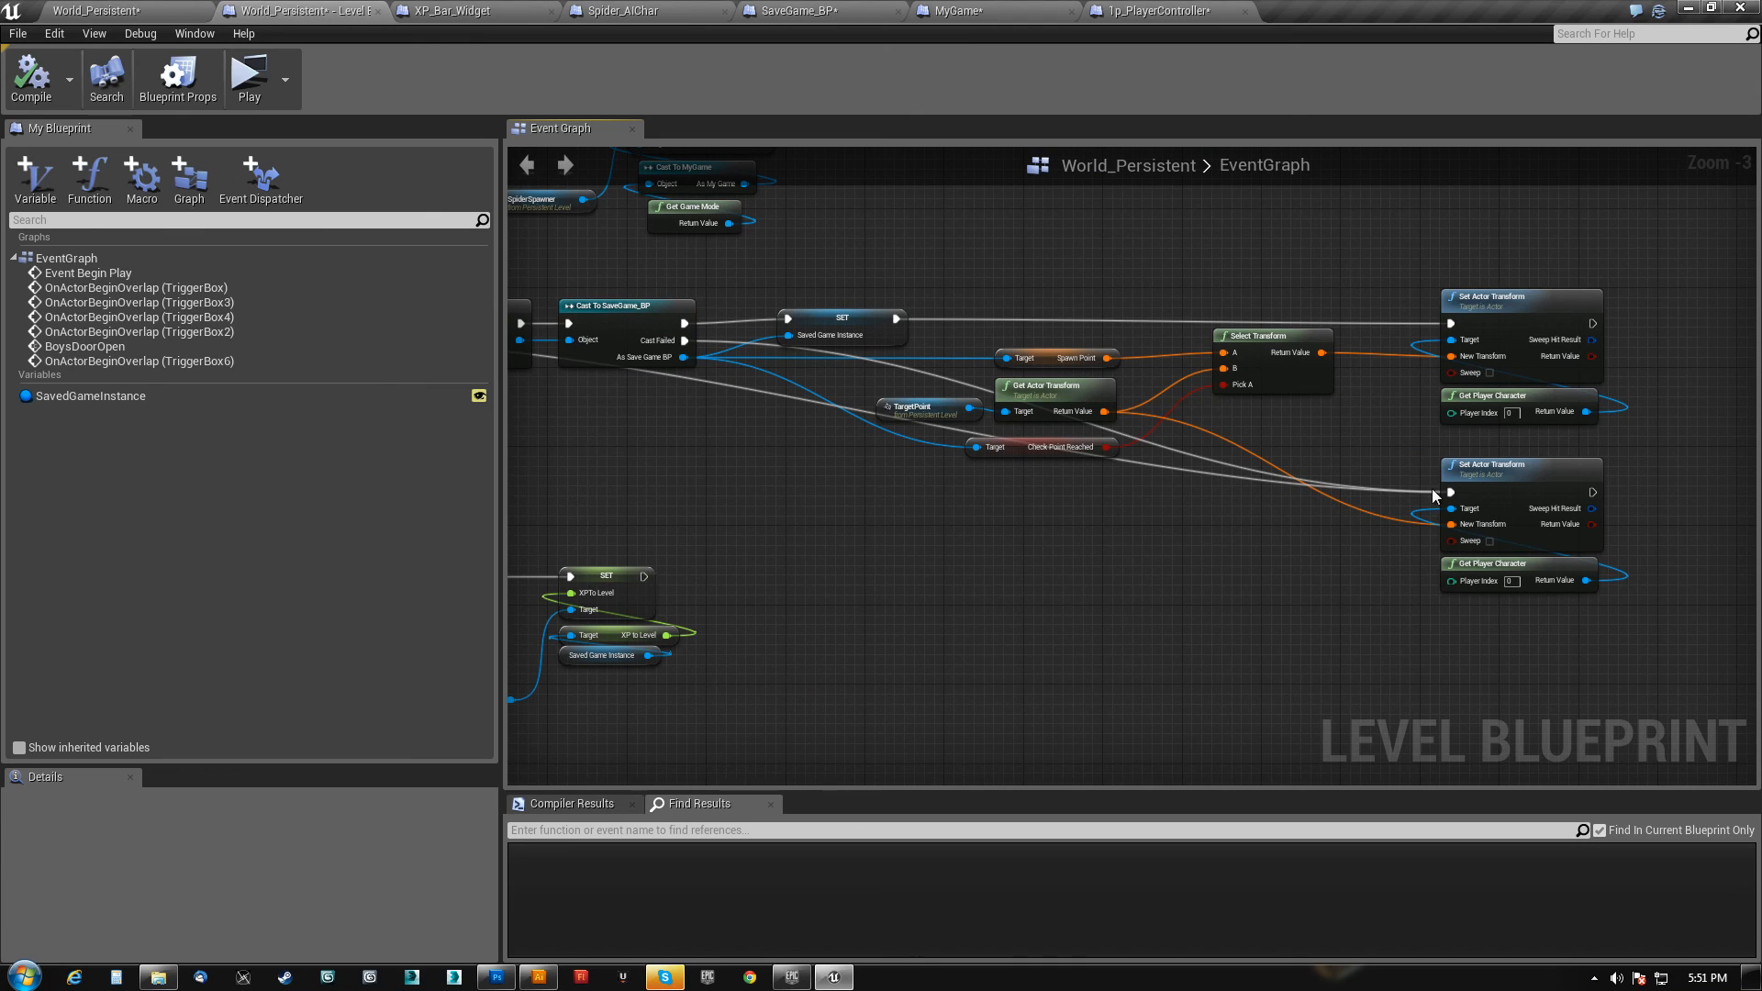
{"action": "left_click_drag", "start_coordinate": [1672, 236], "coordinate": [765, 625]}
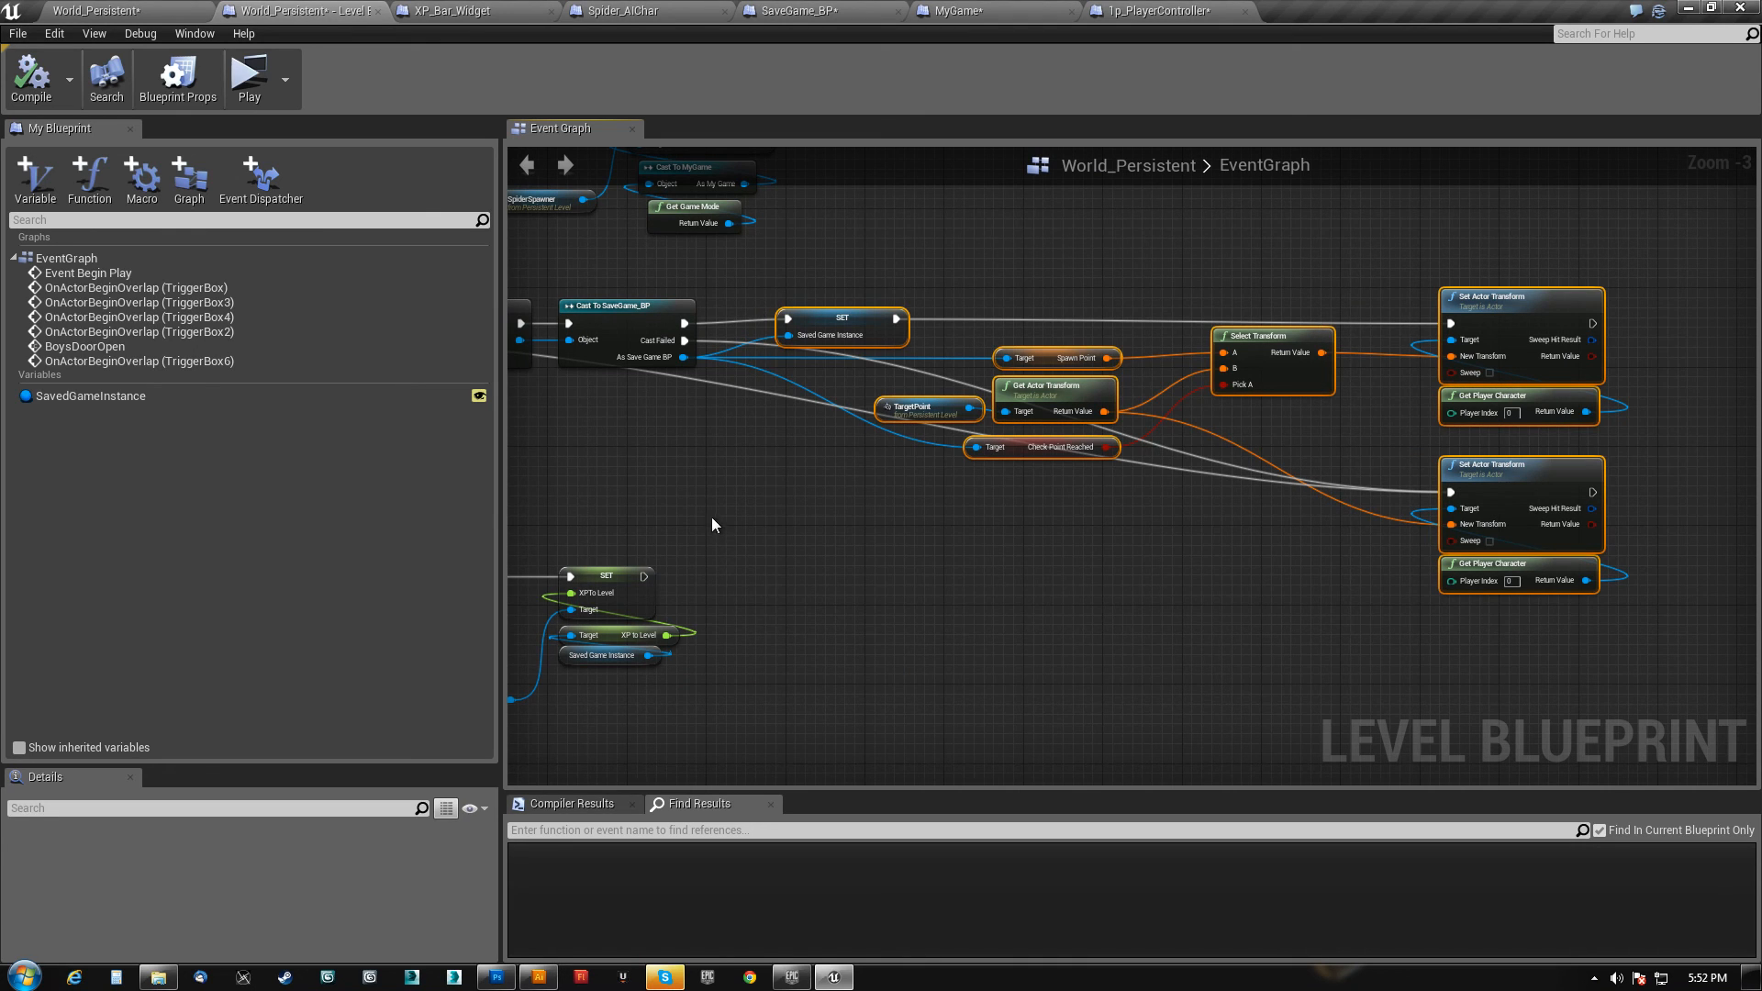
{"action": "scroll", "coordinate": [712, 516], "scroll_direction": "down", "scroll_amount": 3}
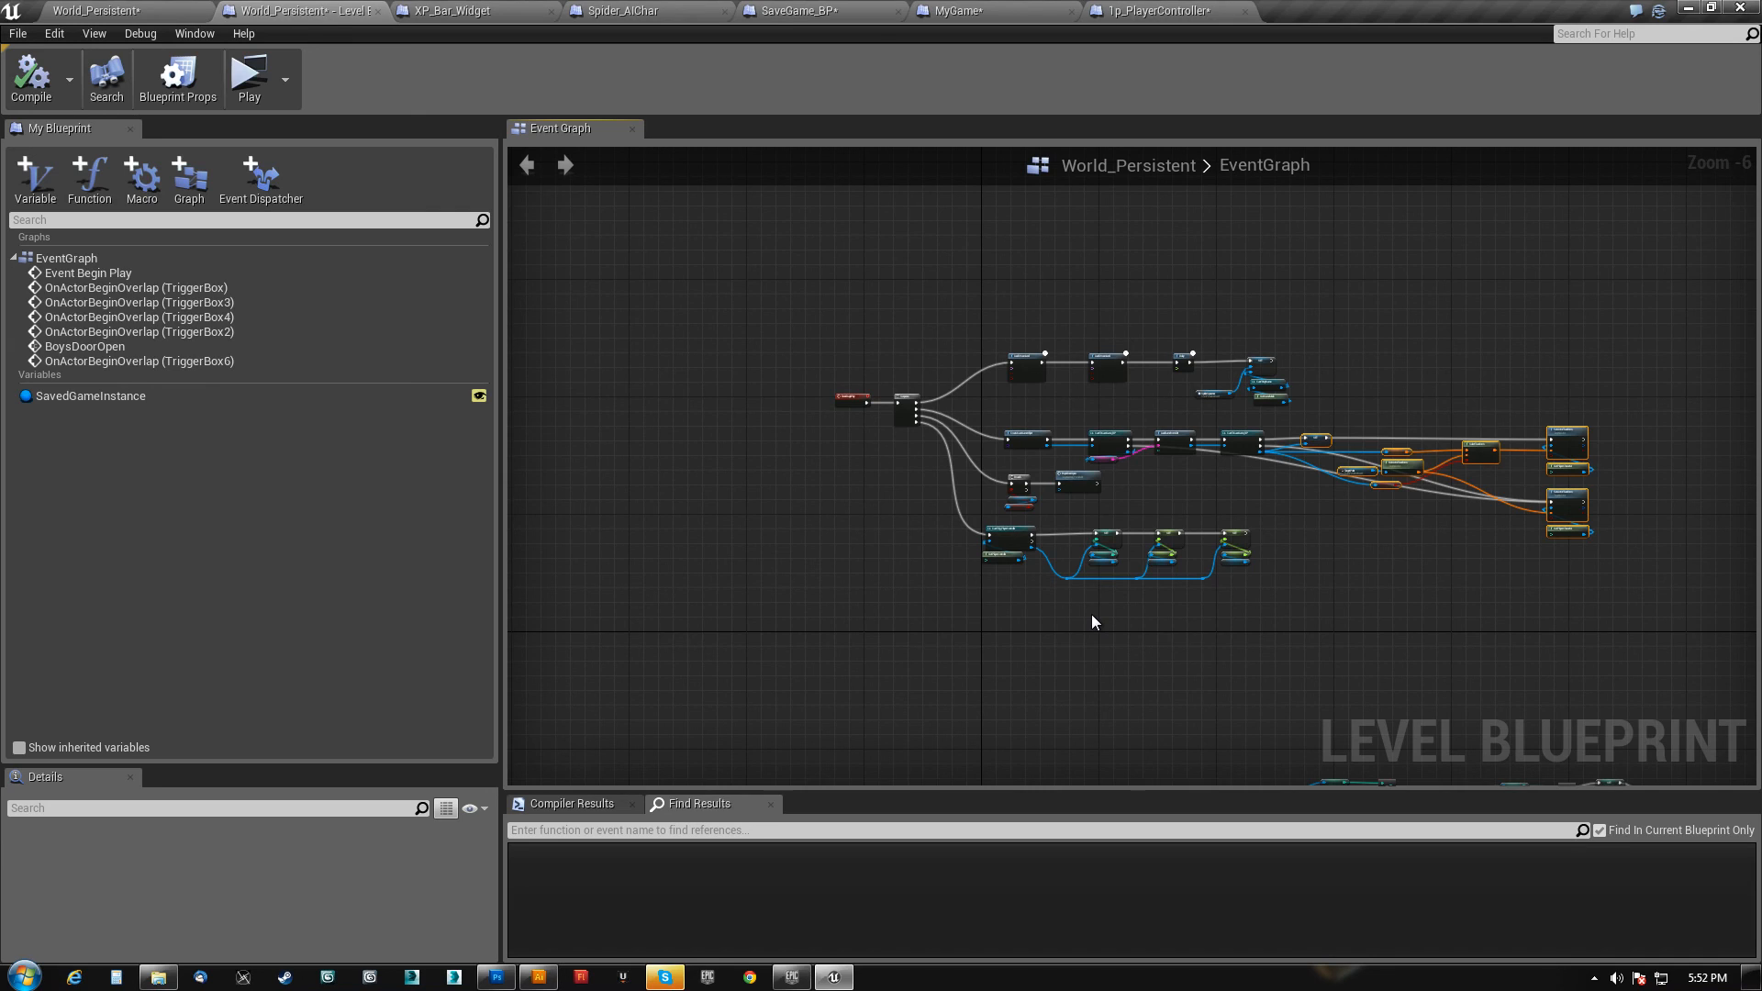